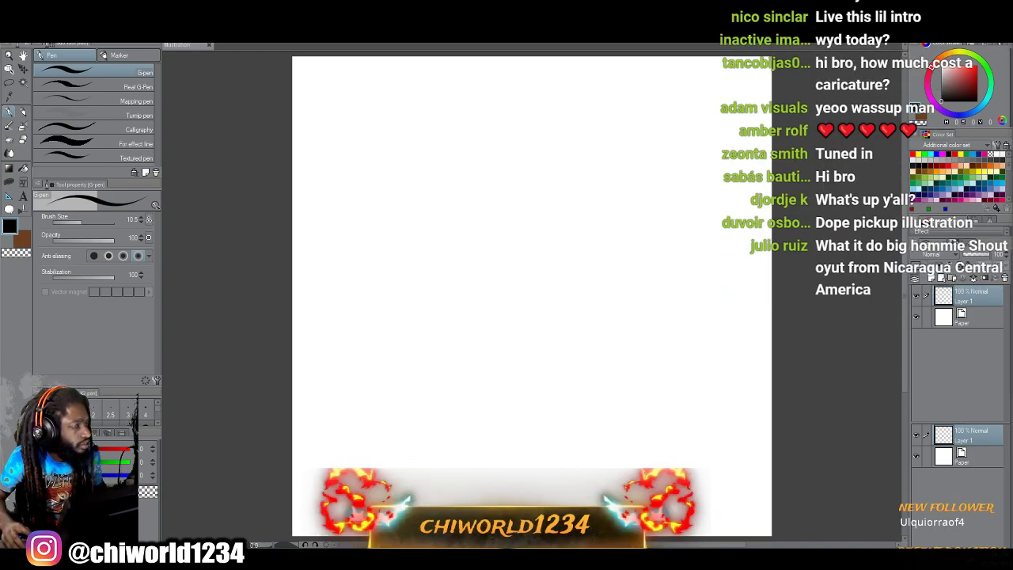
Place the Malcolm X reference photo over the blank canvas, and switch to the Pinterest browser window.
drag(696, 234, 566, 135)
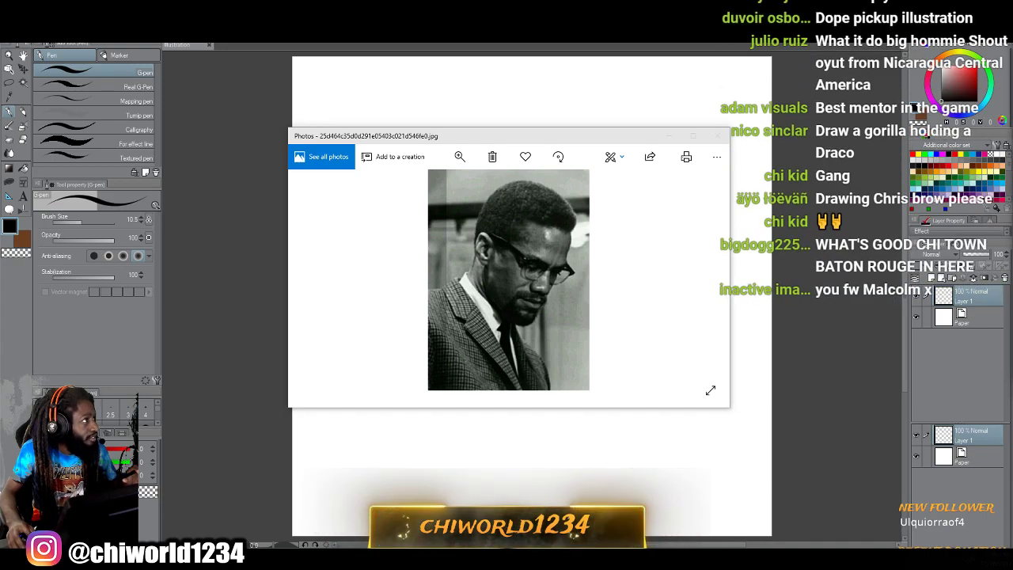
drag(1012, 340, 489, 31)
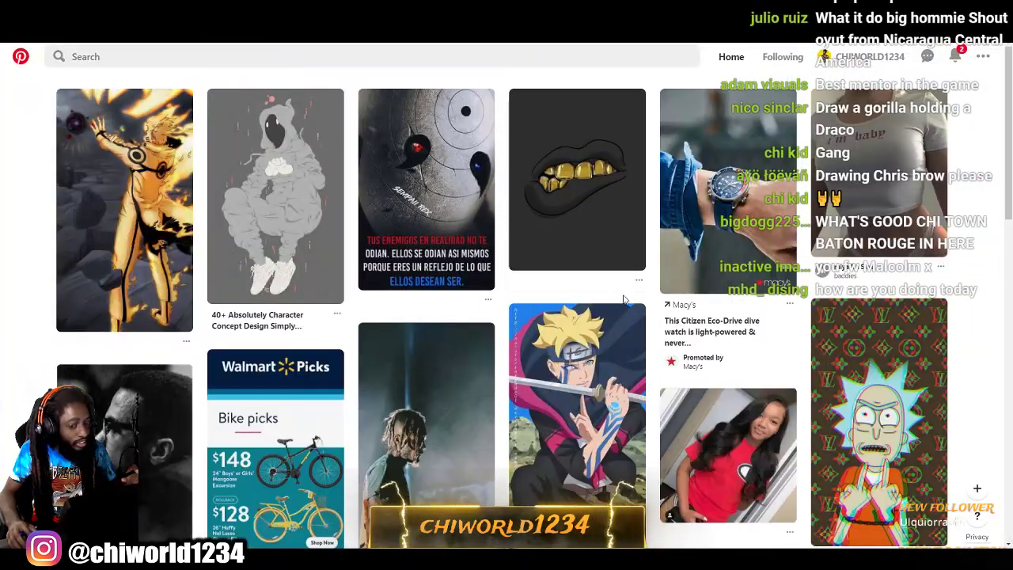
Look through the Pinterest home feed for portraits and open the close-up pin of Malcolm X with a finger at his temple.
scroll(622, 287, down, 10)
scroll(622, 295, down, 4)
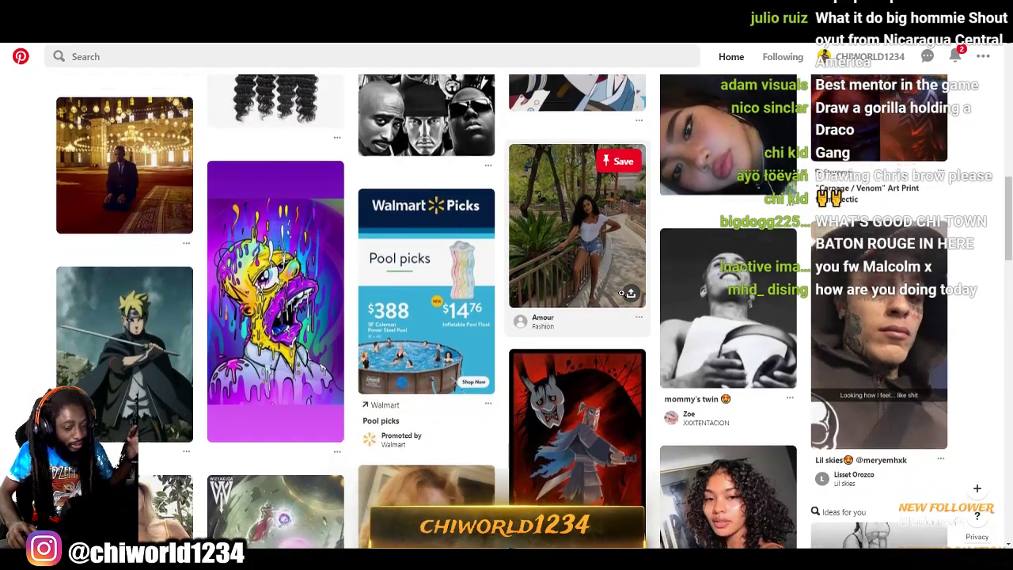
scroll(622, 301, down, 2)
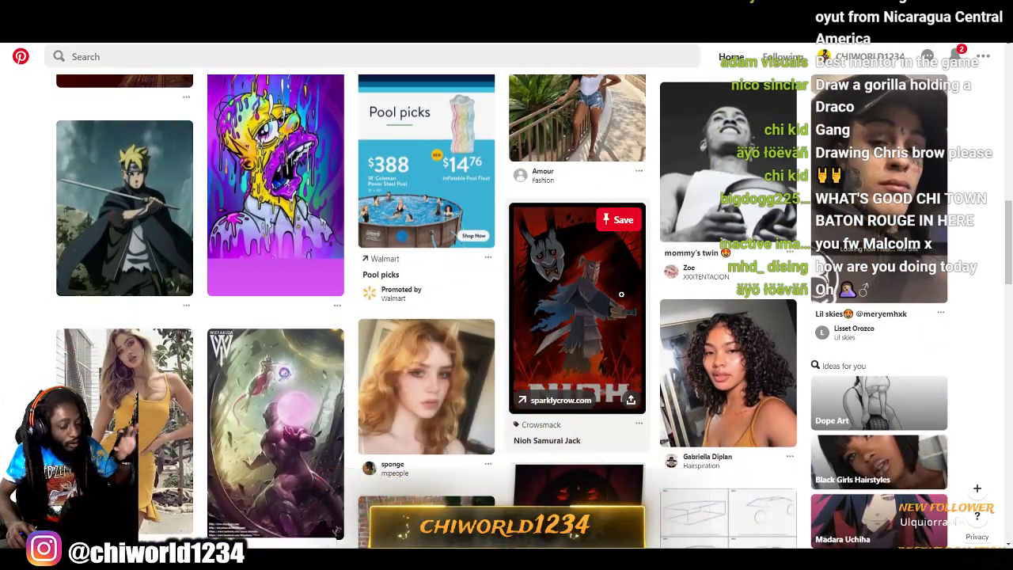
scroll(622, 295, down, 2)
scroll(622, 295, down, 2)
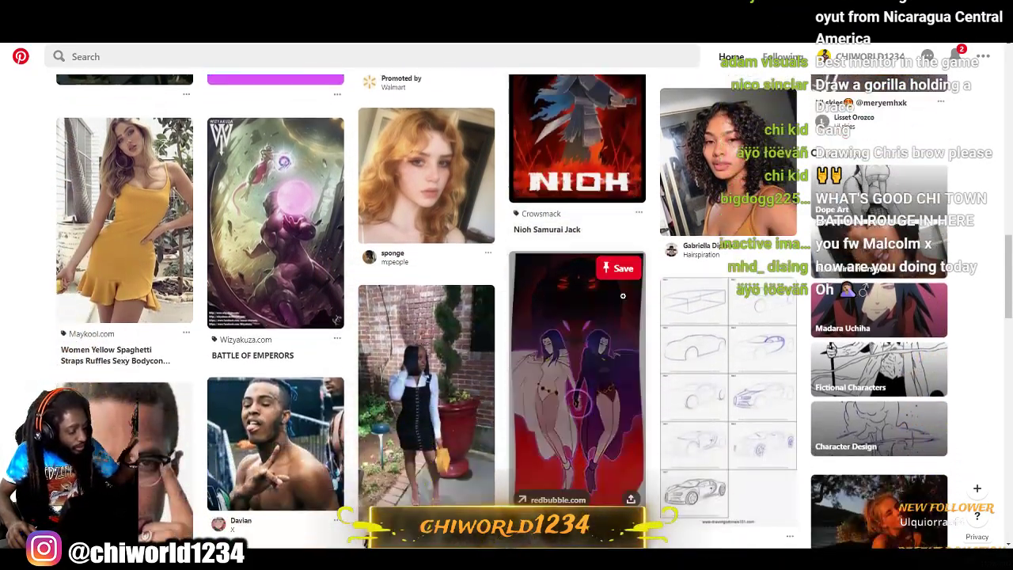
scroll(622, 295, down, 1)
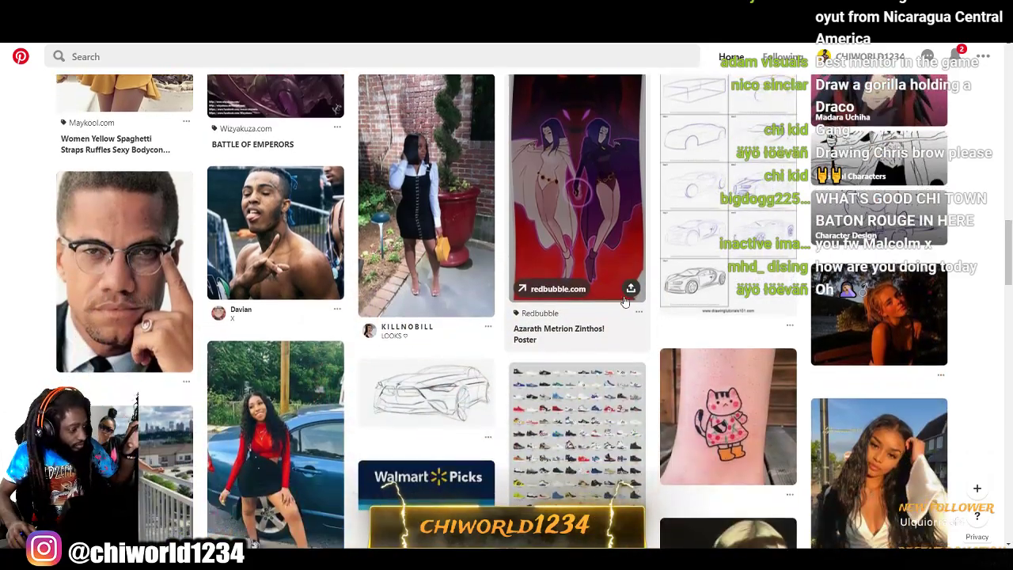
scroll(624, 298, down, 1)
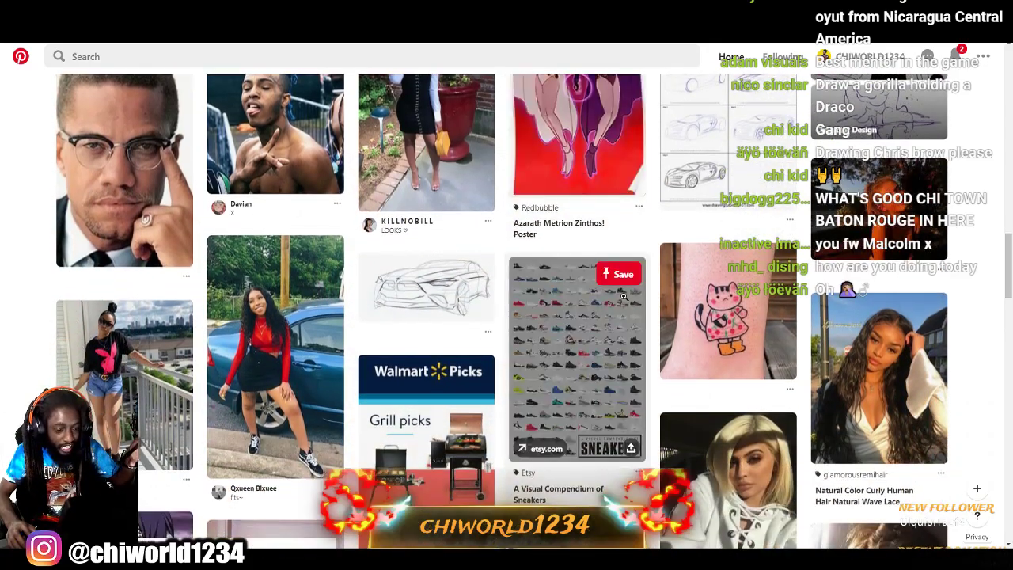
scroll(506, 300, up, 1)
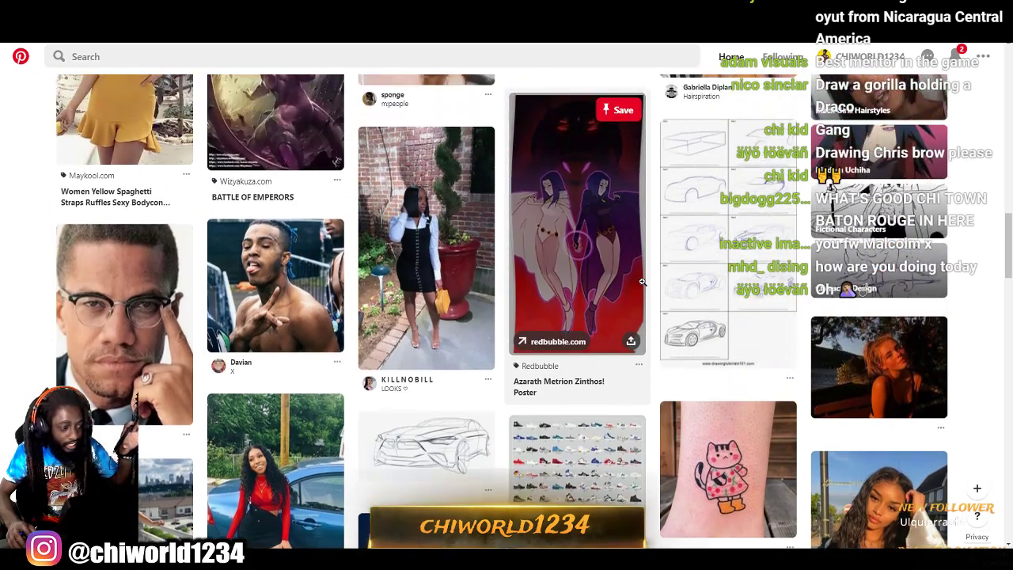
click(124, 324)
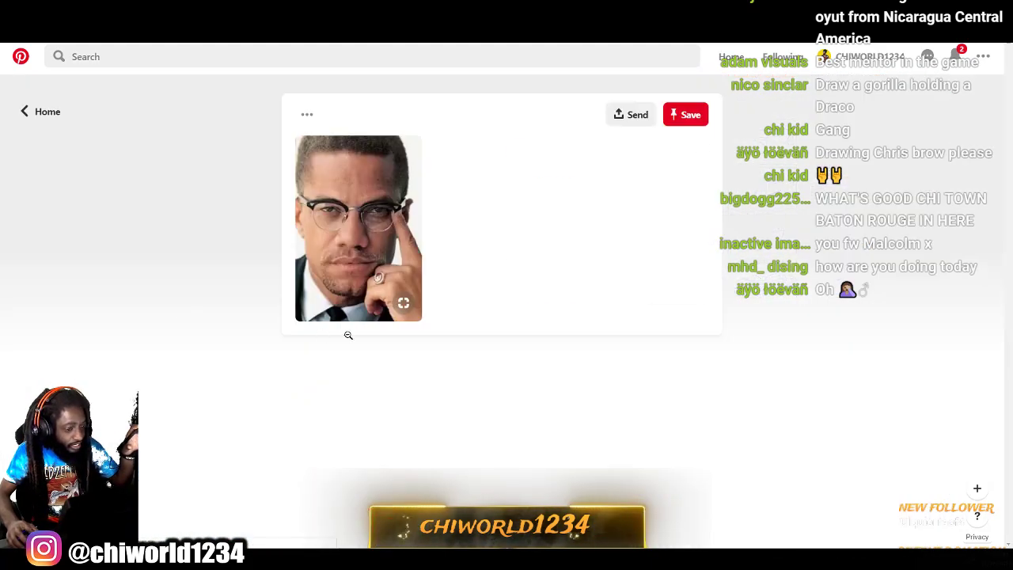
Open the related Martin Luther King Jr. pin with his hand at his chin and save its image as a JPEG in Downloads.
scroll(441, 330, down, 8)
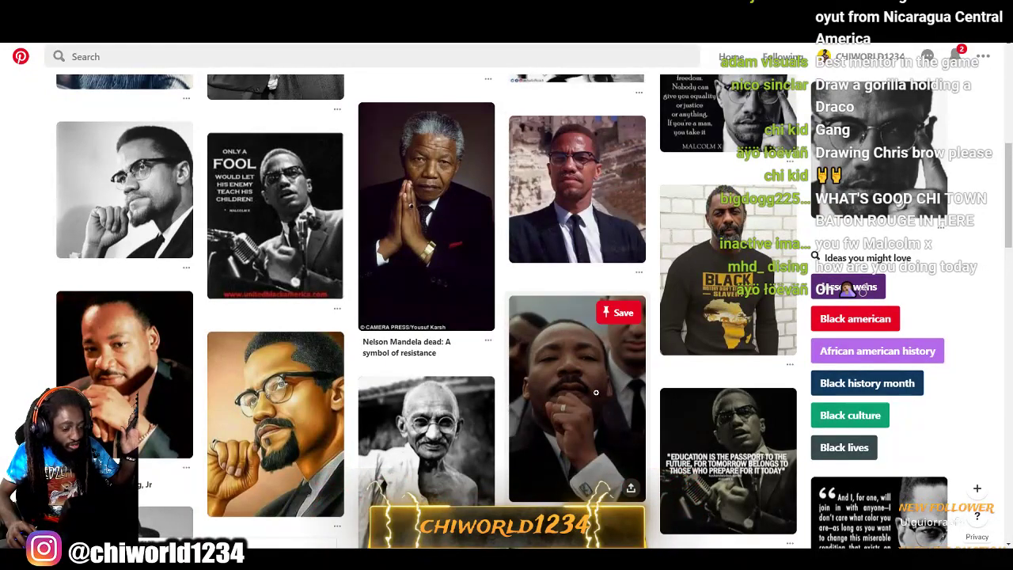
click(596, 393)
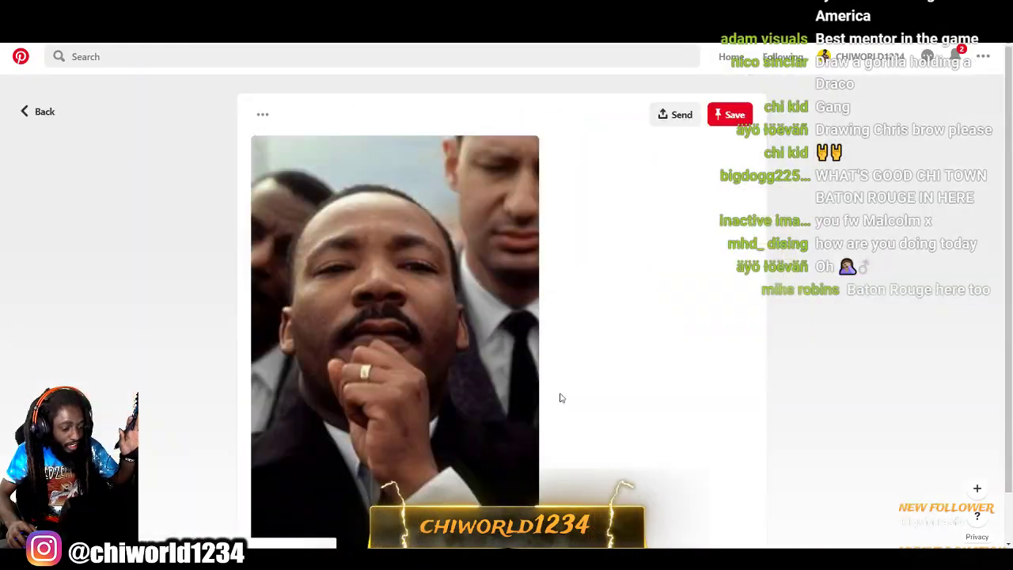
right_click(471, 358)
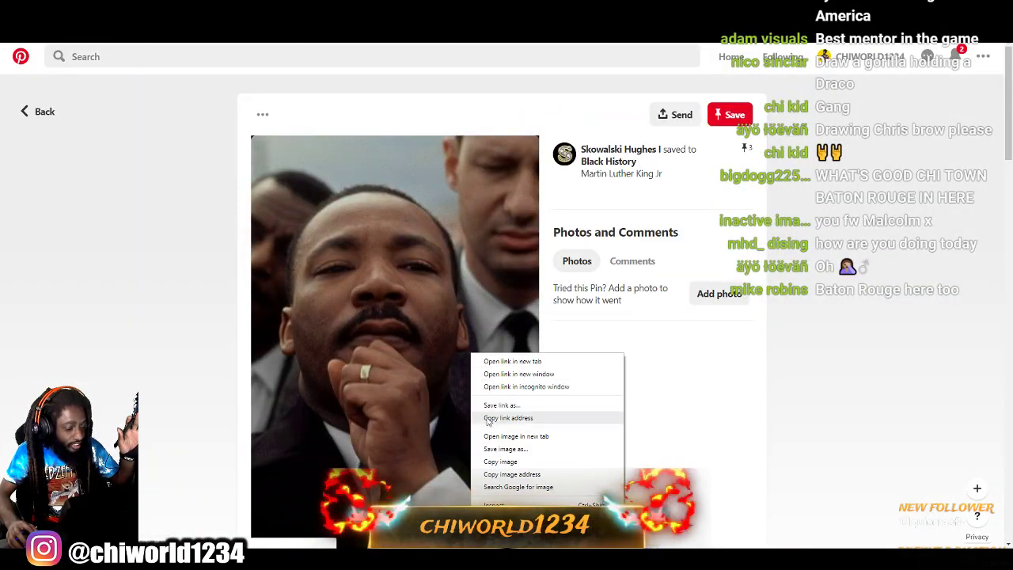
click(488, 453)
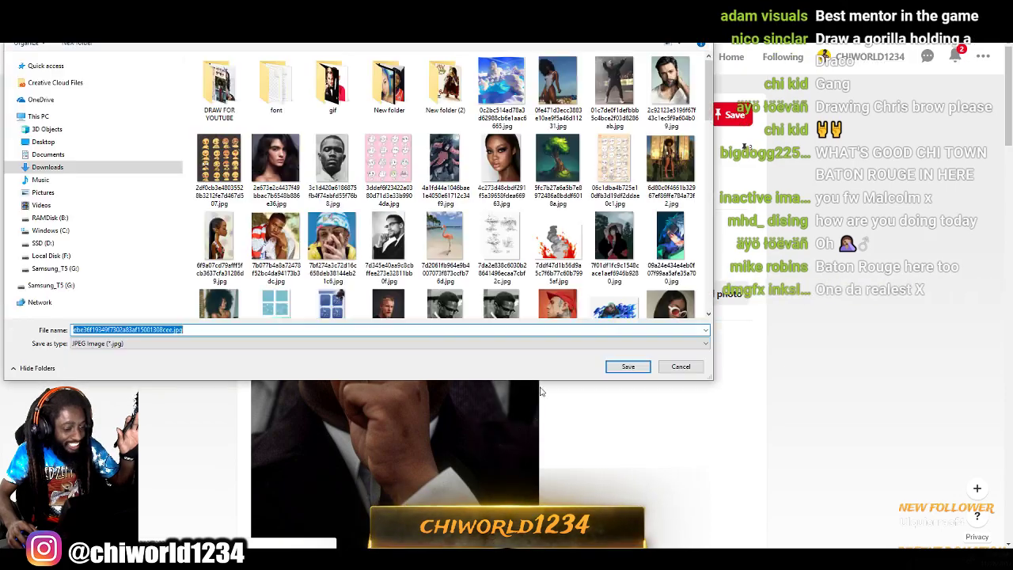
click(624, 366)
Skim the related Martin Luther King Jr. pins and search Pinterest for HIP HOP.
scroll(561, 383, down, 1)
scroll(561, 383, down, 10)
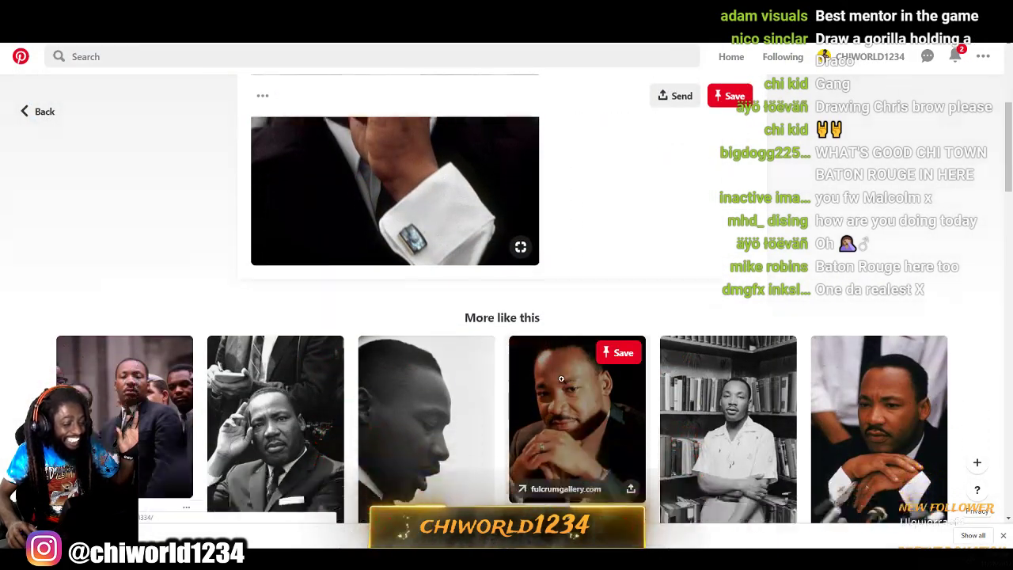
scroll(561, 358, down, 15)
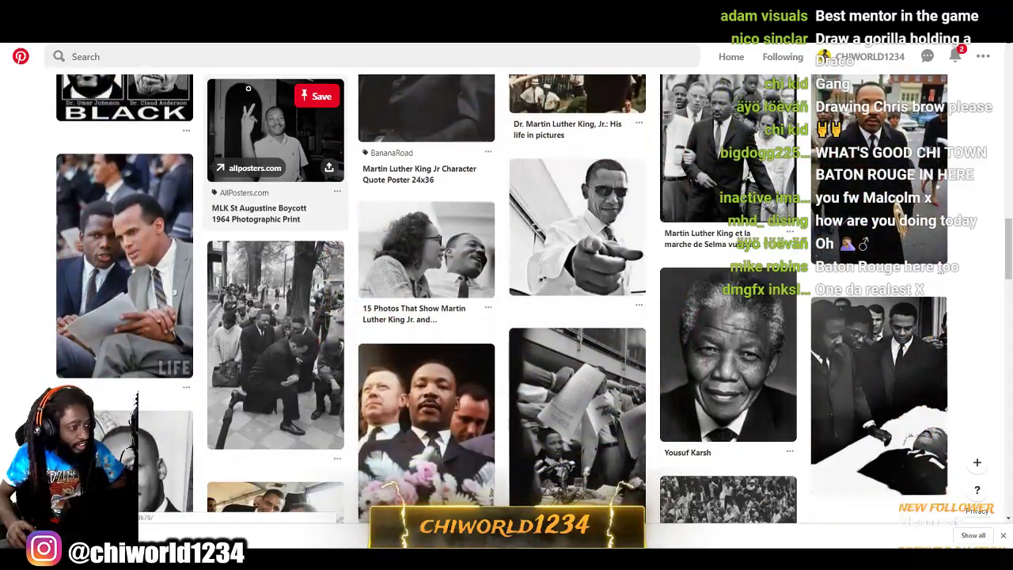
click(199, 57)
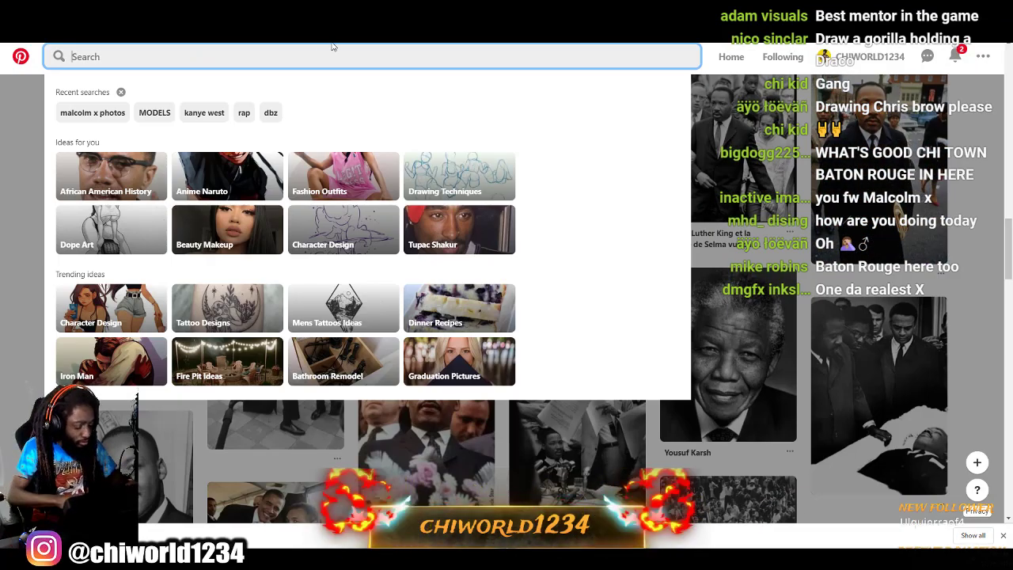
text(HIP)
key(Return)
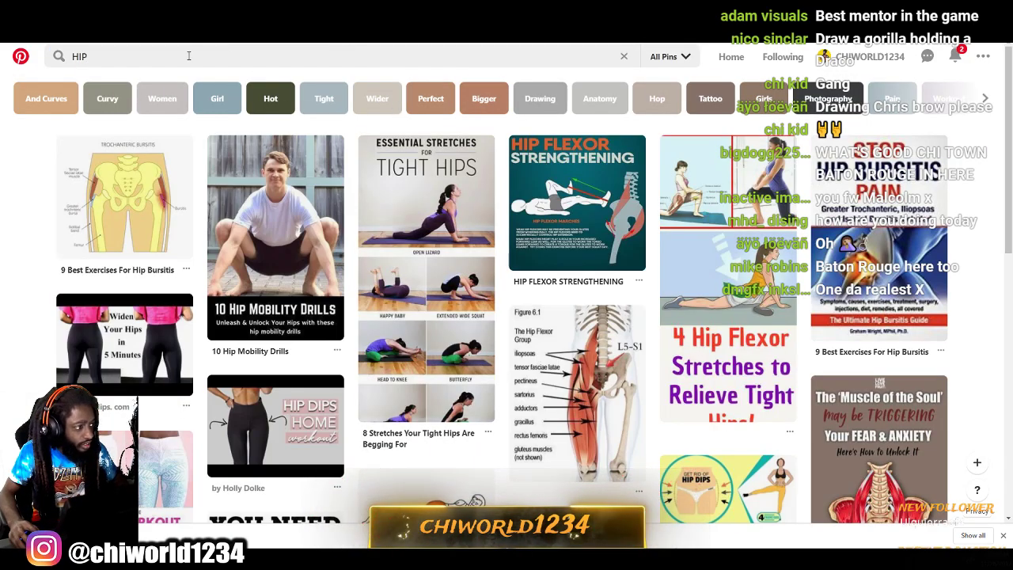
click(189, 55)
text(HOP)
key(Return)
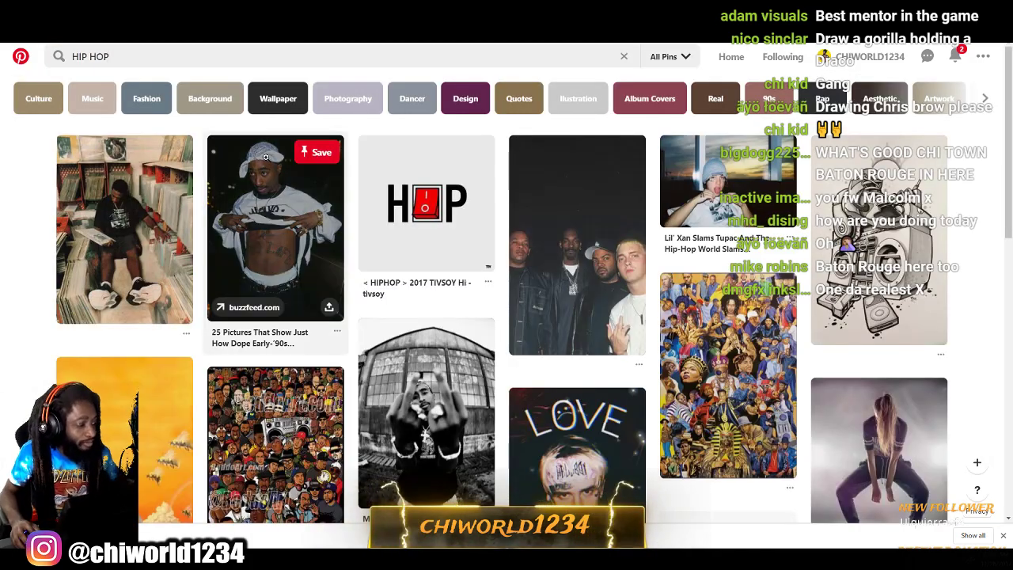
Browse the HIP HOP results and open the dark Lil Peep pin with LOVE written above his head.
scroll(269, 158, down, 3)
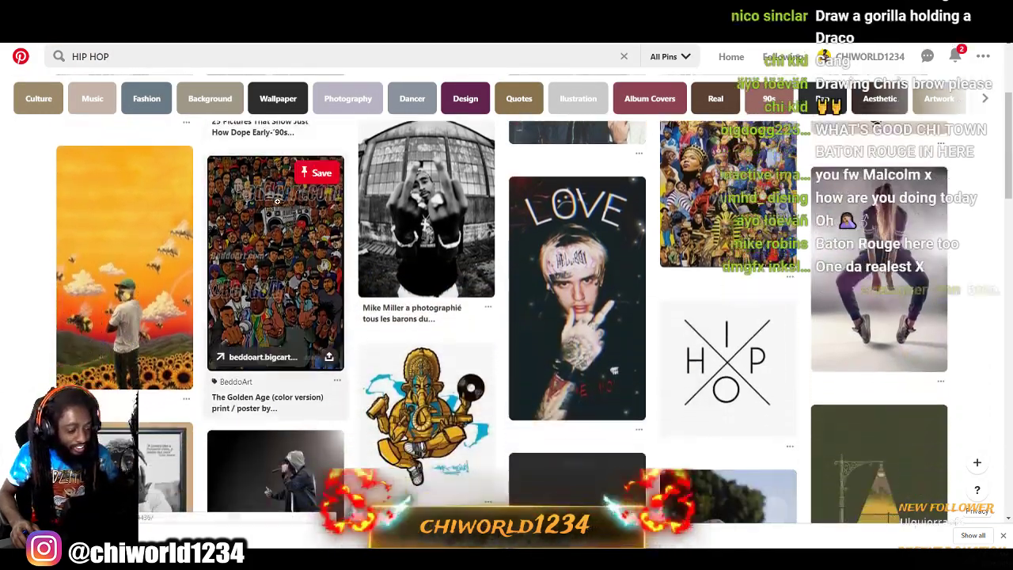
scroll(277, 201, down, 4)
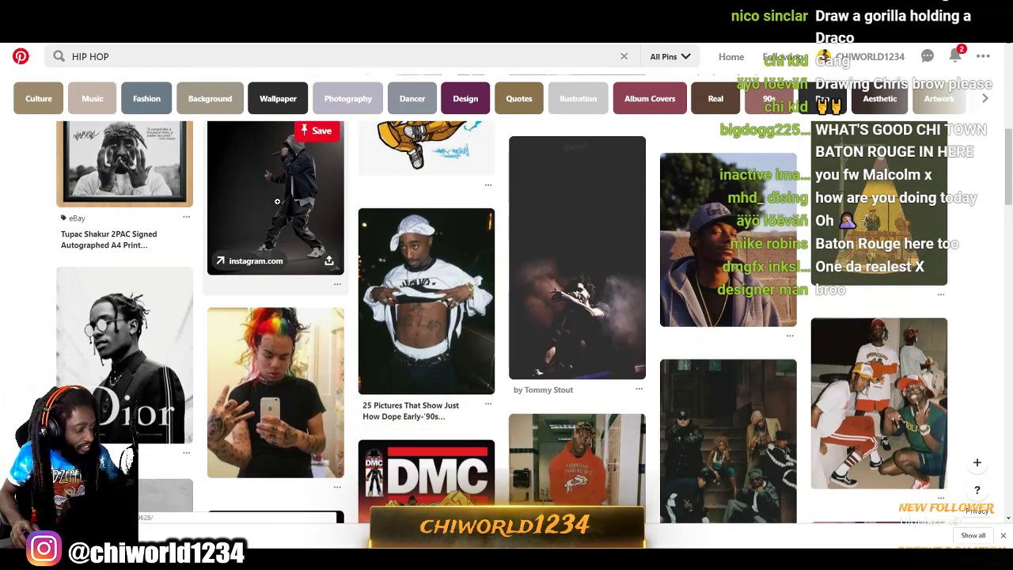
scroll(277, 201, up, 3)
click(559, 222)
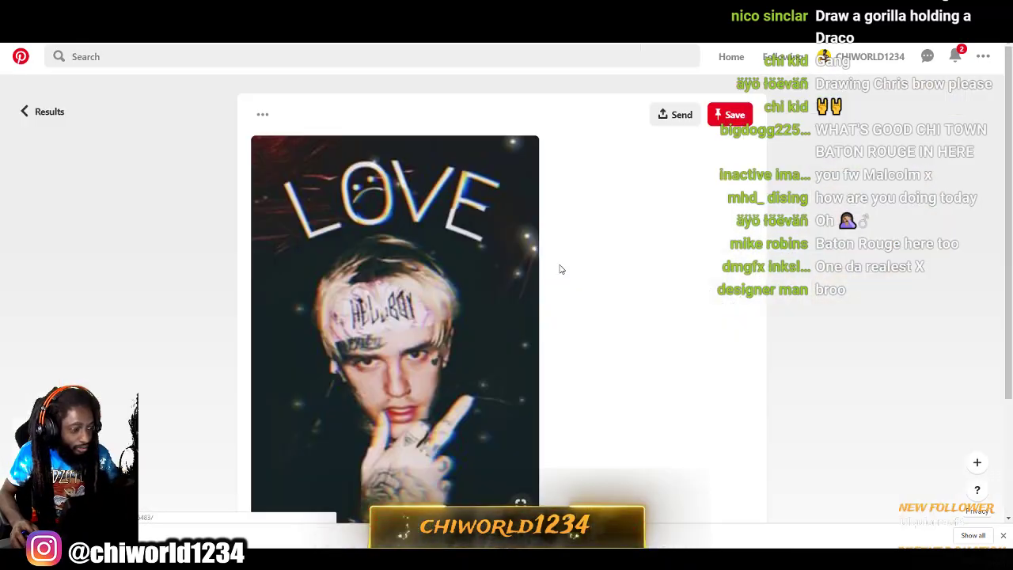
Open the related pin of pink-haired Lil Peep with fingers raised to his temples and save its image as a JPEG in Downloads.
scroll(520, 277, down, 5)
scroll(521, 273, down, 3)
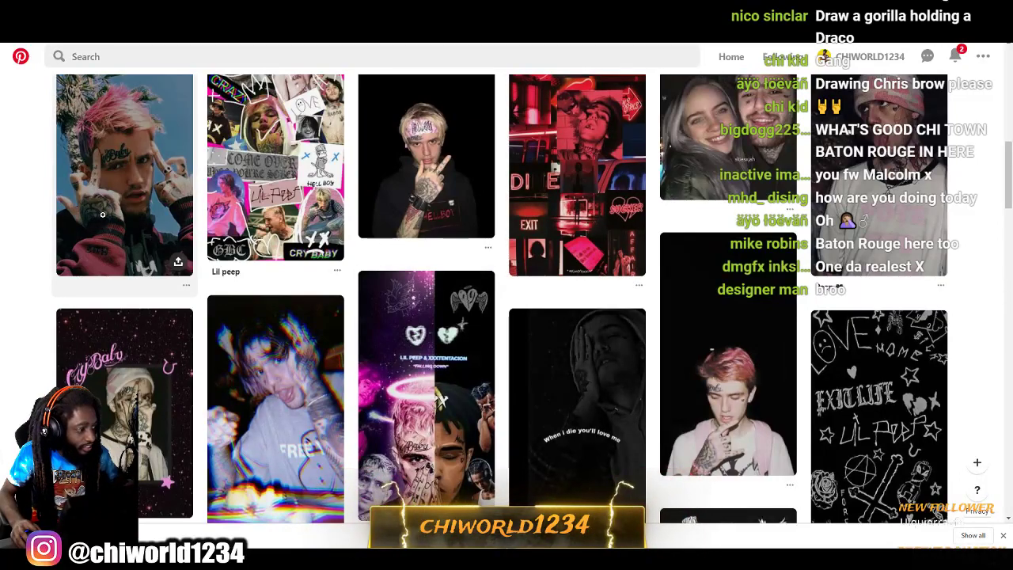
click(107, 229)
scroll(669, 345, down, 2)
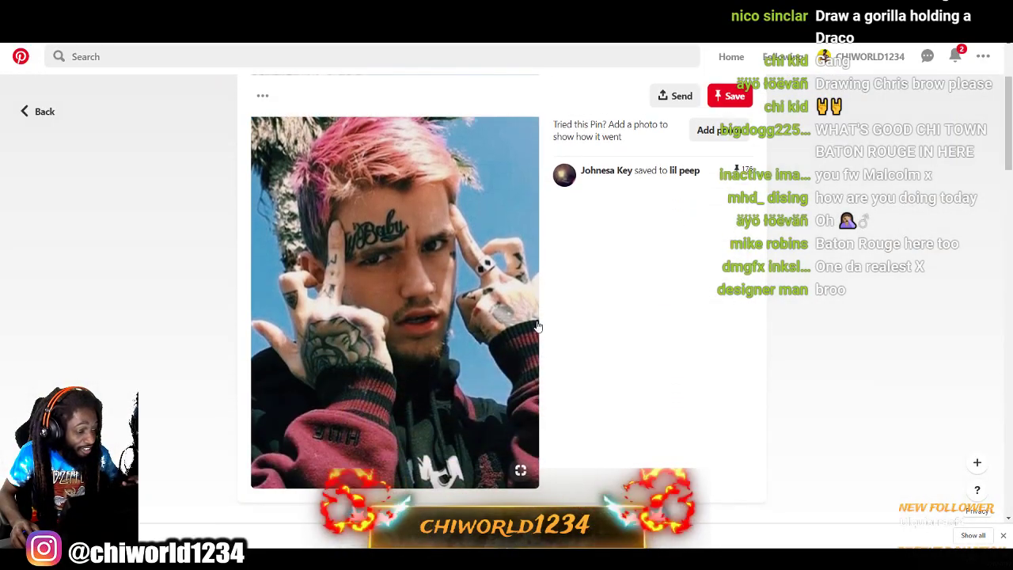
right_click(447, 313)
click(463, 401)
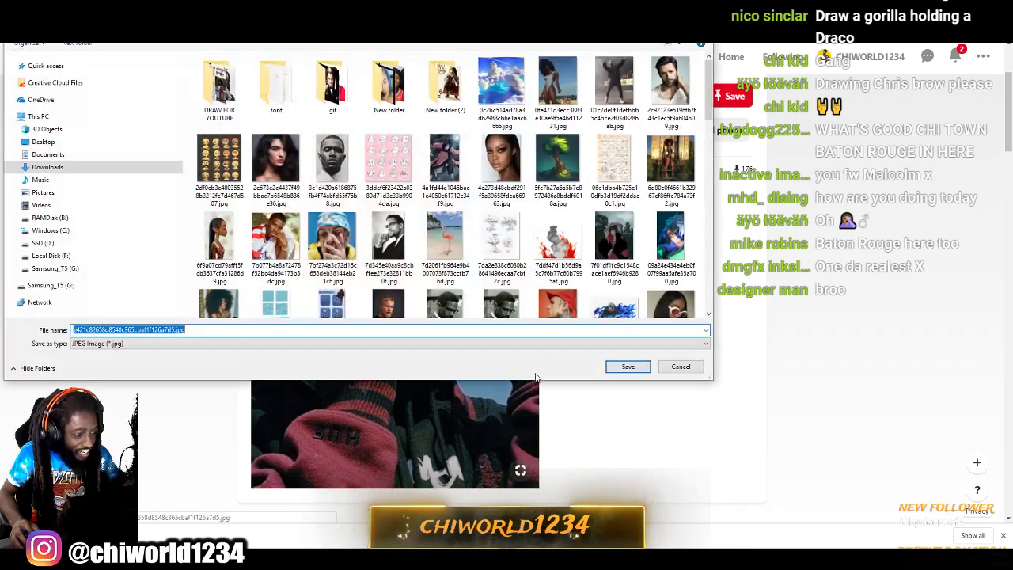
click(628, 366)
Look through the Lil Peep pictures related to the saved pin for more reference ideas.
scroll(599, 369, down, 4)
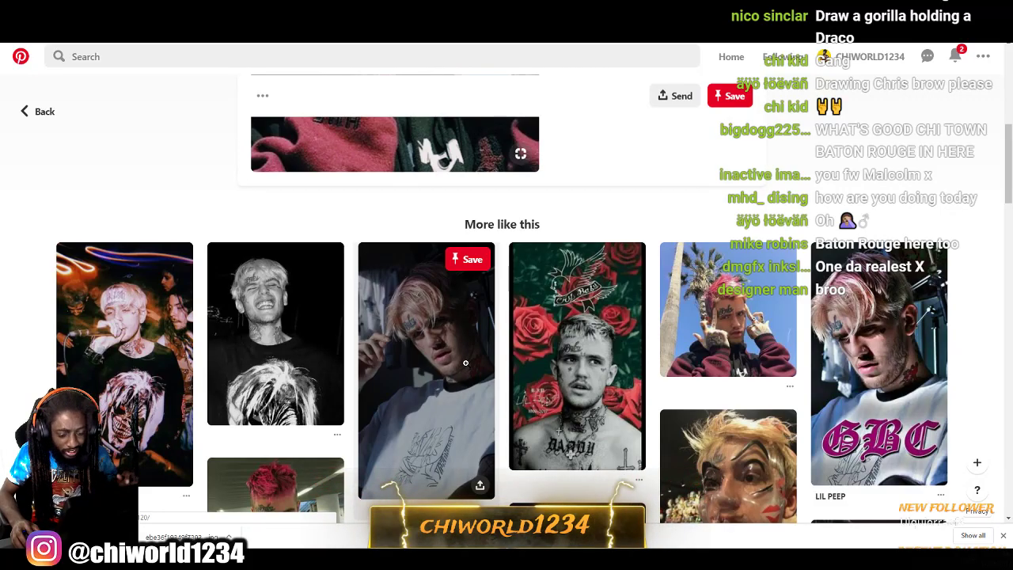
scroll(466, 357, down, 7)
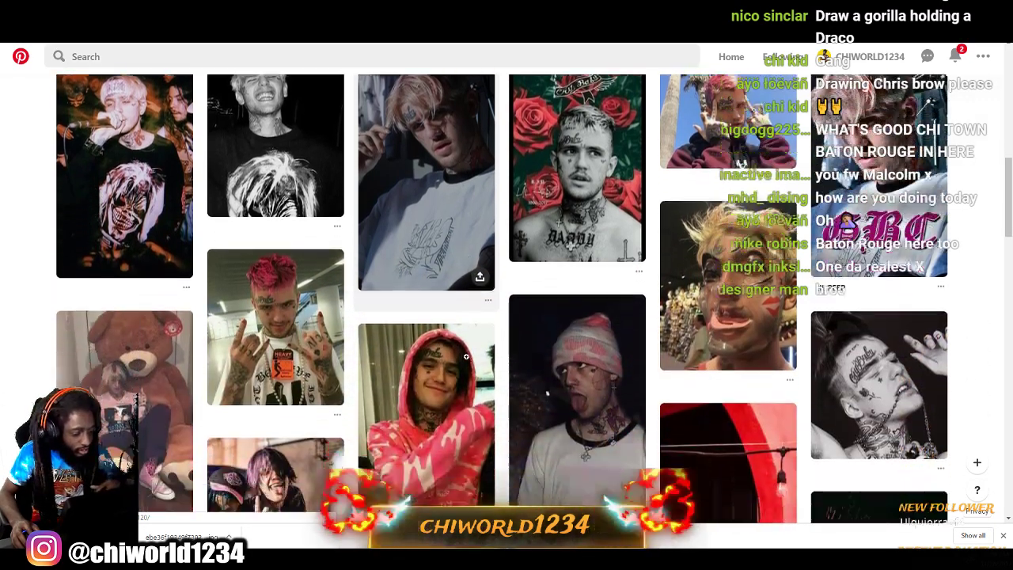
scroll(466, 357, down, 4)
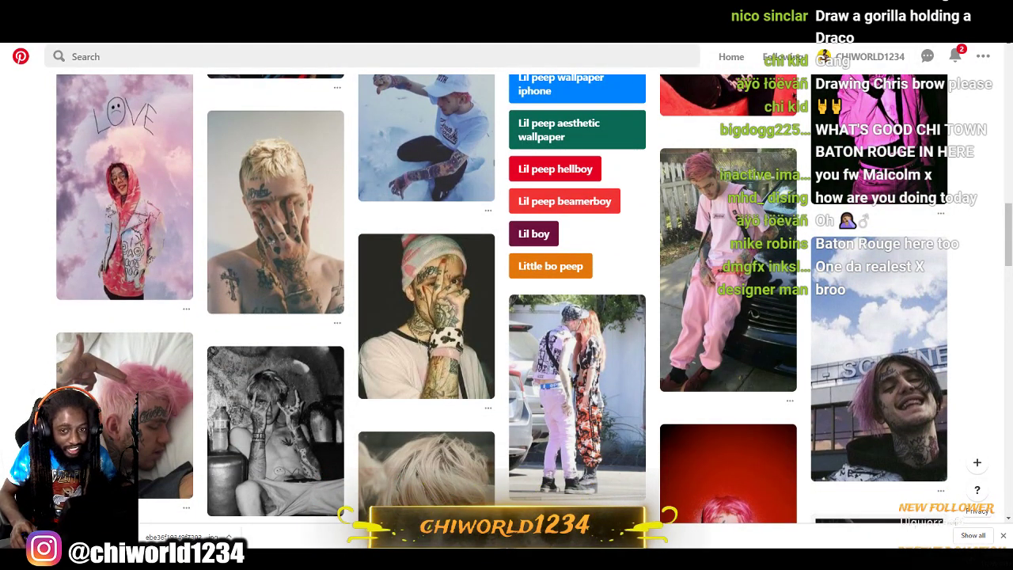
Put the browser away and return to Clip Studio Paint with the Malcolm X reference photo beside the canvas.
click(952, 8)
drag(624, 140, 1012, 101)
drag(0, 173, 743, 206)
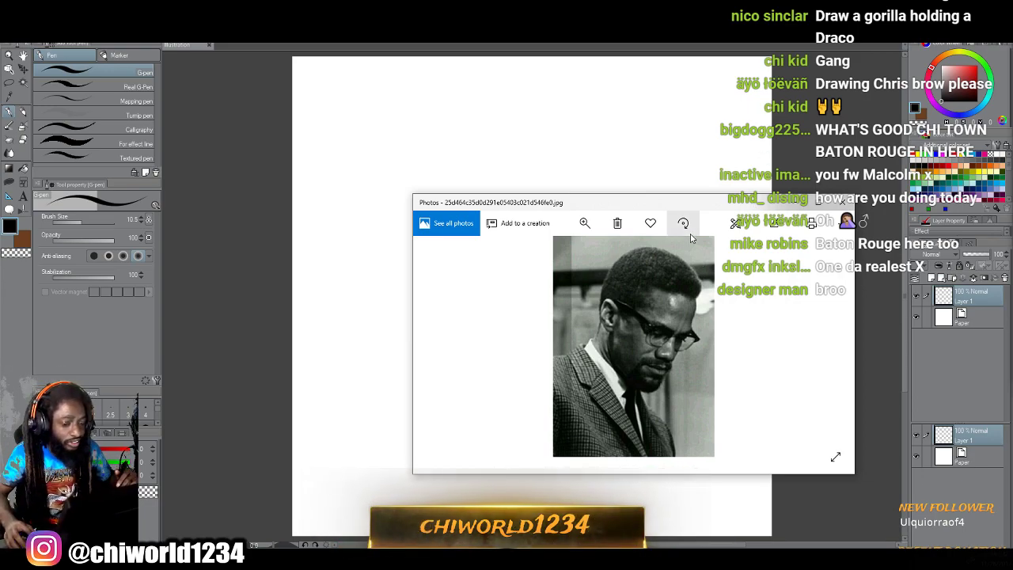
drag(674, 204, 906, 243)
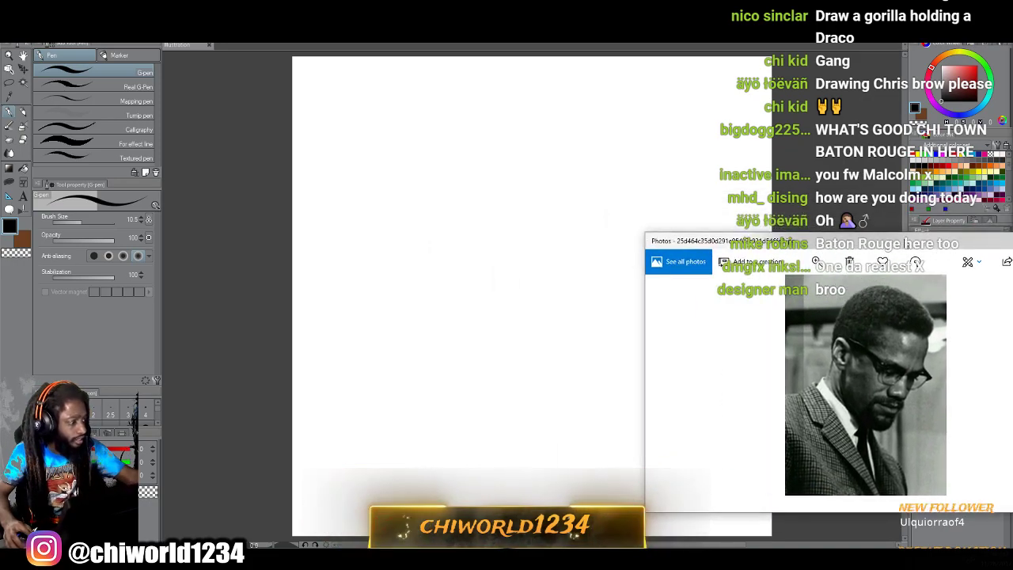
Reposition the reference photo and sketch a few light curved strokes near the middle of the canvas with the Lighter pencil.
click(23, 114)
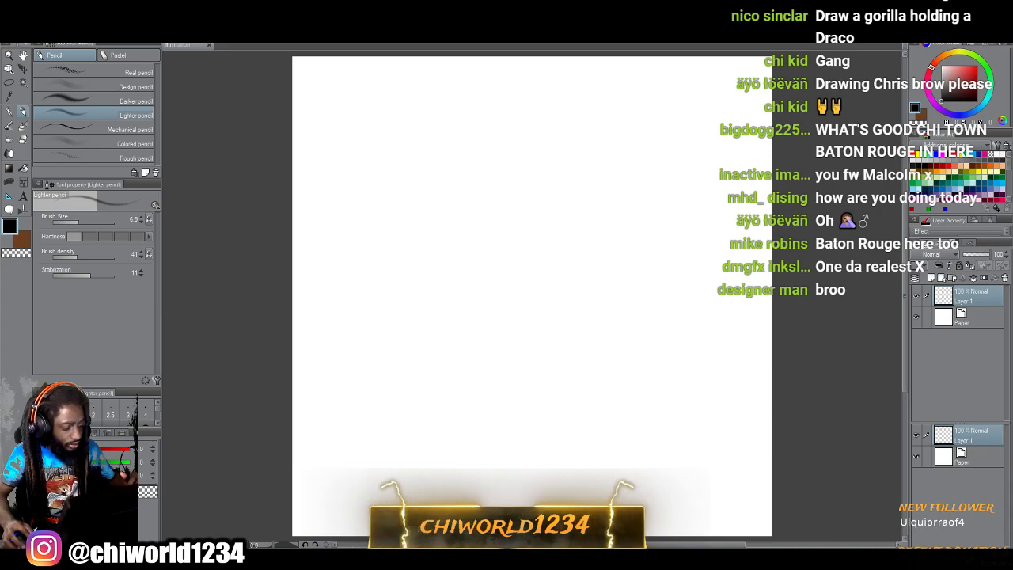
key(alt+Tab)
drag(846, 250, 635, 322)
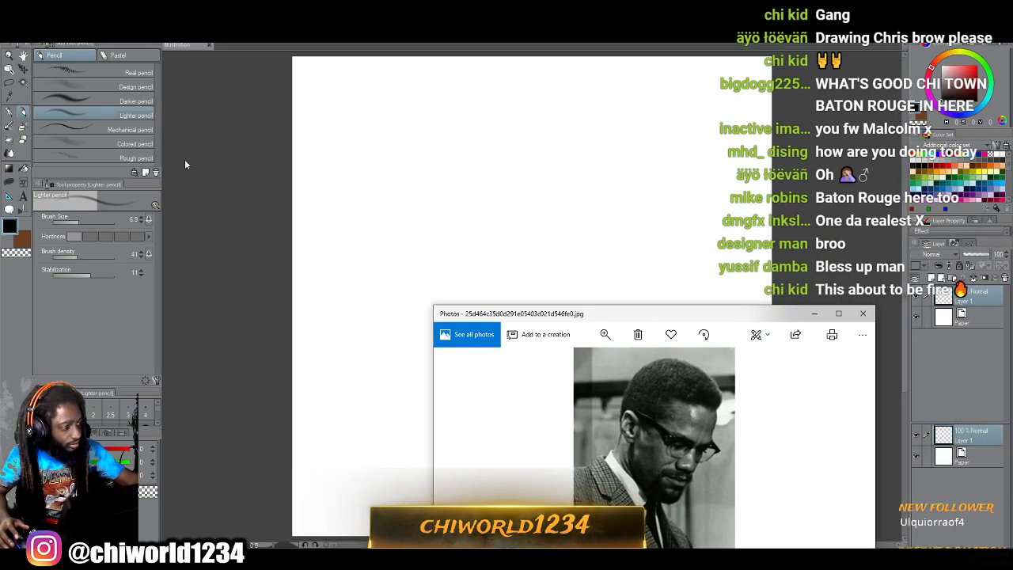
drag(540, 277, 568, 247)
drag(551, 301, 580, 248)
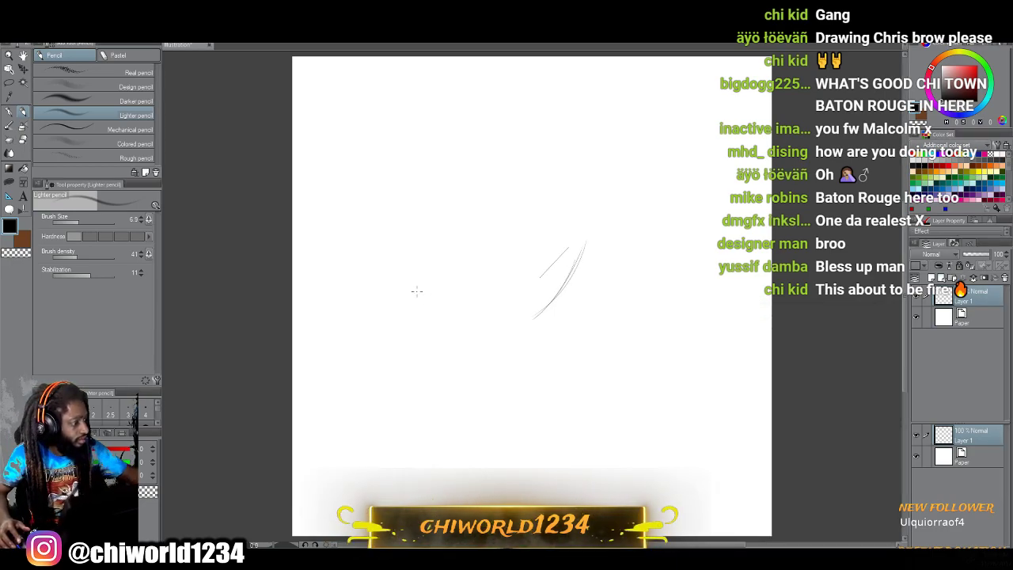
Set the Lighter pencil's brush size to 80.2 and move the reference photo window clear of the canvas.
click(90, 223)
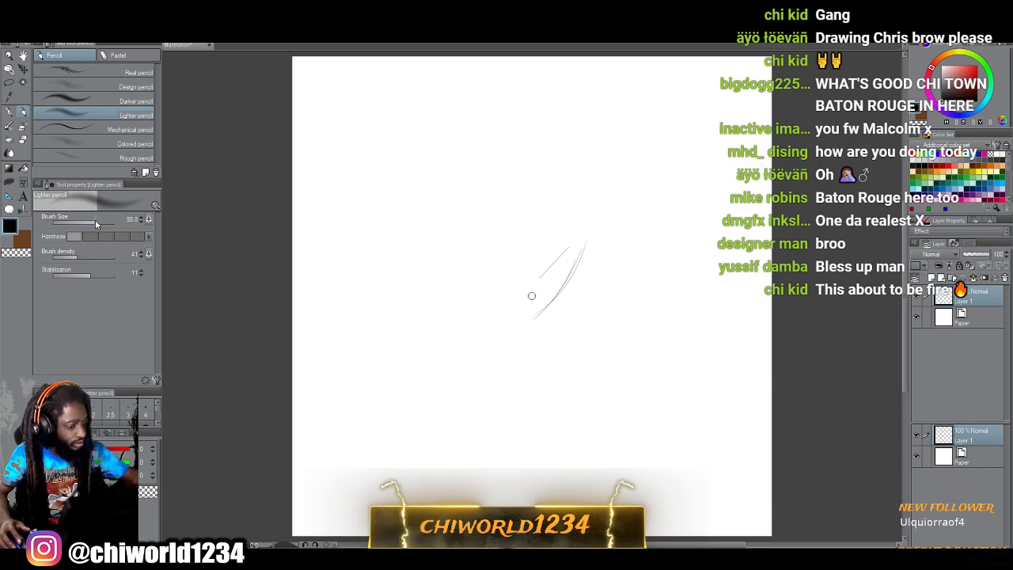
key(alt+Tab)
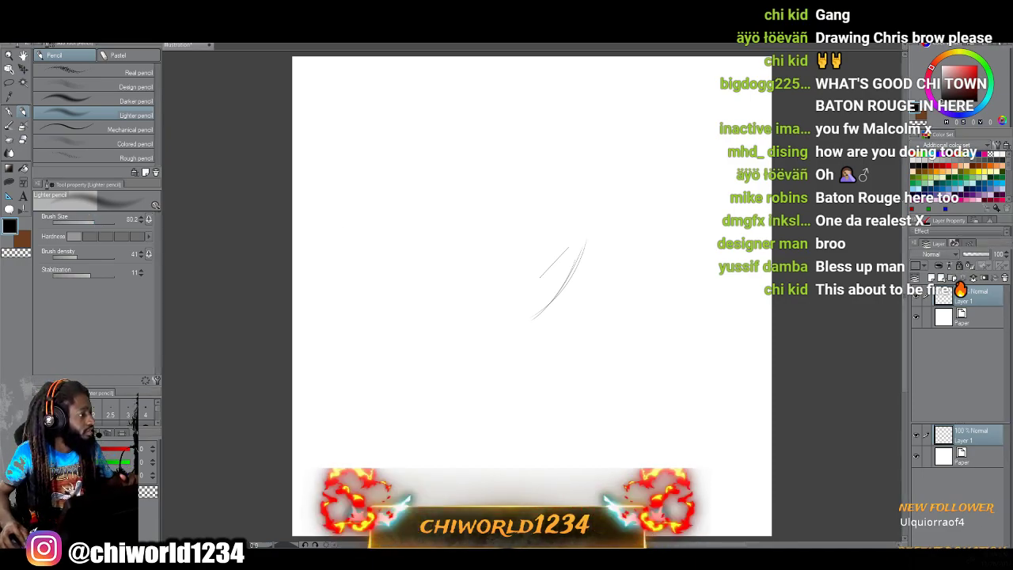
drag(683, 315, 554, 0)
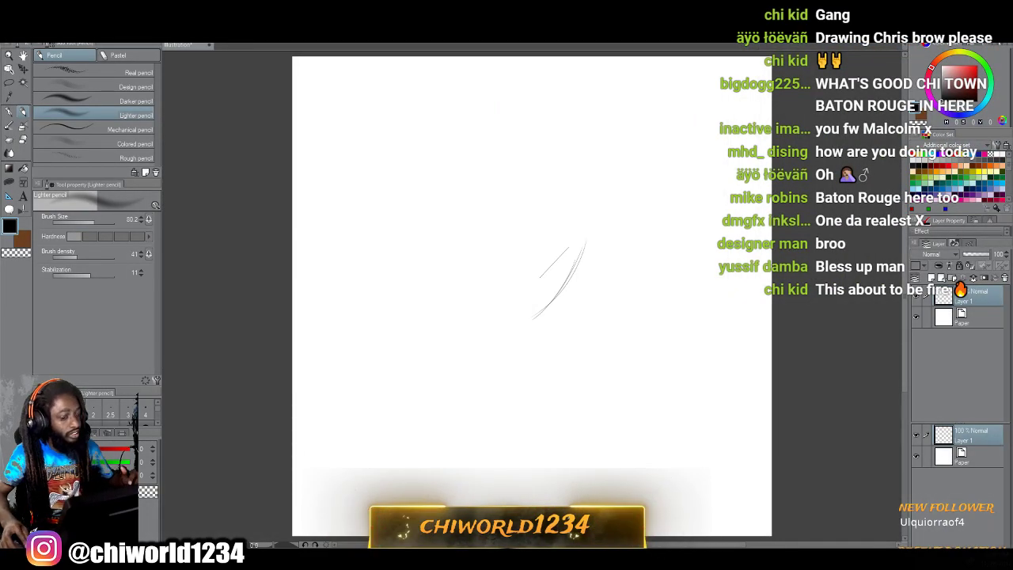
Try a few Lighter pencil strokes on the canvas, and undo them together with the earlier light curved strokes.
click(505, 288)
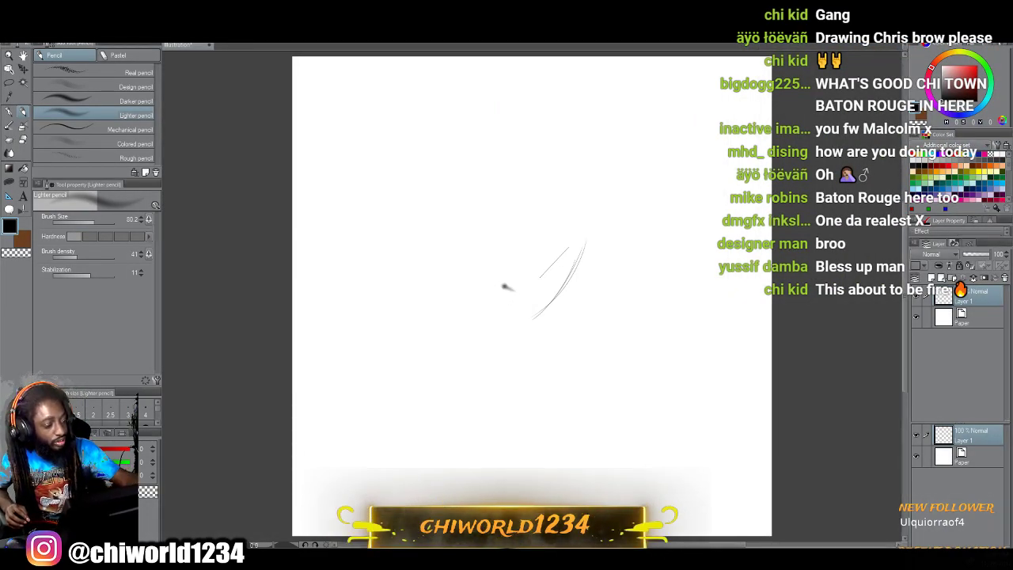
drag(462, 302, 623, 298)
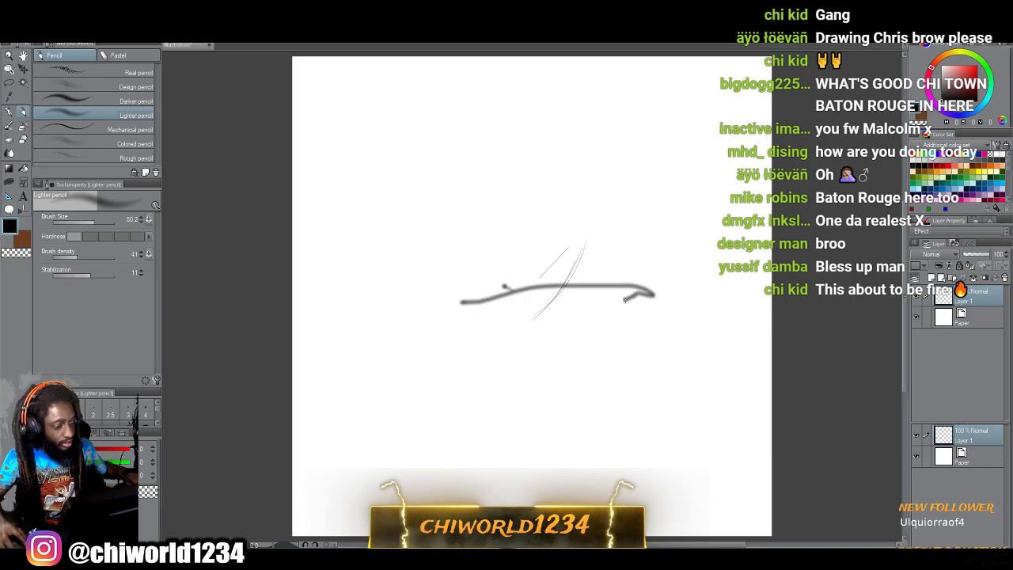
key(ctrl+z)
key(ctrl+z)
key(ctrl+z)
key(ctrl+z)
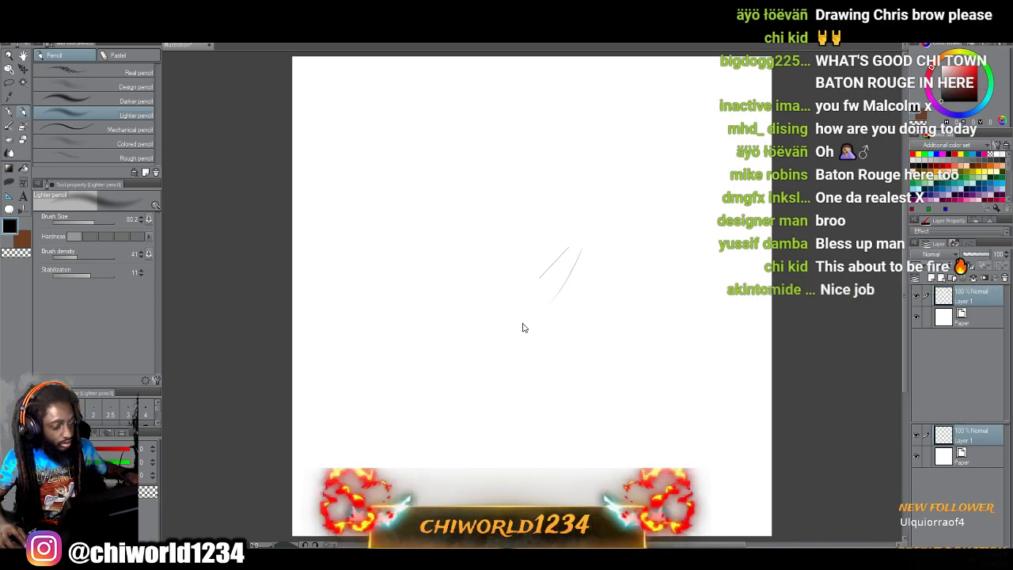
drag(336, 310, 334, 207)
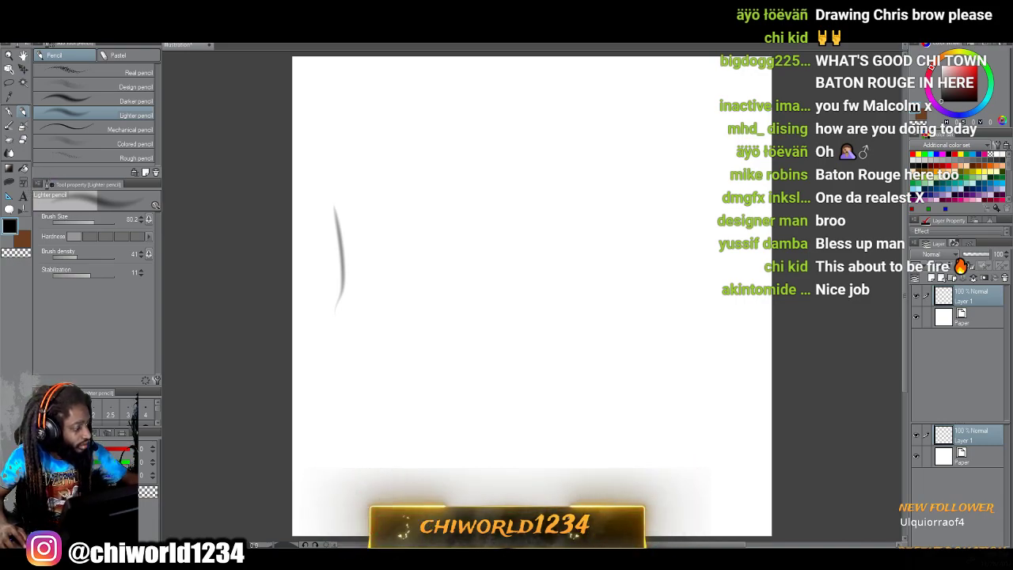
key(ctrl+z)
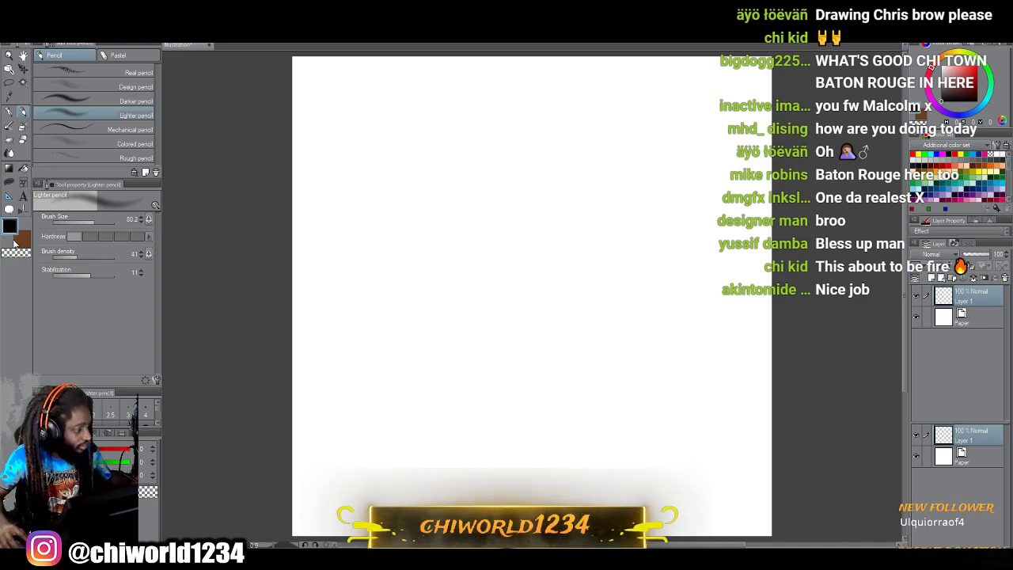
Set the main drawing colour to bright pink, hex ED33AD.
double_click(10, 226)
mouse_move(527, 230)
mouse_down()
mouse_move(527, 254)
mouse_move(527, 234)
mouse_move(524, 247)
mouse_up()
drag(474, 228, 486, 233)
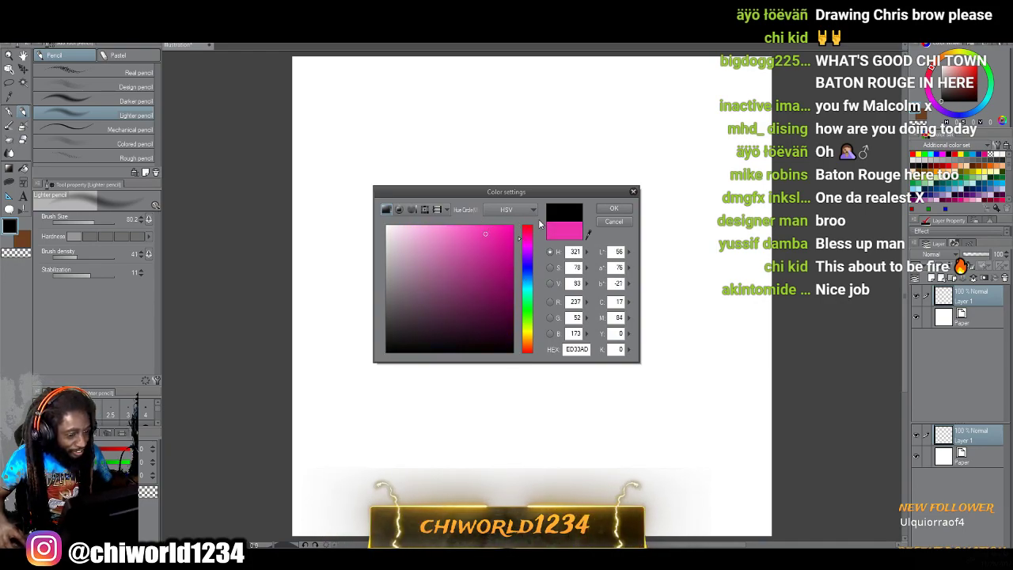
click(613, 208)
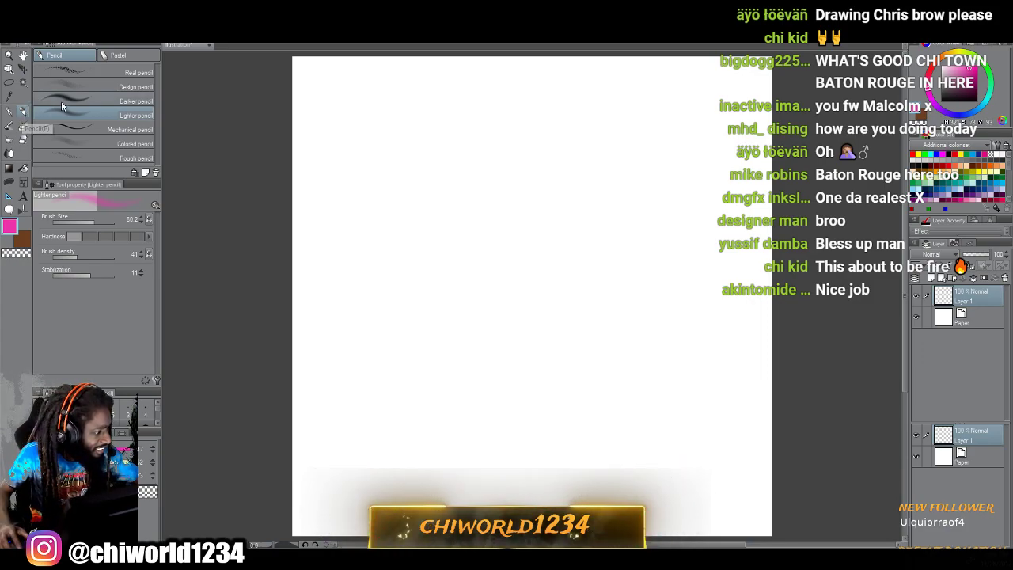
Try the Mechanical pencil in pink at brush size 73.7 and brush density 53, undoing the test strokes.
click(55, 130)
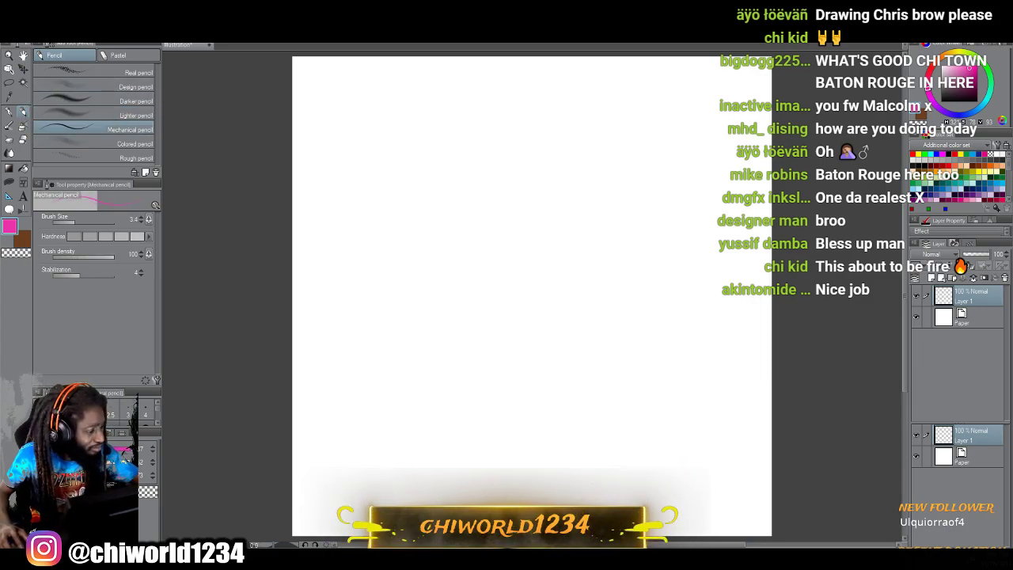
mouse_move(398, 244)
mouse_down()
mouse_move(413, 151)
mouse_move(369, 109)
mouse_up()
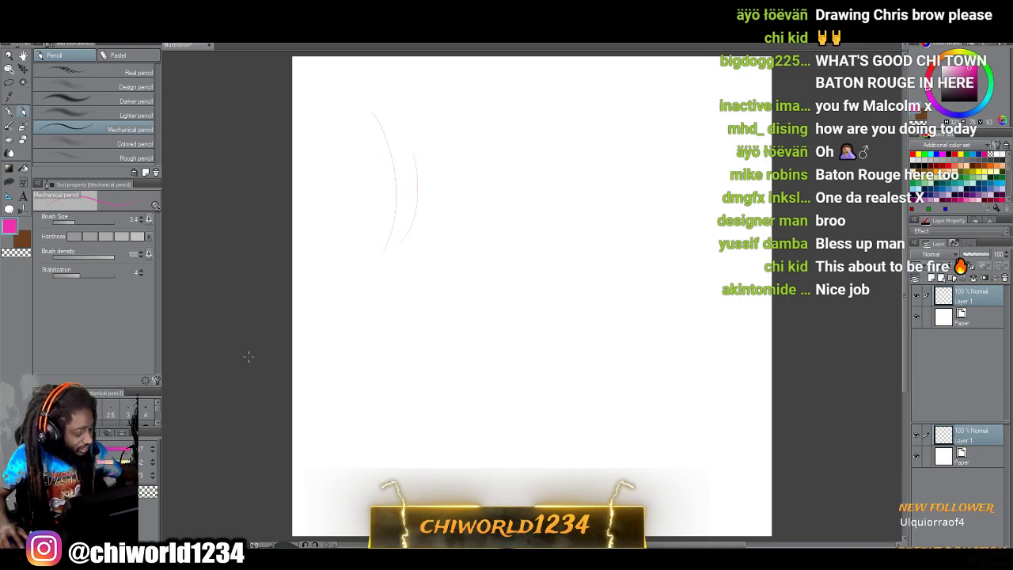
key(ctrl+z)
key(ctrl+z)
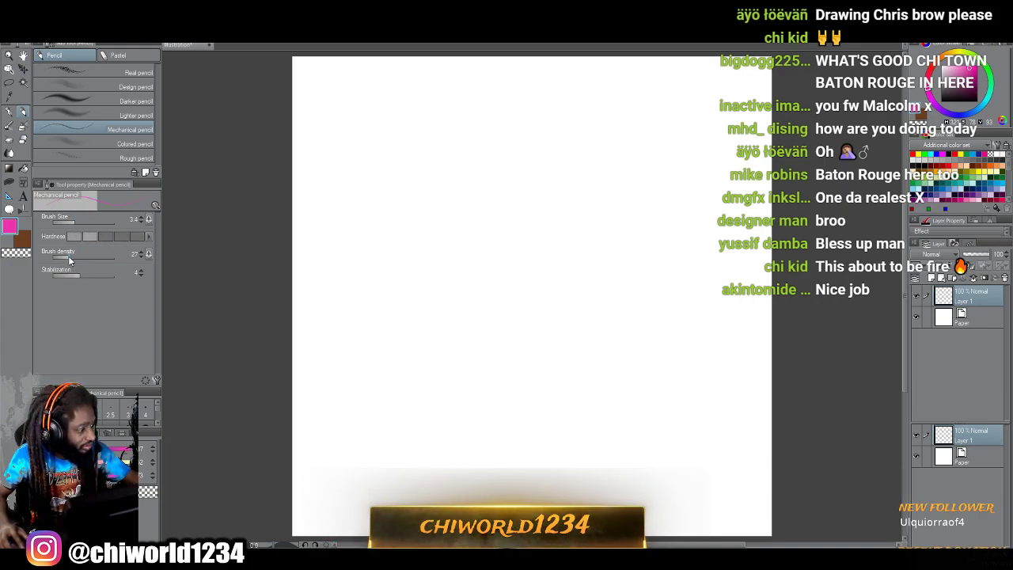
click(69, 256)
drag(73, 221, 93, 223)
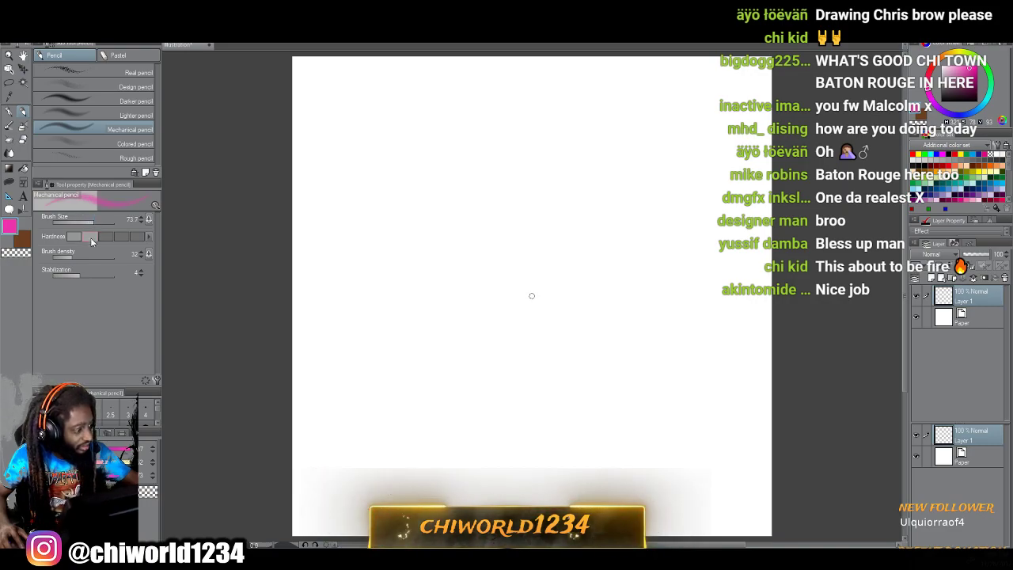
click(87, 256)
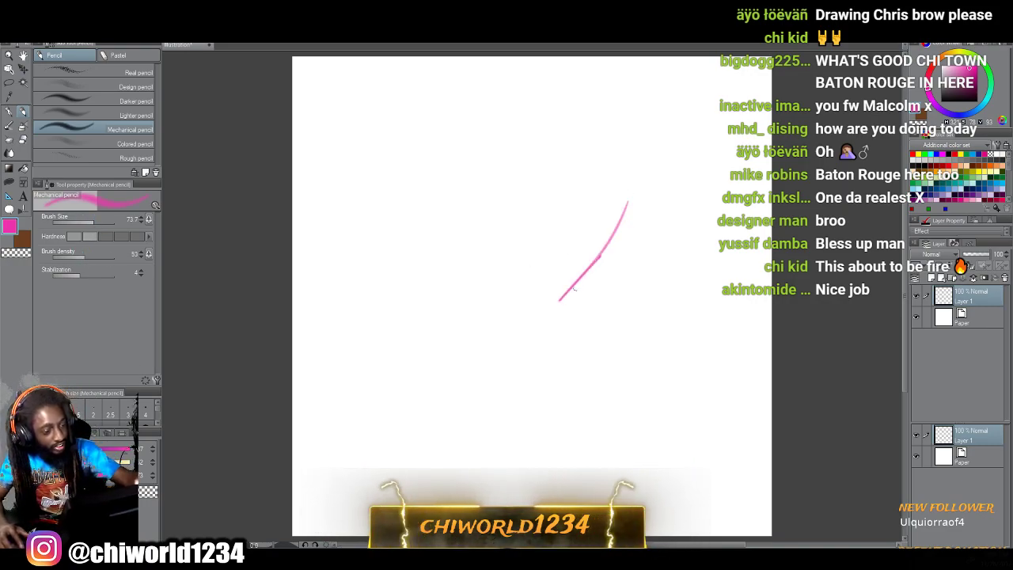
key(ctrl+z)
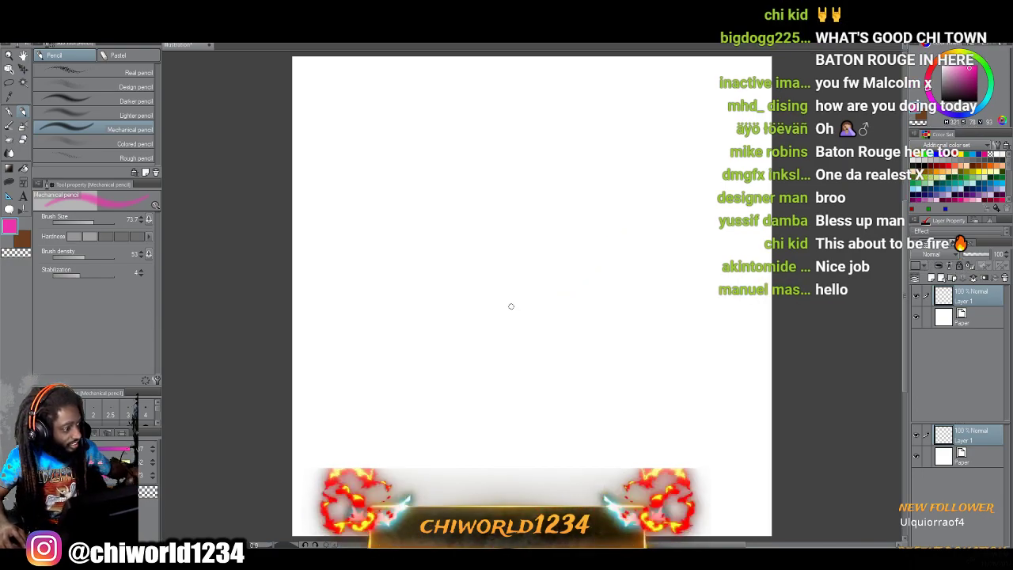
Sketch the tilted head outline from the cranium to the chin in pink with the Design pencil.
click(66, 85)
mouse_move(520, 274)
mouse_down()
mouse_move(539, 251)
mouse_move(564, 168)
mouse_up()
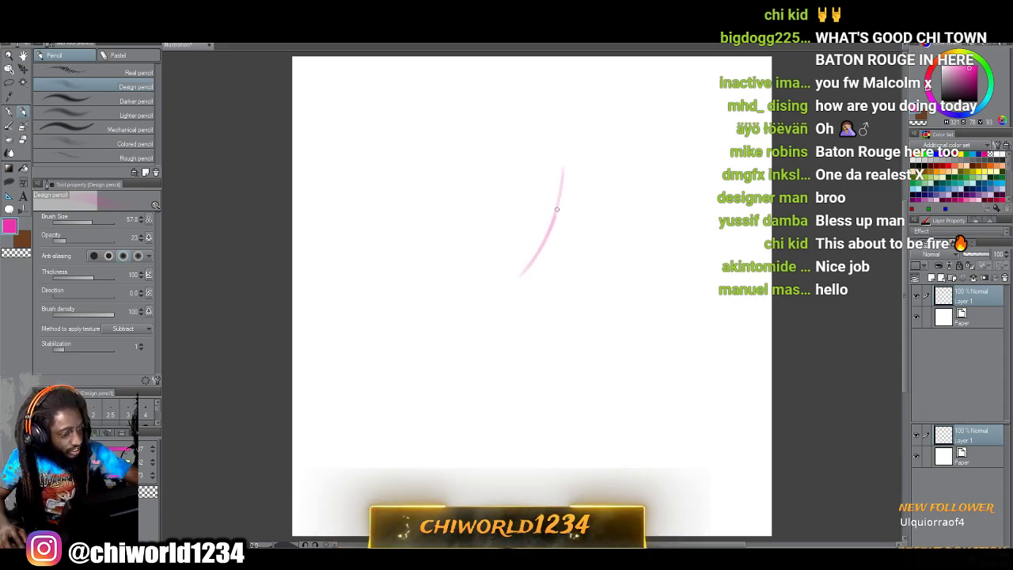
key(ctrl+z)
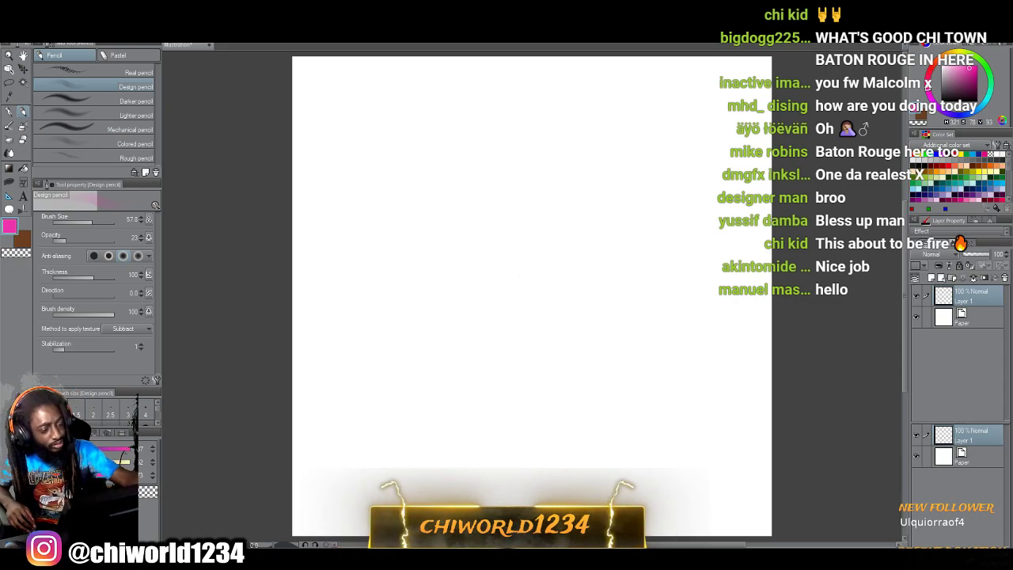
drag(565, 310, 606, 254)
mouse_move(581, 290)
mouse_down()
mouse_move(635, 168)
mouse_move(632, 138)
mouse_up()
drag(635, 191, 607, 111)
drag(627, 149, 559, 87)
drag(496, 105, 455, 217)
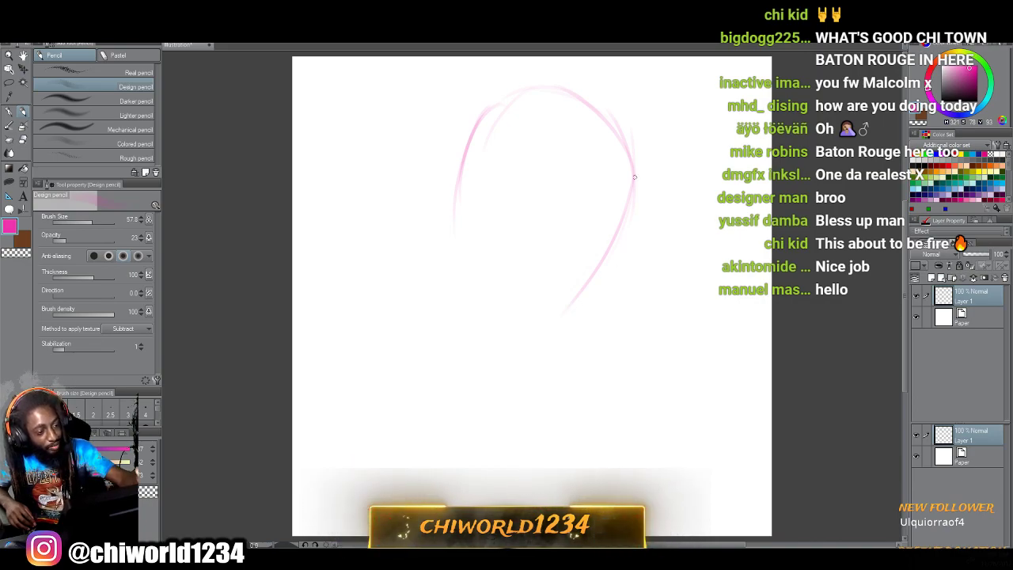
mouse_move(624, 183)
mouse_down()
mouse_move(605, 254)
mouse_move(538, 356)
mouse_move(513, 372)
mouse_move(493, 362)
mouse_move(467, 318)
mouse_move(464, 222)
mouse_up()
Sketch the curved centre line of the face, and add the ear and rough neck lines around the head.
drag(548, 165, 497, 340)
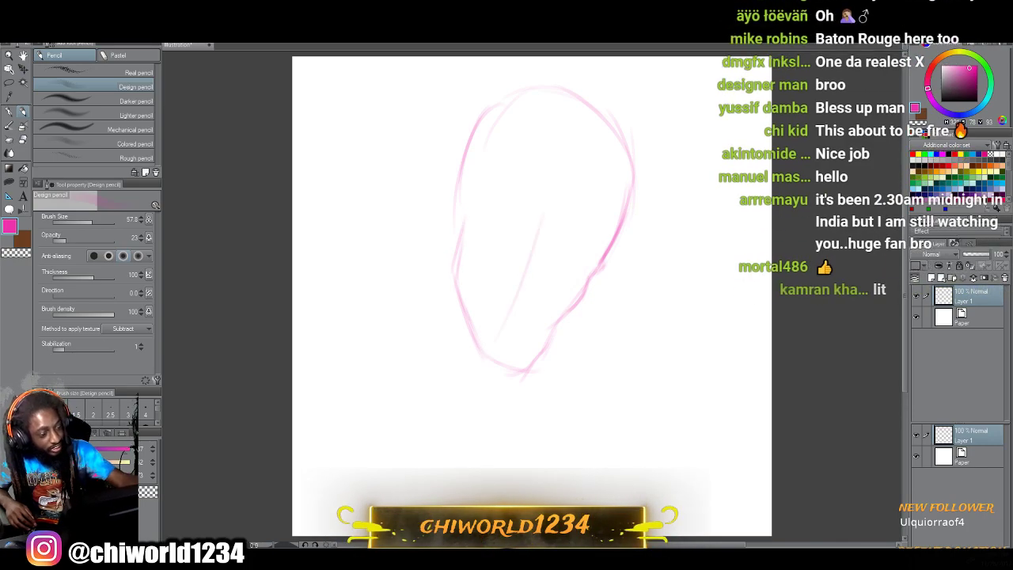
drag(542, 136, 535, 233)
mouse_move(610, 127)
mouse_down()
mouse_move(560, 87)
mouse_move(457, 156)
mouse_move(471, 207)
mouse_move(443, 236)
mouse_up()
mouse_move(440, 199)
mouse_down()
mouse_move(448, 255)
mouse_move(441, 250)
mouse_move(440, 288)
mouse_move(424, 310)
mouse_move(455, 331)
mouse_up()
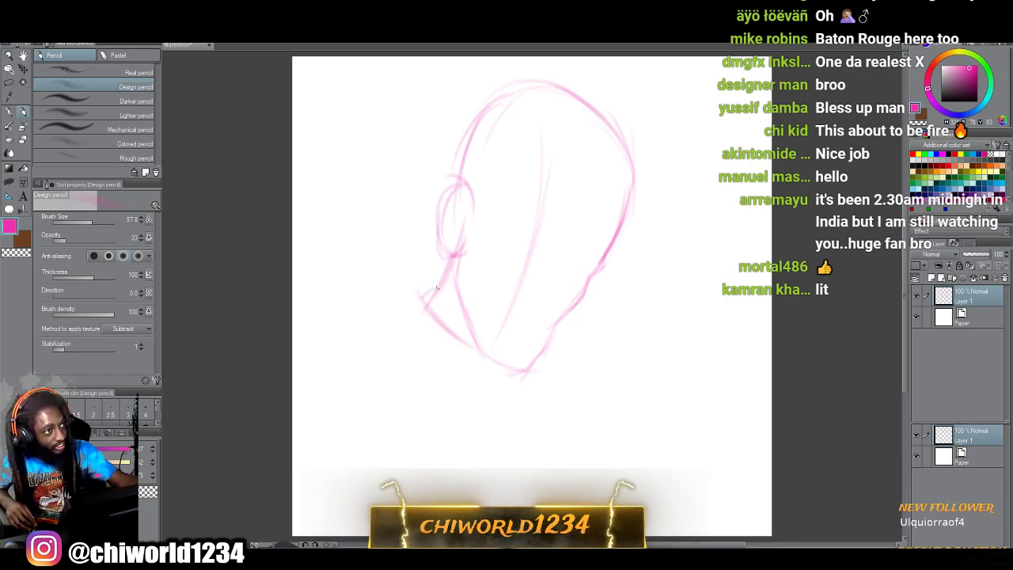
drag(436, 287, 400, 326)
mouse_move(493, 370)
mouse_down()
mouse_move(488, 404)
mouse_move(507, 423)
mouse_up()
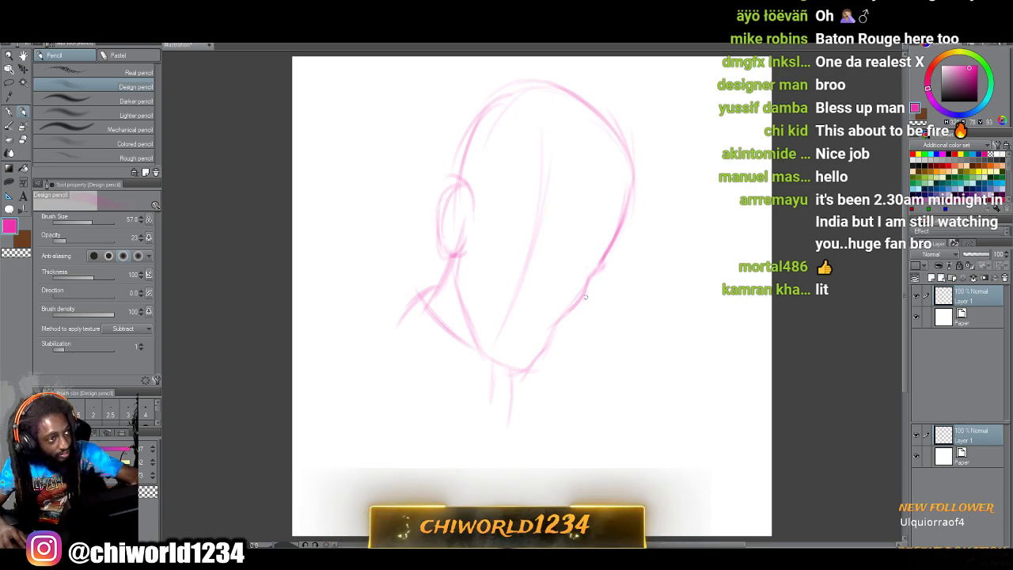
Sketch the eyeglasses over rough eye and nose marks, with two lenses and an arm reaching back to the ear.
mouse_move(577, 270)
mouse_down()
mouse_move(565, 315)
mouse_move(542, 321)
mouse_up()
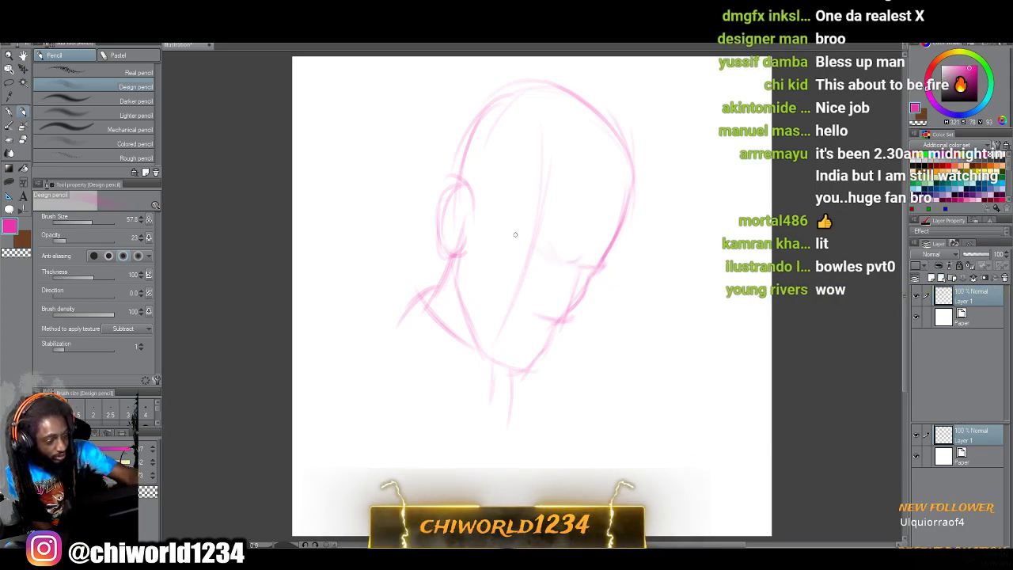
drag(515, 234, 554, 252)
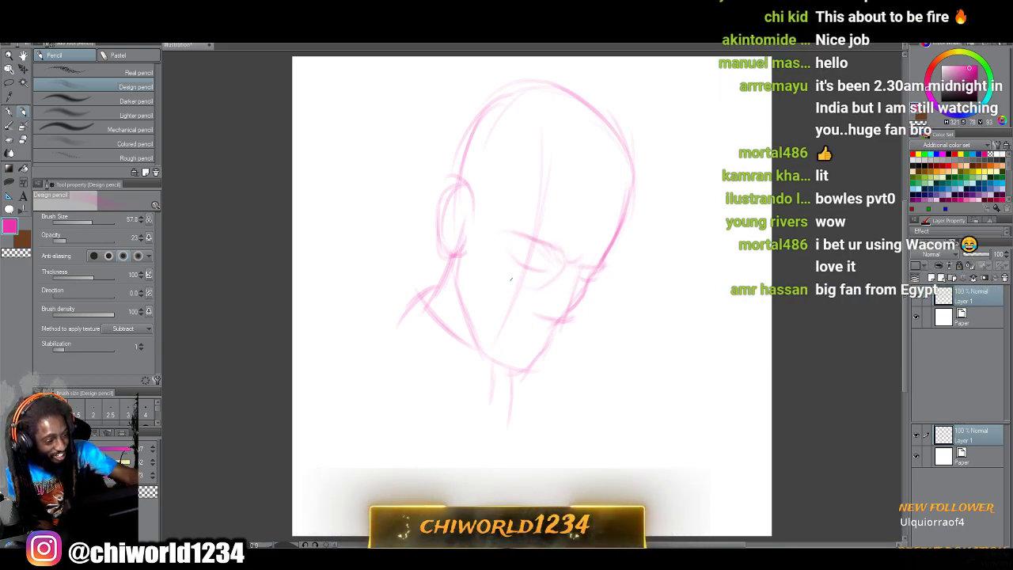
drag(501, 270, 502, 233)
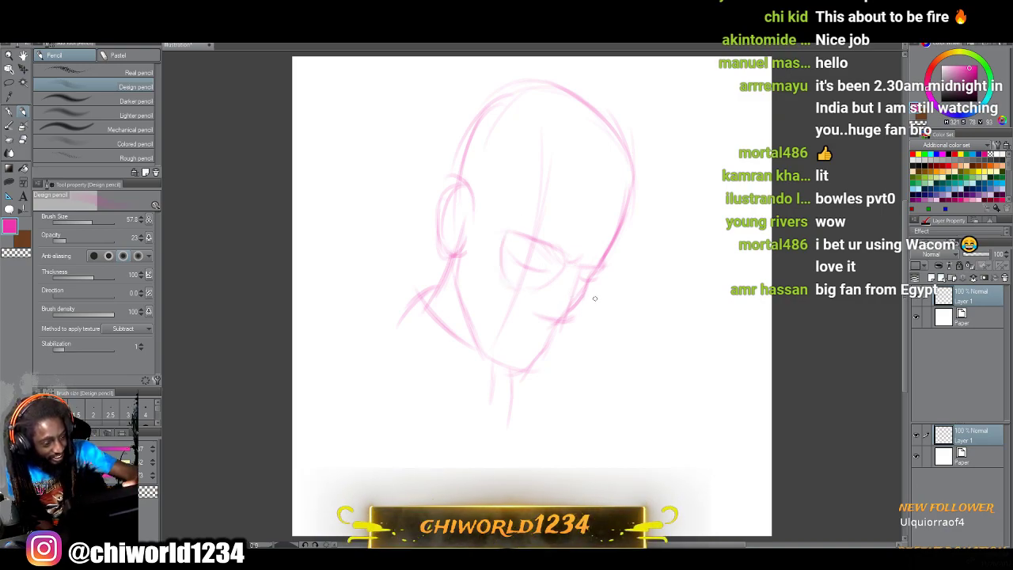
drag(623, 262, 605, 293)
drag(586, 260, 630, 268)
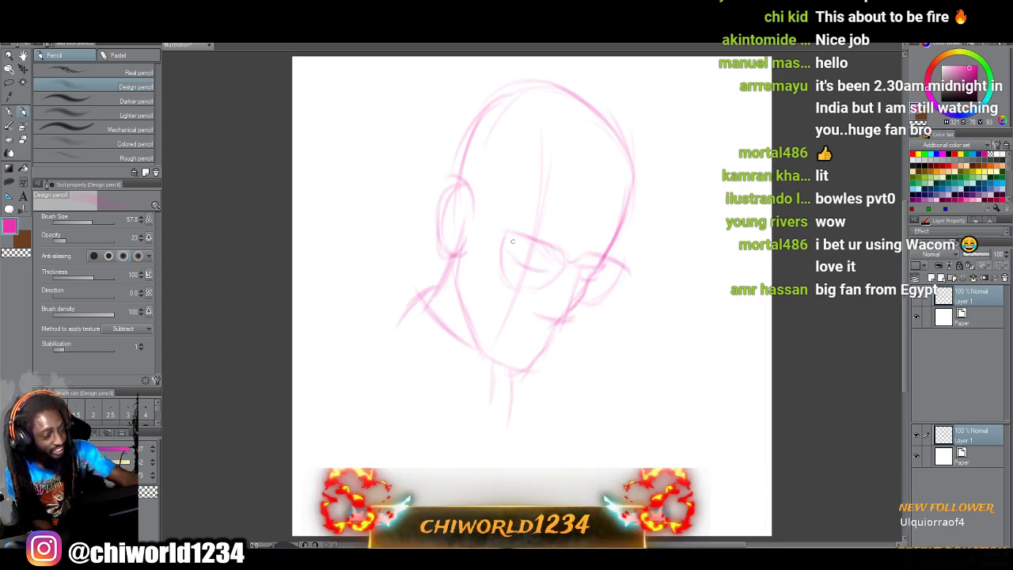
drag(511, 199, 497, 230)
mouse_move(474, 185)
mouse_down()
mouse_move(506, 229)
mouse_move(465, 179)
mouse_up()
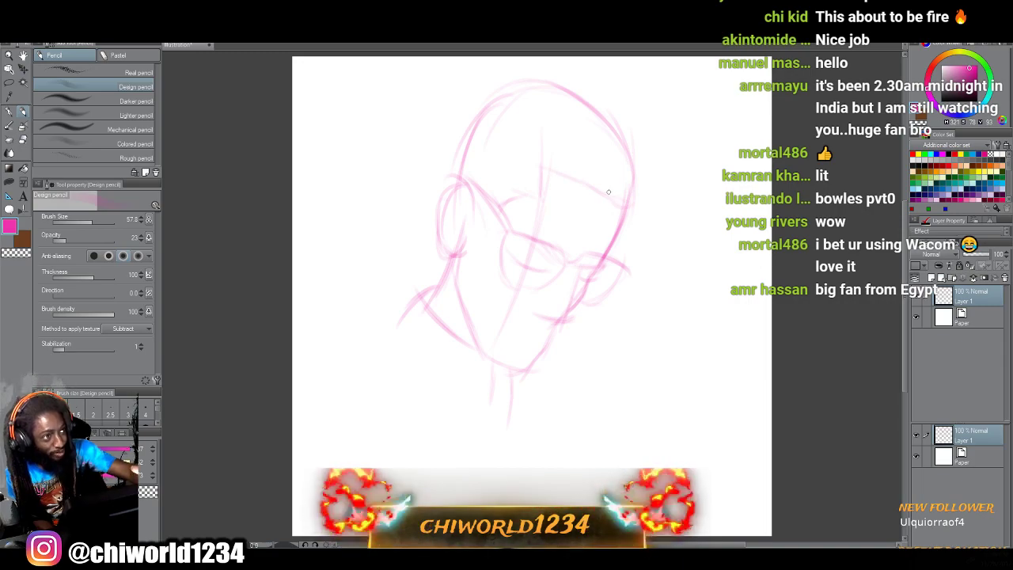
Reinforce the far side of the forehead, and sketch the hairline and hair contour around the crown.
drag(606, 256, 624, 214)
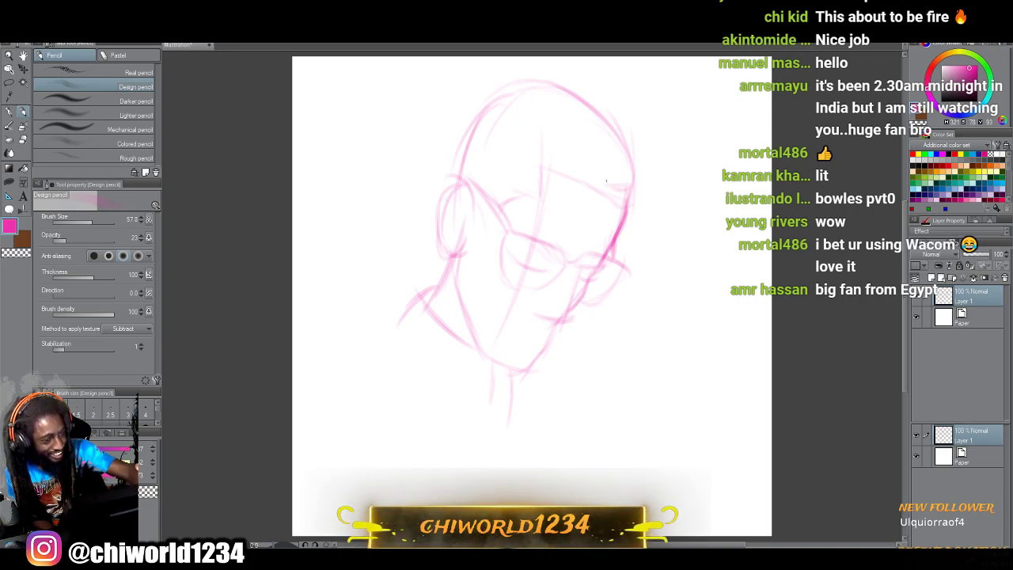
mouse_move(633, 186)
mouse_down()
mouse_move(641, 165)
mouse_move(609, 105)
mouse_up()
drag(584, 140, 635, 164)
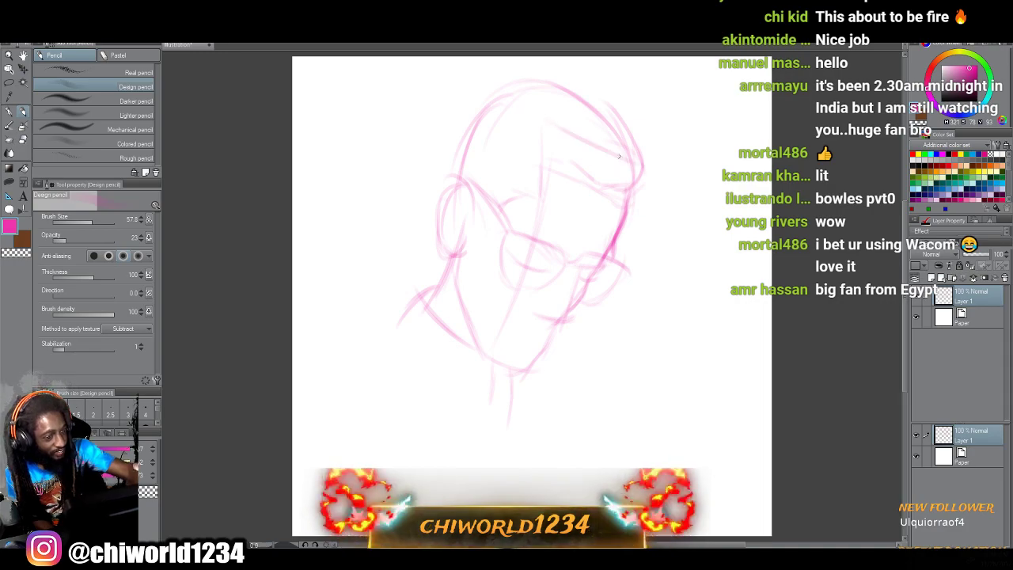
drag(517, 89, 470, 131)
drag(493, 74, 463, 153)
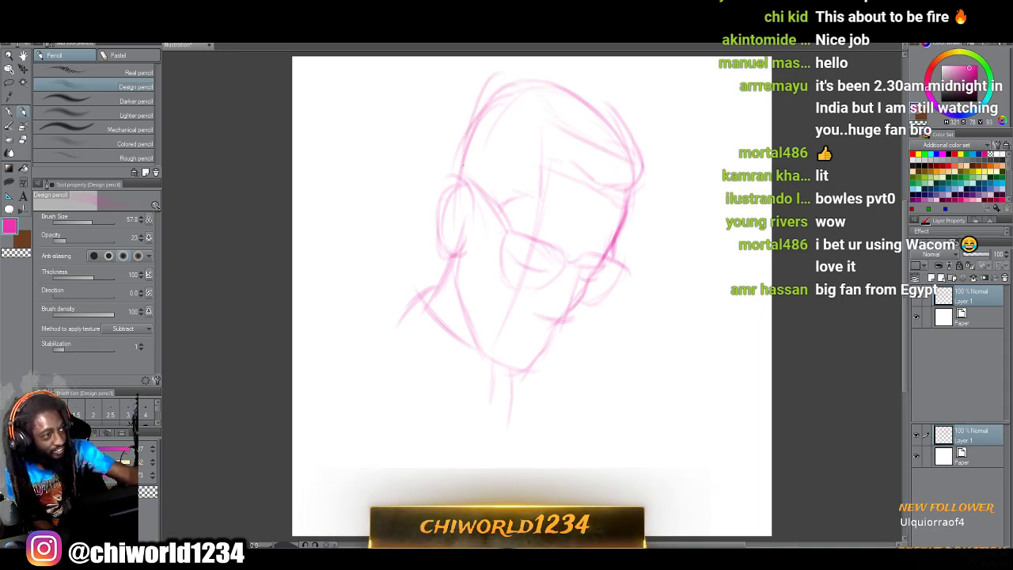
drag(484, 103, 459, 154)
mouse_move(586, 88)
mouse_down()
mouse_move(566, 81)
mouse_move(464, 126)
mouse_up()
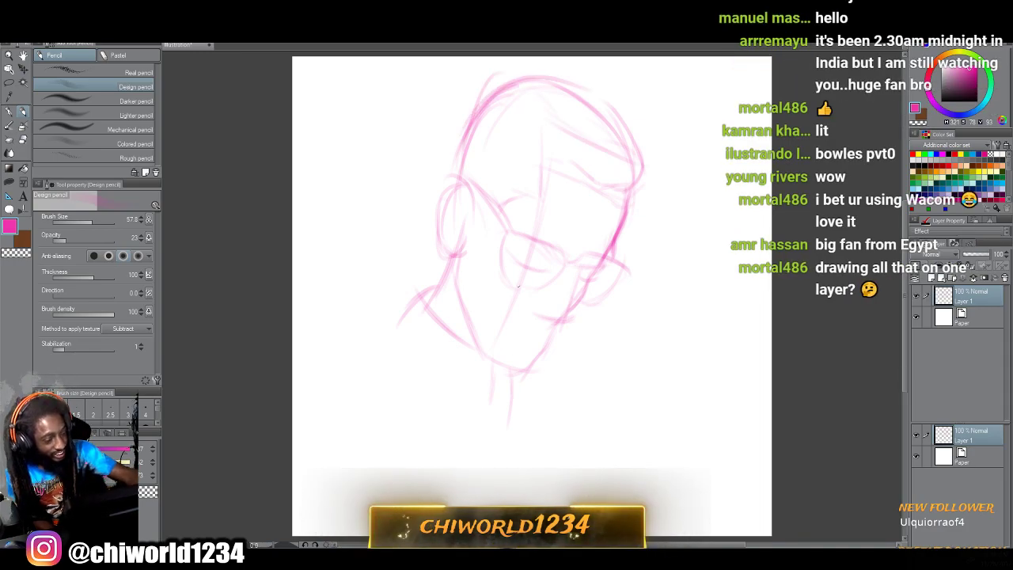
Sketch the nose and mouth, and rough in the chin, neck, collar and shoulder lines below them.
drag(532, 306, 540, 291)
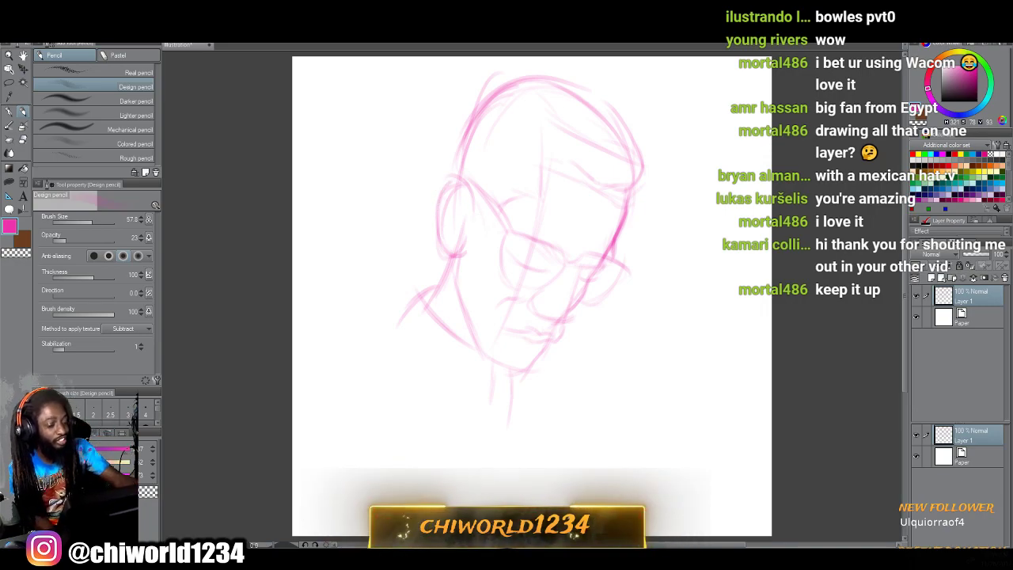
drag(504, 369, 491, 445)
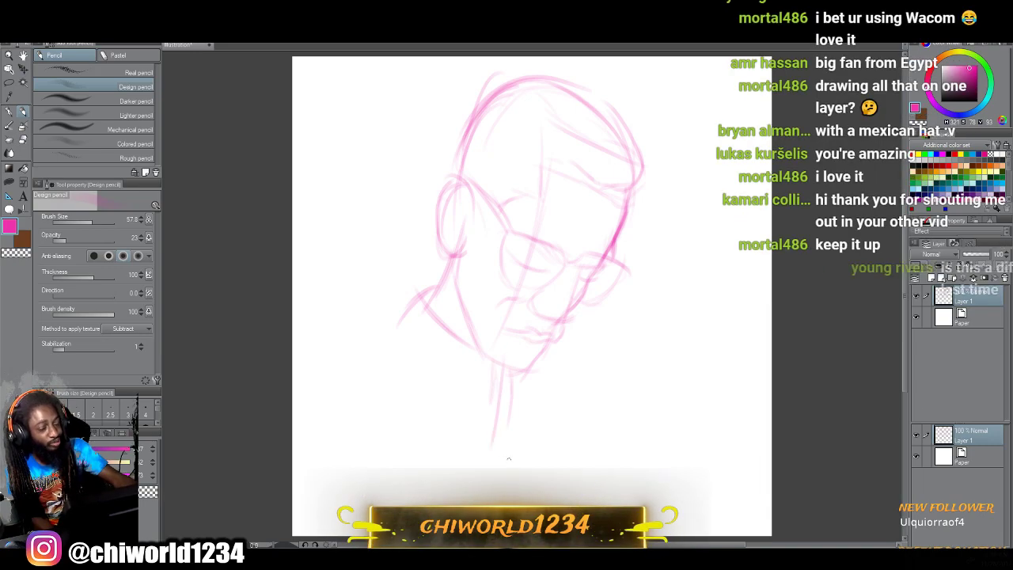
drag(424, 347, 467, 417)
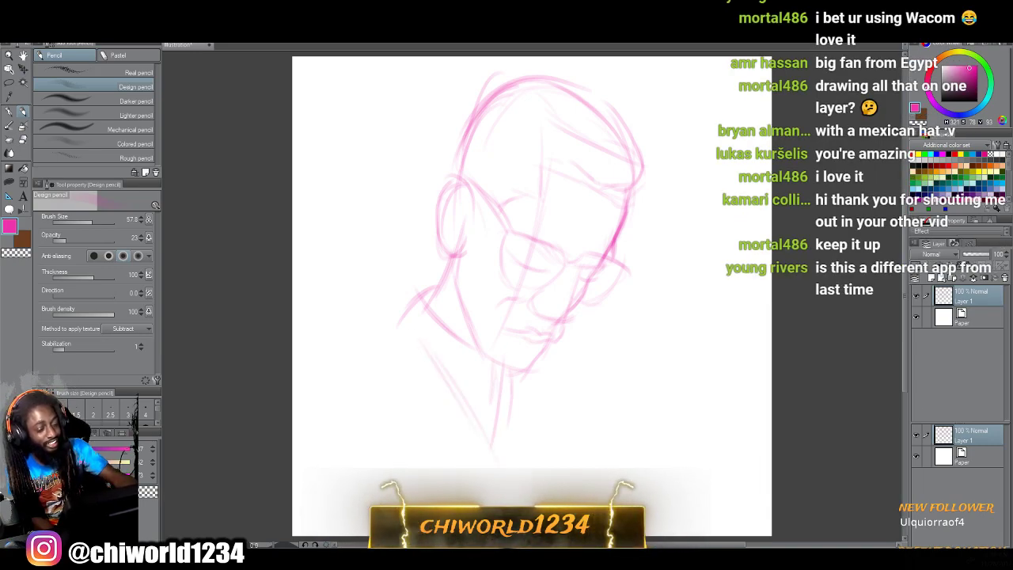
drag(513, 393, 520, 474)
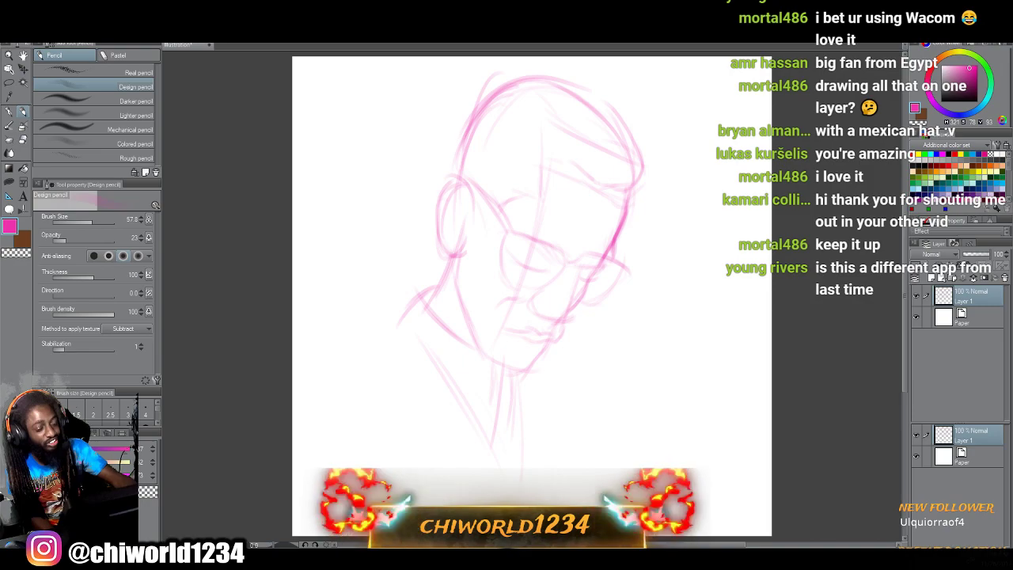
mouse_move(543, 399)
mouse_down()
mouse_move(586, 453)
mouse_move(570, 484)
mouse_up()
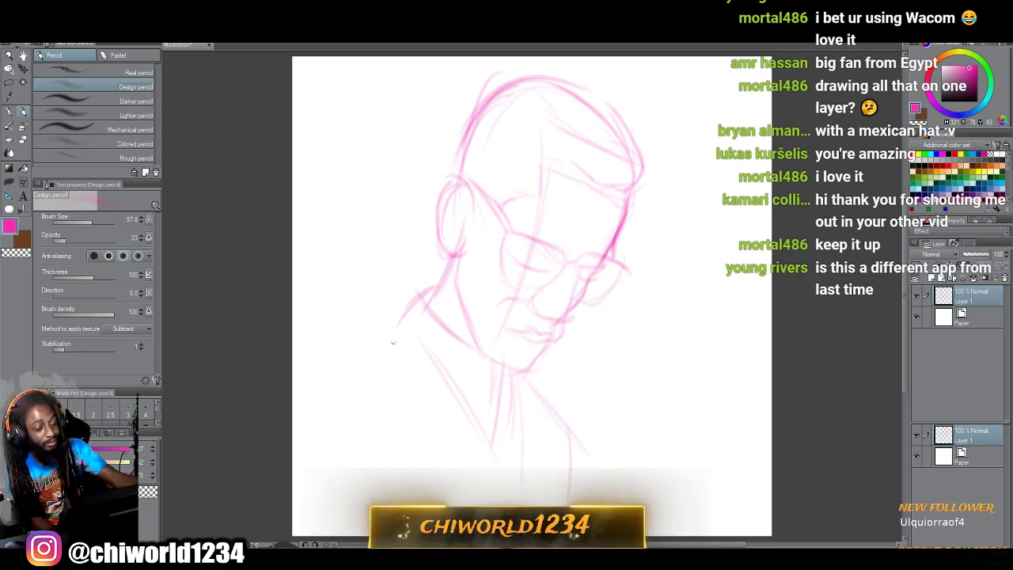
drag(406, 318, 333, 332)
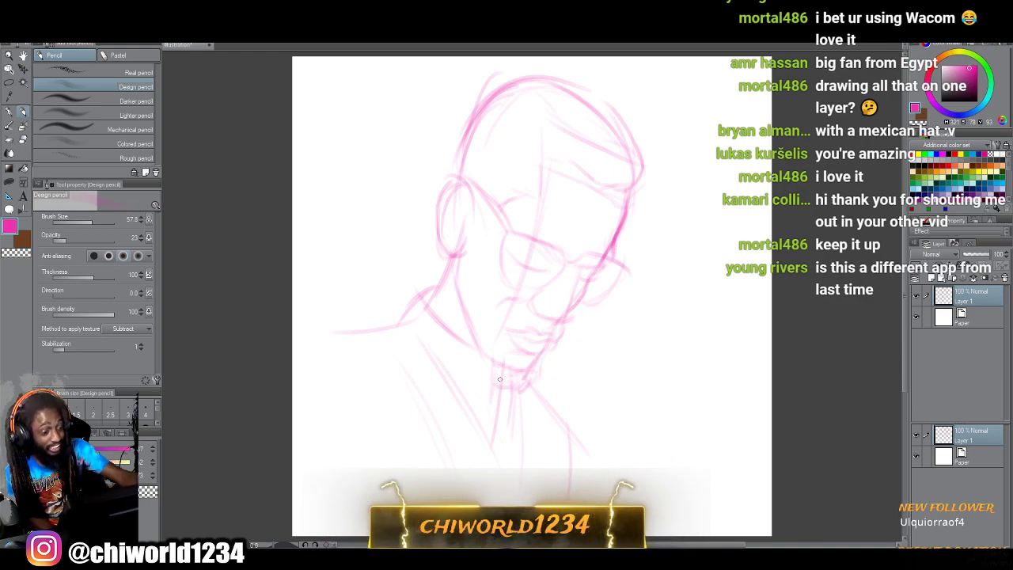
drag(500, 378, 476, 361)
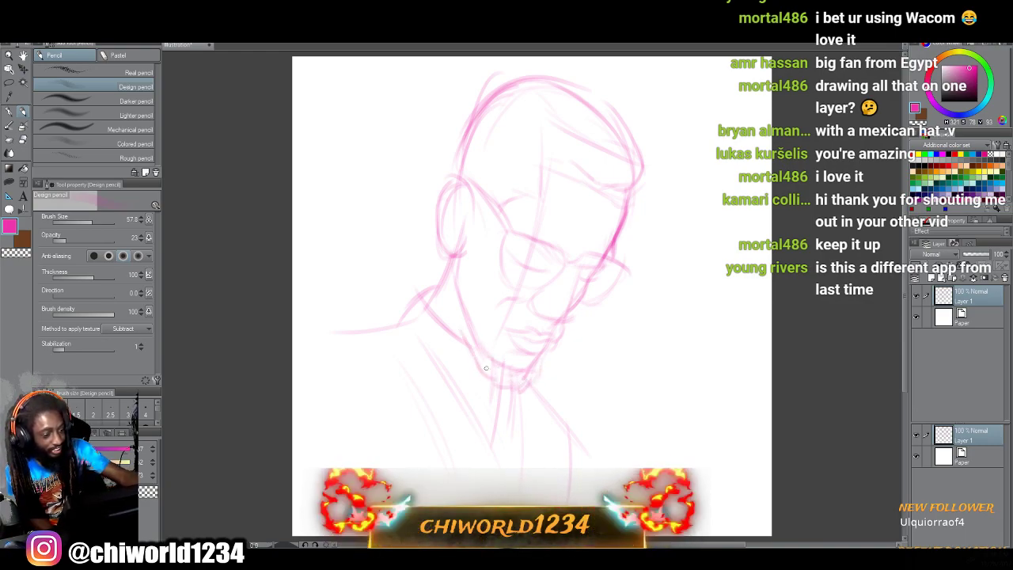
Reinforce the near jaw line, and sketch the moustache and the eye behind the near eyeglass lens.
mouse_move(467, 341)
mouse_down()
mouse_move(446, 298)
mouse_move(454, 301)
mouse_up()
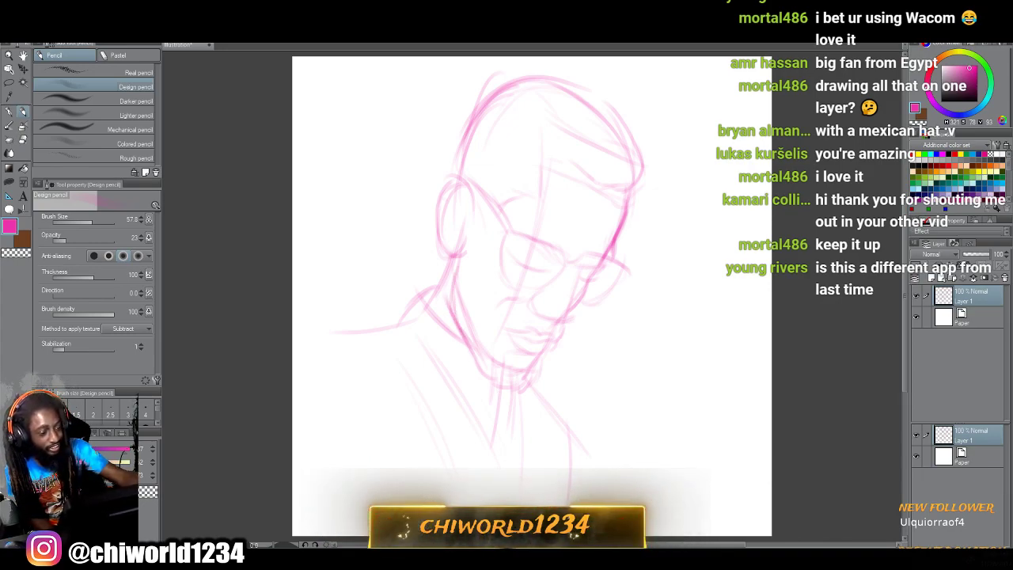
drag(562, 339, 494, 322)
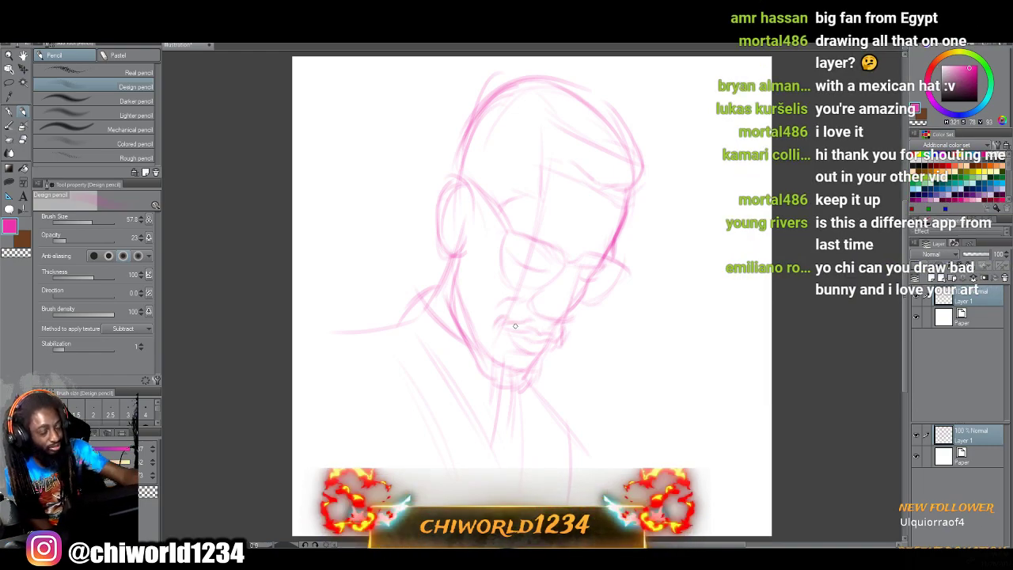
drag(553, 255, 505, 241)
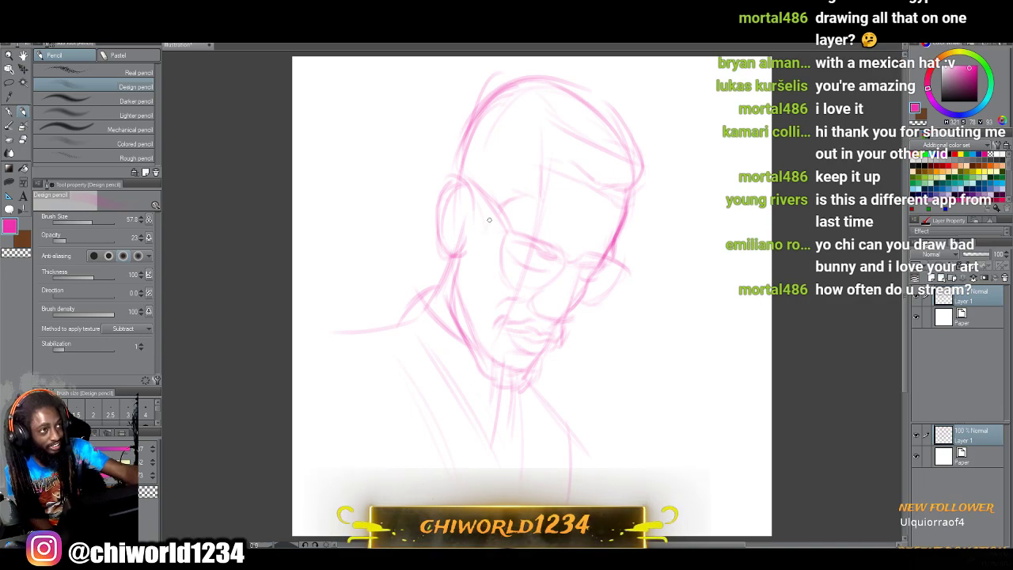
Sketch the sideburn and the jagged hairline from temple to forehead, and add the far end piece of the eyeglasses.
drag(488, 223, 482, 236)
drag(538, 203, 516, 198)
drag(534, 197, 507, 190)
mouse_move(536, 185)
mouse_down()
mouse_move(516, 188)
mouse_move(529, 169)
mouse_up()
mouse_move(546, 176)
mouse_down()
mouse_move(534, 152)
mouse_move(599, 179)
mouse_move(622, 178)
mouse_up()
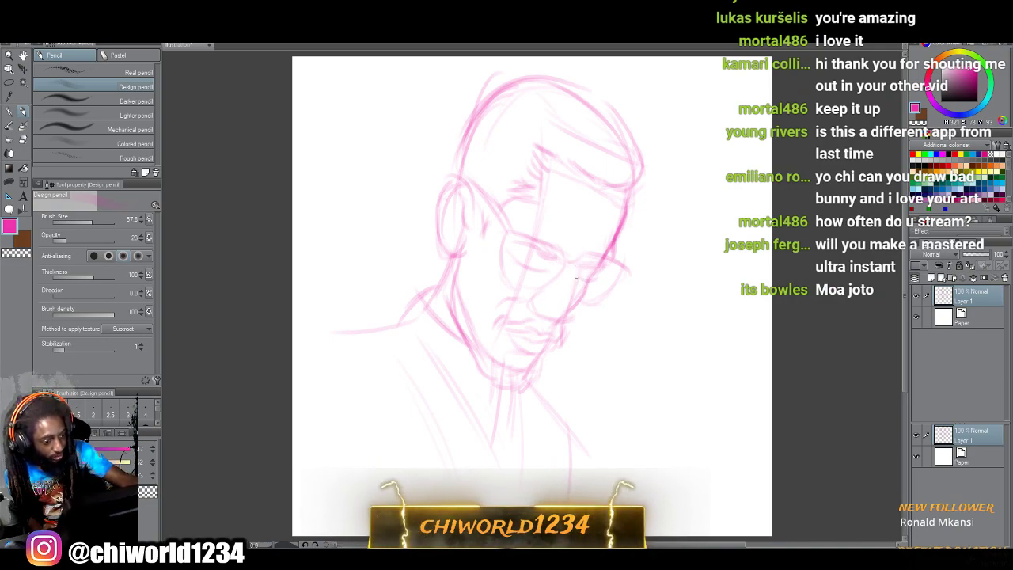
mouse_move(621, 268)
mouse_down()
mouse_move(634, 277)
mouse_move(635, 263)
mouse_up()
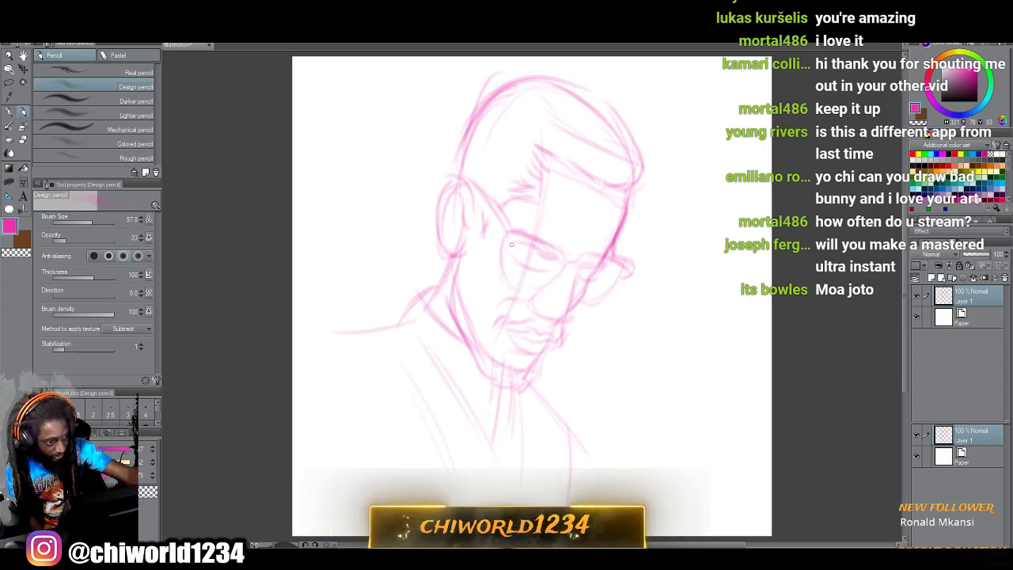
drag(624, 265, 613, 231)
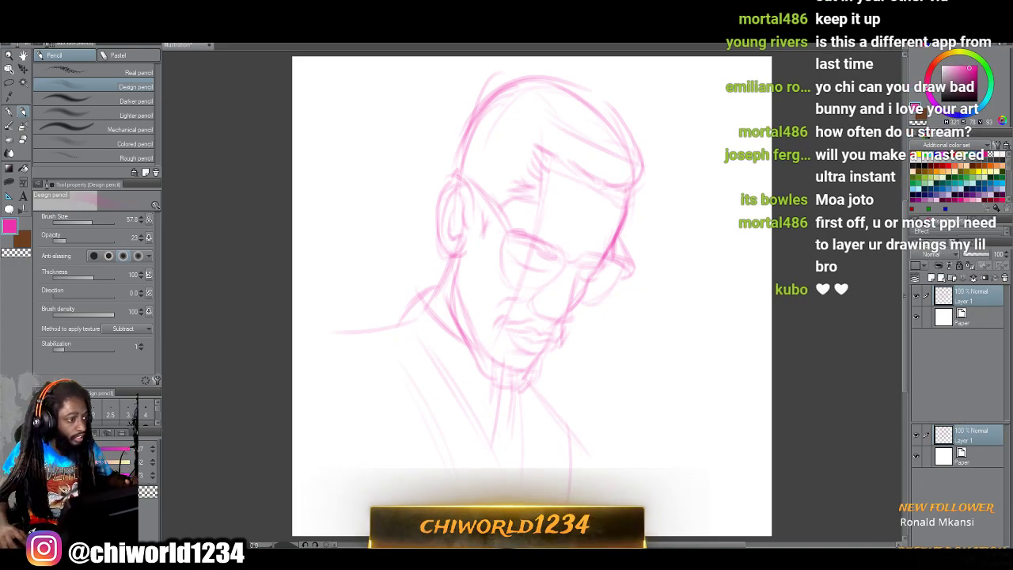
Transform the whole sketch, scaling it to 94% and moving it toward the upper right of the canvas.
key(ctrl+t)
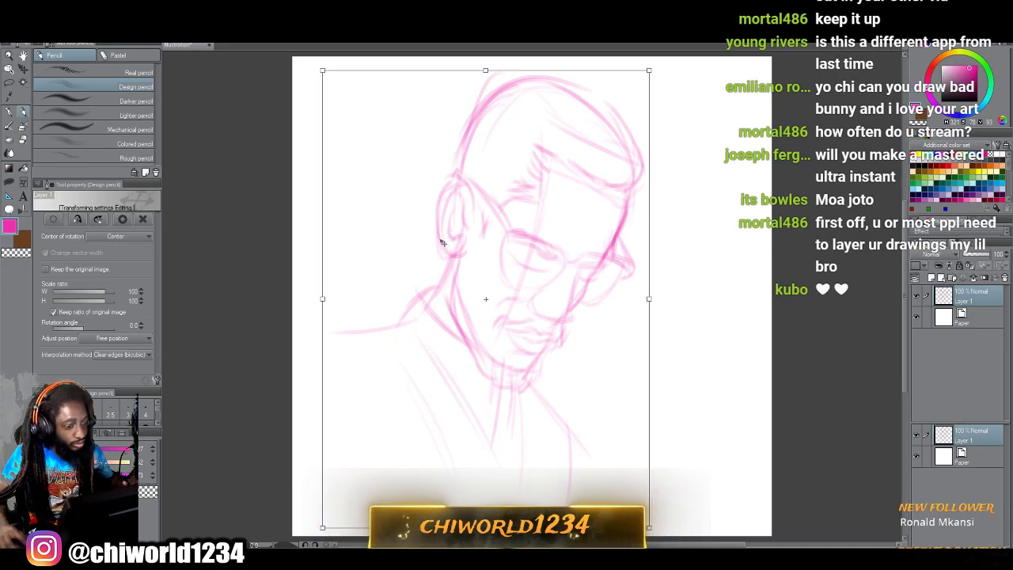
drag(414, 310, 464, 301)
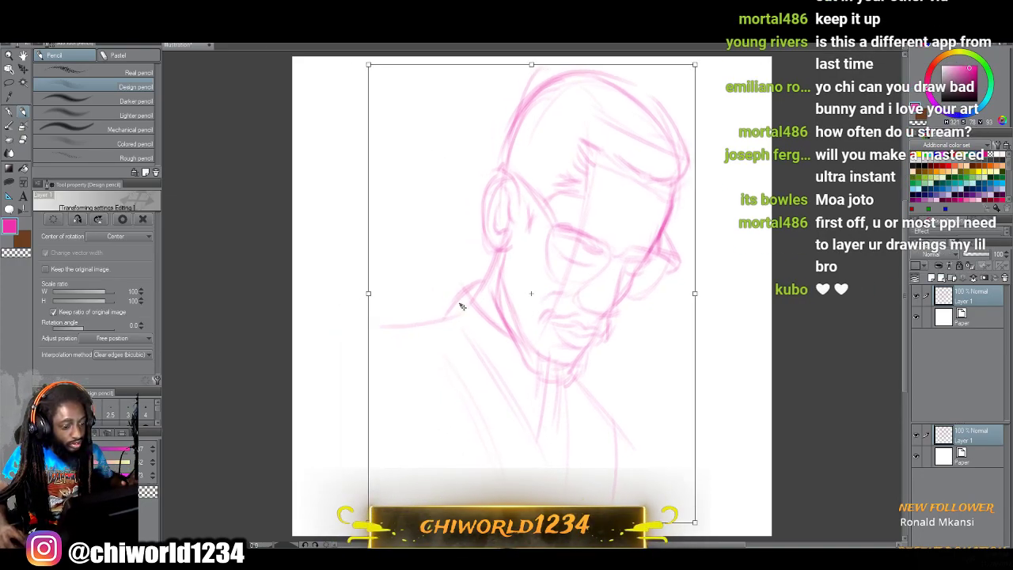
mouse_move(695, 63)
mouse_down()
mouse_move(672, 80)
mouse_move(673, 92)
mouse_up()
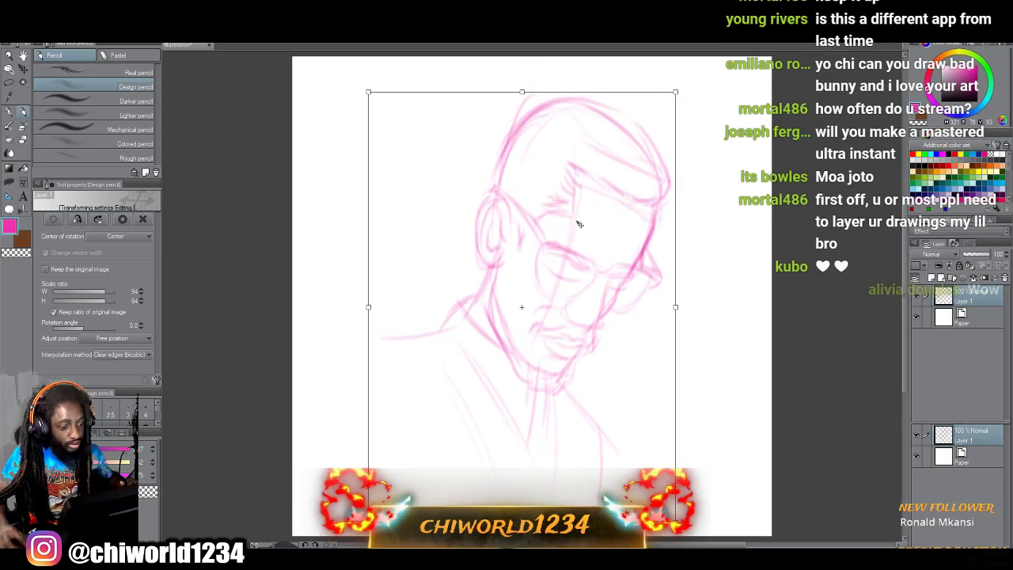
drag(560, 238, 585, 218)
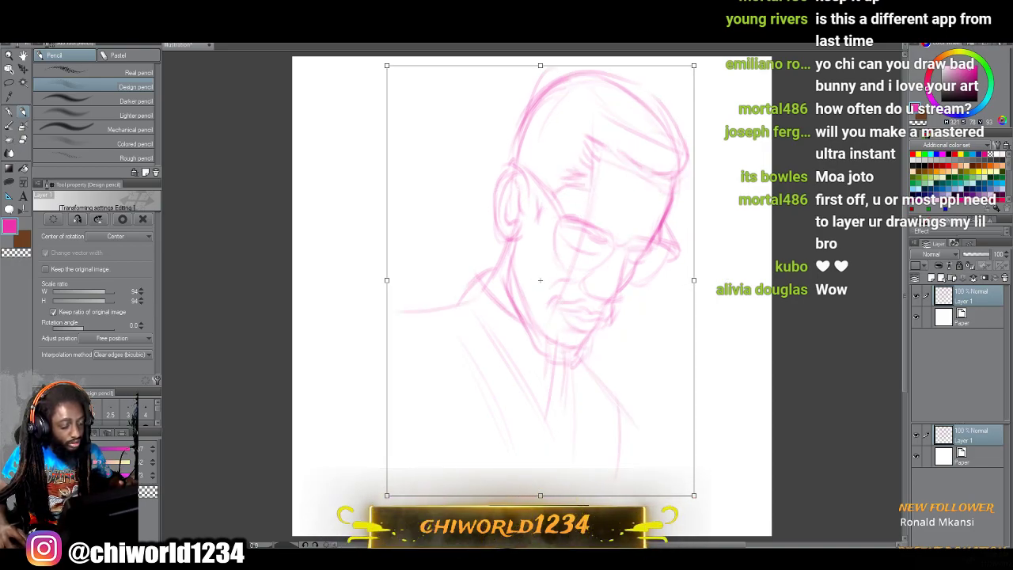
key(Return)
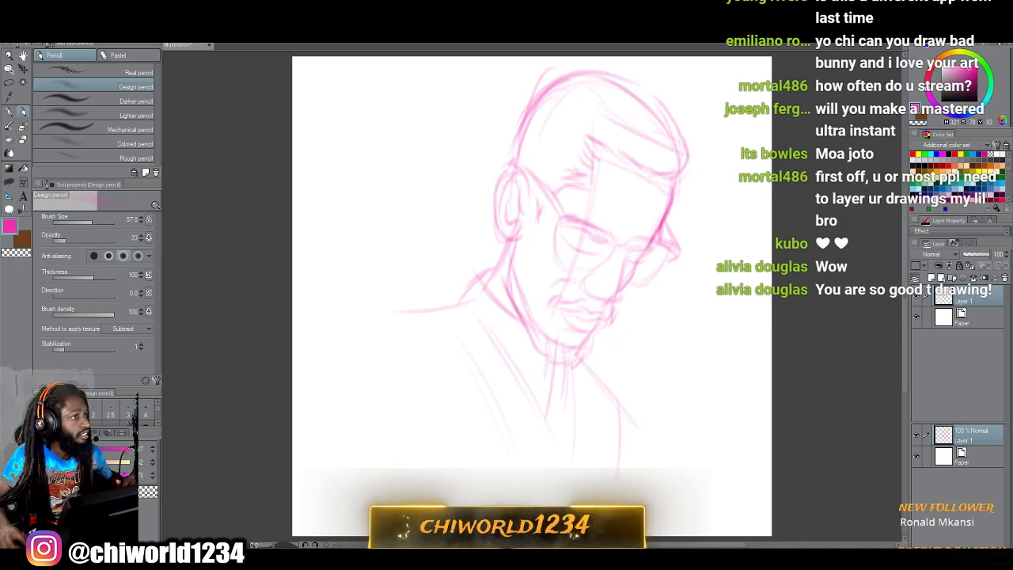
Show the full-length reference photo over the canvas to examine the pose, and move its window back off the drawing area.
drag(1012, 236, 720, 227)
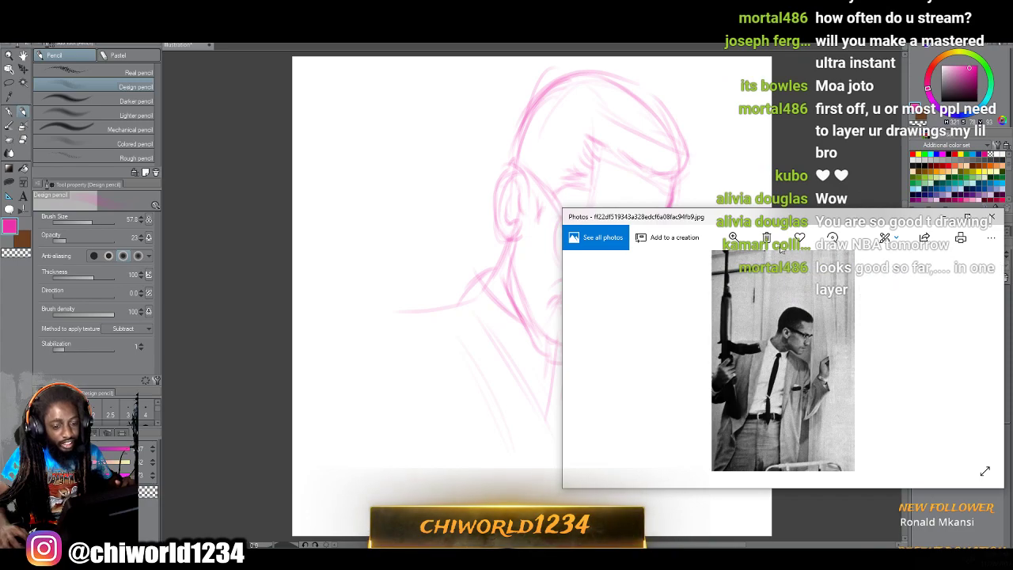
mouse_move(794, 220)
mouse_down()
mouse_move(877, 271)
mouse_move(856, 266)
mouse_move(847, 244)
mouse_move(880, 236)
mouse_up()
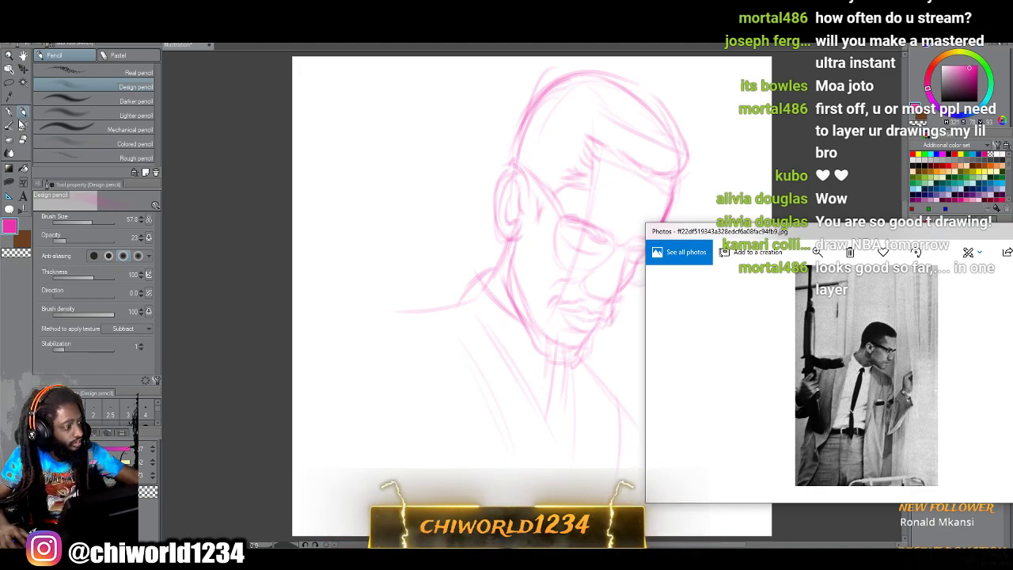
click(220, 189)
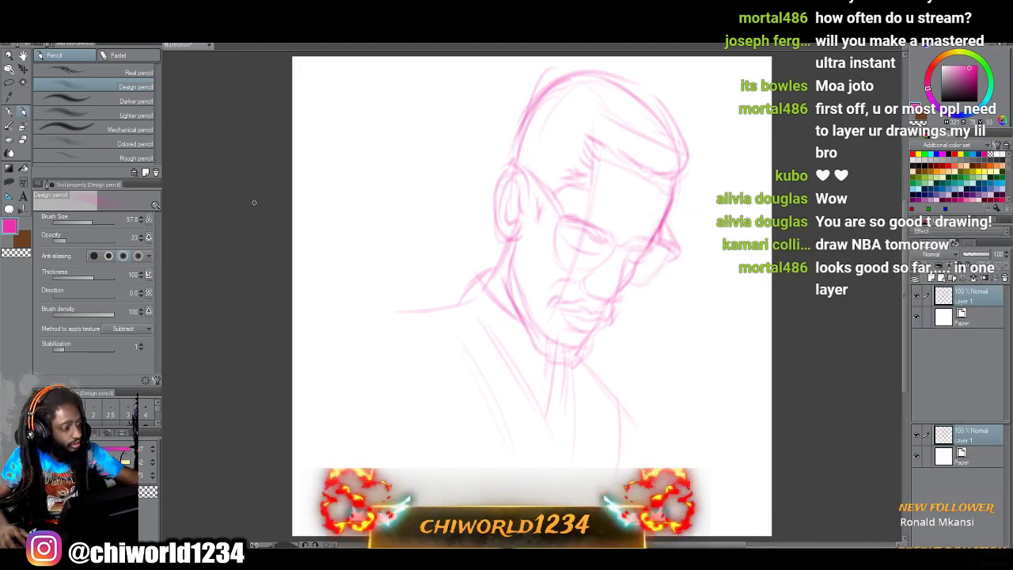
click(427, 557)
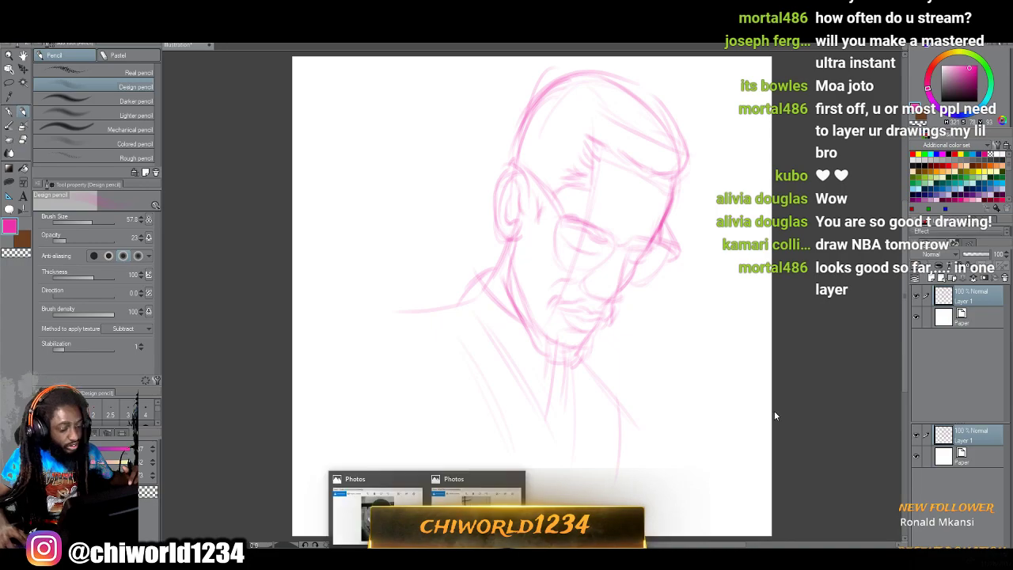
click(488, 480)
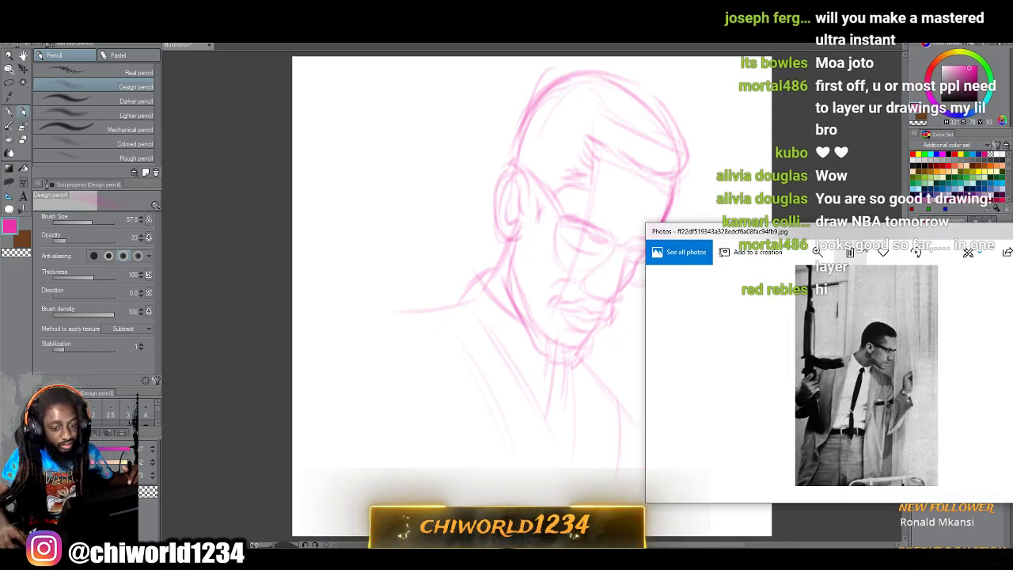
drag(860, 234, 0, 2)
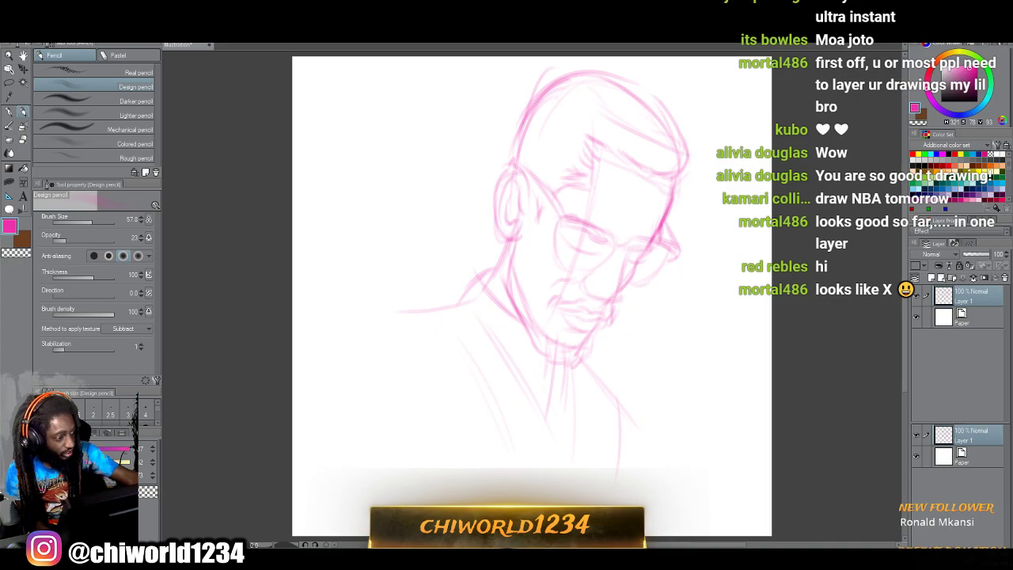
Sketch the raised hand in front of the shoulder, with curled fingers, the back of the hand, wrist and sleeve lines.
mouse_move(413, 456)
mouse_down()
mouse_move(454, 409)
mouse_move(487, 401)
mouse_up()
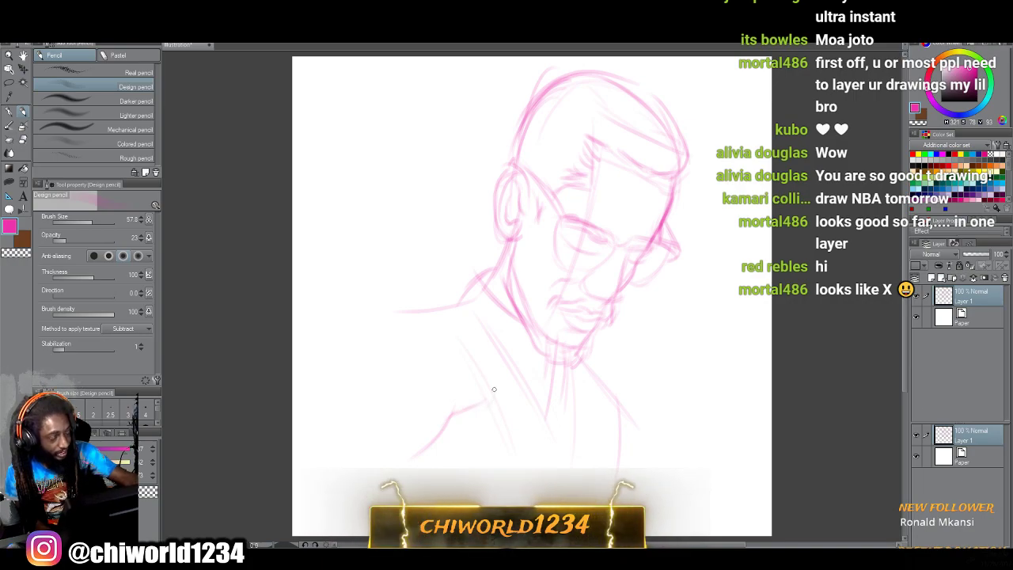
drag(486, 382, 455, 391)
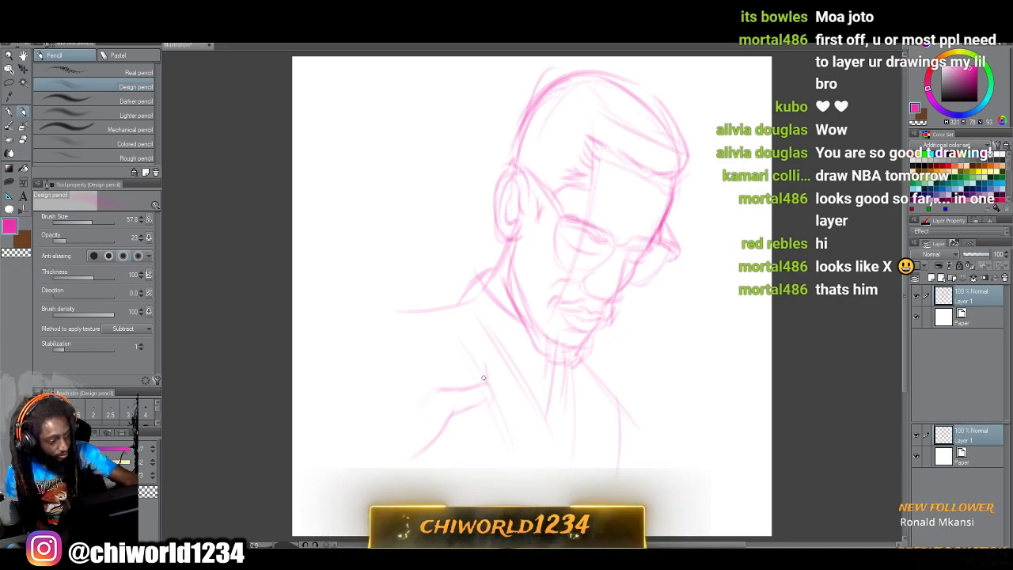
drag(478, 368, 419, 371)
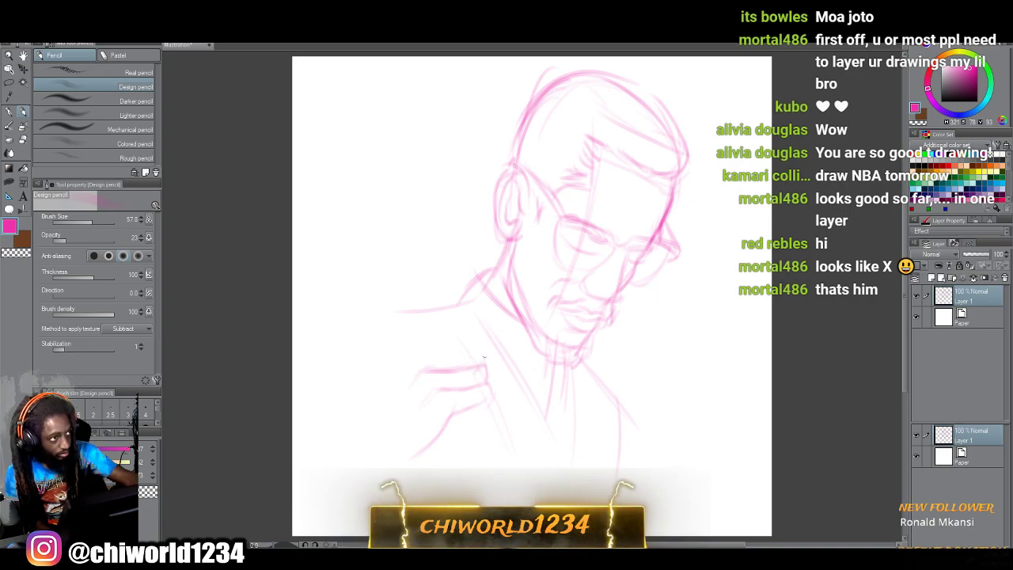
mouse_move(481, 345)
mouse_down()
mouse_move(423, 345)
mouse_move(436, 347)
mouse_move(404, 368)
mouse_move(440, 317)
mouse_move(431, 343)
mouse_move(448, 300)
mouse_move(426, 298)
mouse_move(376, 379)
mouse_up()
drag(391, 345, 366, 402)
drag(380, 366, 357, 441)
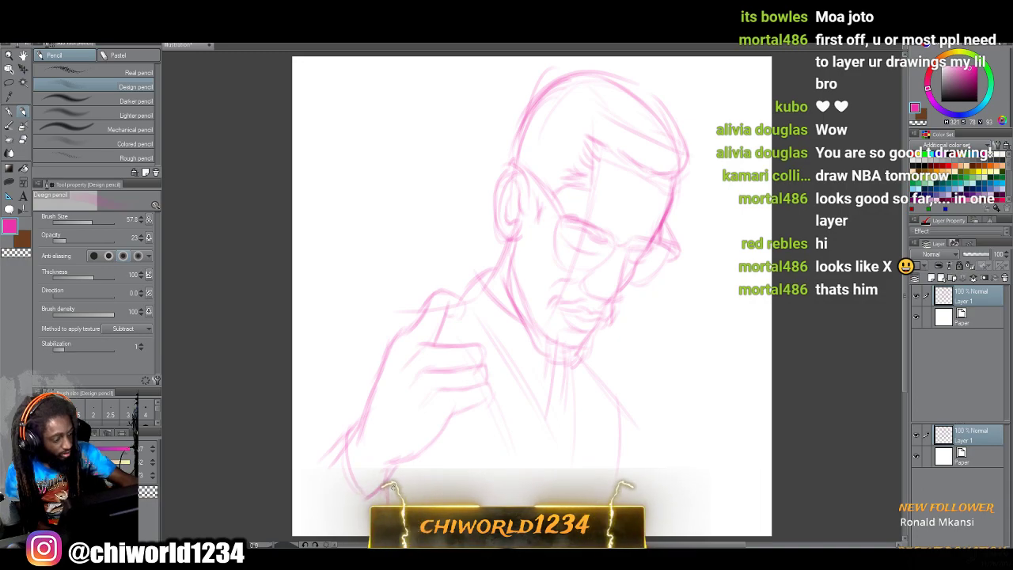
drag(364, 399, 304, 465)
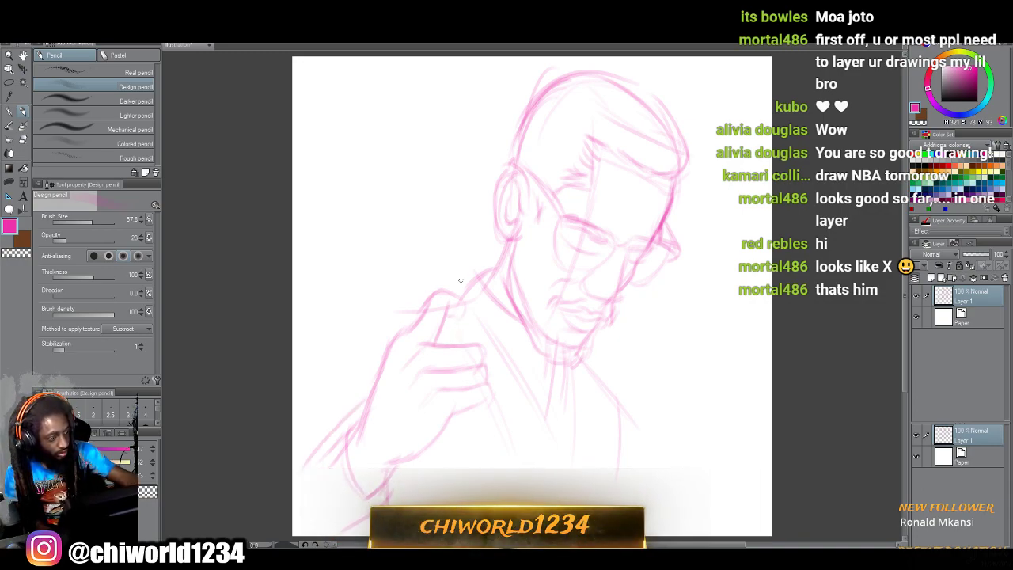
Sketch the finger against the rifle, and rough in the rifle's near edge and side block beside the ear.
mouse_move(471, 284)
mouse_down()
mouse_move(464, 339)
mouse_move(474, 267)
mouse_move(482, 321)
mouse_move(473, 336)
mouse_up()
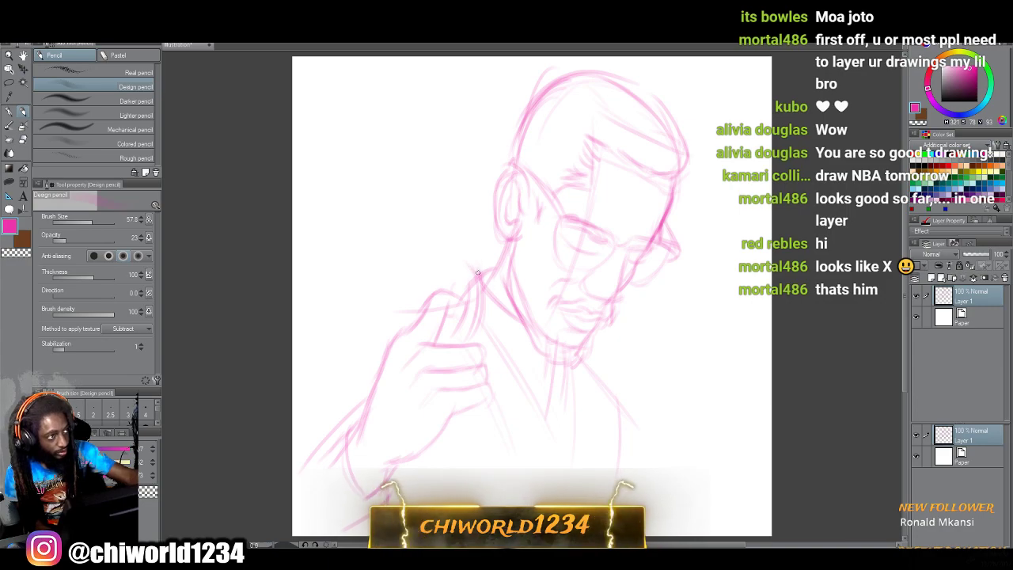
mouse_move(464, 232)
mouse_down()
mouse_move(458, 263)
mouse_move(480, 265)
mouse_up()
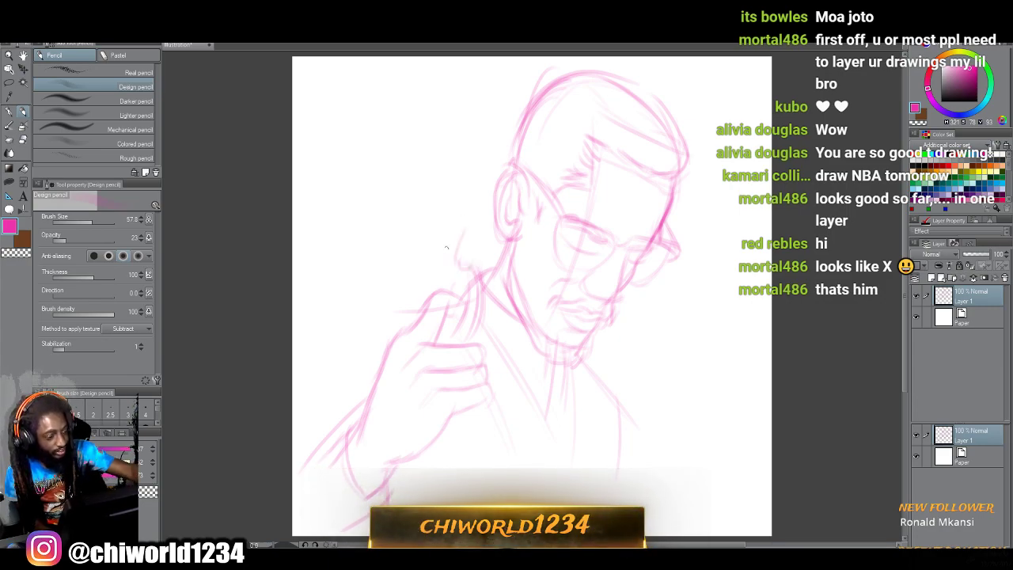
drag(484, 217, 475, 252)
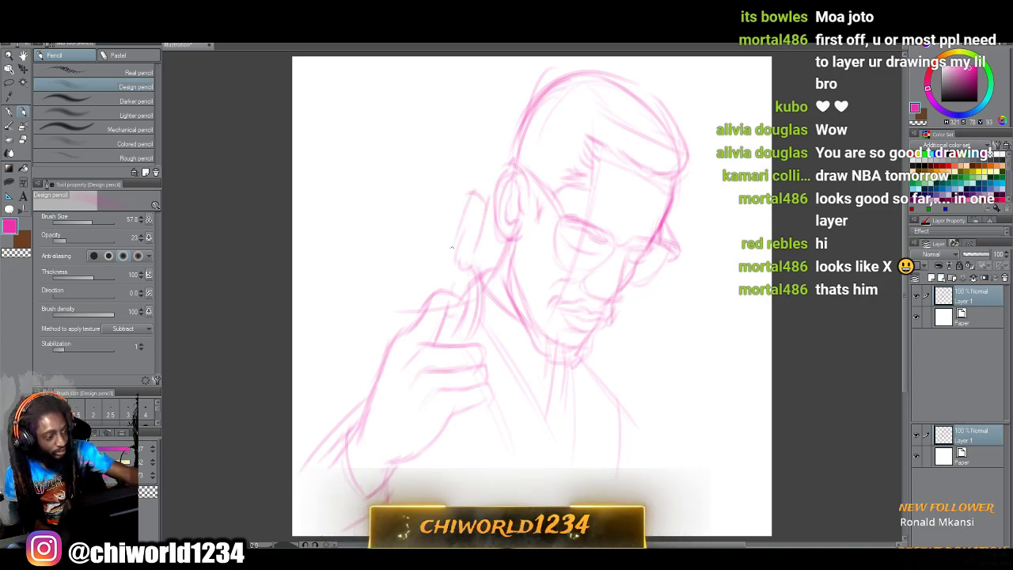
mouse_move(481, 206)
mouse_down()
mouse_move(451, 226)
mouse_move(463, 177)
mouse_up()
drag(476, 142, 468, 183)
drag(484, 119, 474, 173)
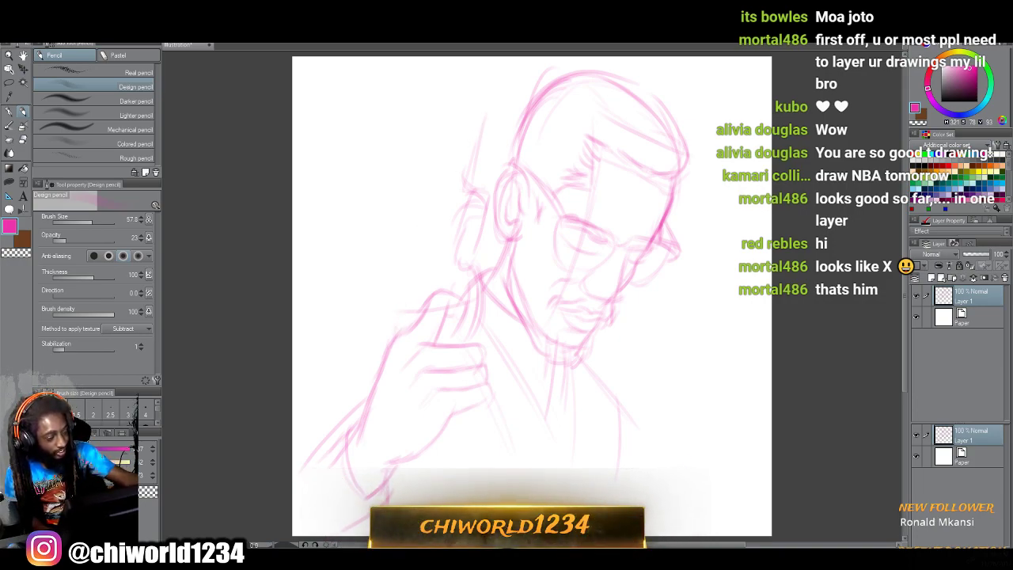
Draw the rifle's long outer edge up from the hand, close off its upper end with the barrel, and add the small side projection.
drag(405, 277, 391, 340)
mouse_move(412, 256)
mouse_down()
mouse_move(394, 312)
mouse_move(419, 241)
mouse_move(432, 233)
mouse_move(415, 204)
mouse_up()
mouse_move(432, 155)
mouse_down()
mouse_move(413, 220)
mouse_move(425, 167)
mouse_up()
drag(446, 103, 424, 182)
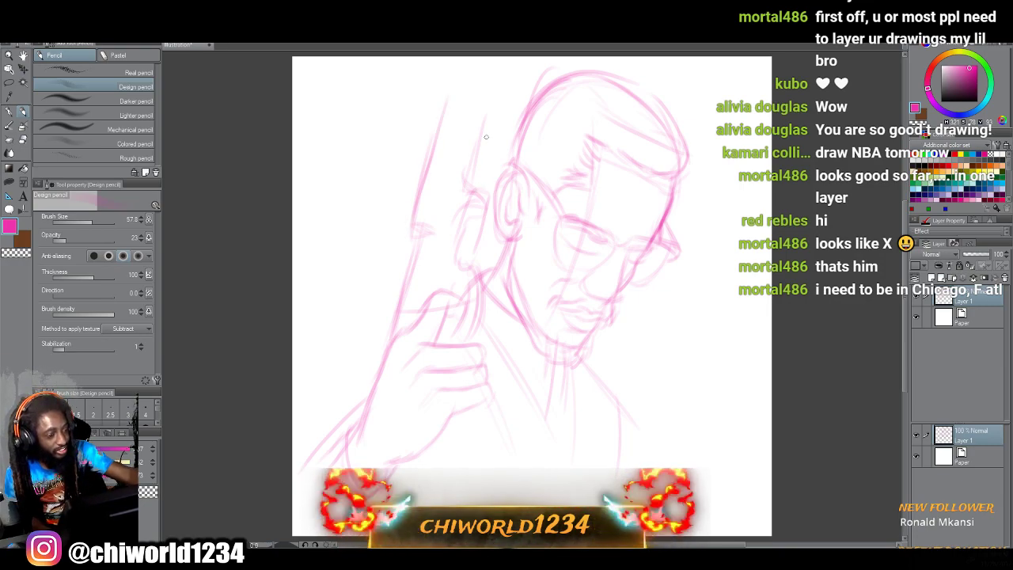
drag(494, 107, 477, 176)
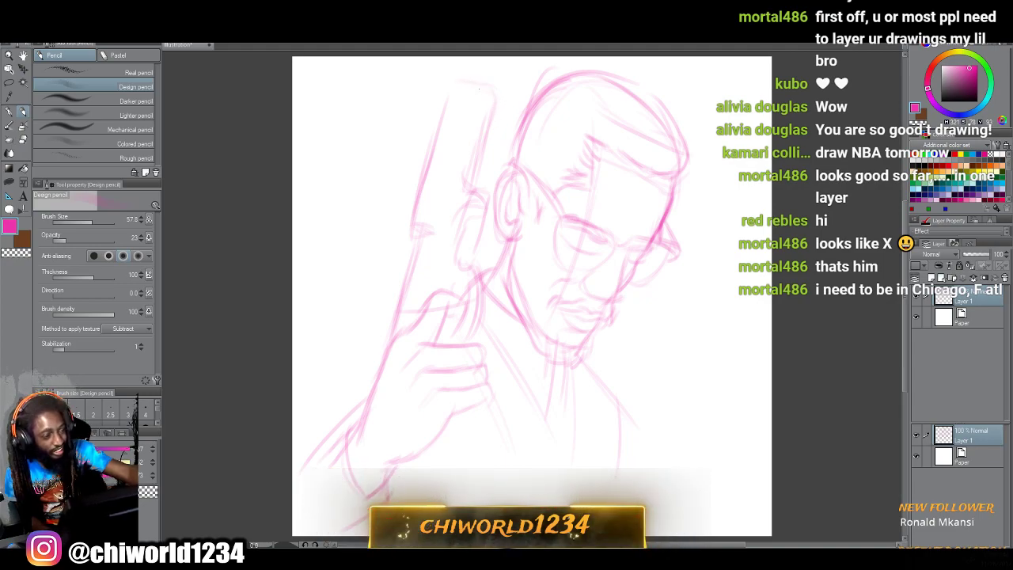
drag(454, 84, 496, 79)
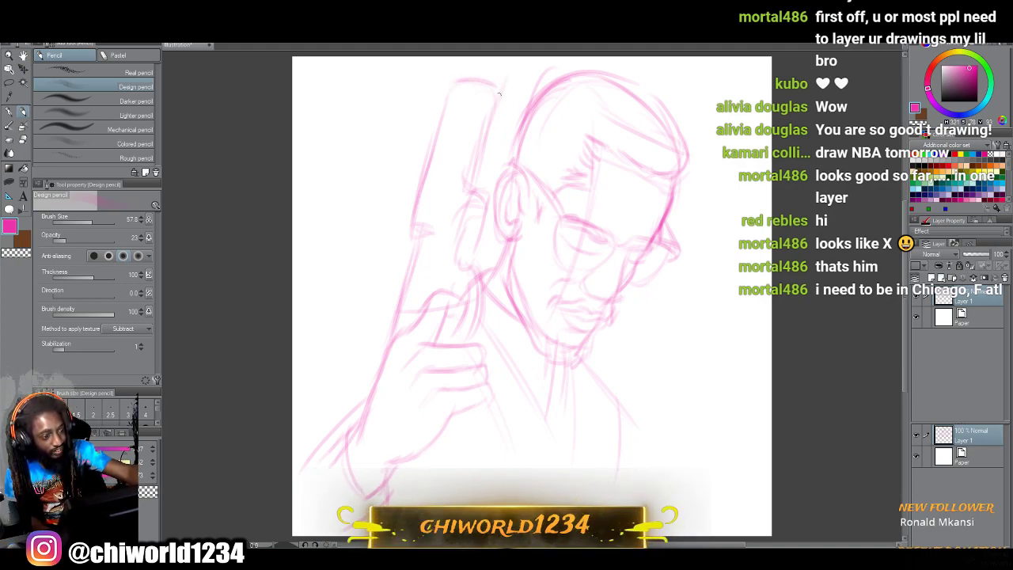
mouse_move(508, 64)
mouse_down()
mouse_move(473, 73)
mouse_move(481, 83)
mouse_move(485, 68)
mouse_up()
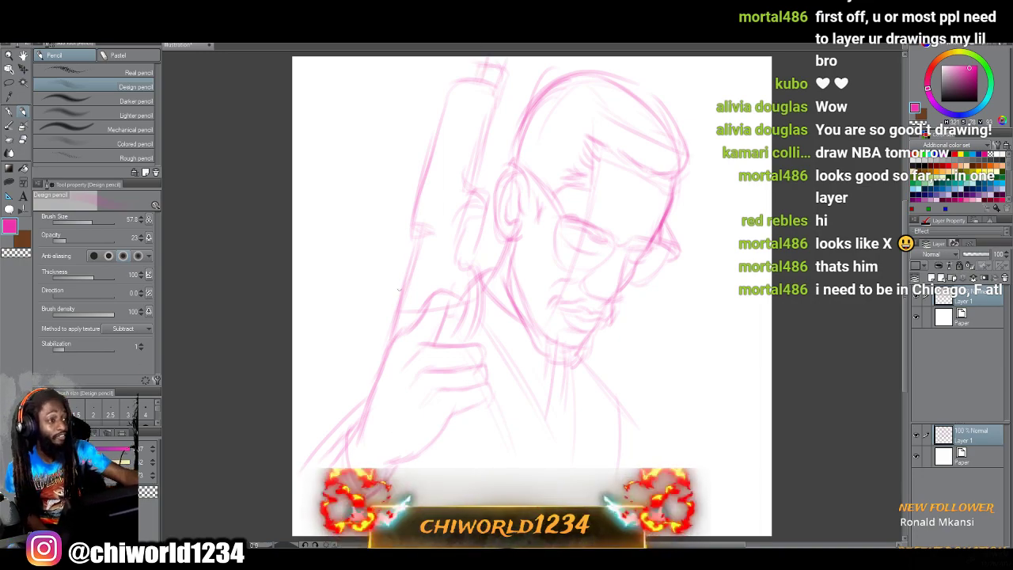
drag(410, 251, 385, 248)
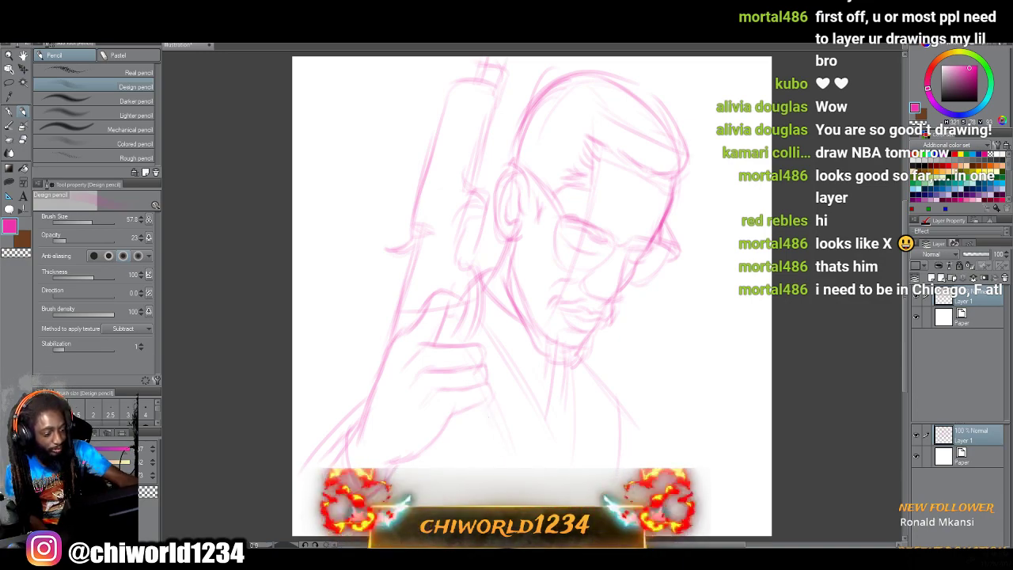
Sketch the lower part of the rifle running down below the fingers, and add the small detail where the rifle meets the hand.
drag(484, 407, 496, 466)
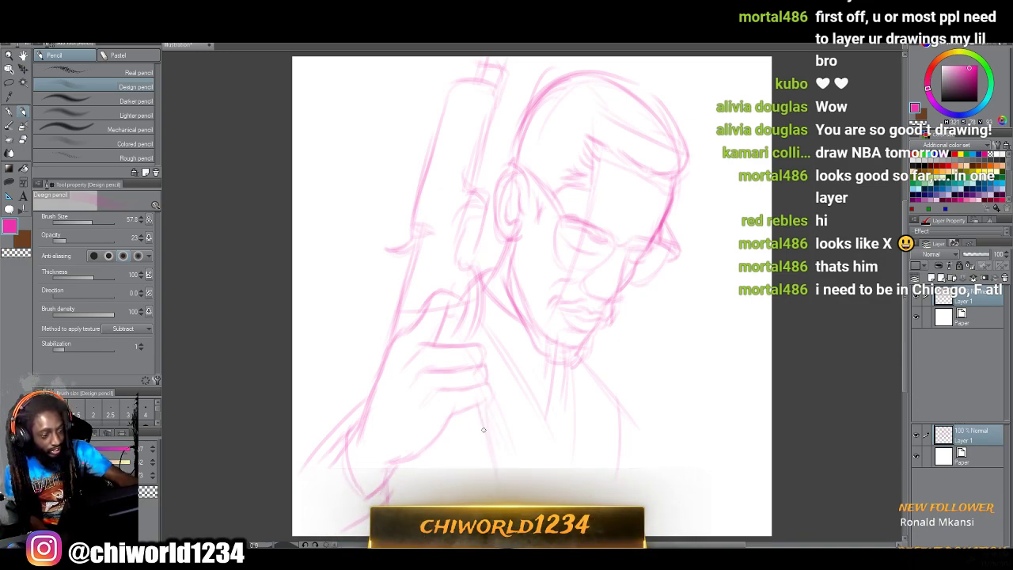
drag(484, 430, 506, 502)
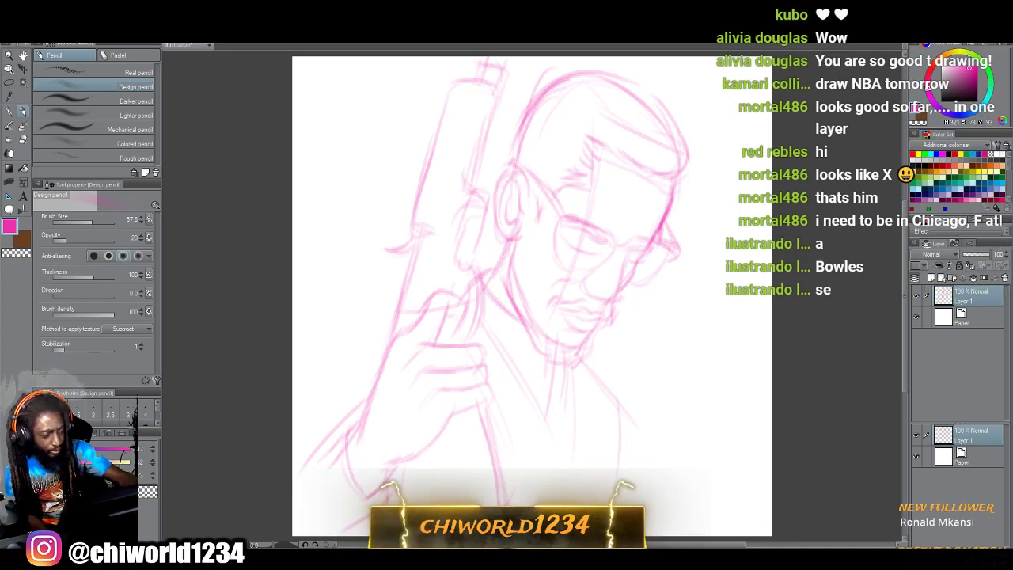
drag(483, 421, 491, 455)
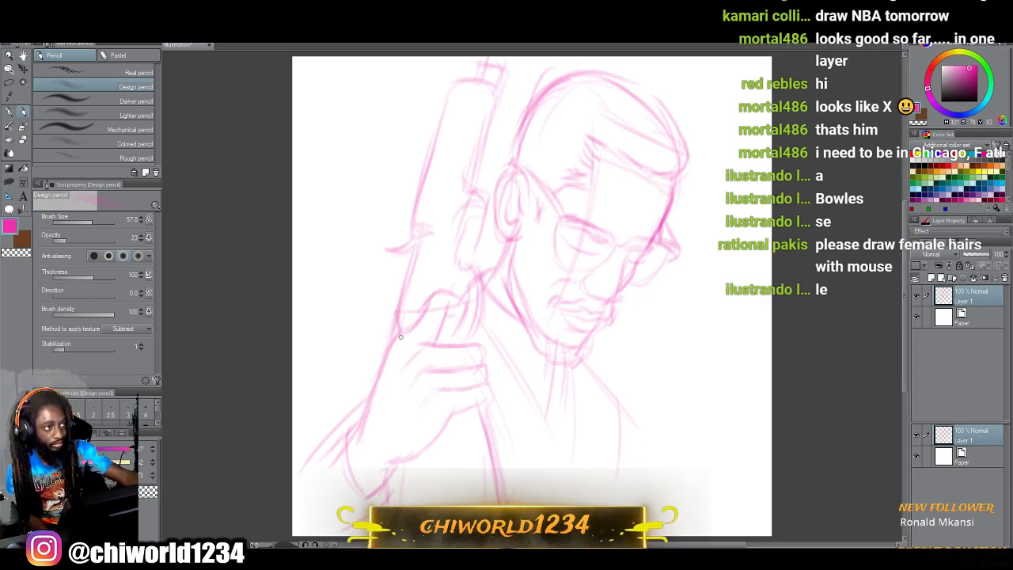
drag(401, 305, 385, 327)
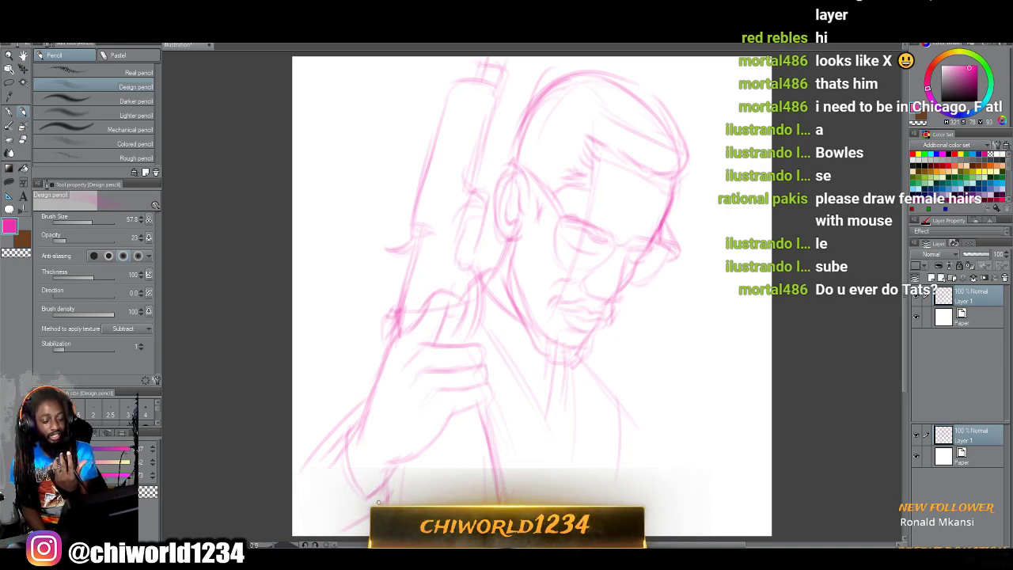
Sketch the thumb, the row of curled fingers and the wrist of the second hand on the lower right of the page.
mouse_move(666, 372)
mouse_down()
mouse_move(644, 384)
mouse_move(651, 402)
mouse_up()
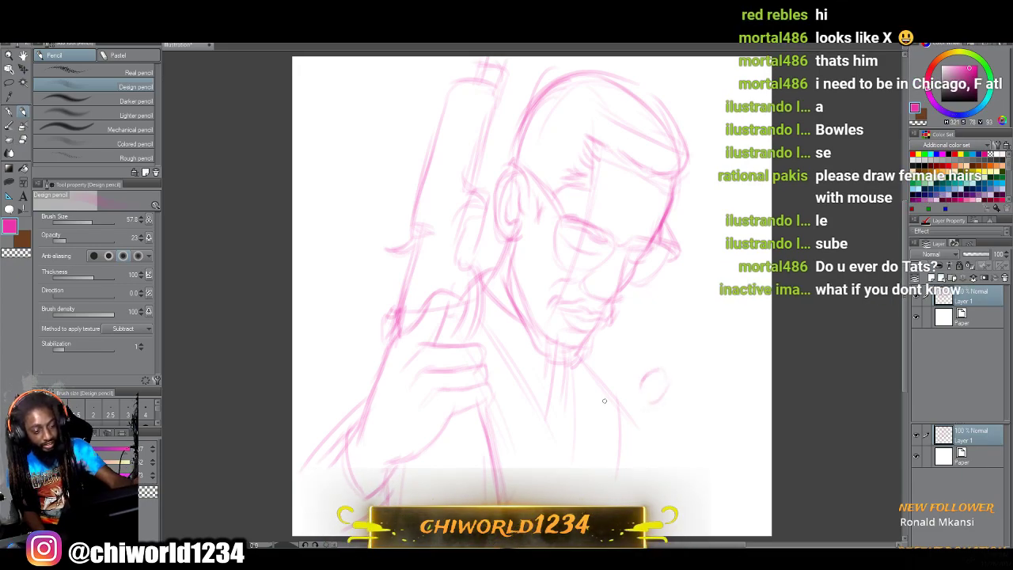
mouse_move(691, 399)
mouse_down()
mouse_move(670, 445)
mouse_move(687, 412)
mouse_move(654, 438)
mouse_move(670, 460)
mouse_move(690, 423)
mouse_up()
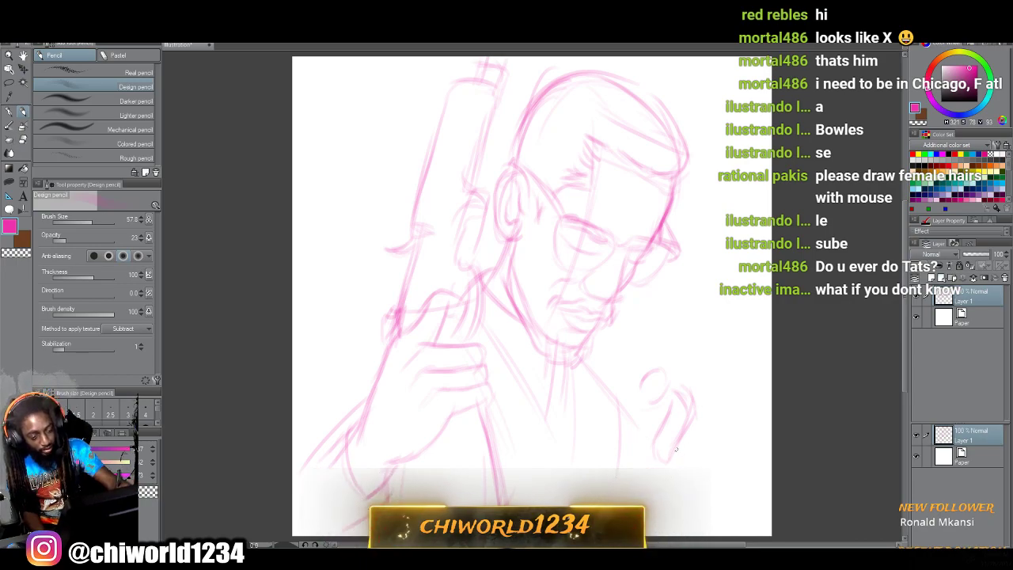
mouse_move(686, 473)
mouse_down()
mouse_move(711, 444)
mouse_move(697, 456)
mouse_move(714, 410)
mouse_up()
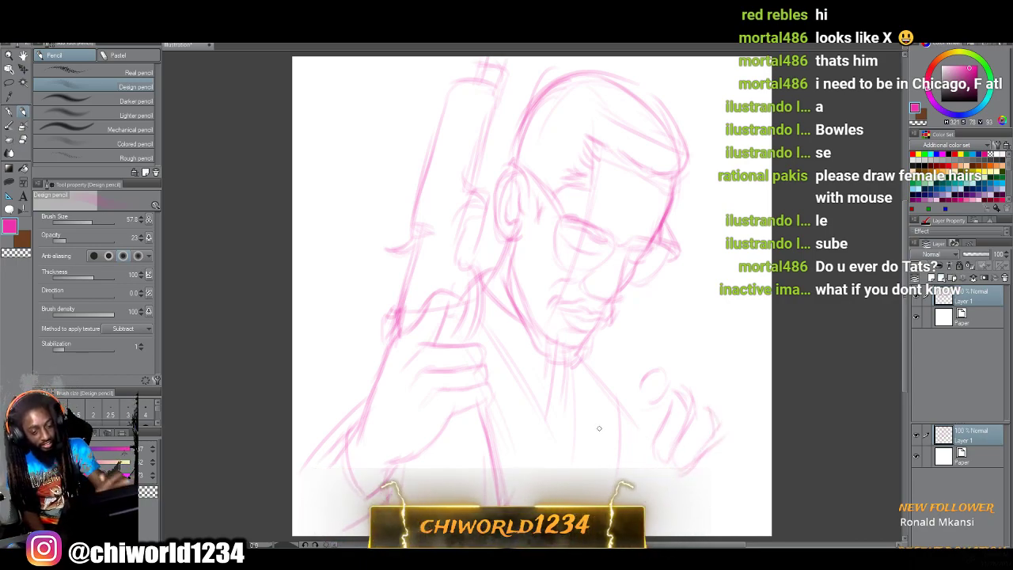
mouse_move(714, 450)
mouse_down()
mouse_move(716, 468)
mouse_move(724, 454)
mouse_move(709, 478)
mouse_move(742, 466)
mouse_move(727, 439)
mouse_up()
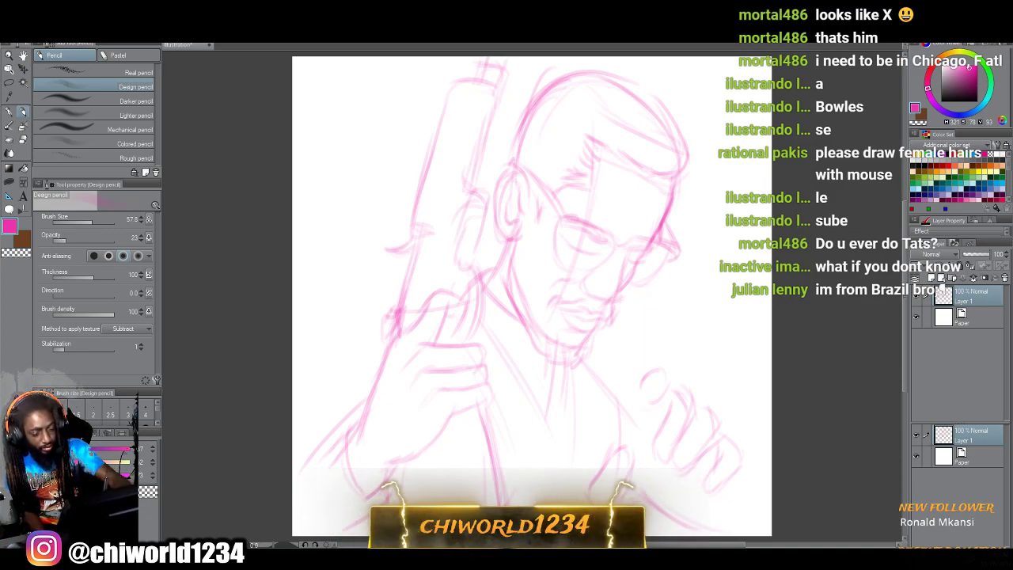
drag(766, 488, 742, 530)
drag(744, 460, 769, 476)
Outline the rest of the second hand, running its edges up toward the chin and down beside the shirt.
drag(618, 351, 643, 387)
mouse_move(614, 346)
mouse_down()
mouse_move(561, 387)
mouse_move(598, 464)
mouse_move(580, 434)
mouse_move(595, 457)
mouse_up()
mouse_move(559, 395)
mouse_down()
mouse_move(598, 463)
mouse_move(608, 357)
mouse_up()
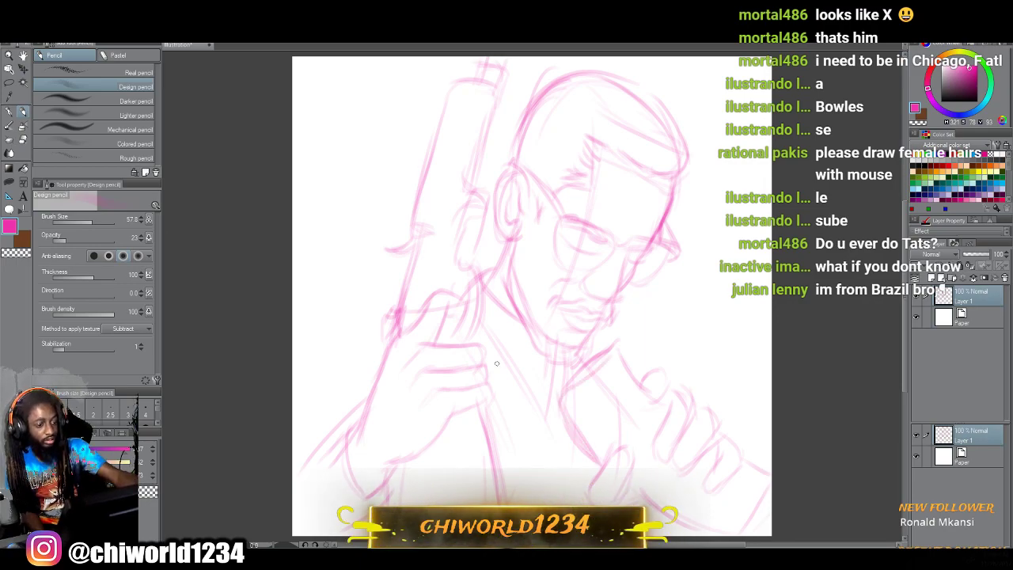
Draw the shoulder lines out to both page edges, and sketch the jacket's opening edge beside the raised hand.
mouse_move(674, 384)
mouse_down()
mouse_move(674, 323)
mouse_move(631, 313)
mouse_move(772, 381)
mouse_up()
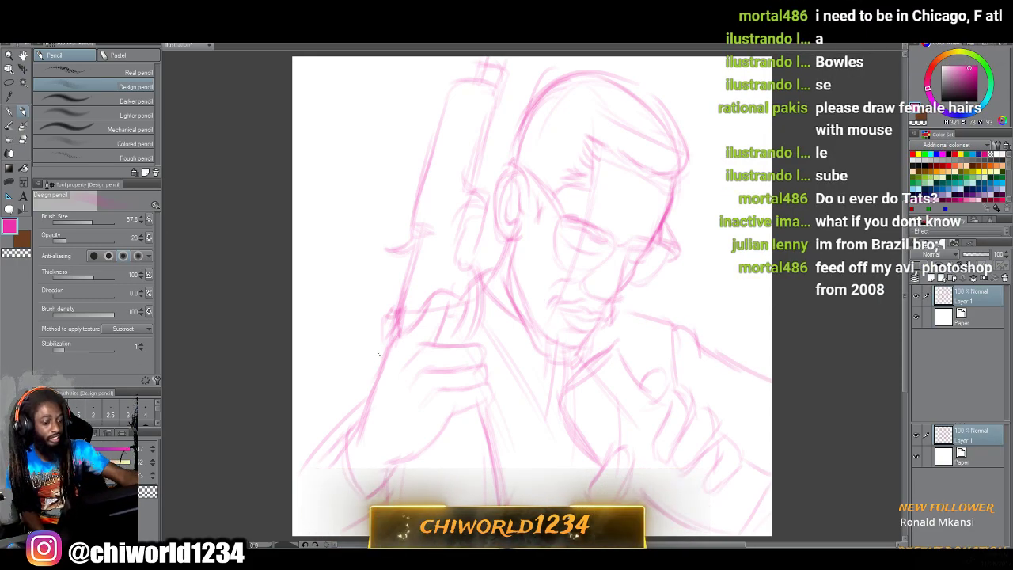
mouse_move(390, 343)
mouse_down()
mouse_move(333, 385)
mouse_move(342, 364)
mouse_move(295, 448)
mouse_up()
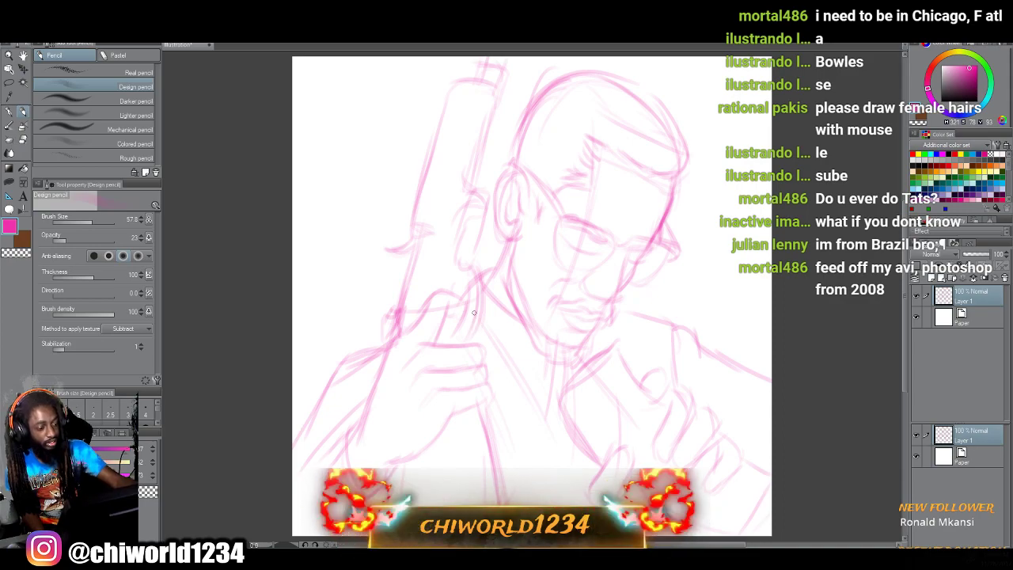
drag(485, 342, 505, 452)
drag(497, 358, 506, 456)
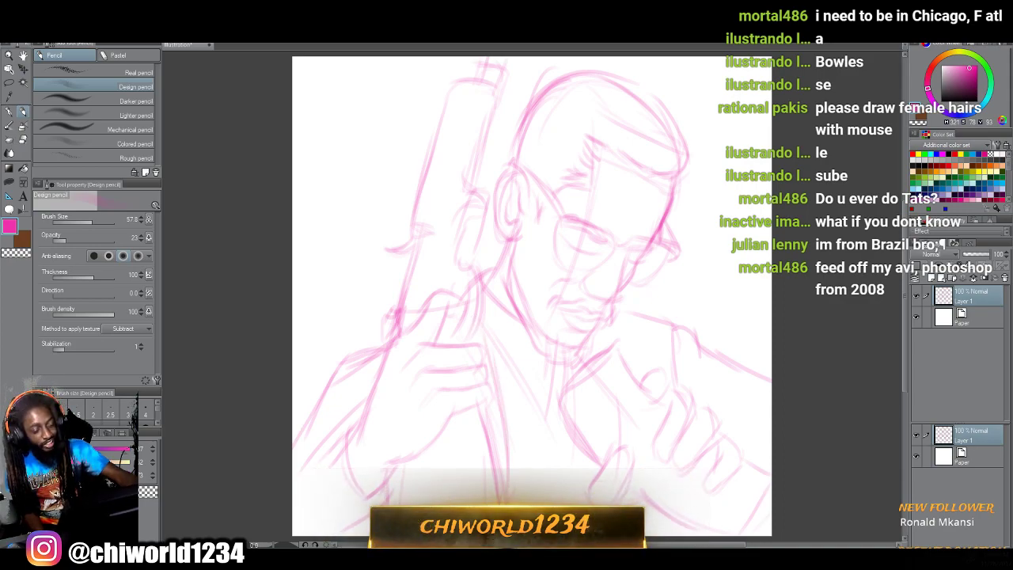
drag(494, 372, 505, 456)
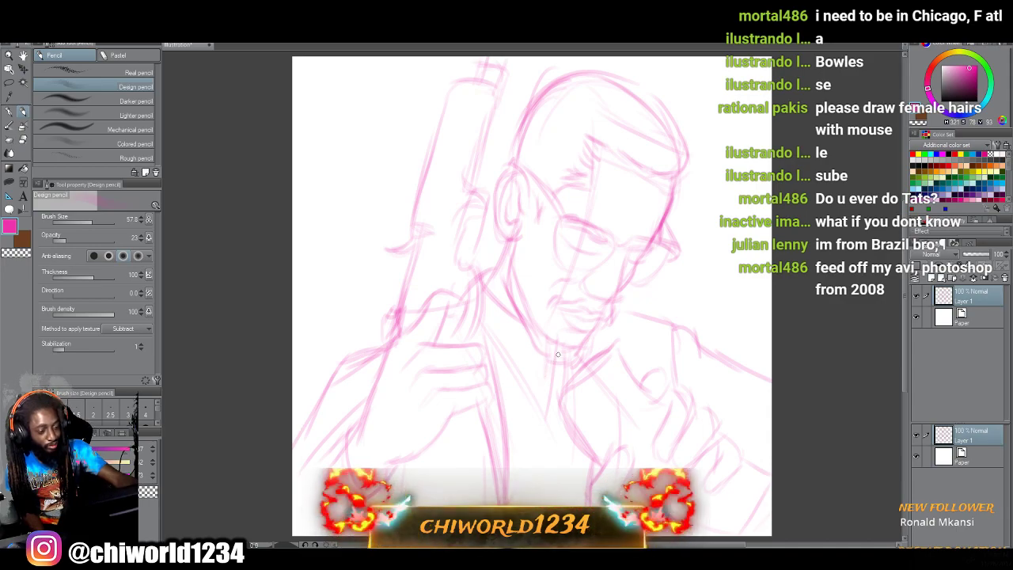
Sketch the shirt collar and knotted tie below the chin, and strengthen both shoulder lines.
mouse_move(550, 382)
mouse_down()
mouse_move(525, 426)
mouse_move(490, 352)
mouse_up()
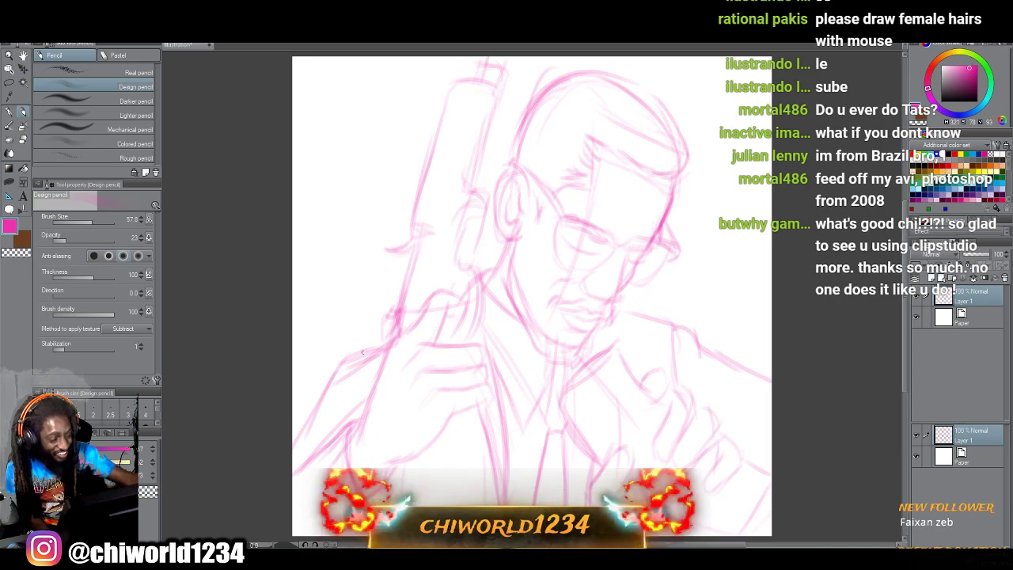
drag(346, 353, 292, 435)
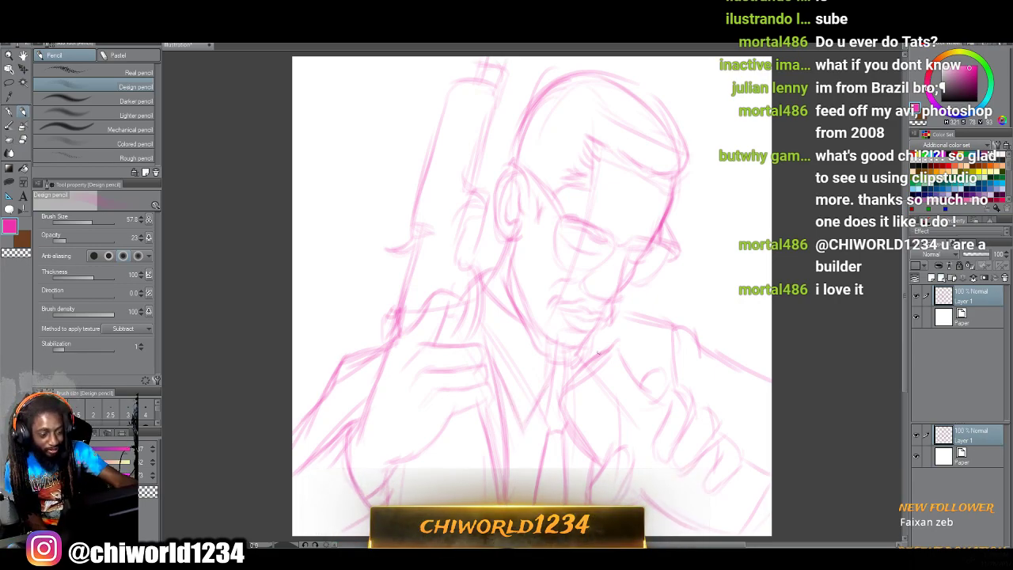
drag(660, 325, 620, 315)
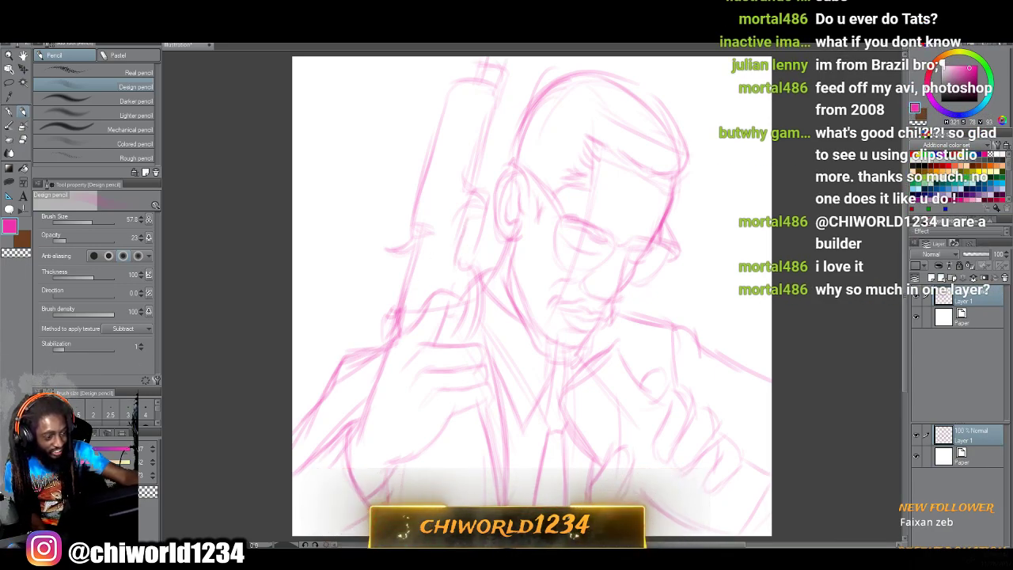
Add inner contour lines along the rifle's barrel and side block next to the ear.
drag(485, 249, 473, 211)
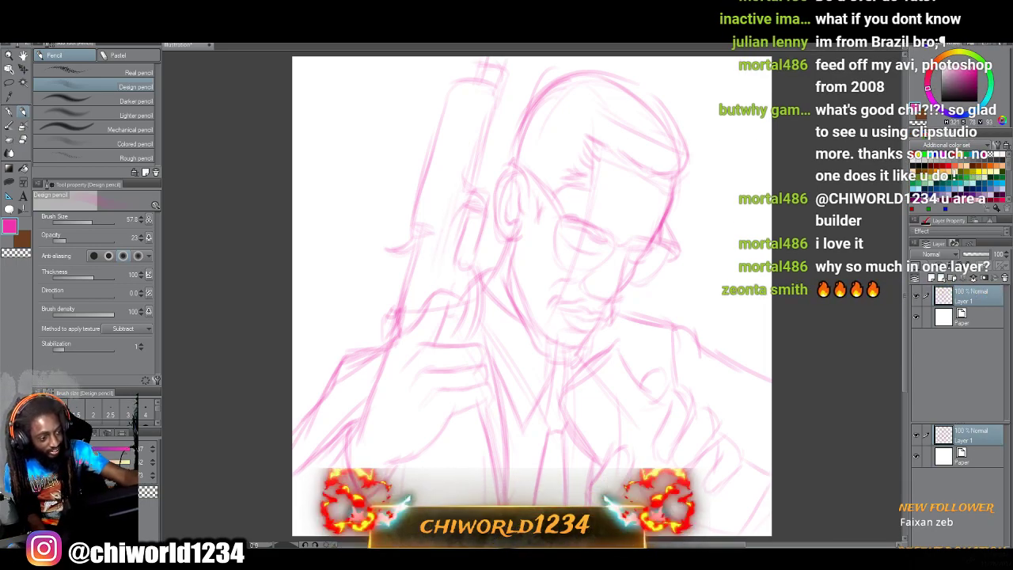
drag(474, 159, 462, 199)
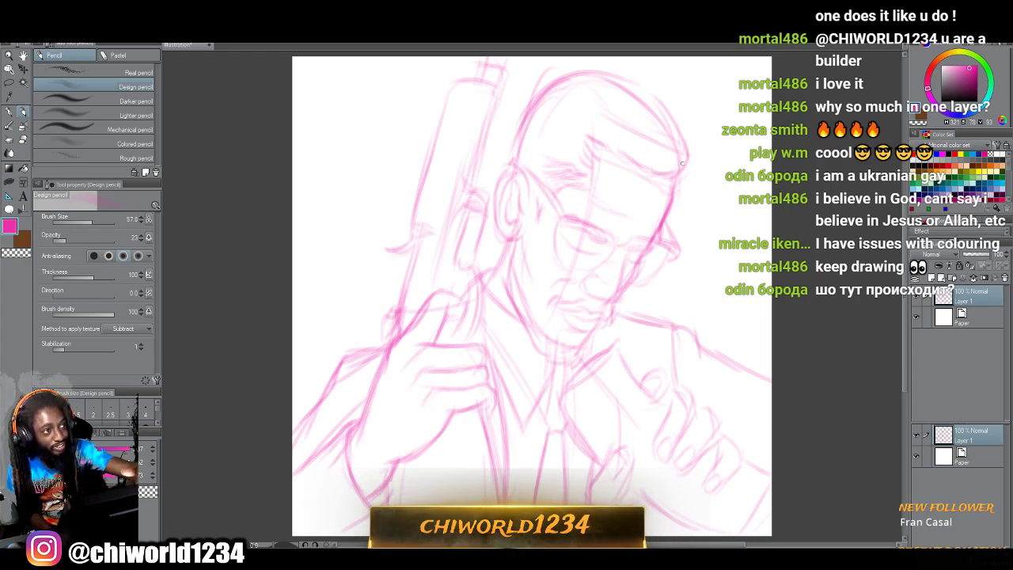
Fill the hair with flowing strand strokes from the forehead over the crown and down to the temple.
drag(661, 154, 603, 135)
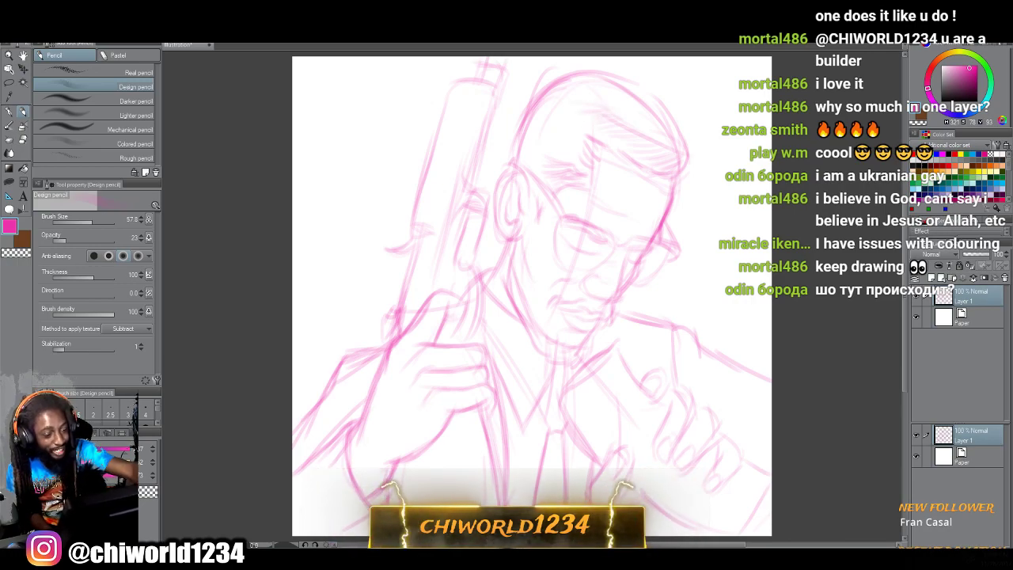
drag(670, 141, 631, 123)
drag(668, 131, 570, 79)
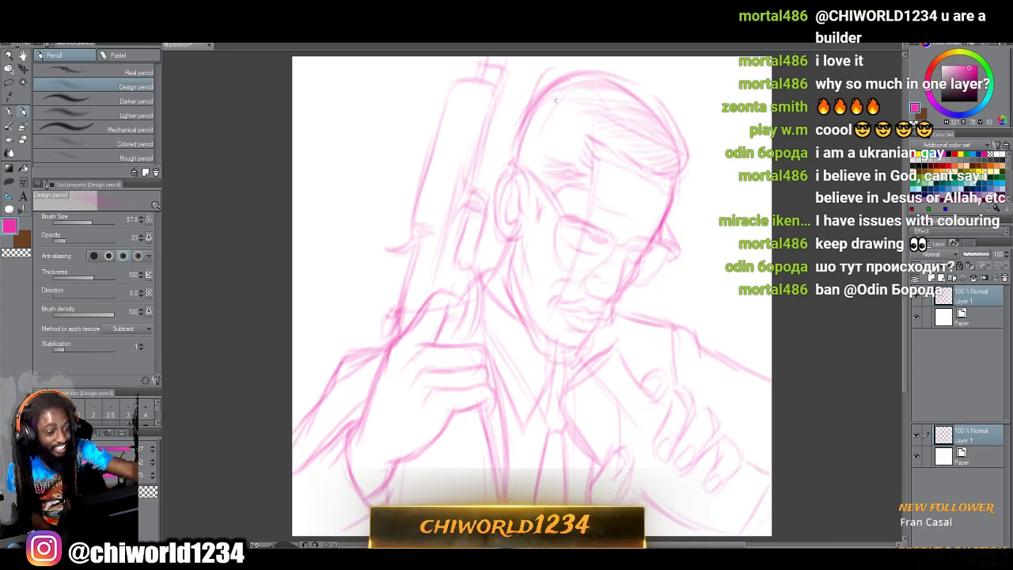
drag(554, 157, 576, 145)
mouse_move(560, 153)
mouse_down()
mouse_move(581, 140)
mouse_move(561, 109)
mouse_up()
mouse_move(524, 160)
mouse_down()
mouse_move(546, 158)
mouse_move(555, 145)
mouse_move(556, 131)
mouse_move(527, 131)
mouse_up()
mouse_move(574, 107)
mouse_down()
mouse_move(532, 125)
mouse_move(539, 114)
mouse_up()
mouse_move(544, 105)
mouse_down()
mouse_move(536, 116)
mouse_move(544, 109)
mouse_up()
drag(566, 91, 541, 101)
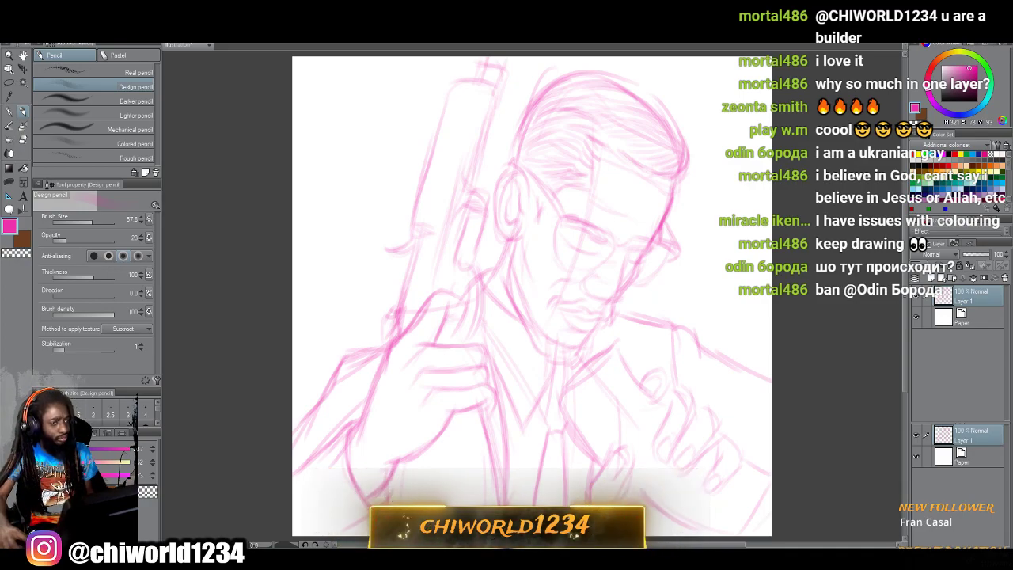
Scale the whole sketch down to 70% and reposition it in the upper middle of the page.
key(ctrl+t)
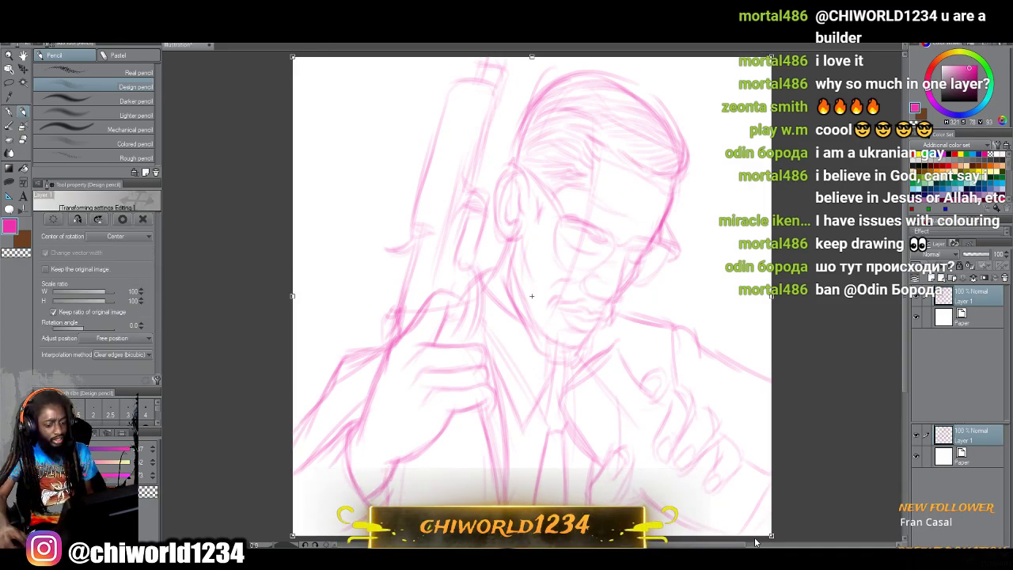
drag(771, 536, 680, 405)
drag(517, 306, 580, 302)
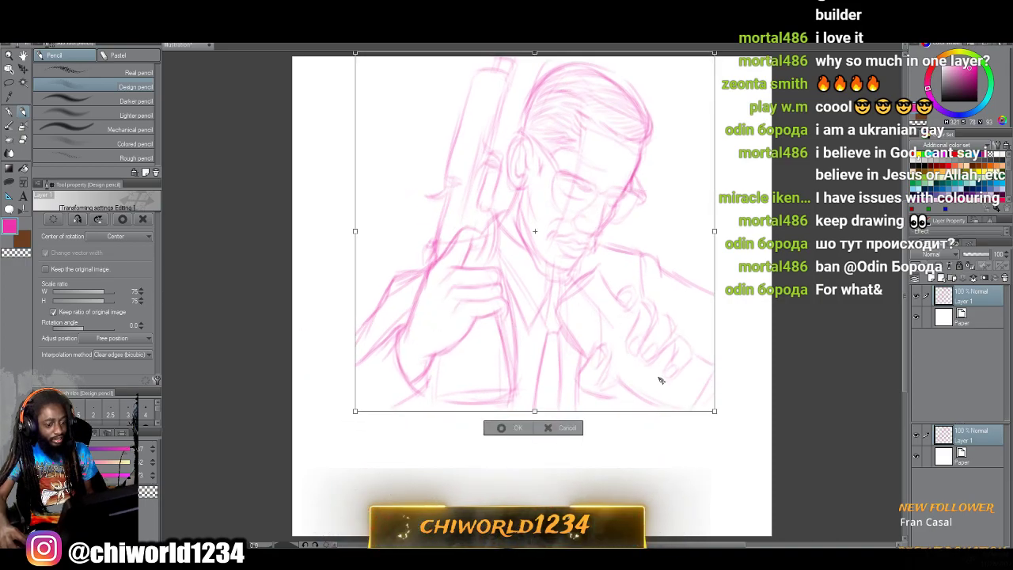
drag(714, 410, 687, 385)
drag(551, 311, 562, 321)
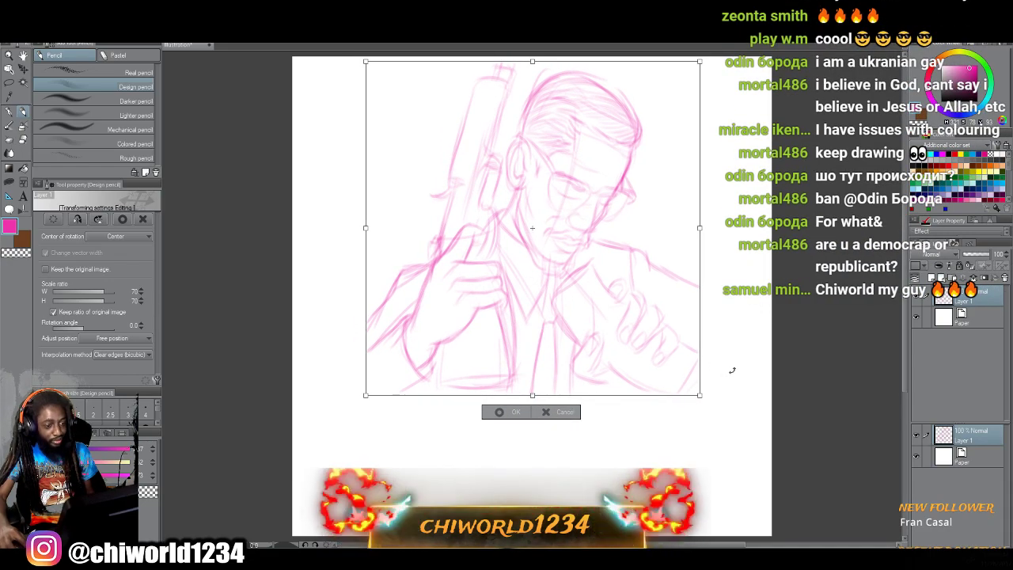
click(491, 415)
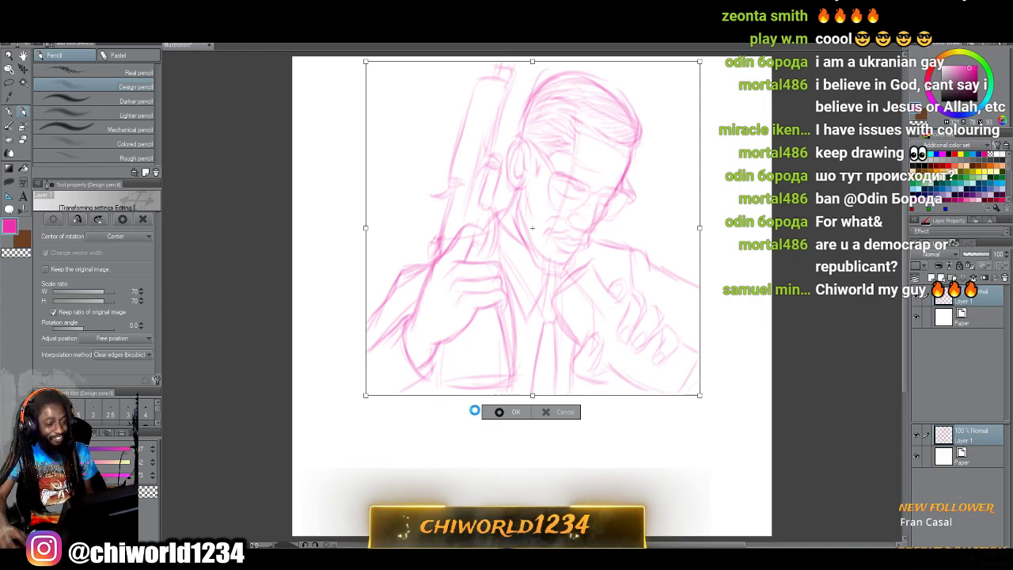
key(Return)
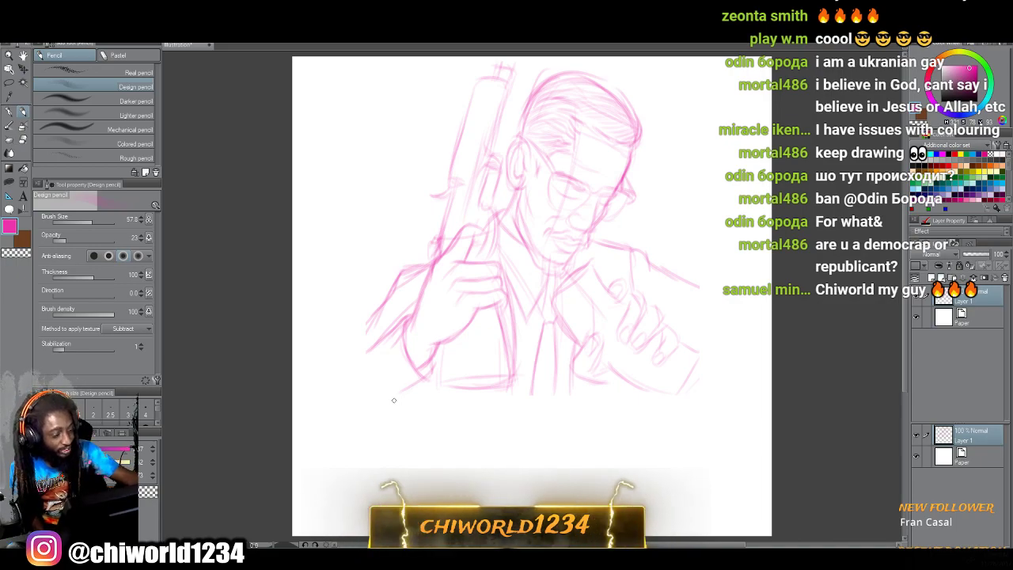
Extend the figure past the old page edges with the far shoulder line, the second hand's cuff, and the raised arm's sleeve and elbow.
drag(394, 400, 400, 388)
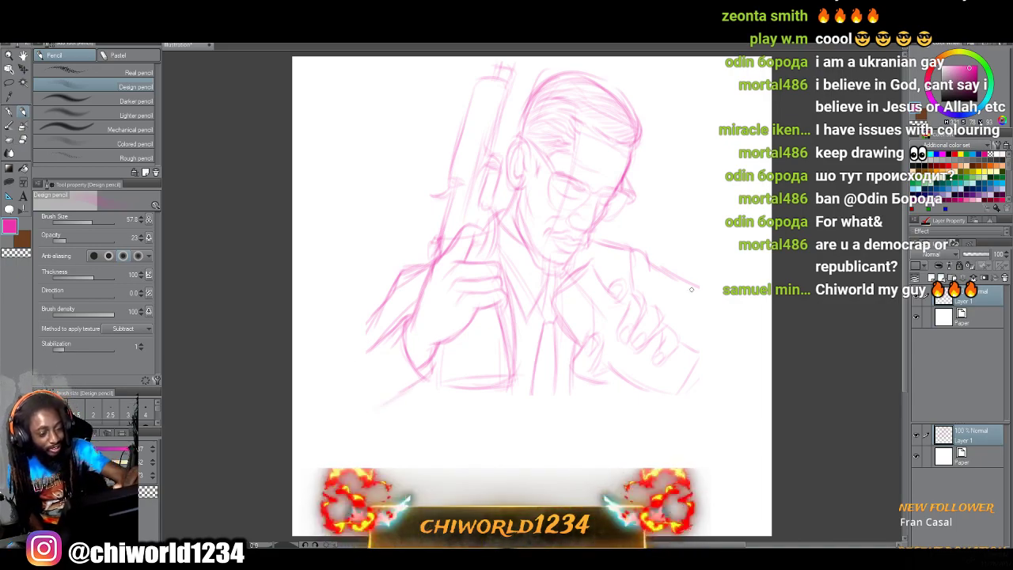
mouse_move(737, 315)
mouse_down()
mouse_move(706, 294)
mouse_move(772, 336)
mouse_up()
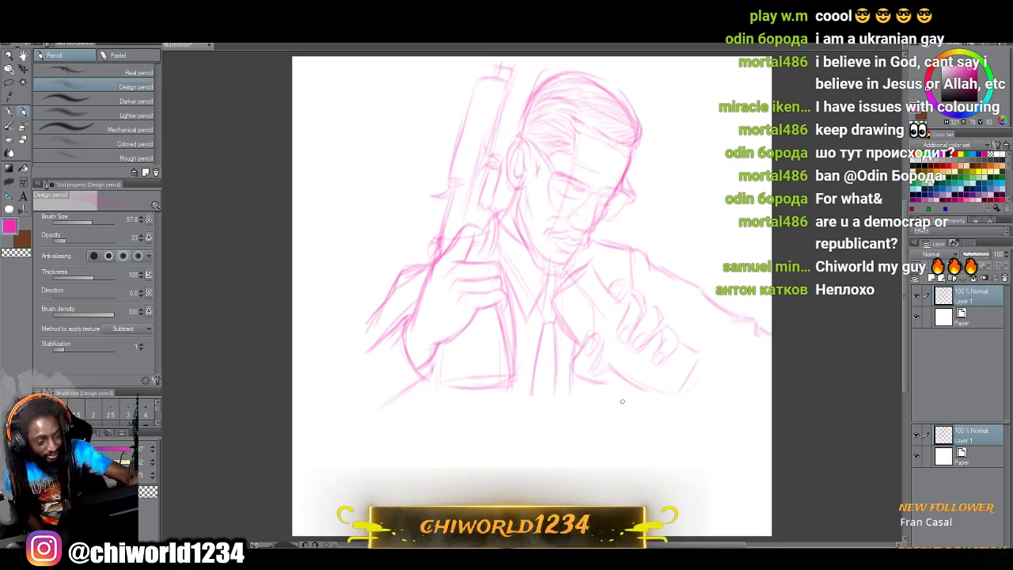
mouse_move(620, 388)
mouse_down()
mouse_move(699, 407)
mouse_move(721, 382)
mouse_up()
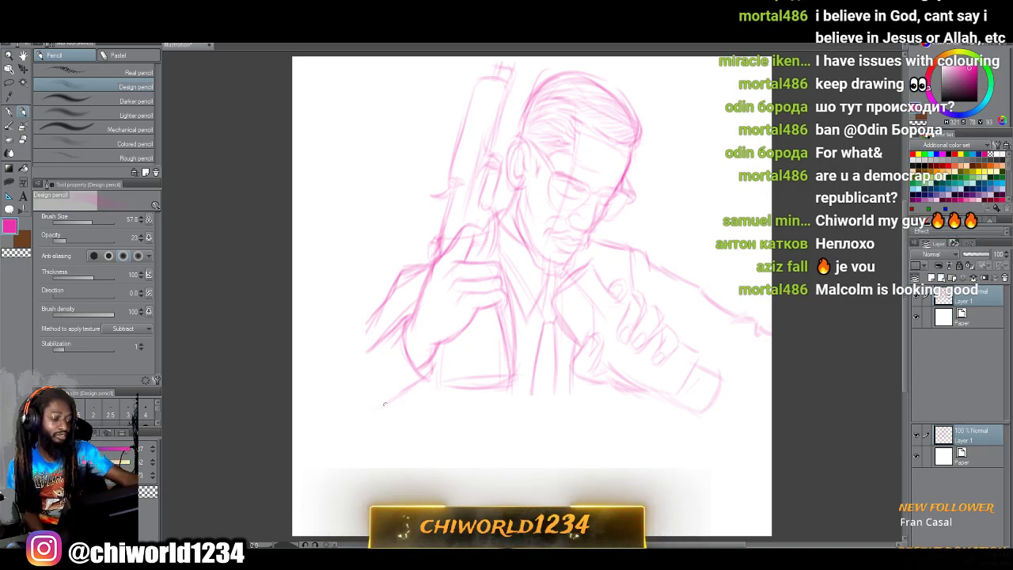
drag(362, 429, 346, 435)
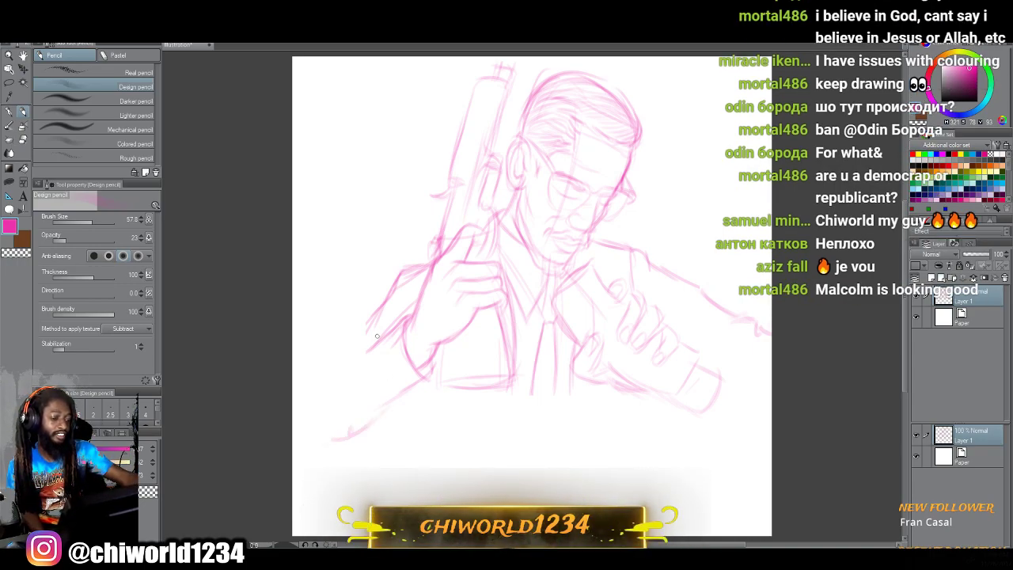
drag(366, 346, 324, 389)
mouse_move(335, 437)
mouse_down()
mouse_move(325, 446)
mouse_move(310, 402)
mouse_up()
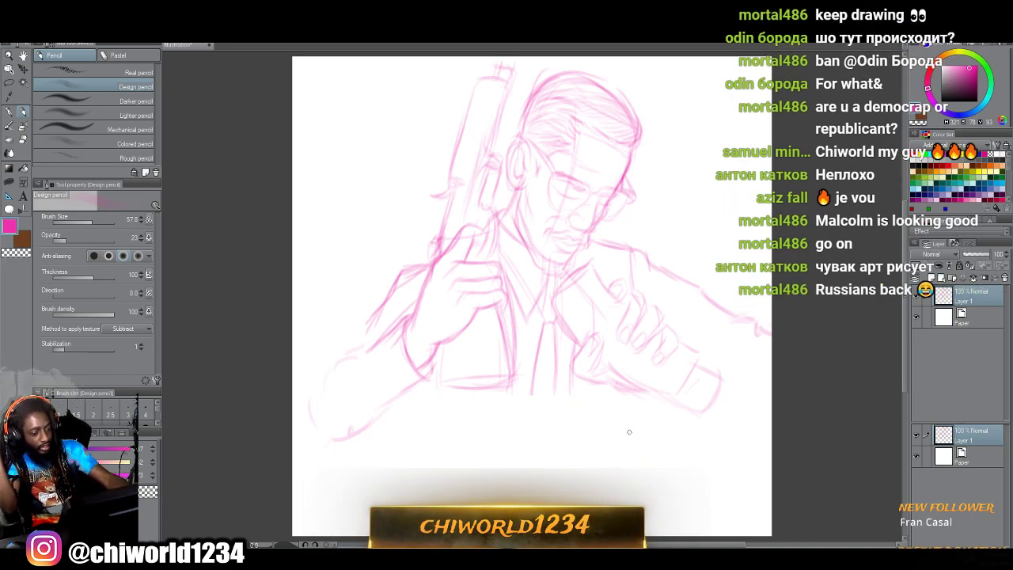
Sketch two tapered, flat-topped block shapes side by side in front of the figure below the tie.
drag(632, 432, 525, 403)
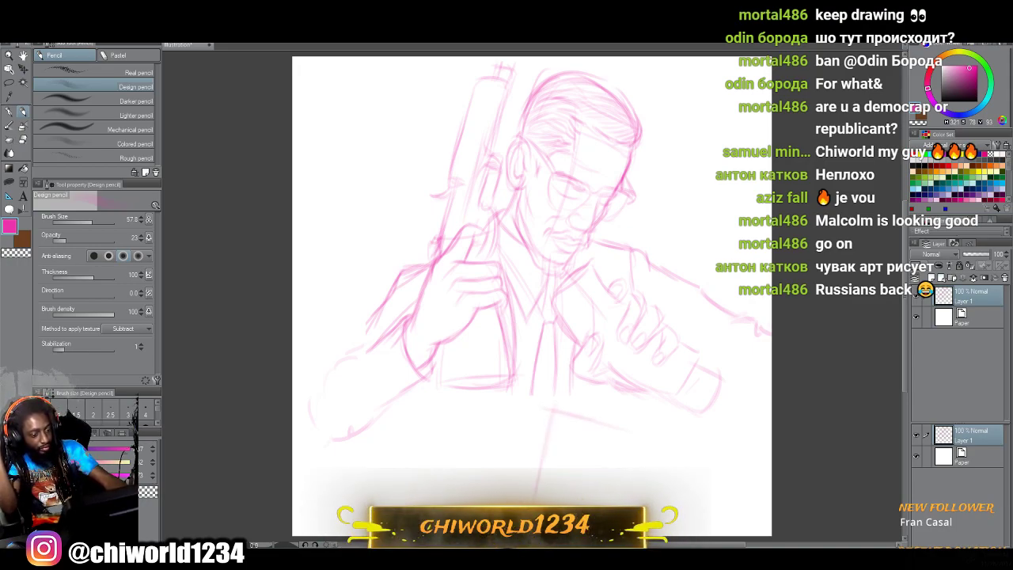
drag(605, 417, 580, 487)
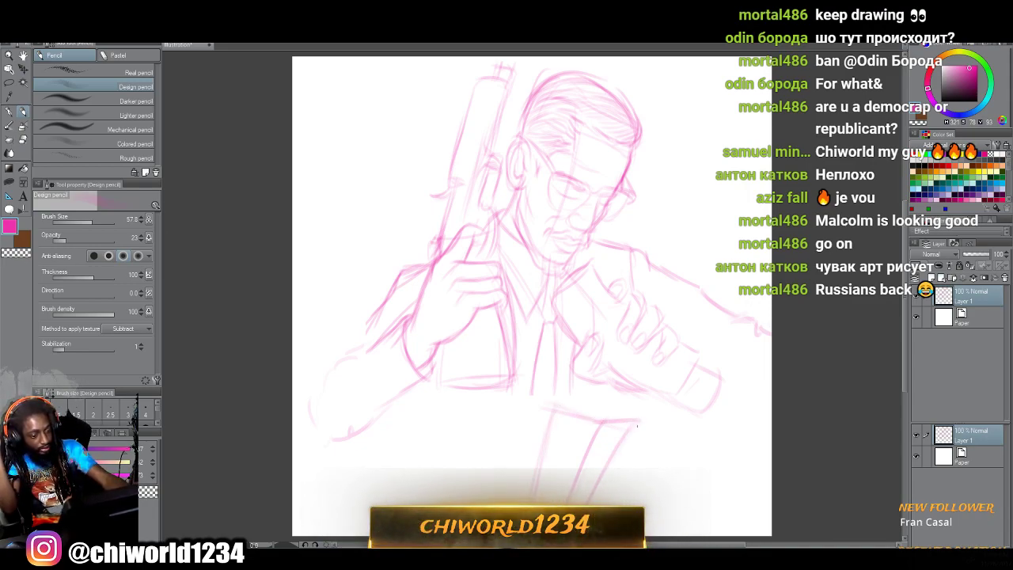
drag(639, 419, 577, 401)
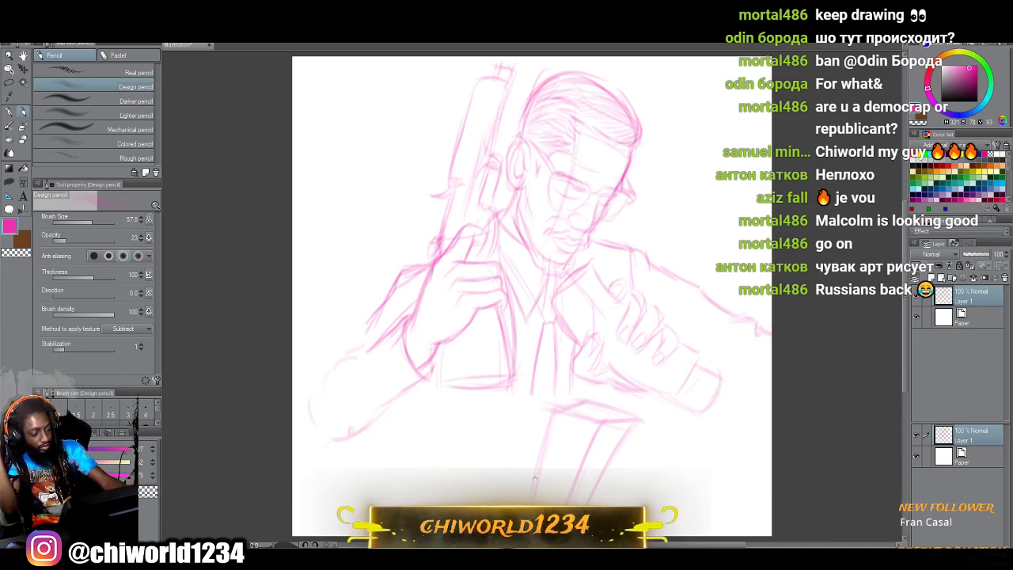
drag(524, 498, 522, 396)
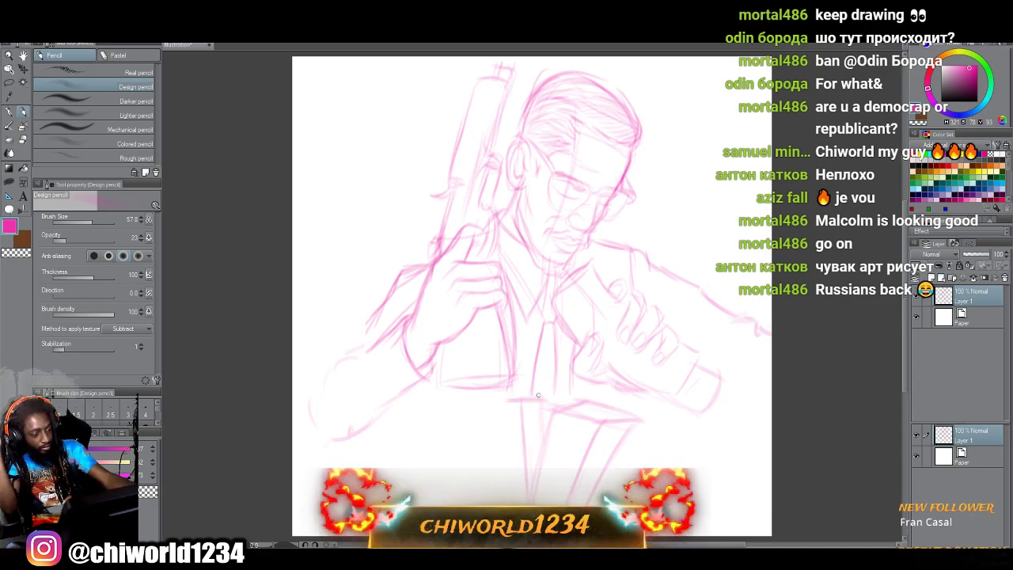
drag(480, 411, 490, 498)
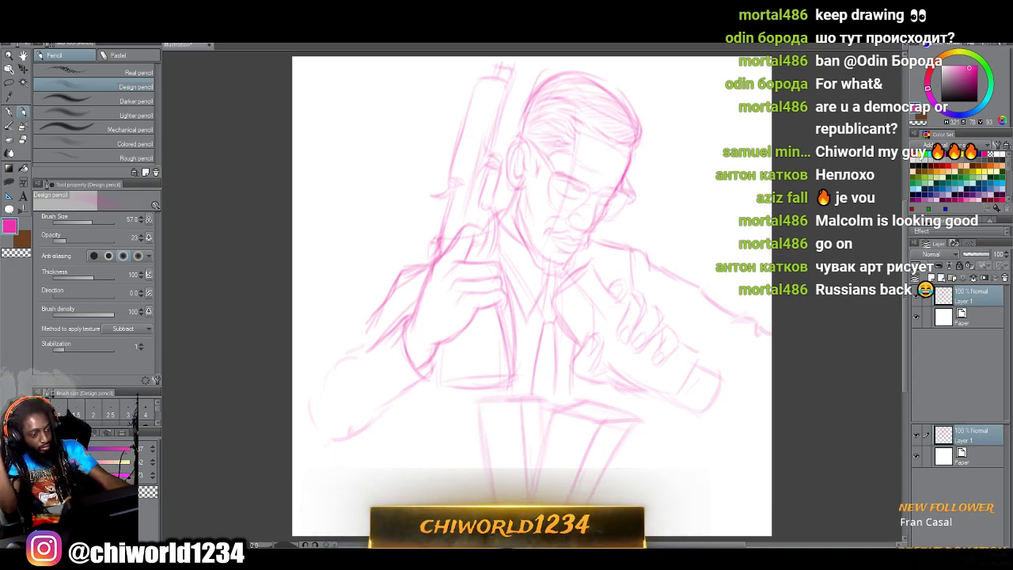
Sketch a narrow-necked block shape below the second hand's cuff, and another tapered block on the opposite side of the row.
mouse_move(669, 513)
mouse_down()
mouse_move(700, 451)
mouse_move(689, 425)
mouse_up()
mouse_move(705, 350)
mouse_down()
mouse_move(683, 418)
mouse_move(663, 414)
mouse_move(667, 434)
mouse_up()
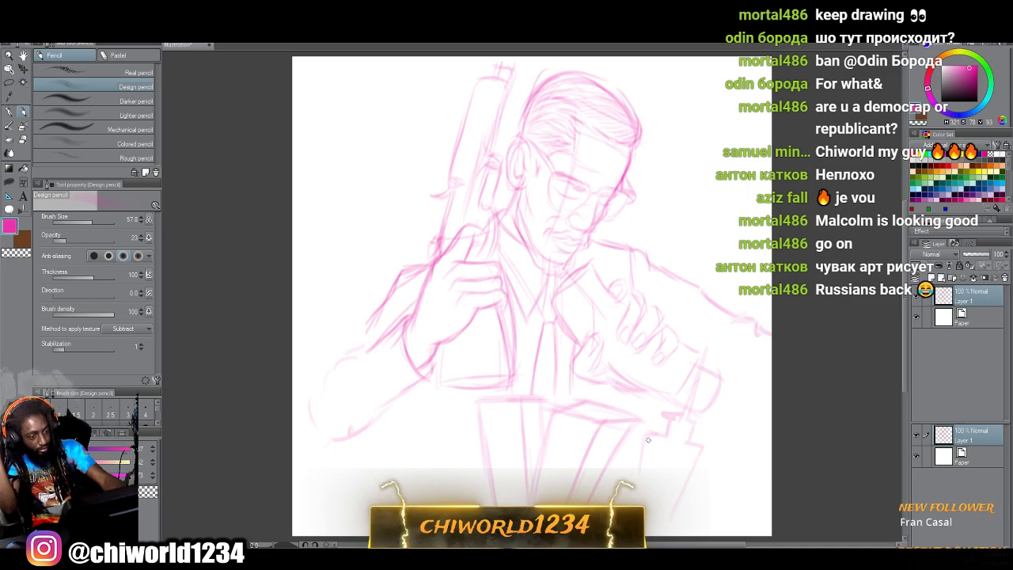
mouse_move(693, 490)
mouse_down()
mouse_move(717, 433)
mouse_move(650, 440)
mouse_up()
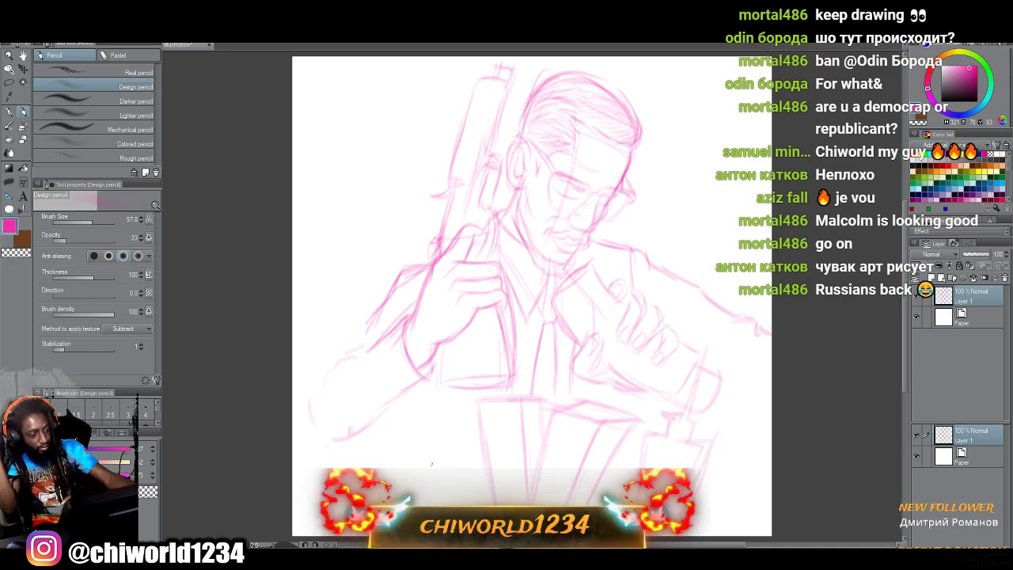
mouse_move(467, 437)
mouse_down()
mouse_move(458, 402)
mouse_move(424, 406)
mouse_up()
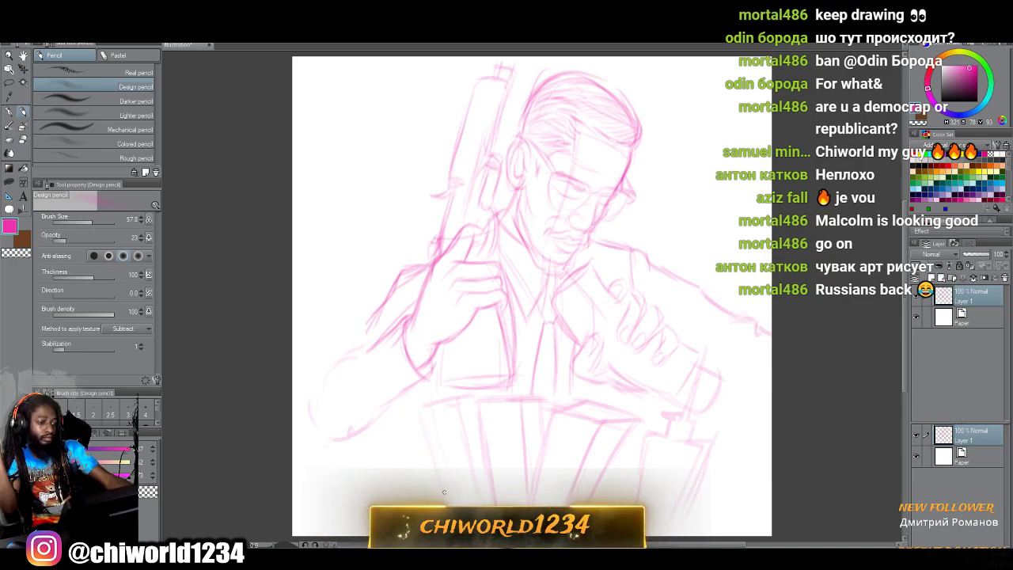
Sketch the long slanted edges of another block running down beside the raised arm's elbow.
drag(429, 456, 380, 334)
drag(402, 393, 372, 317)
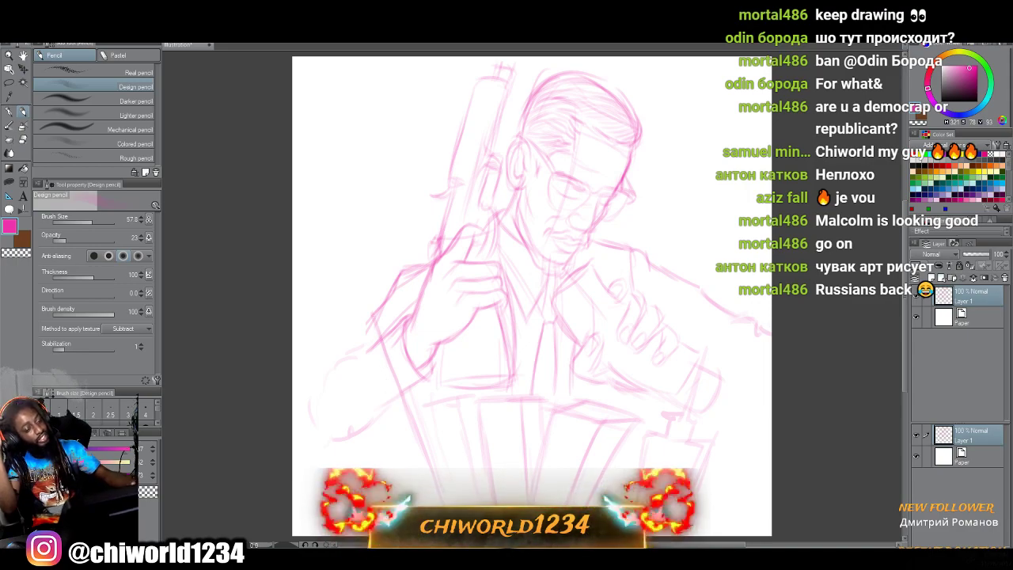
mouse_move(426, 558)
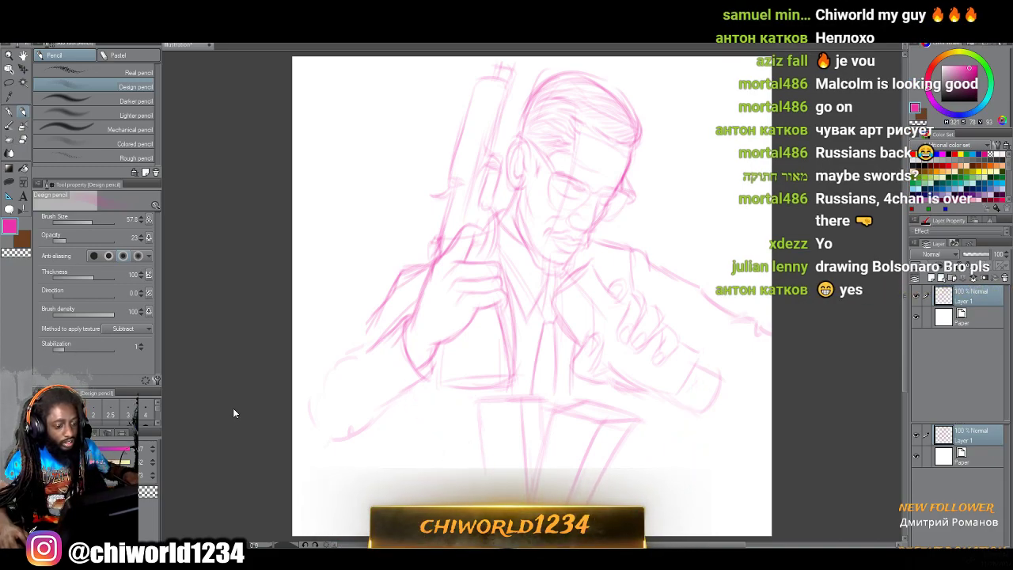
Undo all the tapered block shapes sketched in front of the figure, back to the bare figure drawing.
key(ctrl+z)
key(ctrl+z)
key(ctrl+z)
key(ctrl+z)
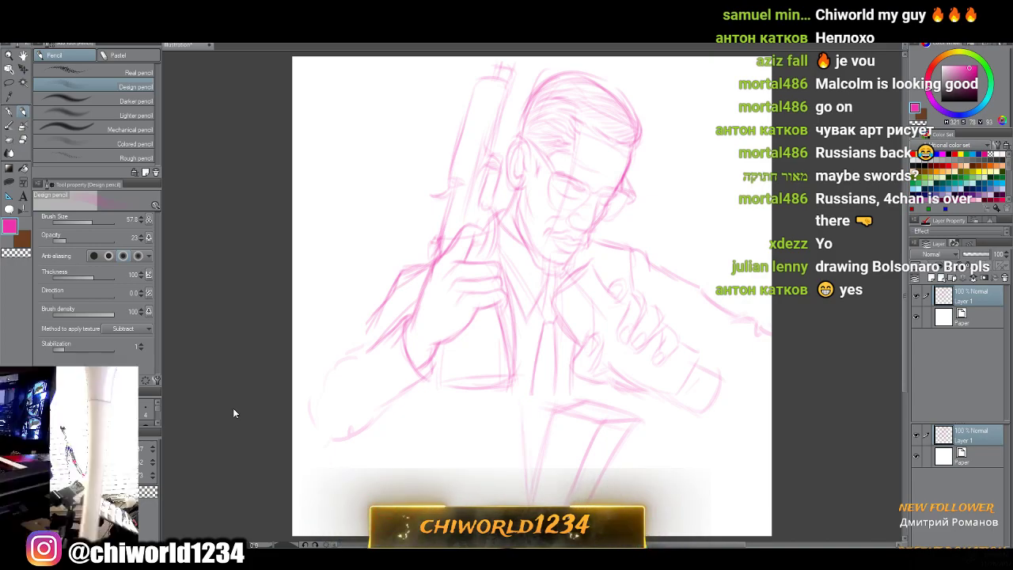
key(ctrl+z)
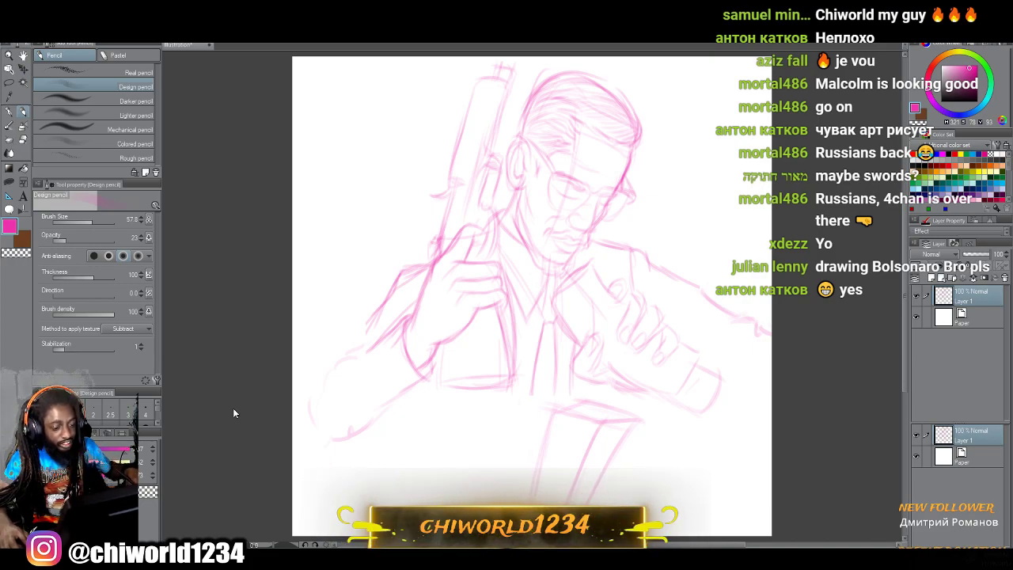
key(ctrl+z)
key(ctrl+z)
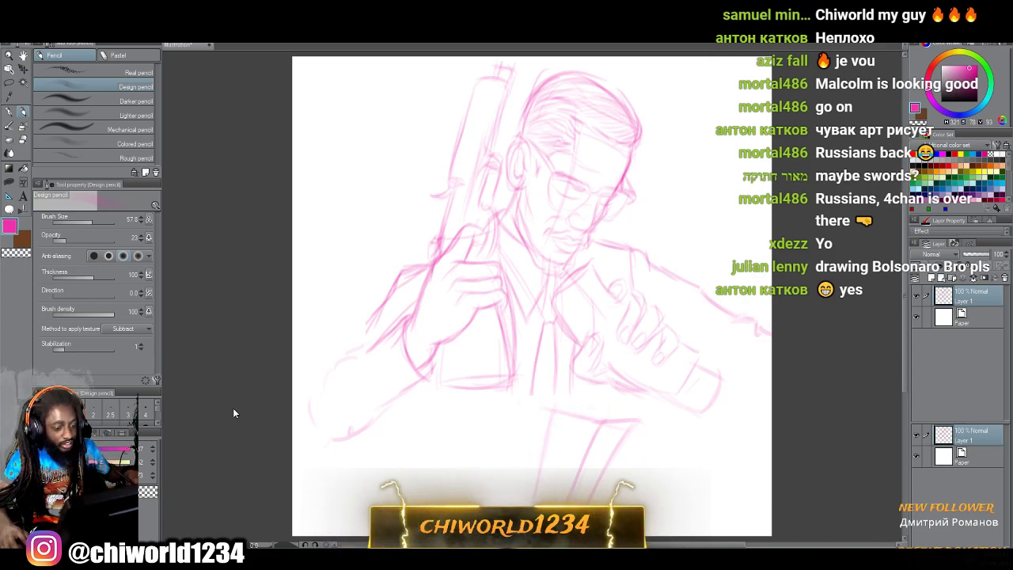
key(ctrl+z)
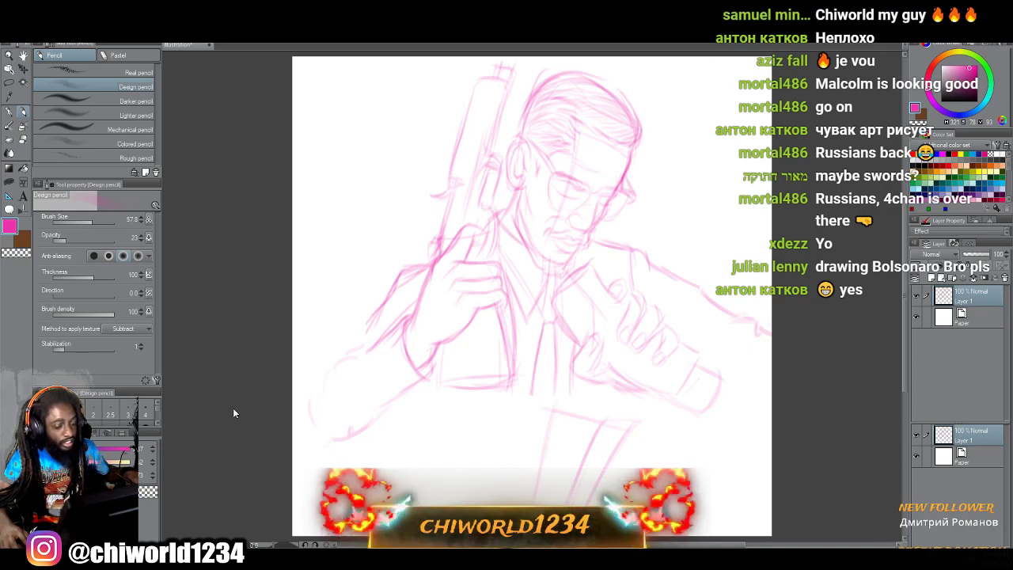
key(ctrl+z)
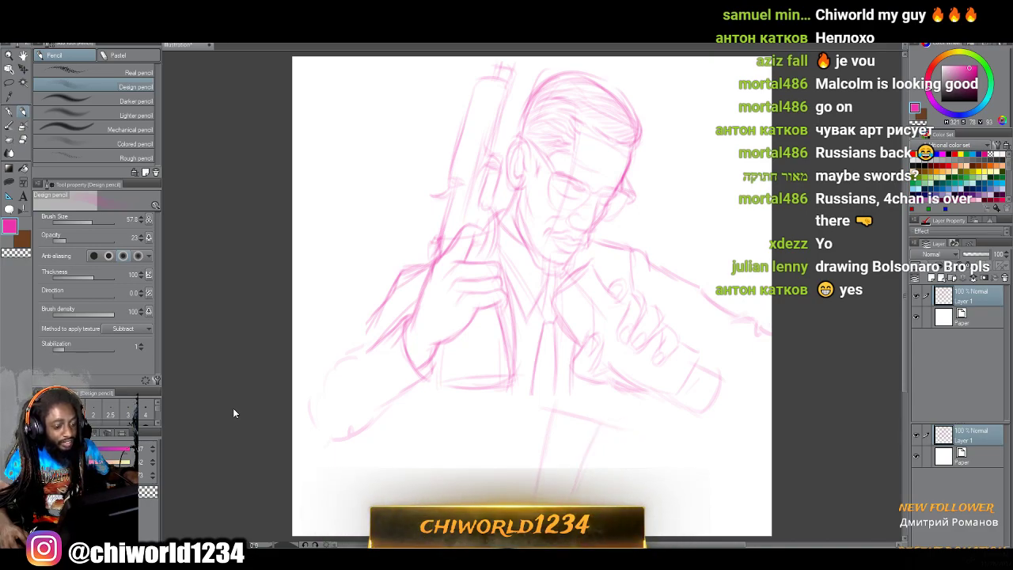
key(ctrl+z)
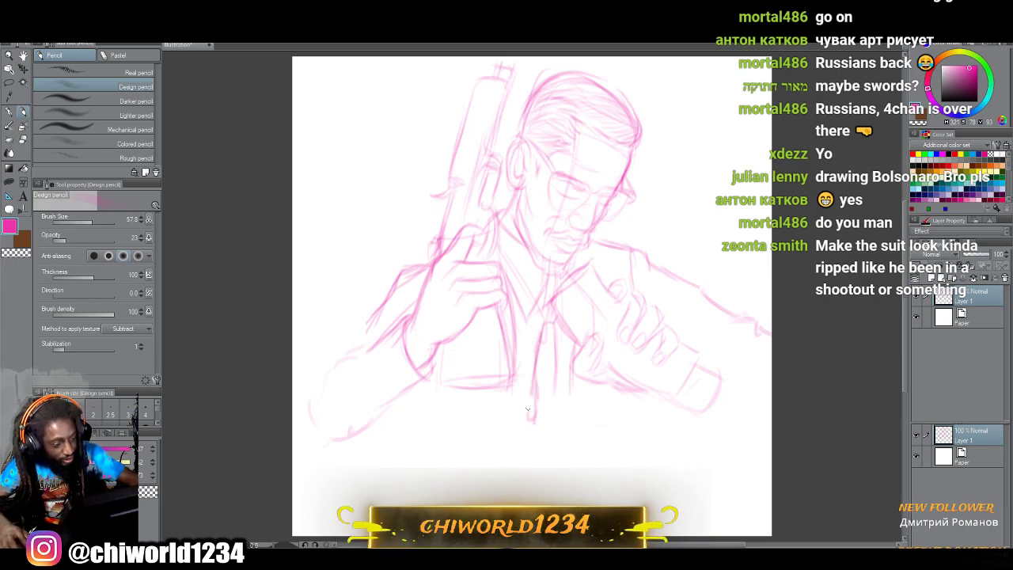
Sketch a ragged jacket front edge below the tie and a large block X with thickness lying in the foreground beneath the raised arm.
mouse_move(526, 459)
mouse_down()
mouse_move(528, 350)
mouse_move(547, 291)
mouse_up()
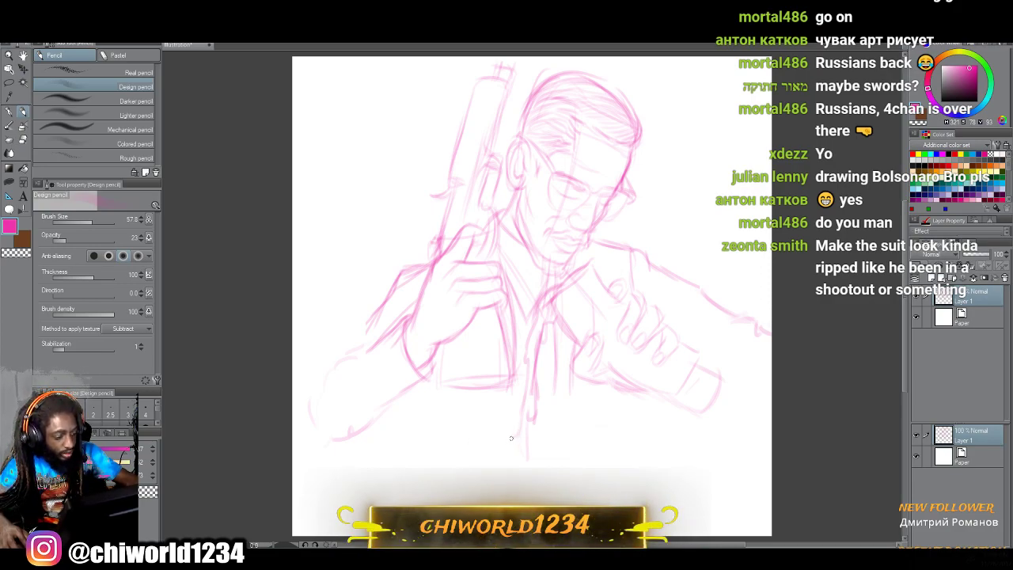
mouse_move(520, 436)
mouse_down()
mouse_move(448, 460)
mouse_move(463, 414)
mouse_move(403, 406)
mouse_move(382, 473)
mouse_move(315, 496)
mouse_up()
drag(422, 499, 413, 534)
scroll(407, 472, down, 1)
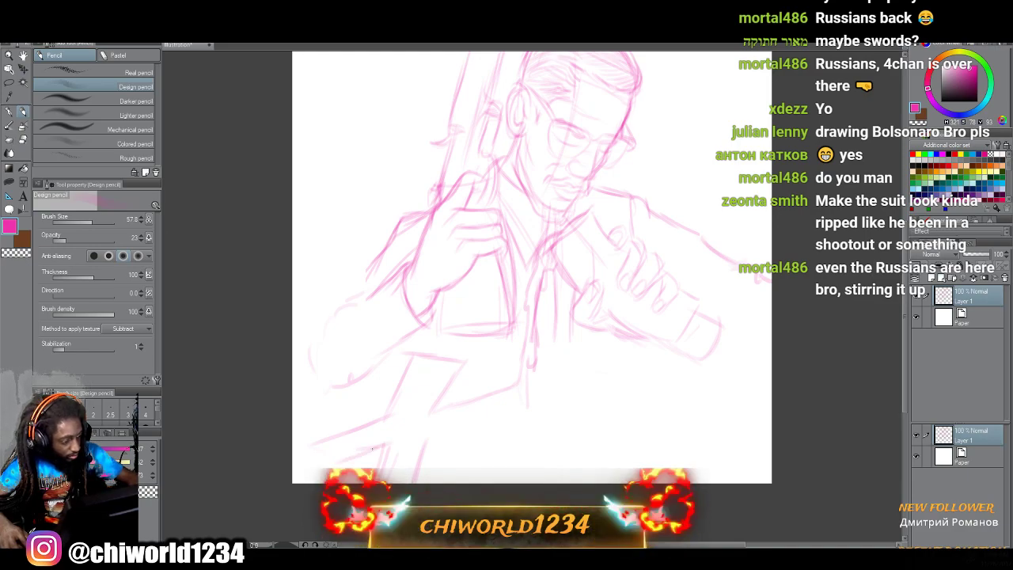
mouse_move(329, 463)
mouse_down()
mouse_move(290, 458)
mouse_move(560, 399)
mouse_up()
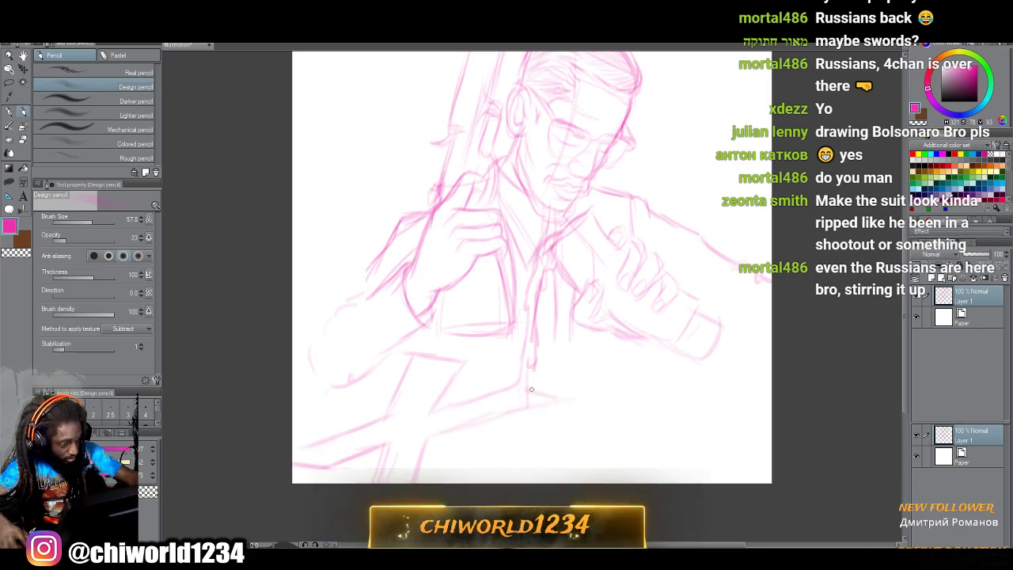
mouse_move(554, 400)
mouse_down()
mouse_move(548, 425)
mouse_move(529, 437)
mouse_move(455, 452)
mouse_up()
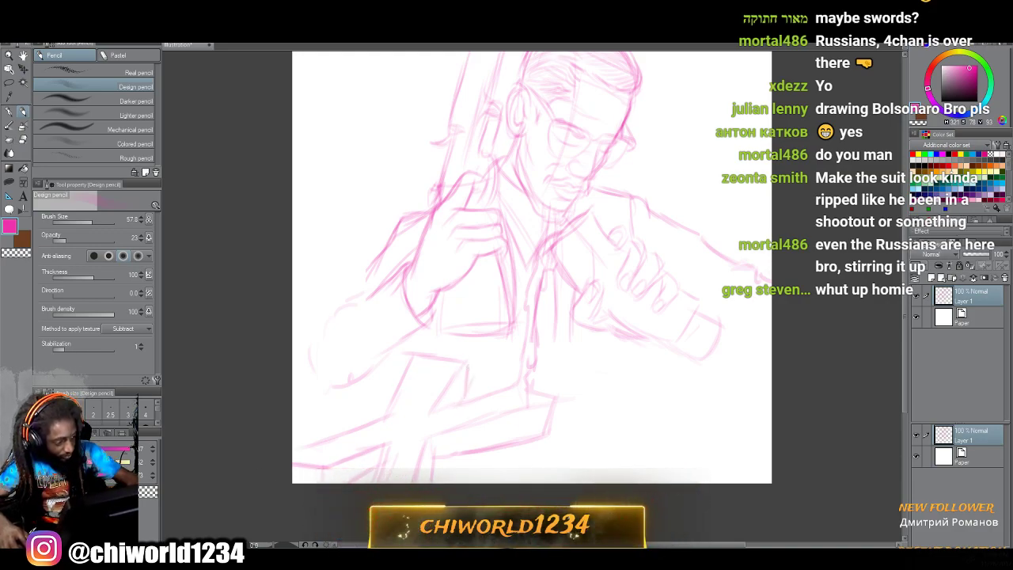
mouse_move(349, 558)
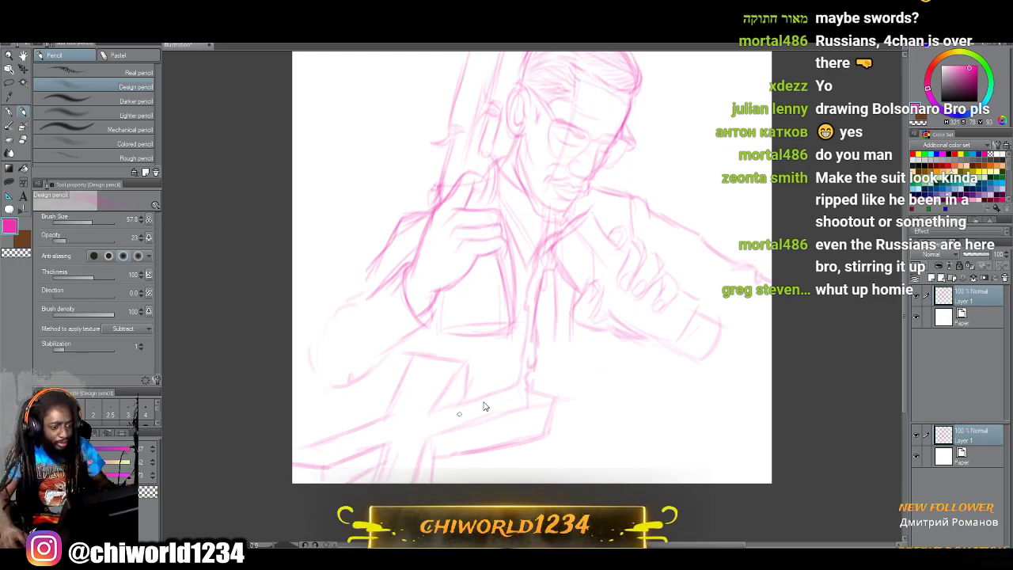
Sketch a second lying block X with side faces in the foreground below the second hand's cuff.
scroll(518, 387, down, 1)
scroll(517, 387, up, 2)
scroll(515, 383, right, 1)
scroll(514, 383, down, 2)
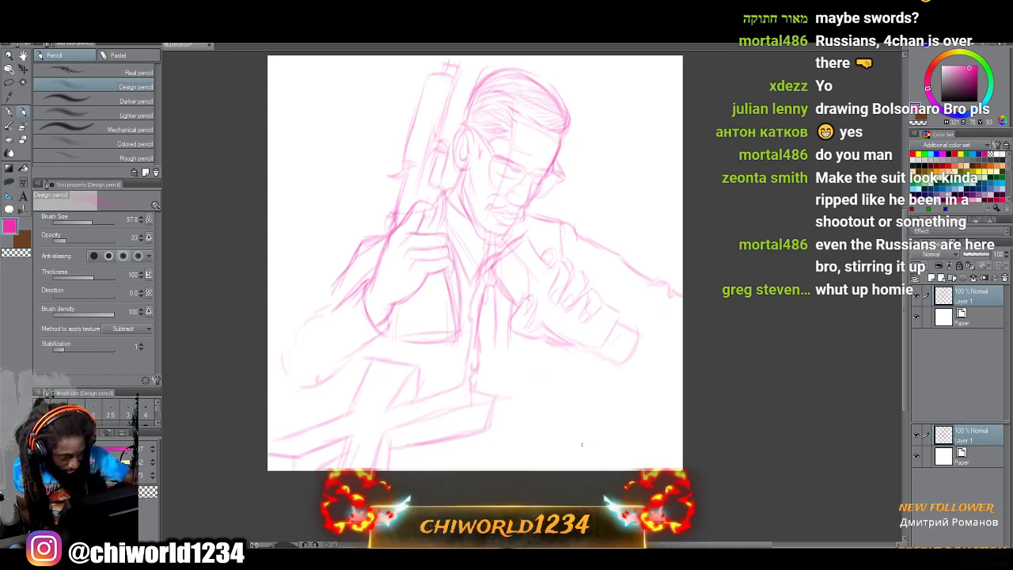
mouse_move(633, 449)
mouse_down()
mouse_move(559, 419)
mouse_move(494, 422)
mouse_up()
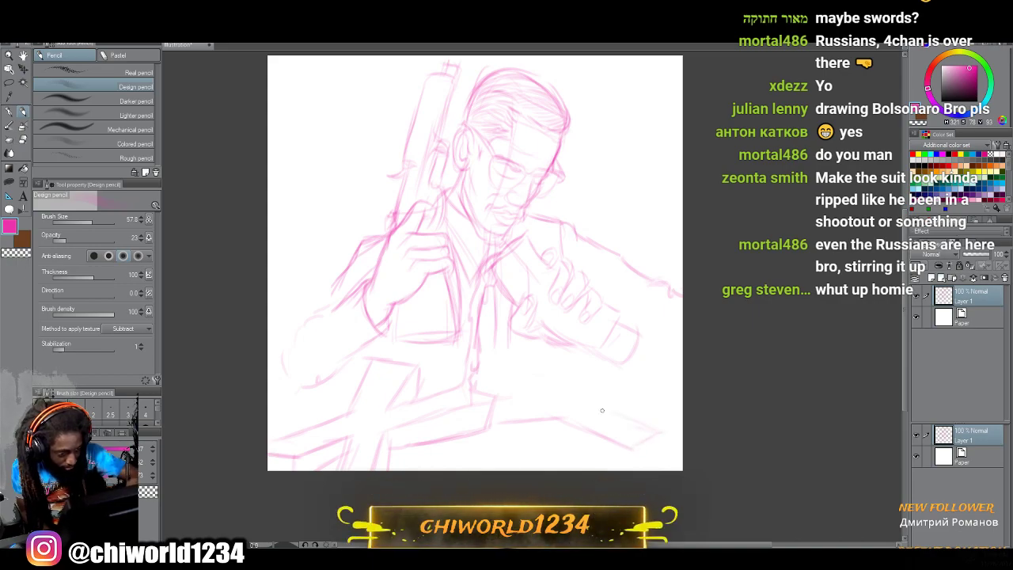
mouse_move(603, 401)
mouse_down()
mouse_move(670, 382)
mouse_move(572, 395)
mouse_move(480, 388)
mouse_up()
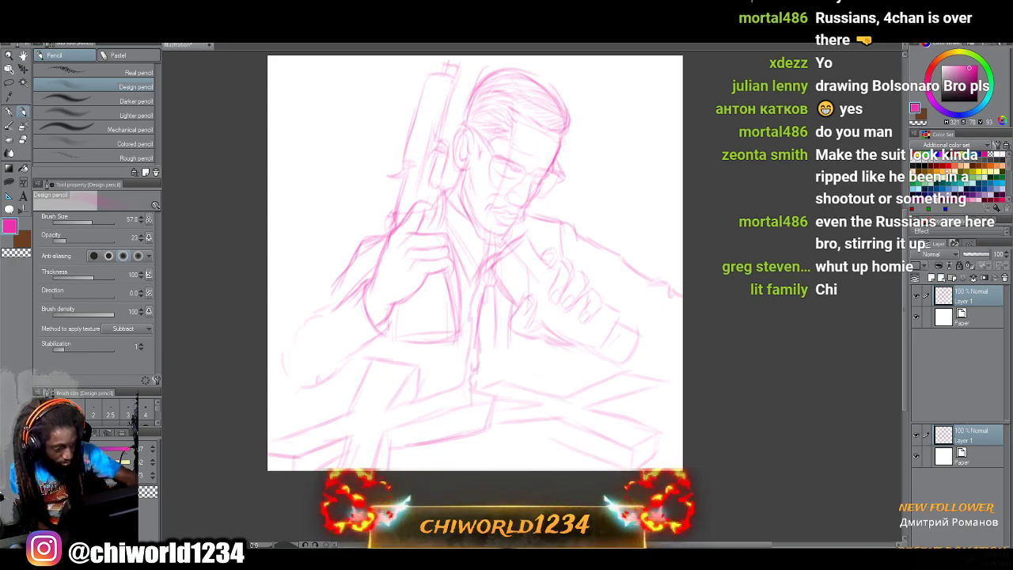
drag(559, 437, 524, 446)
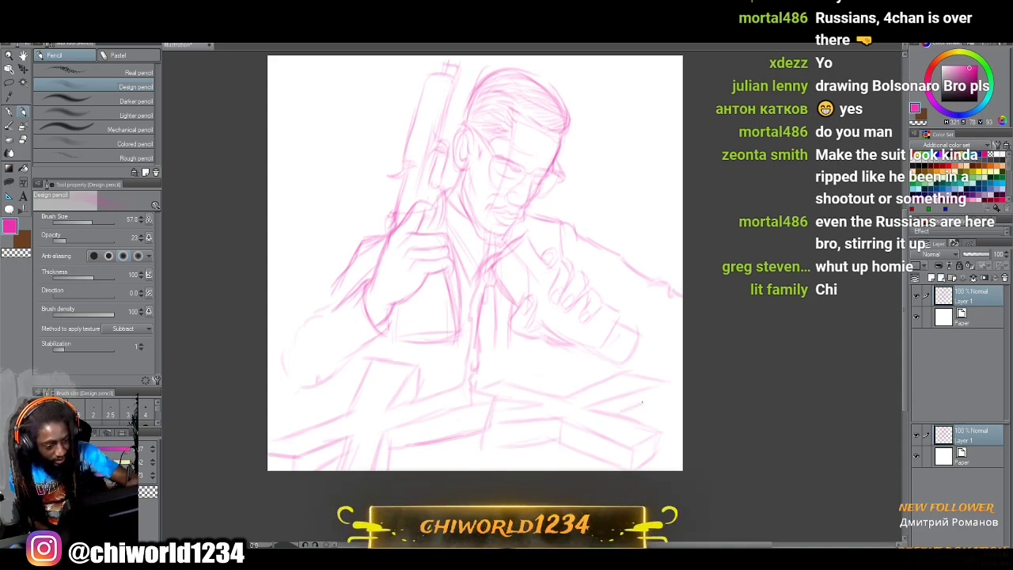
drag(657, 399, 639, 410)
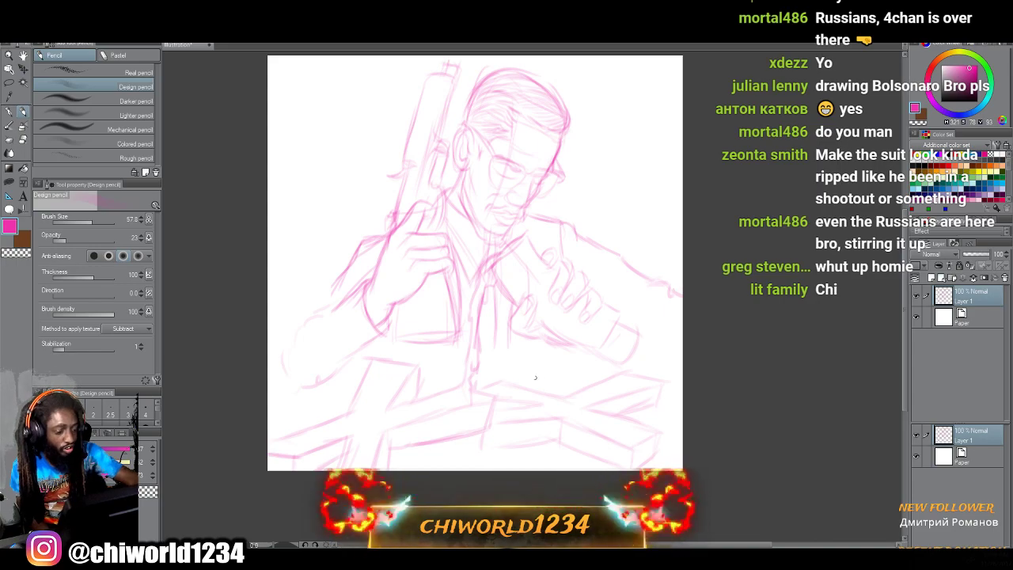
Sketch smaller overlapping block shapes behind both foreground X shapes to build a pile up to the figure's sleeves.
scroll(494, 406, up, 2)
scroll(414, 405, left, 3)
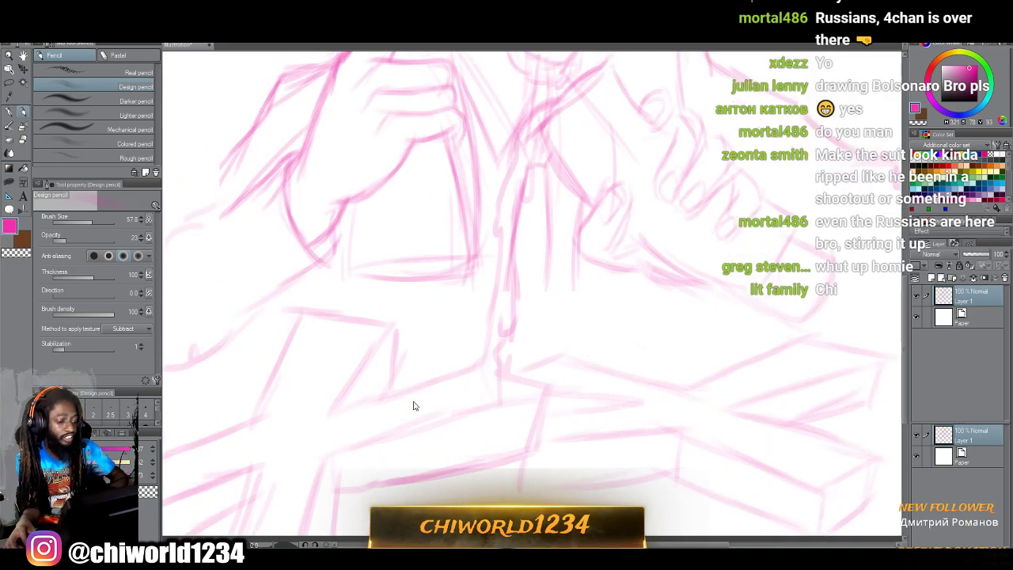
scroll(412, 401, down, 1)
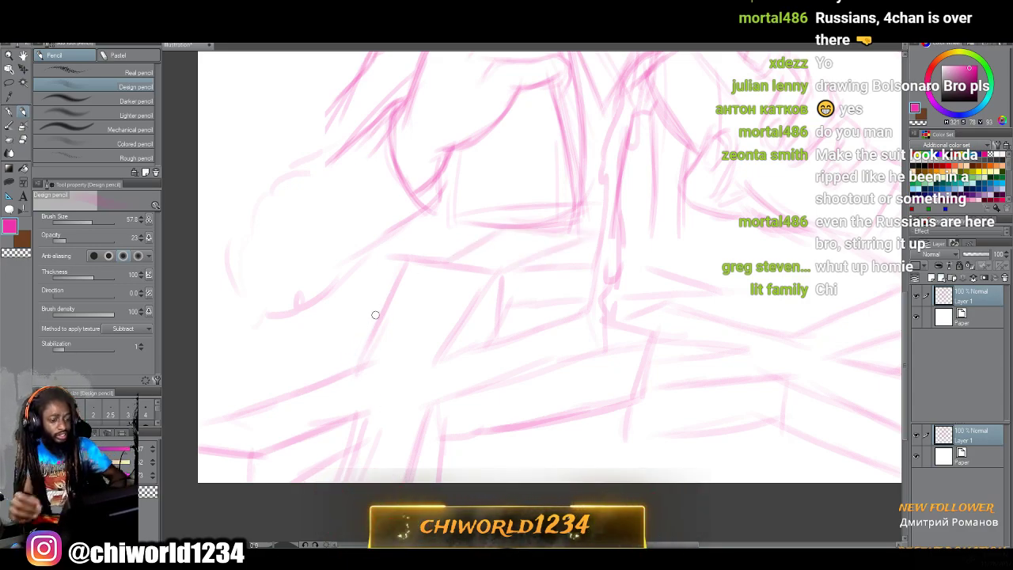
scroll(376, 400, down, 2)
scroll(370, 394, left, 1)
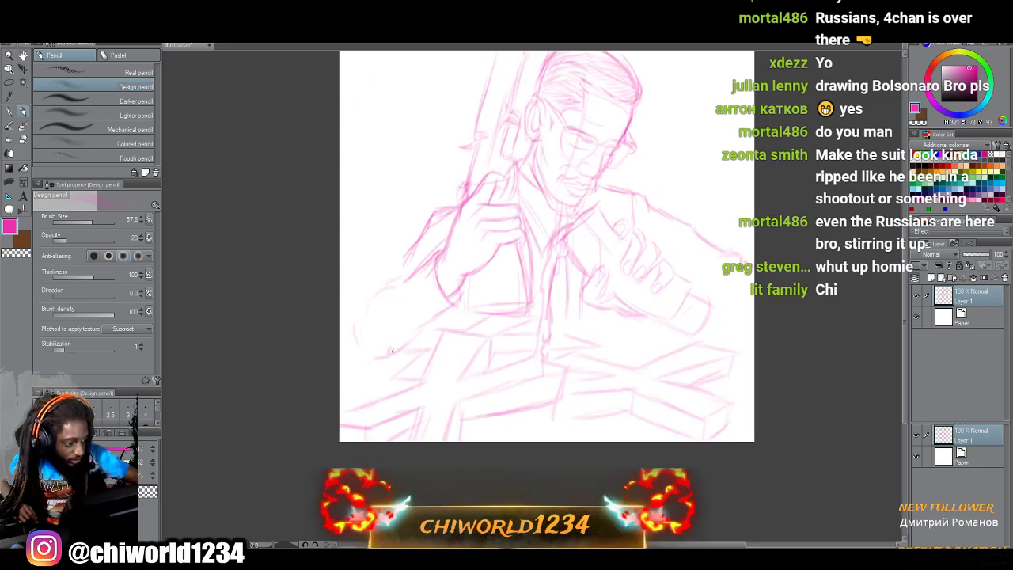
drag(440, 333, 387, 337)
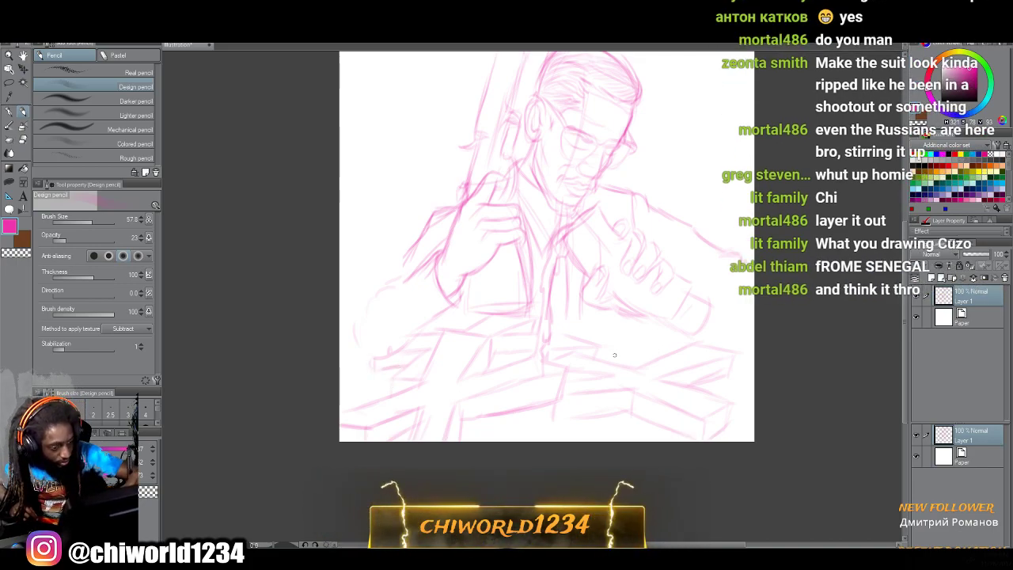
drag(609, 356, 643, 344)
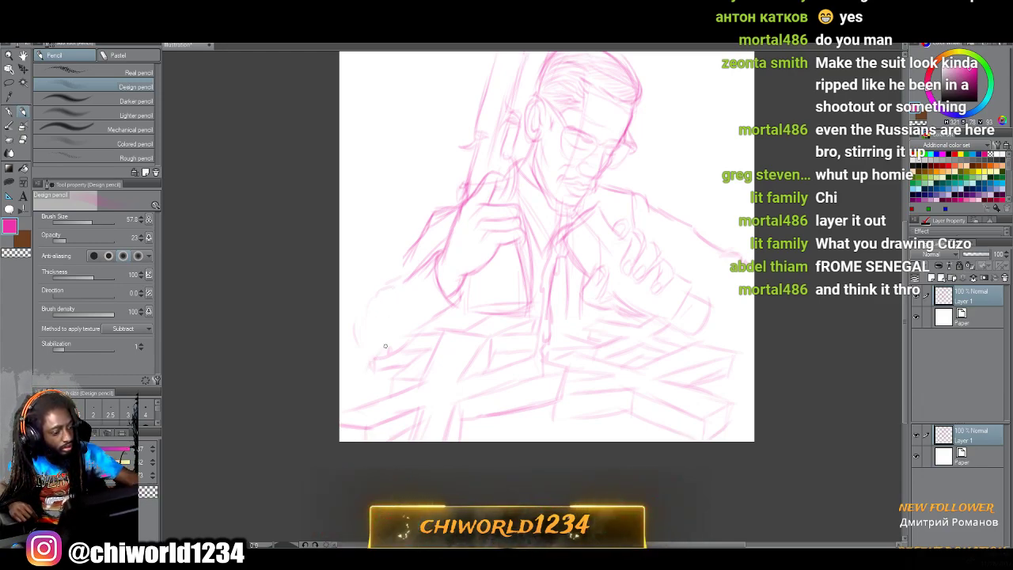
Sketch a large upright block X in the background behind the raised arm, reaching to the page edge.
mouse_move(386, 328)
mouse_down()
mouse_move(383, 361)
mouse_move(394, 241)
mouse_move(410, 260)
mouse_up()
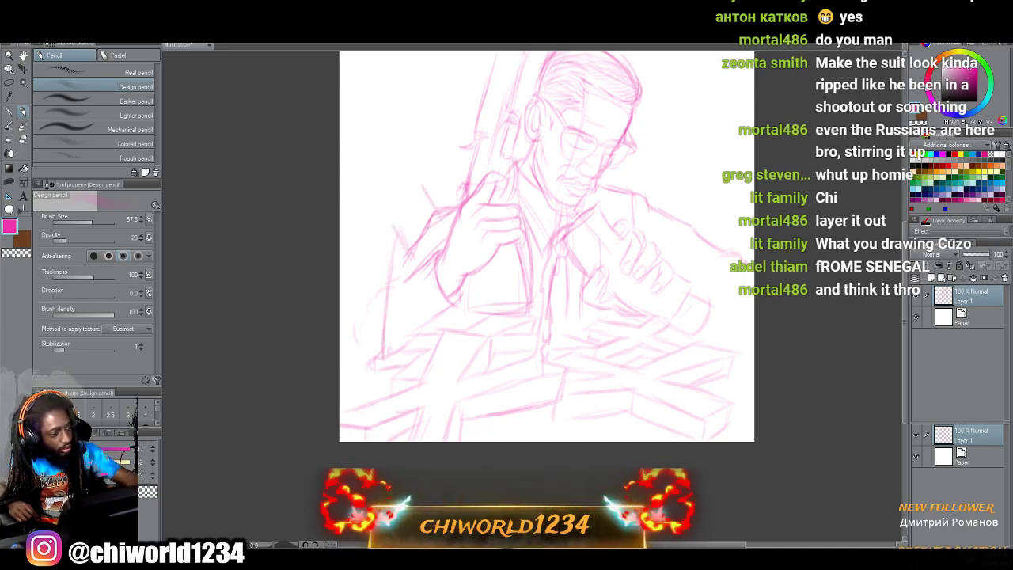
drag(430, 220, 410, 172)
mouse_move(423, 215)
mouse_down()
mouse_move(414, 194)
mouse_move(440, 117)
mouse_up()
mouse_move(416, 166)
mouse_down()
mouse_move(453, 96)
mouse_move(444, 112)
mouse_move(443, 88)
mouse_move(417, 80)
mouse_move(389, 132)
mouse_up()
mouse_move(381, 170)
mouse_down()
mouse_move(351, 82)
mouse_move(341, 81)
mouse_up()
mouse_move(369, 168)
mouse_down()
mouse_move(340, 220)
mouse_move(364, 227)
mouse_move(365, 253)
mouse_up()
mouse_move(372, 212)
mouse_down()
mouse_move(358, 372)
mouse_move(385, 365)
mouse_move(346, 378)
mouse_up()
mouse_move(371, 221)
mouse_down()
mouse_move(340, 225)
mouse_move(340, 252)
mouse_up()
mouse_move(421, 77)
mouse_down()
mouse_move(395, 80)
mouse_move(372, 136)
mouse_up()
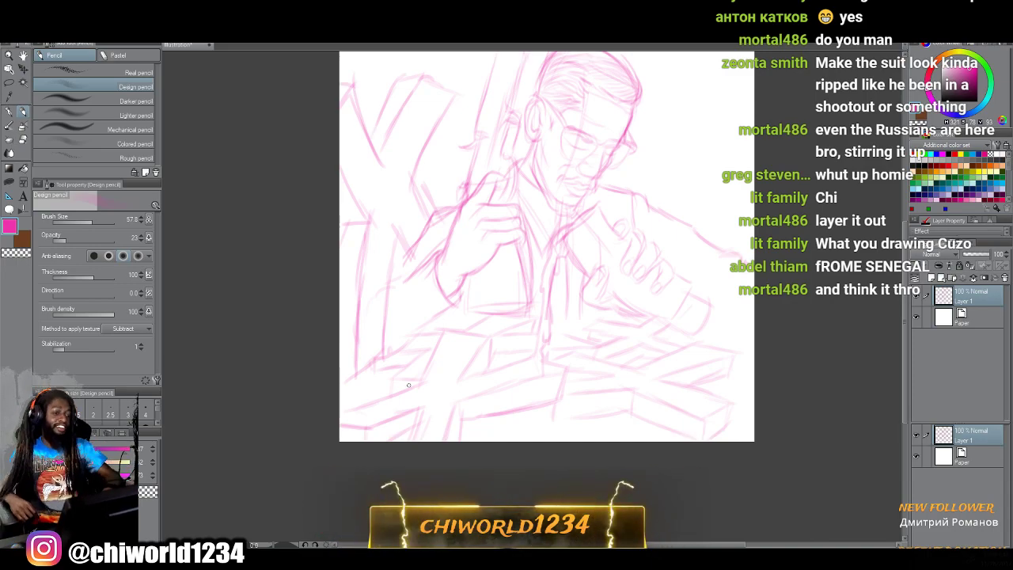
Sketch the lower vertical edges of an upright block X behind the far shoulder.
scroll(411, 391, down, 1)
scroll(412, 390, up, 1)
scroll(413, 391, right, 2)
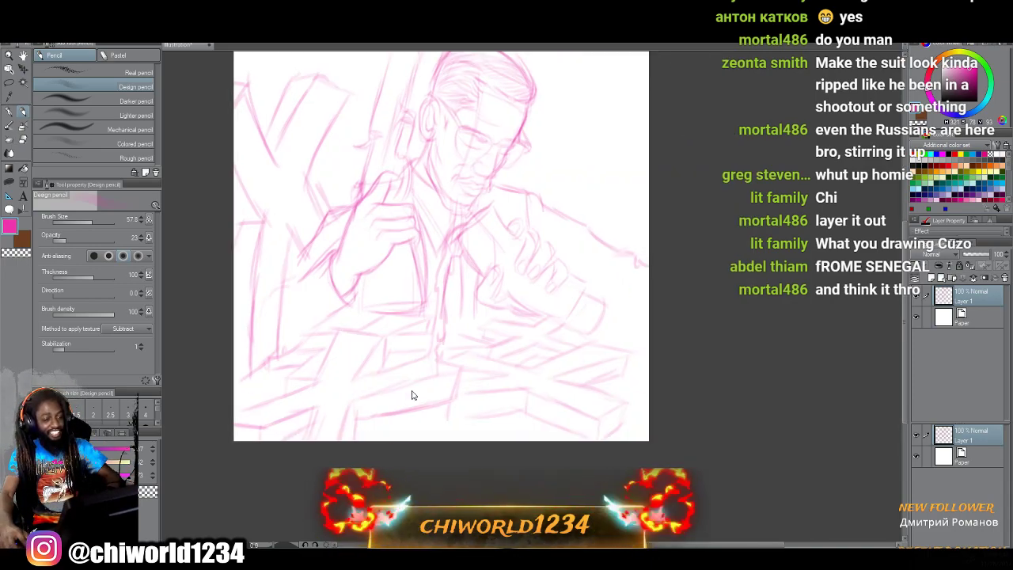
scroll(413, 391, up, 1)
scroll(411, 395, up, 5)
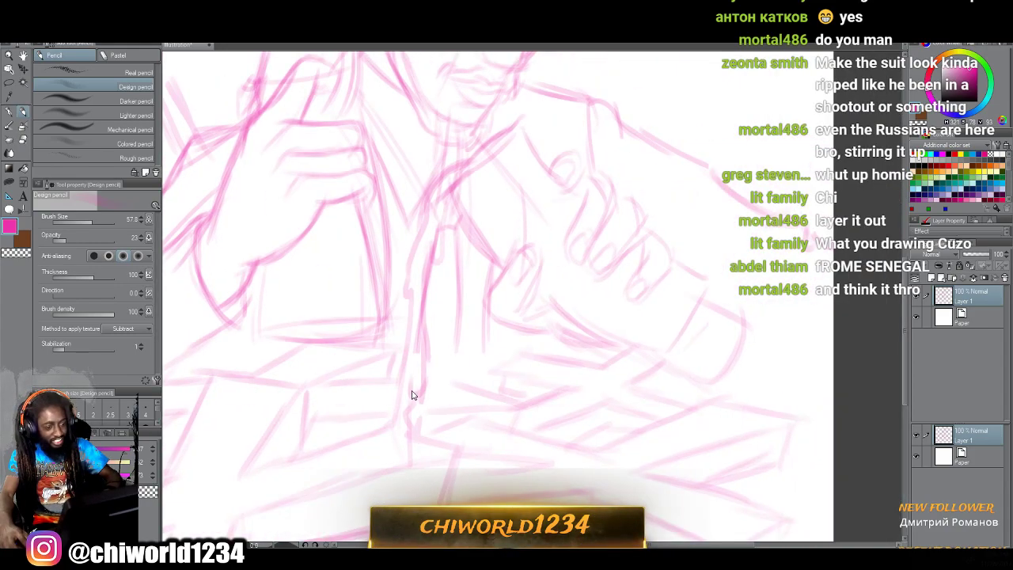
scroll(412, 391, up, 2)
drag(683, 444, 691, 356)
drag(693, 320, 685, 440)
drag(687, 277, 683, 378)
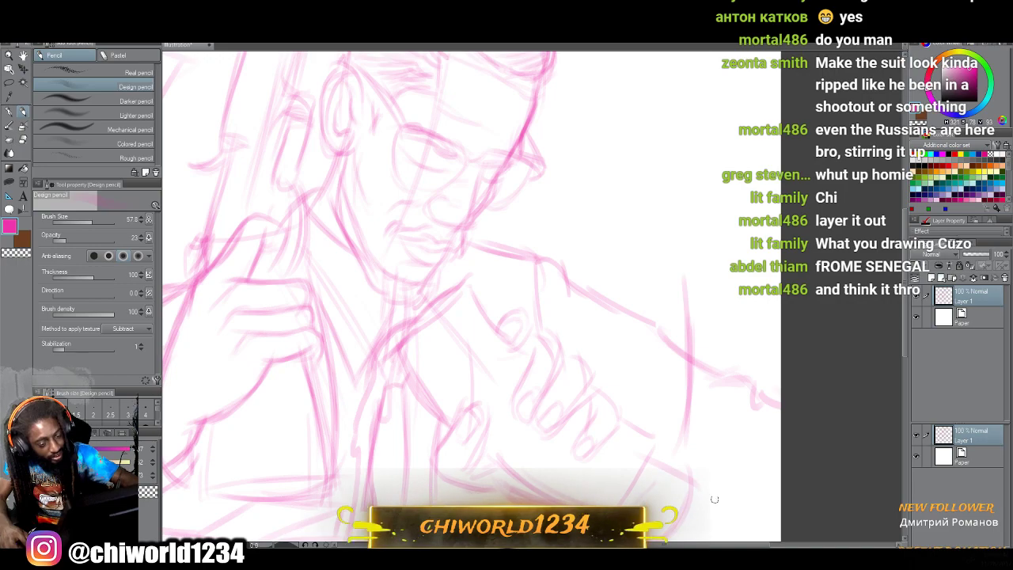
mouse_move(728, 308)
mouse_down()
mouse_move(726, 478)
mouse_move(721, 447)
mouse_up()
drag(685, 291, 669, 340)
Complete the upright X behind the far shoulder with its upper arms, inner notches, capped tops and outer leg edges.
scroll(683, 290, up, 2)
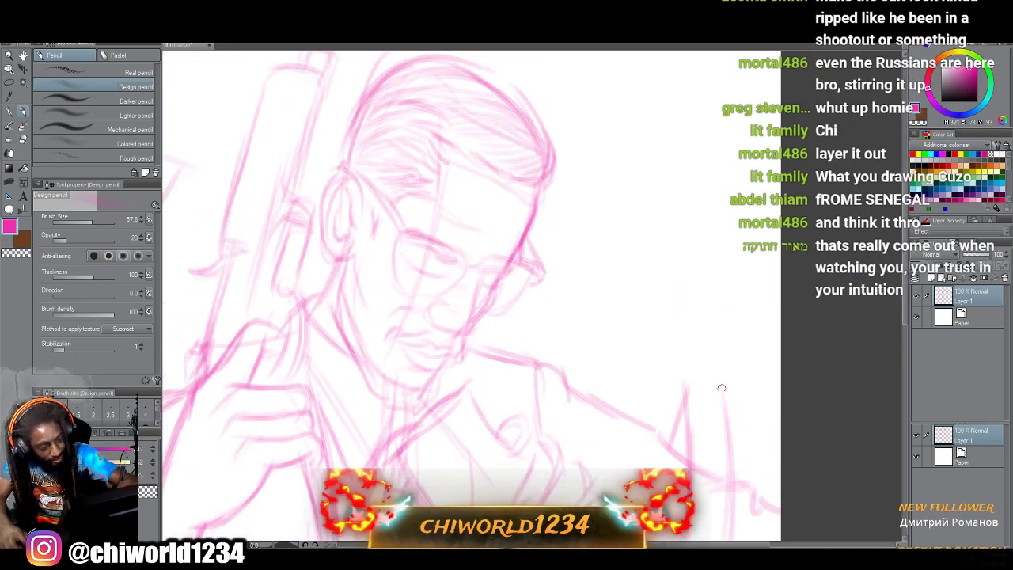
drag(720, 378, 778, 271)
drag(765, 316, 780, 269)
mouse_move(767, 221)
mouse_down()
mouse_move(779, 187)
mouse_move(752, 166)
mouse_move(733, 217)
mouse_up()
drag(745, 181, 711, 274)
mouse_move(737, 224)
mouse_down()
mouse_move(701, 325)
mouse_move(690, 145)
mouse_move(647, 210)
mouse_move(641, 251)
mouse_move(662, 358)
mouse_up()
mouse_move(650, 273)
mouse_down()
mouse_move(669, 366)
mouse_move(643, 414)
mouse_up()
mouse_move(725, 384)
mouse_down()
mouse_move(754, 391)
mouse_move(765, 467)
mouse_up()
drag(770, 421, 778, 519)
drag(752, 404, 780, 369)
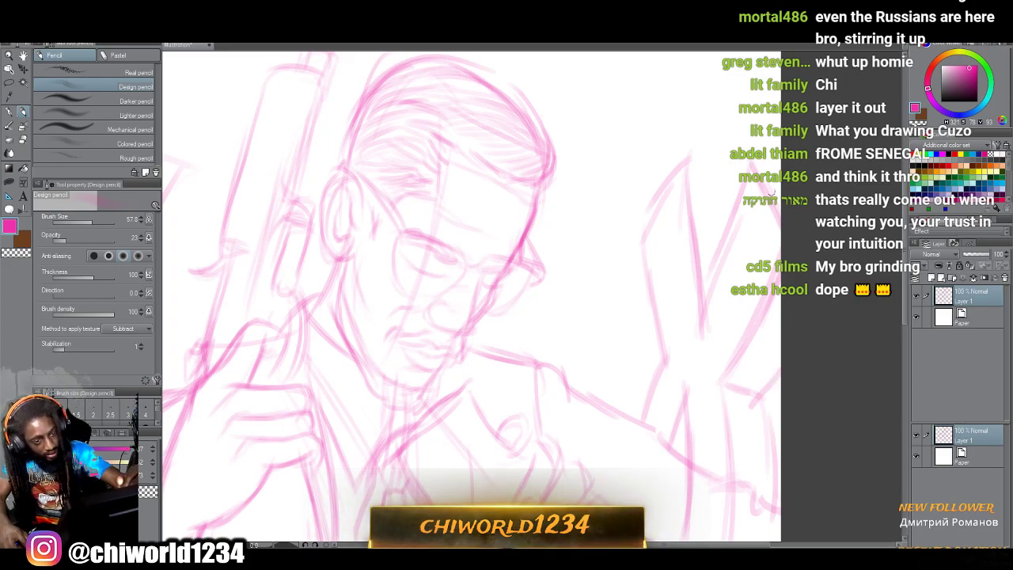
mouse_move(717, 235)
mouse_down()
mouse_move(726, 183)
mouse_move(677, 163)
mouse_up()
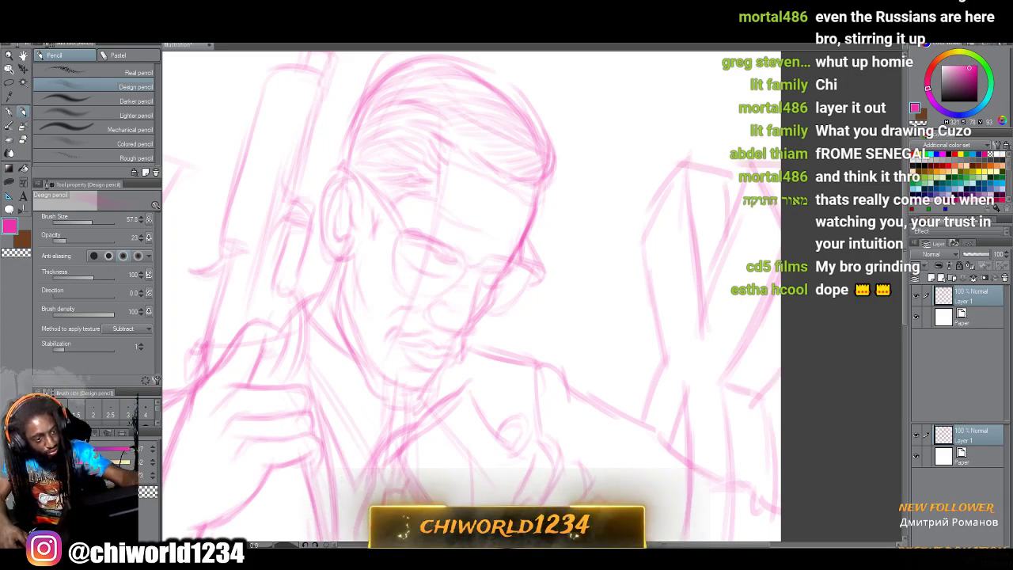
scroll(750, 375, down, 5)
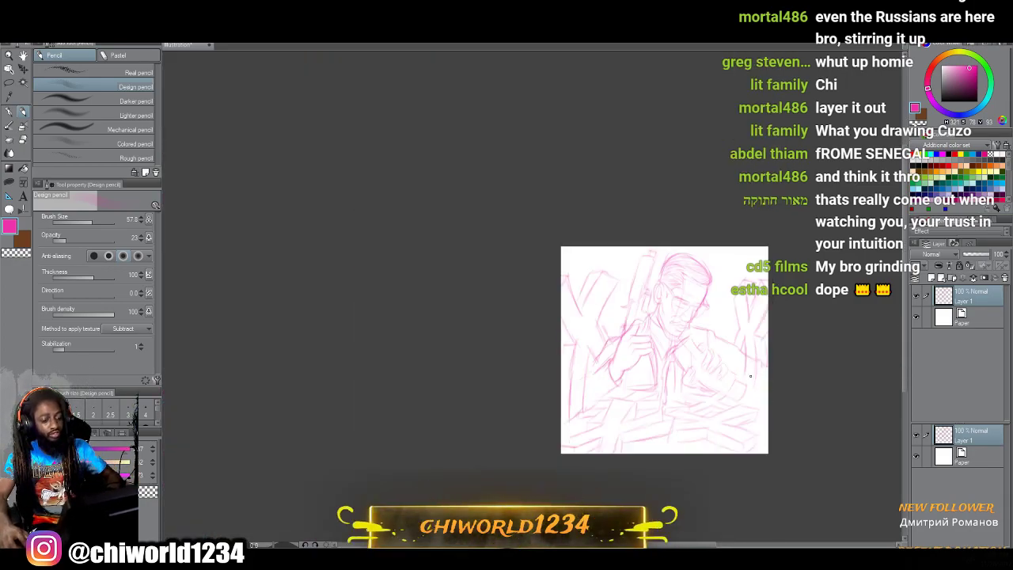
scroll(750, 375, up, 3)
scroll(750, 375, down, 1)
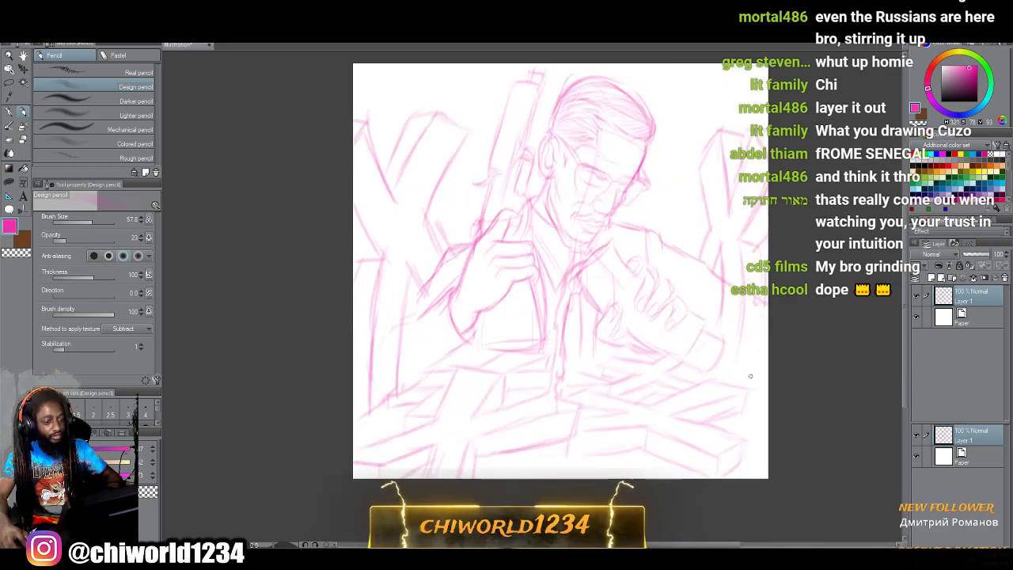
scroll(750, 374, up, 1)
scroll(751, 373, up, 3)
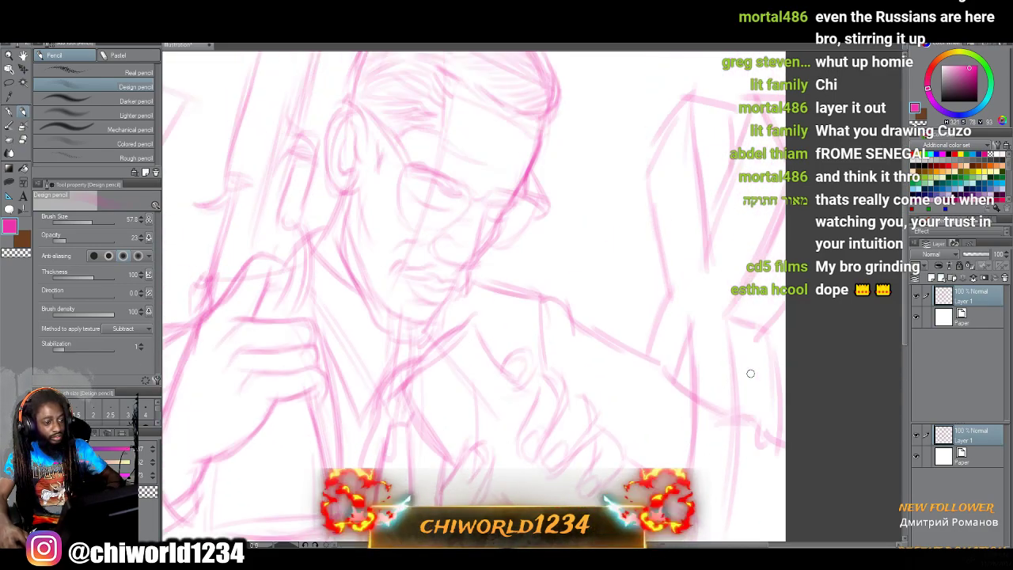
scroll(750, 373, down, 1)
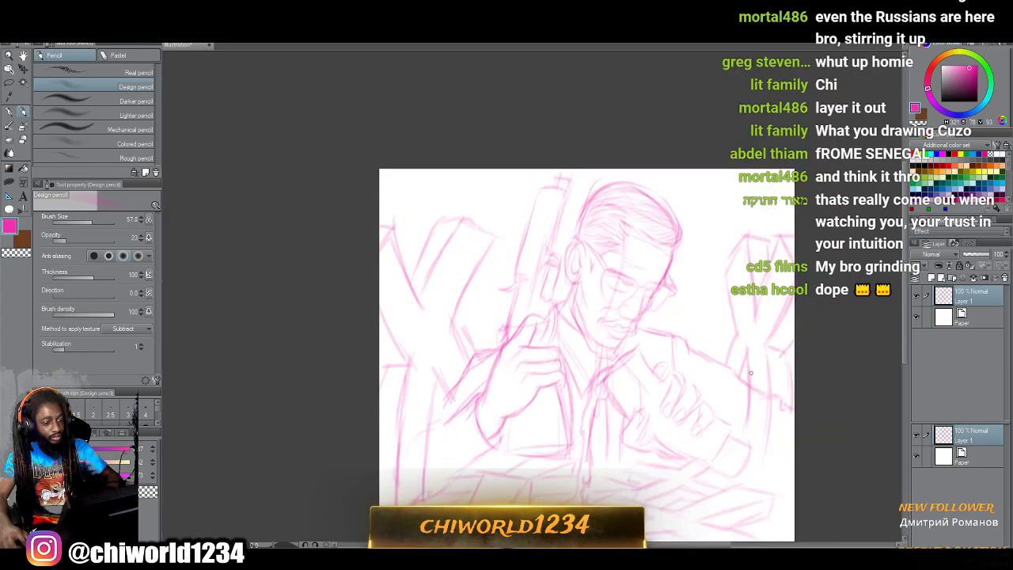
Sketch cropped block shapes along the page's bottom edge, below and between the foreground X shapes.
scroll(750, 372, down, 1)
scroll(751, 372, up, 4)
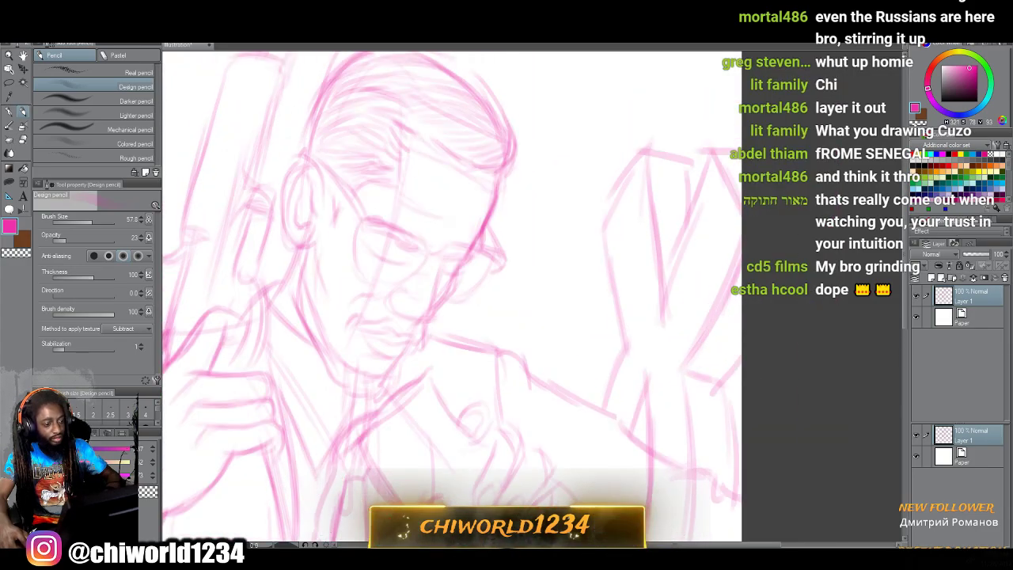
scroll(751, 372, down, 2)
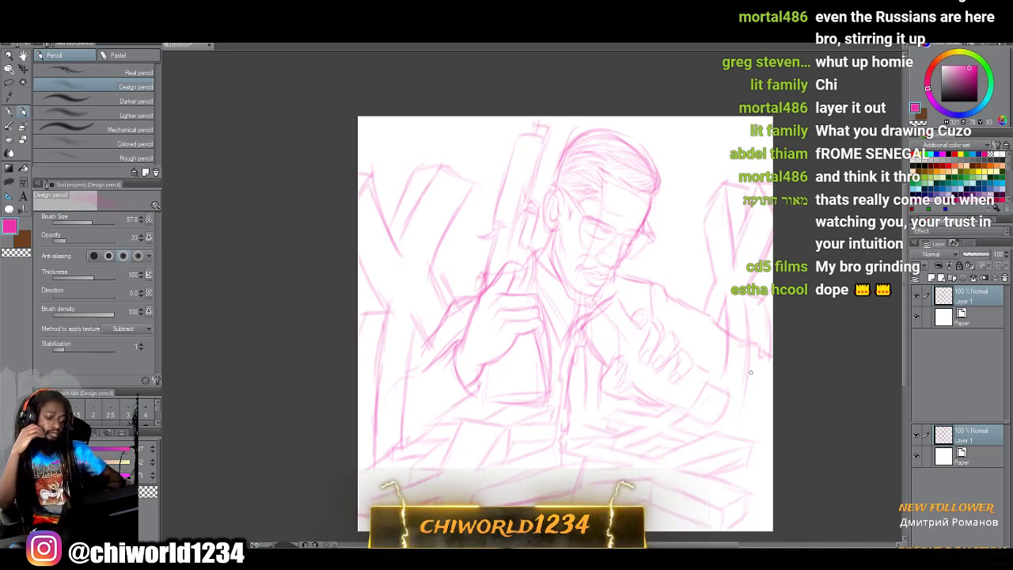
scroll(723, 328, up, 2)
drag(719, 319, 725, 277)
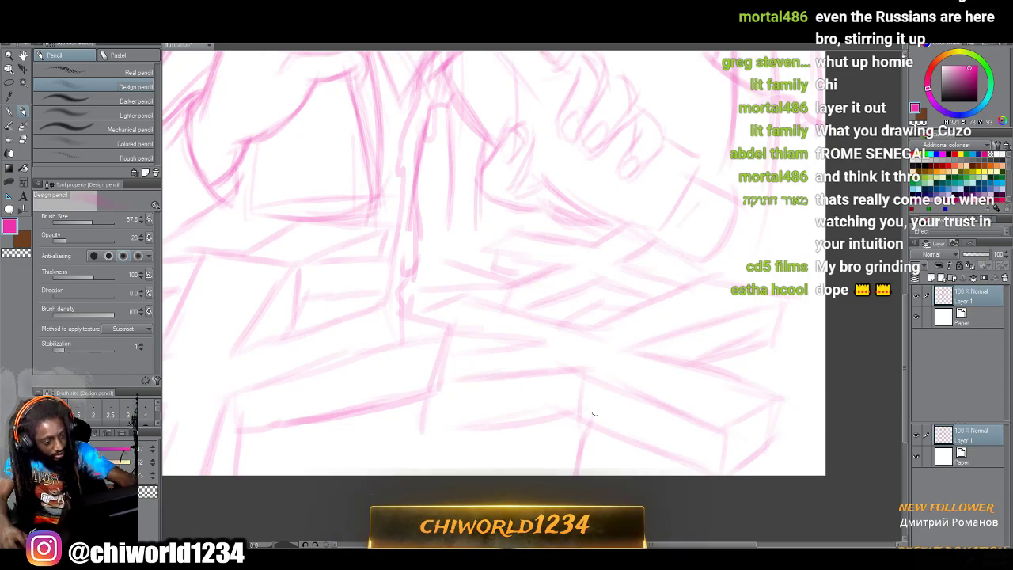
mouse_move(593, 412)
mouse_down()
mouse_move(463, 429)
mouse_move(520, 419)
mouse_move(478, 502)
mouse_up()
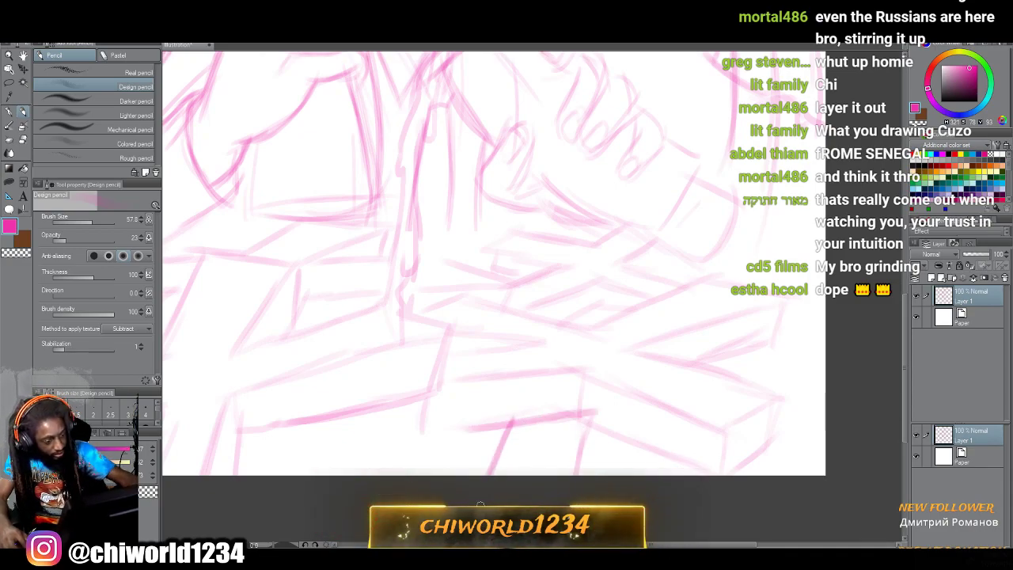
drag(596, 410, 619, 479)
drag(423, 473, 385, 404)
mouse_move(442, 475)
mouse_down()
mouse_move(429, 421)
mouse_move(435, 472)
mouse_move(437, 446)
mouse_move(383, 401)
mouse_move(294, 443)
mouse_up()
drag(301, 431, 311, 475)
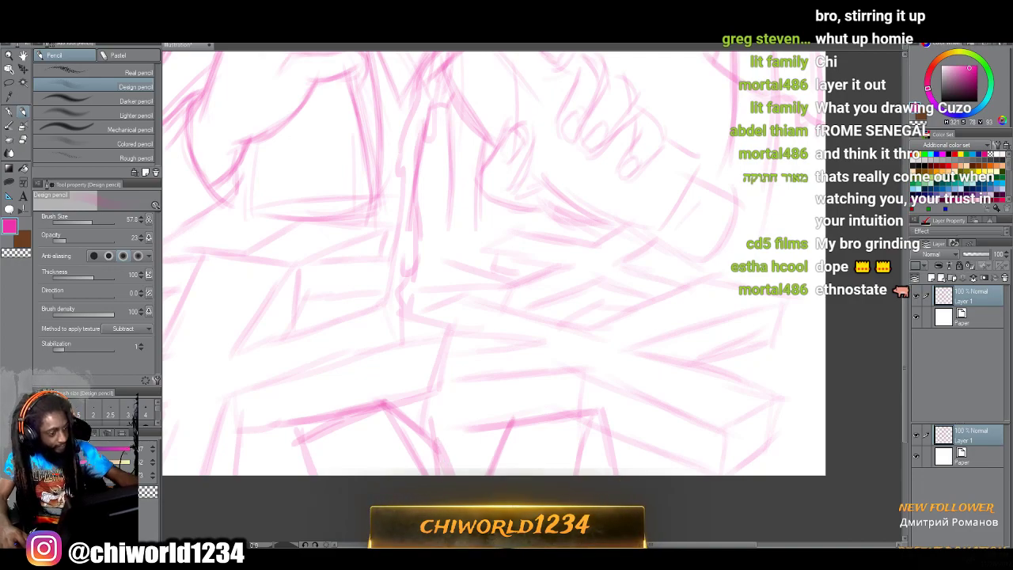
Block in a distant city skyline with towers and a spire between the face and the upright X behind the far shoulder.
scroll(659, 473, down, 2)
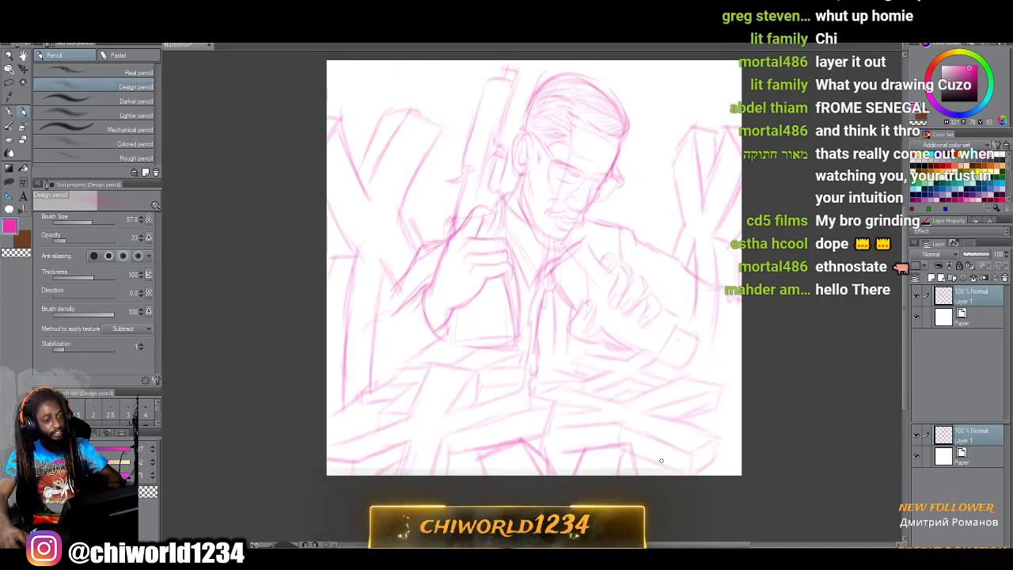
scroll(660, 460, up, 1)
scroll(661, 460, down, 2)
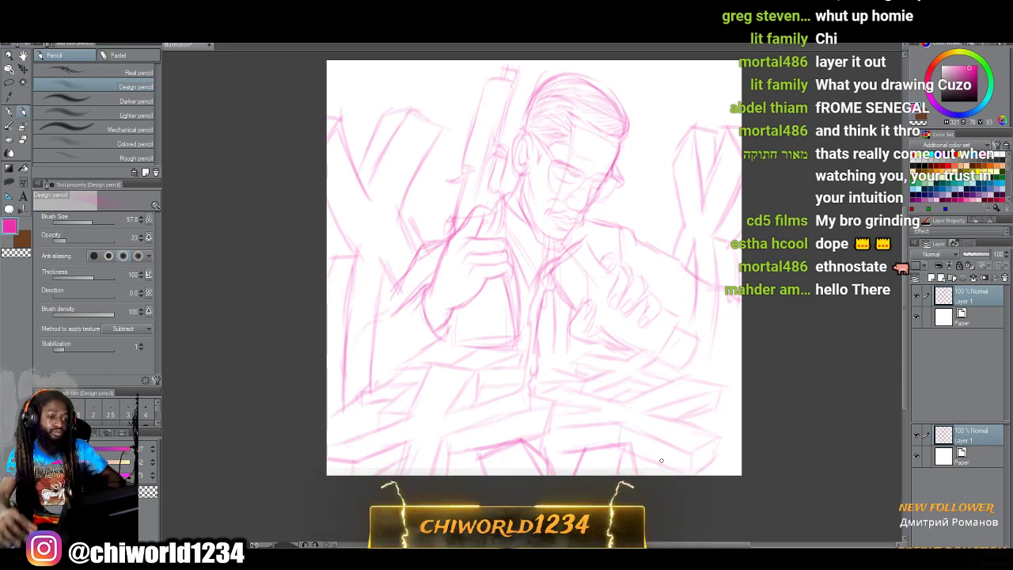
scroll(661, 461, up, 2)
scroll(597, 393, up, 3)
scroll(596, 393, down, 1)
scroll(595, 390, right, 2)
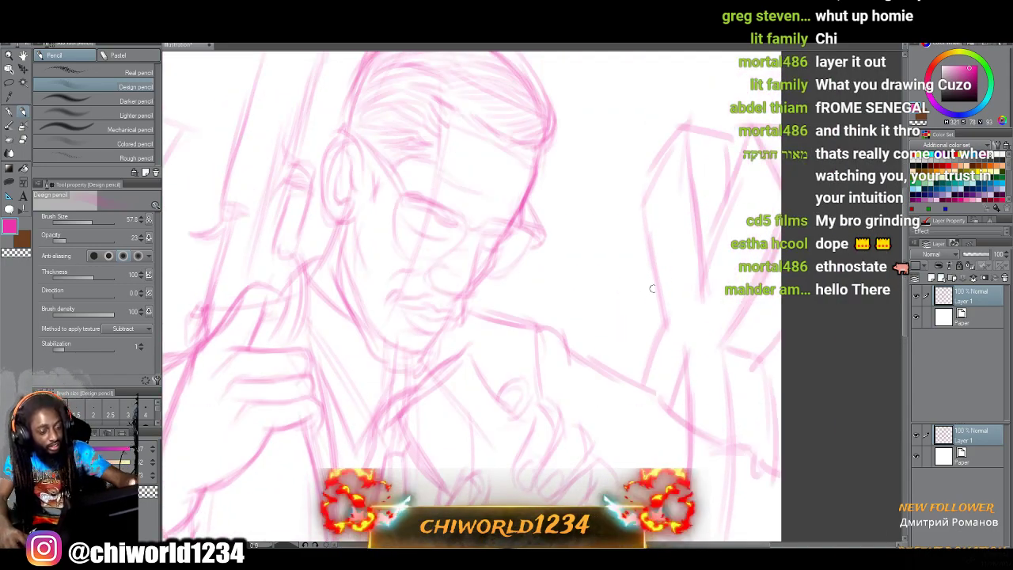
drag(652, 314, 643, 362)
mouse_move(660, 324)
mouse_down()
mouse_move(632, 376)
mouse_move(639, 345)
mouse_move(625, 368)
mouse_up()
mouse_move(629, 351)
mouse_down()
mouse_move(627, 375)
mouse_move(616, 372)
mouse_up()
drag(605, 336, 602, 362)
mouse_move(605, 304)
mouse_down()
mouse_move(580, 288)
mouse_move(592, 307)
mouse_move(598, 295)
mouse_move(589, 351)
mouse_move(588, 291)
mouse_move(597, 267)
mouse_up()
mouse_move(584, 339)
mouse_down()
mouse_move(543, 325)
mouse_move(541, 291)
mouse_move(522, 289)
mouse_move(530, 304)
mouse_move(535, 288)
mouse_move(518, 320)
mouse_move(524, 288)
mouse_move(547, 288)
mouse_move(534, 320)
mouse_move(533, 311)
mouse_move(504, 320)
mouse_move(514, 303)
mouse_move(504, 319)
mouse_move(519, 313)
mouse_move(483, 309)
mouse_up()
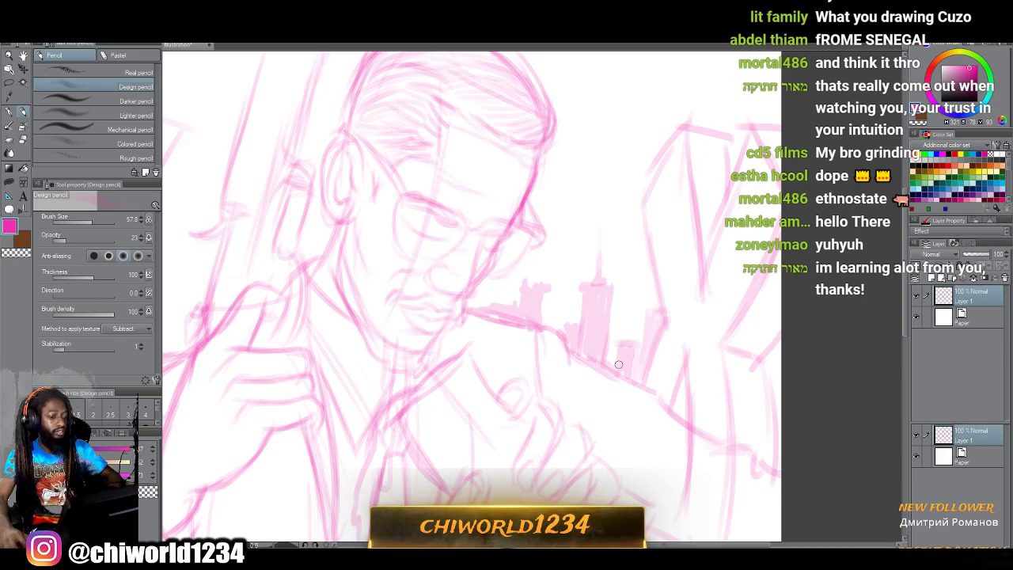
Continue the city skyline in the gap between the rifle and the background X, just above the raised arm.
scroll(625, 366, down, 5)
scroll(629, 367, up, 5)
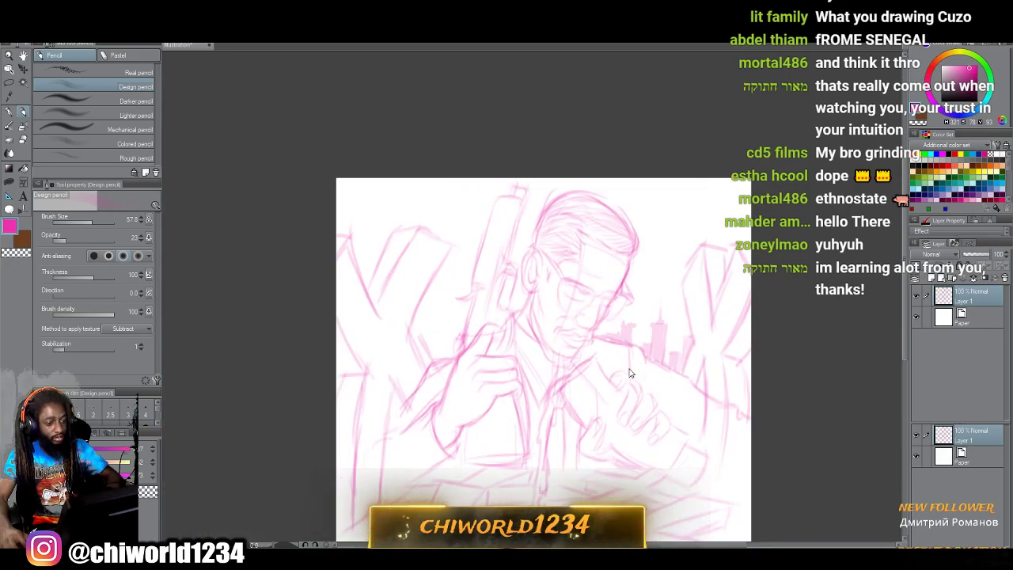
scroll(628, 368, up, 5)
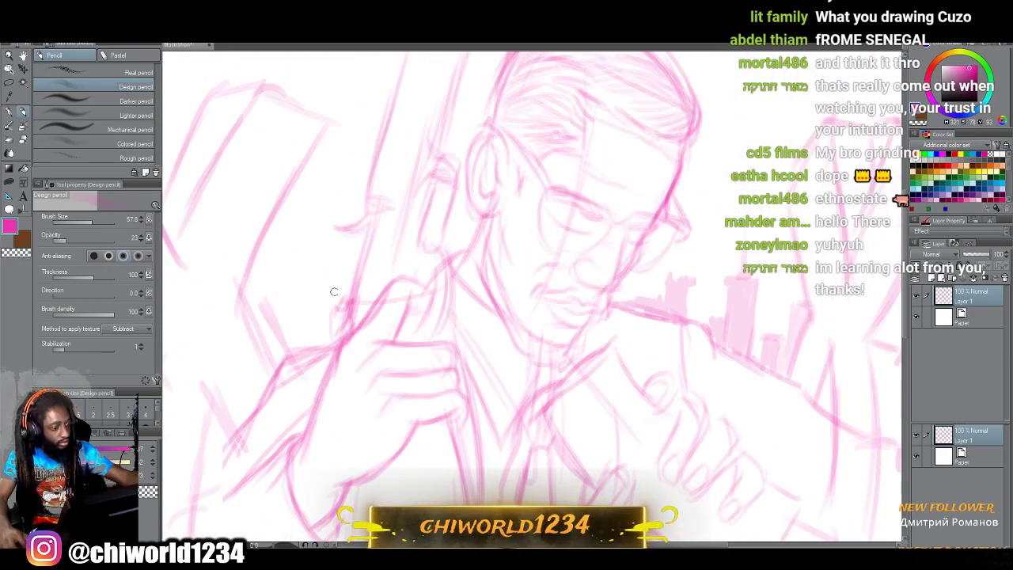
mouse_move(351, 289)
mouse_down()
mouse_move(321, 290)
mouse_move(329, 347)
mouse_up()
mouse_move(329, 299)
mouse_down()
mouse_move(322, 345)
mouse_move(311, 342)
mouse_move(321, 326)
mouse_move(303, 339)
mouse_move(314, 330)
mouse_move(304, 337)
mouse_move(300, 321)
mouse_move(300, 350)
mouse_move(290, 282)
mouse_move(271, 259)
mouse_move(277, 352)
mouse_move(294, 330)
mouse_move(290, 280)
mouse_move(278, 289)
mouse_move(280, 233)
mouse_up()
mouse_move(285, 277)
mouse_down()
mouse_move(285, 337)
mouse_move(315, 349)
mouse_move(344, 315)
mouse_up()
mouse_move(278, 342)
mouse_down()
mouse_move(267, 330)
mouse_move(260, 347)
mouse_move(279, 360)
mouse_up()
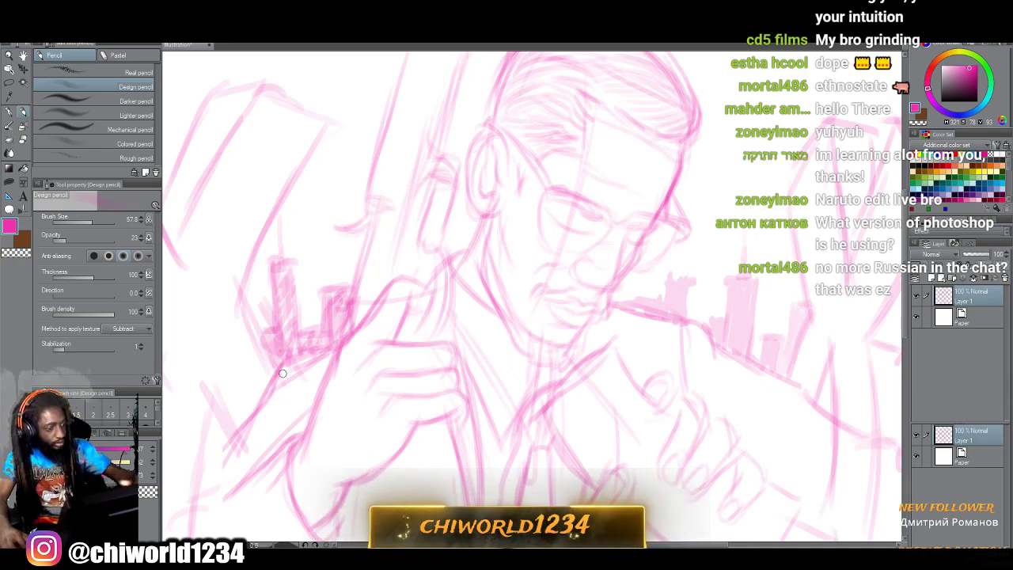
Extend the legs of the upright X behind the far shoulder down to the block pile with long curved strokes.
scroll(426, 448, down, 5)
scroll(486, 406, up, 5)
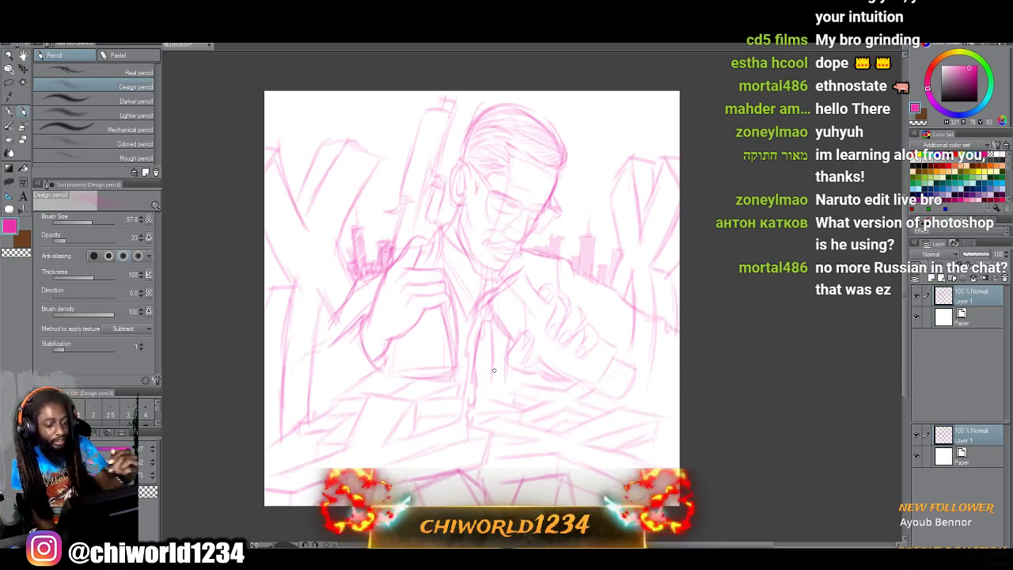
drag(653, 325, 635, 406)
drag(677, 345, 657, 420)
drag(676, 284, 662, 415)
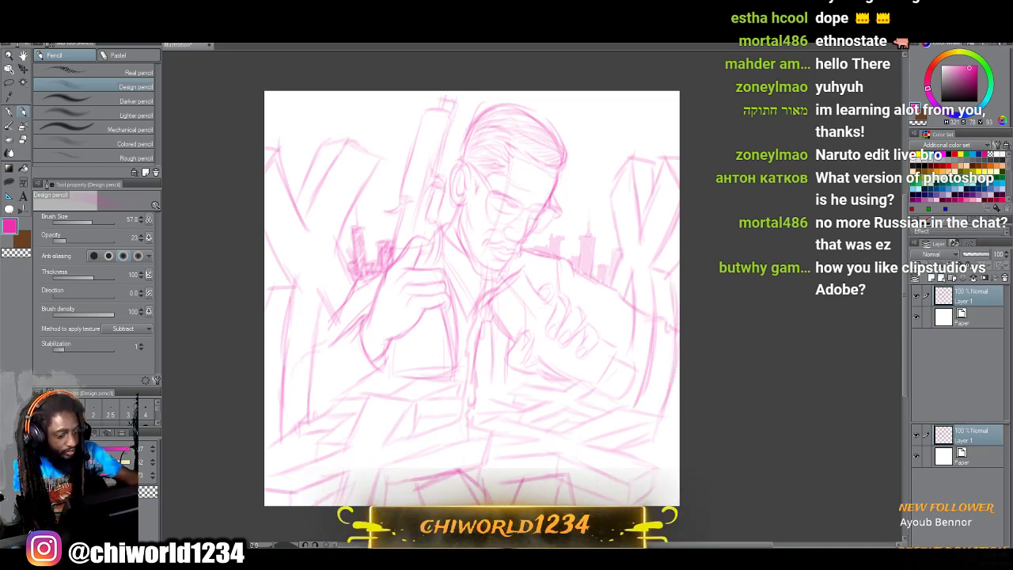
Set the Vector eraser's brush size to 103.4 and erase stray lines where the far shoulder meets the upright X.
key(e)
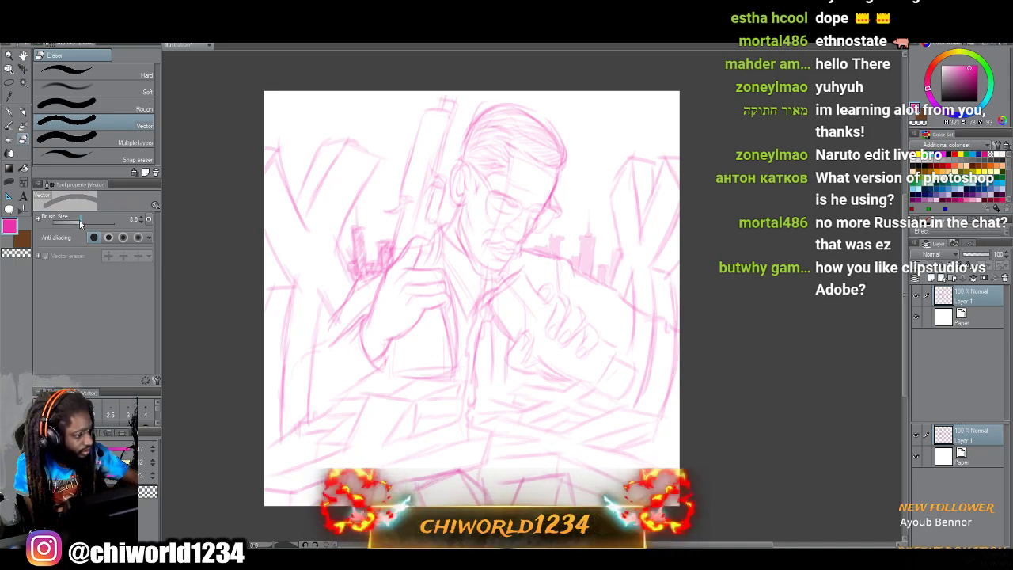
drag(96, 223, 159, 218)
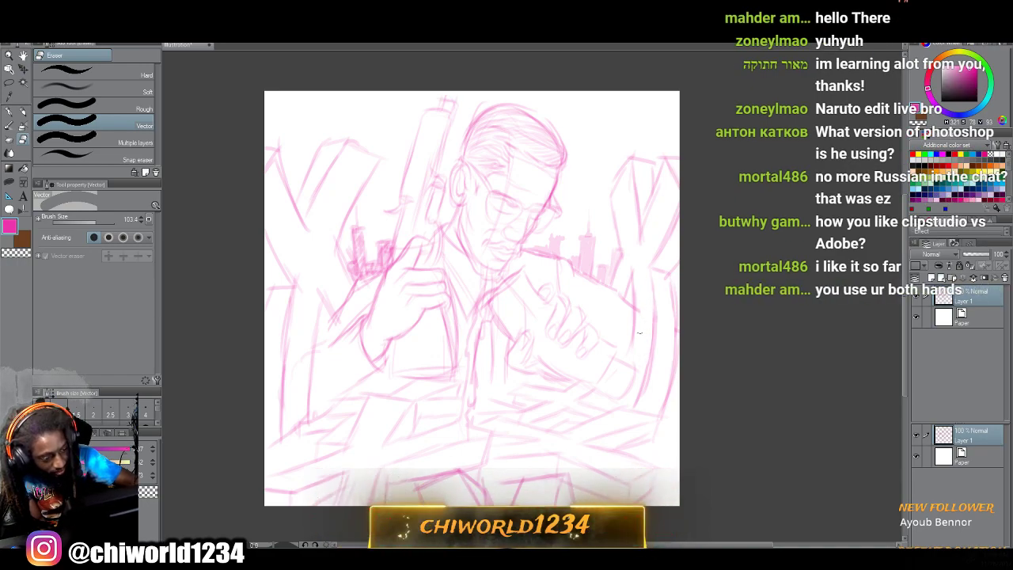
drag(637, 333, 635, 260)
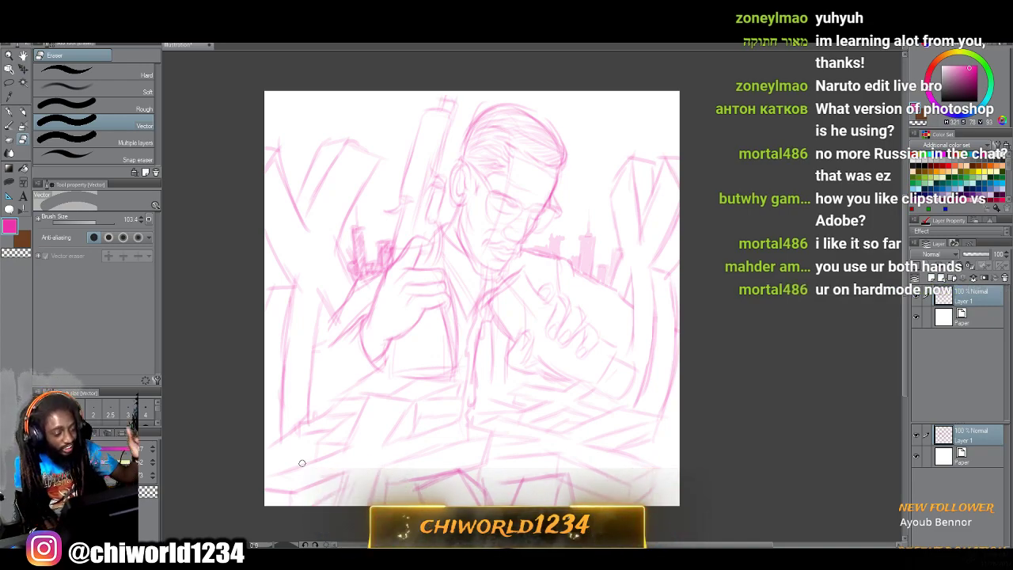
Strengthen the lower sleeve contour of the raised arm toward the elbow with the Design pencil.
key(p)
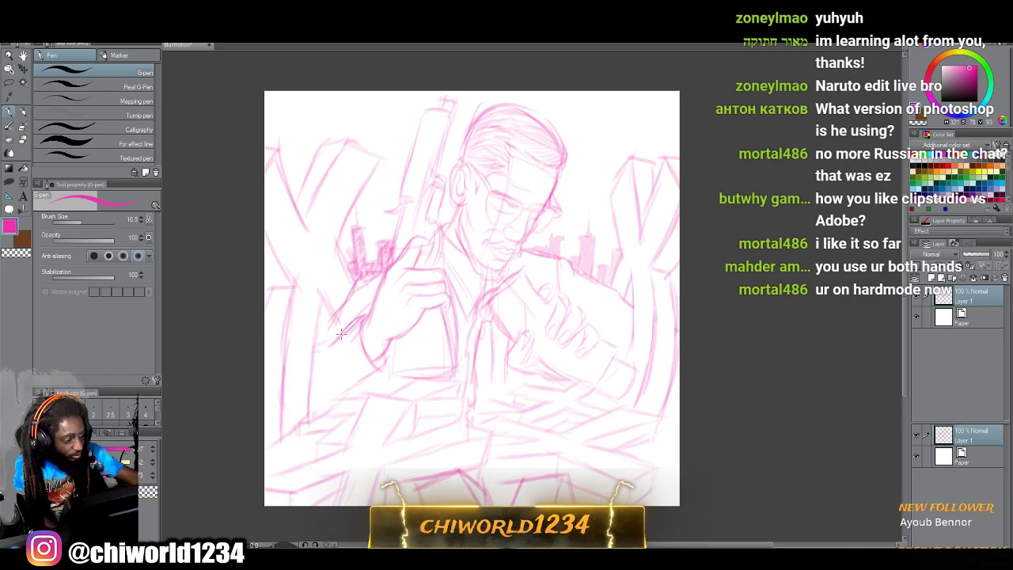
key(p)
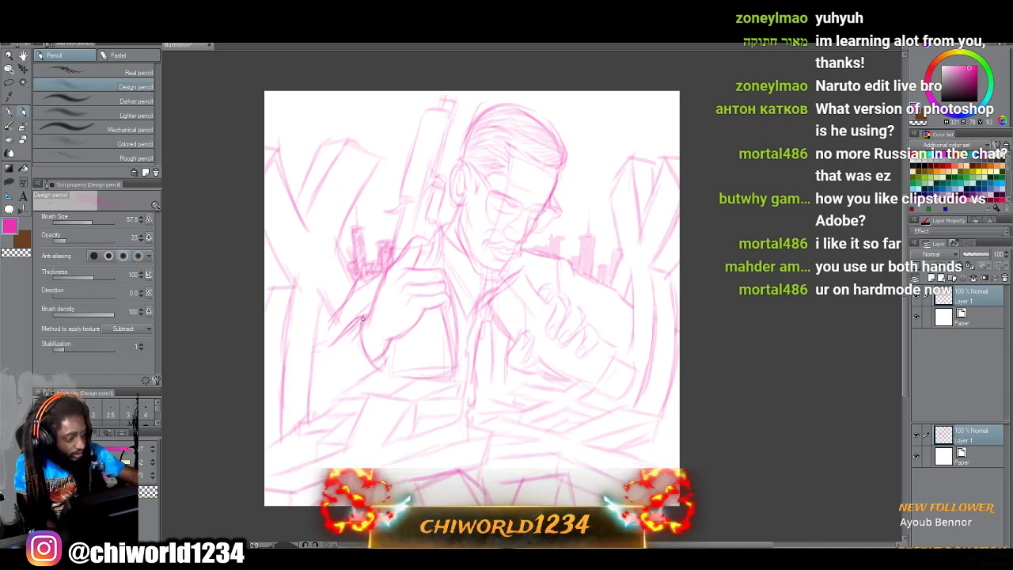
drag(358, 315, 326, 343)
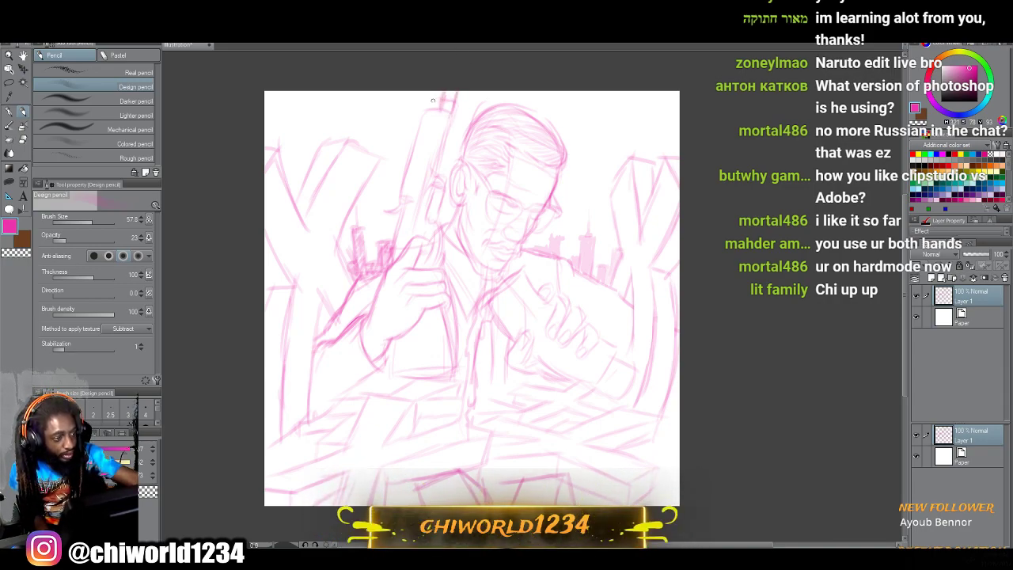
Reinforce the rifle's outer edge and sketch its inner lengthwise lines and details from the muzzle down to the gripping hand.
drag(420, 112, 400, 170)
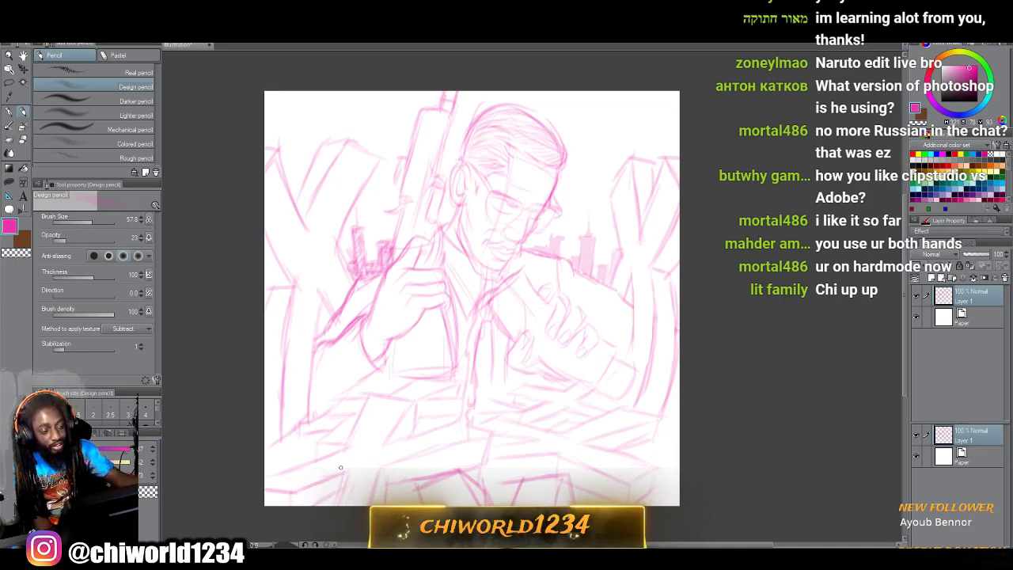
mouse_move(432, 243)
mouse_down()
mouse_move(428, 257)
mouse_move(429, 237)
mouse_move(440, 238)
mouse_up()
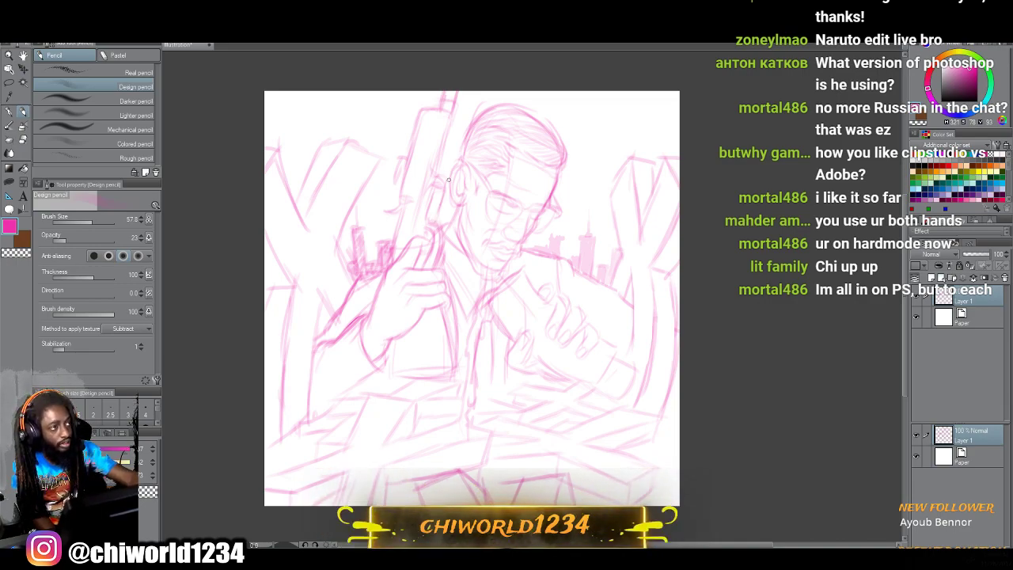
mouse_move(448, 140)
mouse_down()
mouse_move(433, 226)
mouse_move(444, 183)
mouse_up()
mouse_move(440, 225)
mouse_down()
mouse_move(452, 136)
mouse_move(435, 156)
mouse_up()
drag(444, 115, 421, 186)
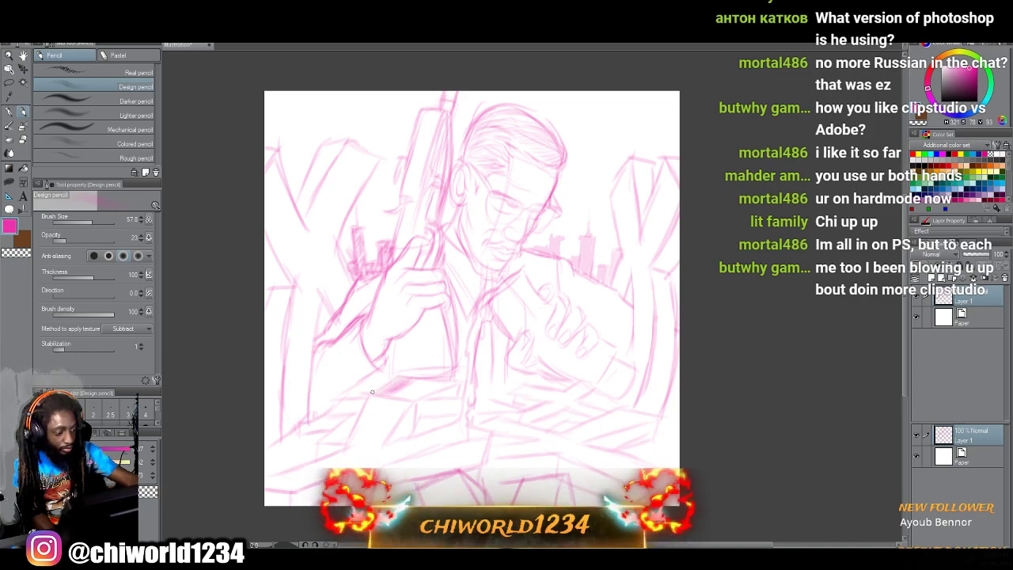
Hatch shading into the block pile below the raised forearm and in the lower corner of the page.
drag(372, 391, 392, 377)
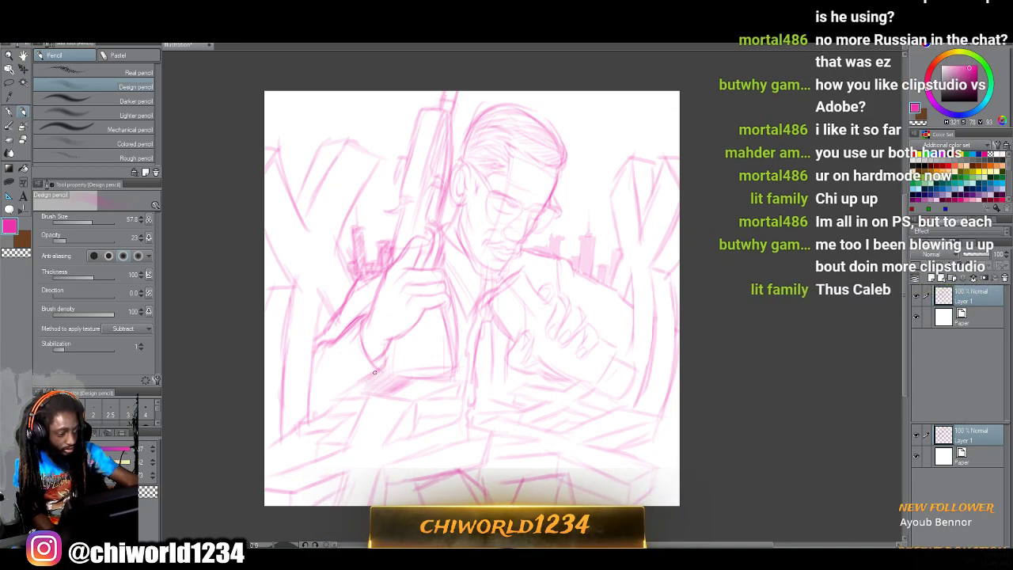
drag(354, 396, 364, 381)
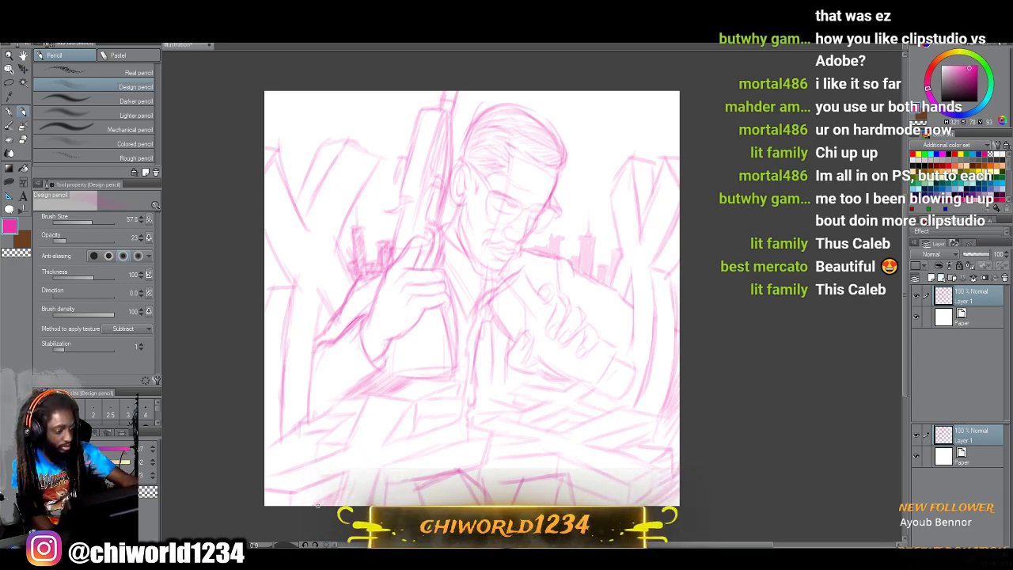
mouse_move(312, 440)
mouse_down()
mouse_move(271, 468)
mouse_move(272, 459)
mouse_up()
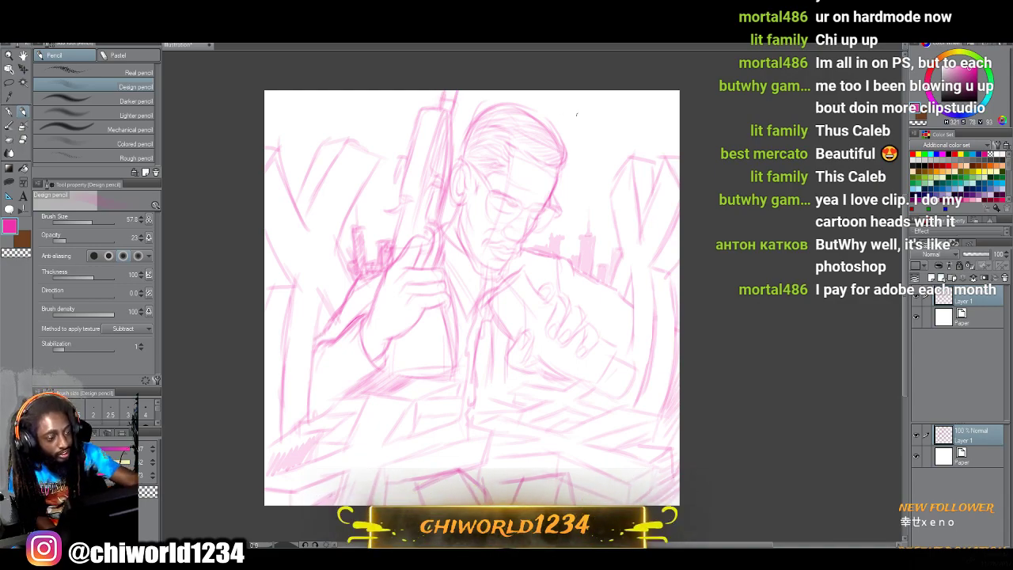
Sketch a tilted halo ring beside the top of the head, cropped by the page's upper edge.
mouse_move(600, 124)
mouse_down()
mouse_move(580, 92)
mouse_move(567, 108)
mouse_move(547, 106)
mouse_move(602, 132)
mouse_up()
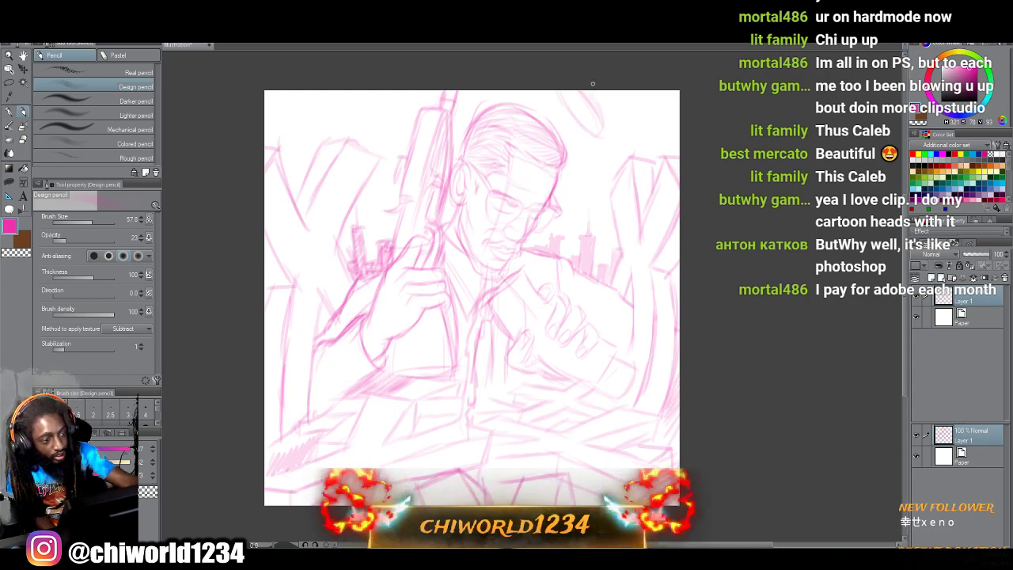
mouse_move(596, 92)
mouse_down()
mouse_move(614, 126)
mouse_move(600, 142)
mouse_move(580, 141)
mouse_up()
mouse_move(545, 95)
mouse_down()
mouse_move(574, 136)
mouse_move(553, 106)
mouse_up()
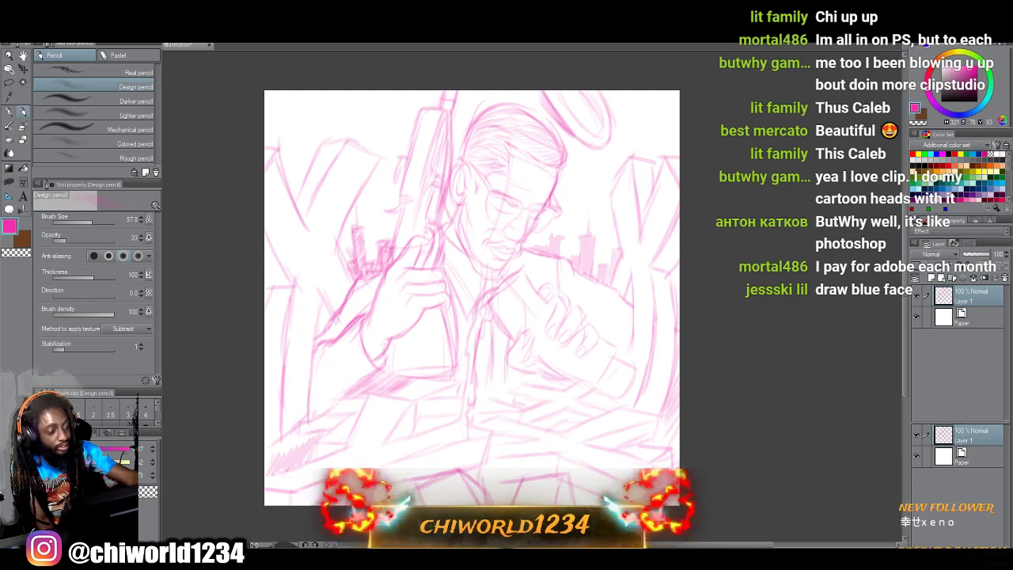
Sketch the large arched tops of a pair of wings behind the figure, curving over both background X shapes.
mouse_move(406, 124)
mouse_down()
mouse_move(365, 97)
mouse_move(267, 113)
mouse_up()
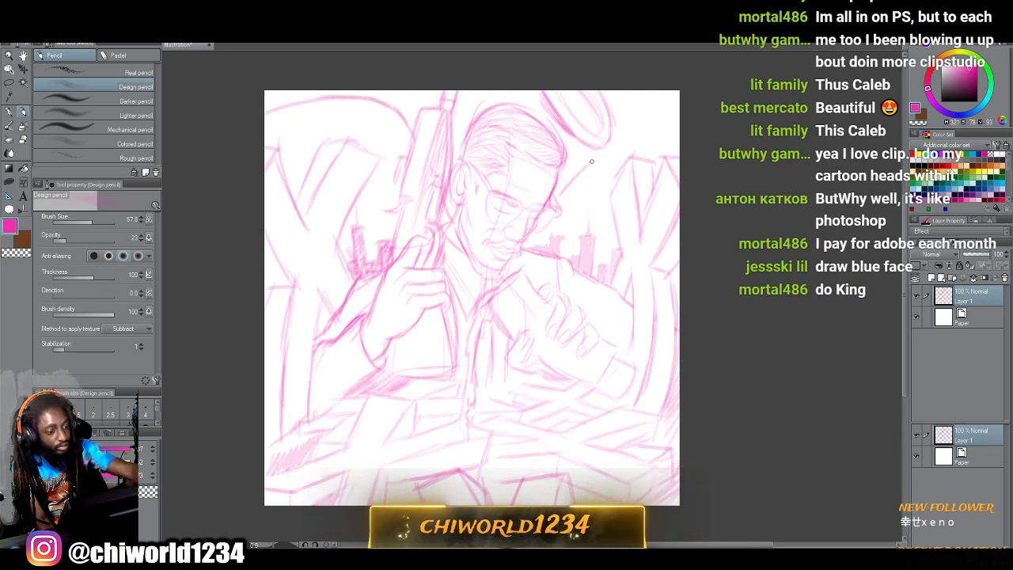
drag(576, 176, 671, 141)
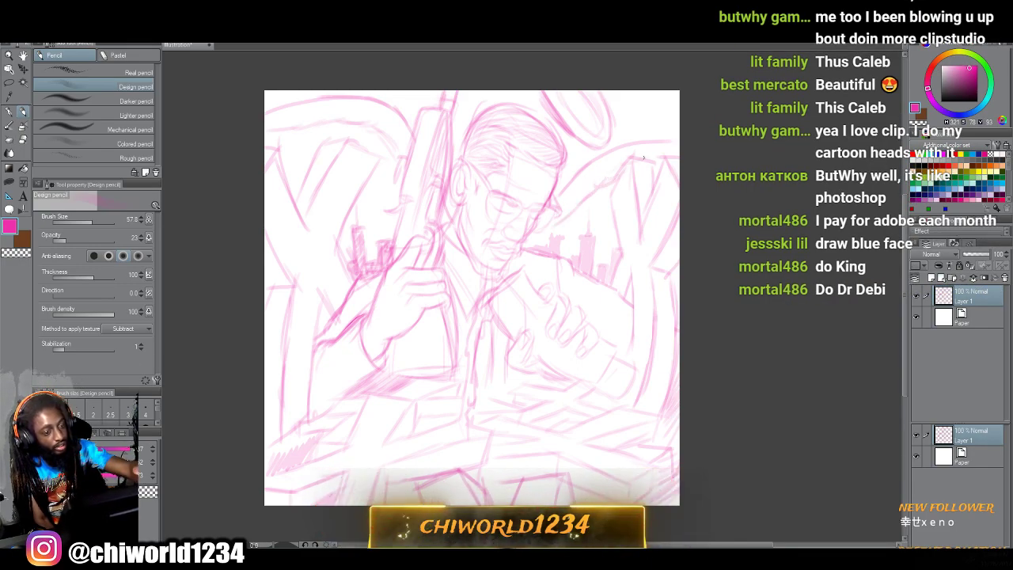
drag(632, 165, 679, 154)
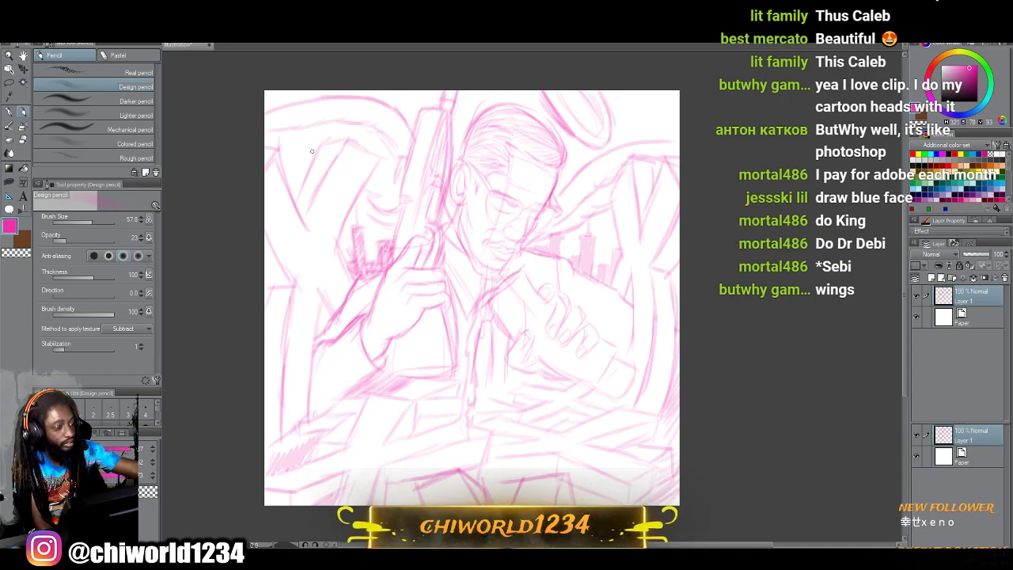
drag(303, 143, 266, 142)
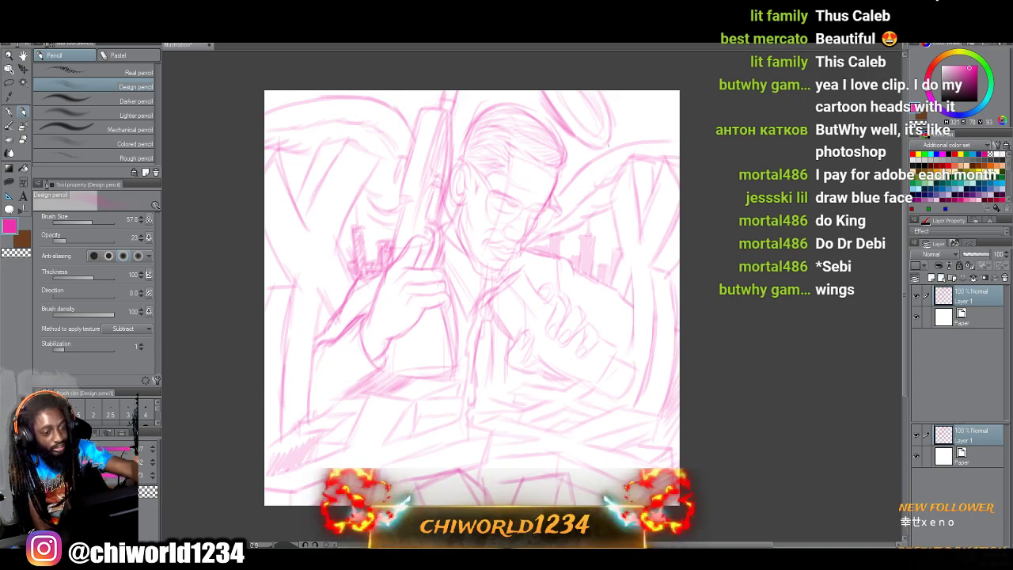
drag(603, 181, 660, 156)
drag(593, 162, 677, 122)
drag(360, 98, 265, 114)
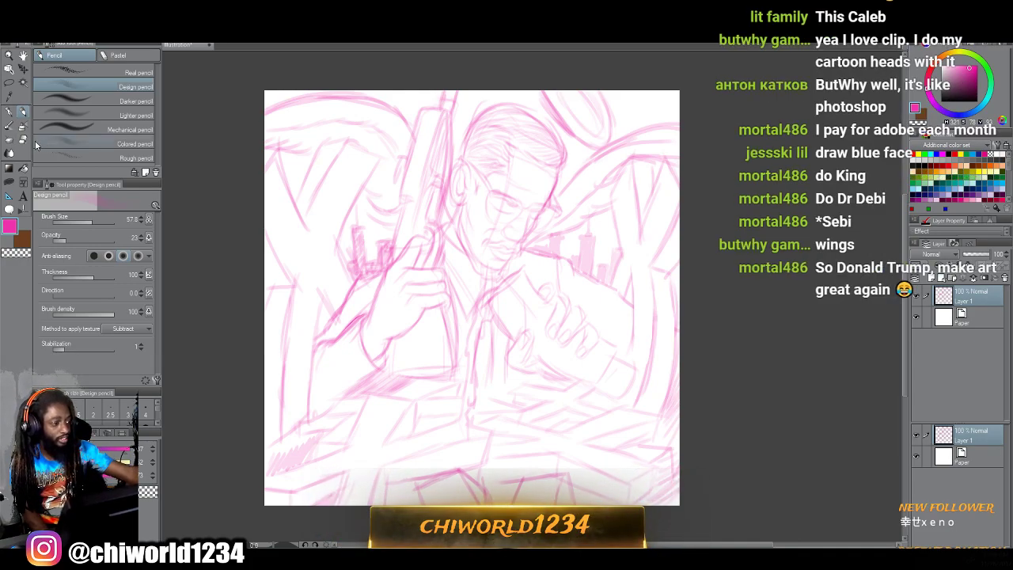
Sketch long feather strokes down the lower part of both wings near the page's outer edges.
mouse_move(668, 283)
mouse_down()
mouse_move(579, 400)
mouse_move(677, 380)
mouse_up()
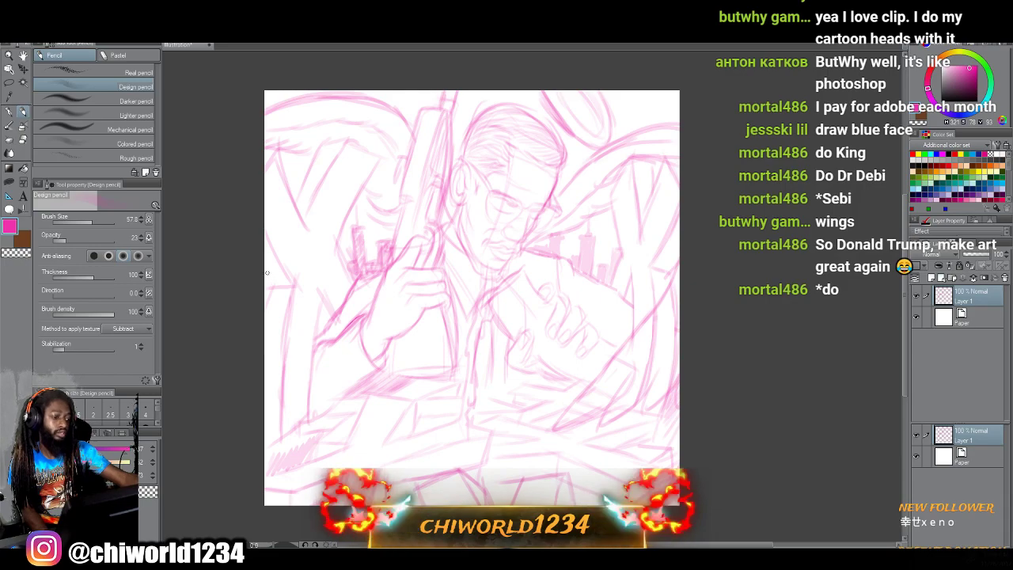
mouse_move(269, 291)
mouse_down()
mouse_move(302, 364)
mouse_move(304, 379)
mouse_move(296, 377)
mouse_up()
mouse_move(266, 340)
mouse_down()
mouse_move(276, 386)
mouse_move(274, 316)
mouse_up()
Erase the background X lines crossing the lower part of the right wing, beside the figure's forearm.
key(e)
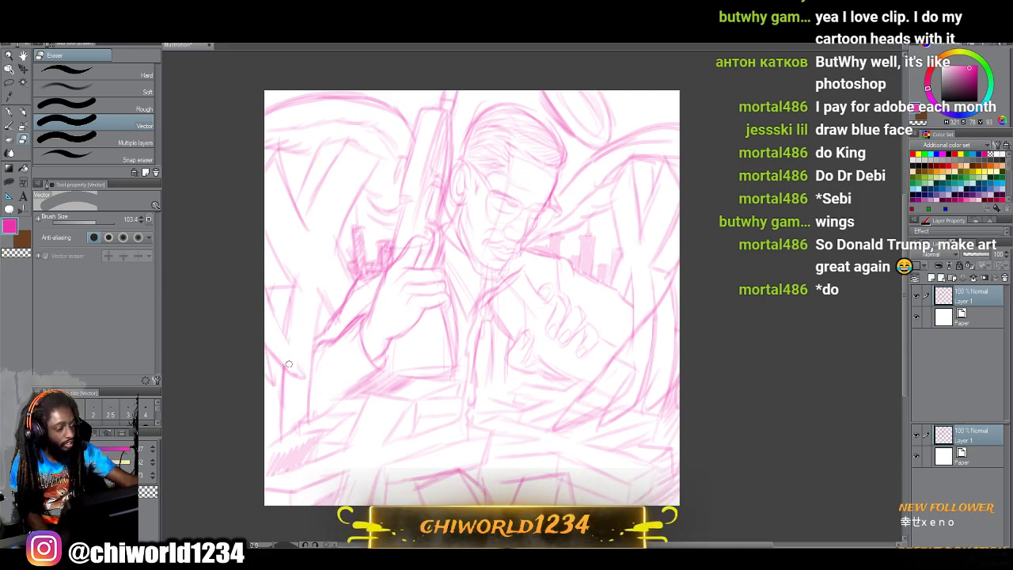
mouse_move(654, 341)
mouse_down()
mouse_move(617, 402)
mouse_move(646, 379)
mouse_move(678, 325)
mouse_up()
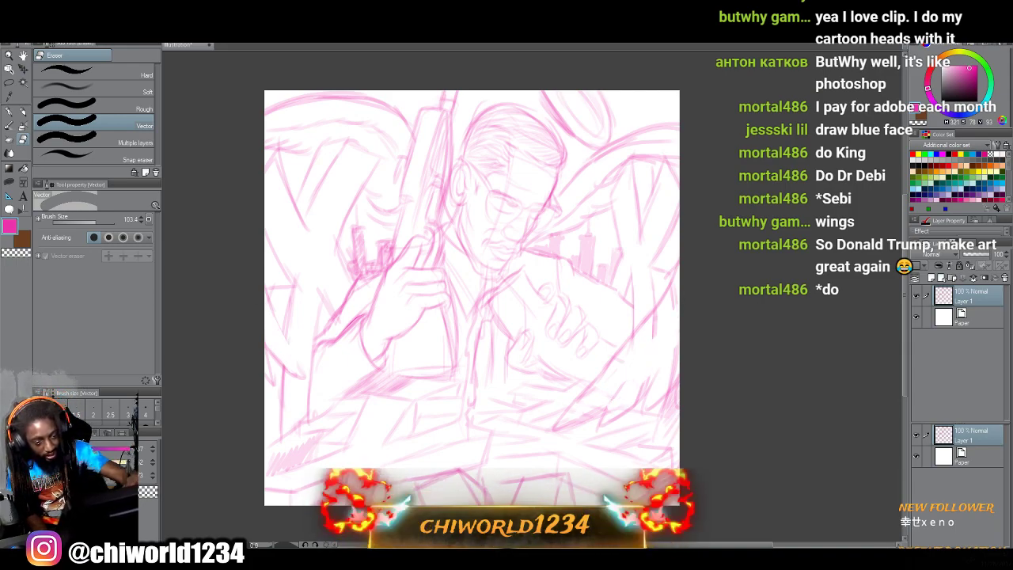
drag(654, 391, 695, 325)
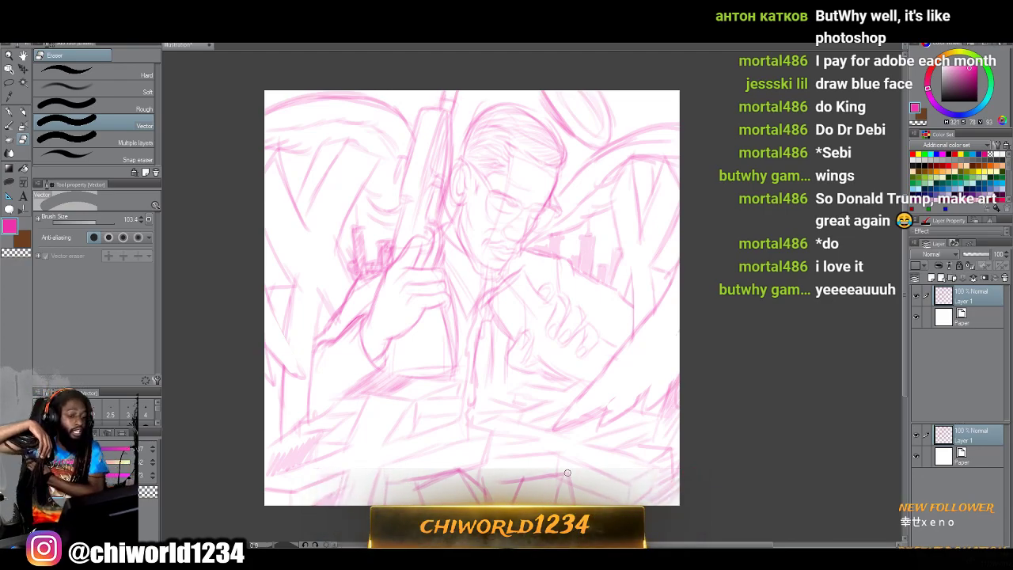
Sketch layered feathers into the lower right wing and inner contour lines beneath both wing arches with the Design pencil.
click(10, 112)
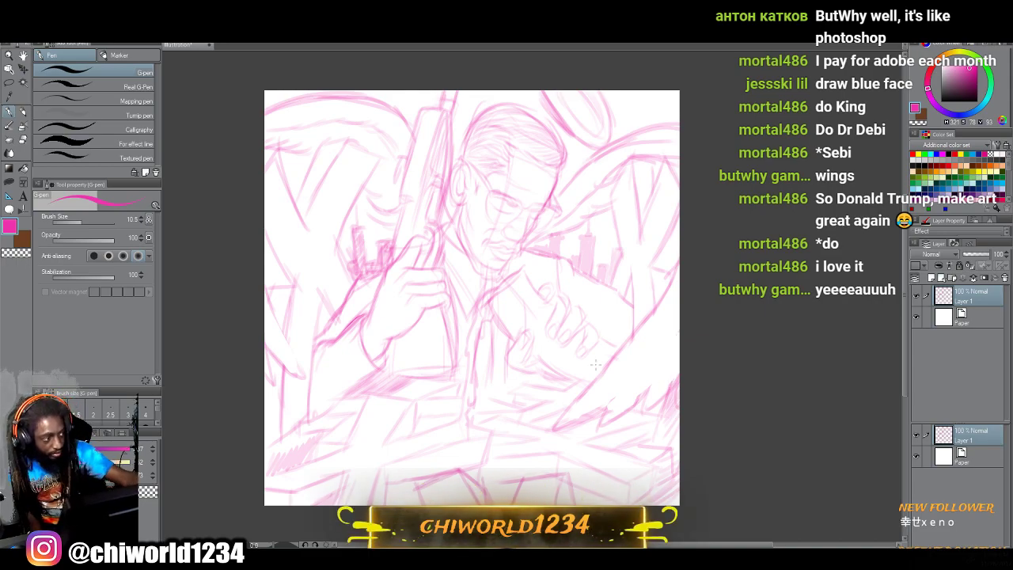
key(p)
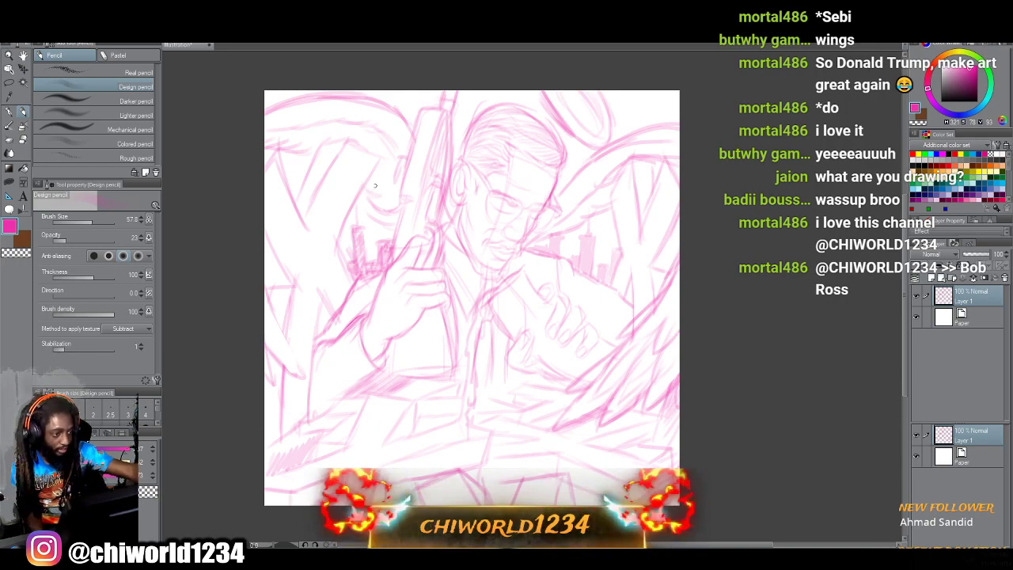
drag(310, 157, 266, 145)
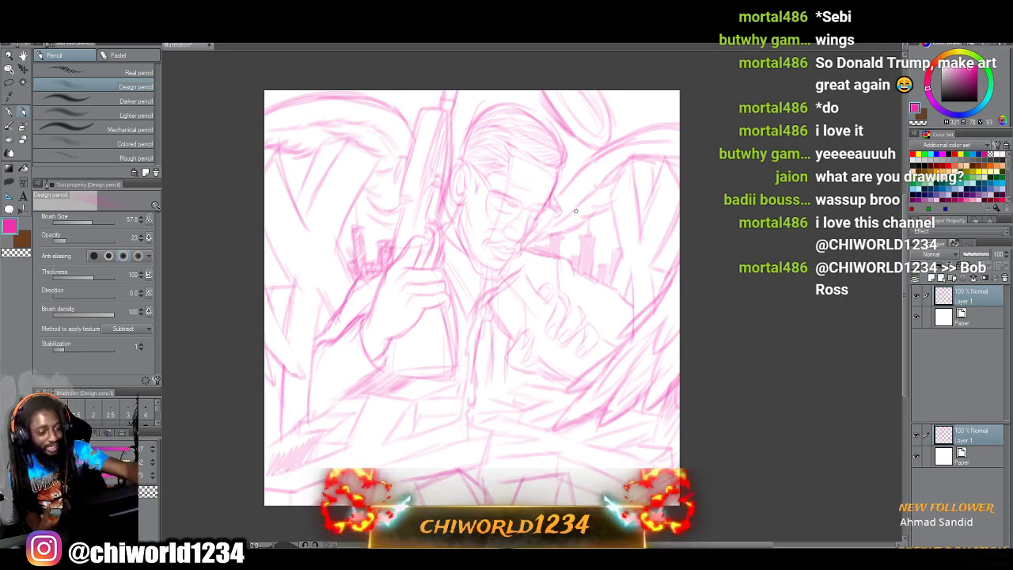
drag(561, 193, 620, 140)
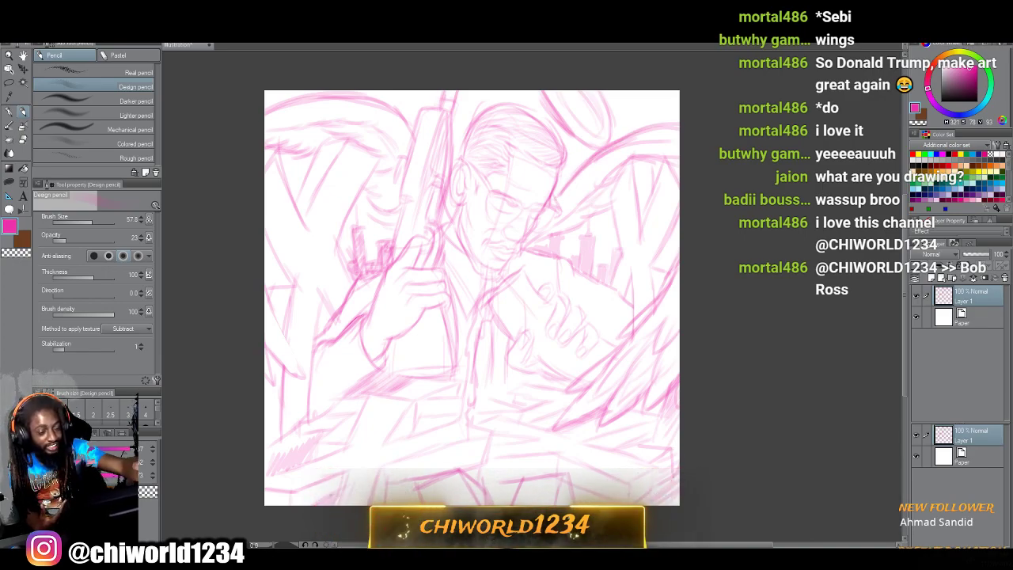
drag(605, 178, 657, 157)
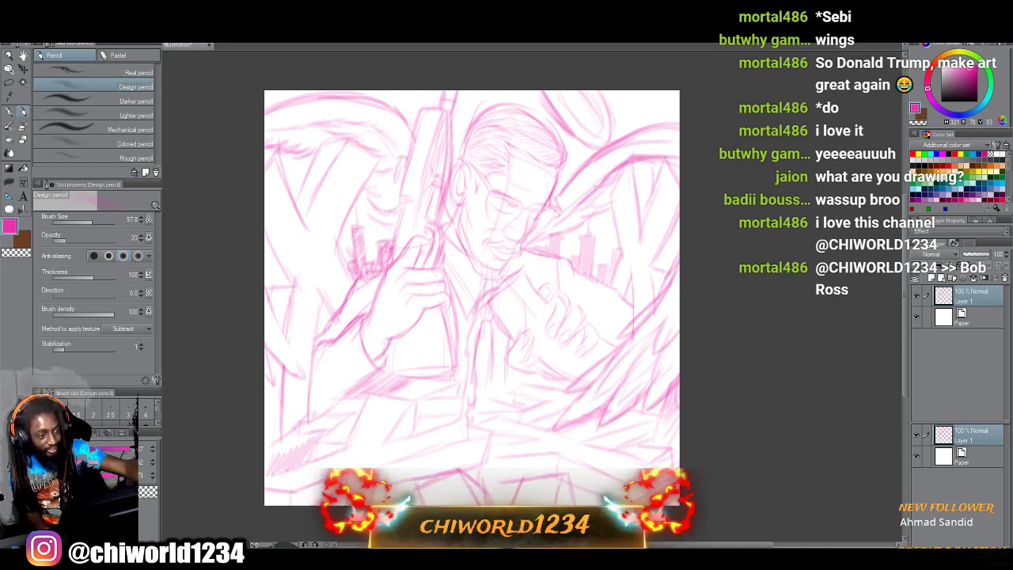
Thicken the left wing's arched top edge and add short feather strokes along the band beneath it.
mouse_move(397, 154)
mouse_down()
mouse_move(367, 125)
mouse_move(375, 127)
mouse_move(383, 137)
mouse_move(330, 121)
mouse_move(268, 143)
mouse_up()
mouse_move(404, 116)
mouse_down()
mouse_move(354, 98)
mouse_move(271, 109)
mouse_up()
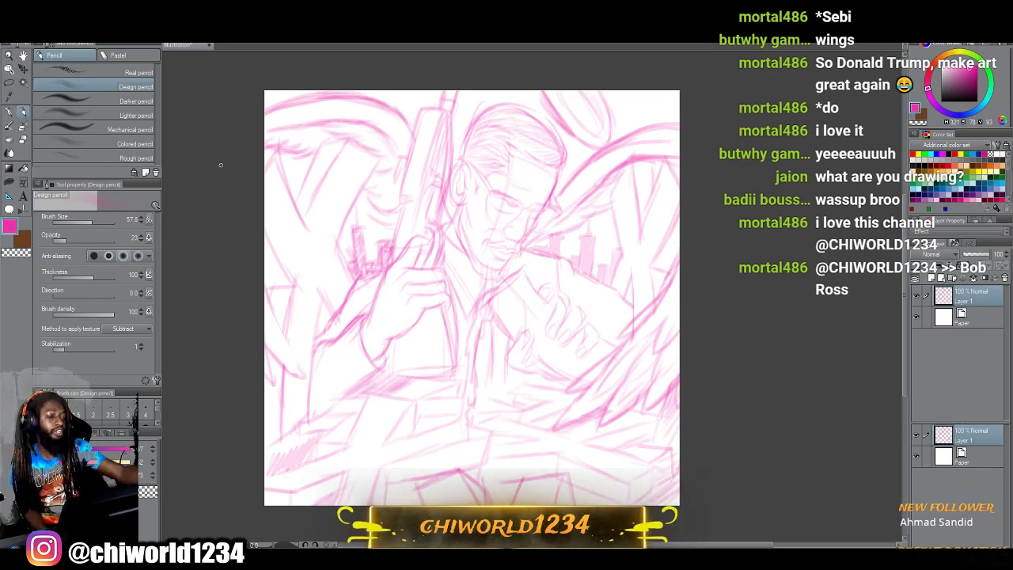
drag(412, 140, 371, 106)
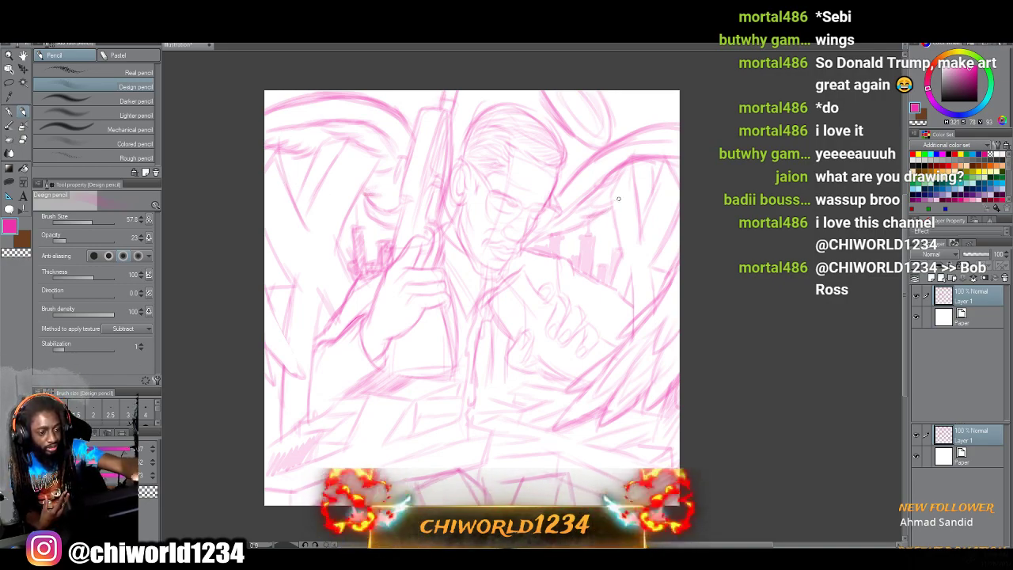
drag(309, 153, 292, 159)
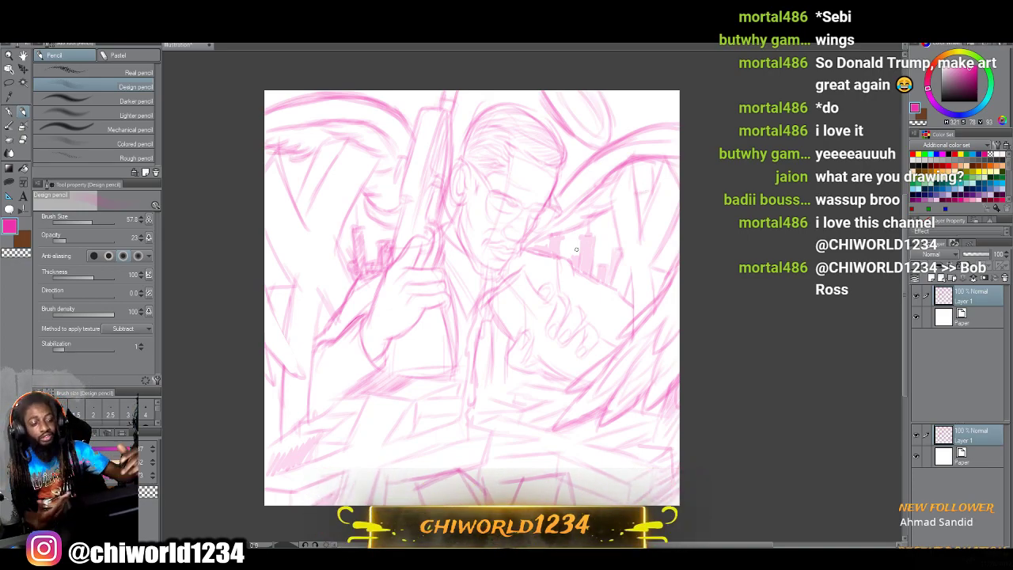
Add a pointed feather stroke below the right wing's arch, over the background X.
click(22, 140)
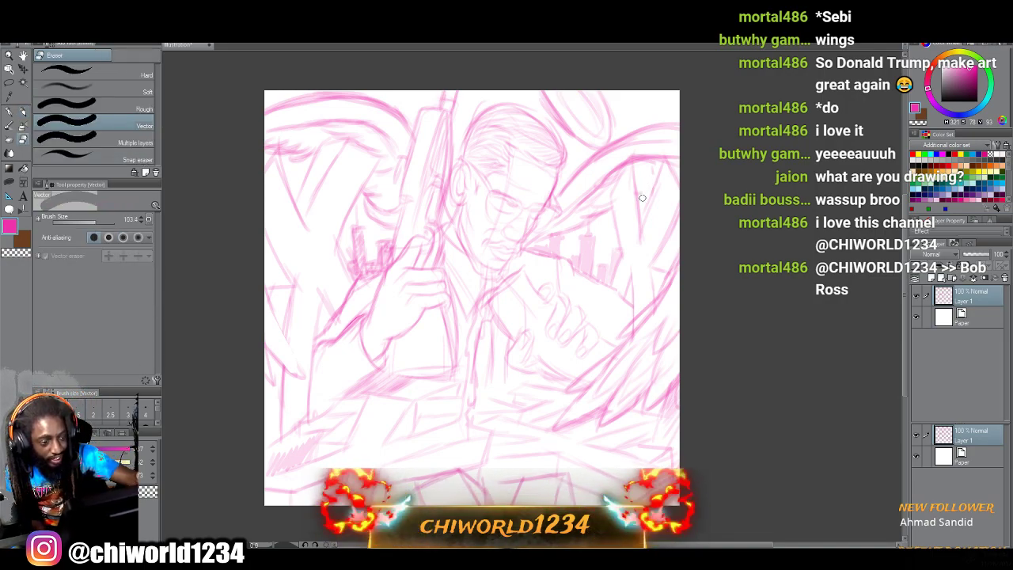
click(22, 112)
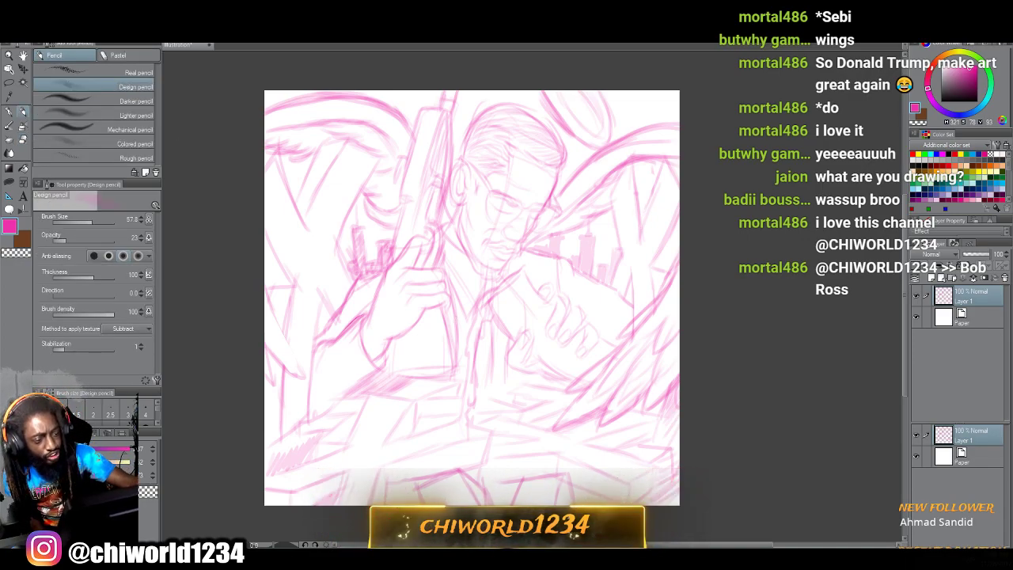
drag(636, 165, 635, 207)
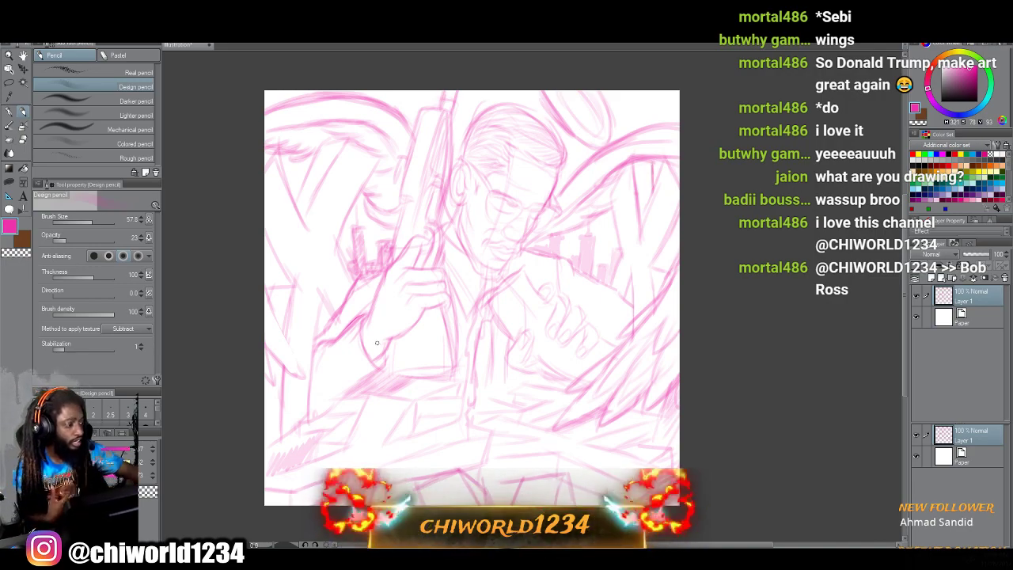
Darken the finger and forearm contours of the hand before the chest and the upper fingers gripping the rifle with the Design pencil.
key(e)
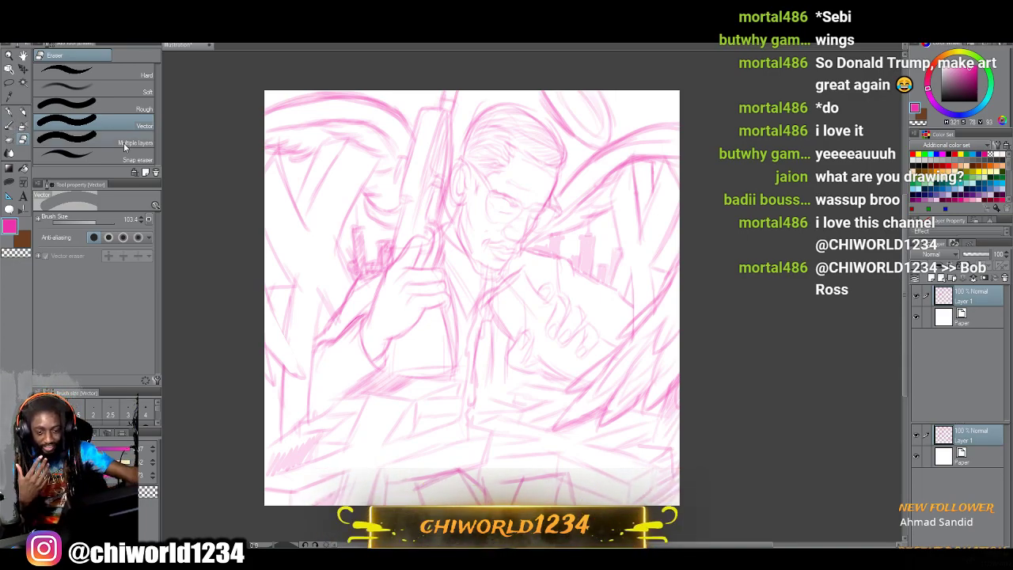
click(10, 113)
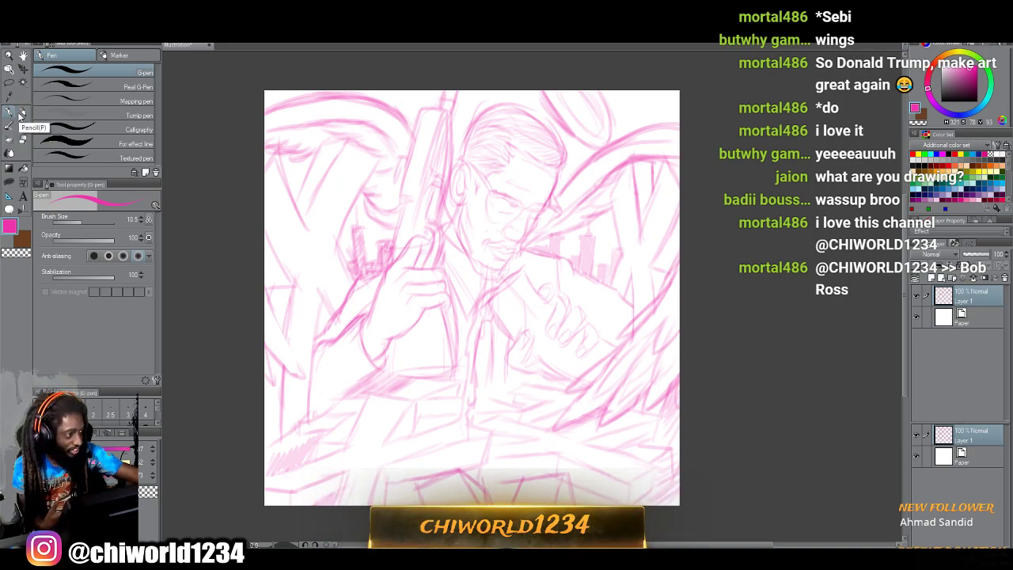
click(16, 116)
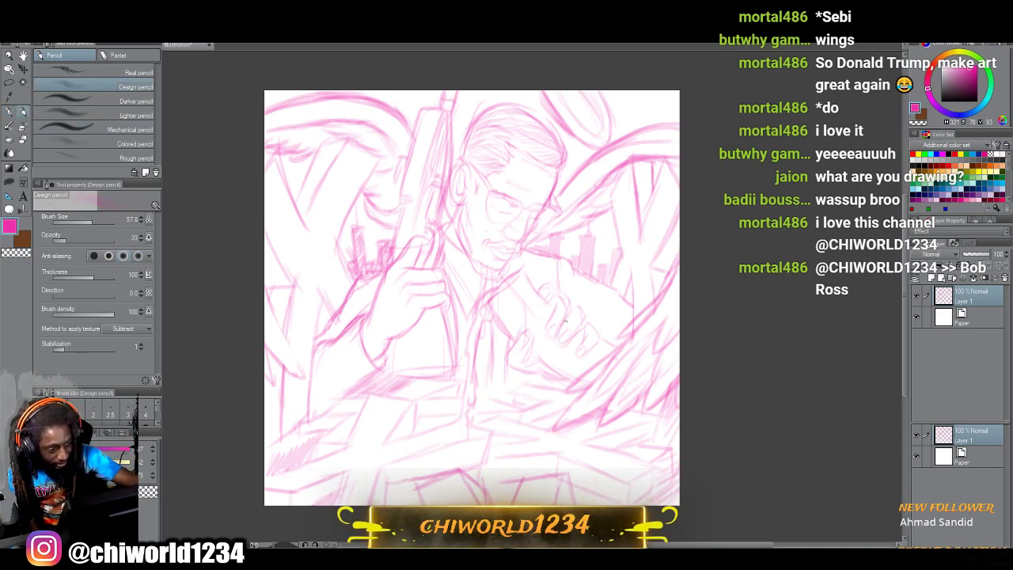
drag(569, 319, 565, 292)
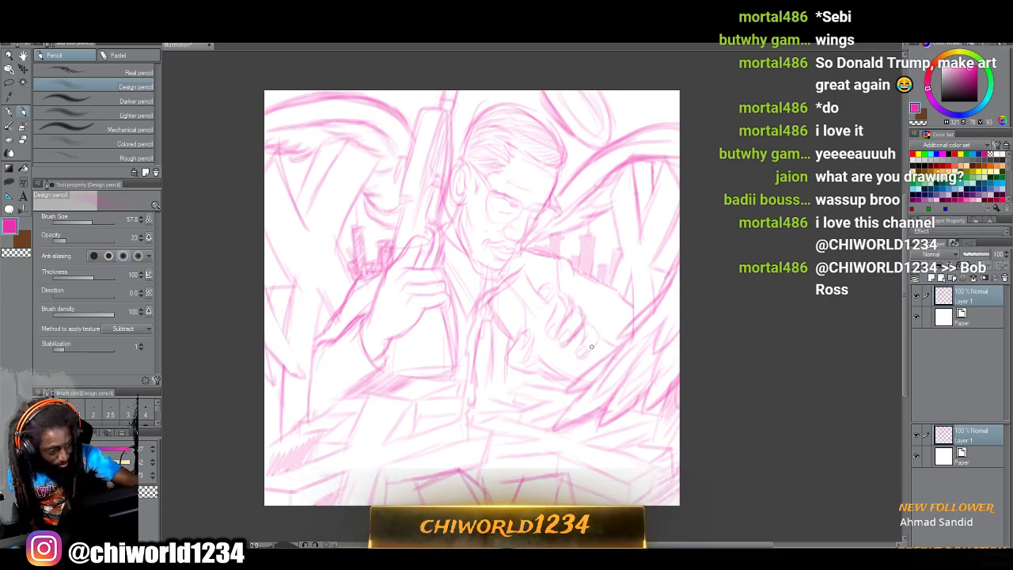
drag(584, 356, 598, 338)
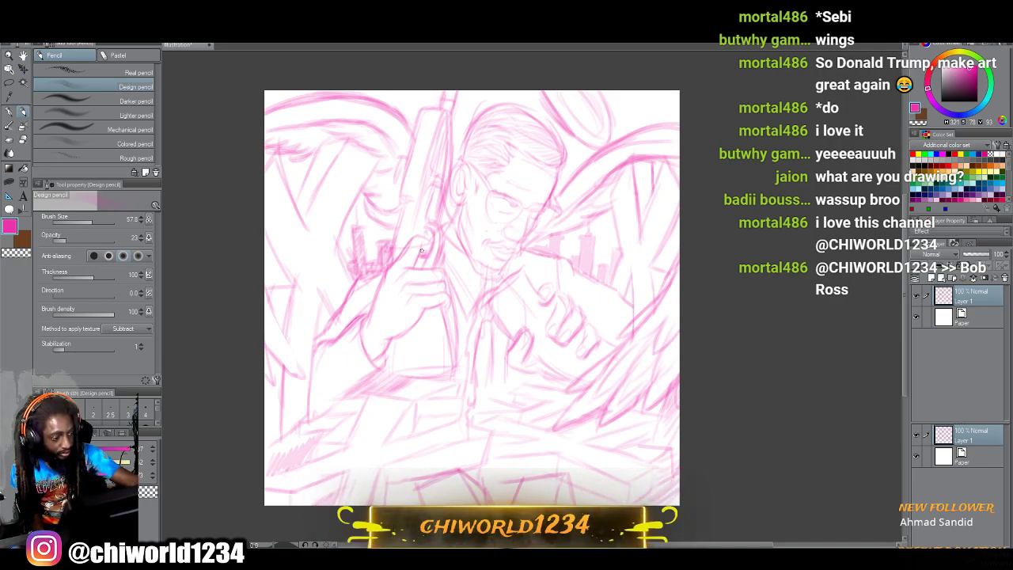
mouse_move(432, 237)
mouse_down()
mouse_move(415, 237)
mouse_move(396, 262)
mouse_up()
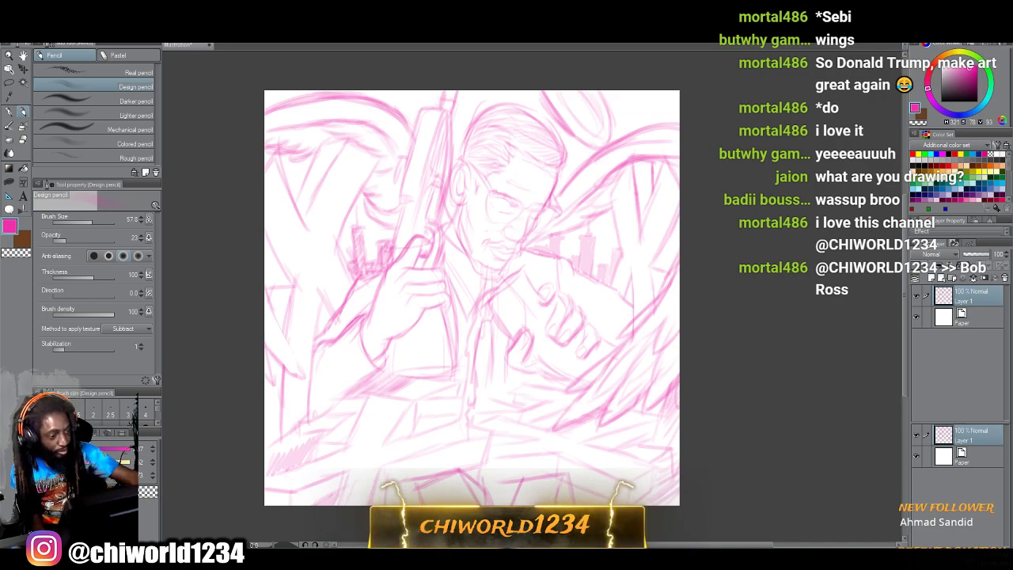
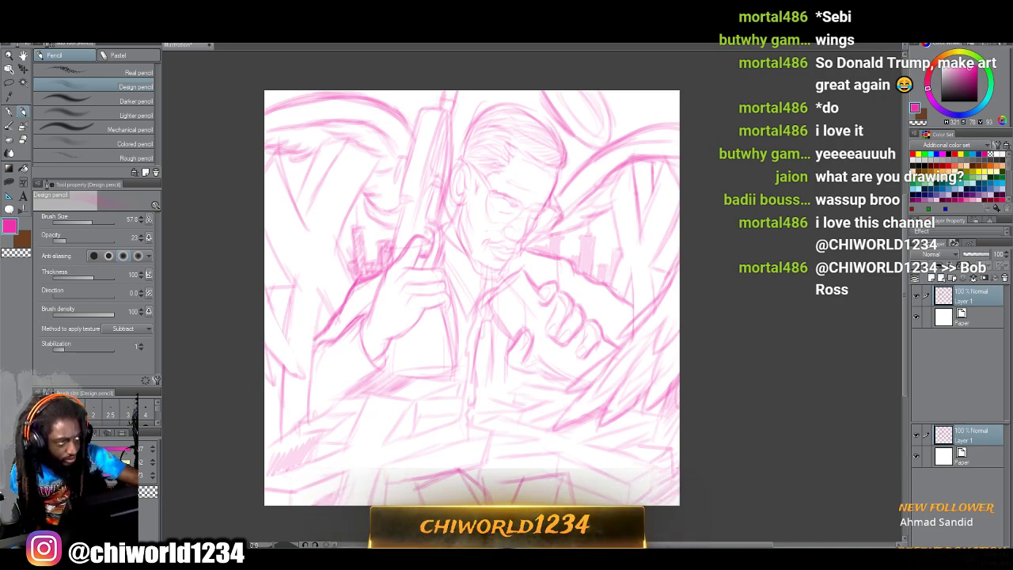
Set the Design pencil's brush size to 80.2 and its stabilization to 0.
click(95, 221)
drag(96, 221, 98, 222)
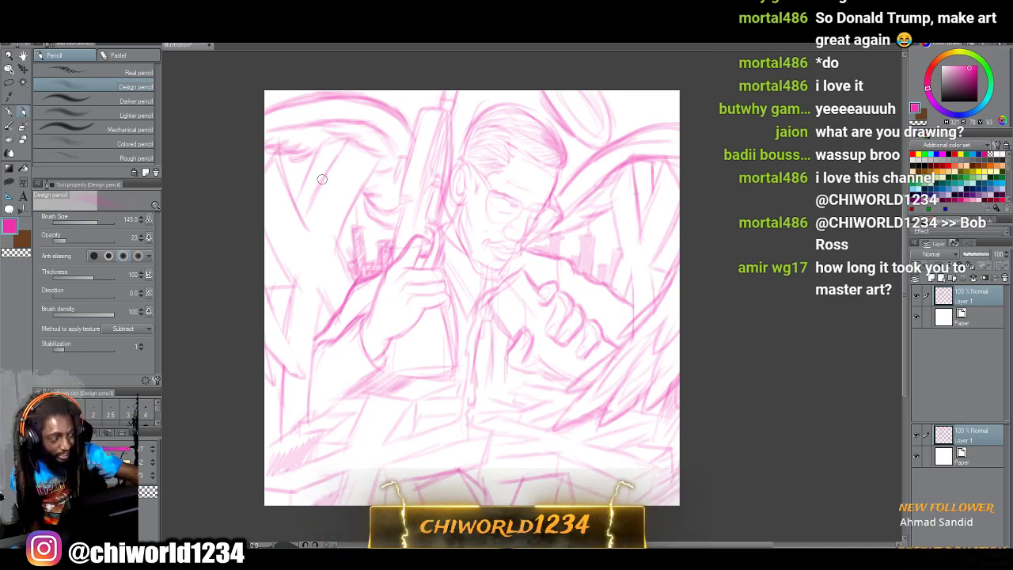
drag(66, 346, 57, 349)
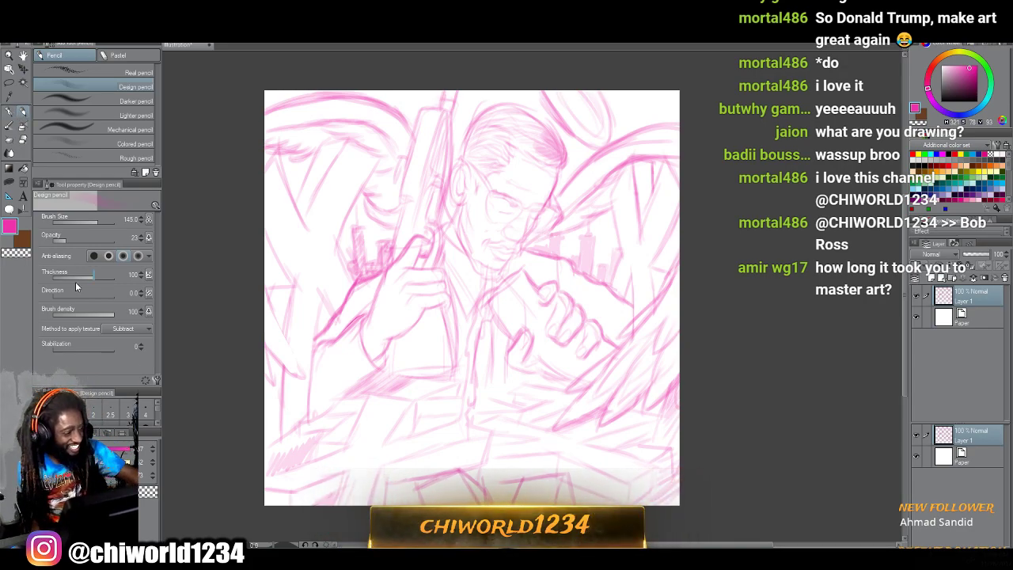
click(95, 220)
drag(95, 220, 81, 222)
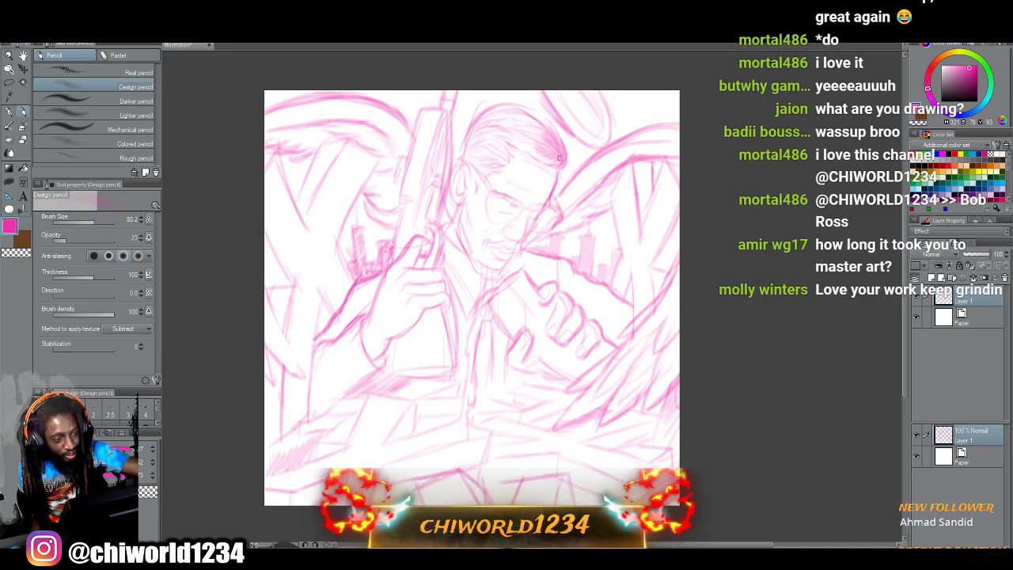
Shade the hair with dense strokes from the front hairline across the crown to the area above the ear.
mouse_move(544, 158)
mouse_down()
mouse_move(513, 142)
mouse_move(541, 136)
mouse_move(518, 136)
mouse_move(554, 148)
mouse_move(508, 134)
mouse_move(492, 115)
mouse_up()
drag(550, 139, 516, 115)
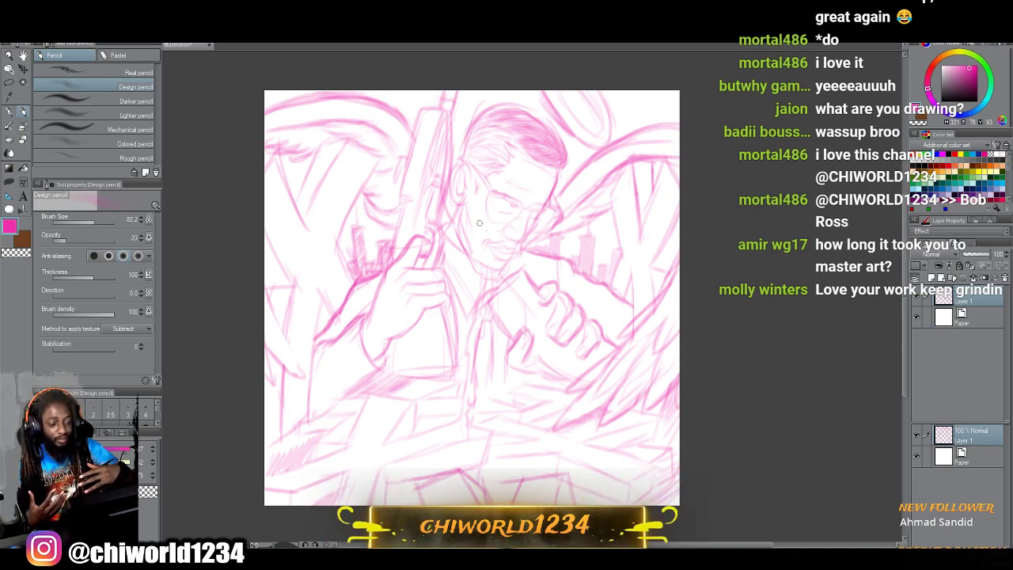
mouse_move(511, 133)
mouse_down()
mouse_move(483, 129)
mouse_move(498, 162)
mouse_move(486, 164)
mouse_move(504, 147)
mouse_move(502, 139)
mouse_move(475, 148)
mouse_move(486, 168)
mouse_move(476, 168)
mouse_move(486, 171)
mouse_move(472, 143)
mouse_up()
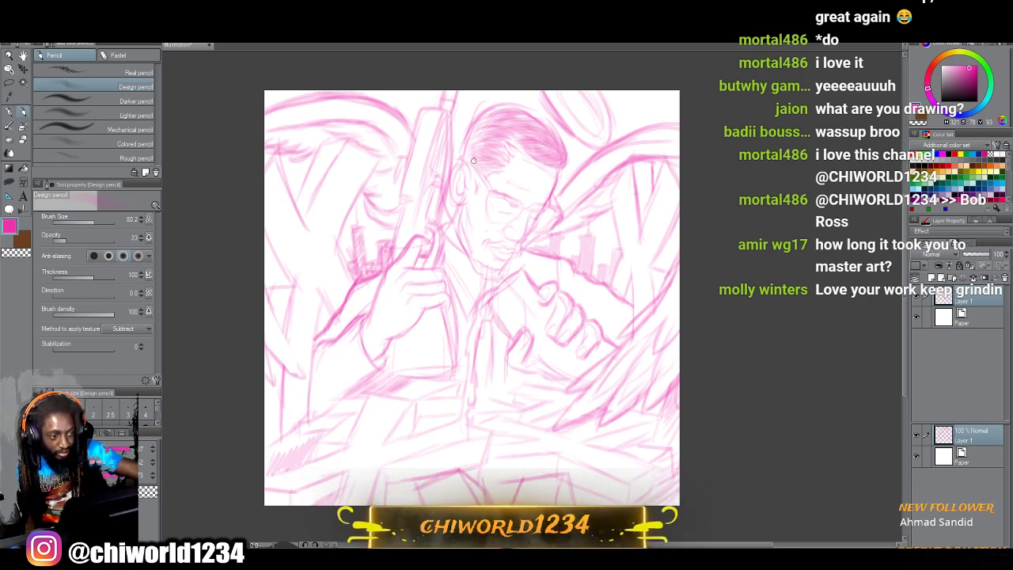
mouse_move(482, 135)
mouse_down()
mouse_move(467, 148)
mouse_move(526, 114)
mouse_up()
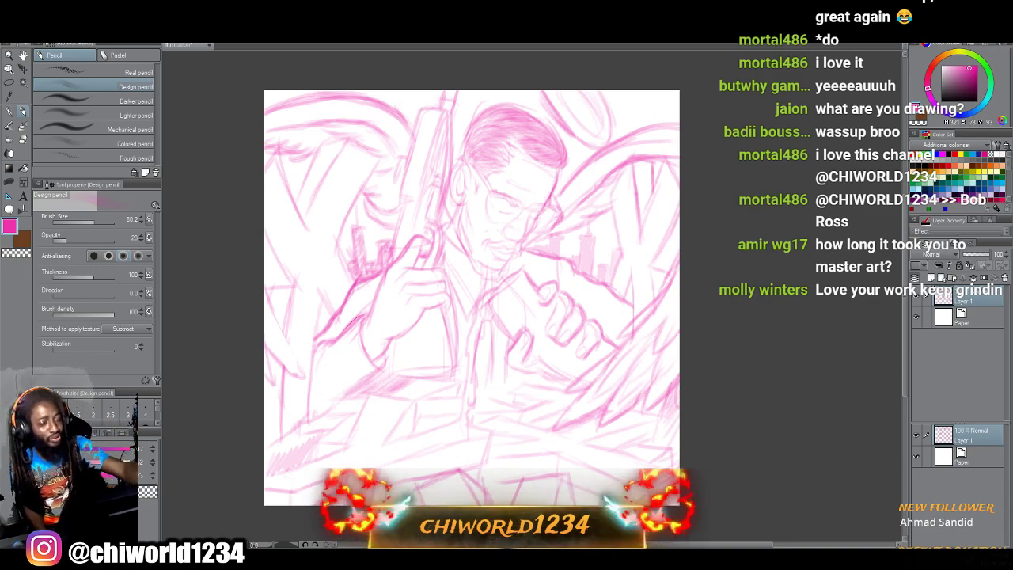
Set the brush size to 67.7 and darken the halo's inner and outer rims.
drag(87, 219, 93, 220)
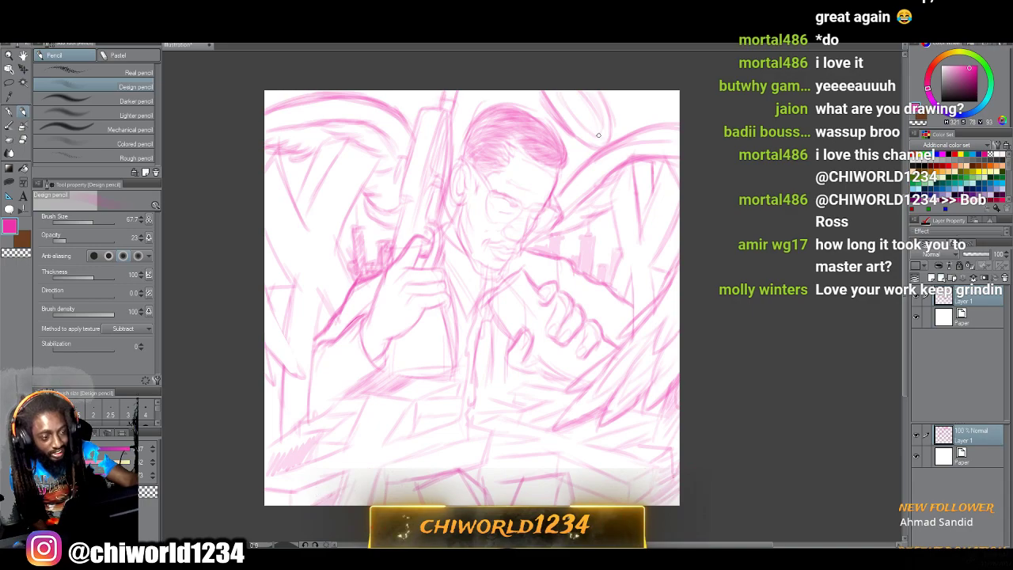
drag(598, 129, 580, 91)
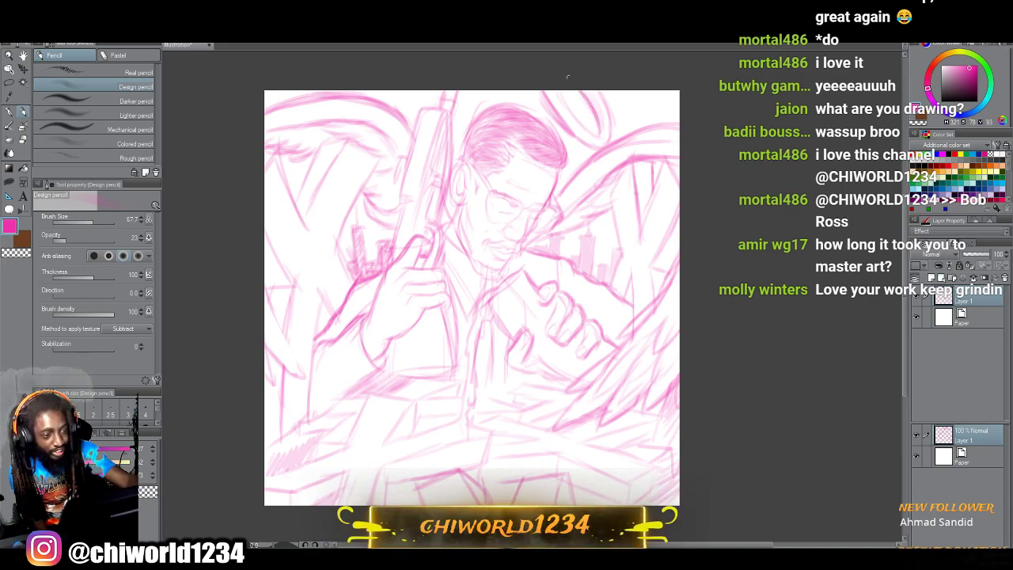
mouse_move(606, 144)
mouse_down()
mouse_move(601, 98)
mouse_move(559, 128)
mouse_move(554, 92)
mouse_up()
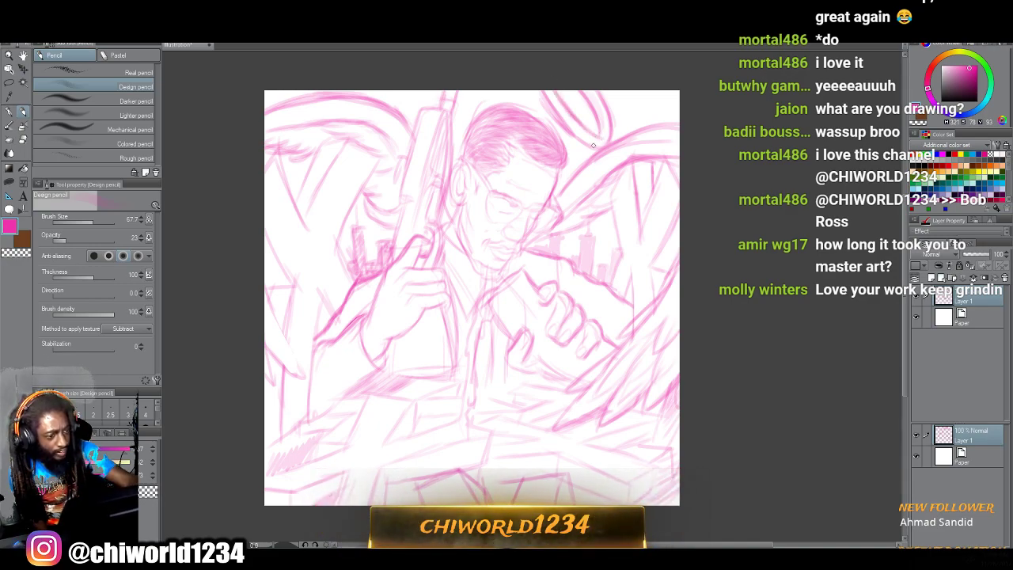
drag(577, 139, 526, 77)
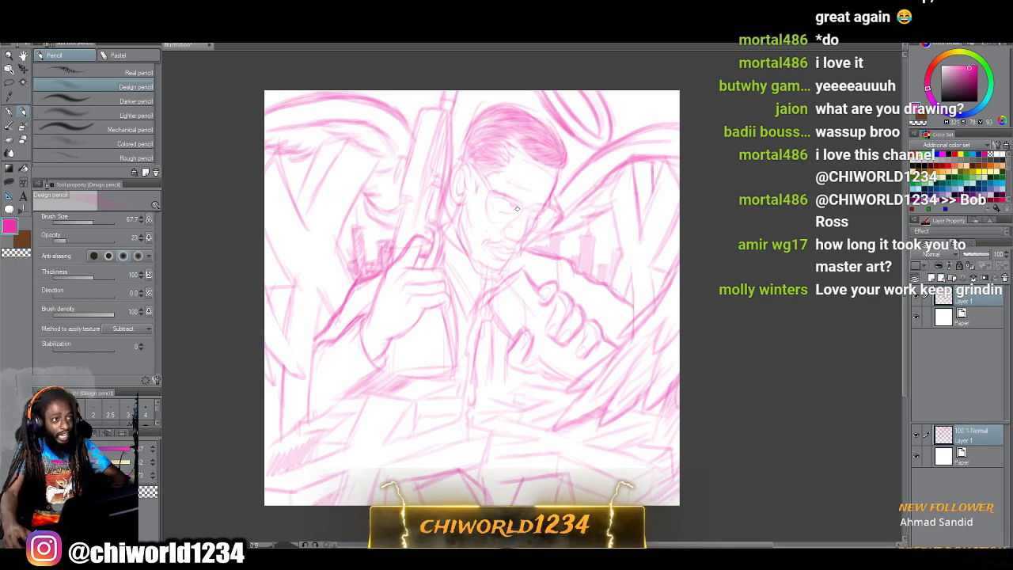
Shade the beard along the chin and lower jaw, and reduce the pencil's brush size to 16.1.
scroll(517, 208, up, 3)
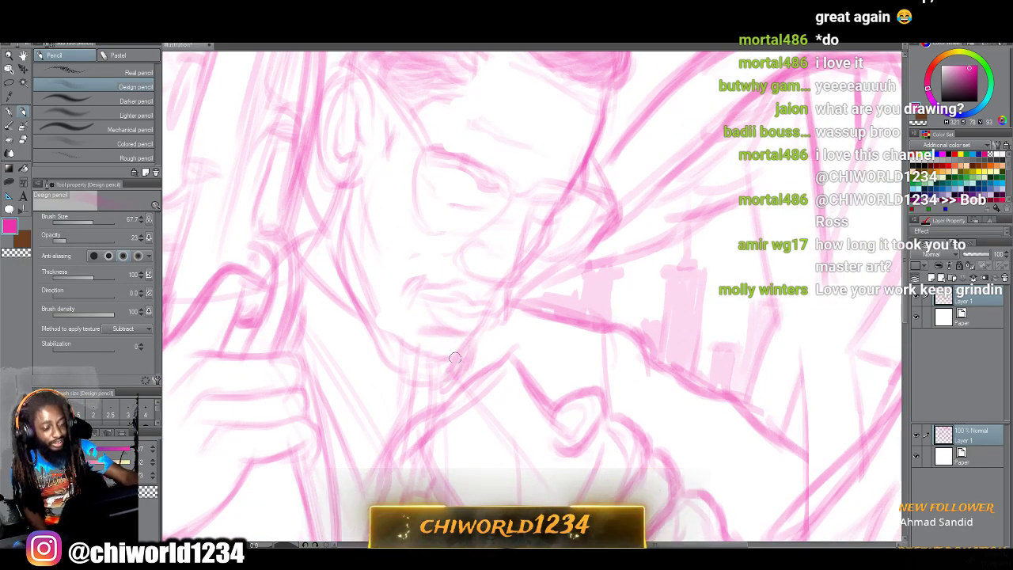
mouse_move(409, 371)
mouse_down()
mouse_move(383, 352)
mouse_move(382, 336)
mouse_up()
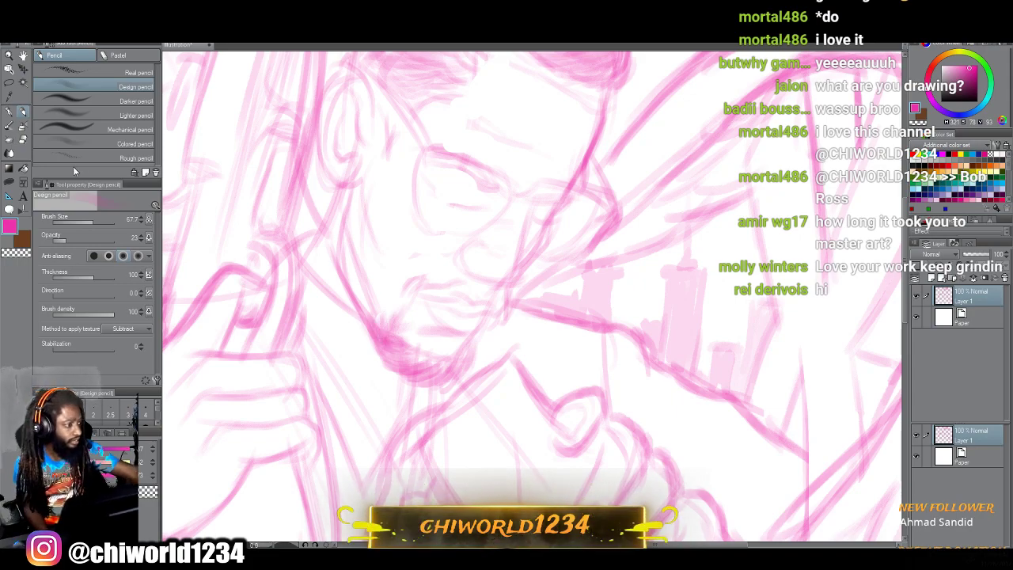
drag(78, 220, 86, 226)
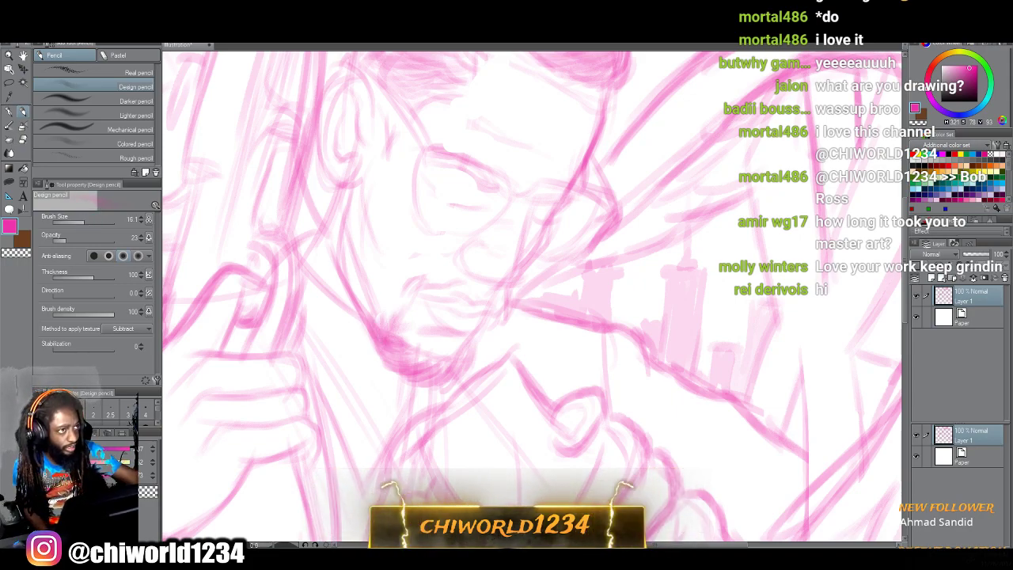
Set the Design pencil's brush size to 40.7 and shade the mustache and the beard below the mouth.
click(89, 223)
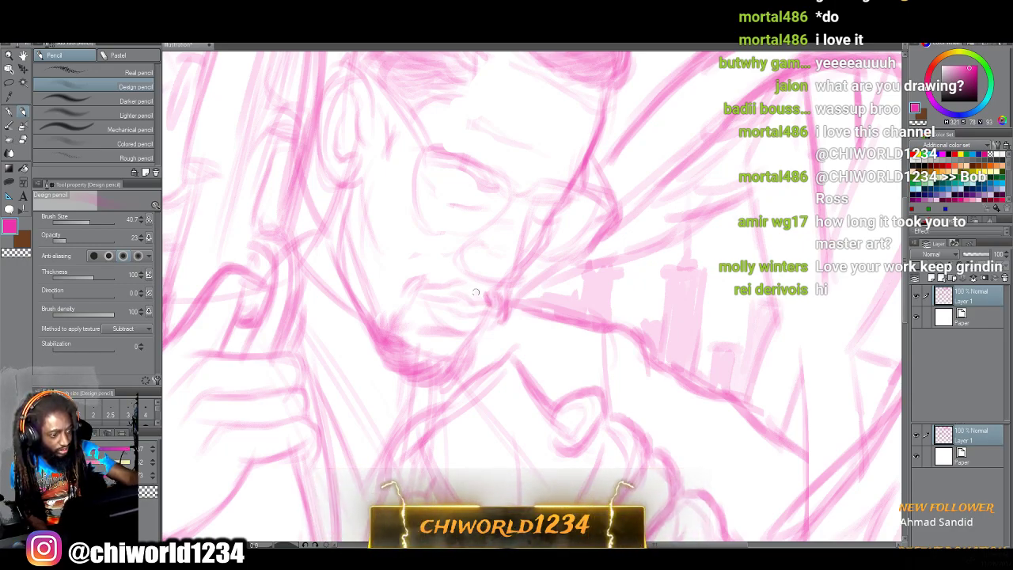
mouse_move(474, 290)
mouse_down()
mouse_move(426, 282)
mouse_move(414, 292)
mouse_up()
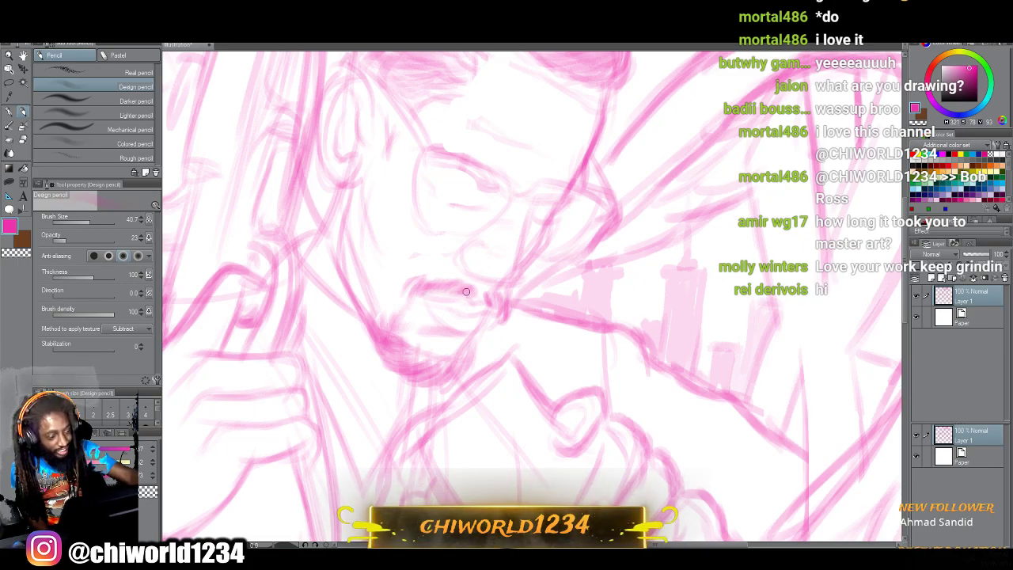
drag(466, 292, 435, 286)
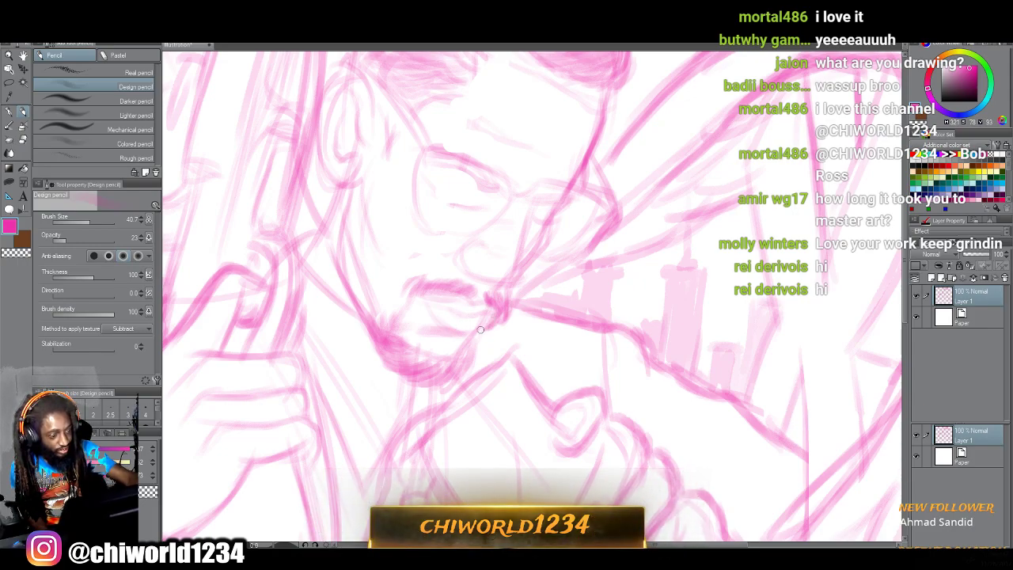
mouse_move(474, 341)
mouse_down()
mouse_move(459, 367)
mouse_move(403, 354)
mouse_up()
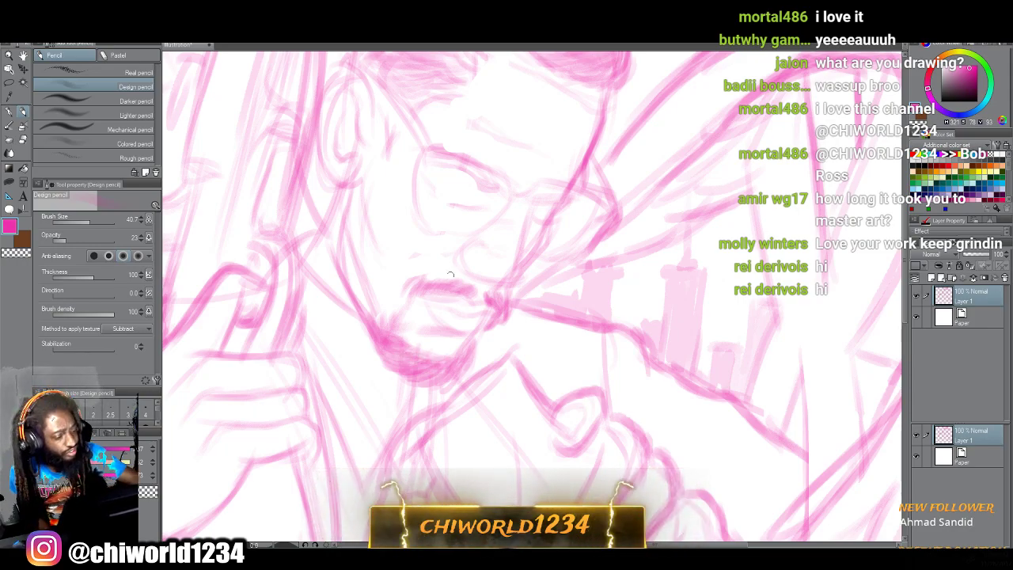
Darken the outline of the nose and define the closed eyes, reducing the pencil's brush size to 13.6.
click(91, 221)
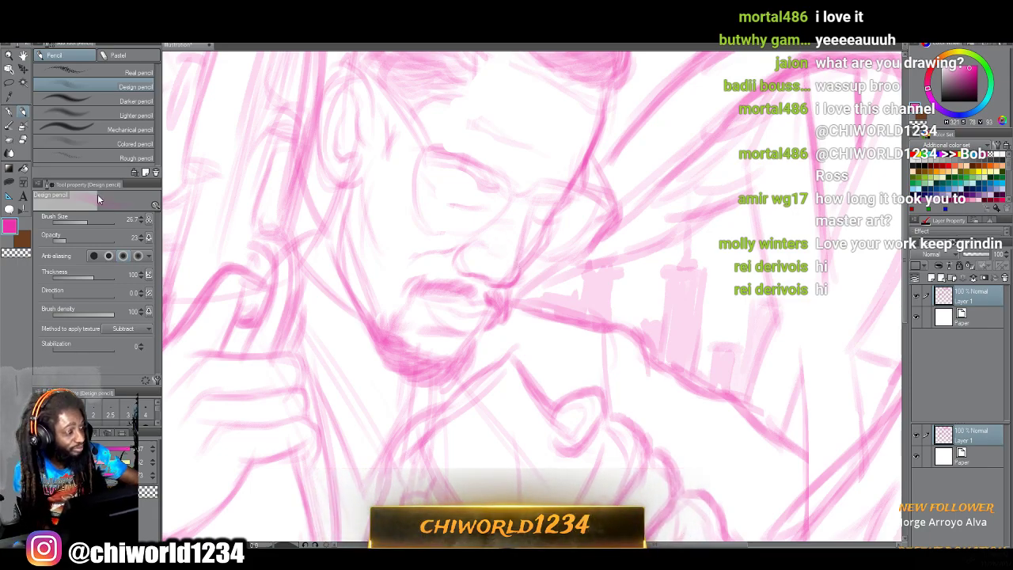
drag(86, 219, 84, 218)
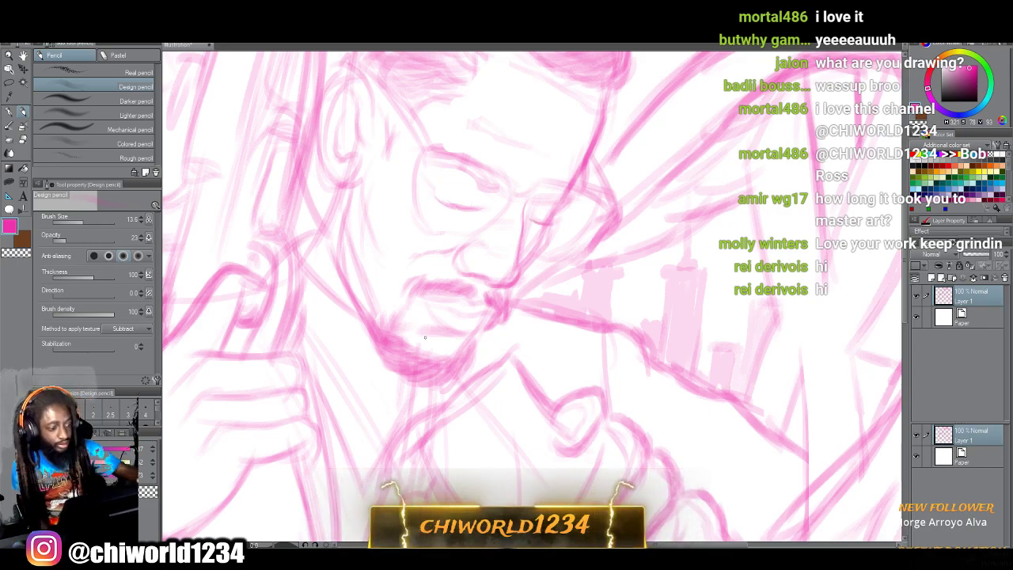
Set the brush size to 20.7 and darken the glasses' bridge, both lens frames and the temple arm running to the ear.
drag(78, 222, 85, 223)
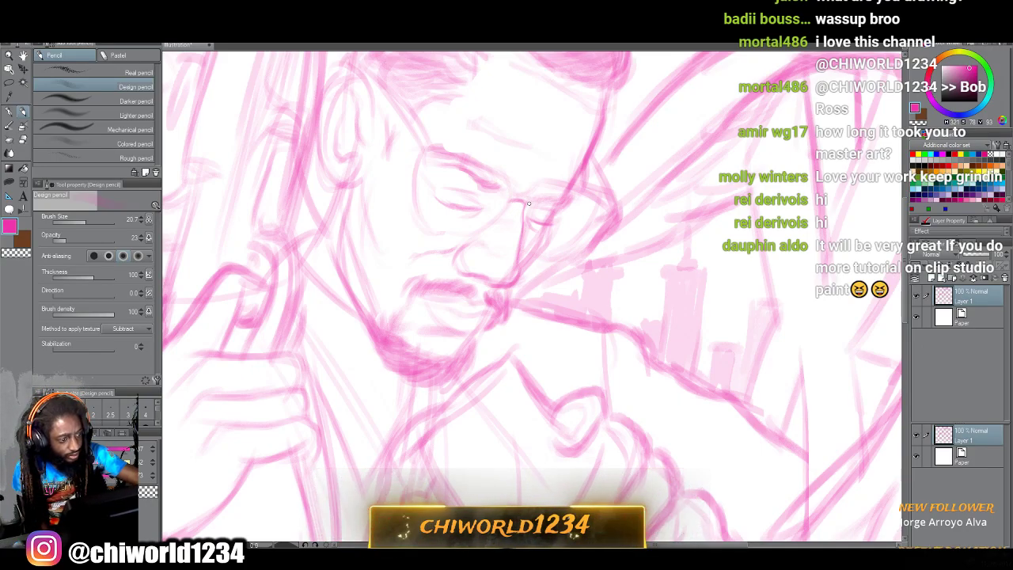
drag(527, 199, 512, 193)
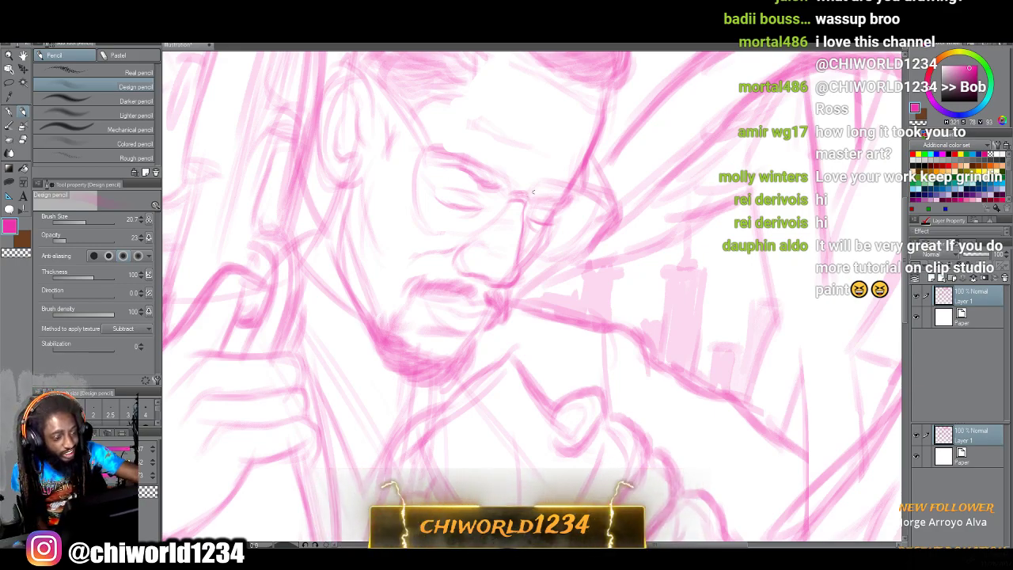
mouse_move(527, 202)
mouse_down()
mouse_move(567, 201)
mouse_move(604, 220)
mouse_move(584, 198)
mouse_move(527, 197)
mouse_move(479, 162)
mouse_move(422, 152)
mouse_move(507, 193)
mouse_up()
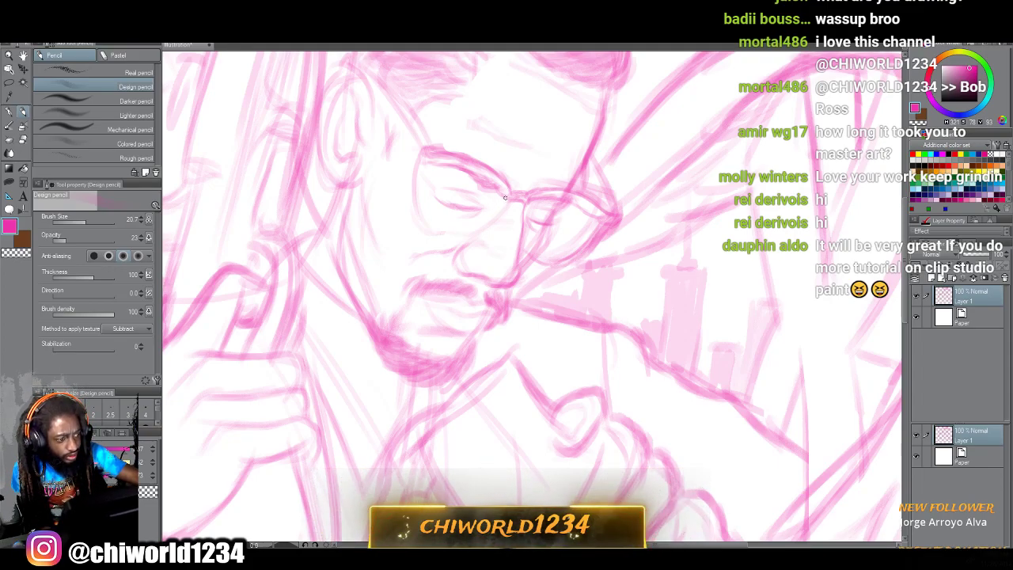
mouse_move(499, 198)
mouse_down()
mouse_move(484, 225)
mouse_move(438, 236)
mouse_move(416, 203)
mouse_move(420, 163)
mouse_up()
drag(413, 198, 429, 161)
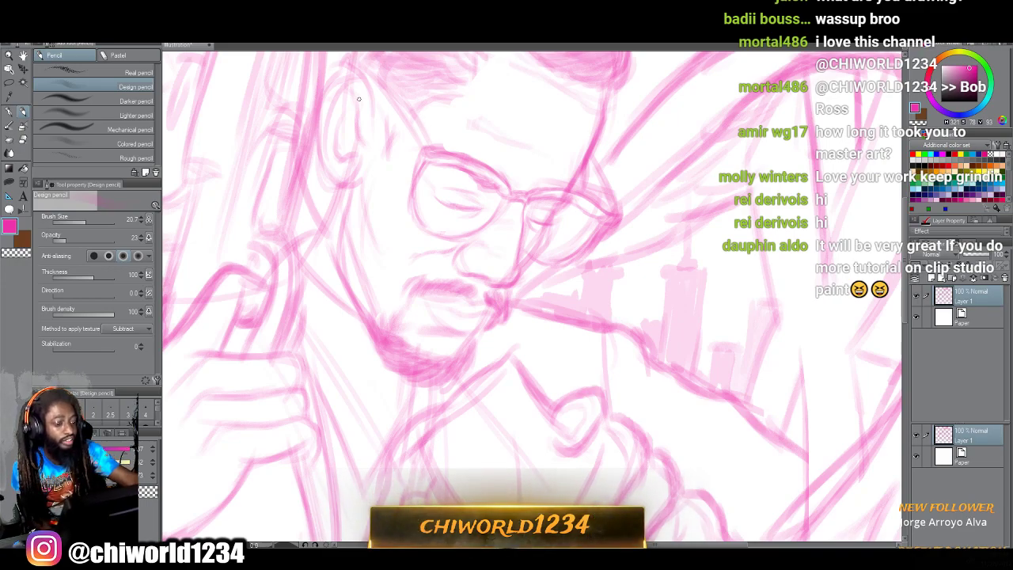
drag(608, 211, 596, 166)
mouse_move(428, 149)
mouse_down()
mouse_move(402, 103)
mouse_move(429, 156)
mouse_move(382, 90)
mouse_up()
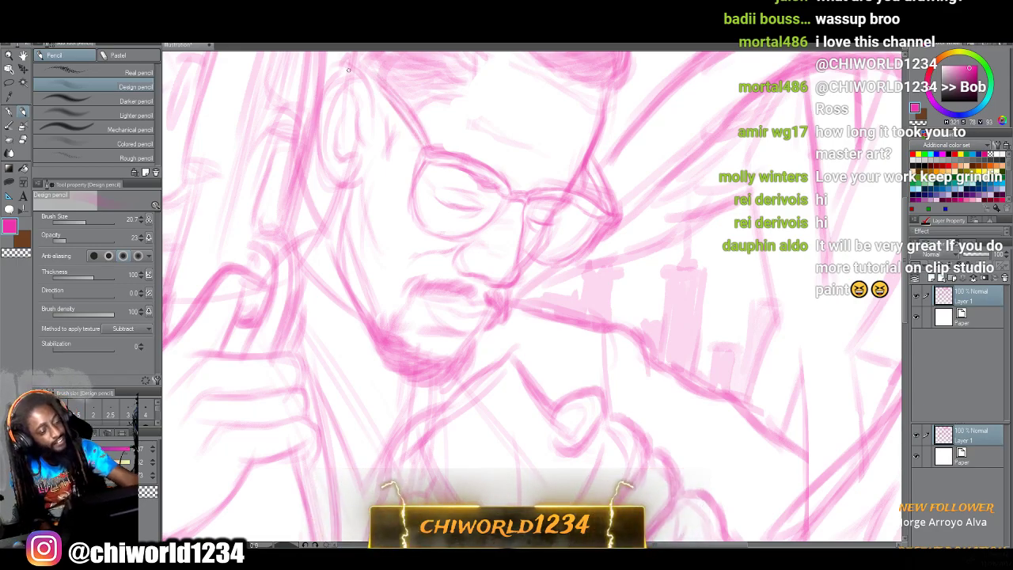
Add short pencil strokes to the sideburn in front of the ear.
scroll(346, 71, down, 3)
scroll(347, 71, up, 2)
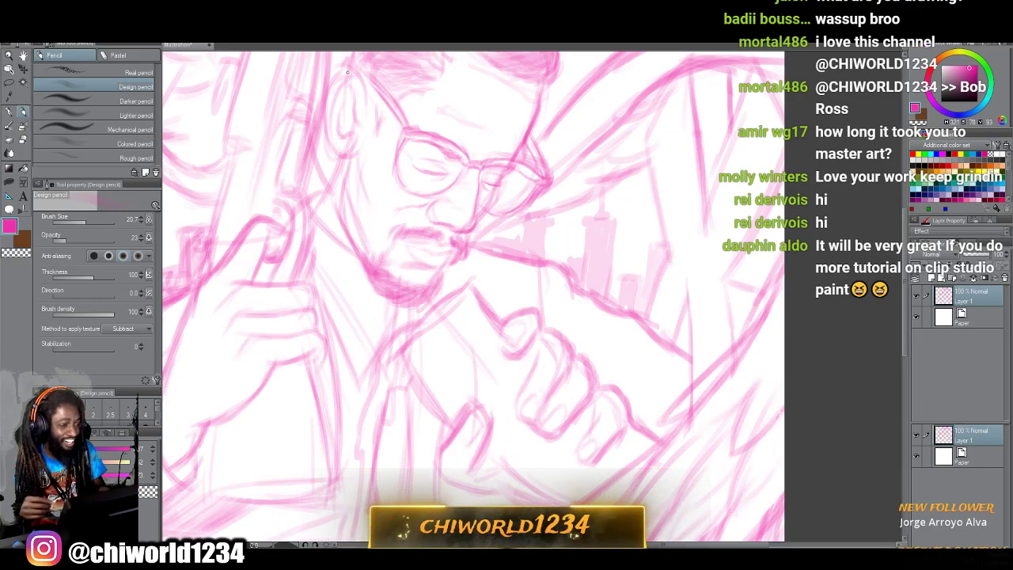
scroll(201, 90, up, 3)
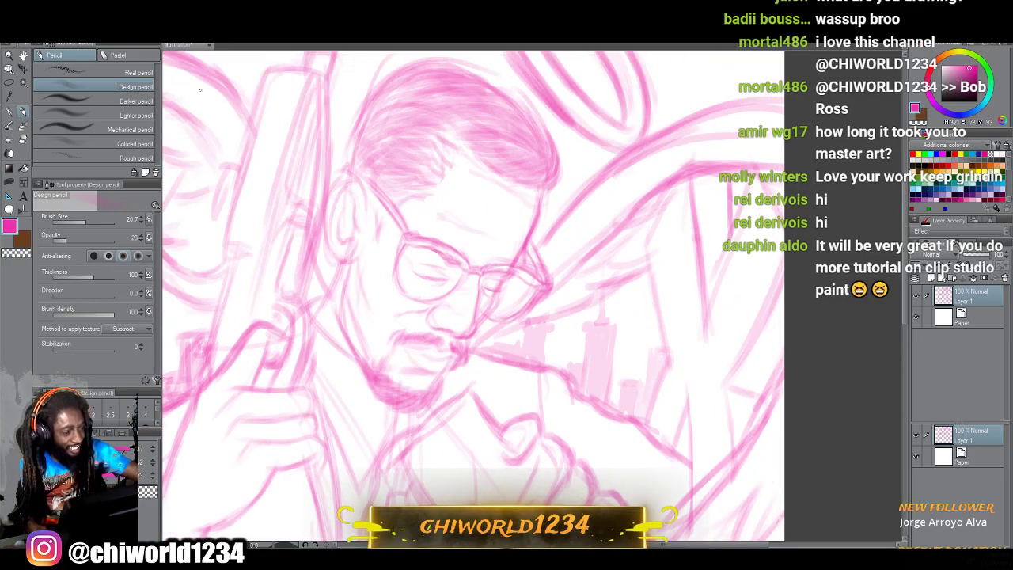
click(85, 220)
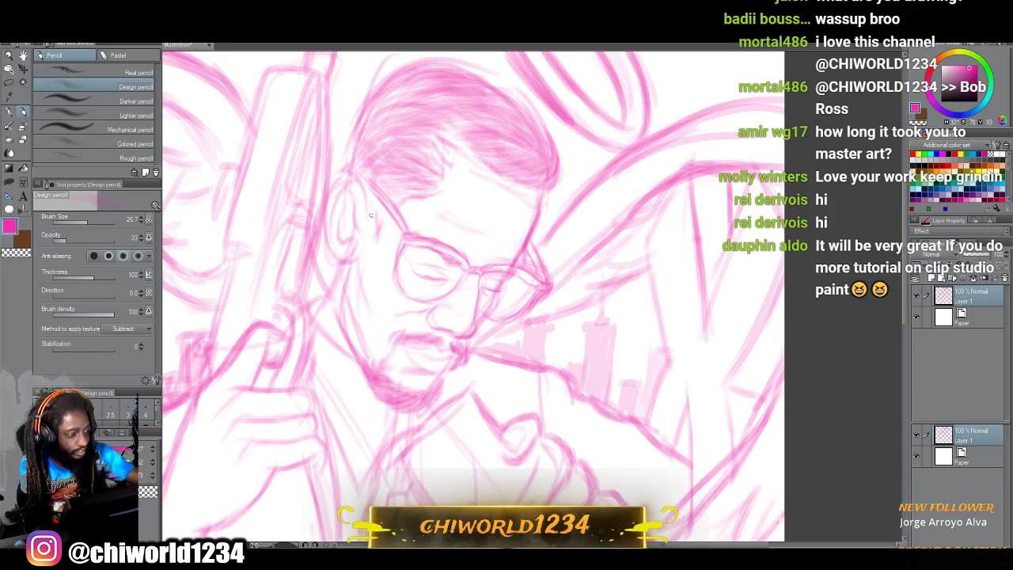
mouse_move(377, 205)
mouse_down()
mouse_move(375, 233)
mouse_move(377, 220)
mouse_up()
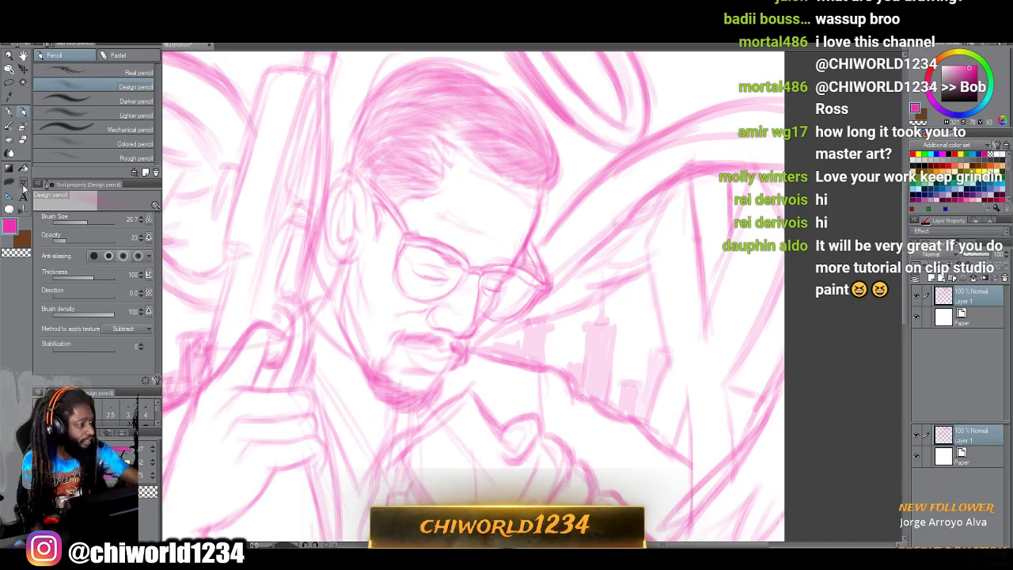
Erase the face contour where it meets the far lens and redraw it up to the forehead with the Design pencil.
click(23, 139)
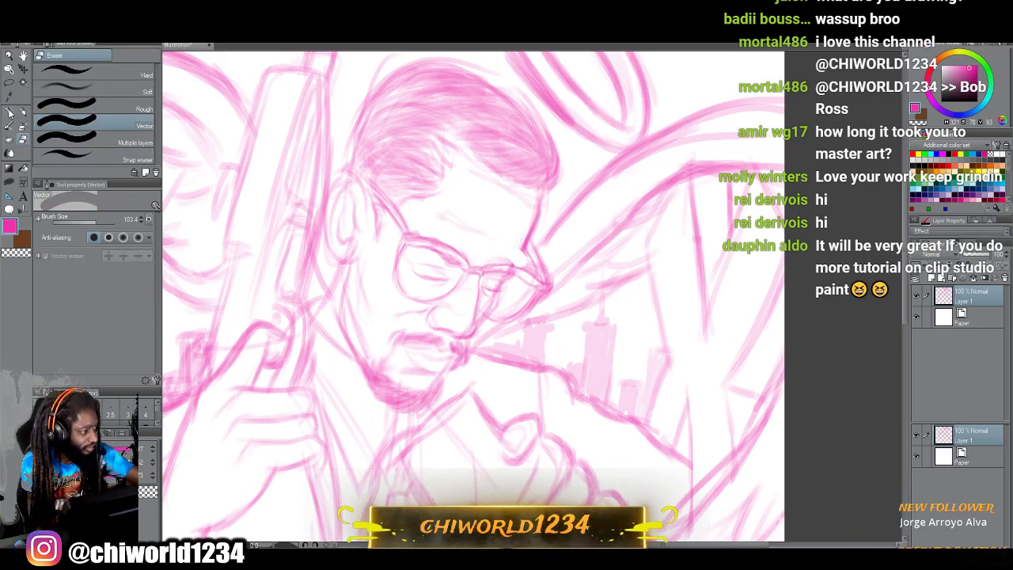
click(11, 113)
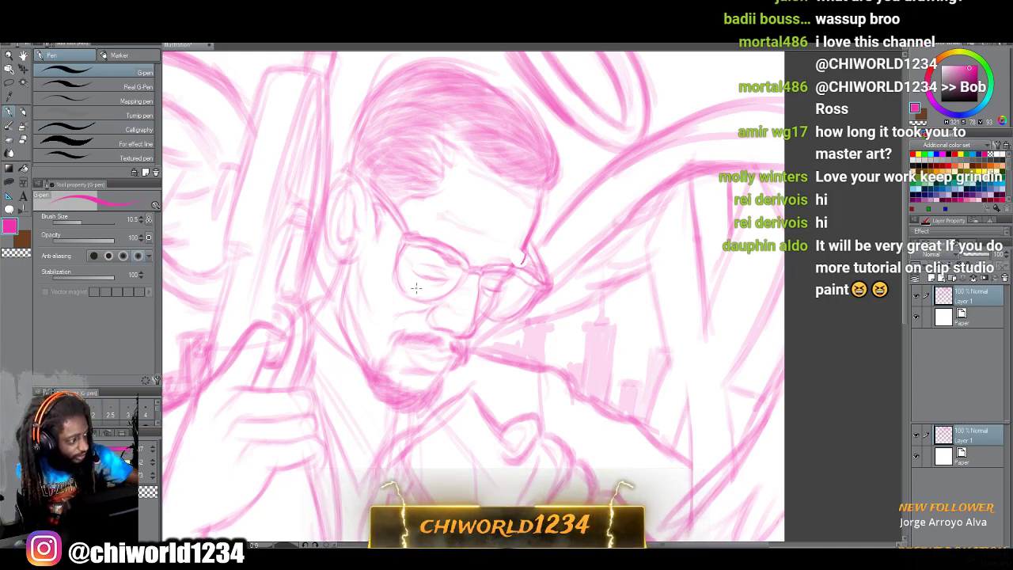
click(23, 113)
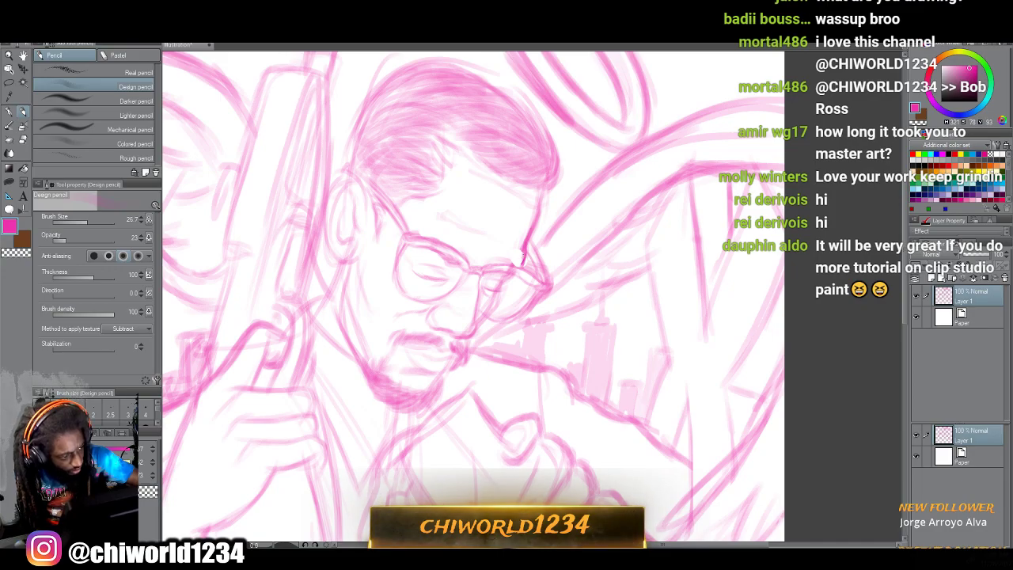
drag(518, 259, 538, 200)
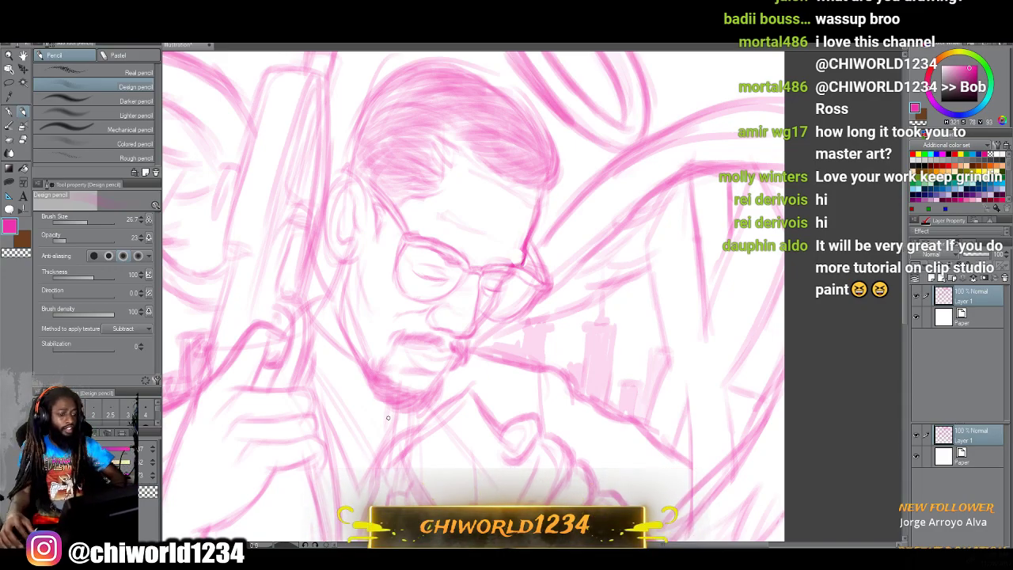
Thicken the far contour of the brow and forehead above the glasses, raising the pencil's brush size to 57.2.
scroll(388, 418, down, 4)
scroll(523, 423, up, 2)
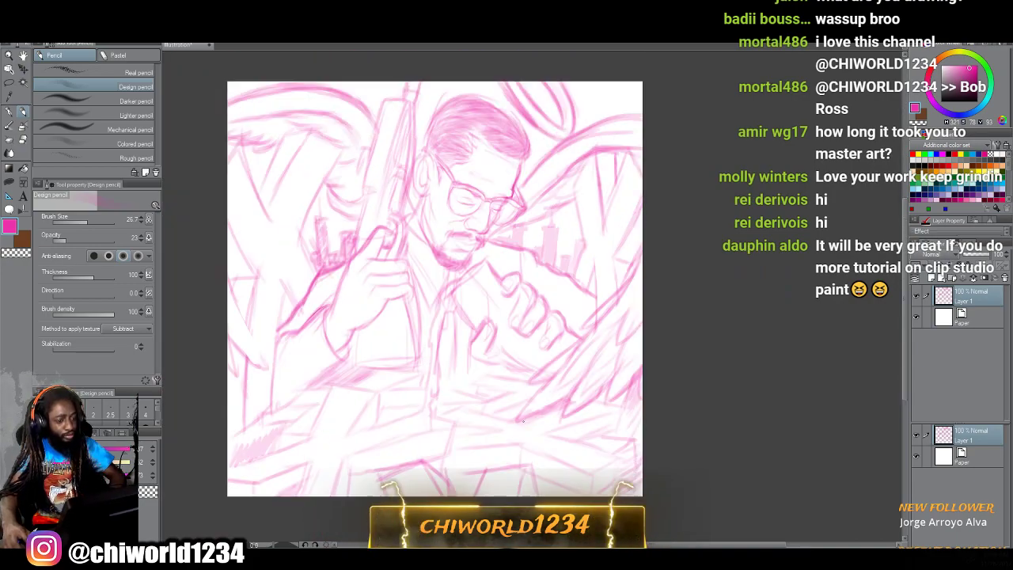
scroll(523, 421, up, 4)
scroll(522, 421, down, 1)
scroll(523, 421, up, 2)
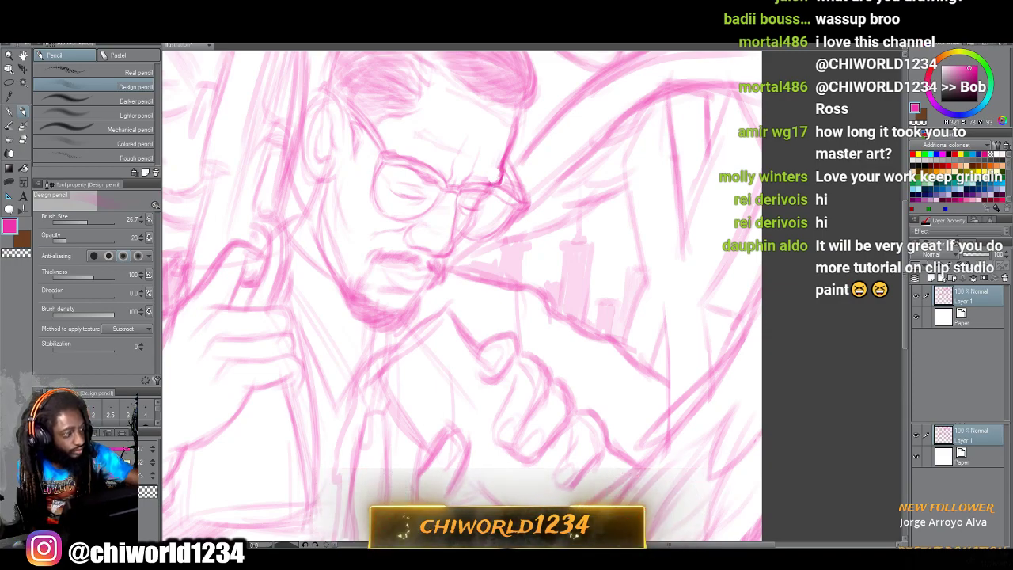
drag(490, 183, 514, 133)
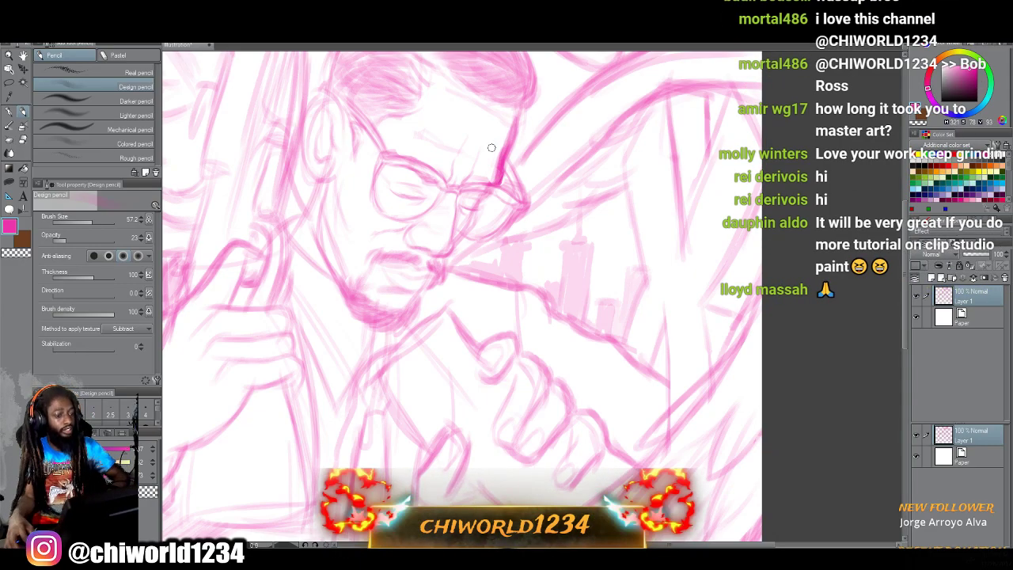
Add a new layer above the pink sketch and set the drawing color to black (000000).
scroll(491, 148, down, 2)
scroll(595, 177, up, 2)
scroll(649, 222, down, 1)
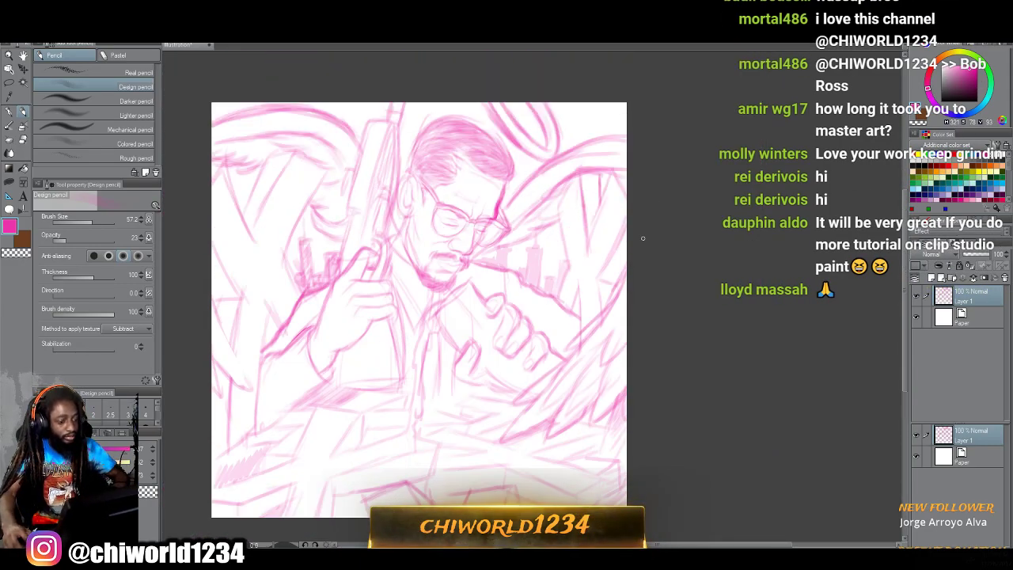
click(932, 280)
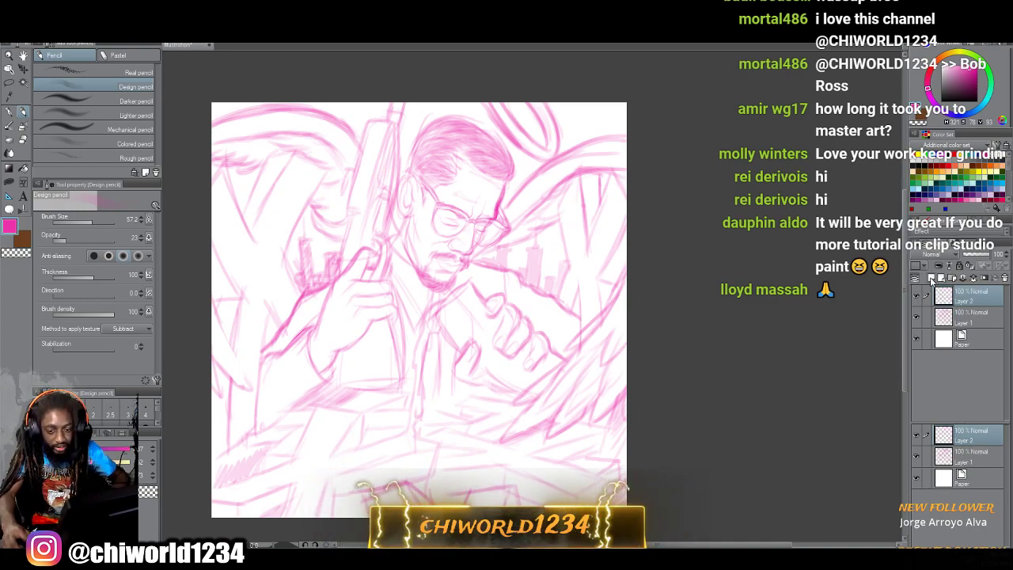
double_click(10, 227)
drag(491, 344, 493, 353)
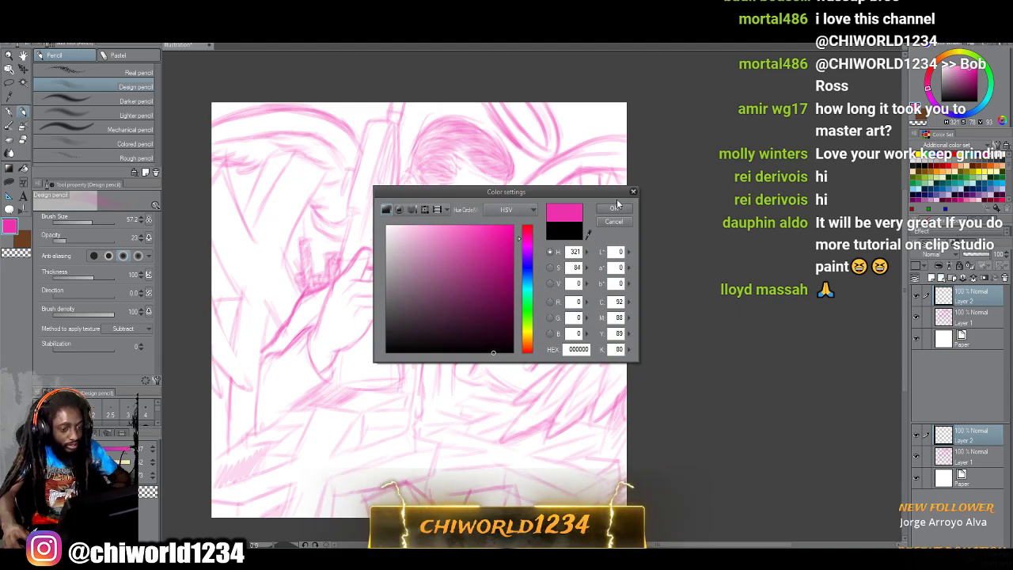
click(617, 208)
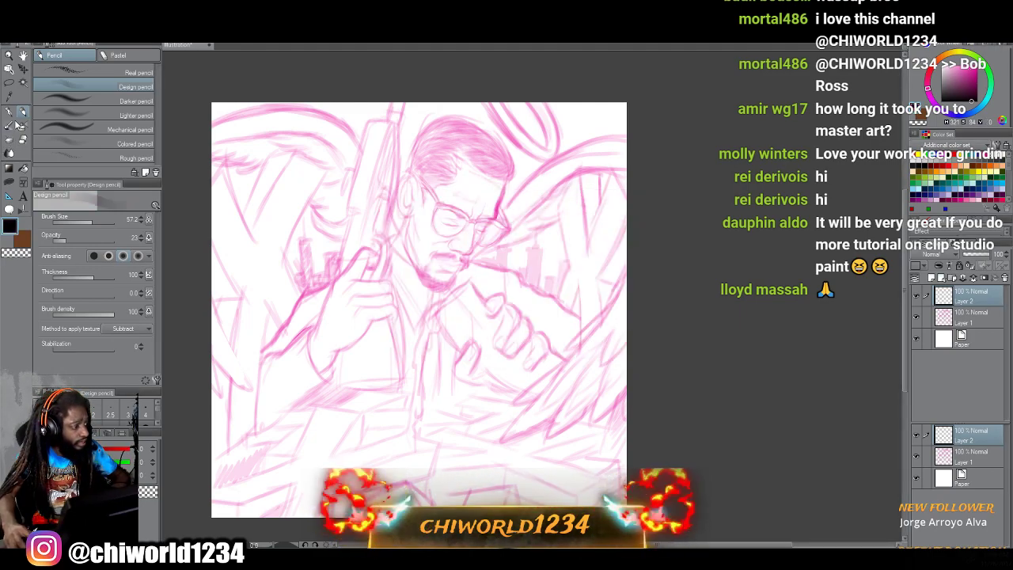
Switch to the G-pen and set its stabilization to 17.
click(10, 113)
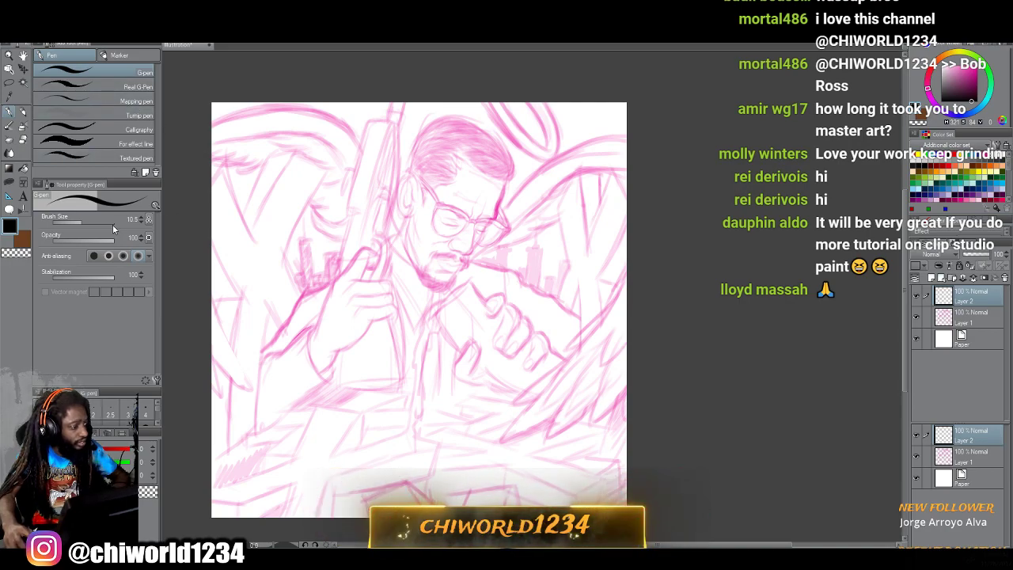
mouse_move(81, 275)
mouse_down()
mouse_move(106, 277)
mouse_move(86, 279)
mouse_up()
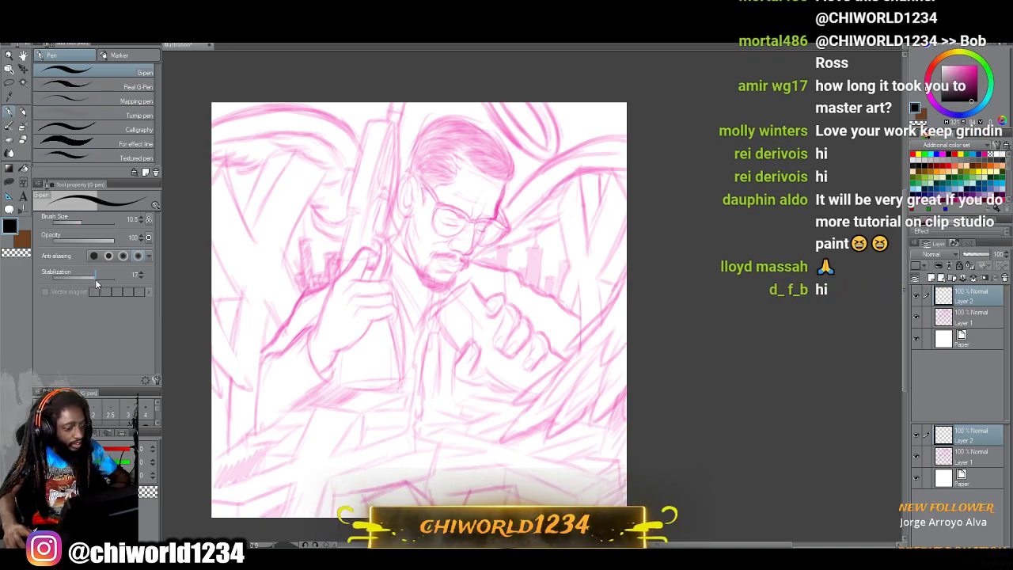
Ink the bridge of the glasses with the G-pen, setting the brush size to 8.2.
scroll(230, 276, up, 3)
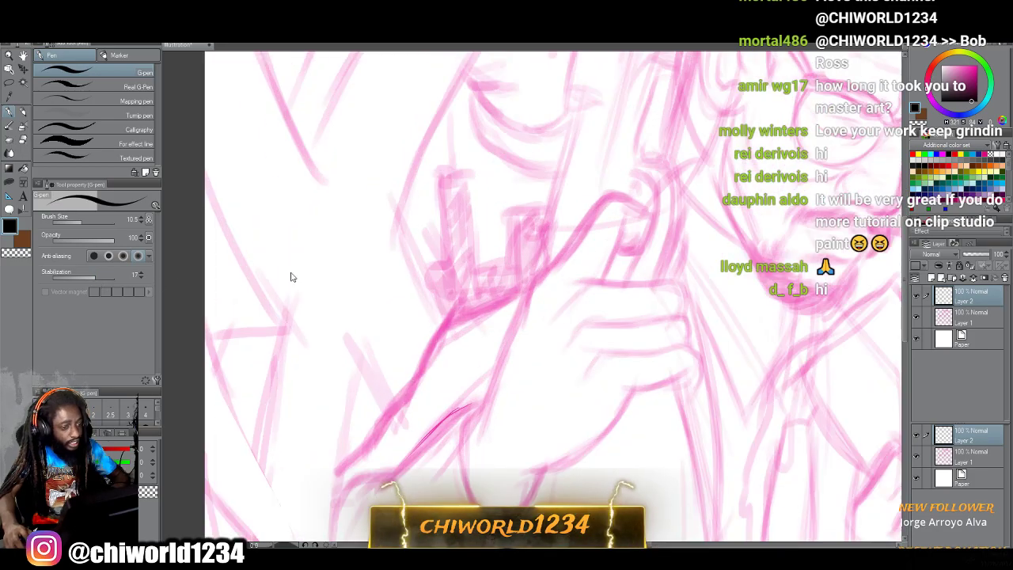
scroll(284, 276, up, 3)
scroll(330, 274, right, 3)
scroll(331, 276, up, 6)
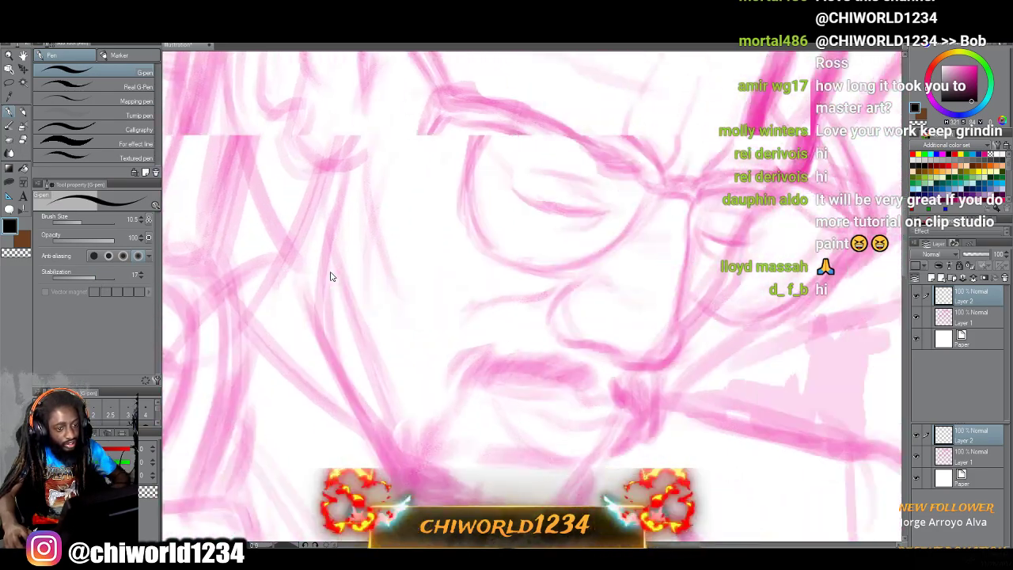
scroll(331, 274, up, 8)
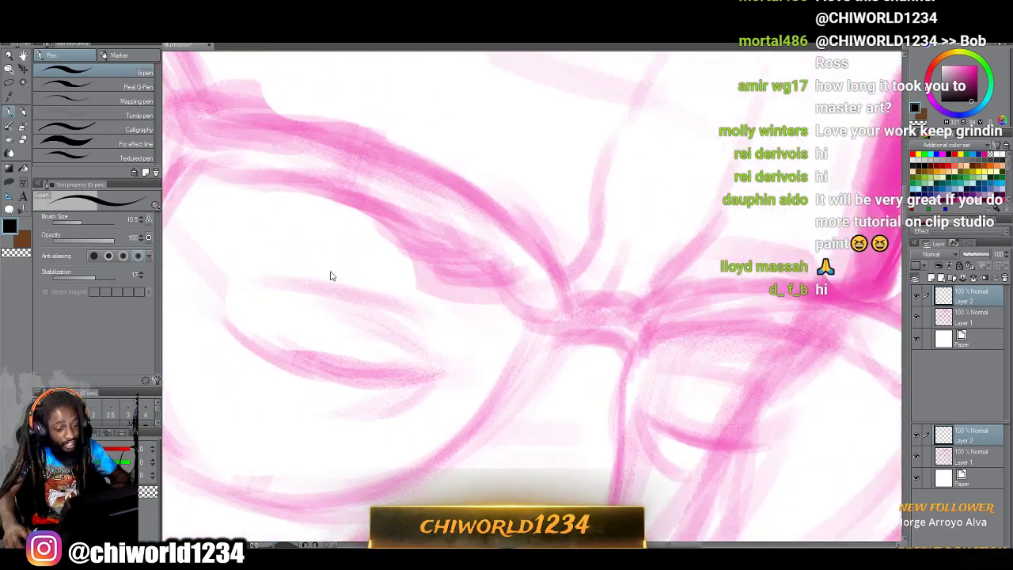
scroll(332, 275, right, 5)
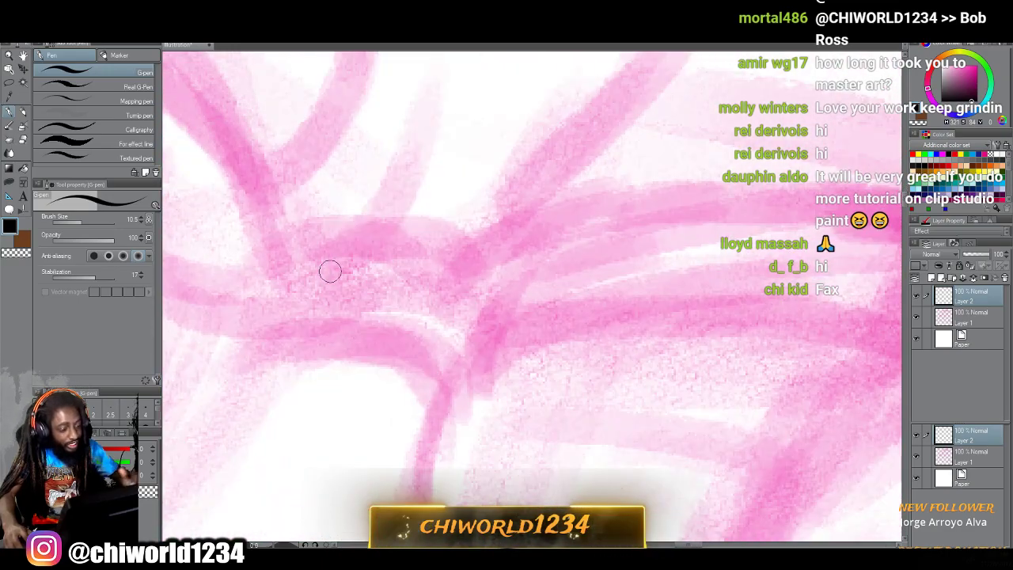
mouse_move(74, 222)
mouse_down()
mouse_move(64, 223)
mouse_move(72, 222)
mouse_up()
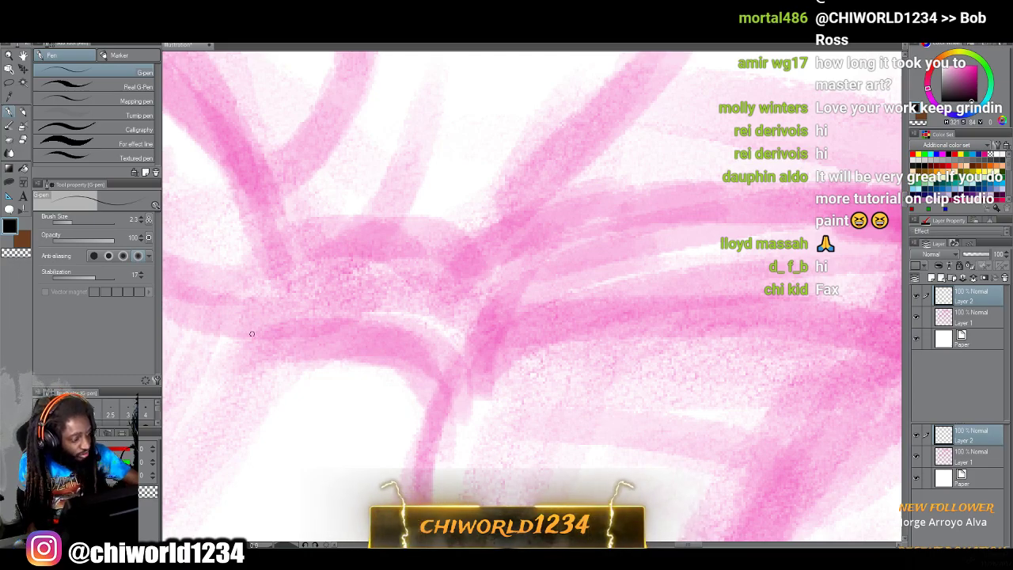
mouse_move(289, 342)
mouse_down()
mouse_move(353, 339)
mouse_move(409, 360)
mouse_up()
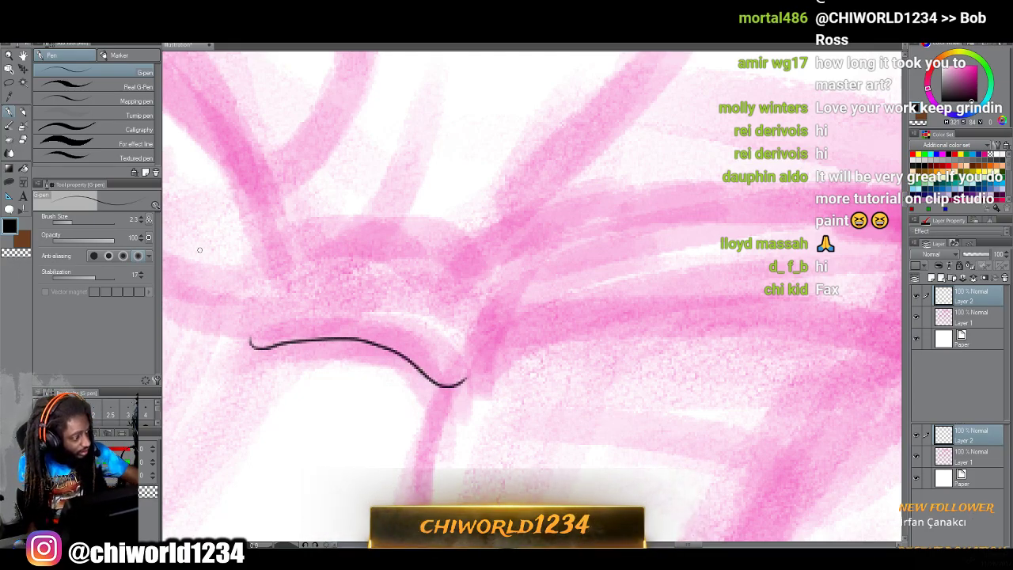
click(79, 228)
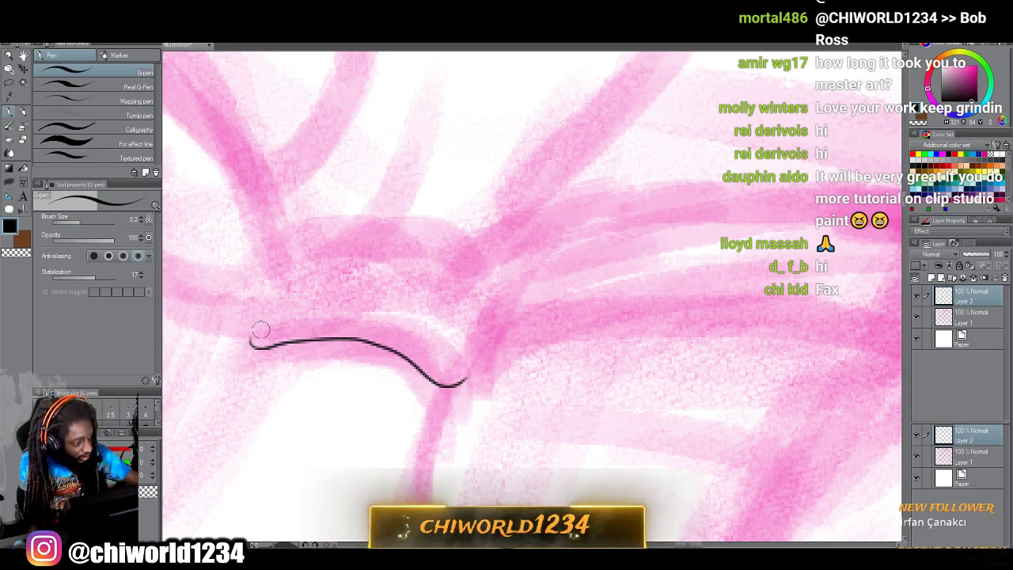
mouse_move(250, 333)
mouse_down()
mouse_move(362, 343)
mouse_move(442, 383)
mouse_move(473, 372)
mouse_move(472, 339)
mouse_move(412, 308)
mouse_move(338, 290)
mouse_move(260, 307)
mouse_up()
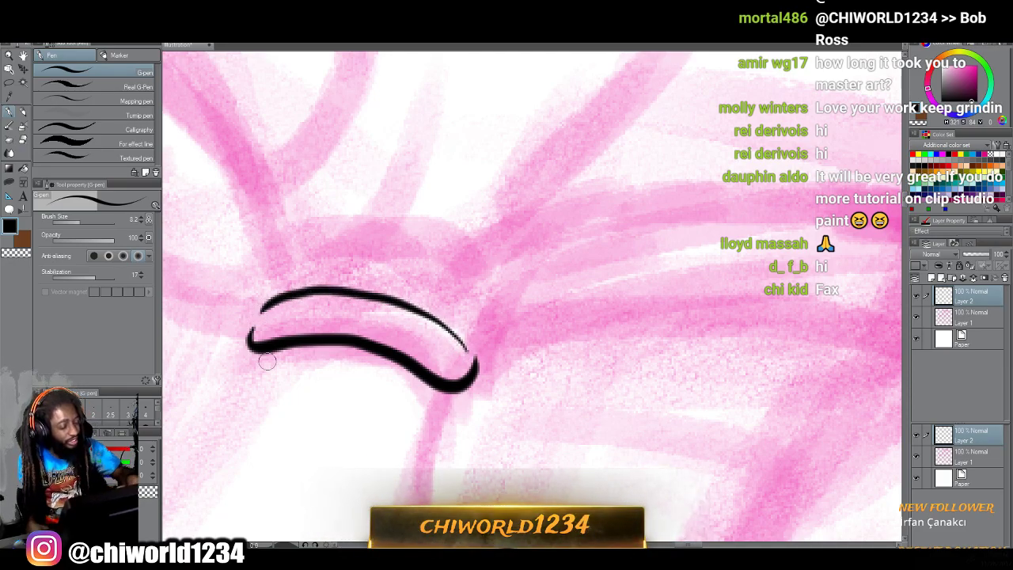
Ink the two parallel edges of the far lens's upper rim, from the bridge to the outer corner of the glasses.
scroll(267, 361, down, 8)
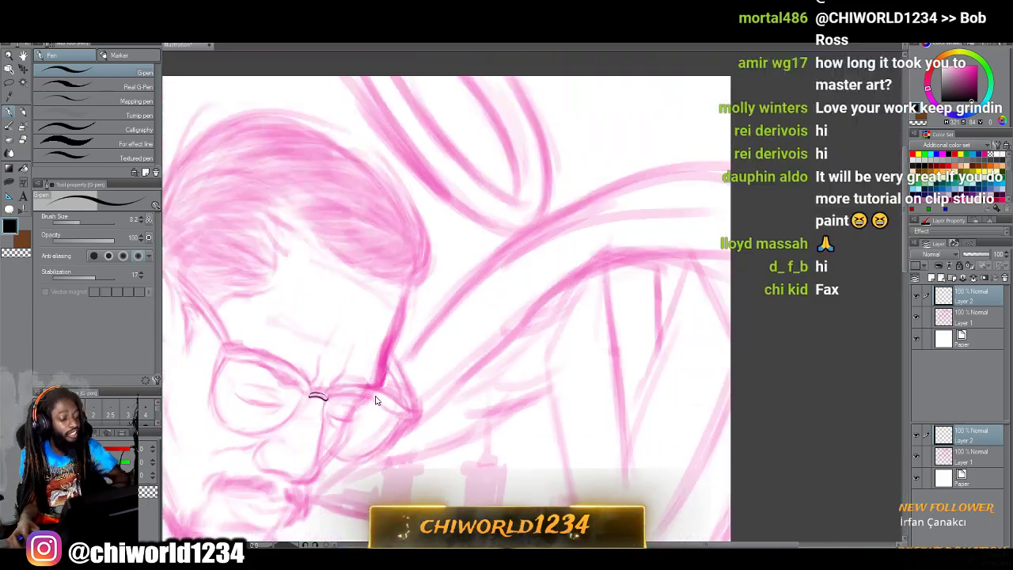
scroll(376, 400, down, 5)
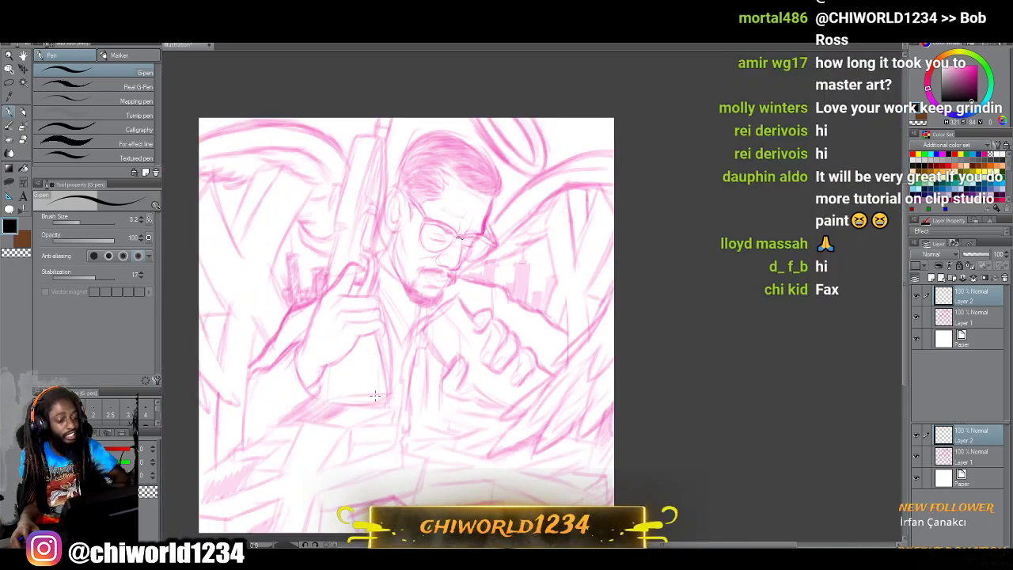
scroll(375, 395, up, 10)
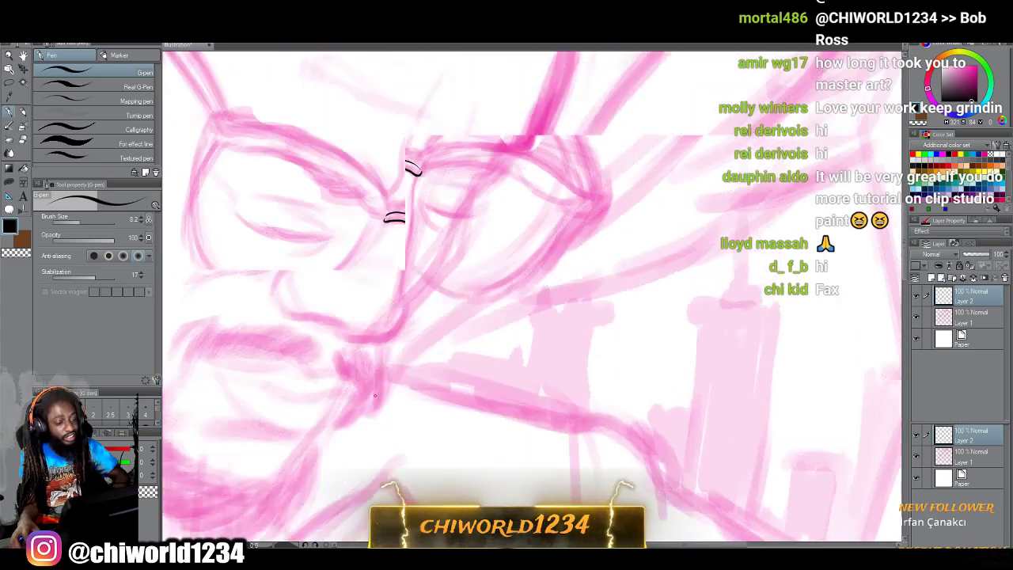
scroll(375, 396, up, 2)
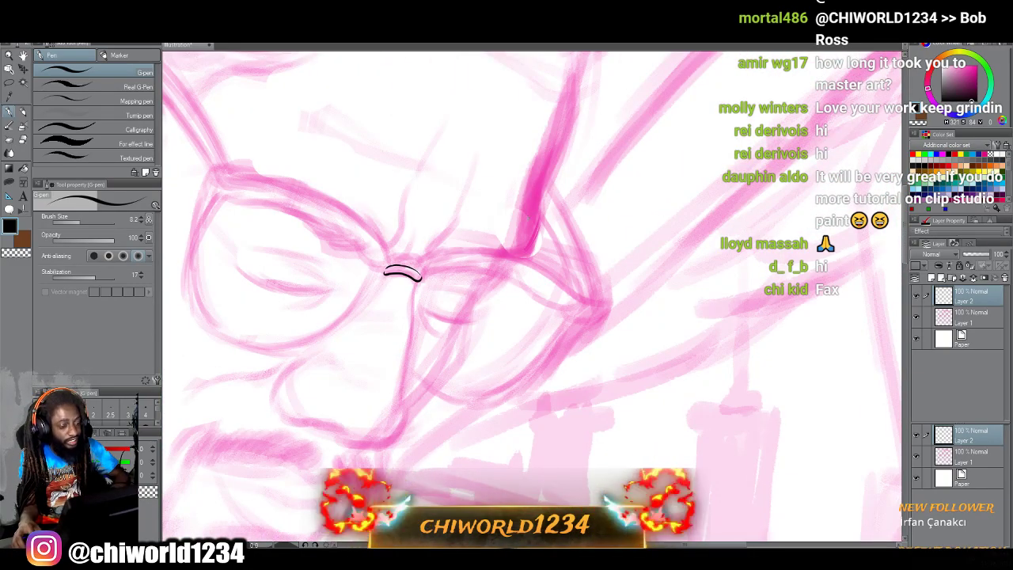
scroll(513, 267, up, 6)
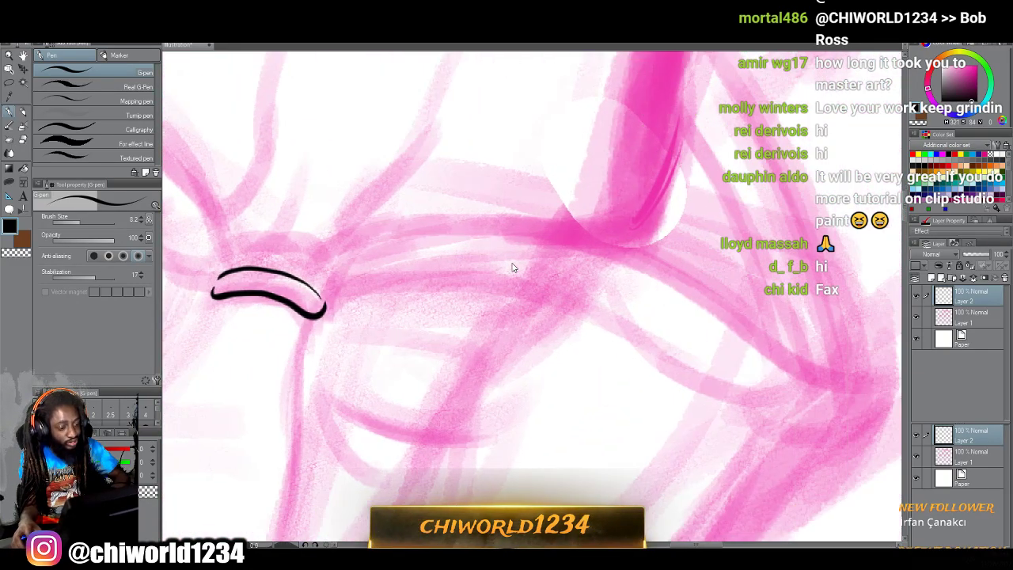
scroll(512, 264, left, 1)
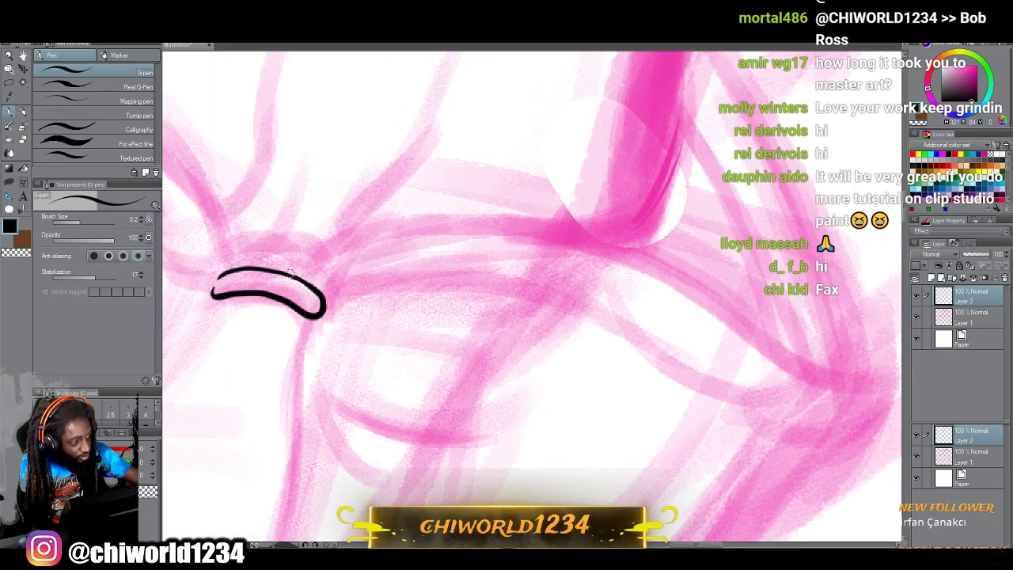
mouse_move(322, 304)
mouse_down()
mouse_move(380, 285)
mouse_move(487, 287)
mouse_move(624, 349)
mouse_move(735, 424)
mouse_move(829, 436)
mouse_up()
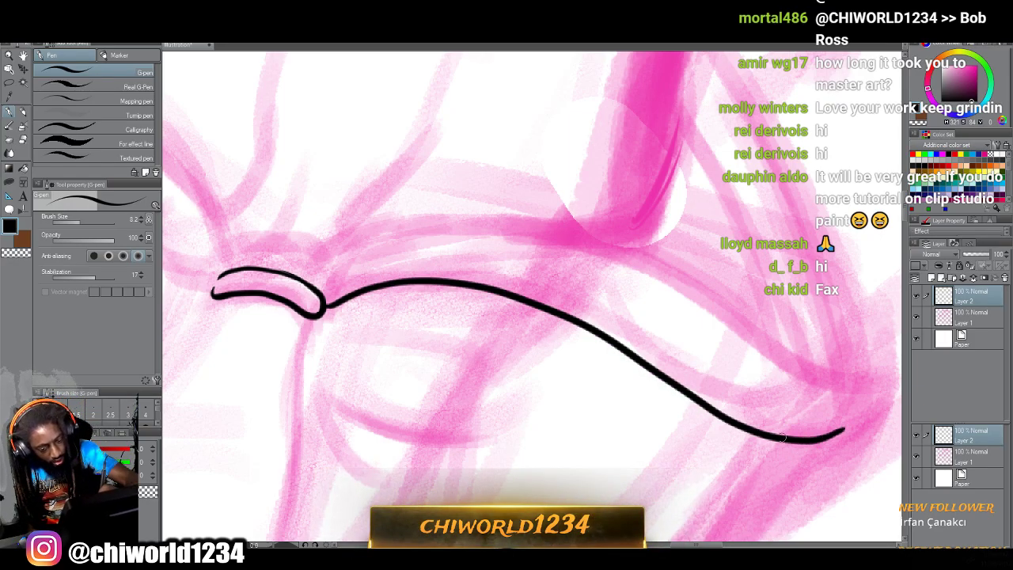
key(ctrl+z)
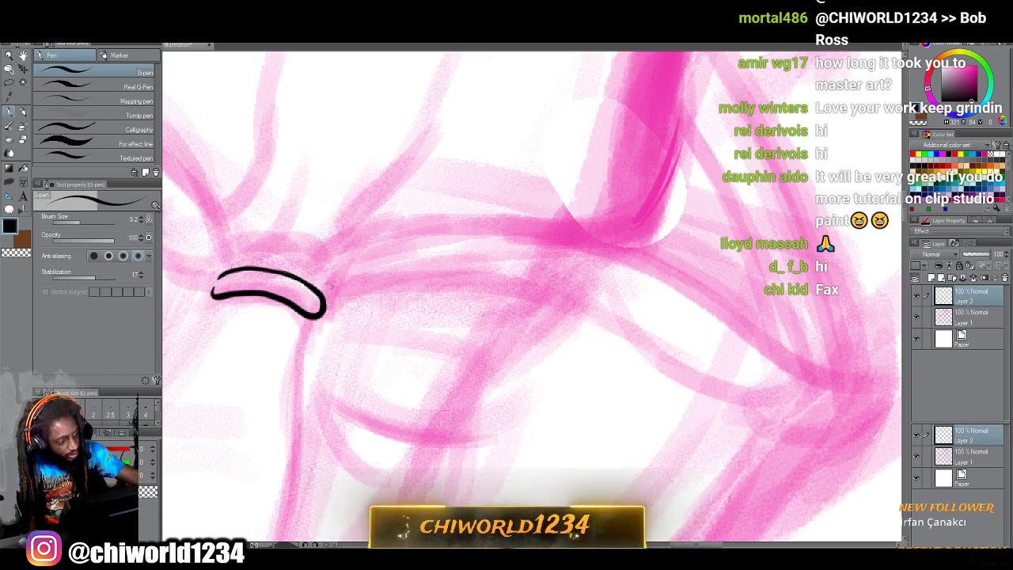
mouse_move(328, 298)
mouse_down()
mouse_move(395, 283)
mouse_move(515, 287)
mouse_move(644, 335)
mouse_move(757, 402)
mouse_move(780, 441)
mouse_move(766, 474)
mouse_up()
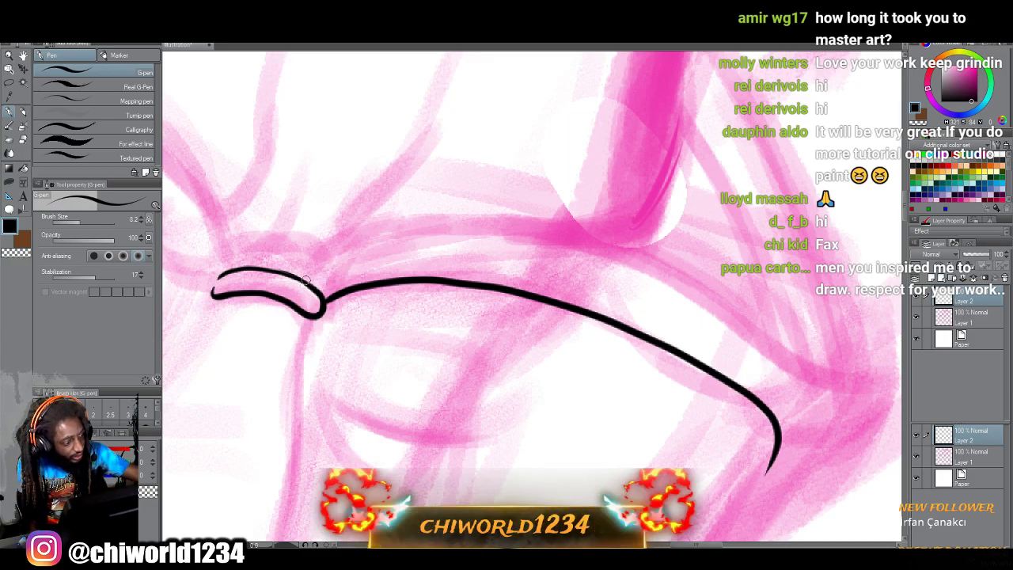
mouse_move(303, 280)
mouse_down()
mouse_move(367, 246)
mouse_move(423, 238)
mouse_move(532, 251)
mouse_move(642, 286)
mouse_move(831, 391)
mouse_move(846, 446)
mouse_move(809, 485)
mouse_up()
key(ctrl+minus)
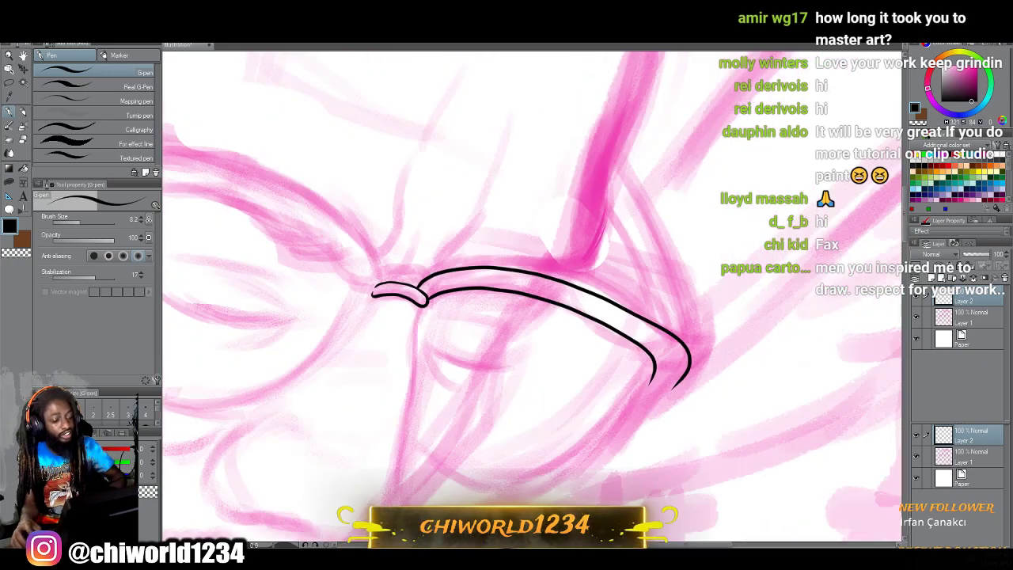
Close the outer end of the far lens's upper rim with a curved stroke joining its two edges.
key(ctrl+minus)
scroll(532, 296, left, 1)
scroll(663, 525, right, 1)
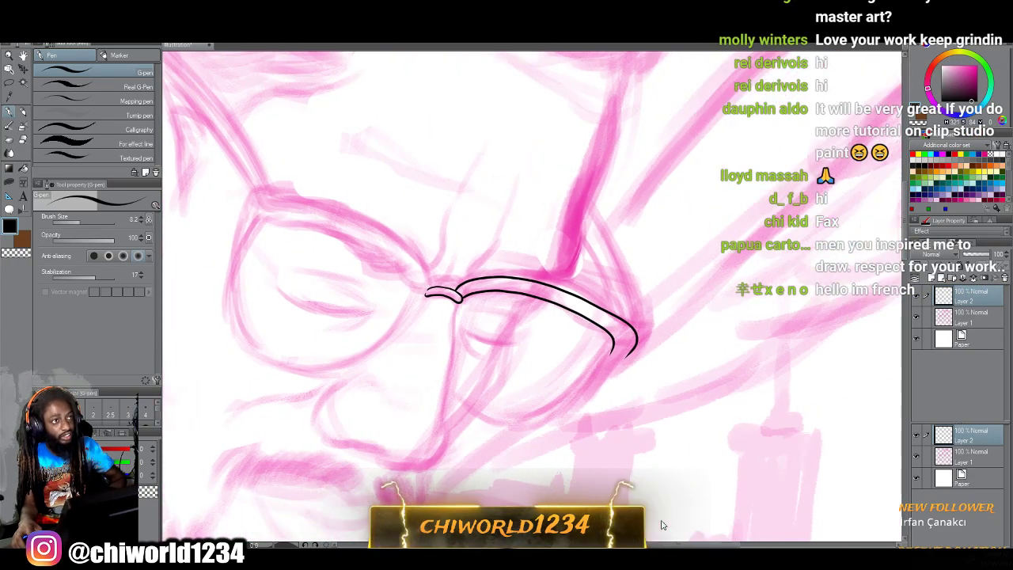
scroll(664, 524, up, 2)
scroll(663, 525, left, 2)
scroll(663, 524, up, 1)
scroll(663, 525, left, 2)
scroll(663, 525, up, 2)
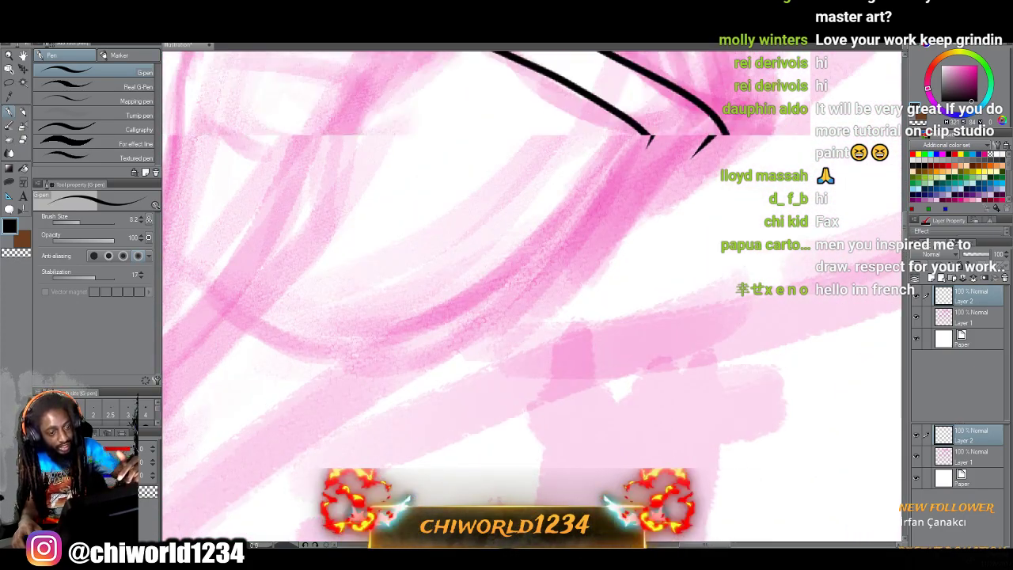
mouse_move(717, 180)
mouse_down()
mouse_move(685, 213)
mouse_move(648, 228)
mouse_move(633, 209)
mouse_move(652, 180)
mouse_up()
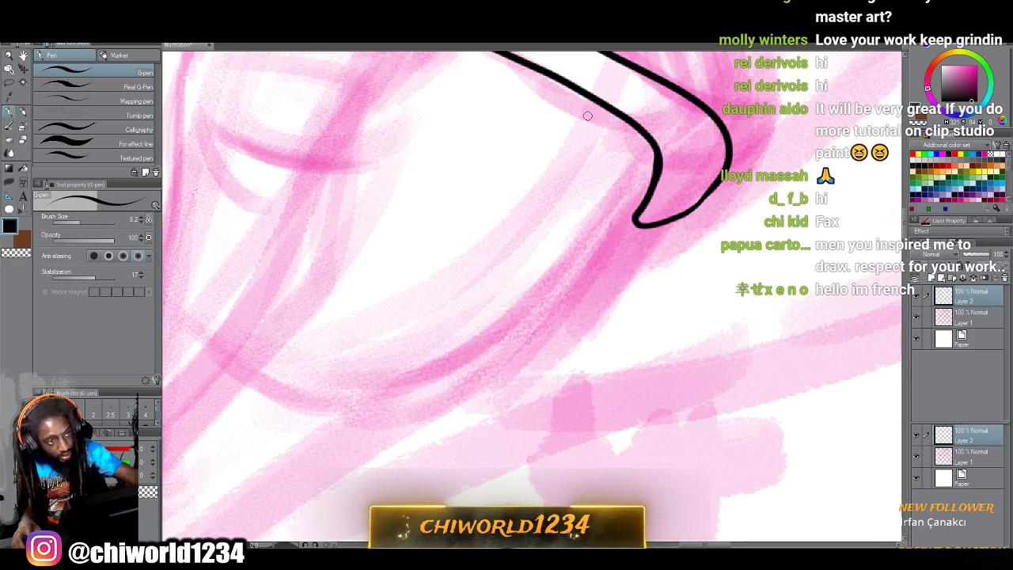
Ink the curved wing of the nose and fill in the nostril as a thick tapered shape.
scroll(730, 238, down, 3)
scroll(721, 277, up, 2)
scroll(716, 277, up, 1)
scroll(701, 295, left, 2)
scroll(701, 294, up, 1)
scroll(701, 295, down, 3)
scroll(701, 294, left, 3)
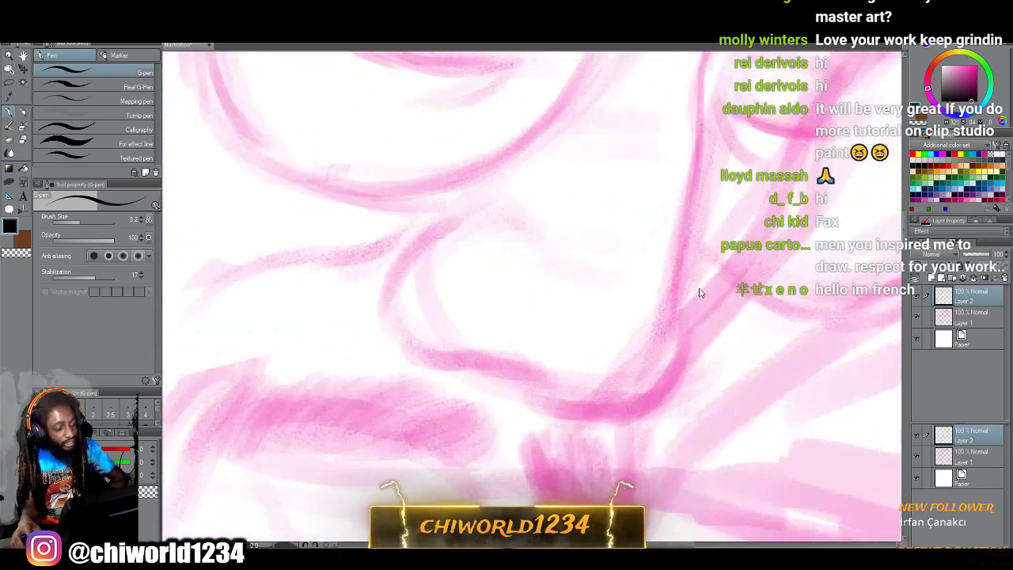
mouse_move(445, 224)
mouse_down()
mouse_move(402, 249)
mouse_move(385, 280)
mouse_move(396, 340)
mouse_move(422, 356)
mouse_move(530, 378)
mouse_up()
key(ctrl+z)
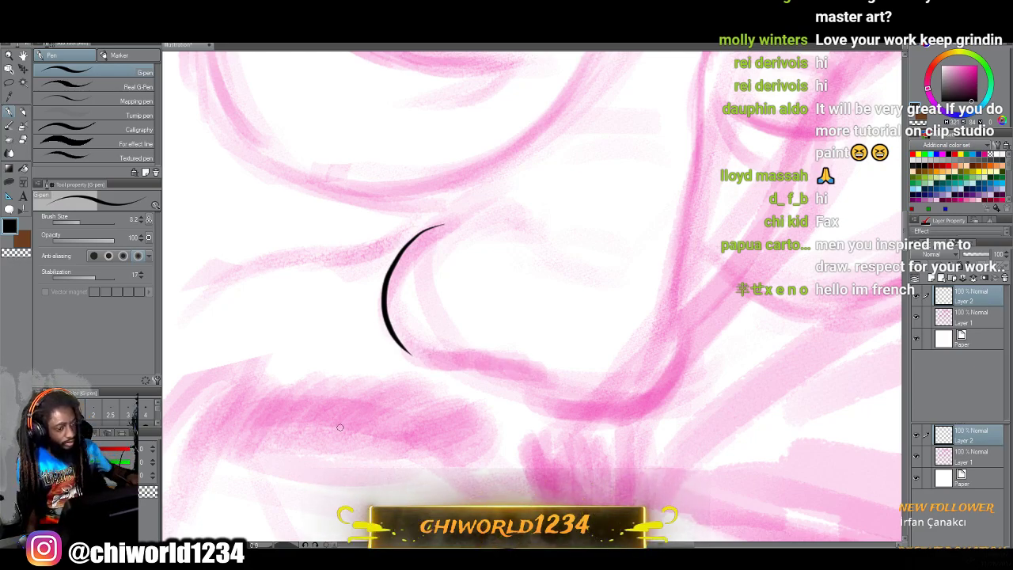
drag(424, 354, 530, 372)
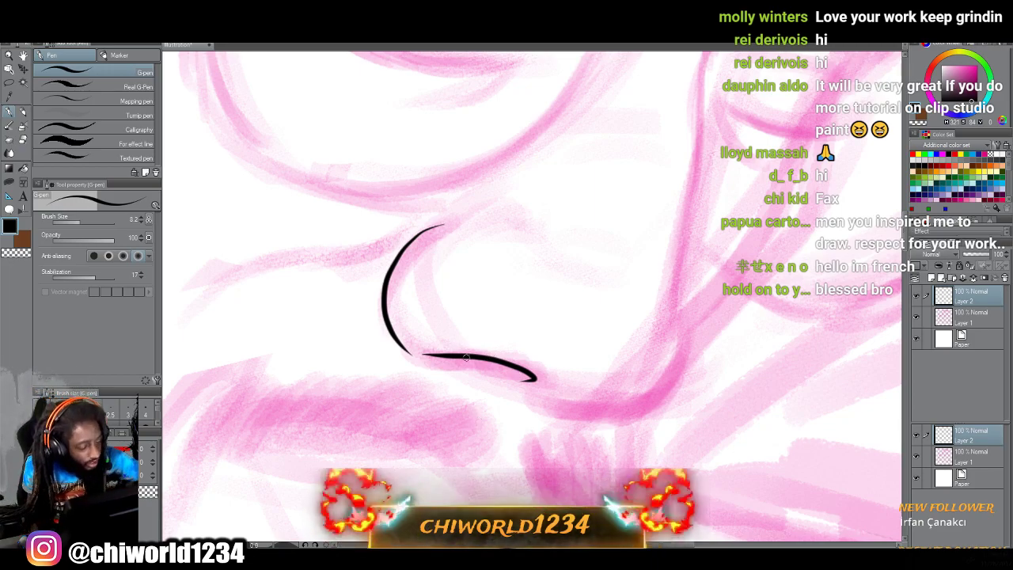
drag(469, 359, 523, 374)
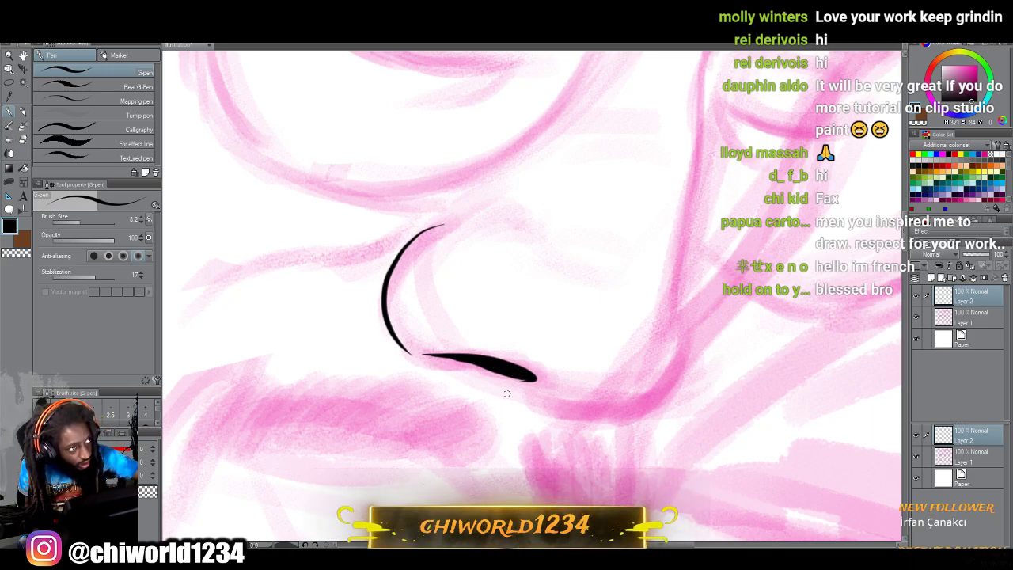
Ink the underside and tip of the nose and continue the nose's profile line up toward the glasses' bridge.
mouse_move(523, 397)
mouse_down()
mouse_move(579, 410)
mouse_move(630, 400)
mouse_up()
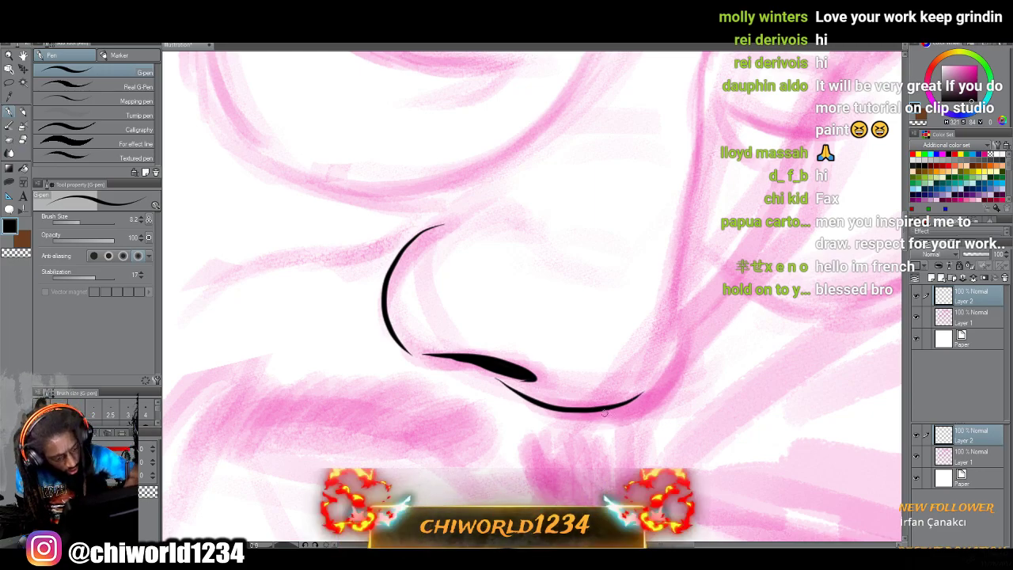
mouse_move(620, 407)
mouse_down()
mouse_move(668, 371)
mouse_move(674, 348)
mouse_up()
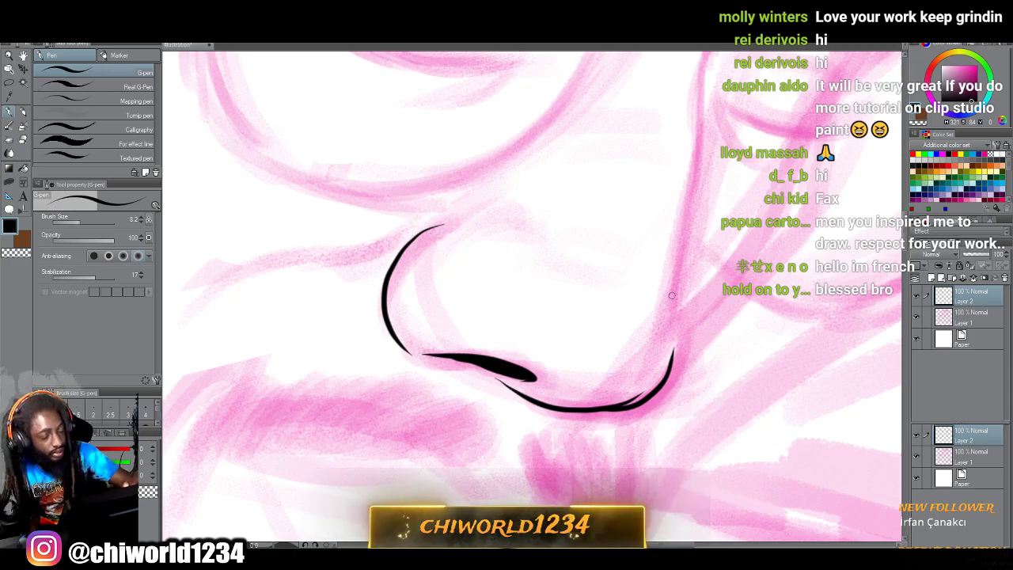
drag(674, 299, 702, 63)
Ink the two parallel edges of the far lens's lower rim, from the nose's profile line to the outer corner.
scroll(732, 200, down, 3)
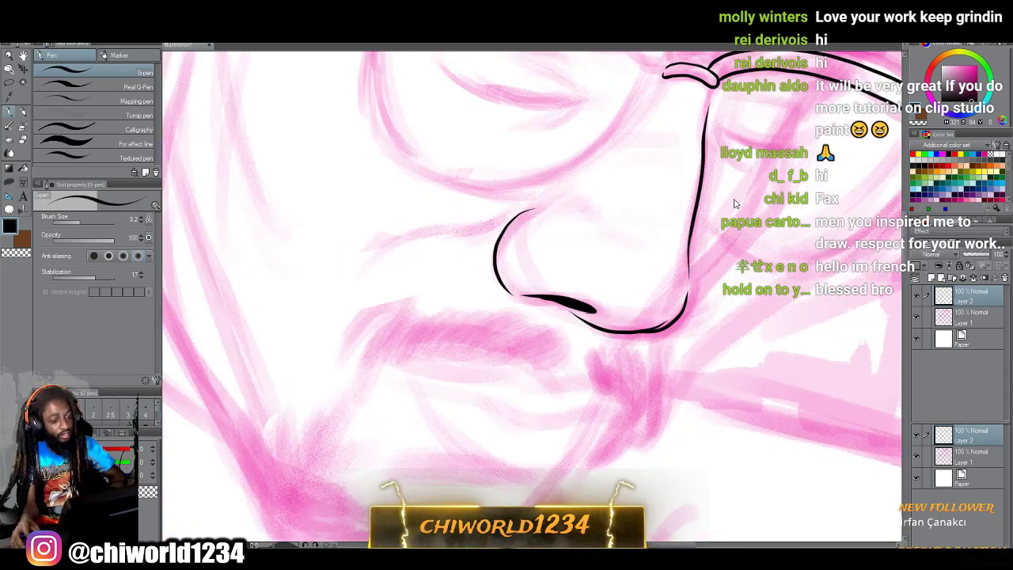
mouse_move(732, 200)
mouse_down()
mouse_move(737, 356)
mouse_move(584, 358)
mouse_up()
scroll(738, 221, up, 6)
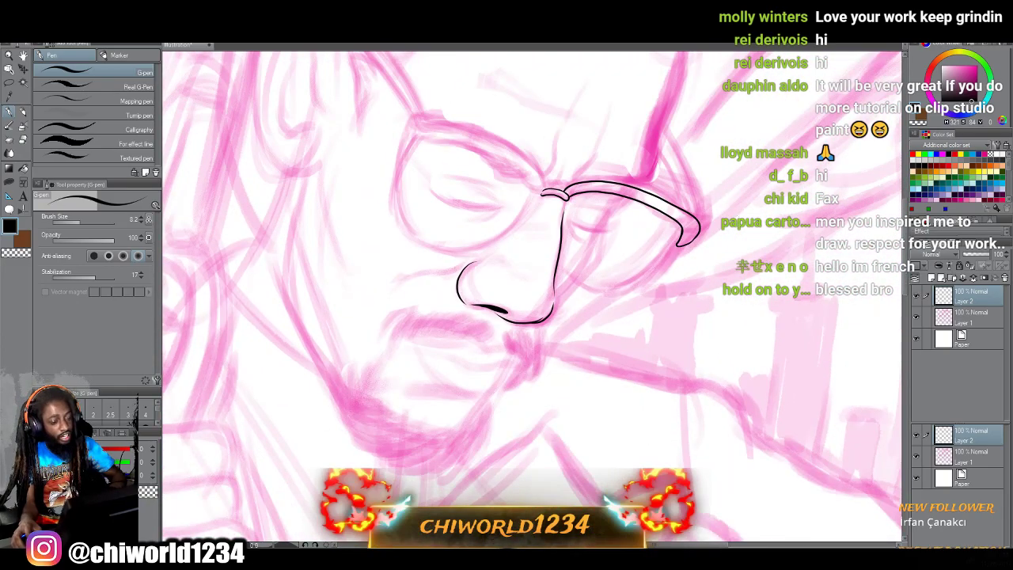
scroll(738, 220, down, 2)
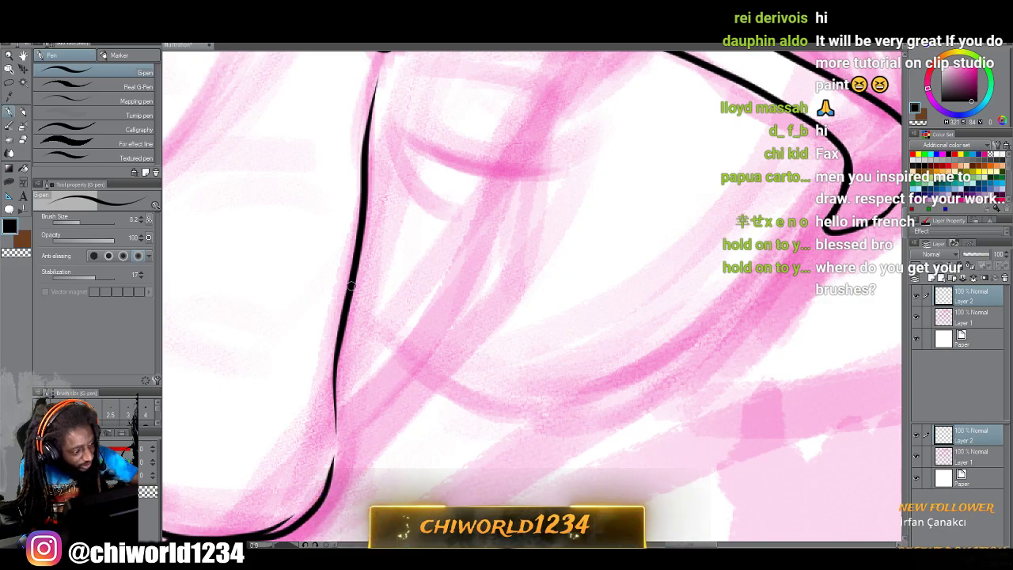
mouse_move(354, 298)
mouse_down()
mouse_move(418, 364)
mouse_move(463, 386)
mouse_move(555, 406)
mouse_move(599, 399)
mouse_move(666, 365)
mouse_move(776, 273)
mouse_move(842, 183)
mouse_up()
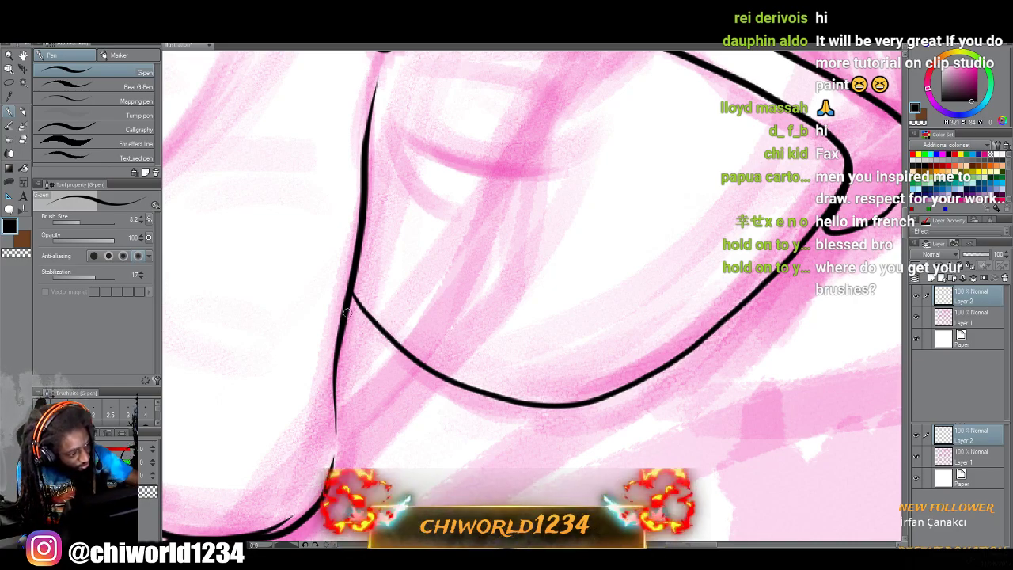
mouse_move(350, 307)
mouse_down()
mouse_move(382, 362)
mouse_move(455, 412)
mouse_move(495, 428)
mouse_move(570, 432)
mouse_move(681, 389)
mouse_move(837, 237)
mouse_up()
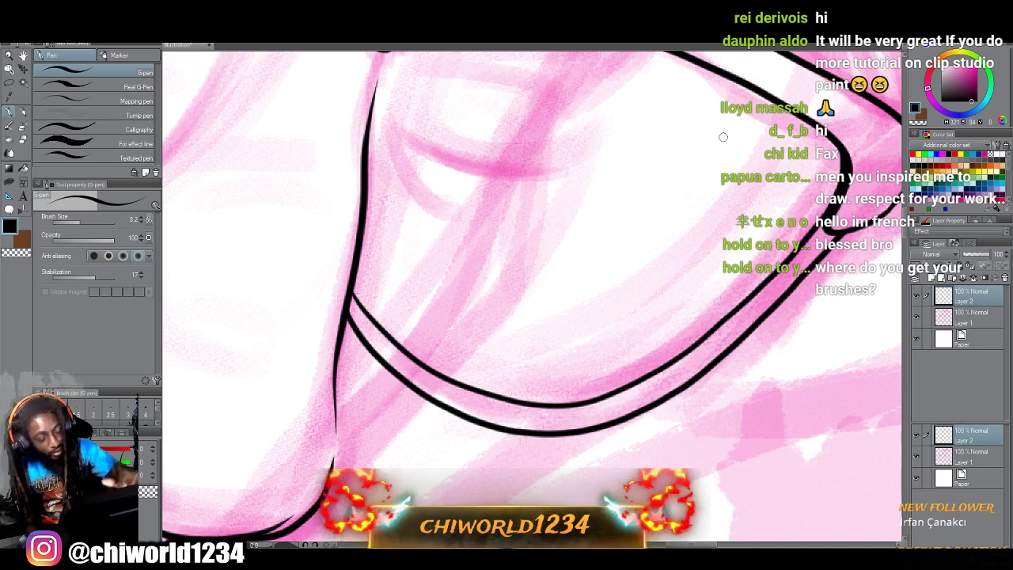
Ink the lower edge of the near lens's upper rim in one curve from the bridge to the outer corner.
scroll(722, 139, down, 4)
scroll(718, 193, up, 3)
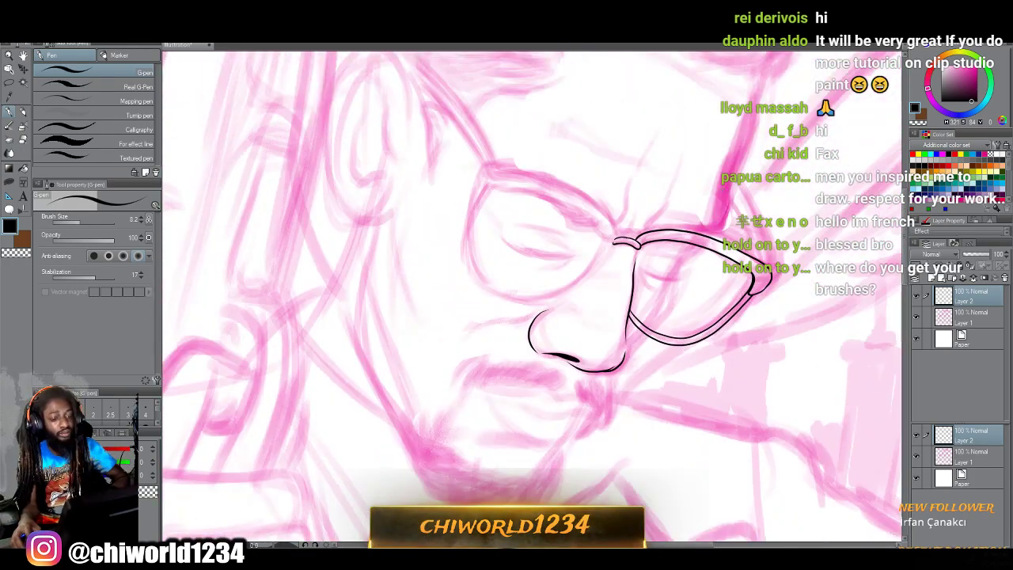
scroll(715, 194, left, 3)
scroll(714, 193, up, 2)
scroll(713, 189, down, 1)
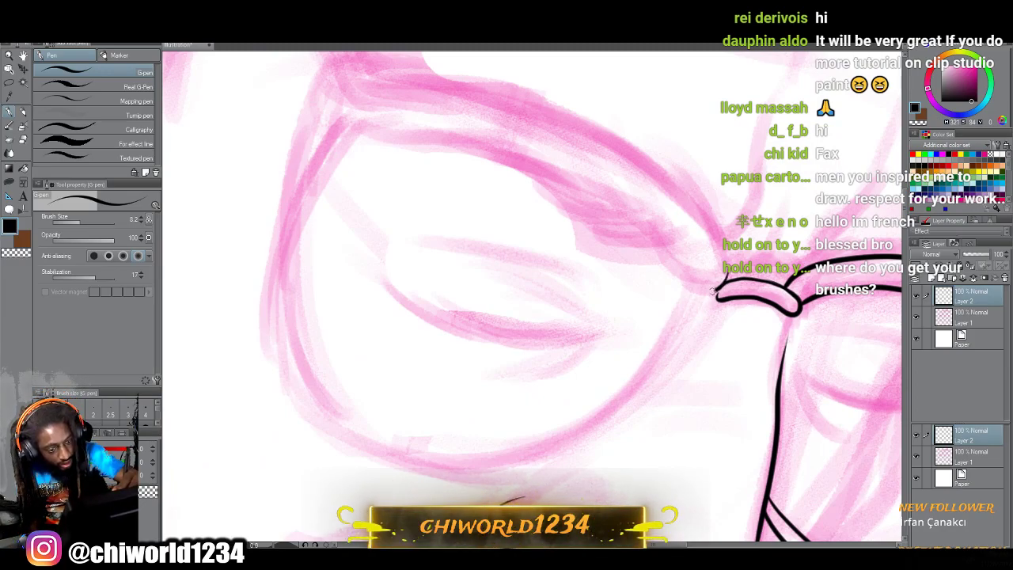
mouse_move(690, 289)
mouse_down()
mouse_move(633, 212)
mouse_move(550, 146)
mouse_move(457, 121)
mouse_move(333, 119)
mouse_up()
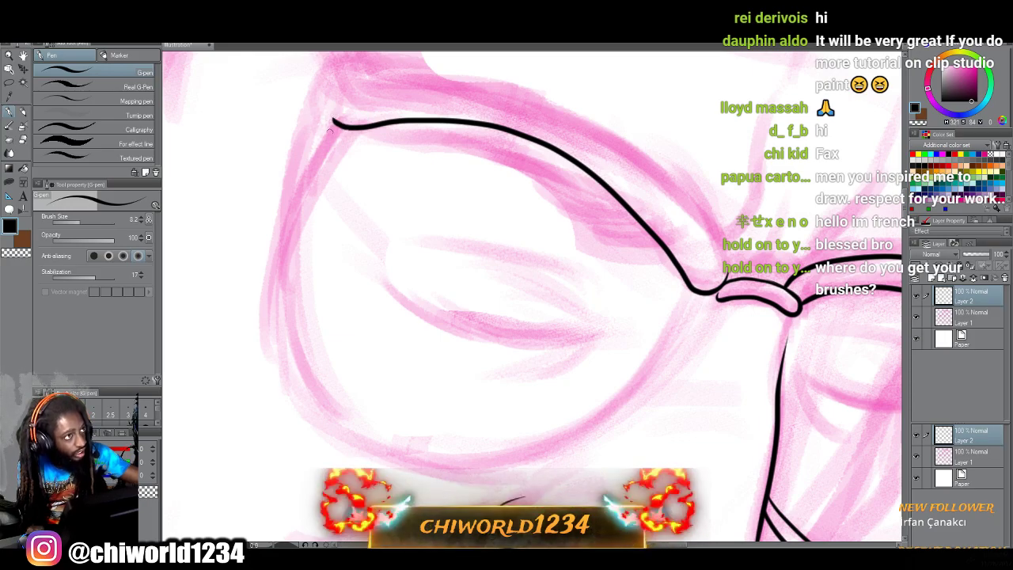
Ink the rounded outer end and the upper edge of the near lens's upper rim down to the bridge.
scroll(333, 152, down, 4)
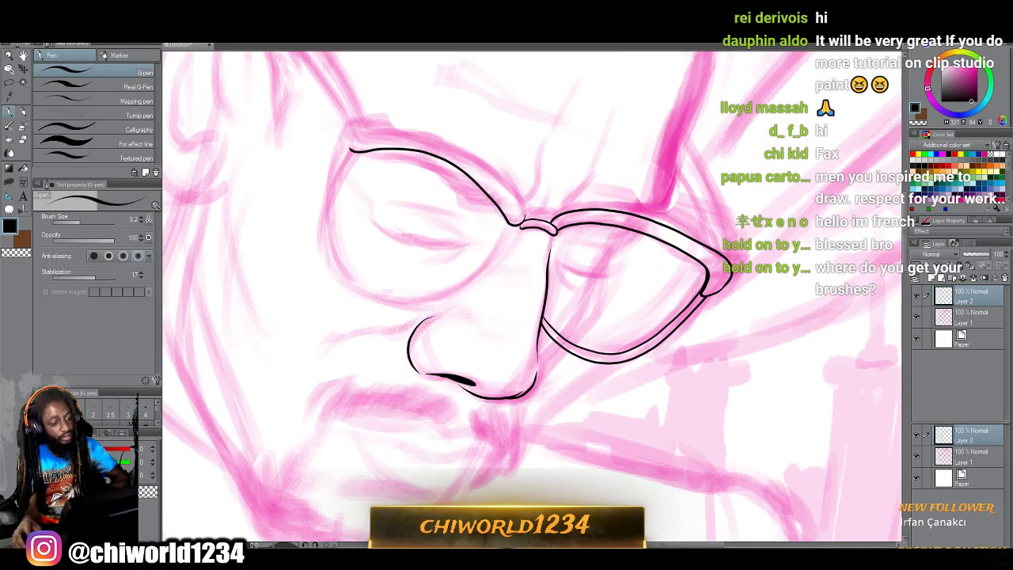
scroll(365, 174, up, 3)
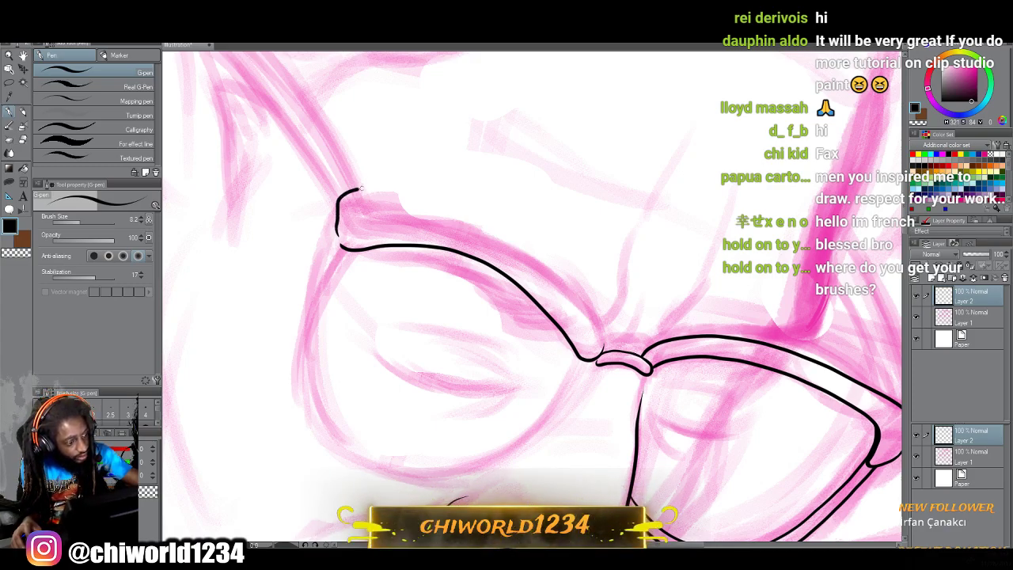
mouse_move(417, 198)
mouse_down()
mouse_move(535, 258)
mouse_move(598, 327)
mouse_up()
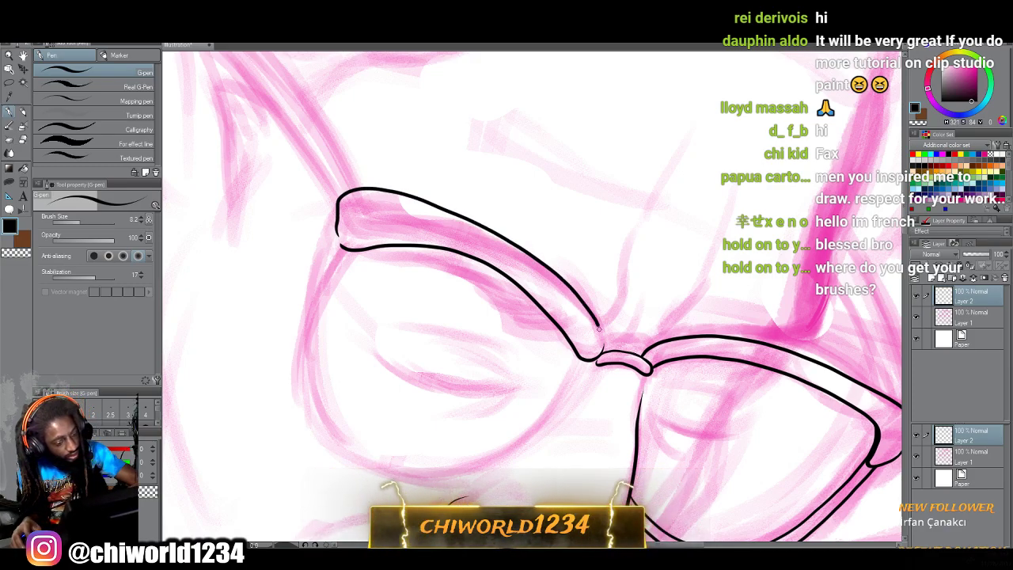
Ink the two parallel edges of the near lens's lower rim, from the outer corner round to the bridge.
scroll(780, 448, down, 3)
scroll(781, 448, up, 5)
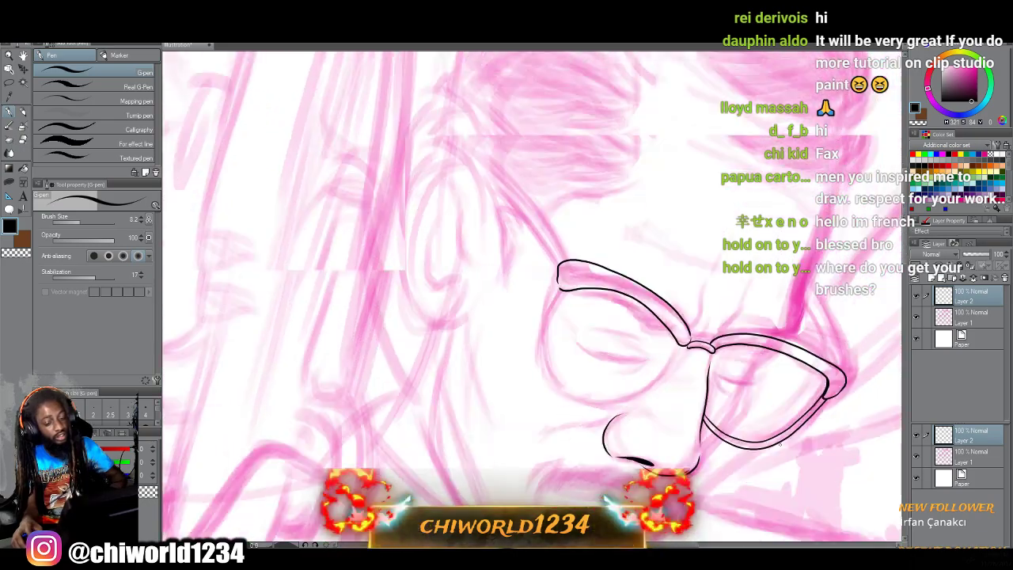
scroll(780, 448, down, 2)
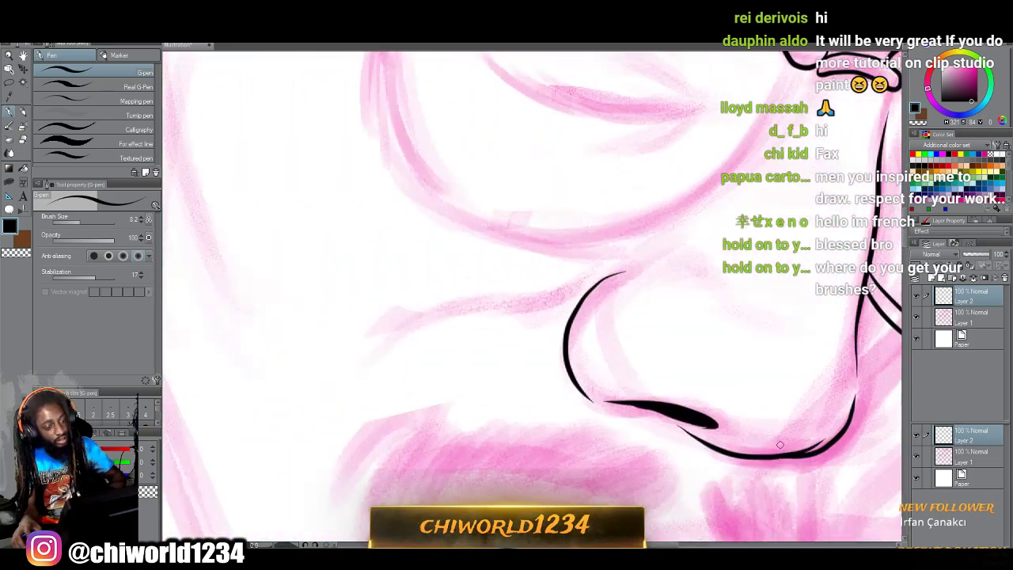
scroll(781, 447, up, 3)
mouse_move(440, 113)
mouse_down()
mouse_move(401, 210)
mouse_move(398, 309)
mouse_move(442, 398)
mouse_move(490, 427)
mouse_move(541, 447)
mouse_move(631, 438)
mouse_move(701, 392)
mouse_move(777, 290)
mouse_up()
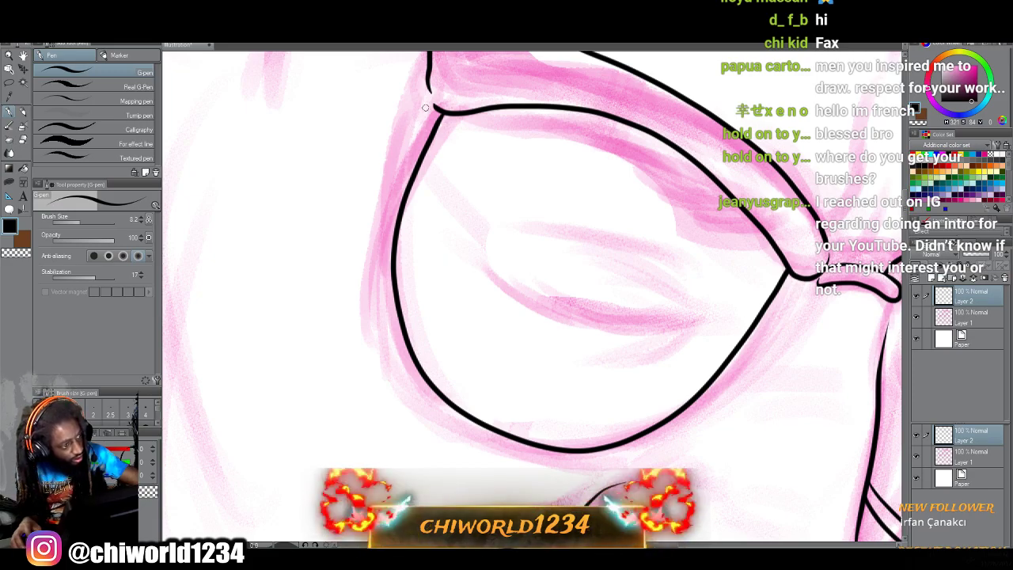
mouse_move(410, 138)
mouse_down()
mouse_move(376, 269)
mouse_move(392, 355)
mouse_move(416, 389)
mouse_move(493, 446)
mouse_move(582, 465)
mouse_up()
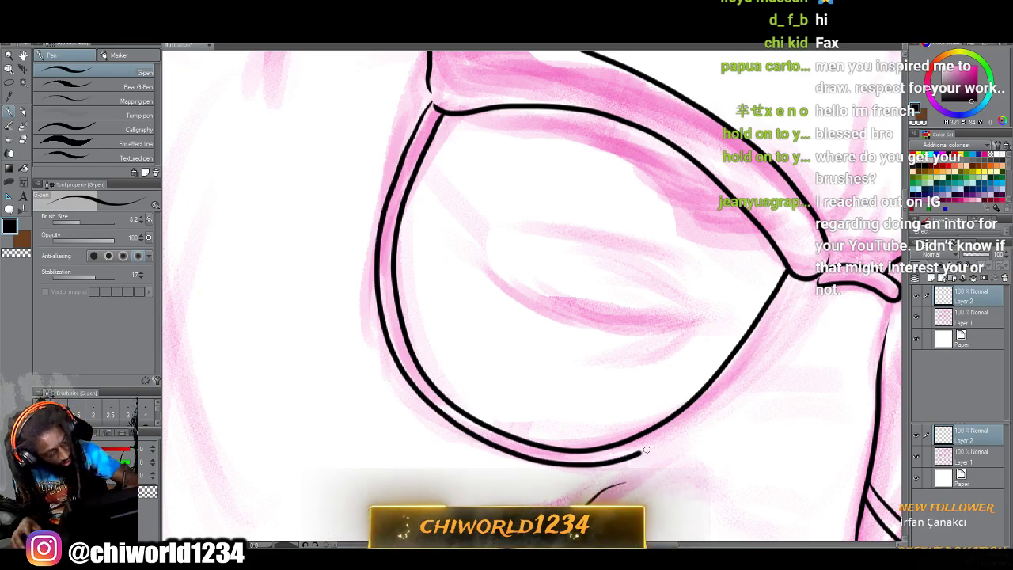
drag(699, 413, 747, 361)
drag(781, 313, 796, 281)
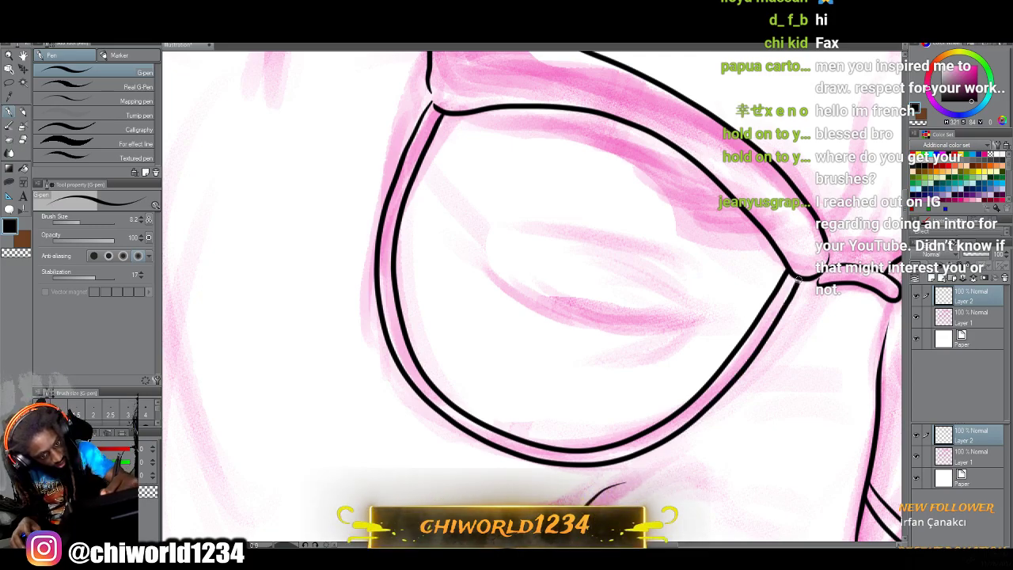
Close the gaps at the bridge end and the outer end of the near lens's upper rim with short strokes.
scroll(639, 432, up, 3)
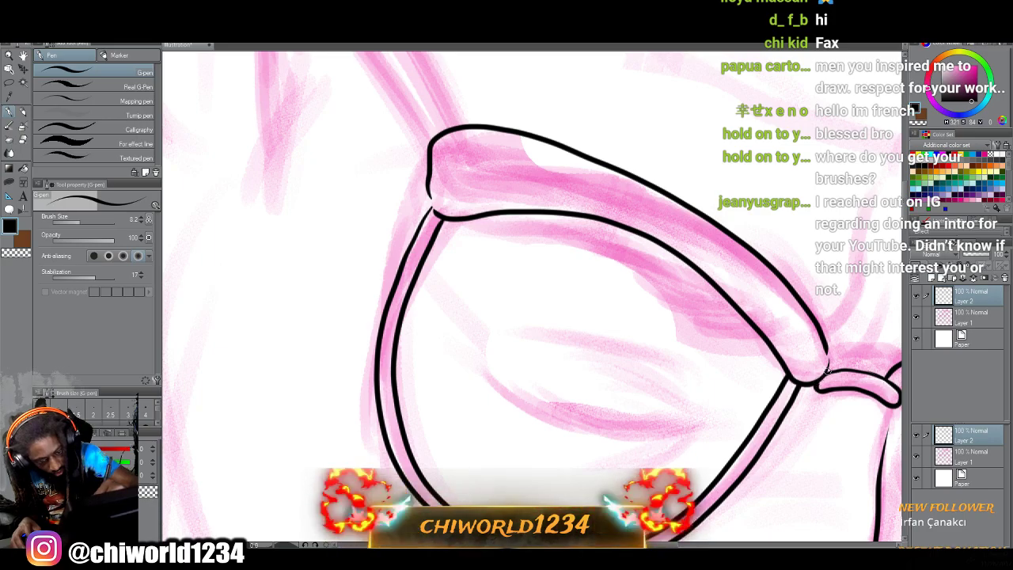
drag(828, 361, 820, 327)
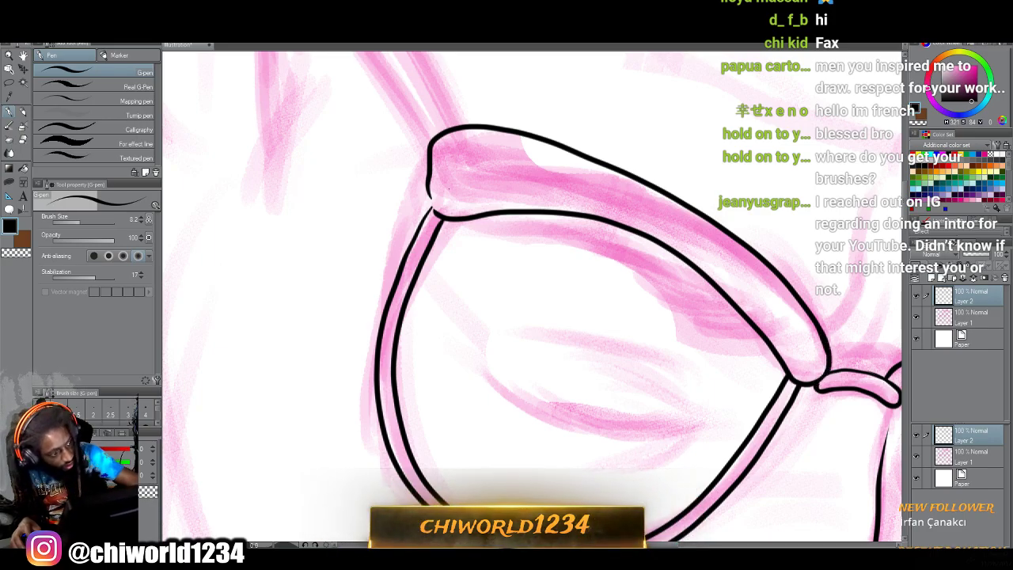
drag(435, 213, 438, 132)
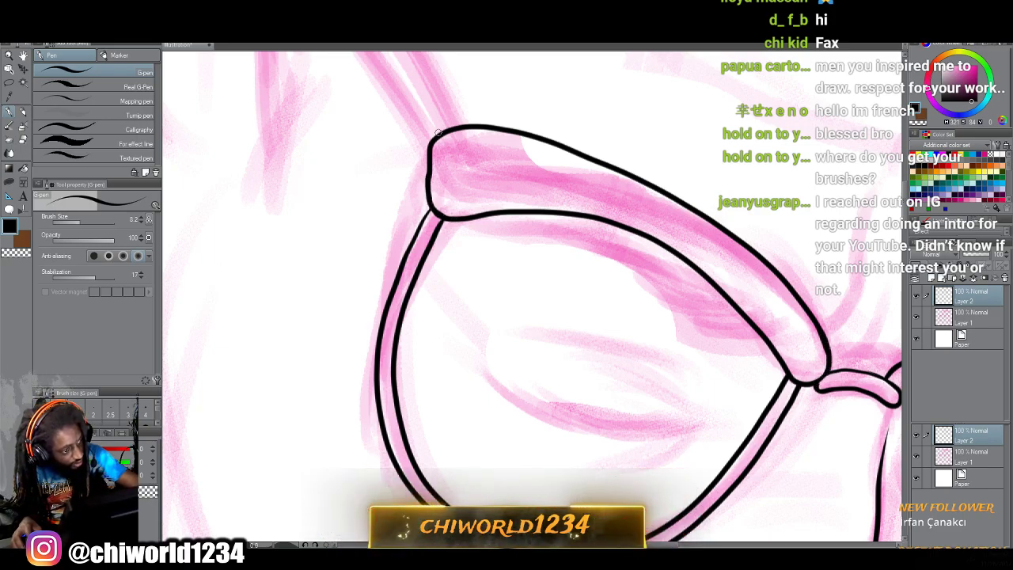
Use Lasso fill to black in the shadow under the near lens's upper rim together with the closed eye's lash line.
scroll(618, 191, down, 6)
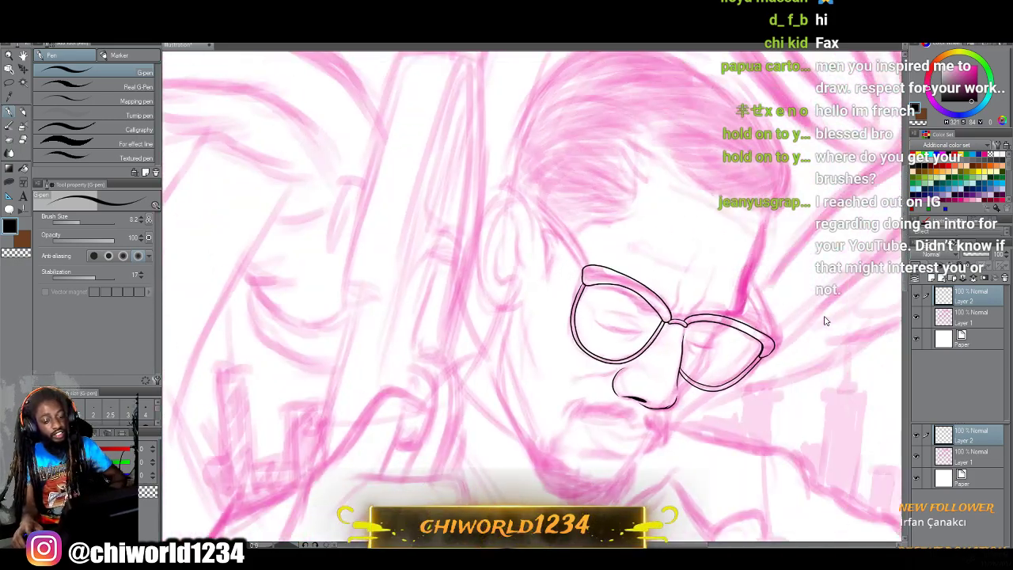
scroll(823, 315, up, 2)
scroll(823, 315, up, 3)
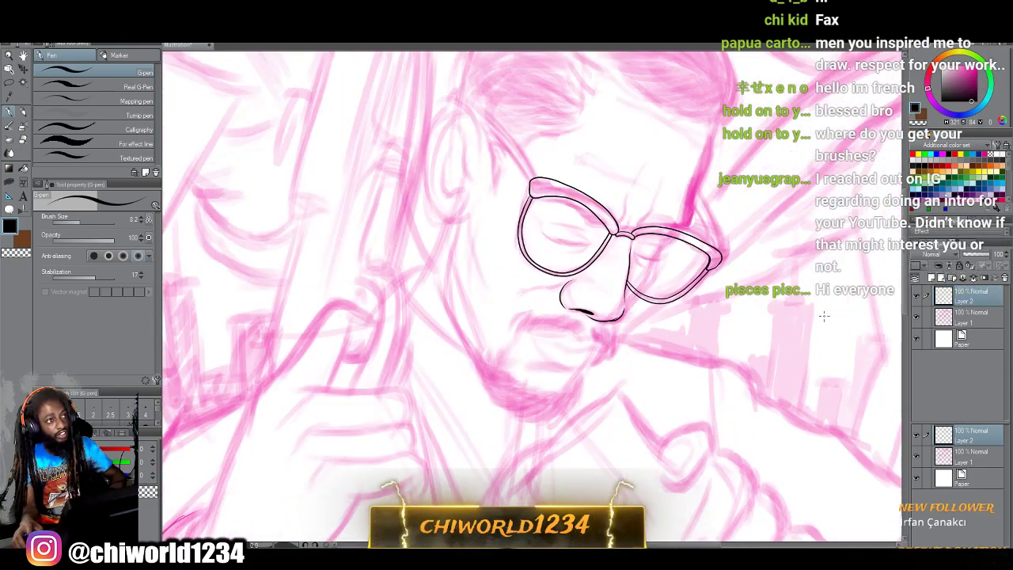
scroll(709, 302, left, 2)
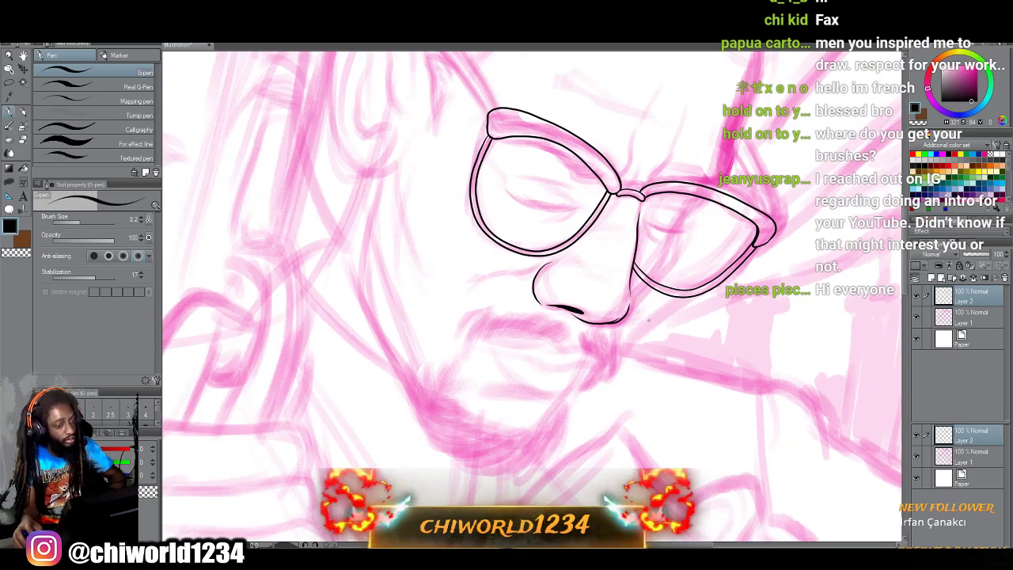
click(8, 184)
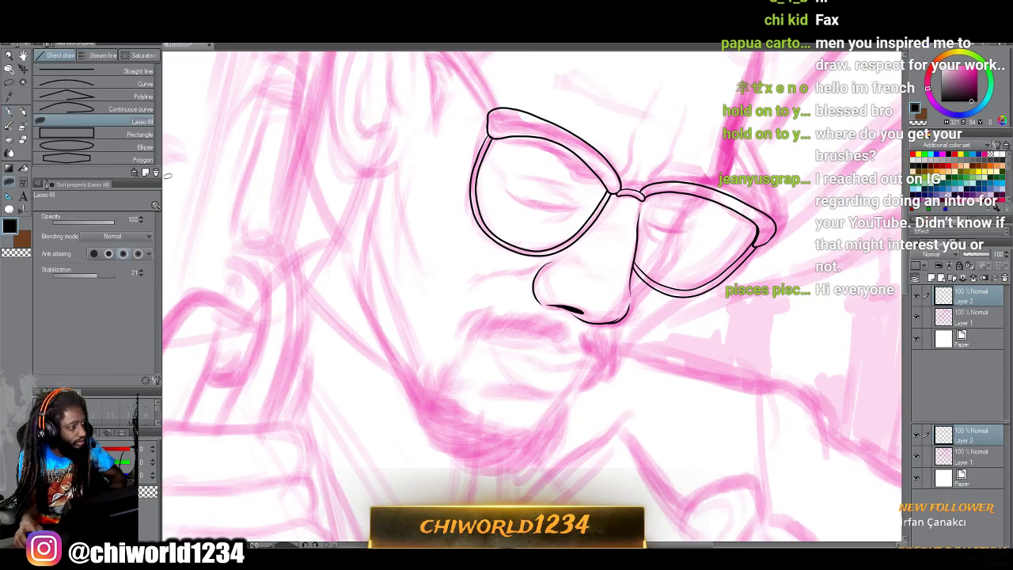
scroll(551, 227, up, 5)
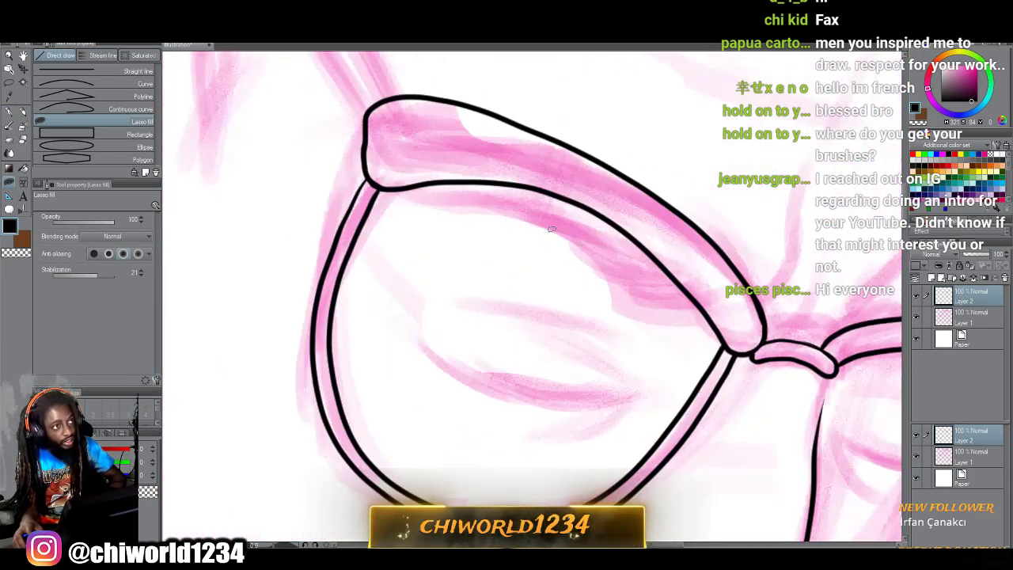
mouse_move(665, 435)
mouse_down()
mouse_move(676, 398)
mouse_move(662, 378)
mouse_move(638, 374)
mouse_move(617, 383)
mouse_move(636, 380)
mouse_move(615, 406)
mouse_move(543, 432)
mouse_move(585, 409)
mouse_move(507, 397)
mouse_move(446, 365)
mouse_move(402, 318)
mouse_move(478, 371)
mouse_move(548, 378)
mouse_move(524, 370)
mouse_move(613, 359)
mouse_move(630, 338)
mouse_move(631, 306)
mouse_move(608, 264)
mouse_move(561, 225)
mouse_move(464, 204)
mouse_move(423, 208)
mouse_move(355, 239)
mouse_up()
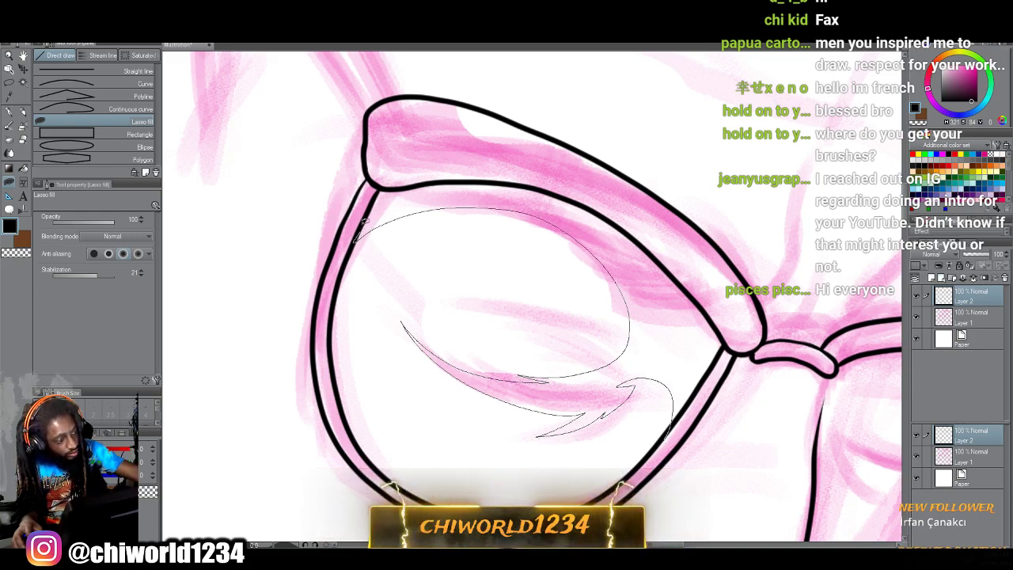
mouse_move(394, 183)
mouse_down()
mouse_move(489, 180)
mouse_move(554, 192)
mouse_move(654, 255)
mouse_move(725, 332)
mouse_move(665, 439)
mouse_up()
Black in the eye shadow inside the far lens with Lasso fill, from the nose bridge outward, with a jagged lash-like lower edge.
scroll(645, 470, down, 4)
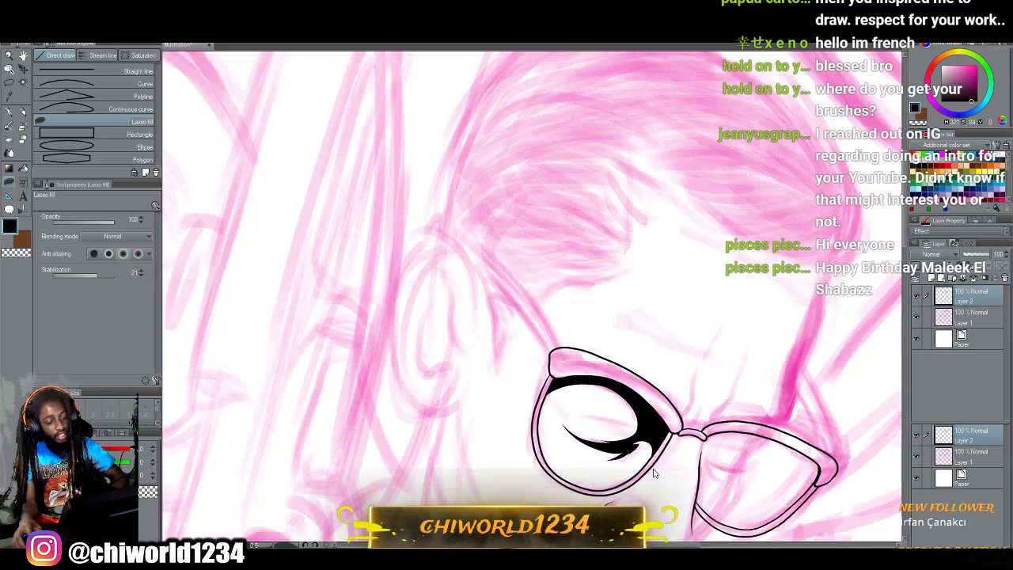
scroll(669, 453, down, 3)
scroll(667, 458, right, 1)
scroll(667, 457, up, 8)
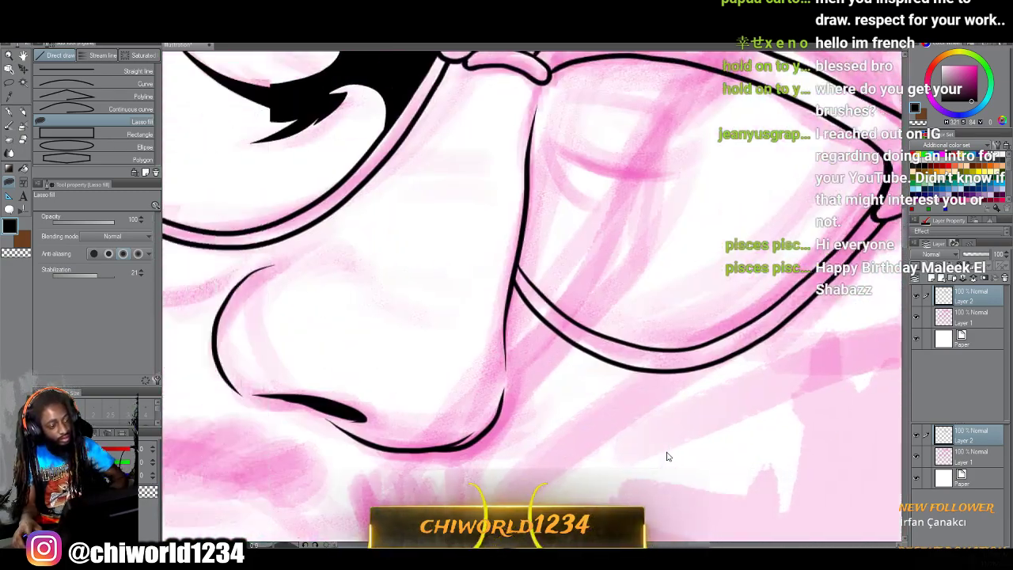
drag(564, 129, 617, 289)
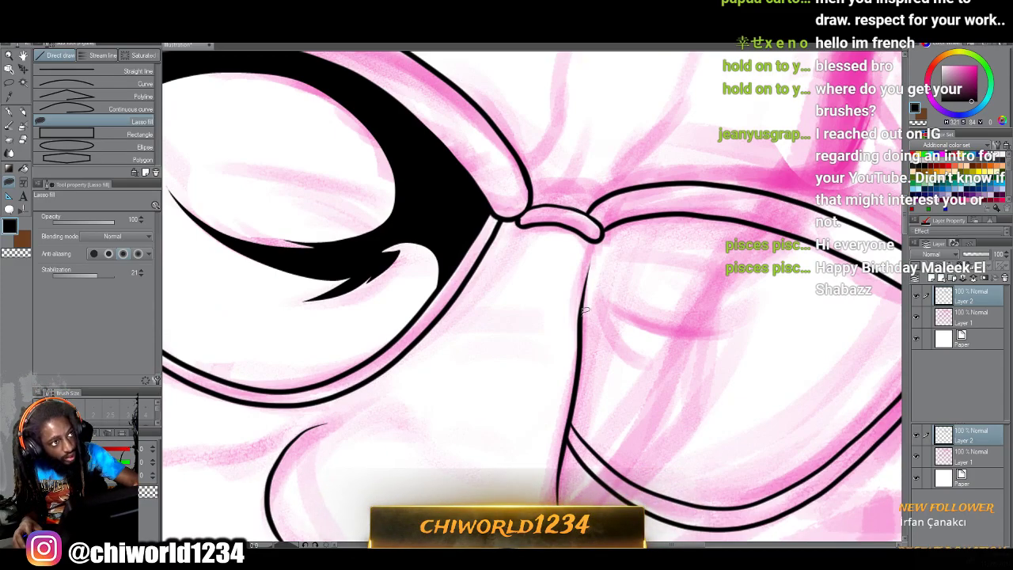
mouse_move(587, 313)
mouse_down()
mouse_move(617, 343)
mouse_move(605, 313)
mouse_move(675, 344)
mouse_move(708, 348)
mouse_move(717, 333)
mouse_move(740, 345)
mouse_move(781, 338)
mouse_move(730, 315)
mouse_move(760, 277)
mouse_up()
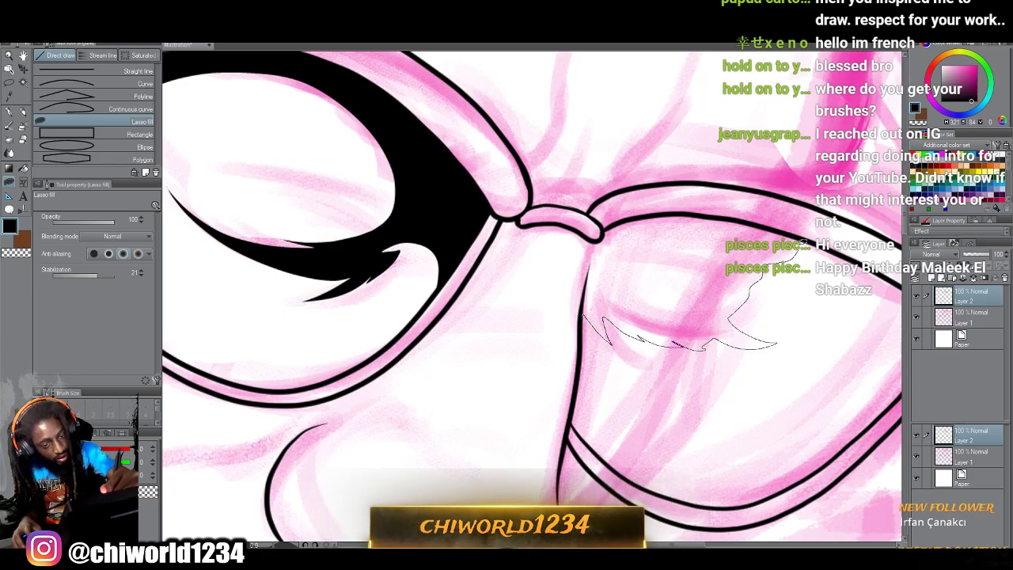
mouse_move(802, 237)
mouse_down()
mouse_move(687, 211)
mouse_move(630, 217)
mouse_move(593, 239)
mouse_move(584, 293)
mouse_up()
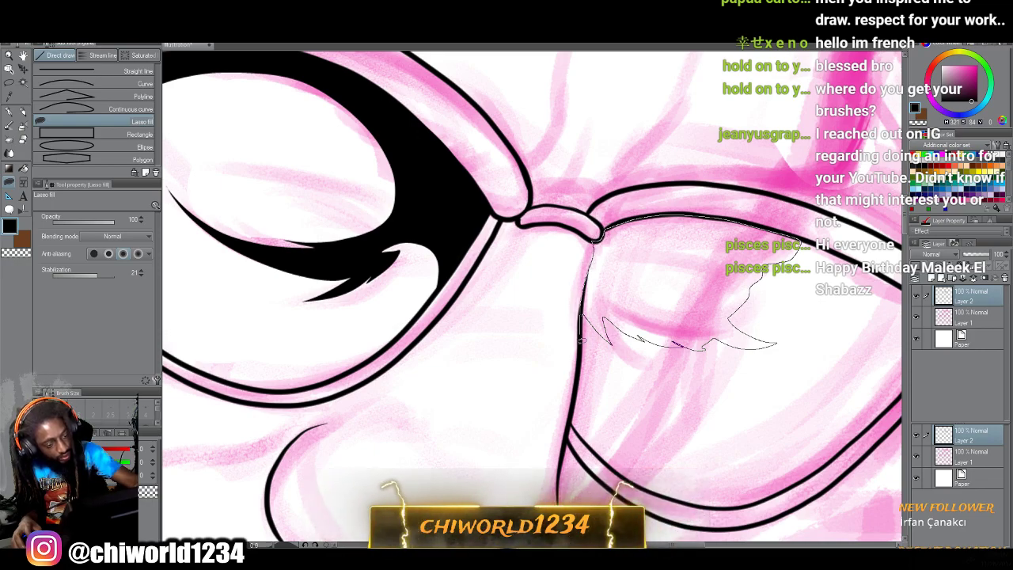
drag(580, 339, 581, 342)
Thicken the nose's wing, nostril and underside into one tapered black shadow with Lasso fill.
scroll(683, 461, down, 5)
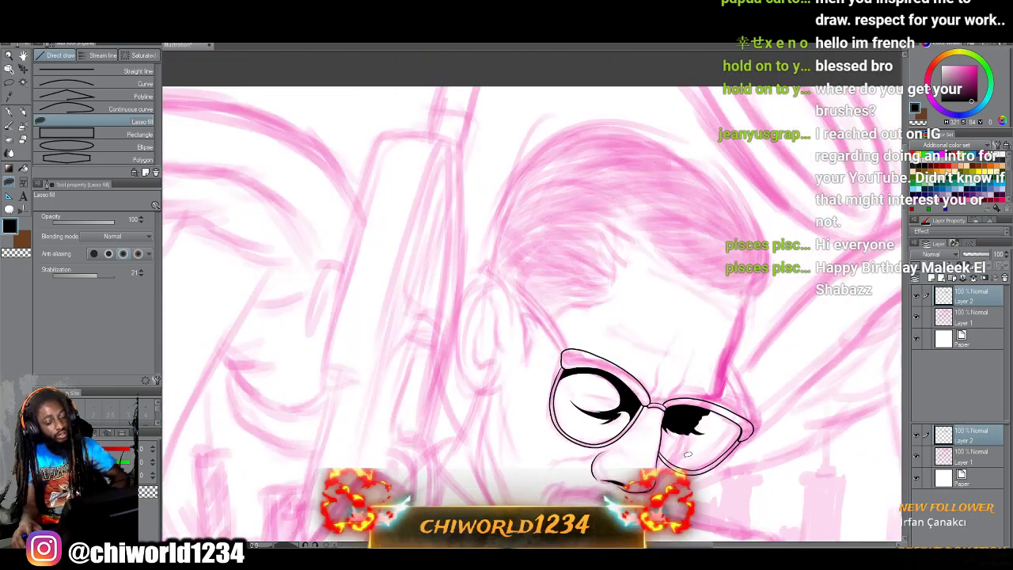
drag(685, 463, 688, 309)
scroll(688, 445, up, 2)
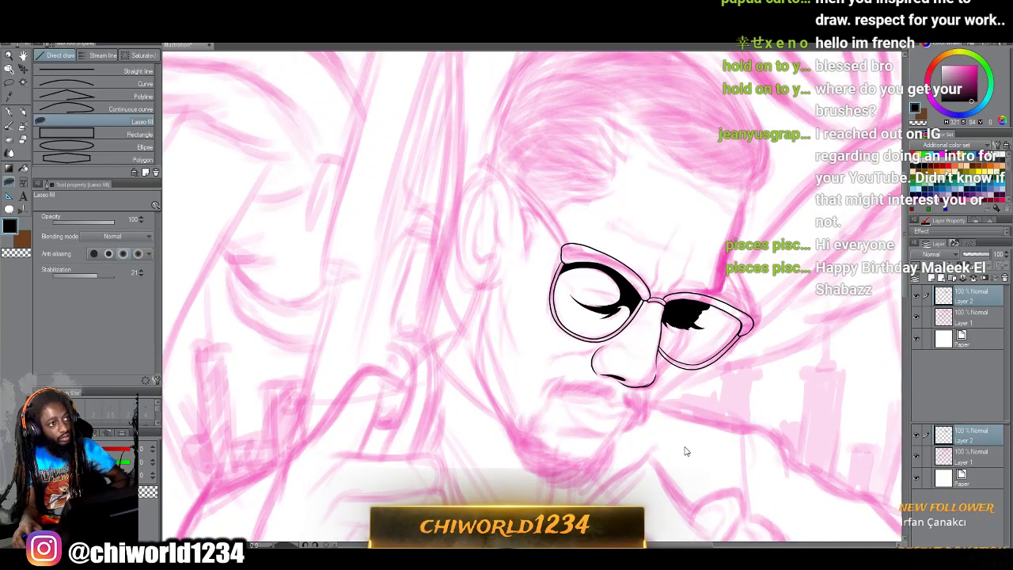
scroll(688, 444, up, 5)
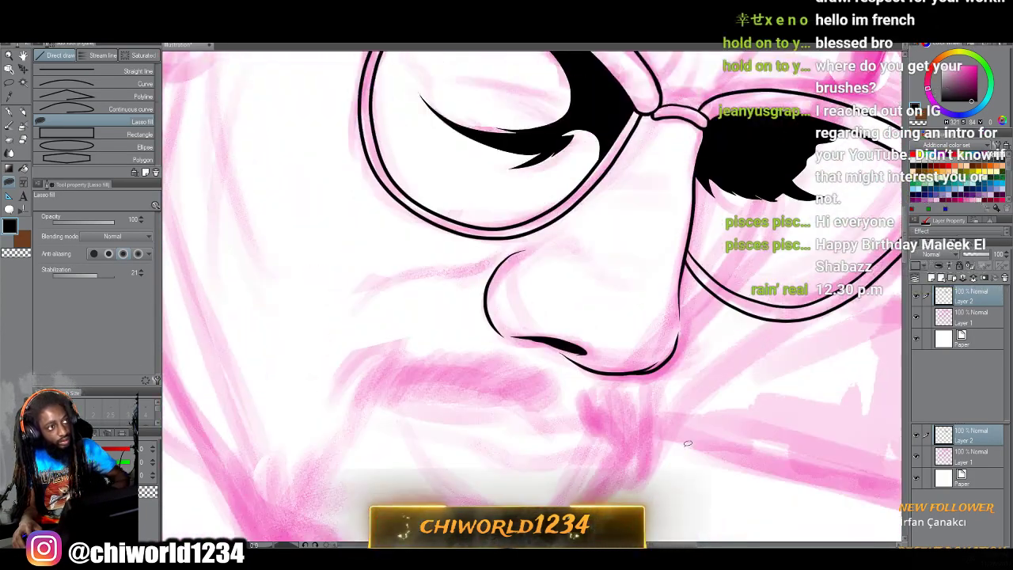
scroll(686, 451, left, 2)
scroll(686, 451, up, 1)
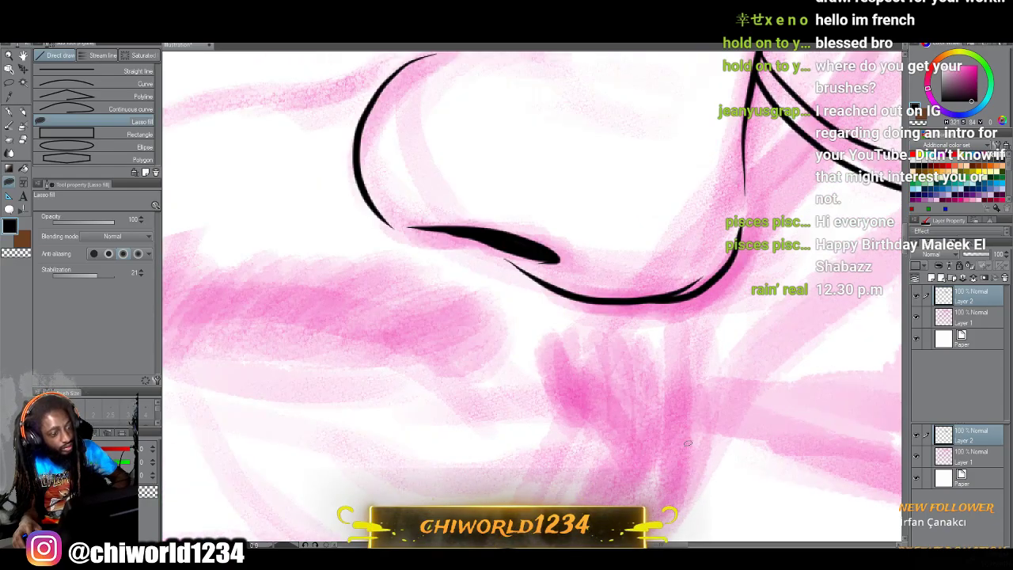
scroll(686, 451, up, 2)
mouse_move(367, 241)
mouse_down()
mouse_move(425, 273)
mouse_move(527, 299)
mouse_move(516, 304)
mouse_move(539, 333)
mouse_move(576, 348)
mouse_move(688, 347)
mouse_move(735, 307)
mouse_move(701, 360)
mouse_move(636, 381)
mouse_move(582, 376)
mouse_move(474, 308)
mouse_move(387, 281)
mouse_move(353, 228)
mouse_move(358, 191)
mouse_up()
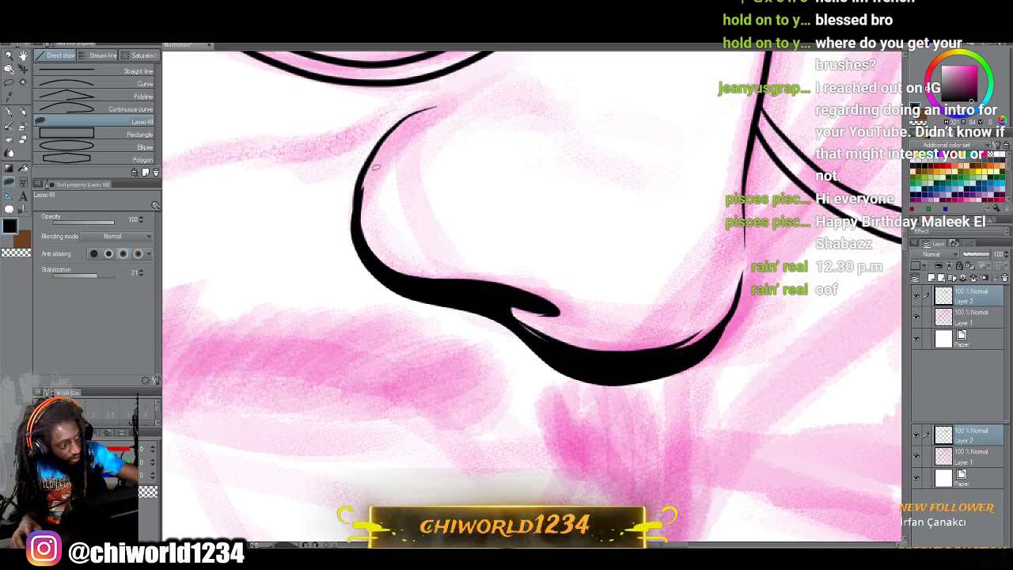
mouse_move(410, 278)
mouse_down()
mouse_move(369, 247)
mouse_move(364, 192)
mouse_up()
mouse_move(386, 139)
mouse_down()
mouse_move(360, 182)
mouse_move(366, 245)
mouse_up()
scroll(487, 340, down, 6)
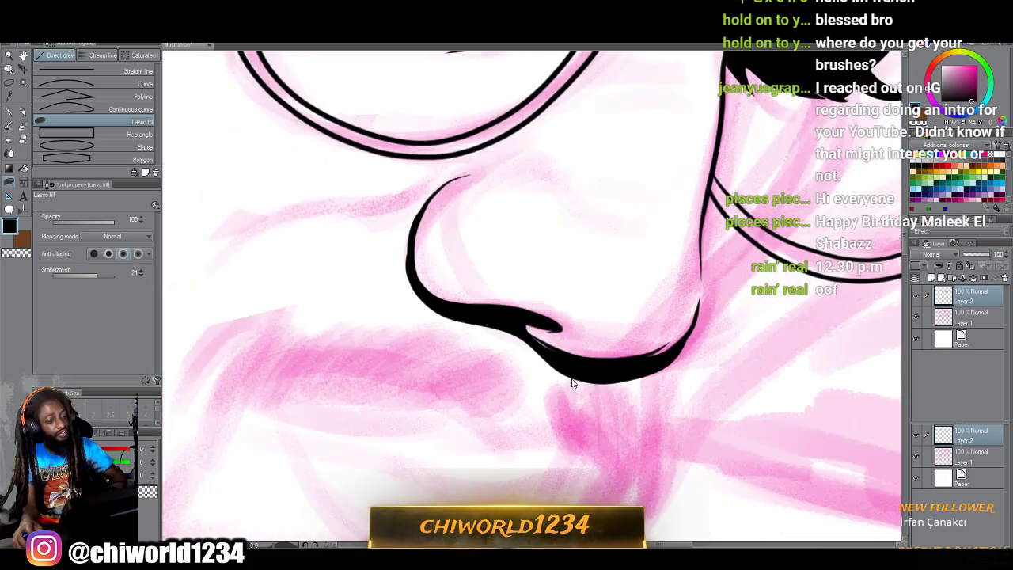
scroll(643, 388, up, 3)
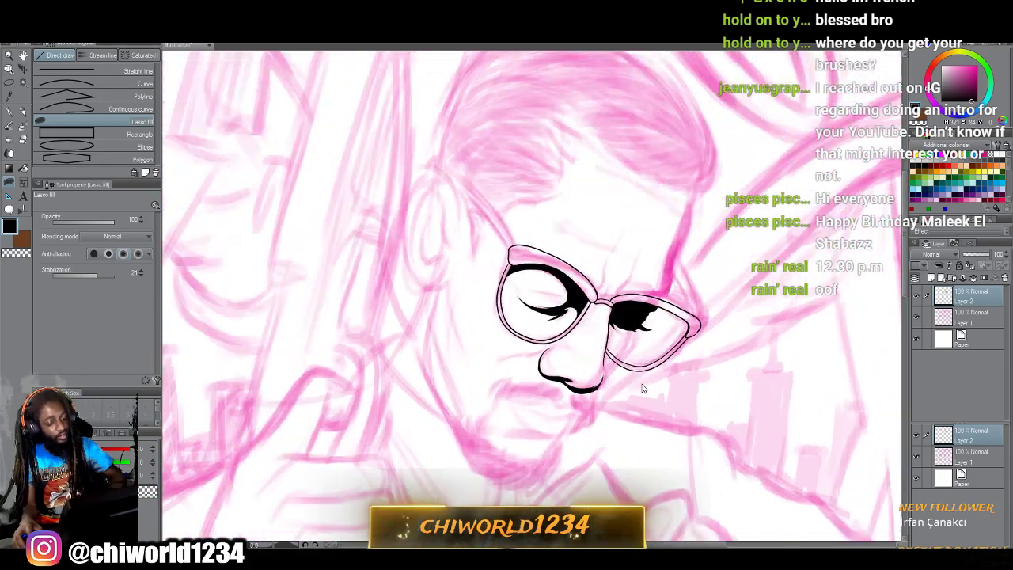
scroll(645, 381, down, 2)
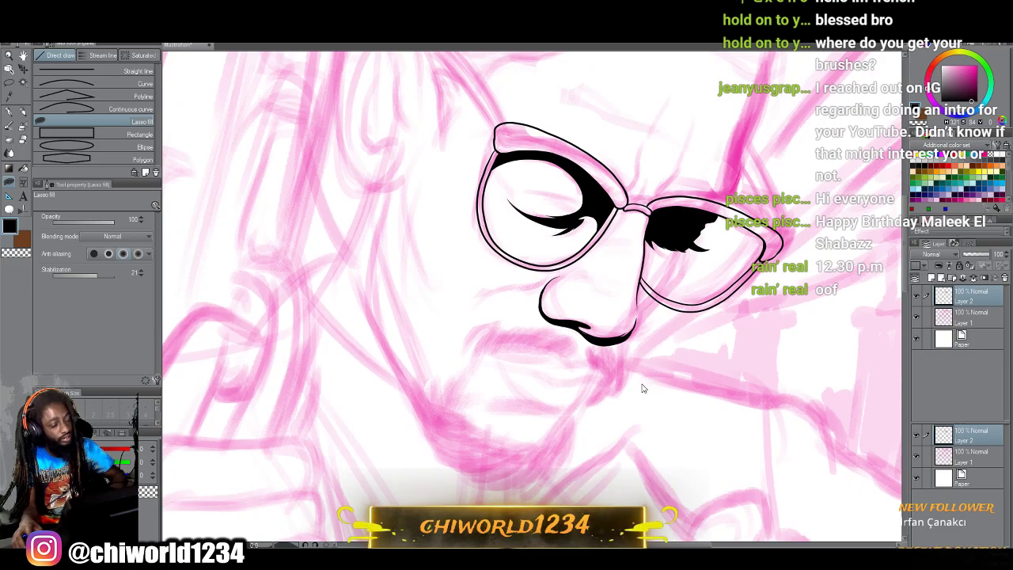
scroll(643, 387, left, 2)
scroll(645, 380, right, 2)
scroll(645, 380, down, 6)
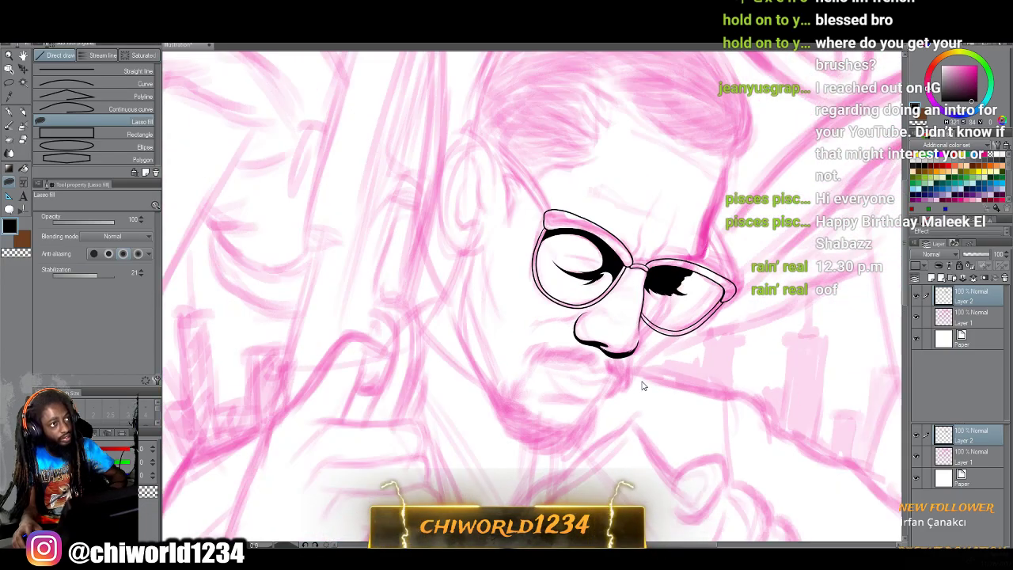
scroll(645, 377, up, 4)
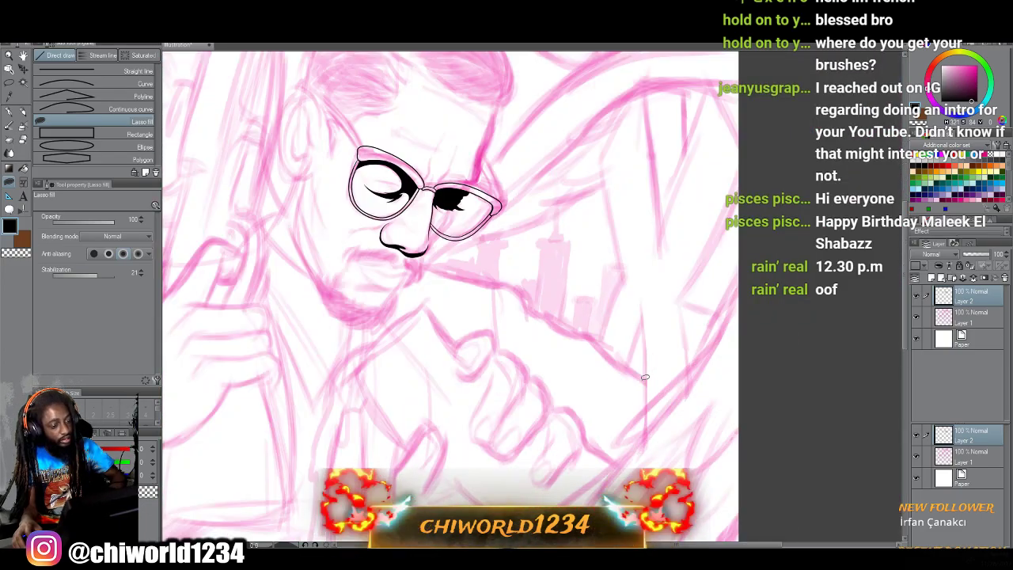
Fill the whole hair mass solid black with Lasso fill, giving it a jagged hairline over the forehead and a point at the temple.
scroll(645, 377, up, 3)
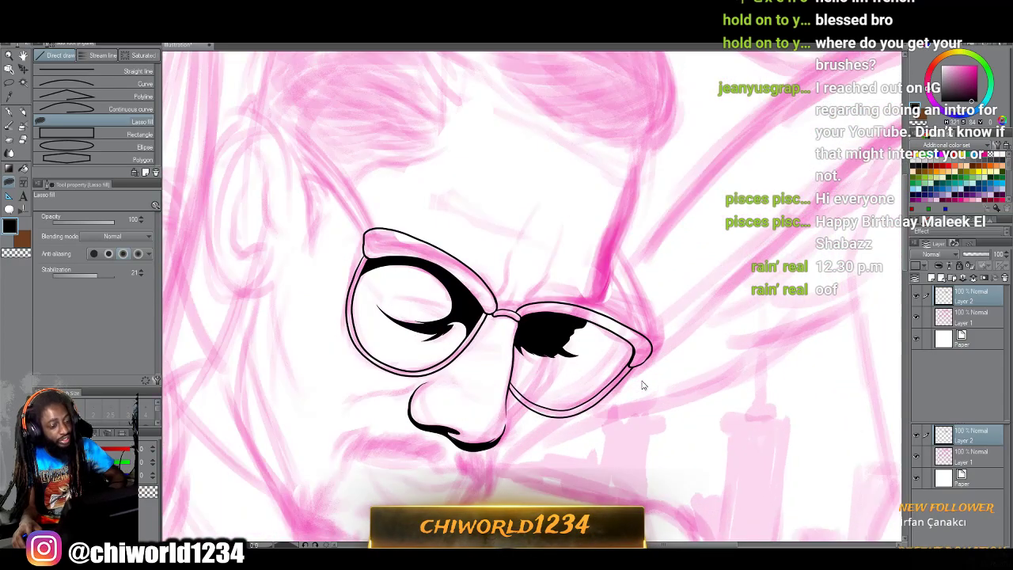
scroll(645, 378, up, 2)
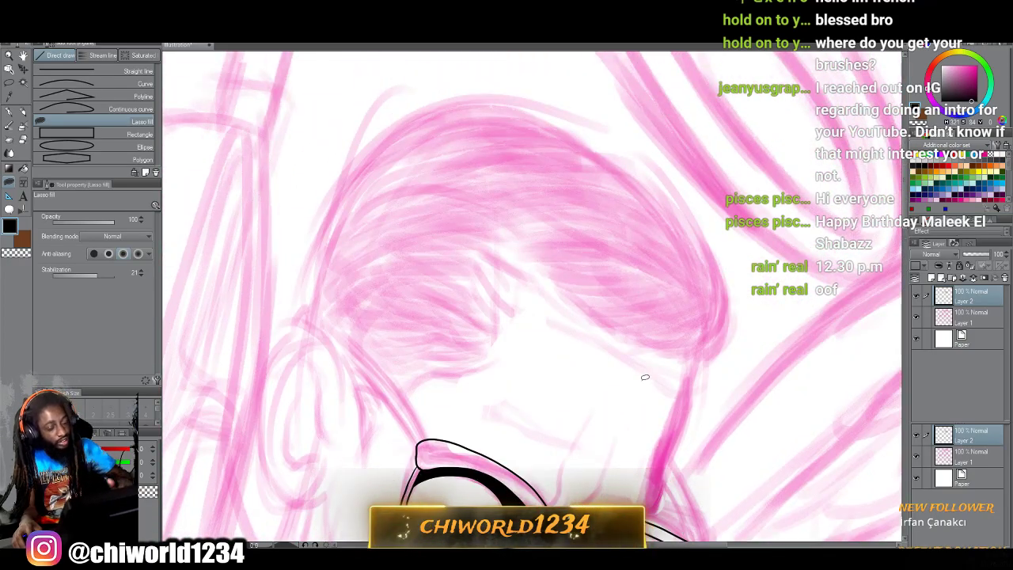
scroll(645, 377, down, 1)
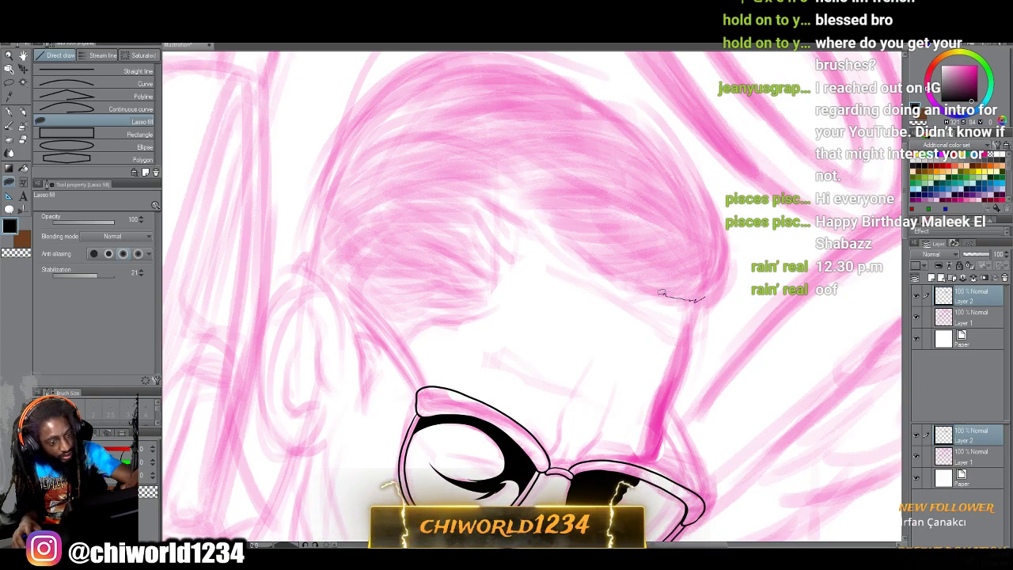
drag(599, 262, 517, 204)
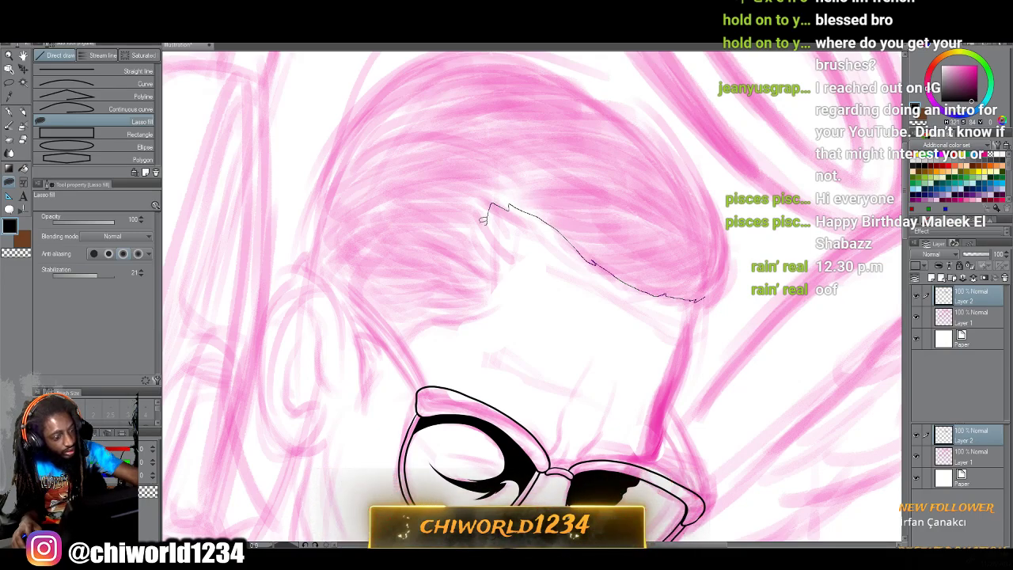
drag(460, 243, 453, 259)
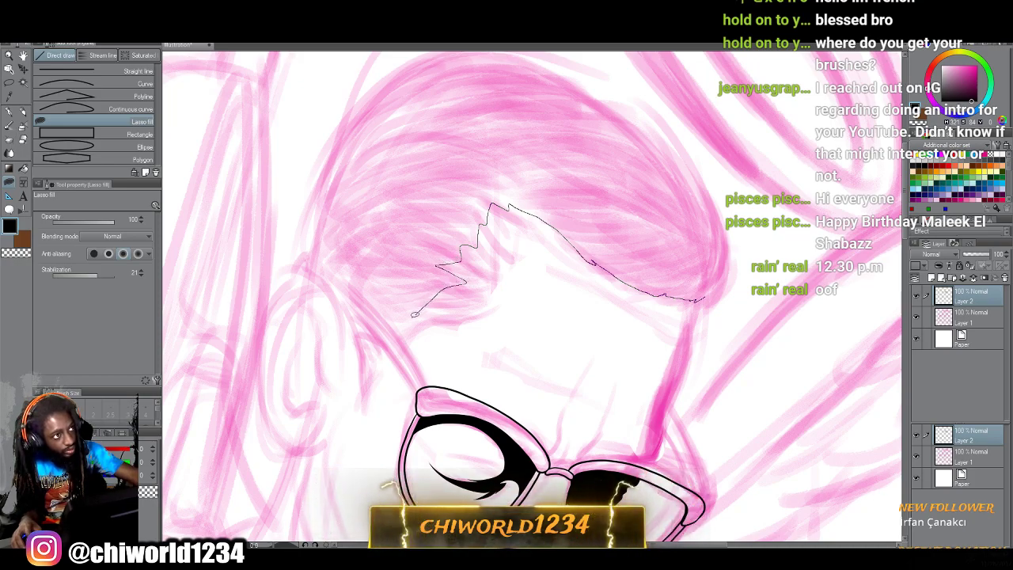
mouse_move(406, 322)
mouse_down()
mouse_move(370, 284)
mouse_move(307, 247)
mouse_up()
mouse_move(300, 210)
mouse_down()
mouse_move(312, 154)
mouse_move(370, 83)
mouse_move(459, 57)
mouse_move(505, 58)
mouse_move(587, 86)
mouse_move(677, 170)
mouse_move(703, 217)
mouse_move(702, 298)
mouse_up()
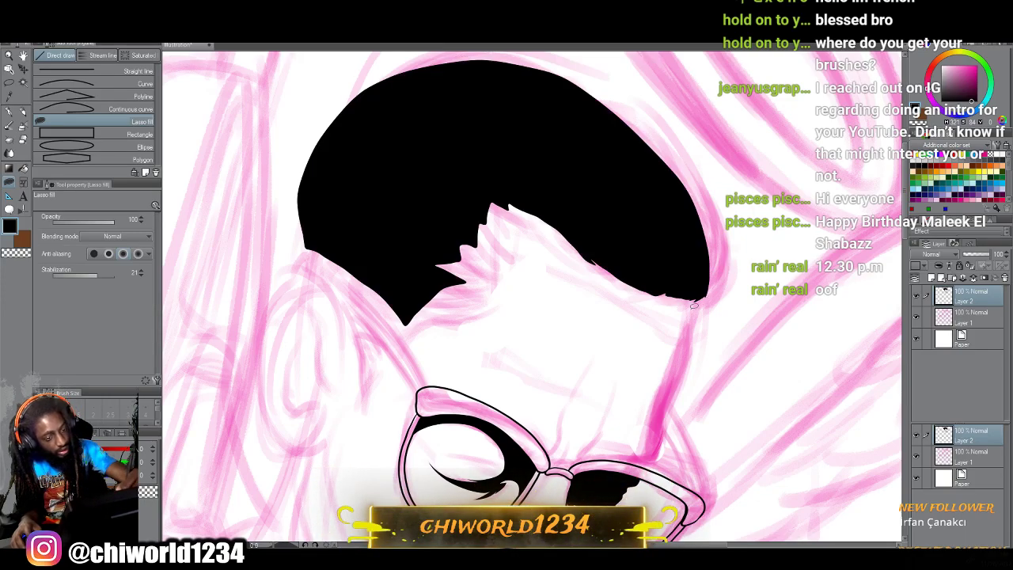
Black in the brow shadow along the top of the far lens's rim with Lasso fill, ending in a spiky tip near the bridge.
scroll(711, 442, down, 4)
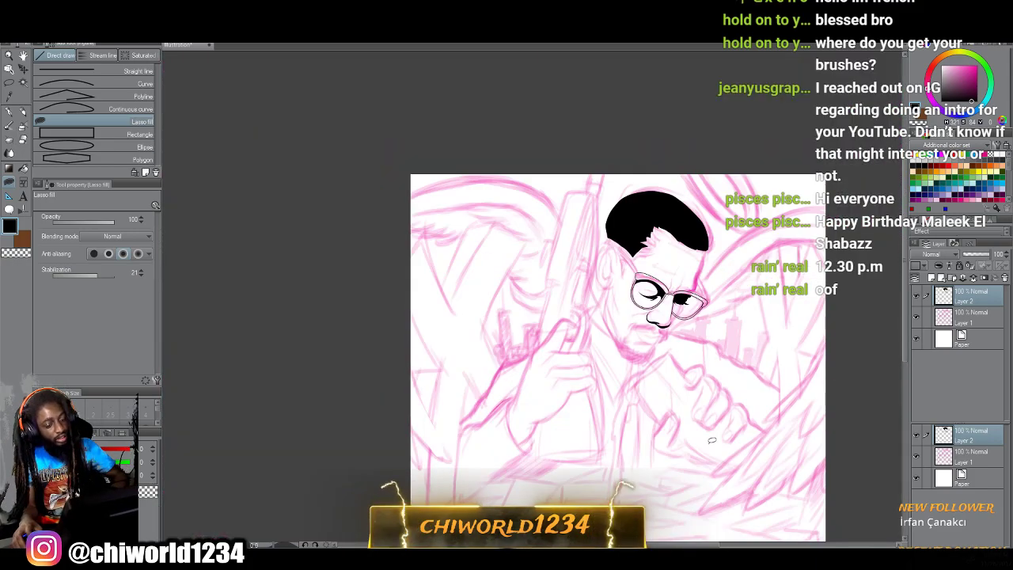
scroll(710, 441, up, 3)
scroll(711, 444, down, 1)
scroll(712, 438, up, 4)
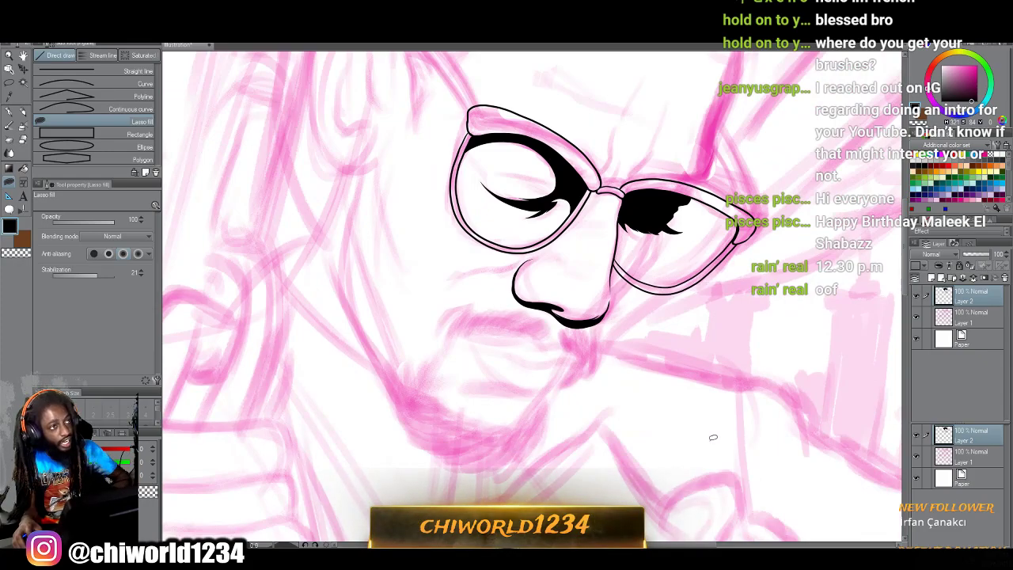
scroll(713, 438, up, 3)
scroll(712, 437, up, 3)
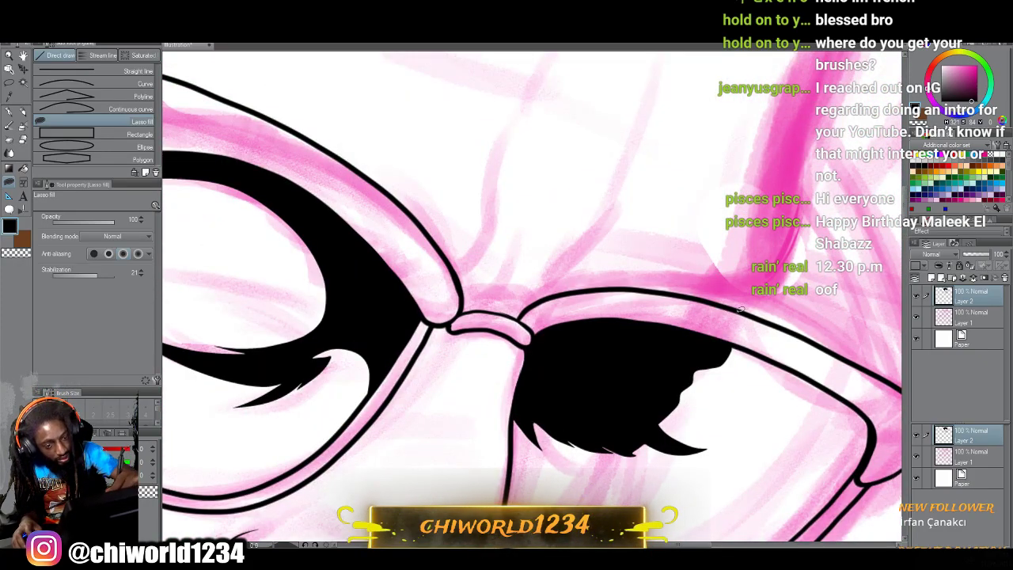
drag(738, 314, 755, 303)
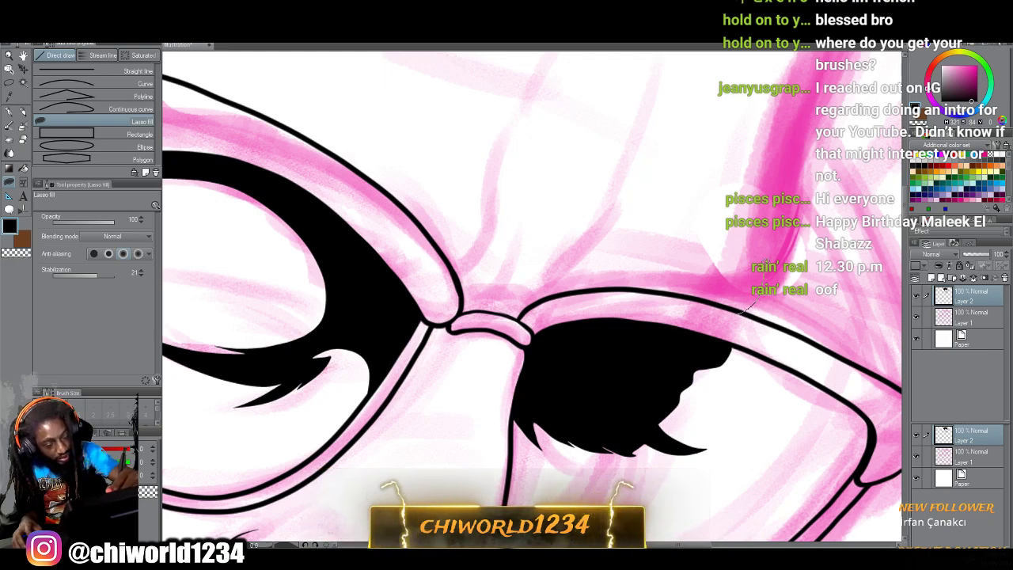
mouse_move(696, 275)
mouse_down()
mouse_move(561, 285)
mouse_move(558, 273)
mouse_move(538, 294)
mouse_move(640, 285)
mouse_move(741, 311)
mouse_up()
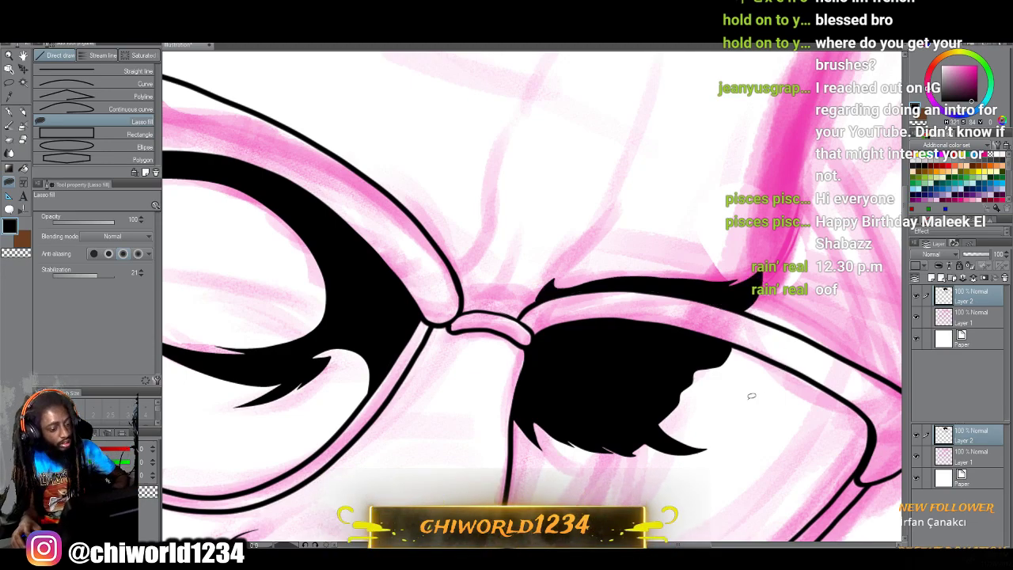
Fill the tapered inner end of the eyebrow in black above the closed eye's glasses lens with Lasso fill.
scroll(691, 412, up, 2)
scroll(692, 408, left, 3)
scroll(692, 408, up, 3)
scroll(692, 410, right, 2)
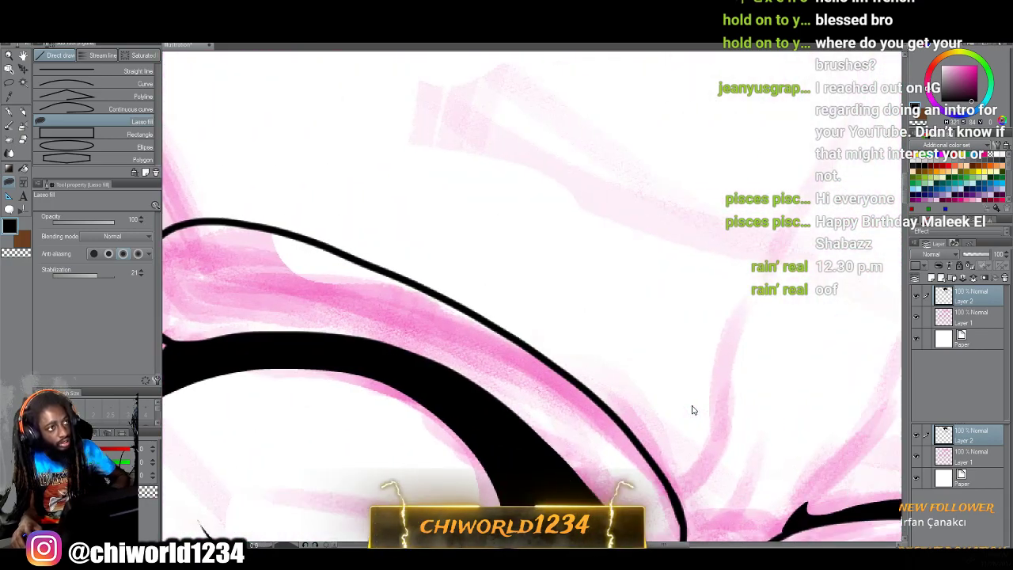
scroll(691, 410, down, 3)
mouse_move(676, 382)
mouse_down()
mouse_move(732, 340)
mouse_move(685, 334)
mouse_move(522, 233)
mouse_move(671, 382)
mouse_up()
scroll(665, 368, down, 8)
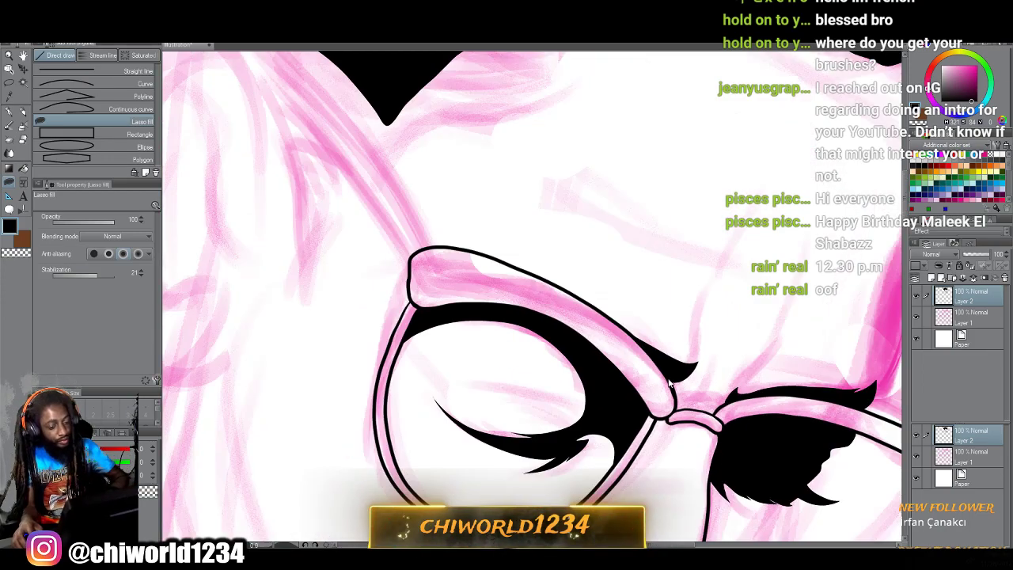
scroll(677, 379, up, 4)
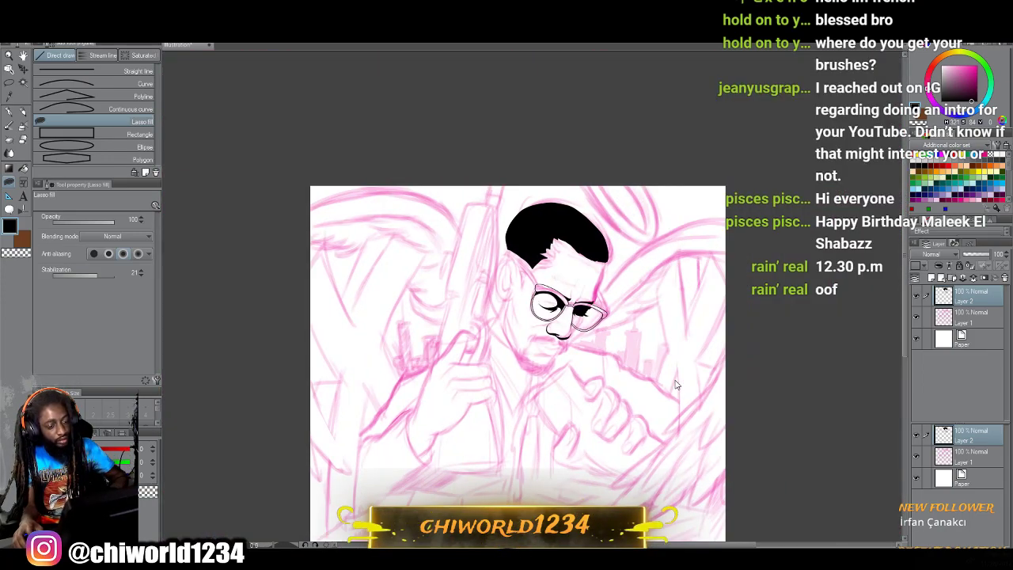
scroll(678, 385, down, 5)
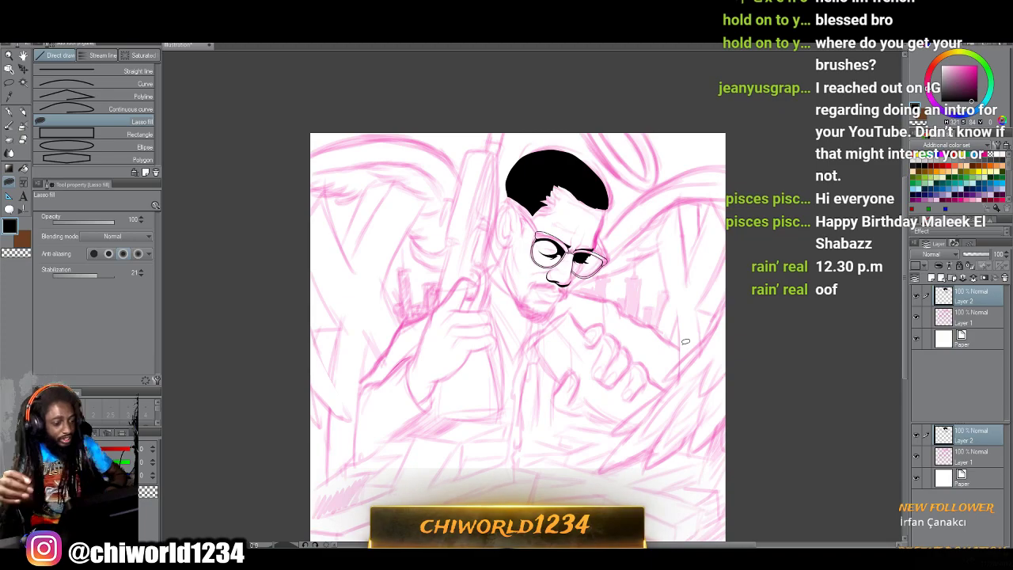
Ink the rounded index fingertip of the open hand with the G-pen at brush size 26.7.
click(10, 112)
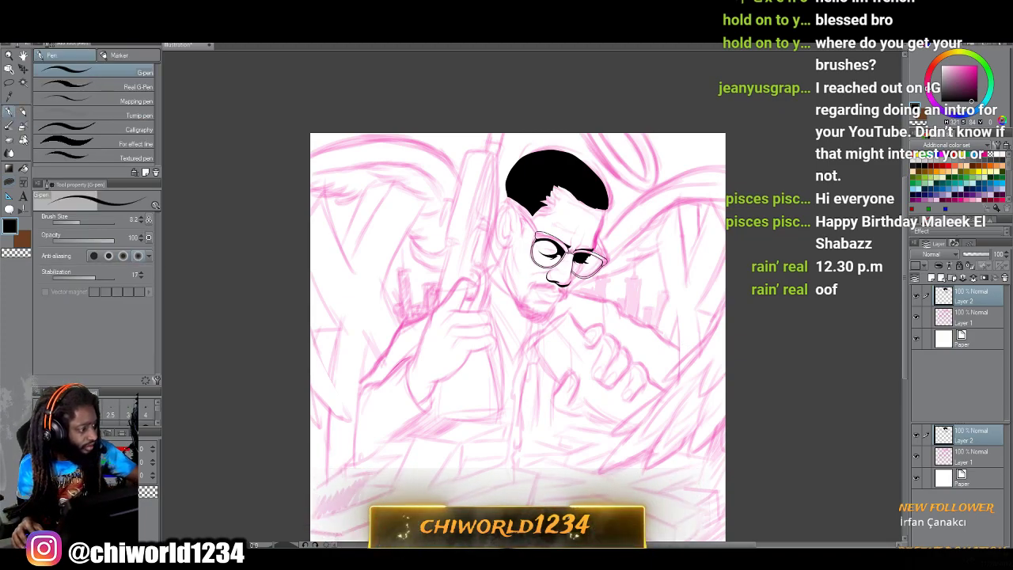
scroll(750, 464, up, 3)
scroll(707, 451, down, 1)
scroll(701, 445, up, 2)
scroll(701, 446, up, 3)
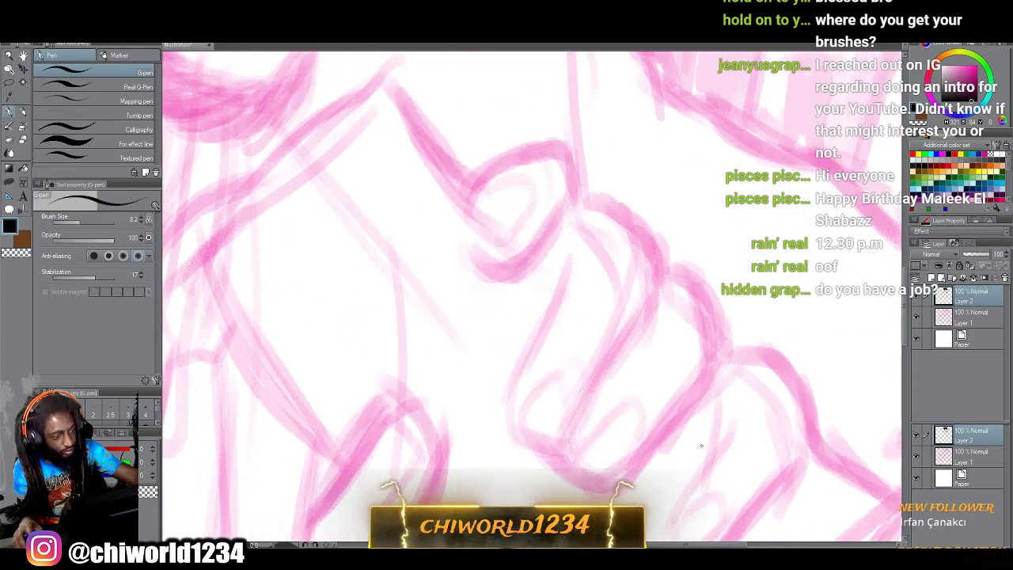
drag(80, 224, 88, 223)
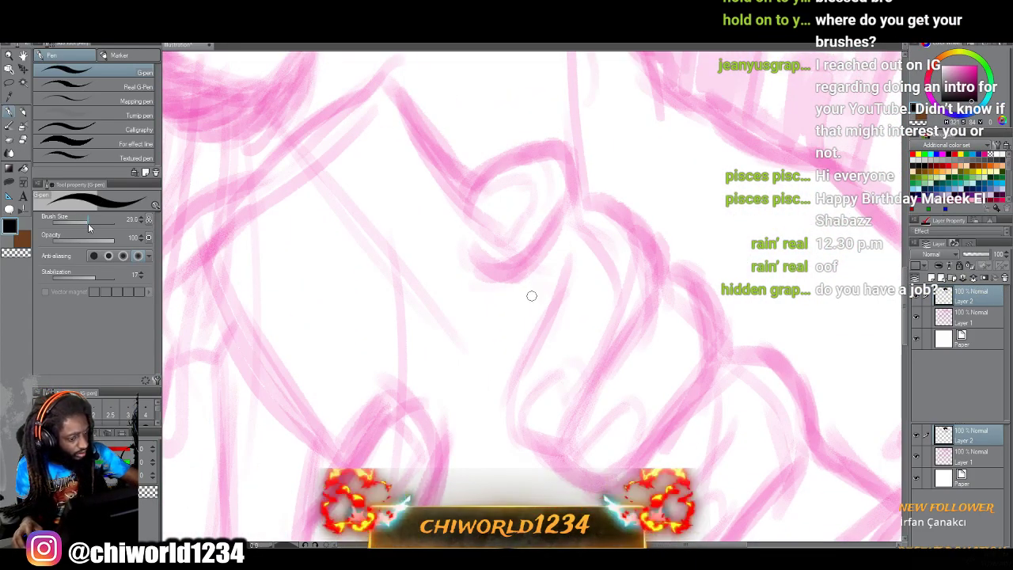
mouse_move(559, 206)
mouse_down()
mouse_move(511, 273)
mouse_move(448, 242)
mouse_move(465, 183)
mouse_move(526, 141)
mouse_move(578, 155)
mouse_move(561, 207)
mouse_up()
Outline the bent finger beside the index fingertip, including its knuckle crease and the overlap between the two fingers.
mouse_move(516, 435)
mouse_down()
mouse_move(558, 453)
mouse_move(651, 285)
mouse_move(627, 207)
mouse_move(614, 195)
mouse_move(586, 196)
mouse_up()
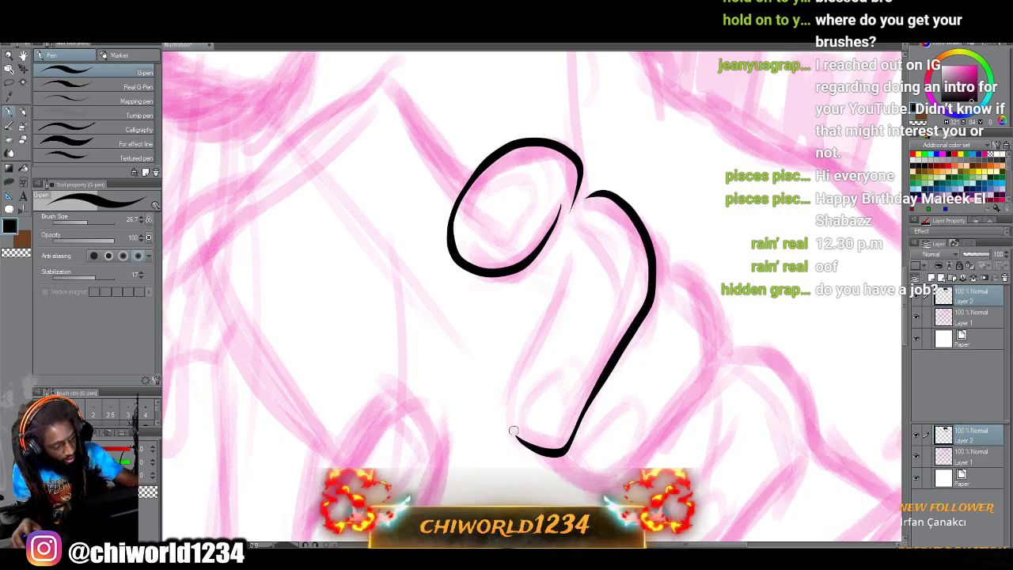
mouse_move(526, 448)
mouse_down()
mouse_move(510, 400)
mouse_move(522, 360)
mouse_move(565, 280)
mouse_move(586, 270)
mouse_move(554, 271)
mouse_move(587, 212)
mouse_up()
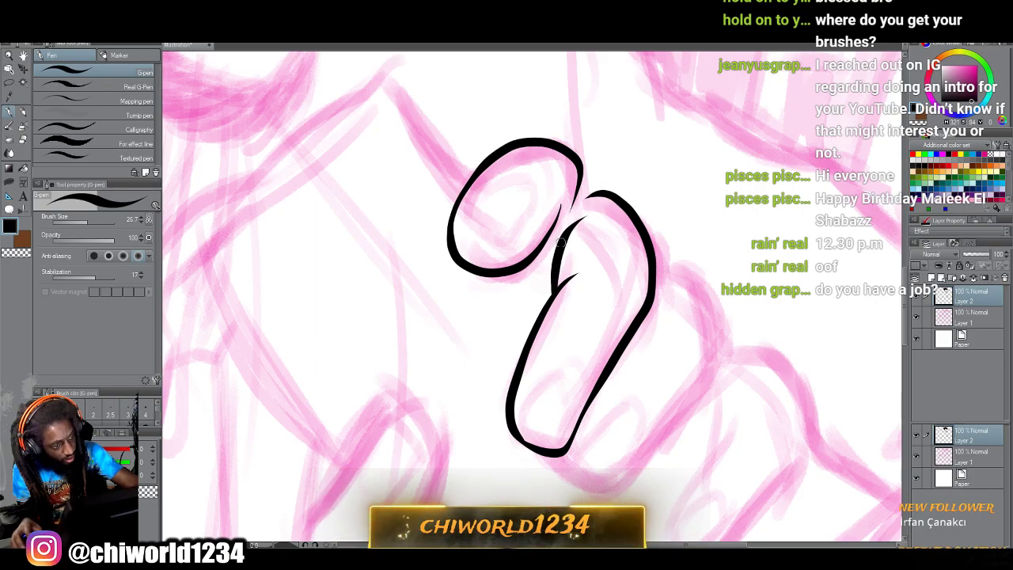
drag(558, 246, 578, 201)
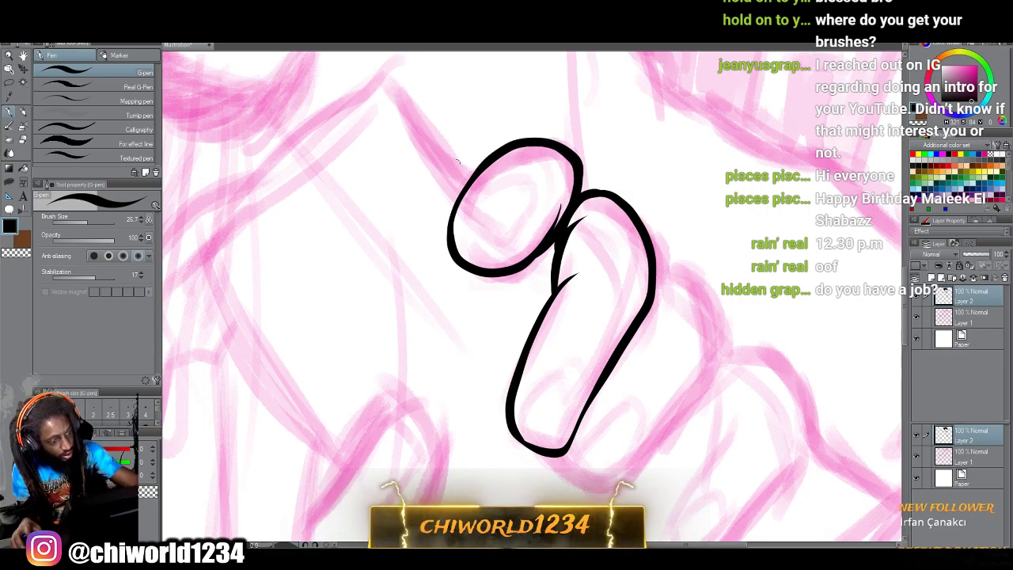
Ink the outline of the open hand's third finger and remove the stray dot beside it.
scroll(459, 419, down, 3)
mouse_move(553, 346)
mouse_down()
mouse_move(601, 381)
mouse_move(627, 373)
mouse_move(698, 282)
mouse_move(712, 248)
mouse_move(706, 184)
mouse_move(687, 158)
mouse_move(654, 155)
mouse_up()
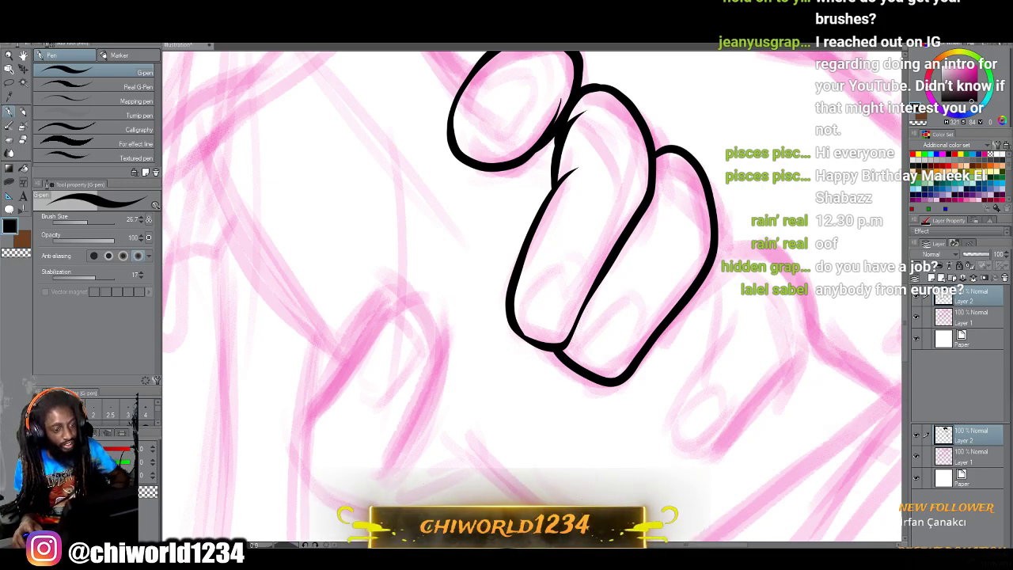
click(688, 402)
scroll(691, 404, down, 1)
scroll(692, 406, up, 1)
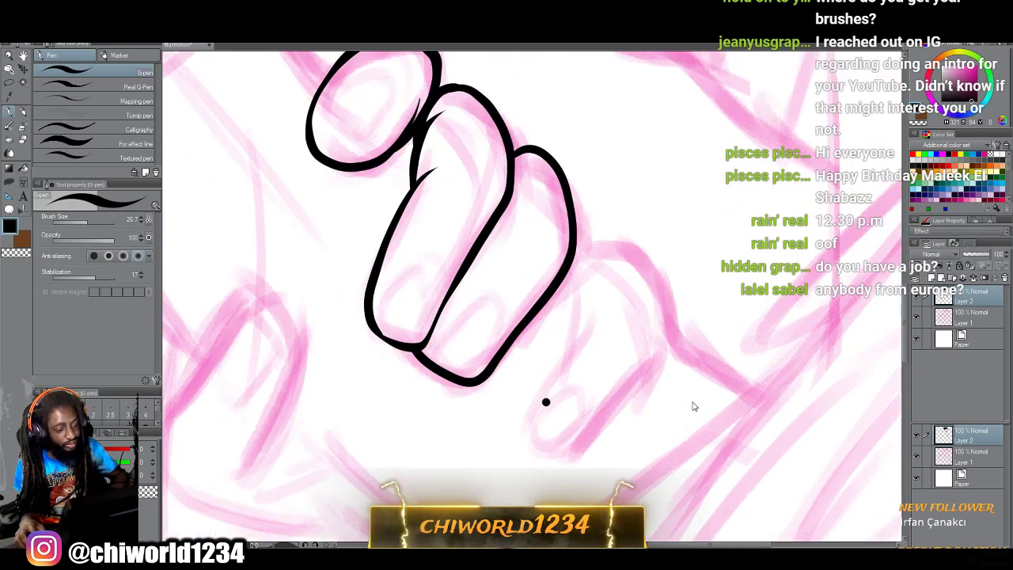
scroll(692, 406, up, 2)
key(ctrl+z)
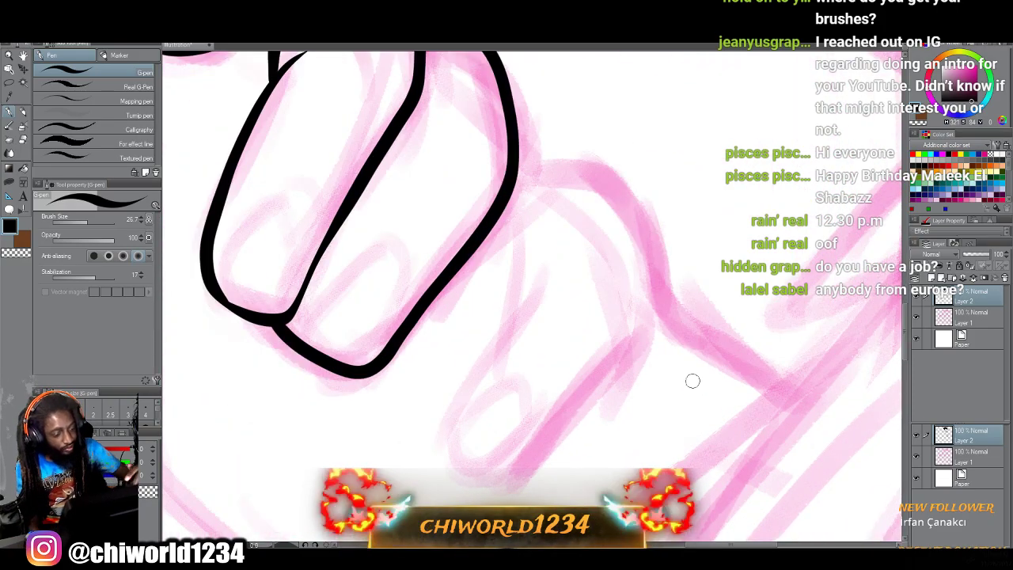
Outline the open hand's little finger, adding its joint creases and the curve meeting the neighbouring finger.
mouse_move(539, 289)
mouse_down()
mouse_move(478, 370)
mouse_move(452, 440)
mouse_move(465, 465)
mouse_move(524, 492)
mouse_move(644, 320)
mouse_move(648, 285)
mouse_move(644, 232)
mouse_move(607, 161)
mouse_move(549, 150)
mouse_move(511, 184)
mouse_up()
mouse_move(471, 381)
mouse_down()
mouse_move(527, 296)
mouse_move(554, 279)
mouse_up()
mouse_move(510, 316)
mouse_down()
mouse_move(518, 230)
mouse_move(546, 194)
mouse_up()
mouse_move(513, 253)
mouse_down()
mouse_move(508, 212)
mouse_move(528, 165)
mouse_move(558, 147)
mouse_up()
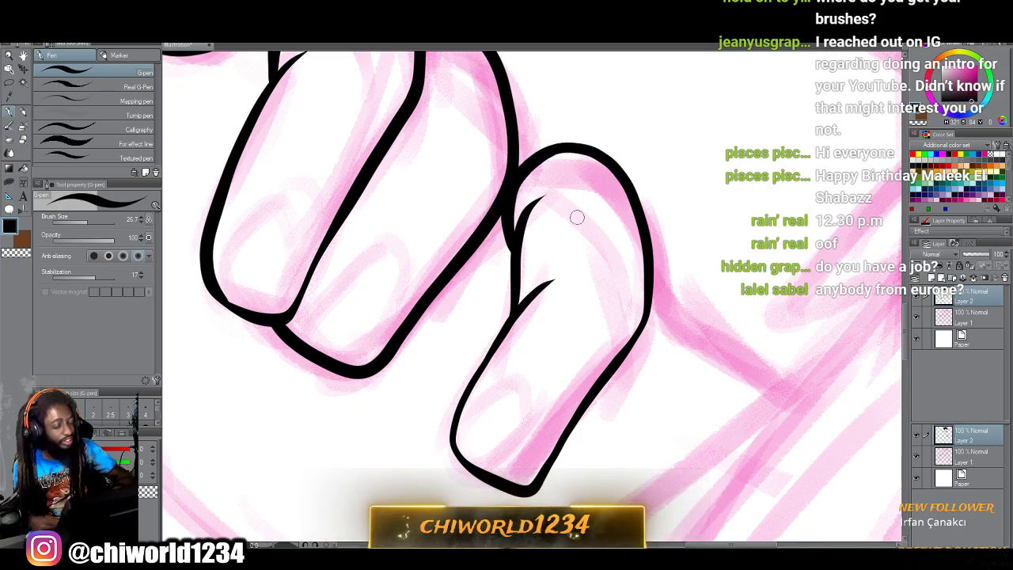
Ink the thumb of the open hand and the curved base of the palm below it.
scroll(577, 217, down, 10)
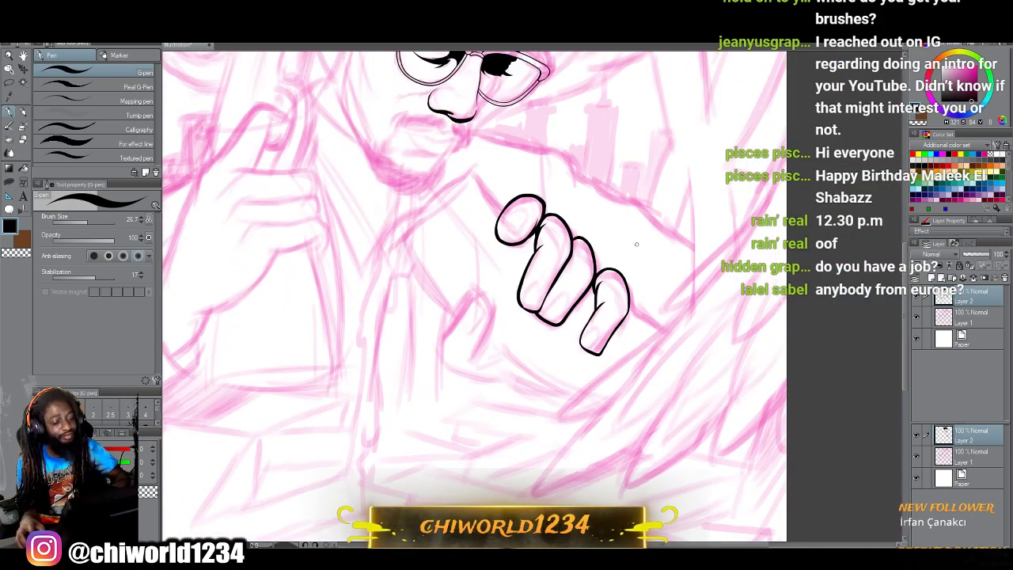
scroll(636, 244, up, 6)
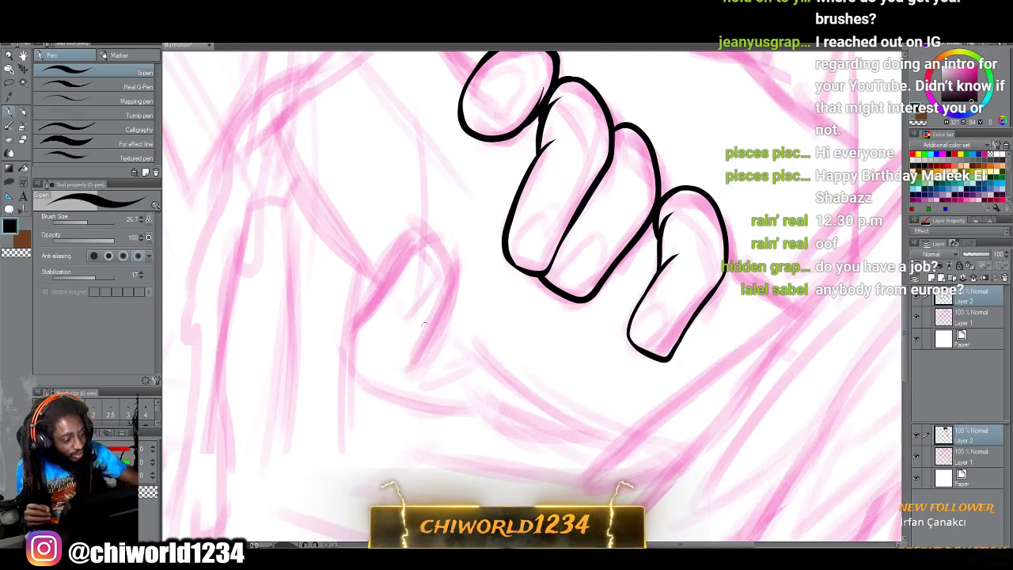
mouse_move(407, 375)
mouse_down()
mouse_move(455, 273)
mouse_move(451, 239)
mouse_move(431, 224)
mouse_move(405, 234)
mouse_move(341, 347)
mouse_move(369, 394)
mouse_move(469, 405)
mouse_up()
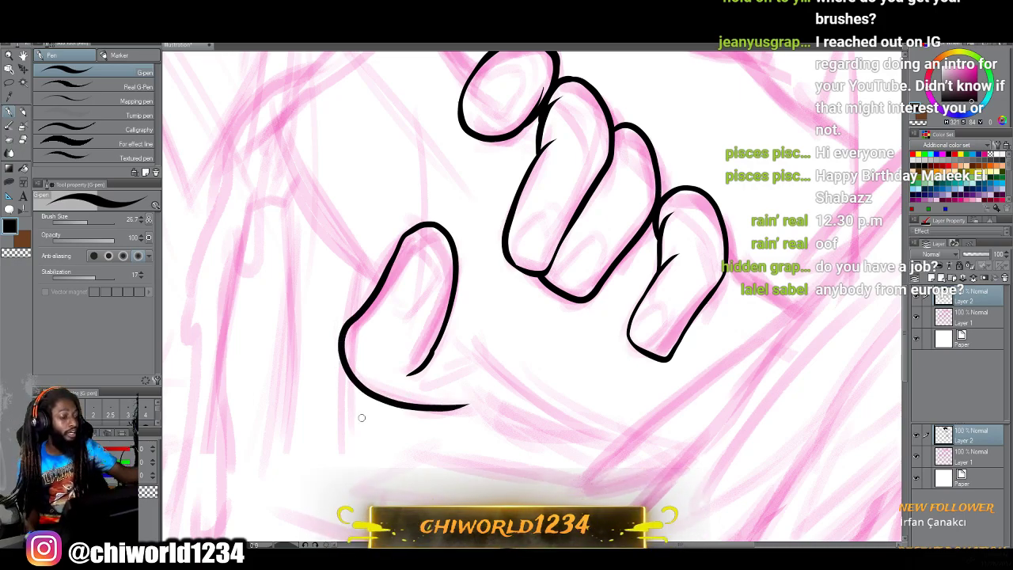
Draw fingernails on the three bent fingers with the G-pen at brush size 17.5 and stabilization 26.
drag(86, 218, 85, 219)
click(96, 274)
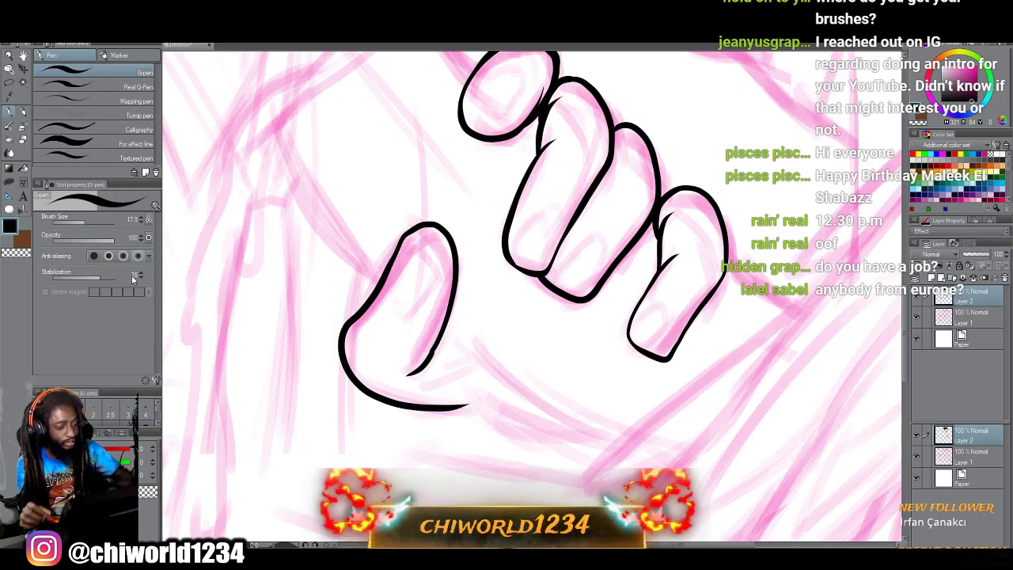
key(ctrl+plus)
key(ctrl+plus)
scroll(181, 272, right, 2)
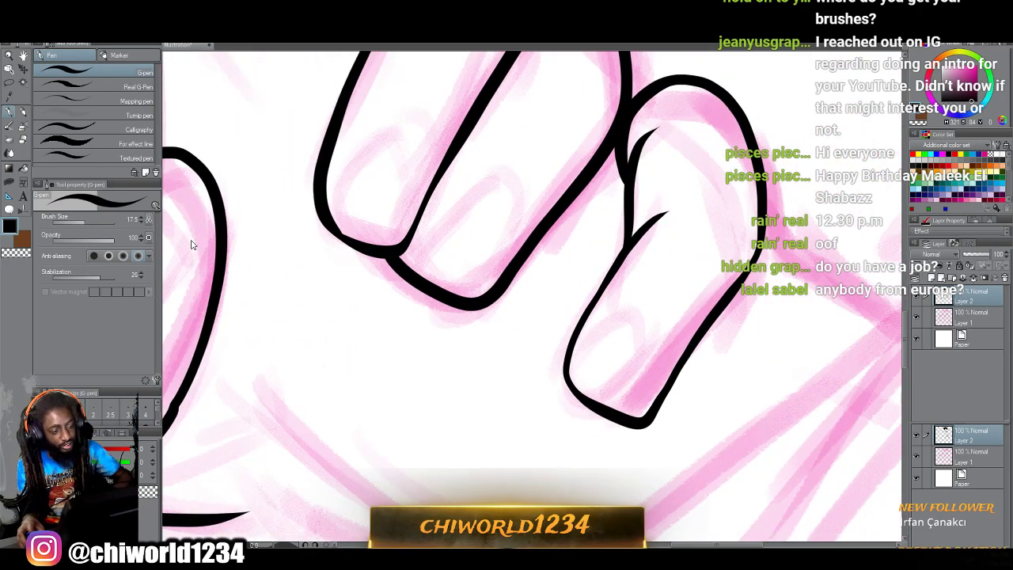
key(ctrl+minus)
key(ctrl+plus)
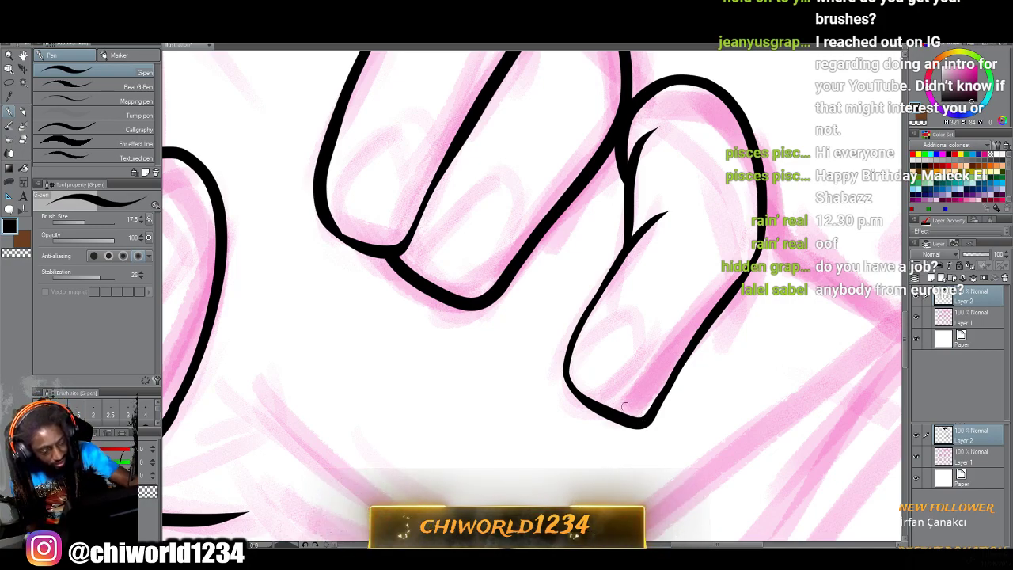
mouse_move(645, 417)
mouse_down()
mouse_move(684, 332)
mouse_move(672, 315)
mouse_move(629, 323)
mouse_move(593, 371)
mouse_move(596, 394)
mouse_move(619, 416)
mouse_move(658, 416)
mouse_up()
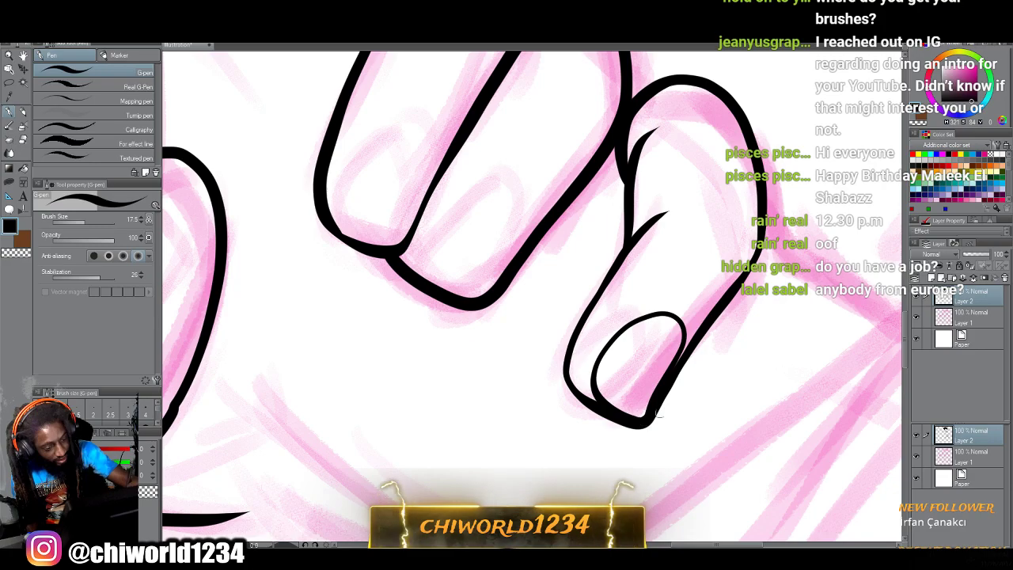
mouse_move(463, 295)
mouse_down()
mouse_move(488, 284)
mouse_move(509, 224)
mouse_move(512, 190)
mouse_move(497, 177)
mouse_move(444, 214)
mouse_move(424, 252)
mouse_move(450, 290)
mouse_up()
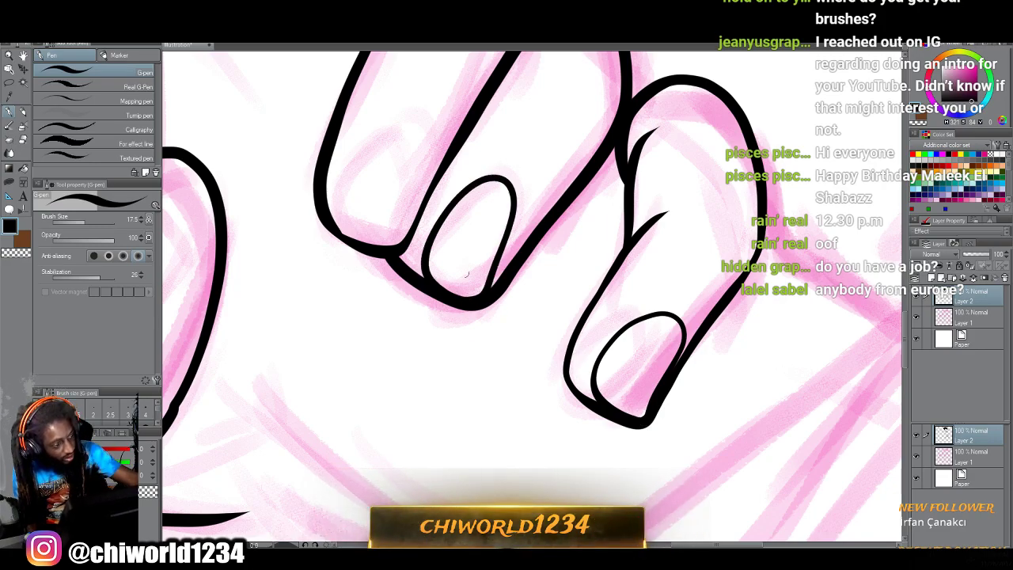
mouse_move(345, 228)
mouse_down()
mouse_move(385, 239)
mouse_move(405, 232)
mouse_move(421, 169)
mouse_move(415, 125)
mouse_move(391, 121)
mouse_move(368, 143)
mouse_move(342, 204)
mouse_move(354, 232)
mouse_move(391, 242)
mouse_up()
scroll(383, 402, down, 4)
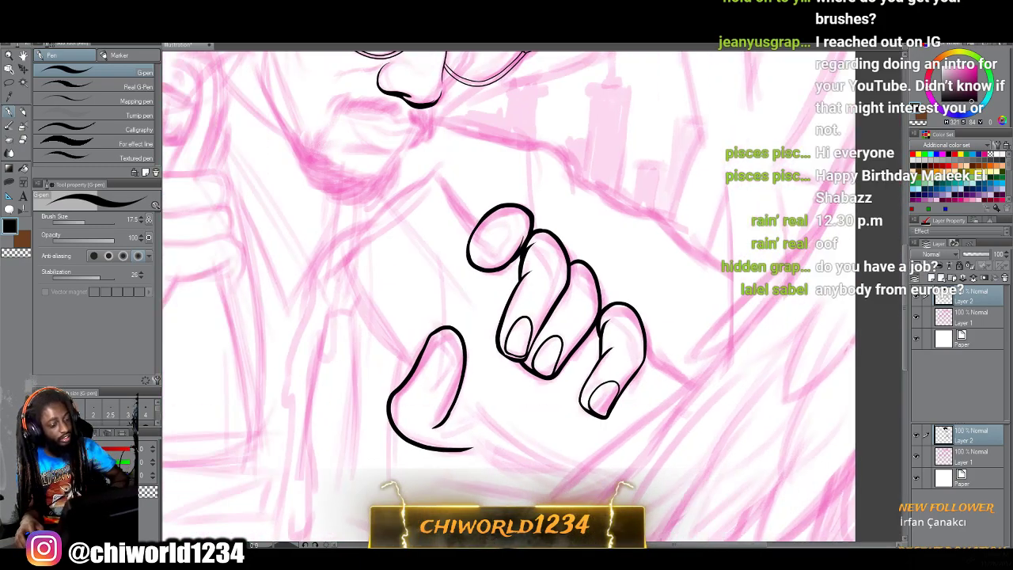
Draw a pointed fingernail inside the rounded index fingertip, redoing the first attempt.
scroll(458, 432, up, 2)
scroll(458, 433, up, 3)
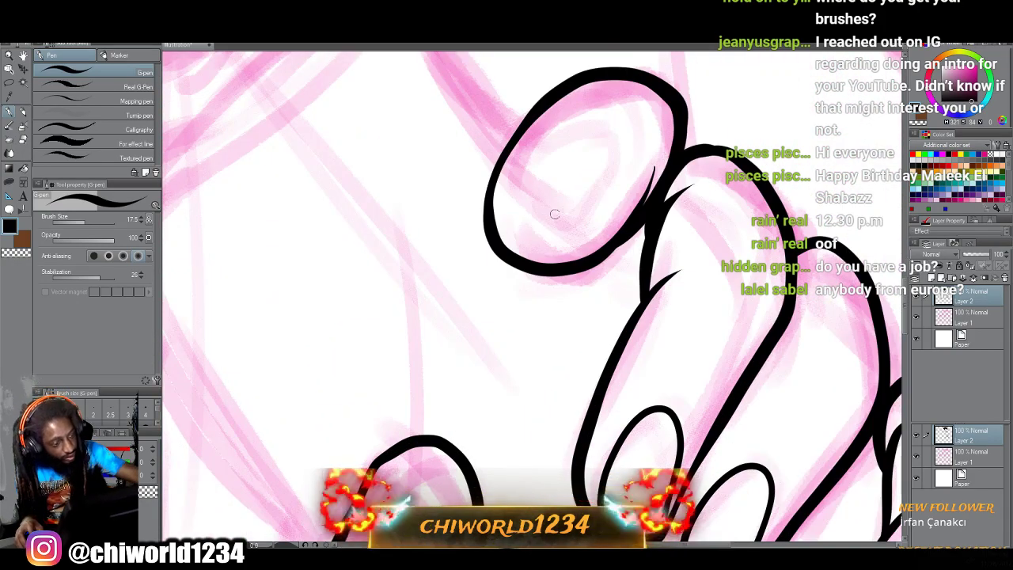
mouse_move(511, 174)
mouse_down()
mouse_move(561, 216)
mouse_move(574, 210)
mouse_move(611, 171)
mouse_move(619, 140)
mouse_move(607, 121)
mouse_move(565, 123)
mouse_move(515, 163)
mouse_move(496, 197)
mouse_up()
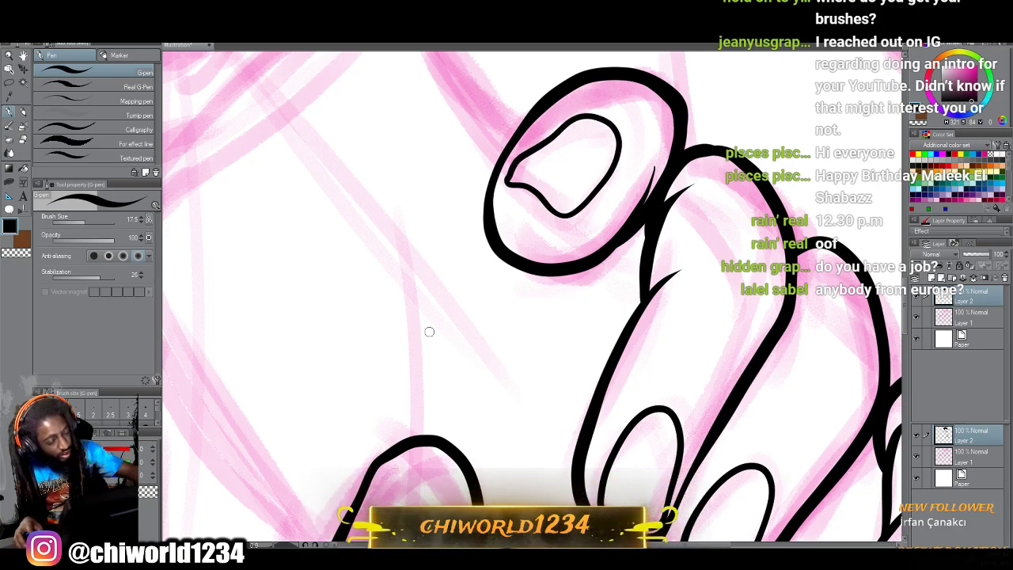
key(ctrl+z)
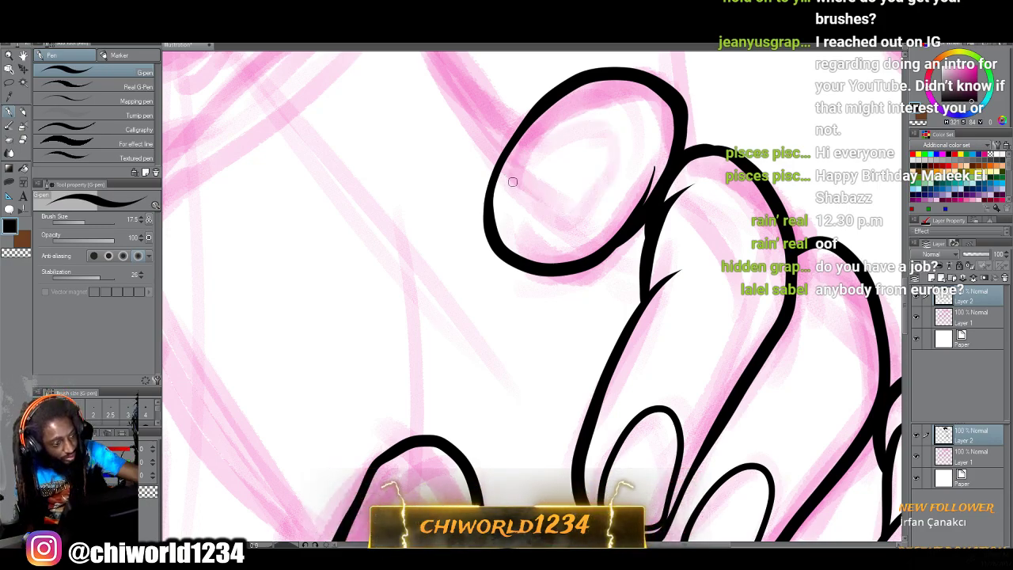
mouse_move(512, 182)
mouse_down()
mouse_move(554, 215)
mouse_move(589, 199)
mouse_move(611, 148)
mouse_move(587, 121)
mouse_move(560, 129)
mouse_move(504, 193)
mouse_move(531, 193)
mouse_up()
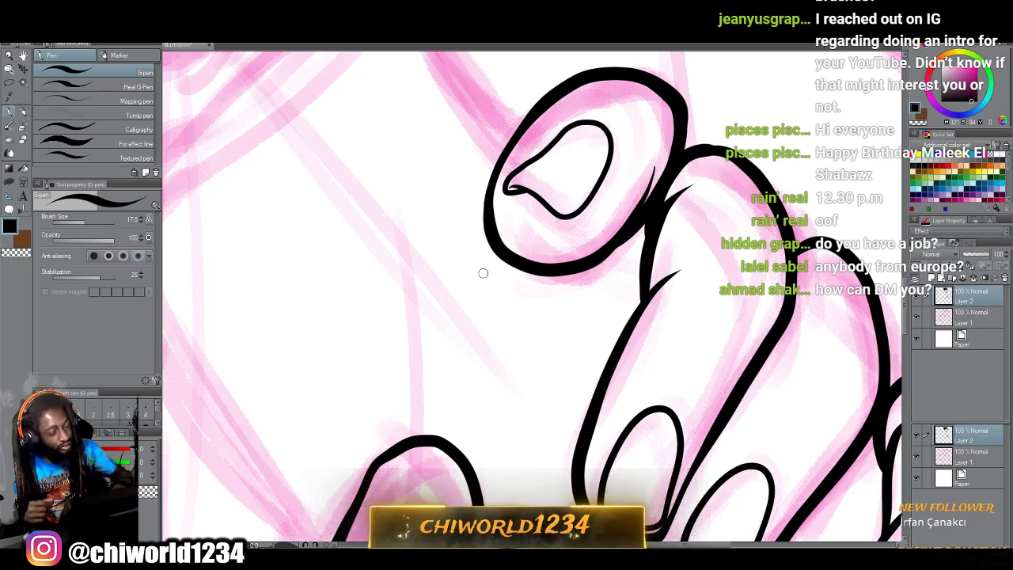
Draw the oval thumbnail along the outer edge of the open hand's thumb.
scroll(522, 308, down, 5)
scroll(518, 311, up, 6)
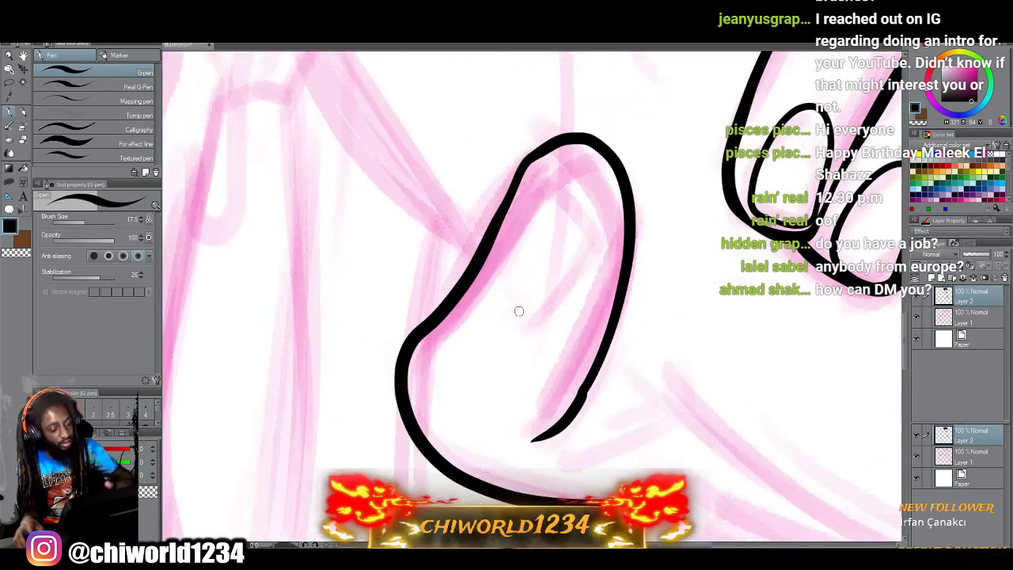
mouse_move(492, 240)
mouse_down()
mouse_move(501, 294)
mouse_move(523, 299)
mouse_move(581, 232)
mouse_move(576, 187)
mouse_move(557, 166)
mouse_move(532, 161)
mouse_up()
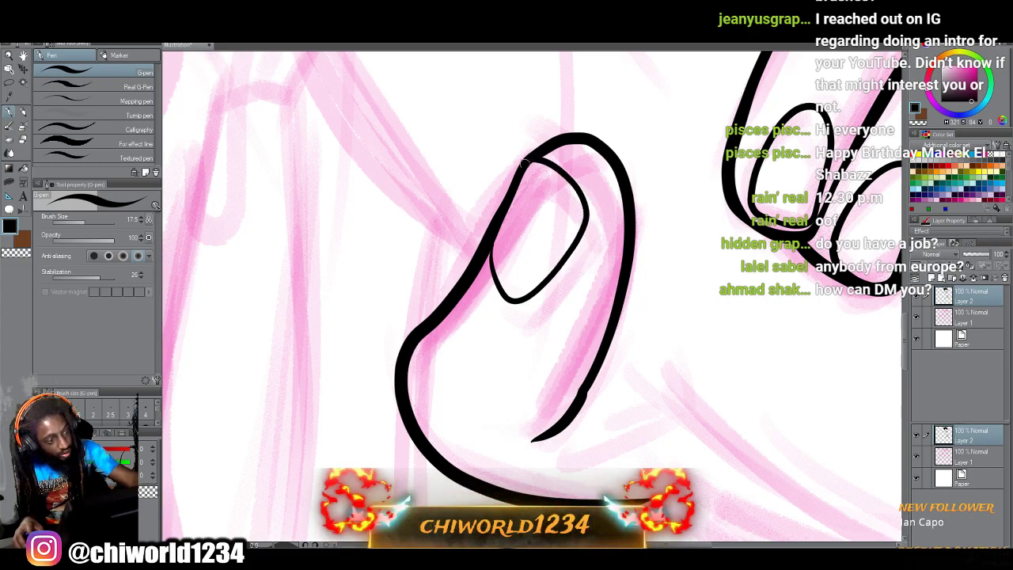
scroll(567, 409, down, 6)
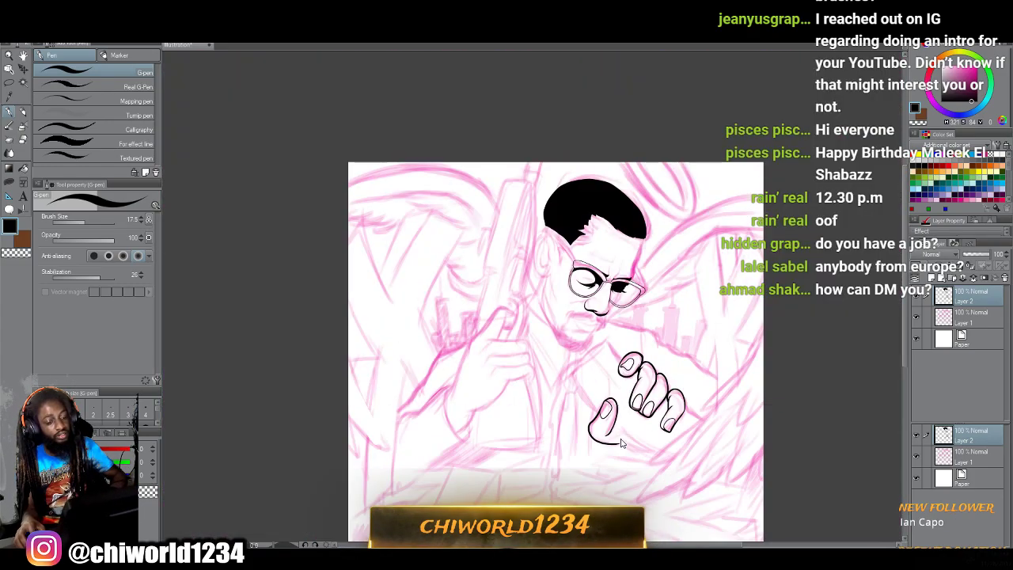
Ink the lower edge of the hand gripping the gun, from the wrist up around its lowest finger.
scroll(632, 438, up, 8)
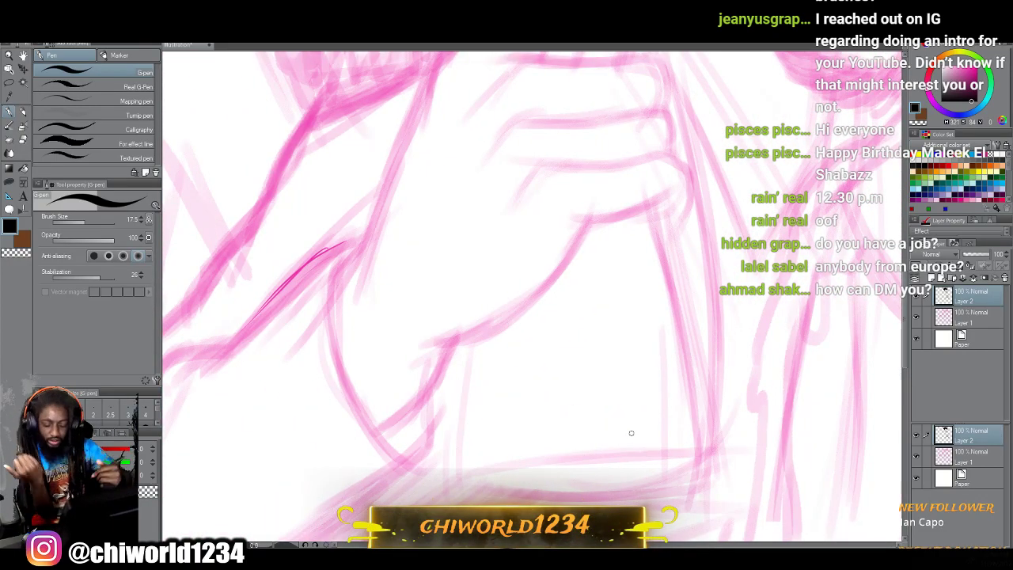
mouse_move(401, 419)
mouse_down()
mouse_move(438, 383)
mouse_move(452, 344)
mouse_move(444, 364)
mouse_move(536, 290)
mouse_move(586, 223)
mouse_move(585, 235)
mouse_move(597, 217)
mouse_move(592, 231)
mouse_move(664, 193)
mouse_up()
mouse_move(666, 231)
mouse_down()
mouse_move(691, 169)
mouse_move(671, 147)
mouse_move(546, 160)
mouse_up()
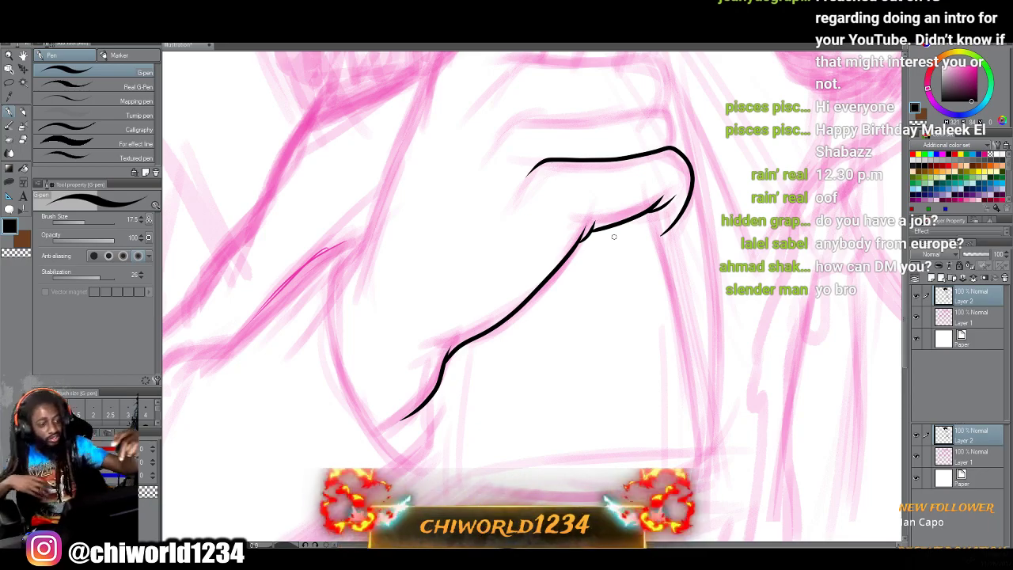
Outline the next two fingers above the lowest finger of the gripping hand, curving each line at the knuckle.
scroll(613, 236, up, 5)
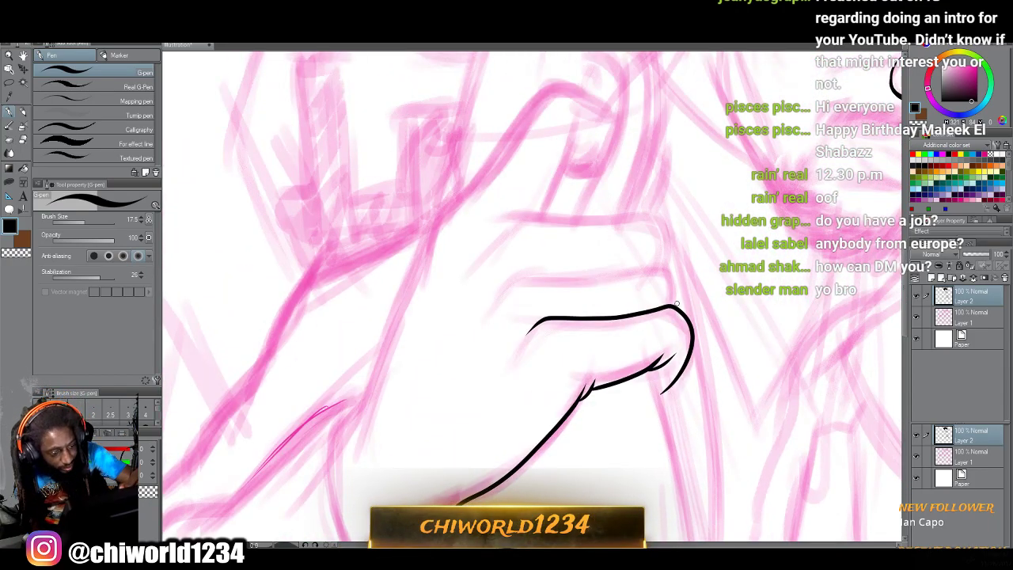
mouse_move(674, 303)
mouse_down()
mouse_move(653, 268)
mouse_move(520, 276)
mouse_up()
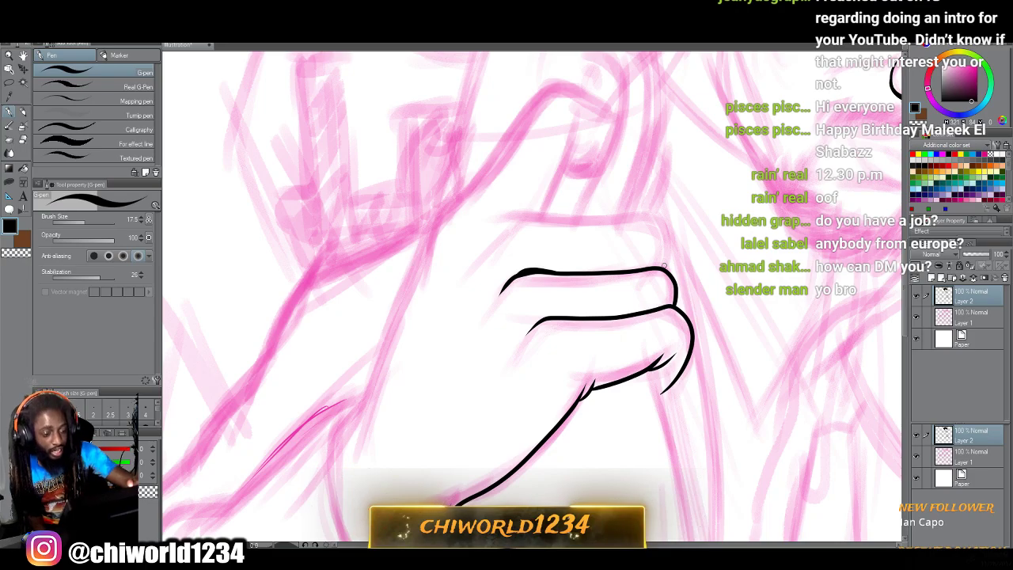
drag(656, 227, 525, 216)
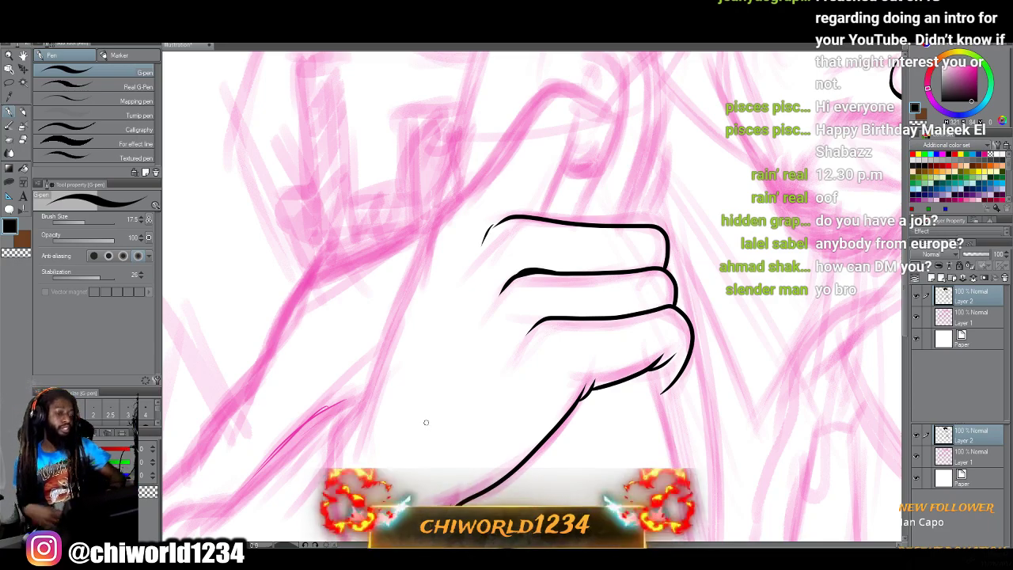
Ink the bent index finger above the gripping fist, drawing its inner edge, underside crease and rounded upper contour.
scroll(426, 422, down, 3)
scroll(523, 417, up, 1)
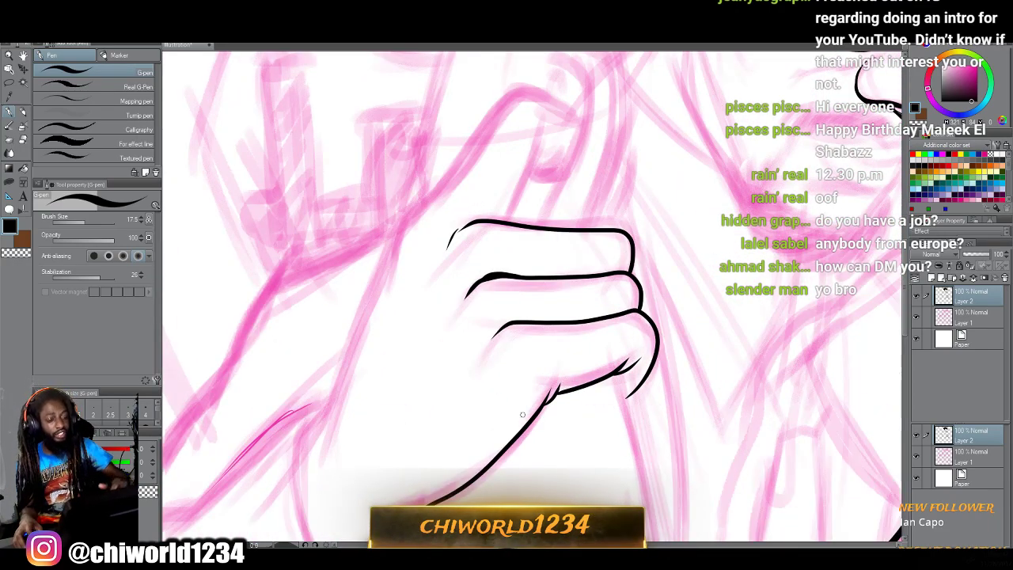
scroll(522, 414, up, 4)
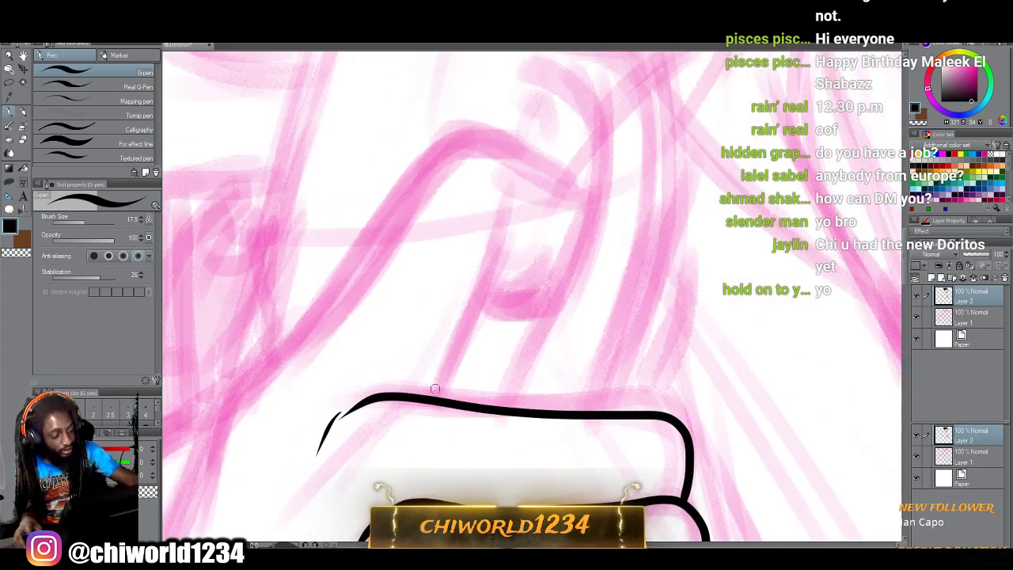
drag(434, 393, 496, 253)
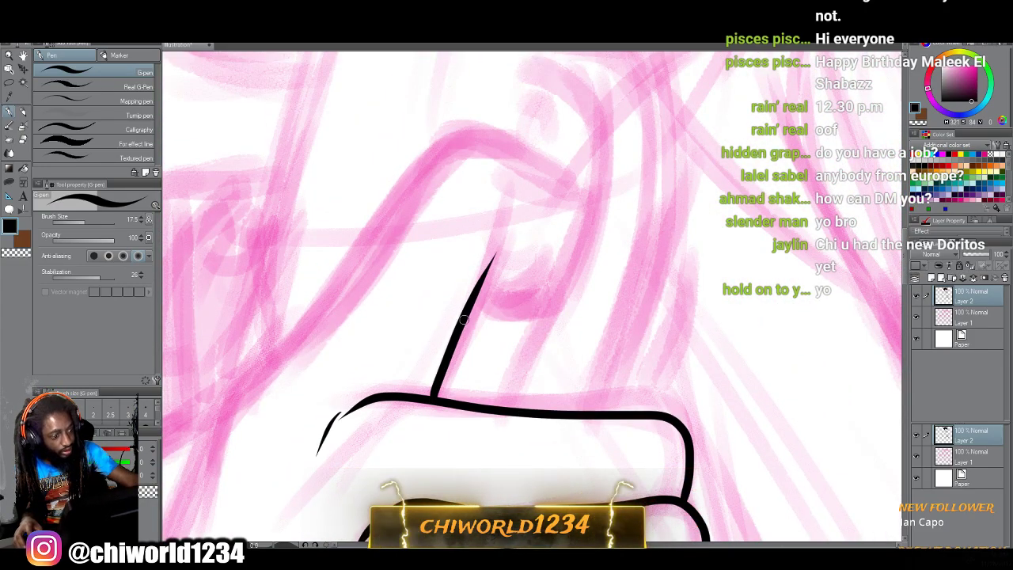
drag(474, 308, 502, 284)
mouse_move(468, 312)
mouse_down()
mouse_move(546, 309)
mouse_move(573, 274)
mouse_up()
mouse_move(583, 195)
mouse_down()
mouse_move(524, 168)
mouse_move(437, 159)
mouse_move(279, 348)
mouse_up()
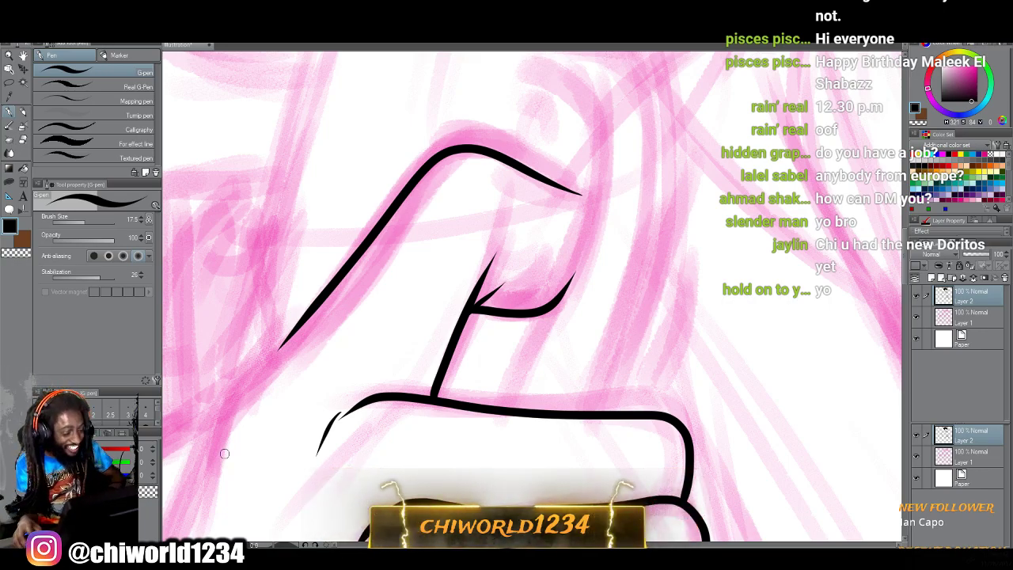
Ink the back of the gripping hand from the index finger's outer edge down to the wrist.
scroll(225, 453, down, 3)
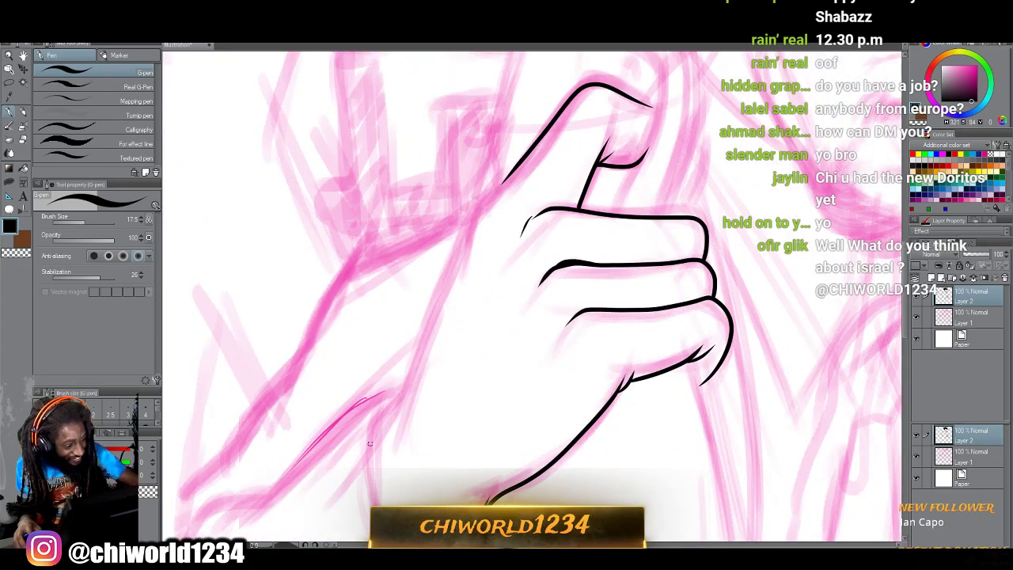
mouse_move(384, 415)
mouse_down()
mouse_move(474, 206)
mouse_move(580, 85)
mouse_up()
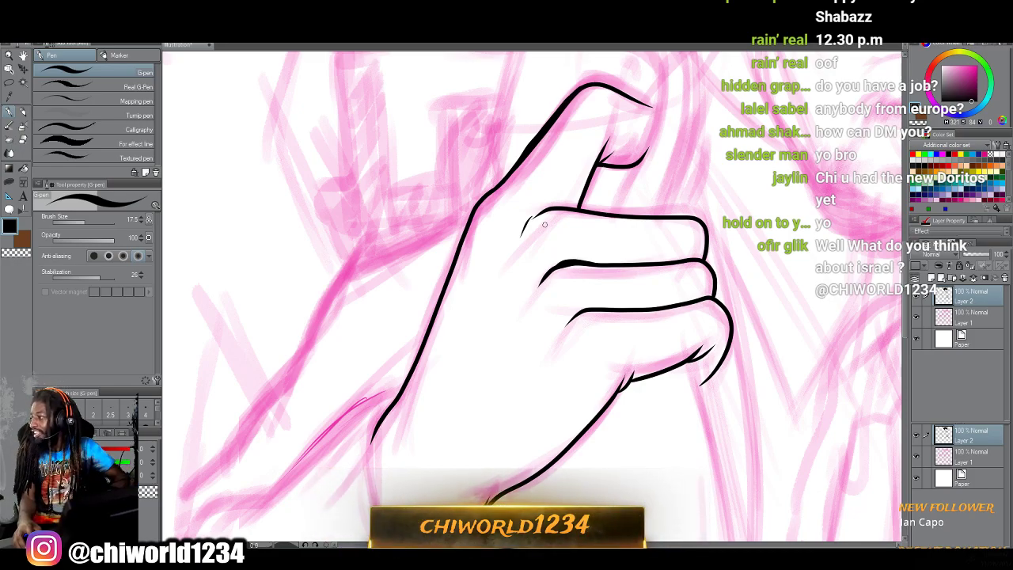
scroll(546, 229, down, 3)
scroll(563, 257, right, 2)
scroll(568, 261, up, 1)
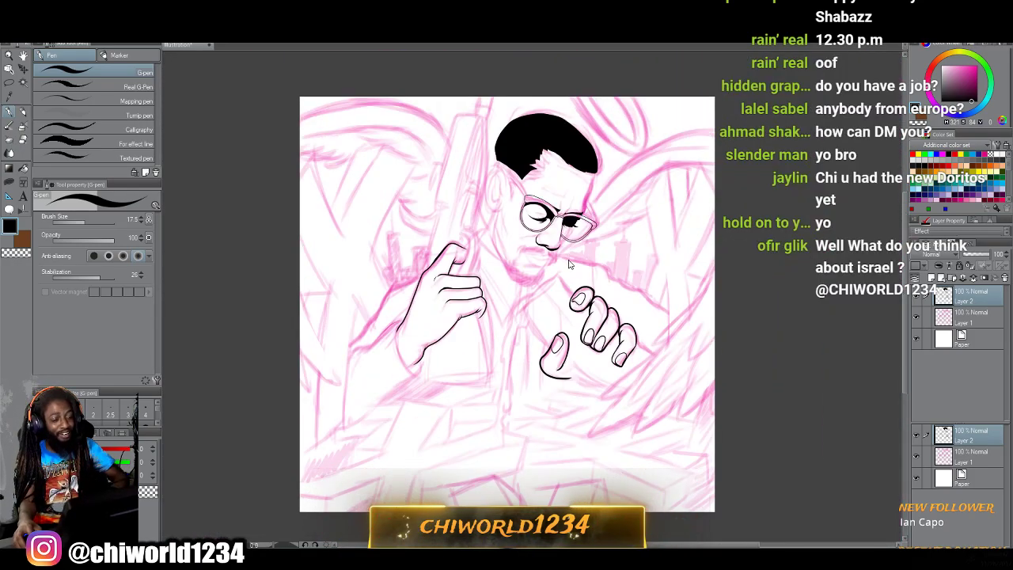
scroll(567, 264, up, 4)
scroll(568, 260, up, 1)
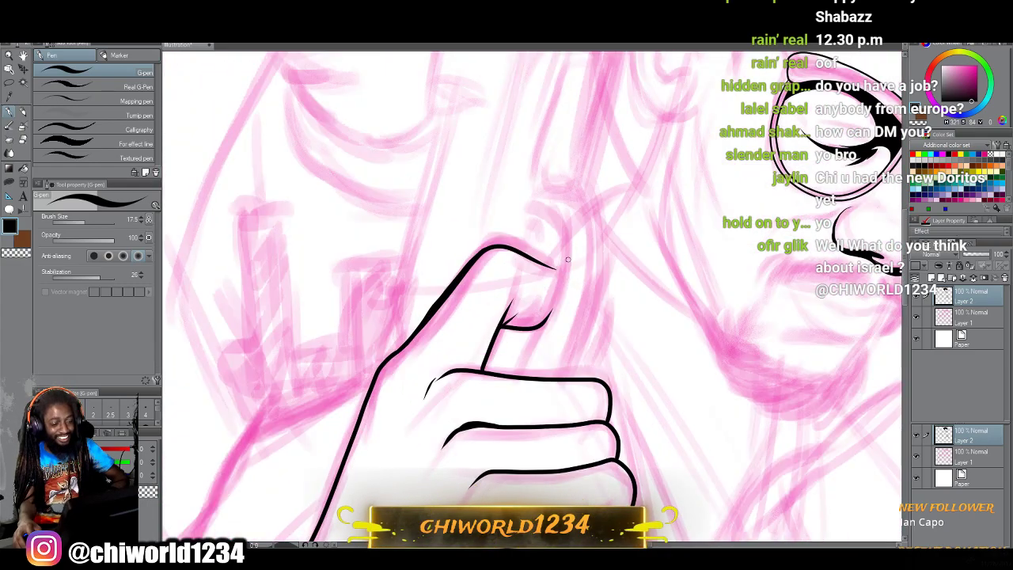
scroll(568, 260, left, 1)
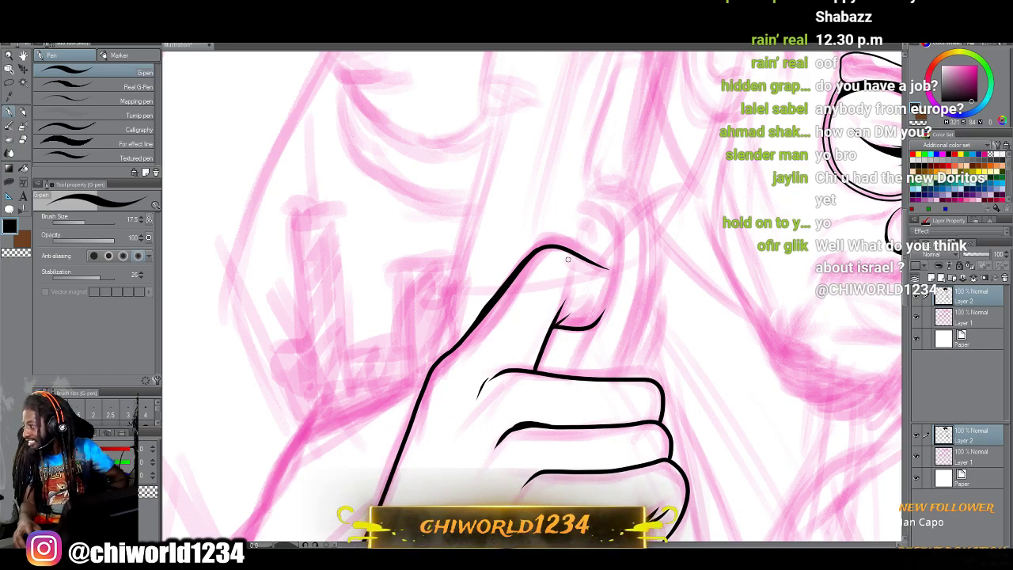
scroll(569, 260, up, 1)
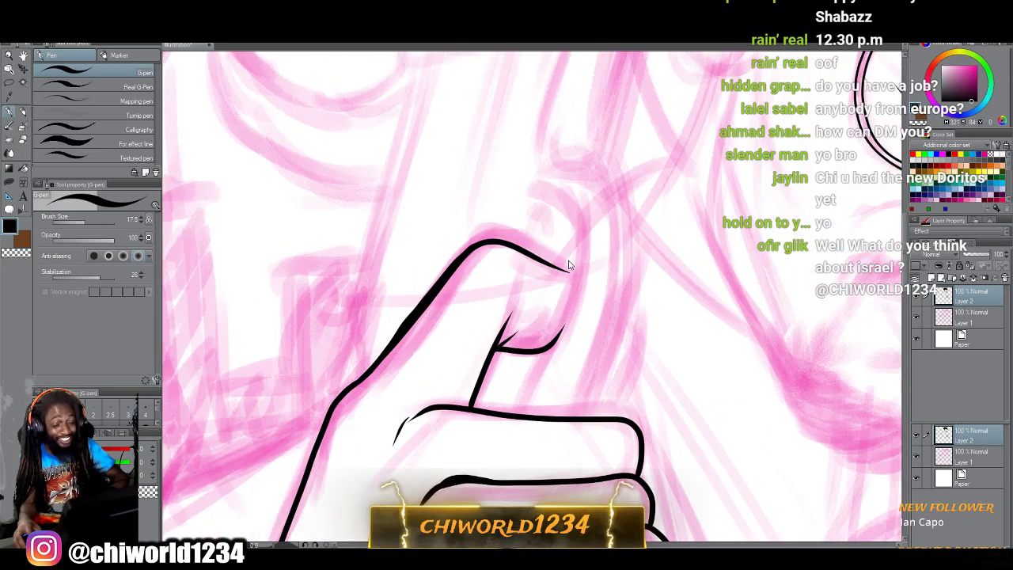
scroll(567, 266, down, 4)
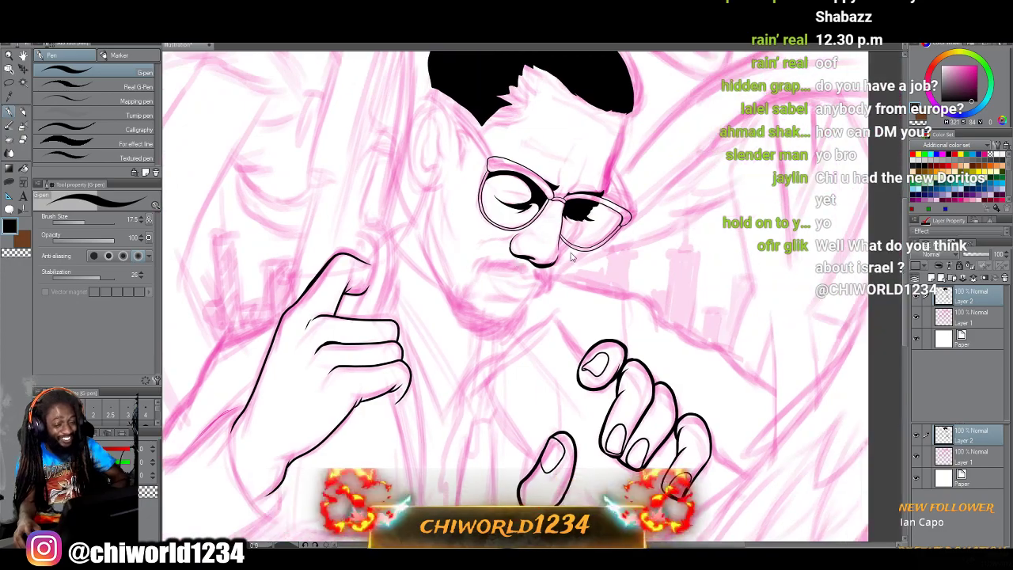
scroll(570, 251, up, 1)
scroll(570, 251, down, 1)
scroll(569, 251, down, 3)
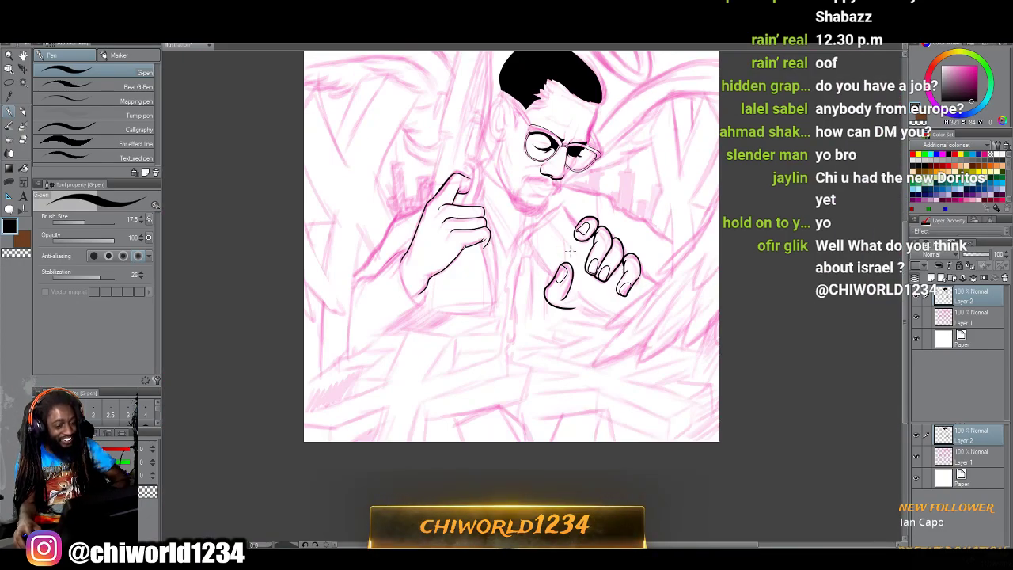
Ink the far cheek contour from the shaded eye through the glasses lens and below the frame to the nose.
scroll(570, 251, up, 7)
scroll(571, 255, up, 6)
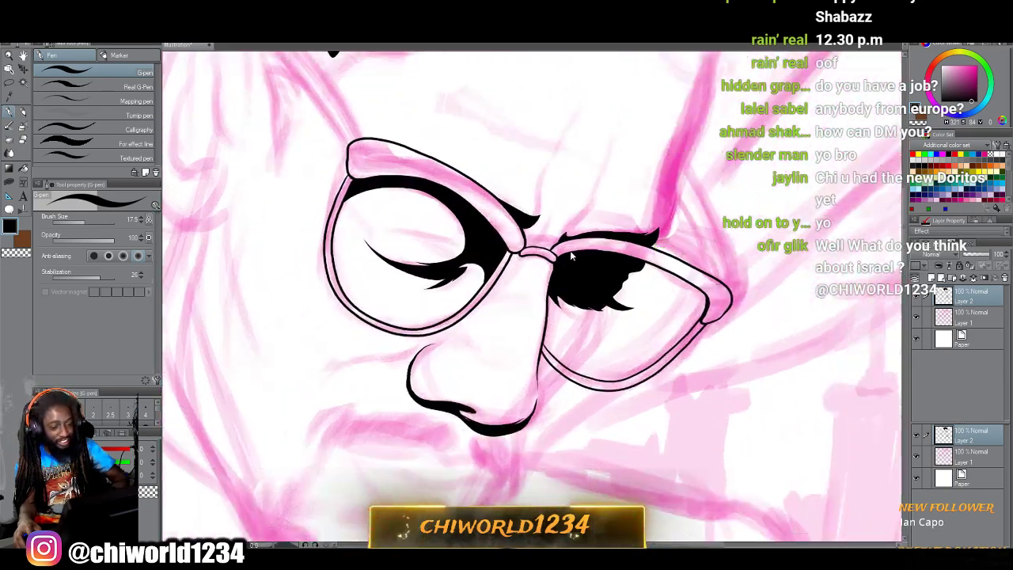
scroll(571, 254, left, 1)
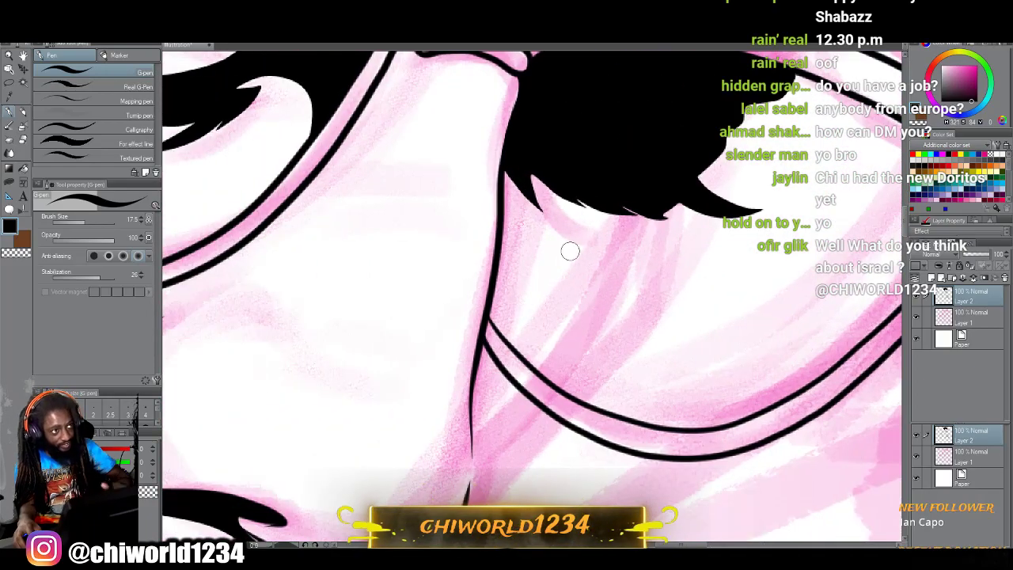
mouse_move(573, 399)
mouse_down()
mouse_move(663, 287)
mouse_move(695, 159)
mouse_up()
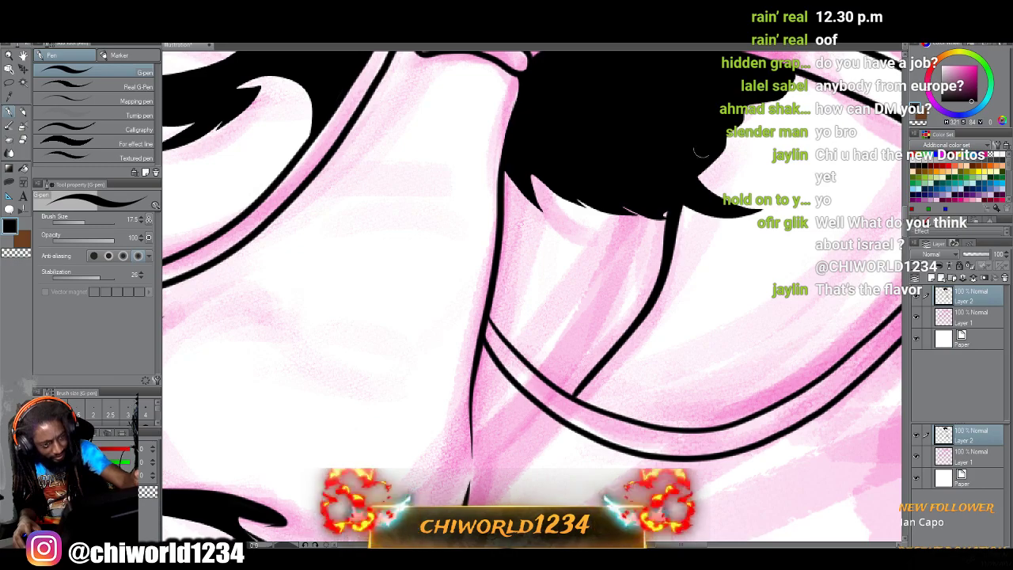
scroll(659, 214, down, 3)
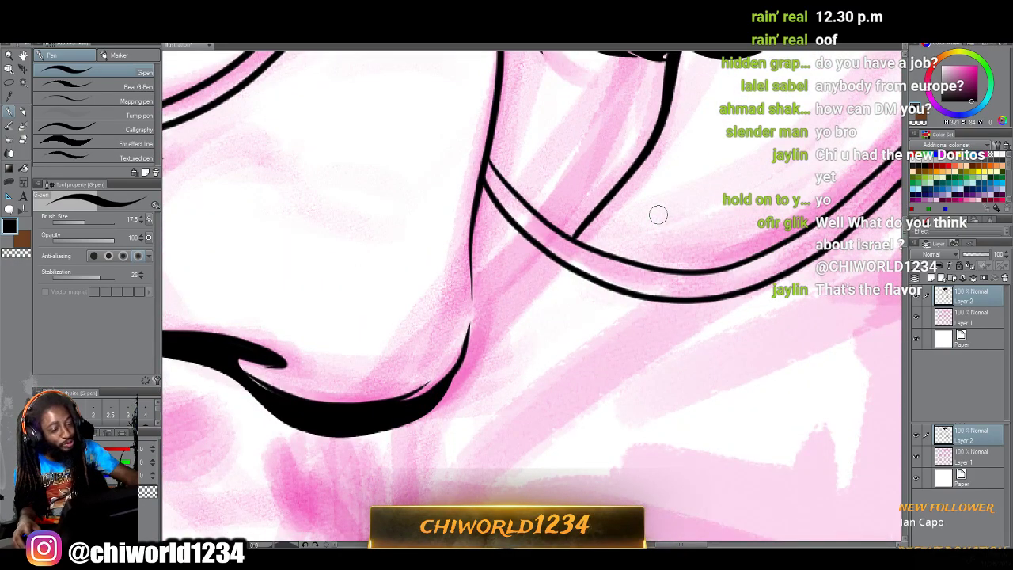
drag(554, 260, 420, 430)
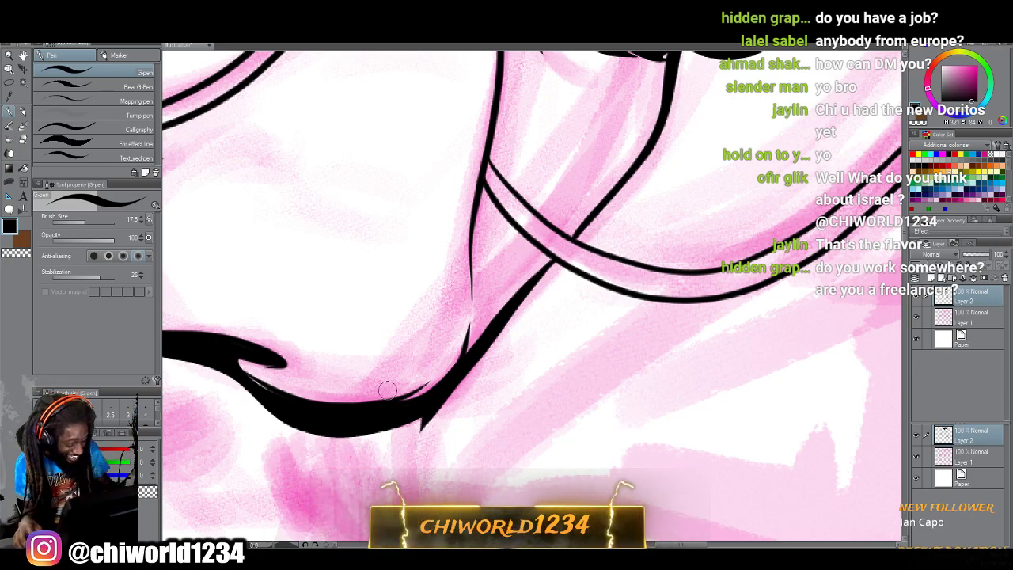
Ink the forehead contour from the outer end of the far eyebrow up to the hairline.
scroll(387, 390, down, 6)
scroll(400, 380, up, 2)
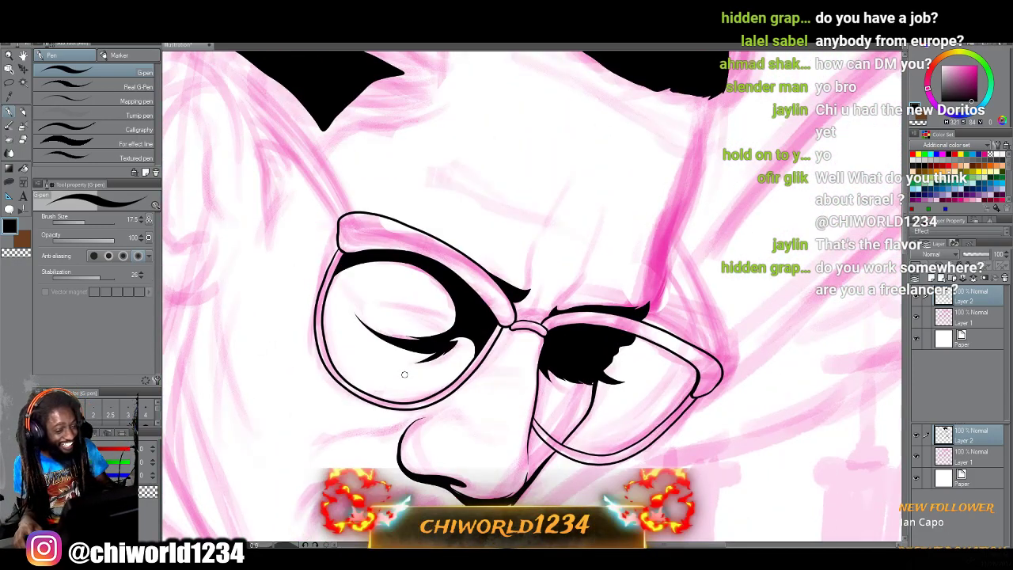
scroll(404, 374, up, 5)
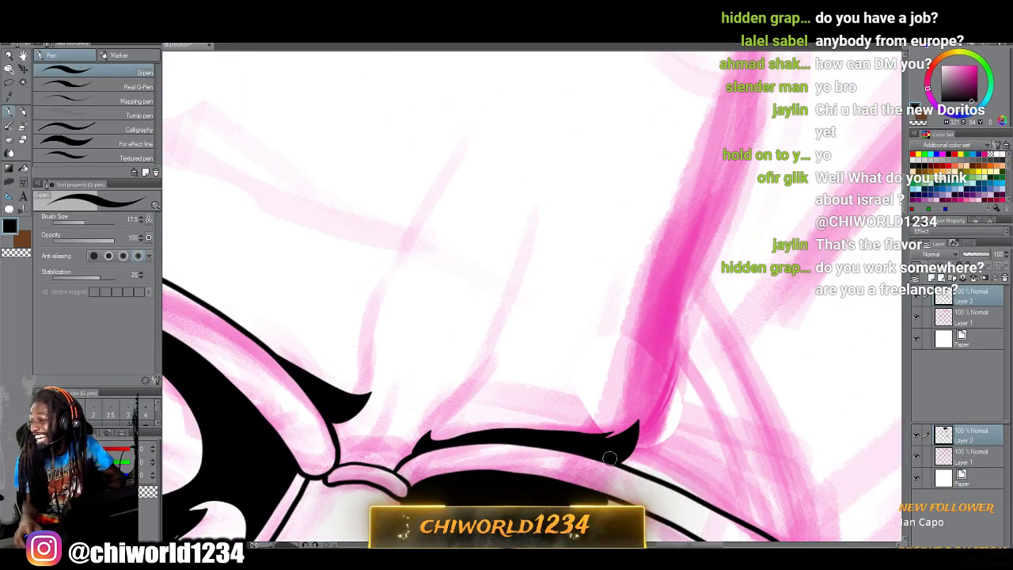
scroll(609, 456, down, 2)
mouse_move(611, 461)
mouse_down()
mouse_move(559, 458)
mouse_move(581, 427)
mouse_move(584, 371)
mouse_move(657, 174)
mouse_move(649, 127)
mouse_up()
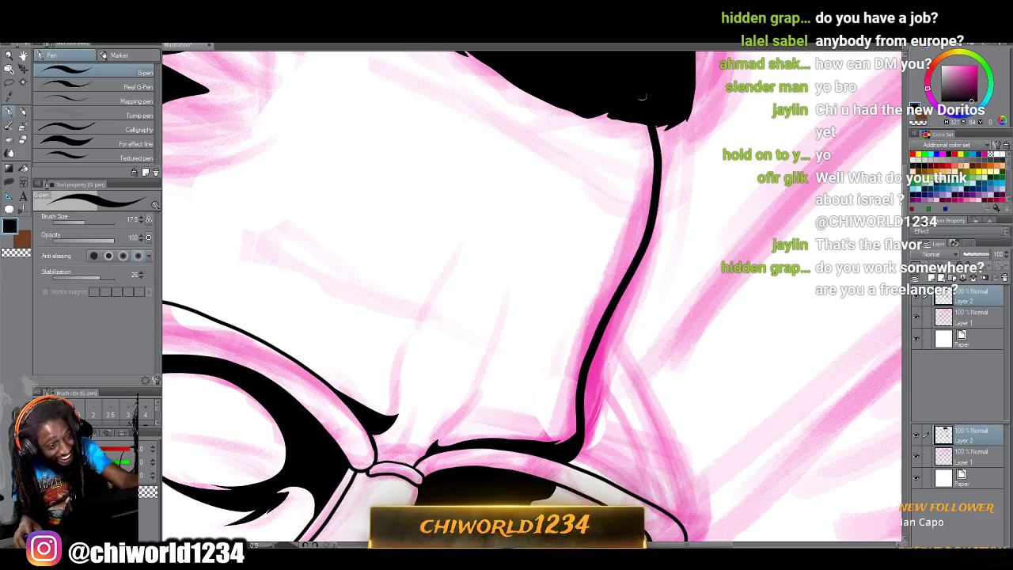
scroll(740, 182, down, 6)
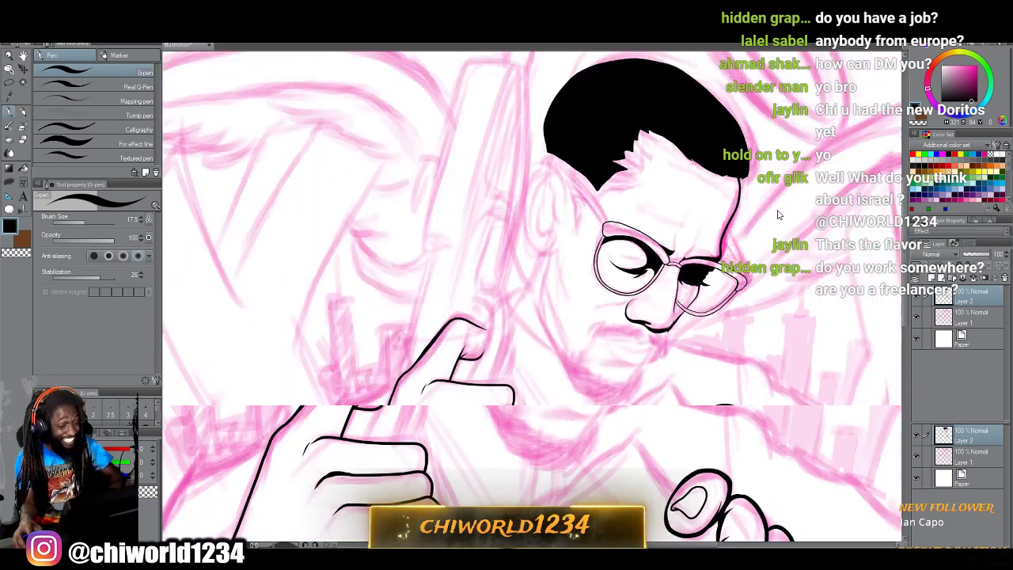
scroll(776, 215, right, 2)
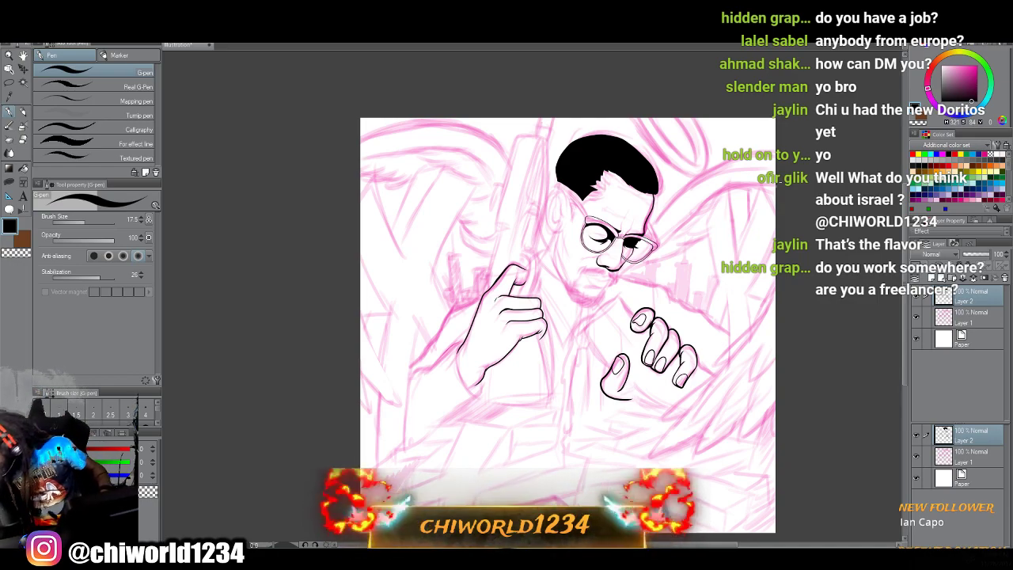
Ink the lower face profile from beneath the nose past the mouth and around the chin.
scroll(767, 138, up, 3)
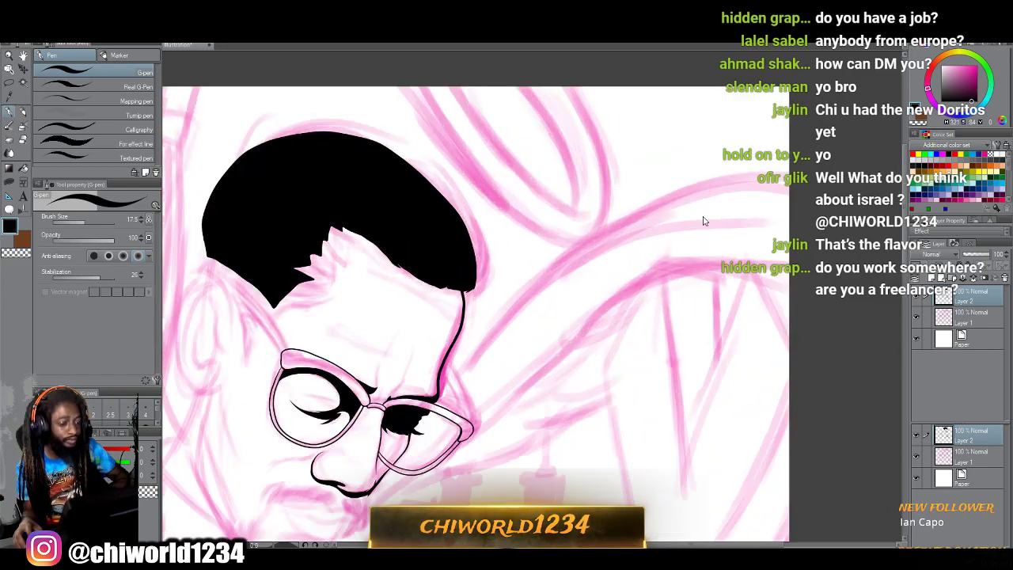
drag(348, 214, 607, 264)
scroll(607, 265, up, 3)
drag(610, 459, 609, 266)
scroll(609, 266, up, 1)
scroll(609, 267, up, 3)
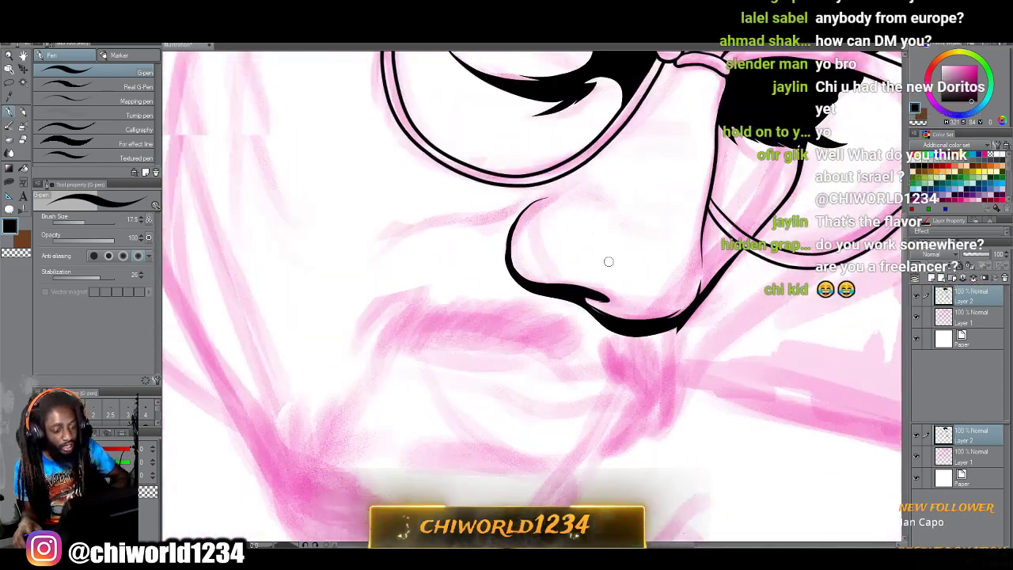
mouse_move(678, 272)
mouse_down()
mouse_move(673, 325)
mouse_move(655, 362)
mouse_move(238, 269)
mouse_up()
drag(681, 316, 332, 317)
scroll(532, 299, down, 5)
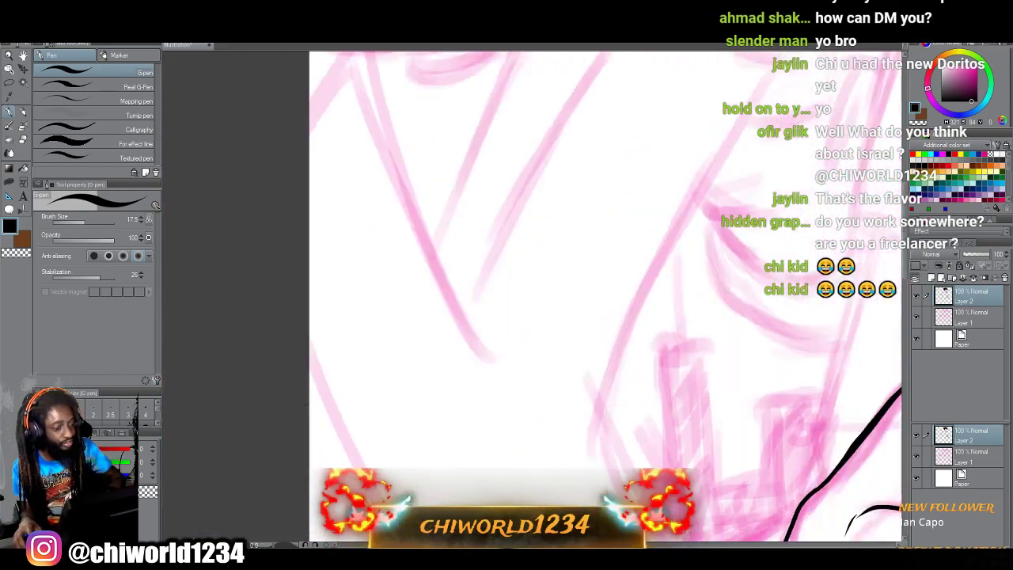
scroll(532, 299, up, 5)
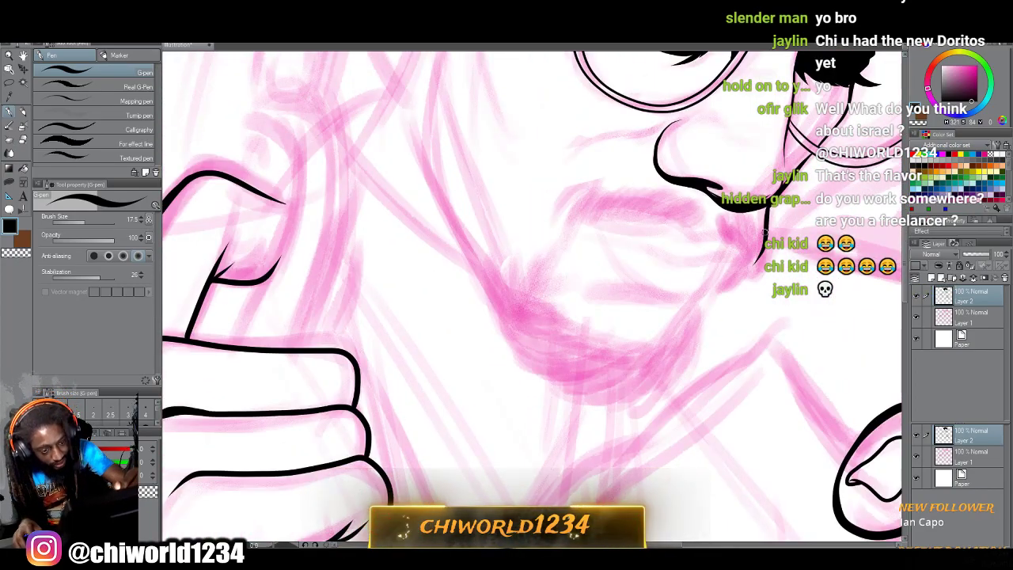
mouse_move(765, 234)
mouse_down()
mouse_move(747, 270)
mouse_move(704, 294)
mouse_move(677, 368)
mouse_move(631, 398)
mouse_move(594, 399)
mouse_move(603, 401)
mouse_move(548, 379)
mouse_move(491, 317)
mouse_up()
scroll(404, 259, up, 3)
scroll(404, 261, down, 2)
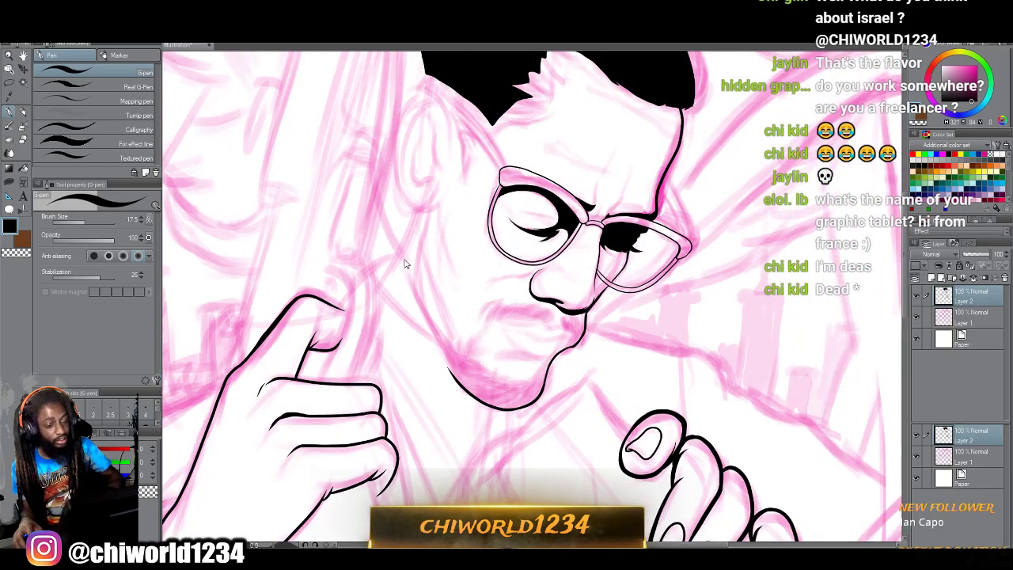
Continue the near jawline from the chin up the side of the face toward the ear.
scroll(405, 262, up, 1)
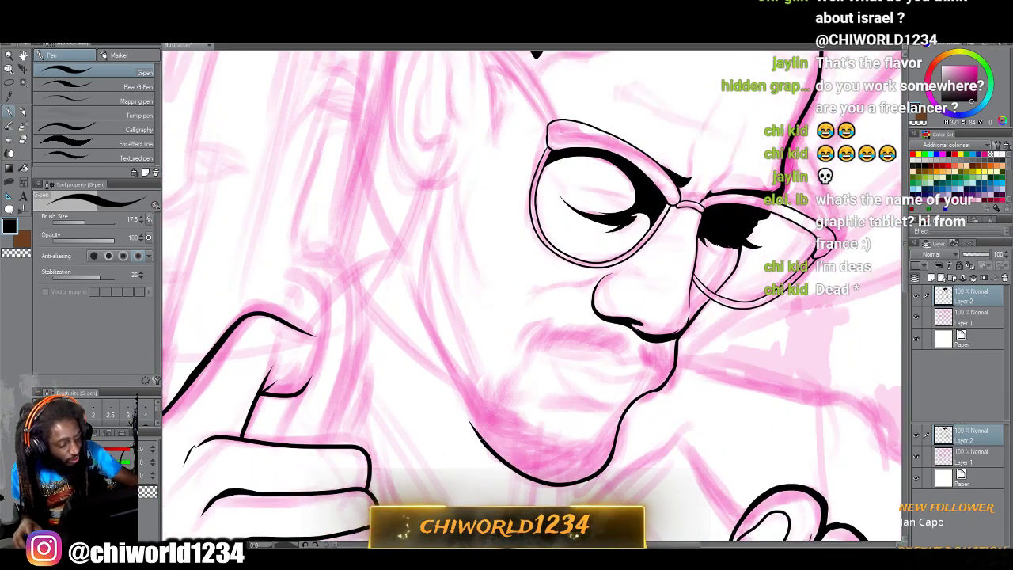
mouse_move(476, 434)
mouse_down()
mouse_move(415, 292)
mouse_move(412, 250)
mouse_move(431, 209)
mouse_up()
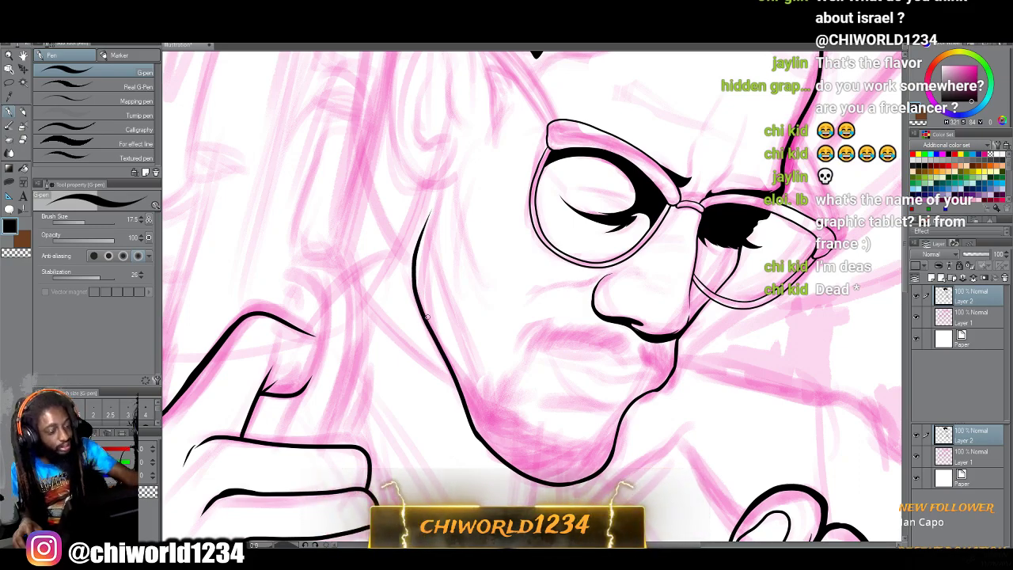
scroll(428, 316, down, 5)
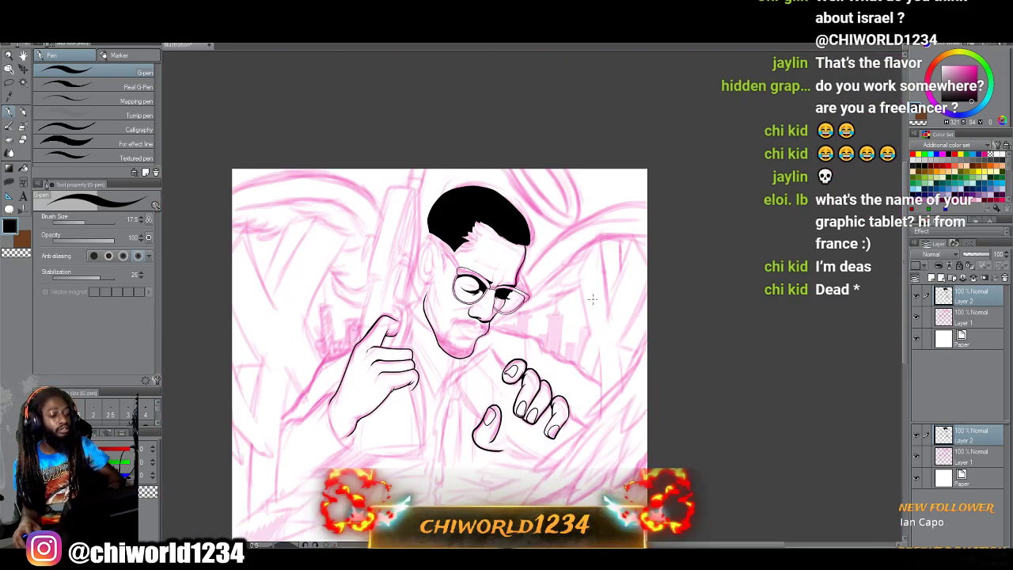
Fill the far side of the moustache below the nose with black using Lasso fill, giving it jagged hair edges.
scroll(591, 298, up, 6)
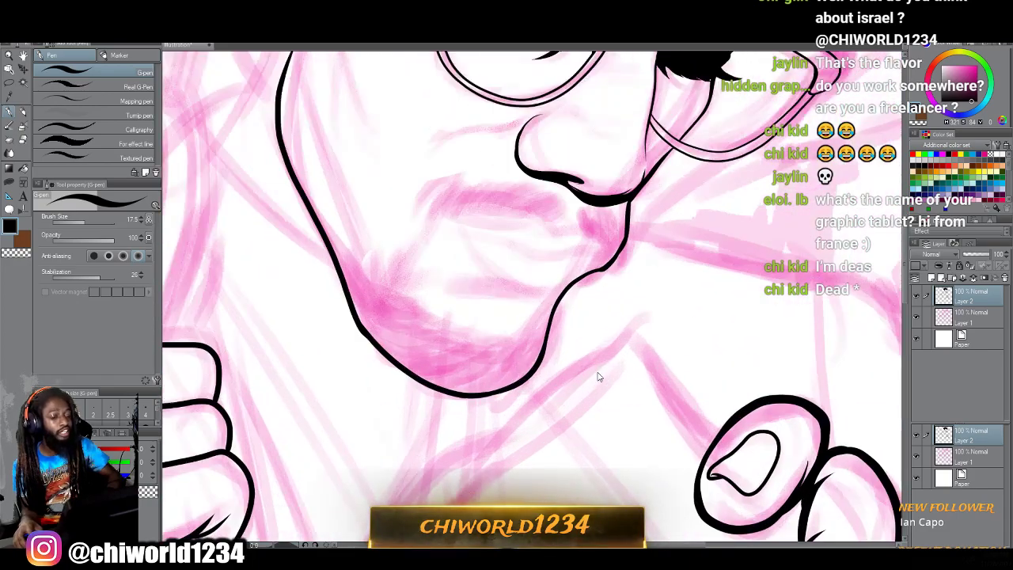
scroll(599, 378, up, 2)
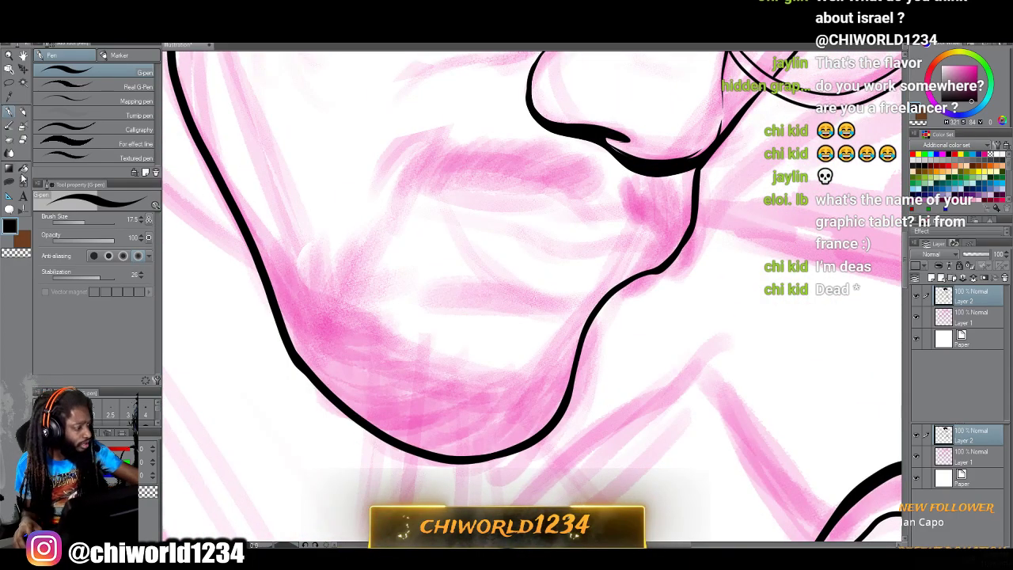
click(10, 182)
mouse_move(700, 183)
mouse_down()
mouse_move(690, 253)
mouse_move(616, 298)
mouse_move(659, 234)
mouse_move(631, 170)
mouse_move(702, 175)
mouse_move(668, 273)
mouse_up()
Lasso fill the near half of the moustache in black, tapering it outward from the nose with ragged hair tips.
scroll(656, 359, up, 3)
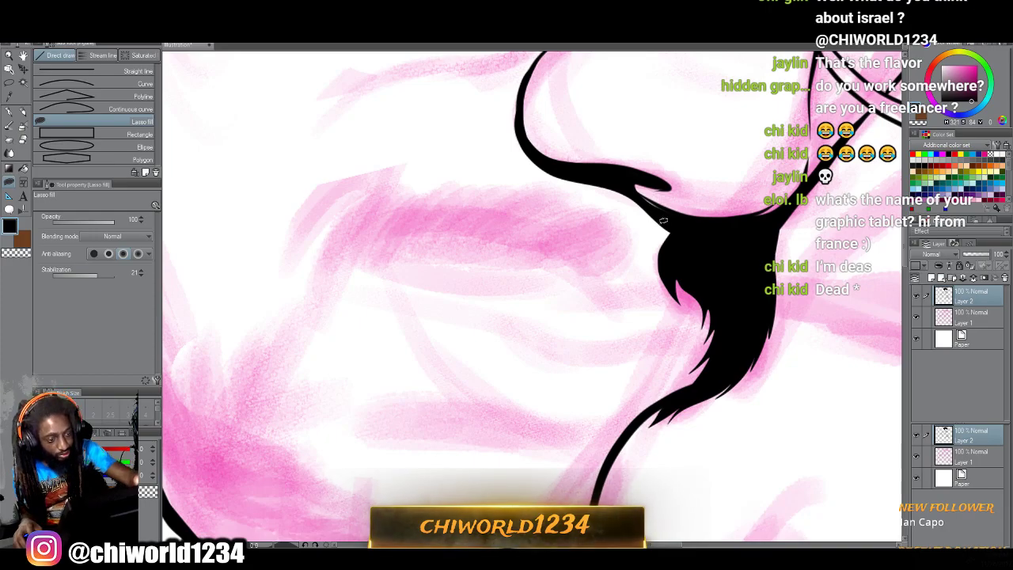
mouse_move(667, 216)
mouse_down()
mouse_move(612, 282)
mouse_move(624, 261)
mouse_move(605, 279)
mouse_move(619, 260)
mouse_move(585, 271)
mouse_move(605, 259)
mouse_move(505, 248)
mouse_move(521, 241)
mouse_move(328, 252)
mouse_move(344, 209)
mouse_move(392, 177)
mouse_move(375, 199)
mouse_move(415, 175)
mouse_move(406, 183)
mouse_move(659, 202)
mouse_up()
scroll(711, 312, down, 5)
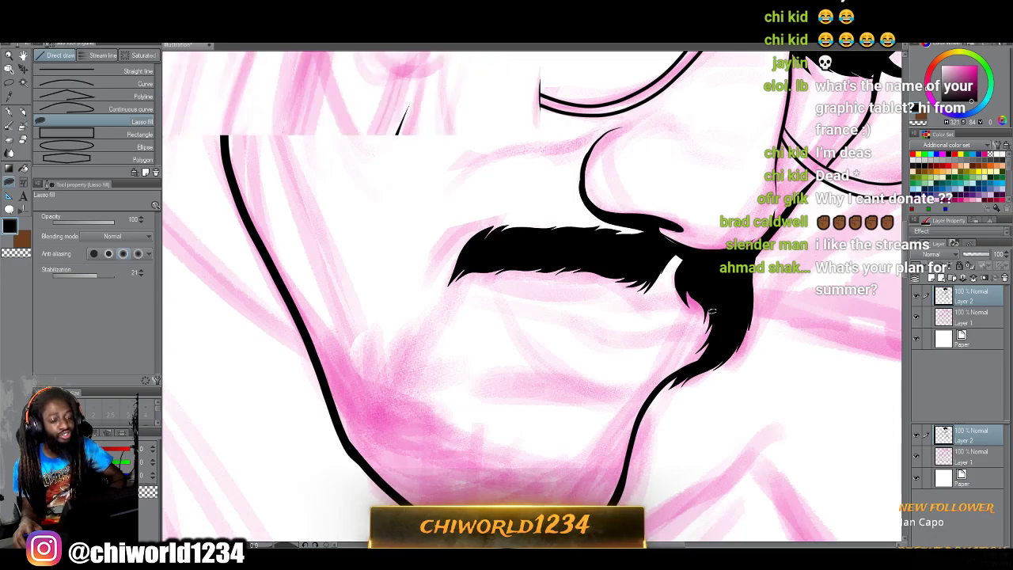
scroll(730, 332, up, 5)
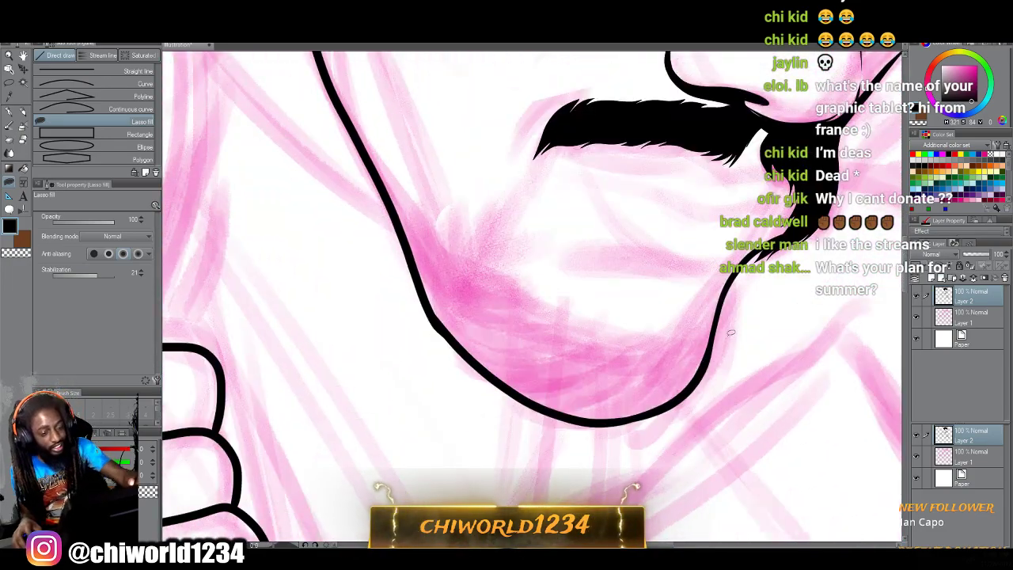
Lasso fill the goatee along the chin in solid black, giving both edges ragged hair tips.
mouse_move(725, 288)
mouse_down()
mouse_move(682, 351)
mouse_move(691, 334)
mouse_move(679, 349)
mouse_move(628, 356)
mouse_move(639, 347)
mouse_move(606, 349)
mouse_move(621, 321)
mouse_move(605, 334)
mouse_move(572, 334)
mouse_move(585, 329)
mouse_move(545, 320)
mouse_move(557, 310)
mouse_move(535, 314)
mouse_move(546, 299)
mouse_move(532, 309)
mouse_move(540, 263)
mouse_move(521, 278)
mouse_move(532, 262)
mouse_move(457, 289)
mouse_move(448, 365)
mouse_move(458, 360)
mouse_move(552, 413)
mouse_move(584, 415)
mouse_move(573, 422)
mouse_move(625, 423)
mouse_move(650, 410)
mouse_move(649, 420)
mouse_move(688, 396)
mouse_move(680, 413)
mouse_move(705, 371)
mouse_move(707, 387)
mouse_move(717, 315)
mouse_up()
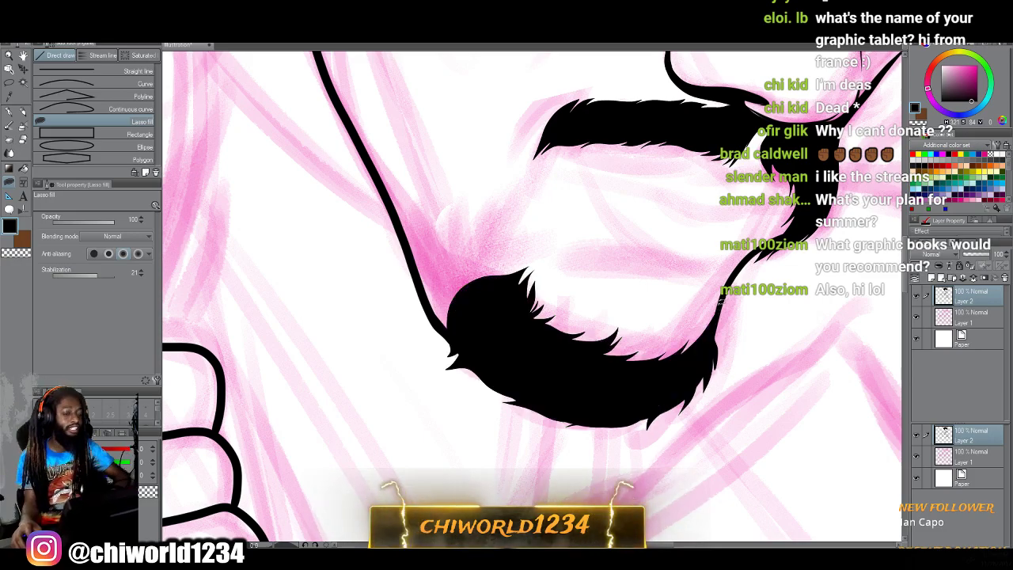
scroll(720, 303, down, 3)
scroll(720, 302, up, 1)
scroll(720, 300, down, 2)
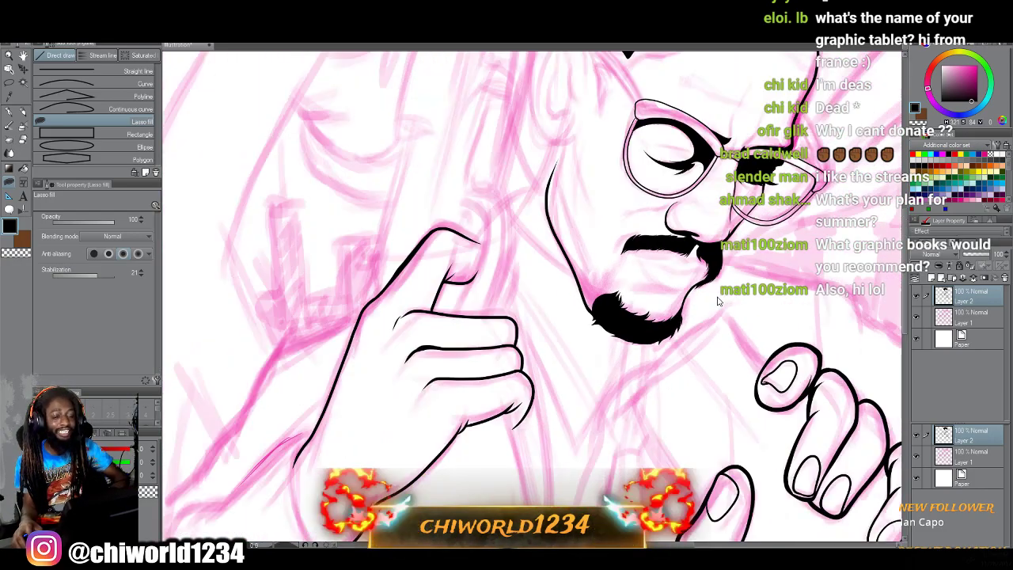
Extend the black goatee up the near side of the mouth toward the moustache corner, with spiky hair edges.
scroll(718, 297, up, 1)
scroll(719, 301, up, 5)
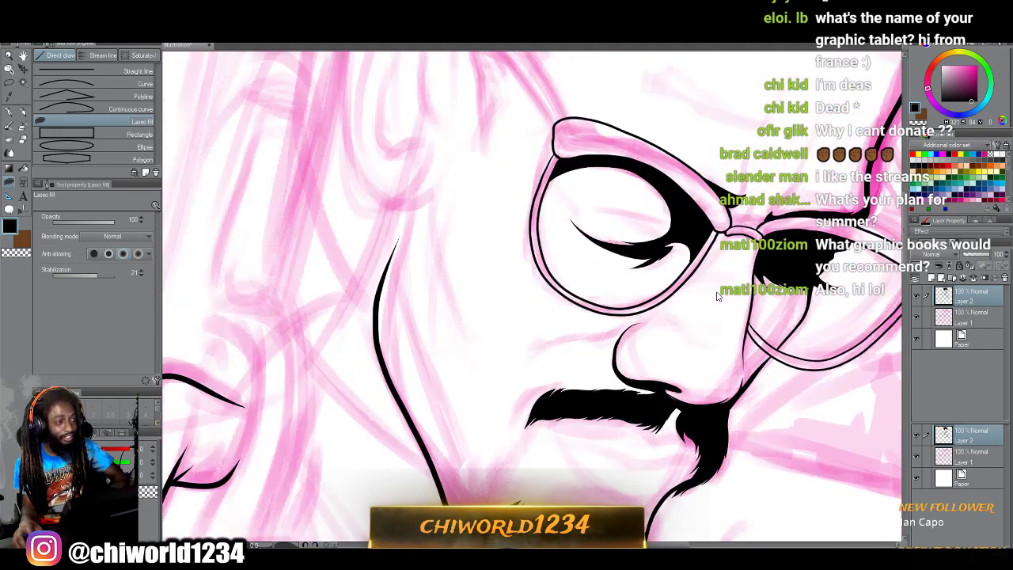
scroll(718, 291, up, 2)
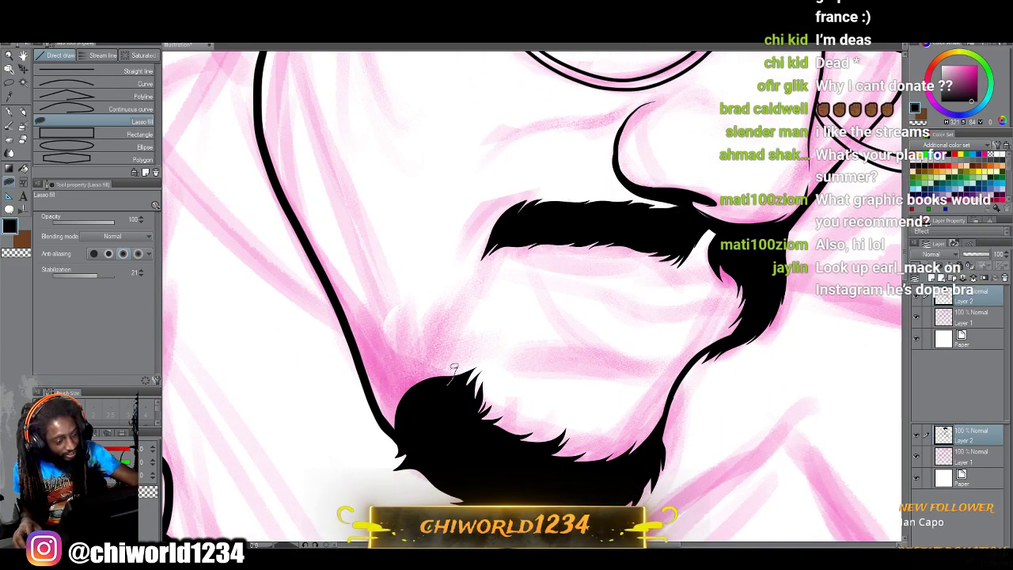
mouse_move(458, 368)
mouse_down()
mouse_move(486, 351)
mouse_move(451, 348)
mouse_move(484, 271)
mouse_move(420, 325)
mouse_up()
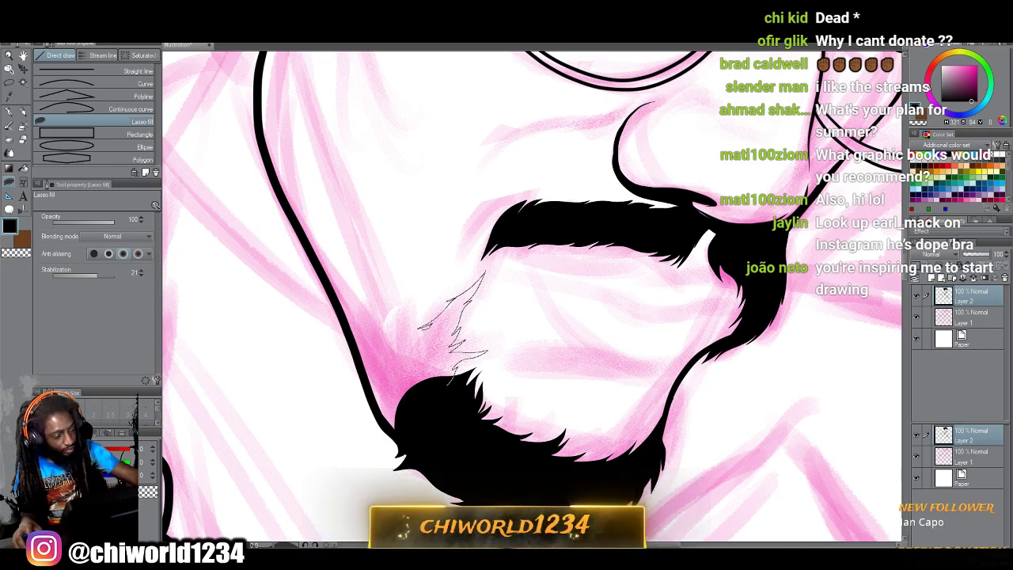
mouse_move(367, 386)
mouse_down()
mouse_move(371, 439)
mouse_move(382, 423)
mouse_move(383, 448)
mouse_up()
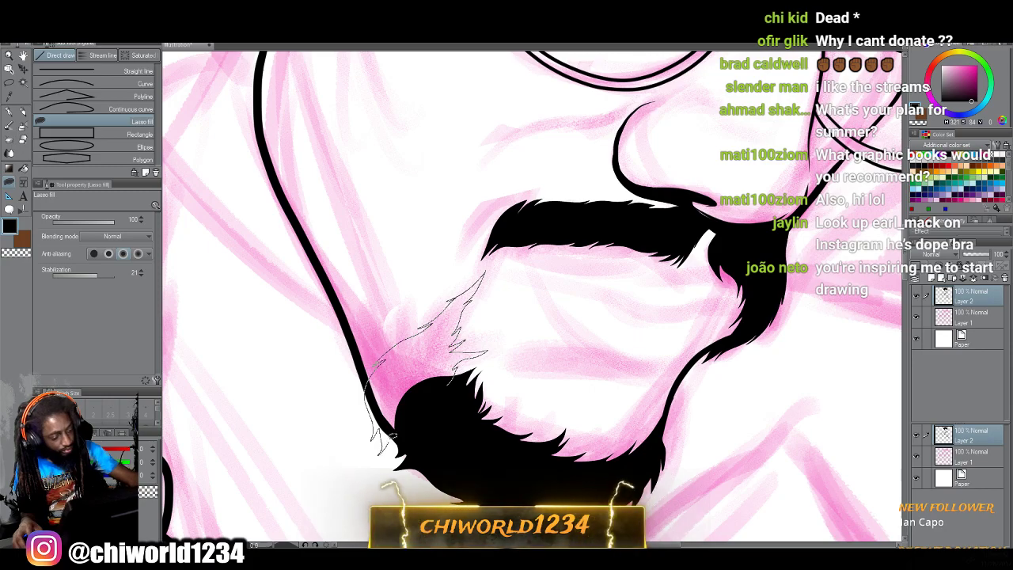
drag(418, 402, 419, 389)
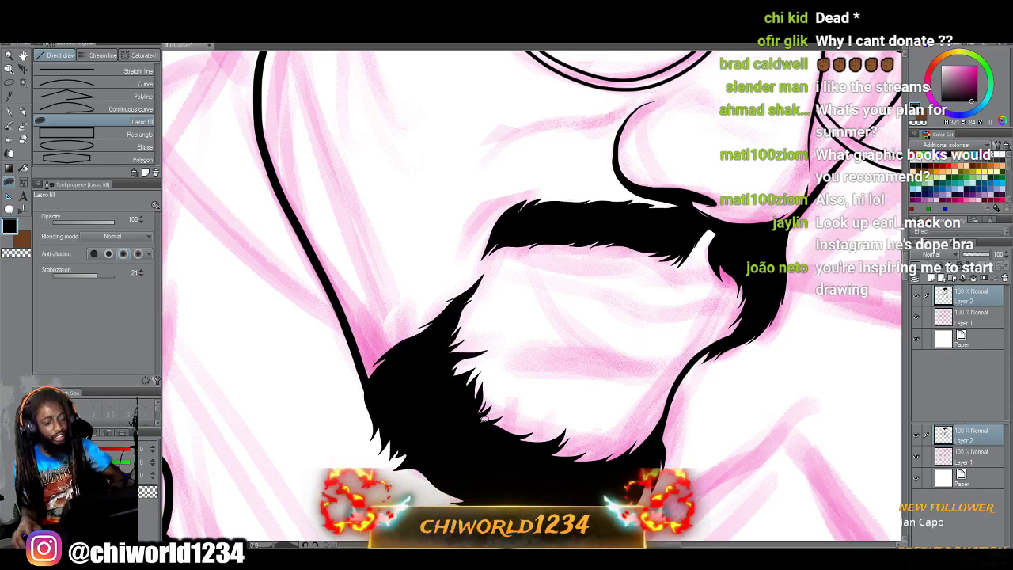
Add spiky black hair tips along the front edge of the sideburn at the temple using Lasso fill.
scroll(478, 408, down, 2)
scroll(497, 403, down, 2)
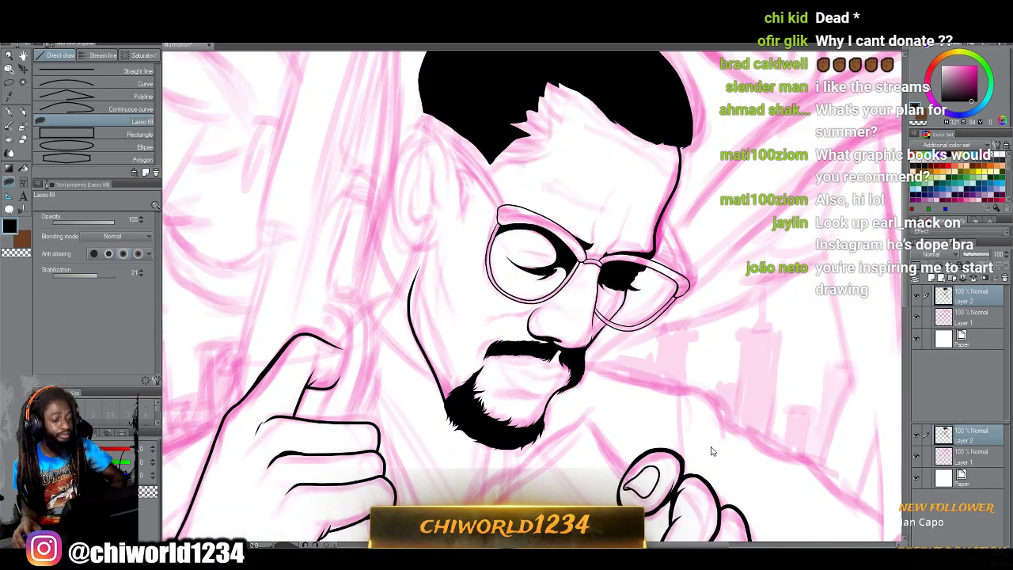
scroll(706, 443, down, 1)
scroll(707, 443, down, 2)
scroll(706, 443, up, 5)
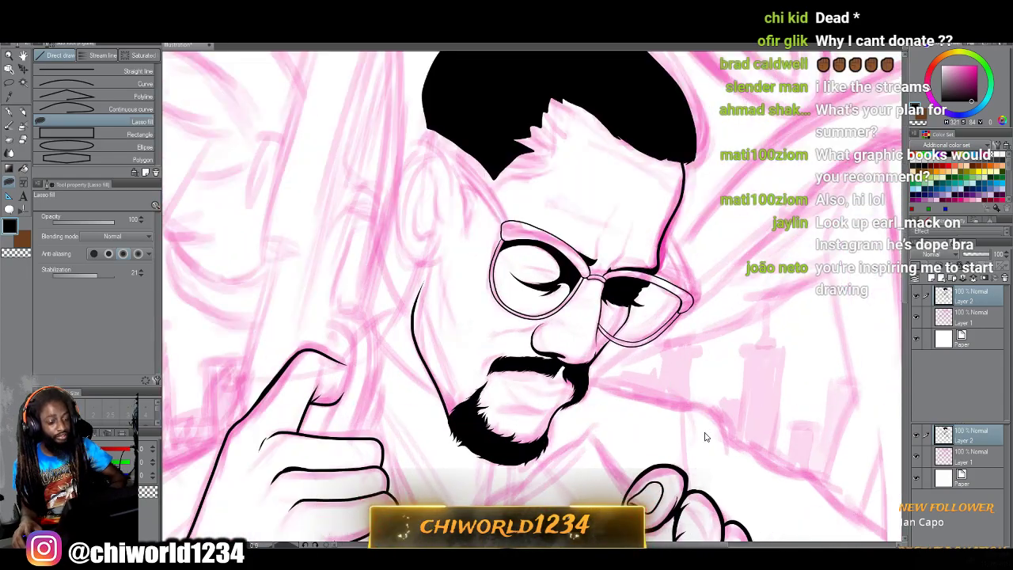
scroll(706, 428, up, 4)
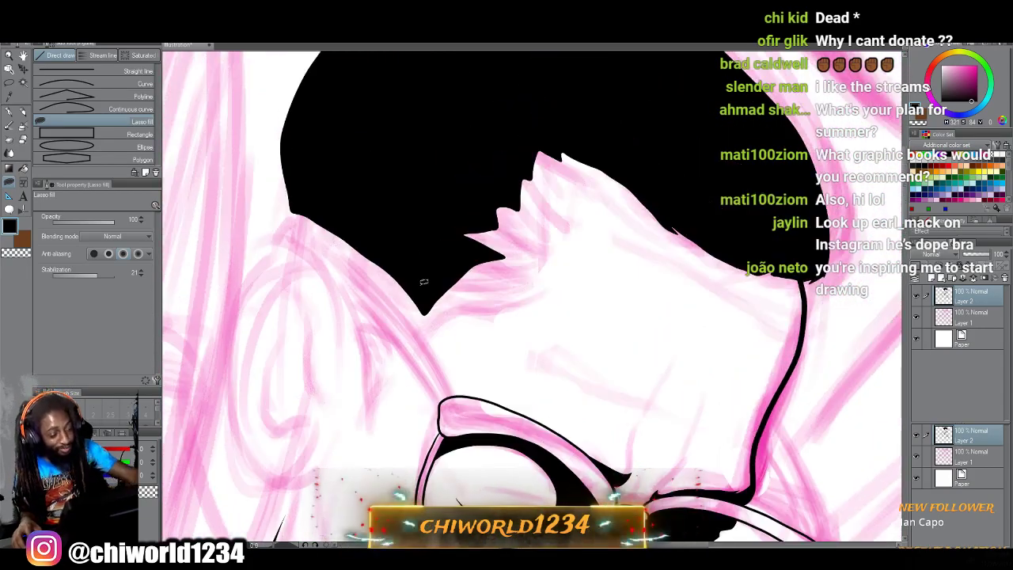
mouse_move(416, 287)
mouse_down()
mouse_move(426, 325)
mouse_move(451, 299)
mouse_move(479, 301)
mouse_move(465, 296)
mouse_move(507, 285)
mouse_move(468, 287)
mouse_move(519, 263)
mouse_move(496, 261)
mouse_move(539, 250)
mouse_move(469, 232)
mouse_move(405, 237)
mouse_up()
Lasso fill jagged hair spikes along the outer edge of the hair above the forehead's far side.
scroll(412, 373, down, 3)
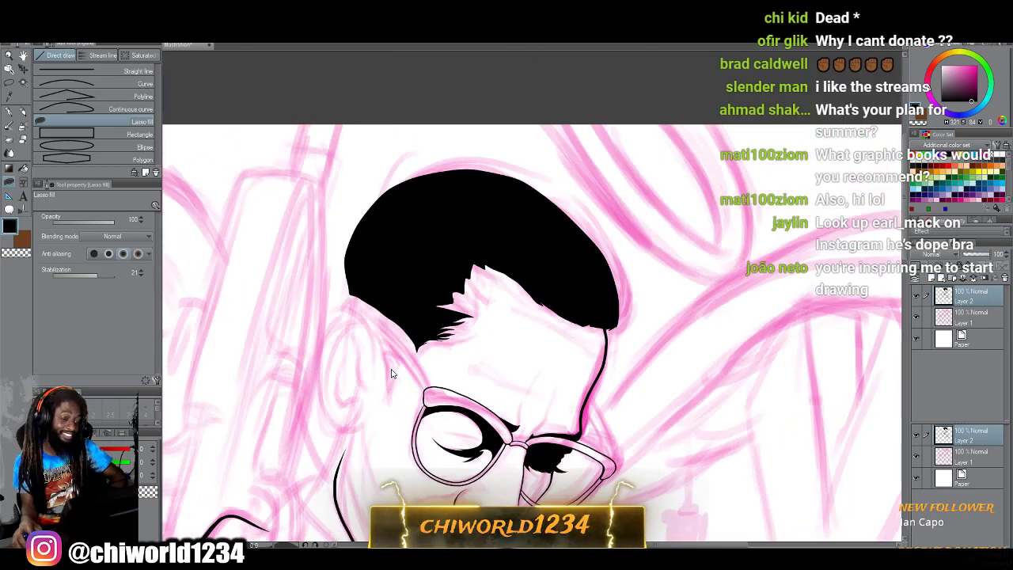
scroll(488, 368, up, 5)
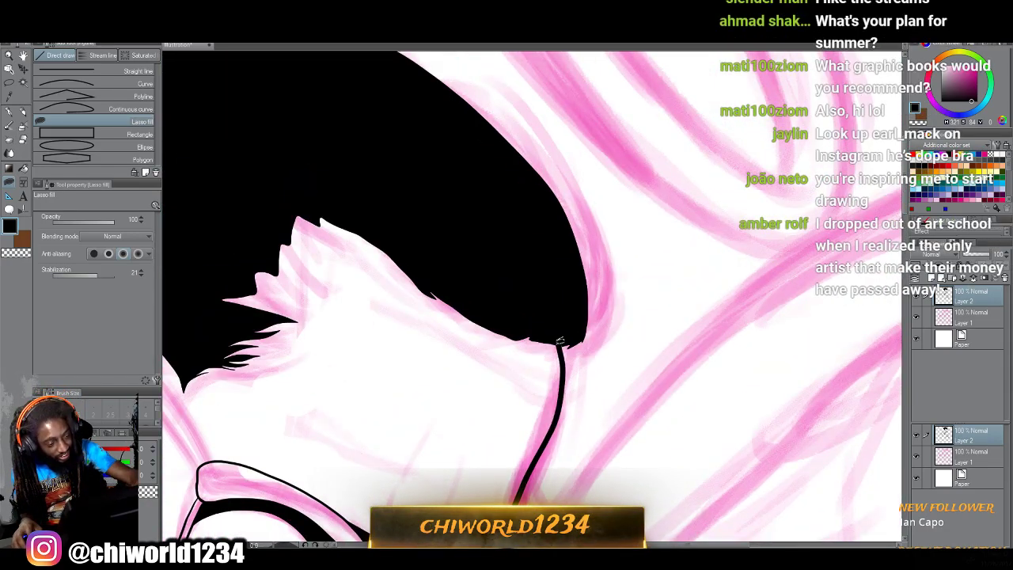
mouse_move(589, 339)
mouse_down()
mouse_move(613, 296)
mouse_move(602, 302)
mouse_move(605, 283)
mouse_move(600, 293)
mouse_move(609, 272)
mouse_move(597, 280)
mouse_move(599, 235)
mouse_move(586, 240)
mouse_move(592, 226)
mouse_move(581, 206)
mouse_move(576, 214)
mouse_move(580, 194)
mouse_move(571, 203)
mouse_move(561, 170)
mouse_move(561, 197)
mouse_move(545, 198)
mouse_move(546, 273)
mouse_up()
Roughen the hair outline at the back of the head with small black hair tips above the ear.
scroll(584, 417, down, 6)
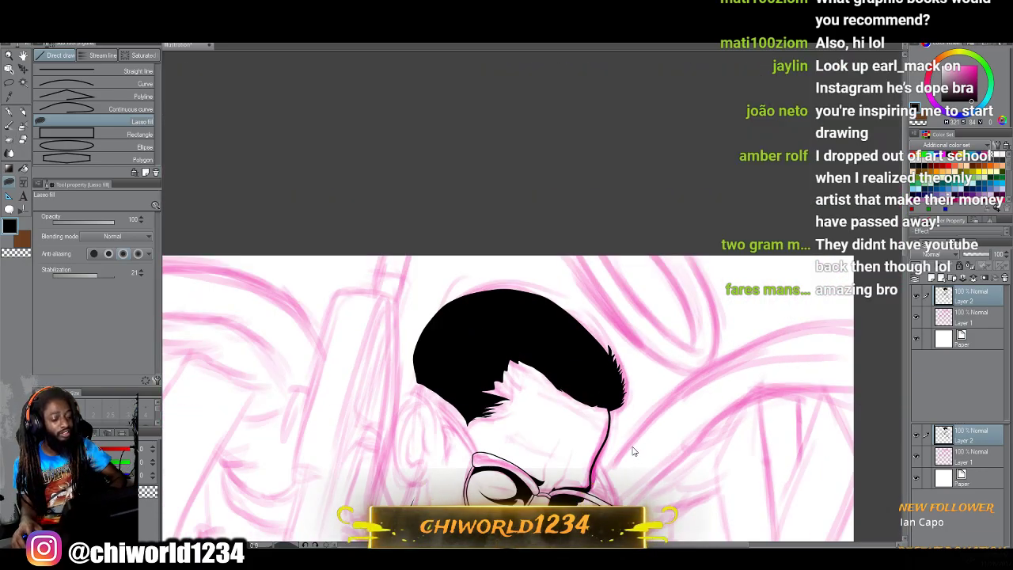
scroll(633, 424, up, 6)
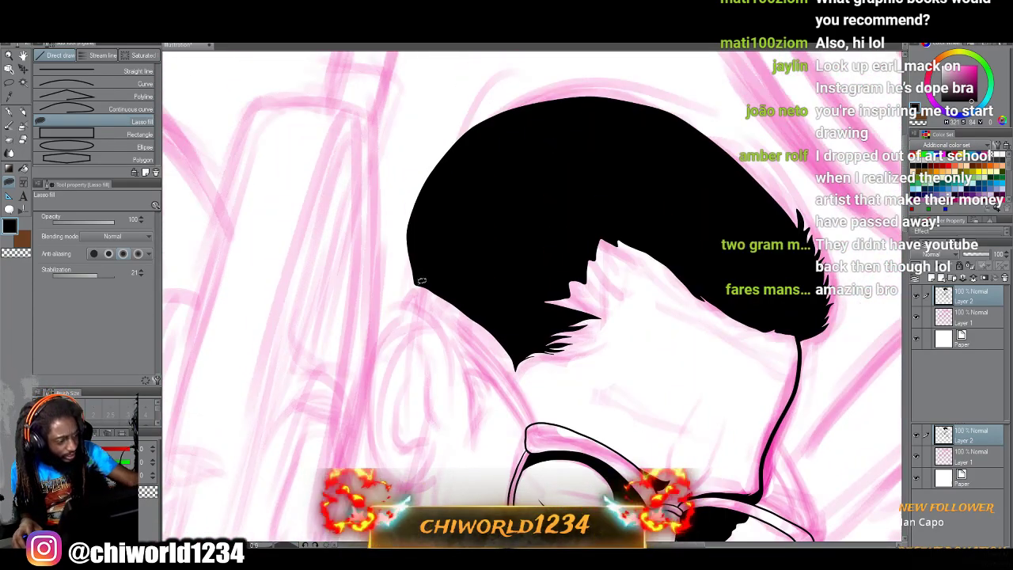
mouse_move(412, 283)
mouse_down()
mouse_move(410, 216)
mouse_move(426, 201)
mouse_up()
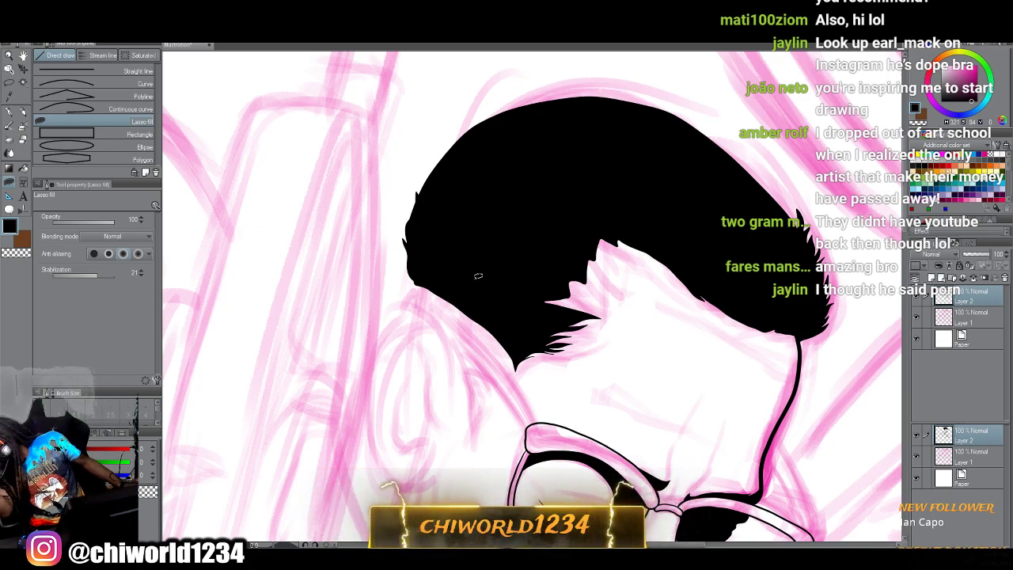
scroll(354, 242, up, 5)
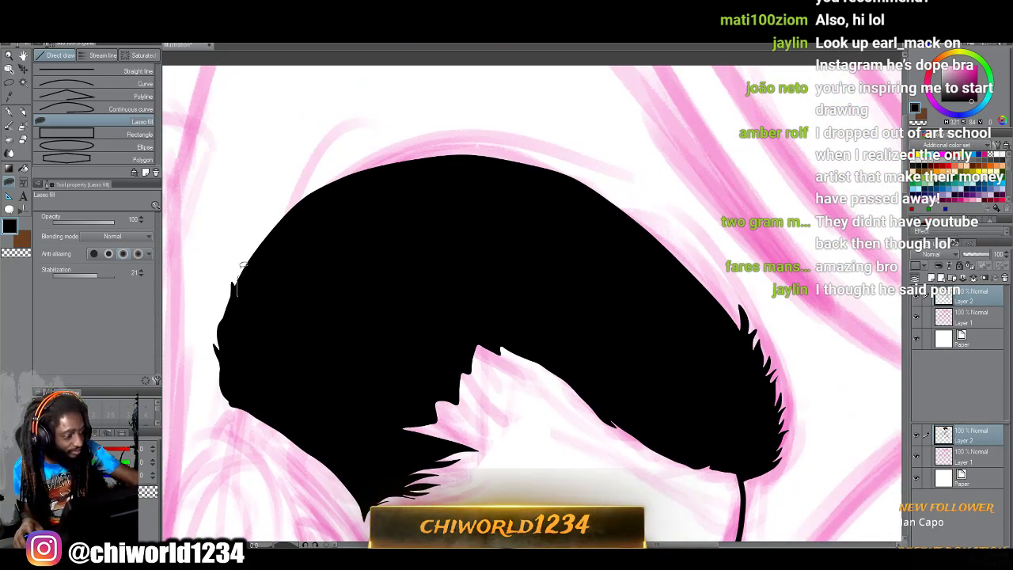
mouse_move(242, 265)
mouse_down()
mouse_move(277, 226)
mouse_move(263, 282)
mouse_up()
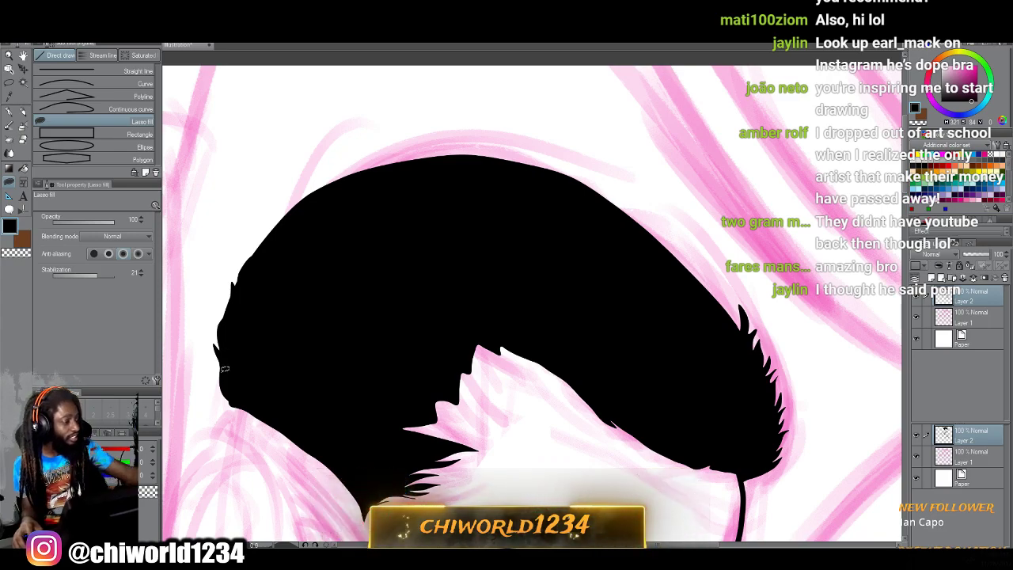
Continue the black hair spikes up the front slope of the hair toward the crown.
mouse_move(744, 332)
mouse_down()
mouse_move(711, 272)
mouse_move(711, 283)
mouse_move(694, 257)
mouse_move(677, 240)
mouse_up()
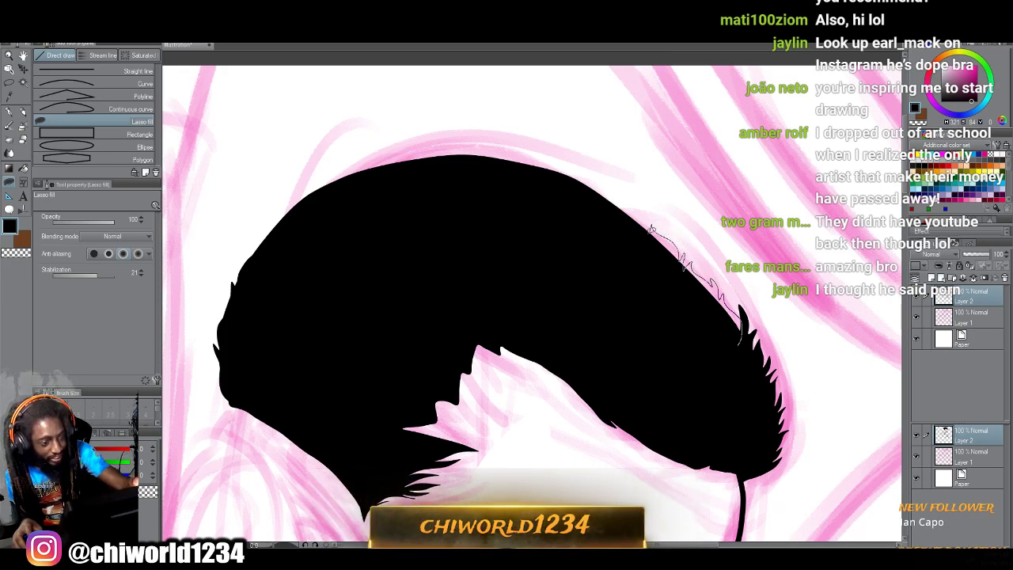
mouse_move(641, 213)
mouse_down()
mouse_move(620, 200)
mouse_move(609, 220)
mouse_up()
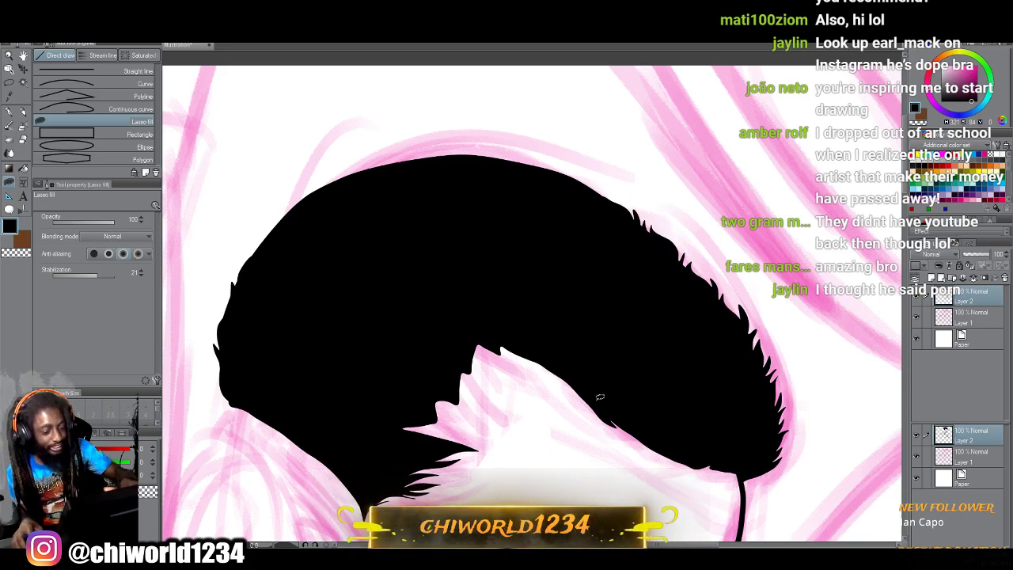
scroll(625, 424, down, 5)
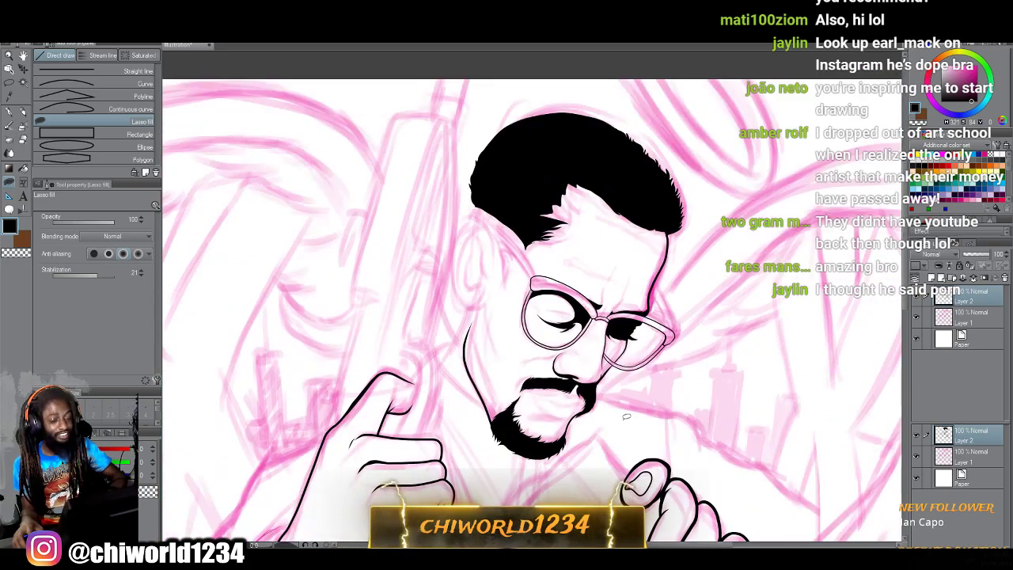
Lasso fill the necktie in solid black between the hands, from a pointed top downward, leaving the rounded notch beside it unfilled.
scroll(626, 416, down, 3)
scroll(626, 409, down, 3)
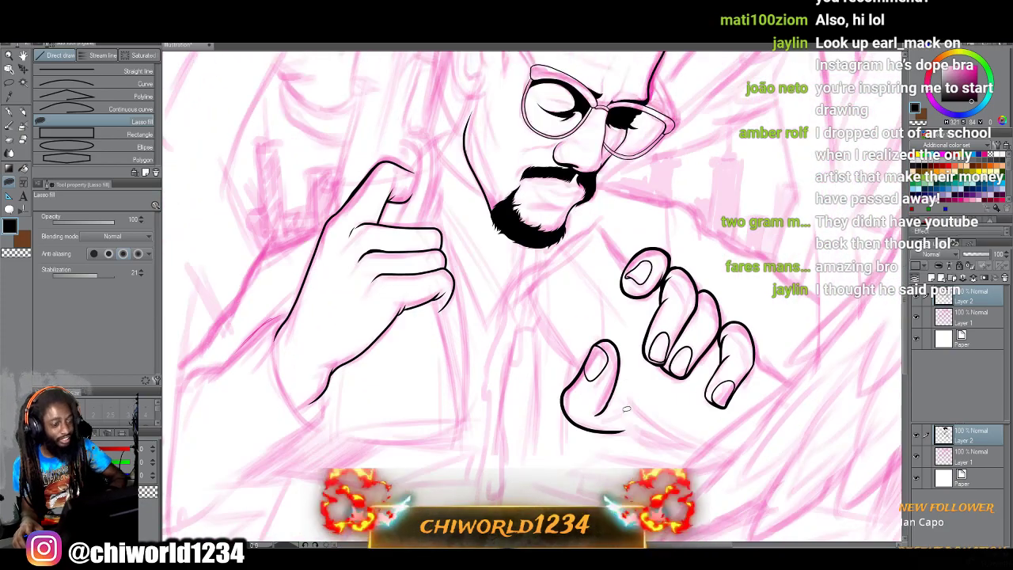
scroll(626, 409, down, 4)
scroll(626, 409, up, 5)
scroll(626, 410, up, 1)
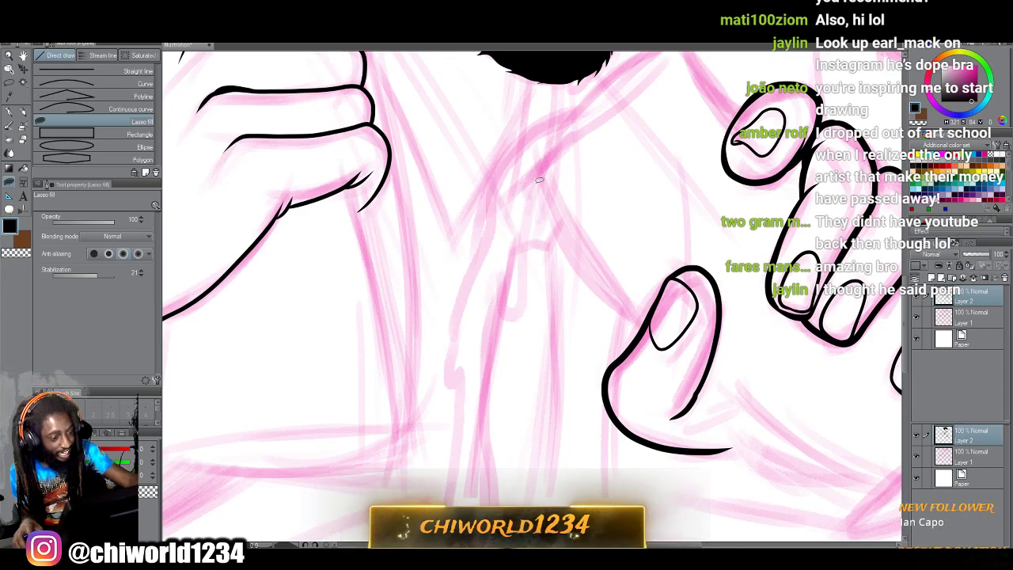
drag(543, 184, 530, 207)
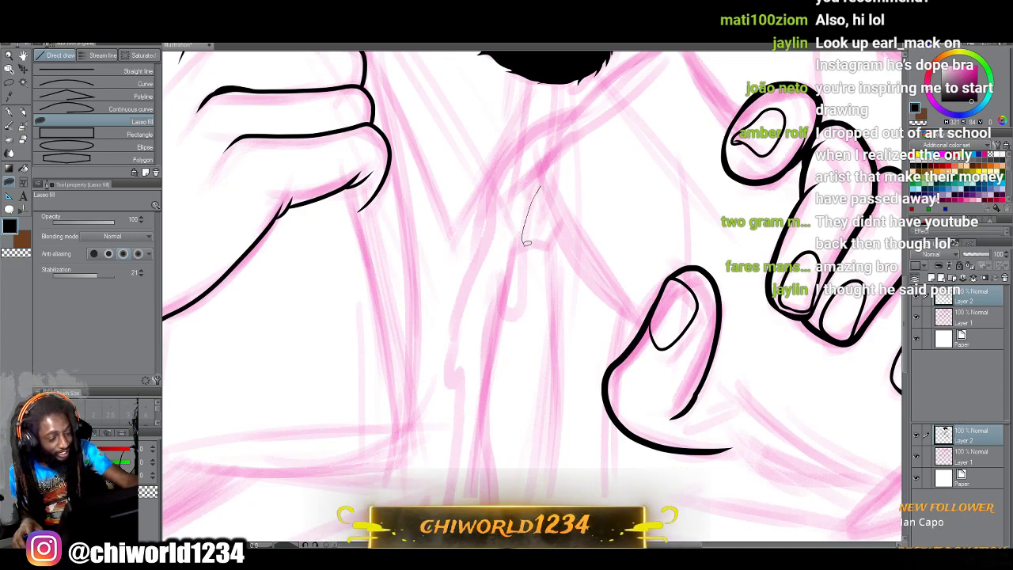
mouse_move(528, 269)
mouse_down()
mouse_move(527, 301)
mouse_move(509, 316)
mouse_move(501, 284)
mouse_move(487, 353)
mouse_move(498, 497)
mouse_up()
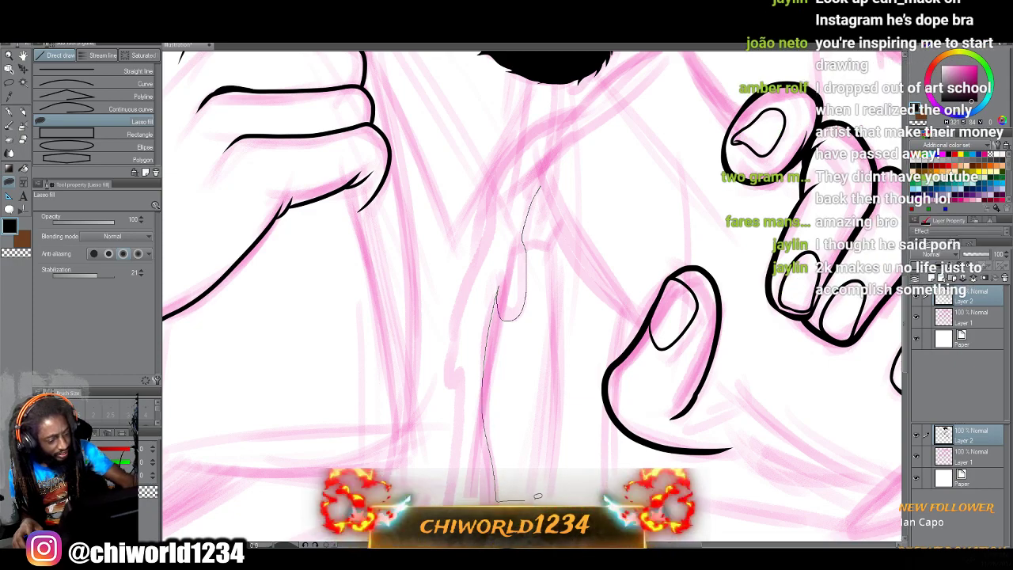
mouse_move(563, 488)
mouse_down()
mouse_move(567, 368)
mouse_move(554, 269)
mouse_move(563, 234)
mouse_up()
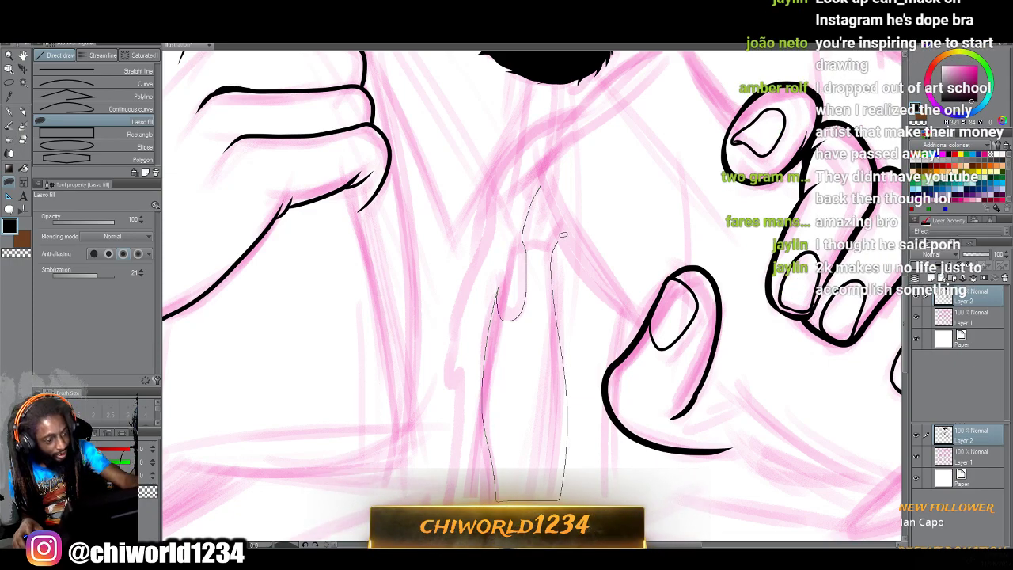
drag(545, 199, 542, 173)
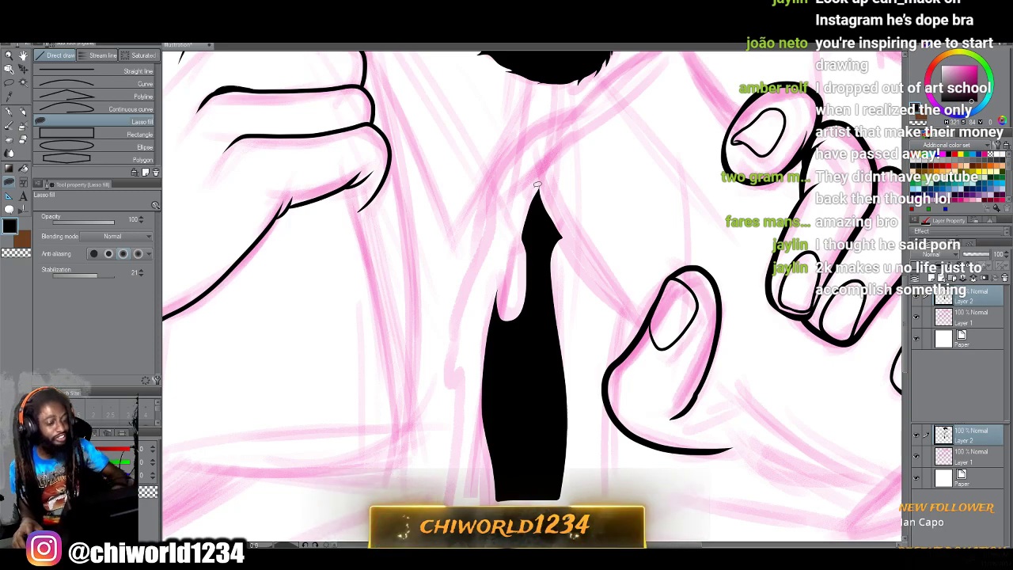
Lasso fill the city skyline behind the raised pointing hand in solid black, including the tall tower with a spire.
scroll(642, 220, down, 5)
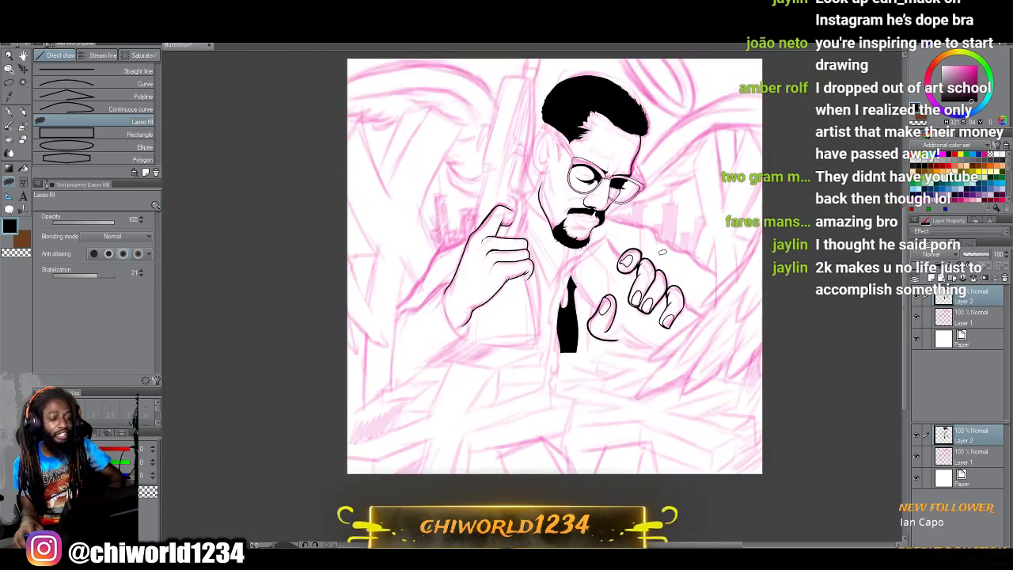
scroll(662, 251, up, 6)
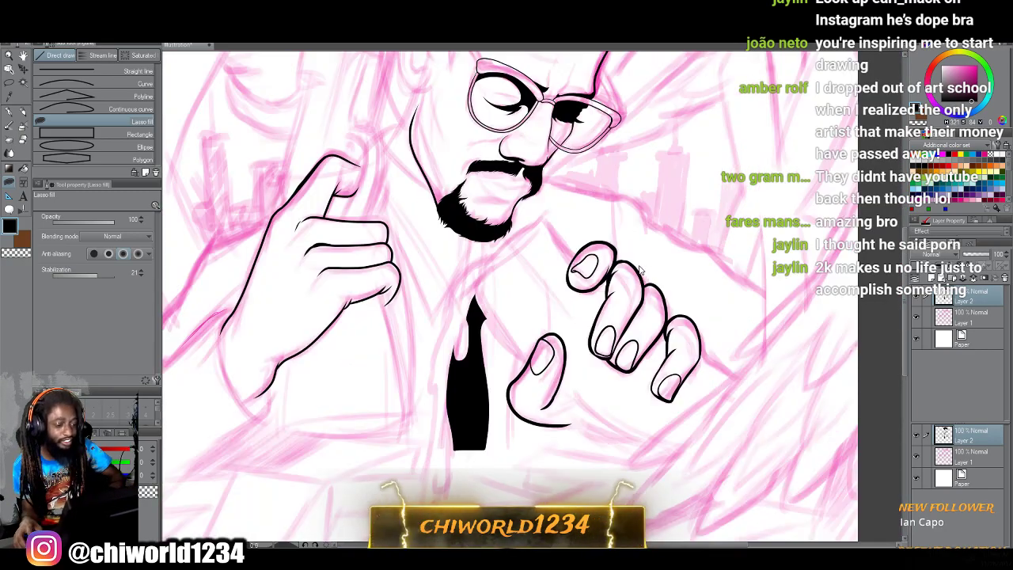
scroll(629, 273, up, 3)
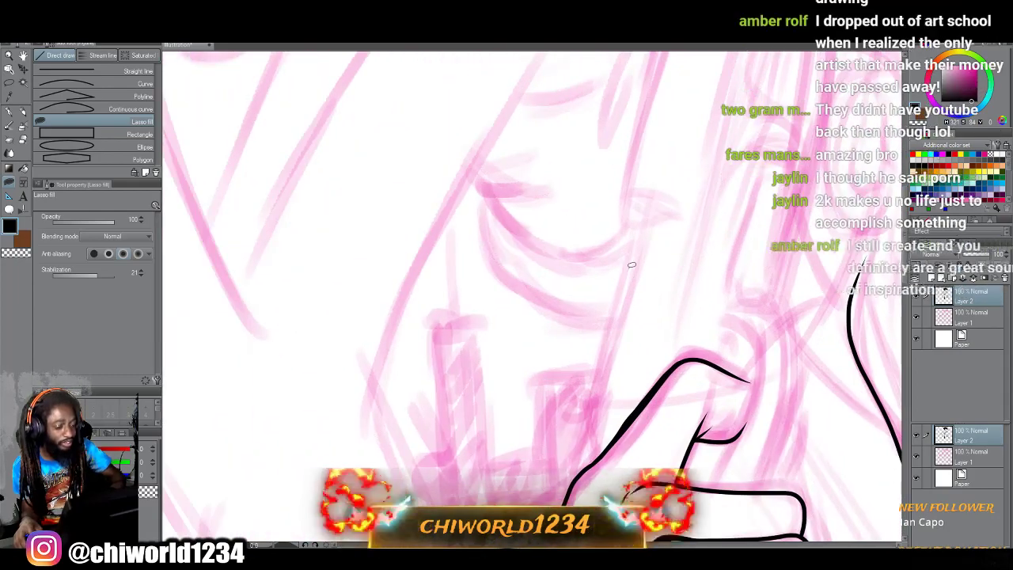
mouse_move(450, 438)
mouse_down()
mouse_move(404, 341)
mouse_move(441, 342)
mouse_move(434, 221)
mouse_move(460, 208)
mouse_move(462, 131)
mouse_move(465, 210)
mouse_move(473, 224)
mouse_move(493, 224)
mouse_move(497, 347)
mouse_move(541, 343)
mouse_move(541, 269)
mouse_move(597, 271)
mouse_move(567, 384)
mouse_up()
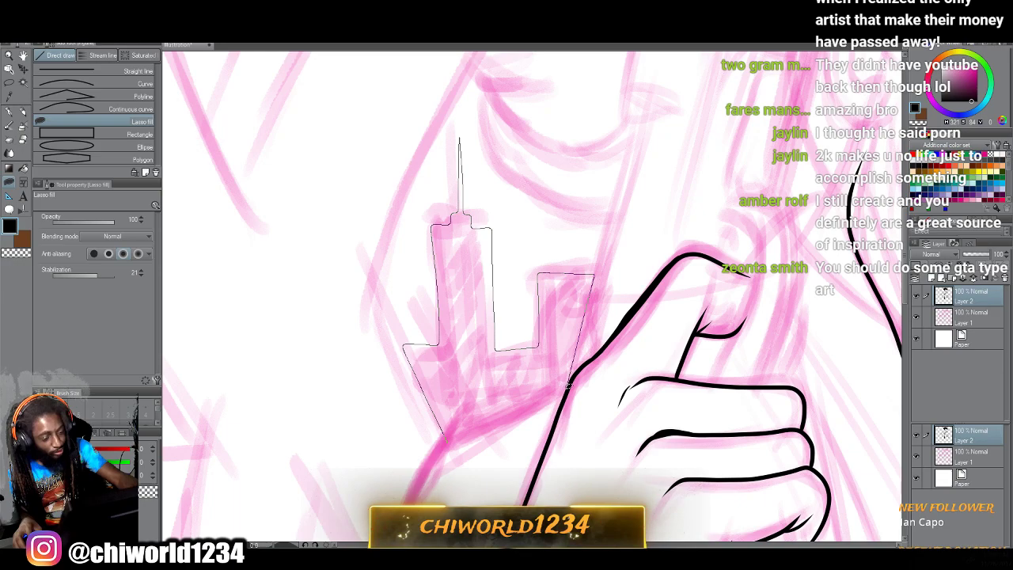
drag(446, 444, 445, 445)
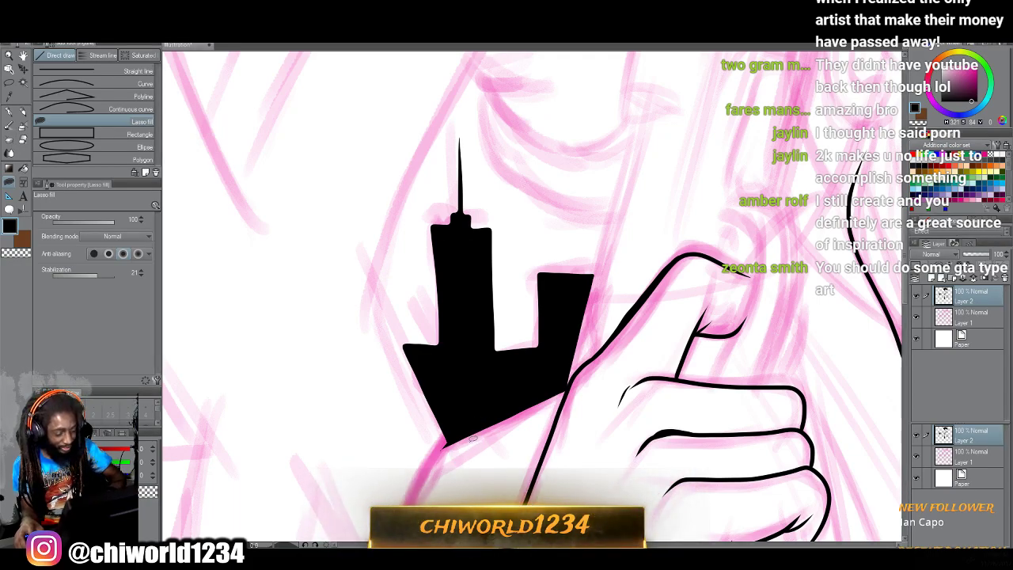
Lasso fill the skyline cluster above the open hand in solid black, with a spired tower, a low block and a slanted outer building.
scroll(471, 441, right, 10)
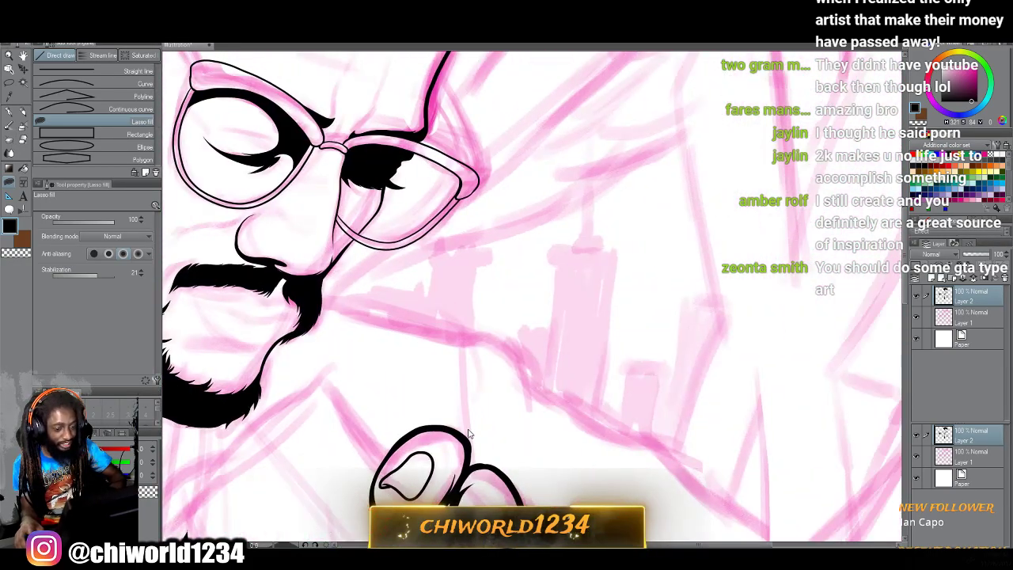
scroll(469, 433, up, 1)
scroll(468, 433, right, 2)
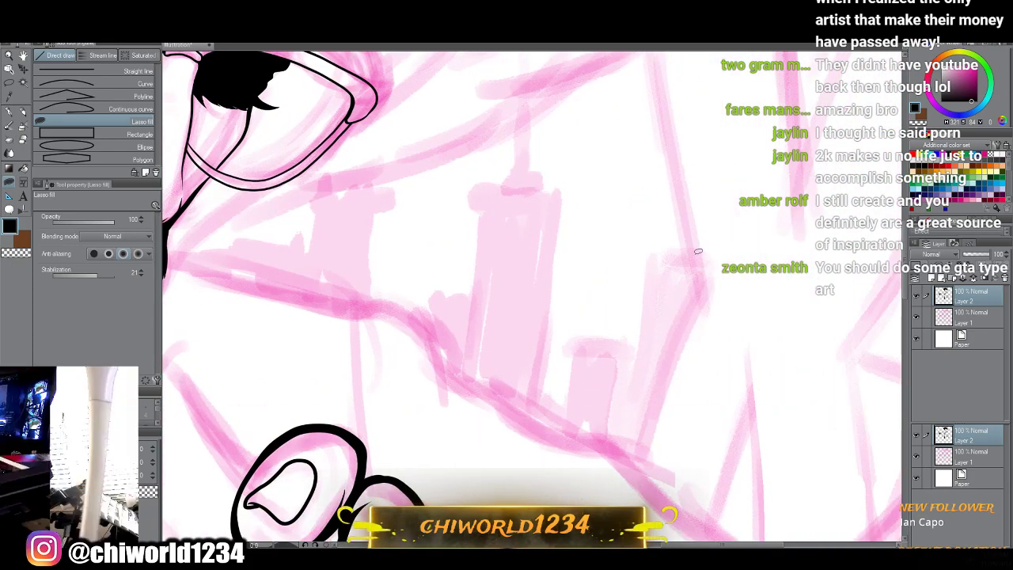
mouse_move(693, 252)
mouse_down()
mouse_move(659, 248)
mouse_move(646, 359)
mouse_up()
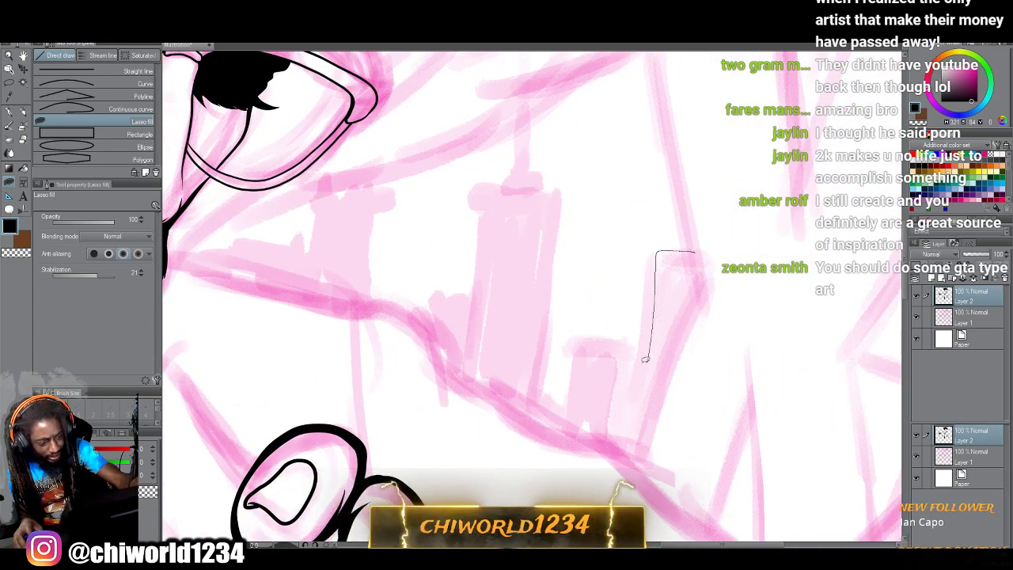
mouse_move(624, 409)
mouse_down()
mouse_move(615, 349)
mouse_move(574, 344)
mouse_move(565, 402)
mouse_move(541, 393)
mouse_move(568, 191)
mouse_move(538, 190)
mouse_move(542, 173)
mouse_move(528, 171)
mouse_move(530, 81)
mouse_up()
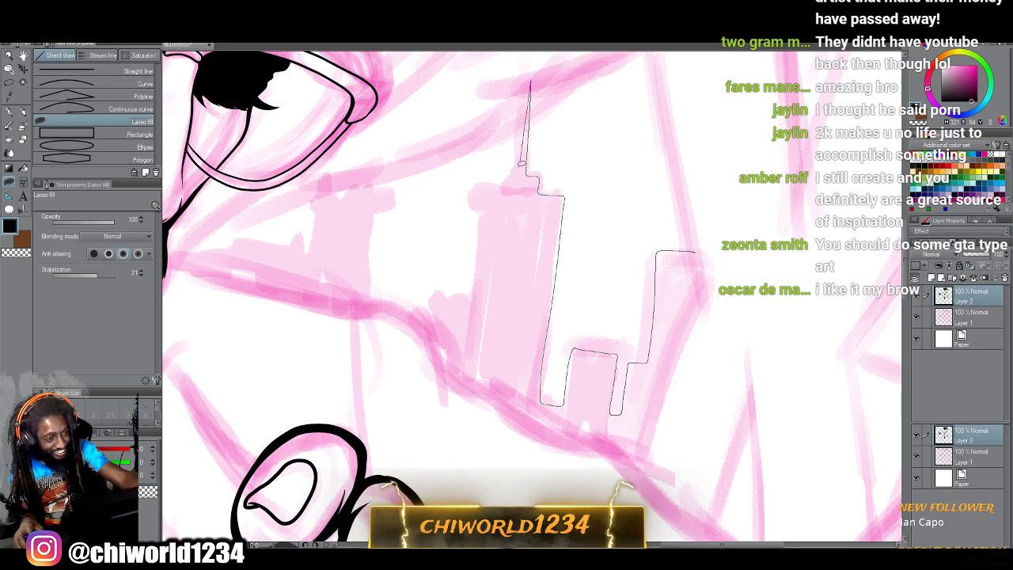
mouse_move(508, 187)
mouse_down()
mouse_move(478, 188)
mouse_move(466, 372)
mouse_move(638, 461)
mouse_move(703, 291)
mouse_move(693, 243)
mouse_up()
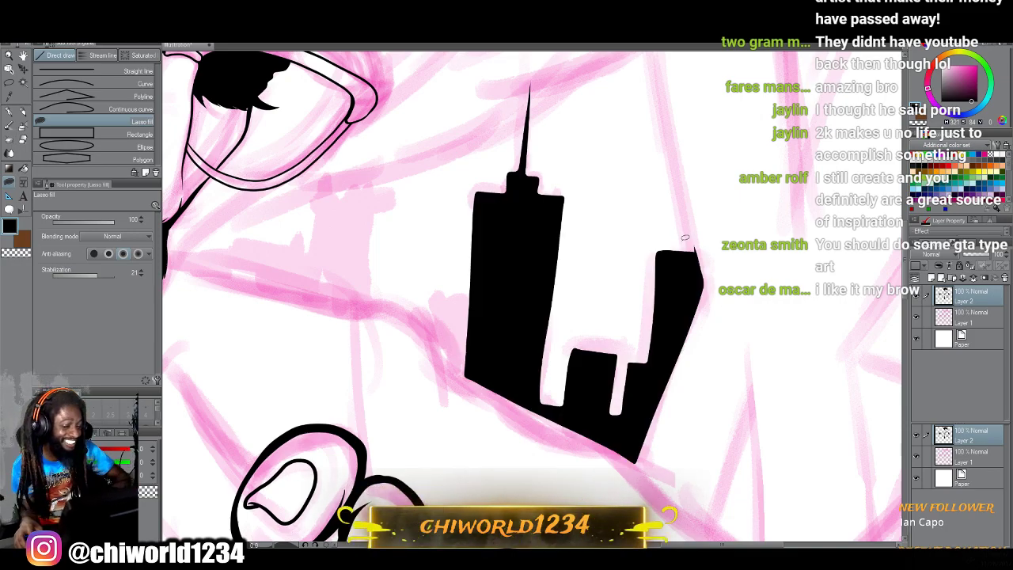
Lasso fill the smaller skyline buildings between the man's mouth and the spired tower in solid black, tapering toward the face.
scroll(680, 263, down, 4)
scroll(680, 271, up, 3)
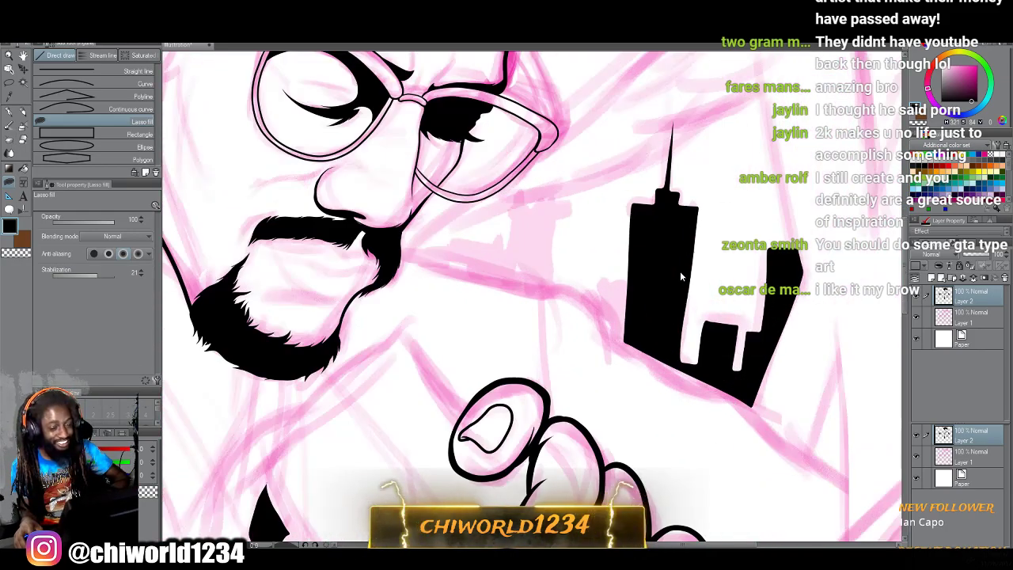
scroll(680, 271, up, 2)
mouse_move(685, 282)
mouse_down()
mouse_move(633, 286)
mouse_move(628, 302)
mouse_move(631, 341)
mouse_move(684, 370)
mouse_up()
mouse_move(565, 299)
mouse_down()
mouse_move(579, 163)
mouse_move(517, 162)
mouse_move(509, 241)
mouse_move(499, 239)
mouse_move(502, 219)
mouse_move(482, 218)
mouse_move(479, 232)
mouse_move(420, 227)
mouse_move(415, 247)
mouse_move(379, 246)
mouse_move(567, 300)
mouse_up()
scroll(761, 384, down, 6)
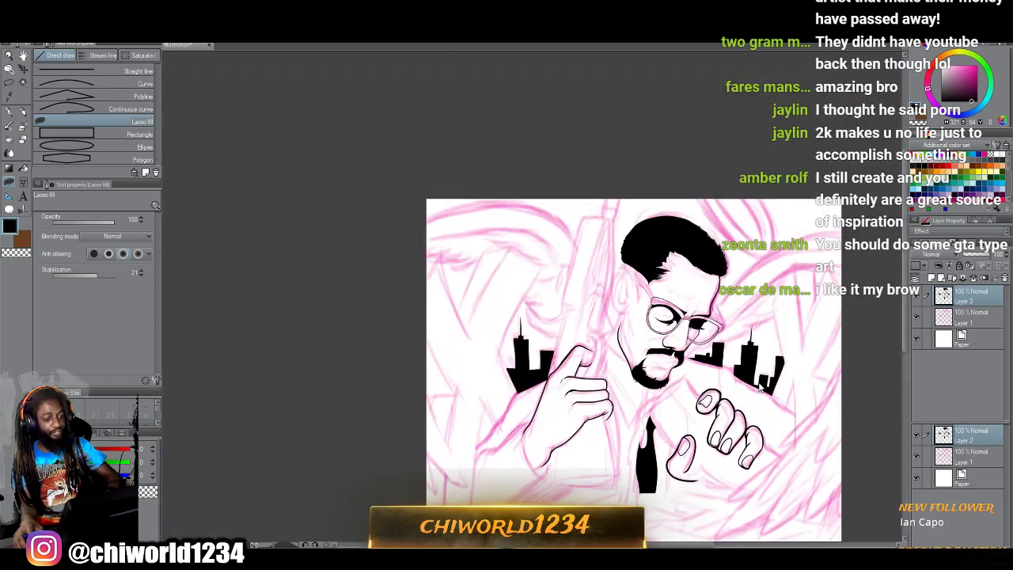
Lasso fill the dark area beneath the raised hand's wrist and forearm in solid black, curving under the sketched object beside it.
scroll(753, 384, up, 2)
scroll(752, 387, up, 3)
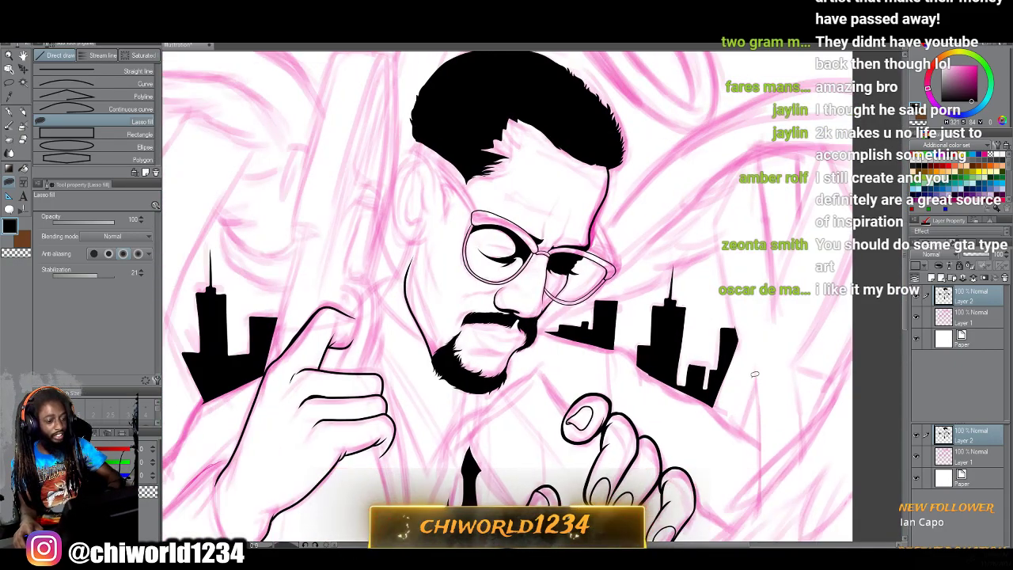
scroll(754, 374, down, 3)
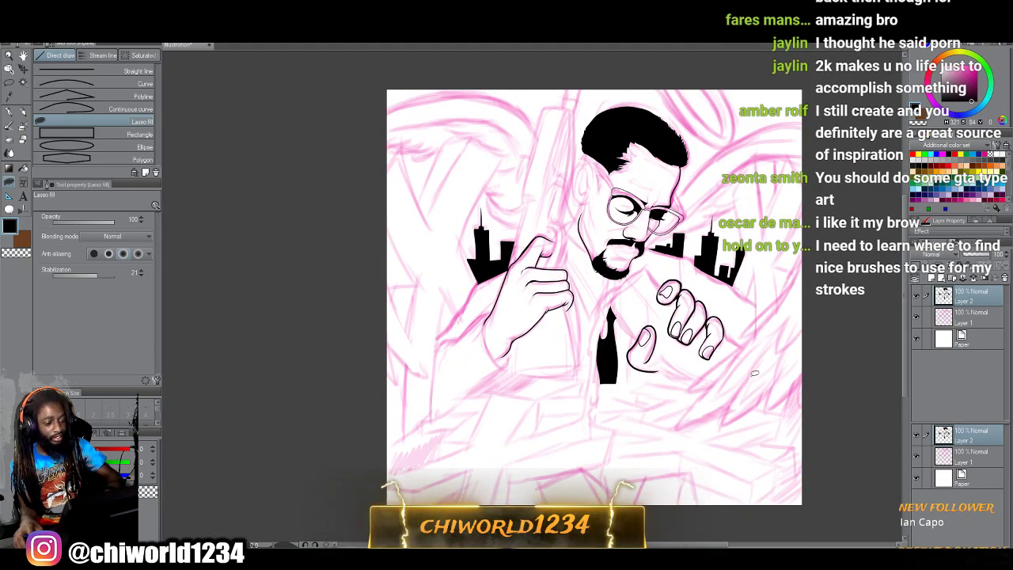
scroll(753, 381, left, 2)
scroll(755, 370, right, 3)
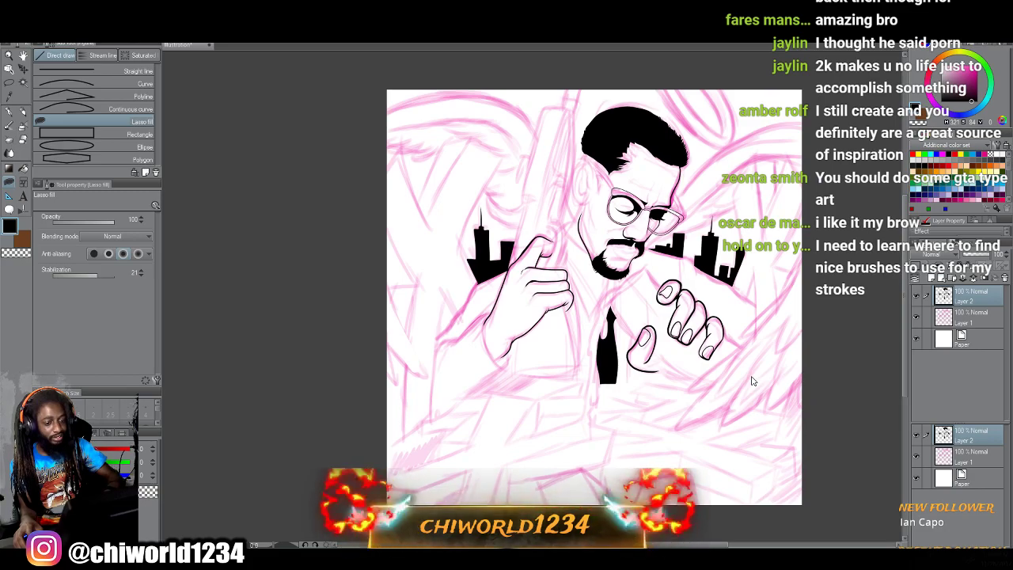
scroll(754, 373, up, 6)
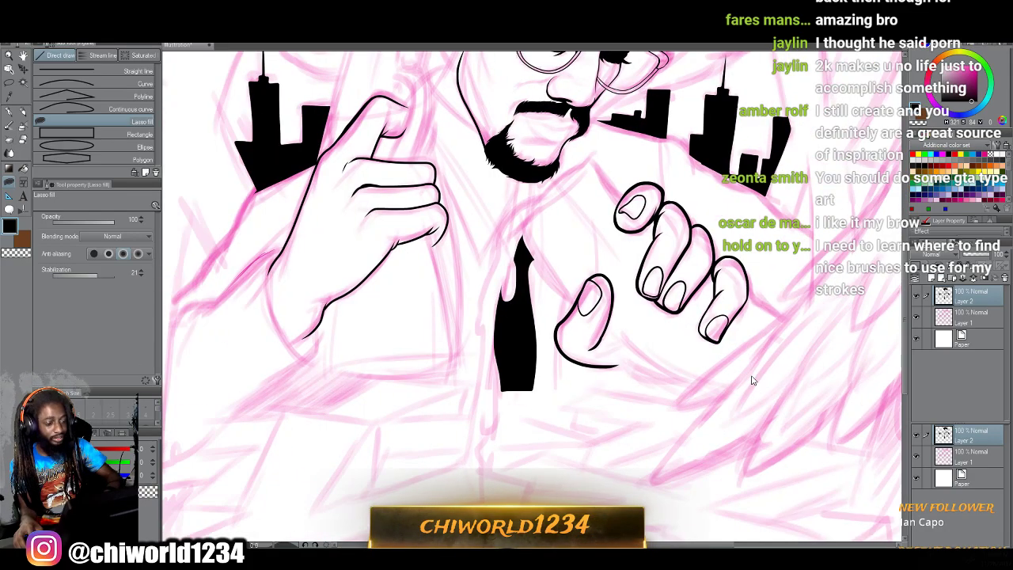
scroll(754, 379, left, 3)
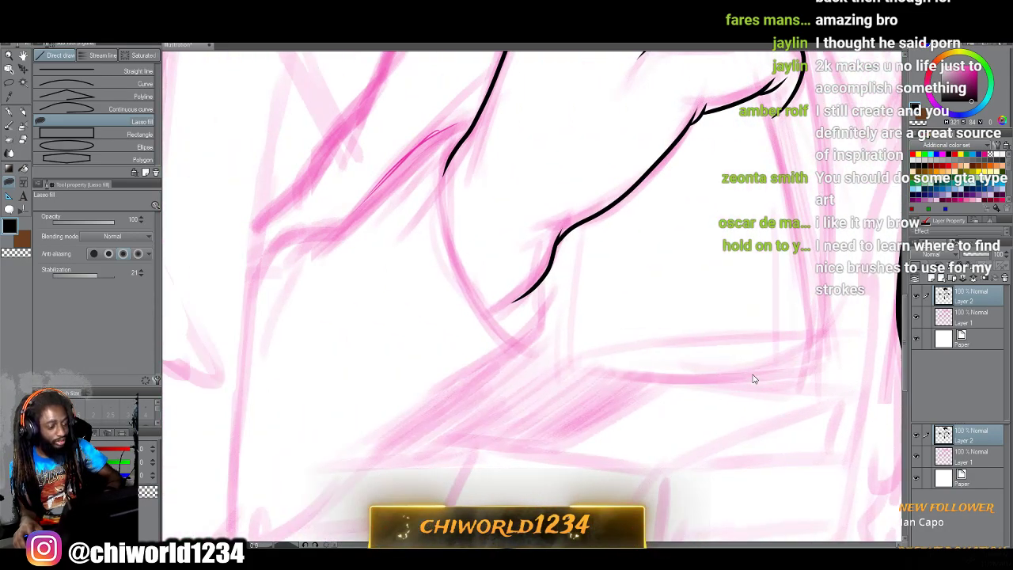
mouse_move(368, 461)
mouse_down()
mouse_move(524, 354)
mouse_move(568, 229)
mouse_move(562, 355)
mouse_move(729, 384)
mouse_move(645, 441)
mouse_move(554, 455)
mouse_move(485, 444)
mouse_move(464, 450)
mouse_move(462, 464)
mouse_move(370, 473)
mouse_up()
scroll(443, 480, down, 6)
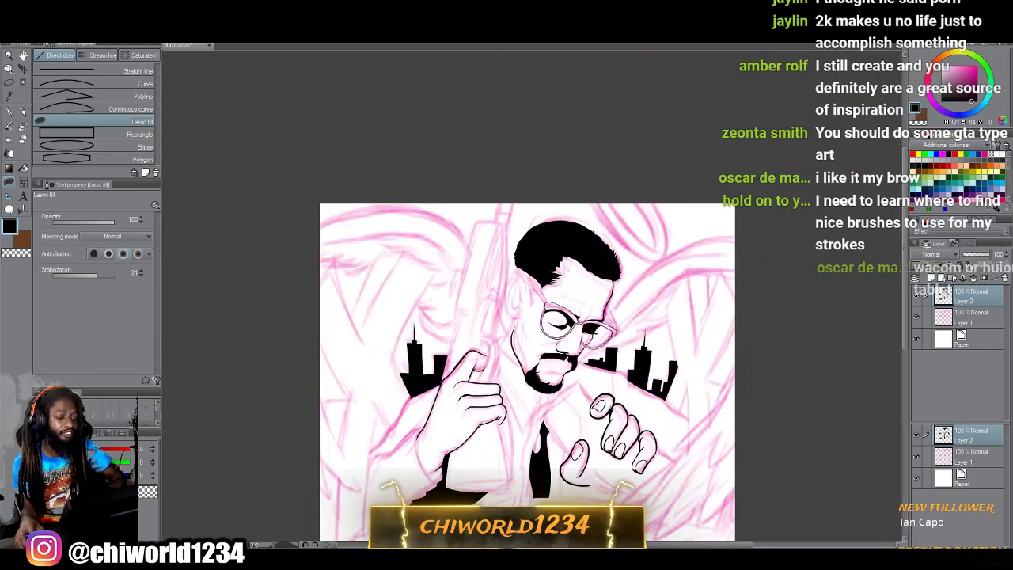
Lasso fill a small wedge on the canvas's bottom edge and the large jagged rubble gap at its lower-left edge in solid black.
scroll(442, 479, up, 10)
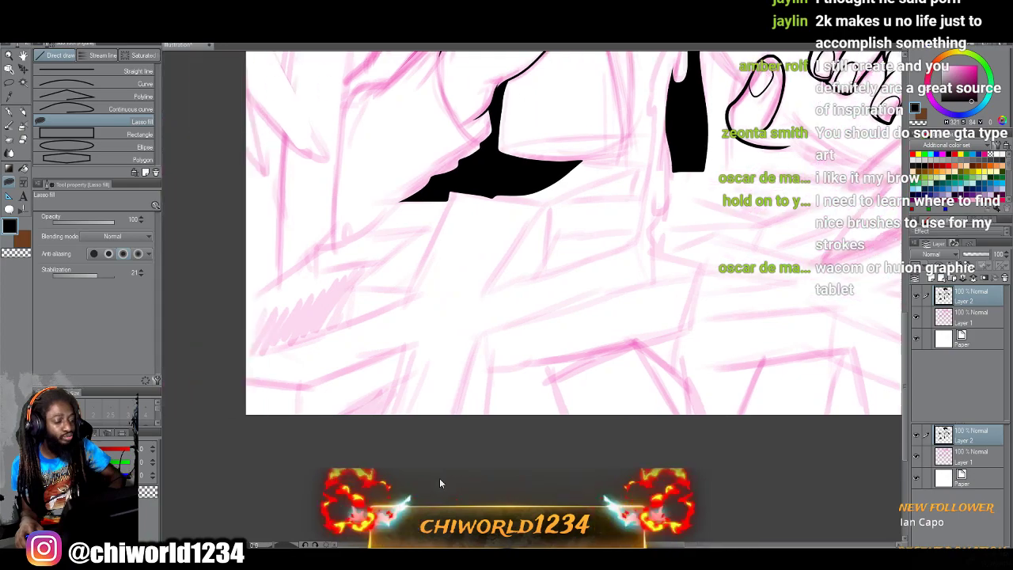
scroll(441, 482, up, 3)
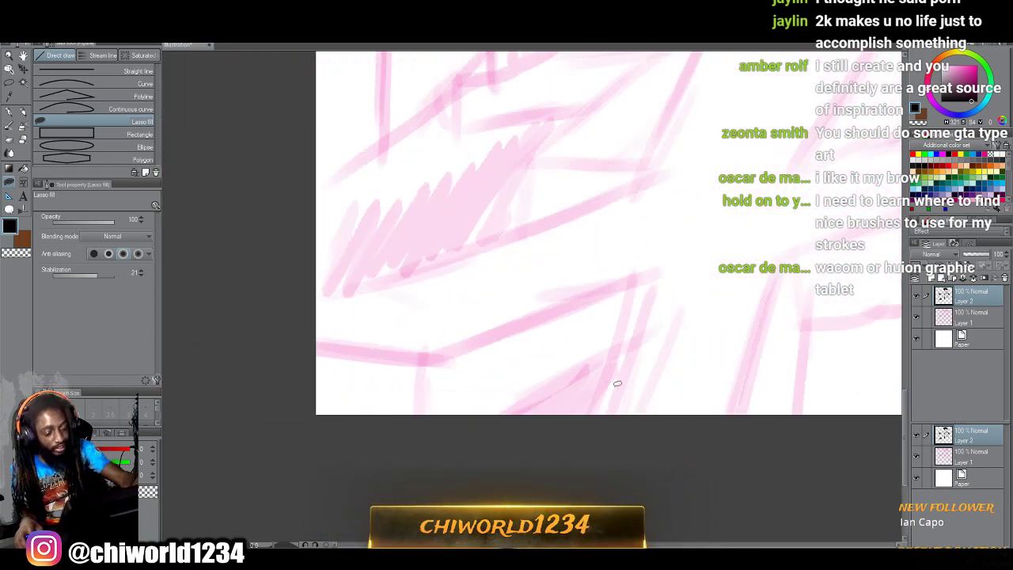
mouse_move(593, 423)
mouse_down()
mouse_move(631, 340)
mouse_move(452, 430)
mouse_up()
scroll(308, 291, up, 2)
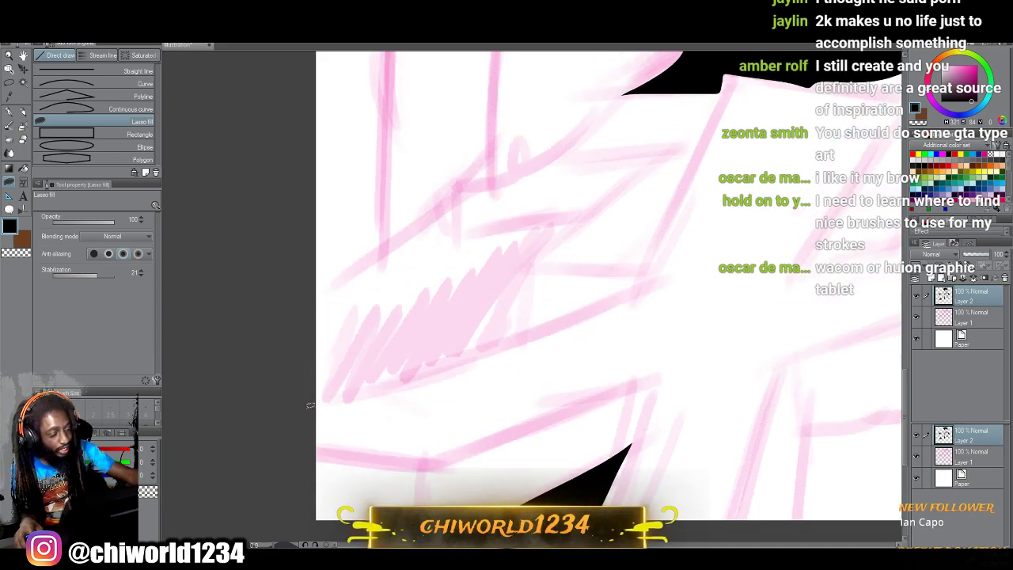
mouse_move(296, 413)
mouse_down()
mouse_move(523, 345)
mouse_move(523, 261)
mouse_move(575, 224)
mouse_move(568, 212)
mouse_move(448, 235)
mouse_move(453, 201)
mouse_move(261, 325)
mouse_up()
scroll(377, 492, down, 5)
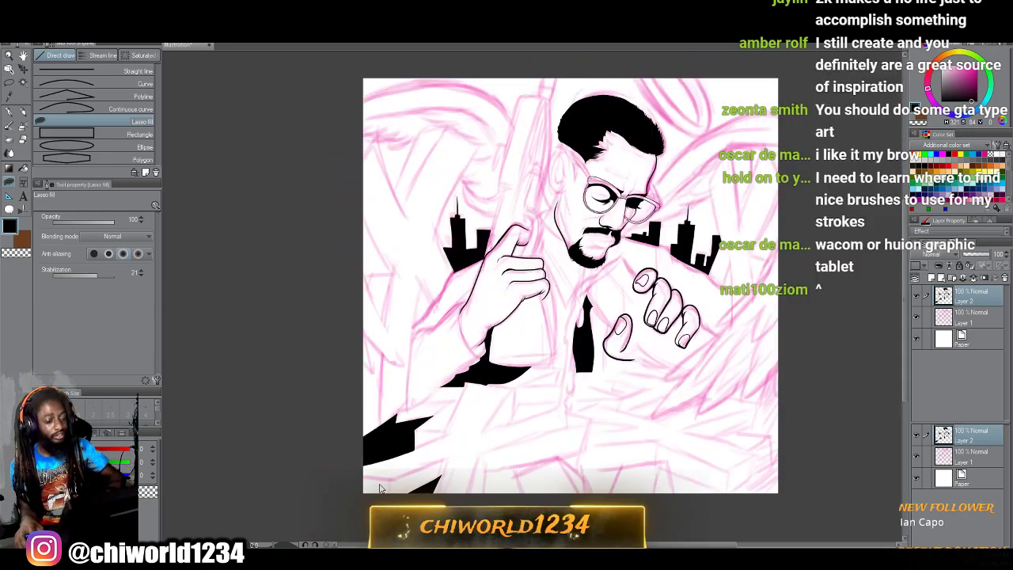
Lasso fill the angular rubble gap left of centre on the canvas's bottom edge in solid black, tapering to a point toward the middle.
scroll(379, 488, up, 4)
scroll(379, 488, down, 3)
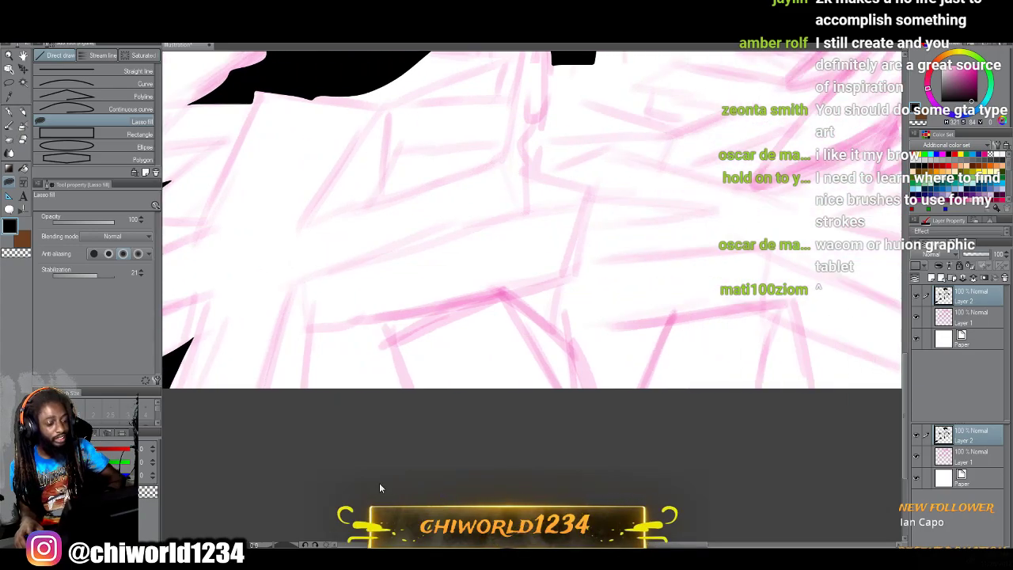
mouse_move(405, 431)
mouse_down()
mouse_move(389, 390)
mouse_move(489, 351)
mouse_move(309, 375)
mouse_move(299, 471)
mouse_up()
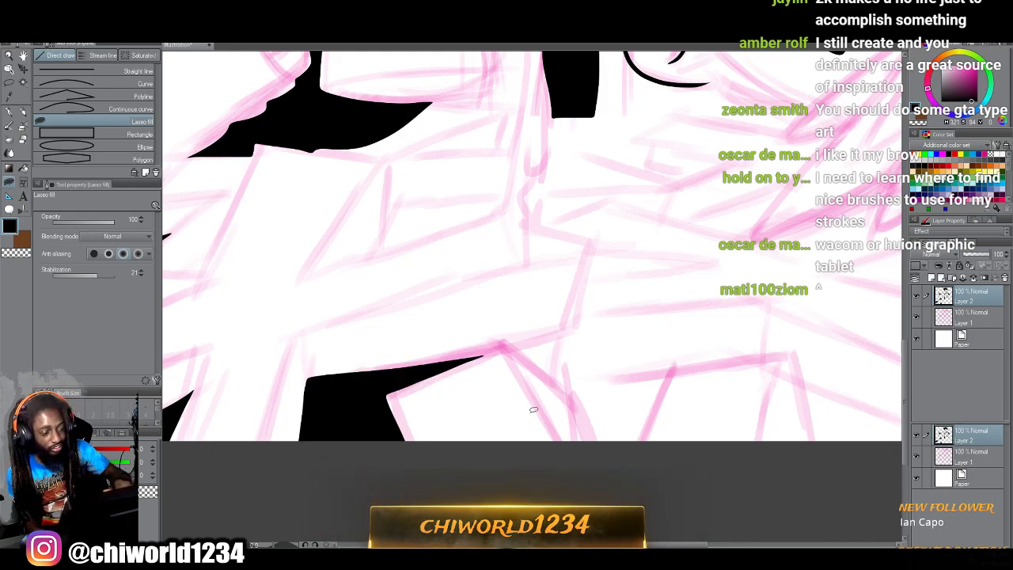
scroll(534, 418, down, 4)
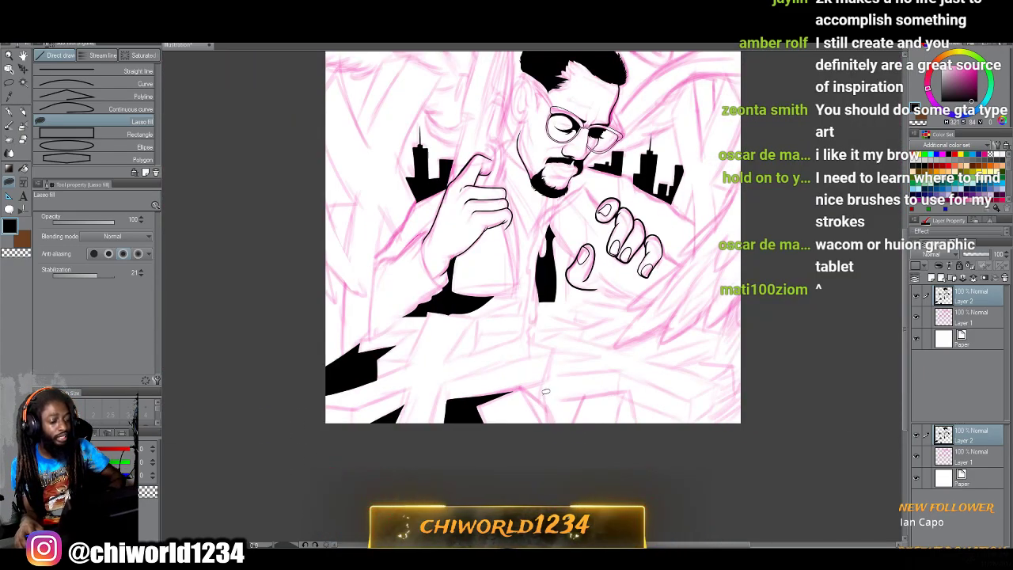
Lasso fill the jagged rubble gap in the canvas's lower-right corner in solid black and extend its upper tip into a flat-topped point.
scroll(545, 396, up, 4)
scroll(545, 393, up, 2)
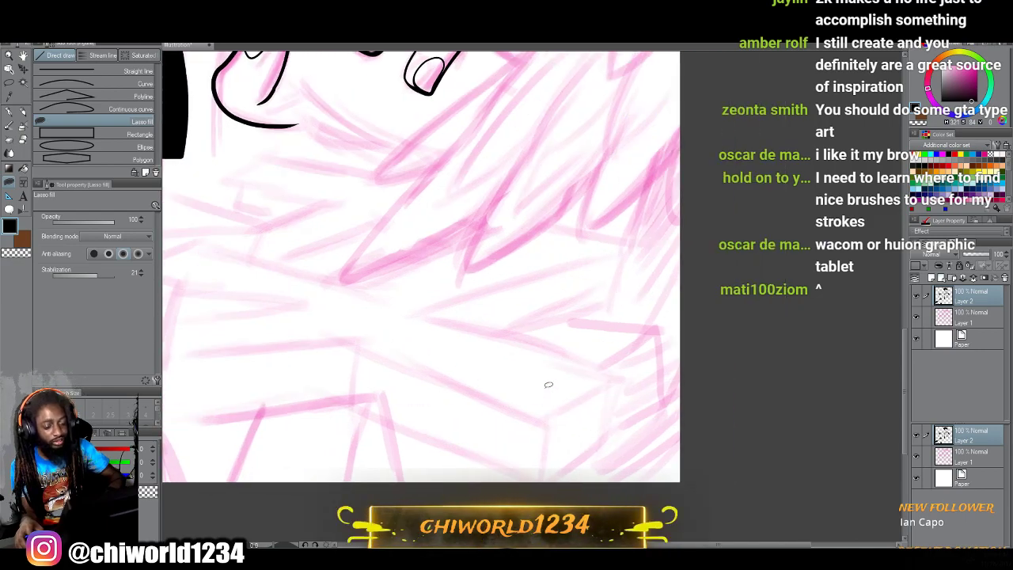
mouse_move(523, 494)
mouse_down()
mouse_move(601, 442)
mouse_move(622, 378)
mouse_move(598, 368)
mouse_move(659, 329)
mouse_move(658, 380)
mouse_move(696, 341)
mouse_move(712, 485)
mouse_move(538, 498)
mouse_up()
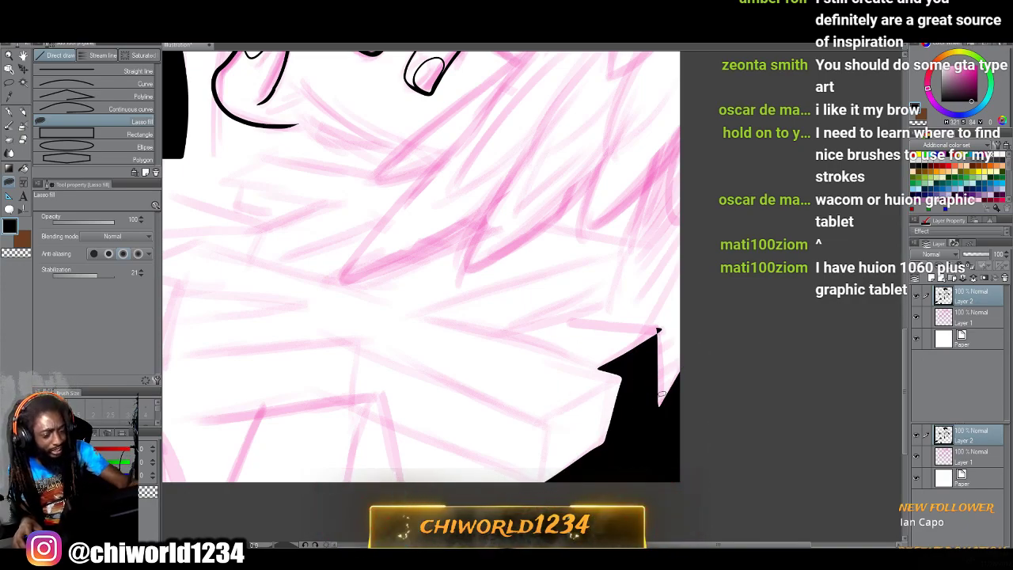
mouse_move(662, 420)
mouse_down()
mouse_move(663, 326)
mouse_move(650, 339)
mouse_up()
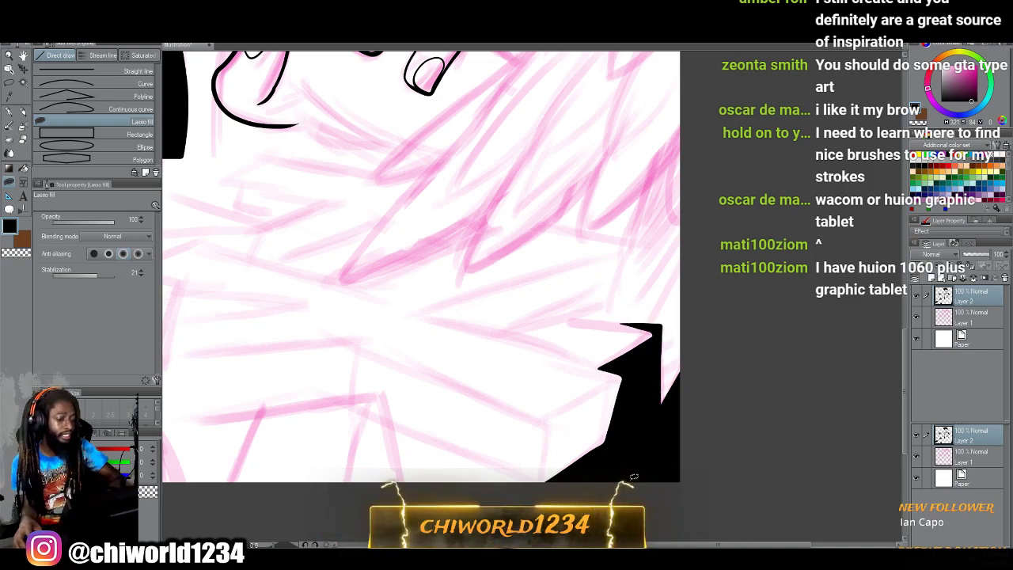
scroll(634, 477, down, 3)
drag(571, 441, 625, 440)
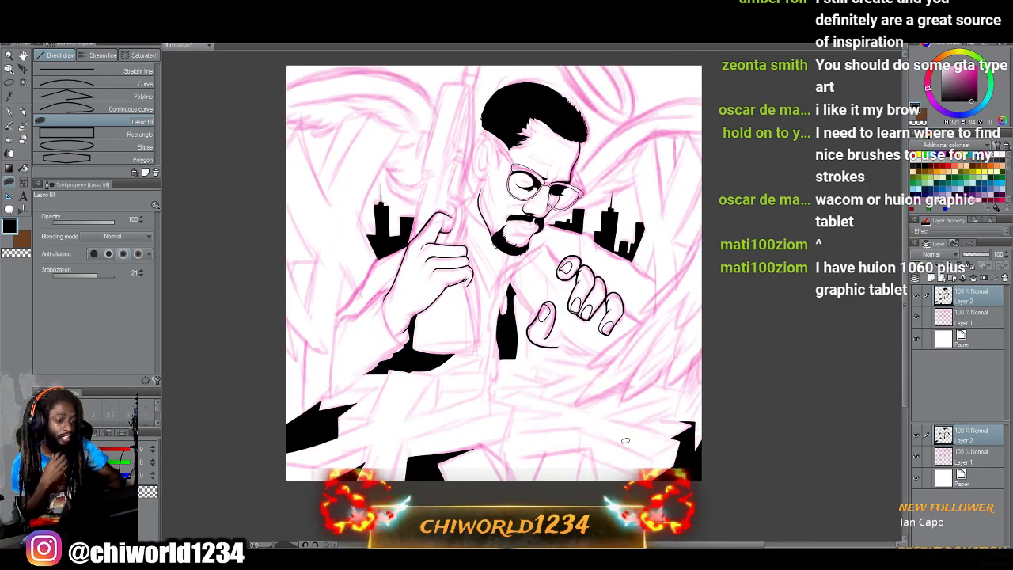
Lasso fill the slanted four-sided gap in the rubble below and left of the tie in solid black.
scroll(625, 440, up, 4)
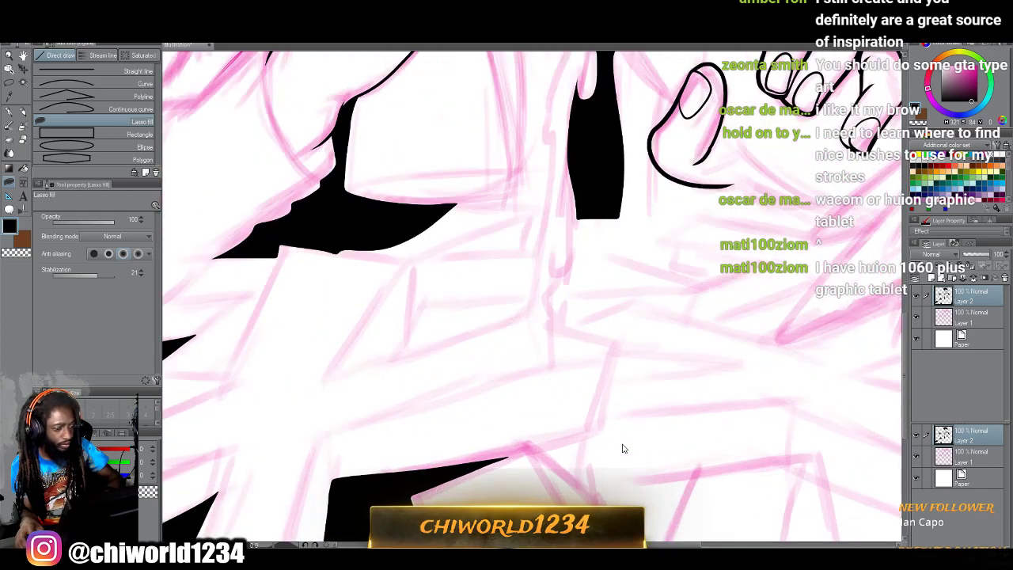
scroll(624, 443, left, 2)
mouse_move(498, 357)
mouse_down()
mouse_move(545, 294)
mouse_move(638, 294)
mouse_move(613, 317)
mouse_move(475, 371)
mouse_up()
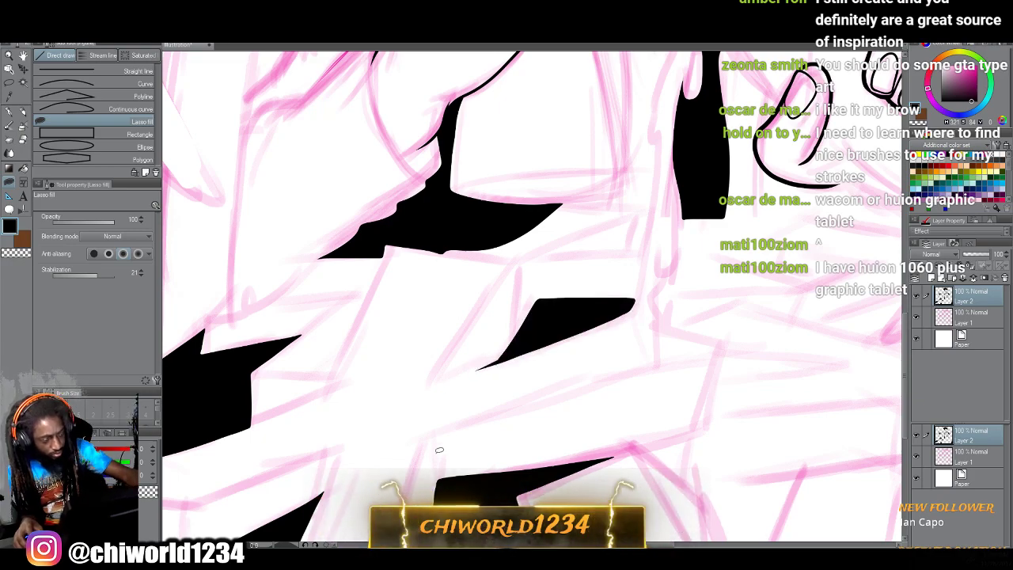
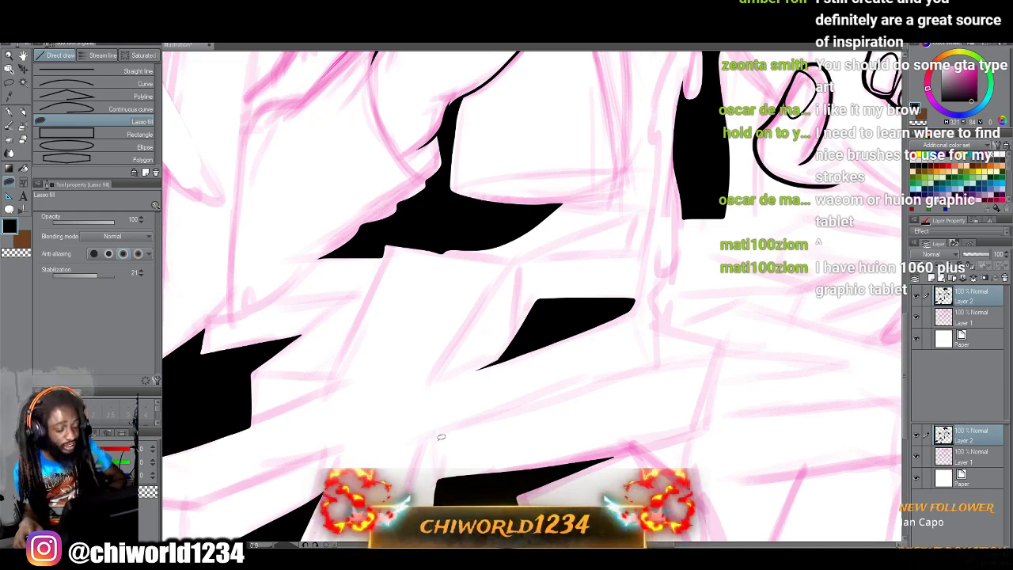
scroll(445, 439, down, 5)
Ink the angular outline between the open hand's thumb and index finger with the G-pen, cornering above the tie and below the beard.
scroll(445, 440, up, 4)
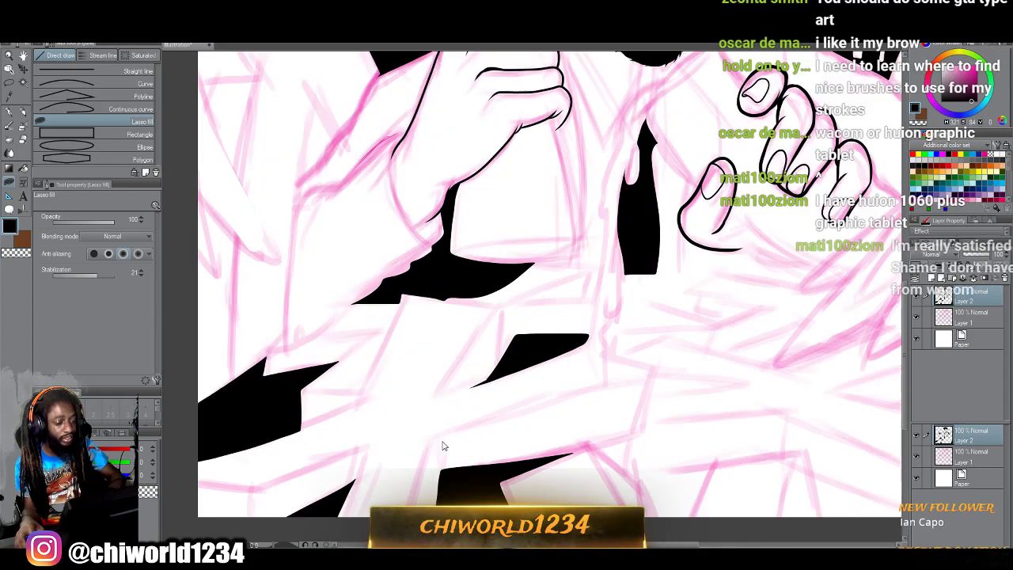
scroll(446, 437, up, 4)
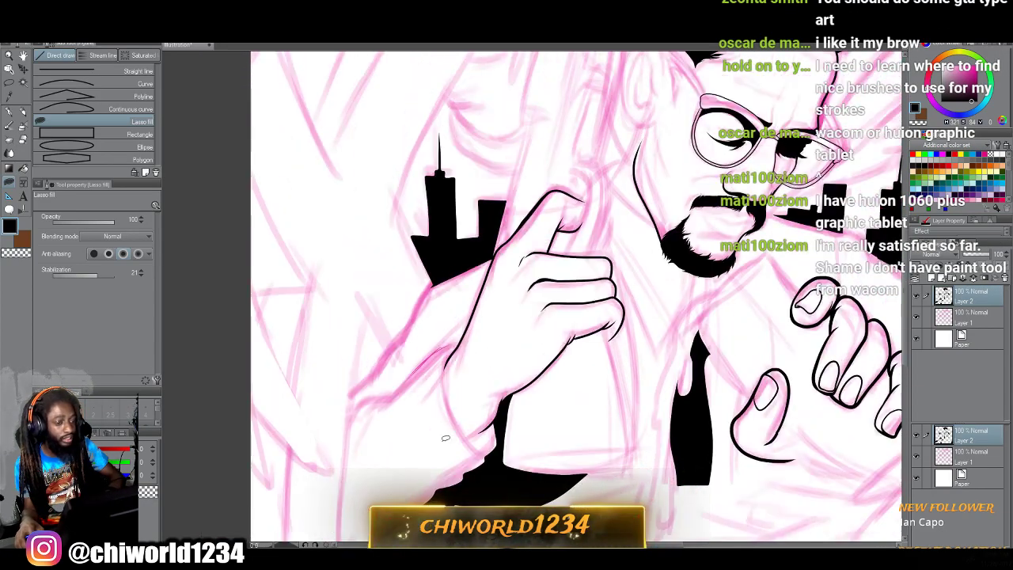
scroll(443, 447, right, 2)
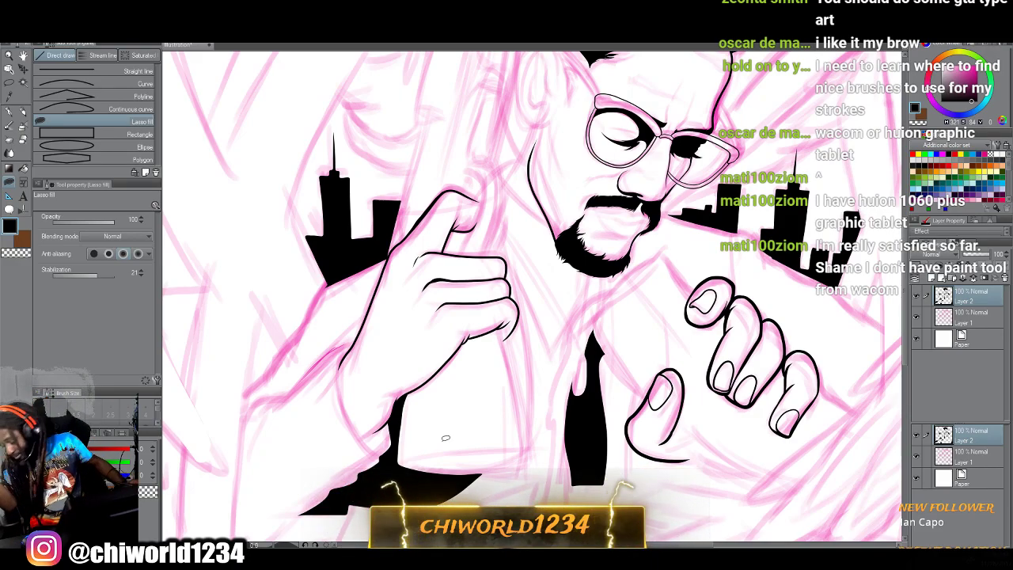
scroll(562, 438, up, 5)
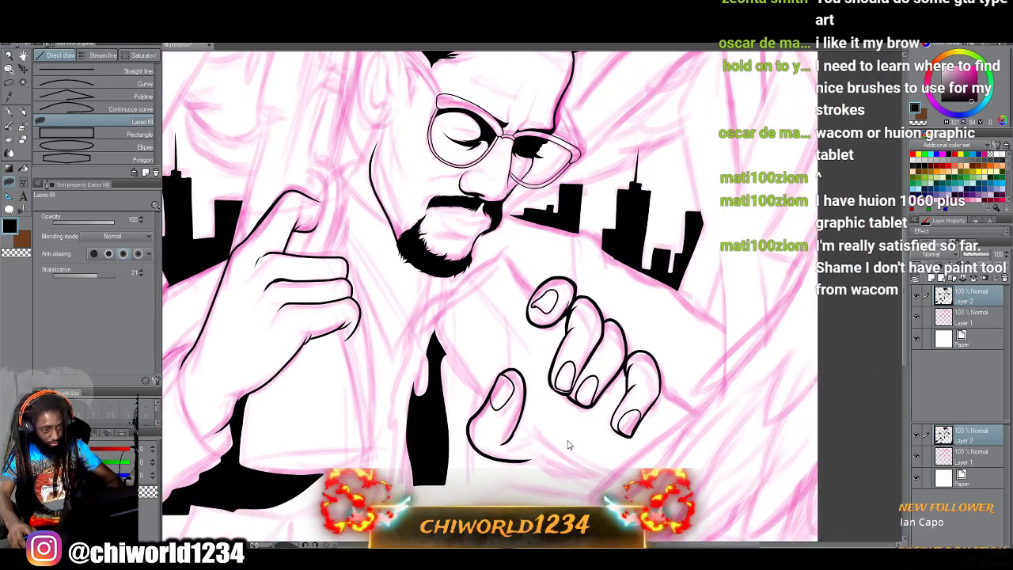
scroll(569, 437, up, 3)
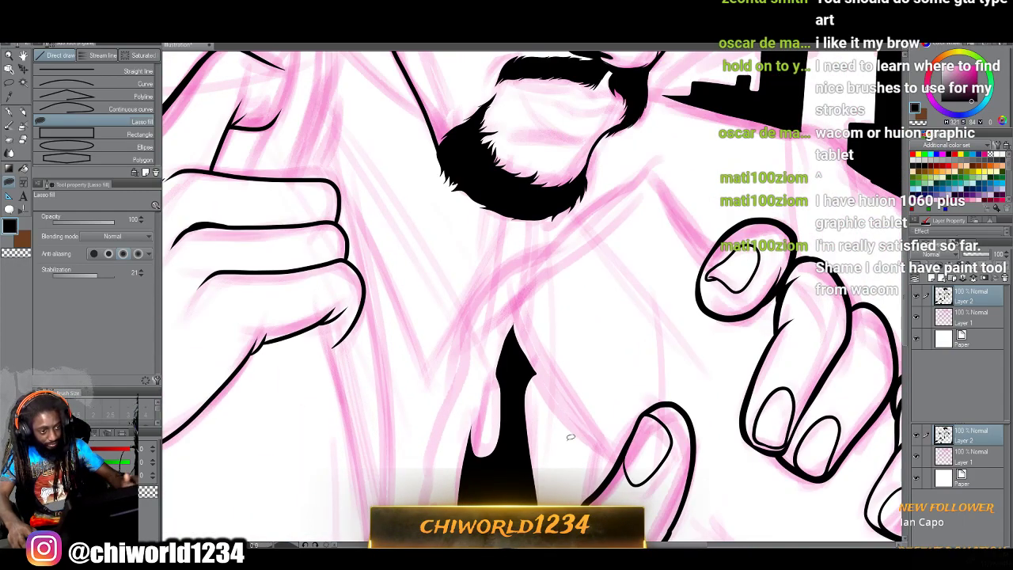
click(8, 113)
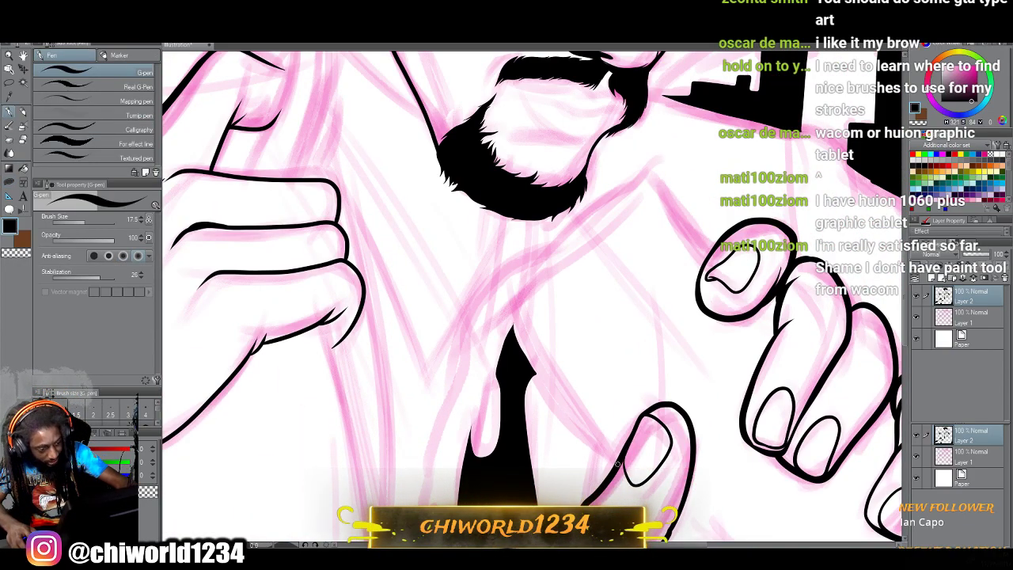
drag(615, 464, 518, 331)
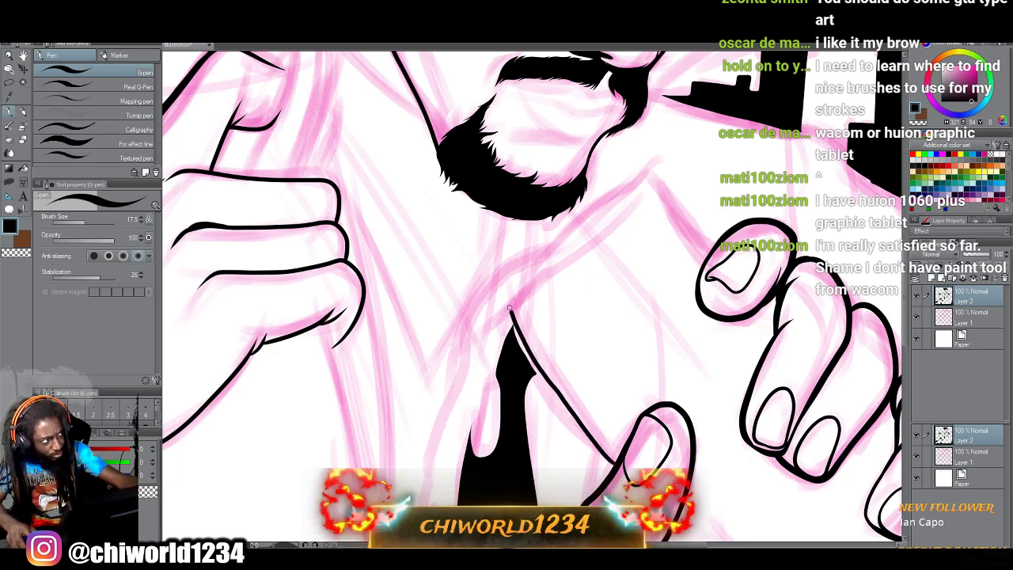
mouse_move(515, 303)
mouse_down()
mouse_move(636, 203)
mouse_move(682, 207)
mouse_move(710, 241)
mouse_up()
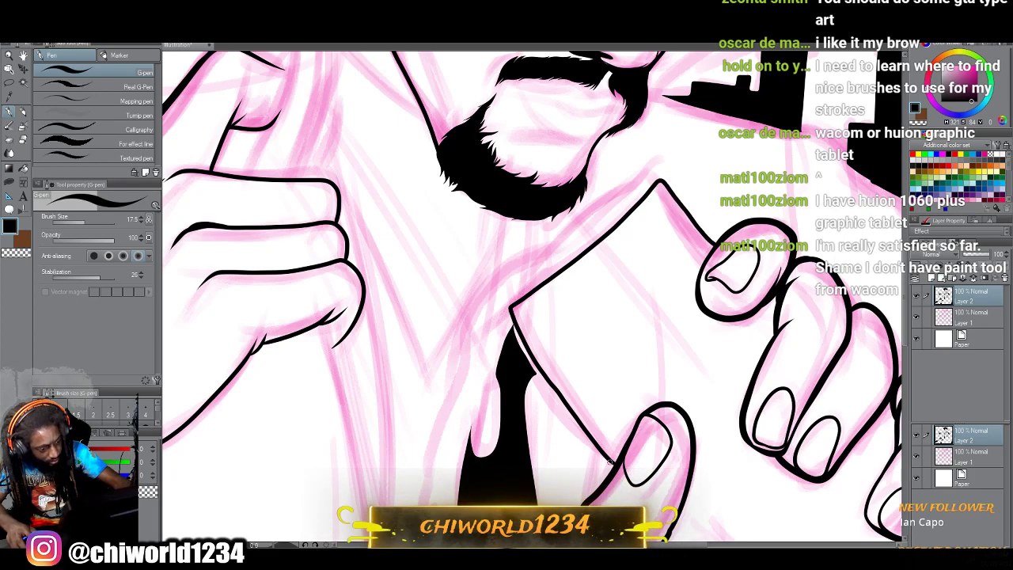
Thicken the lower-left edge of the angular outline from its corner above the tie down toward the thumb with the G-pen.
drag(586, 437, 527, 352)
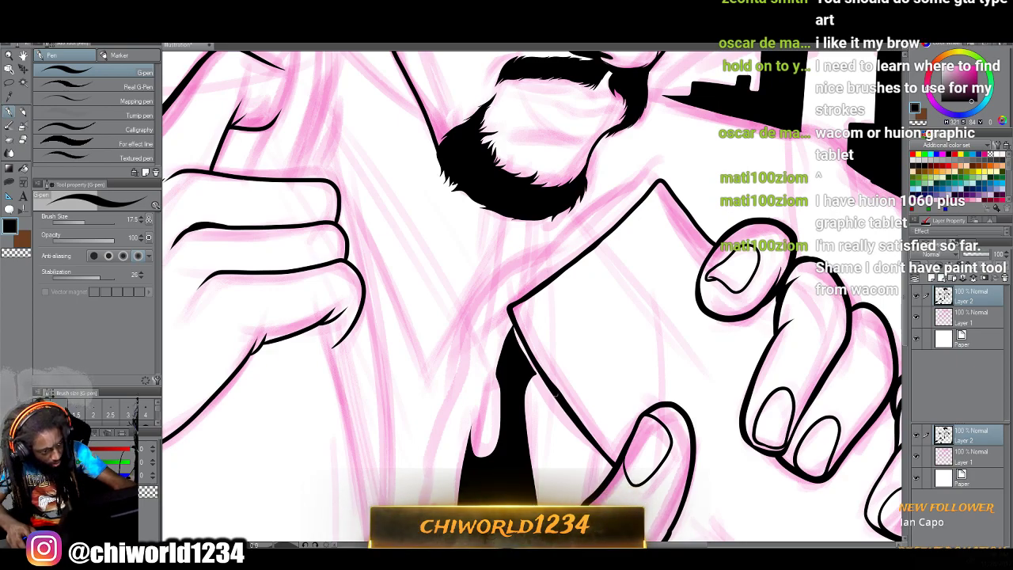
drag(510, 313, 530, 365)
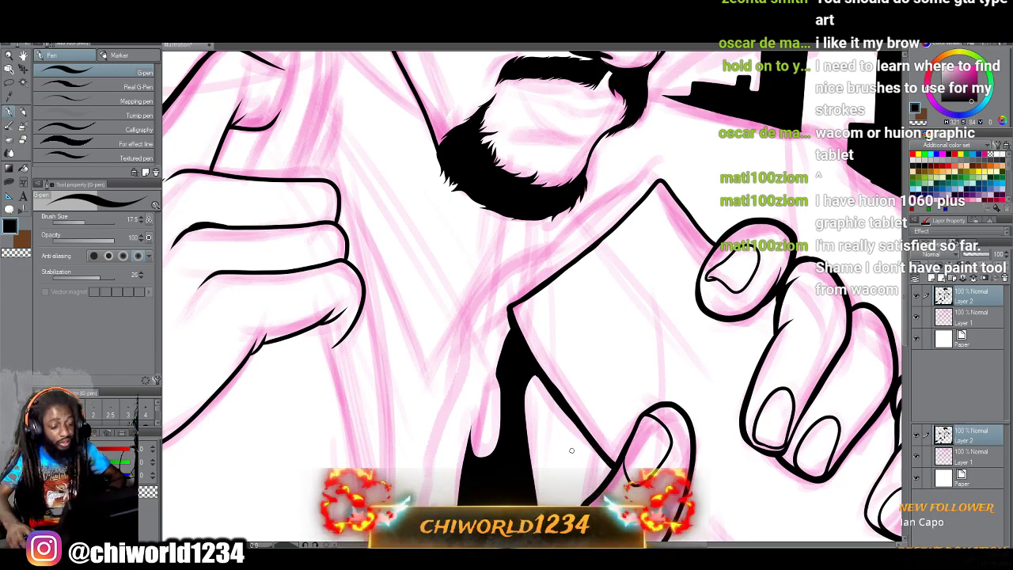
scroll(638, 456, down, 5)
scroll(641, 456, down, 3)
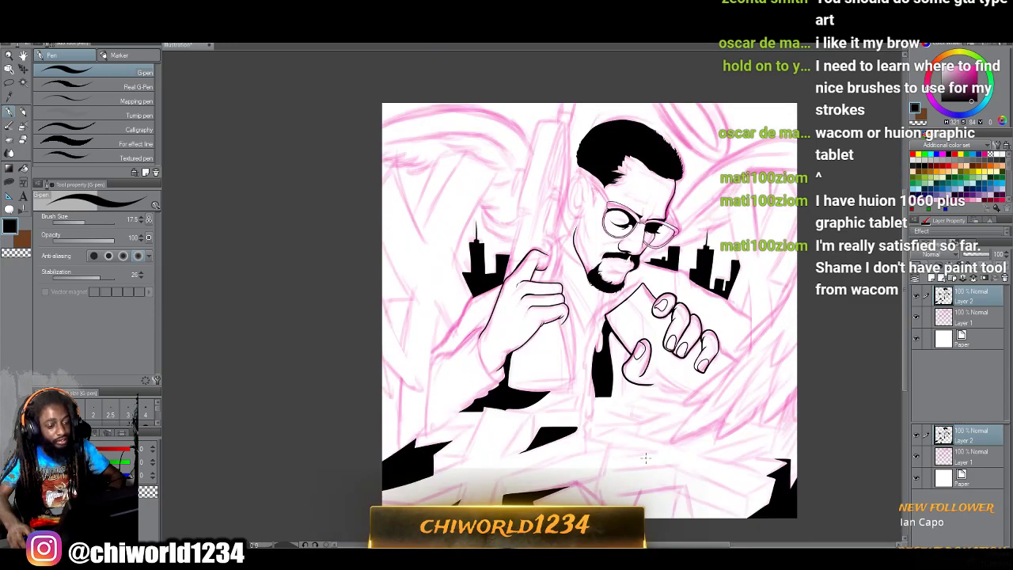
Ink the far temple arm of the glasses as two converging lines running from the frame's outer corner up to the forehead contour.
scroll(646, 462, up, 5)
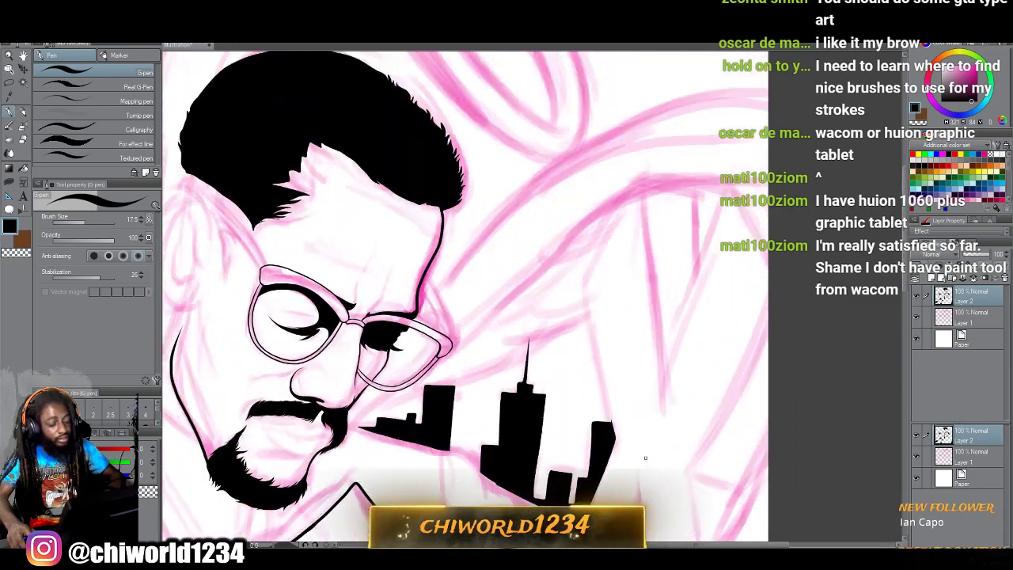
scroll(645, 462, up, 5)
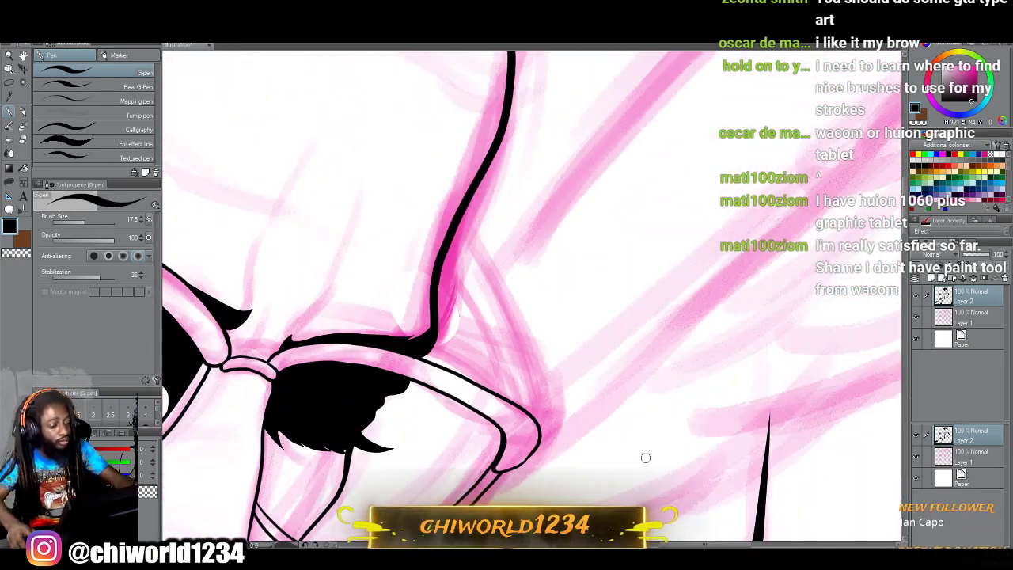
mouse_move(537, 442)
mouse_down()
mouse_move(512, 312)
mouse_move(459, 218)
mouse_up()
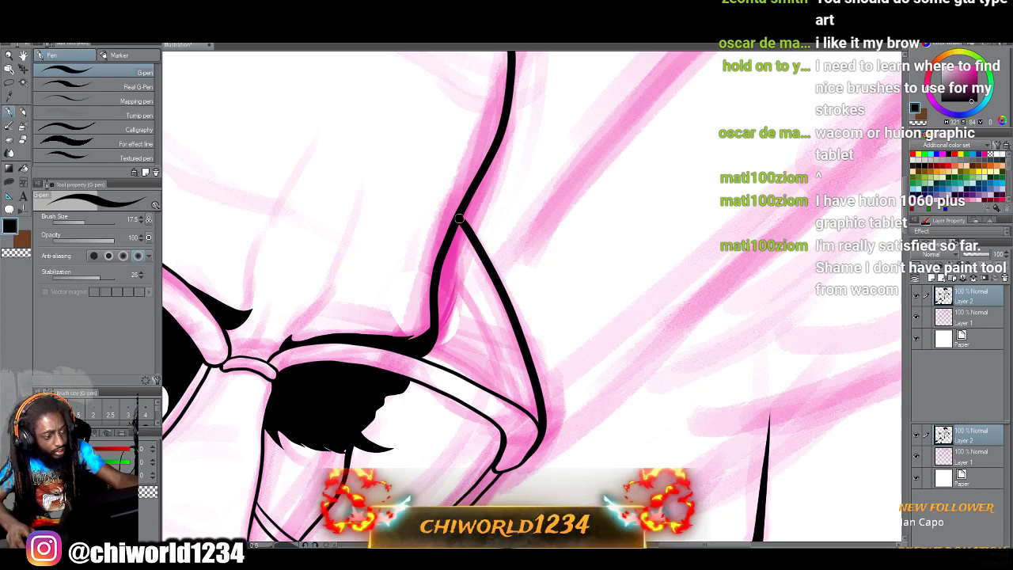
drag(509, 400, 443, 256)
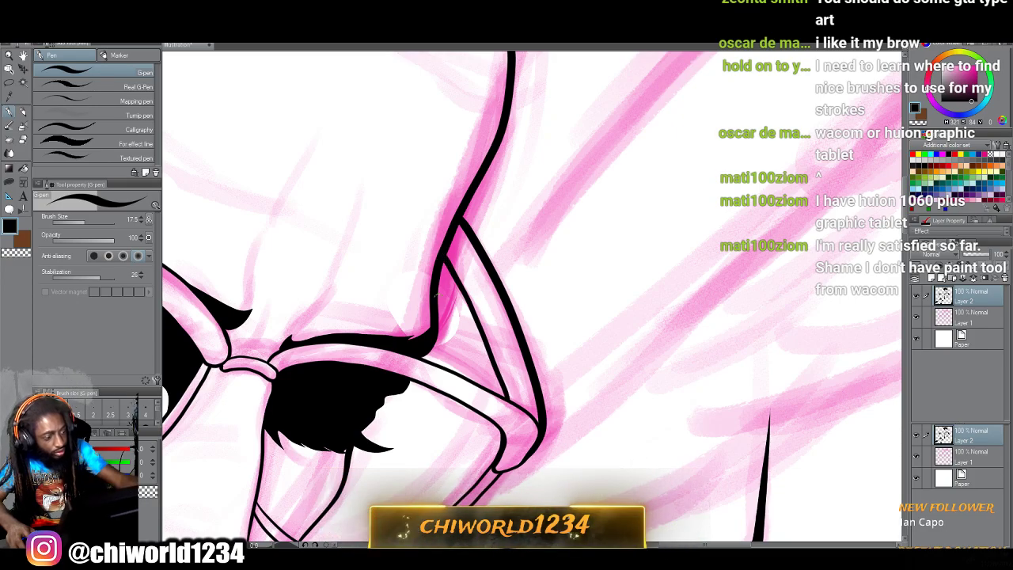
scroll(420, 443, down, 5)
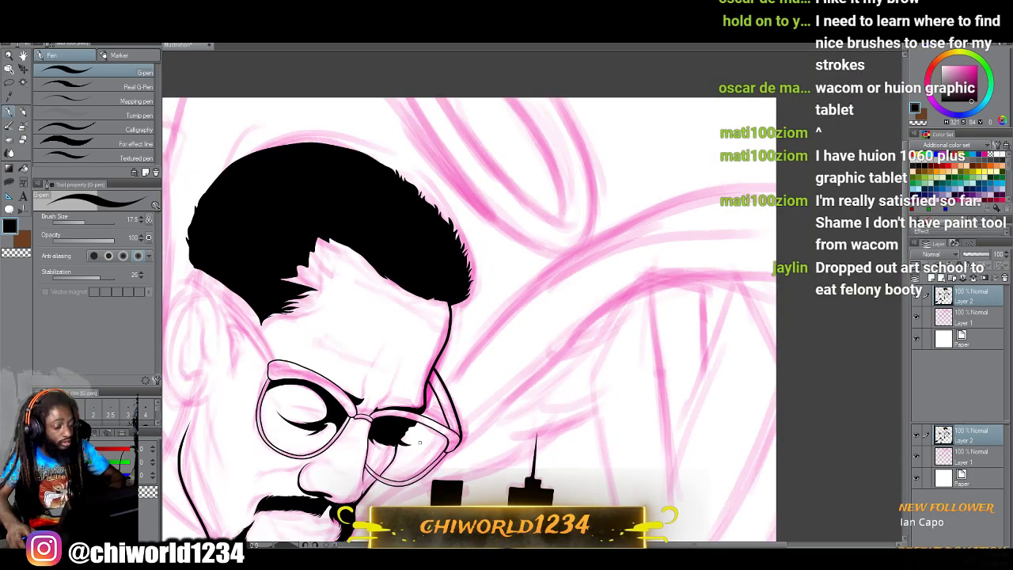
scroll(421, 447, up, 5)
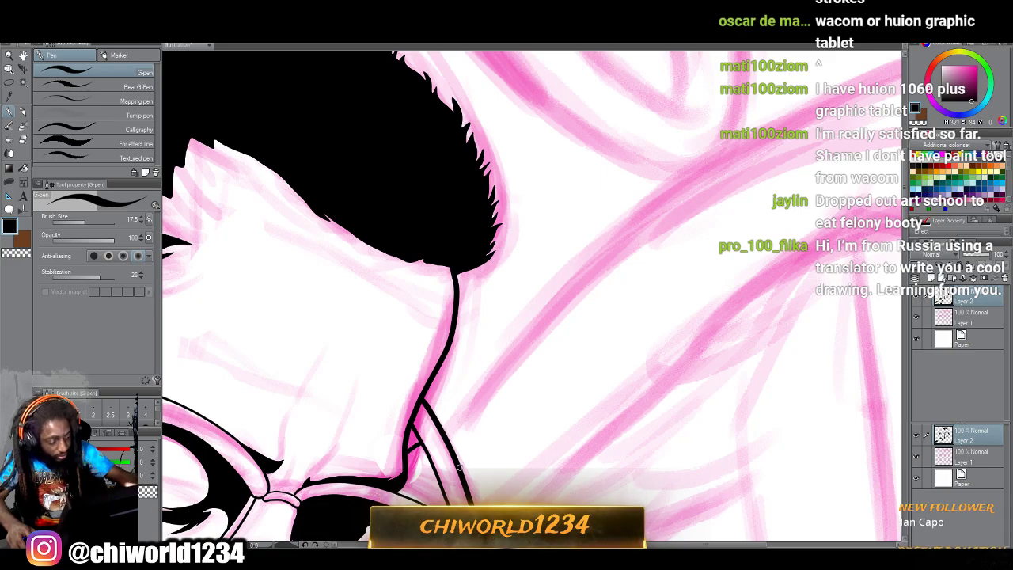
Set the G-pen brush size to 24.5 and ink the right wing's arched top edge from the glasses' temple arm to the canvas edge.
scroll(459, 469, down, 1)
drag(571, 473, 468, 474)
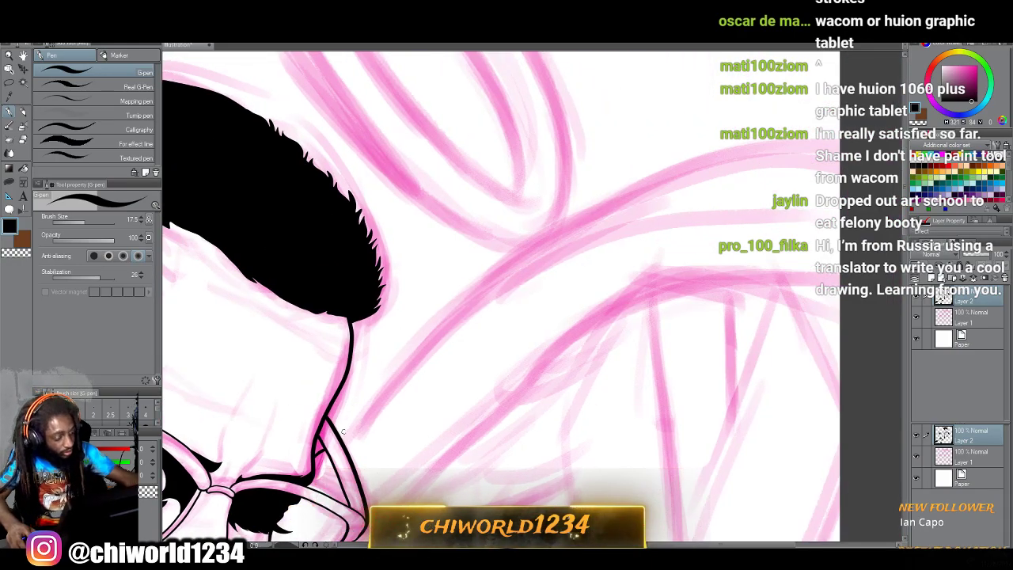
mouse_move(345, 434)
mouse_down()
mouse_move(452, 317)
mouse_move(567, 217)
mouse_move(794, 138)
mouse_move(839, 137)
mouse_up()
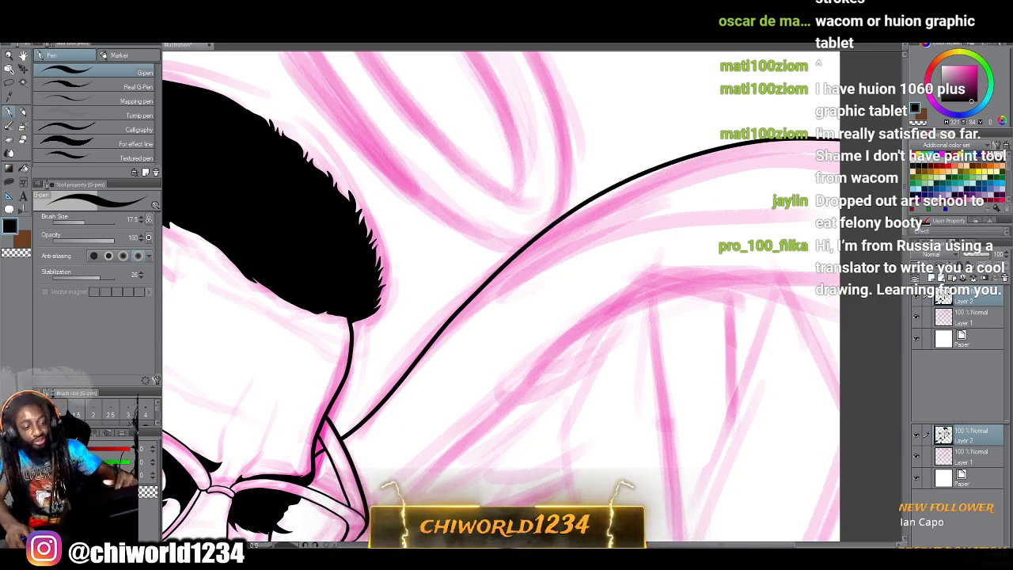
key(ctrl+z)
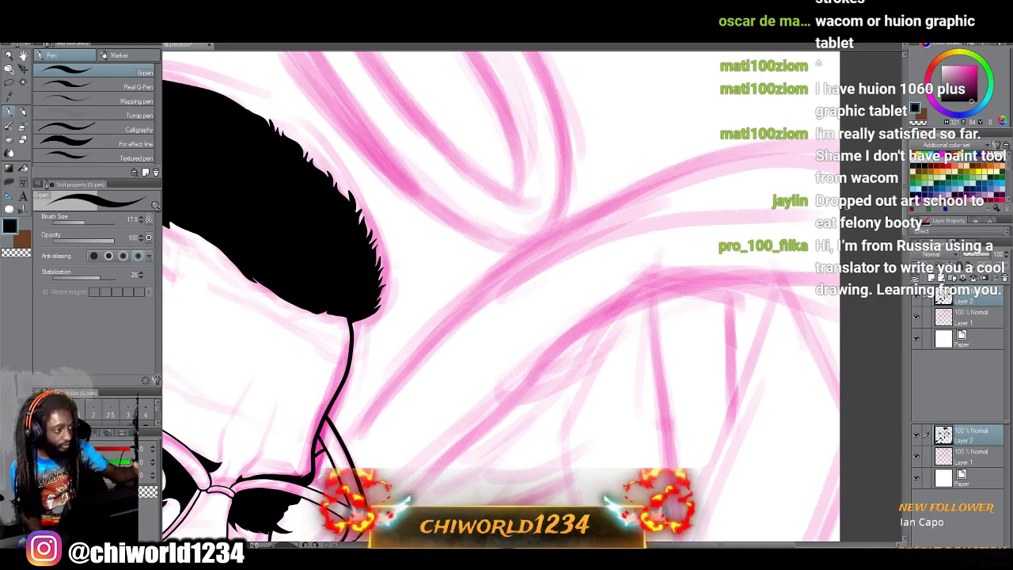
drag(83, 220, 87, 221)
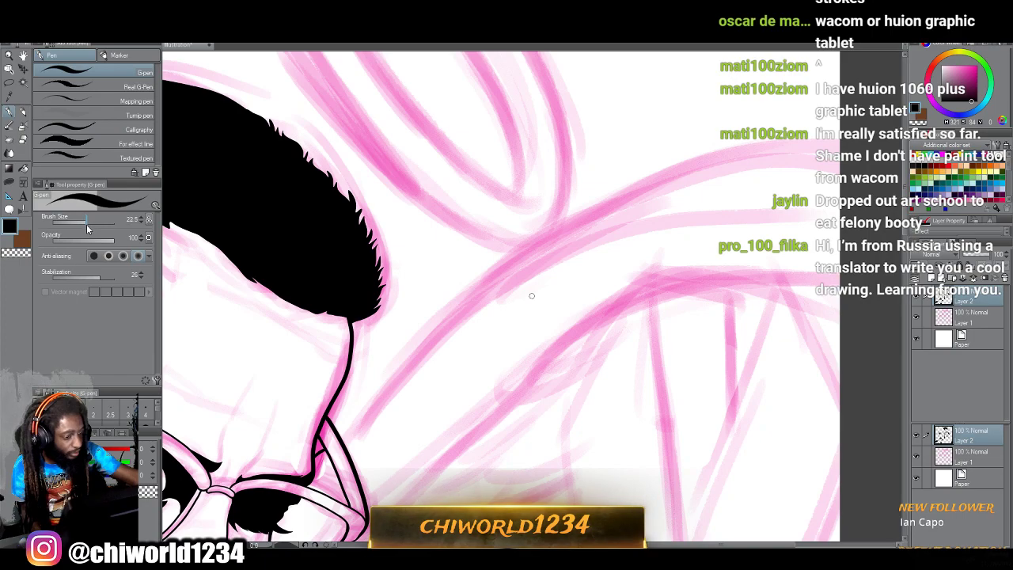
mouse_move(342, 439)
mouse_down()
mouse_move(429, 395)
mouse_move(477, 307)
mouse_move(577, 233)
mouse_move(781, 146)
mouse_move(841, 140)
mouse_up()
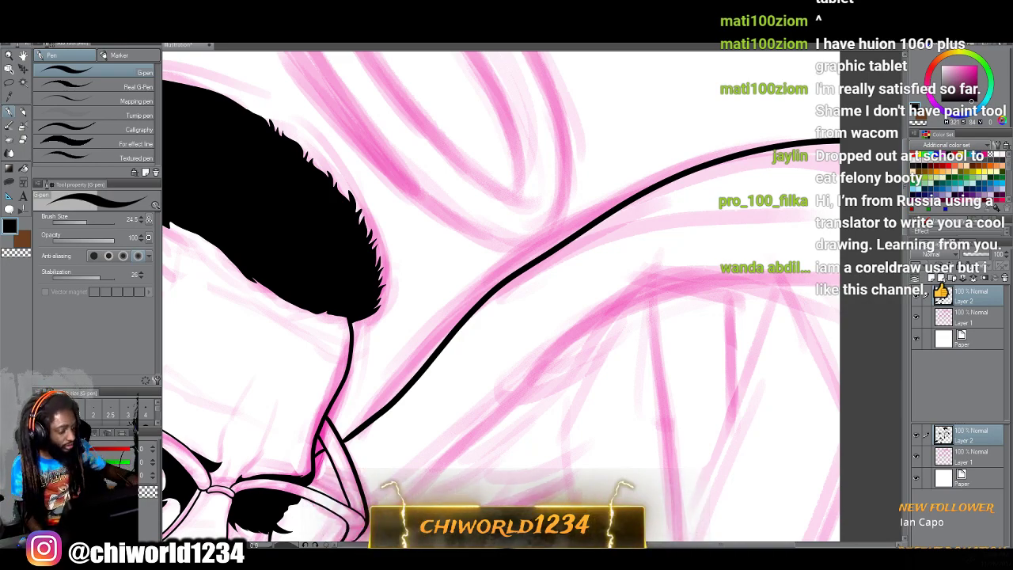
key(ctrl+z)
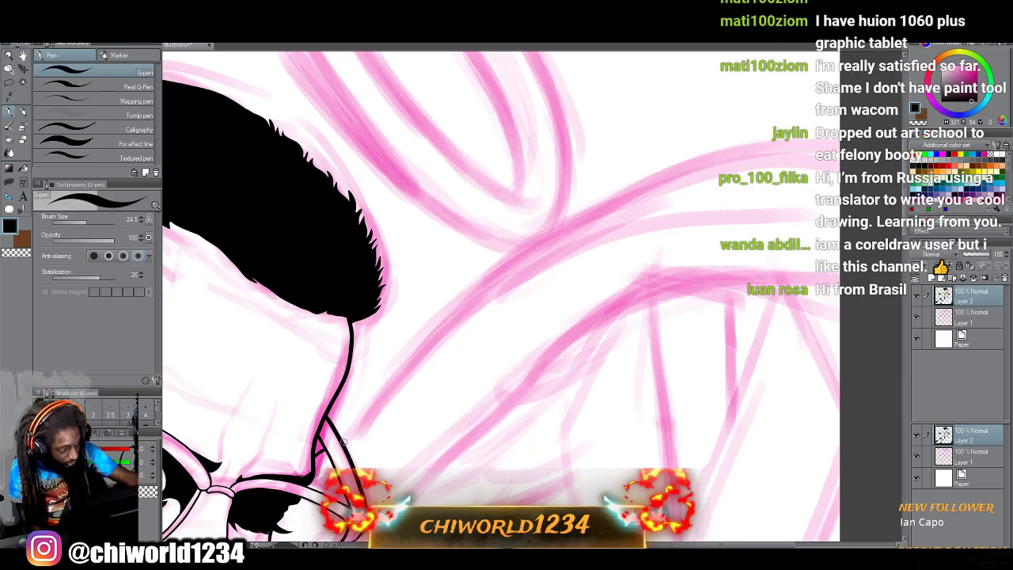
mouse_move(365, 422)
mouse_down()
mouse_move(436, 331)
mouse_move(576, 218)
mouse_move(652, 181)
mouse_move(841, 139)
mouse_up()
scroll(806, 323, down, 4)
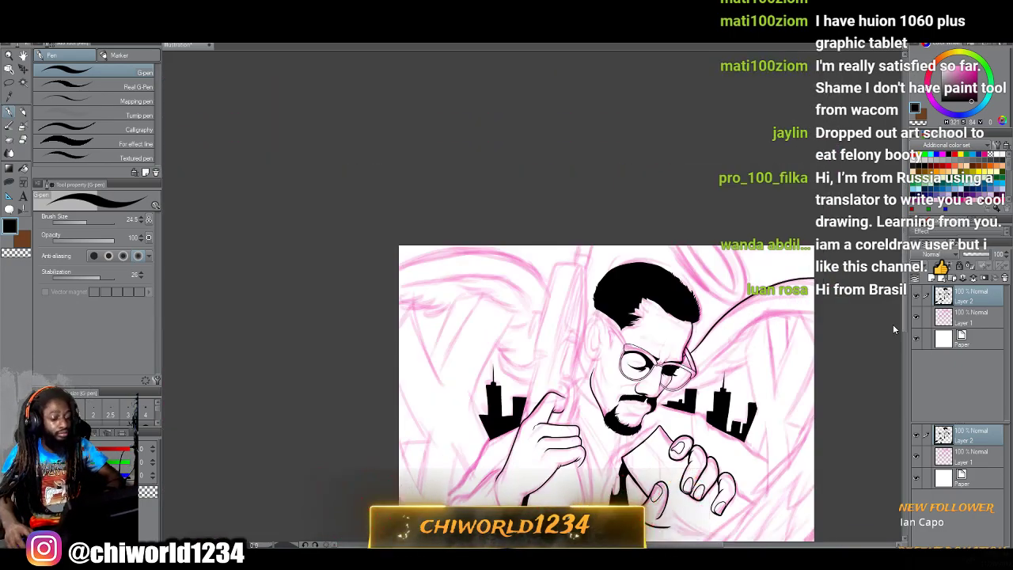
Ink the left wing's arched top edge from beside the upright gun barrel to the canvas's left edge.
scroll(893, 327, up, 3)
scroll(893, 325, left, 6)
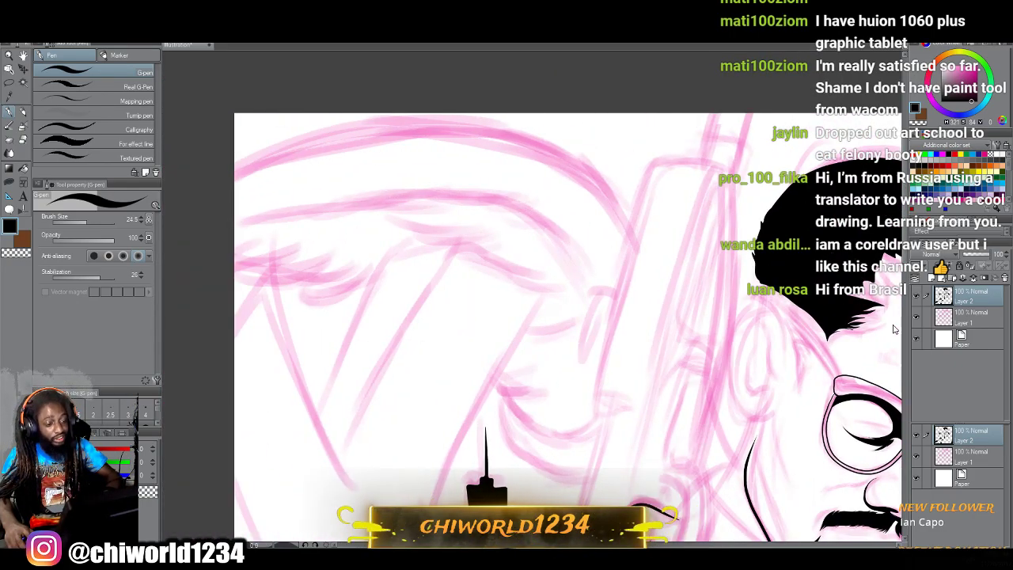
scroll(893, 324, up, 1)
mouse_move(634, 297)
mouse_down()
mouse_move(579, 210)
mouse_move(505, 185)
mouse_move(427, 182)
mouse_move(308, 208)
mouse_move(232, 242)
mouse_up()
scroll(175, 354, down, 1)
scroll(176, 357, right, 2)
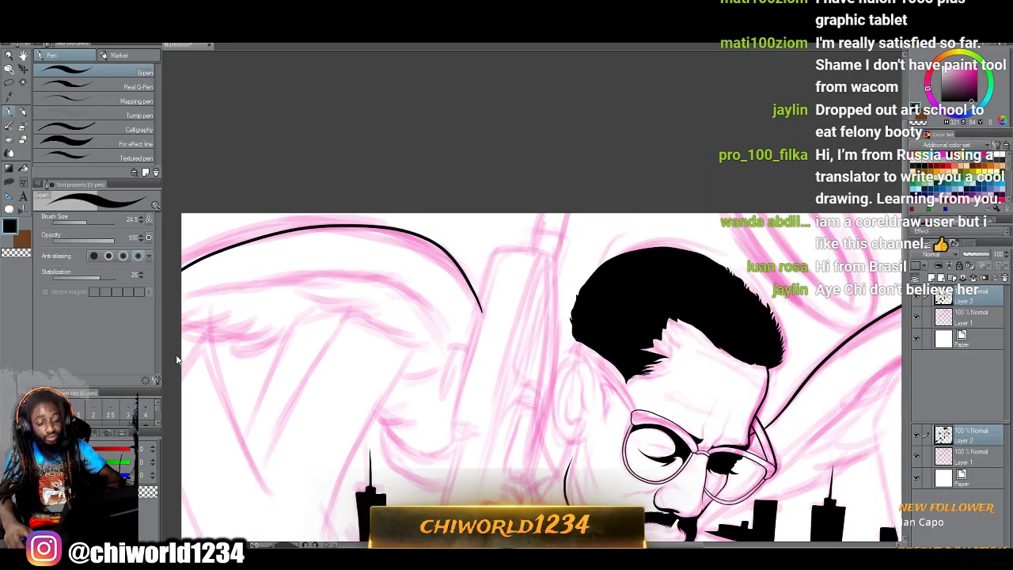
Set the G-pen brush size to 22.5 and ink both sides of the halo's inner ring, meeting in a rounded tip above the right wing.
scroll(187, 363, right, 2)
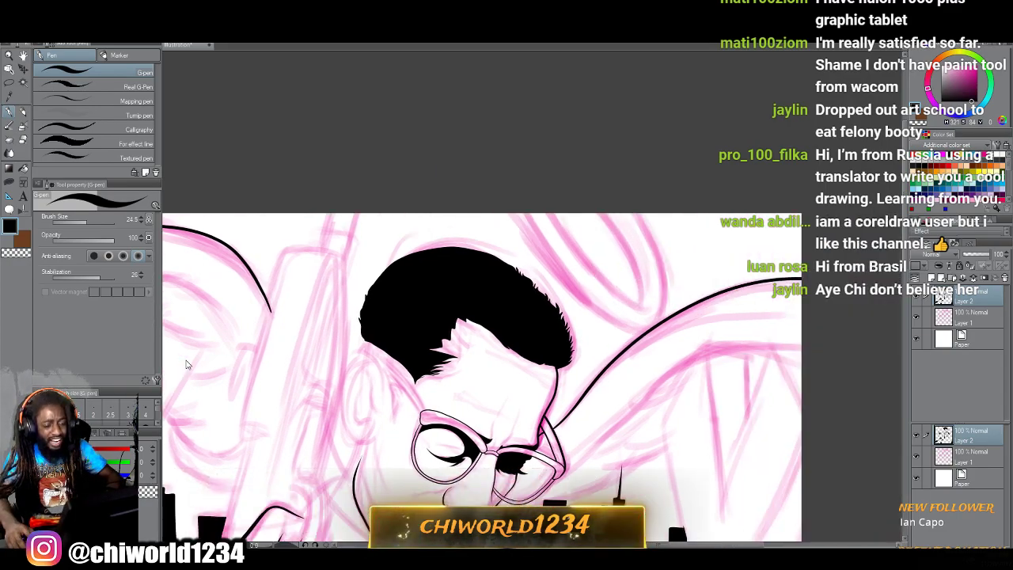
scroll(187, 363, up, 2)
scroll(187, 364, right, 5)
scroll(187, 363, up, 3)
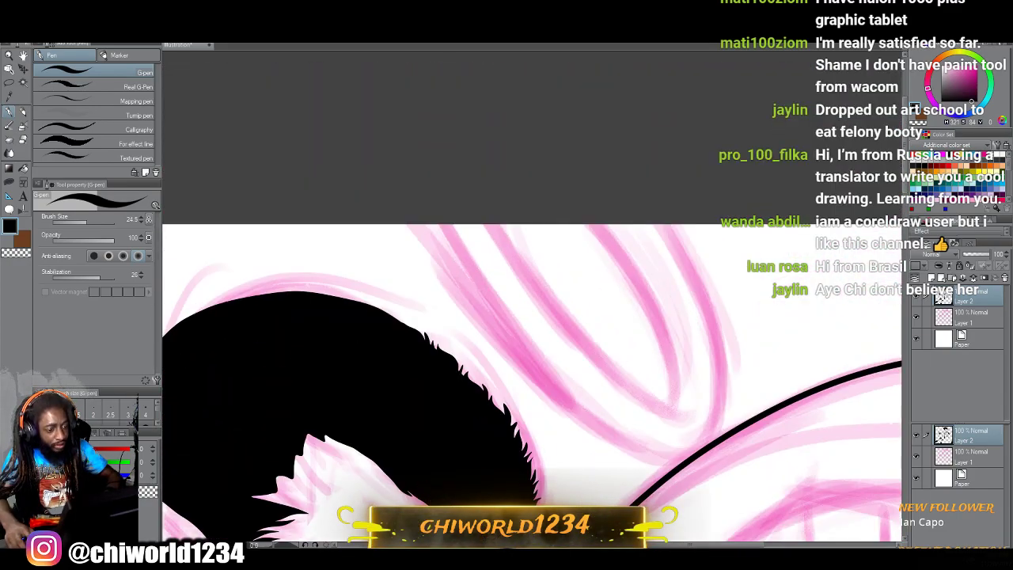
scroll(186, 358, up, 1)
scroll(186, 358, right, 4)
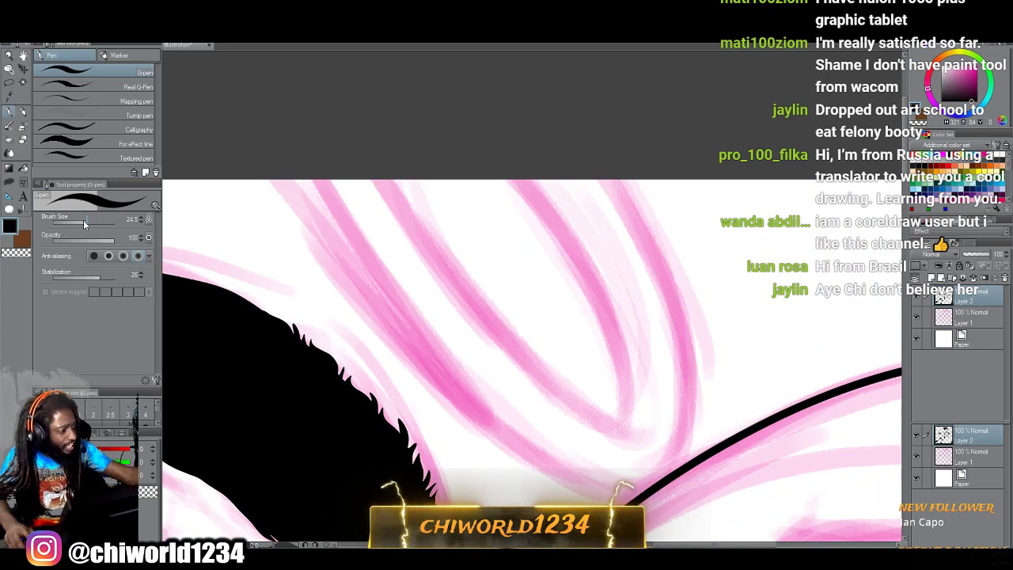
click(85, 219)
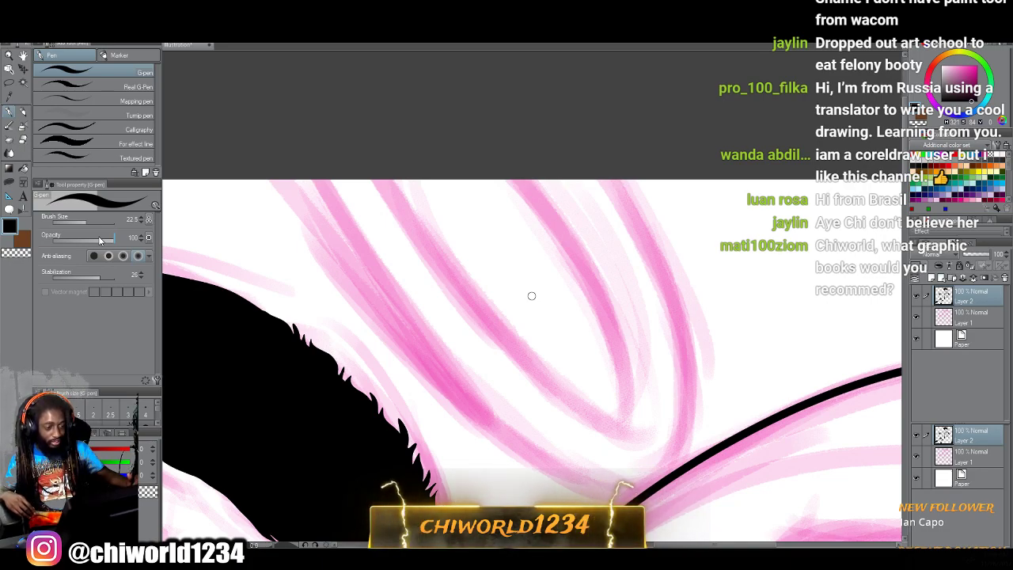
mouse_move(639, 425)
mouse_down()
mouse_move(520, 371)
mouse_move(366, 180)
mouse_up()
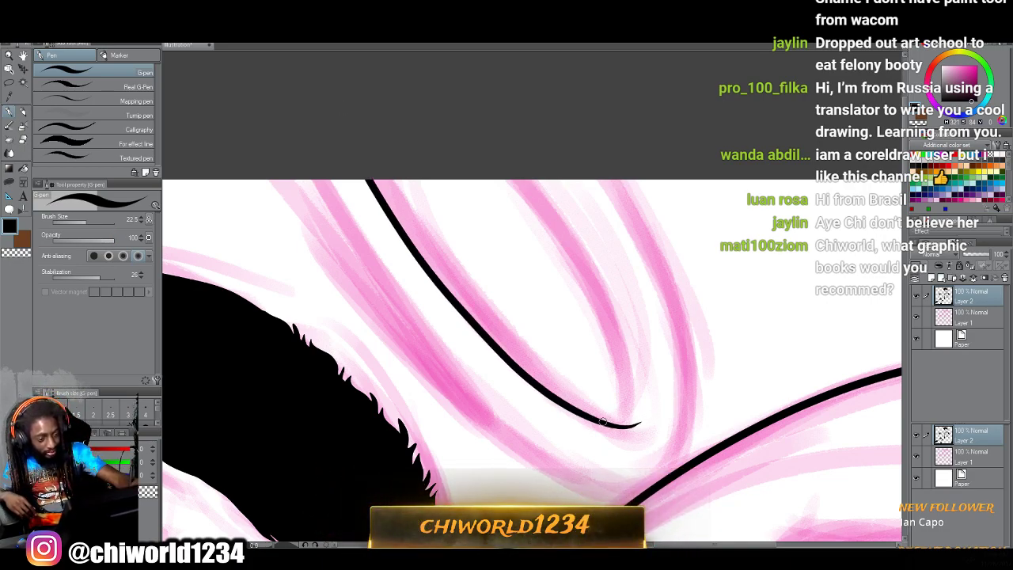
mouse_move(615, 418)
mouse_down()
mouse_move(622, 358)
mouse_move(463, 132)
mouse_up()
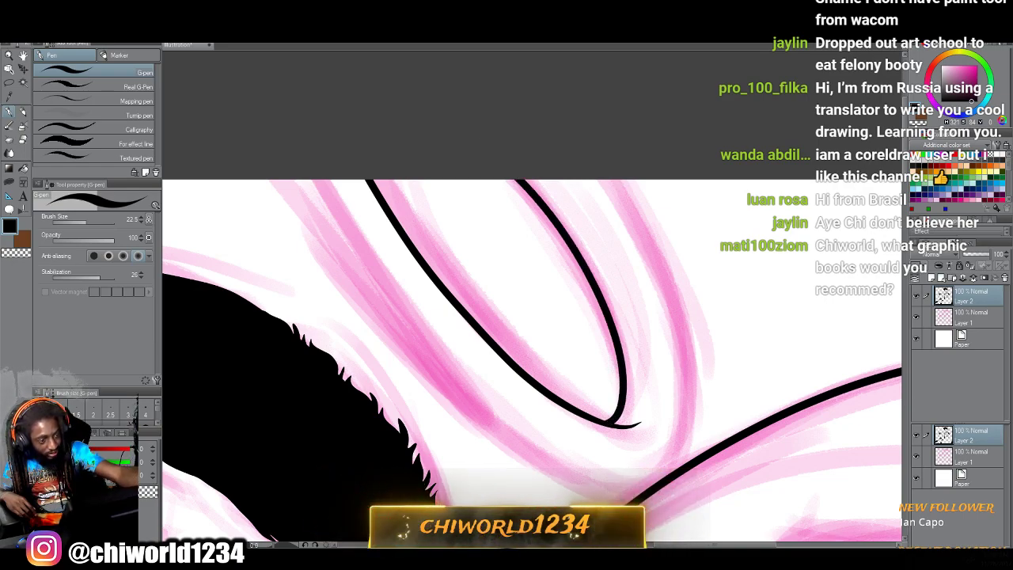
Ink the halo's outer ring as one continuous U-shaped curve around the inner ring, running off the canvas's top edge.
mouse_move(276, 169)
mouse_down()
mouse_move(358, 290)
mouse_move(519, 443)
mouse_move(666, 454)
mouse_move(693, 388)
mouse_move(605, 180)
mouse_up()
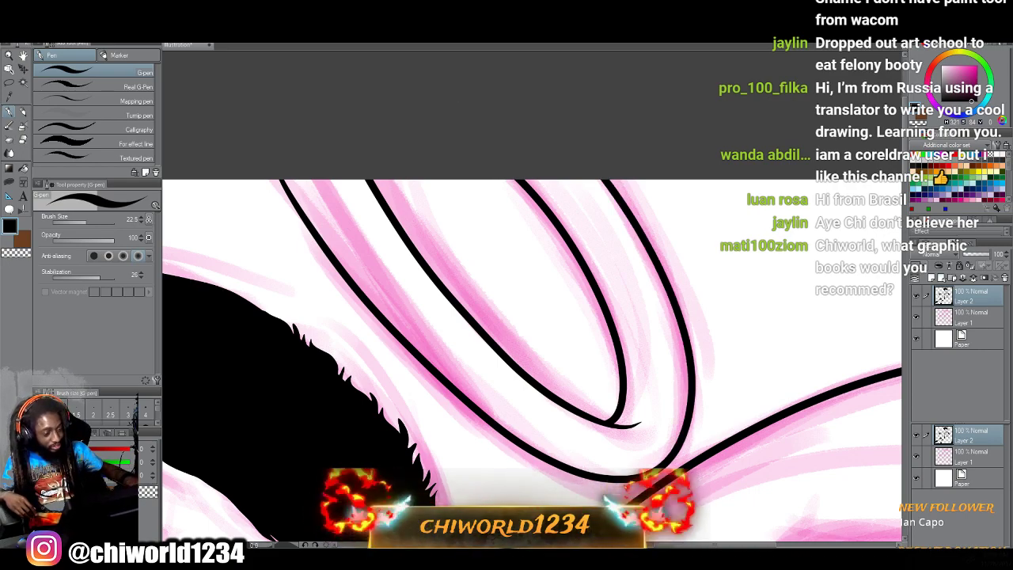
key(ctrl+z)
mouse_move(282, 162)
mouse_down()
mouse_move(340, 265)
mouse_move(482, 415)
mouse_move(563, 462)
mouse_move(675, 443)
mouse_move(648, 266)
mouse_move(456, 78)
mouse_up()
scroll(450, 108, down, 5)
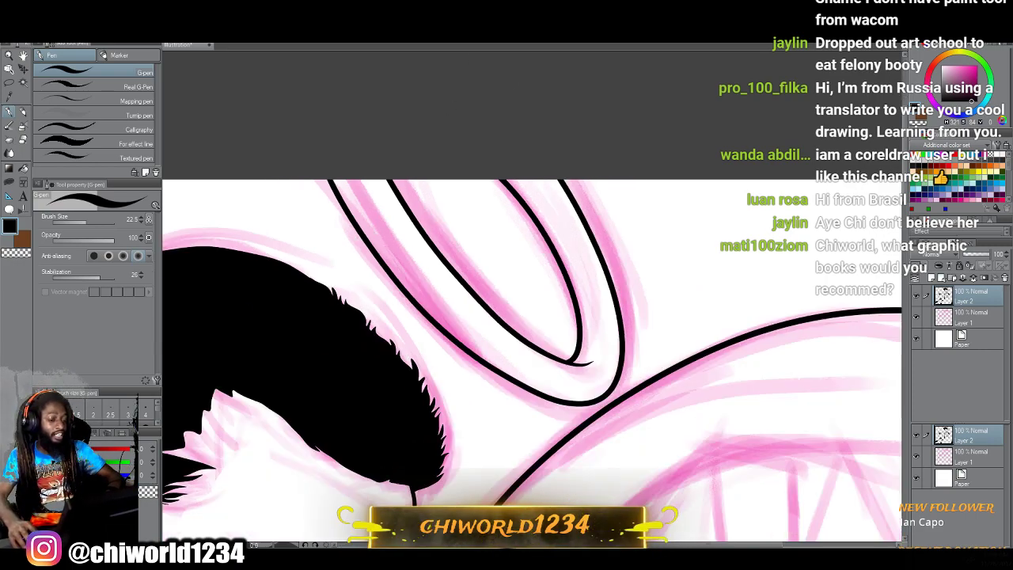
drag(498, 152, 576, 260)
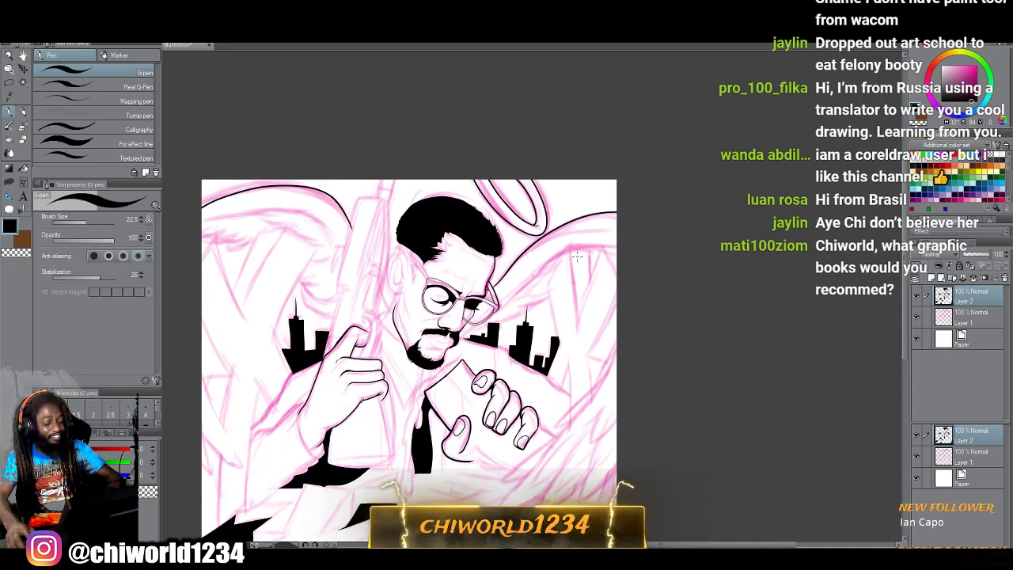
Hide the pink sketch on Layer 1 to examine the black line art alone, and show the sketch again.
scroll(592, 258, left, 1)
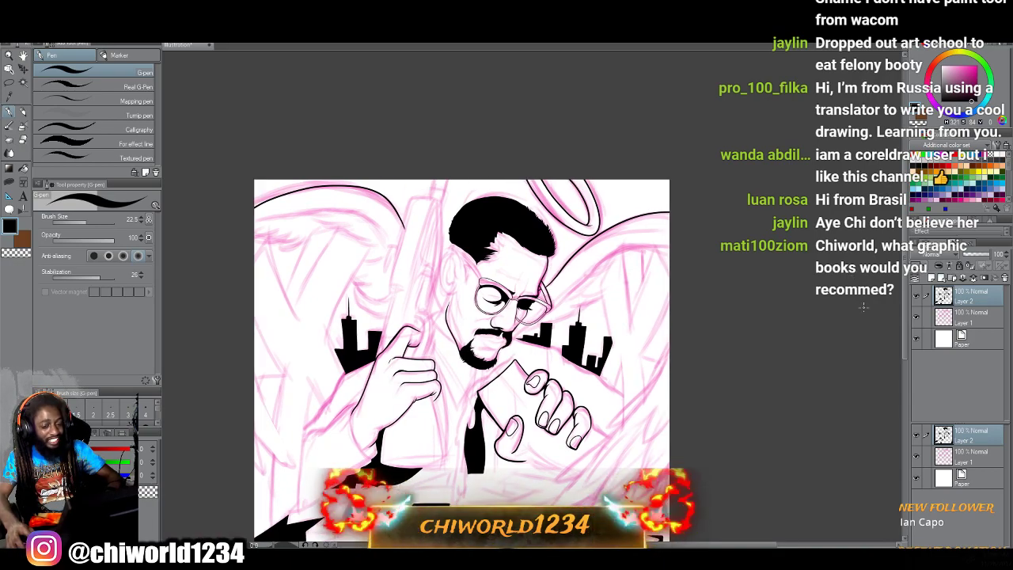
click(917, 317)
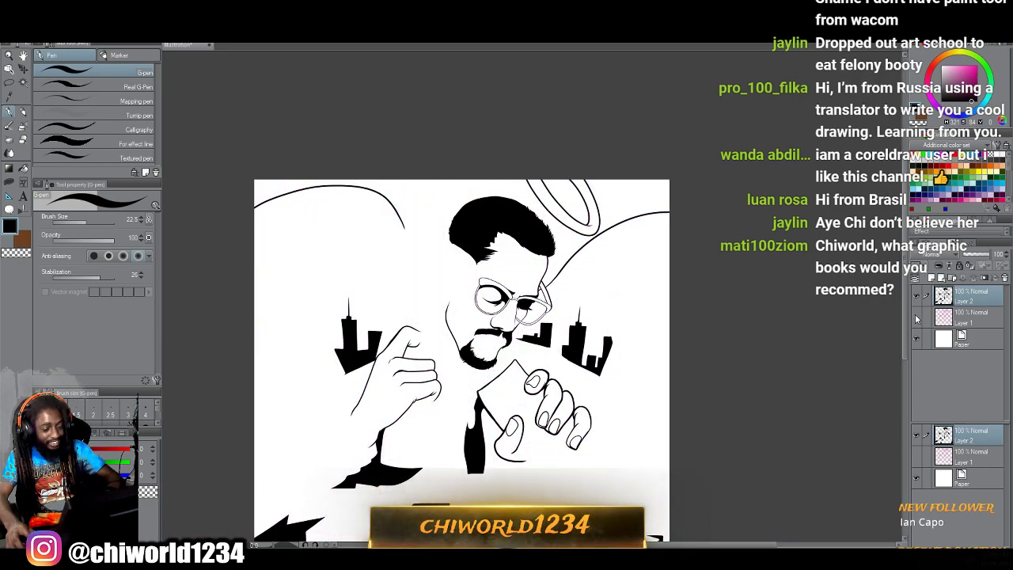
key(ctrl+plus)
click(916, 317)
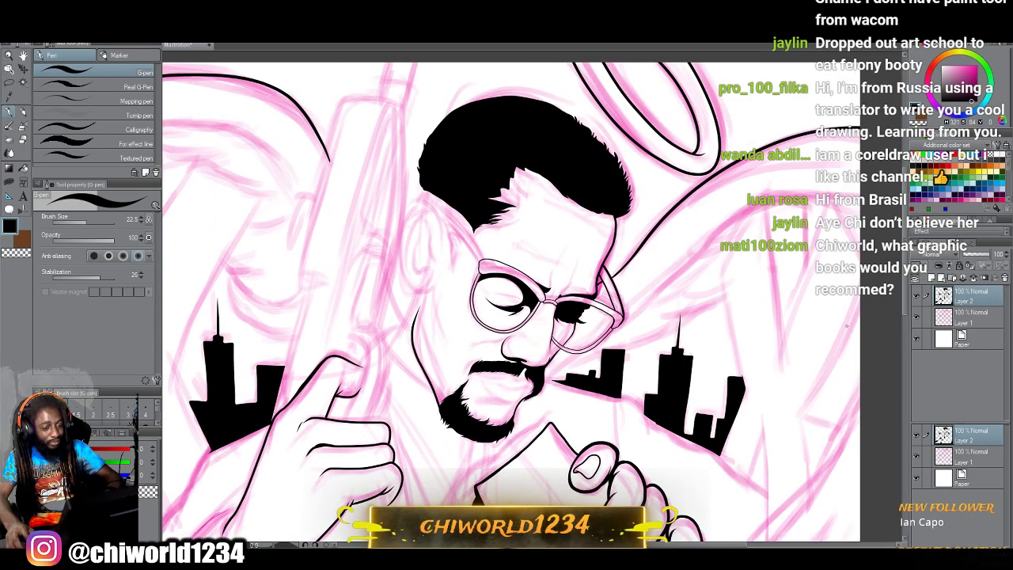
Ink a scalloped row of overlapping feather tips beneath the right wing's top edge, from beside the glasses toward the canvas's right edge.
scroll(847, 326, up, 4)
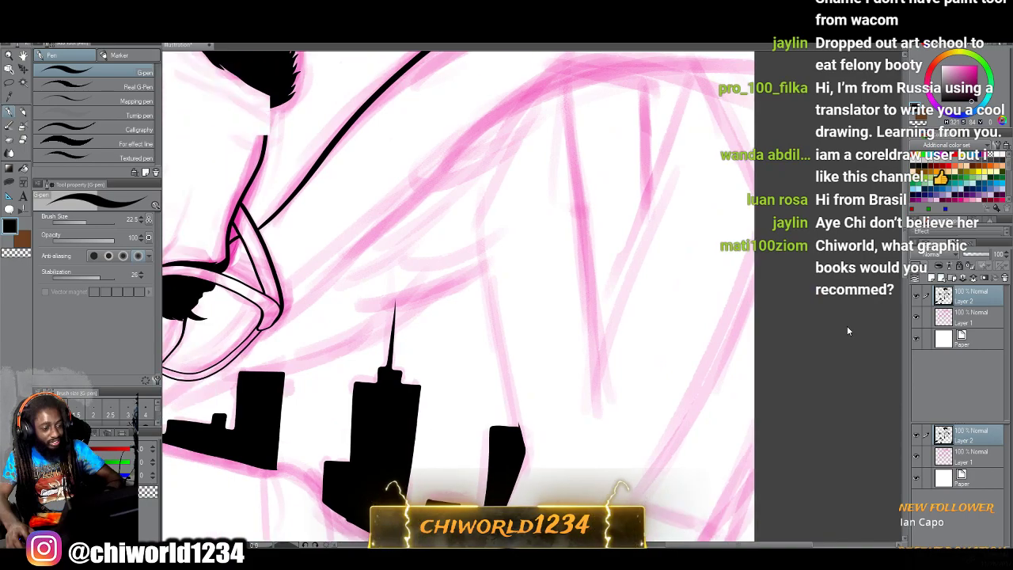
key(ctrl+plus)
mouse_move(350, 406)
mouse_down()
mouse_move(402, 383)
mouse_move(439, 324)
mouse_move(433, 340)
mouse_move(518, 260)
mouse_up()
mouse_move(459, 279)
mouse_down()
mouse_move(525, 256)
mouse_move(572, 211)
mouse_move(528, 227)
mouse_move(629, 198)
mouse_move(636, 184)
mouse_move(608, 189)
mouse_move(672, 171)
mouse_up()
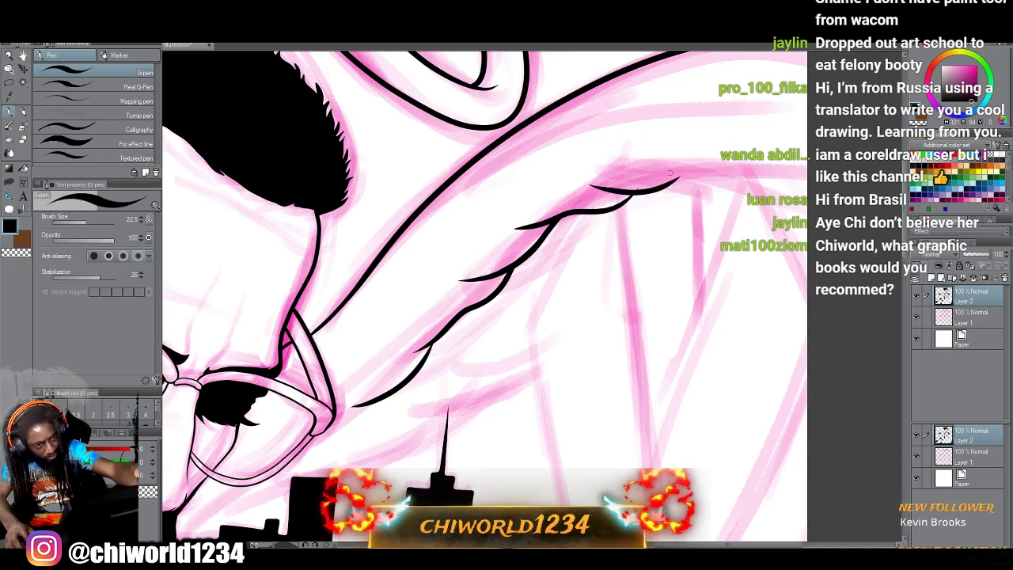
key(ctrl+z)
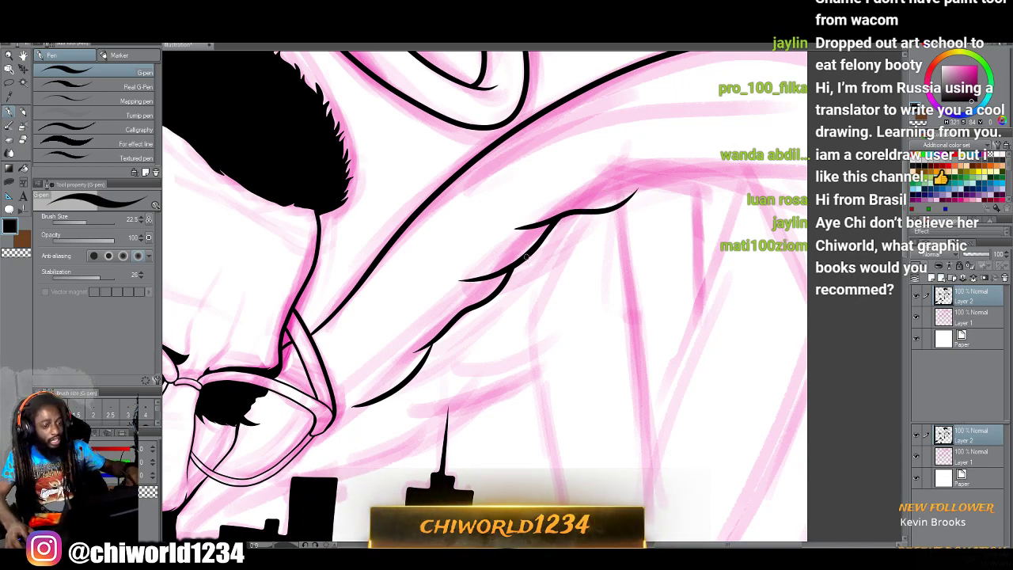
mouse_move(594, 178)
mouse_down()
mouse_move(647, 188)
mouse_move(746, 169)
mouse_move(732, 171)
mouse_move(799, 184)
mouse_up()
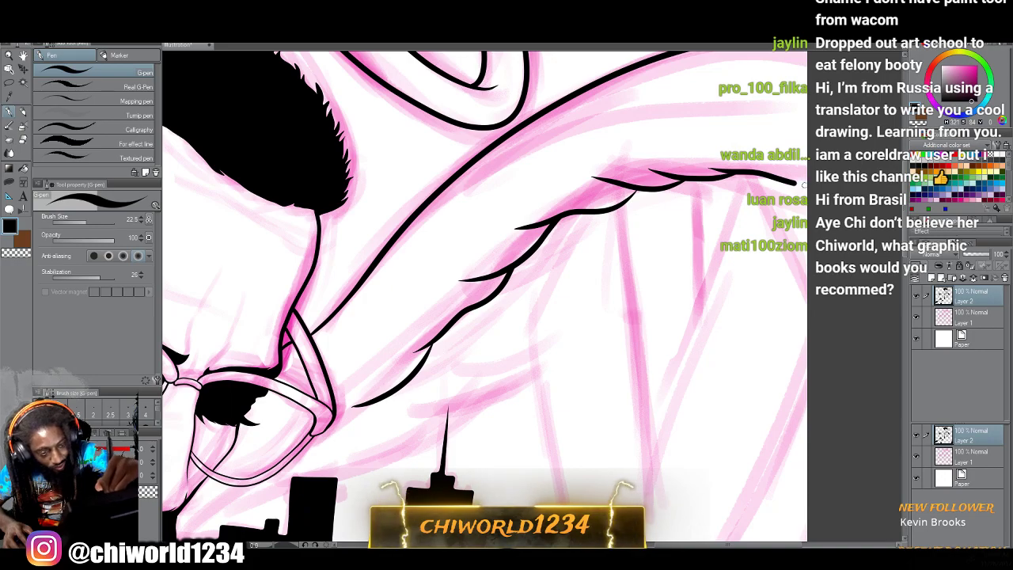
scroll(878, 209, down, 4)
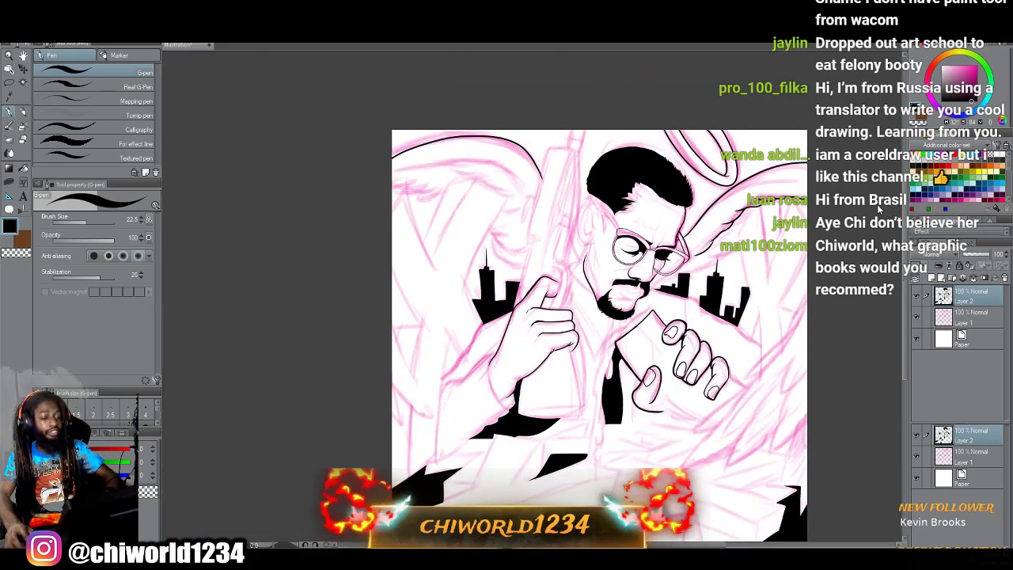
Ink a scalloped row of overlapping feather tips beneath the left wing's top edge, starting from the canvas's left edge.
drag(839, 135, 840, 189)
key(ctrl+plus)
key(ctrl+plus)
key(ctrl+plus)
key(ctrl+plus)
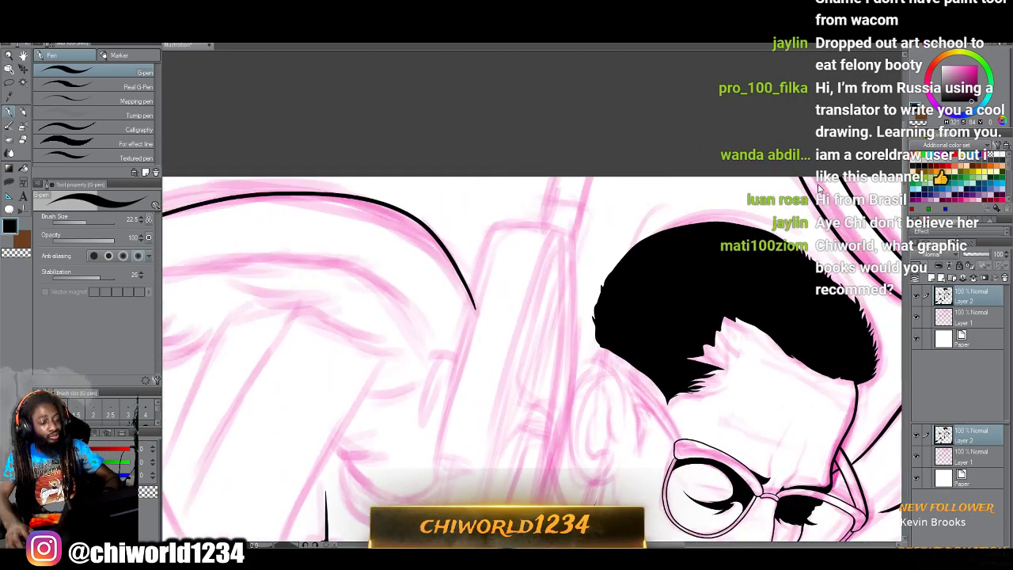
scroll(819, 188, left, 2)
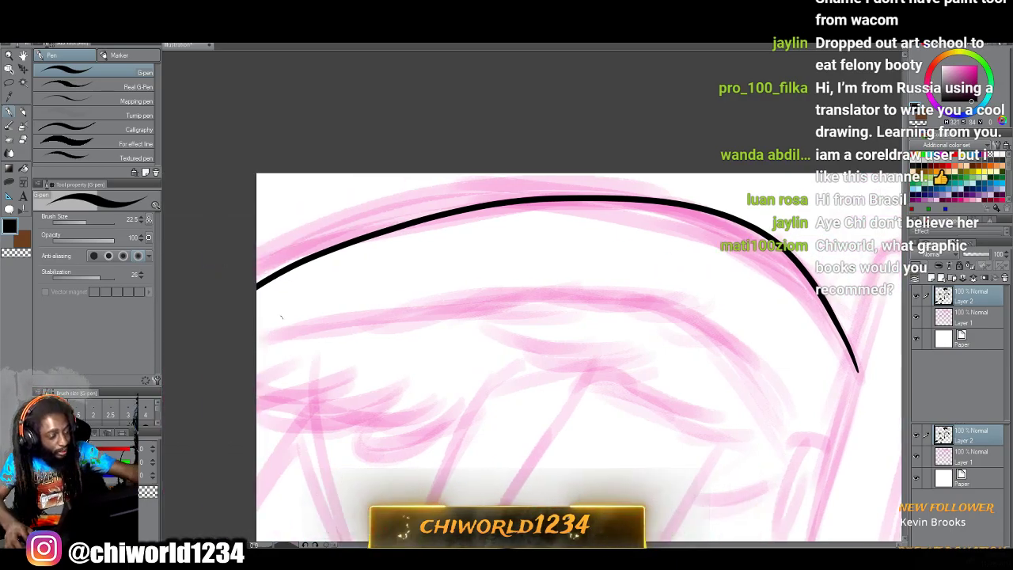
mouse_move(235, 349)
mouse_down()
mouse_move(386, 321)
mouse_move(425, 302)
mouse_move(437, 319)
mouse_move(488, 291)
mouse_move(471, 311)
mouse_move(549, 295)
mouse_move(697, 299)
mouse_move(657, 314)
mouse_move(743, 319)
mouse_move(699, 341)
mouse_move(765, 346)
mouse_up()
mouse_move(704, 349)
mouse_down()
mouse_move(760, 377)
mouse_move(792, 374)
mouse_move(738, 385)
mouse_move(784, 400)
mouse_up()
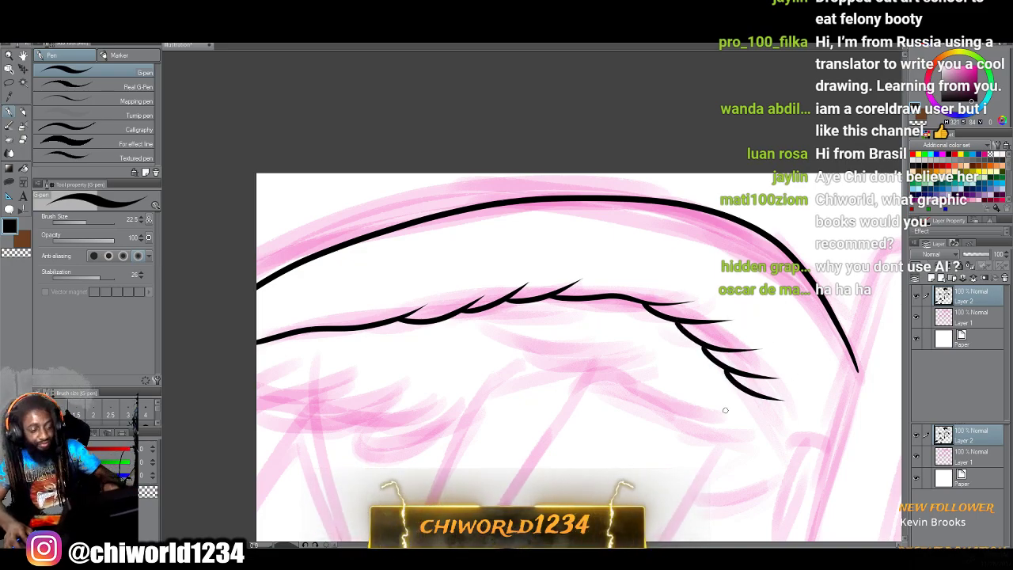
Extend the left wing's feather row with one longer tip curving down toward the sketched rifle.
key(ctrl+minus)
scroll(723, 402, right, 2)
key(ctrl+plus)
key(ctrl+plus)
scroll(719, 394, down, 2)
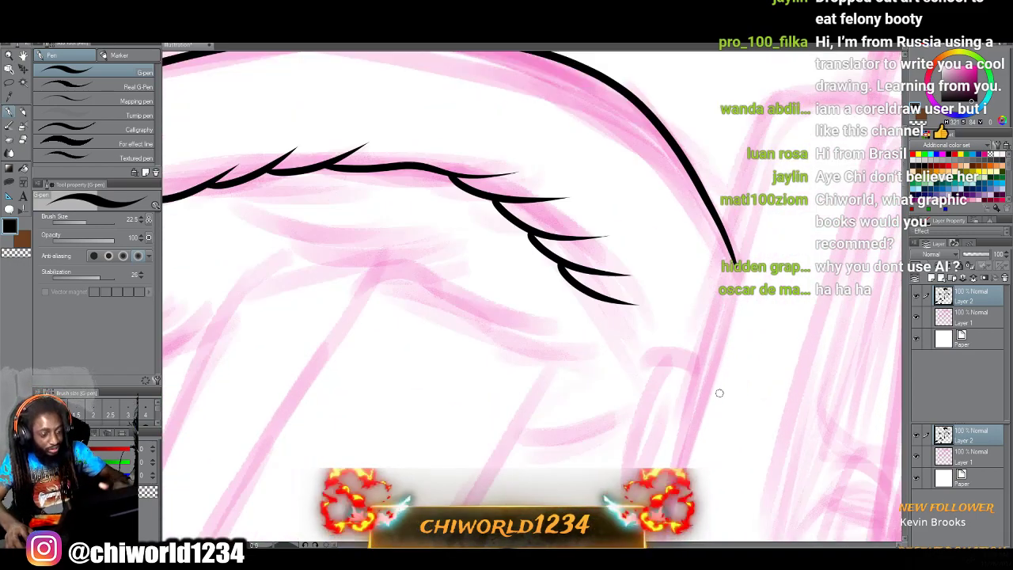
mouse_move(594, 296)
mouse_down()
mouse_move(611, 331)
mouse_move(656, 358)
mouse_up()
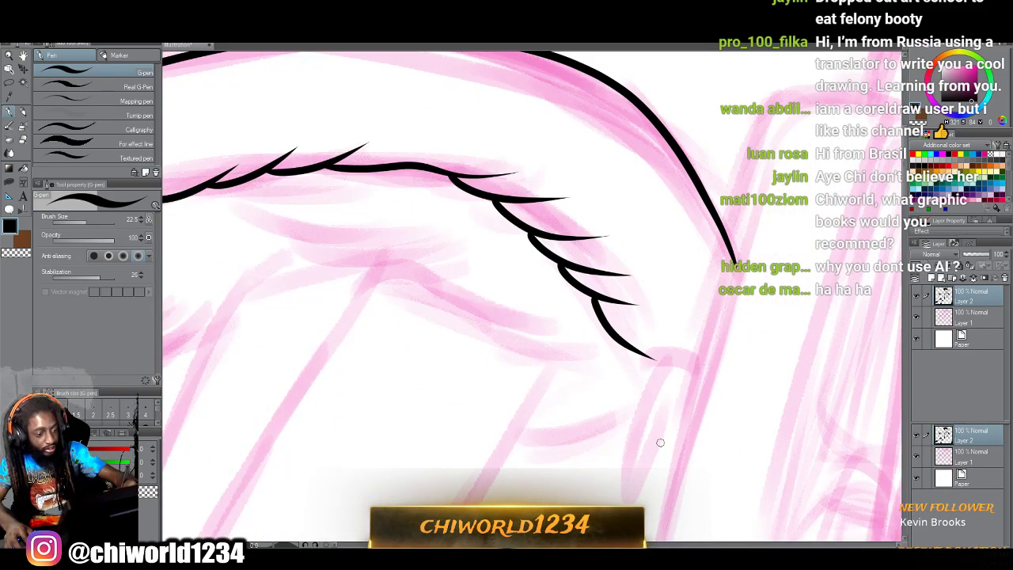
Set the G-pen brush size to 11.4 and ink the upper lip's contour and the wavy line between the lips.
scroll(660, 442, down, 5)
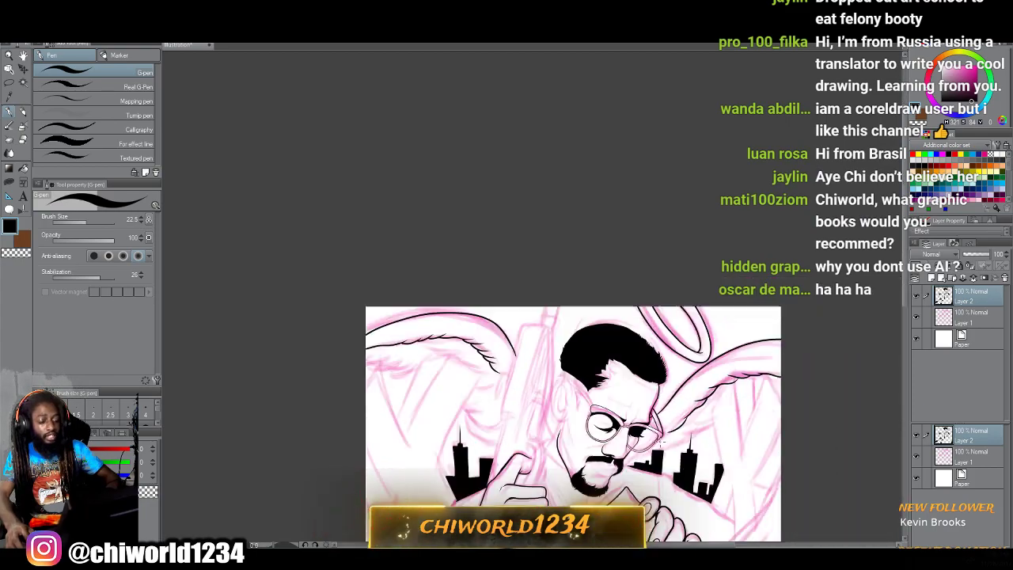
scroll(662, 438, down, 2)
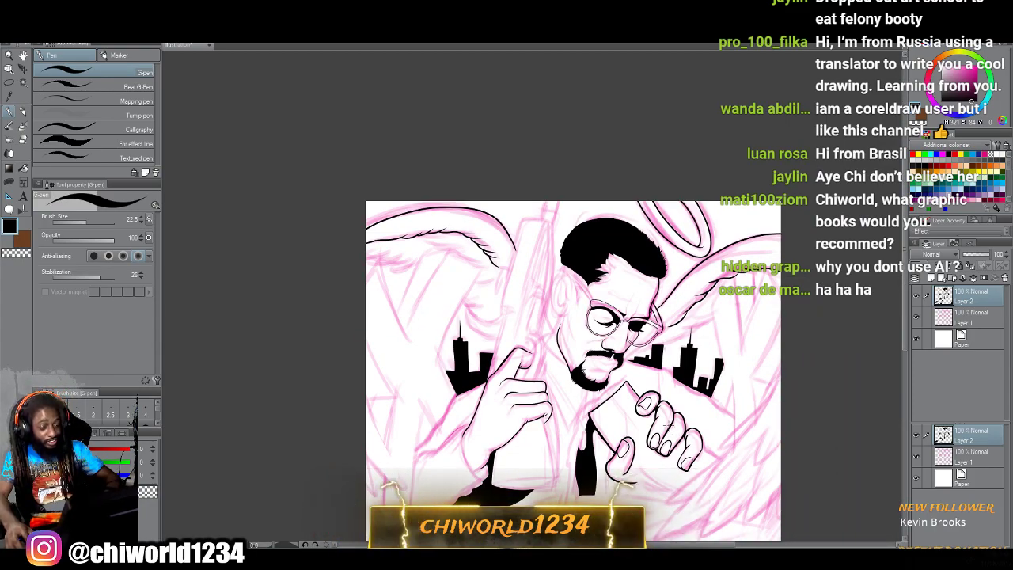
scroll(667, 425, down, 2)
scroll(668, 423, up, 4)
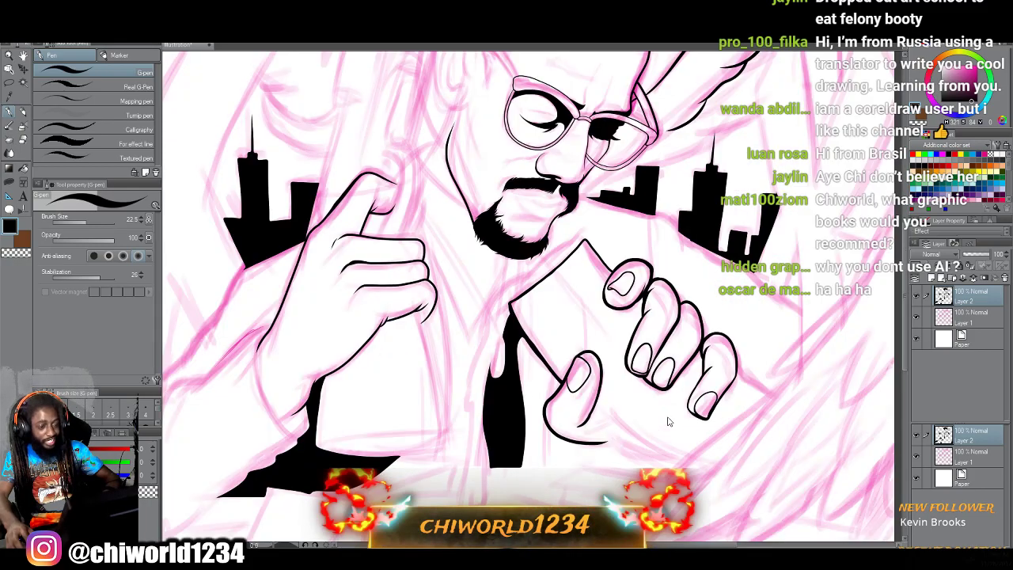
scroll(668, 423, up, 2)
scroll(668, 421, up, 2)
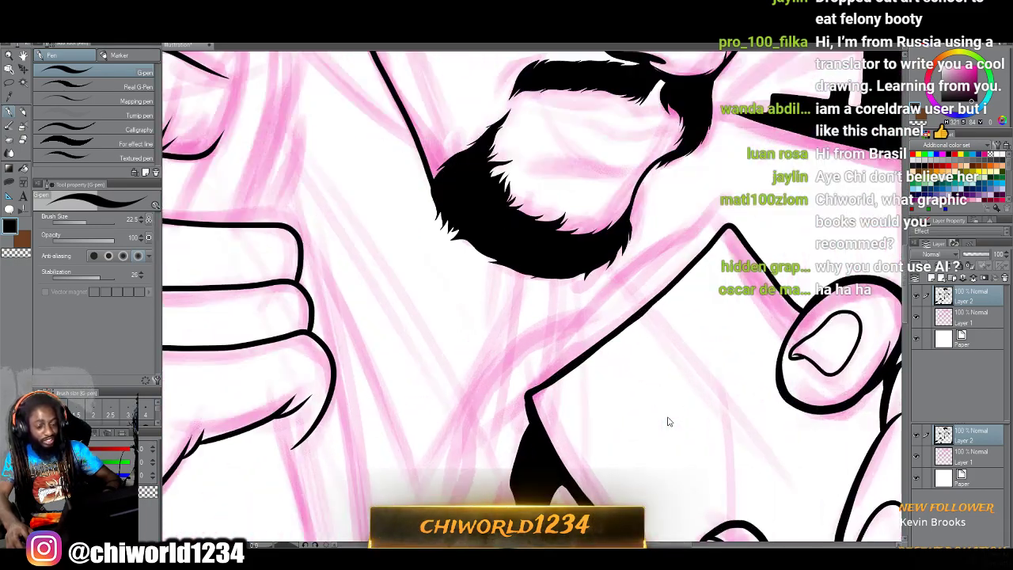
scroll(668, 421, up, 4)
scroll(668, 421, up, 2)
scroll(667, 422, up, 2)
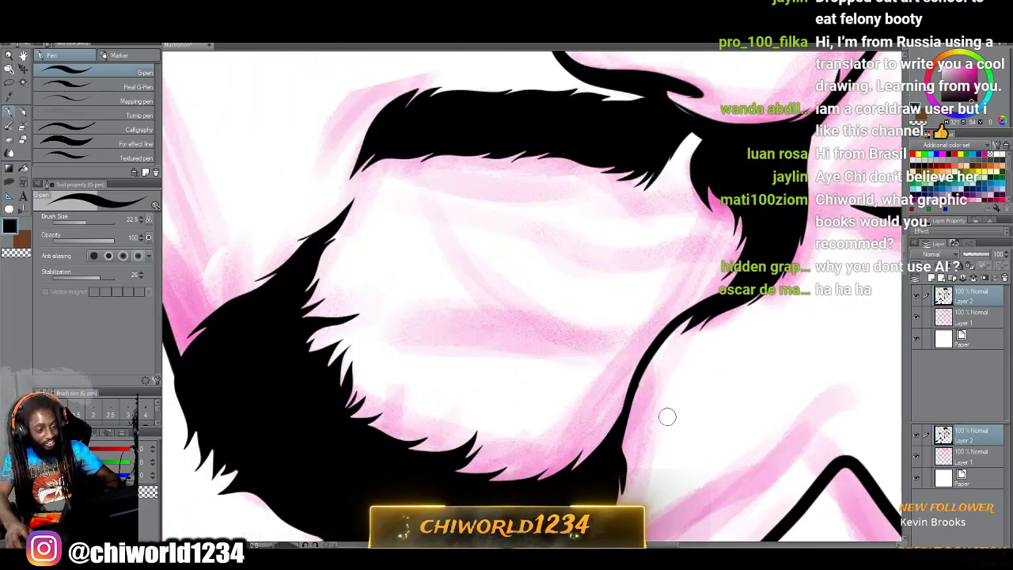
scroll(668, 420, down, 2)
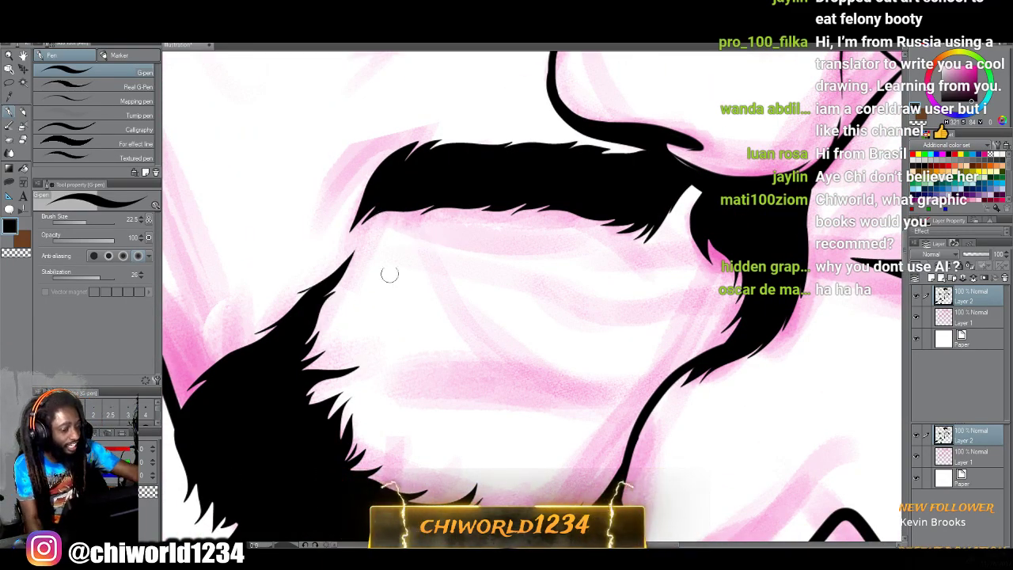
drag(86, 218, 81, 220)
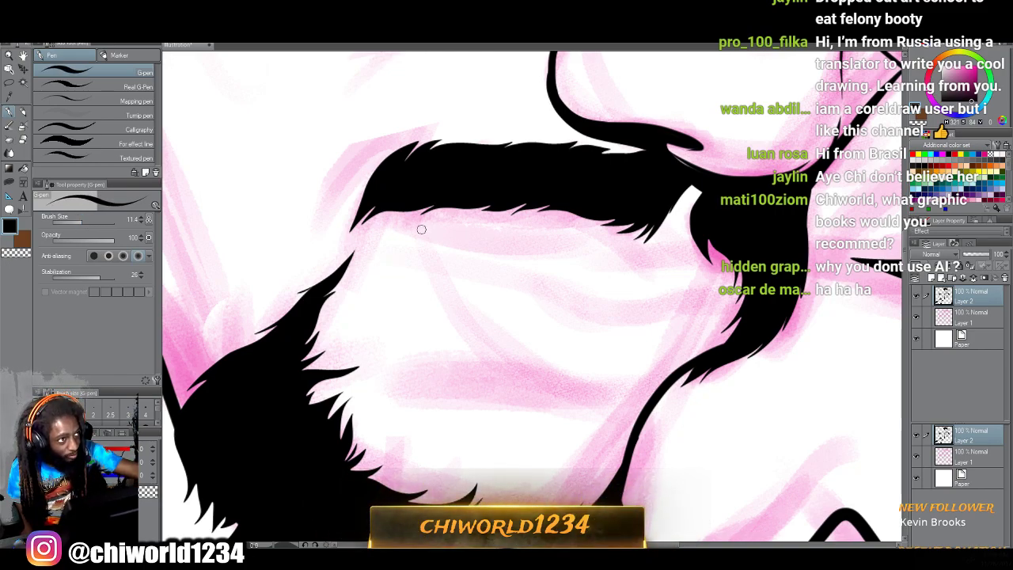
mouse_move(424, 232)
mouse_down()
mouse_move(545, 272)
mouse_move(601, 308)
mouse_move(679, 301)
mouse_move(662, 308)
mouse_move(725, 343)
mouse_up()
mouse_move(451, 256)
mouse_down()
mouse_move(418, 230)
mouse_move(595, 239)
mouse_move(625, 265)
mouse_move(702, 271)
mouse_move(731, 292)
mouse_up()
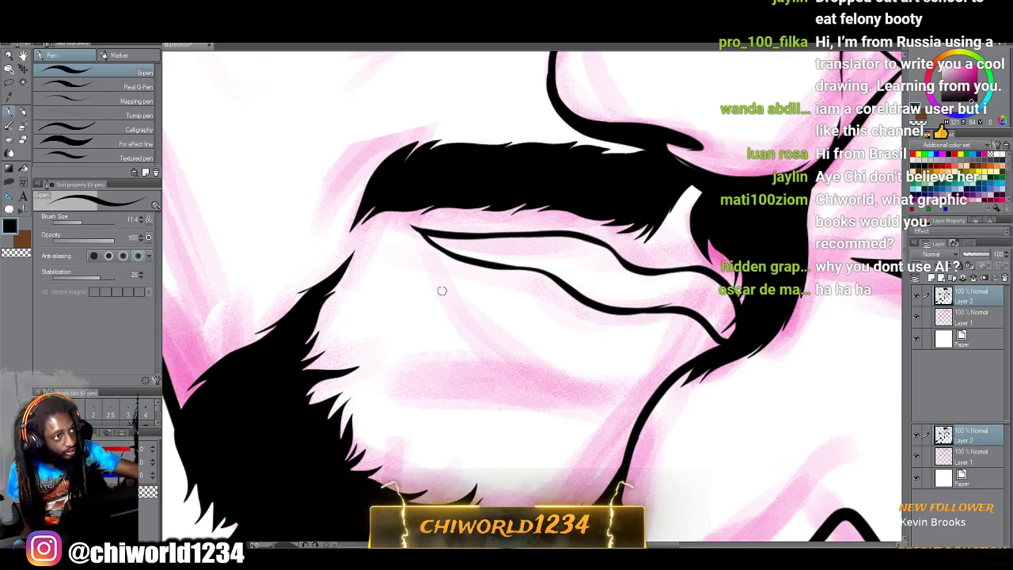
Ink the lower lip as one smooth curve between the mouth corners and add a tapered crease beneath it above the beard.
mouse_move(726, 340)
mouse_down()
mouse_move(632, 378)
mouse_move(571, 370)
mouse_move(499, 325)
mouse_move(417, 233)
mouse_up()
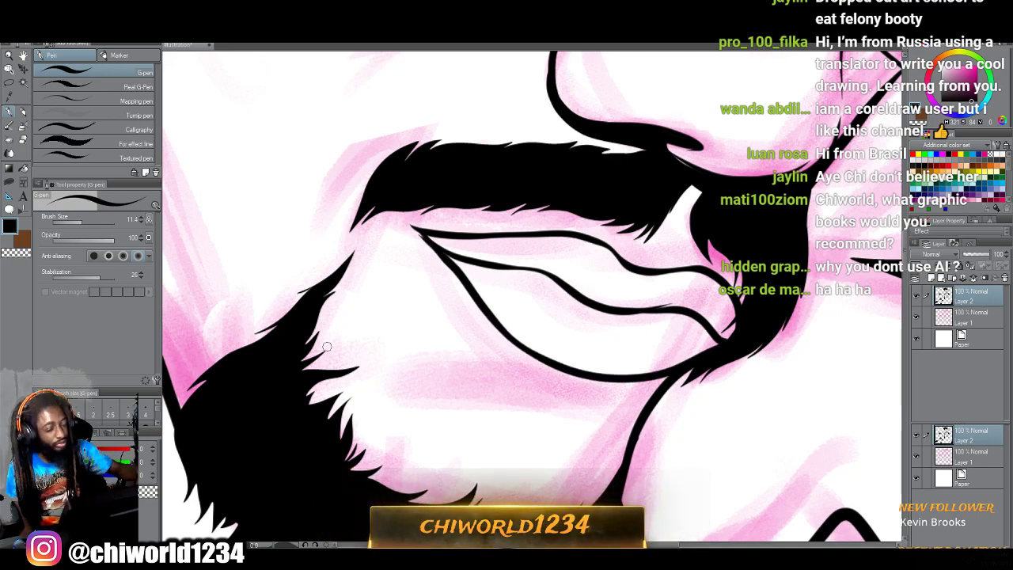
key(ctrl+z)
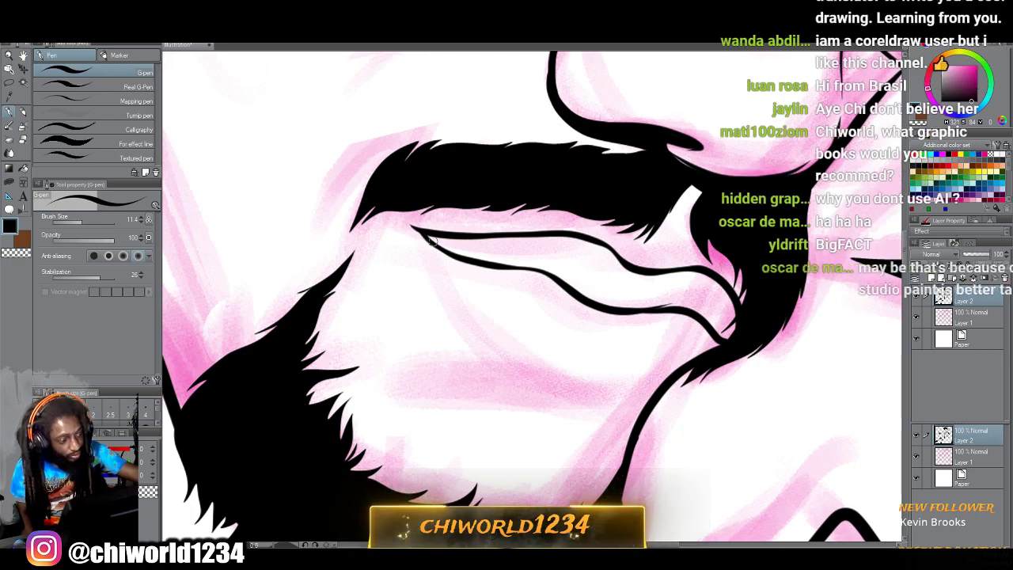
mouse_move(417, 228)
mouse_down()
mouse_move(520, 349)
mouse_move(571, 367)
mouse_move(674, 367)
mouse_move(730, 342)
mouse_up()
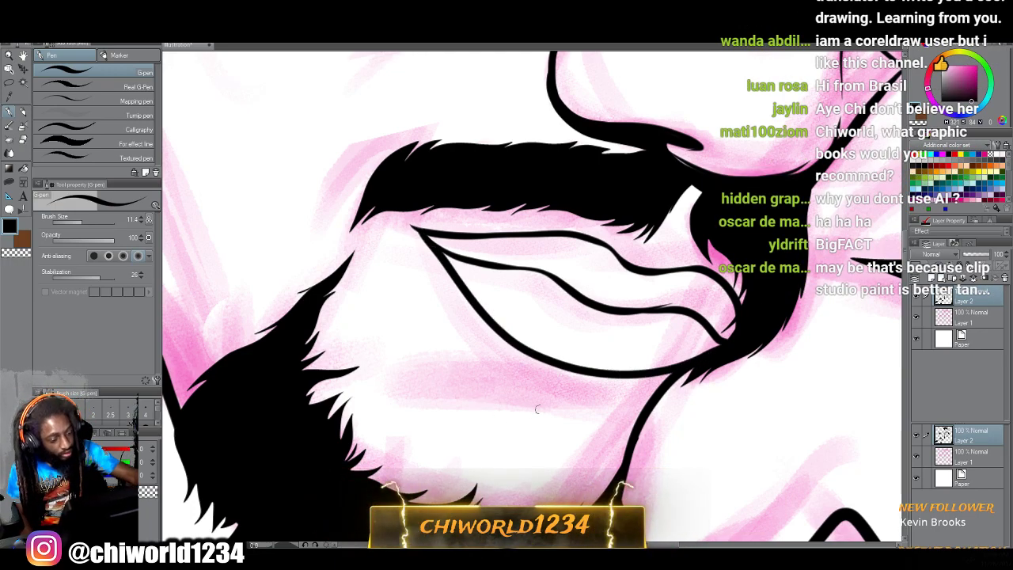
mouse_move(606, 429)
mouse_down()
mouse_move(522, 395)
mouse_move(413, 405)
mouse_up()
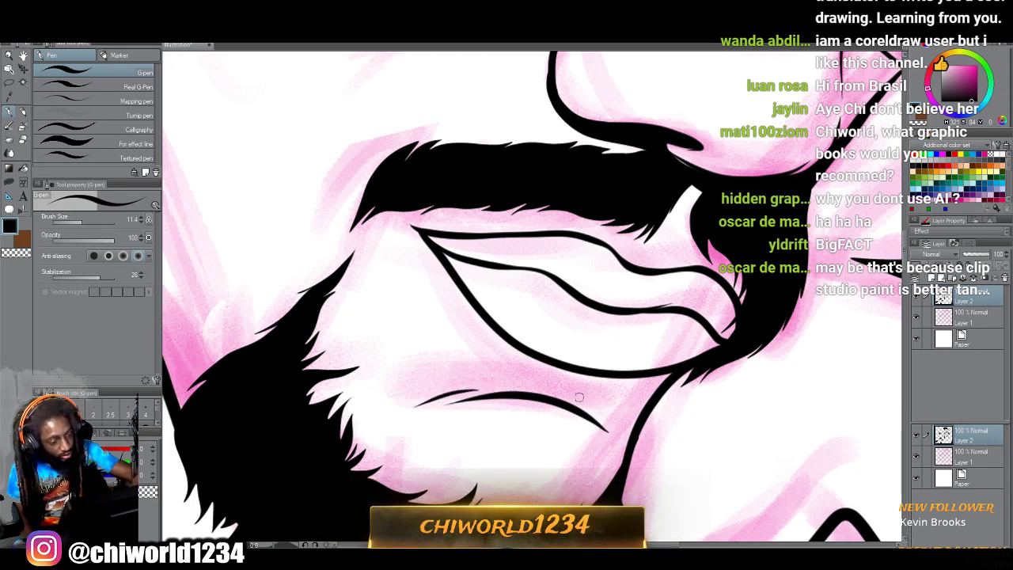
drag(619, 432, 590, 420)
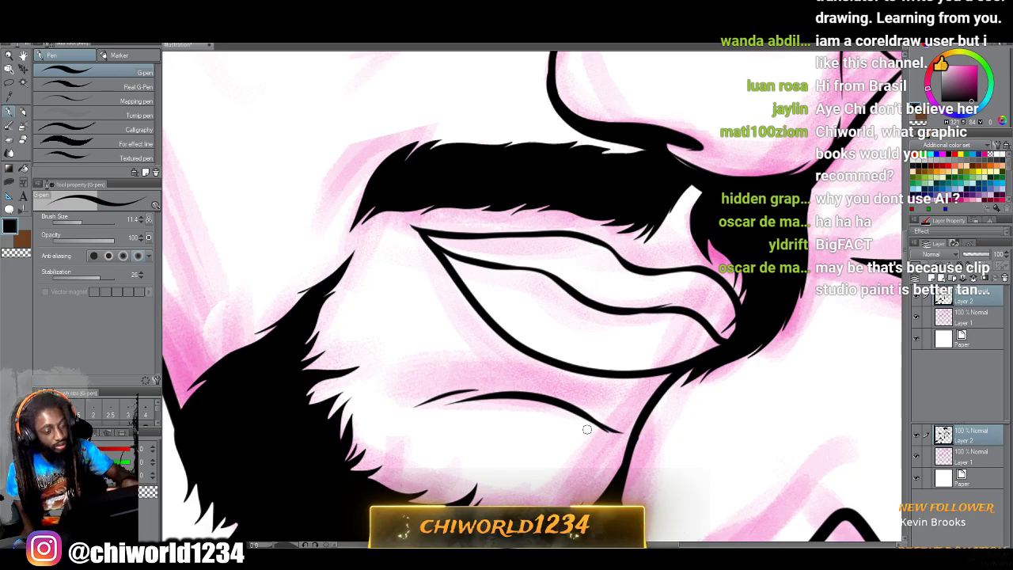
Ink a thin crease from the nostril across the cheek and a tapered cheekbone line inside the jaw contour.
scroll(587, 430, down, 5)
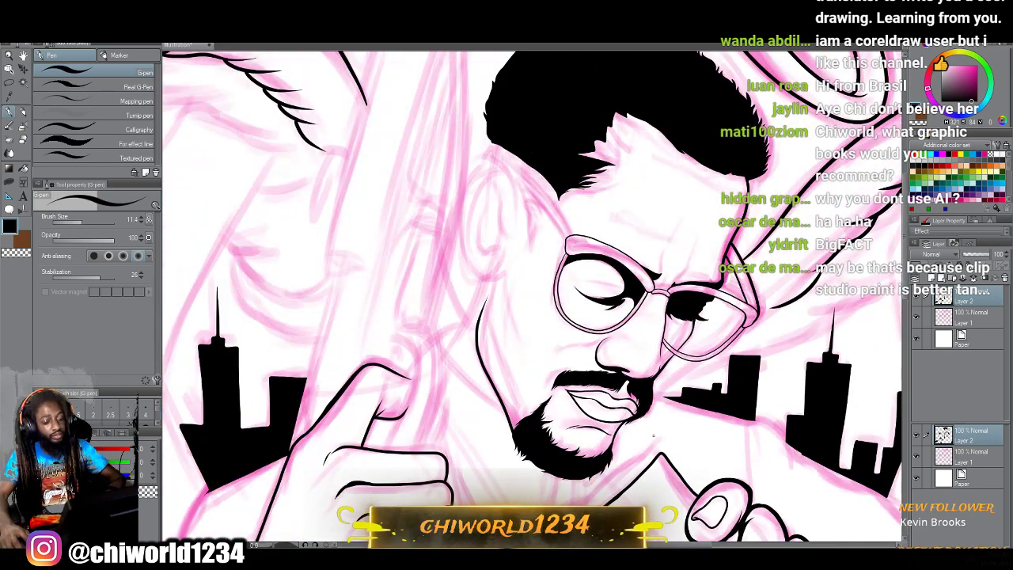
scroll(654, 435, up, 5)
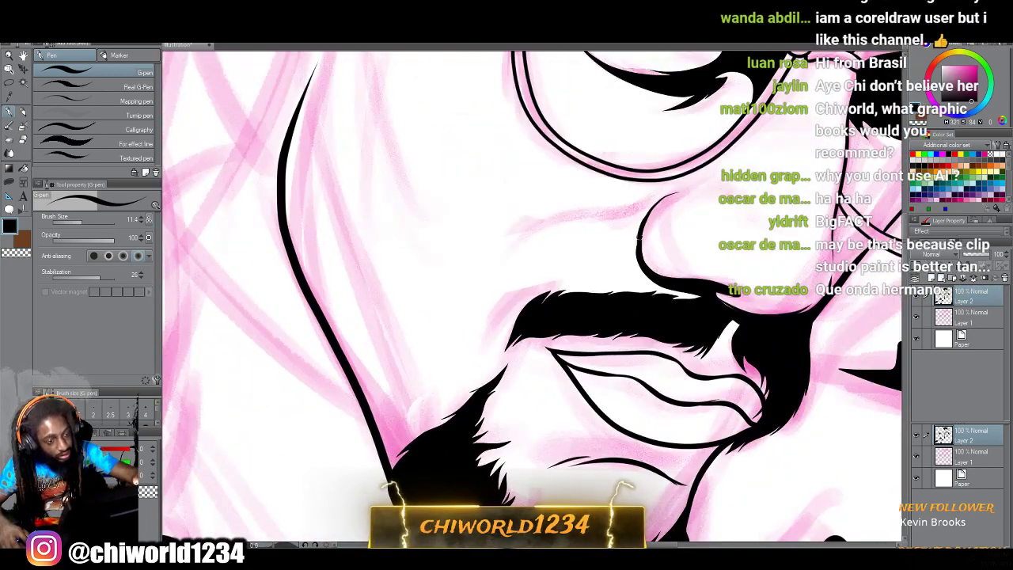
drag(645, 201, 547, 211)
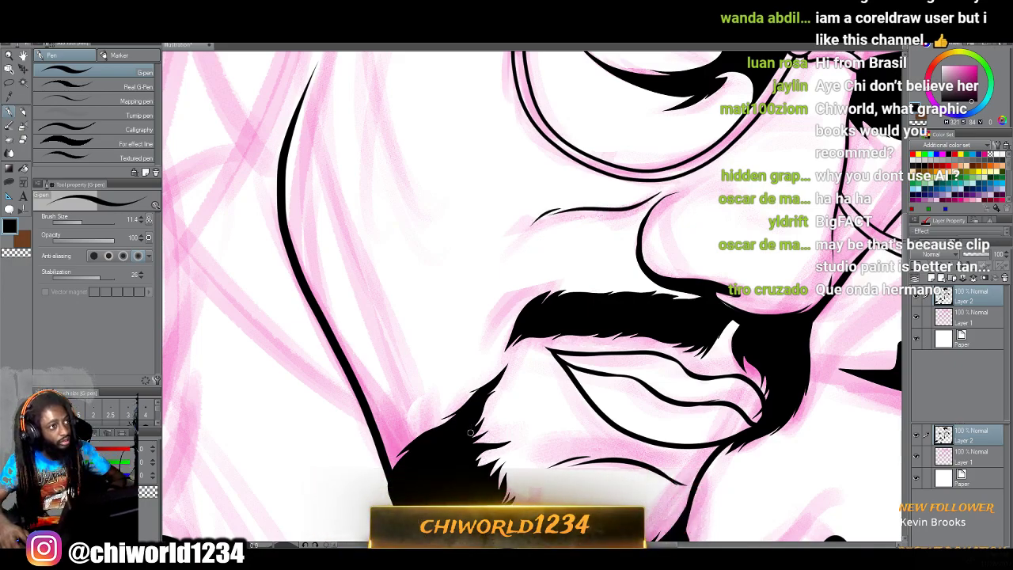
scroll(470, 432, down, 3)
scroll(512, 413, up, 1)
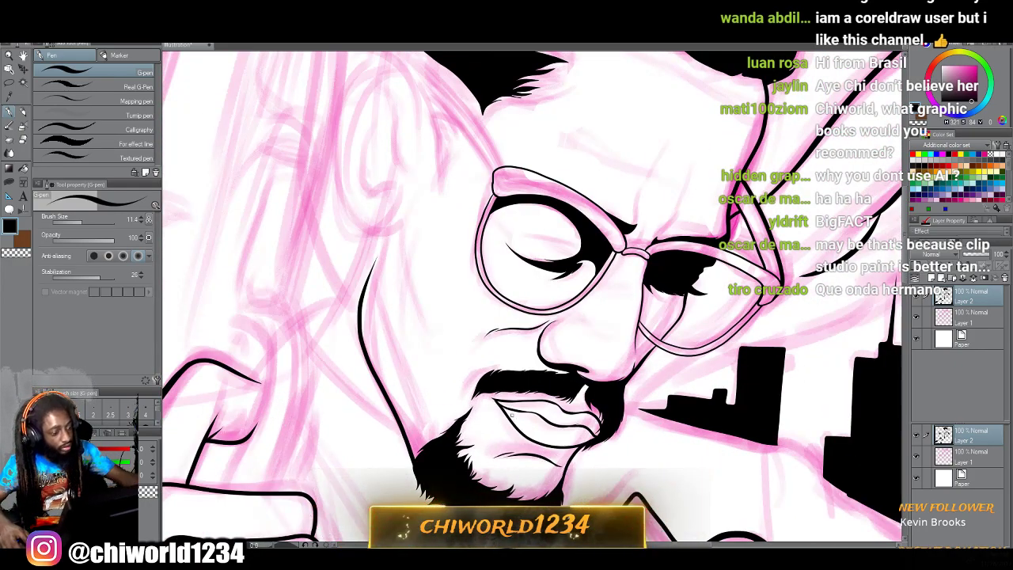
drag(407, 291, 399, 231)
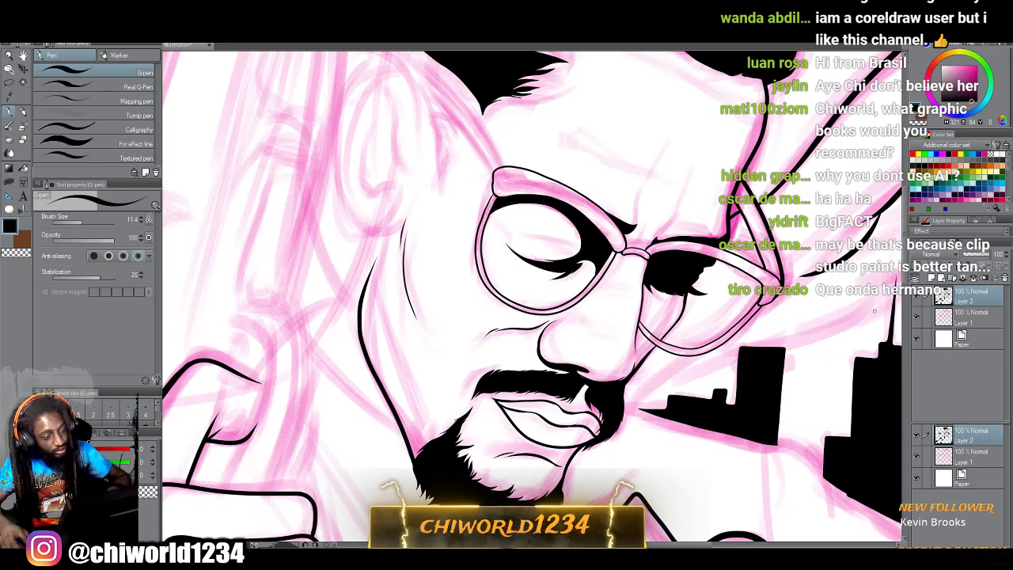
Ink tapered frown lines rising from the glasses' bridge and inner eyebrow ends up into the forehead.
scroll(859, 278, down, 2)
scroll(853, 276, up, 5)
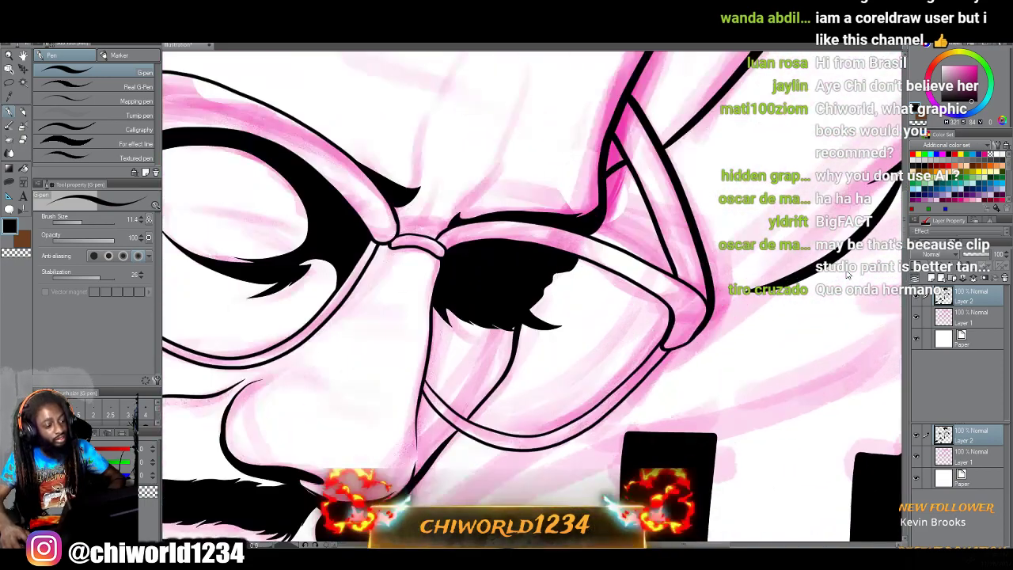
scroll(846, 272, up, 2)
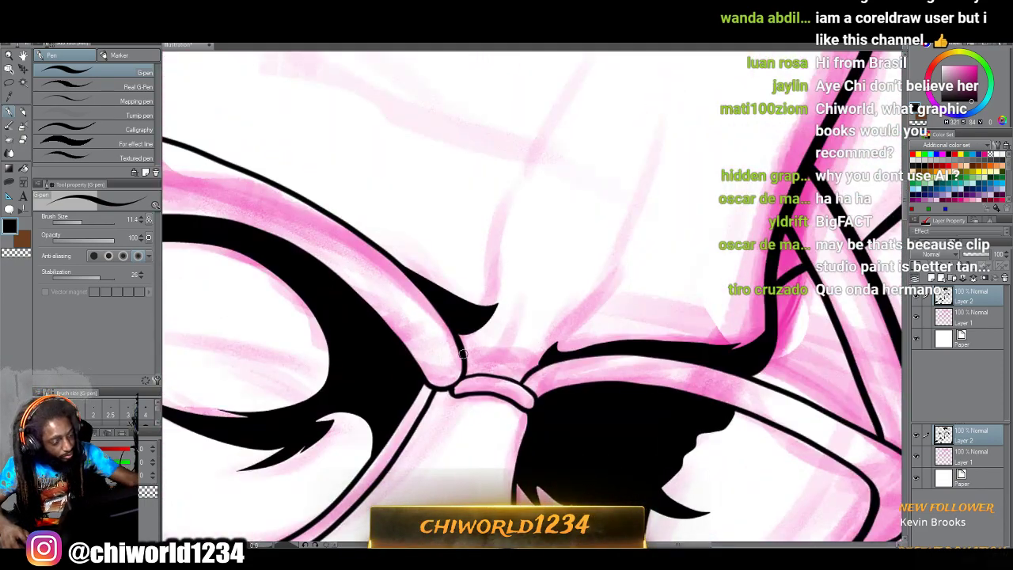
mouse_move(465, 356)
mouse_down()
mouse_move(489, 352)
mouse_move(523, 319)
mouse_move(527, 247)
mouse_up()
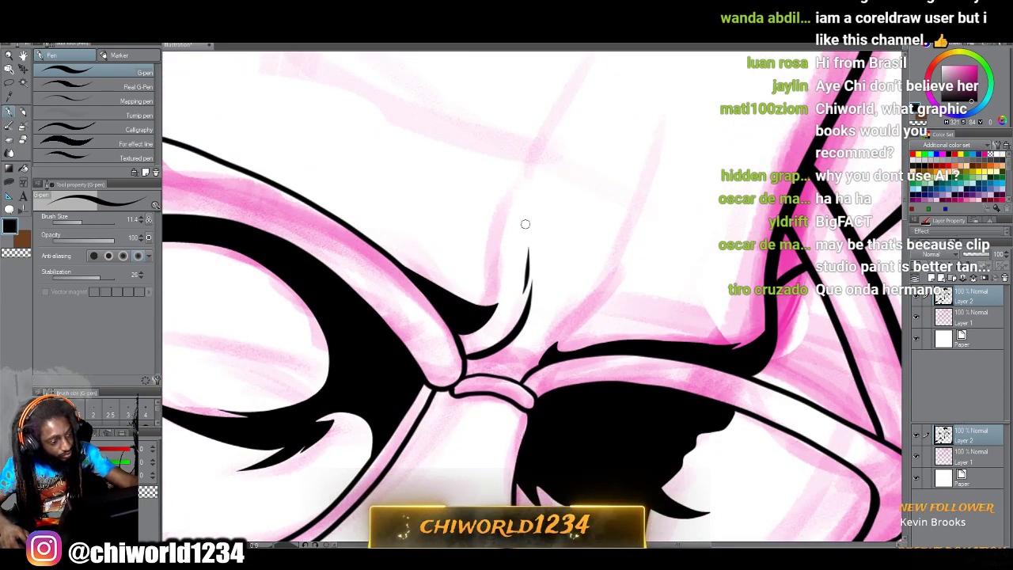
mouse_move(465, 330)
mouse_down()
mouse_move(493, 307)
mouse_move(494, 235)
mouse_move(527, 147)
mouse_move(516, 144)
mouse_move(565, 75)
mouse_up()
mouse_move(540, 366)
mouse_down()
mouse_move(623, 257)
mouse_move(624, 243)
mouse_move(614, 261)
mouse_move(668, 125)
mouse_up()
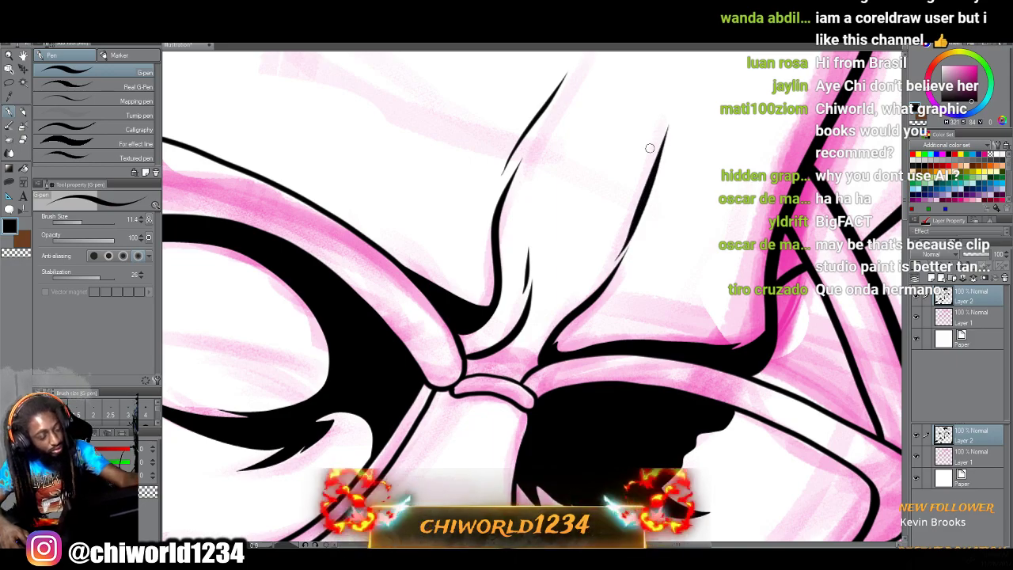
Hide the pink sketch on Layer 1 to examine the black line art alone.
scroll(760, 225, down, 6)
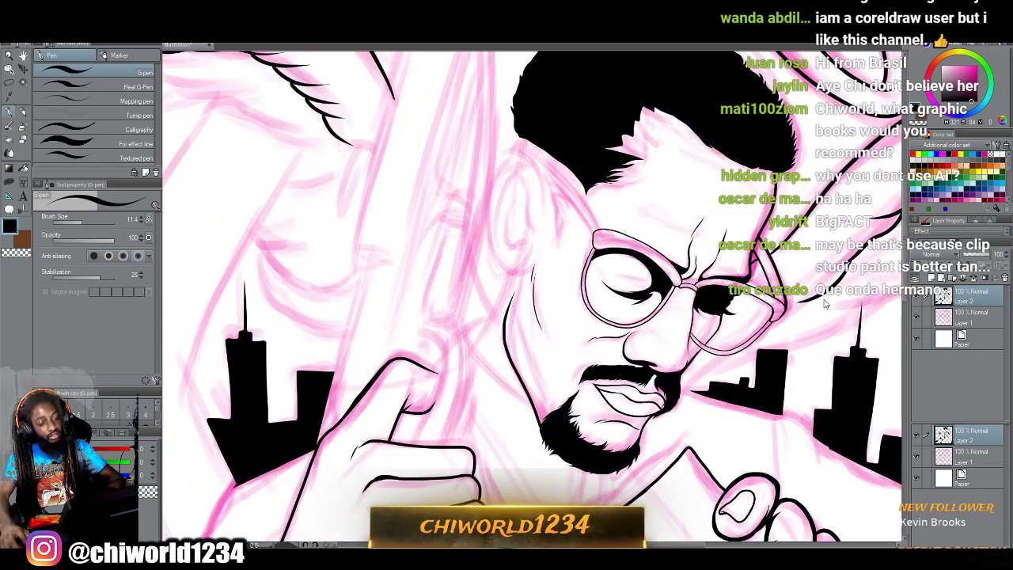
scroll(832, 305, right, 1)
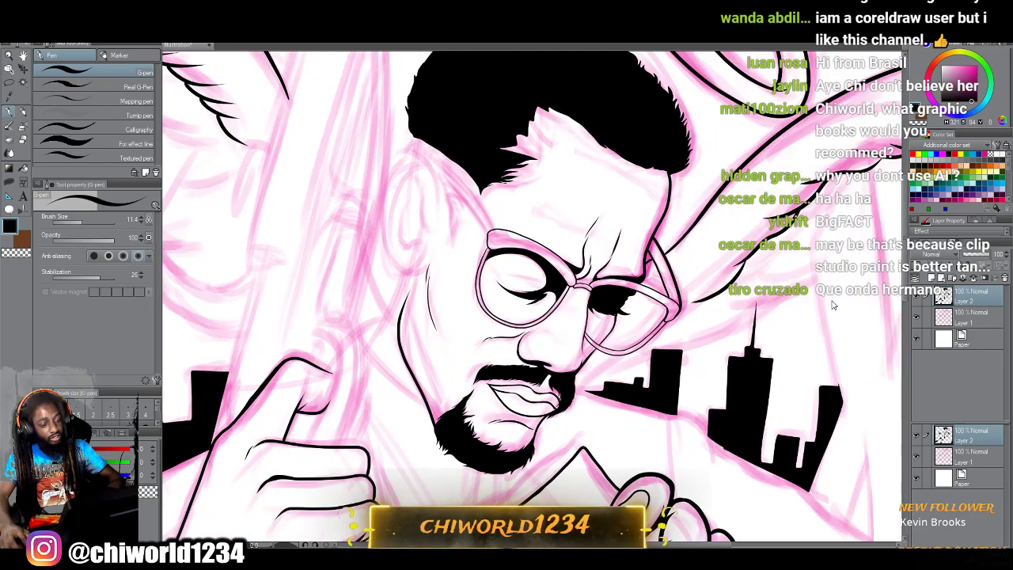
click(916, 317)
scroll(783, 326, down, 4)
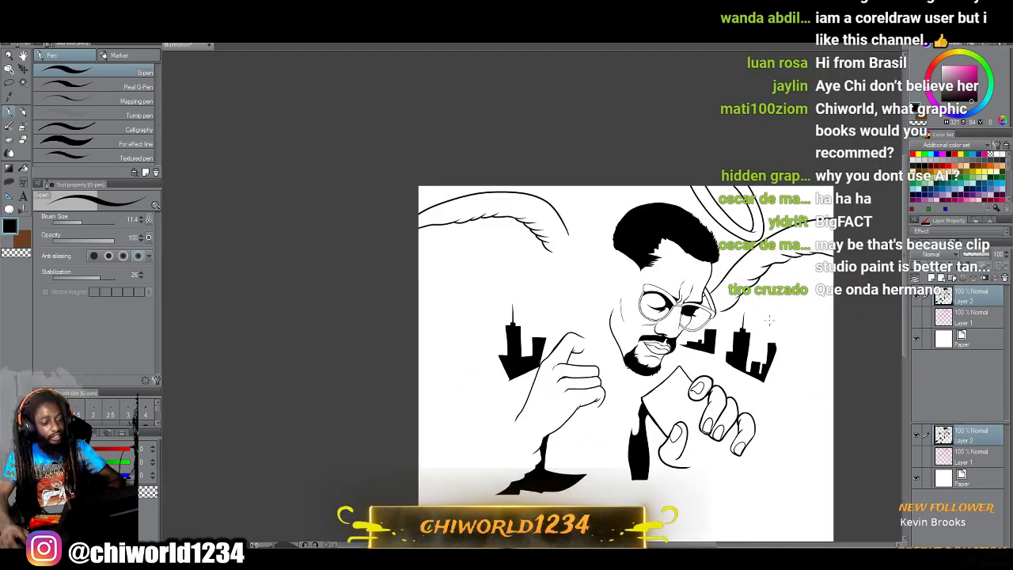
Fill pointed black shadow shapes over the eyelid and under the brow inside the left lens with Lasso fill.
scroll(767, 319, up, 5)
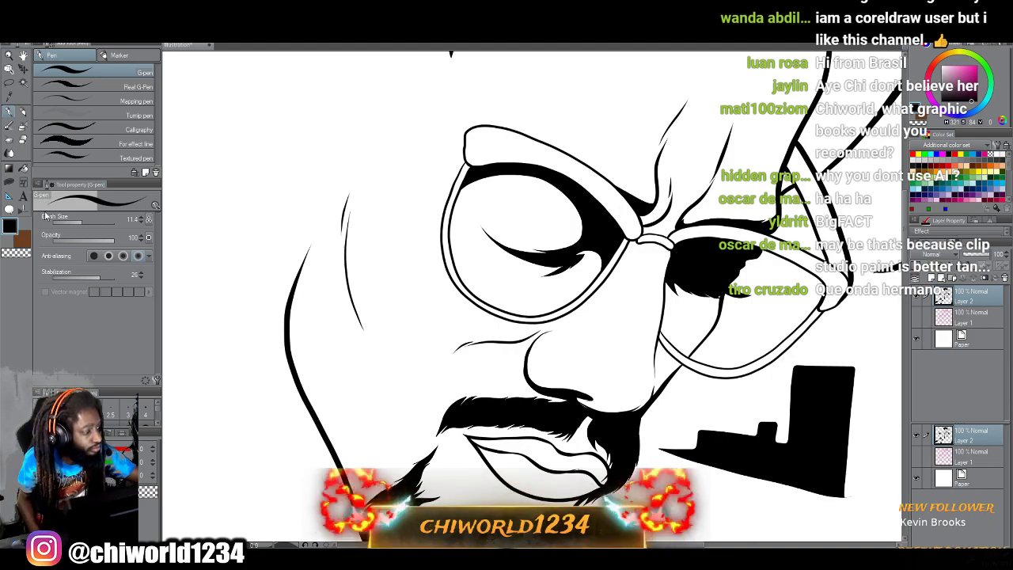
click(9, 181)
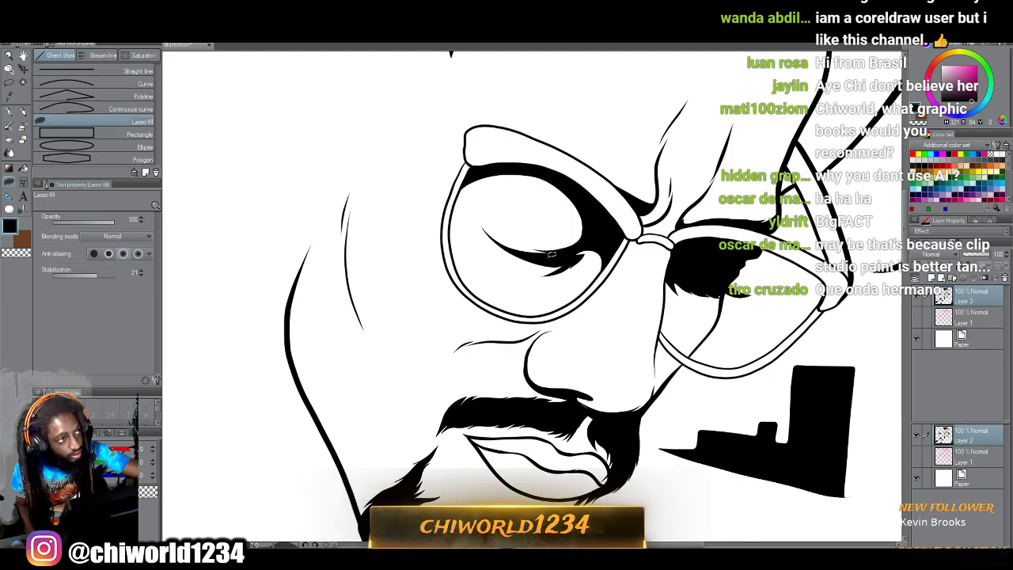
mouse_move(567, 241)
mouse_down()
mouse_move(537, 227)
mouse_move(566, 229)
mouse_move(567, 213)
mouse_move(499, 211)
mouse_move(529, 195)
mouse_move(561, 199)
mouse_move(563, 188)
mouse_move(527, 174)
mouse_move(469, 180)
mouse_move(531, 164)
mouse_move(572, 183)
mouse_move(599, 212)
mouse_move(567, 255)
mouse_up()
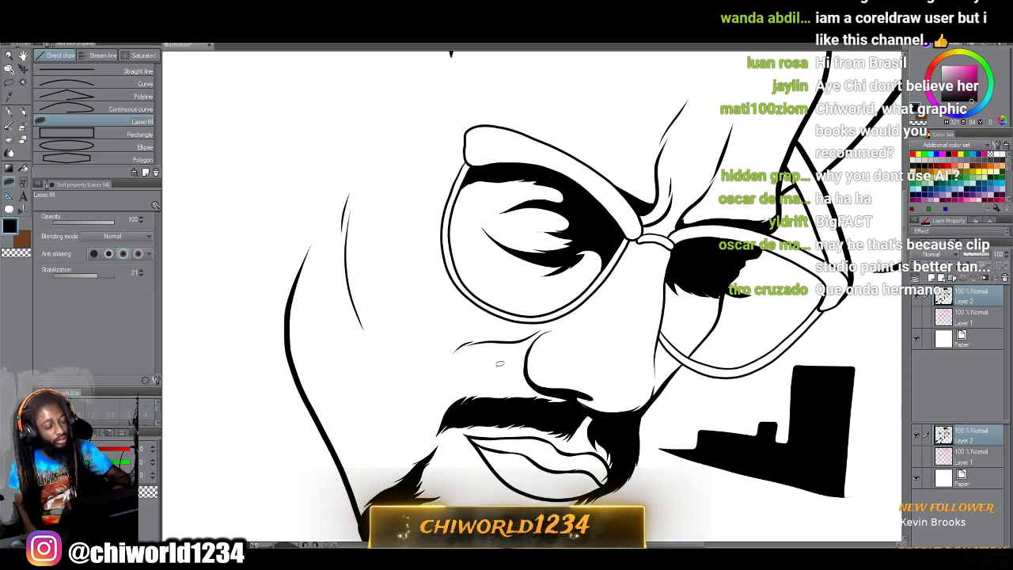
scroll(500, 363, down, 3)
scroll(502, 364, up, 3)
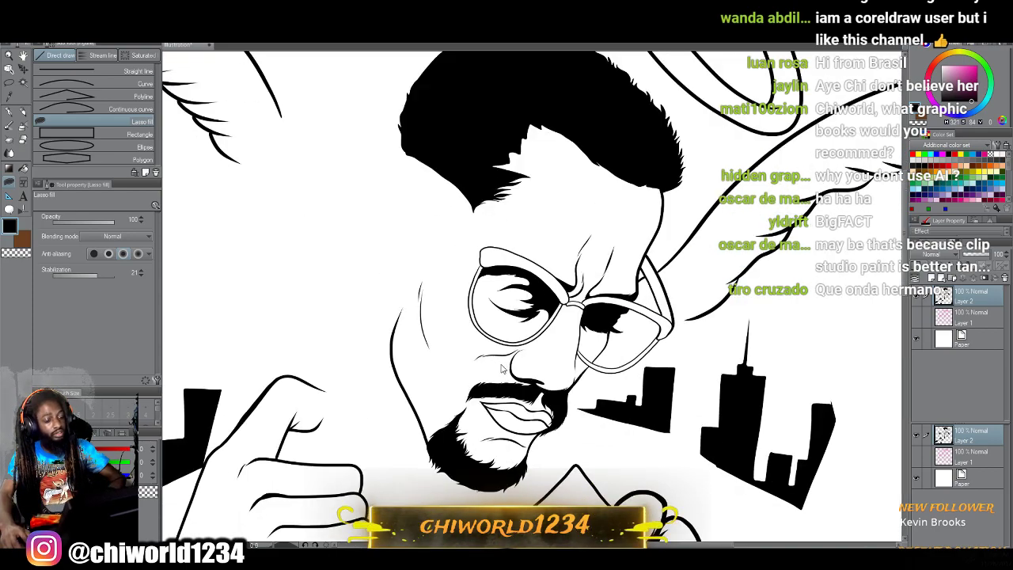
scroll(500, 368, up, 2)
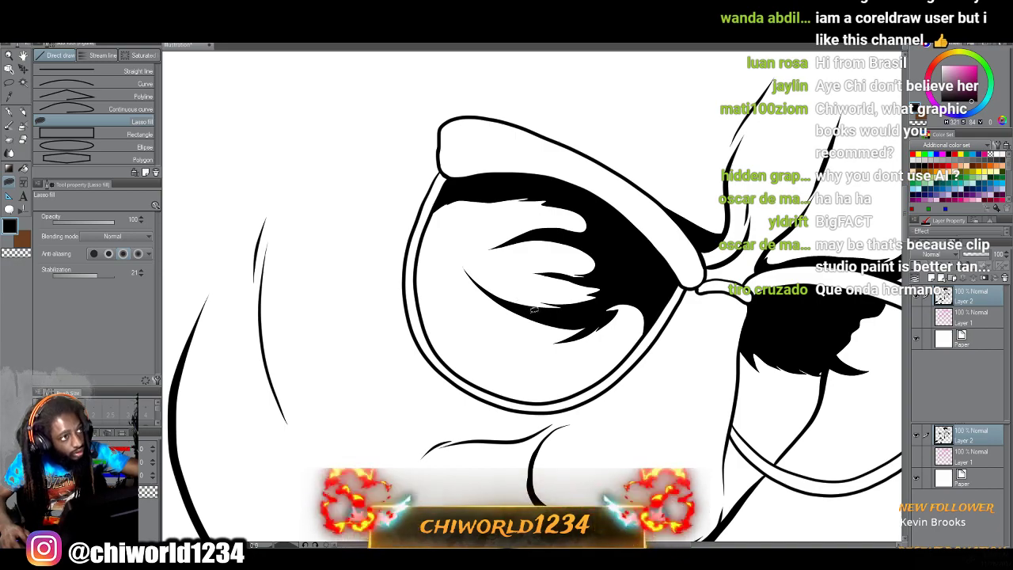
Thicken the lowest pointed eye shadow inside the left lens and extend its outer tip with black Lasso fill shapes.
drag(585, 310, 557, 294)
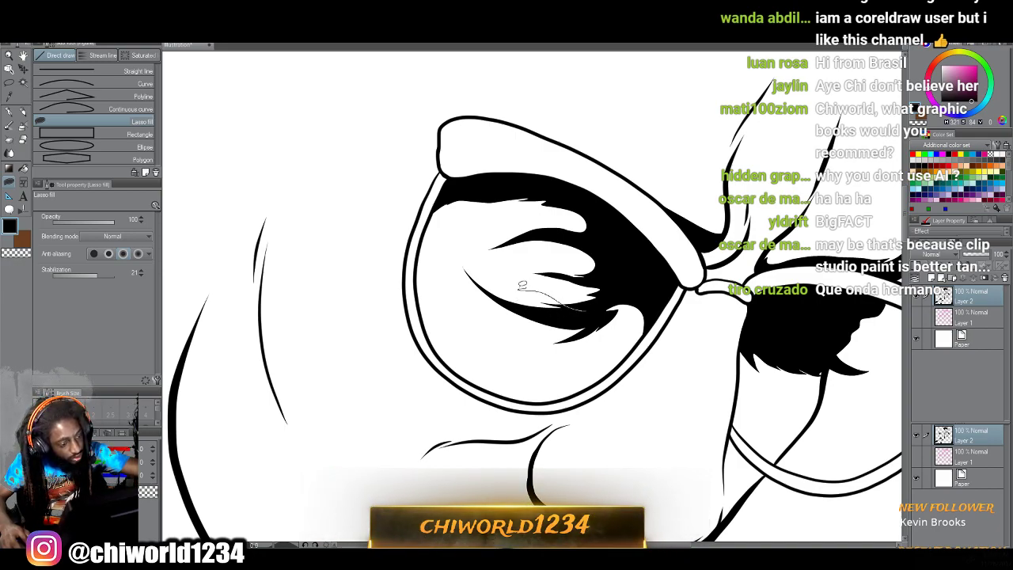
mouse_move(464, 258)
mouse_down()
mouse_move(503, 300)
mouse_move(566, 315)
mouse_up()
mouse_move(489, 279)
mouse_down()
mouse_move(591, 299)
mouse_move(521, 310)
mouse_up()
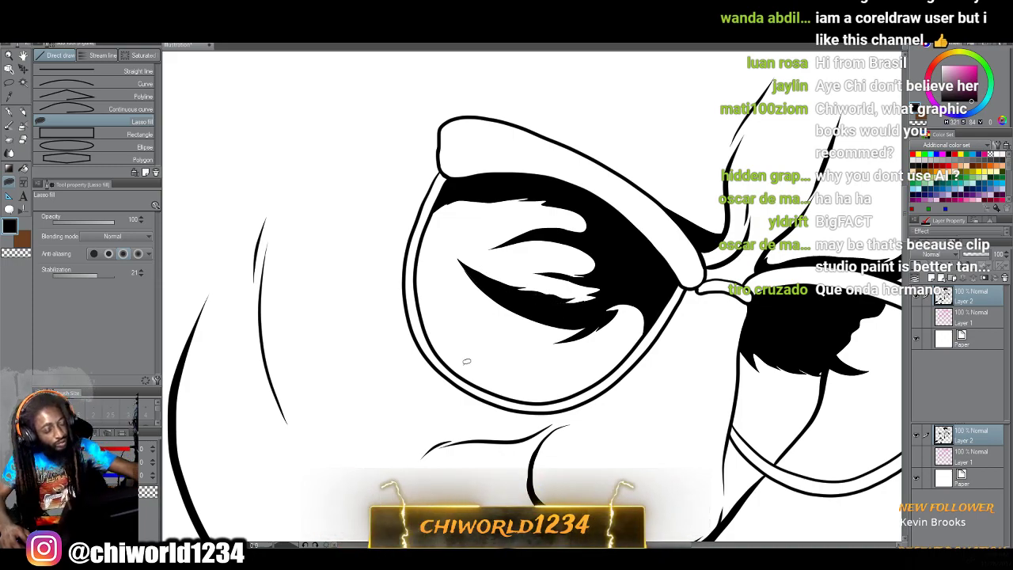
mouse_move(587, 312)
mouse_down()
mouse_move(652, 302)
mouse_move(614, 302)
mouse_move(643, 320)
mouse_move(646, 294)
mouse_move(612, 293)
mouse_move(587, 304)
mouse_up()
Show the pink sketch on Layer 1 again beneath the black line art of the whole figure.
scroll(688, 441, down, 4)
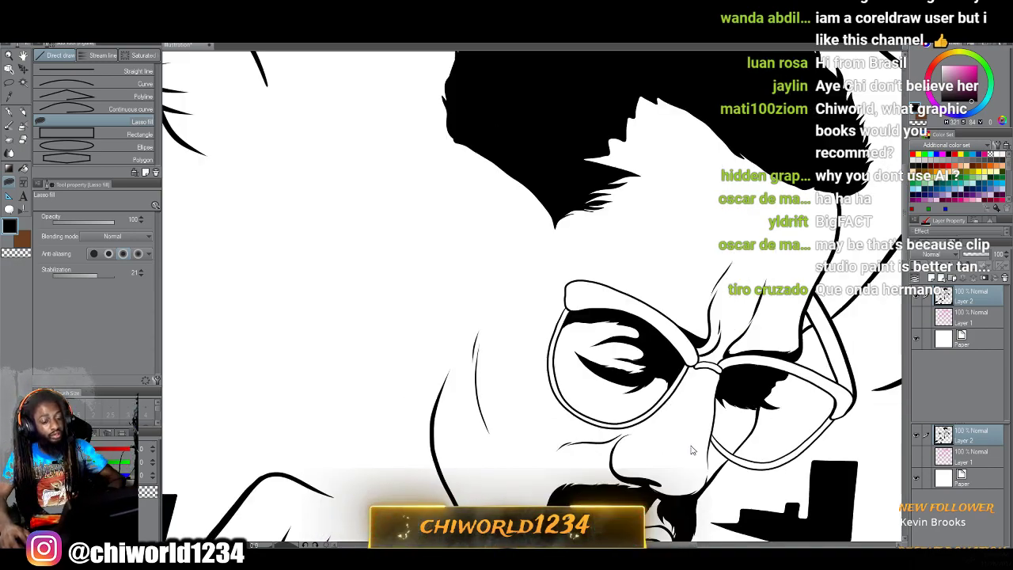
drag(699, 539, 697, 430)
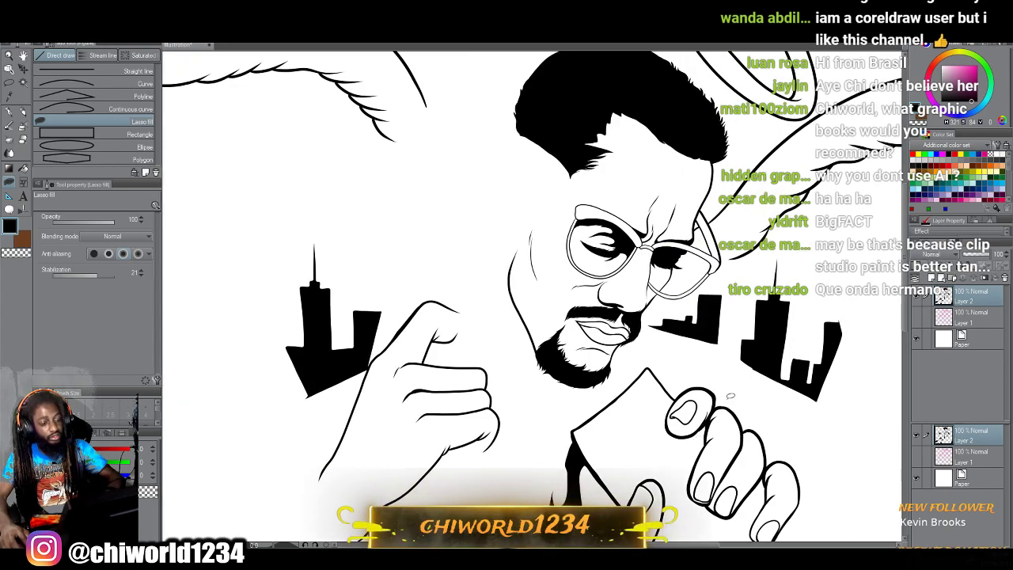
scroll(720, 402, down, 3)
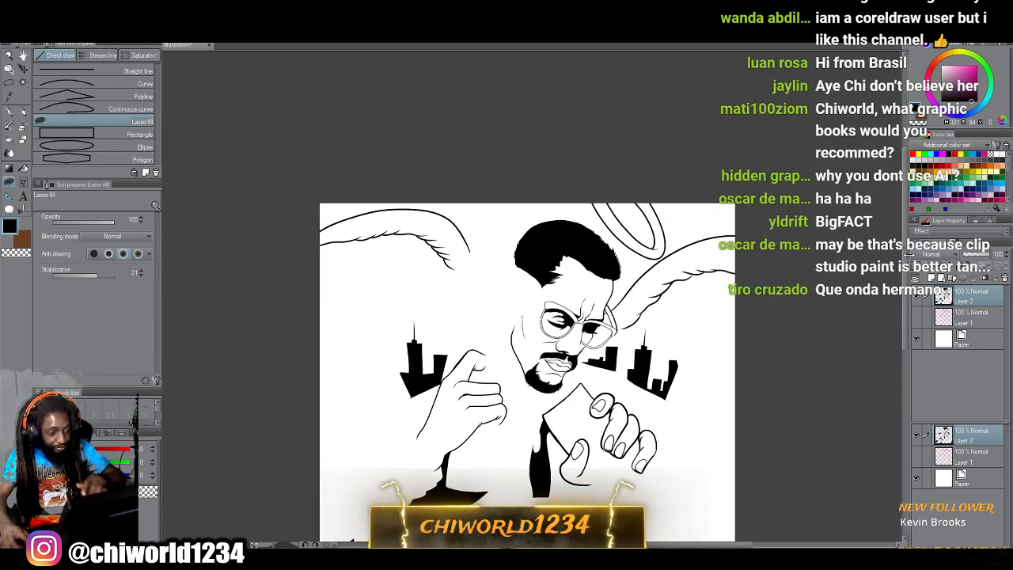
click(916, 317)
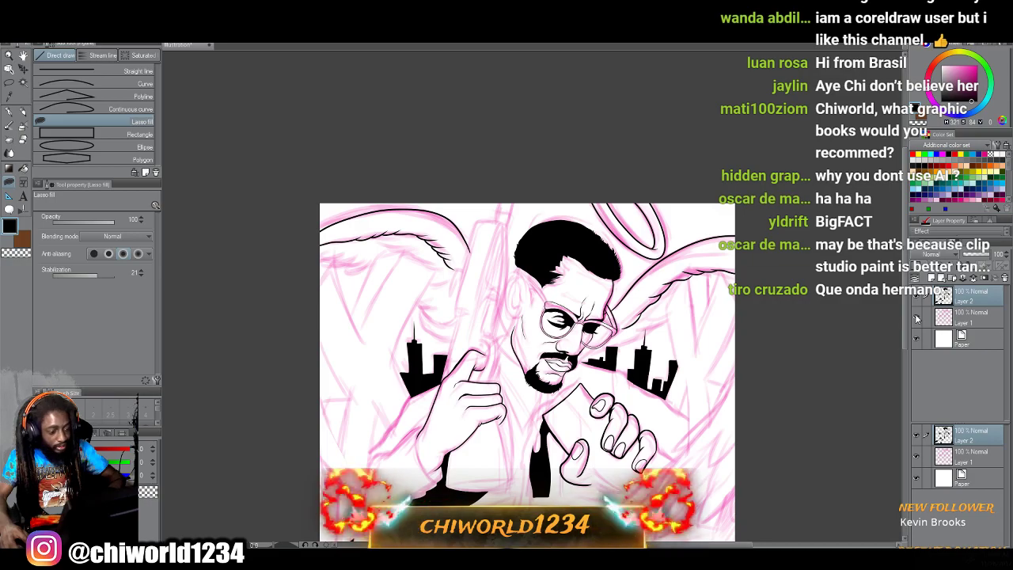
Fill a thick black shadow along the inner edge and tip of the little finger on the hand holding the sheet.
scroll(767, 355, up, 6)
scroll(768, 355, down, 3)
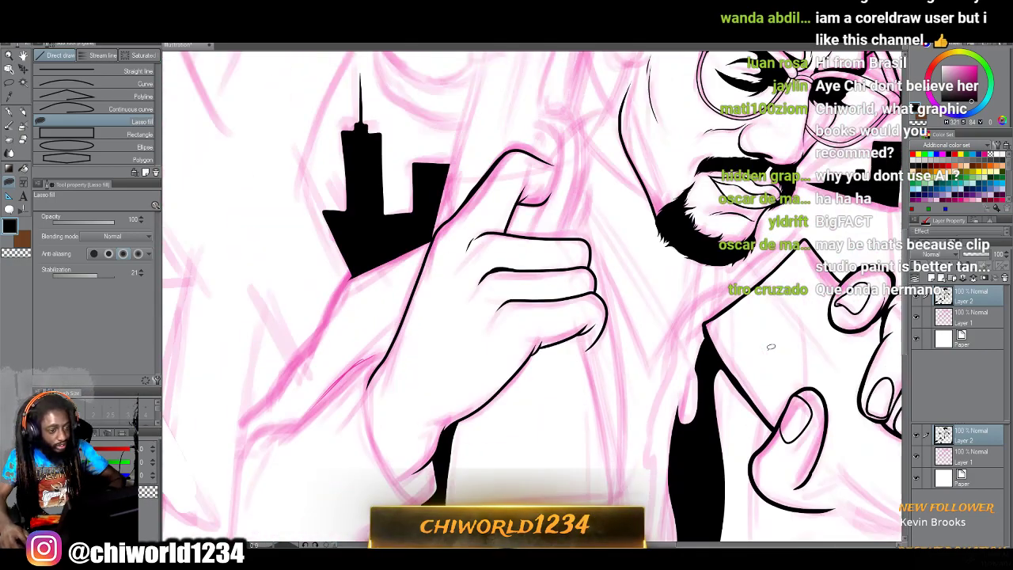
scroll(767, 354, left, 1)
scroll(767, 354, right, 5)
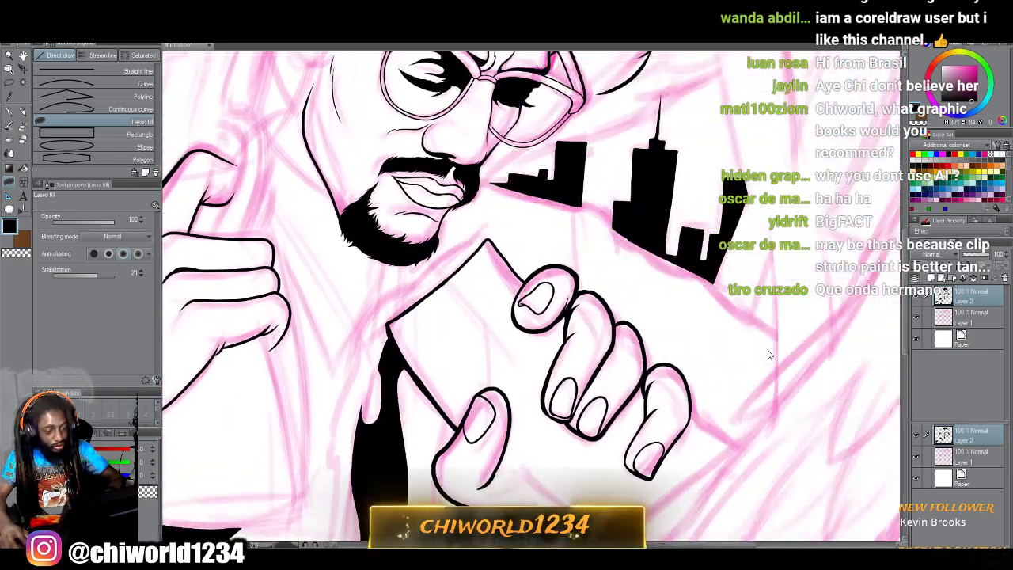
scroll(768, 353, down, 2)
scroll(771, 346, up, 4)
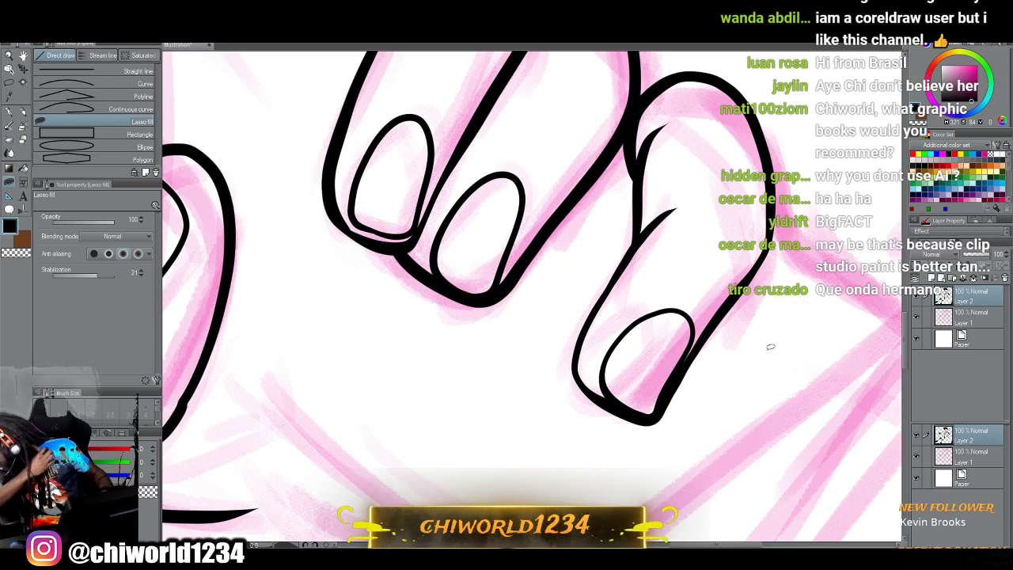
scroll(770, 346, up, 2)
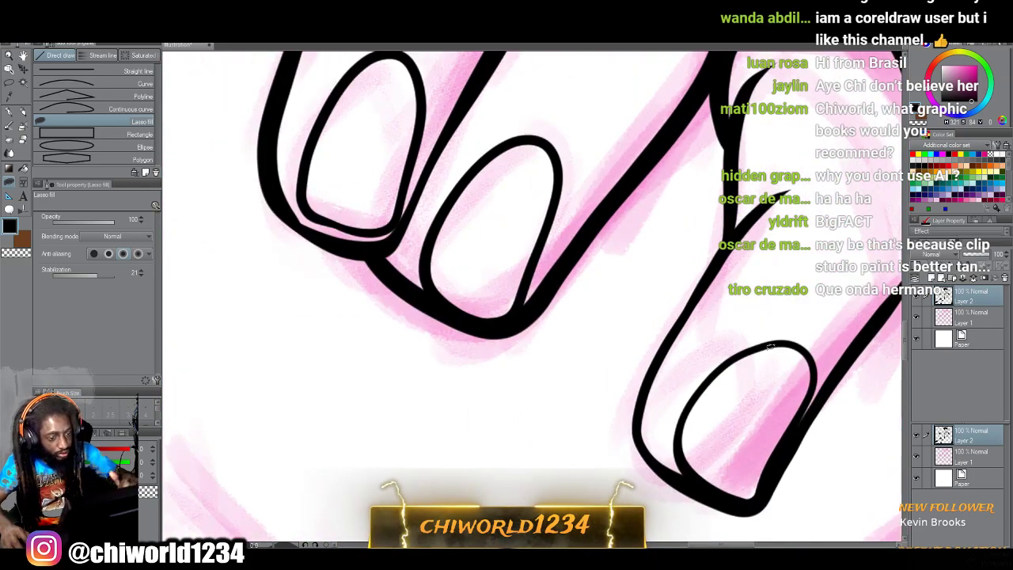
mouse_move(599, 462)
mouse_down()
mouse_move(584, 377)
mouse_move(667, 232)
mouse_move(666, 171)
mouse_move(718, 63)
mouse_move(736, 139)
mouse_move(732, 238)
mouse_move(657, 369)
mouse_move(644, 422)
mouse_up()
drag(668, 468, 710, 490)
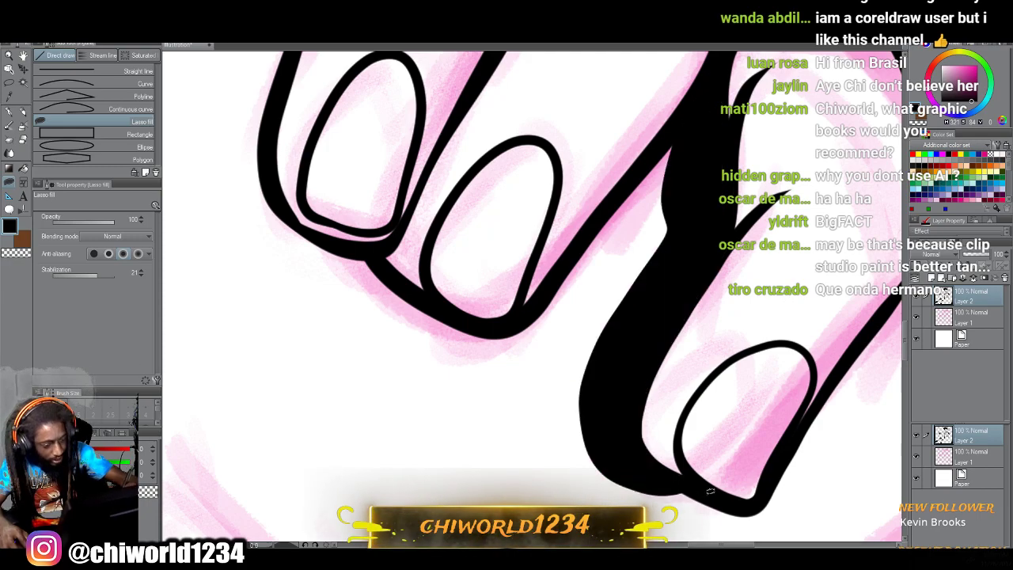
Fill a continuous black shadow along the inner edge and beneath the tips of the two middle fingers.
scroll(713, 492, down, 2)
scroll(710, 493, up, 1)
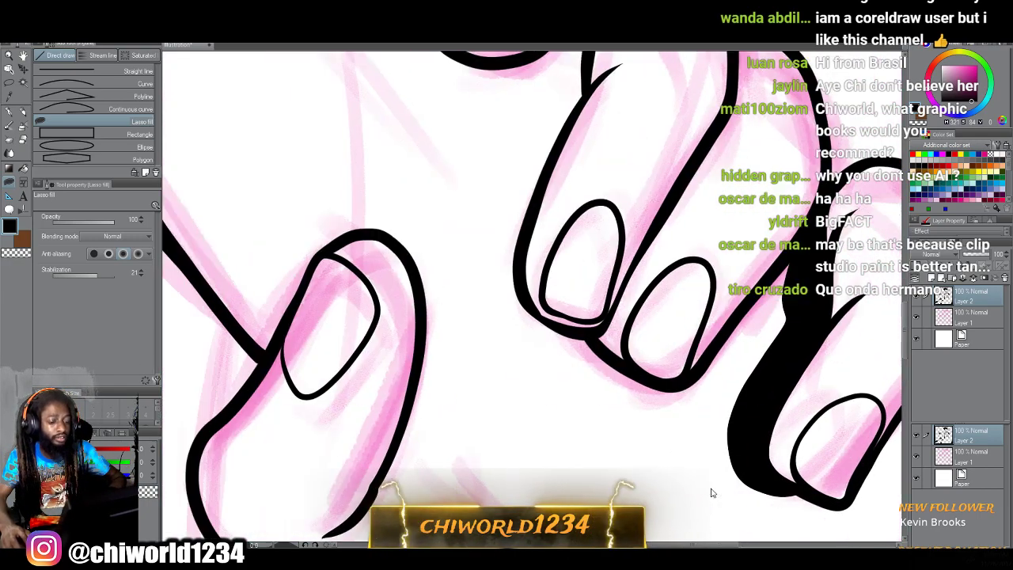
scroll(714, 486, up, 1)
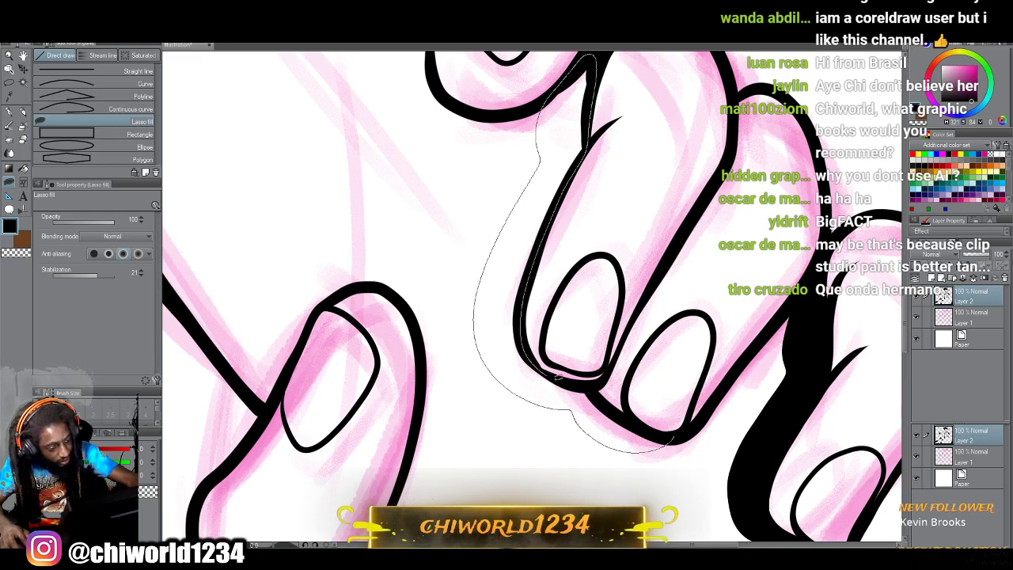
drag(671, 436, 698, 422)
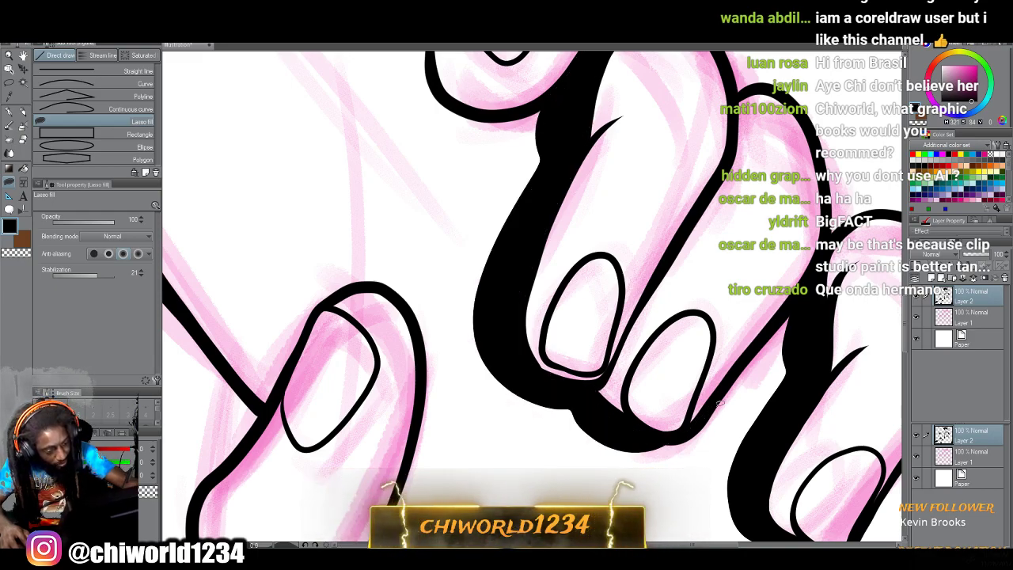
Fill a curved black shadow beneath the tip of the index finger holding the sheet.
scroll(710, 421, down, 5)
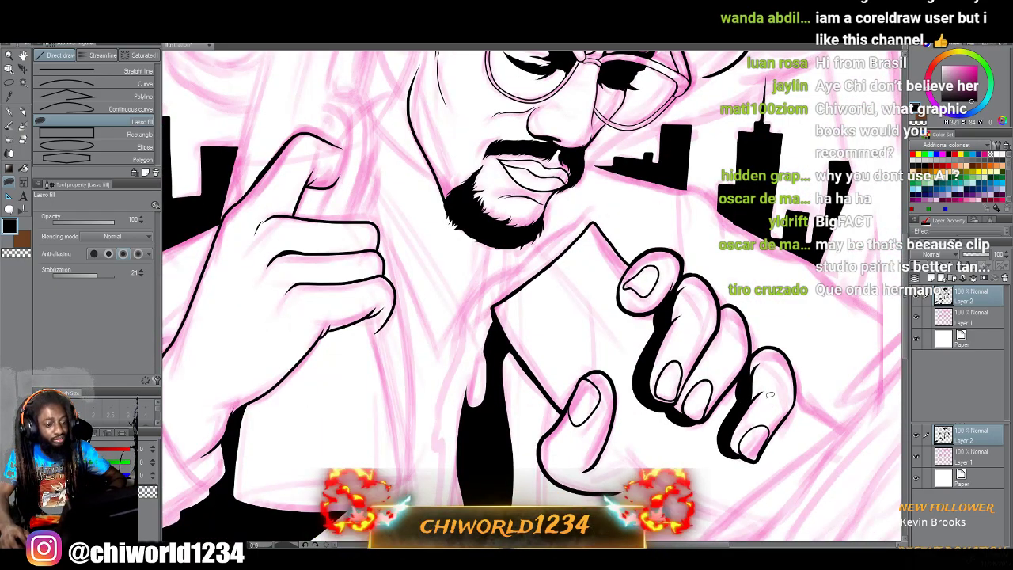
scroll(769, 394, down, 2)
scroll(754, 389, up, 8)
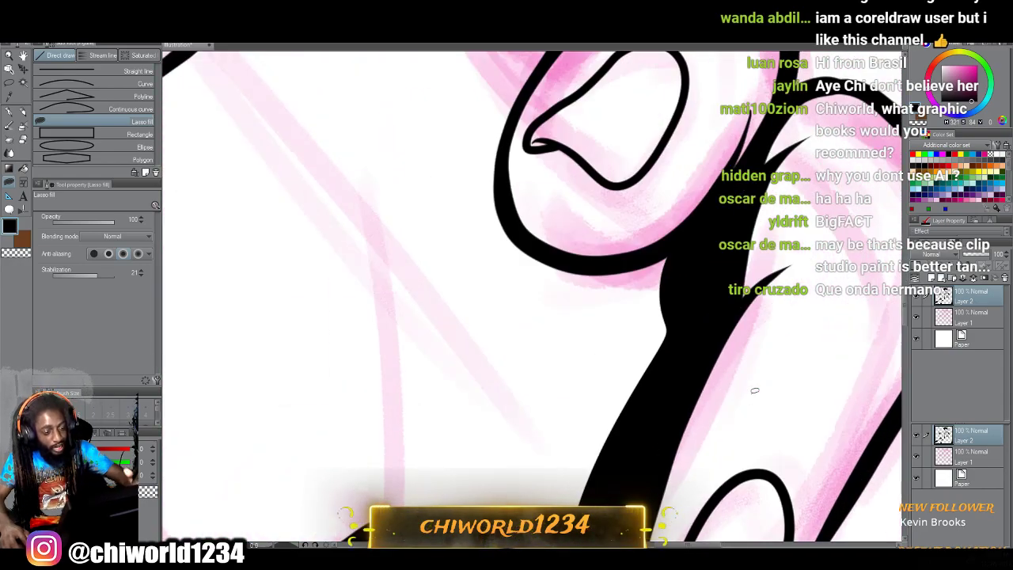
mouse_move(696, 287)
mouse_down()
mouse_move(687, 305)
mouse_move(571, 325)
mouse_move(509, 237)
mouse_move(526, 212)
mouse_up()
Fill a crescent-shaped black shadow along the outer edge of the thumb on the hand holding the sheet.
scroll(666, 404, down, 3)
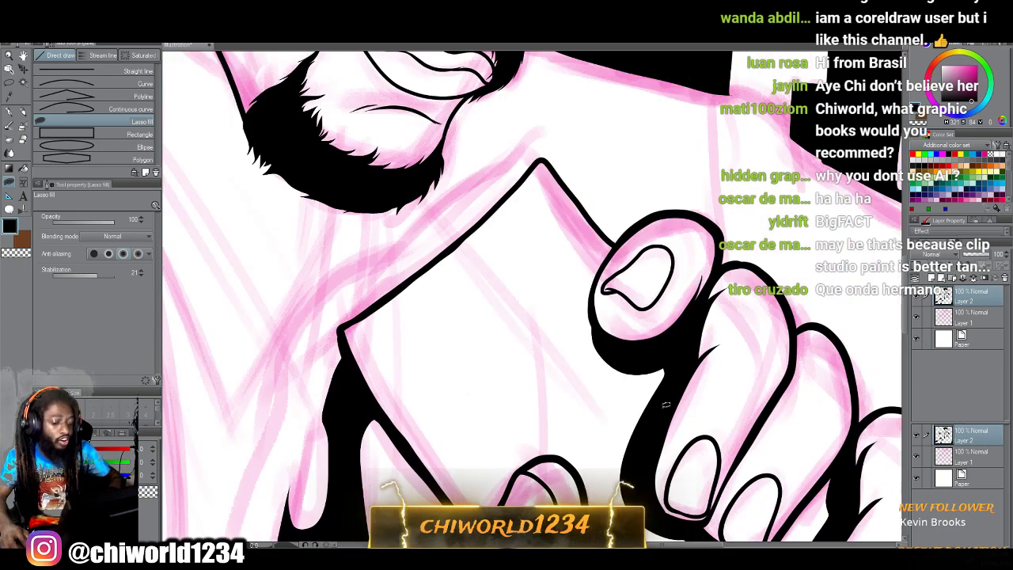
scroll(667, 402, down, 2)
scroll(665, 403, up, 3)
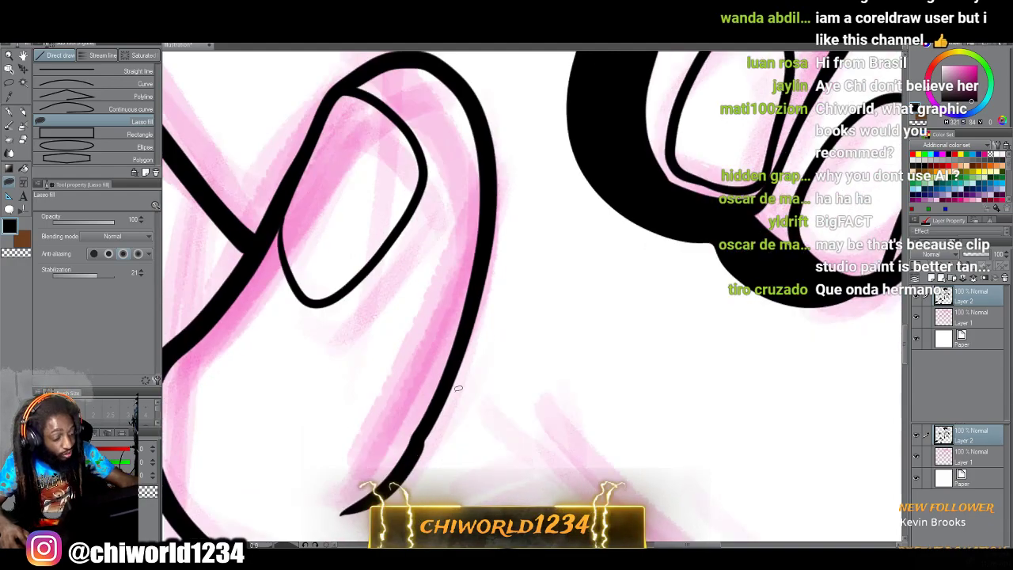
mouse_move(417, 457)
mouse_down()
mouse_move(529, 350)
mouse_move(572, 245)
mouse_move(555, 142)
mouse_move(508, 97)
mouse_move(470, 98)
mouse_move(485, 193)
mouse_move(474, 269)
mouse_move(415, 457)
mouse_up()
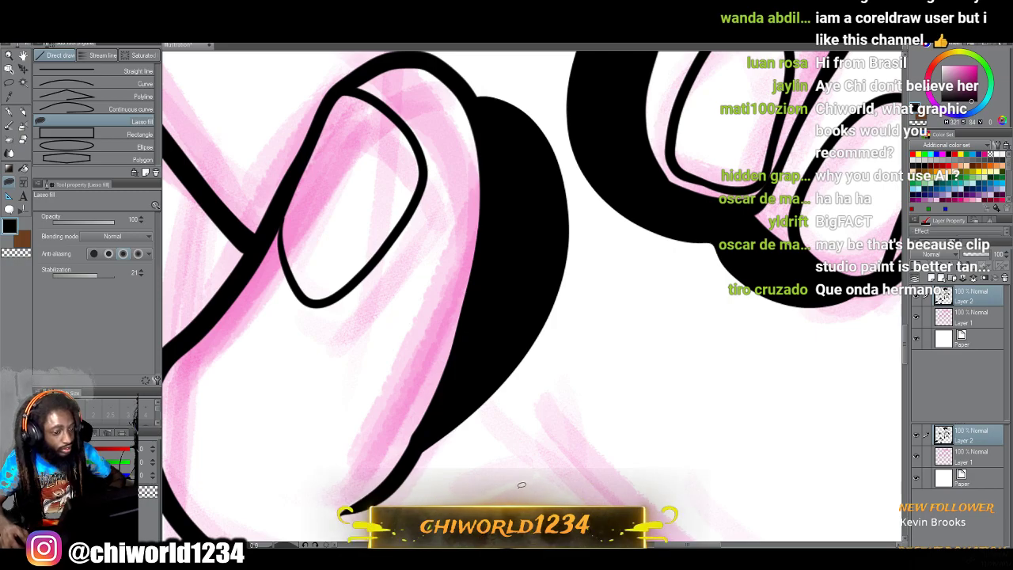
scroll(520, 482, down, 3)
scroll(528, 484, up, 3)
scroll(528, 484, up, 8)
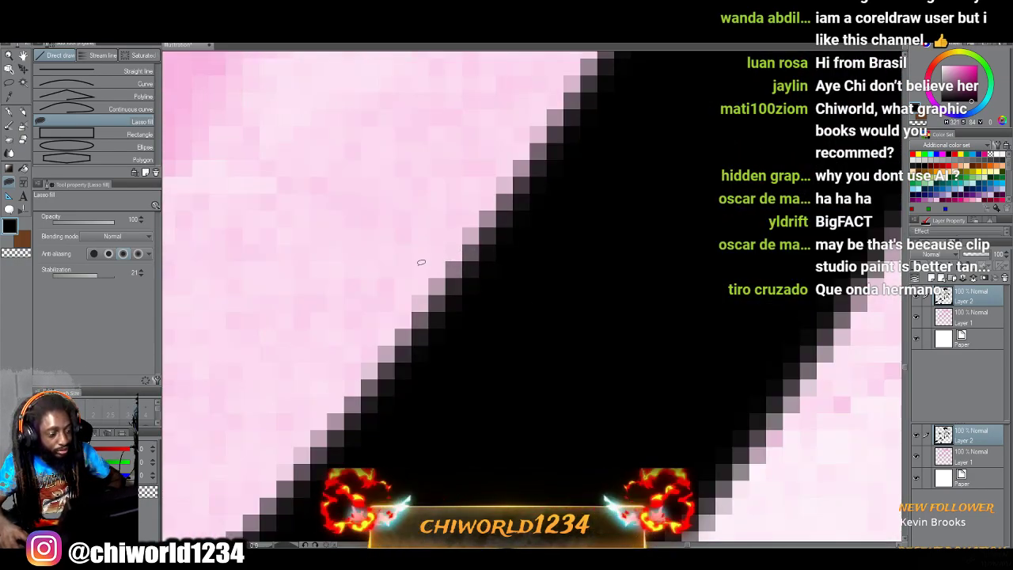
scroll(486, 283, left, 1)
scroll(486, 283, left, 2)
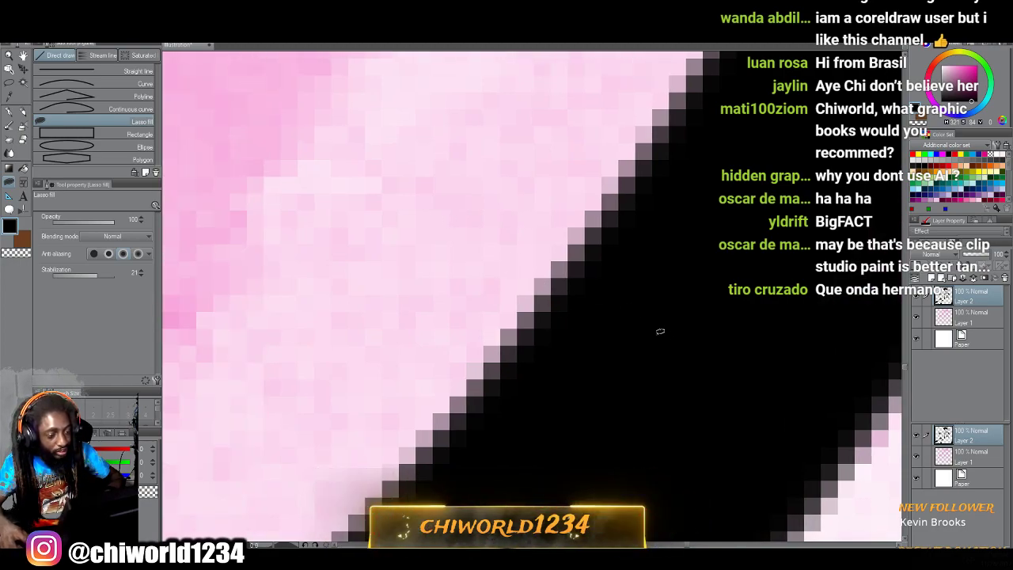
scroll(625, 339, down, 4)
scroll(623, 340, down, 10)
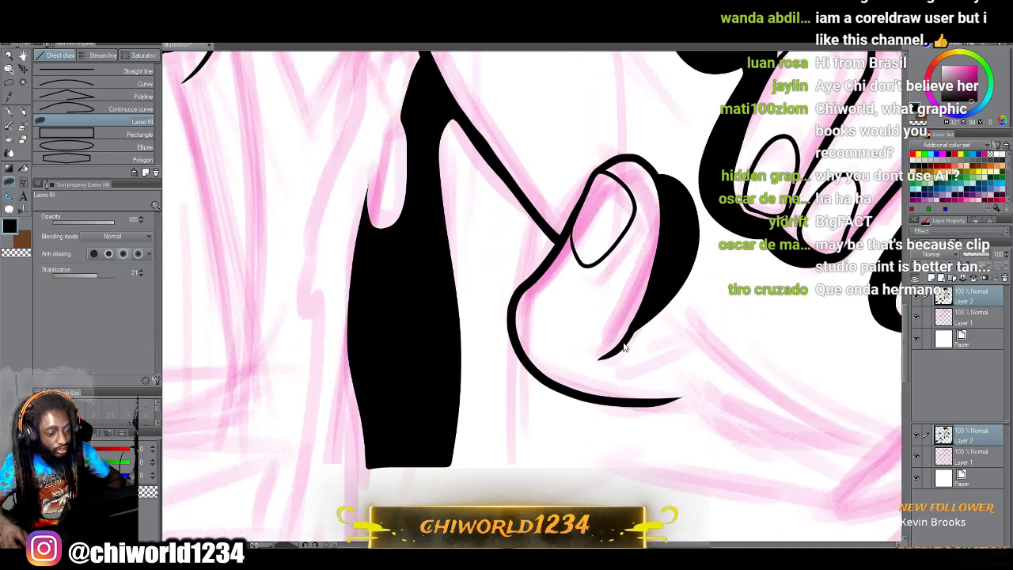
scroll(626, 342, down, 5)
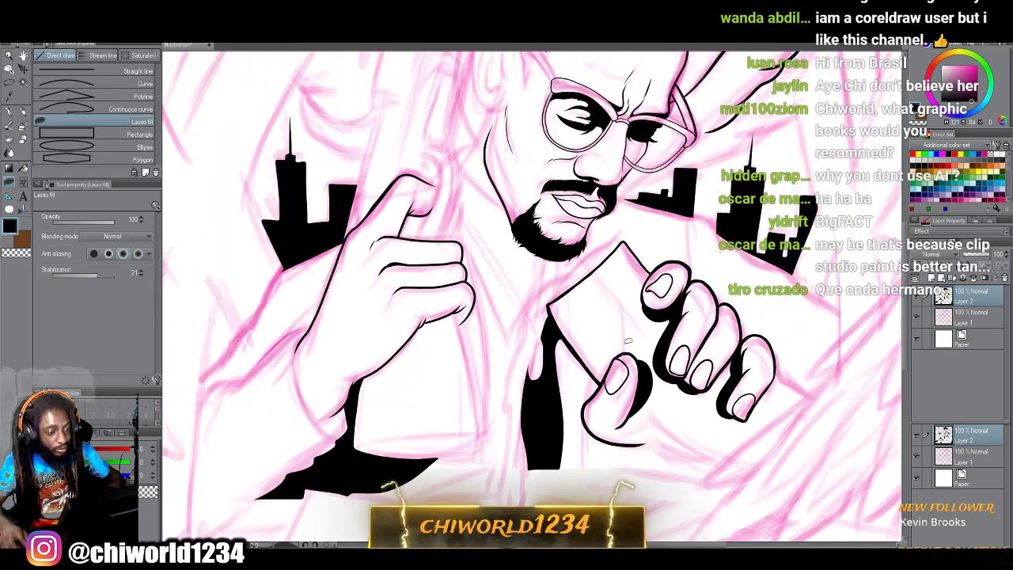
Fill a black shadow along the underside of the raised fist, from the wrist's dark area up to the lowest finger.
scroll(626, 345, down, 3)
scroll(626, 348, up, 5)
scroll(625, 346, up, 6)
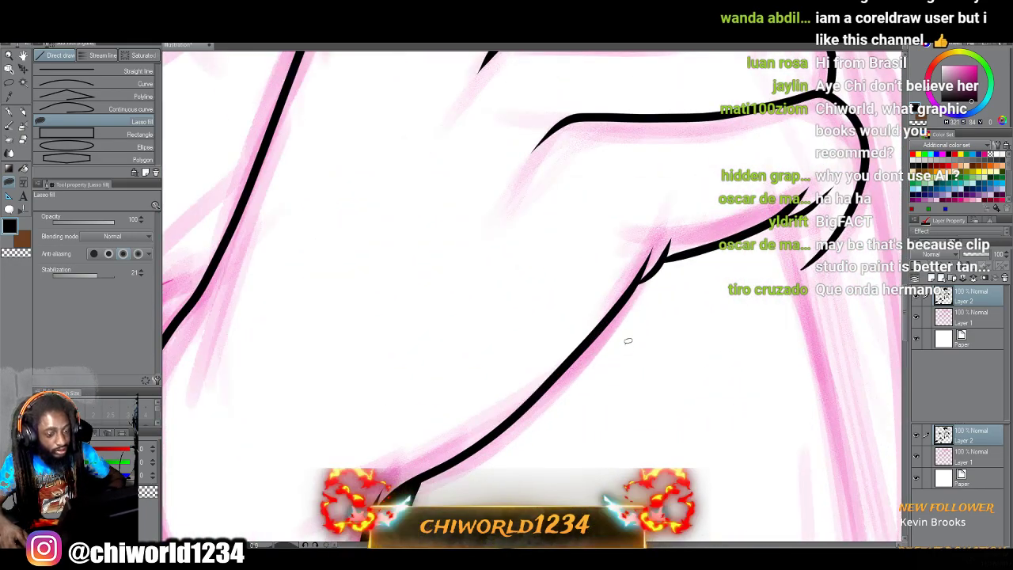
mouse_move(402, 466)
mouse_down()
mouse_move(524, 407)
mouse_move(579, 365)
mouse_move(654, 253)
mouse_move(707, 206)
mouse_move(756, 192)
mouse_up()
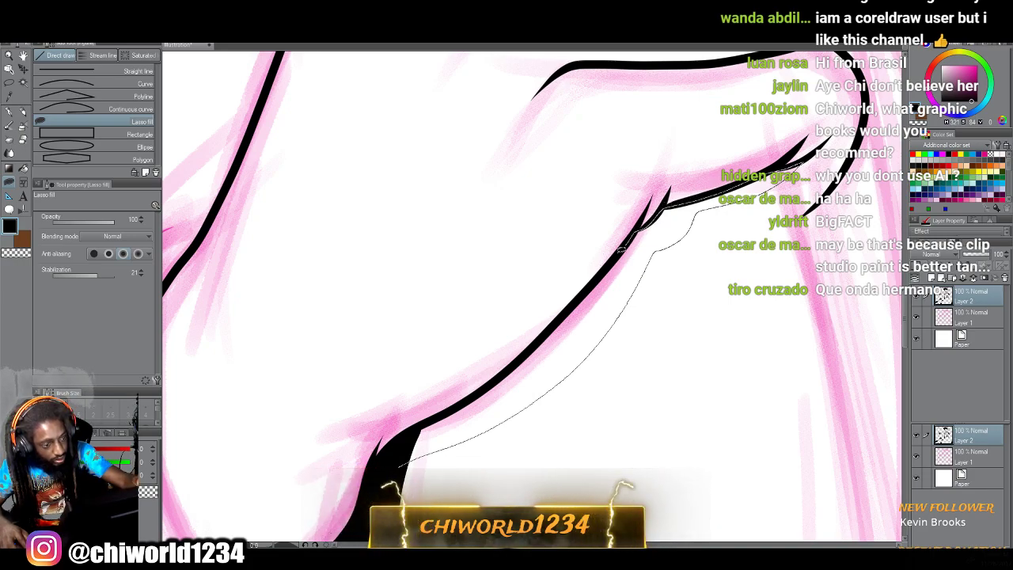
drag(437, 418, 396, 468)
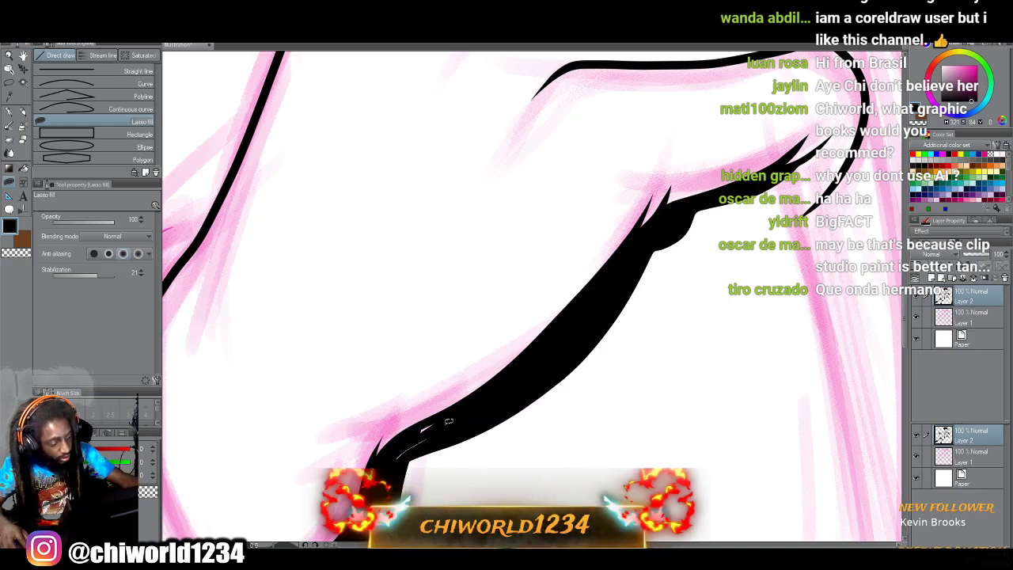
Hide the pink sketch on Layer 1 to check the whole black artwork and turn it back on.
key(ctrl+minus)
key(ctrl+minus)
key(ctrl+minus)
key(ctrl+minus)
key(ctrl+minus)
key(ctrl+minus)
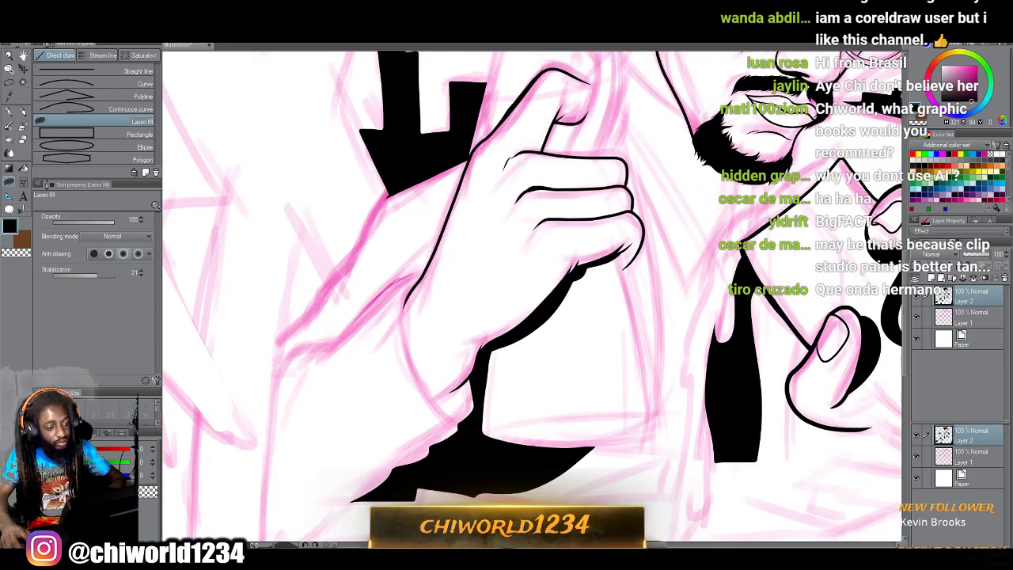
scroll(649, 481, up, 3)
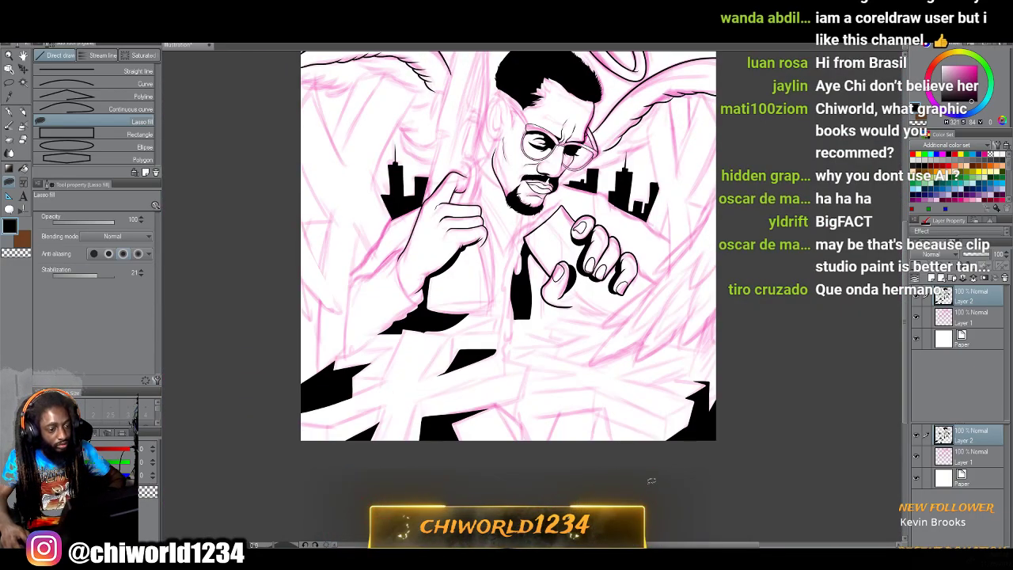
click(915, 316)
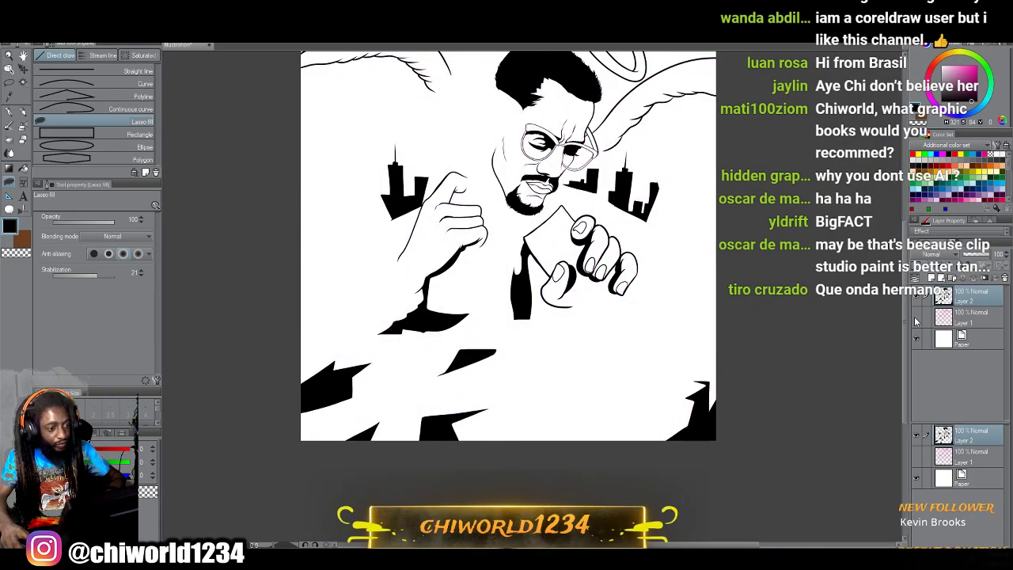
click(916, 318)
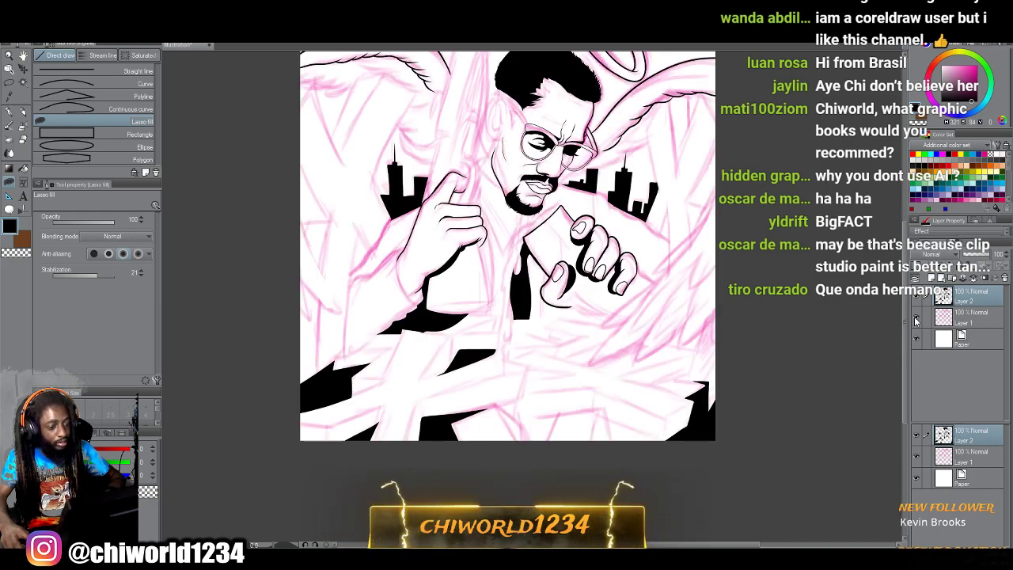
Ink the upper drip outlines of the liquid running off the corner of the held sheet with the G-pen at size 31.6.
scroll(845, 350, up, 4)
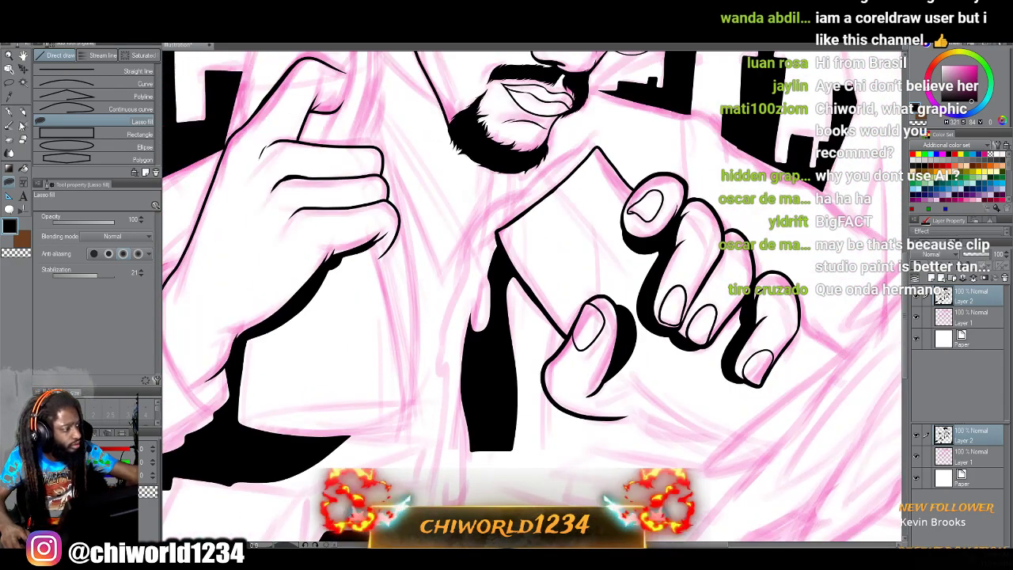
click(10, 113)
scroll(310, 288, up, 3)
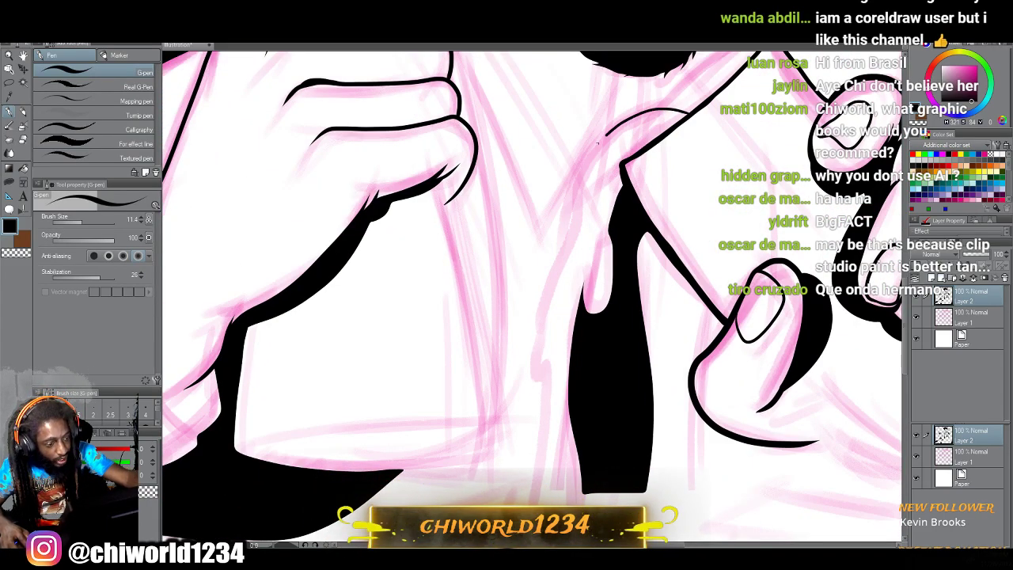
drag(570, 193, 558, 241)
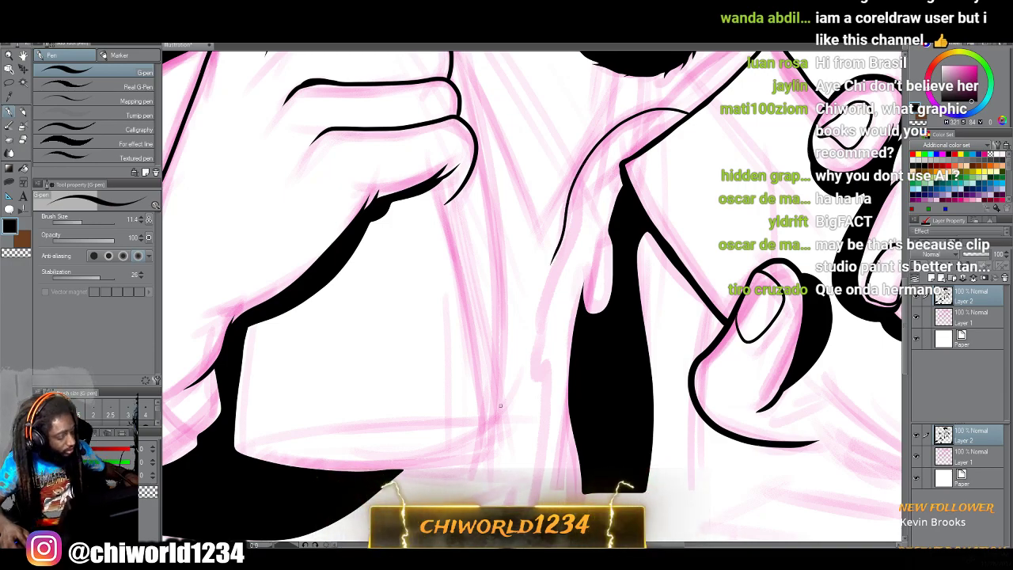
key(ctrl+z)
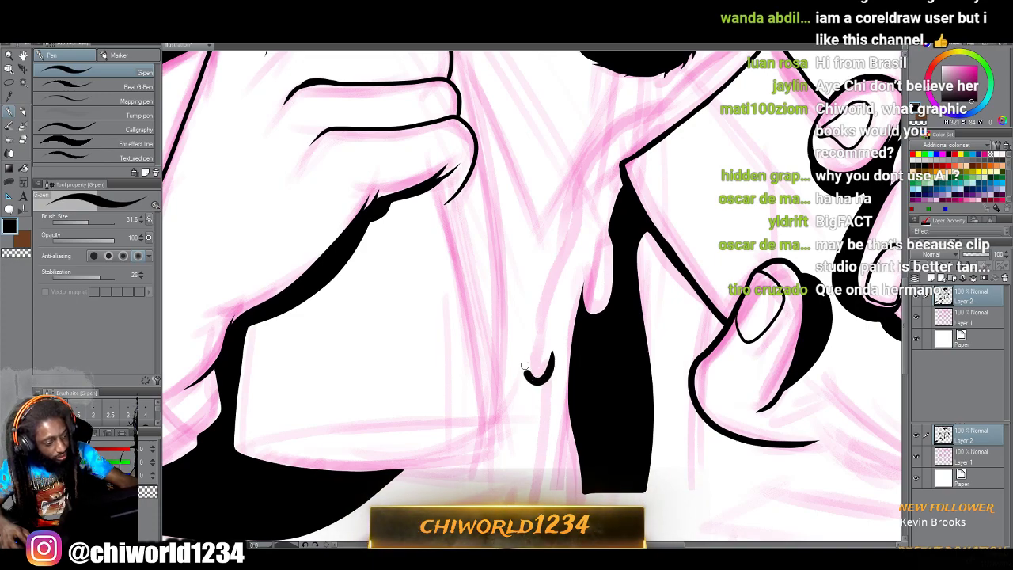
drag(538, 314, 558, 237)
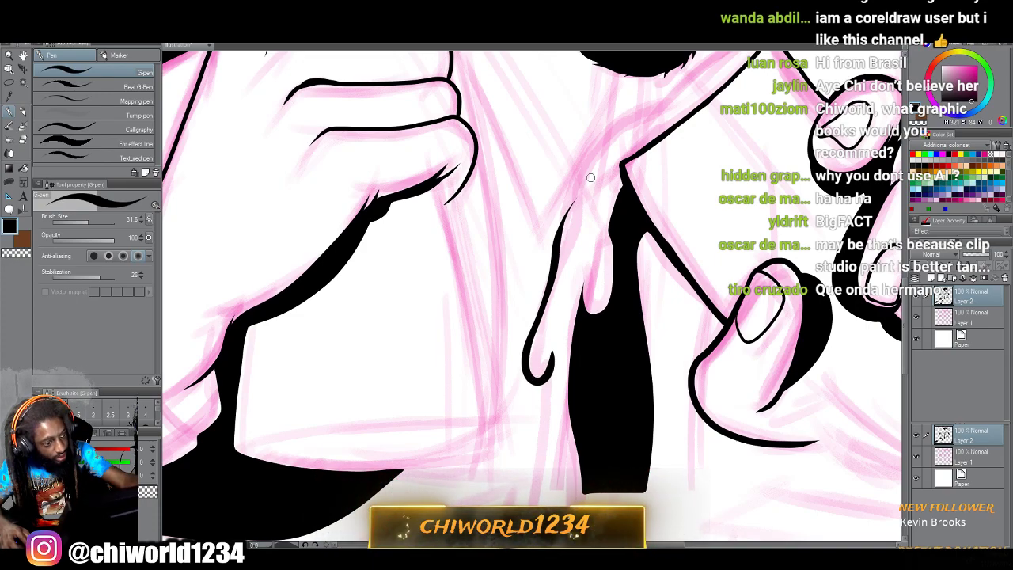
mouse_move(594, 144)
mouse_down()
mouse_move(632, 106)
mouse_move(685, 96)
mouse_up()
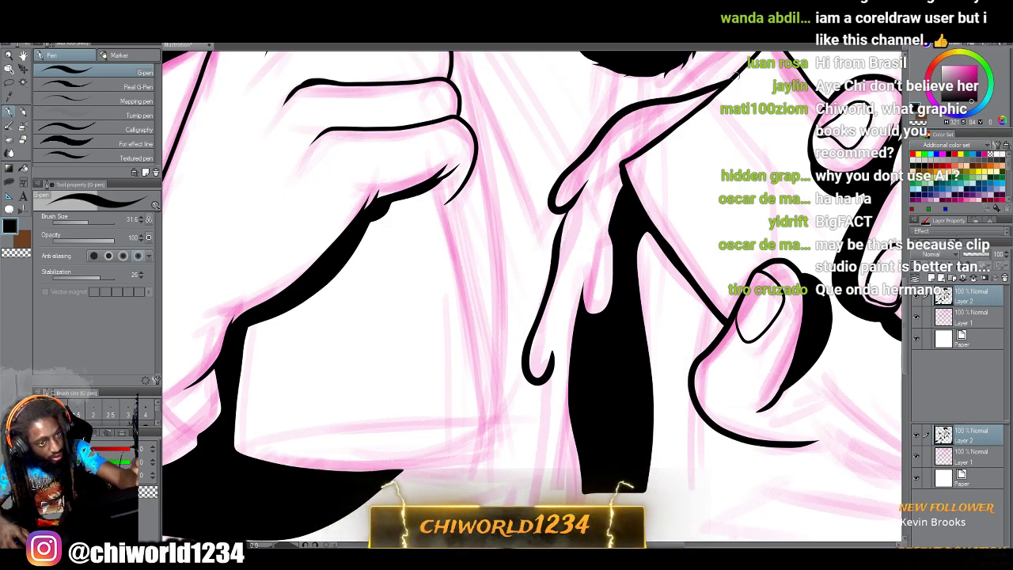
drag(586, 179, 631, 159)
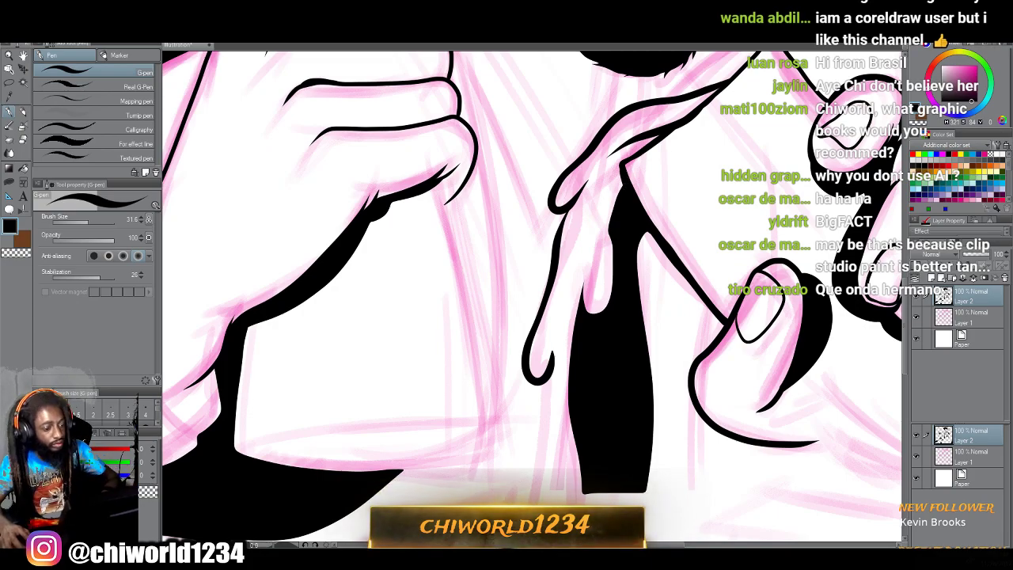
Ink both sides of the dripping liquid column below the sheet, down to where it spreads onto the rubble beam.
scroll(687, 465, down, 4)
drag(696, 528, 697, 423)
scroll(731, 474, up, 2)
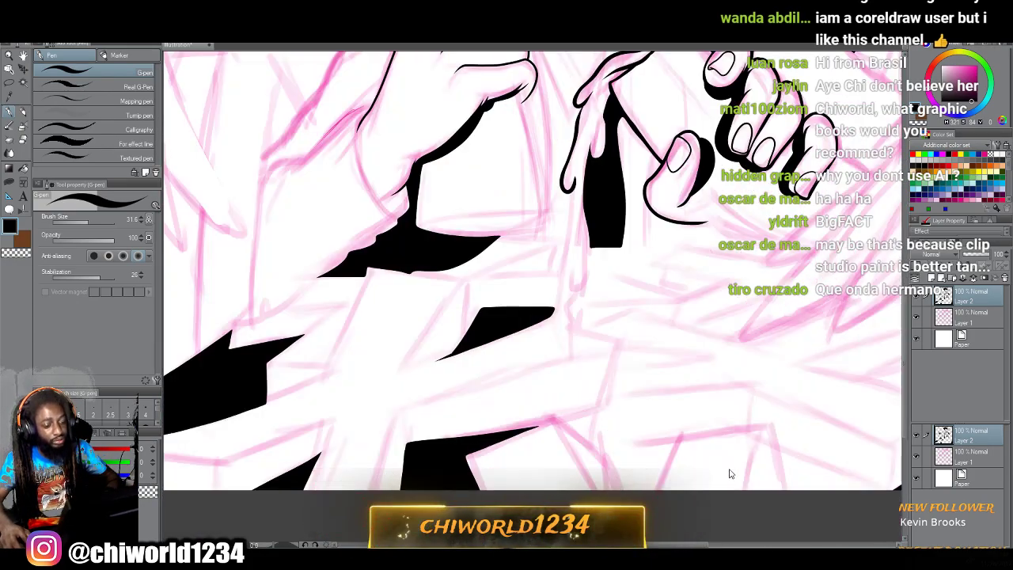
scroll(731, 473, up, 3)
scroll(728, 468, up, 3)
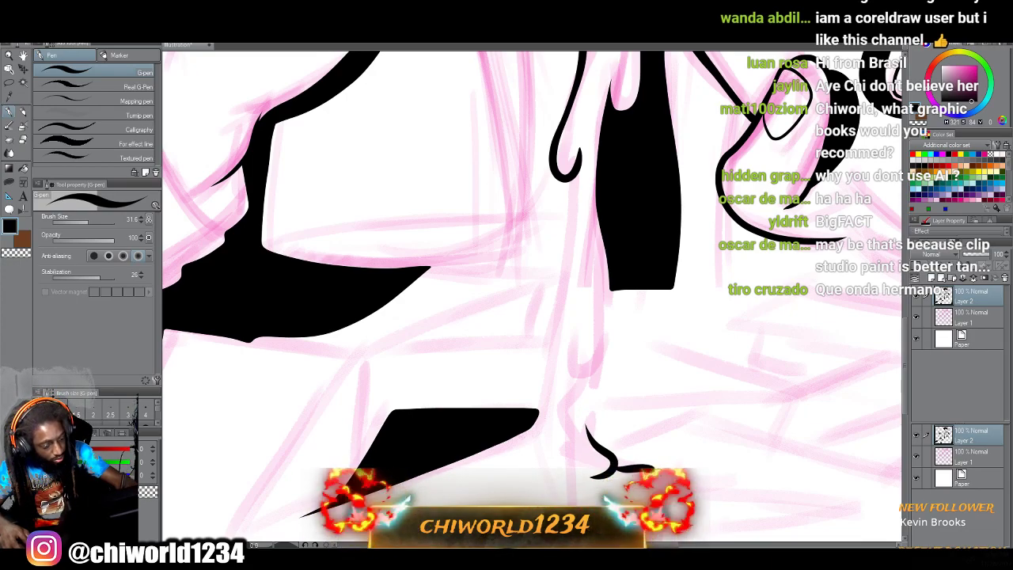
scroll(498, 434, down, 2)
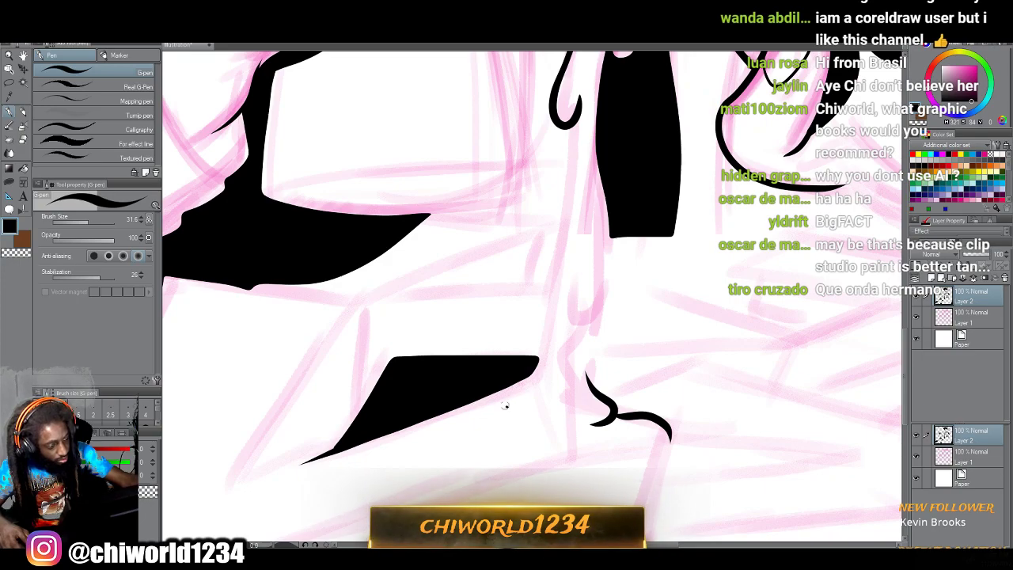
drag(541, 356, 553, 308)
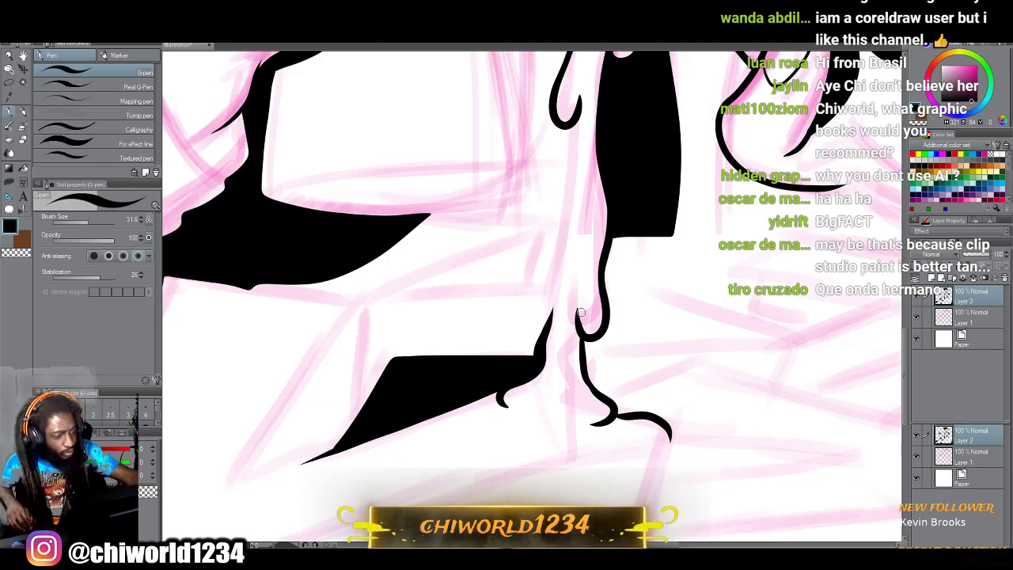
mouse_move(544, 340)
mouse_down()
mouse_move(531, 295)
mouse_move(558, 234)
mouse_move(565, 167)
mouse_up()
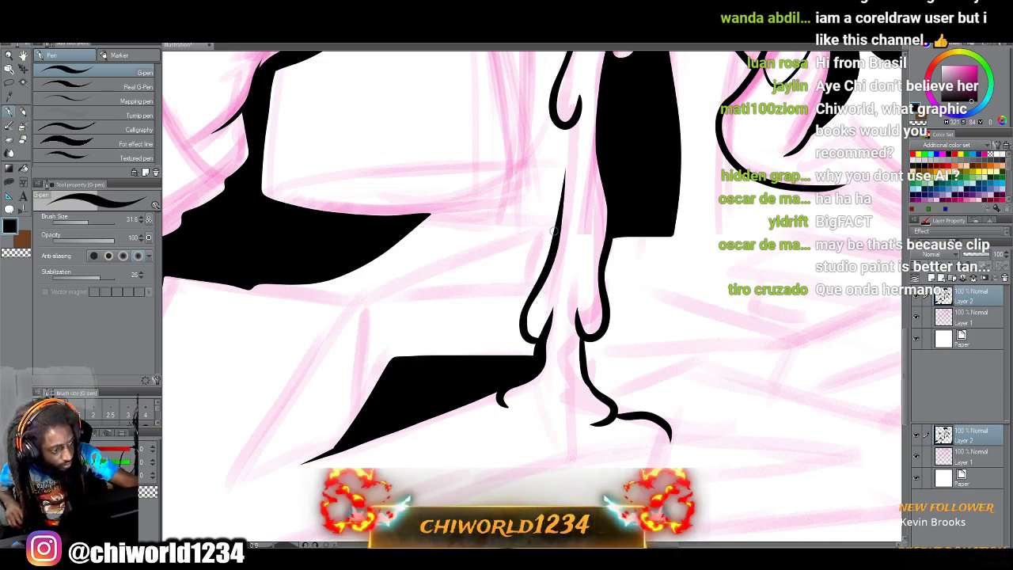
drag(544, 206, 562, 119)
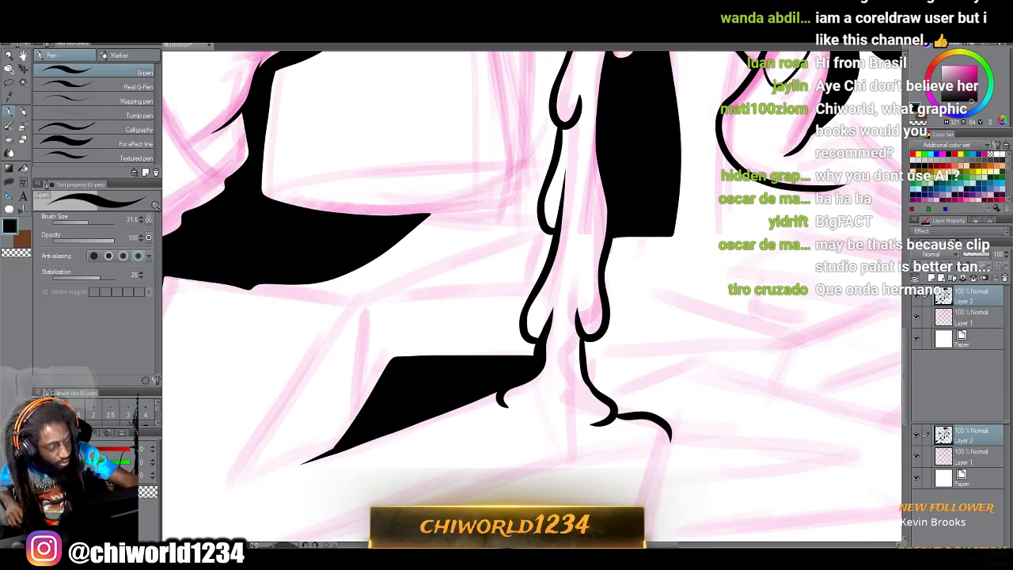
scroll(630, 498, down, 3)
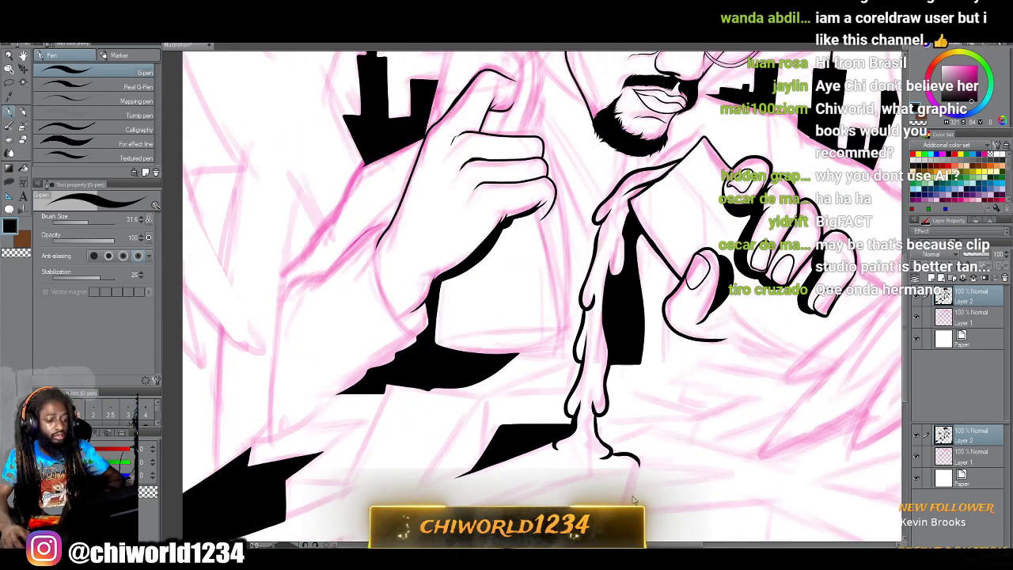
Ink the liquid spilling over the end of the beam, with a hanging drip and a wavy line along its lower edge.
scroll(630, 499, down, 4)
scroll(639, 491, up, 4)
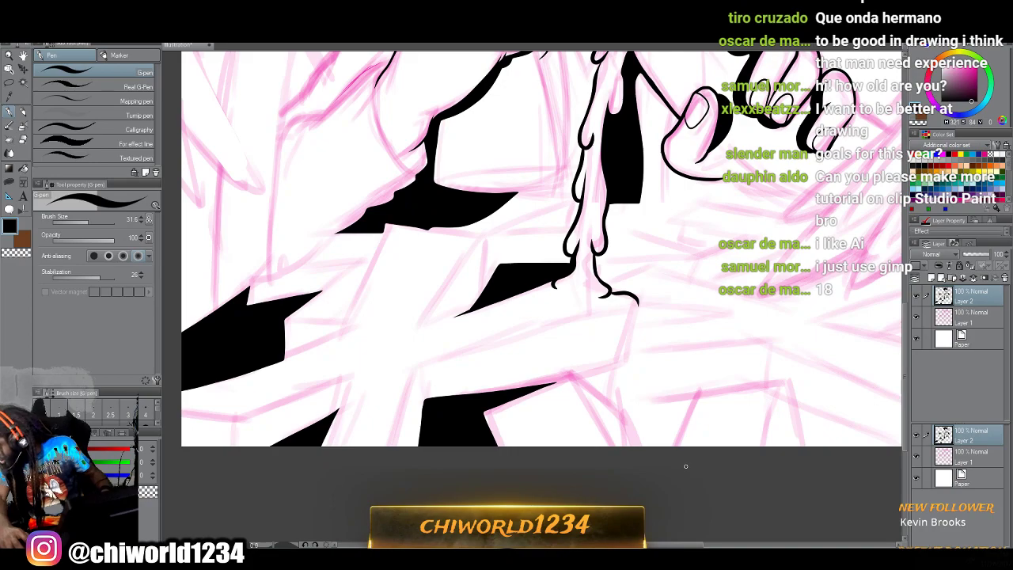
scroll(669, 412, up, 5)
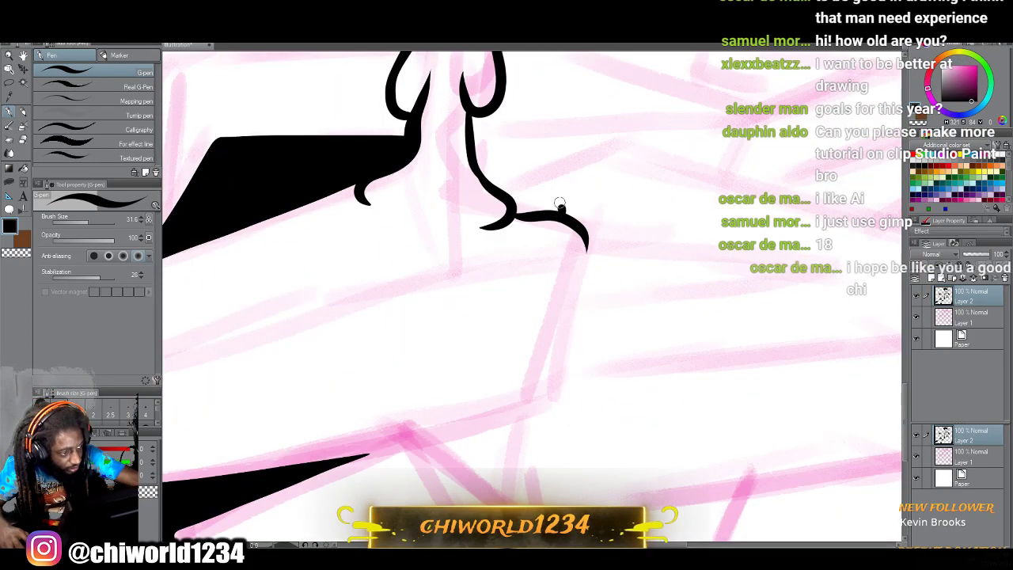
mouse_move(497, 181)
mouse_down()
mouse_move(584, 270)
mouse_move(591, 323)
mouse_move(561, 338)
mouse_up()
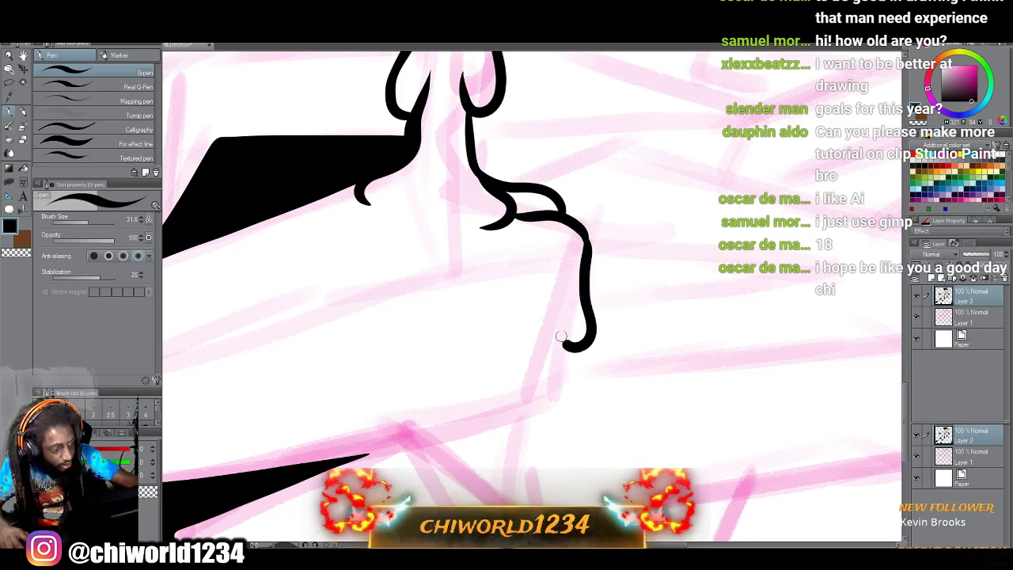
mouse_move(563, 290)
mouse_down()
mouse_move(557, 409)
mouse_move(501, 435)
mouse_move(436, 441)
mouse_up()
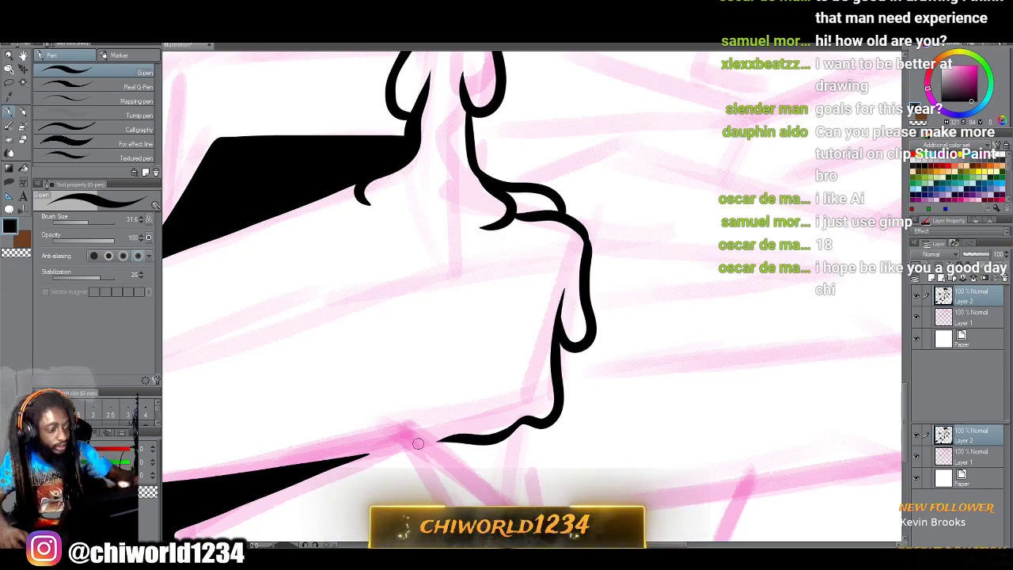
scroll(453, 447, down, 1)
scroll(463, 446, down, 3)
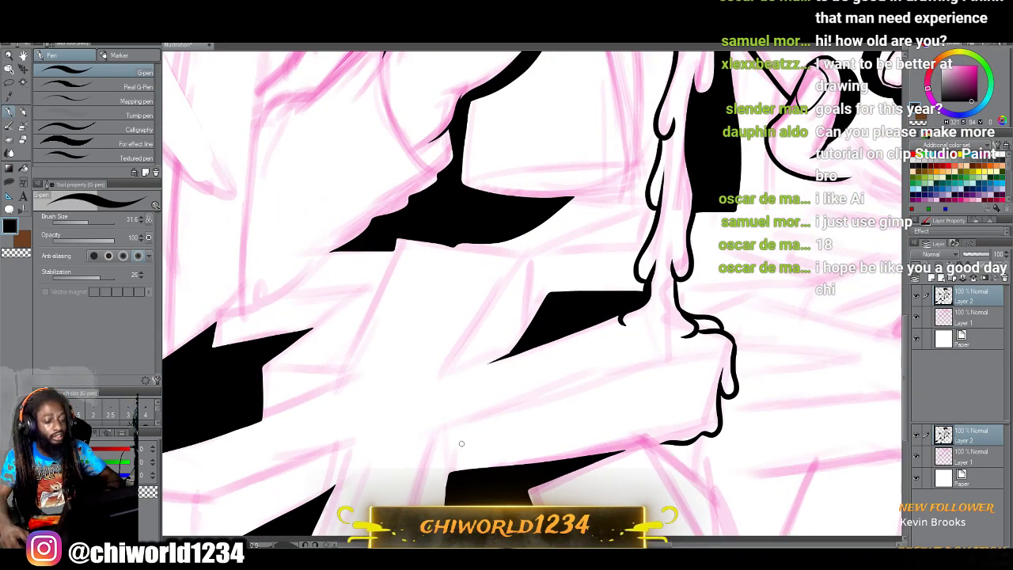
Ink the wavy inner edge and hanging drips of the liquid on the front face near the beam's end.
scroll(461, 444, up, 3)
scroll(461, 444, right, 1)
scroll(460, 448, up, 2)
scroll(461, 448, down, 2)
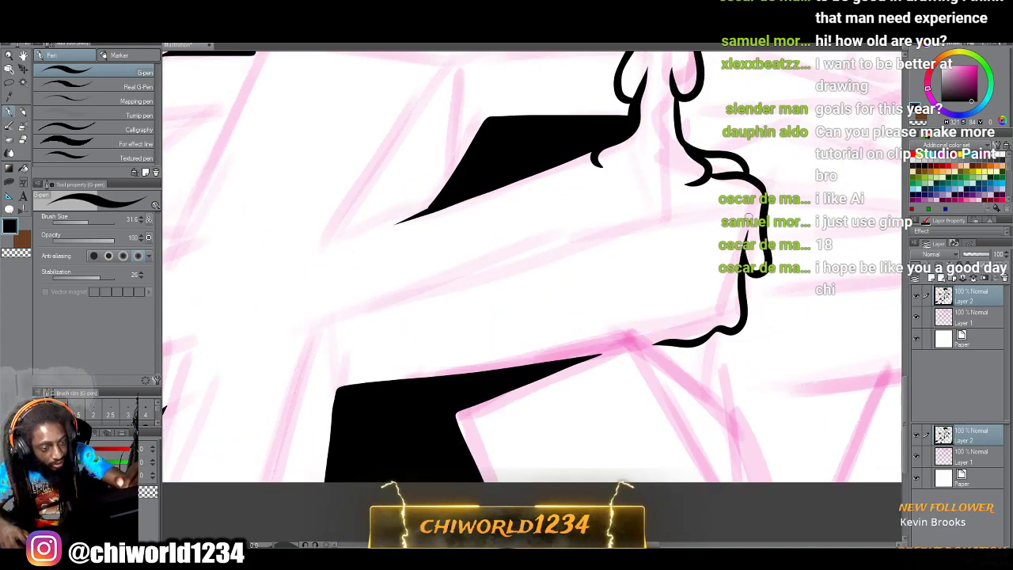
drag(742, 214, 675, 259)
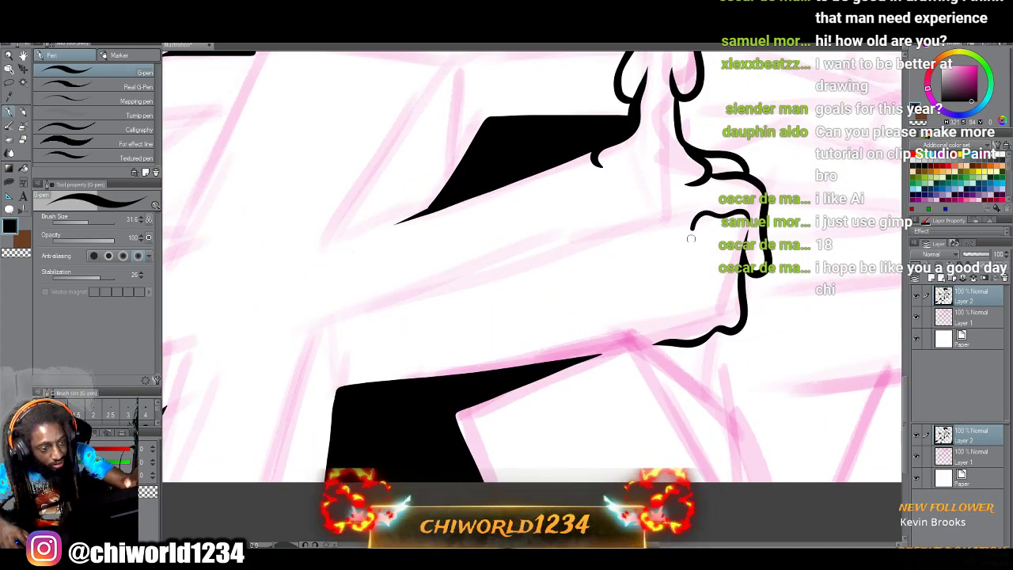
mouse_move(667, 301)
mouse_down()
mouse_move(654, 234)
mouse_move(642, 277)
mouse_move(630, 273)
mouse_move(619, 237)
mouse_move(543, 252)
mouse_up()
Extend the wavy drip line along the beam's front face and ink the beam's corner edges up to the last drip.
scroll(455, 362, down, 2)
scroll(453, 362, up, 1)
scroll(452, 366, up, 2)
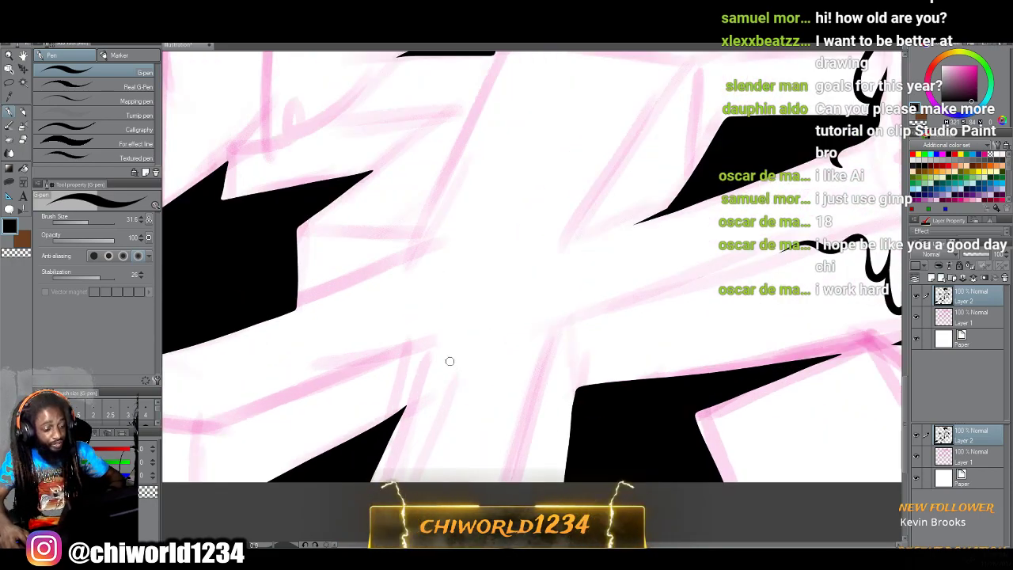
mouse_move(763, 266)
mouse_down()
mouse_move(664, 309)
mouse_move(647, 348)
mouse_move(645, 298)
mouse_move(622, 310)
mouse_move(618, 289)
mouse_up()
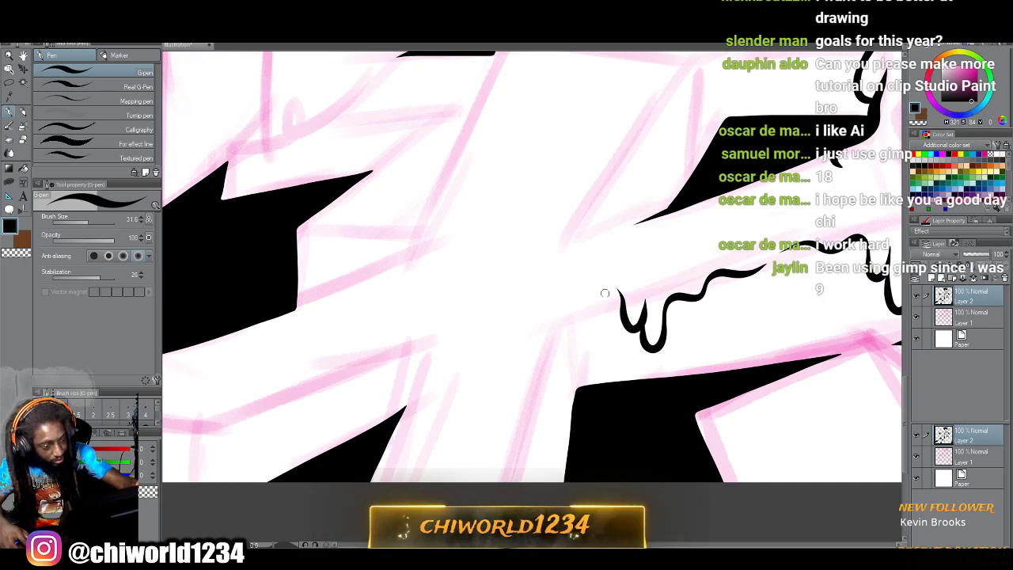
key(ctrl+z)
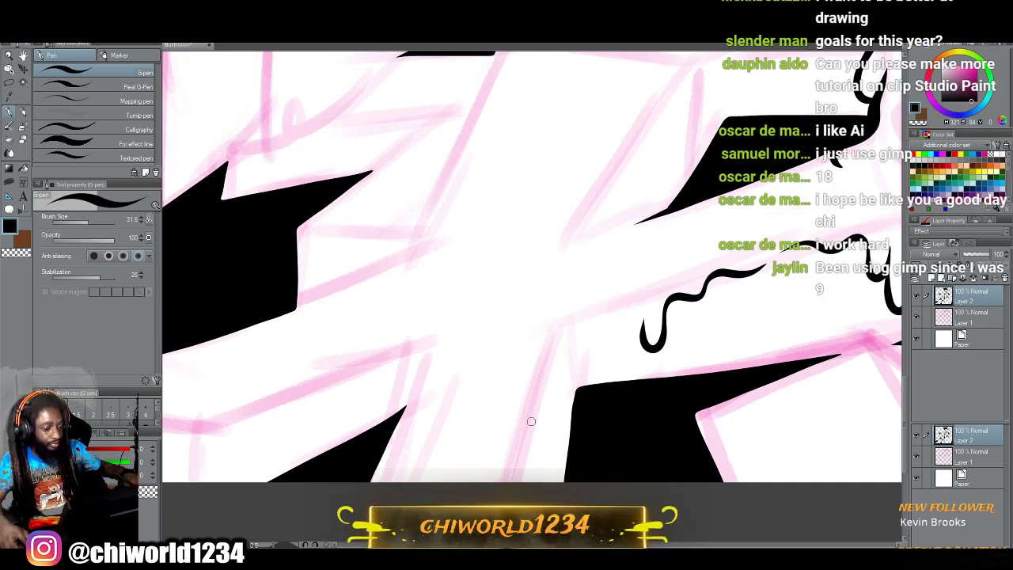
drag(527, 418, 554, 338)
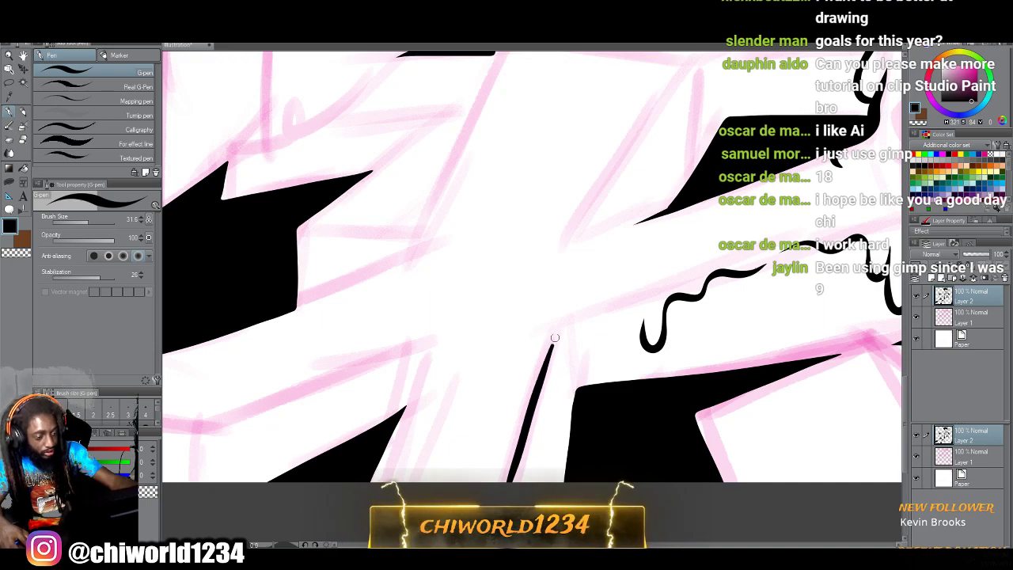
drag(648, 313, 632, 324)
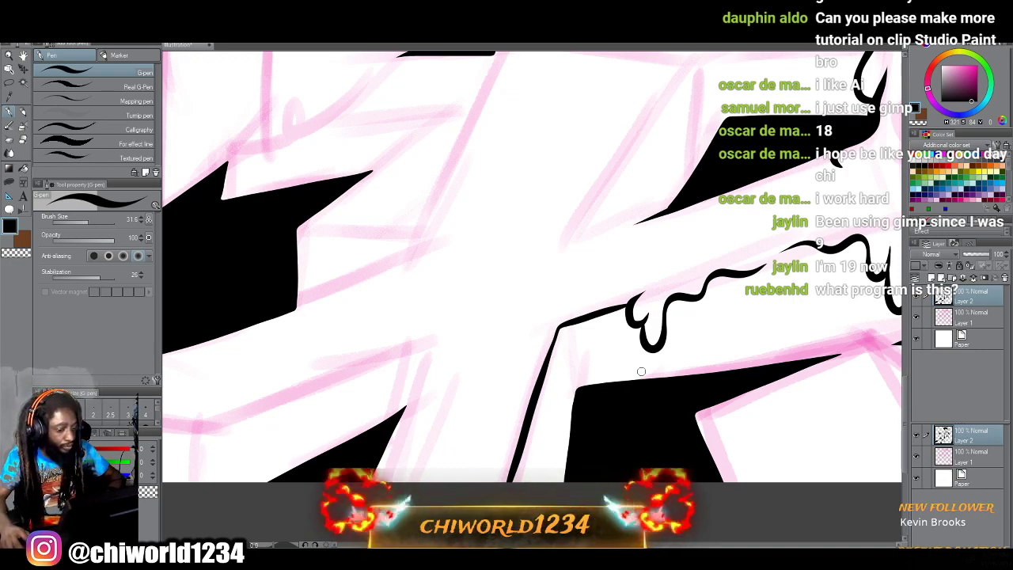
Ink the top edge, vertical corner line and thick slanted side edge of the rubble slab at the canvas's lower-left corner.
scroll(641, 371, left, 3)
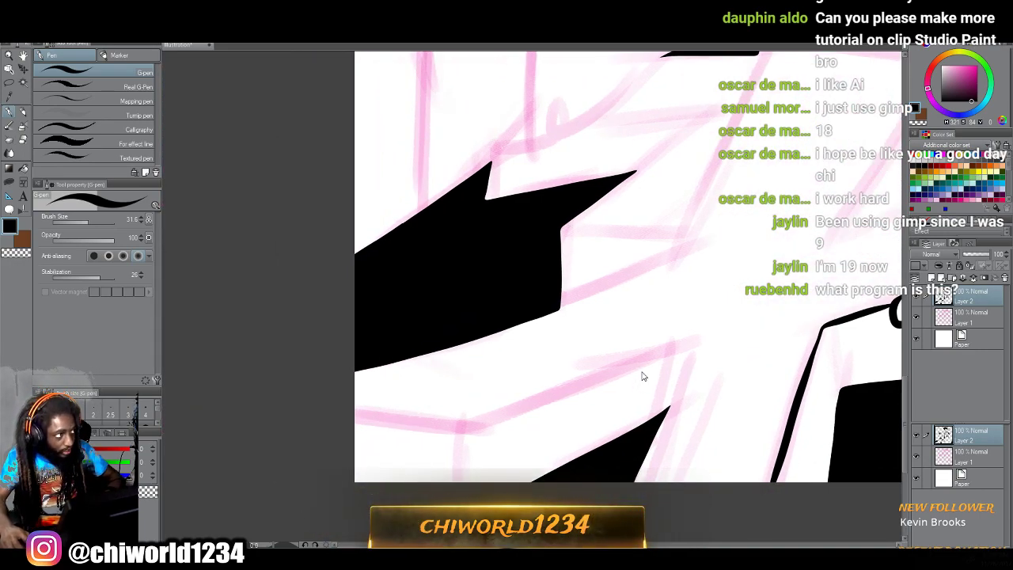
scroll(641, 376, down, 1)
scroll(642, 376, right, 1)
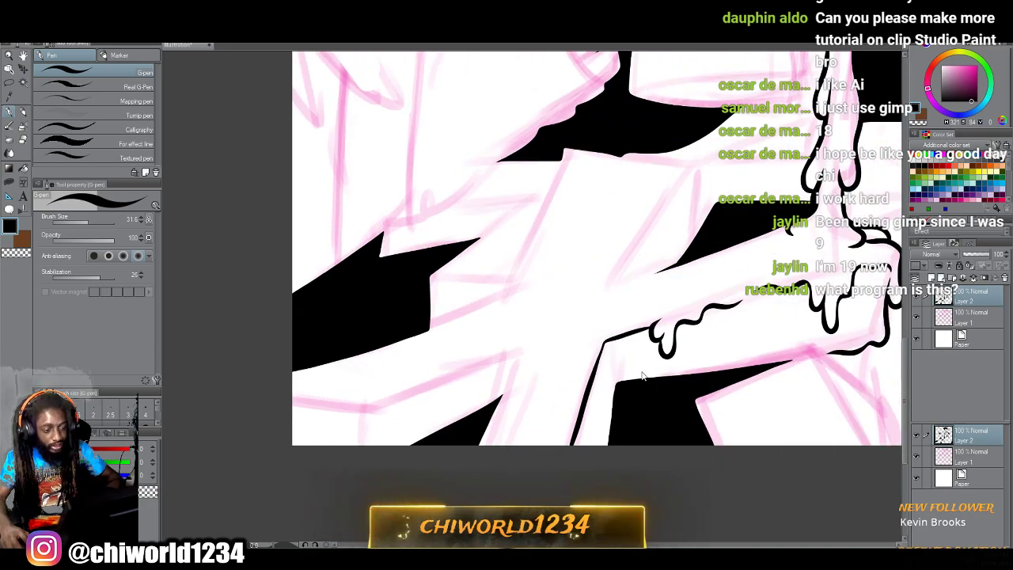
scroll(642, 376, up, 2)
scroll(641, 376, down, 2)
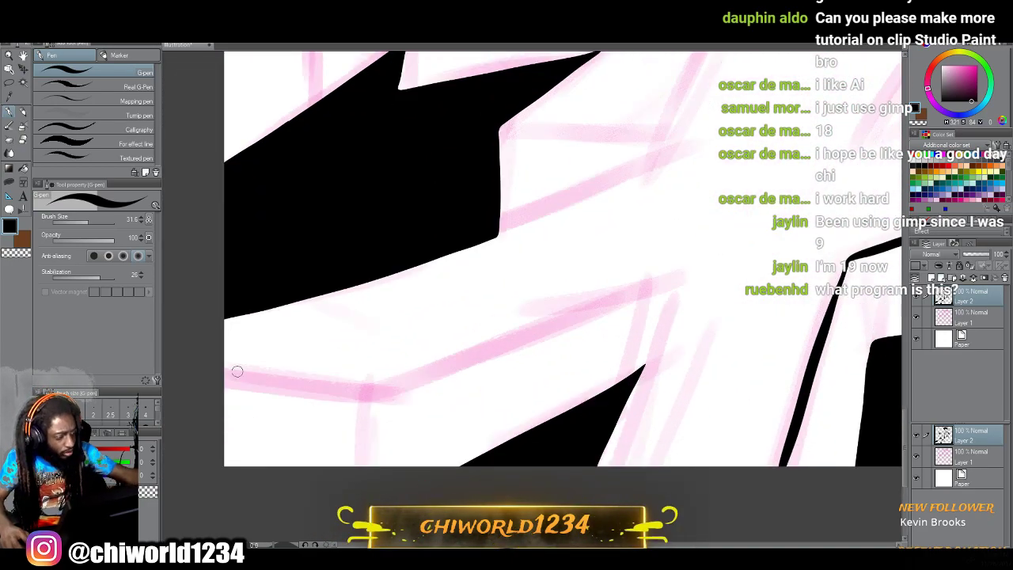
mouse_move(224, 368)
mouse_down()
mouse_move(348, 393)
mouse_move(694, 267)
mouse_move(611, 406)
mouse_up()
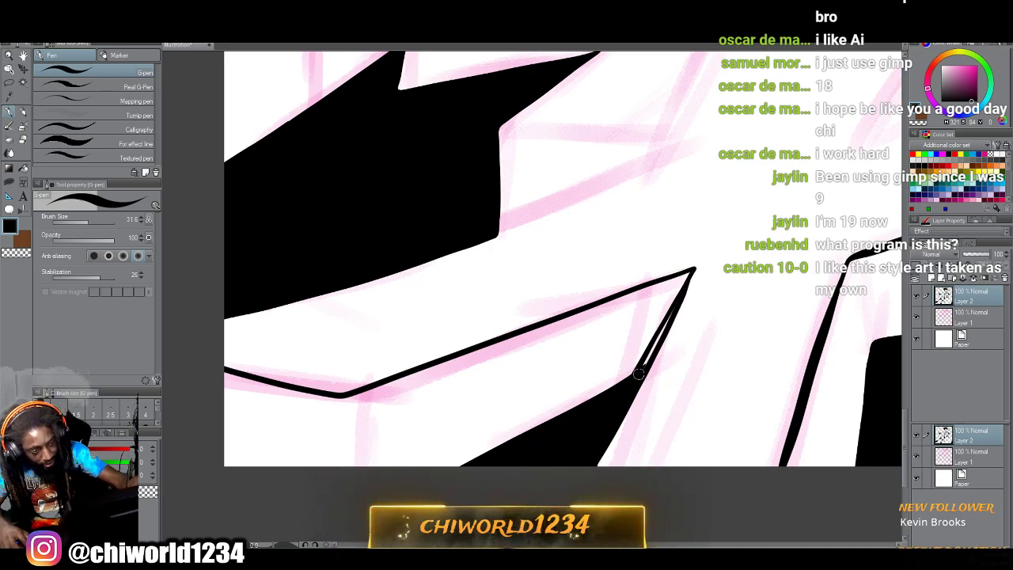
drag(691, 271, 592, 457)
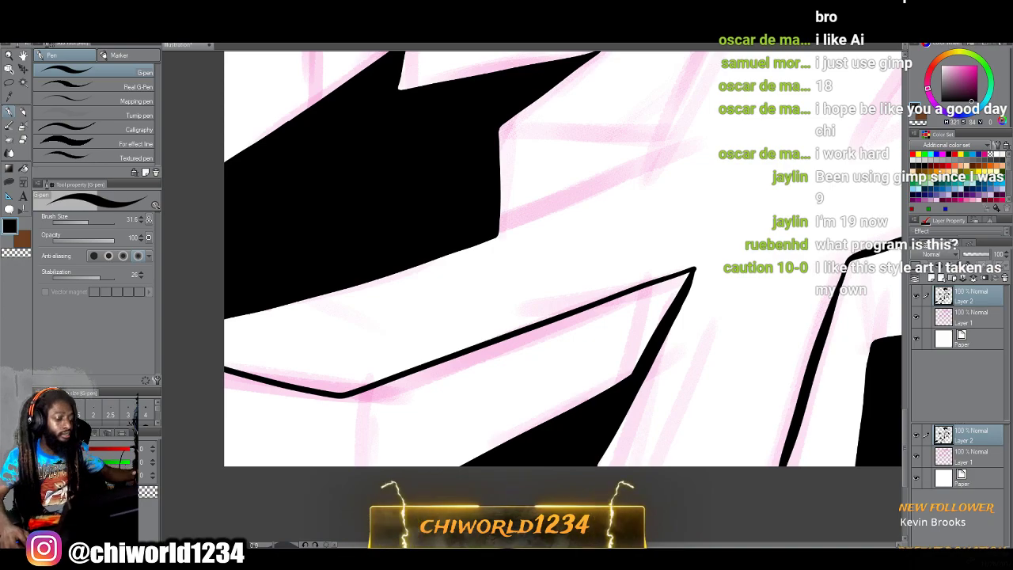
drag(341, 395, 341, 471)
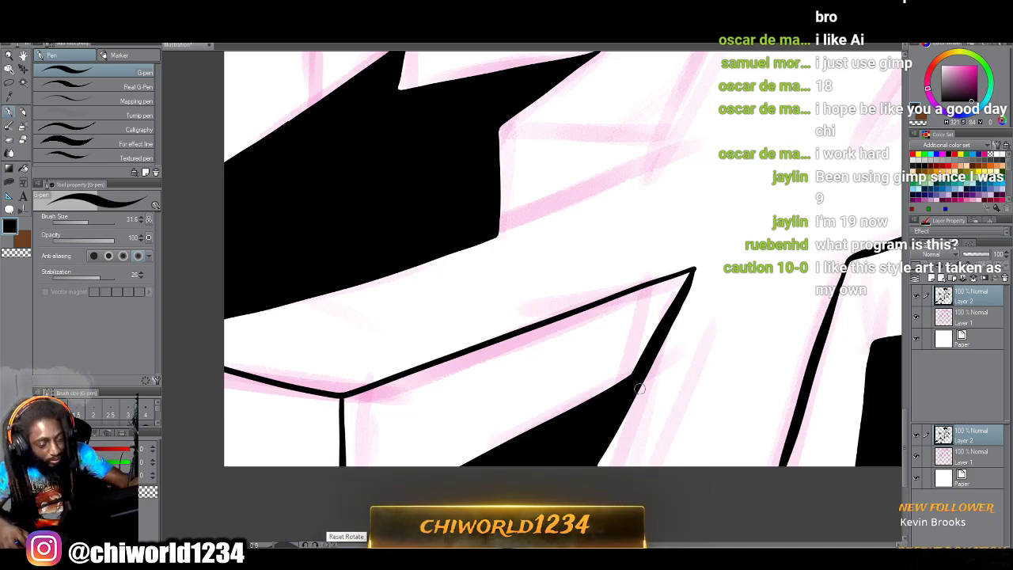
drag(681, 310, 705, 263)
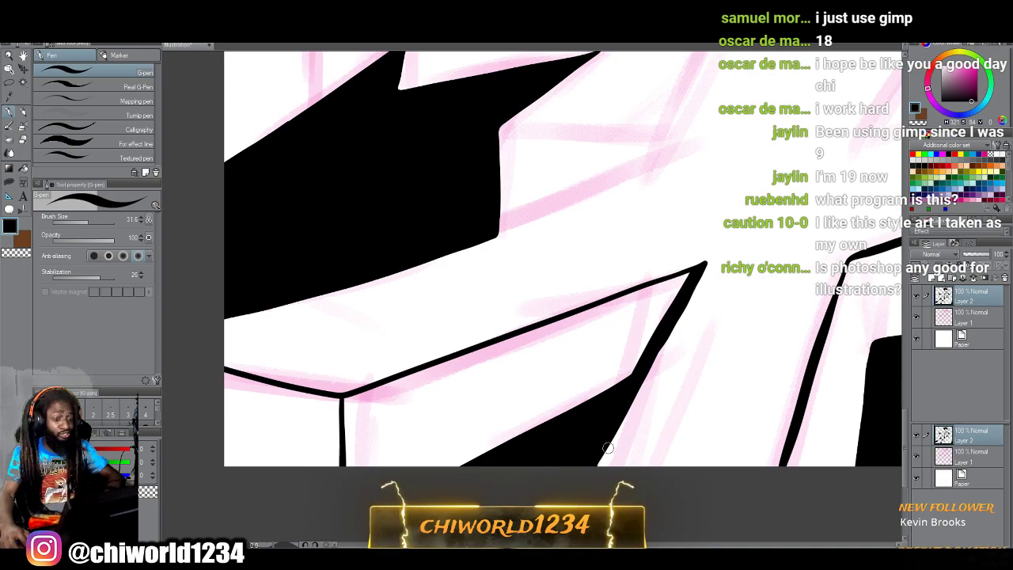
scroll(608, 448, down, 3)
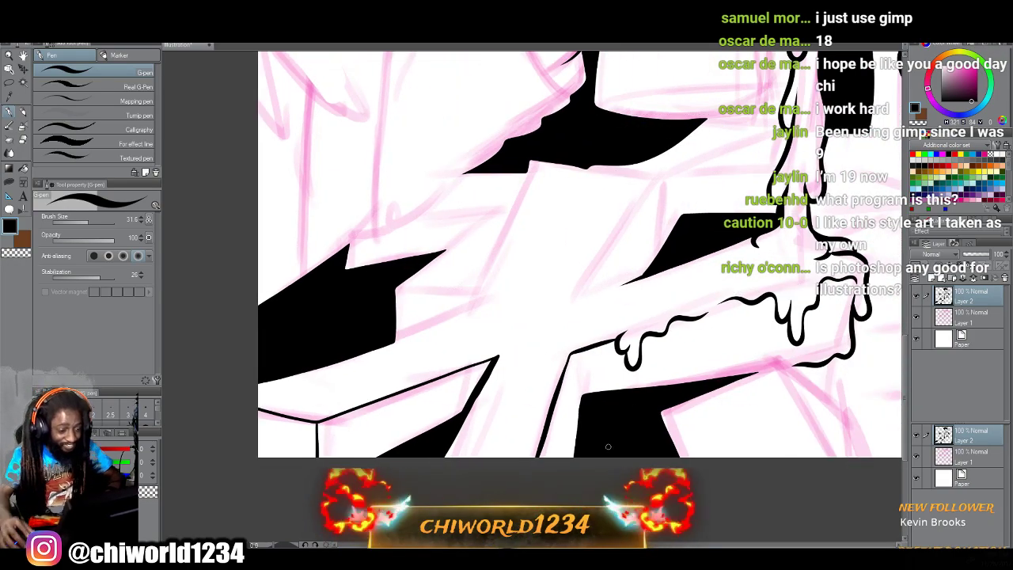
scroll(611, 446, up, 2)
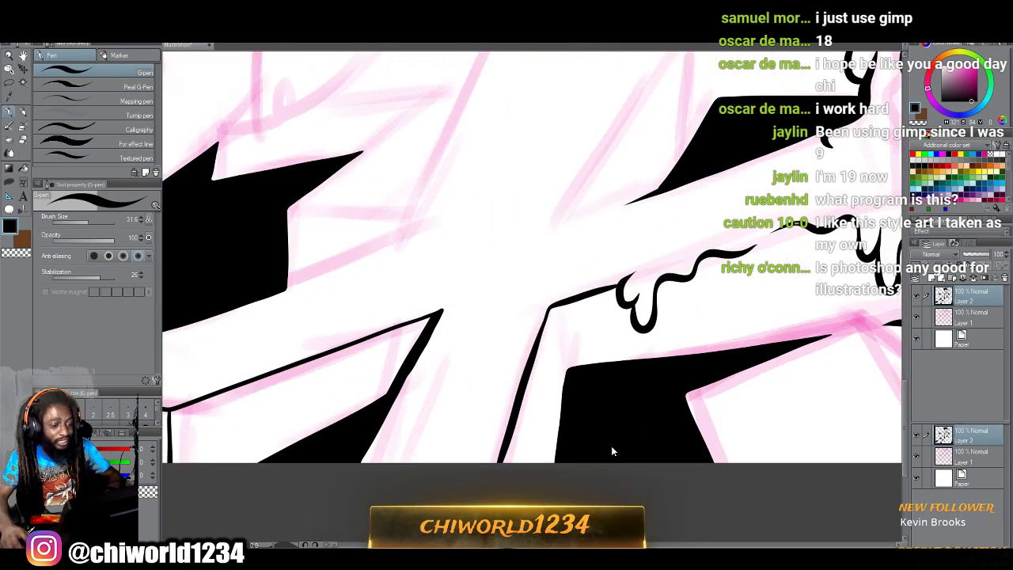
Set the brush size to 24.5 and ink the diagonal beam's upper edge, turning up along the crossing beam's long side edge.
click(85, 219)
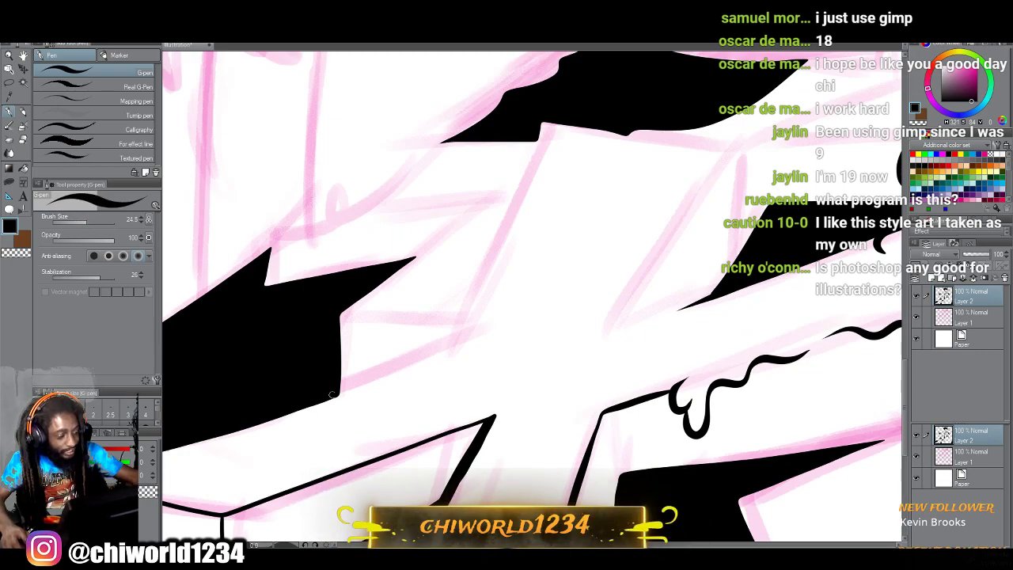
mouse_move(366, 381)
mouse_down()
mouse_move(443, 351)
mouse_move(483, 287)
mouse_move(543, 124)
mouse_up()
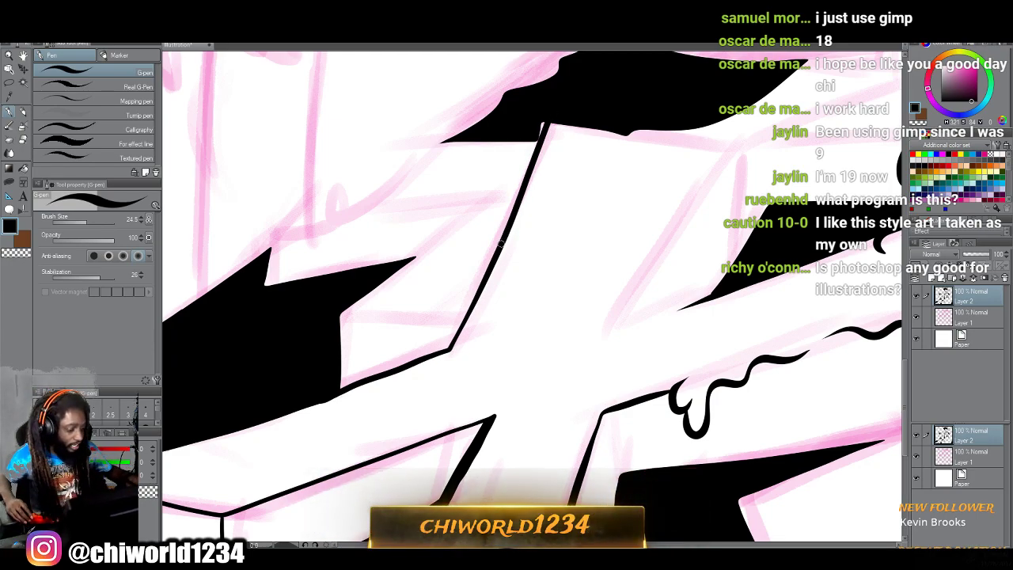
key(ctrl+z)
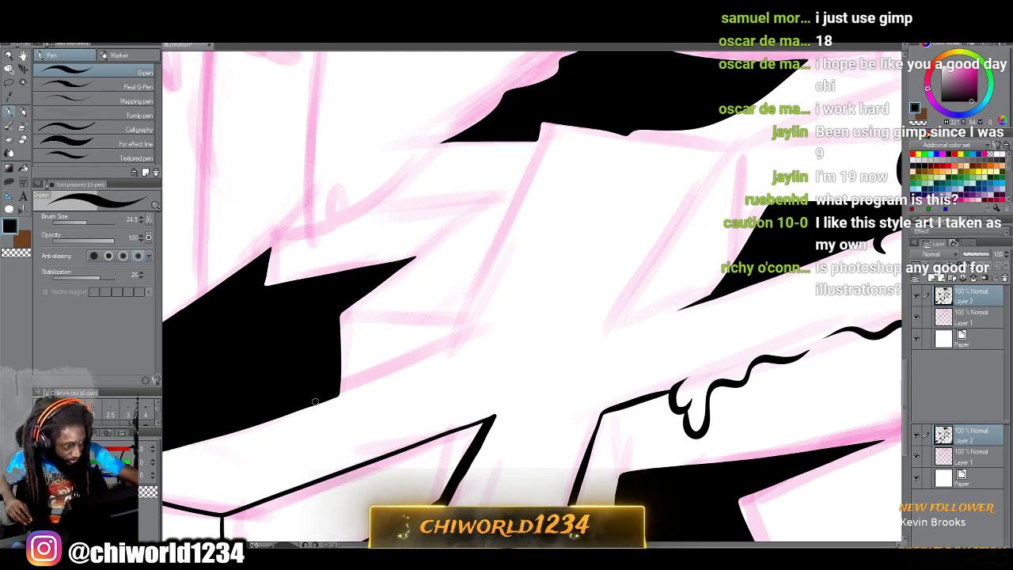
mouse_move(374, 380)
mouse_down()
mouse_move(464, 341)
mouse_move(584, 131)
mouse_up()
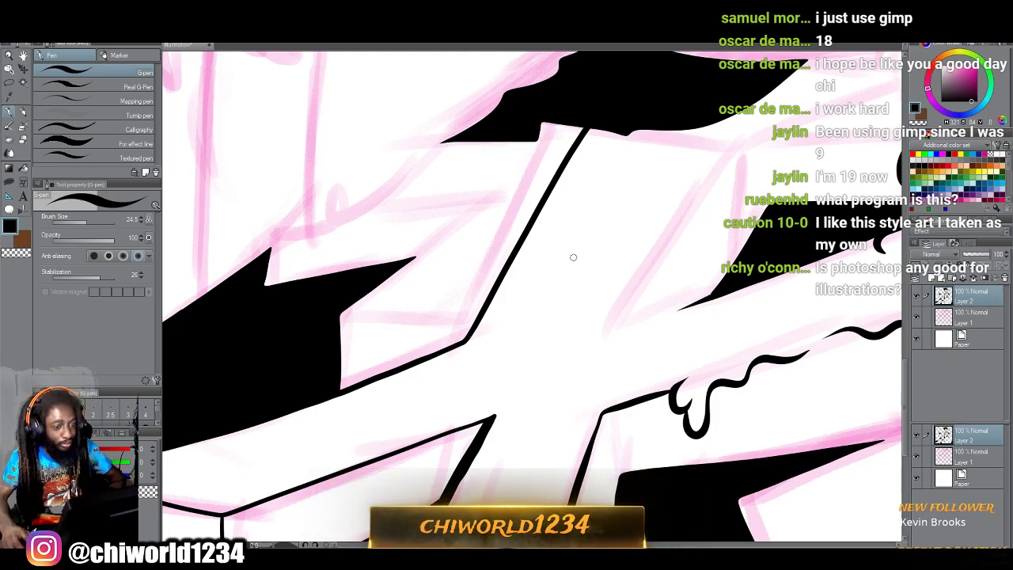
Ink the crossing beam's top edge, its inner corner line down to the junction, and the diagonal beam's adjoining upper edge.
scroll(574, 261, up, 1)
scroll(573, 261, right, 2)
scroll(574, 261, up, 1)
scroll(572, 258, left, 1)
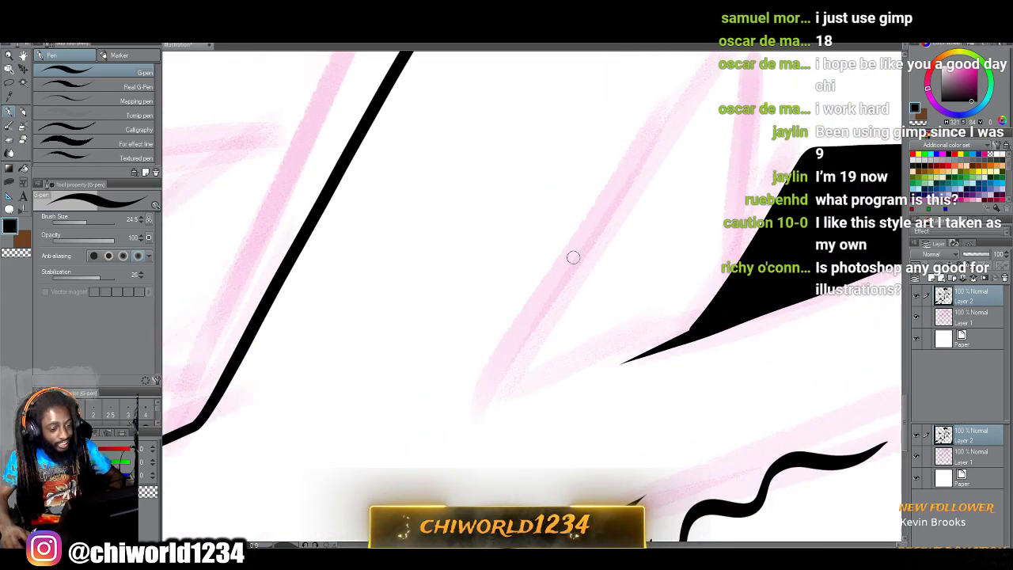
scroll(573, 258, up, 1)
mouse_move(443, 107)
mouse_down()
mouse_move(742, 139)
mouse_move(463, 503)
mouse_move(688, 438)
mouse_up()
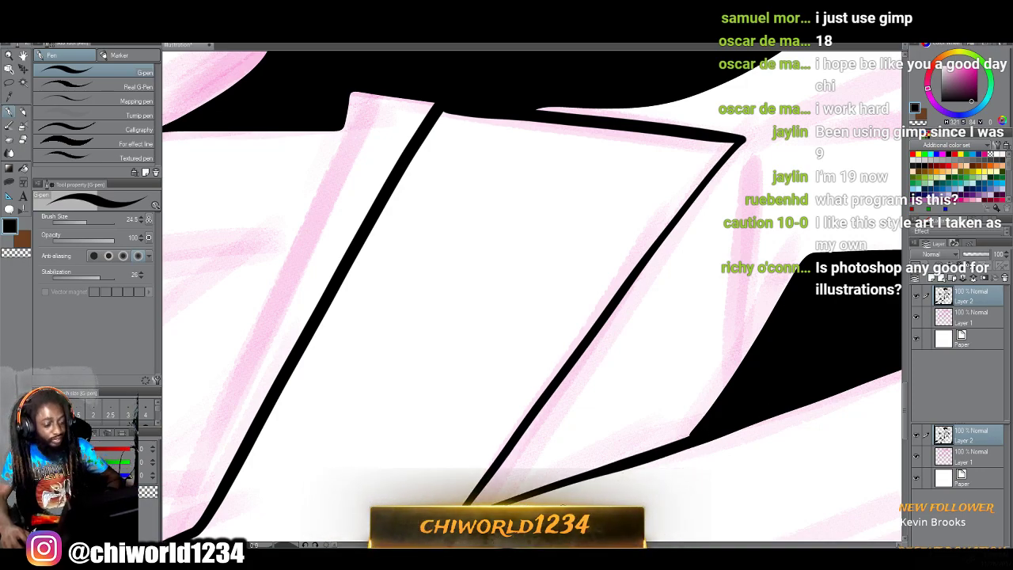
Ink the outer edge of the crossing beam's side face from its top corner down to the black shadow.
scroll(562, 504, down, 3)
scroll(601, 497, up, 4)
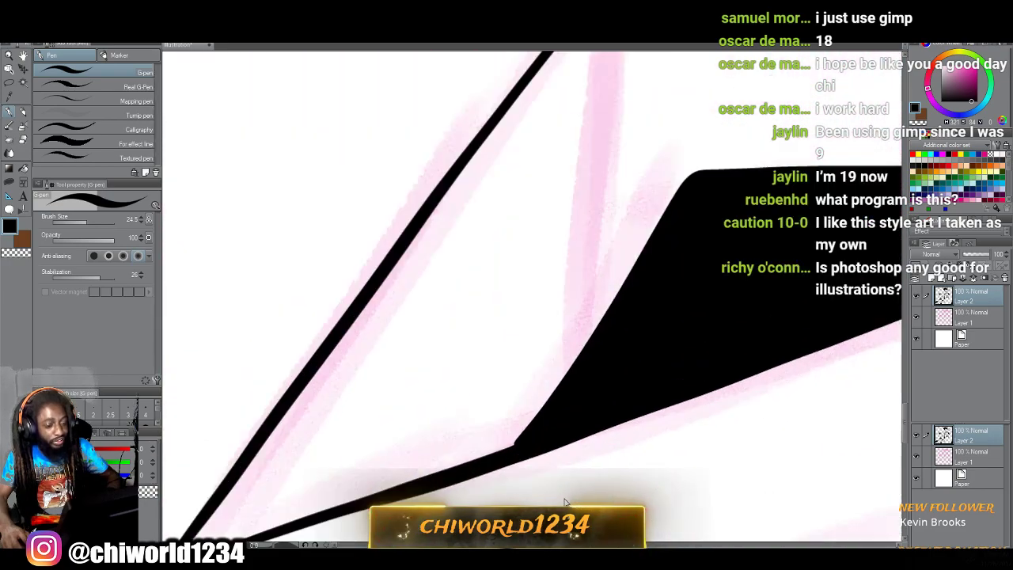
scroll(563, 499, up, 3)
drag(595, 176, 631, 431)
scroll(638, 496, down, 5)
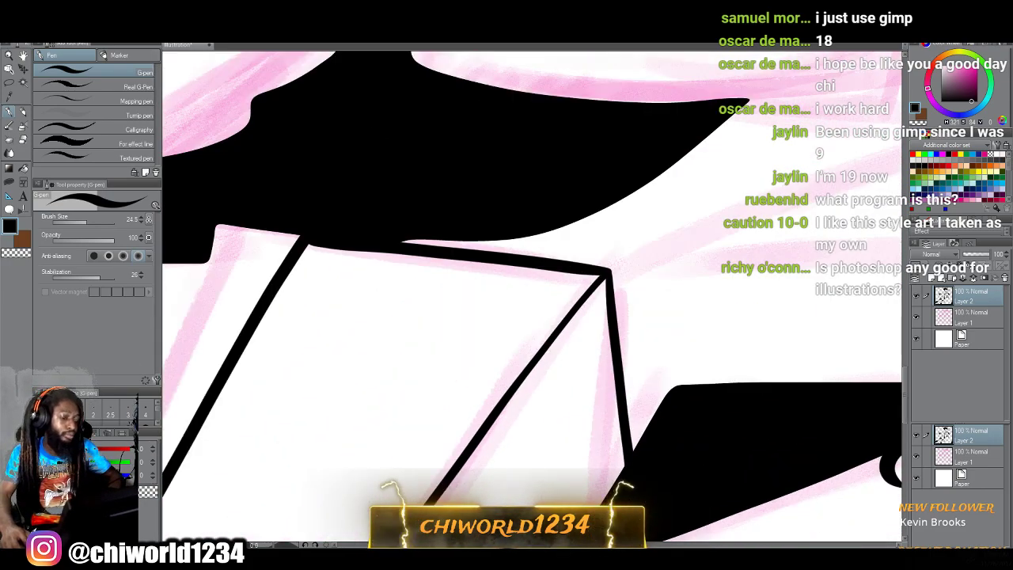
scroll(645, 481, down, 3)
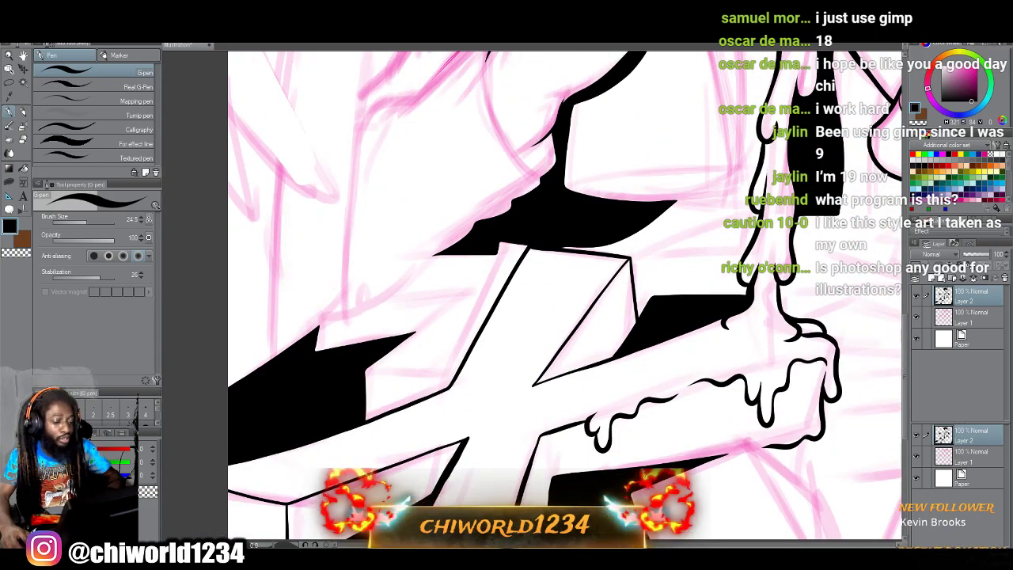
Ink a thin corner line from the beams' lower junction down to the corner of the black shadow.
scroll(643, 473, up, 5)
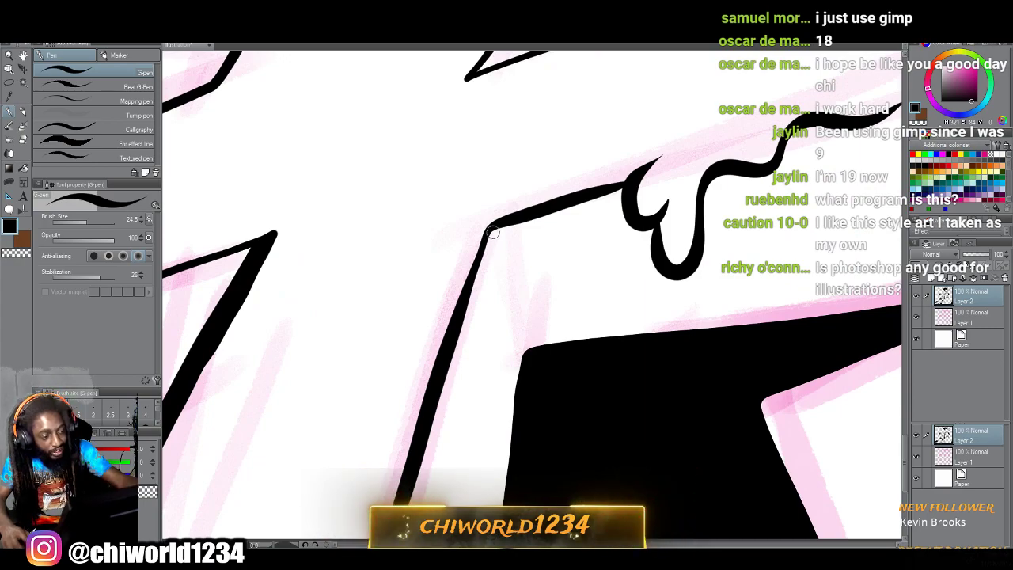
drag(491, 229, 522, 355)
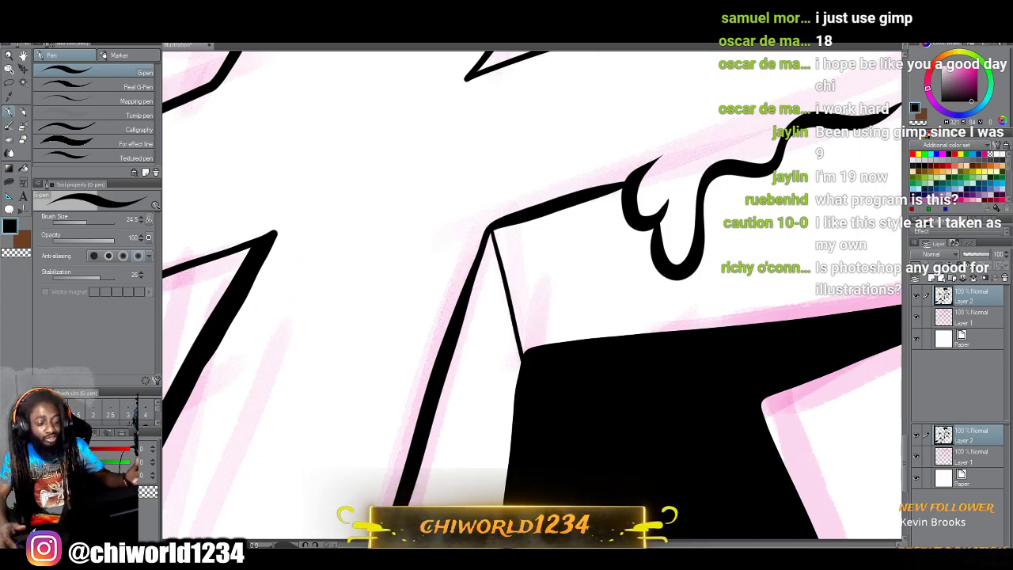
key(ctrl+minus)
key(ctrl+minus)
drag(206, 261, 243, 364)
key(ctrl+minus)
key(ctrl+plus)
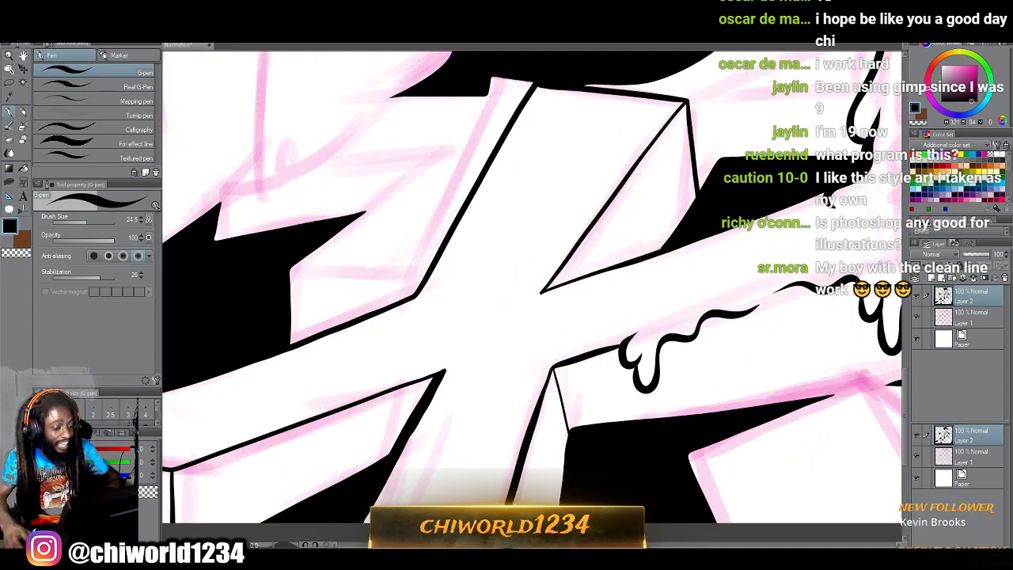
Ink the thin edge from the black shadow's corner across to the bend where the two beams meet.
drag(474, 296, 579, 296)
key(ctrl+plus)
drag(532, 198, 532, 461)
scroll(532, 285, up, 2)
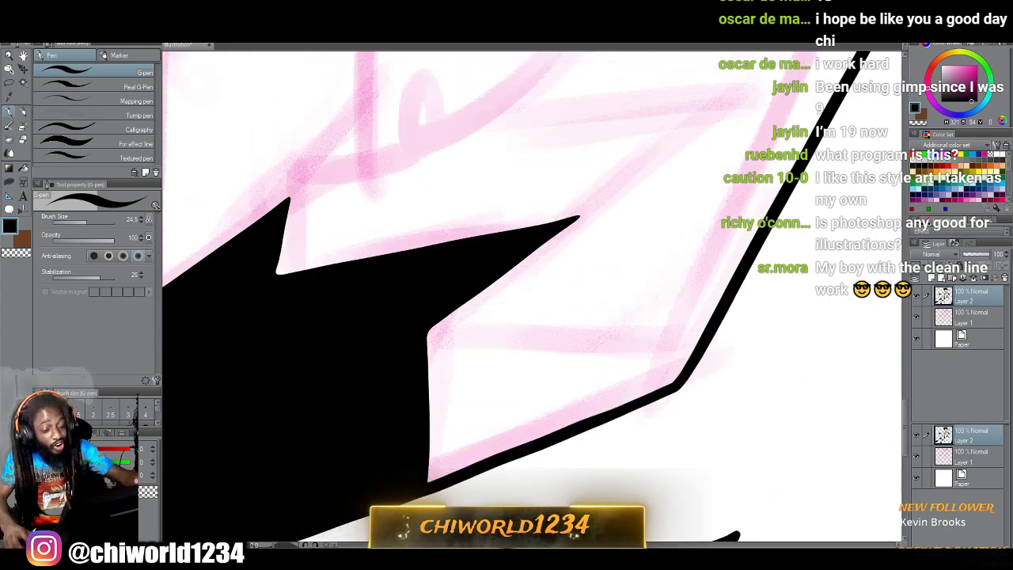
mouse_move(679, 383)
mouse_down()
mouse_move(345, 350)
mouse_move(421, 335)
mouse_move(682, 372)
mouse_up()
key(ctrl+z)
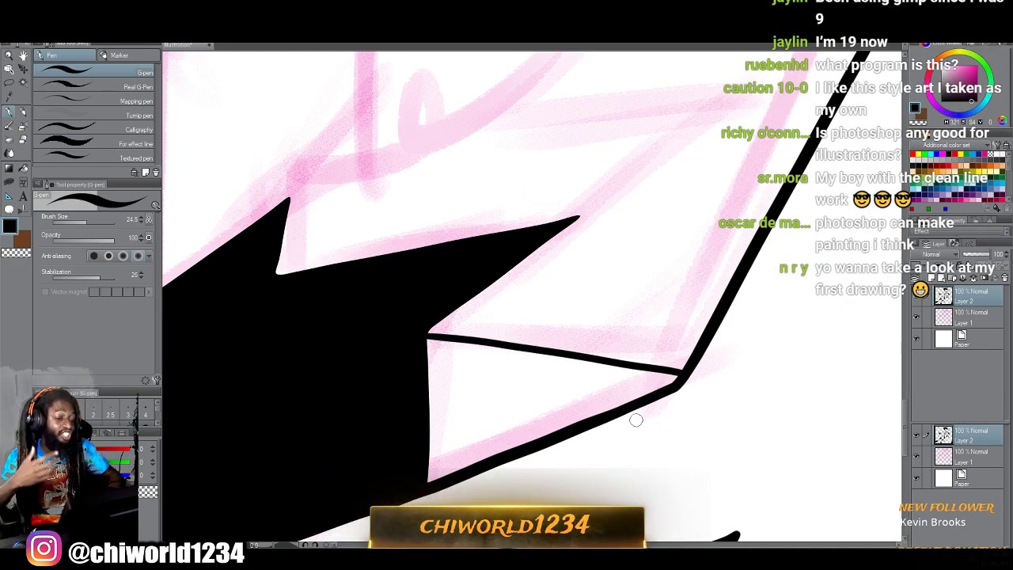
Ink the slanted upper edge of the rubble beside the crossing beam, extending from the tip of the black shadow.
scroll(635, 418, down, 1)
scroll(634, 412, right, 2)
scroll(632, 413, up, 1)
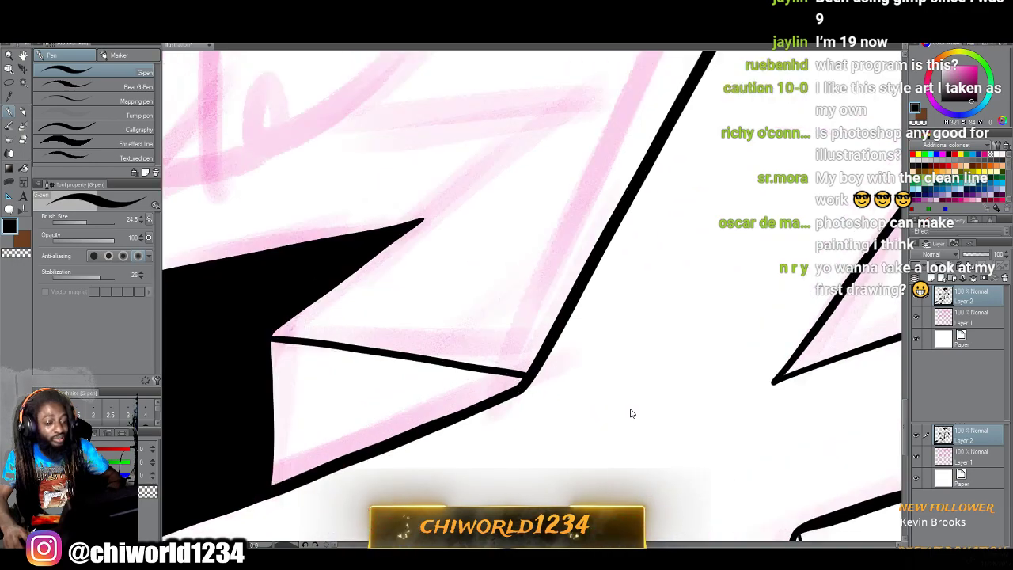
scroll(629, 409, up, 2)
drag(419, 326, 645, 181)
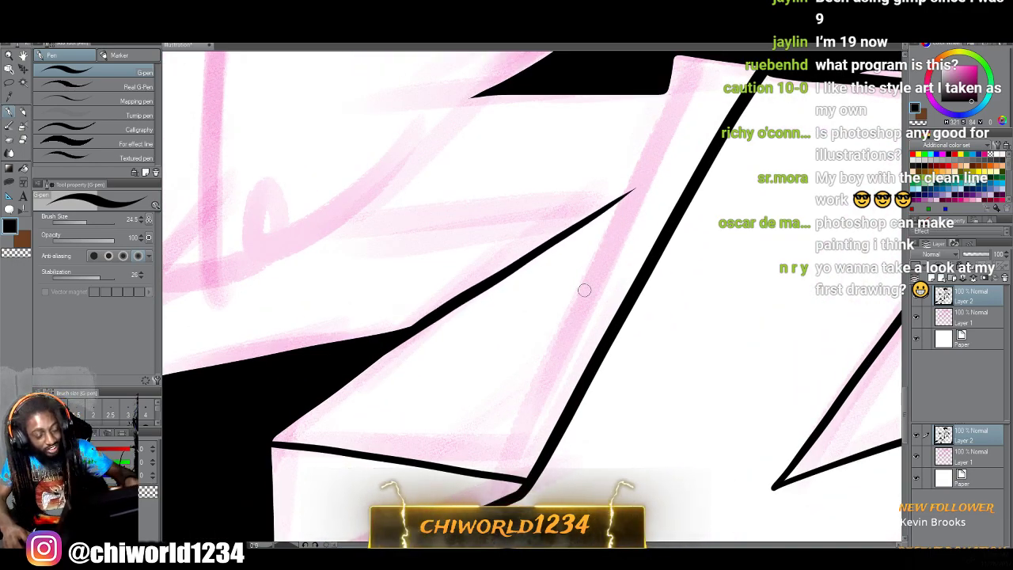
scroll(586, 294, down, 2)
scroll(586, 294, left, 2)
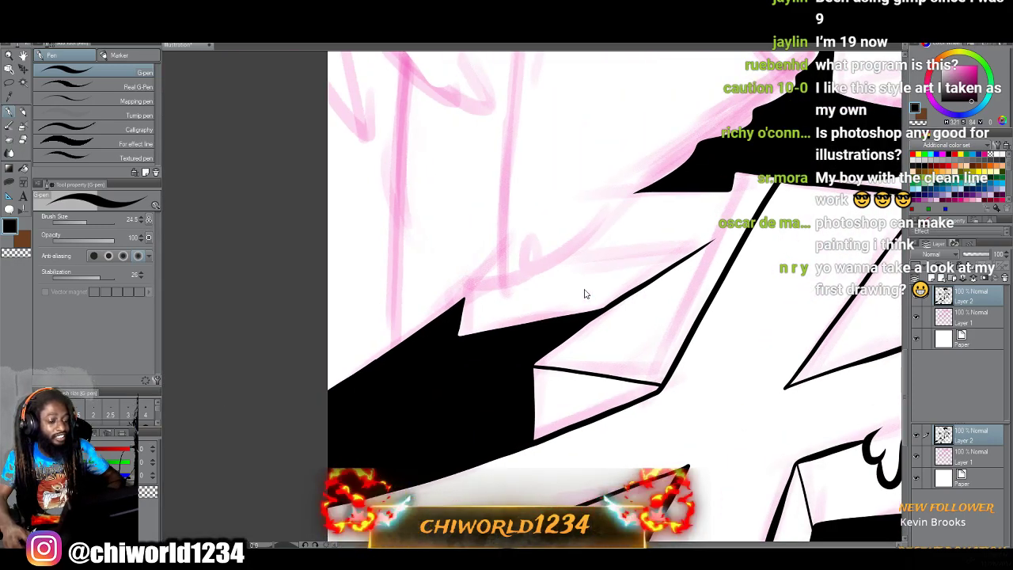
Ink the beam's underside up to the drips and the two slanted edges of the rubble block beneath it.
scroll(586, 294, up, 1)
scroll(586, 293, down, 2)
scroll(584, 293, down, 2)
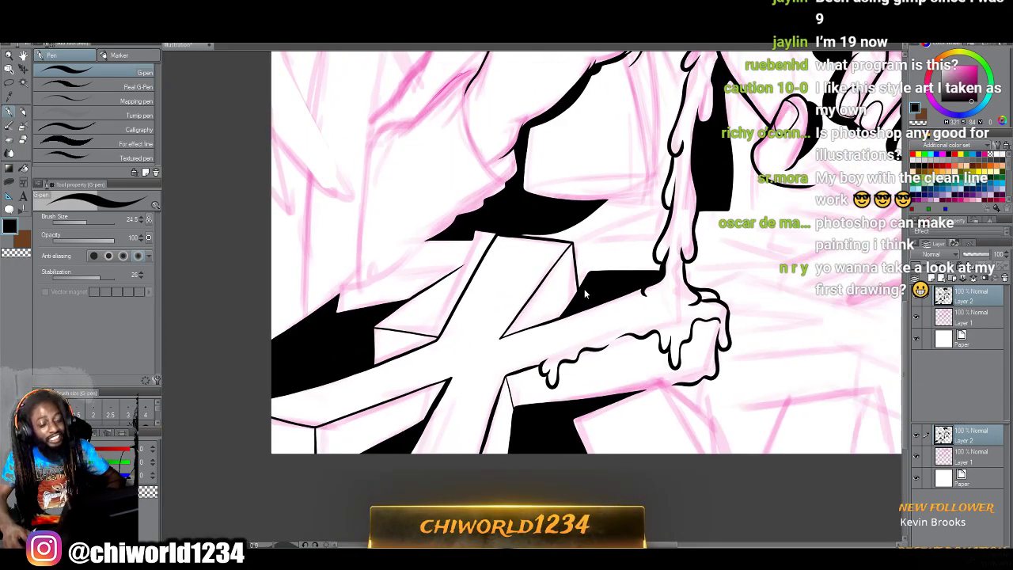
scroll(583, 288, up, 5)
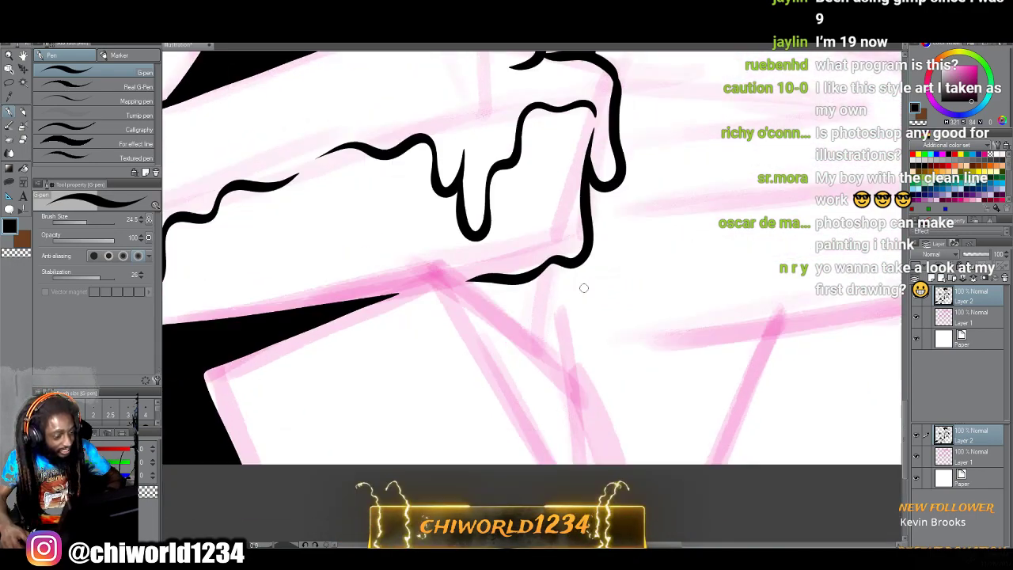
scroll(584, 288, down, 2)
scroll(584, 288, up, 1)
mouse_move(558, 435)
mouse_down()
mouse_move(461, 227)
mouse_move(274, 278)
mouse_up()
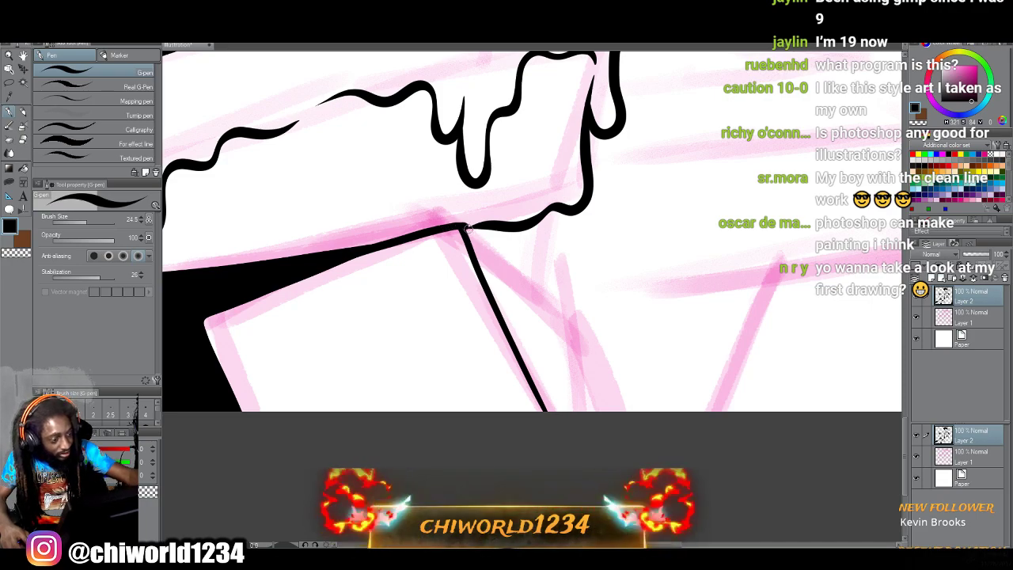
mouse_move(463, 228)
mouse_down()
mouse_move(585, 331)
mouse_move(619, 413)
mouse_up()
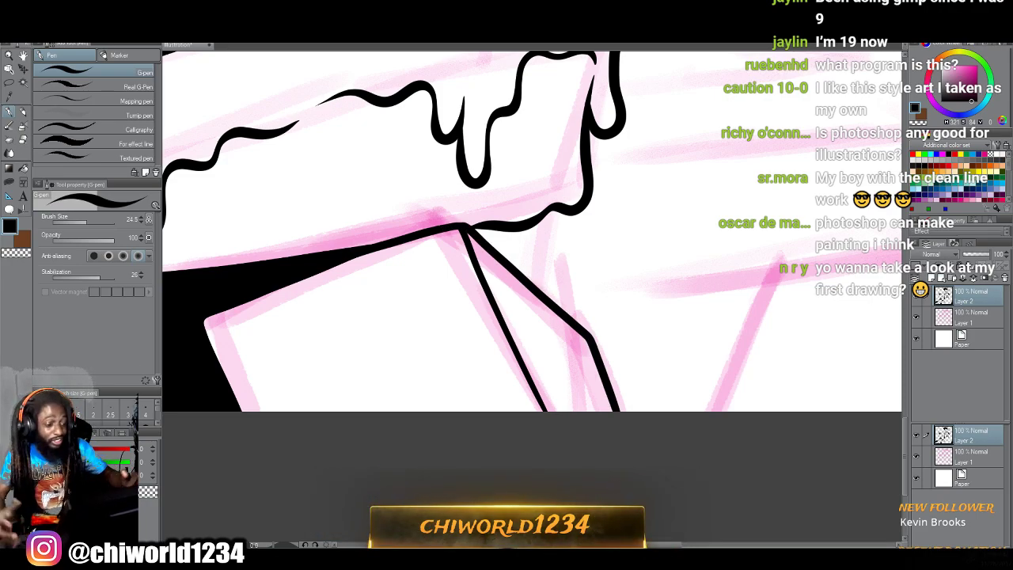
Ink the slanted side edges and top edge of the front face of the next rubble block at the canvas's lower edge.
key(ctrl+minus)
key(ctrl+minus)
key(ctrl+minus)
mouse_move(532, 238)
mouse_down()
mouse_move(528, 344)
mouse_move(427, 343)
mouse_up()
scroll(587, 179, up, 5)
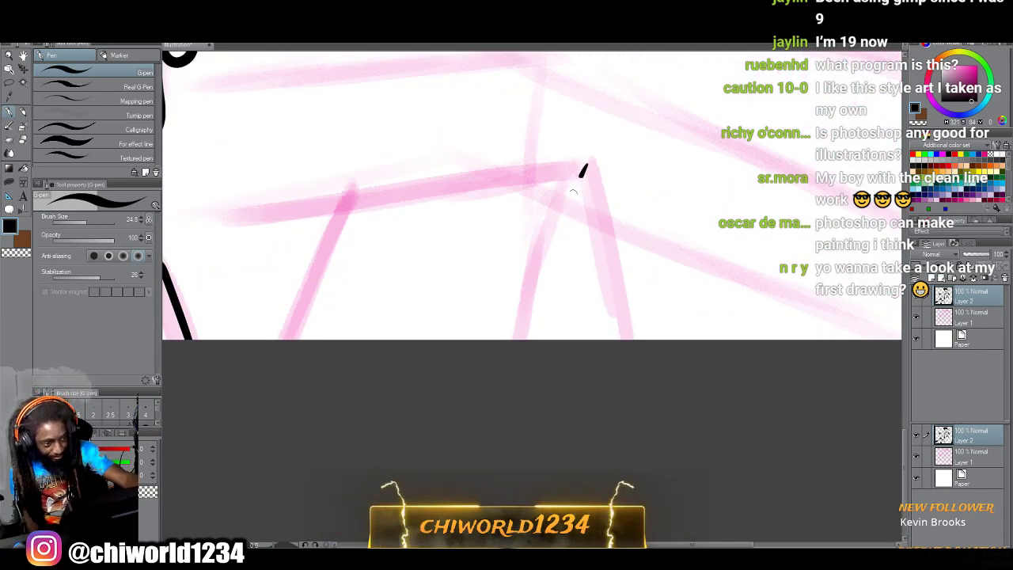
drag(583, 170, 513, 341)
mouse_move(280, 329)
mouse_down()
mouse_move(340, 197)
mouse_move(587, 167)
mouse_up()
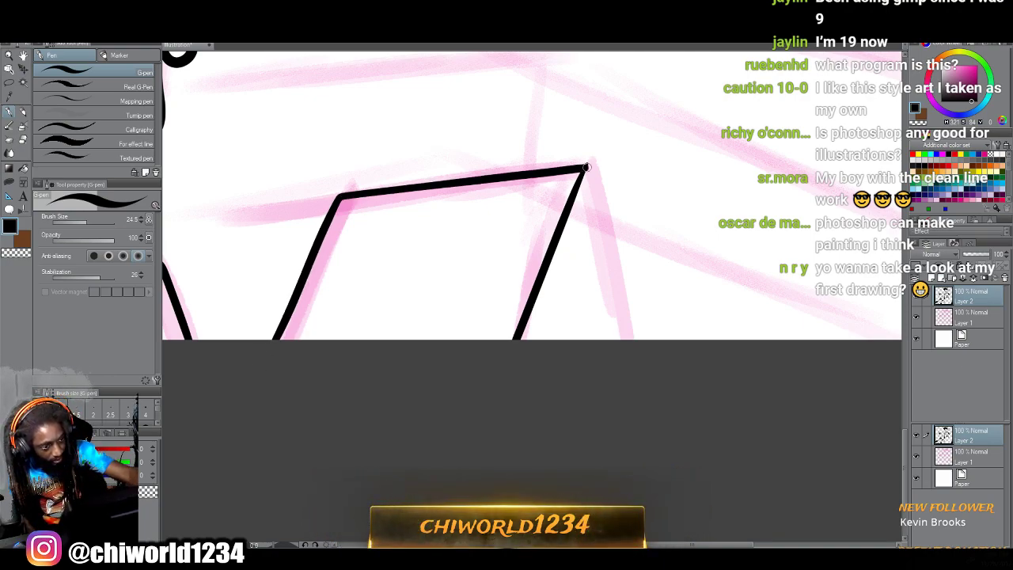
Thicken that block's outer side and top edges and ink a thick outer edge for its narrow side face.
mouse_move(631, 349)
mouse_down()
mouse_move(595, 165)
mouse_move(548, 164)
mouse_move(335, 191)
mouse_move(259, 370)
mouse_up()
drag(337, 192, 506, 169)
drag(617, 310, 590, 163)
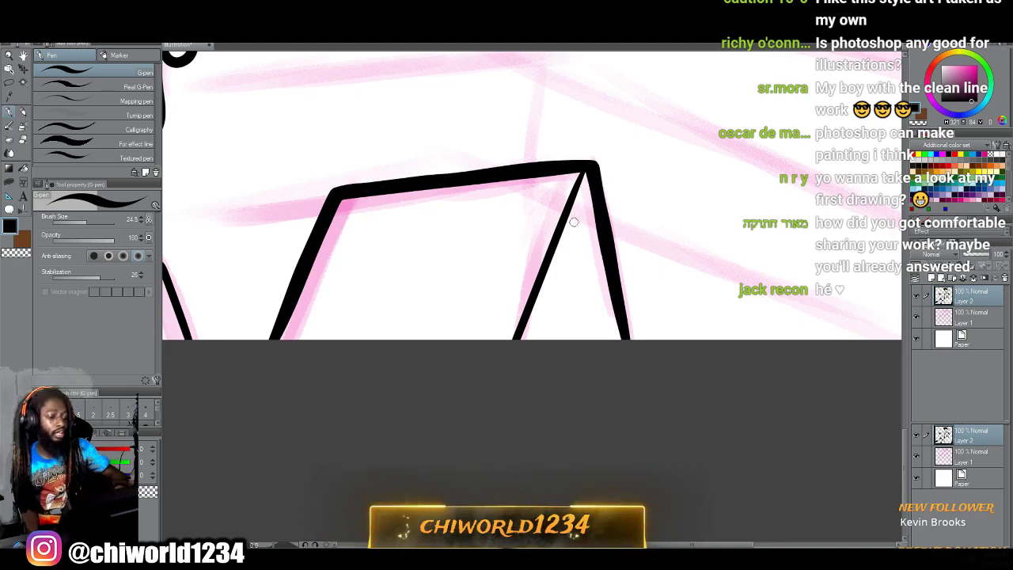
scroll(574, 222, down, 2)
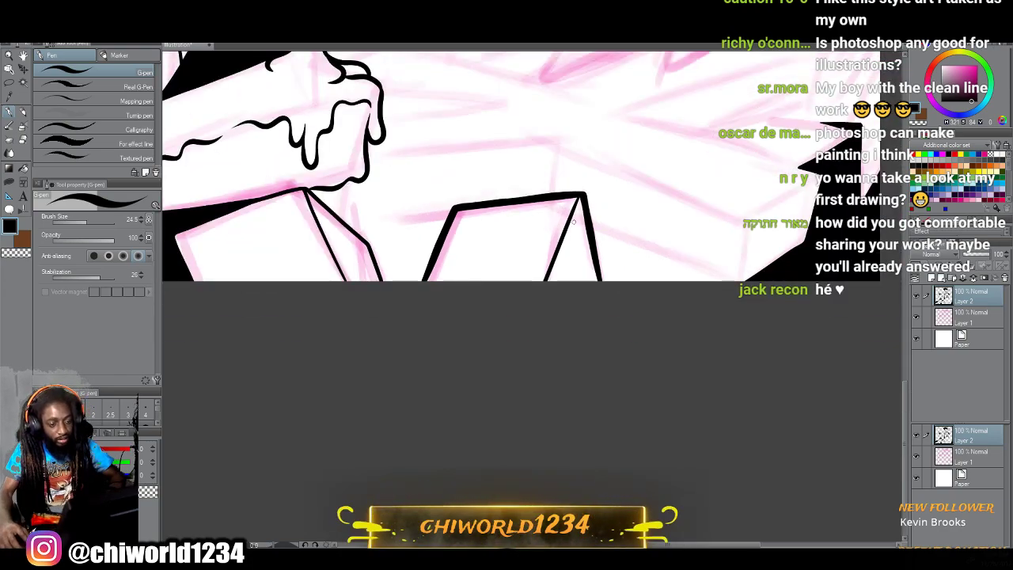
Ink the long slab's upper outline behind the block, from the beam's dripping end over the peak and down to its far corner.
scroll(574, 223, up, 3)
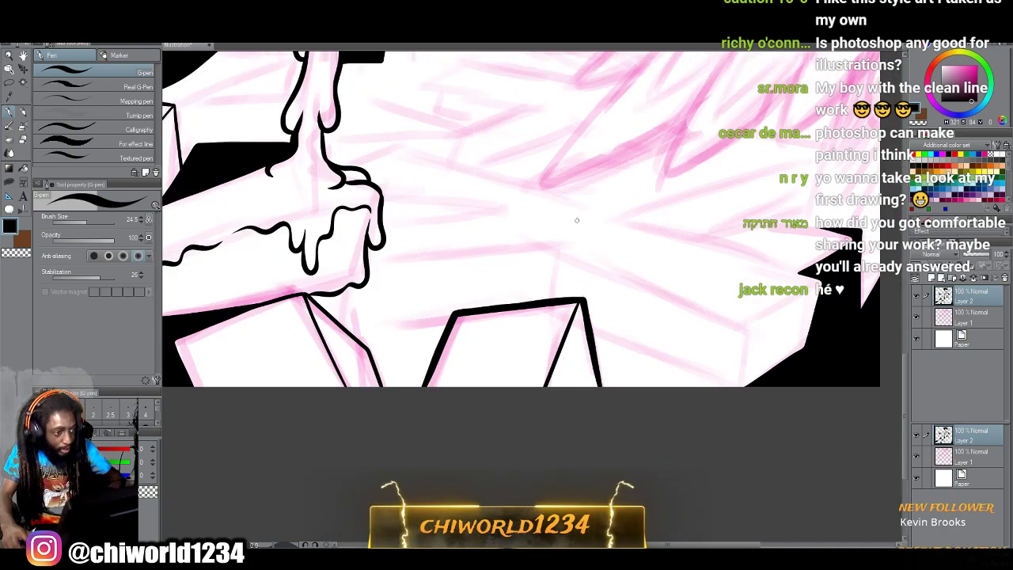
scroll(576, 220, down, 3)
scroll(577, 220, up, 1)
scroll(577, 220, up, 2)
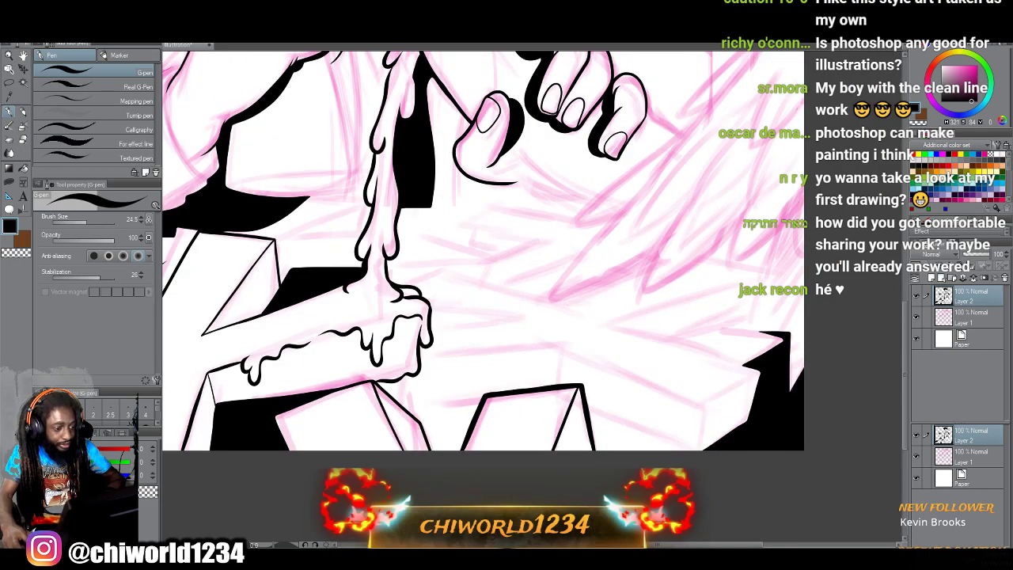
scroll(577, 225, up, 5)
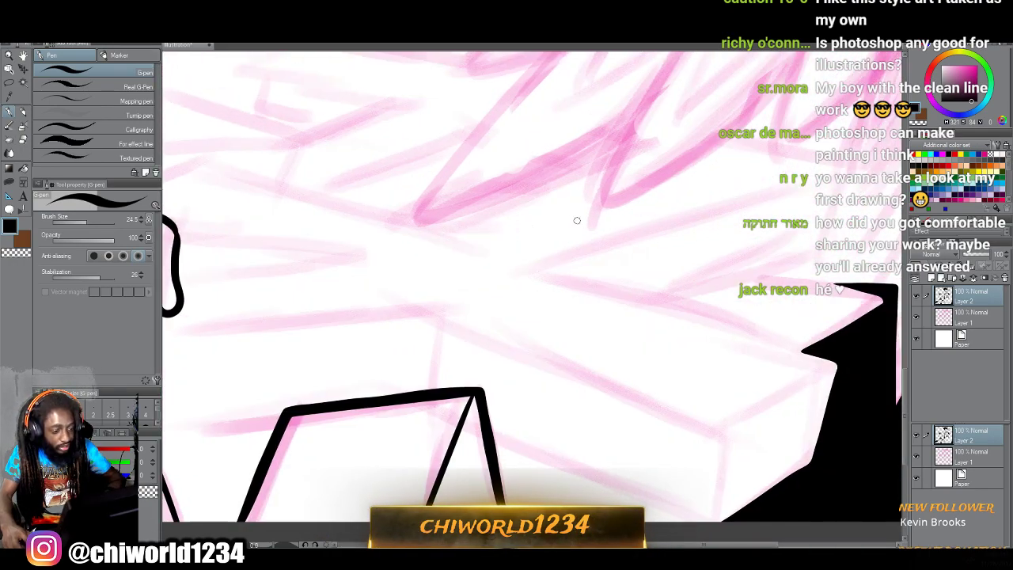
scroll(577, 221, down, 2)
scroll(269, 291, up, 2)
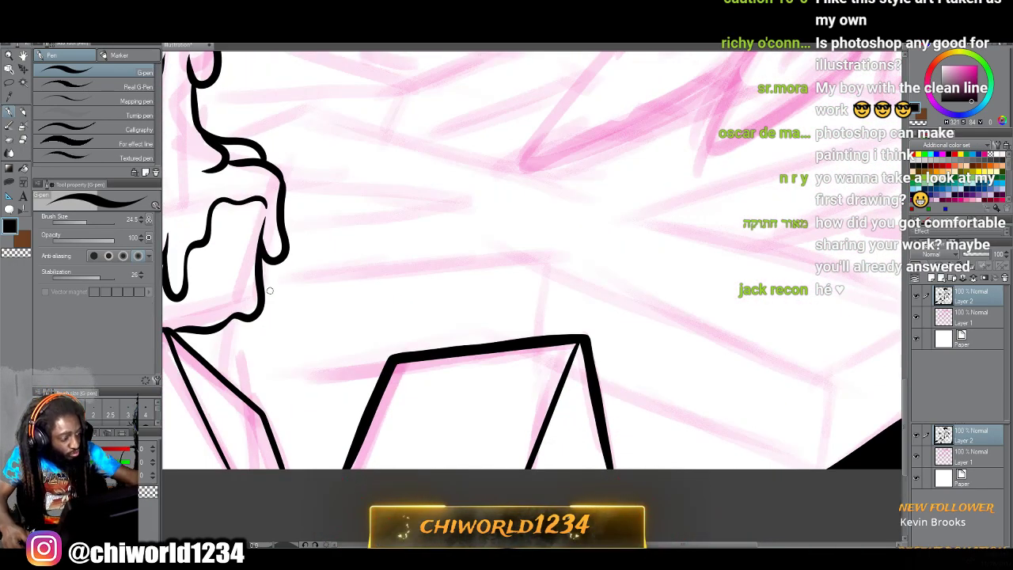
mouse_move(261, 296)
mouse_down()
mouse_move(522, 252)
mouse_move(780, 378)
mouse_move(883, 349)
mouse_up()
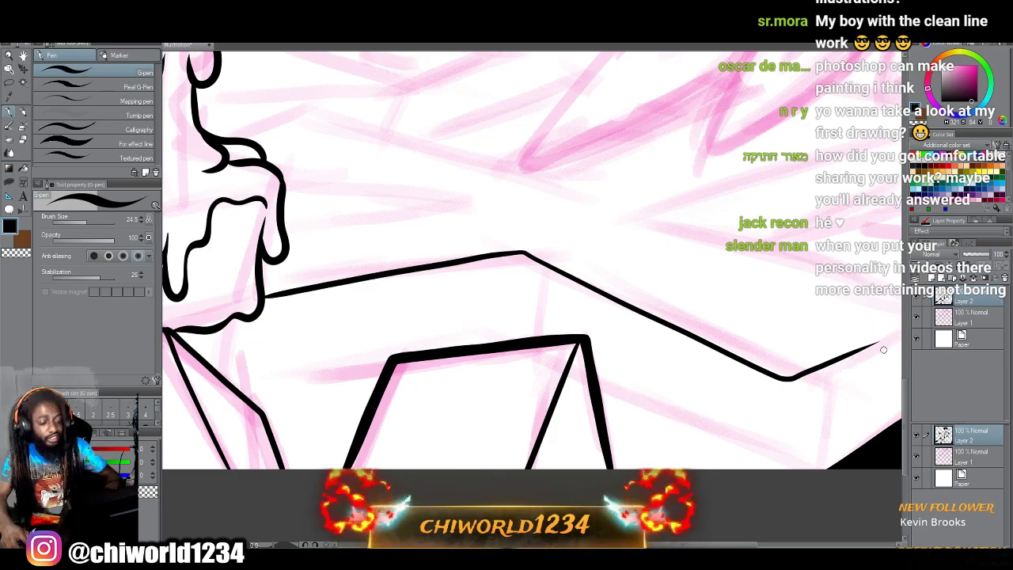
Ink the slab's vertical corner line and extend its end-face top edge to the black shadow.
scroll(883, 349, down, 2)
scroll(853, 351, up, 5)
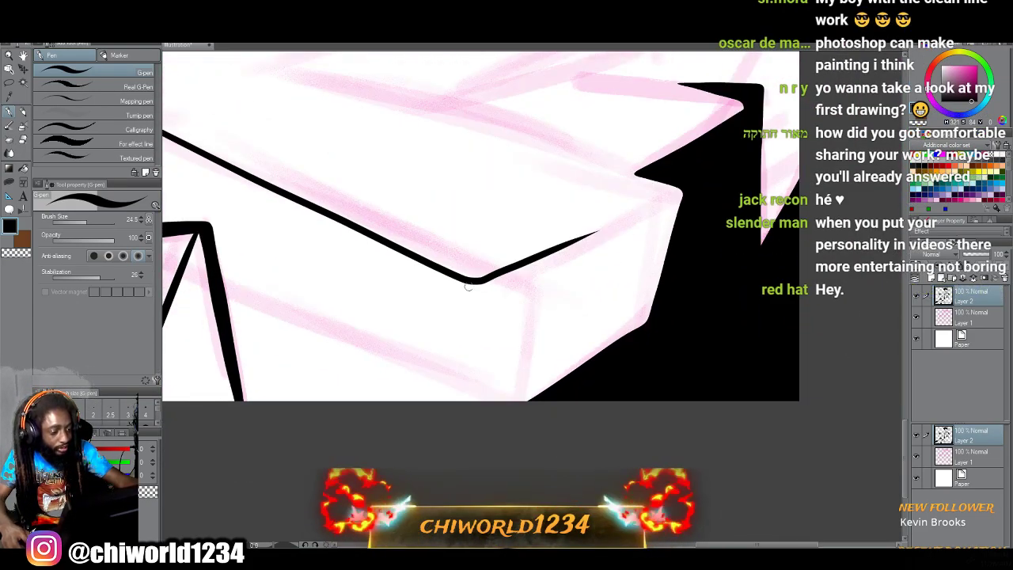
drag(474, 281, 483, 464)
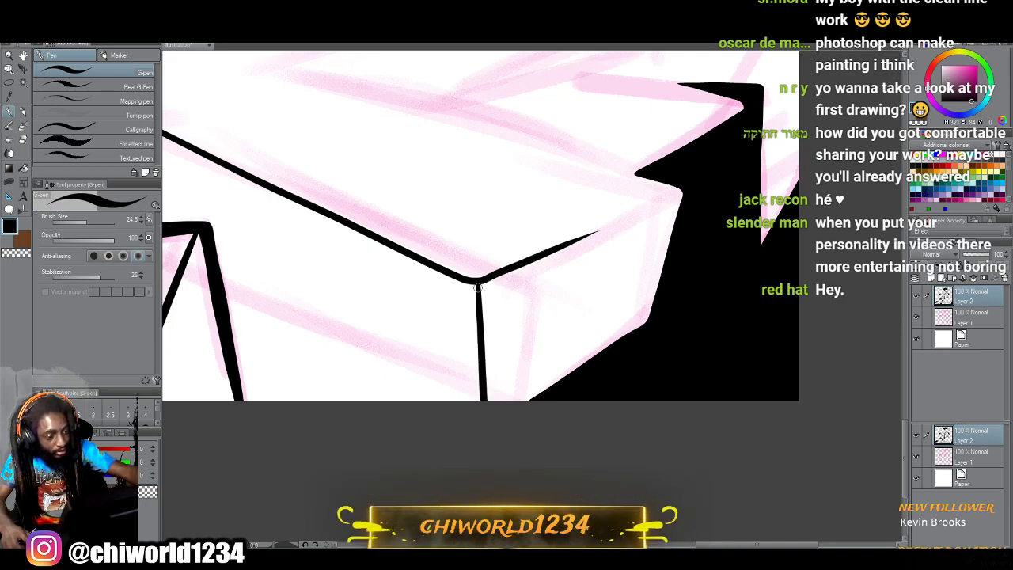
drag(478, 281, 682, 199)
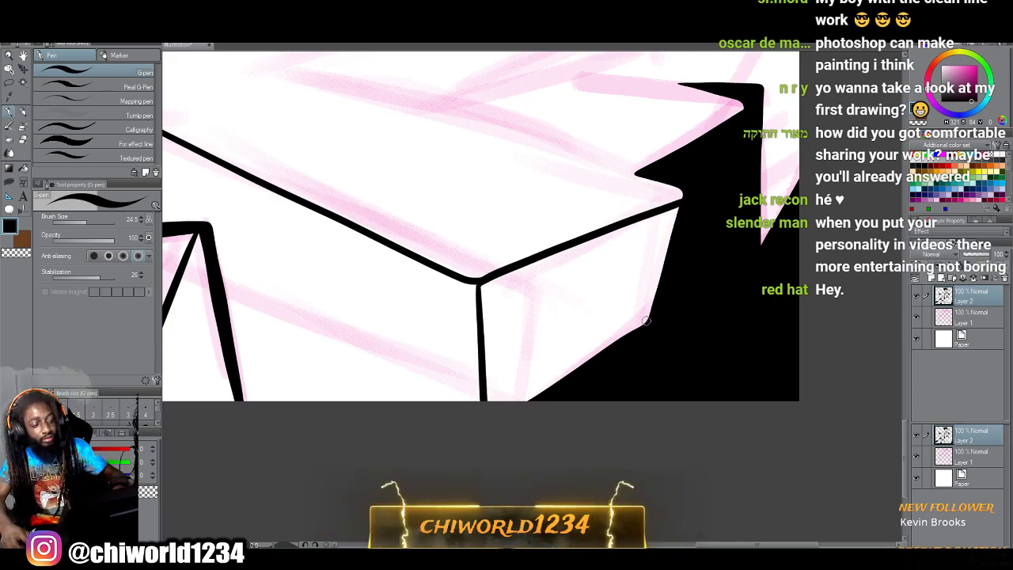
Ink the slab's lower edge from the foot of its corner line back to the rubble block's thick side.
scroll(645, 321, down, 2)
scroll(645, 321, up, 2)
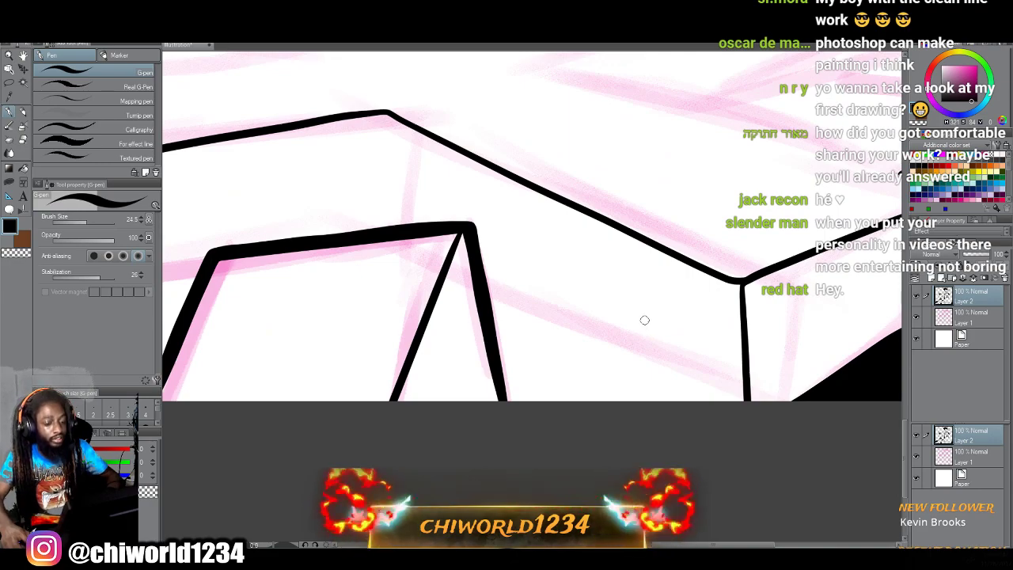
drag(719, 398, 494, 349)
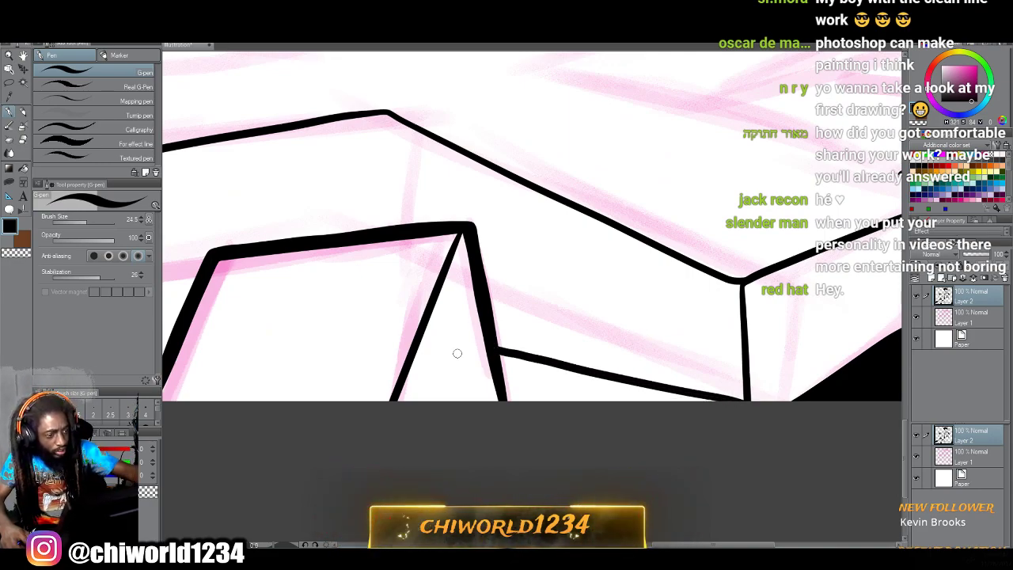
Ink a thin line from the long slab's peak down to the top edge of the rubble block in front.
scroll(457, 353, down, 1)
scroll(458, 354, left, 1)
scroll(459, 354, up, 2)
scroll(459, 354, left, 1)
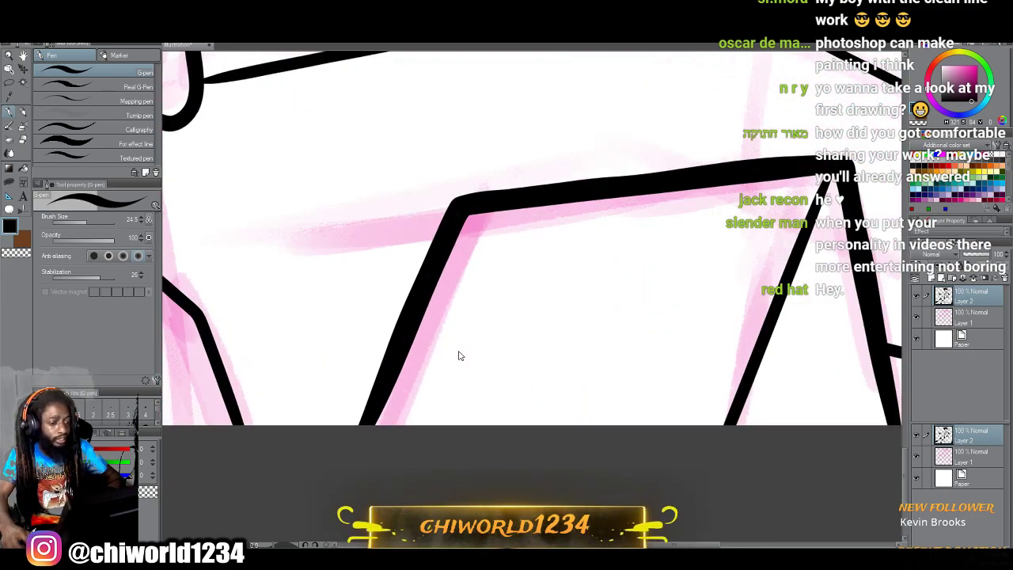
scroll(458, 352, right, 1)
scroll(459, 350, up, 3)
drag(611, 155, 592, 321)
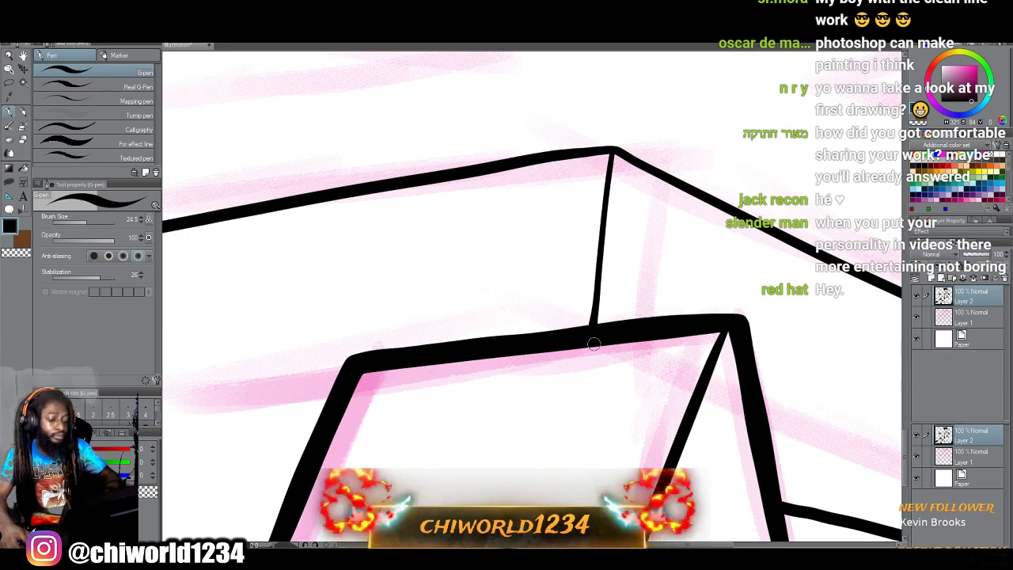
Ink and thicken the slab's short lower edge in the gap between the two front rubble blocks.
scroll(594, 344, down, 1)
scroll(595, 346, up, 1)
scroll(594, 346, left, 2)
scroll(595, 344, down, 2)
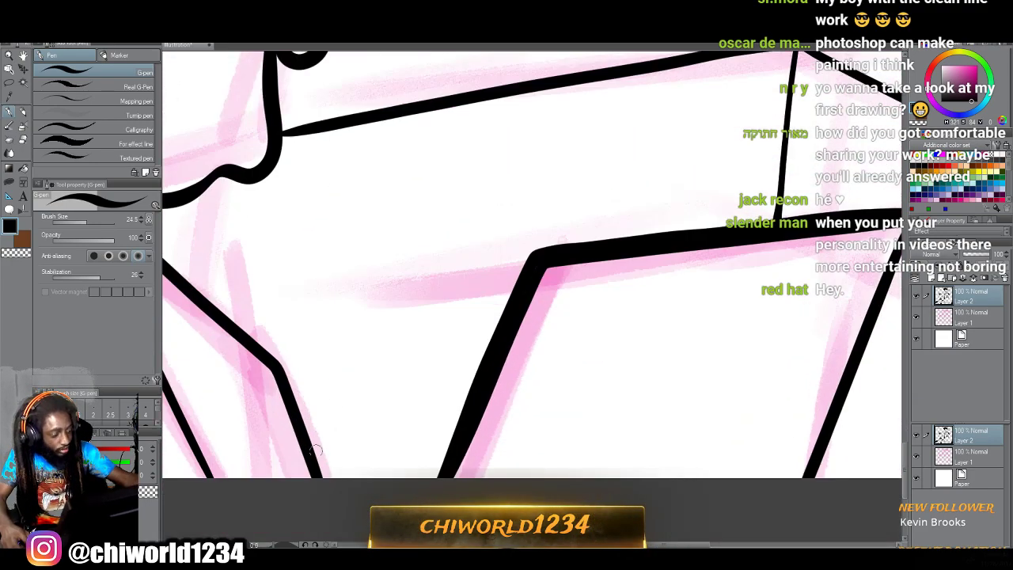
drag(309, 451, 471, 388)
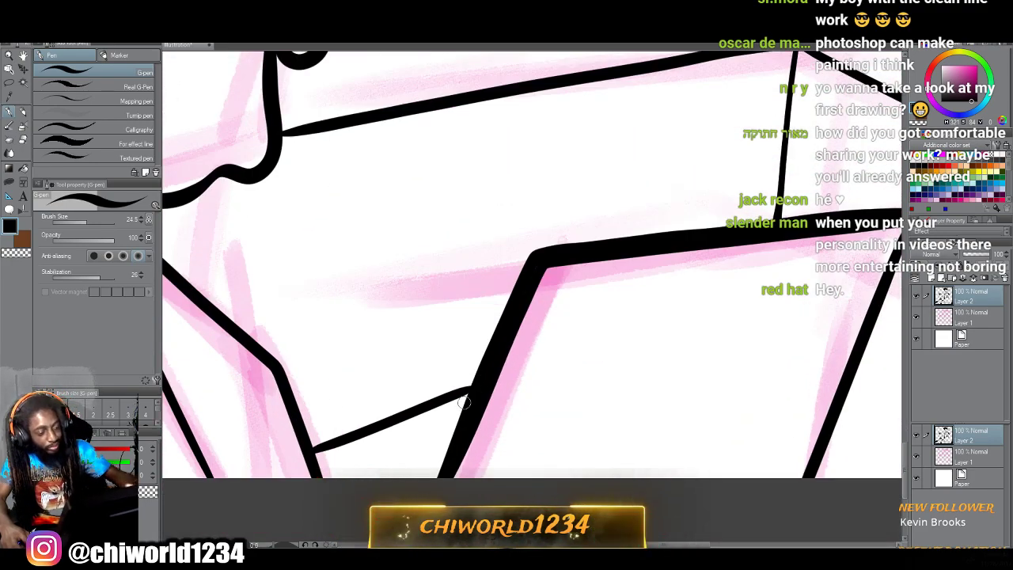
drag(319, 445, 479, 378)
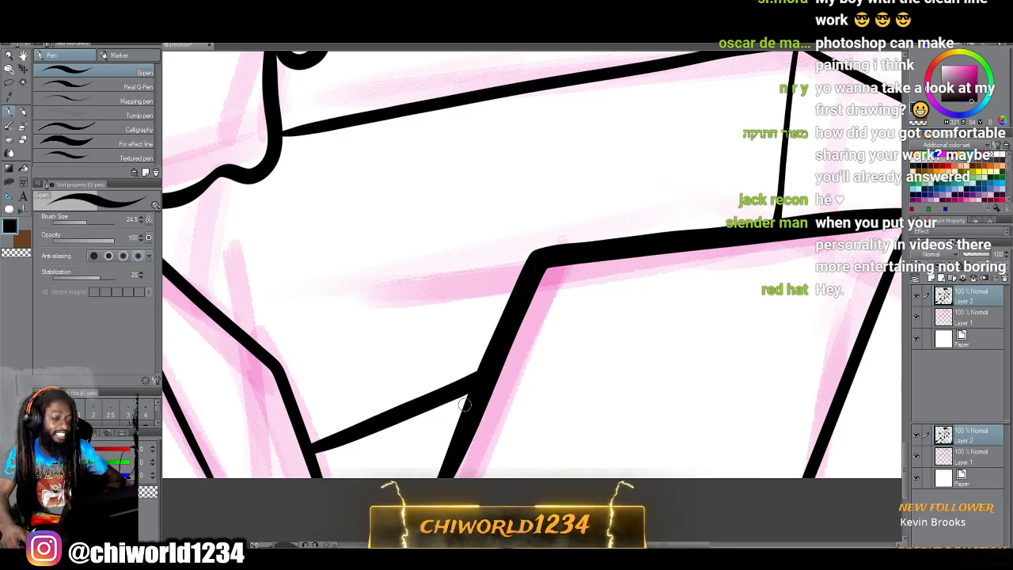
Ink the raised hand's outer wrist curve down to the black shadow and extend the palm's lower line to meet it.
key(ctrl+minus)
key(ctrl+minus)
key(ctrl+minus)
key(ctrl+minus)
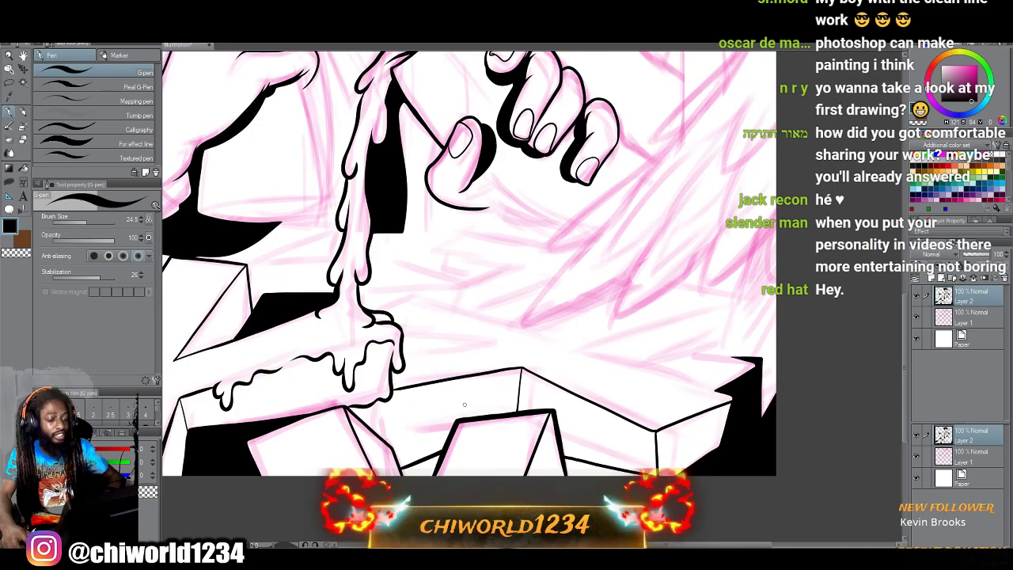
scroll(465, 404, down, 2)
scroll(464, 404, up, 1)
scroll(465, 404, left, 4)
scroll(466, 406, up, 2)
scroll(464, 406, up, 5)
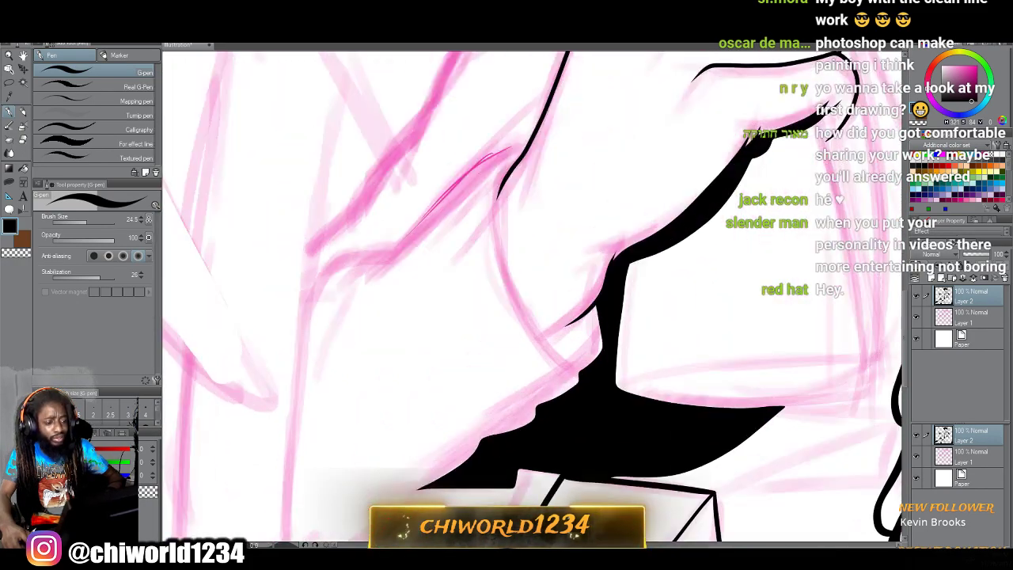
mouse_move(550, 110)
mouse_down()
mouse_move(529, 126)
mouse_move(509, 181)
mouse_move(516, 272)
mouse_move(562, 368)
mouse_move(595, 398)
mouse_move(618, 403)
mouse_move(645, 364)
mouse_up()
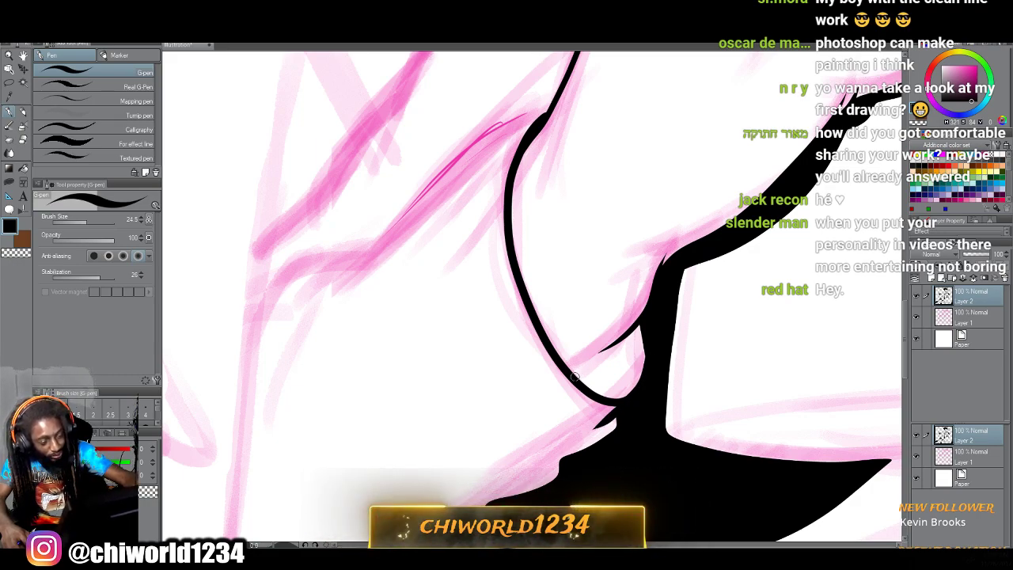
drag(574, 375, 613, 345)
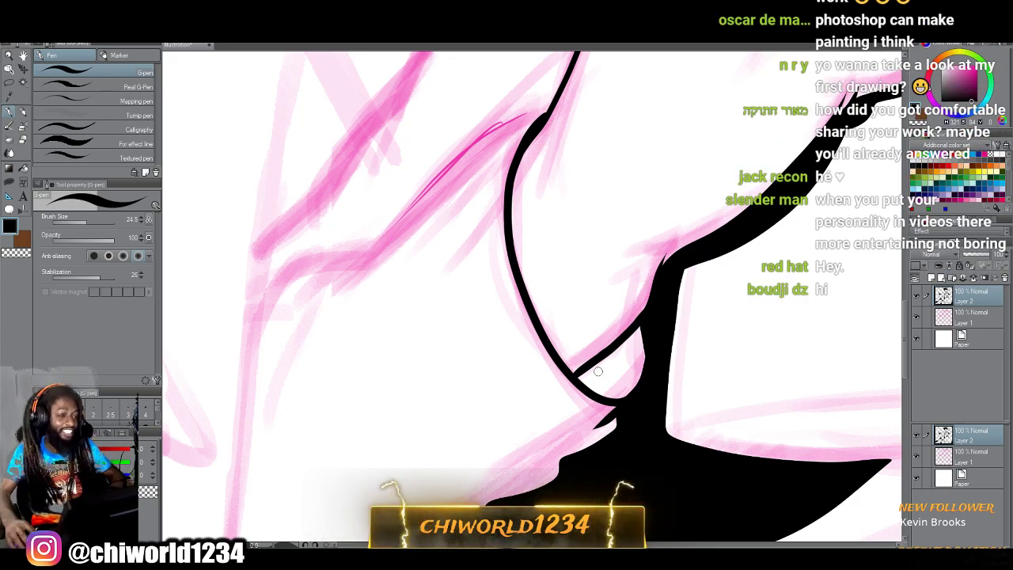
Ink tapered tendon lines and short knuckle marks across the back of the raised hand.
scroll(603, 371, down, 4)
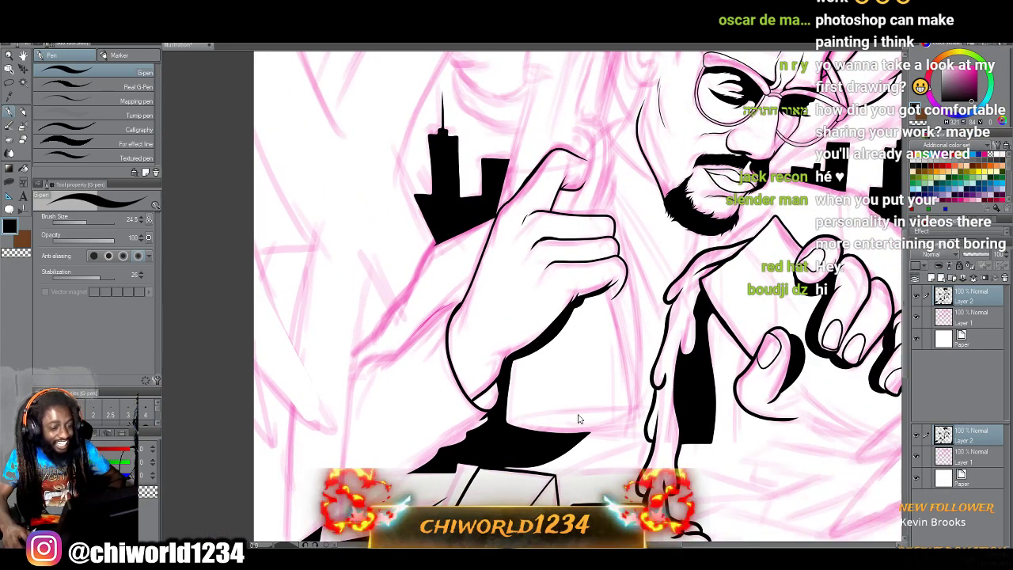
scroll(578, 405, up, 5)
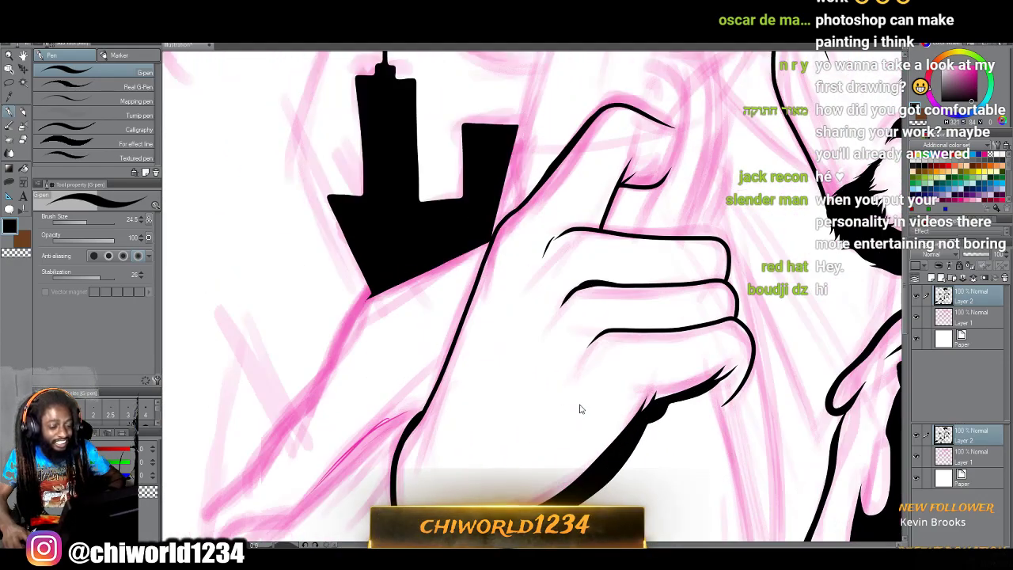
scroll(579, 404, down, 1)
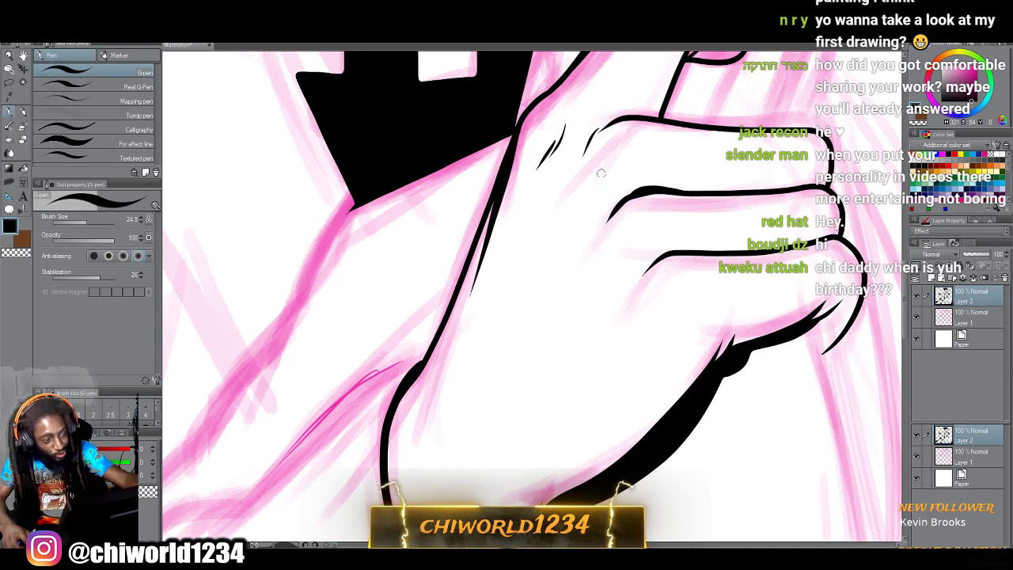
drag(564, 200, 513, 318)
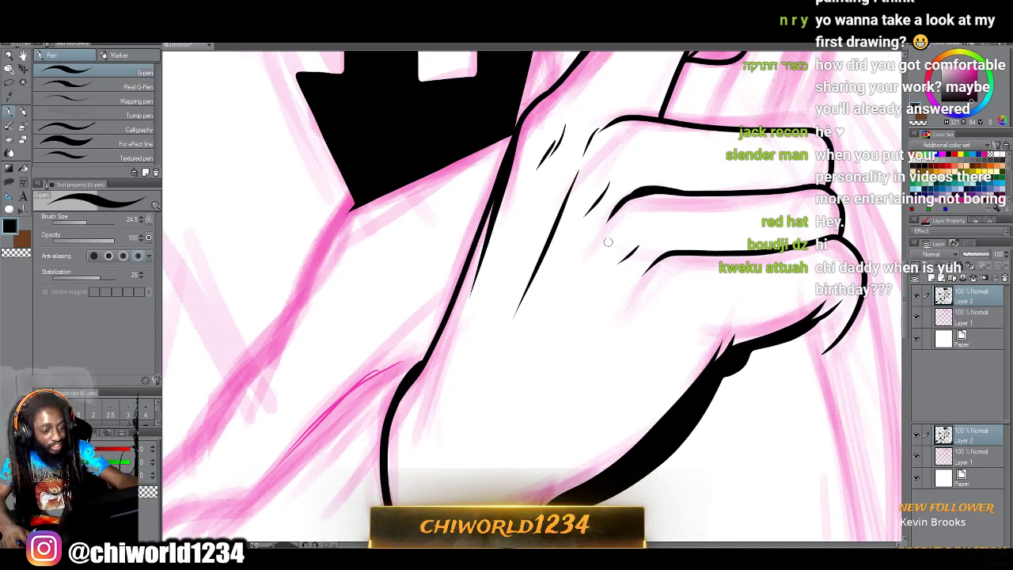
drag(583, 269, 499, 410)
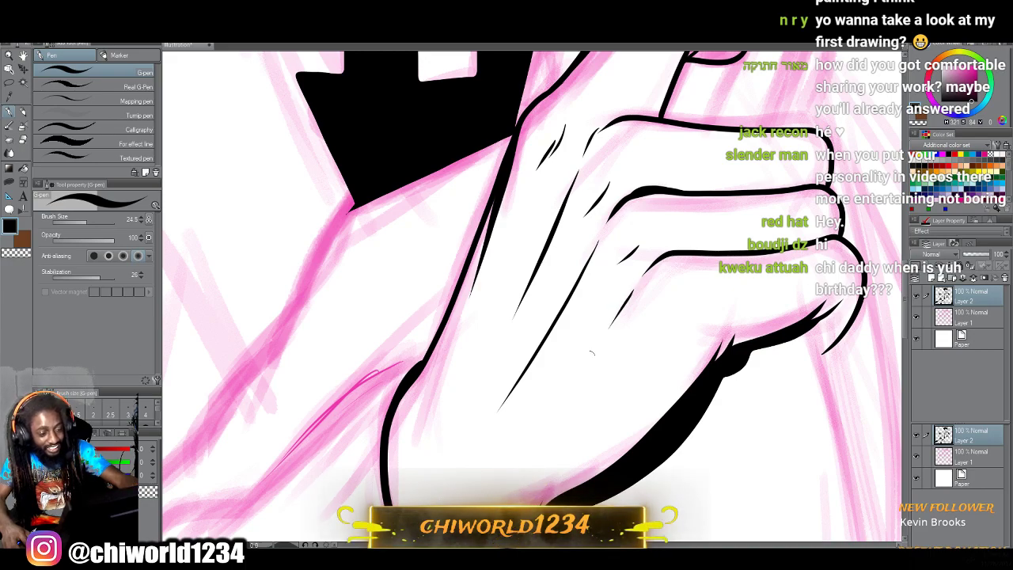
drag(703, 285, 663, 320)
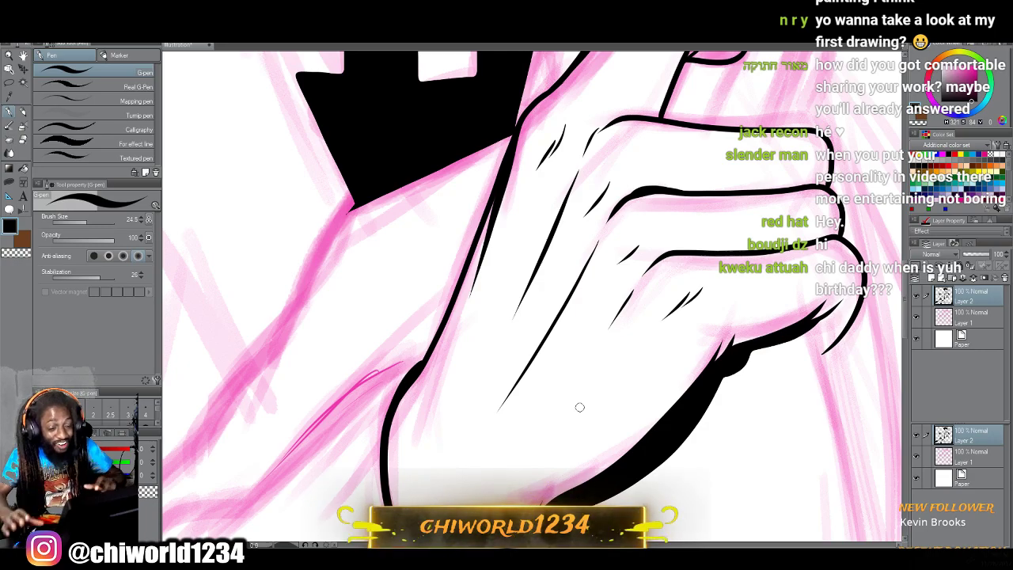
Ink short crease lines at the thumb joint of the hand gripping the sheet.
scroll(579, 407, down, 3)
scroll(577, 409, down, 3)
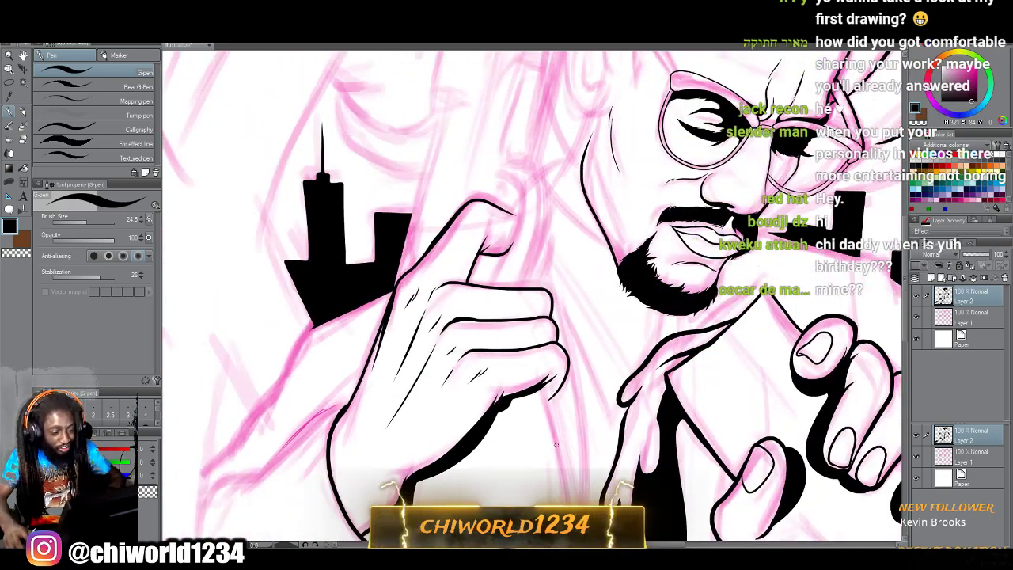
scroll(556, 444, down, 1)
scroll(558, 448, up, 4)
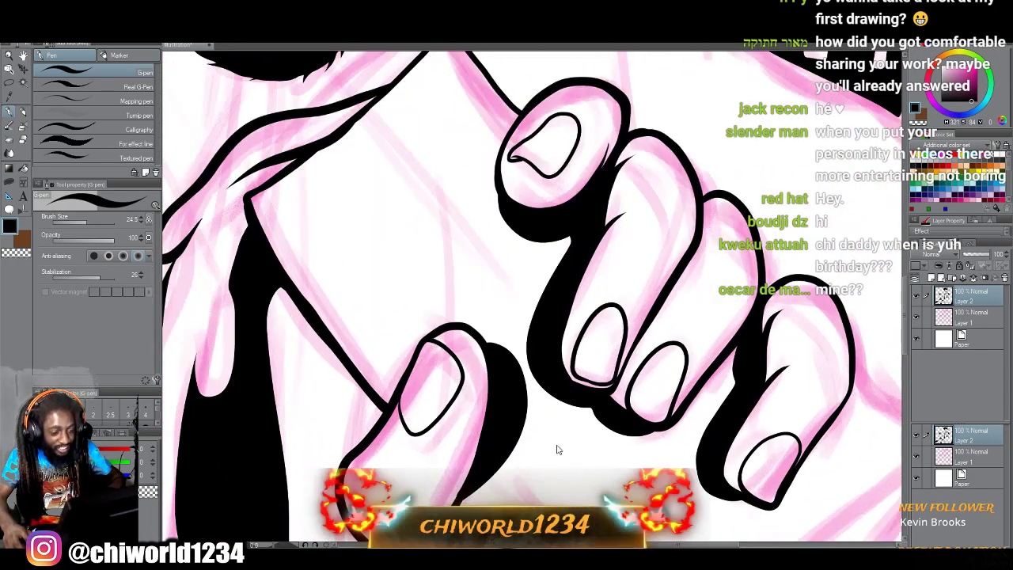
scroll(557, 450, down, 2)
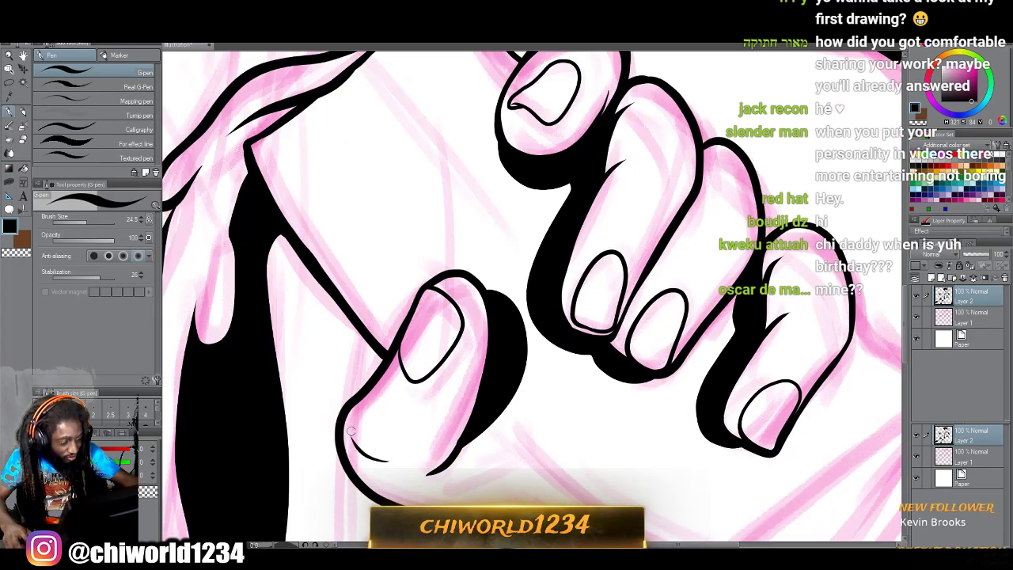
drag(352, 427, 378, 447)
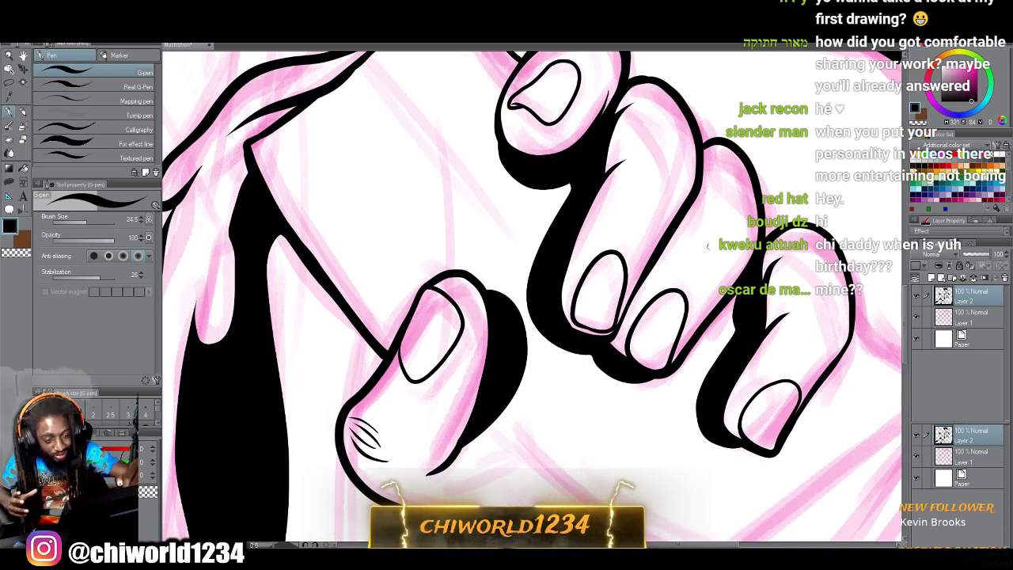
Ink joint creases on the gripping hand's three lower fingers and short curved marks near the top finger's tip.
mouse_move(701, 231)
mouse_down()
mouse_move(739, 235)
mouse_move(739, 253)
mouse_up()
mouse_move(672, 204)
mouse_down()
mouse_move(627, 174)
mouse_move(645, 175)
mouse_up()
drag(836, 340, 802, 309)
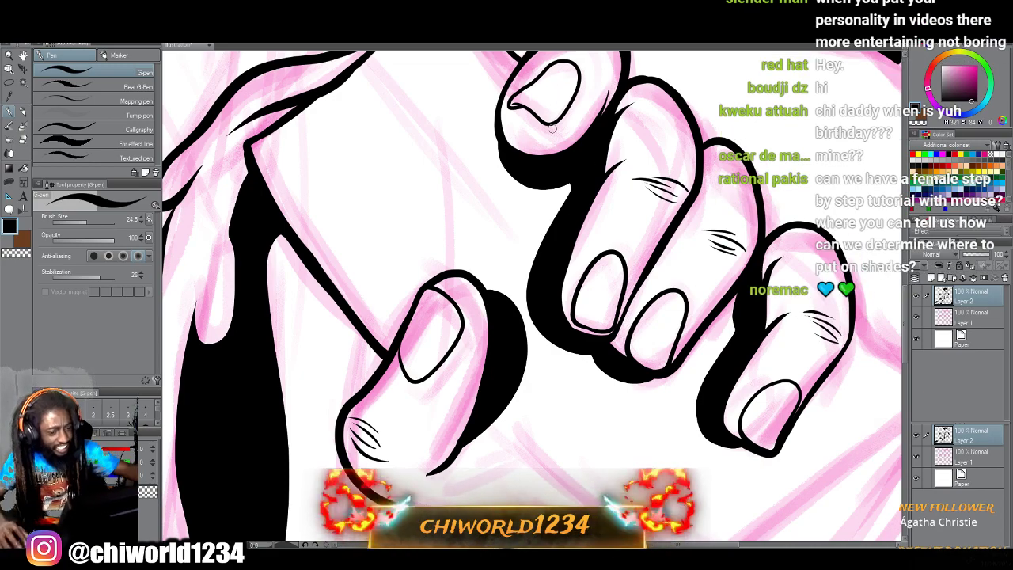
scroll(556, 126, up, 2)
drag(607, 166, 583, 144)
drag(583, 147, 563, 138)
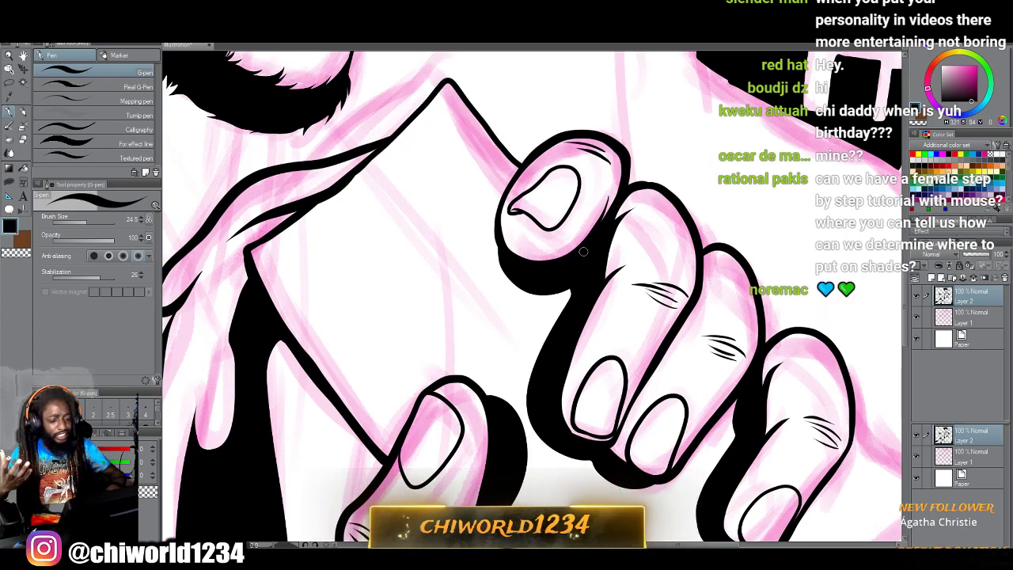
Ink curved crease lines inside the bends of the raised hand's three curled fingers.
scroll(583, 251, down, 4)
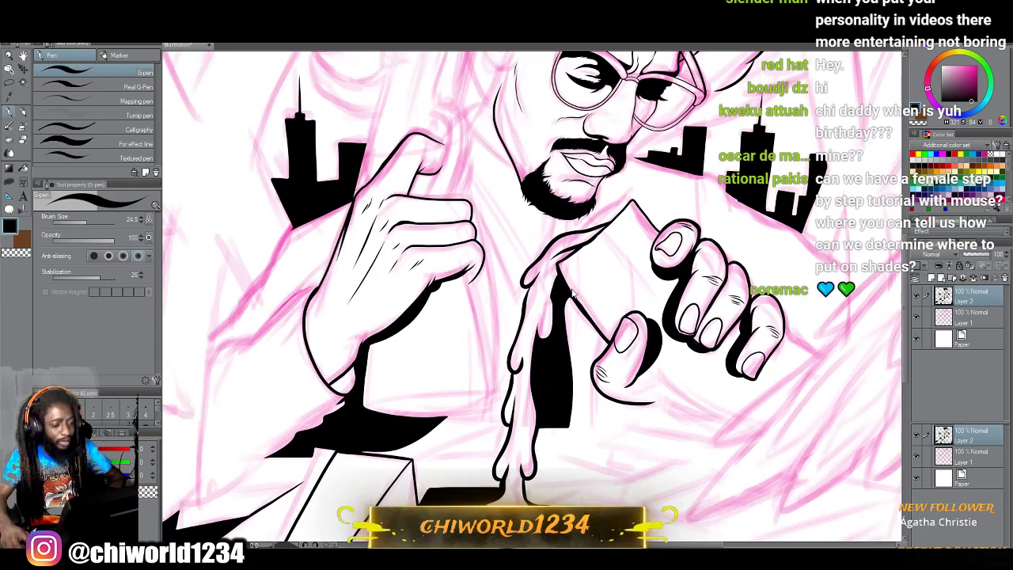
scroll(573, 294, up, 5)
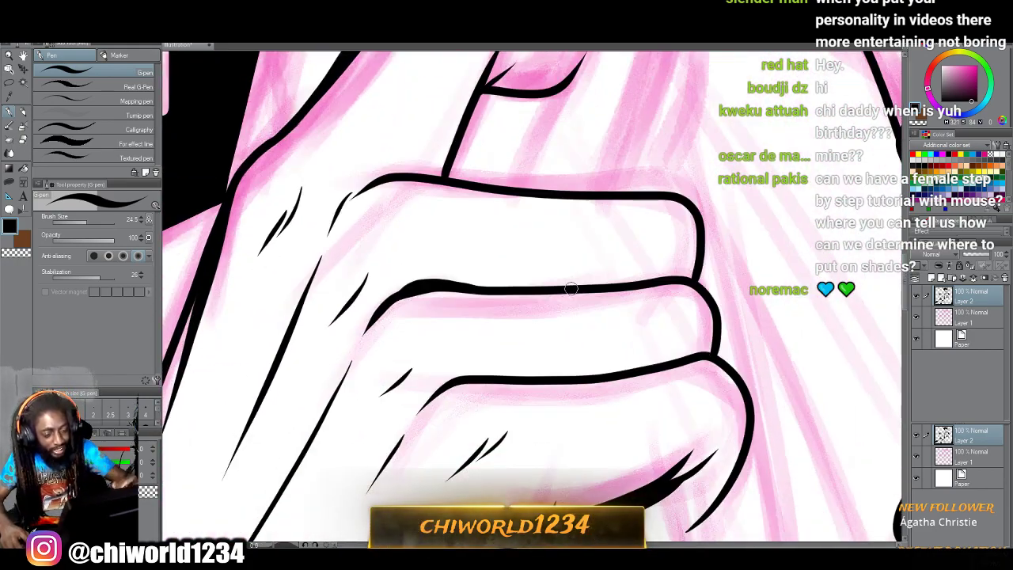
mouse_move(726, 424)
mouse_down()
mouse_move(720, 383)
mouse_move(734, 409)
mouse_move(711, 366)
mouse_move(706, 388)
mouse_move(720, 406)
mouse_move(688, 290)
mouse_move(682, 305)
mouse_move(697, 312)
mouse_move(676, 202)
mouse_up()
drag(685, 242, 663, 201)
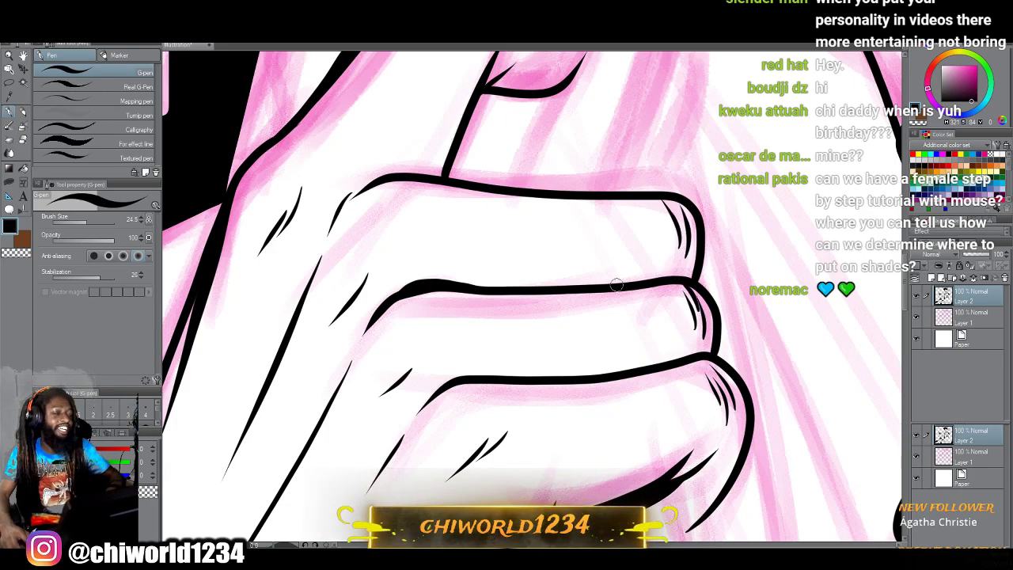
Ink a cluster of curved creases under the bent knuckle of the raised hand's extended top finger.
scroll(616, 285, up, 1)
scroll(620, 280, up, 1)
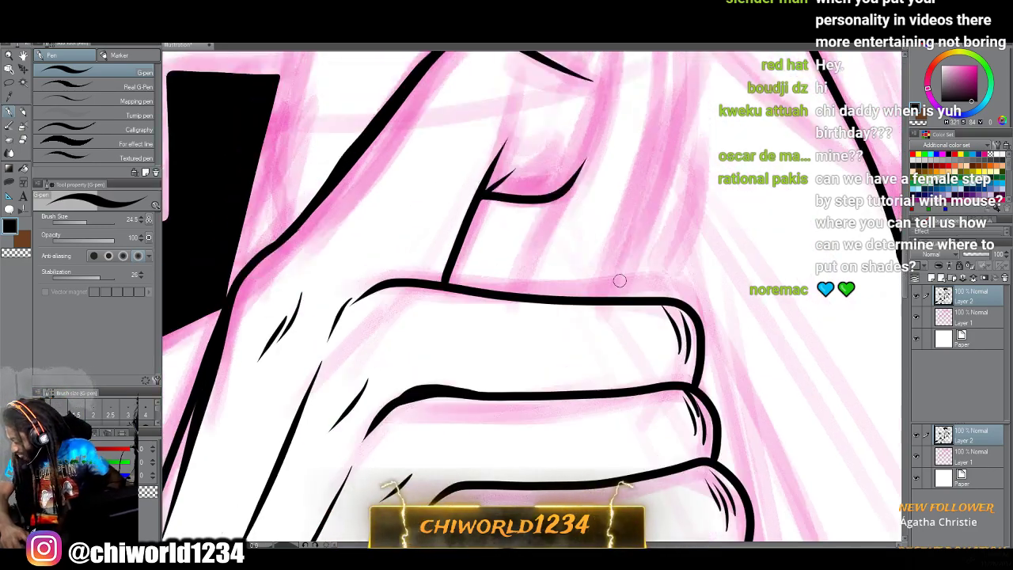
scroll(614, 293, down, 1)
scroll(614, 293, up, 5)
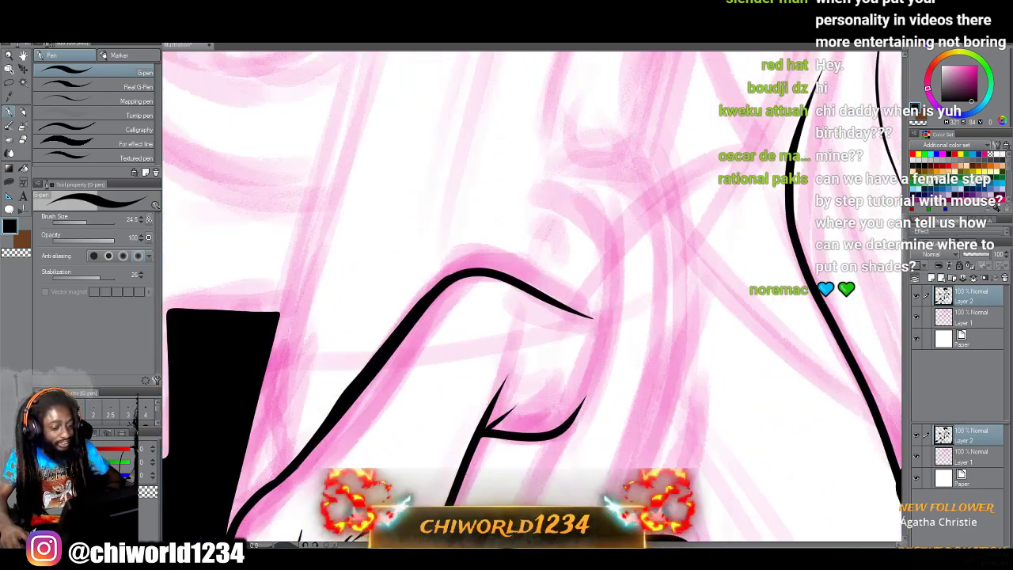
mouse_move(504, 357)
mouse_down()
mouse_move(482, 296)
mouse_move(463, 271)
mouse_up()
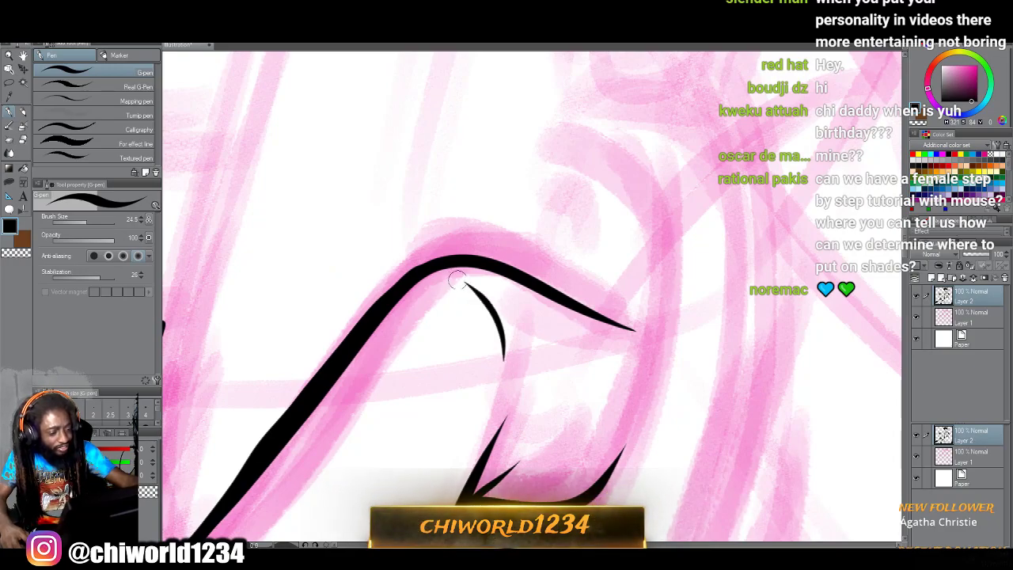
drag(516, 318, 468, 272)
drag(484, 319, 433, 280)
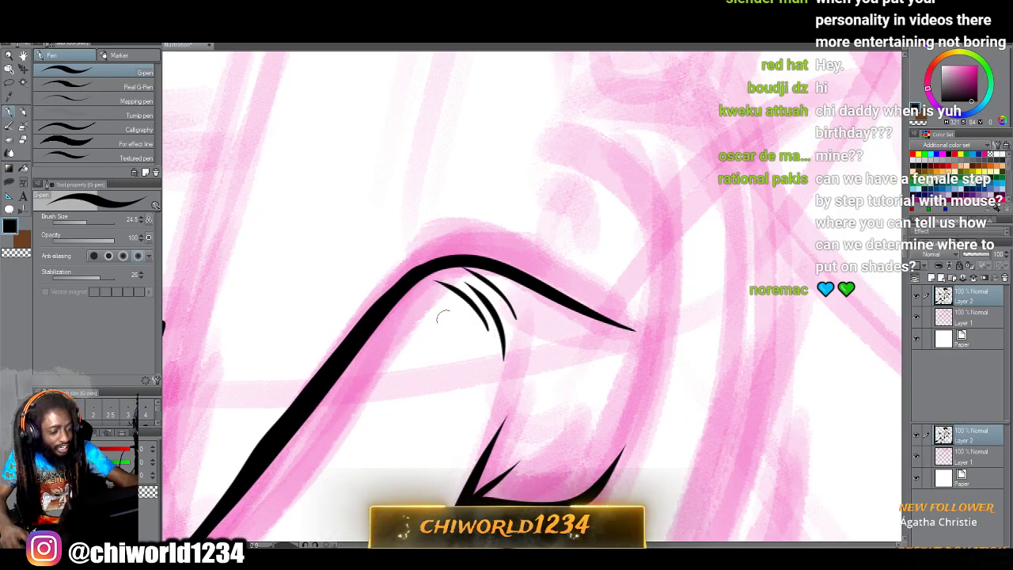
drag(527, 380, 508, 288)
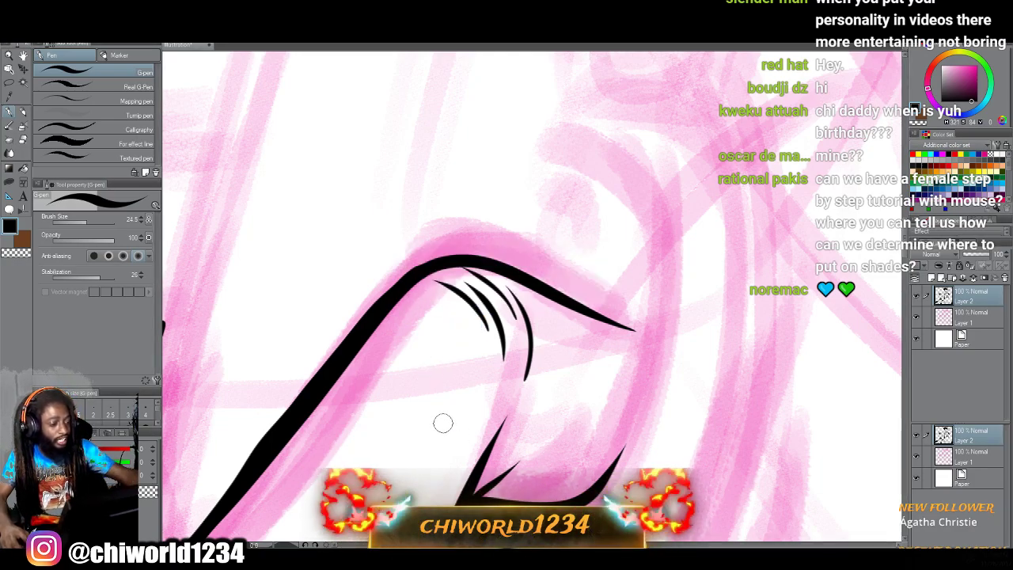
drag(474, 345, 408, 286)
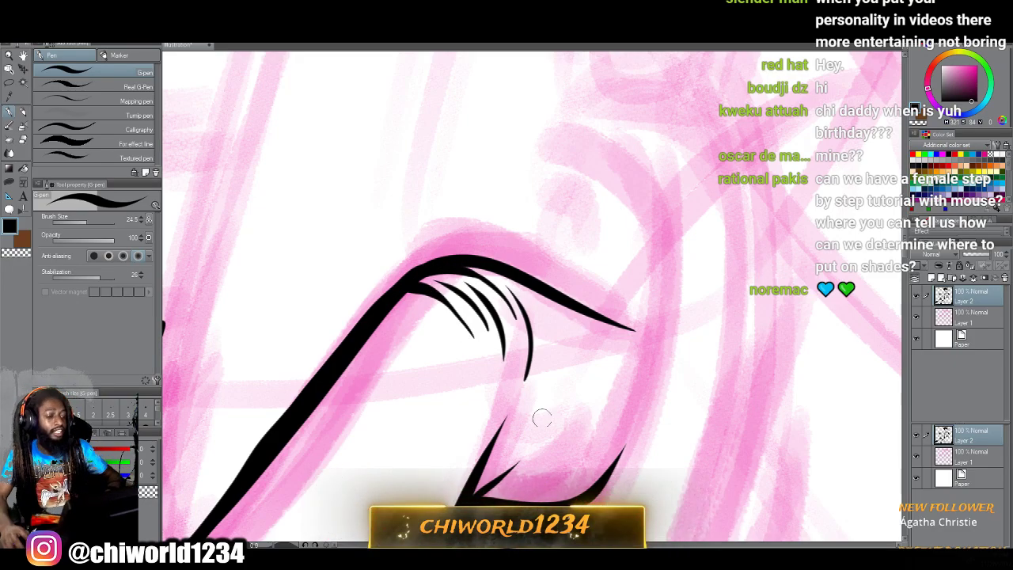
Ink the sleeve edge running from the raised hand's wrist down toward the elbow, branching into three tapered fold lines.
scroll(541, 421, down, 3)
scroll(544, 423, down, 5)
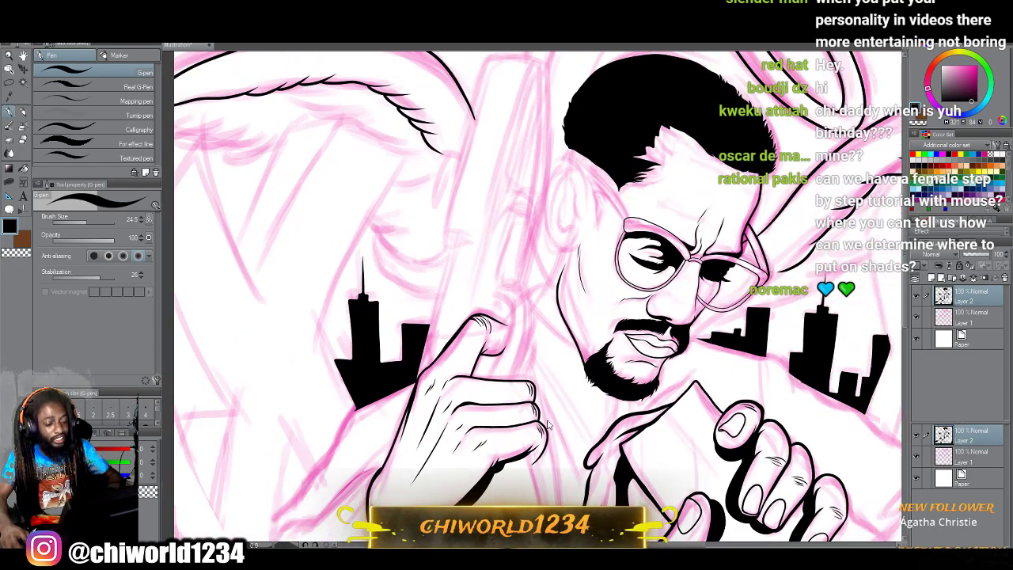
scroll(547, 420, down, 3)
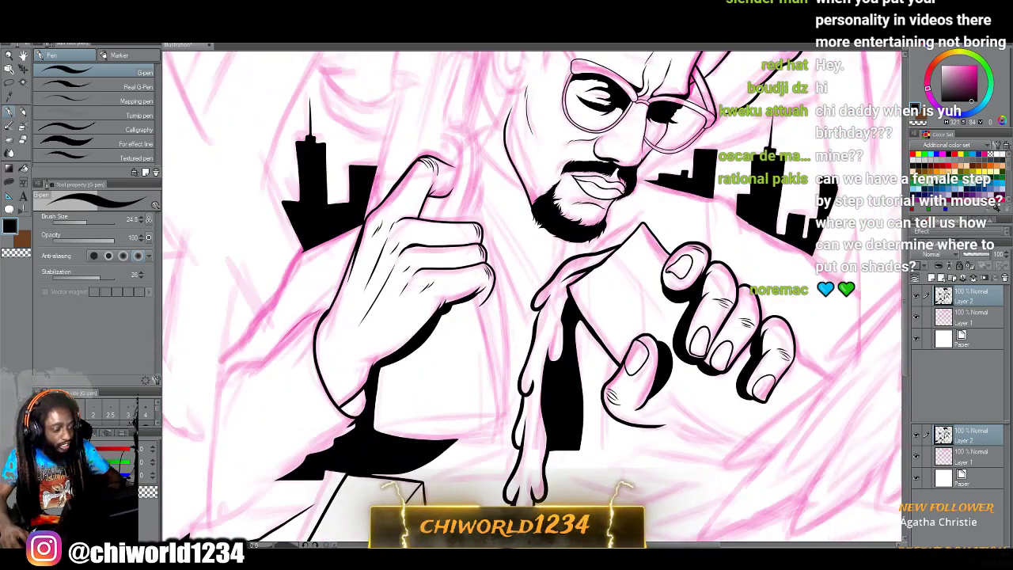
scroll(548, 417, up, 8)
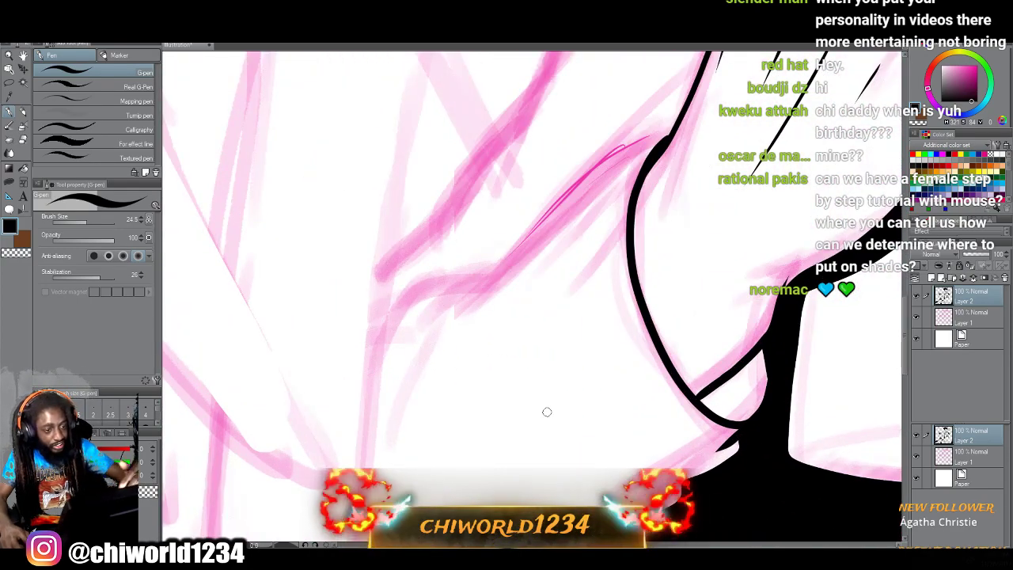
mouse_move(668, 128)
mouse_down()
mouse_move(505, 262)
mouse_move(473, 305)
mouse_move(460, 358)
mouse_up()
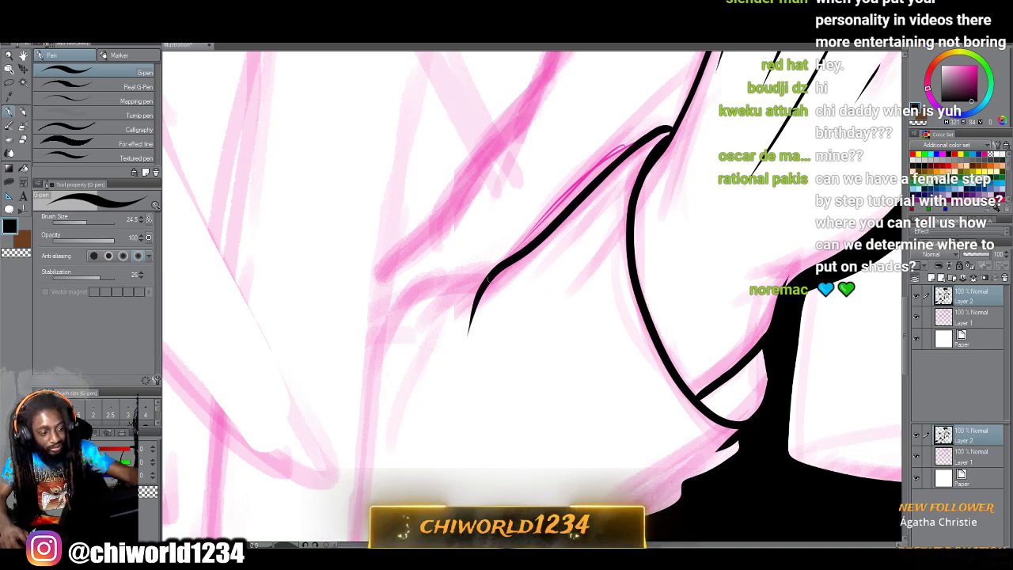
mouse_move(515, 258)
mouse_down()
mouse_move(474, 260)
mouse_move(437, 296)
mouse_move(410, 395)
mouse_up()
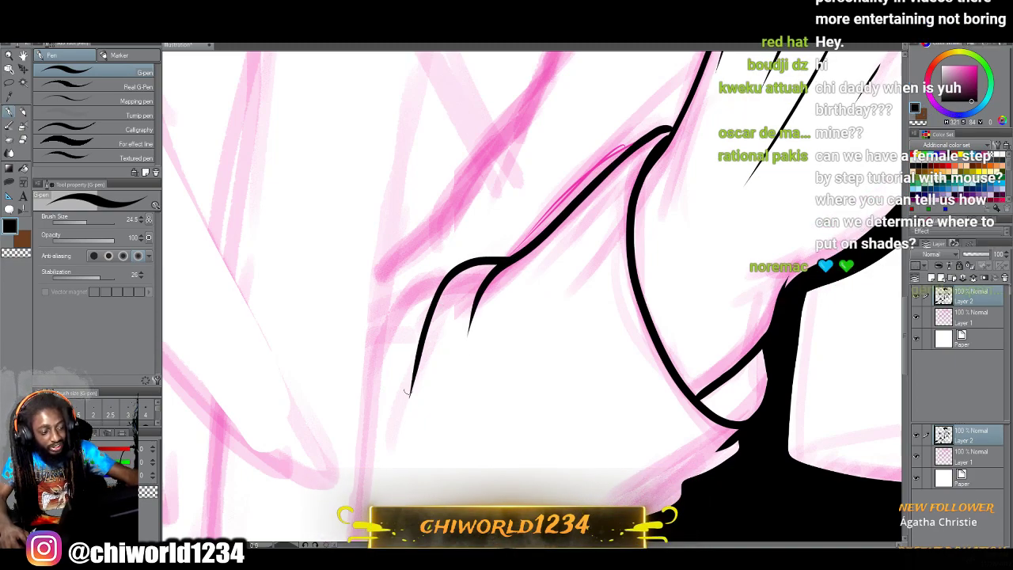
mouse_move(441, 281)
mouse_down()
mouse_move(392, 305)
mouse_move(381, 348)
mouse_up()
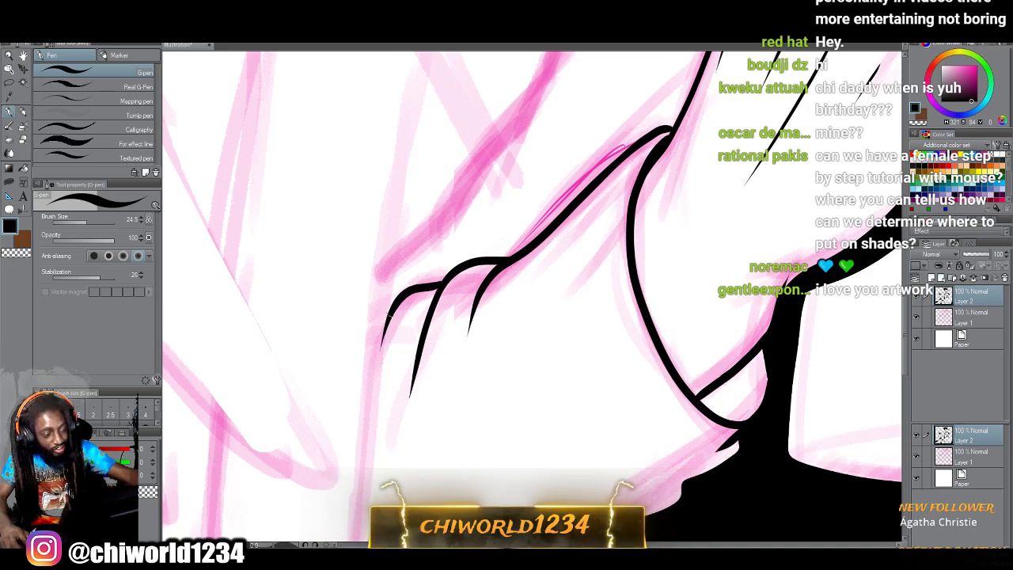
drag(420, 286, 451, 269)
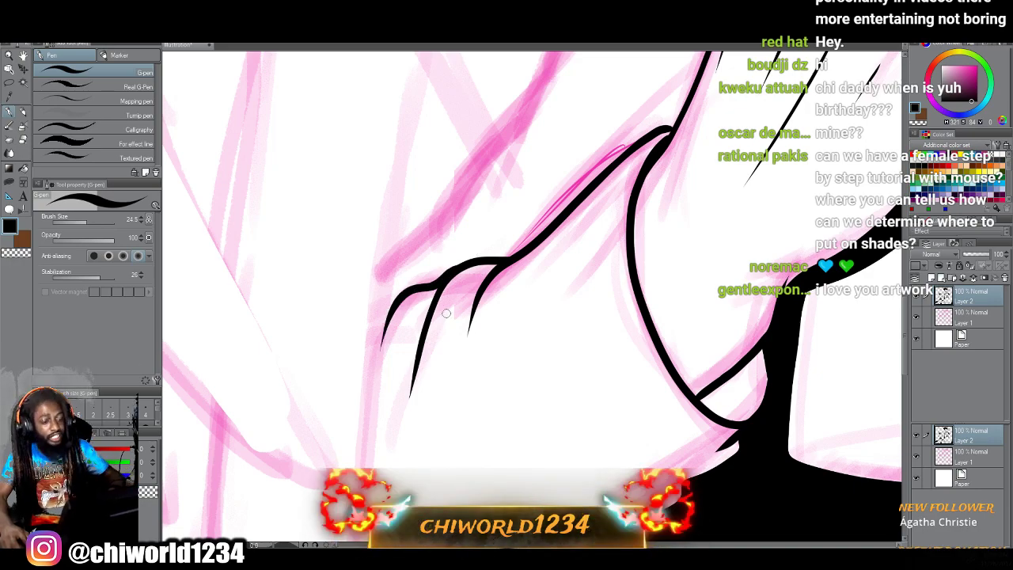
Ink the wavy outer sleeve contour of the raised arm from the elbow folds up to the lower tip of the black skyline block.
scroll(527, 378, down, 3)
scroll(529, 380, up, 3)
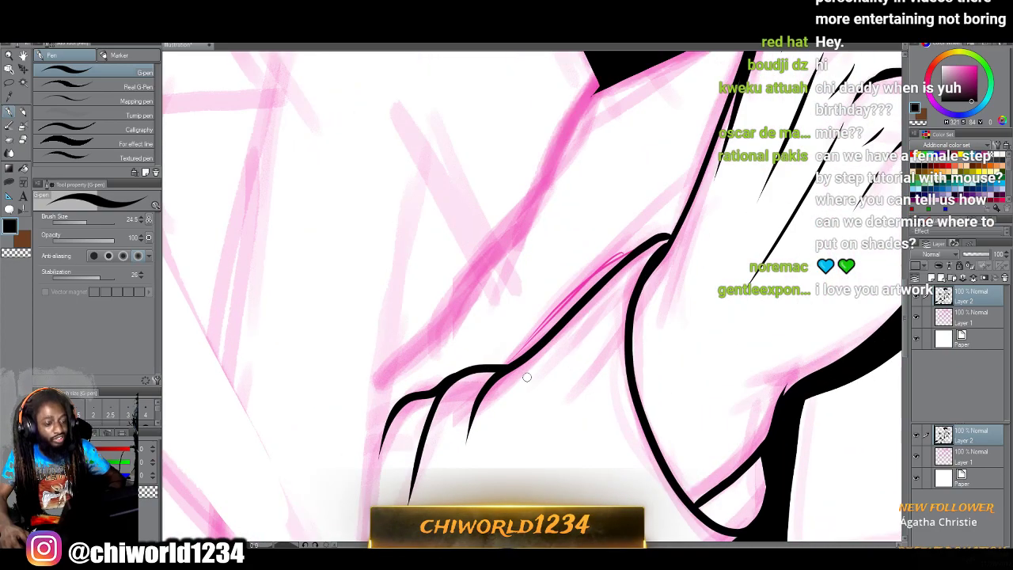
scroll(527, 377, up, 3)
mouse_move(424, 446)
mouse_down()
mouse_move(455, 386)
mouse_move(510, 341)
mouse_move(528, 284)
mouse_move(611, 182)
mouse_up()
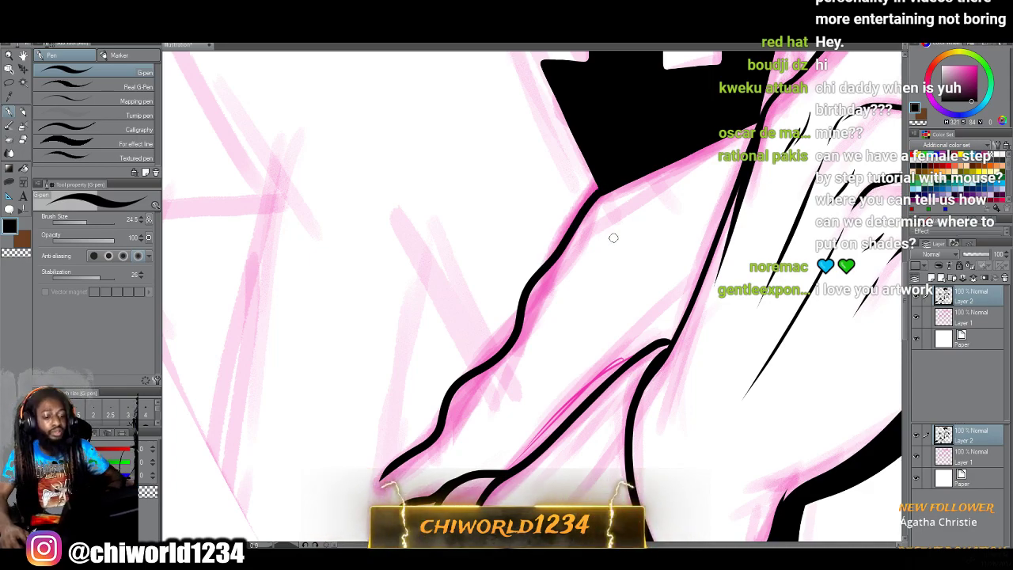
Ink the shoulder contour from beside the beard along the base of the skyline above the hand gripping the sheet.
scroll(613, 238, down, 5)
scroll(614, 238, right, 2)
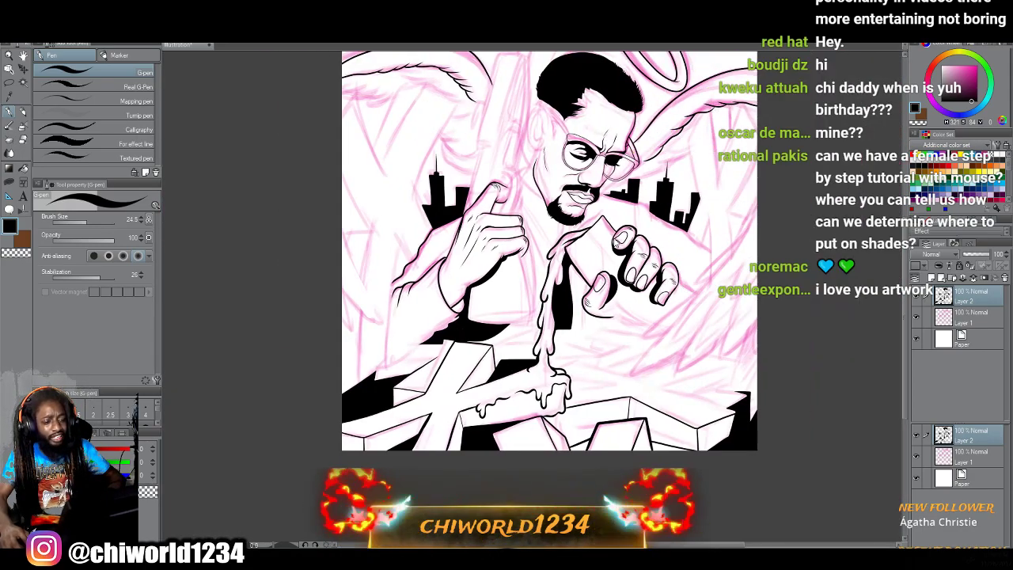
scroll(615, 241, right, 2)
scroll(615, 241, up, 3)
scroll(615, 240, left, 3)
scroll(615, 241, up, 1)
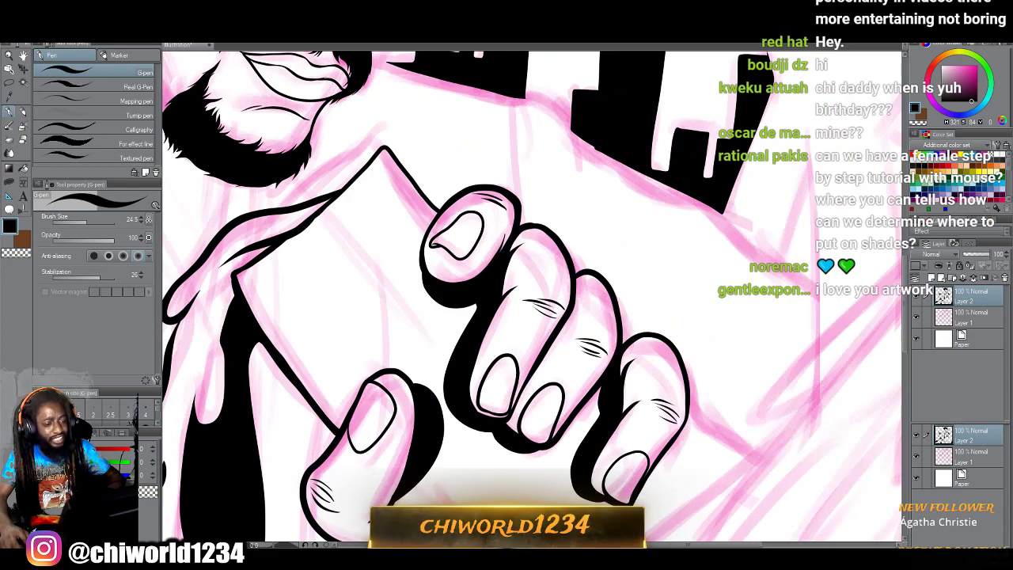
scroll(613, 237, up, 2)
mouse_move(369, 111)
mouse_down()
mouse_move(542, 151)
mouse_move(573, 185)
mouse_up()
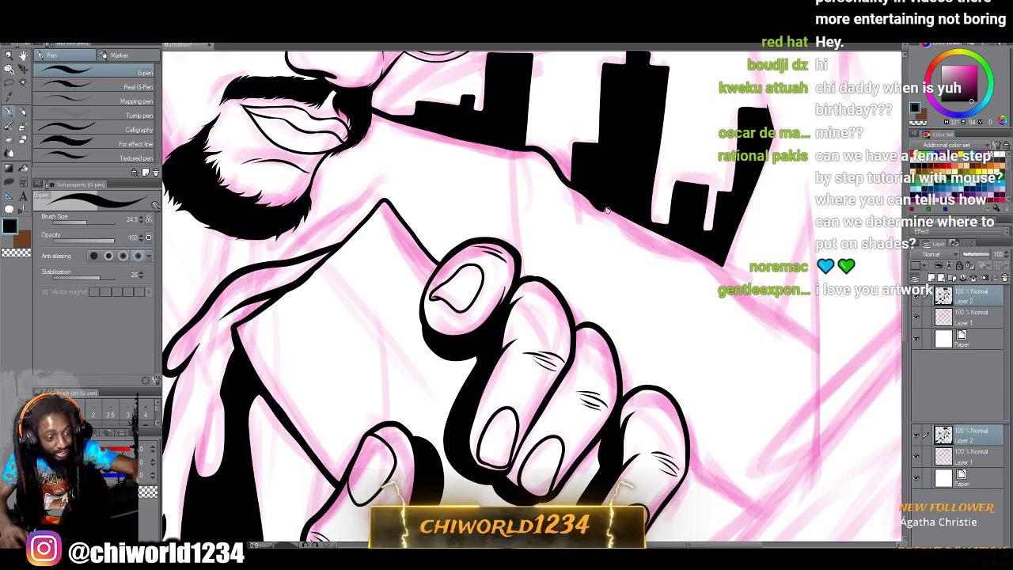
Ink the shoulder outline onward from the base of the right-hand skyline, following the pink sketch toward the wing.
mouse_move(649, 235)
mouse_down()
mouse_move(720, 265)
mouse_move(789, 327)
mouse_up()
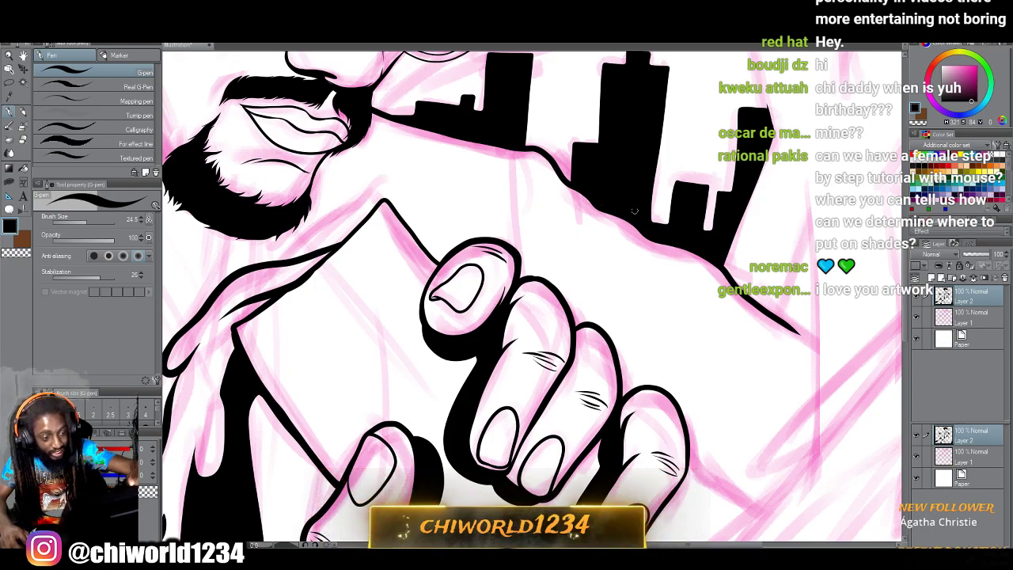
Ink the long, pointed feather tips of the left wing at the canvas's left edge, beside the raised arm's sleeve.
scroll(593, 258, down, 3)
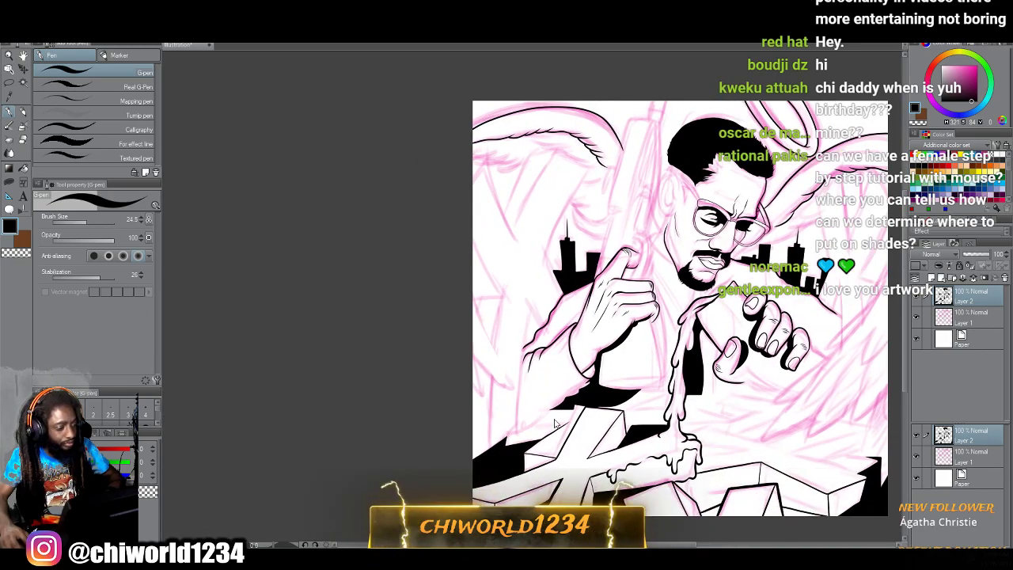
scroll(555, 425, up, 3)
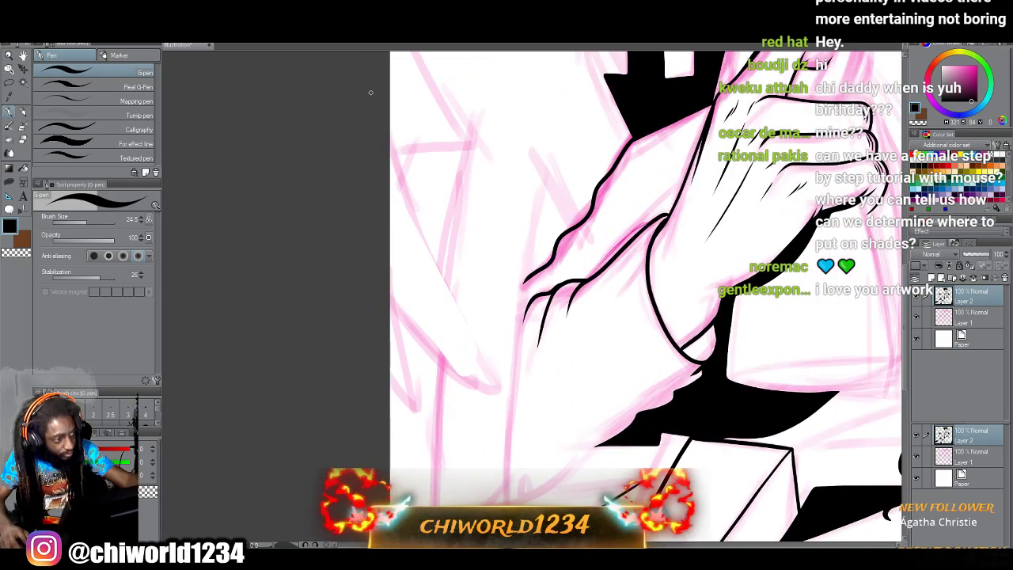
drag(386, 137, 497, 391)
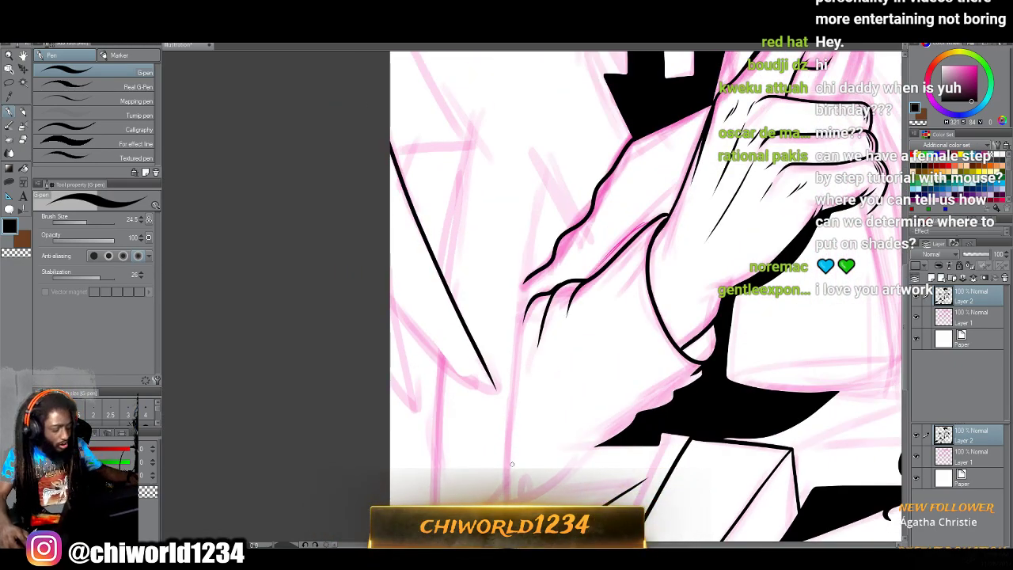
key(ctrl+z)
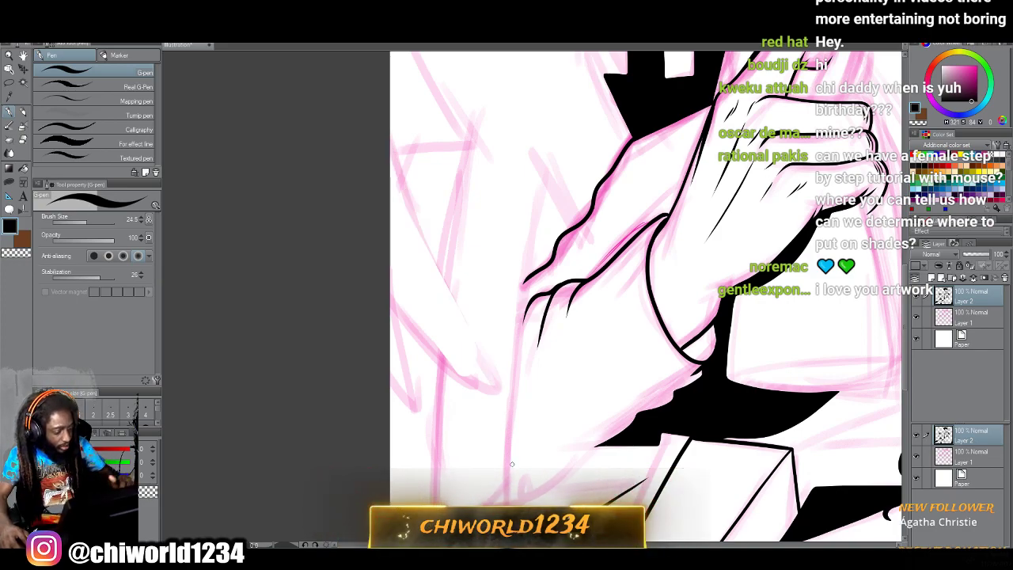
scroll(511, 464, up, 3)
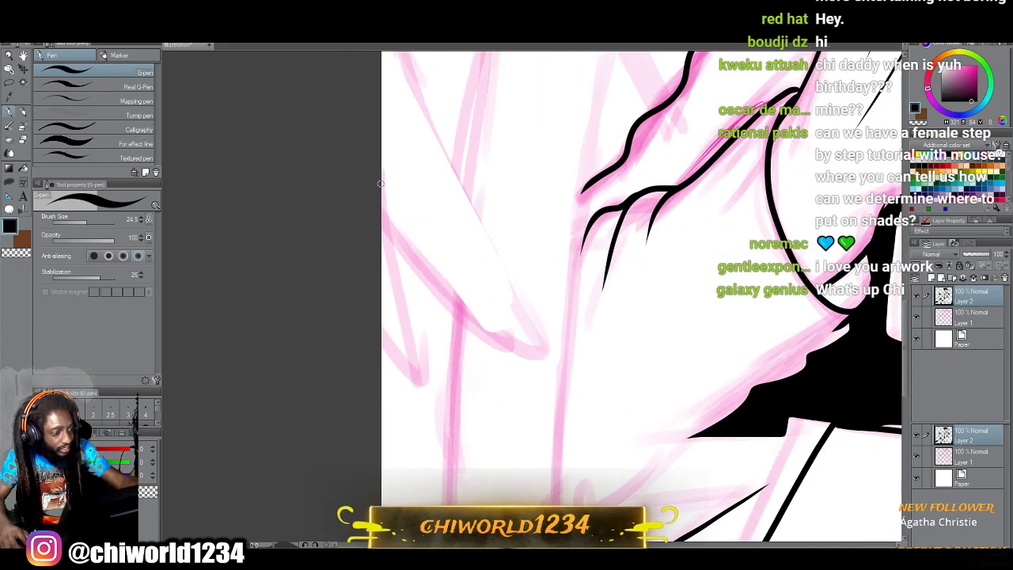
mouse_move(387, 205)
mouse_down()
mouse_move(436, 402)
mouse_move(382, 336)
mouse_up()
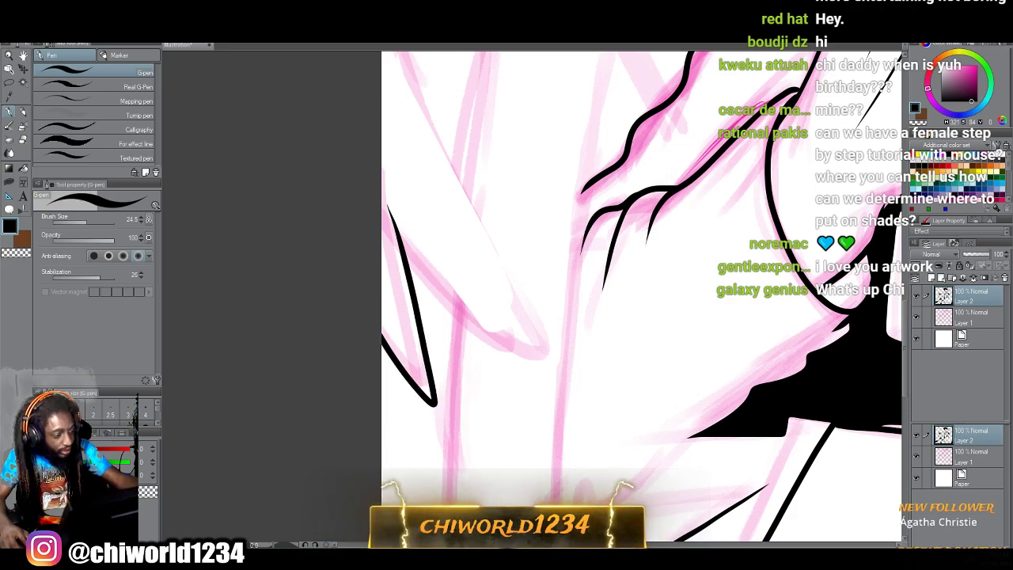
scroll(406, 263, up, 2)
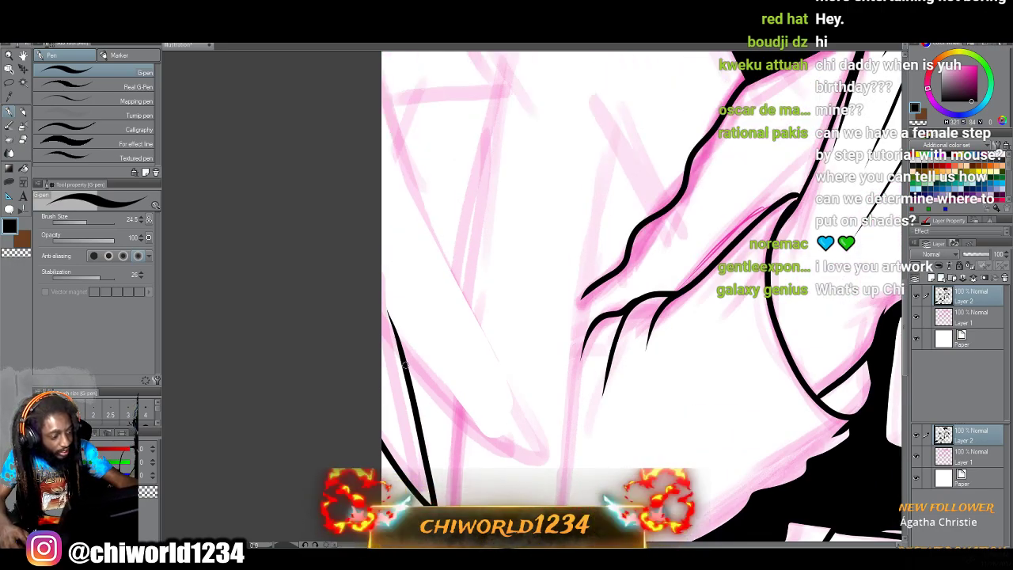
mouse_move(408, 374)
mouse_down()
mouse_move(452, 422)
mouse_move(558, 474)
mouse_move(382, 84)
mouse_up()
scroll(418, 299, down, 6)
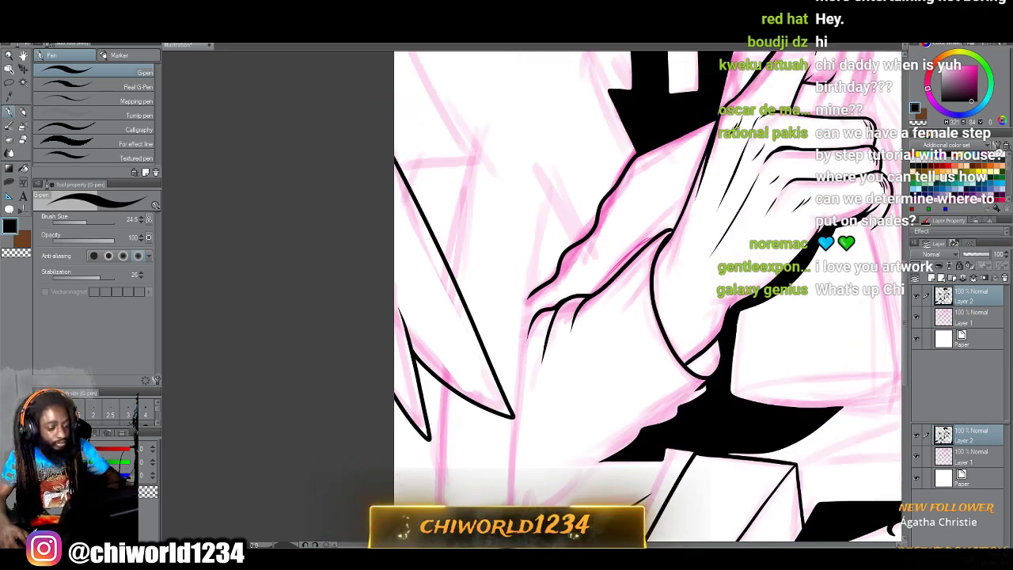
Ink the jagged lower feather tips of the right wing below the hand and strengthen the inner edge of the uppermost feather.
scroll(420, 300, up, 6)
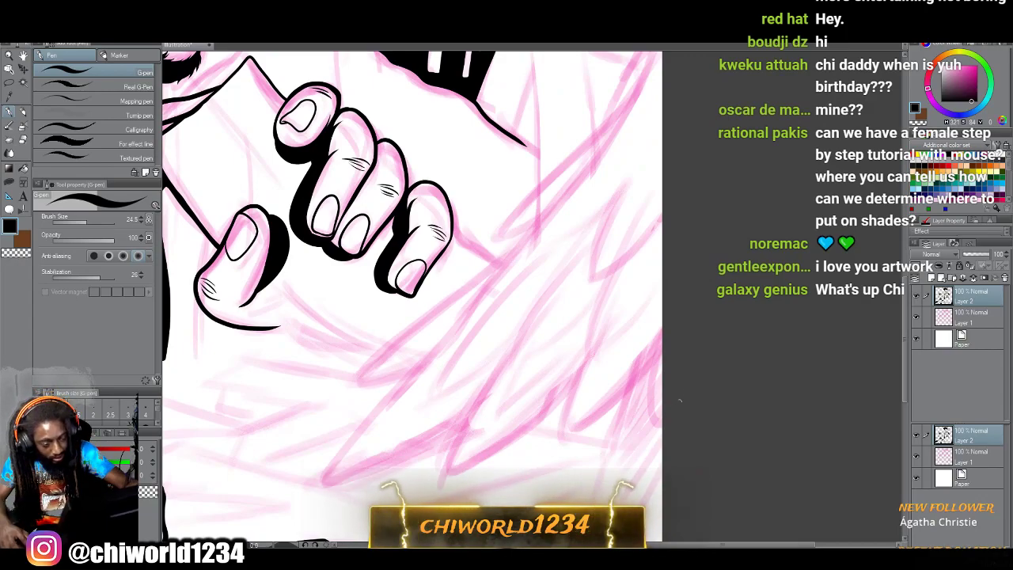
drag(631, 445, 654, 347)
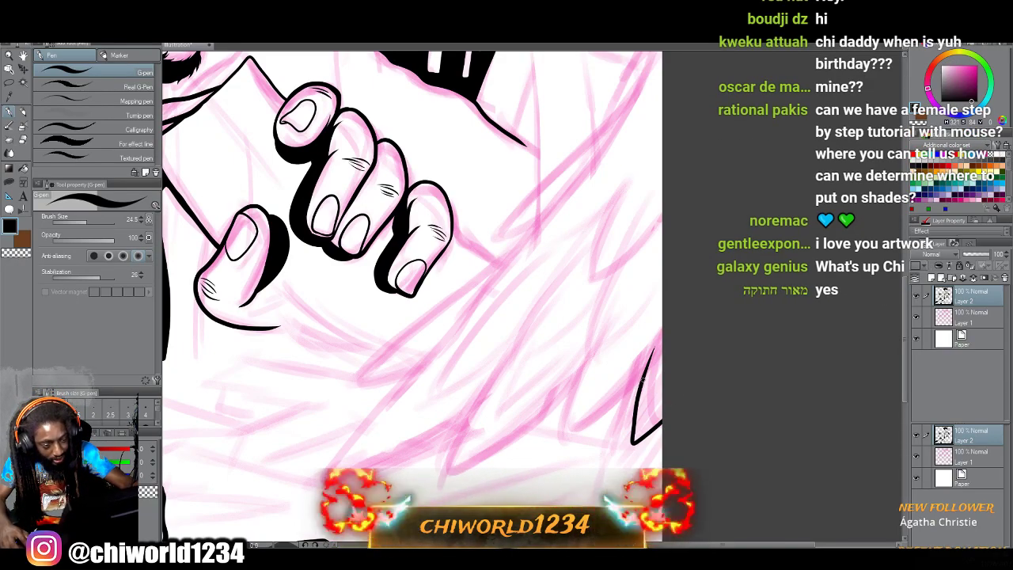
mouse_move(637, 386)
mouse_down()
mouse_move(556, 435)
mouse_move(612, 342)
mouse_move(479, 457)
mouse_move(438, 475)
mouse_move(504, 358)
mouse_up()
mouse_move(469, 412)
mouse_down()
mouse_move(383, 462)
mouse_move(325, 473)
mouse_move(439, 341)
mouse_move(362, 390)
mouse_move(331, 393)
mouse_move(504, 258)
mouse_up()
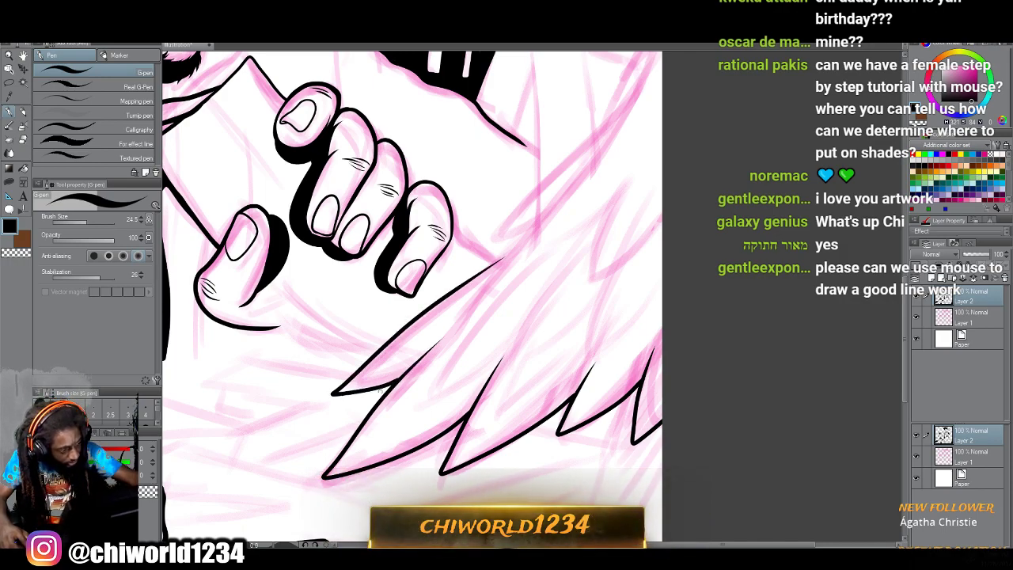
scroll(481, 460, down, 1)
scroll(481, 461, up, 3)
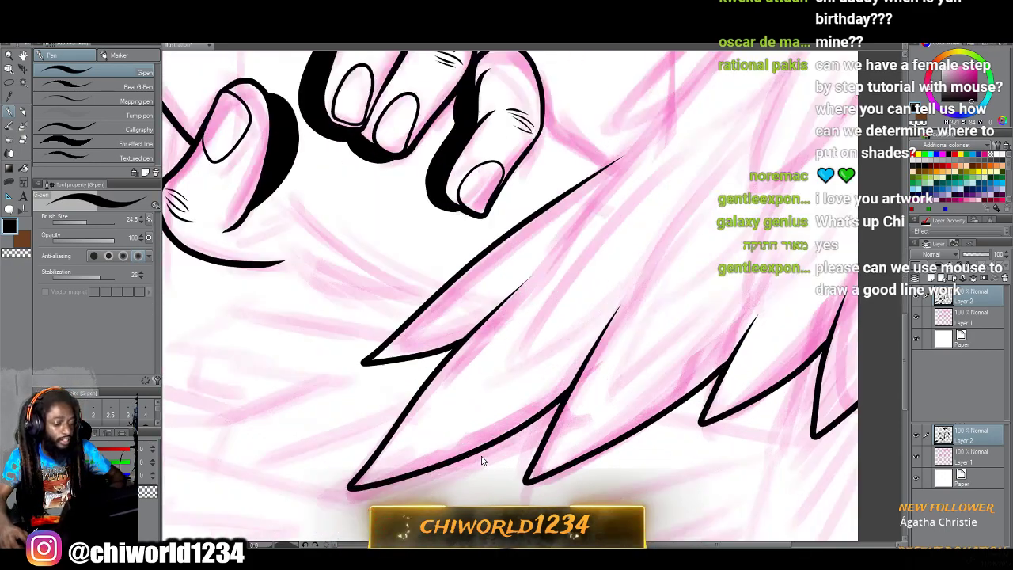
drag(577, 253, 575, 305)
drag(560, 361, 717, 231)
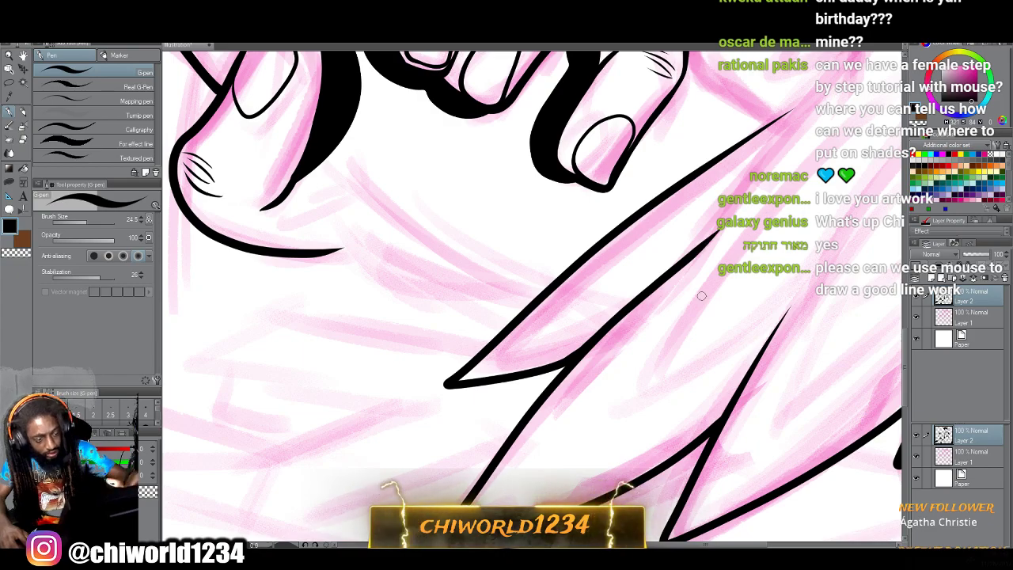
Extend the right wing's inked edge upward past the hand, adding a pointed feather that reaches the canvas's right edge.
scroll(701, 295, down, 2)
scroll(702, 290, up, 2)
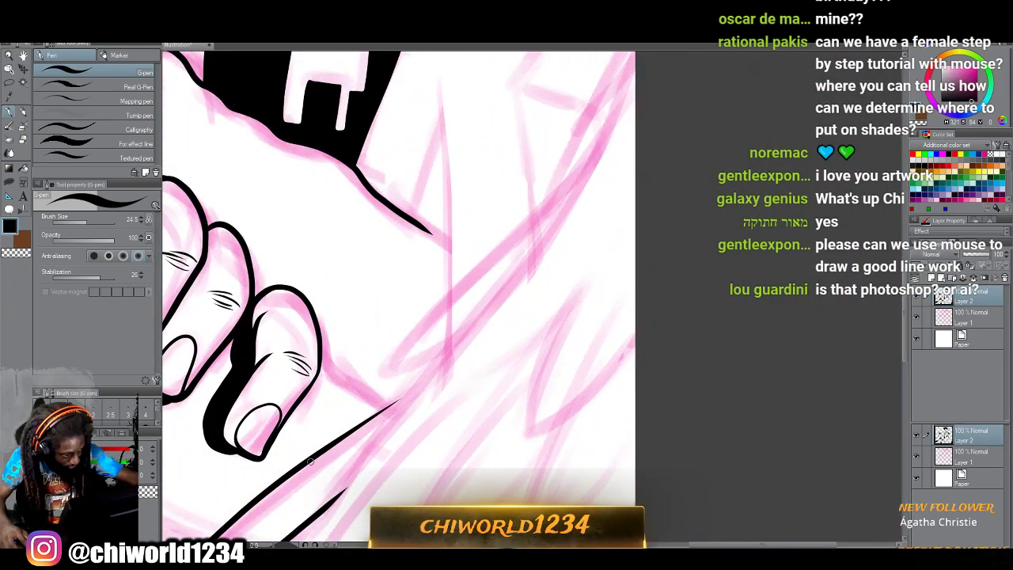
drag(380, 412, 497, 302)
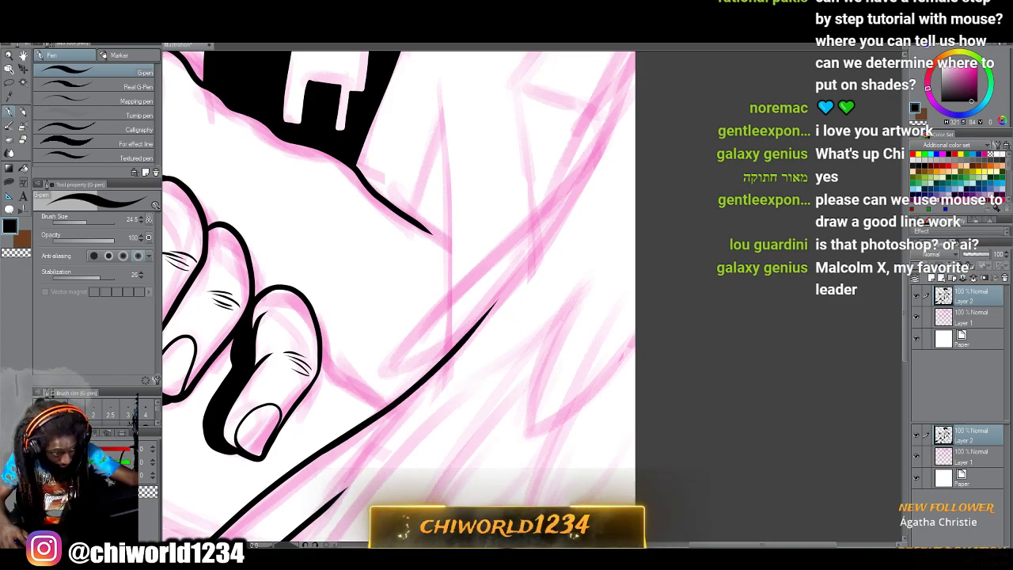
mouse_move(428, 368)
mouse_down()
mouse_move(348, 391)
mouse_move(562, 159)
mouse_up()
scroll(449, 249, up, 4)
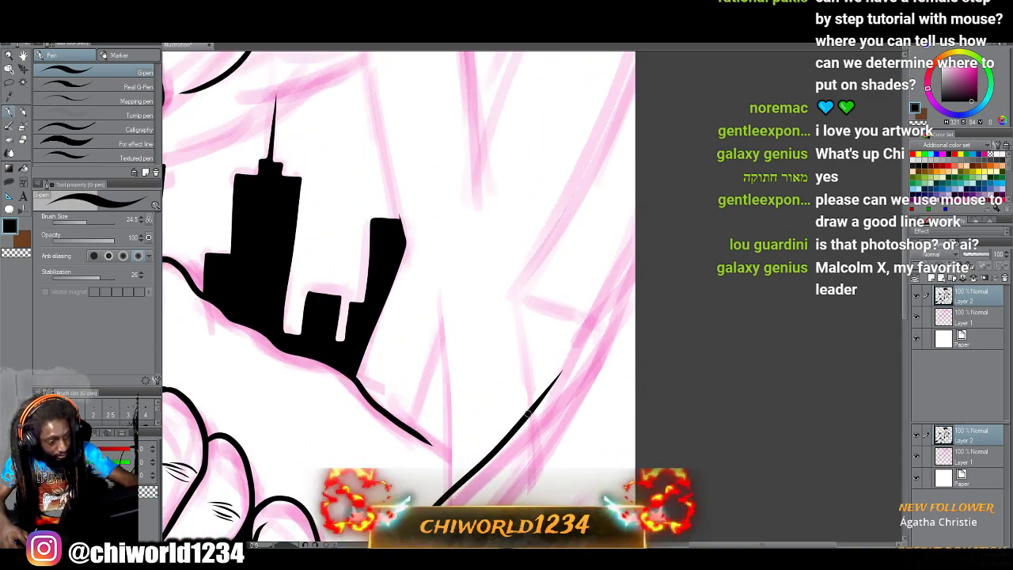
mouse_move(525, 413)
mouse_down()
mouse_move(485, 427)
mouse_move(636, 240)
mouse_up()
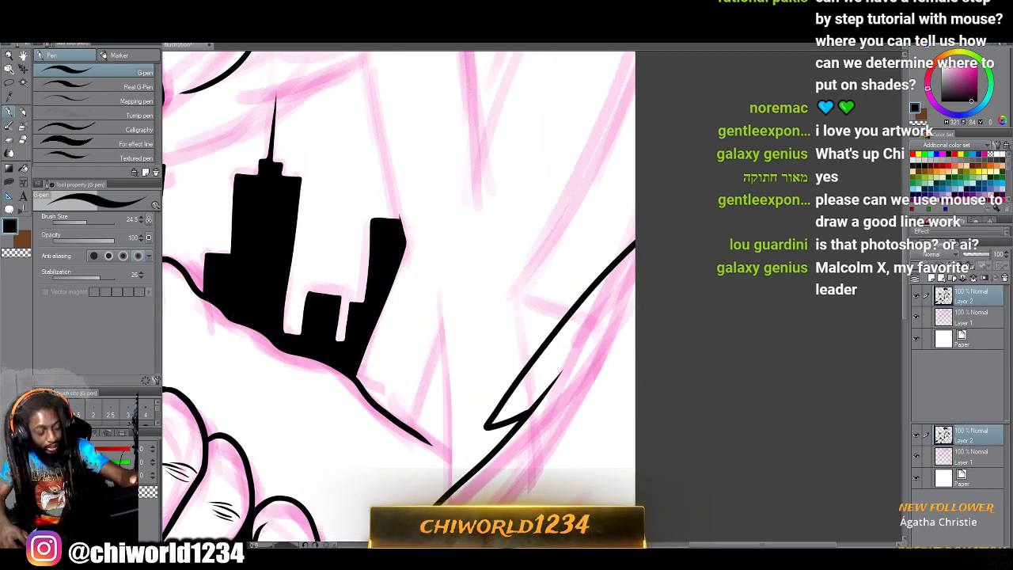
Ink the lower hand contour from the thumb to the wing feathers and join the thumb's bottom line to it.
scroll(582, 367, down, 5)
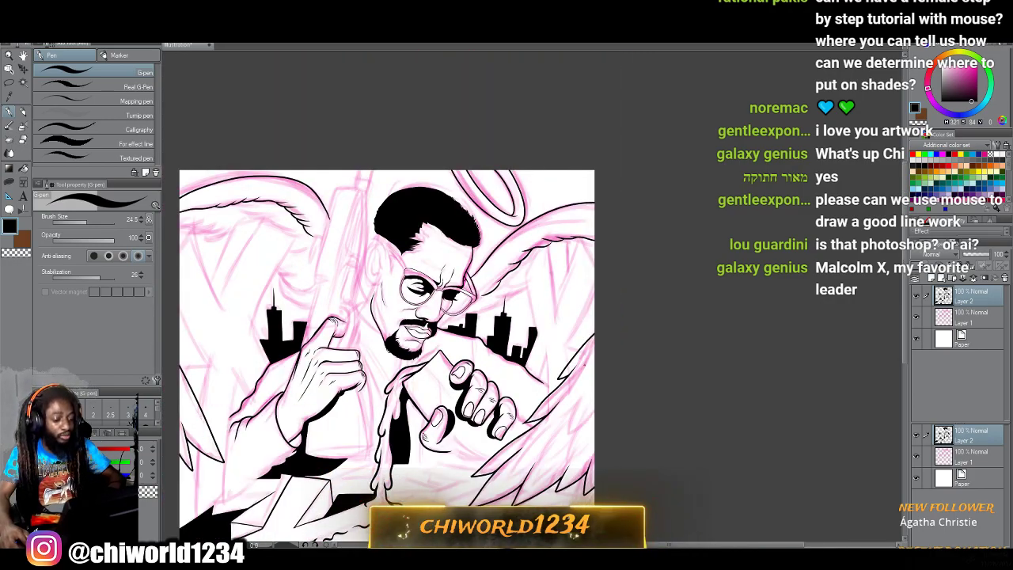
scroll(584, 365, down, 3)
scroll(586, 365, up, 8)
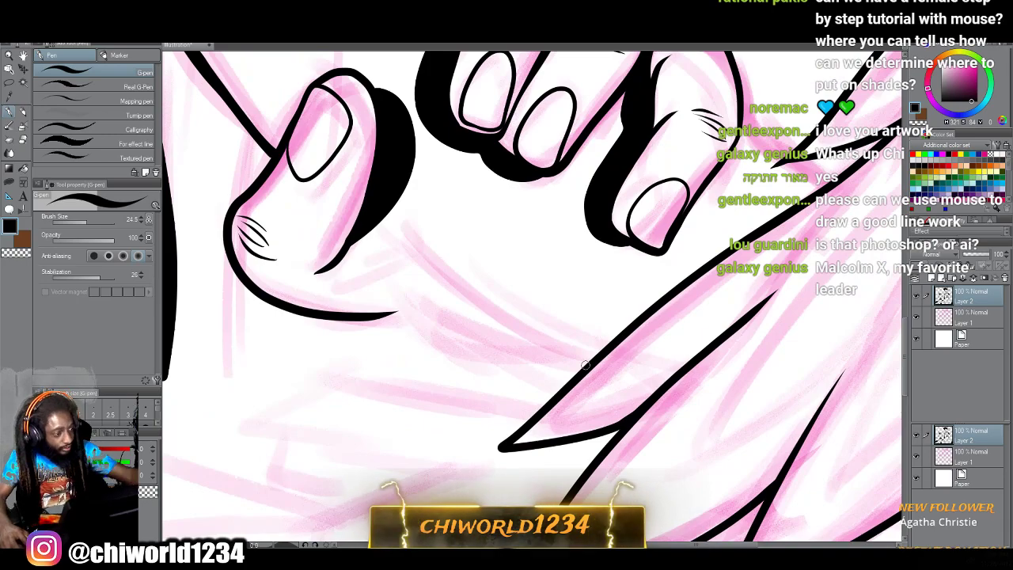
mouse_move(349, 237)
mouse_down()
mouse_move(426, 306)
mouse_move(568, 381)
mouse_up()
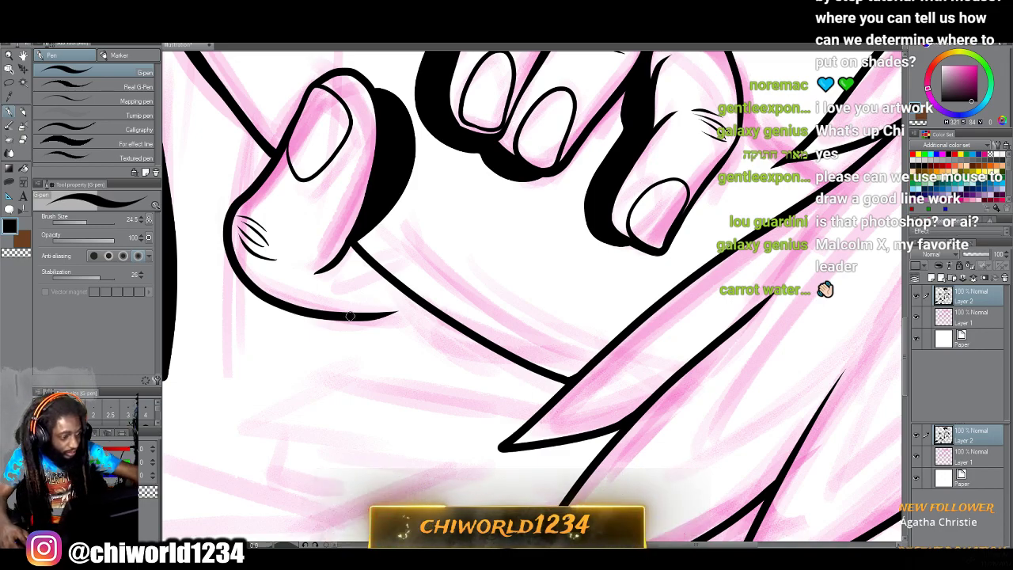
drag(385, 314, 470, 336)
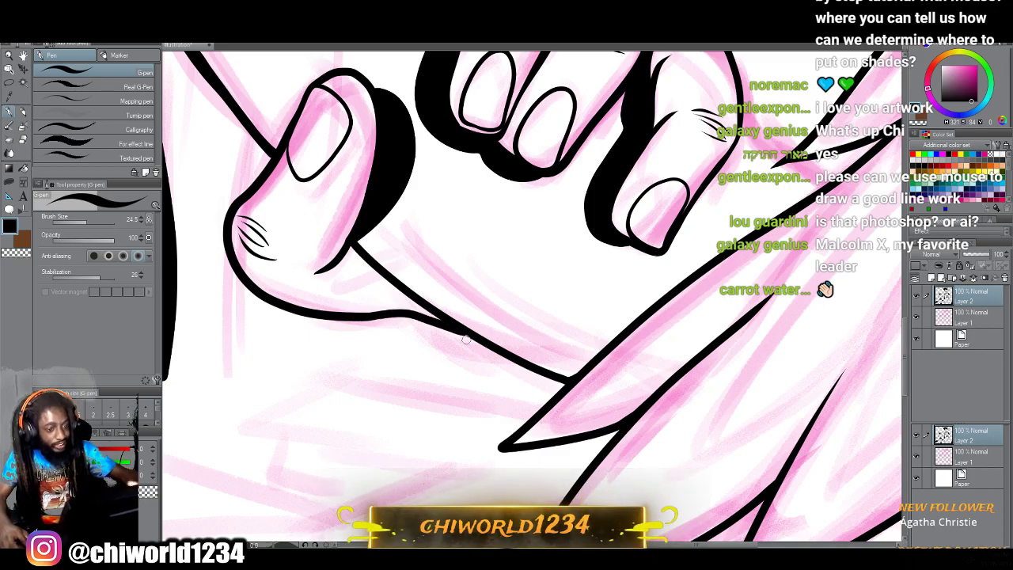
Ink the hand's upper contour from the wing edge to the little finger and touch up that finger's outer outline.
scroll(466, 339, down, 3)
scroll(466, 342, up, 3)
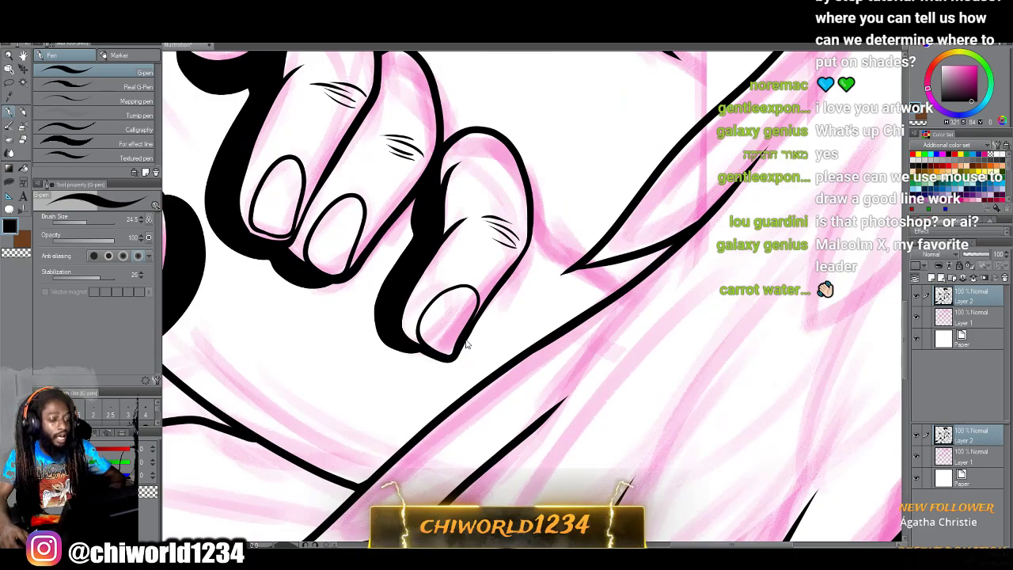
scroll(467, 344, up, 3)
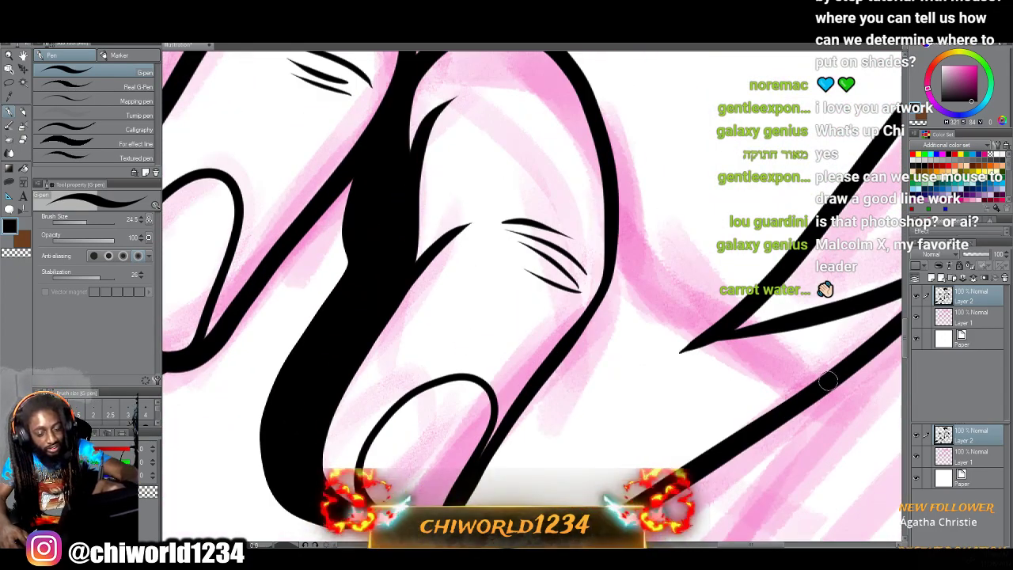
mouse_move(824, 388)
mouse_down()
mouse_move(739, 351)
mouse_move(609, 227)
mouse_up()
mouse_move(590, 309)
mouse_down()
mouse_move(607, 226)
mouse_move(600, 157)
mouse_up()
Ink a short tapered fold line running down from the notch in the shoulder outline beneath the skyline.
scroll(536, 247, down, 3)
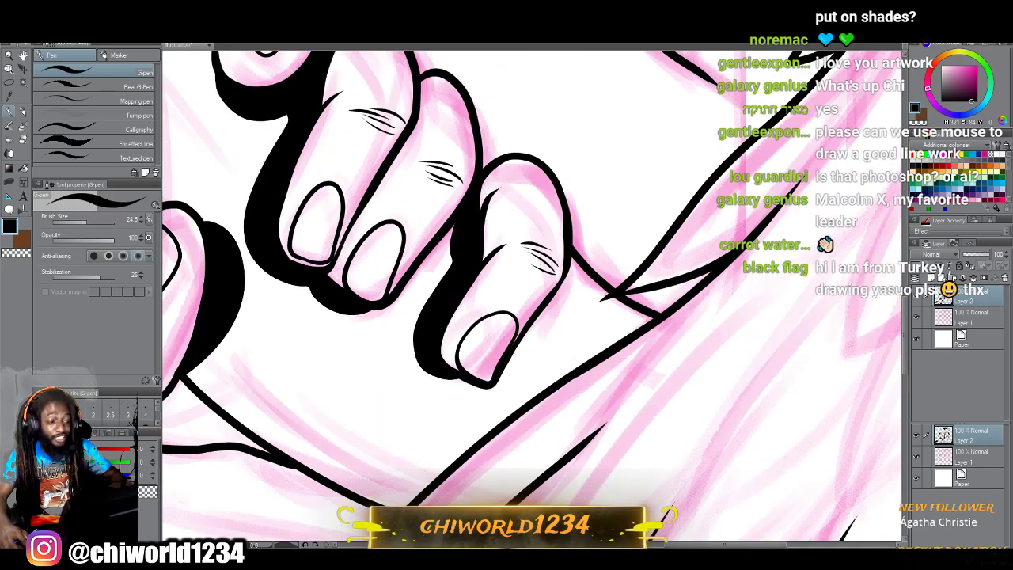
scroll(538, 265, down, 2)
scroll(537, 266, down, 2)
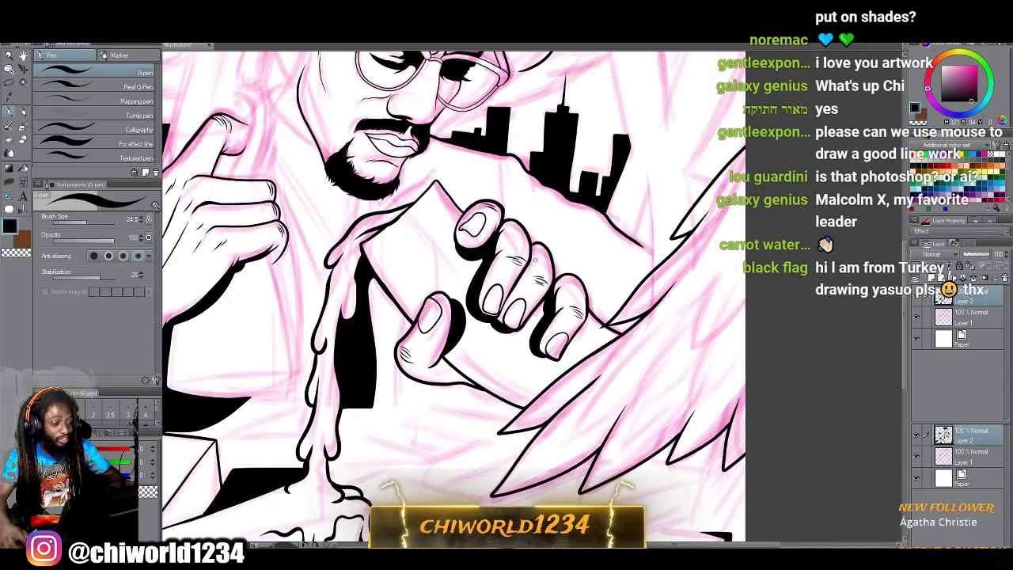
scroll(535, 260, up, 2)
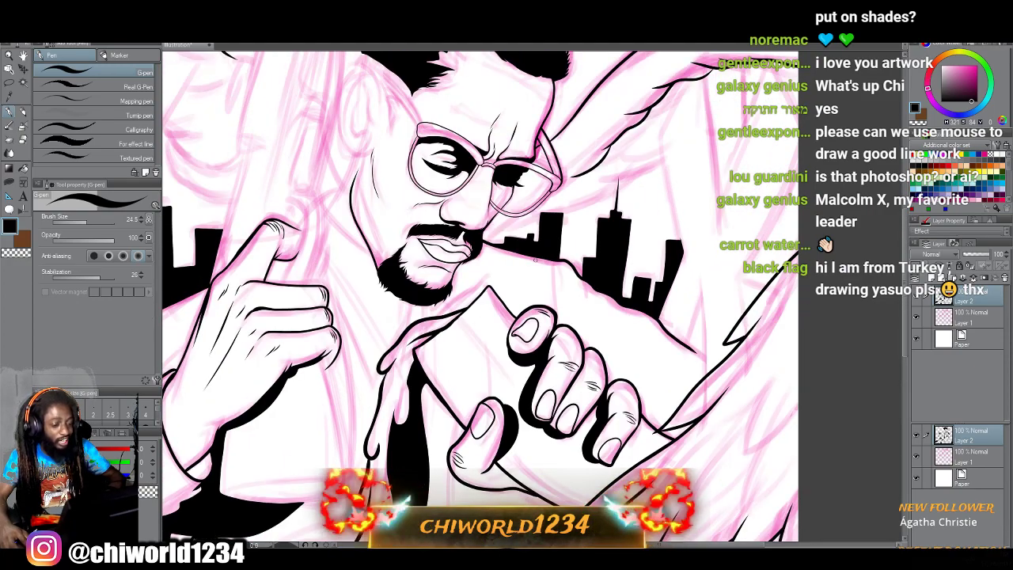
scroll(535, 264, up, 4)
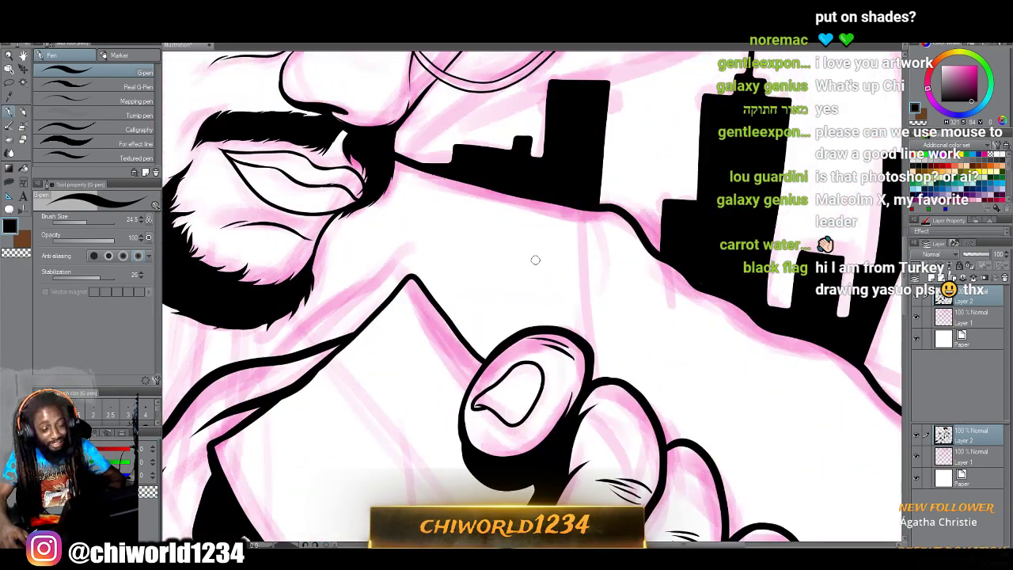
scroll(536, 265, up, 2)
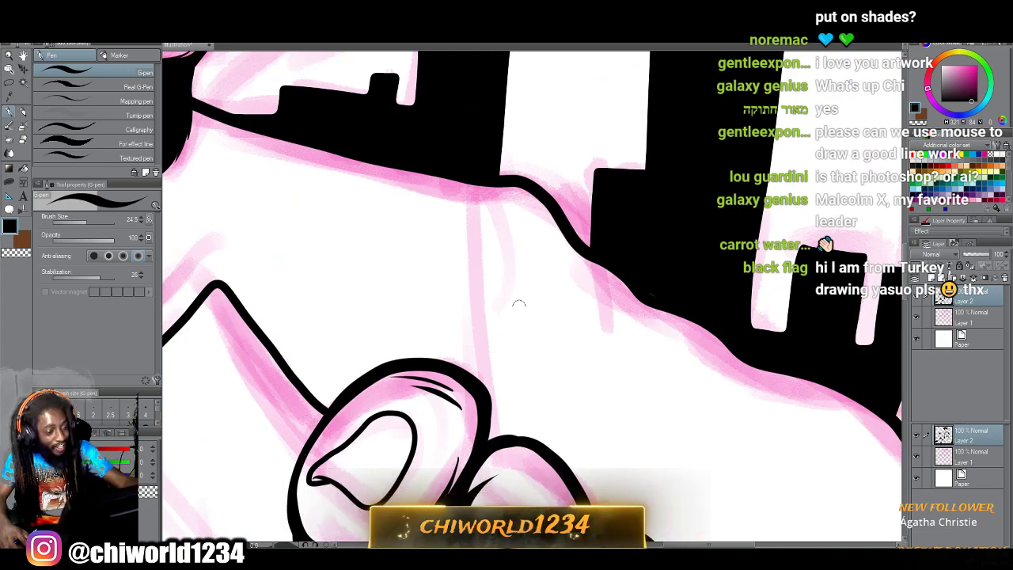
drag(515, 320, 487, 168)
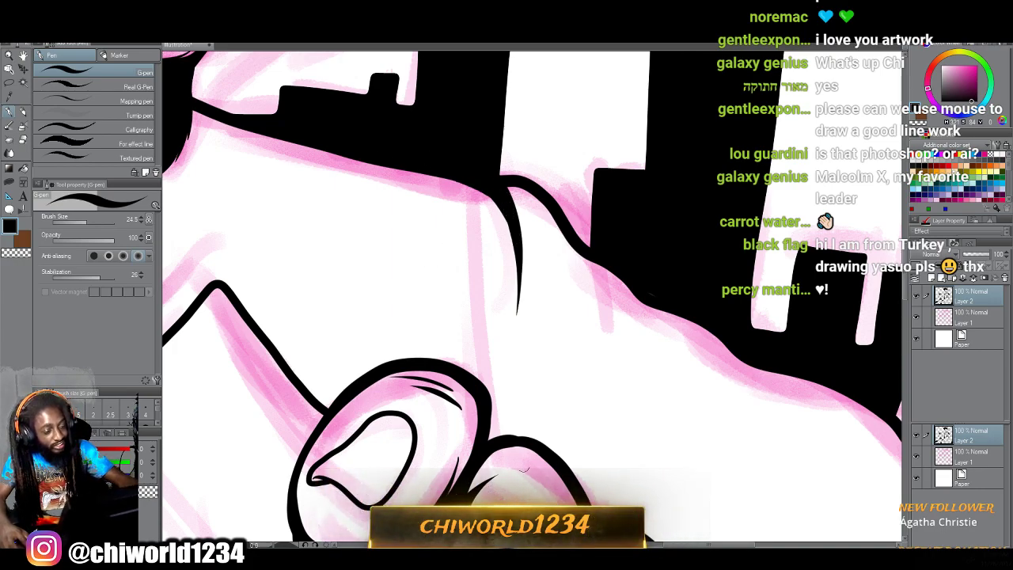
Ink the slanted right side and curved bottom edge of the tapered shape beneath the raised fist, closing its outline.
scroll(500, 412, down, 3)
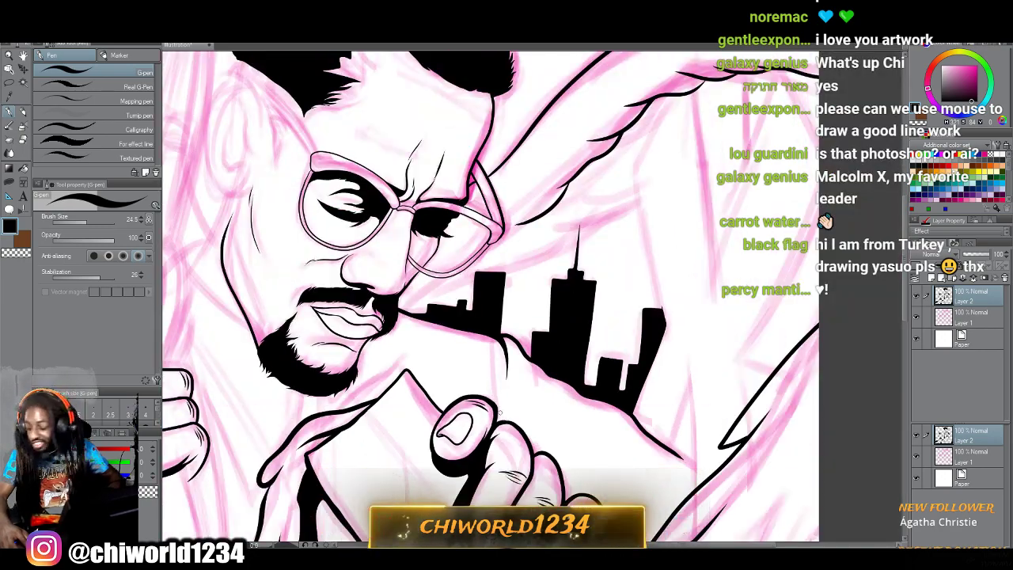
scroll(500, 416, left, 3)
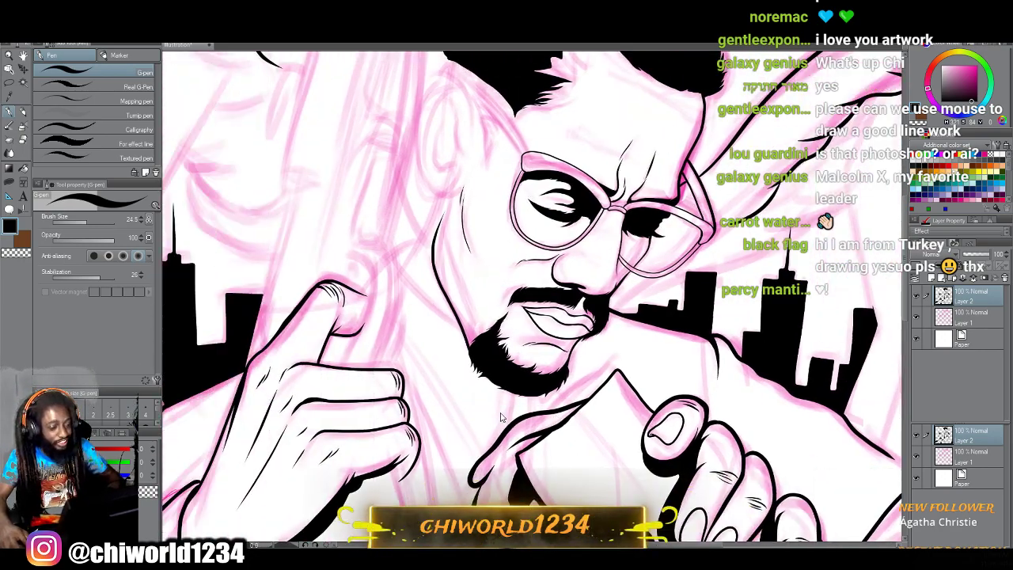
scroll(500, 417, down, 2)
scroll(501, 416, up, 5)
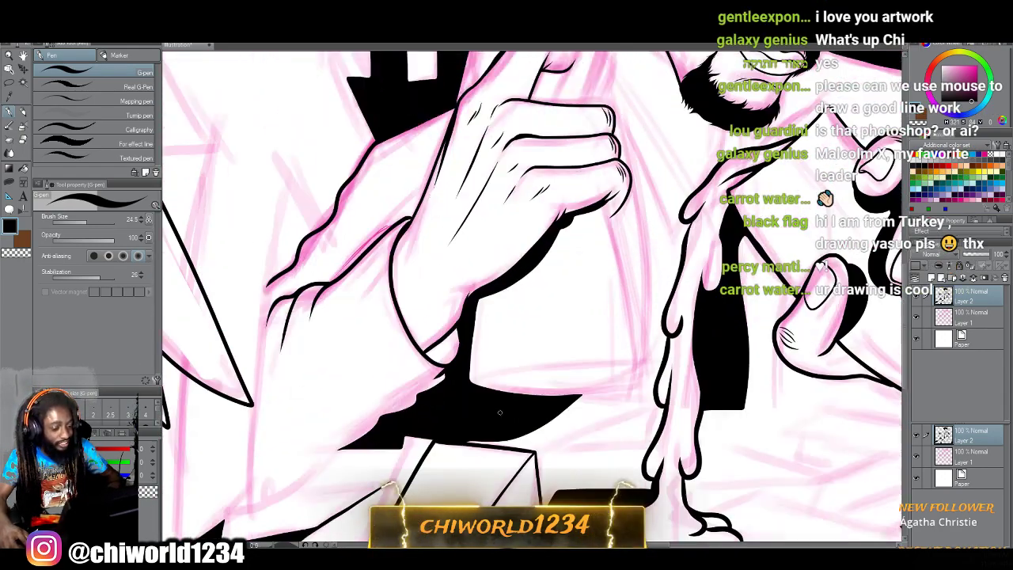
scroll(500, 413, up, 3)
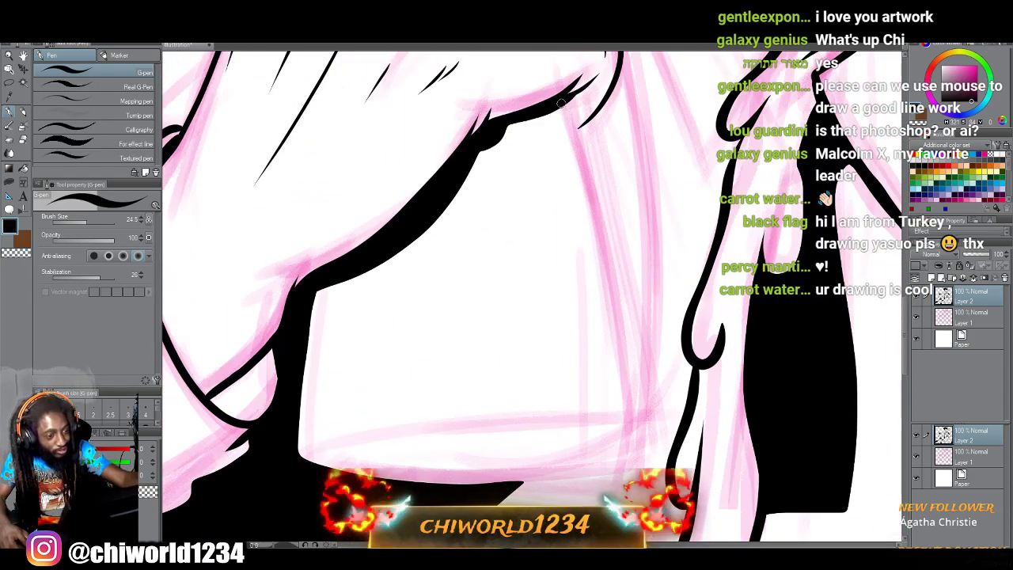
drag(571, 121, 650, 411)
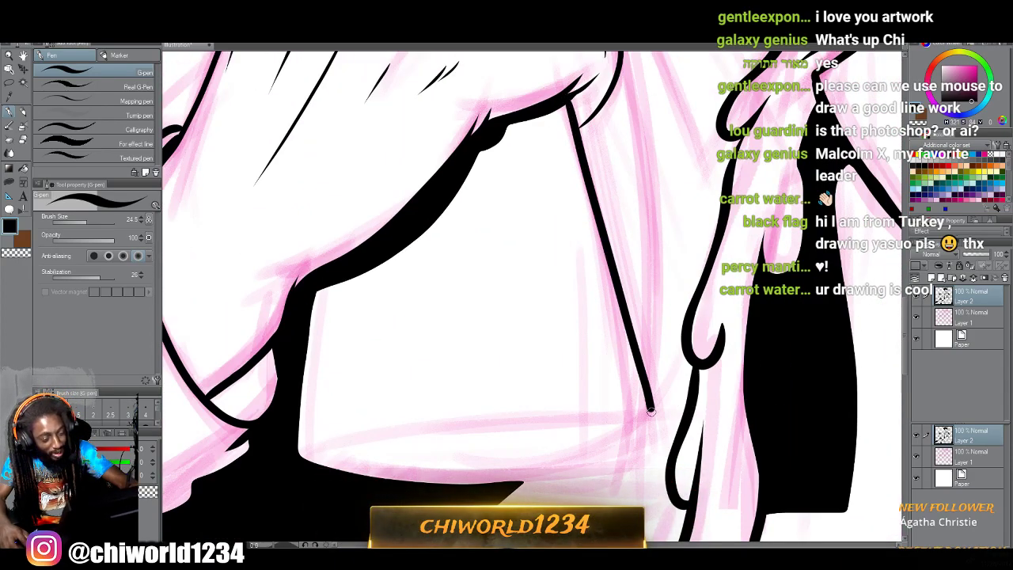
drag(615, 445, 507, 480)
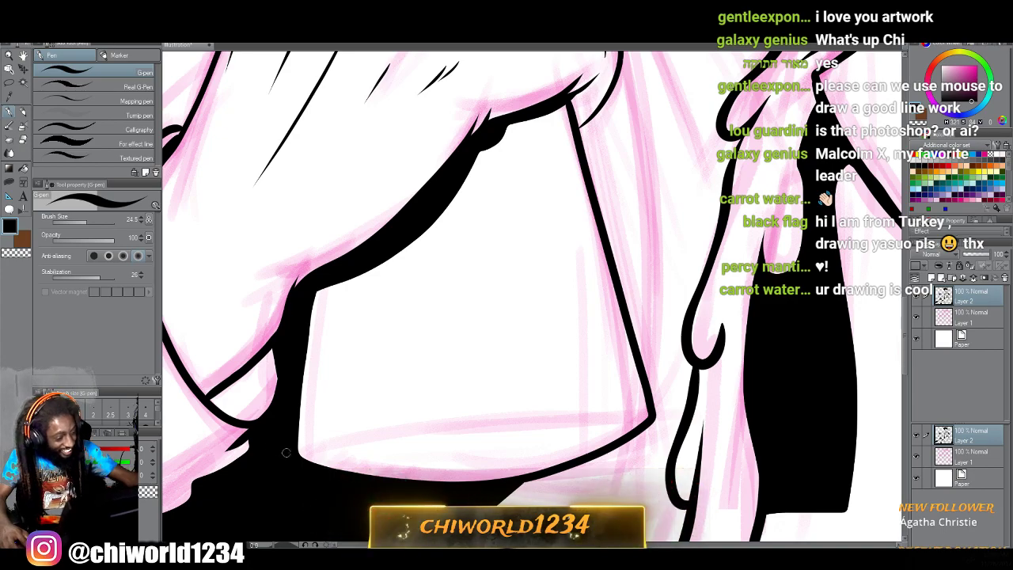
Ink the forearm's lower contour as a wavy line running from the black shadow down toward the canvas's left side.
scroll(525, 440, up, 4)
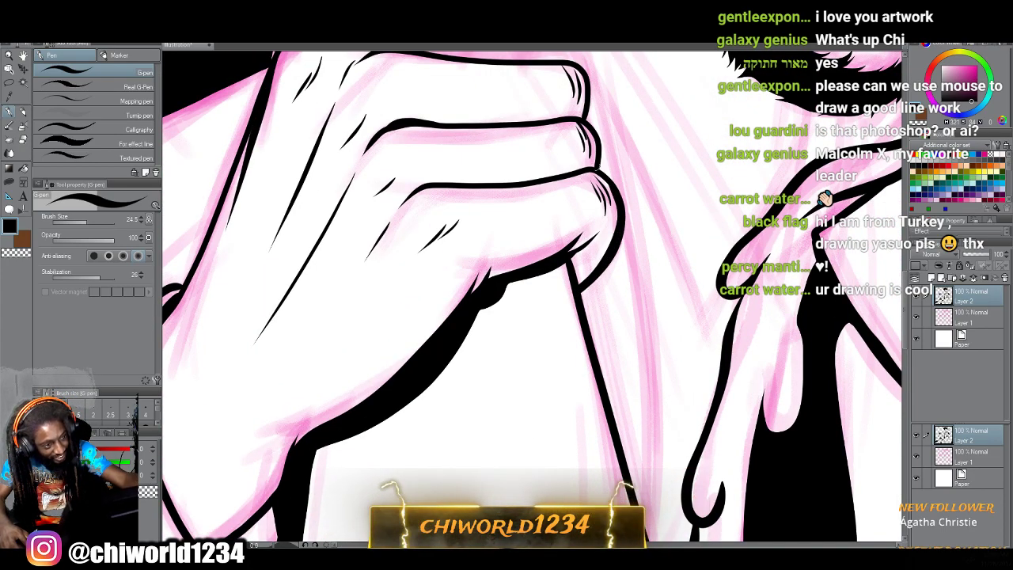
key(ctrl+0)
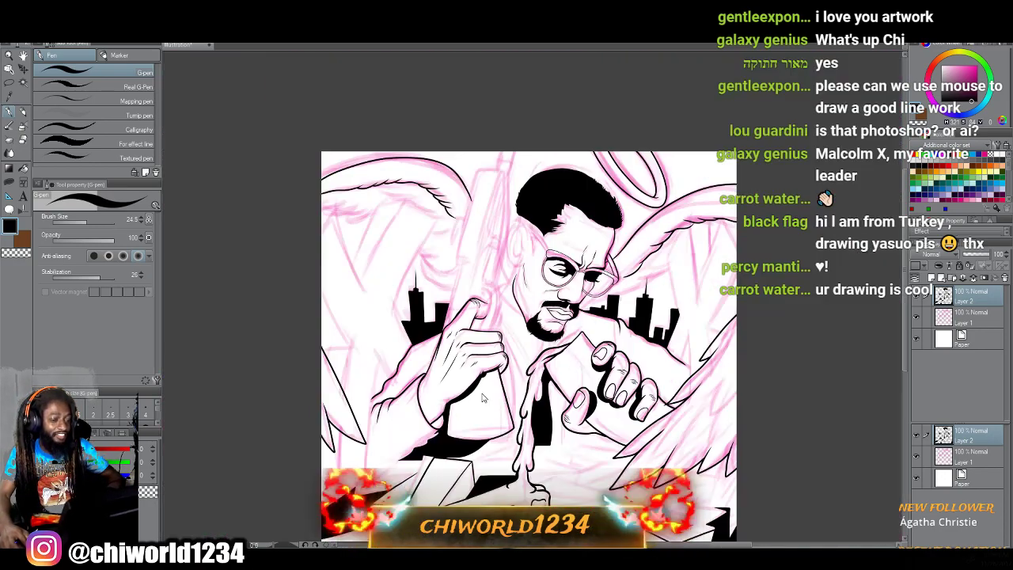
scroll(486, 383, up, 6)
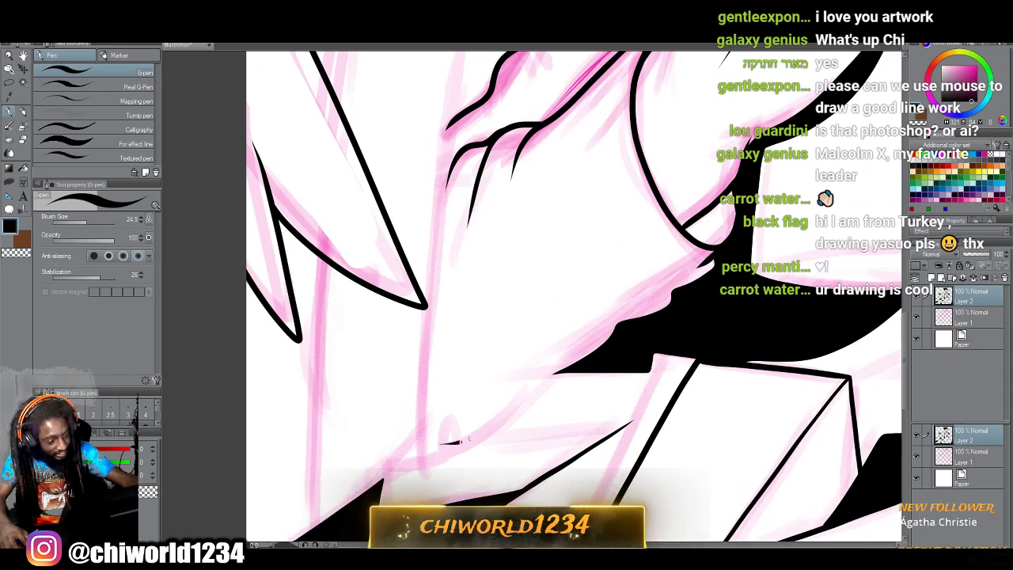
drag(465, 440, 526, 389)
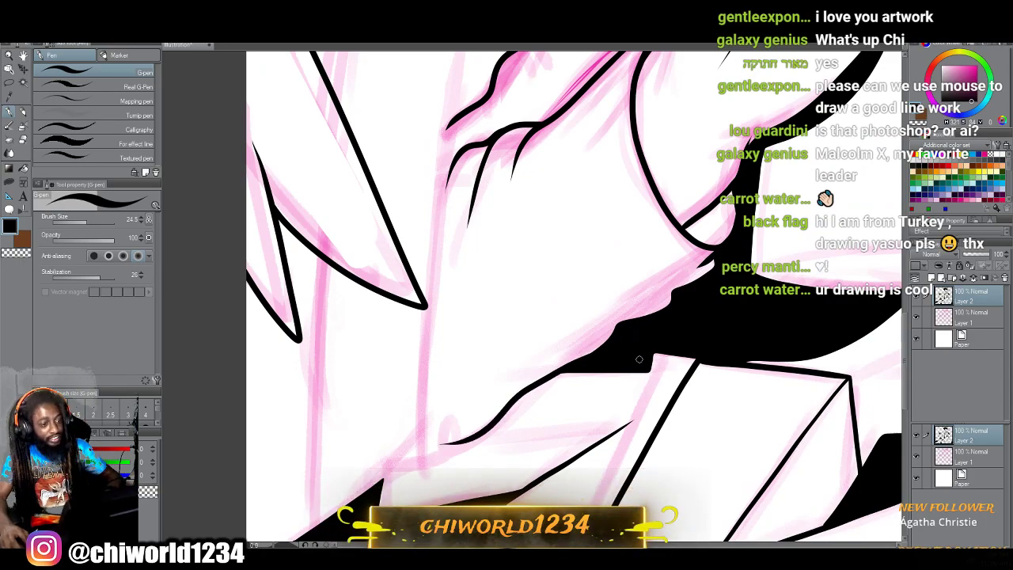
Hide the pink sketch on Layer 1 to check the line art on its own, and show the sketch again.
scroll(638, 360, down, 8)
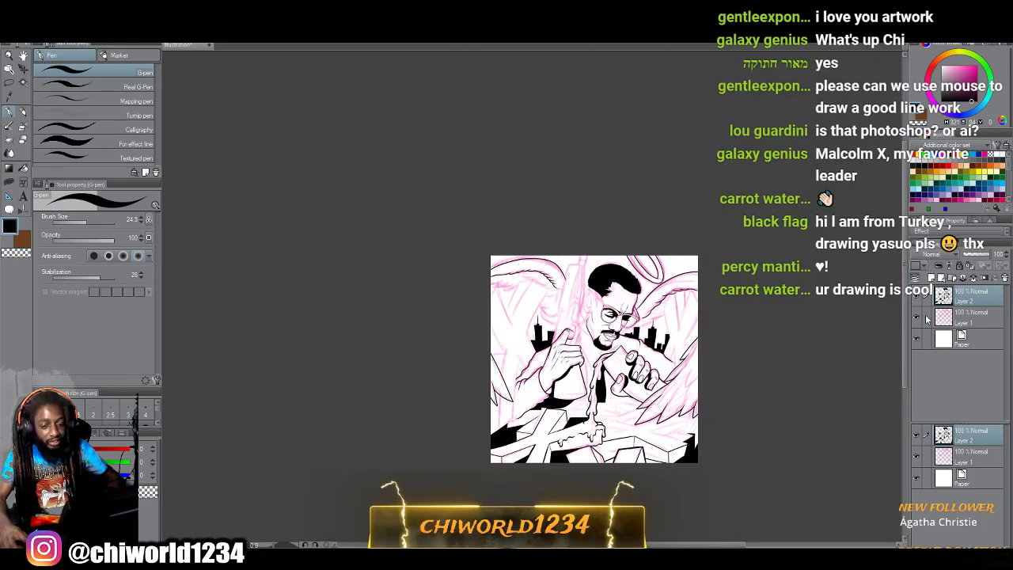
click(916, 319)
key(ctrl+plus)
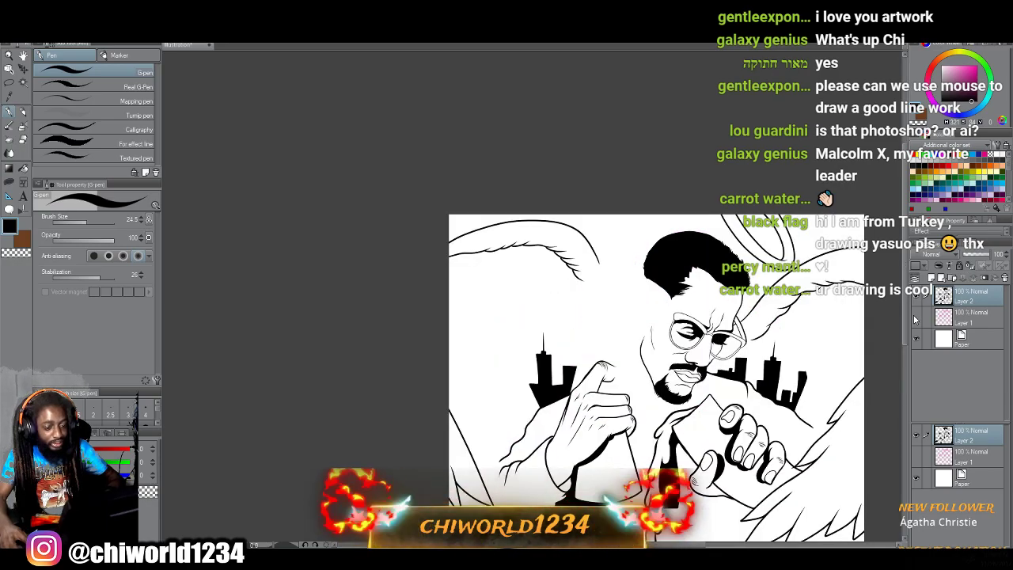
click(915, 319)
scroll(747, 352, up, 4)
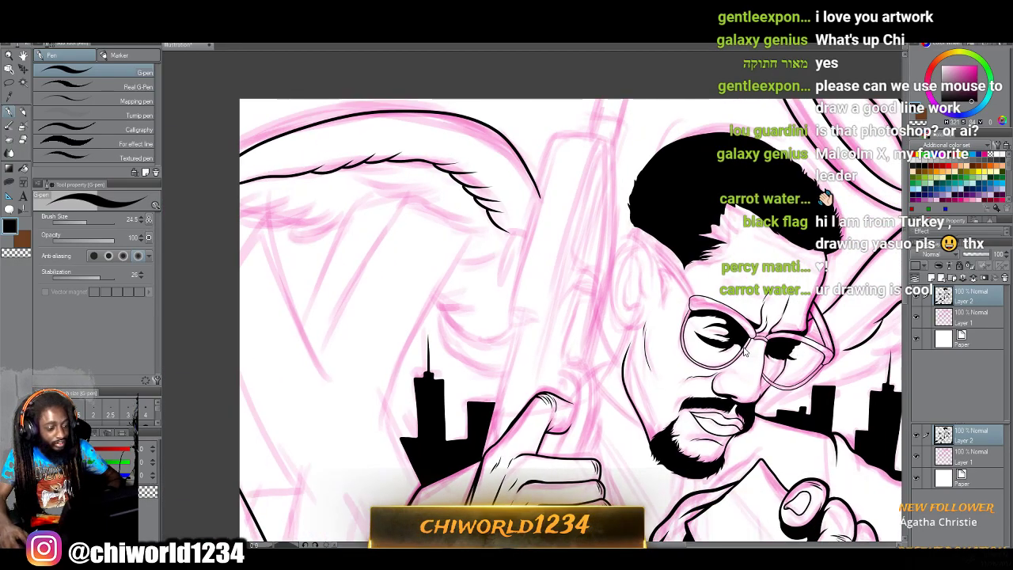
scroll(601, 316, up, 6)
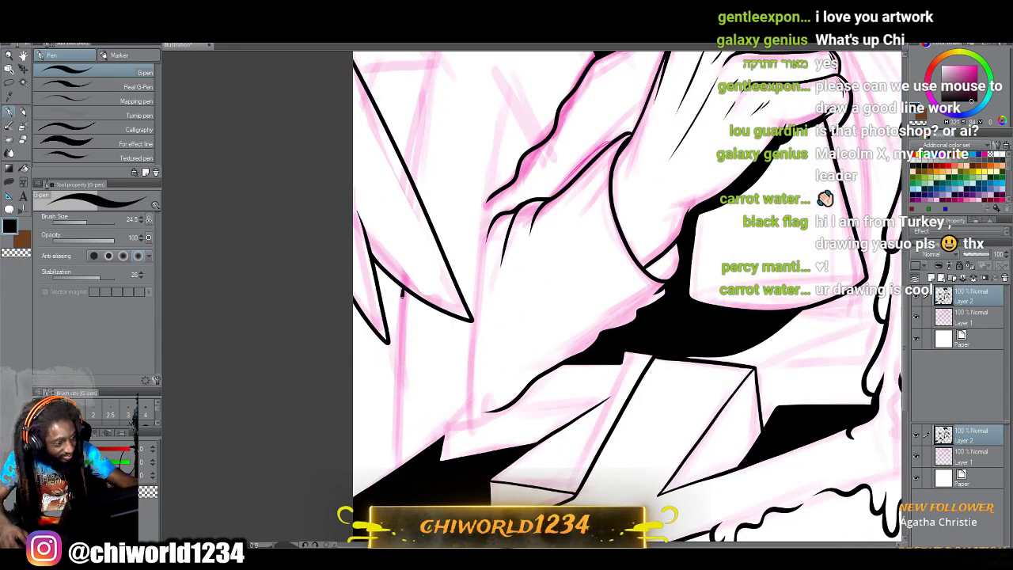
drag(401, 295, 390, 439)
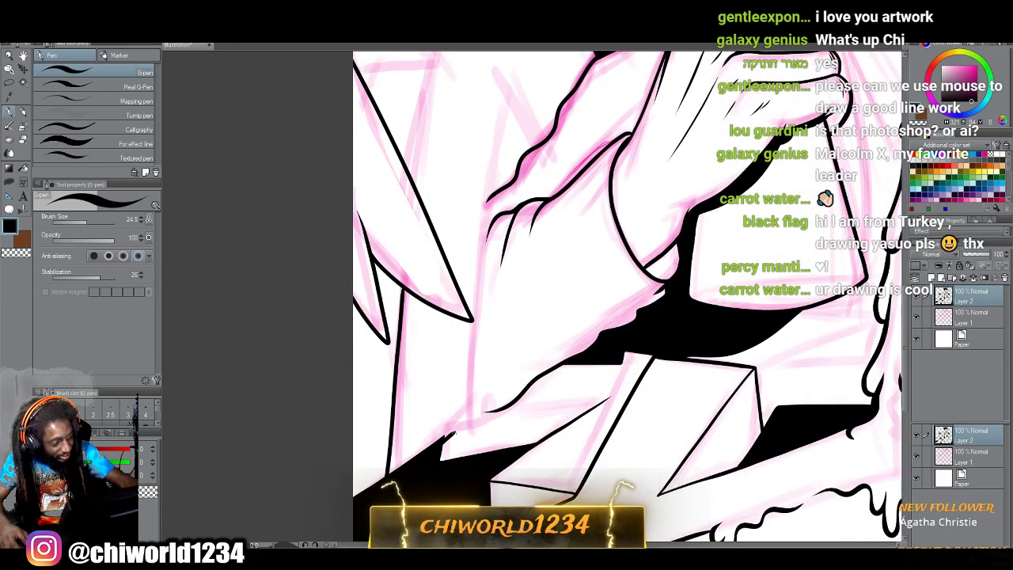
key(ctrl+z)
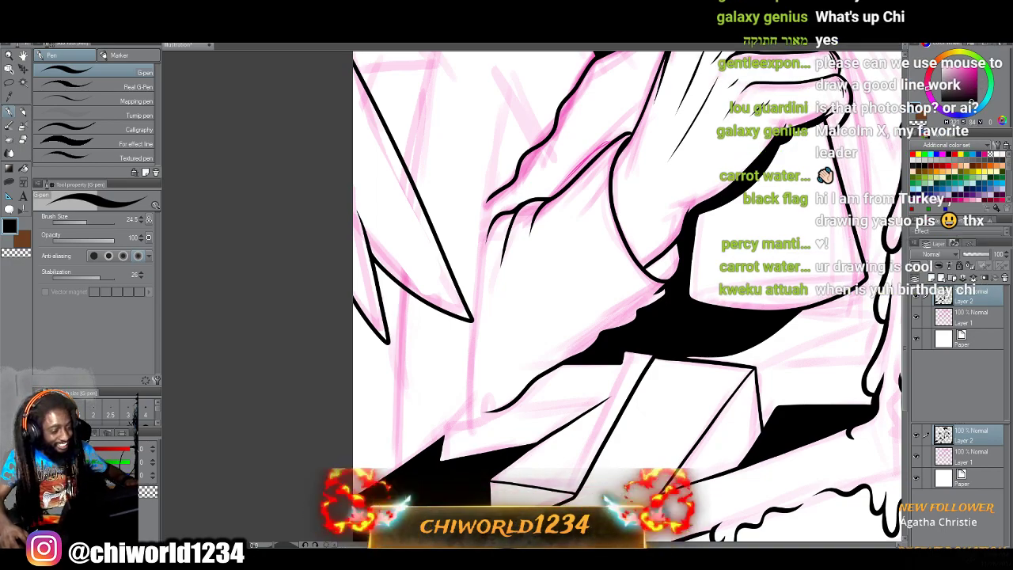
Ink a near-vertical line from the left wing's feather down to the black area, and extend the black area's upper edge toward the forearm.
scroll(445, 497, up, 2)
drag(445, 497, 499, 493)
scroll(448, 511, up, 1)
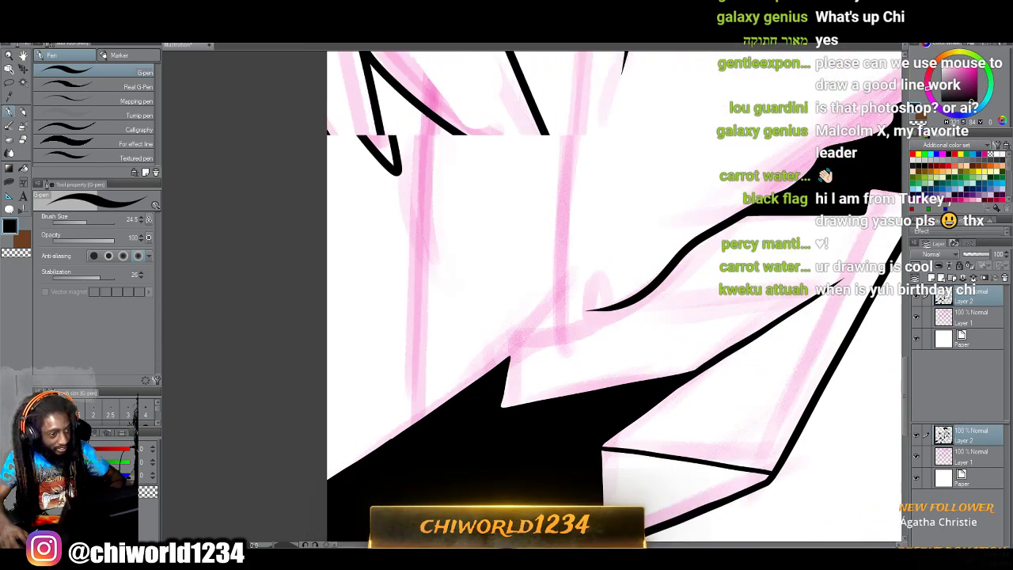
drag(425, 107, 426, 215)
drag(426, 166, 404, 475)
drag(510, 458, 557, 428)
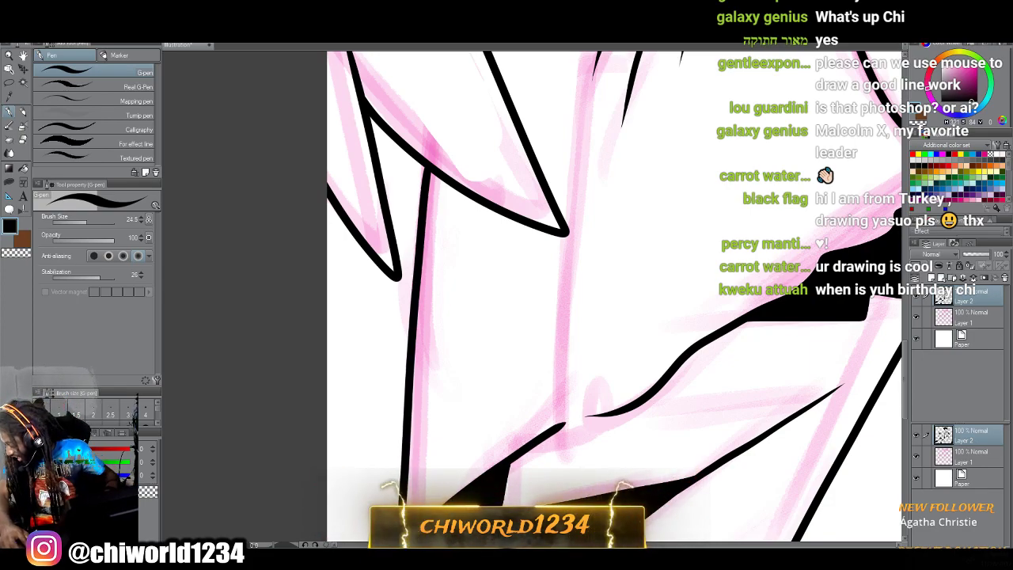
key(ctrl+minus)
mouse_move(554, 443)
mouse_down()
mouse_move(395, 159)
mouse_move(713, 443)
mouse_up()
drag(713, 296, 317, 296)
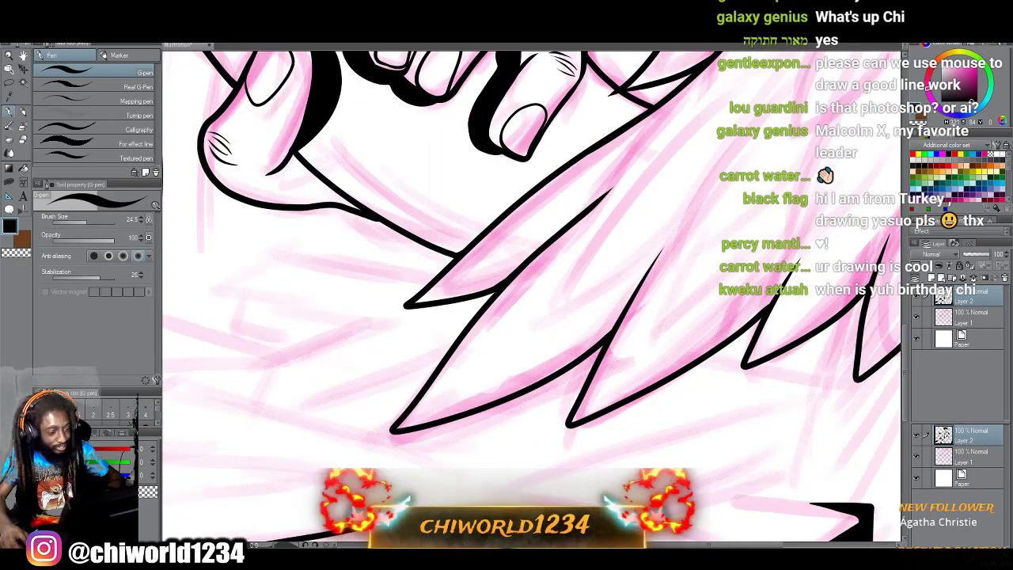
key(ctrl+minus)
drag(190, 296, 870, 296)
drag(286, 441, 537, 494)
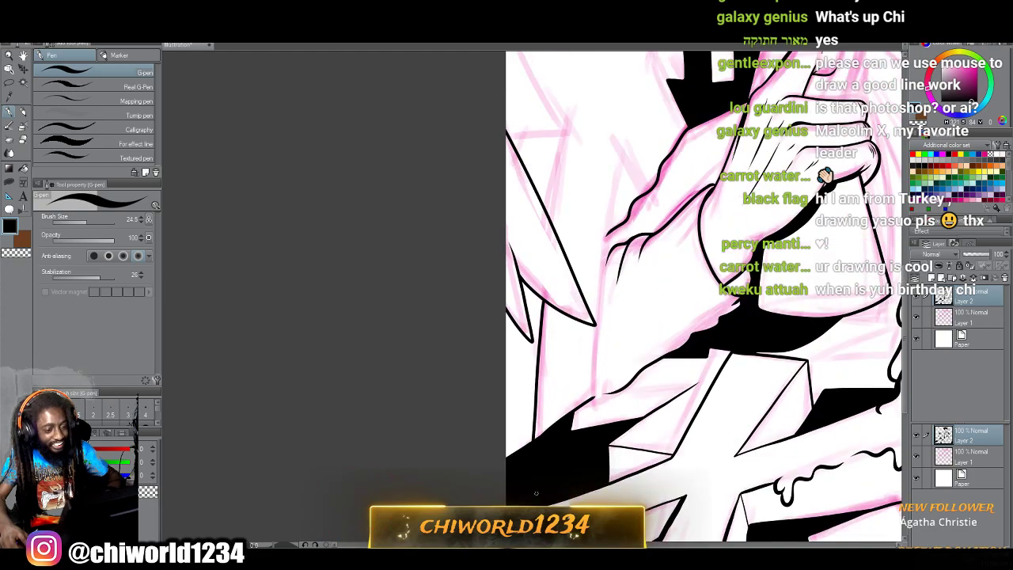
Ink the angular block behind the left wing's long feather, including its outer corner and the thinner inner edges.
scroll(536, 493, up, 3)
scroll(534, 495, up, 5)
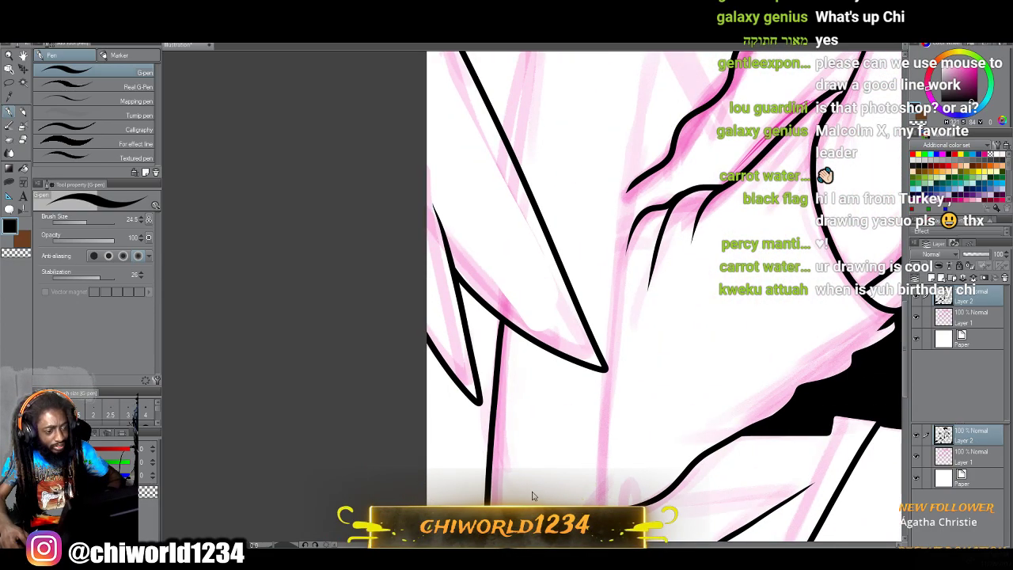
scroll(540, 486, right, 1)
scroll(537, 490, up, 1)
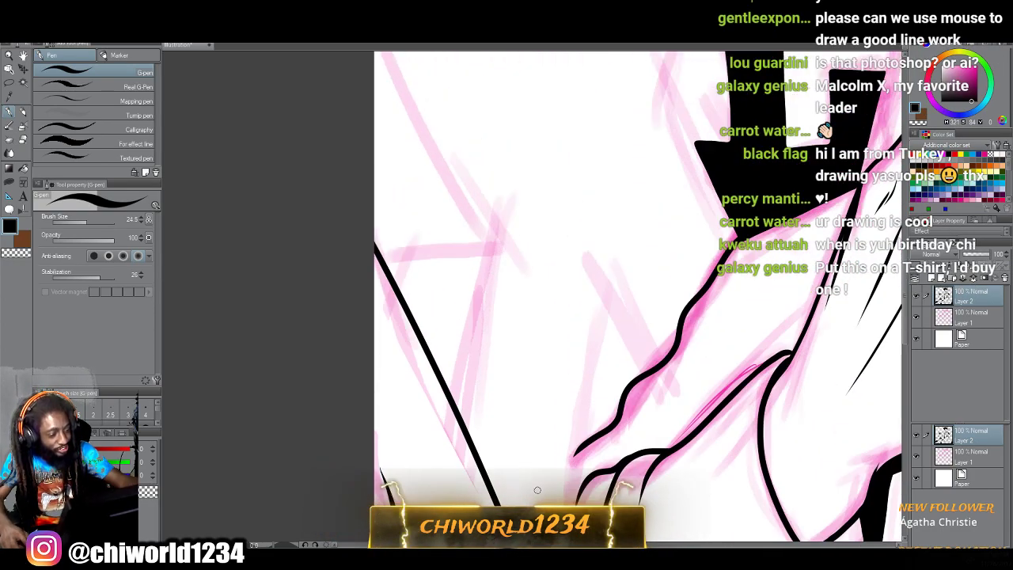
scroll(467, 404, up, 3)
scroll(465, 497, down, 3)
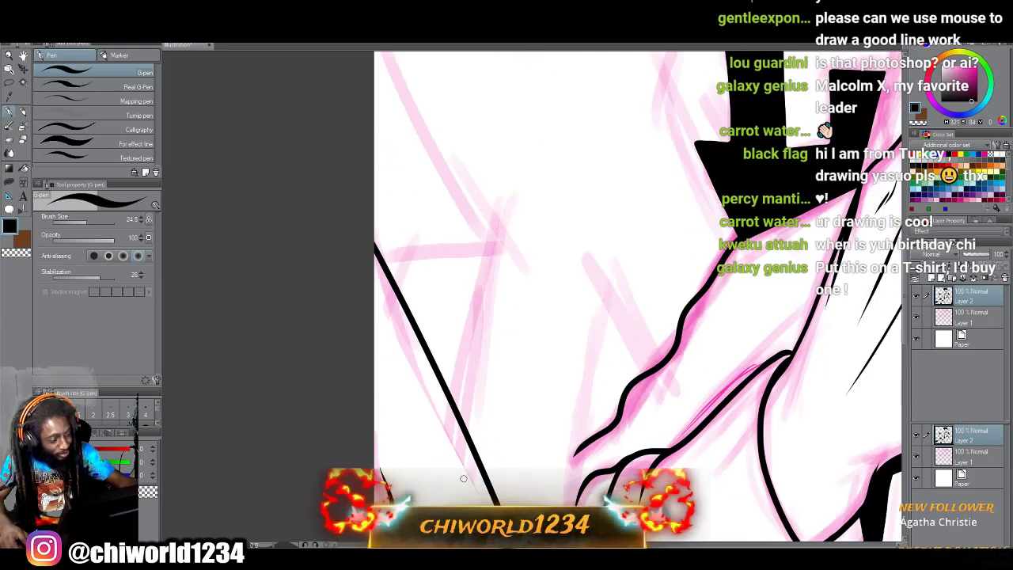
mouse_move(465, 428)
mouse_down()
mouse_move(507, 243)
mouse_move(376, 69)
mouse_up()
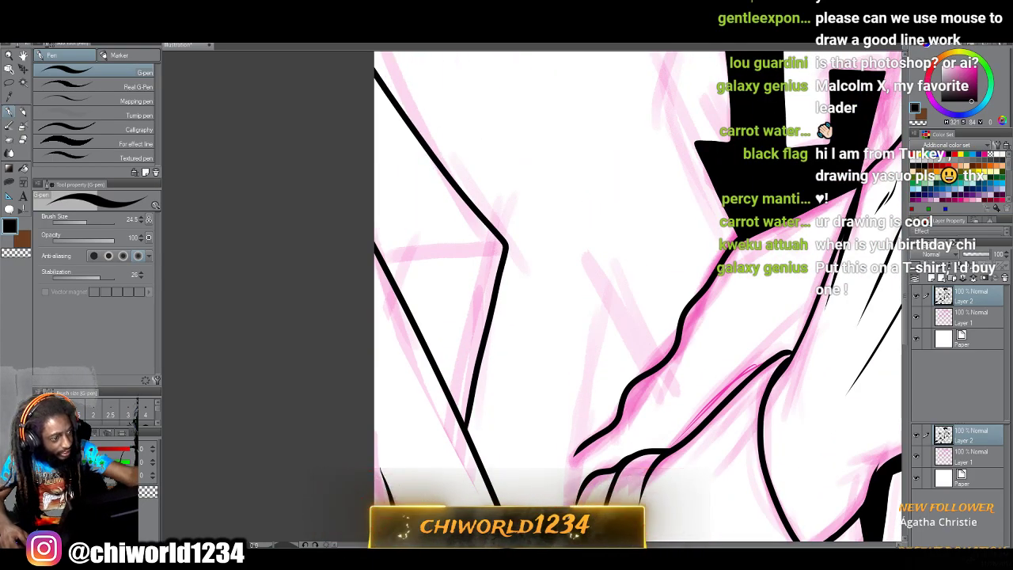
scroll(348, 62, up, 3)
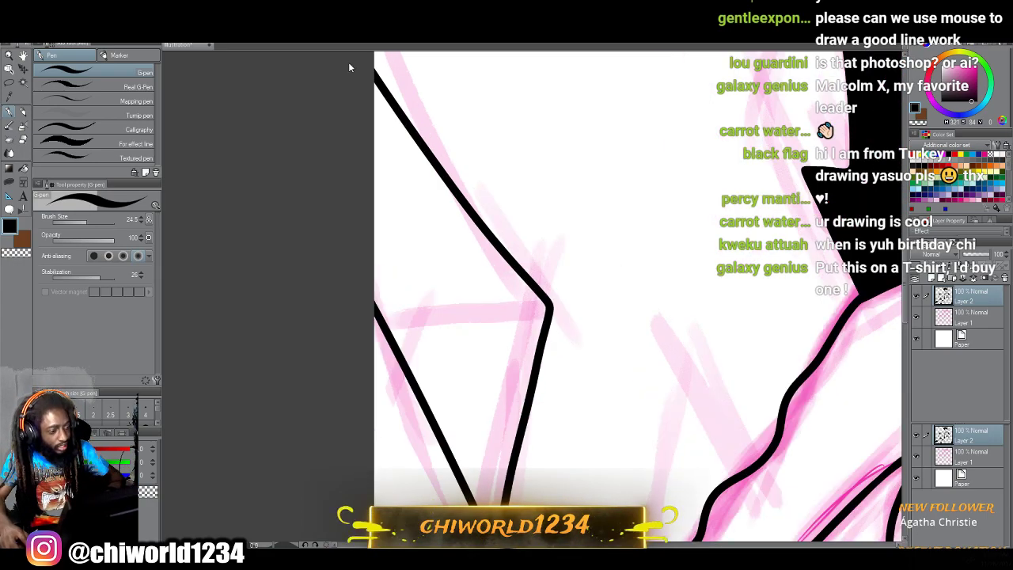
mouse_move(635, 323)
mouse_down()
mouse_move(440, 331)
mouse_move(411, 390)
mouse_up()
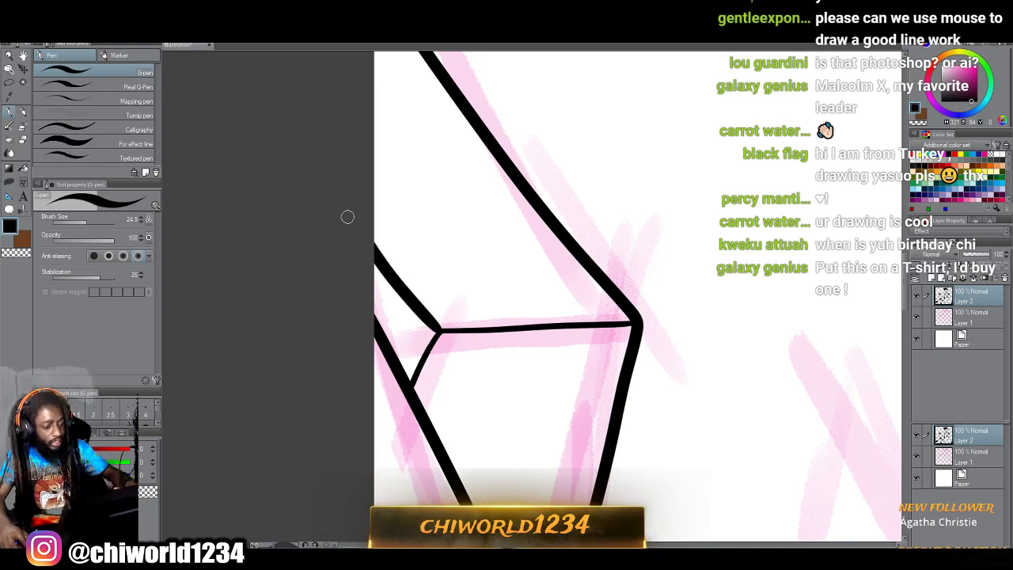
Ink a tall line from the forearm's lower contour up past the sleeve folds to a point, and slant it back down to the sleeve's upper contour.
scroll(348, 218, down, 2)
scroll(373, 215, down, 3)
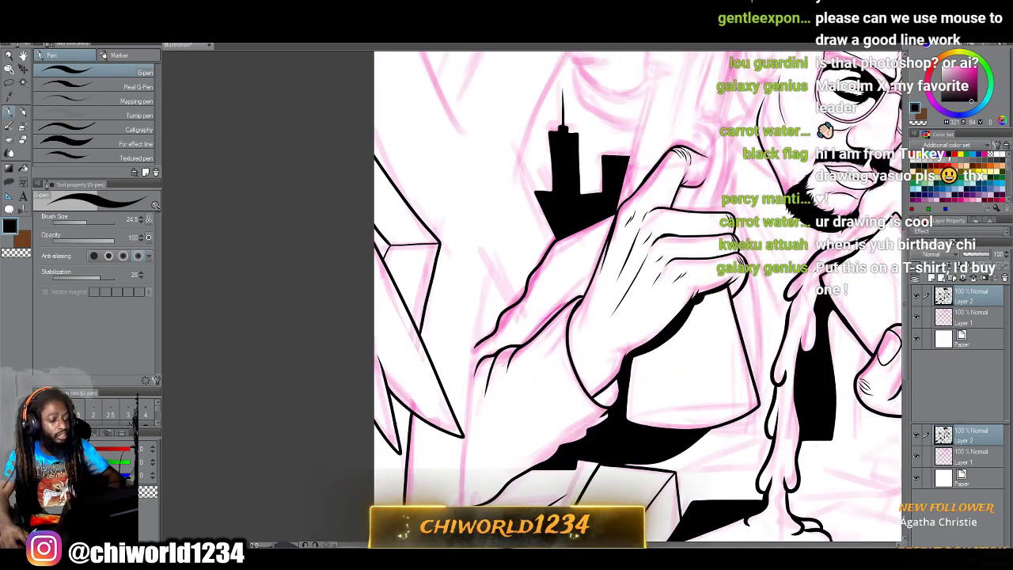
scroll(346, 216, up, 5)
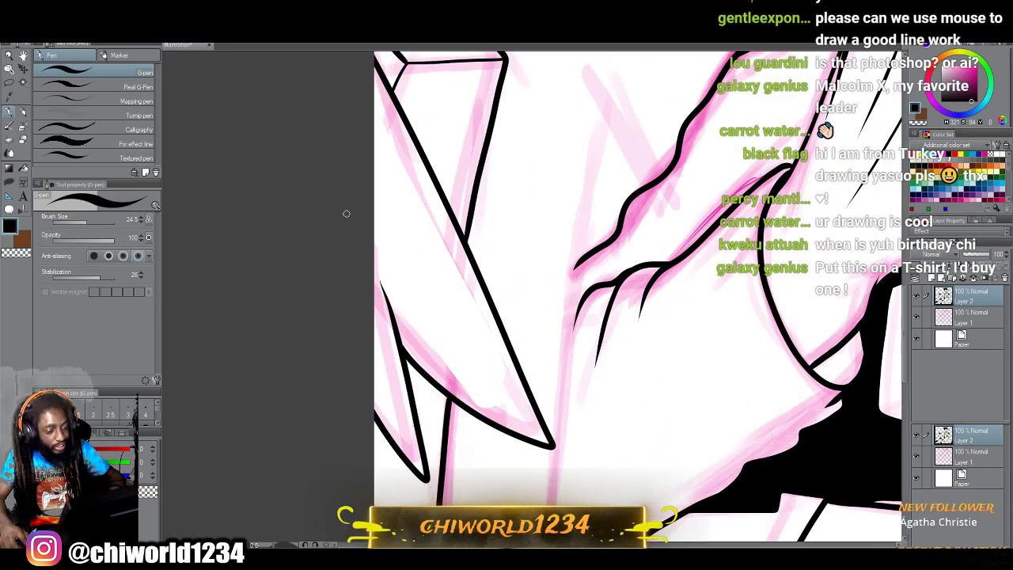
scroll(349, 208, down, 2)
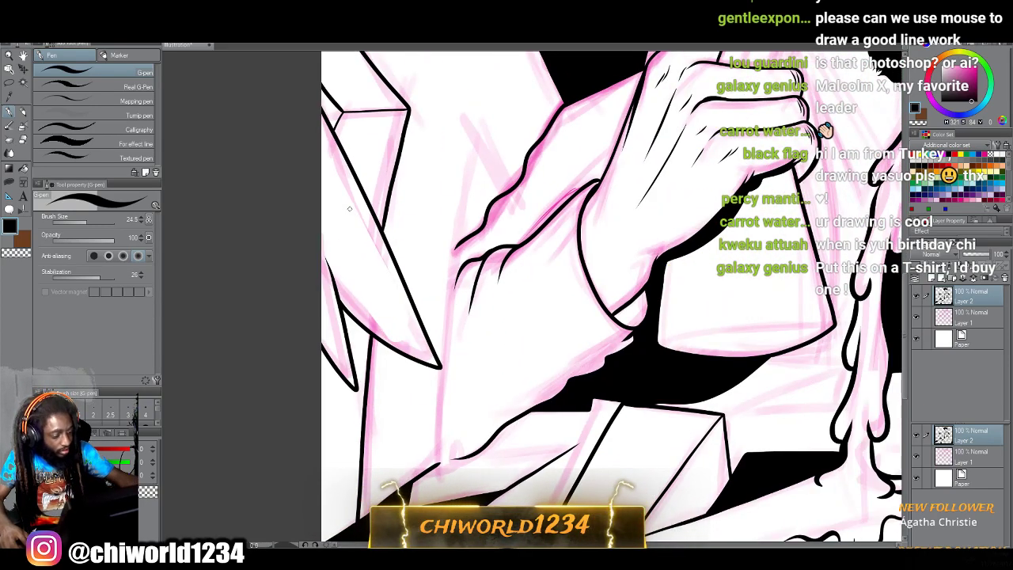
drag(439, 458, 449, 252)
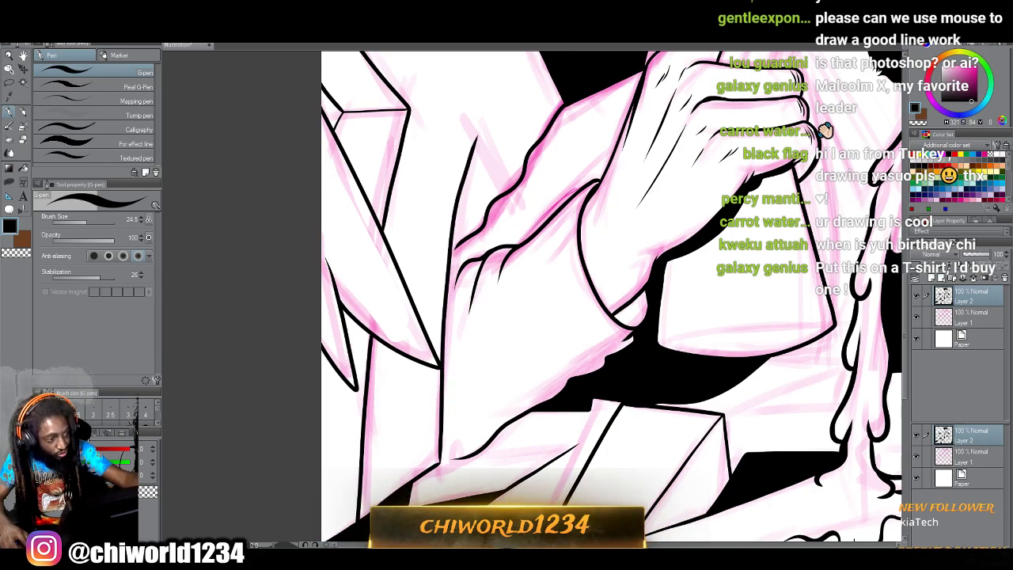
scroll(458, 243, up, 5)
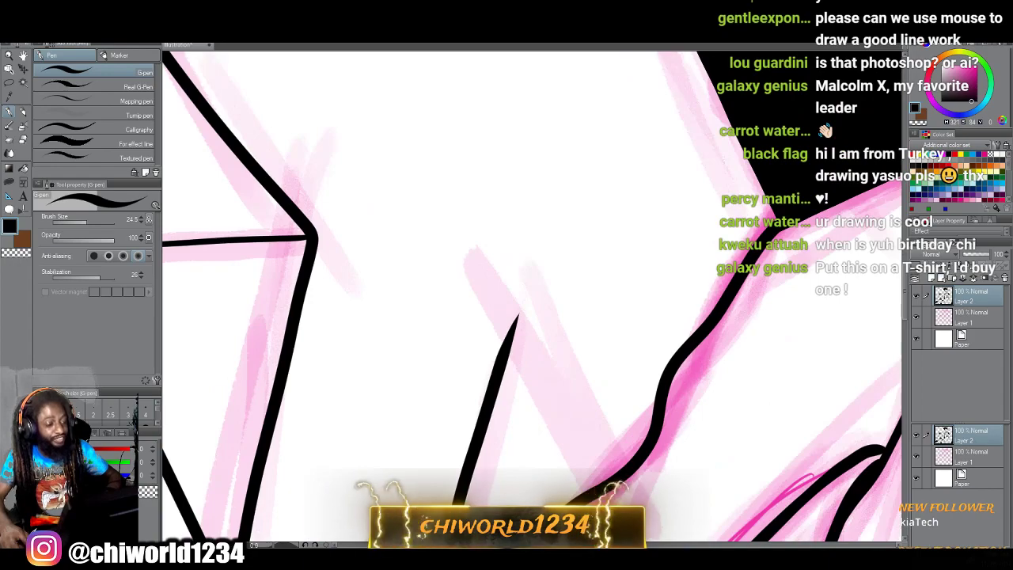
scroll(458, 243, down, 2)
mouse_move(631, 409)
mouse_down()
mouse_move(535, 302)
mouse_move(513, 258)
mouse_move(454, 449)
mouse_up()
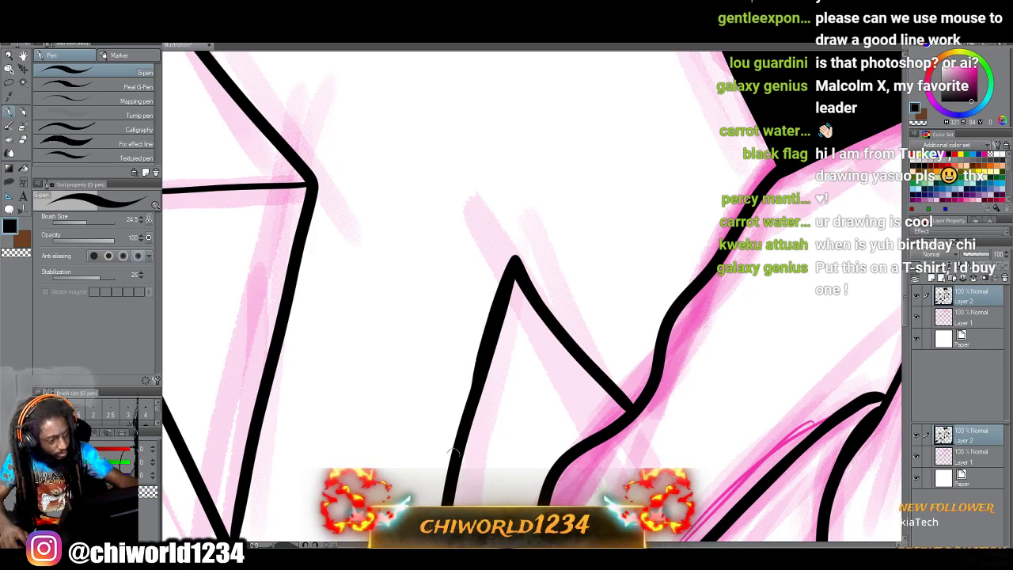
Ink a short curved line joining the sleeve's upper fold to the tall line beside it.
scroll(449, 504, down, 4)
scroll(449, 504, up, 4)
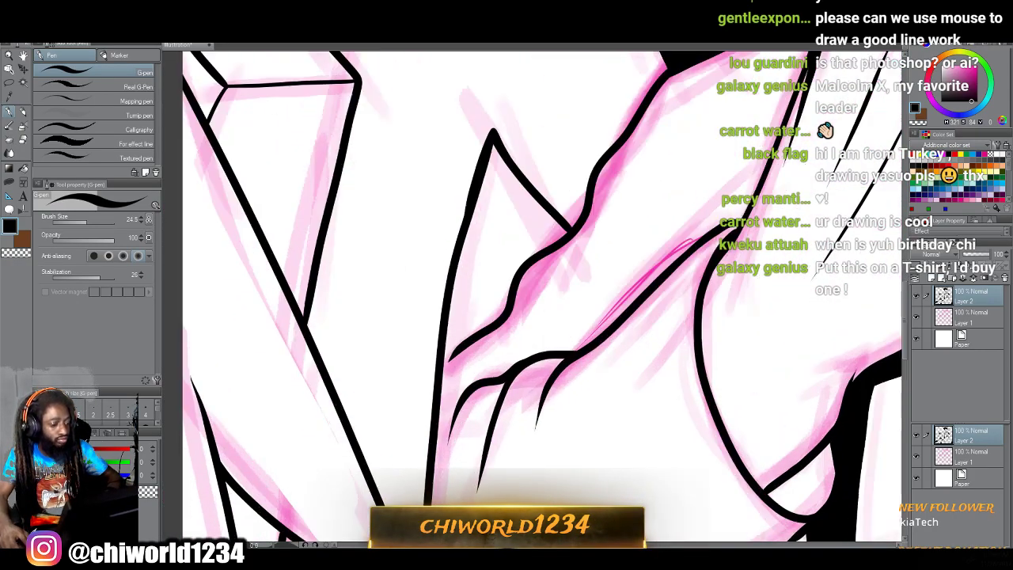
mouse_move(486, 241)
mouse_down()
mouse_move(448, 245)
mouse_move(434, 269)
mouse_up()
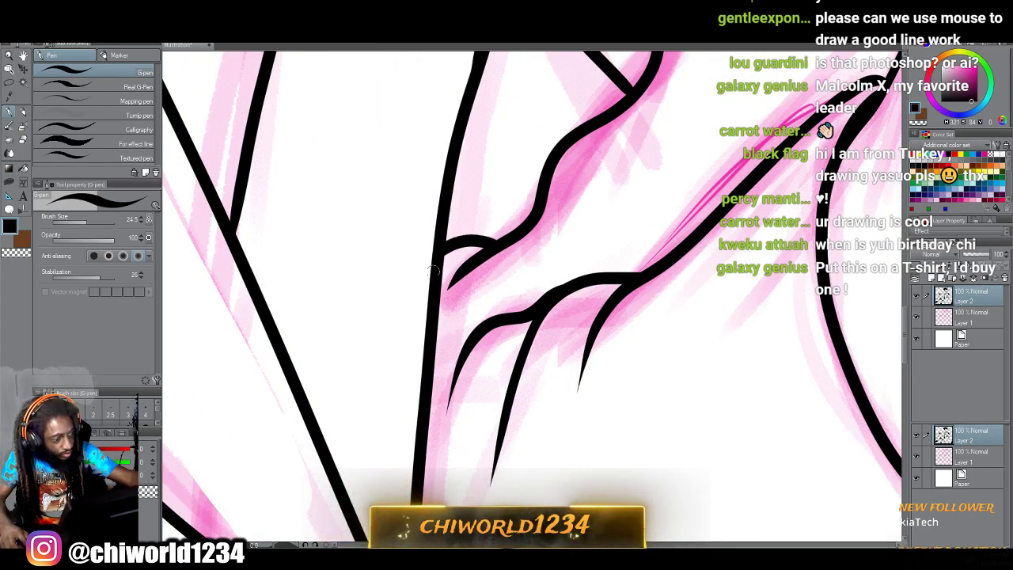
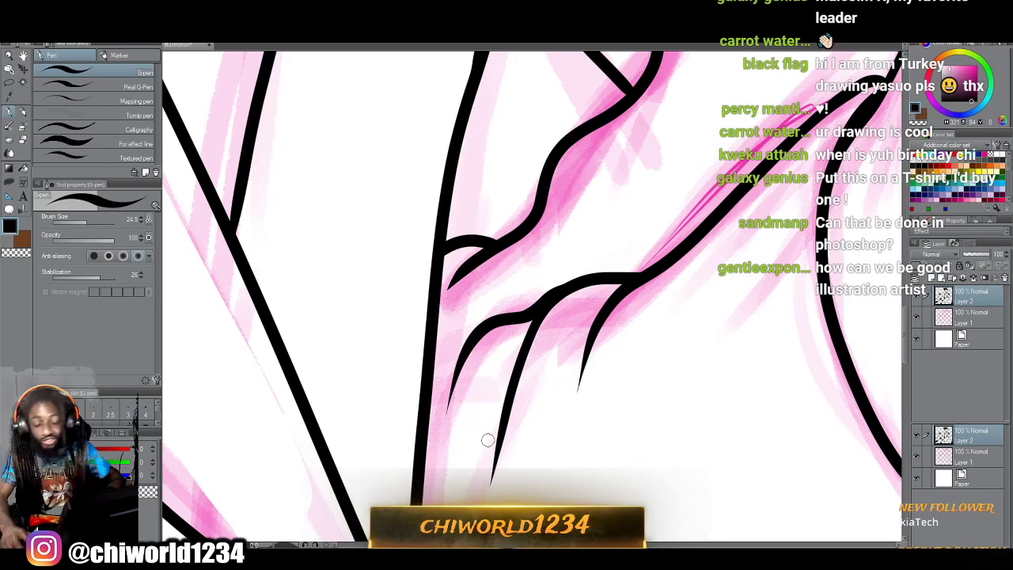
Undo the short curved fold line and the slanted line, and re-ink the slant straight from the tall line's point to the sleeve's upper contour.
scroll(488, 440, down, 6)
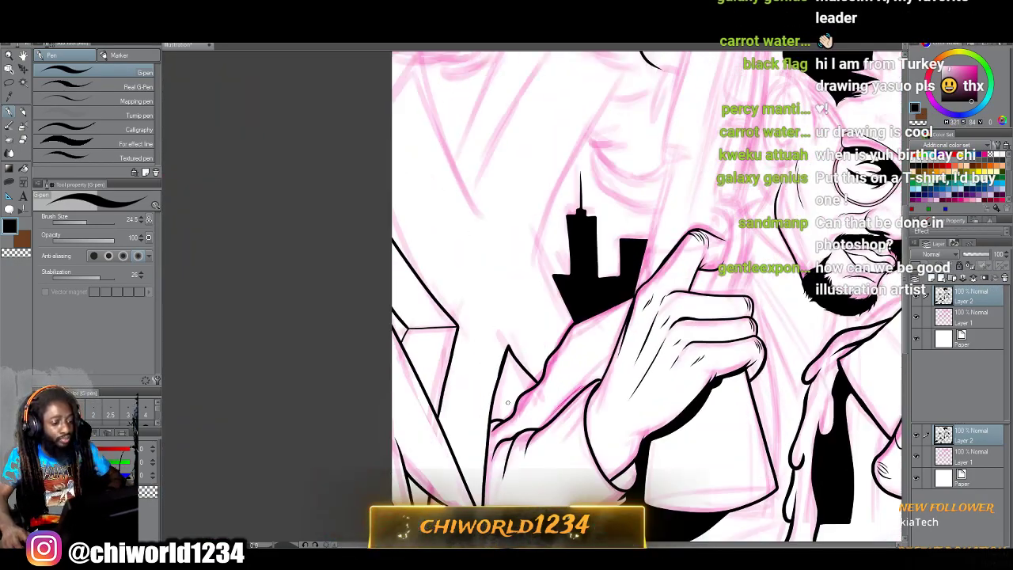
scroll(507, 403, up, 5)
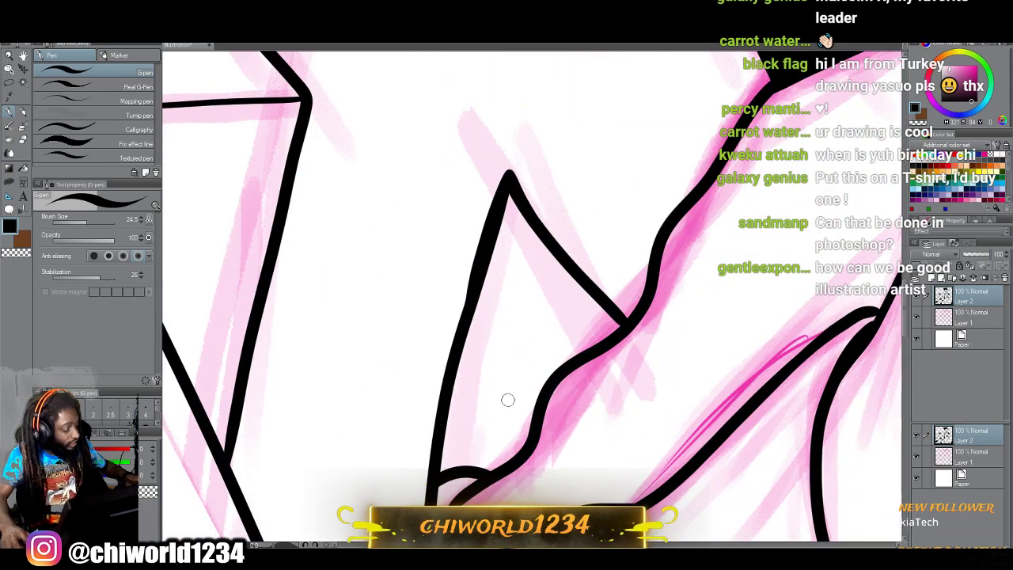
key(ctrl+z)
key(ctrl+z)
scroll(504, 400, up, 1)
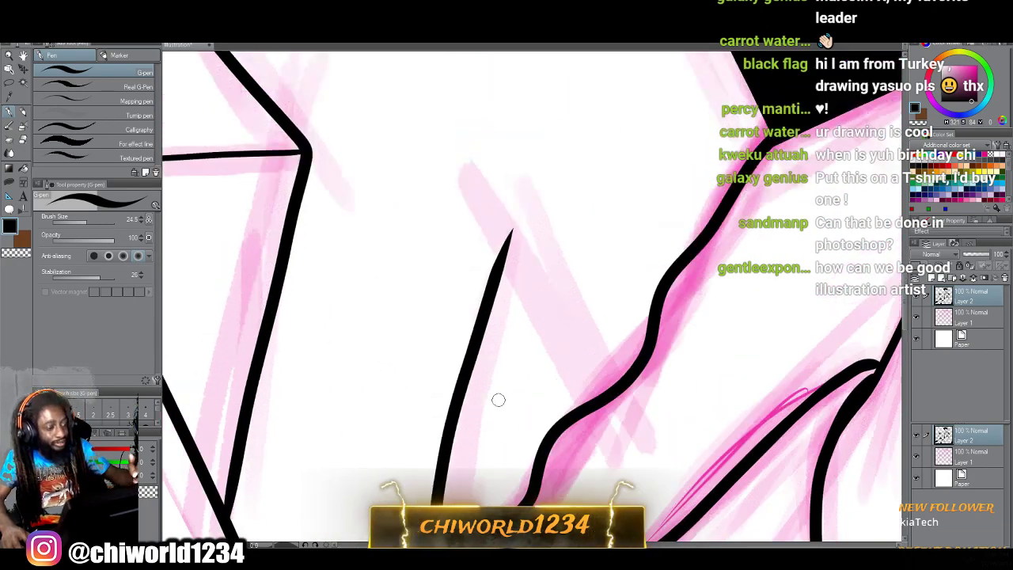
drag(606, 397, 515, 230)
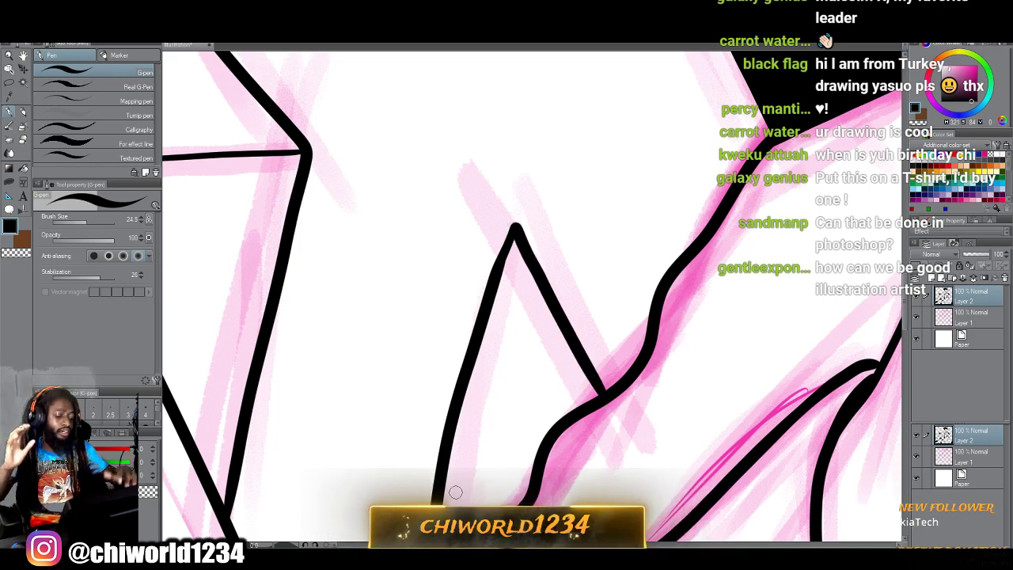
Ink the deep V notch of the large X shape beneath the left wing, continuing from its left peak down to the canvas edge.
scroll(455, 484, down, 3)
scroll(455, 486, up, 3)
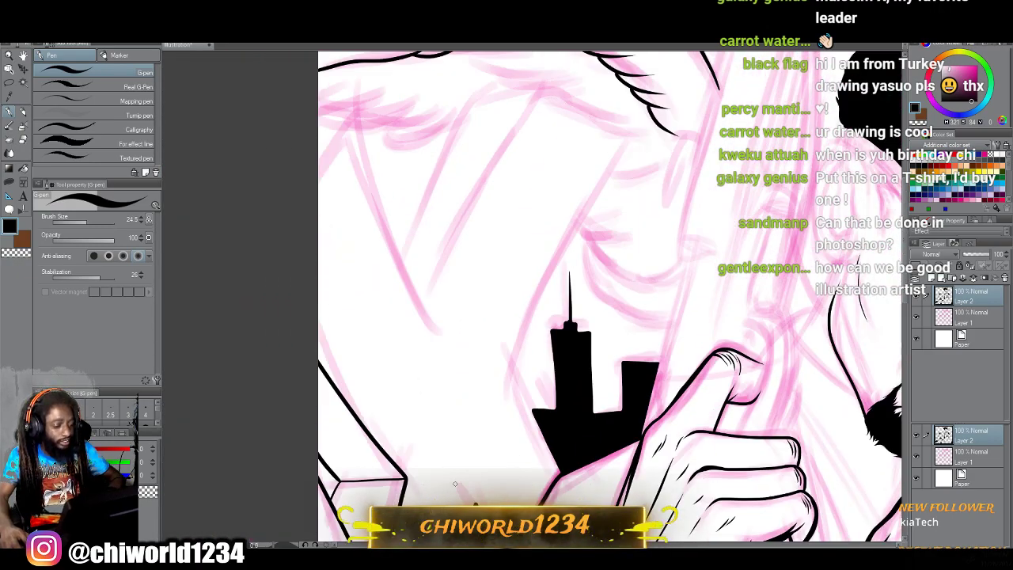
scroll(456, 486, up, 2)
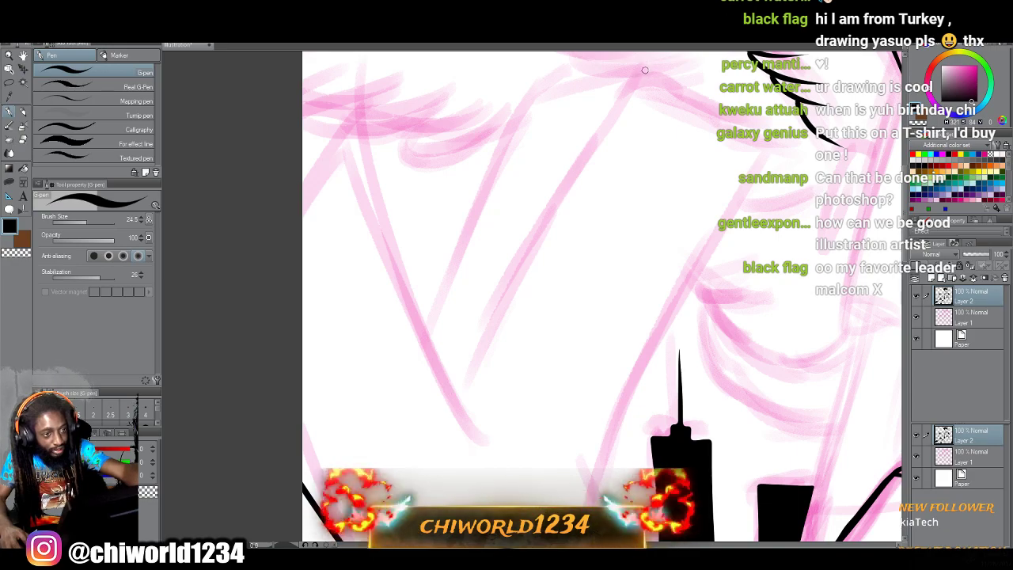
mouse_move(645, 70)
mouse_down()
mouse_move(461, 404)
mouse_move(407, 282)
mouse_move(365, 98)
mouse_move(304, 196)
mouse_up()
scroll(275, 442, down, 5)
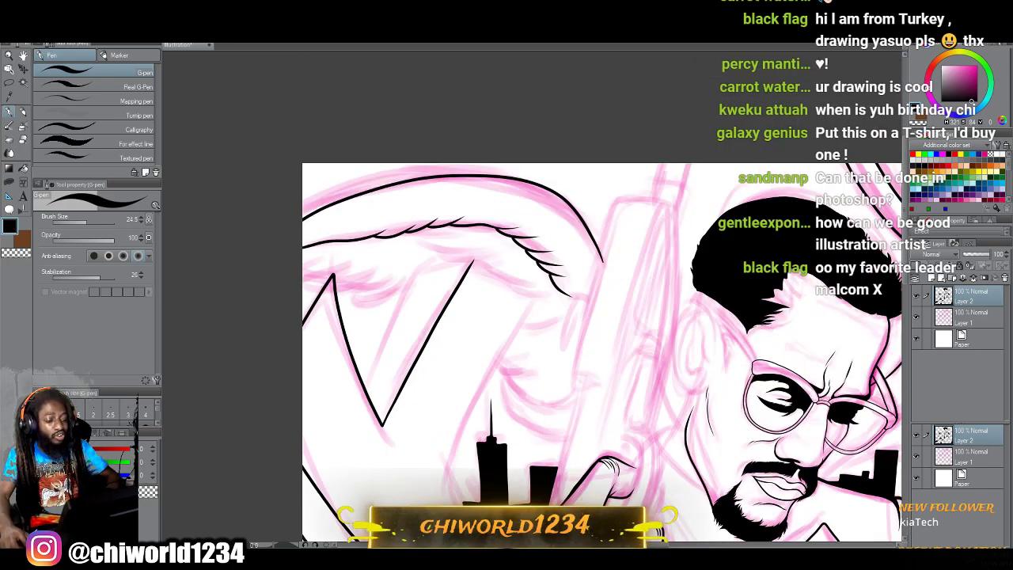
scroll(276, 442, down, 2)
scroll(275, 442, left, 1)
scroll(276, 447, up, 2)
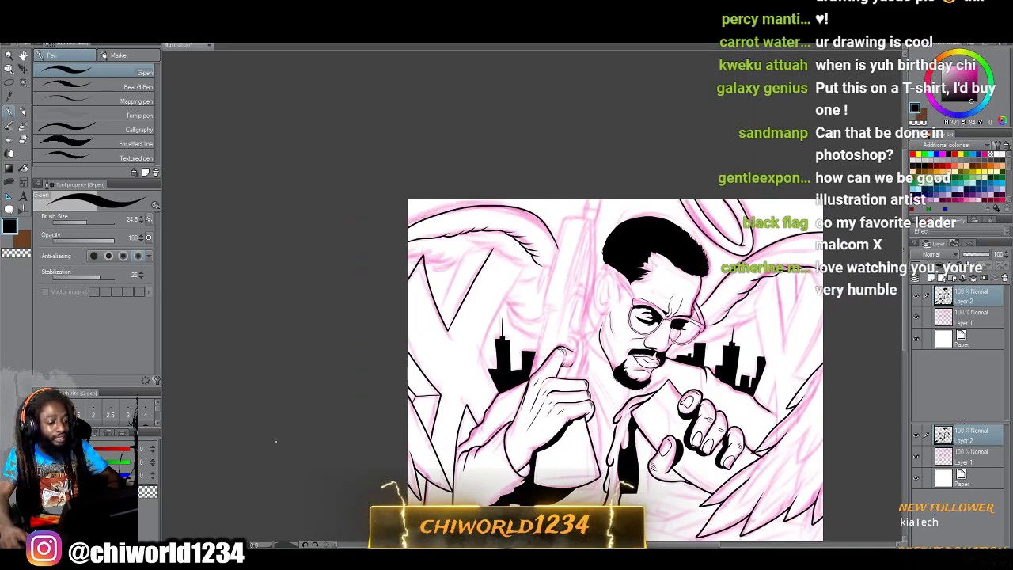
Ink the X shape's side from the black skyline up around its bend, and its slanted top edge with the corner turning down.
scroll(275, 441, up, 4)
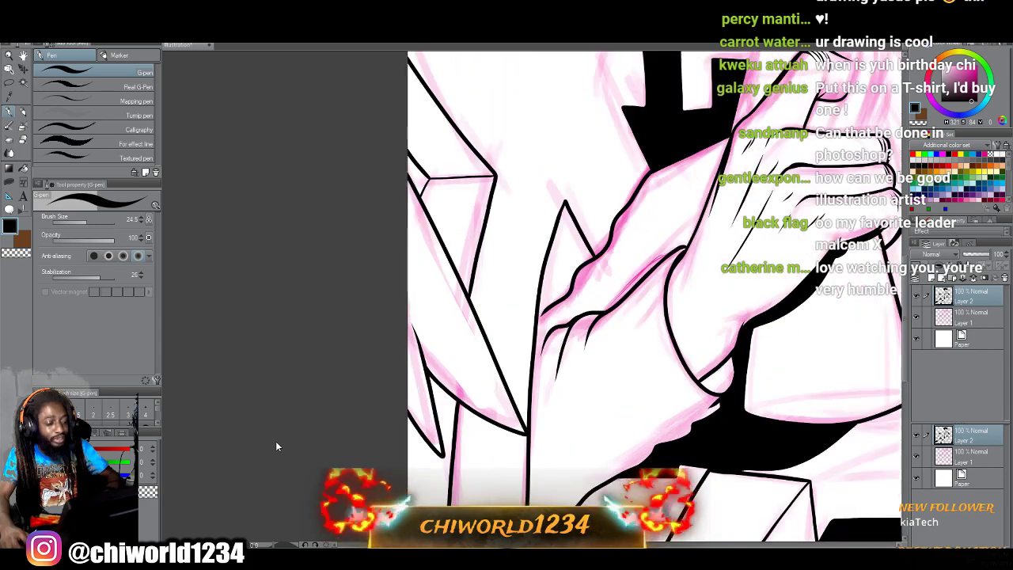
scroll(279, 440, up, 4)
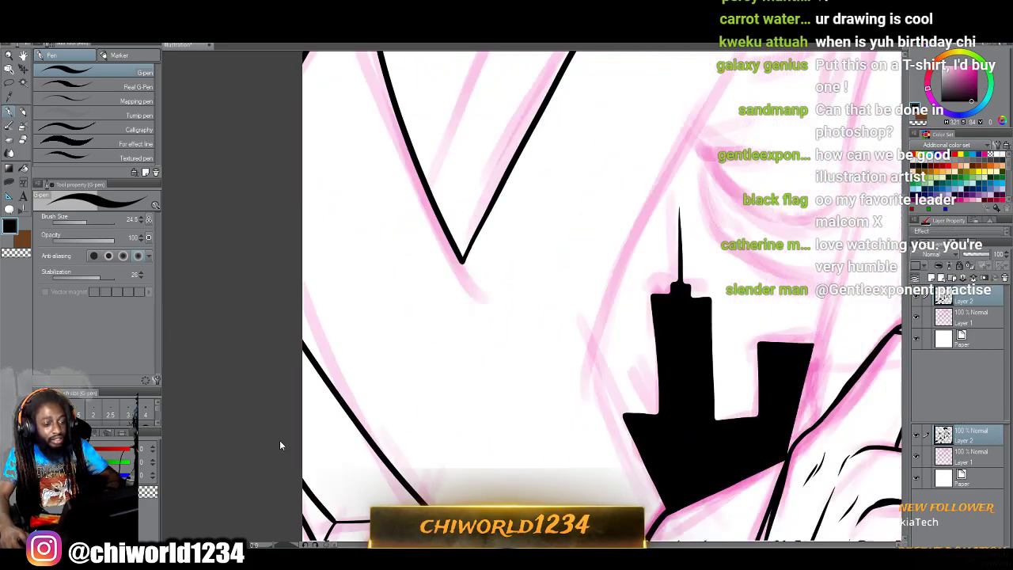
scroll(279, 440, down, 4)
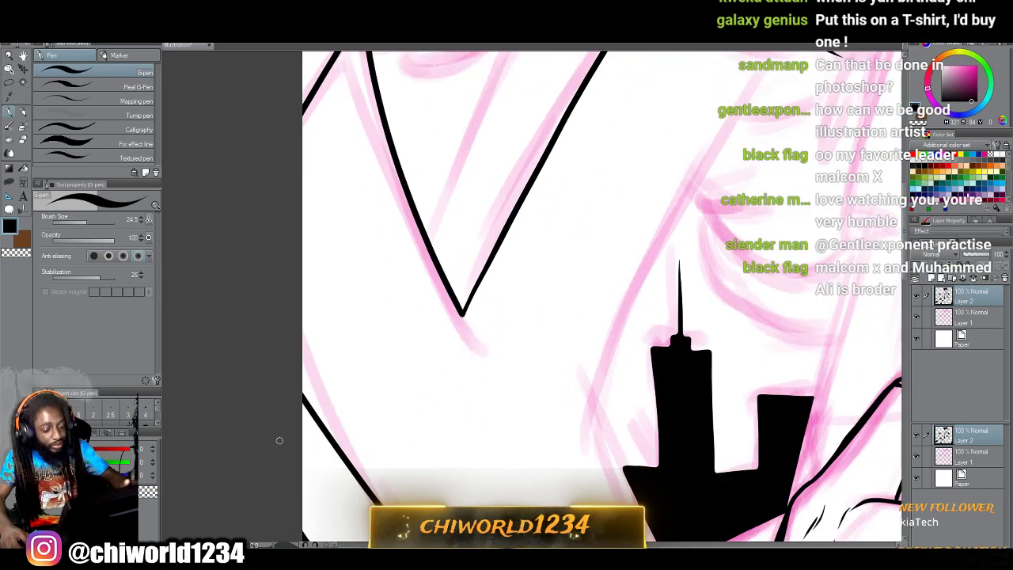
mouse_move(663, 451)
mouse_down()
mouse_move(599, 320)
mouse_move(644, 184)
mouse_move(682, 118)
mouse_up()
scroll(697, 107, up, 6)
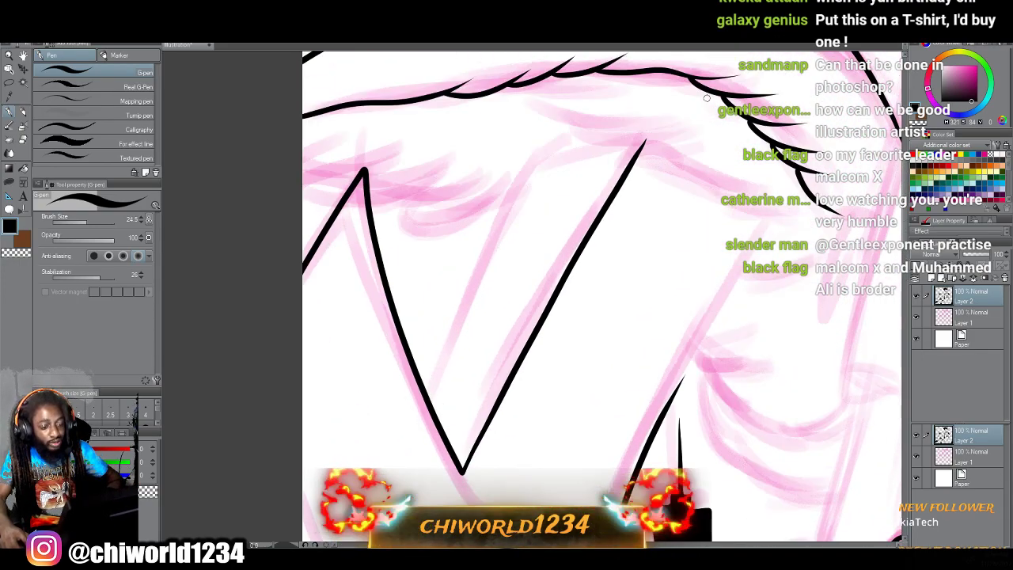
scroll(707, 98, up, 3)
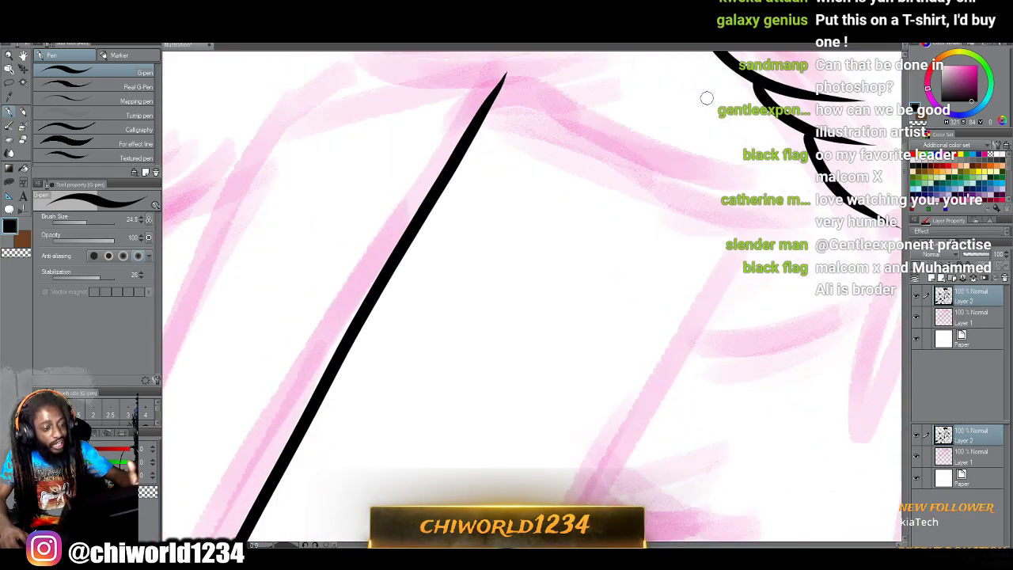
mouse_move(491, 101)
mouse_down()
mouse_move(508, 73)
mouse_move(772, 248)
mouse_move(656, 439)
mouse_up()
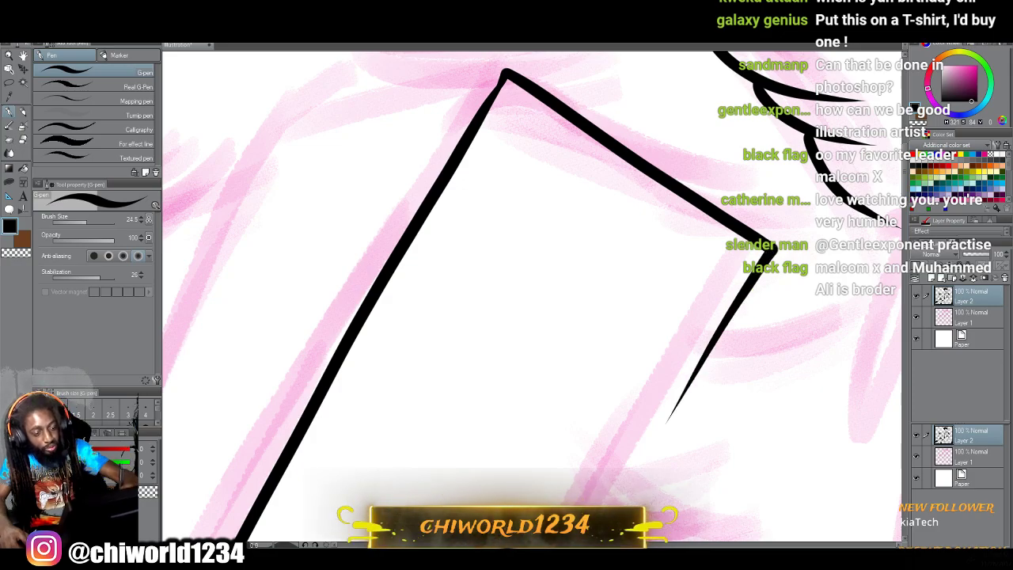
Close the gap in the X shape's outer edge above the skyline with a thicker stroke reaching up to the top corner.
scroll(655, 439, up, 8)
scroll(532, 297, up, 2)
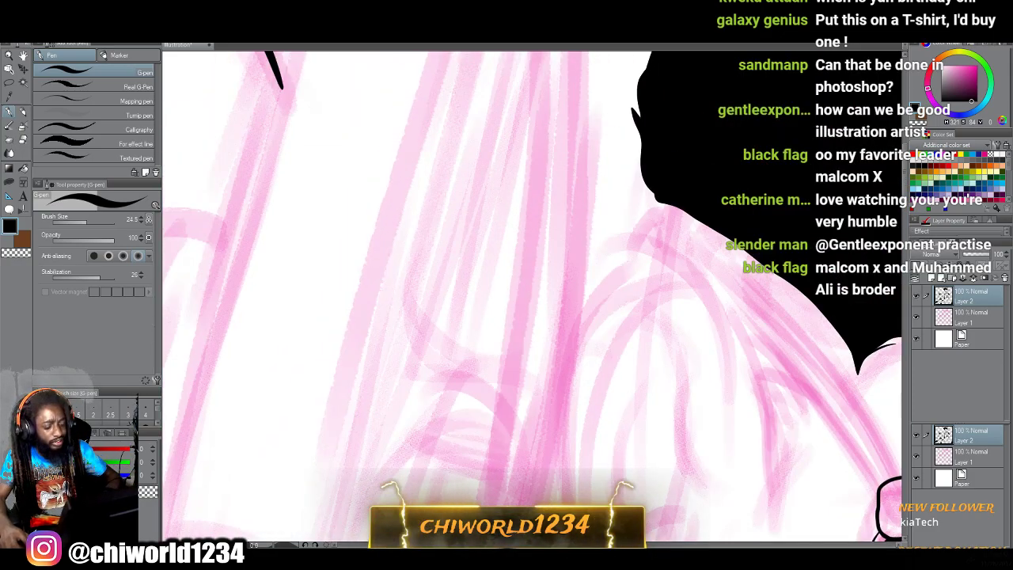
scroll(609, 527, down, 2)
scroll(610, 526, up, 3)
scroll(609, 526, left, 3)
scroll(609, 526, down, 5)
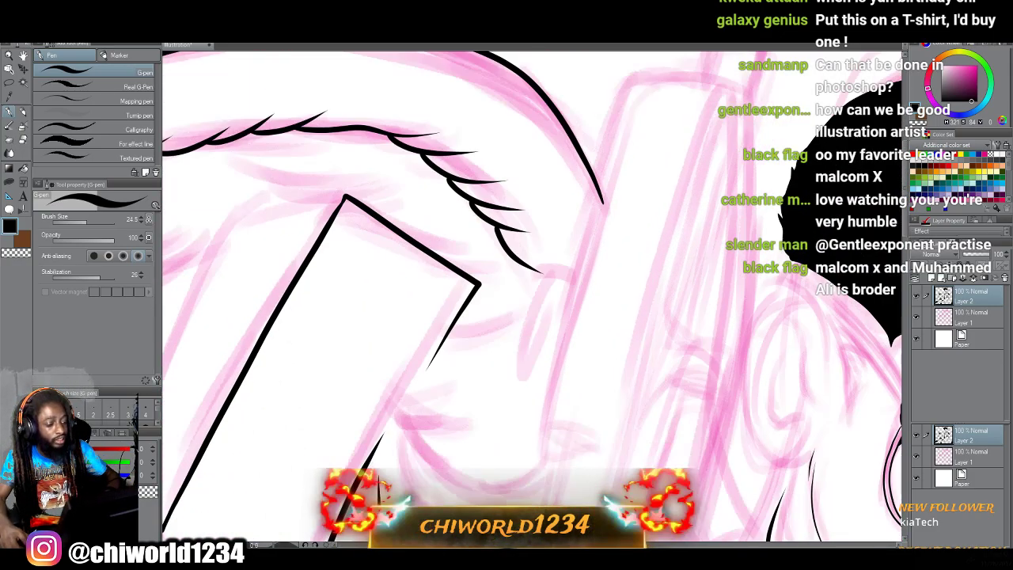
scroll(449, 511, left, 2)
scroll(449, 511, up, 2)
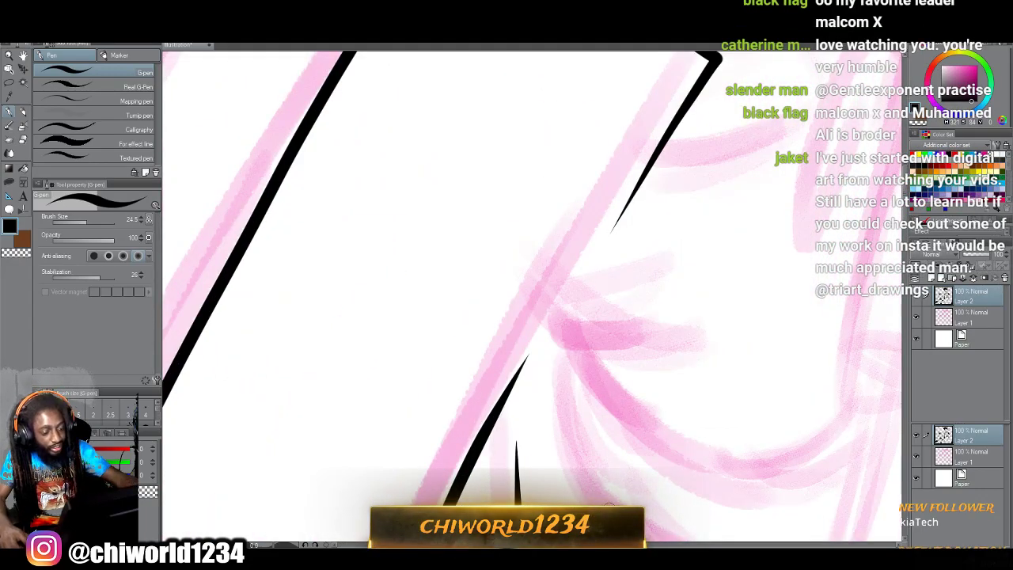
mouse_move(523, 362)
mouse_down()
mouse_move(698, 93)
mouse_move(544, 350)
mouse_move(475, 440)
mouse_up()
drag(559, 298, 715, 52)
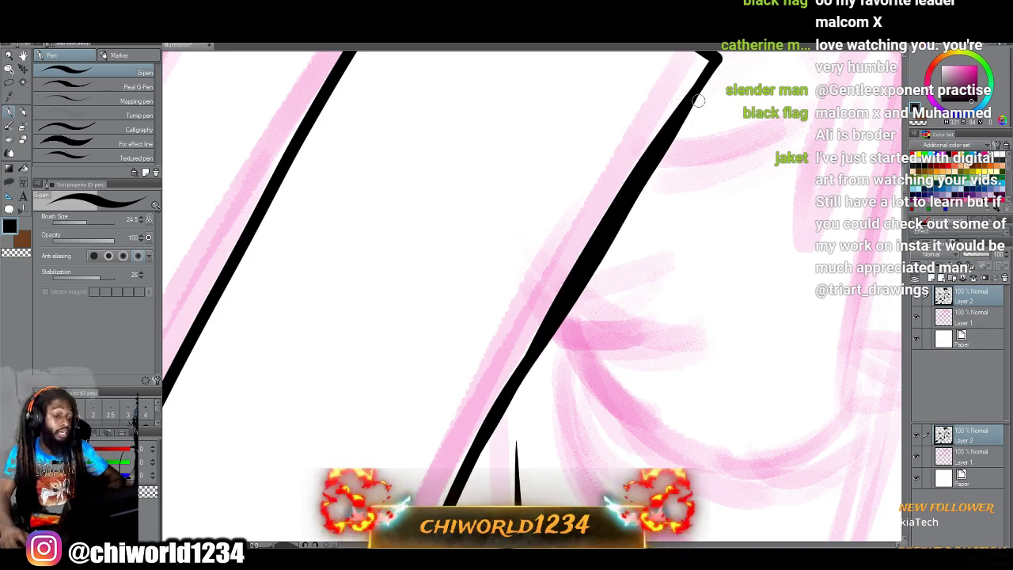
scroll(698, 101, down, 3)
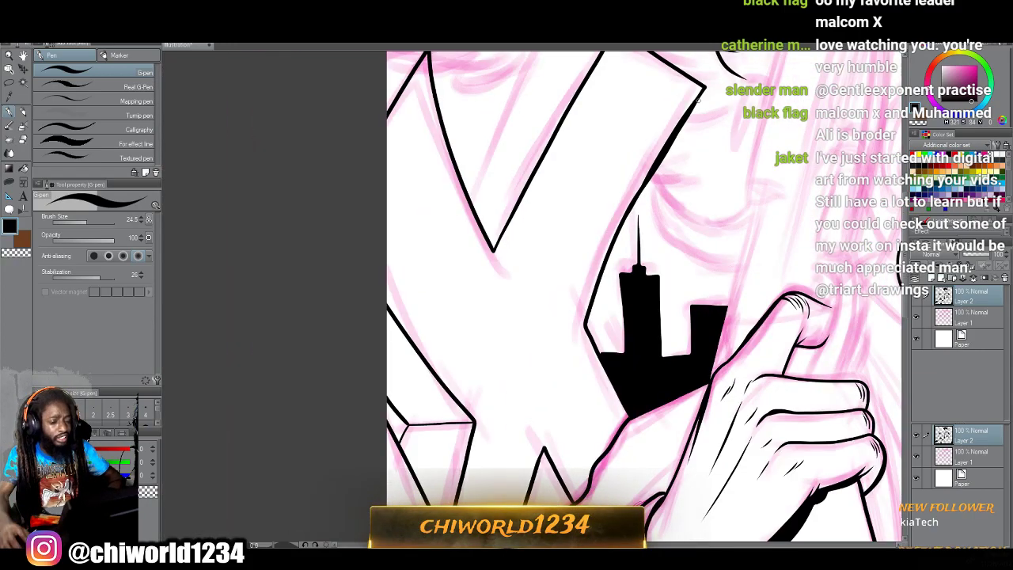
Ink the left arm's top edge out to the canvas edge, and the right arm's depth edge from its top corner down to the V notch.
scroll(697, 101, up, 3)
scroll(698, 102, up, 3)
scroll(698, 102, left, 1)
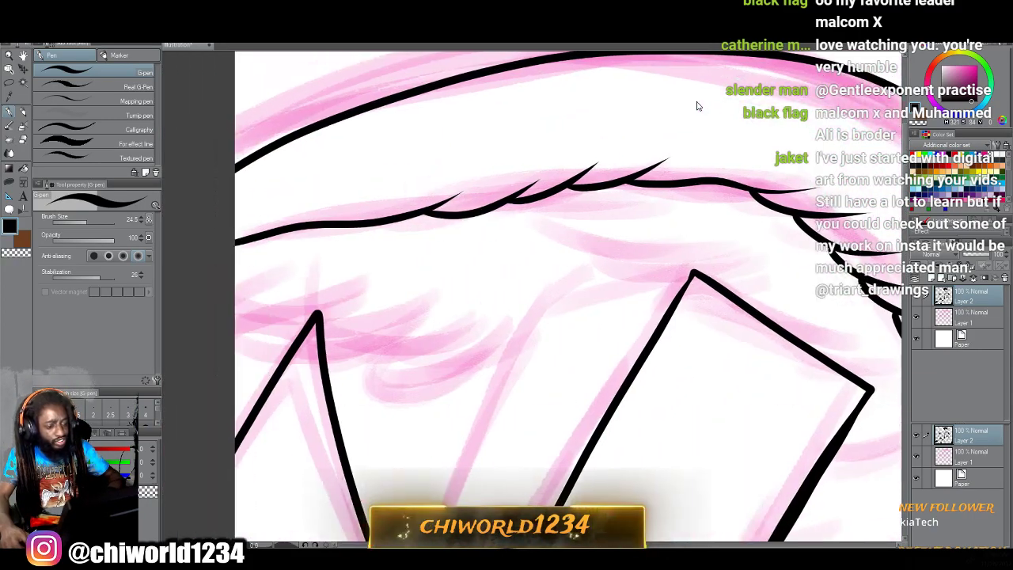
scroll(693, 99, down, 2)
scroll(689, 102, left, 1)
scroll(690, 102, up, 1)
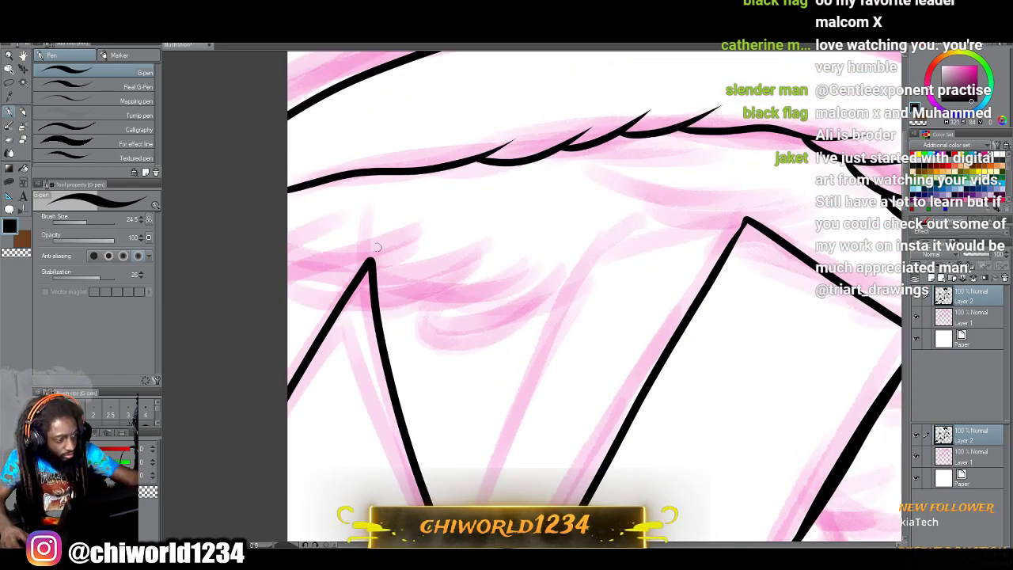
drag(369, 260, 286, 266)
scroll(726, 194, down, 1)
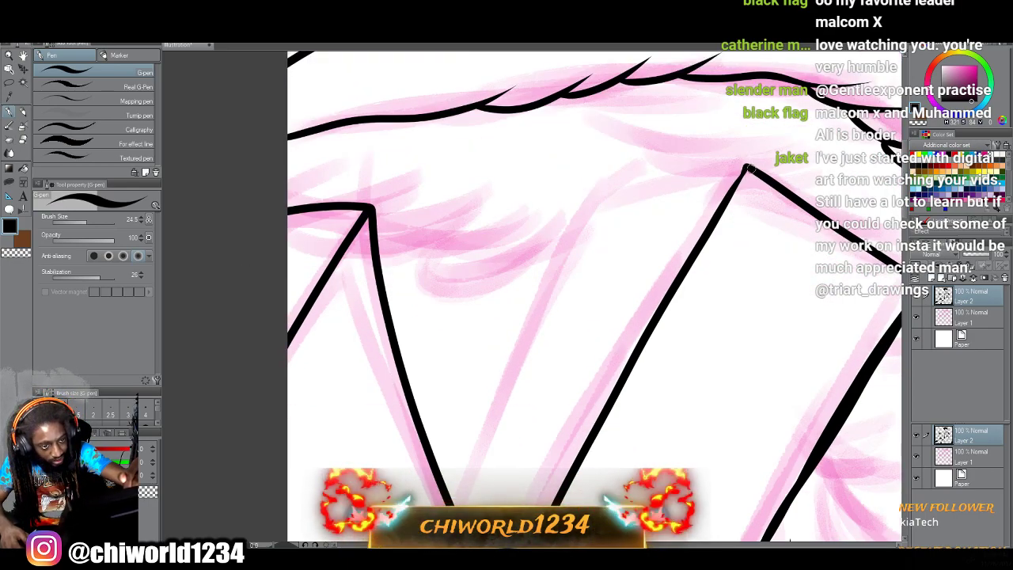
mouse_move(745, 167)
mouse_down()
mouse_move(580, 204)
mouse_move(529, 273)
mouse_move(431, 457)
mouse_up()
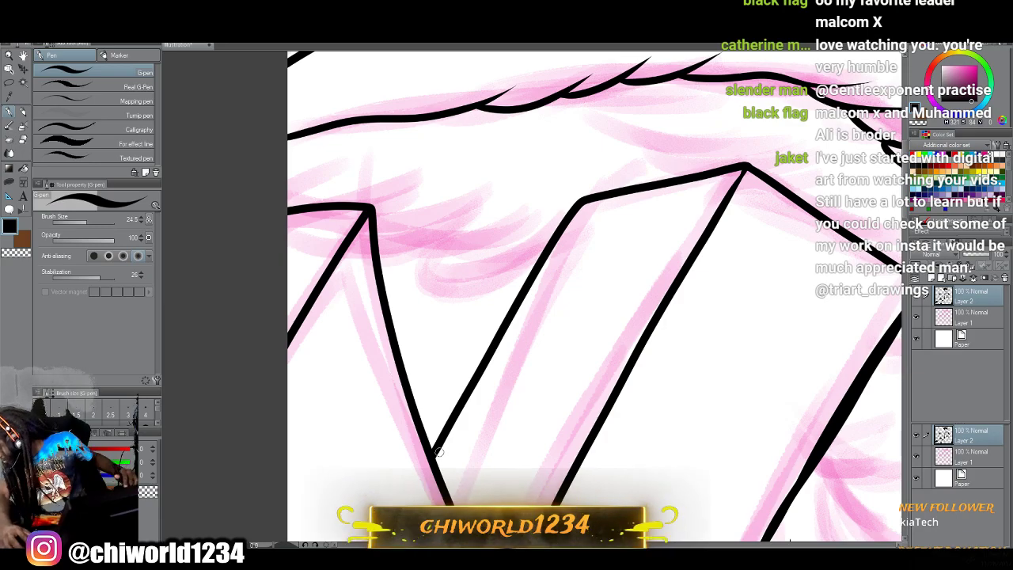
scroll(443, 456, down, 5)
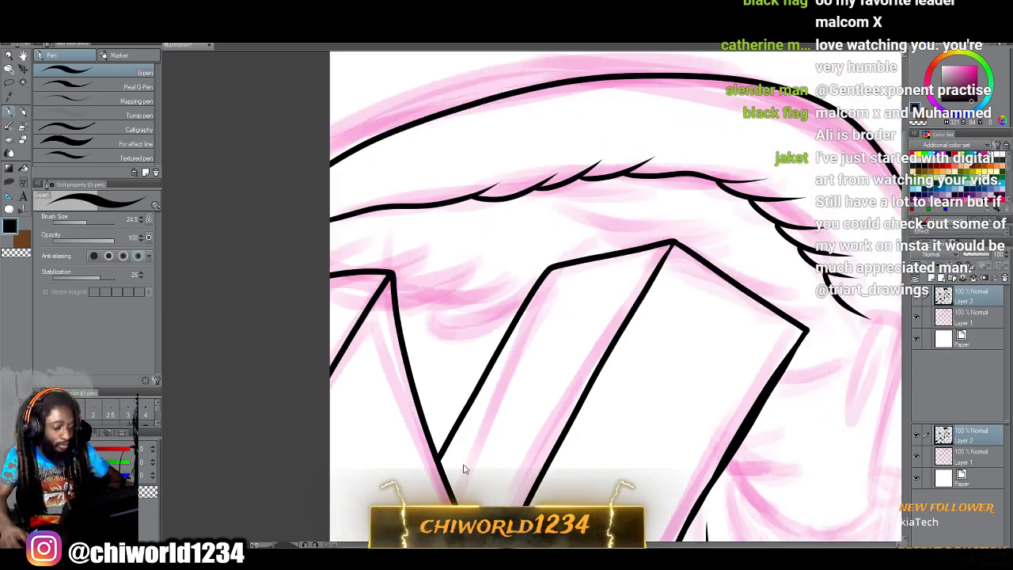
scroll(464, 458, down, 5)
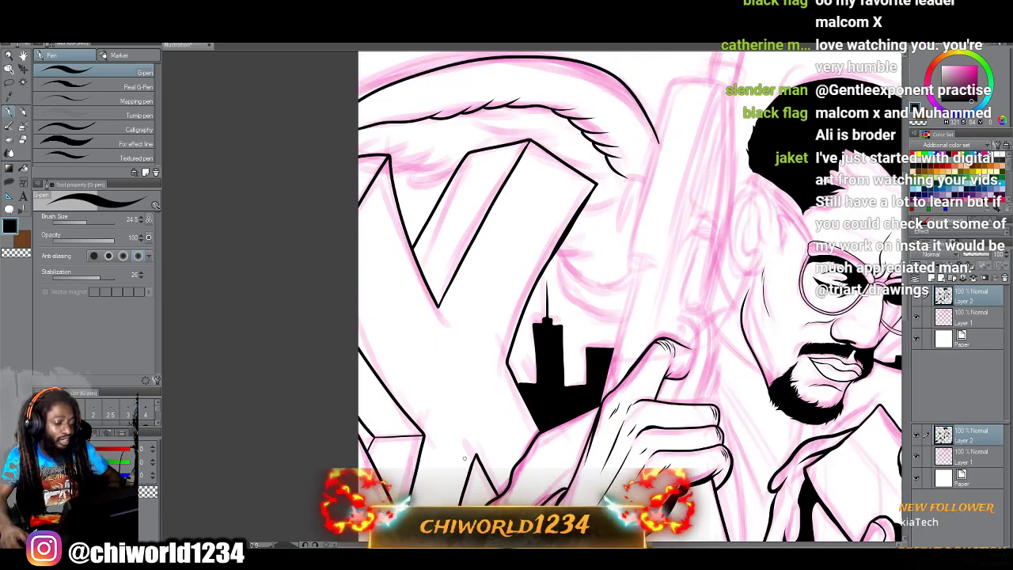
Fill the pointed area between the tall line, the straight slant and the sleeve's upper contour with black using Lasso fill.
scroll(464, 457, up, 2)
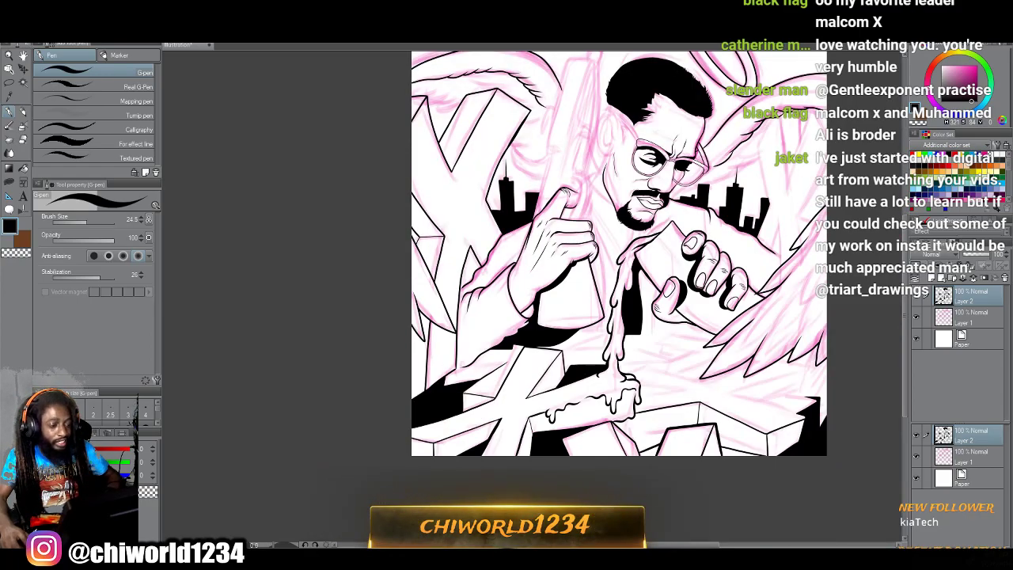
scroll(463, 457, up, 3)
scroll(464, 463, up, 4)
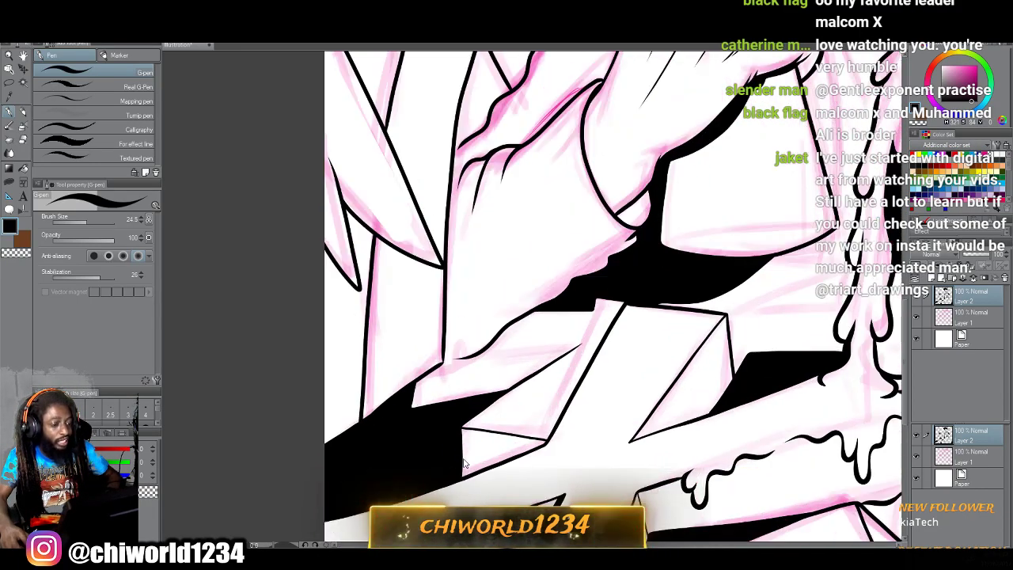
scroll(463, 458, up, 3)
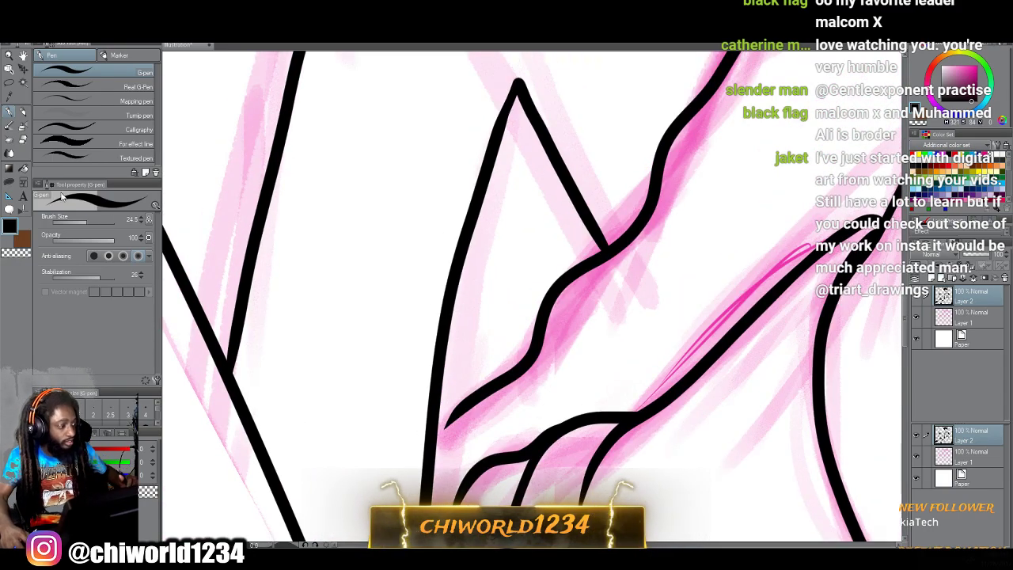
click(10, 181)
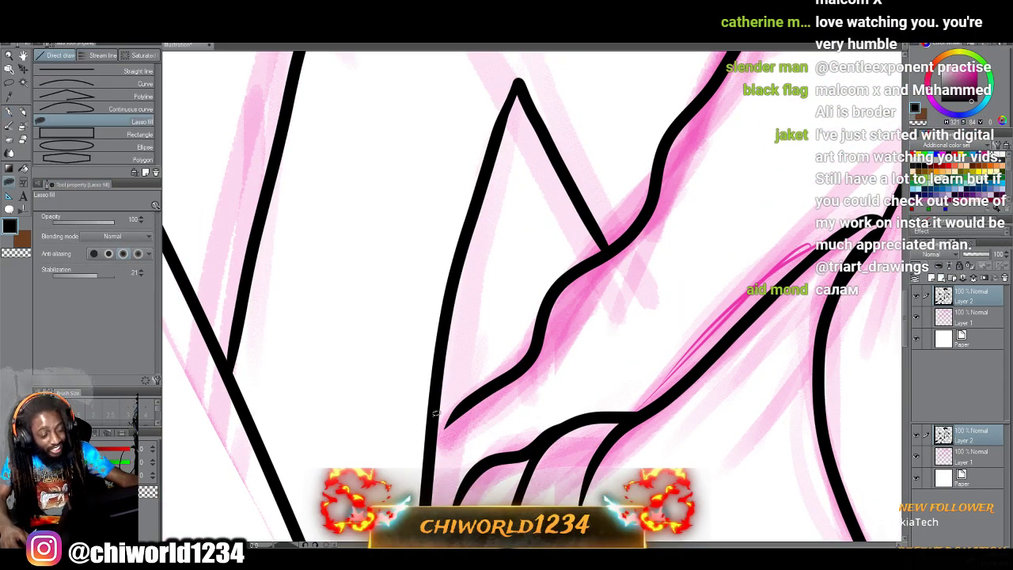
mouse_move(436, 413)
mouse_down()
mouse_move(451, 386)
mouse_move(526, 358)
mouse_move(570, 276)
mouse_move(607, 251)
mouse_move(513, 95)
mouse_up()
mouse_move(482, 187)
mouse_down()
mouse_move(455, 273)
mouse_move(436, 423)
mouse_up()
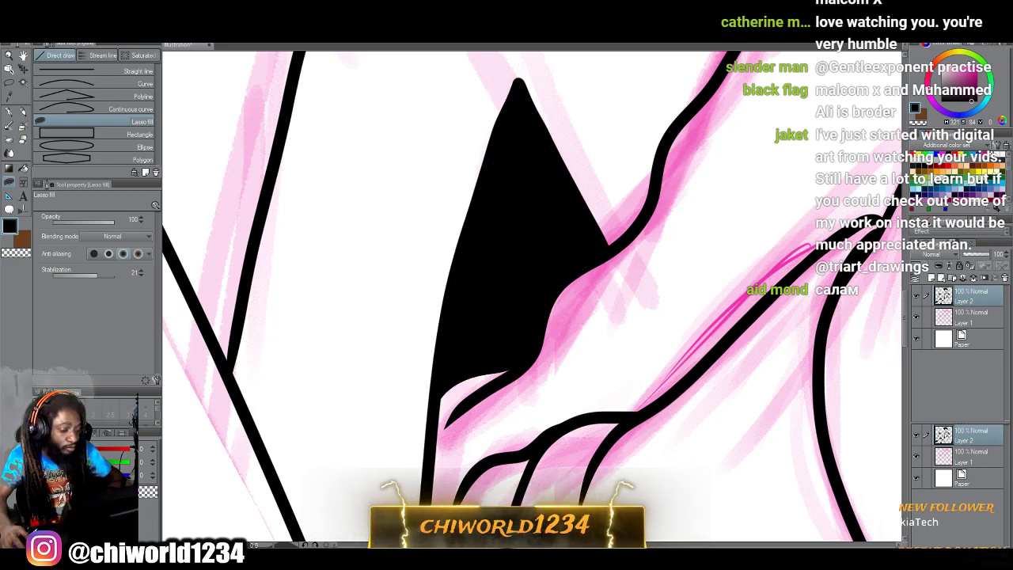
Review the whole illustration, and examine the blocks and black area beneath the right wing's feathers.
key(ctrl+minus)
key(ctrl+minus)
key(ctrl+minus)
key(ctrl+minus)
key(ctrl+minus)
key(ctrl+minus)
scroll(600, 272, right, 2)
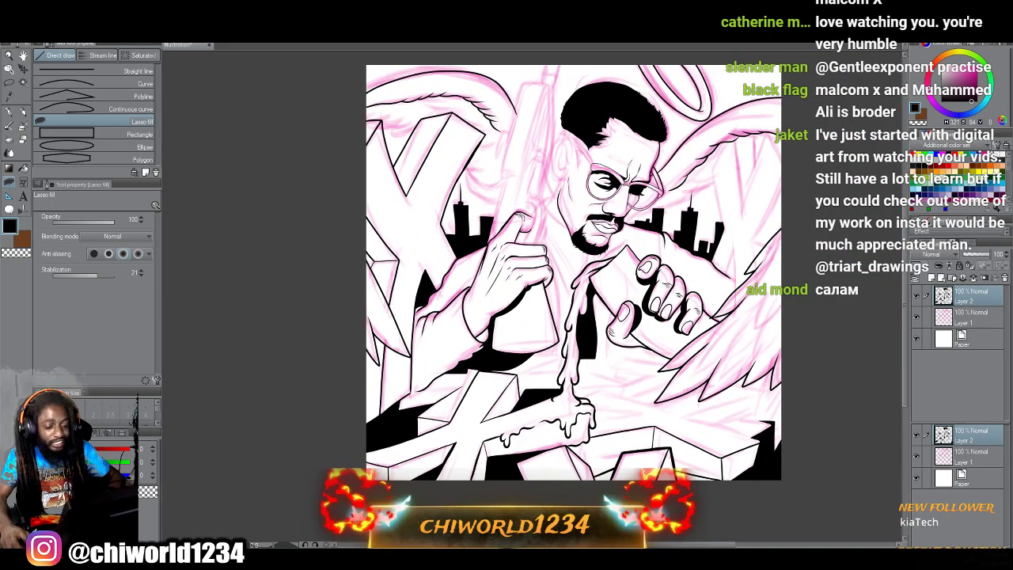
scroll(600, 272, right, 1)
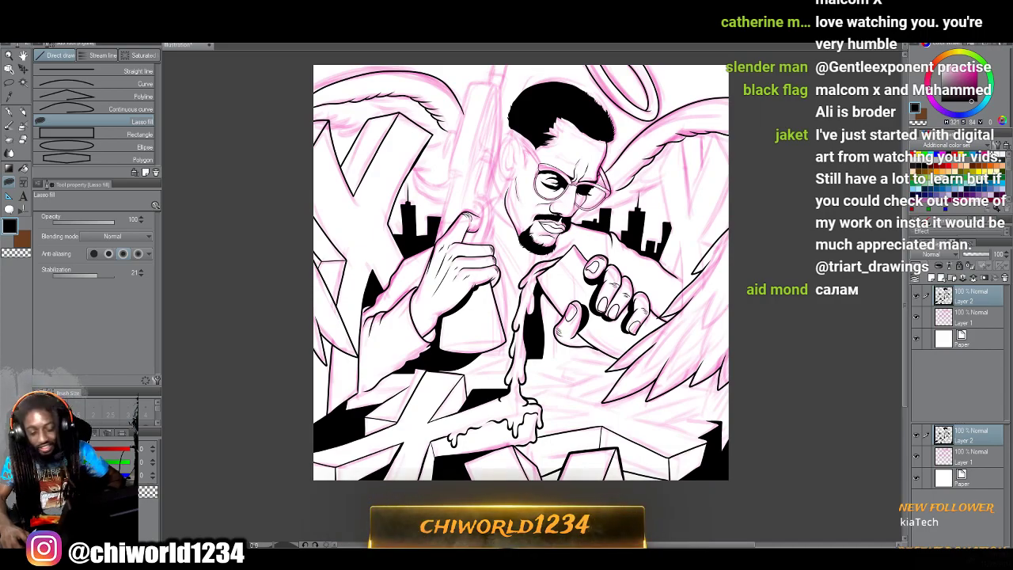
scroll(521, 272, right, 1)
scroll(621, 478, up, 5)
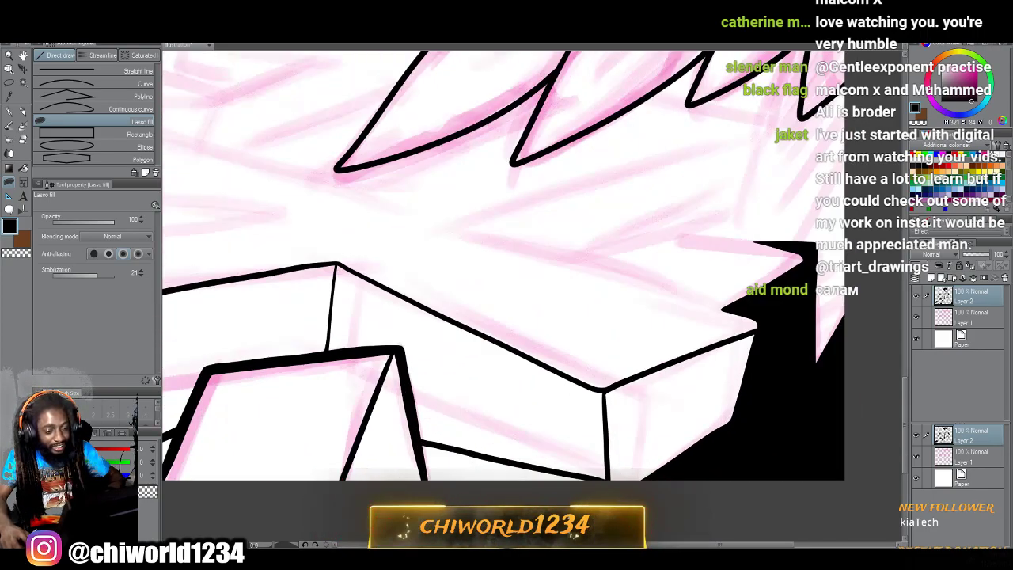
scroll(503, 266, right, 2)
scroll(503, 266, up, 1)
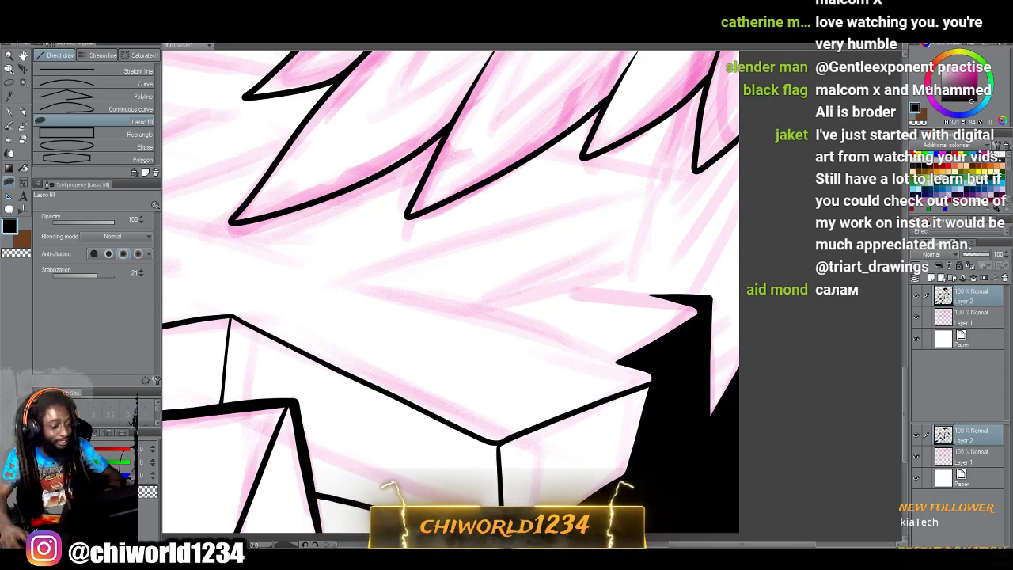
scroll(451, 293, down, 6)
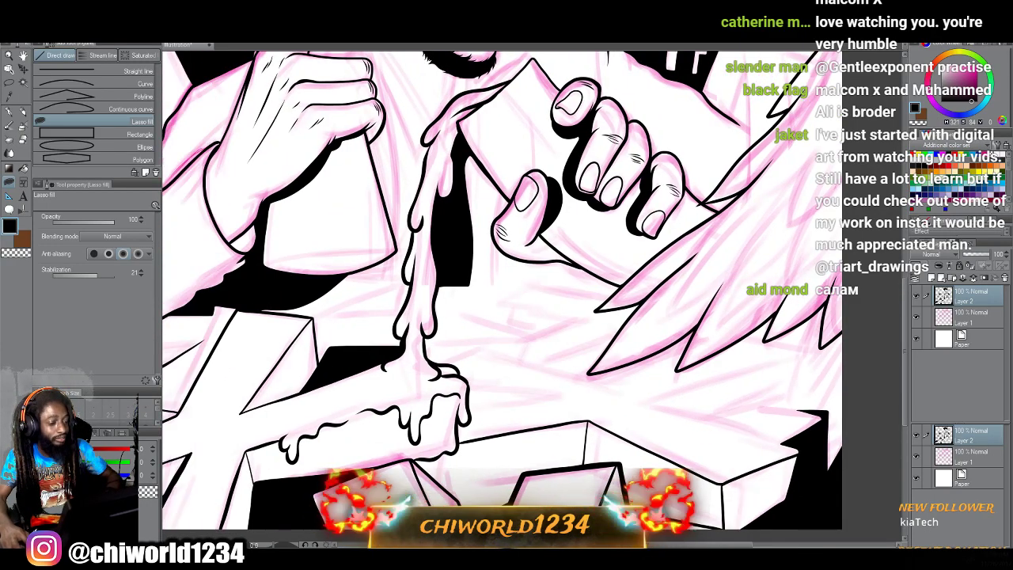
Ink the narrow pointed notch between the skyline and the right wing with the G-pen, and extend the sleeve's upper contour to meet it.
scroll(524, 470, up, 5)
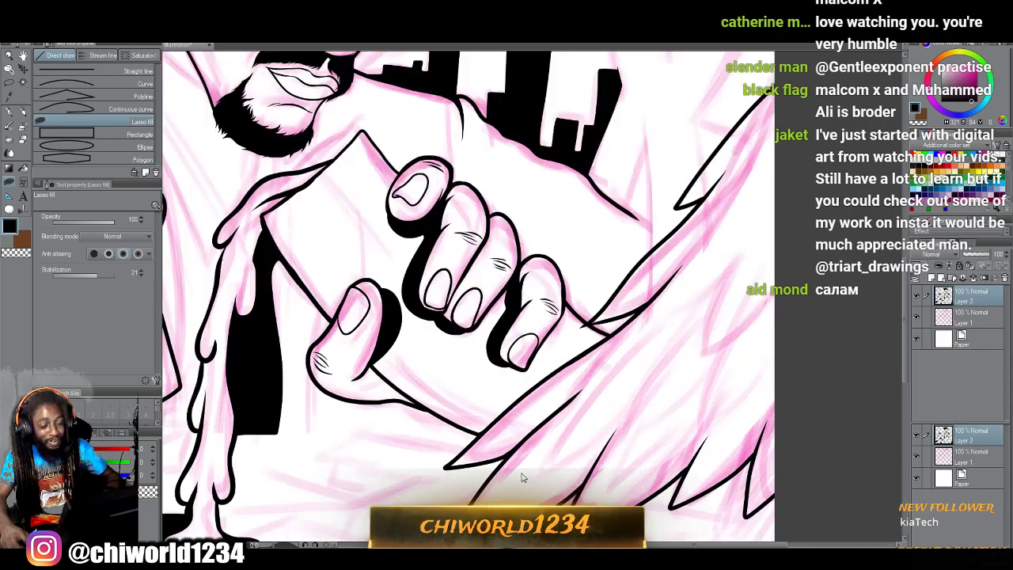
click(10, 113)
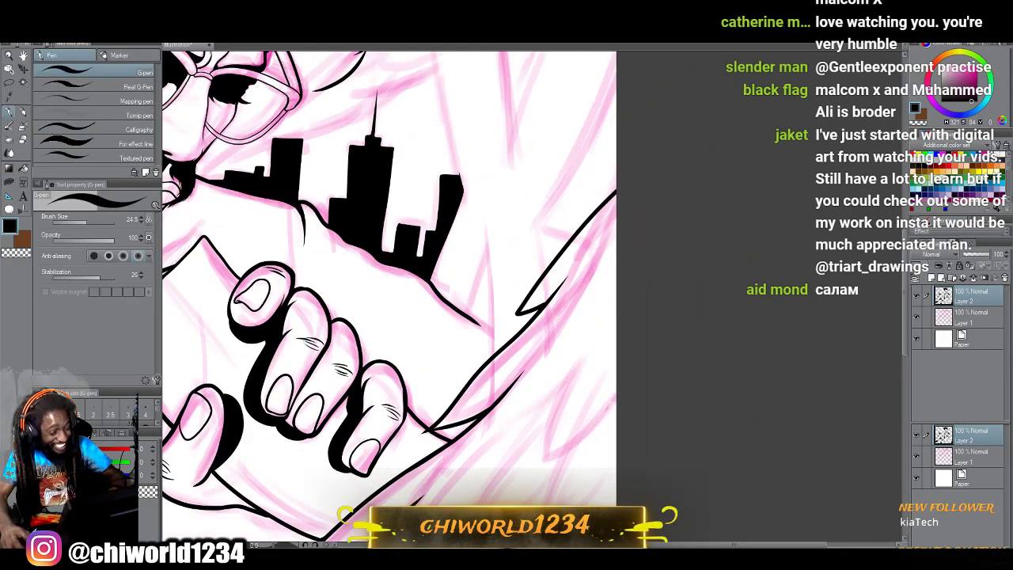
scroll(503, 261, up, 2)
scroll(499, 264, up, 3)
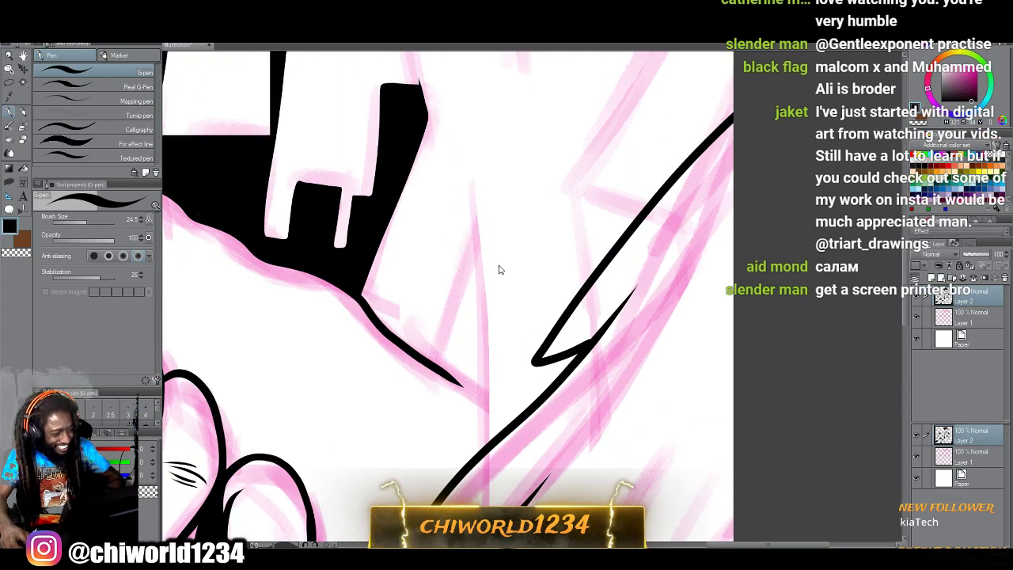
mouse_move(467, 495)
mouse_down()
mouse_move(466, 308)
mouse_move(452, 164)
mouse_move(398, 360)
mouse_move(446, 389)
mouse_move(470, 427)
mouse_up()
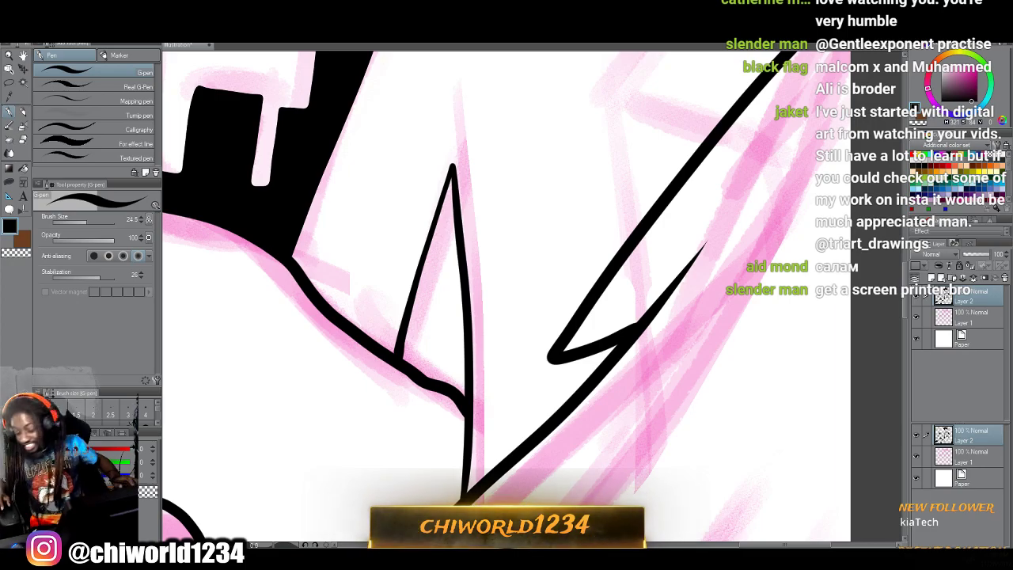
Ink the right side notch of the X shape beside the skyline, from the wing's edge up to the corner and out to the canvas edge.
scroll(532, 296, down, 2)
scroll(532, 295, left, 5)
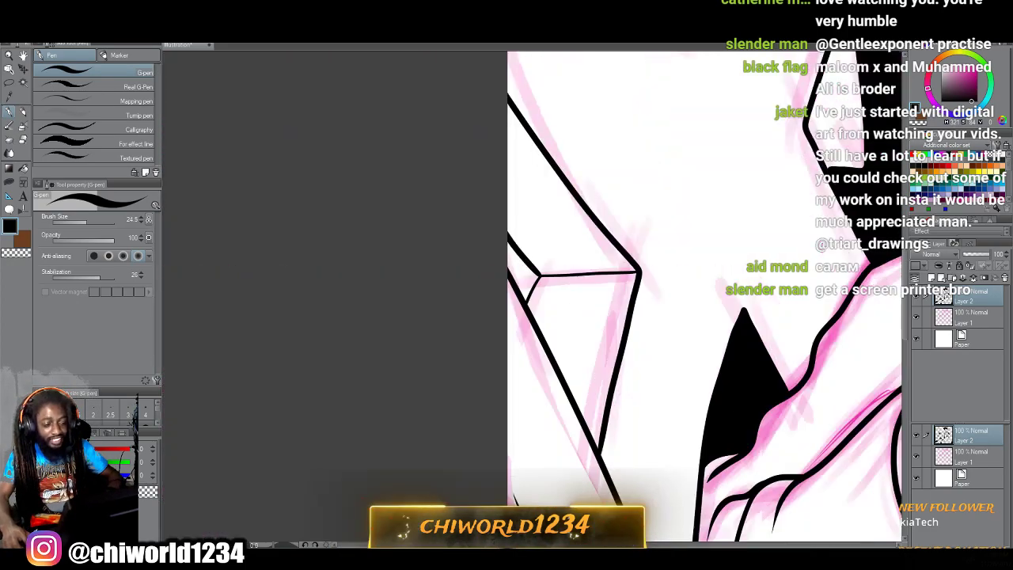
scroll(532, 296, right, 6)
scroll(532, 296, left, 5)
scroll(532, 296, down, 3)
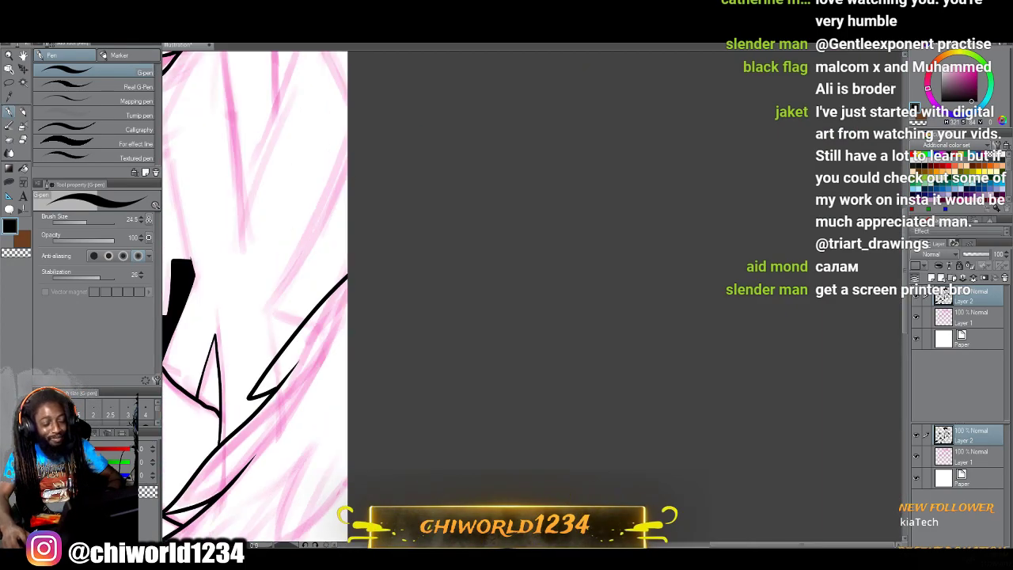
scroll(531, 296, left, 5)
scroll(532, 296, up, 1)
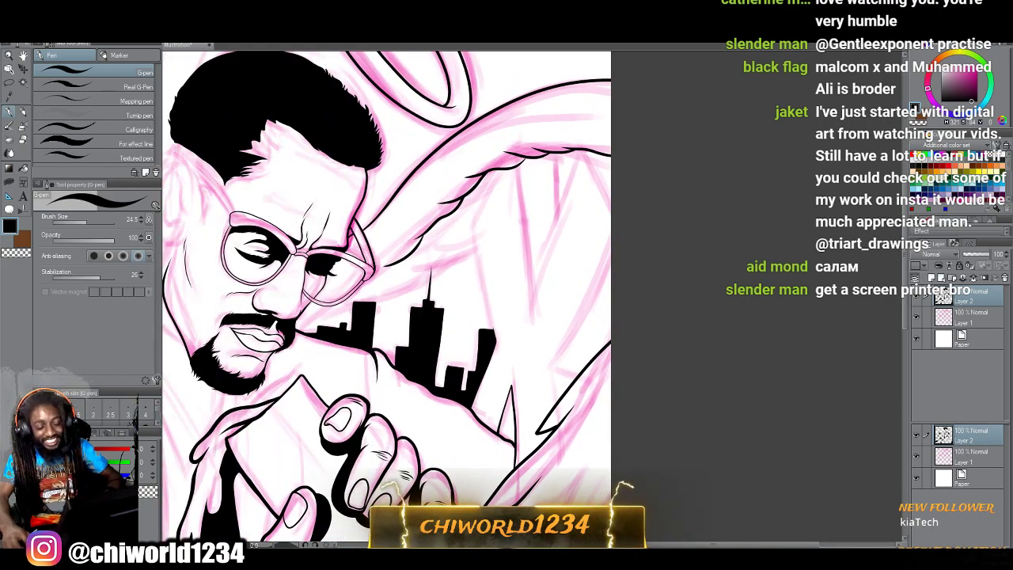
scroll(396, 340, up, 5)
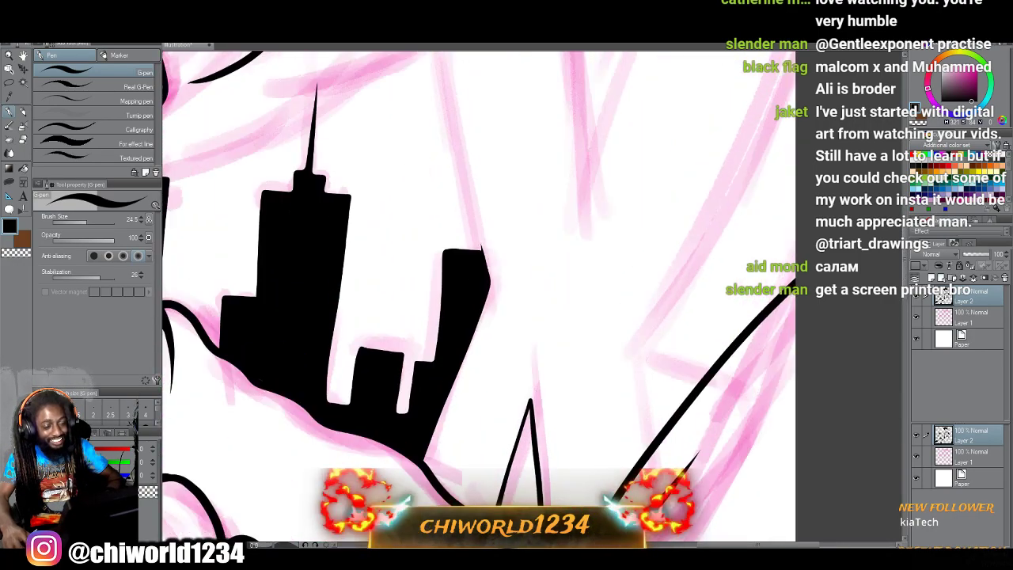
scroll(558, 424, up, 4)
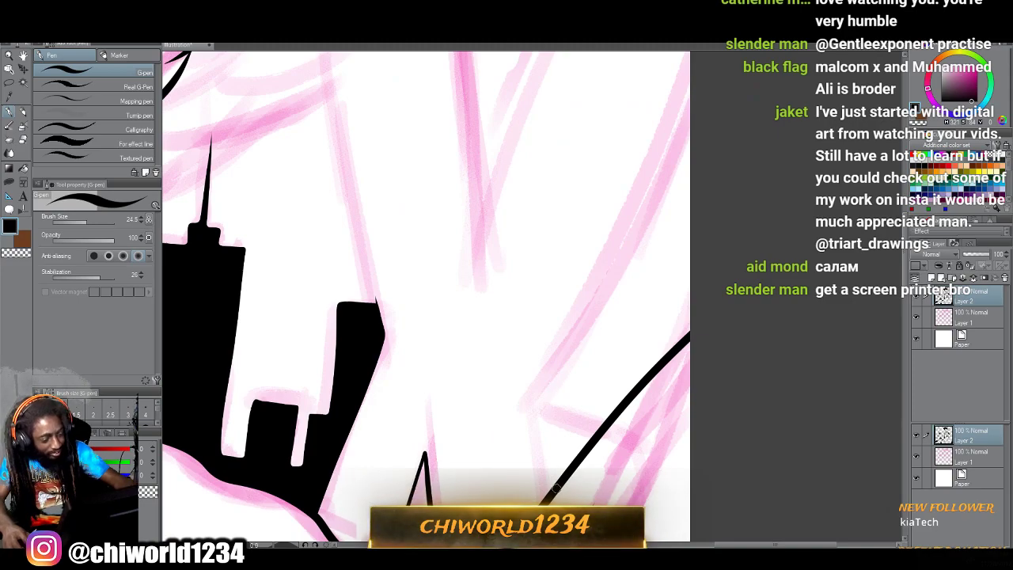
mouse_move(545, 431)
mouse_down()
mouse_move(539, 376)
mouse_move(688, 152)
mouse_up()
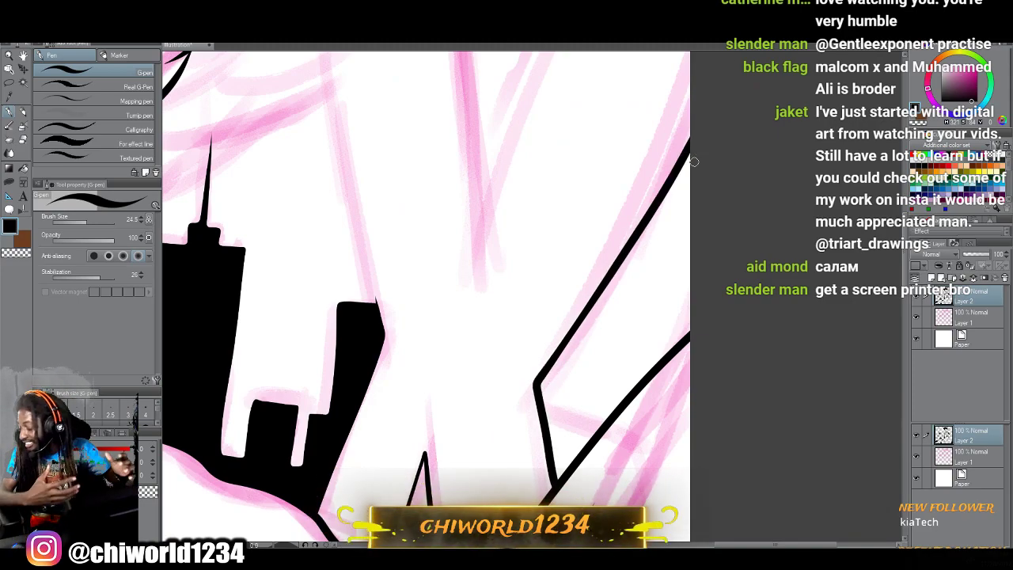
Ink the X shape's upper V notch beneath the right wing, its short depth edge, and the right arm's top edge out to the canvas edge.
scroll(694, 161, up, 5)
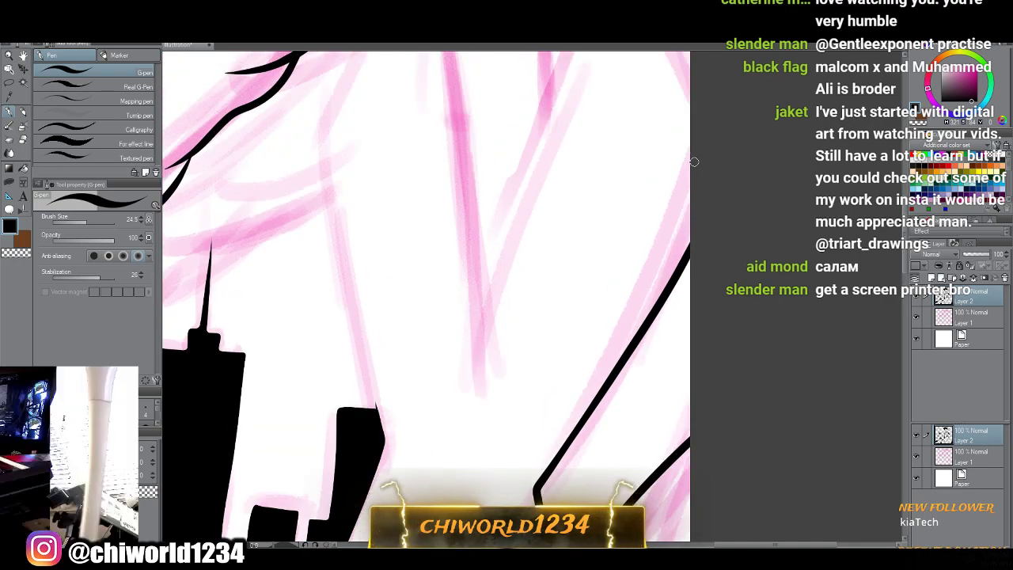
scroll(479, 447, up, 2)
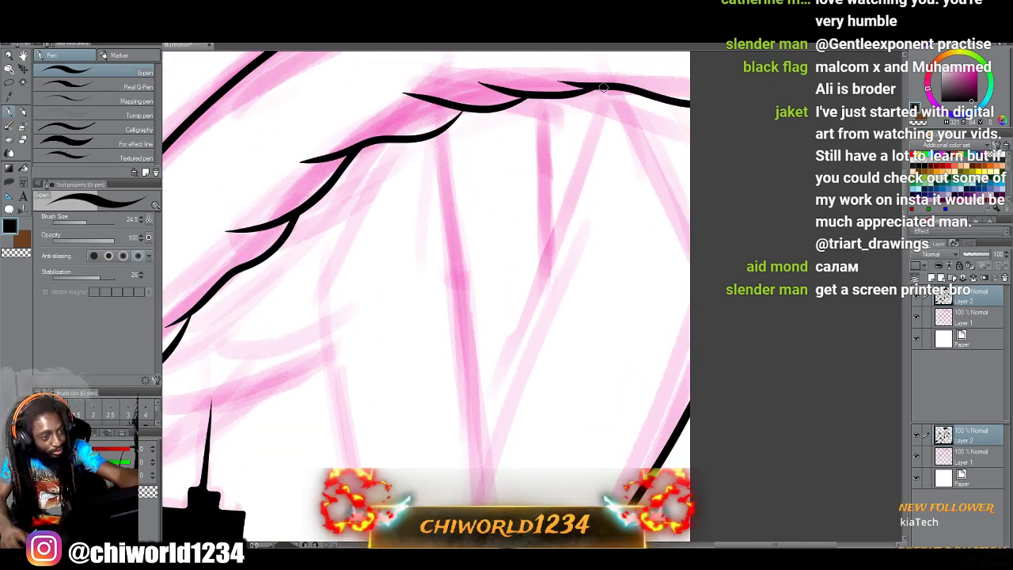
drag(604, 87, 475, 488)
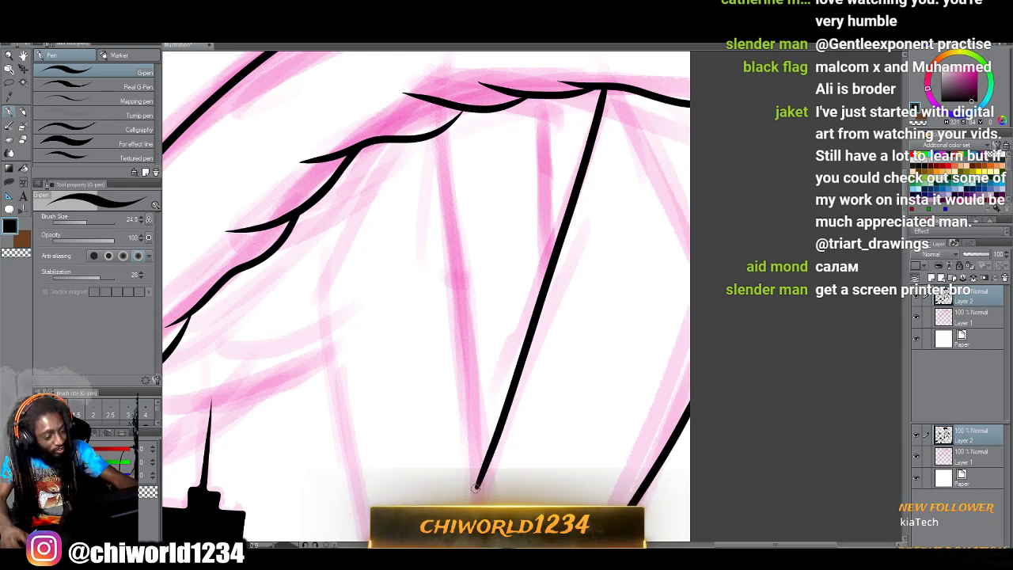
mouse_move(472, 435)
mouse_down()
mouse_move(444, 131)
mouse_move(467, 110)
mouse_up()
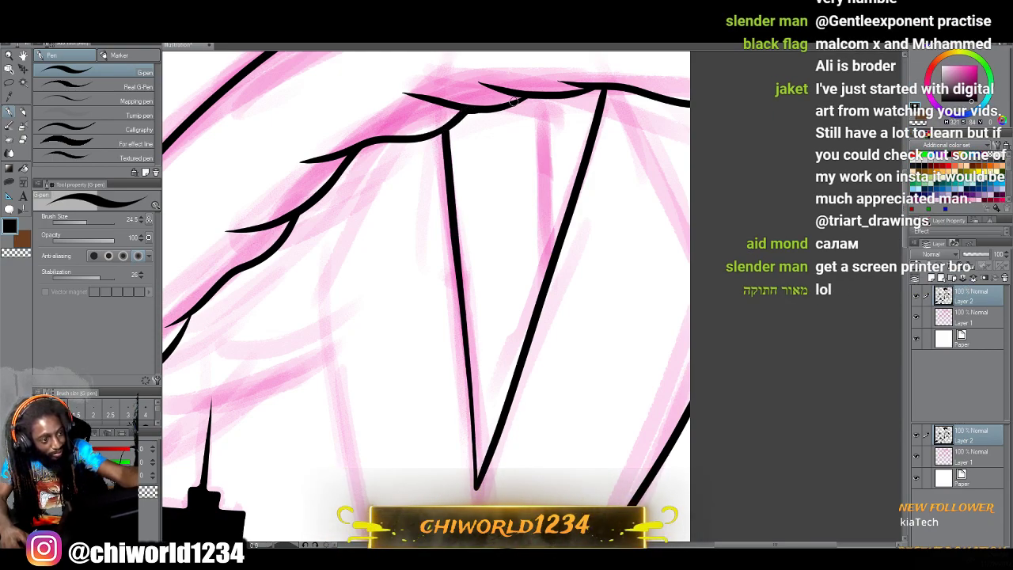
drag(559, 222, 552, 96)
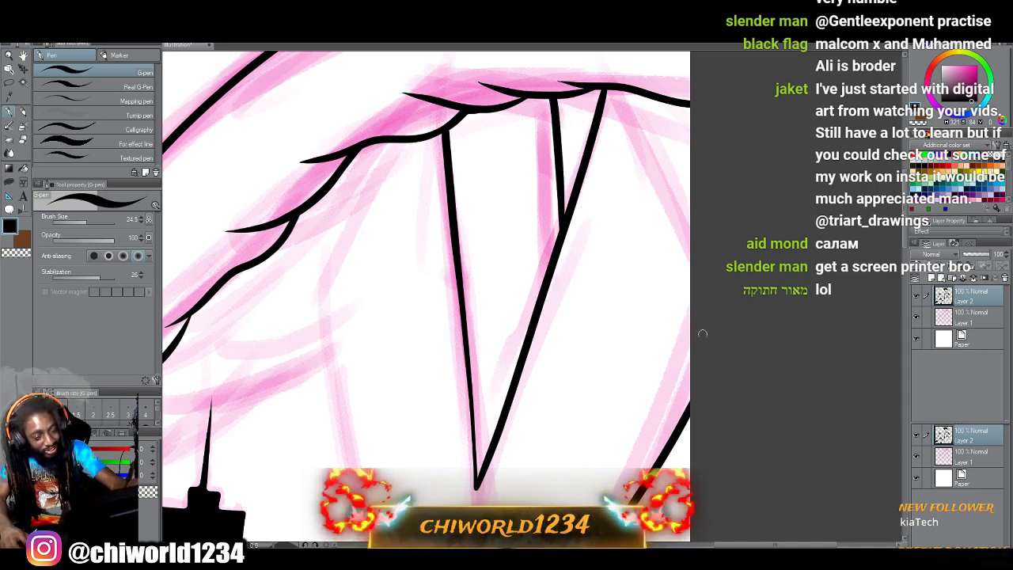
drag(693, 283, 613, 89)
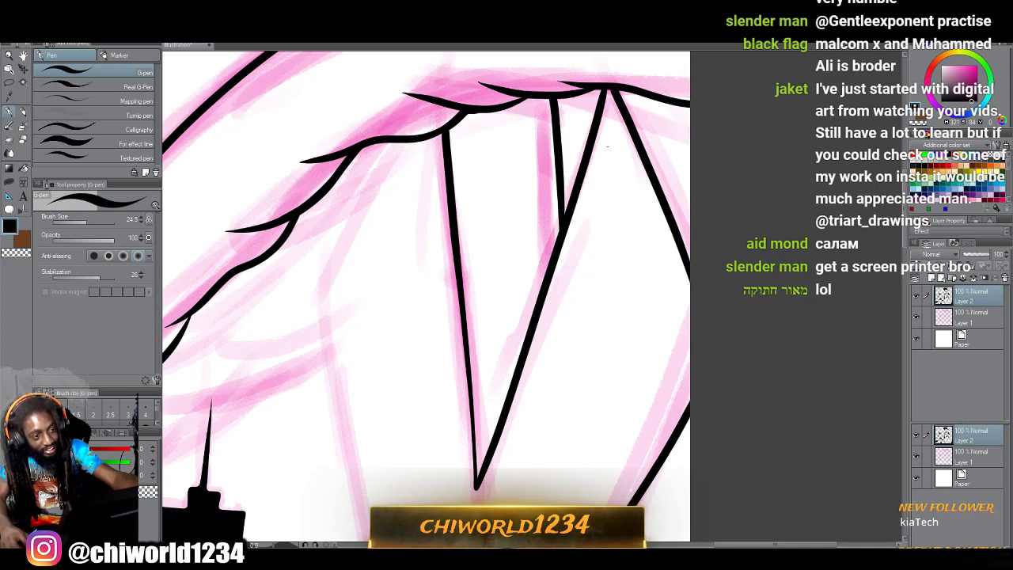
Ink the X shape's outer left edge from the skyline's end tower up to the corner, and on to the wing's scalloped lower edge.
scroll(603, 370, down, 2)
scroll(603, 370, down, 1)
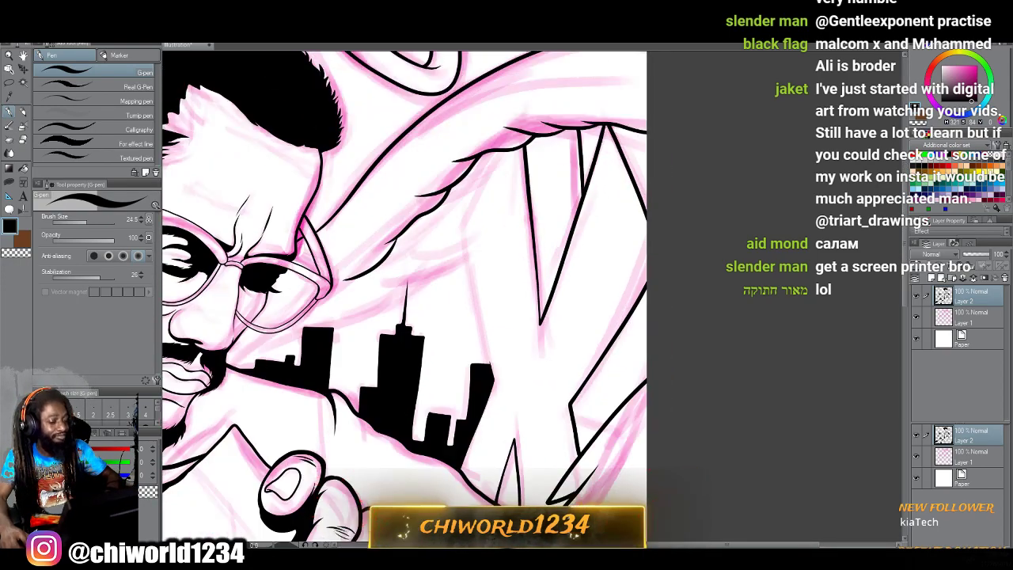
scroll(603, 370, up, 2)
scroll(603, 370, up, 1)
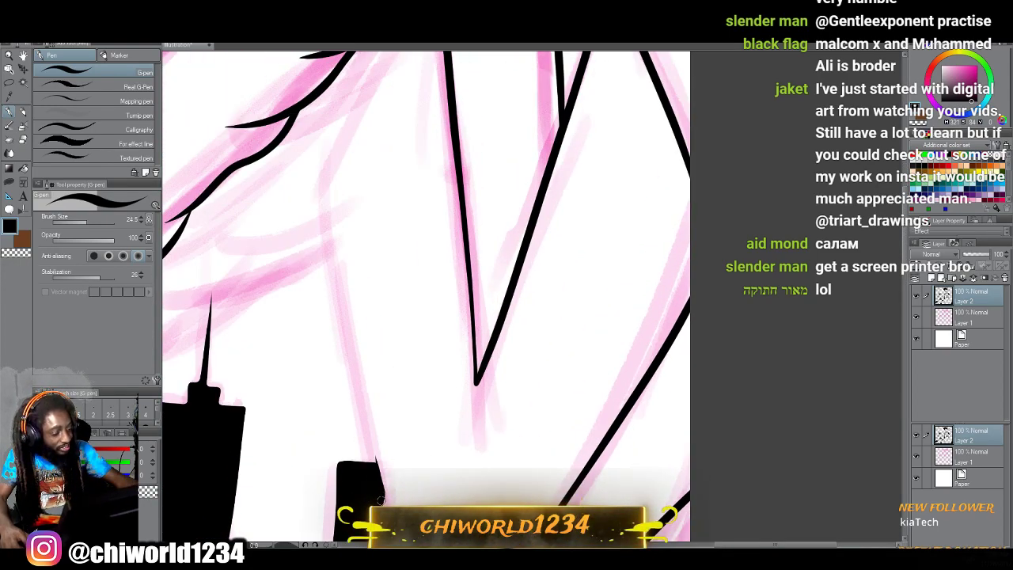
drag(368, 446, 306, 169)
scroll(302, 196, up, 3)
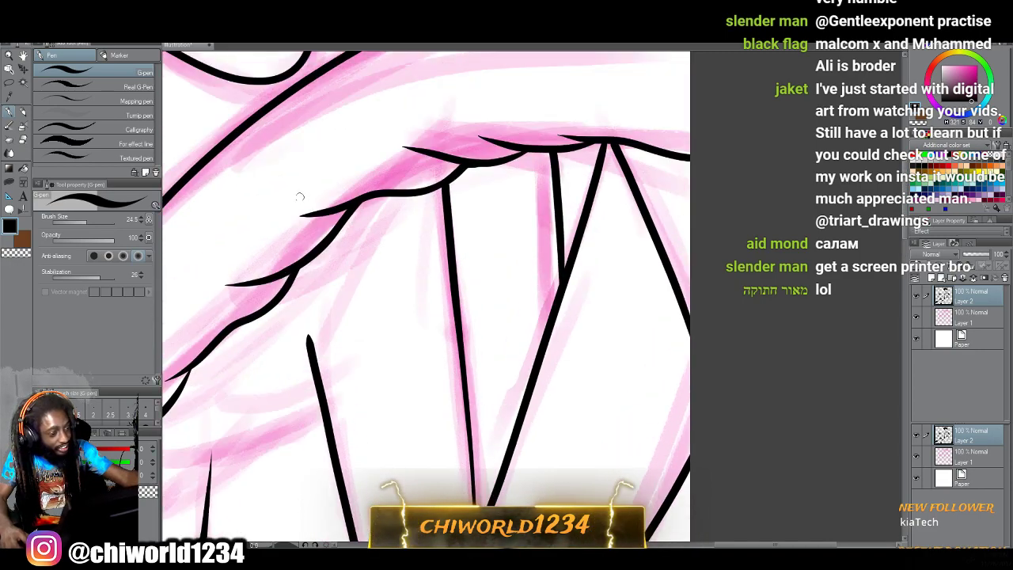
drag(306, 336, 399, 196)
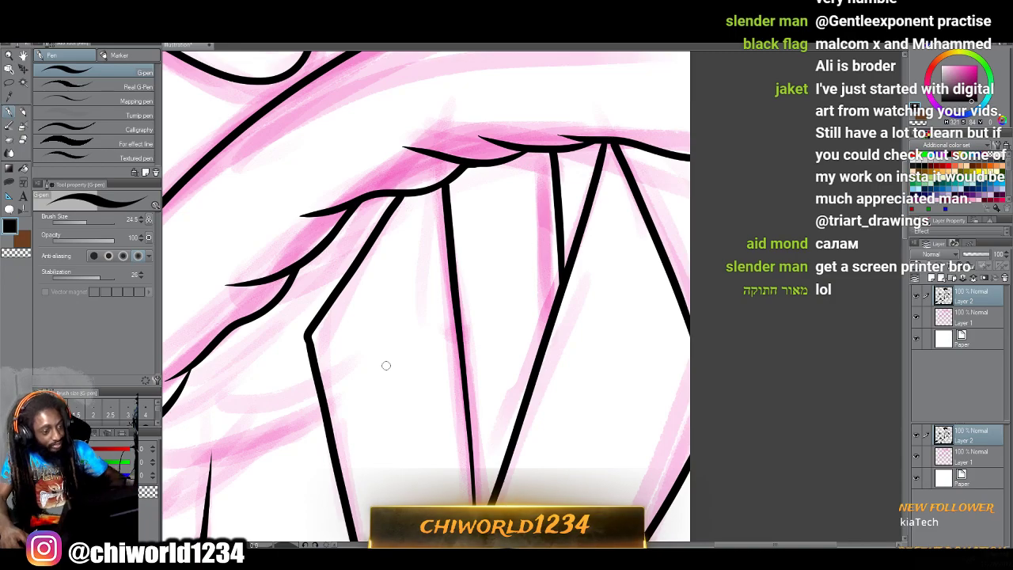
Review the whole illustration, and examine the raised hand, the face and the surrounding sketch.
scroll(386, 366, down, 6)
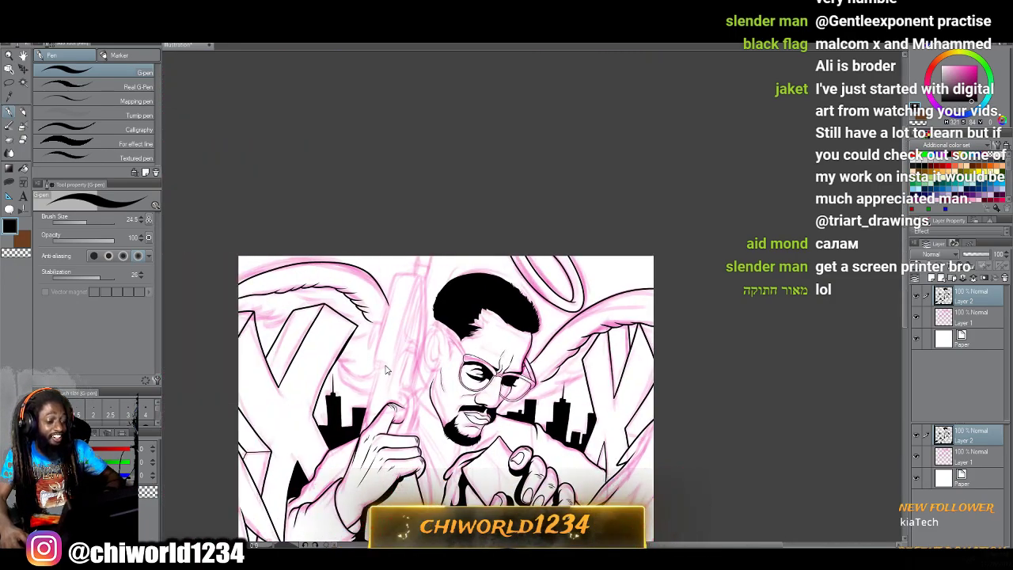
scroll(385, 369, left, 3)
scroll(386, 367, down, 3)
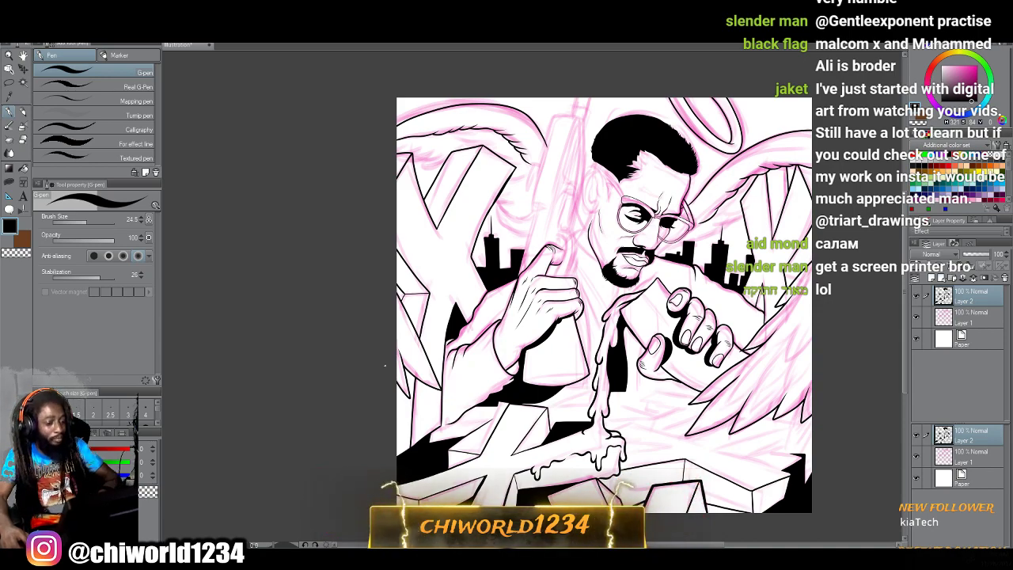
scroll(386, 370, up, 4)
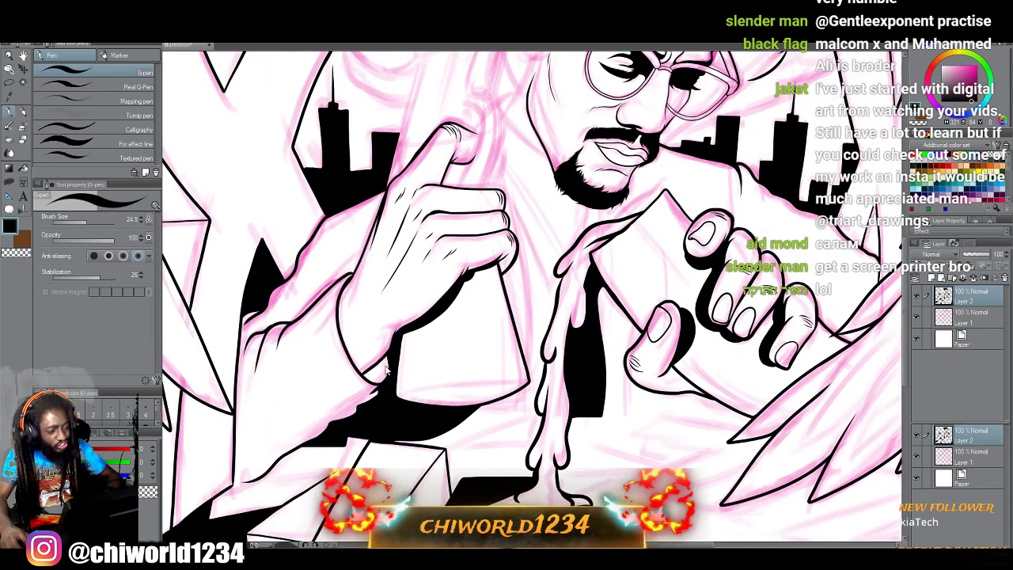
scroll(384, 365, up, 4)
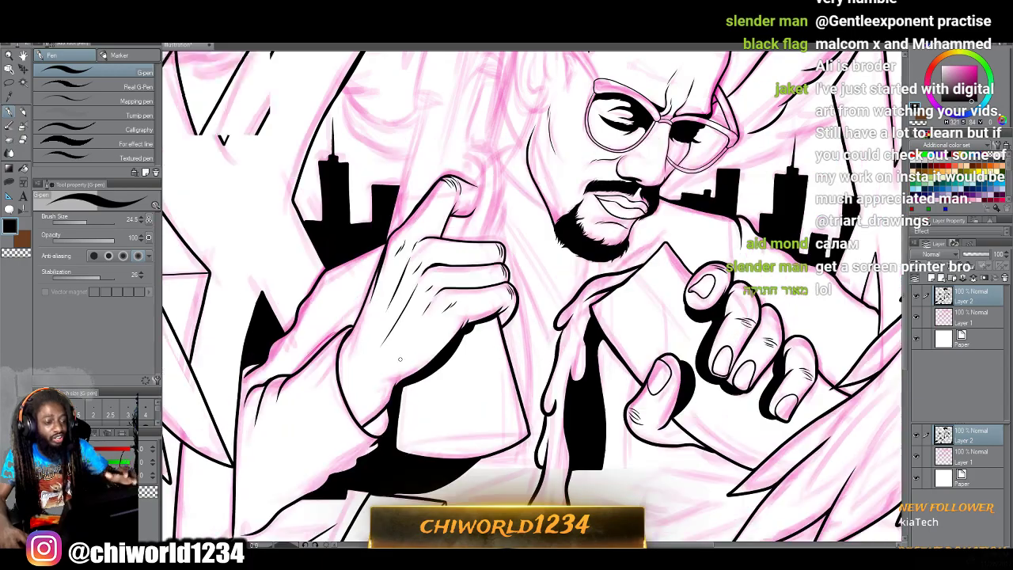
scroll(399, 364, up, 3)
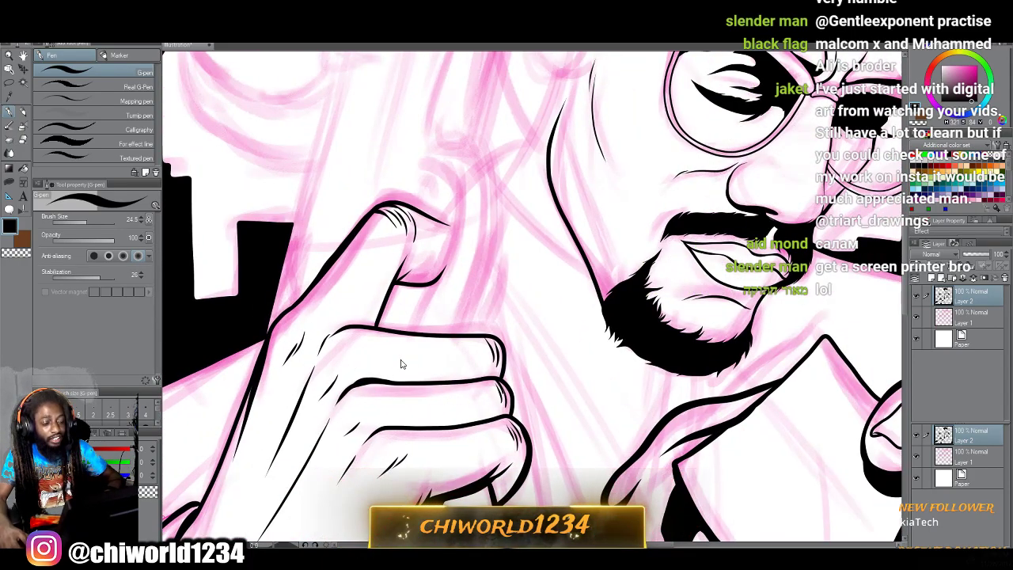
scroll(400, 359, down, 8)
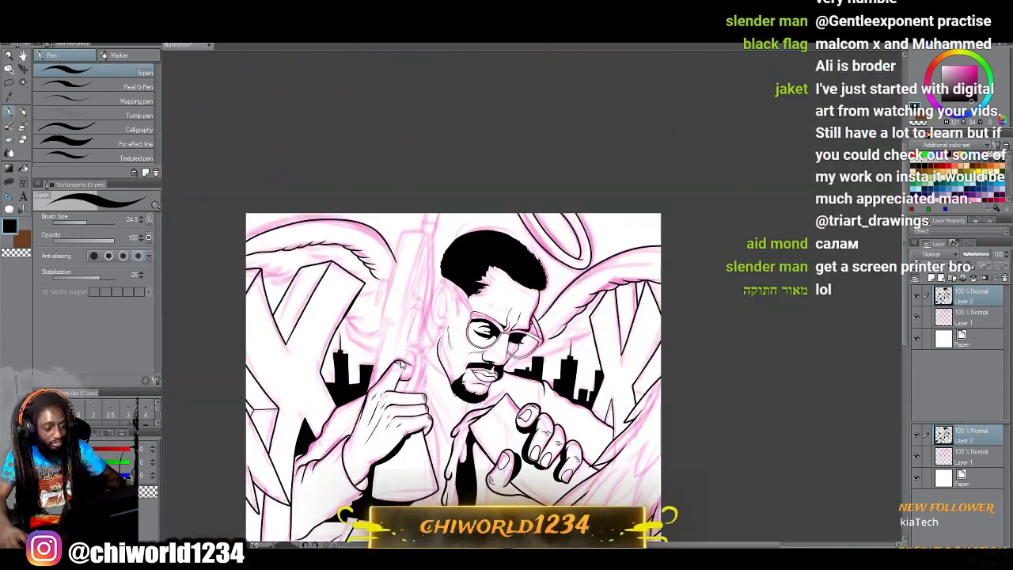
scroll(400, 359, down, 2)
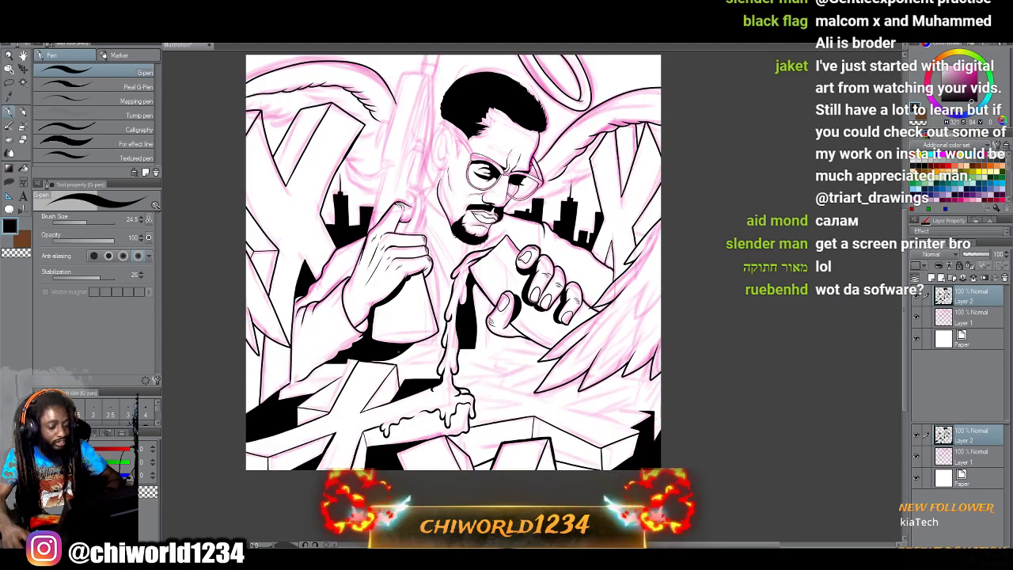
Ink the missing edge line between the two blocks at the bottom of the illustration, below the dripping beam.
scroll(390, 403, up, 5)
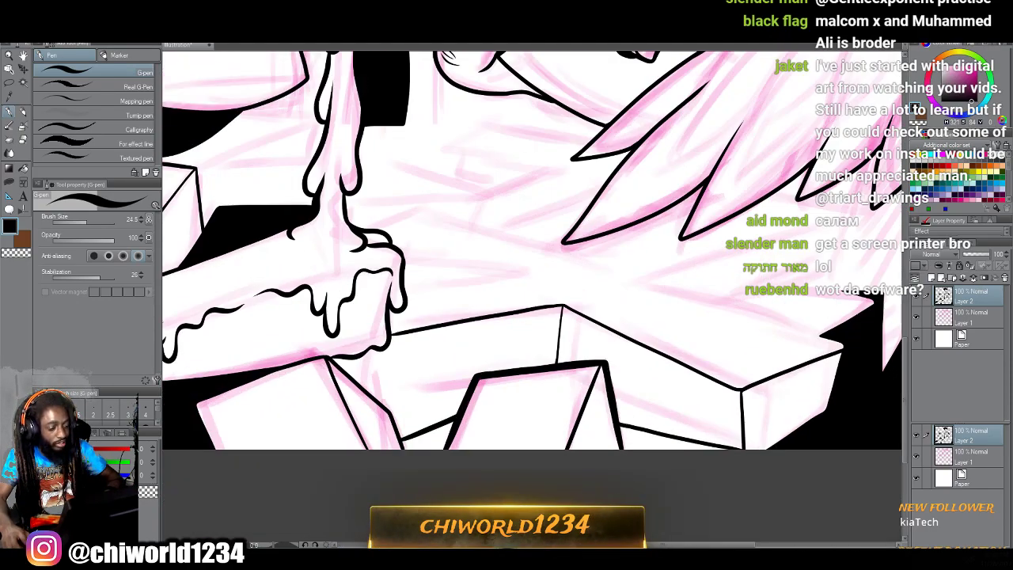
scroll(391, 400, up, 2)
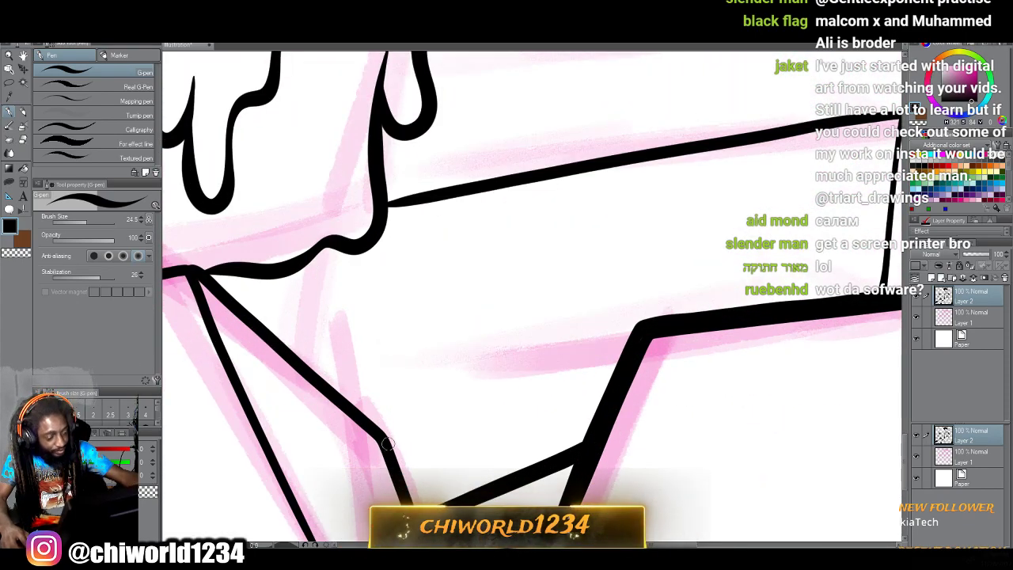
drag(398, 445, 618, 404)
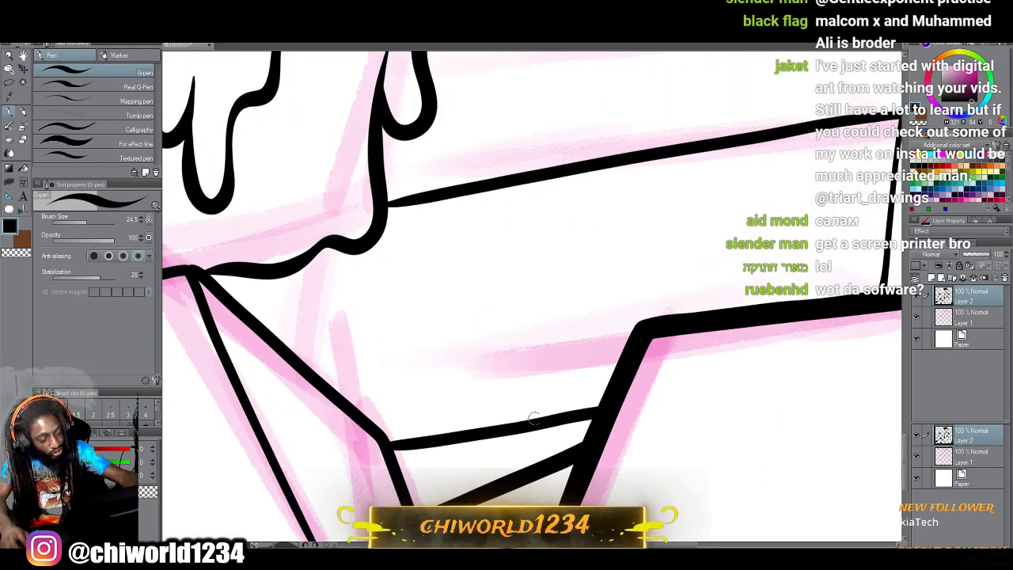
scroll(697, 474, down, 3)
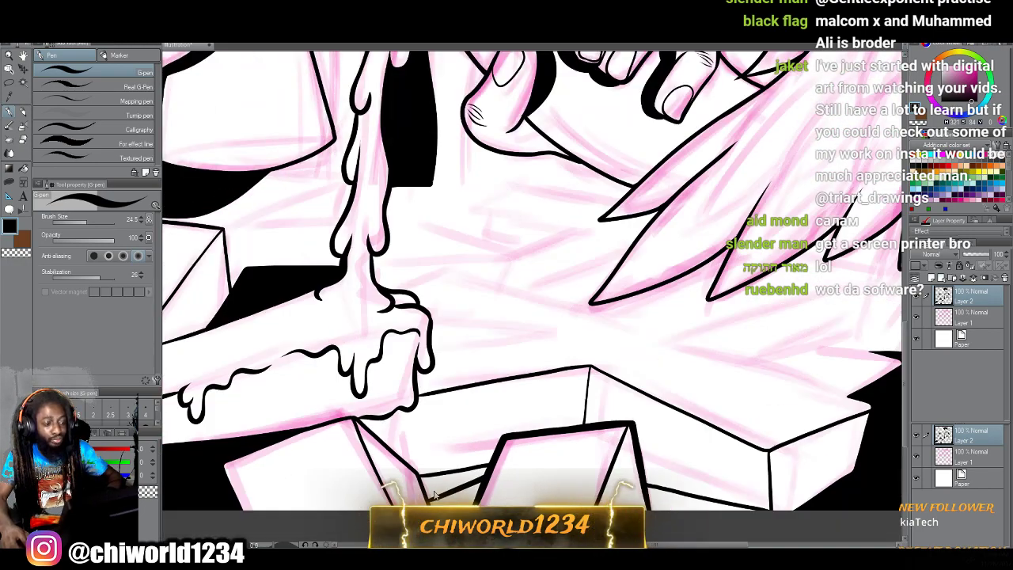
scroll(434, 495, down, 4)
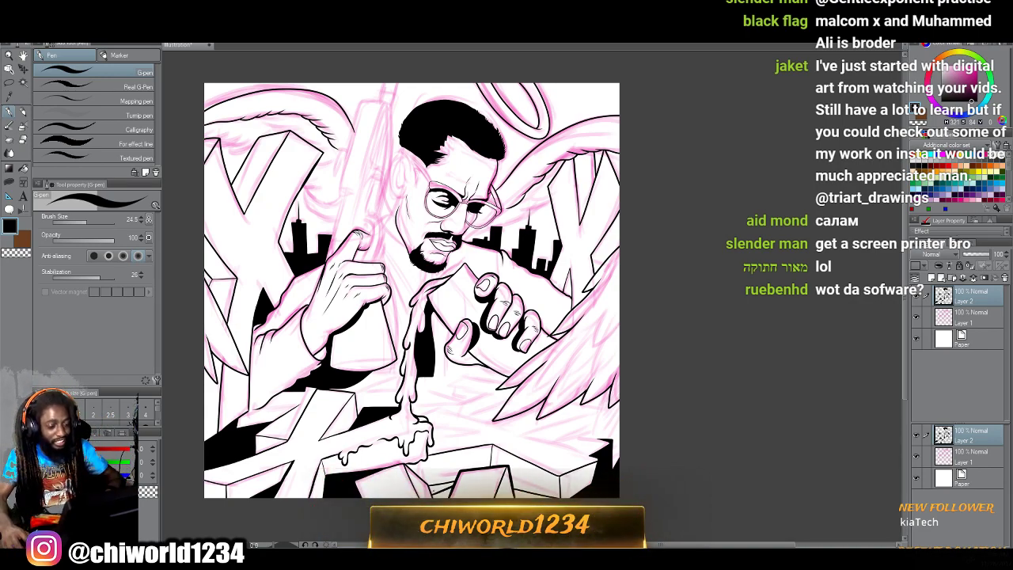
Lasso-fill a tapered solid black shadow along the wing's upper edge, just below the gripping hand's little finger.
scroll(437, 497, up, 3)
drag(597, 250, 435, 496)
scroll(435, 497, up, 1)
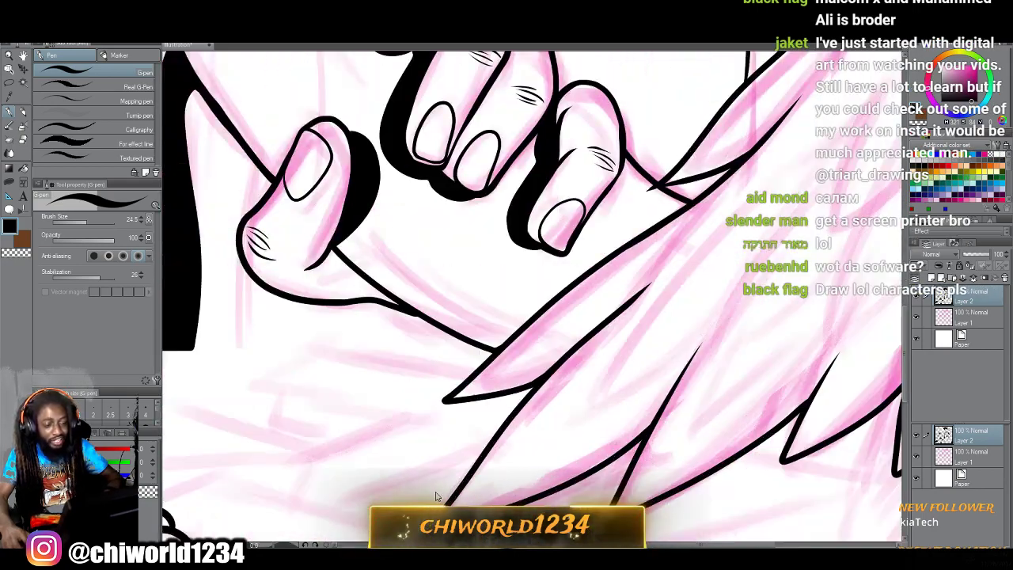
scroll(435, 496, up, 3)
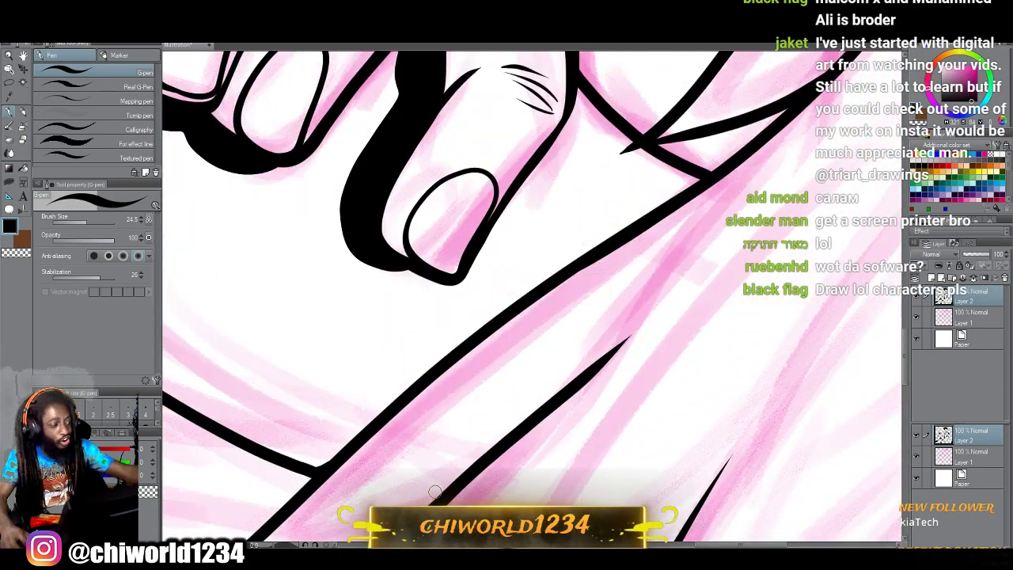
click(10, 181)
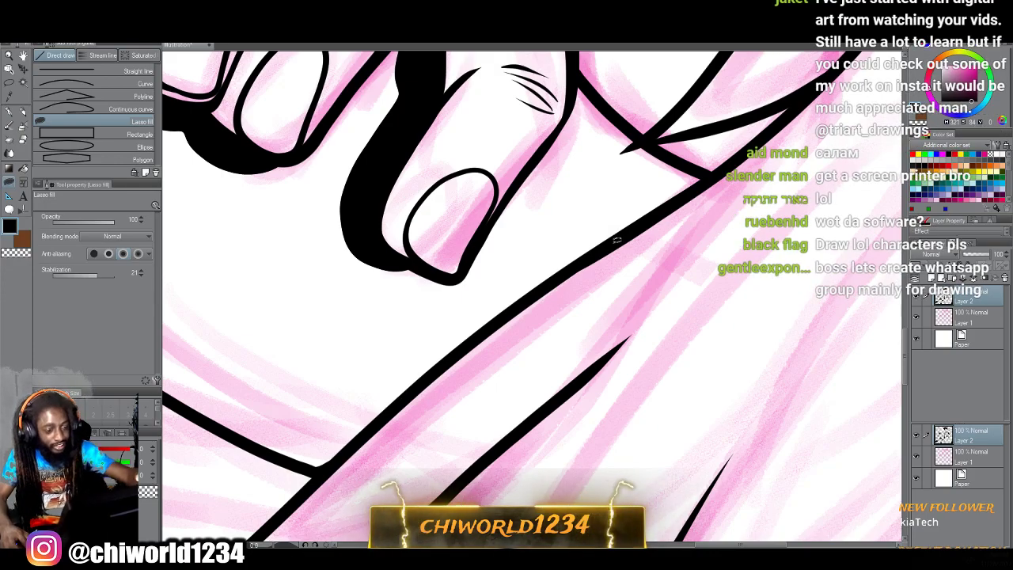
mouse_move(609, 244)
mouse_down()
mouse_move(477, 299)
mouse_move(616, 179)
mouse_move(660, 161)
mouse_move(717, 179)
mouse_up()
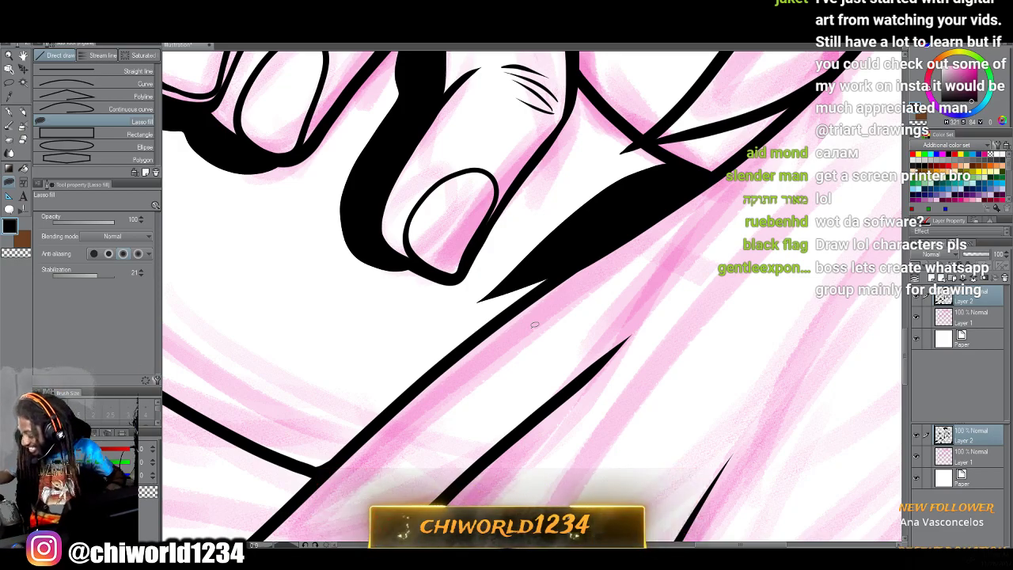
scroll(535, 324, down, 10)
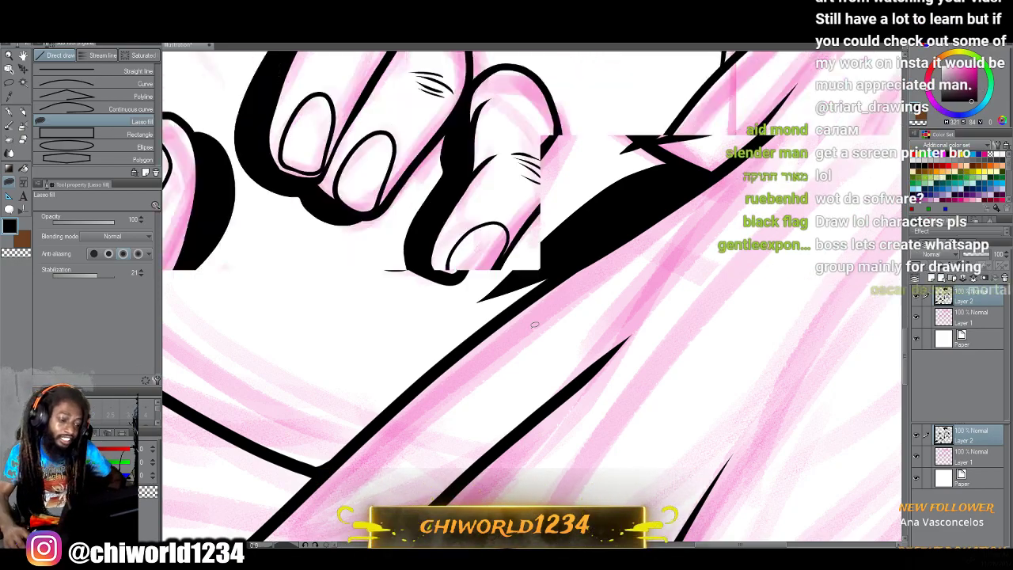
scroll(532, 331, down, 3)
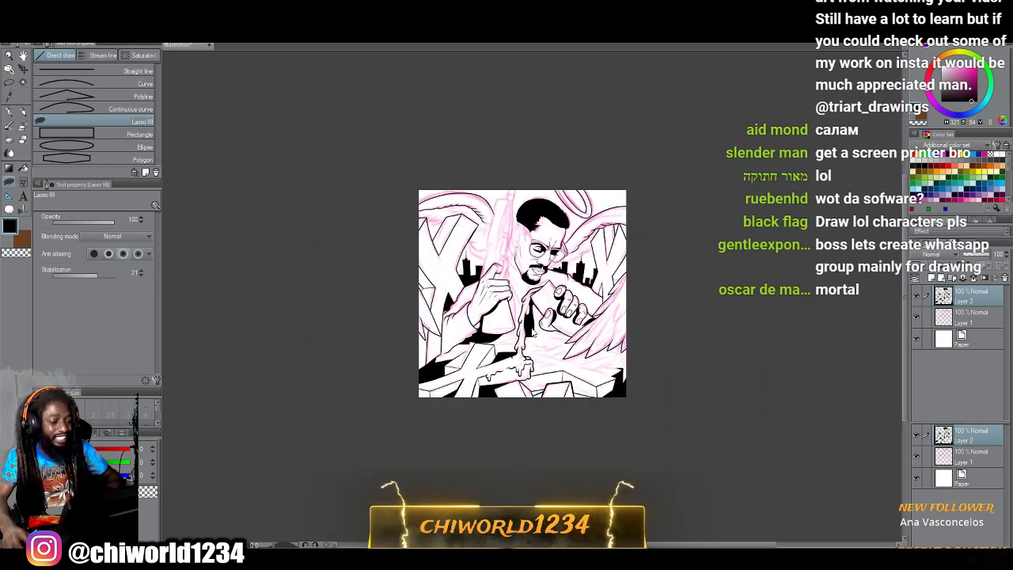
Lasso-fill solid black shadows along the right wing's feathered edge, beside the lower corner of the X shape.
scroll(532, 330, up, 10)
scroll(534, 325, up, 8)
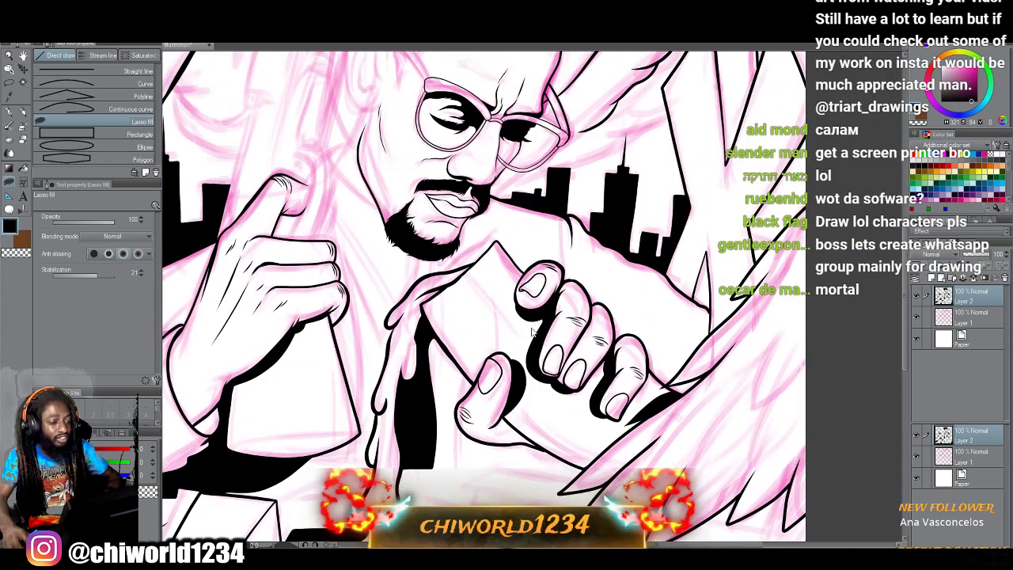
scroll(533, 329, up, 3)
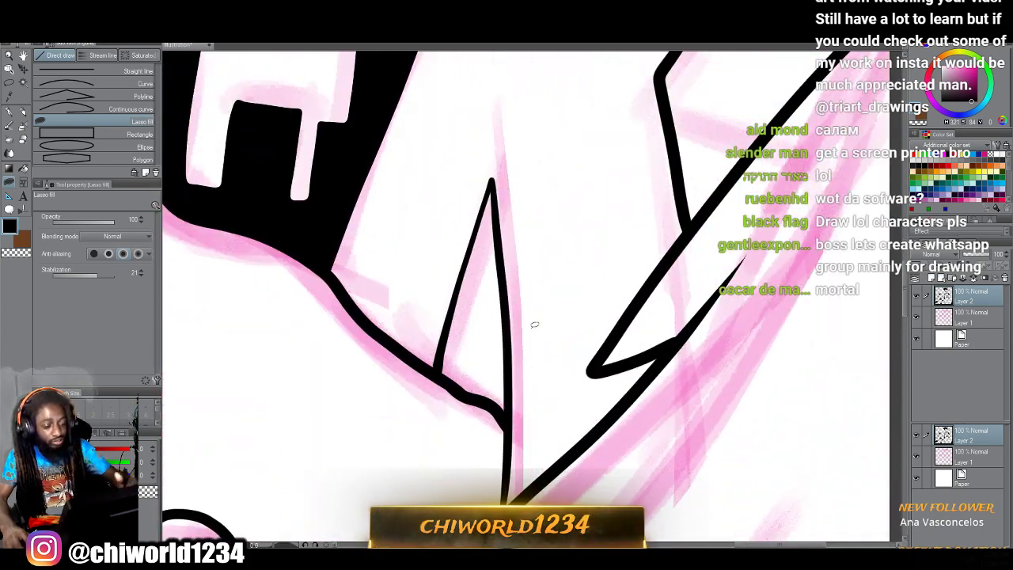
drag(534, 404, 667, 259)
mouse_move(628, 314)
mouse_down()
mouse_move(599, 365)
mouse_move(679, 335)
mouse_move(611, 424)
mouse_move(509, 500)
mouse_up()
key(ctrl+minus)
key(ctrl+minus)
key(ctrl+minus)
key(ctrl+minus)
key(ctrl+minus)
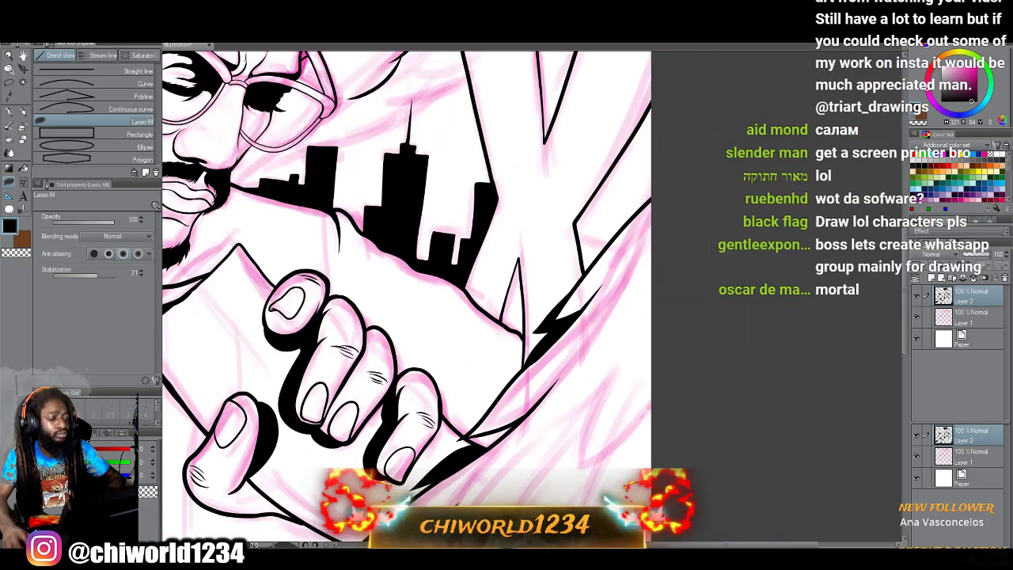
Review the whole illustration, and examine the raised hand, the head and the skyline around them.
drag(343, 457, 448, 459)
scroll(448, 459, up, 1)
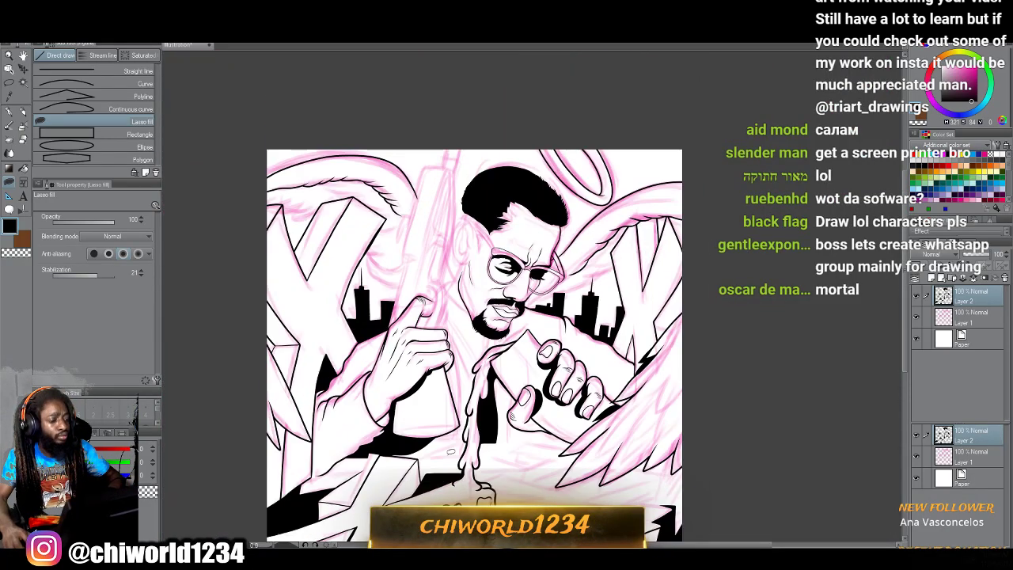
scroll(452, 450, left, 2)
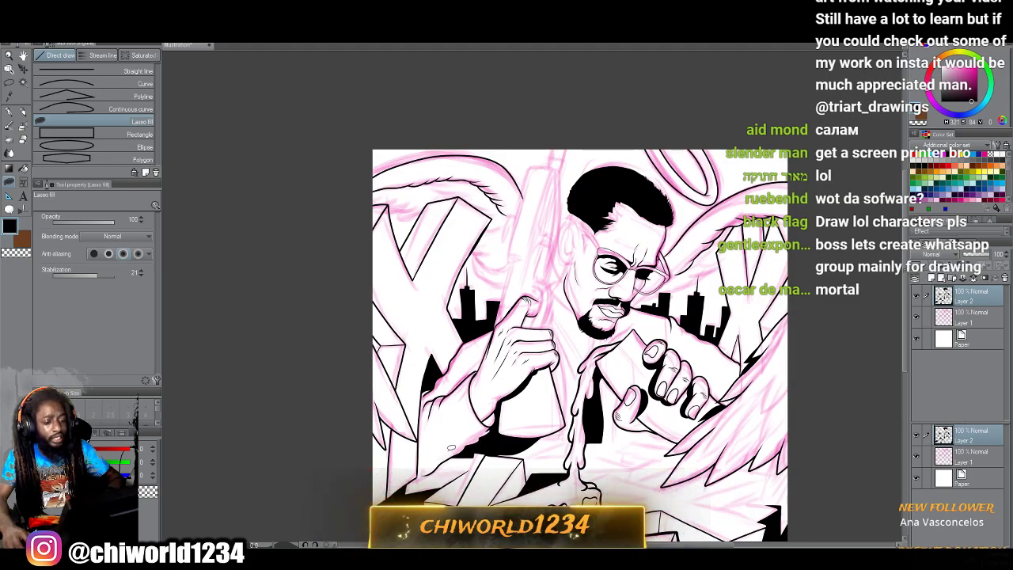
scroll(451, 448, right, 1)
scroll(451, 447, up, 1)
scroll(450, 447, up, 3)
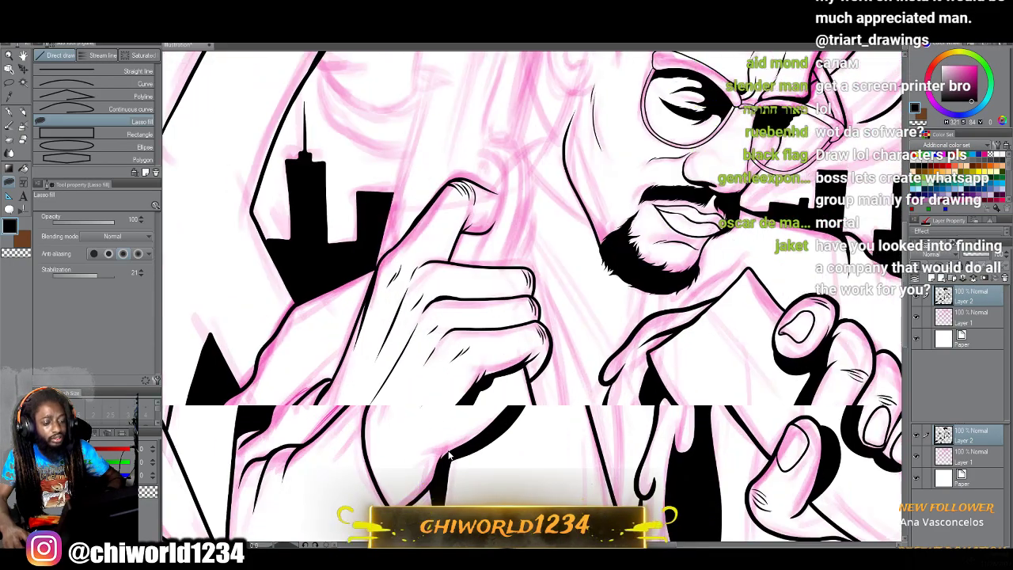
scroll(451, 447, right, 3)
scroll(450, 447, up, 4)
scroll(456, 453, right, 2)
scroll(456, 453, down, 6)
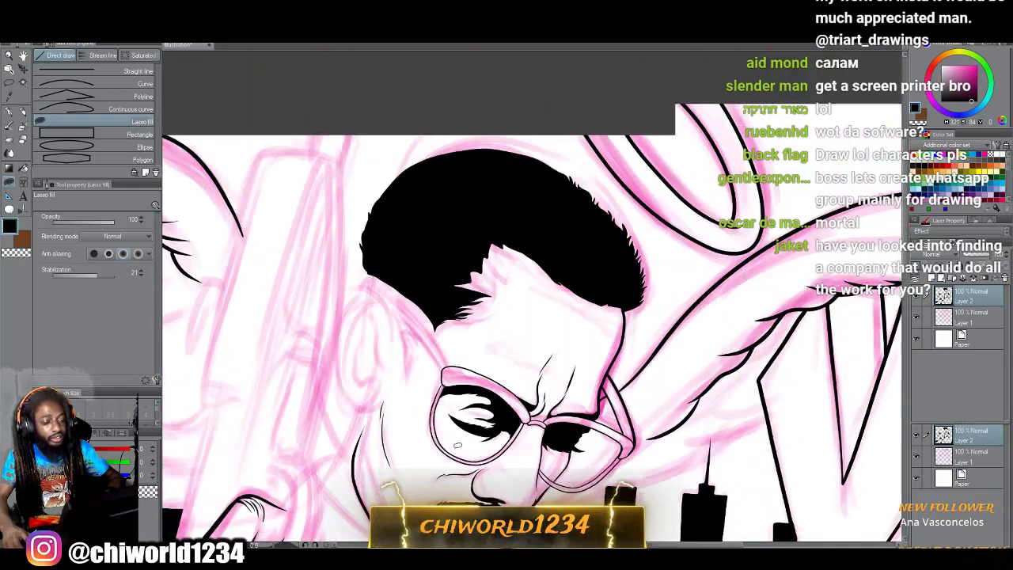
scroll(457, 446, down, 6)
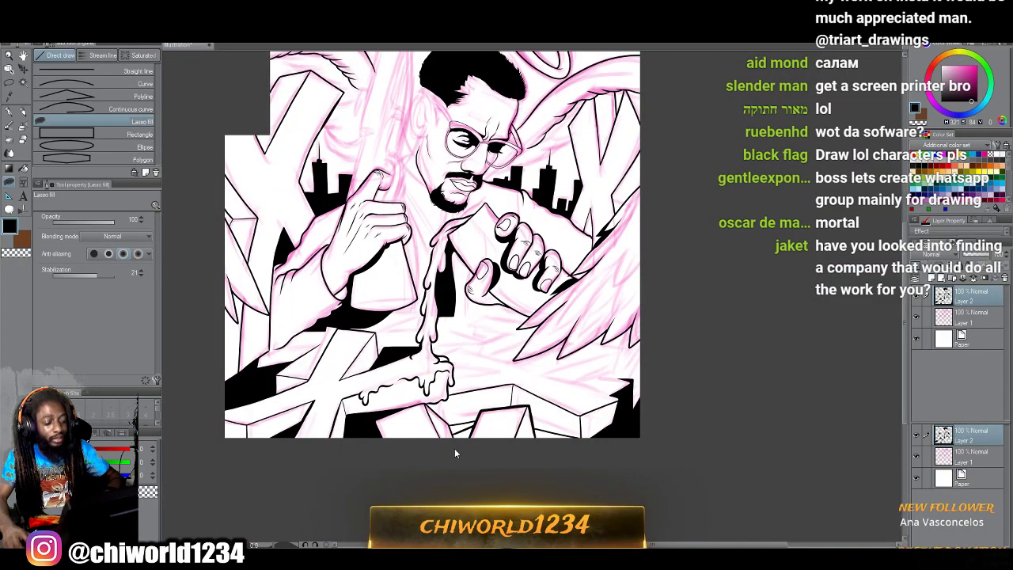
Lasso-fill the narrow gap beneath the box edge between the two bottom blocks solid black, just below the dripping beam.
scroll(456, 448, left, 2)
scroll(455, 451, up, 5)
scroll(455, 448, up, 6)
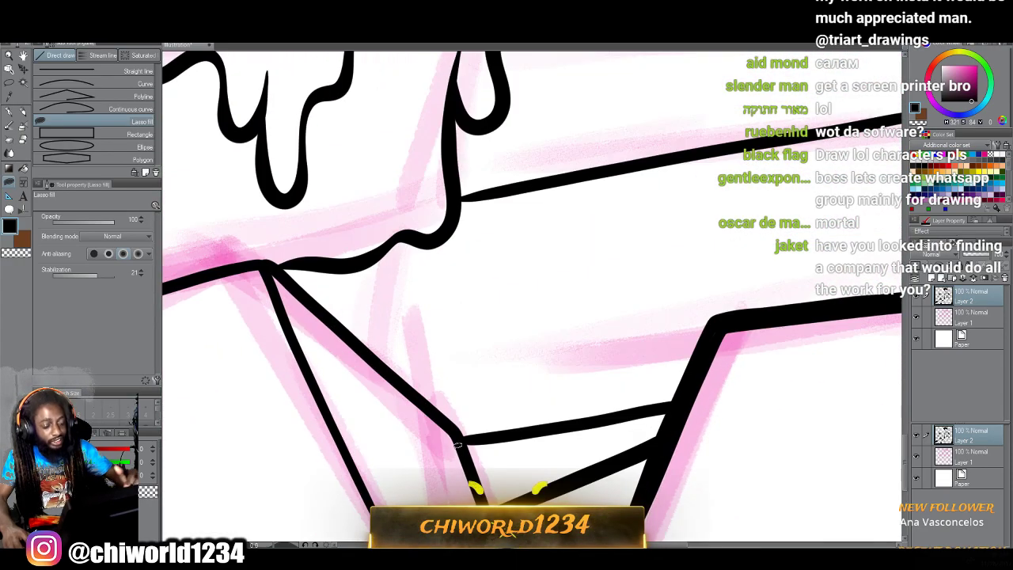
mouse_move(465, 440)
mouse_down()
mouse_move(658, 405)
mouse_move(683, 388)
mouse_move(707, 340)
mouse_move(406, 372)
mouse_move(469, 447)
mouse_up()
mouse_move(434, 398)
mouse_down()
mouse_move(461, 426)
mouse_move(431, 395)
mouse_up()
scroll(429, 381, down, 6)
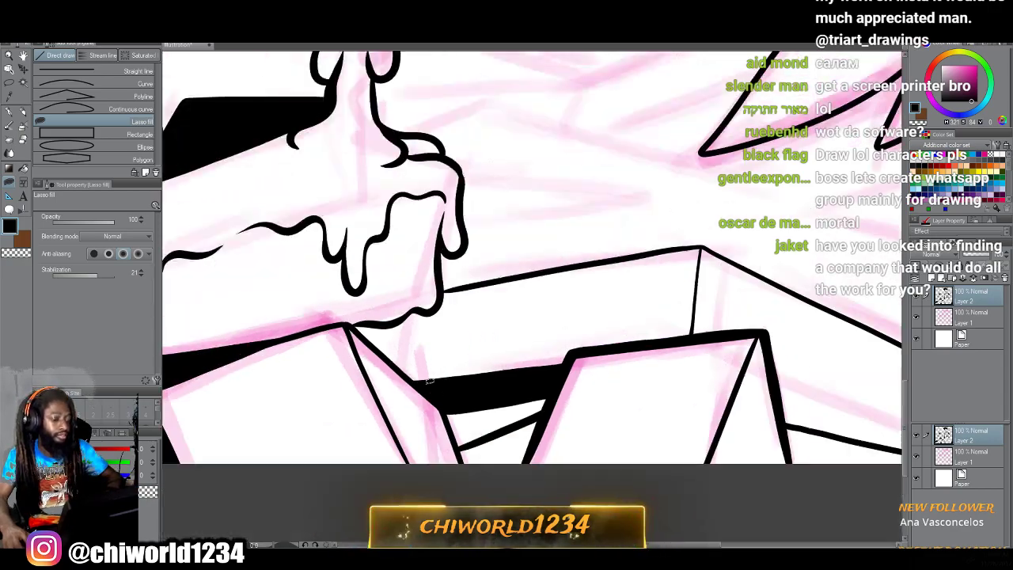
scroll(428, 389, up, 1)
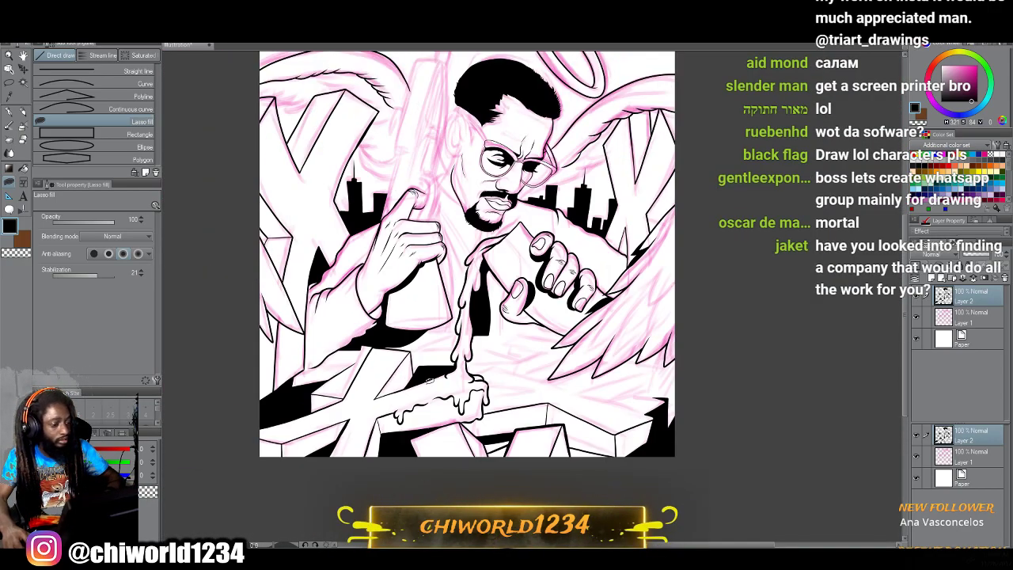
Ink the left edge of the tall object in the raised hand with the G-pen, from the skyline up around its top corner.
scroll(430, 381, left, 1)
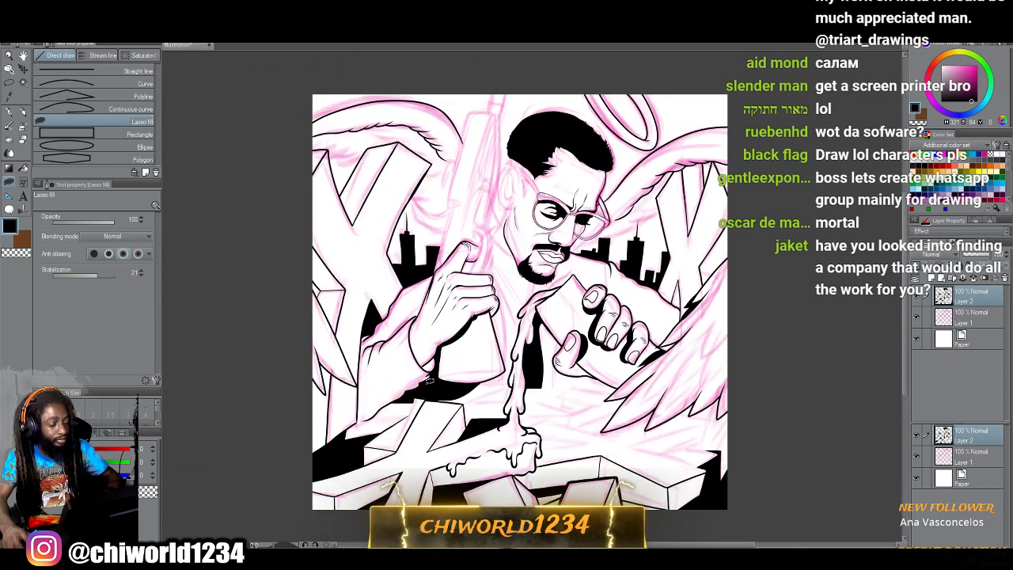
scroll(429, 381, up, 3)
scroll(429, 380, down, 2)
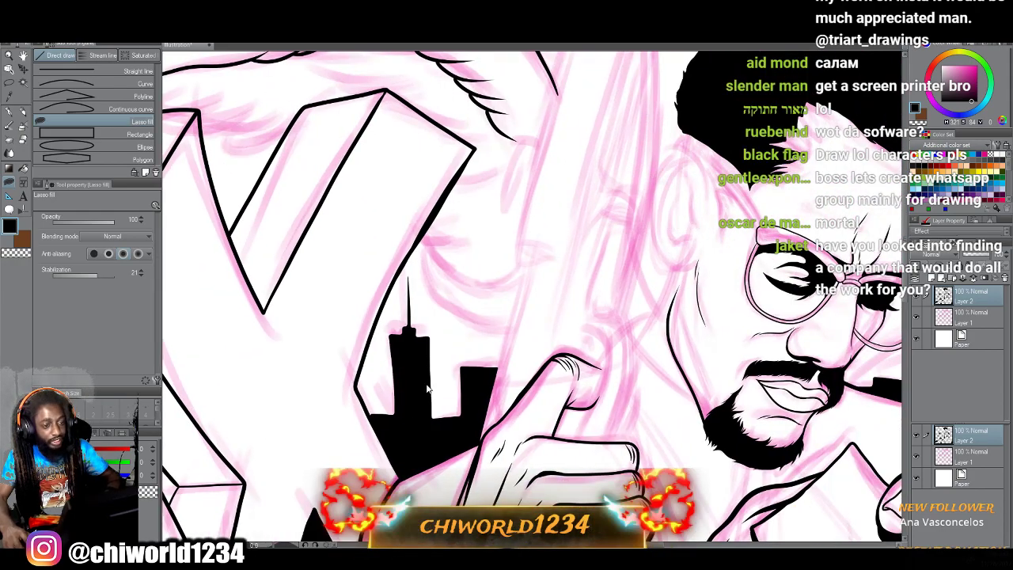
scroll(429, 381, up, 2)
scroll(429, 381, up, 1)
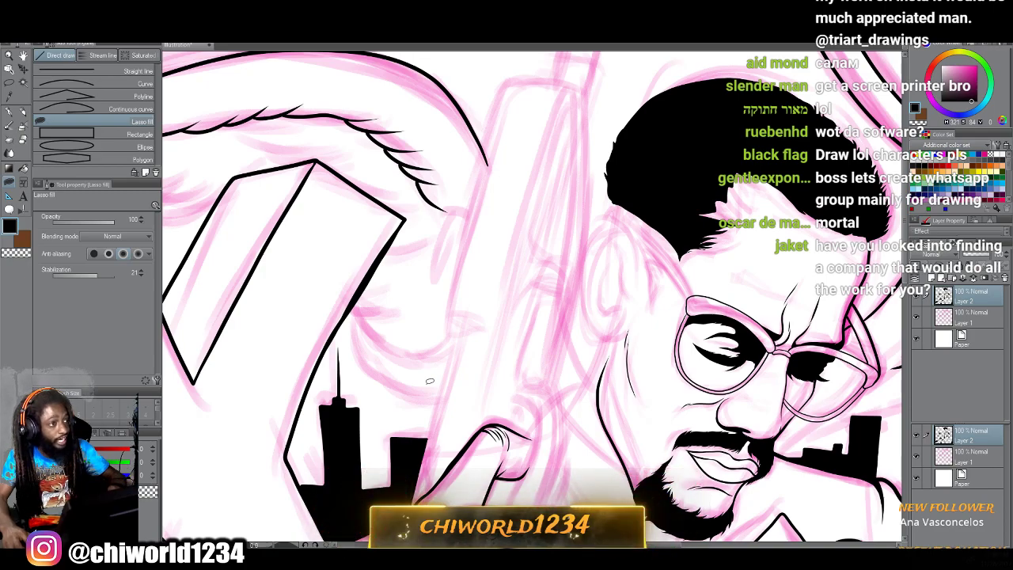
scroll(430, 381, up, 2)
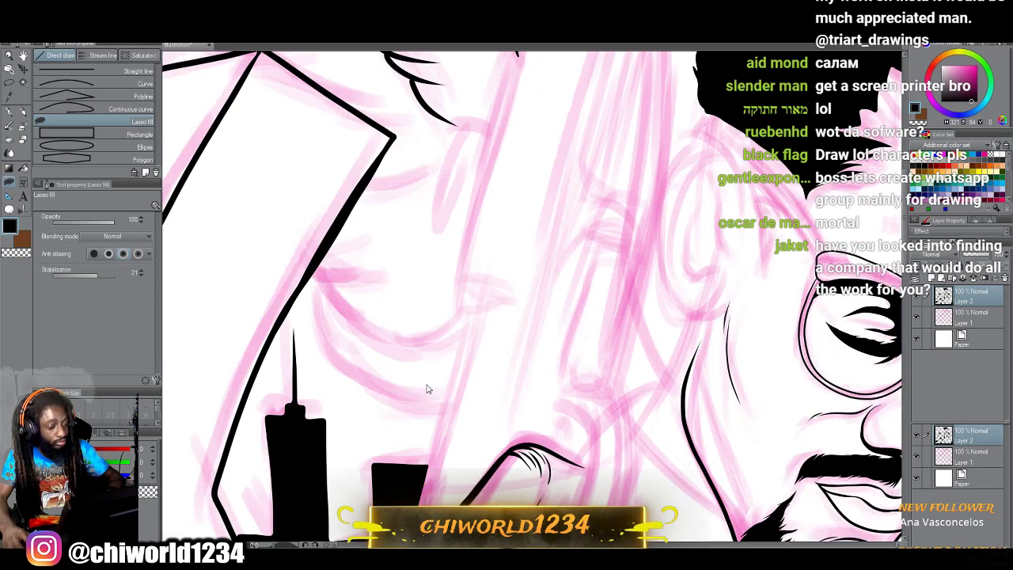
click(8, 113)
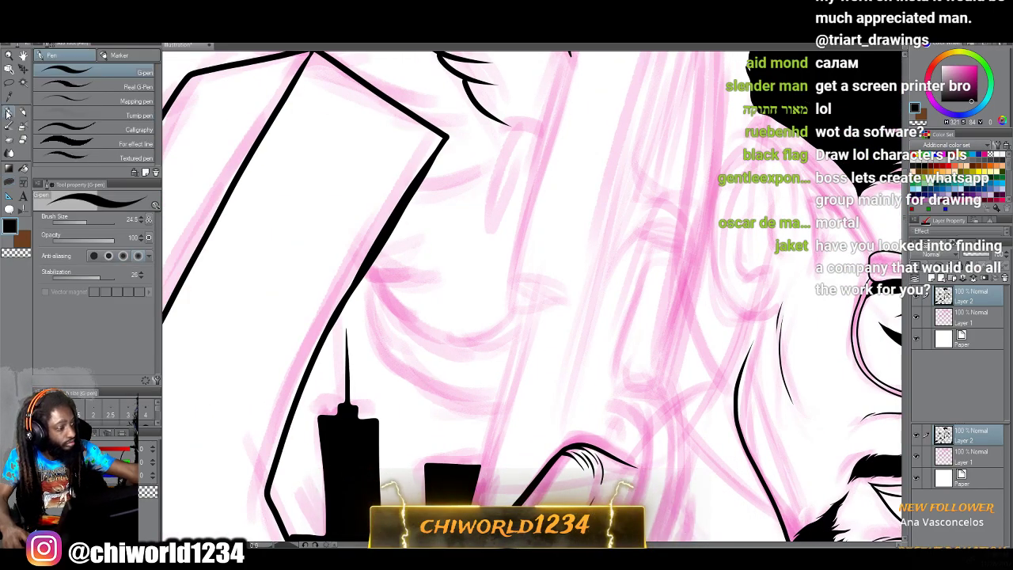
drag(479, 467, 516, 324)
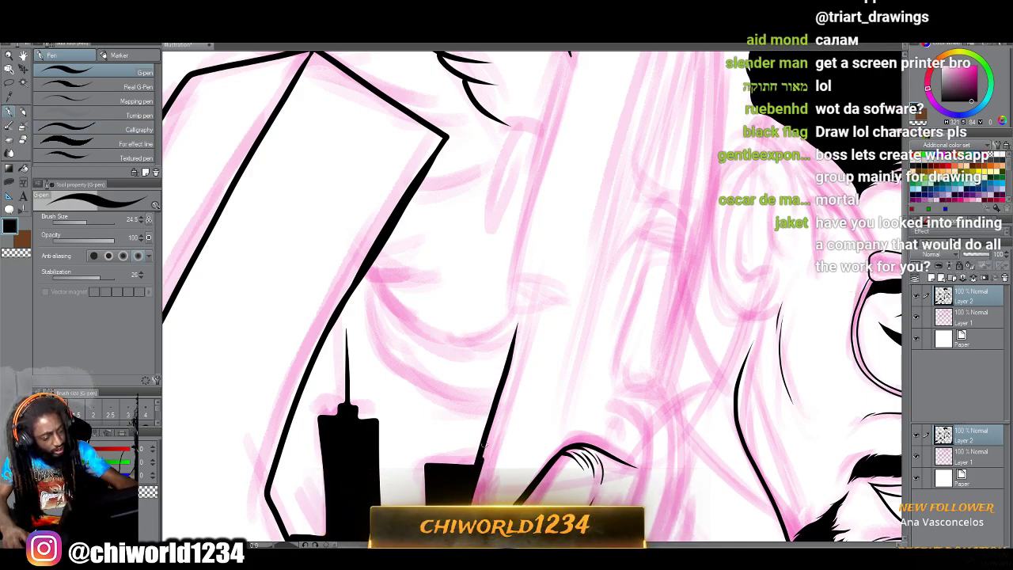
mouse_move(505, 380)
mouse_down()
mouse_move(520, 255)
mouse_move(546, 160)
mouse_move(493, 375)
mouse_up()
mouse_move(539, 400)
mouse_down()
mouse_move(609, 152)
mouse_move(662, 144)
mouse_up()
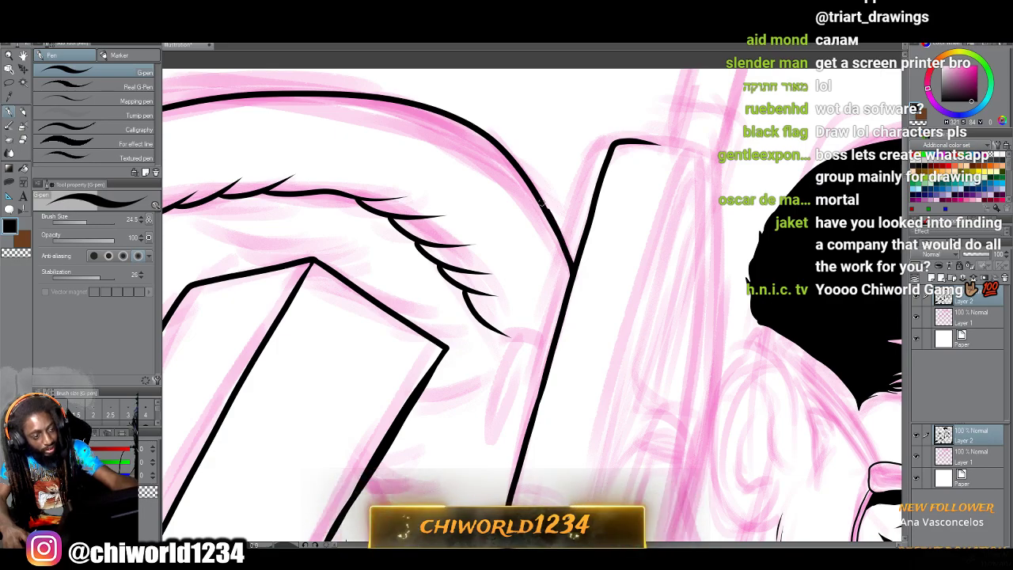
Ink the narrower stepped section on top of the tall object and its thin upper edge up to the canvas border.
scroll(500, 270, up, 6)
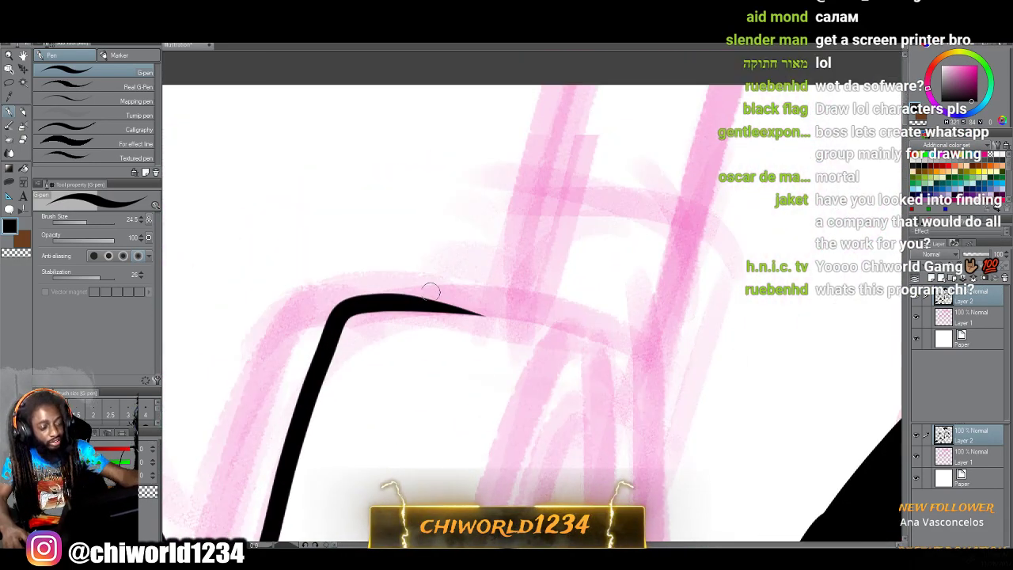
mouse_move(417, 301)
mouse_down()
mouse_move(448, 191)
mouse_move(471, 180)
mouse_move(533, 175)
mouse_move(653, 198)
mouse_up()
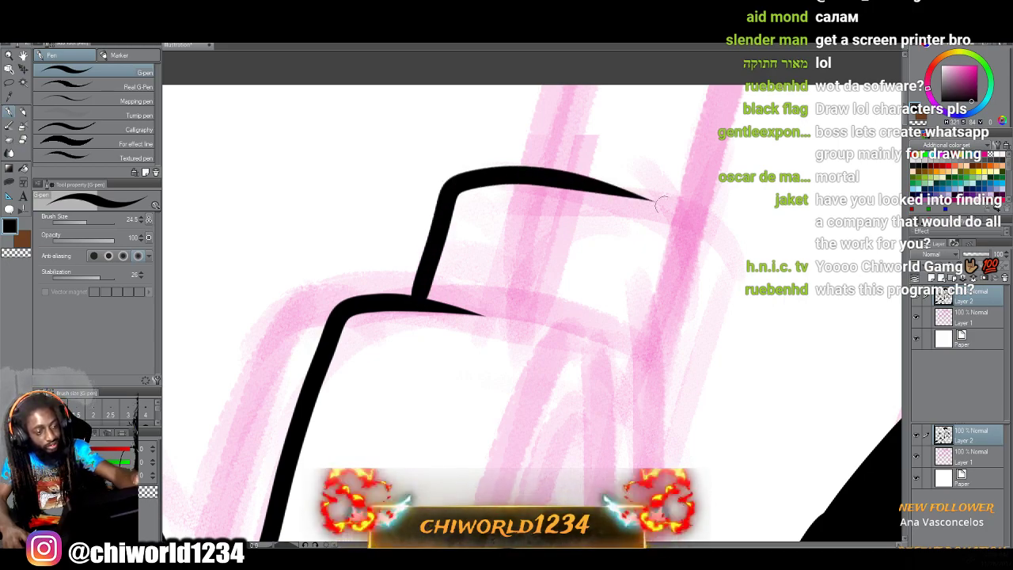
drag(502, 170, 532, 85)
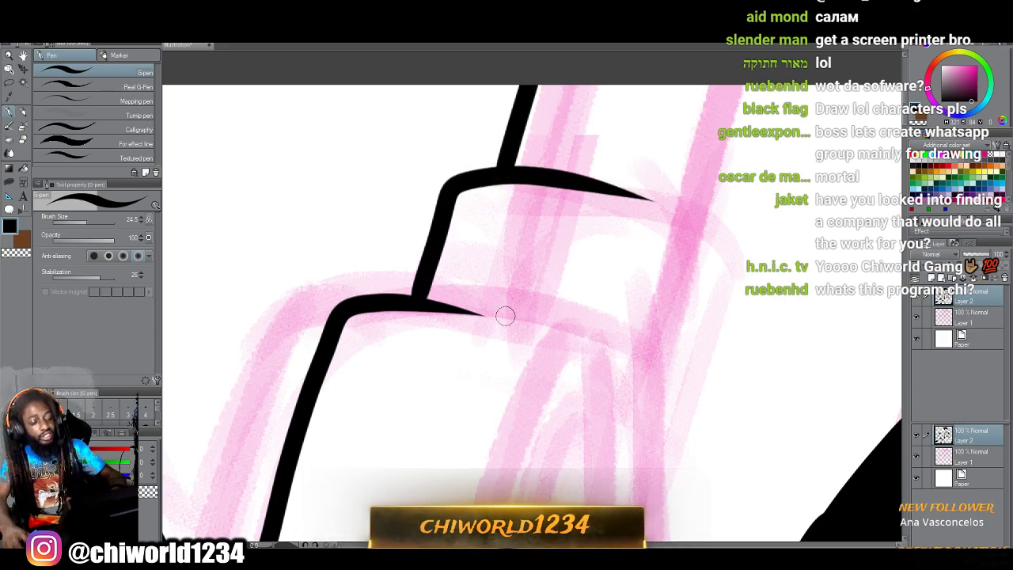
scroll(505, 317, down, 8)
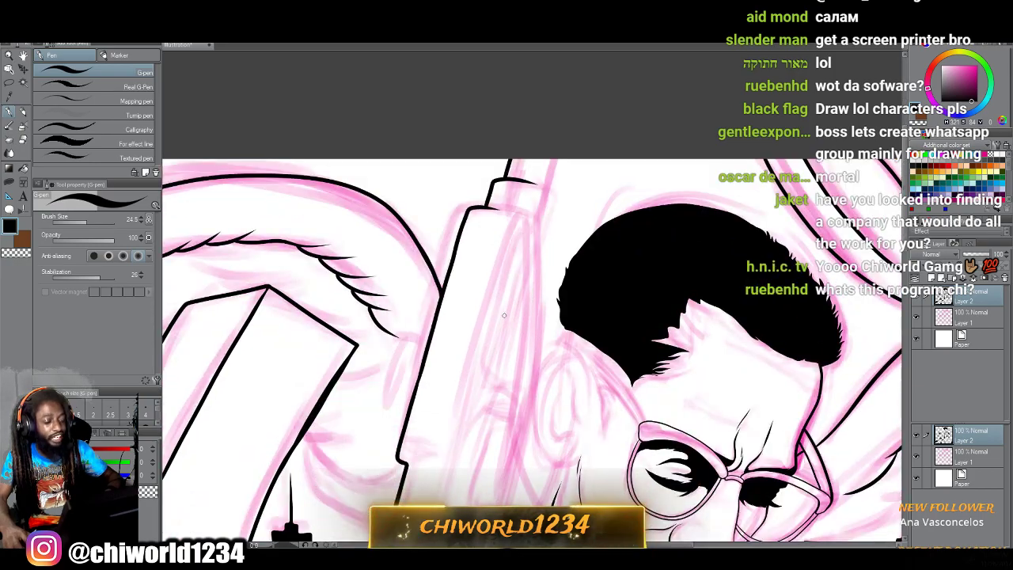
scroll(536, 356, down, 2)
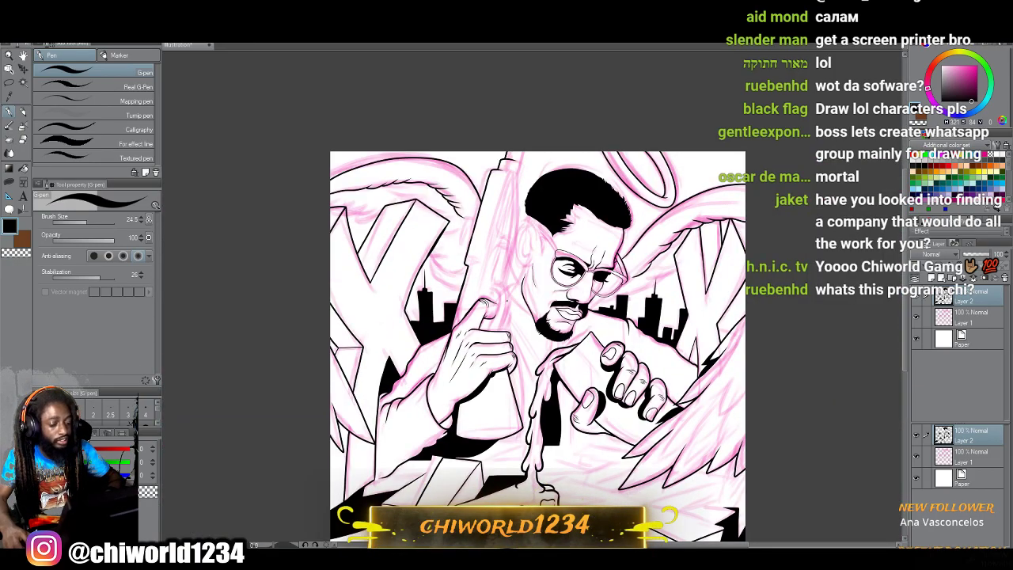
Ink a curved line across the flared base of the object below the raised hand, closing its end into an oval.
scroll(537, 357, down, 1)
scroll(506, 333, up, 8)
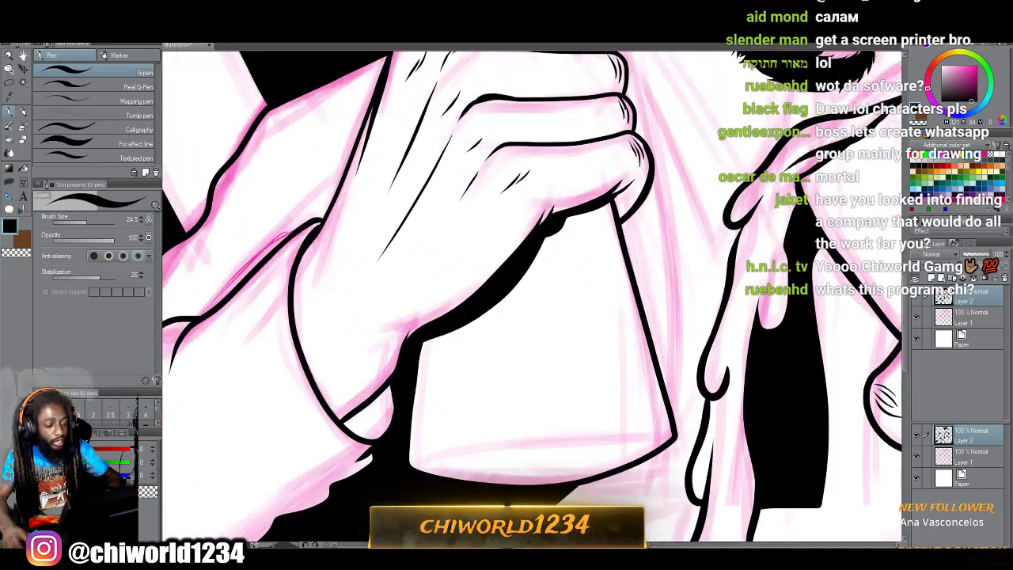
scroll(507, 300, up, 2)
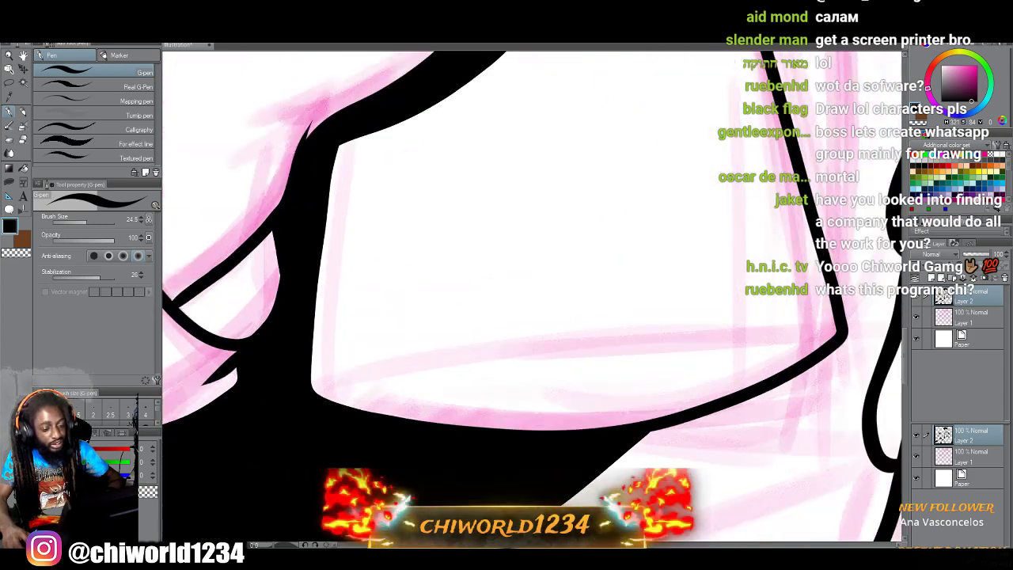
scroll(507, 300, up, 1)
mouse_move(837, 331)
mouse_down()
mouse_move(652, 318)
mouse_move(492, 330)
mouse_move(357, 363)
mouse_move(312, 387)
mouse_up()
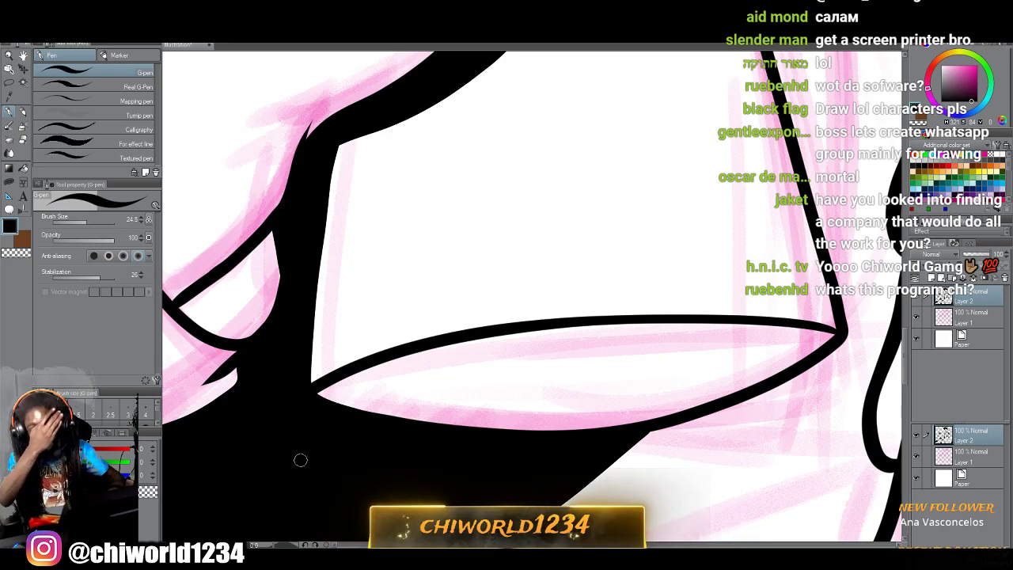
scroll(354, 455, down, 5)
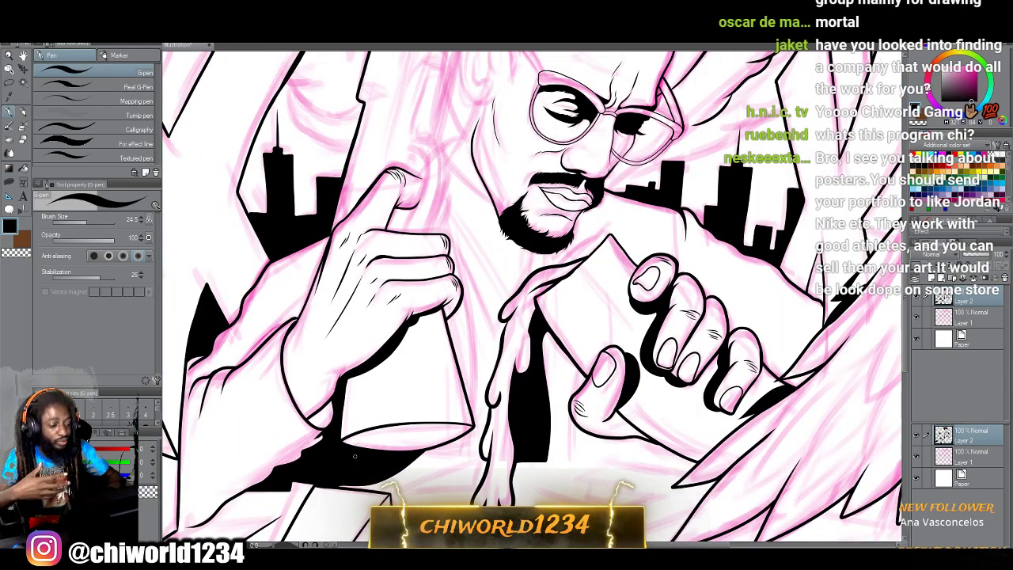
scroll(354, 456, down, 3)
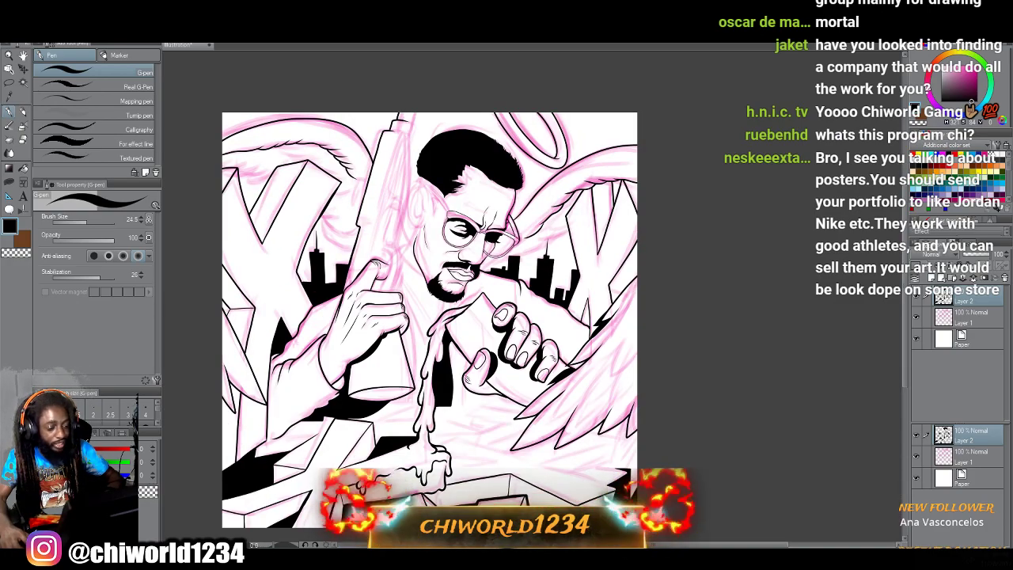
scroll(356, 461, up, 6)
scroll(357, 462, right, 3)
scroll(356, 462, up, 4)
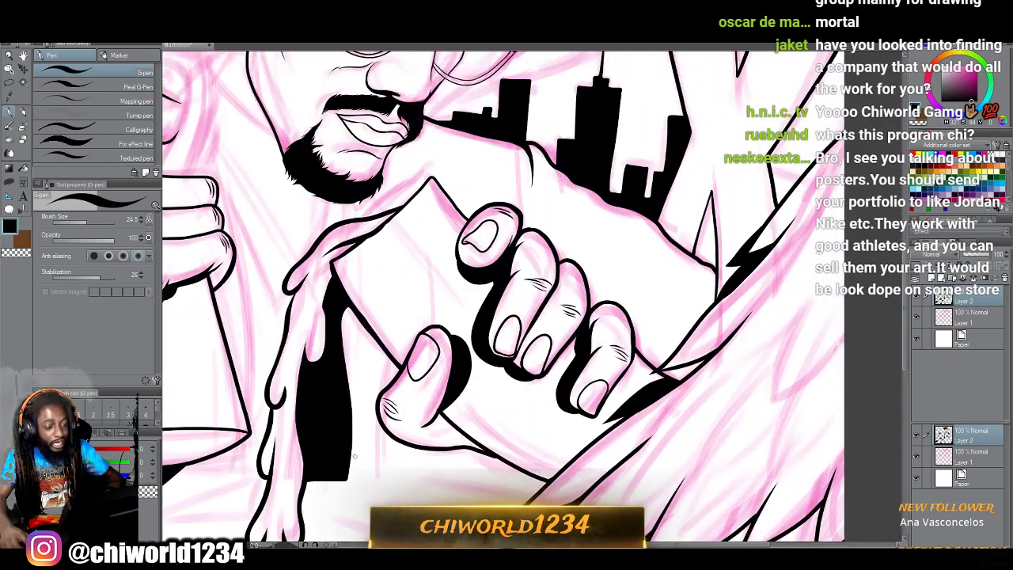
Ink a long inner edge line across the lower held object, from its upper edge down to the shadow beneath the index finger.
scroll(356, 461, up, 5)
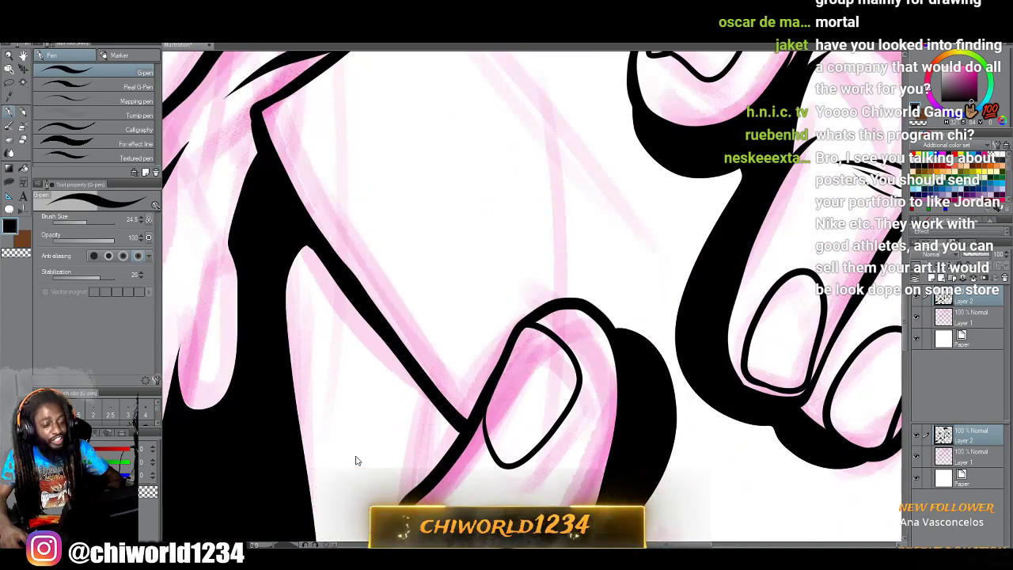
scroll(356, 456, up, 1)
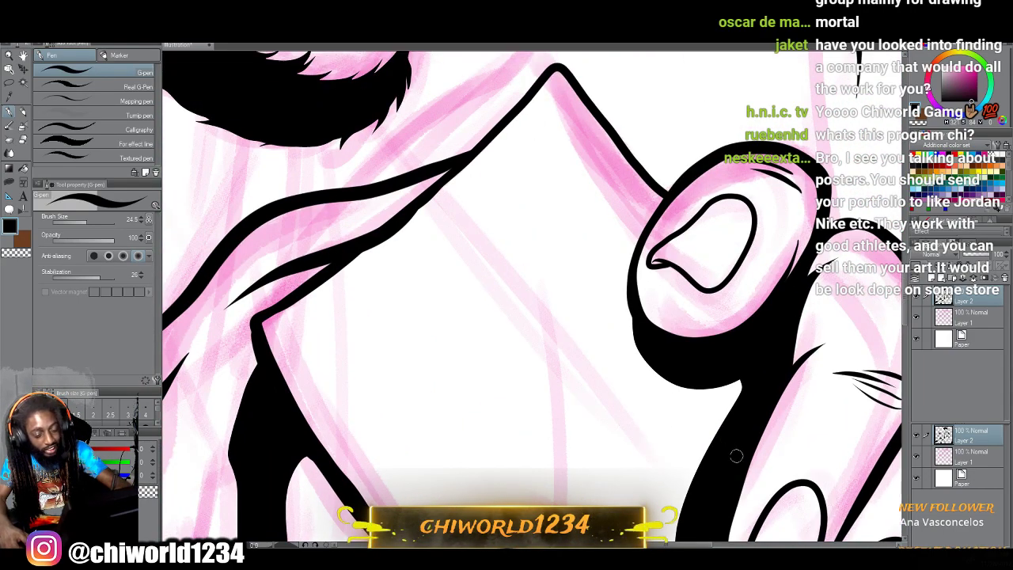
drag(737, 455, 671, 396)
mouse_move(711, 434)
mouse_down()
mouse_move(554, 262)
mouse_move(481, 141)
mouse_up()
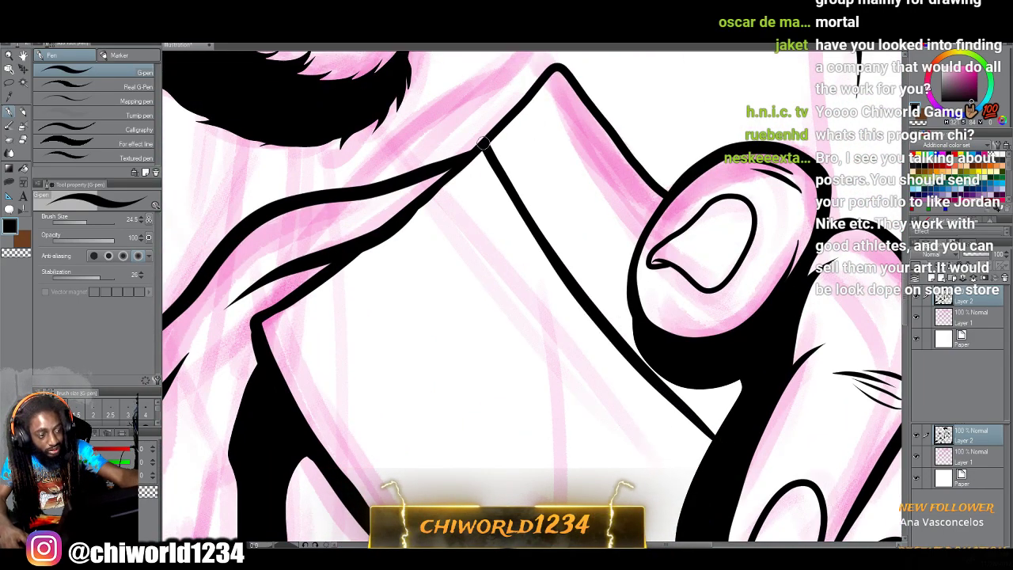
key(ctrl+minus)
key(ctrl+minus)
key(ctrl+minus)
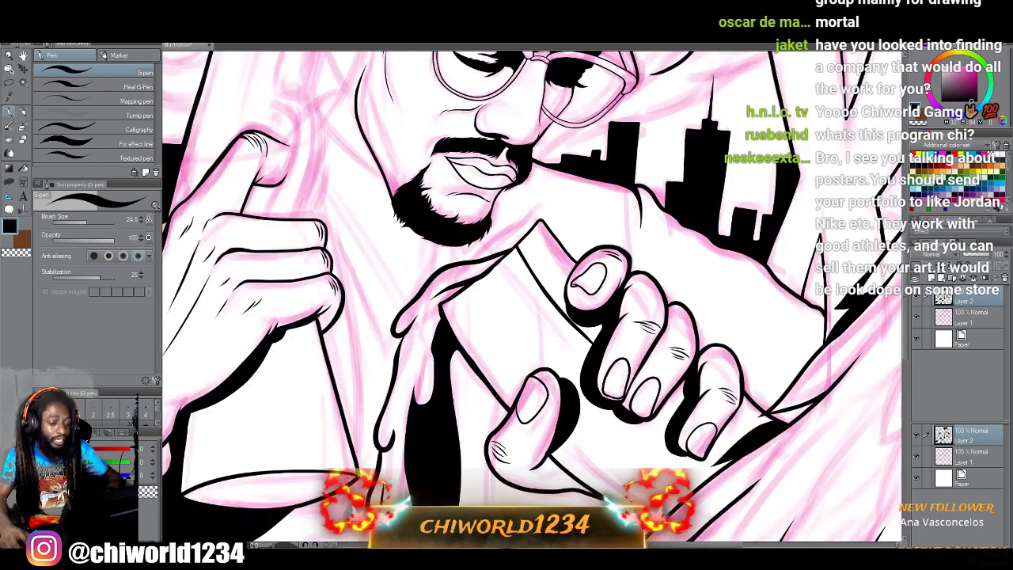
Continue the held object's inner edge line through the gaps between the gripping fingers to the black shadow by the wing.
key(ctrl+plus)
scroll(719, 428, up, 5)
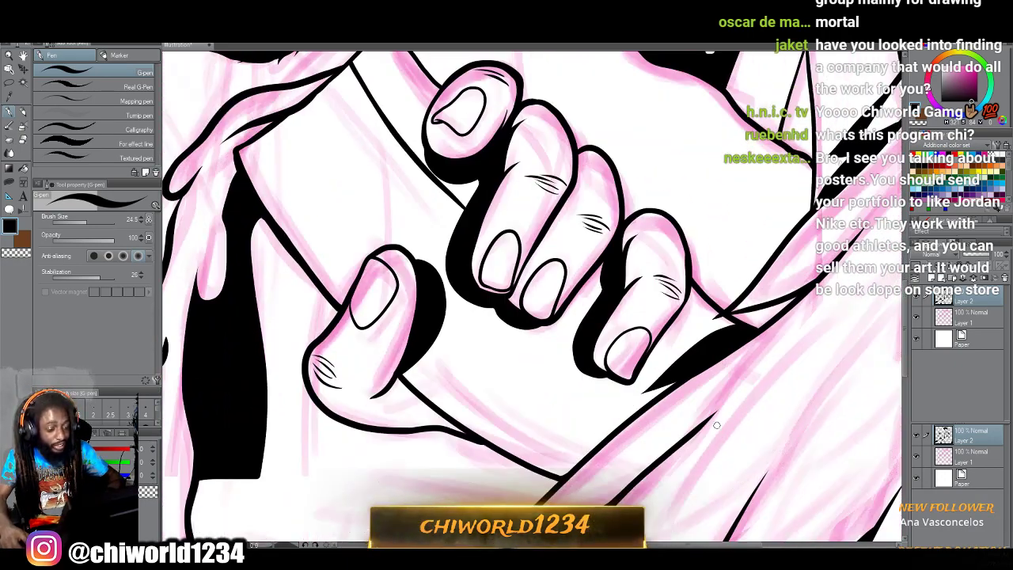
scroll(719, 430, down, 3)
scroll(716, 426, up, 2)
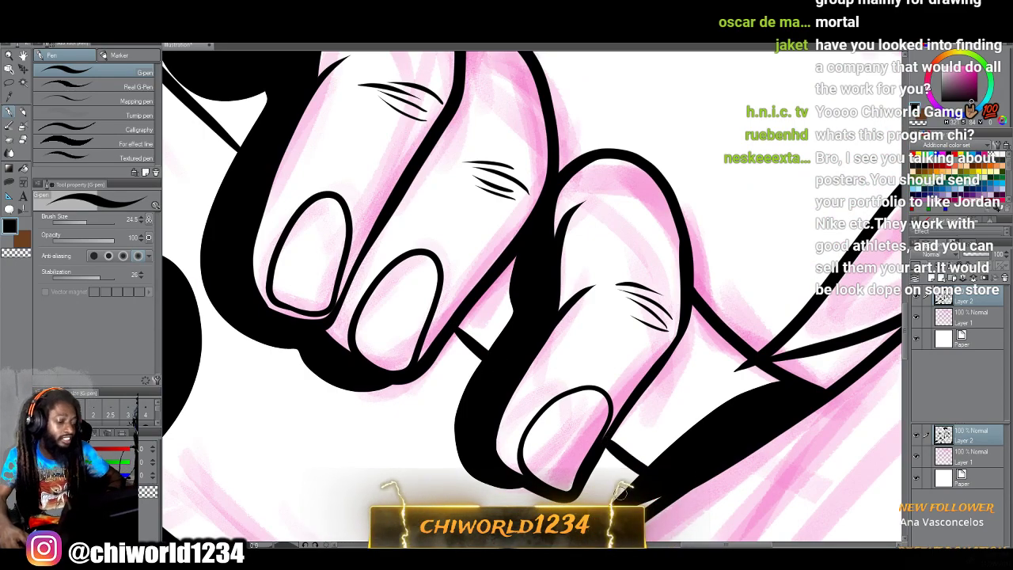
scroll(621, 492, down, 4)
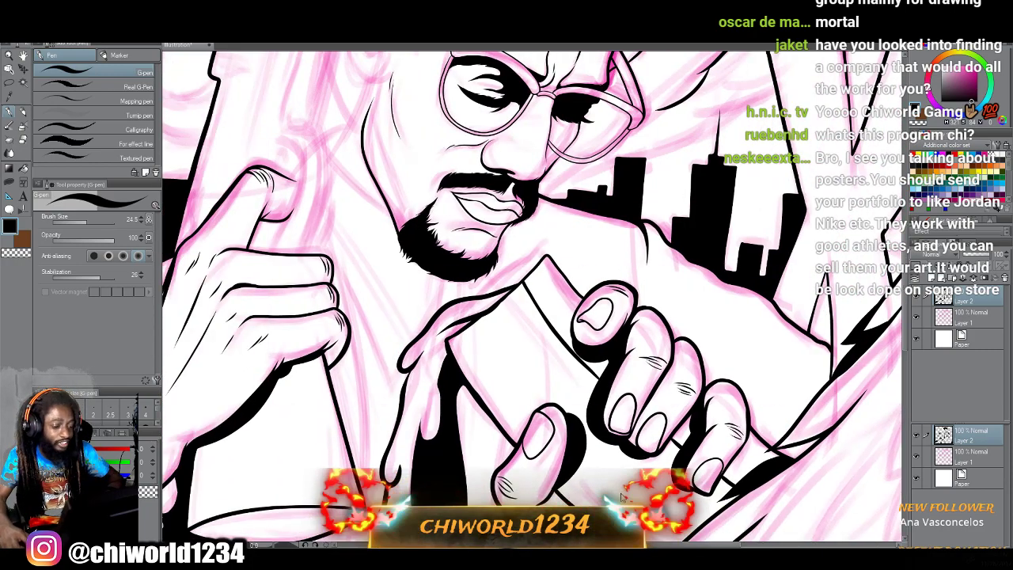
scroll(622, 494, left, 2)
scroll(619, 490, down, 5)
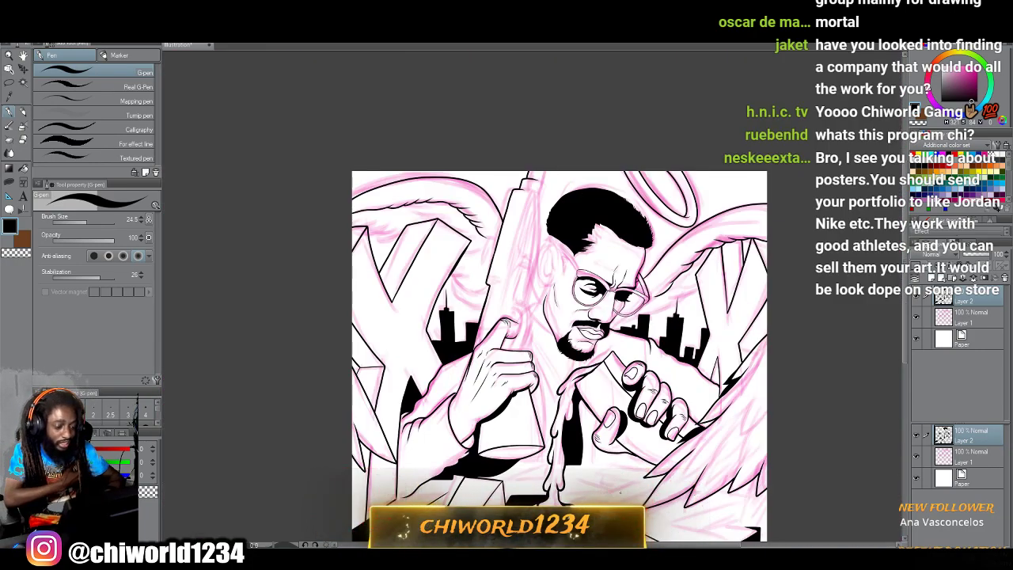
Ink three pointed, overlapping feathers on the wing beside the gripping hand, working from the canvas border inward.
scroll(640, 500, up, 6)
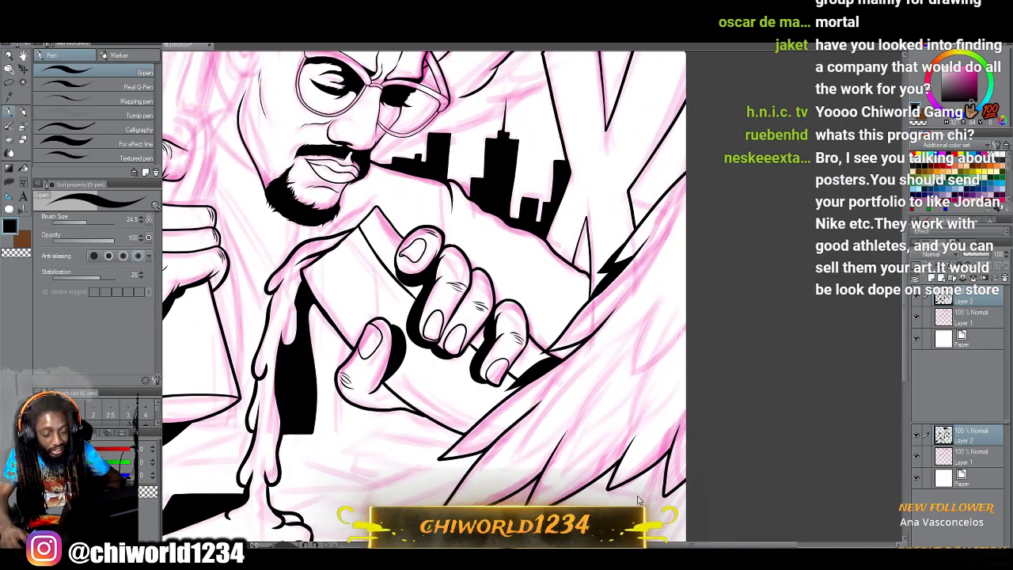
scroll(636, 495, up, 2)
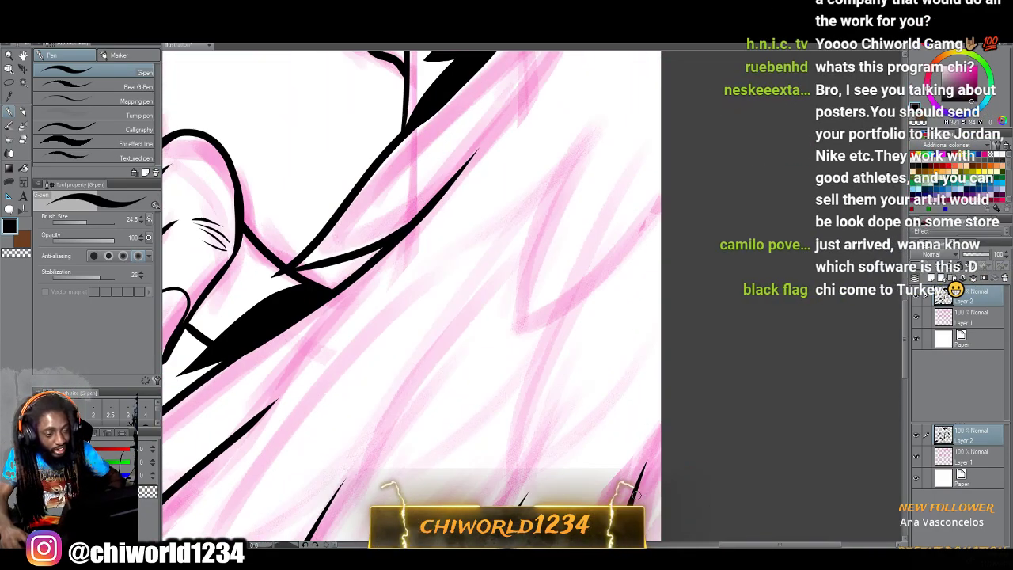
drag(648, 223, 556, 306)
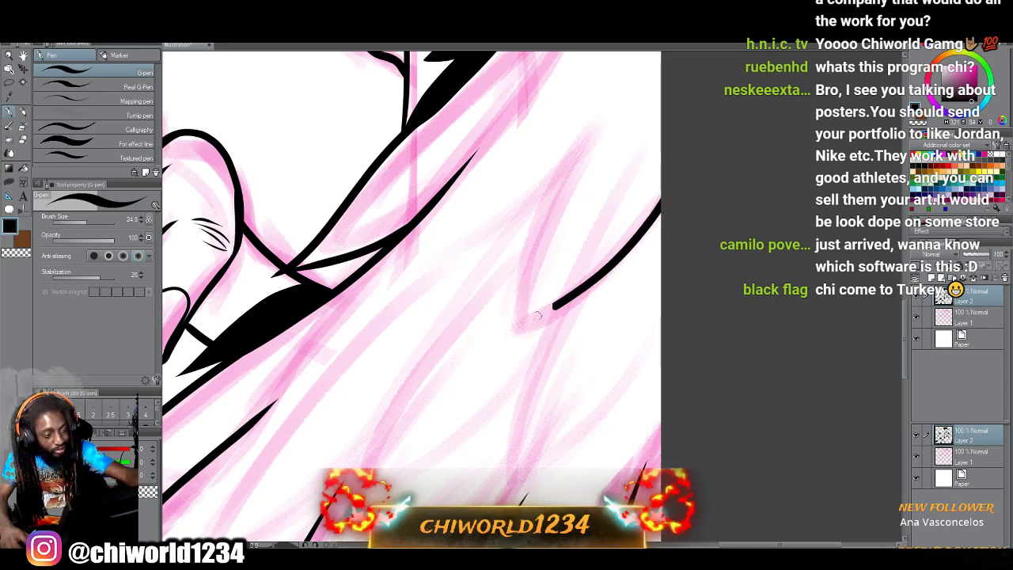
mouse_move(525, 276)
mouse_down()
mouse_move(577, 137)
mouse_move(633, 84)
mouse_up()
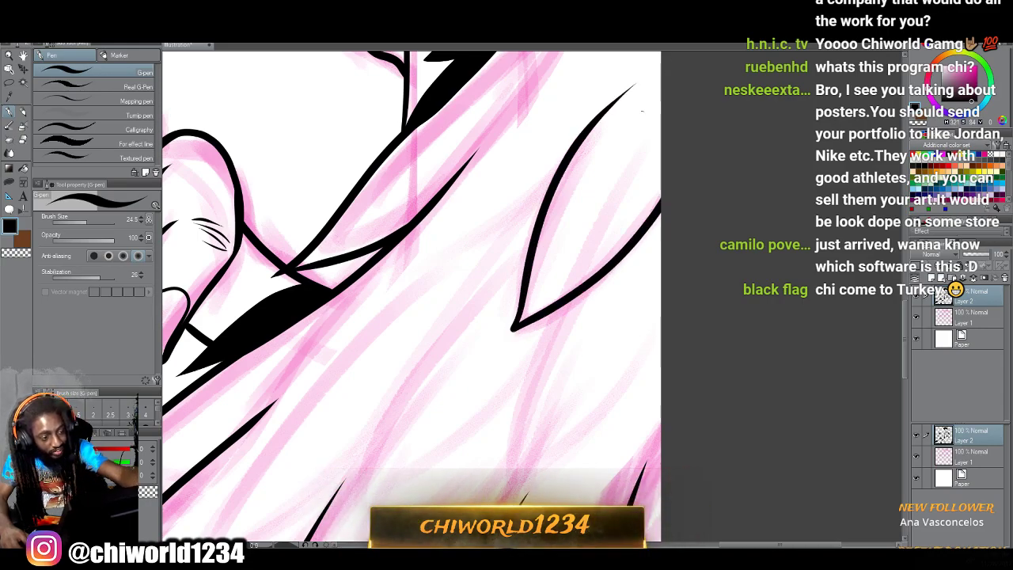
scroll(507, 354, down, 1)
drag(529, 271, 514, 435)
mouse_move(600, 367)
mouse_down()
mouse_move(646, 303)
mouse_move(671, 202)
mouse_up()
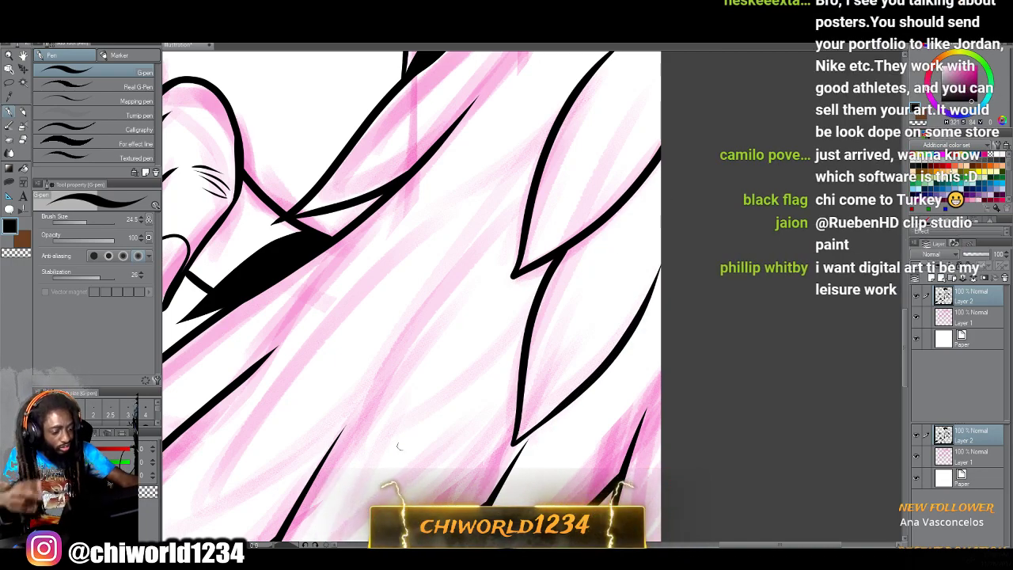
mouse_move(513, 353)
mouse_down()
mouse_move(455, 391)
mouse_move(347, 432)
mouse_up()
mouse_move(372, 358)
mouse_down()
mouse_move(446, 244)
mouse_move(501, 197)
mouse_up()
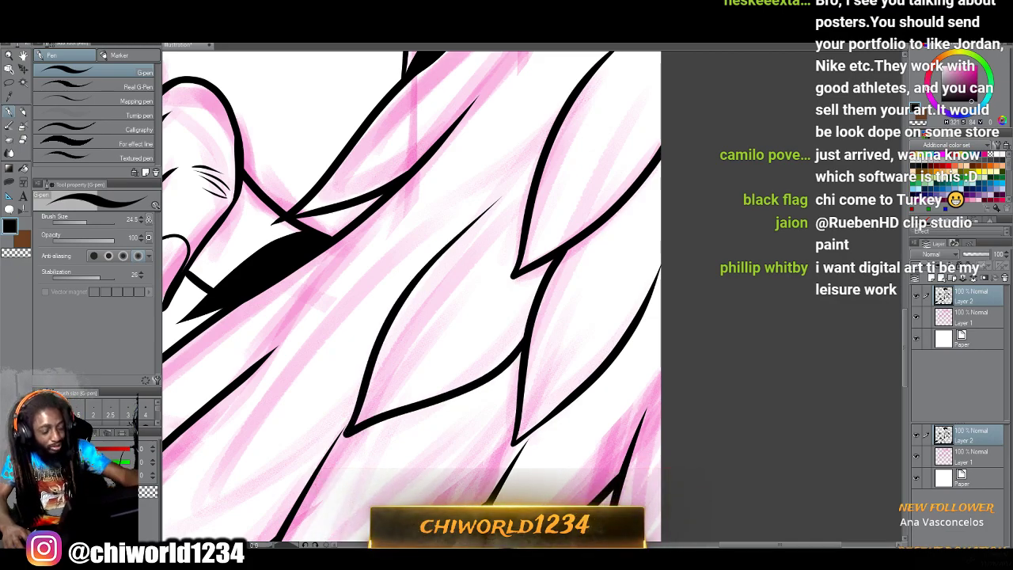
Ink two more pointed feathers along the wing's upper edge, beside the black wrist shadow and below the jagged black shape.
scroll(452, 409, down, 3)
scroll(453, 408, up, 3)
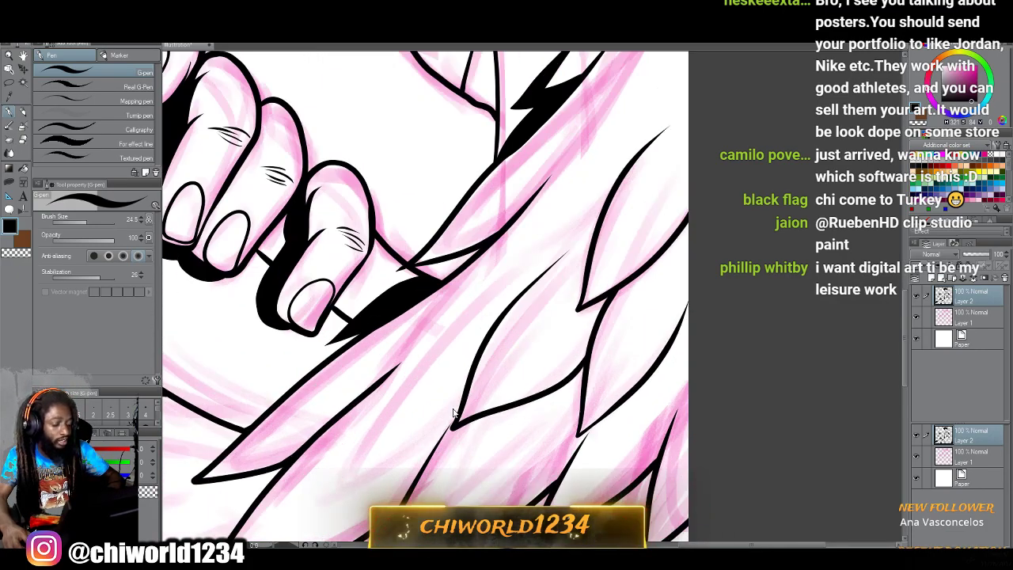
scroll(453, 408, up, 1)
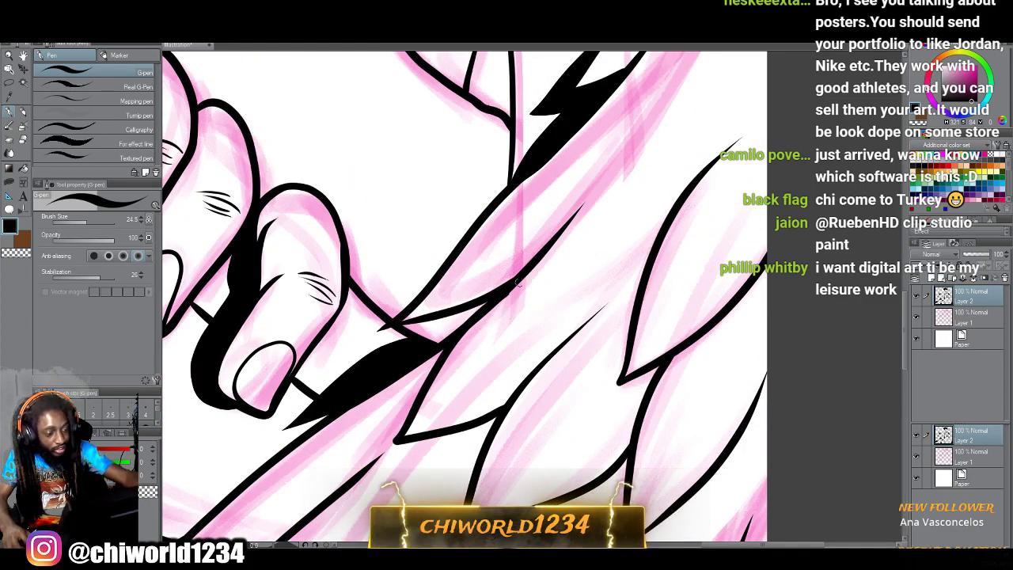
drag(513, 284, 609, 219)
scroll(492, 412, up, 3)
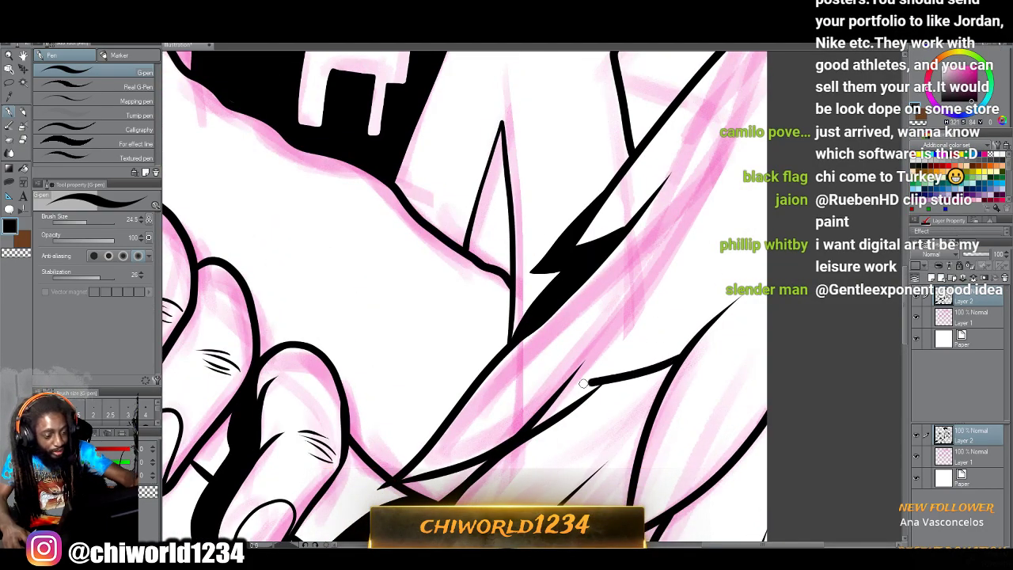
mouse_move(610, 321)
mouse_down()
mouse_move(636, 269)
mouse_move(744, 165)
mouse_up()
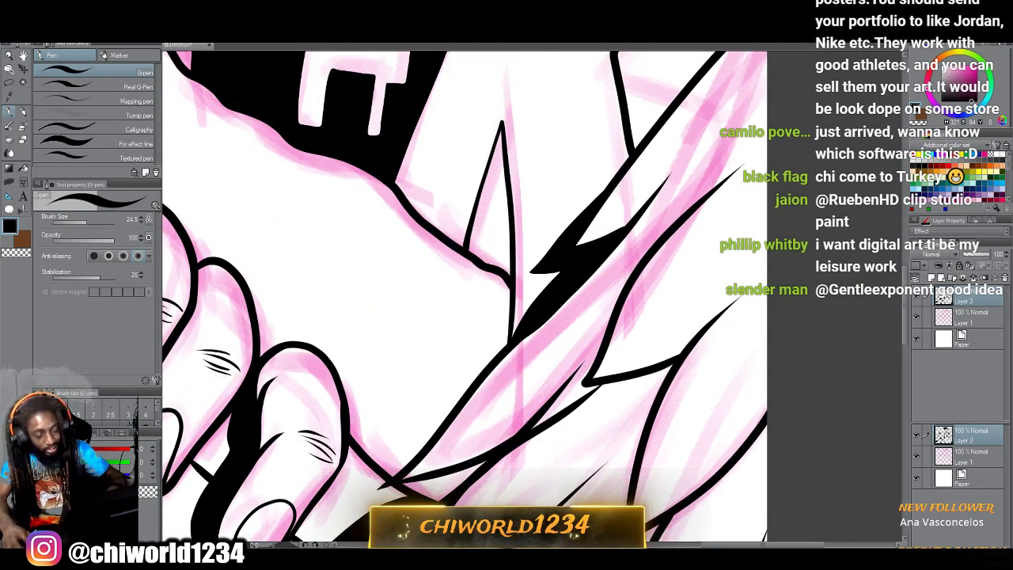
scroll(824, 448, down, 5)
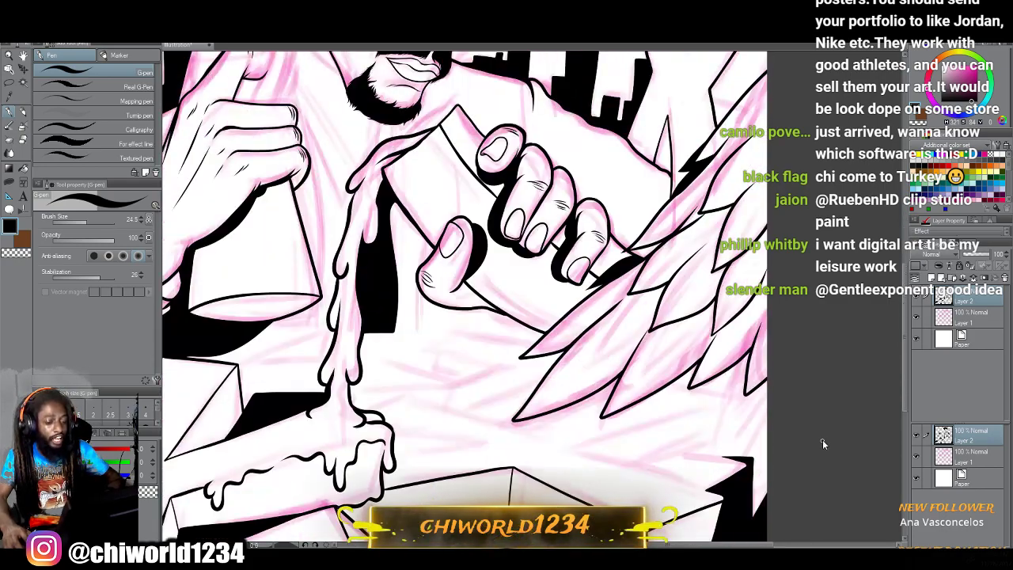
Ink two small feather tips in the gaps between the upper and lower feather rows, one of them against the canvas border.
scroll(822, 440, up, 2)
scroll(823, 436, up, 5)
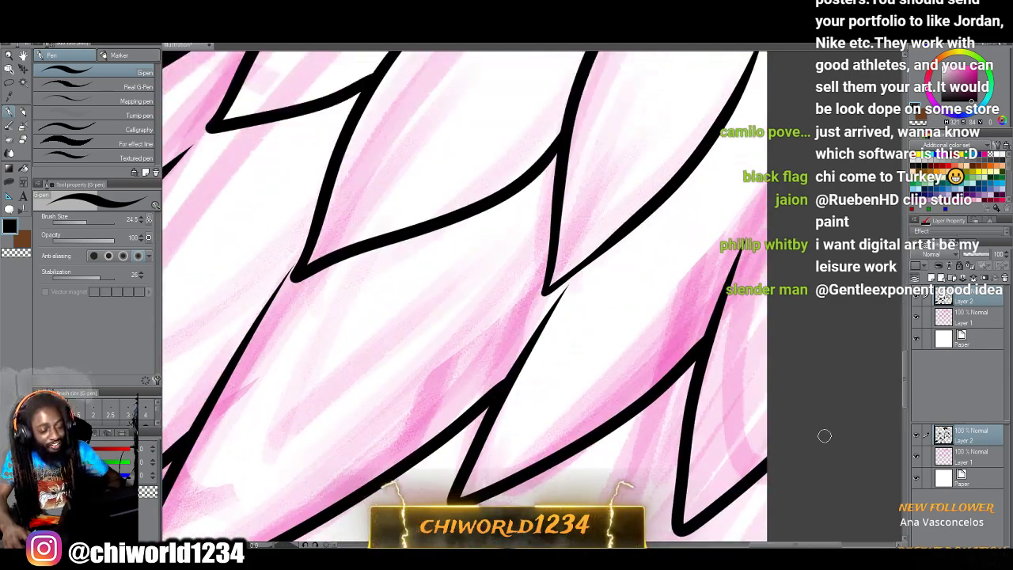
mouse_move(535, 263)
mouse_down()
mouse_move(454, 342)
mouse_move(349, 393)
mouse_move(400, 249)
mouse_up()
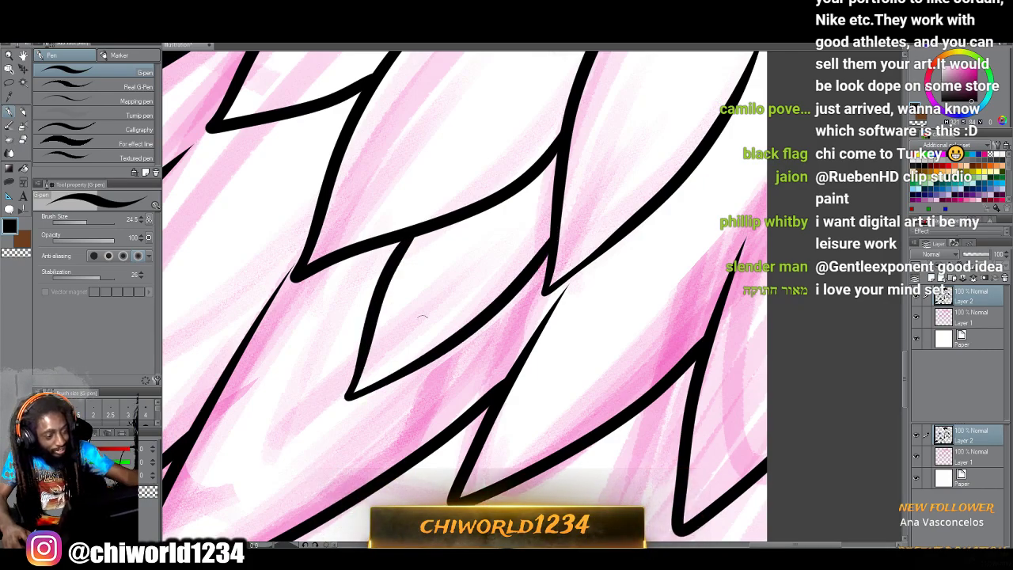
scroll(422, 371, down, 2)
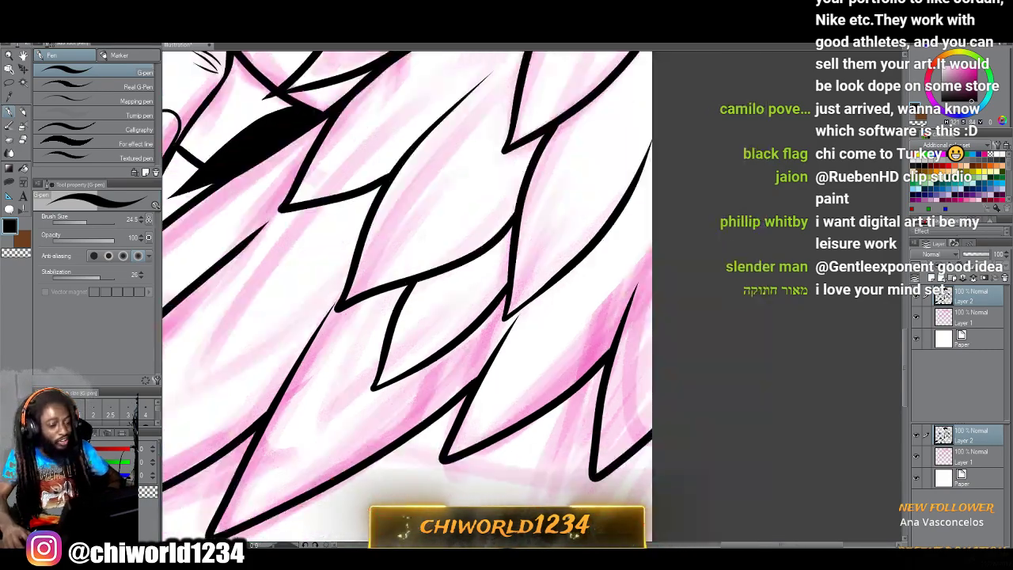
scroll(438, 386, up, 2)
scroll(438, 382, right, 1)
scroll(438, 383, up, 2)
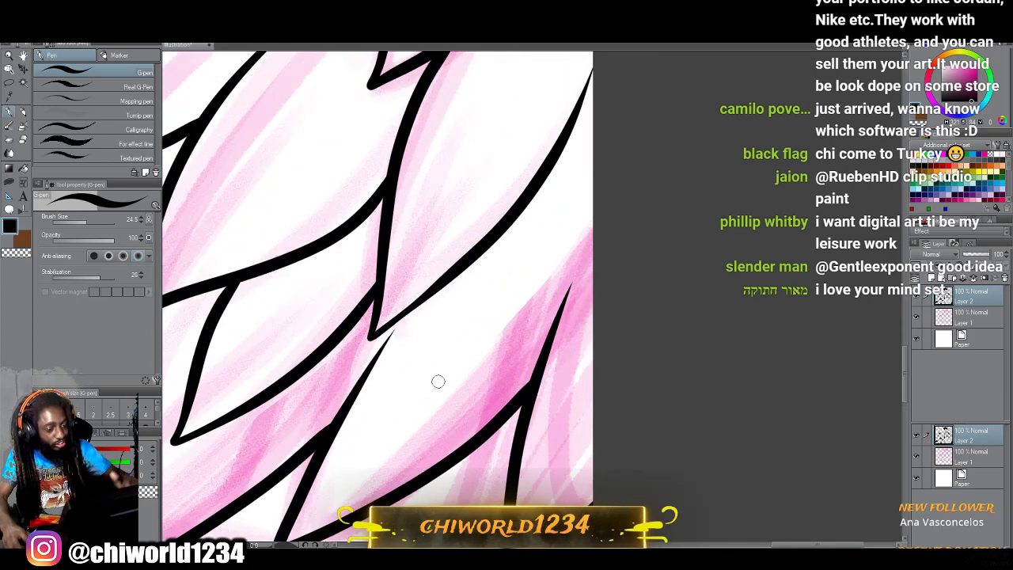
mouse_move(618, 277)
mouse_down()
mouse_move(535, 358)
mouse_move(468, 399)
mouse_move(485, 330)
mouse_move(516, 274)
mouse_up()
scroll(510, 322, down, 3)
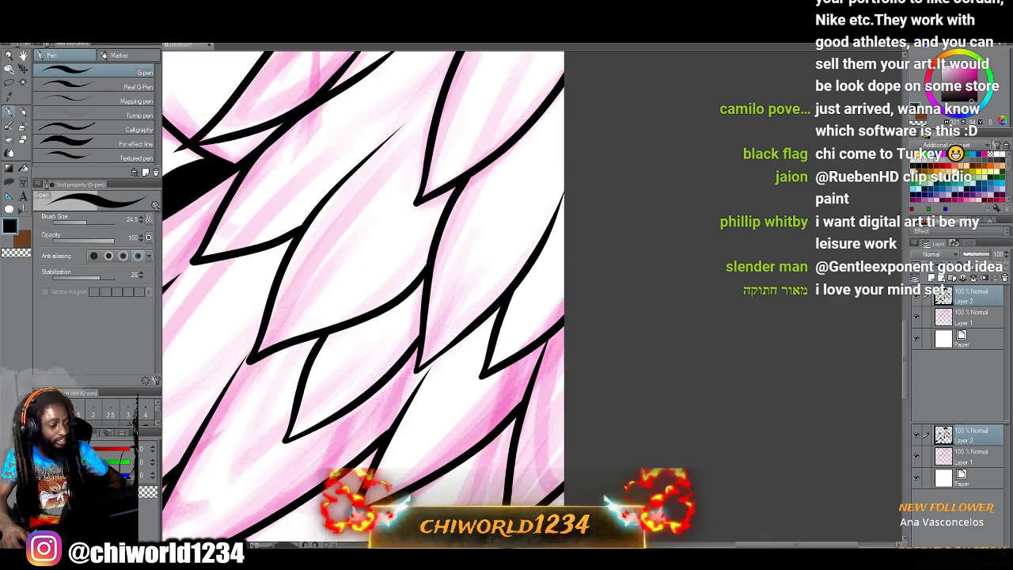
Ink a pointed feather filling the gap between the long lower feathers just below the wrist shadow.
scroll(508, 338, up, 5)
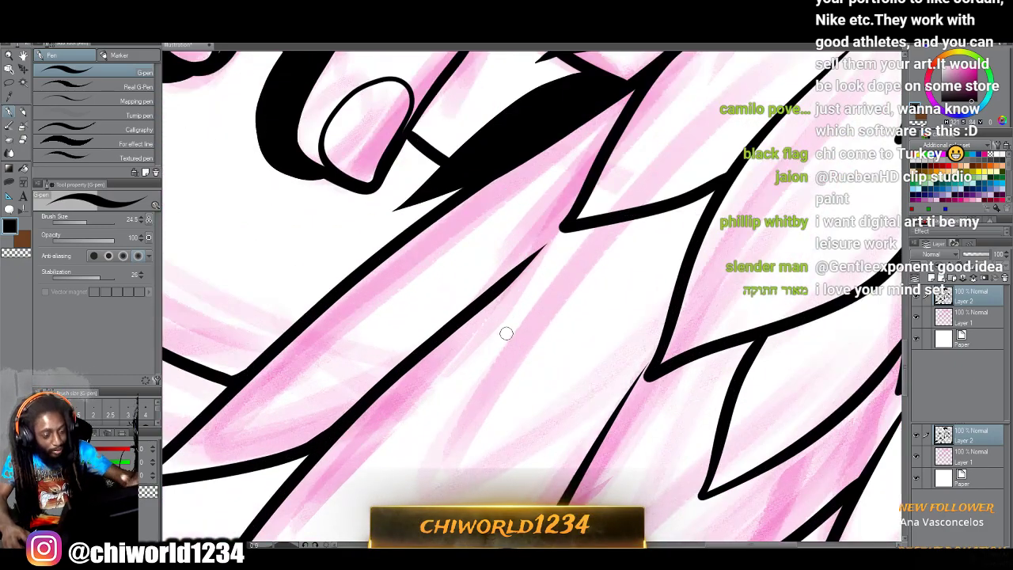
mouse_move(647, 366)
mouse_down()
mouse_move(469, 447)
mouse_move(545, 249)
mouse_up()
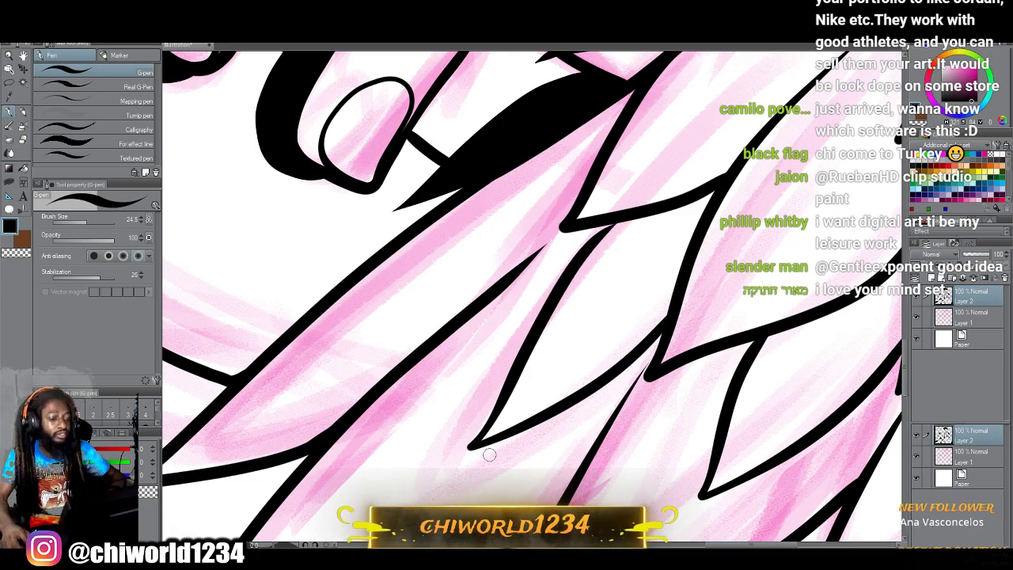
scroll(511, 402, down, 4)
scroll(511, 402, down, 4)
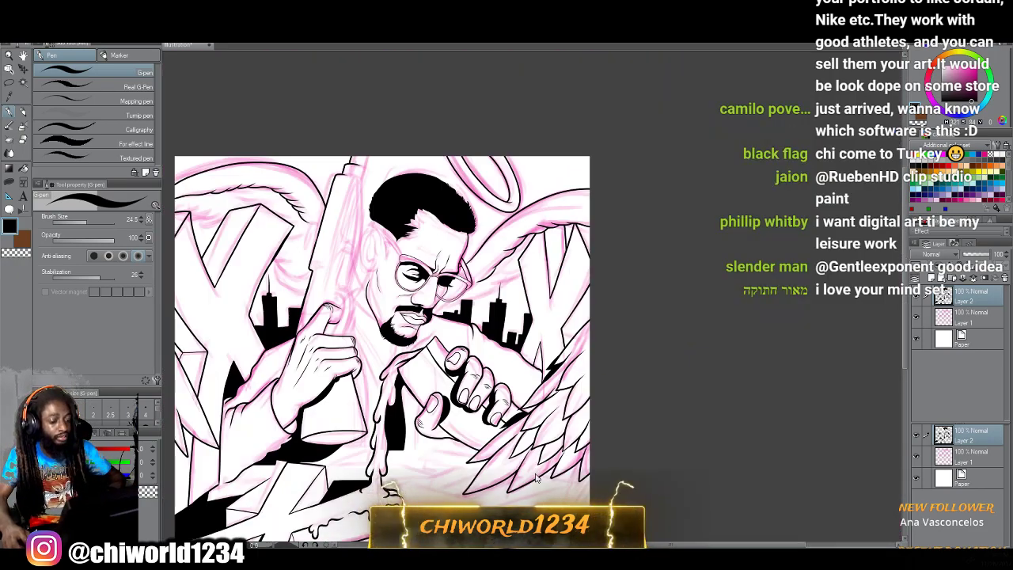
Hide the pink sketch on Layer 1 to check the line art, and show it again.
scroll(572, 479, up, 6)
scroll(578, 473, down, 5)
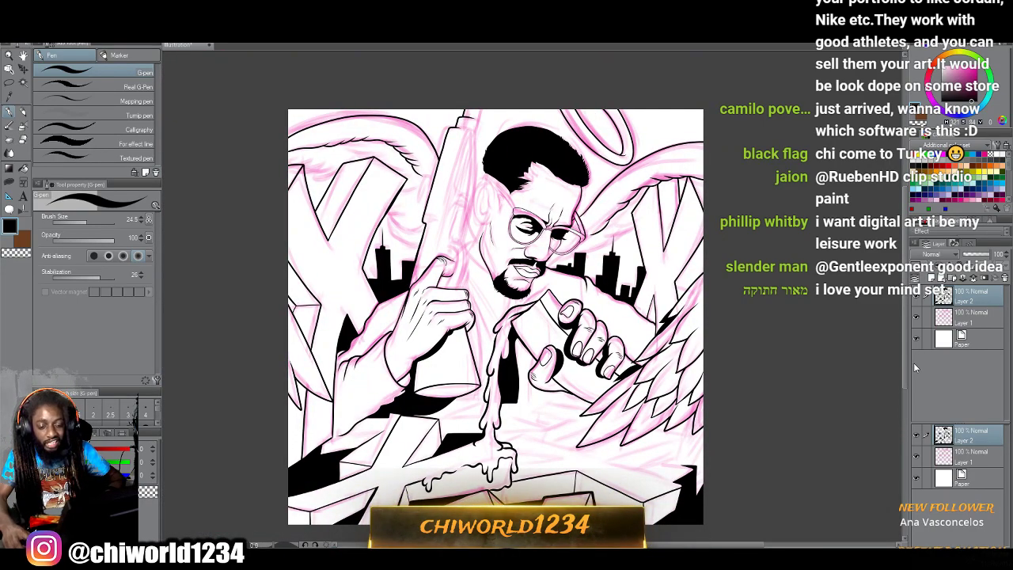
click(917, 318)
click(917, 319)
Ink the wing's lower edge behind the face in two curves, from beside the nose past the tower's spire to the X shape.
scroll(729, 358, up, 2)
scroll(729, 356, up, 8)
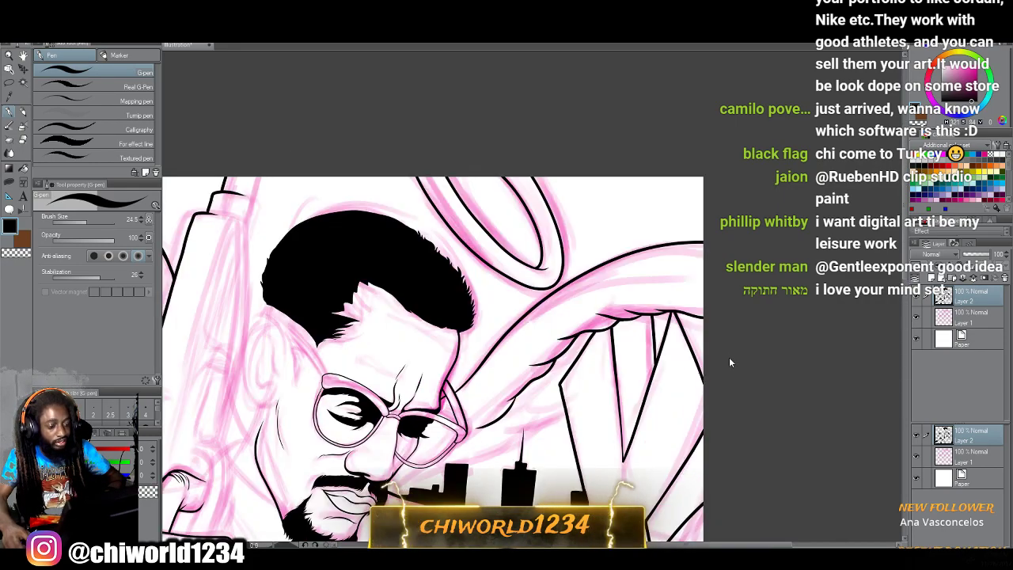
scroll(728, 363, left, 3)
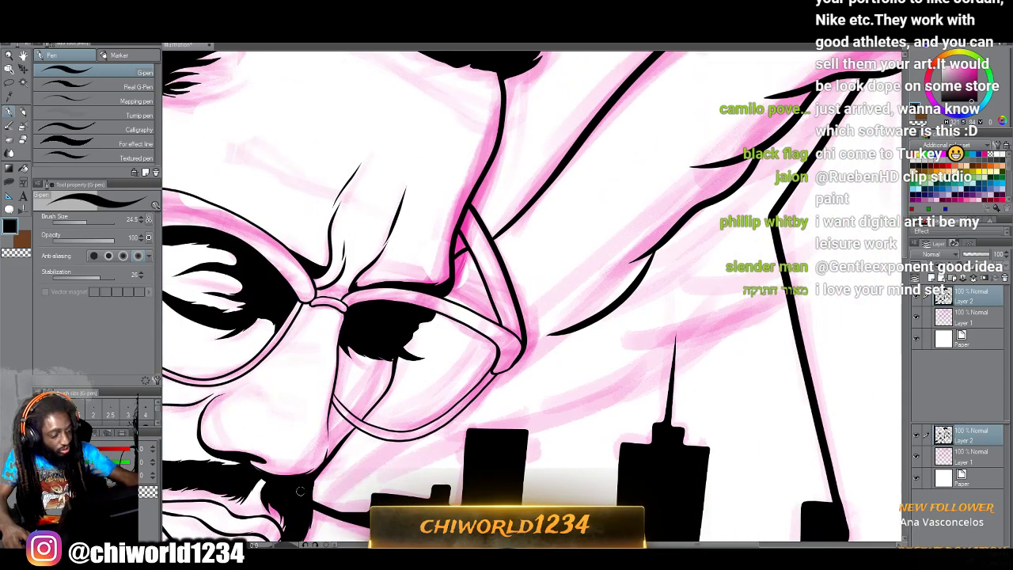
mouse_move(313, 478)
mouse_down()
mouse_move(540, 412)
mouse_move(668, 353)
mouse_move(659, 353)
mouse_up()
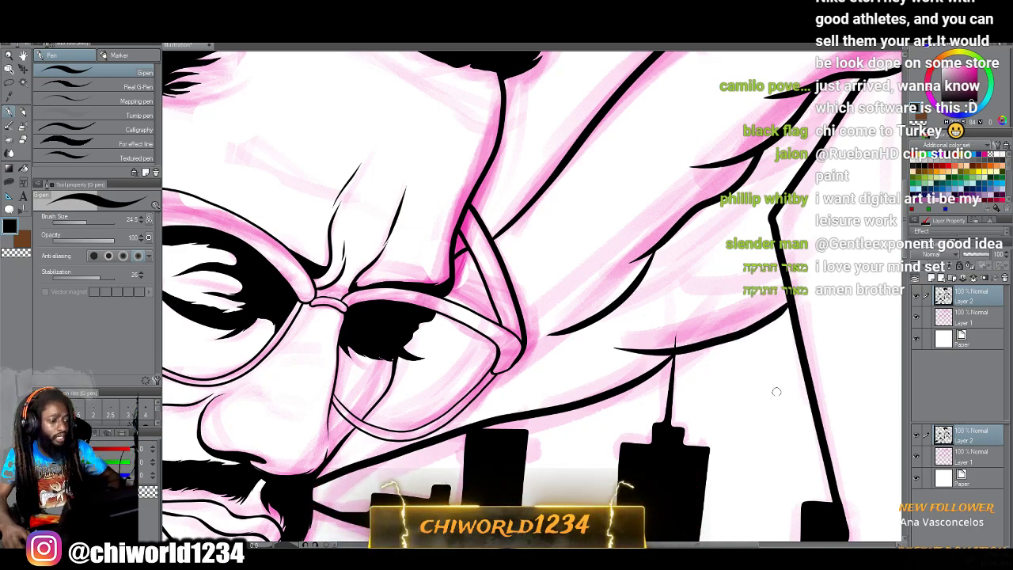
Ink the curved, overlapping feather tips of the opposite wing between the X shape and the tall held object, above the skyline.
scroll(777, 391, down, 5)
scroll(756, 425, up, 6)
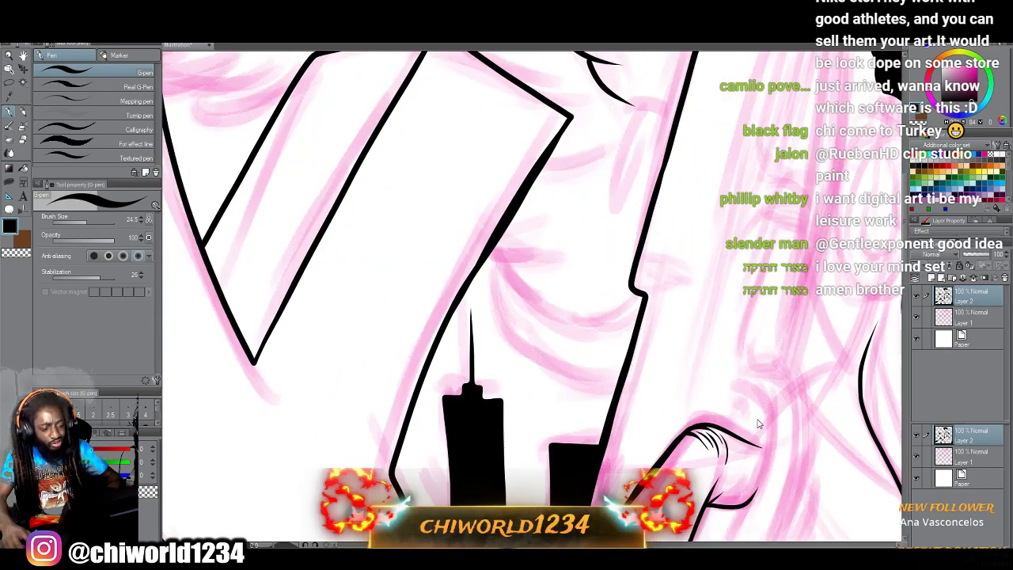
scroll(761, 418, up, 1)
scroll(761, 418, left, 3)
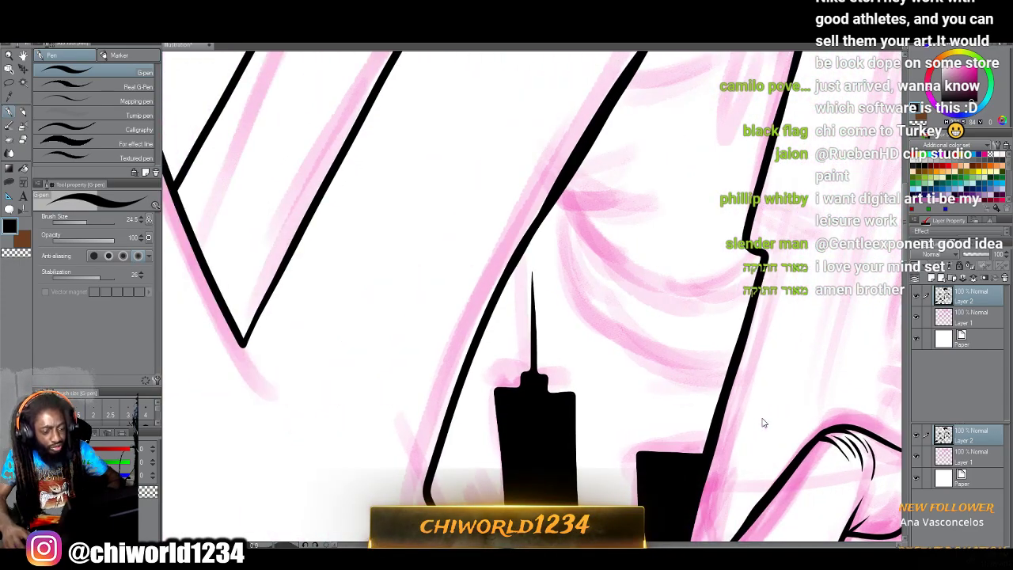
scroll(761, 418, up, 1)
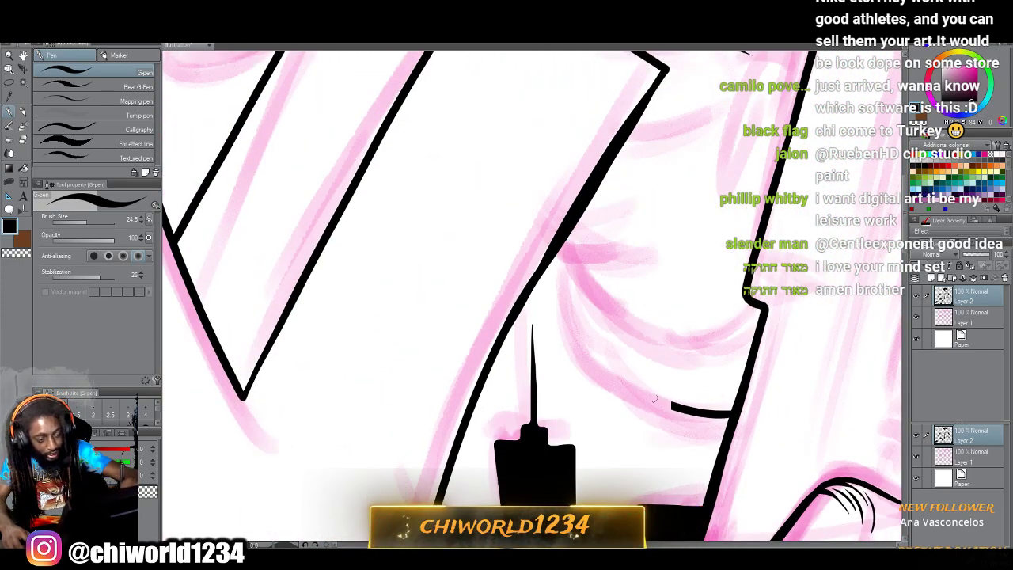
drag(727, 331, 628, 333)
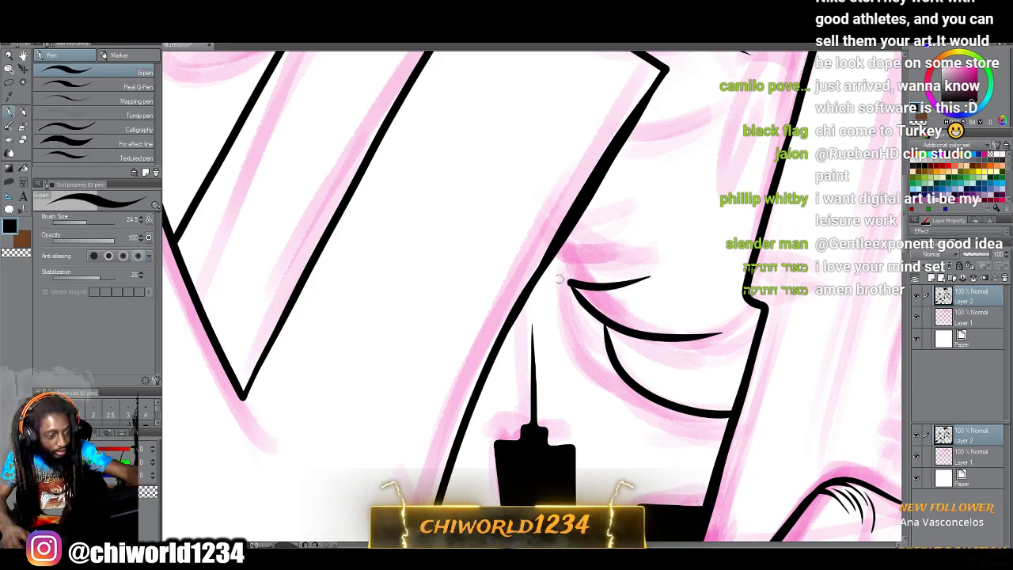
Join the wing's feather tip to the X shape's edge, and ink overlapping pointed feathers in the gap between the X shape's upper arms.
drag(570, 282, 543, 267)
scroll(522, 430, down, 2)
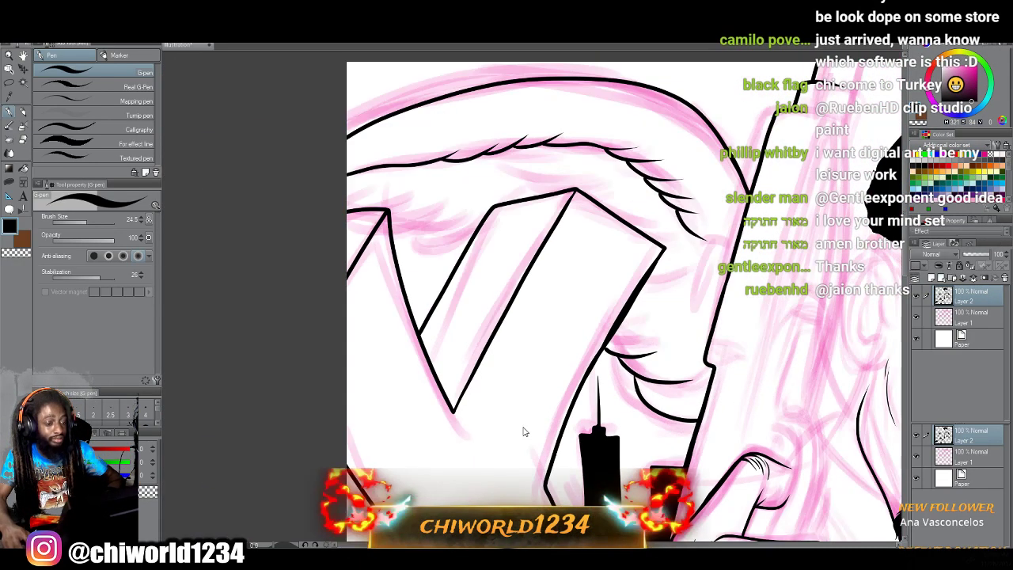
scroll(523, 430, up, 3)
scroll(523, 432, up, 2)
scroll(523, 431, left, 3)
scroll(523, 431, up, 1)
scroll(523, 431, right, 3)
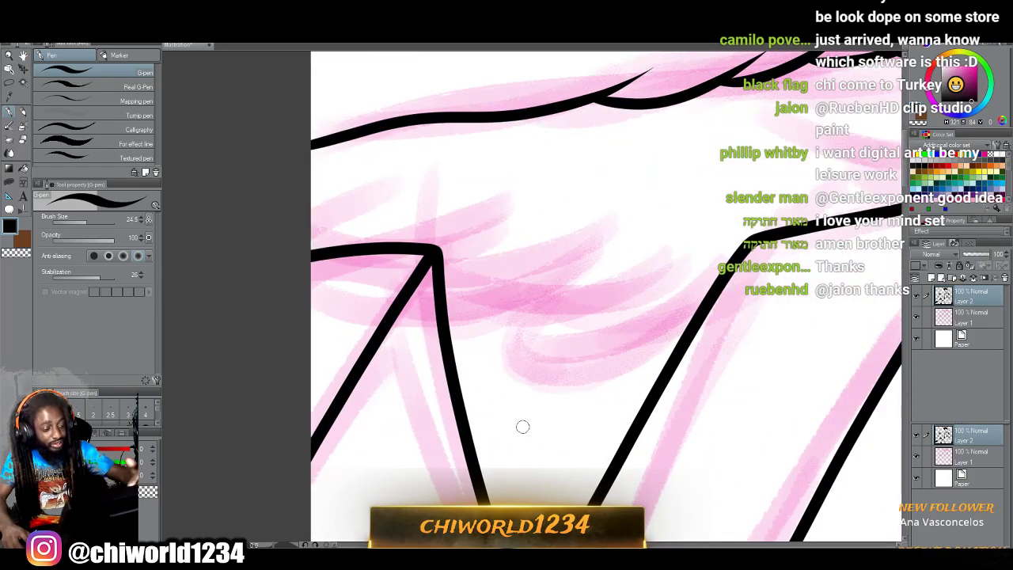
mouse_move(444, 307)
mouse_down()
mouse_move(478, 309)
mouse_move(559, 279)
mouse_move(622, 237)
mouse_up()
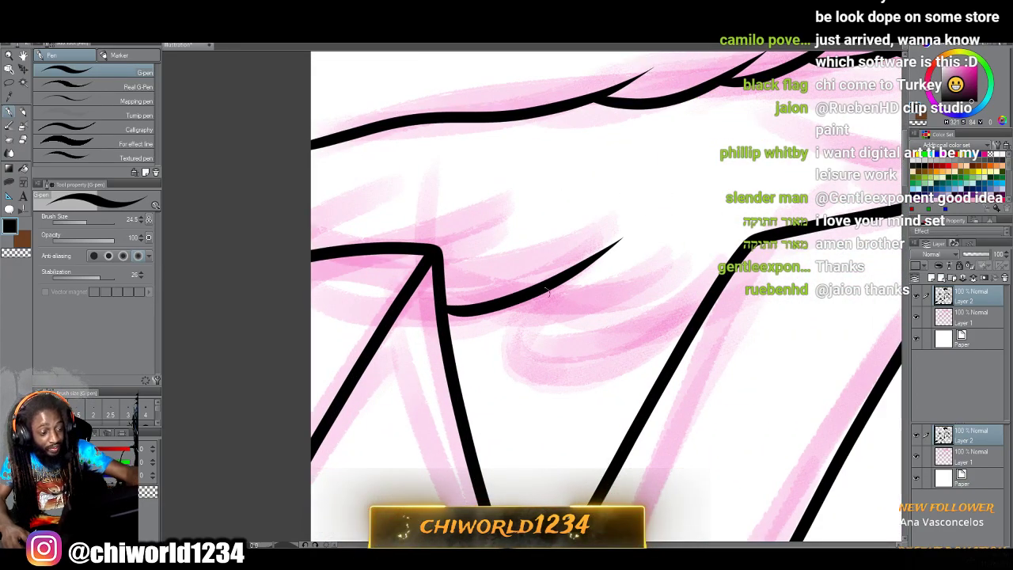
mouse_move(513, 324)
mouse_down()
mouse_move(608, 305)
mouse_move(689, 247)
mouse_up()
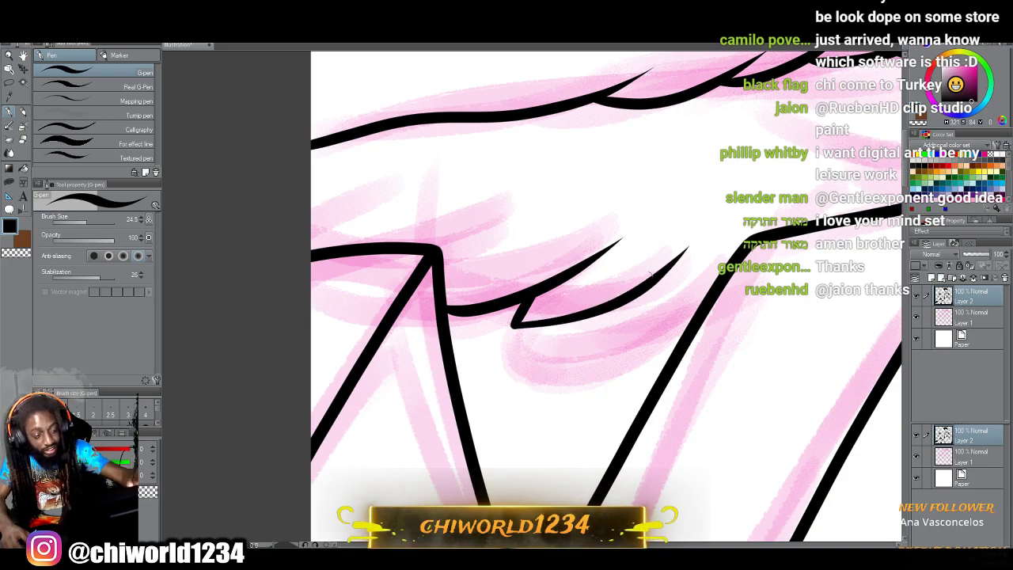
mouse_move(524, 326)
mouse_down()
mouse_move(520, 378)
mouse_move(565, 383)
mouse_move(634, 366)
mouse_move(689, 320)
mouse_move(718, 273)
mouse_up()
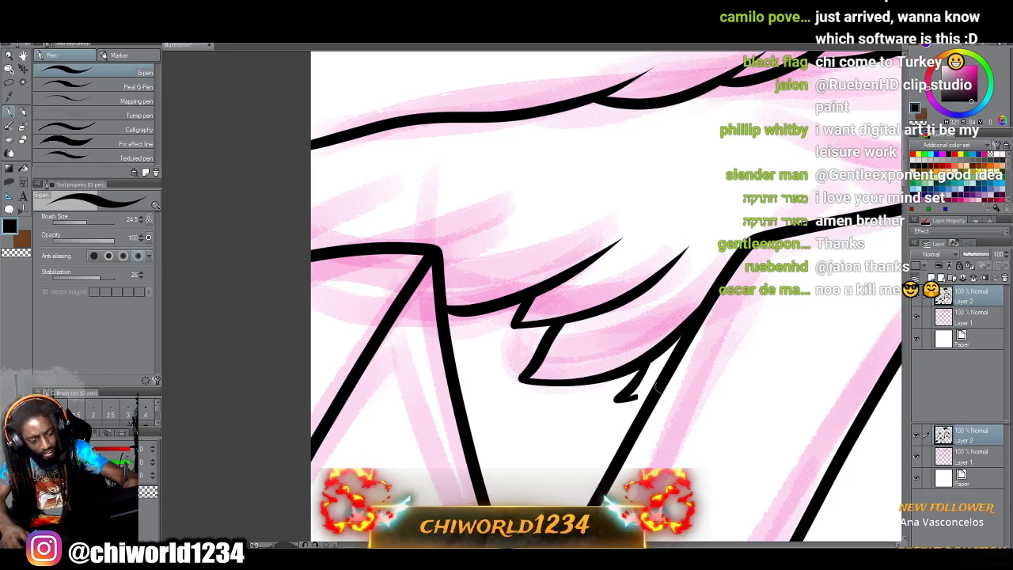
scroll(608, 409, down, 4)
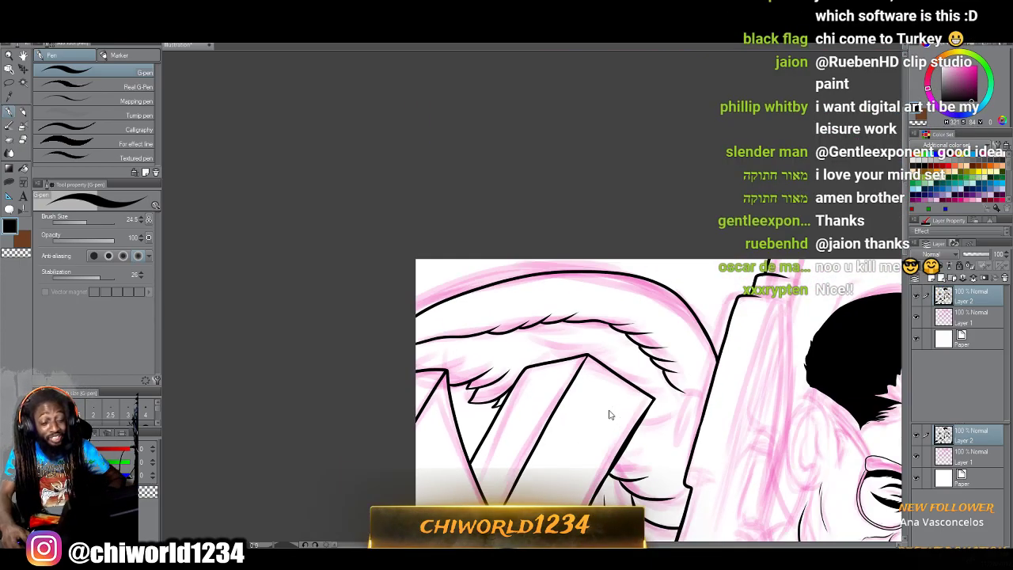
Ink the ear's outer contour as one tapered curve from the lobe over the top and down the front edge.
scroll(608, 409, down, 3)
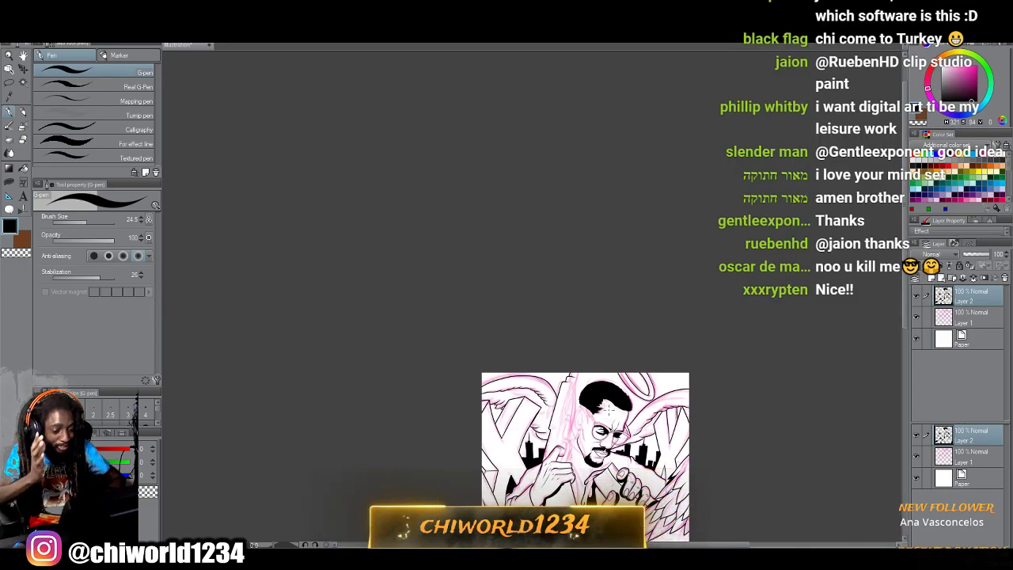
scroll(608, 409, up, 6)
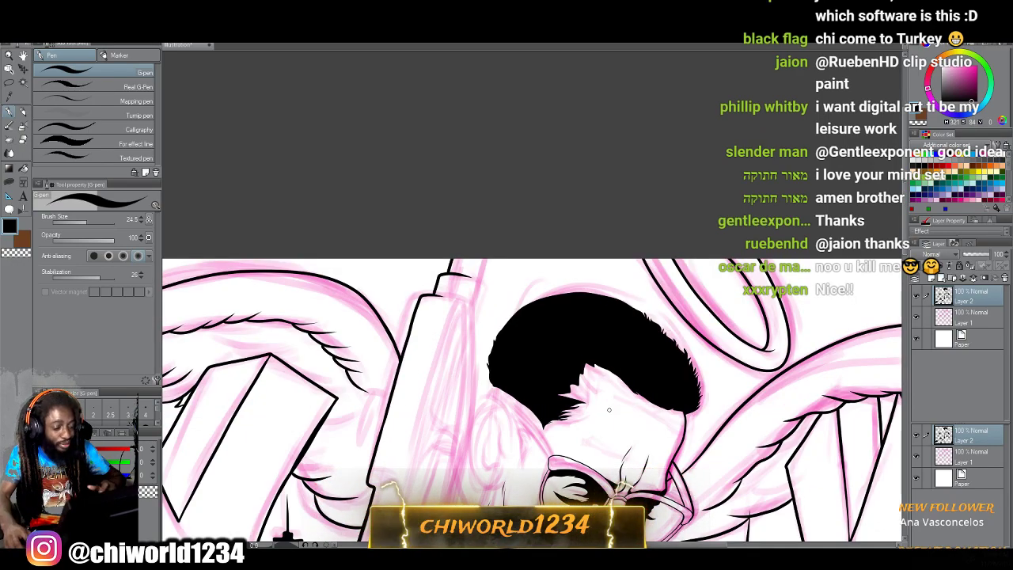
scroll(609, 409, down, 5)
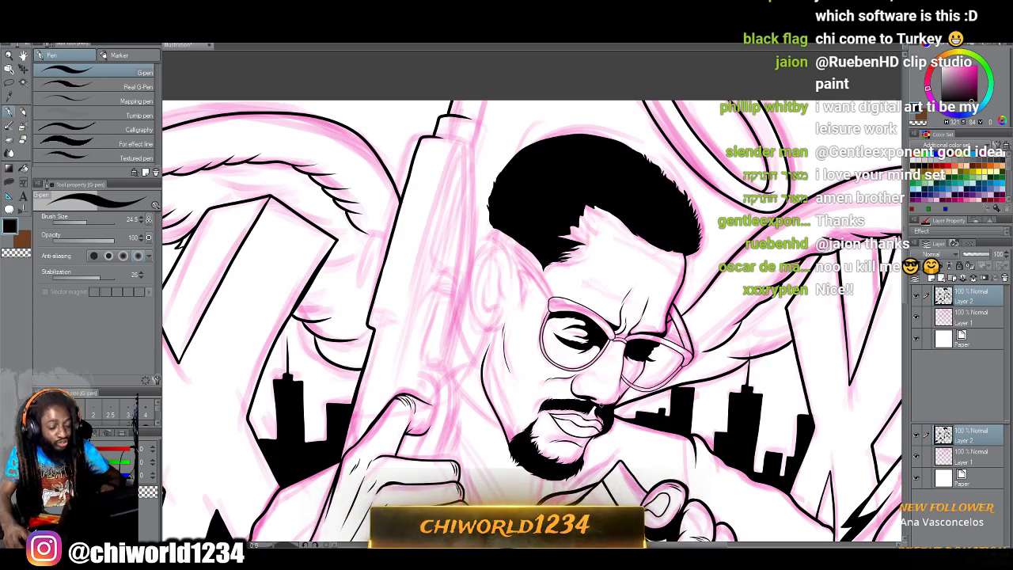
scroll(599, 410, up, 8)
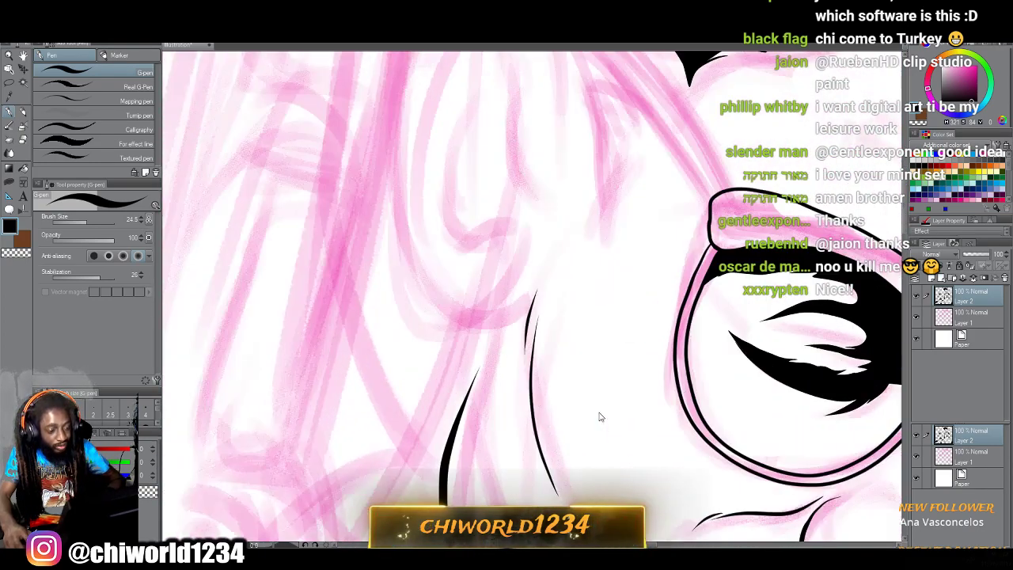
scroll(598, 411, up, 2)
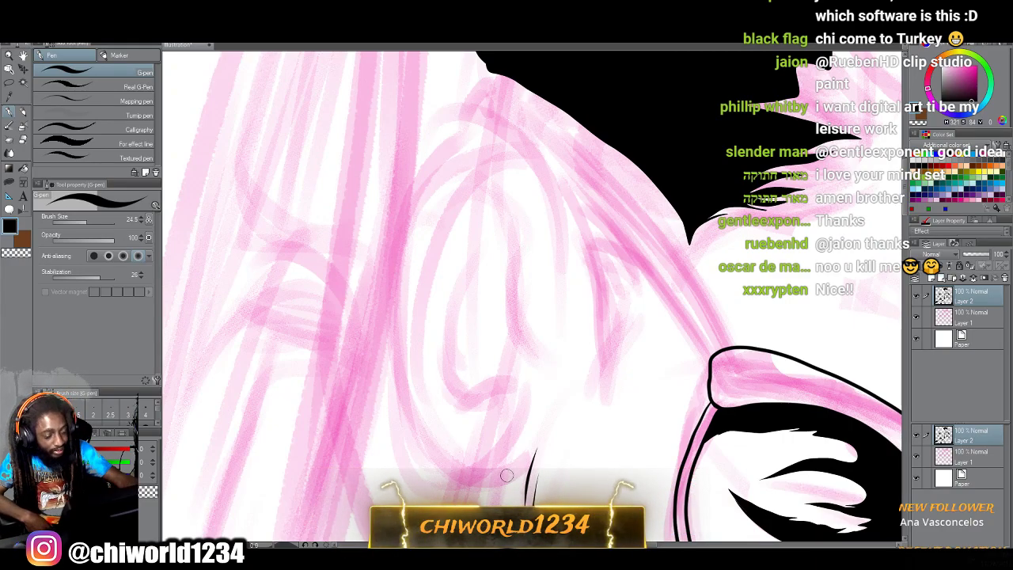
mouse_move(412, 420)
mouse_down()
mouse_move(392, 347)
mouse_move(395, 206)
mouse_move(487, 109)
mouse_move(576, 179)
mouse_move(606, 303)
mouse_up()
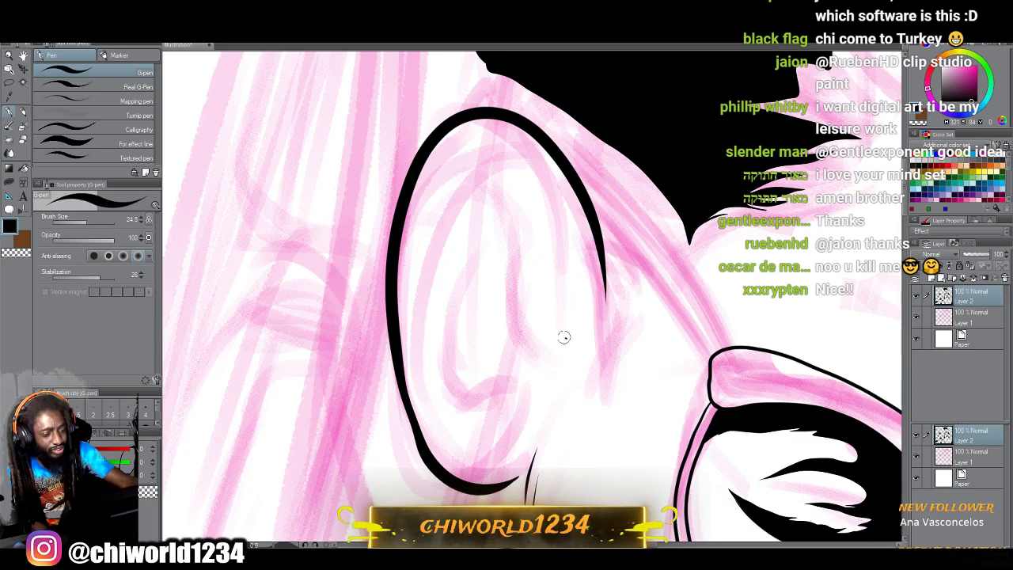
Ink the ear's inner folds, including the inner rim, the concha curves, the notch above the lobe and a small shadow on the lower rim.
drag(536, 301, 538, 251)
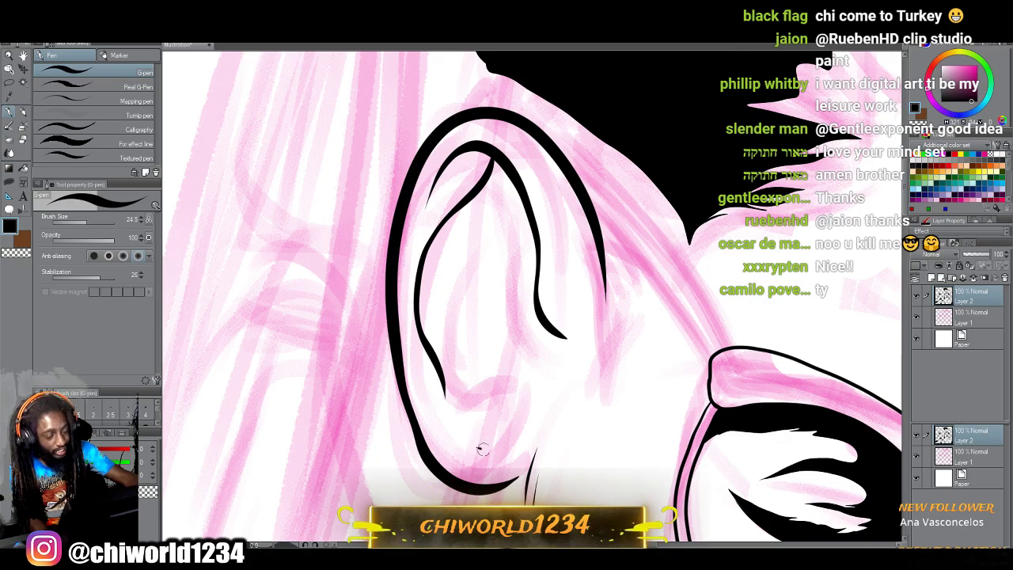
drag(478, 449, 522, 427)
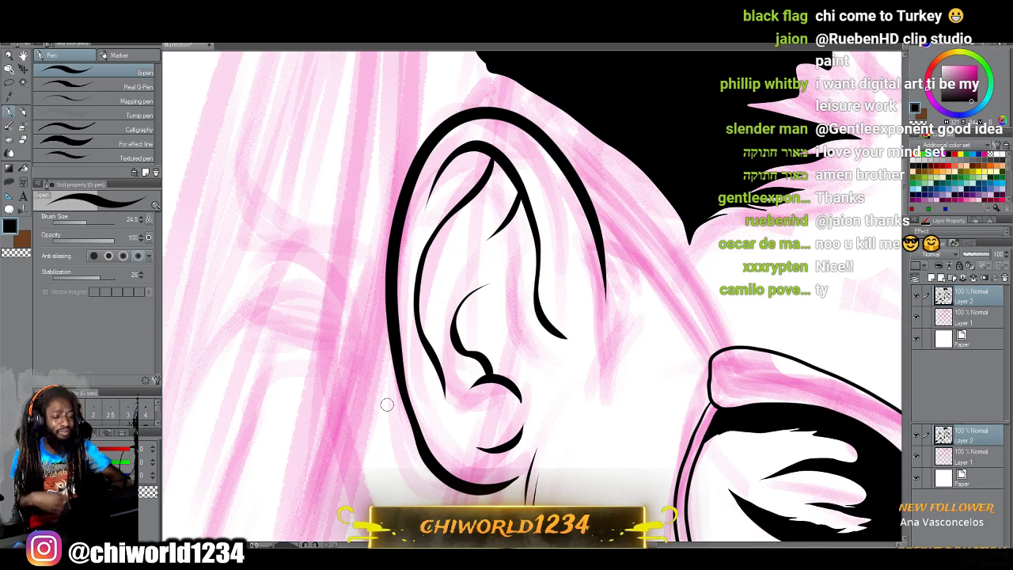
scroll(388, 409, down, 1)
scroll(414, 399, up, 3)
drag(561, 387, 414, 384)
mouse_move(466, 428)
mouse_down()
mouse_move(418, 328)
mouse_move(417, 291)
mouse_move(435, 270)
mouse_move(491, 247)
mouse_up()
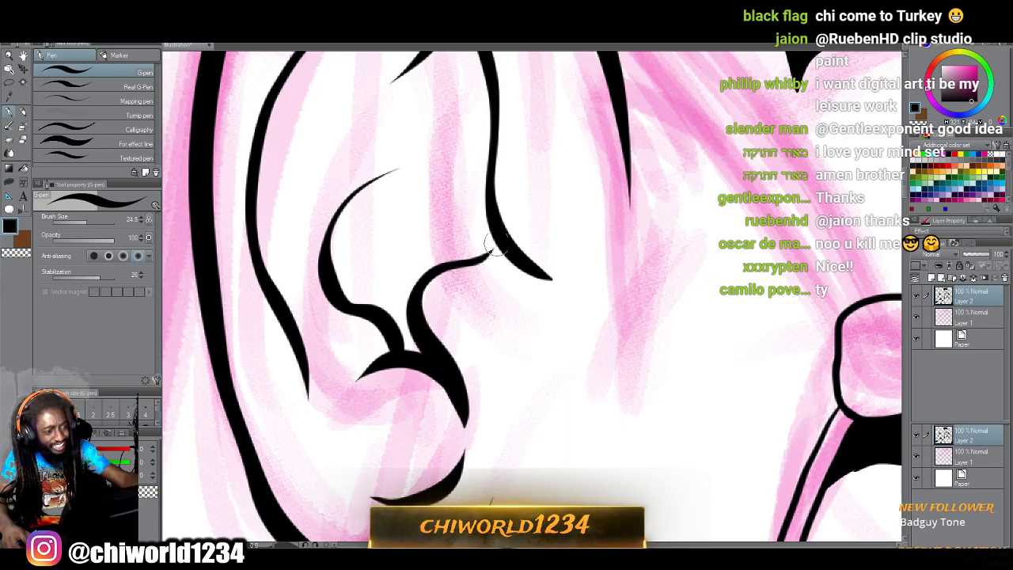
scroll(475, 287, down, 5)
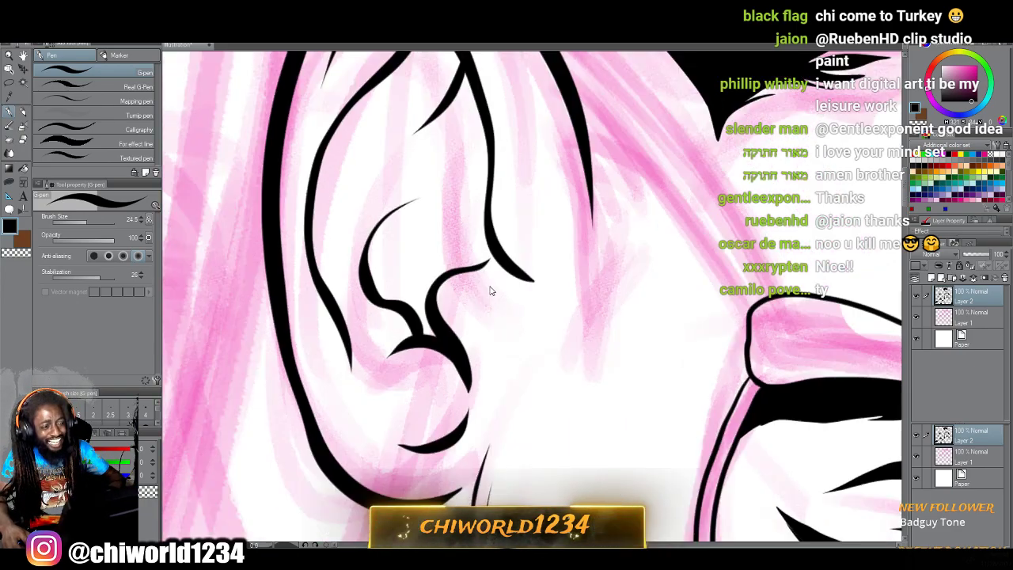
scroll(497, 296, up, 5)
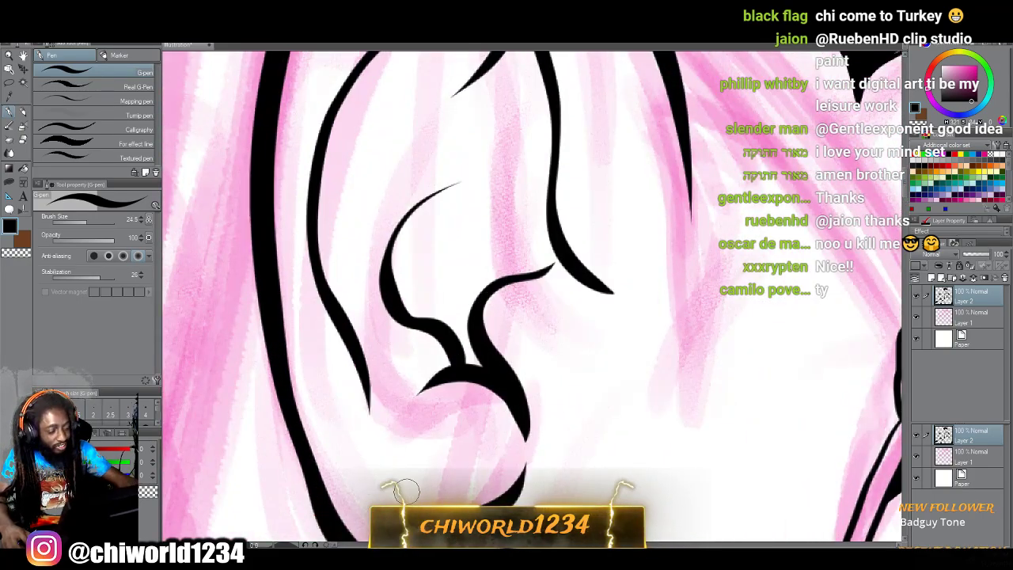
drag(345, 349, 341, 474)
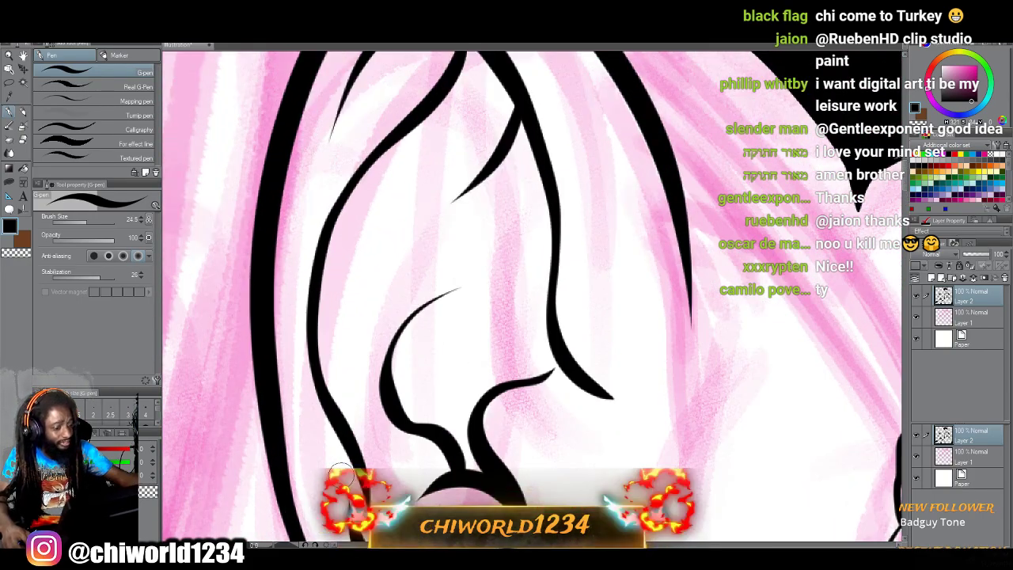
Fill the ear's inner hollow with a solid black shadow using Lasso fill, shaping jagged points along its inner edge.
key(u)
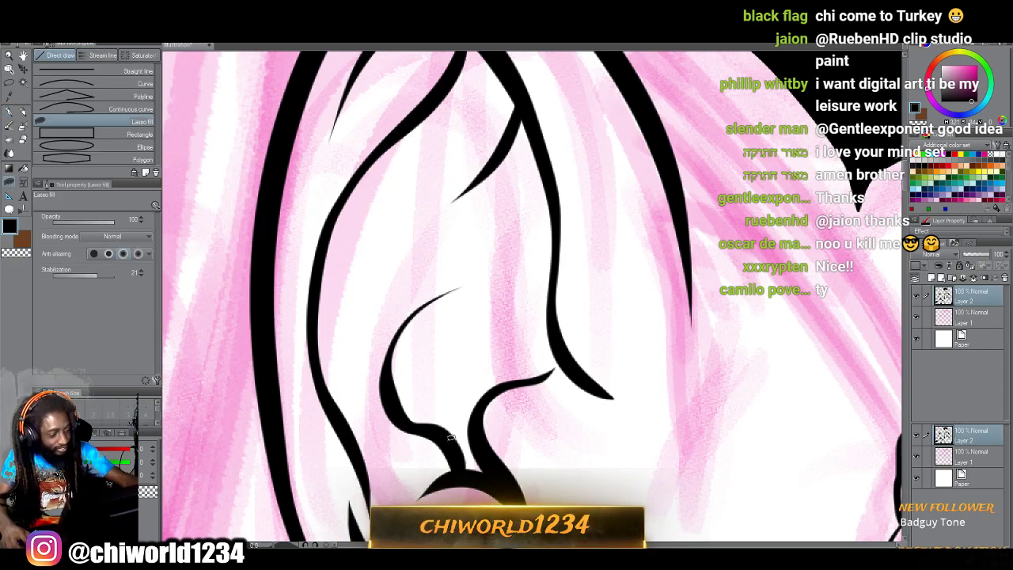
mouse_move(485, 456)
mouse_down()
mouse_move(478, 414)
mouse_move(533, 378)
mouse_up()
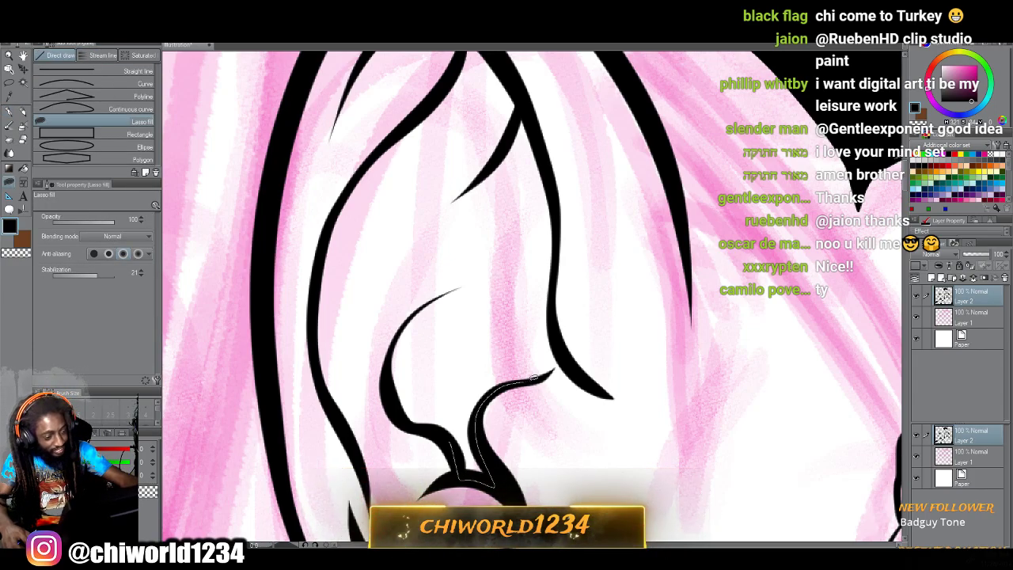
mouse_move(541, 255)
mouse_down()
mouse_move(443, 348)
mouse_move(408, 404)
mouse_move(419, 427)
mouse_move(451, 443)
mouse_up()
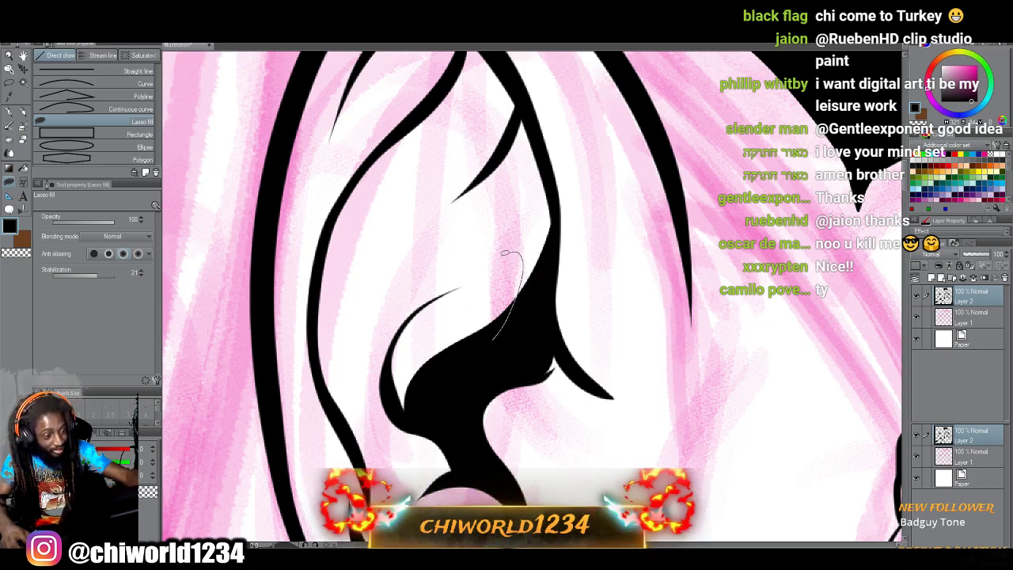
drag(506, 253, 483, 265)
drag(509, 174, 499, 161)
mouse_move(524, 103)
mouse_down()
mouse_move(557, 234)
mouse_move(526, 328)
mouse_up()
scroll(490, 409, down, 2)
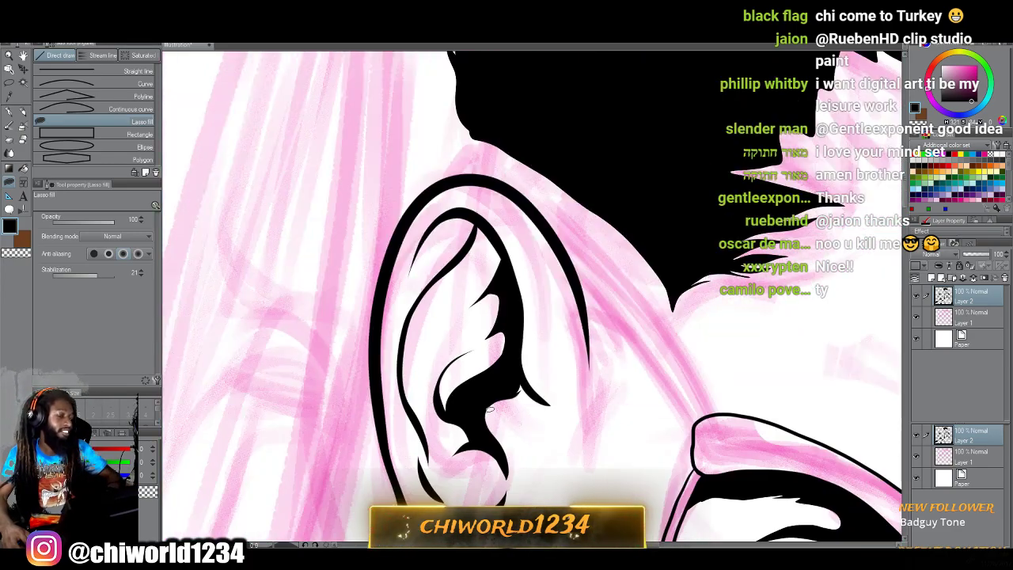
Lasso-fill a solid black shadow under the ear's upper inner fold, joining it to the shadow in the hollow.
scroll(490, 408, up, 4)
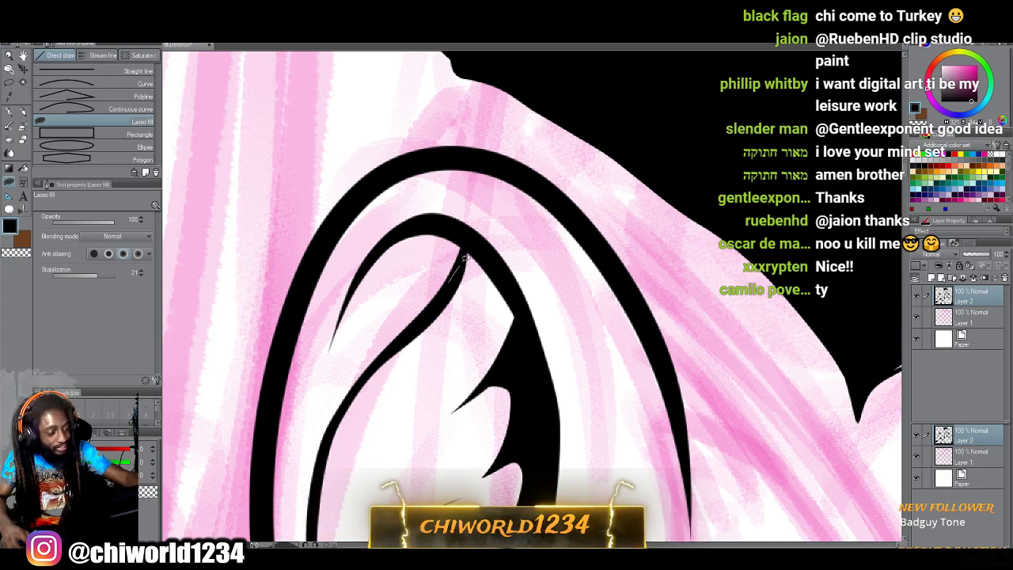
mouse_move(518, 301)
mouse_down()
mouse_move(488, 241)
mouse_move(453, 221)
mouse_move(388, 239)
mouse_up()
drag(385, 323, 343, 394)
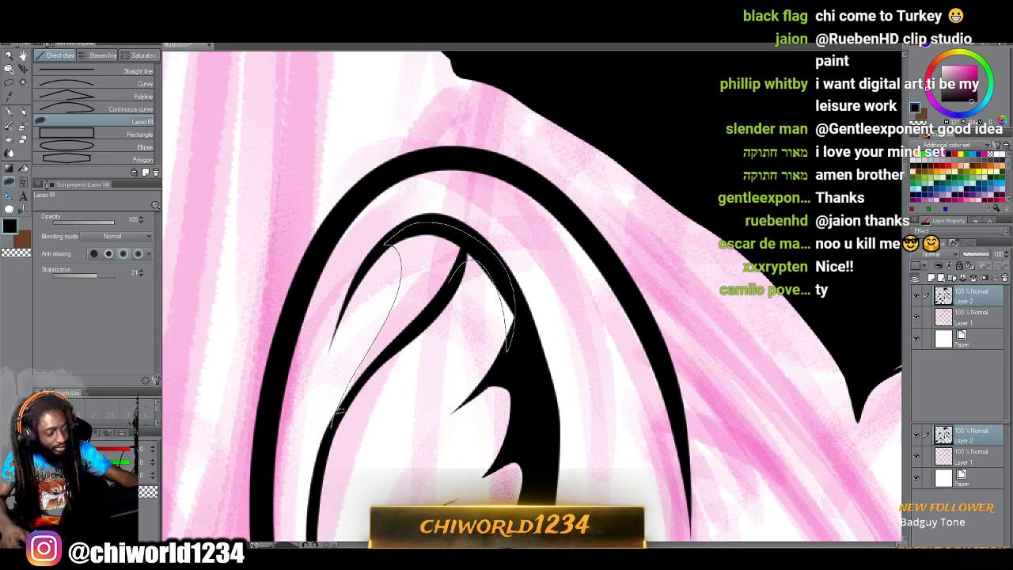
drag(413, 328, 445, 293)
scroll(422, 397, down, 3)
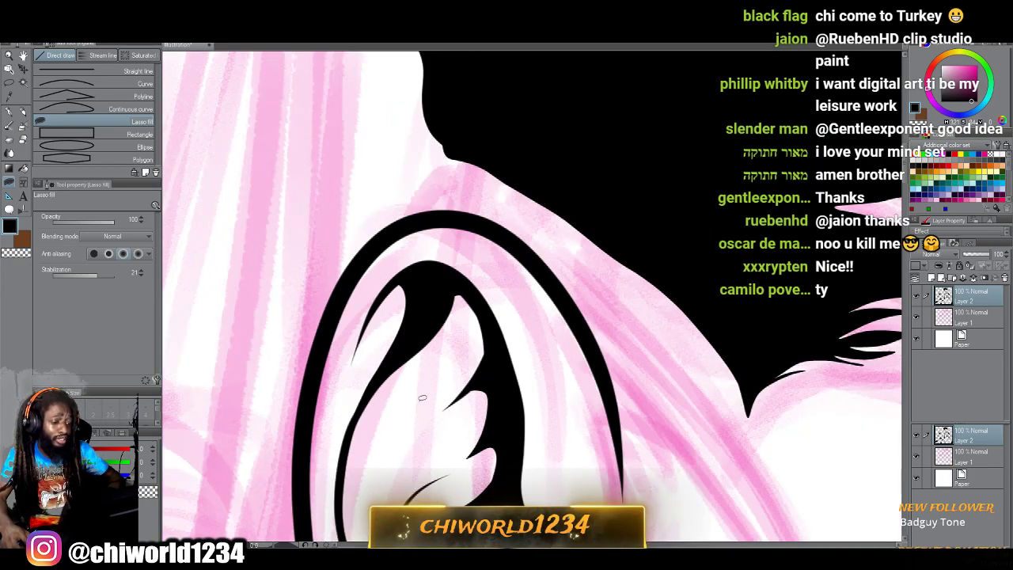
scroll(422, 397, down, 3)
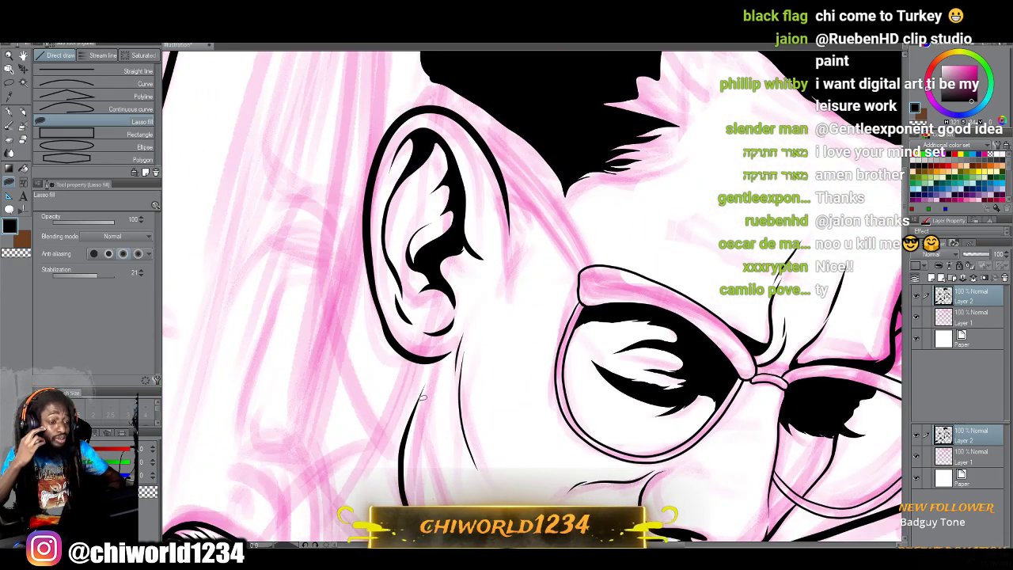
Lasso-fill a solid black sideburn in front of the ear, tapering to a jagged point below the glasses' temple arm.
scroll(422, 398, up, 6)
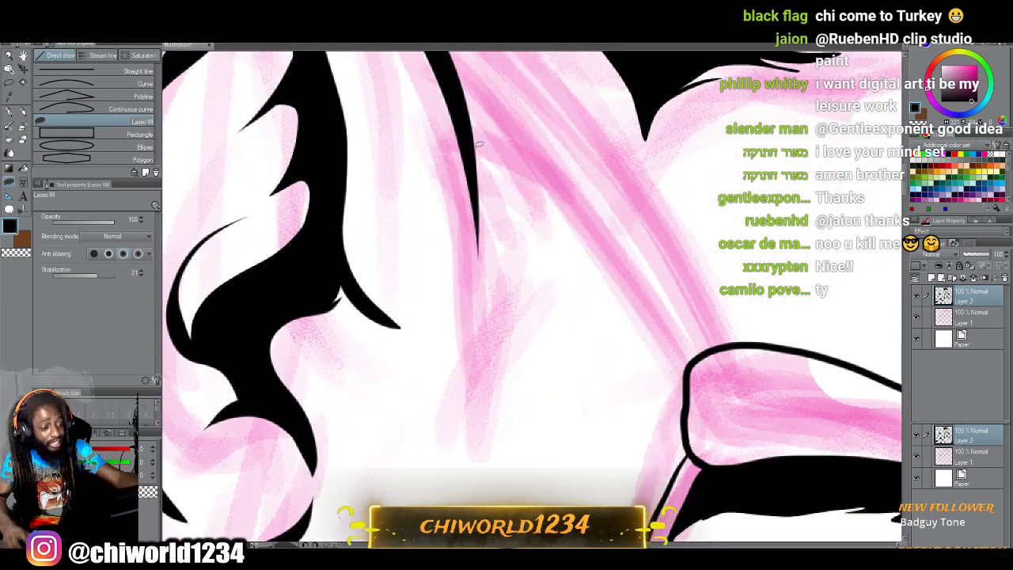
mouse_move(478, 144)
mouse_down()
mouse_move(495, 204)
mouse_move(496, 356)
mouse_up()
mouse_move(490, 430)
mouse_down()
mouse_move(544, 324)
mouse_move(534, 362)
mouse_move(575, 300)
mouse_move(609, 270)
mouse_up()
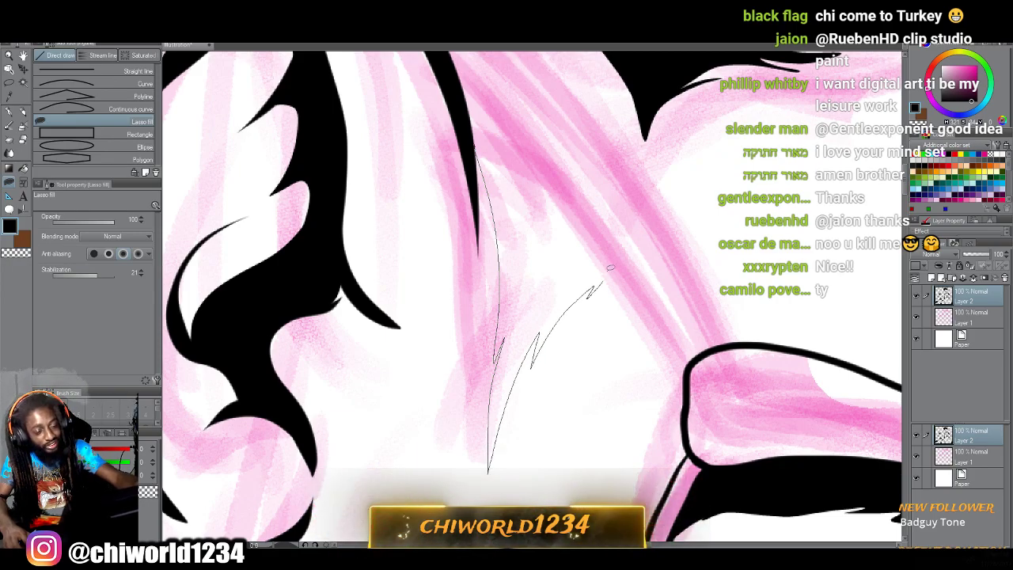
drag(474, 95, 473, 90)
Extend the solid black hair down to the glasses' temple arm above the ear, with spiky strands at the temple.
scroll(479, 303, down, 4)
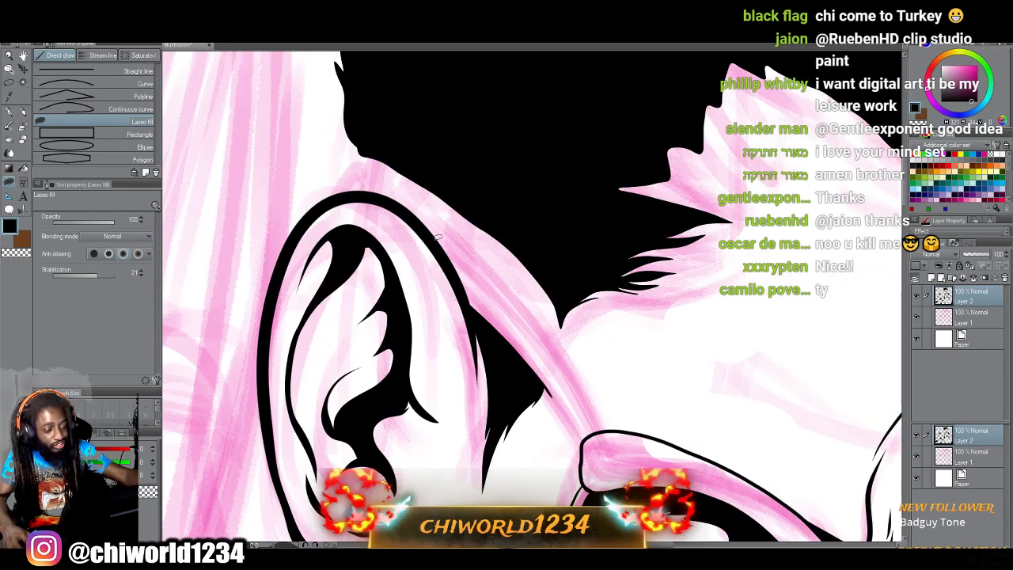
mouse_move(382, 194)
mouse_down()
mouse_move(492, 237)
mouse_move(564, 339)
mouse_move(578, 315)
mouse_move(609, 298)
mouse_move(666, 288)
mouse_up()
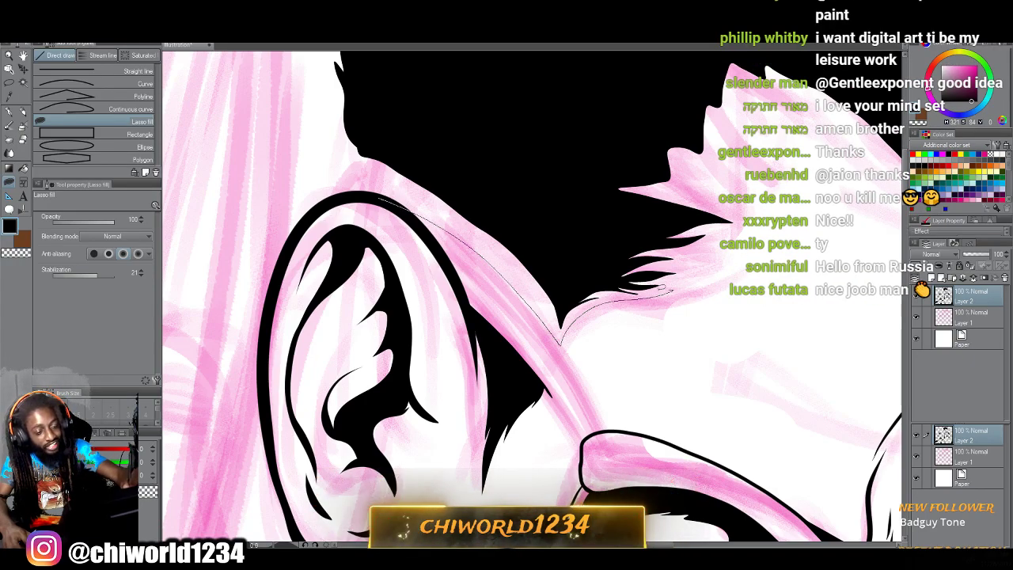
mouse_move(710, 239)
mouse_down()
mouse_move(673, 241)
mouse_move(613, 219)
mouse_move(403, 102)
mouse_up()
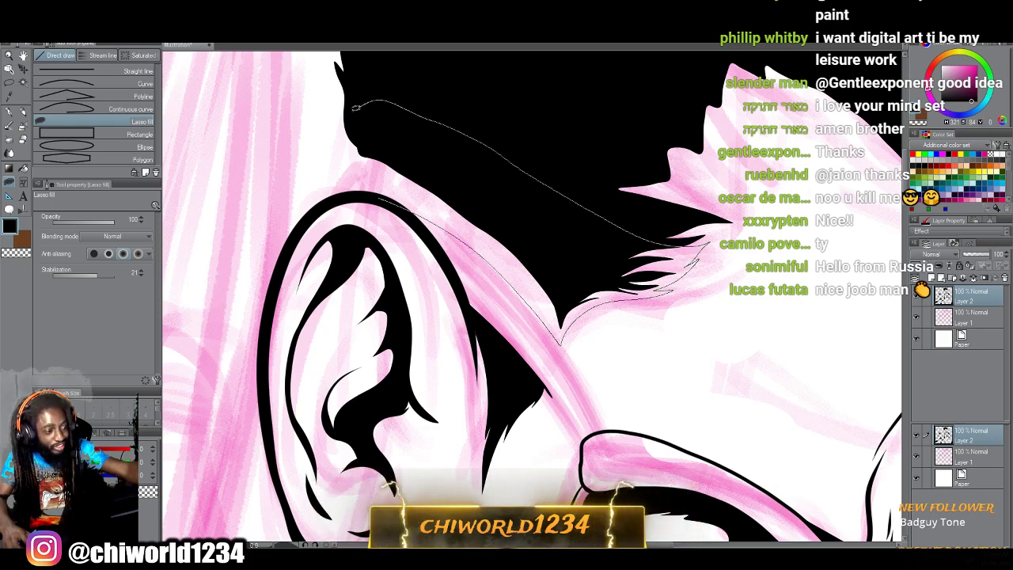
drag(354, 183, 369, 196)
scroll(380, 267, down, 4)
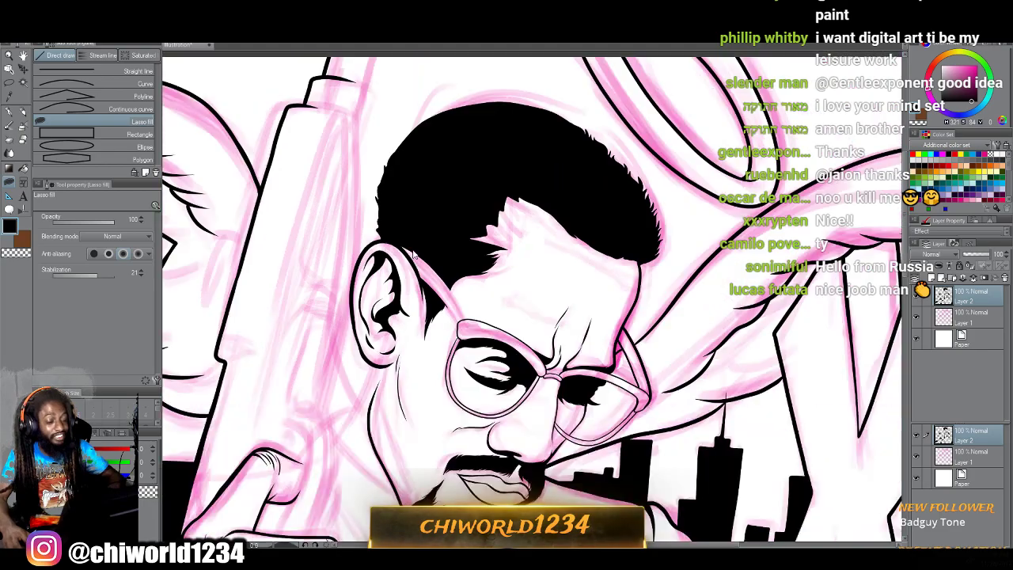
Lasso-fill the notch in the hairline above the temple with solid black, leaving spiky hair strands along the forehead edge.
scroll(427, 265, up, 4)
drag(567, 254, 412, 248)
scroll(412, 249, right, 2)
scroll(416, 245, up, 2)
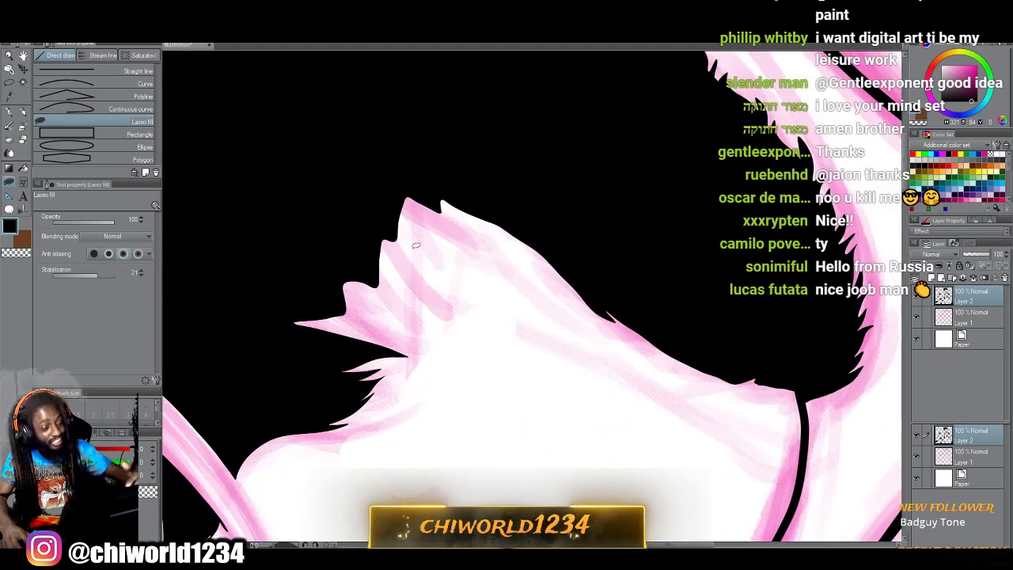
mouse_move(377, 332)
mouse_down()
mouse_move(399, 325)
mouse_move(368, 324)
mouse_move(431, 315)
mouse_move(362, 309)
mouse_move(420, 301)
mouse_up()
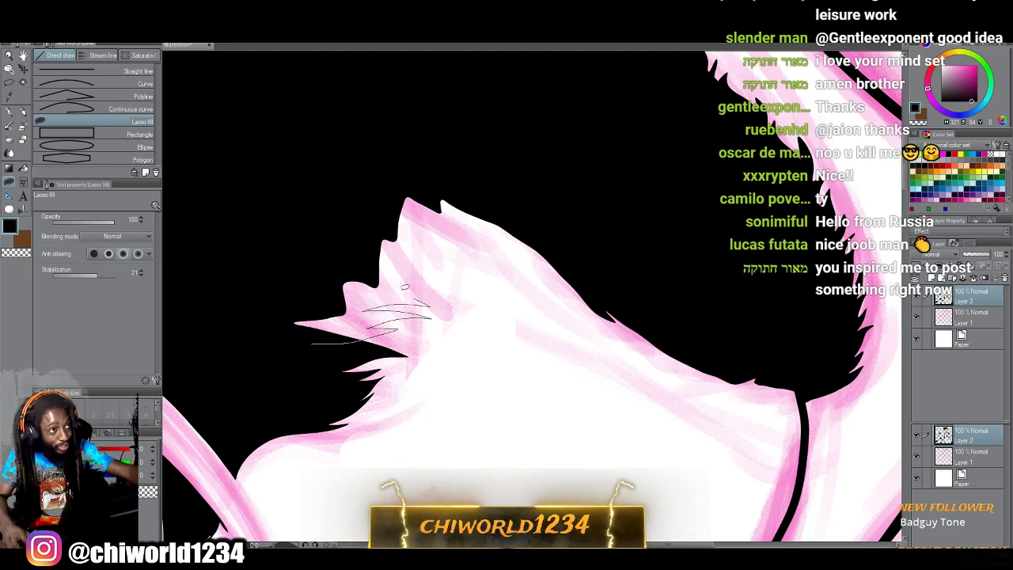
drag(417, 267, 424, 258)
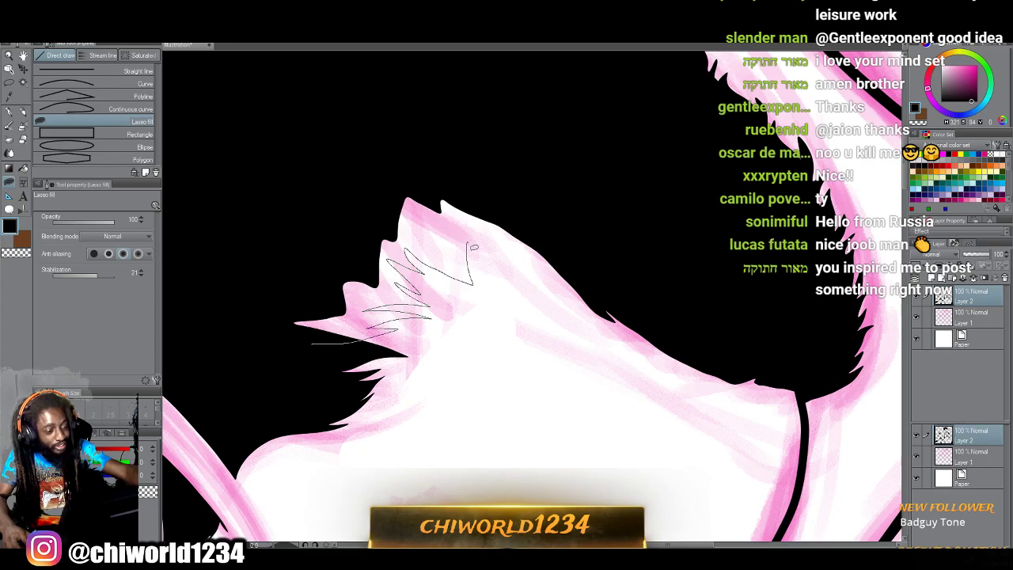
mouse_move(525, 195)
mouse_down()
mouse_move(287, 237)
mouse_move(294, 348)
mouse_up()
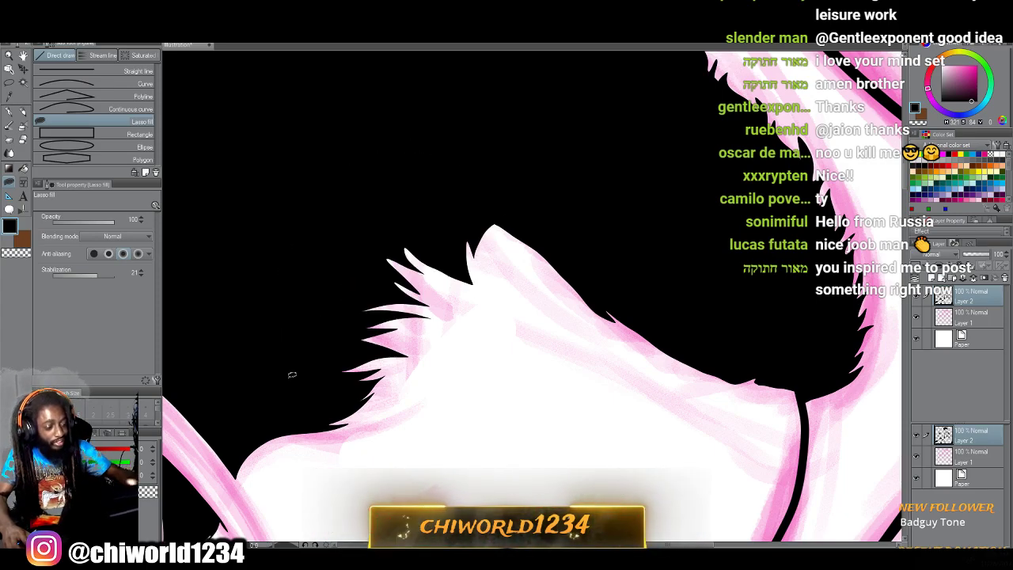
scroll(292, 374, down, 6)
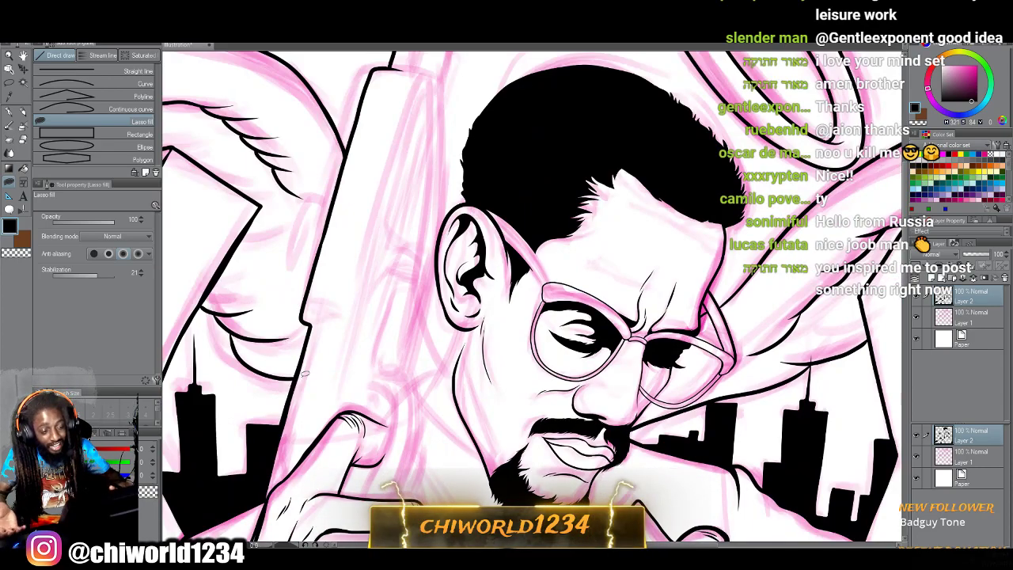
scroll(326, 393, down, 6)
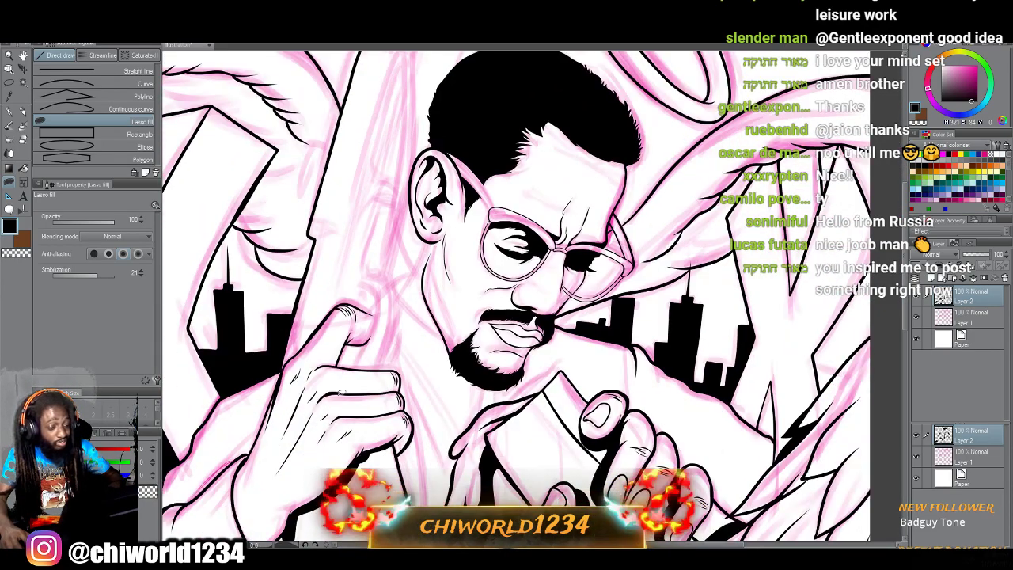
Lasso-fill a solid black tie shape between the goatee and the drip, tapering along the drip's upper edge.
scroll(342, 395, up, 8)
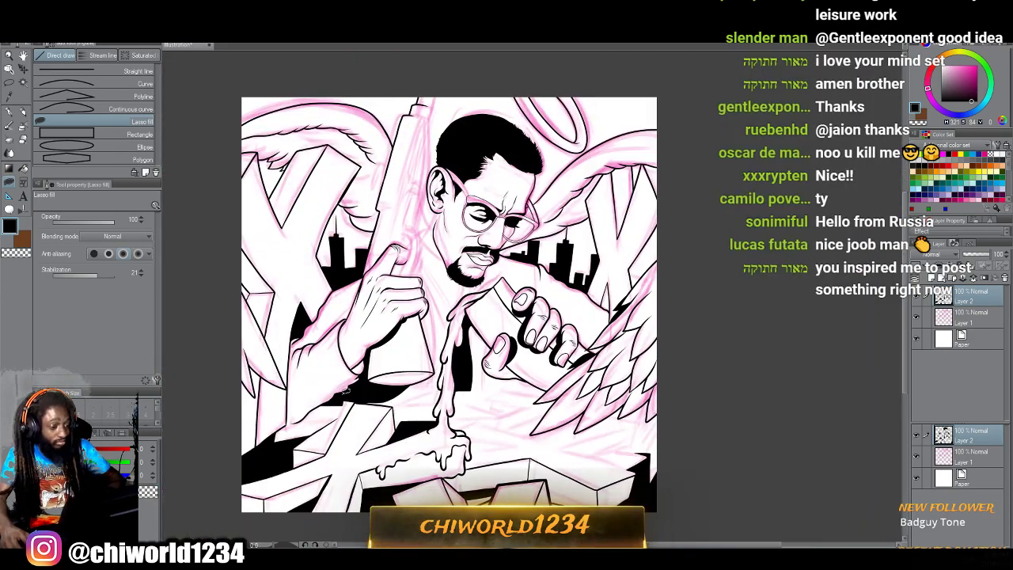
scroll(345, 391, up, 8)
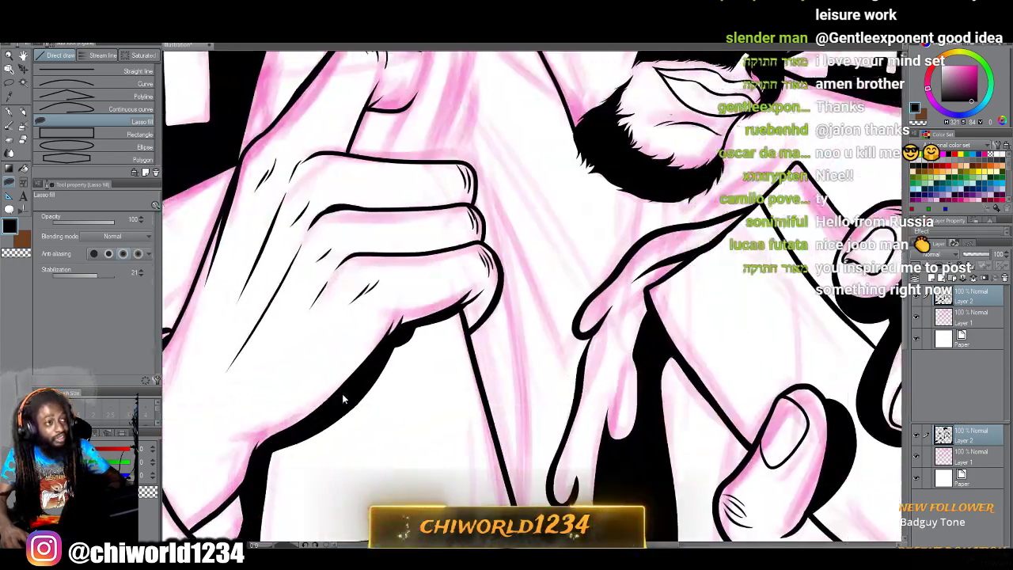
scroll(345, 391, up, 3)
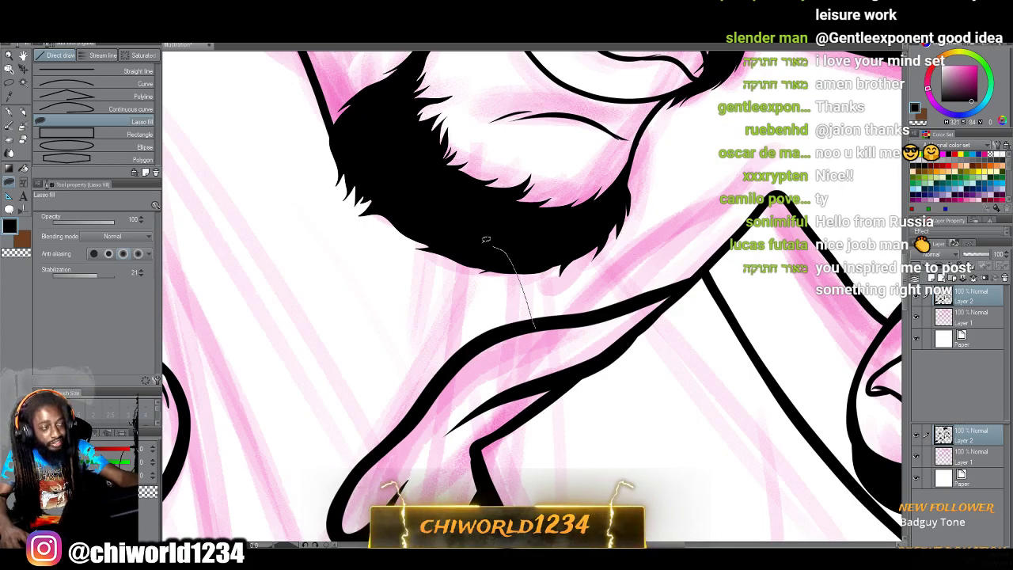
mouse_move(383, 445)
mouse_down()
mouse_move(342, 474)
mouse_move(498, 339)
mouse_move(546, 328)
mouse_up()
scroll(510, 402, down, 8)
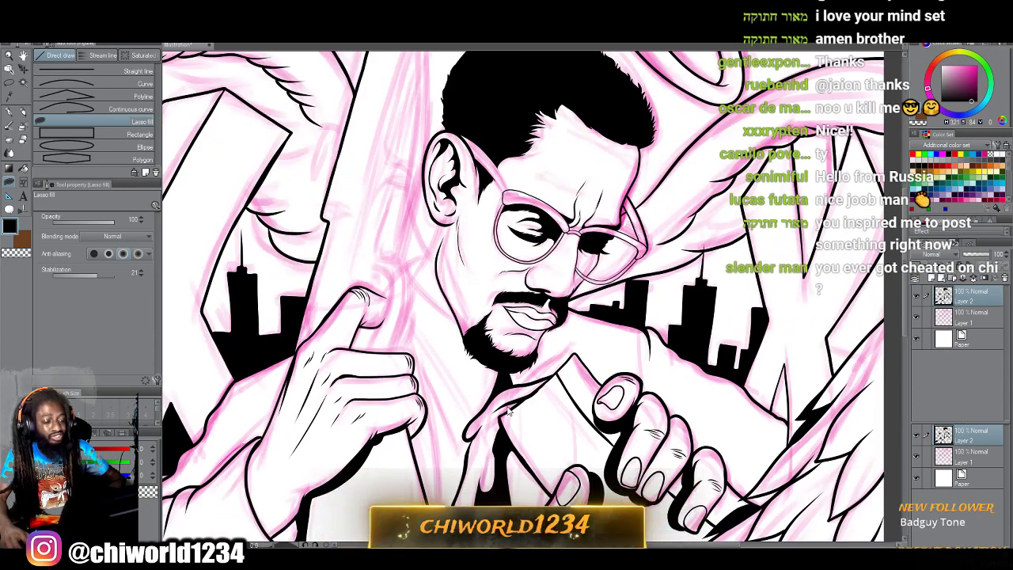
Lasso-fill a thick tapered black line for the shirt collar, curving from beside the neck down to the beard.
scroll(509, 411, up, 2)
scroll(509, 411, up, 6)
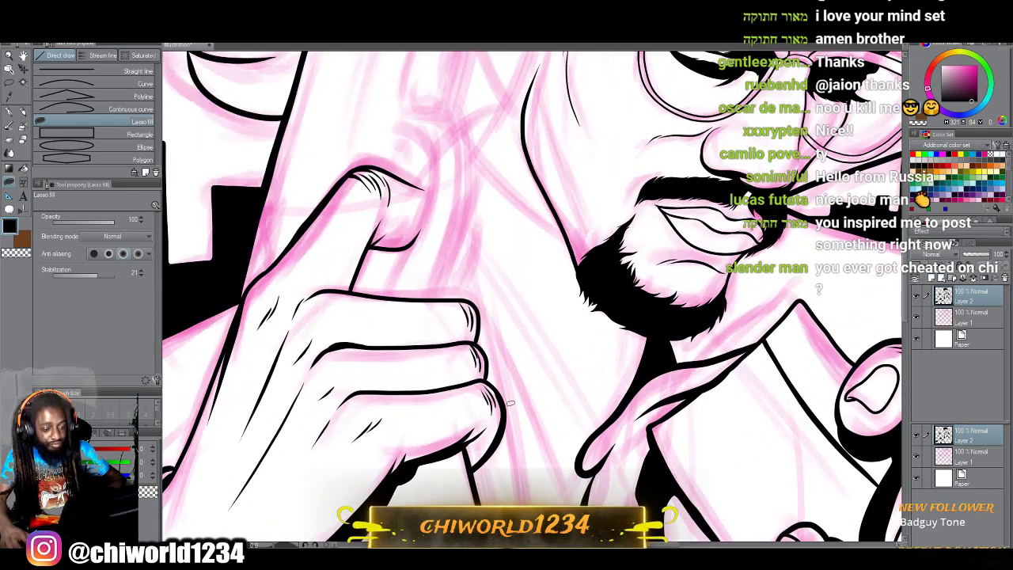
scroll(510, 404, up, 2)
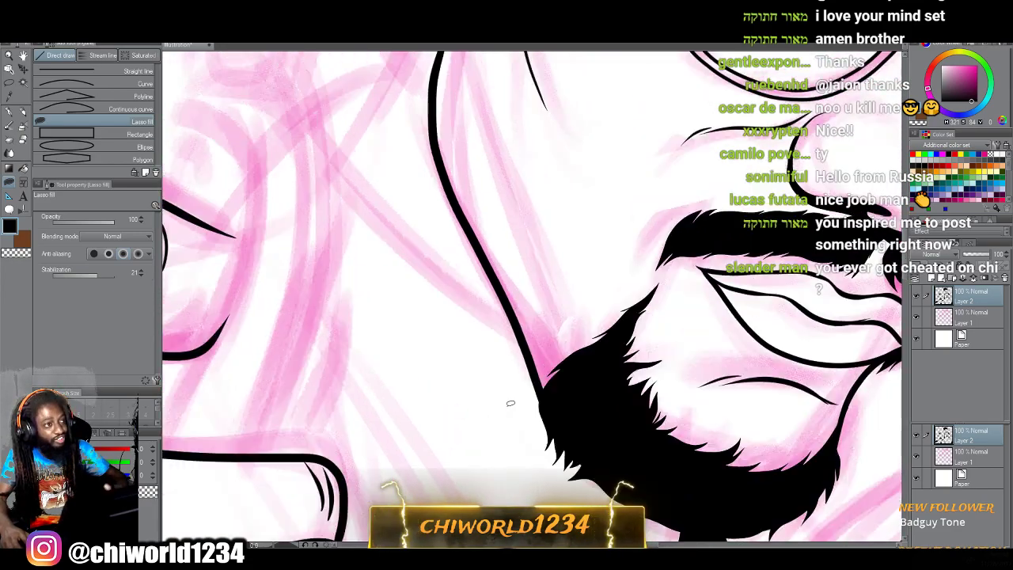
mouse_move(535, 420)
mouse_down()
mouse_move(496, 372)
mouse_move(365, 270)
mouse_move(343, 237)
mouse_move(340, 197)
mouse_move(386, 266)
mouse_move(505, 354)
mouse_move(495, 325)
mouse_move(535, 420)
mouse_up()
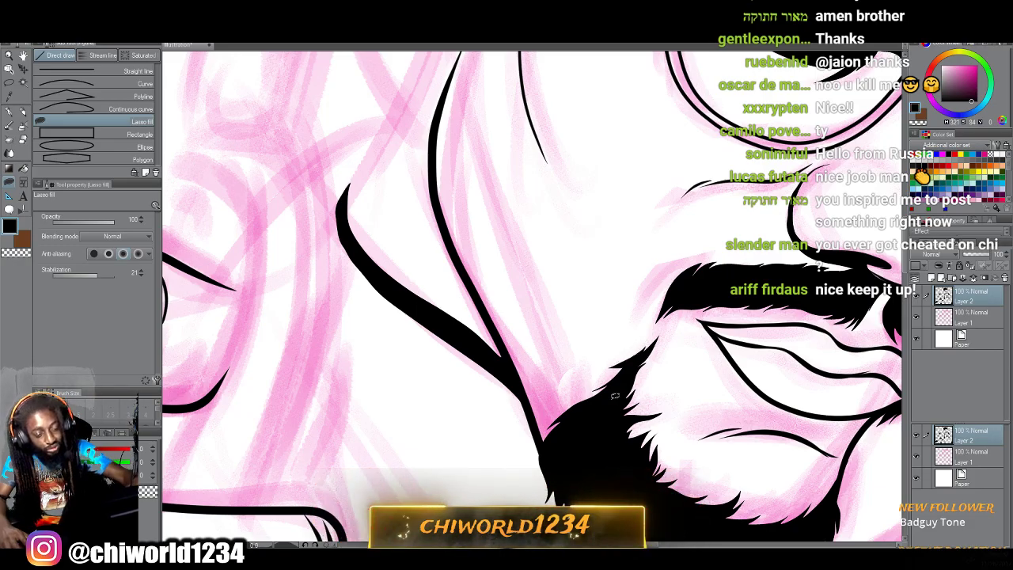
scroll(605, 449, down, 5)
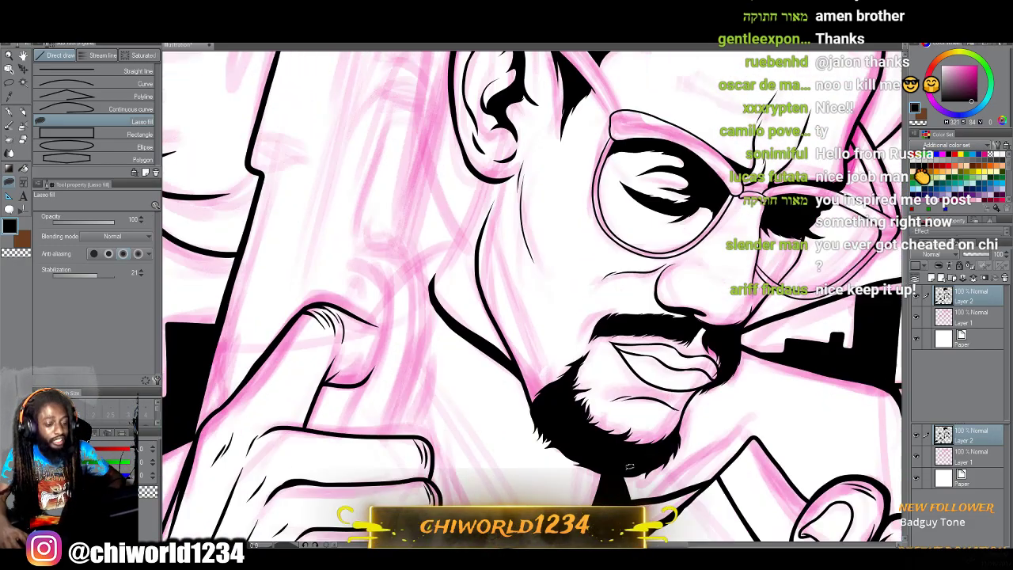
scroll(626, 473, up, 2)
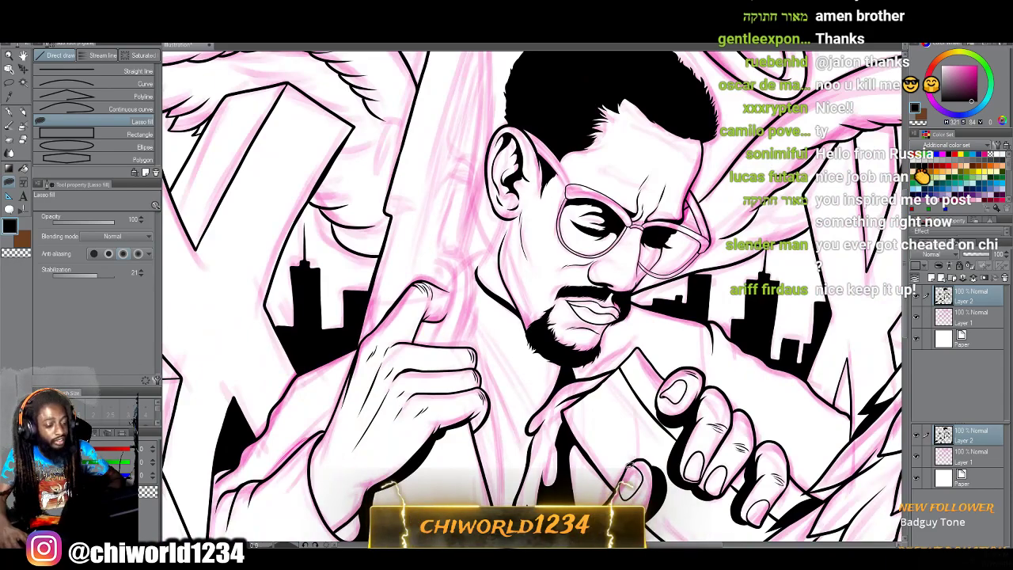
Ink the collar edge with the G-pen, from the jaw beside the goatee down to the top of the drip.
scroll(626, 473, up, 4)
scroll(626, 472, up, 2)
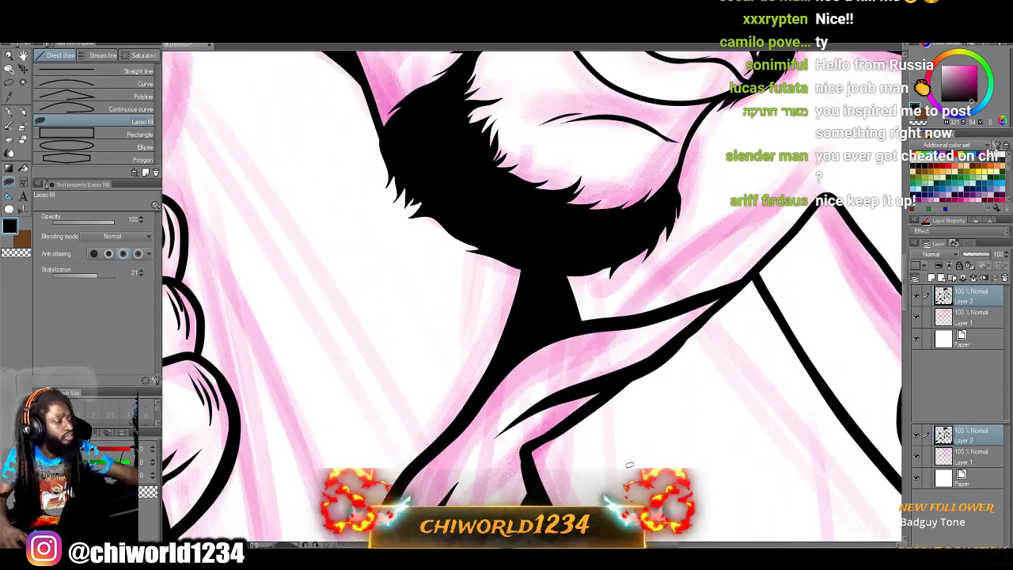
click(22, 113)
click(23, 113)
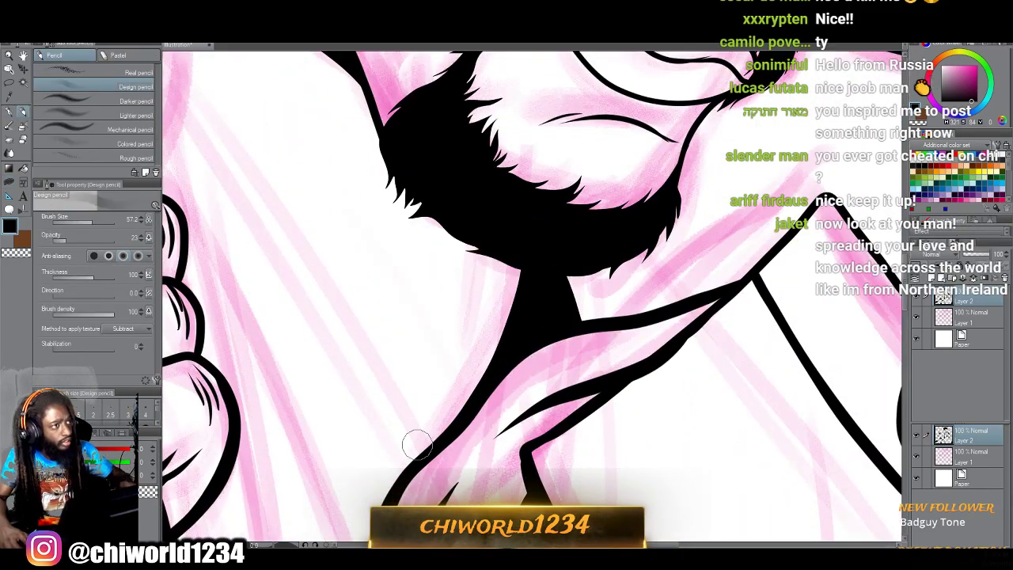
scroll(416, 446, down, 2)
scroll(417, 445, down, 3)
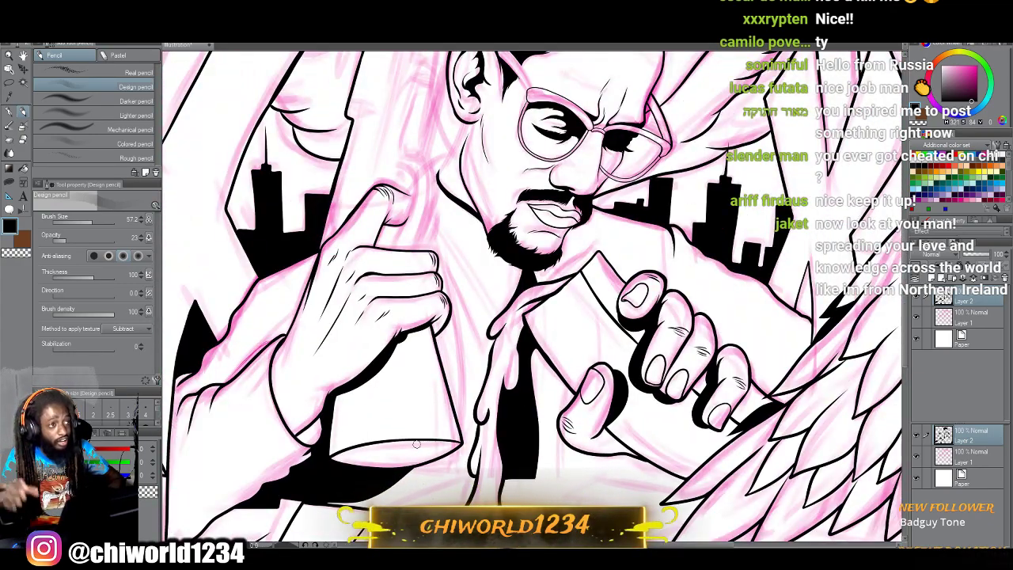
scroll(416, 444, up, 1)
scroll(414, 449, down, 1)
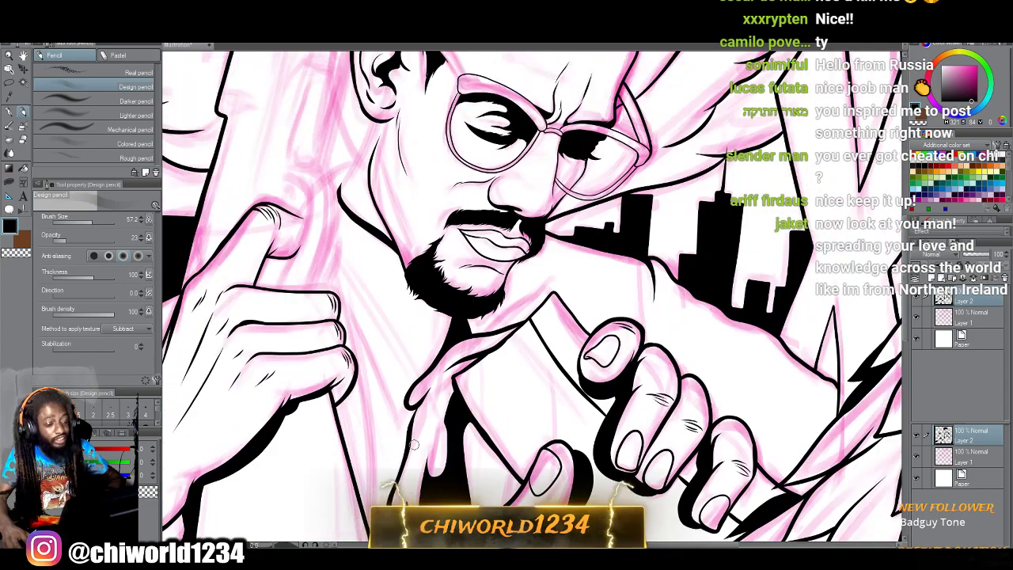
scroll(414, 449, up, 3)
scroll(414, 450, up, 2)
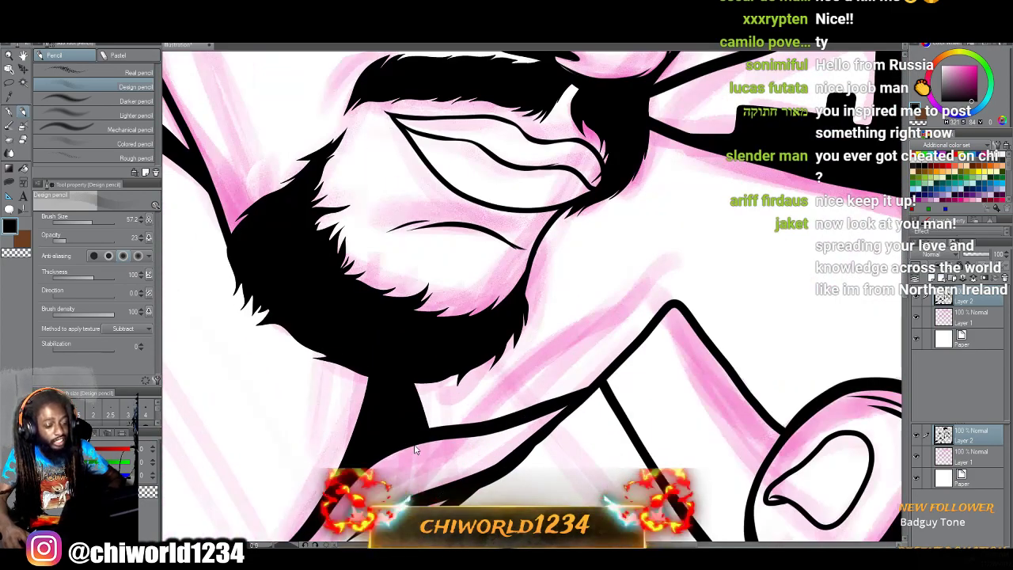
scroll(415, 446, right, 1)
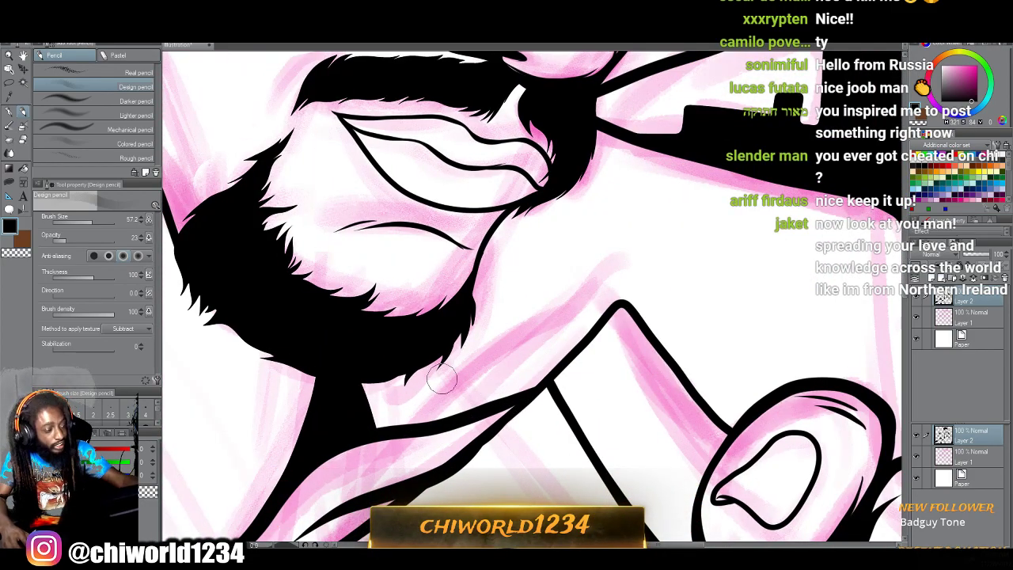
click(10, 112)
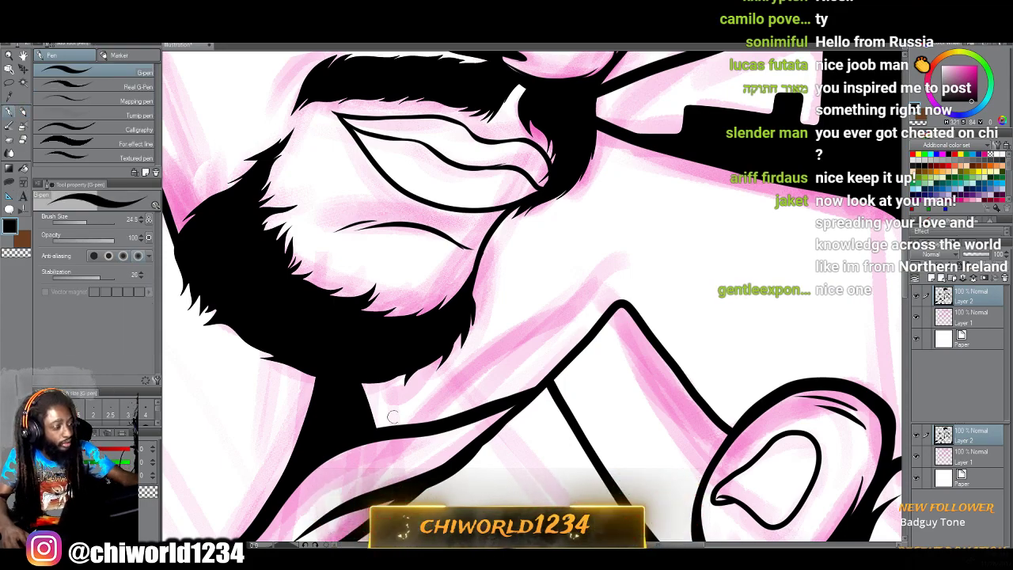
mouse_move(497, 405)
mouse_down()
mouse_move(479, 273)
mouse_move(504, 209)
mouse_up()
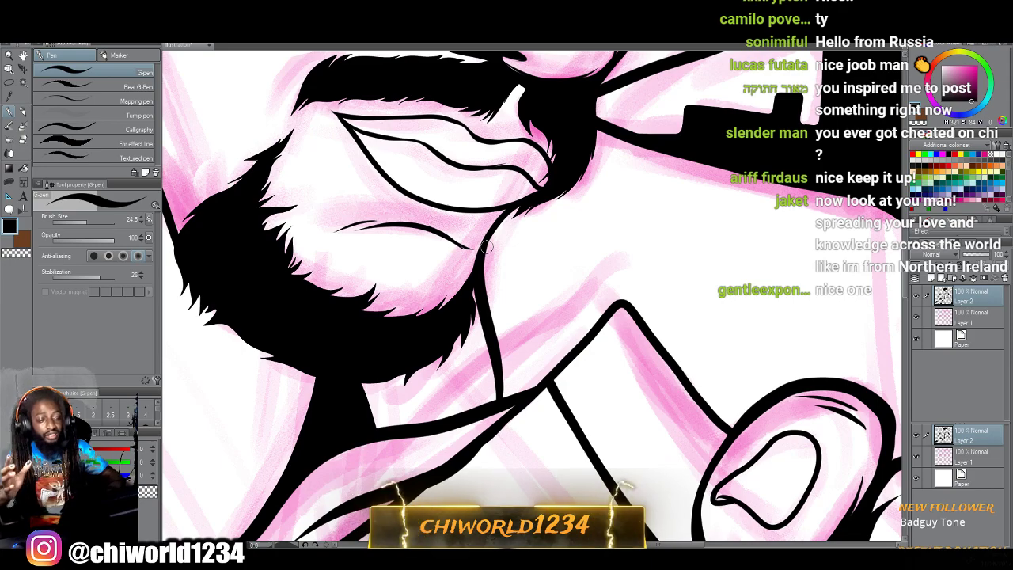
scroll(487, 246, down, 3)
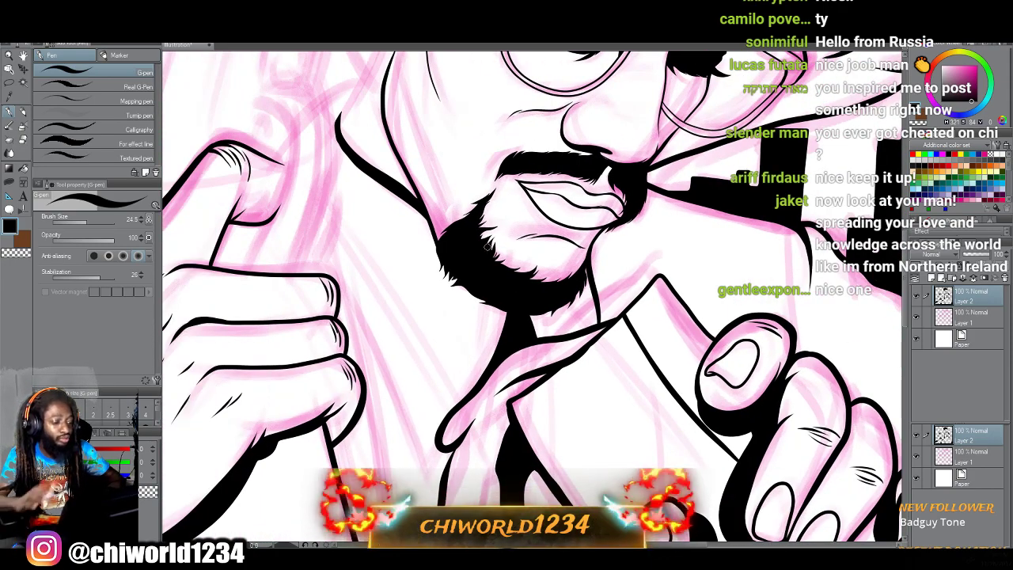
Ink the long jacket lapel line from beside the raised hand's fingers down toward the drip.
scroll(486, 245, down, 3)
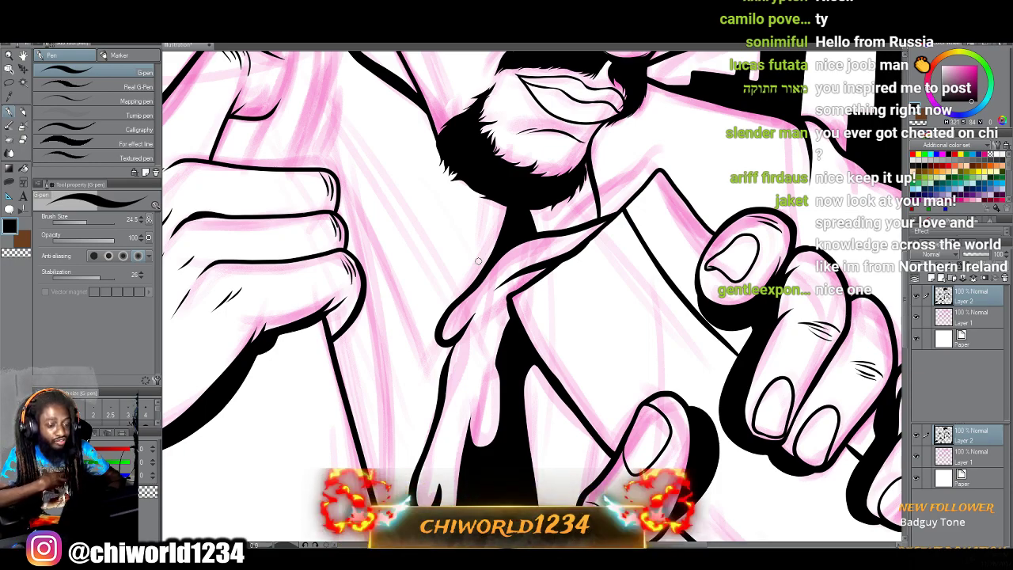
scroll(480, 267, left, 2)
scroll(478, 261, up, 1)
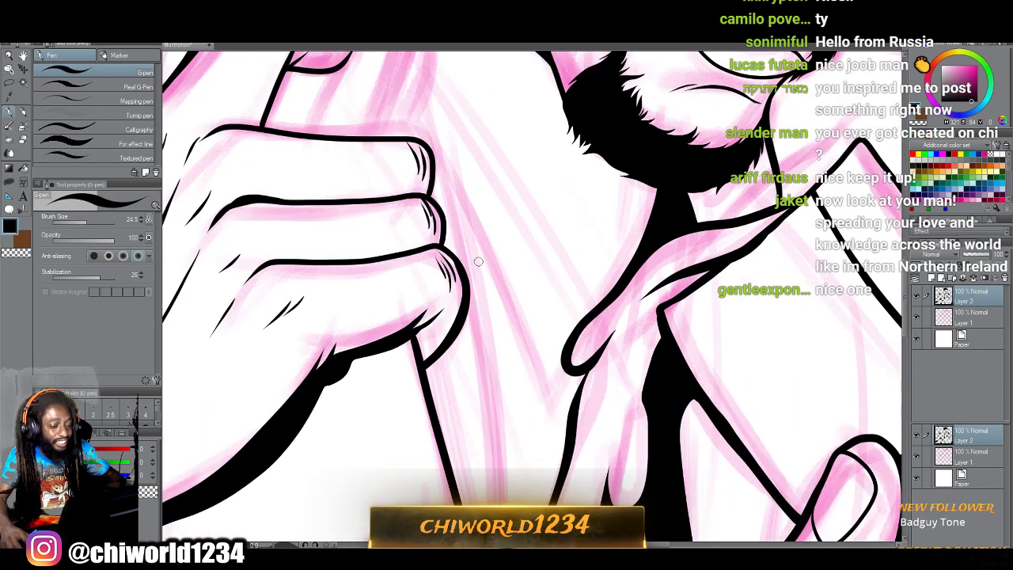
scroll(478, 261, up, 2)
drag(558, 467, 432, 186)
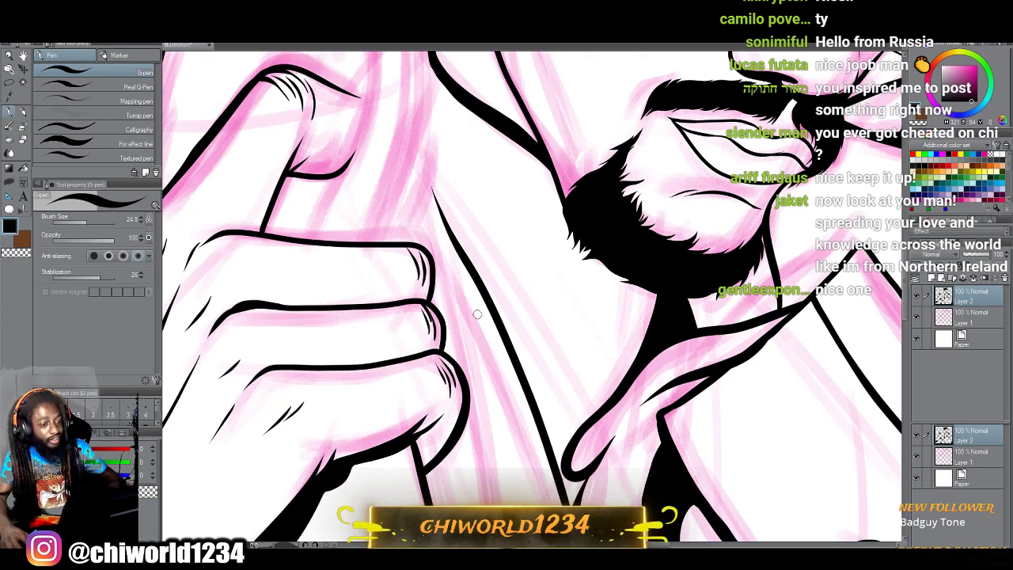
Ink the shirt collar's lower edge from the lapel line down to a point and back up to the black tie.
scroll(477, 314, down, 5)
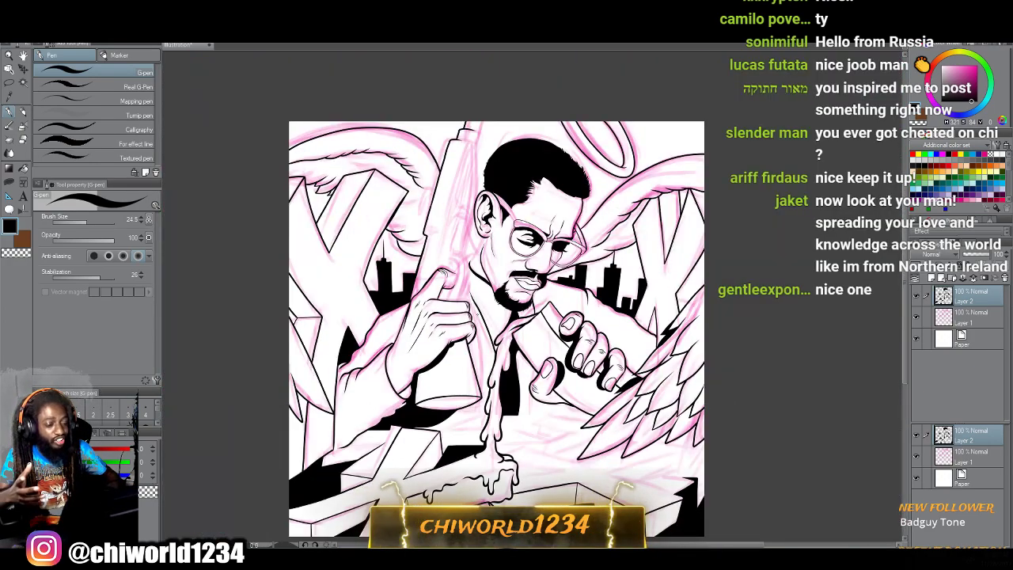
scroll(478, 315, up, 7)
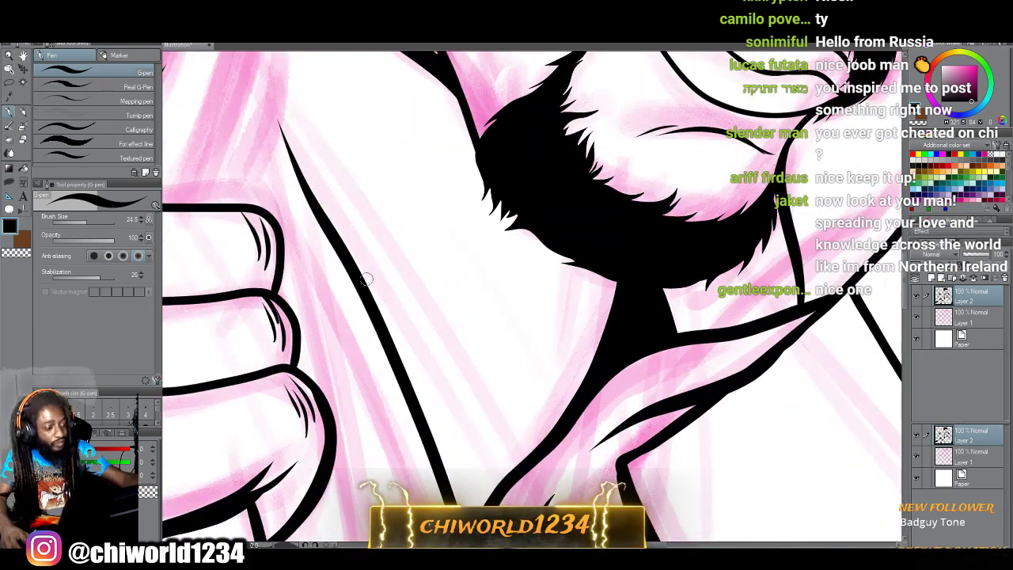
mouse_move(352, 269)
mouse_down()
mouse_move(497, 397)
mouse_move(520, 447)
mouse_move(604, 339)
mouse_move(633, 249)
mouse_up()
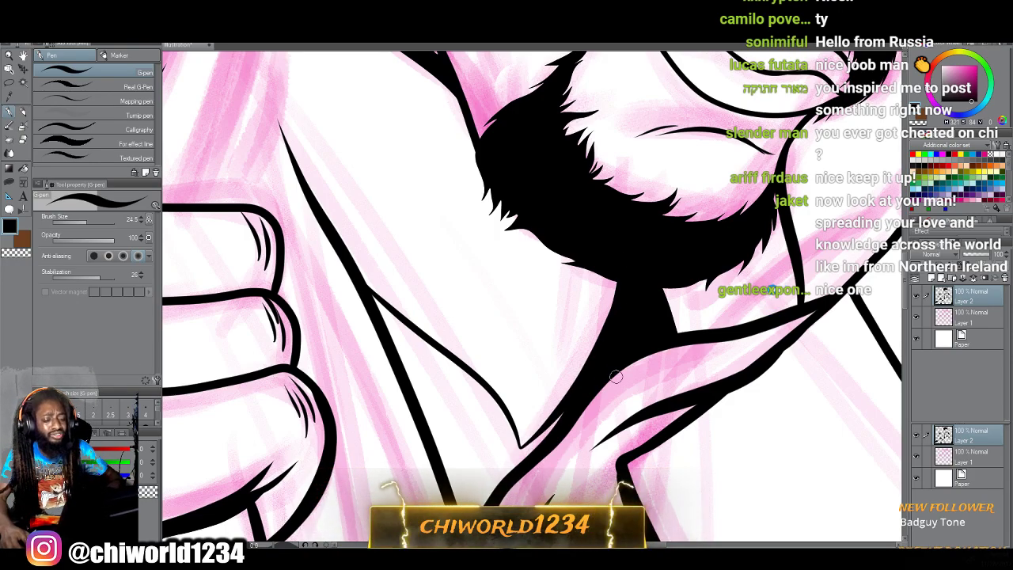
Ink tapered fold lines on the jacket shoulder, one near its outer edge and two running down from below the mouth corner.
key(ctrl+minus)
drag(823, 340, 557, 291)
drag(765, 184, 797, 339)
key(ctrl+plus)
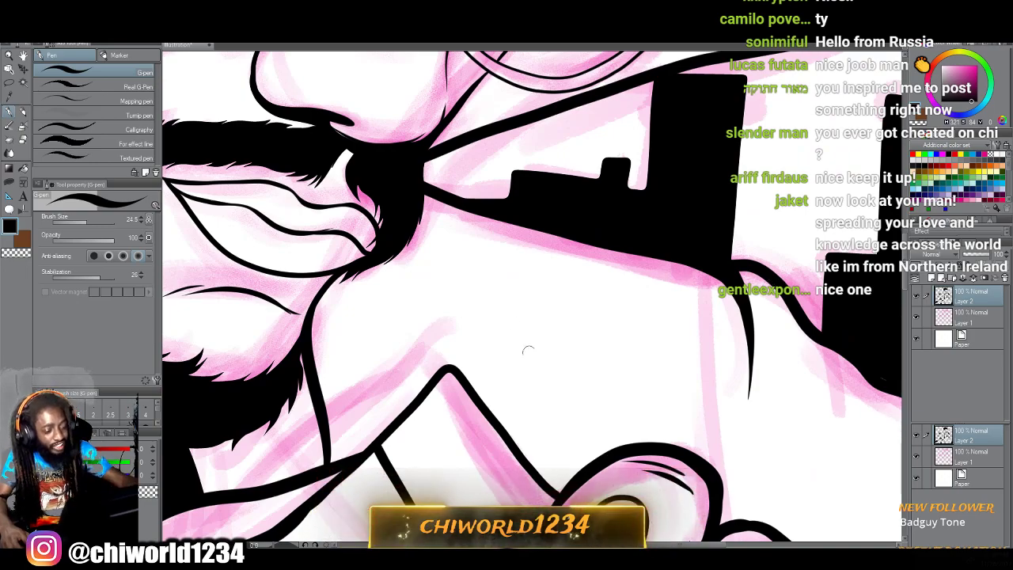
mouse_move(532, 361)
mouse_down()
mouse_move(488, 267)
mouse_move(419, 185)
mouse_up()
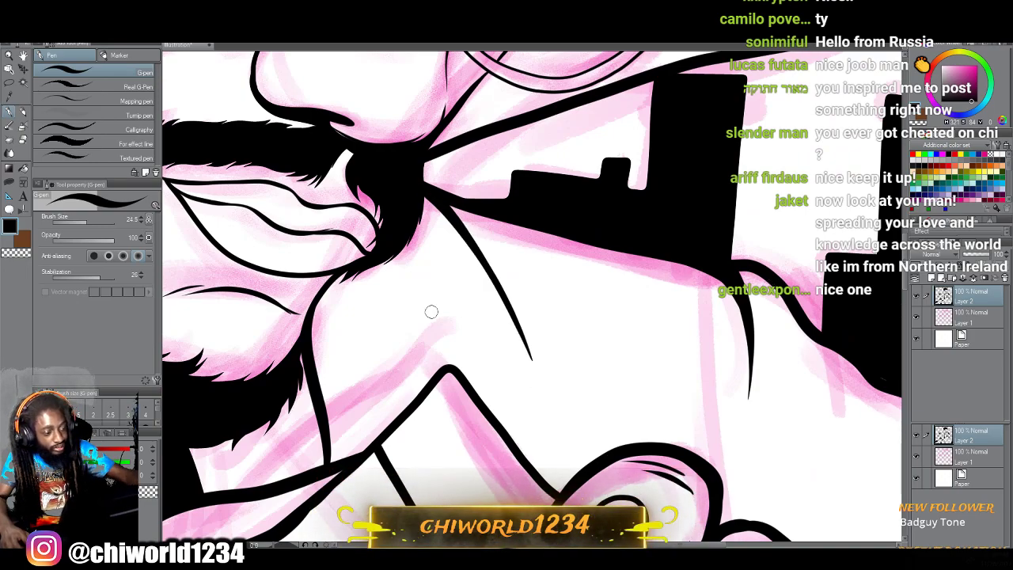
drag(543, 401, 513, 336)
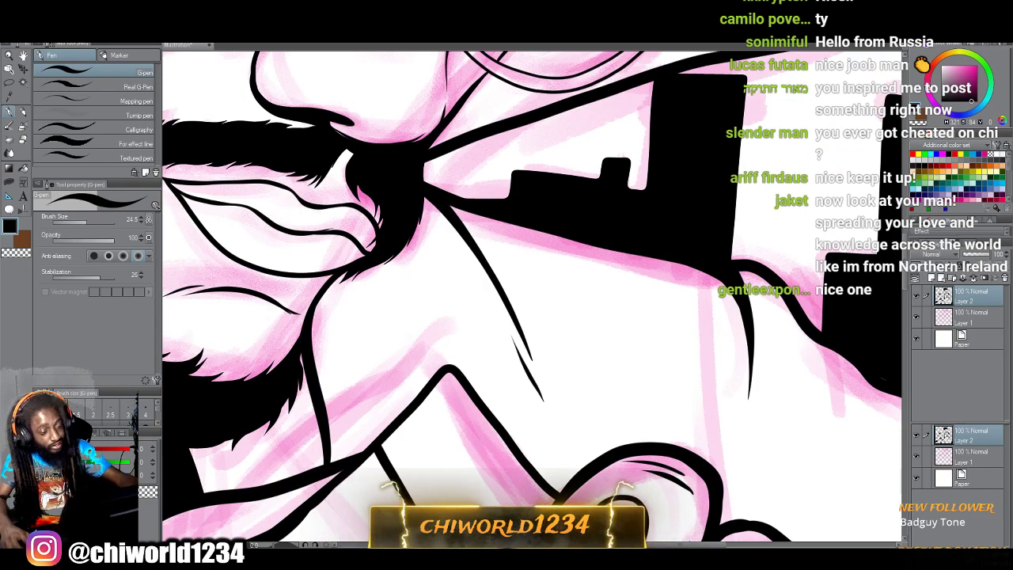
scroll(561, 484, down, 8)
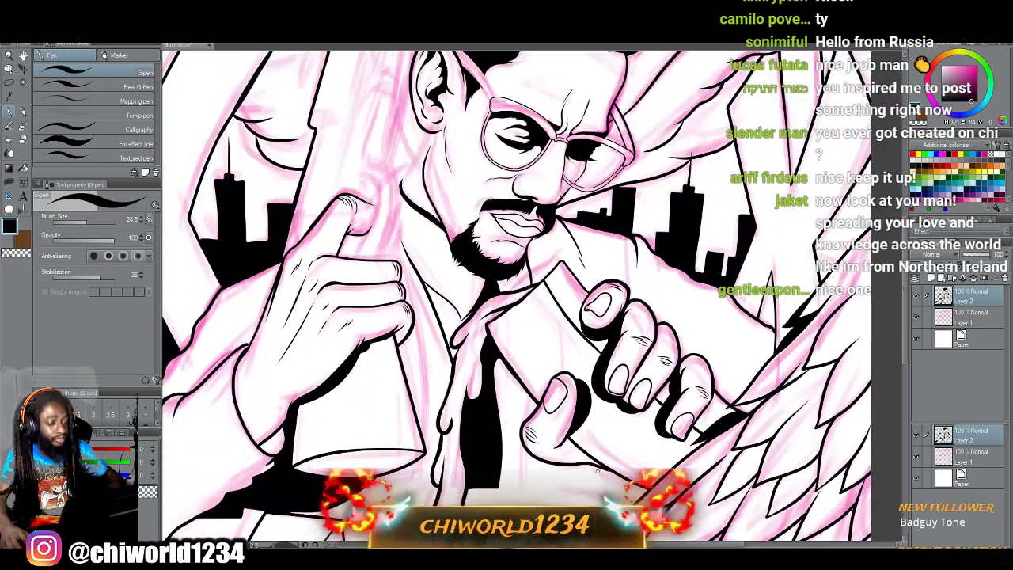
scroll(599, 470, up, 8)
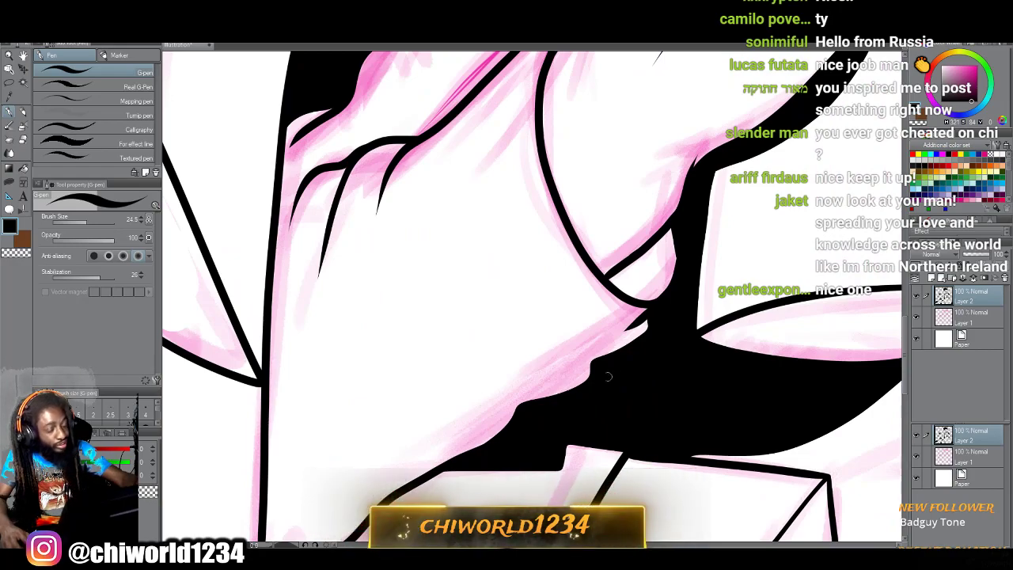
Ink a long curved, tapered fold line down the raised arm's sleeve, alongside the cuff.
scroll(435, 201, up, 1)
mouse_move(473, 212)
mouse_down()
mouse_move(462, 326)
mouse_move(489, 392)
mouse_up()
scroll(334, 296, down, 2)
mouse_move(385, 249)
mouse_down()
mouse_move(394, 306)
mouse_move(370, 431)
mouse_up()
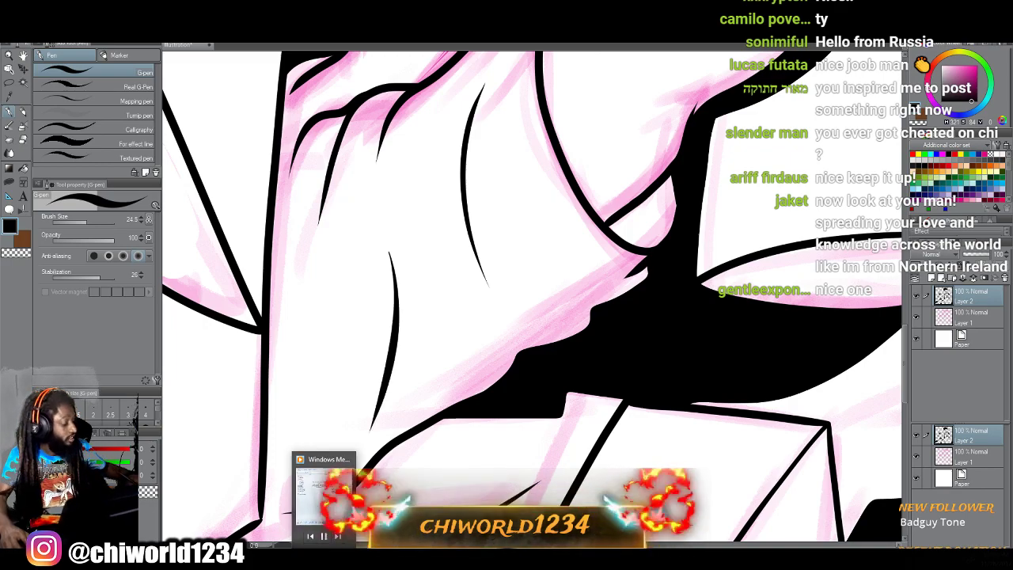
key(ctrl+z)
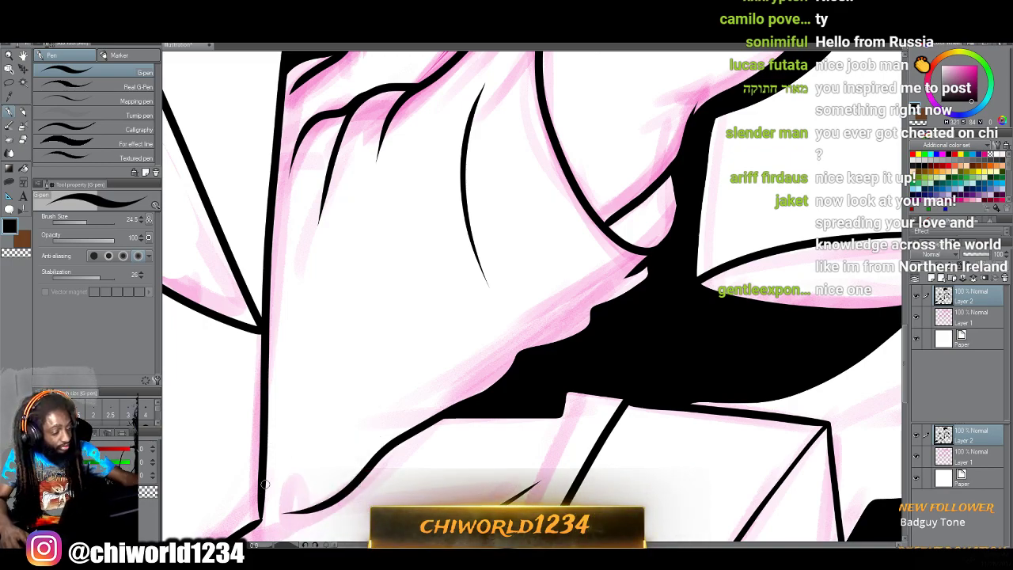
Ink two tapered folds rising from the sleeve's outer edge and curved folds running up from the black shadow below the cuff.
mouse_move(269, 477)
mouse_down()
mouse_move(336, 379)
mouse_move(369, 273)
mouse_up()
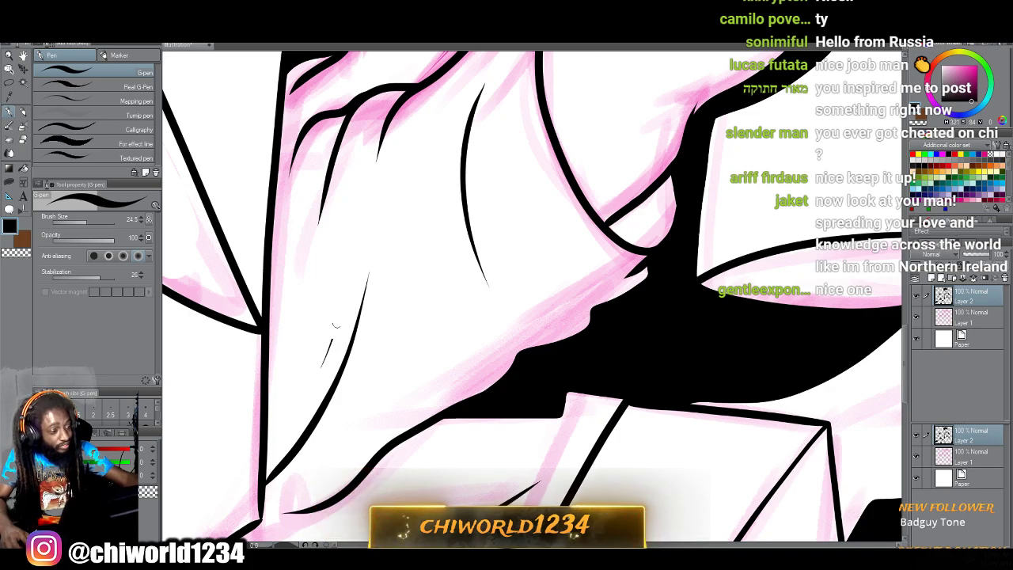
drag(333, 329, 360, 233)
mouse_move(587, 308)
mouse_down()
mouse_move(541, 268)
mouse_move(509, 135)
mouse_up()
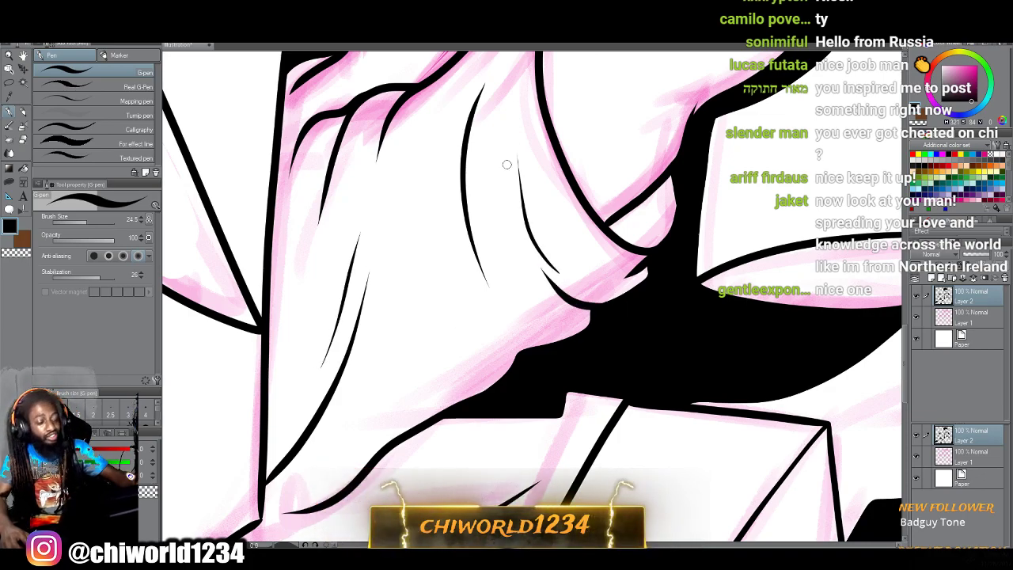
mouse_move(567, 343)
mouse_down()
mouse_move(535, 353)
mouse_move(487, 336)
mouse_move(467, 308)
mouse_move(497, 332)
mouse_move(457, 269)
mouse_up()
Ink a short wavy fold on the raised arm's sleeve, running into the existing crease below the black skyline shape.
scroll(448, 358, down, 5)
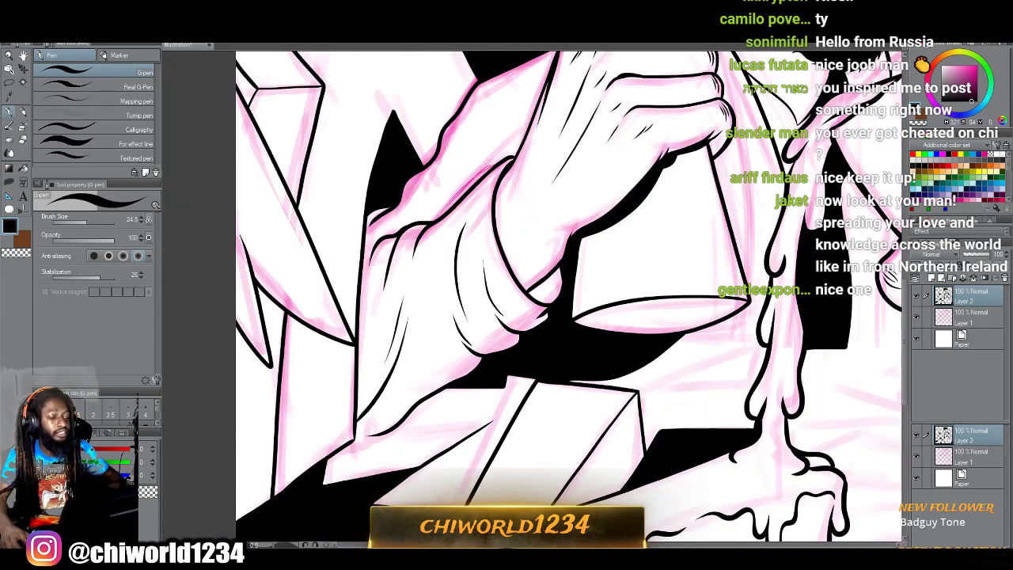
drag(618, 354, 460, 357)
scroll(460, 356, up, 8)
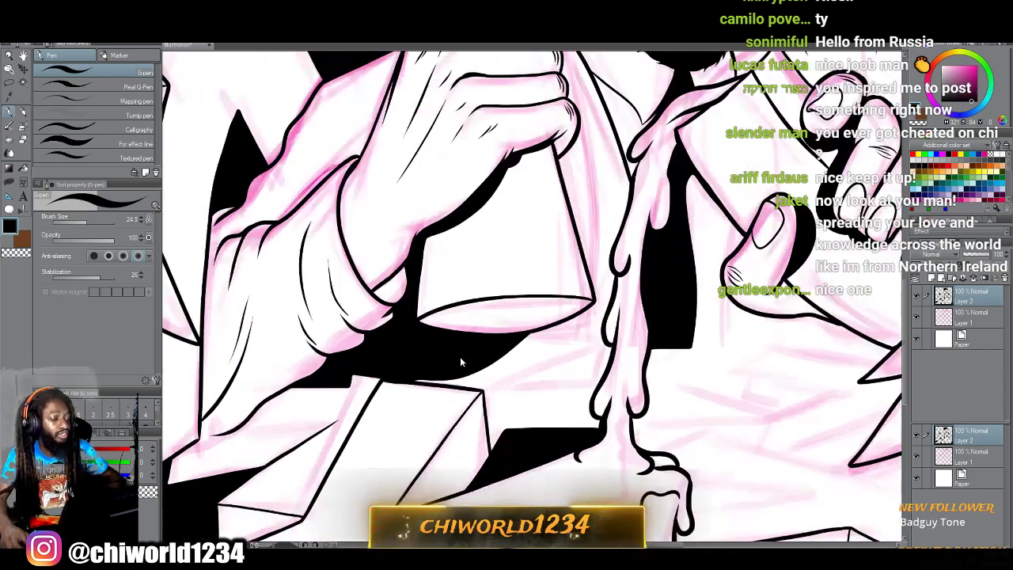
scroll(460, 357, up, 2)
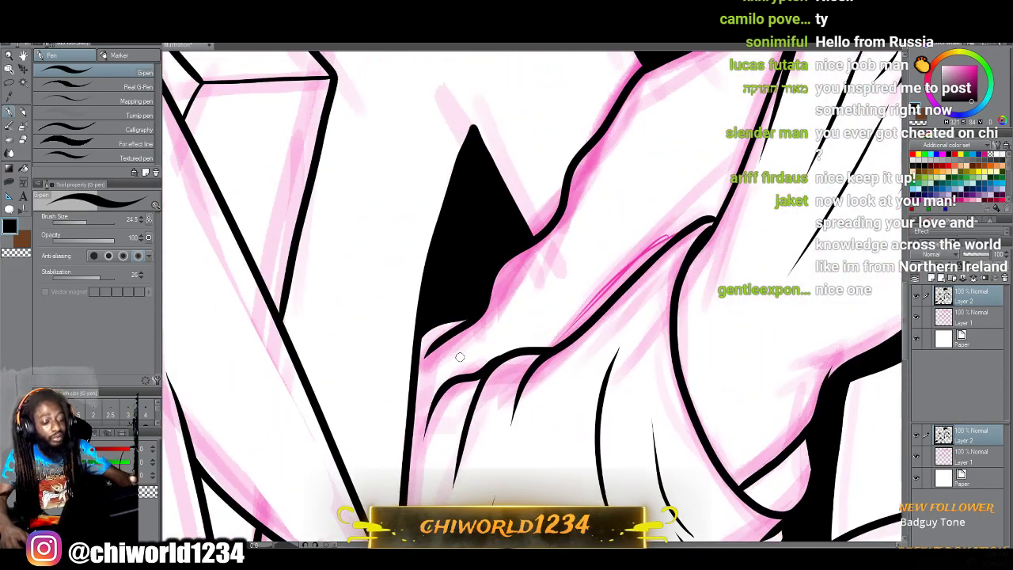
drag(484, 335, 578, 333)
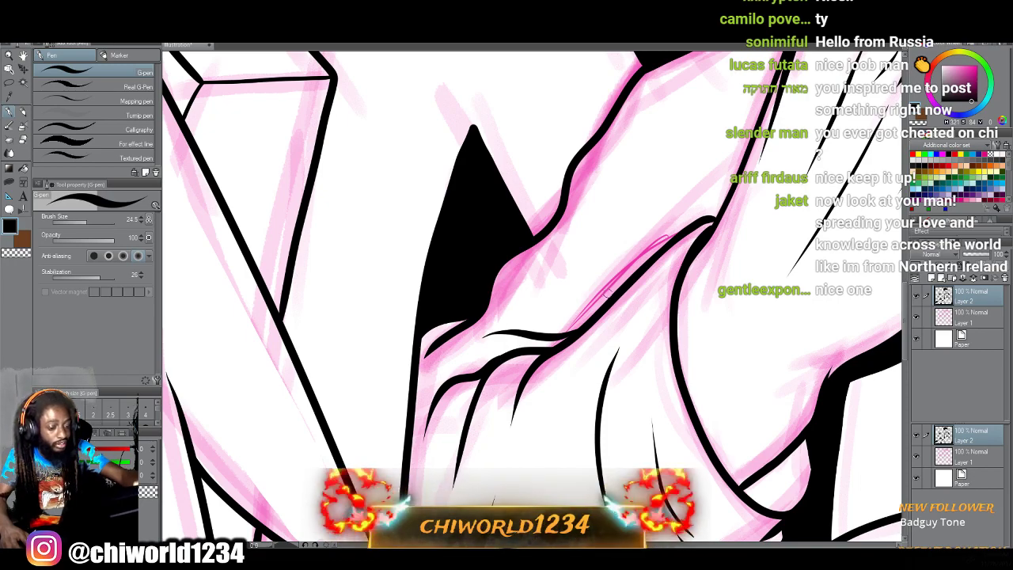
Ink a long fold across the upper sleeve toward the cuff and thinner folds between it and the crease.
scroll(523, 331, up, 2)
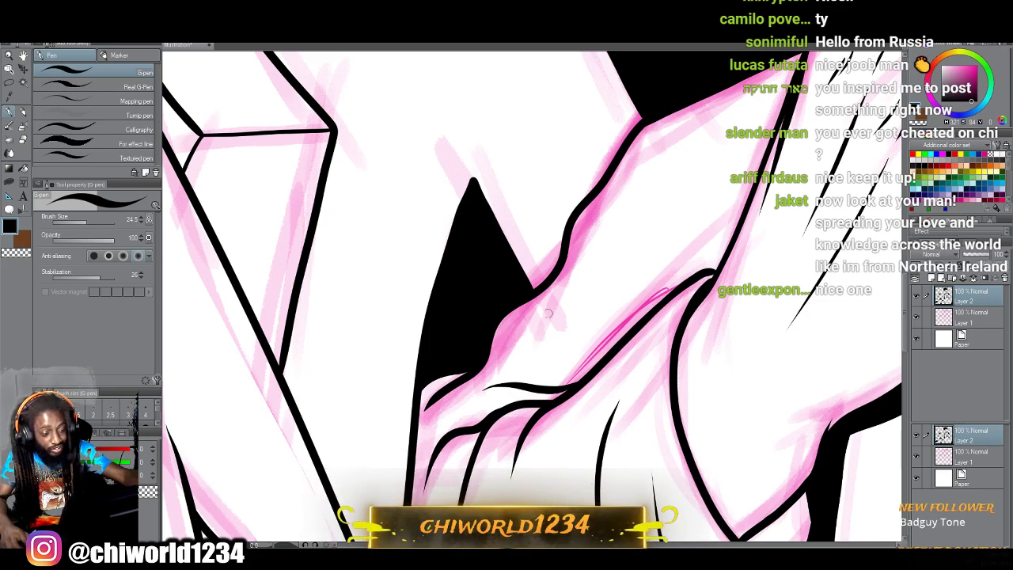
drag(520, 322, 602, 334)
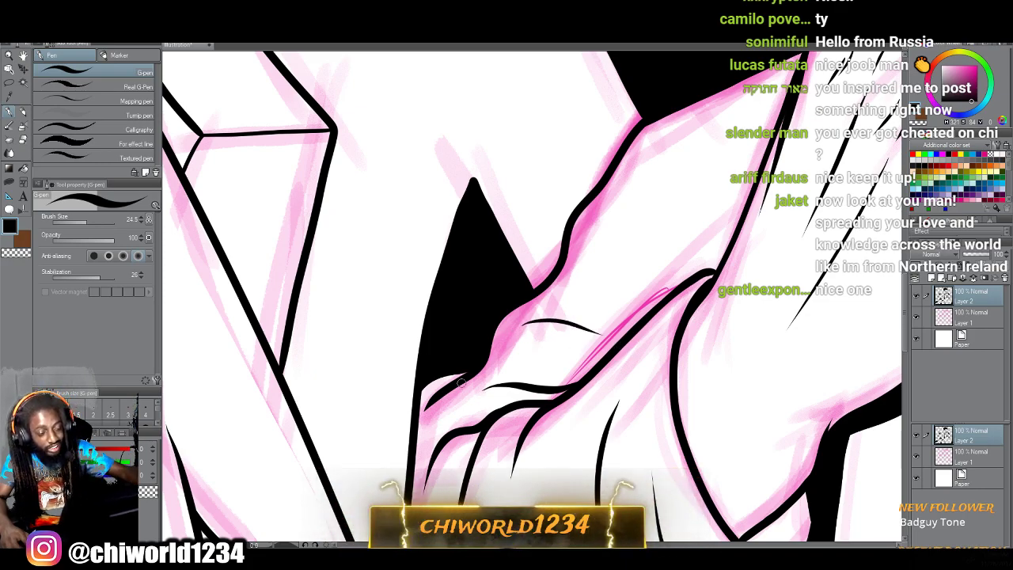
key(ctrl+z)
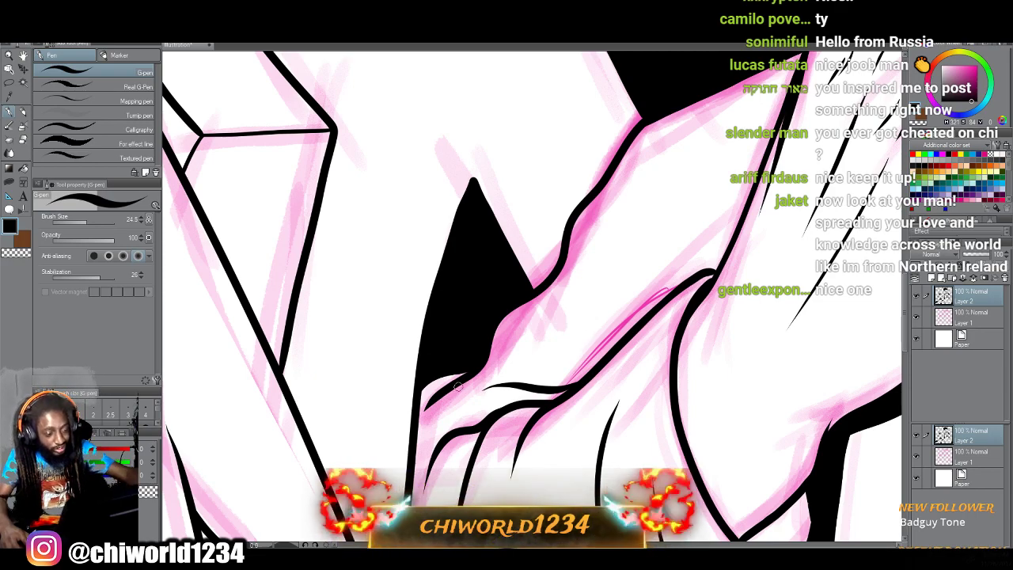
mouse_move(508, 311)
mouse_down()
mouse_move(581, 287)
mouse_move(677, 277)
mouse_up()
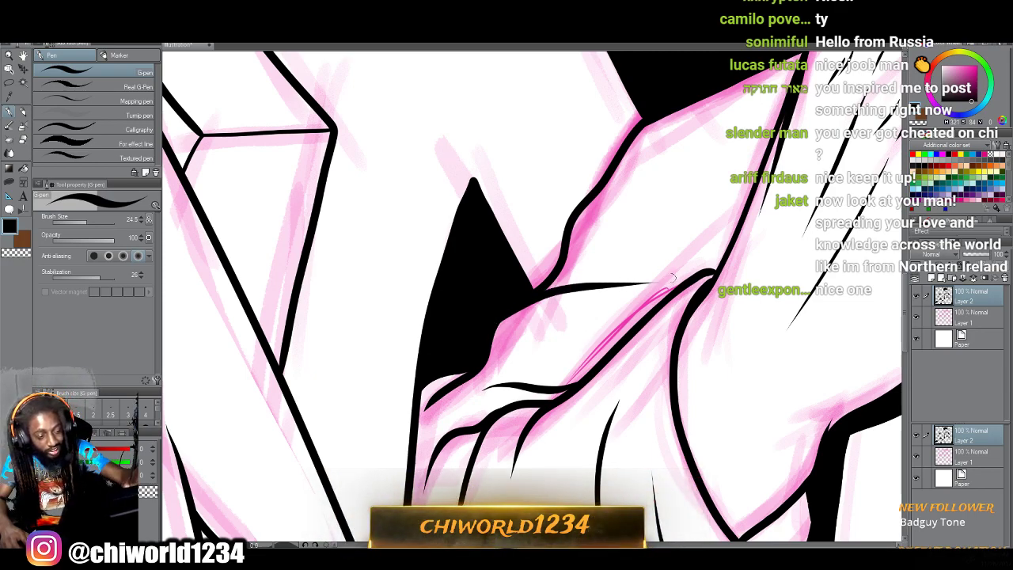
mouse_move(510, 359)
mouse_down()
mouse_move(601, 337)
mouse_move(581, 334)
mouse_move(616, 336)
mouse_move(671, 302)
mouse_up()
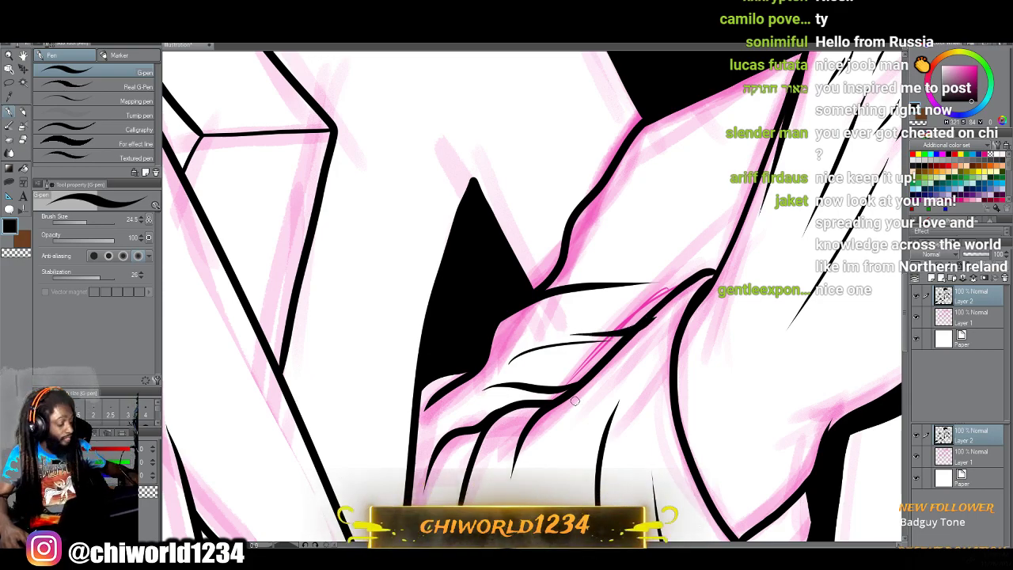
key(ctrl+z)
drag(553, 340, 645, 315)
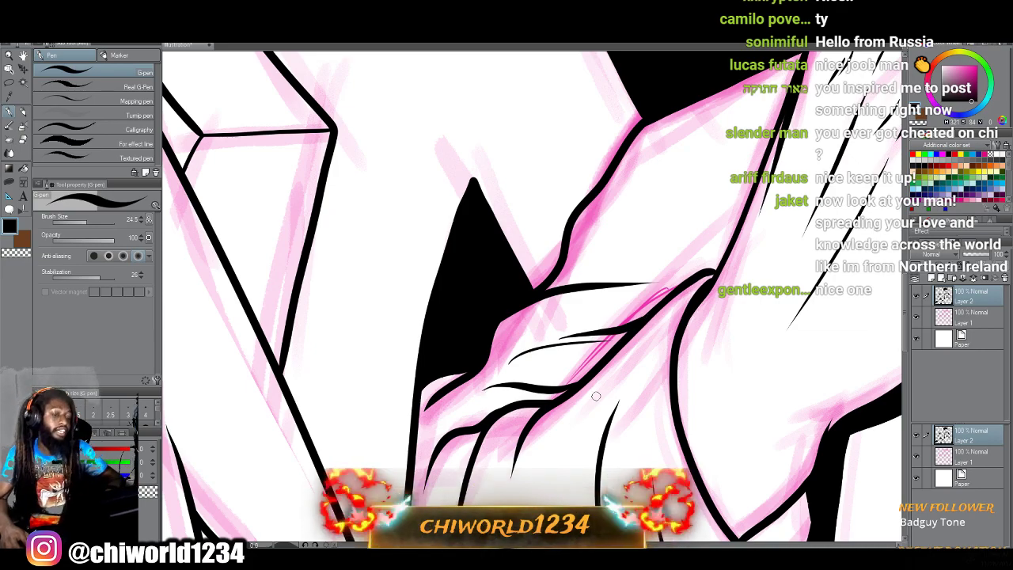
Ink folds on the other sleeve: one curving in from the end near the wing and tapered ones above the middle fingers.
scroll(600, 391, down, 4)
scroll(596, 400, right, 1)
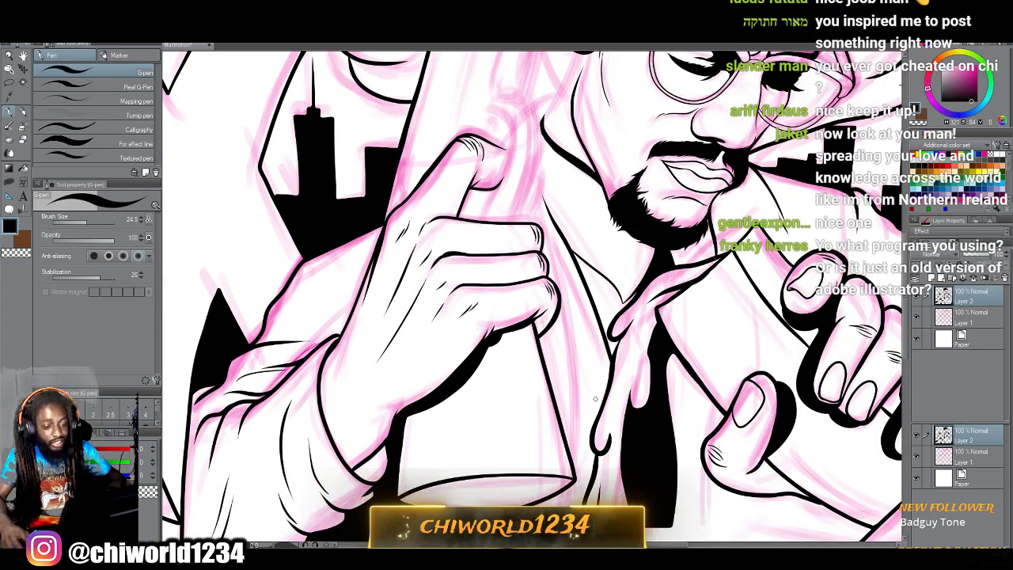
scroll(595, 398, down, 2)
scroll(592, 402, right, 2)
scroll(590, 404, right, 2)
scroll(588, 404, up, 4)
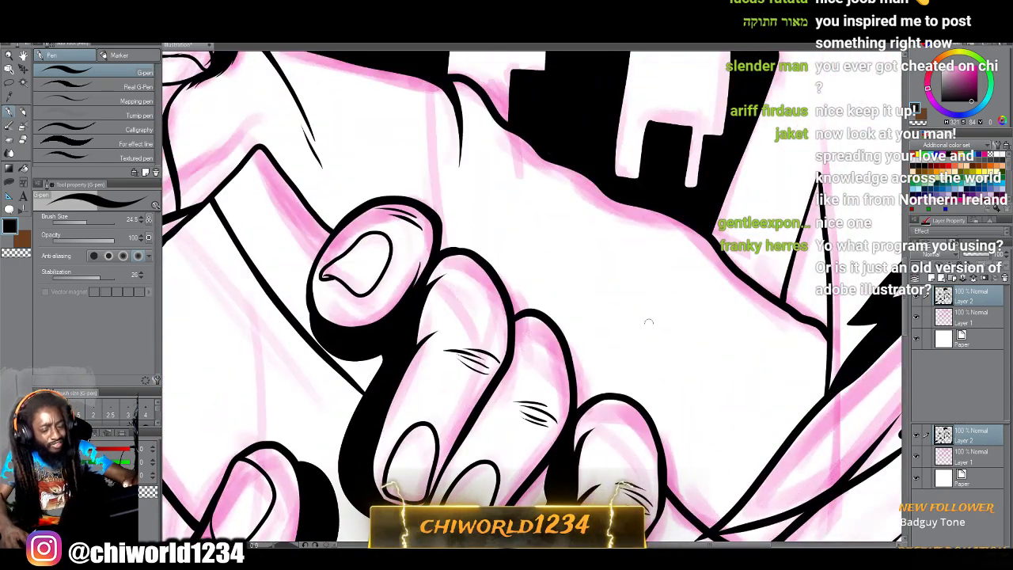
mouse_move(812, 320)
mouse_down()
mouse_move(752, 325)
mouse_move(682, 370)
mouse_up()
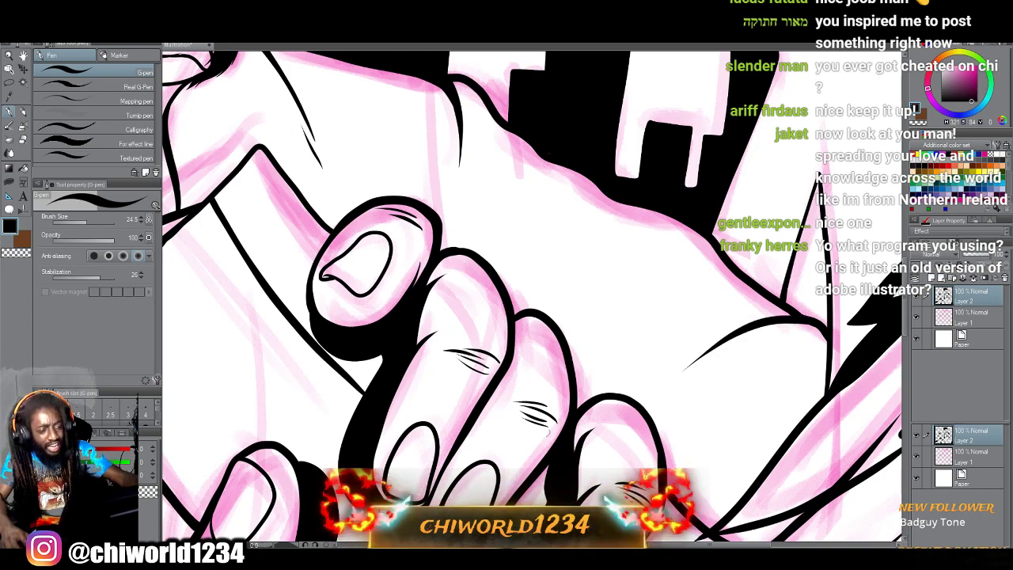
mouse_move(573, 366)
mouse_down()
mouse_move(568, 261)
mouse_move(543, 207)
mouse_up()
mouse_move(558, 294)
mouse_down()
mouse_move(517, 208)
mouse_move(503, 141)
mouse_up()
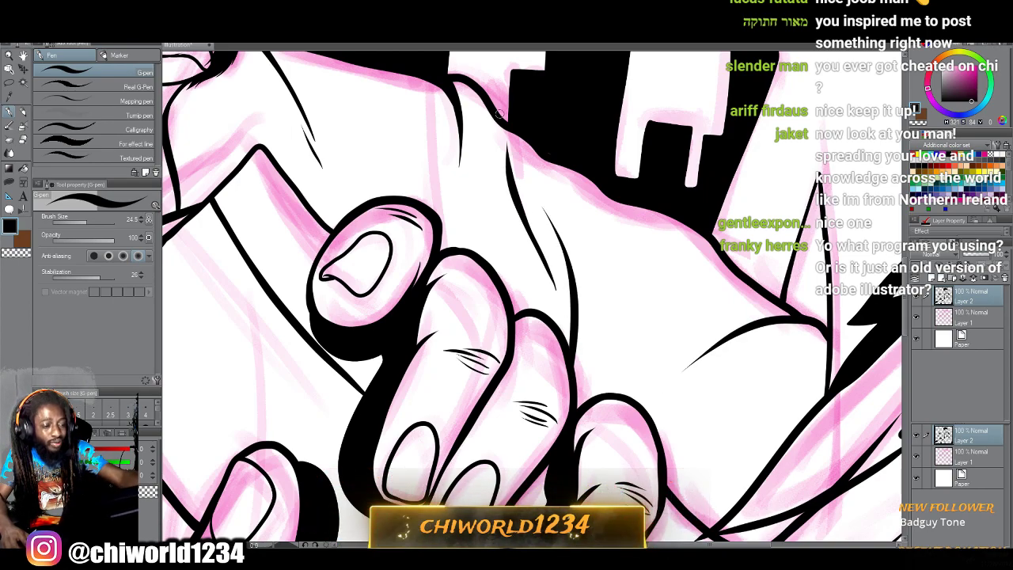
Ink tapered folds on the upper sleeve, one rising from the index finger and one beside the fold below the skyline.
scroll(490, 190, down, 3)
drag(490, 190, 586, 343)
scroll(491, 195, up, 3)
scroll(490, 192, up, 2)
scroll(489, 189, down, 3)
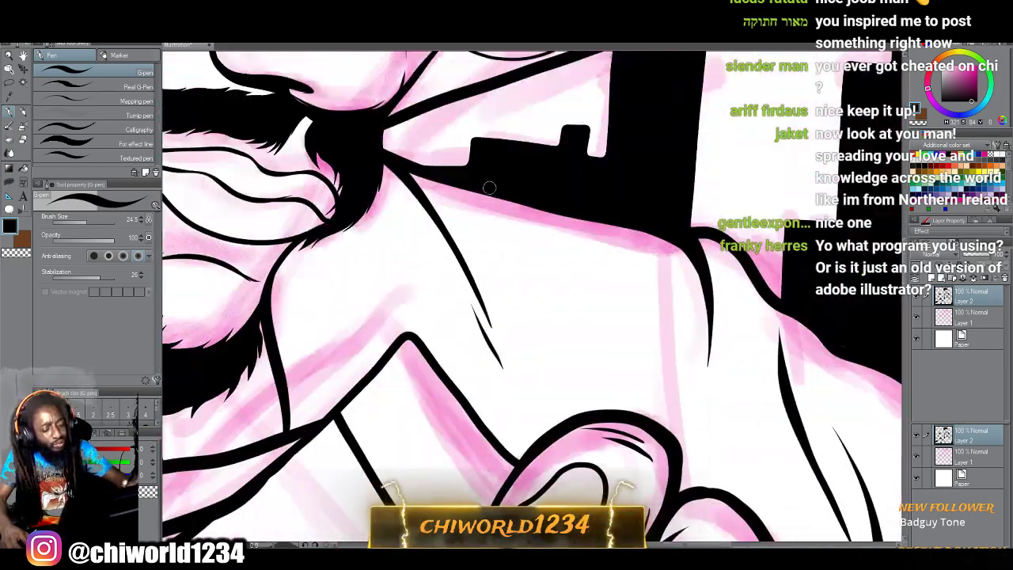
mouse_move(672, 492)
mouse_down()
mouse_move(689, 398)
mouse_move(675, 315)
mouse_move(692, 356)
mouse_move(681, 284)
mouse_move(662, 236)
mouse_move(619, 227)
mouse_up()
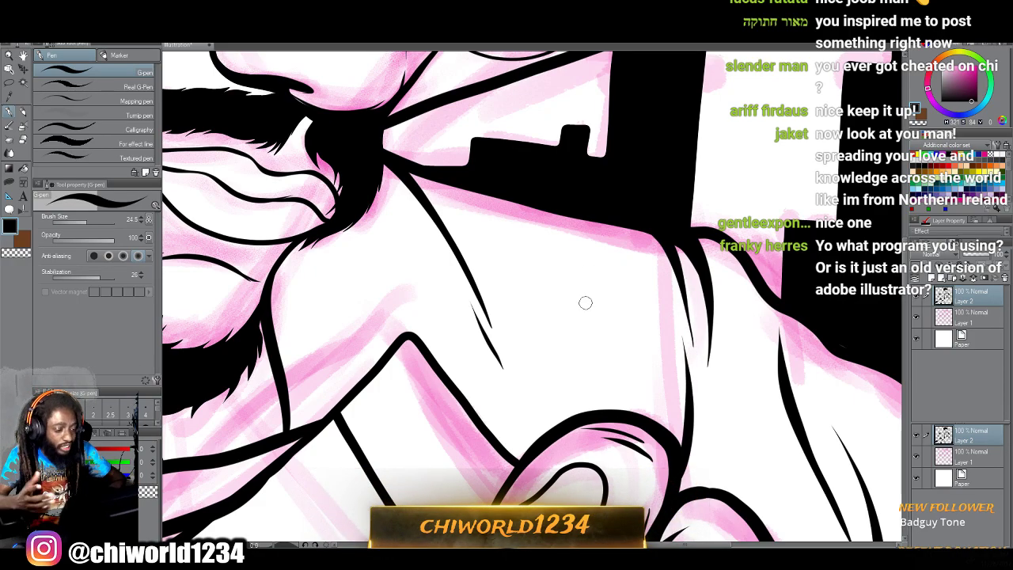
Ink the vertical jacket edge line running down behind the thumb, beside the black tie.
scroll(585, 302, down, 4)
scroll(589, 312, up, 3)
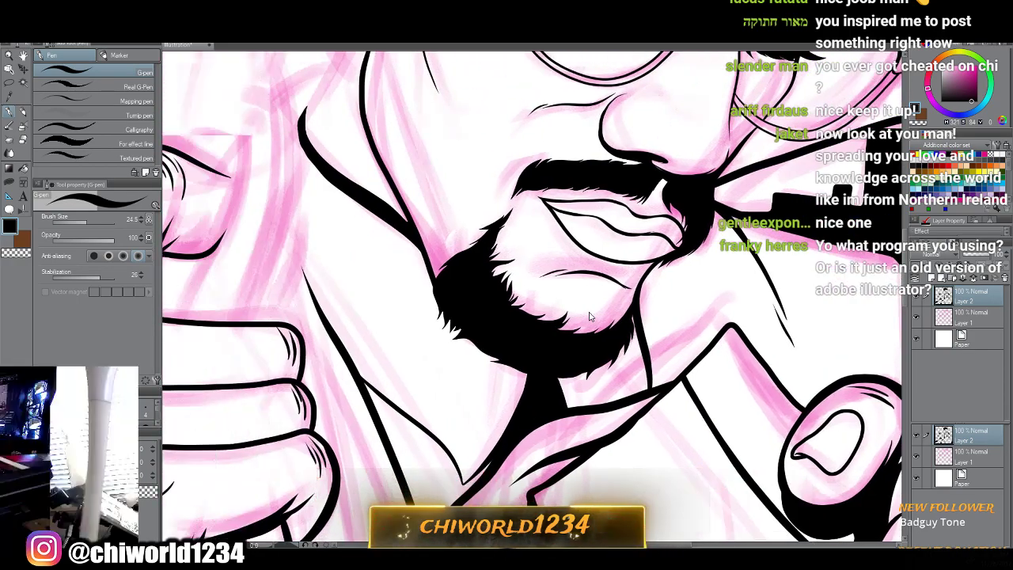
scroll(588, 312, down, 6)
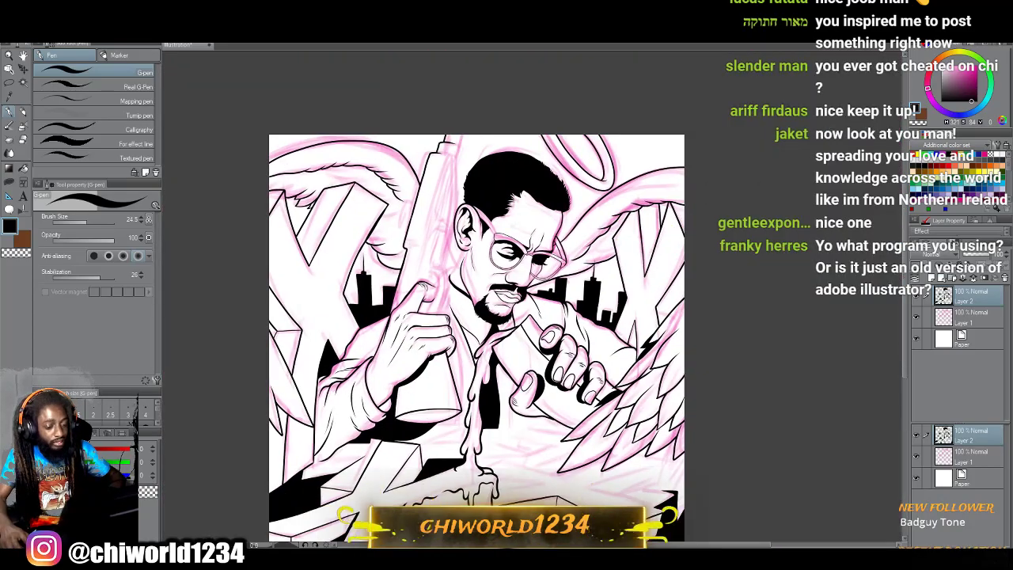
scroll(586, 313, up, 8)
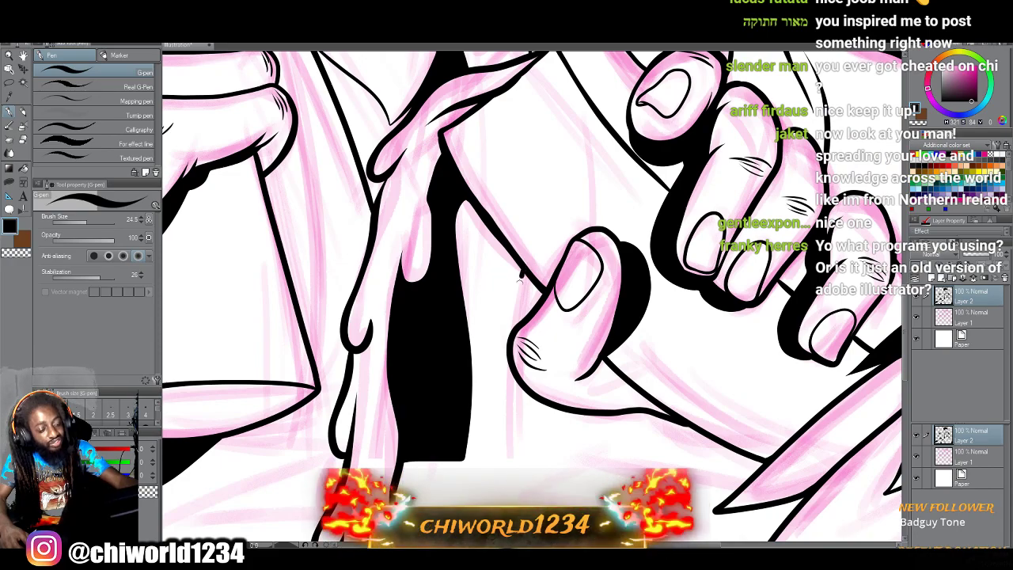
drag(520, 277, 509, 459)
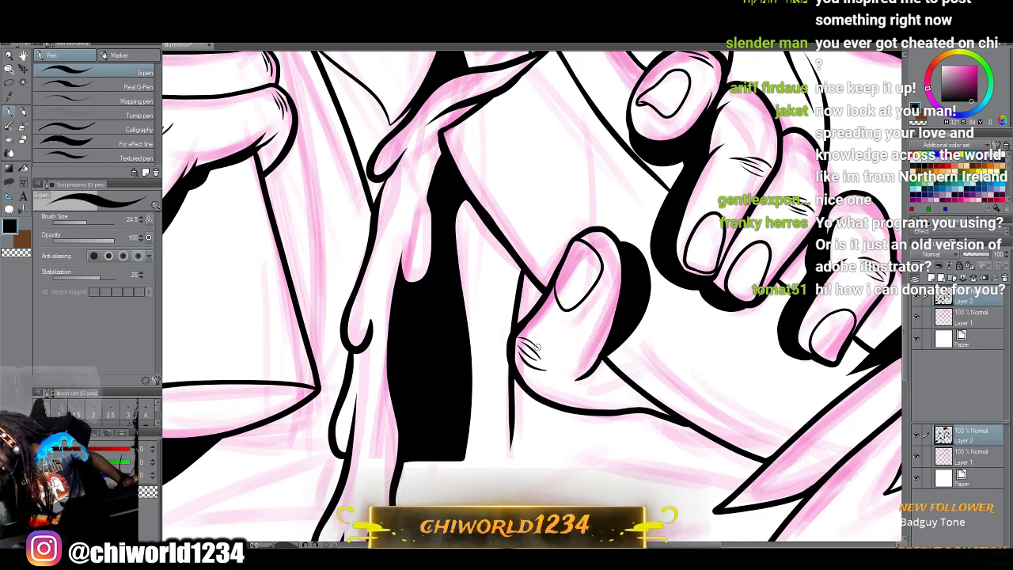
Hide the pink sketch layer to review the whole inked drawing, and show the sketch again.
scroll(535, 348, down, 5)
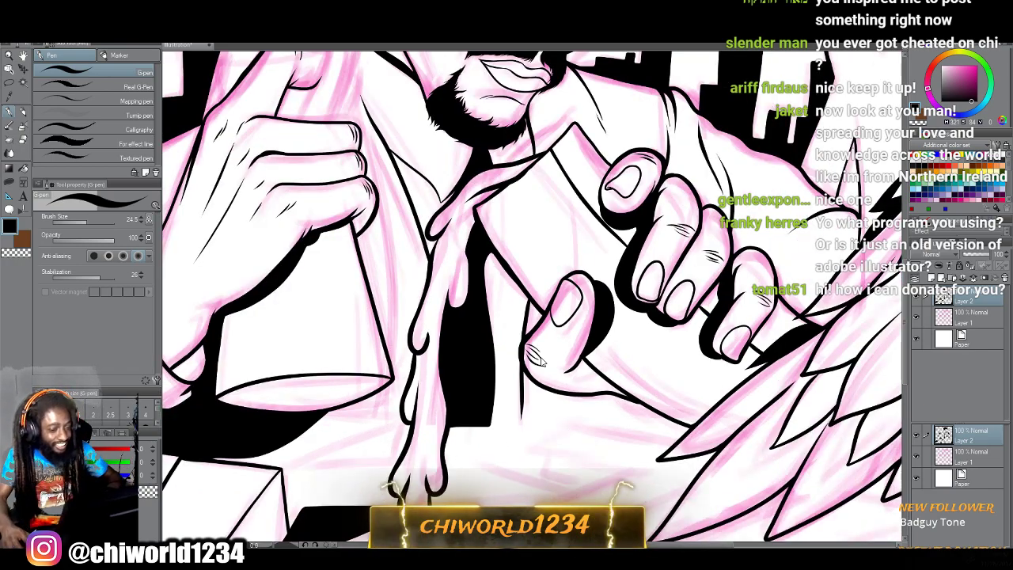
scroll(534, 357, up, 5)
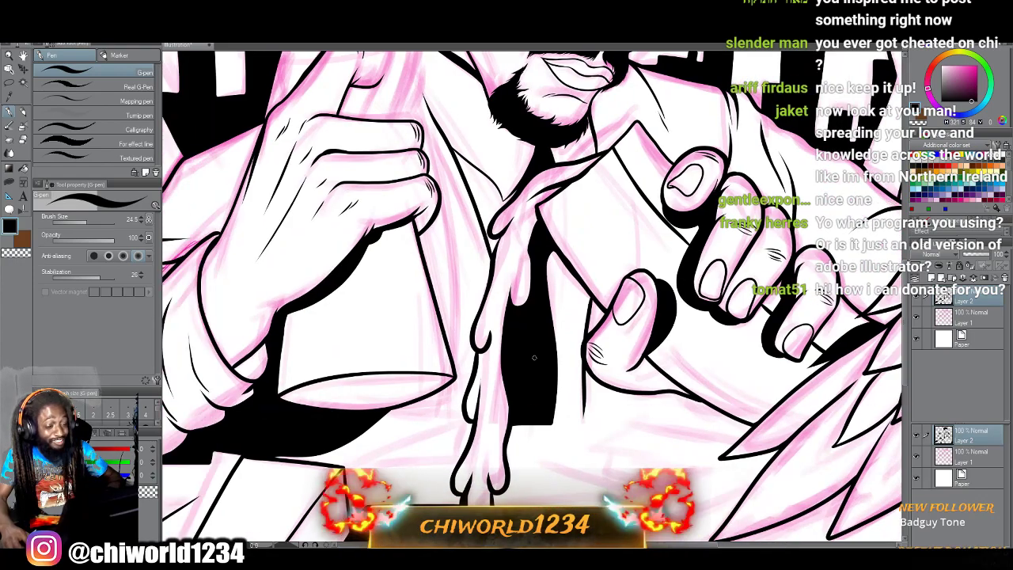
scroll(534, 357, down, 3)
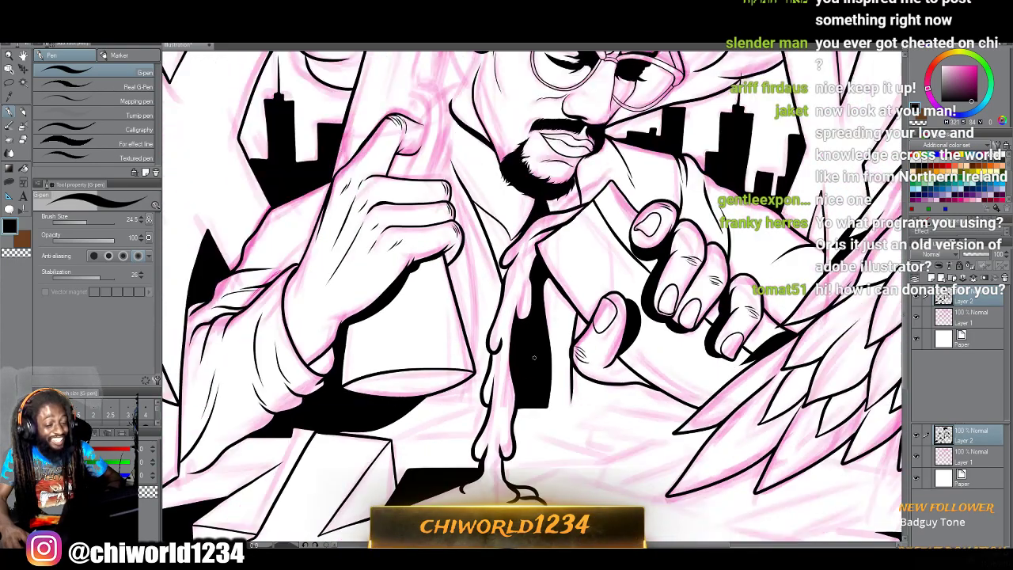
scroll(534, 357, up, 2)
scroll(534, 358, down, 5)
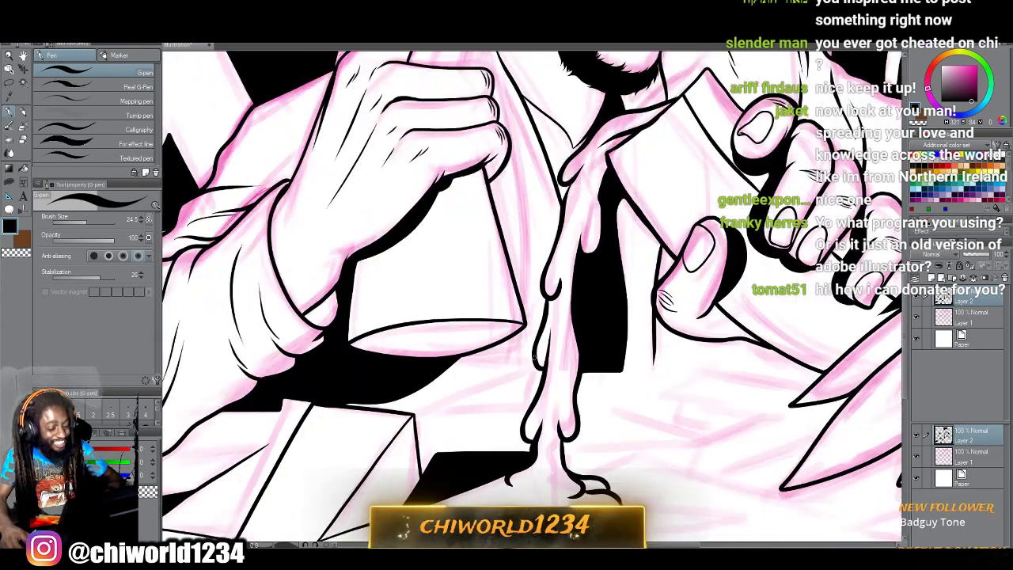
scroll(534, 358, down, 6)
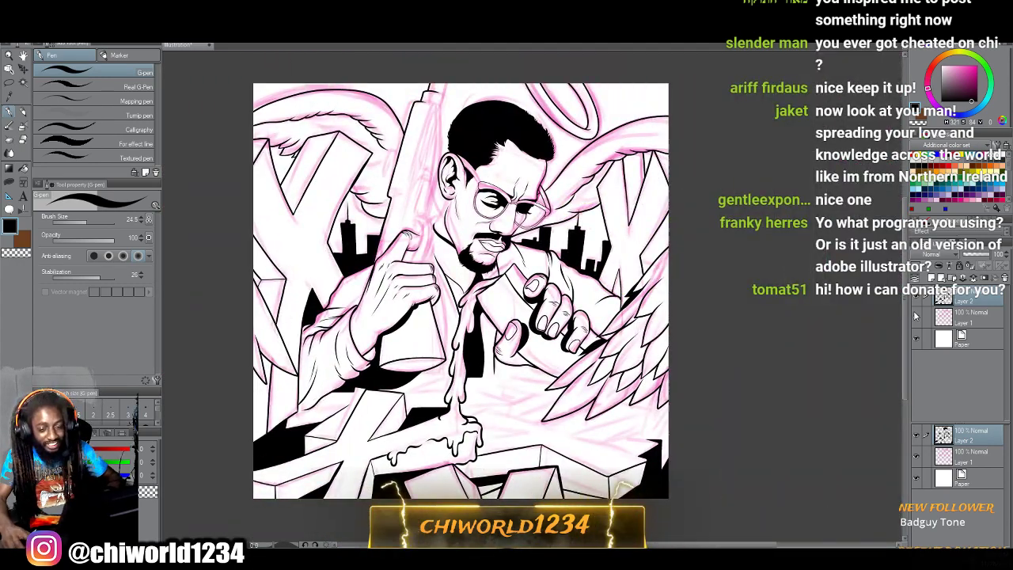
click(917, 319)
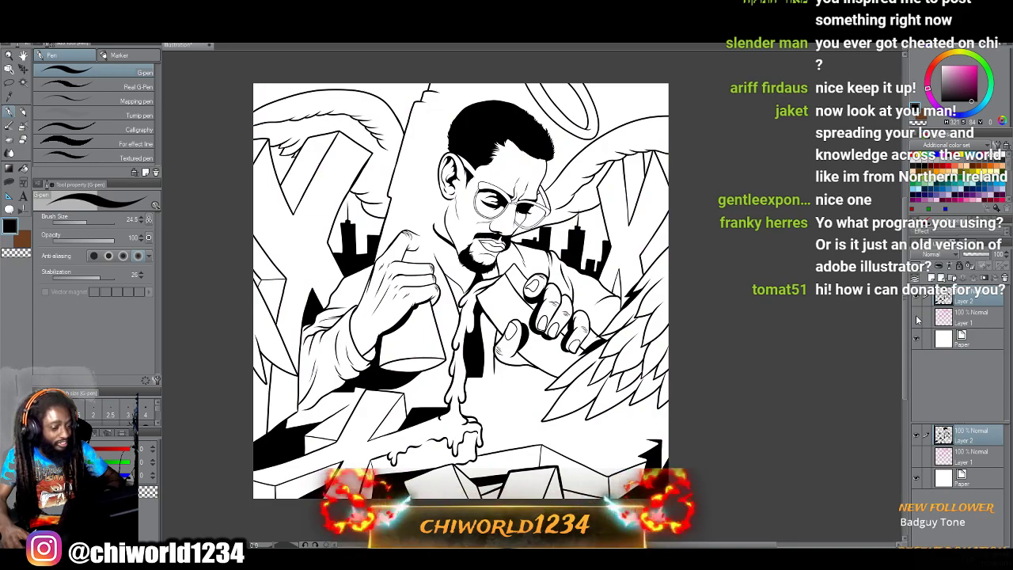
key(ctrl+plus)
key(ctrl+plus)
click(918, 319)
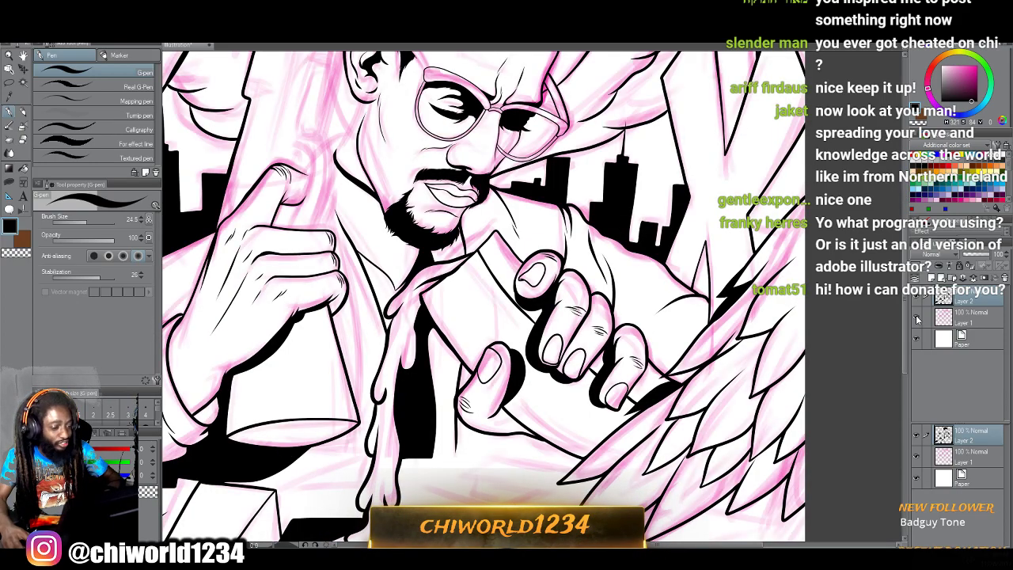
Fill a solid black shadow under the open hand's wrist with Lasso fill, extending from below the thumb to the feather tips.
scroll(877, 330, up, 3)
scroll(877, 330, down, 2)
scroll(862, 335, up, 3)
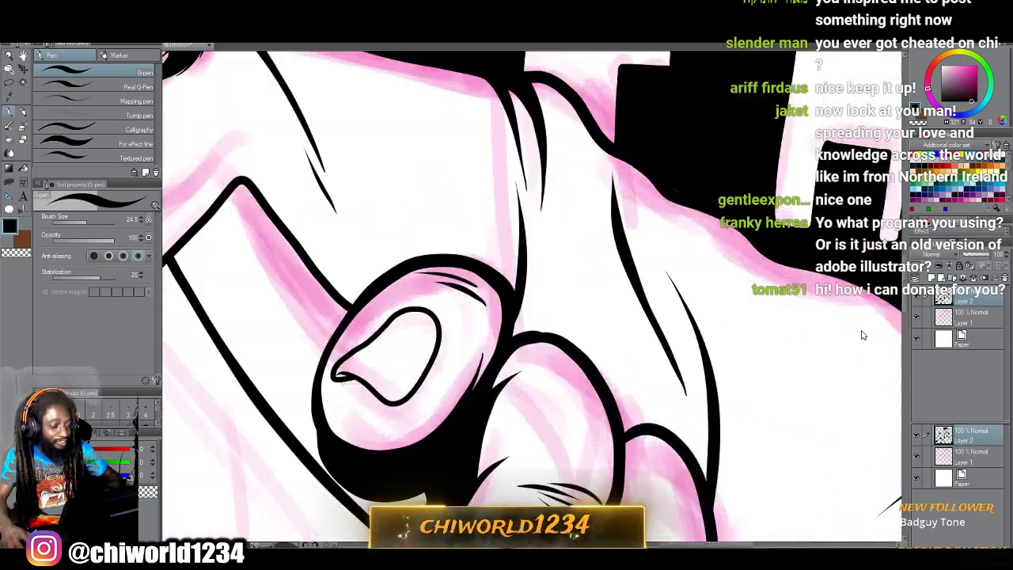
scroll(862, 336, left, 5)
scroll(863, 335, up, 2)
scroll(862, 336, down, 2)
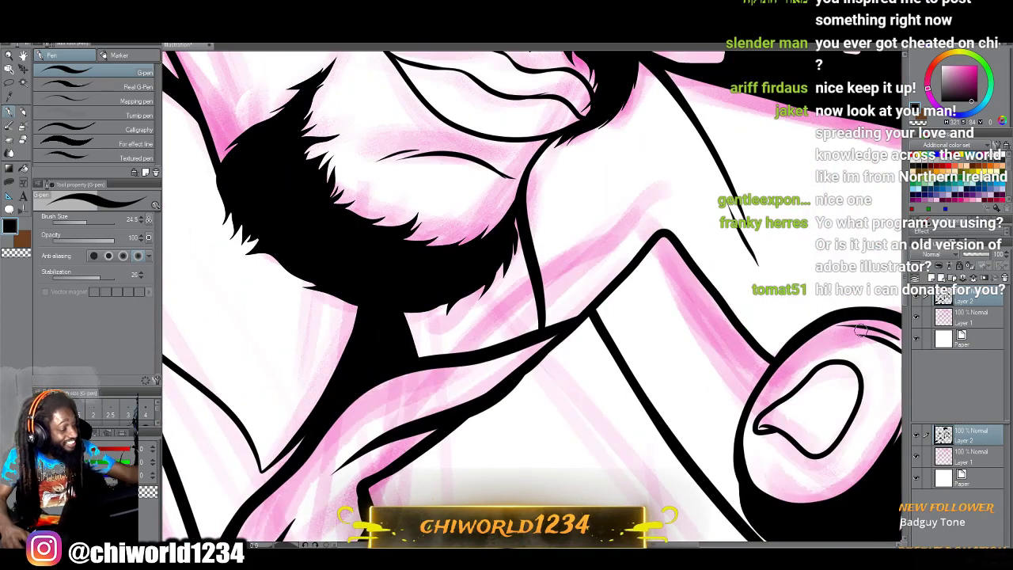
key(u)
mouse_move(406, 357)
mouse_down()
mouse_move(458, 354)
mouse_move(572, 323)
mouse_move(652, 243)
mouse_move(629, 226)
mouse_move(556, 286)
mouse_move(496, 304)
mouse_move(385, 365)
mouse_up()
scroll(377, 398, down, 5)
scroll(375, 405, up, 8)
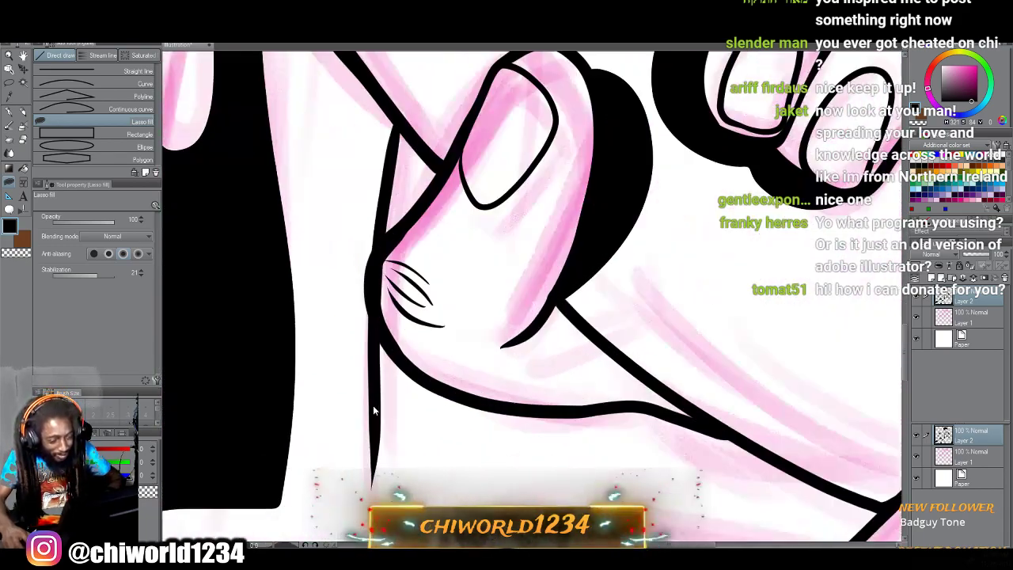
drag(428, 507, 375, 401)
mouse_move(452, 299)
mouse_down()
mouse_move(429, 334)
mouse_move(470, 382)
mouse_move(566, 395)
mouse_move(739, 452)
mouse_move(777, 455)
mouse_move(841, 399)
mouse_move(653, 311)
mouse_move(445, 300)
mouse_up()
scroll(376, 317, down, 5)
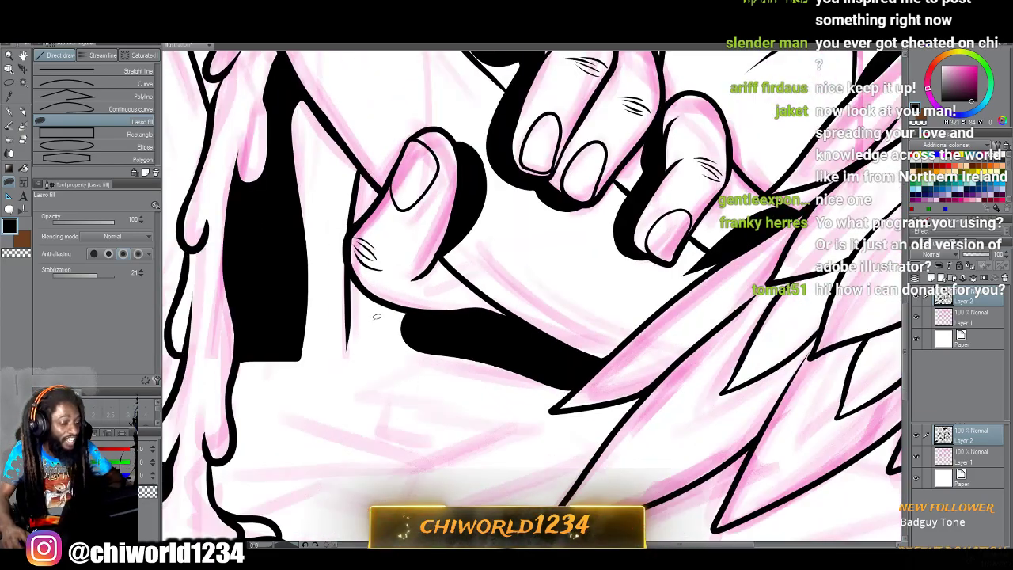
Extend the solid black shadow with Lasso fill along the open hand's lower edge, from the wrist up the feather toward the little finger.
scroll(373, 318, up, 6)
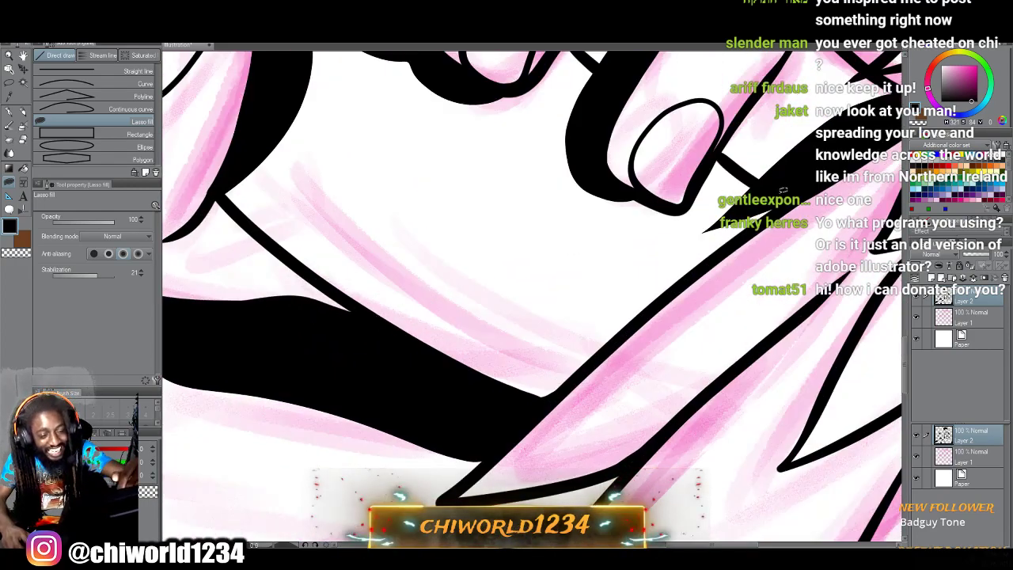
mouse_move(782, 190)
mouse_down()
mouse_move(631, 278)
mouse_move(470, 343)
mouse_move(342, 359)
mouse_move(507, 417)
mouse_move(732, 247)
mouse_up()
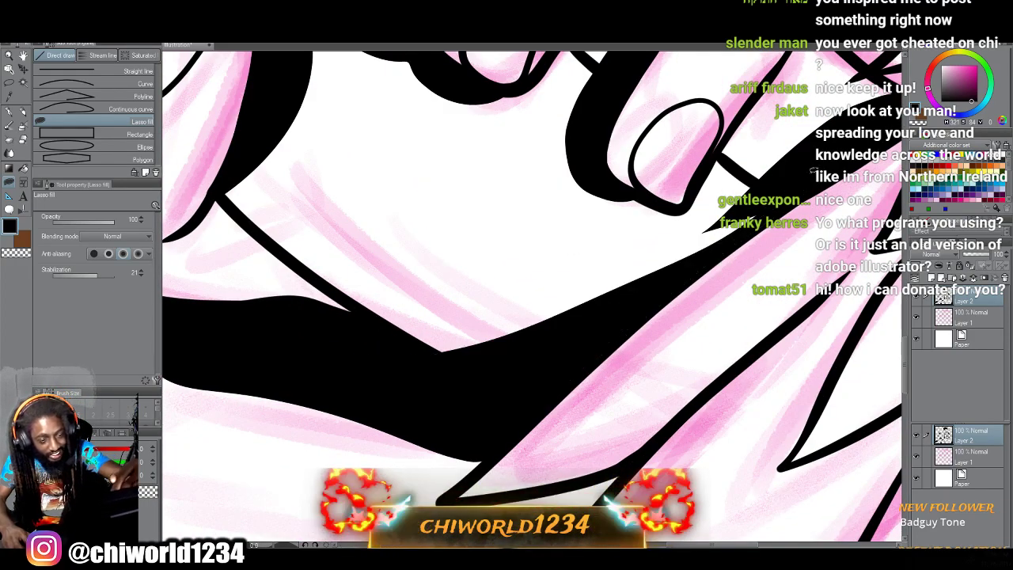
scroll(677, 301, down, 8)
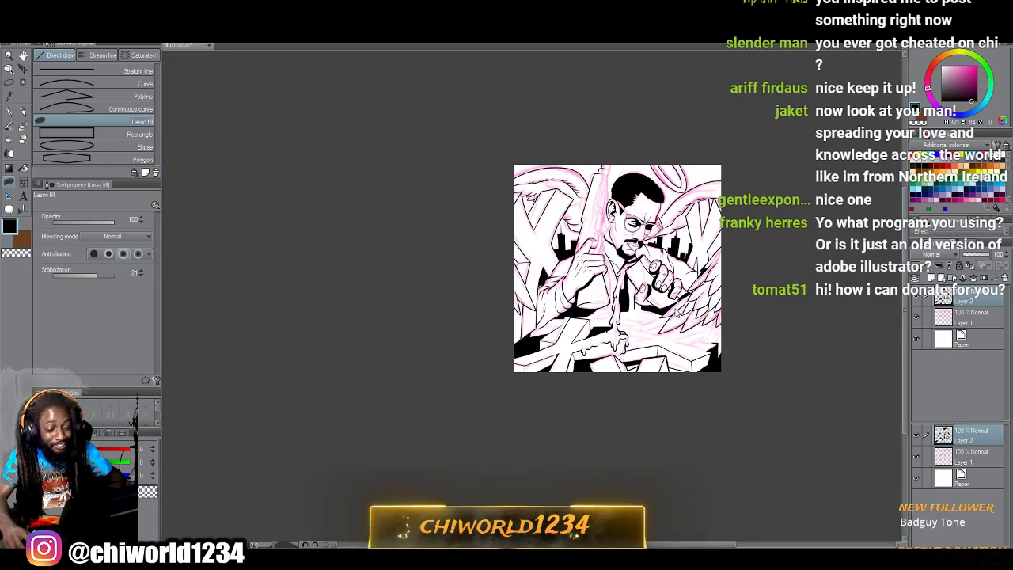
scroll(675, 315, right, 3)
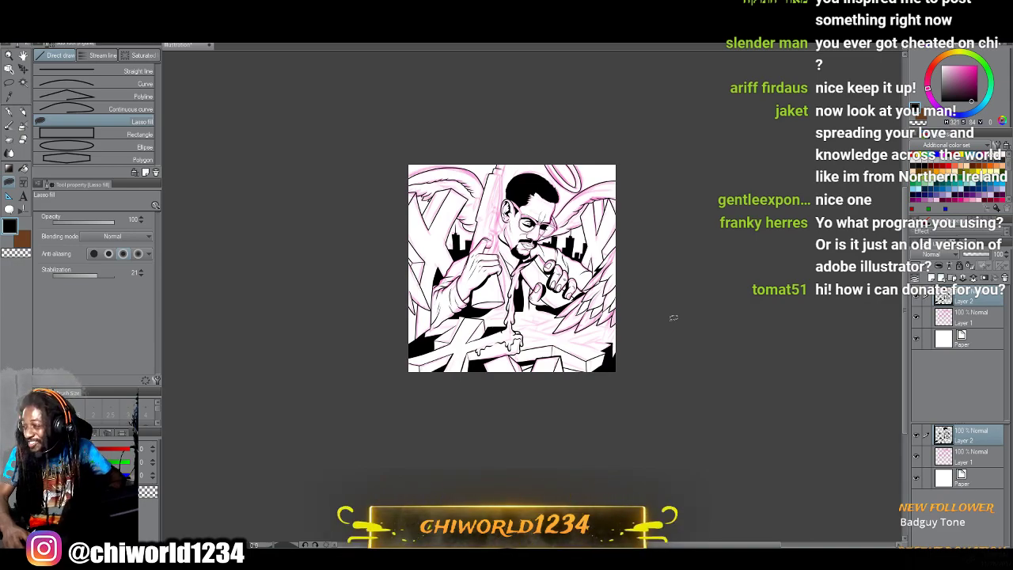
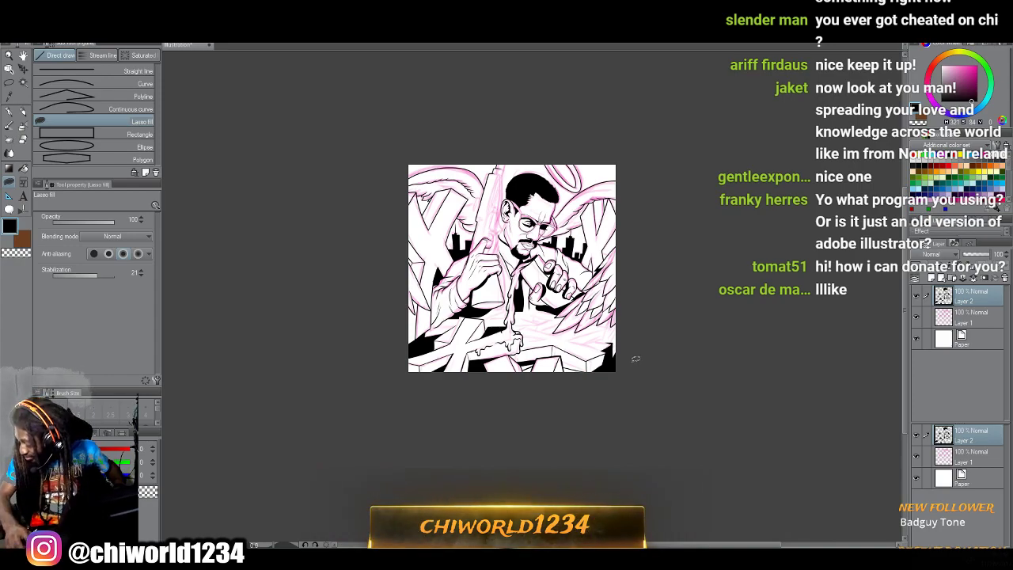
Fill solid black, rounded shadows along both sides of the lower end of the melting drip with Lasso fill.
scroll(604, 374, up, 5)
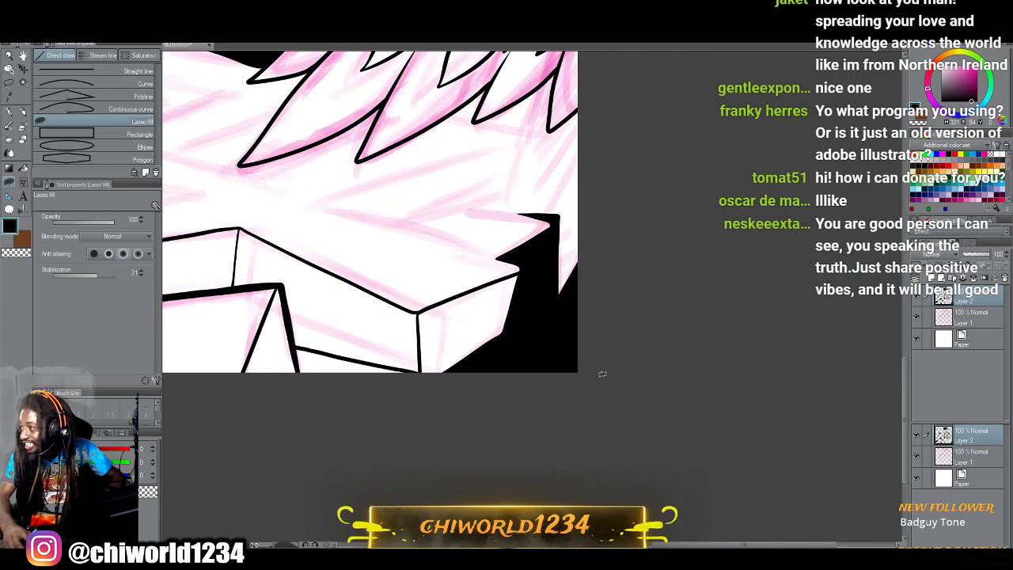
scroll(602, 374, up, 3)
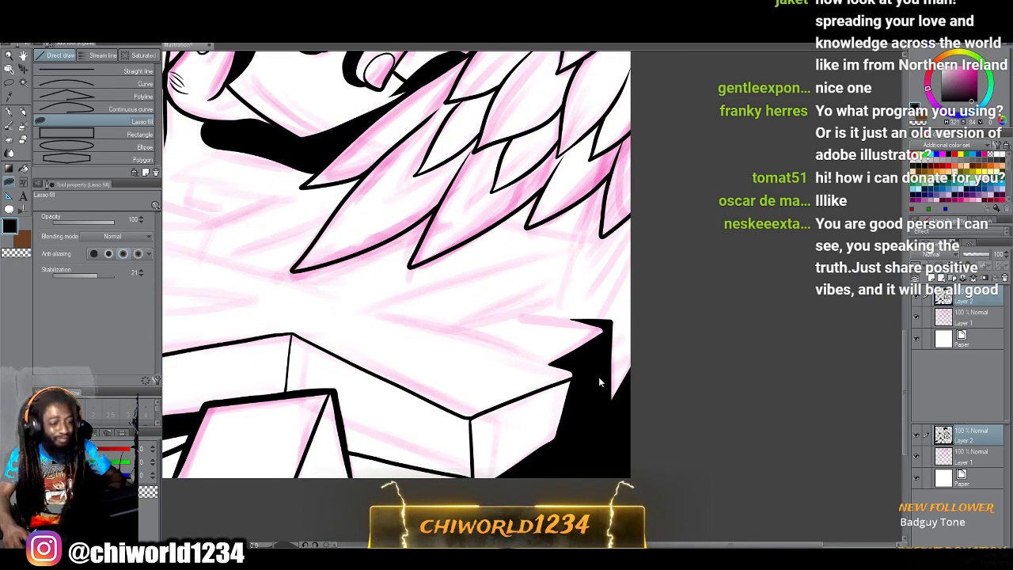
scroll(599, 380, left, 2)
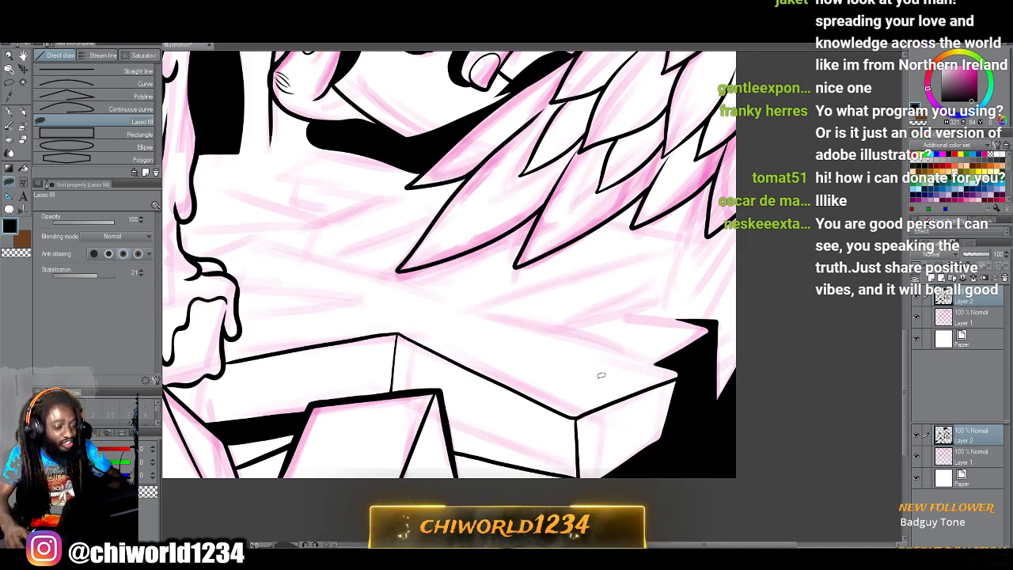
scroll(598, 384, down, 1)
scroll(599, 384, down, 3)
scroll(599, 384, up, 5)
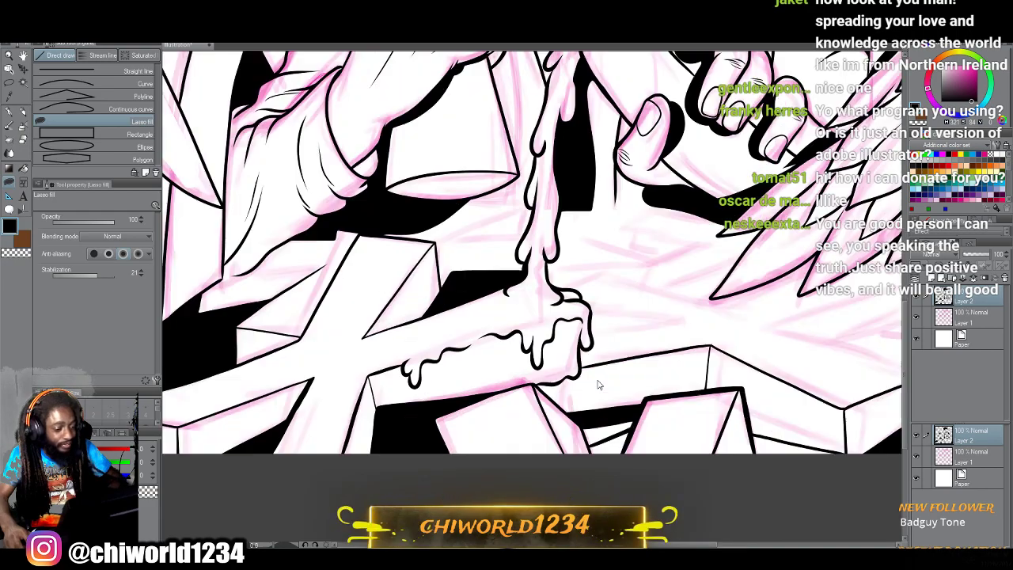
scroll(601, 377, up, 4)
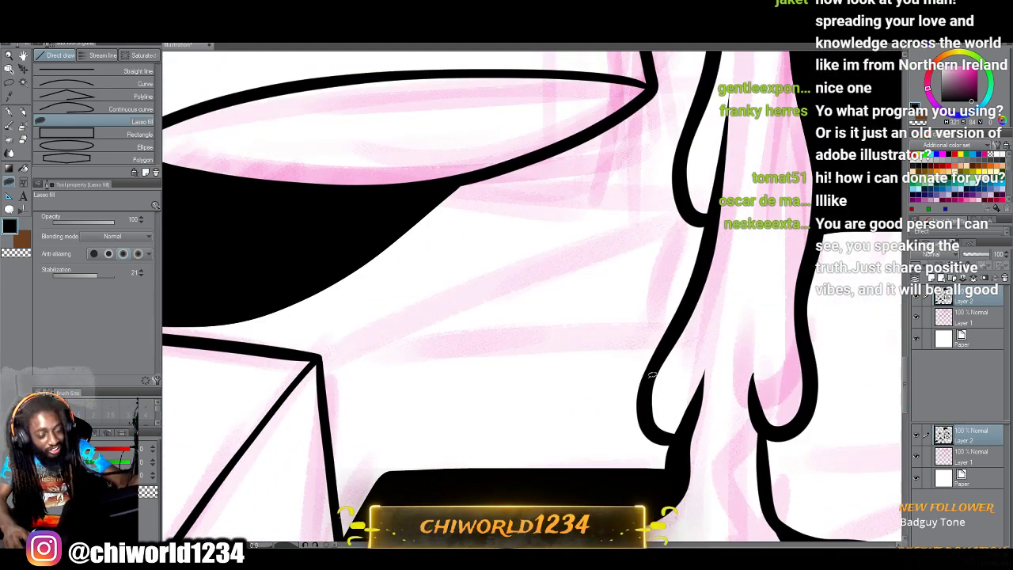
mouse_move(641, 395)
mouse_down()
mouse_move(597, 374)
mouse_move(676, 271)
mouse_move(635, 270)
mouse_move(649, 239)
mouse_move(707, 215)
mouse_move(707, 253)
mouse_move(642, 399)
mouse_up()
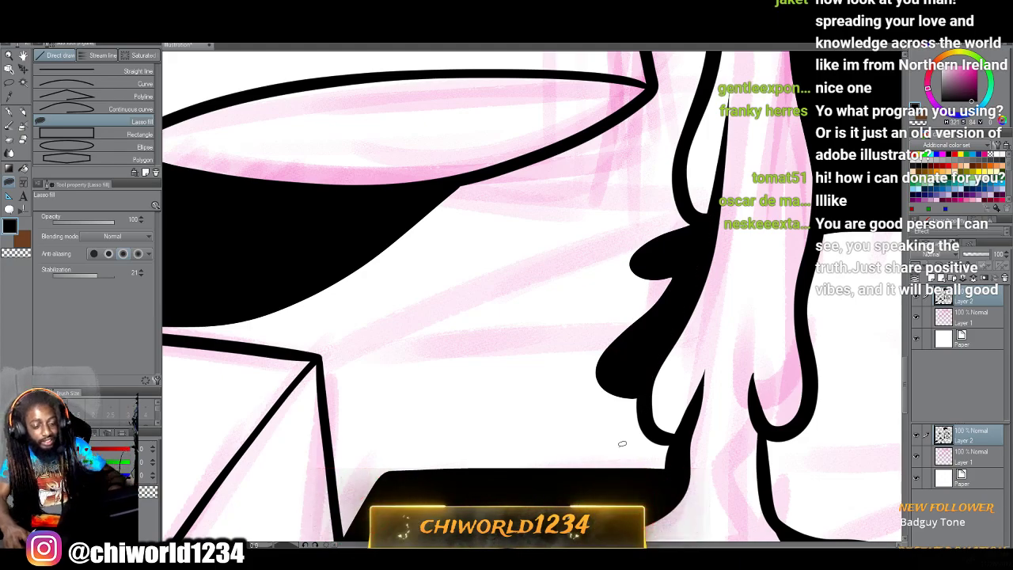
scroll(624, 451, right, 5)
mouse_move(418, 386)
mouse_down()
mouse_move(443, 380)
mouse_move(466, 196)
mouse_move(414, 277)
mouse_move(425, 410)
mouse_up()
scroll(425, 410, down, 8)
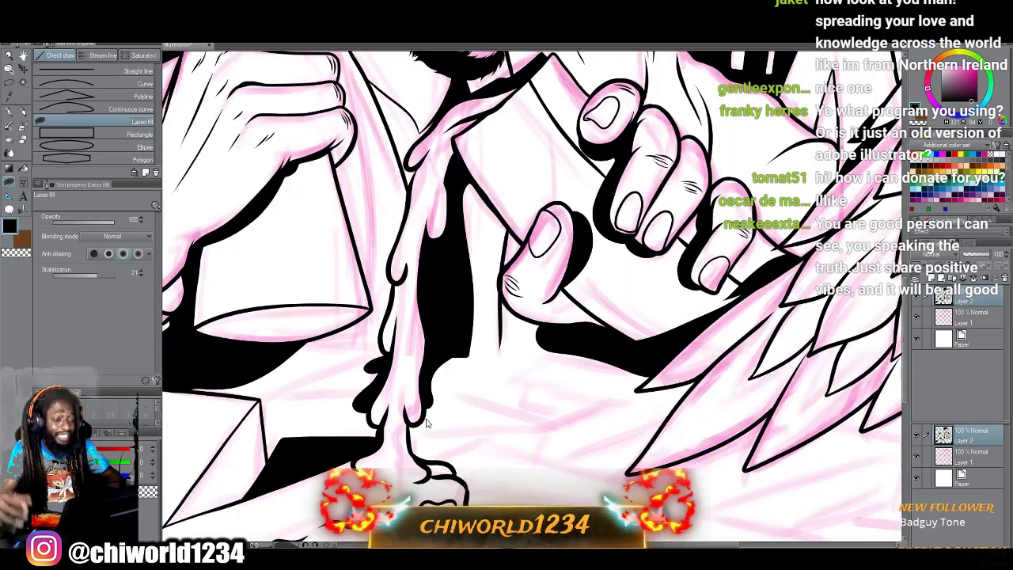
Fill a jagged, spiked black shadow beneath the lowest wing feathers, reaching the canvas edge, with Lasso fill.
scroll(428, 416, up, 8)
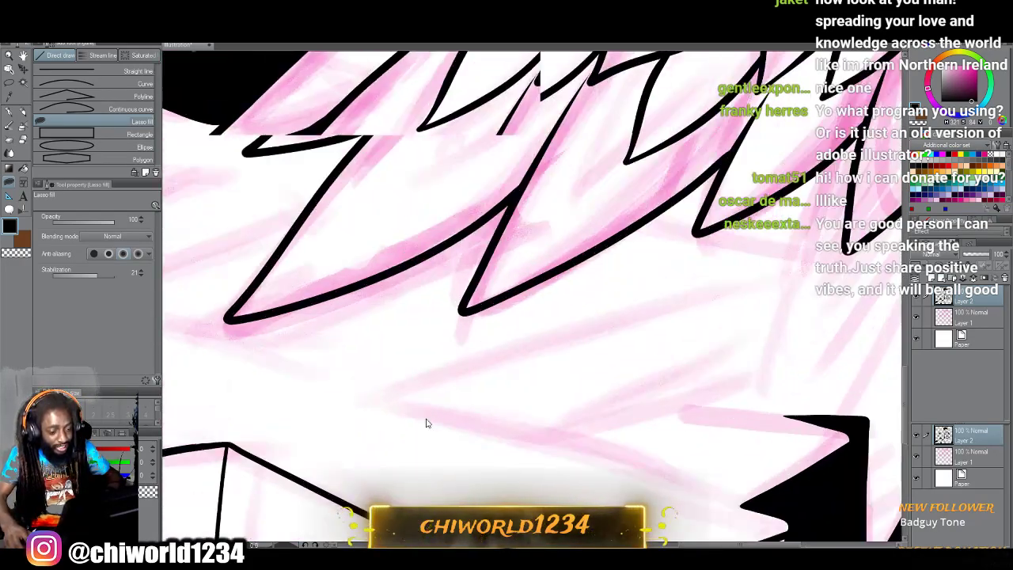
scroll(427, 418, right, 3)
mouse_move(780, 291)
mouse_down()
mouse_move(642, 378)
mouse_move(671, 339)
mouse_move(546, 344)
mouse_move(606, 302)
mouse_move(506, 299)
mouse_move(512, 272)
mouse_move(380, 277)
mouse_move(576, 149)
mouse_move(550, 202)
mouse_move(568, 220)
mouse_move(657, 169)
mouse_move(715, 115)
mouse_move(693, 237)
mouse_move(748, 230)
mouse_move(725, 292)
mouse_up()
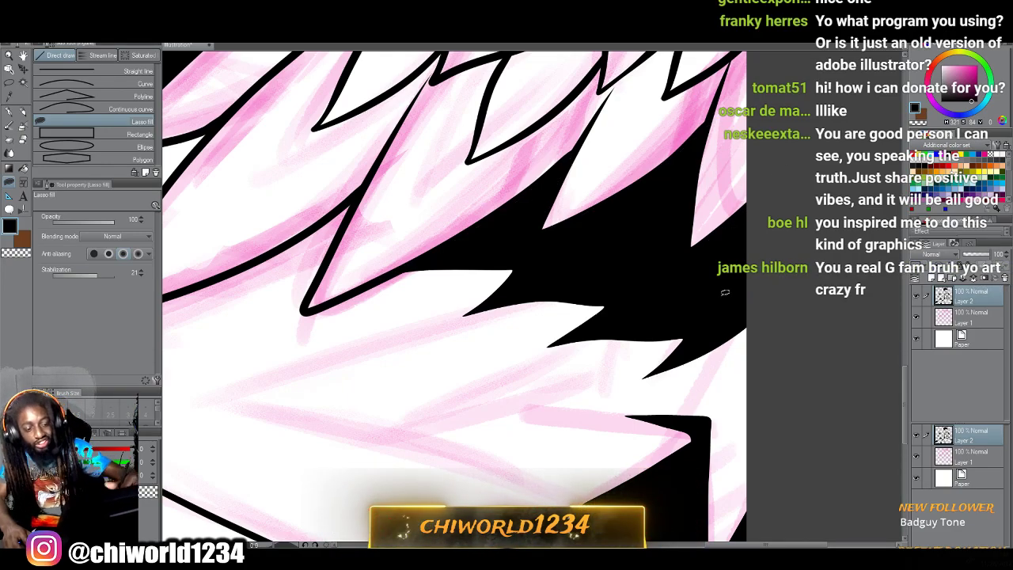
scroll(761, 345, down, 8)
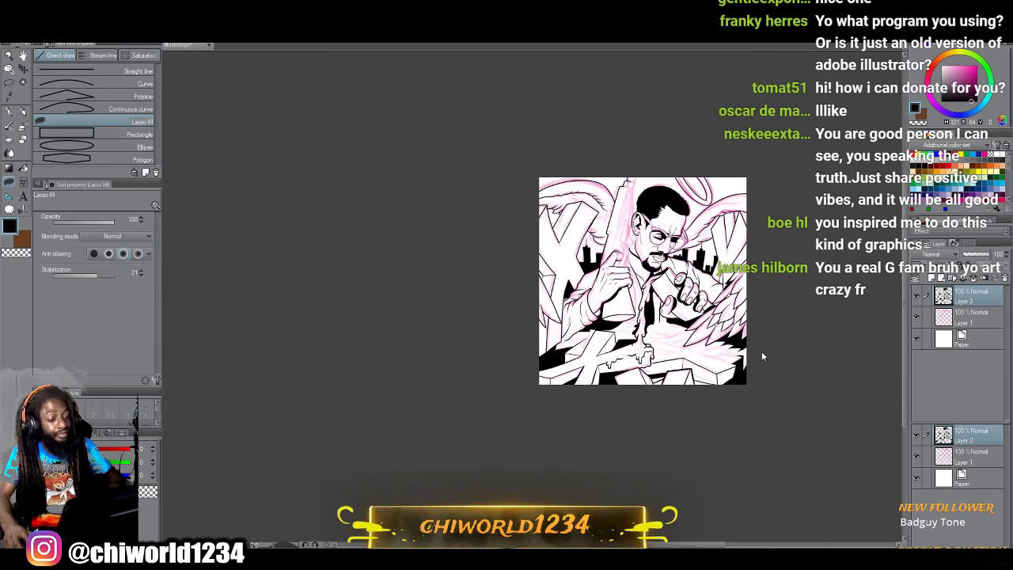
Ink a sharp V-shaped outline with the G-pen from the jagged feather shadow to a point and back to the block's far corner.
scroll(759, 354, up, 5)
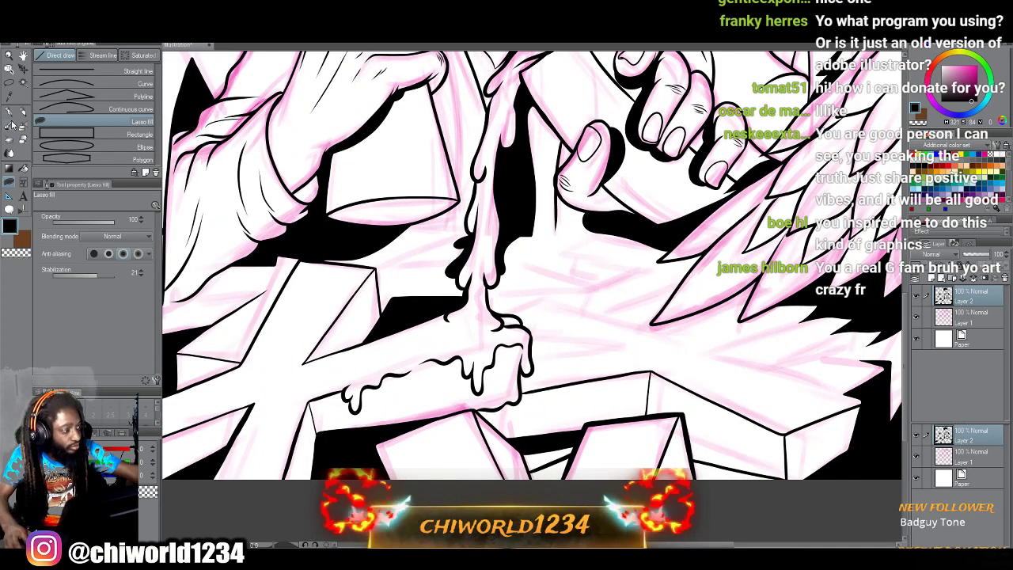
key(p)
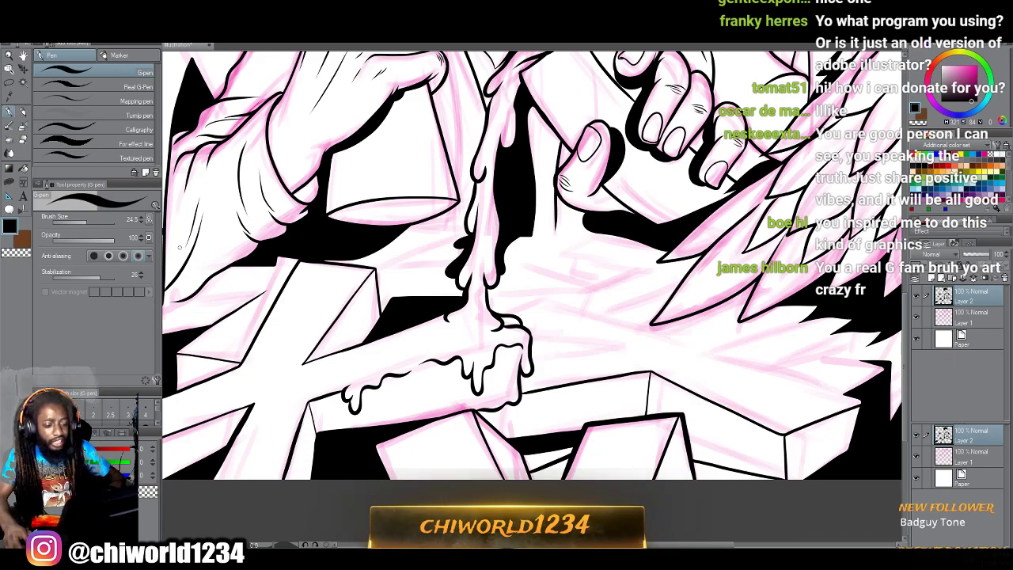
scroll(180, 247, up, 4)
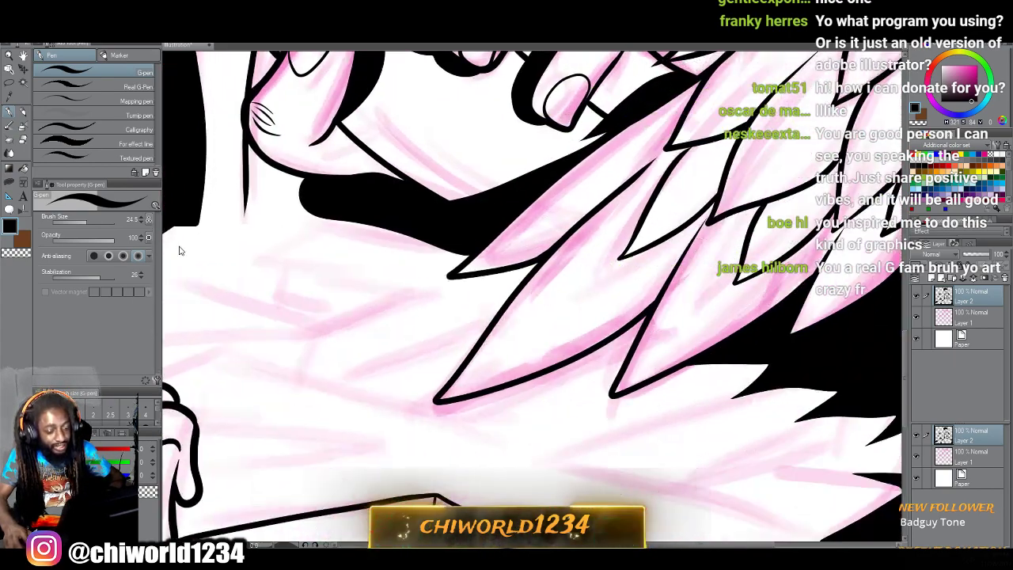
scroll(180, 250, up, 2)
scroll(179, 244, down, 2)
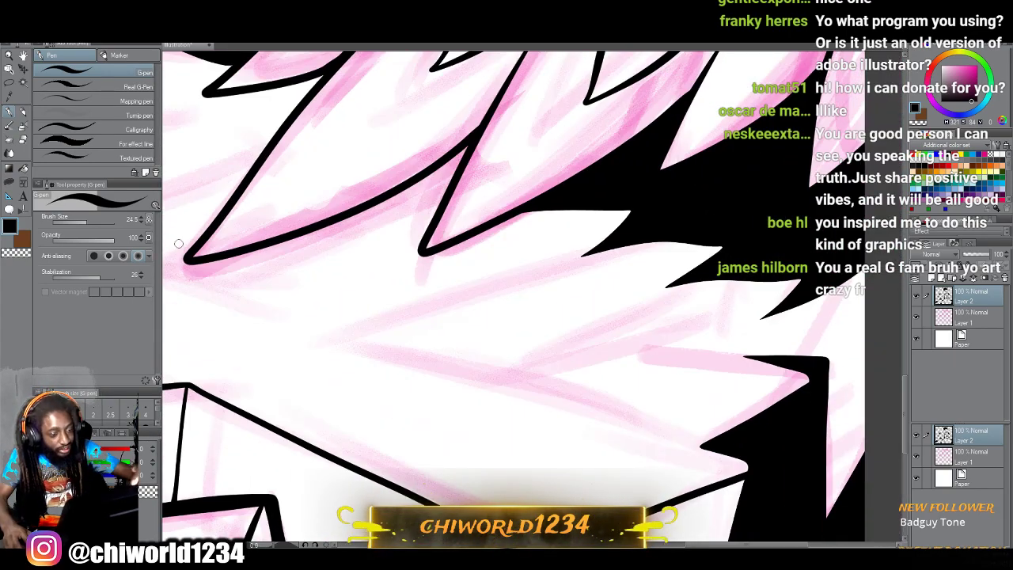
mouse_move(589, 247)
mouse_down()
mouse_move(366, 328)
mouse_move(580, 392)
mouse_move(767, 473)
mouse_up()
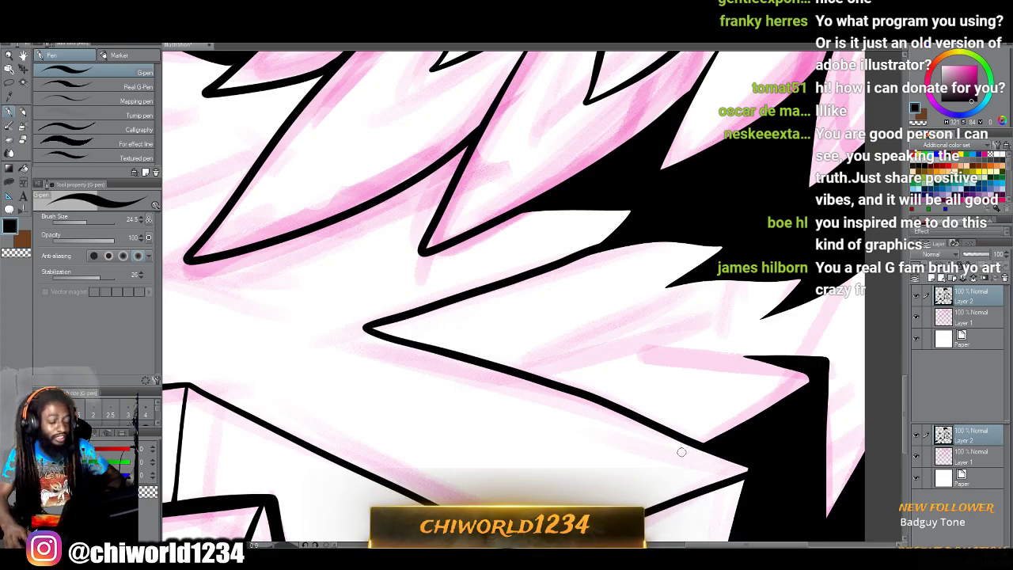
scroll(682, 453, down, 2)
scroll(678, 444, down, 3)
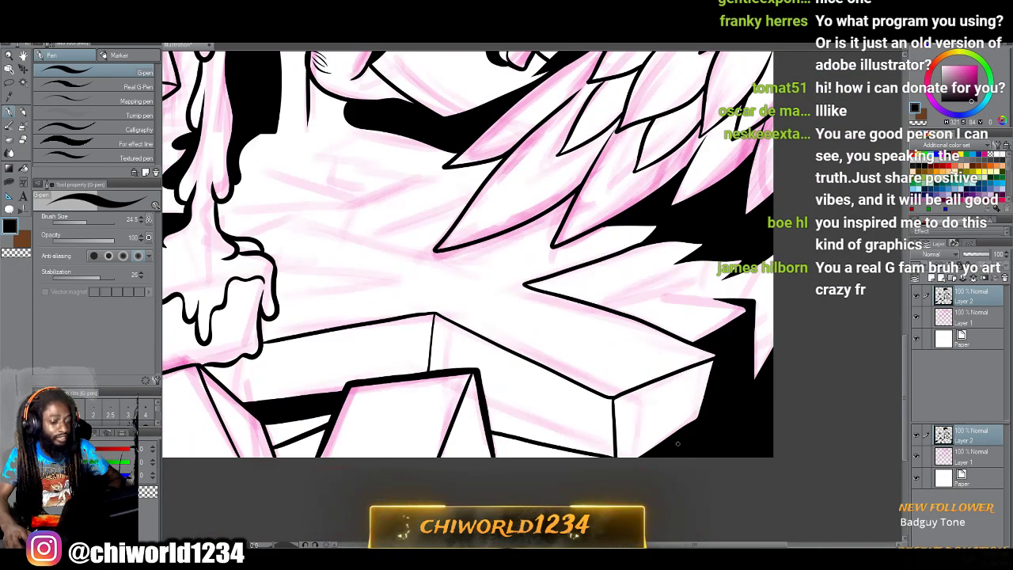
Ink the remaining edges of the slabs behind the block, joining the V-shaped outline to the jagged feather shadow and the black corner area.
scroll(677, 443, up, 5)
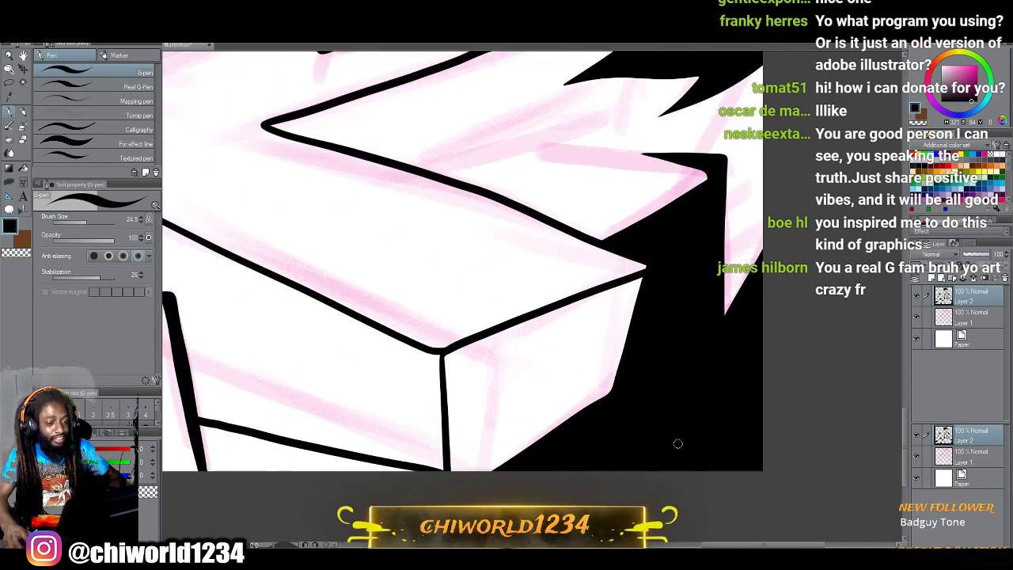
mouse_move(423, 277)
mouse_down()
mouse_move(586, 239)
mouse_move(620, 214)
mouse_move(633, 155)
mouse_up()
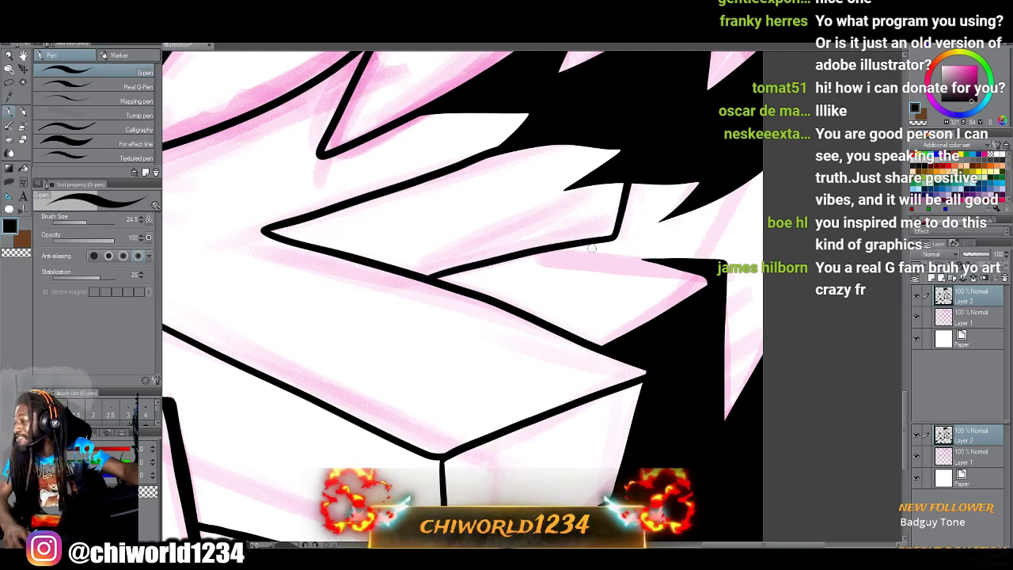
mouse_move(647, 259)
mouse_down()
mouse_move(545, 251)
mouse_move(705, 270)
mouse_move(746, 180)
mouse_up()
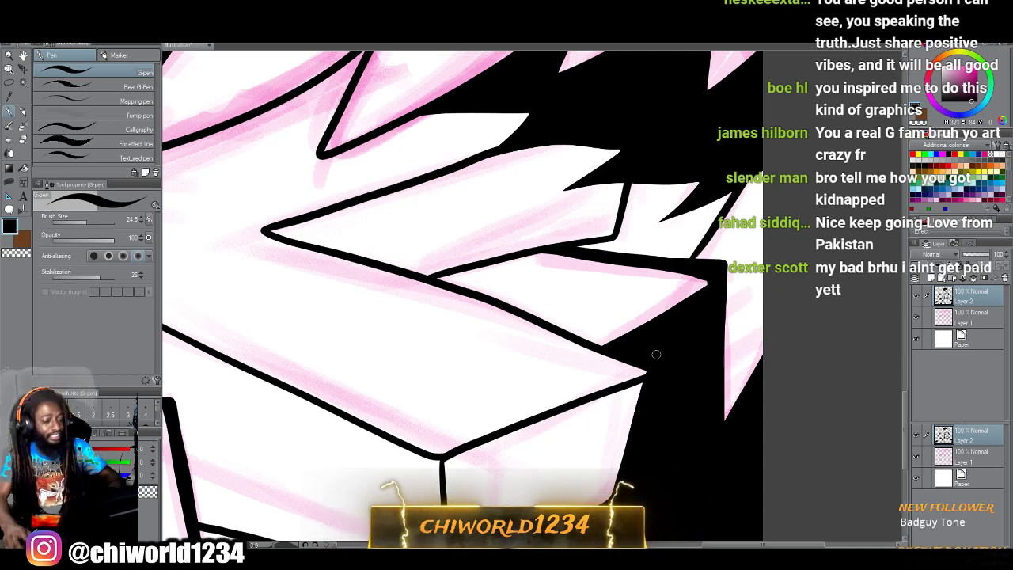
scroll(656, 355, down, 8)
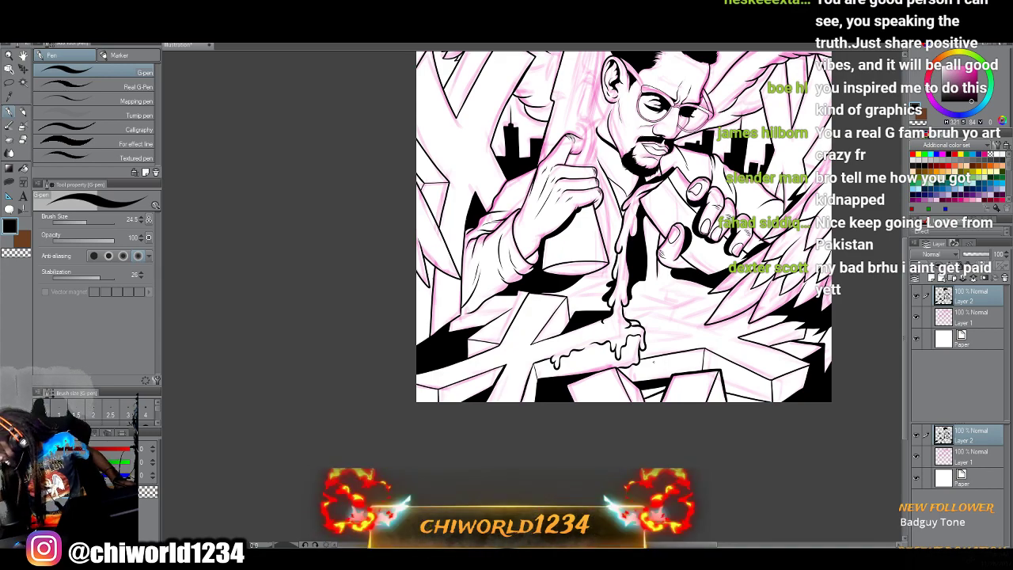
Examine the crosses, blocks and melting drip in the lower part of the drawing for edges still lacking ink.
scroll(648, 351, up, 8)
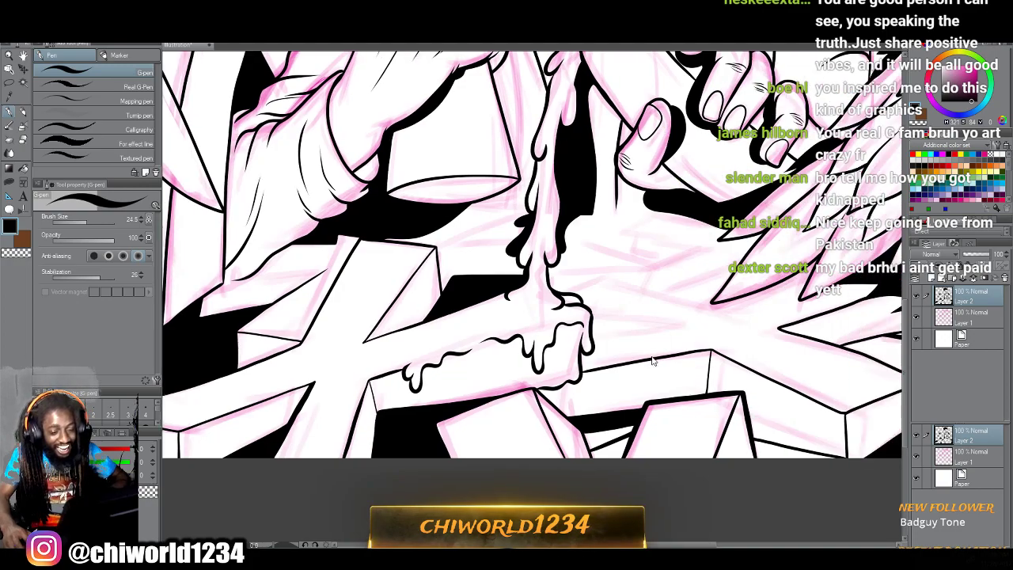
scroll(649, 356, up, 3)
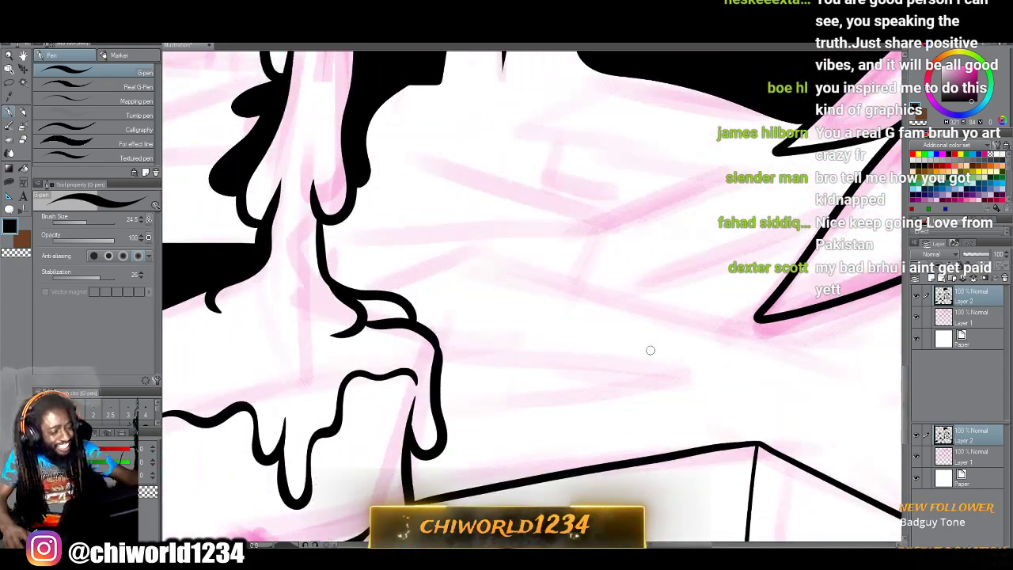
scroll(649, 350, down, 4)
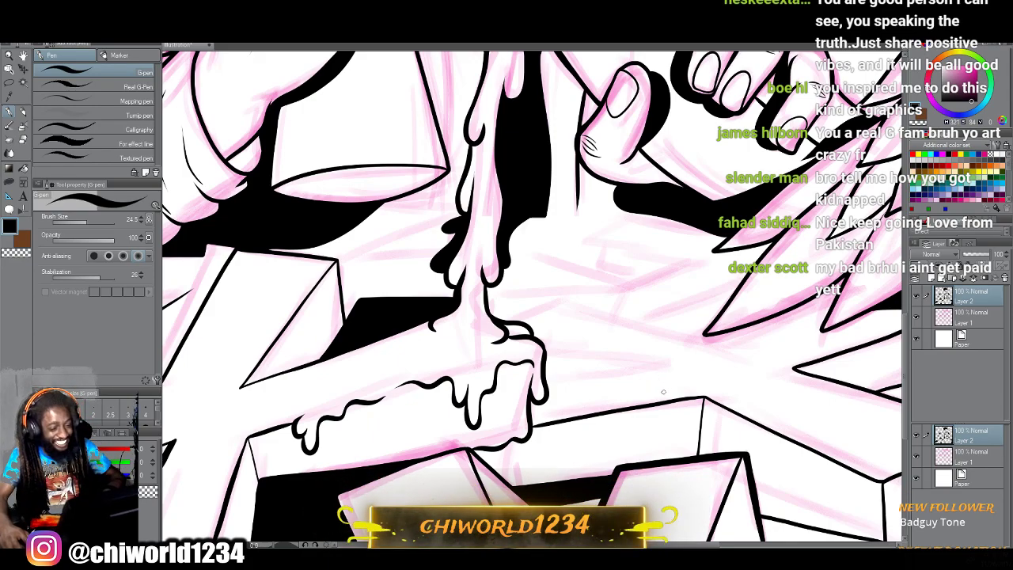
scroll(672, 396, down, 1)
scroll(665, 393, right, 1)
scroll(664, 393, left, 2)
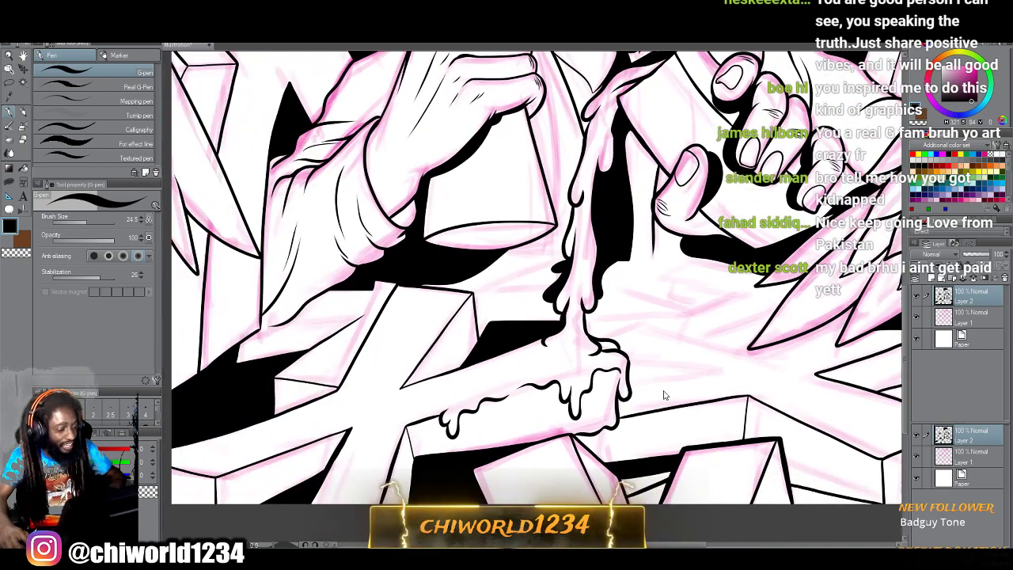
scroll(664, 394, up, 1)
scroll(665, 394, left, 2)
scroll(665, 393, up, 1)
scroll(665, 393, left, 1)
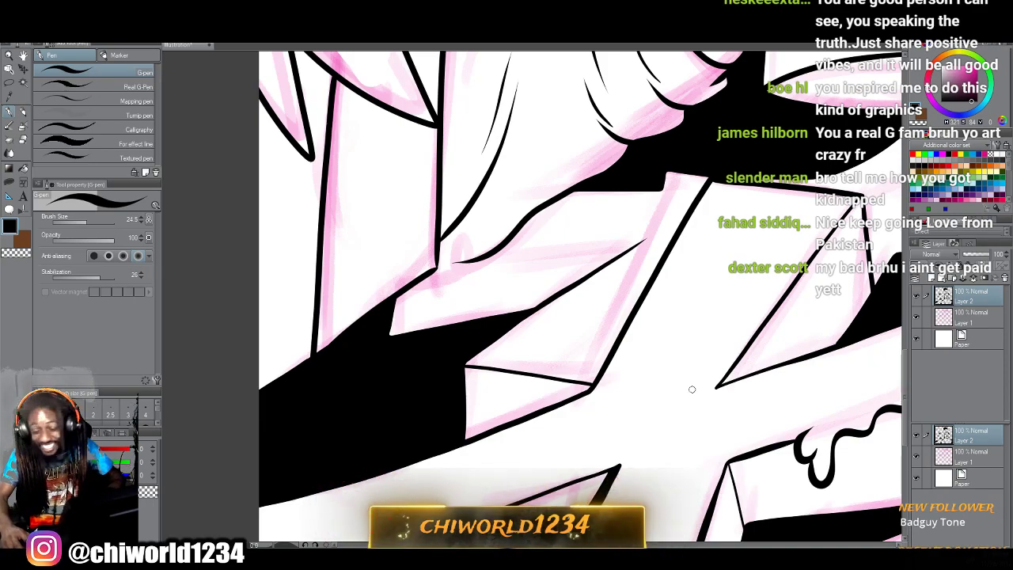
Ink the slab edge below the sleeve cuff, from the vertical post's lower corner to the tip of the diagonal line beside the cross.
scroll(692, 388, down, 2)
scroll(691, 388, up, 4)
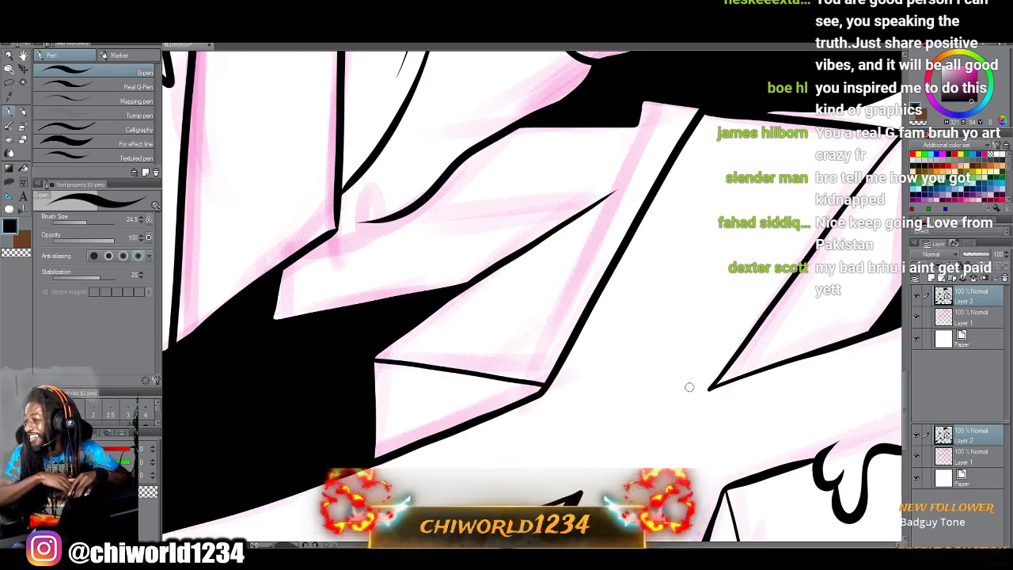
scroll(699, 393, up, 3)
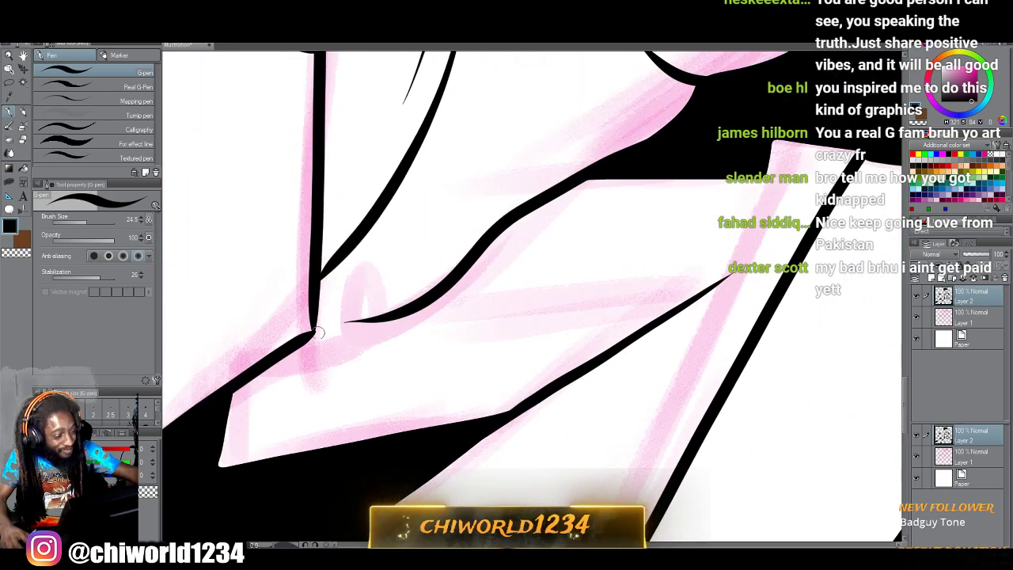
mouse_move(303, 338)
mouse_down()
mouse_move(428, 309)
mouse_move(733, 275)
mouse_up()
drag(665, 316, 747, 273)
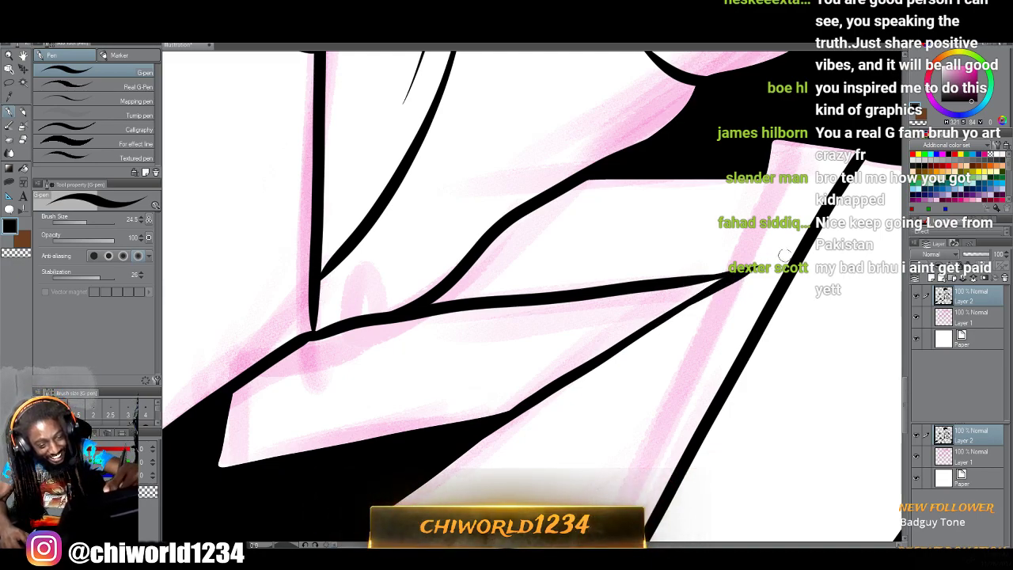
scroll(582, 218, down, 6)
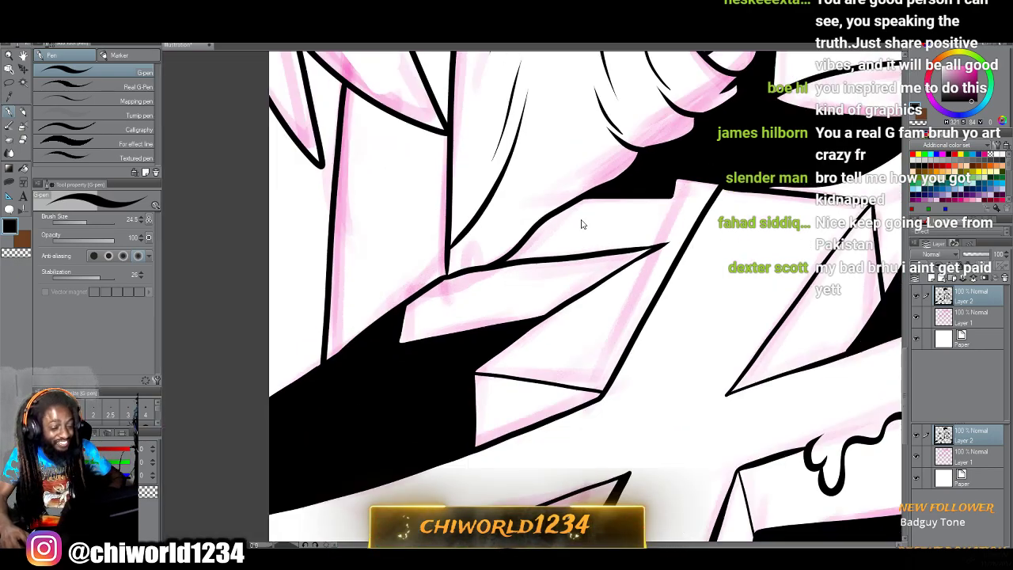
scroll(588, 232, up, 6)
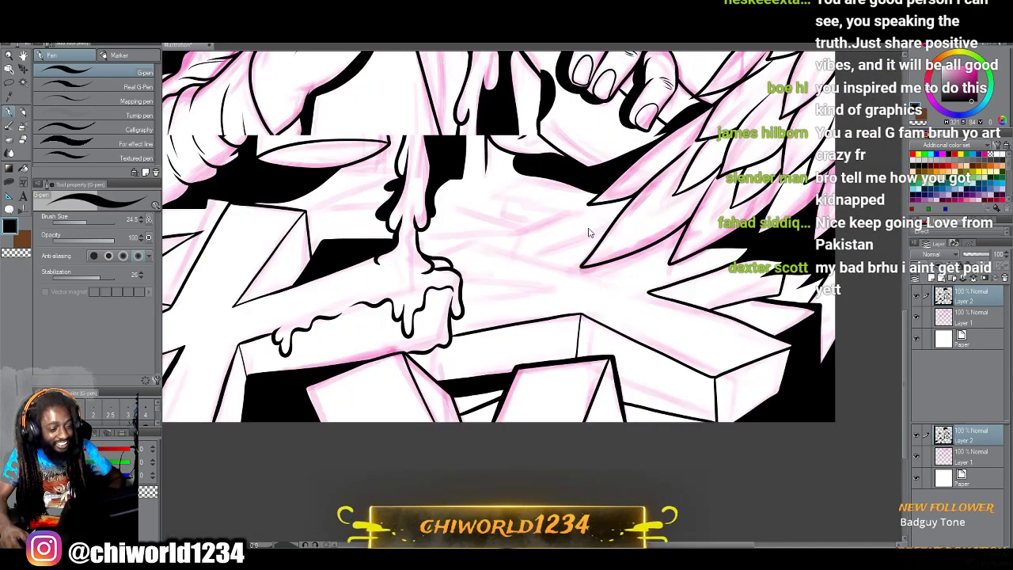
Ink the narrow pointed wedge beside the melting drip and the beam's peaked upper edge from the drip to the feather tip.
scroll(588, 232, up, 2)
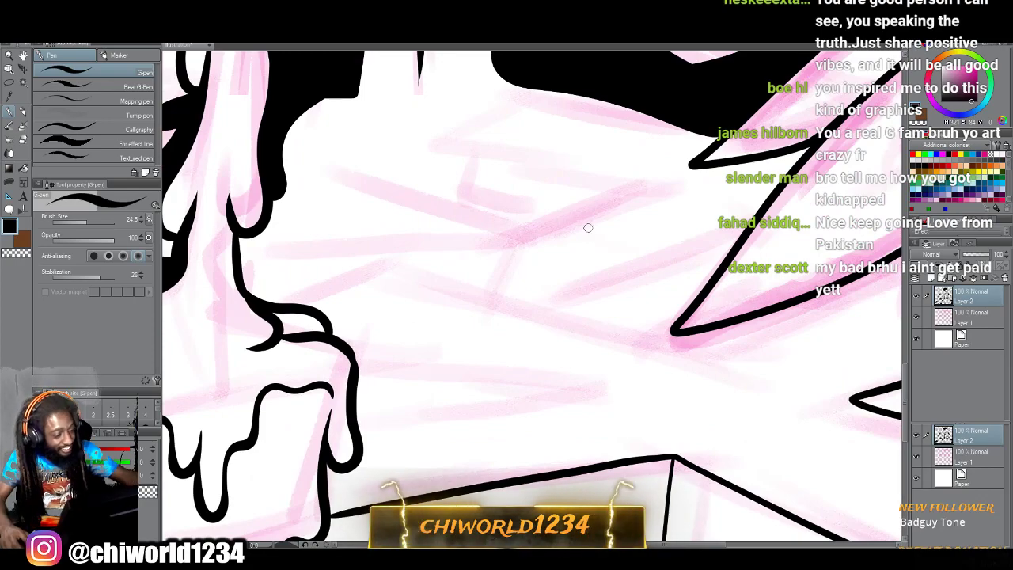
mouse_move(349, 410)
mouse_down()
mouse_move(555, 380)
mouse_move(347, 341)
mouse_up()
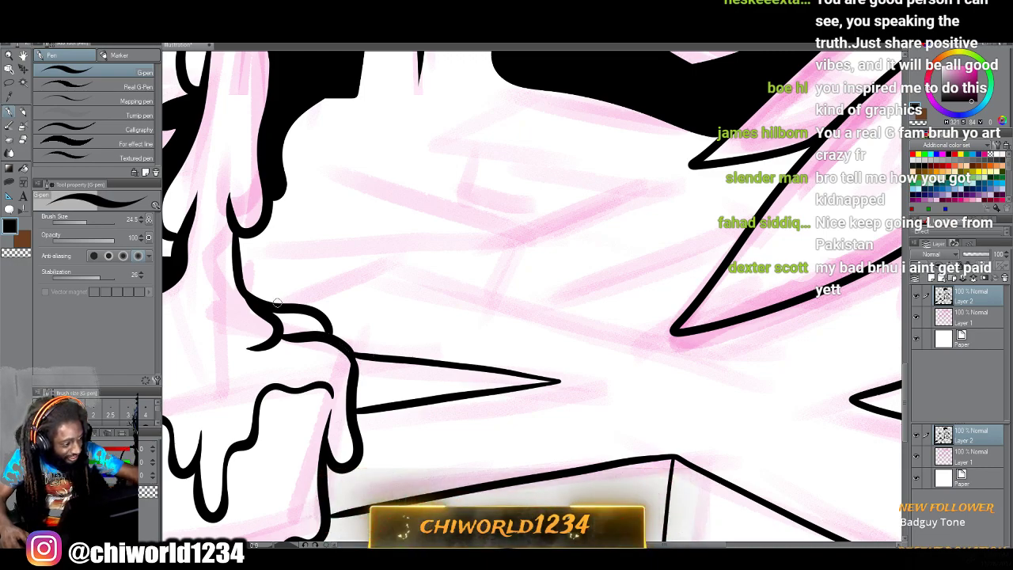
mouse_move(292, 300)
mouse_down()
mouse_move(462, 260)
mouse_move(665, 335)
mouse_move(722, 322)
mouse_up()
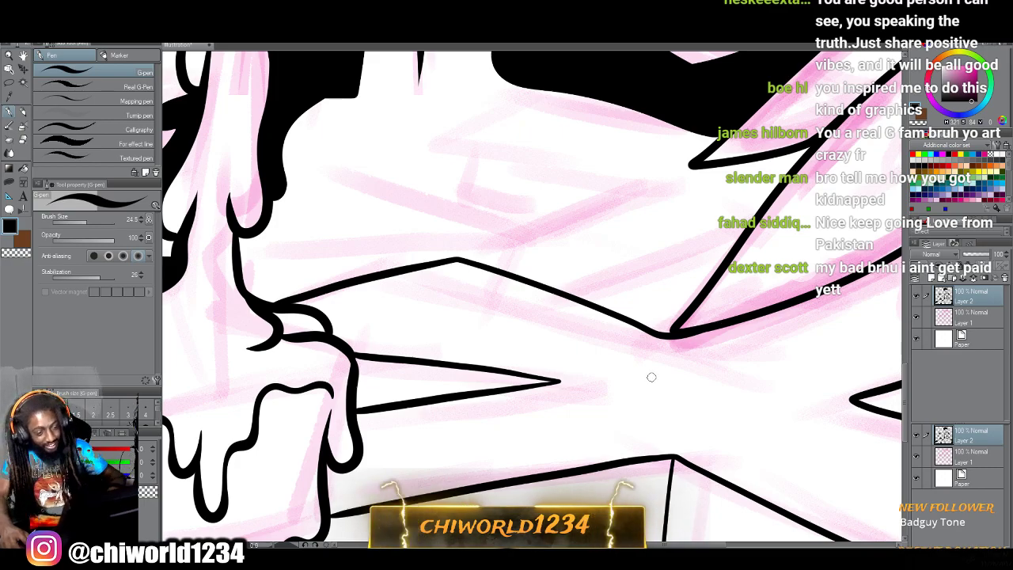
scroll(653, 378, down, 6)
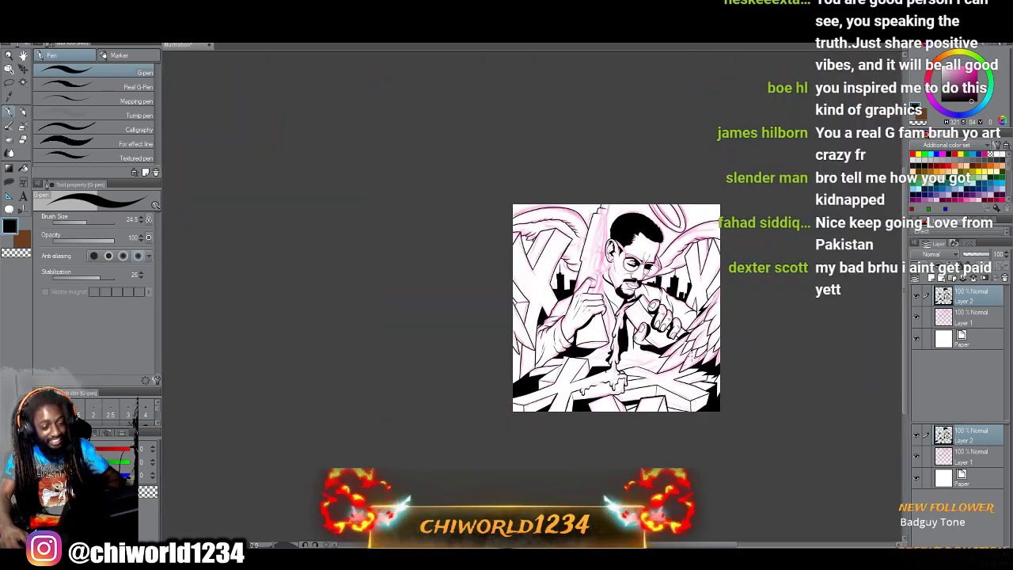
Ink the crossing slab edges behind the beam, between the melting drip and the feather, including the short edge beside the drip's neck.
scroll(694, 359, up, 2)
scroll(693, 360, up, 2)
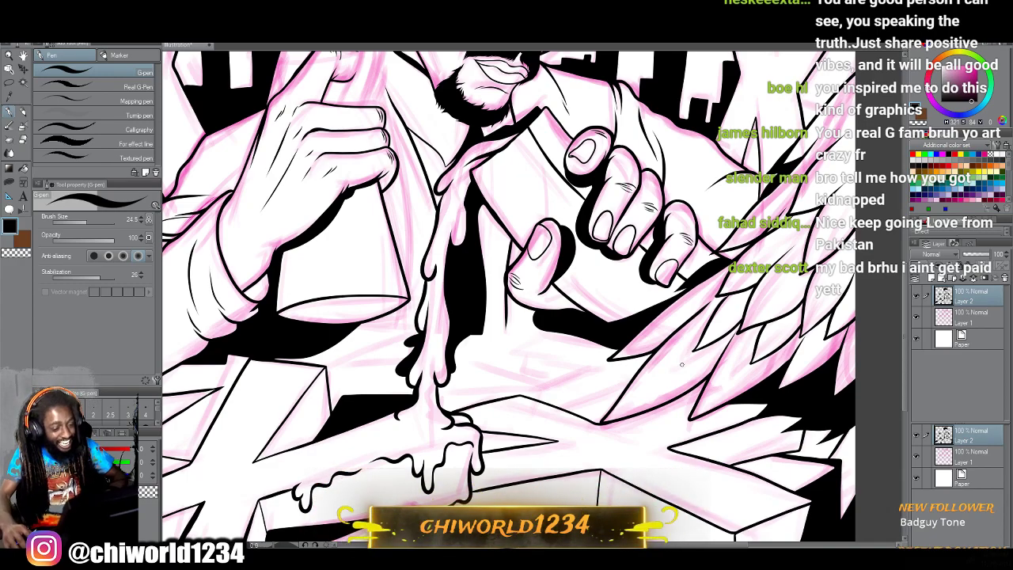
scroll(681, 364, up, 4)
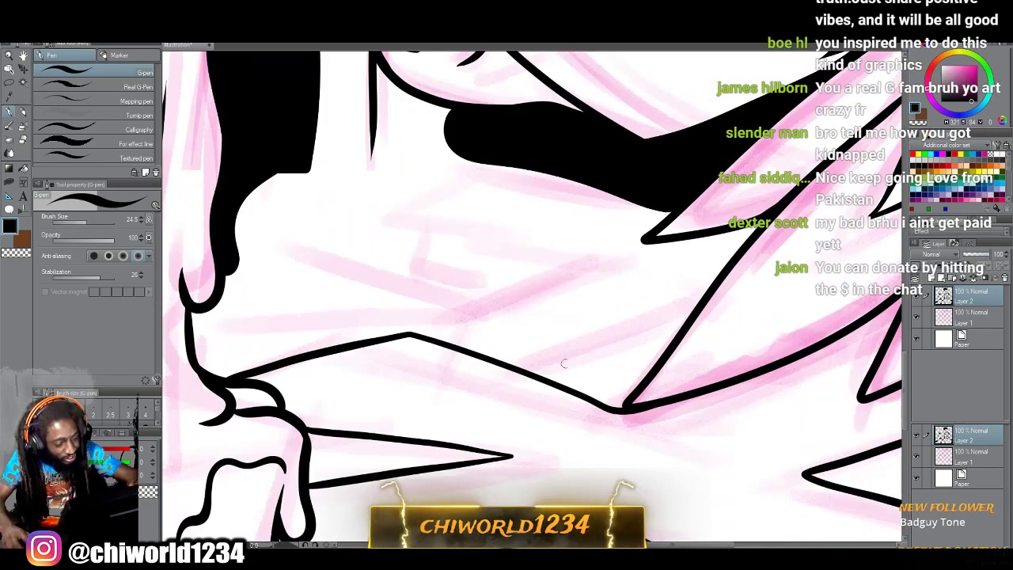
mouse_move(524, 371)
mouse_down()
mouse_move(720, 273)
mouse_move(711, 279)
mouse_move(596, 252)
mouse_move(414, 330)
mouse_move(220, 277)
mouse_up()
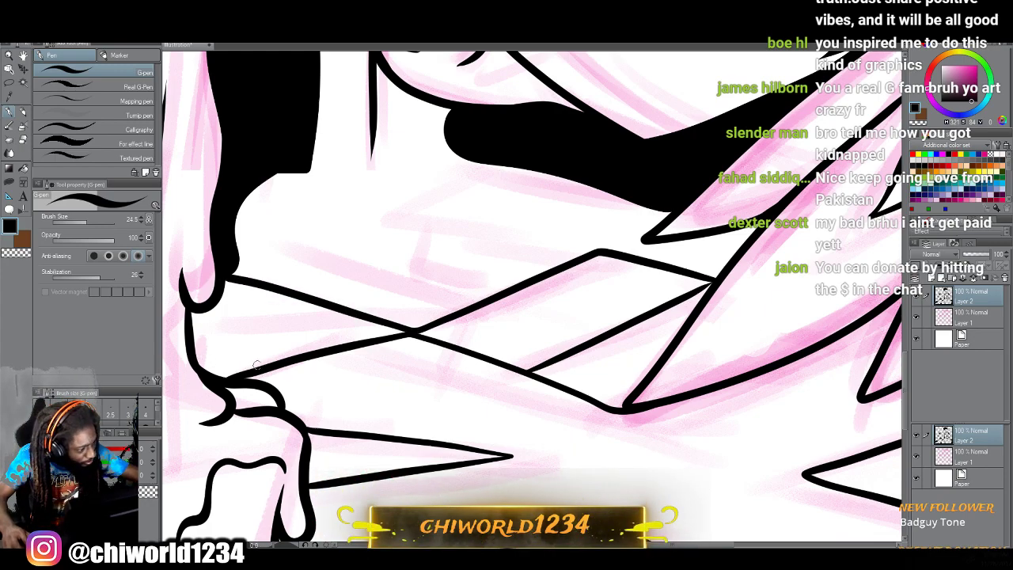
drag(266, 366, 192, 344)
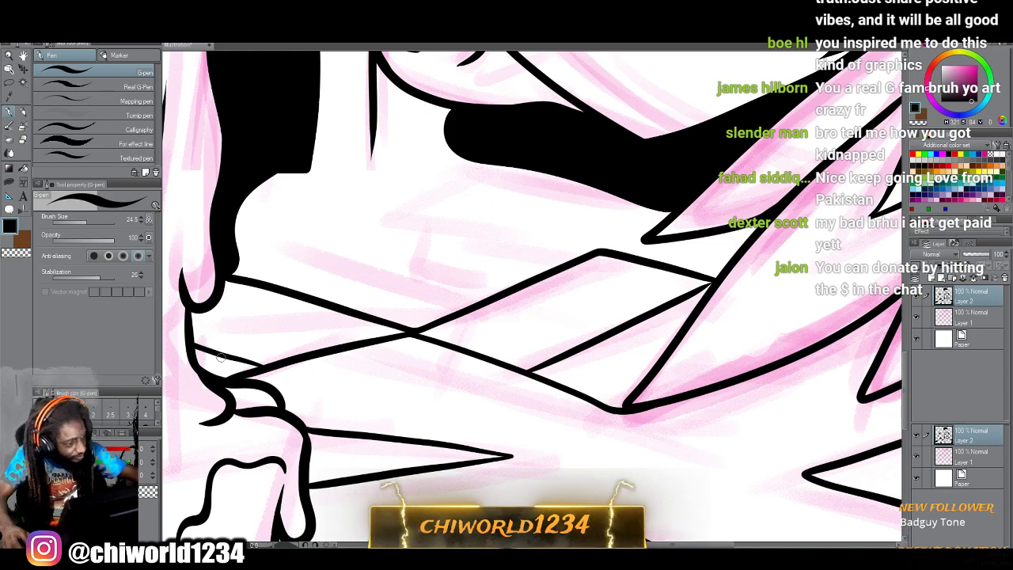
scroll(255, 360, down, 10)
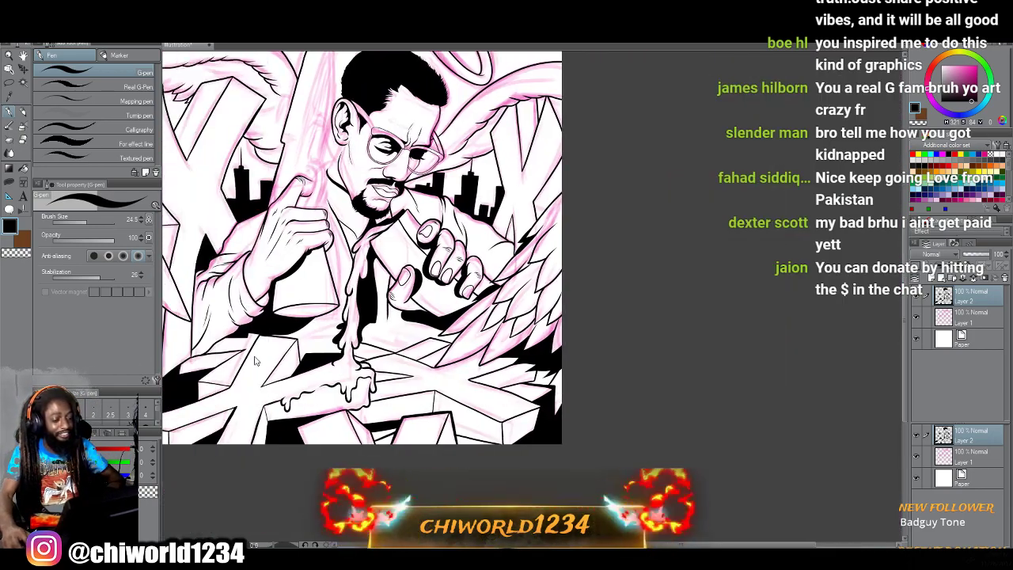
scroll(255, 360, up, 5)
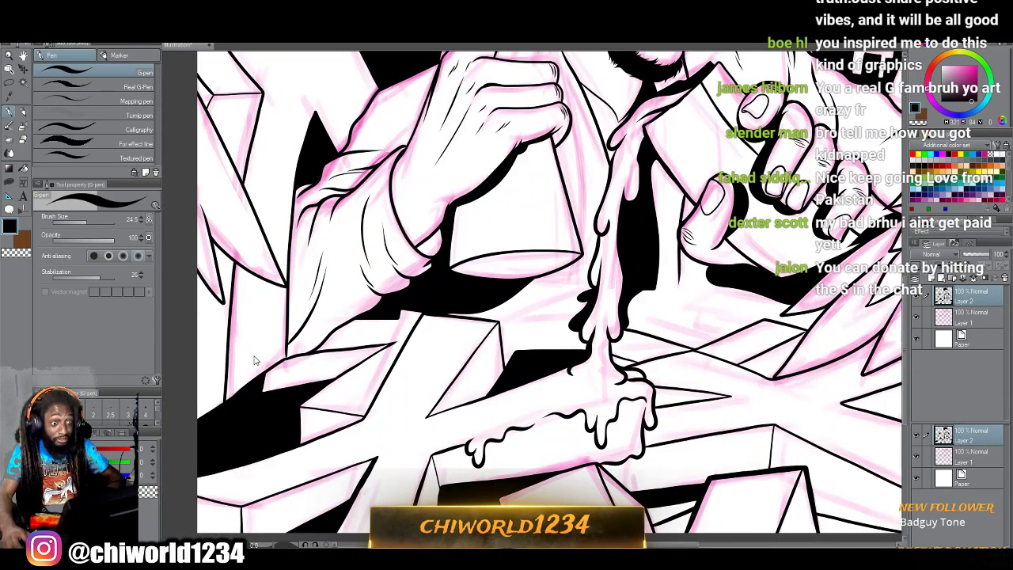
Ink the short side and long back edge of the block between the bottle-shaped base and the dripping liquid.
scroll(254, 360, up, 5)
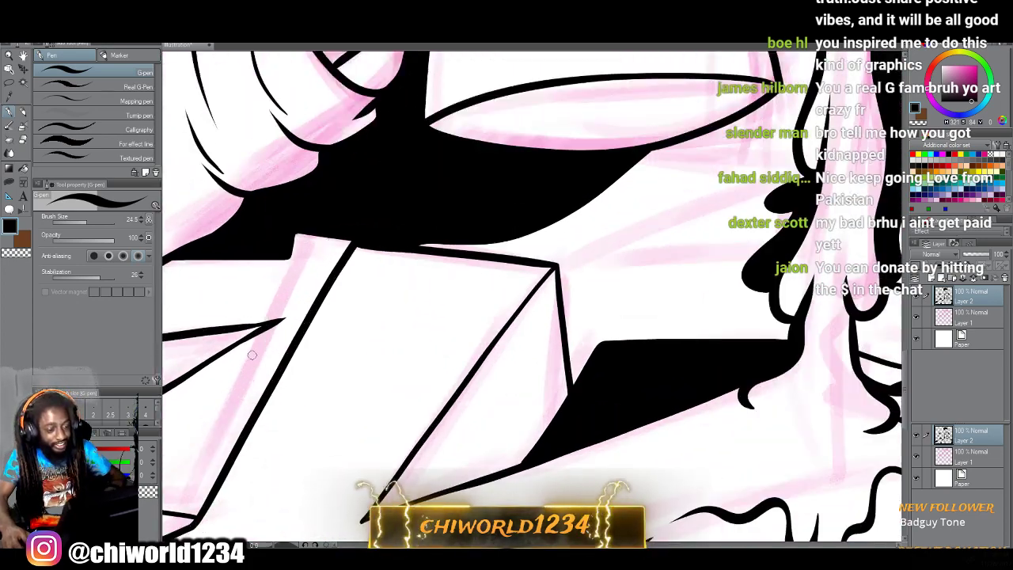
scroll(252, 355, up, 2)
mouse_move(599, 398)
mouse_down()
mouse_move(581, 315)
mouse_move(757, 304)
mouse_up()
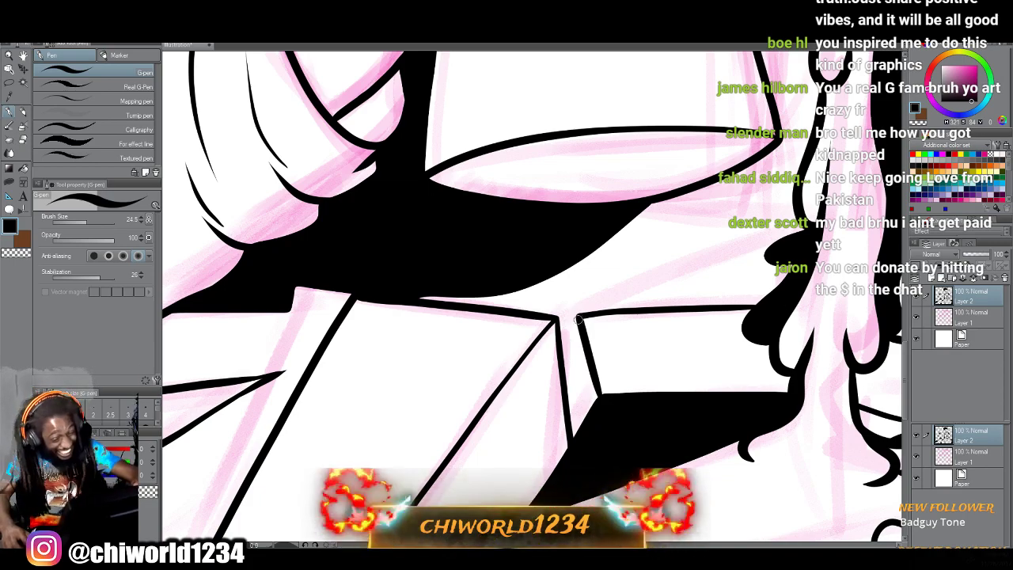
mouse_move(588, 308)
mouse_down()
mouse_move(711, 248)
mouse_move(807, 236)
mouse_up()
Ink the jacket's lower corner beneath the reaching hand and the block edges running up under the wing feathers.
scroll(703, 340, down, 5)
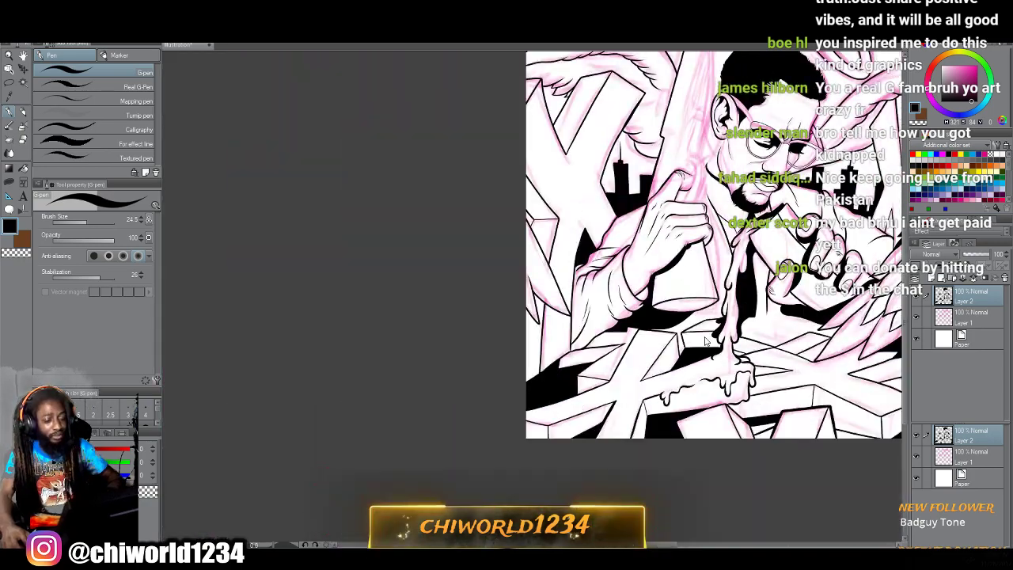
scroll(704, 340, up, 4)
scroll(704, 336, up, 5)
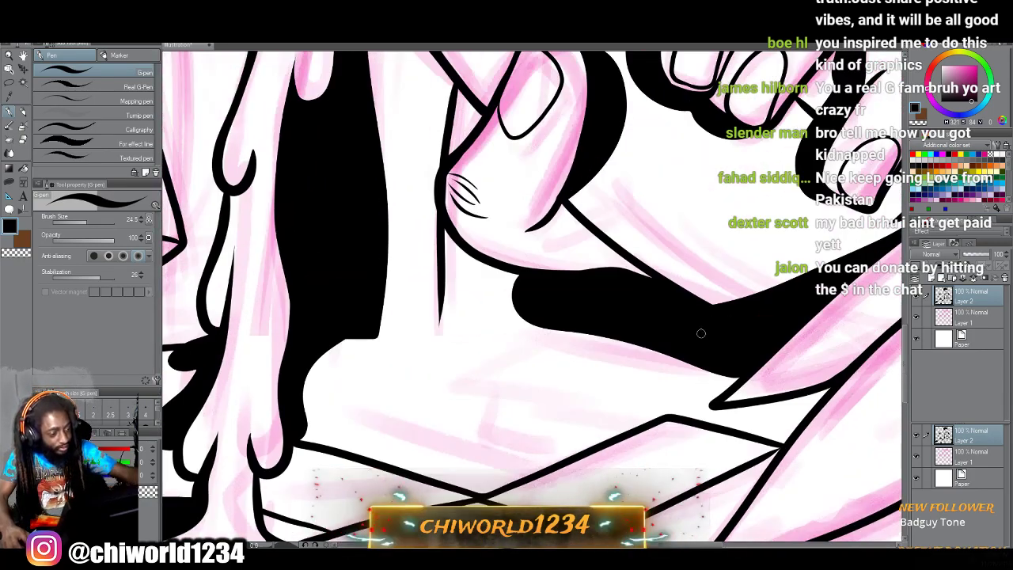
mouse_move(442, 289)
mouse_down()
mouse_move(436, 330)
mouse_move(673, 354)
mouse_up()
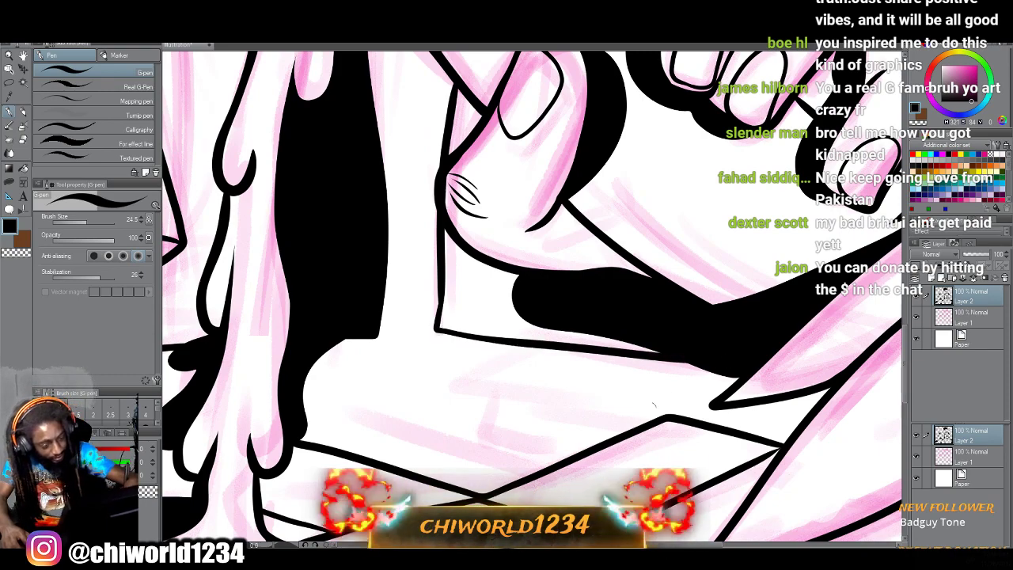
drag(625, 431, 716, 372)
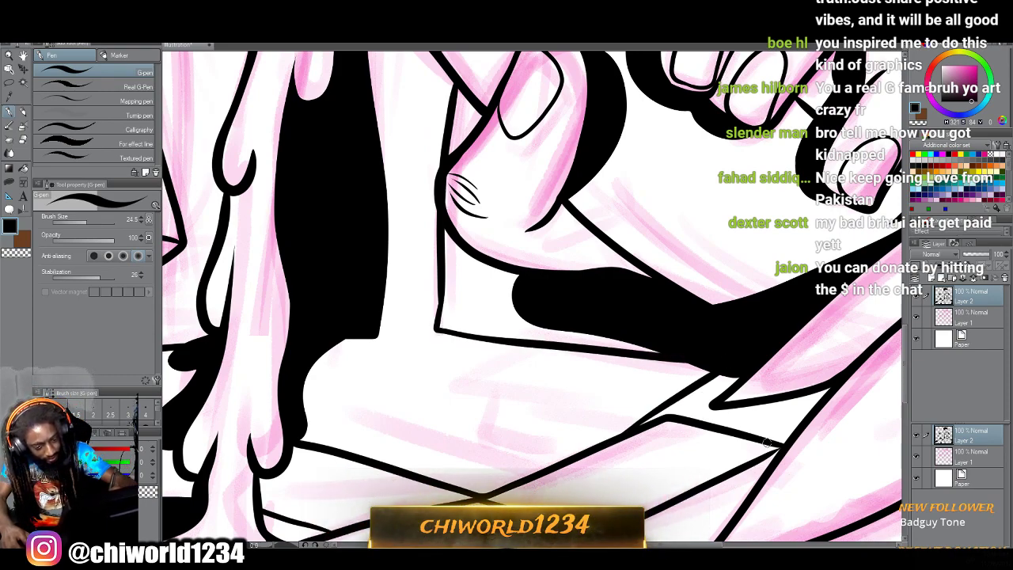
drag(782, 447, 775, 400)
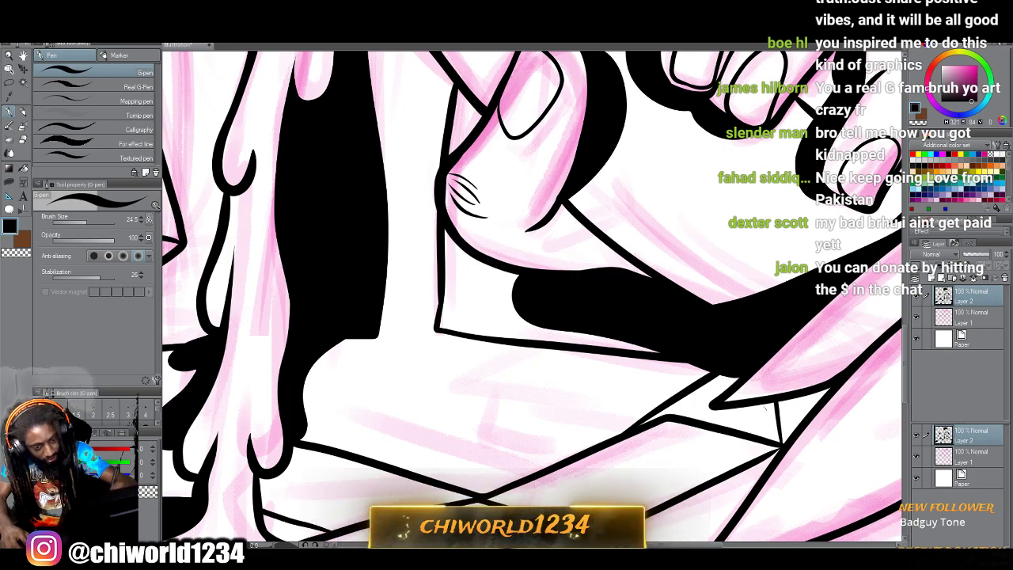
Check the whole line art with the pink sketch on Layer 1 hidden, restoring the sketch when done.
key(ctrl+minus)
key(ctrl+minus)
key(ctrl+minus)
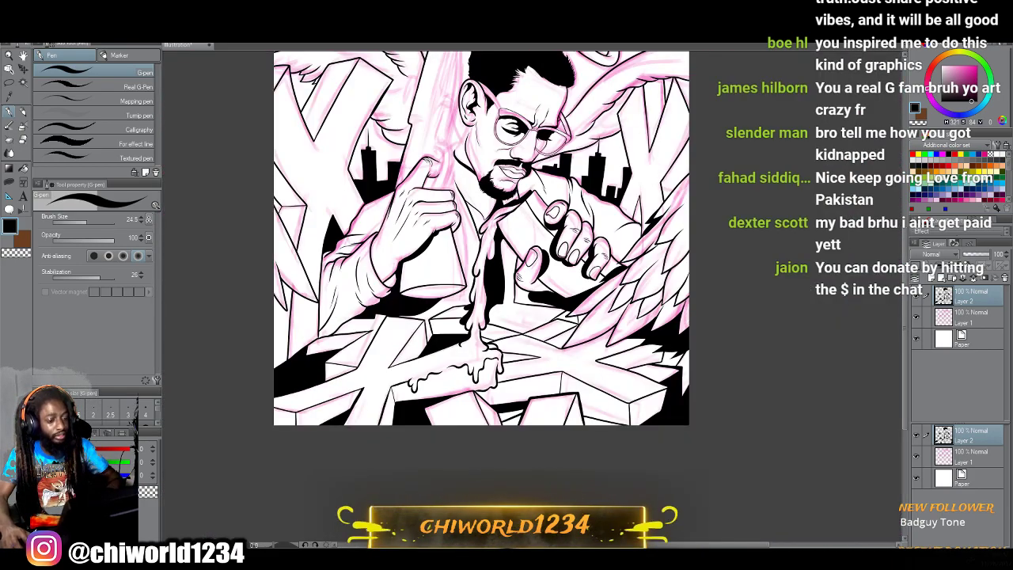
scroll(699, 463, down, 2)
scroll(699, 463, up, 2)
scroll(694, 448, up, 2)
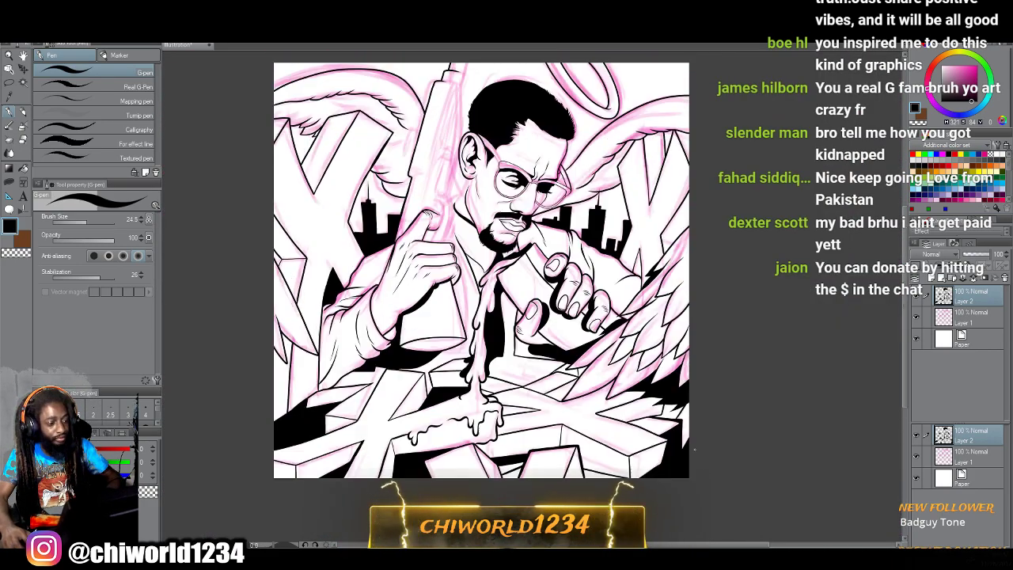
scroll(718, 428, left, 1)
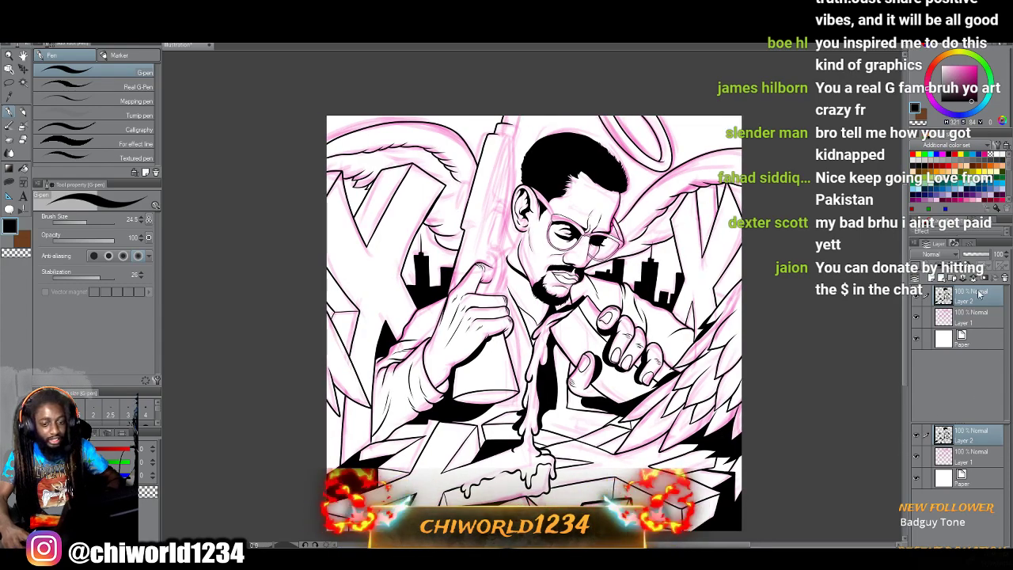
click(919, 316)
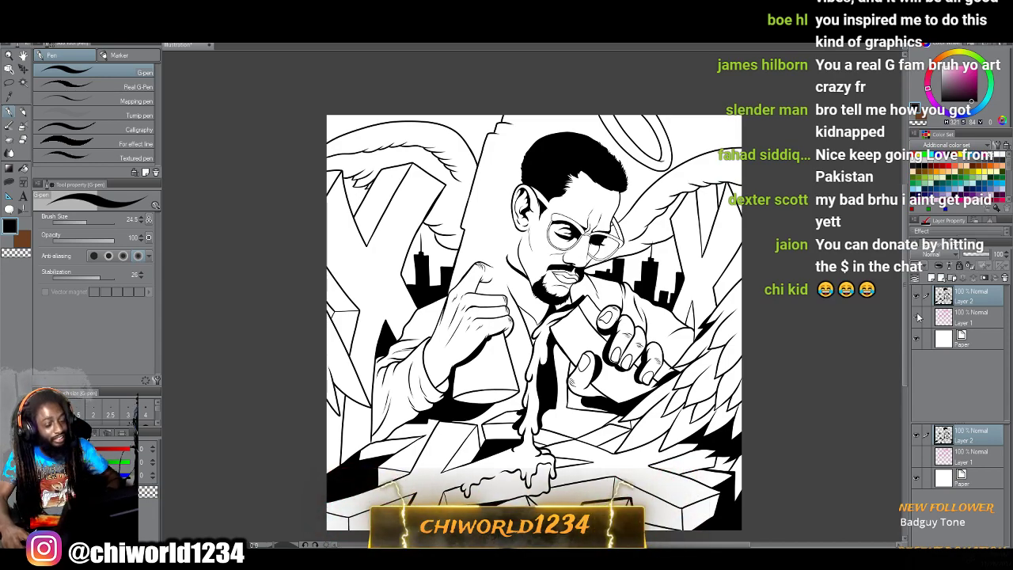
click(917, 316)
Ink the nested trigger guard curves beside the raised finger on the gun, thickening the outer curve's upper end.
scroll(761, 349, up, 8)
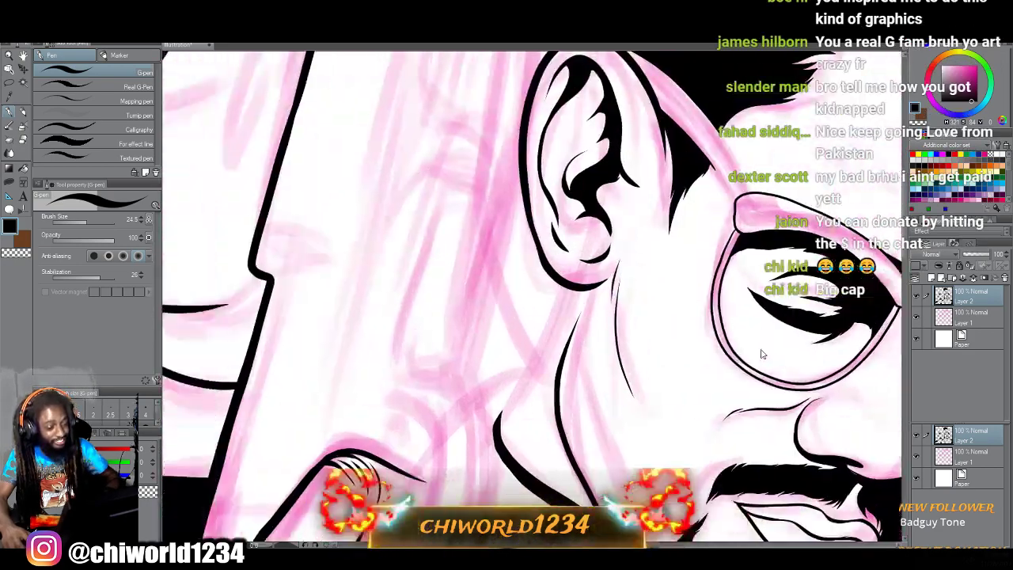
scroll(761, 349, up, 5)
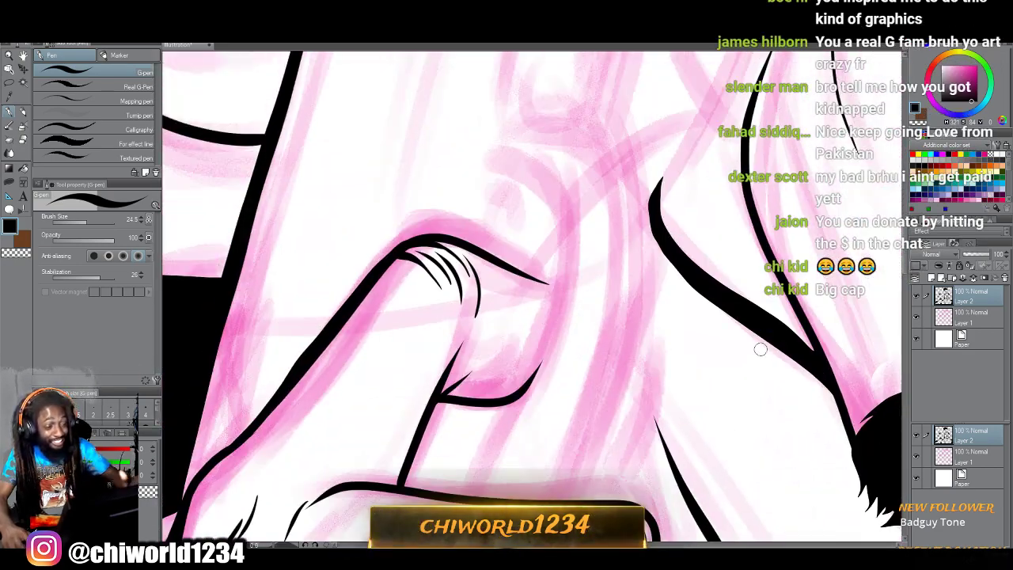
mouse_move(475, 497)
mouse_down()
mouse_move(545, 339)
mouse_move(561, 246)
mouse_move(544, 193)
mouse_move(483, 167)
mouse_up()
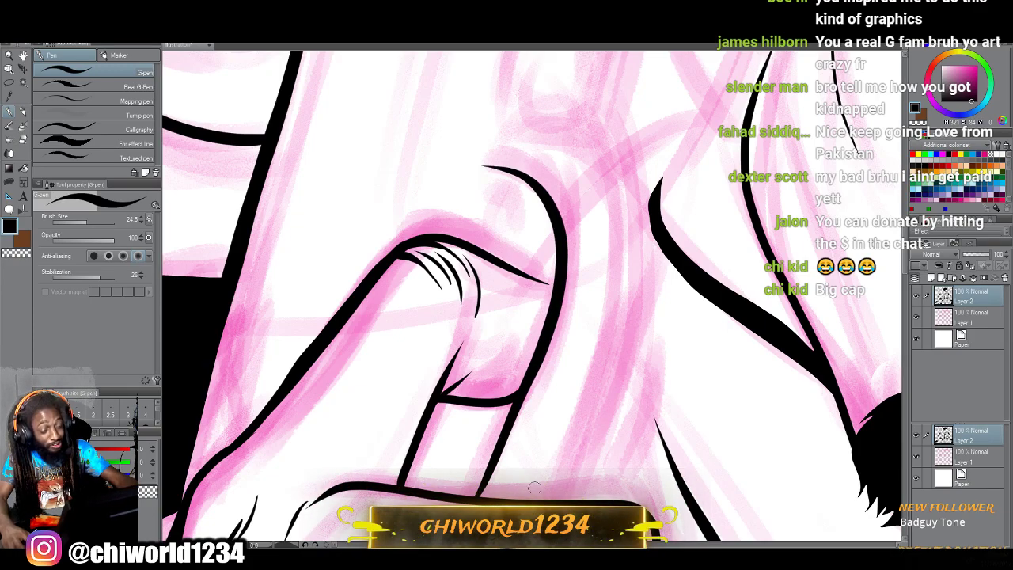
mouse_move(520, 500)
mouse_down()
mouse_move(599, 314)
mouse_move(614, 235)
mouse_move(606, 180)
mouse_move(573, 144)
mouse_move(533, 129)
mouse_move(497, 131)
mouse_up()
mouse_move(586, 485)
mouse_down()
mouse_move(634, 360)
mouse_move(653, 217)
mouse_move(600, 154)
mouse_move(571, 139)
mouse_up()
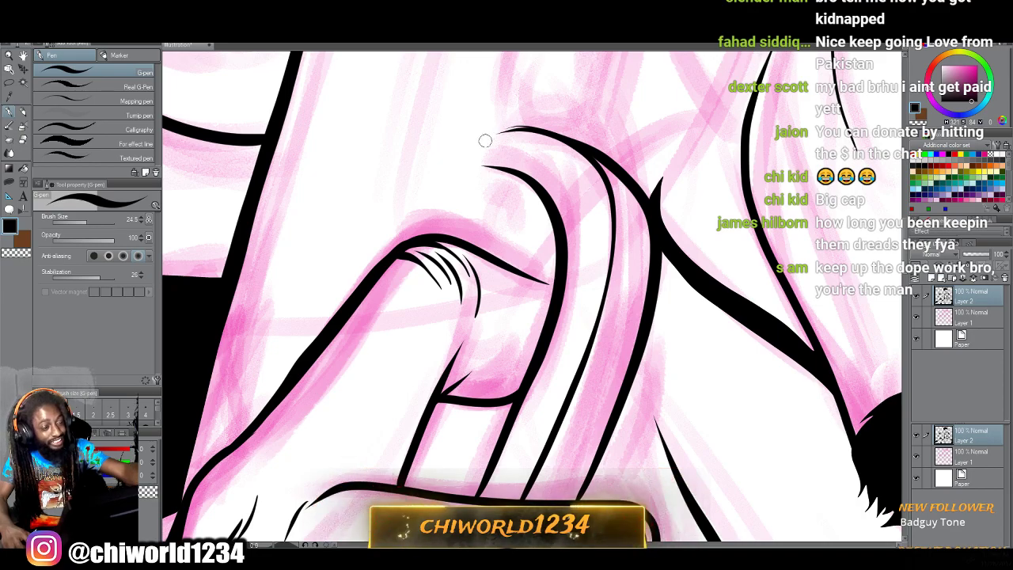
drag(504, 127, 559, 131)
mouse_move(616, 166)
mouse_down()
mouse_move(547, 121)
mouse_move(514, 125)
mouse_up()
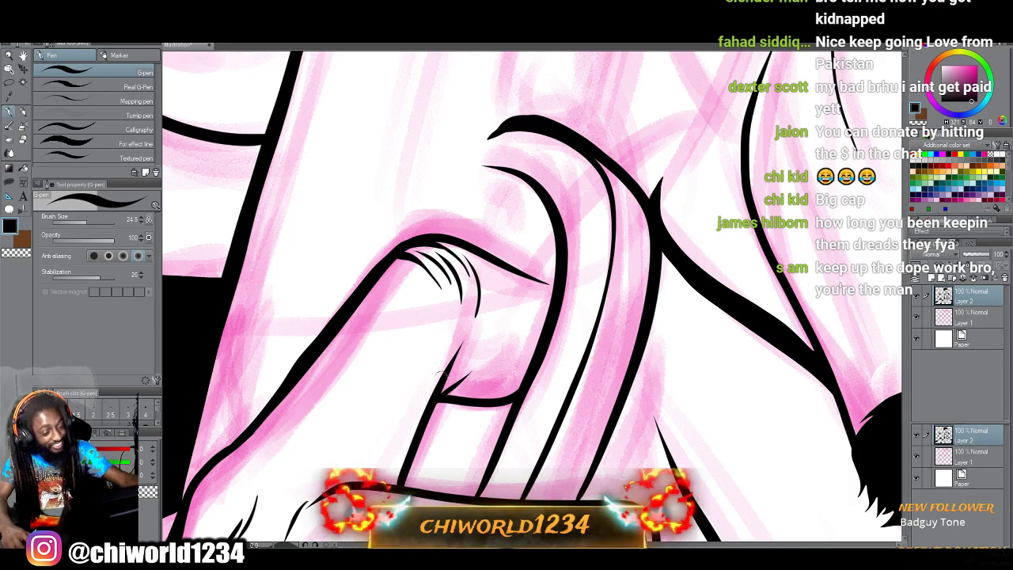
Ink the small curved details beneath the raised finger and close the upper ends of the trigger guard outlines.
mouse_move(418, 439)
mouse_down()
mouse_move(465, 439)
mouse_move(518, 400)
mouse_up()
mouse_move(426, 446)
mouse_down()
mouse_move(471, 459)
mouse_move(497, 457)
mouse_up()
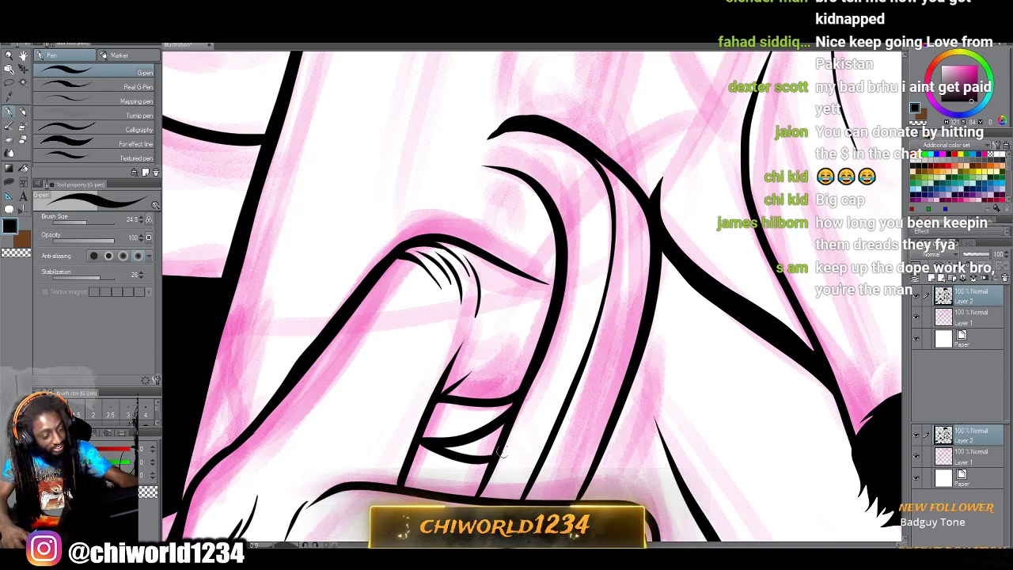
mouse_move(443, 231)
mouse_down()
mouse_move(476, 147)
mouse_move(505, 118)
mouse_up()
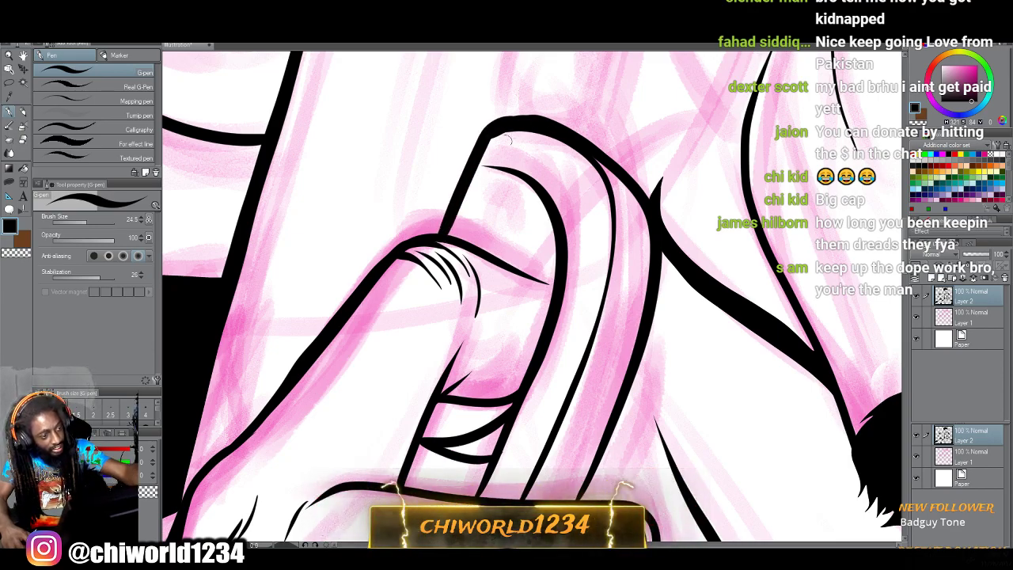
mouse_move(478, 169)
mouse_down()
mouse_move(507, 169)
mouse_move(538, 189)
mouse_up()
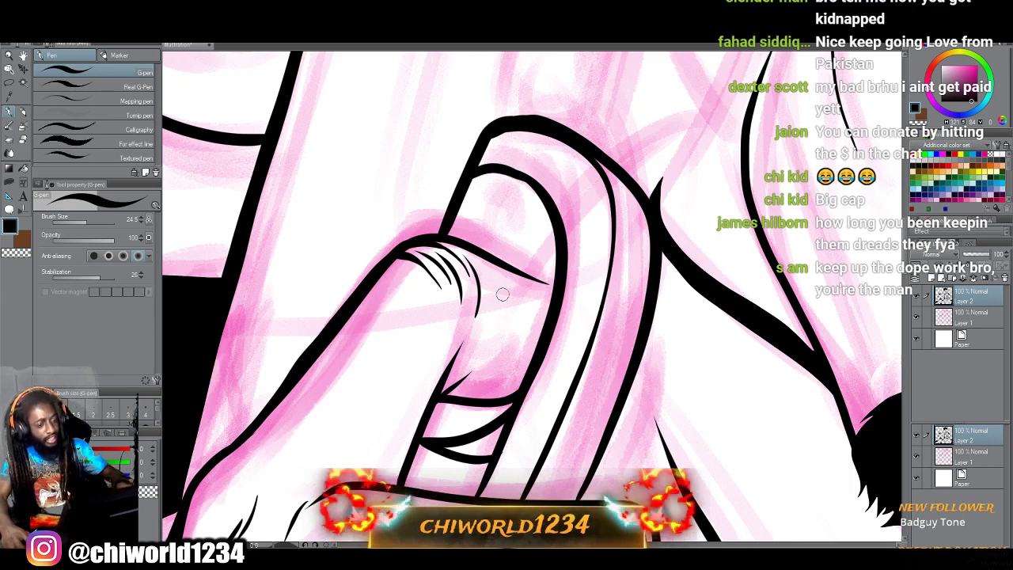
Compare the trigger guard inking against the full drawing by temporarily hiding the Layer 1 sketch.
scroll(665, 366, down, 6)
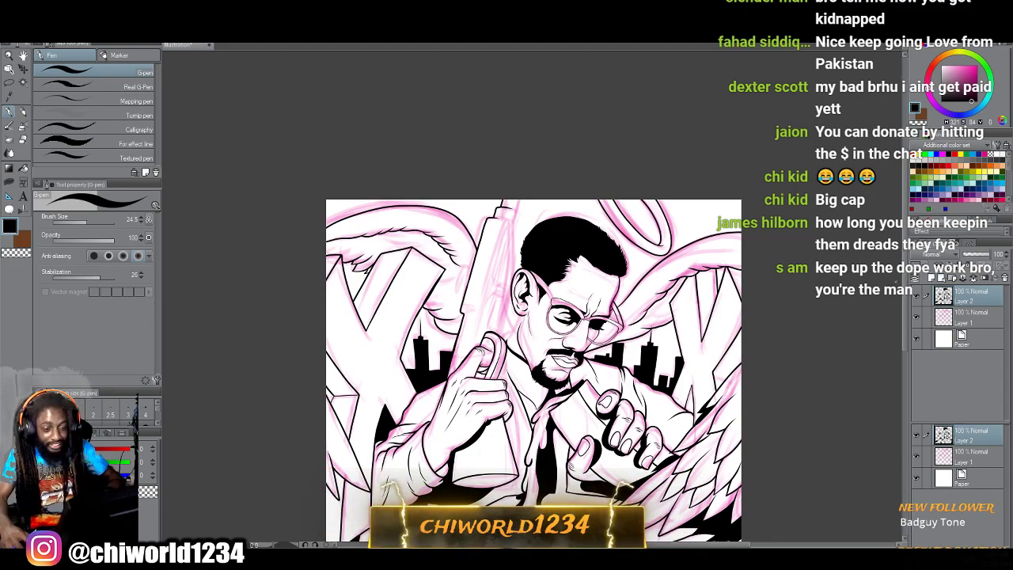
click(917, 317)
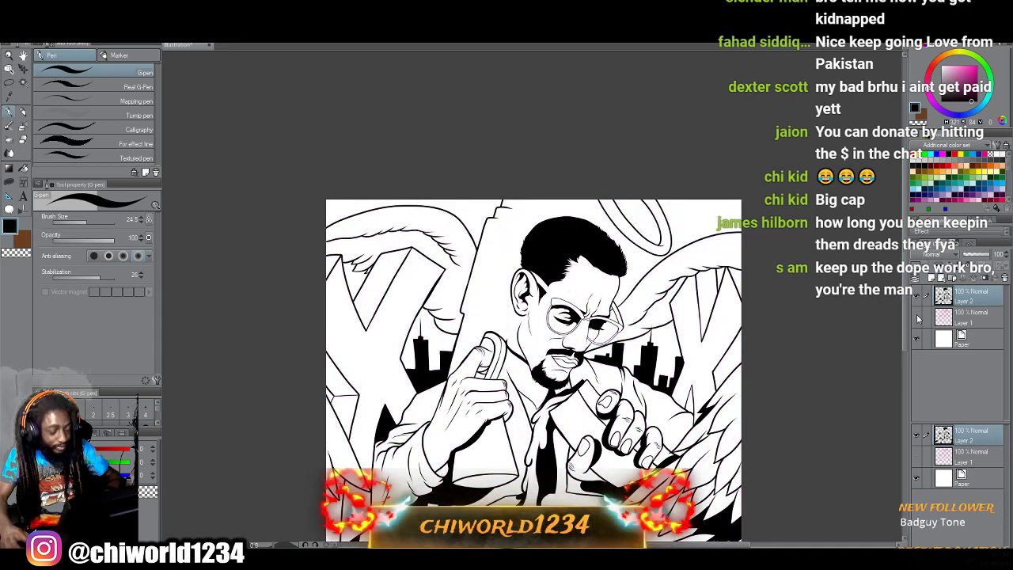
key(ctrl+minus)
key(ctrl+minus)
key(ctrl+plus)
key(ctrl+plus)
key(ctrl+plus)
key(ctrl+plus)
key(ctrl+plus)
click(917, 317)
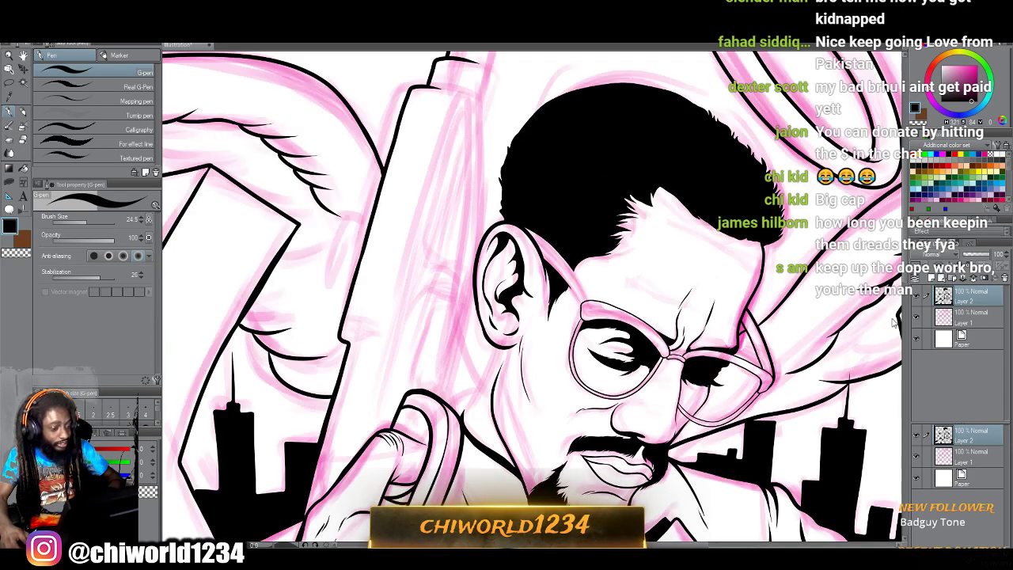
Ink the back of the neck from the trigger guard up to the earlobe.
scroll(874, 323, up, 4)
scroll(875, 323, up, 3)
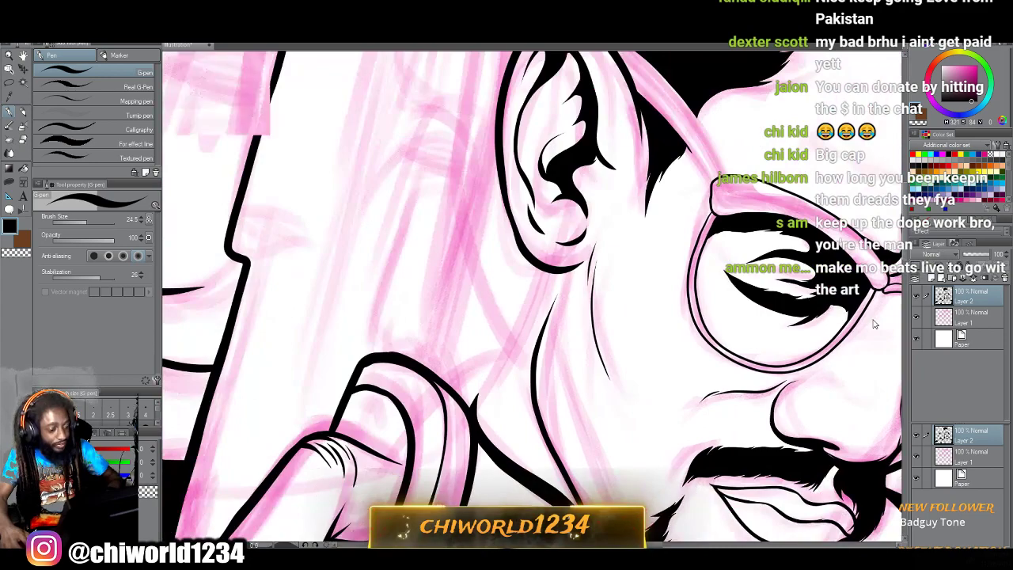
mouse_move(373, 449)
mouse_down()
mouse_move(421, 380)
mouse_move(478, 240)
mouse_up()
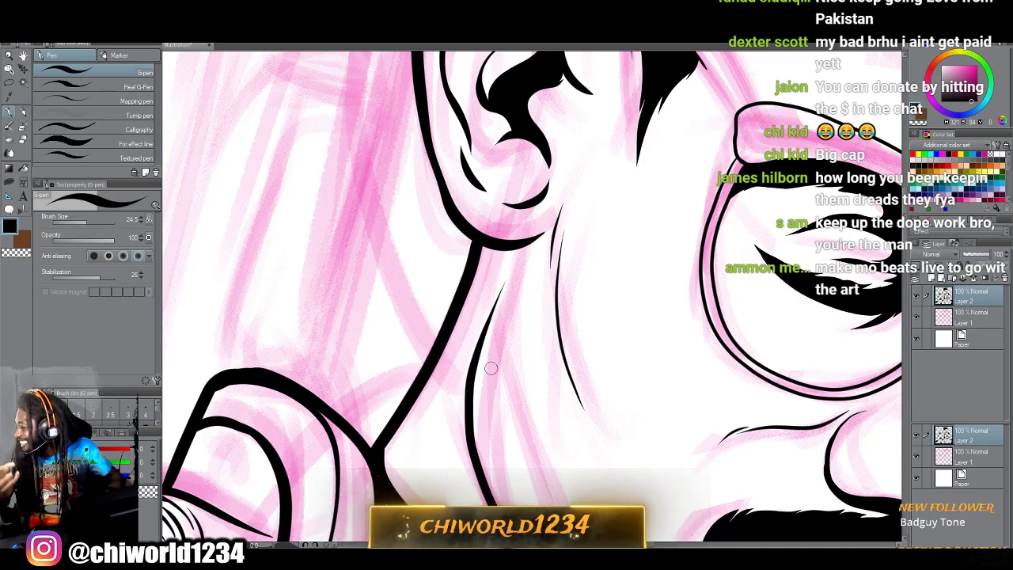
Ink the gun's long double inner contour and angled outer edge beside the head, plus a short line below the ear.
scroll(491, 368, down, 2)
scroll(490, 368, left, 3)
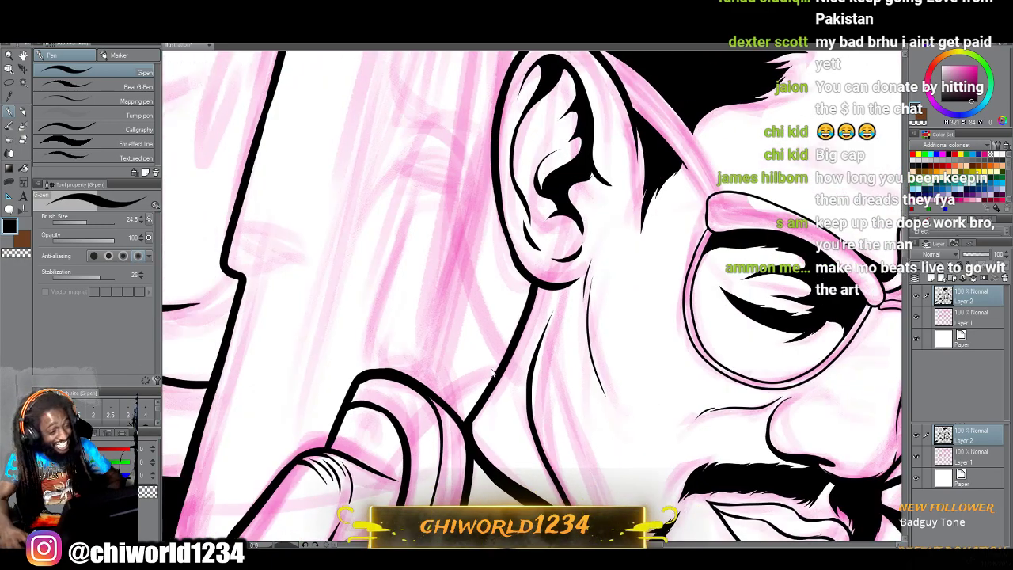
scroll(487, 368, up, 2)
scroll(488, 370, down, 2)
scroll(499, 362, up, 2)
scroll(499, 362, down, 1)
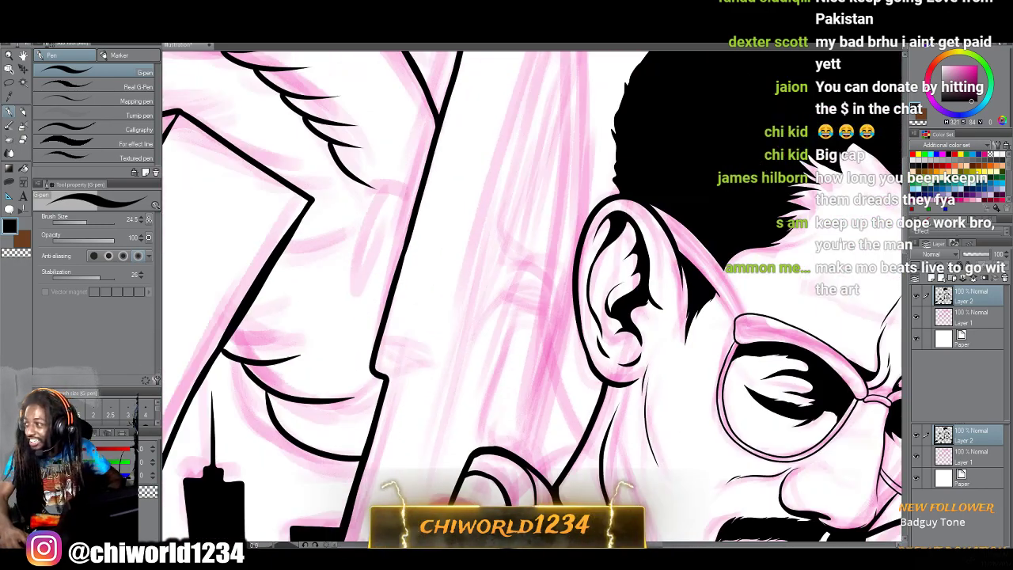
scroll(500, 362, down, 2)
scroll(500, 362, up, 2)
scroll(695, 474, down, 1)
scroll(499, 362, up, 2)
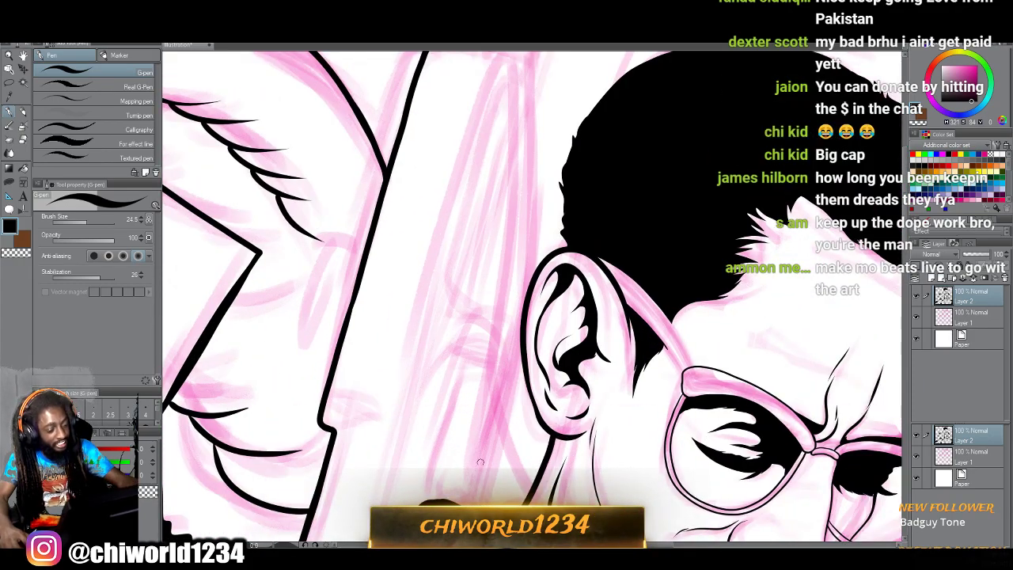
mouse_move(467, 505)
mouse_down()
mouse_move(507, 298)
mouse_move(511, 102)
mouse_move(496, 74)
mouse_up()
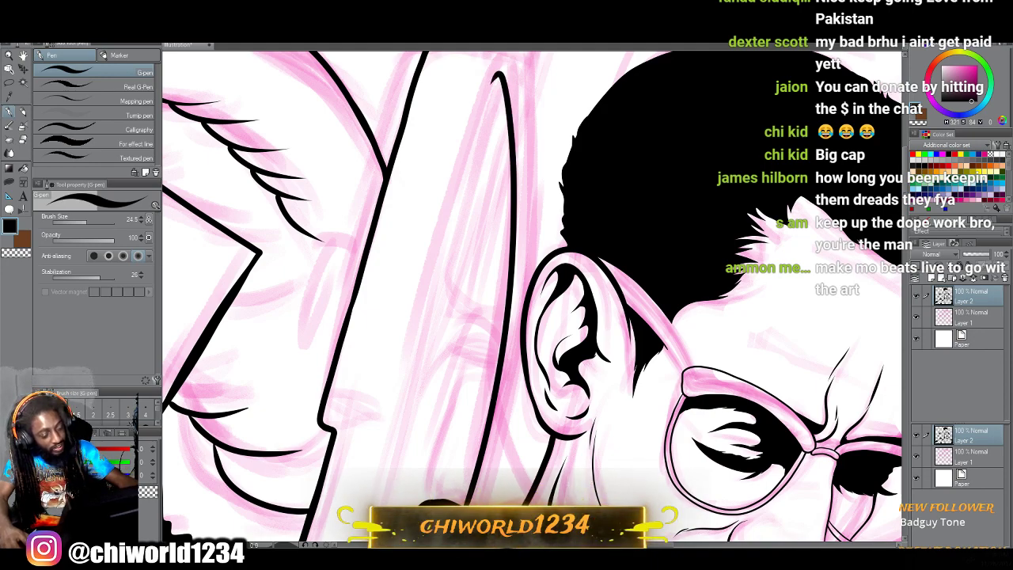
mouse_move(486, 467)
mouse_down()
mouse_move(511, 379)
mouse_move(522, 266)
mouse_move(525, 162)
mouse_move(514, 77)
mouse_move(493, 71)
mouse_move(490, 85)
mouse_move(498, 68)
mouse_move(525, 68)
mouse_move(559, 101)
mouse_move(565, 190)
mouse_up()
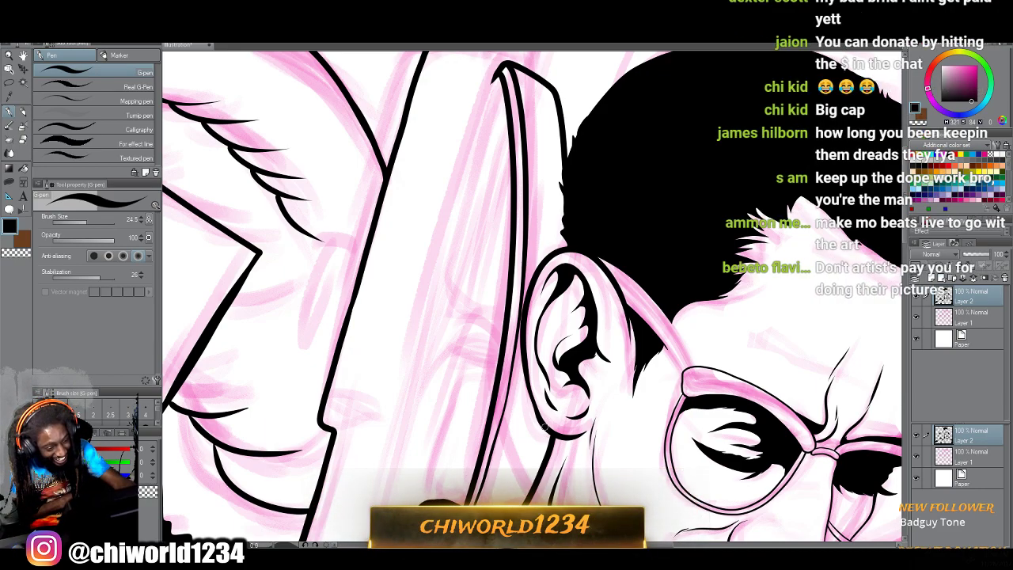
drag(545, 426, 538, 456)
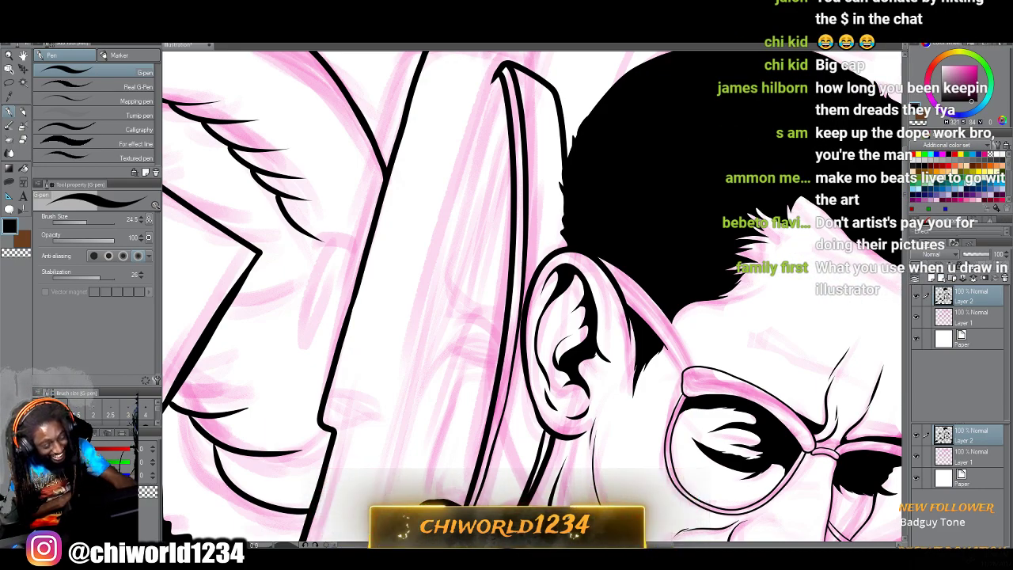
Ink the rounded collar at the gun's upper end and the barrel's right edge up to the canvas border.
scroll(449, 535, down, 2)
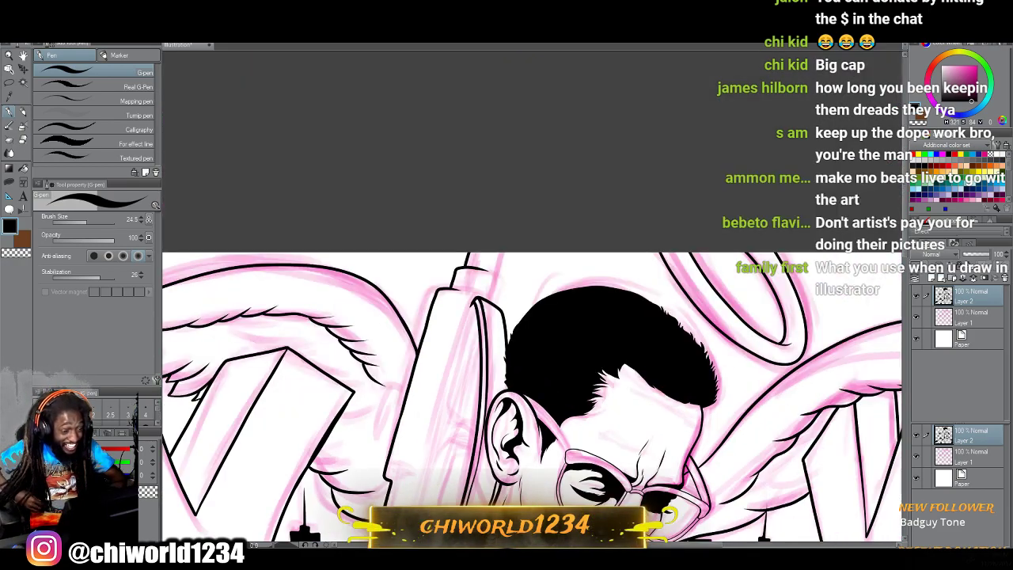
scroll(697, 159, up, 3)
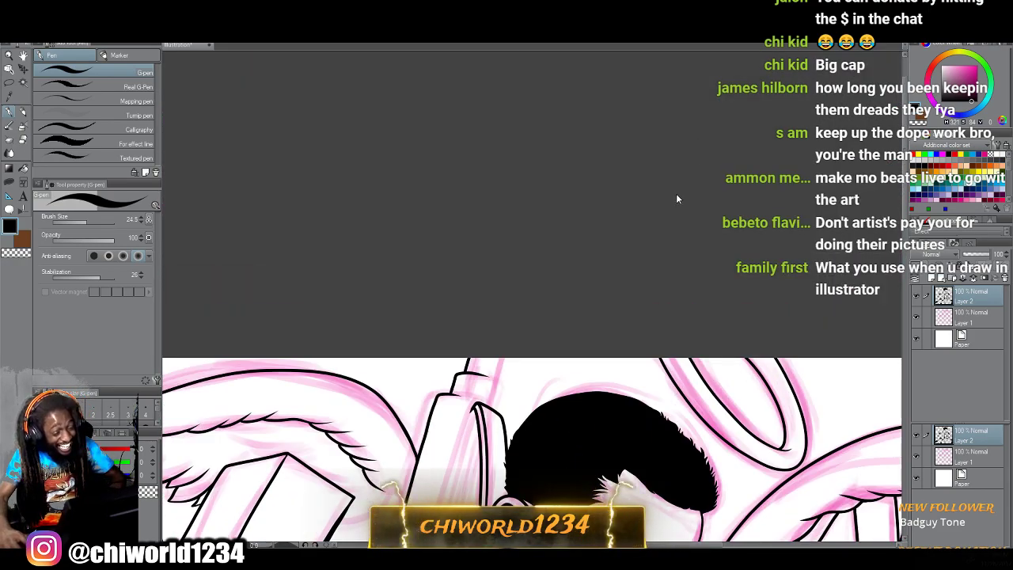
scroll(660, 262, up, 3)
scroll(660, 262, down, 1)
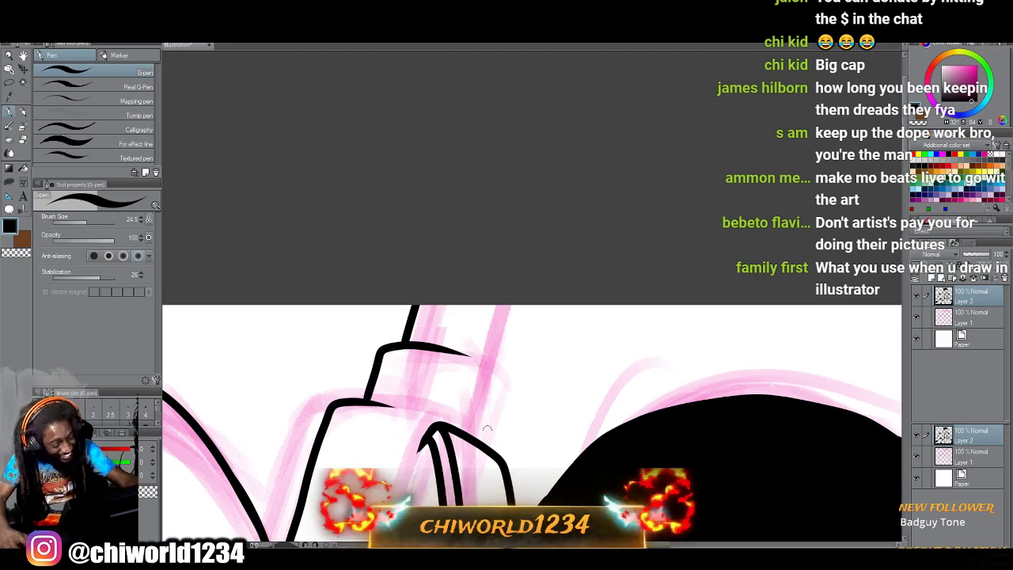
mouse_move(485, 445)
mouse_down()
mouse_move(503, 393)
mouse_move(484, 365)
mouse_move(383, 338)
mouse_up()
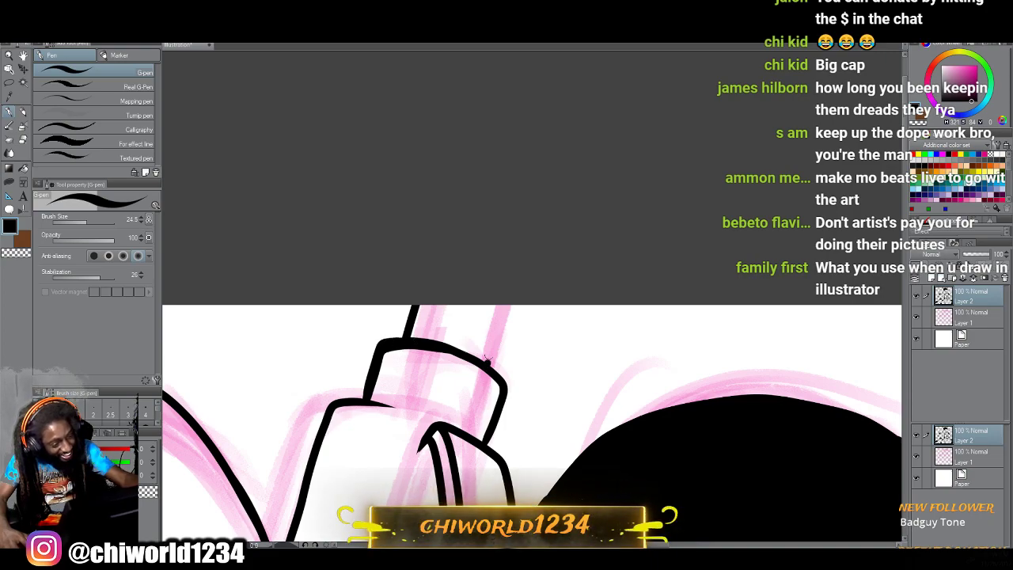
drag(487, 360, 512, 280)
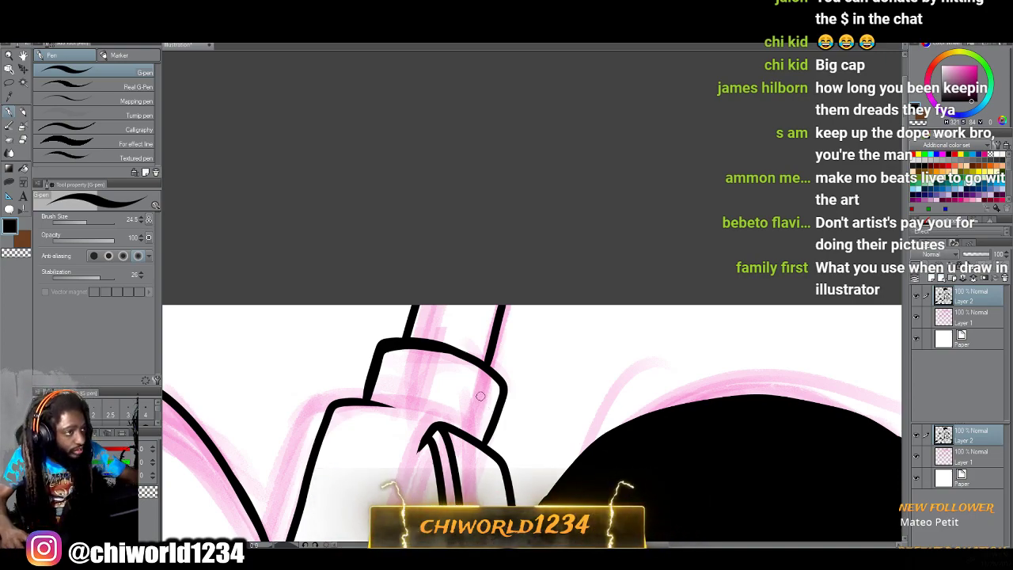
Ink the upper edge of the gun body below the collar and a short accent by the inner contour's tip.
scroll(482, 395, down, 4)
drag(483, 282, 353, 250)
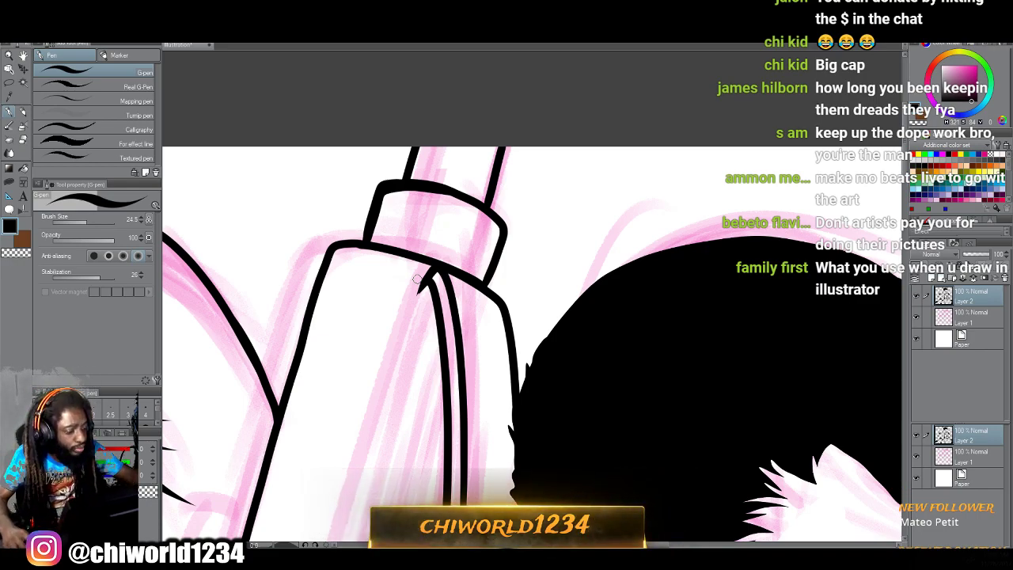
scroll(411, 285, down, 3)
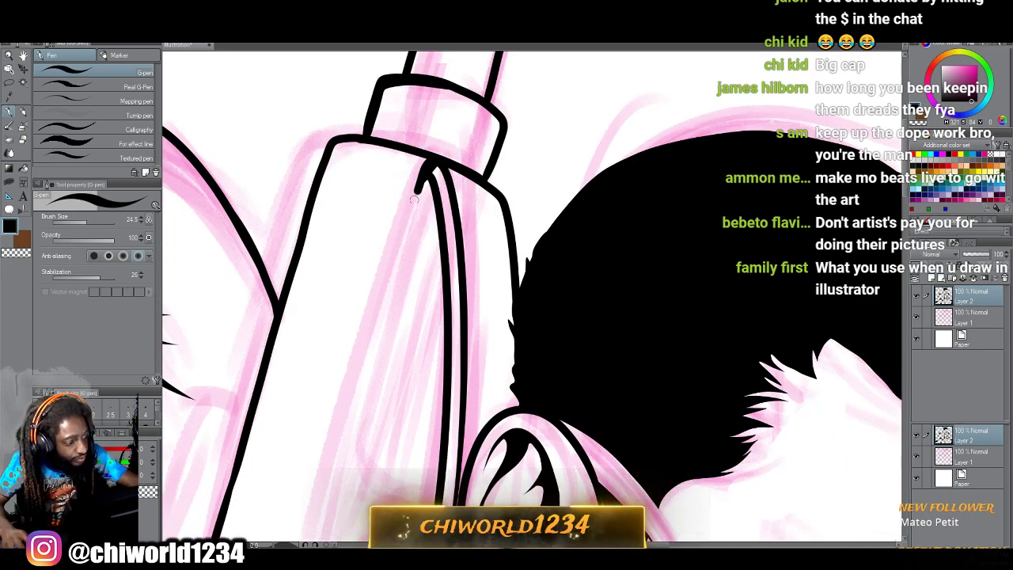
drag(413, 193, 407, 228)
Examine the inked gun, hand and face up close and against the whole drawing to find areas still to ink.
scroll(461, 452, down, 5)
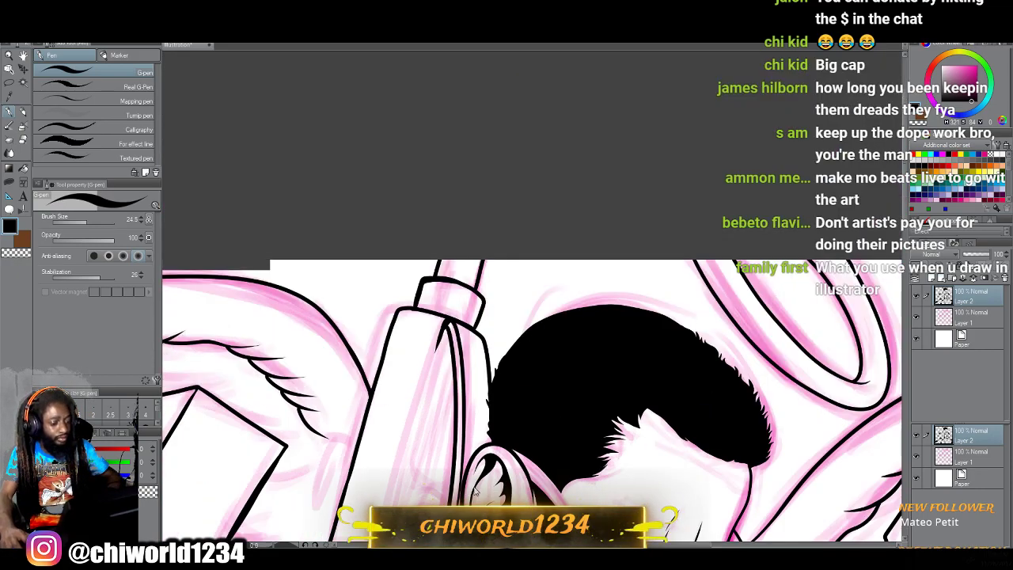
drag(461, 453, 463, 261)
scroll(477, 481, left, 1)
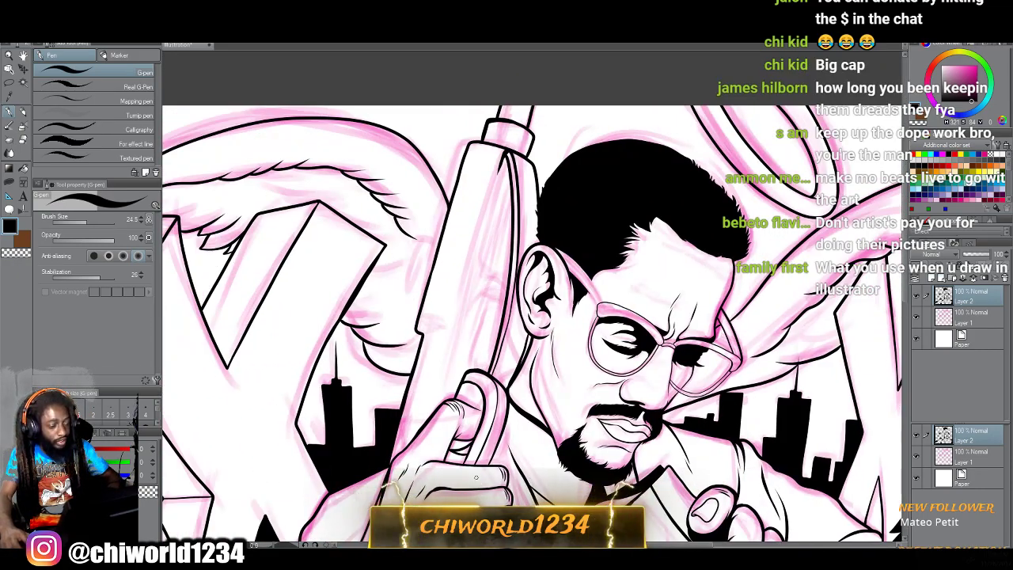
scroll(477, 478, down, 1)
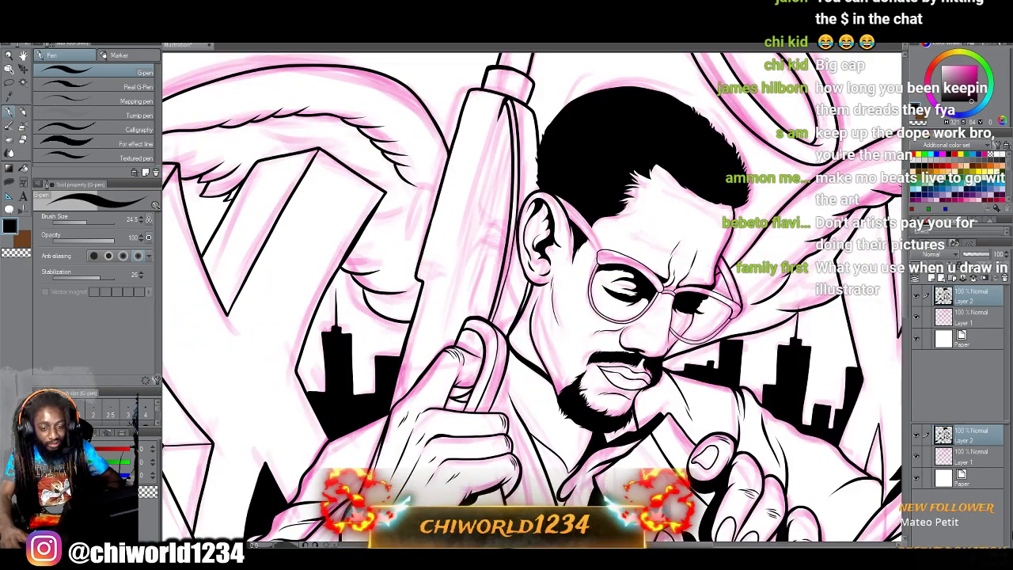
scroll(535, 298, down, 1)
scroll(848, 441, left, 1)
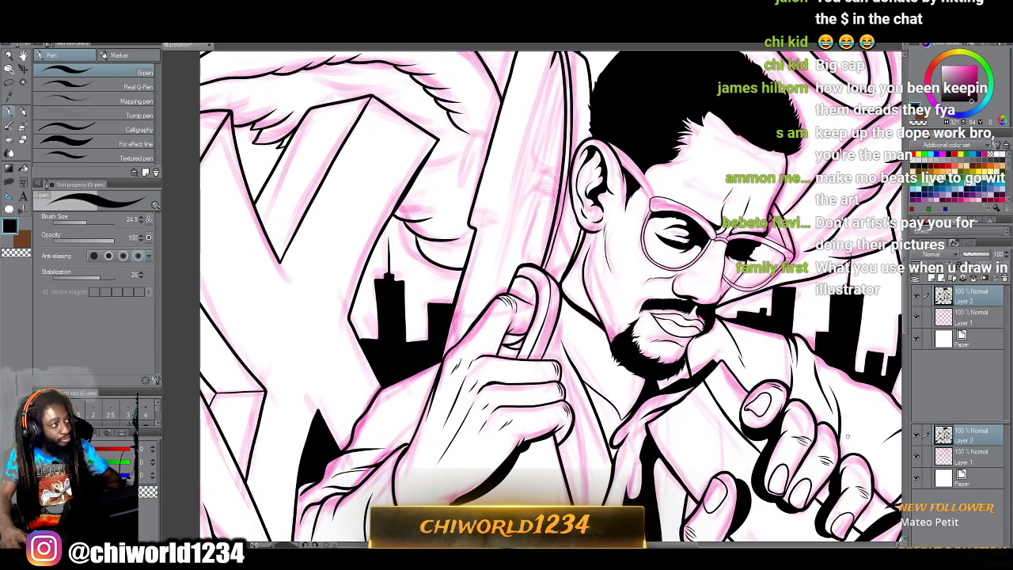
scroll(849, 440, up, 2)
scroll(849, 441, up, 3)
scroll(848, 441, left, 2)
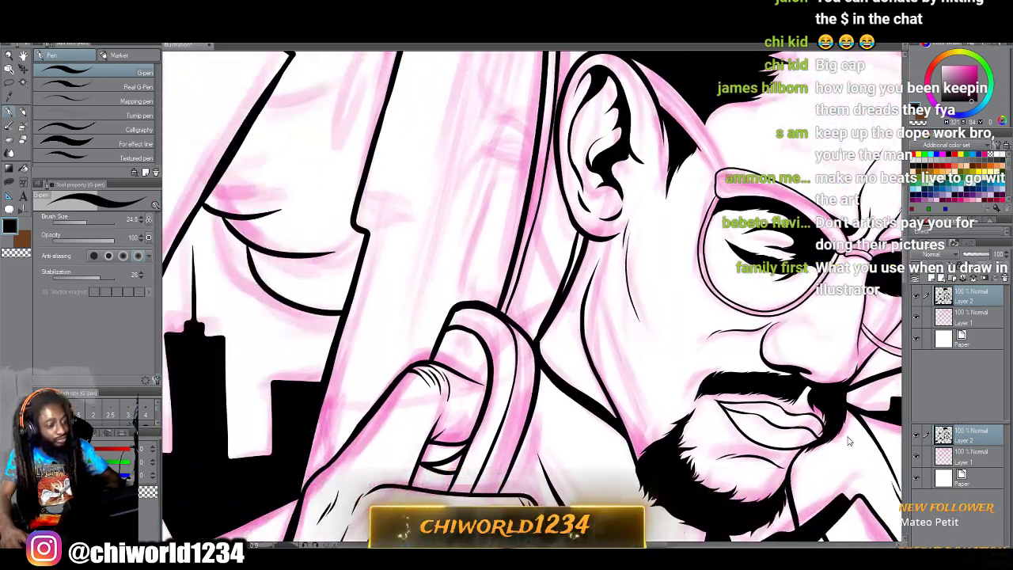
scroll(849, 441, up, 3)
scroll(848, 440, left, 1)
scroll(847, 436, up, 2)
scroll(847, 436, down, 1)
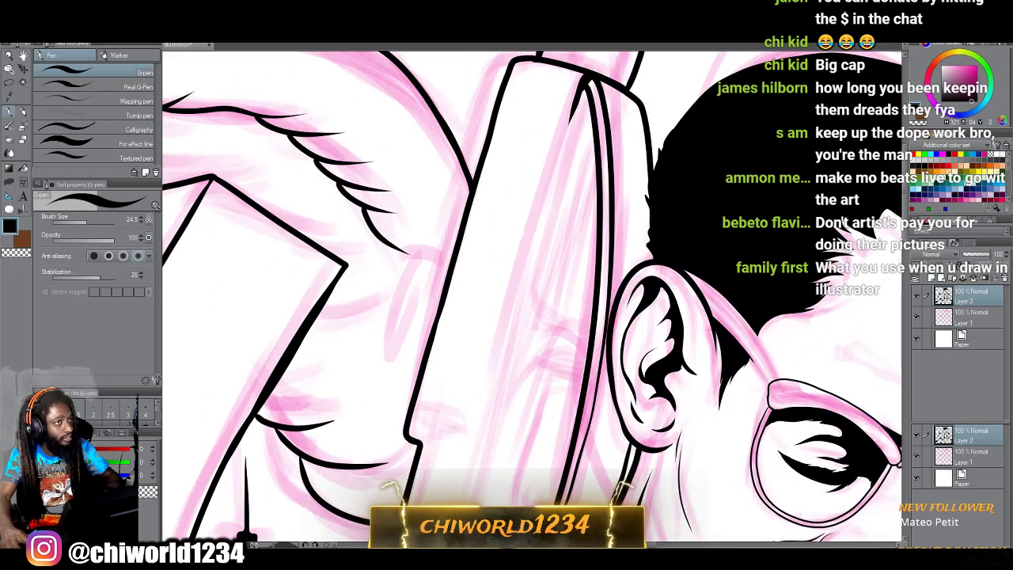
key(ctrl+minus)
key(ctrl+minus)
key(ctrl+minus)
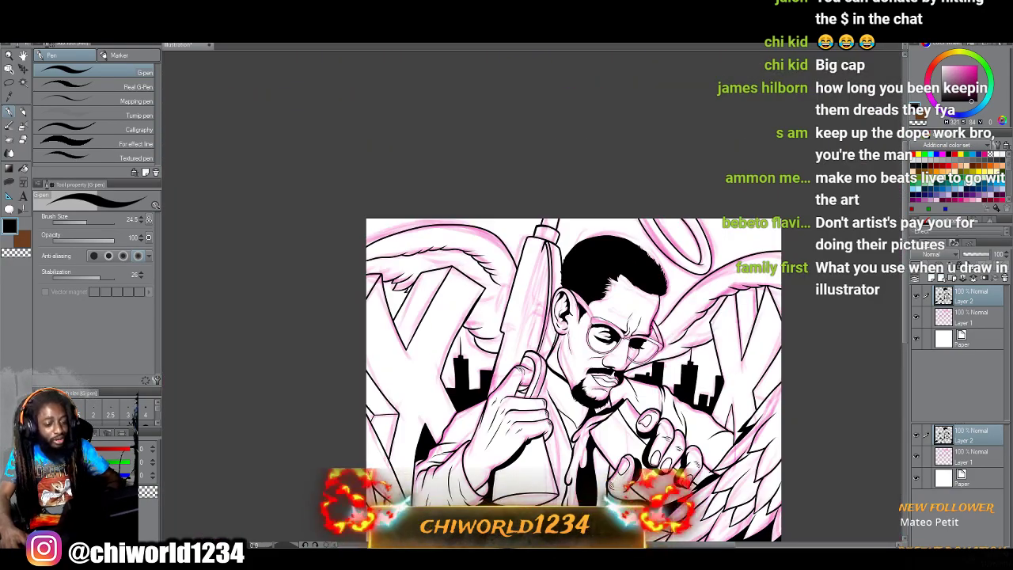
key(ctrl+plus)
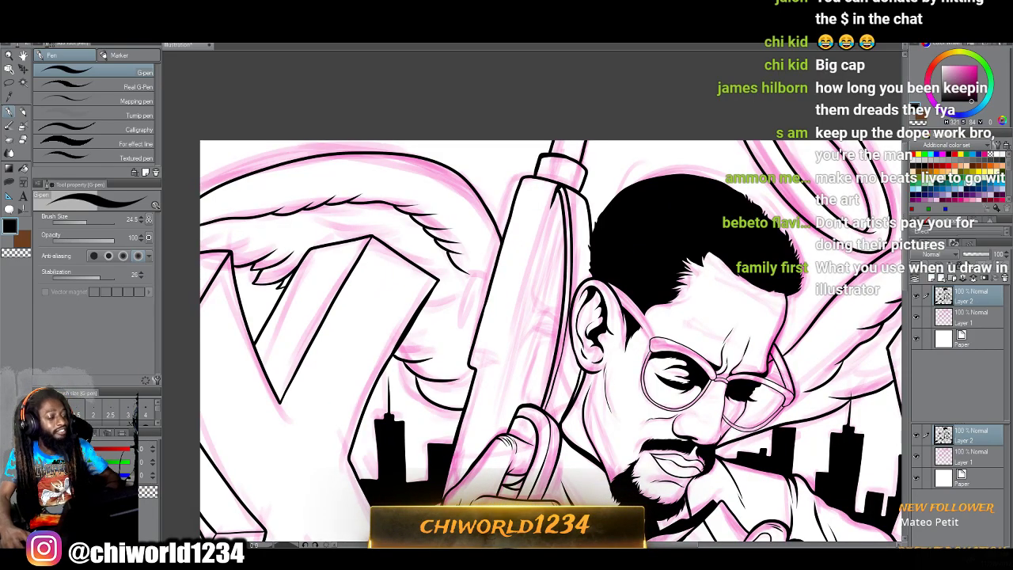
scroll(454, 385, left, 5)
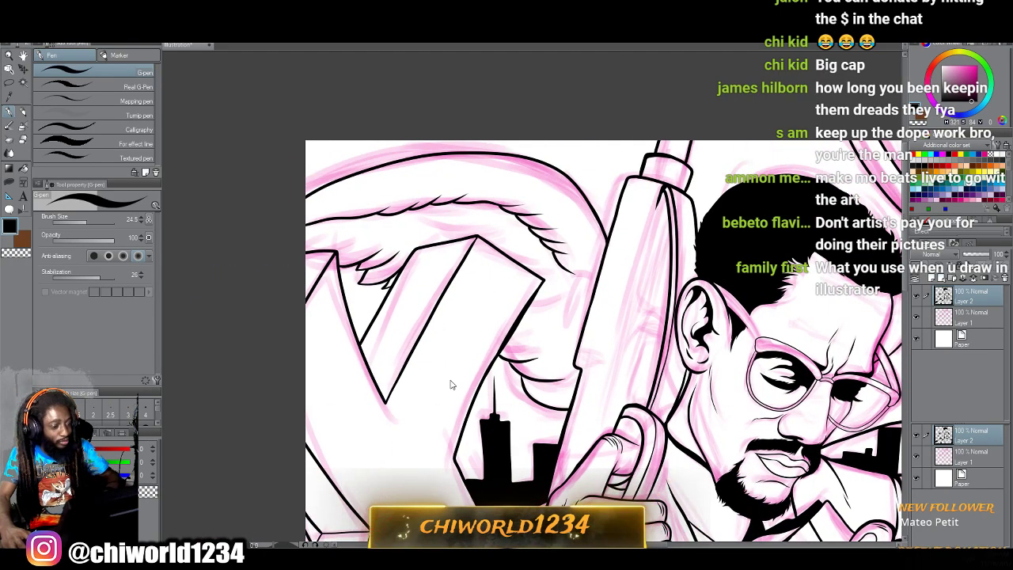
Ink a second row of curved feather strokes in the left wing, between its scalloped edge and the large X.
scroll(450, 379, up, 3)
scroll(450, 379, left, 3)
scroll(451, 379, up, 4)
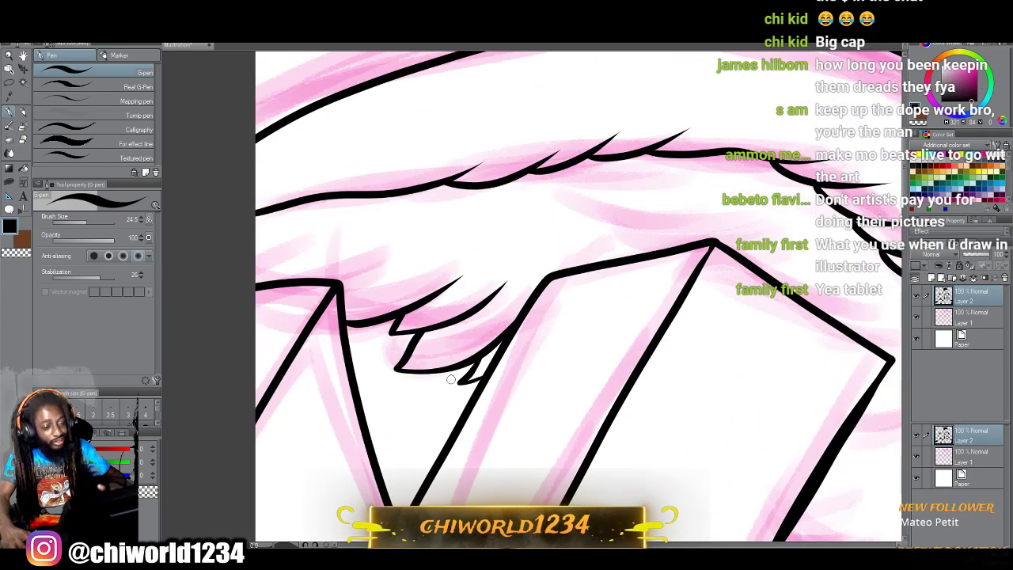
mouse_move(711, 202)
mouse_down()
mouse_move(626, 237)
mouse_move(527, 237)
mouse_up()
mouse_move(643, 170)
mouse_down()
mouse_move(608, 198)
mouse_move(488, 236)
mouse_move(455, 229)
mouse_up()
mouse_move(560, 179)
mouse_down()
mouse_move(502, 211)
mouse_move(382, 222)
mouse_up()
drag(611, 243, 580, 267)
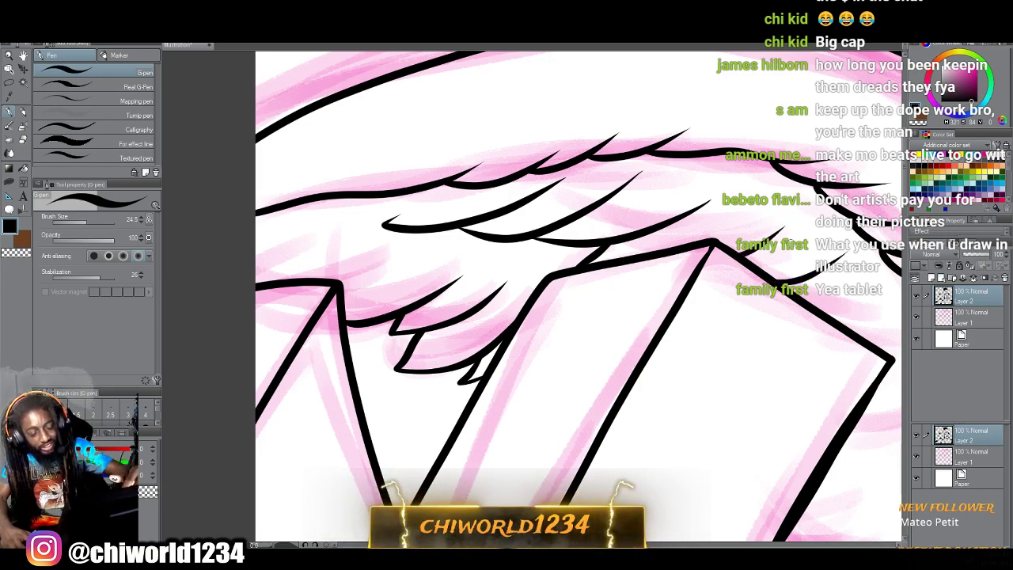
Ink stacked curved feather strokes in the left wing between the right edge of the X and the gun.
scroll(816, 266, down, 3)
scroll(815, 265, right, 4)
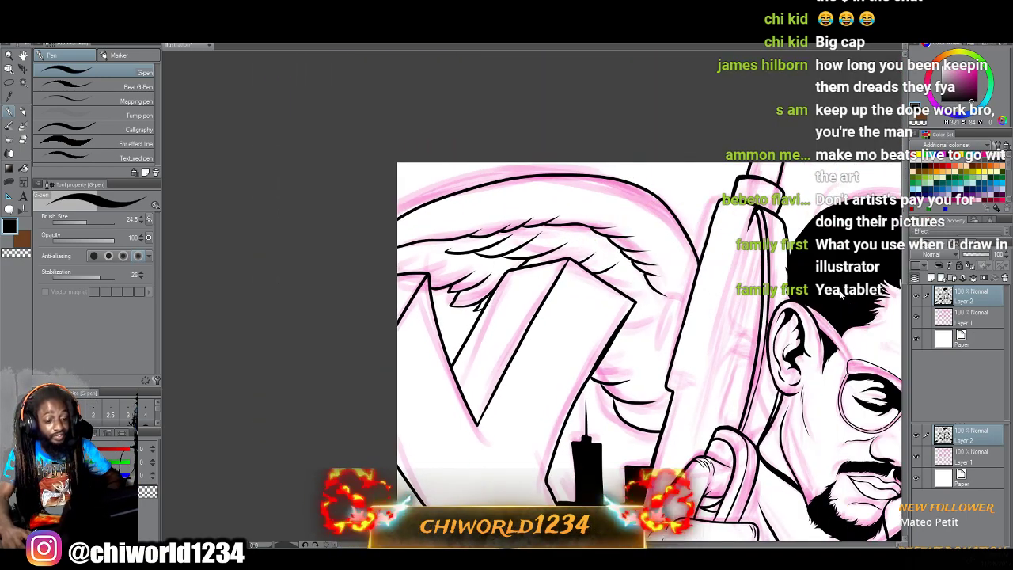
scroll(681, 349, up, 5)
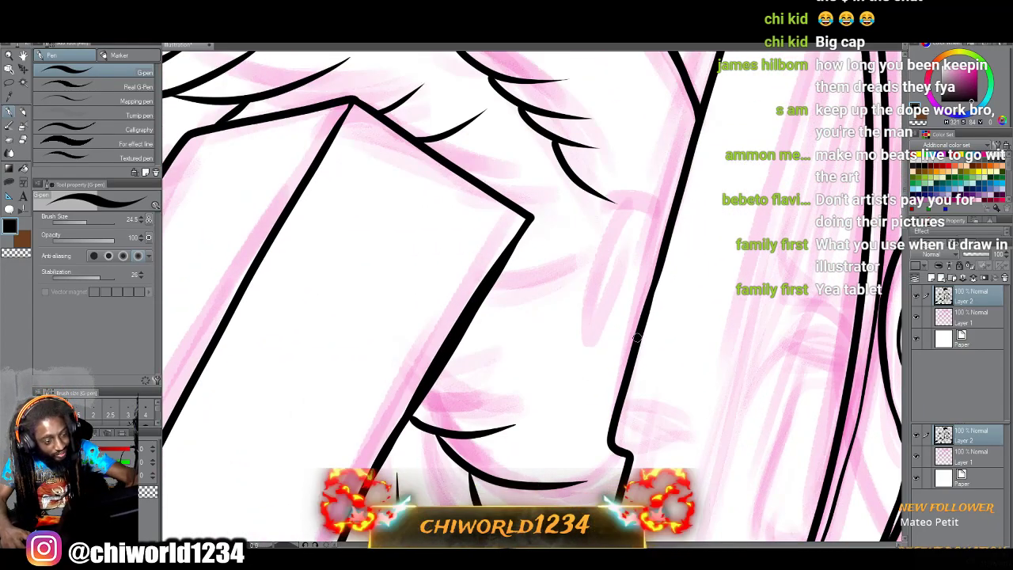
mouse_move(637, 338)
mouse_down()
mouse_move(616, 357)
mouse_move(500, 371)
mouse_up()
mouse_move(630, 291)
mouse_down()
mouse_move(502, 367)
mouse_move(454, 368)
mouse_up()
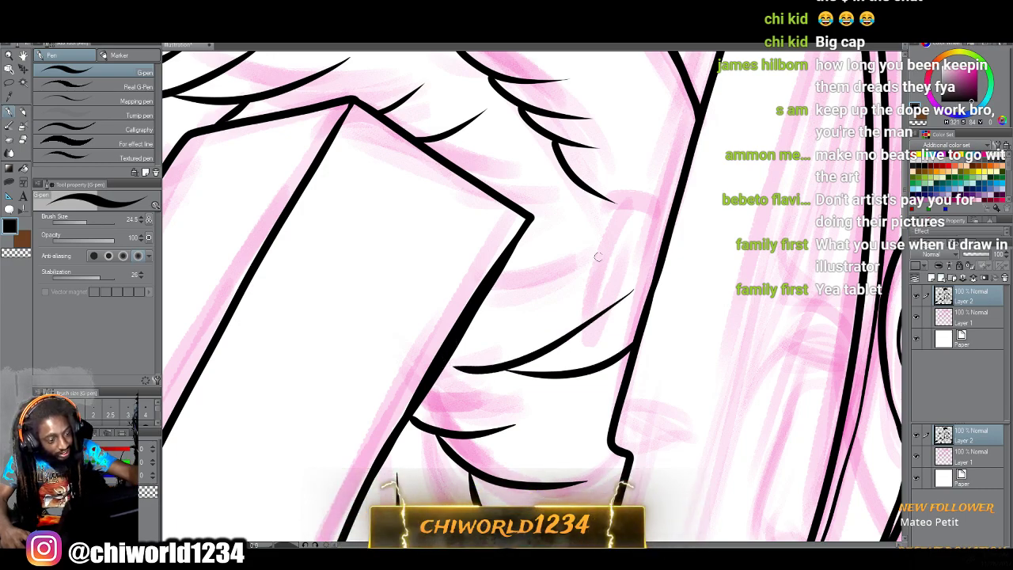
mouse_move(609, 253)
mouse_down()
mouse_move(552, 306)
mouse_move(485, 321)
mouse_up()
mouse_move(586, 239)
mouse_down()
mouse_move(570, 258)
mouse_move(482, 285)
mouse_up()
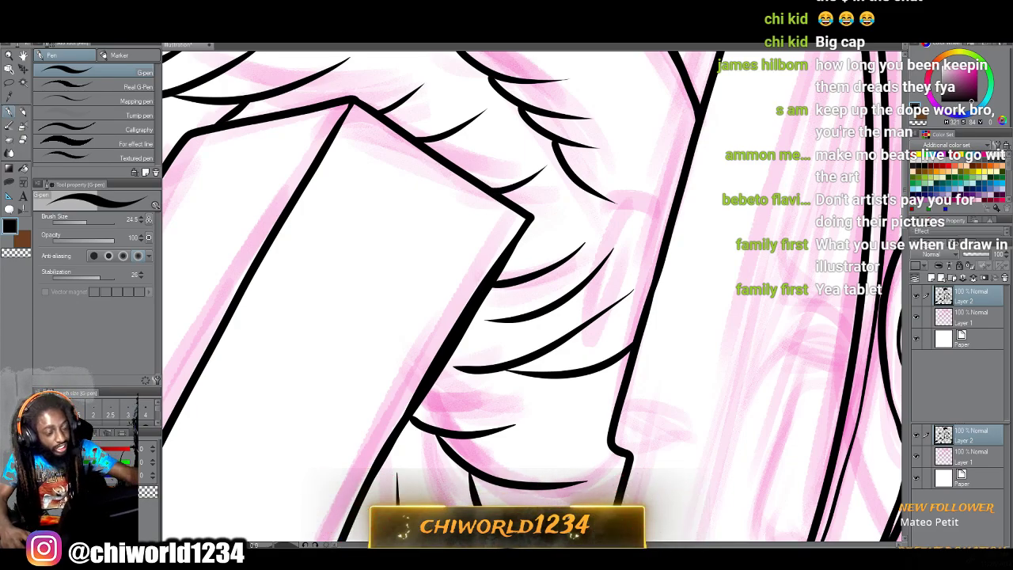
Ink curved feather strokes in the lower part of the right wing, between the glasses and the right-hand letter.
scroll(537, 353, down, 2)
scroll(538, 354, down, 5)
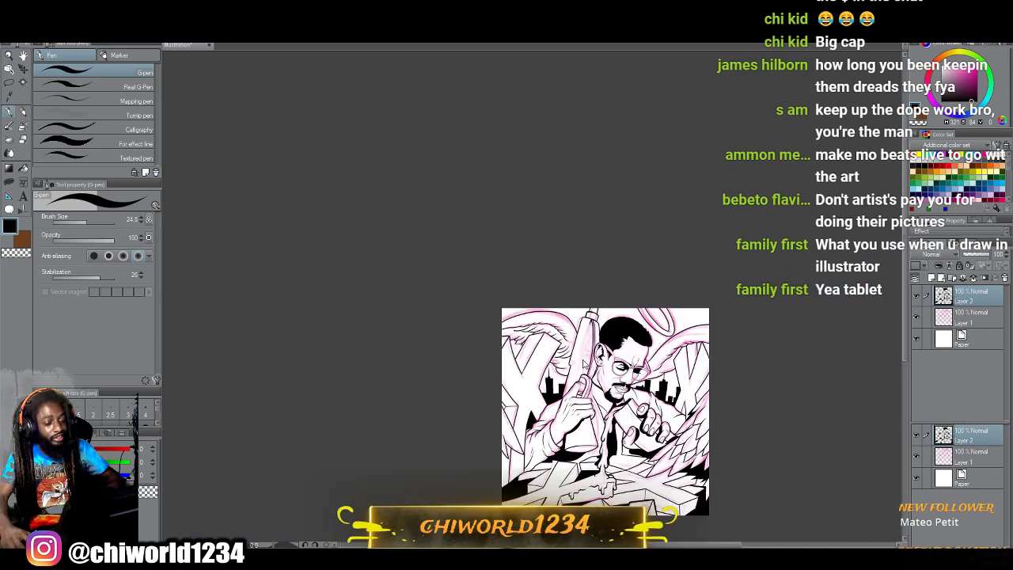
scroll(584, 363, up, 2)
scroll(584, 363, up, 8)
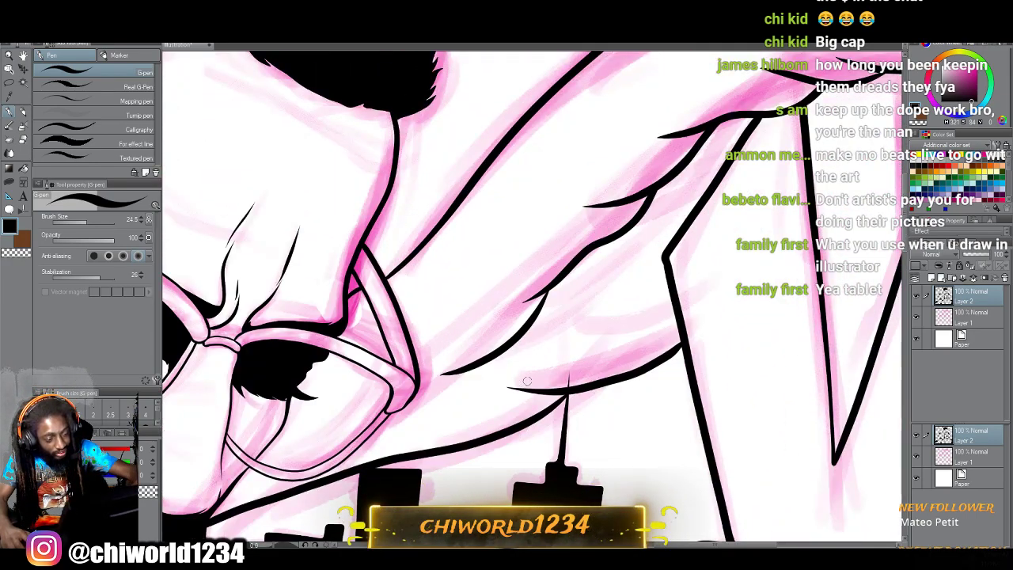
mouse_move(510, 377)
mouse_down()
mouse_move(572, 377)
mouse_move(626, 343)
mouse_up()
drag(535, 389, 596, 369)
mouse_move(558, 320)
mouse_down()
mouse_move(576, 338)
mouse_move(661, 331)
mouse_up()
drag(580, 295, 673, 302)
mouse_move(604, 268)
mouse_down()
mouse_move(641, 266)
mouse_move(679, 246)
mouse_up()
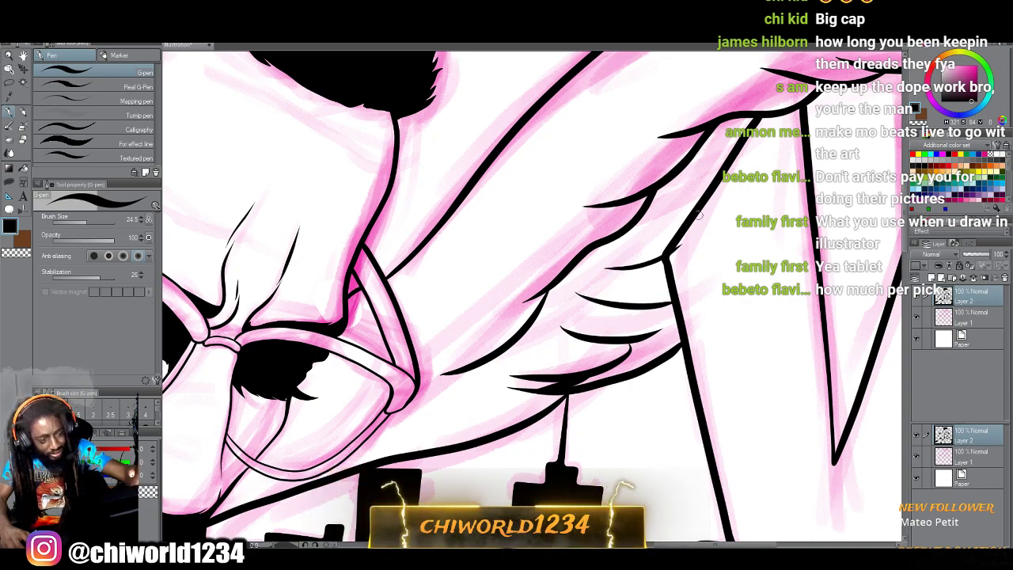
Undo and redraw the last feather stroke at the letter's corner, and add short feather strokes further up along its edge.
key(ctrl+z)
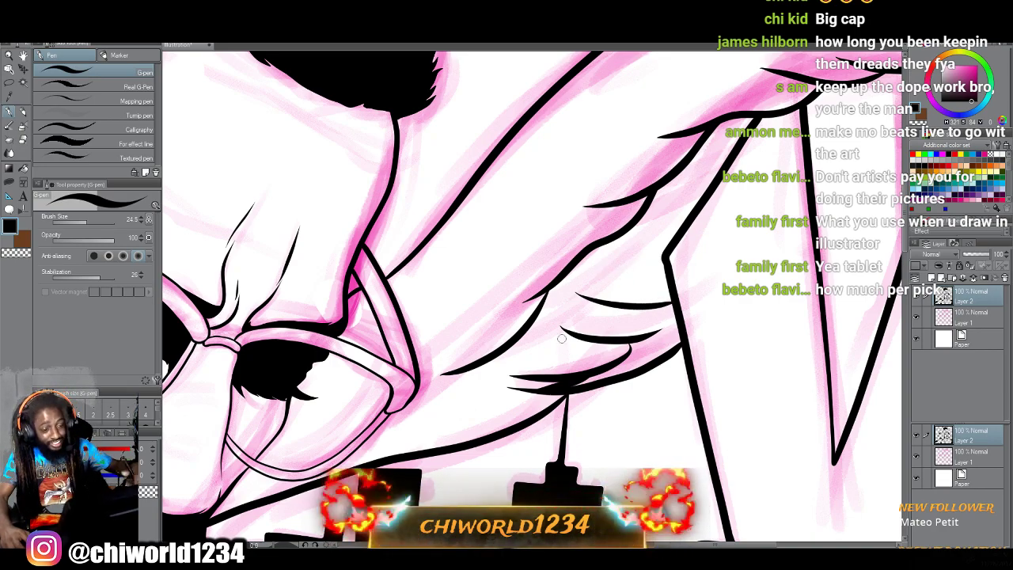
drag(604, 263, 673, 245)
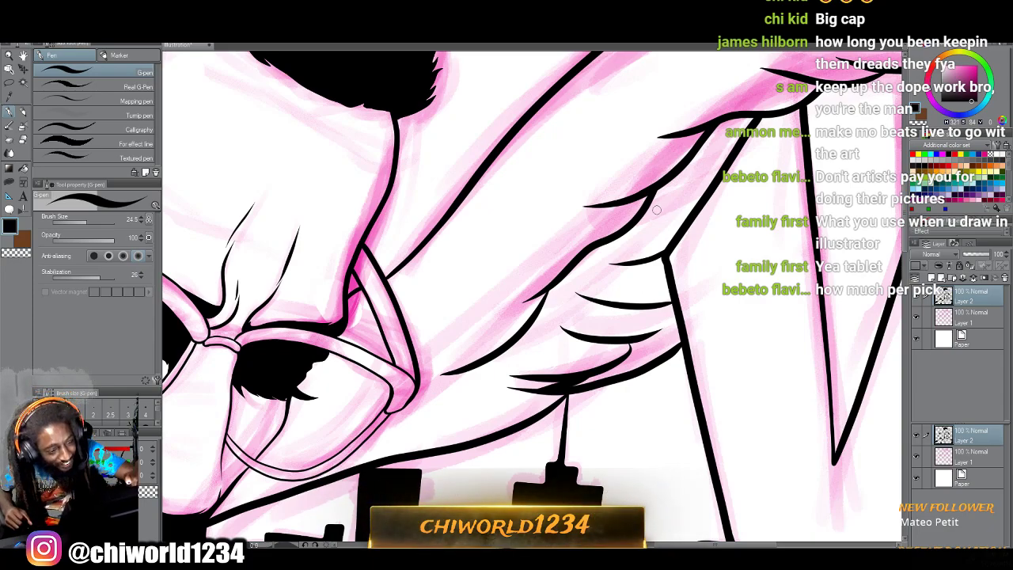
mouse_move(657, 205)
mouse_down()
mouse_move(718, 179)
mouse_move(718, 153)
mouse_move(740, 138)
mouse_up()
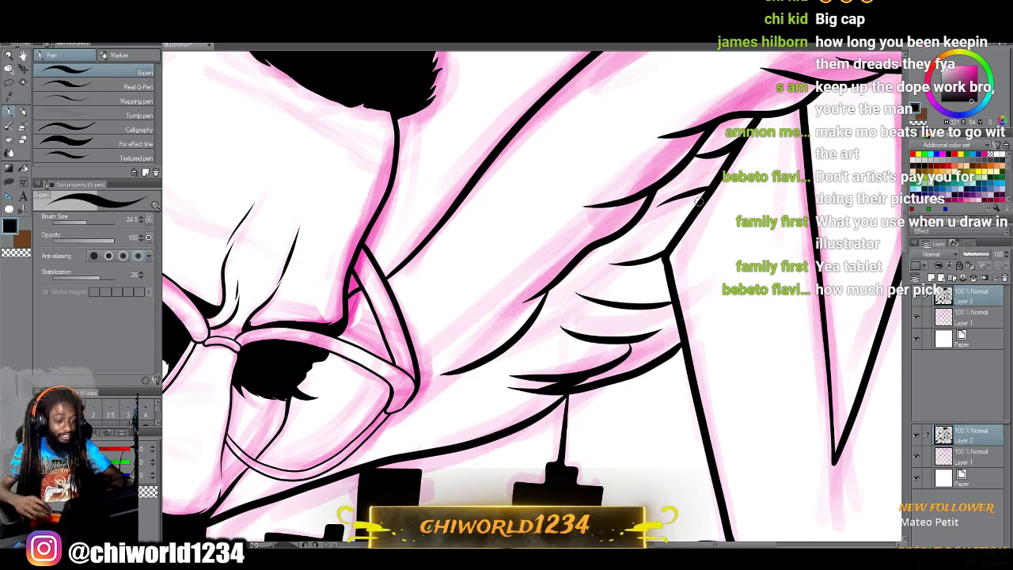
Ink two more curved feather strokes in the left wing's lower end, beside the notch in the gun's edge.
scroll(700, 201, down, 3)
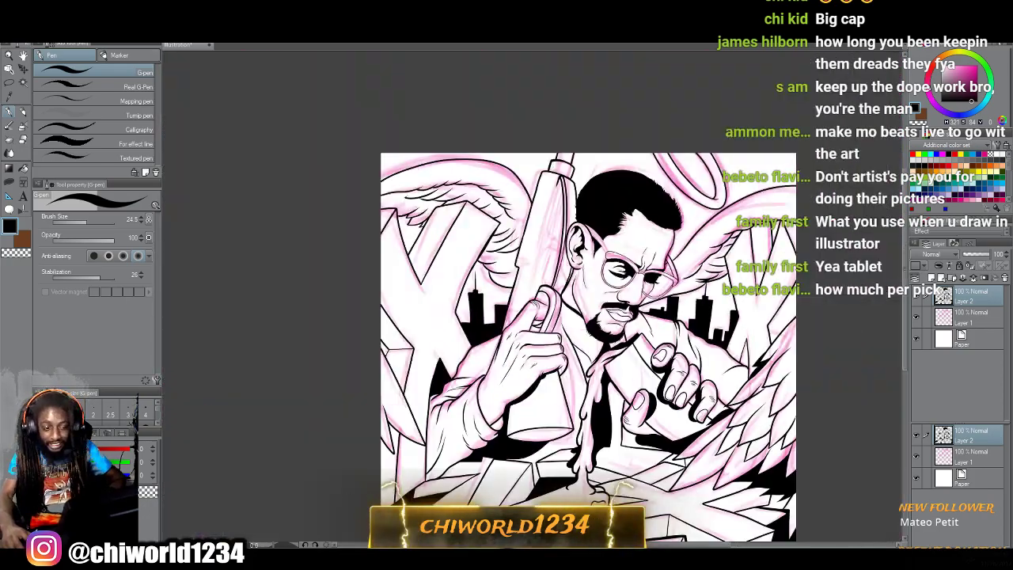
scroll(718, 293, up, 4)
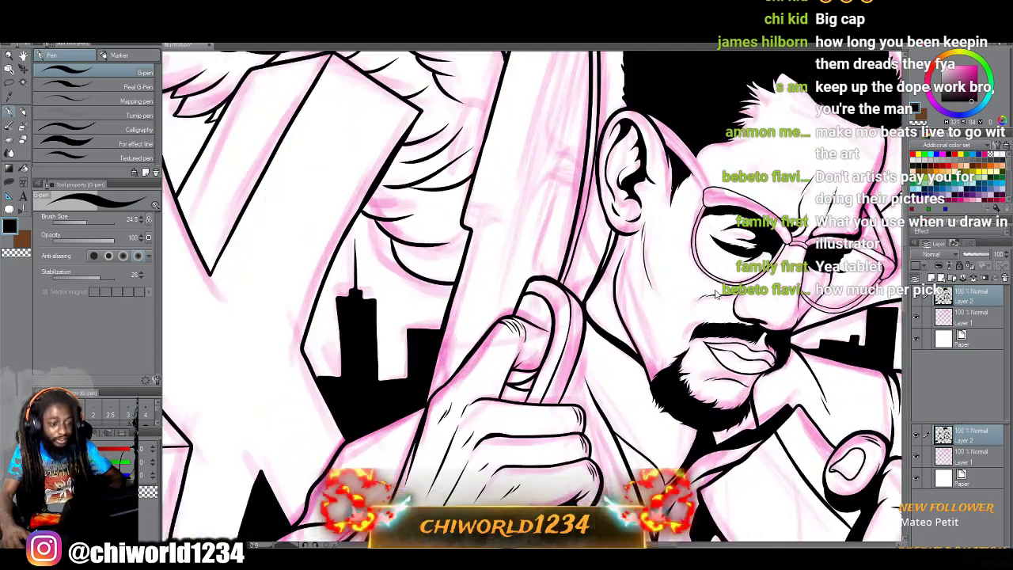
scroll(715, 292, up, 3)
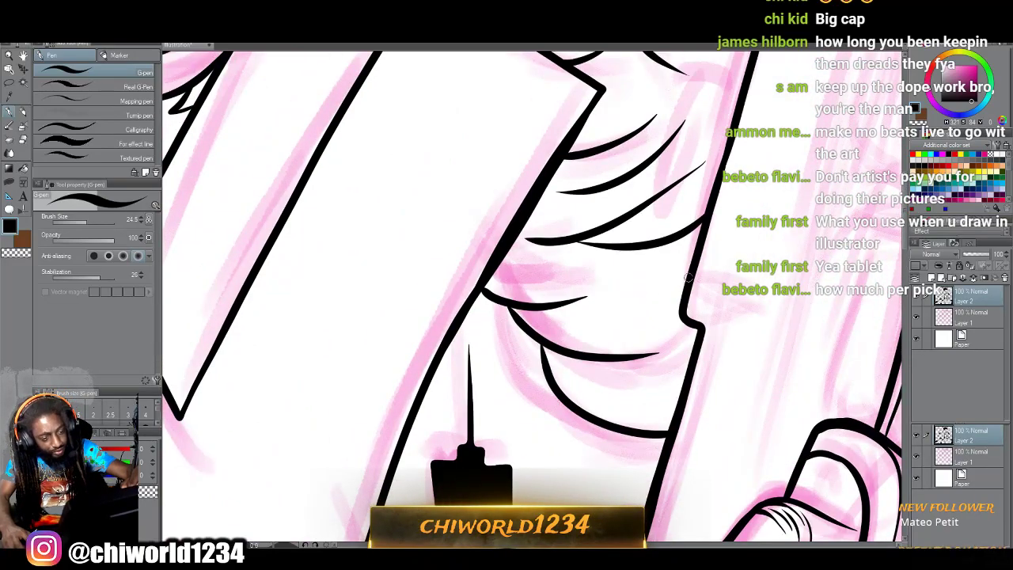
mouse_move(682, 283)
mouse_down()
mouse_move(621, 303)
mouse_move(539, 279)
mouse_up()
mouse_move(690, 339)
mouse_down()
mouse_move(677, 349)
mouse_move(603, 331)
mouse_up()
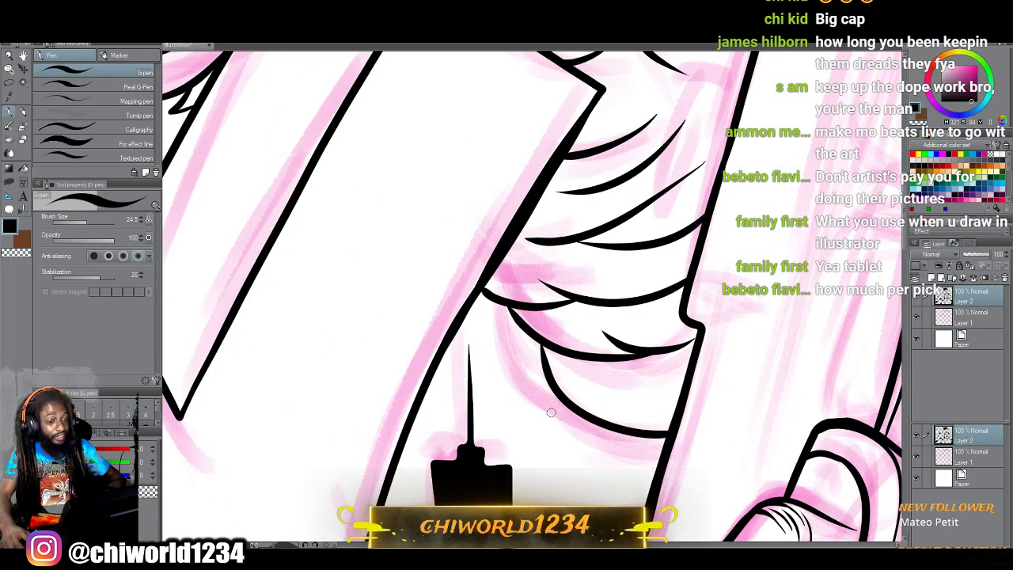
Ink short curved feather strokes just beneath the right wing's upper outline, near the canvas edge.
scroll(551, 412, down, 5)
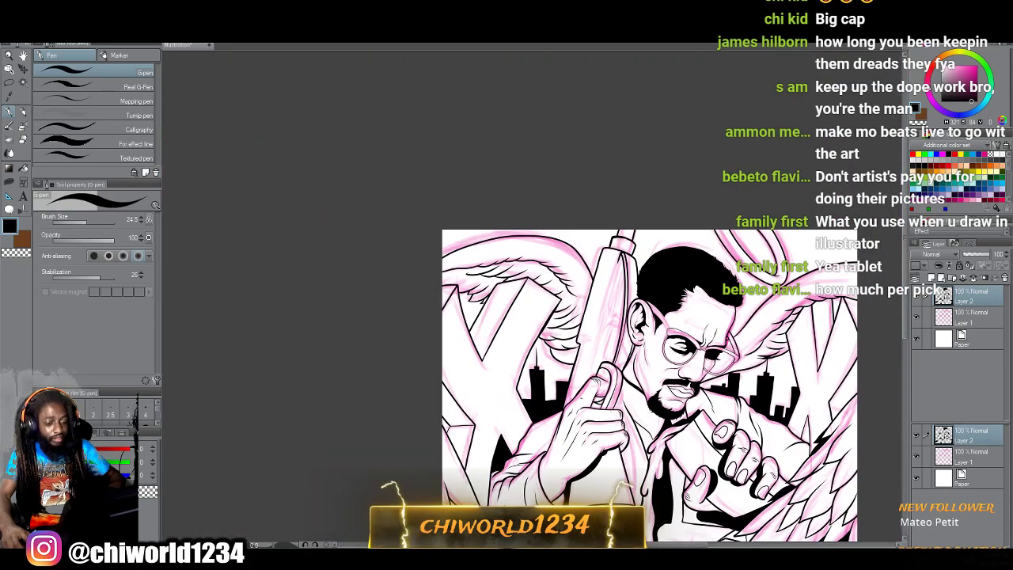
scroll(583, 404, up, 5)
scroll(582, 402, up, 3)
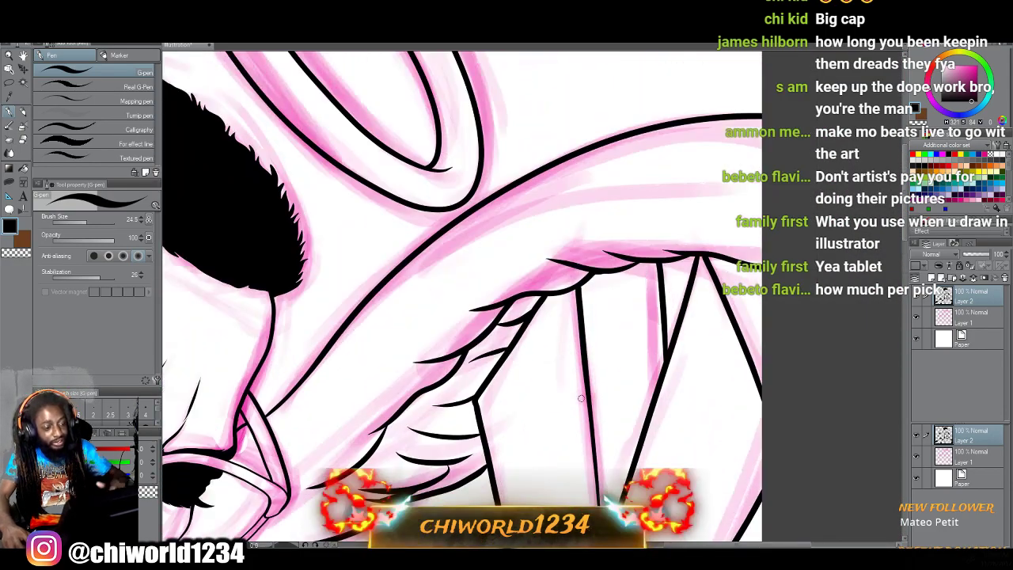
mouse_move(668, 348)
mouse_down()
mouse_move(725, 295)
mouse_move(637, 327)
mouse_up()
mouse_move(684, 298)
mouse_down()
mouse_move(638, 300)
mouse_move(593, 331)
mouse_move(573, 322)
mouse_move(550, 345)
mouse_up()
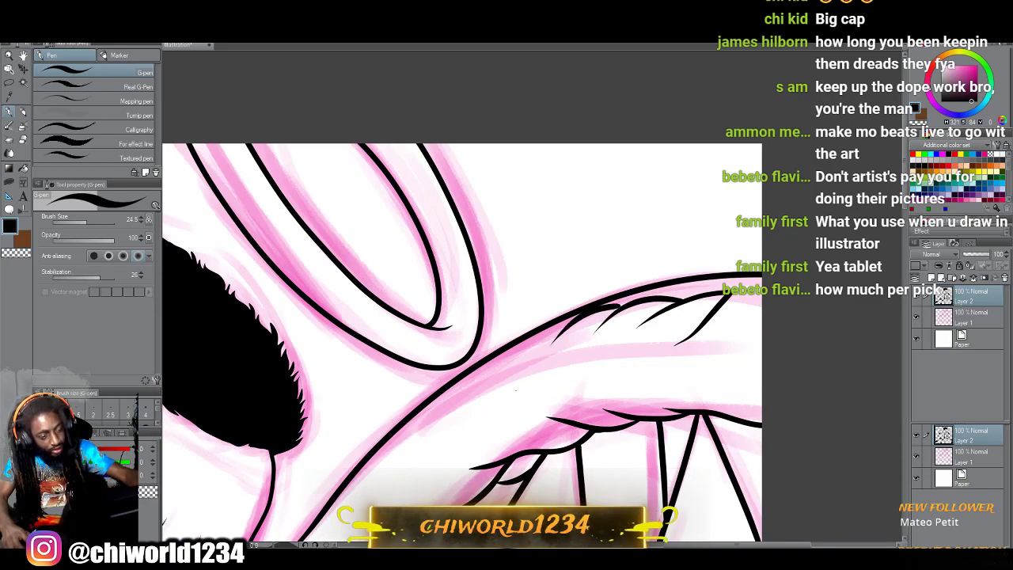
Hide the Layer 1 sketch and examine the black line art on its own, overall and around the face.
key(ctrl+minus)
key(ctrl+minus)
key(ctrl+minus)
key(ctrl+minus)
key(ctrl+minus)
key(ctrl+minus)
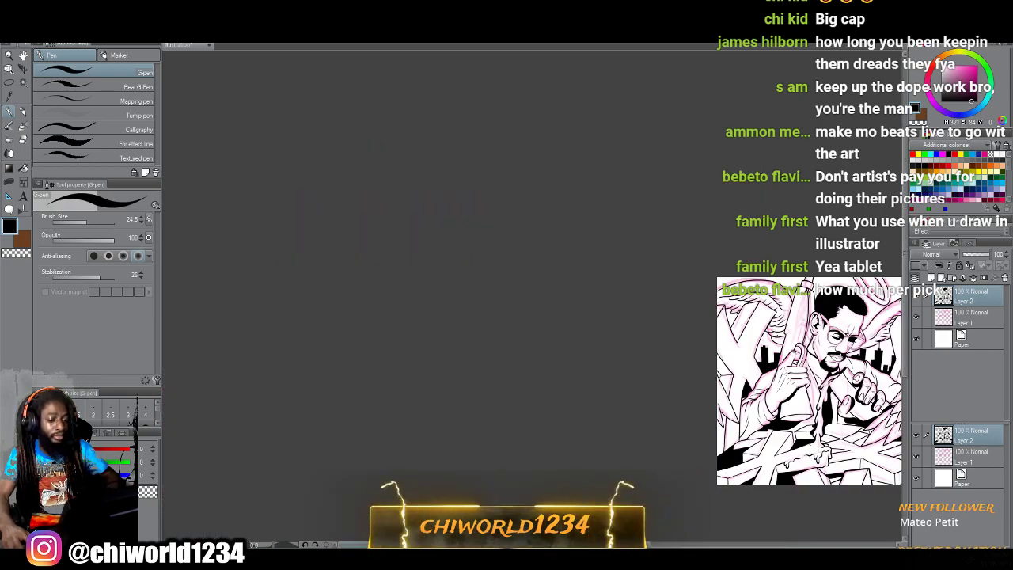
key(ctrl+plus)
key(ctrl+plus)
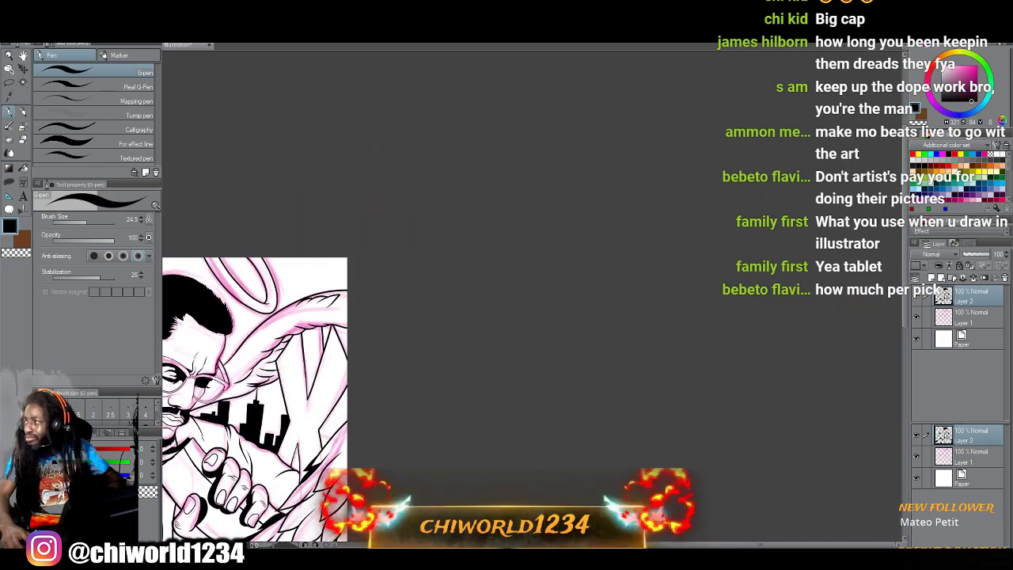
key(ctrl+minus)
scroll(532, 380, left, 9)
scroll(712, 380, right, 4)
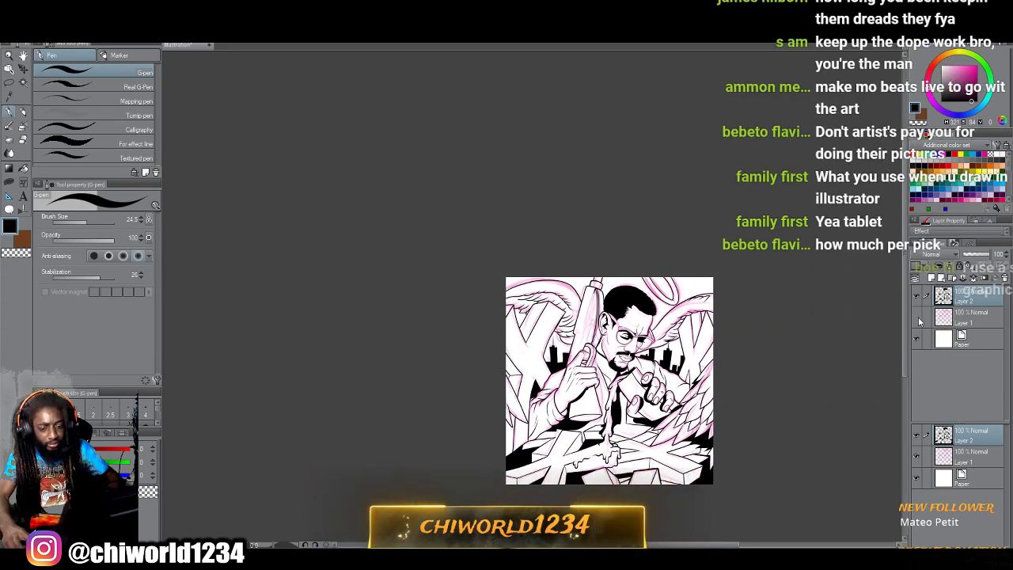
click(917, 317)
scroll(849, 368, up, 5)
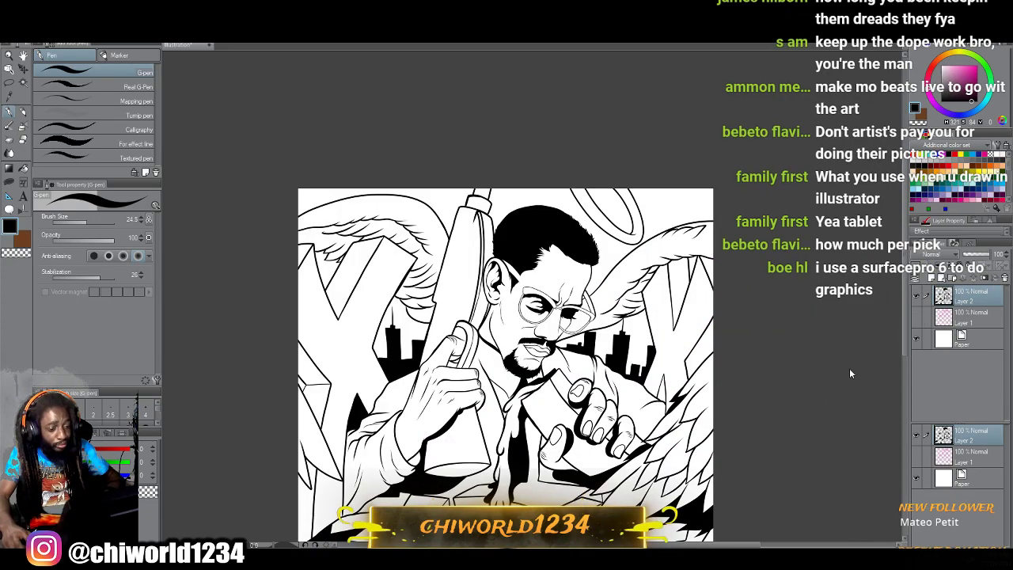
scroll(849, 368, up, 1)
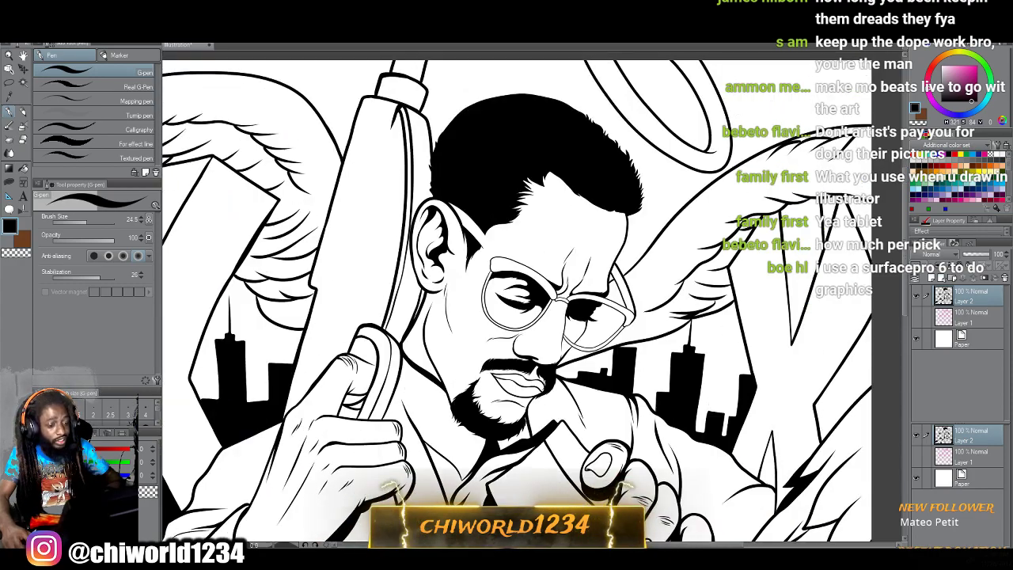
Ink both edges of the glasses' temple arm down to the frame corner and smooth the lower edge, reducing the brush size to 20.7.
scroll(850, 371, up, 2)
scroll(849, 368, up, 4)
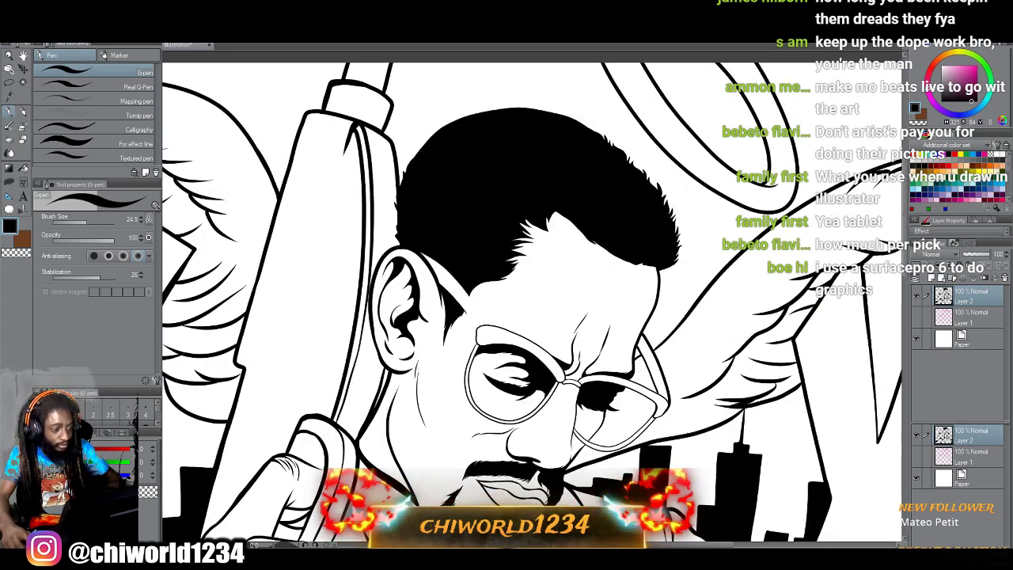
scroll(849, 374, up, 4)
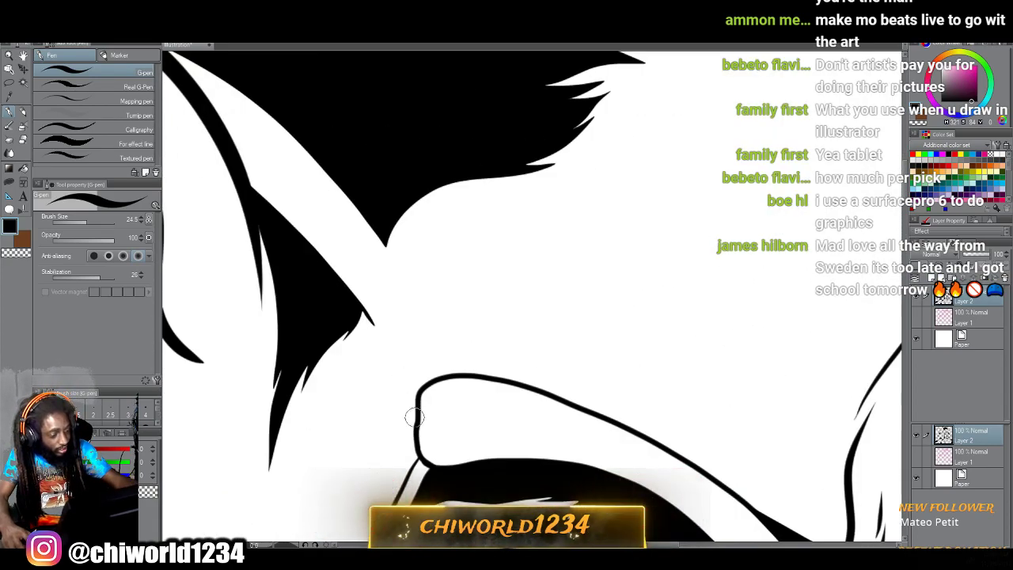
drag(419, 423, 407, 387)
drag(358, 301, 252, 191)
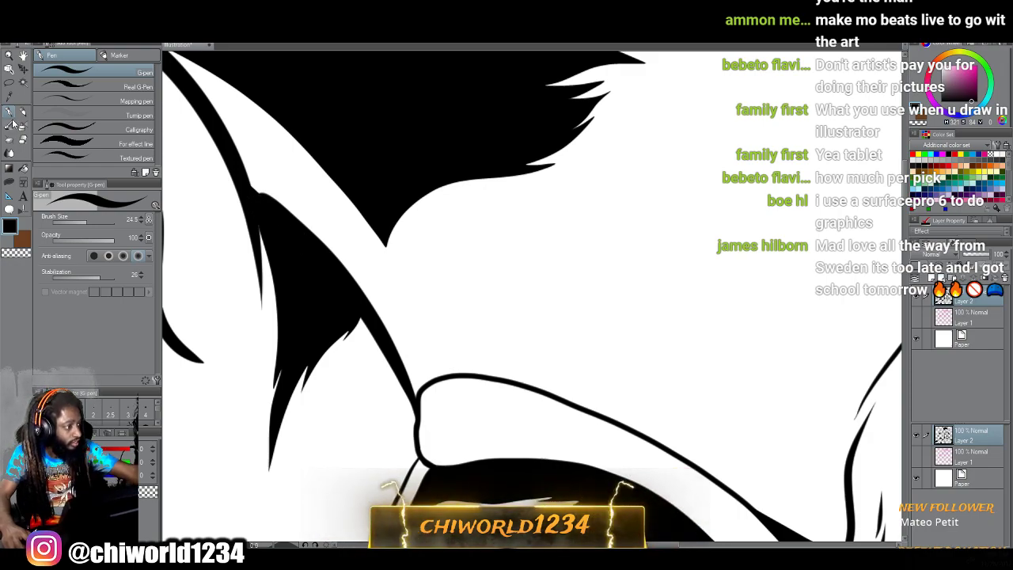
drag(84, 222, 89, 225)
drag(448, 376, 340, 183)
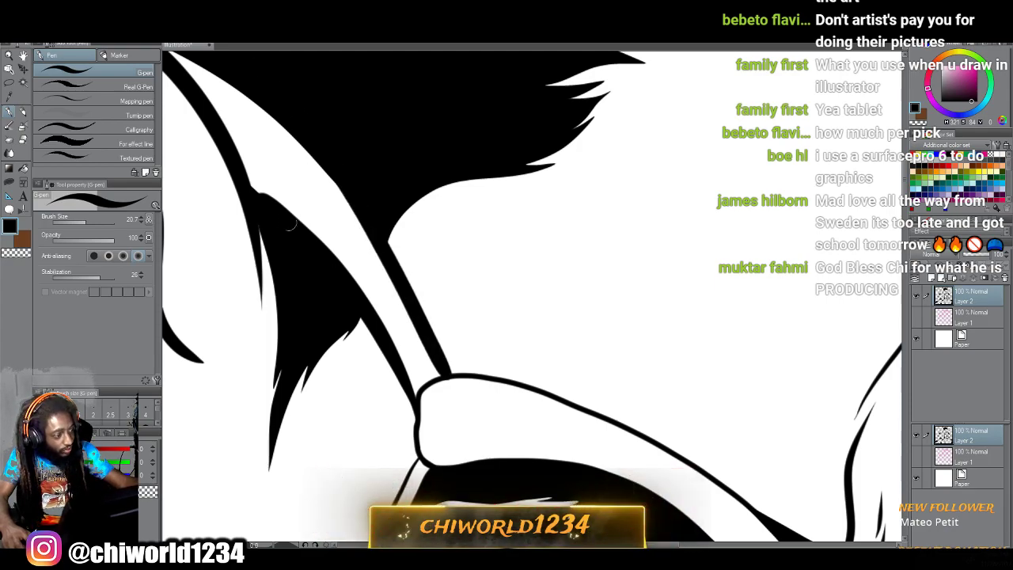
drag(299, 225, 203, 111)
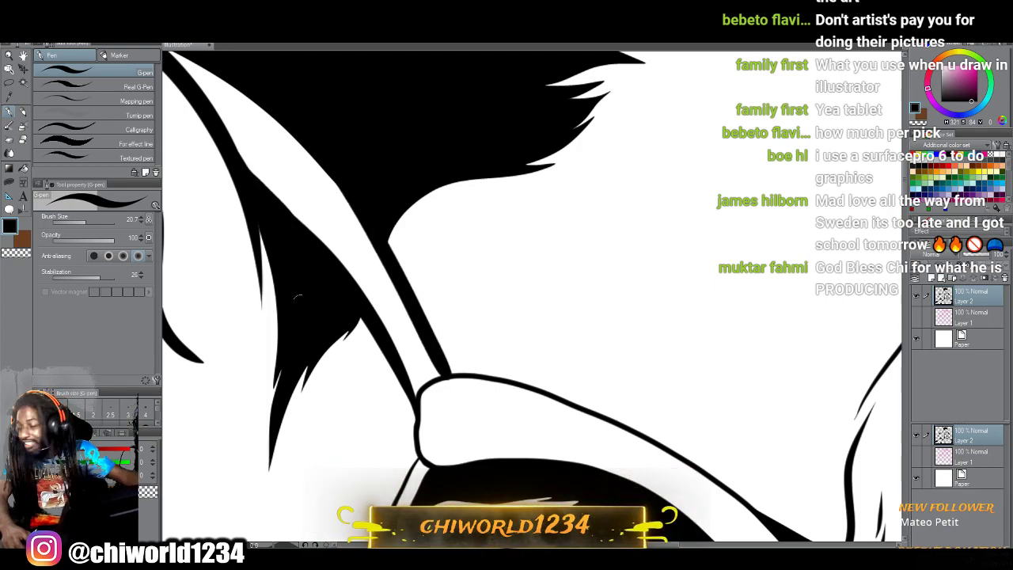
Ink a short curved crease stroke just above the bridge of the glasses.
scroll(328, 350, down, 3)
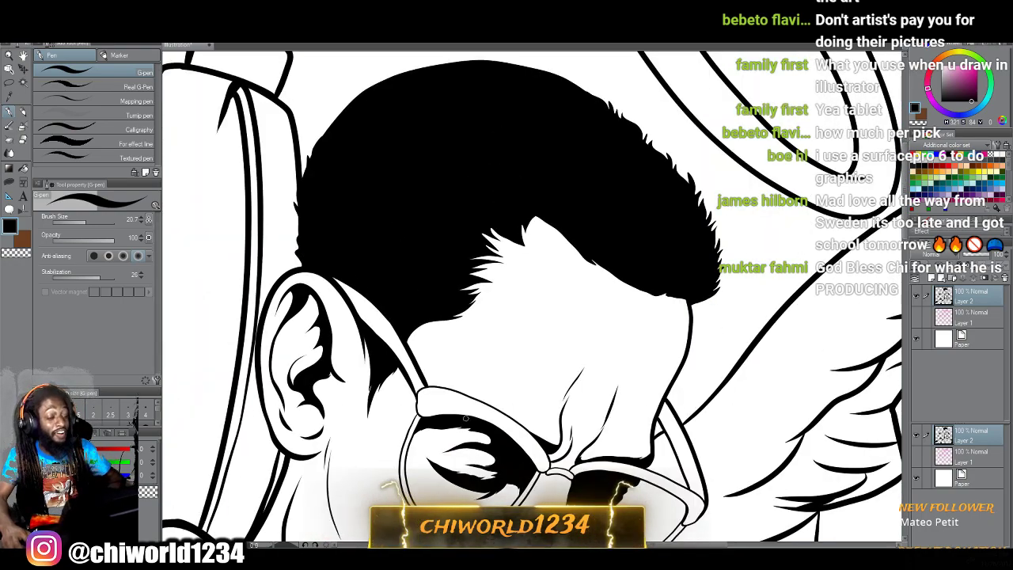
drag(467, 528, 465, 418)
scroll(465, 418, down, 3)
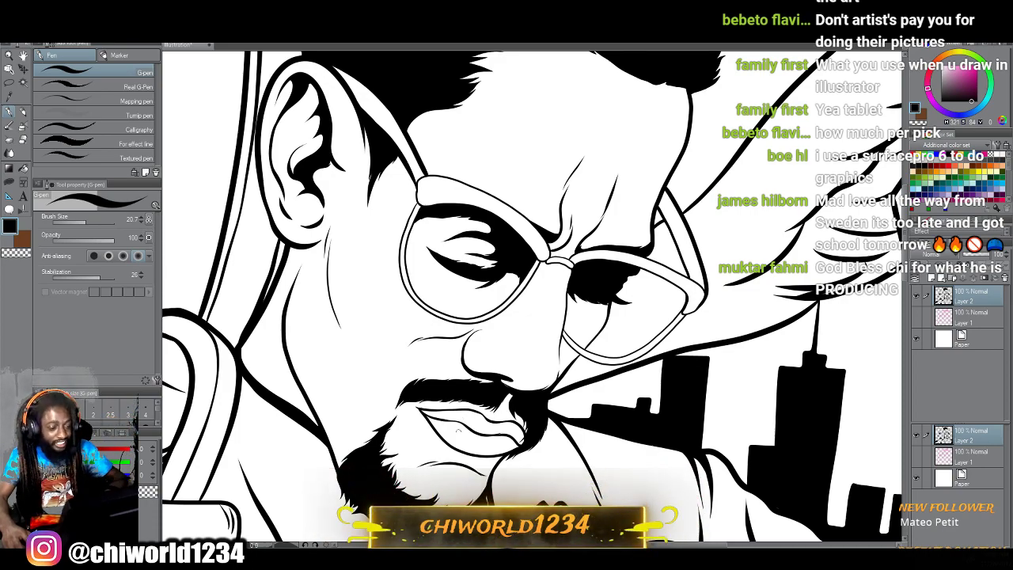
scroll(486, 354, down, 6)
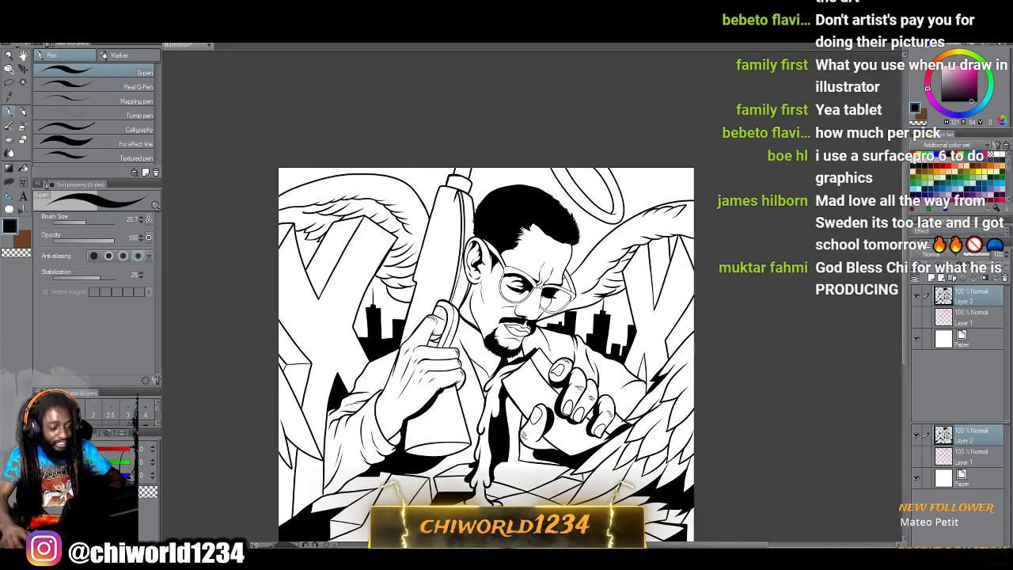
scroll(514, 285, up, 6)
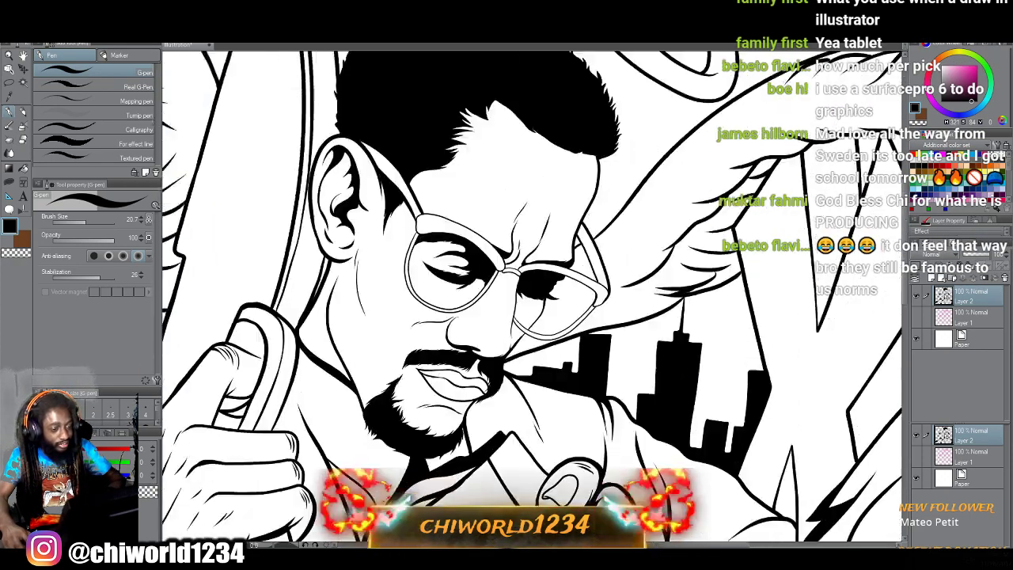
scroll(515, 285, up, 6)
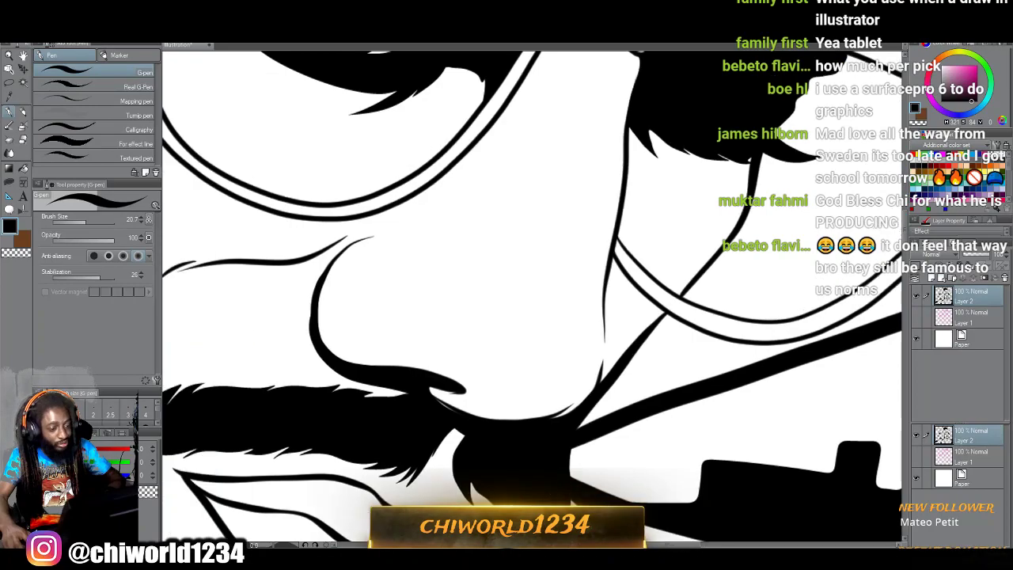
scroll(556, 505, up, 3)
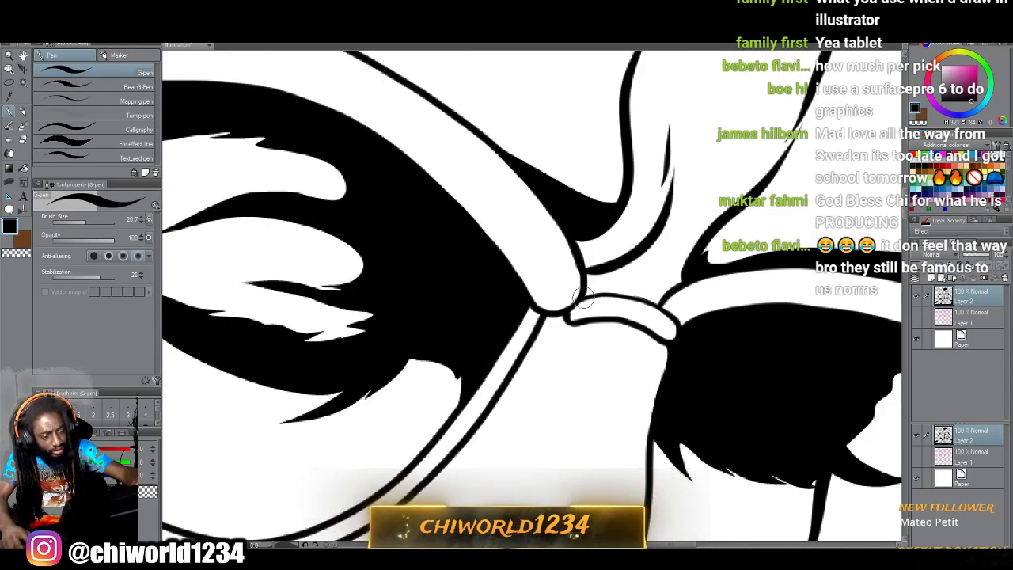
drag(599, 290, 662, 297)
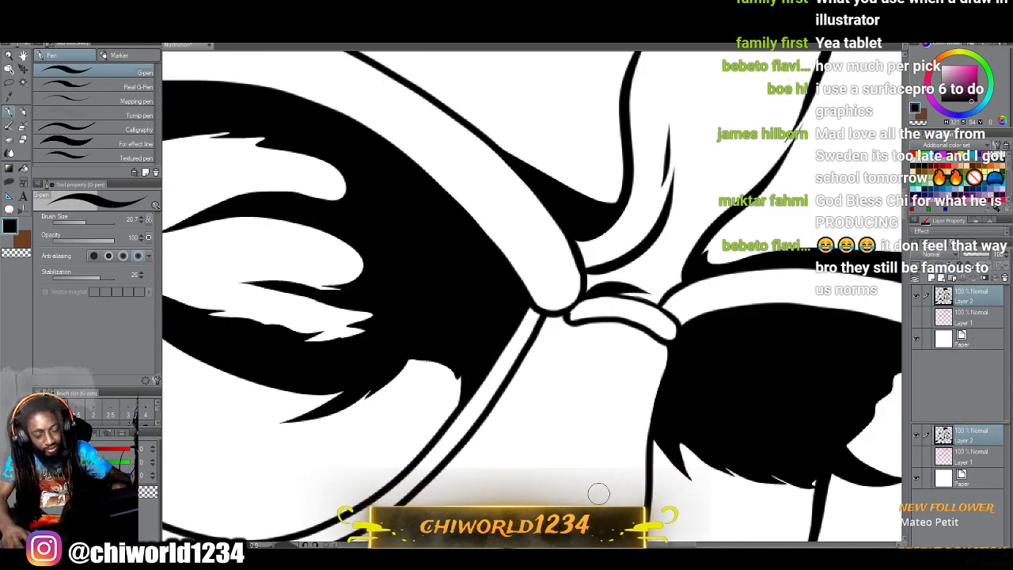
scroll(599, 489, down, 3)
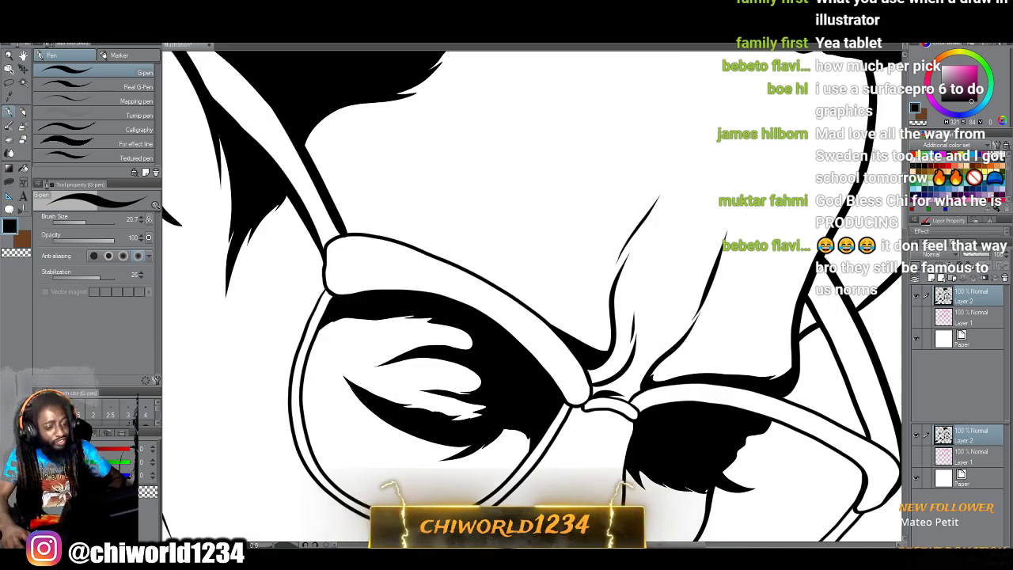
Ink a short vertical wrinkle stroke on the forehead, beside the crease above the near lens.
scroll(599, 475, down, 5)
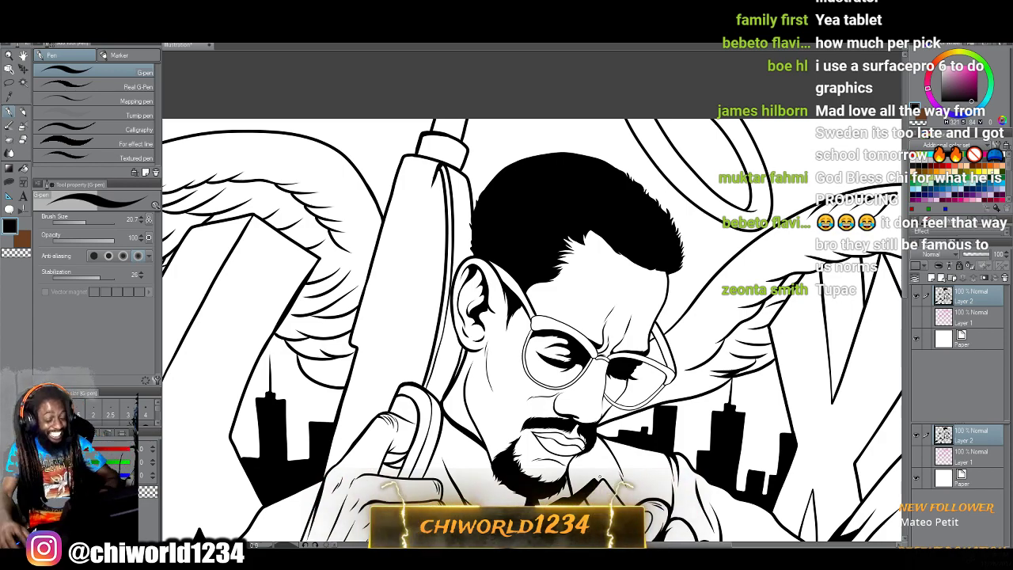
scroll(639, 373, up, 8)
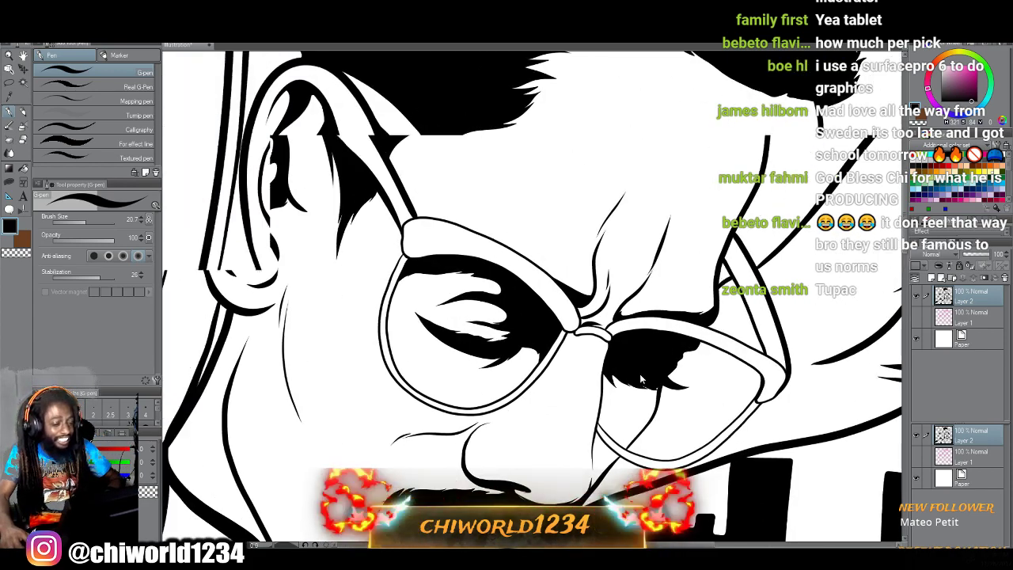
scroll(641, 378, up, 3)
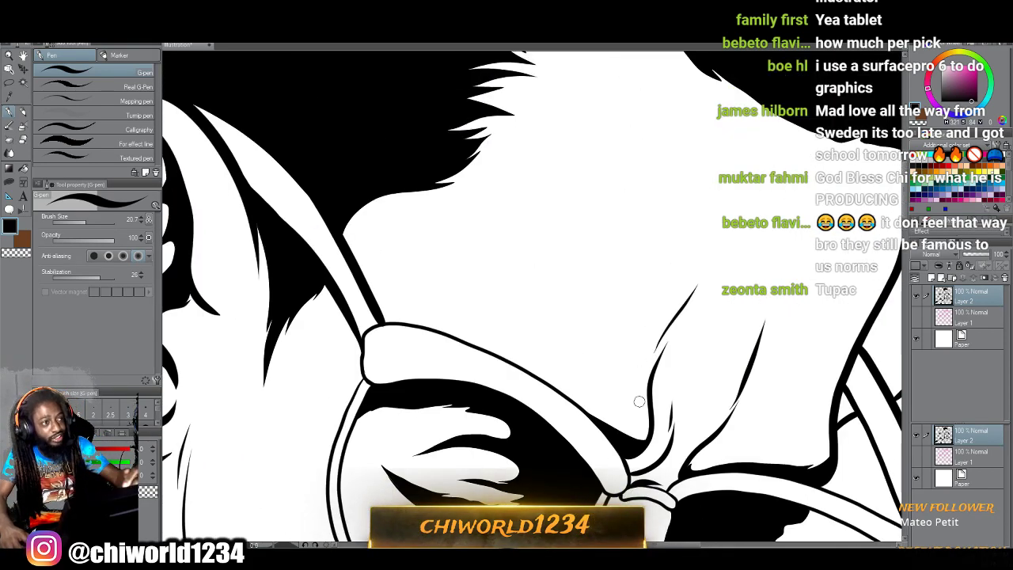
drag(632, 345, 631, 298)
scroll(759, 503, down, 8)
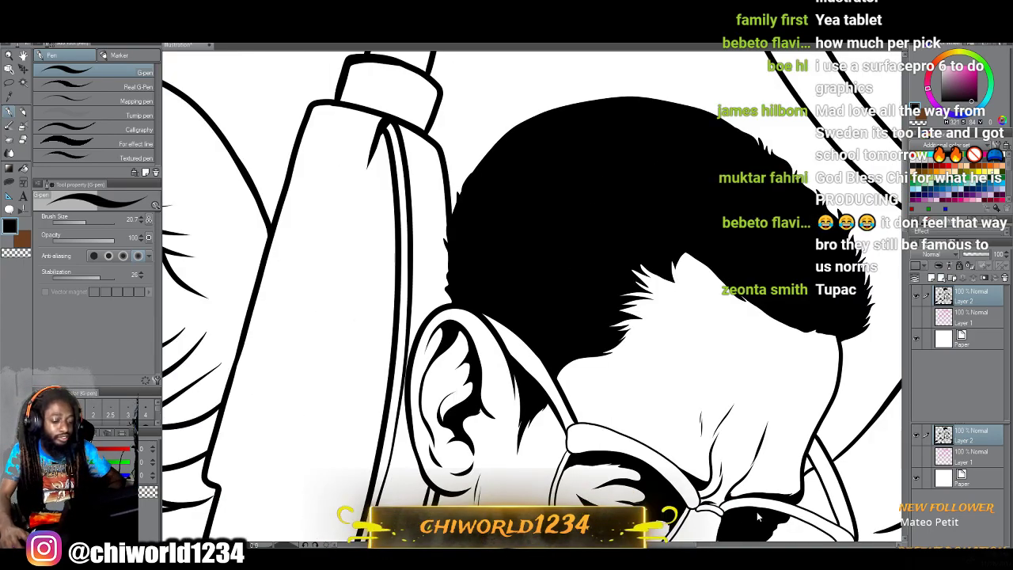
scroll(763, 494, up, 2)
scroll(763, 493, down, 1)
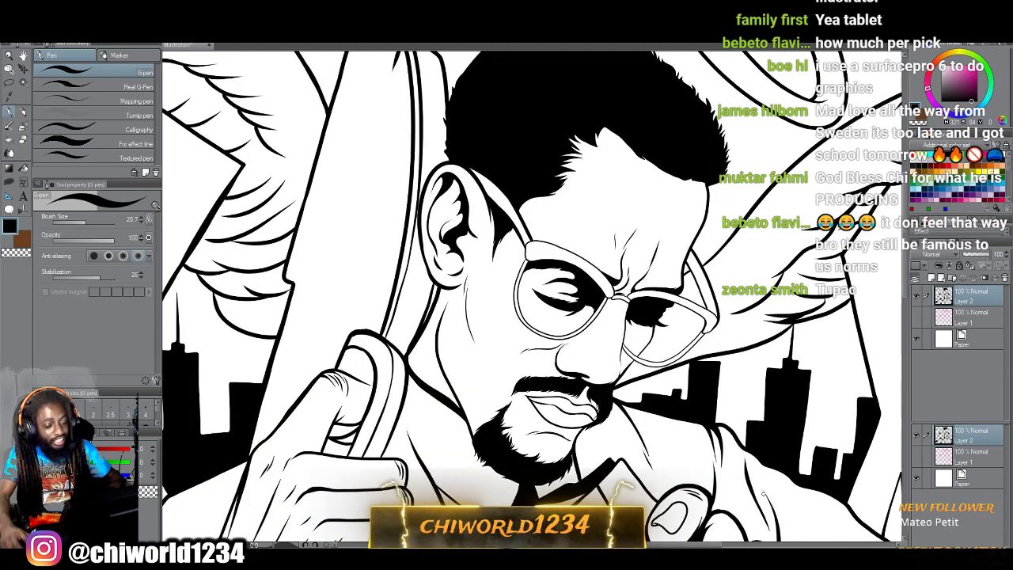
Ink short tapered strokes on the neck, between the jawline and the thick collar line beside the gun.
scroll(763, 494, up, 3)
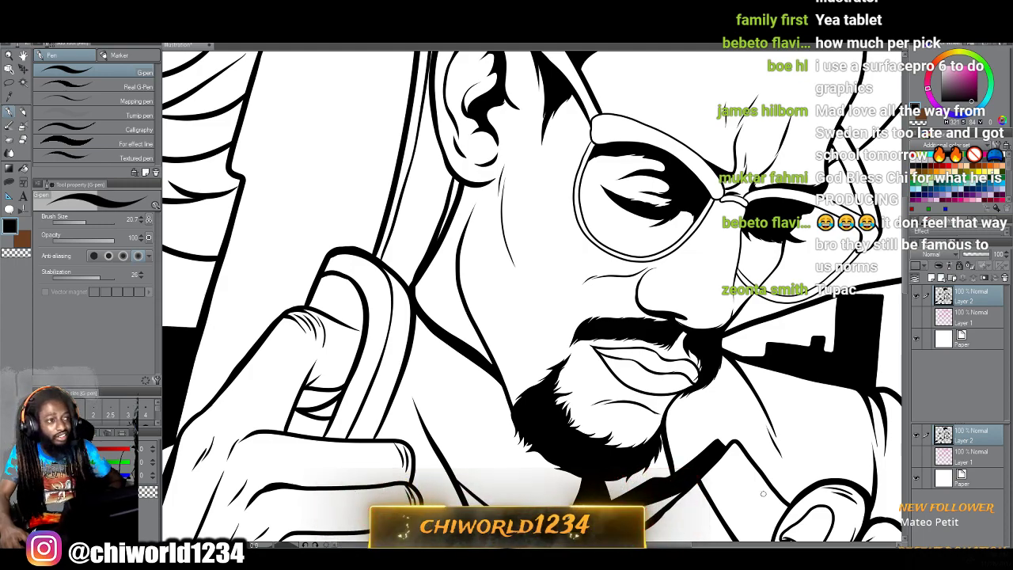
scroll(763, 493, up, 6)
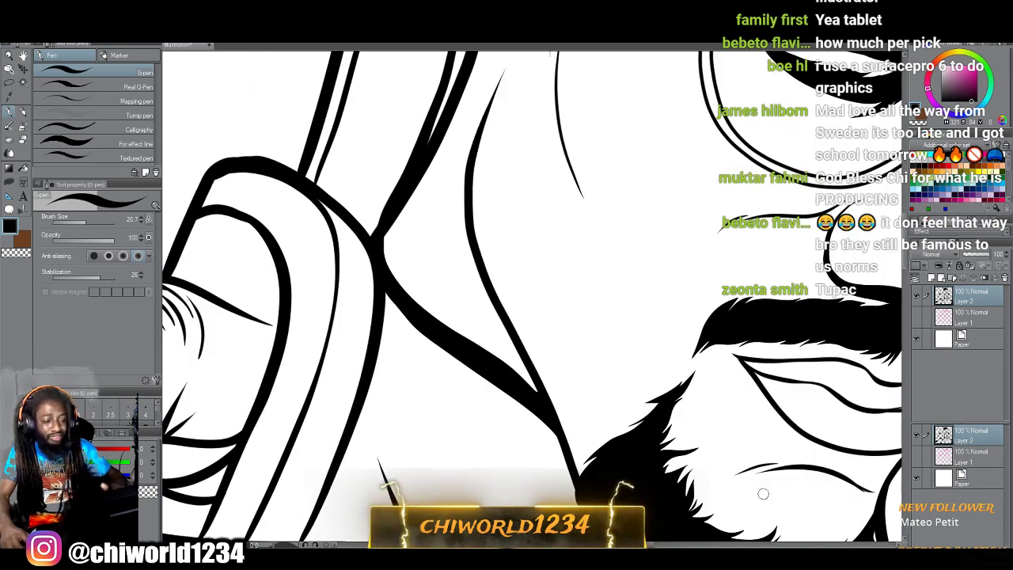
drag(545, 408, 461, 267)
drag(488, 341, 444, 258)
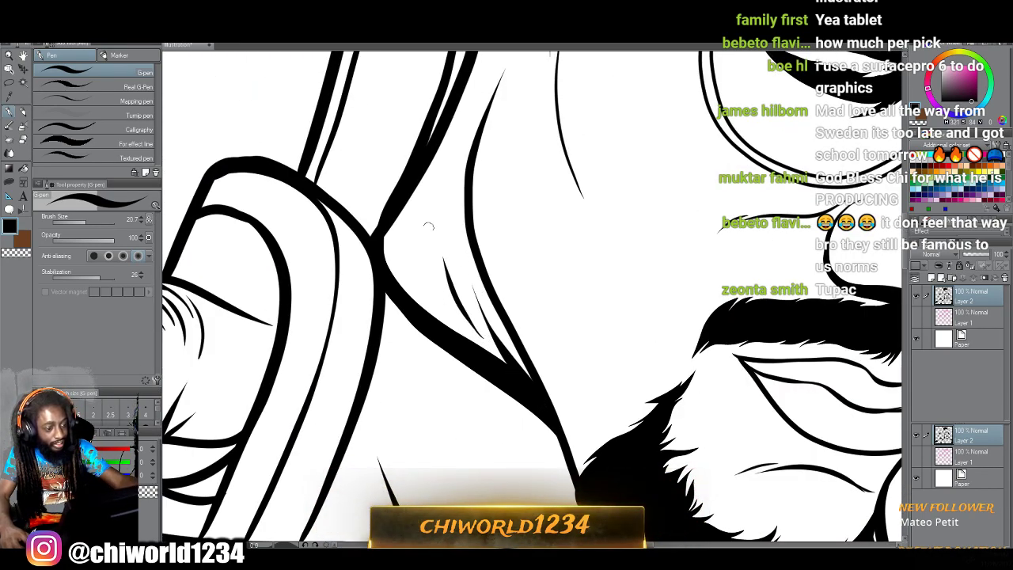
scroll(447, 394, down, 5)
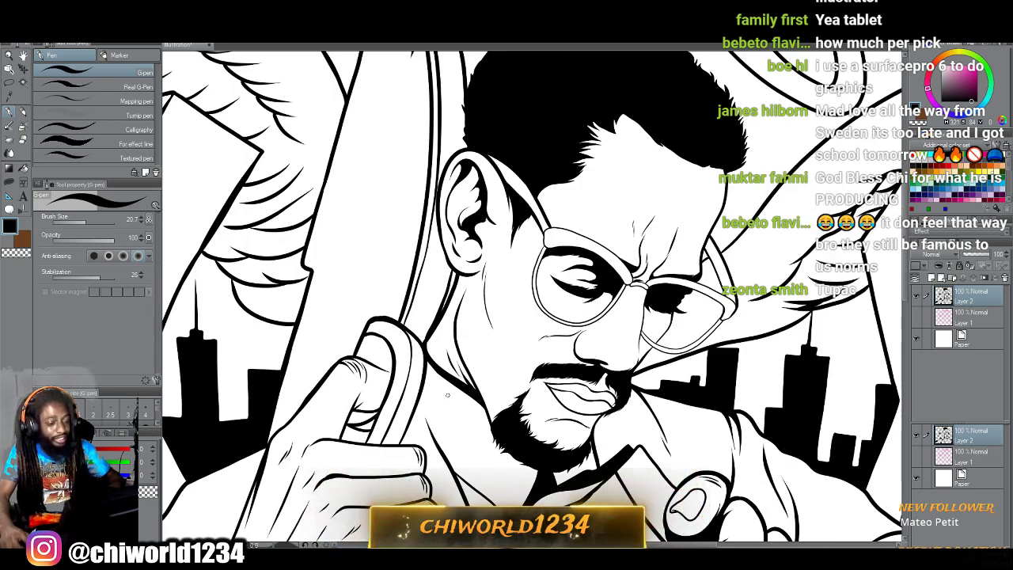
Ink fine crease strokes beneath and across the near eye, and a short stroke beside the nose under the far eye.
scroll(459, 394, up, 5)
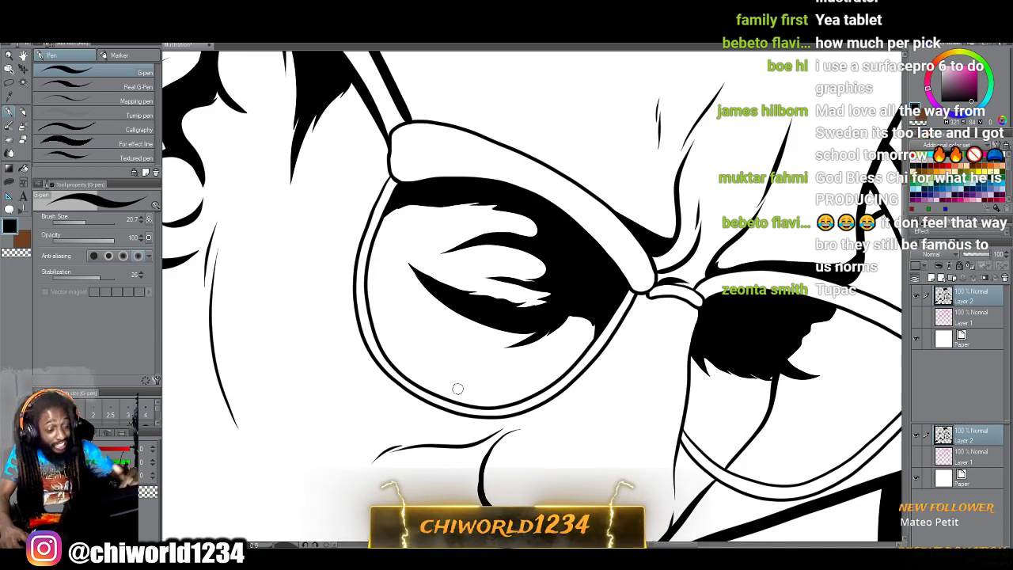
mouse_move(468, 332)
mouse_down()
mouse_move(535, 338)
mouse_move(483, 331)
mouse_move(520, 334)
mouse_move(557, 317)
mouse_move(467, 364)
mouse_up()
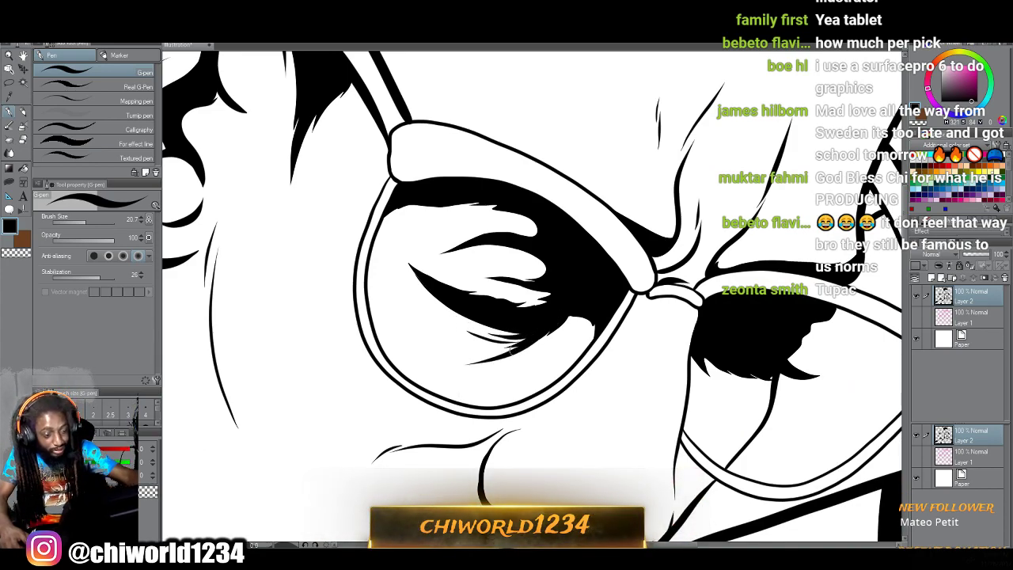
drag(715, 407, 695, 359)
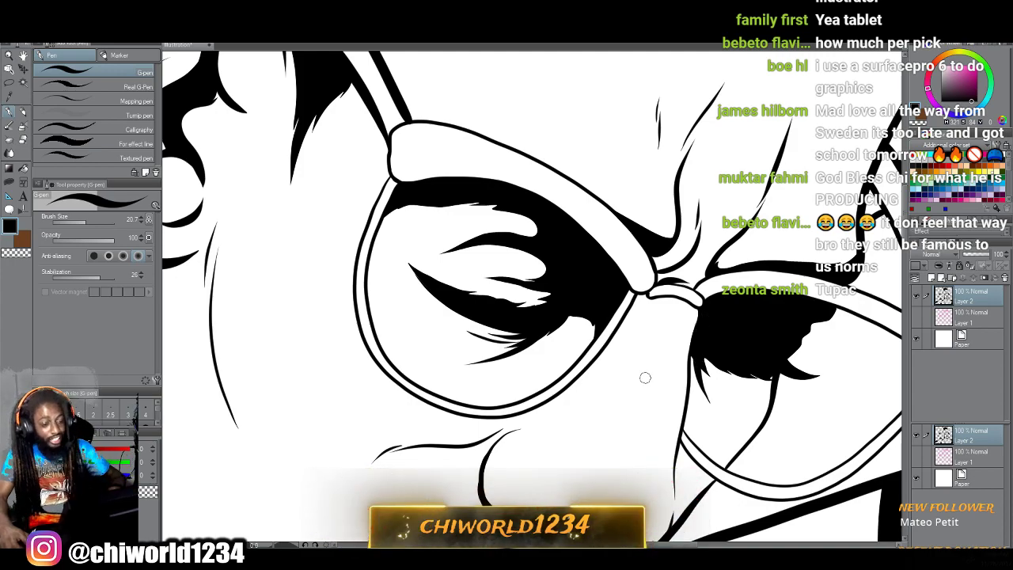
drag(524, 300, 415, 258)
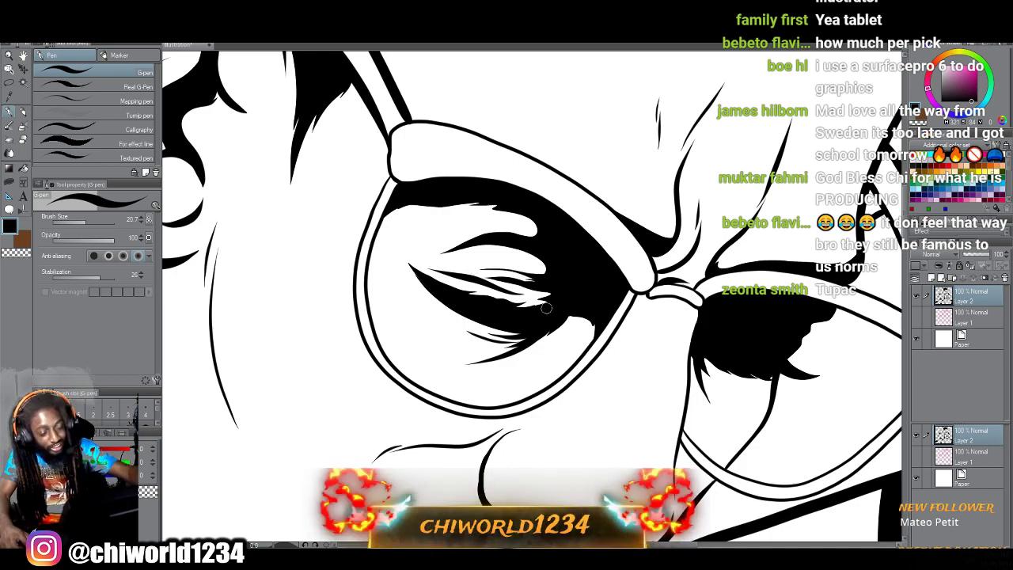
scroll(692, 473, down, 5)
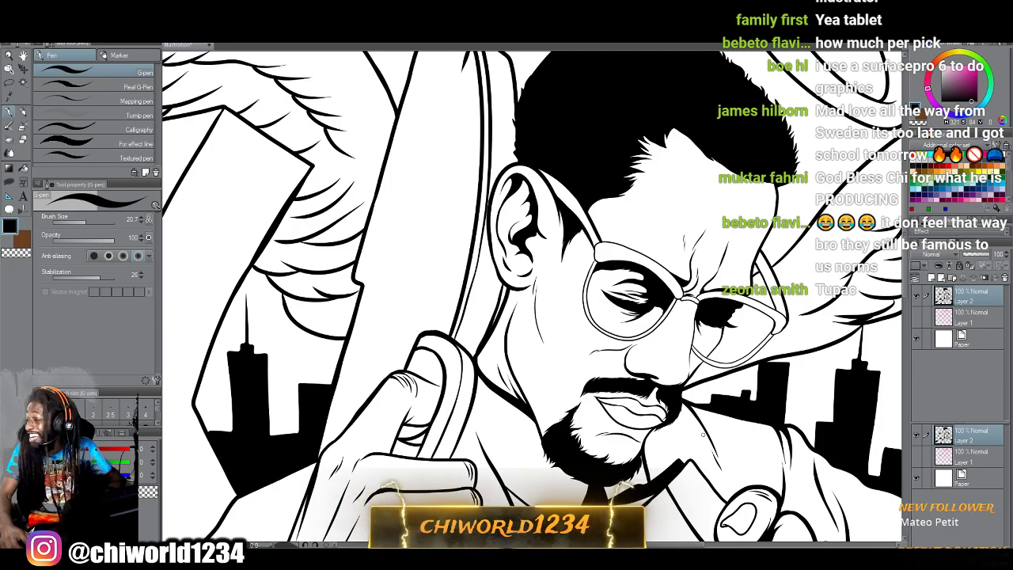
Ink a thin curved crease stroke above the near eye's upper eyelid fold, inside the lens.
scroll(701, 434, down, 2)
scroll(696, 428, up, 1)
scroll(688, 419, down, 1)
scroll(668, 383, up, 4)
scroll(668, 383, up, 5)
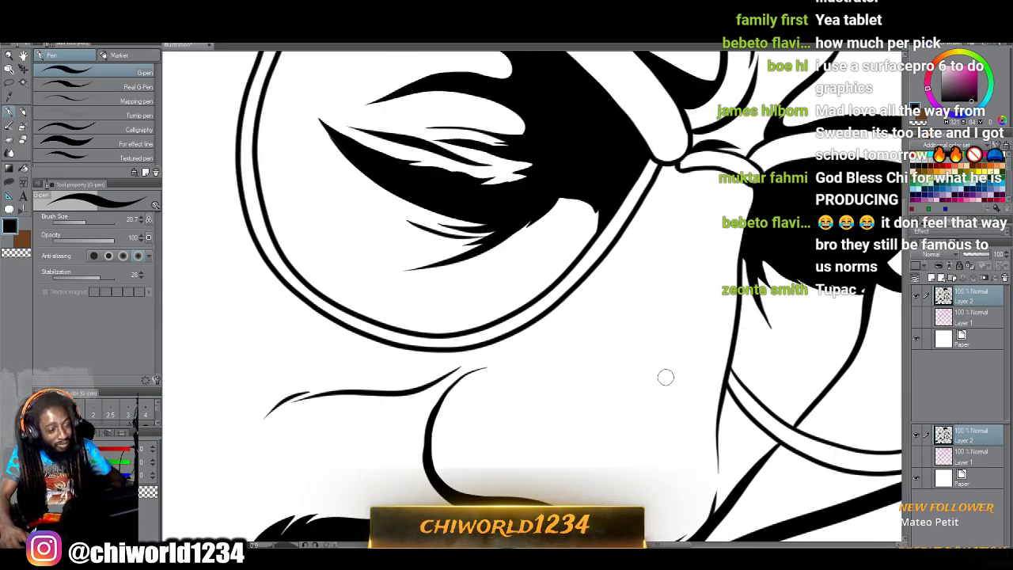
scroll(348, 174, up, 1)
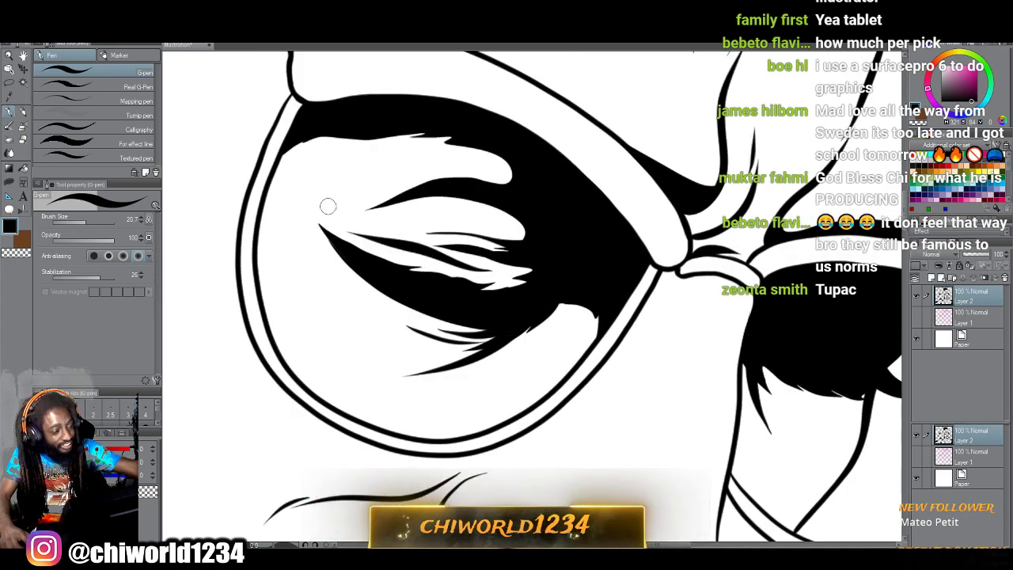
drag(381, 184, 428, 169)
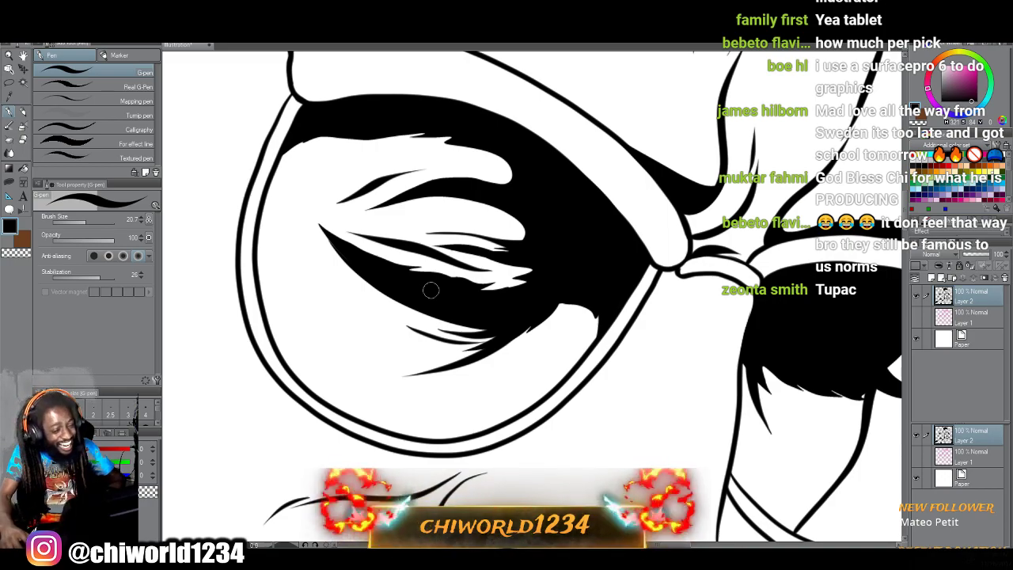
scroll(430, 290, down, 10)
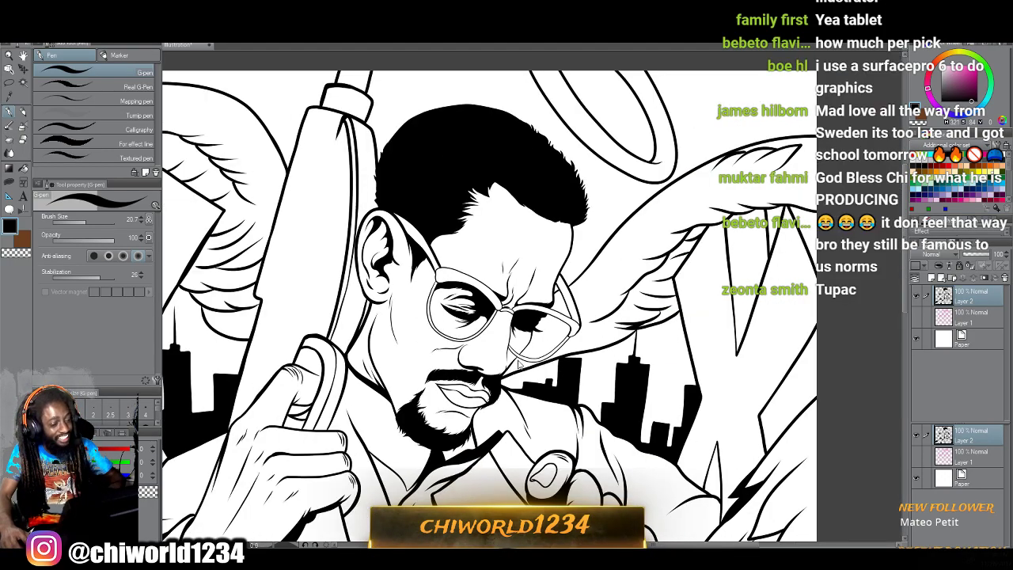
scroll(430, 291, down, 3)
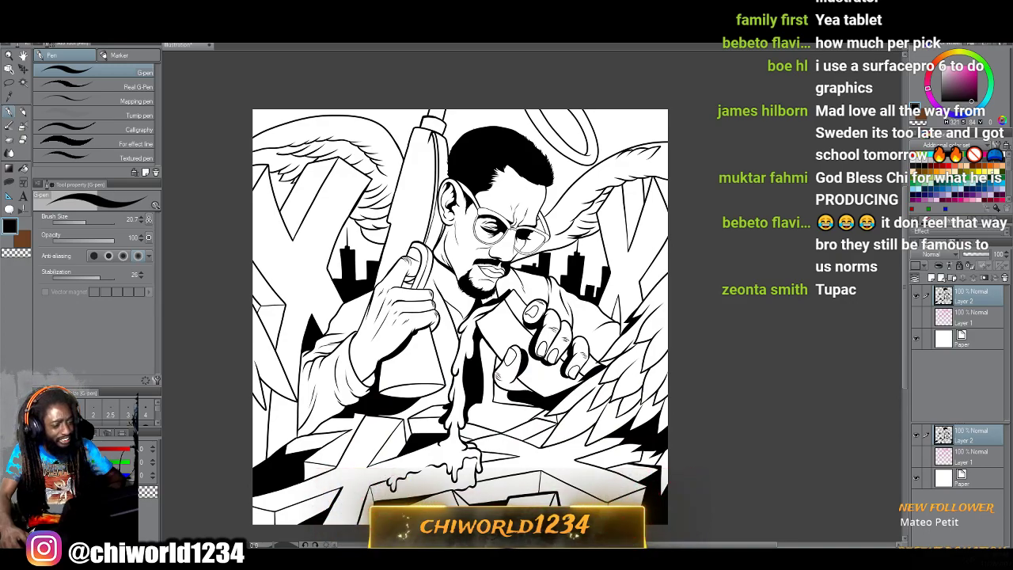
Extend the chest line beside the gun hand up to the gun's curved edge and thicken it downward.
scroll(519, 357, up, 10)
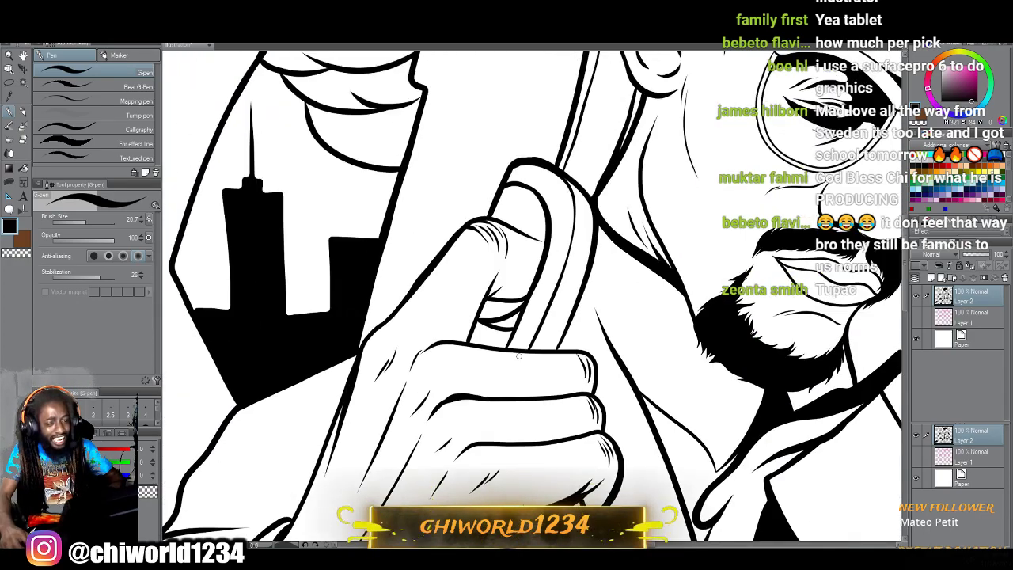
scroll(520, 356, up, 4)
drag(584, 404, 485, 226)
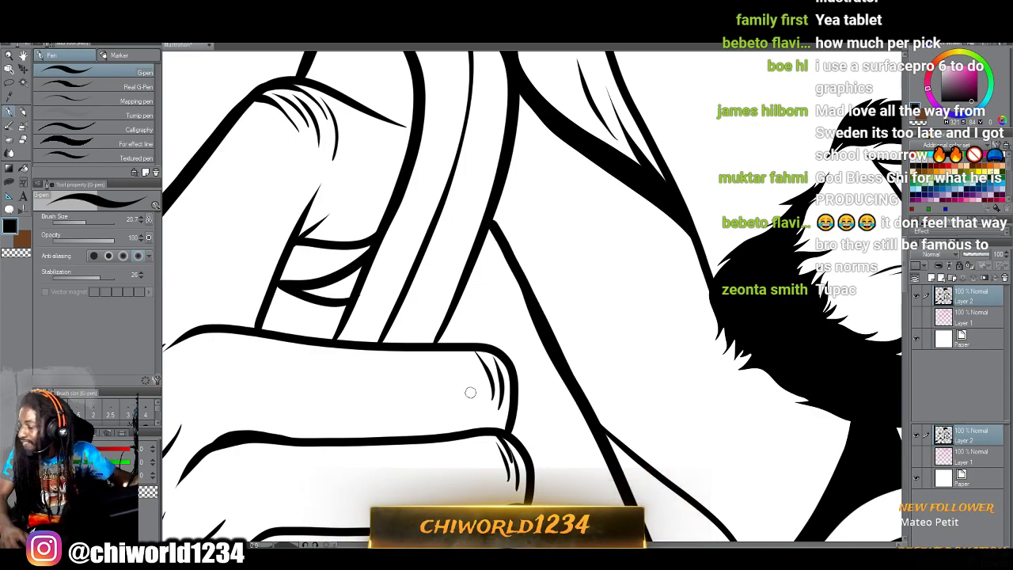
drag(492, 203, 591, 445)
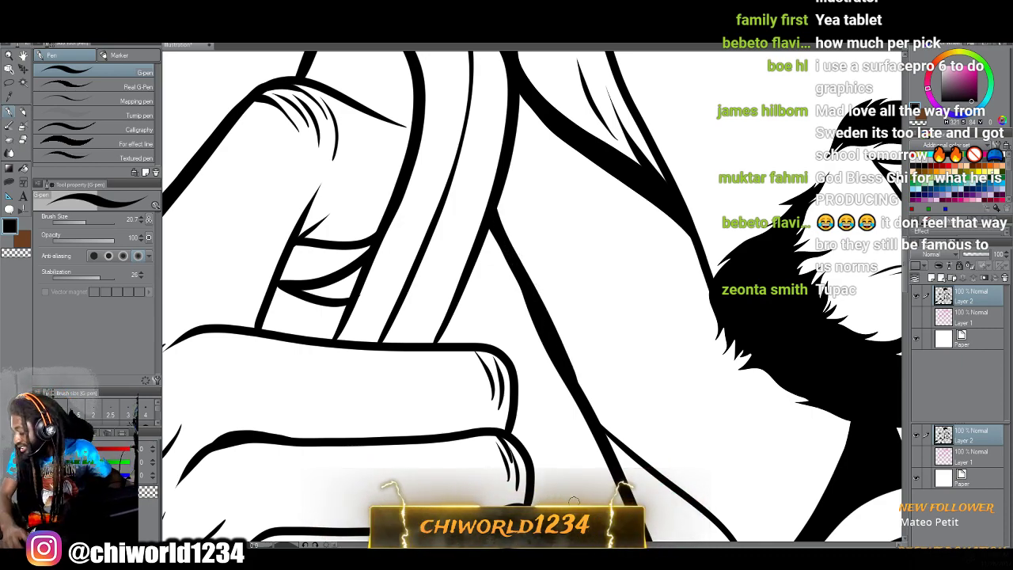
Ink tapered fold strokes on the gun arm's sleeve, just above where the cuff meets the wrist.
scroll(574, 502, down, 4)
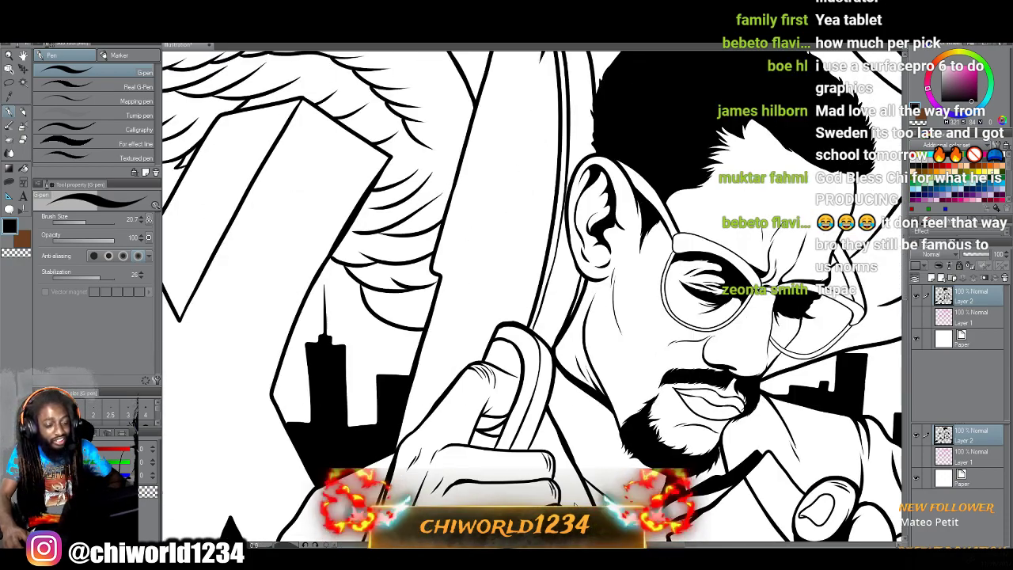
drag(574, 501, 574, 391)
scroll(566, 341, down, 1)
scroll(574, 269, down, 3)
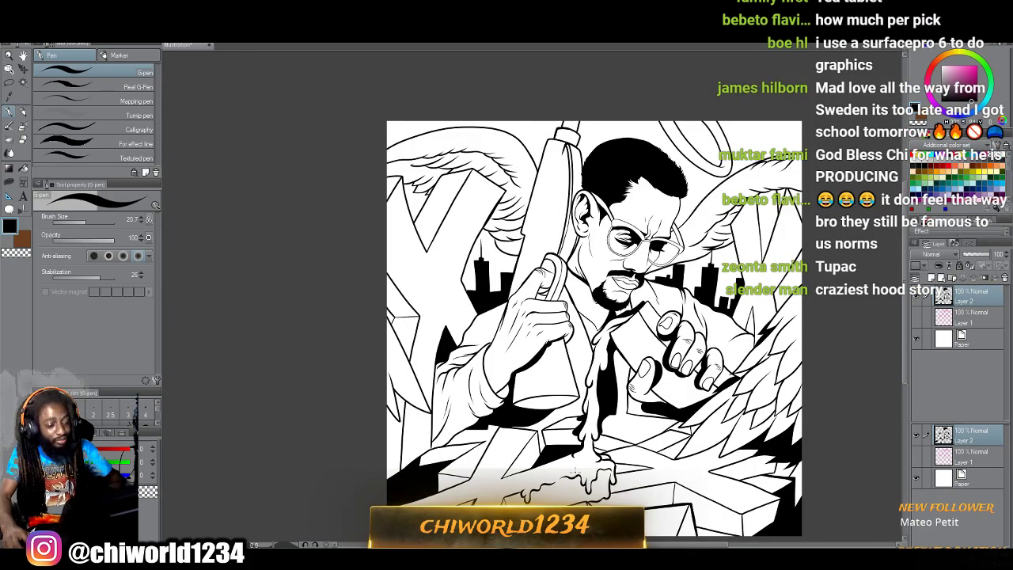
scroll(406, 474, up, 3)
drag(597, 149, 597, 355)
scroll(597, 355, up, 2)
drag(744, 462, 586, 515)
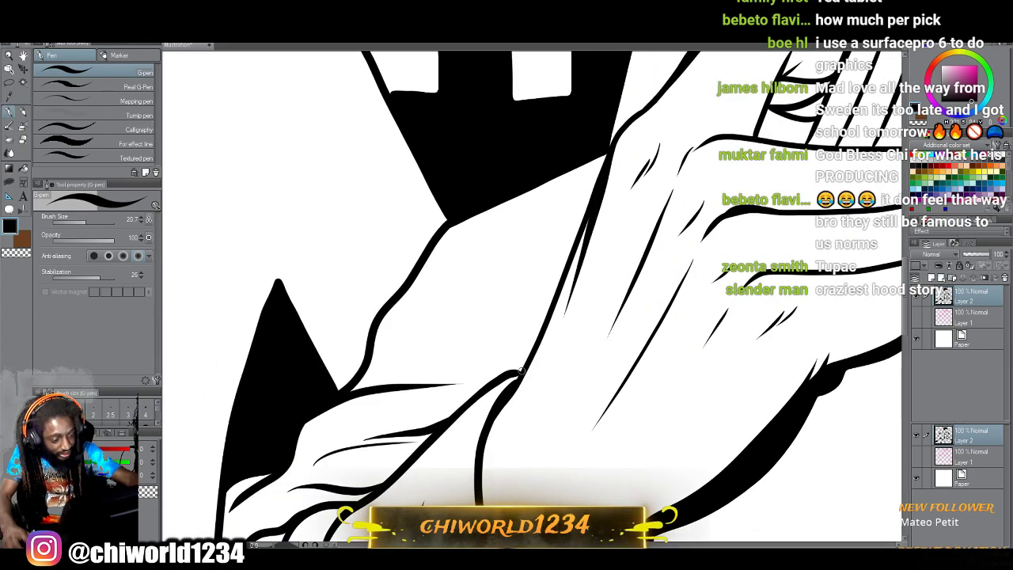
mouse_move(520, 369)
mouse_down()
mouse_move(474, 349)
mouse_move(386, 356)
mouse_move(441, 326)
mouse_move(503, 333)
mouse_up()
scroll(568, 526, down, 6)
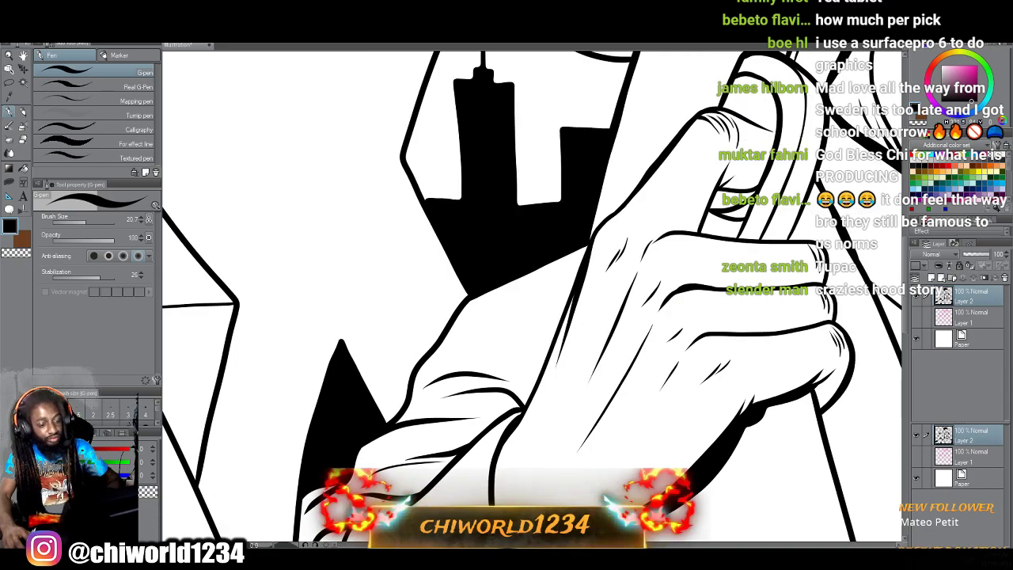
Ink a long curved fold and a short tapered crease on the reaching arm's sleeve, beside the feathers.
scroll(605, 486, down, 4)
scroll(604, 487, right, 2)
scroll(604, 487, up, 8)
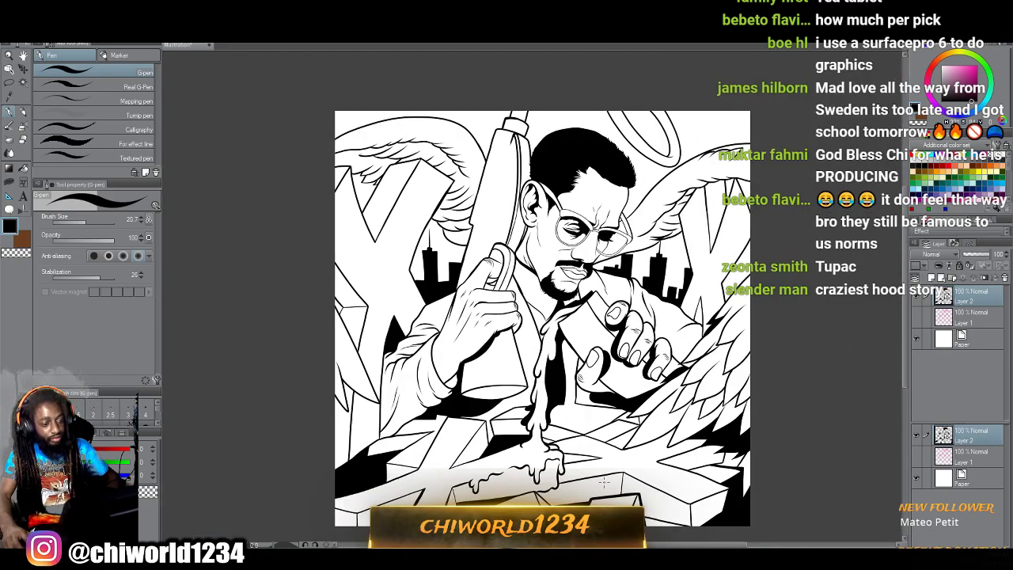
scroll(604, 487, down, 2)
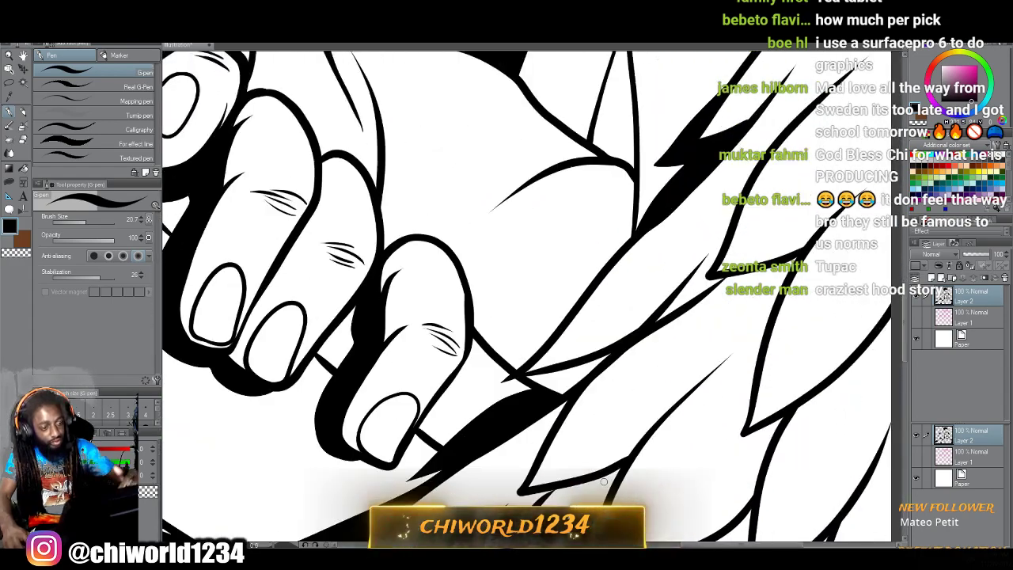
mouse_move(626, 200)
mouse_down()
mouse_move(575, 200)
mouse_move(504, 258)
mouse_up()
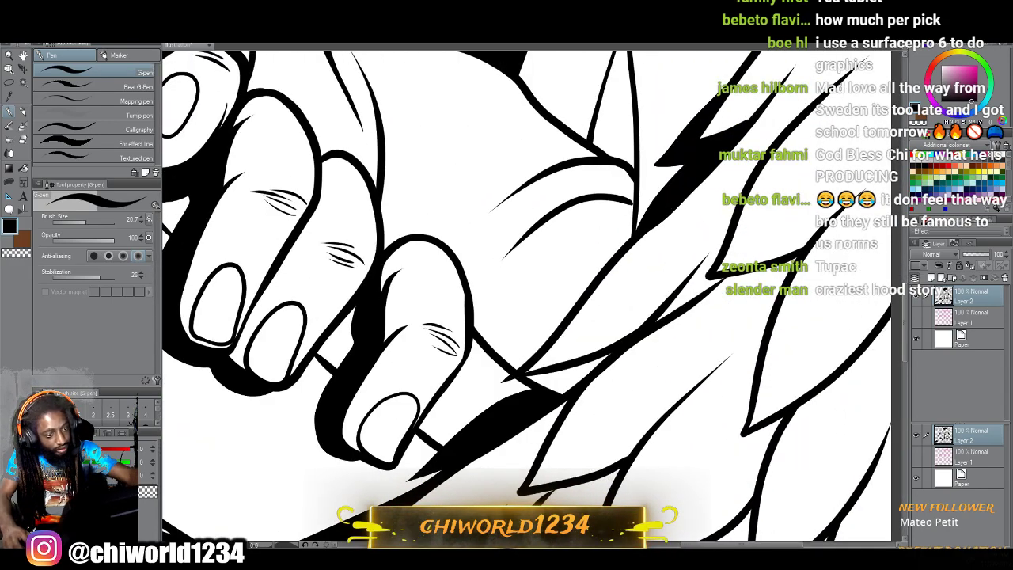
drag(631, 202, 587, 190)
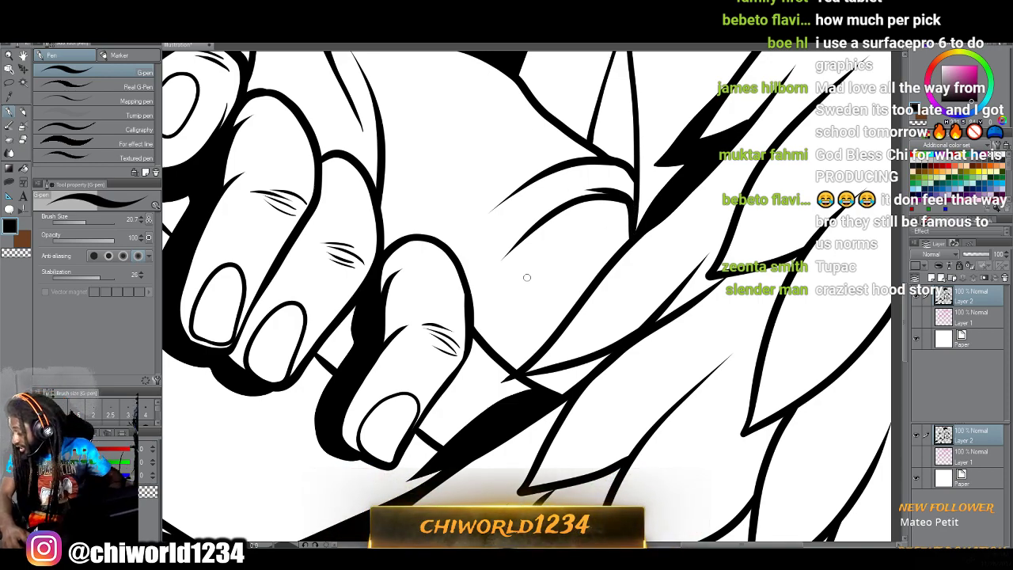
Ink curved and long tapered fold strokes across the reaching arm's sleeve, between the shoulder outline and the fingers.
scroll(527, 277, down, 3)
scroll(523, 277, up, 3)
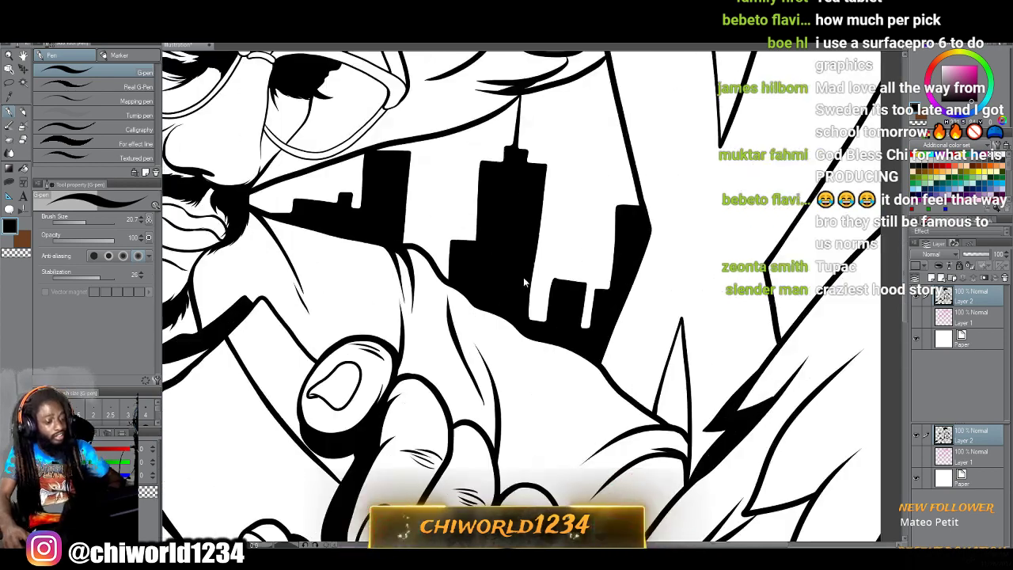
mouse_move(496, 385)
mouse_down()
mouse_move(516, 363)
mouse_move(591, 322)
mouse_move(486, 356)
mouse_move(494, 330)
mouse_move(521, 303)
mouse_move(579, 288)
mouse_up()
drag(511, 282, 616, 254)
scroll(606, 413, down, 1)
scroll(605, 413, up, 3)
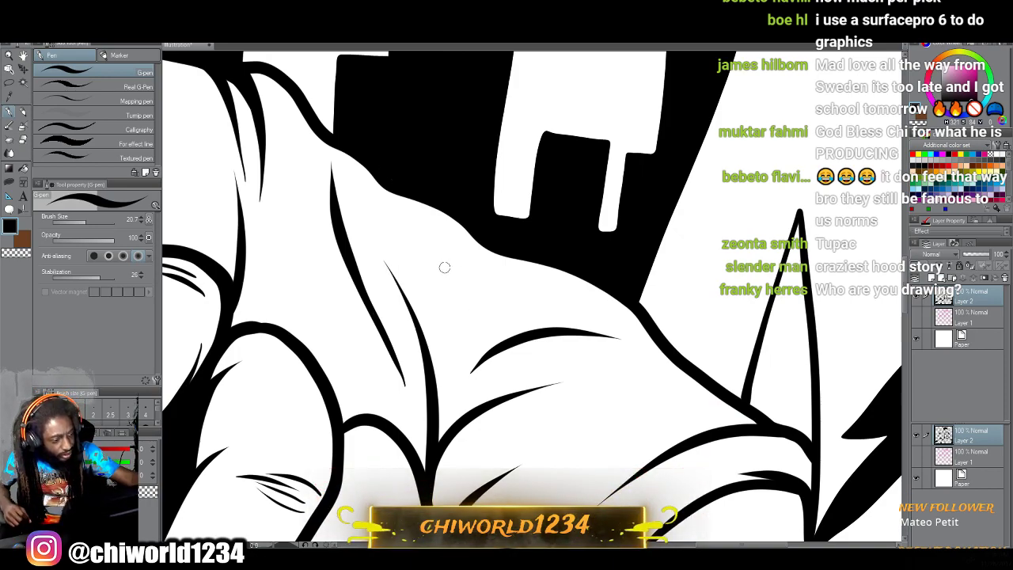
drag(440, 292, 348, 141)
drag(340, 427, 299, 179)
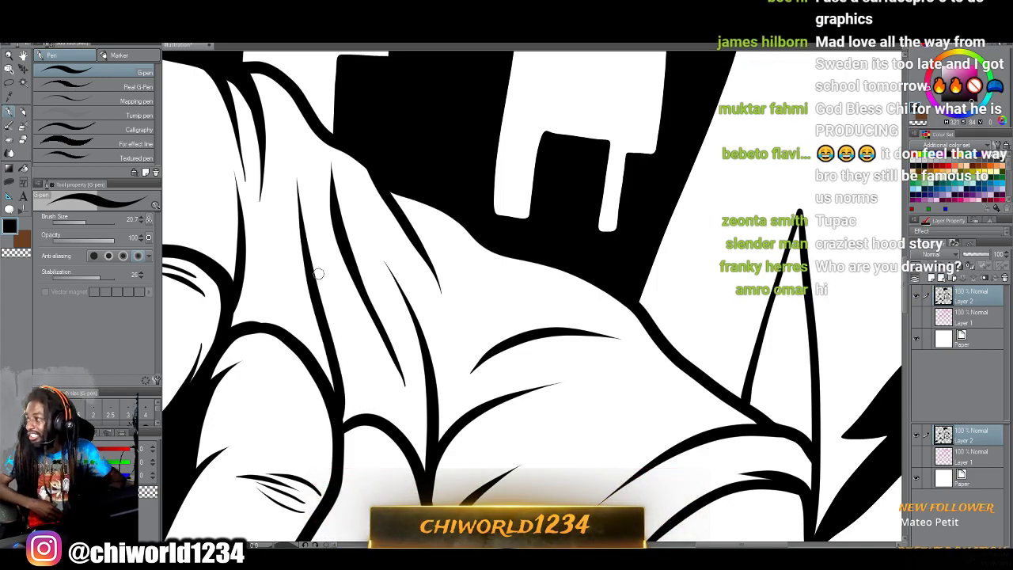
Extend the clothing edge line beneath the reaching hand's thumb downward in a curve to the cross's edge.
scroll(318, 273, down, 5)
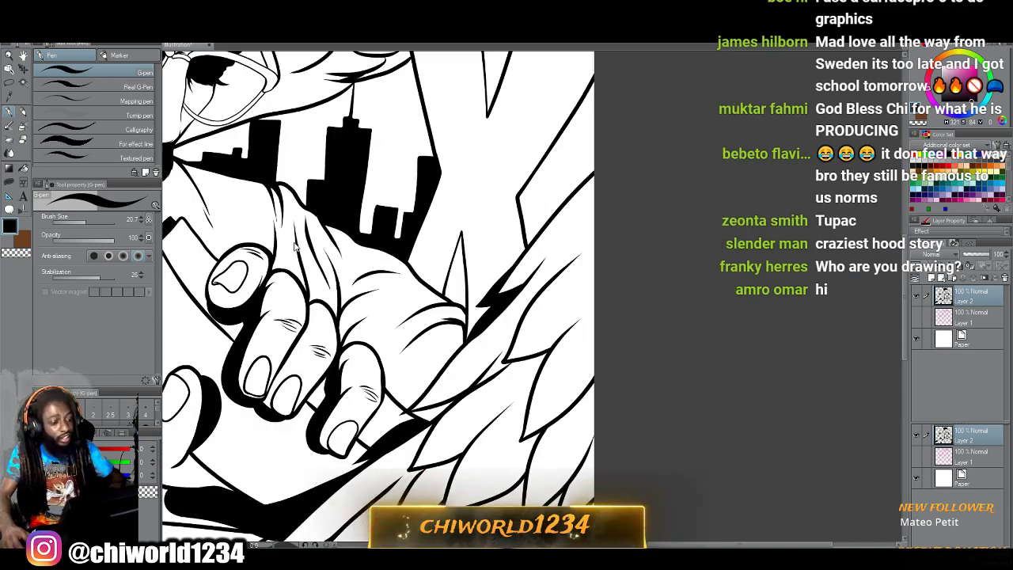
scroll(345, 255, down, 2)
scroll(345, 277, left, 3)
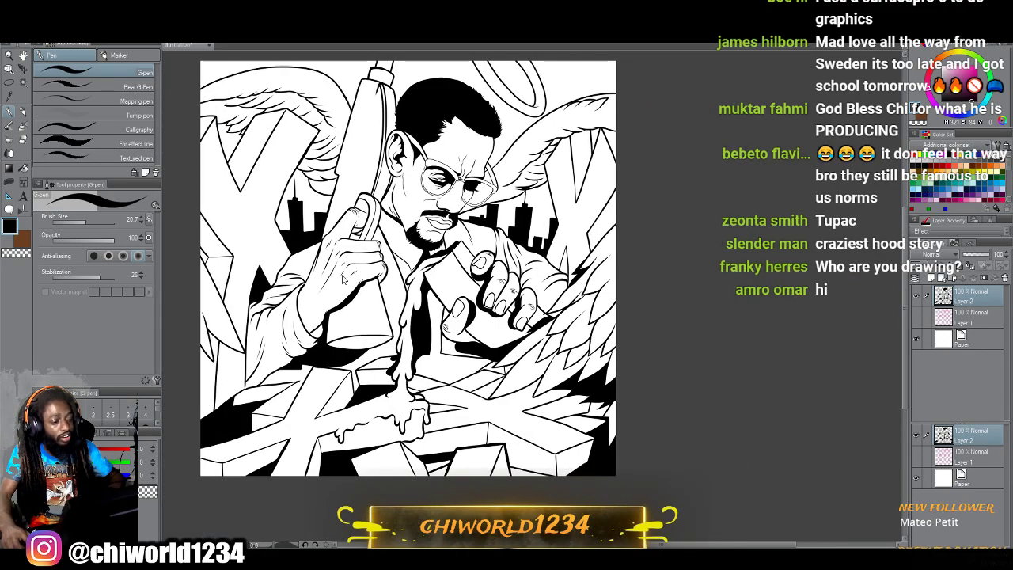
scroll(342, 279, up, 5)
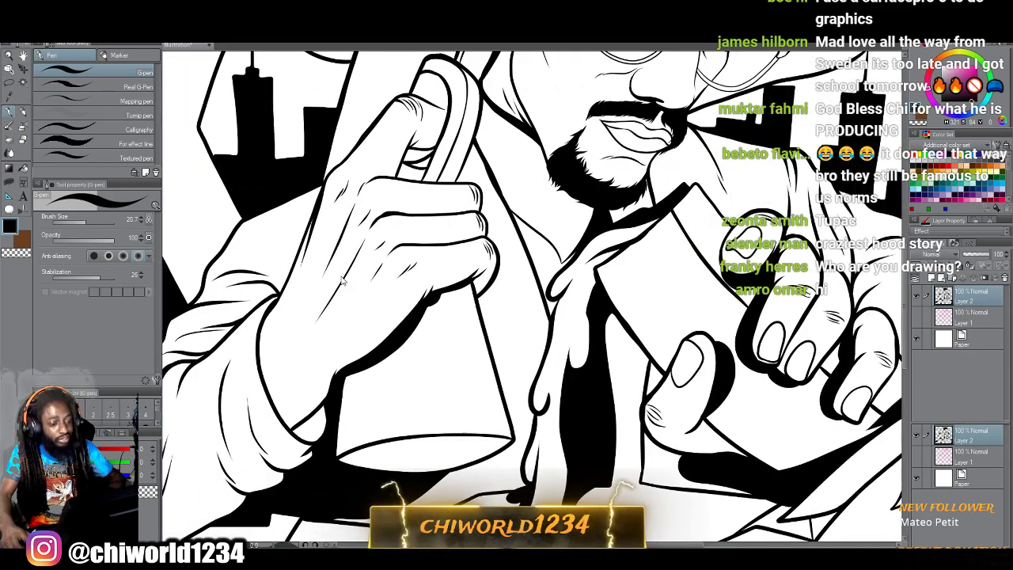
scroll(340, 274, up, 5)
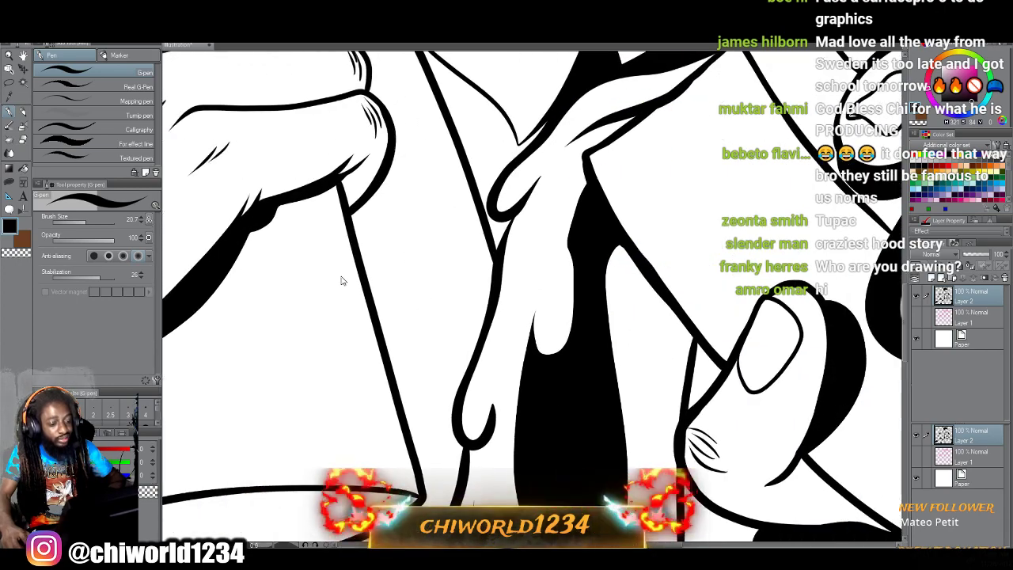
scroll(340, 274, down, 5)
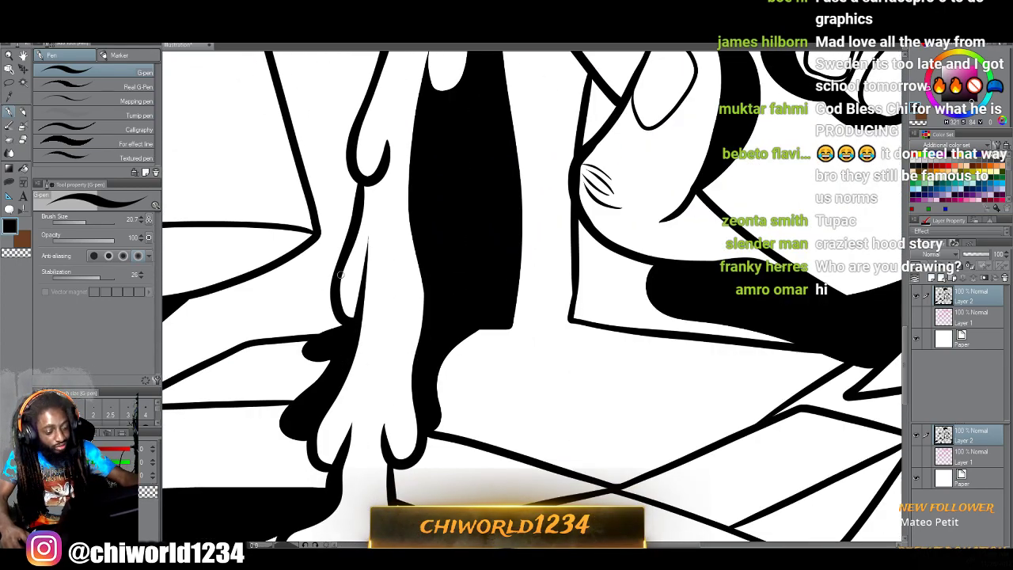
mouse_move(524, 459)
mouse_down()
mouse_move(555, 377)
mouse_move(573, 251)
mouse_up()
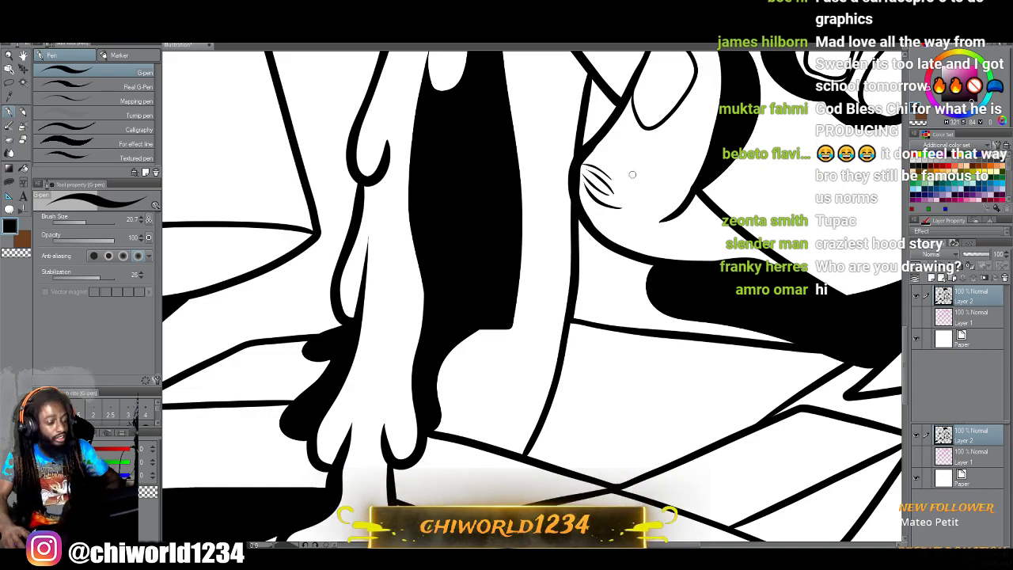
Ink a tapered crease branching from the chest line beside the gun hand, running diagonally toward the collar opening.
scroll(632, 174, down, 10)
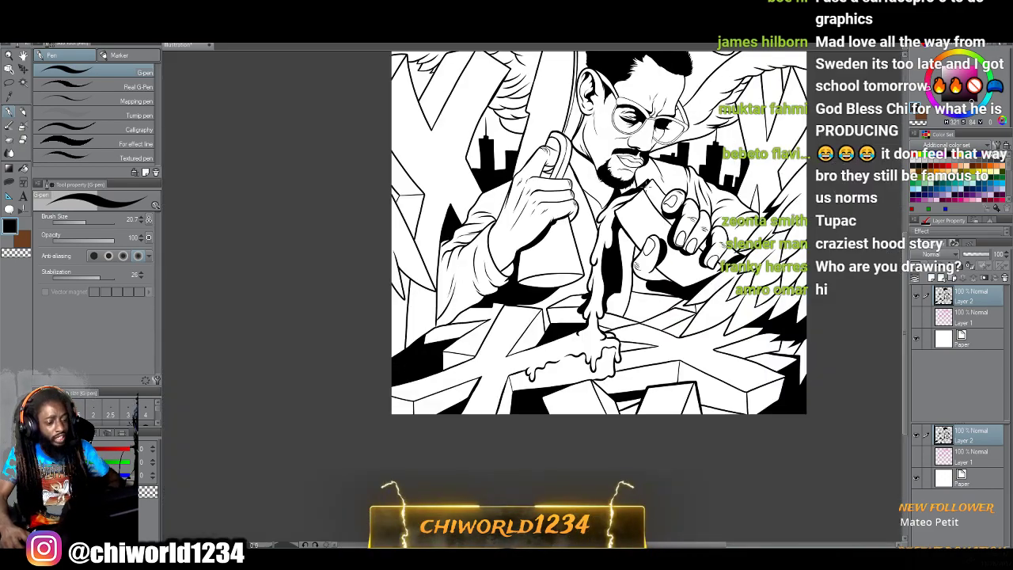
scroll(647, 186, up, 2)
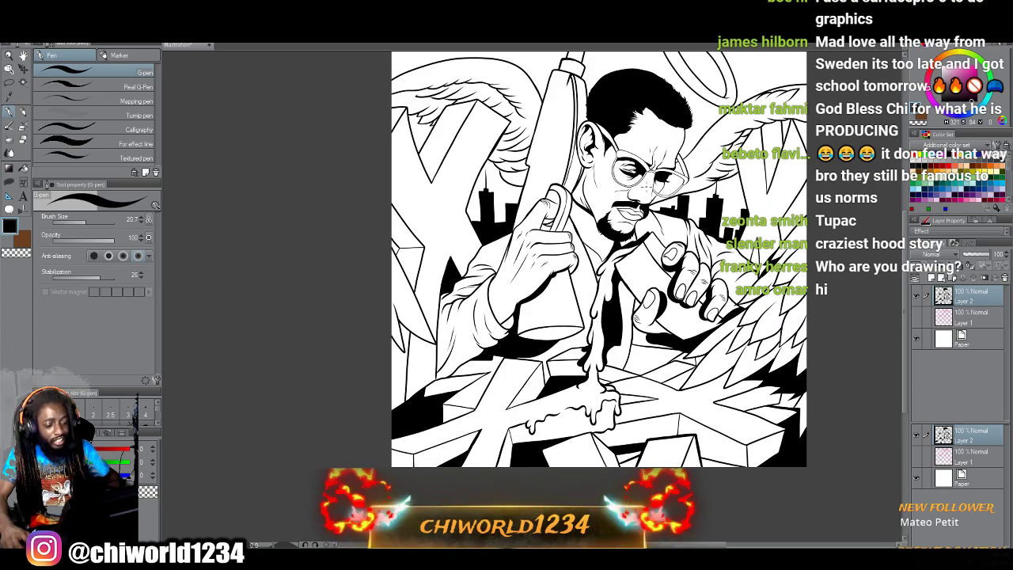
scroll(646, 192, up, 3)
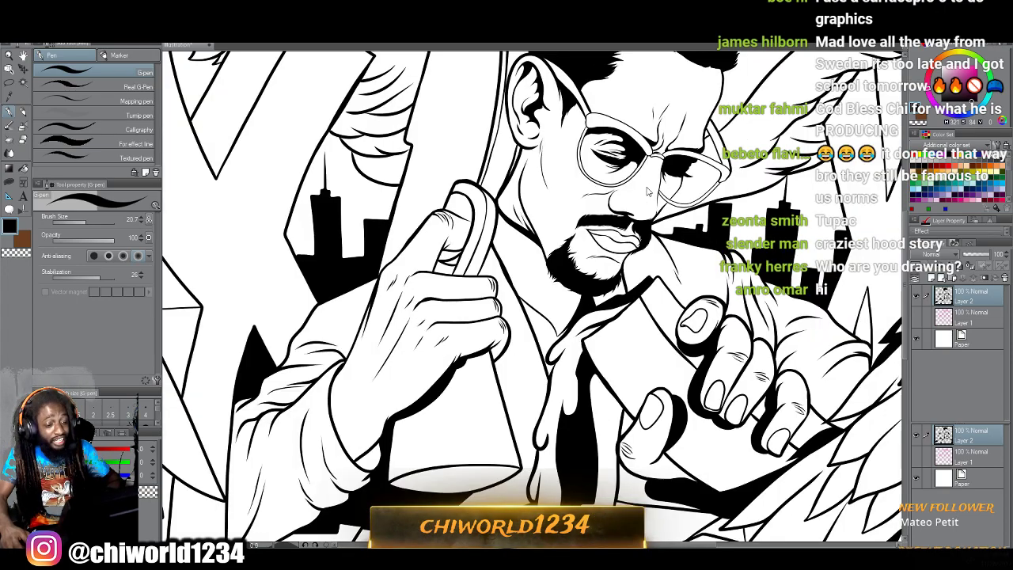
scroll(647, 190, up, 6)
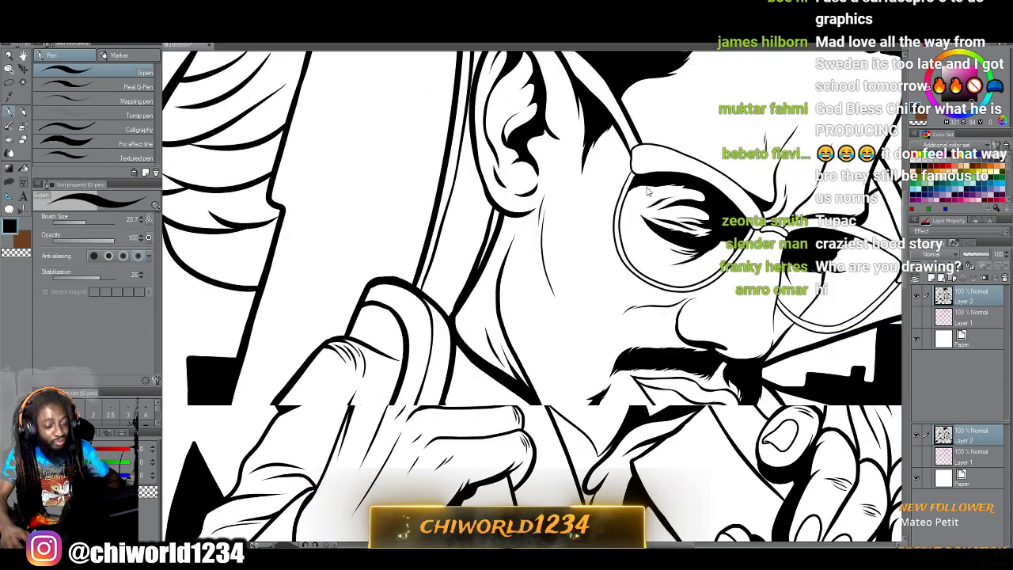
scroll(646, 187, up, 2)
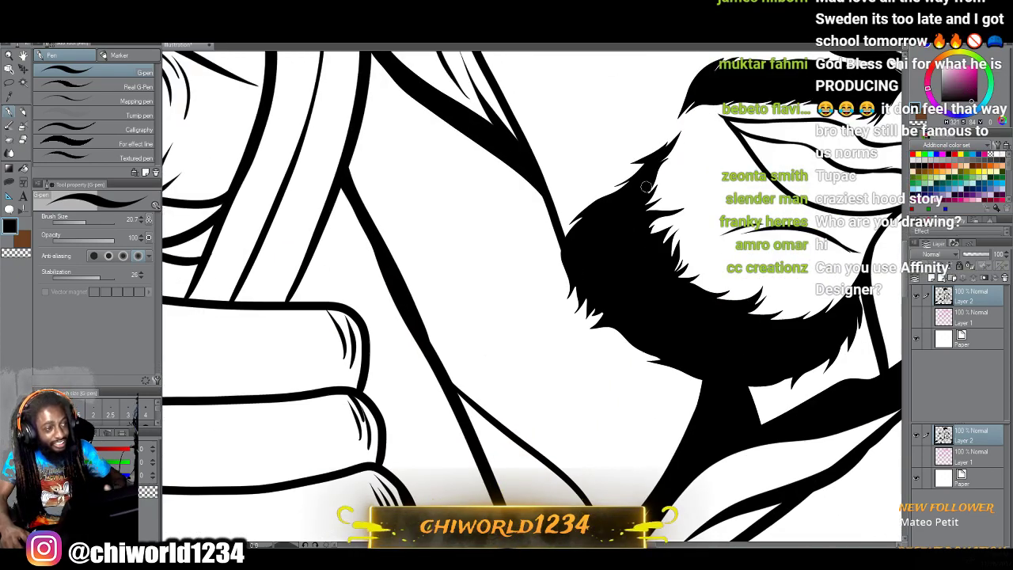
drag(394, 270, 490, 351)
drag(520, 385, 450, 326)
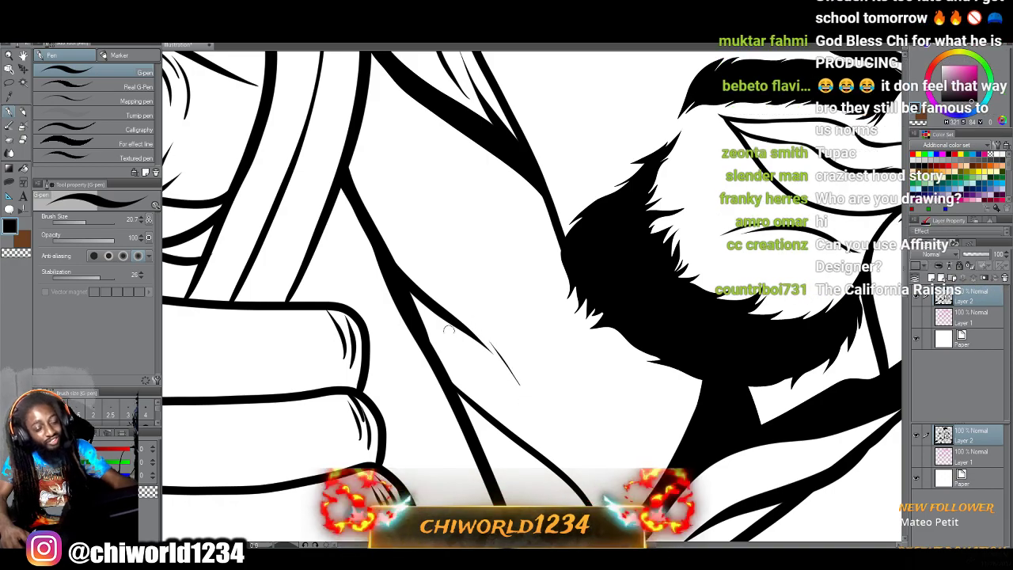
Ink two tapered folds on the lower part of the reaching arm's sleeve, between the last finger and the feathers.
scroll(454, 372, down, 3)
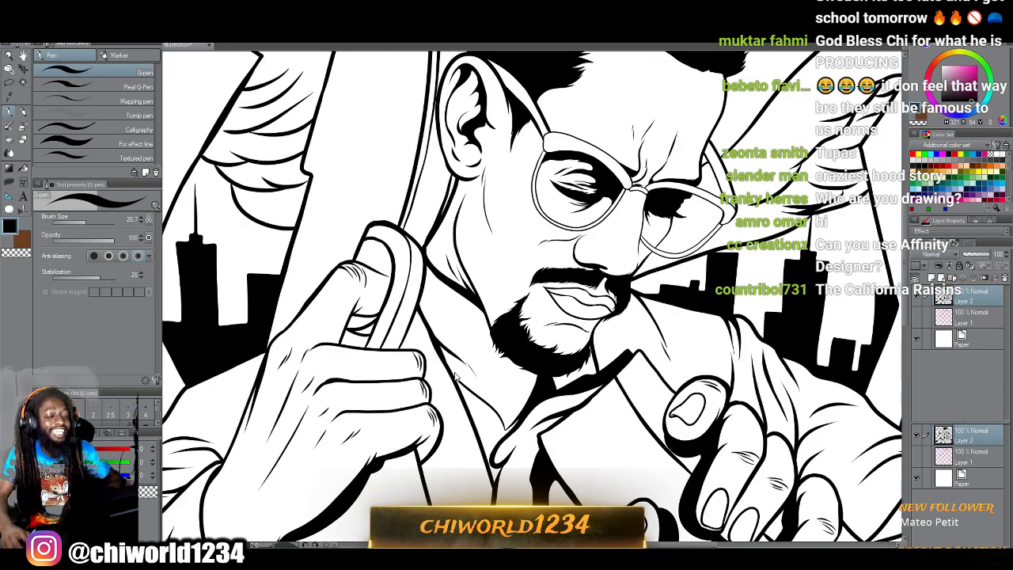
scroll(454, 372, down, 4)
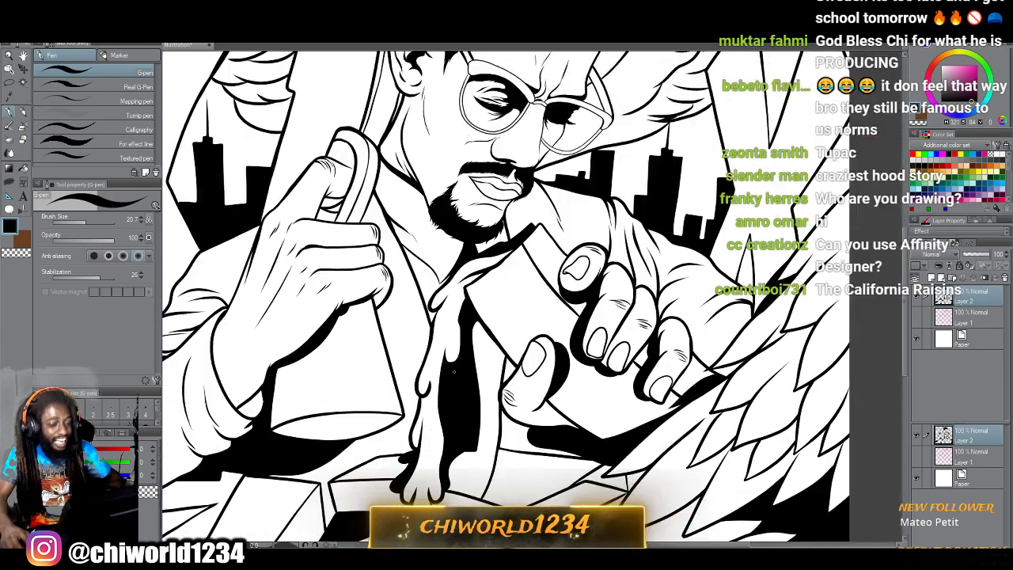
scroll(456, 371, up, 5)
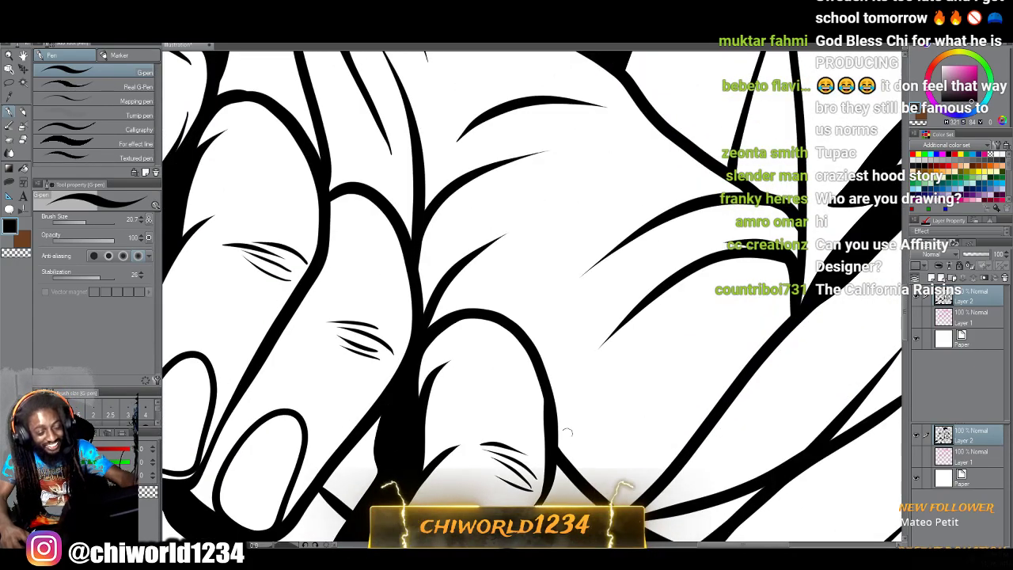
drag(631, 431, 780, 327)
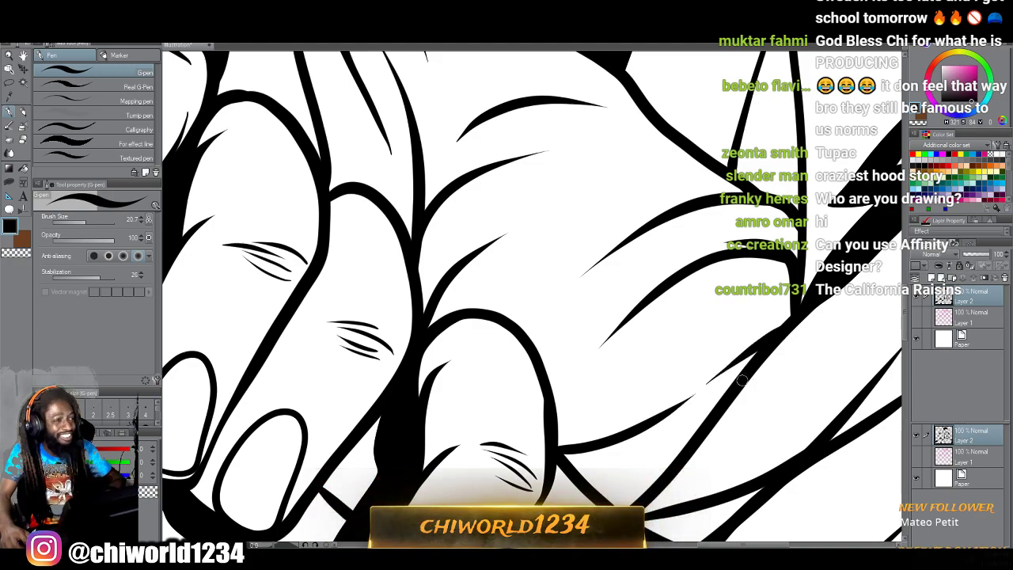
Examine the linework of the gun arm's sleeve, the gun and the dripping liquid for areas needing more detail.
scroll(742, 382, down, 5)
scroll(744, 385, up, 2)
scroll(744, 386, up, 5)
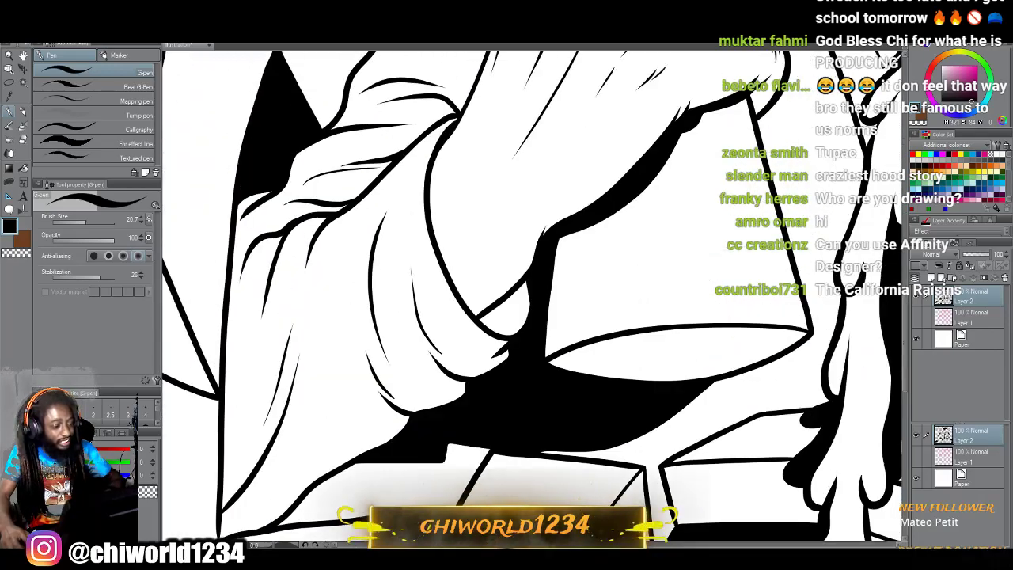
scroll(742, 382, up, 1)
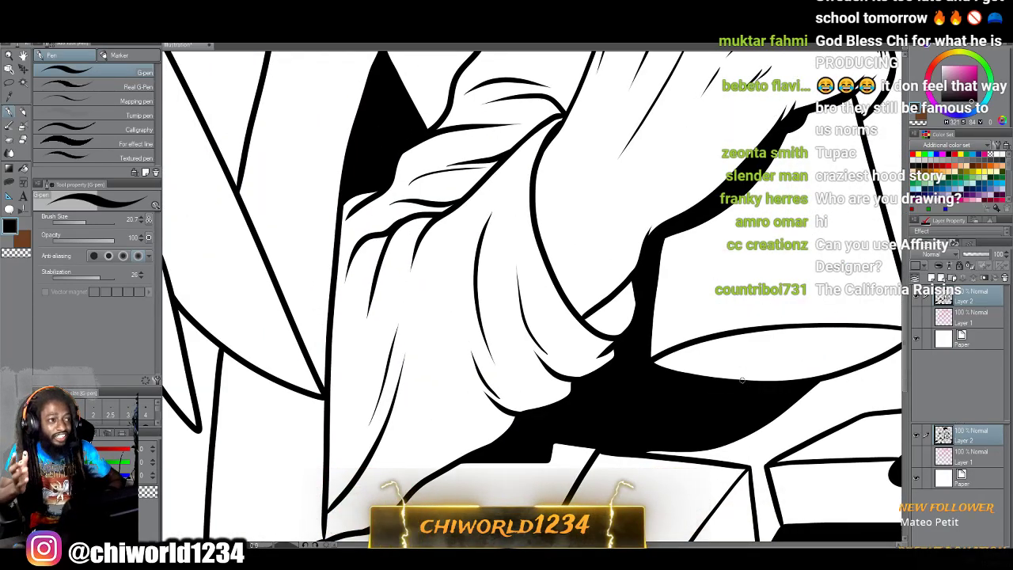
scroll(743, 382, down, 4)
scroll(731, 400, up, 2)
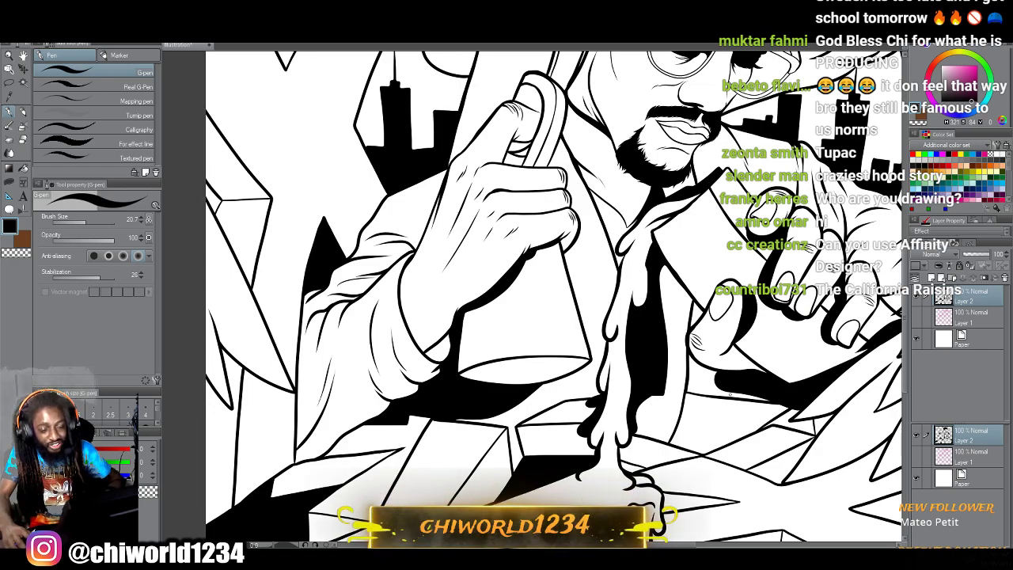
scroll(729, 400, right, 3)
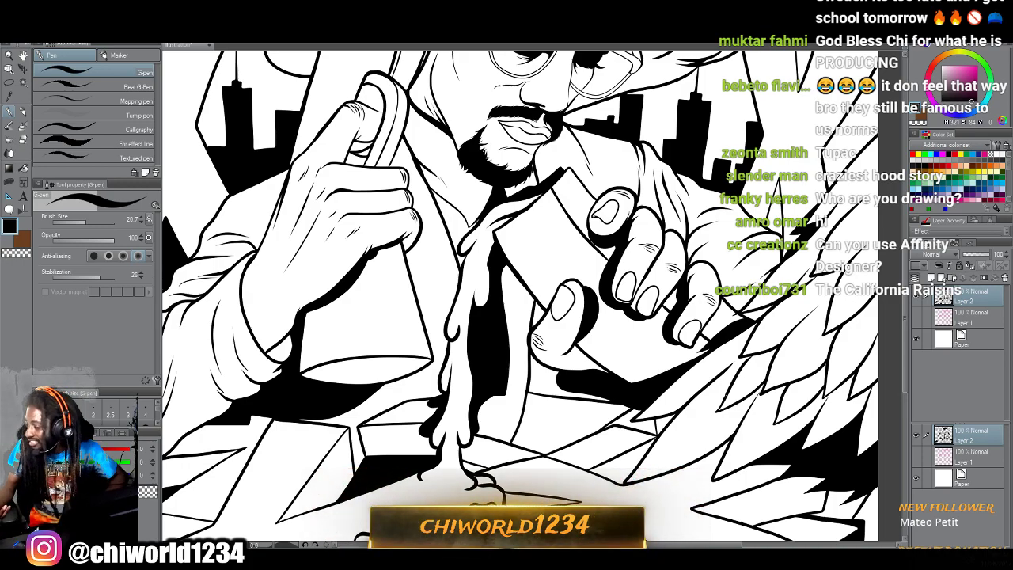
Lasso-fill a wavy black shadow along the outer edge of the upper drip, between it and the gun.
scroll(697, 415, down, 3)
scroll(593, 421, up, 6)
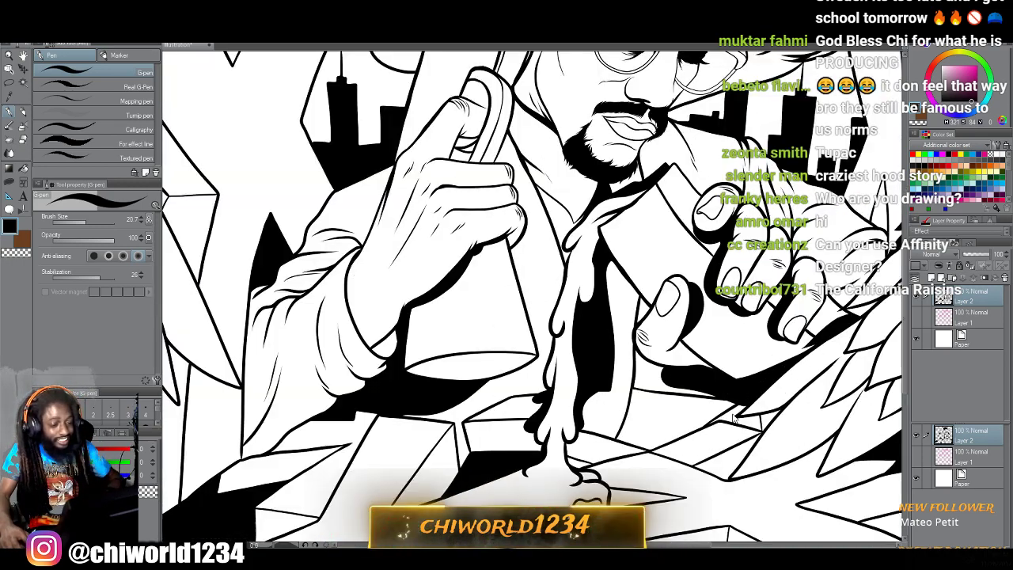
drag(581, 419, 734, 419)
scroll(733, 418, up, 8)
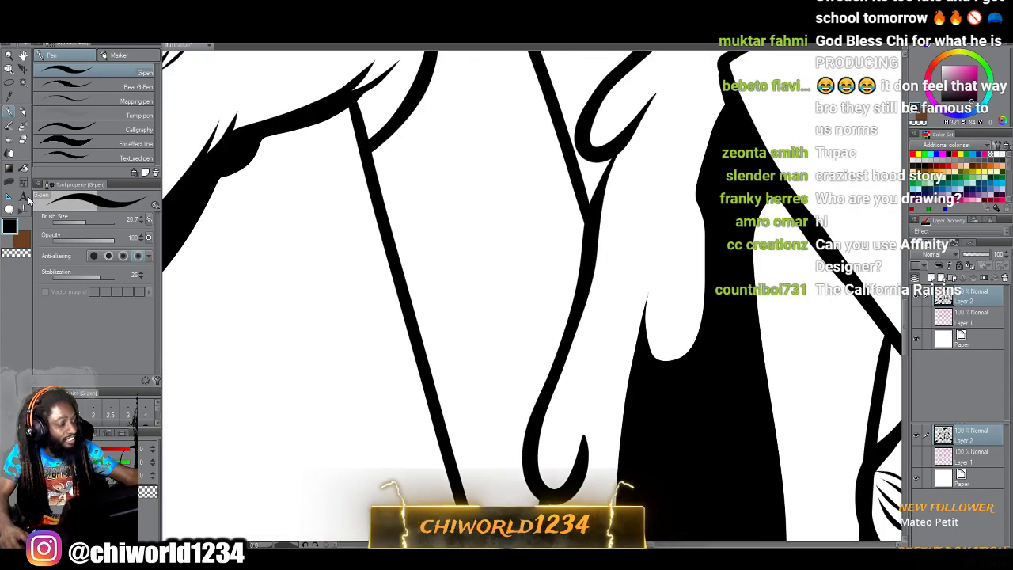
click(10, 180)
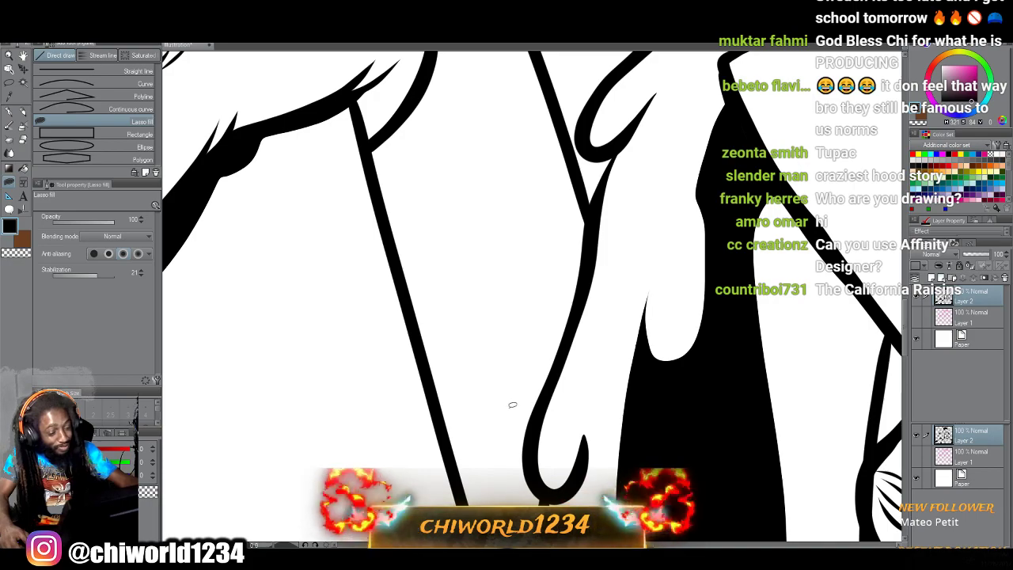
mouse_move(505, 407)
mouse_down()
mouse_move(544, 264)
mouse_move(542, 187)
mouse_move(506, 166)
mouse_move(516, 125)
mouse_move(552, 98)
mouse_move(593, 240)
mouse_move(532, 434)
mouse_up()
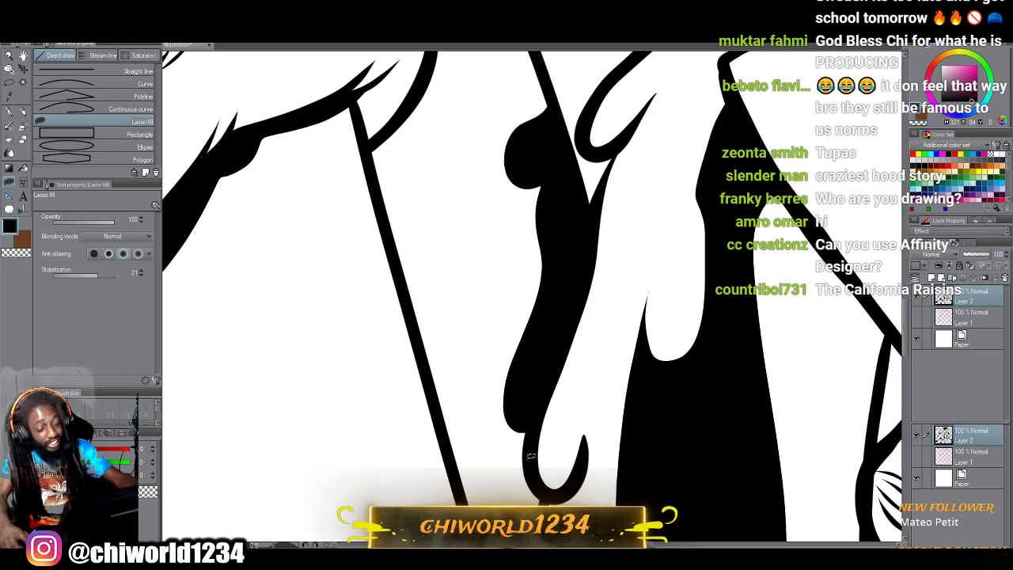
Lasso-fill the gap under the trigger finger, just above the curled fingers of the gun hand, solid black.
scroll(531, 455, down, 6)
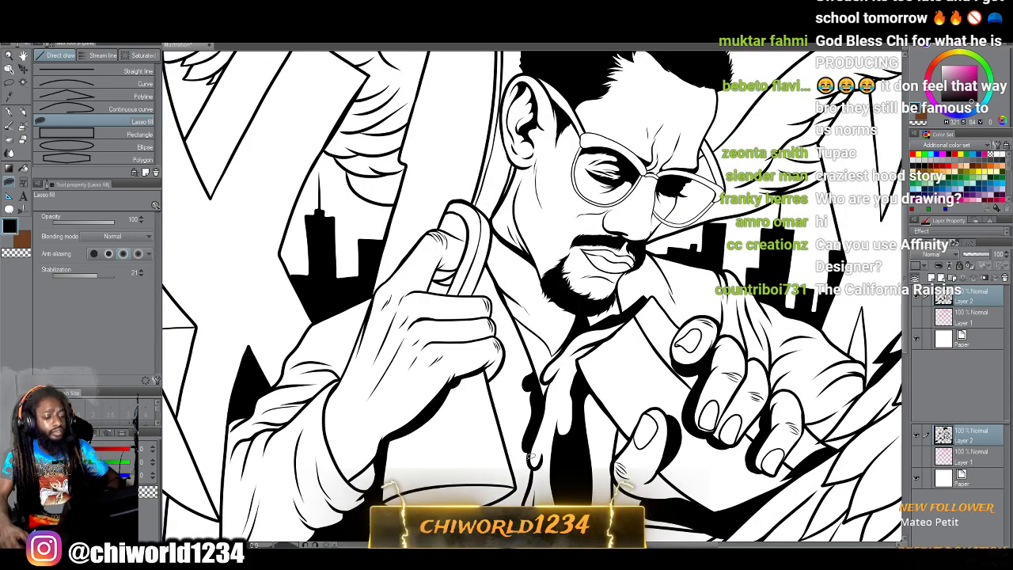
scroll(530, 456, up, 6)
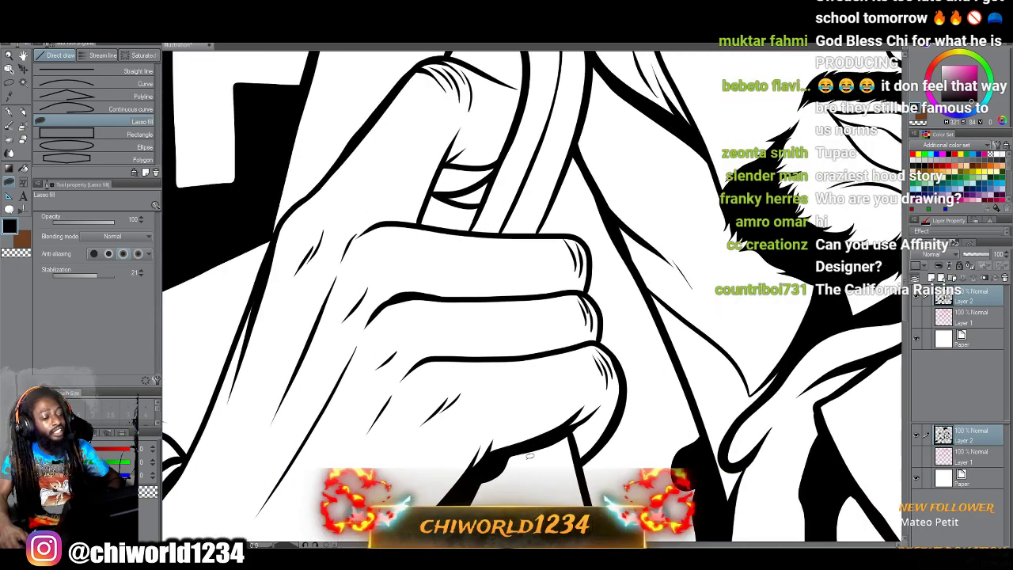
scroll(529, 454, up, 4)
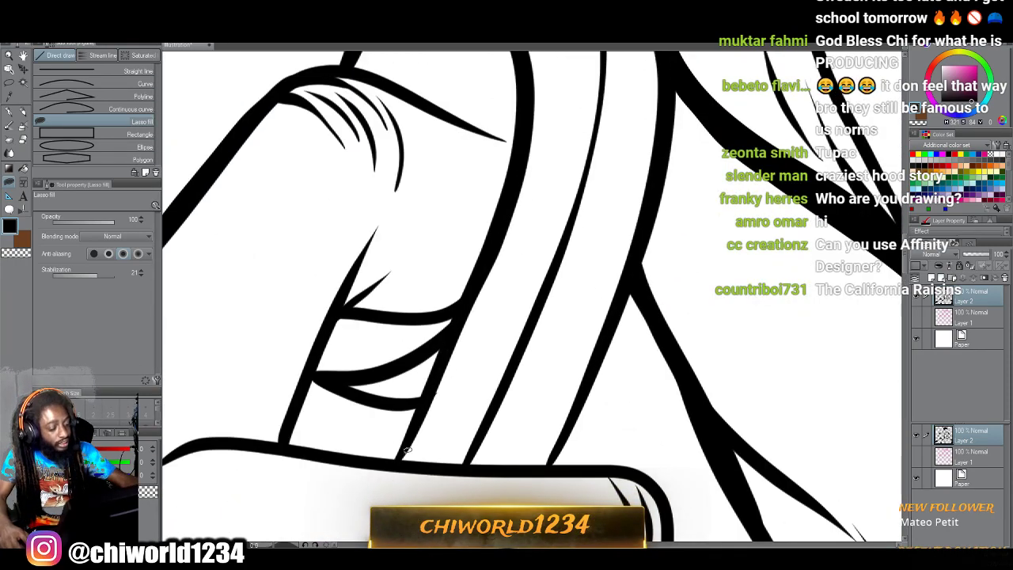
mouse_move(429, 408)
mouse_down()
mouse_move(456, 331)
mouse_move(404, 404)
mouse_move(313, 367)
mouse_move(282, 448)
mouse_move(386, 463)
mouse_move(357, 467)
mouse_up()
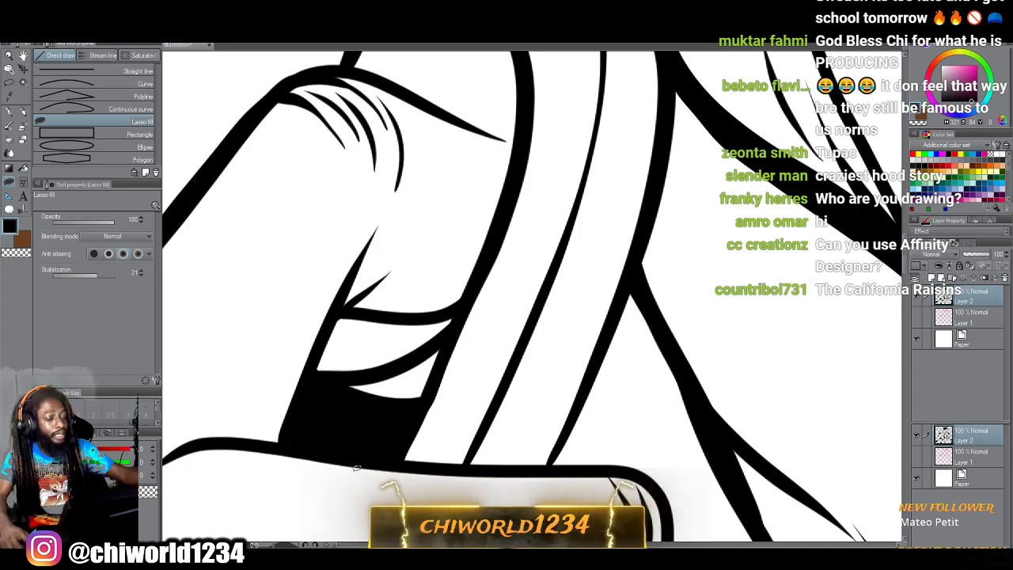
Lasso-fill a black shadow inside the upper curve of the trigger guard, above the finger.
scroll(496, 396, up, 3)
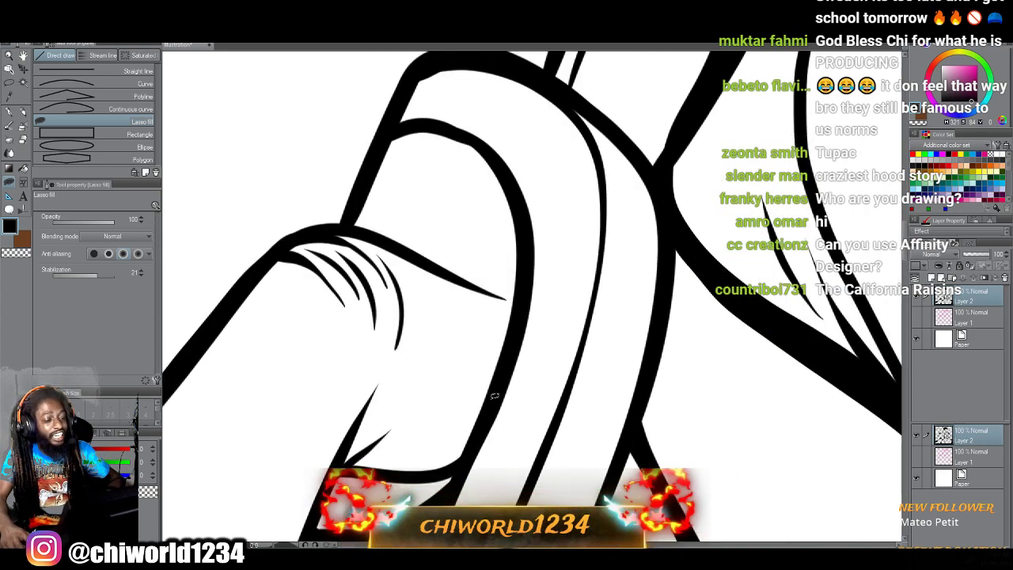
mouse_move(514, 420)
mouse_down()
mouse_move(407, 352)
mouse_move(465, 244)
mouse_move(486, 252)
mouse_move(513, 295)
mouse_move(527, 370)
mouse_move(510, 458)
mouse_up()
mouse_move(516, 415)
mouse_down()
mouse_move(506, 424)
mouse_move(464, 369)
mouse_move(499, 434)
mouse_up()
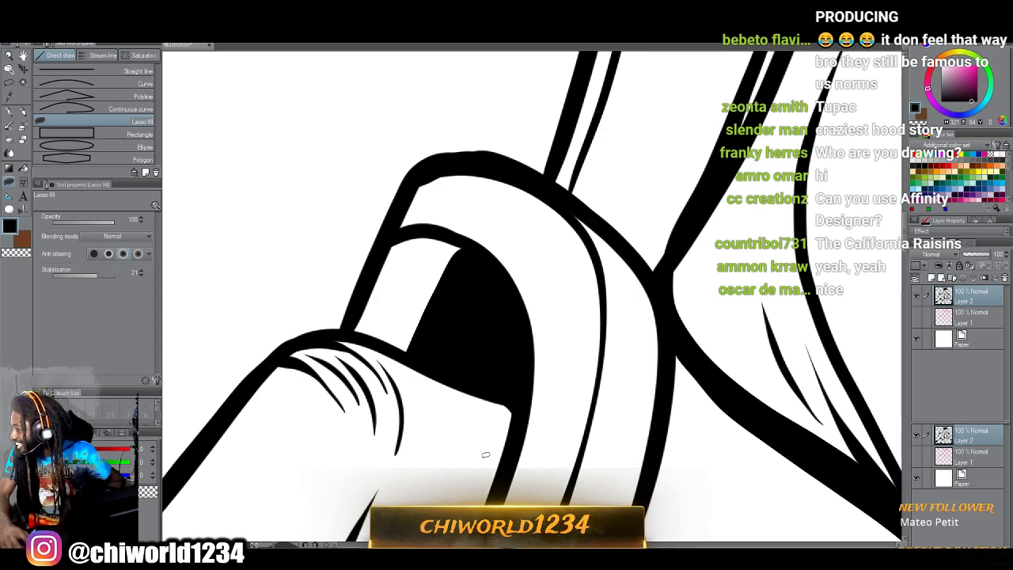
Lasso-fill a scalloped black shadow alongside the lower knuckles of the gun hand.
scroll(485, 455, down, 3)
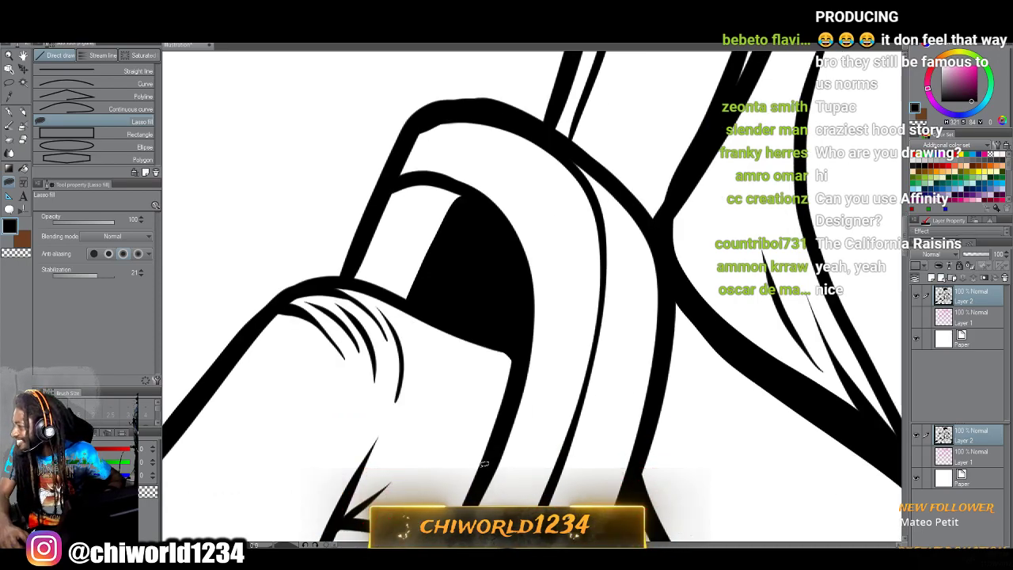
scroll(484, 464, down, 1)
scroll(484, 464, down, 1)
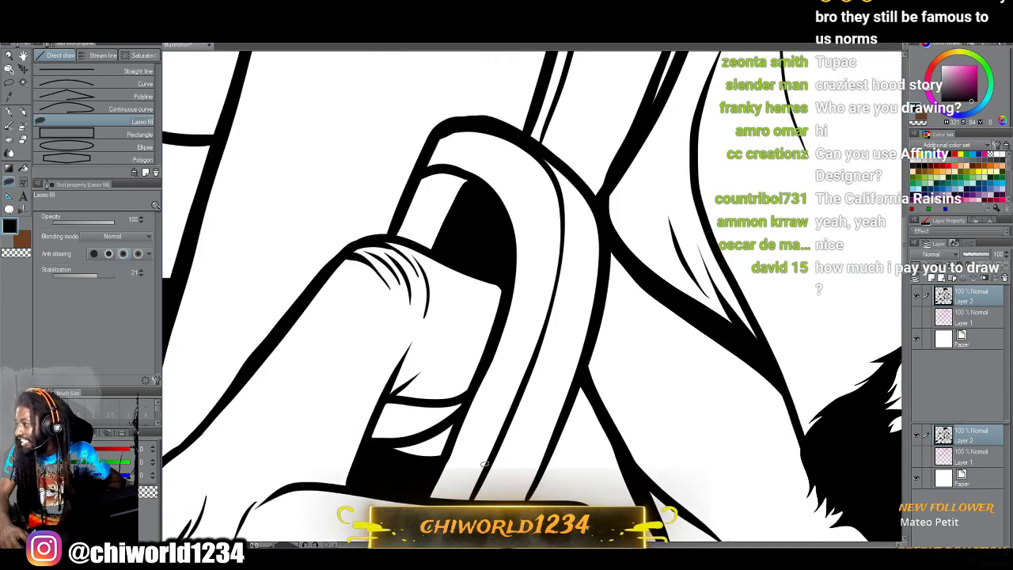
scroll(484, 463, down, 2)
scroll(484, 463, down, 1)
scroll(484, 463, down, 4)
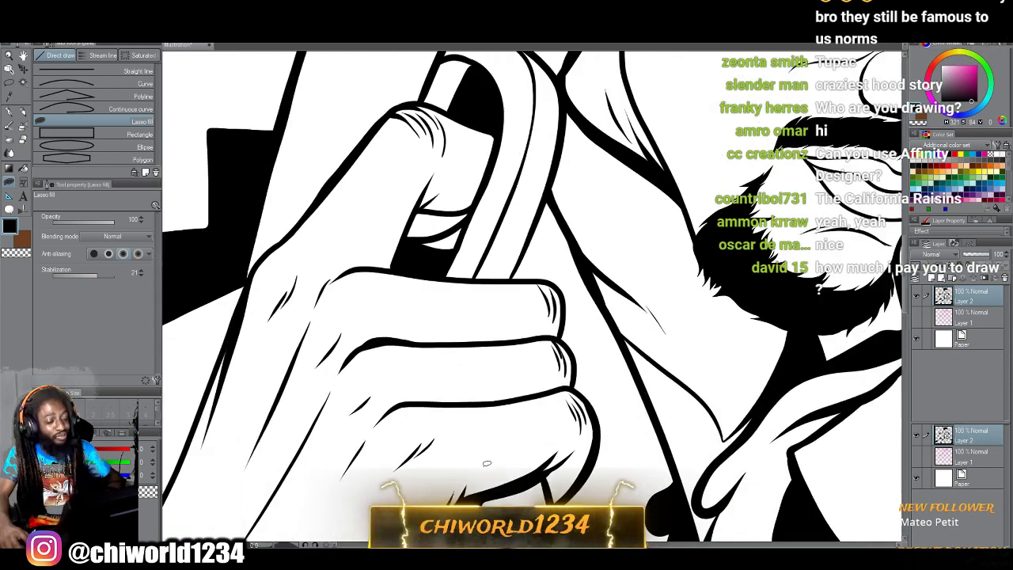
scroll(485, 463, down, 1)
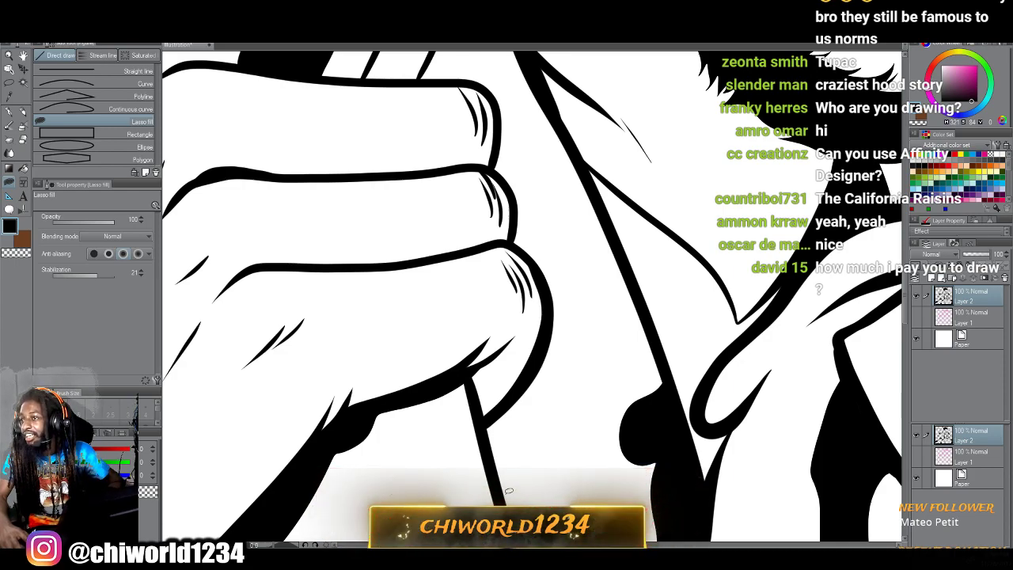
scroll(509, 490, up, 2)
scroll(493, 452, up, 2)
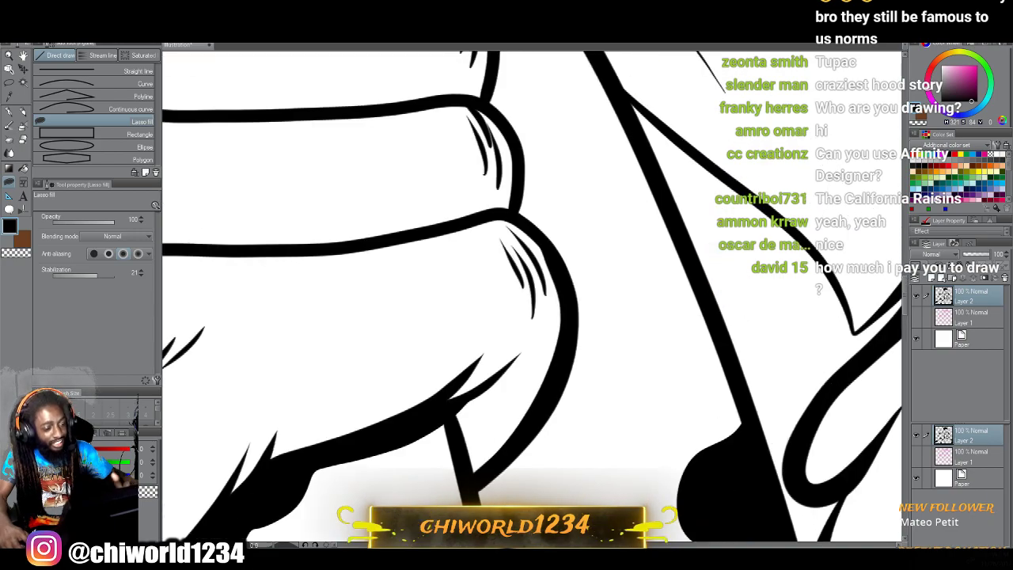
scroll(493, 452, down, 1)
mouse_move(470, 428)
mouse_down()
mouse_move(491, 504)
mouse_move(516, 500)
mouse_move(631, 348)
mouse_move(604, 204)
mouse_move(532, 94)
mouse_move(519, 101)
mouse_move(513, 146)
mouse_move(546, 210)
mouse_move(561, 314)
mouse_move(536, 500)
mouse_move(490, 503)
mouse_up()
scroll(475, 494, down, 1)
scroll(475, 494, down, 3)
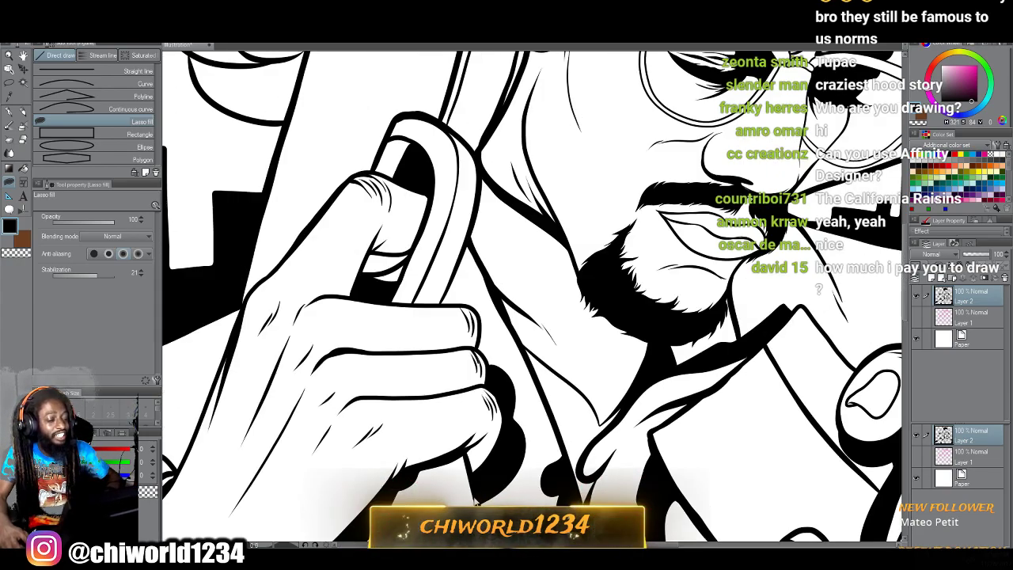
Extend the scalloped knuckle shadow so it joins the outline of the top curled finger.
scroll(478, 484, up, 4)
scroll(480, 482, up, 2)
scroll(482, 481, up, 1)
mouse_move(477, 218)
mouse_down()
mouse_move(470, 235)
mouse_move(519, 313)
mouse_move(546, 237)
mouse_move(501, 194)
mouse_move(472, 232)
mouse_up()
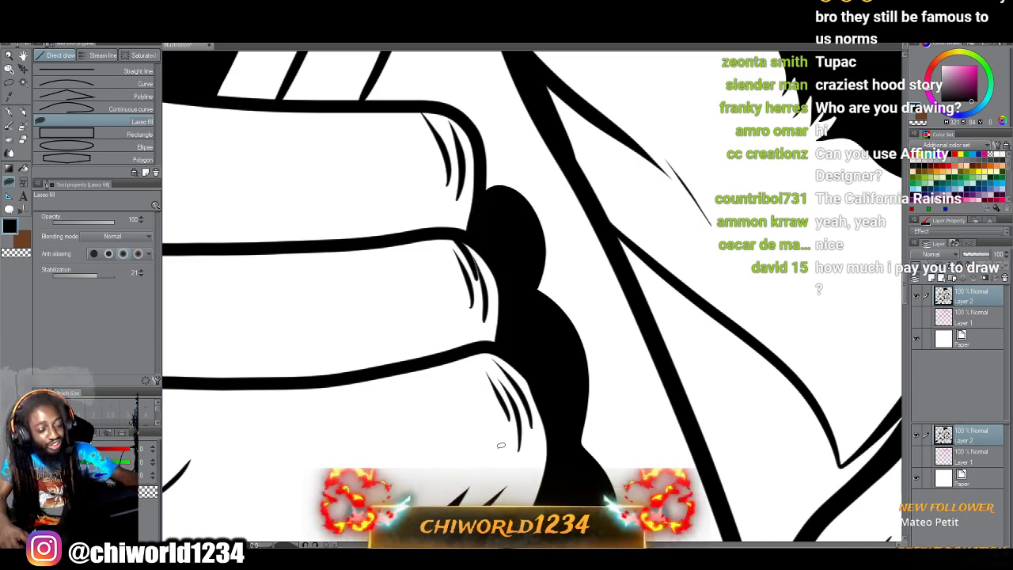
Lasso-fill a black shadow on the angular blocks beneath the gun arm's sleeve.
scroll(498, 439, down, 3)
scroll(498, 452, down, 4)
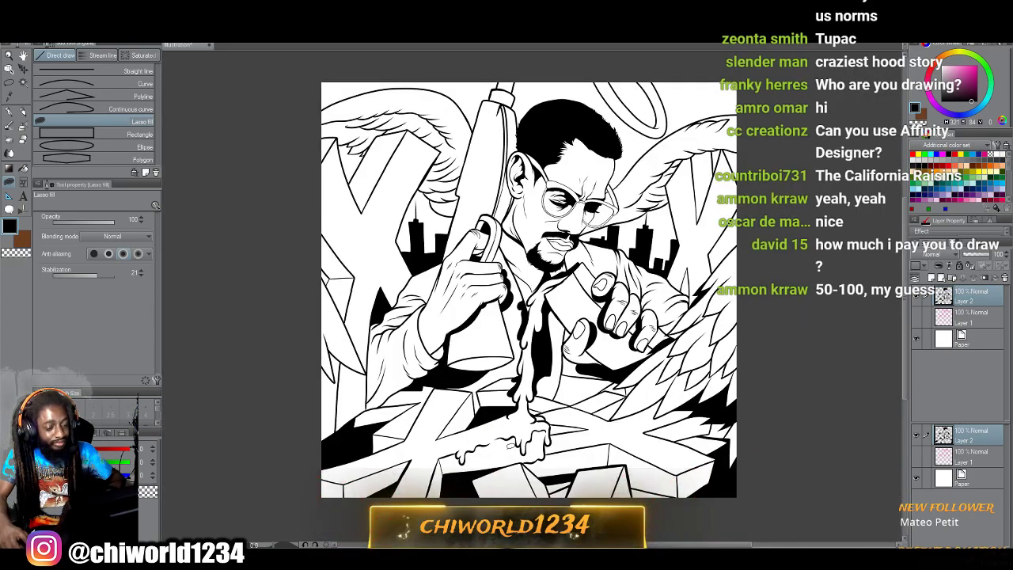
scroll(509, 446, up, 4)
scroll(509, 446, up, 2)
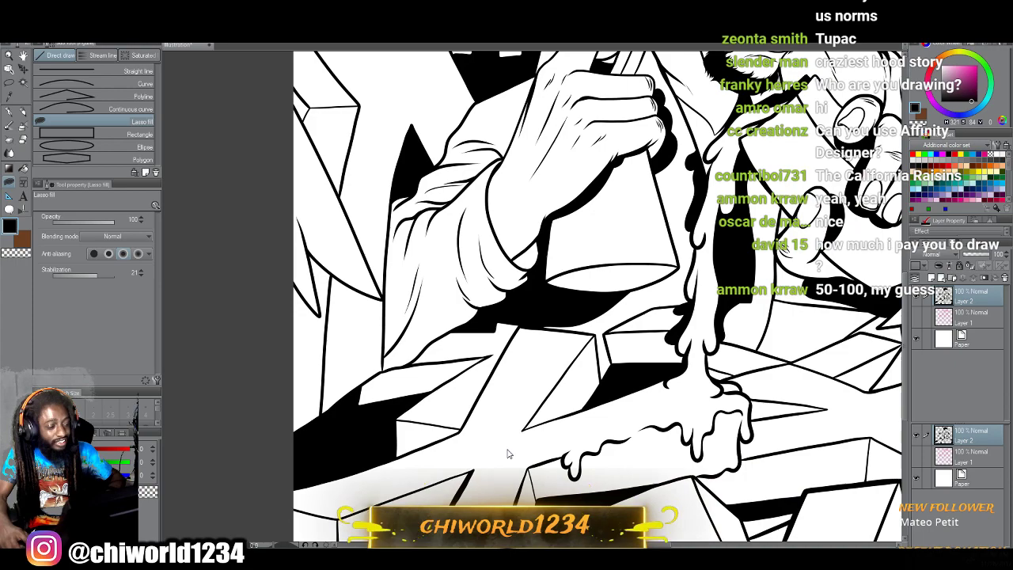
scroll(510, 445, up, 3)
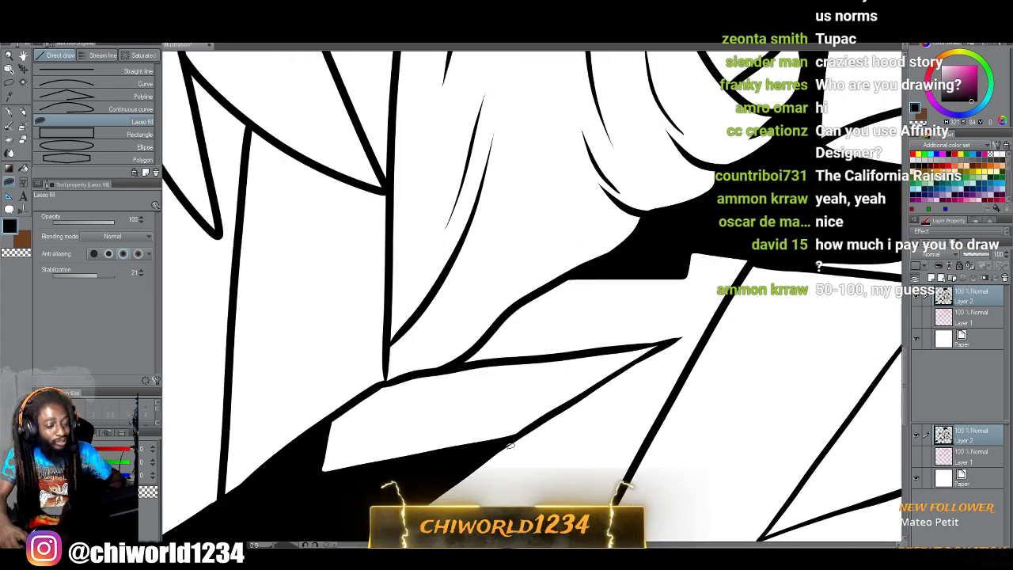
mouse_move(568, 389)
mouse_down()
mouse_move(520, 407)
mouse_move(497, 338)
mouse_move(540, 252)
mouse_move(468, 289)
mouse_move(510, 229)
mouse_move(456, 129)
mouse_move(444, 55)
mouse_move(434, 429)
mouse_move(522, 429)
mouse_move(558, 409)
mouse_move(501, 405)
mouse_up()
Lasso-fill a pointed black shadow between two feather tips at the lower edge of the wing beside the blocks.
key(ctrl+minus)
key(ctrl+minus)
key(ctrl+minus)
key(ctrl+minus)
key(ctrl+minus)
key(ctrl+minus)
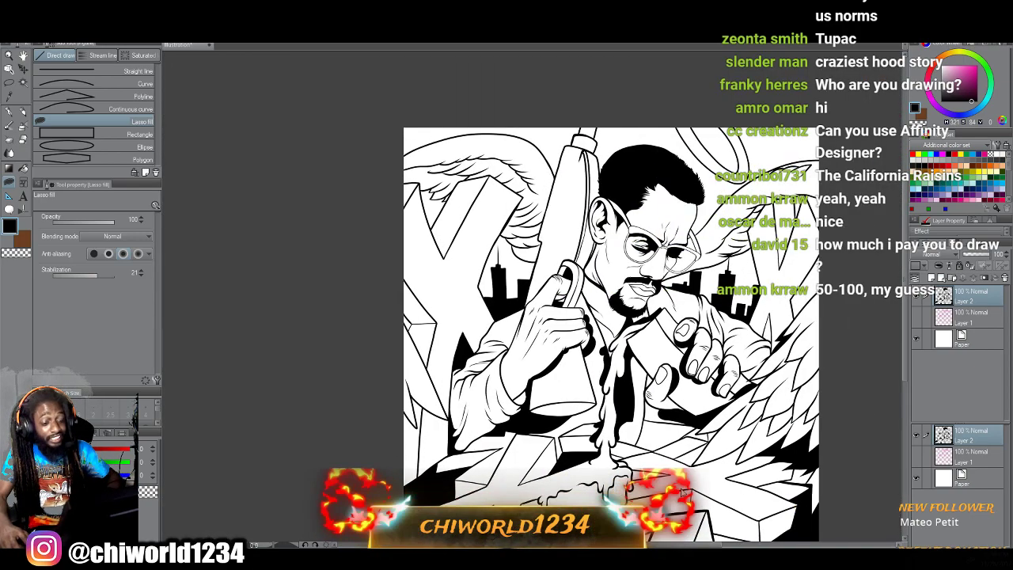
scroll(611, 334, down, 1)
scroll(681, 484, right, 1)
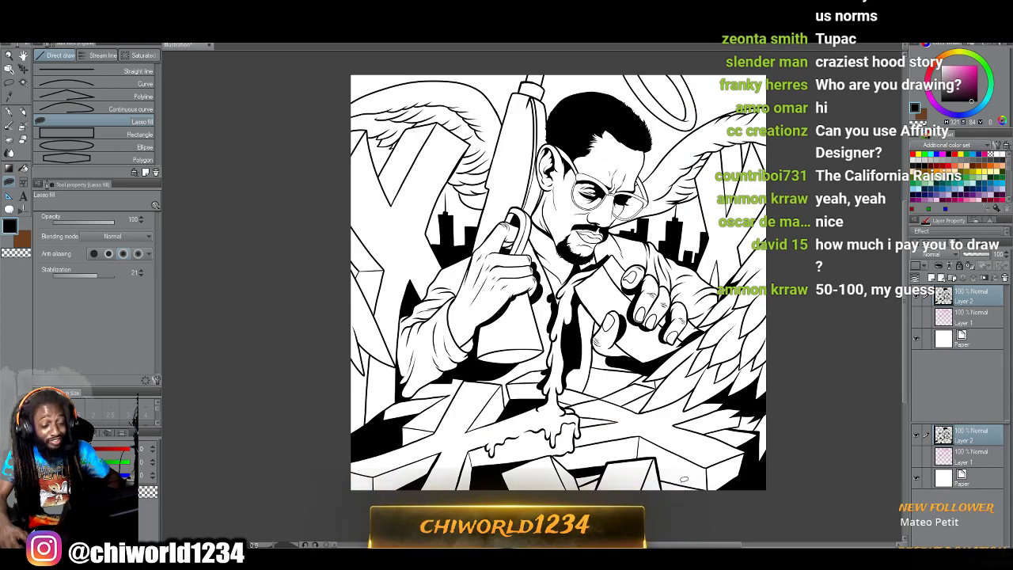
scroll(683, 479, up, 3)
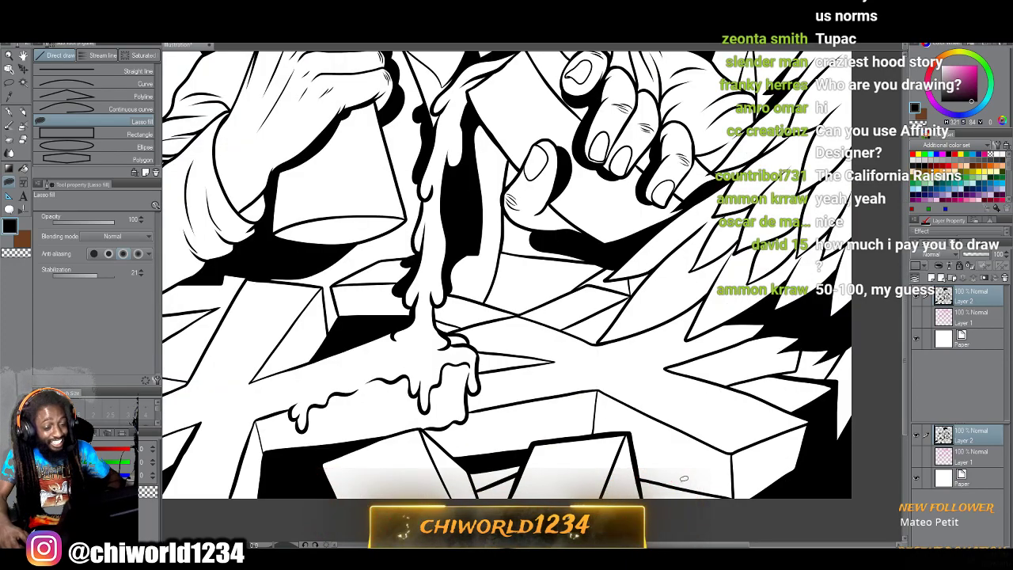
scroll(684, 478, up, 8)
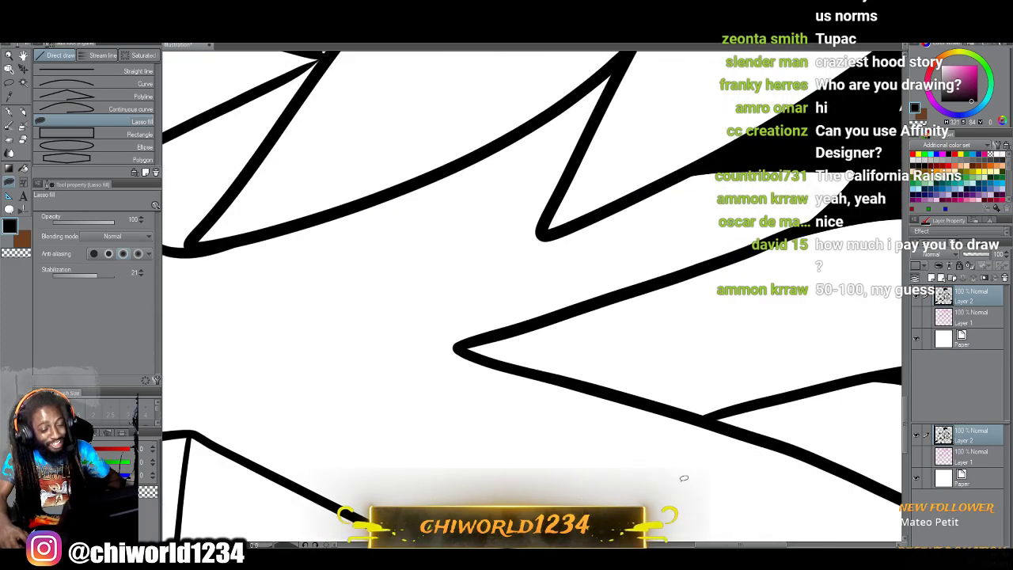
scroll(684, 478, up, 3)
mouse_move(559, 301)
mouse_down()
mouse_move(475, 356)
mouse_move(369, 355)
mouse_move(452, 265)
mouse_move(527, 229)
mouse_move(611, 166)
mouse_move(617, 184)
mouse_move(542, 338)
mouse_up()
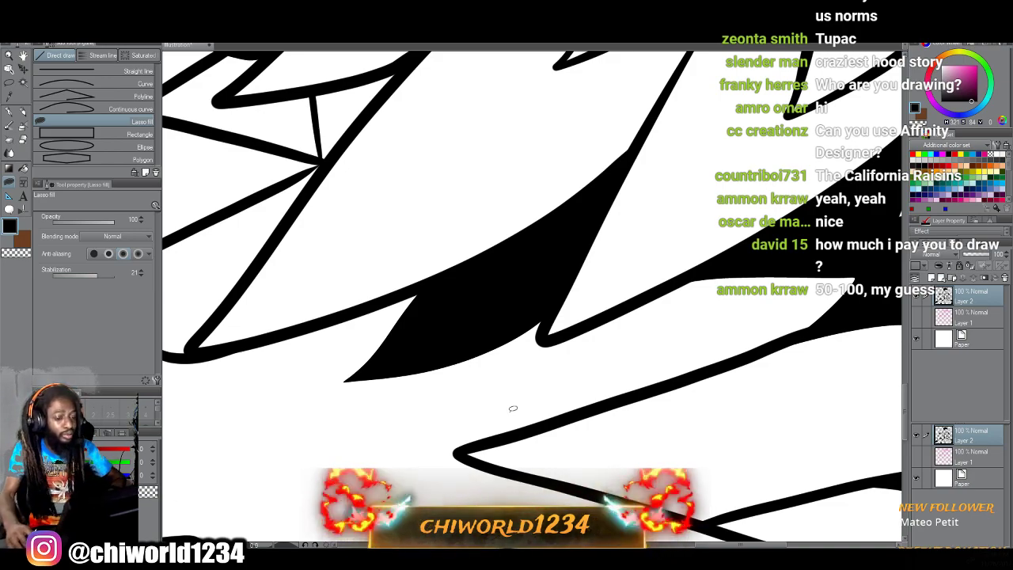
Lasso-fill the area beneath the reaching hand's thumb, between the shirt edge and the blocks, leaving a curved white sliver.
scroll(513, 408, down, 6)
scroll(514, 413, up, 4)
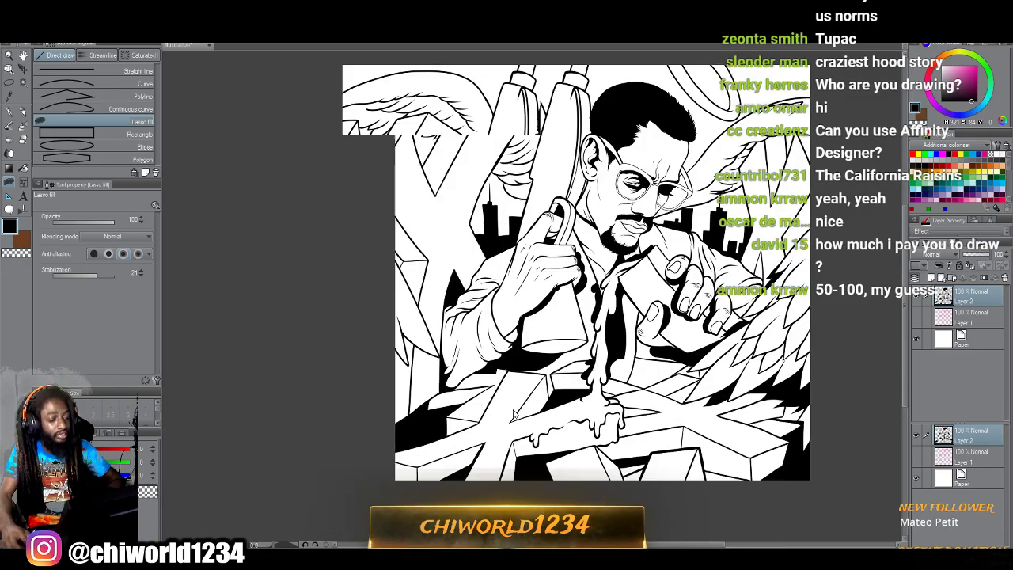
scroll(514, 408, up, 4)
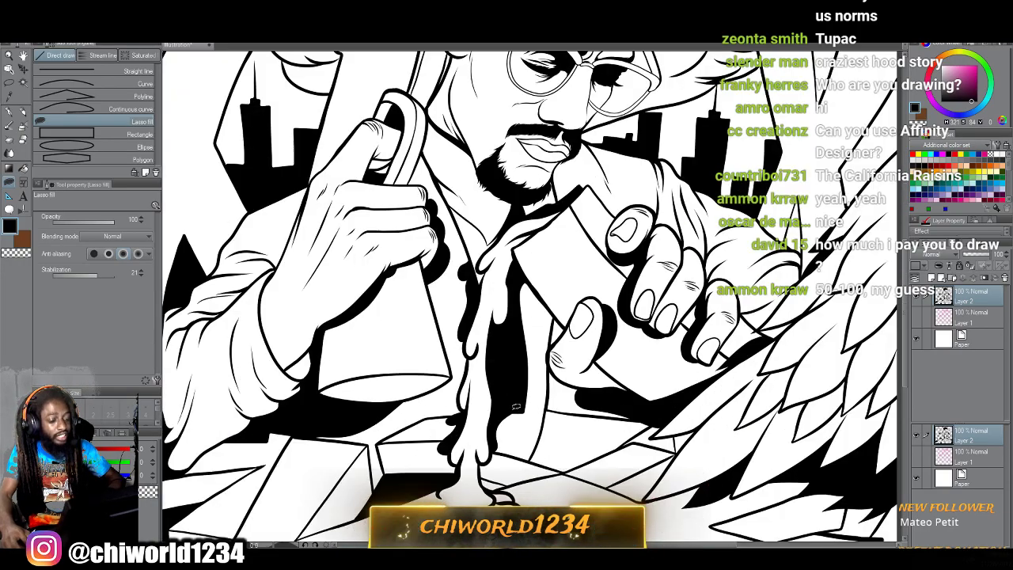
scroll(515, 403, down, 3)
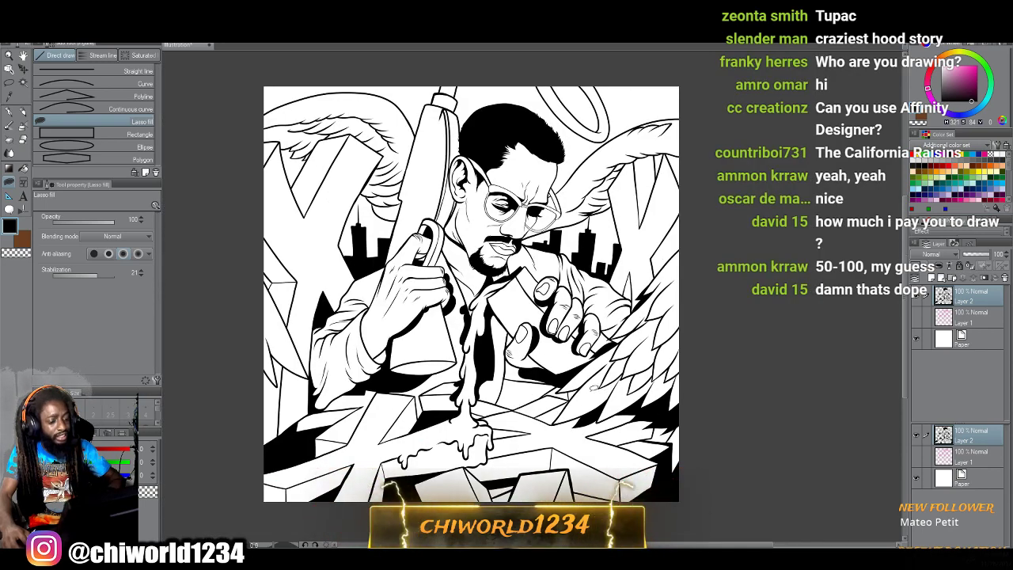
scroll(590, 394, up, 3)
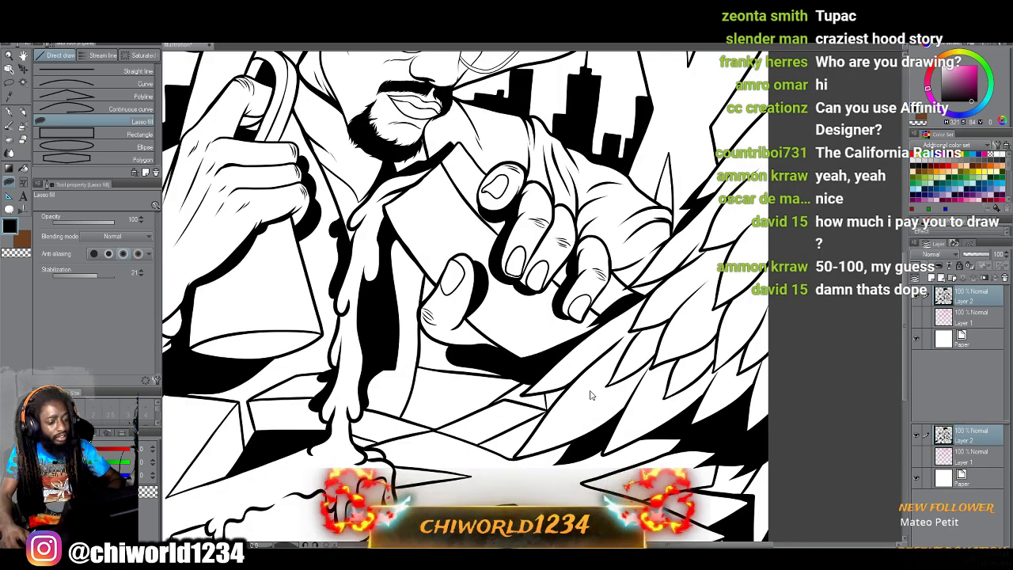
scroll(592, 386, up, 4)
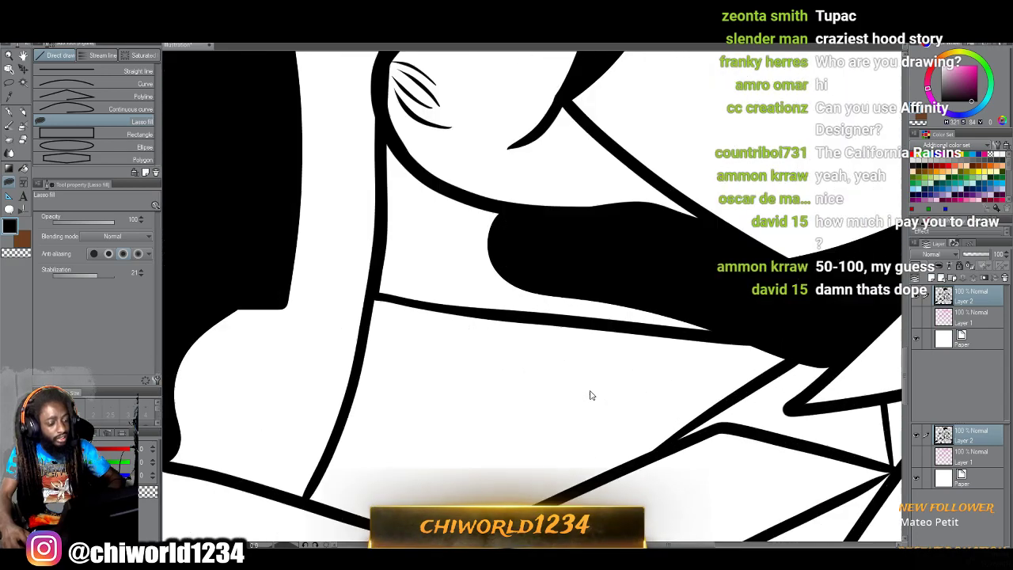
mouse_move(657, 324)
mouse_down()
mouse_move(629, 325)
mouse_move(374, 444)
mouse_up()
mouse_move(356, 374)
mouse_down()
mouse_move(390, 186)
mouse_move(426, 259)
mouse_move(498, 298)
mouse_move(648, 272)
mouse_move(759, 316)
mouse_move(762, 327)
mouse_move(664, 327)
mouse_up()
Try to lasso-fill a black shadow across the bottom of the shirt strip between the tie and the reaching hand.
scroll(668, 453, down, 8)
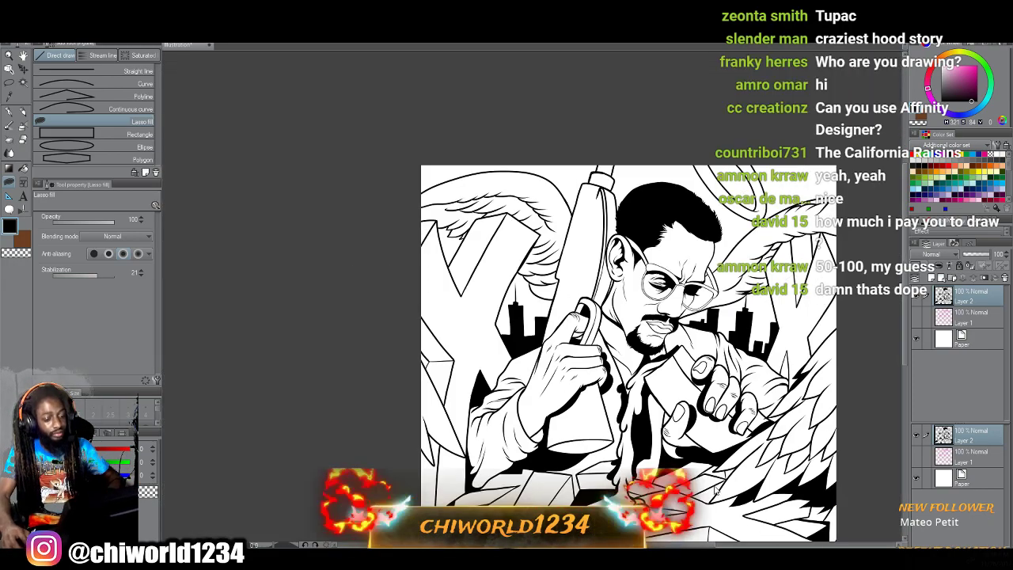
scroll(713, 463, up, 3)
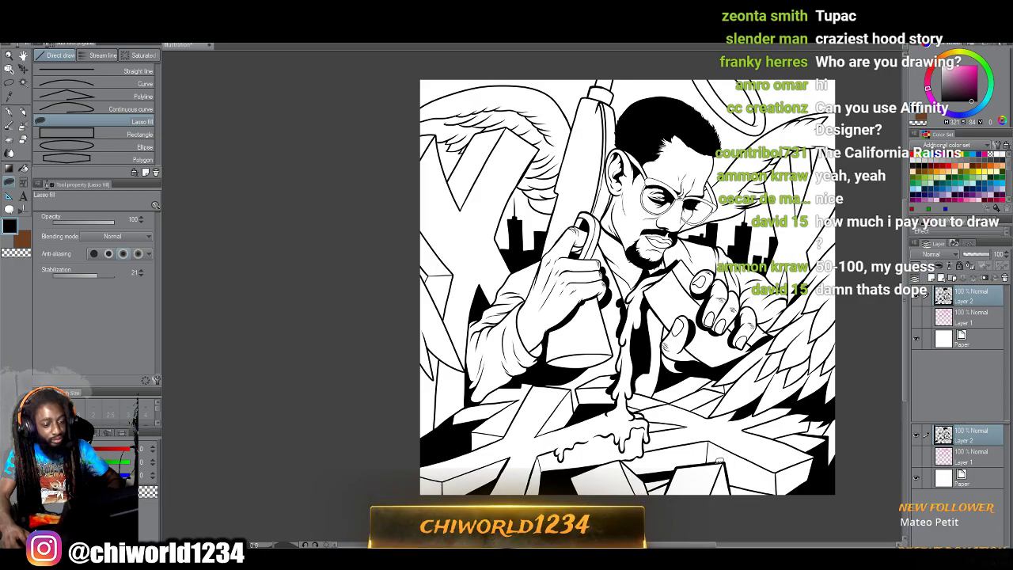
scroll(719, 461, up, 2)
scroll(719, 462, up, 3)
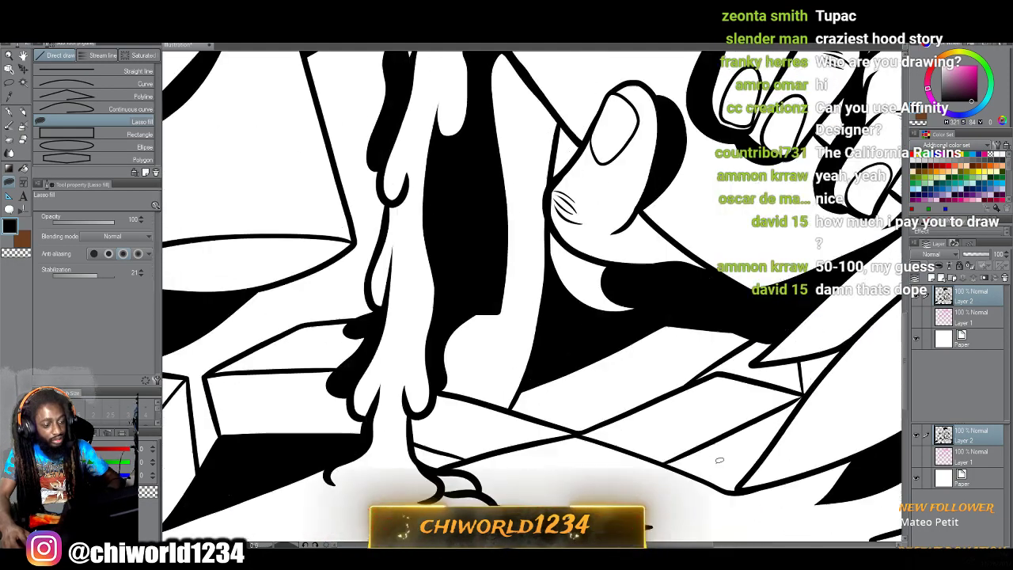
scroll(717, 463, up, 2)
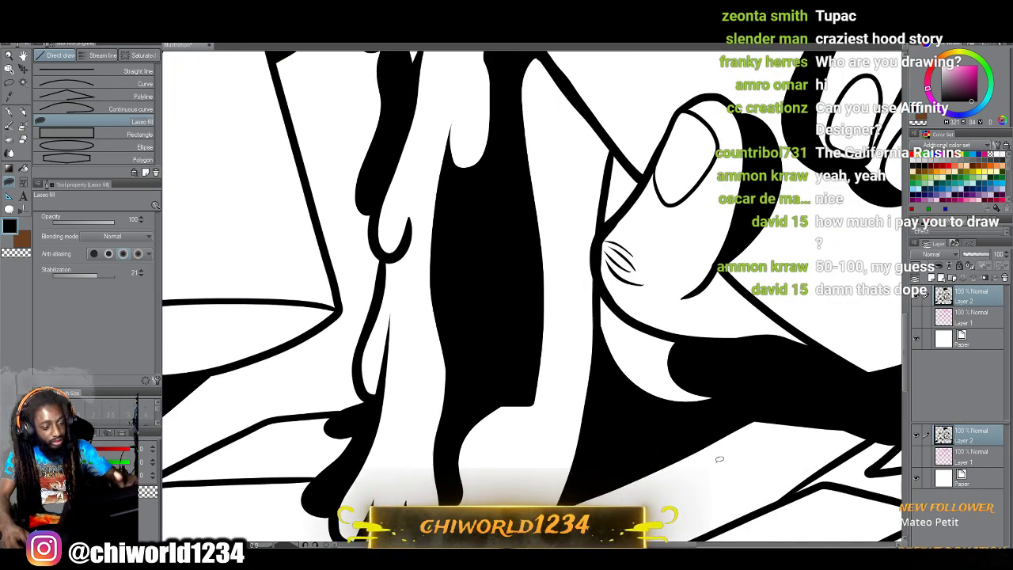
mouse_move(599, 345)
mouse_down()
mouse_move(601, 331)
mouse_move(593, 387)
mouse_move(496, 423)
mouse_move(467, 405)
mouse_move(450, 543)
mouse_up()
drag(568, 481, 576, 445)
scroll(578, 443, down, 2)
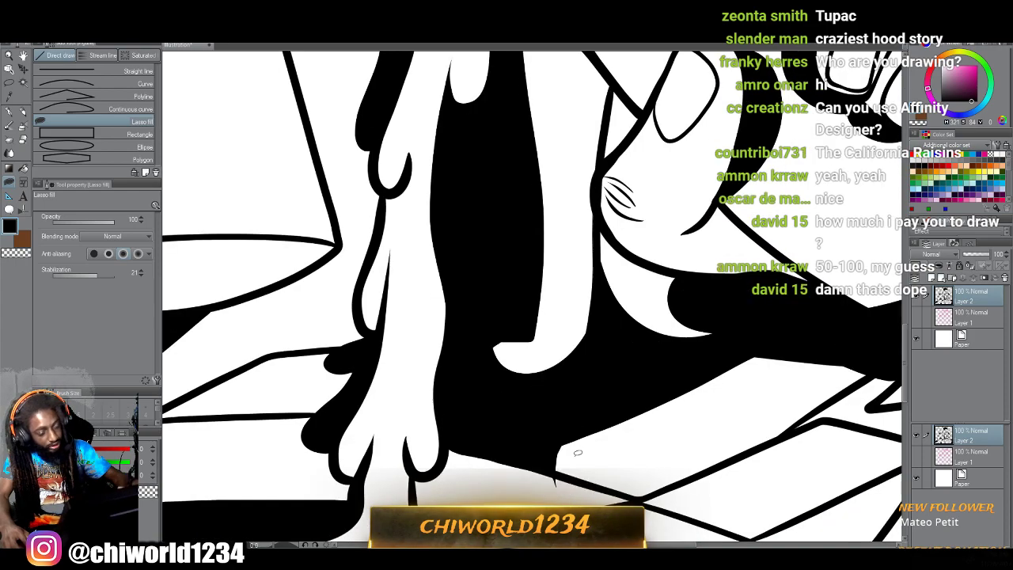
scroll(578, 443, up, 2)
scroll(578, 443, up, 2)
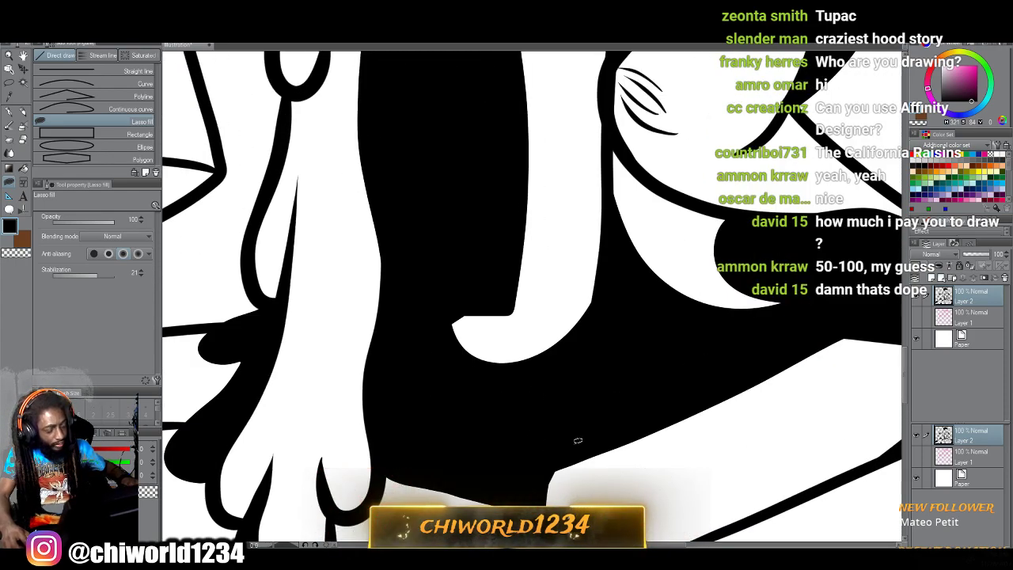
key(ctrl+z)
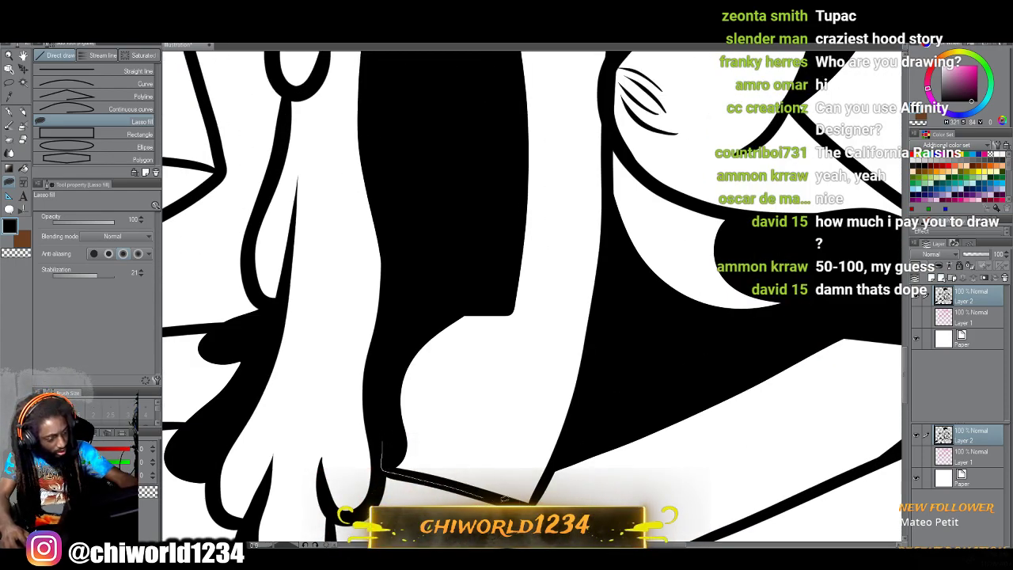
Lasso-fill the lower part of the shirt strip beside the tie black, leaving a narrow white shape with a rounded end.
mouse_move(604, 469)
mouse_down()
mouse_move(692, 428)
mouse_move(863, 320)
mouse_move(693, 377)
mouse_move(623, 339)
mouse_up()
mouse_move(610, 203)
mouse_down()
mouse_move(609, 158)
mouse_move(515, 153)
mouse_move(409, 340)
mouse_move(370, 440)
mouse_up()
scroll(403, 484, down, 5)
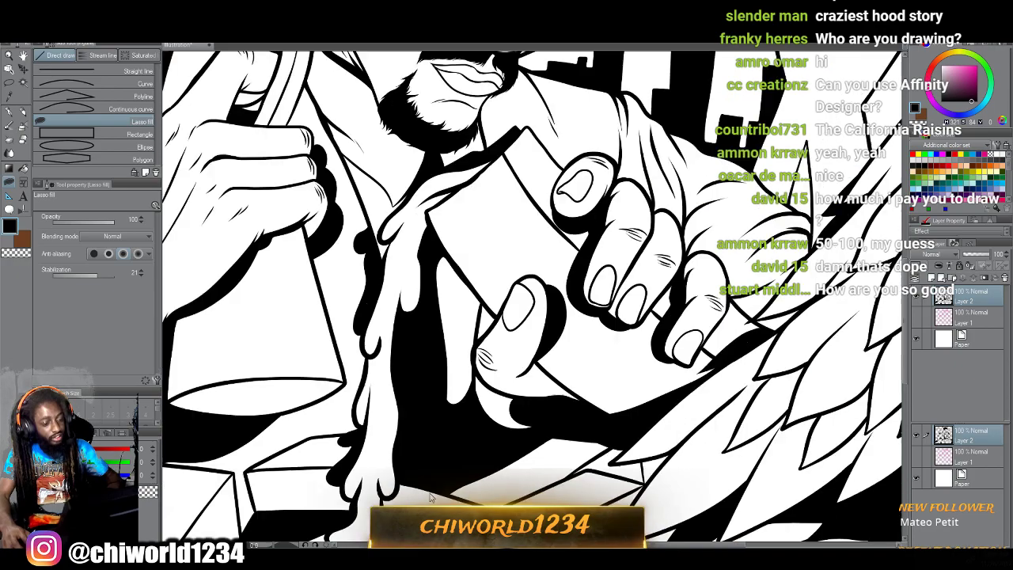
scroll(342, 404, up, 5)
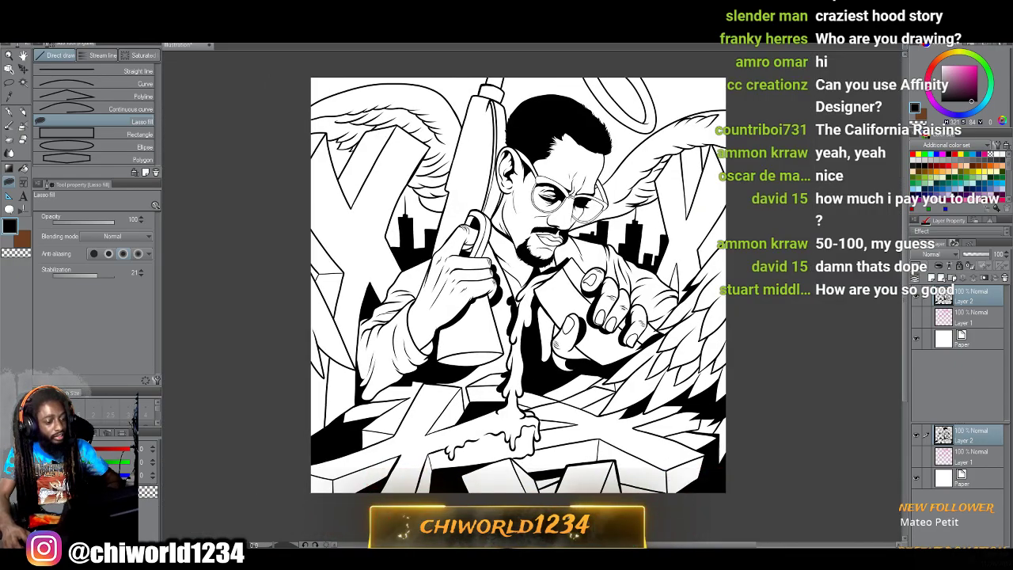
Lasso-fill the shirt area beneath the gun grip black up to the drip, leaving a rounded white sliver above the blocks.
scroll(547, 402, up, 4)
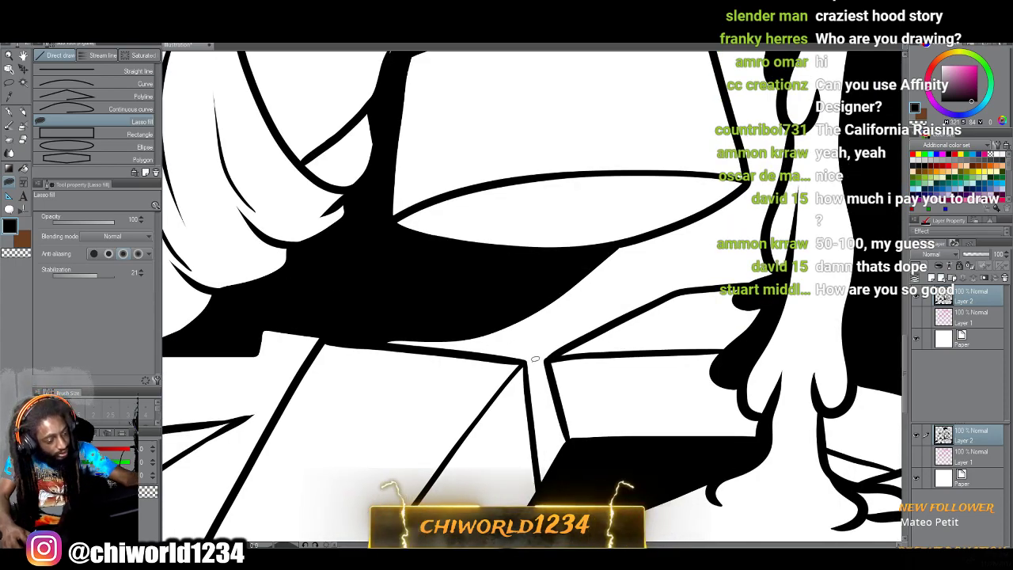
drag(459, 322, 574, 303)
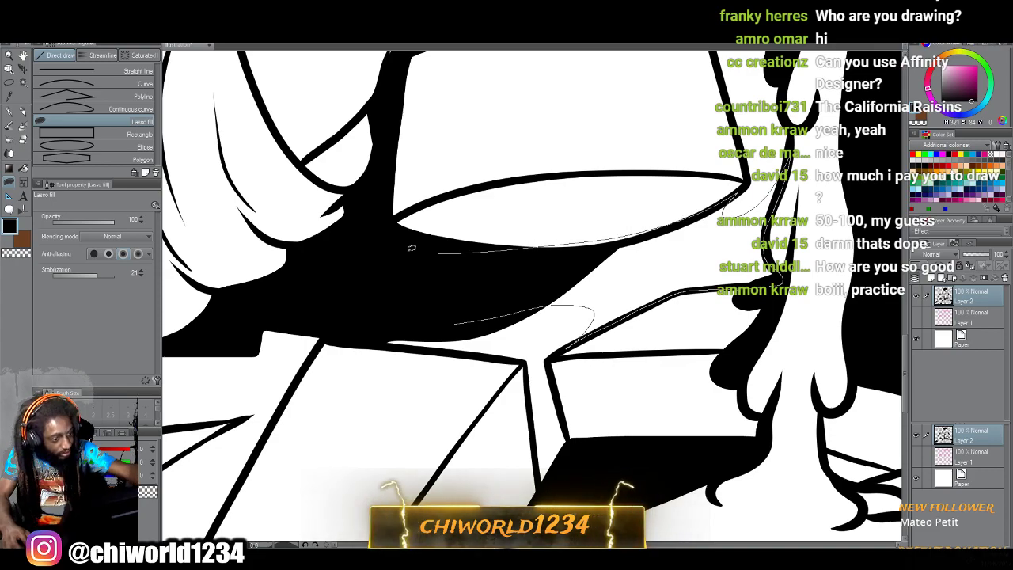
drag(415, 249, 385, 262)
scroll(387, 313, down, 4)
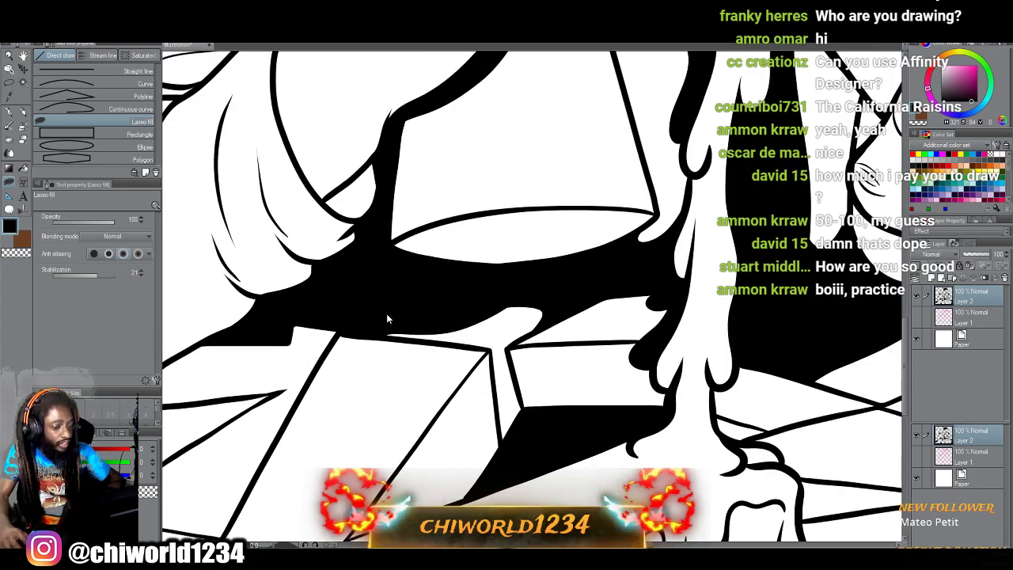
Lasso-fill small black hair spikes into the pointed white corner of the hairline above the temple.
scroll(520, 337, up, 2)
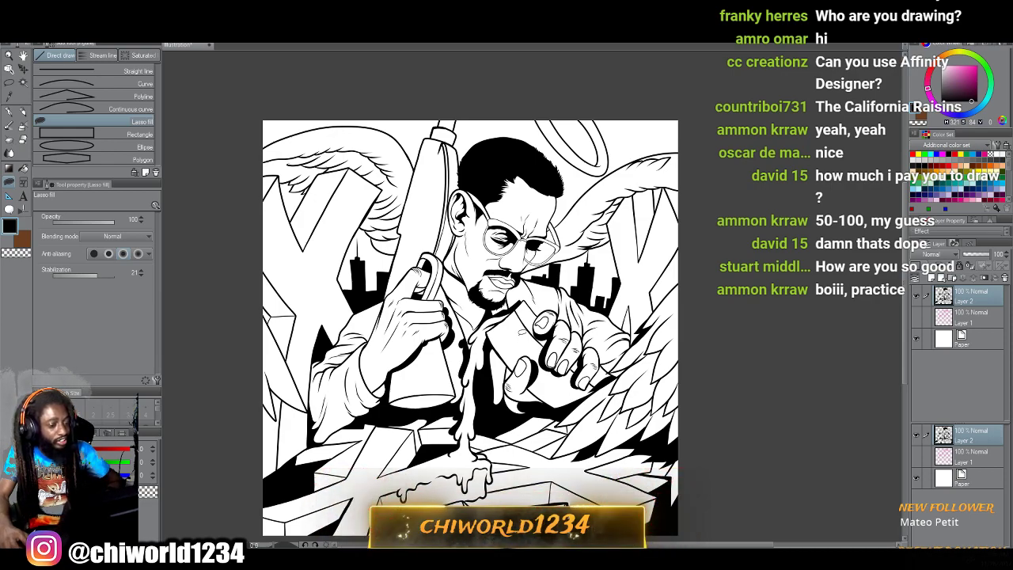
scroll(518, 338, up, 2)
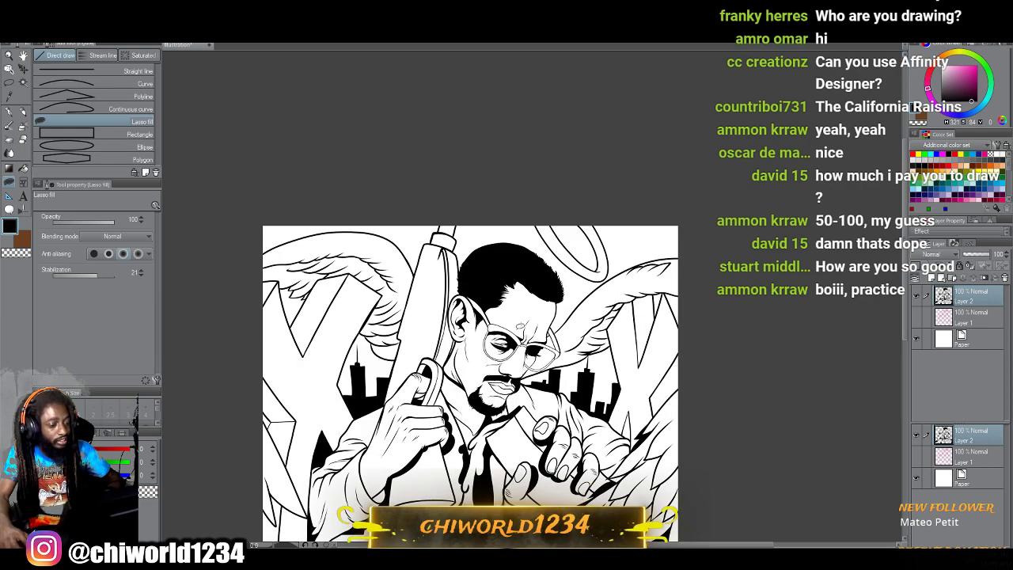
scroll(519, 332, up, 5)
scroll(520, 324, up, 2)
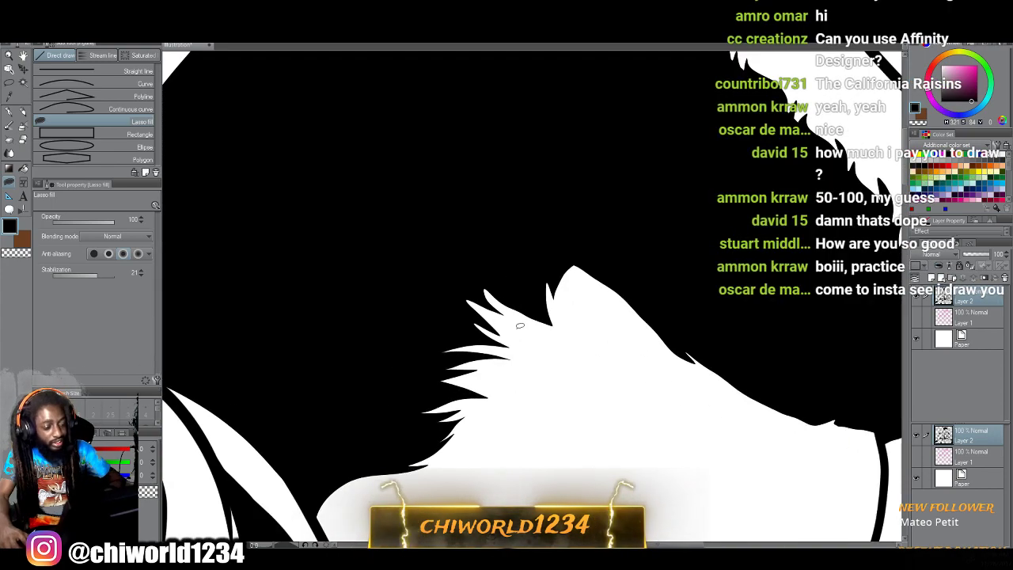
drag(586, 287, 569, 289)
drag(564, 254, 595, 259)
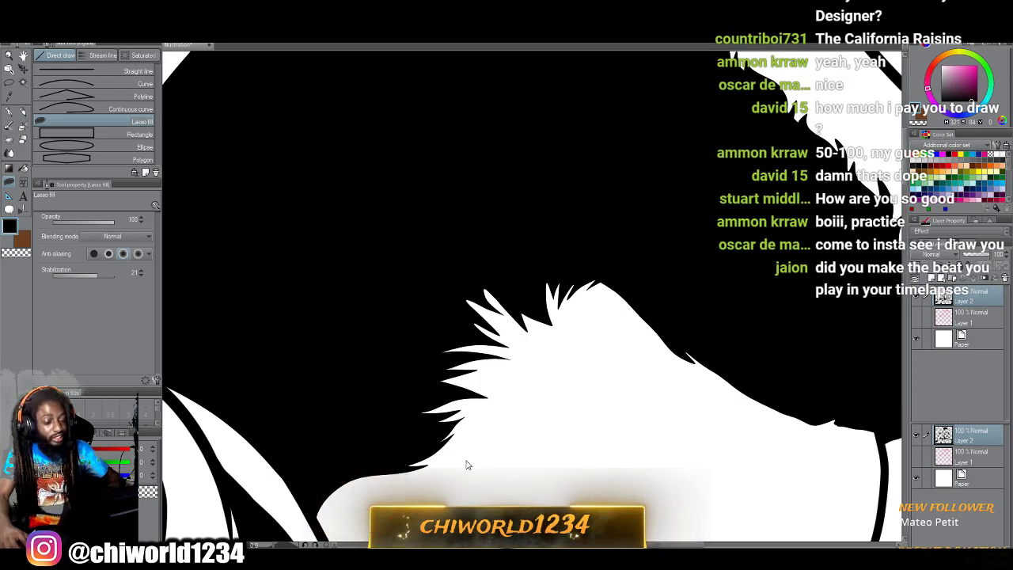
Lasso-fill a jagged black reflection on the lower part of the gun above the trigger guard and thumb, leaving white streaks.
scroll(468, 461, down, 4)
scroll(467, 464, down, 5)
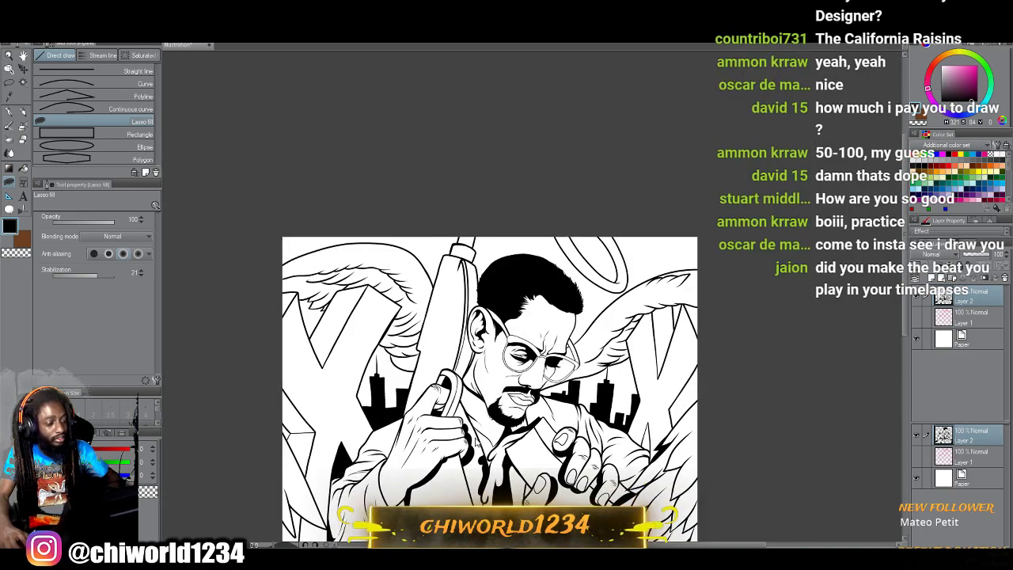
scroll(478, 434, up, 5)
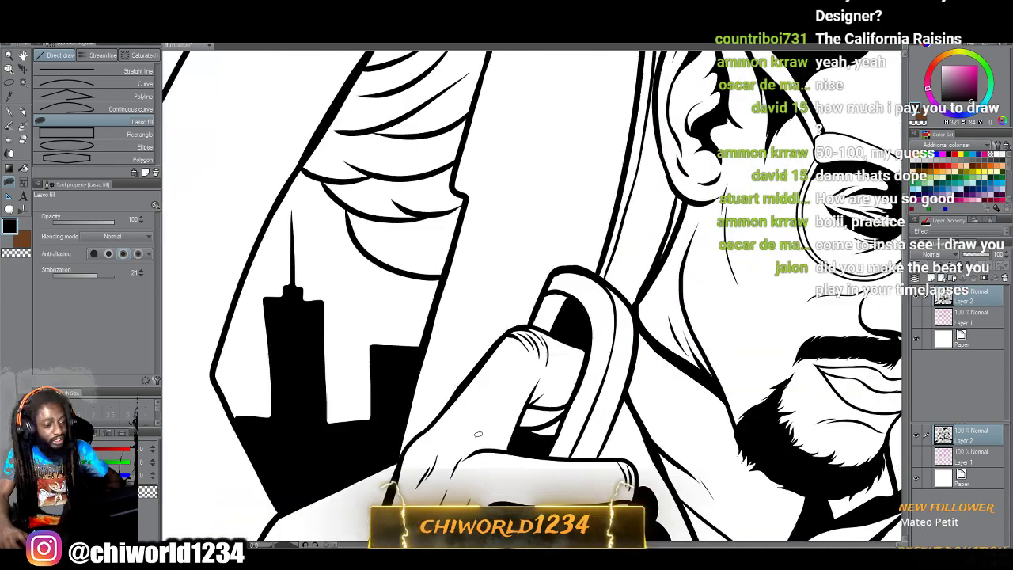
scroll(478, 434, up, 2)
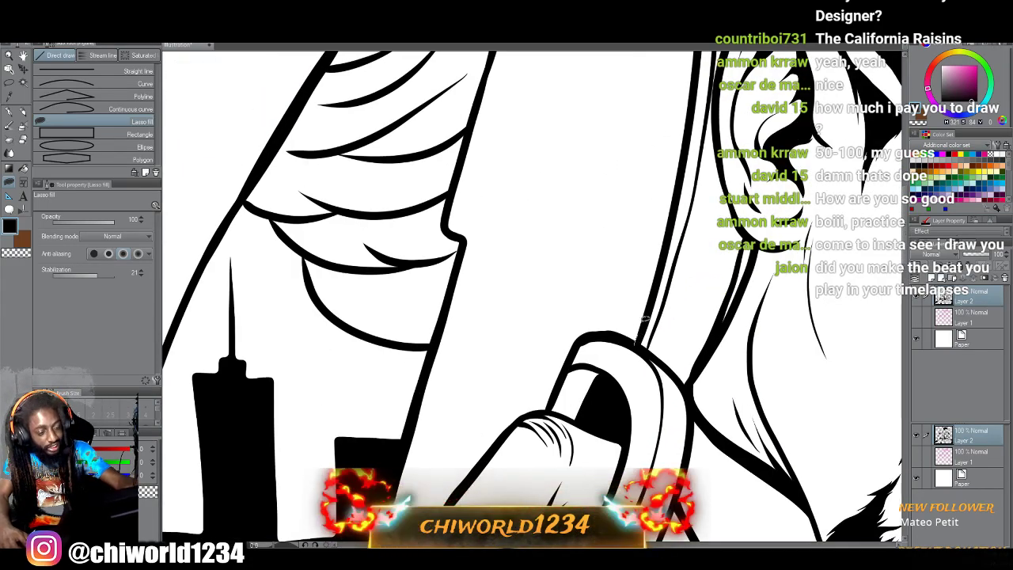
drag(638, 345, 673, 228)
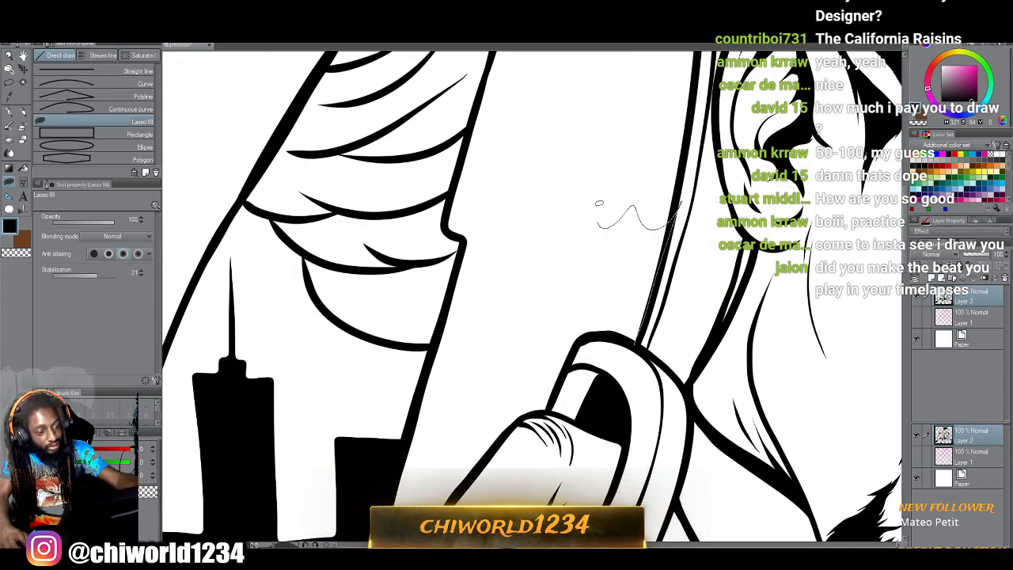
mouse_move(570, 229)
mouse_down()
mouse_move(535, 330)
mouse_move(507, 363)
mouse_move(503, 339)
mouse_up()
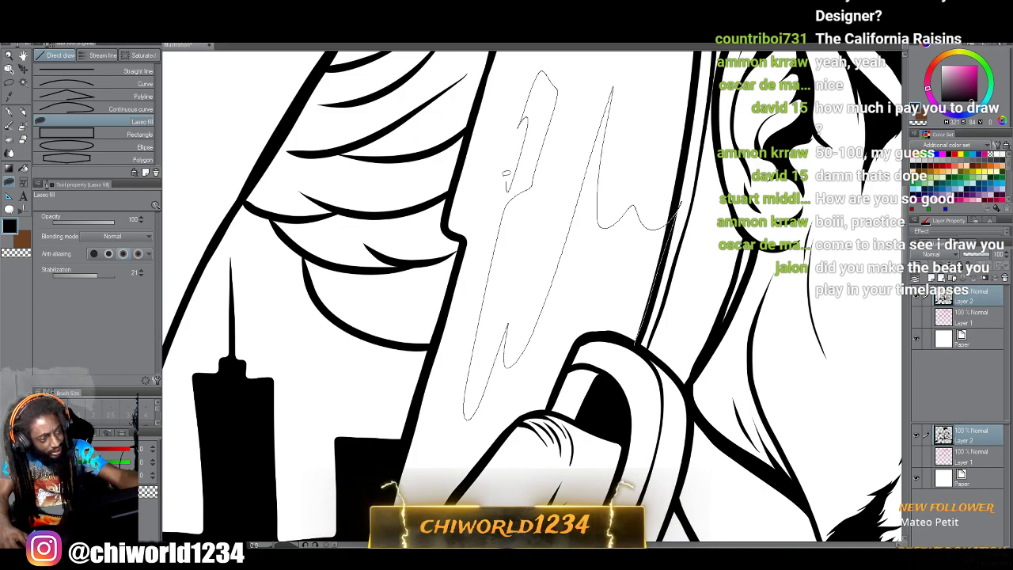
drag(428, 468, 427, 494)
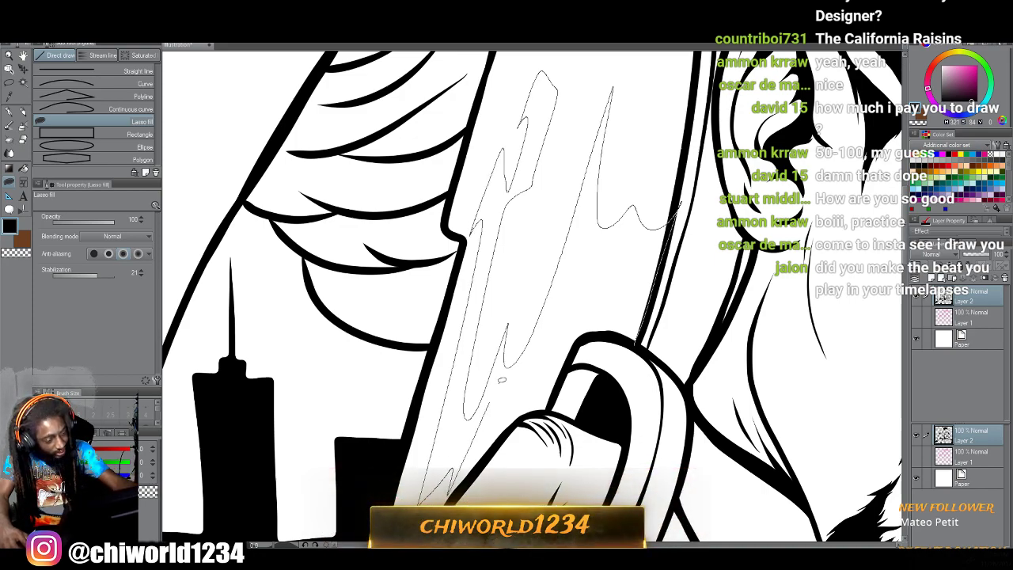
drag(501, 435, 552, 404)
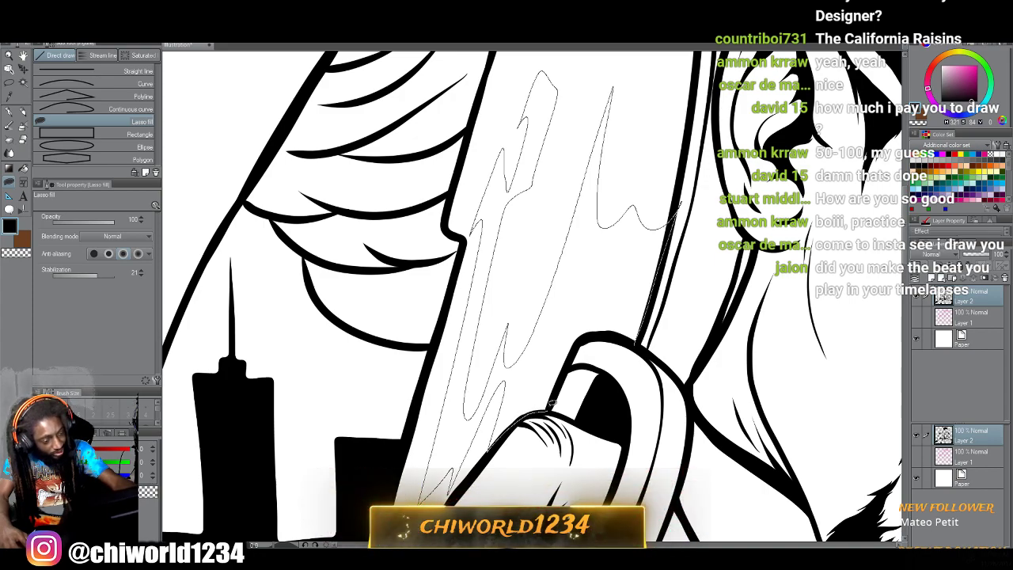
drag(640, 341, 638, 348)
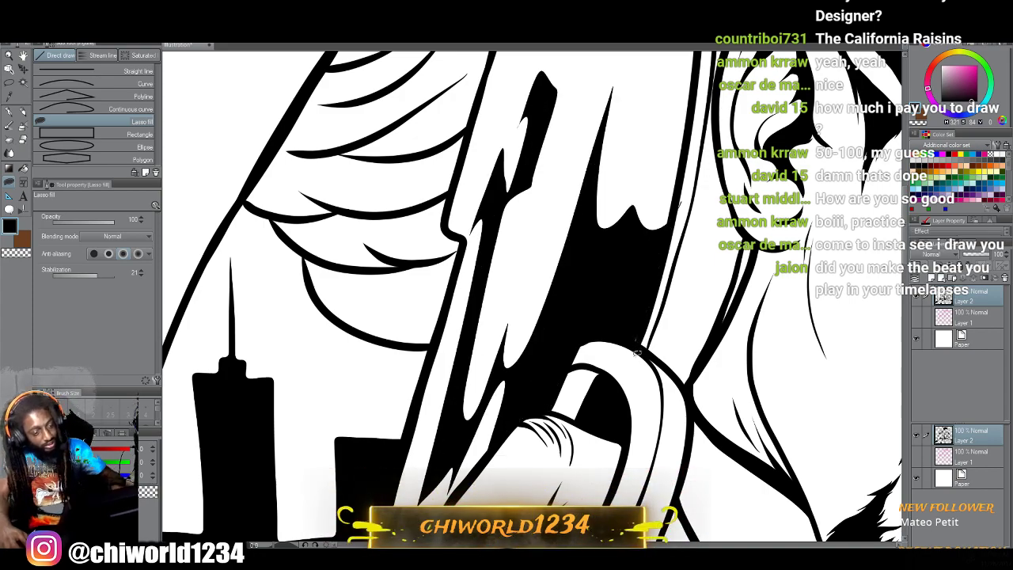
drag(642, 302, 622, 345)
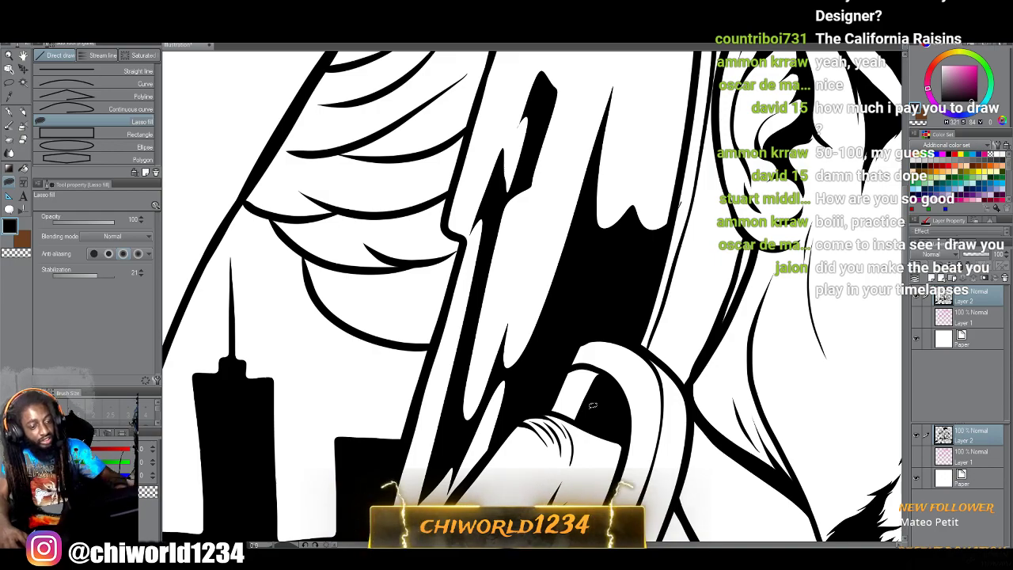
Extend the gun's black reflection upward in a tapering spike along the edge facing the ear.
scroll(663, 455, down, 4)
scroll(663, 454, up, 3)
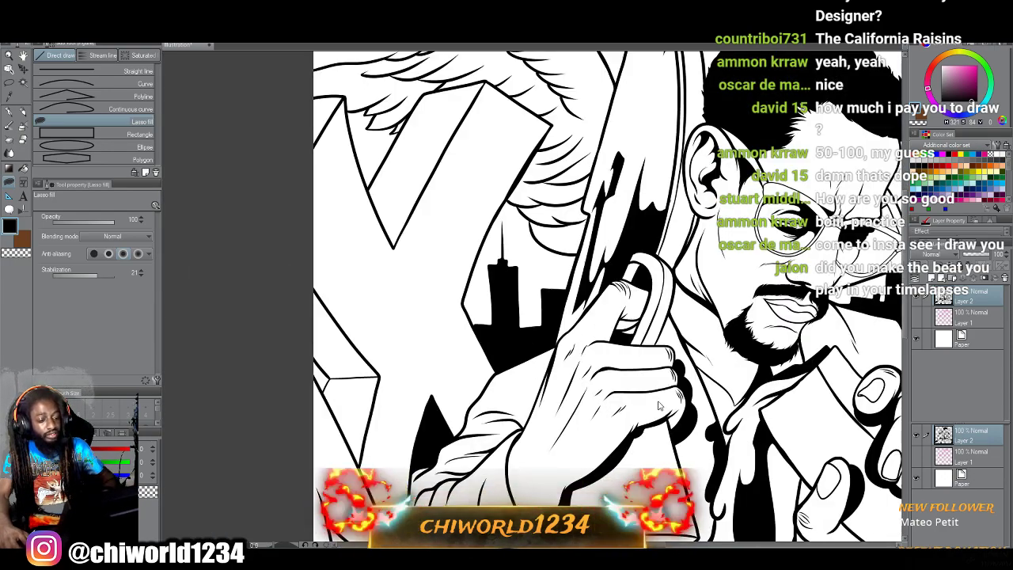
scroll(661, 397, up, 5)
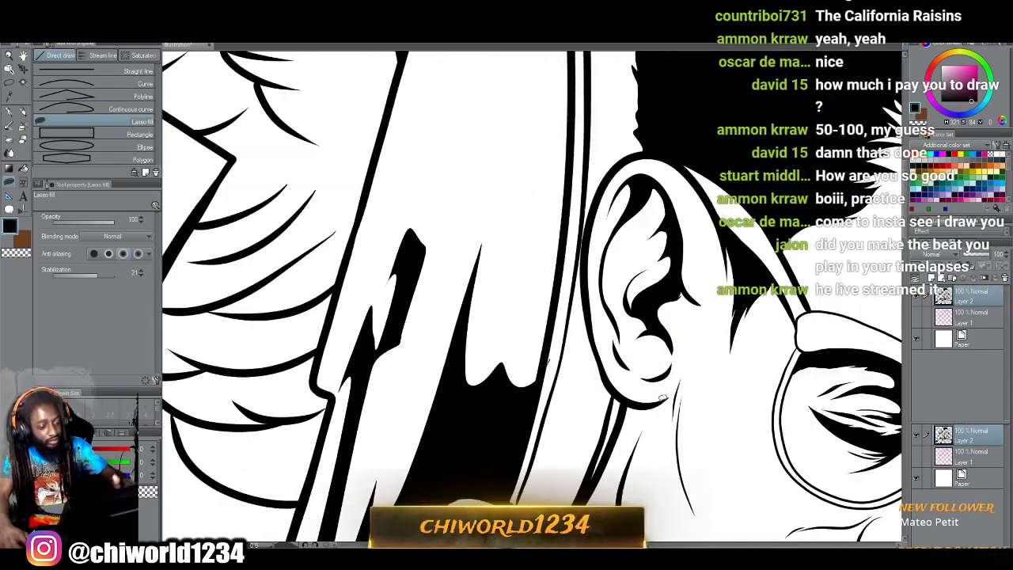
drag(537, 402, 556, 335)
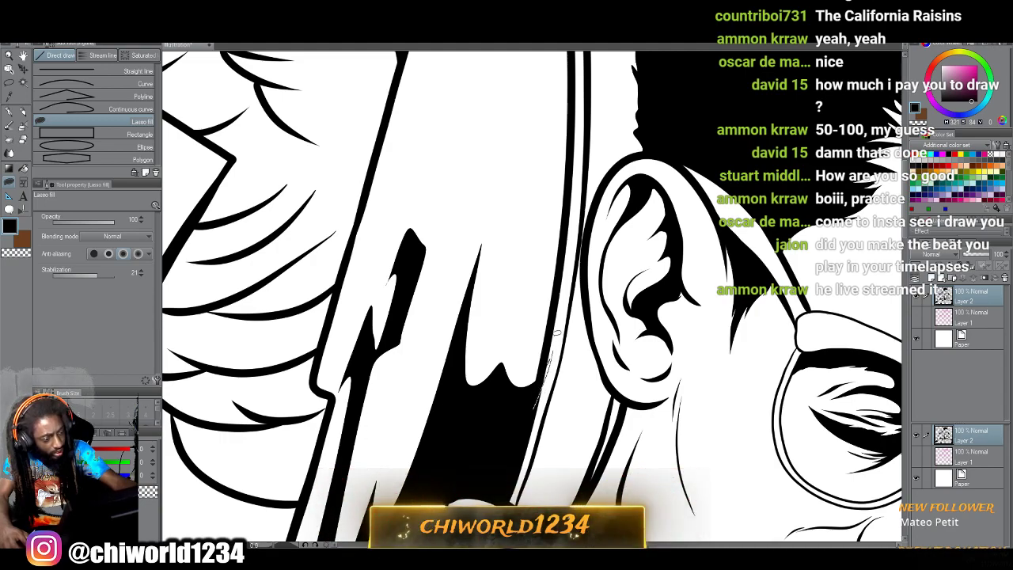
drag(551, 168, 503, 408)
Lasso-fill the middle of the gun black up toward the muzzle, leaving long rounded white highlights.
scroll(493, 412, up, 4)
scroll(536, 380, down, 1)
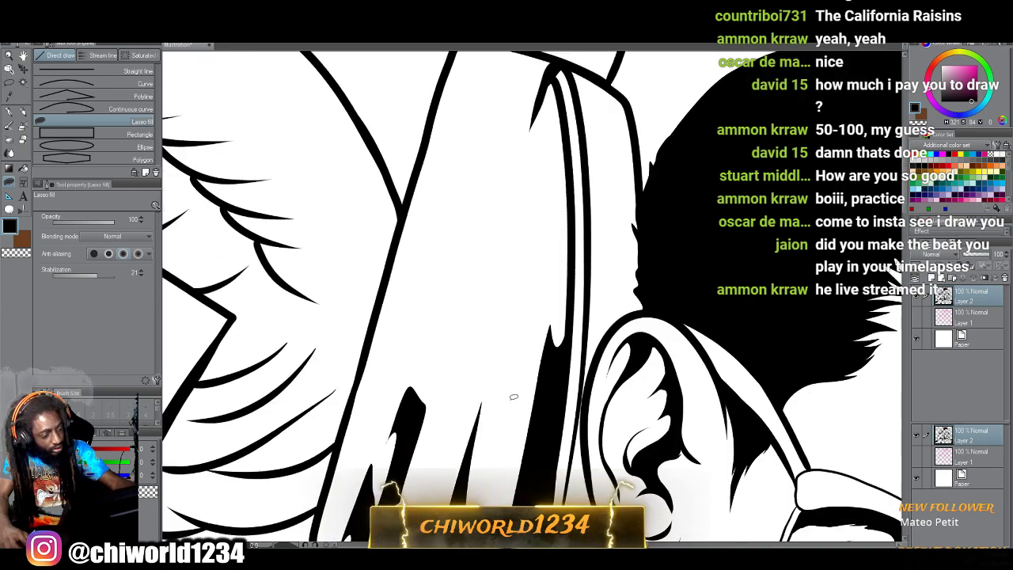
scroll(506, 396, down, 1)
mouse_move(496, 303)
mouse_down()
mouse_move(515, 220)
mouse_move(543, 197)
mouse_move(558, 236)
mouse_move(571, 205)
mouse_up()
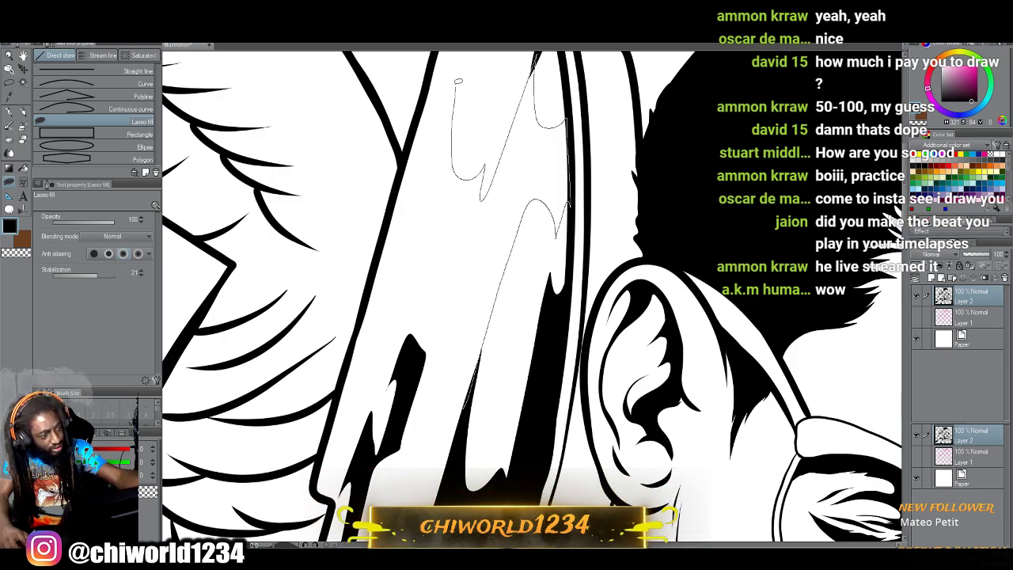
mouse_move(406, 297)
mouse_down()
mouse_move(386, 490)
mouse_move(465, 326)
mouse_move(434, 486)
mouse_move(468, 383)
mouse_up()
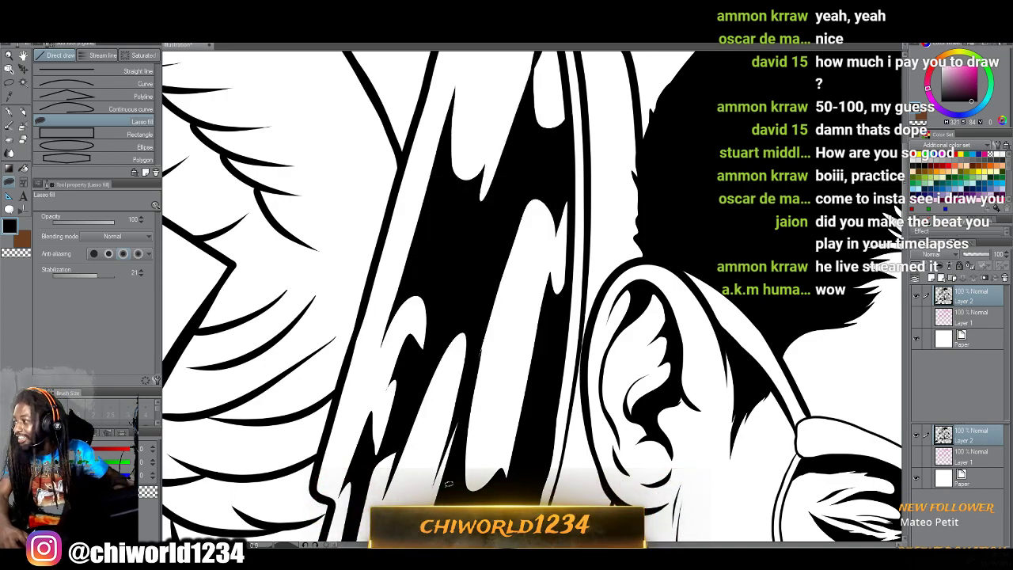
Lasso-fill the white strip along the gun's wing-side edge black up to the muzzle, keeping a thin white rim.
scroll(475, 503, down, 2)
drag(475, 504, 515, 447)
scroll(515, 447, up, 1)
scroll(516, 448, up, 2)
mouse_move(472, 421)
mouse_down()
mouse_move(447, 405)
mouse_move(474, 326)
mouse_up()
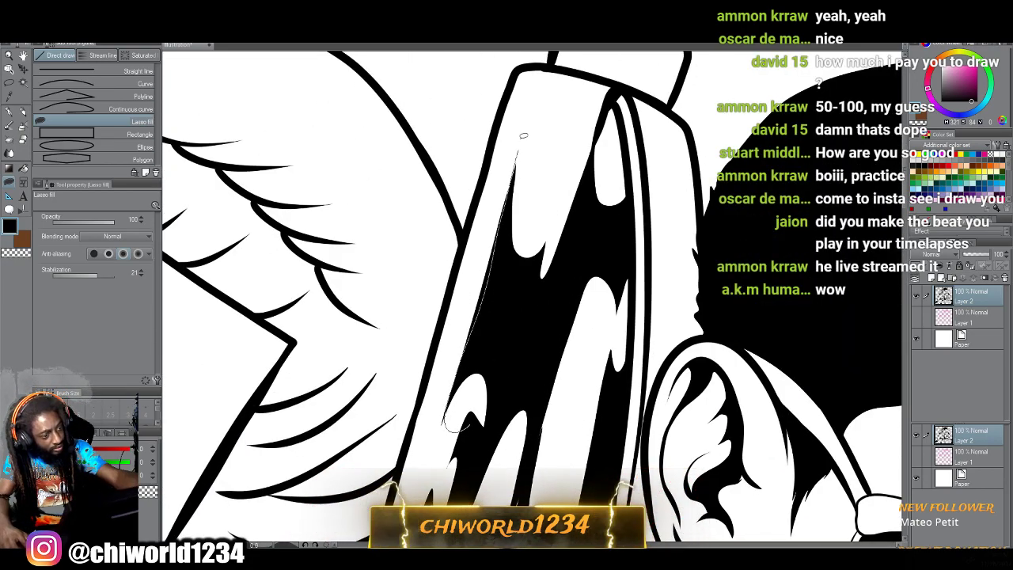
mouse_move(536, 70)
mouse_down()
mouse_move(519, 84)
mouse_move(447, 326)
mouse_up()
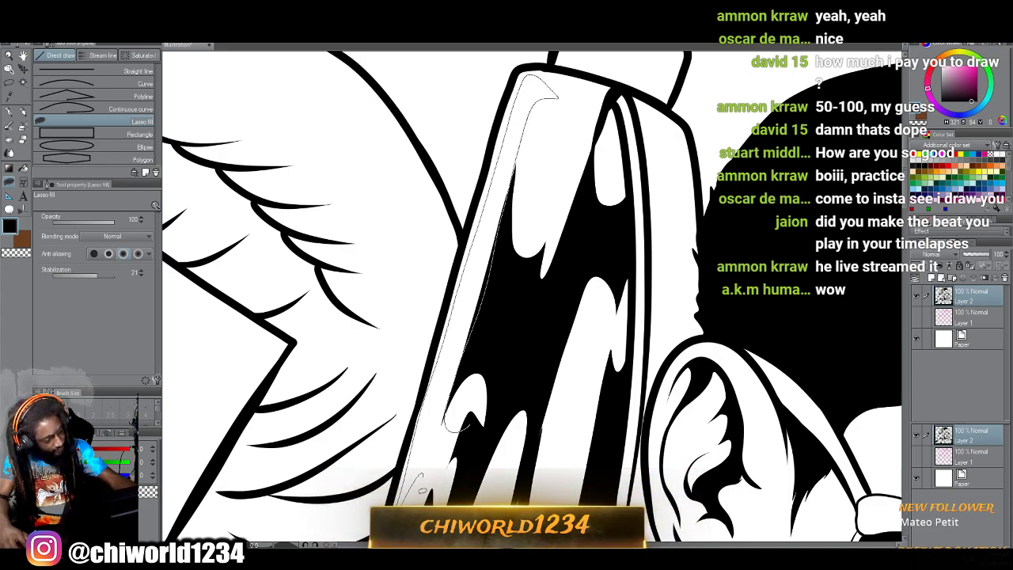
mouse_move(435, 461)
mouse_down()
mouse_move(454, 439)
mouse_move(435, 426)
mouse_up()
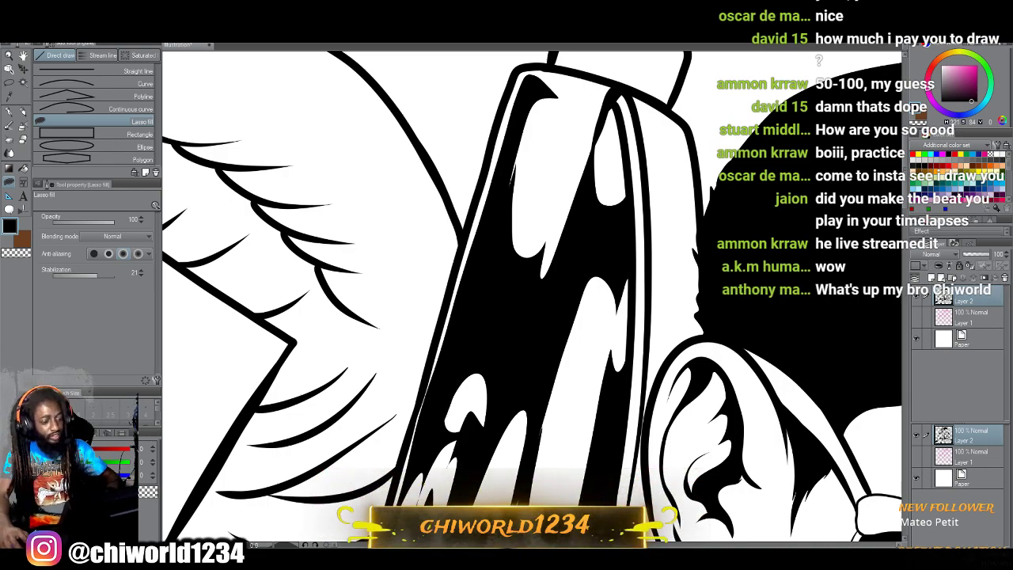
Lasso-fill the isolated white drop-shaped highlight near the gun's wing-side edge black.
scroll(676, 490, down, 4)
drag(676, 489, 677, 340)
scroll(677, 490, up, 3)
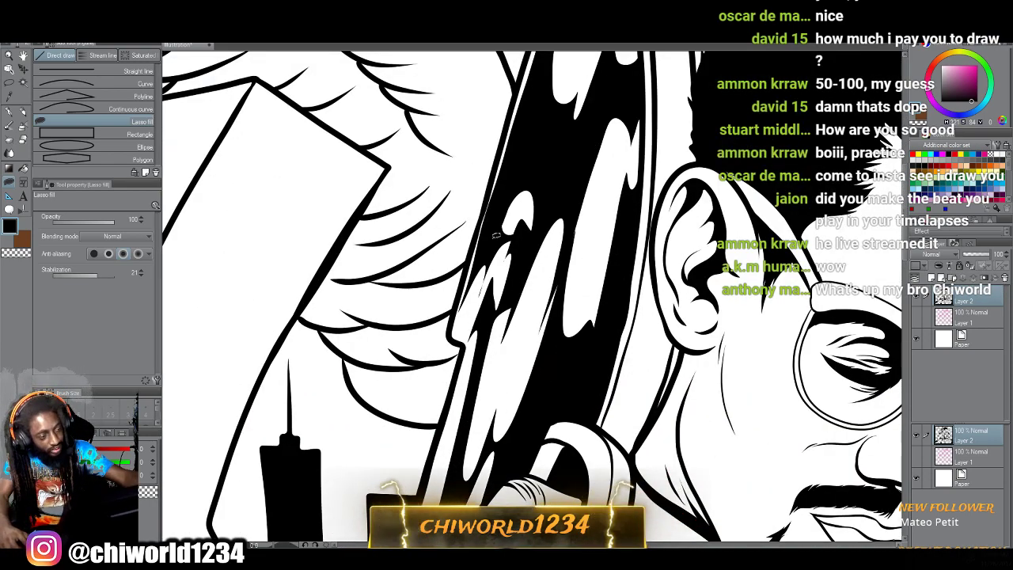
drag(543, 214, 524, 233)
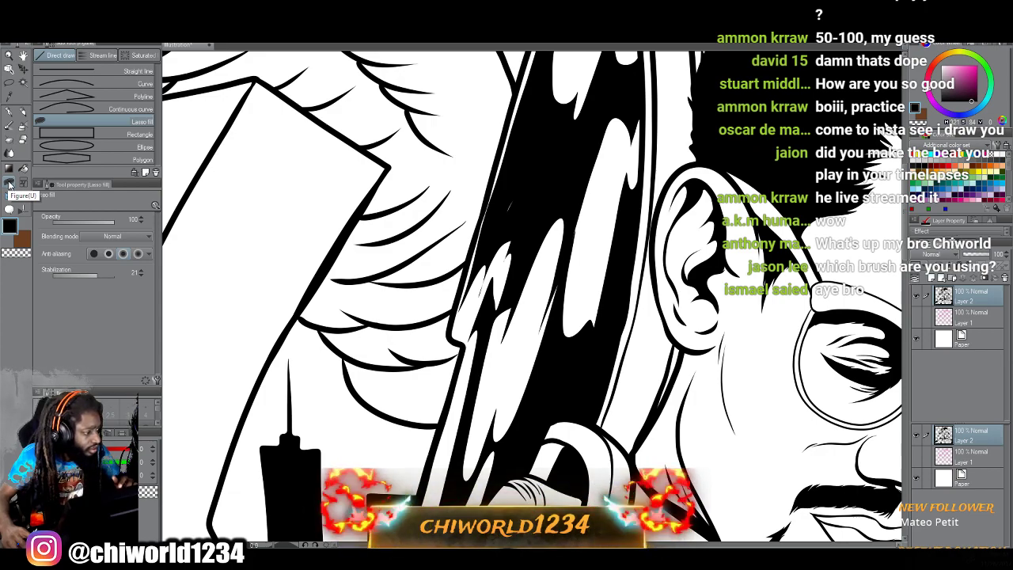
Try out freehand black lasso-fill shapes over the large block letter beside the wing and undo them.
right_click(10, 184)
click(7, 183)
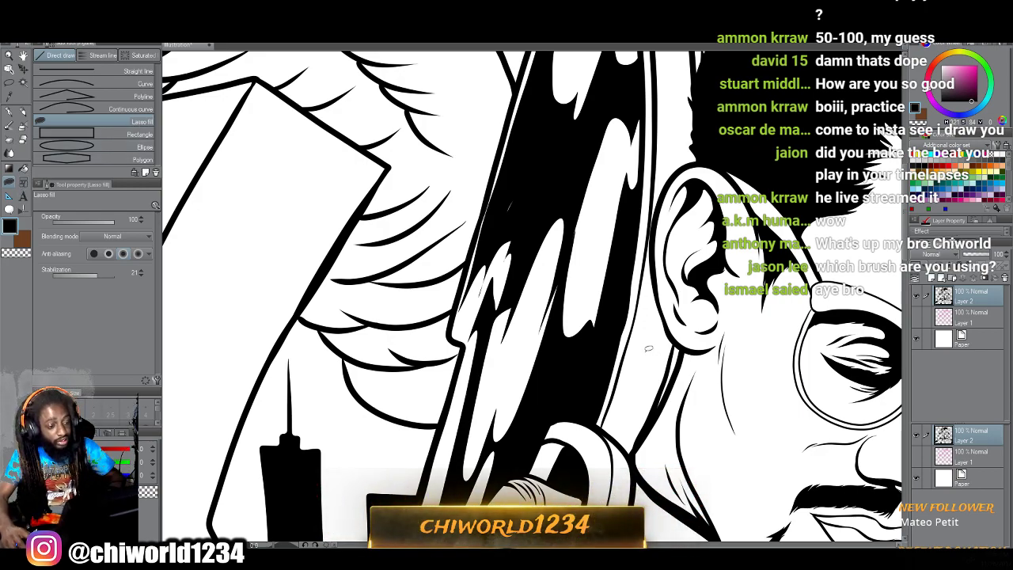
scroll(665, 353, down, 5)
scroll(645, 356, up, 3)
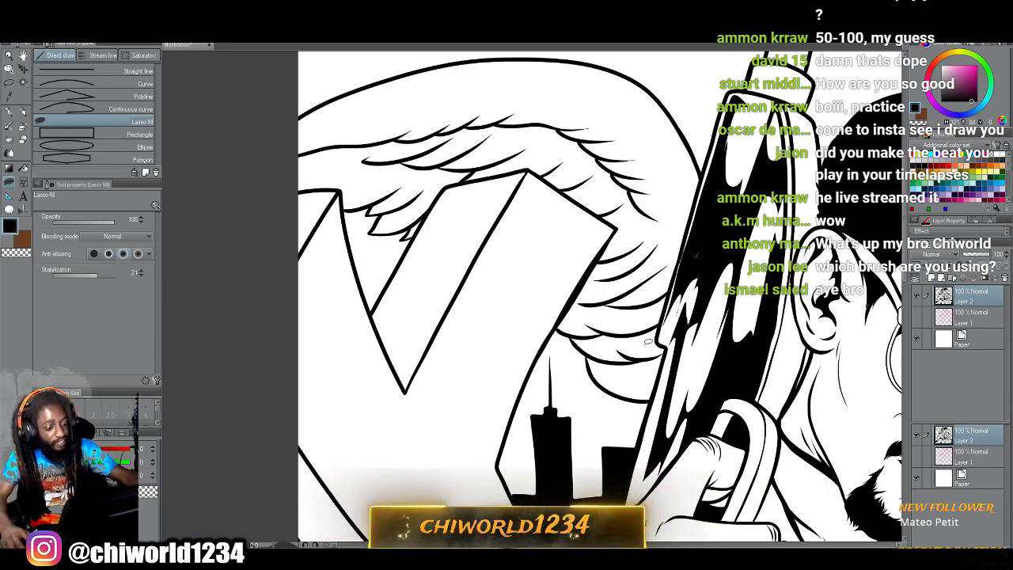
mouse_move(474, 349)
mouse_down()
mouse_move(542, 329)
mouse_move(571, 269)
mouse_move(565, 234)
mouse_move(543, 219)
mouse_move(466, 235)
mouse_move(443, 269)
mouse_move(455, 332)
mouse_up()
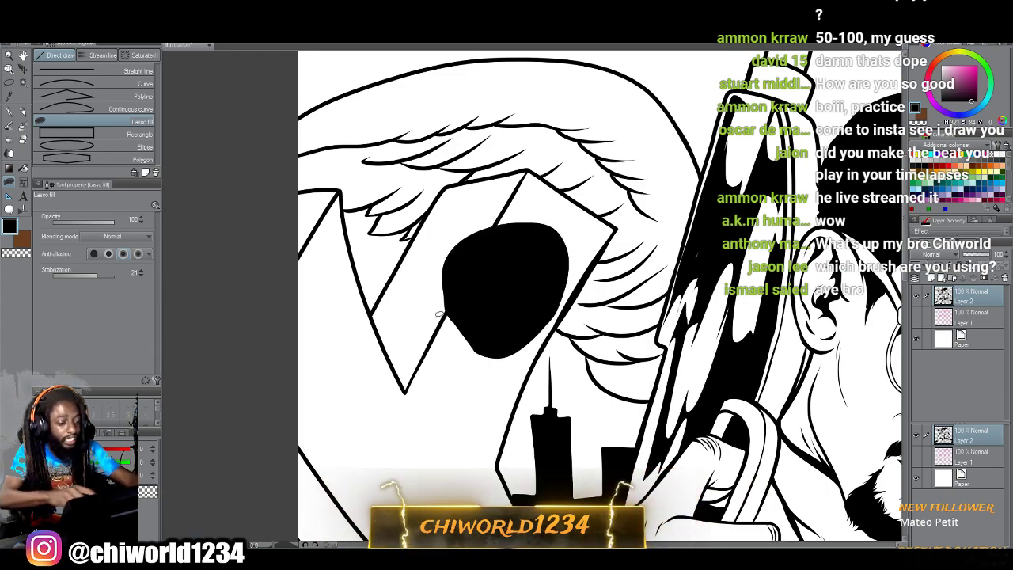
key(ctrl+z)
mouse_move(411, 466)
mouse_down()
mouse_move(491, 412)
mouse_move(489, 363)
mouse_move(454, 389)
mouse_up()
mouse_move(343, 458)
mouse_down()
mouse_move(416, 365)
mouse_move(358, 316)
mouse_move(340, 455)
mouse_up()
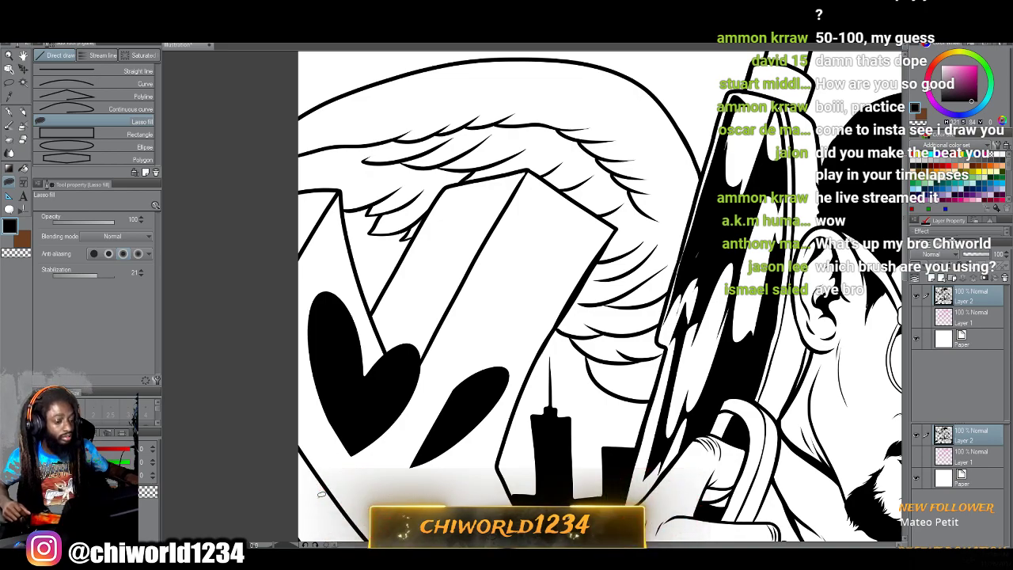
key(ctrl+z)
key(ctrl+z)
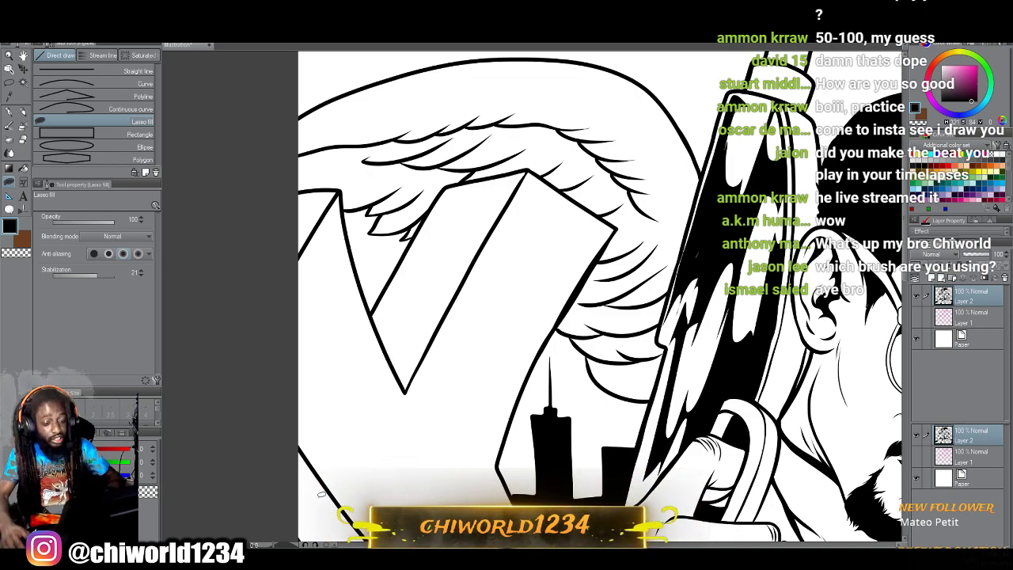
Examine the gun's black reflections and white highlights close up and within the whole illustration.
key(ctrl+plus)
scroll(336, 494, up, 2)
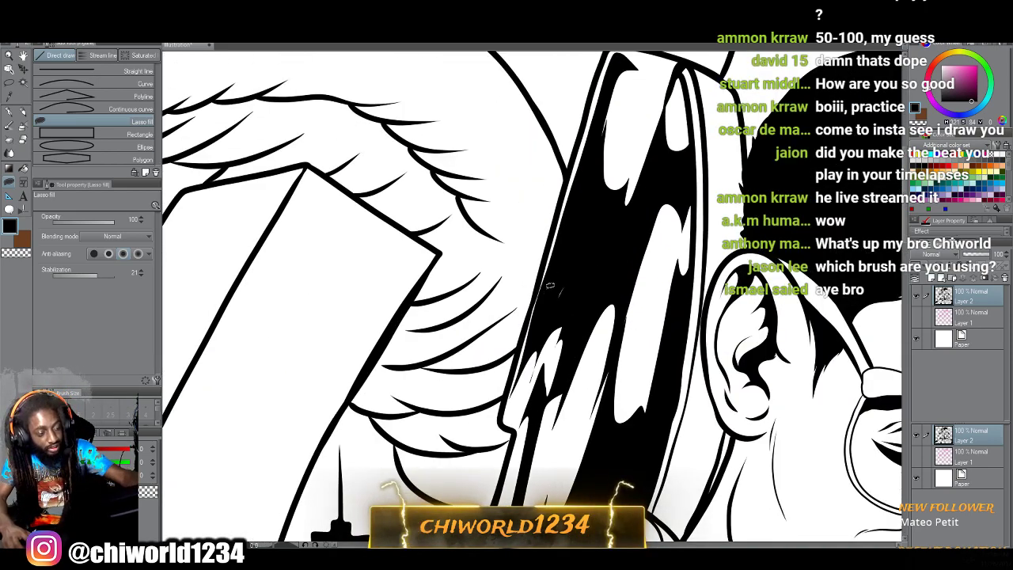
key(ctrl+minus)
key(ctrl+minus)
key(ctrl+minus)
key(ctrl+minus)
scroll(589, 427, down, 4)
key(ctrl+minus)
scroll(593, 425, right, 2)
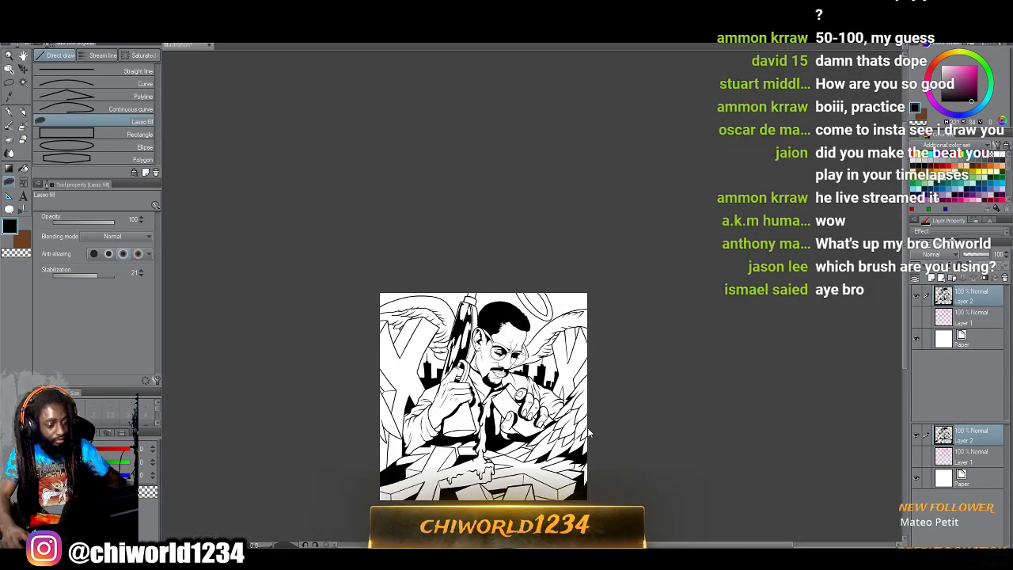
scroll(592, 425, up, 5)
scroll(586, 435, up, 2)
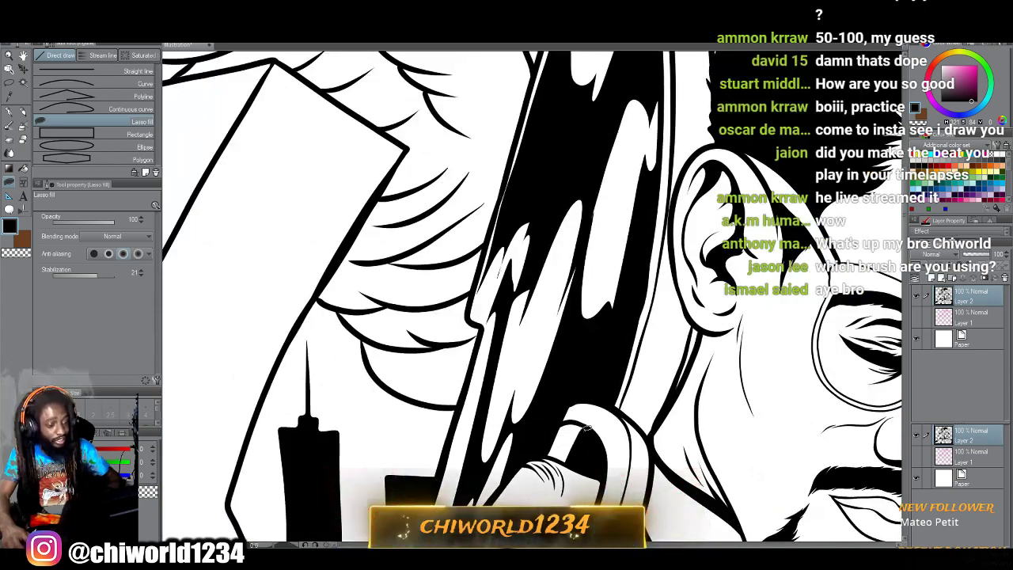
Lasso-fill a black reflection streak down the muzzle collar and into the white highlight at the gun's upper end.
mouse_move(515, 258)
mouse_down()
mouse_move(540, 202)
mouse_move(486, 307)
mouse_move(495, 310)
mouse_move(513, 265)
mouse_up()
scroll(453, 427, up, 2)
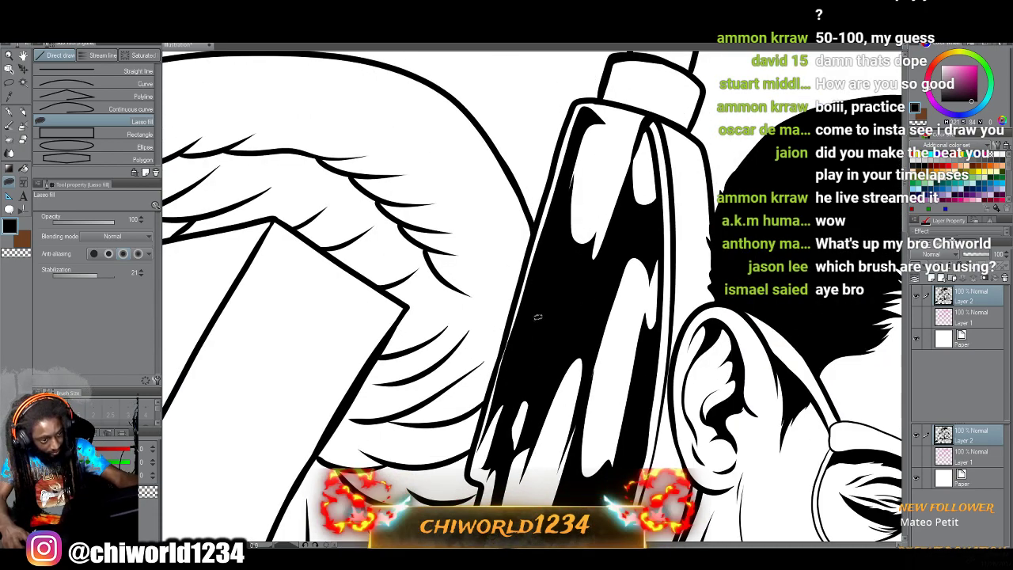
mouse_move(577, 276)
mouse_down()
mouse_move(598, 168)
mouse_move(608, 167)
mouse_move(620, 121)
mouse_move(641, 106)
mouse_move(639, 79)
mouse_move(656, 54)
mouse_move(630, 53)
mouse_move(557, 292)
mouse_up()
Examine the whole illustration and the inked areas around the hands, wax drip and face.
scroll(537, 488, down, 2)
scroll(538, 488, down, 5)
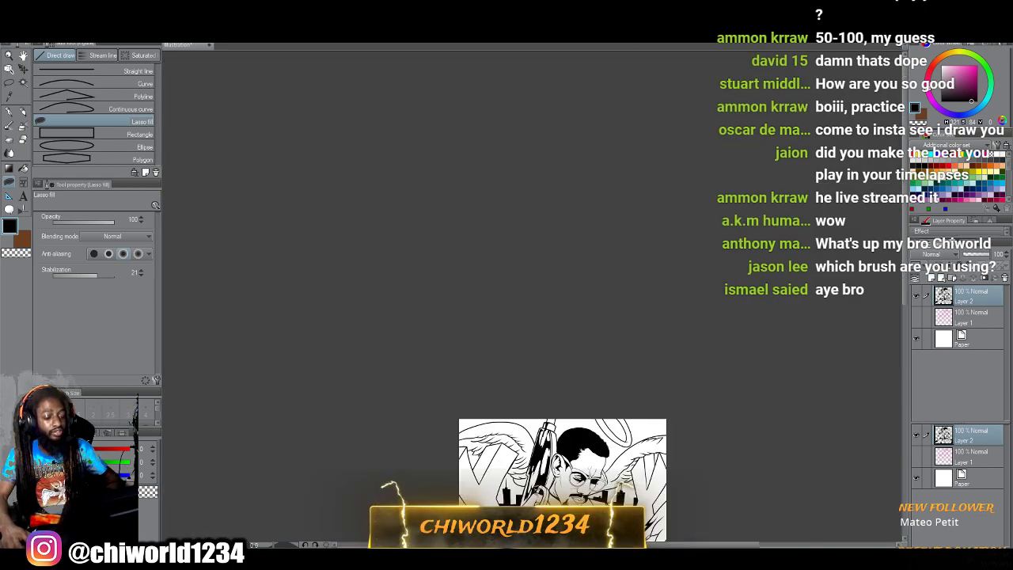
scroll(546, 475, down, 4)
scroll(552, 448, up, 3)
scroll(554, 445, up, 1)
scroll(554, 446, up, 3)
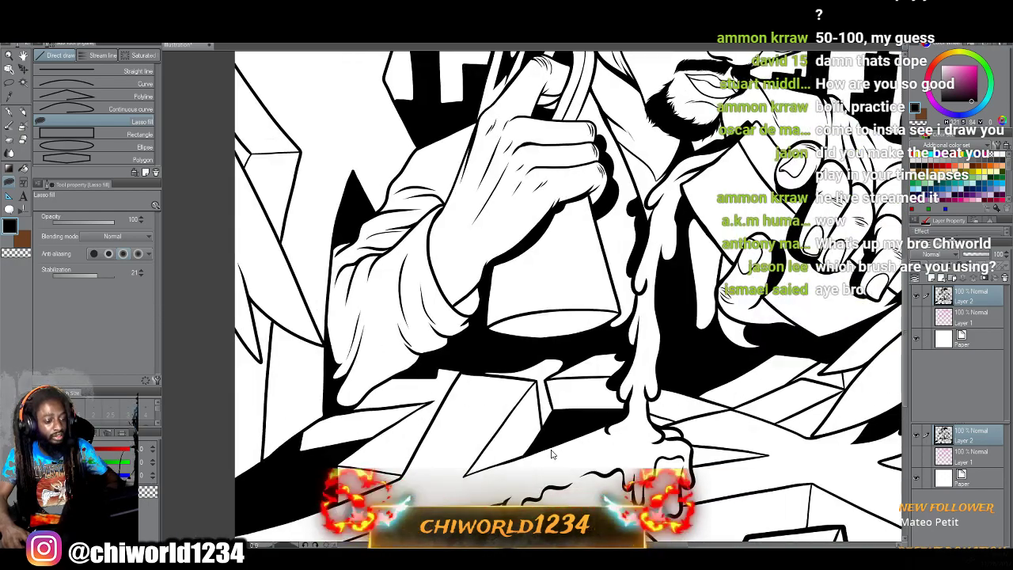
scroll(554, 445, down, 2)
scroll(553, 446, up, 1)
scroll(554, 447, down, 1)
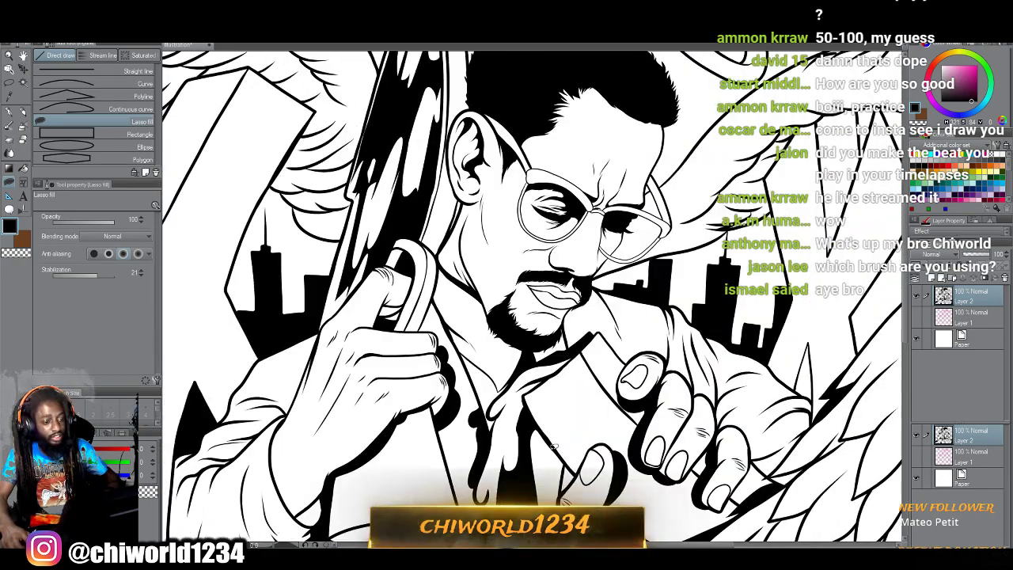
Lasso-fill a curved, branching black reflection inside the halo band at its lower bend.
scroll(554, 446, up, 4)
scroll(552, 454, up, 2)
scroll(552, 451, up, 5)
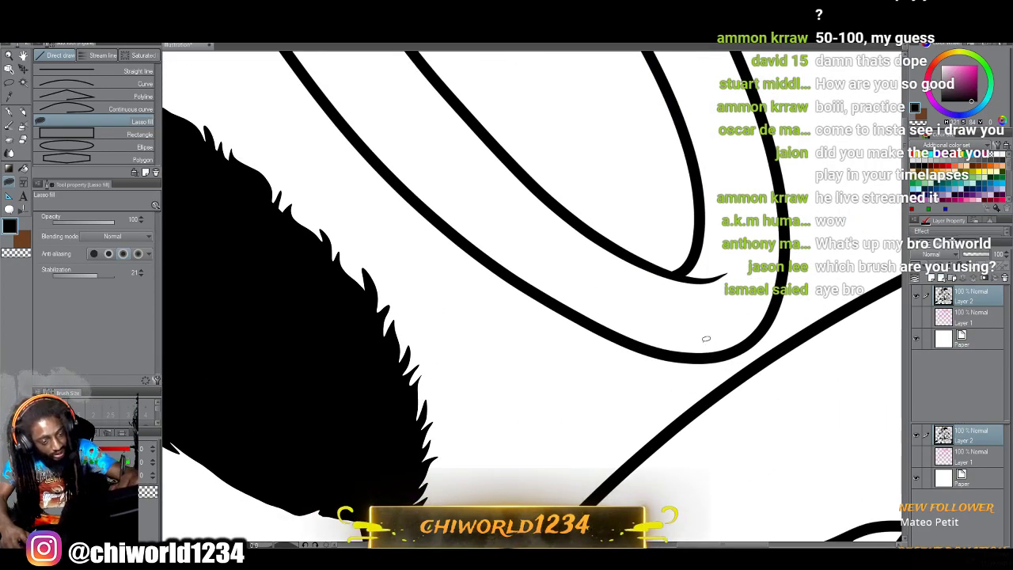
mouse_move(722, 340)
mouse_down()
mouse_move(598, 317)
mouse_move(579, 300)
mouse_move(601, 310)
mouse_move(639, 287)
mouse_move(623, 270)
mouse_move(689, 288)
mouse_move(659, 310)
mouse_move(736, 321)
mouse_move(721, 339)
mouse_up()
scroll(563, 455, down, 2)
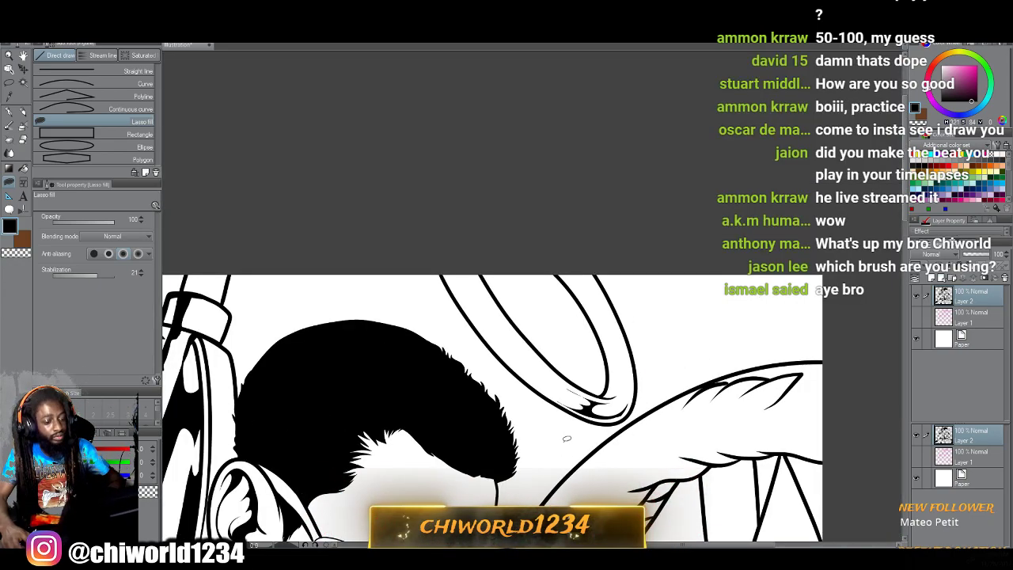
Lasso-fill a jagged, tapering black reflection along the inner edge of the halo band's hair-side arc.
scroll(549, 448, up, 4)
scroll(546, 449, left, 1)
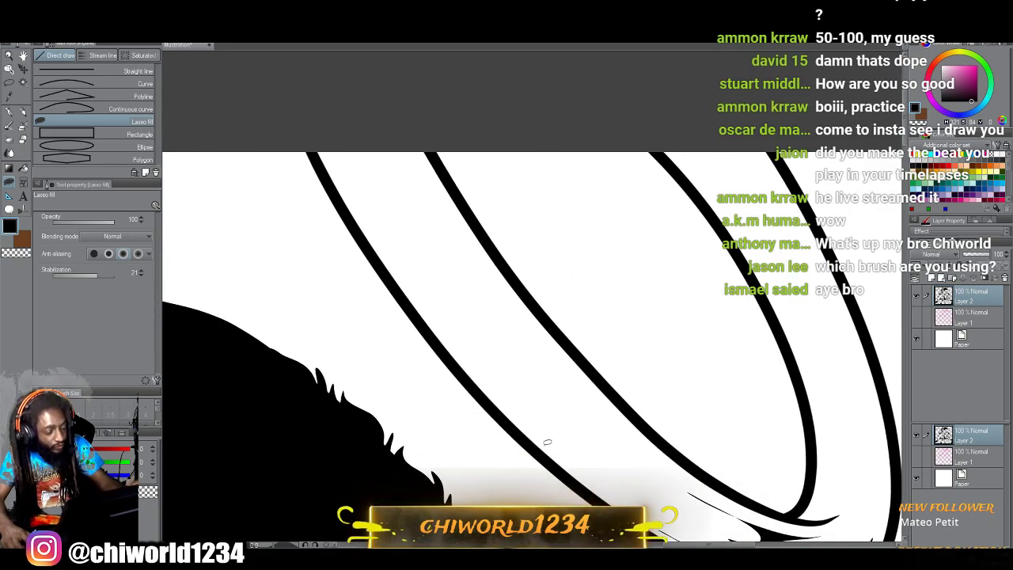
mouse_move(563, 378)
mouse_down()
mouse_move(492, 296)
mouse_move(470, 286)
mouse_move(472, 309)
mouse_move(432, 250)
mouse_move(443, 236)
mouse_move(416, 170)
mouse_move(605, 411)
mouse_up()
scroll(723, 517, down, 4)
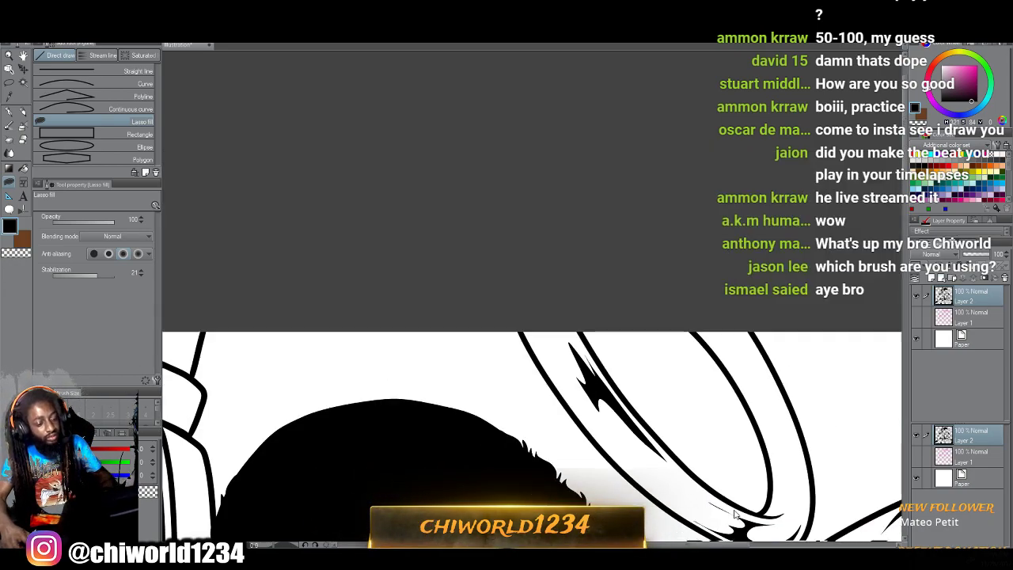
scroll(730, 456, down, 2)
Lasso-fill a feathered black reflection inside the halo's wing-side arc, with a separate short spike above it at the canvas edge.
scroll(725, 451, up, 1)
scroll(725, 451, up, 6)
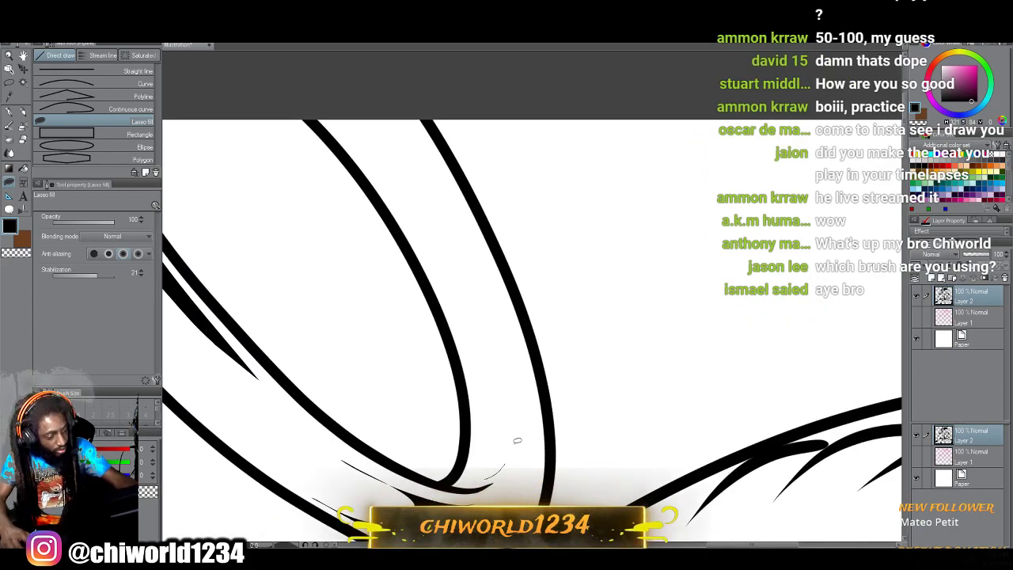
drag(511, 414, 496, 361)
drag(458, 268, 424, 214)
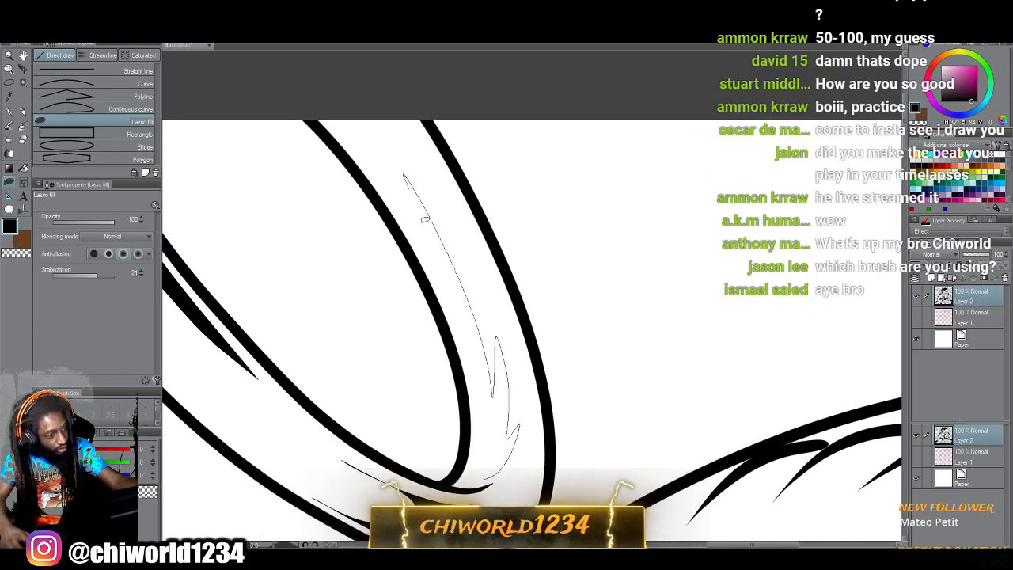
drag(476, 481, 487, 479)
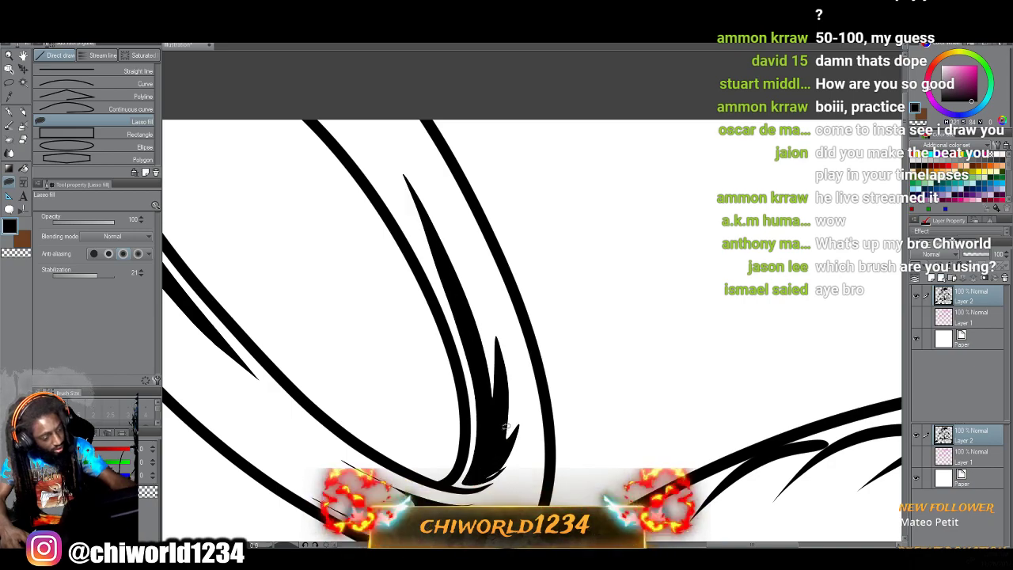
scroll(368, 195, up, 2)
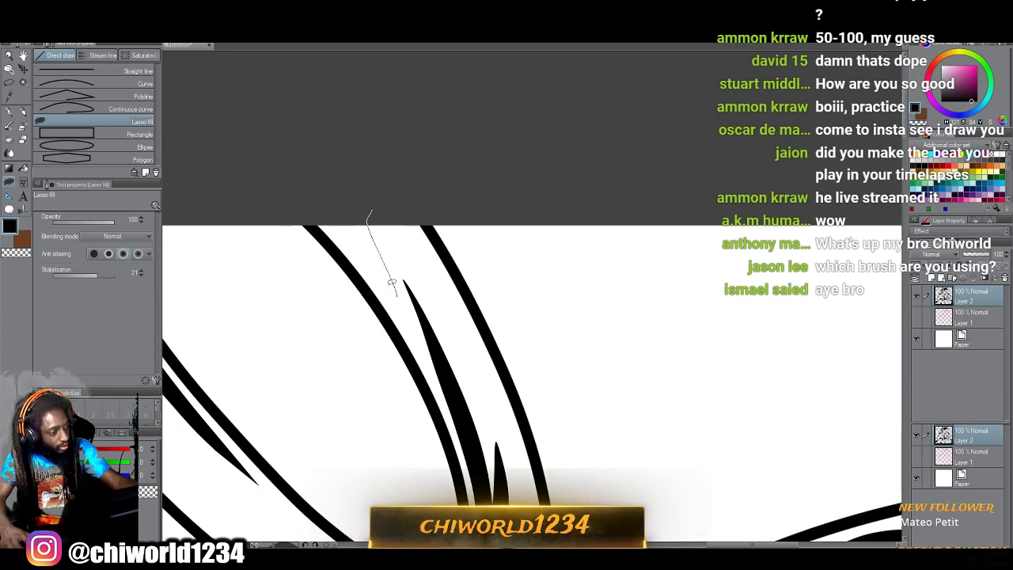
drag(394, 289, 345, 228)
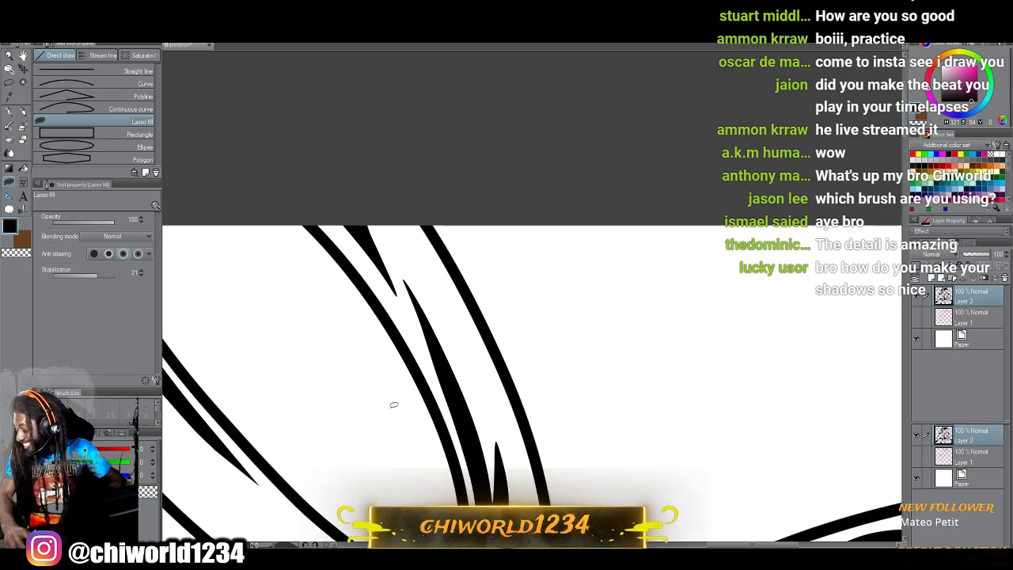
Thicken the black reflection at the halo's lower bend and extend it into pointed streaks along both rims of the band.
scroll(292, 462, down, 2)
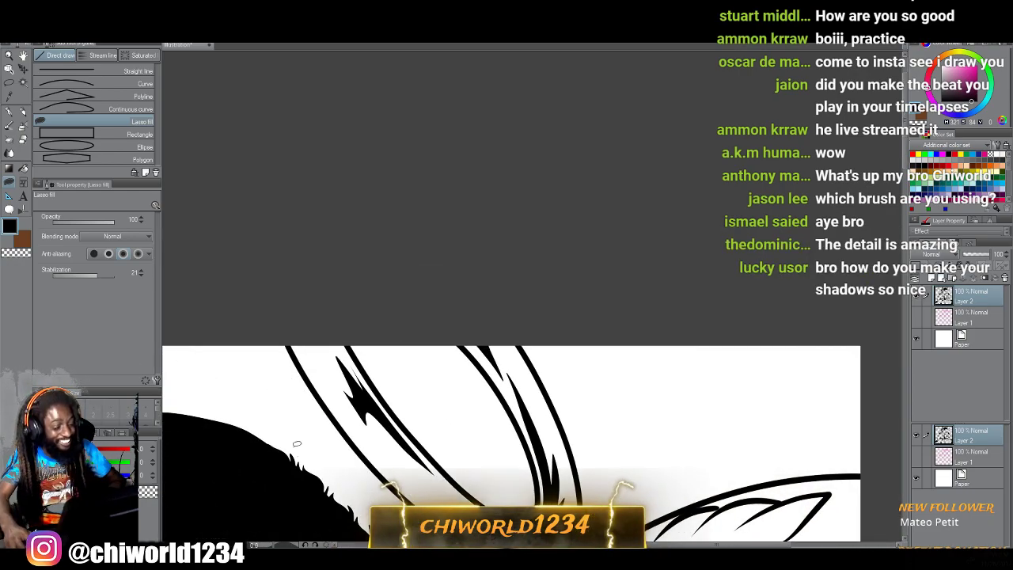
scroll(297, 444, down, 2)
scroll(293, 450, up, 2)
scroll(294, 451, down, 3)
scroll(292, 451, right, 2)
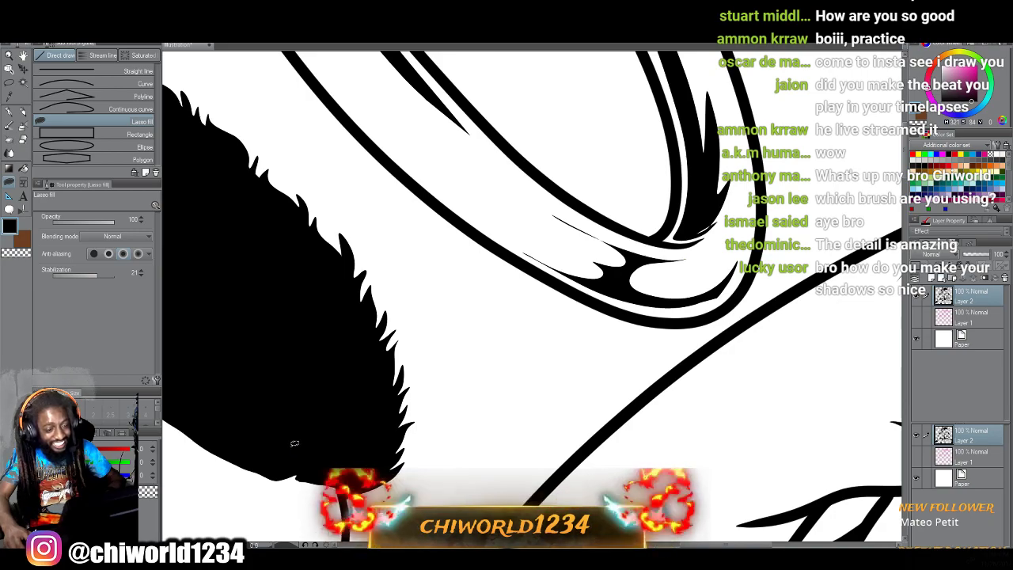
scroll(292, 451, up, 2)
scroll(293, 441, right, 2)
scroll(294, 441, down, 2)
mouse_move(625, 315)
mouse_down()
mouse_move(622, 289)
mouse_move(546, 255)
mouse_move(556, 255)
mouse_move(465, 179)
mouse_move(666, 286)
mouse_move(747, 286)
mouse_move(581, 322)
mouse_move(422, 237)
mouse_move(497, 295)
mouse_move(625, 356)
mouse_move(737, 368)
mouse_move(768, 355)
mouse_move(781, 344)
mouse_move(752, 354)
mouse_move(785, 325)
mouse_move(723, 344)
mouse_move(633, 309)
mouse_up()
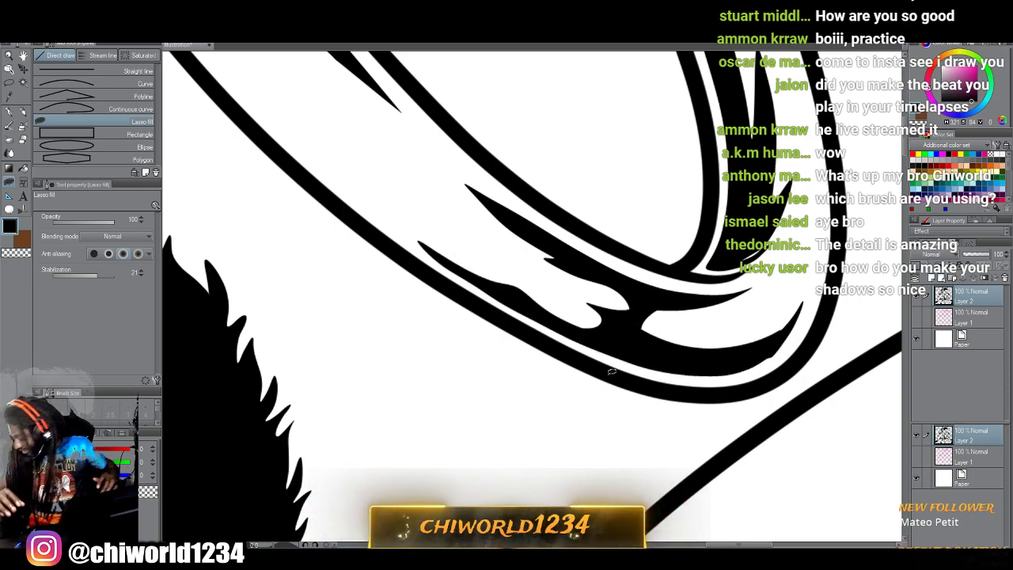
Lasso-fill a long tapering black reflection along the outer rim of the halo's hair-side arc, starting at the canvas edge.
scroll(613, 370, down, 3)
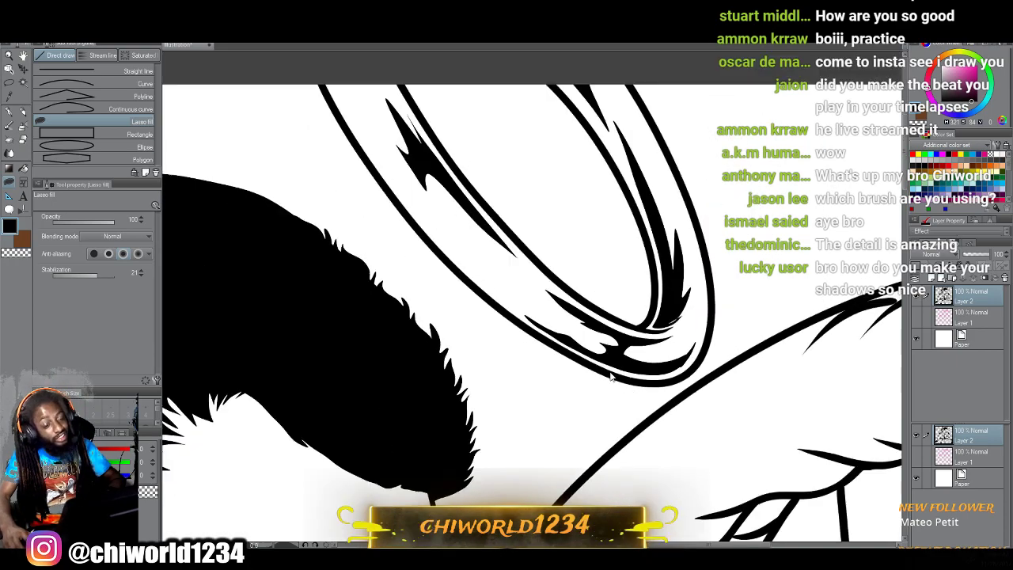
scroll(613, 364, up, 3)
scroll(611, 366, left, 2)
scroll(610, 367, up, 2)
scroll(610, 367, left, 2)
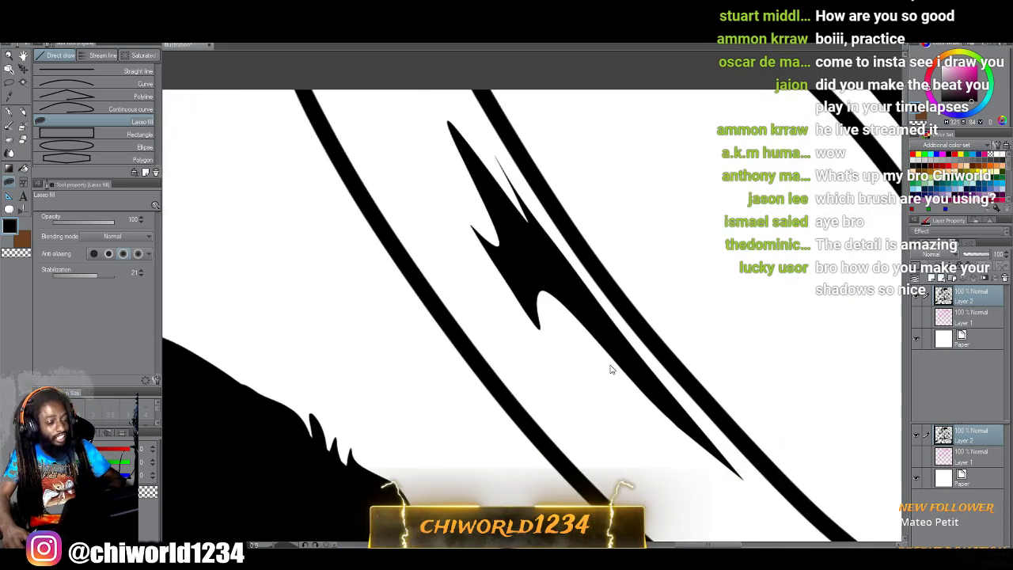
mouse_move(396, 59)
mouse_down()
mouse_move(399, 124)
mouse_move(378, 111)
mouse_move(501, 341)
mouse_move(323, 88)
mouse_move(348, 71)
mouse_up()
scroll(340, 156, up, 2)
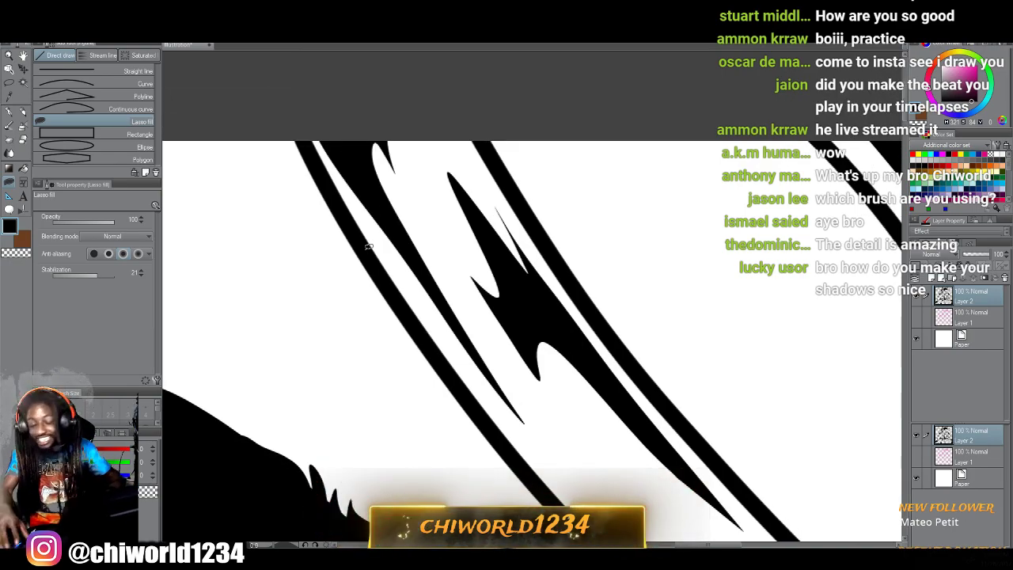
Lasso-fill extra black spikes onto the lower end of the reflection in the halo's wing-side arc.
scroll(439, 283, down, 2)
scroll(439, 275, down, 2)
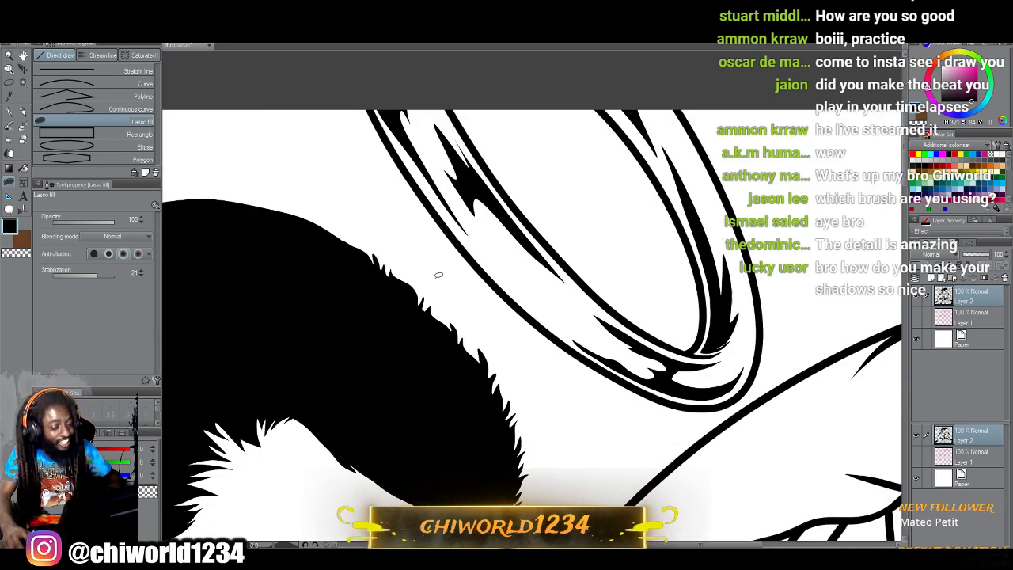
scroll(438, 275, down, 1)
scroll(439, 275, down, 3)
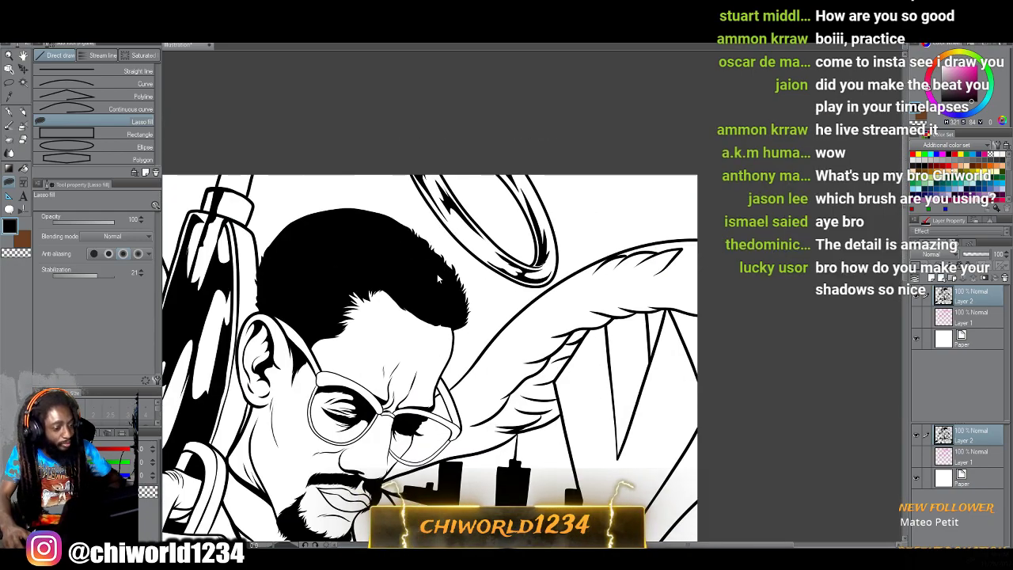
scroll(439, 275, right, 2)
scroll(438, 275, up, 2)
scroll(437, 276, up, 5)
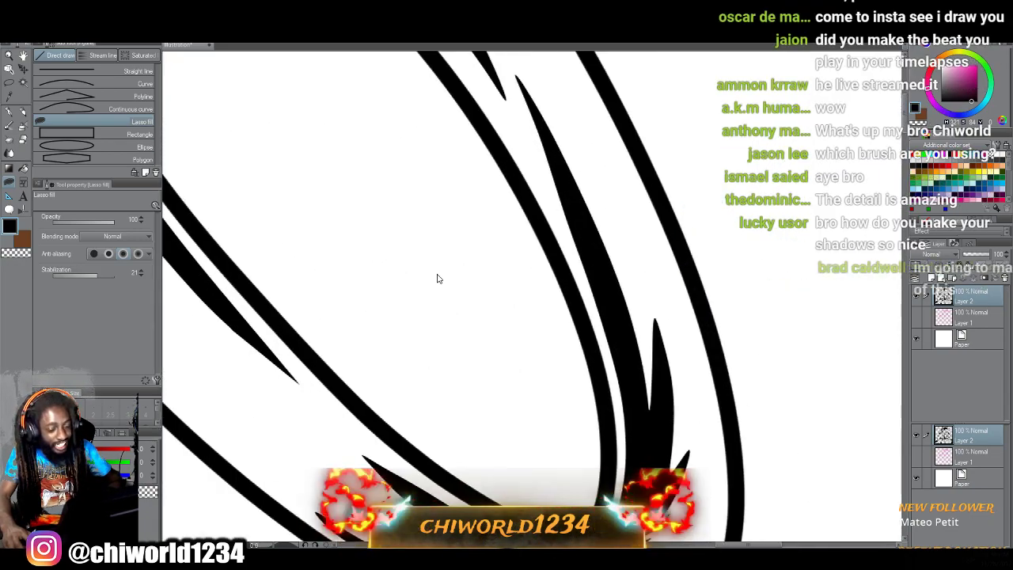
mouse_move(577, 313)
mouse_down()
mouse_move(547, 334)
mouse_move(616, 316)
mouse_move(634, 318)
mouse_move(633, 333)
mouse_move(654, 291)
mouse_move(657, 218)
mouse_move(647, 258)
mouse_move(568, 327)
mouse_up()
scroll(552, 374, down, 4)
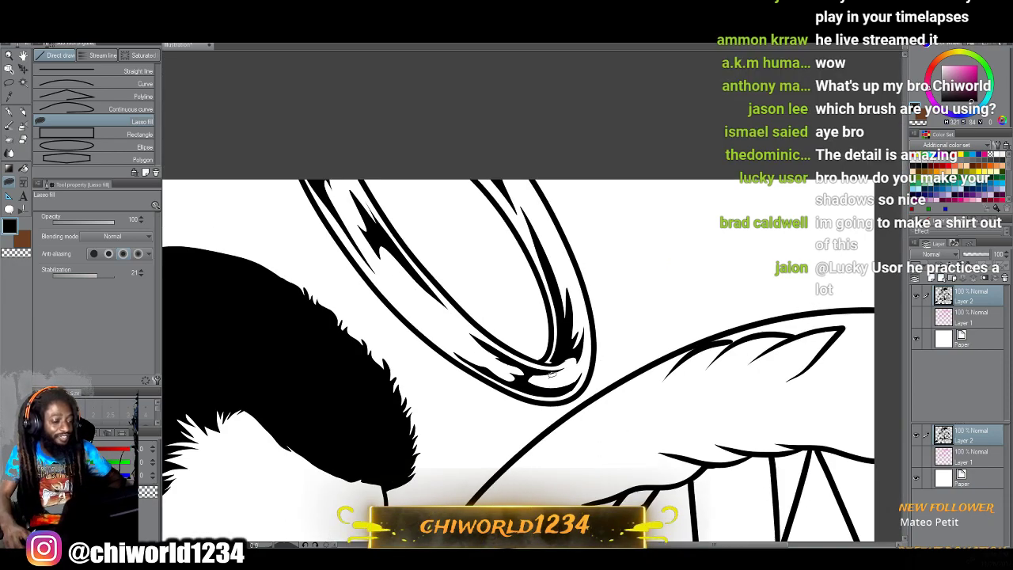
Lasso-fill a thin black streak with a rounded blot along the halo's outer rim, between the hair-side and lower-bend reflections.
scroll(551, 374, up, 1)
scroll(551, 374, up, 4)
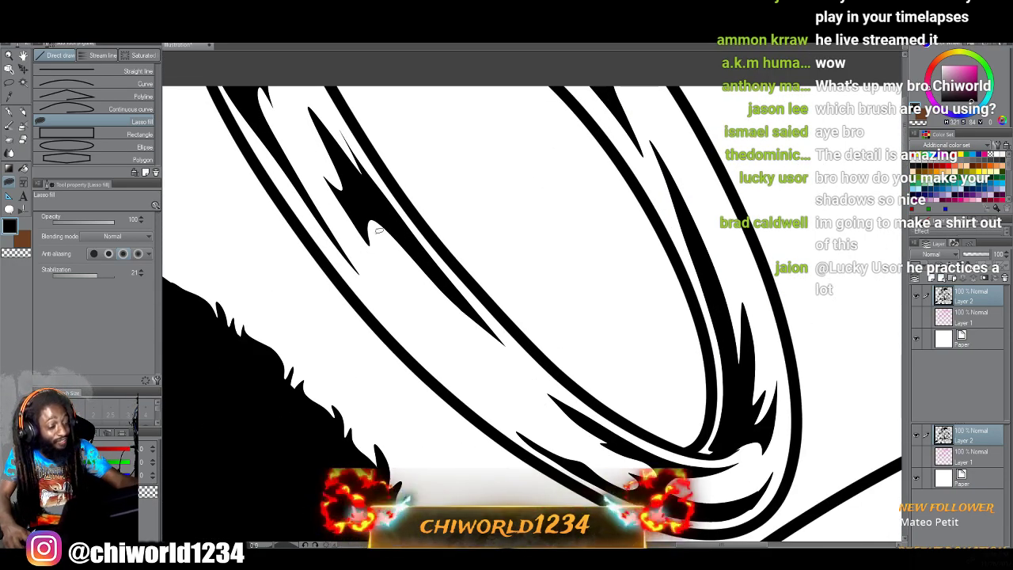
mouse_move(510, 410)
mouse_down()
mouse_move(498, 375)
mouse_move(475, 374)
mouse_move(393, 303)
mouse_move(483, 399)
mouse_move(514, 417)
mouse_up()
scroll(530, 440, up, 2)
mouse_move(547, 490)
mouse_down()
mouse_move(506, 455)
mouse_move(500, 469)
mouse_up()
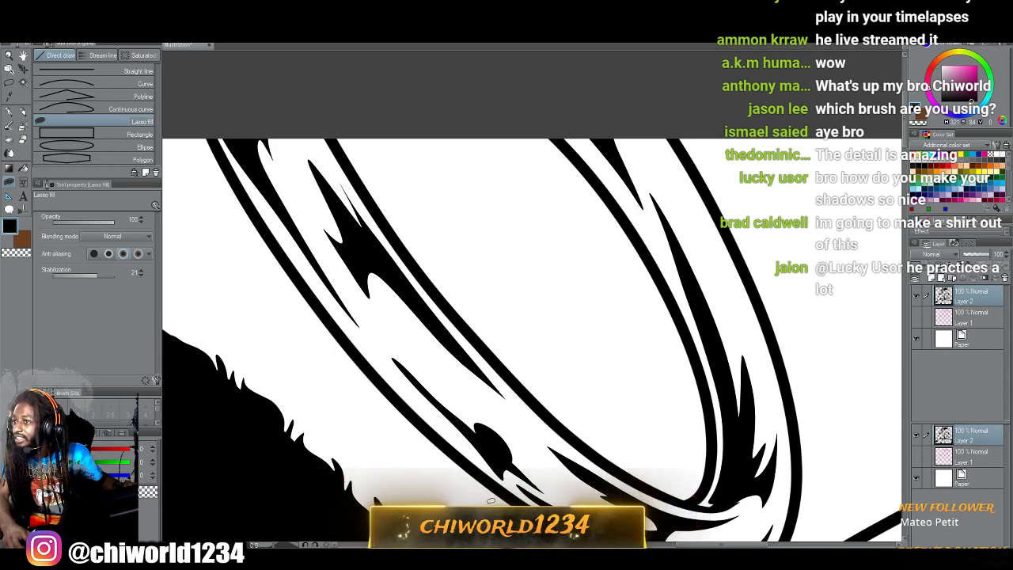
scroll(491, 501, up, 3)
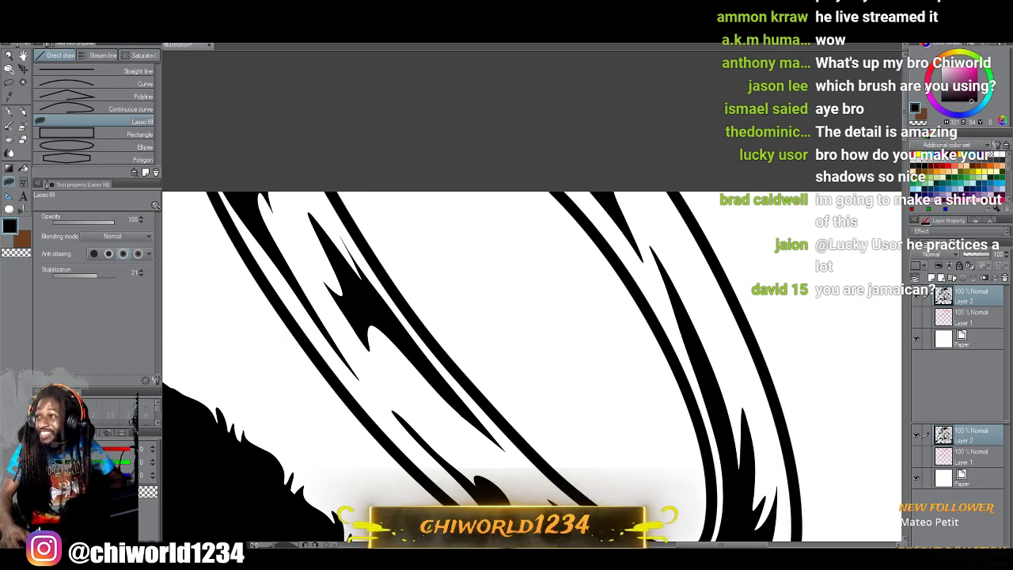
scroll(532, 296, down, 5)
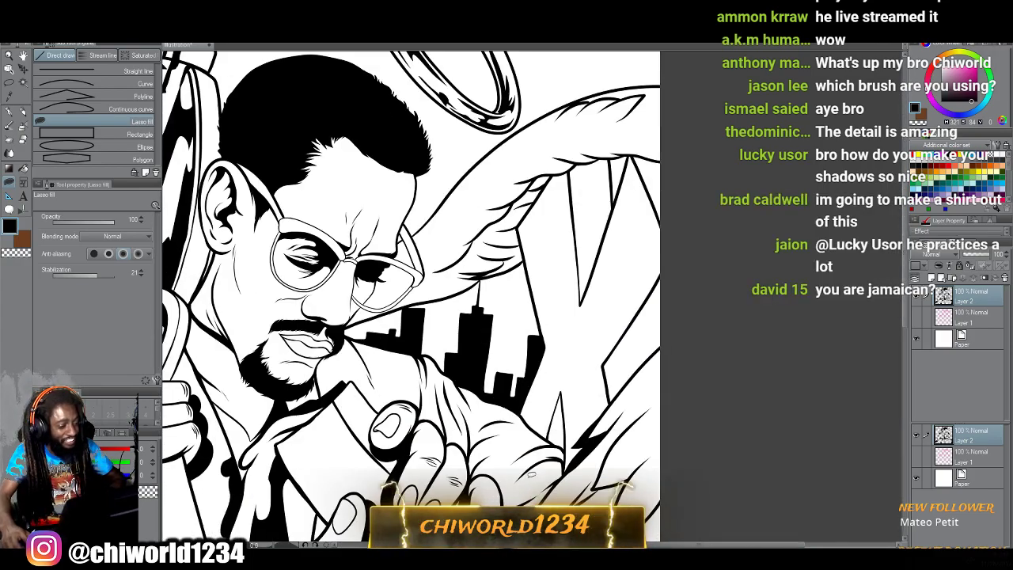
scroll(530, 474, down, 4)
scroll(531, 474, up, 2)
scroll(530, 474, up, 2)
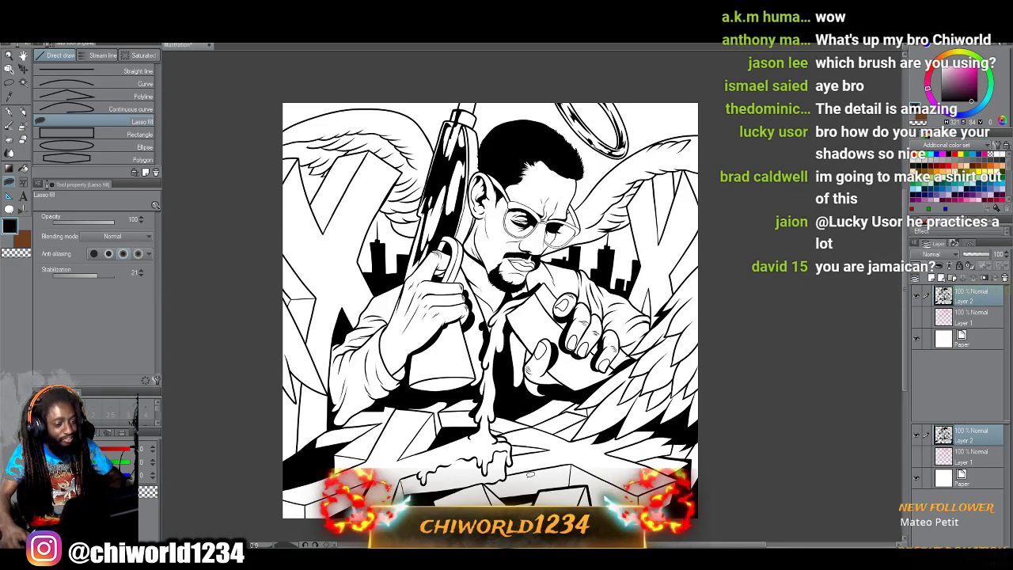
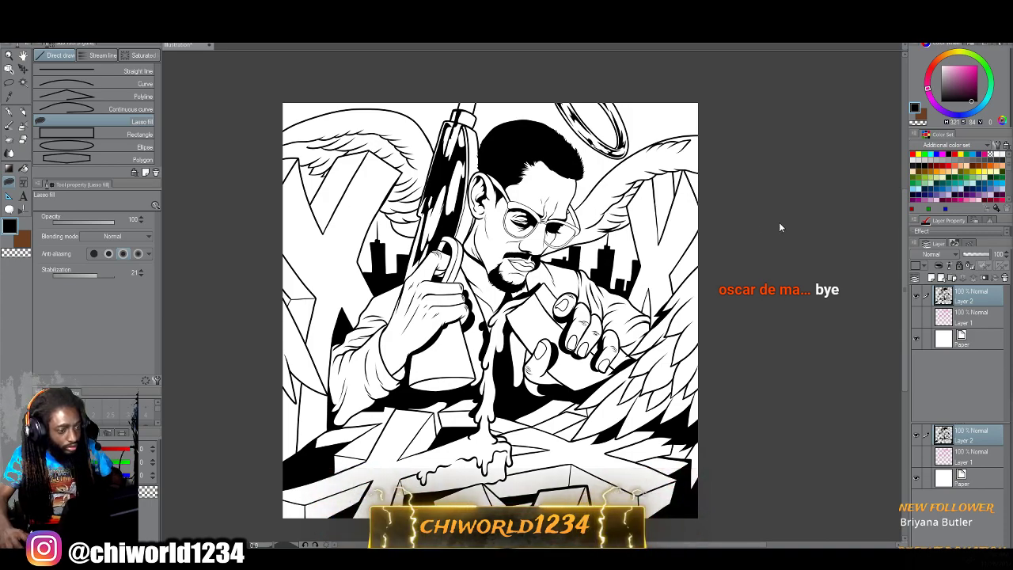
Lasso-fill small spiky hair tufts onto the smooth outline of the man's hair, next to the existing tufts below the halo.
scroll(780, 222, up, 2)
scroll(718, 225, up, 1)
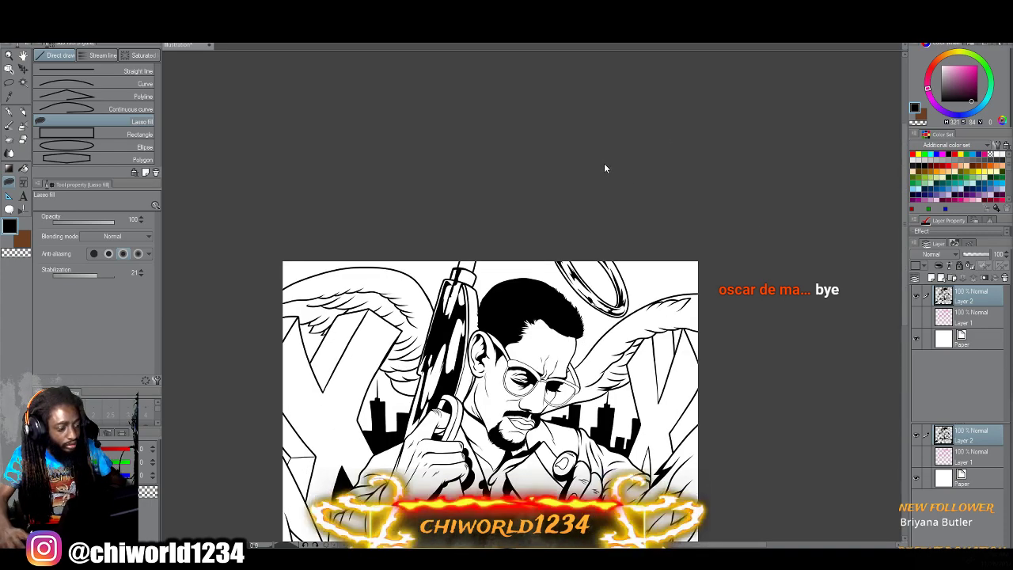
key(ctrl+plus)
key(ctrl+plus)
key(ctrl+plus)
key(ctrl+plus)
key(ctrl+plus)
scroll(604, 164, down, 1)
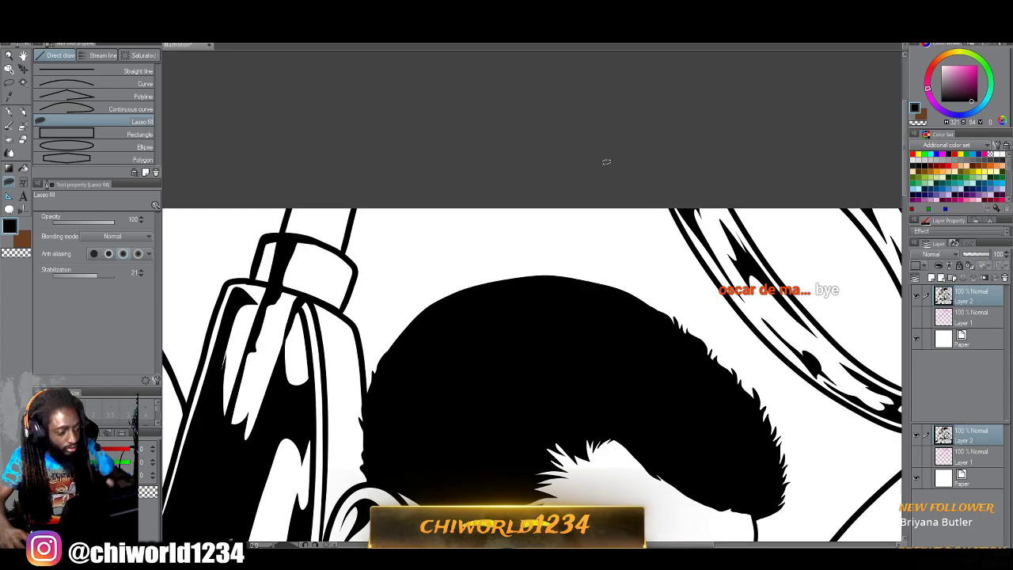
scroll(642, 309, down, 1)
mouse_move(674, 273)
mouse_down()
mouse_move(657, 250)
mouse_move(649, 270)
mouse_up()
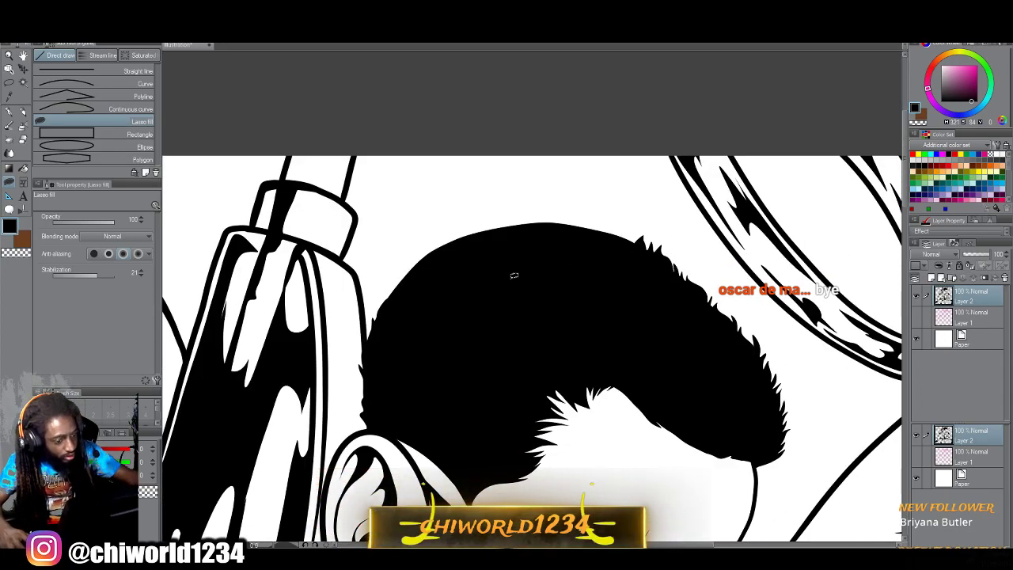
Set the lasso fill's stabilization to 2 and fill spiky black hair tufts along the crown towards the gun.
drag(98, 274, 71, 276)
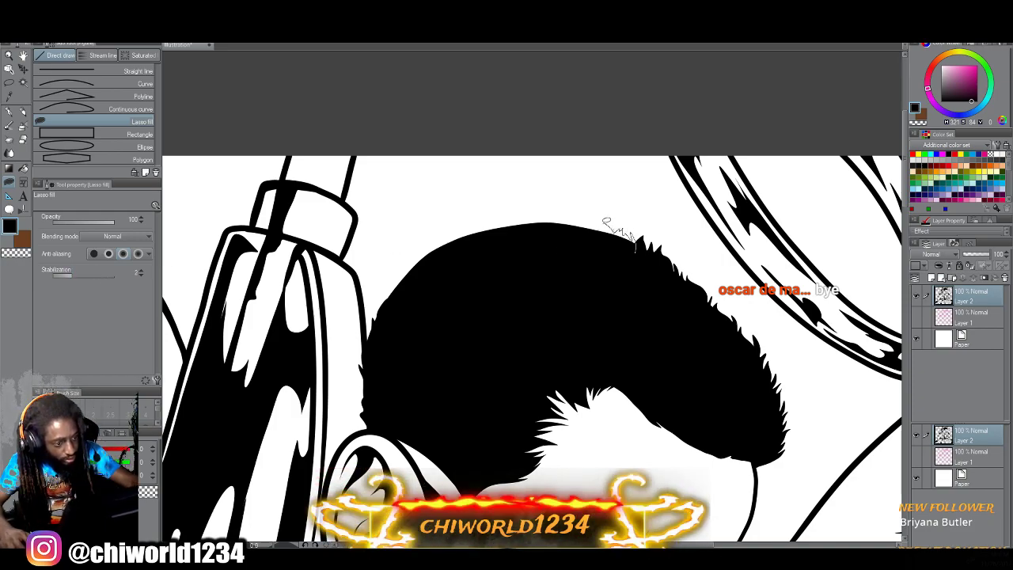
mouse_move(603, 222)
mouse_down()
mouse_move(531, 220)
mouse_move(449, 234)
mouse_up()
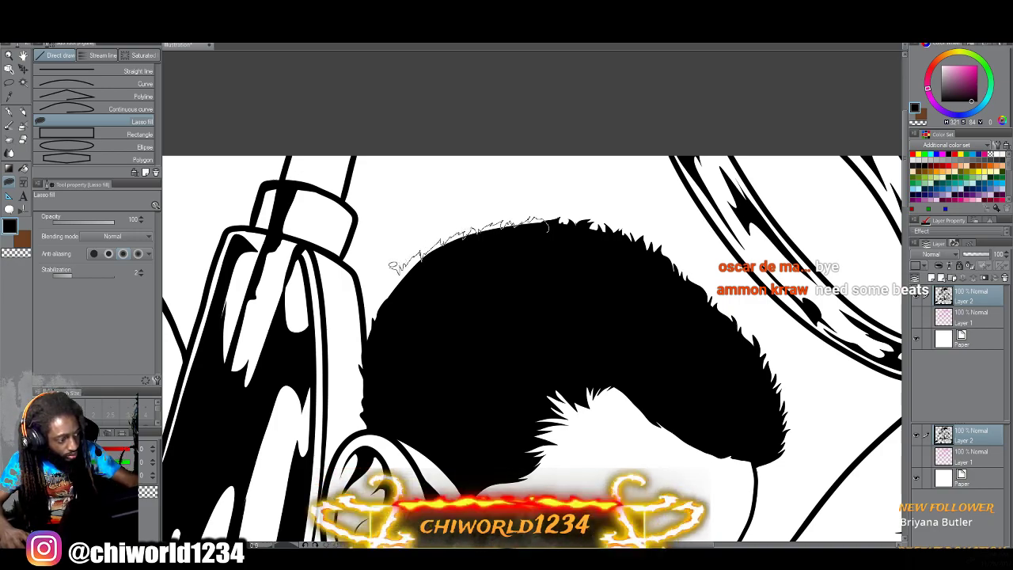
mouse_move(391, 266)
mouse_down()
mouse_move(383, 356)
mouse_move(443, 319)
mouse_up()
key(ctrl+minus)
key(ctrl+minus)
key(ctrl+minus)
key(ctrl+minus)
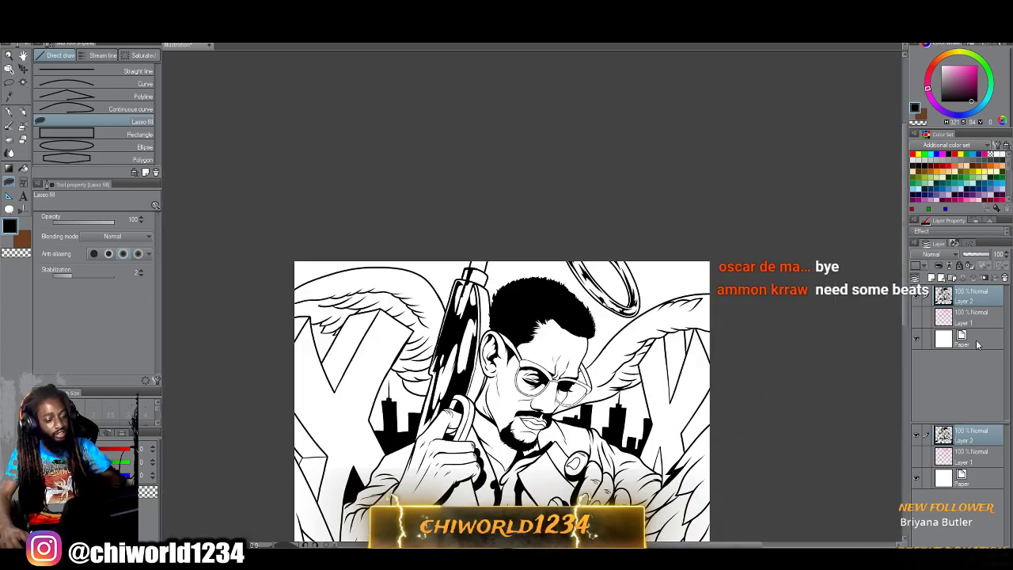
Lasso-fill small spiky black hair tufts along the smooth forehead hairline, from the front corner back to the existing temple tufts.
scroll(884, 327, down, 1)
scroll(831, 330, up, 2)
key(ctrl+plus)
key(ctrl+plus)
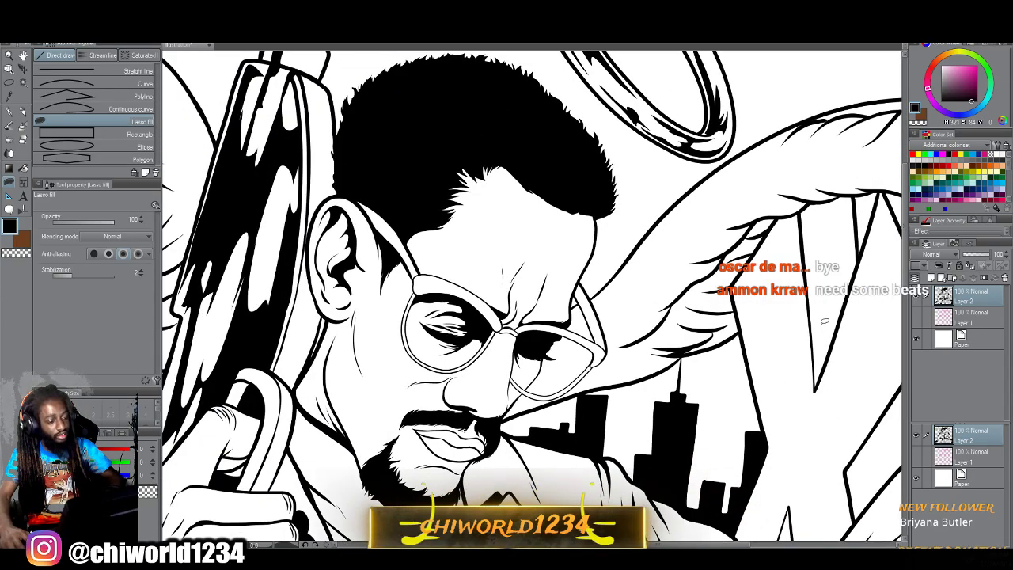
key(ctrl+plus)
key(ctrl+plus)
scroll(825, 320, up, 2)
scroll(824, 320, up, 1)
scroll(824, 321, left, 6)
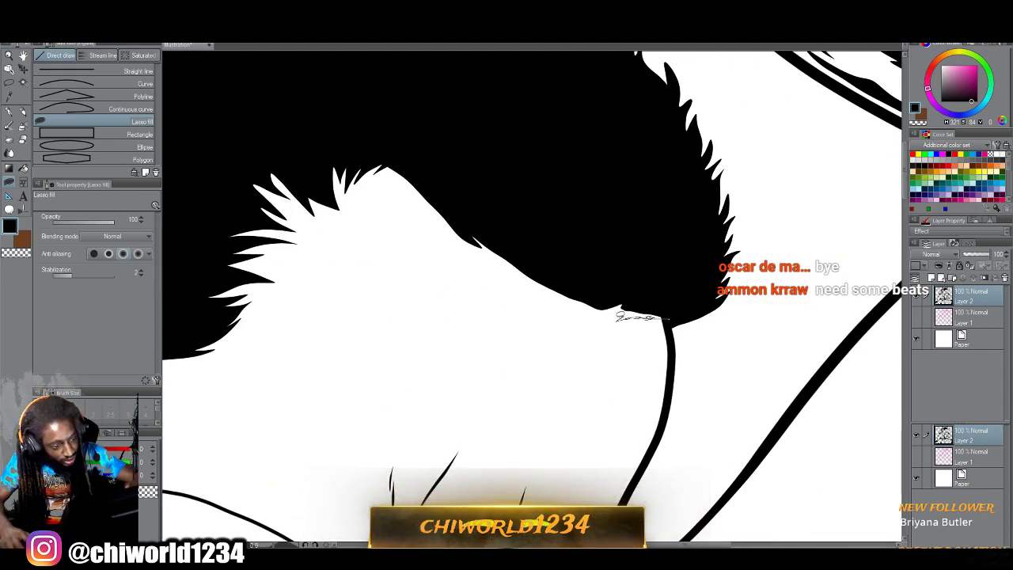
mouse_move(606, 317)
mouse_down()
mouse_move(616, 293)
mouse_move(695, 286)
mouse_move(582, 309)
mouse_move(518, 259)
mouse_move(535, 215)
mouse_move(565, 245)
mouse_move(530, 255)
mouse_move(521, 275)
mouse_move(478, 226)
mouse_move(546, 231)
mouse_up()
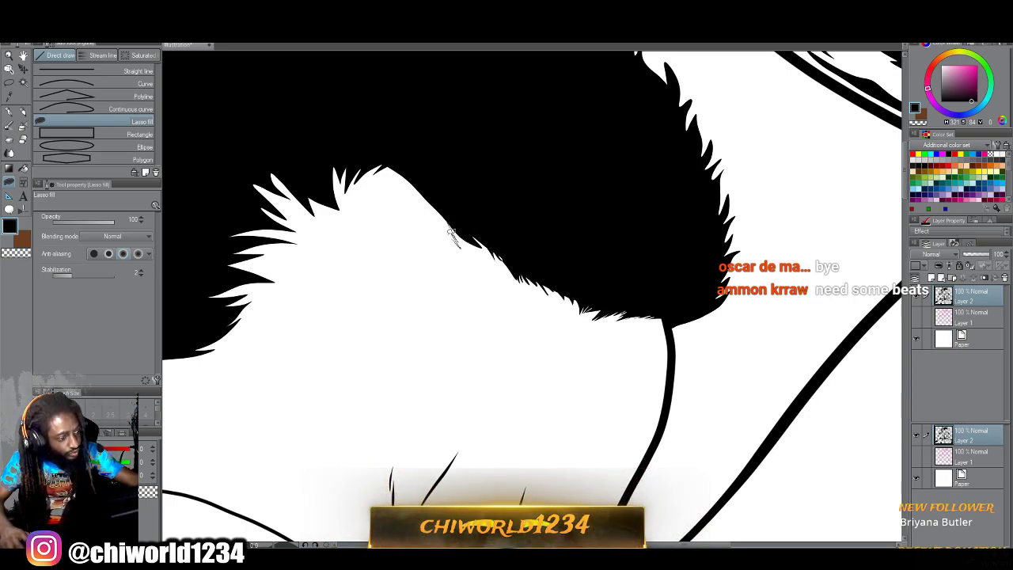
mouse_move(440, 215)
mouse_down()
mouse_move(410, 181)
mouse_move(419, 146)
mouse_move(475, 213)
mouse_move(404, 187)
mouse_move(376, 152)
mouse_move(475, 250)
mouse_move(470, 201)
mouse_move(484, 227)
mouse_move(477, 235)
mouse_move(487, 201)
mouse_up()
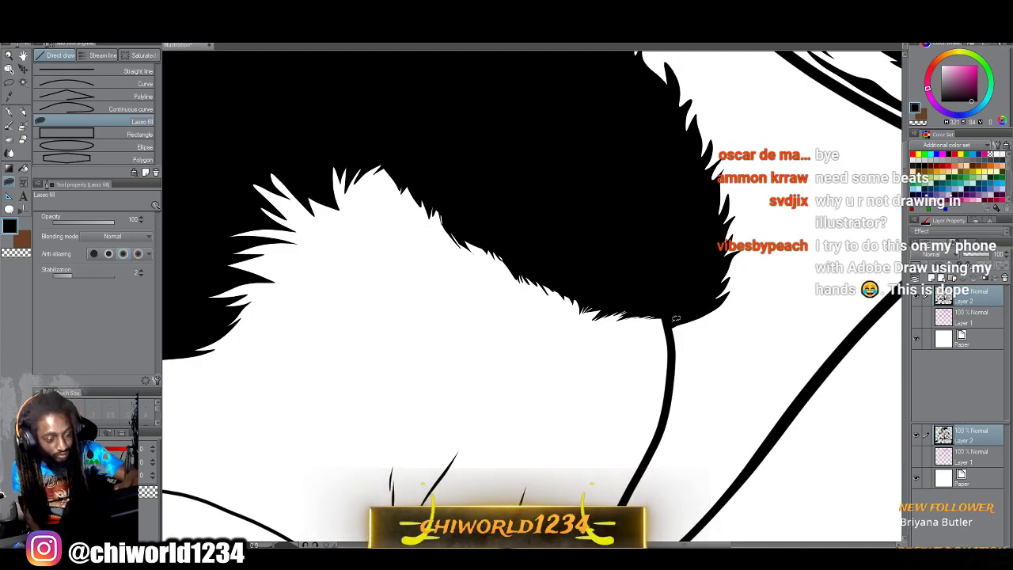
Lasso-fill spiky black tufts around the rounded front corner of the hair, where it overhangs the forehead line.
drag(677, 325, 734, 308)
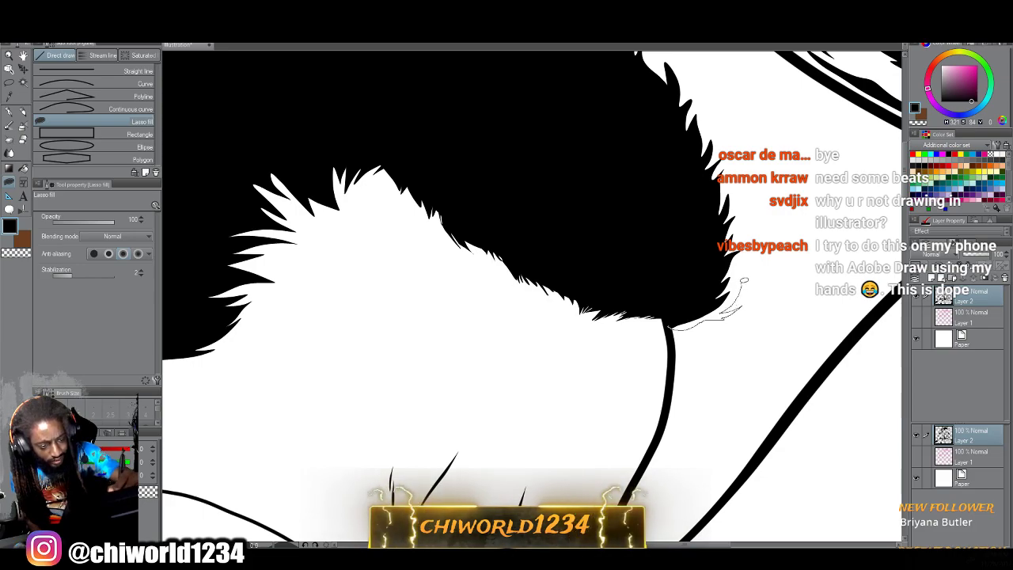
mouse_move(744, 257)
mouse_down()
mouse_move(706, 275)
mouse_move(659, 329)
mouse_up()
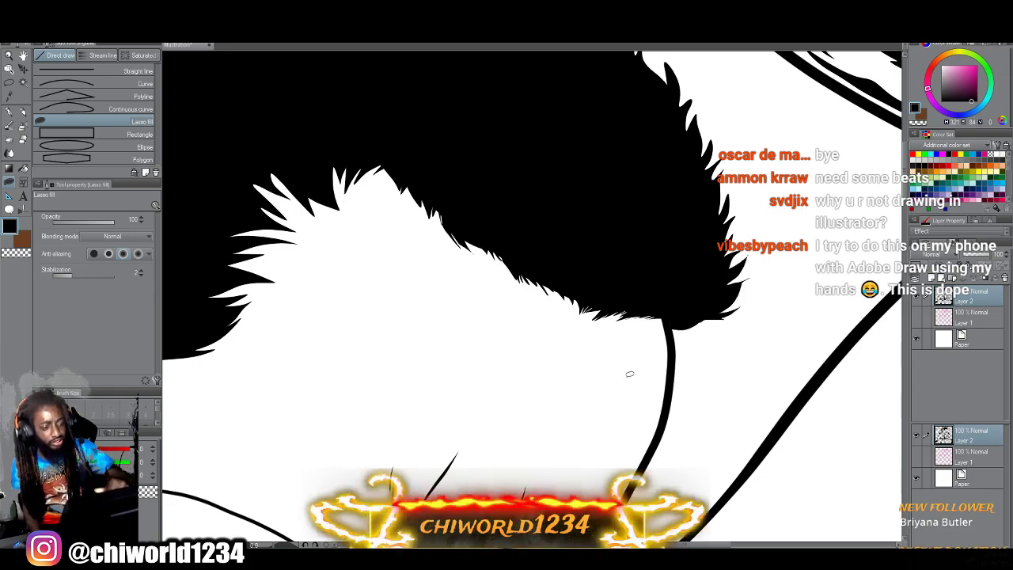
mouse_move(730, 295)
mouse_down()
mouse_move(758, 272)
mouse_move(712, 296)
mouse_move(760, 258)
mouse_move(725, 281)
mouse_up()
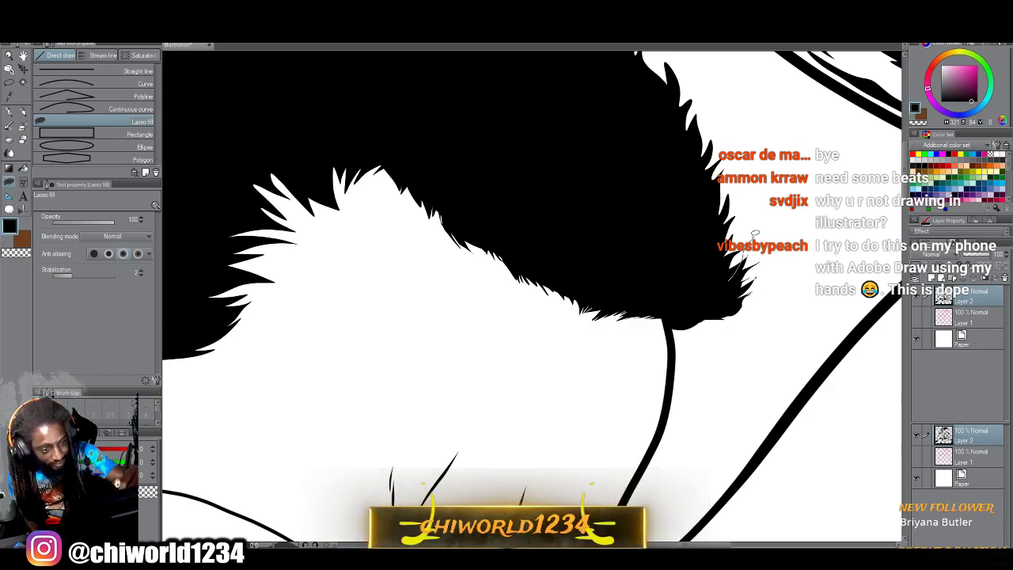
mouse_move(755, 233)
mouse_down()
mouse_move(718, 258)
mouse_move(744, 226)
mouse_move(727, 242)
mouse_up()
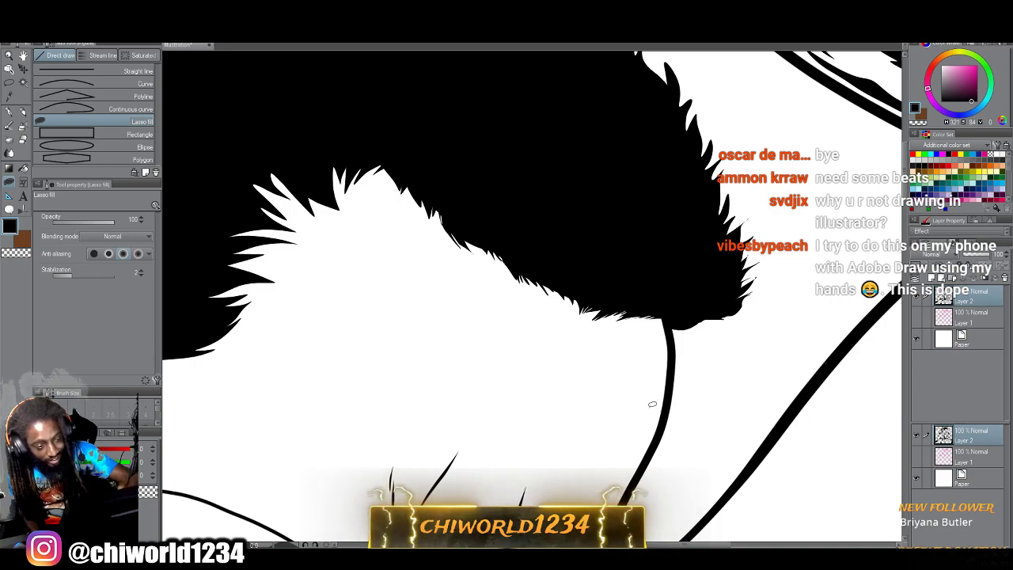
scroll(652, 404, down, 4)
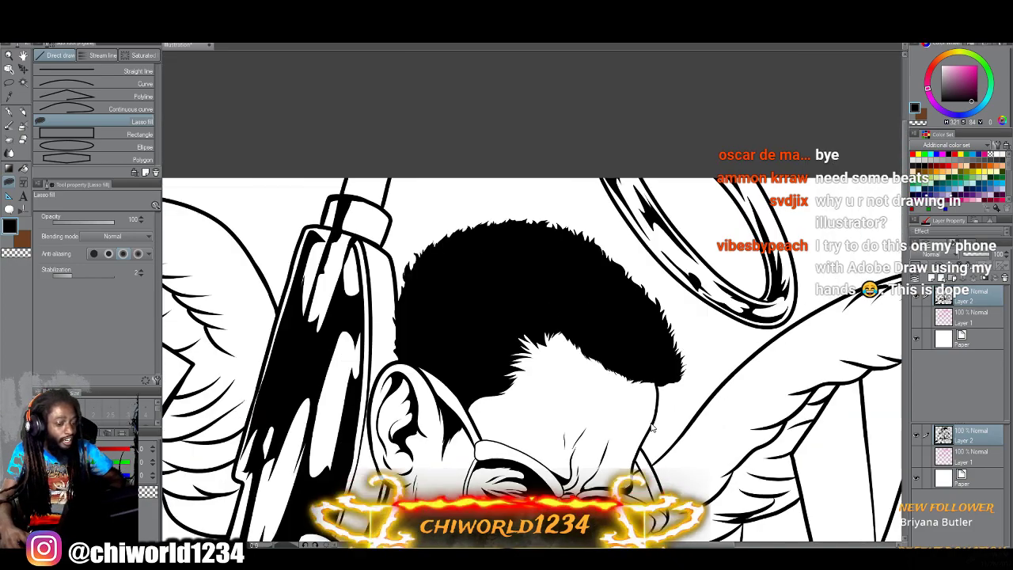
Lasso-fill spiky black tufts along the back edge of the hair, from just above the ear up beside the gun.
scroll(652, 423, up, 3)
scroll(654, 420, down, 3)
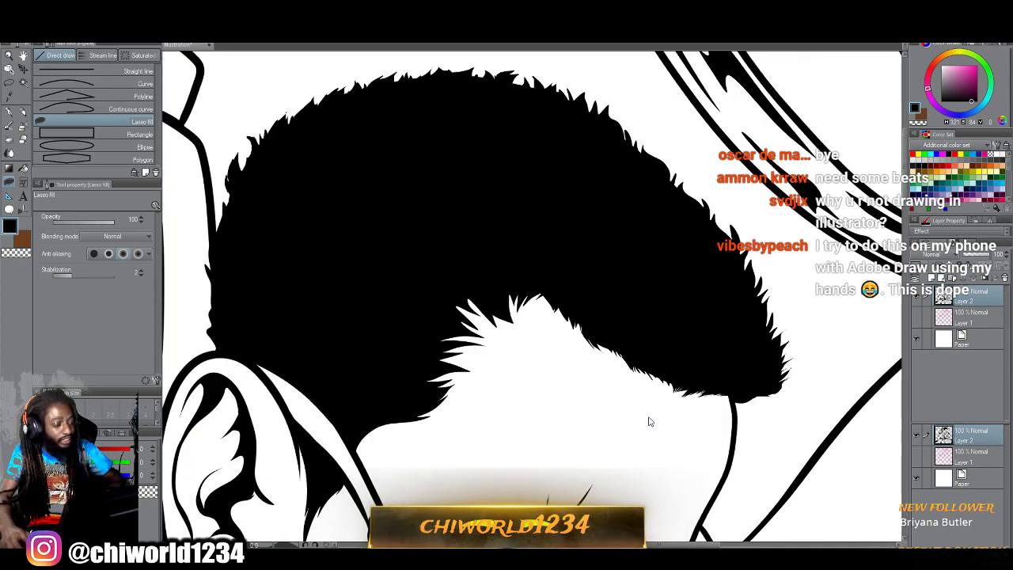
scroll(649, 419, up, 2)
scroll(649, 417, down, 1)
scroll(647, 421, up, 3)
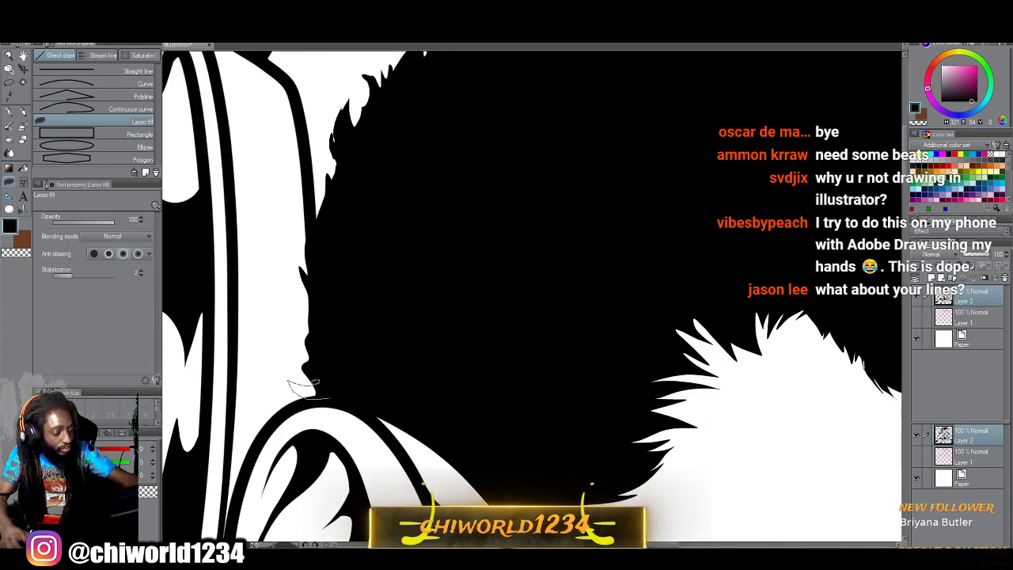
mouse_move(301, 365)
mouse_down()
mouse_move(301, 311)
mouse_move(291, 287)
mouse_move(309, 309)
mouse_move(298, 270)
mouse_move(323, 345)
mouse_up()
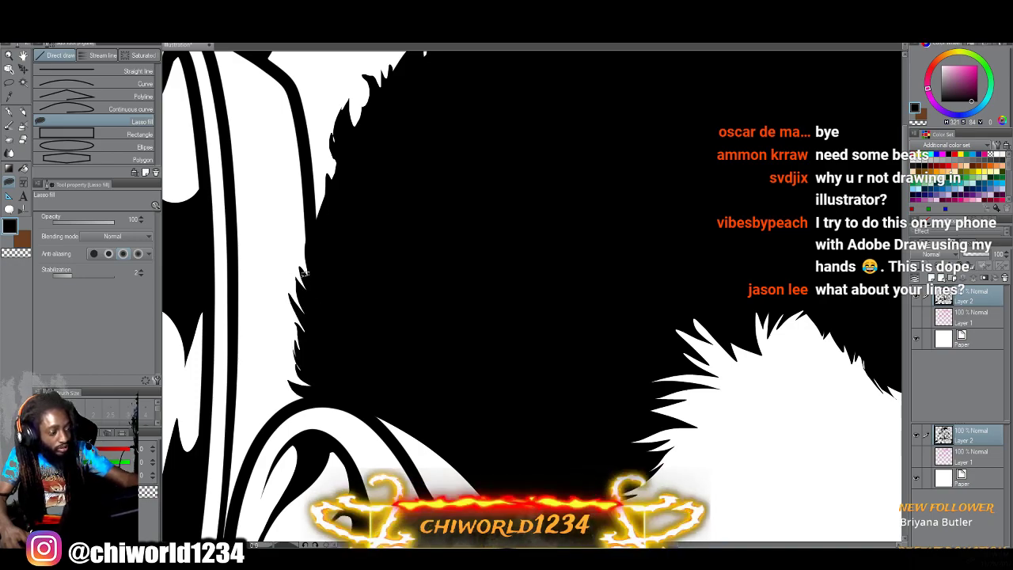
drag(313, 282, 312, 243)
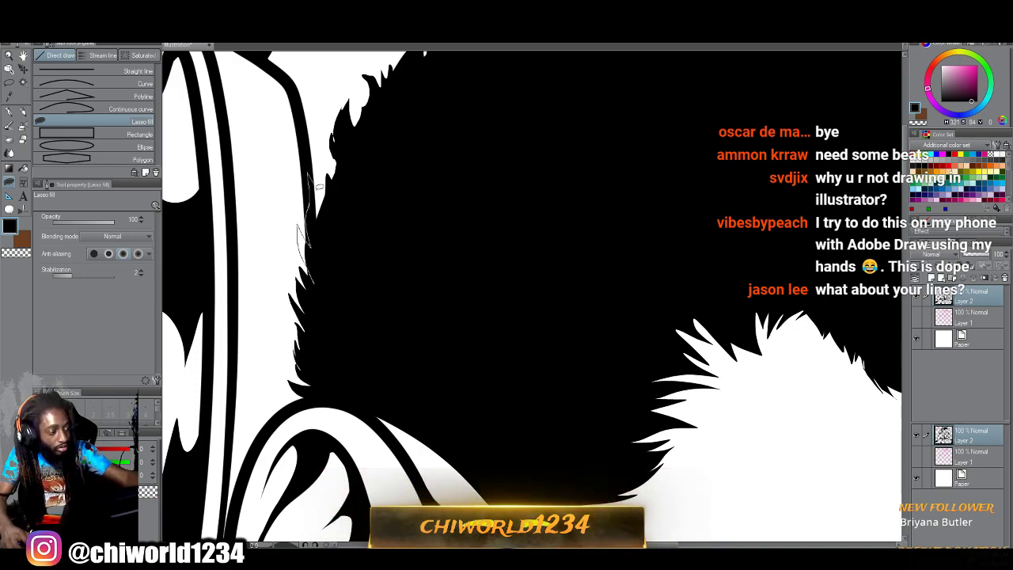
mouse_move(325, 174)
mouse_down()
mouse_move(325, 133)
mouse_move(360, 179)
mouse_move(336, 296)
mouse_up()
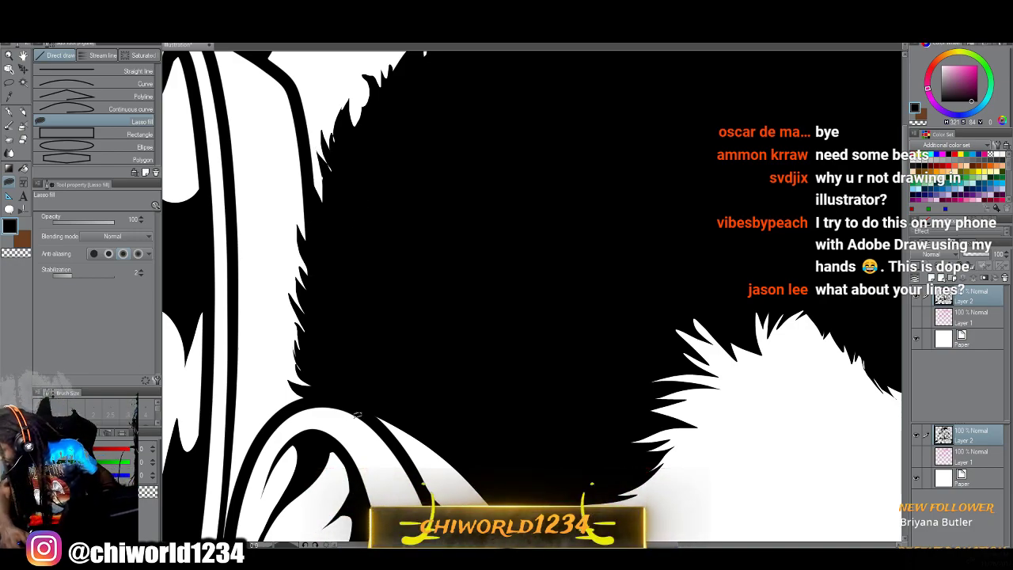
Lasso-fill extra spiky black tufts between the existing ones on the upper hair outline facing the halo.
scroll(358, 415, down, 1)
scroll(356, 421, right, 1)
scroll(356, 415, up, 1)
scroll(355, 422, right, 1)
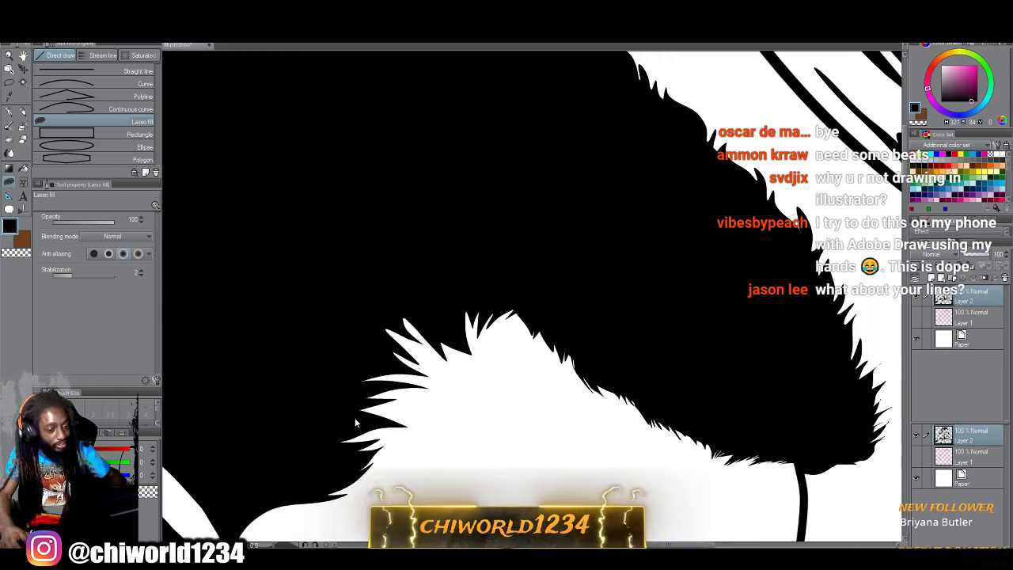
scroll(356, 423, right, 1)
scroll(358, 415, up, 1)
mouse_move(747, 300)
mouse_down()
mouse_move(728, 235)
mouse_move(711, 288)
mouse_move(689, 190)
mouse_move(672, 248)
mouse_move(661, 168)
mouse_move(645, 142)
mouse_move(626, 184)
mouse_up()
scroll(604, 199, up, 2)
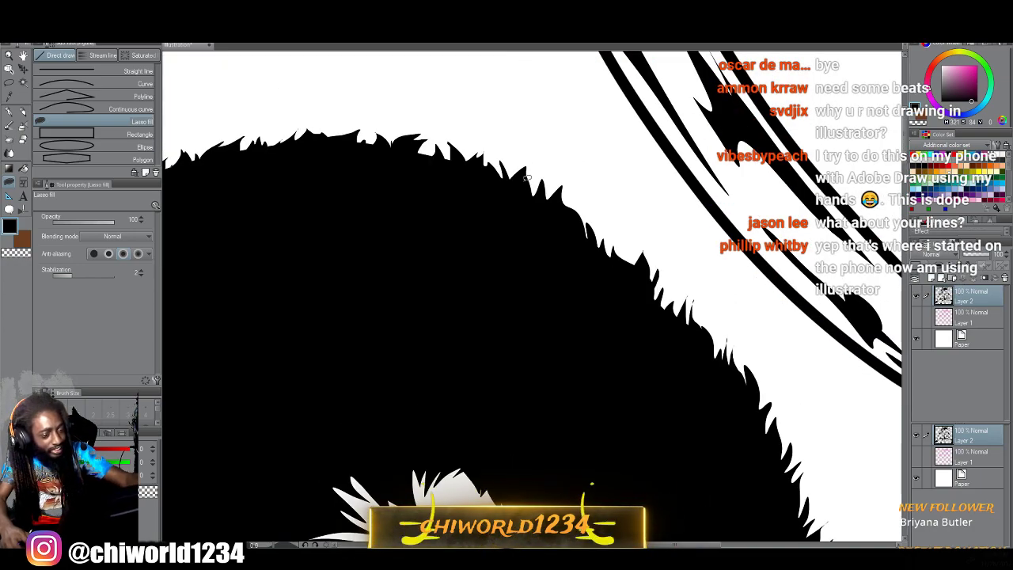
mouse_move(685, 332)
mouse_down()
mouse_move(696, 290)
mouse_move(670, 316)
mouse_move(670, 281)
mouse_move(646, 321)
mouse_move(670, 272)
mouse_move(644, 304)
mouse_move(654, 276)
mouse_move(629, 274)
mouse_move(612, 245)
mouse_move(621, 269)
mouse_up()
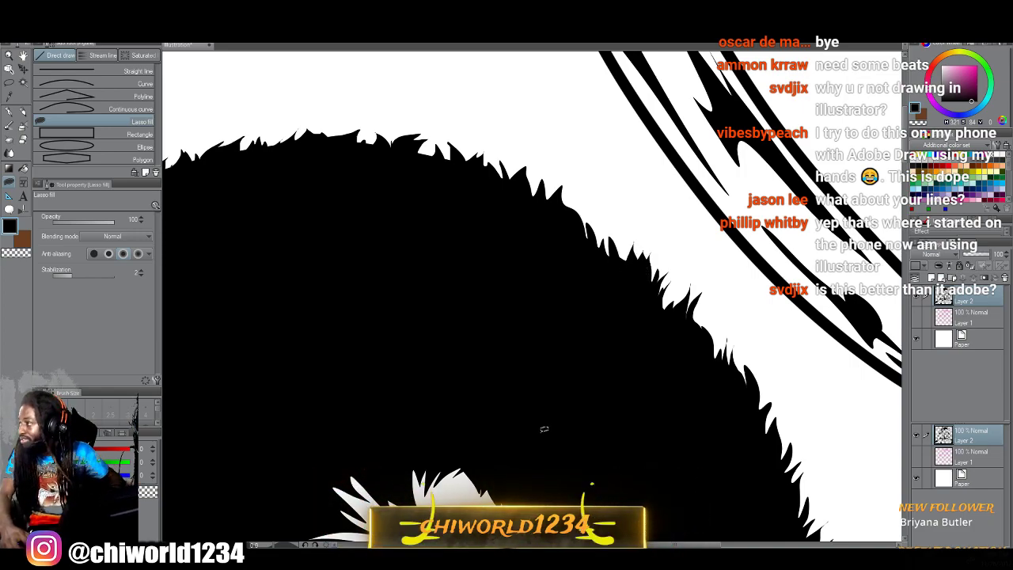
scroll(544, 429, down, 5)
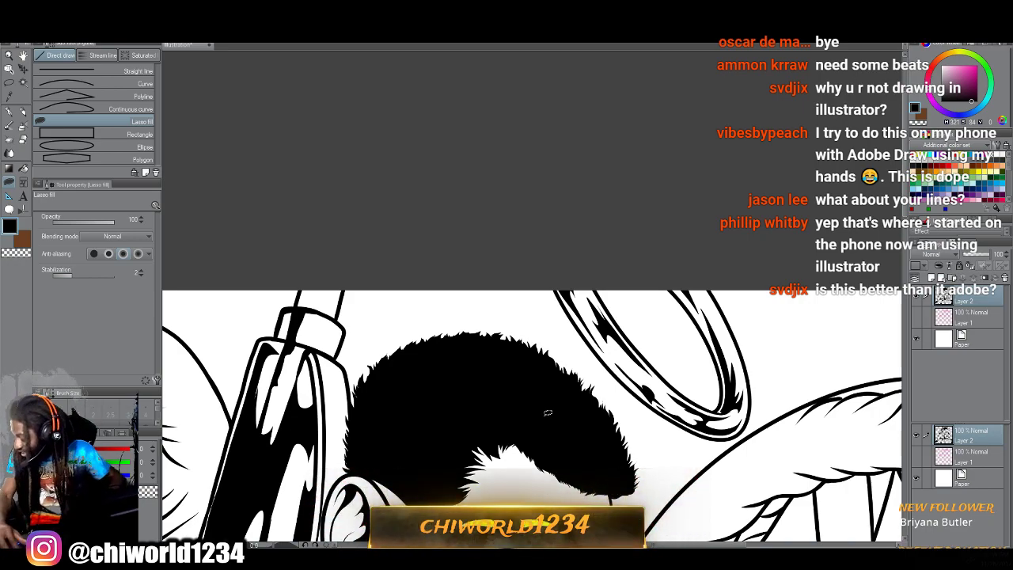
scroll(586, 372, down, 4)
Lasso-fill fine black hair spikes along the upper edge of the eyebrow above the wing-side lens.
scroll(586, 372, up, 6)
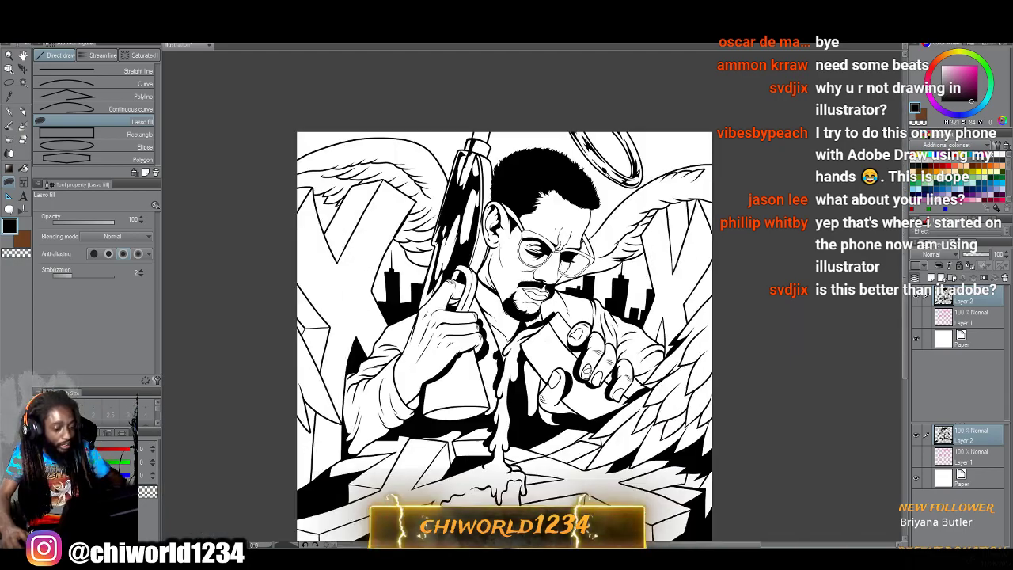
scroll(584, 380, up, 5)
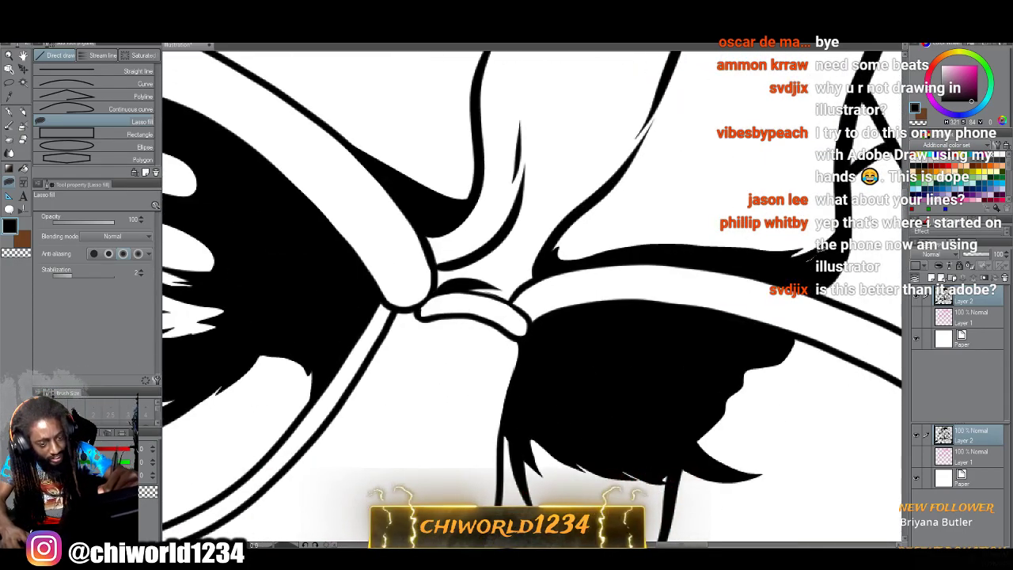
mouse_move(797, 251)
mouse_down()
mouse_move(640, 247)
mouse_move(649, 237)
mouse_move(615, 243)
mouse_move(618, 235)
mouse_move(588, 248)
mouse_move(588, 236)
mouse_move(567, 255)
mouse_move(576, 217)
mouse_move(549, 245)
mouse_move(575, 263)
mouse_move(659, 252)
mouse_move(823, 246)
mouse_up()
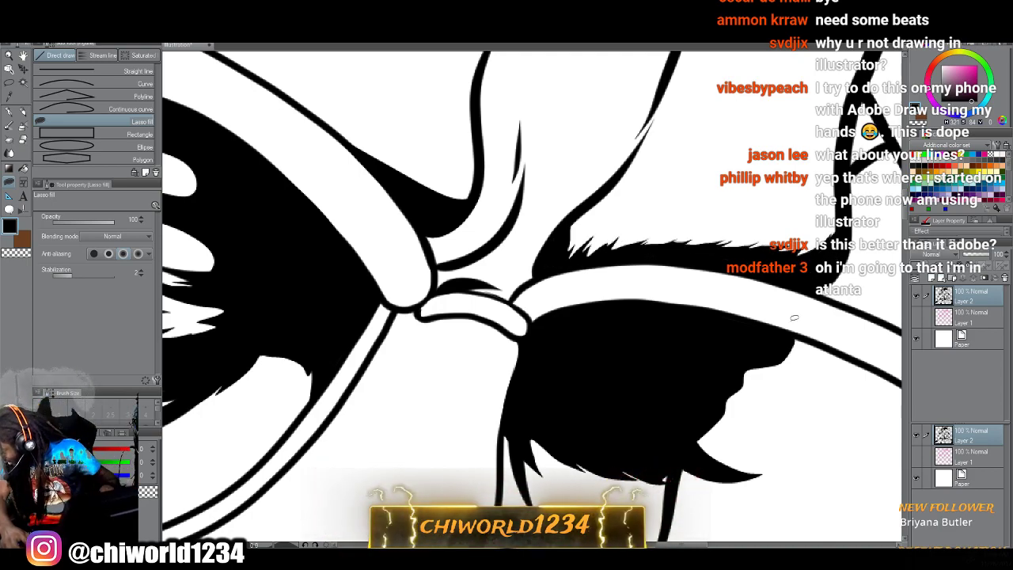
scroll(794, 317, down, 4)
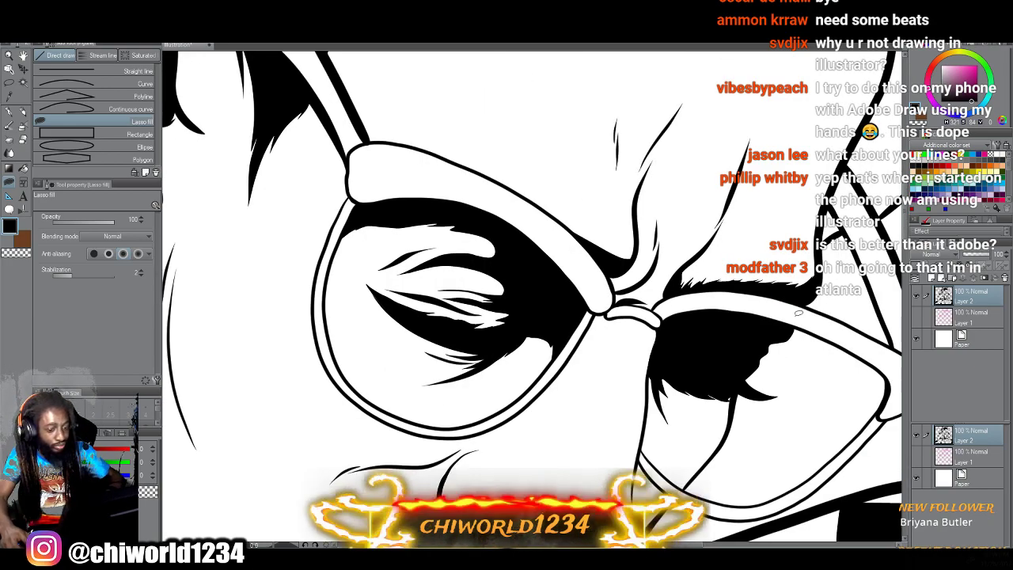
scroll(798, 313, down, 3)
scroll(807, 312, up, 7)
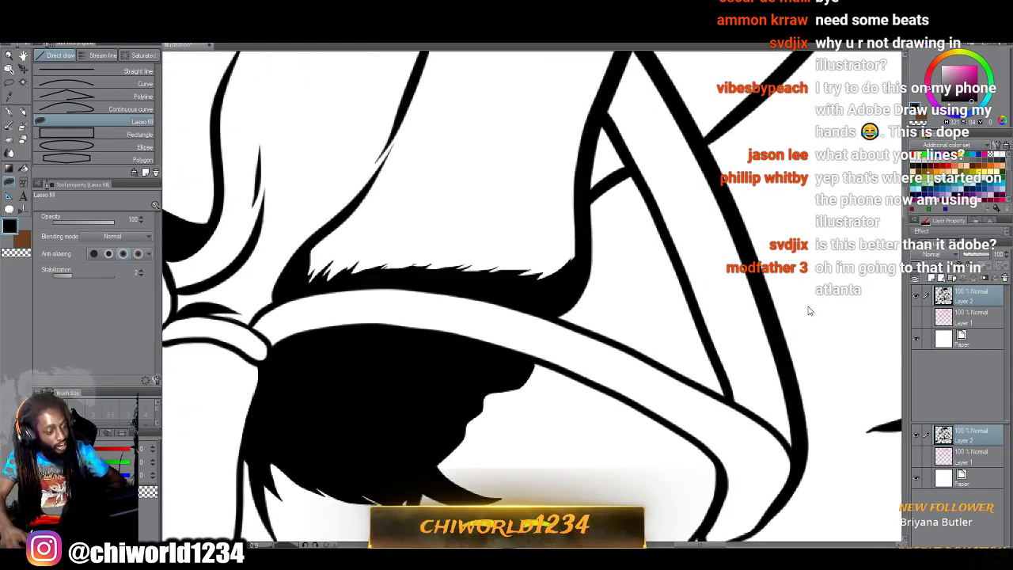
scroll(808, 310, left, 2)
mouse_move(568, 276)
mouse_down()
mouse_move(580, 262)
mouse_move(554, 257)
mouse_up()
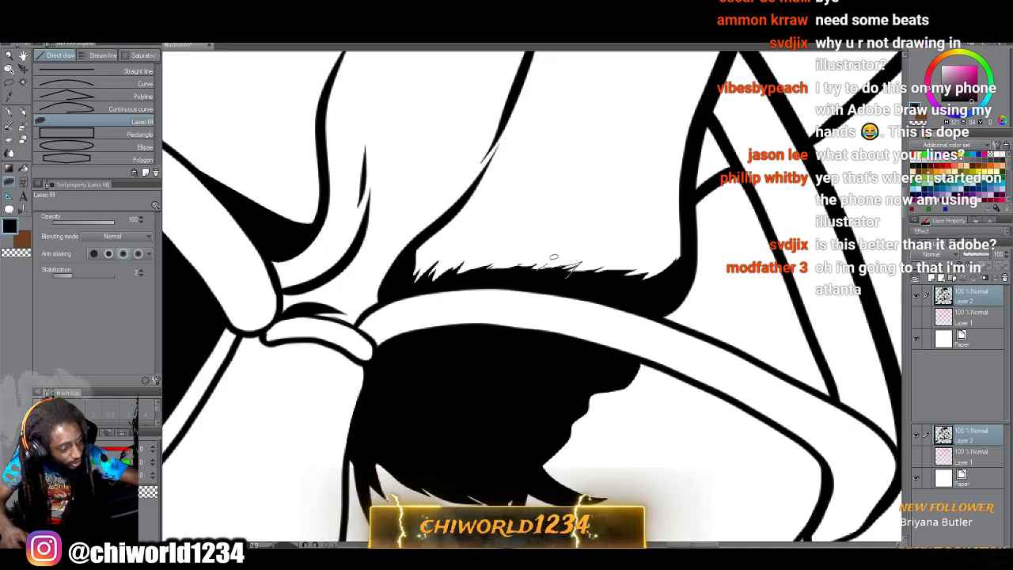
mouse_move(475, 263)
mouse_down()
mouse_move(451, 272)
mouse_move(469, 251)
mouse_move(427, 278)
mouse_up()
drag(580, 269, 420, 277)
scroll(555, 311, down, 5)
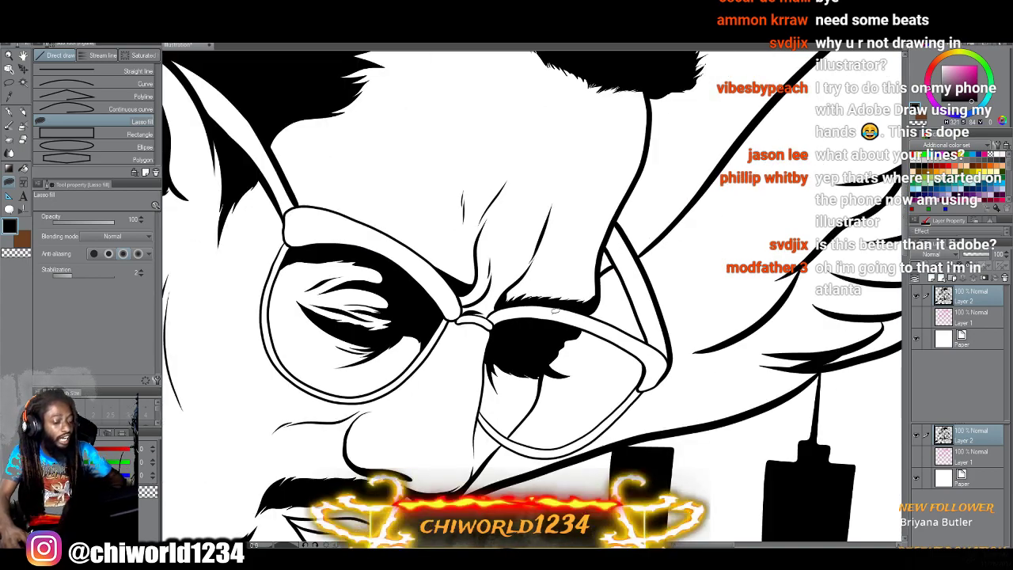
Lasso-fill black hair spikes onto the gun-side eyebrow where it shows above the glasses frame near the bridge.
scroll(632, 368, down, 2)
scroll(632, 368, up, 5)
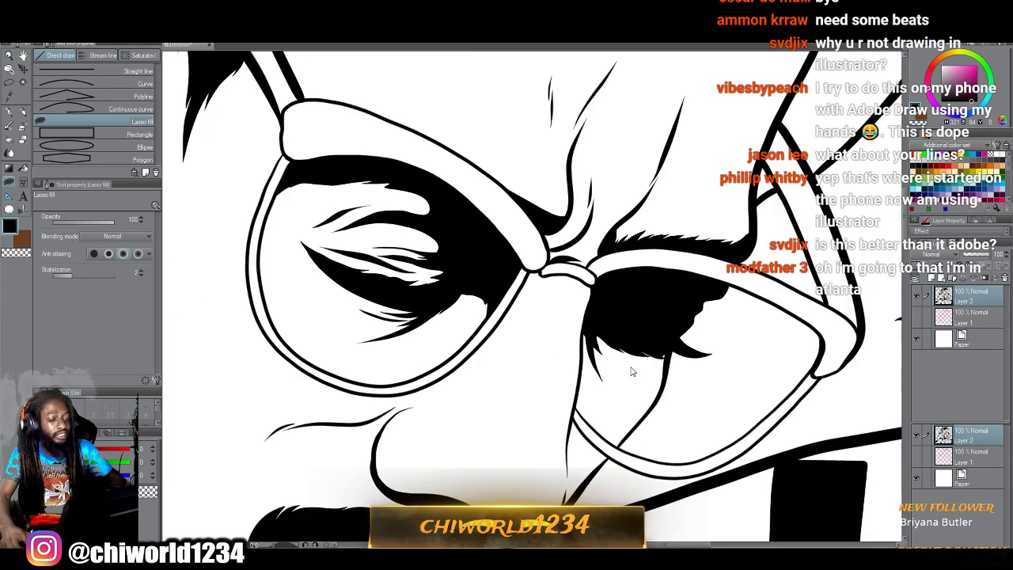
scroll(634, 363, up, 4)
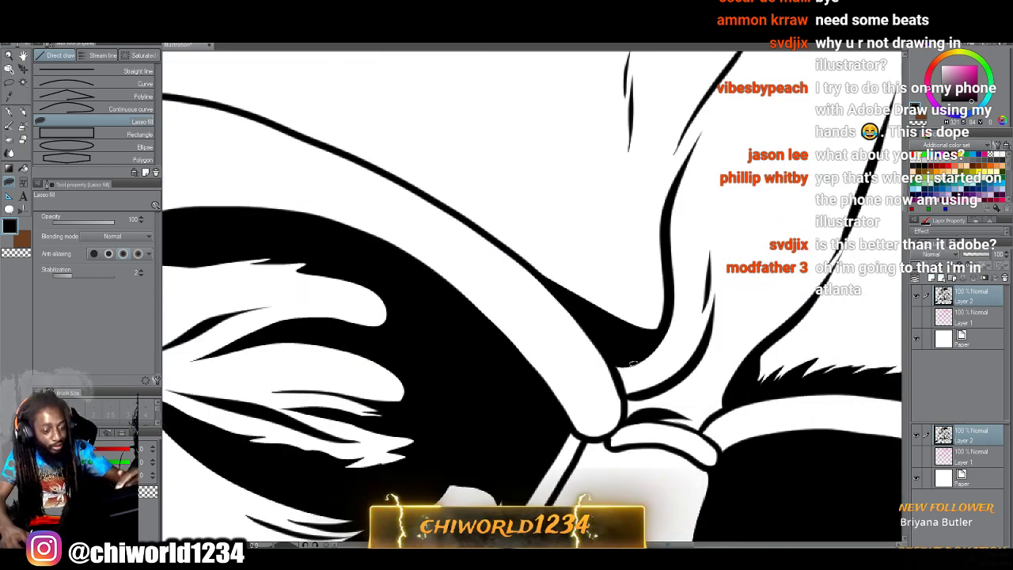
mouse_move(647, 342)
mouse_down()
mouse_move(668, 306)
mouse_move(562, 279)
mouse_move(582, 304)
mouse_move(577, 334)
mouse_up()
scroll(577, 334, down, 5)
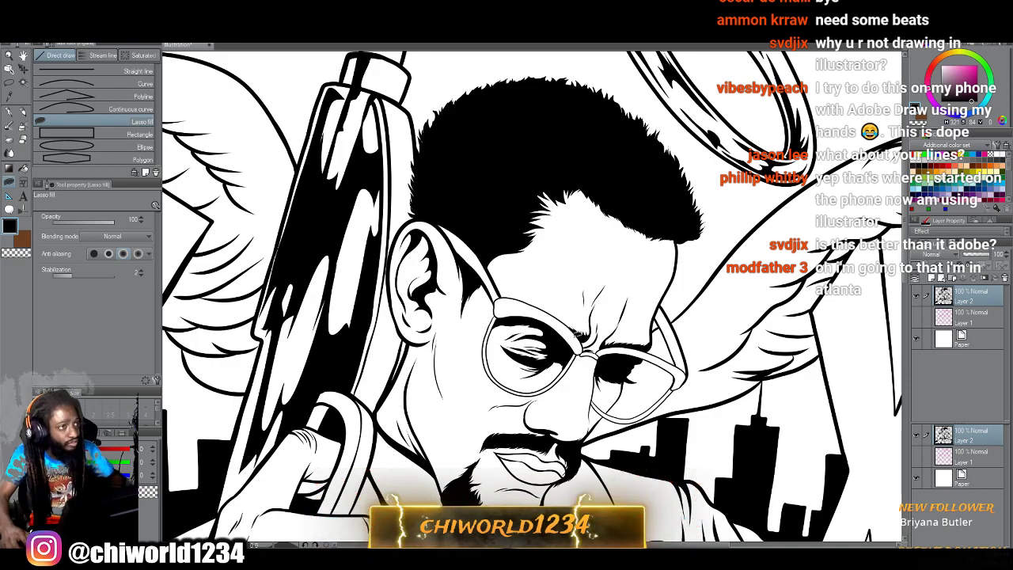
Lasso-fill spiky black hairs onto the inner and outer edges of the moustache's wing-side end beside the mouth.
scroll(573, 336, up, 6)
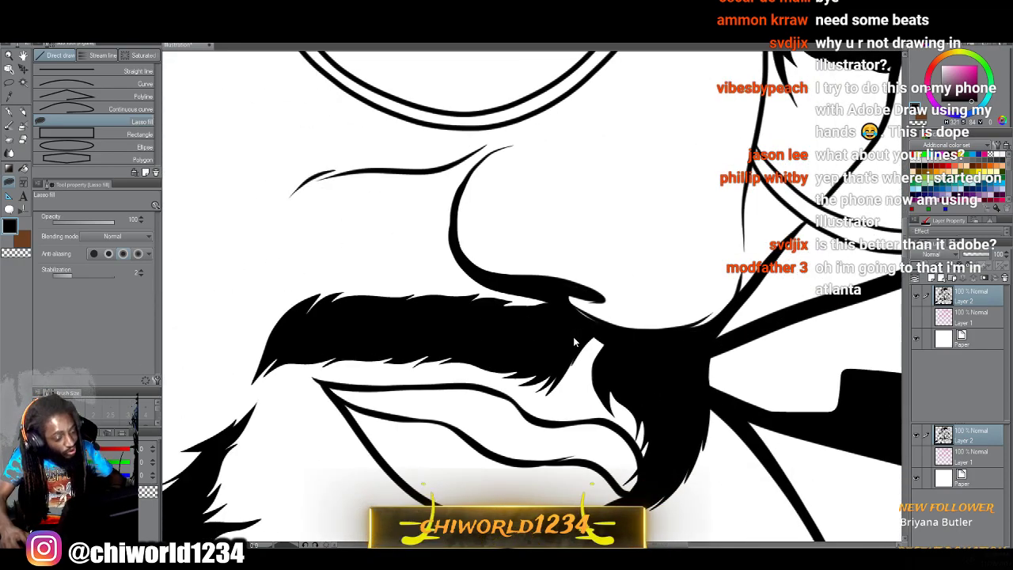
mouse_move(607, 375)
mouse_down()
mouse_move(592, 410)
mouse_move(581, 400)
mouse_move(592, 353)
mouse_move(609, 372)
mouse_up()
drag(626, 419, 624, 380)
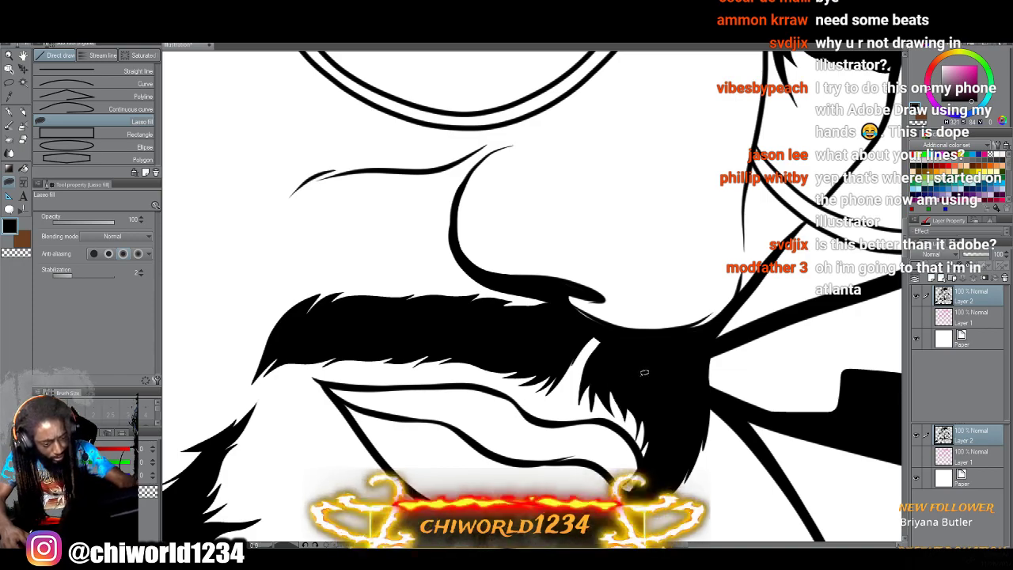
mouse_move(693, 393)
mouse_down()
mouse_move(716, 436)
mouse_move(705, 372)
mouse_move(720, 391)
mouse_move(704, 352)
mouse_up()
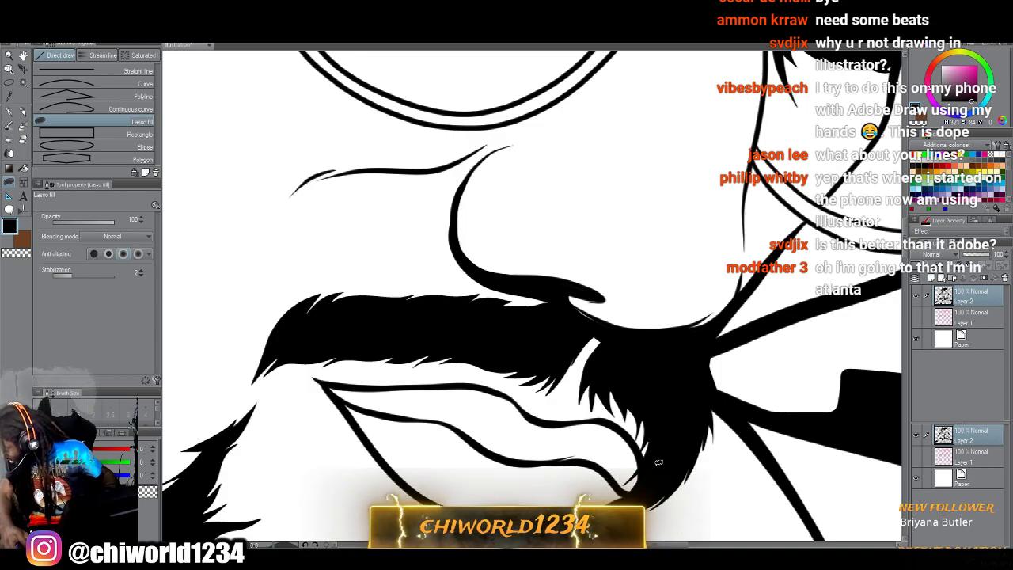
scroll(659, 462, down, 5)
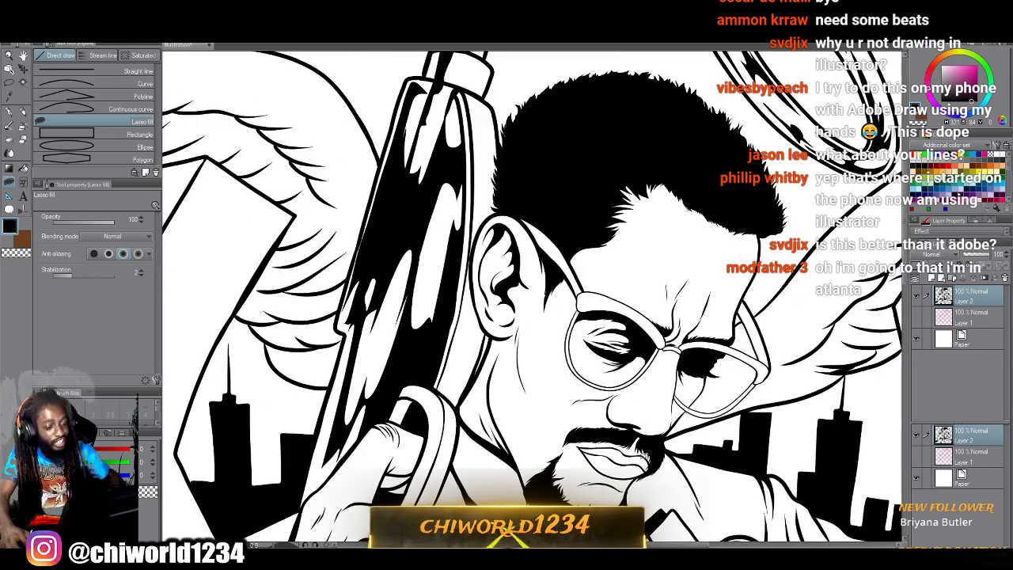
Lasso-fill spiky black hairs along the beard's lower edge under the chin and close the white gap beside the neck shadow.
drag(651, 542, 642, 454)
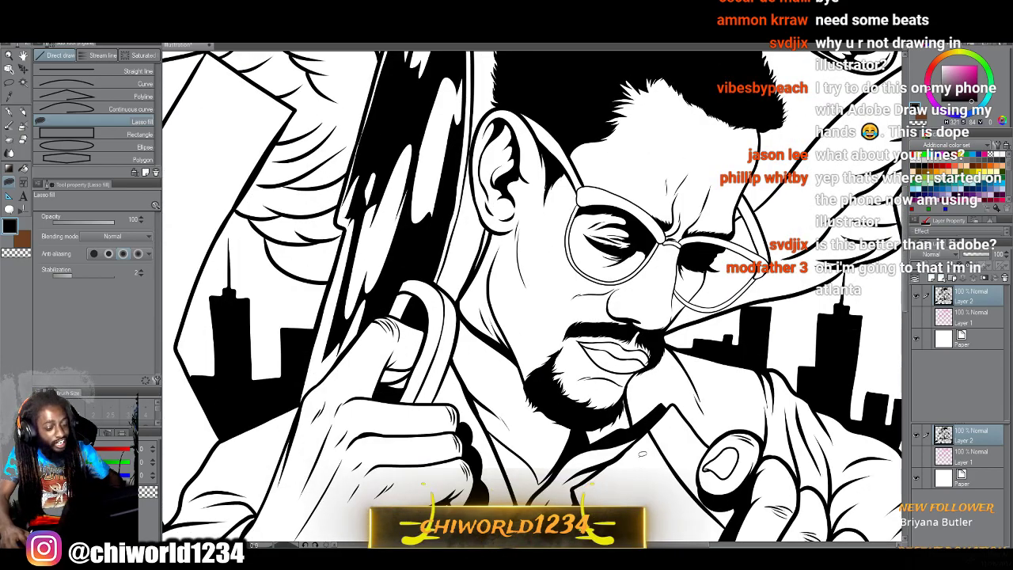
scroll(642, 454, up, 5)
mouse_move(635, 256)
mouse_down()
mouse_move(614, 325)
mouse_move(588, 325)
mouse_move(565, 353)
mouse_move(577, 305)
mouse_move(523, 364)
mouse_move(484, 382)
mouse_move(513, 330)
mouse_move(462, 364)
mouse_move(515, 304)
mouse_up()
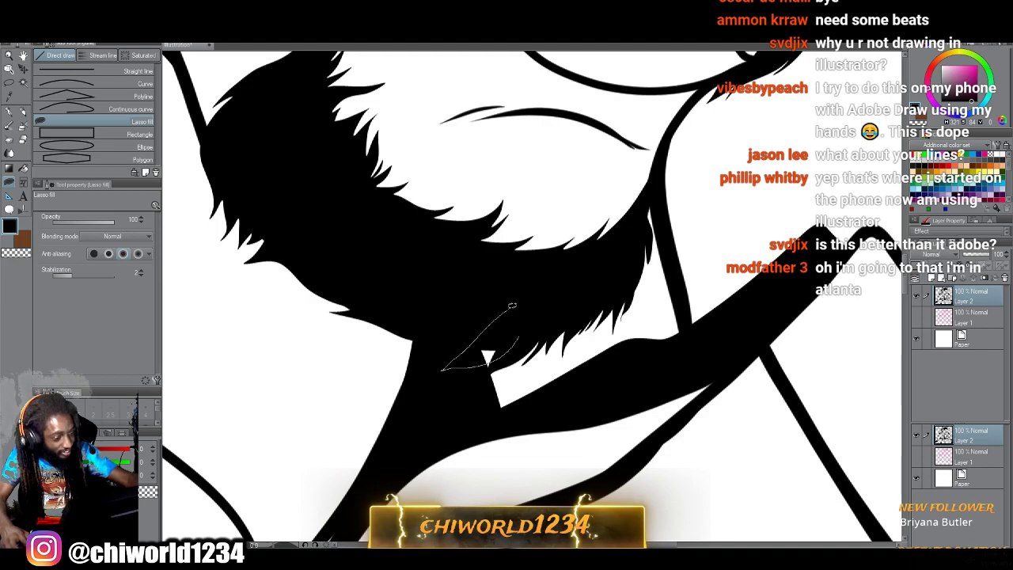
mouse_move(470, 331)
mouse_down()
mouse_move(405, 342)
mouse_move(311, 315)
mouse_up()
mouse_move(385, 306)
mouse_down()
mouse_move(323, 297)
mouse_move(303, 283)
mouse_move(294, 254)
mouse_move(357, 235)
mouse_move(390, 314)
mouse_up()
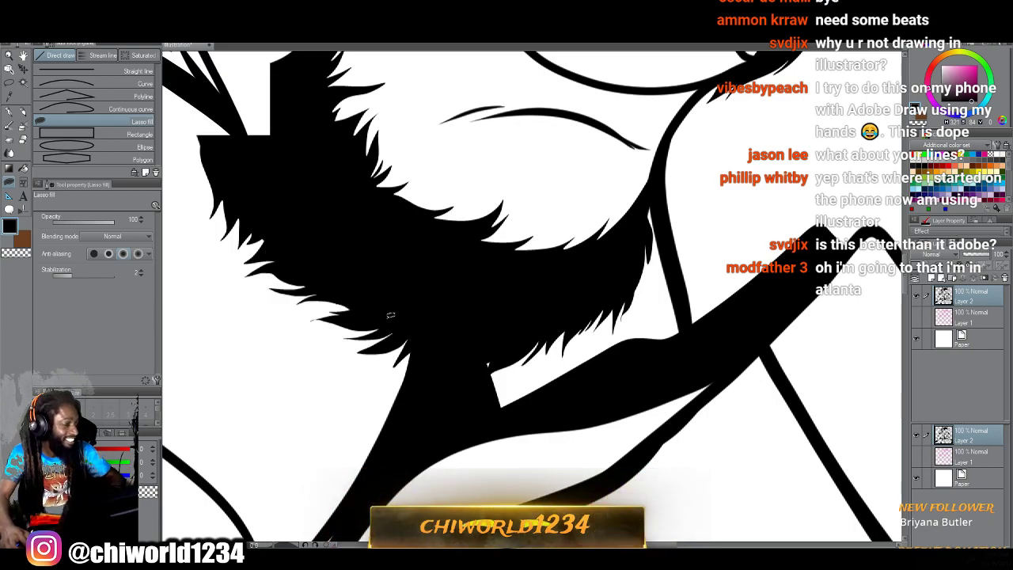
Lasso-fill a spiky black soul patch directly beneath the lower lip, with fine hairs overlapping the chin crease.
scroll(391, 315, down, 3)
scroll(391, 315, left, 4)
scroll(391, 315, up, 2)
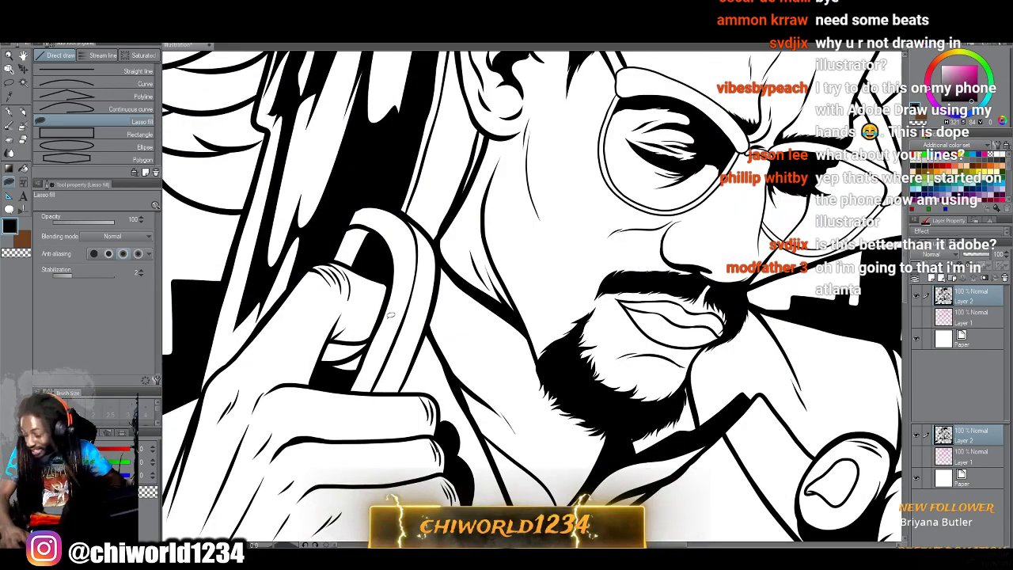
scroll(390, 315, right, 2)
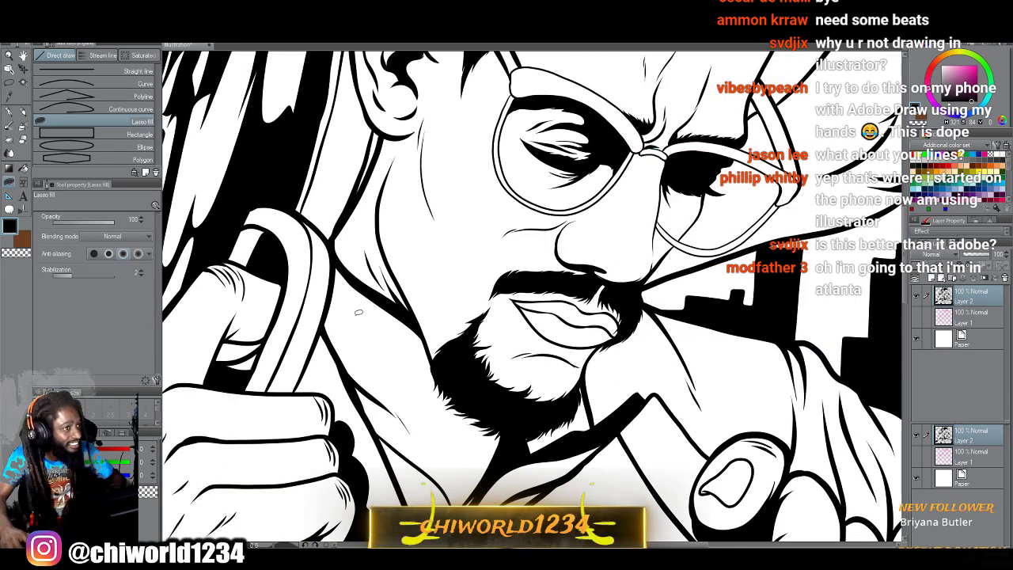
scroll(358, 313, up, 5)
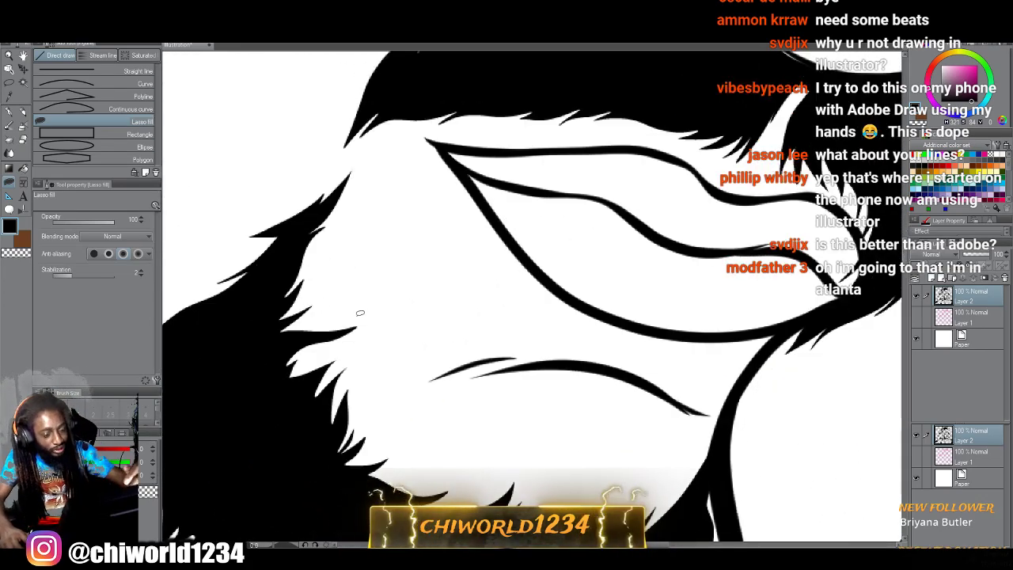
mouse_move(681, 361)
mouse_down()
mouse_move(638, 372)
mouse_move(651, 358)
mouse_move(574, 365)
mouse_move(607, 349)
mouse_up()
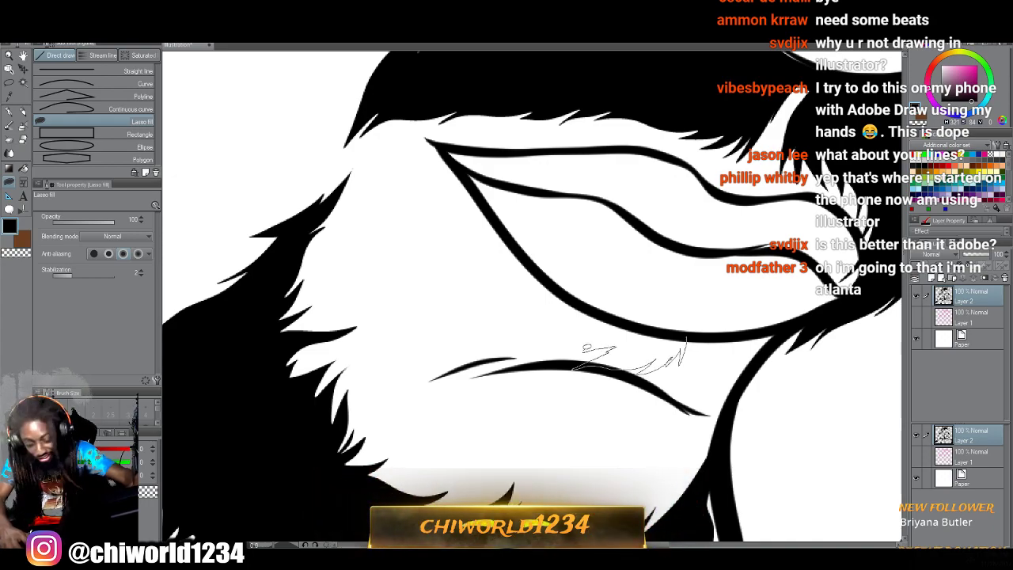
drag(616, 327, 574, 309)
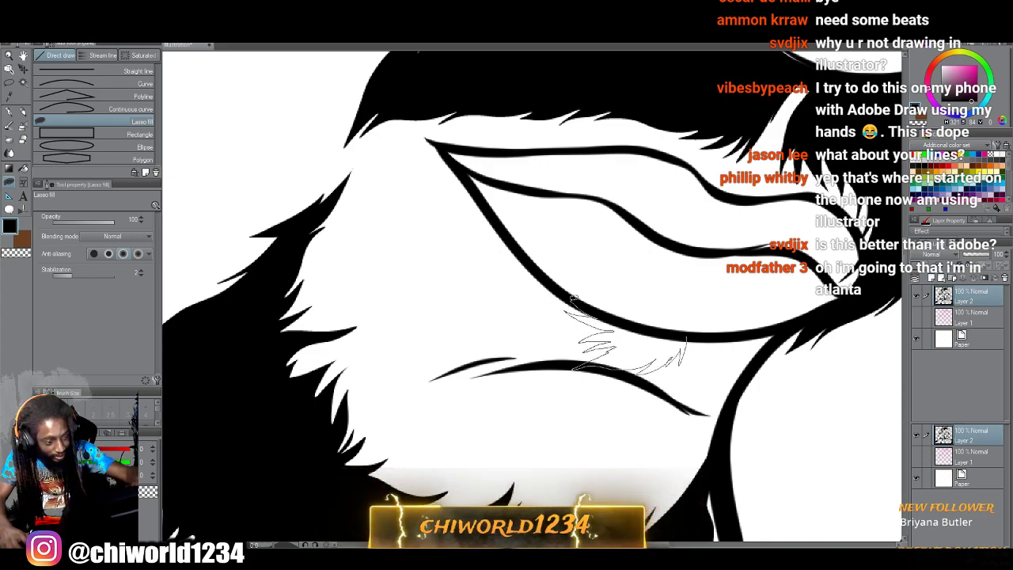
drag(669, 333, 673, 356)
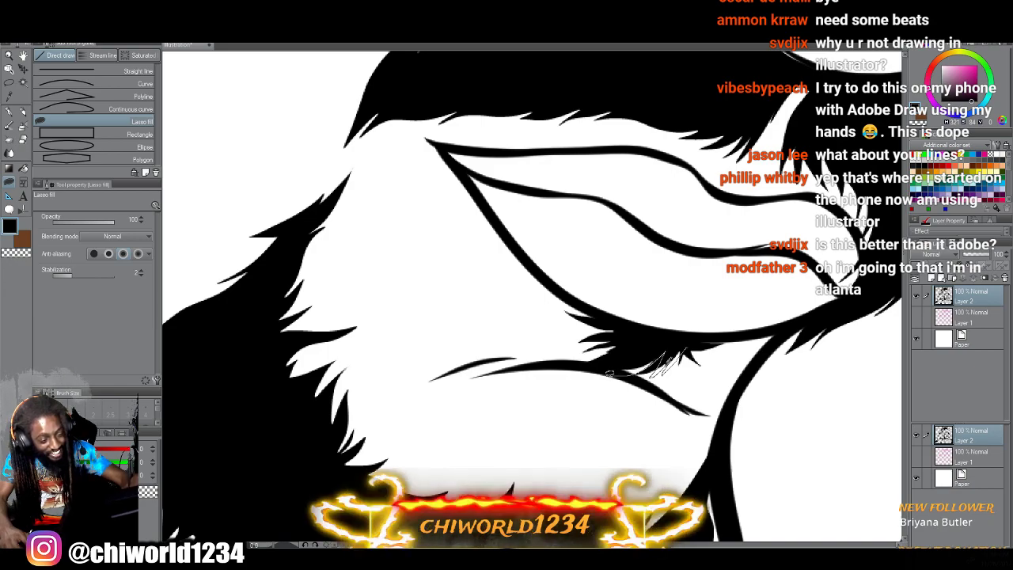
drag(610, 373, 602, 379)
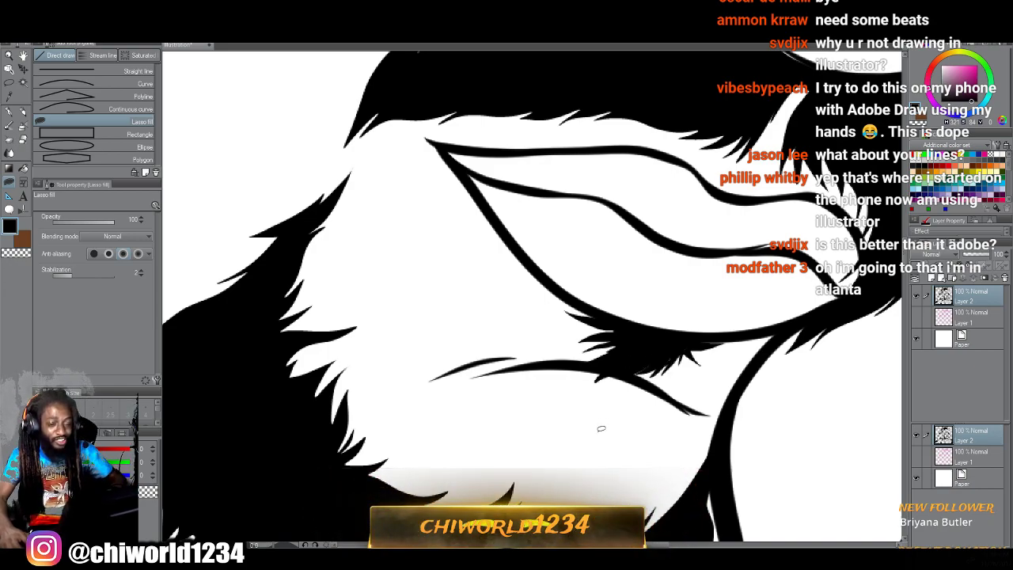
Lasso-fill a black shadow with tapered fold points behind the little finger of the hand without the gun.
scroll(601, 429, down, 3)
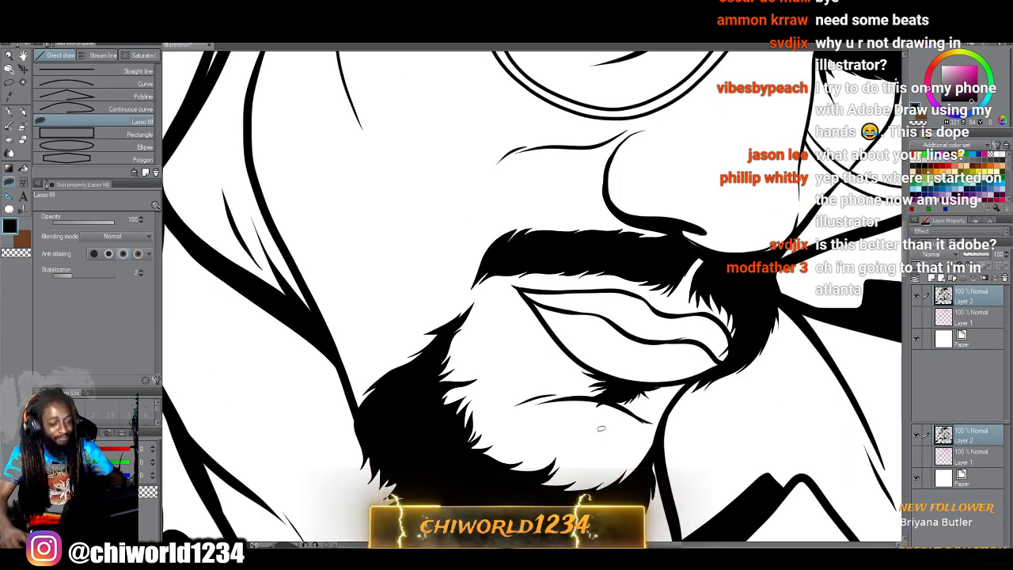
scroll(600, 428, down, 5)
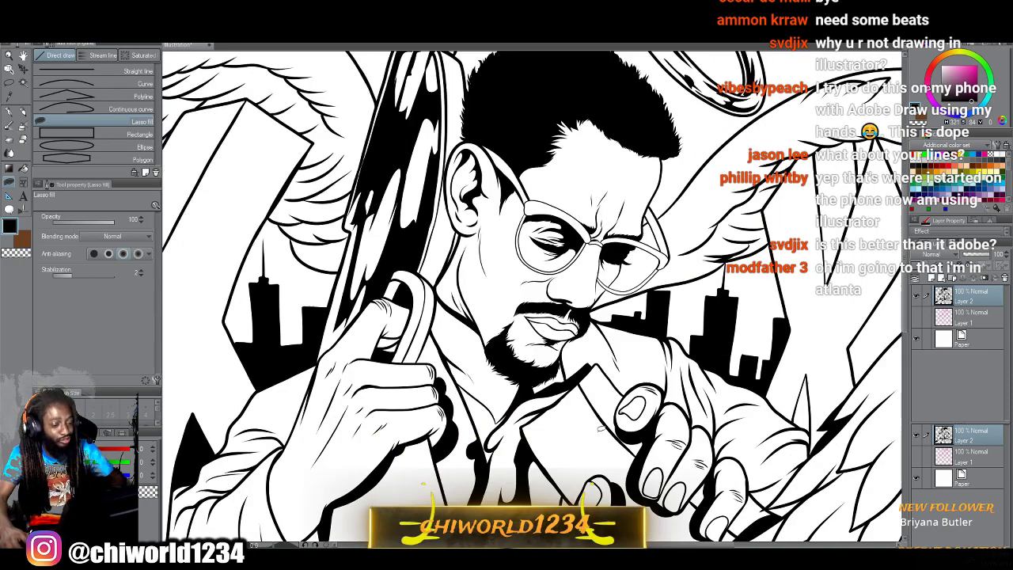
scroll(601, 428, down, 4)
scroll(600, 428, down, 3)
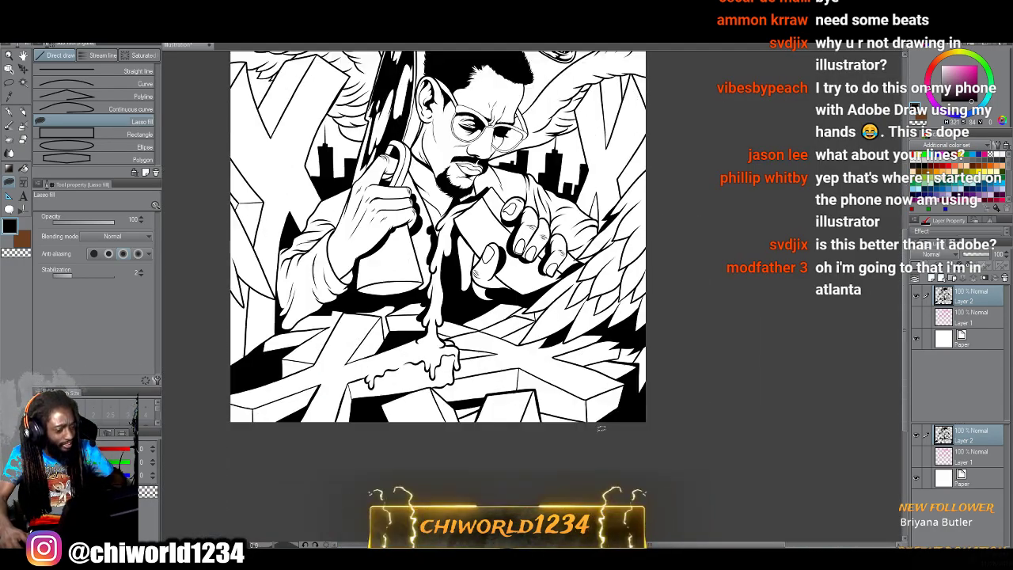
scroll(600, 428, up, 6)
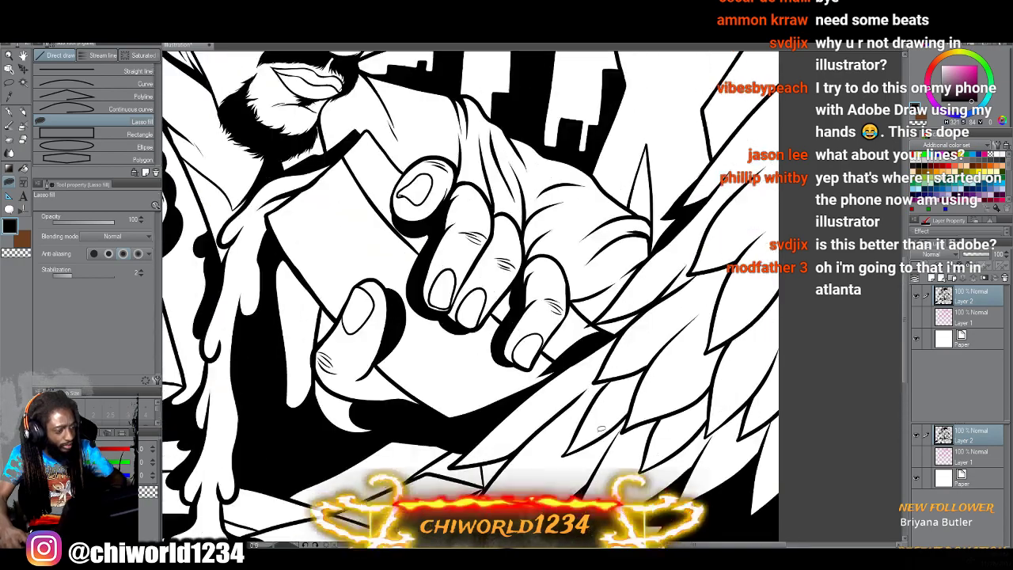
scroll(600, 428, up, 2)
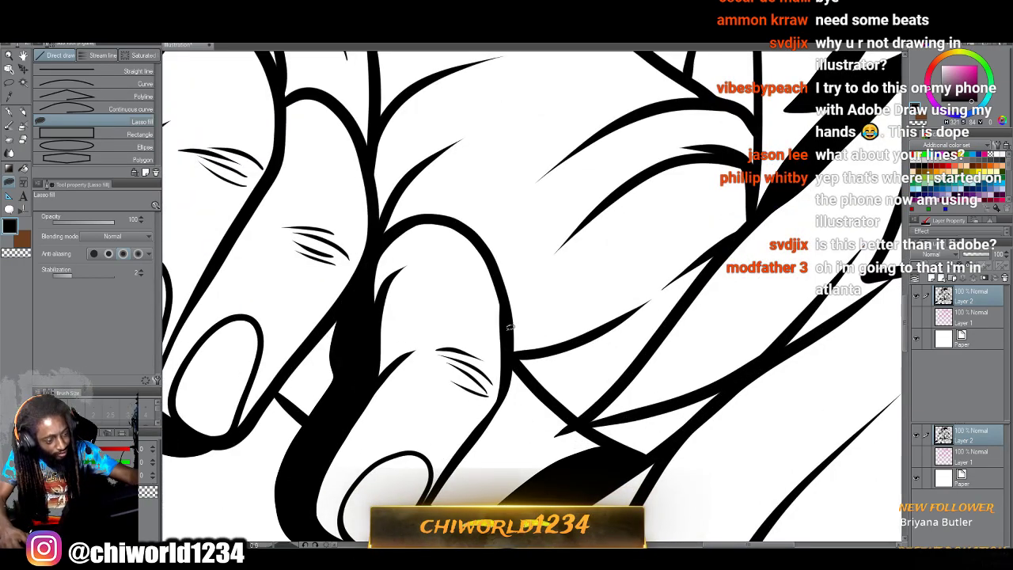
mouse_move(542, 292)
mouse_down()
mouse_move(572, 265)
mouse_move(546, 274)
mouse_move(623, 191)
mouse_move(662, 167)
mouse_move(589, 197)
mouse_move(515, 222)
mouse_up()
drag(605, 124, 436, 198)
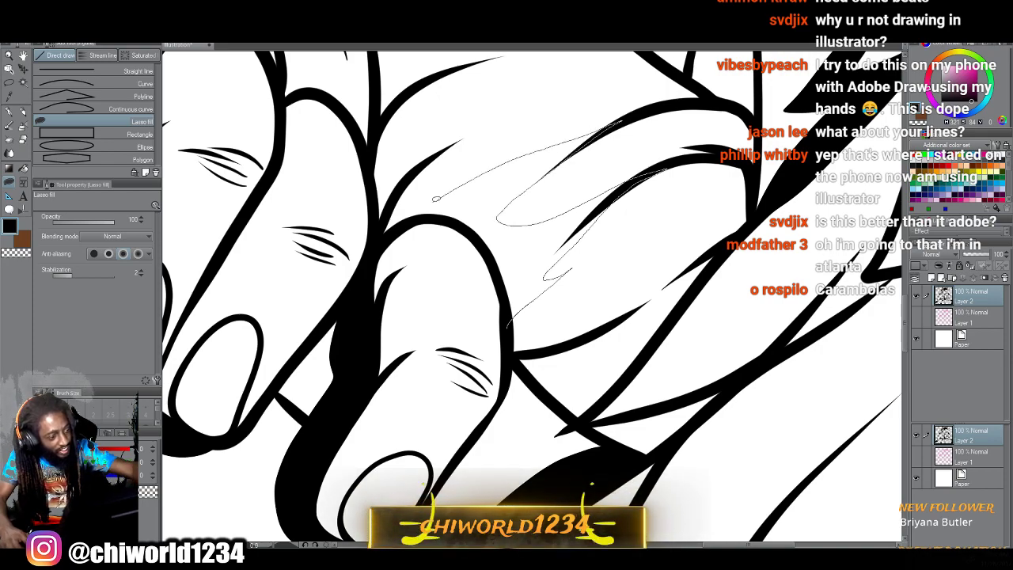
drag(507, 325, 507, 326)
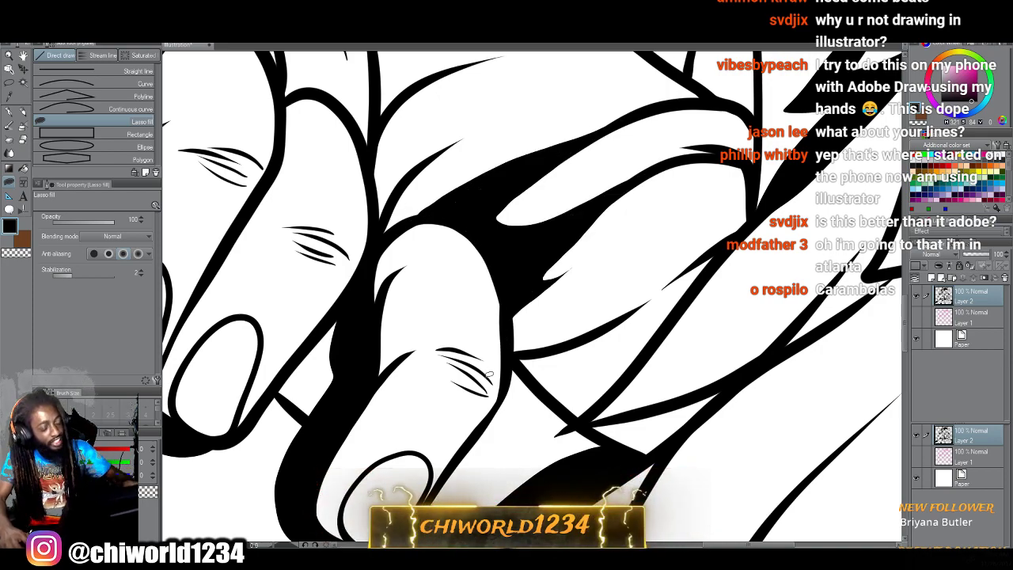
Lasso-fill a black shadow with tapering fold points on the gun arm's sleeve along the wrist, extending it up to the cuff's upper corner.
scroll(582, 409, down, 6)
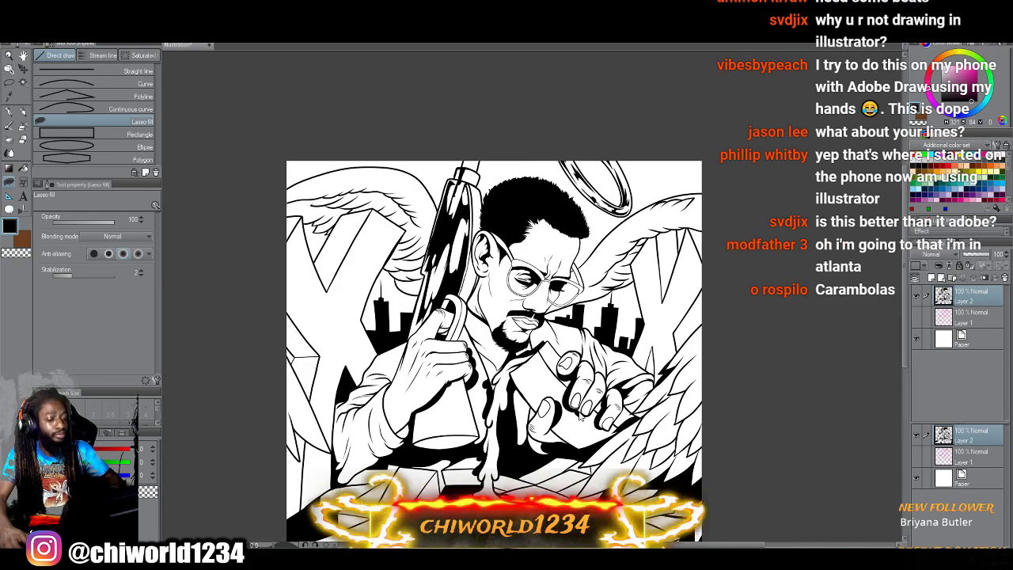
scroll(582, 417, up, 6)
scroll(568, 412, up, 5)
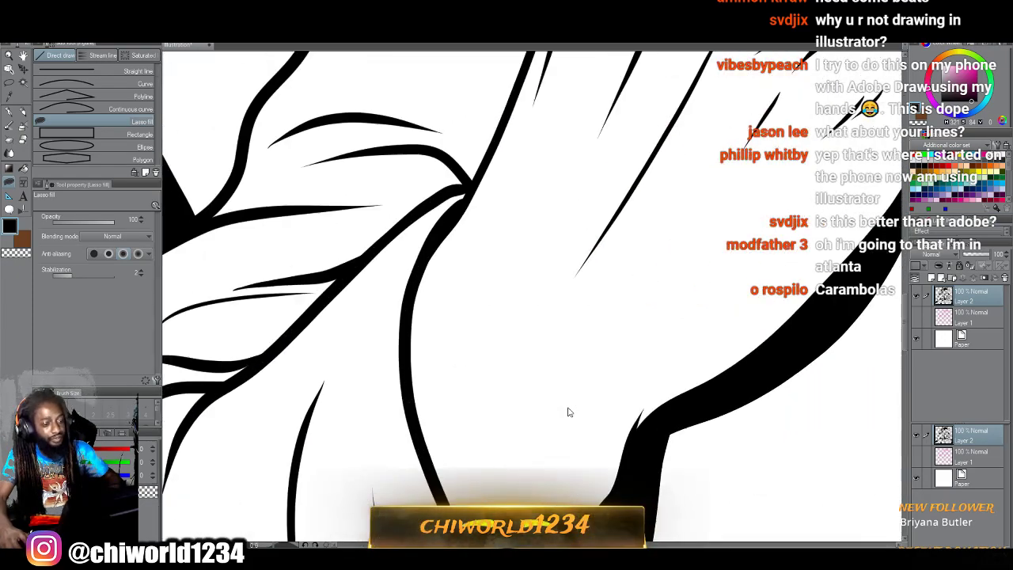
drag(580, 386, 573, 323)
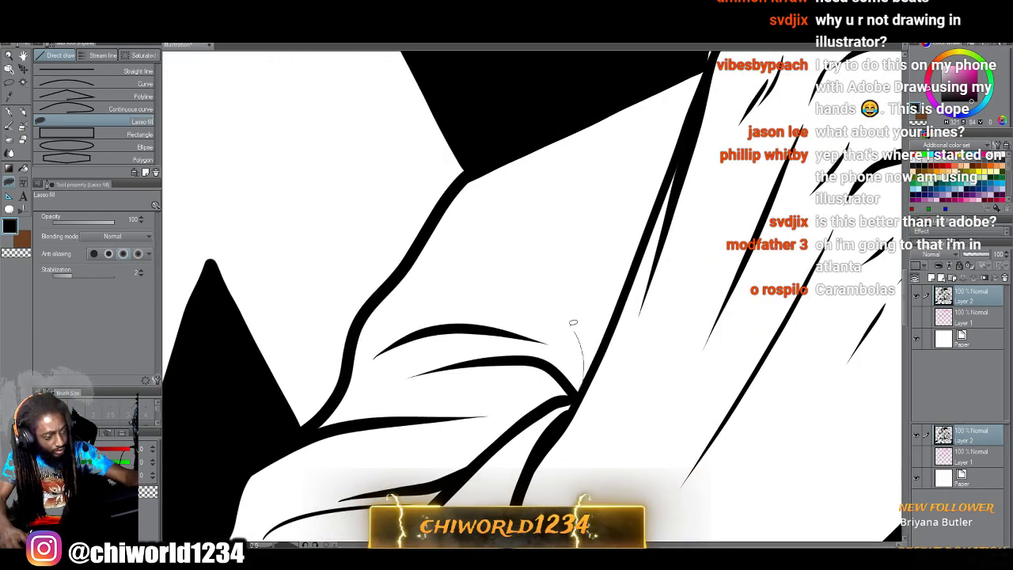
mouse_move(523, 297)
mouse_down()
mouse_move(573, 298)
mouse_move(515, 269)
mouse_move(455, 273)
mouse_move(504, 258)
mouse_move(593, 261)
mouse_move(616, 244)
mouse_move(586, 255)
mouse_move(610, 200)
mouse_up()
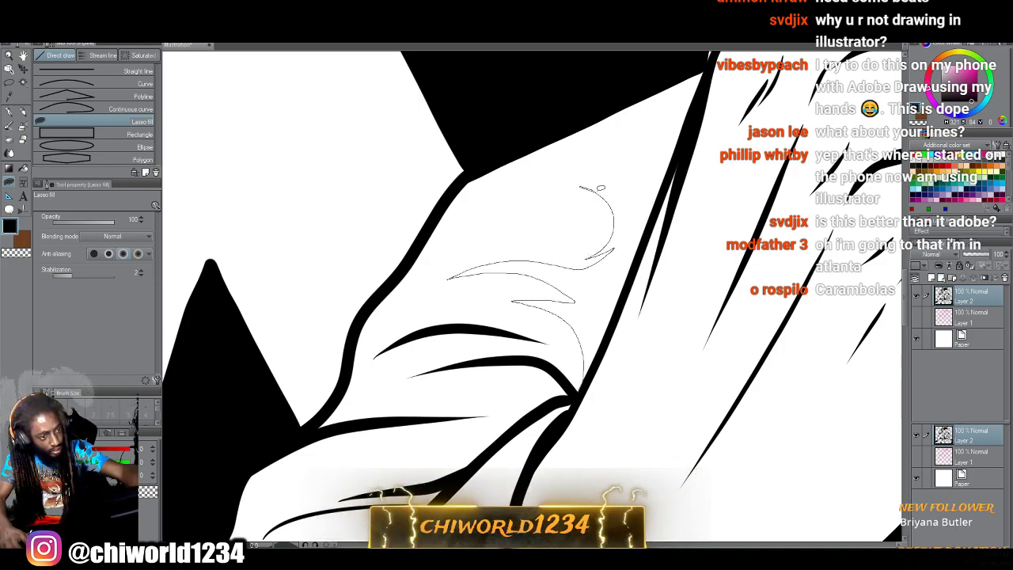
drag(643, 236, 581, 386)
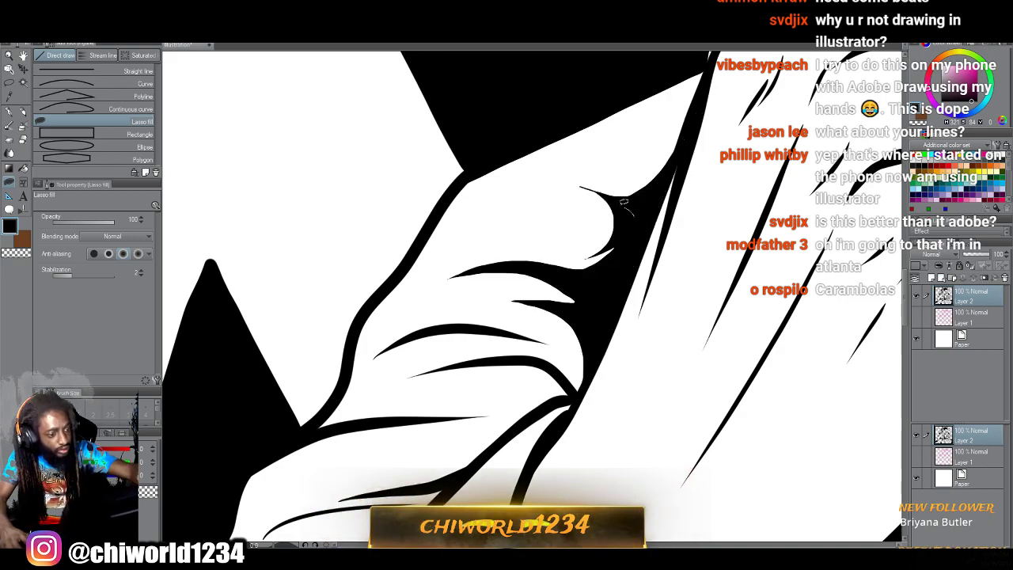
mouse_move(611, 174)
mouse_down()
mouse_move(686, 115)
mouse_move(668, 181)
mouse_move(638, 217)
mouse_up()
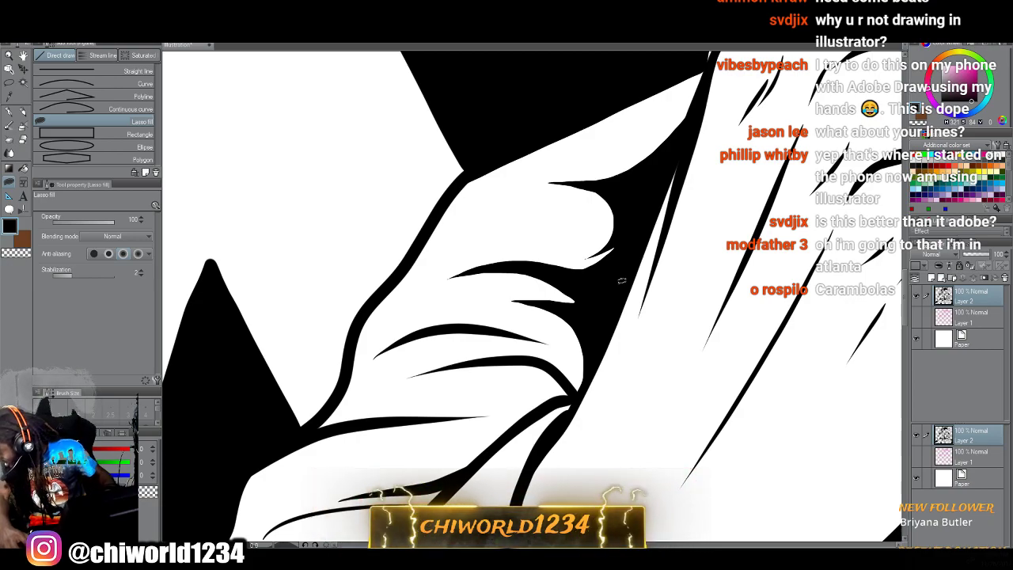
Lasso-fill two tapered black shadows over the crease marks between the knuckles on the back of the gun hand.
scroll(621, 280, down, 8)
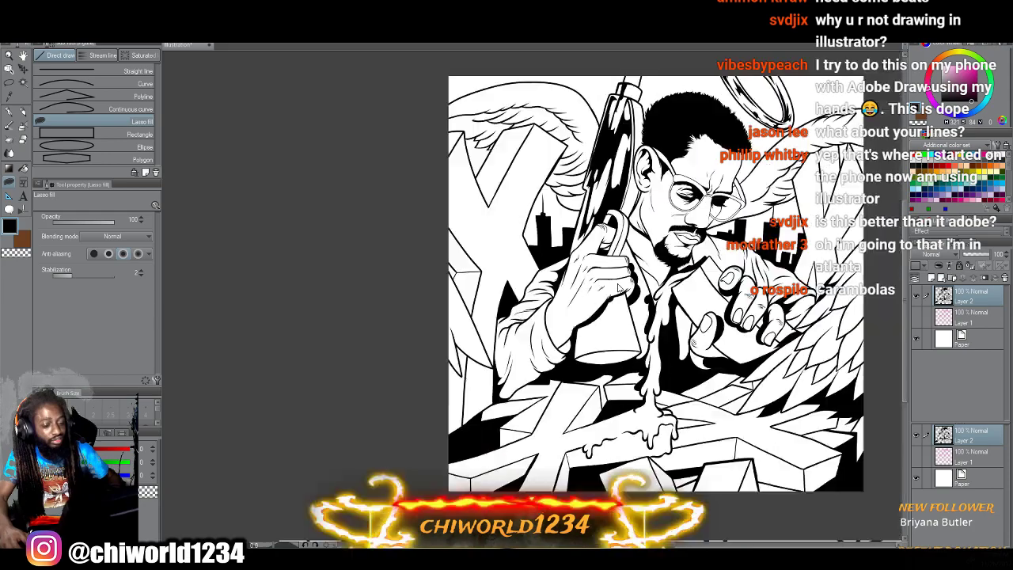
scroll(620, 283, up, 8)
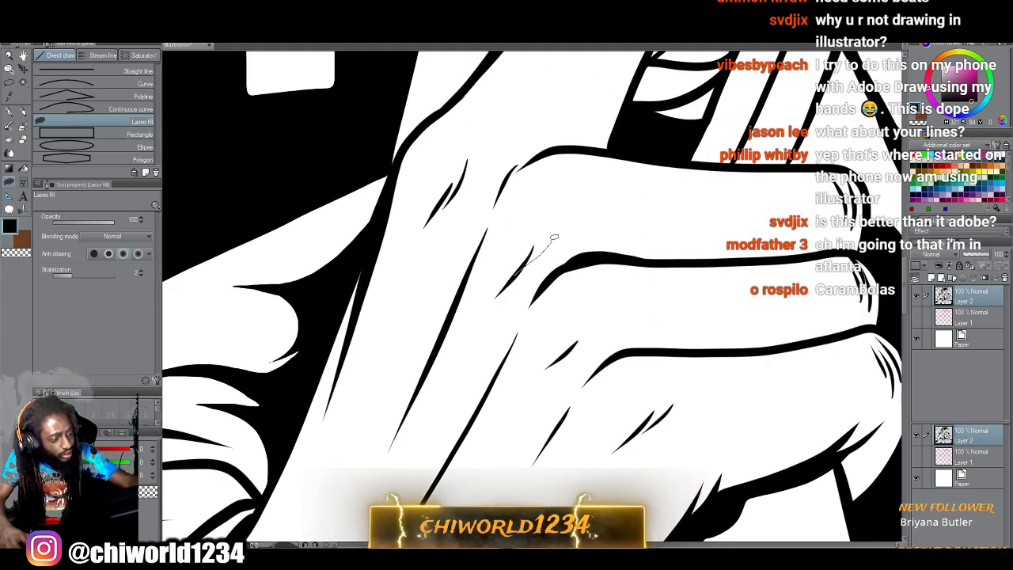
drag(489, 293, 489, 314)
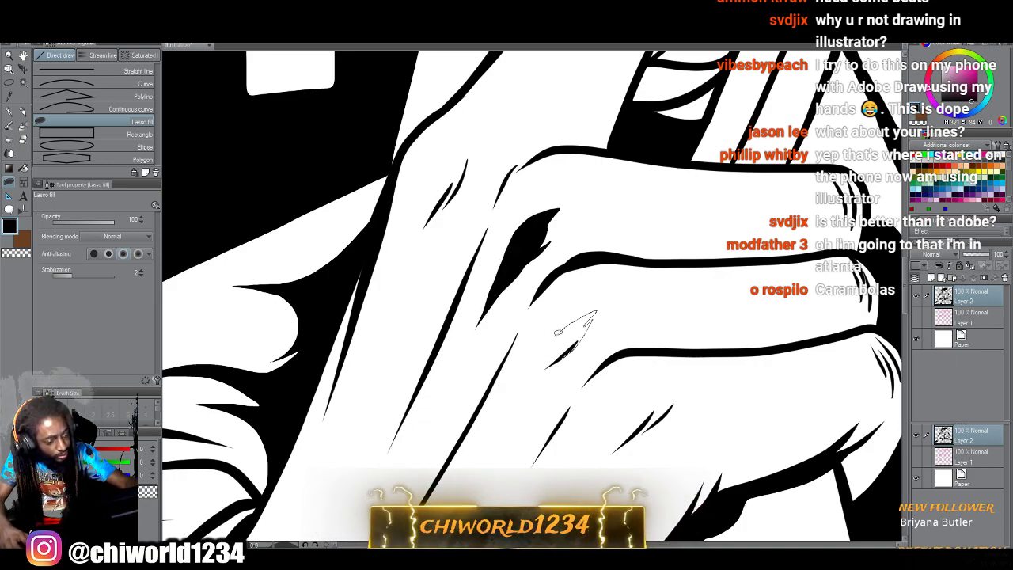
drag(557, 330, 529, 389)
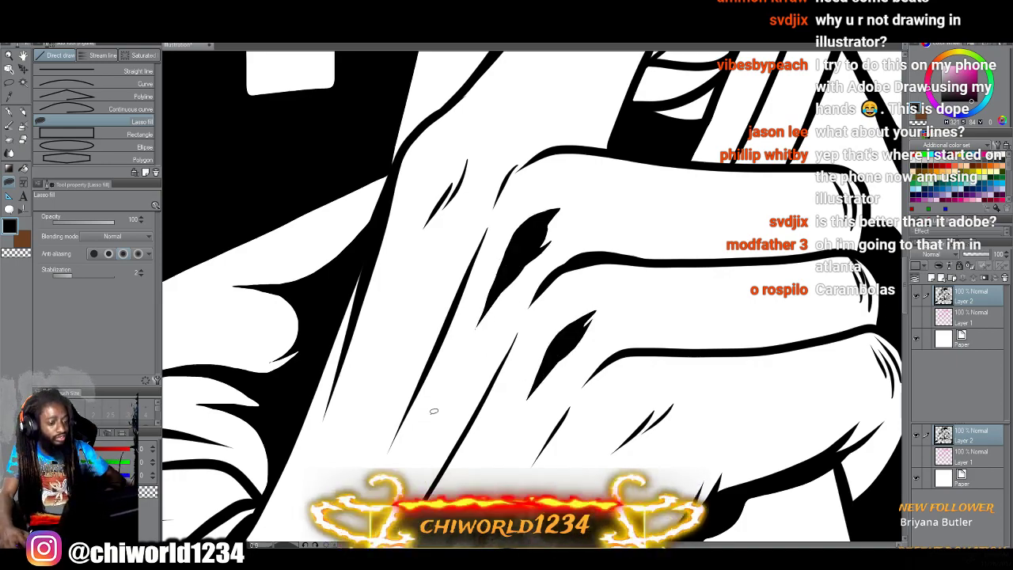
Round off the finger inside the trigger guard by lasso-filling the corner against the guard black and closing the remaining gap.
scroll(434, 411, down, 4)
scroll(434, 410, down, 5)
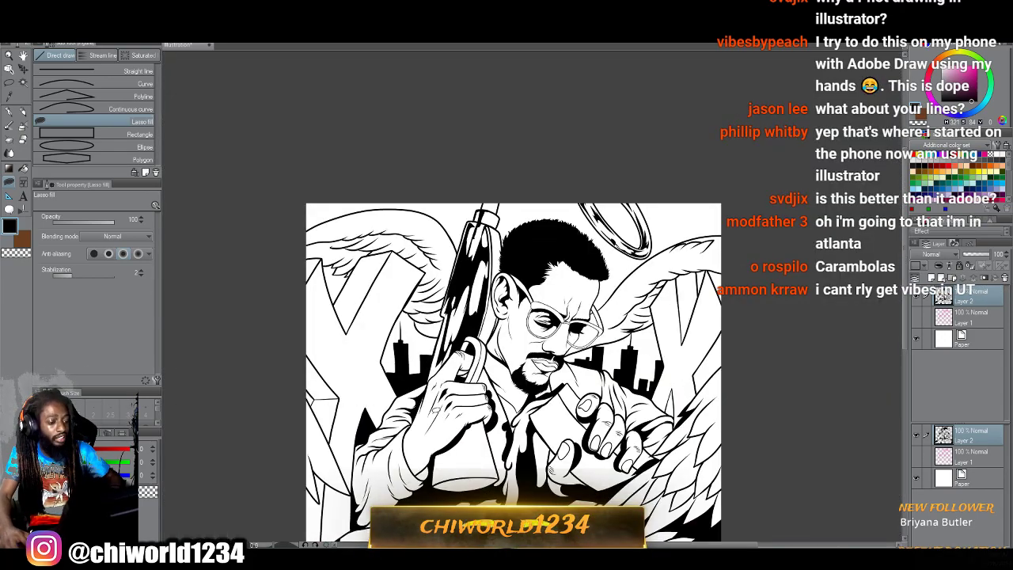
scroll(431, 413, up, 10)
scroll(427, 417, up, 4)
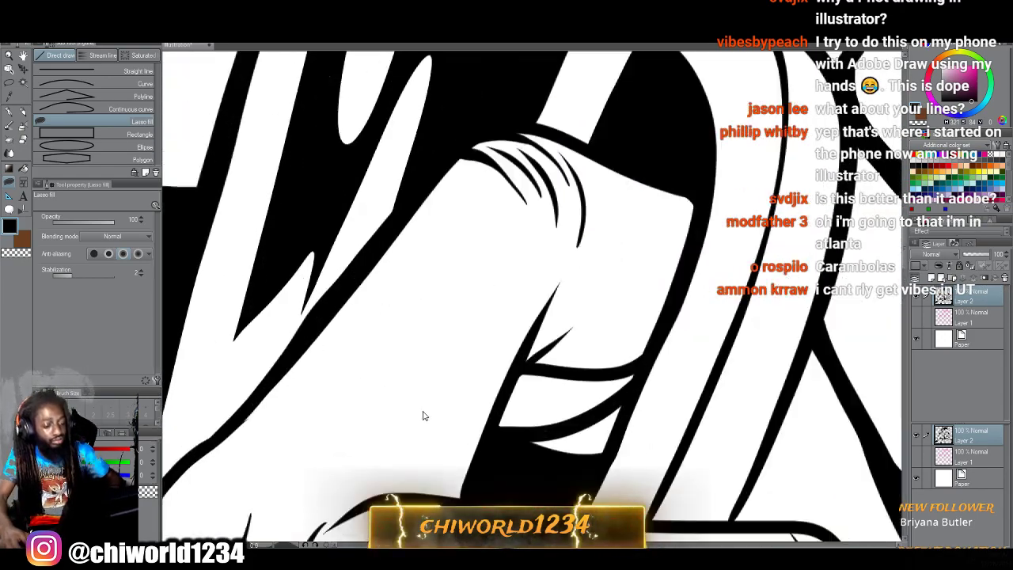
mouse_move(429, 363)
mouse_down()
mouse_move(450, 290)
mouse_move(444, 223)
mouse_up()
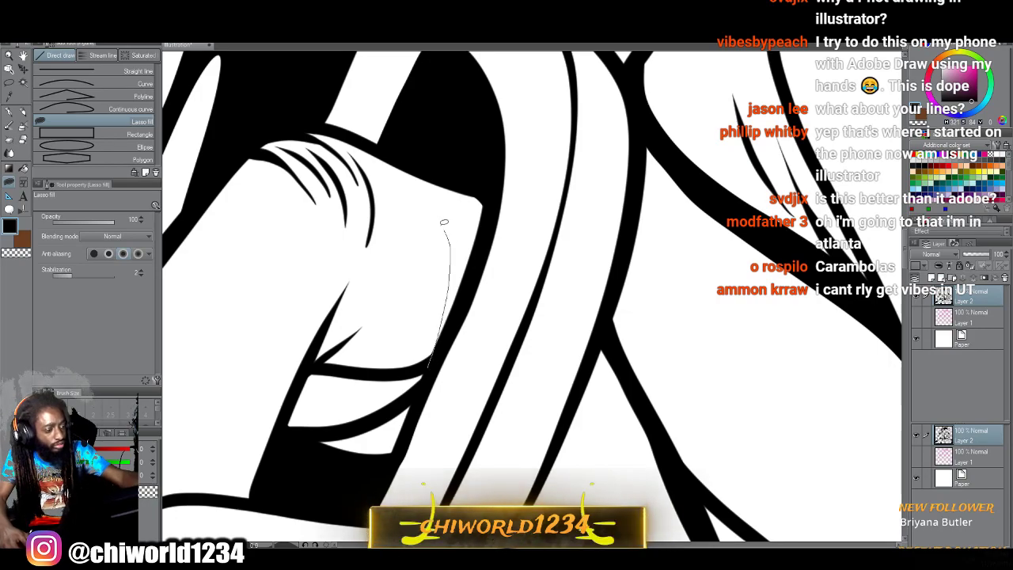
mouse_move(481, 158)
mouse_down()
mouse_move(452, 313)
mouse_move(427, 366)
mouse_up()
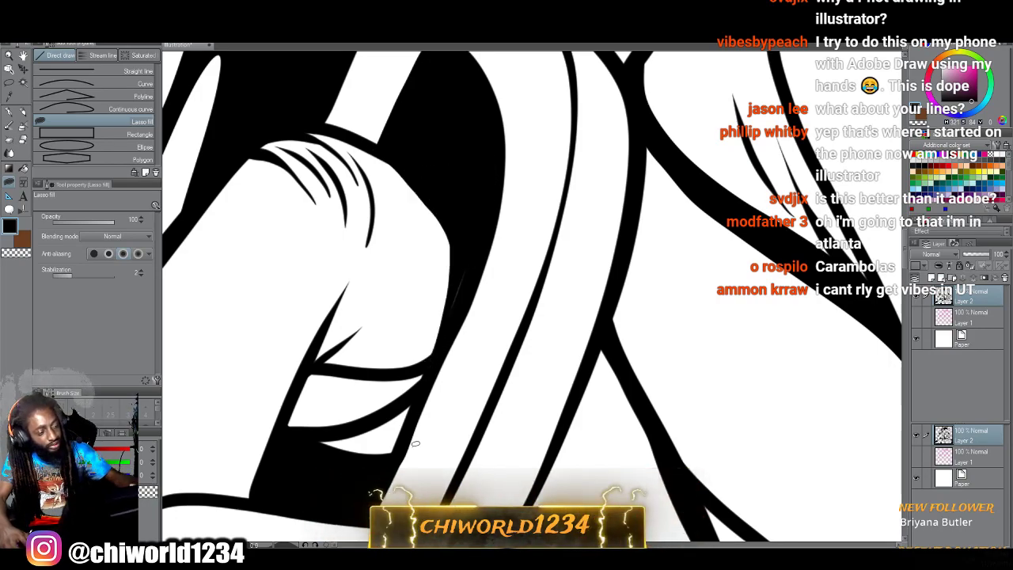
mouse_move(454, 316)
mouse_down()
mouse_move(479, 236)
mouse_move(443, 347)
mouse_up()
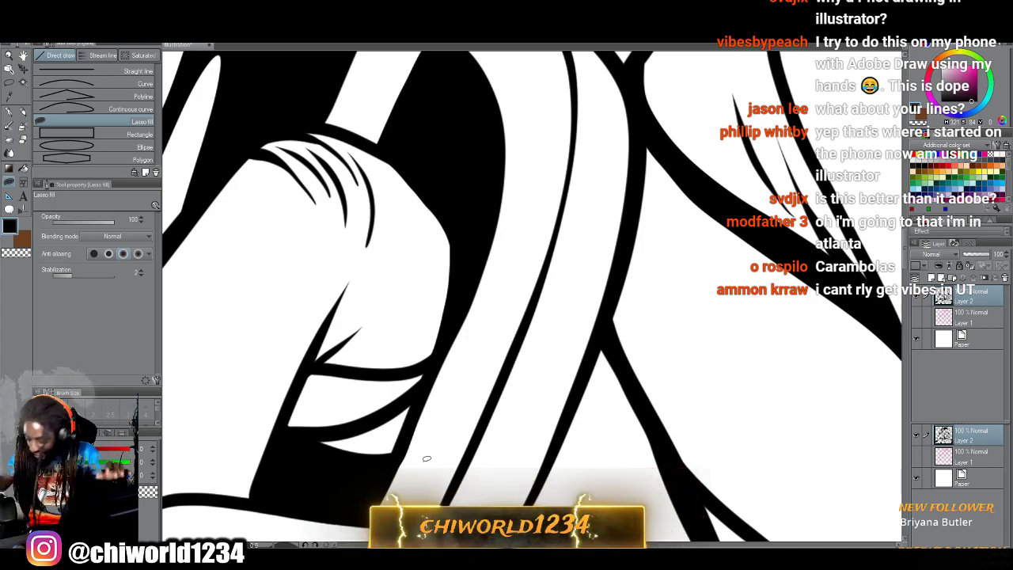
Examine the inking across the whole illustration and up close around the fingers of the hand without the gun.
scroll(411, 478, down, 8)
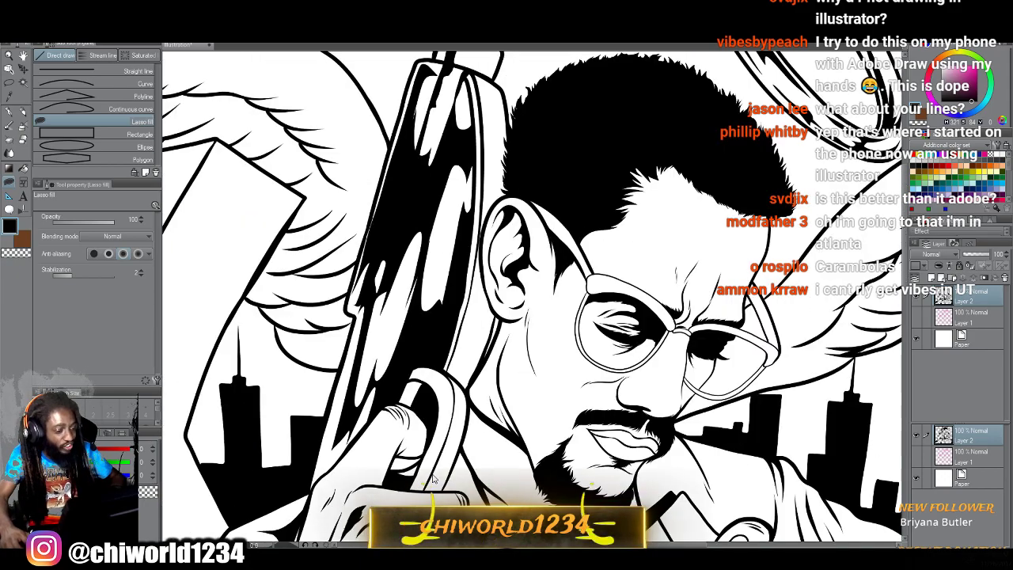
scroll(434, 474, down, 5)
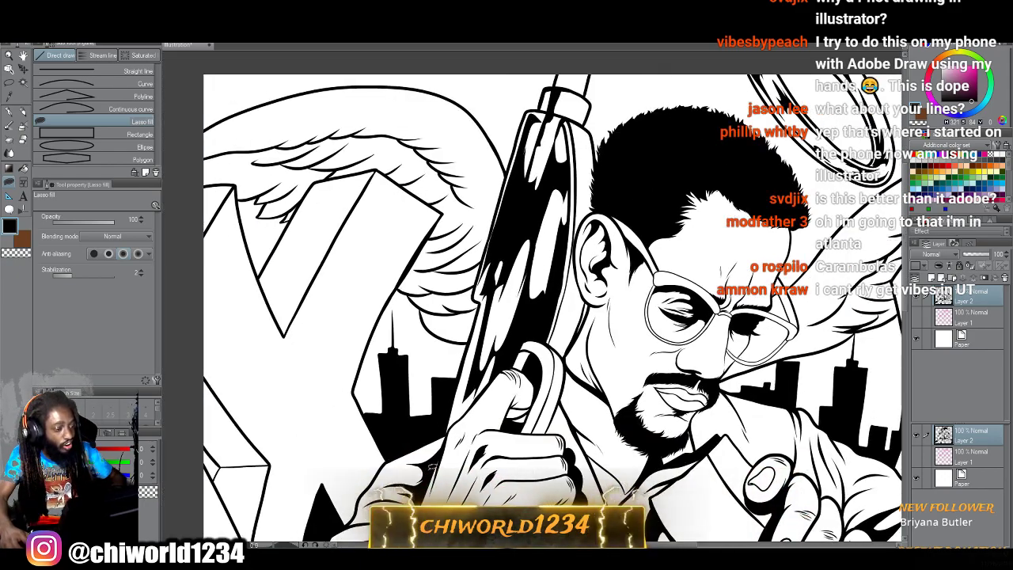
scroll(430, 474, down, 2)
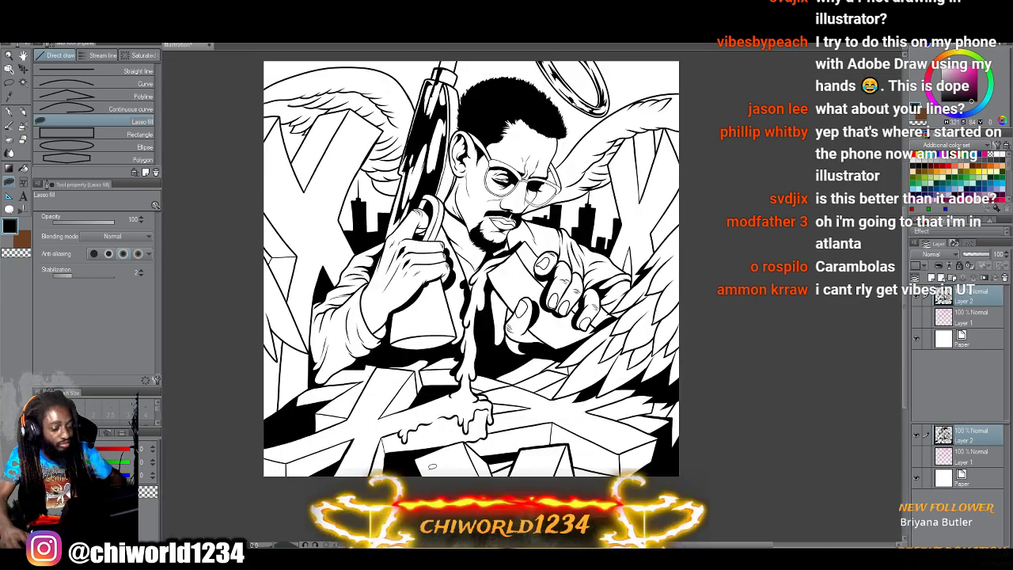
scroll(432, 467, up, 2)
scroll(432, 467, up, 4)
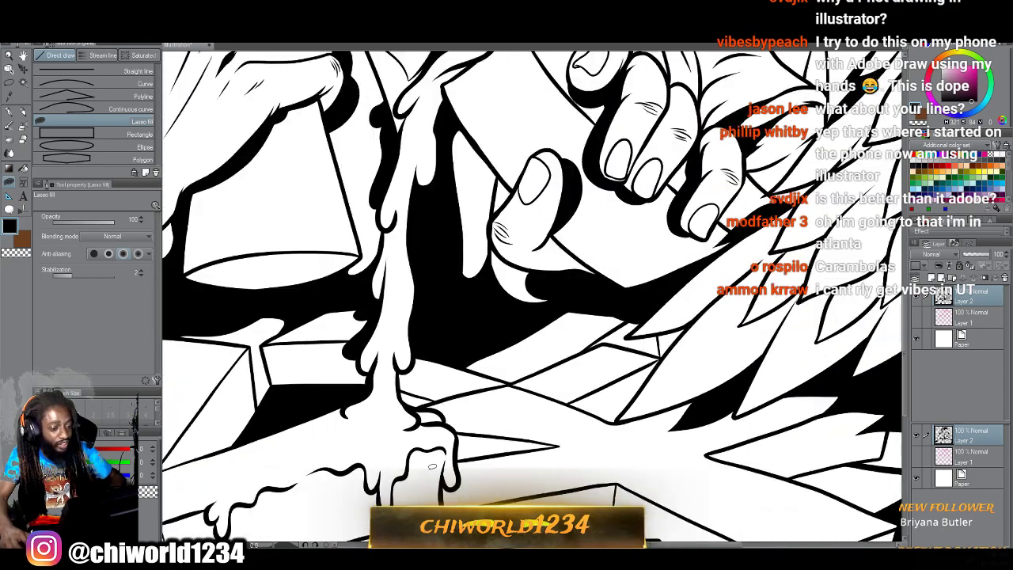
scroll(432, 466, down, 2)
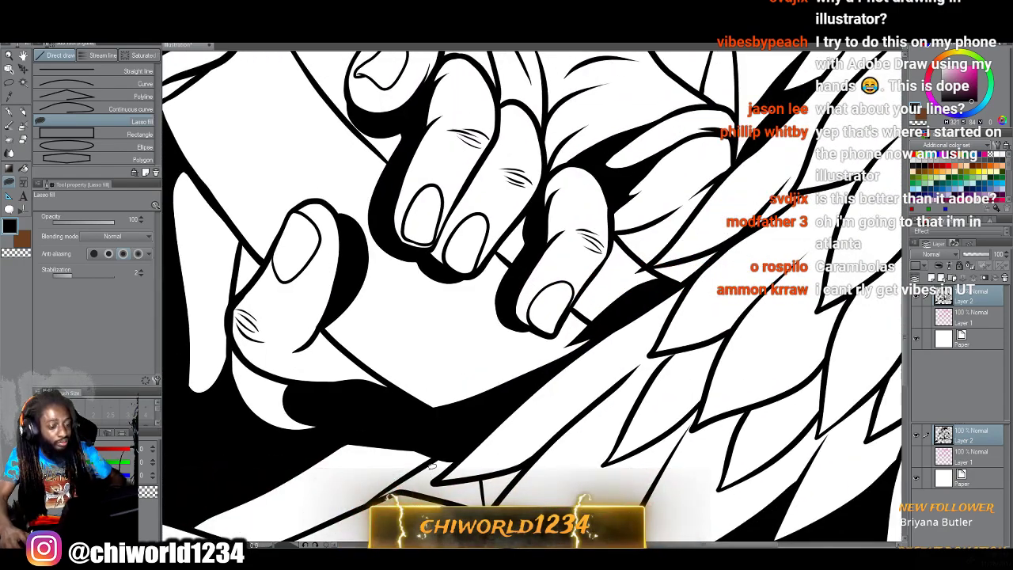
scroll(432, 467, up, 4)
scroll(432, 467, down, 2)
scroll(432, 466, up, 4)
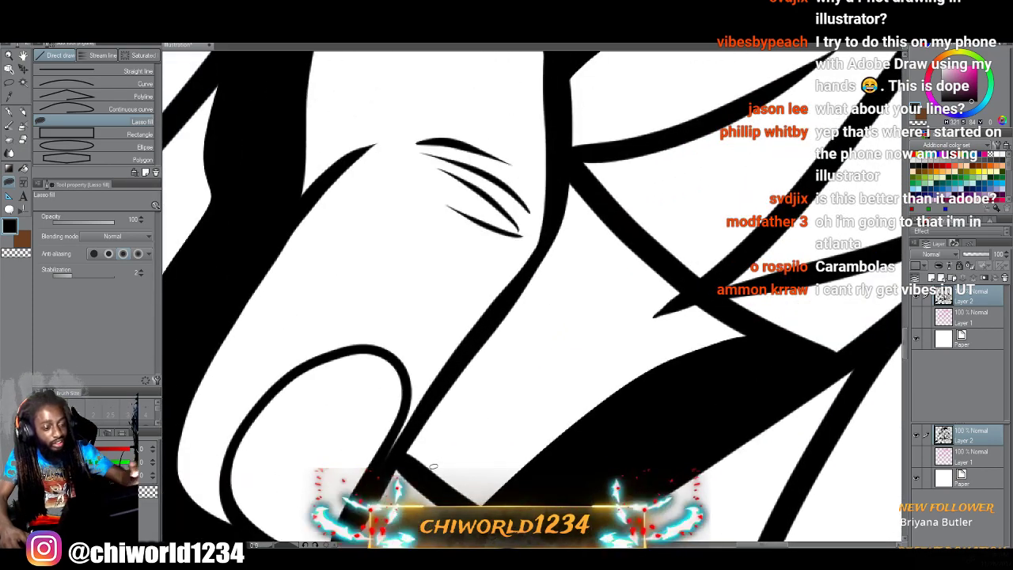
Lasso-fill a solid black cast shadow along the little finger's outer edge, below the knuckle and against the held object's edge.
mouse_move(574, 162)
mouse_down()
mouse_move(614, 246)
mouse_move(522, 336)
mouse_move(561, 104)
mouse_move(565, 183)
mouse_up()
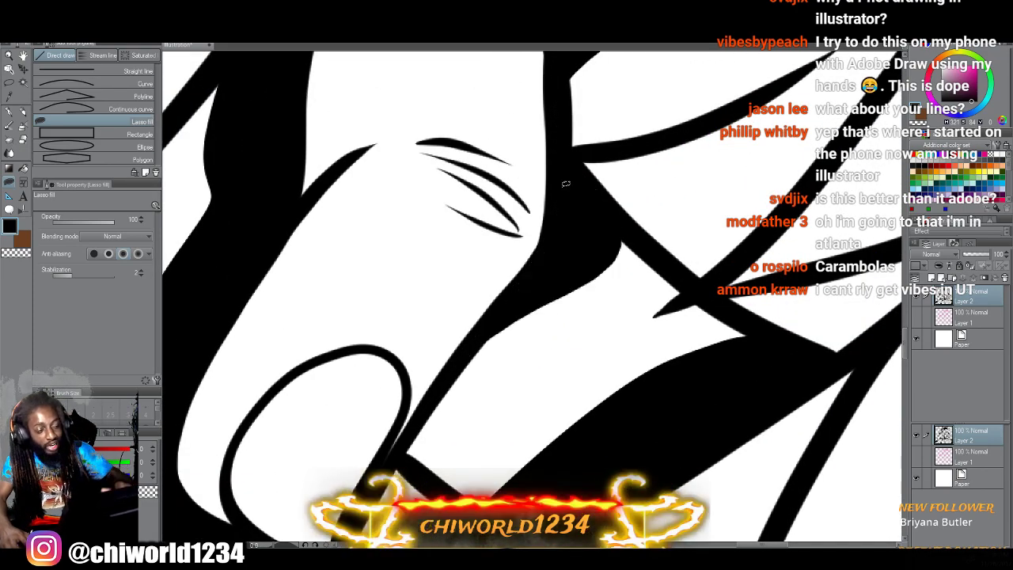
scroll(562, 190, down, 1)
scroll(563, 192, down, 3)
scroll(563, 192, left, 3)
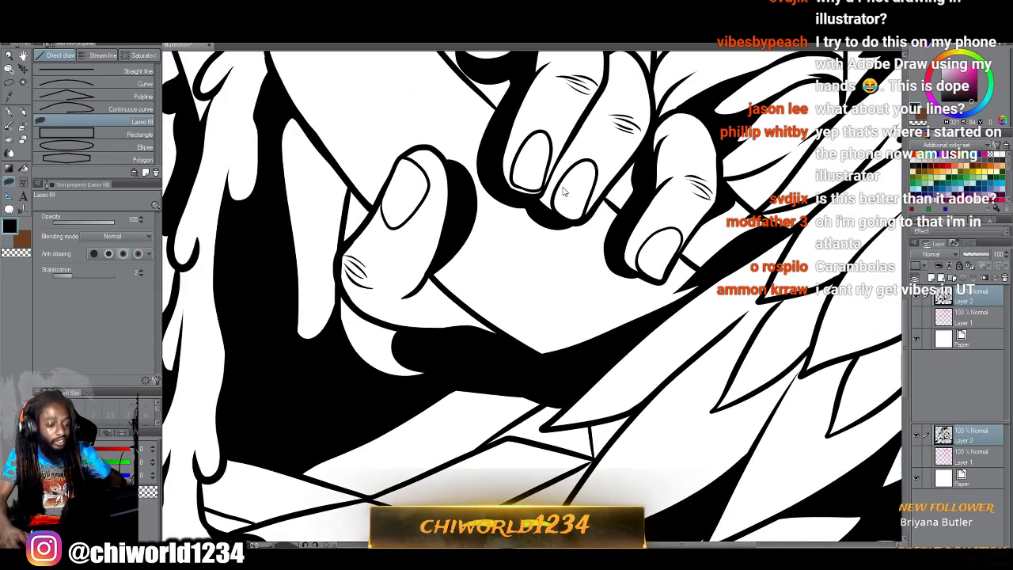
Lasso-fill a jagged black shadow with tapering spikes on the wing feather beside the hand, beneath the overlapping feather tip.
scroll(563, 191, down, 2)
scroll(563, 192, right, 2)
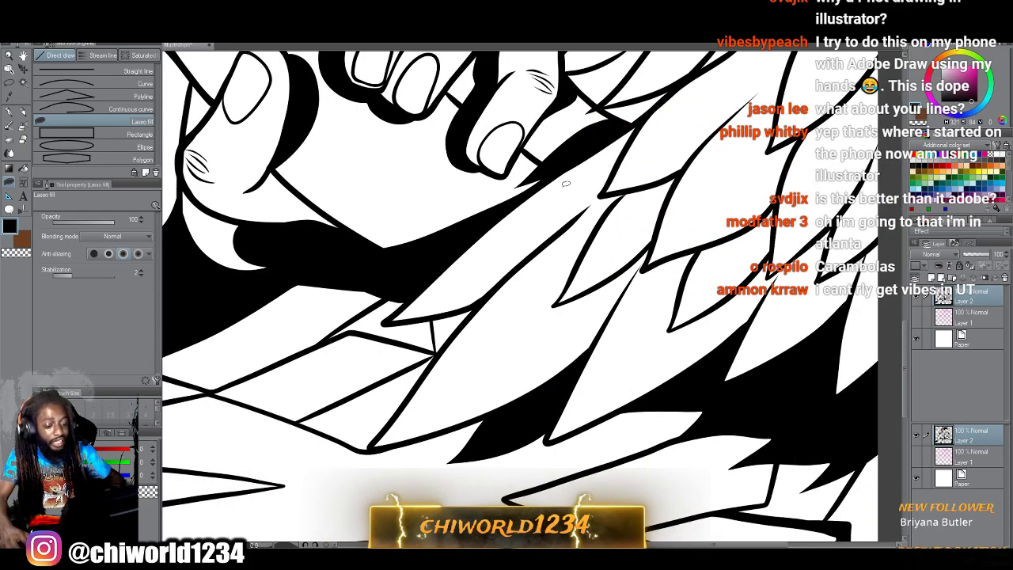
scroll(563, 190, right, 2)
scroll(563, 189, up, 1)
scroll(563, 191, down, 2)
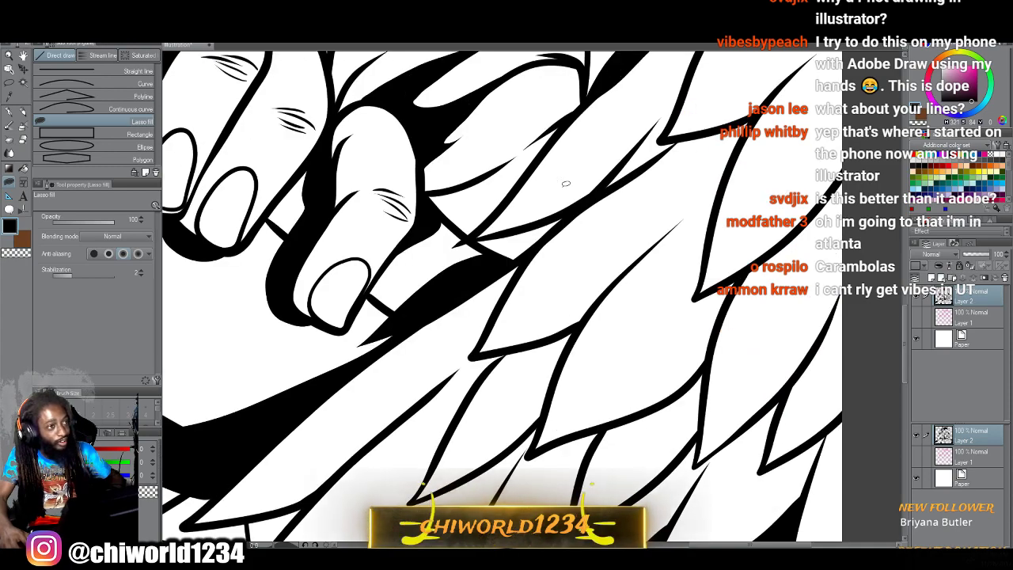
scroll(563, 192, up, 3)
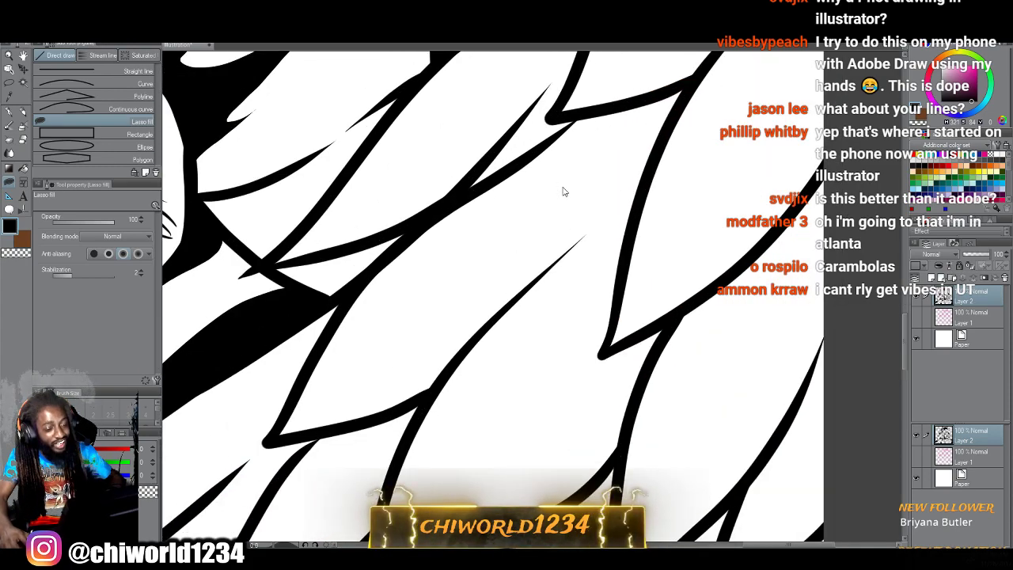
mouse_move(625, 168)
mouse_down()
mouse_move(510, 335)
mouse_move(403, 440)
mouse_move(477, 397)
mouse_up()
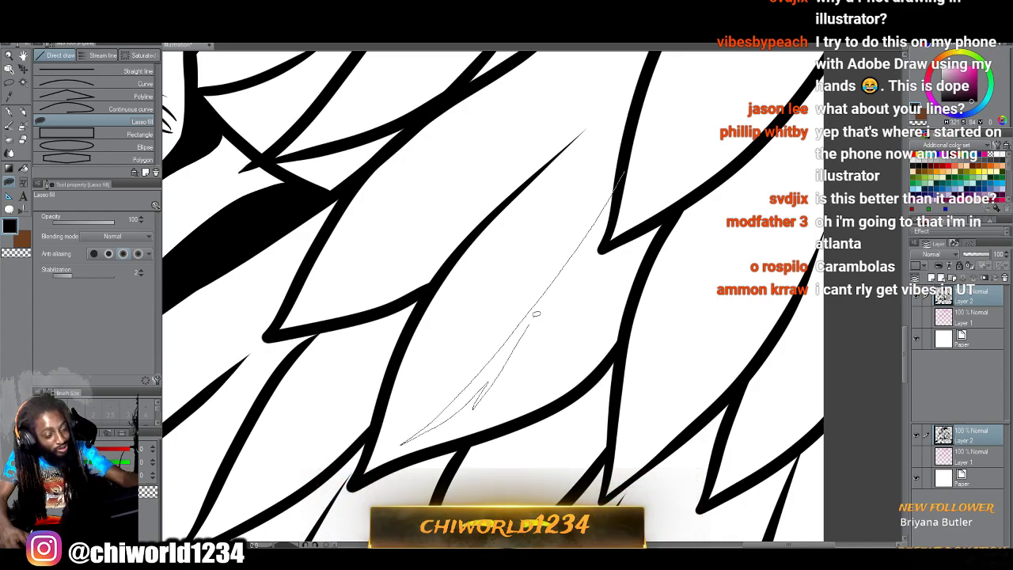
drag(611, 268, 615, 326)
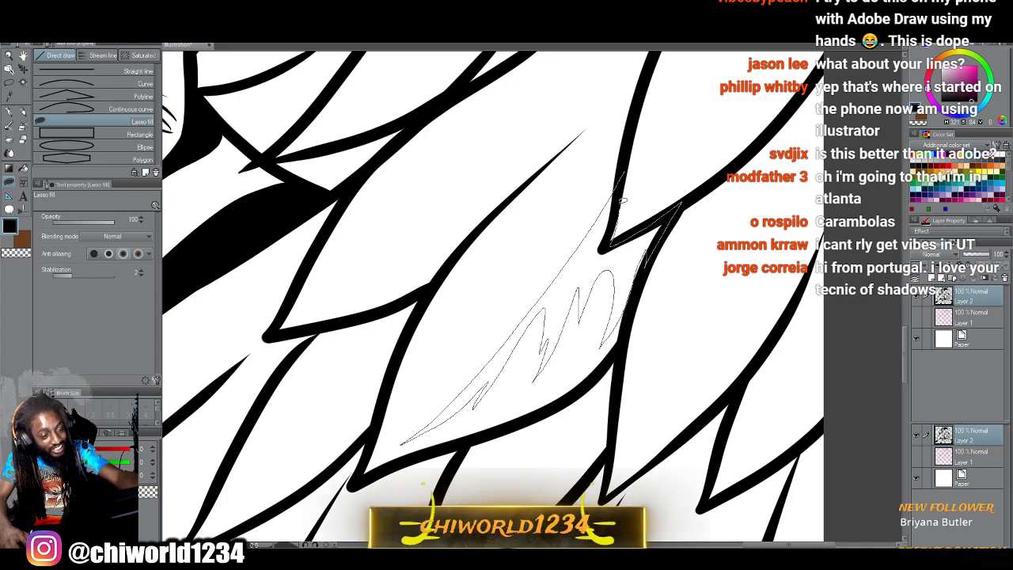
drag(622, 199, 641, 125)
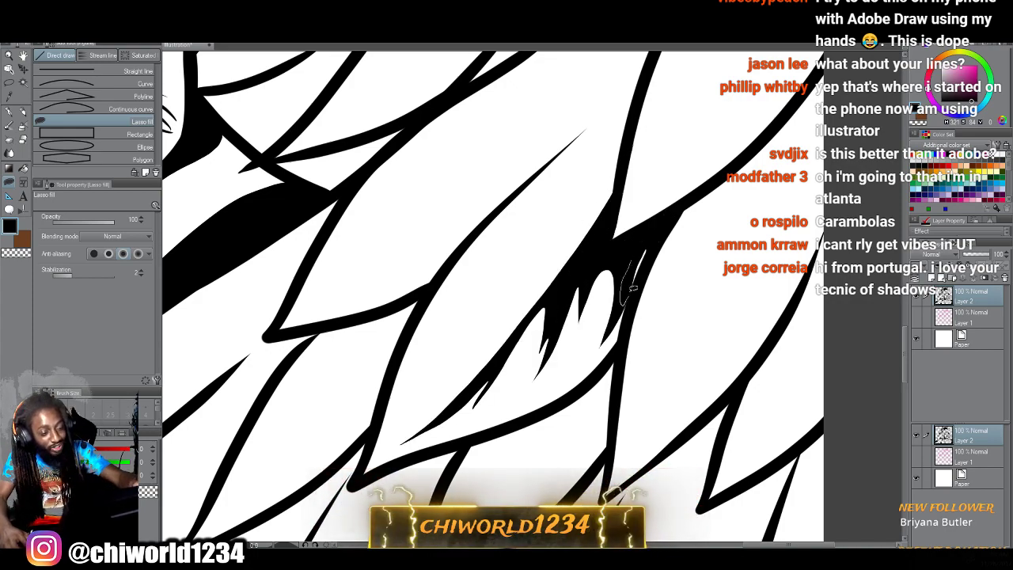
drag(633, 288, 615, 275)
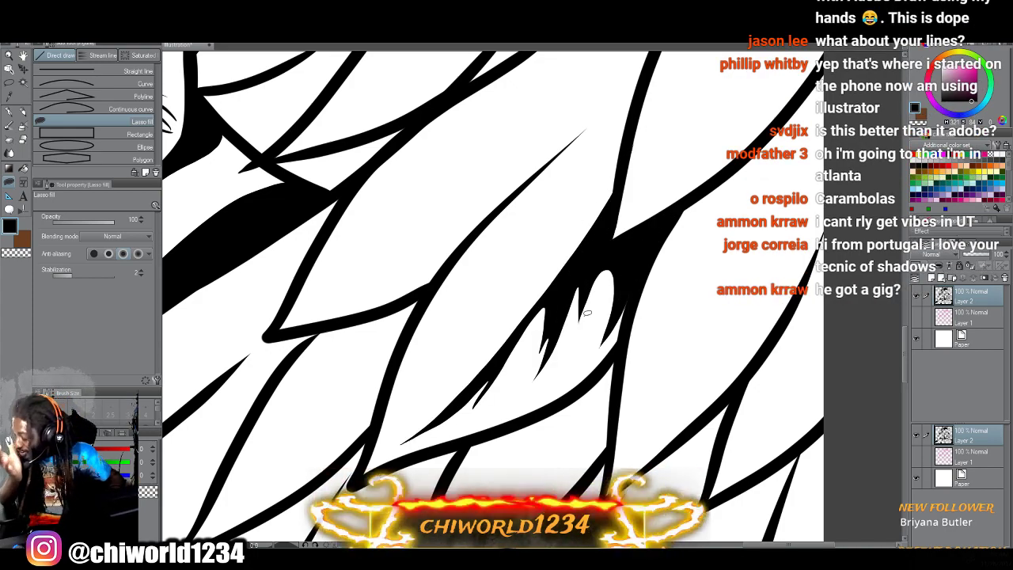
Lasso-fill spiky black shadows on the two neighbouring wing feathers that run off the canvas edge.
scroll(587, 314, down, 8)
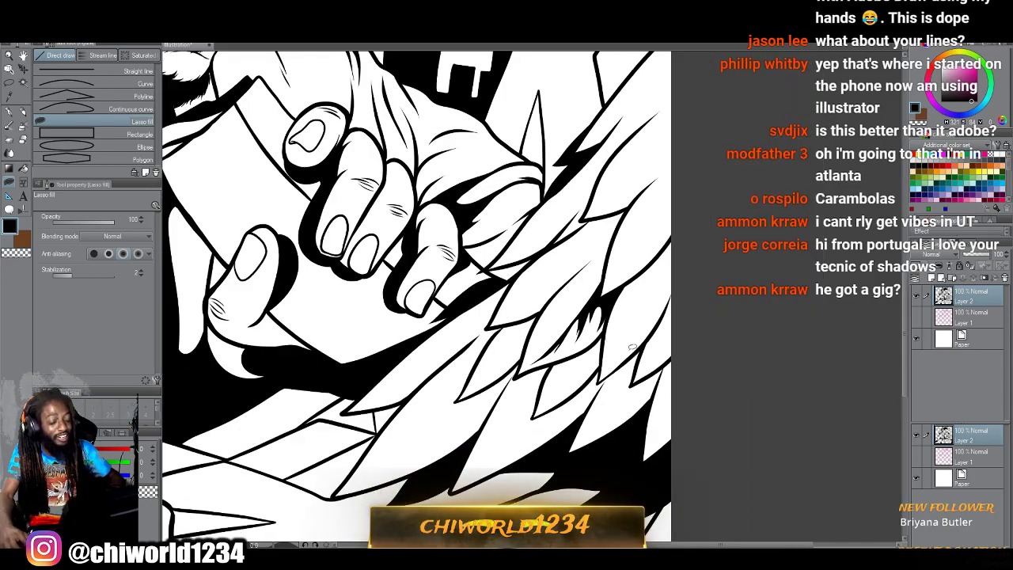
scroll(637, 336, up, 7)
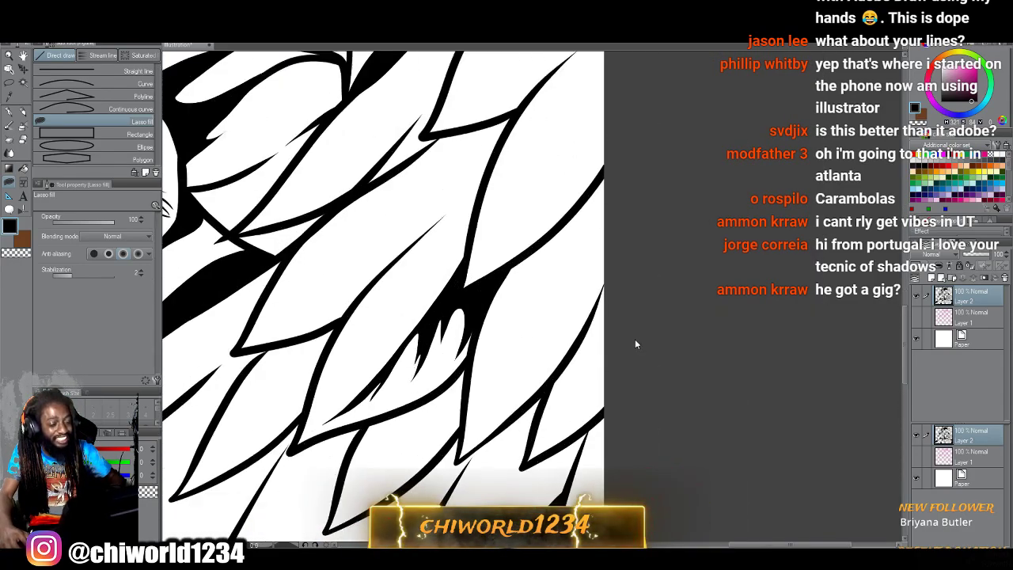
drag(584, 158, 478, 374)
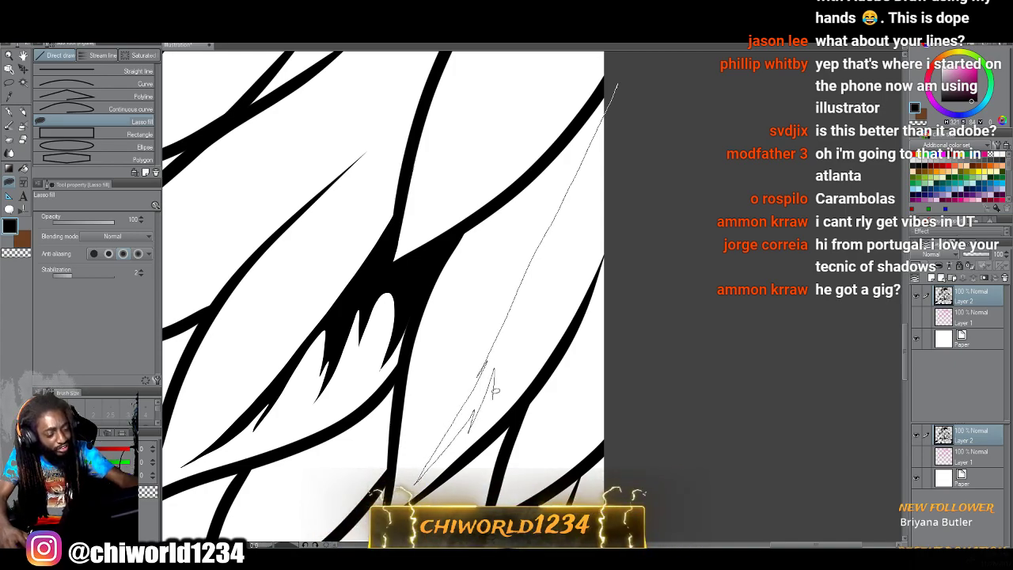
mouse_move(530, 361)
mouse_down()
mouse_move(540, 281)
mouse_move(549, 315)
mouse_move(568, 230)
mouse_move(568, 318)
mouse_move(586, 233)
mouse_move(594, 254)
mouse_move(623, 162)
mouse_move(629, 64)
mouse_up()
mouse_move(634, 284)
mouse_down()
mouse_move(620, 326)
mouse_move(507, 504)
mouse_move(585, 431)
mouse_move(612, 390)
mouse_move(630, 288)
mouse_up()
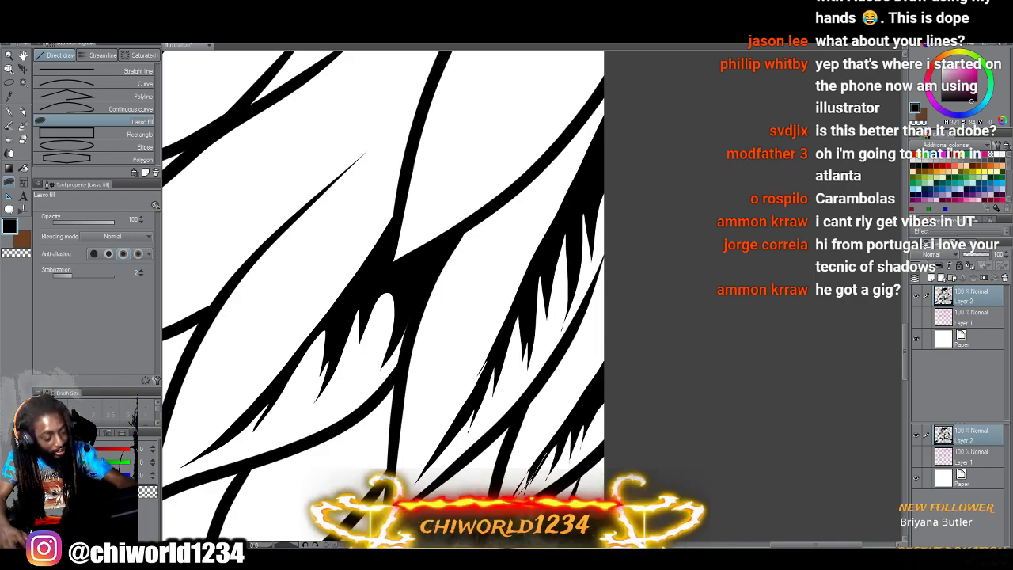
drag(516, 493, 646, 294)
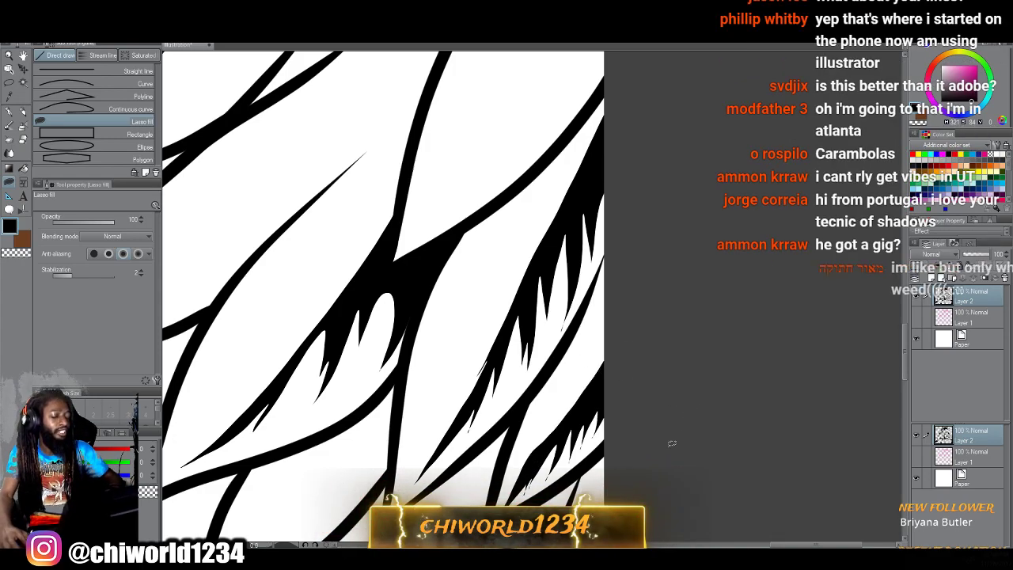
Lasso-fill a long serrated black shadow on the wing feather nearest the little finger, tapering towards the feather's tip.
scroll(649, 442, down, 4)
scroll(649, 443, up, 2)
scroll(650, 443, up, 1)
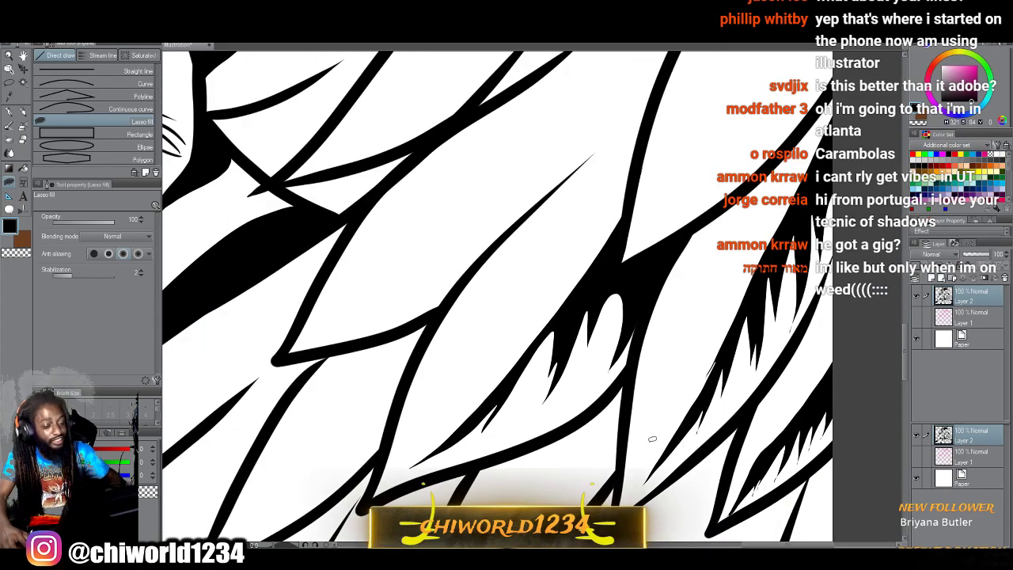
scroll(651, 440, up, 1)
scroll(673, 84, up, 1)
mouse_move(702, 100)
mouse_down()
mouse_move(319, 428)
mouse_move(390, 387)
mouse_move(368, 422)
mouse_move(406, 385)
mouse_move(409, 404)
mouse_move(443, 346)
mouse_move(436, 396)
mouse_move(478, 318)
mouse_move(468, 372)
mouse_move(505, 318)
mouse_move(506, 336)
mouse_move(539, 285)
mouse_move(571, 256)
mouse_move(542, 303)
mouse_move(639, 202)
mouse_move(635, 229)
mouse_move(703, 109)
mouse_up()
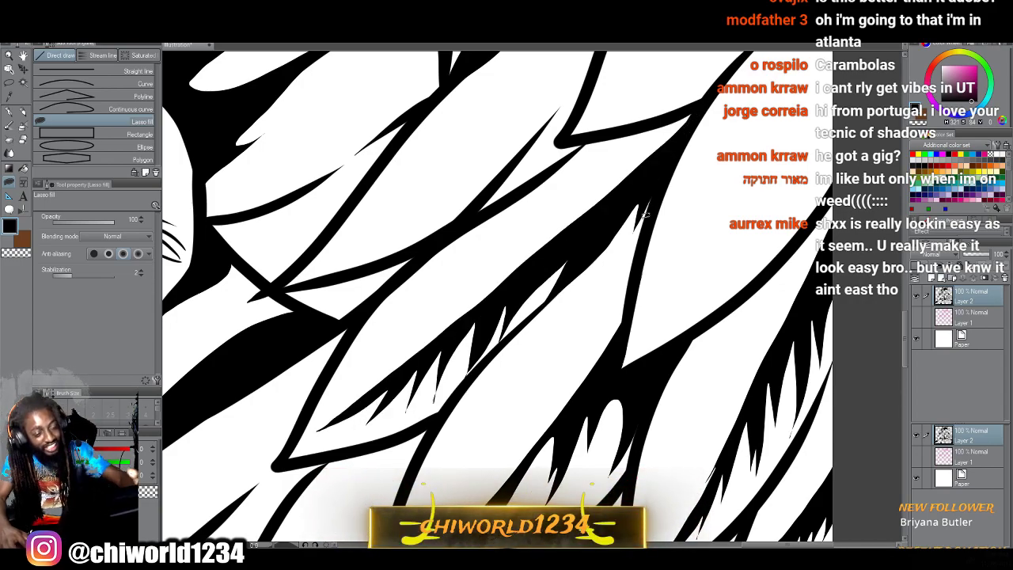
Lasso-fill a spiky black shadow along the lower half of the large canvas-edge feather above the already shaded ones.
scroll(643, 224, down, 2)
scroll(644, 217, down, 1)
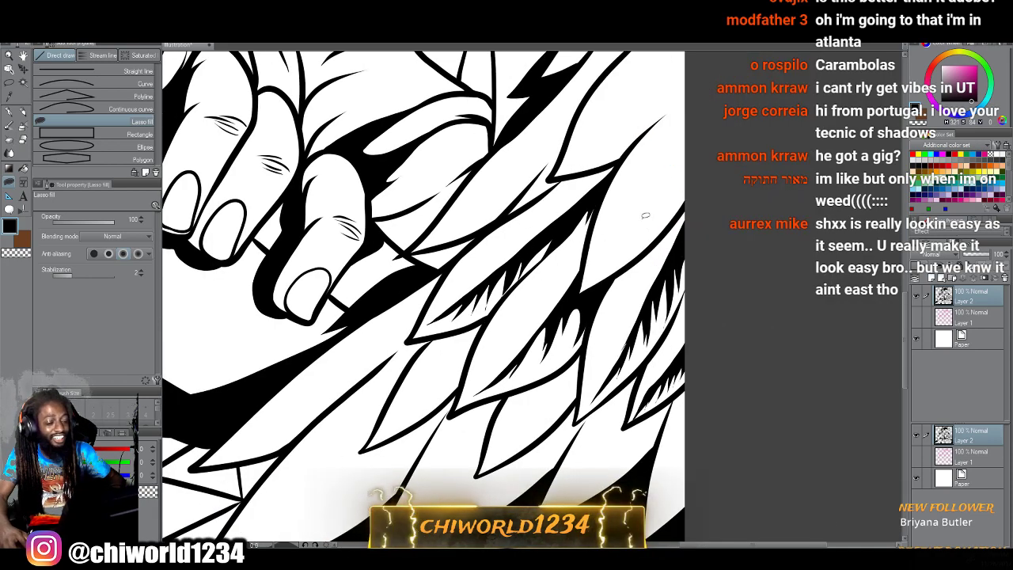
scroll(660, 211, up, 3)
scroll(661, 208, down, 1)
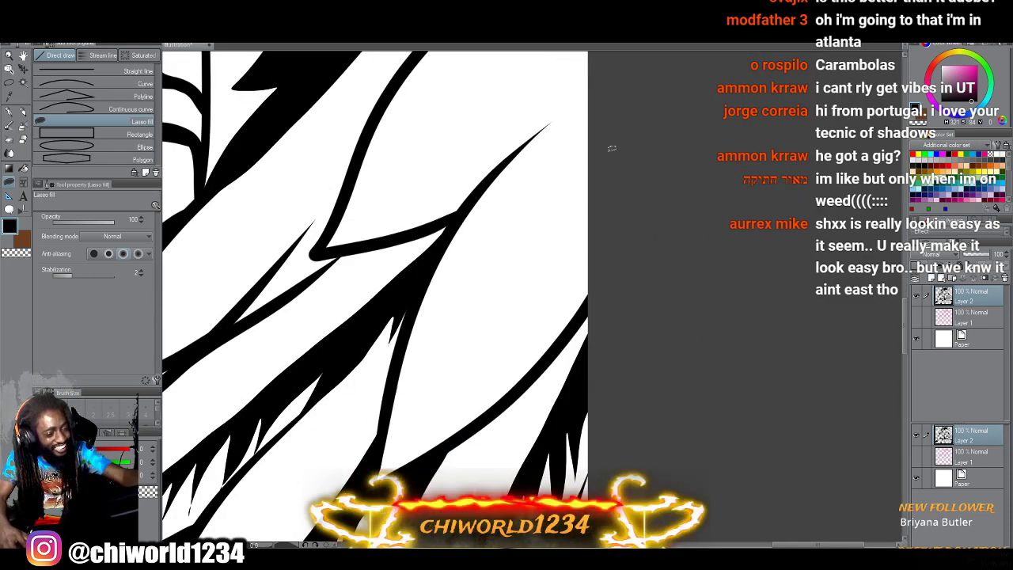
mouse_move(611, 148)
mouse_down()
mouse_move(584, 174)
mouse_move(409, 440)
mouse_up()
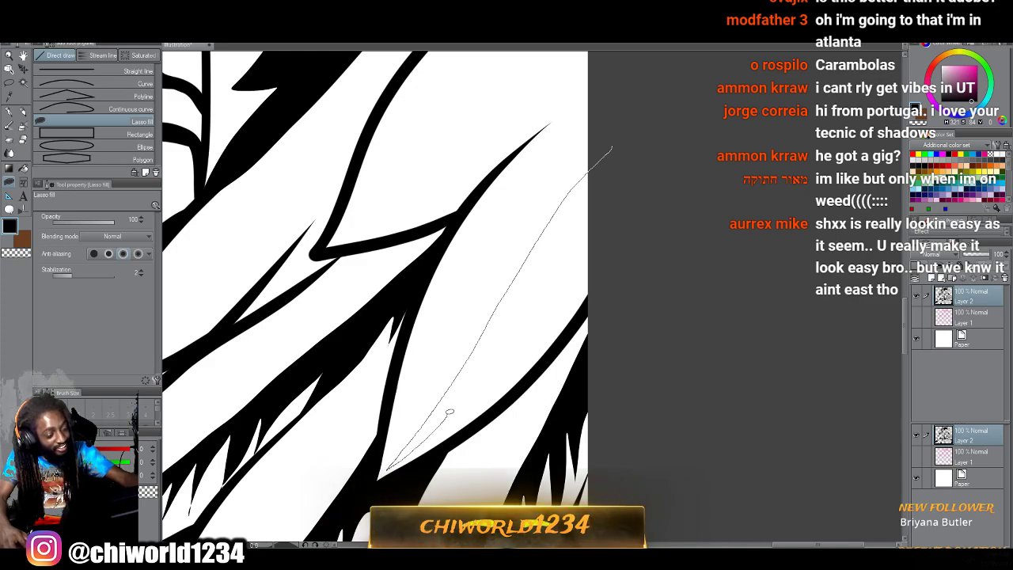
drag(448, 412, 452, 420)
mouse_move(470, 377)
mouse_down()
mouse_move(476, 404)
mouse_move(492, 353)
mouse_up()
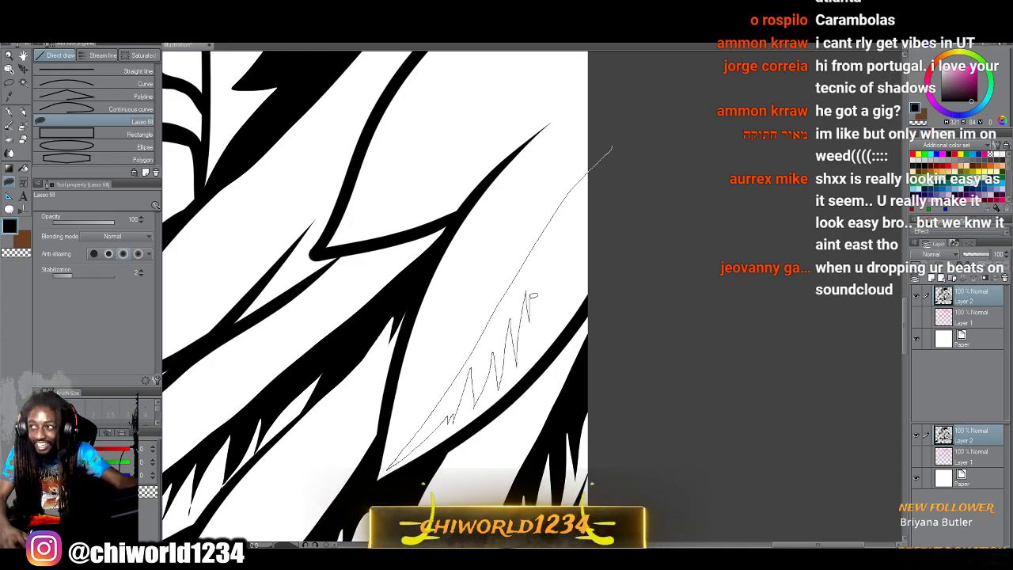
mouse_move(532, 296)
mouse_down()
mouse_move(540, 347)
mouse_move(547, 269)
mouse_move(628, 135)
mouse_up()
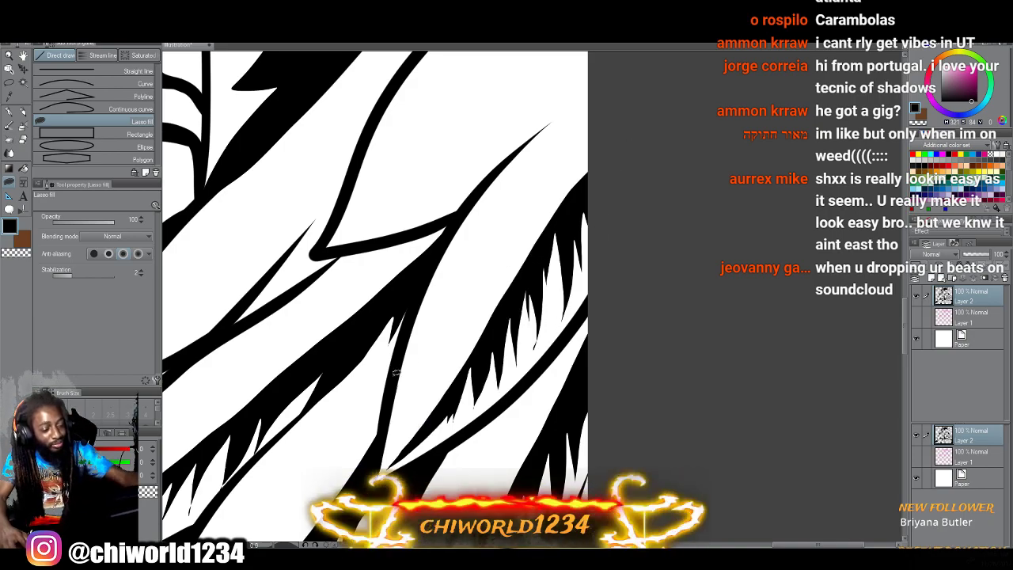
Lasso-fill a jagged black shadow on the next feather up the wing, adding extra spikes along its lower edge.
scroll(628, 135, up, 5)
mouse_move(627, 180)
mouse_down()
mouse_move(531, 258)
mouse_move(407, 395)
mouse_move(346, 441)
mouse_move(409, 408)
mouse_move(408, 423)
mouse_move(444, 407)
mouse_up()
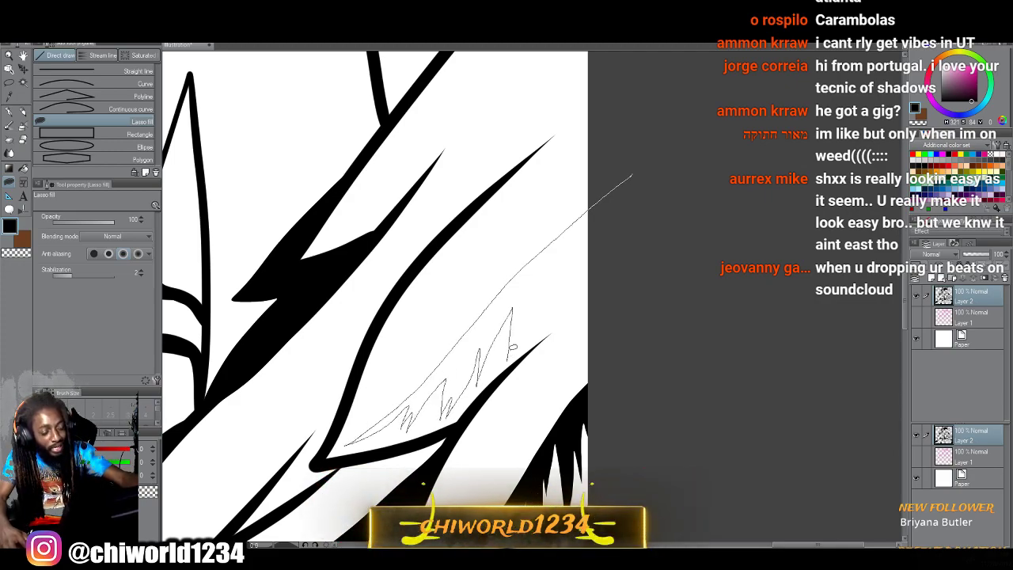
mouse_move(512, 346)
mouse_down()
mouse_move(543, 295)
mouse_move(542, 325)
mouse_move(570, 281)
mouse_move(563, 324)
mouse_up()
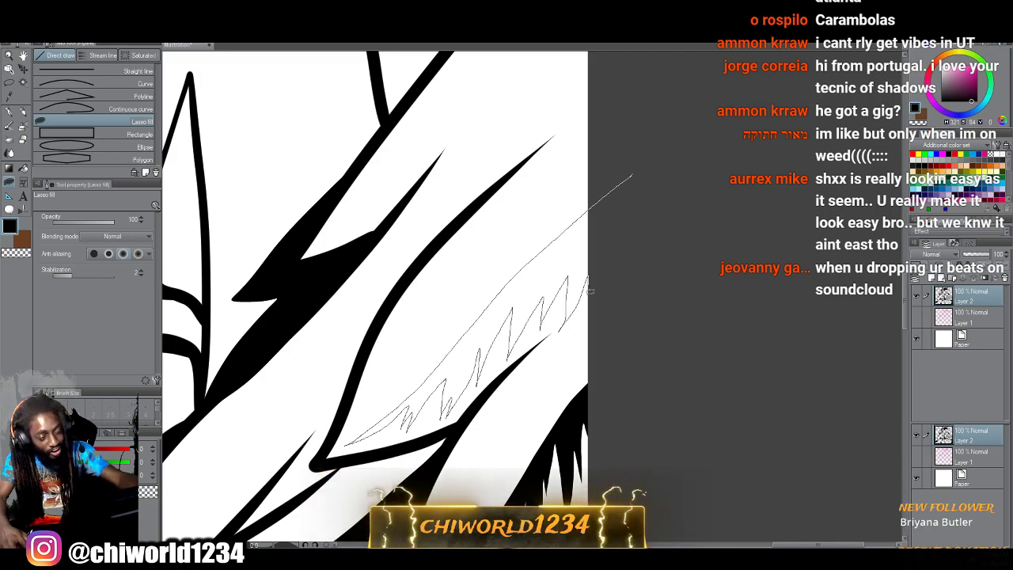
drag(645, 203, 650, 183)
mouse_move(527, 288)
mouse_down()
mouse_move(490, 374)
mouse_move(497, 336)
mouse_move(543, 264)
mouse_up()
drag(548, 282, 520, 353)
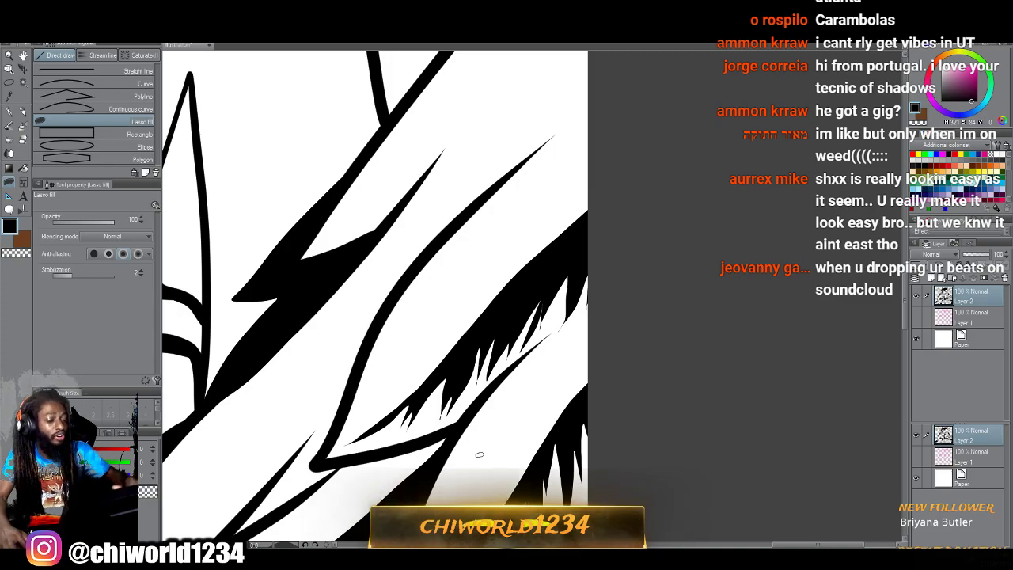
Examine the inking across the whole illustration and around the wing's lower feathers.
key(ctrl+minus)
key(ctrl+minus)
key(ctrl+minus)
drag(475, 317, 641, 385)
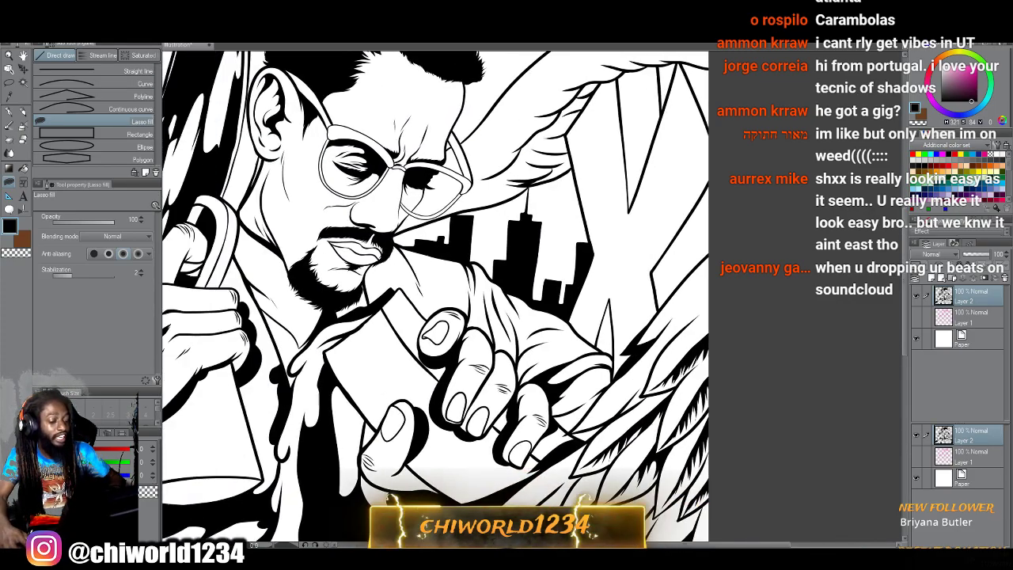
key(ctrl+minus)
key(ctrl+minus)
drag(507, 317, 554, 420)
scroll(637, 372, down, 3)
scroll(647, 396, up, 8)
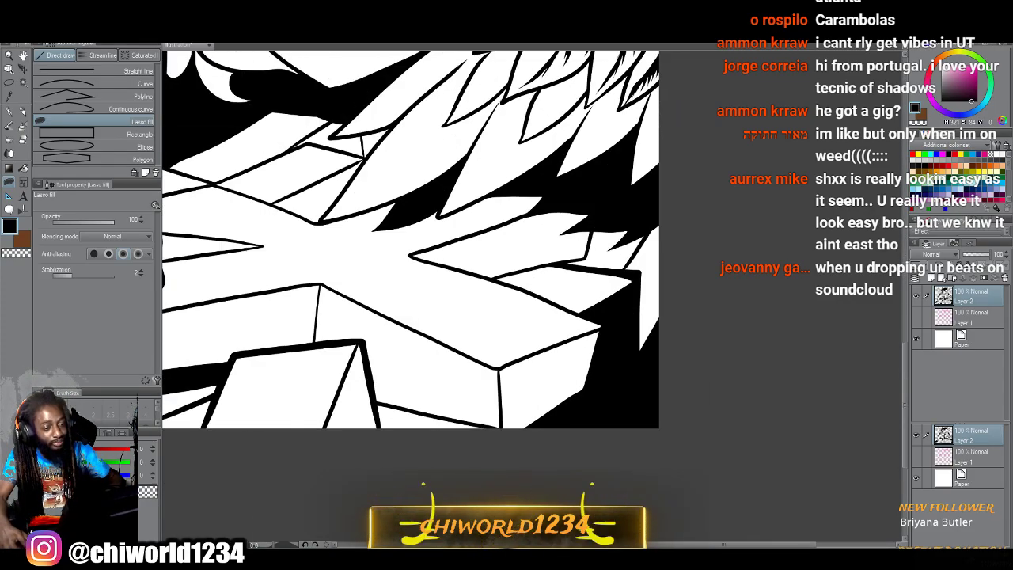
Lasso-fill spiky black shadows on the two lower wing feathers nearest the canvas edge, just above the solid black area.
scroll(647, 317, up, 1)
drag(531, 222, 500, 463)
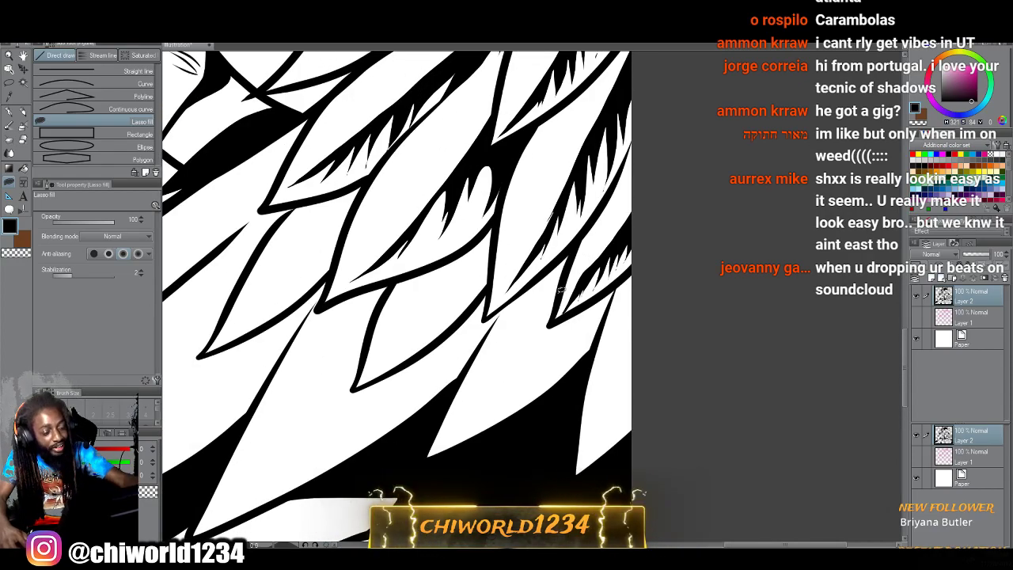
mouse_move(445, 440)
mouse_down()
mouse_move(523, 371)
mouse_move(516, 402)
mouse_move(532, 357)
mouse_move(532, 382)
mouse_move(549, 351)
mouse_move(543, 379)
mouse_move(561, 341)
mouse_move(561, 375)
mouse_move(567, 348)
mouse_up()
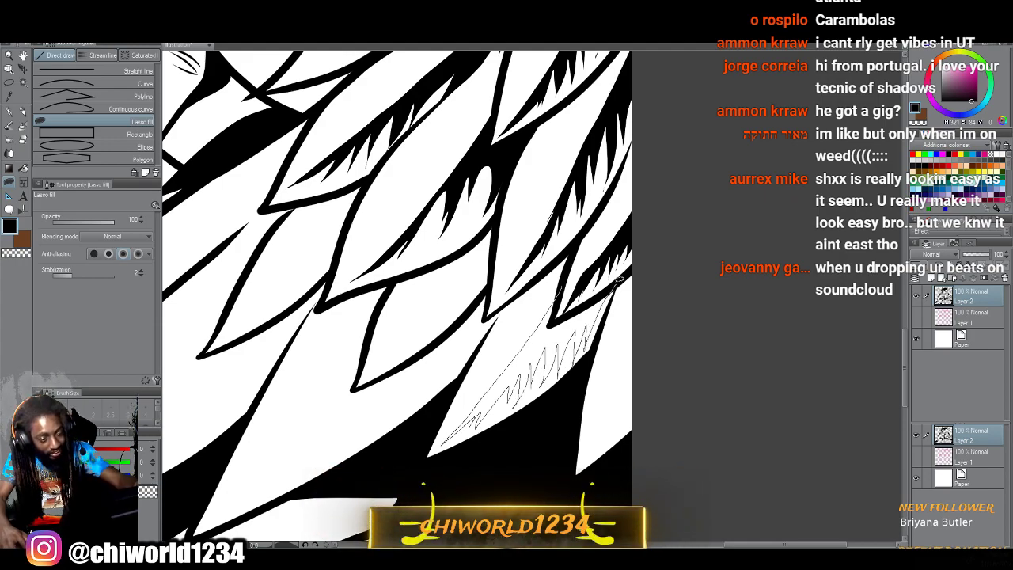
drag(620, 279, 554, 320)
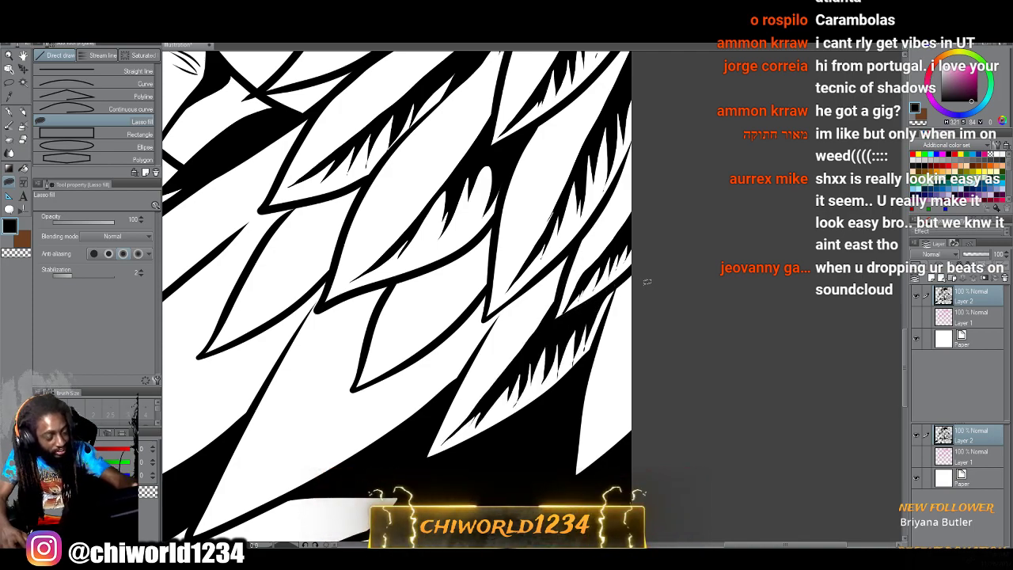
mouse_move(646, 282)
mouse_down()
mouse_move(592, 408)
mouse_move(582, 459)
mouse_move(620, 381)
mouse_up()
mouse_move(642, 329)
mouse_down()
mouse_move(622, 346)
mouse_move(621, 303)
mouse_move(588, 411)
mouse_up()
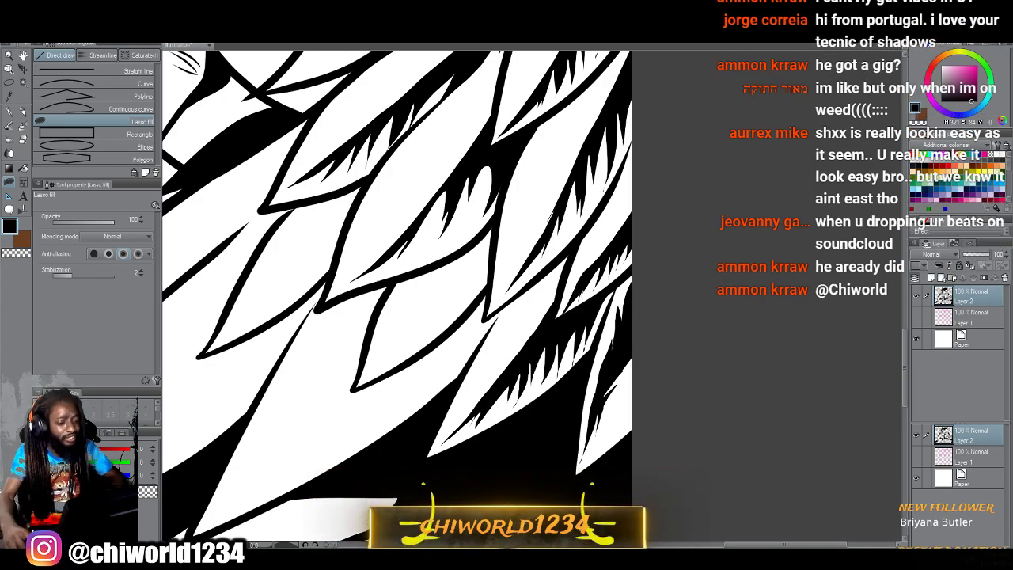
Examine the shading around the dripping shapes, the man's face and hands, and the unshaded lower feathers.
key(ctrl+minus)
key(ctrl+minus)
key(ctrl+plus)
key(ctrl+plus)
key(ctrl+plus)
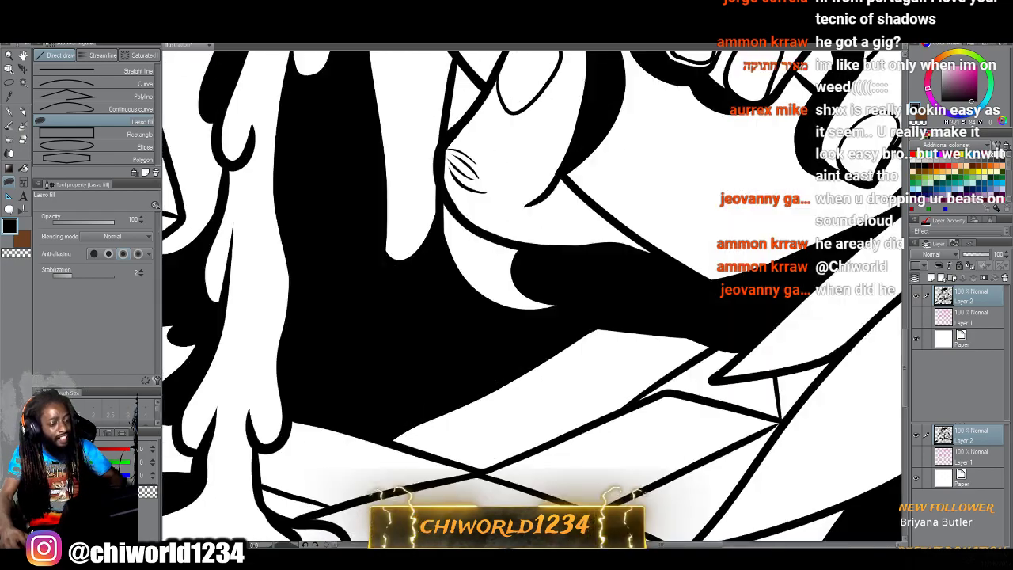
key(ctrl+minus)
key(ctrl+minus)
key(ctrl+minus)
key(ctrl+minus)
scroll(532, 296, right, 3)
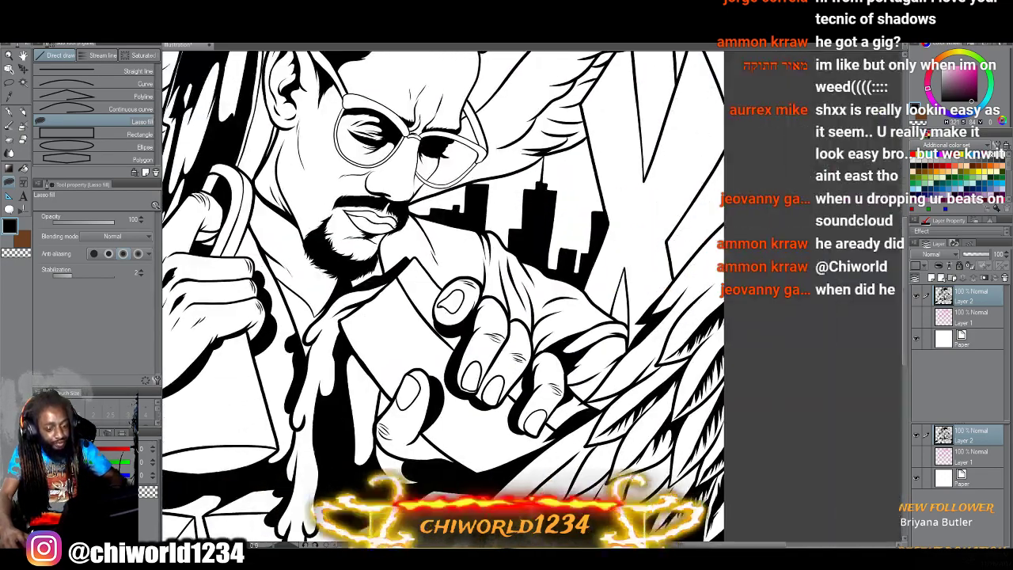
scroll(531, 296, down, 2)
key(ctrl+plus)
scroll(532, 296, down, 2)
key(ctrl+plus)
scroll(532, 296, right, 2)
scroll(532, 296, up, 2)
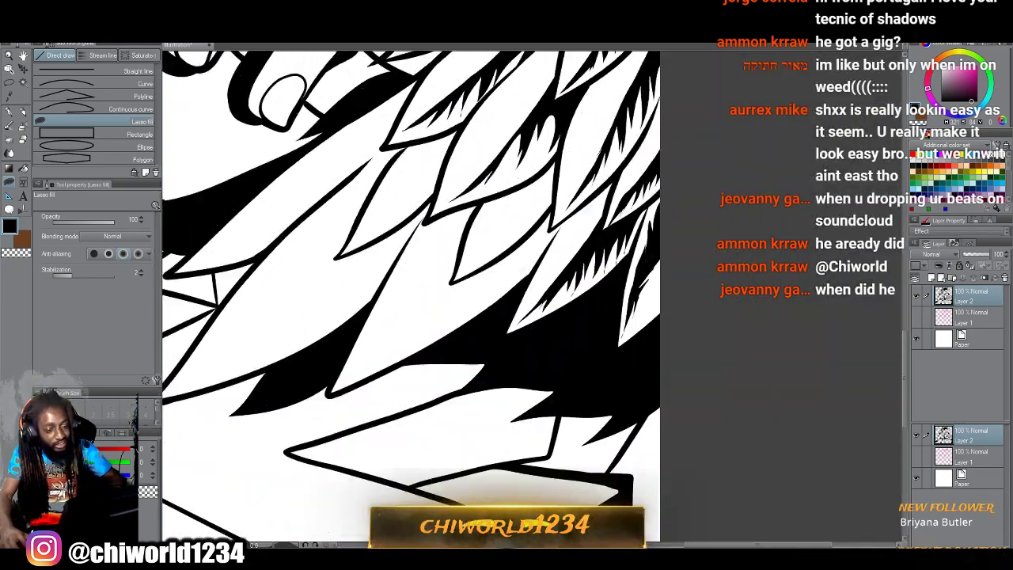
Lasso-fill a jagged black shadow along the large white feather in the lower right wing, beneath the overlapping feathers.
key(ctrl+plus)
scroll(452, 388, up, 2)
scroll(452, 357, down, 1)
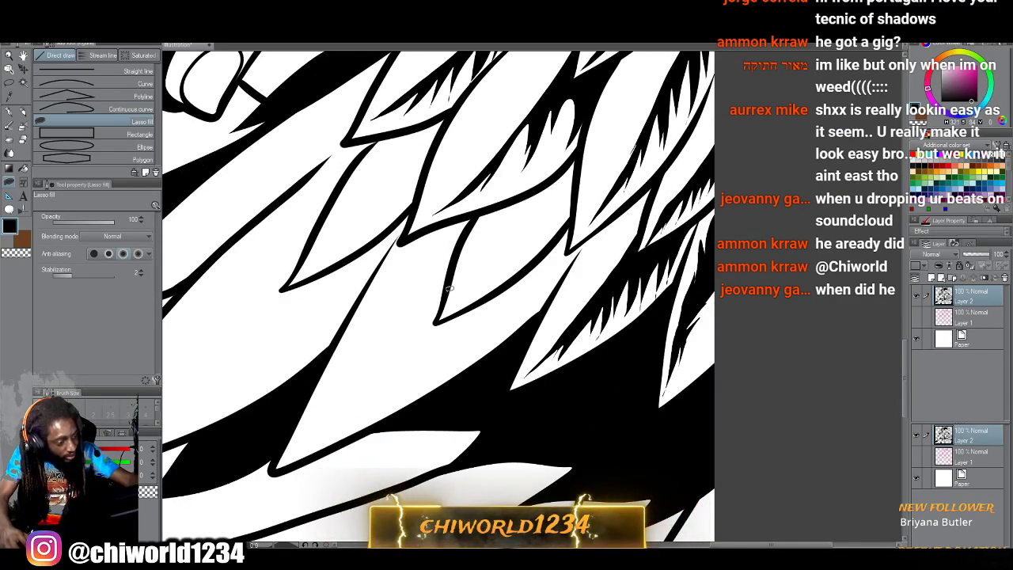
mouse_move(449, 288)
mouse_down()
mouse_move(303, 448)
mouse_move(390, 377)
mouse_move(387, 401)
mouse_move(412, 368)
mouse_up()
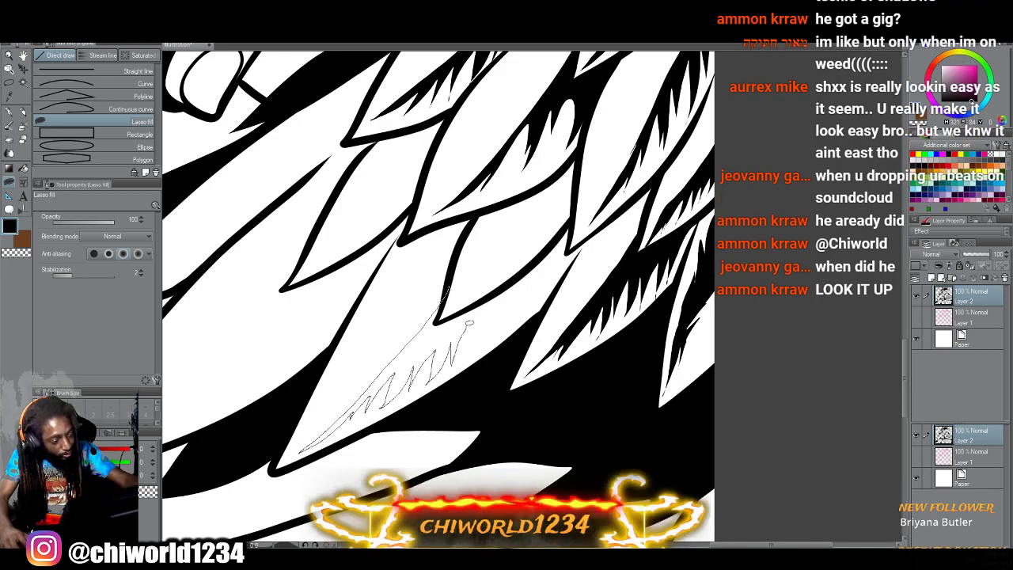
mouse_move(469, 323)
mouse_down()
mouse_move(471, 350)
mouse_move(481, 324)
mouse_up()
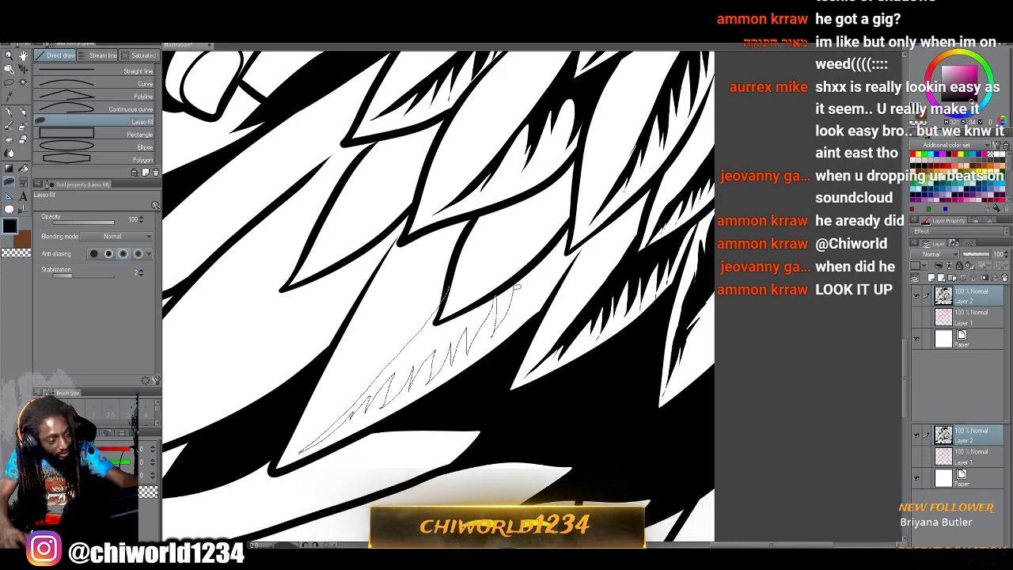
drag(535, 294, 560, 276)
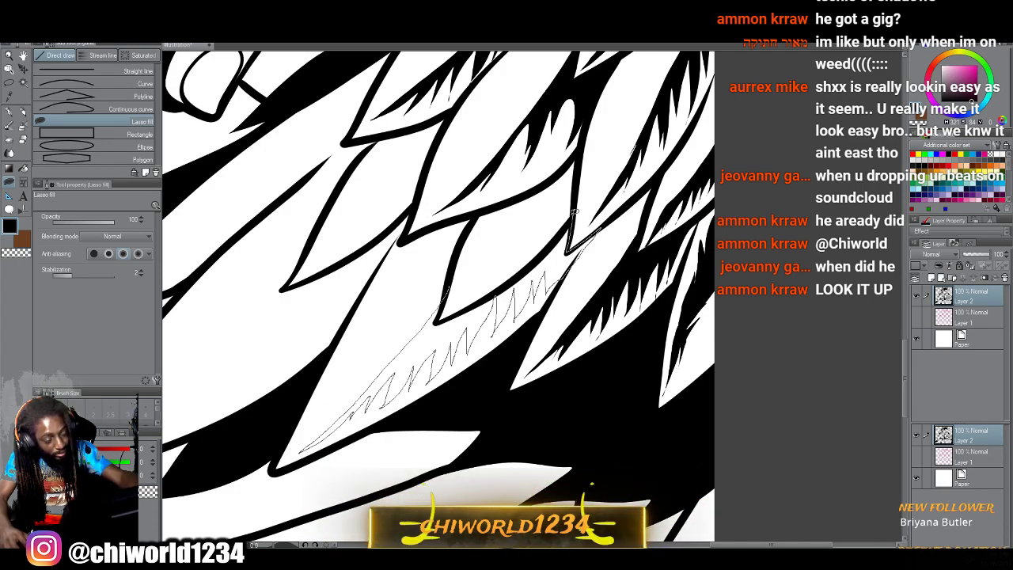
drag(528, 270, 449, 315)
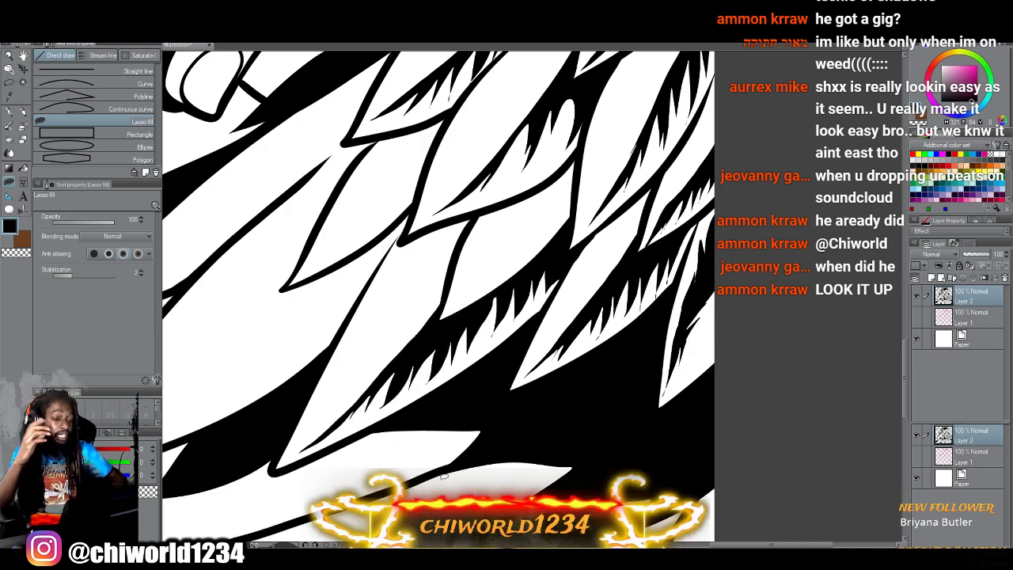
Lasso-fill a spiky black shadow along the lower edge of the small feather just above the last shaded one.
scroll(443, 475, down, 1)
scroll(443, 476, up, 2)
scroll(443, 475, up, 2)
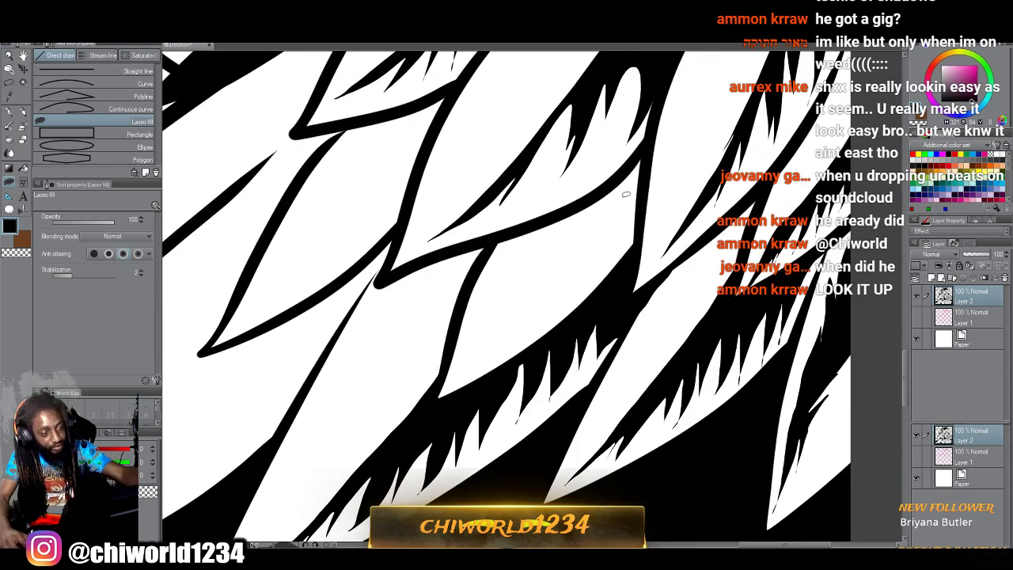
mouse_move(631, 163)
mouse_down()
mouse_move(505, 334)
mouse_move(453, 380)
mouse_move(536, 325)
mouse_up()
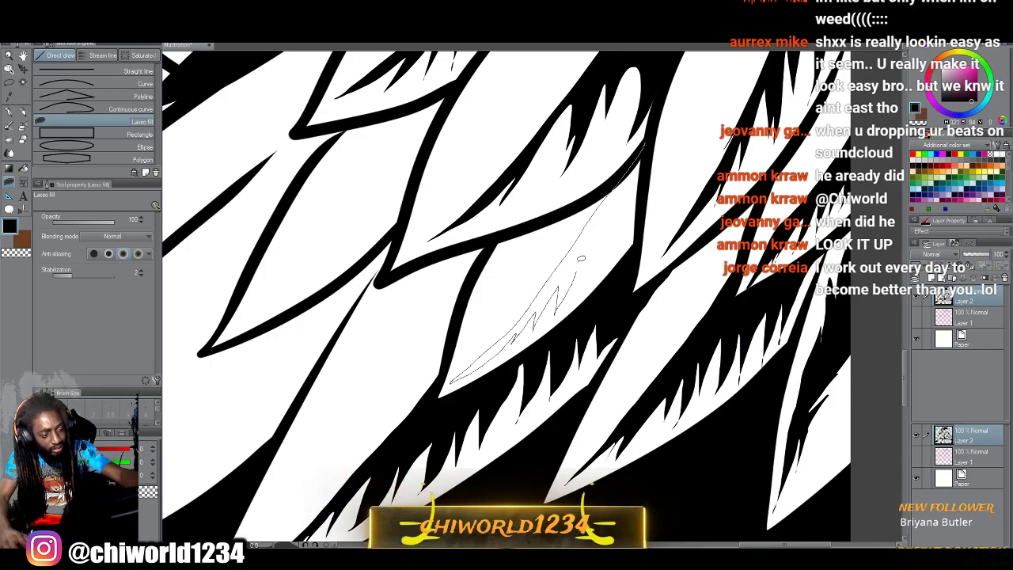
drag(587, 265, 604, 257)
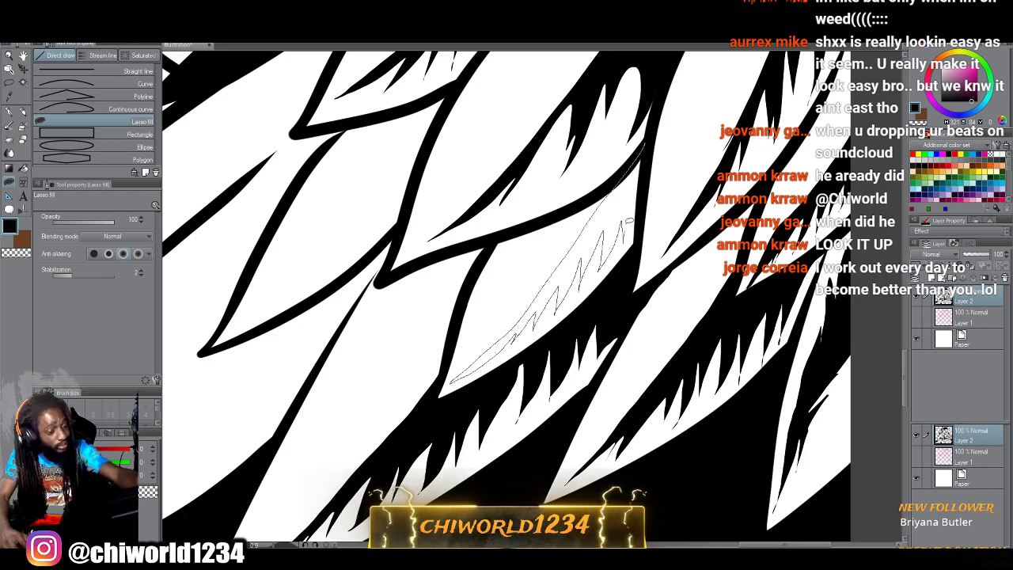
drag(642, 160, 646, 146)
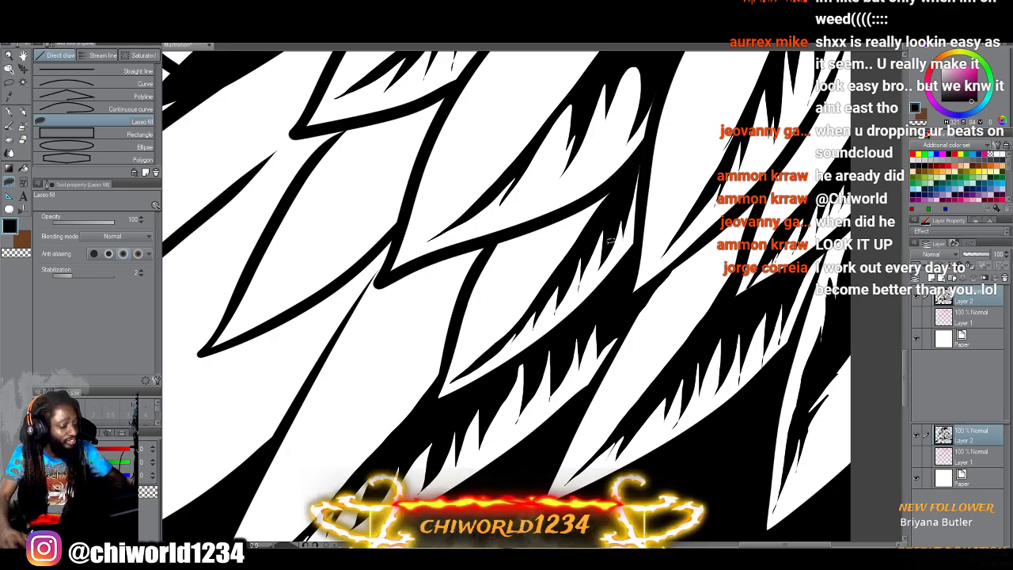
Lasso-fill a jagged black shadow across the long unshaded feather further left and close the thin white gap in it.
scroll(609, 239, up, 5)
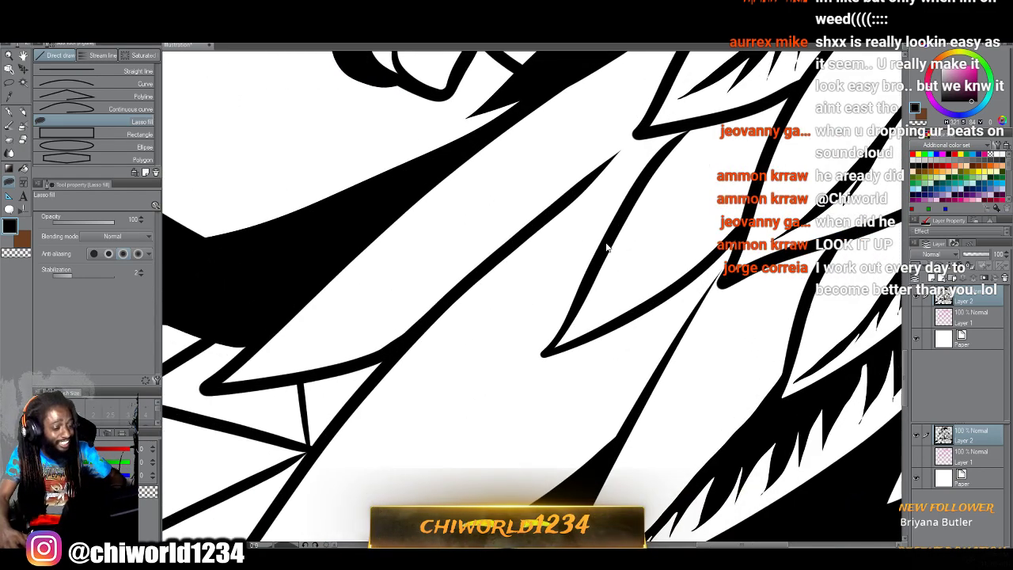
scroll(610, 239, down, 1)
mouse_move(545, 247)
mouse_down()
mouse_move(367, 412)
mouse_move(271, 475)
mouse_up()
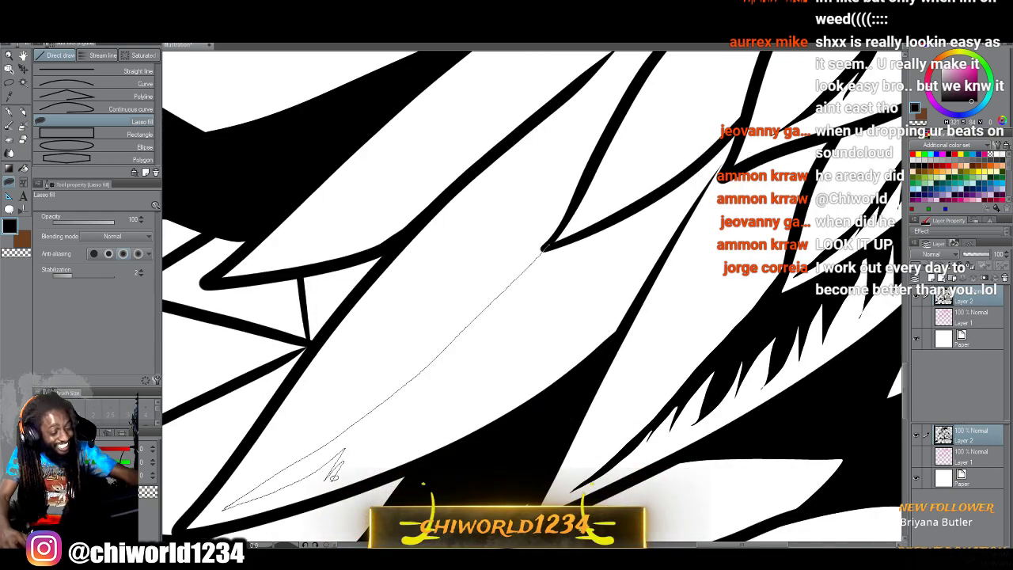
mouse_move(333, 473)
mouse_down()
mouse_move(434, 377)
mouse_move(400, 444)
mouse_move(458, 375)
mouse_move(441, 429)
mouse_move(510, 333)
mouse_move(490, 403)
mouse_move(532, 334)
mouse_move(537, 349)
mouse_move(580, 270)
mouse_move(574, 309)
mouse_move(599, 284)
mouse_move(569, 352)
mouse_move(631, 301)
mouse_up()
drag(657, 265, 726, 164)
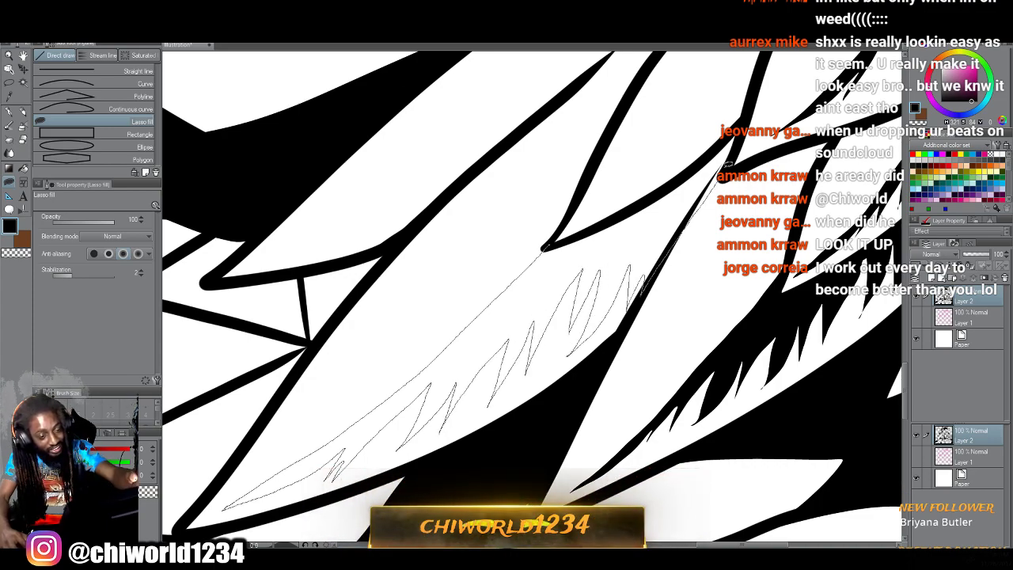
mouse_move(752, 107)
mouse_down()
mouse_move(668, 186)
mouse_move(611, 225)
mouse_move(556, 242)
mouse_up()
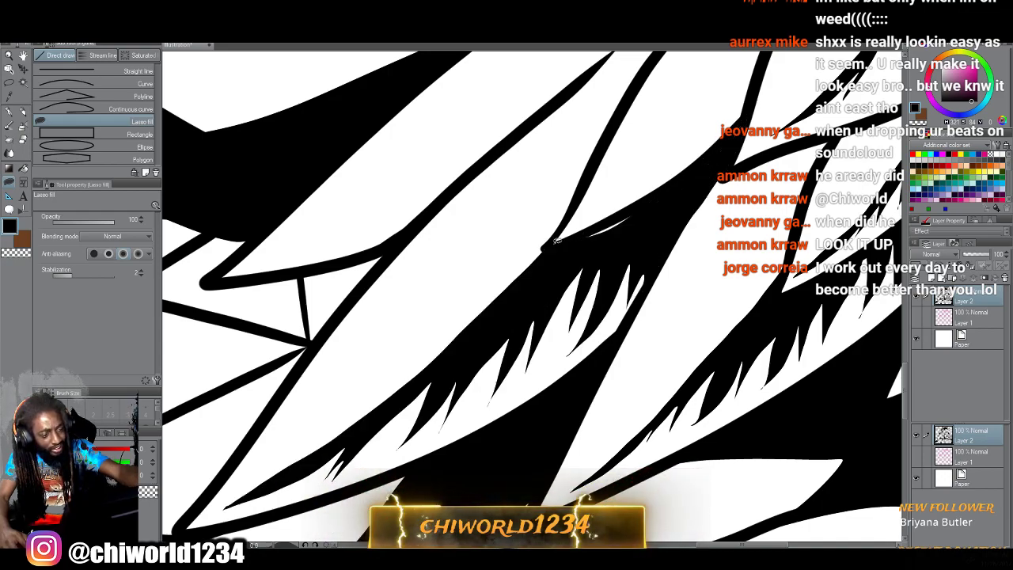
drag(620, 232, 554, 247)
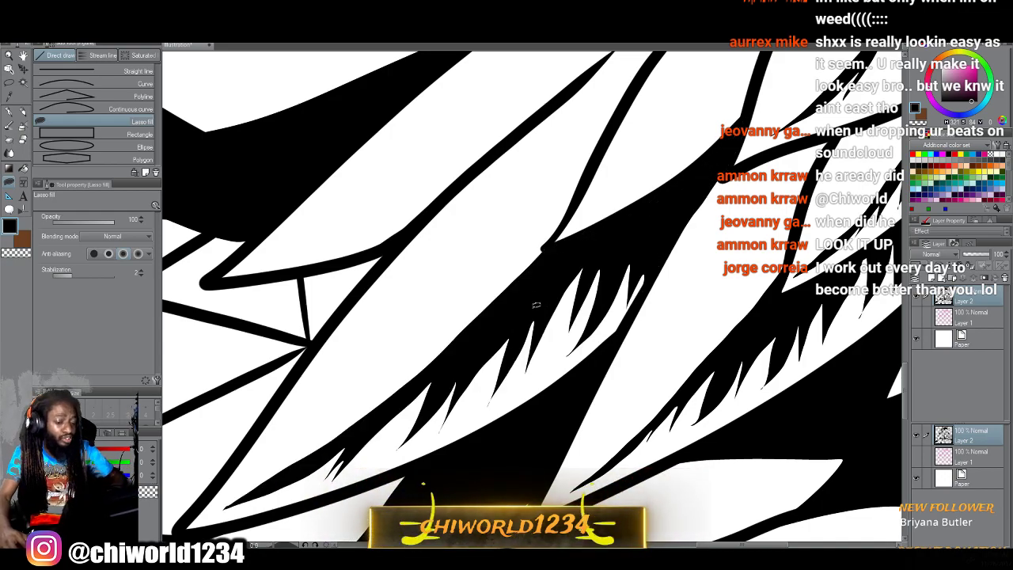
Lasso-fill jagged black shadows on the small unshaded feather and on the long feather directly below the hand's fingertips.
scroll(537, 305, down, 2)
drag(544, 171, 552, 299)
scroll(552, 298, up, 1)
drag(554, 343, 554, 291)
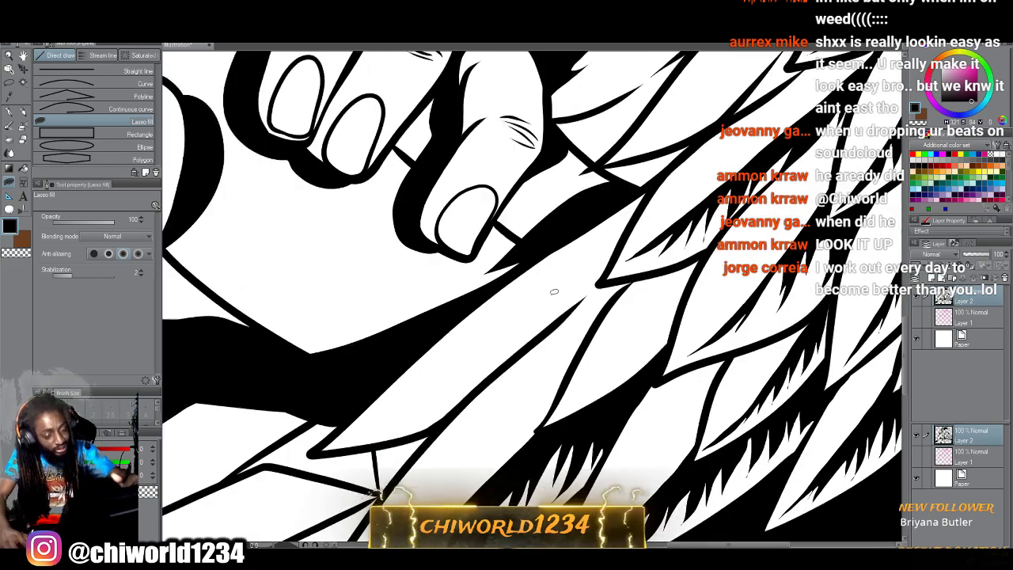
mouse_move(680, 278)
mouse_down()
mouse_move(566, 405)
mouse_move(616, 370)
mouse_up()
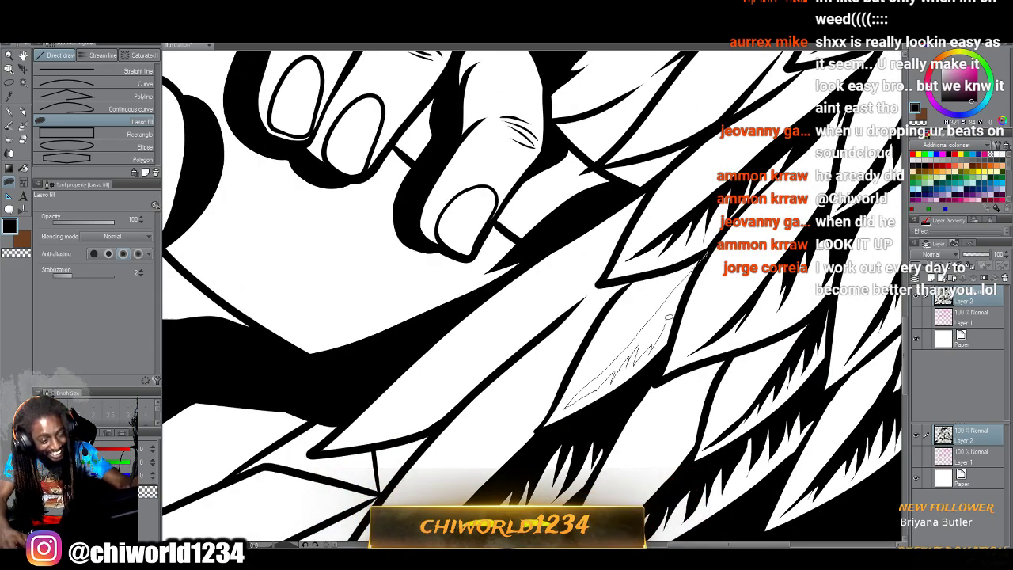
drag(679, 309, 698, 278)
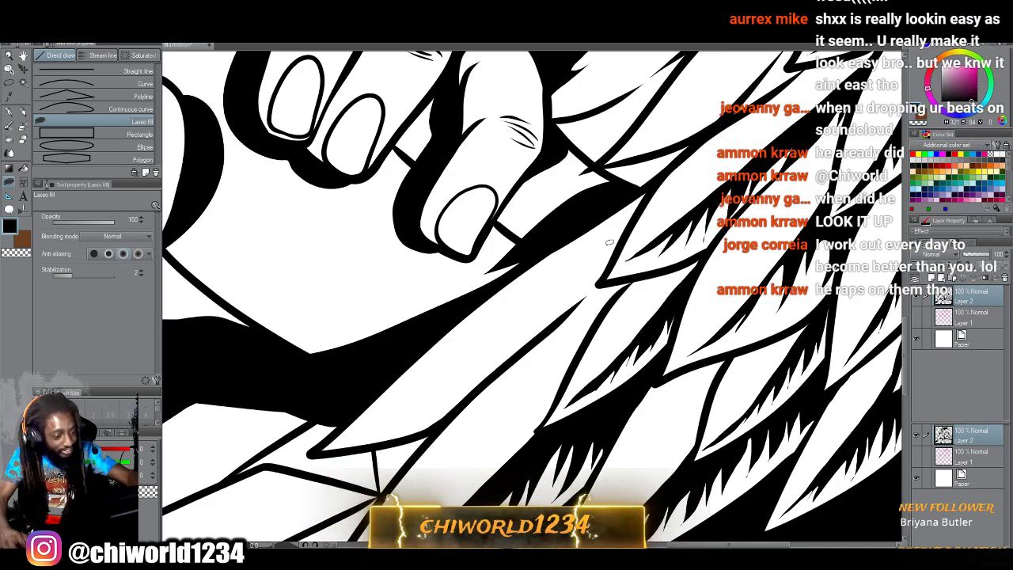
drag(616, 244, 380, 424)
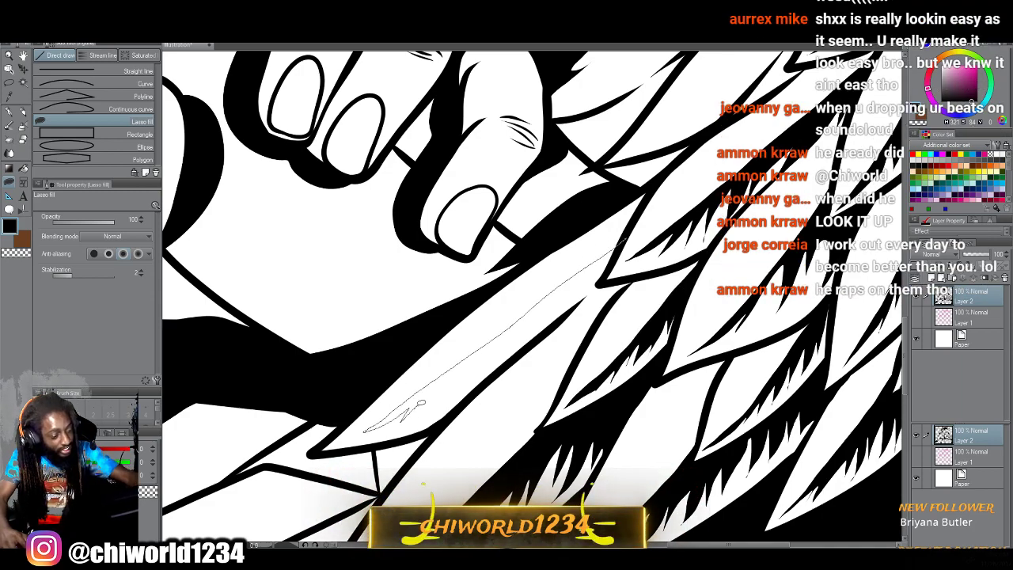
mouse_move(448, 402)
mouse_down()
mouse_move(542, 339)
mouse_move(606, 273)
mouse_move(615, 247)
mouse_up()
Lasso-fill a jagged black shadow on the upper wing feather that starts beside the sleeve cuff and fingers.
scroll(802, 401, down, 10)
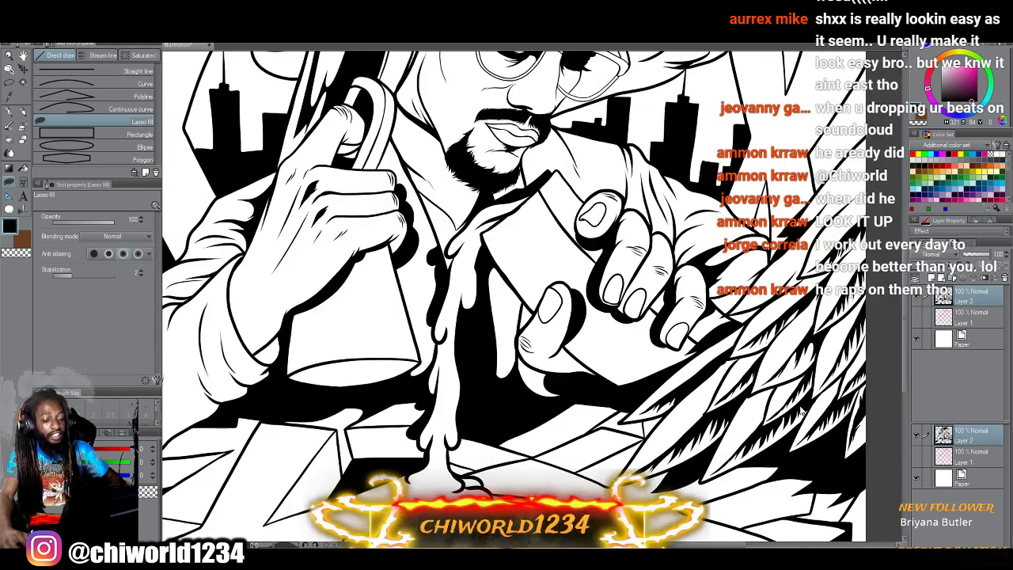
scroll(782, 372, up, 6)
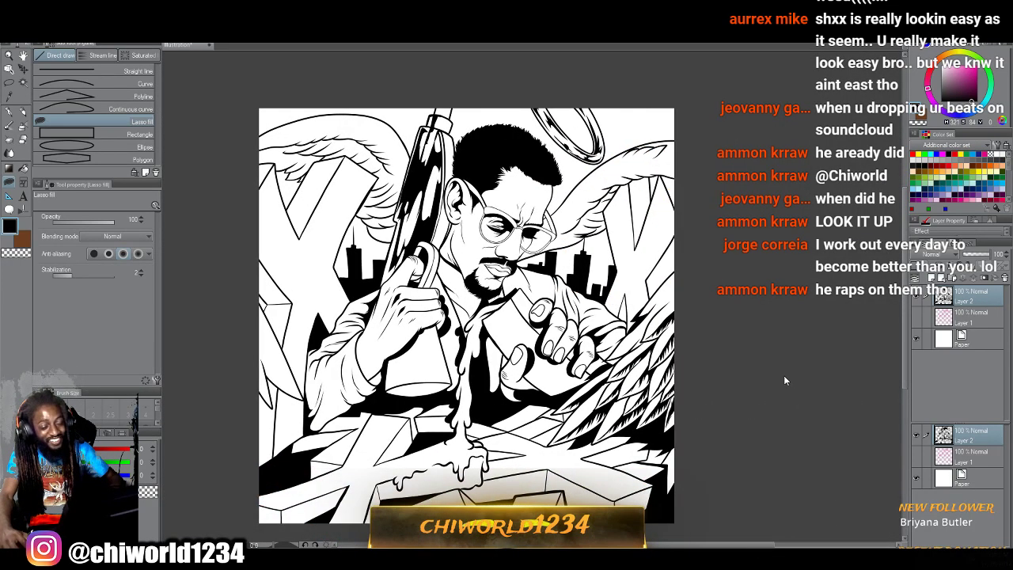
scroll(784, 368, up, 3)
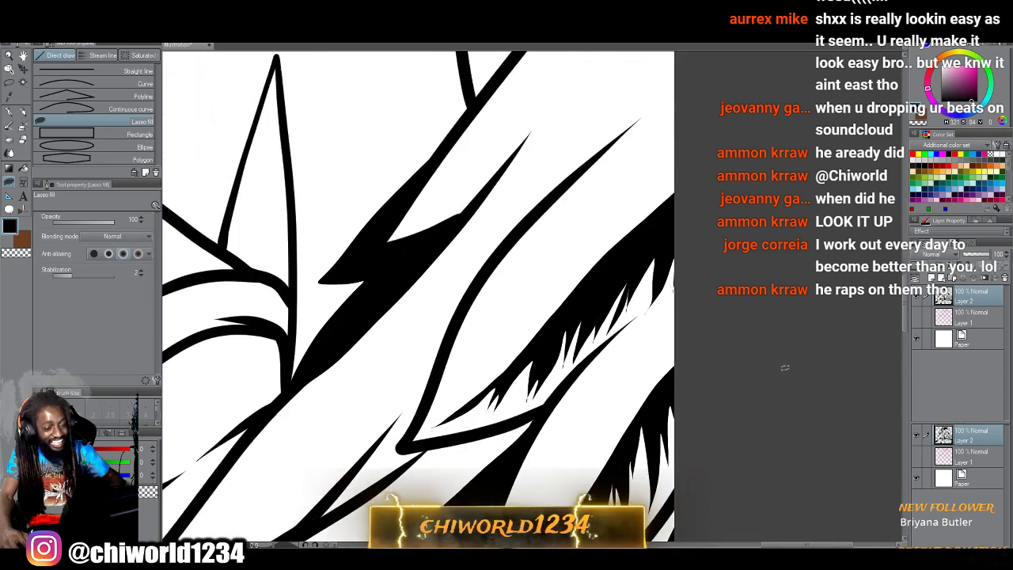
scroll(782, 366, up, 3)
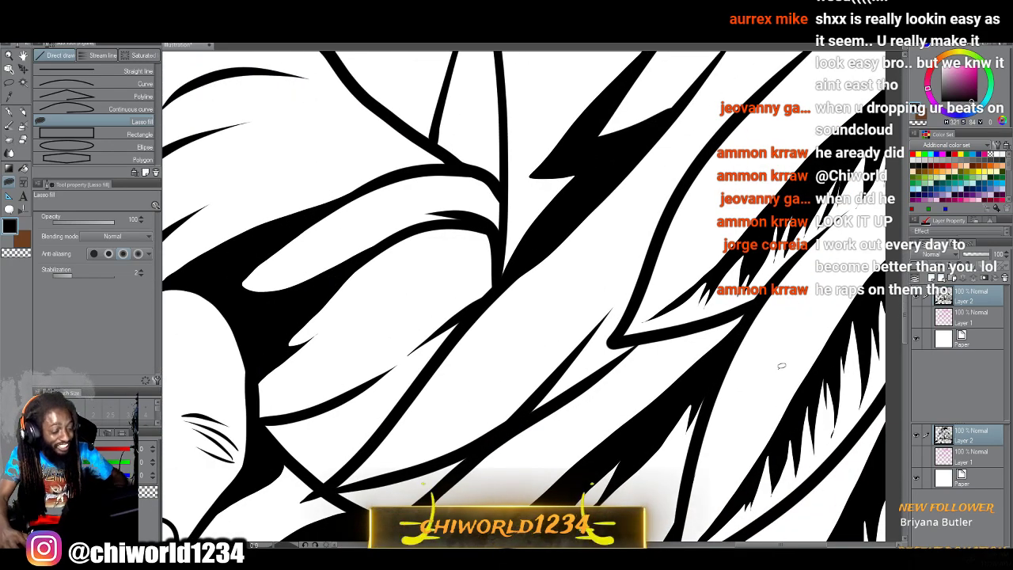
drag(476, 382, 561, 302)
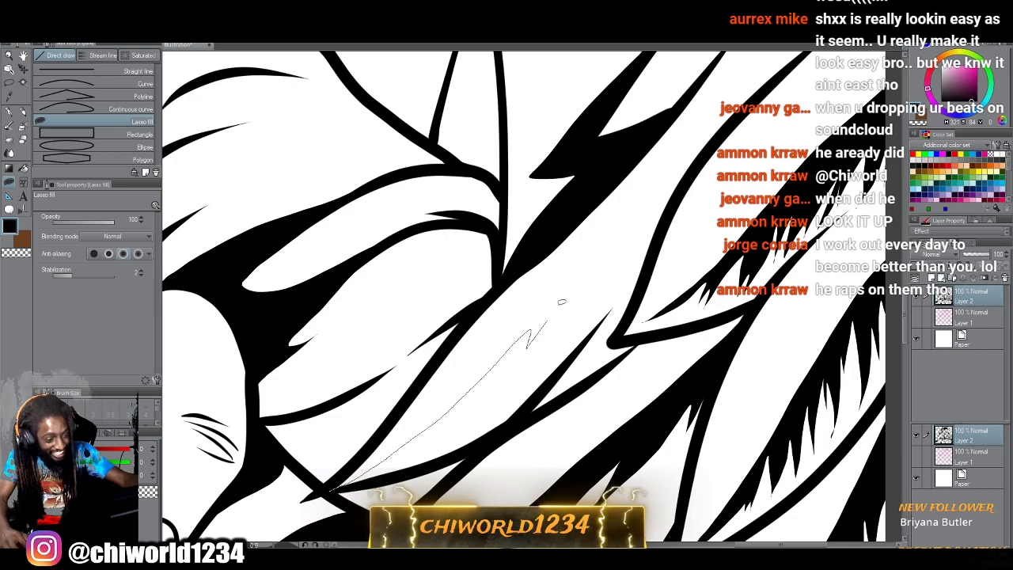
mouse_move(618, 251)
mouse_down()
mouse_move(690, 172)
mouse_move(610, 321)
mouse_move(557, 372)
mouse_move(569, 347)
mouse_move(509, 396)
mouse_move(512, 368)
mouse_move(488, 414)
mouse_move(479, 417)
mouse_move(485, 396)
mouse_move(443, 436)
mouse_up()
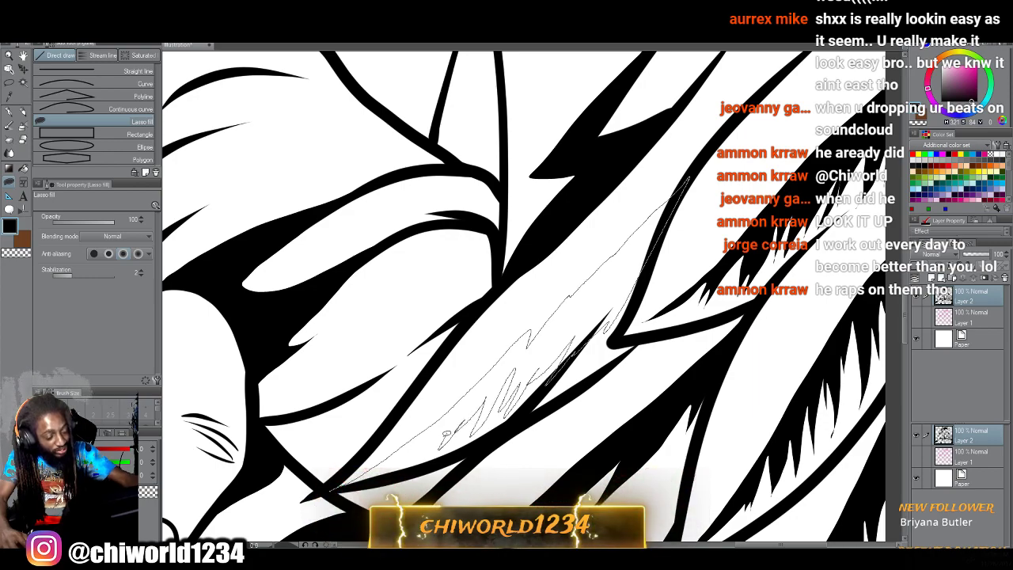
drag(366, 473, 324, 490)
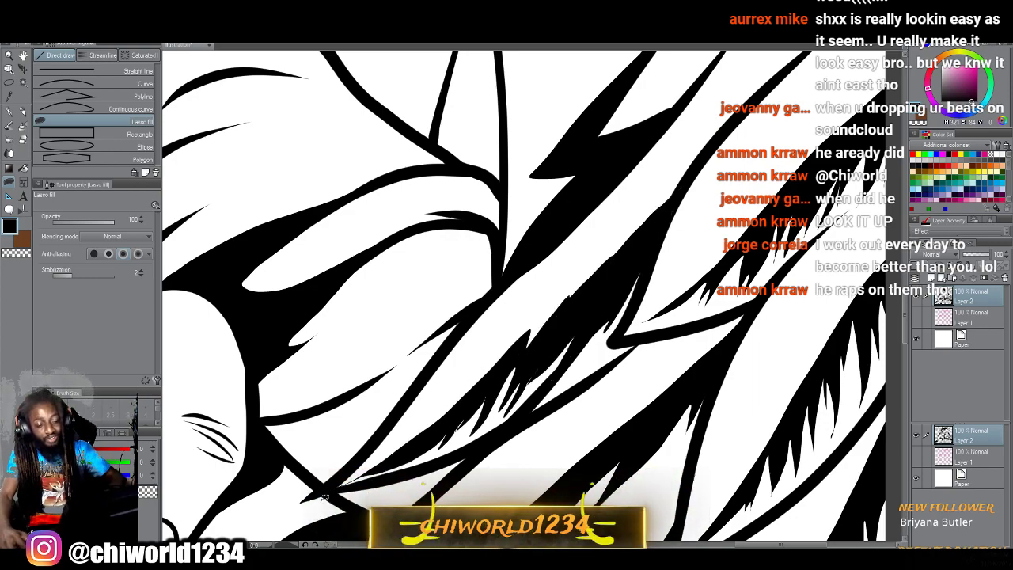
Lasso-fill long tapered black shadows along the wing's topmost feathers, running out to the canvas's right edge.
scroll(323, 494, down, 2)
scroll(452, 402, up, 3)
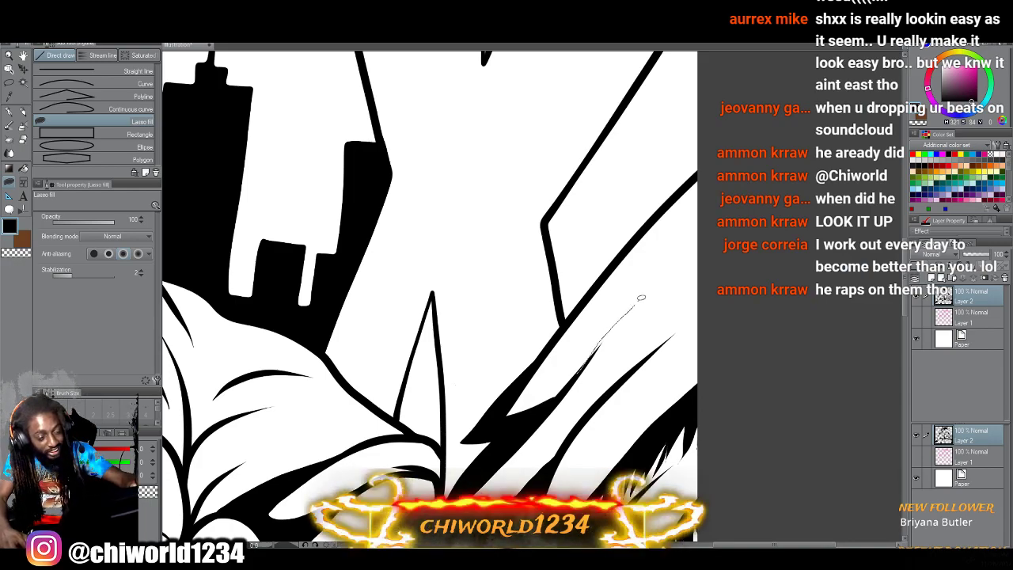
mouse_move(641, 297)
mouse_down()
mouse_move(714, 229)
mouse_move(628, 293)
mouse_move(539, 383)
mouse_up()
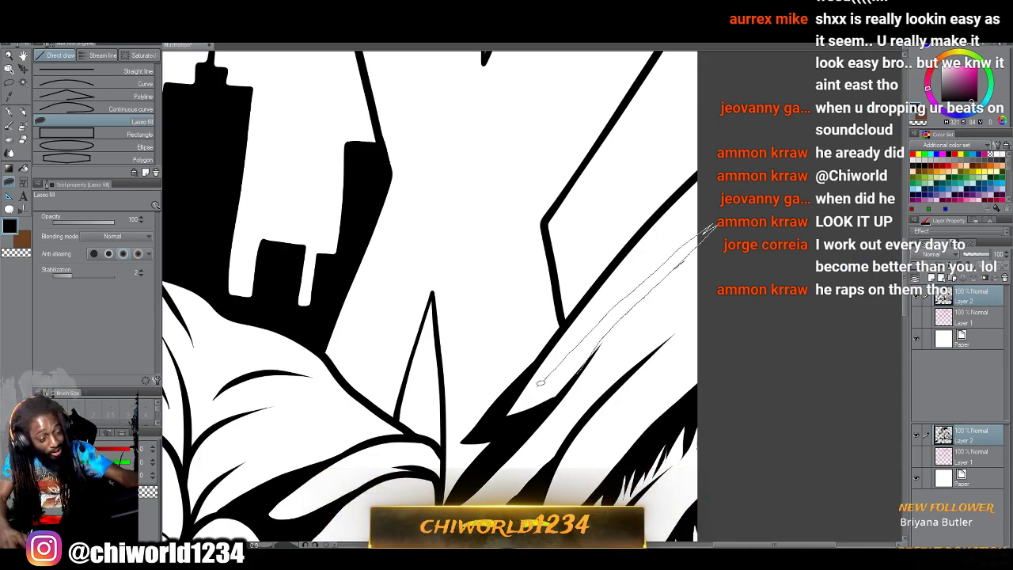
mouse_move(498, 425)
mouse_down()
mouse_move(556, 392)
mouse_move(521, 411)
mouse_up()
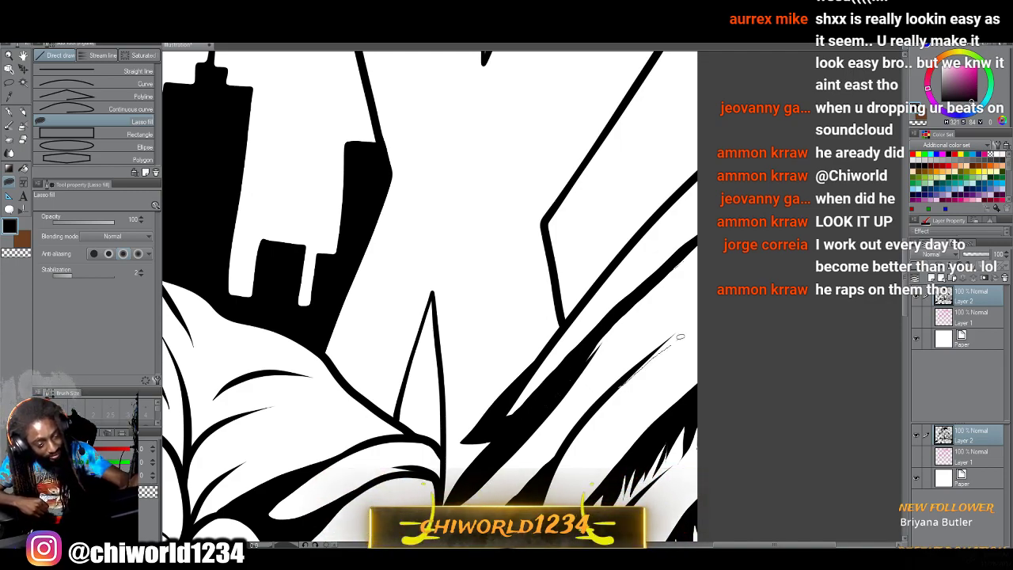
mouse_move(720, 304)
mouse_down()
mouse_move(667, 305)
mouse_move(576, 427)
mouse_move(593, 406)
mouse_up()
Lasso-fill a jagged black shadow on the shape at the canvas's left edge, beside the man's sleeve.
scroll(593, 407, down, 3)
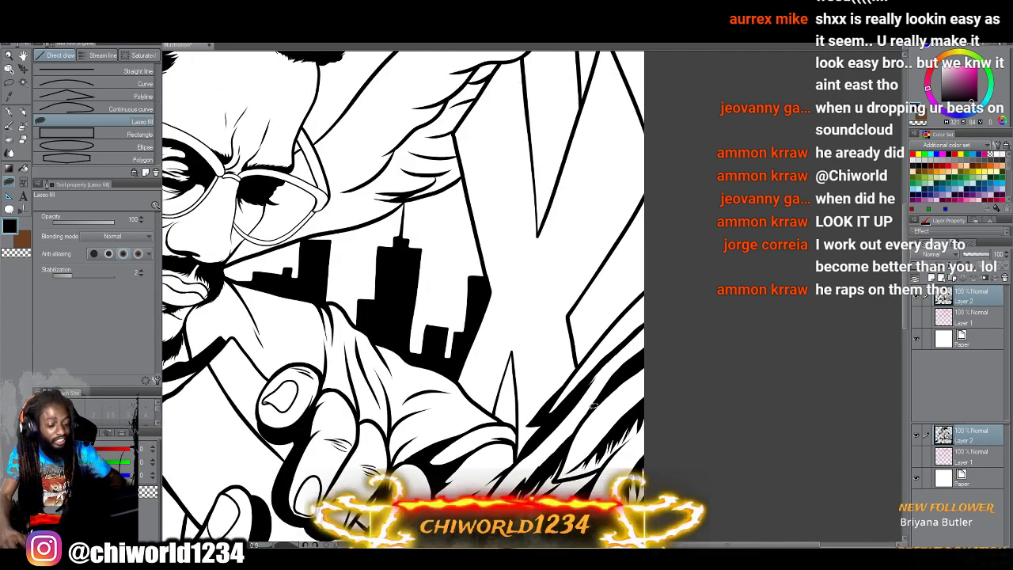
drag(687, 475, 791, 309)
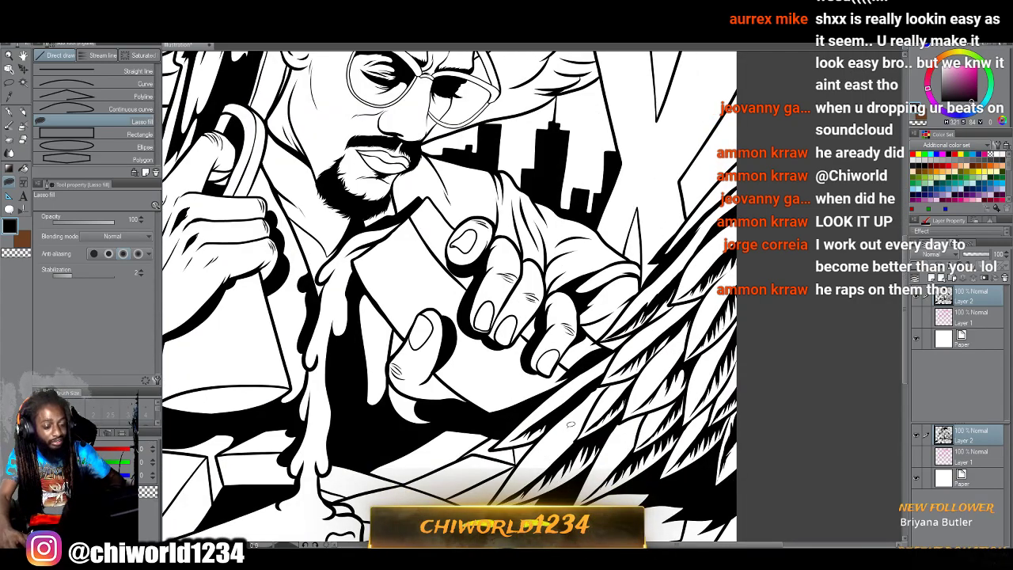
scroll(570, 425, down, 1)
scroll(570, 425, down, 2)
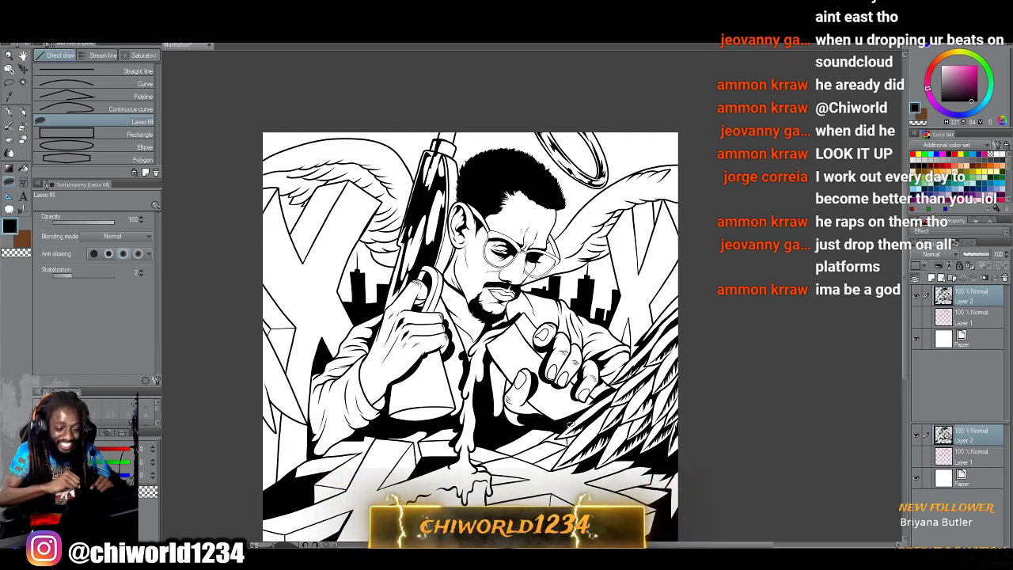
scroll(475, 478, up, 2)
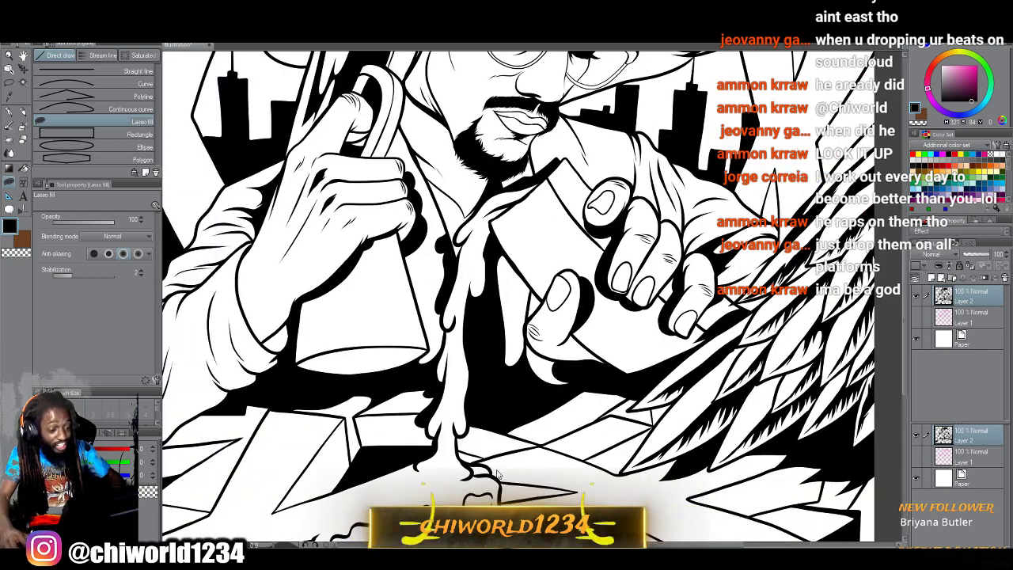
scroll(496, 474, up, 5)
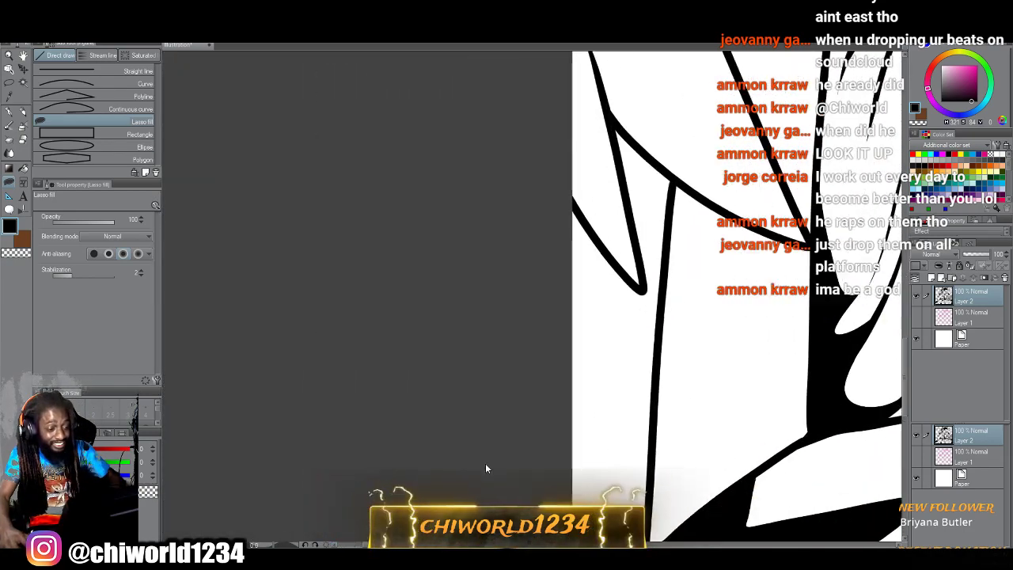
scroll(491, 462, left, 2)
scroll(491, 461, up, 2)
scroll(490, 461, right, 5)
scroll(490, 458, up, 2)
scroll(332, 246, down, 1)
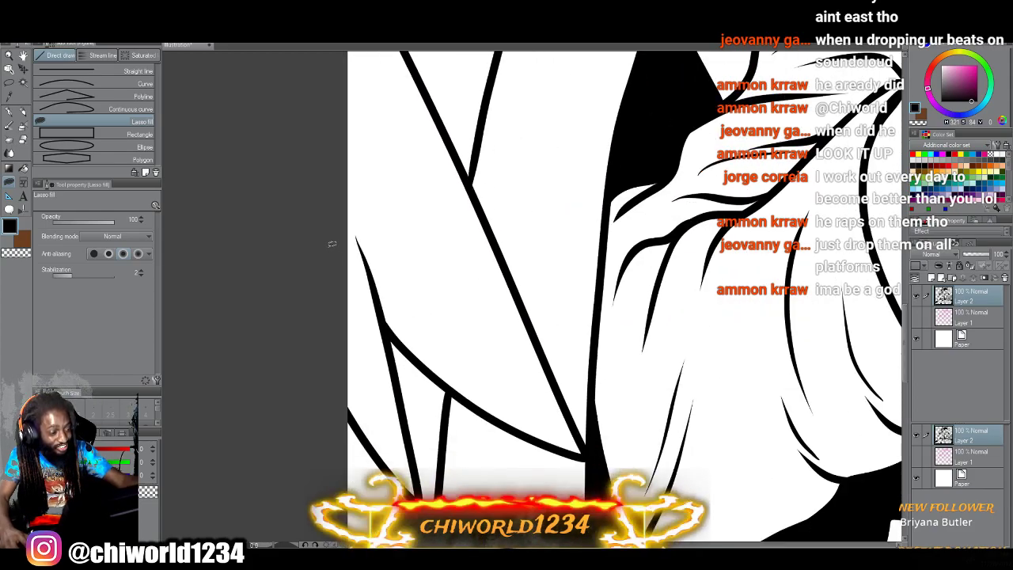
mouse_move(332, 245)
mouse_down()
mouse_move(404, 467)
mouse_move(358, 374)
mouse_move(353, 391)
mouse_move(343, 373)
mouse_move(331, 245)
mouse_up()
scroll(343, 194, up, 1)
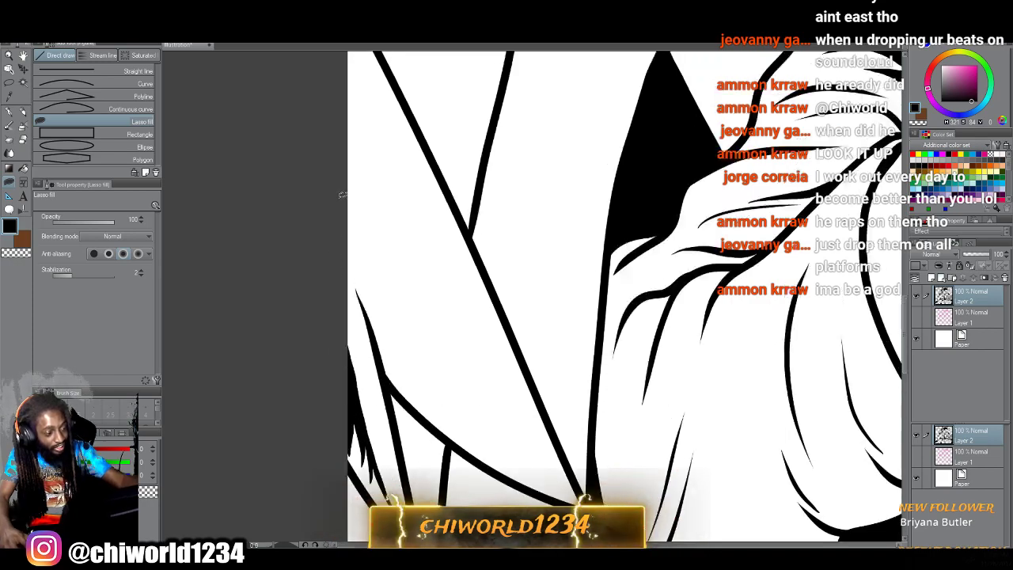
Lasso-fill a jagged black shadow inside the long pointed feather at the canvas's left edge, along its curved lower outline.
mouse_move(333, 71)
mouse_down()
mouse_move(565, 493)
mouse_move(504, 432)
mouse_move(506, 459)
mouse_move(471, 412)
mouse_move(475, 436)
mouse_move(469, 427)
mouse_move(455, 405)
mouse_move(443, 312)
mouse_move(430, 357)
mouse_move(441, 405)
mouse_move(401, 333)
mouse_move(392, 341)
mouse_move(374, 223)
mouse_move(363, 275)
mouse_move(323, 76)
mouse_up()
scroll(346, 434, down, 2)
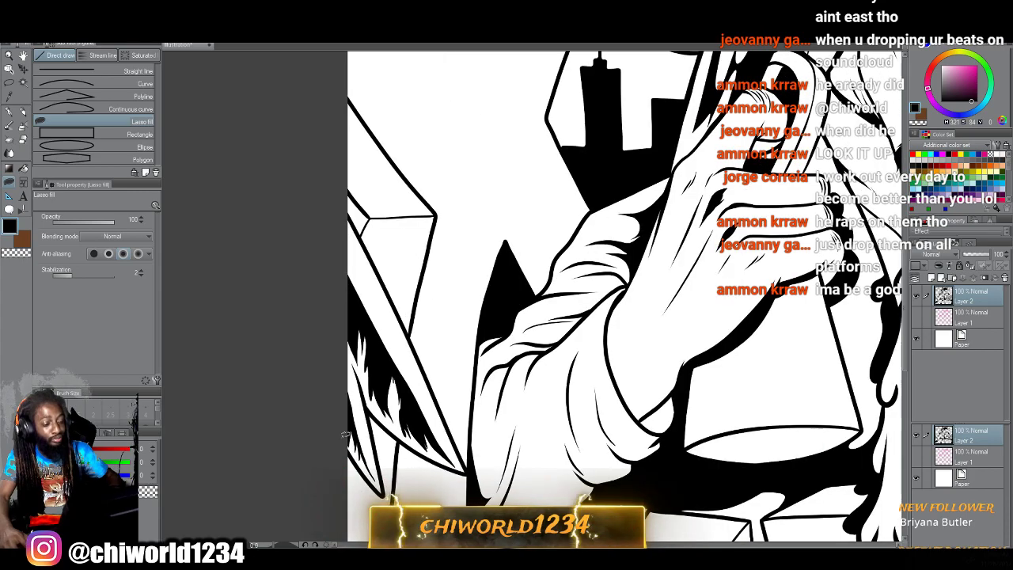
scroll(346, 434, down, 1)
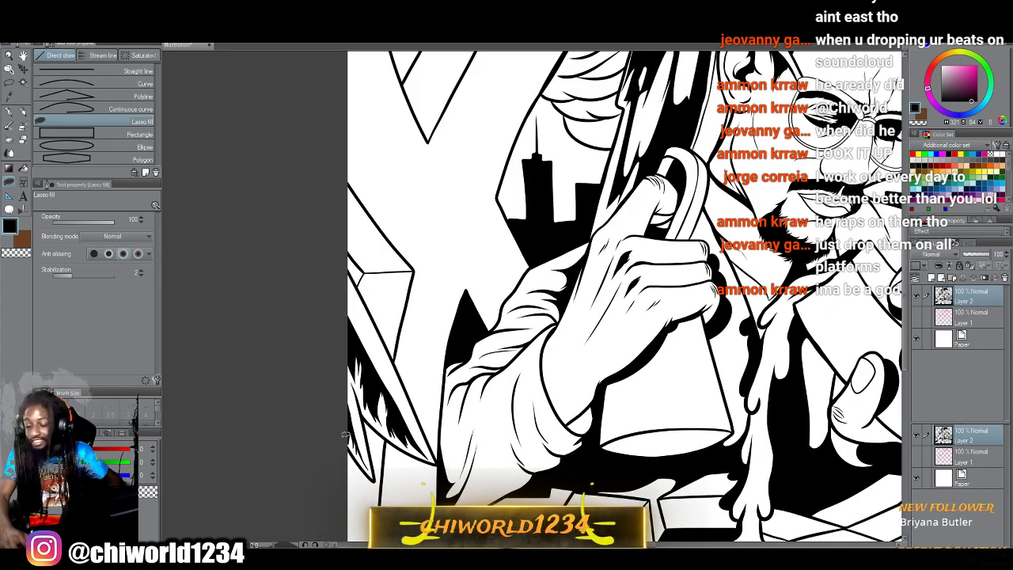
Examine the whole illustration, including the hands, halo and both upper wings, for areas that still need shadows.
scroll(346, 434, down, 2)
scroll(345, 435, right, 2)
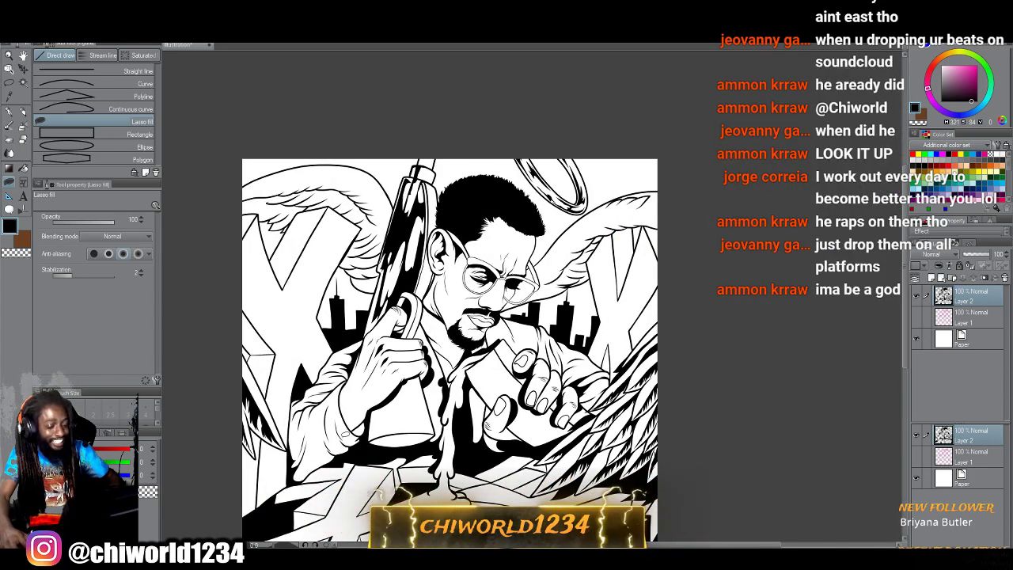
scroll(344, 441, up, 3)
scroll(344, 440, right, 5)
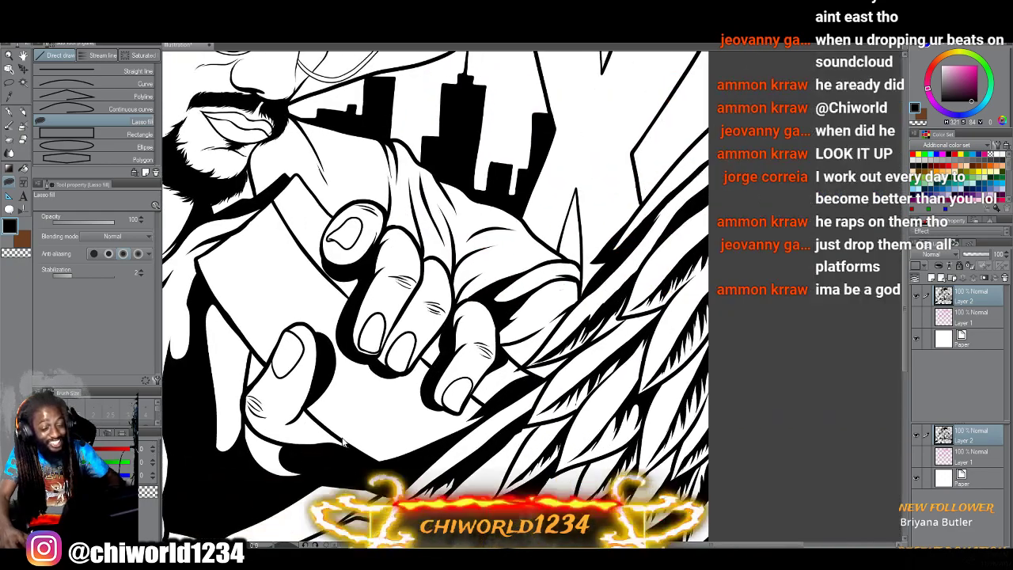
scroll(343, 441, up, 6)
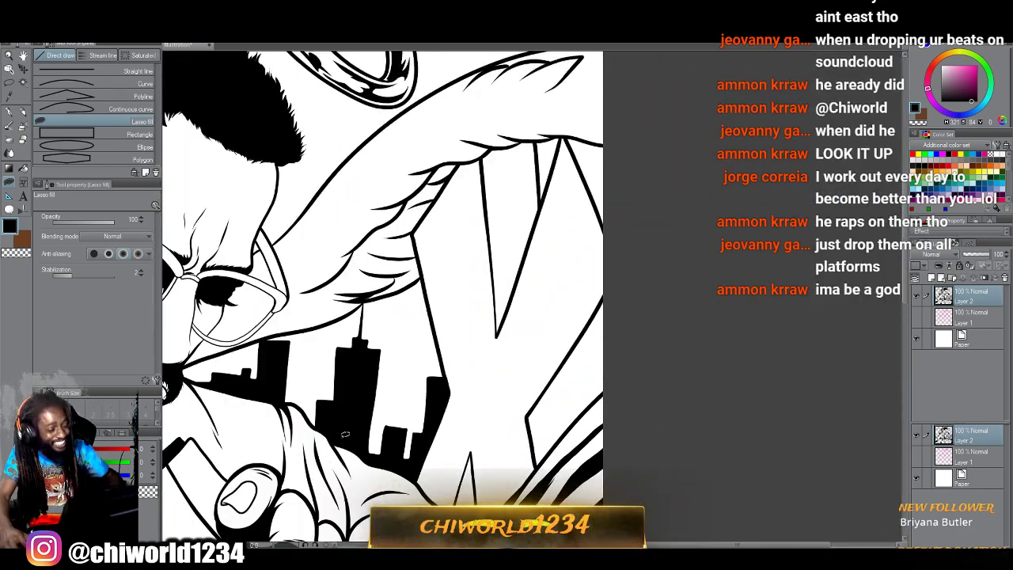
scroll(345, 434, up, 1)
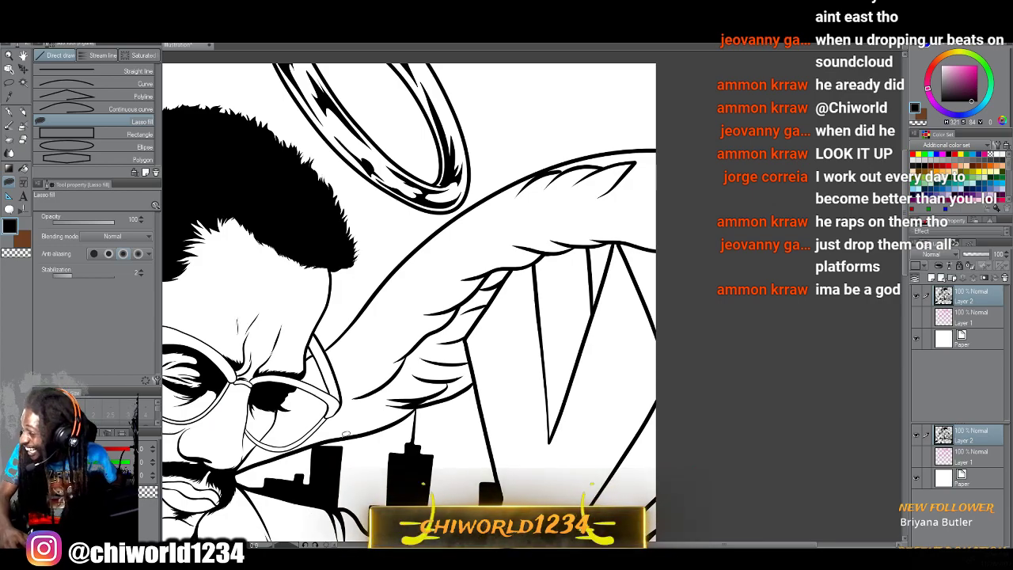
scroll(345, 433, down, 4)
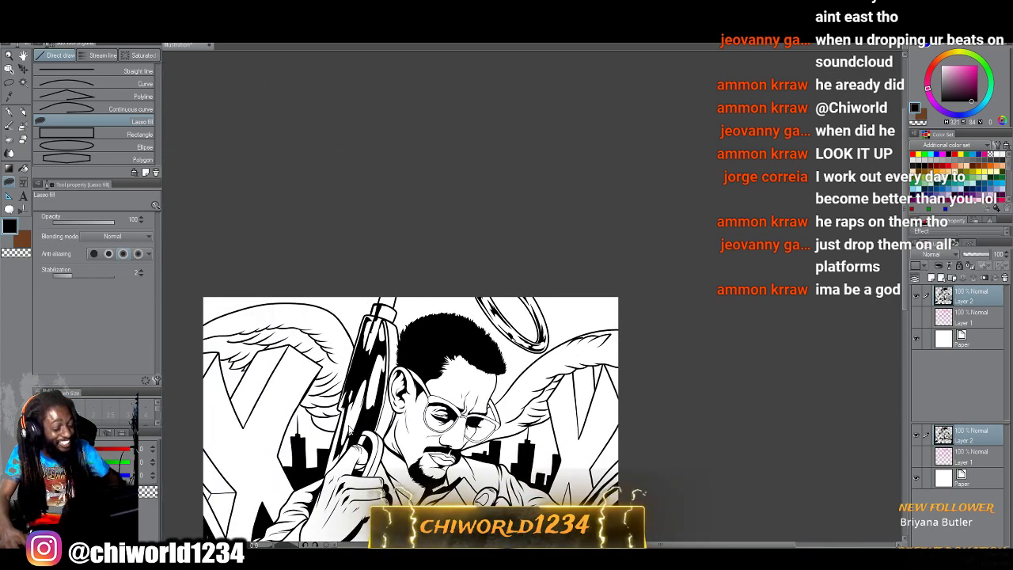
scroll(349, 429, down, 3)
scroll(341, 427, up, 3)
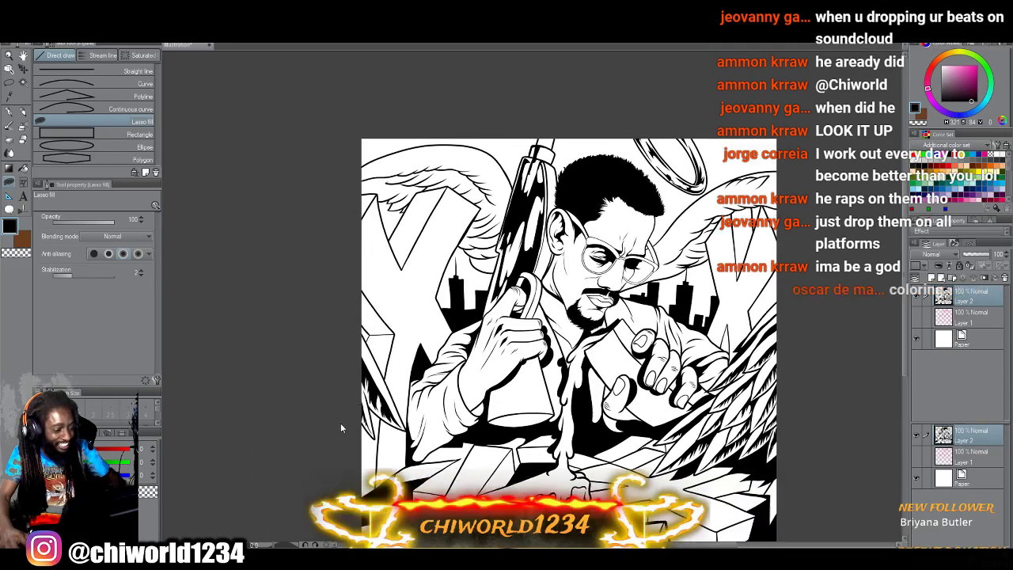
Lasso-fill jagged black shadows on the upper-left wing feathers beside the canvas's left edge, extending them under the neighbouring long feather.
scroll(341, 428, up, 6)
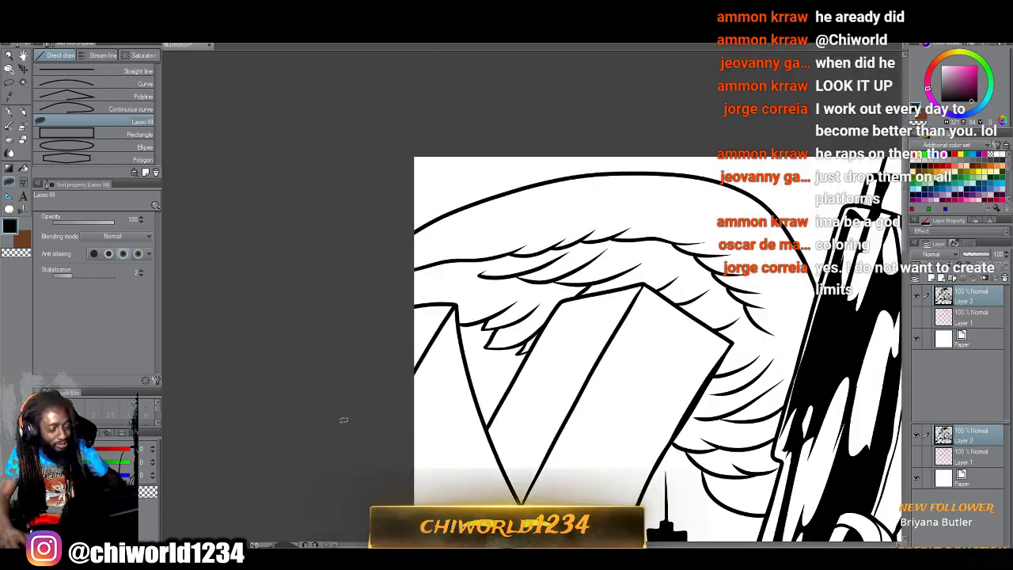
scroll(344, 419, right, 3)
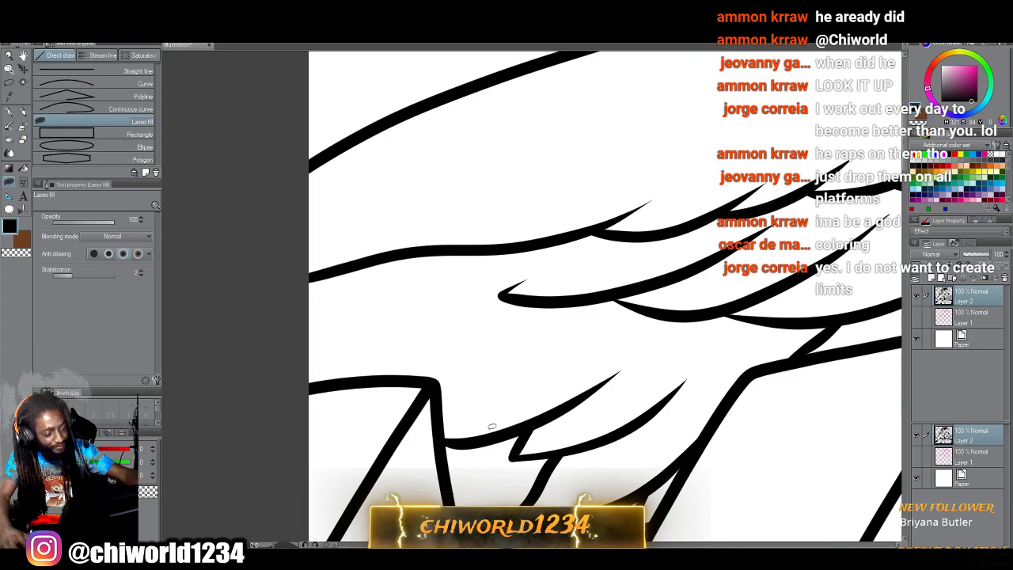
mouse_move(444, 434)
mouse_down()
mouse_move(555, 351)
mouse_move(615, 329)
mouse_move(436, 357)
mouse_move(486, 287)
mouse_move(369, 340)
mouse_move(332, 347)
mouse_move(339, 336)
mouse_move(330, 333)
mouse_move(401, 275)
mouse_move(413, 275)
mouse_move(397, 294)
mouse_move(492, 272)
mouse_move(454, 264)
mouse_move(558, 239)
mouse_move(395, 249)
mouse_move(264, 295)
mouse_move(280, 392)
mouse_move(428, 377)
mouse_move(440, 381)
mouse_move(443, 445)
mouse_up()
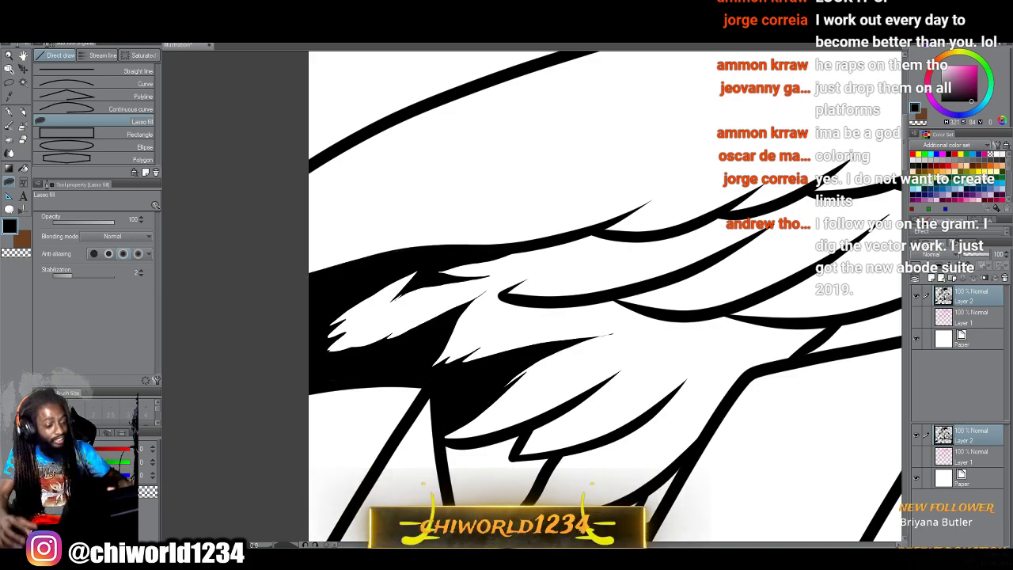
mouse_move(563, 342)
mouse_down()
mouse_move(599, 334)
mouse_move(498, 370)
mouse_up()
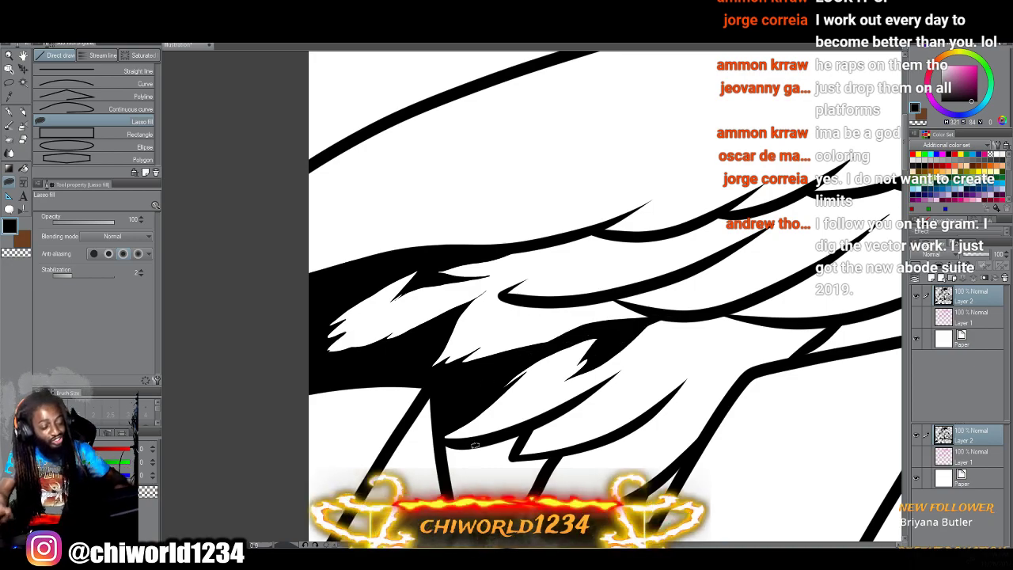
scroll(474, 446, down, 6)
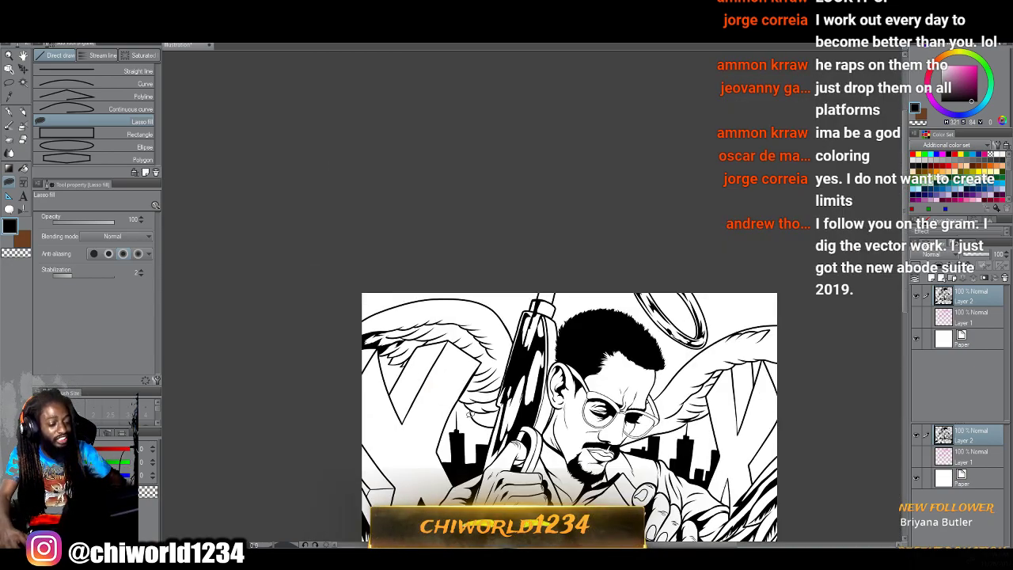
Lasso-fill one continuous jagged black shadow under the arched row of short feathers on the upper-left wing, above the large letter's peak.
scroll(469, 414, up, 6)
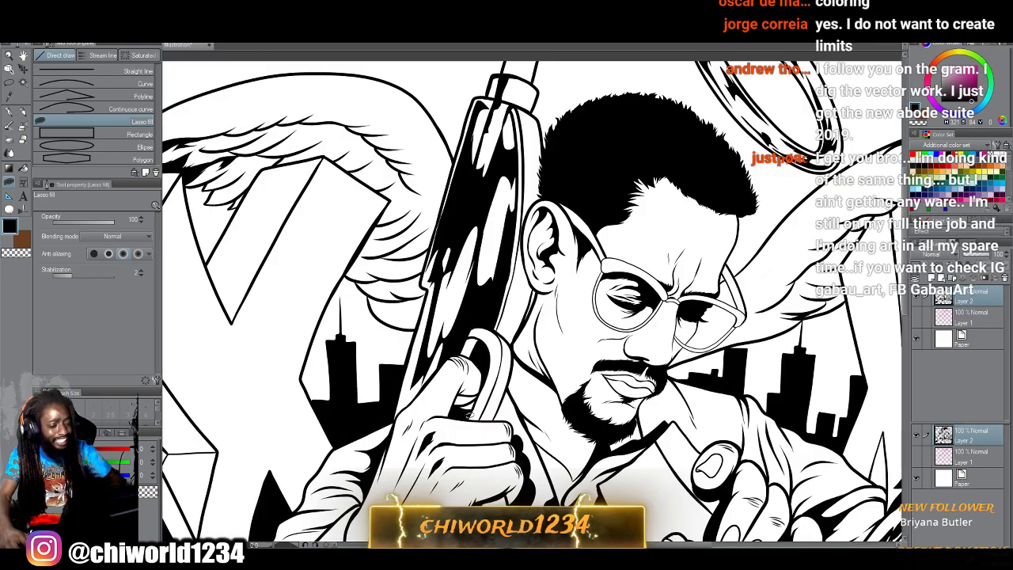
scroll(470, 414, left, 3)
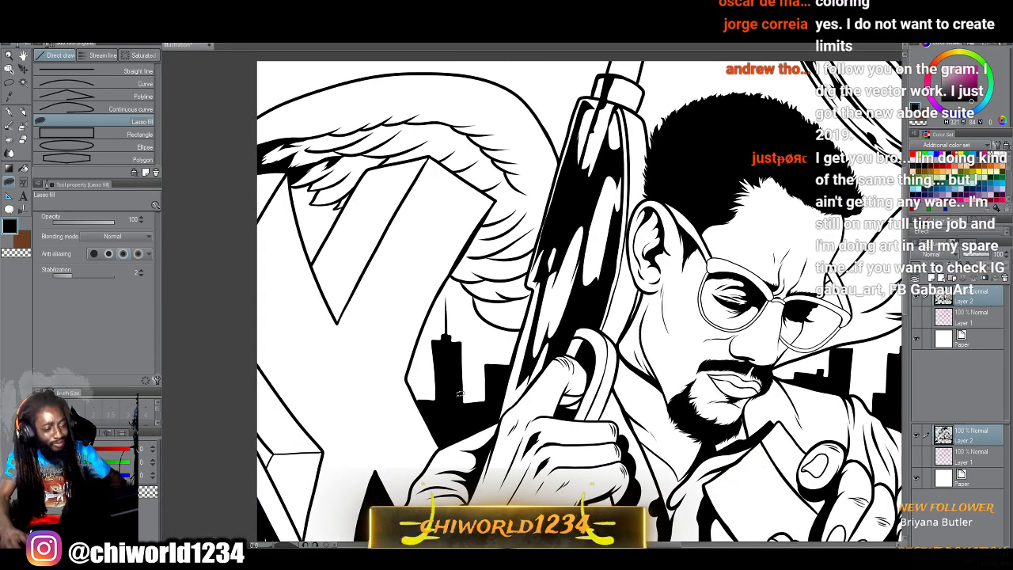
scroll(459, 393, left, 2)
scroll(460, 392, up, 4)
scroll(466, 391, left, 3)
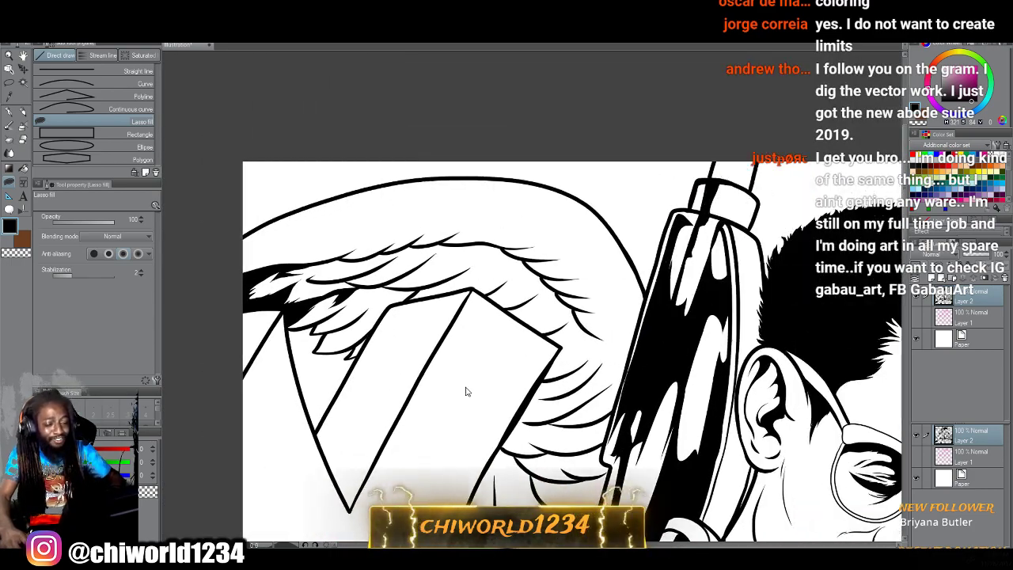
scroll(467, 384, up, 6)
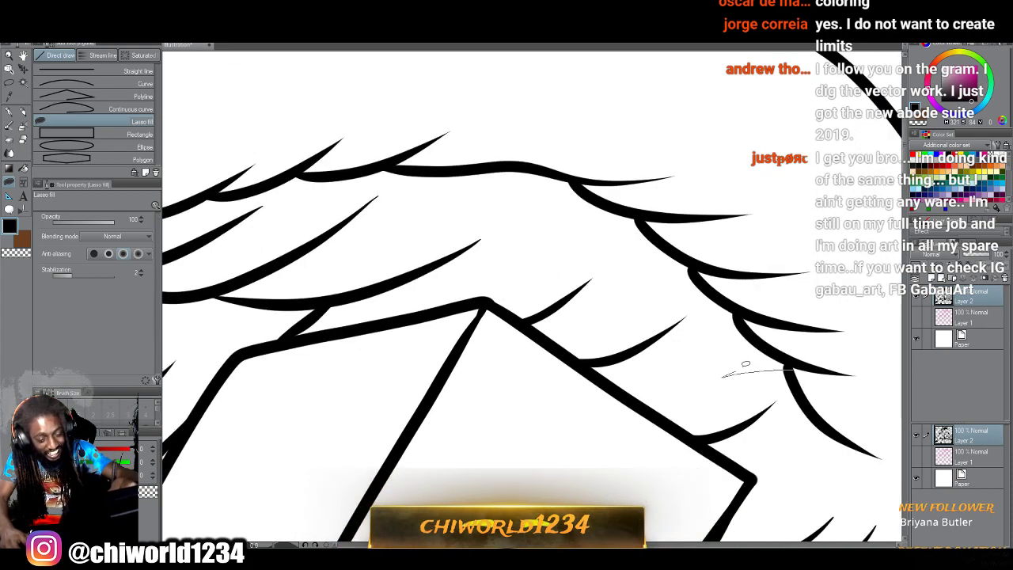
mouse_move(692, 363)
mouse_down()
mouse_move(591, 361)
mouse_move(625, 350)
mouse_move(677, 303)
mouse_move(666, 306)
mouse_move(679, 284)
mouse_move(608, 283)
mouse_up()
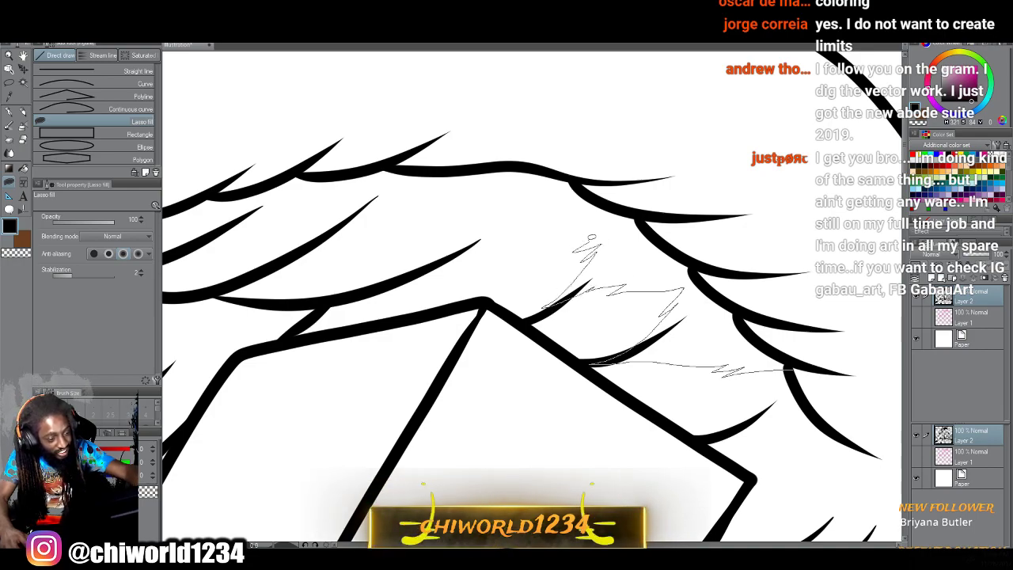
drag(591, 237, 443, 275)
mouse_move(492, 234)
mouse_down()
mouse_move(419, 265)
mouse_move(470, 214)
mouse_move(465, 191)
mouse_move(298, 245)
mouse_up()
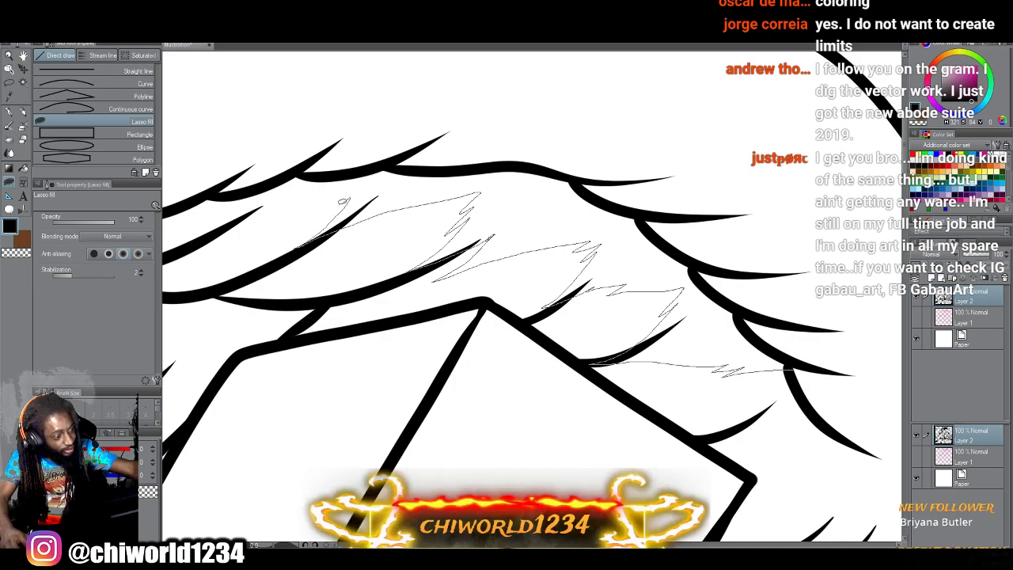
drag(343, 201, 298, 186)
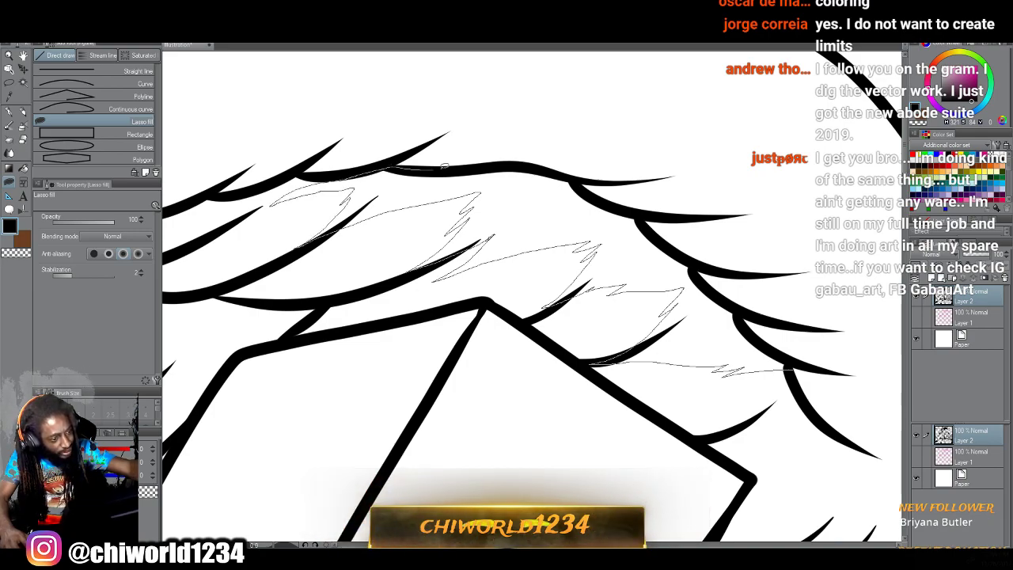
mouse_move(579, 180)
mouse_down()
mouse_move(644, 209)
mouse_move(664, 243)
mouse_move(744, 309)
mouse_up()
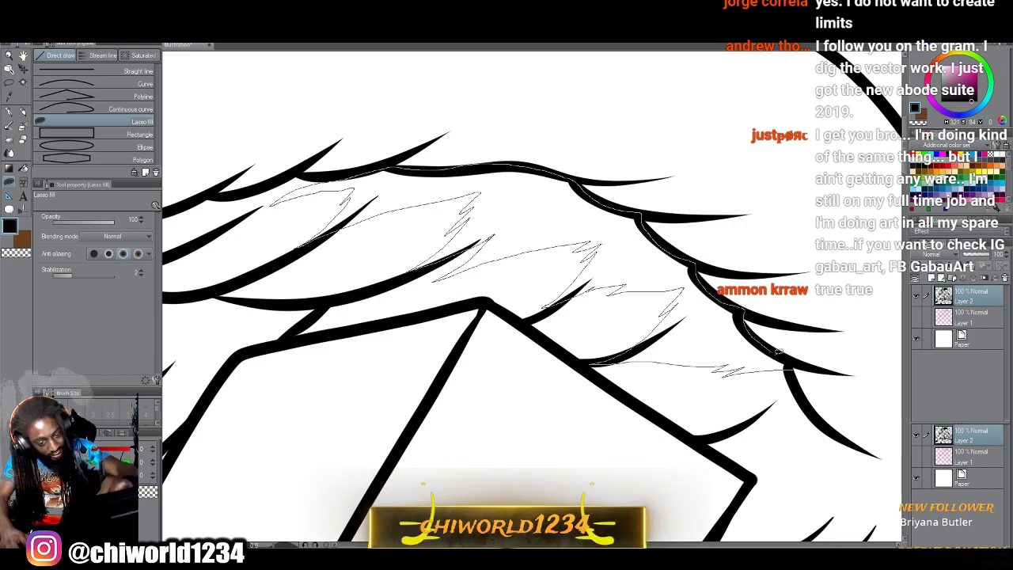
drag(779, 353, 767, 386)
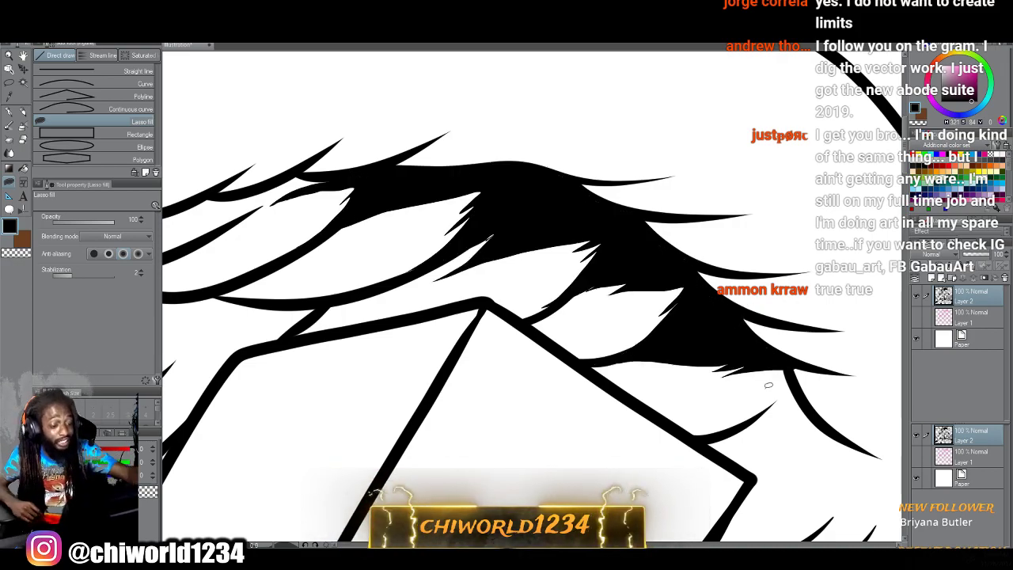
Touch up the arched wing shadow by lasso-filling the small white gaps where it meets the feather tips.
mouse_move(635, 268)
mouse_down()
mouse_move(531, 319)
mouse_move(584, 273)
mouse_up()
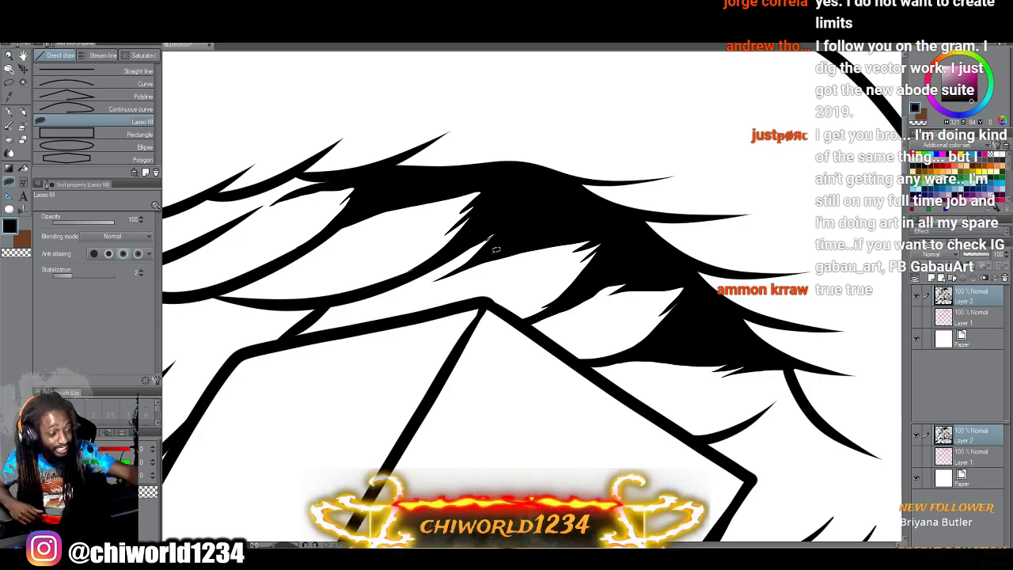
mouse_move(526, 225)
mouse_down()
mouse_move(491, 247)
mouse_move(437, 258)
mouse_move(478, 231)
mouse_move(503, 231)
mouse_up()
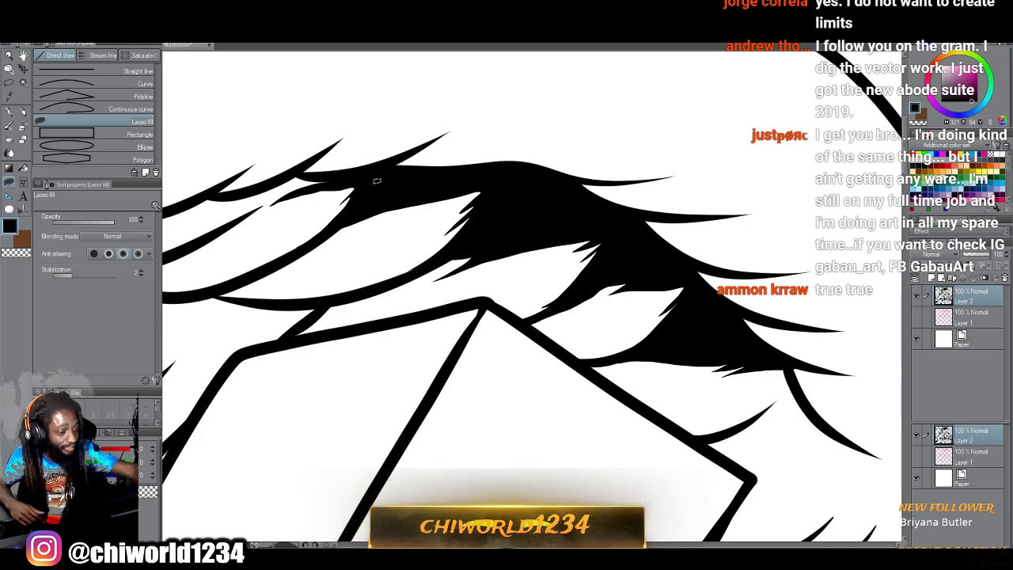
scroll(317, 206, down, 7)
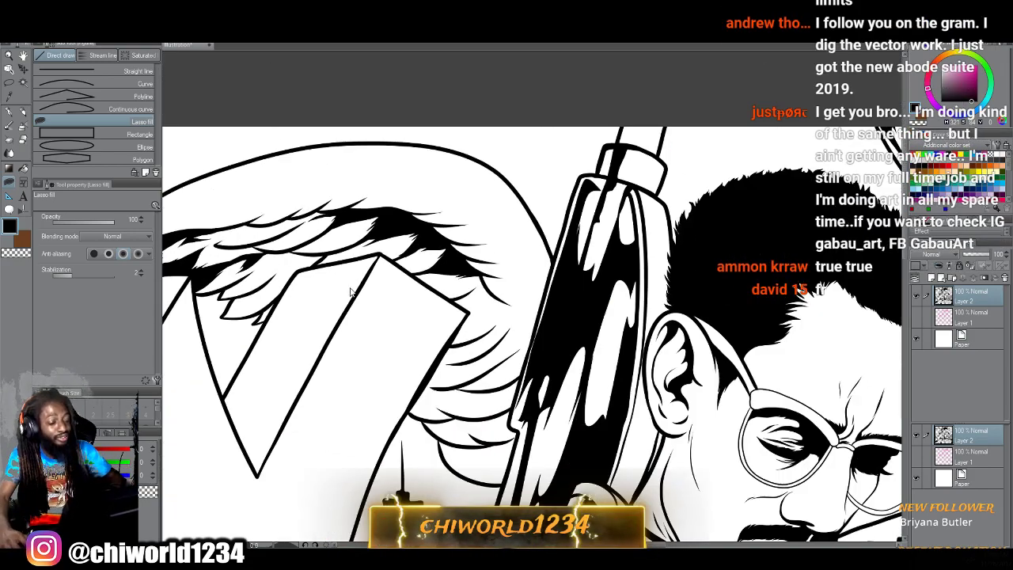
Lasso-fill the lower part of the glasses' right-hand lens in black, from the cheek line to the frame's outer corner.
scroll(468, 381, up, 10)
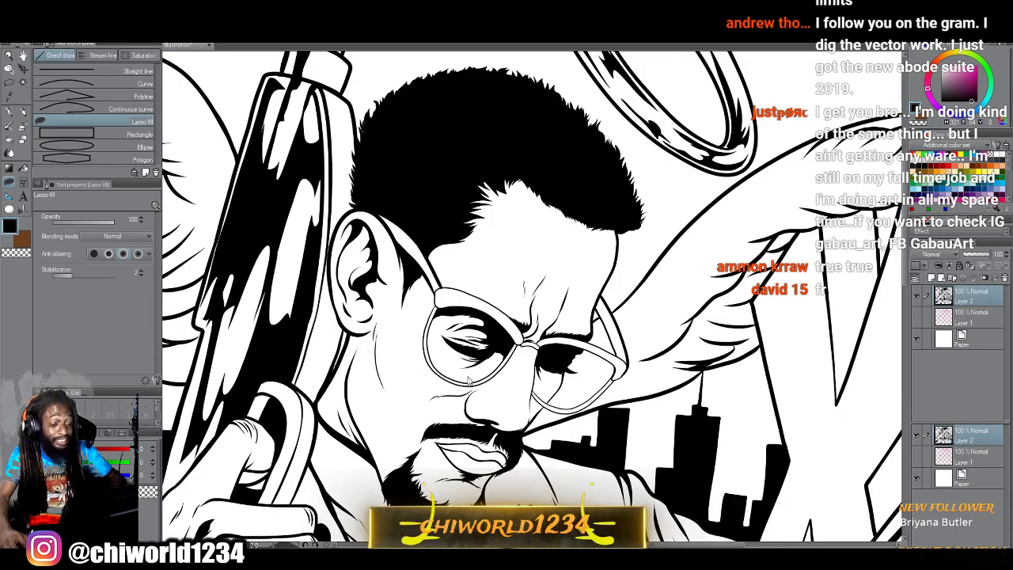
scroll(470, 372, up, 8)
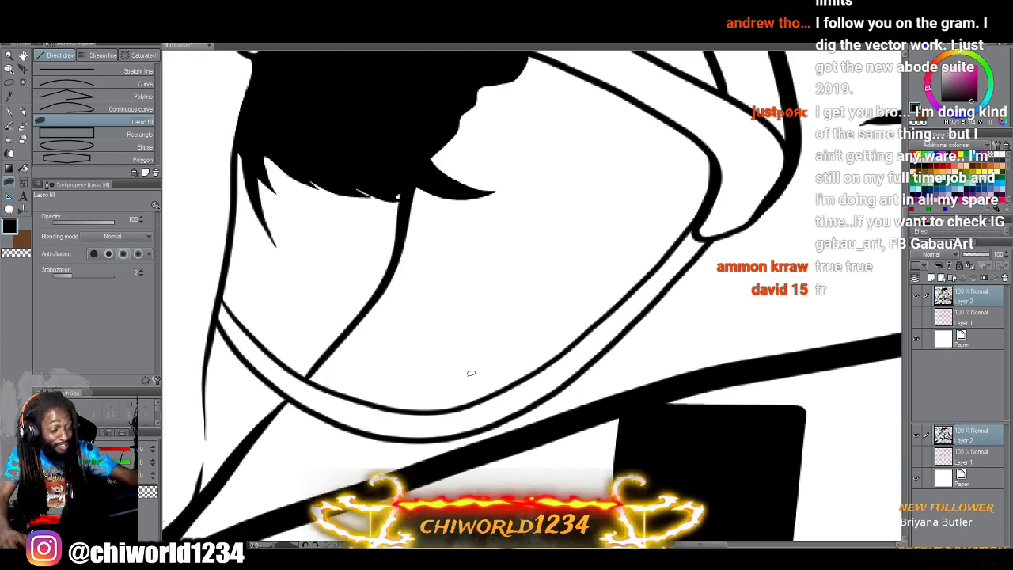
mouse_move(341, 336)
mouse_down()
mouse_move(391, 299)
mouse_move(646, 239)
mouse_move(710, 202)
mouse_up()
drag(679, 243, 551, 362)
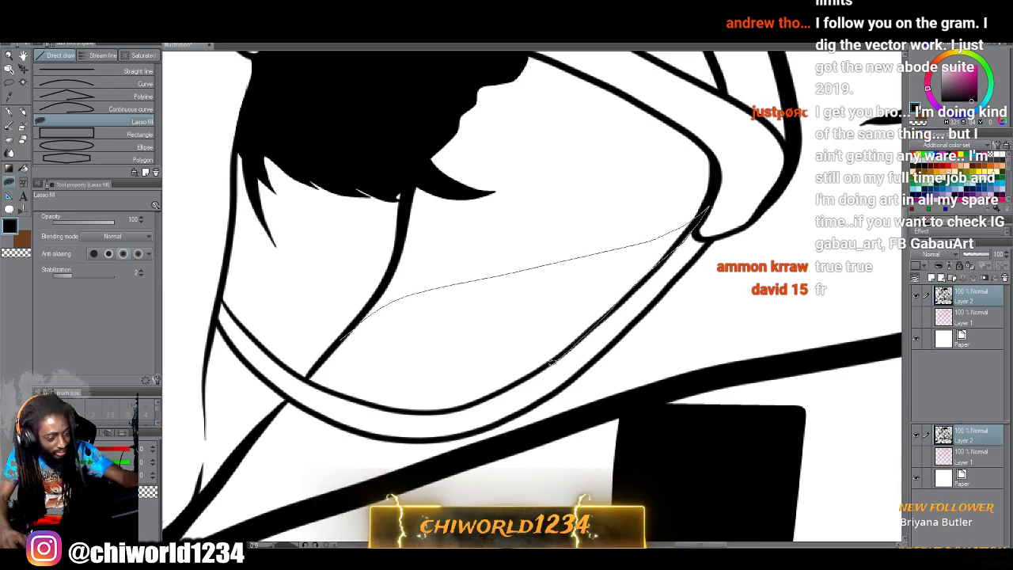
drag(488, 394, 433, 406)
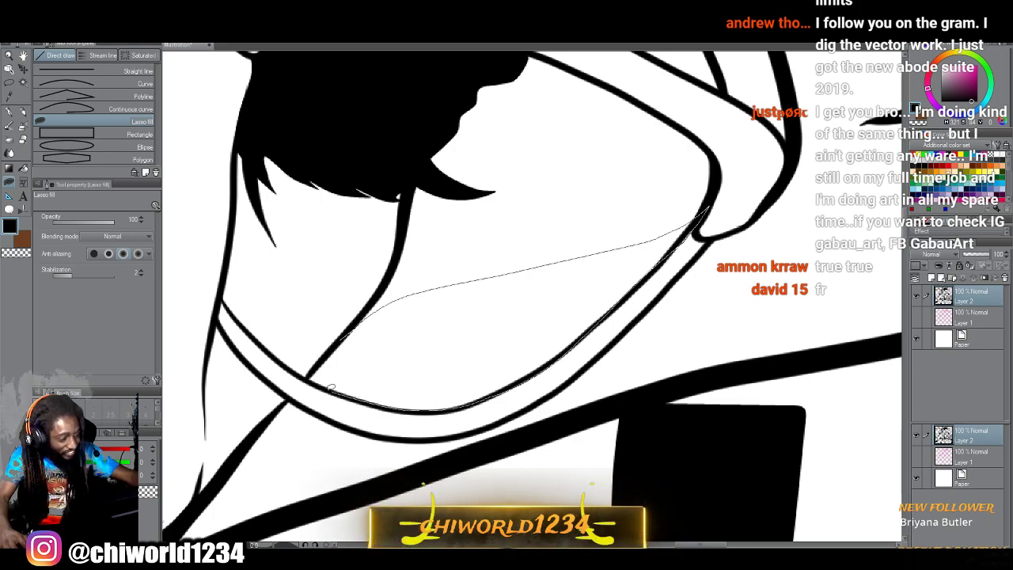
drag(310, 380, 348, 324)
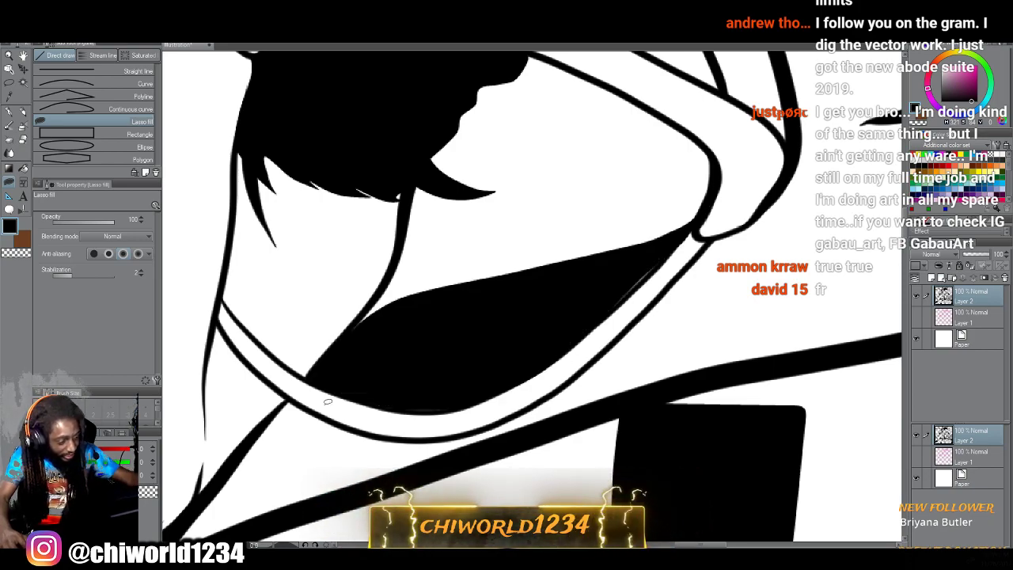
Lasso-fill a jagged black shadow on the cheek directly beneath the lower rim of the glasses' right-hand lens.
scroll(261, 427, down, 3)
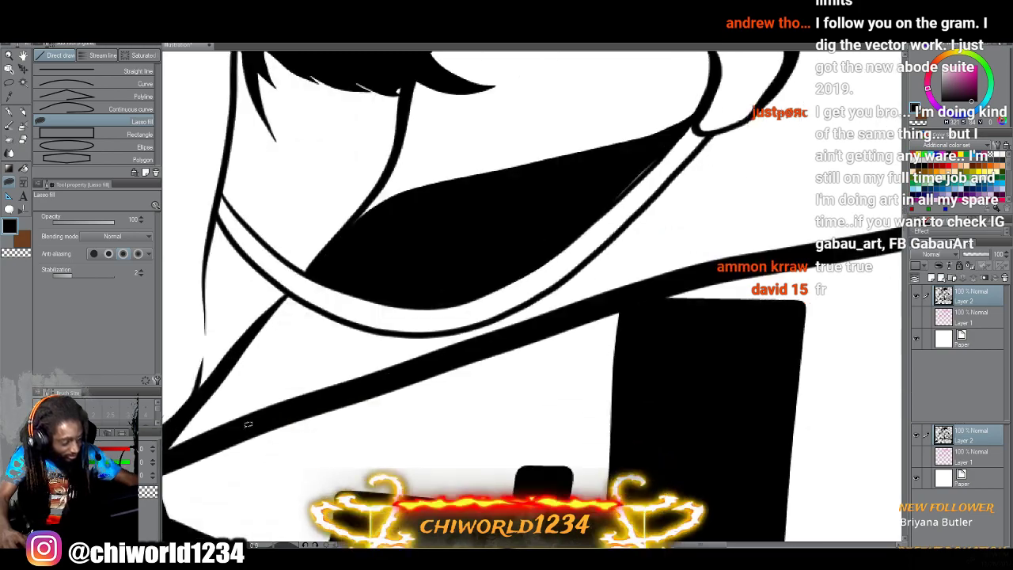
mouse_move(162, 395)
mouse_down()
mouse_move(214, 394)
mouse_move(164, 394)
mouse_up()
scroll(168, 395, down, 1)
scroll(195, 385, left, 4)
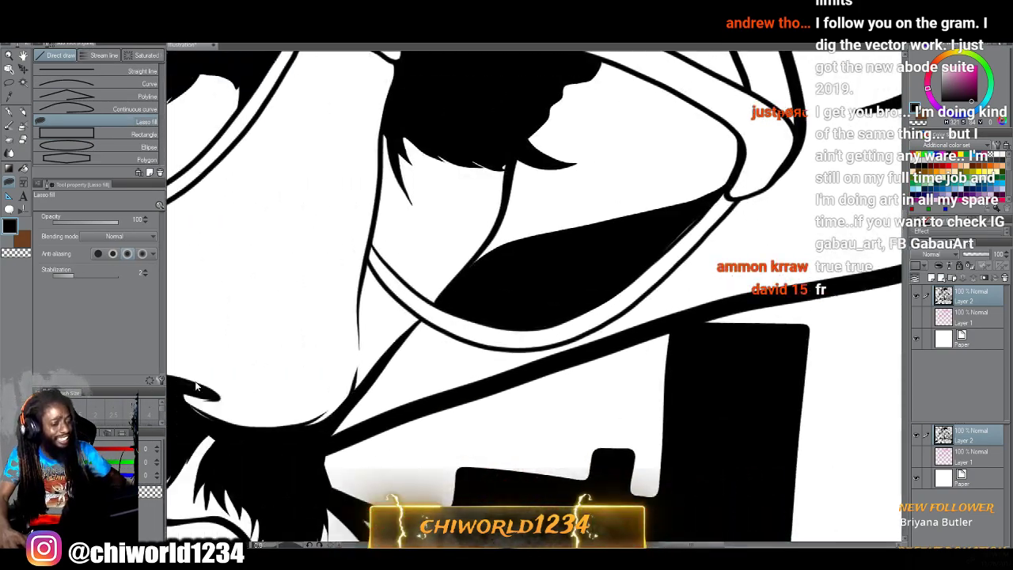
mouse_move(401, 342)
mouse_down()
mouse_move(378, 388)
mouse_move(414, 352)
mouse_move(405, 379)
mouse_move(433, 361)
mouse_move(543, 344)
mouse_move(467, 338)
mouse_move(423, 313)
mouse_move(400, 344)
mouse_up()
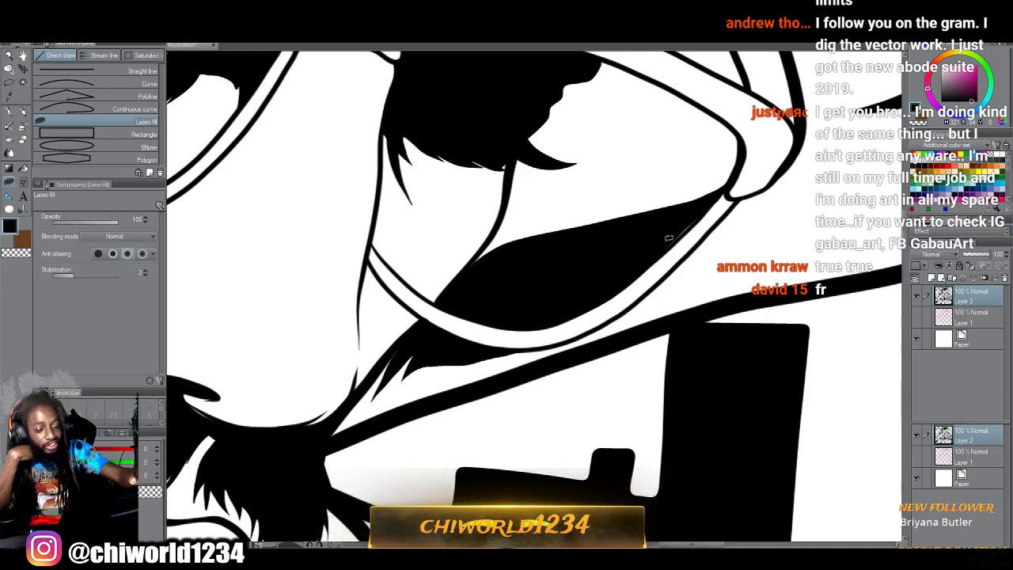
Lasso-fill the thin white sliver between the right-hand lens shadow and the frame near its outer corner.
drag(705, 209, 686, 222)
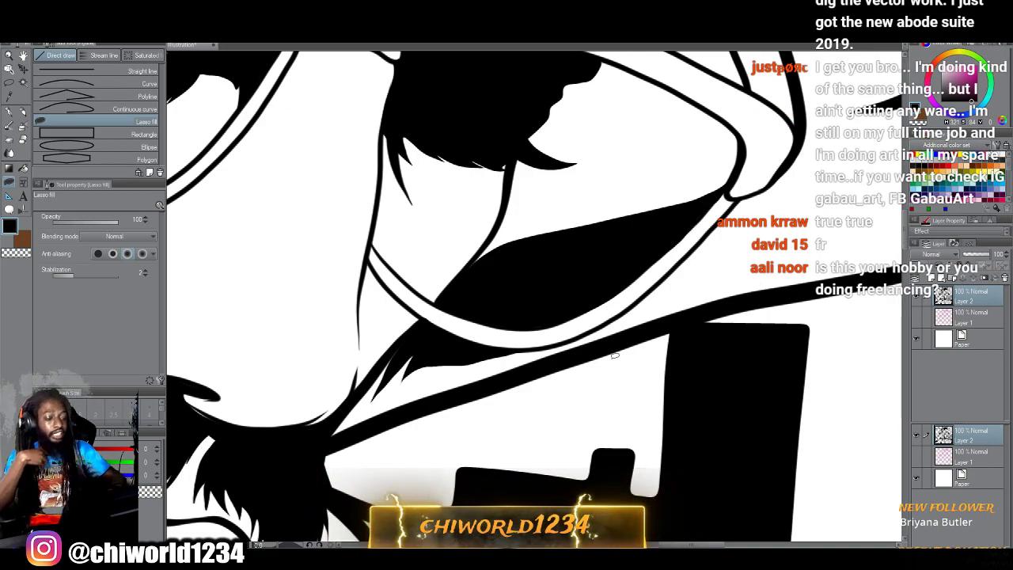
scroll(615, 355, down, 3)
scroll(613, 356, up, 5)
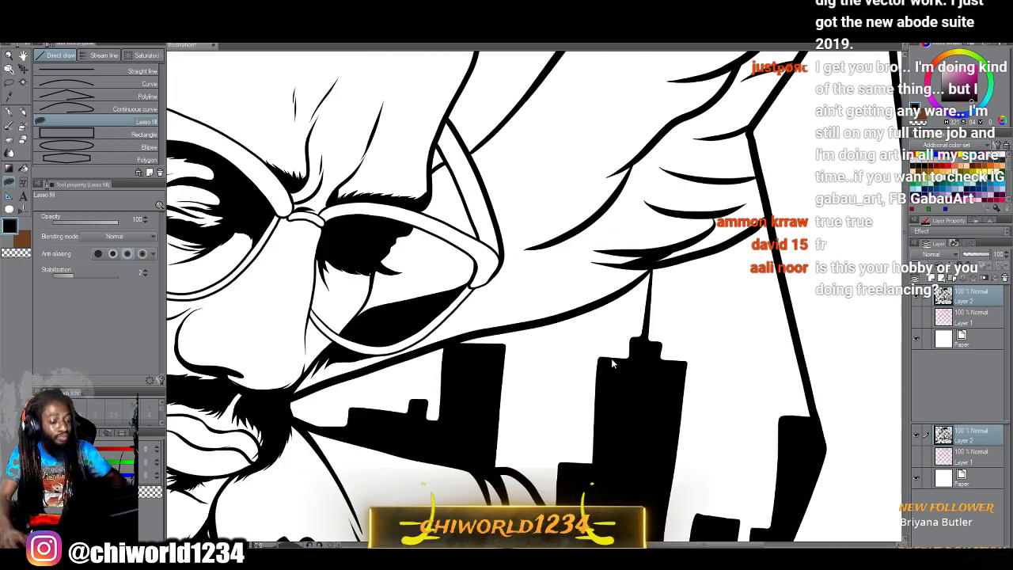
Lasso-fill a jagged black shadow on the wing beside the glasses' right-hand outer corner, adding extra spikes along its edges.
scroll(614, 356, up, 2)
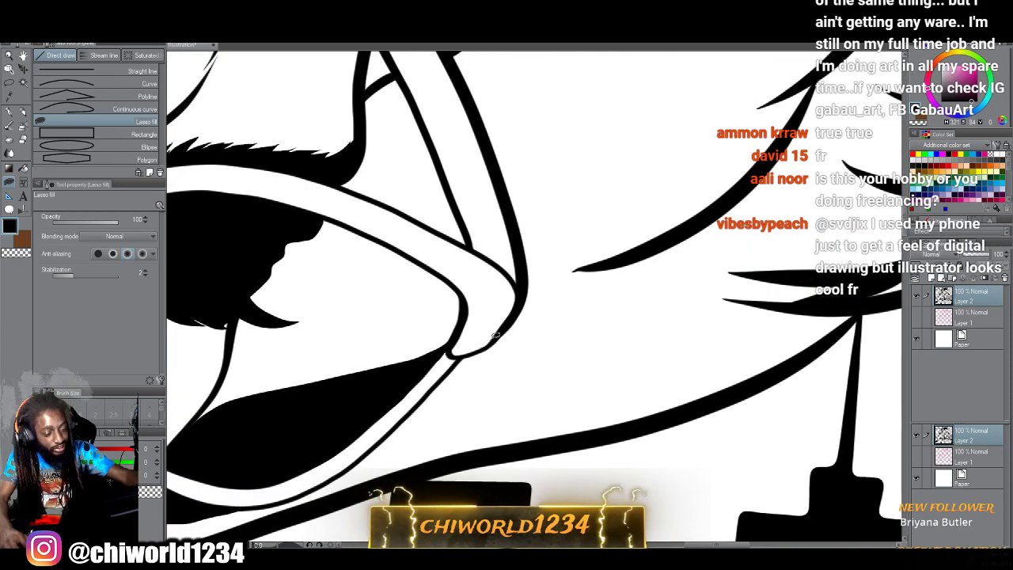
mouse_move(523, 302)
mouse_down()
mouse_move(668, 239)
mouse_move(711, 211)
mouse_move(618, 299)
mouse_move(627, 310)
mouse_move(736, 332)
mouse_move(584, 357)
mouse_move(493, 402)
mouse_move(505, 377)
mouse_move(454, 420)
mouse_move(452, 406)
mouse_move(367, 454)
mouse_up()
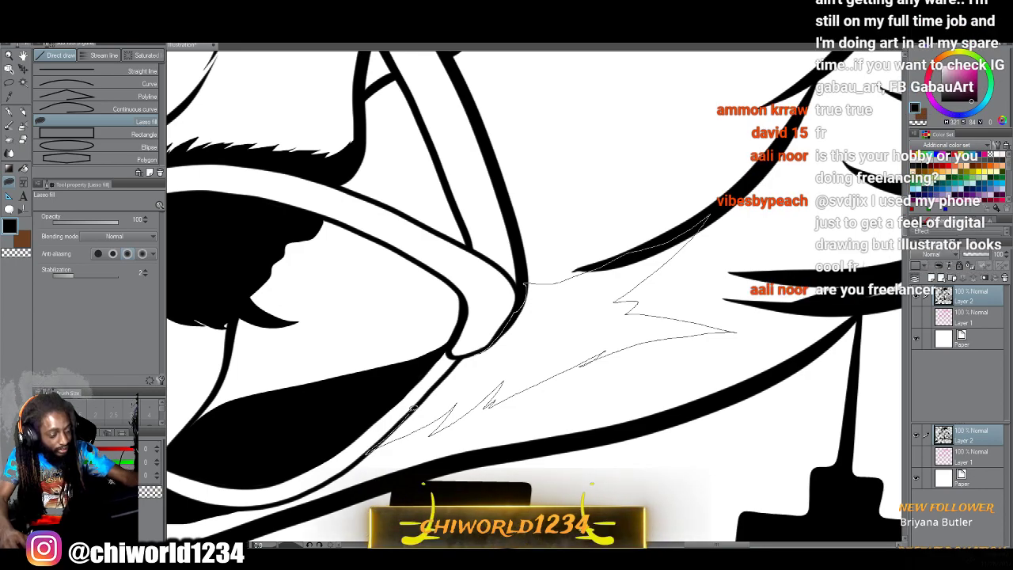
drag(465, 354, 496, 336)
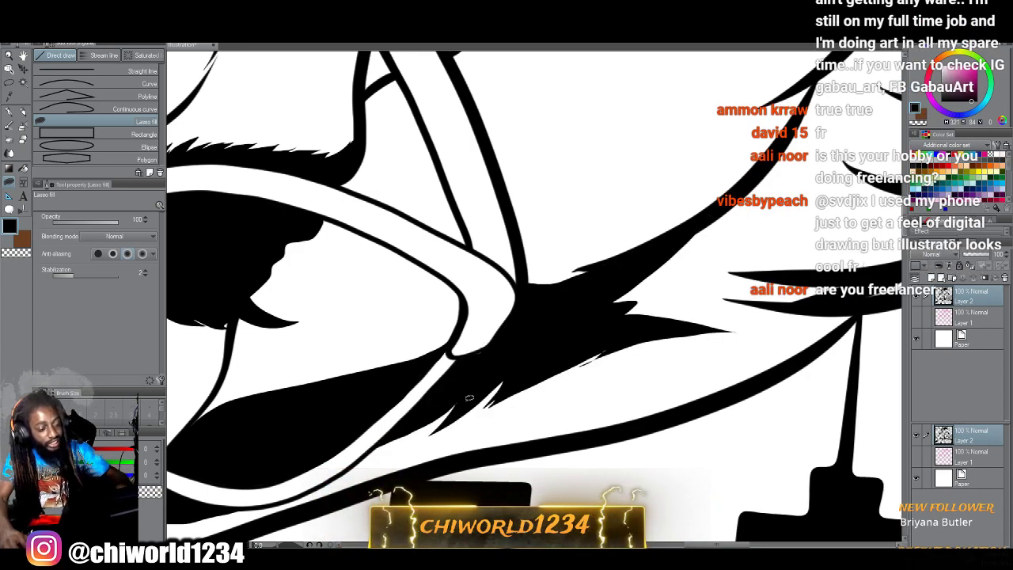
mouse_move(645, 326)
mouse_down()
mouse_move(581, 374)
mouse_move(558, 372)
mouse_move(670, 283)
mouse_move(645, 286)
mouse_move(606, 329)
mouse_up()
drag(468, 356, 478, 353)
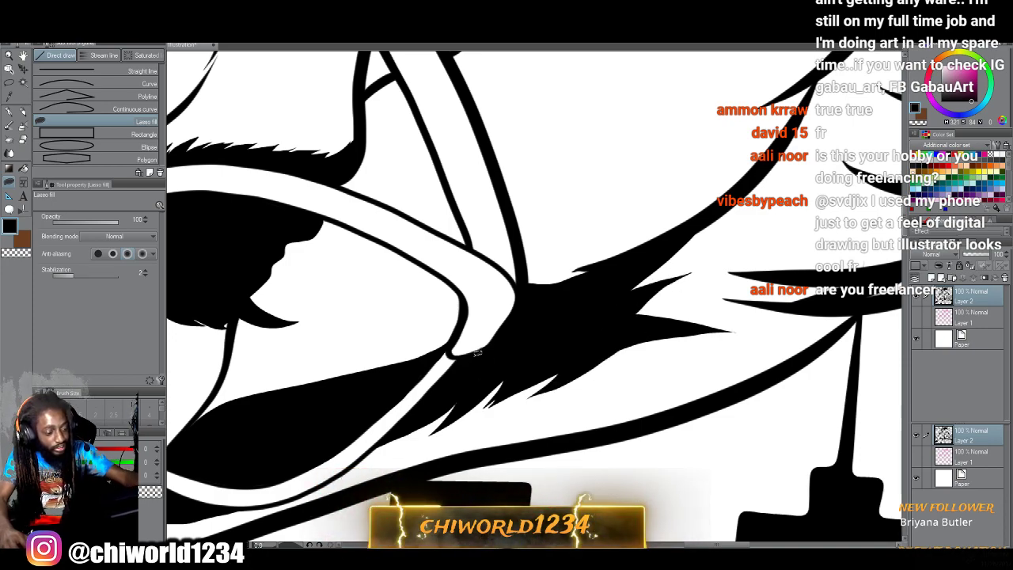
scroll(467, 444, down, 8)
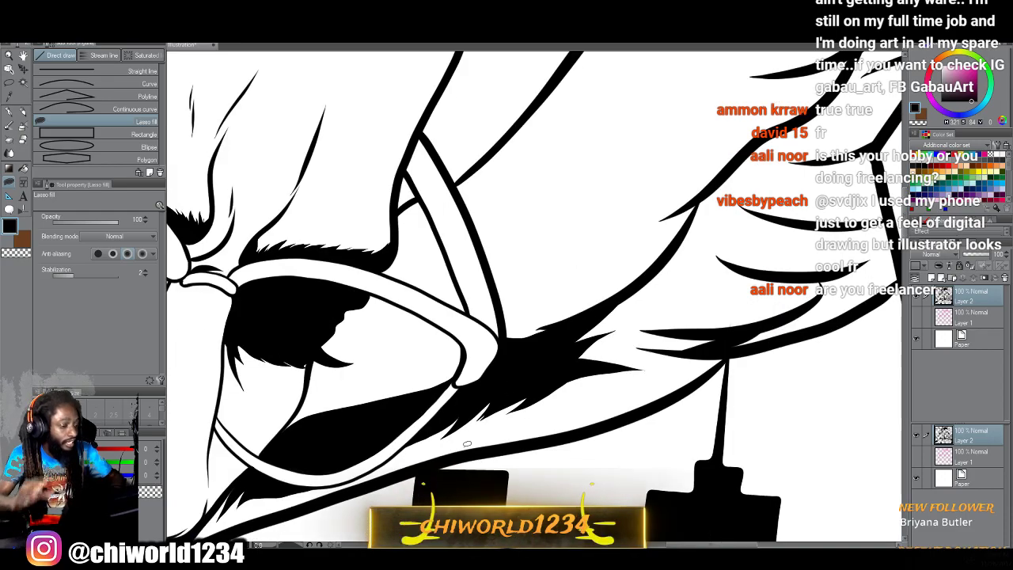
scroll(477, 456, left, 1)
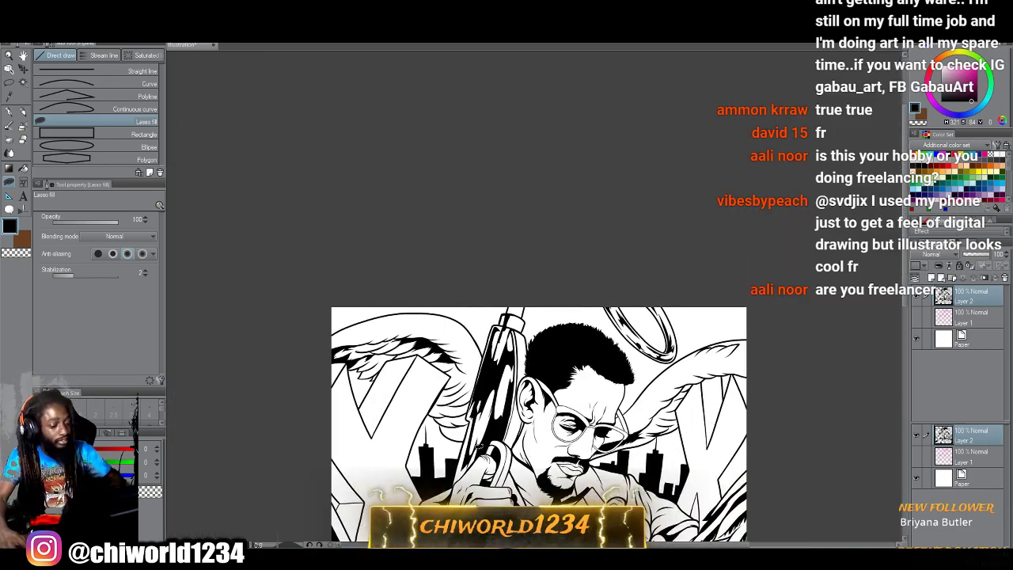
Lasso-fill a jagged black shadow across the lowest feather of the left-hand wing, next to the gun barrel.
scroll(479, 447, down, 3)
scroll(478, 446, up, 6)
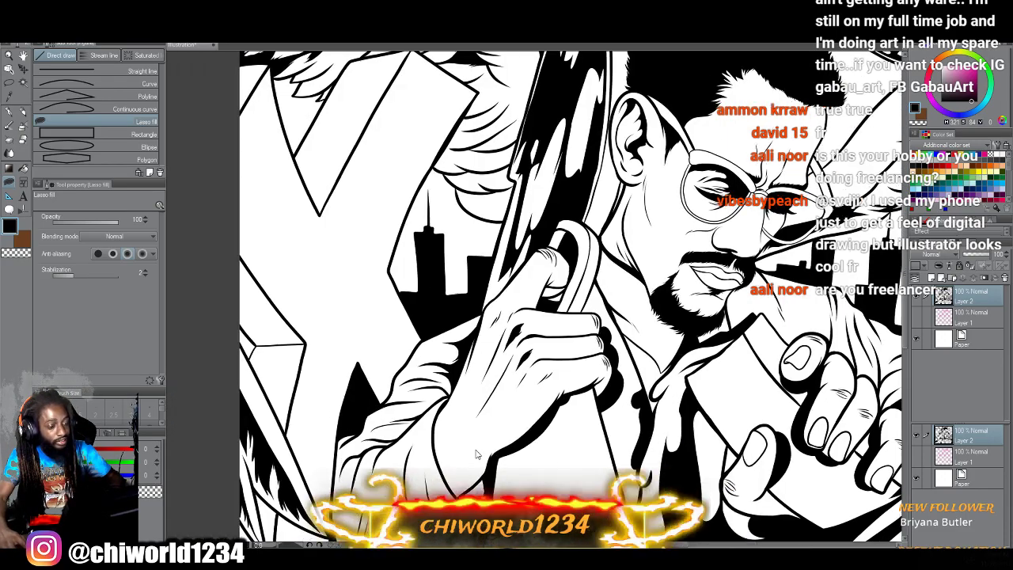
scroll(478, 445, up, 6)
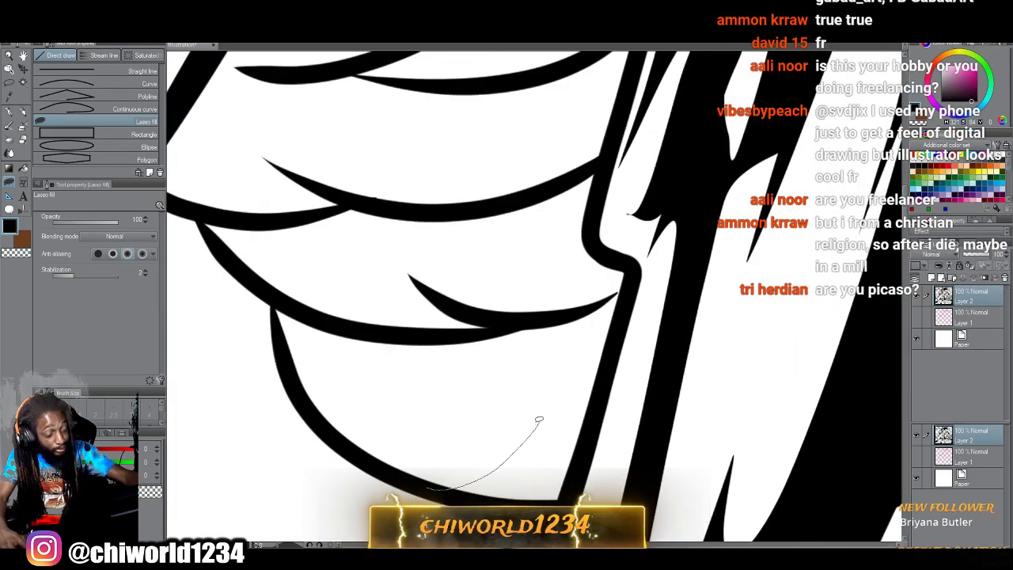
mouse_move(539, 419)
mouse_down()
mouse_move(566, 380)
mouse_move(350, 376)
mouse_move(603, 296)
mouse_move(632, 273)
mouse_up()
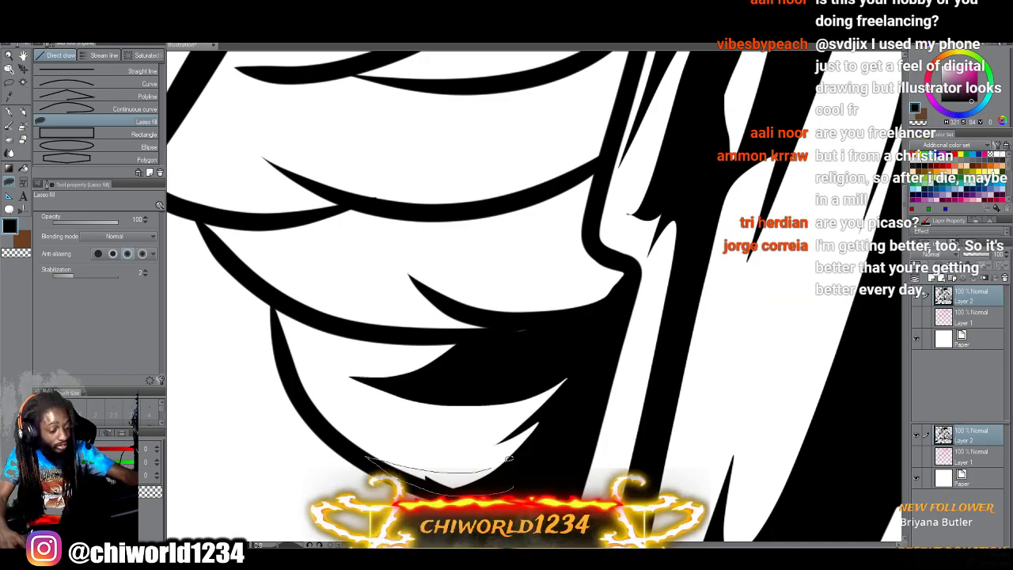
drag(509, 457, 511, 458)
drag(522, 338, 570, 315)
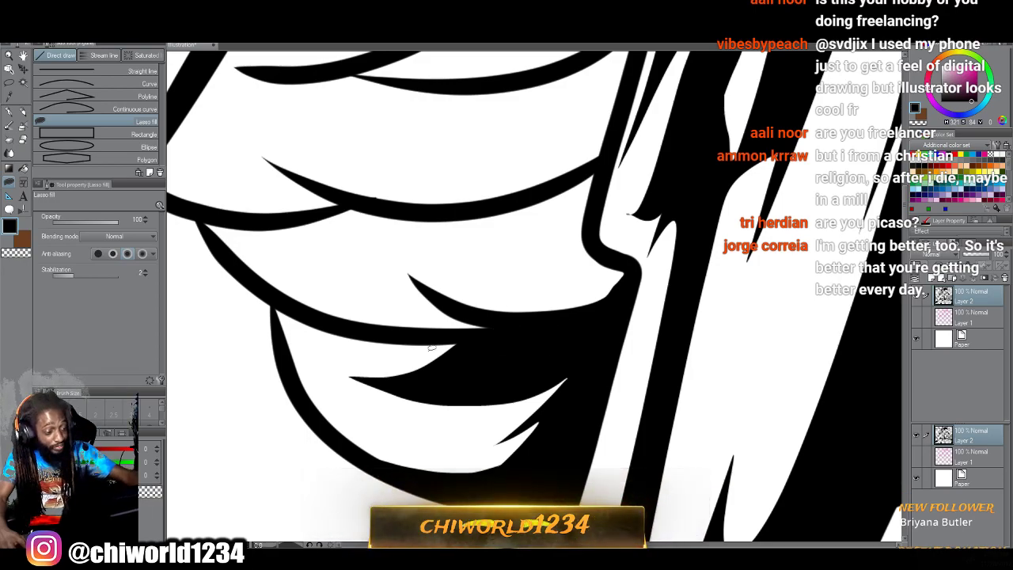
Lasso-fill pointed black shadows under the next feathers up on the left-hand wing, plus a small spike above their outline.
scroll(432, 348, up, 2)
mouse_move(605, 267)
mouse_down()
mouse_move(564, 331)
mouse_move(507, 355)
mouse_move(378, 336)
mouse_move(416, 321)
mouse_move(327, 319)
mouse_move(305, 330)
mouse_move(363, 373)
mouse_move(345, 375)
mouse_move(237, 329)
mouse_move(340, 299)
mouse_move(459, 314)
mouse_move(541, 294)
mouse_move(598, 266)
mouse_up()
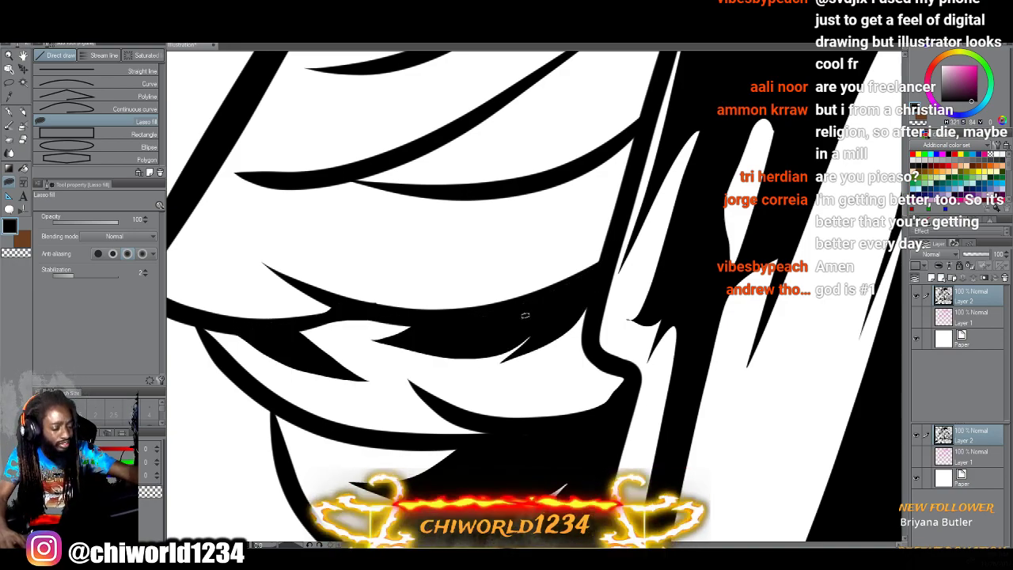
mouse_move(525, 315)
mouse_down()
mouse_move(400, 305)
mouse_move(386, 289)
mouse_move(368, 302)
mouse_move(426, 308)
mouse_up()
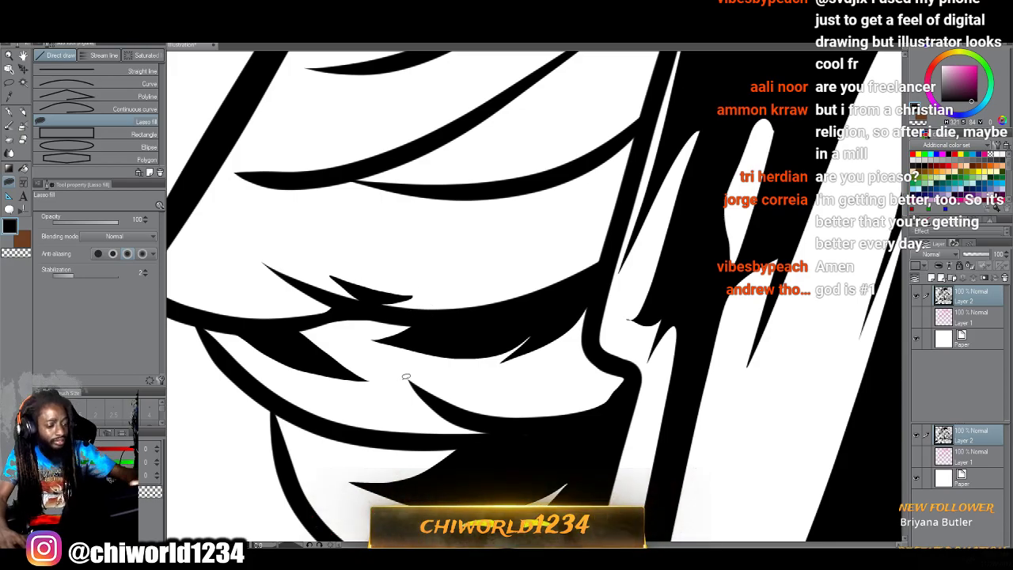
Lasso-fill the white area between the gun barrel and the man's ear and neck in black, leaving thin white highlights.
scroll(534, 296, down, 5)
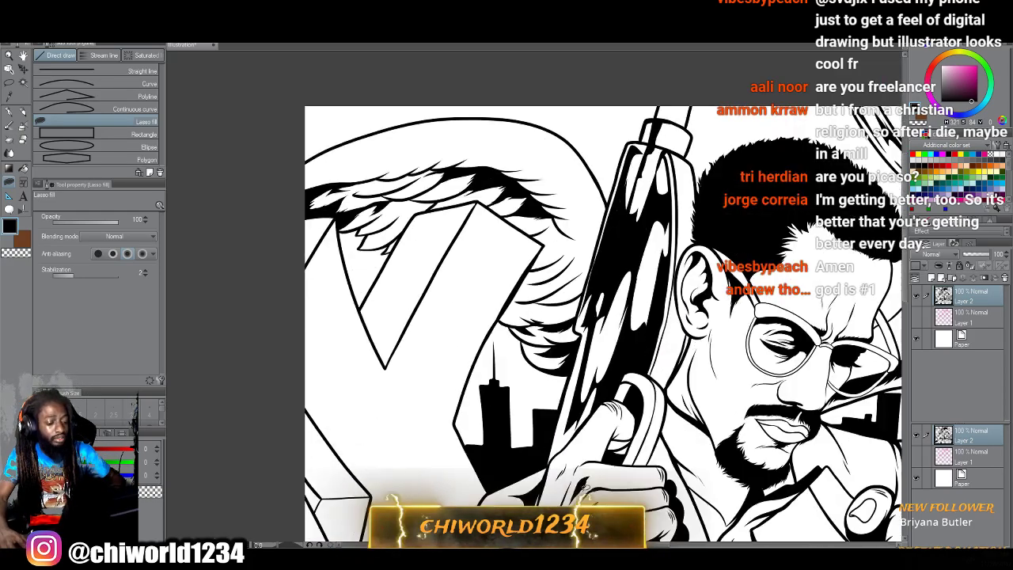
scroll(587, 482, right, 2)
scroll(587, 482, down, 2)
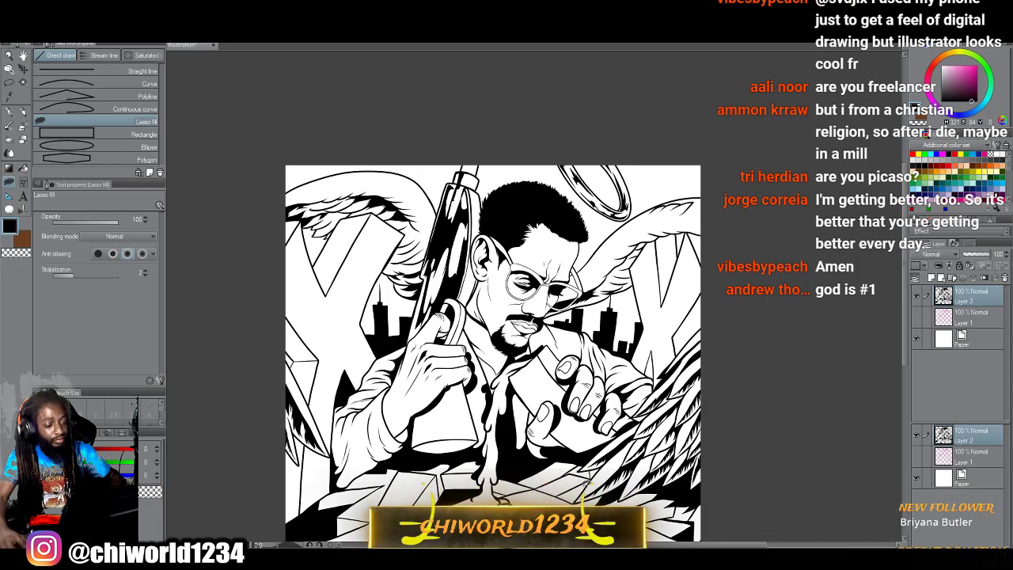
scroll(586, 482, up, 1)
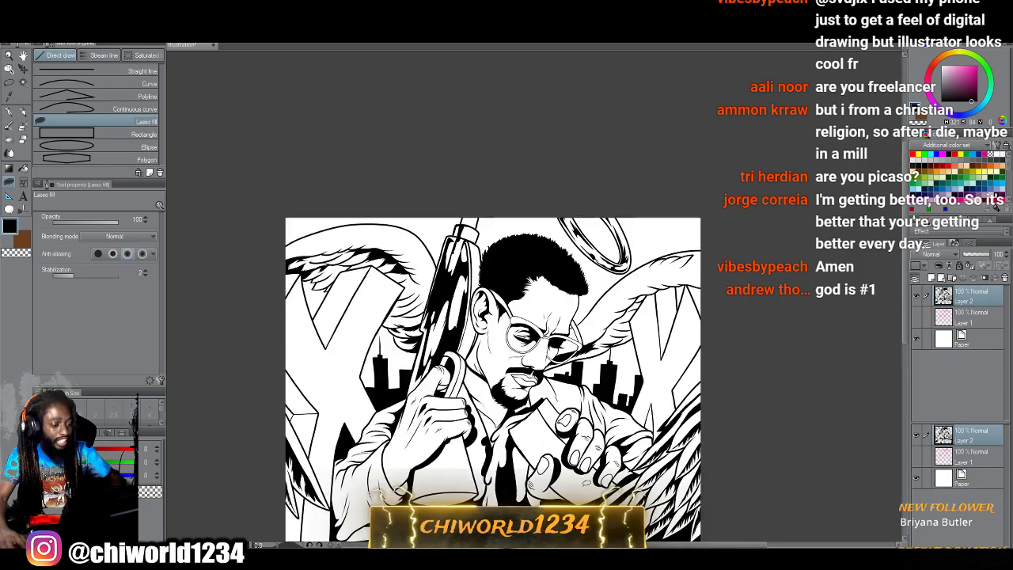
scroll(586, 482, up, 3)
scroll(587, 482, left, 3)
scroll(586, 482, up, 3)
scroll(585, 482, up, 8)
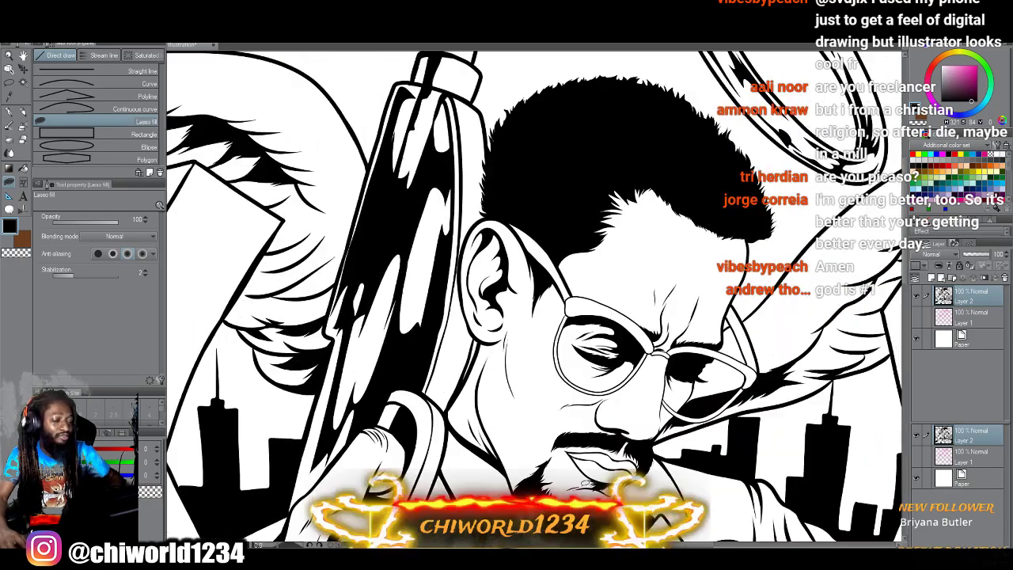
scroll(585, 482, up, 3)
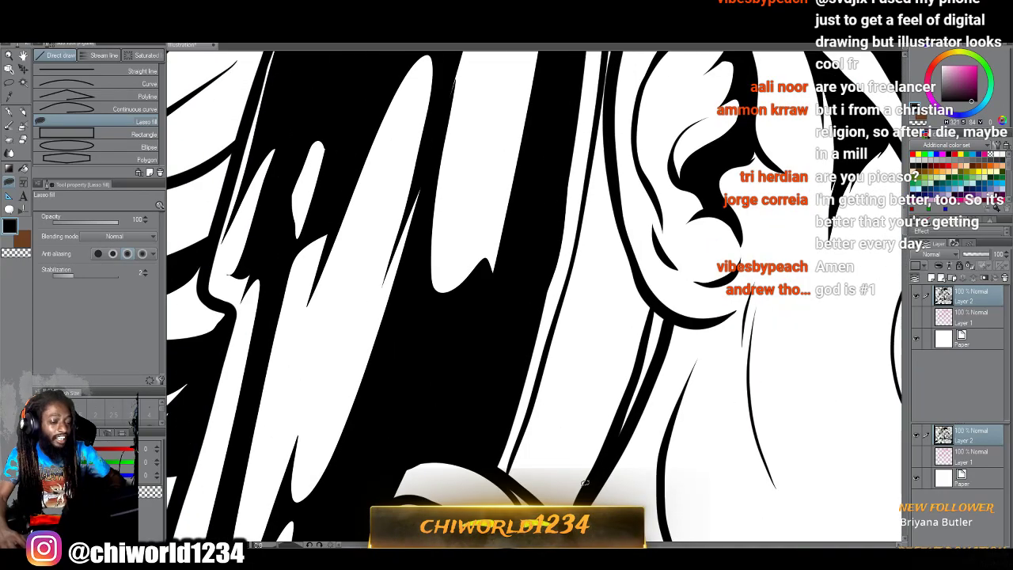
scroll(585, 482, right, 2)
scroll(585, 482, down, 3)
mouse_move(548, 377)
mouse_down()
mouse_move(515, 440)
mouse_move(468, 380)
mouse_move(472, 313)
mouse_move(519, 156)
mouse_up()
mouse_move(528, 111)
mouse_down()
mouse_move(534, 86)
mouse_move(569, 291)
mouse_move(546, 393)
mouse_up()
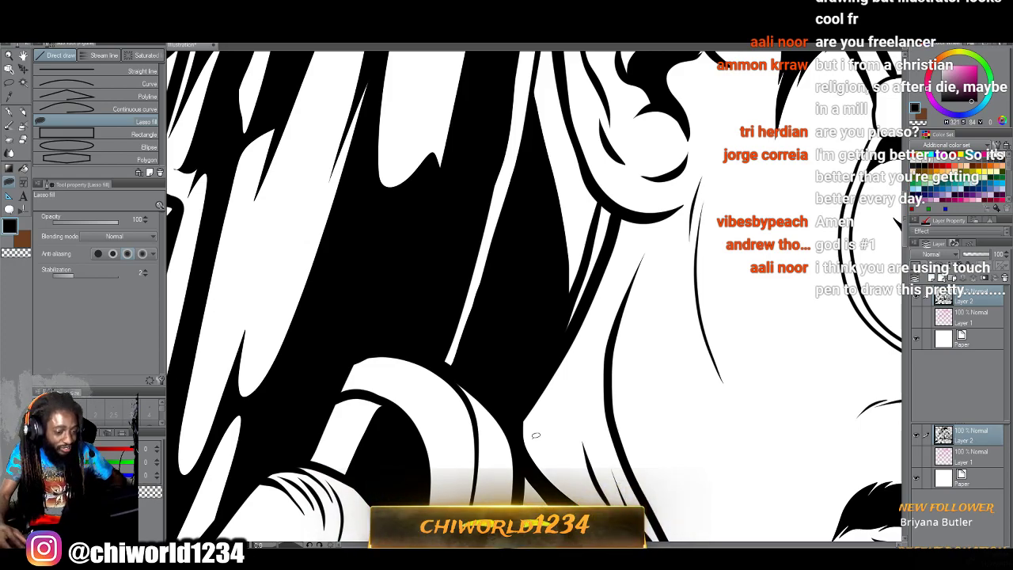
Lasso-fill a curved black shadow on the background letter directly beneath the right-hand wing's feathers.
scroll(535, 435, down, 4)
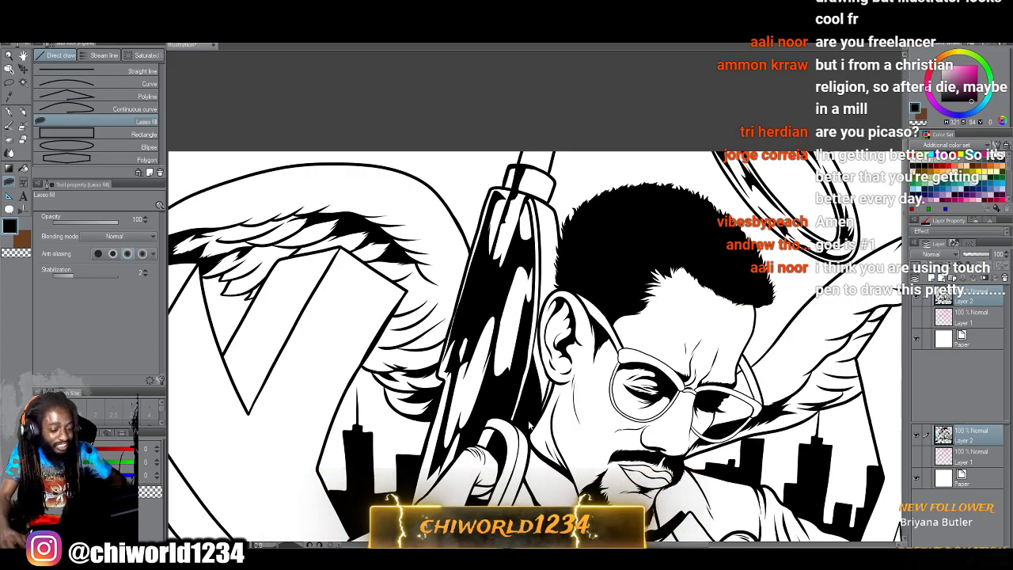
scroll(526, 424, down, 2)
scroll(522, 427, right, 1)
scroll(521, 421, down, 1)
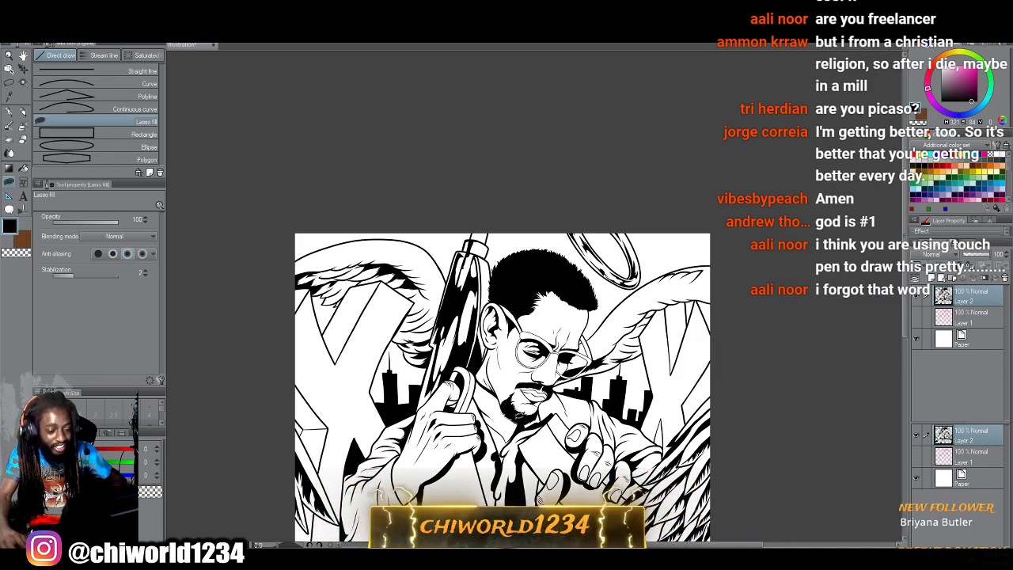
scroll(513, 414, up, 5)
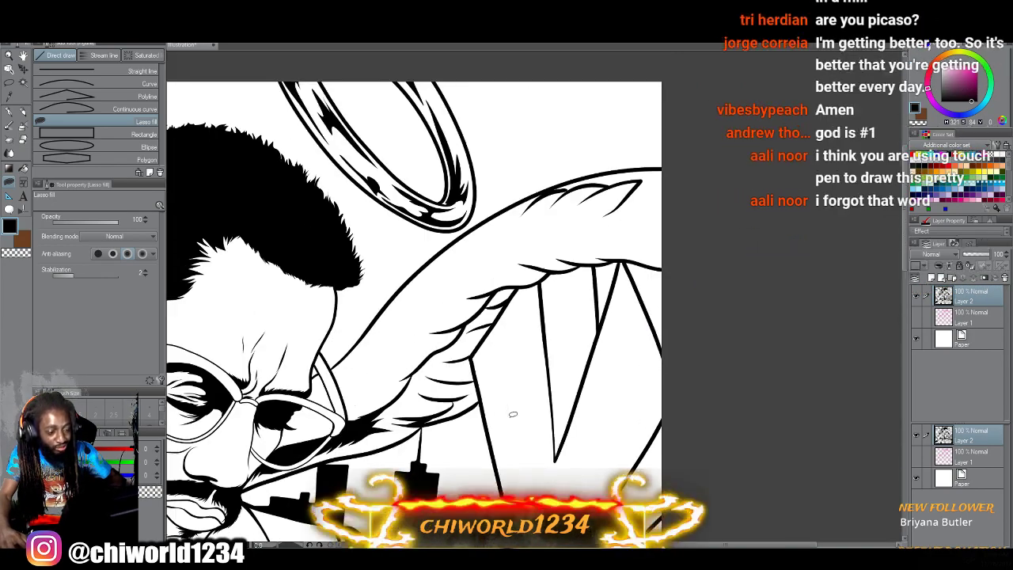
scroll(512, 414, up, 4)
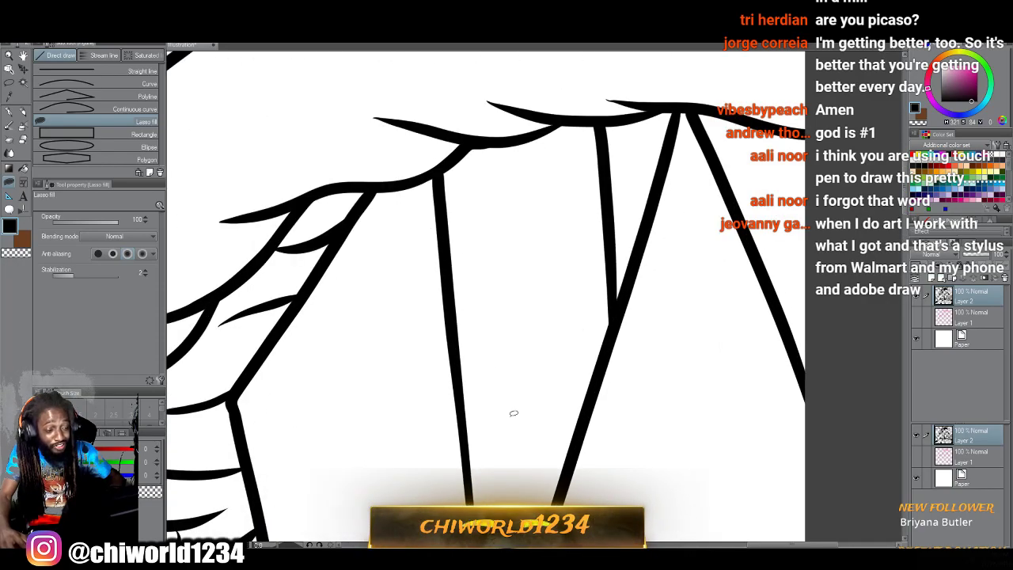
scroll(514, 413, up, 3)
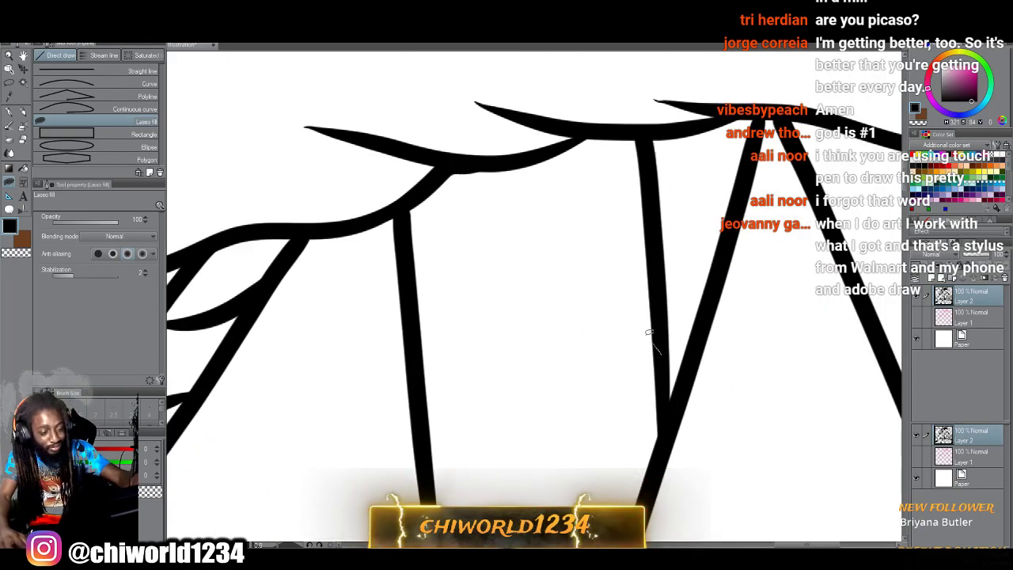
mouse_move(649, 334)
mouse_down()
mouse_move(491, 240)
mouse_move(400, 210)
mouse_move(445, 167)
mouse_move(525, 154)
mouse_move(590, 128)
mouse_move(657, 208)
mouse_move(669, 410)
mouse_move(652, 435)
mouse_up()
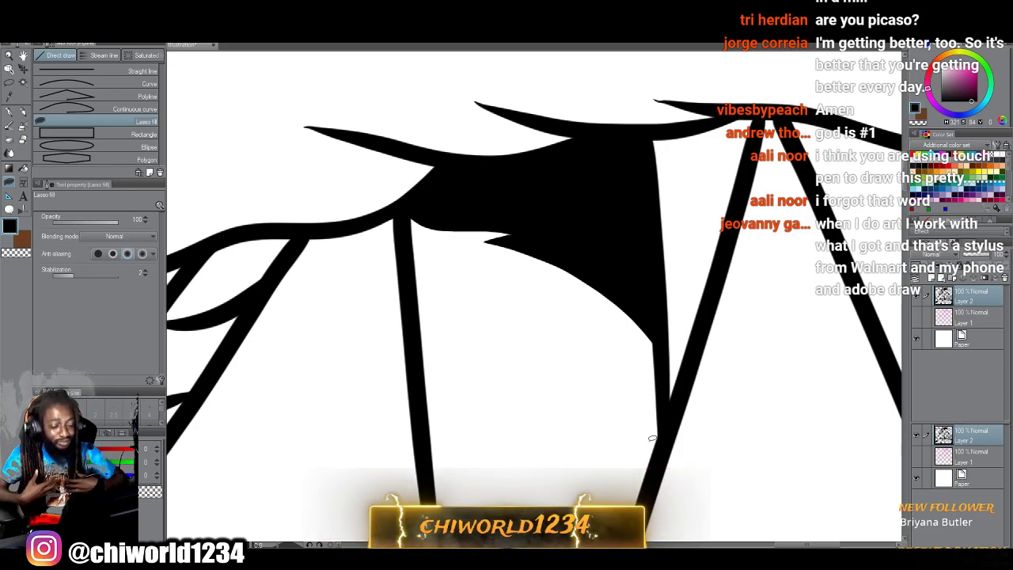
Lasso-fill black shadows between the crease lines above the middle fingers of the right-hand hand, leaving a rounded white highlight.
scroll(652, 438, down, 5)
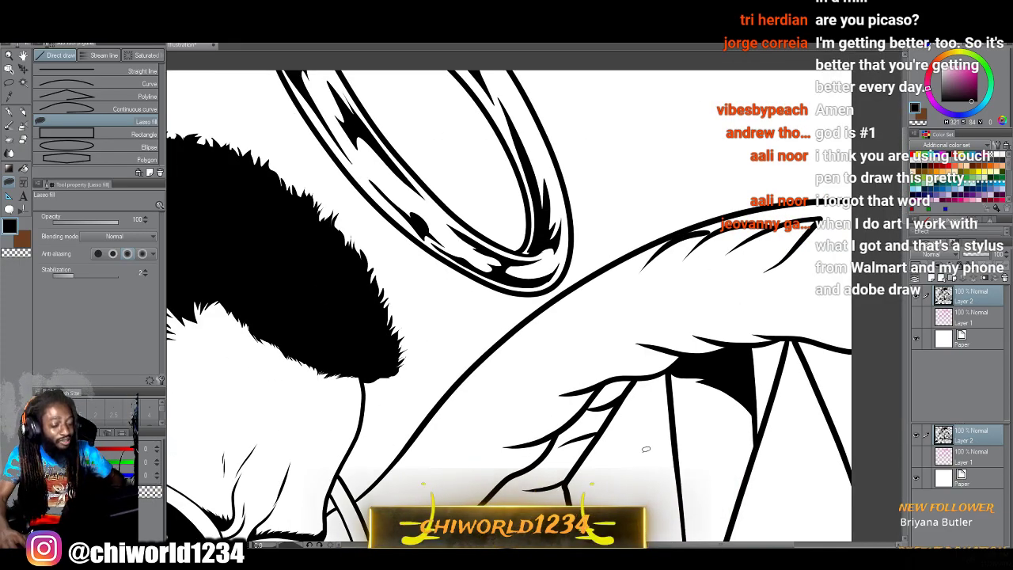
scroll(645, 448, down, 3)
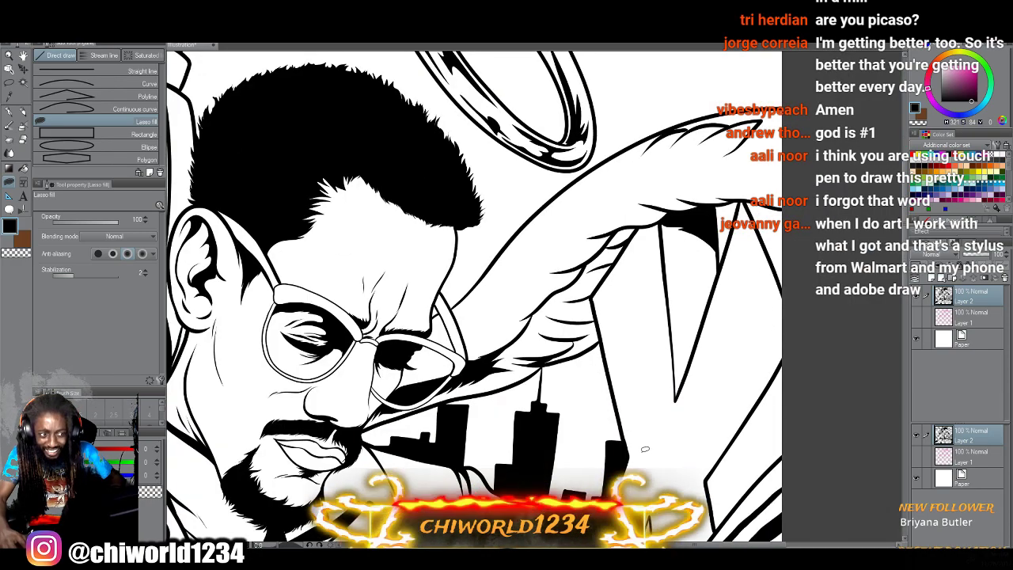
scroll(645, 449, down, 4)
scroll(645, 449, down, 4)
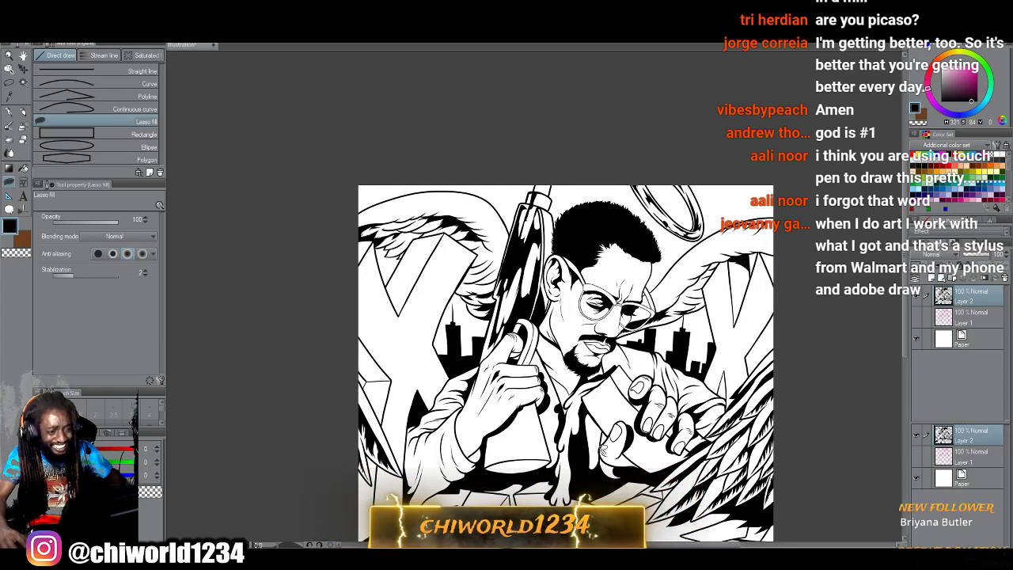
scroll(606, 451, up, 4)
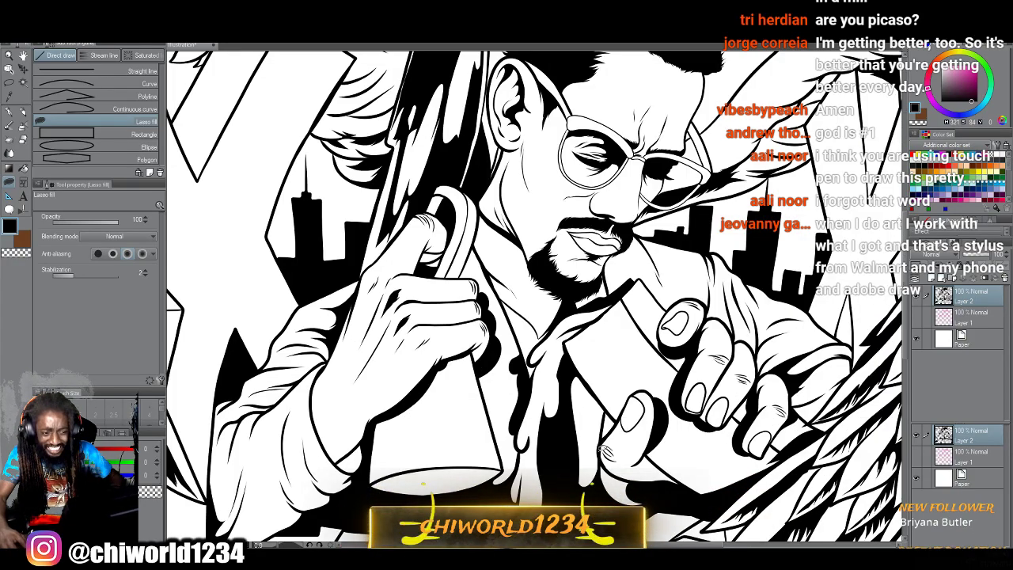
scroll(603, 449, up, 8)
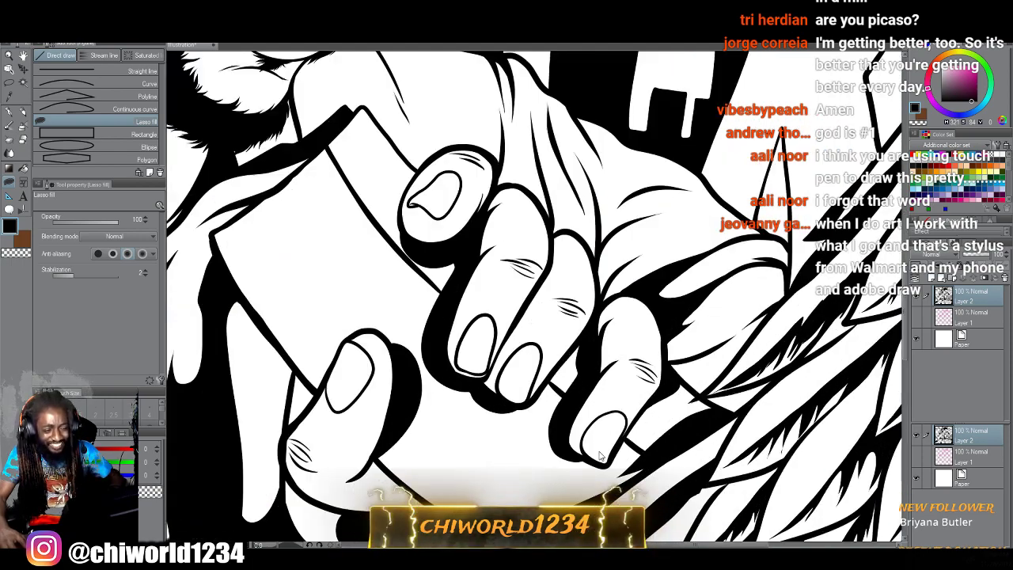
scroll(602, 449, up, 6)
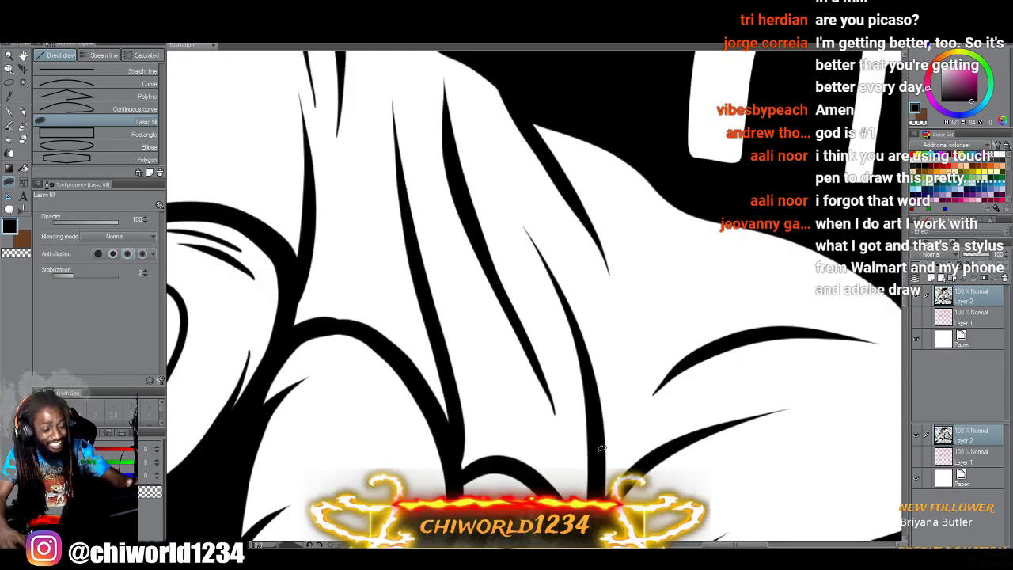
mouse_move(594, 482)
mouse_down()
mouse_move(527, 265)
mouse_move(467, 165)
mouse_move(507, 278)
mouse_move(459, 388)
mouse_move(590, 494)
mouse_move(575, 500)
mouse_up()
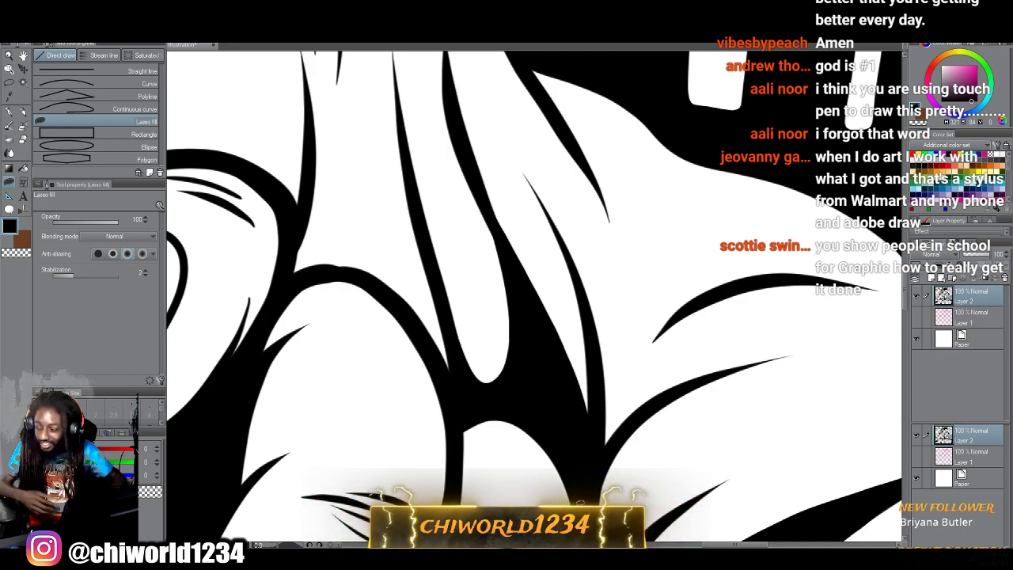
Lasso-fill a tapering black shadow along the crease above the little finger on the back of the right-hand hand.
scroll(580, 502, down, 3)
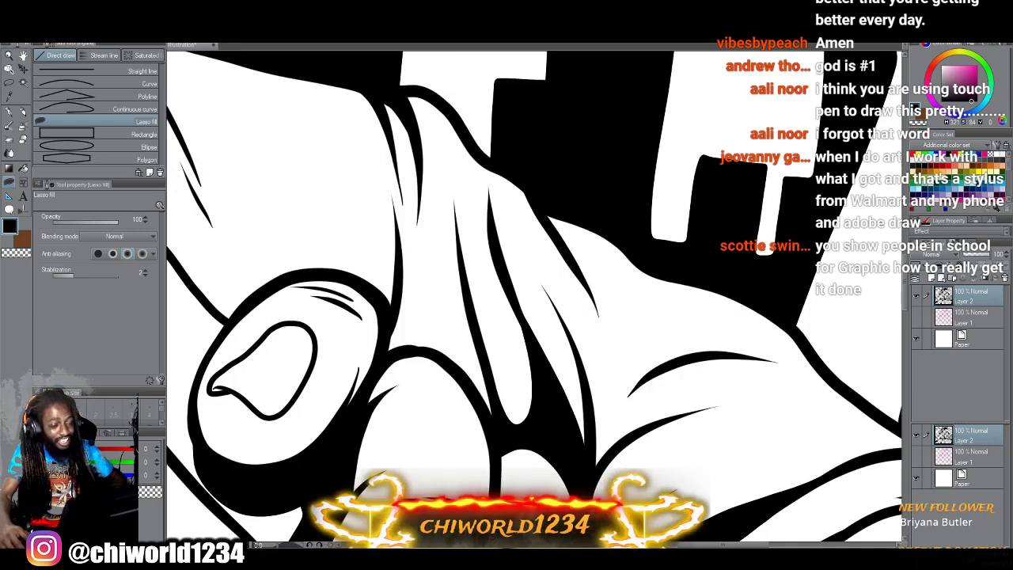
scroll(571, 496, down, 2)
drag(571, 496, 569, 390)
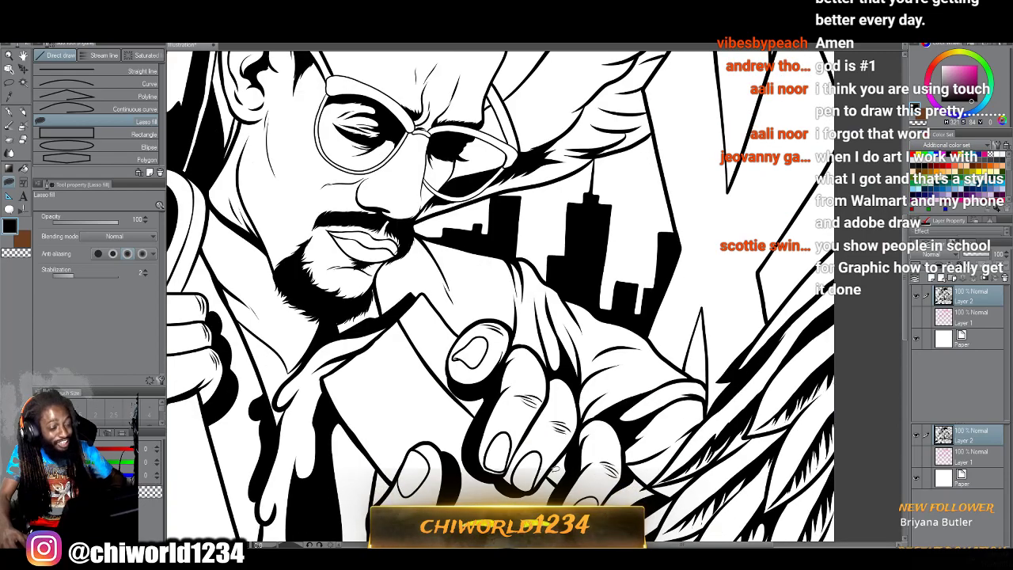
scroll(543, 447, up, 8)
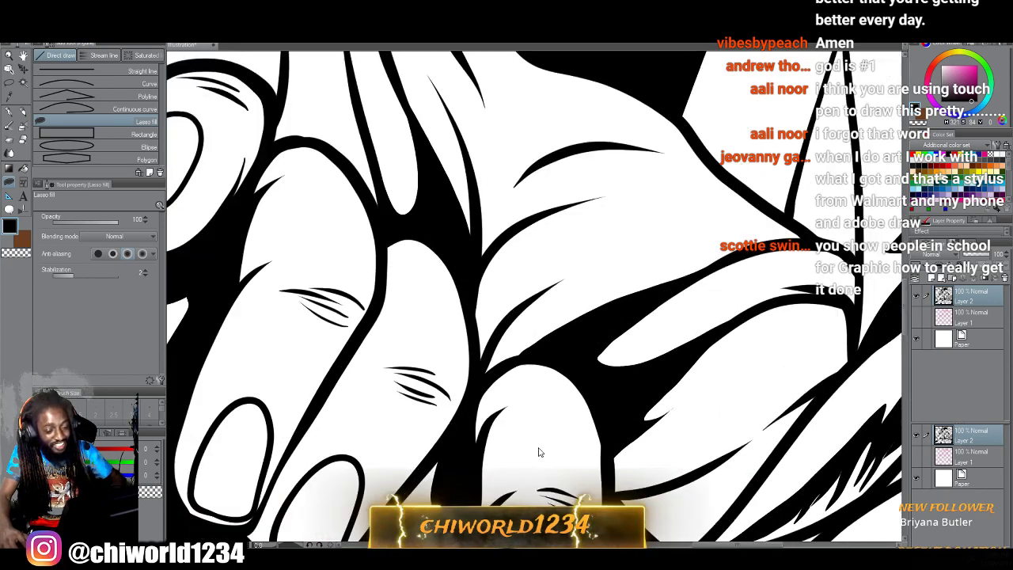
mouse_move(482, 374)
mouse_down()
mouse_move(552, 280)
mouse_move(520, 297)
mouse_move(562, 261)
mouse_move(629, 243)
mouse_move(776, 251)
mouse_move(613, 301)
mouse_move(478, 392)
mouse_up()
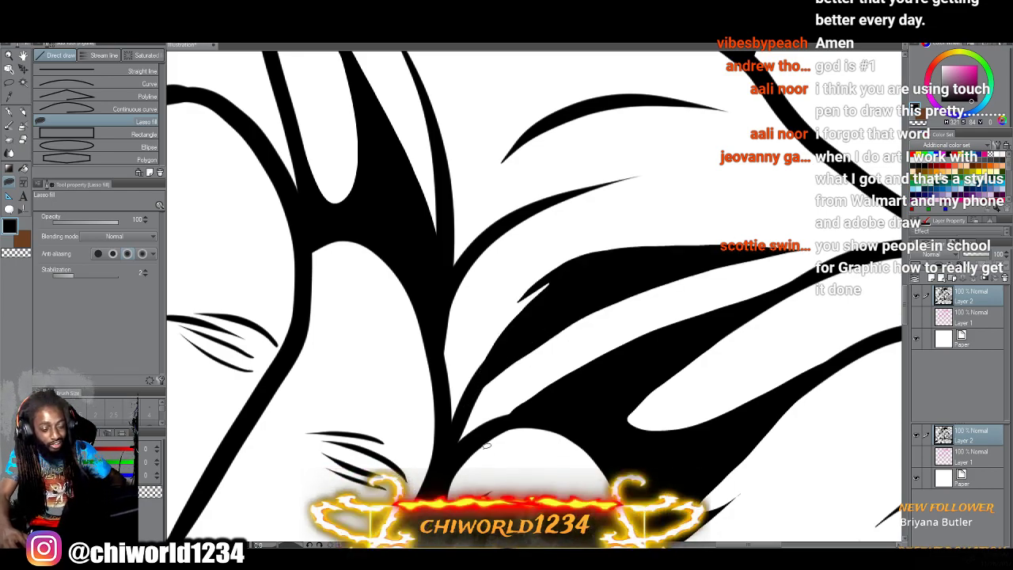
Lasso-fill a jagged black shadow along the wrist inside the sleeve cuff of the left-hand hand, leaving rounded white highlights.
scroll(485, 445, down, 10)
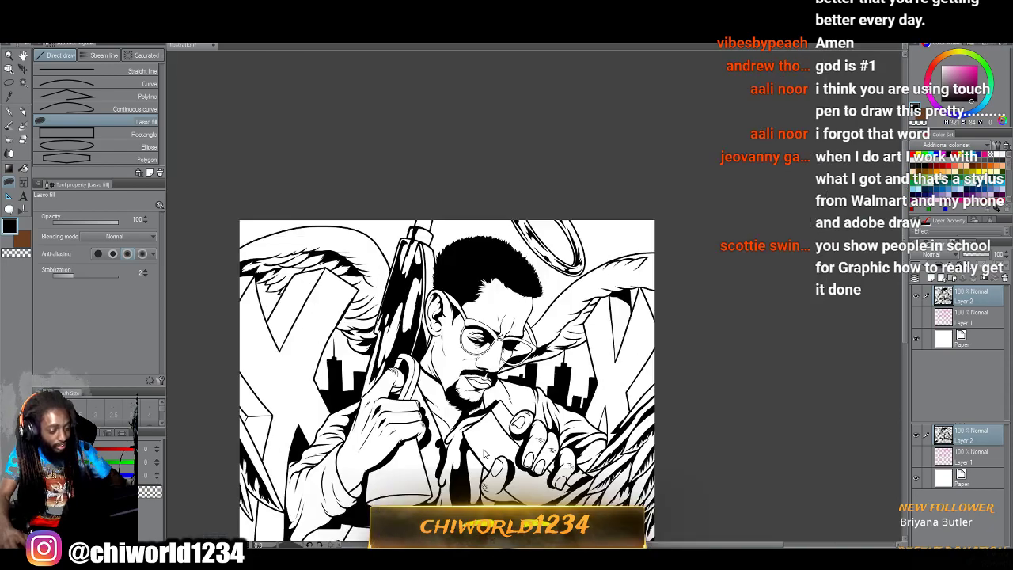
scroll(487, 445, down, 2)
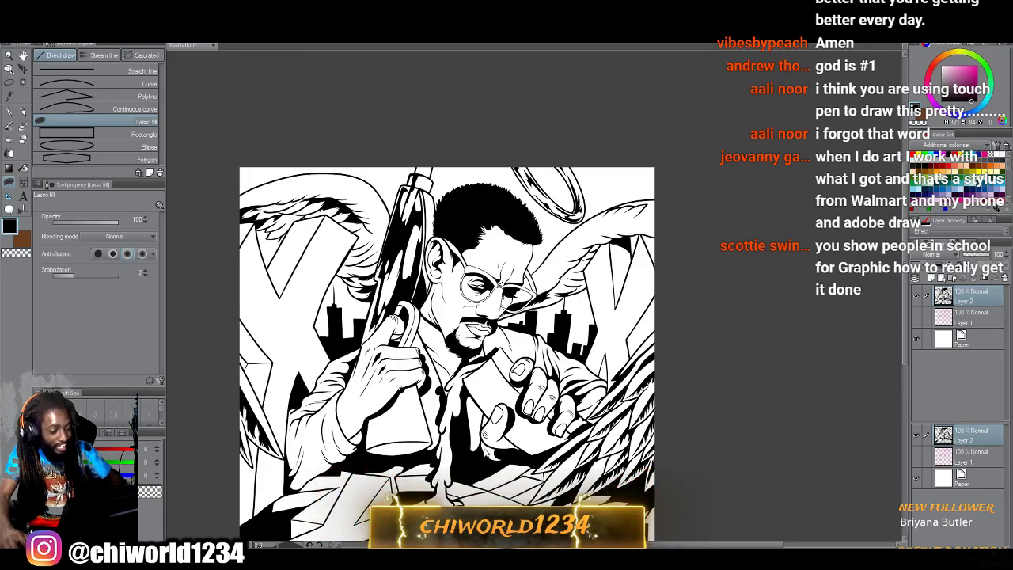
scroll(485, 448, up, 10)
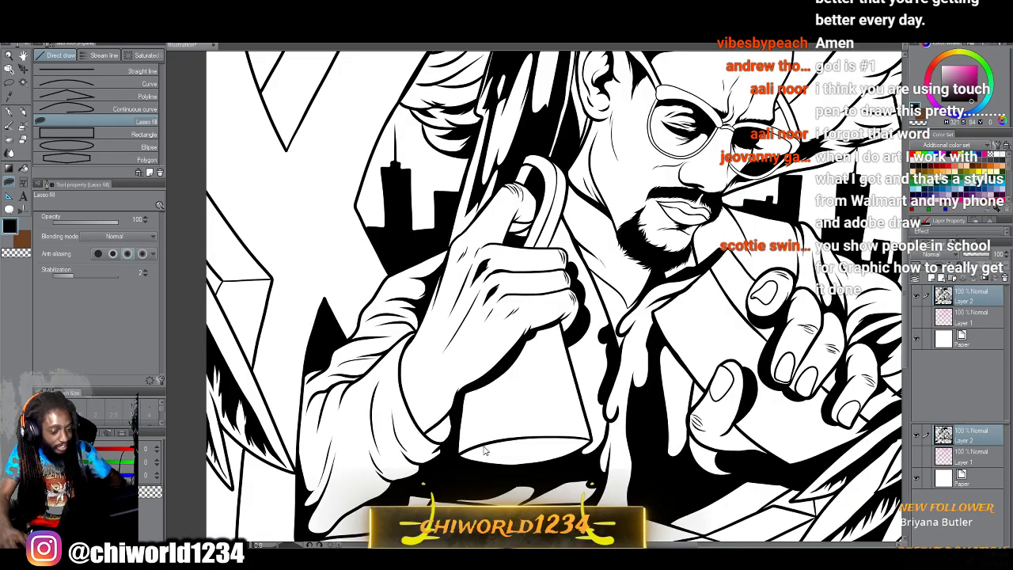
scroll(485, 449, up, 4)
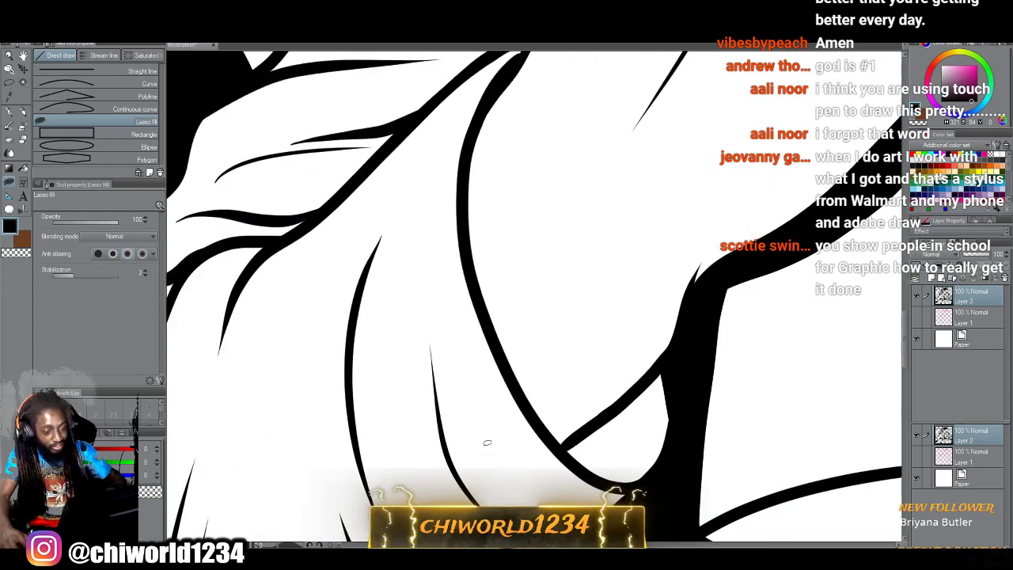
mouse_move(645, 391)
mouse_down()
mouse_move(673, 351)
mouse_move(633, 384)
mouse_move(584, 389)
mouse_move(583, 349)
mouse_move(612, 283)
mouse_move(643, 259)
mouse_move(589, 289)
mouse_move(528, 352)
mouse_move(488, 236)
mouse_move(480, 160)
mouse_move(488, 93)
mouse_move(463, 180)
mouse_move(463, 254)
mouse_move(496, 346)
mouse_move(544, 428)
mouse_move(593, 478)
mouse_move(671, 475)
mouse_move(634, 468)
mouse_move(623, 423)
mouse_move(654, 379)
mouse_move(656, 351)
mouse_up()
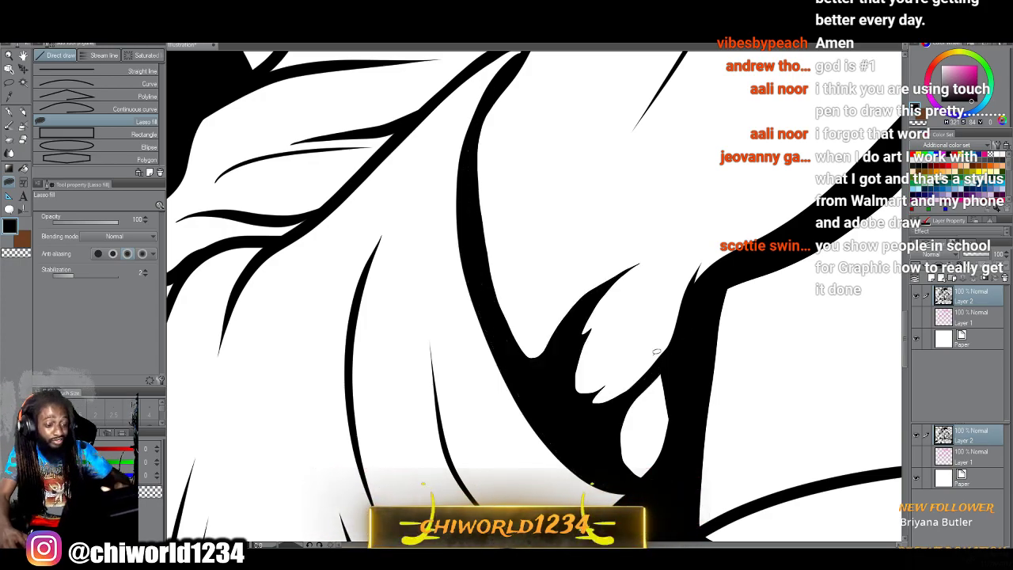
Lasso-fill curved black shadows above the right-hand hand's uppermost fingertip and in the gap between it and the neighbouring finger.
scroll(749, 468, down, 3)
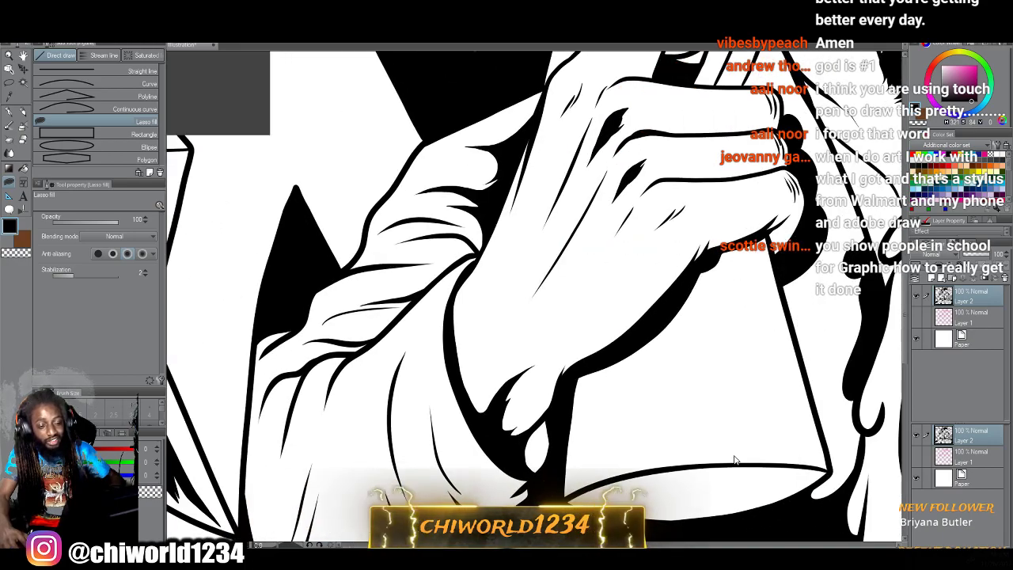
scroll(734, 457, down, 5)
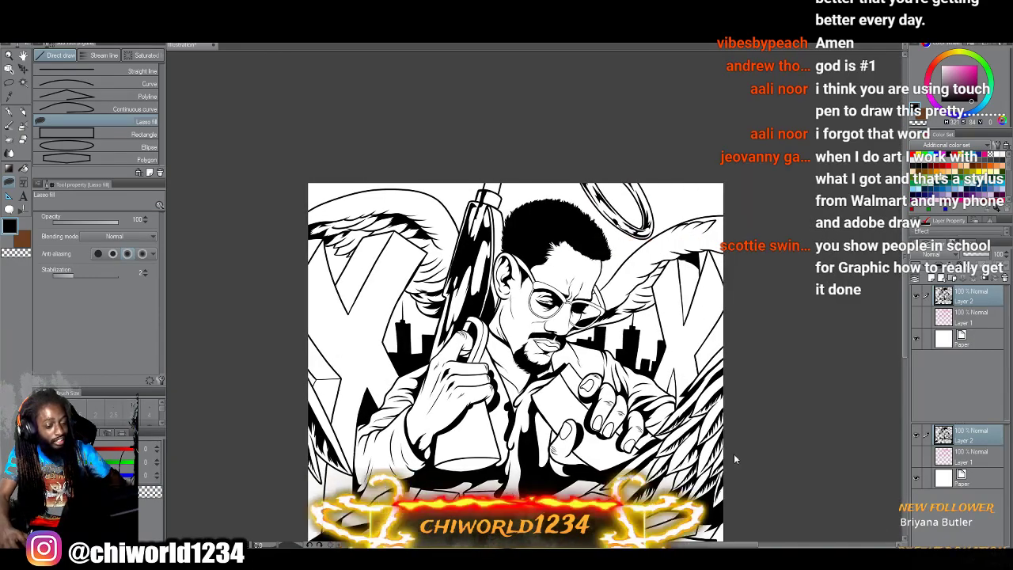
scroll(734, 457, up, 3)
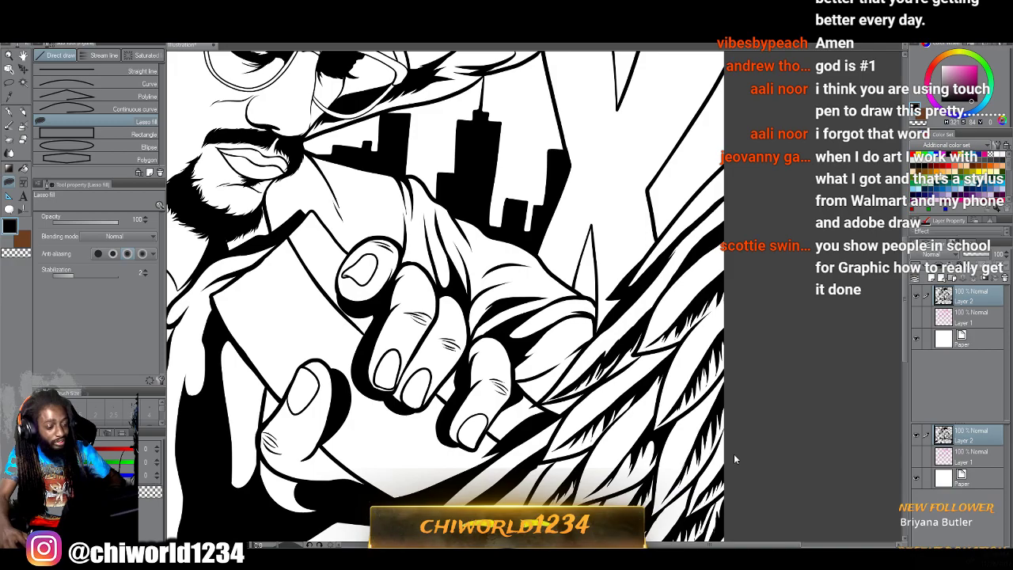
scroll(734, 457, up, 5)
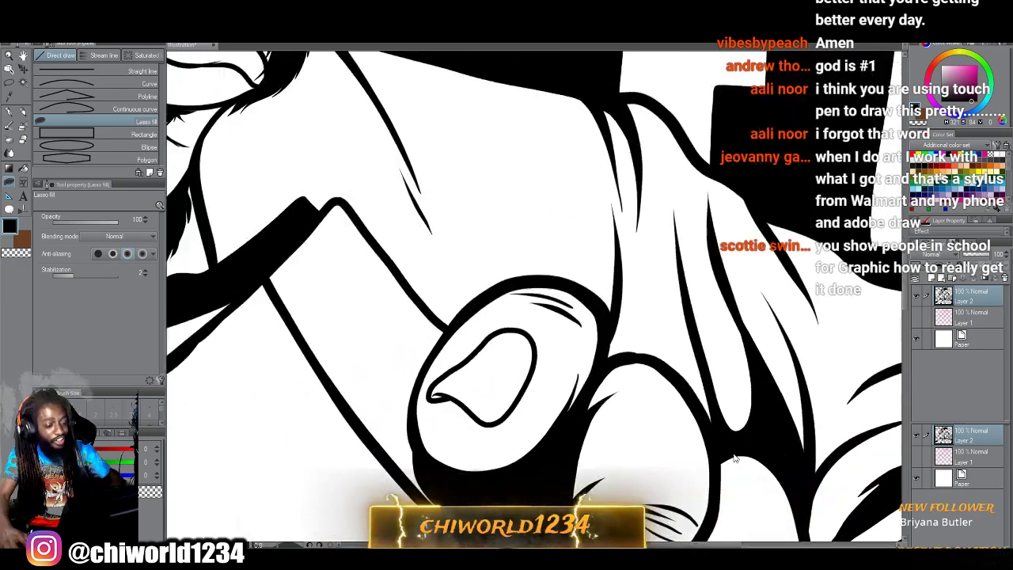
scroll(735, 456, left, 2)
scroll(736, 448, up, 3)
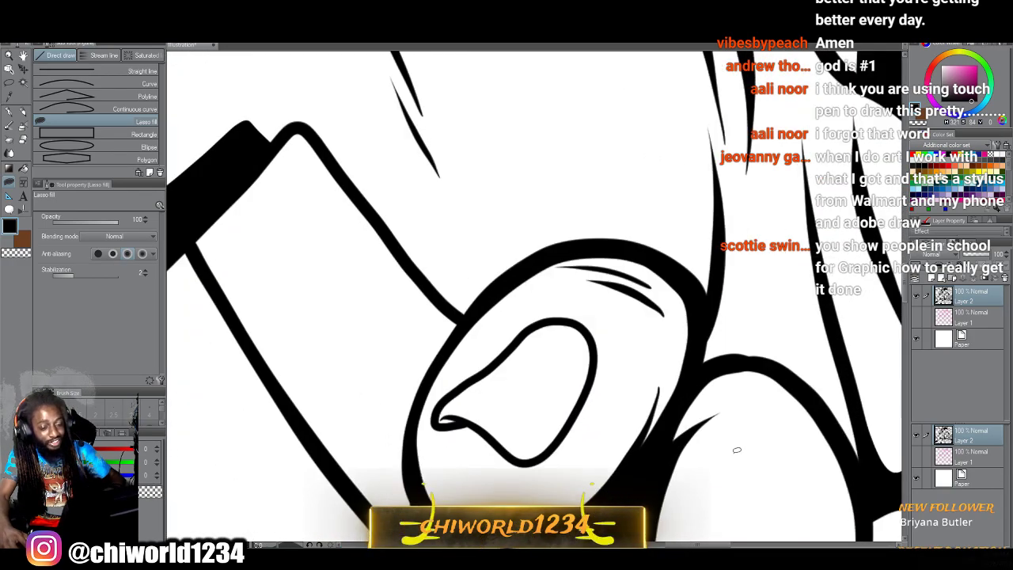
mouse_move(799, 361)
mouse_down()
mouse_move(709, 298)
mouse_move(693, 388)
mouse_move(799, 364)
mouse_up()
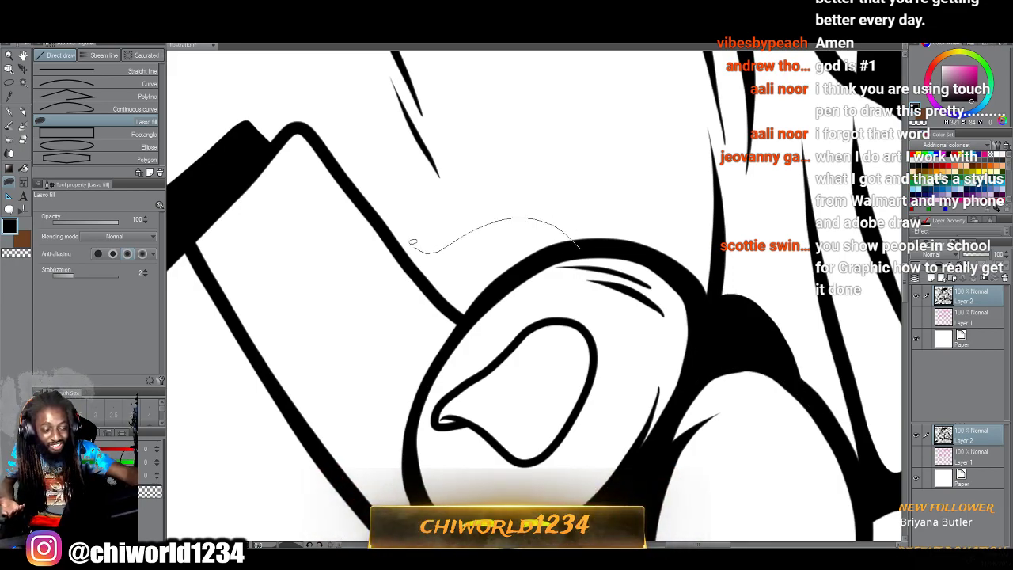
mouse_move(425, 271)
mouse_down()
mouse_move(463, 310)
mouse_move(560, 251)
mouse_move(619, 245)
mouse_up()
scroll(590, 298, down, 2)
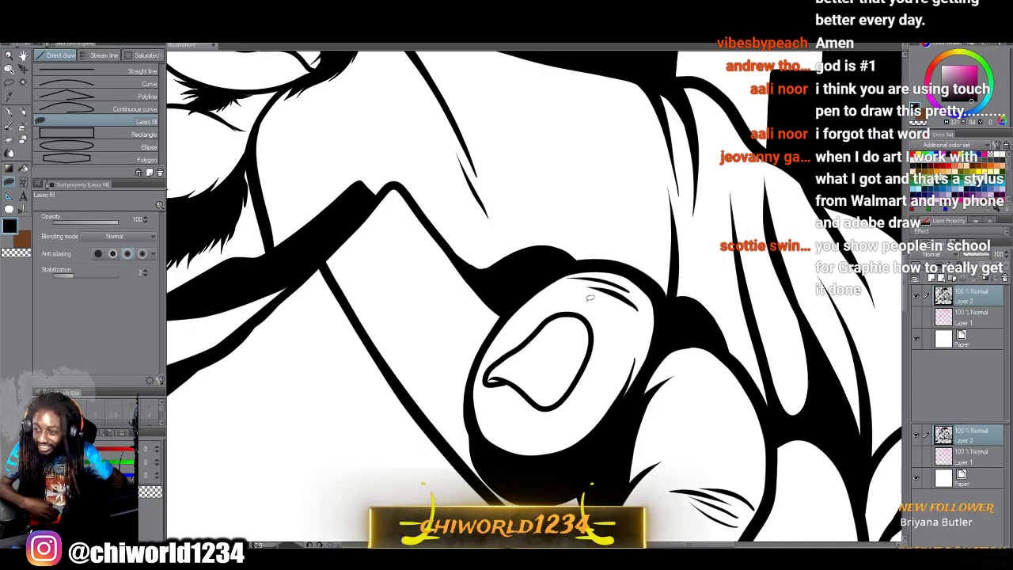
Lasso-fill a tapering black shadow beneath the right-hand lens frame beside the nose, leaving a thin white sliver.
scroll(587, 305, down, 5)
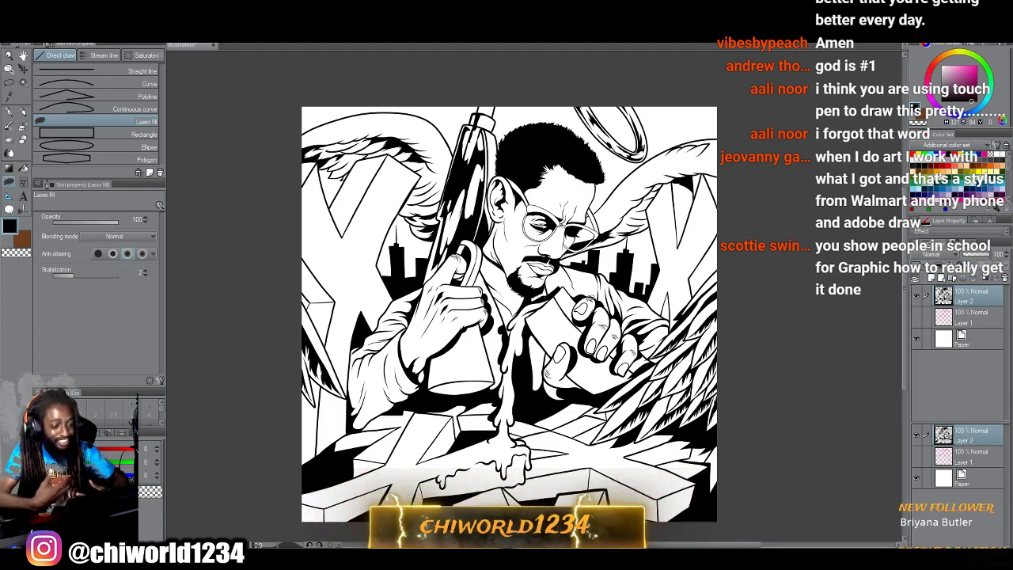
scroll(581, 302, up, 4)
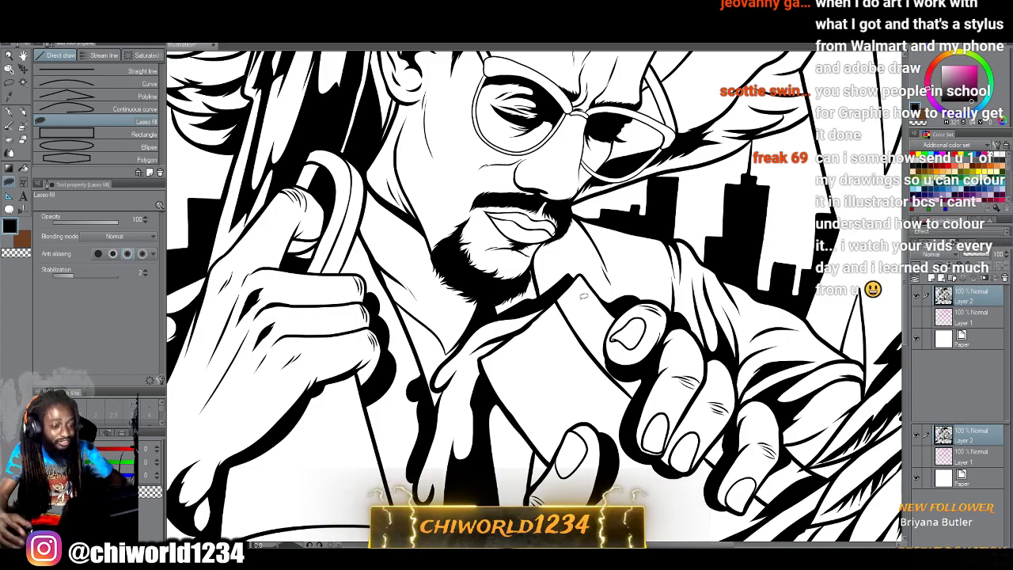
scroll(572, 303, up, 2)
scroll(568, 310, up, 6)
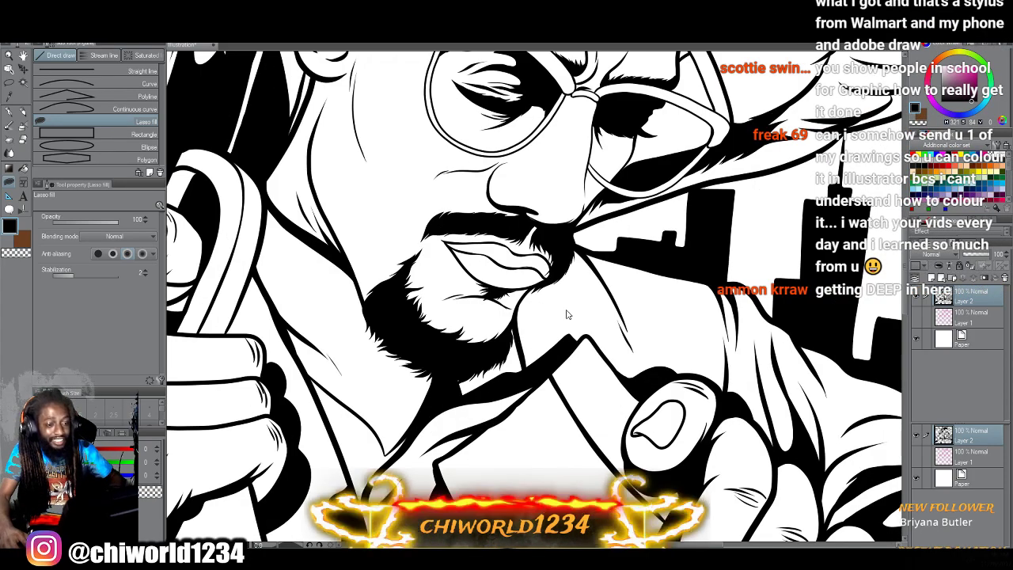
scroll(567, 314, up, 6)
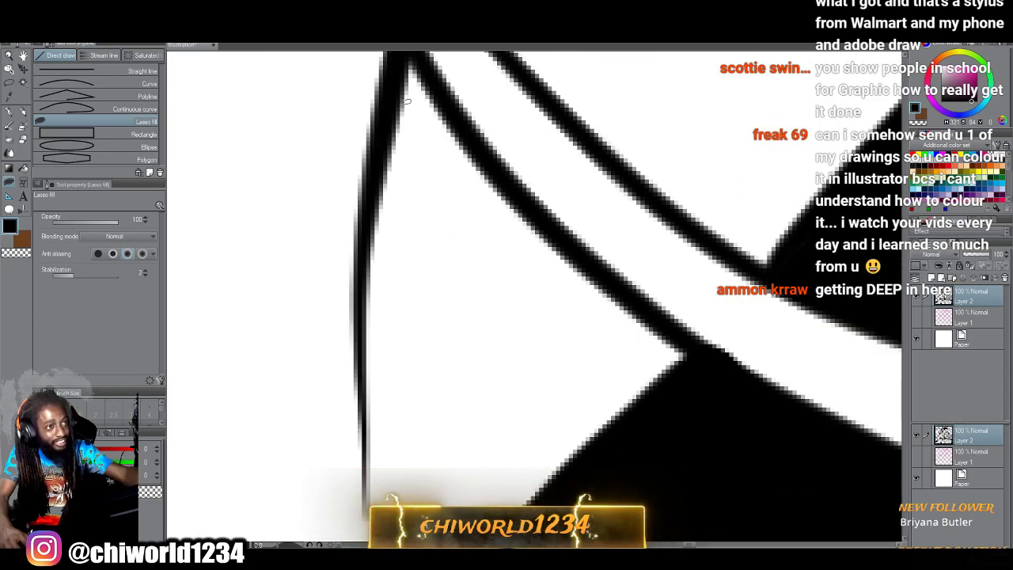
mouse_move(401, 96)
mouse_down()
mouse_move(468, 244)
mouse_move(570, 378)
mouse_move(638, 420)
mouse_move(685, 412)
mouse_up()
mouse_move(684, 375)
mouse_down()
mouse_move(594, 285)
mouse_move(538, 194)
mouse_up()
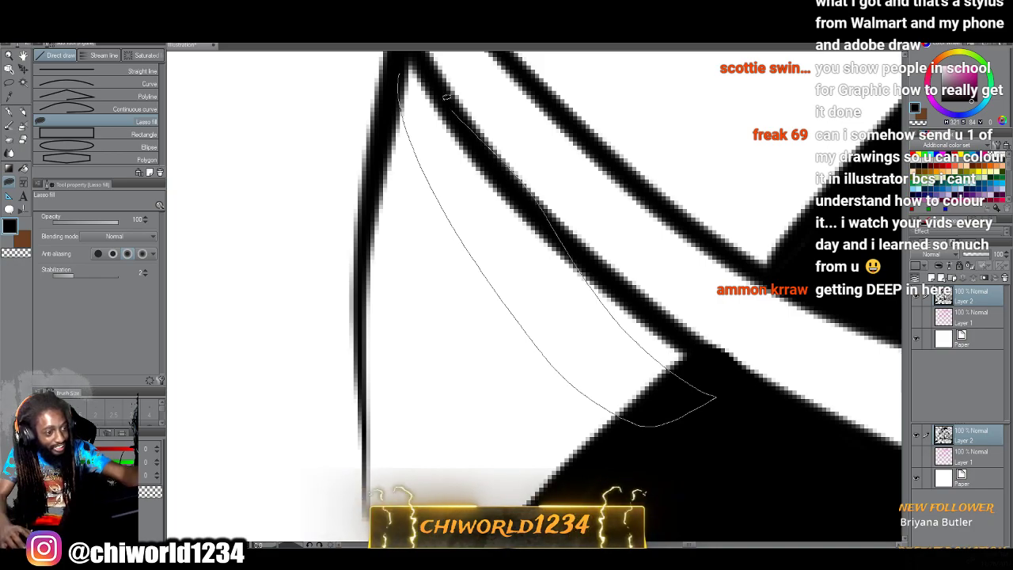
mouse_move(448, 96)
mouse_down()
mouse_move(408, 47)
mouse_move(398, 104)
mouse_move(405, 201)
mouse_up()
scroll(396, 215, up, 2)
scroll(422, 358, down, 3)
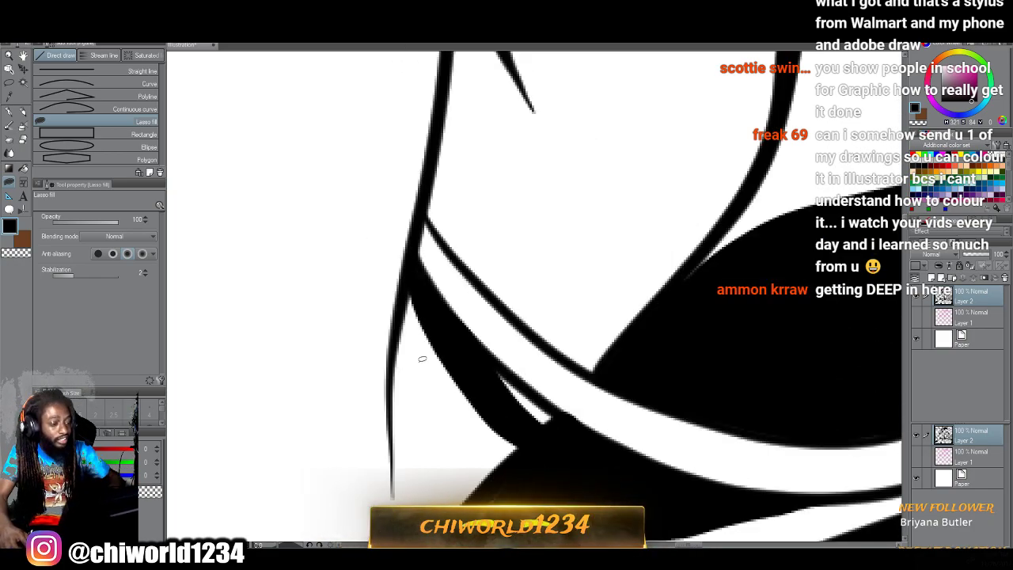
Lasso-fill a tapering black shadow inside the left-hand lens along its nose-side rim below the eye, leaving a thin white highlight.
scroll(420, 367, left, 2)
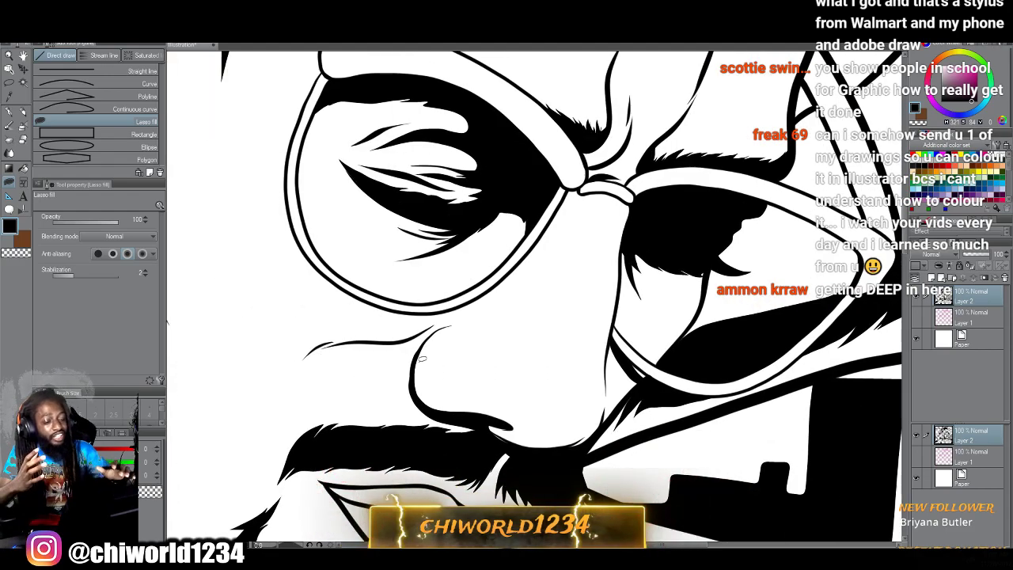
scroll(422, 358, up, 3)
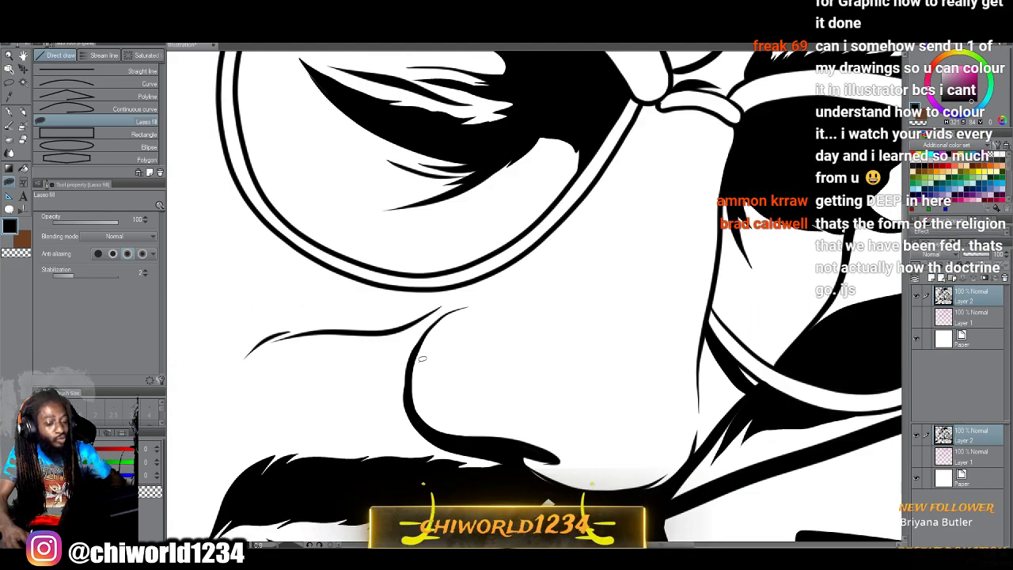
scroll(421, 358, up, 2)
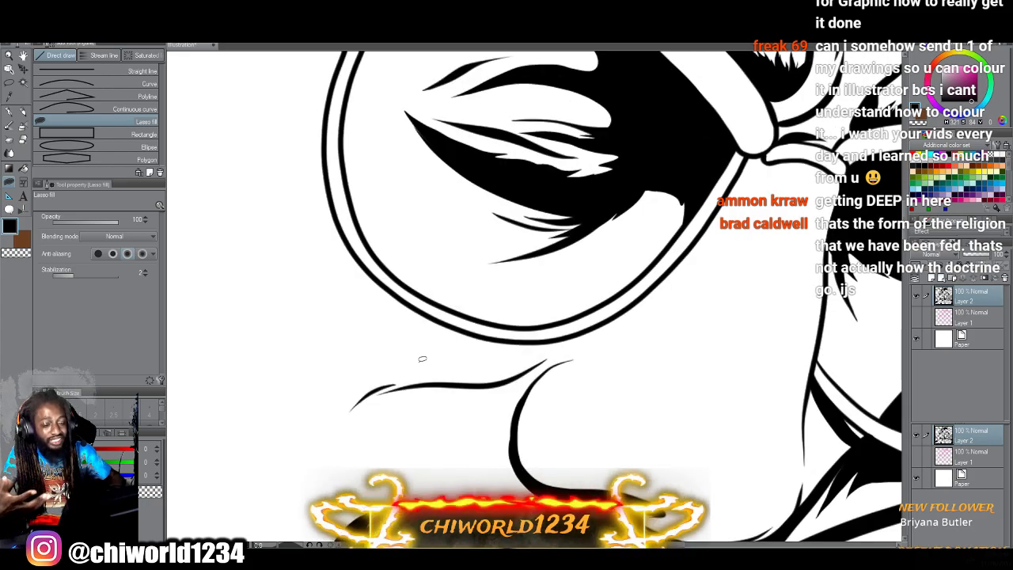
scroll(421, 359, up, 5)
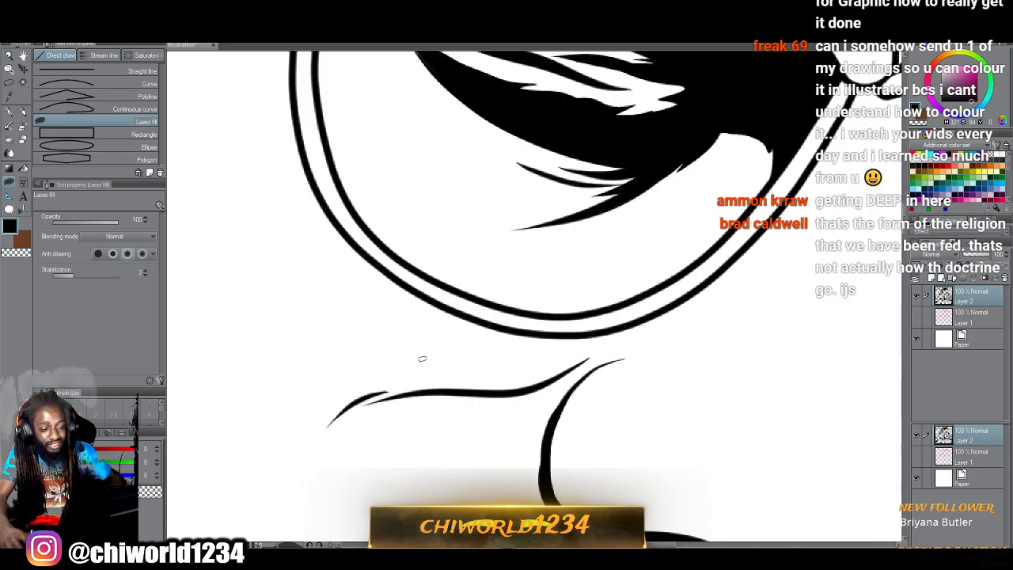
scroll(422, 358, up, 6)
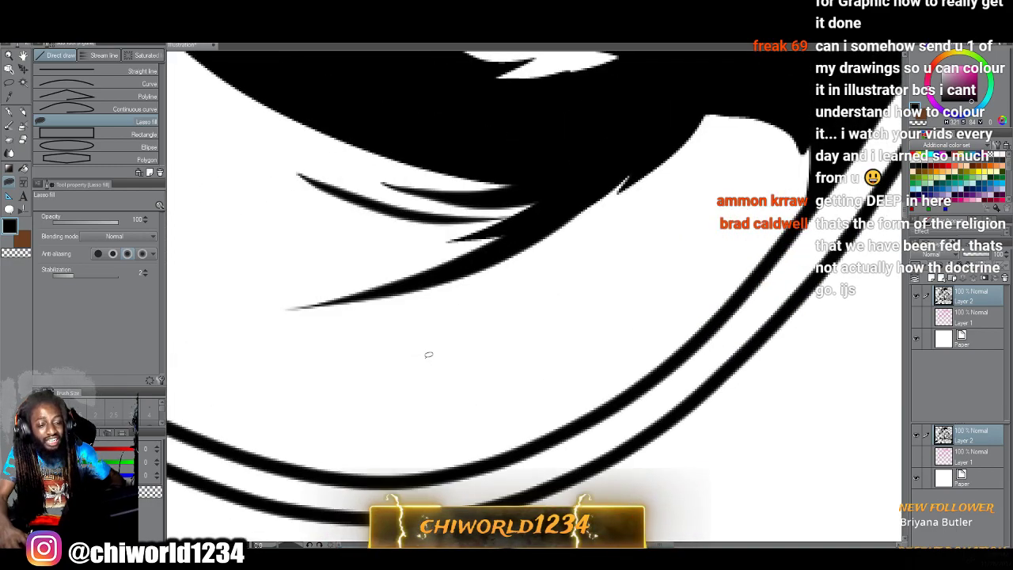
mouse_move(761, 72)
mouse_down()
mouse_move(672, 285)
mouse_move(522, 441)
mouse_move(645, 384)
mouse_move(758, 253)
mouse_move(806, 158)
mouse_move(795, 142)
mouse_up()
scroll(796, 143, down, 4)
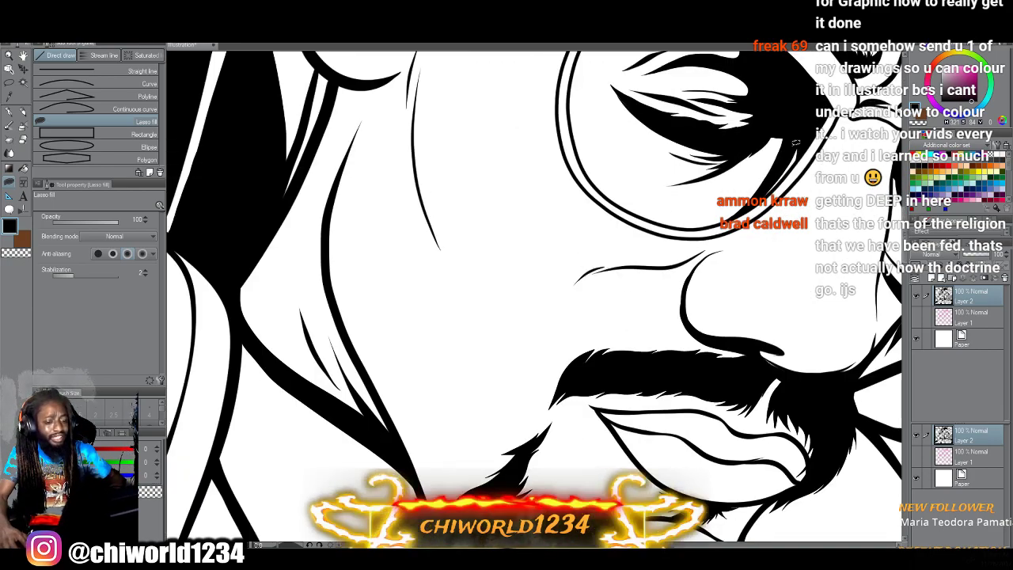
Lasso-fill the upper outer corner inside the left-hand lens, extending the black shadow down along the rim in a taper.
scroll(796, 143, right, 3)
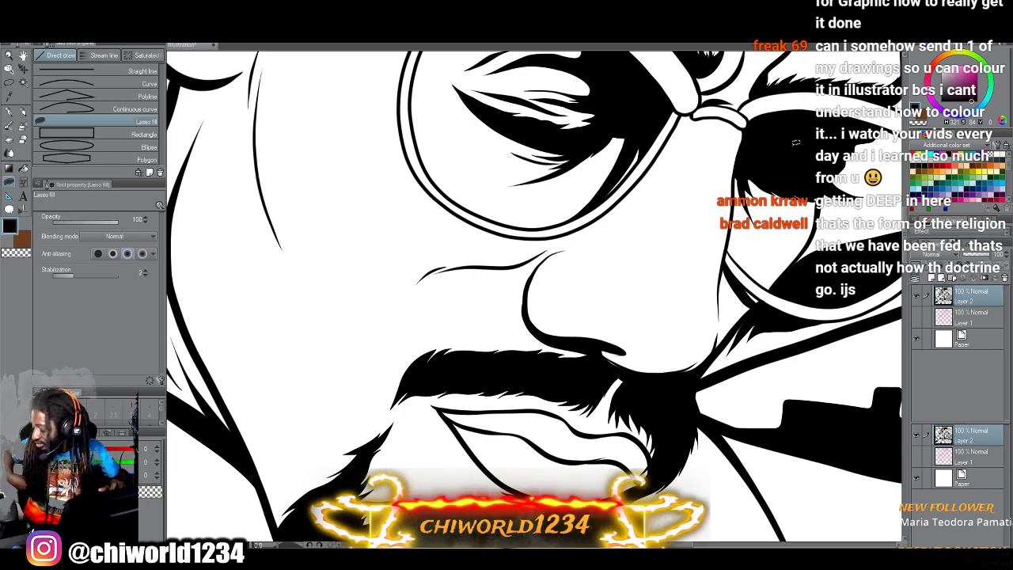
scroll(734, 178, up, 3)
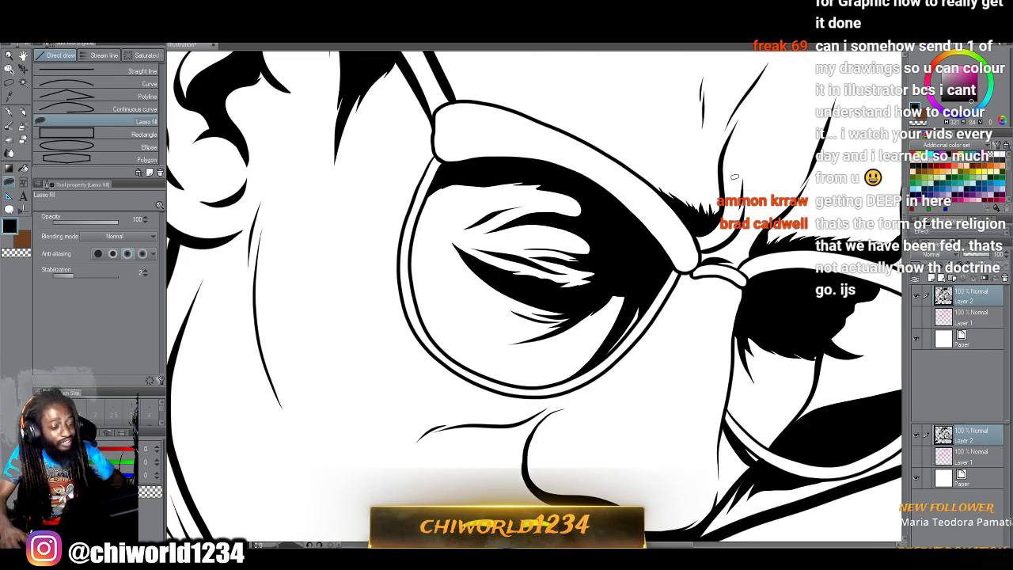
scroll(734, 177, up, 5)
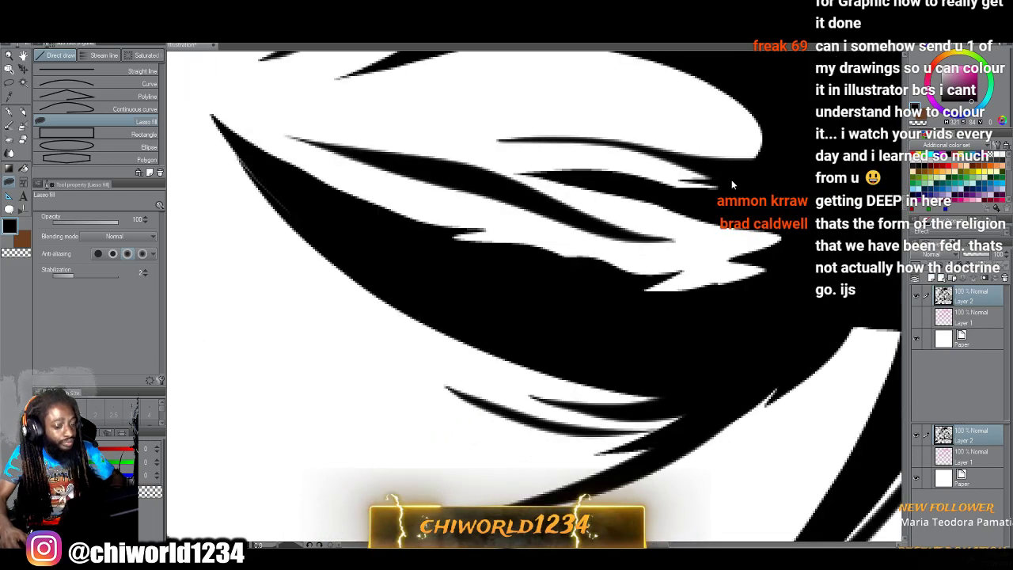
scroll(732, 181, left, 7)
scroll(735, 177, up, 6)
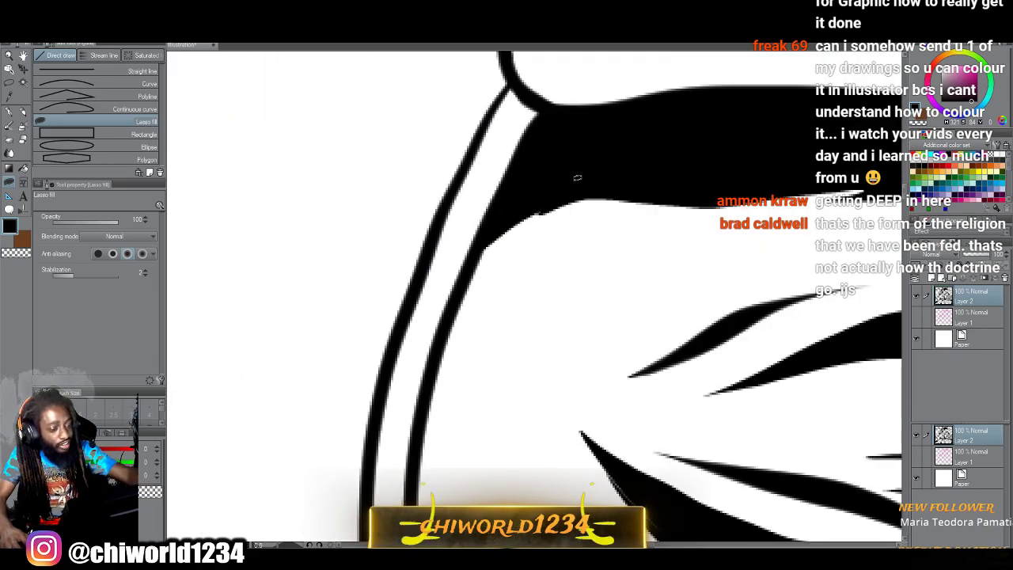
mouse_move(582, 205)
mouse_down()
mouse_move(433, 388)
mouse_move(475, 265)
mouse_move(663, 148)
mouse_up()
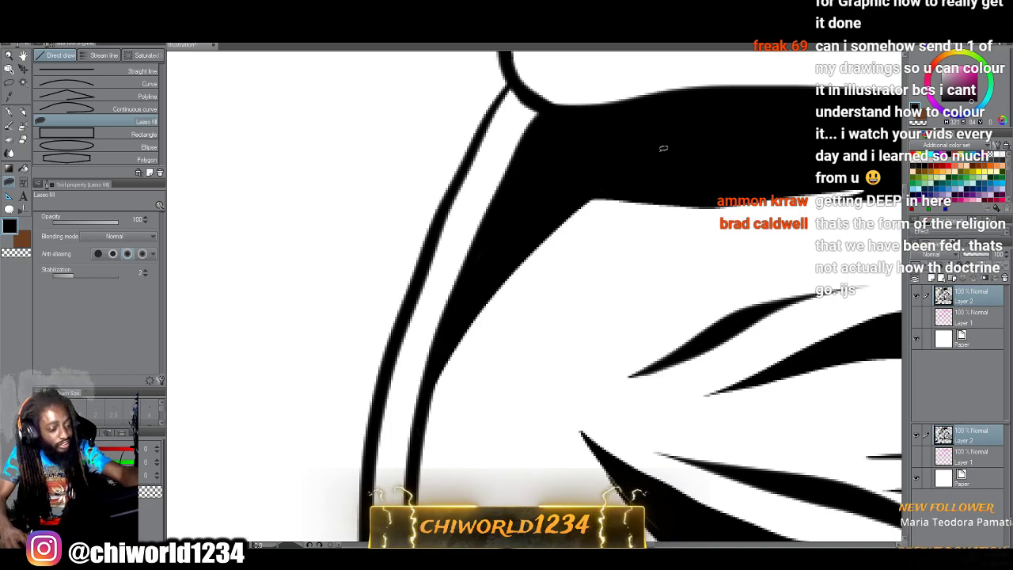
scroll(660, 158, down, 4)
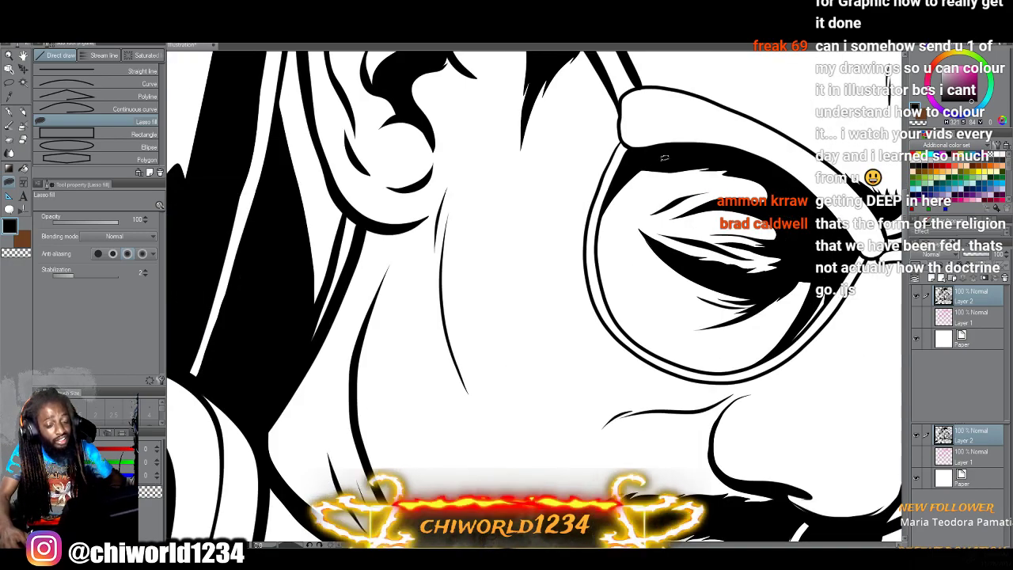
Lasso-fill a curved black cast shadow on the cheek around the outer and lower rim of the left-hand lens, leaving a white sliver.
scroll(663, 158, up, 3)
scroll(664, 157, down, 3)
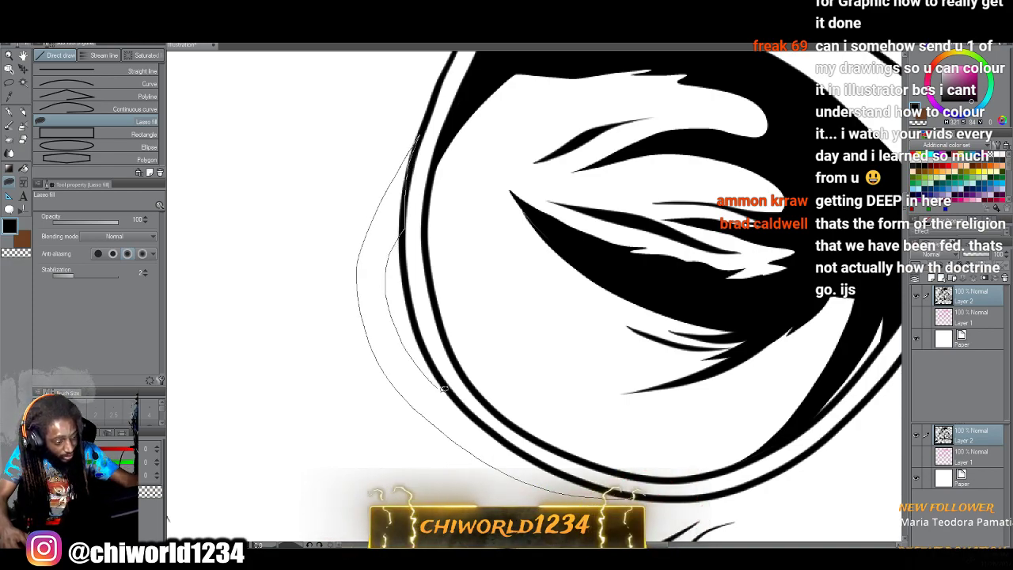
drag(443, 388, 508, 440)
drag(614, 487, 665, 491)
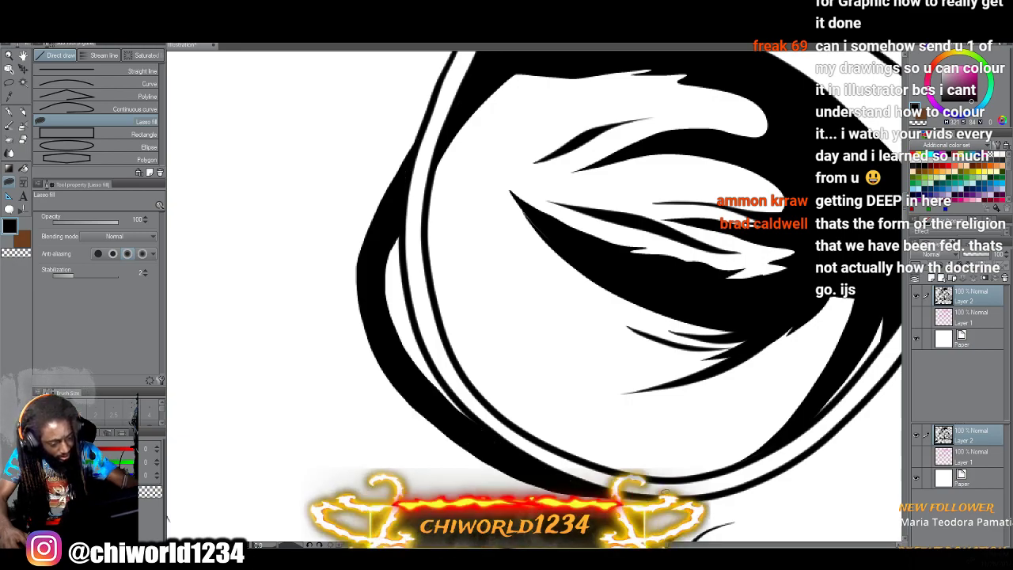
scroll(652, 379, down, 5)
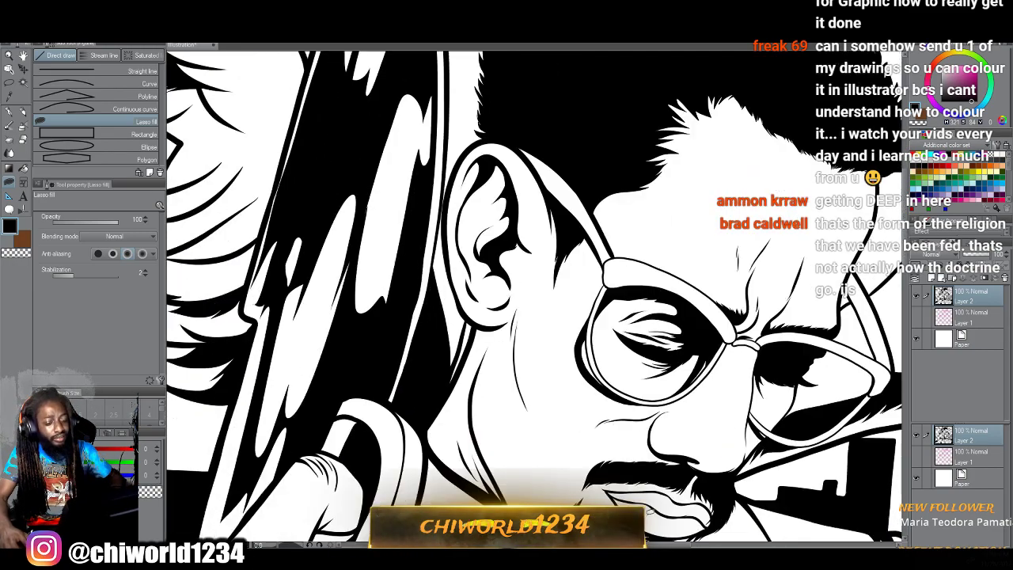
drag(652, 378, 652, 326)
scroll(649, 285, up, 6)
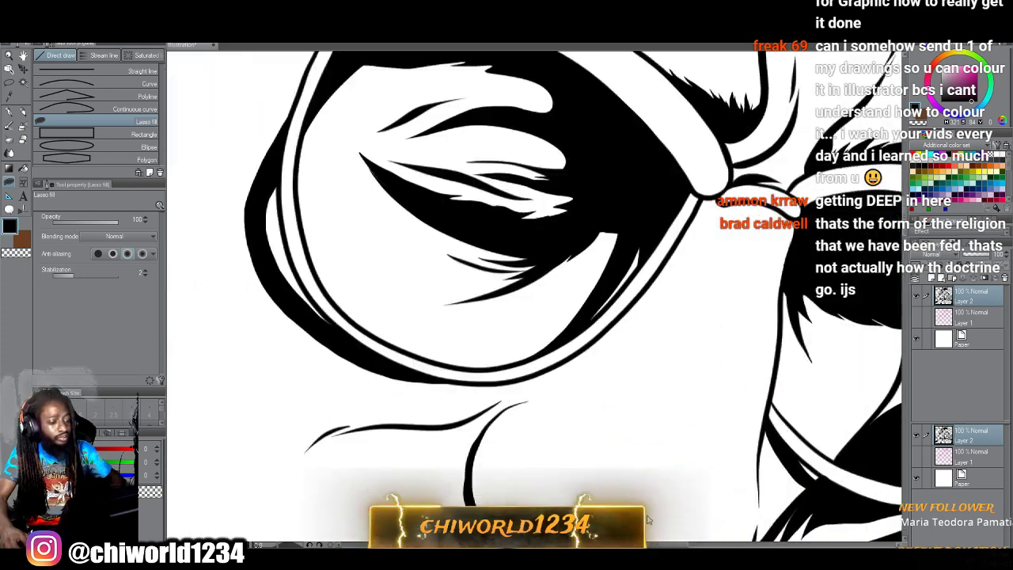
scroll(407, 264, up, 1)
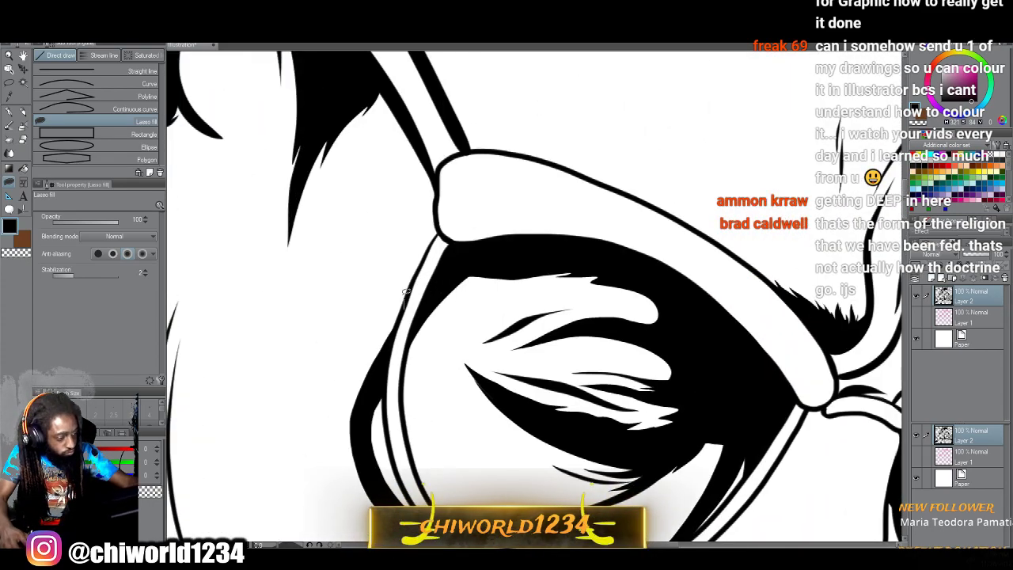
Lasso-fill a curved black shadow band from the sideburn down the temple to the left-hand lens frame.
drag(405, 291, 313, 83)
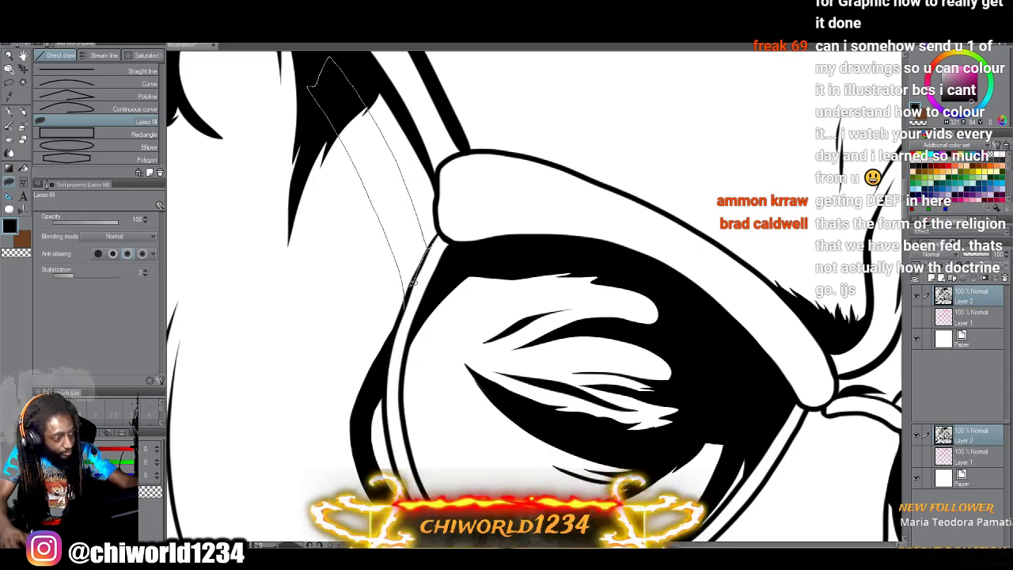
drag(397, 328, 398, 337)
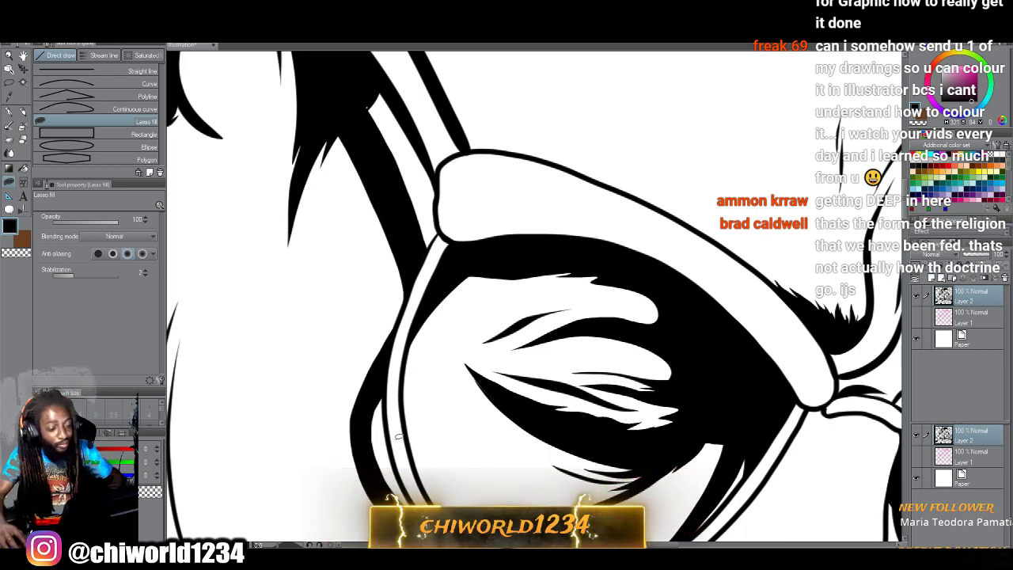
Lasso-fill a small black sliver along the edge of the nose bridge beside the right-hand lens.
scroll(398, 436, down, 2)
scroll(422, 436, up, 2)
drag(554, 403, 388, 445)
scroll(389, 445, up, 5)
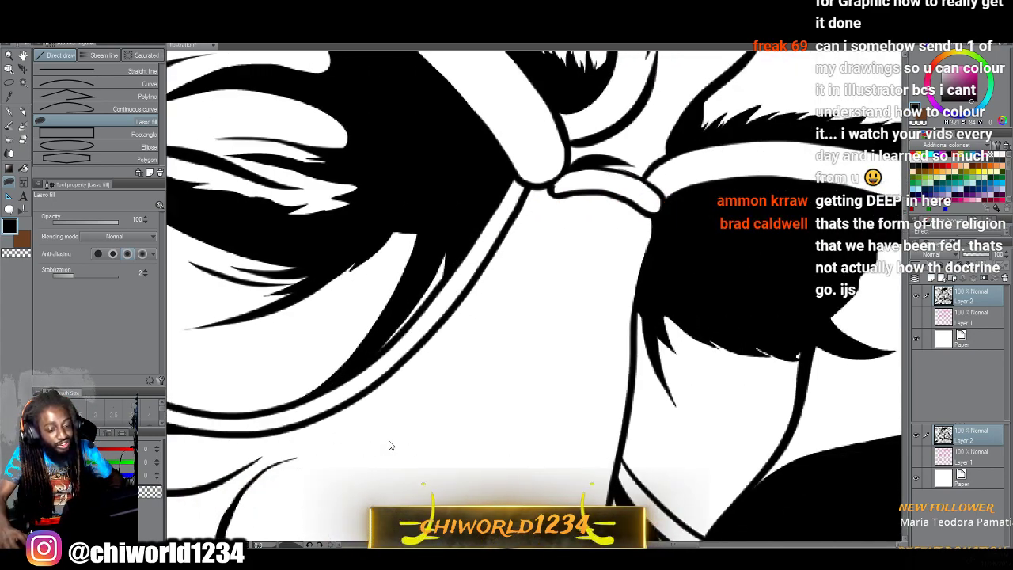
scroll(393, 440, up, 3)
scroll(391, 444, right, 4)
scroll(393, 440, up, 2)
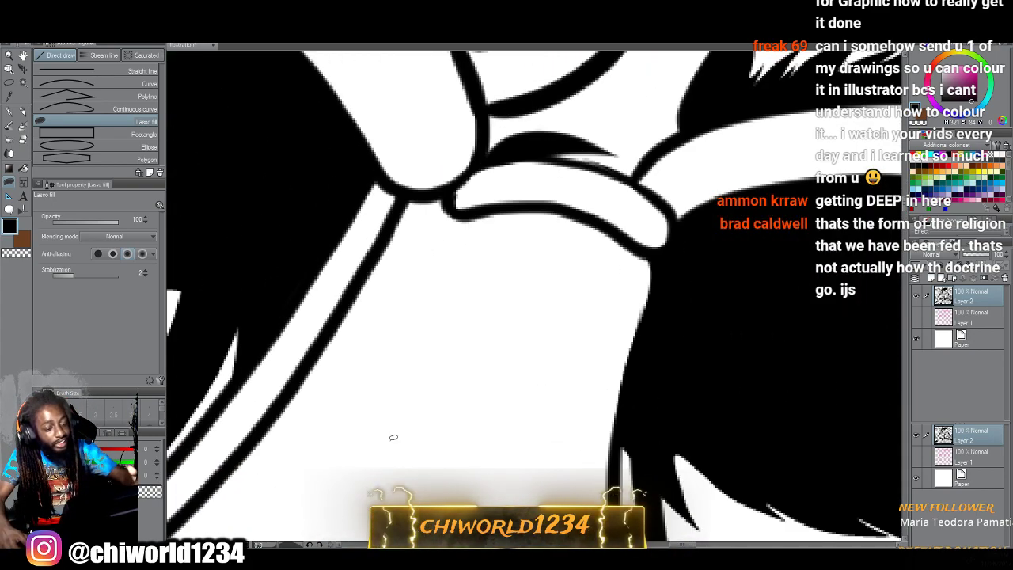
mouse_move(625, 407)
mouse_down()
mouse_move(614, 373)
mouse_move(505, 305)
mouse_move(400, 312)
mouse_move(317, 355)
mouse_move(396, 236)
mouse_move(425, 267)
mouse_move(472, 259)
mouse_move(572, 283)
mouse_move(647, 350)
mouse_up()
scroll(674, 442, down, 5)
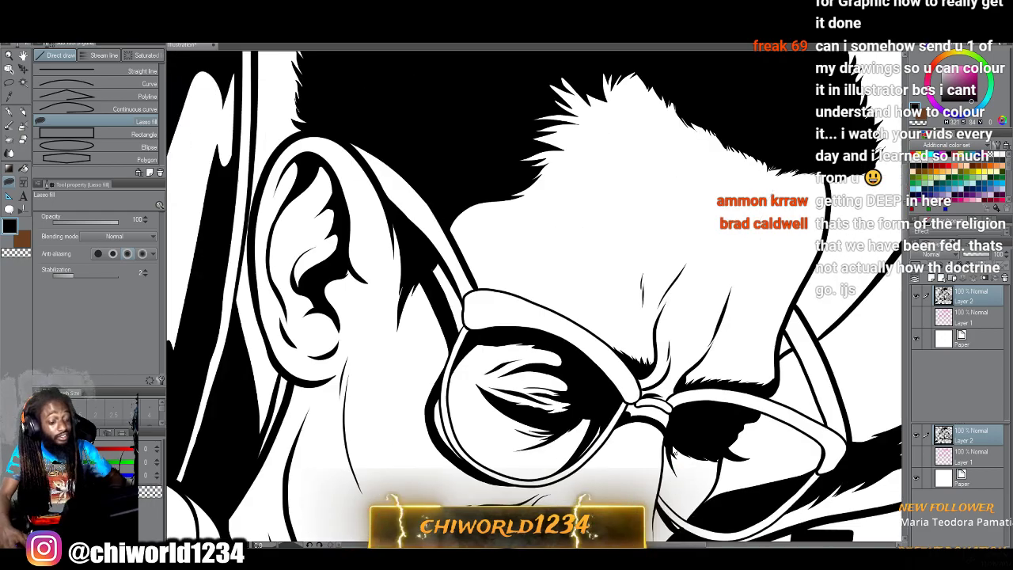
Lasso-fill a spiky black hair tuft rising from the beard's inner edge on the chin below the lips.
scroll(674, 441, down, 3)
scroll(674, 442, down, 3)
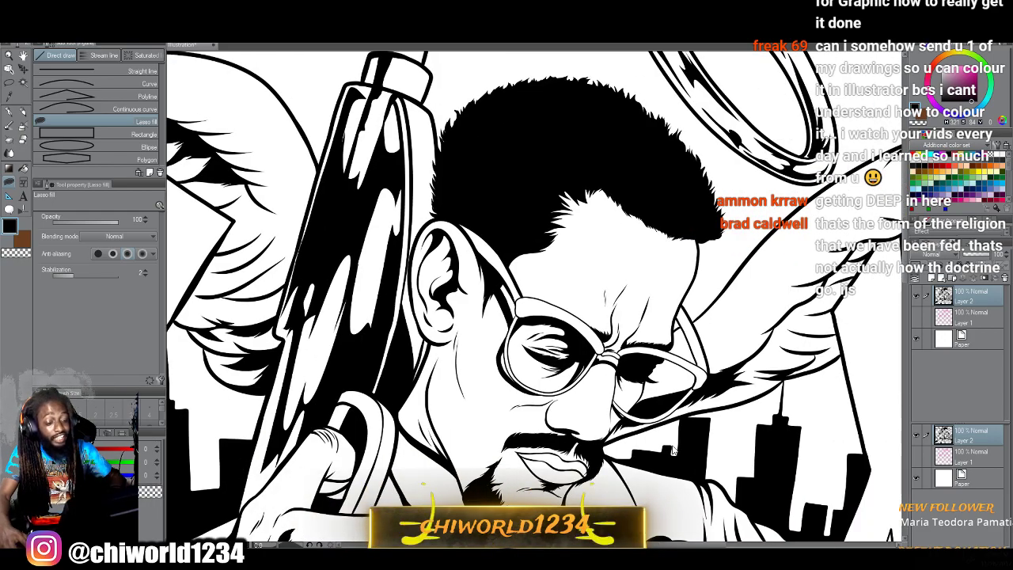
scroll(675, 442, down, 6)
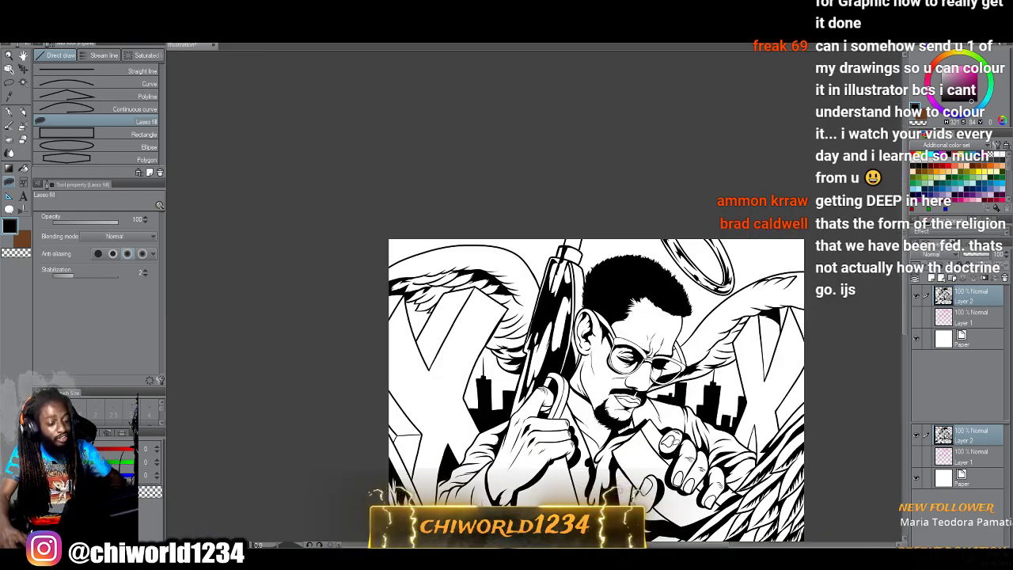
scroll(673, 449, up, 10)
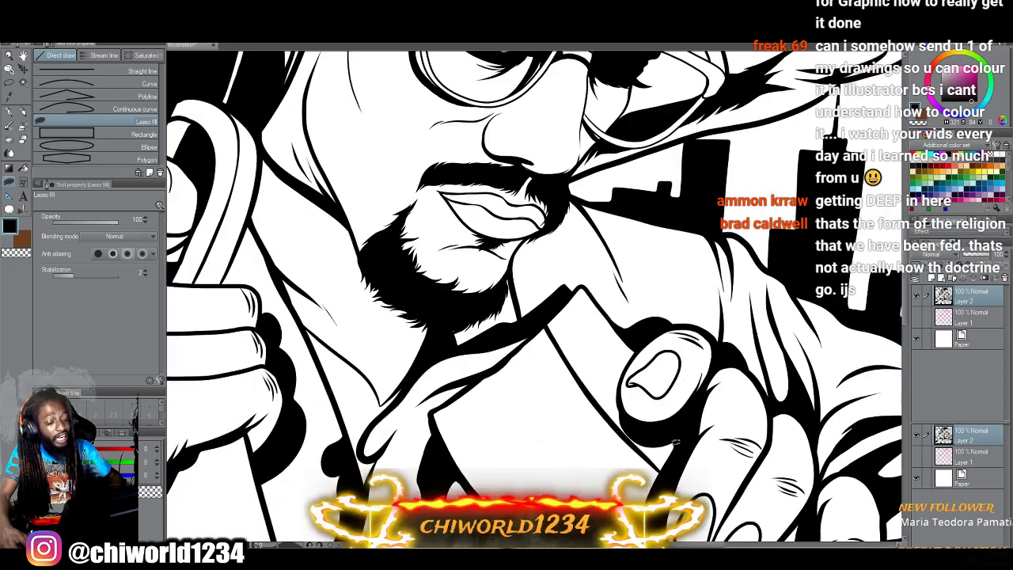
scroll(673, 450, down, 3)
scroll(672, 445, up, 5)
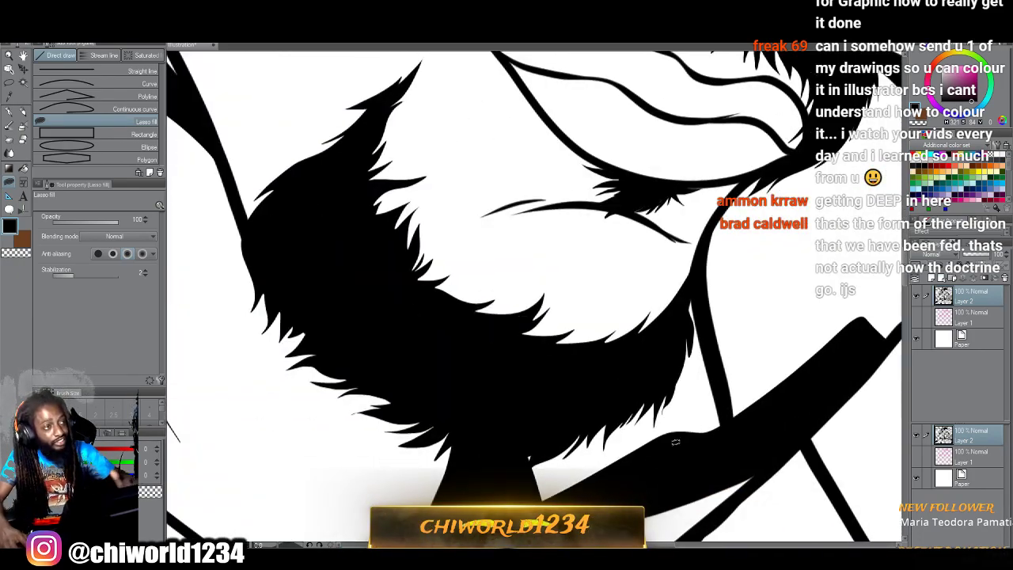
mouse_move(621, 340)
mouse_down()
mouse_move(577, 314)
mouse_move(606, 304)
mouse_move(579, 298)
mouse_move(606, 277)
mouse_move(598, 282)
mouse_move(596, 271)
mouse_move(618, 221)
mouse_move(619, 246)
mouse_move(570, 252)
mouse_move(575, 244)
mouse_move(548, 269)
mouse_move(545, 256)
mouse_move(531, 285)
mouse_move(540, 264)
mouse_move(493, 304)
mouse_move(514, 283)
mouse_move(404, 286)
mouse_up()
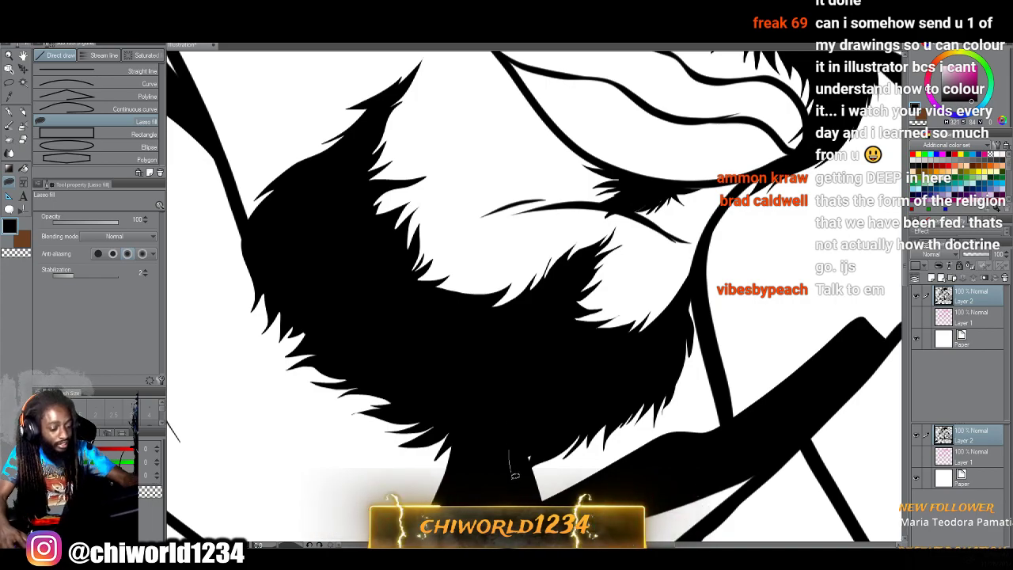
Lasso-fill jagged hair spikes along the beard's lower edge where it overlaps the neck.
drag(515, 470, 538, 431)
mouse_move(557, 435)
mouse_down()
mouse_move(546, 461)
mouse_move(548, 443)
mouse_move(532, 433)
mouse_move(462, 453)
mouse_move(461, 390)
mouse_move(459, 425)
mouse_move(419, 441)
mouse_move(421, 415)
mouse_move(402, 429)
mouse_move(433, 399)
mouse_move(348, 404)
mouse_move(419, 400)
mouse_up()
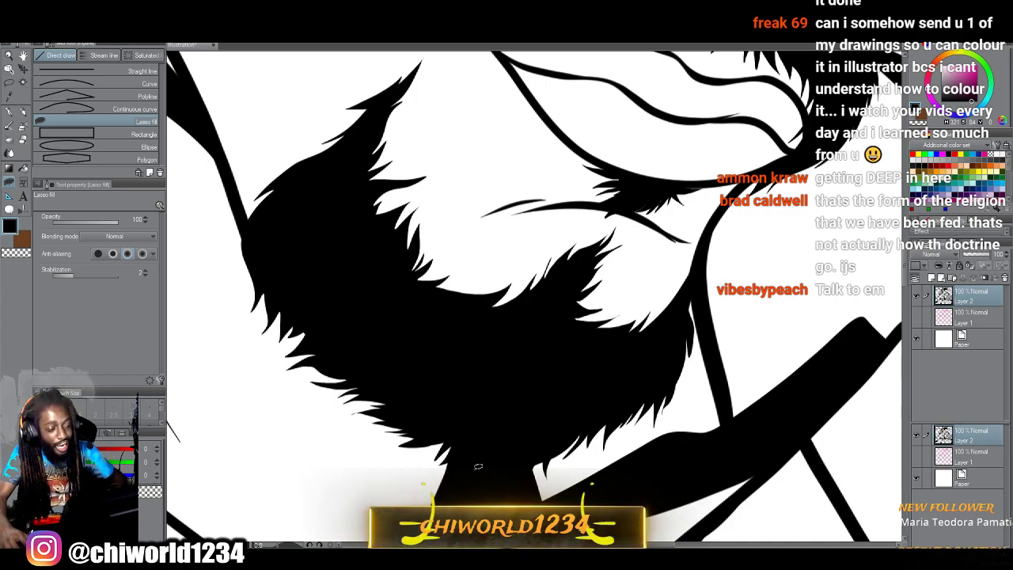
scroll(478, 467, down, 2)
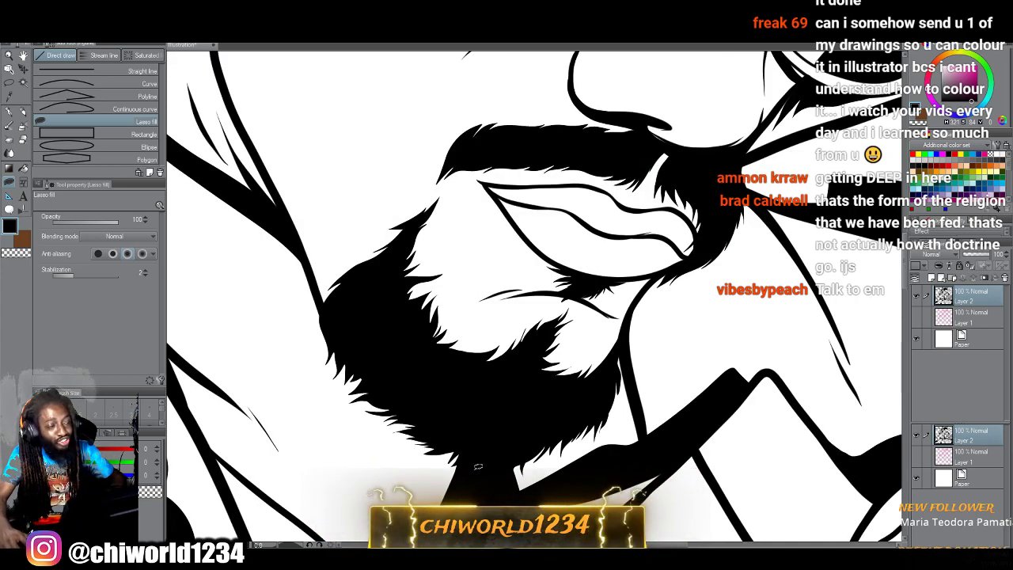
scroll(478, 467, up, 1)
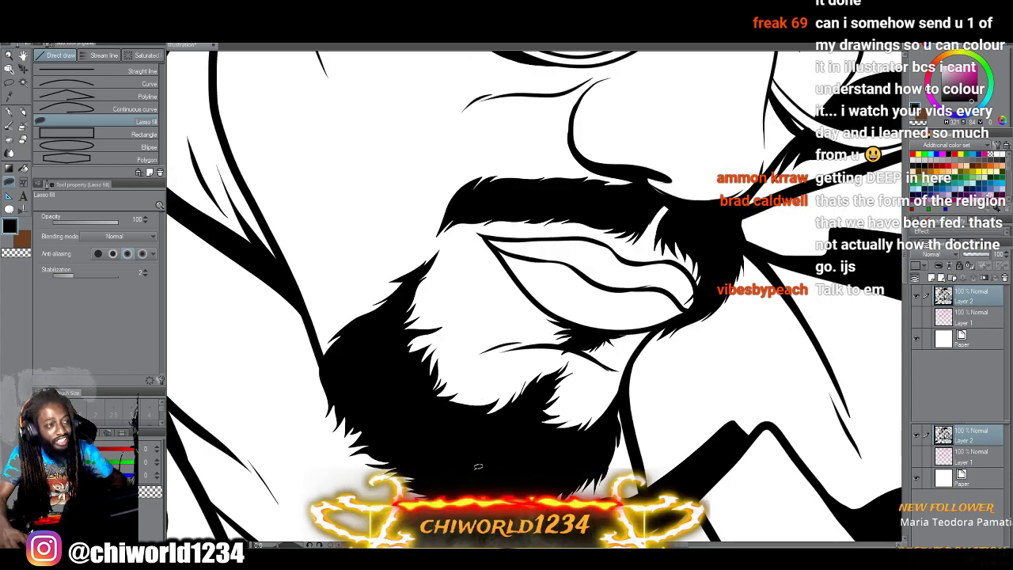
Lasso-fill spiky hairs along the beard's outer strip beside the mouth, joining it to the moustache corner.
scroll(478, 467, up, 3)
scroll(478, 467, up, 2)
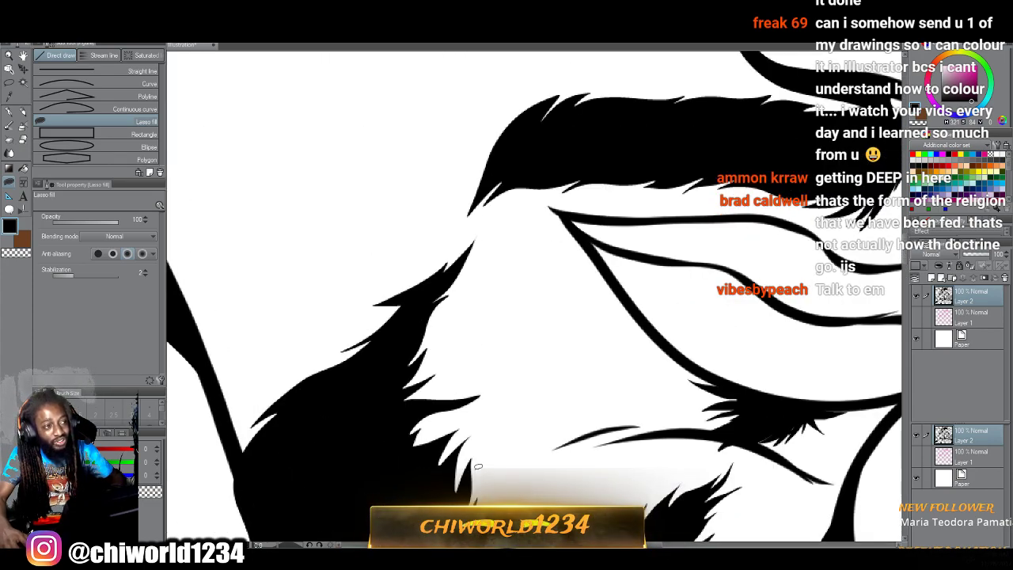
scroll(464, 293, up, 2)
mouse_move(464, 293)
mouse_down()
mouse_move(433, 317)
mouse_move(455, 279)
mouse_move(398, 336)
mouse_move(428, 321)
mouse_move(416, 339)
mouse_move(354, 377)
mouse_move(402, 365)
mouse_move(326, 401)
mouse_move(287, 443)
mouse_move(324, 431)
mouse_move(329, 405)
mouse_up()
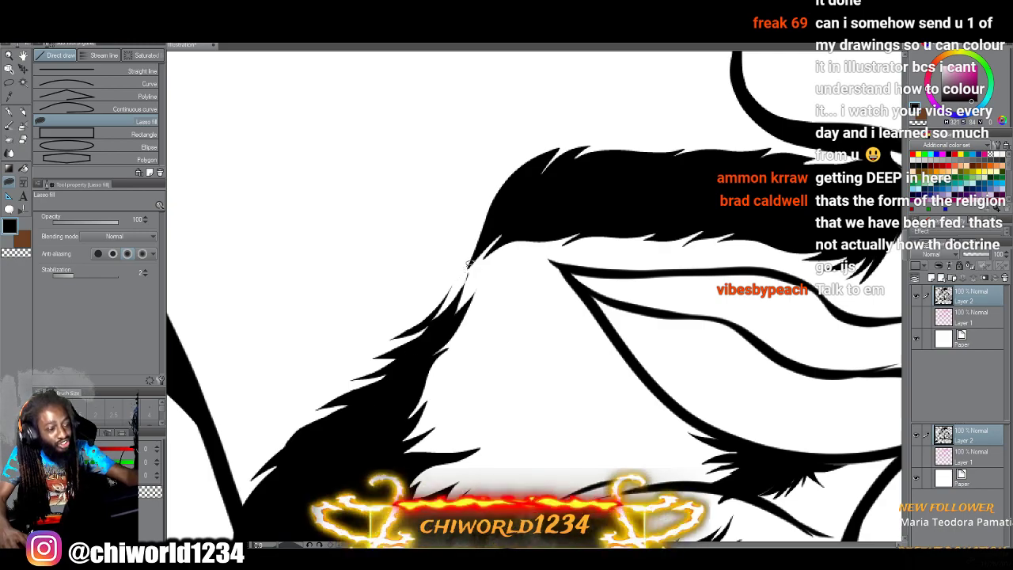
mouse_move(511, 217)
mouse_down()
mouse_move(463, 294)
mouse_move(469, 248)
mouse_move(458, 254)
mouse_move(472, 206)
mouse_move(477, 217)
mouse_move(505, 170)
mouse_up()
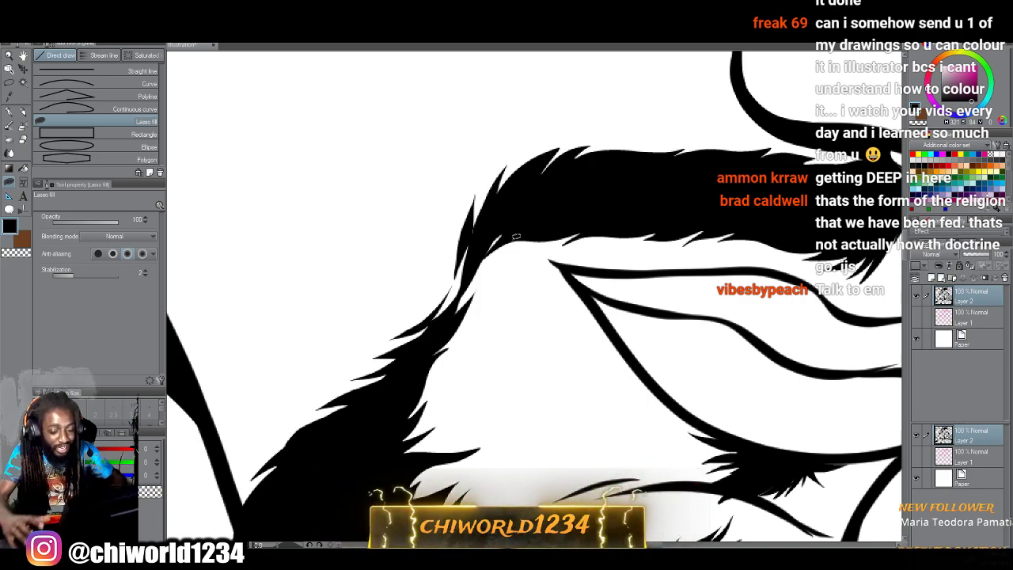
Lasso-fill jagged hair tips along the moustache's lower edge and cover the upper part of the white gap beneath the nose.
key(ctrl+minus)
drag(668, 255, 511, 260)
scroll(509, 260, up, 2)
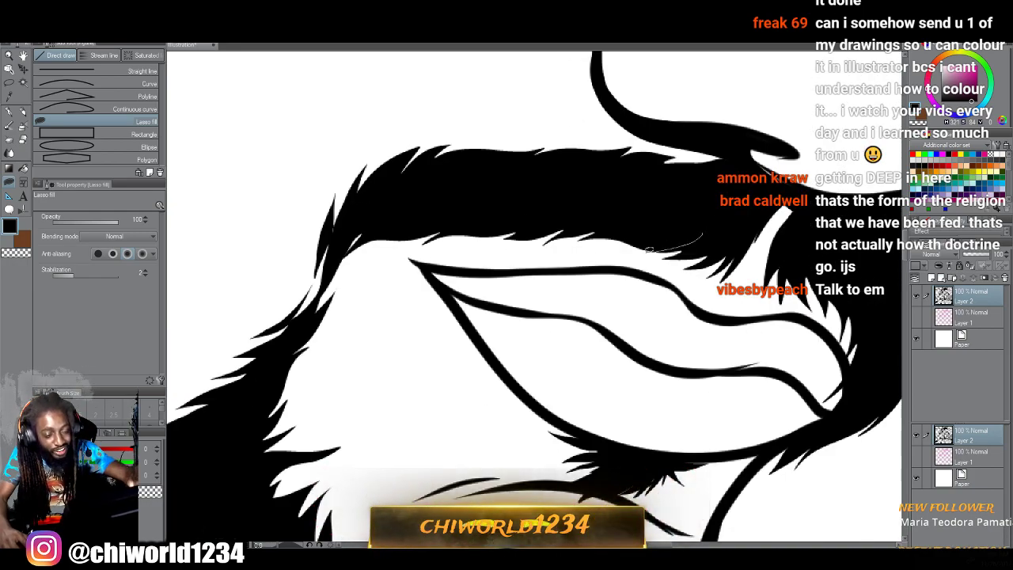
mouse_move(566, 249)
mouse_down()
mouse_move(647, 228)
mouse_move(541, 249)
mouse_move(590, 226)
mouse_move(515, 251)
mouse_move(556, 222)
mouse_move(496, 249)
mouse_move(523, 232)
mouse_move(458, 242)
mouse_move(543, 213)
mouse_move(399, 247)
mouse_up()
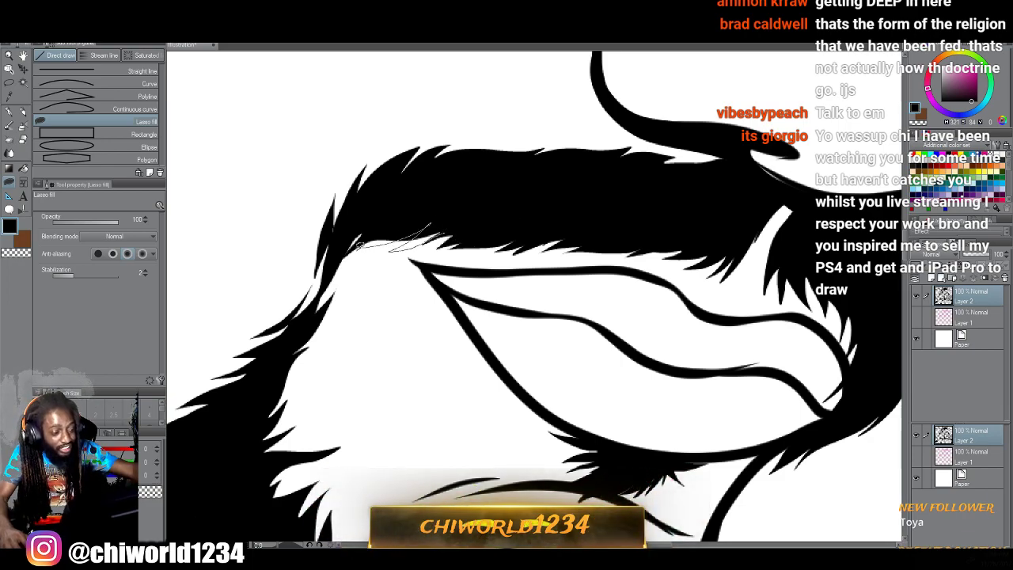
drag(439, 218, 435, 223)
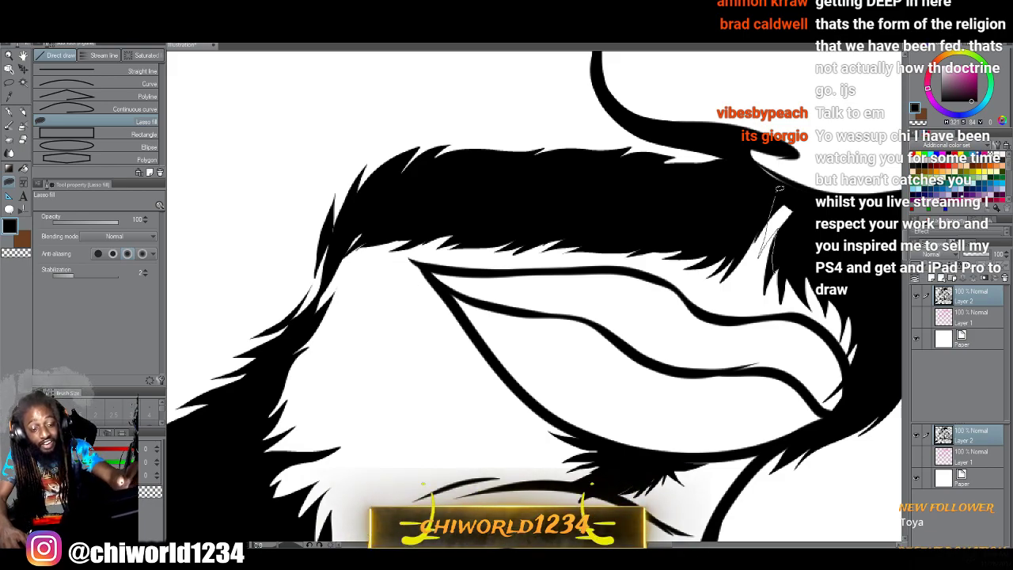
drag(806, 251, 798, 266)
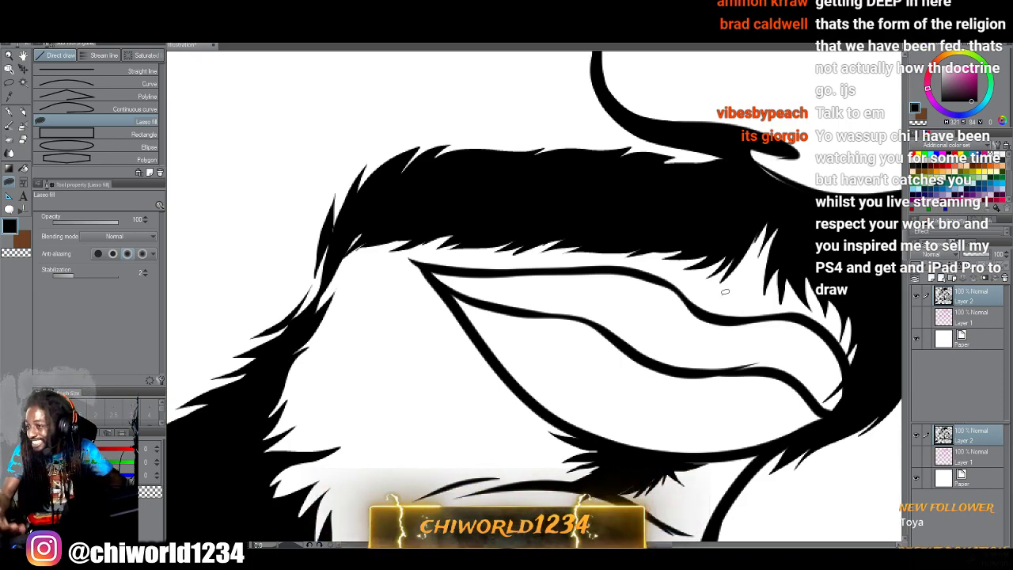
Lasso-fill pointed hair spikes along the outer edge of the hair's front tip above the forehead.
scroll(721, 301, down, 4)
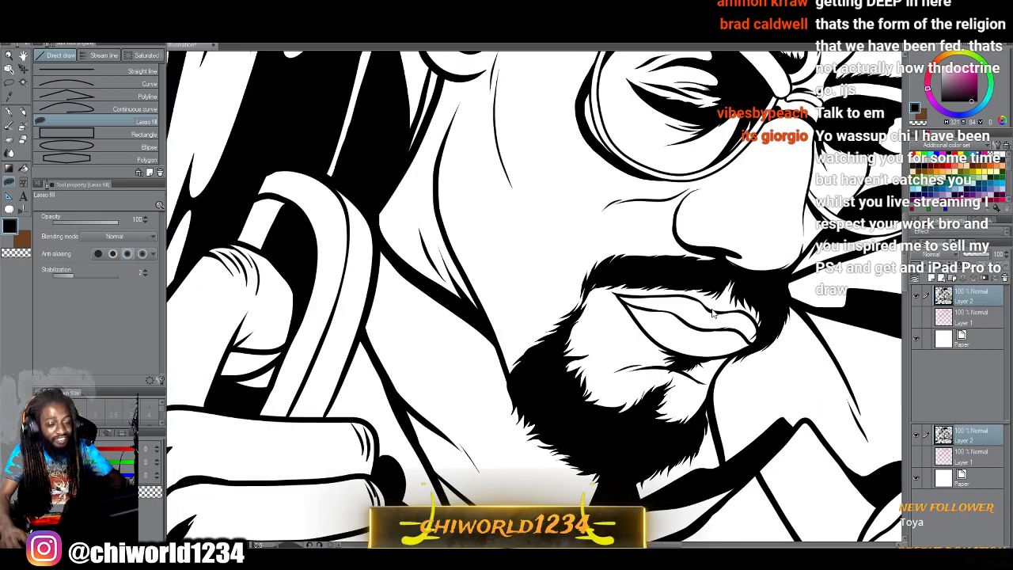
drag(817, 311, 712, 312)
scroll(712, 313, down, 1)
scroll(713, 313, right, 1)
scroll(713, 303, up, 5)
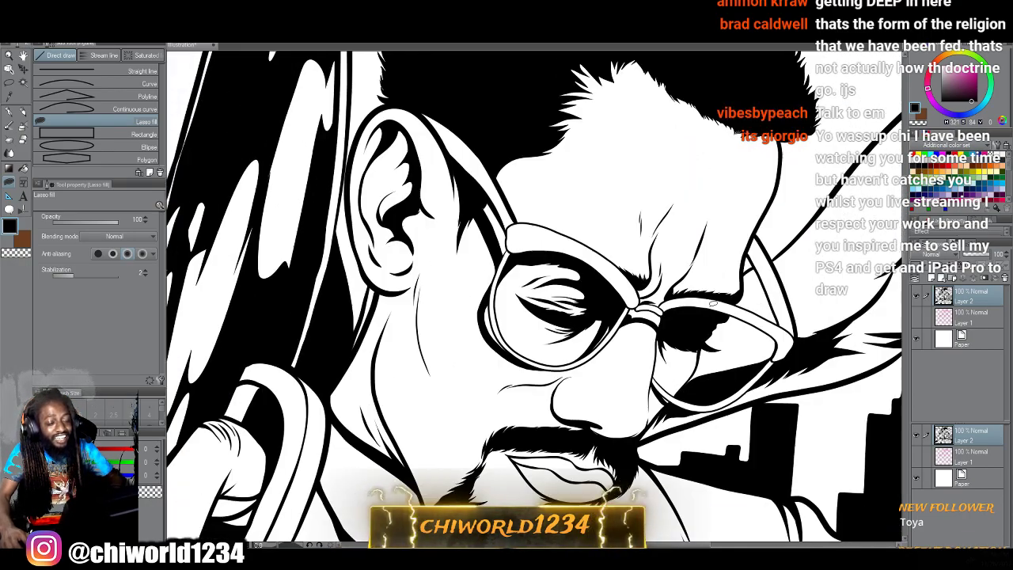
scroll(712, 305, up, 5)
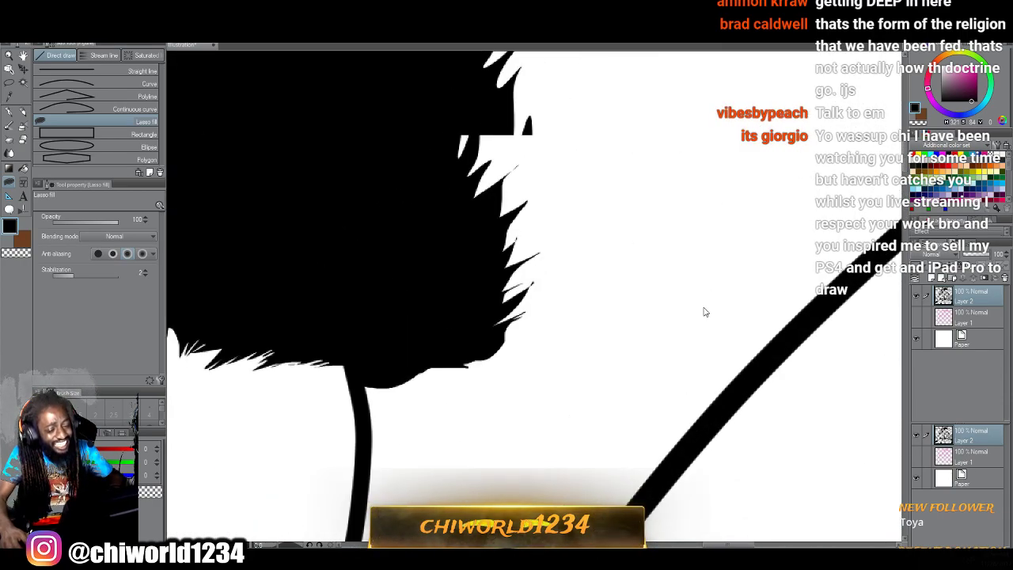
mouse_move(520, 320)
mouse_down()
mouse_move(573, 304)
mouse_move(611, 264)
mouse_move(540, 292)
mouse_move(525, 320)
mouse_move(588, 220)
mouse_move(544, 268)
mouse_move(586, 155)
mouse_move(554, 166)
mouse_move(566, 128)
mouse_move(506, 196)
mouse_move(538, 186)
mouse_move(549, 113)
mouse_move(516, 199)
mouse_up()
mouse_move(527, 167)
mouse_down()
mouse_move(529, 81)
mouse_move(510, 167)
mouse_move(553, 155)
mouse_move(515, 156)
mouse_move(525, 104)
mouse_move(516, 147)
mouse_up()
Lasso-fill additional pointed hair spikes along the upper front contour of the hair on the halo side.
scroll(483, 359, down, 5)
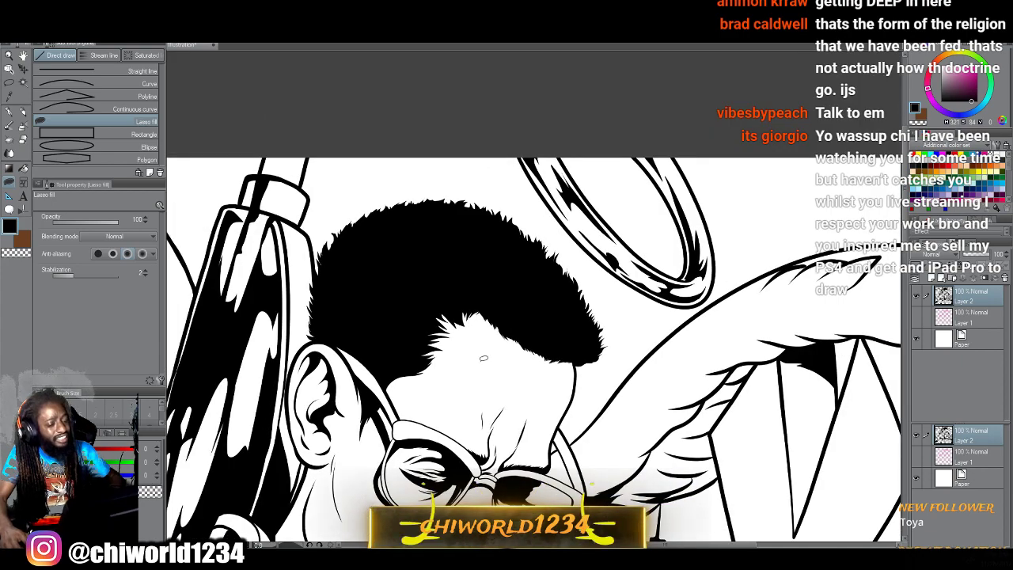
scroll(483, 360, up, 6)
scroll(483, 358, up, 1)
scroll(481, 362, right, 3)
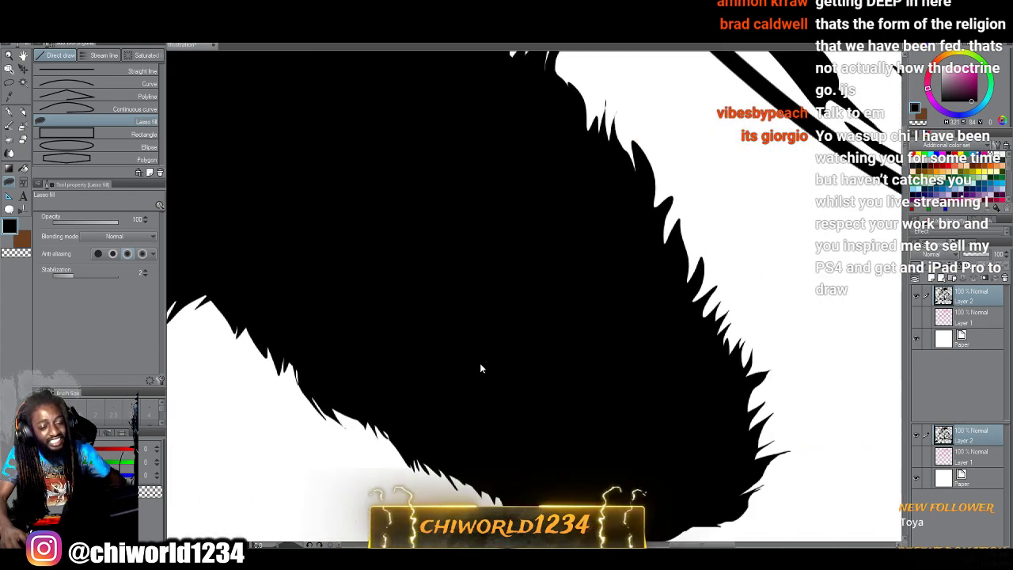
mouse_move(671, 251)
mouse_down()
mouse_move(677, 211)
mouse_move(657, 235)
mouse_move(667, 212)
mouse_move(660, 195)
mouse_move(646, 206)
mouse_move(627, 119)
mouse_move(628, 192)
mouse_up()
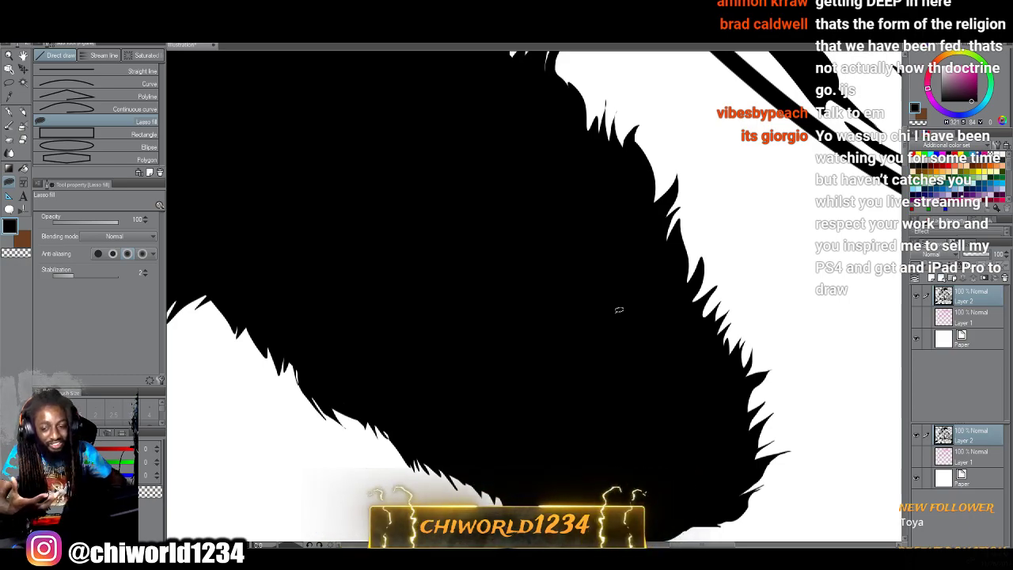
With the G-pen at brush size 6.7, draw fine black hair strokes across the jagged white notches of the hairline above the temple.
scroll(619, 310, down, 5)
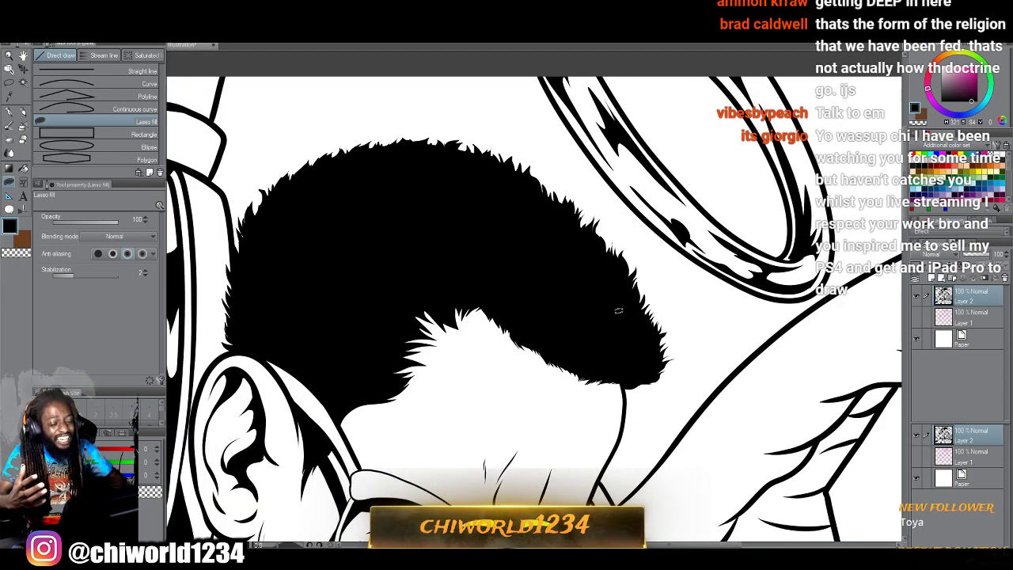
scroll(619, 310, down, 4)
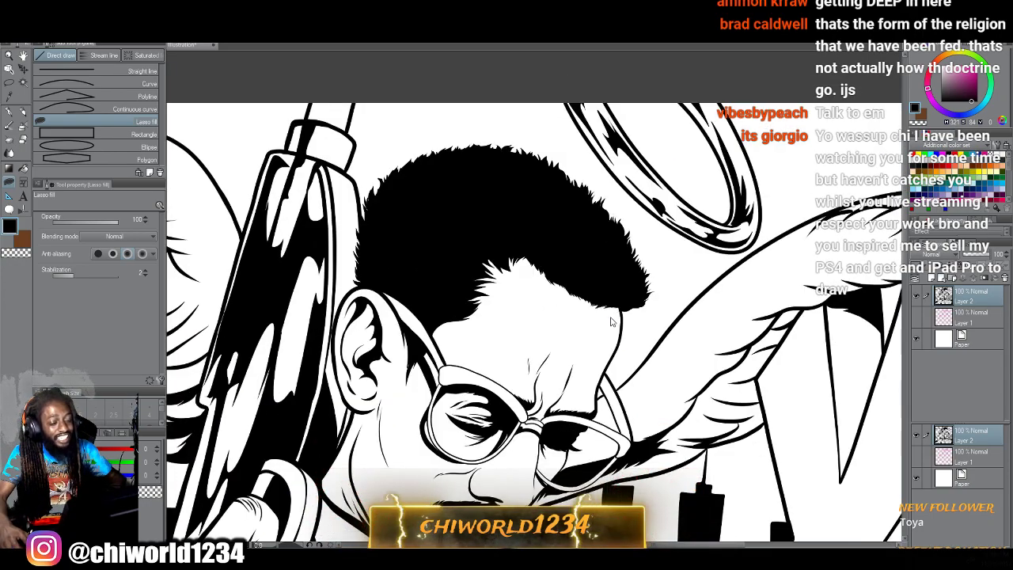
scroll(611, 322, up, 6)
scroll(610, 322, up, 3)
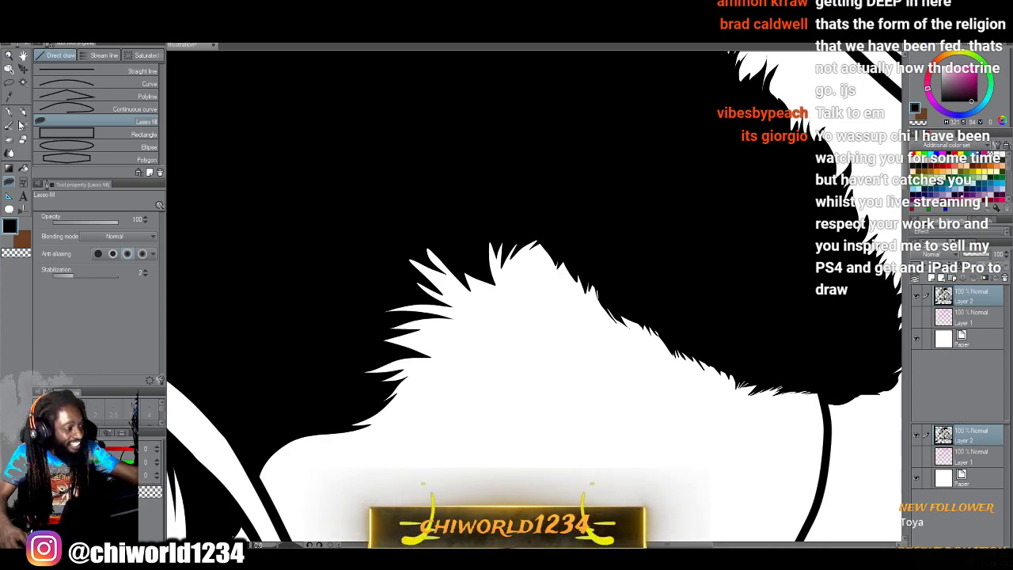
click(21, 115)
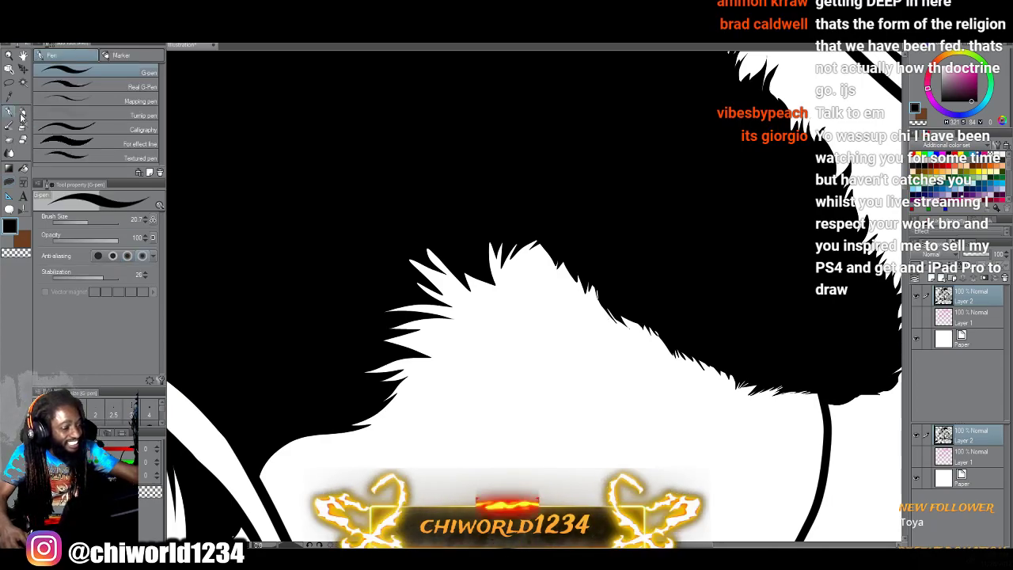
click(81, 220)
drag(82, 218, 80, 219)
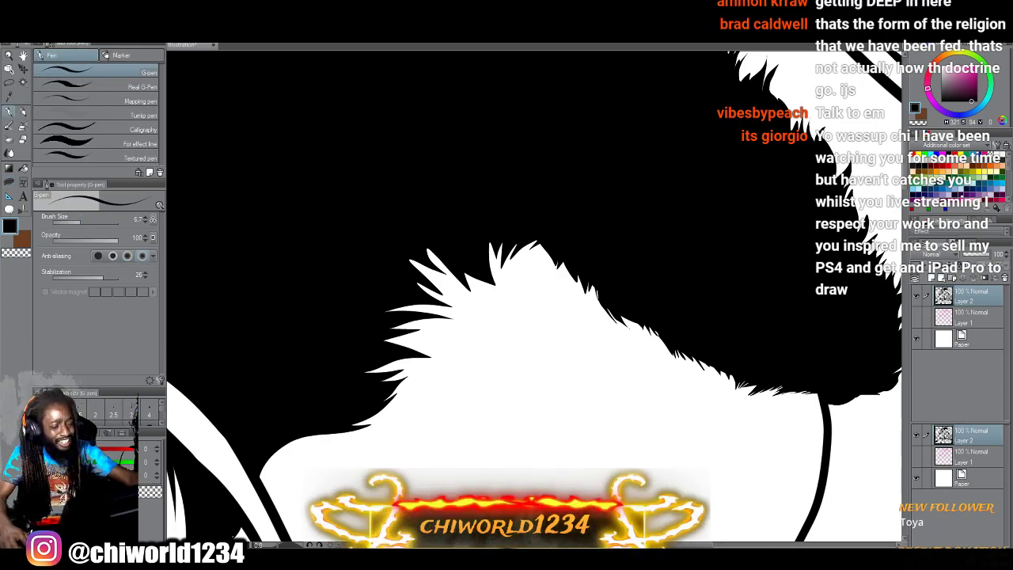
mouse_move(426, 386)
mouse_down()
mouse_move(382, 413)
mouse_move(415, 368)
mouse_up()
mouse_move(400, 399)
mouse_down()
mouse_move(408, 384)
mouse_move(442, 371)
mouse_move(410, 381)
mouse_move(418, 377)
mouse_up()
mouse_move(453, 364)
mouse_down()
mouse_move(381, 376)
mouse_move(411, 368)
mouse_up()
mouse_move(421, 364)
mouse_down()
mouse_move(390, 382)
mouse_move(399, 370)
mouse_up()
drag(432, 358, 418, 355)
mouse_move(465, 345)
mouse_down()
mouse_move(416, 349)
mouse_move(422, 338)
mouse_up()
drag(454, 335, 410, 339)
mouse_move(416, 335)
mouse_down()
mouse_move(393, 342)
mouse_move(407, 348)
mouse_move(400, 337)
mouse_up()
mouse_move(427, 321)
mouse_down()
mouse_move(410, 328)
mouse_move(427, 325)
mouse_up()
mouse_move(443, 324)
mouse_down()
mouse_move(411, 325)
mouse_move(426, 320)
mouse_up()
mouse_move(459, 319)
mouse_down()
mouse_move(435, 322)
mouse_move(448, 310)
mouse_up()
drag(464, 300, 405, 308)
drag(415, 360, 386, 364)
drag(398, 365, 367, 371)
mouse_move(434, 345)
mouse_down()
mouse_move(386, 344)
mouse_move(404, 312)
mouse_up()
drag(405, 305, 385, 313)
mouse_move(457, 299)
mouse_down()
mouse_move(444, 307)
mouse_move(454, 298)
mouse_move(425, 288)
mouse_up()
drag(457, 296, 423, 285)
drag(470, 302, 444, 278)
mouse_move(465, 294)
mouse_down()
mouse_move(412, 263)
mouse_move(428, 271)
mouse_up()
mouse_move(471, 292)
mouse_down()
mouse_move(431, 269)
mouse_move(448, 277)
mouse_move(427, 250)
mouse_move(410, 261)
mouse_move(472, 285)
mouse_up()
mouse_move(494, 291)
mouse_down()
mouse_move(467, 277)
mouse_move(491, 274)
mouse_move(491, 250)
mouse_up()
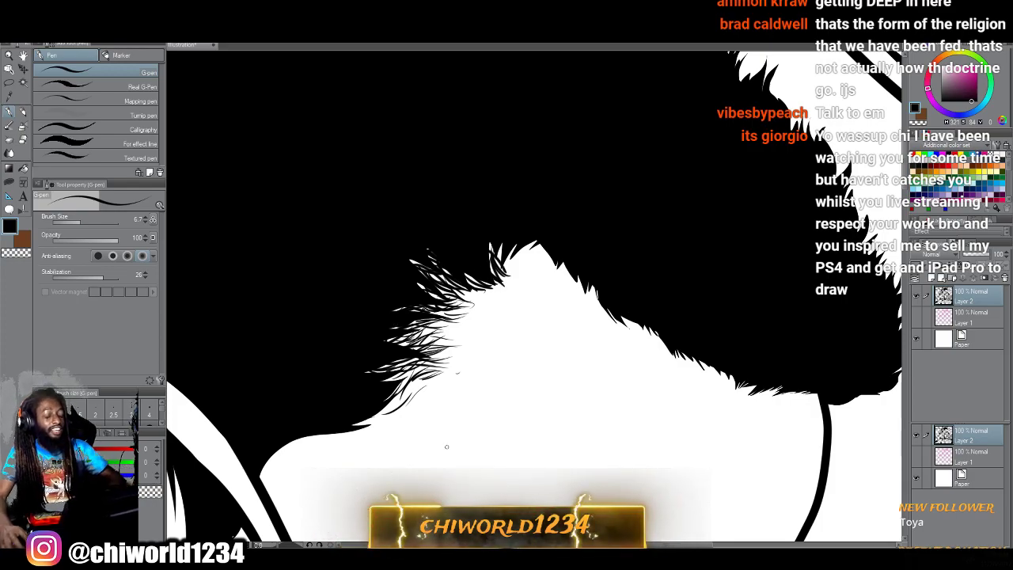
scroll(468, 433, down, 6)
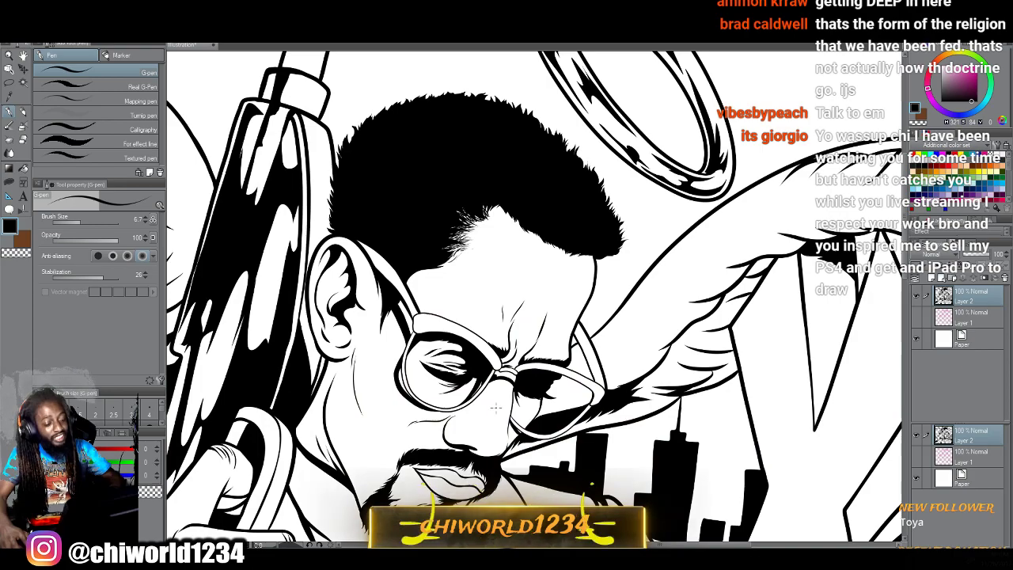
scroll(495, 408, up, 4)
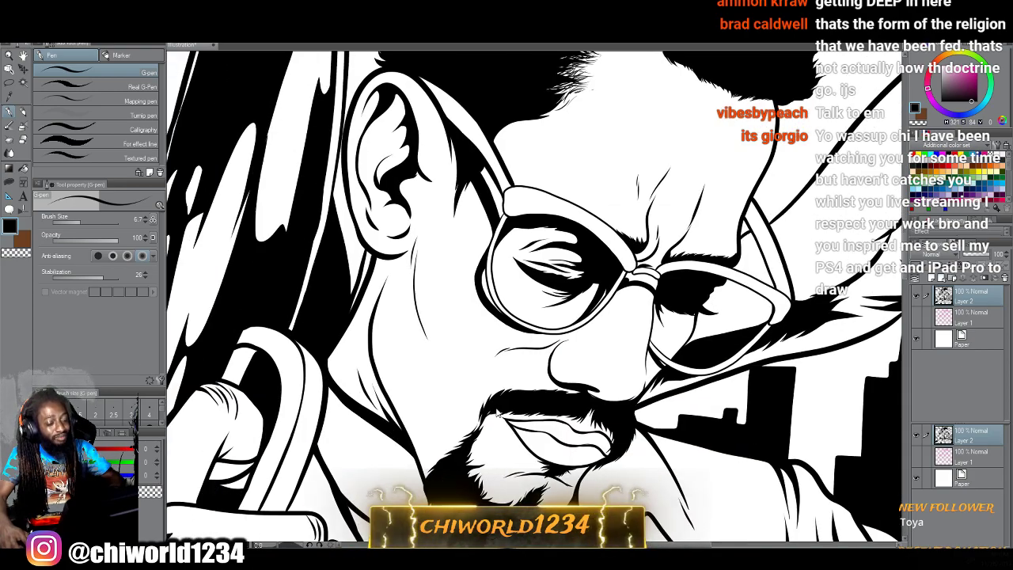
scroll(495, 408, down, 2)
scroll(496, 407, up, 2)
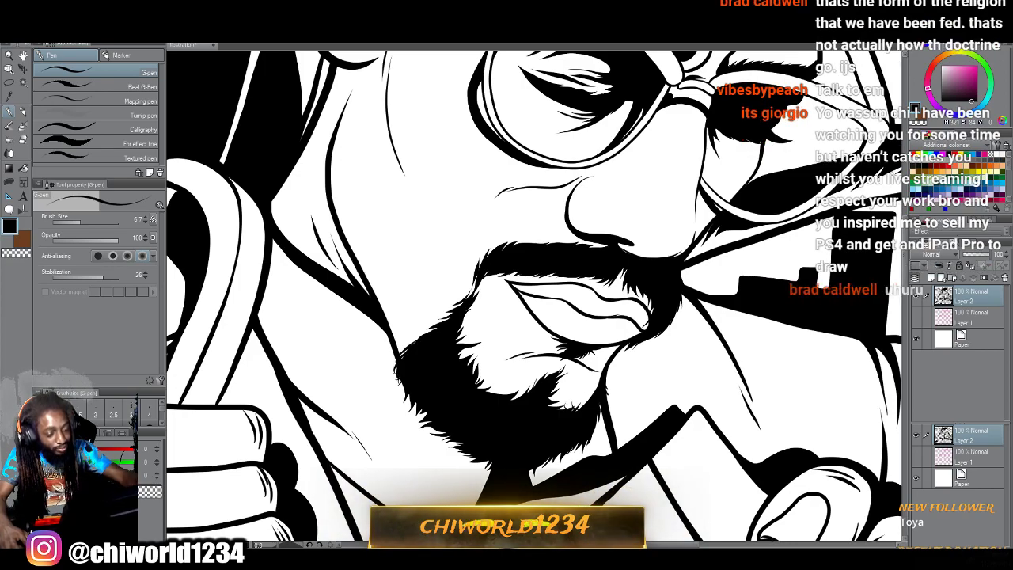
Draw fine hair strokes at the hairline's peak above the forehead and along the hair's upper front contour facing the halo.
scroll(487, 454, up, 3)
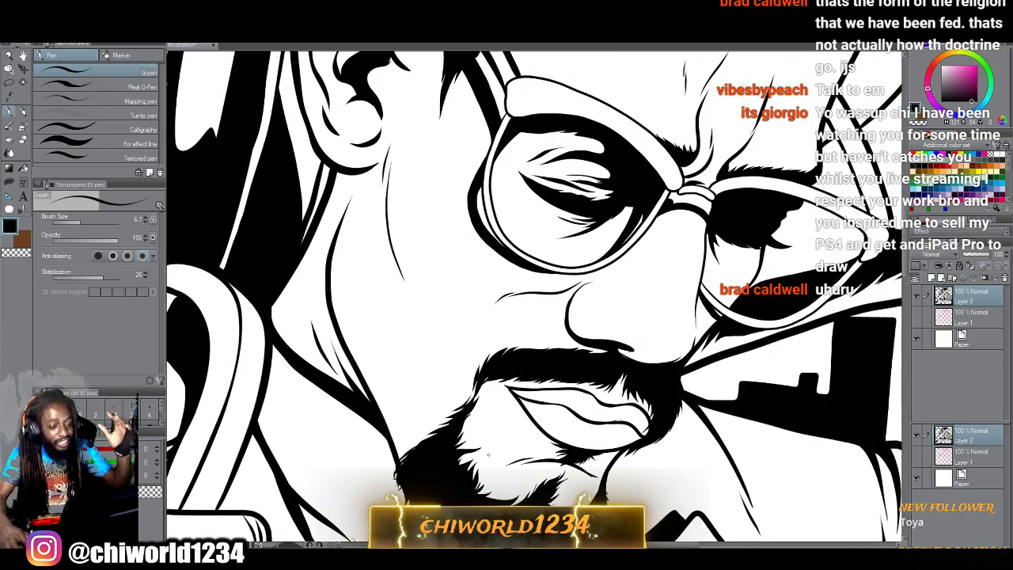
scroll(488, 455, up, 1)
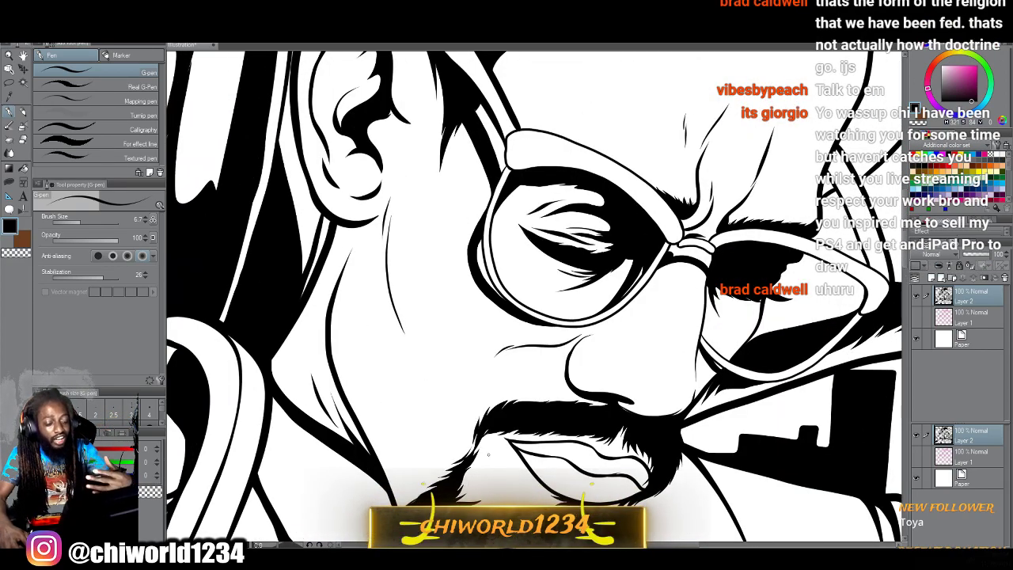
scroll(488, 455, up, 1)
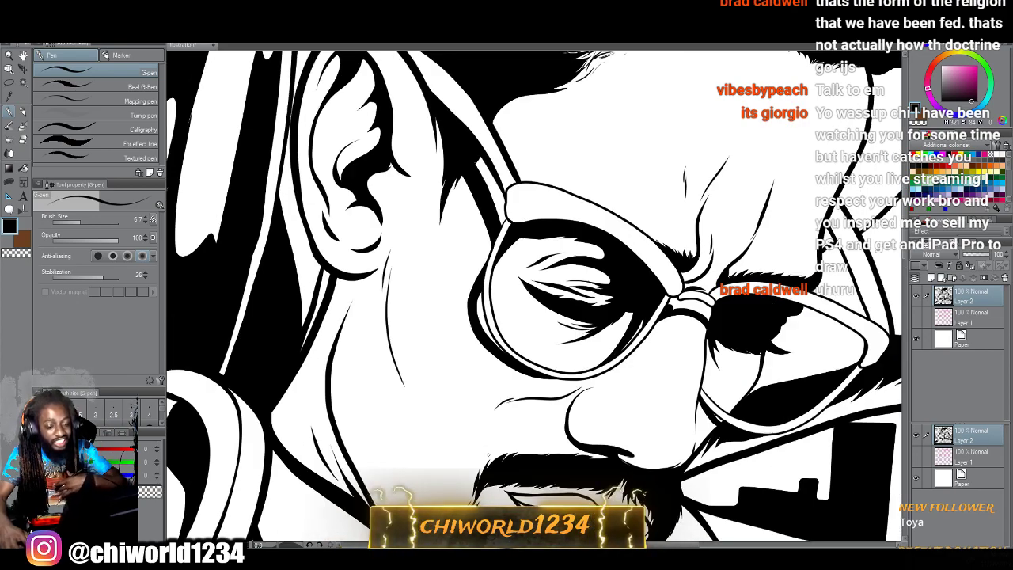
scroll(489, 455, up, 5)
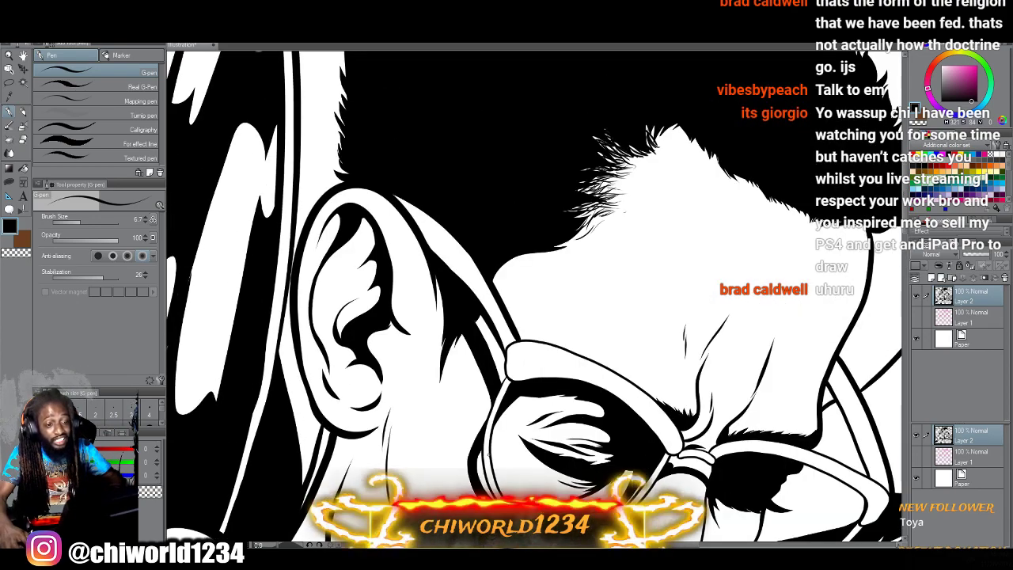
scroll(488, 455, up, 4)
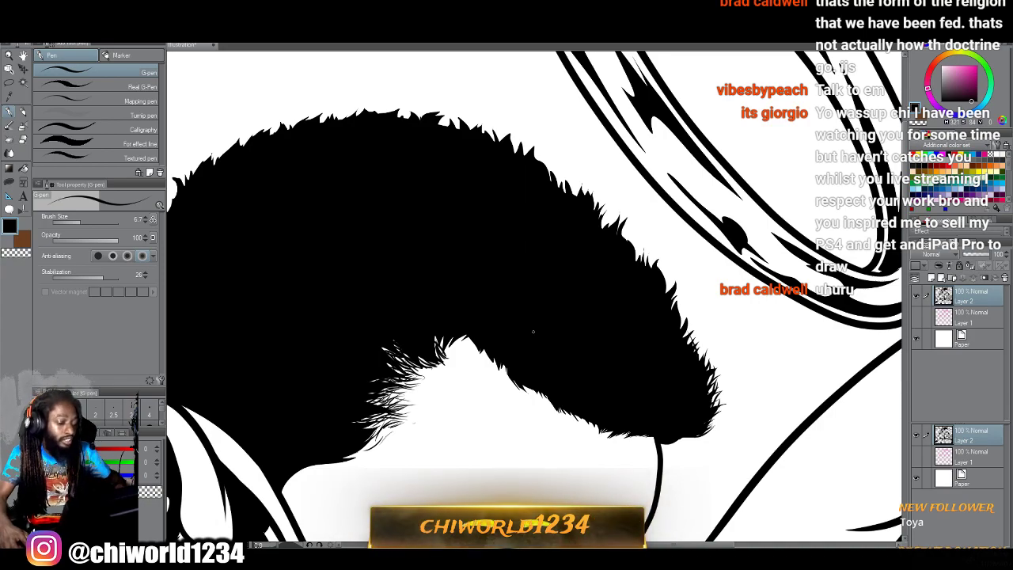
drag(470, 339, 470, 348)
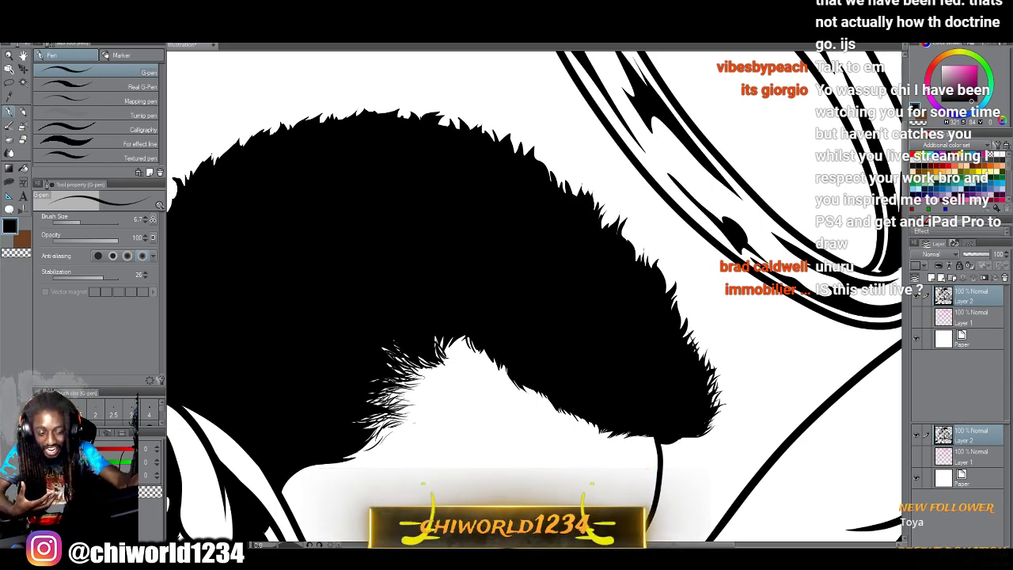
drag(680, 331, 685, 302)
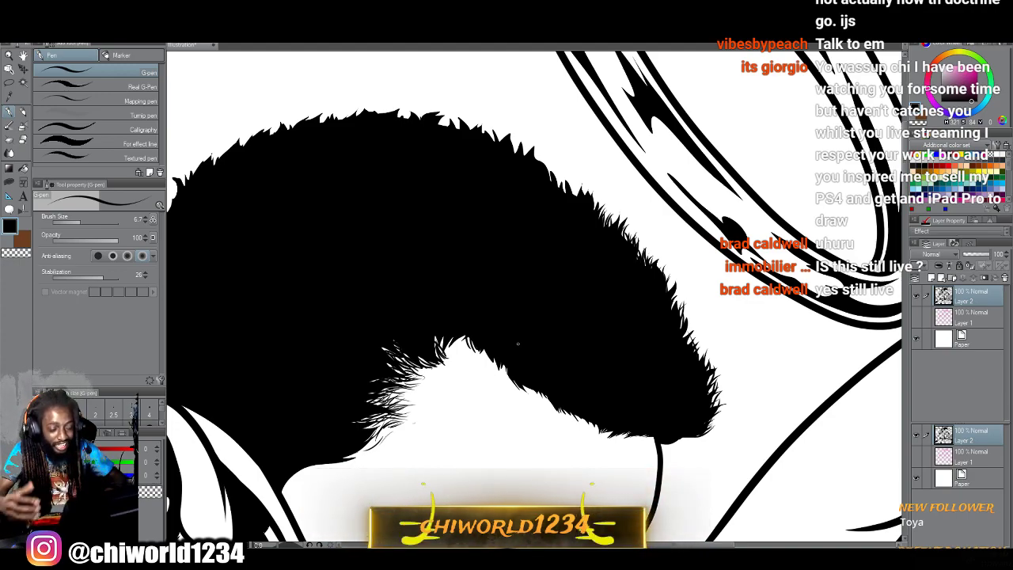
Draw fine hair strokes along the upper back of the head and across the crown toward the halo side.
drag(360, 343, 518, 343)
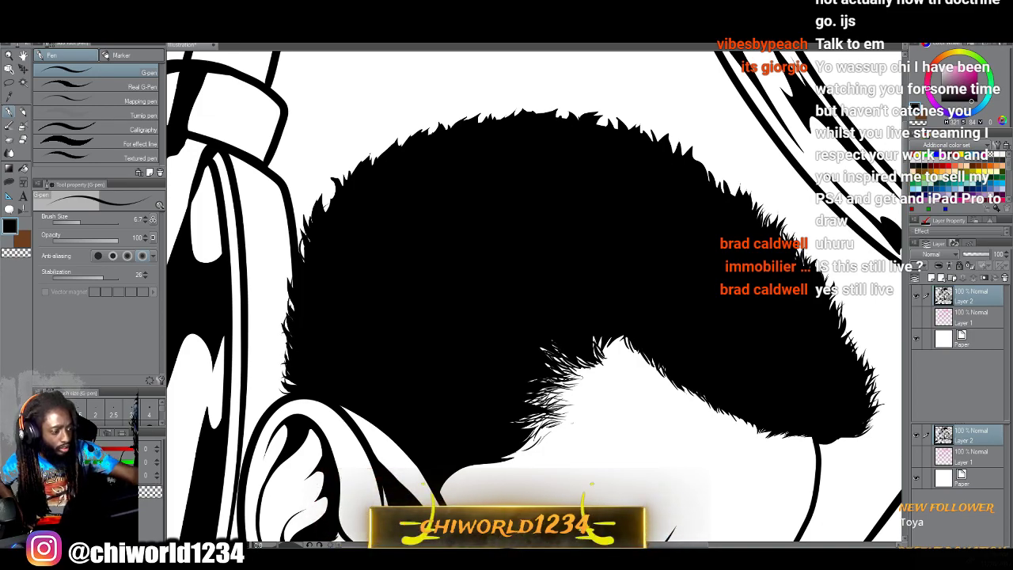
mouse_move(326, 210)
mouse_down()
mouse_move(335, 185)
mouse_move(379, 153)
mouse_move(370, 149)
mouse_up()
mouse_move(385, 157)
mouse_down()
mouse_move(382, 145)
mouse_move(414, 125)
mouse_up()
mouse_move(437, 131)
mouse_down()
mouse_move(425, 122)
mouse_move(439, 119)
mouse_up()
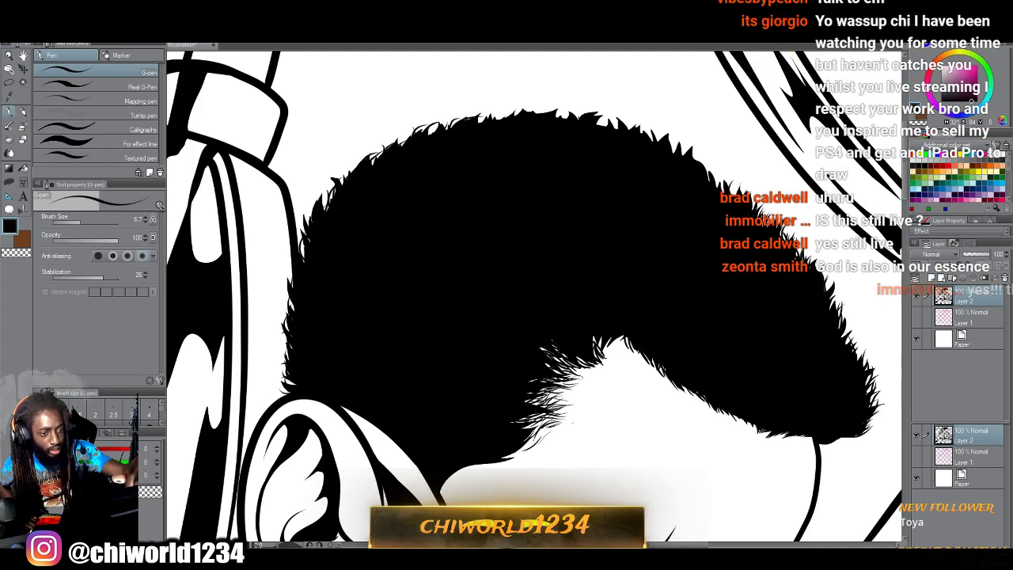
drag(736, 190, 723, 173)
mouse_move(723, 190)
mouse_down()
mouse_move(687, 139)
mouse_move(616, 117)
mouse_up()
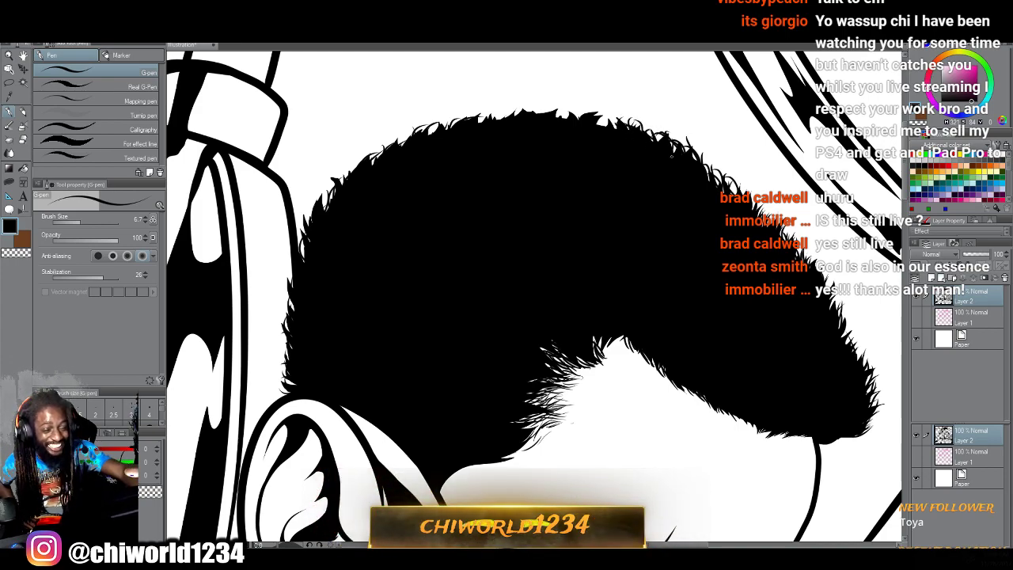
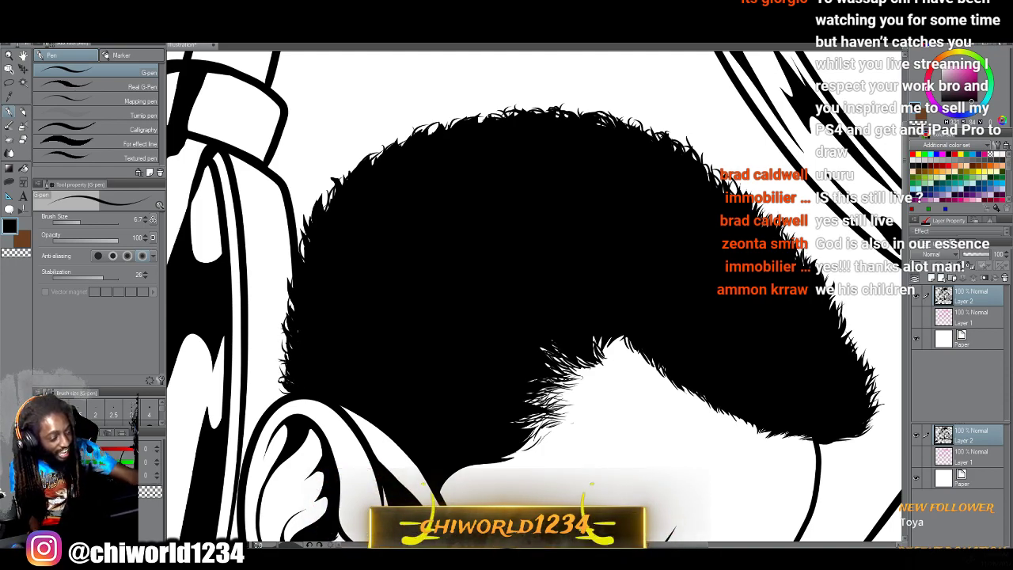
Add fine hair strokes along the back contour of the hair above the ear, beside the gun.
drag(290, 316, 285, 266)
drag(294, 285, 288, 266)
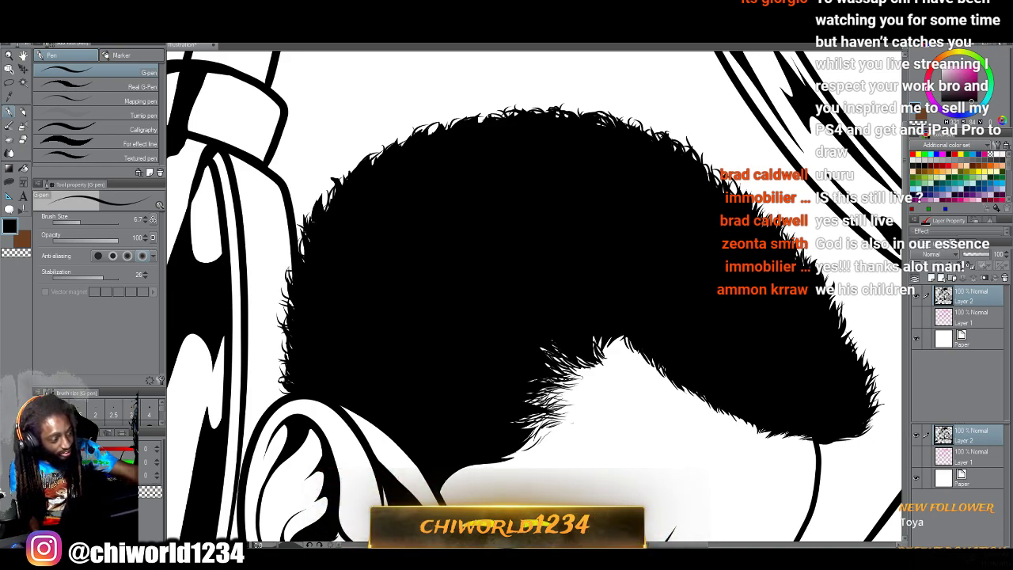
drag(336, 201, 329, 189)
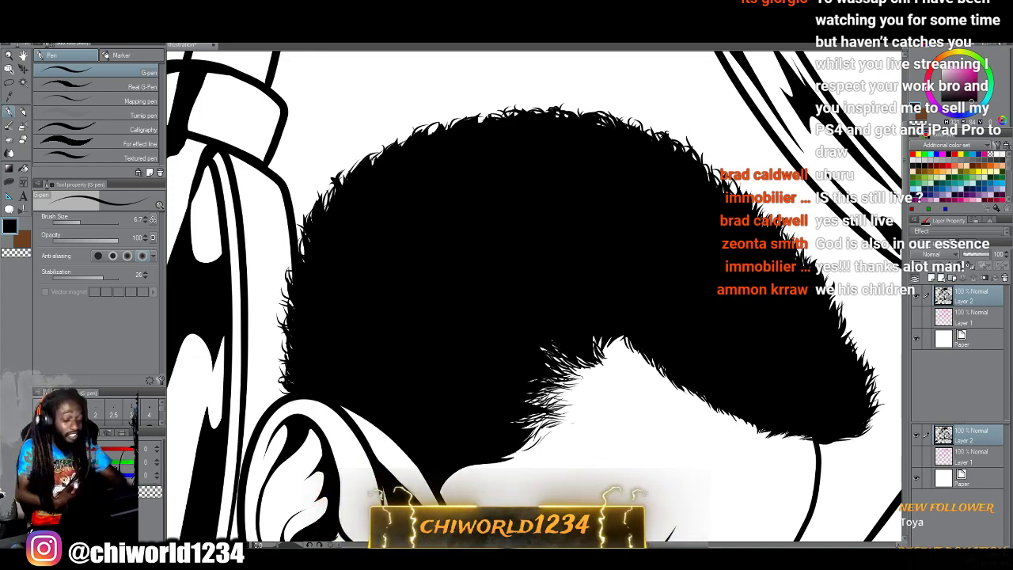
Draw fine hair strokes along the temple hairline above the glasses arm and at the hairline's peak over the forehead.
scroll(371, 164, down, 6)
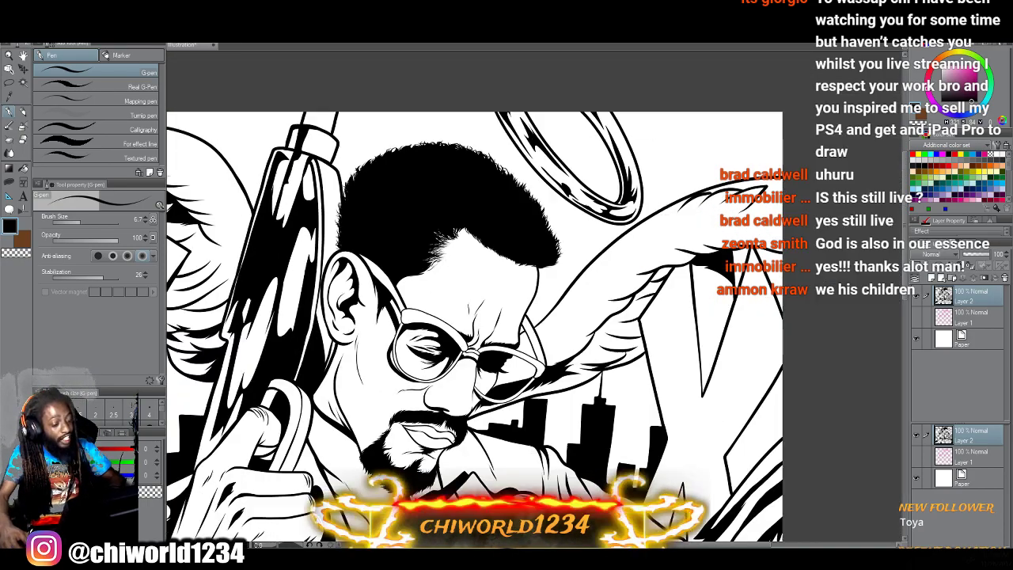
scroll(369, 165, down, 2)
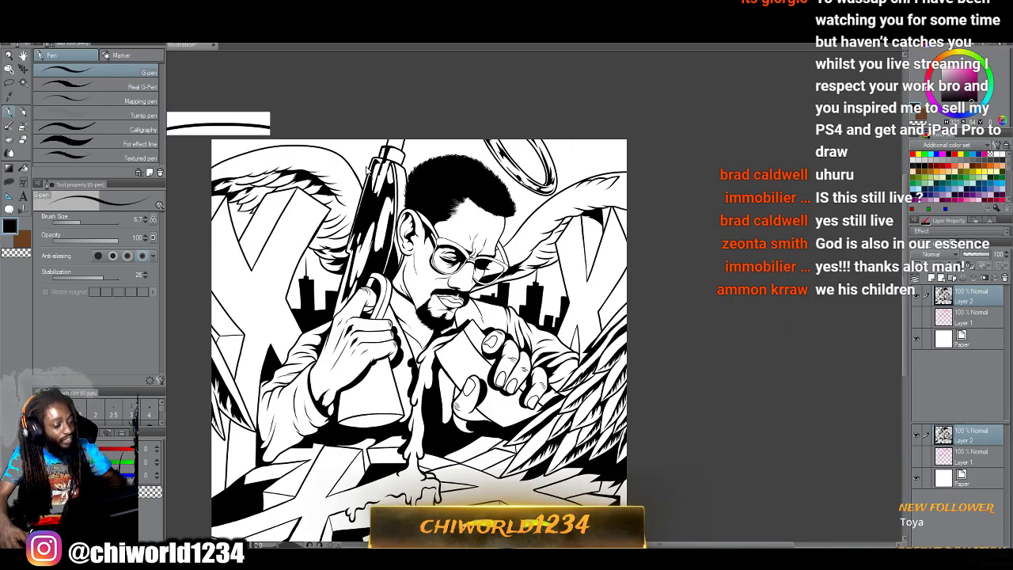
scroll(367, 165, up, 4)
scroll(365, 165, up, 3)
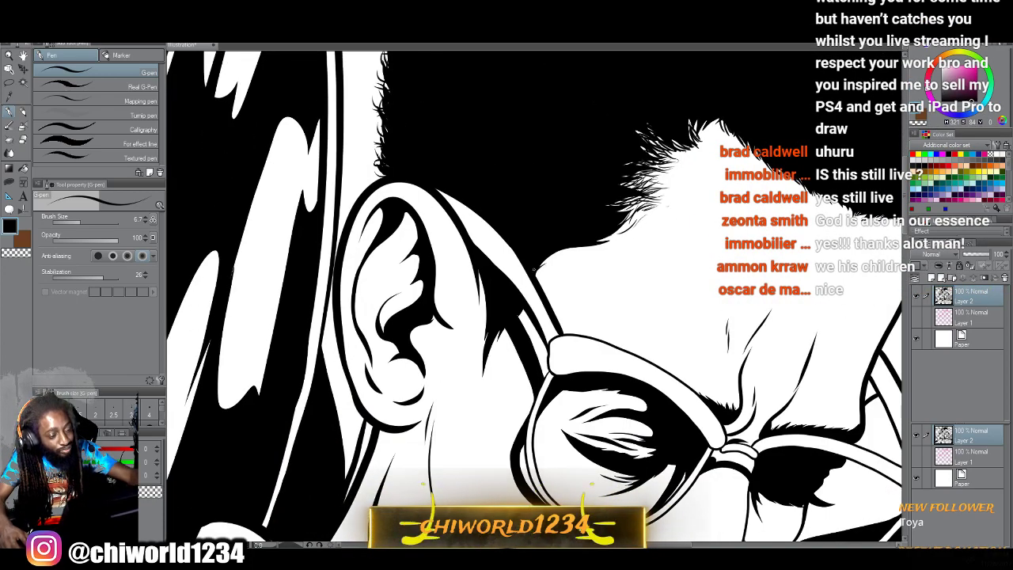
mouse_move(549, 259)
mouse_down()
mouse_move(626, 229)
mouse_move(638, 197)
mouse_up()
drag(621, 209, 682, 160)
drag(659, 162, 677, 157)
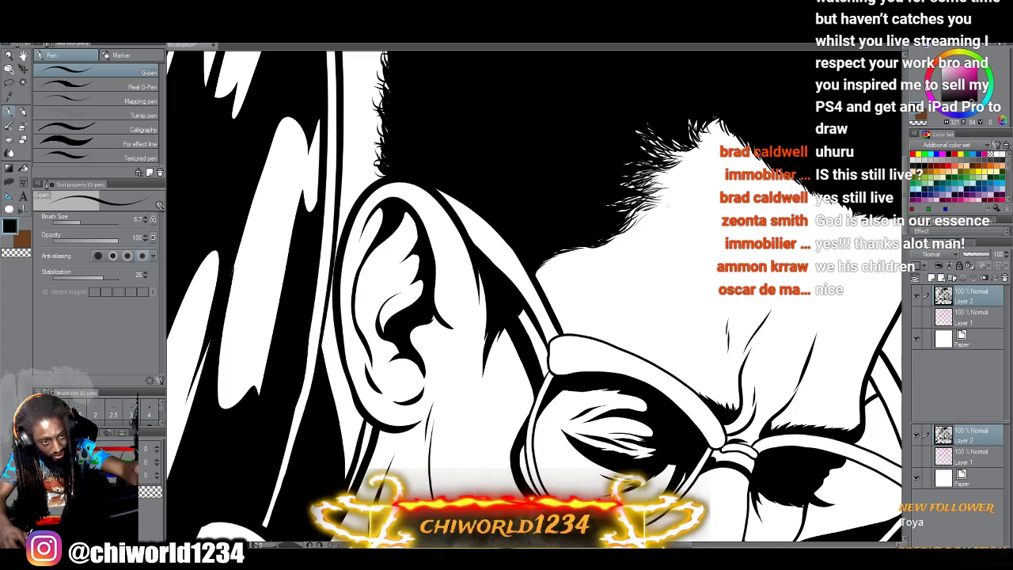
mouse_move(711, 132)
mouse_down()
mouse_move(718, 117)
mouse_move(727, 121)
mouse_up()
drag(720, 139, 728, 124)
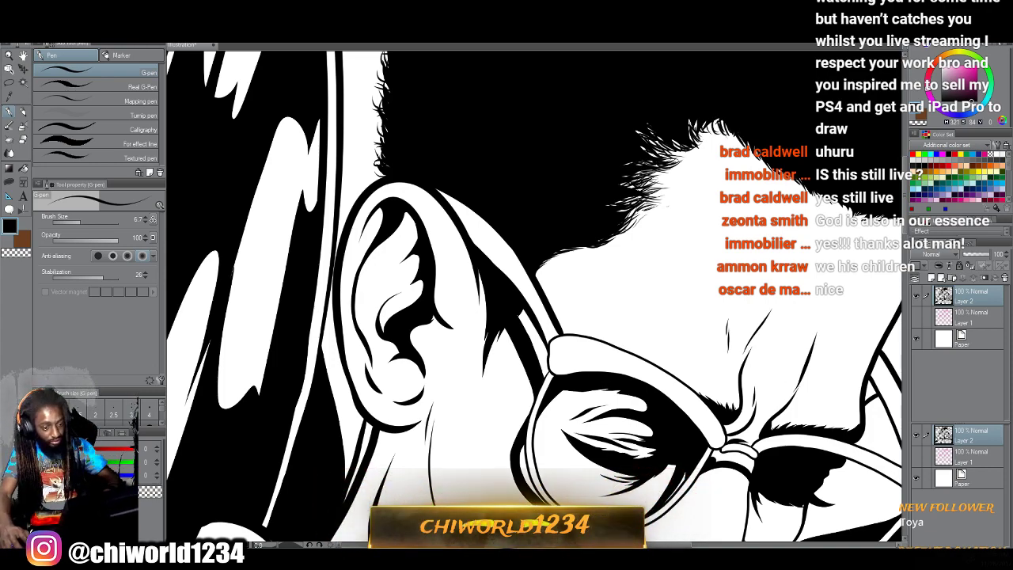
Add more fine strokes to the hair's upper back contour and to the underside of its front tip.
scroll(824, 425, down, 3)
scroll(816, 421, right, 3)
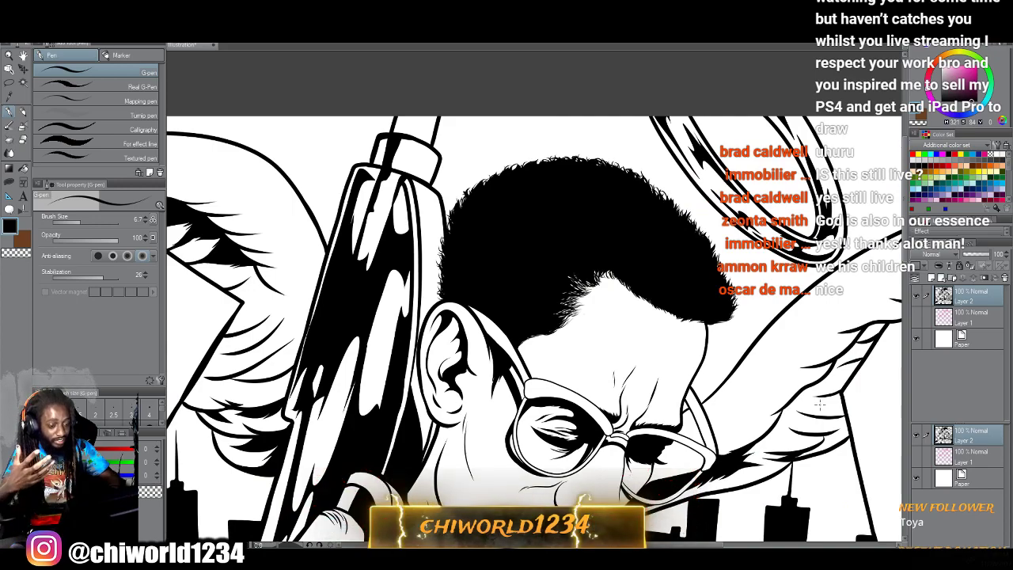
scroll(820, 404, up, 2)
scroll(820, 404, left, 2)
scroll(820, 405, up, 3)
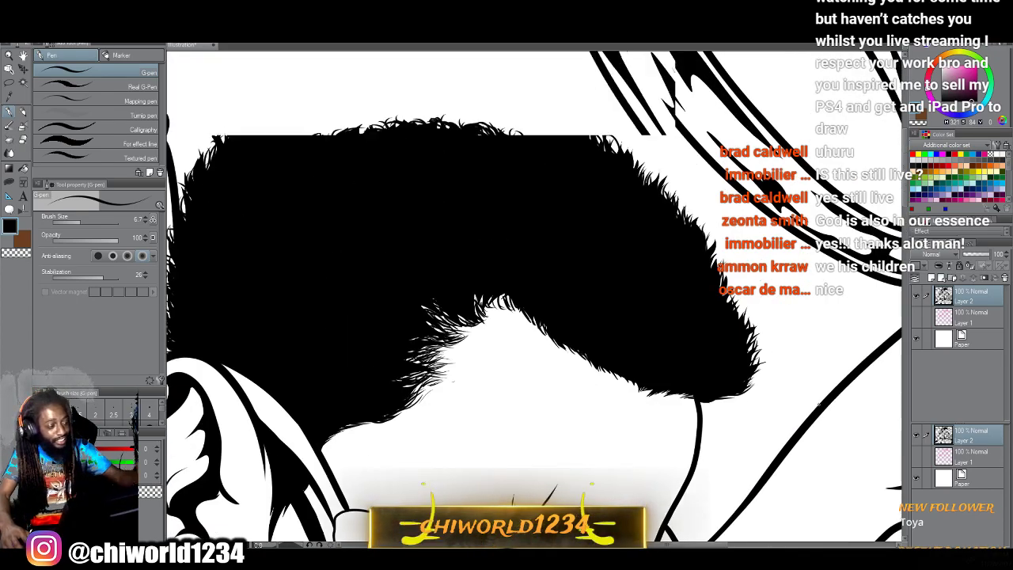
mouse_move(214, 212)
mouse_down()
mouse_move(205, 198)
mouse_move(219, 176)
mouse_up()
mouse_move(235, 191)
mouse_down()
mouse_move(223, 181)
mouse_move(236, 161)
mouse_move(319, 125)
mouse_up()
mouse_move(339, 141)
mouse_down()
mouse_move(329, 126)
mouse_move(360, 121)
mouse_up()
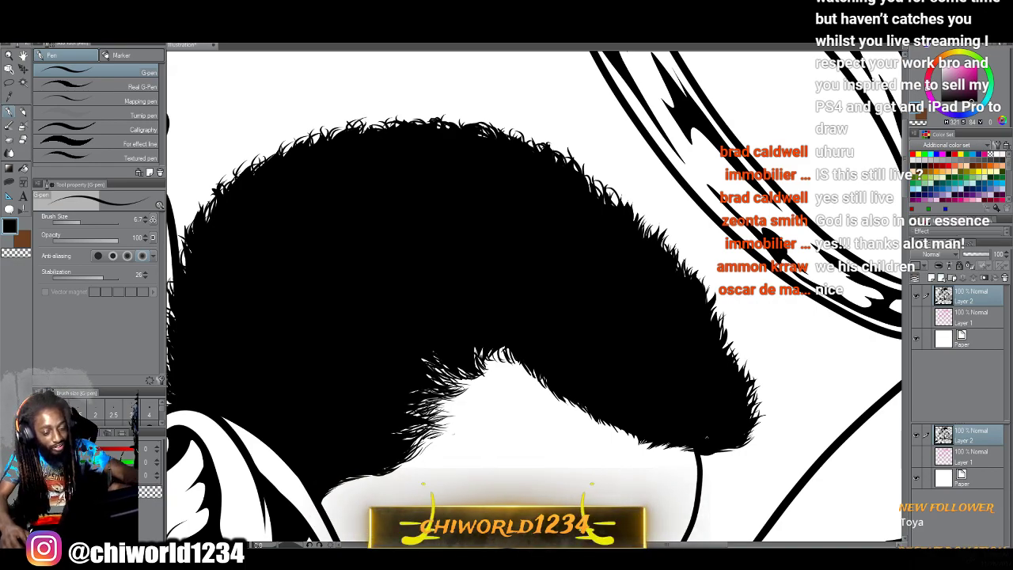
drag(710, 449, 744, 451)
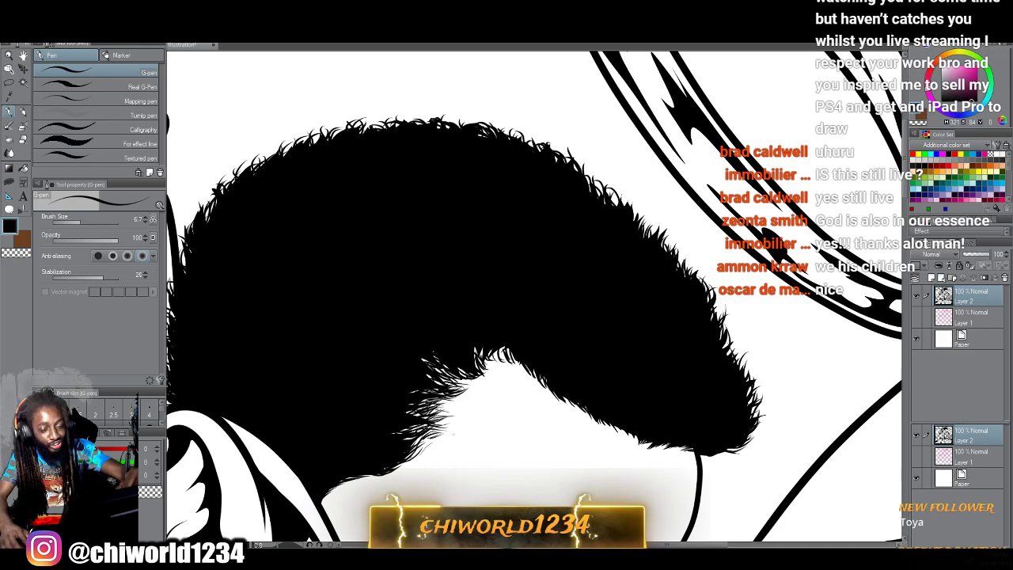
Thicken the spiky texture on the halo-side slope of the hair with additional fine strokes.
drag(685, 265, 684, 252)
drag(668, 251, 666, 225)
drag(645, 236, 645, 208)
drag(630, 217, 632, 198)
mouse_move(619, 207)
mouse_down()
mouse_move(625, 192)
mouse_move(586, 169)
mouse_up()
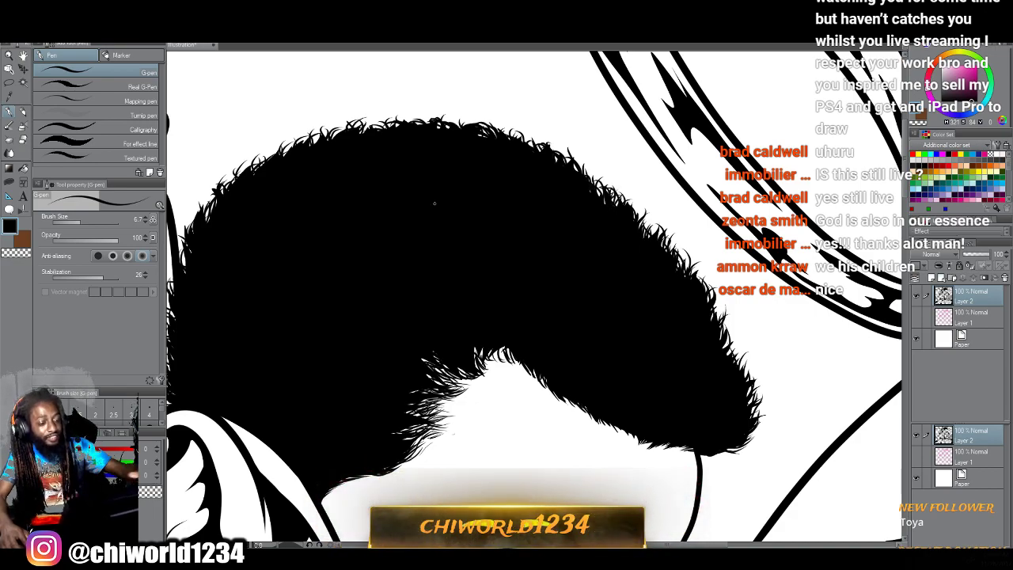
Examine the textured hair and the inked face from close up and against the whole composition.
scroll(602, 403, down, 4)
scroll(602, 404, up, 2)
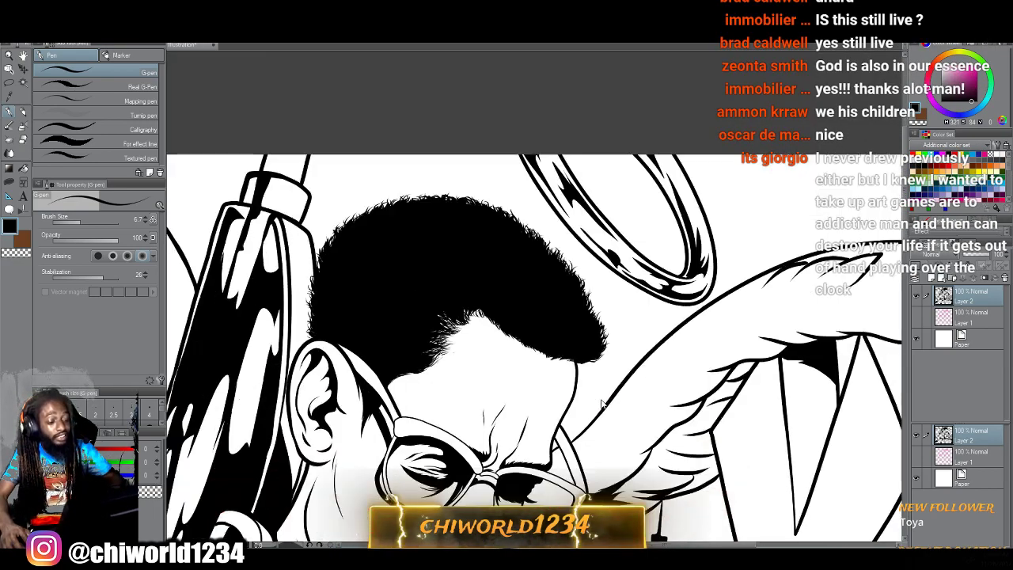
scroll(602, 402, up, 2)
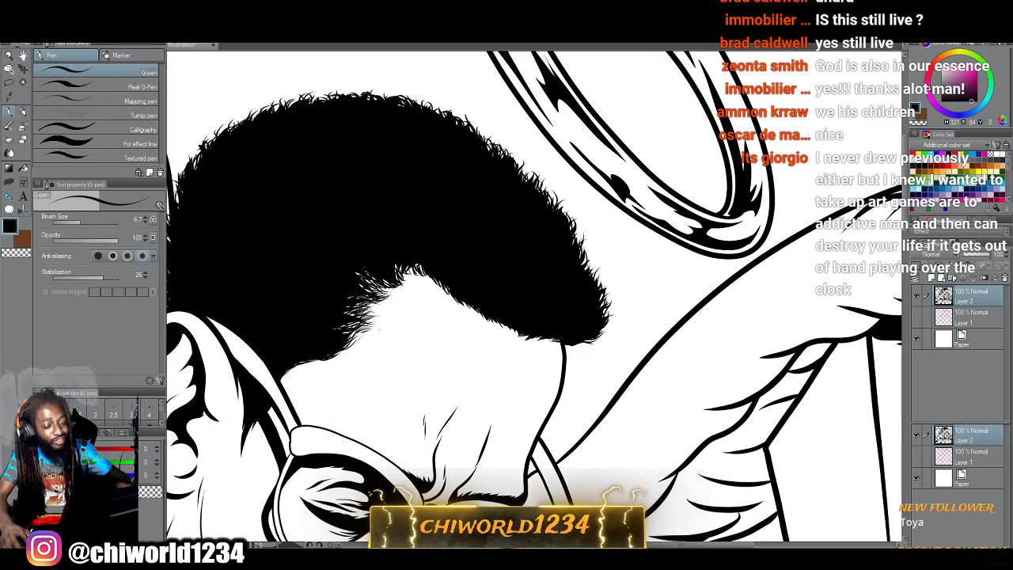
scroll(535, 296, down, 2)
scroll(535, 296, up, 2)
scroll(535, 297, down, 4)
drag(354, 253, 407, 318)
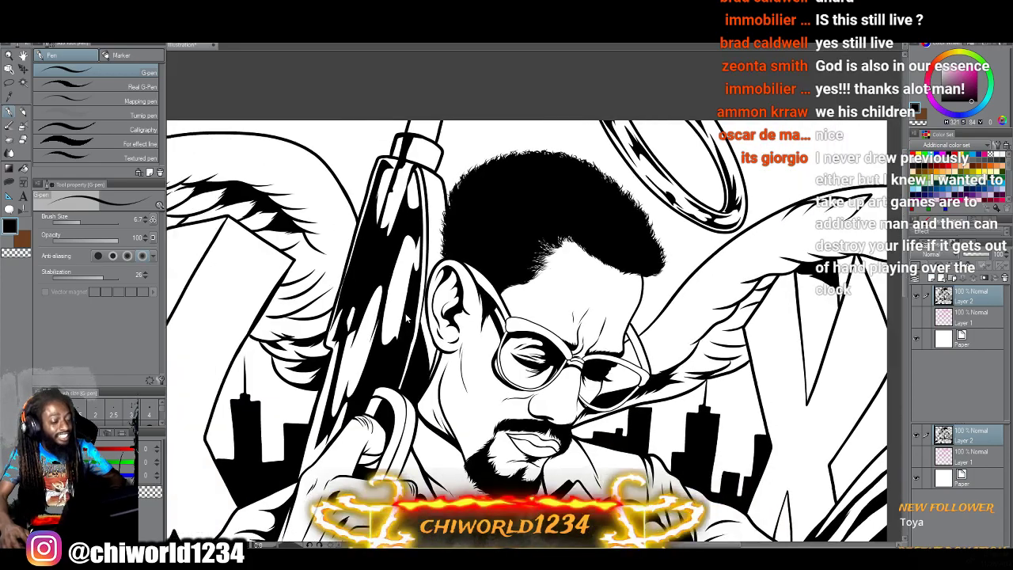
scroll(408, 317, up, 1)
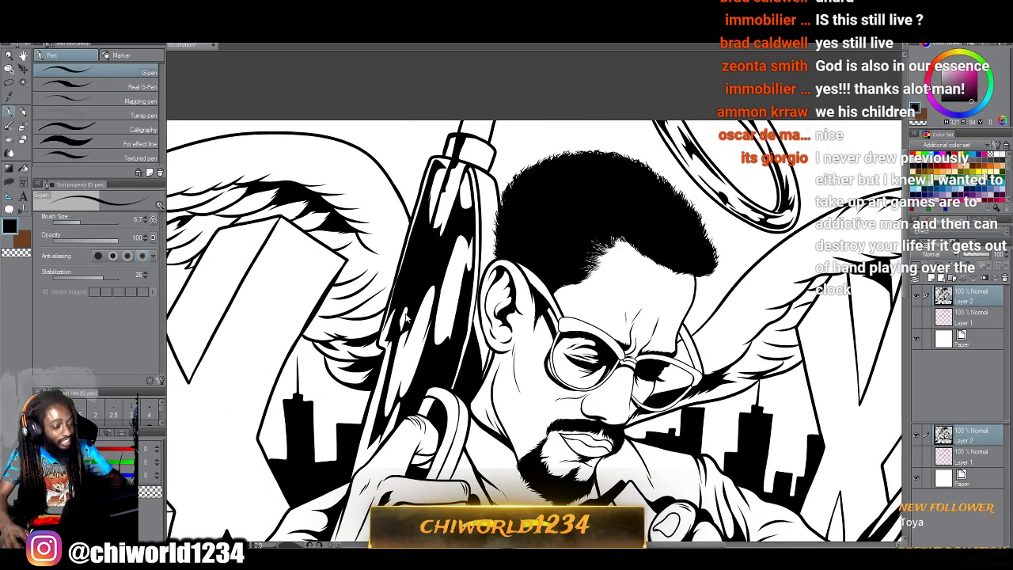
scroll(407, 317, down, 2)
scroll(408, 318, up, 3)
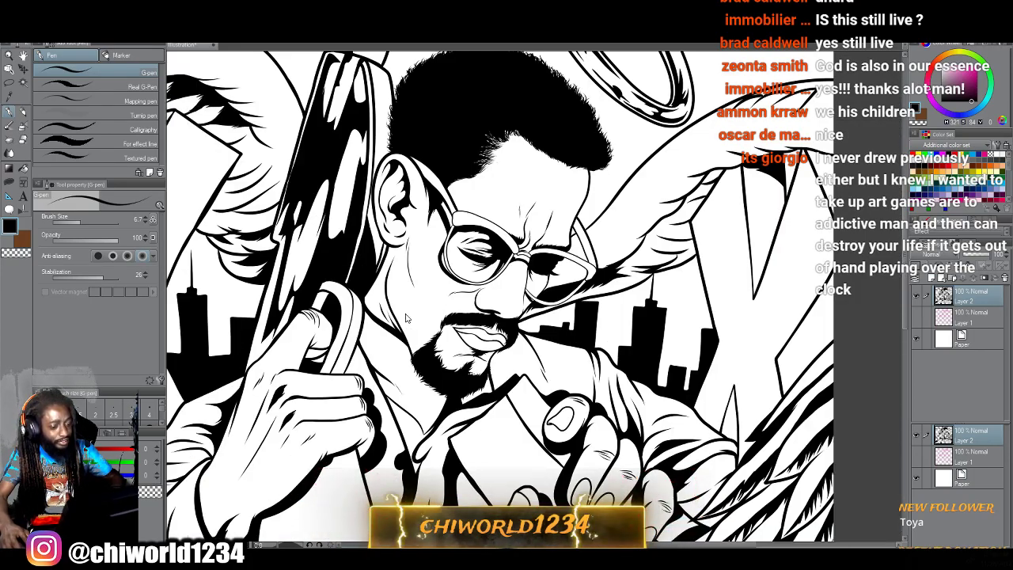
With the G-pen at brush size 21.5, draw wavy drip outlines along the lower edge of the block beneath the dripping liquid.
scroll(406, 317, down, 5)
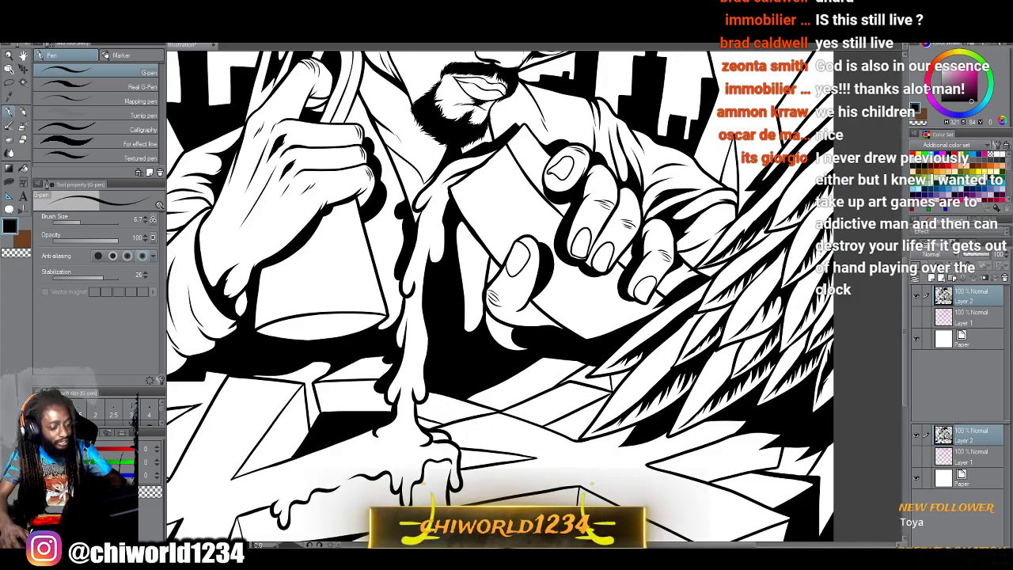
scroll(406, 317, down, 4)
scroll(406, 318, up, 2)
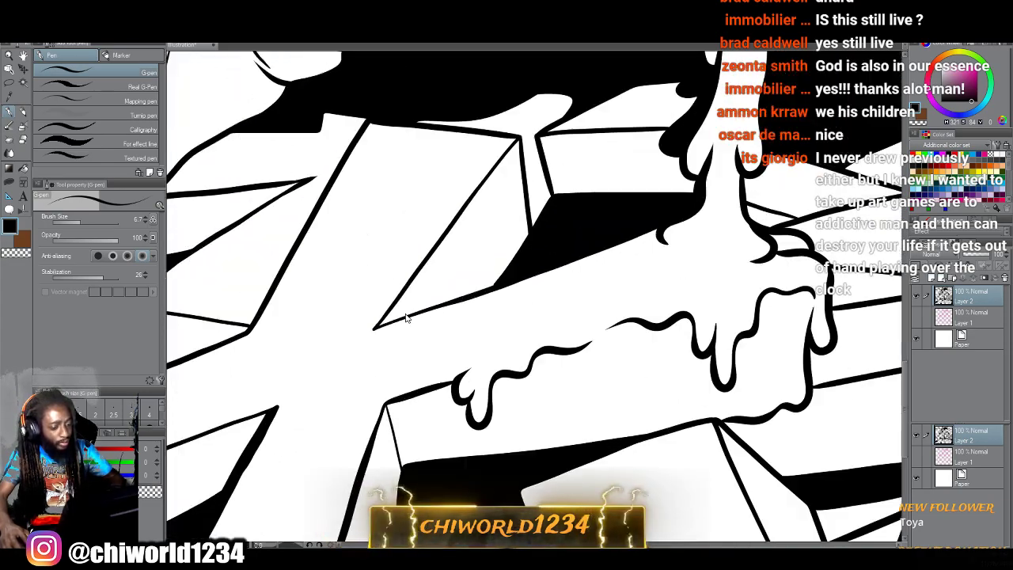
click(88, 223)
key(ctrl+plus)
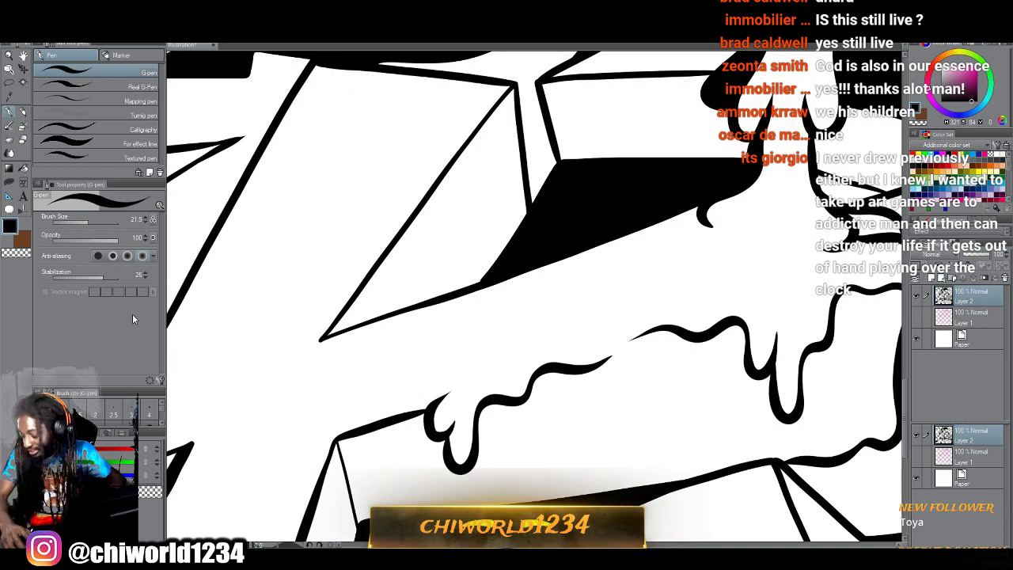
key(ctrl+plus)
drag(357, 258, 305, 255)
drag(407, 405, 244, 251)
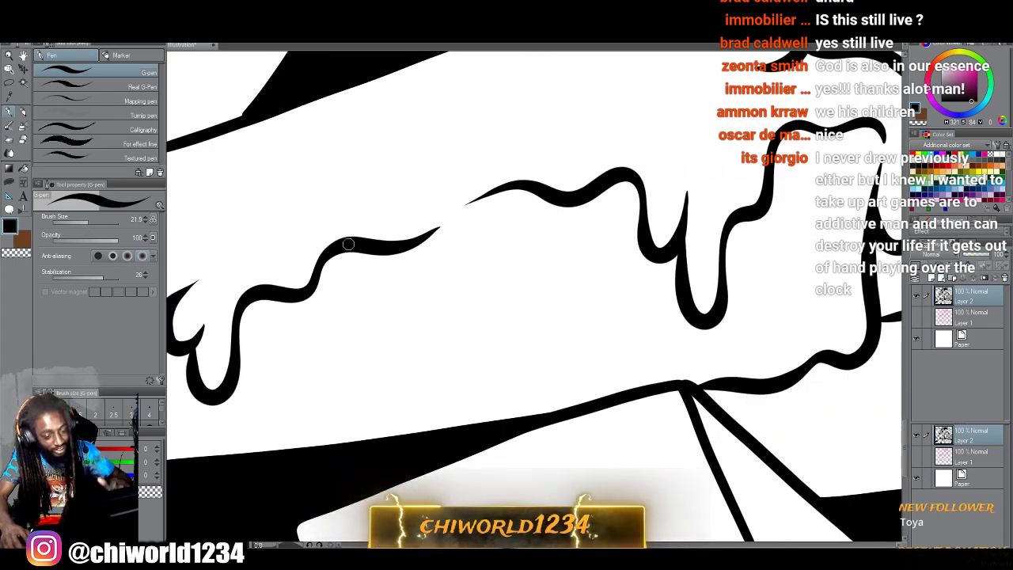
mouse_move(722, 381)
mouse_down()
mouse_move(632, 389)
mouse_move(601, 353)
mouse_move(571, 344)
mouse_move(539, 350)
mouse_move(482, 391)
mouse_move(424, 370)
mouse_move(407, 380)
mouse_move(381, 439)
mouse_move(339, 426)
mouse_up()
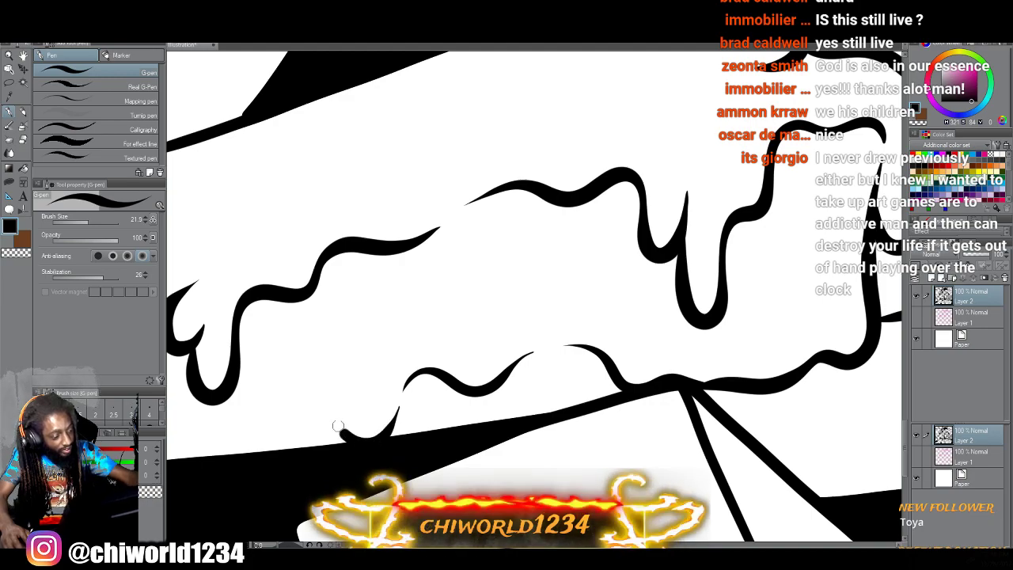
scroll(339, 425, down, 2)
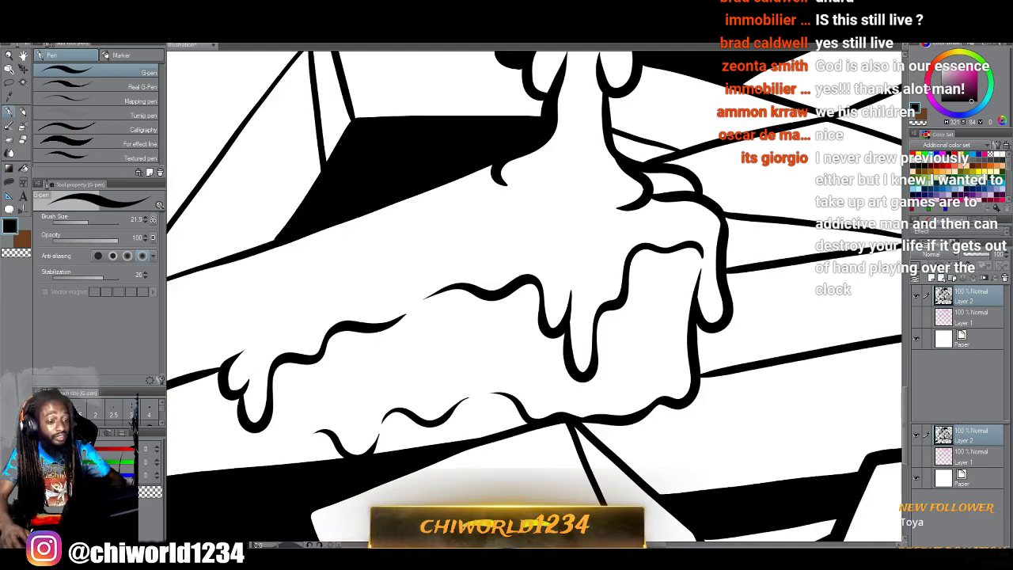
scroll(339, 486, down, 4)
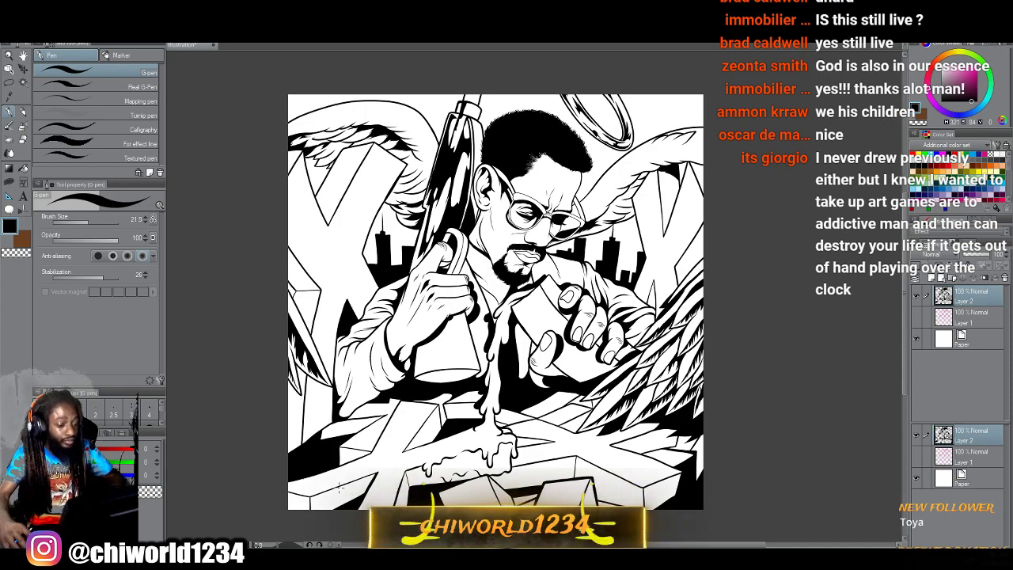
Ink the wavy upper outline of the liquid puddle on the block and add curved fold lines inside it beneath the falling stream.
scroll(368, 462, up, 5)
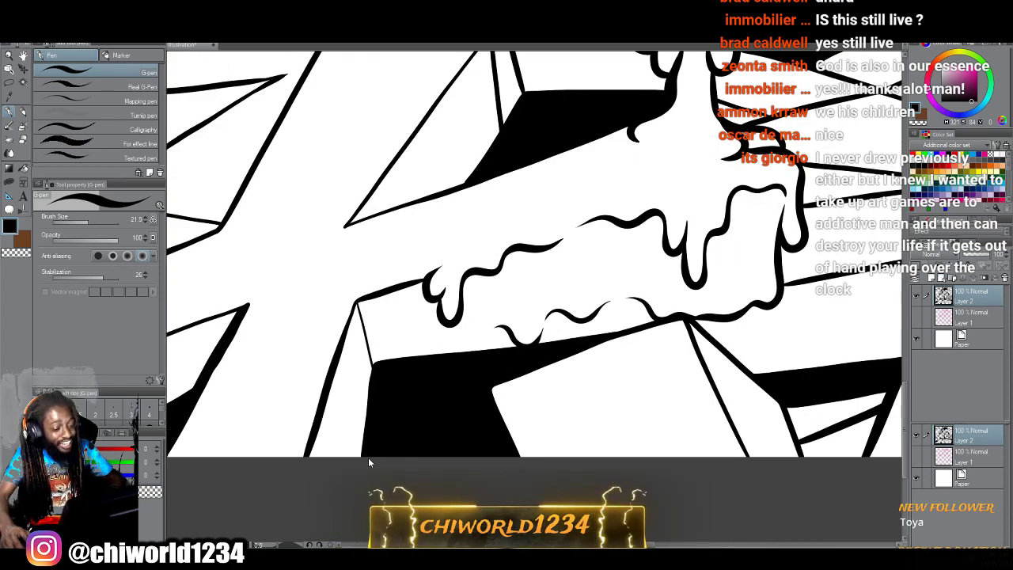
scroll(368, 458, up, 3)
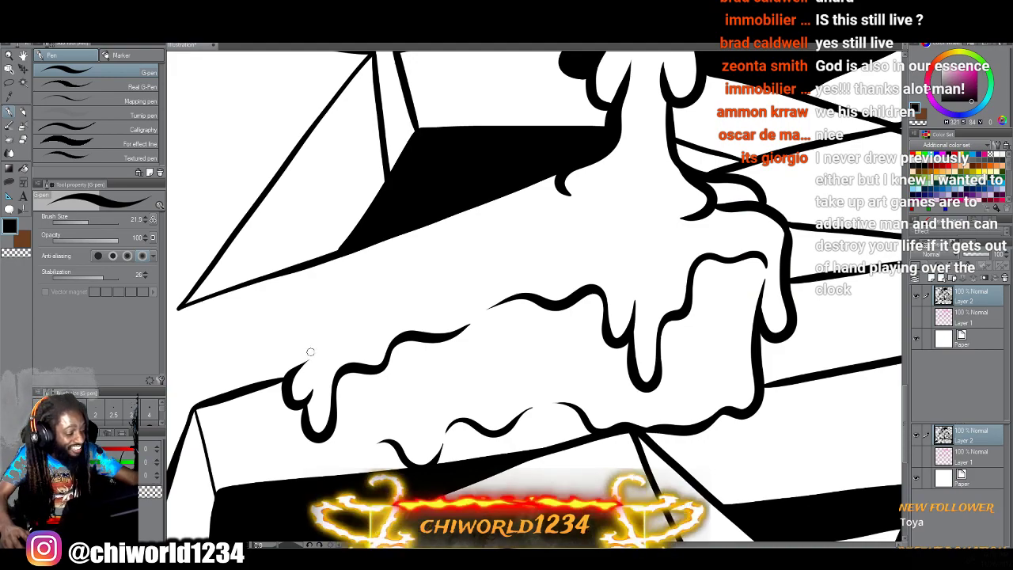
mouse_move(322, 346)
mouse_down()
mouse_move(344, 297)
mouse_move(419, 256)
mouse_move(425, 230)
mouse_move(530, 187)
mouse_up()
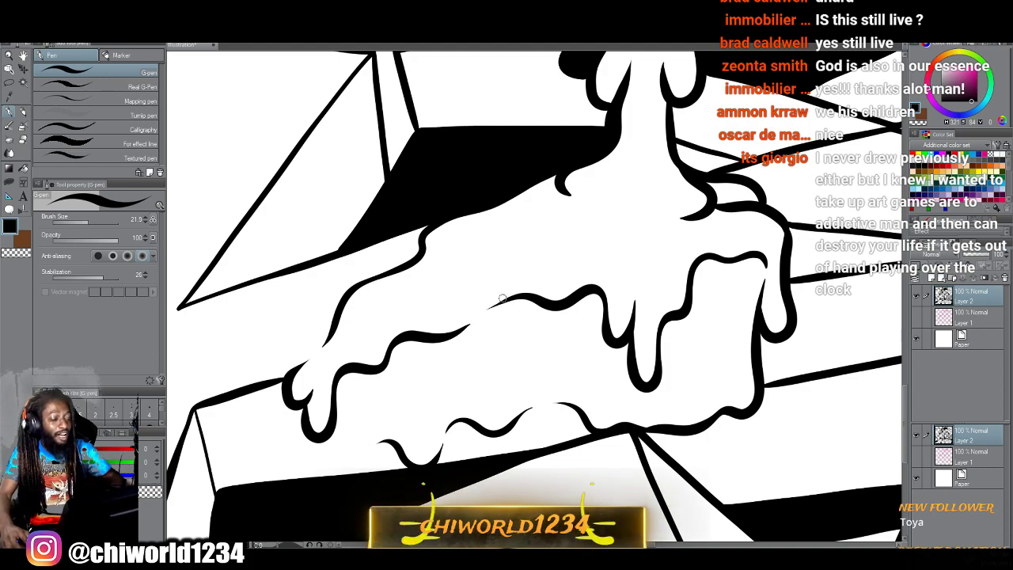
scroll(503, 297, up, 1)
mouse_move(588, 234)
mouse_down()
mouse_move(588, 288)
mouse_move(538, 277)
mouse_move(475, 233)
mouse_move(489, 212)
mouse_up()
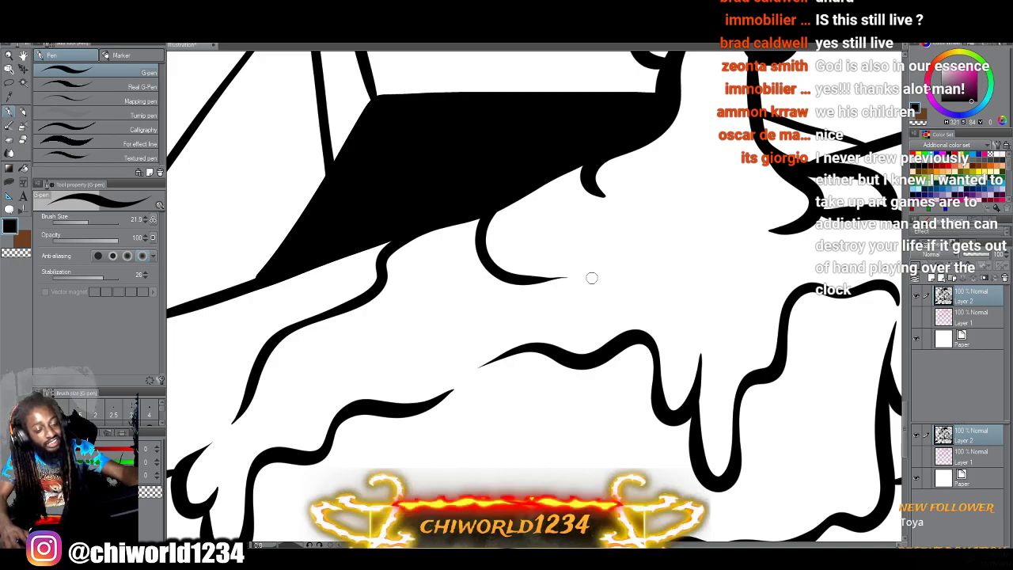
mouse_move(594, 273)
mouse_down()
mouse_move(663, 285)
mouse_move(742, 271)
mouse_up()
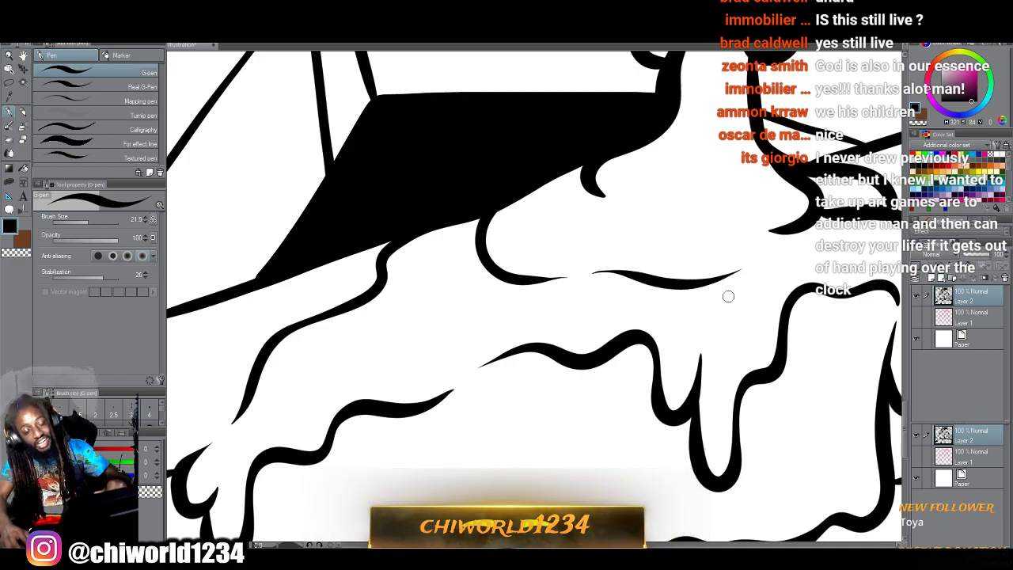
Add short curved detail lines across two of the wing feathers below the fingers of the open hand.
scroll(728, 296, down, 4)
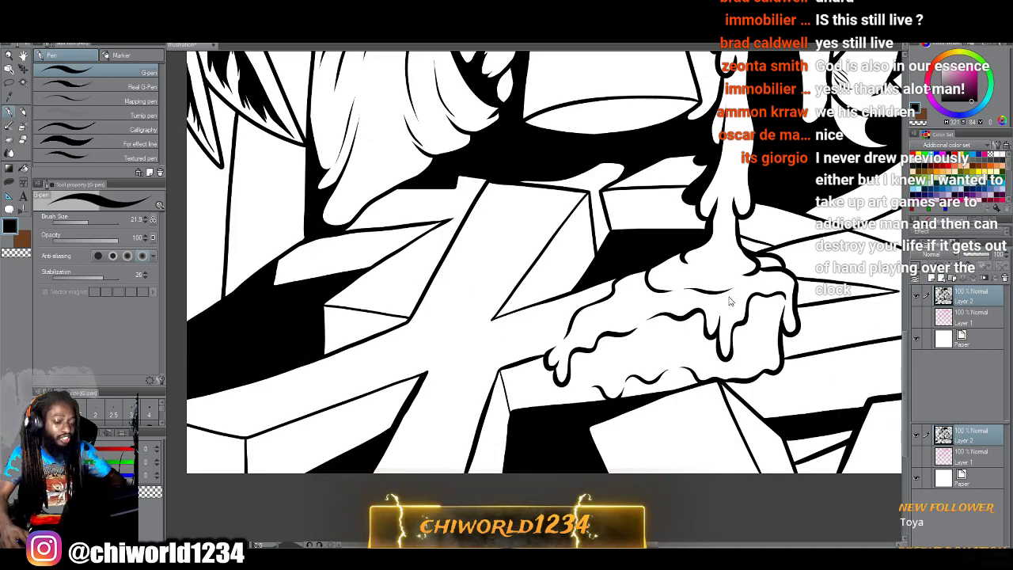
scroll(730, 300, down, 4)
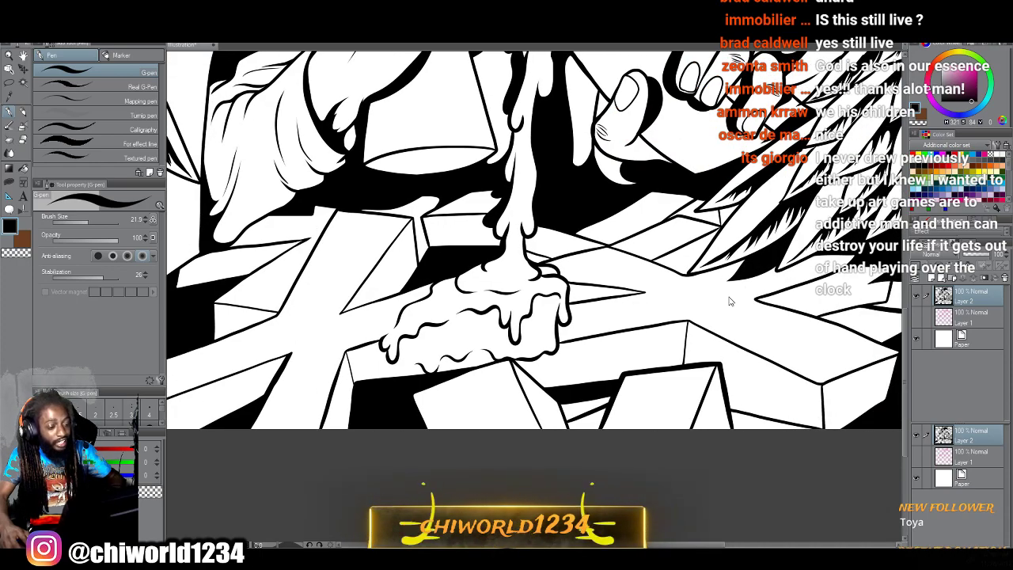
scroll(729, 296, down, 2)
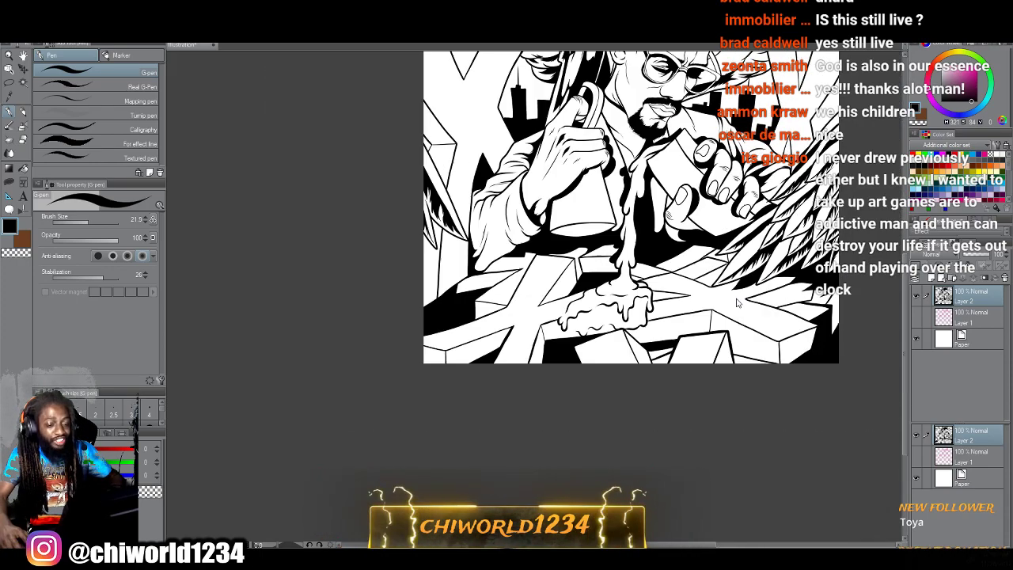
scroll(732, 305, right, 2)
scroll(731, 305, up, 2)
scroll(731, 308, up, 2)
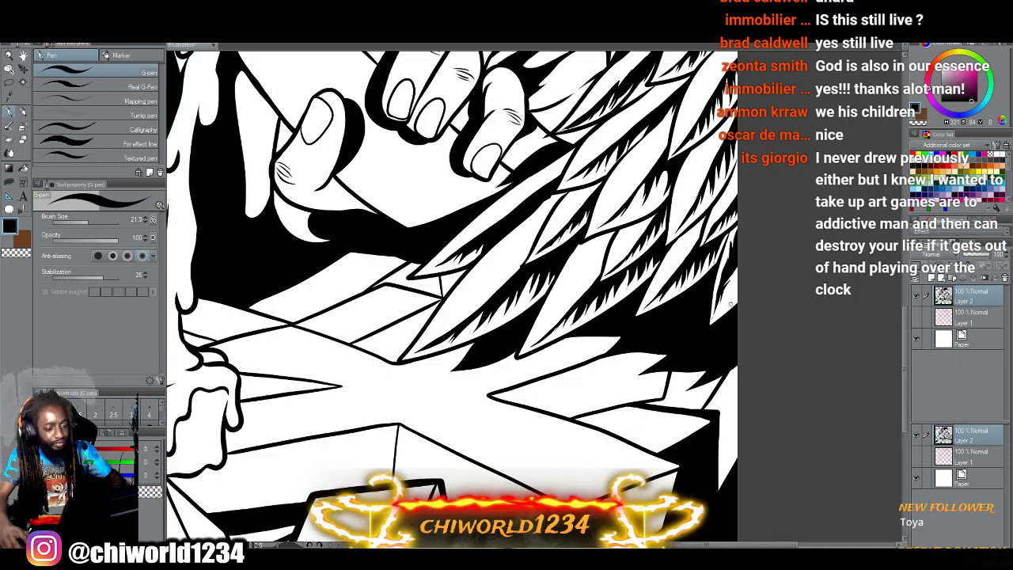
scroll(729, 304, up, 3)
scroll(731, 304, left, 2)
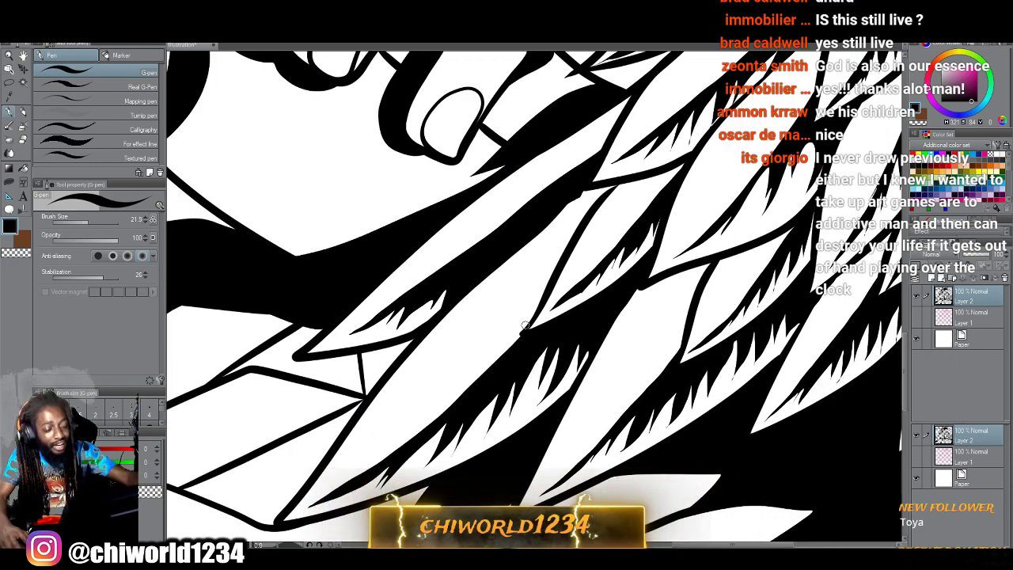
mouse_move(516, 323)
mouse_down()
mouse_move(461, 335)
mouse_move(473, 314)
mouse_move(527, 302)
mouse_up()
scroll(700, 229, up, 2)
mouse_move(700, 229)
mouse_down()
mouse_move(778, 194)
mouse_move(769, 177)
mouse_move(738, 184)
mouse_up()
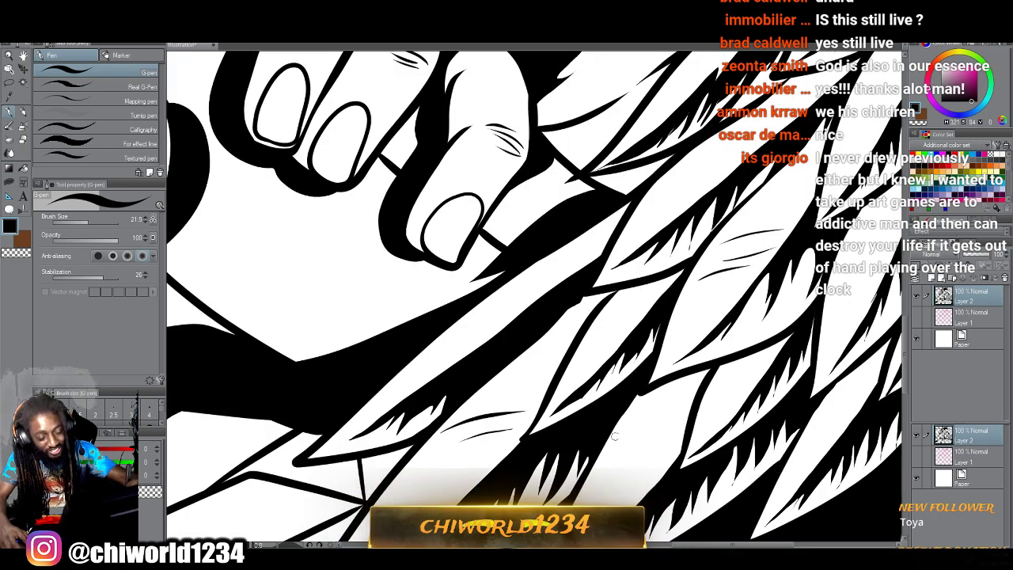
Continue the fine curved detail lines on the wing's middle feathers and on those near the canvas edge.
scroll(615, 435, down, 2)
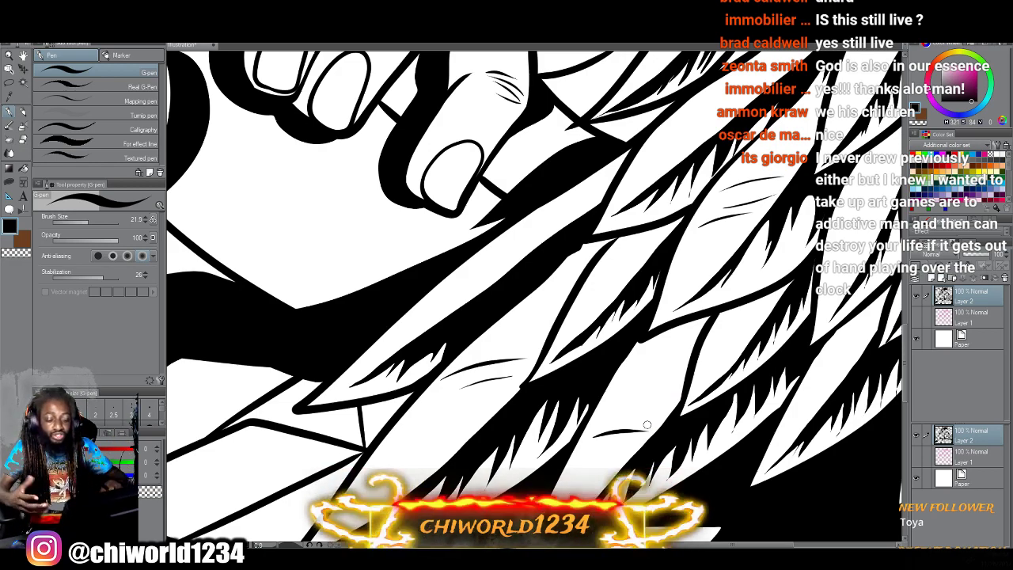
scroll(654, 429, down, 2)
scroll(661, 425, up, 1)
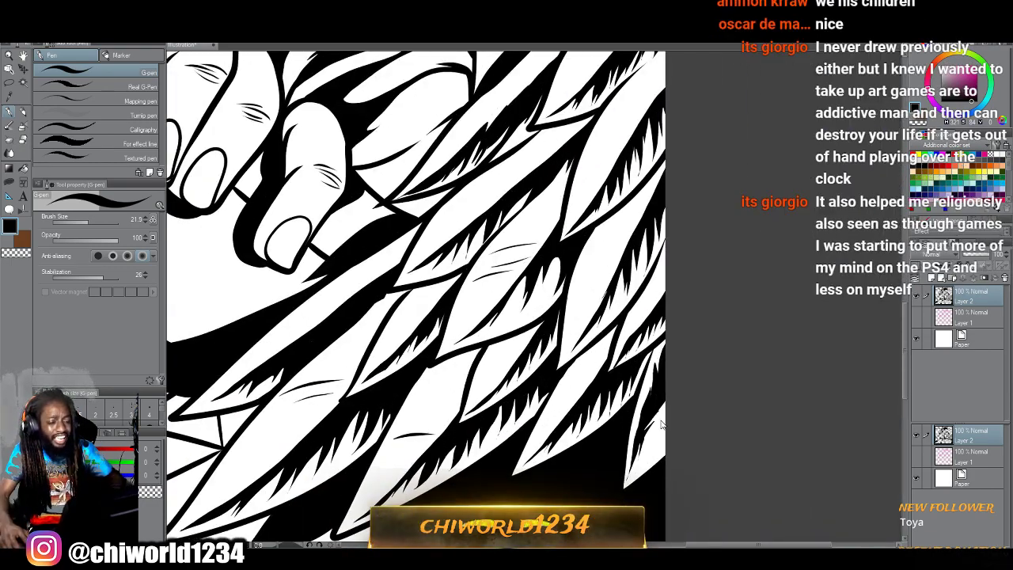
scroll(661, 425, up, 3)
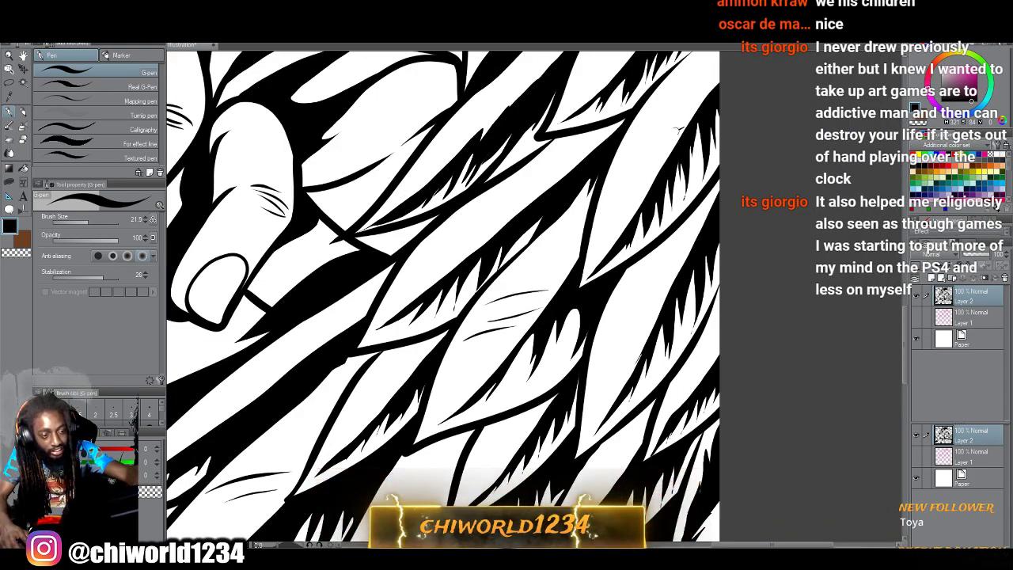
mouse_move(678, 128)
mouse_down()
mouse_move(621, 149)
mouse_move(632, 130)
mouse_move(708, 96)
mouse_move(666, 111)
mouse_up()
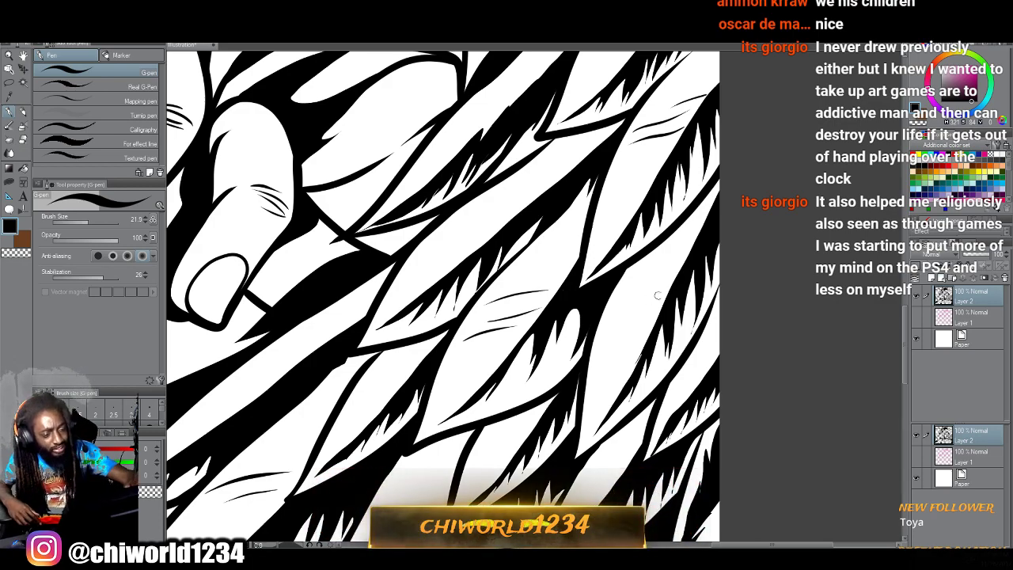
mouse_move(664, 283)
mouse_down()
mouse_move(628, 293)
mouse_move(636, 277)
mouse_move(624, 281)
mouse_up()
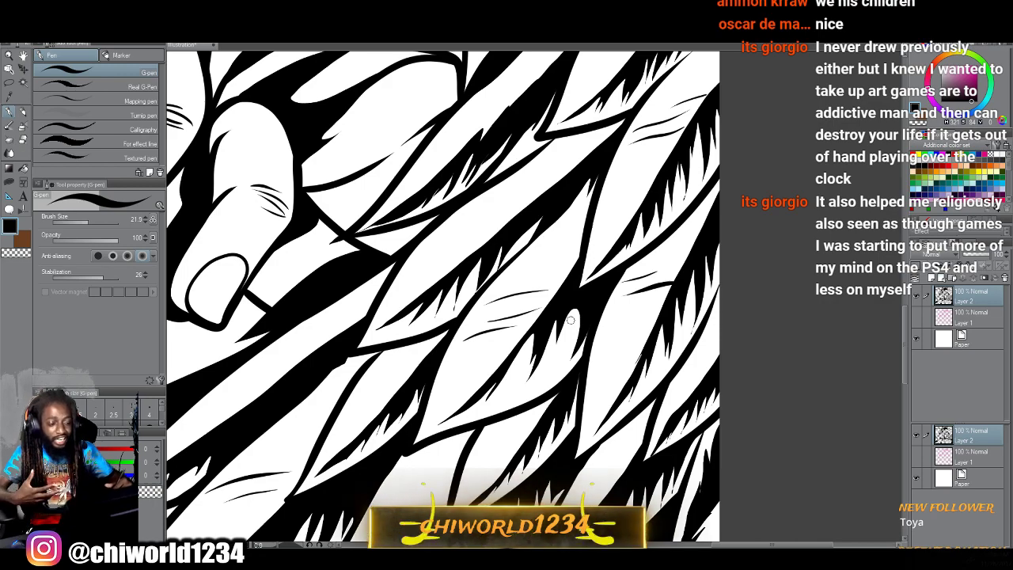
drag(539, 176, 507, 187)
drag(555, 161, 519, 172)
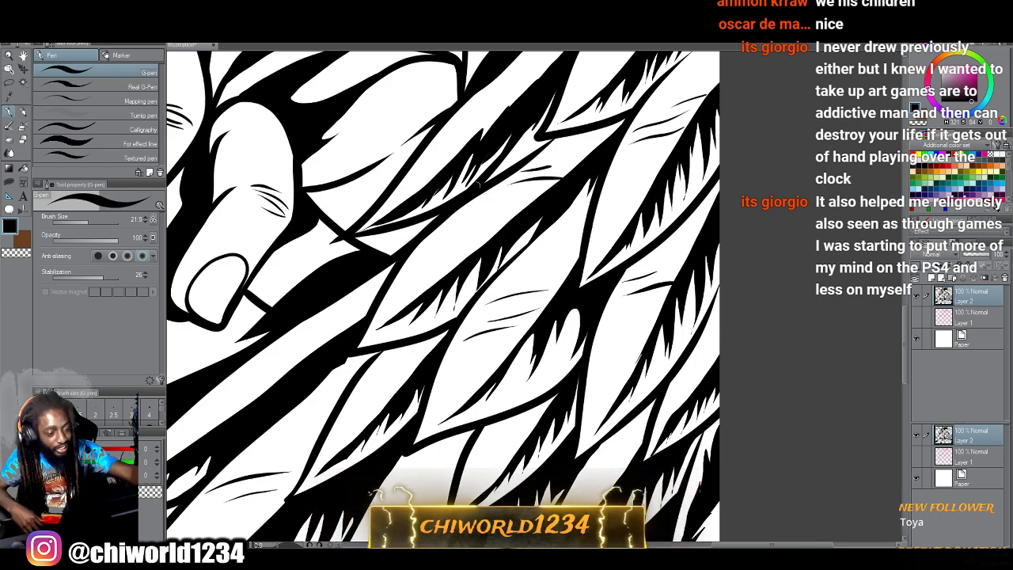
Draw short tapered detail lines across the upper wing feathers beside the sleeve cuff.
scroll(435, 322, up, 5)
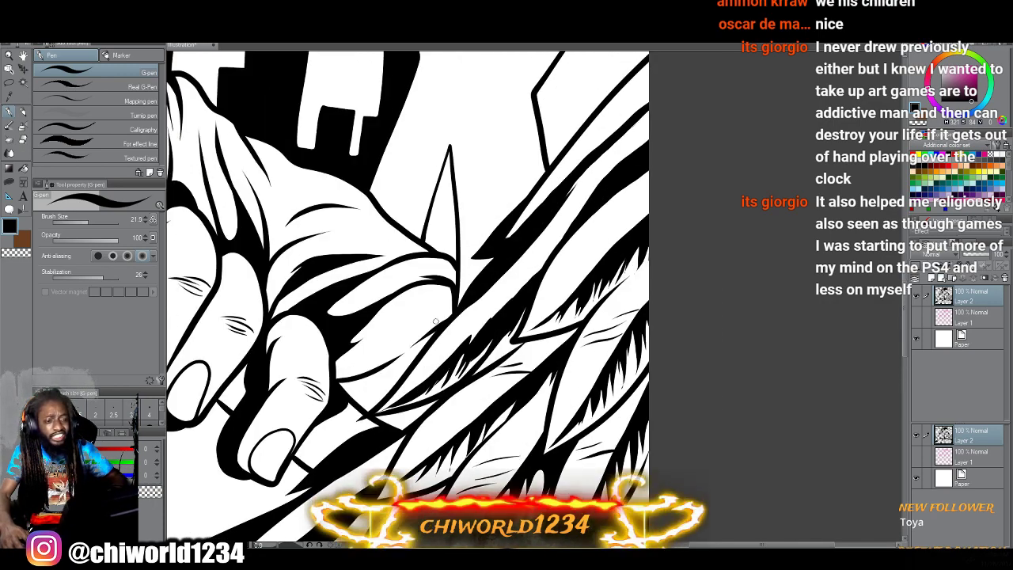
mouse_move(610, 280)
mouse_down()
mouse_move(665, 272)
mouse_move(691, 250)
mouse_up()
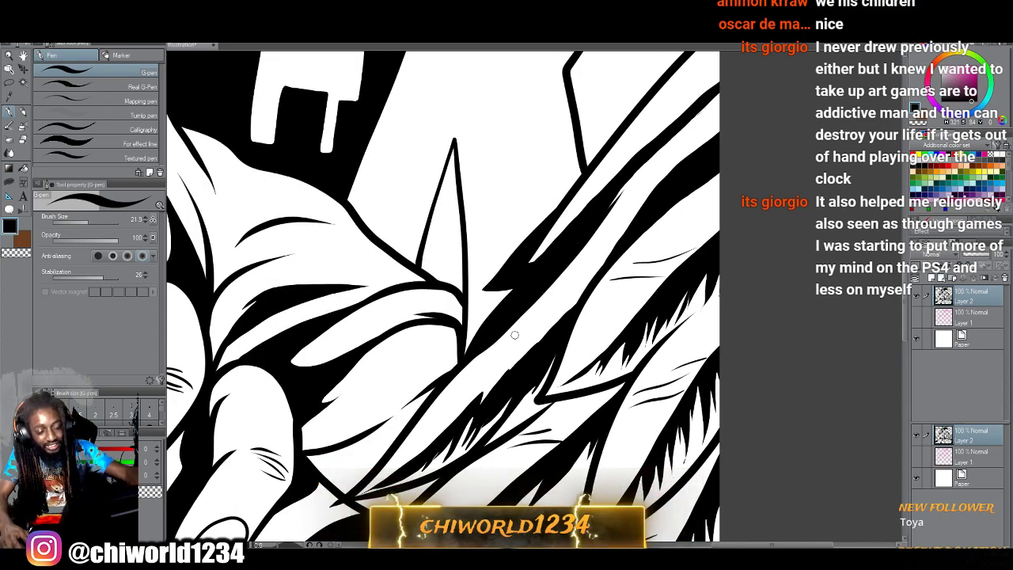
drag(543, 309, 587, 287)
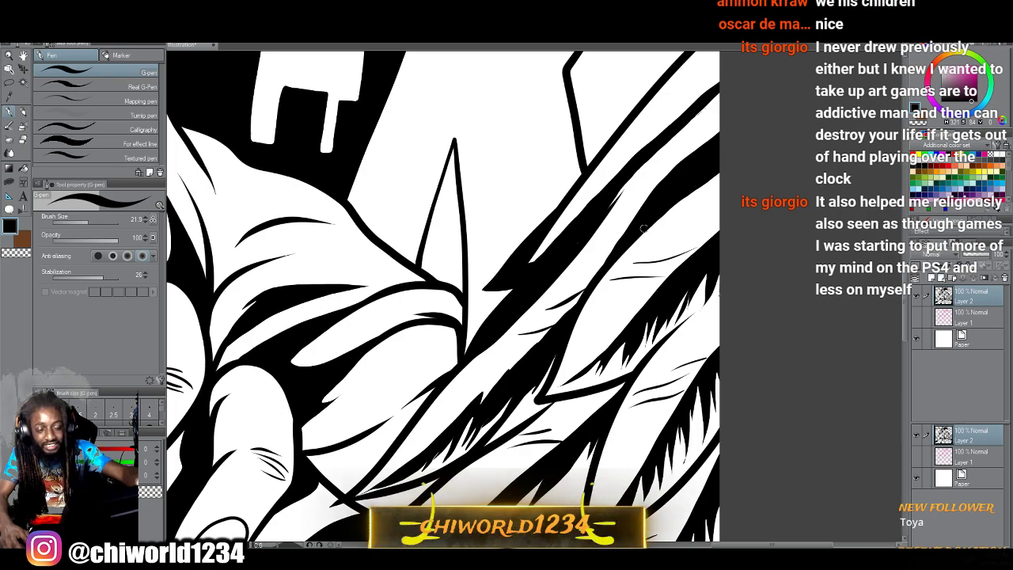
drag(643, 228, 701, 218)
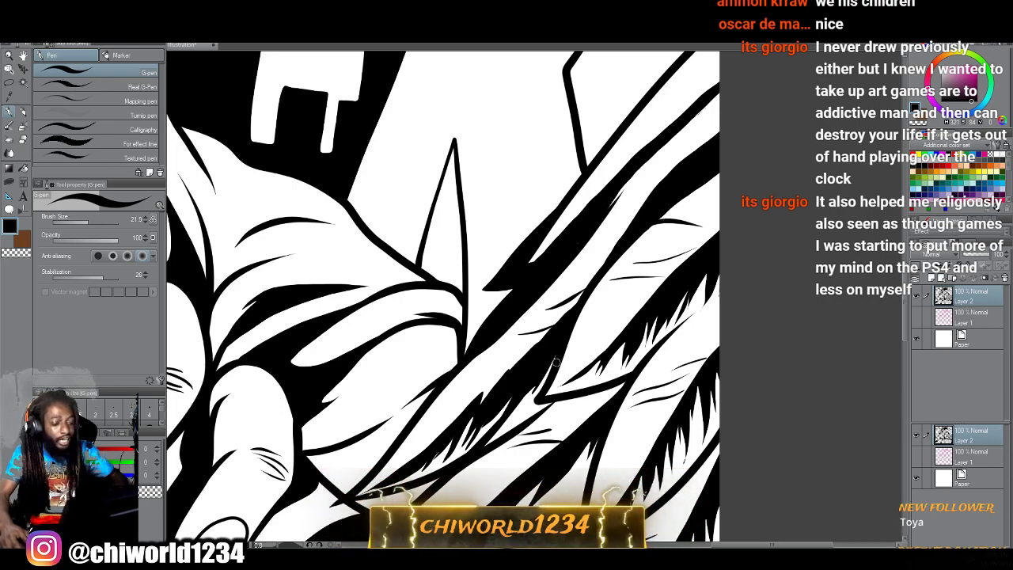
Add pairs of fine curved detail lines to the lowest row of wing feathers, out to the canvas edge.
scroll(588, 430, down, 3)
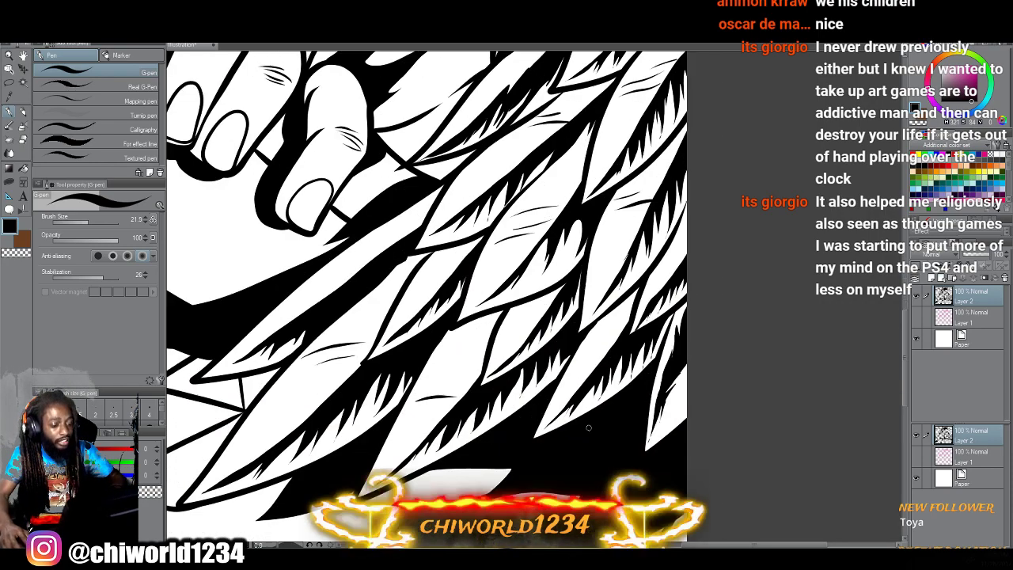
scroll(588, 427, up, 1)
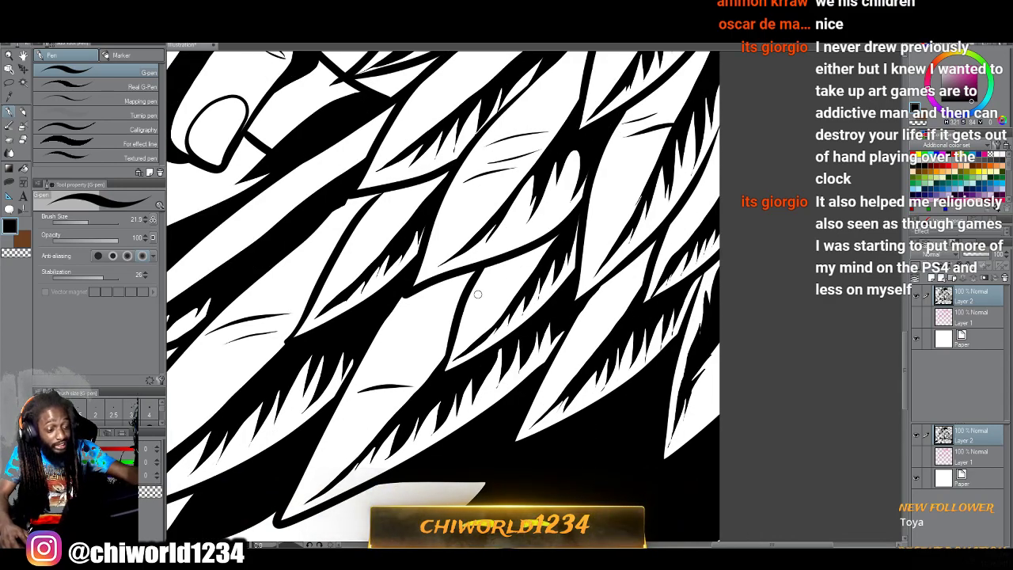
drag(477, 294, 539, 263)
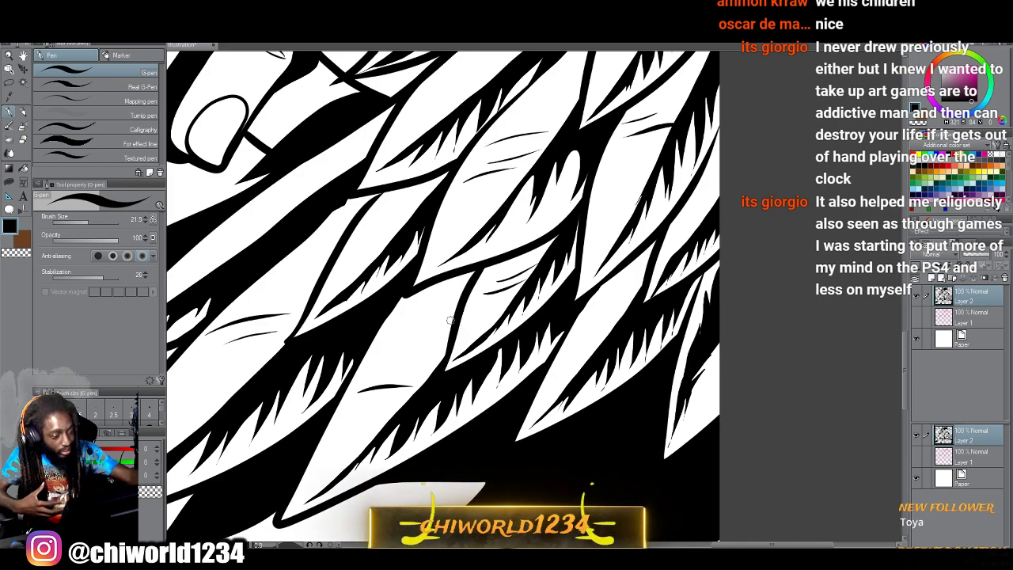
mouse_move(451, 319)
mouse_down()
mouse_move(396, 326)
mouse_move(390, 315)
mouse_up()
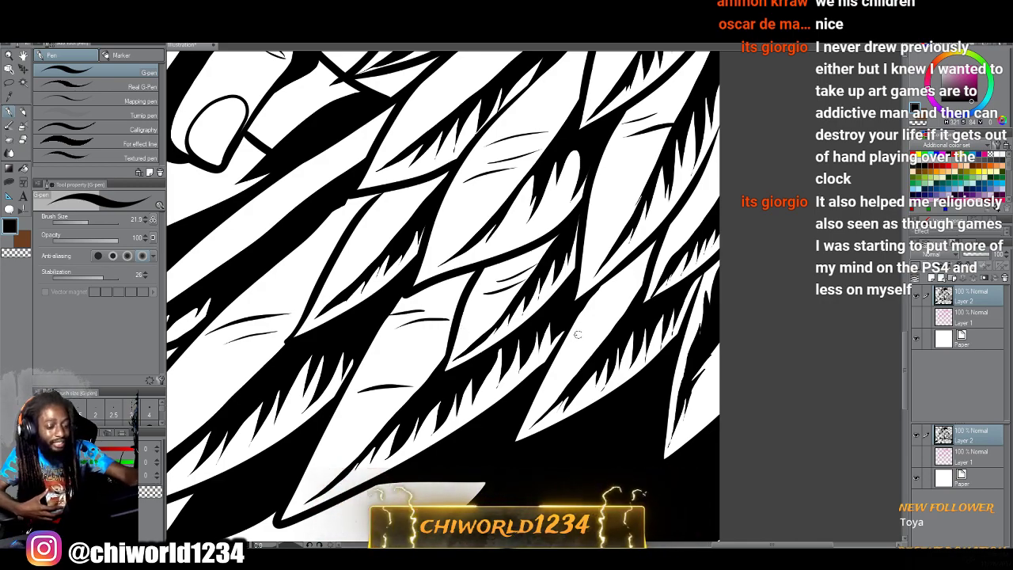
mouse_move(578, 330)
mouse_down()
mouse_move(624, 315)
mouse_move(592, 317)
mouse_move(641, 308)
mouse_move(601, 297)
mouse_up()
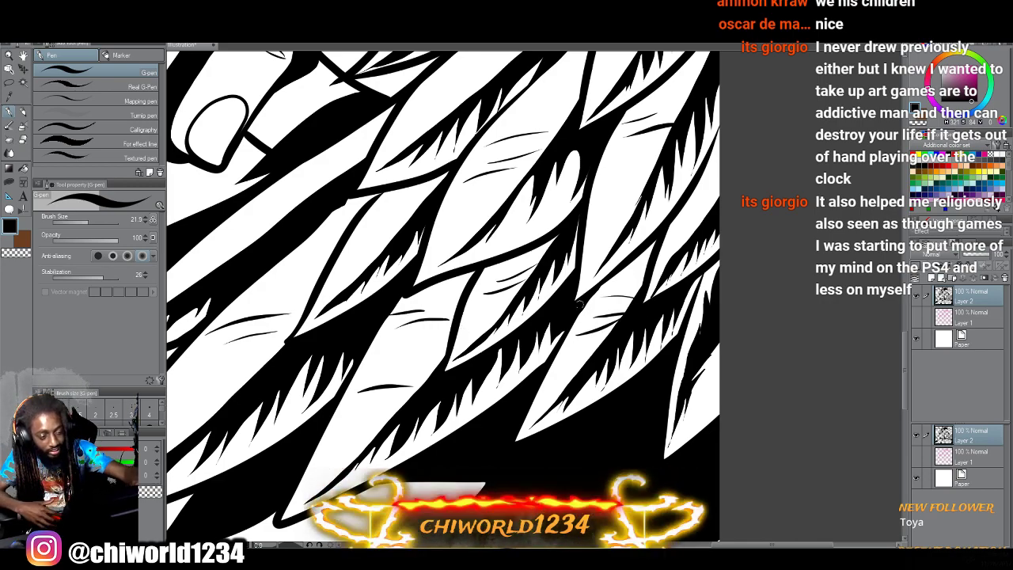
drag(706, 415, 701, 366)
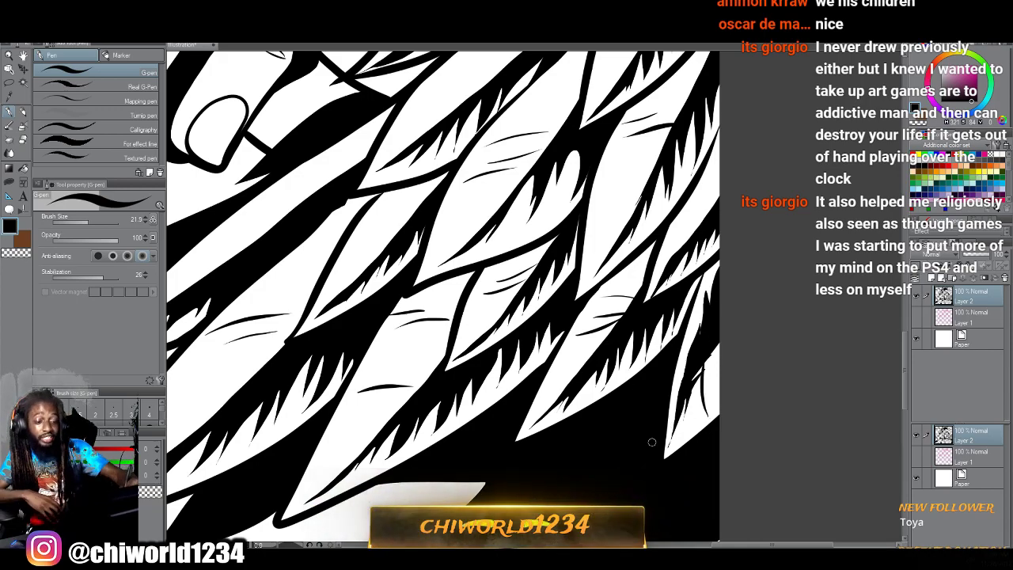
Add fine detail lines to the long feather beneath the little finger and check the feathers beside the cuff.
scroll(650, 443, down, 2)
scroll(650, 446, up, 1)
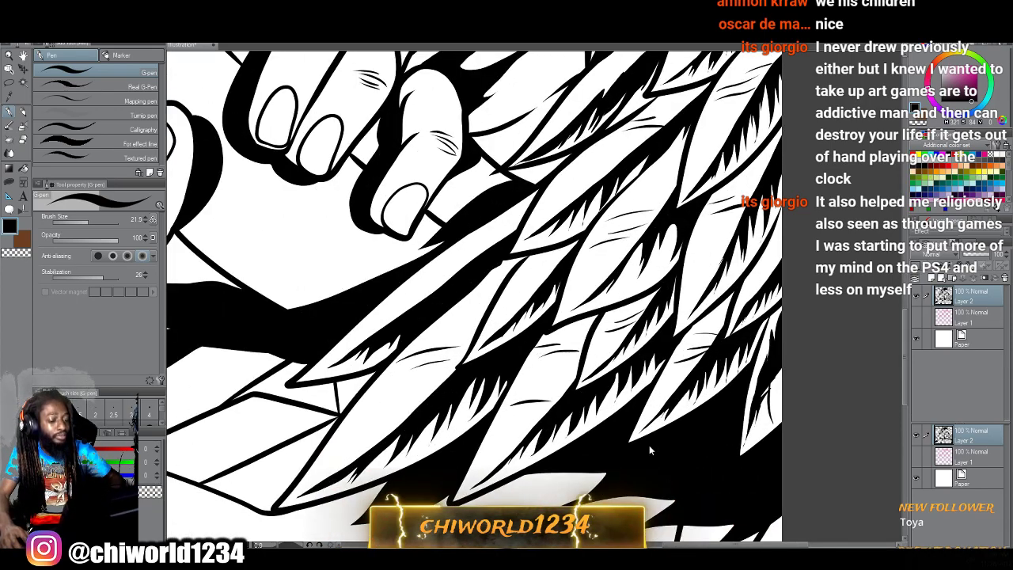
scroll(650, 447, up, 1)
drag(433, 315, 470, 308)
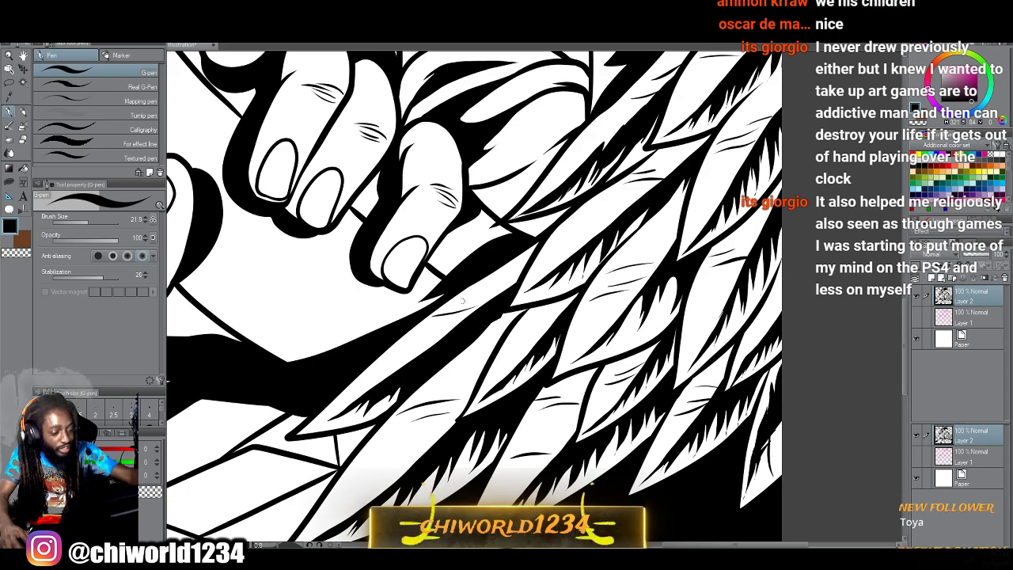
scroll(493, 291, up, 2)
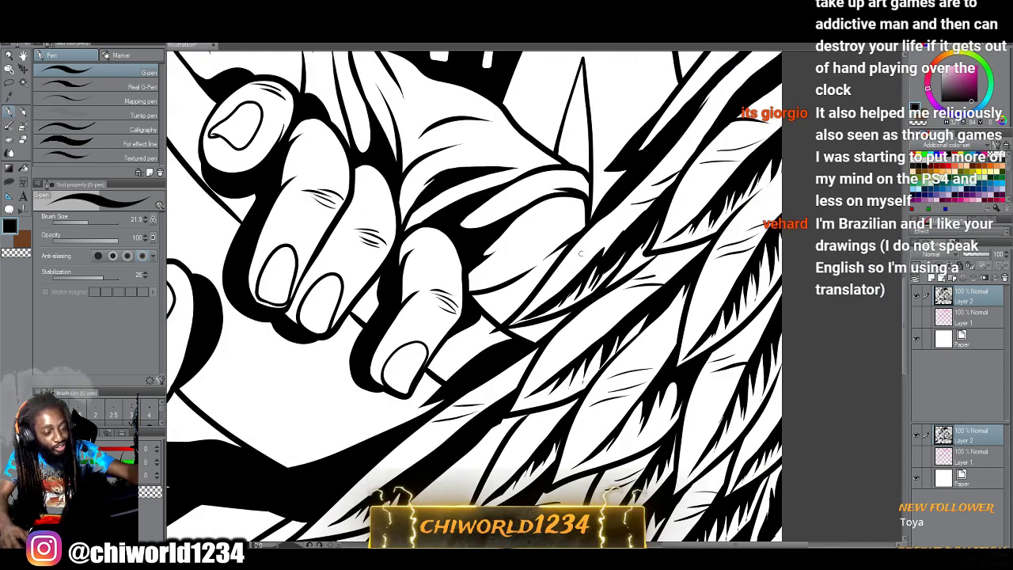
scroll(475, 297, up, 2)
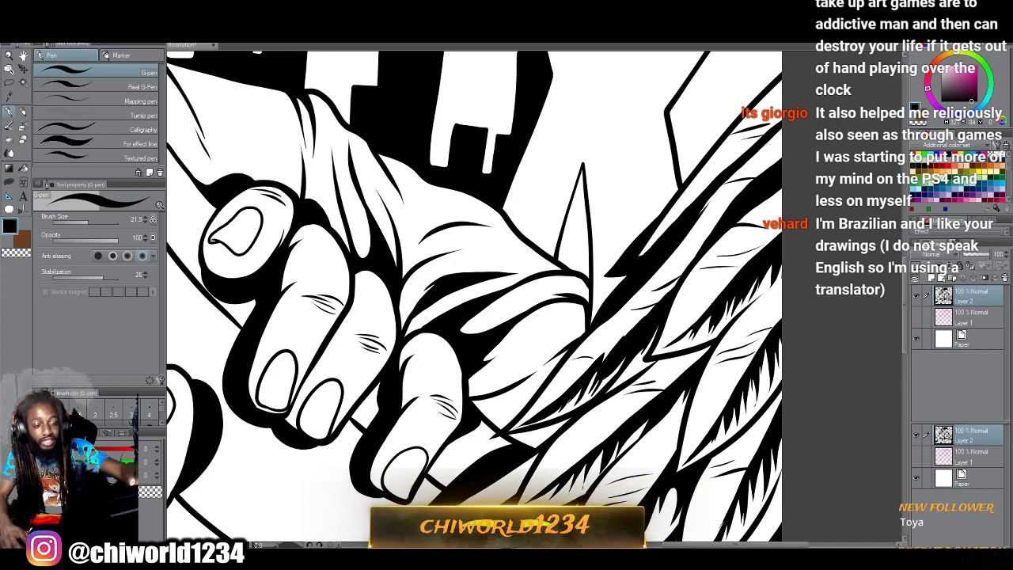
Examine the detailed feathers, the dripping liquid and the hand on the bottle within the wider composition.
scroll(630, 353, down, 2)
scroll(629, 353, down, 3)
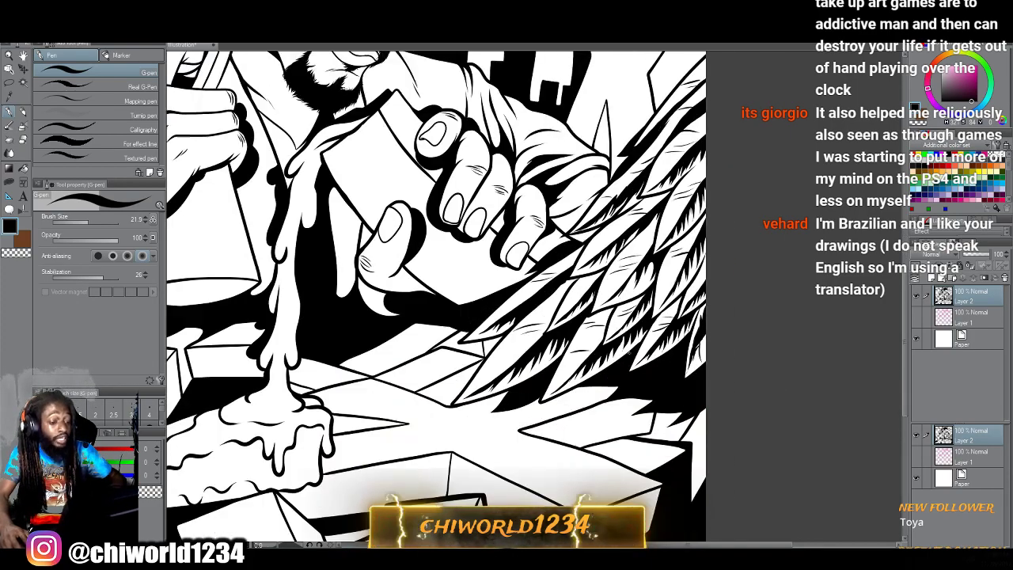
scroll(631, 358, down, 1)
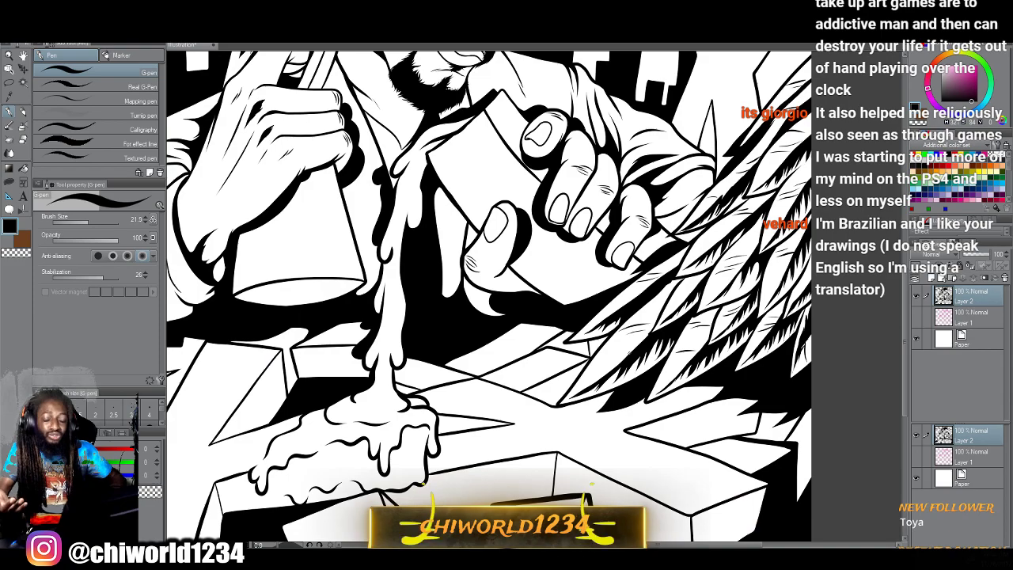
scroll(639, 355, left, 2)
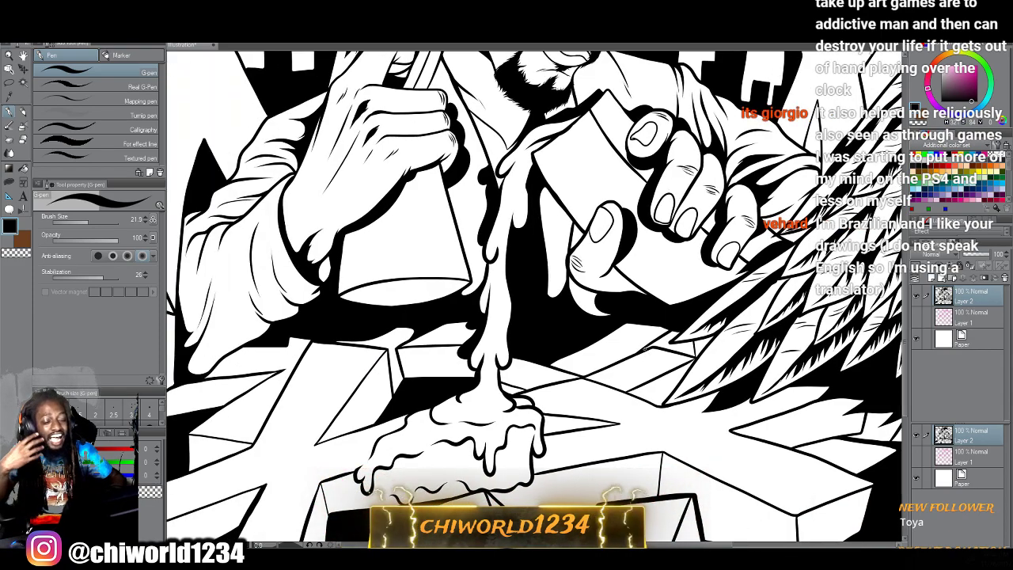
scroll(646, 349, left, 3)
scroll(640, 355, up, 2)
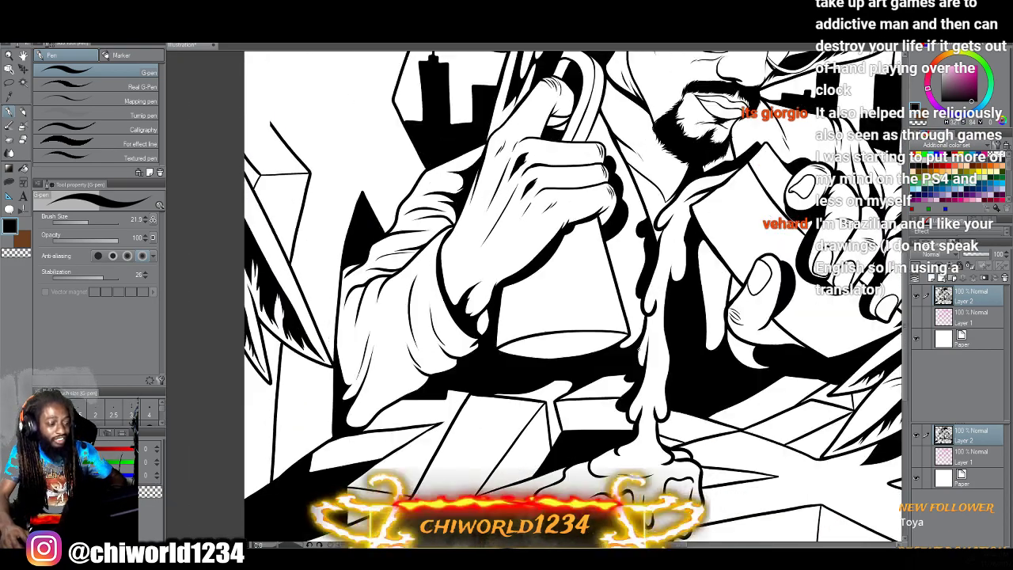
Draw short curved detail lines across the long feather and the smaller one below it at the canvas edge beside the raised sleeve.
scroll(639, 354, left, 3)
scroll(637, 354, up, 2)
scroll(633, 354, left, 3)
scroll(630, 353, up, 1)
scroll(631, 353, left, 1)
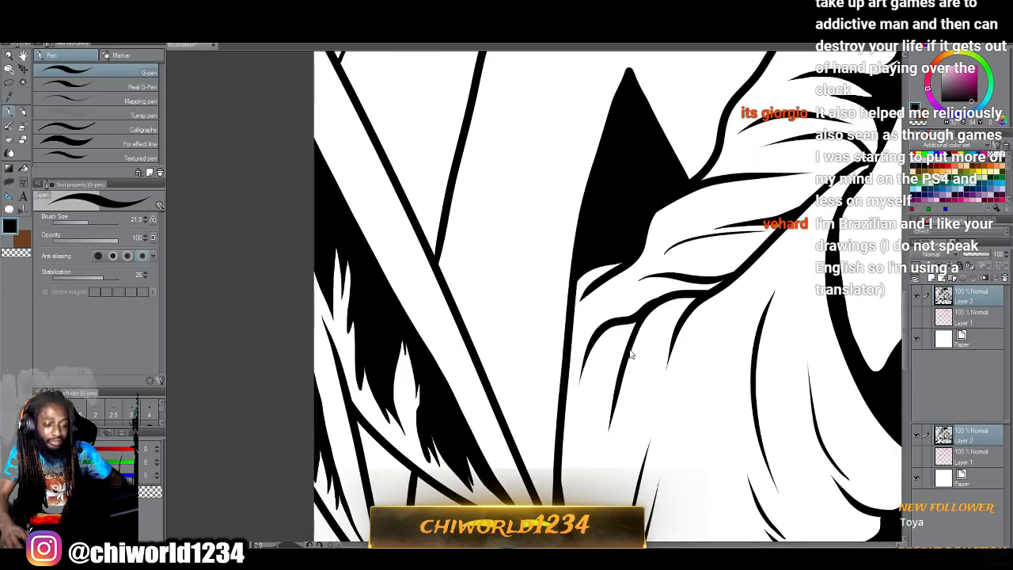
drag(458, 322, 387, 313)
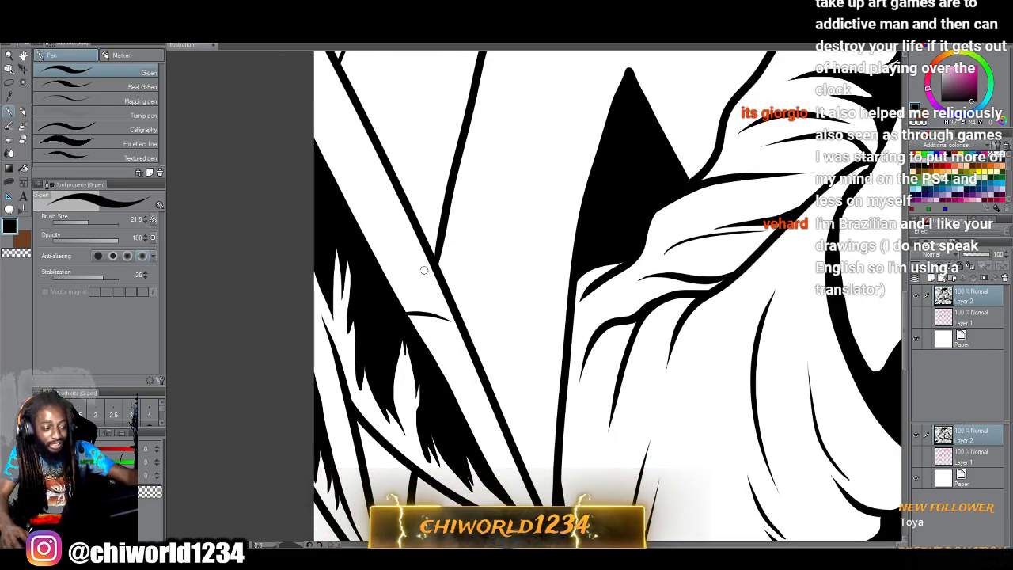
drag(424, 270, 378, 261)
mouse_move(409, 222)
mouse_down()
mouse_move(349, 219)
mouse_move(334, 180)
mouse_move(369, 179)
mouse_move(329, 166)
mouse_up()
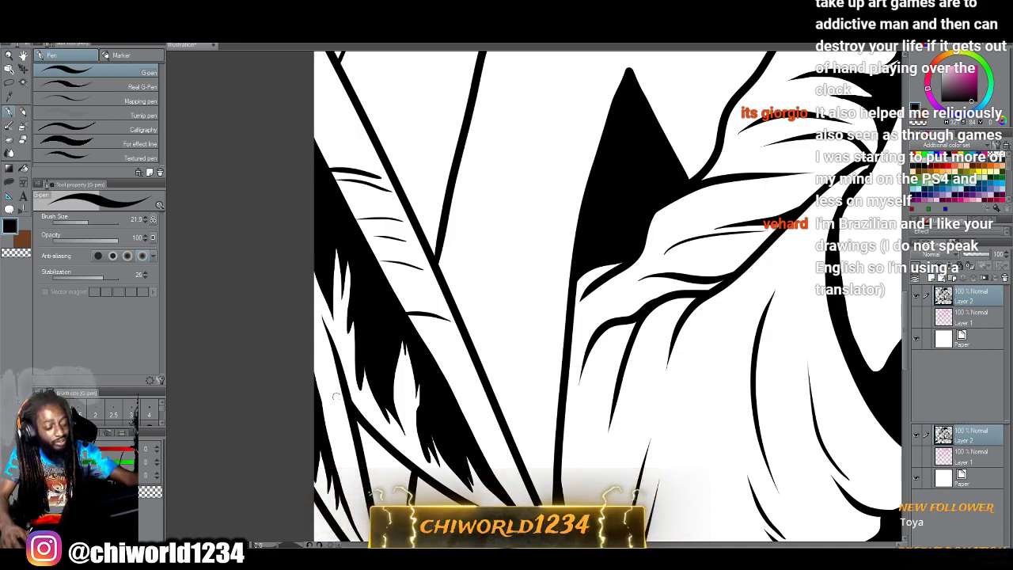
drag(336, 396, 316, 387)
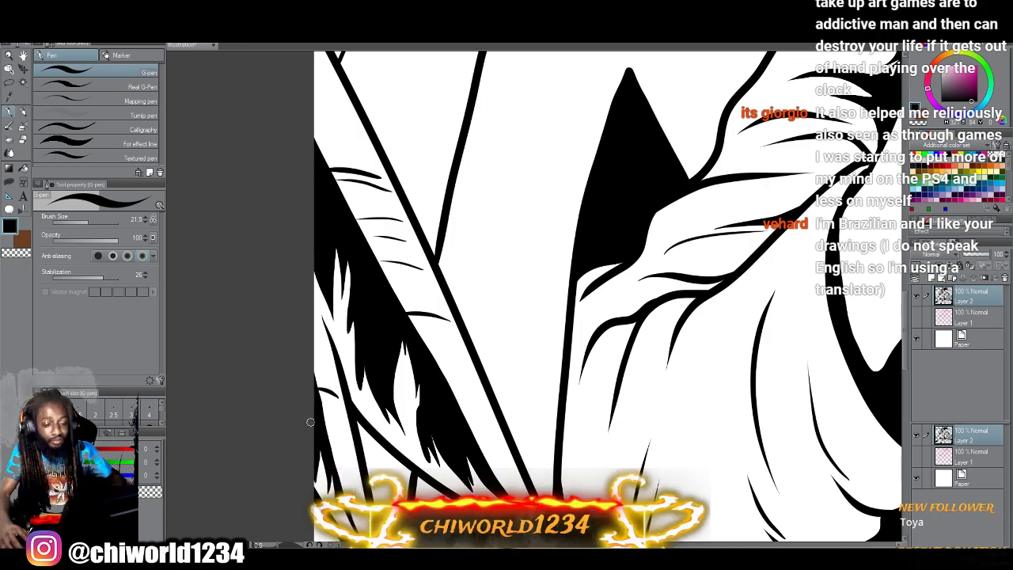
Examine the sleeve, hands, face and both upper wings for areas that need more ink.
scroll(209, 408, down, 3)
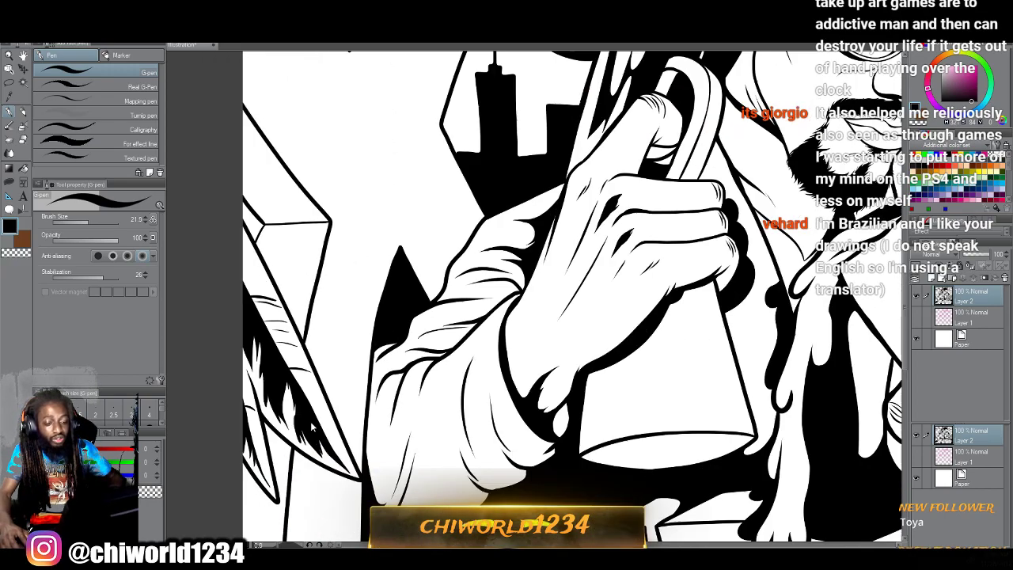
drag(414, 420, 310, 421)
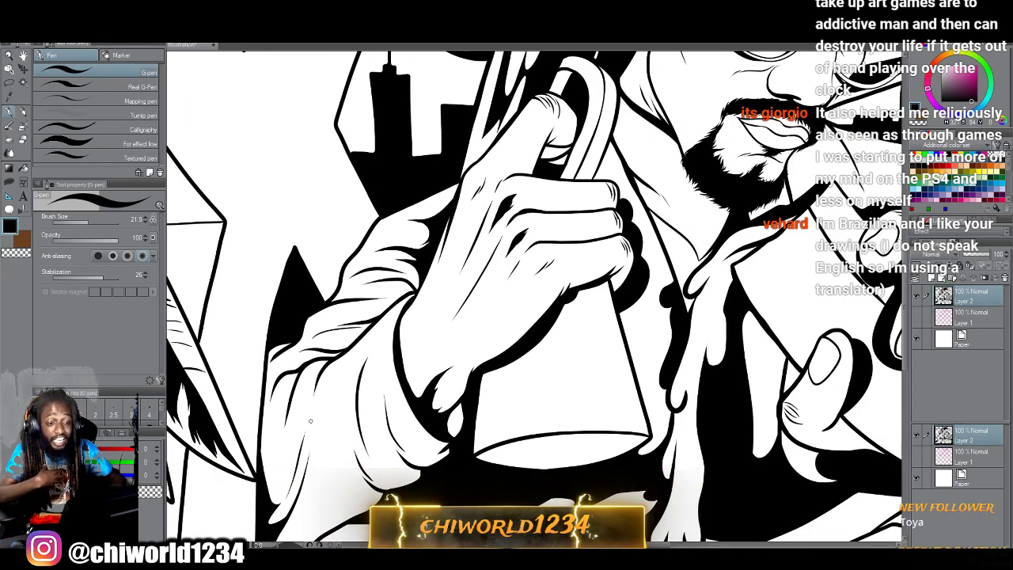
scroll(314, 427, down, 4)
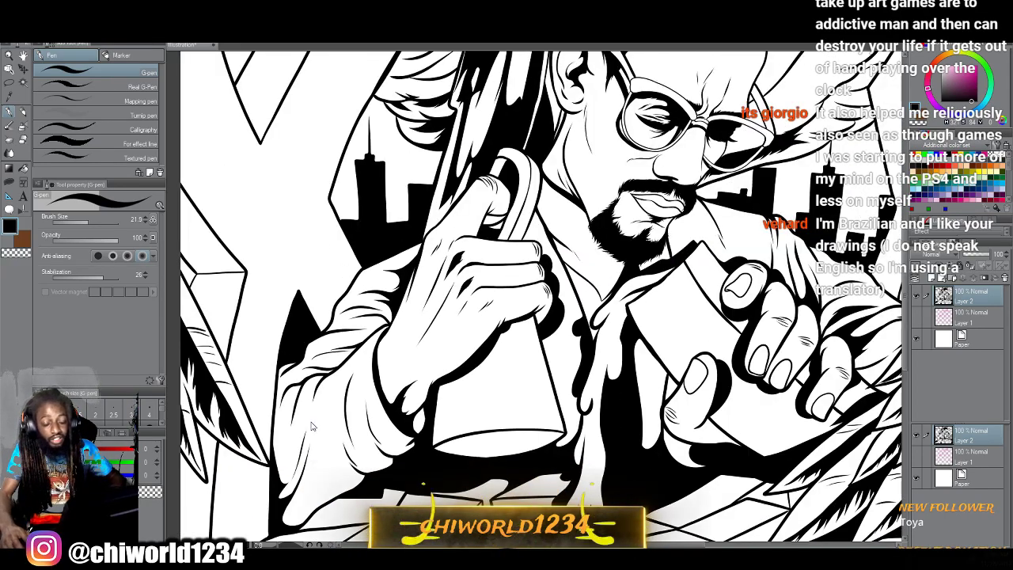
scroll(316, 431, up, 2)
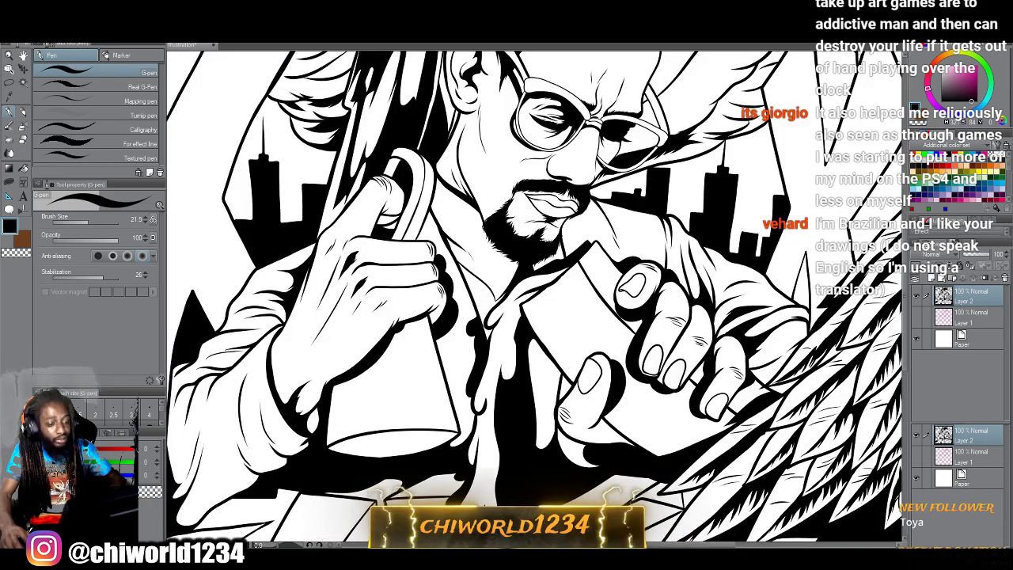
drag(470, 219, 313, 427)
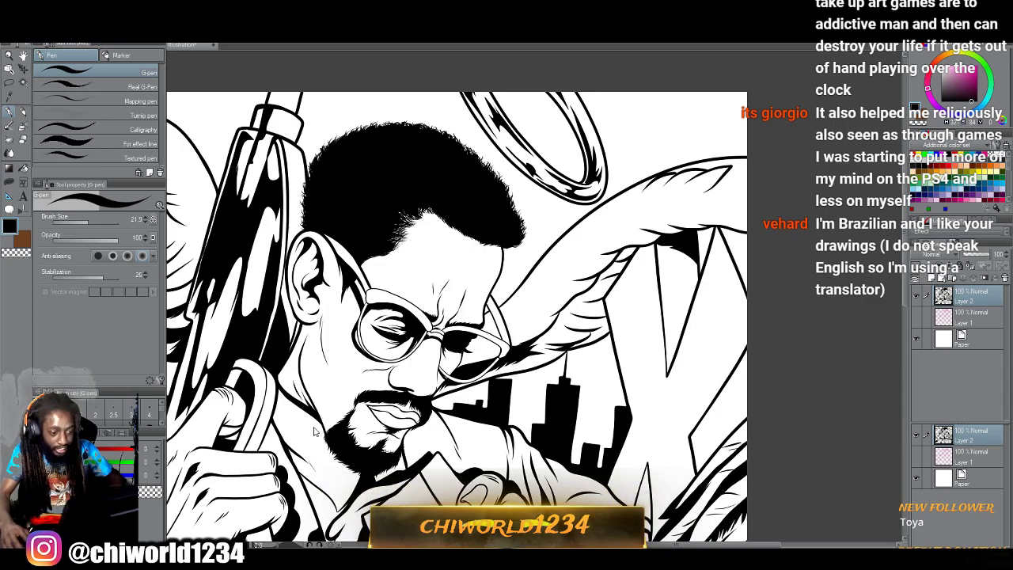
scroll(314, 431, up, 5)
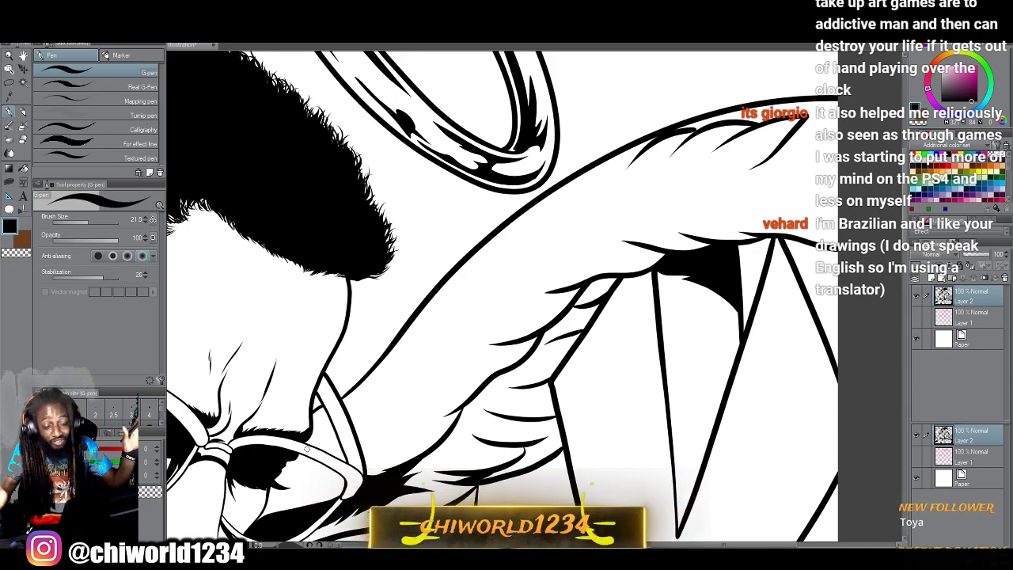
scroll(467, 454, down, 1)
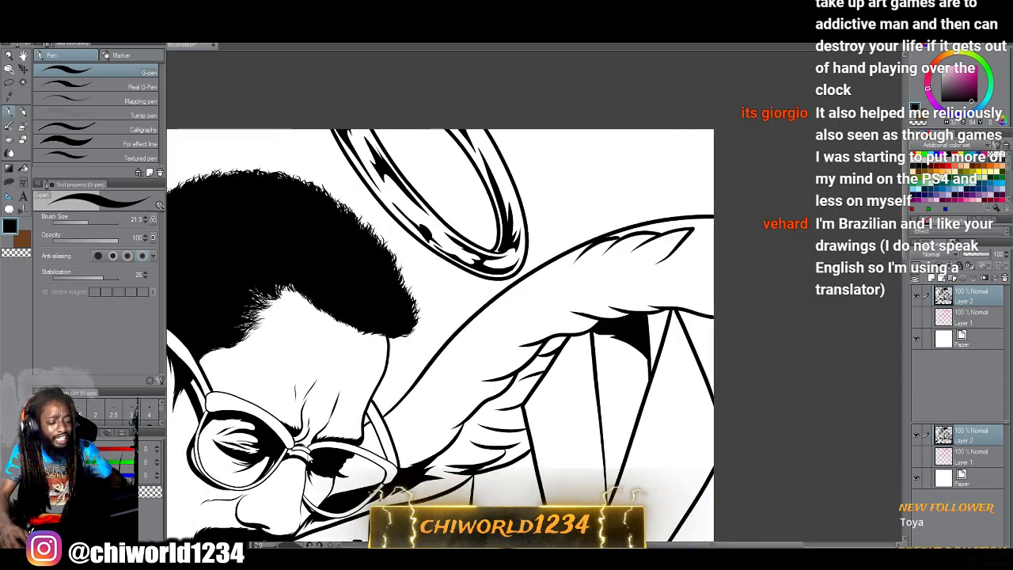
scroll(306, 454, left, 8)
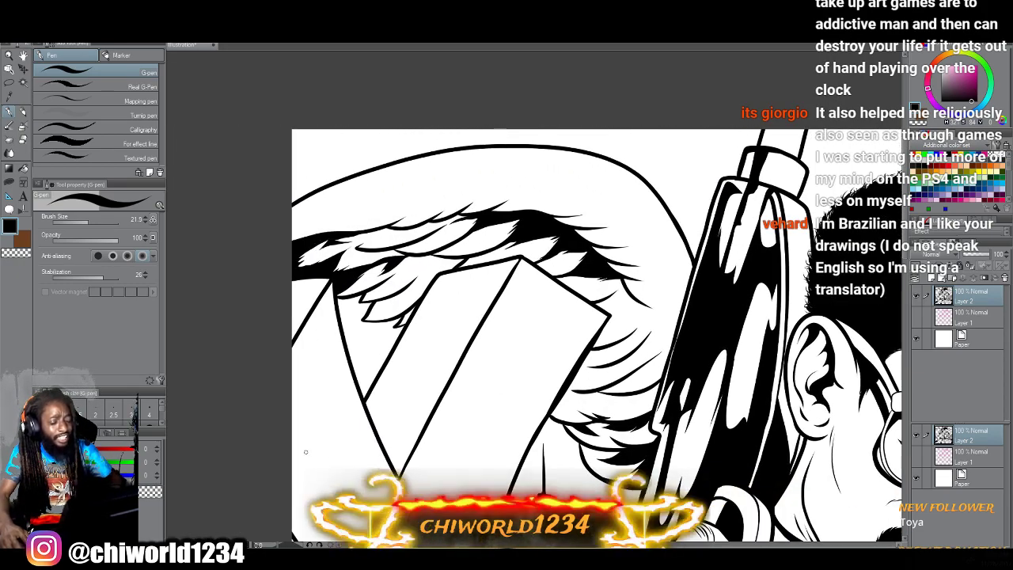
scroll(306, 451, up, 2)
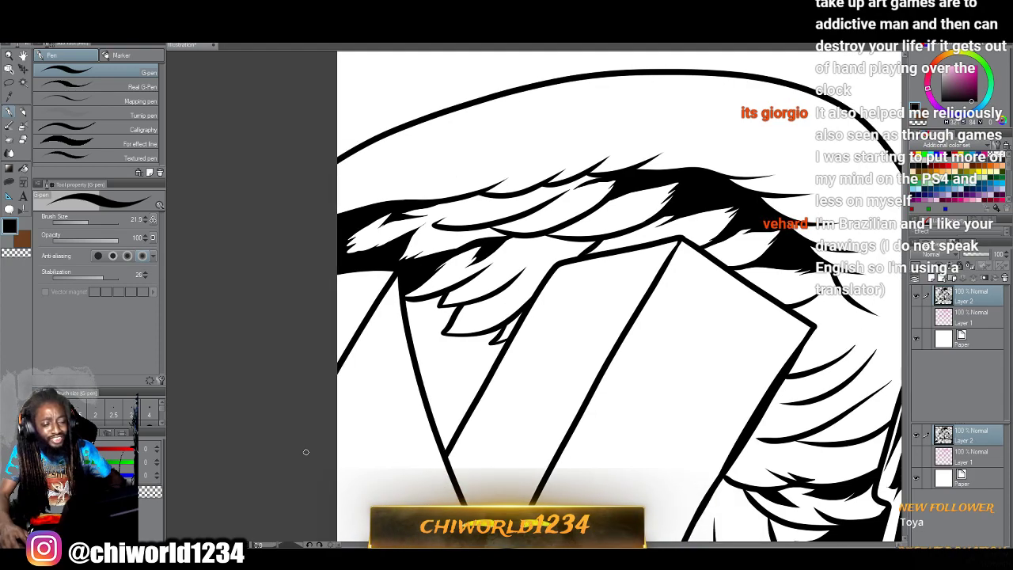
scroll(306, 451, right, 5)
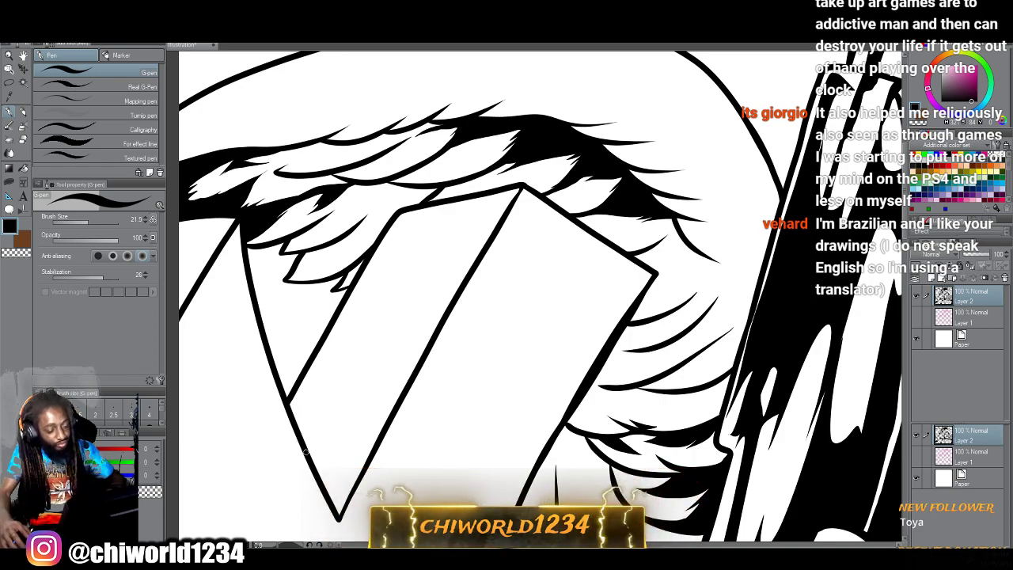
scroll(309, 451, down, 5)
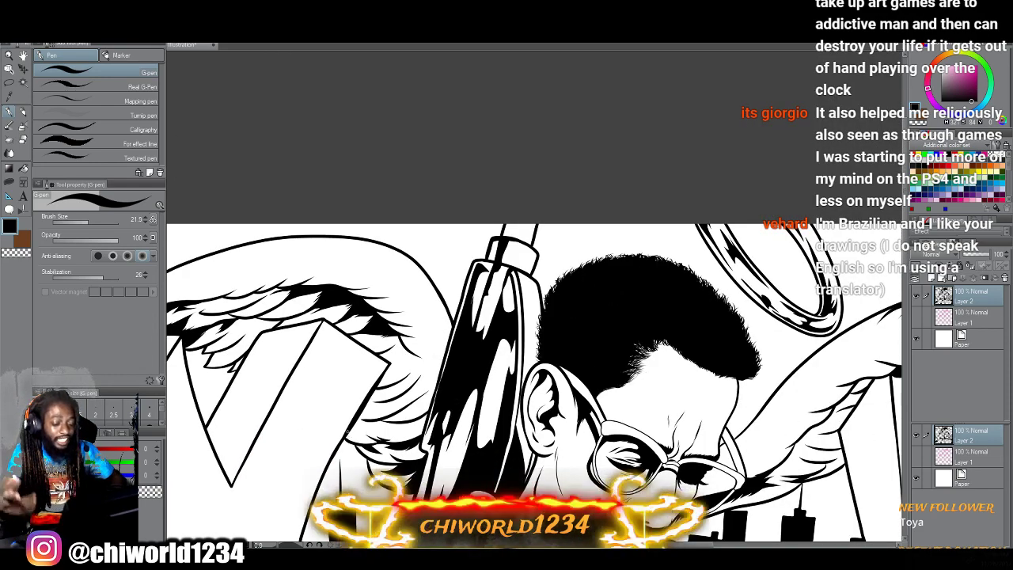
drag(506, 432, 348, 431)
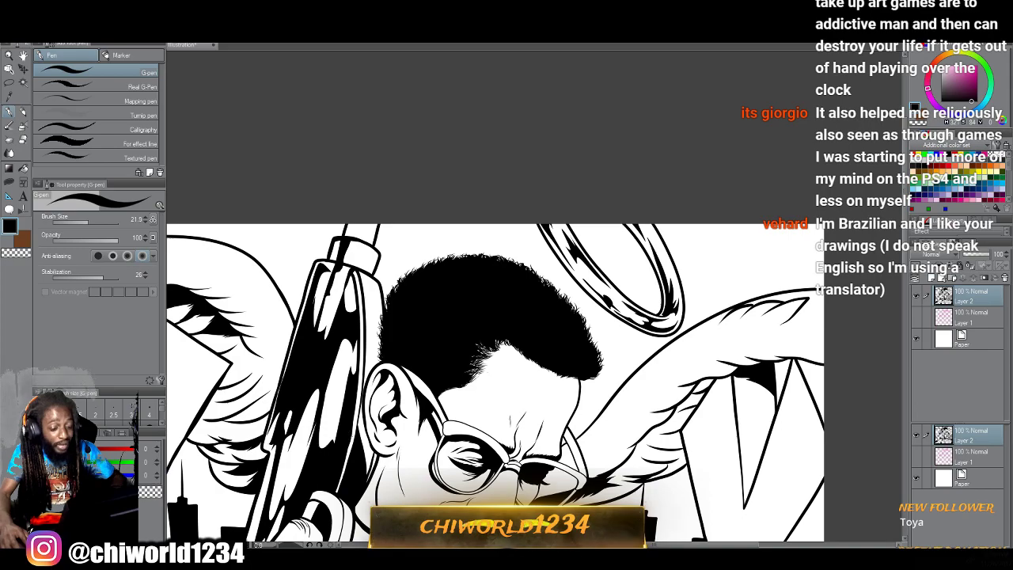
drag(506, 463, 506, 356)
Lasso-fill a solid black shadow between the small feathers and the angular shape's edge on the wing beside the sunglasses.
scroll(622, 467, up, 4)
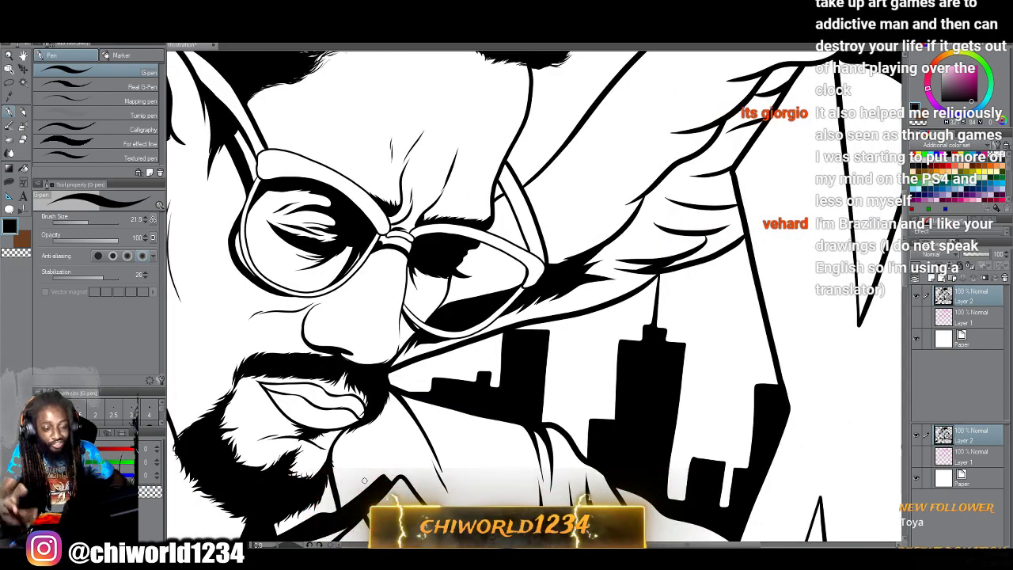
scroll(360, 477, up, 5)
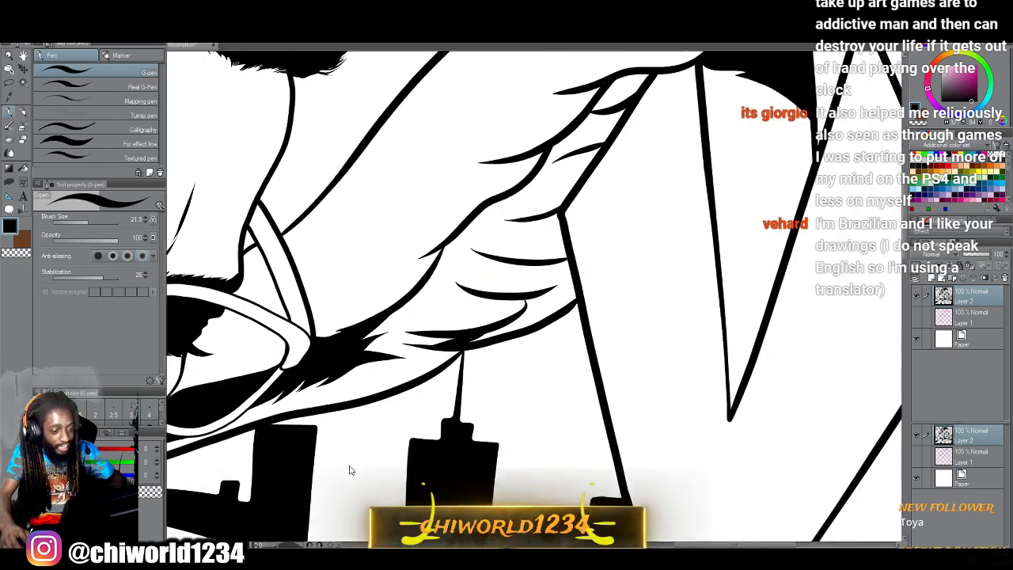
scroll(351, 470, up, 4)
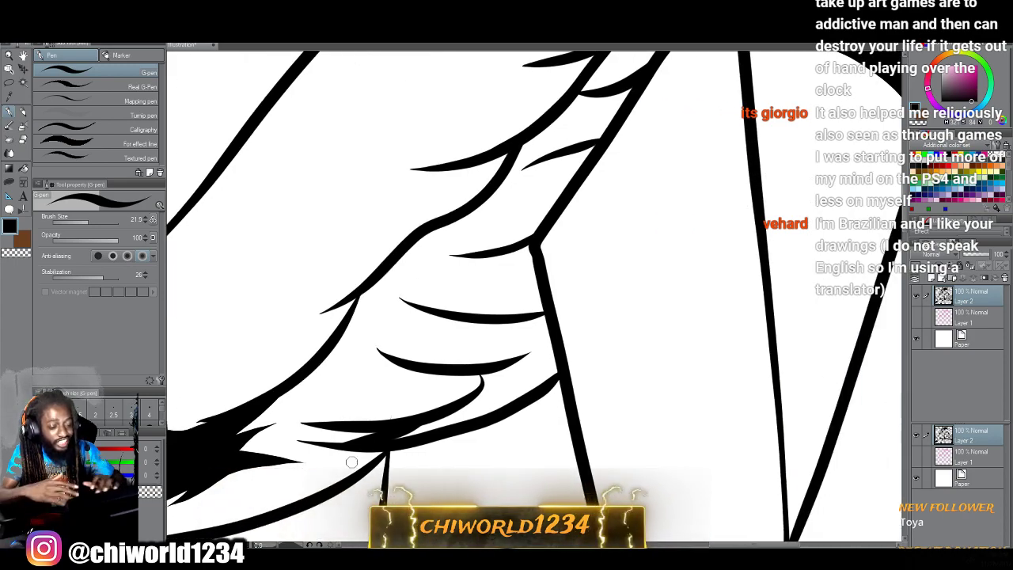
scroll(348, 459, up, 3)
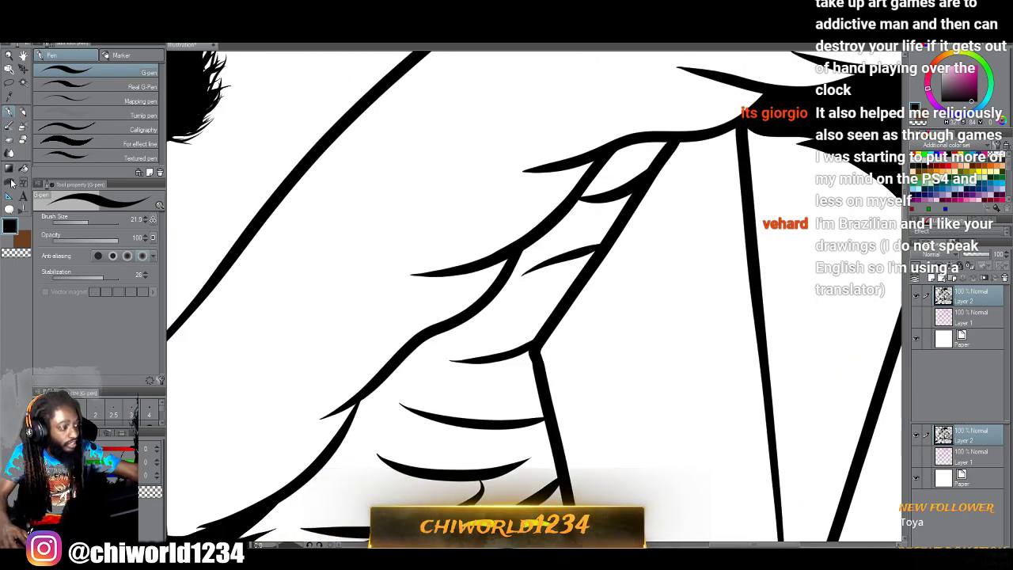
click(11, 183)
scroll(567, 434, down, 2)
drag(561, 425, 507, 461)
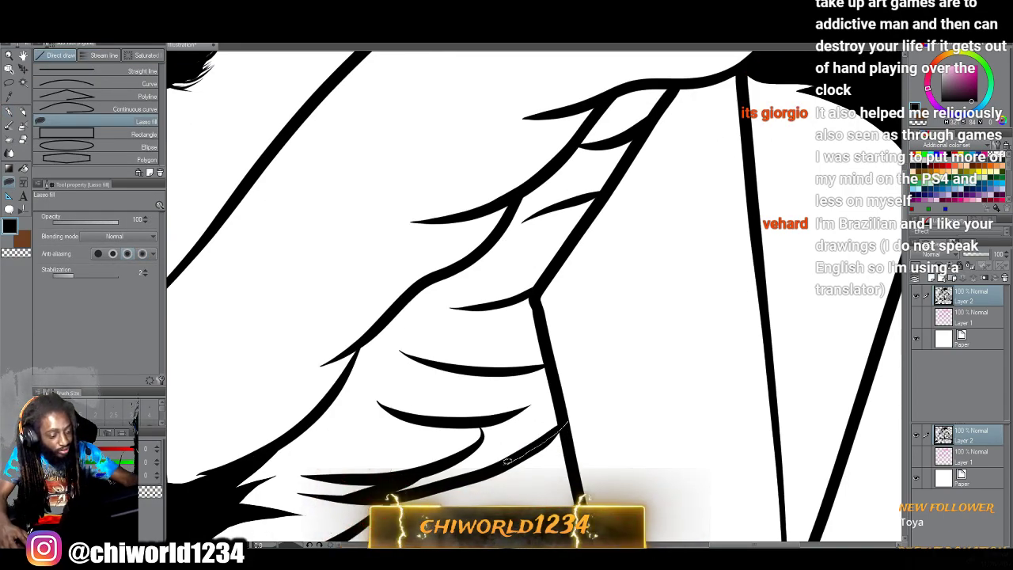
mouse_move(512, 425)
mouse_down()
mouse_move(468, 419)
mouse_move(498, 383)
mouse_up()
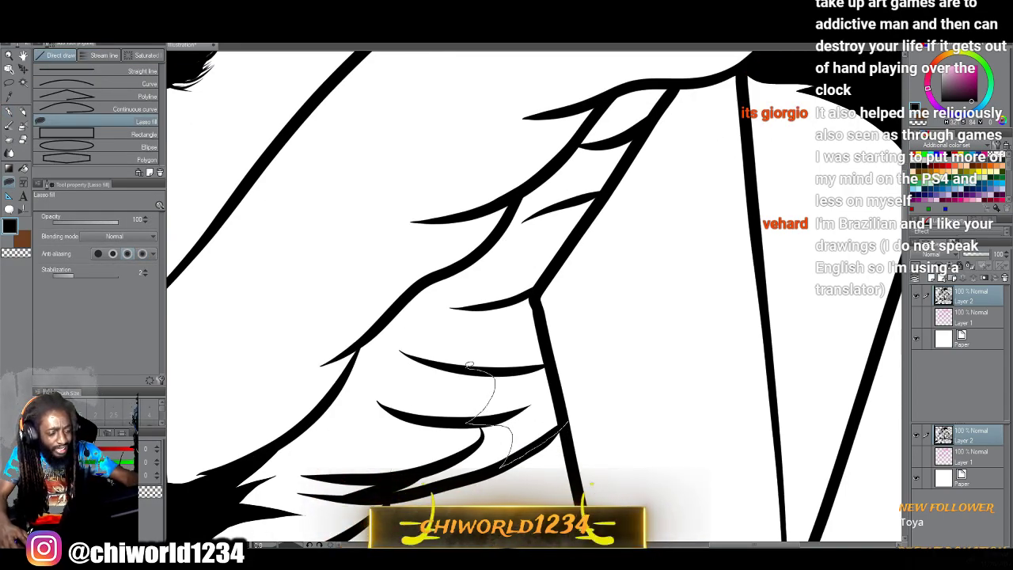
mouse_move(486, 326)
mouse_down()
mouse_move(473, 307)
mouse_move(660, 111)
mouse_move(540, 290)
mouse_move(567, 446)
mouse_up()
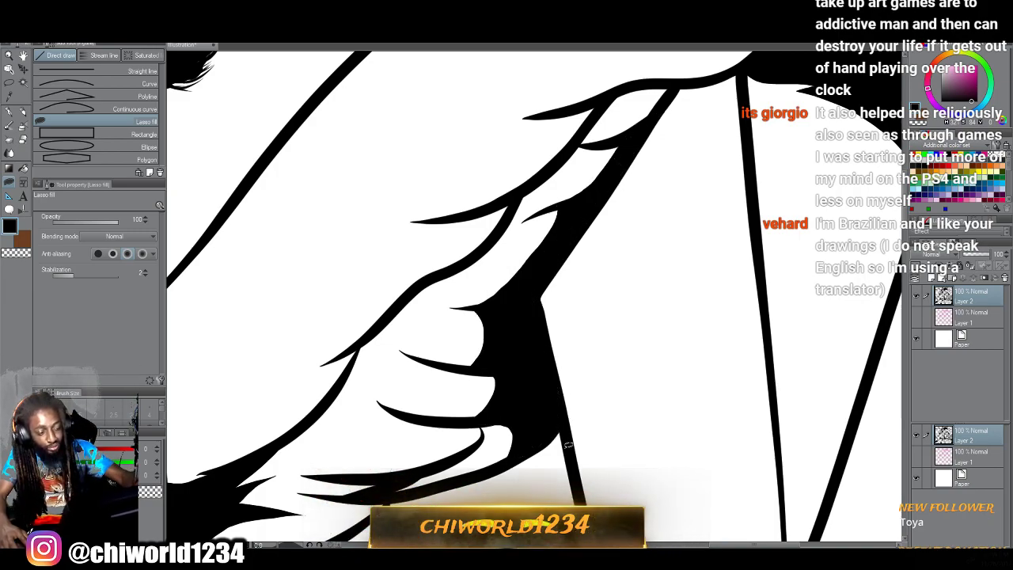
Lasso-fill a scalloped black shadow between the curved feathers and the slanted block's edge on the wing beside the bottle.
scroll(566, 448, down, 5)
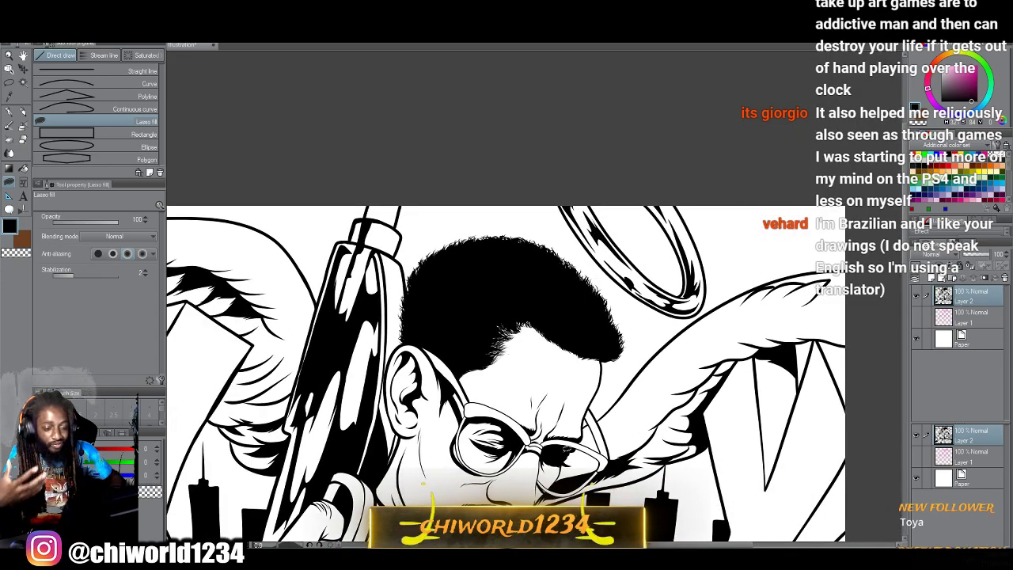
scroll(566, 449, up, 5)
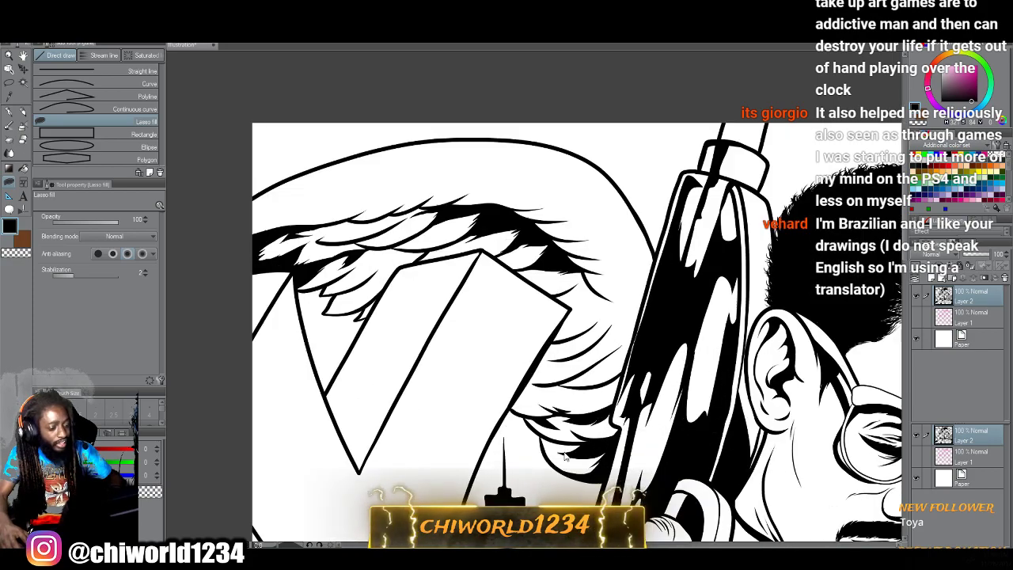
scroll(566, 458, up, 3)
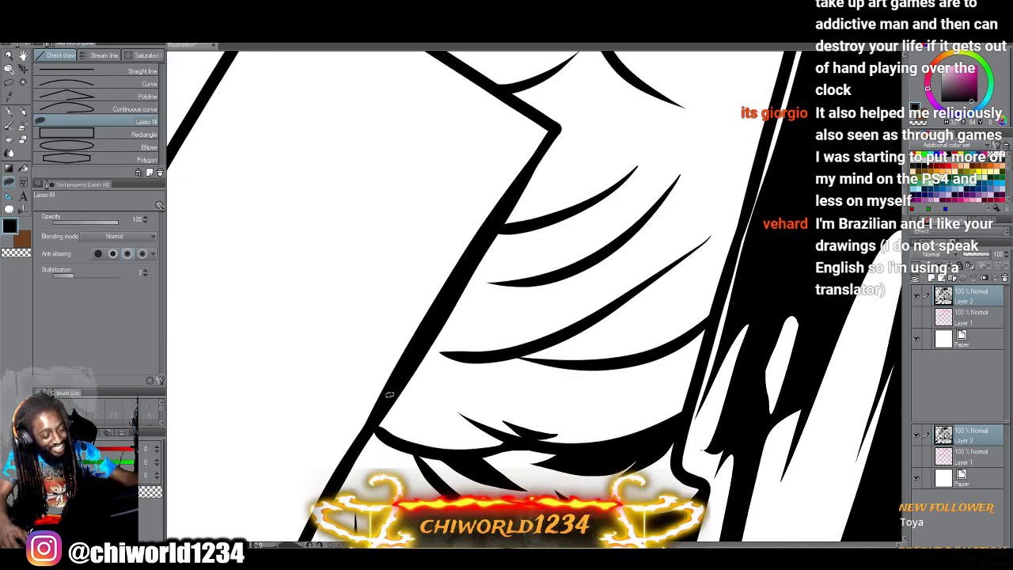
mouse_move(382, 433)
mouse_down()
mouse_move(427, 455)
mouse_move(472, 376)
mouse_move(530, 340)
mouse_move(571, 207)
mouse_move(600, 158)
mouse_move(571, 133)
mouse_move(447, 297)
mouse_move(404, 425)
mouse_up()
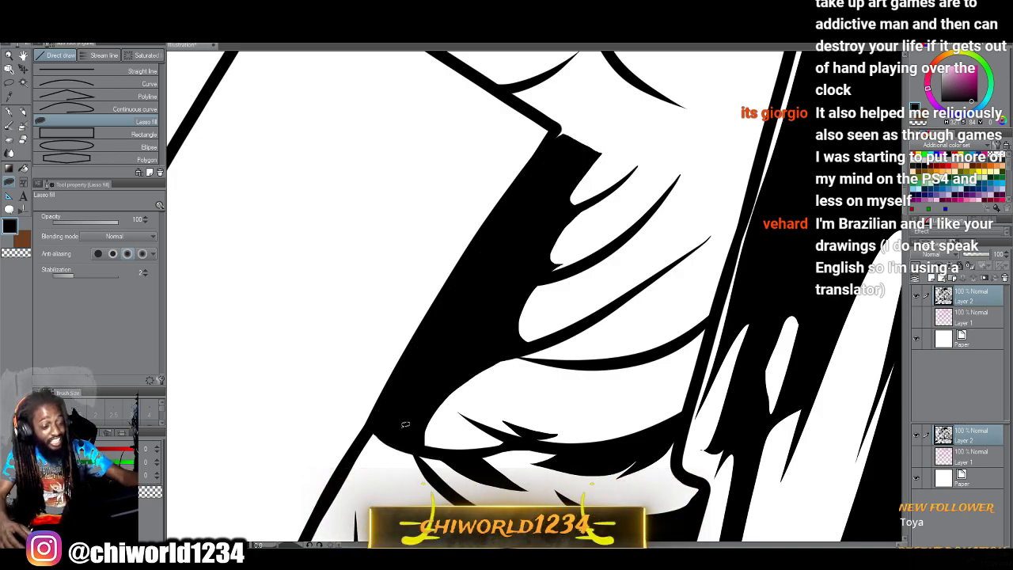
mouse_move(526, 272)
mouse_down()
mouse_move(611, 244)
mouse_move(580, 249)
mouse_move(559, 232)
mouse_move(600, 195)
mouse_move(514, 261)
mouse_up()
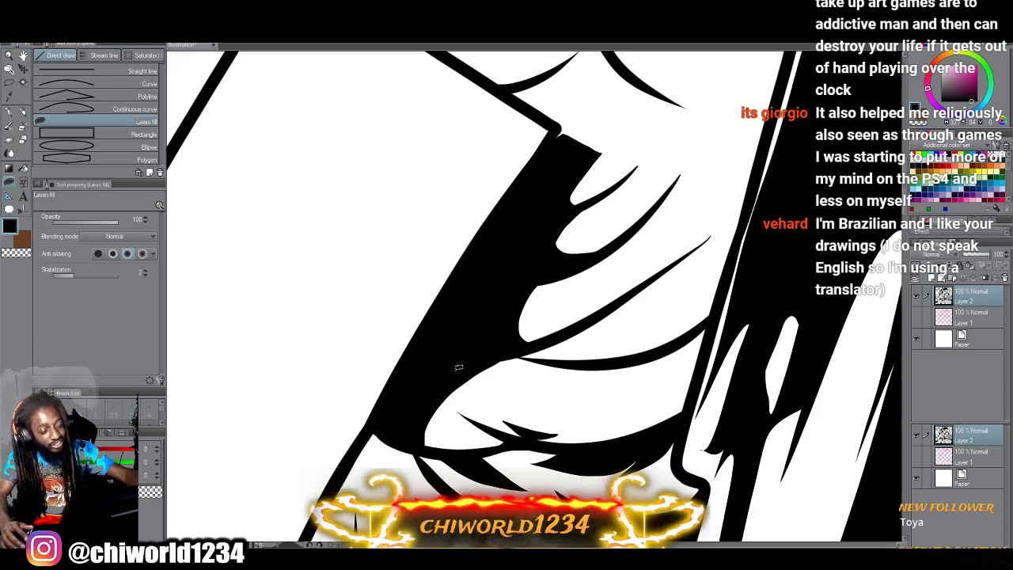
mouse_move(458, 367)
mouse_down()
mouse_move(622, 362)
mouse_move(579, 361)
mouse_move(567, 336)
mouse_move(598, 309)
mouse_move(552, 332)
mouse_move(477, 346)
mouse_up()
Examine the black wing shadows on both sides of the man within the whole composition and around the face.
scroll(477, 347, down, 10)
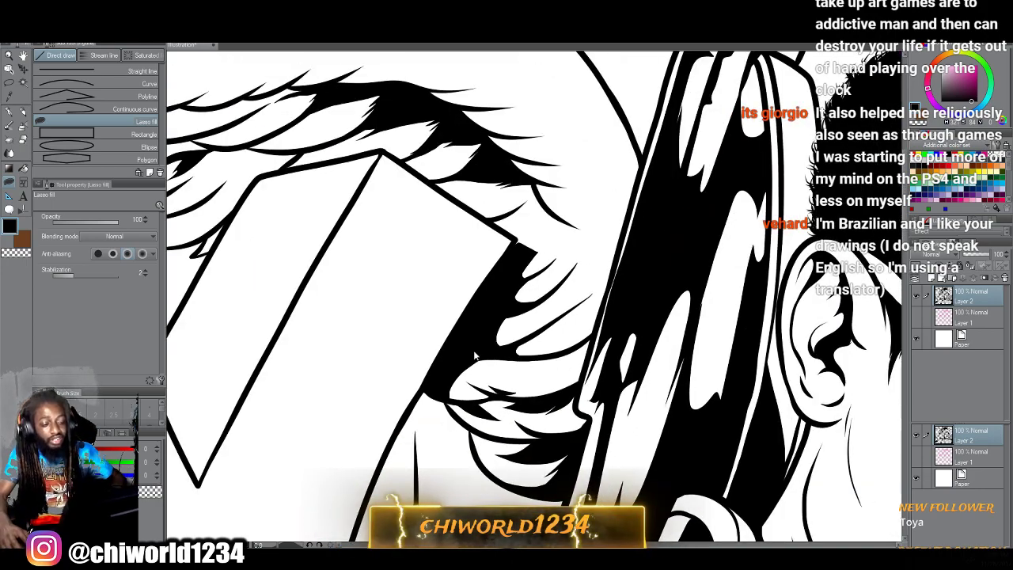
scroll(480, 368, right, 1)
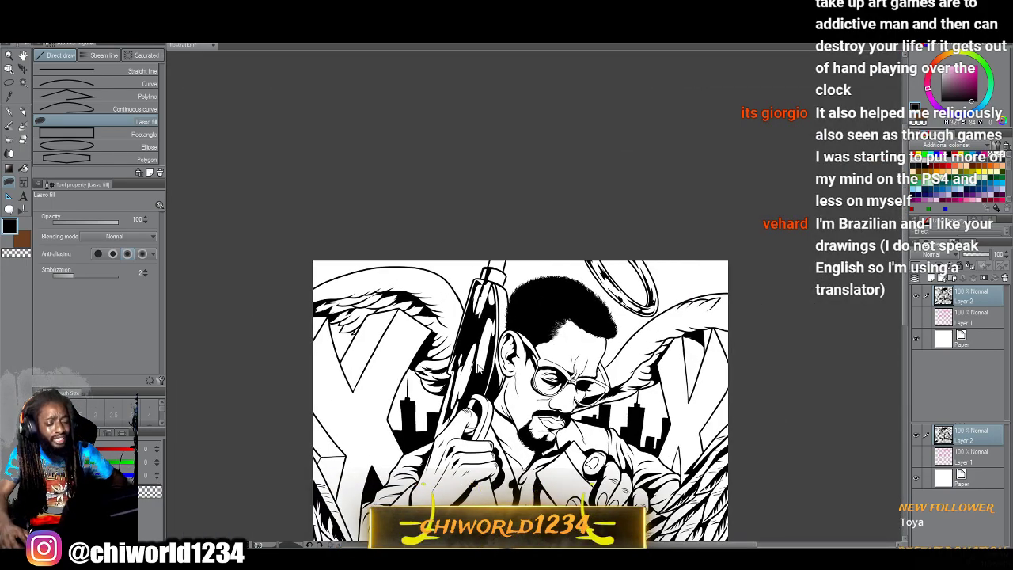
scroll(479, 368, down, 2)
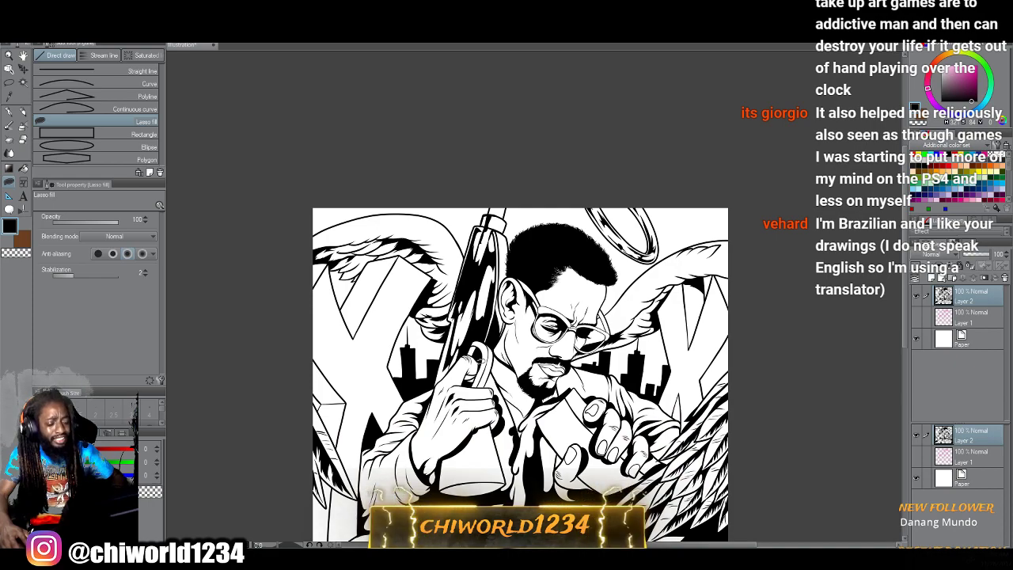
scroll(479, 368, up, 4)
scroll(479, 368, right, 2)
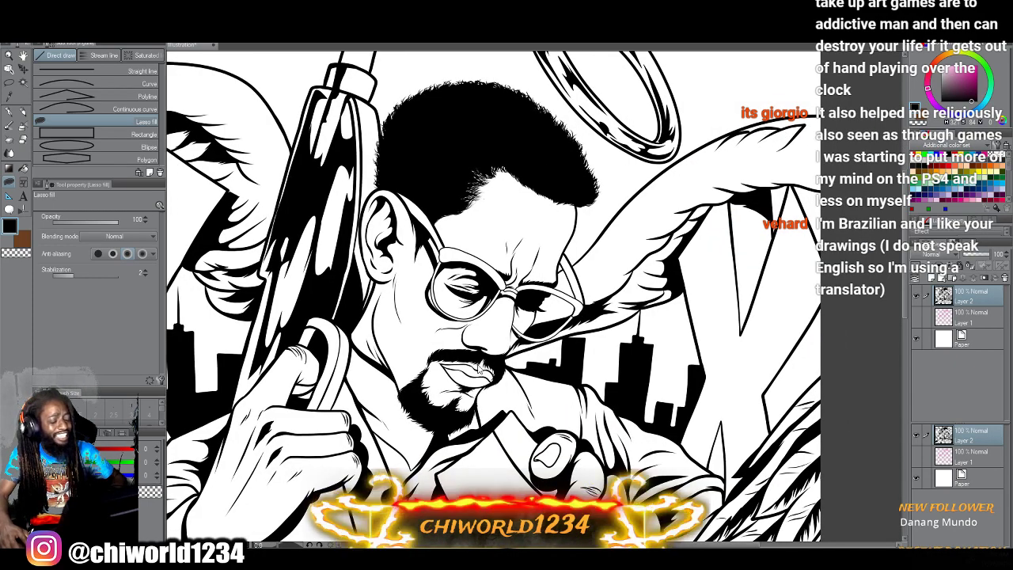
scroll(479, 368, down, 4)
scroll(479, 368, left, 2)
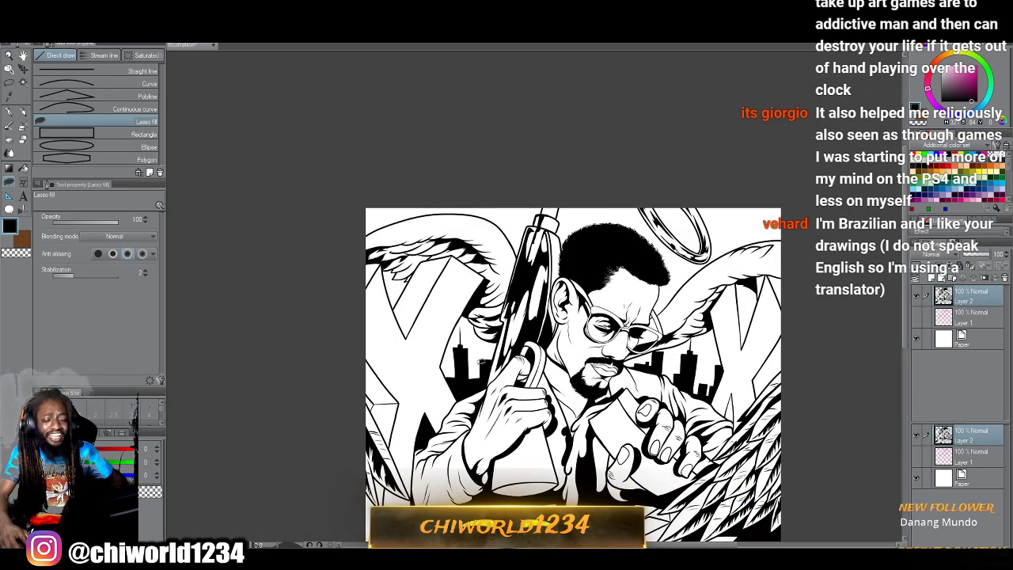
drag(480, 361, 428, 361)
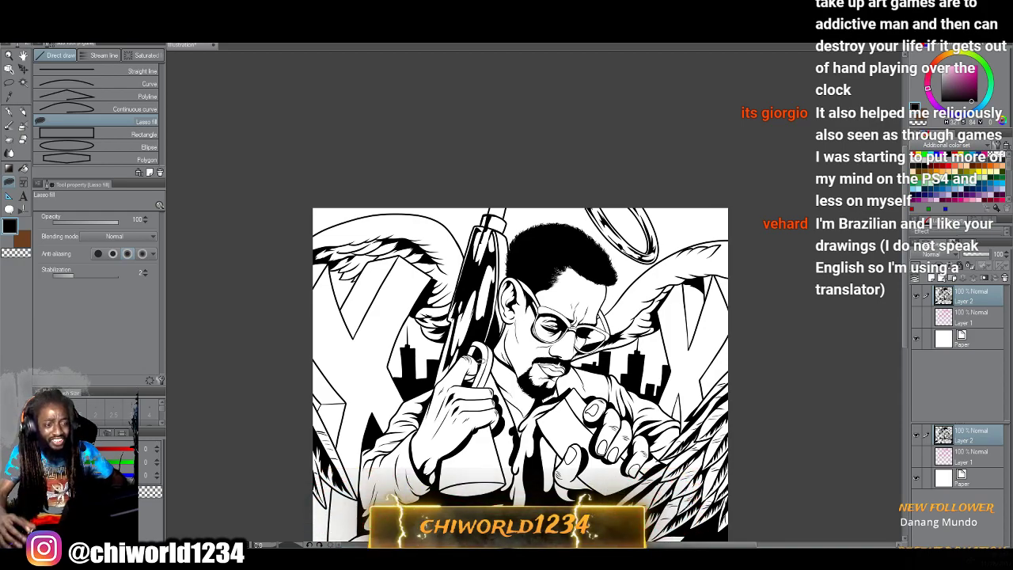
scroll(480, 362, up, 4)
scroll(479, 365, right, 3)
scroll(478, 368, up, 2)
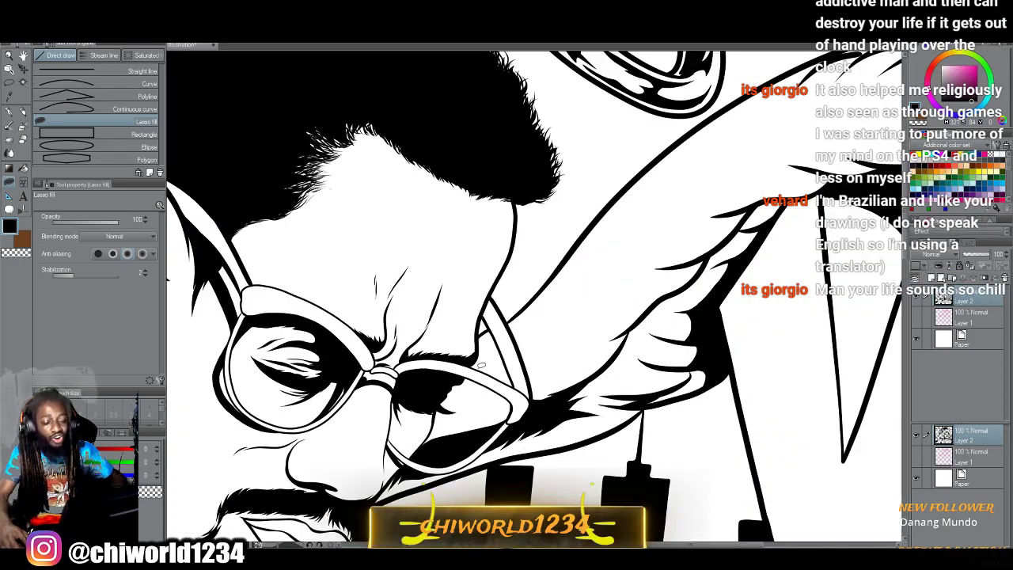
Lasso-fill a small black sliver along the feather line beside the sunglasses to thicken it.
scroll(478, 368, up, 4)
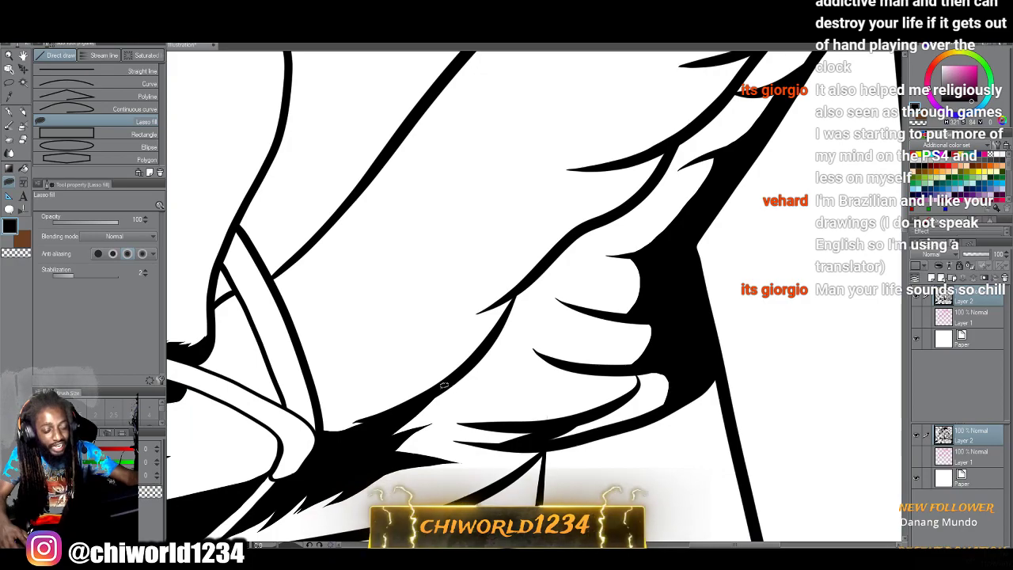
mouse_move(444, 386)
mouse_down()
mouse_move(548, 396)
mouse_move(500, 368)
mouse_move(495, 349)
mouse_move(505, 346)
mouse_move(535, 359)
mouse_move(518, 339)
mouse_move(587, 368)
mouse_move(534, 301)
mouse_move(532, 279)
mouse_move(551, 288)
mouse_move(547, 261)
mouse_move(467, 366)
mouse_move(423, 400)
mouse_up()
scroll(403, 491, down, 5)
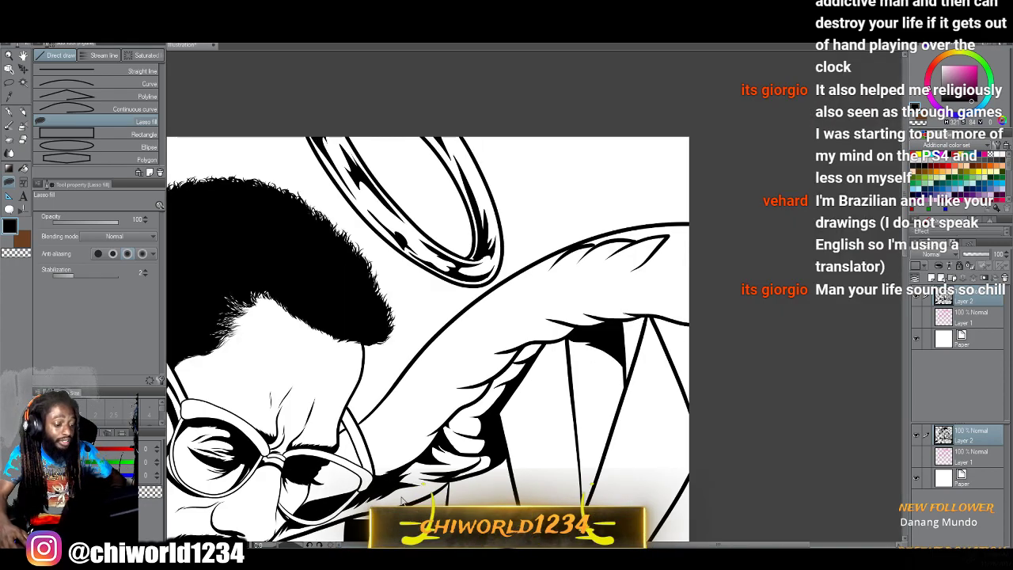
Examine both wings, the bottle, the face and the hands within the whole composition for areas that need more detail.
scroll(402, 492, down, 2)
scroll(403, 492, left, 4)
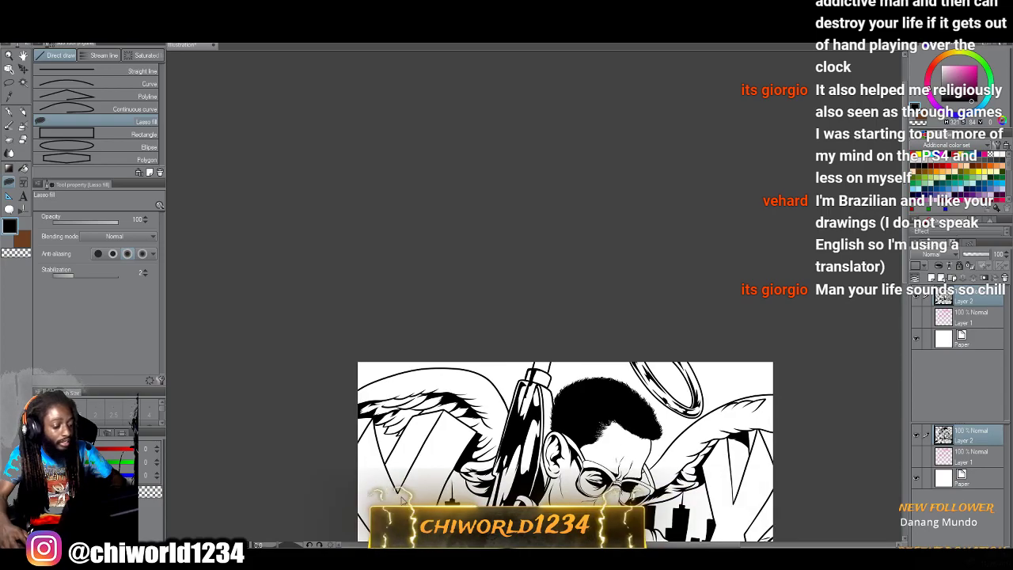
scroll(405, 493, down, 2)
scroll(403, 496, up, 2)
scroll(403, 496, right, 4)
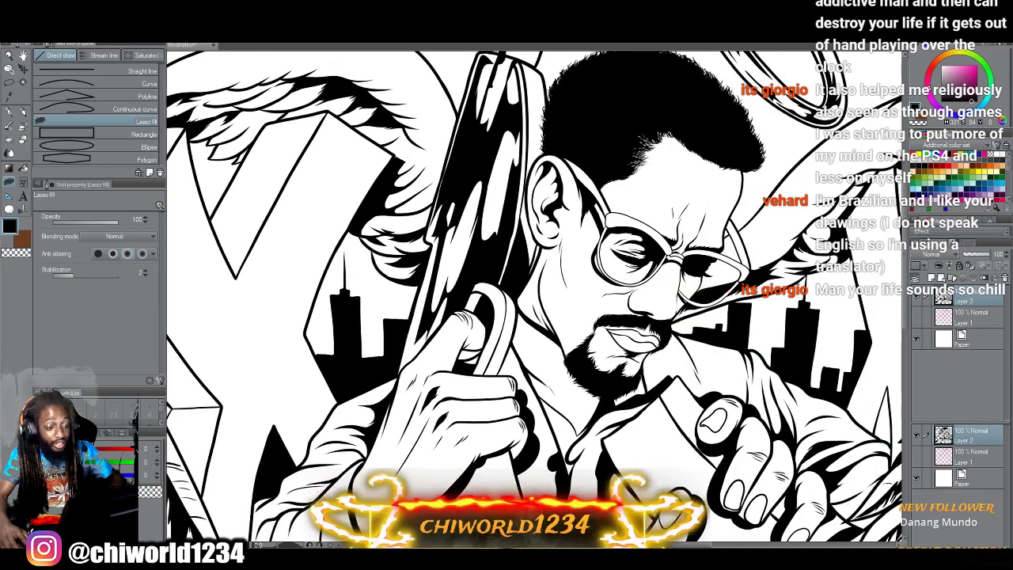
scroll(403, 494, up, 2)
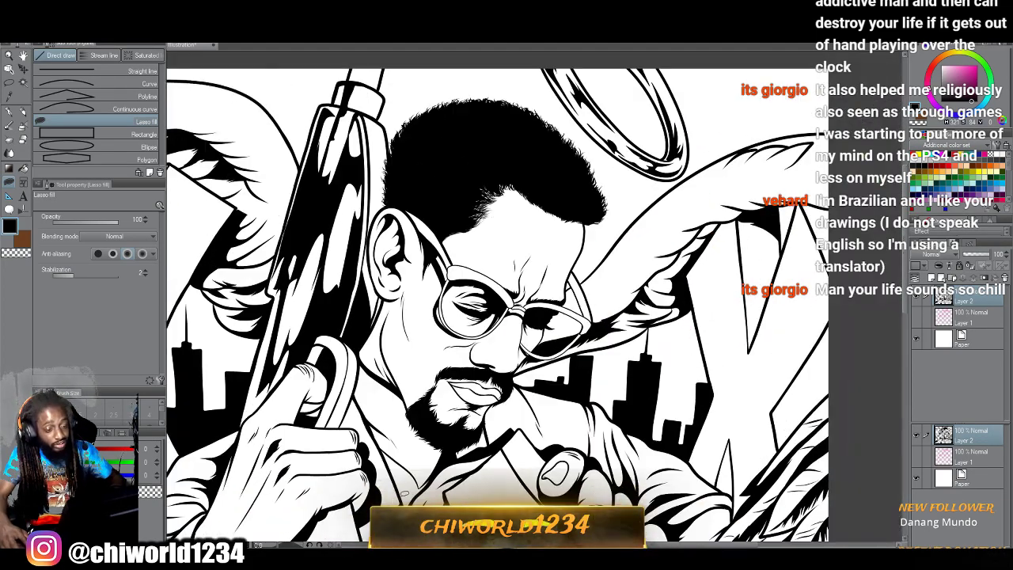
scroll(403, 492, up, 1)
scroll(403, 492, right, 2)
scroll(403, 494, up, 3)
scroll(403, 495, right, 1)
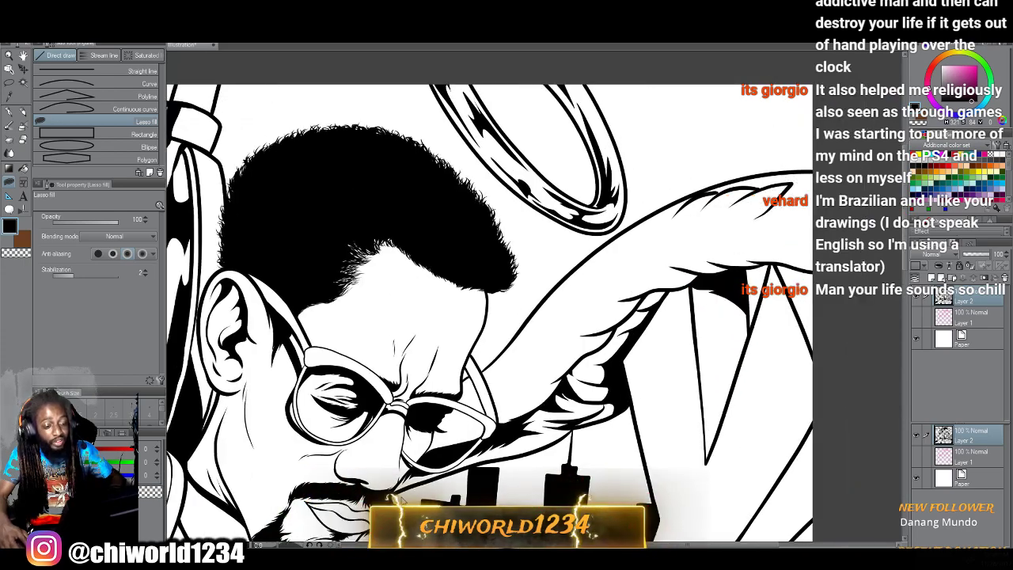
Ink short tapered feather strokes with the G-pen along the upper contour and inner feathers of the wing below the halo.
scroll(403, 497, up, 1)
scroll(403, 500, right, 2)
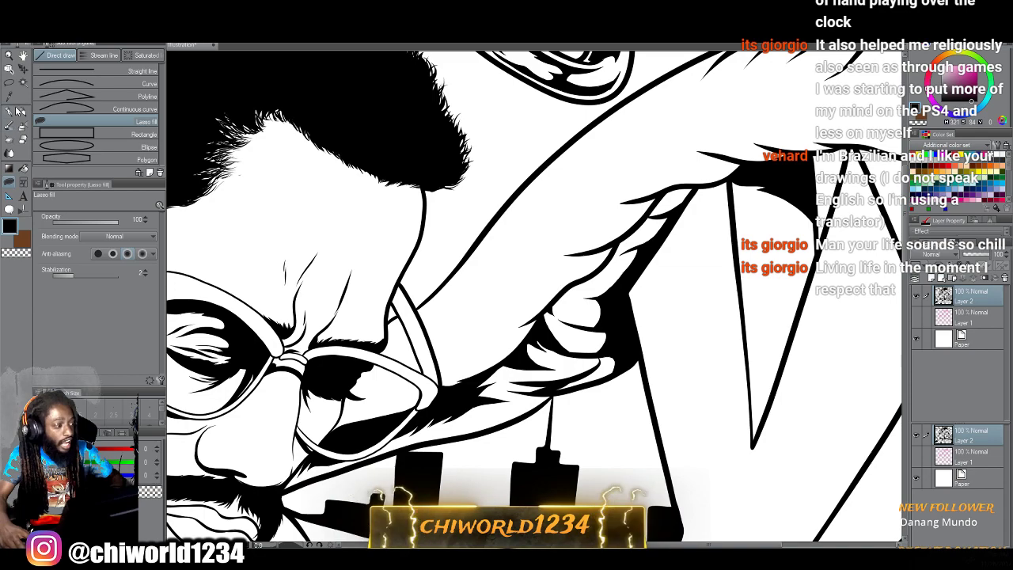
click(8, 113)
scroll(568, 461, right, 2)
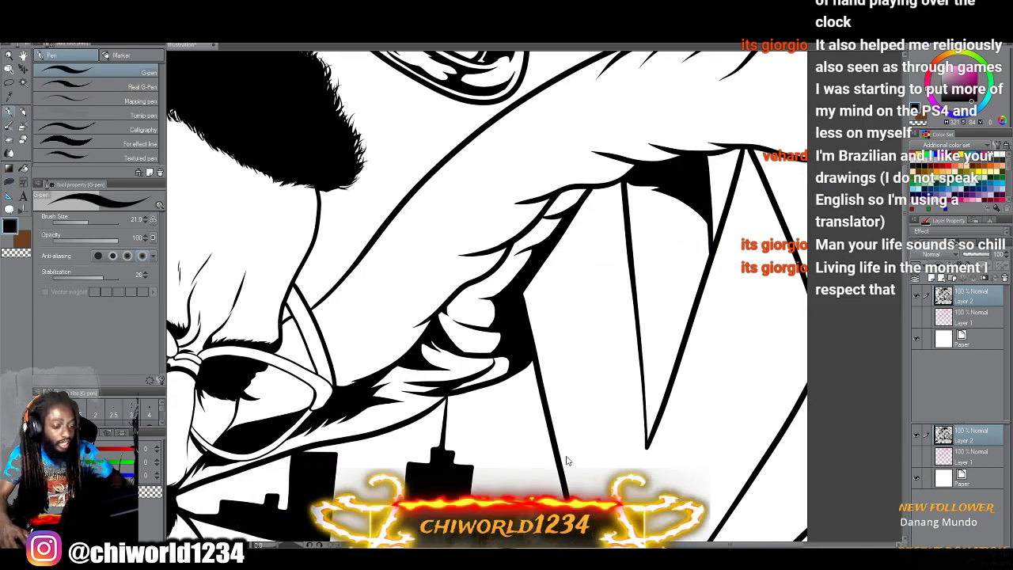
scroll(565, 456, up, 3)
scroll(567, 461, up, 1)
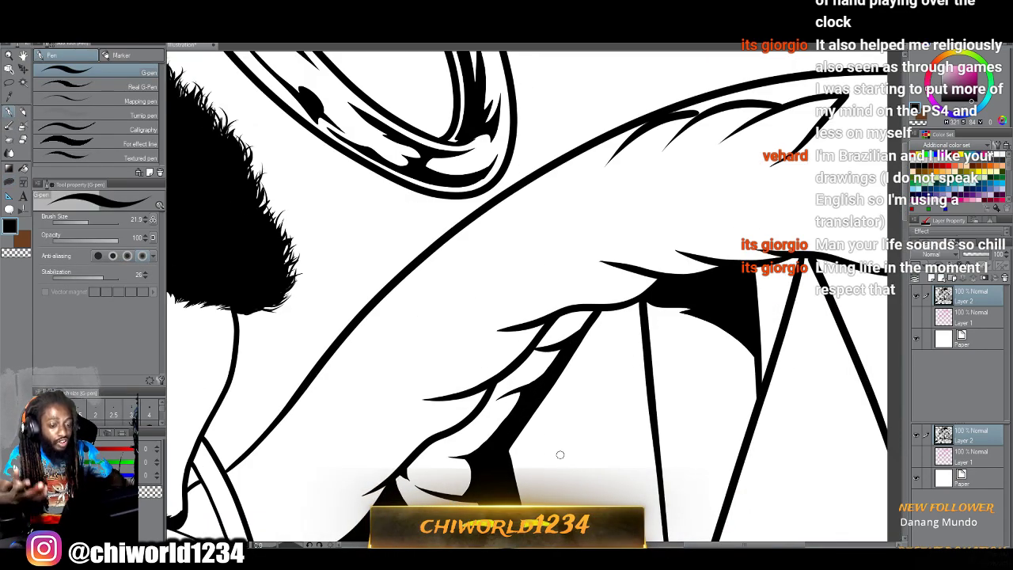
scroll(560, 454, up, 1)
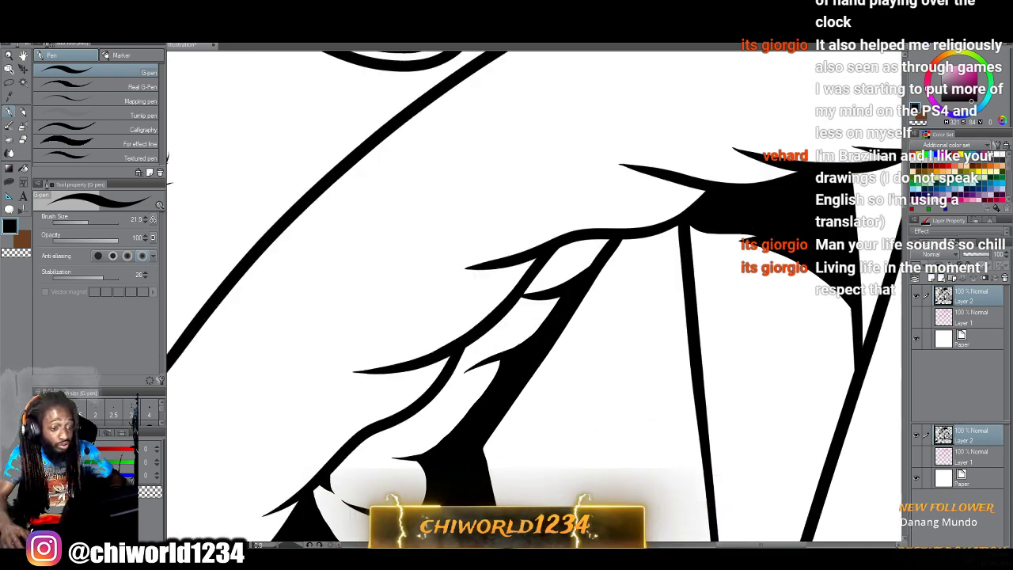
scroll(560, 455, right, 1)
scroll(561, 454, up, 3)
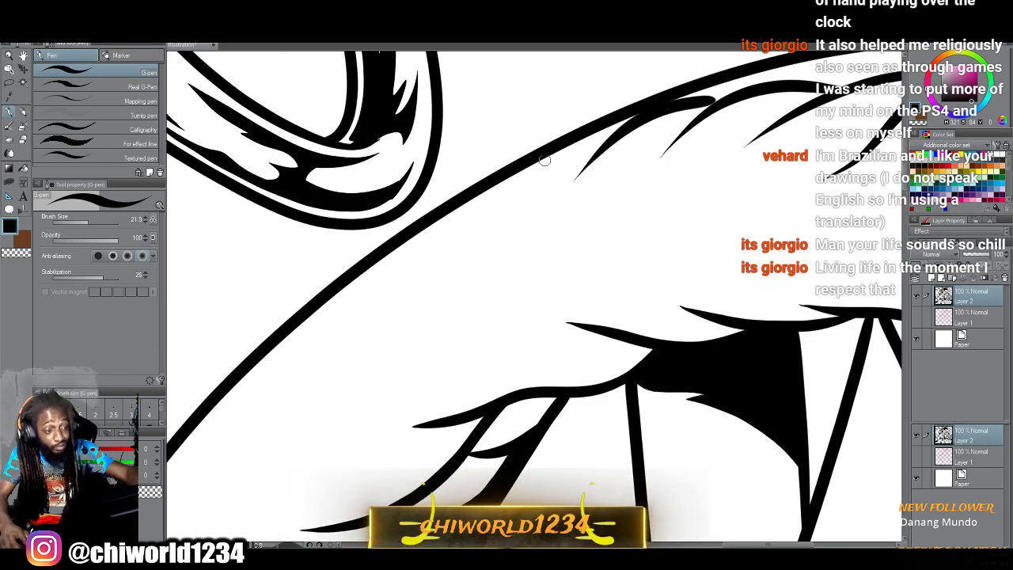
mouse_move(546, 152)
mouse_down()
mouse_move(472, 206)
mouse_move(440, 247)
mouse_move(429, 289)
mouse_move(415, 282)
mouse_move(442, 239)
mouse_move(413, 302)
mouse_up()
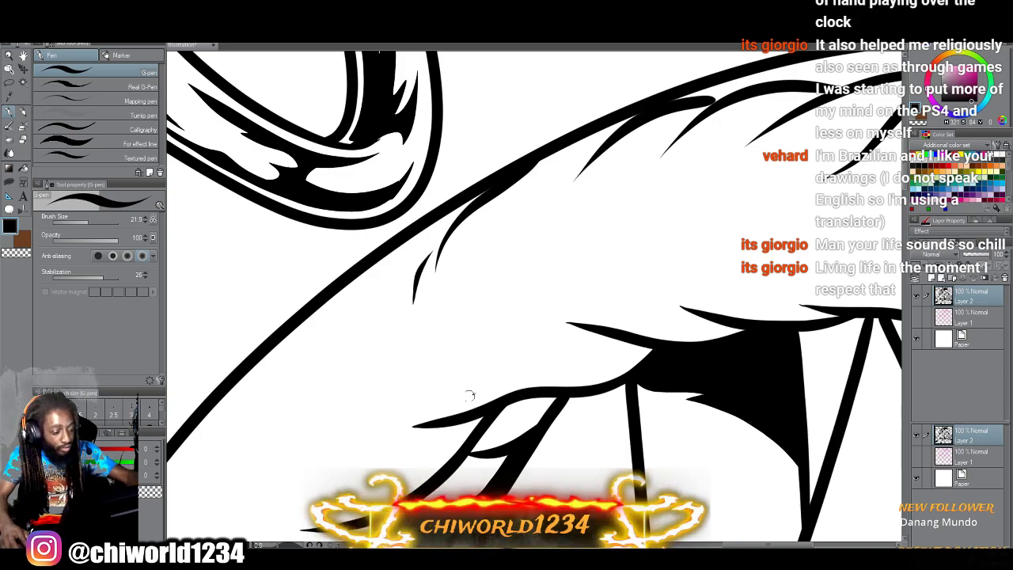
mouse_move(468, 389)
mouse_down()
mouse_move(418, 417)
mouse_move(352, 396)
mouse_up()
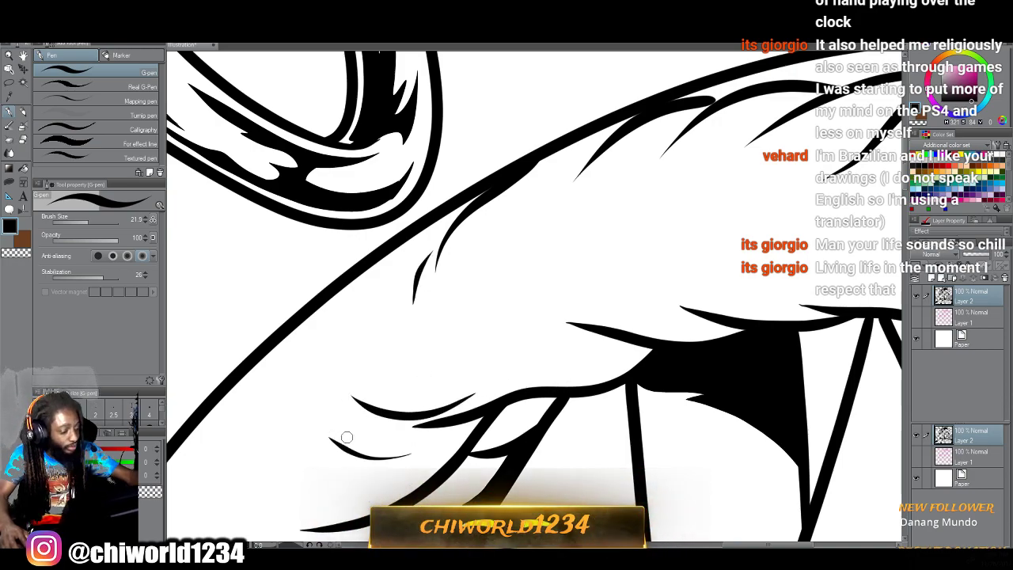
drag(346, 437, 305, 405)
Ink fine tapered lines inside the small hanging feathers between the angular blocks on the wing beside the bottle.
scroll(534, 296, down, 4)
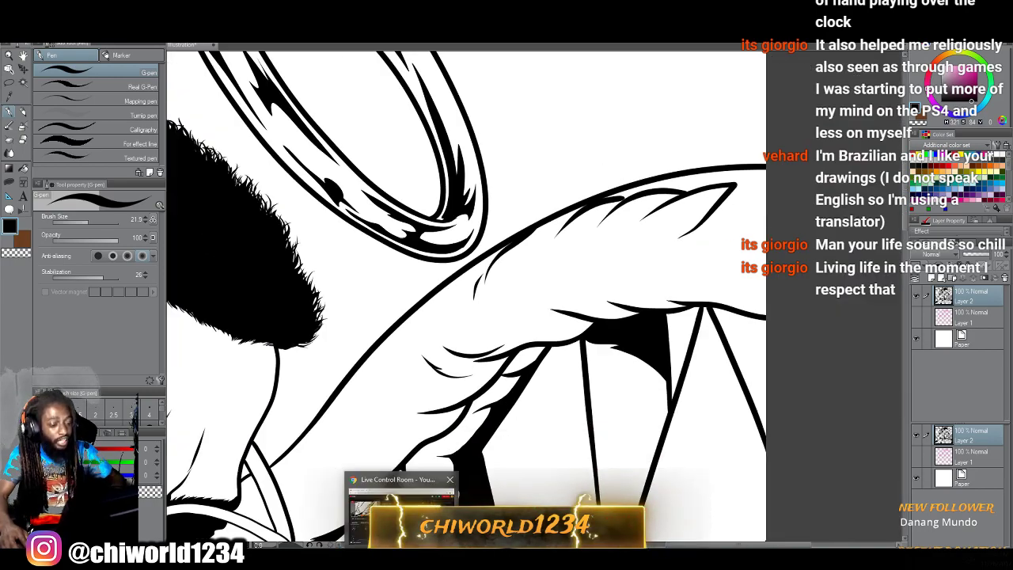
scroll(533, 296, down, 4)
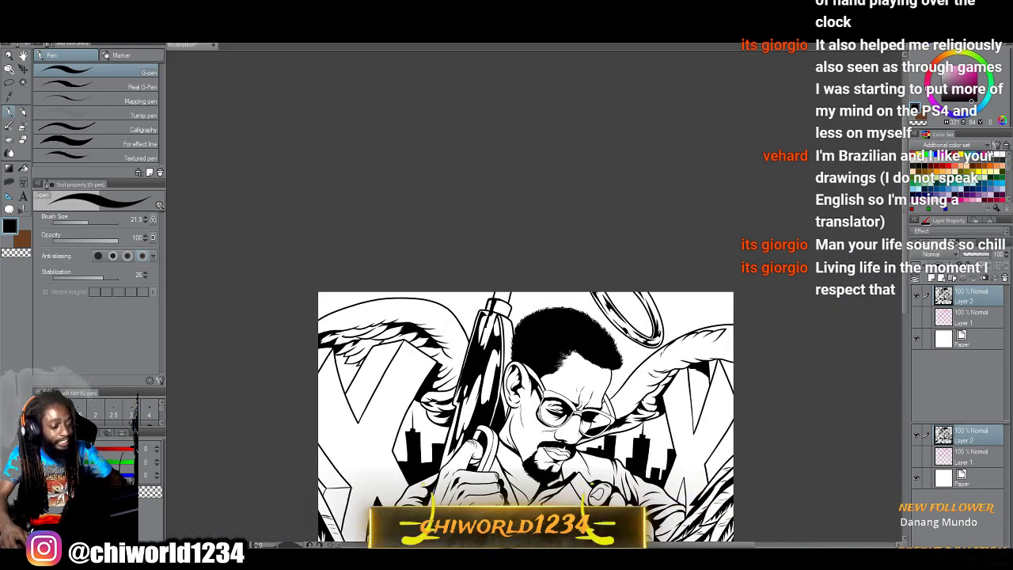
scroll(533, 296, up, 2)
scroll(609, 303, up, 1)
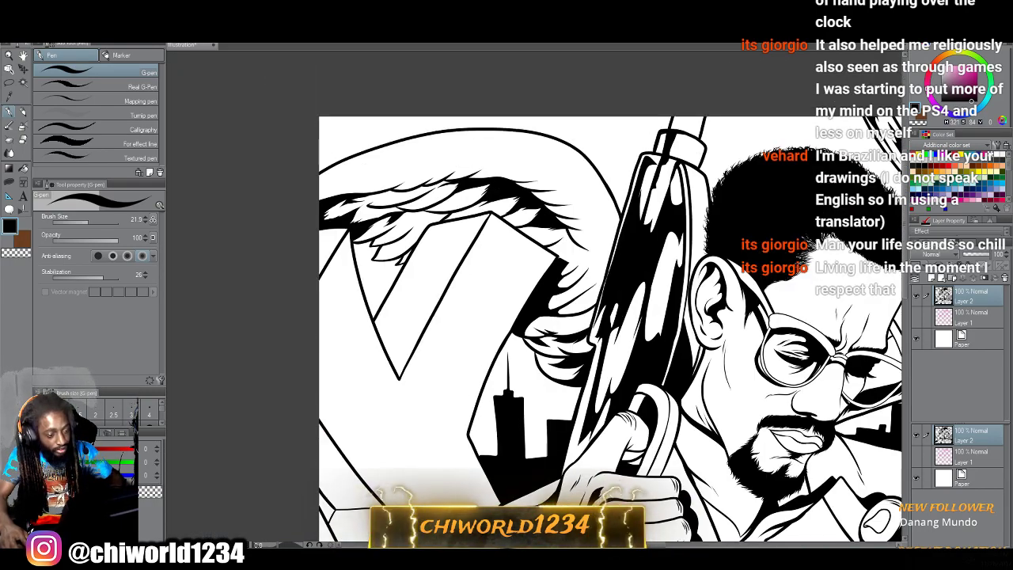
scroll(610, 330, left, 2)
scroll(423, 507, up, 1)
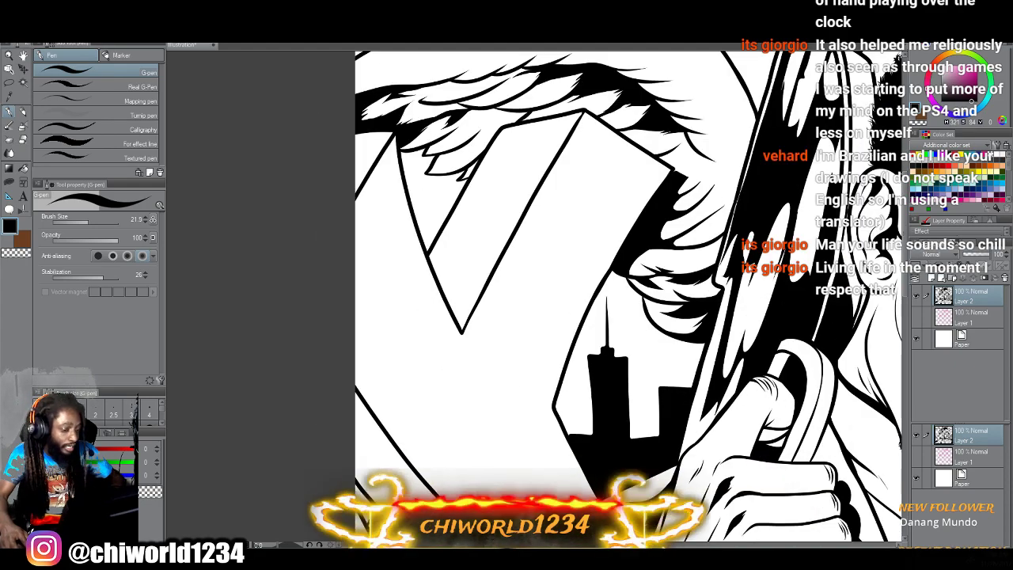
scroll(423, 507, up, 2)
scroll(423, 506, up, 1)
scroll(423, 507, up, 2)
scroll(268, 526, up, 1)
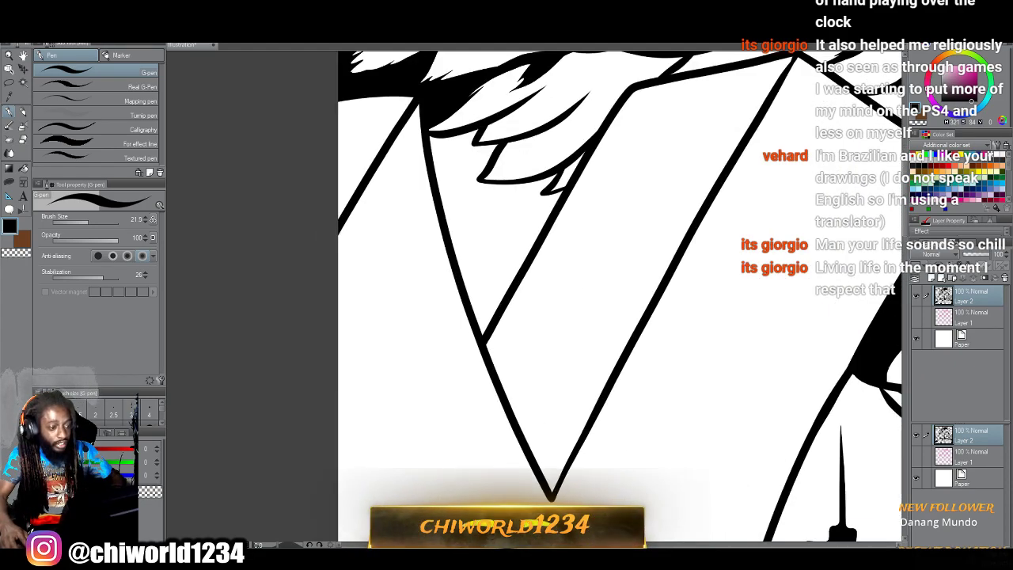
scroll(268, 526, up, 3)
mouse_move(481, 335)
mouse_down()
mouse_move(571, 290)
mouse_move(630, 218)
mouse_up()
drag(502, 289, 619, 207)
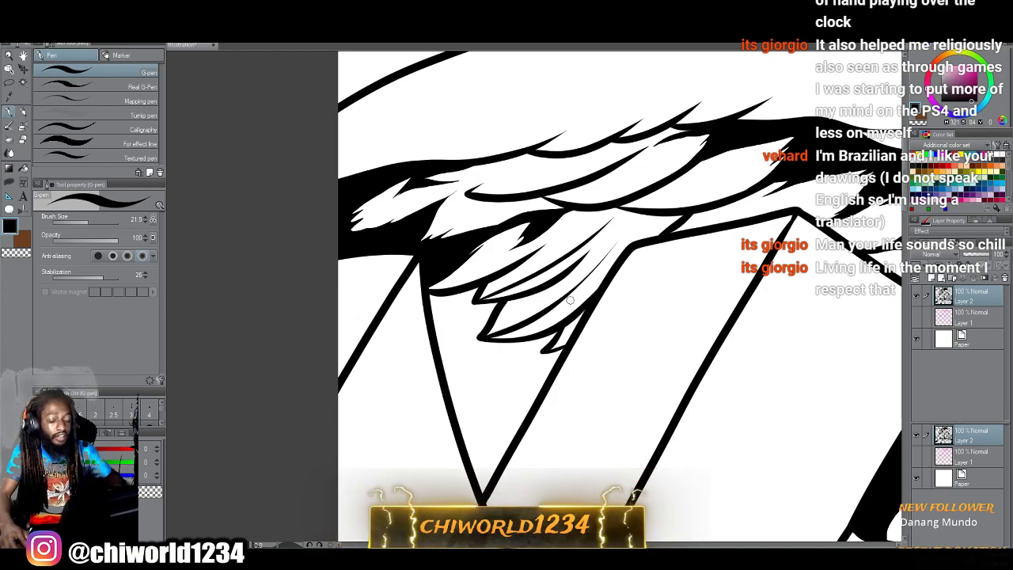
Ink thin curved detail lines inside the feathers just above the slanted block's peak on the wing beside the bottle.
scroll(569, 295, up, 1)
key(ctrl+minus)
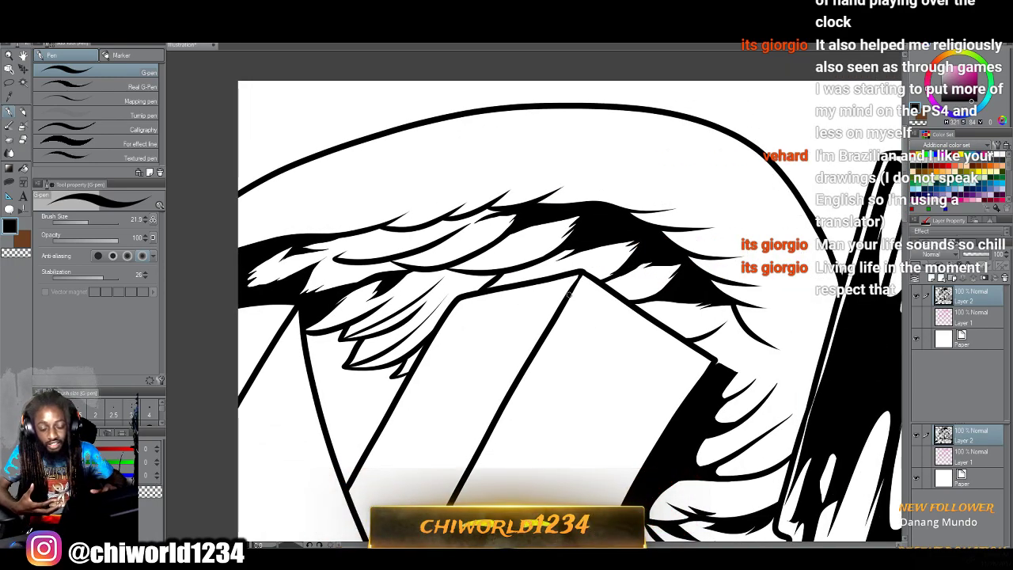
scroll(570, 294, up, 1)
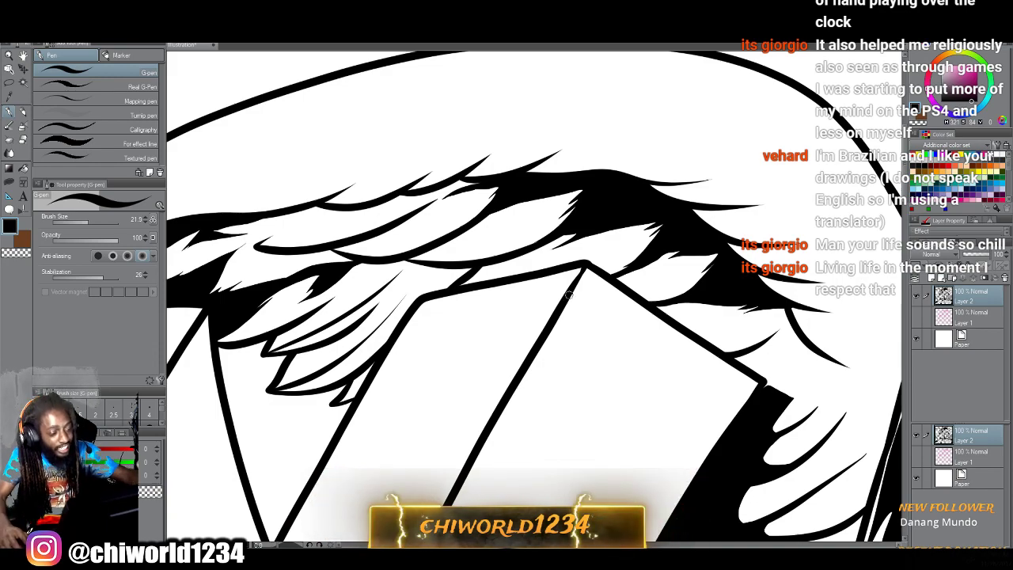
mouse_move(432, 255)
mouse_down()
mouse_move(497, 234)
mouse_move(560, 190)
mouse_up()
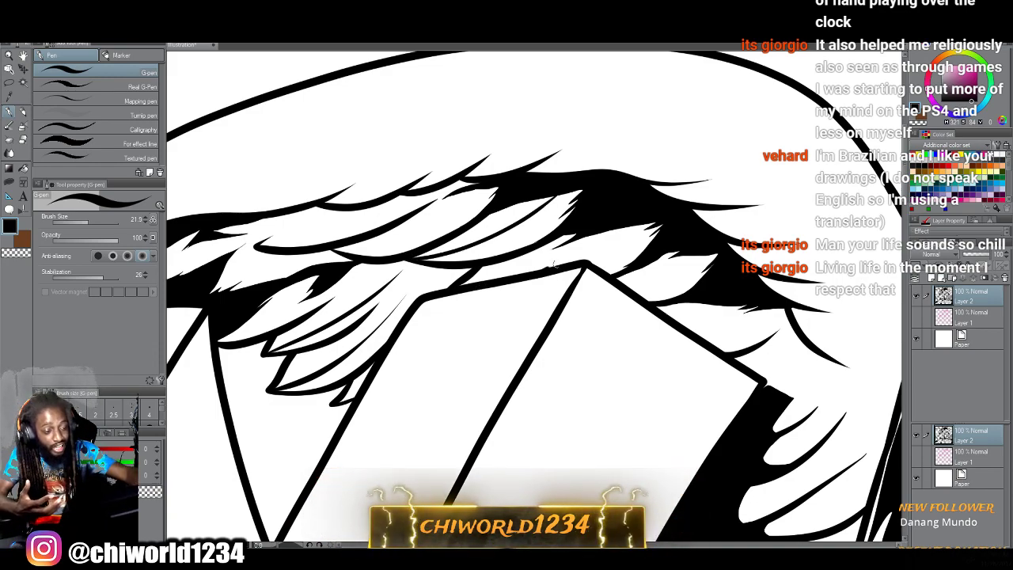
drag(554, 264, 611, 230)
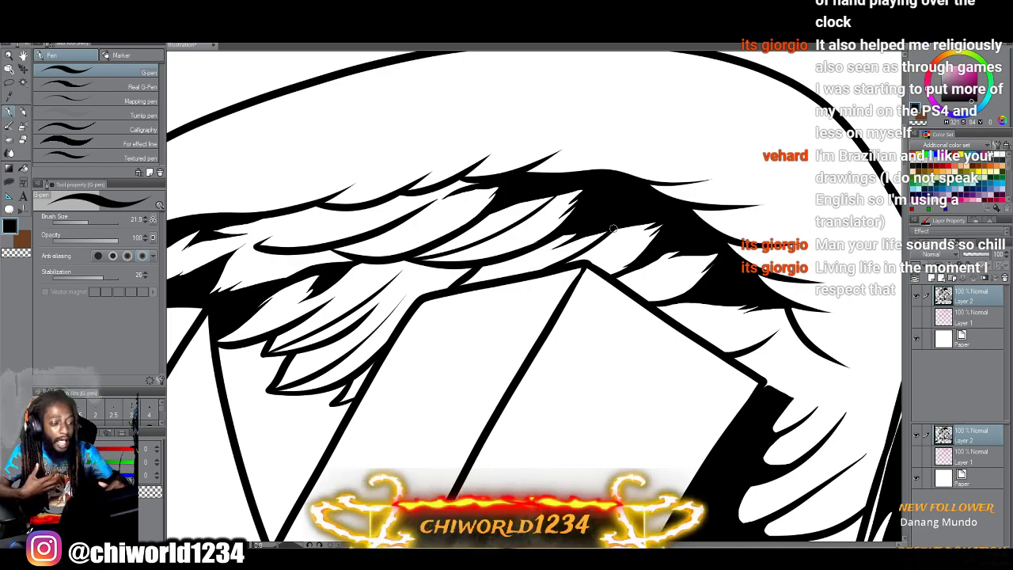
Ink fine curved lines inside the long overlapping feathers above the small hanging ones on the wing beside the bottle.
scroll(613, 229, down, 1)
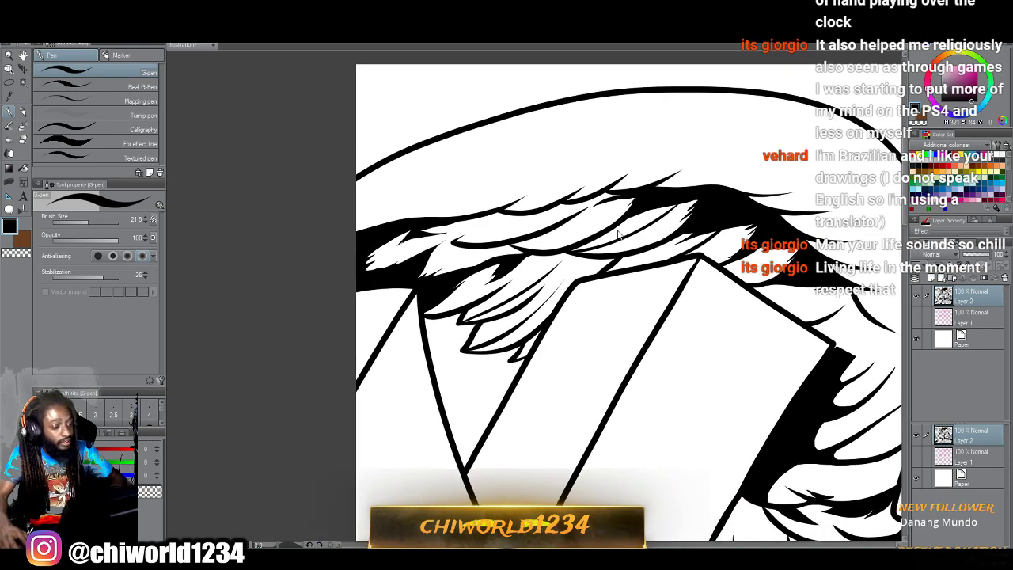
scroll(615, 232, up, 2)
scroll(615, 232, up, 1)
drag(287, 310, 467, 261)
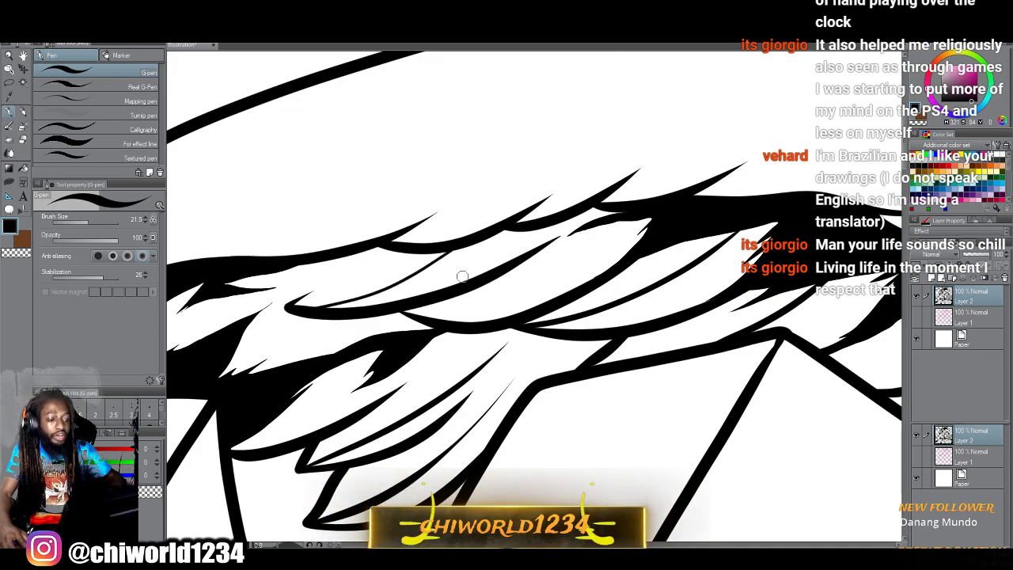
mouse_move(404, 311)
mouse_down()
mouse_move(504, 289)
mouse_move(621, 223)
mouse_up()
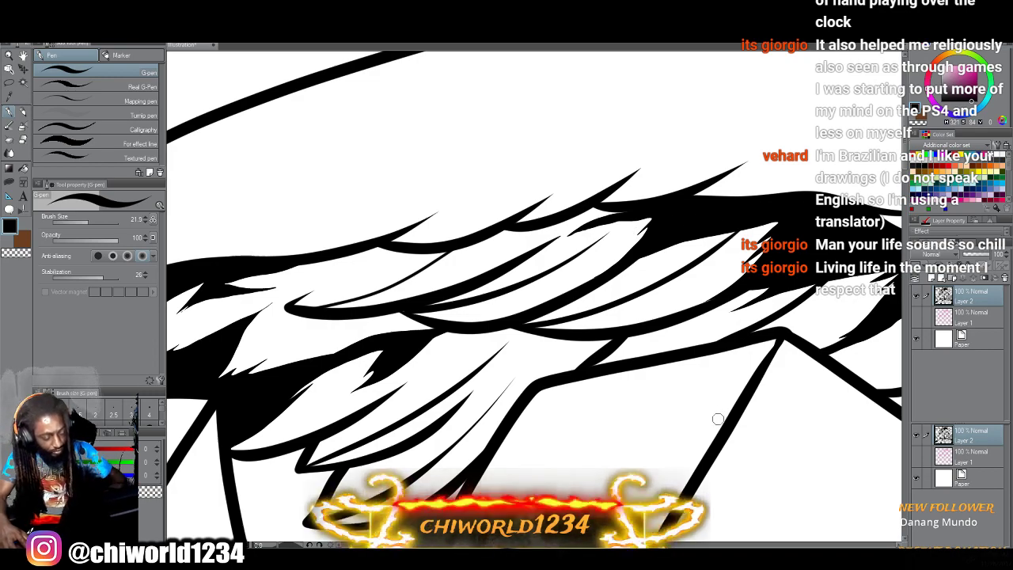
Ink thin curved lines between the feathers running from the scalloped black shadow toward the bottle.
scroll(718, 419, down, 3)
scroll(719, 423, right, 2)
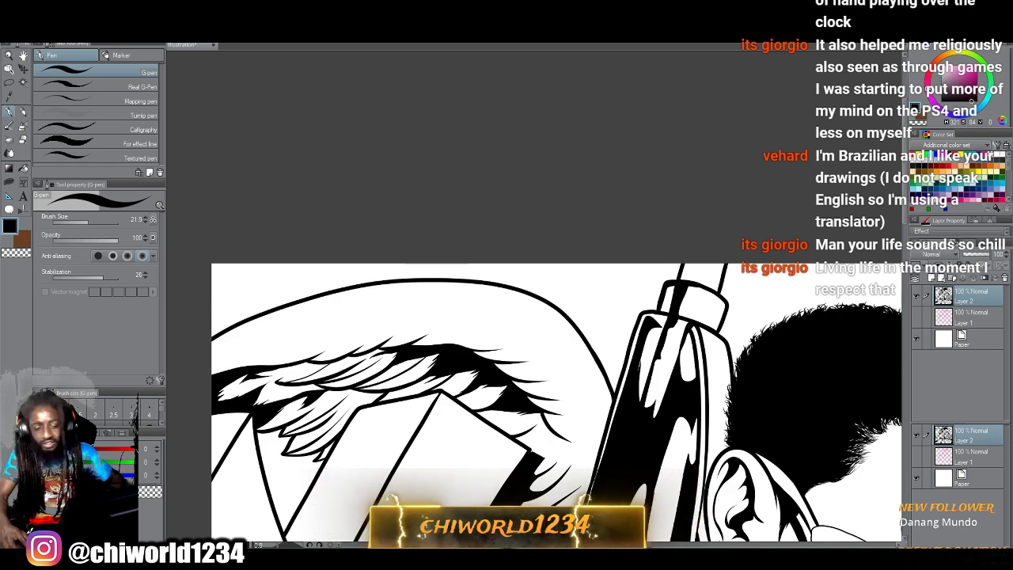
scroll(717, 418, down, 3)
scroll(717, 418, up, 6)
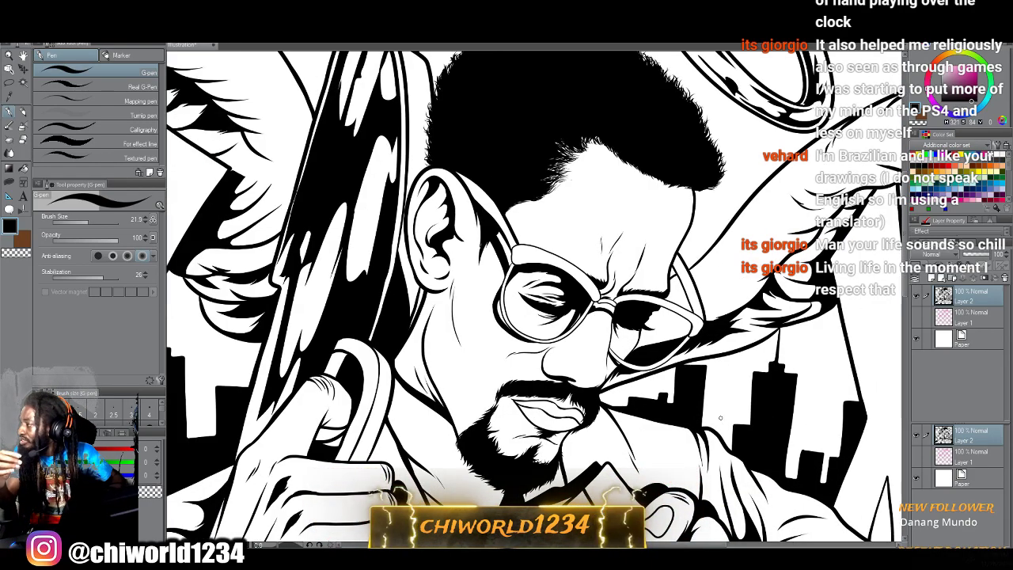
scroll(720, 418, down, 4)
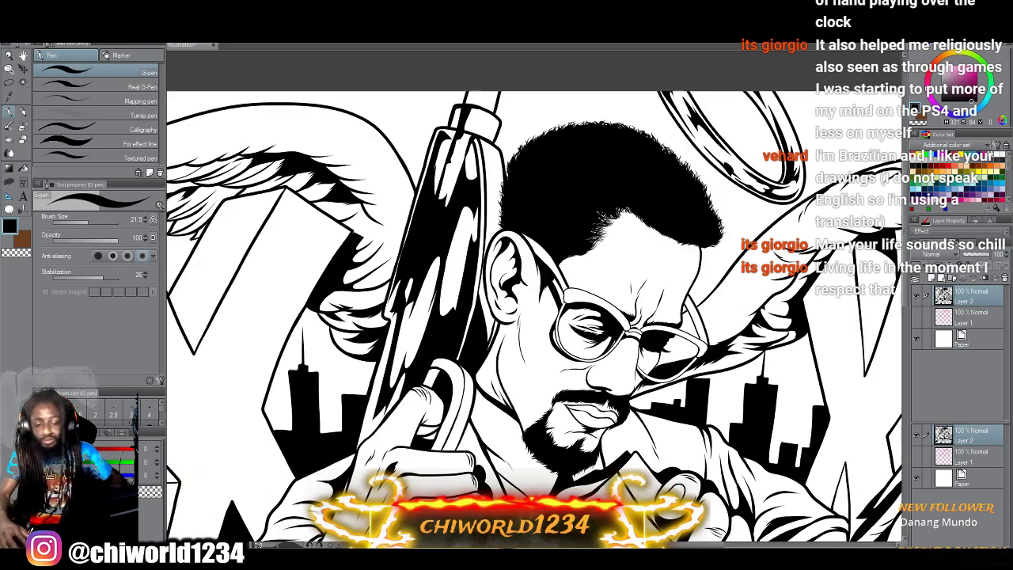
scroll(706, 413, up, 5)
scroll(706, 409, up, 5)
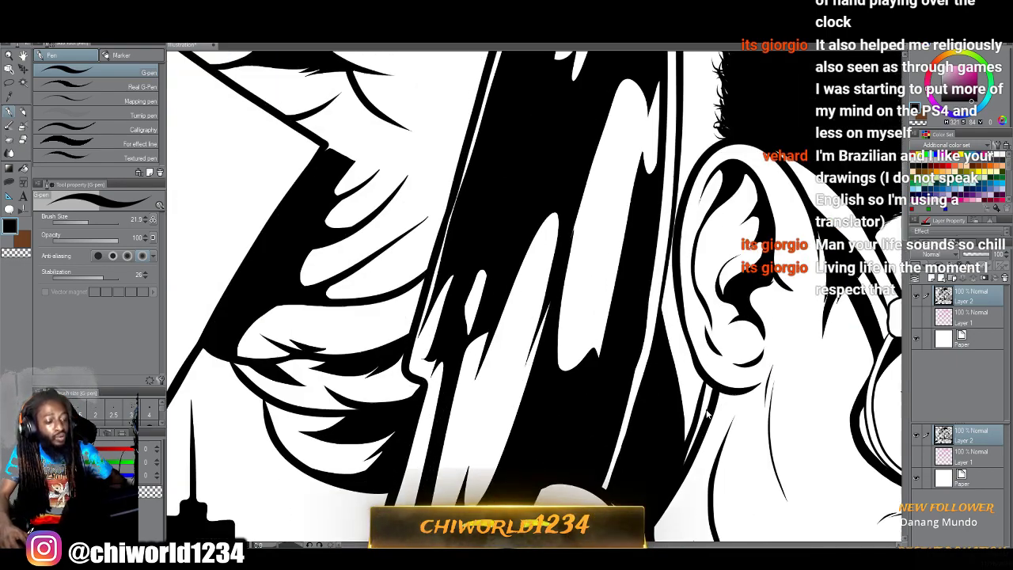
mouse_move(296, 392)
mouse_down()
mouse_move(399, 387)
mouse_move(455, 366)
mouse_move(489, 339)
mouse_move(502, 299)
mouse_up()
drag(348, 342, 508, 252)
drag(294, 282, 504, 228)
Ink small tapered strokes along the black feather shadow on the wing beside the sunglasses.
scroll(473, 239, down, 2)
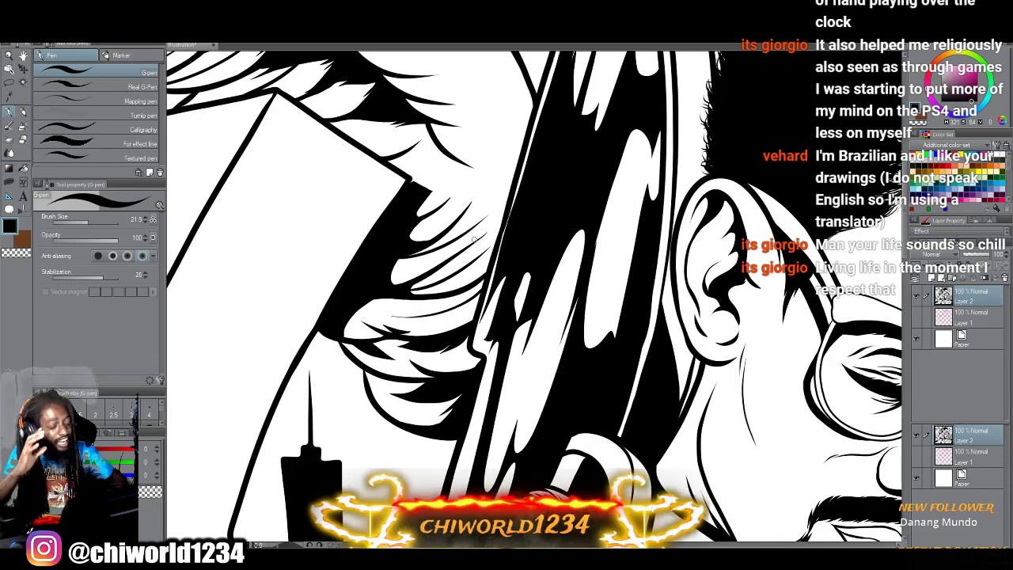
scroll(473, 239, down, 4)
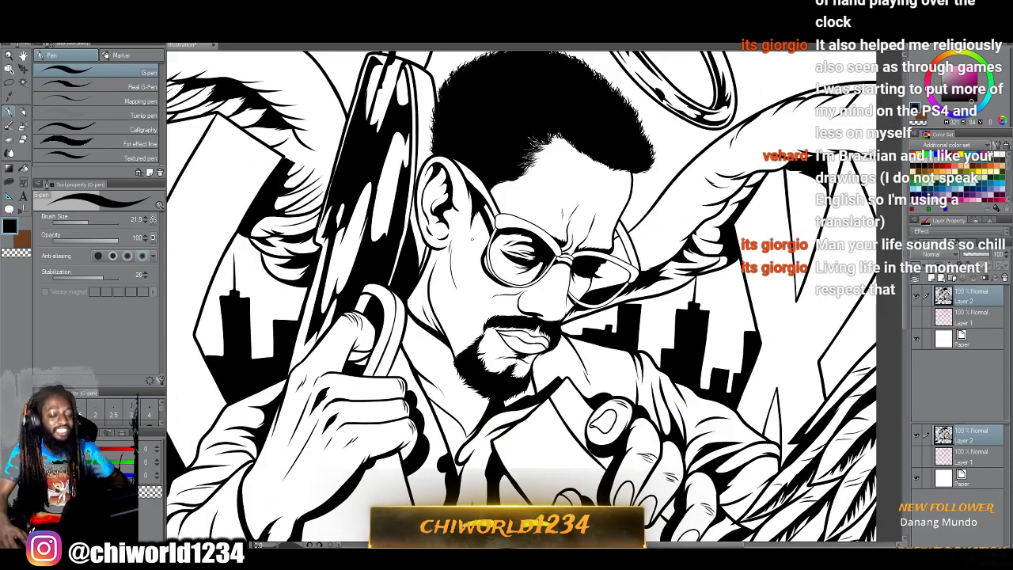
scroll(473, 239, up, 3)
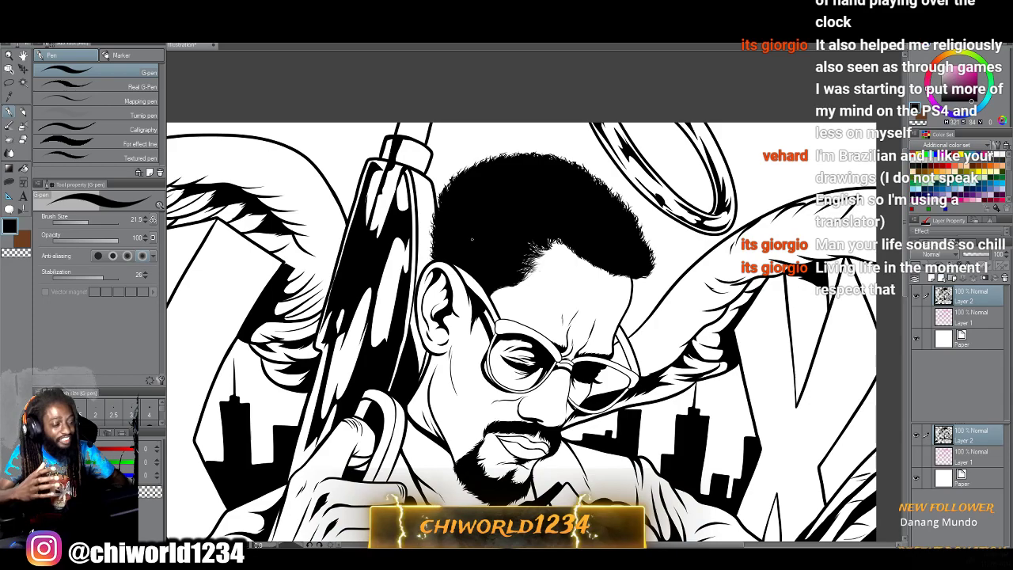
scroll(473, 245, up, 5)
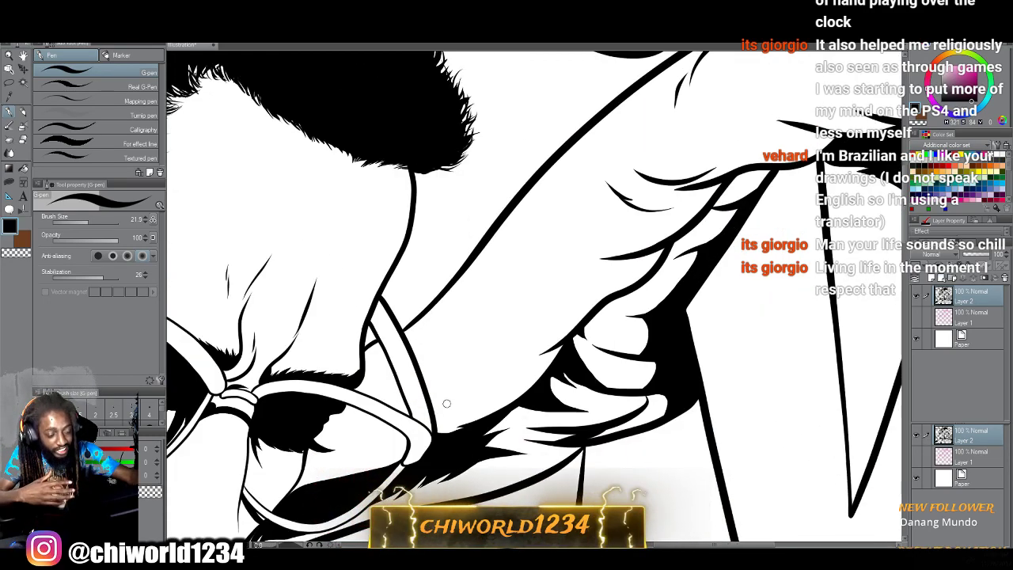
drag(453, 409, 515, 402)
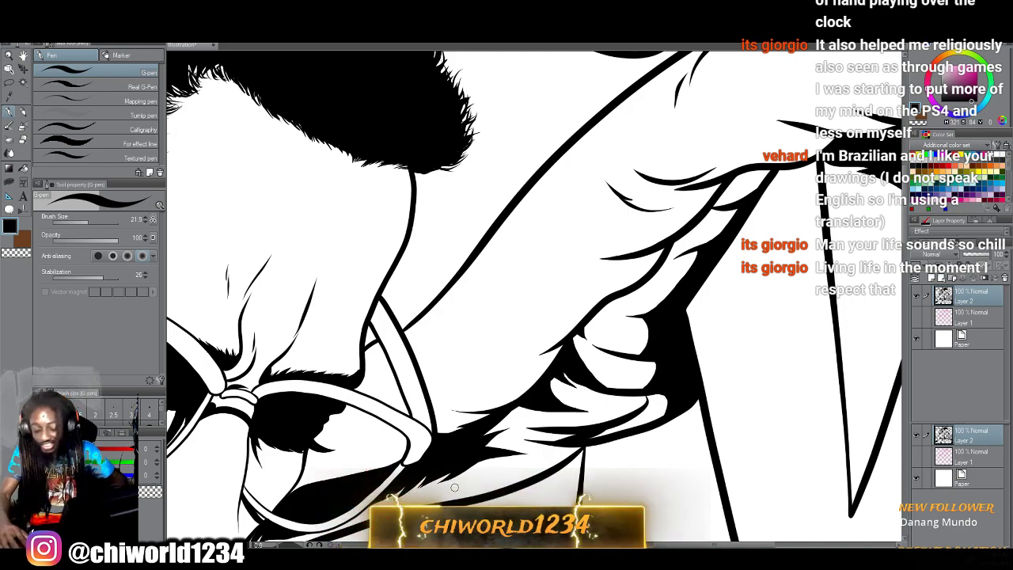
Ink a long tapered feather stroke above the outer end of the black shadow on the wing beside the bottle.
scroll(455, 487, down, 5)
scroll(454, 491, up, 5)
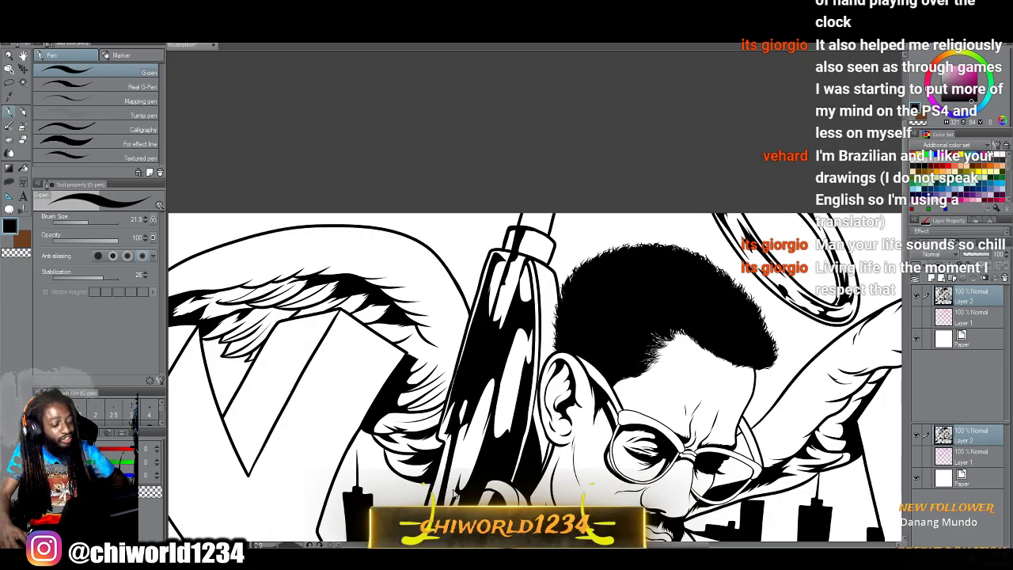
scroll(454, 491, down, 5)
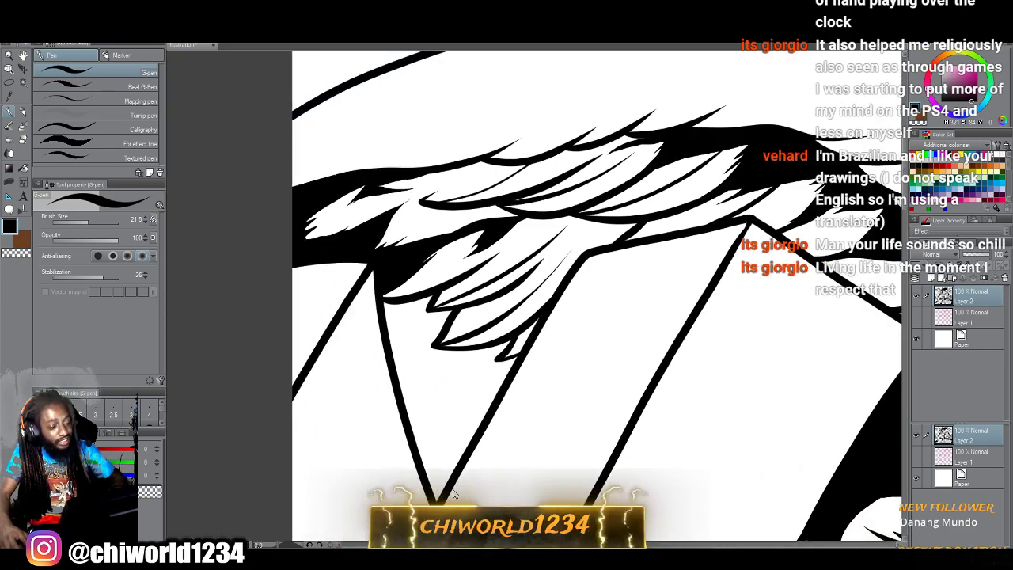
mouse_move(472, 271)
mouse_down()
mouse_move(397, 315)
mouse_move(298, 350)
mouse_up()
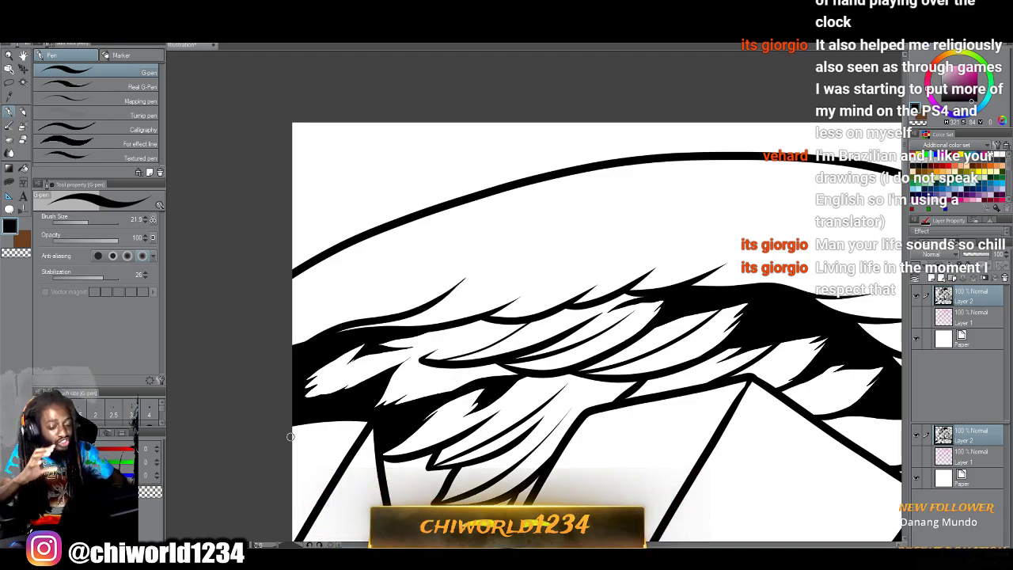
Ink short curved feather strokes and black wedges between the upper outline and feather row on the wing beneath the halo.
scroll(290, 436, down, 3)
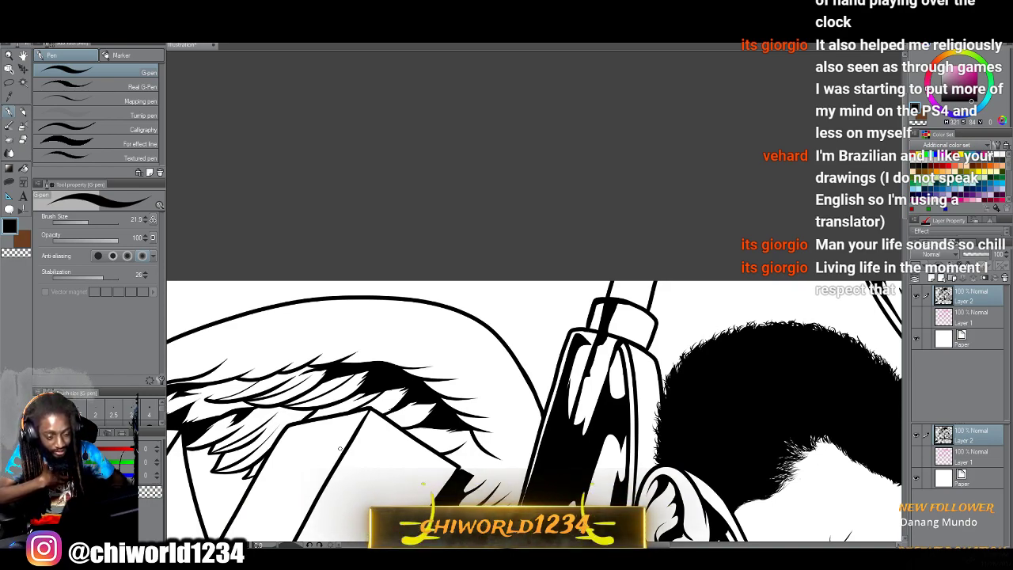
scroll(340, 448, down, 3)
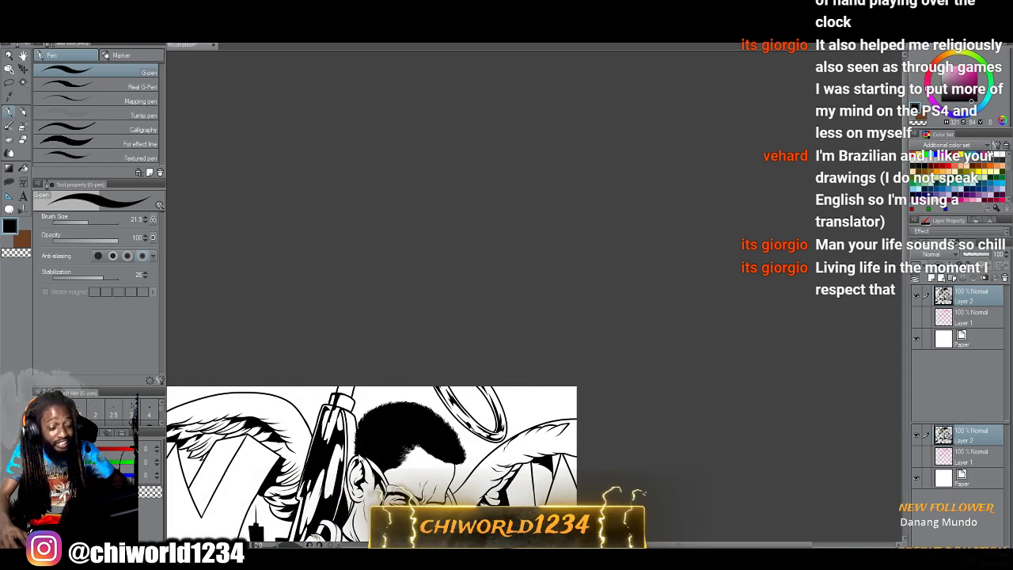
drag(372, 491, 372, 335)
scroll(388, 457, up, 3)
scroll(359, 457, right, 1)
scroll(358, 456, up, 3)
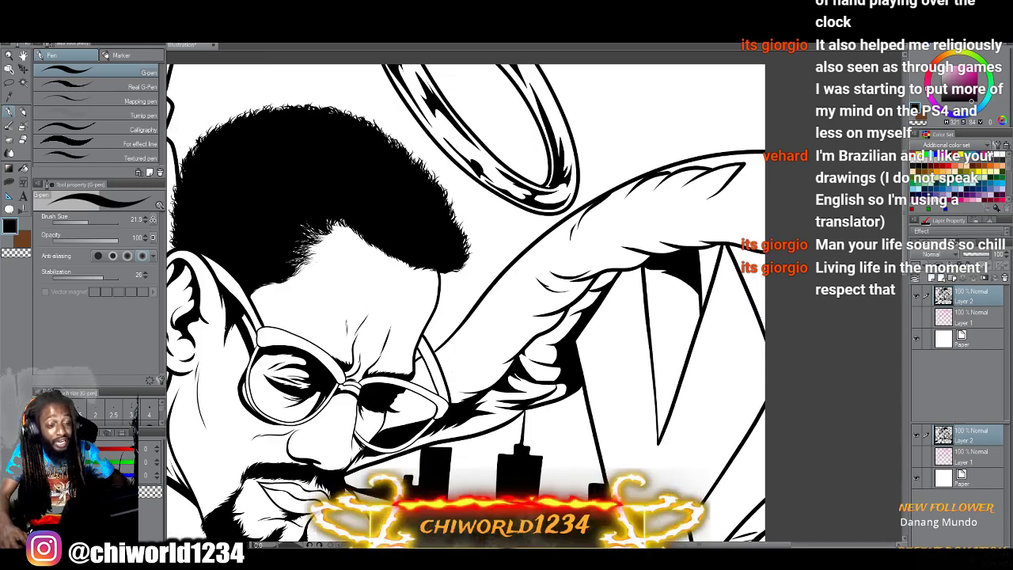
scroll(360, 454, right, 3)
scroll(361, 453, up, 2)
scroll(362, 454, up, 5)
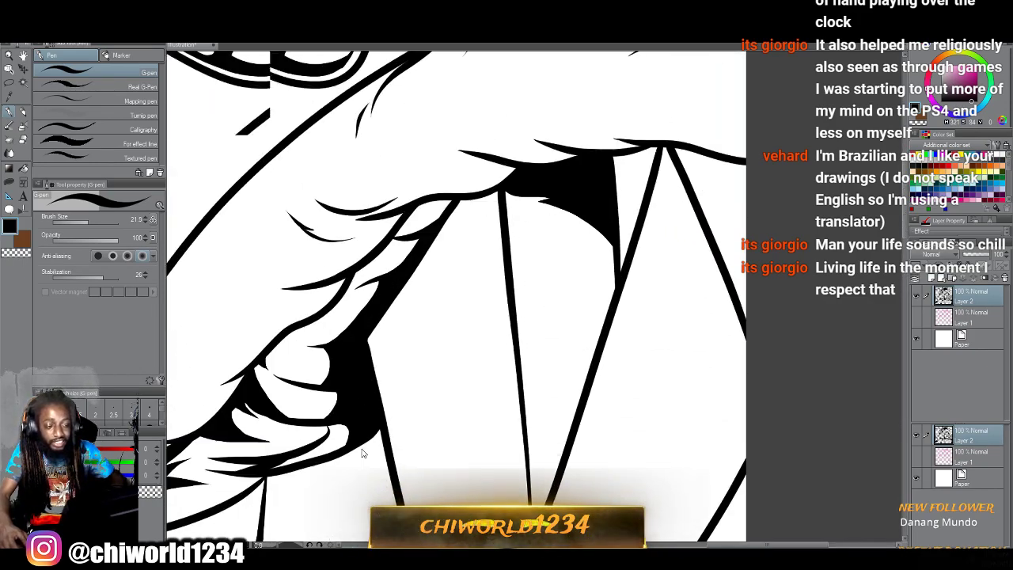
scroll(360, 448, up, 3)
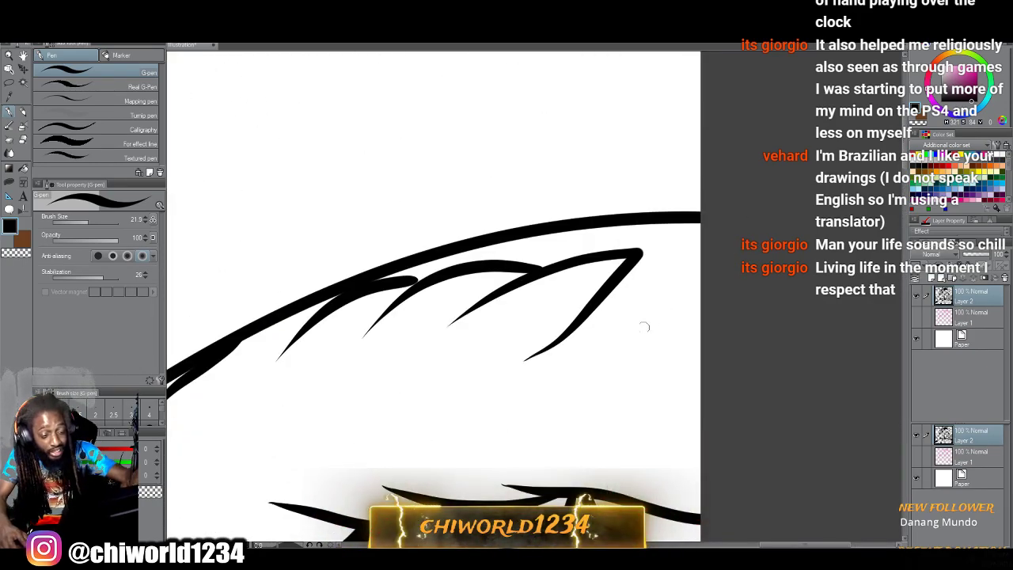
mouse_move(635, 329)
mouse_down()
mouse_move(731, 209)
mouse_move(607, 227)
mouse_move(540, 274)
mouse_move(542, 258)
mouse_move(563, 252)
mouse_move(546, 269)
mouse_move(575, 229)
mouse_move(600, 218)
mouse_move(566, 249)
mouse_move(598, 225)
mouse_move(558, 229)
mouse_move(492, 264)
mouse_up()
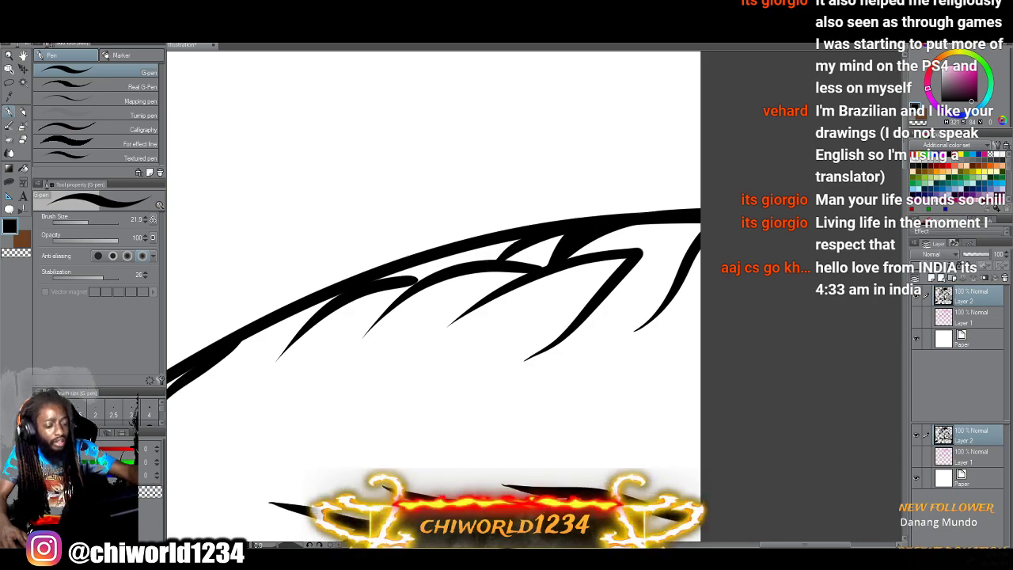
Ink curved tapered feather lines across the blank base of the wing beside the sunglasses, from its outer outline toward the shadow.
scroll(473, 366, down, 3)
scroll(473, 365, left, 7)
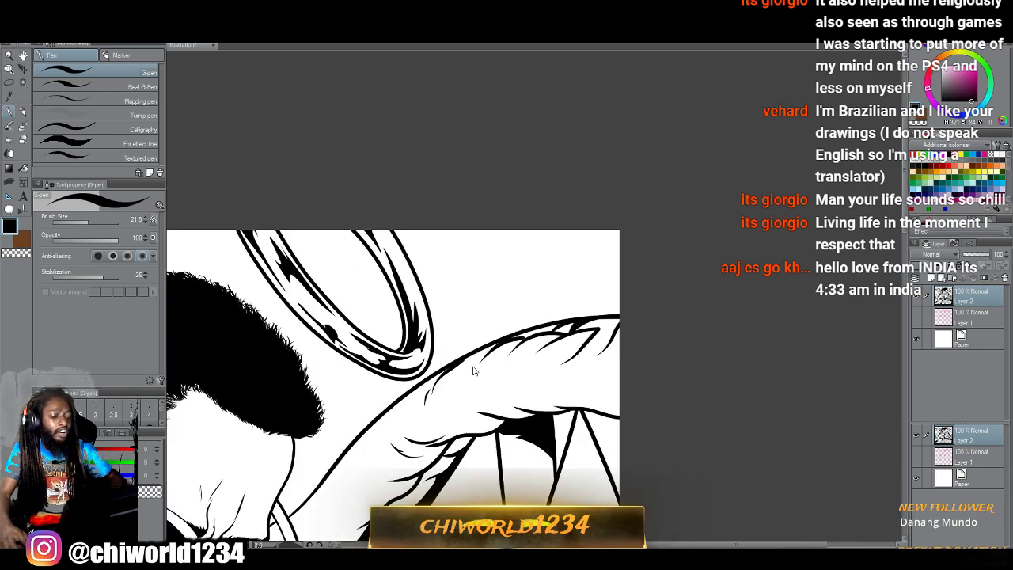
scroll(472, 365, up, 1)
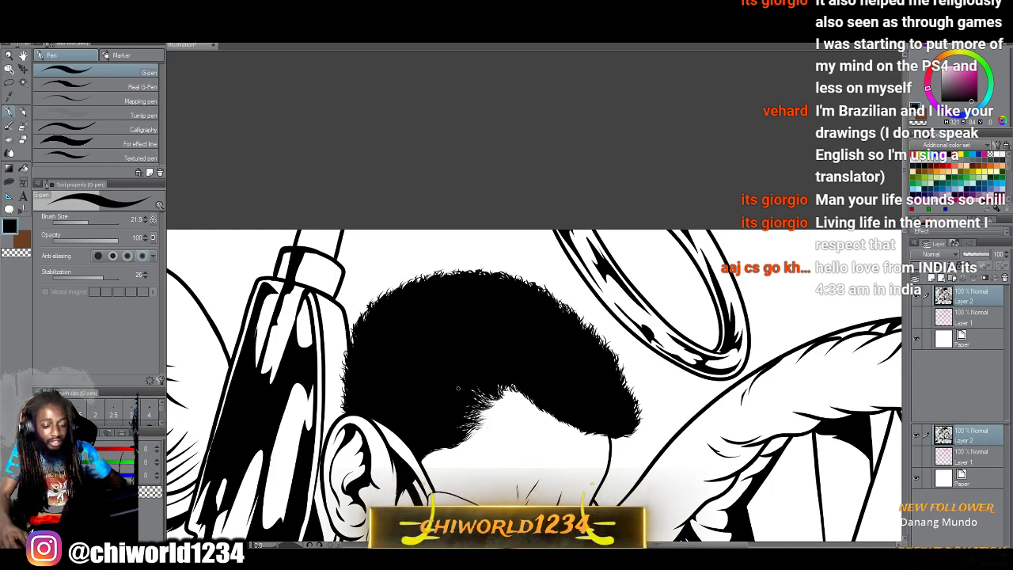
scroll(458, 388, down, 3)
scroll(459, 392, up, 3)
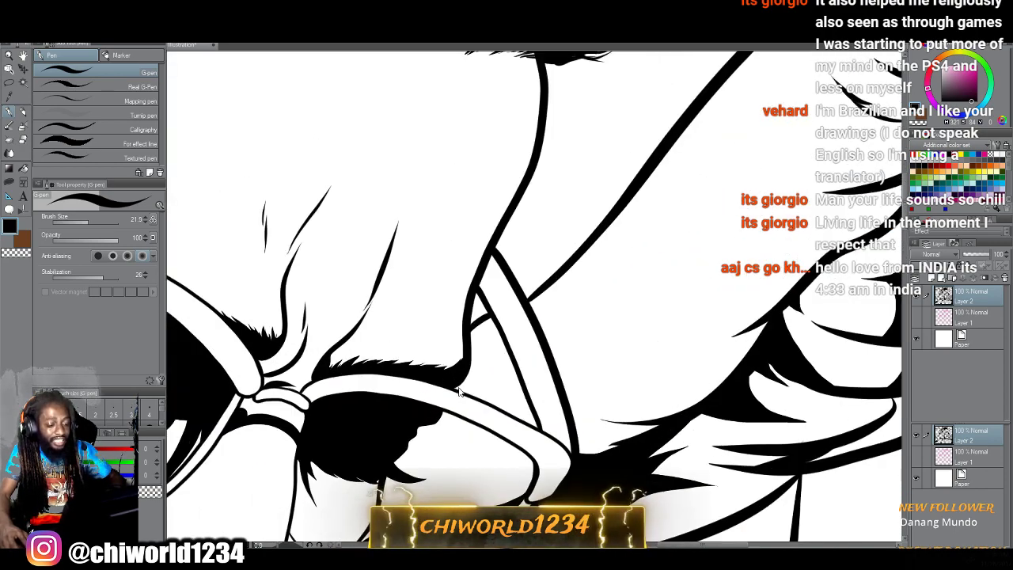
mouse_move(588, 373)
mouse_down()
mouse_move(553, 323)
mouse_move(558, 280)
mouse_move(585, 242)
mouse_up()
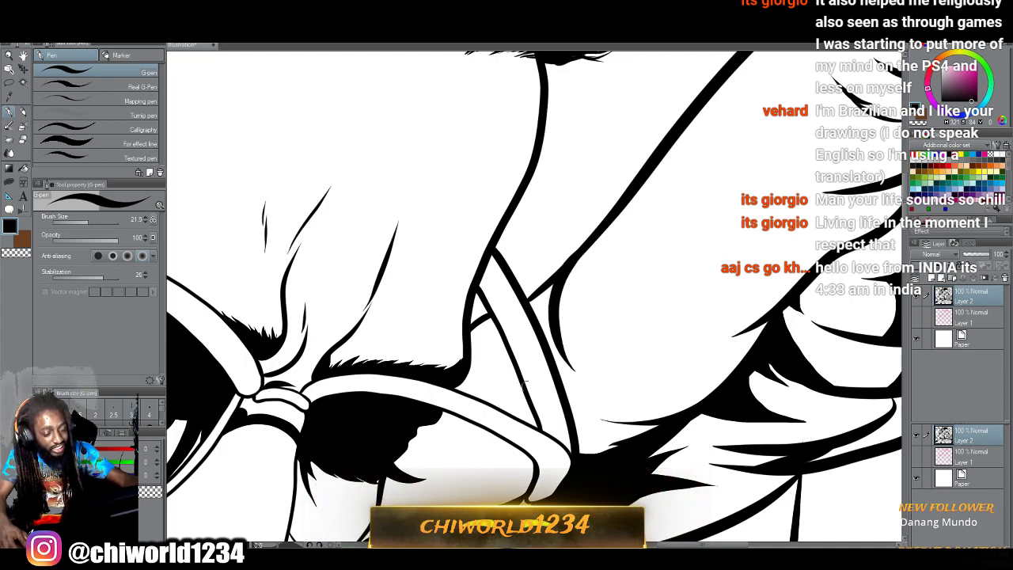
mouse_move(697, 379)
mouse_down()
mouse_move(613, 366)
mouse_move(606, 345)
mouse_move(617, 358)
mouse_move(591, 328)
mouse_move(593, 269)
mouse_up()
scroll(593, 398, down, 3)
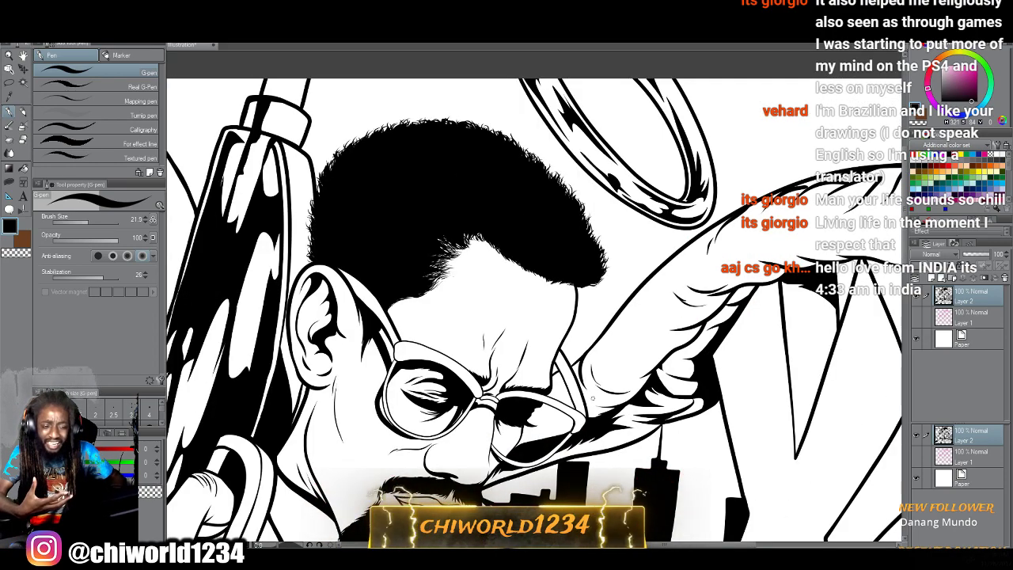
scroll(789, 375, up, 5)
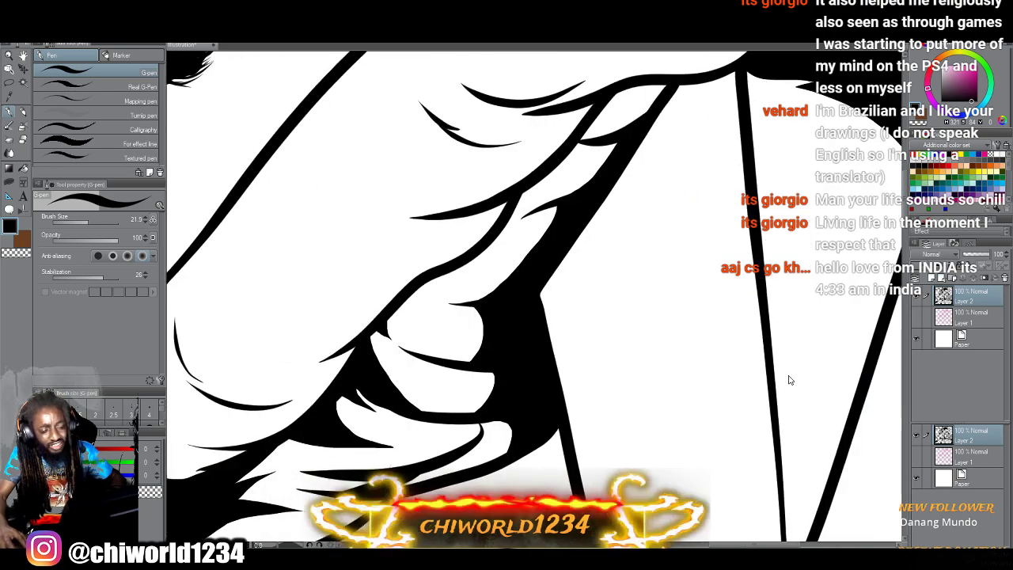
mouse_move(622, 254)
mouse_down()
mouse_move(544, 289)
mouse_move(488, 295)
mouse_move(482, 283)
mouse_move(513, 285)
mouse_move(432, 255)
mouse_up()
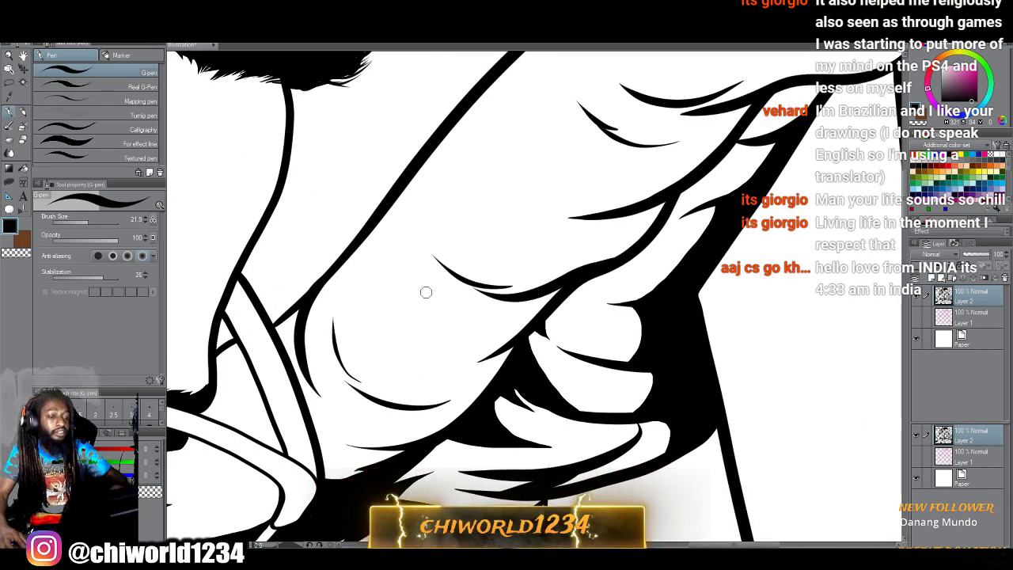
Ink a row of overlapping tapered feather strokes just above the black shadow's crest on the wing beside the bottle.
scroll(426, 293, down, 3)
scroll(426, 293, down, 4)
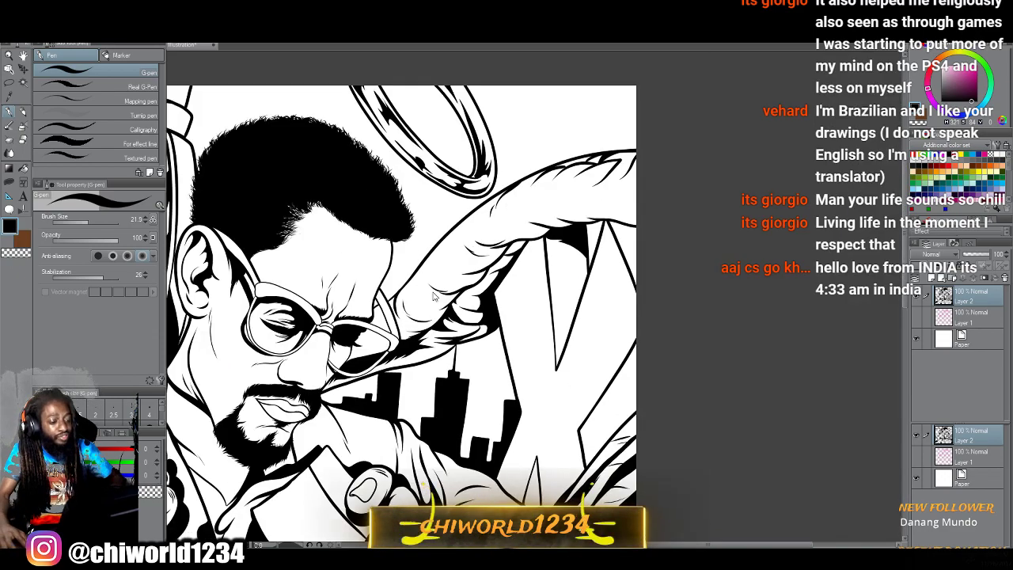
key(h)
scroll(425, 297, up, 5)
scroll(425, 297, up, 3)
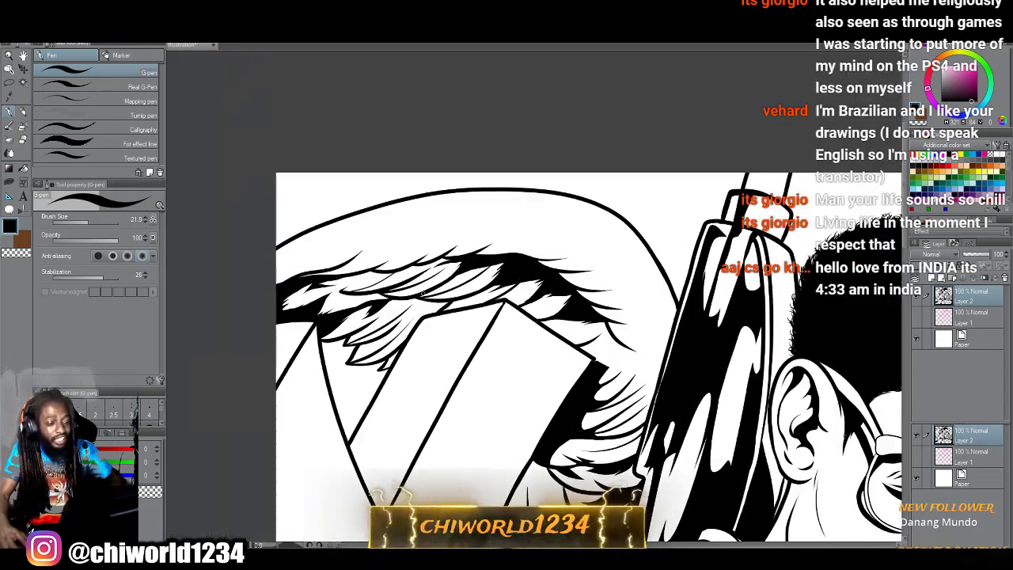
scroll(425, 298, up, 4)
scroll(422, 292, up, 2)
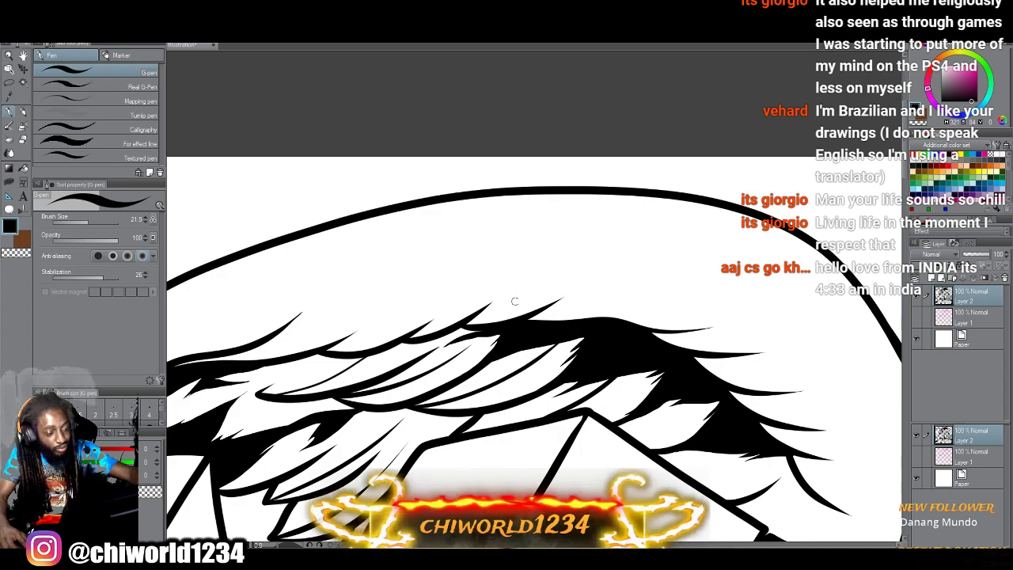
drag(514, 301, 643, 277)
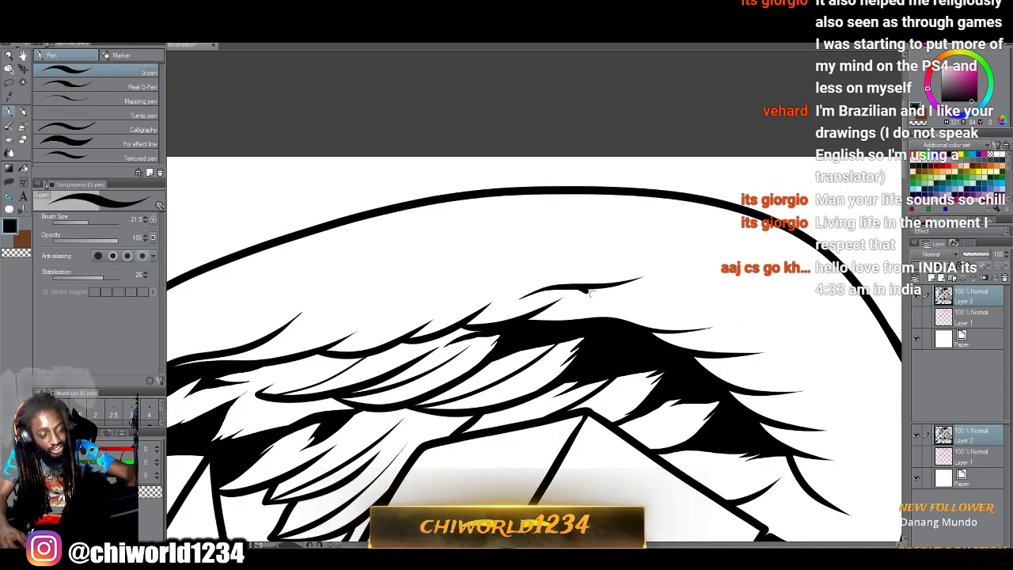
mouse_move(586, 290)
mouse_down()
mouse_move(629, 305)
mouse_move(697, 301)
mouse_up()
mouse_move(634, 306)
mouse_down()
mouse_move(713, 331)
mouse_move(768, 319)
mouse_up()
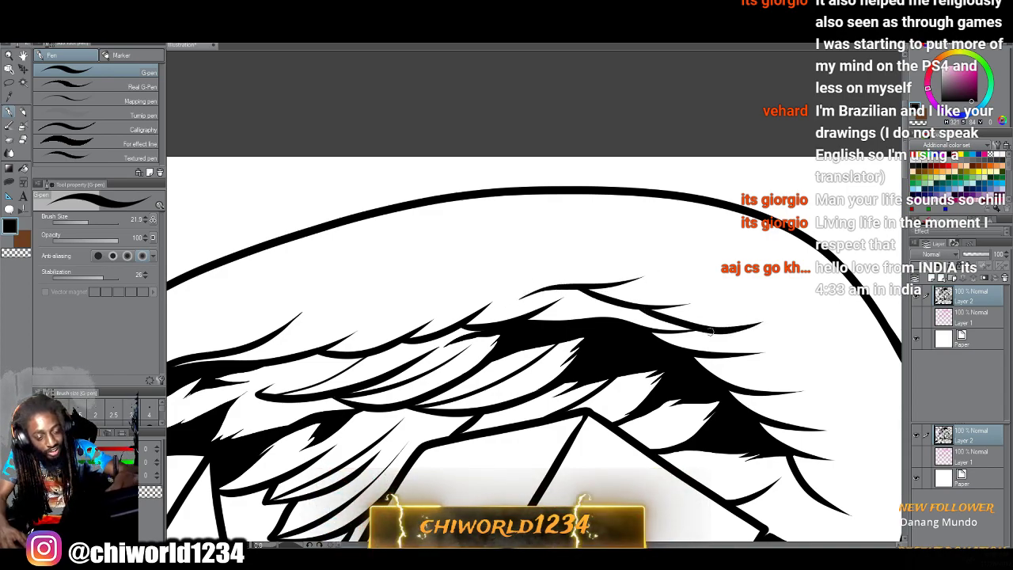
mouse_move(702, 328)
mouse_down()
mouse_move(796, 355)
mouse_move(823, 351)
mouse_up()
Continue the feather edge with a scalloped line running from the black shadow's lower end down to the bottle.
scroll(774, 372, down, 1)
scroll(771, 373, down, 2)
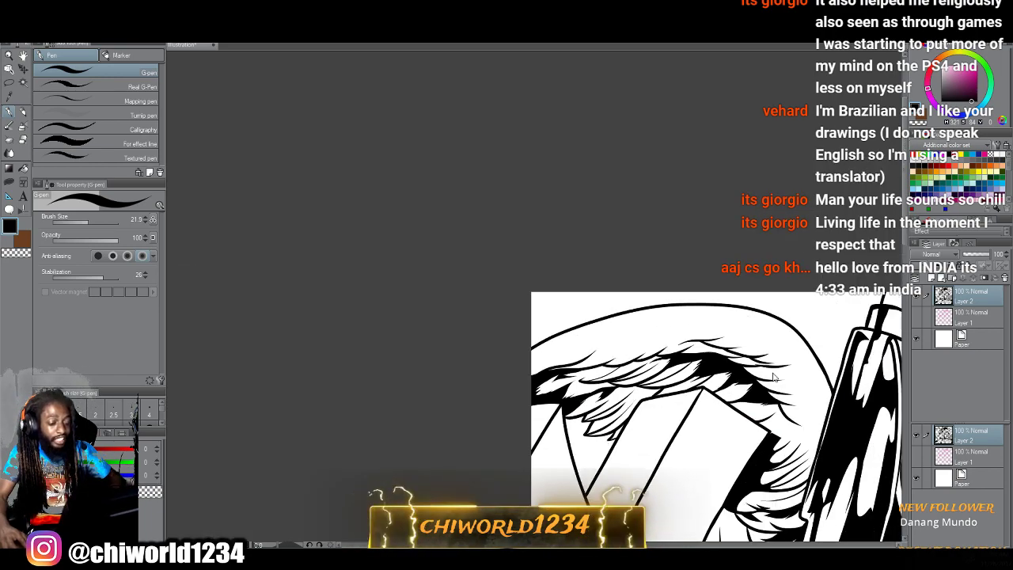
scroll(771, 373, right, 1)
scroll(770, 374, up, 2)
scroll(771, 379, up, 2)
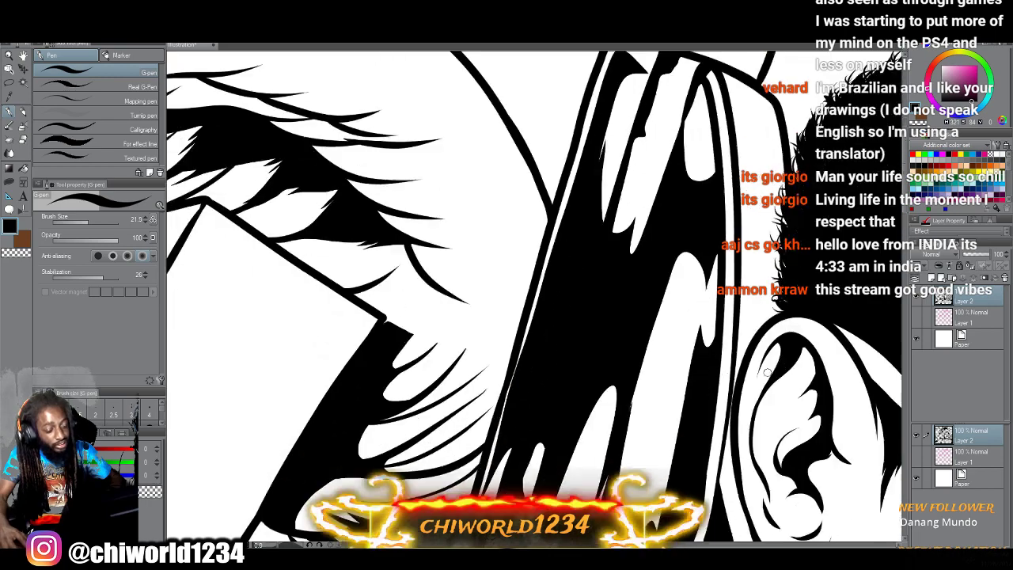
mouse_move(513, 350)
mouse_down()
mouse_move(483, 285)
mouse_move(480, 305)
mouse_move(451, 246)
mouse_move(479, 265)
mouse_move(431, 229)
mouse_up()
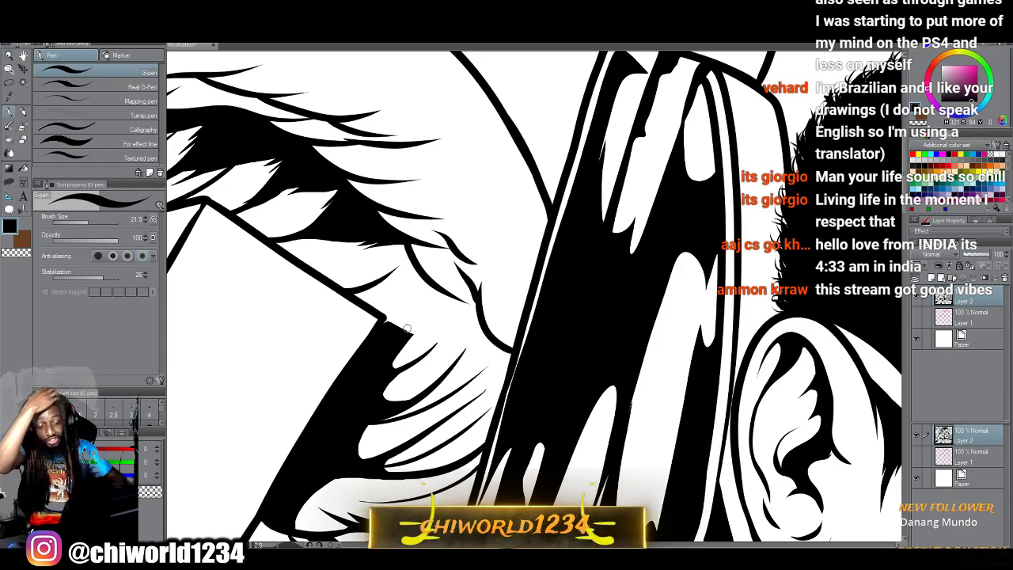
Ink a short tapered wrinkle beside the long frown line above the man's eyebrow.
scroll(406, 328, down, 5)
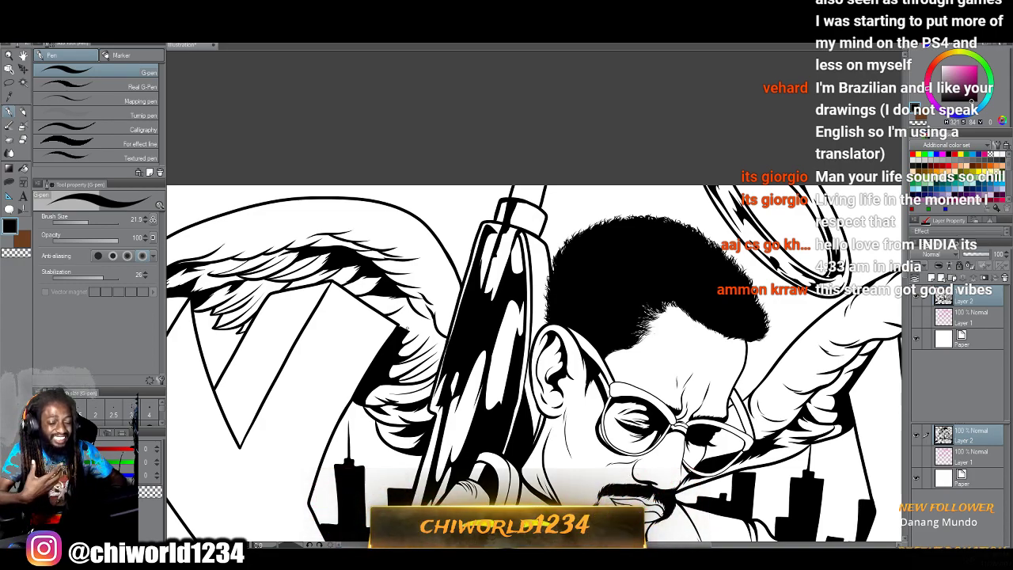
scroll(398, 350, up, 6)
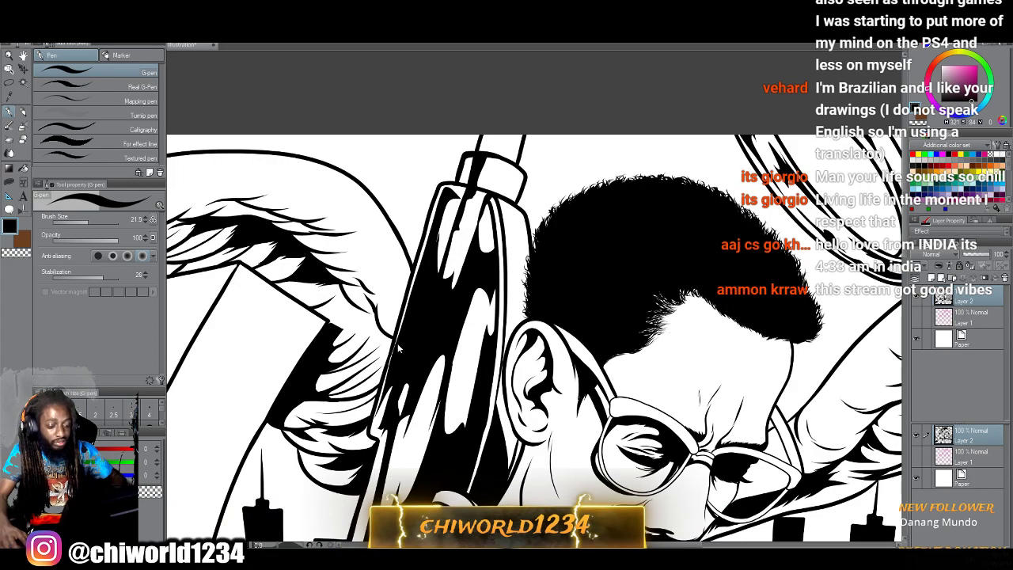
scroll(398, 349, up, 6)
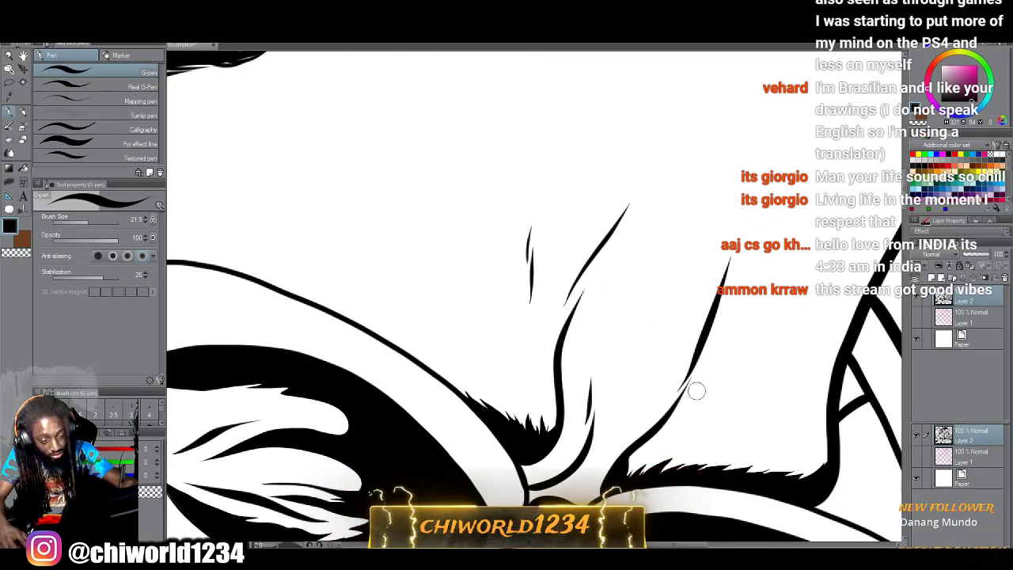
drag(697, 389, 735, 356)
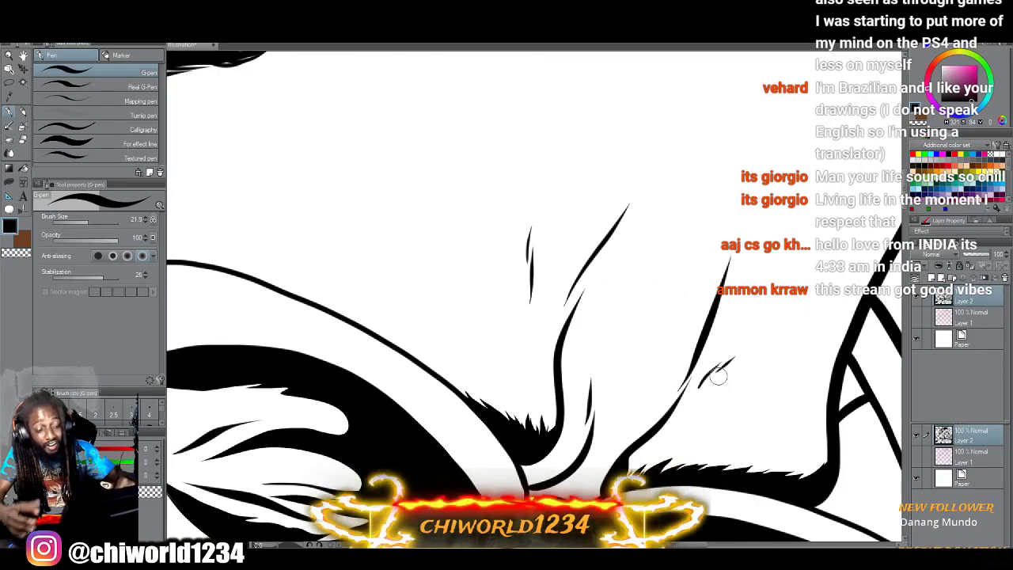
Ink thin tapered fold lines in the draped sleeve fabric, in its middle, below the upper crease and along its outer edge.
scroll(719, 382, down, 8)
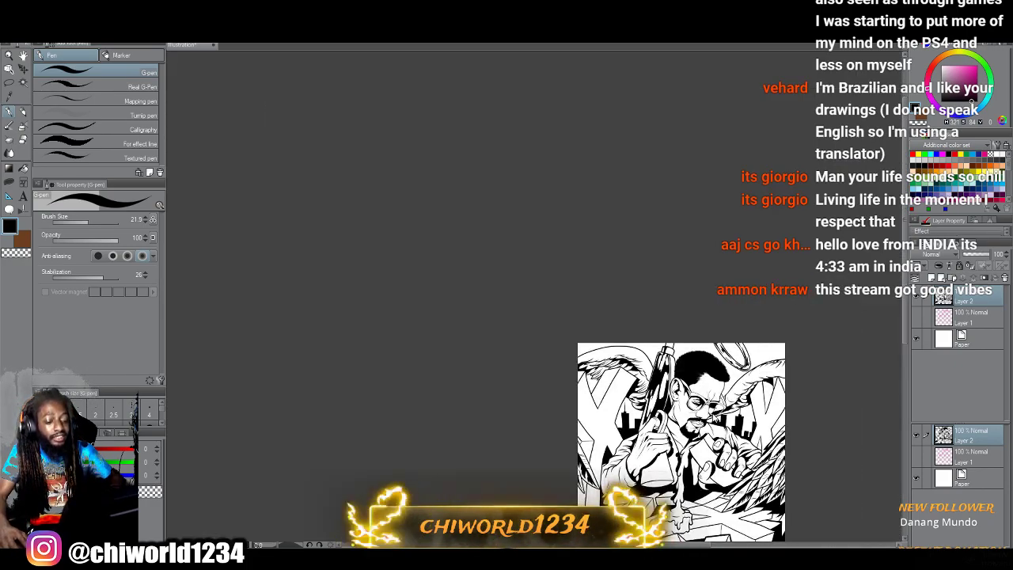
drag(715, 419, 662, 365)
scroll(711, 420, up, 10)
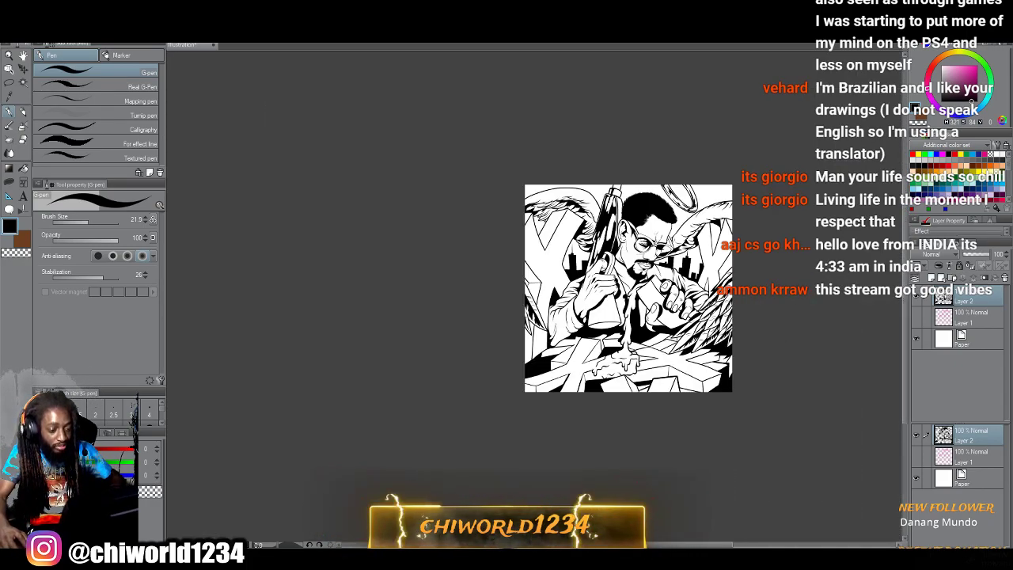
scroll(711, 419, up, 8)
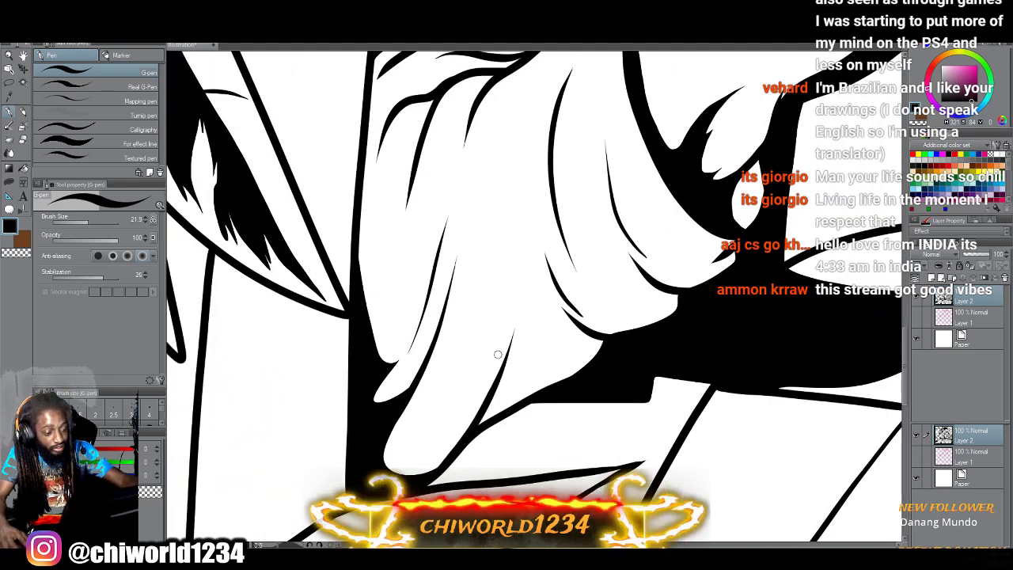
drag(516, 294, 523, 232)
scroll(396, 326, up, 2)
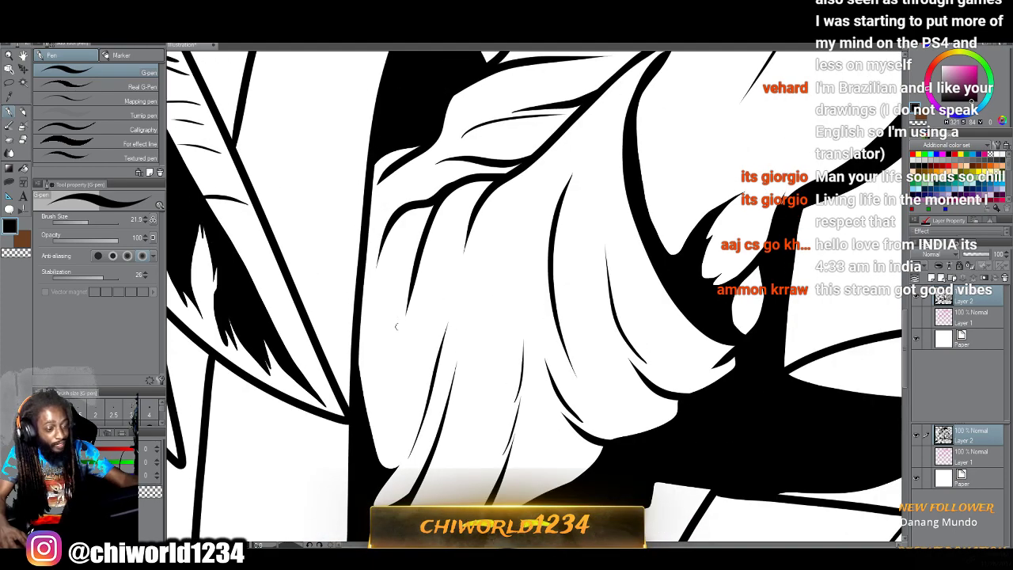
mouse_move(523, 291)
mouse_down()
mouse_move(541, 184)
mouse_move(534, 188)
mouse_move(581, 111)
mouse_up()
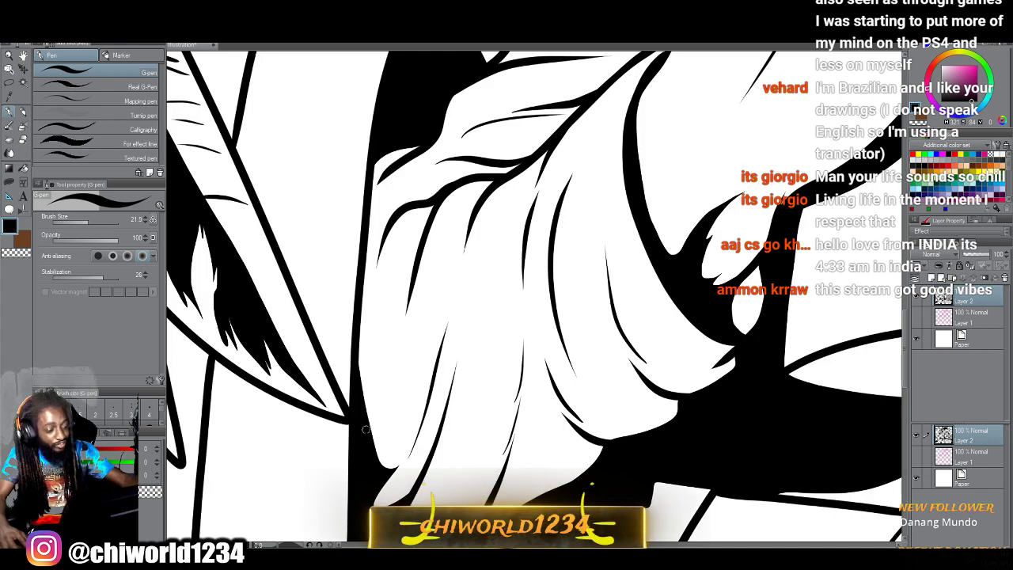
drag(375, 412, 400, 348)
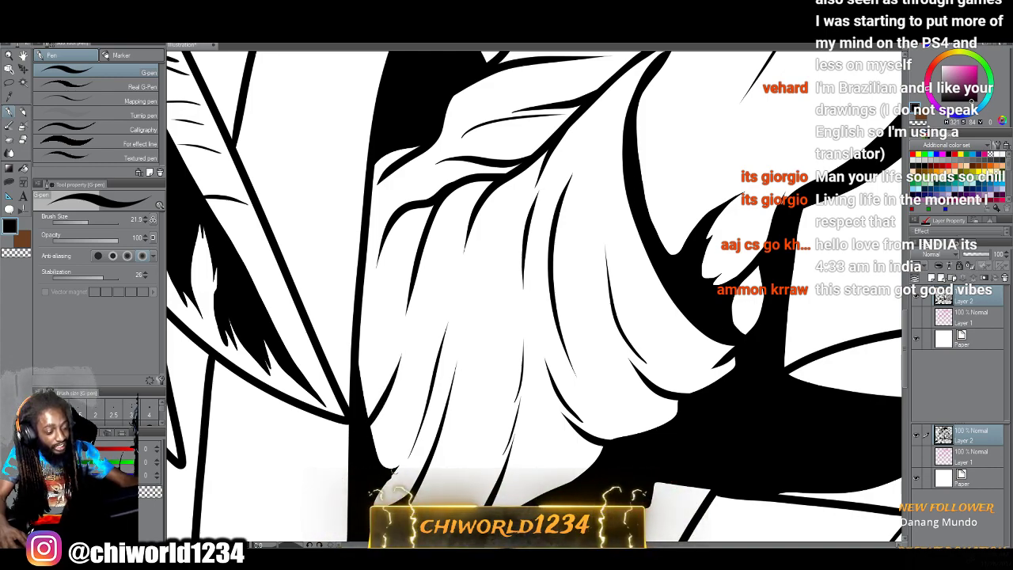
Ink thin tapered fold lines on the lower sleeve of the arm holding the gun.
drag(392, 472, 418, 424)
drag(442, 329, 455, 286)
scroll(461, 412, down, 3)
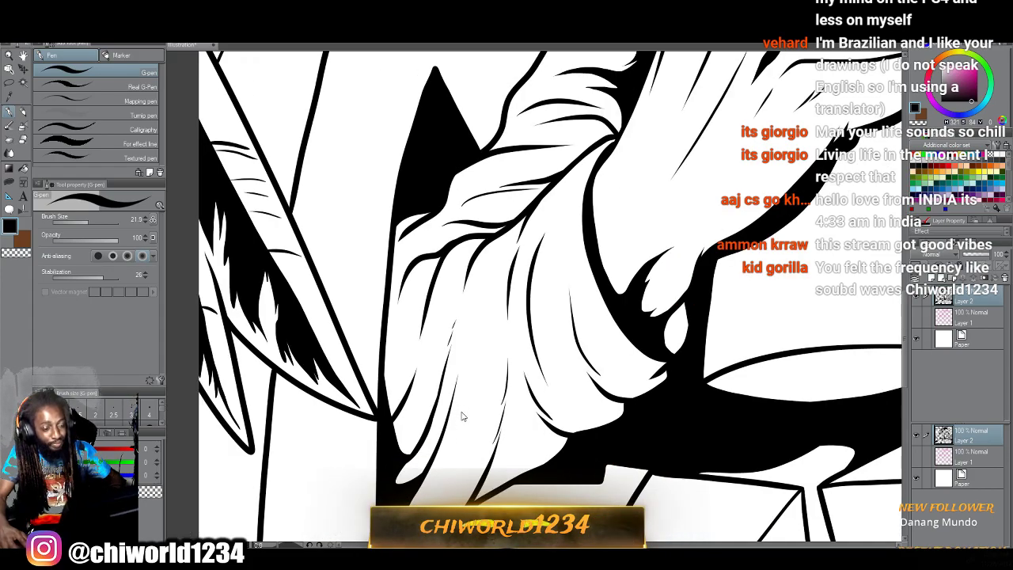
Ink tapered fold lines on the other arm's sleeve cuff, between the fingers and the wing feathers.
scroll(462, 411, right, 2)
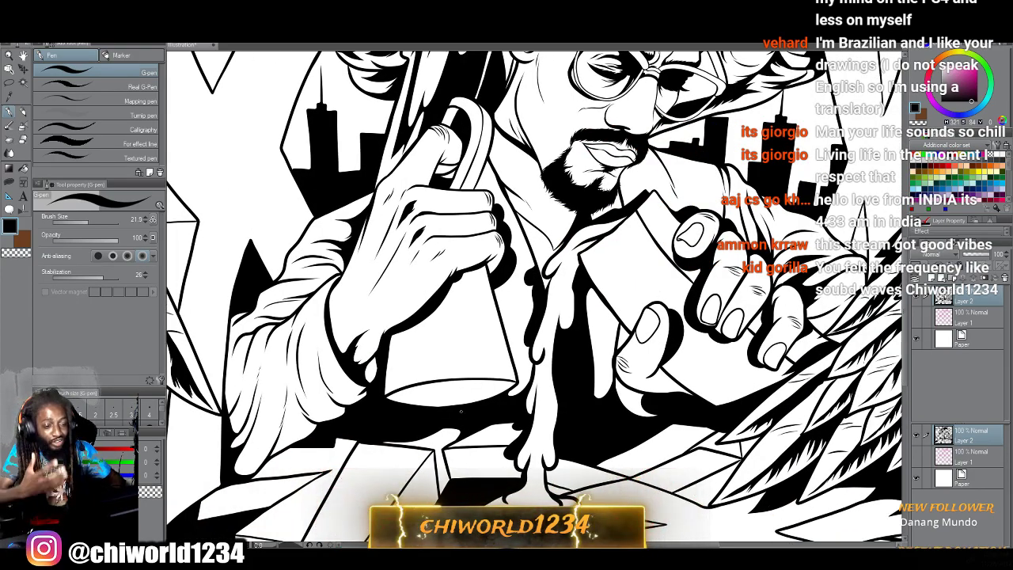
scroll(455, 413, right, 5)
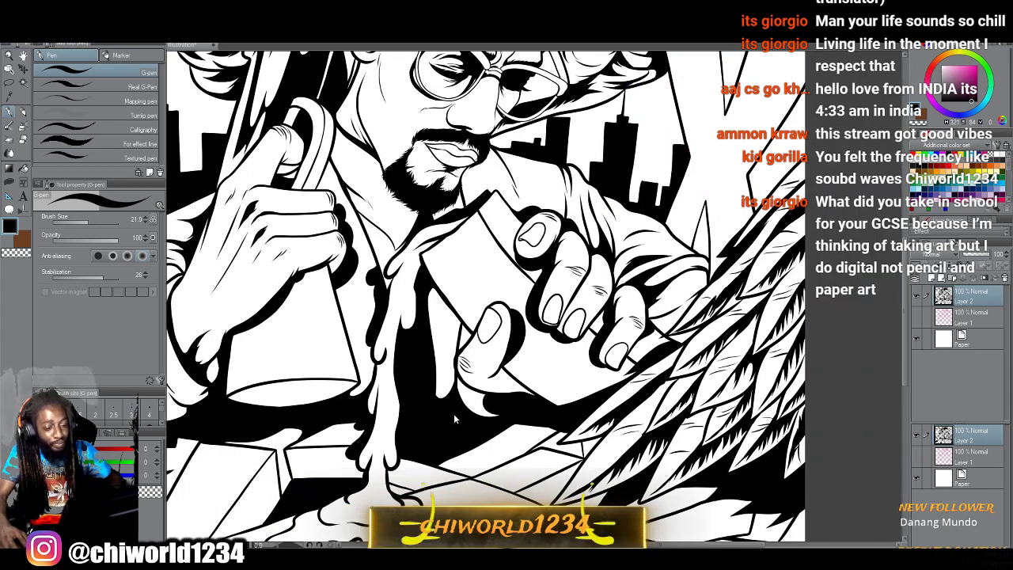
scroll(453, 418, up, 5)
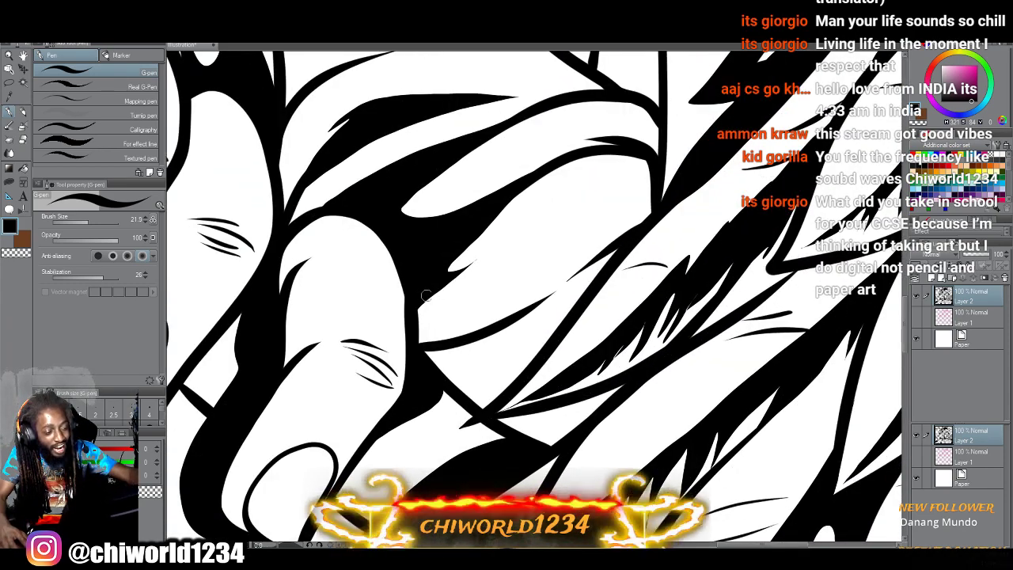
mouse_move(425, 295)
mouse_down()
mouse_move(539, 224)
mouse_move(609, 213)
mouse_up()
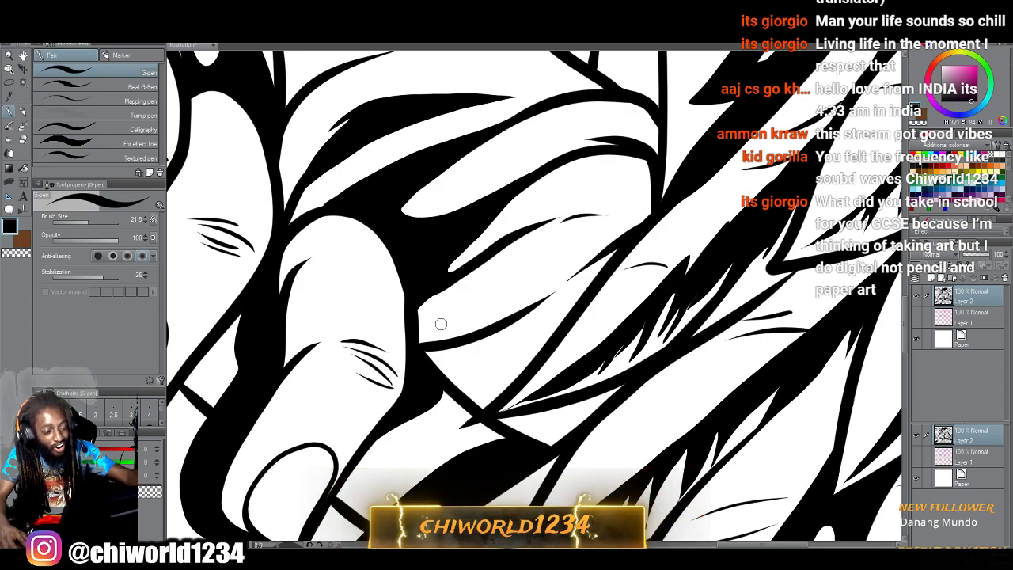
drag(459, 316, 620, 239)
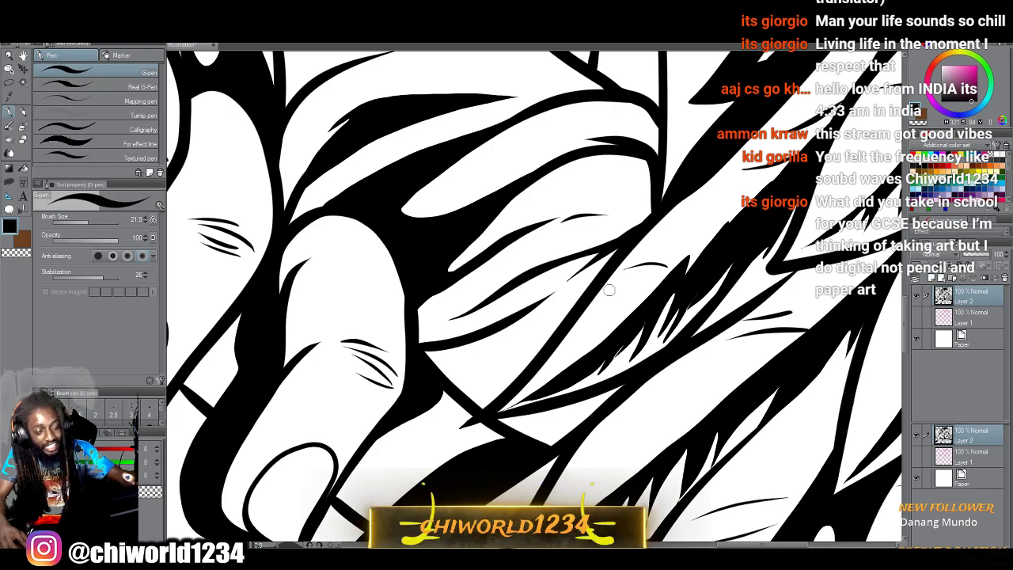
Add short crease strokes to the shirt sleeve just above the fingers holding the block.
scroll(605, 293, down, 5)
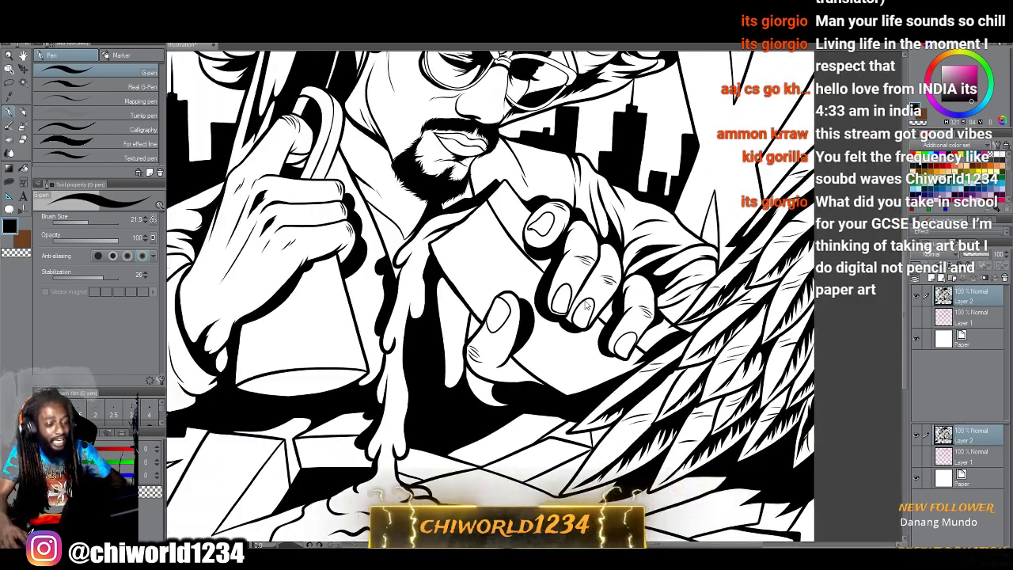
scroll(586, 304, up, 1)
scroll(585, 304, up, 6)
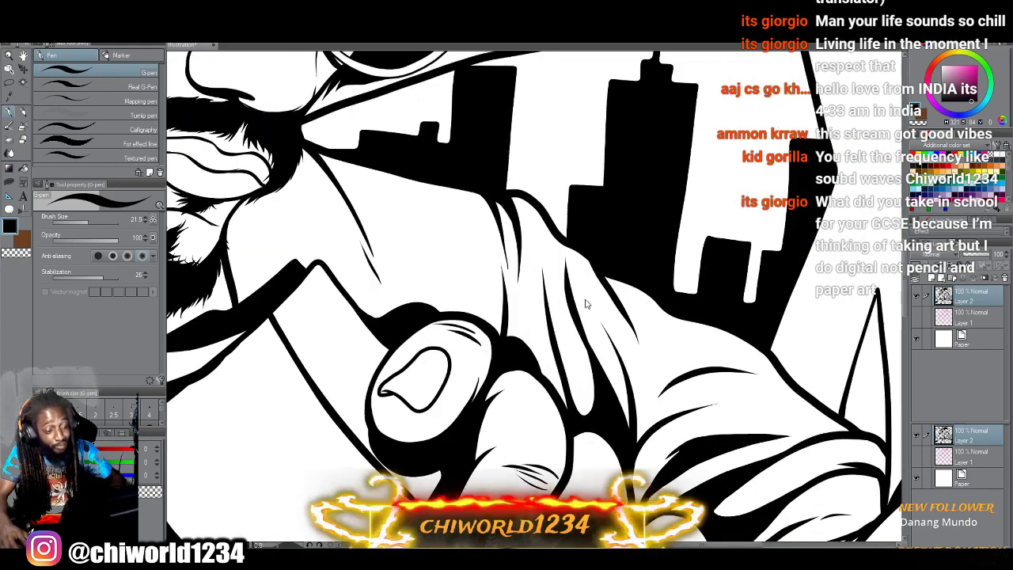
mouse_move(453, 404)
mouse_down()
mouse_move(457, 244)
mouse_move(466, 305)
mouse_move(464, 269)
mouse_up()
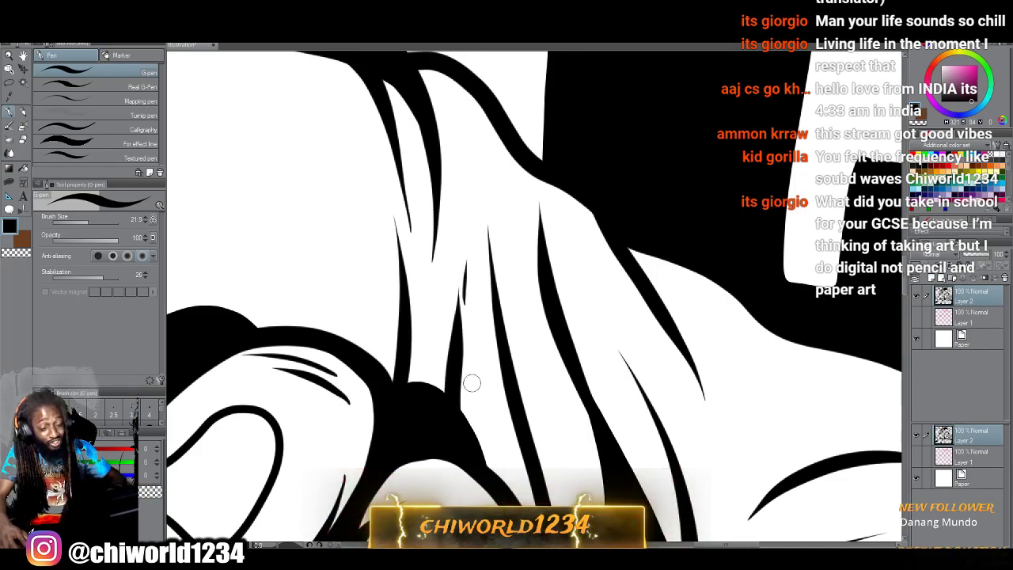
Ink additional tapered crease lines across the upper forearm sleeve of the arm holding the gun.
scroll(472, 383, down, 8)
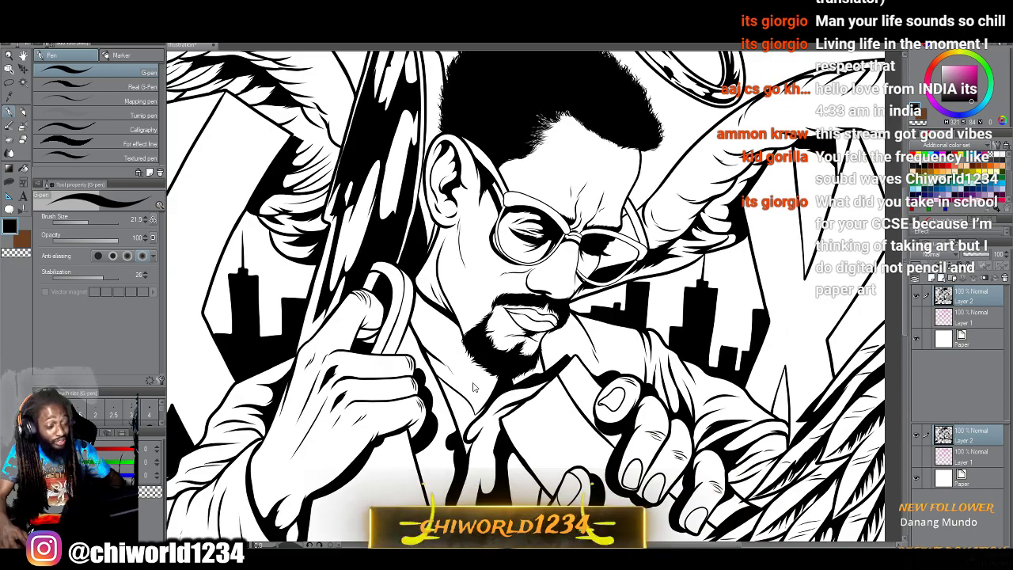
scroll(473, 387, down, 5)
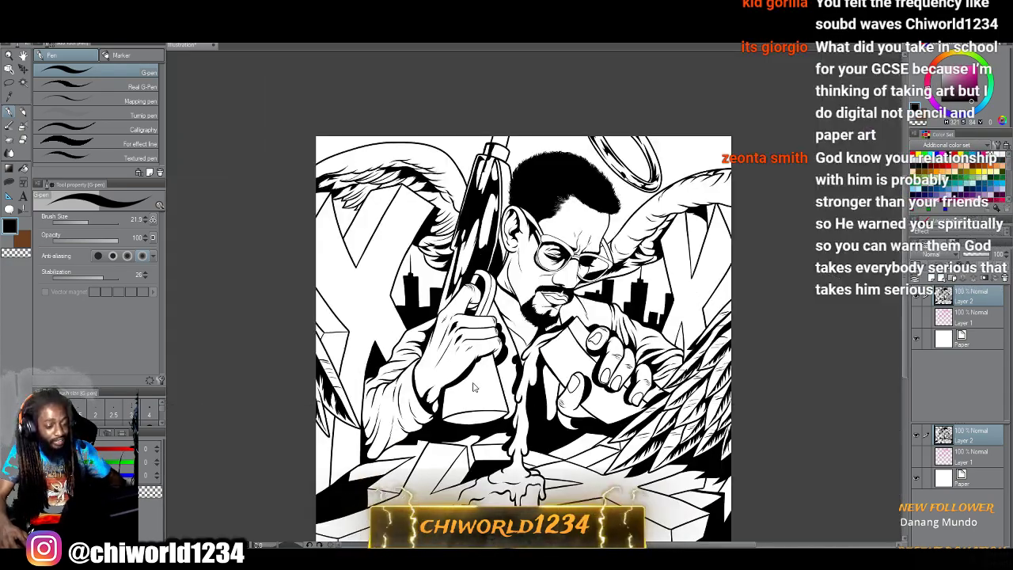
scroll(473, 383, up, 8)
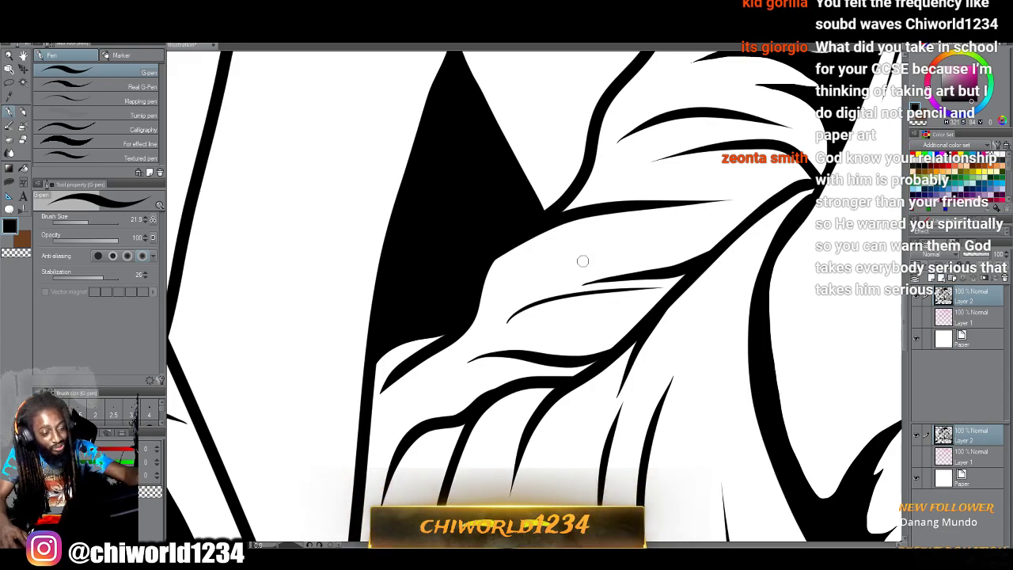
mouse_move(592, 250)
mouse_down()
mouse_move(691, 254)
mouse_move(723, 242)
mouse_up()
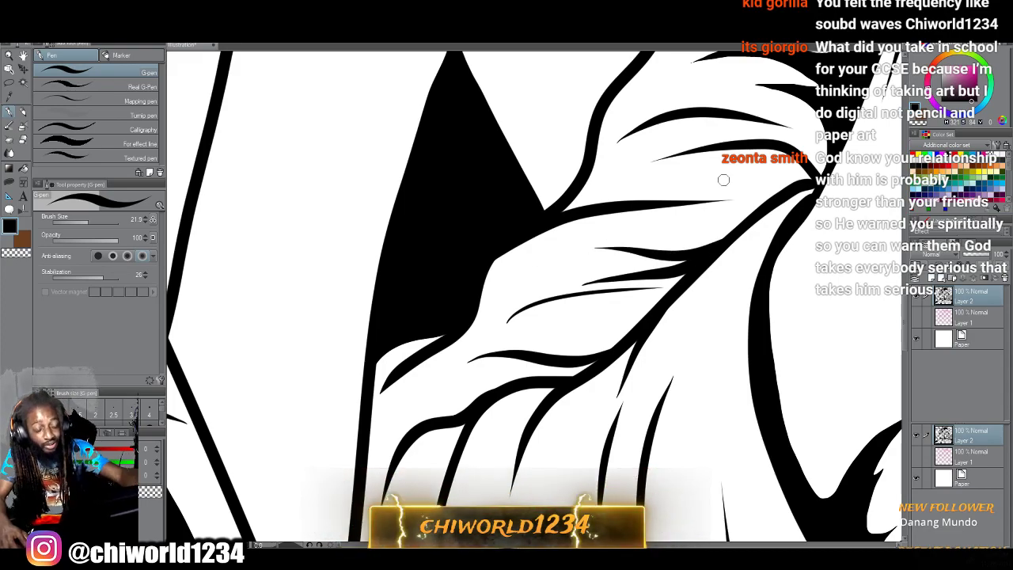
scroll(723, 180, up, 3)
mouse_move(587, 314)
mouse_down()
mouse_move(653, 293)
mouse_move(751, 287)
mouse_up()
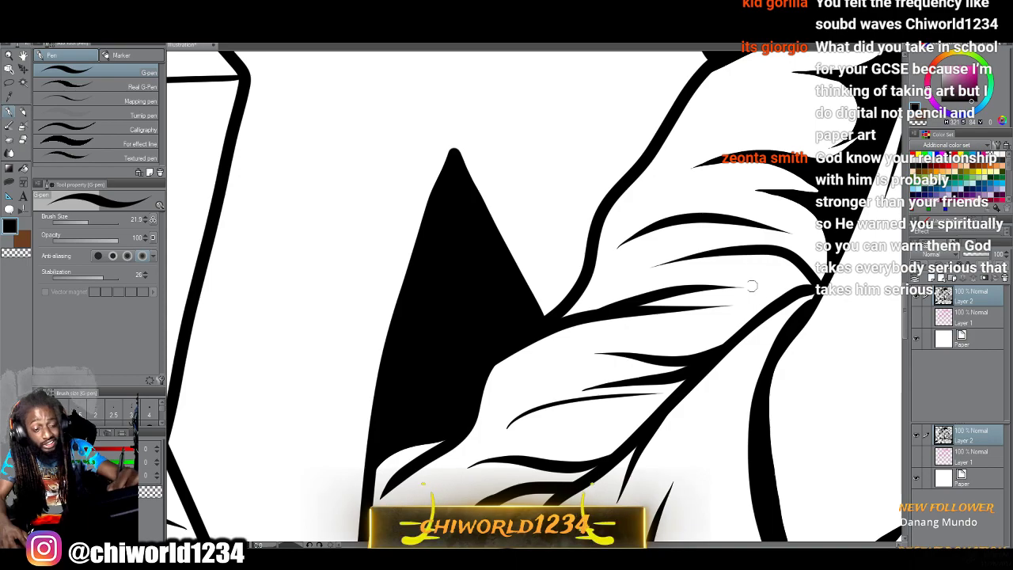
scroll(570, 253, up, 2)
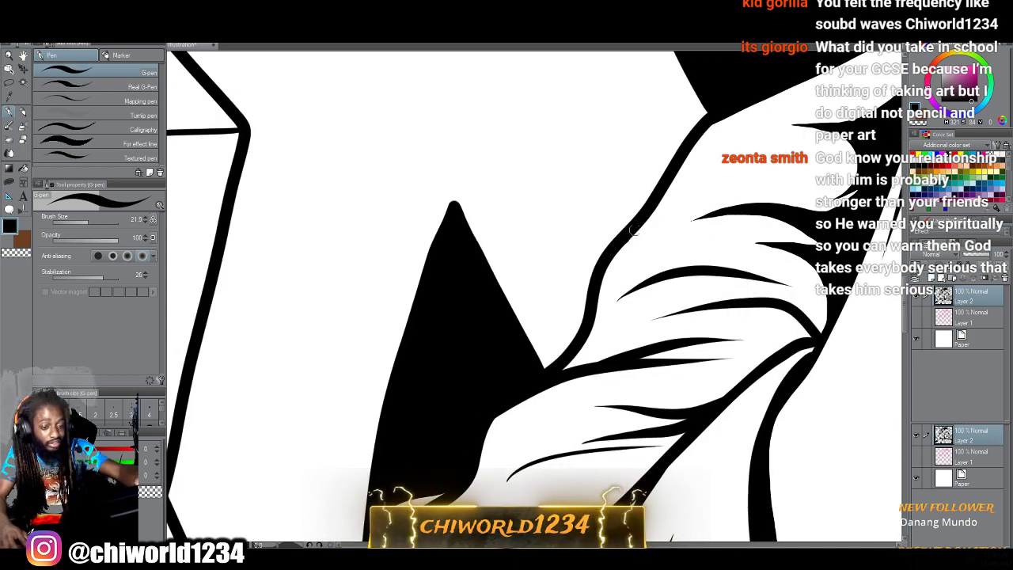
mouse_move(633, 230)
mouse_down()
mouse_move(689, 198)
mouse_move(779, 197)
mouse_up()
Ink long curved fold lines following the sleeve cuff around the wrist of the gun arm.
scroll(649, 310, down, 4)
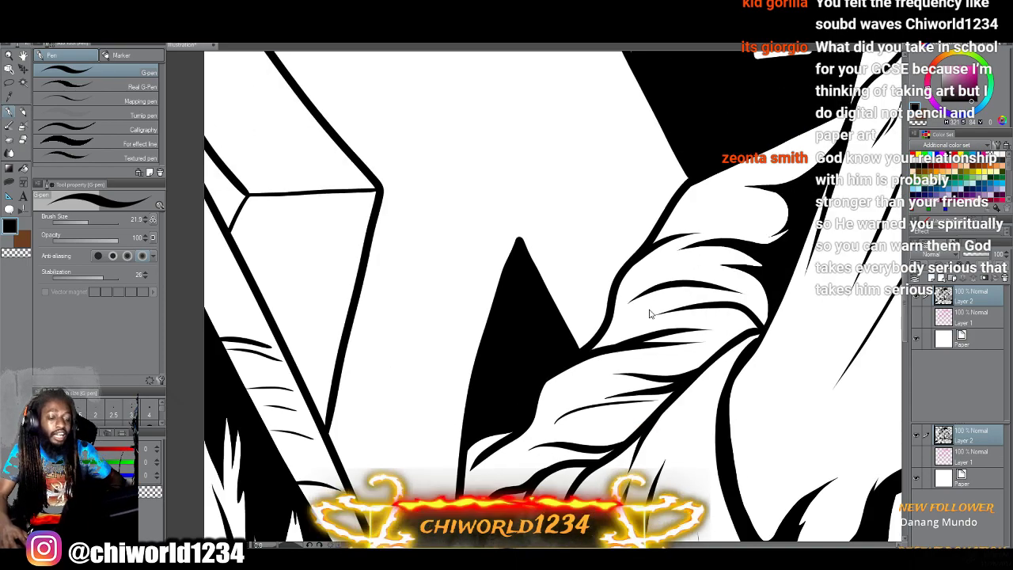
scroll(647, 319, up, 2)
drag(647, 319, 789, 112)
scroll(789, 112, up, 1)
scroll(648, 319, up, 3)
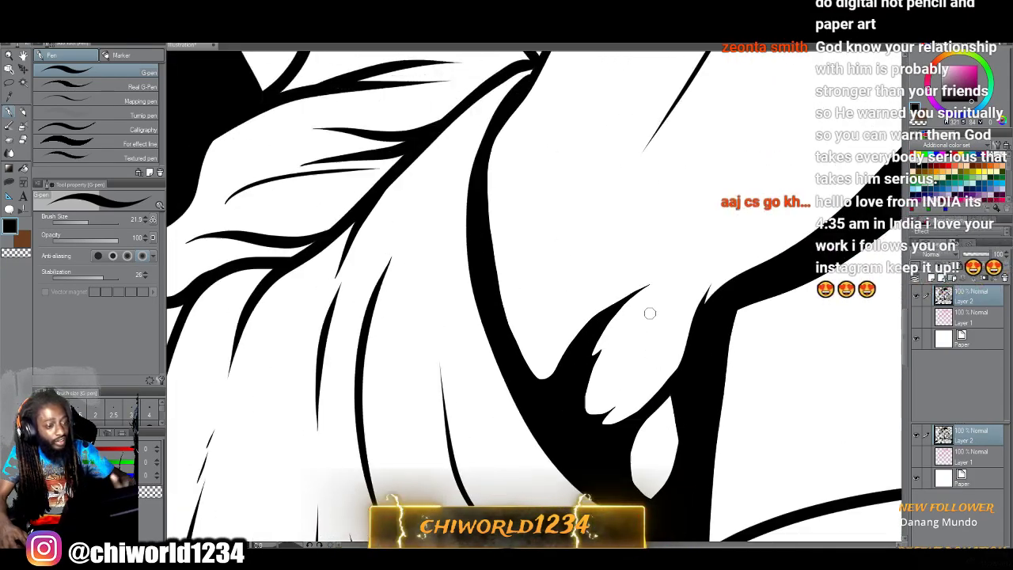
mouse_move(520, 66)
mouse_down()
mouse_move(455, 171)
mouse_move(444, 239)
mouse_move(458, 320)
mouse_move(516, 446)
mouse_move(556, 493)
mouse_move(582, 495)
mouse_up()
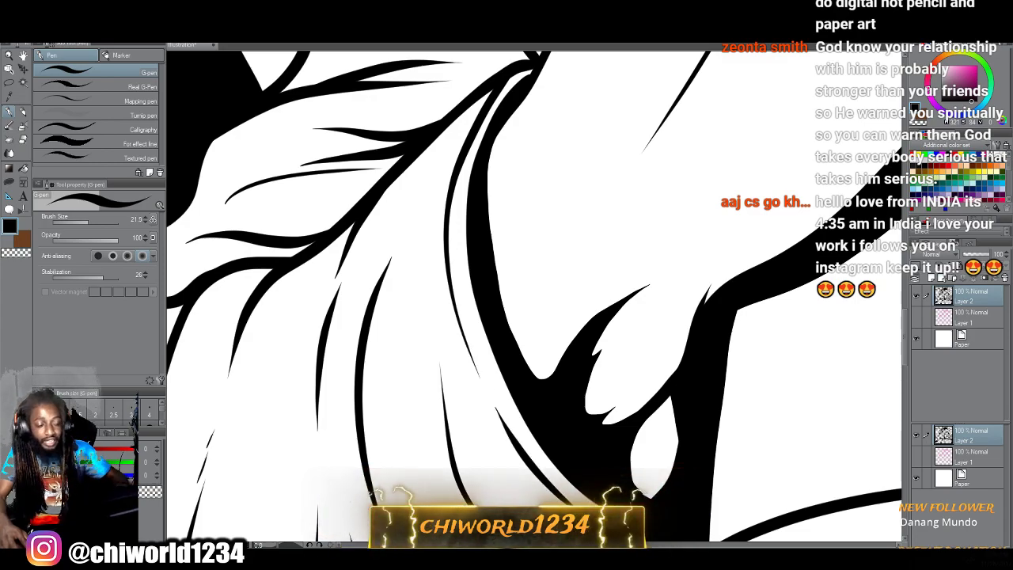
Draw a curved, hooked contour line and edge accents inside the lower part of the central drip.
scroll(534, 297, down, 5)
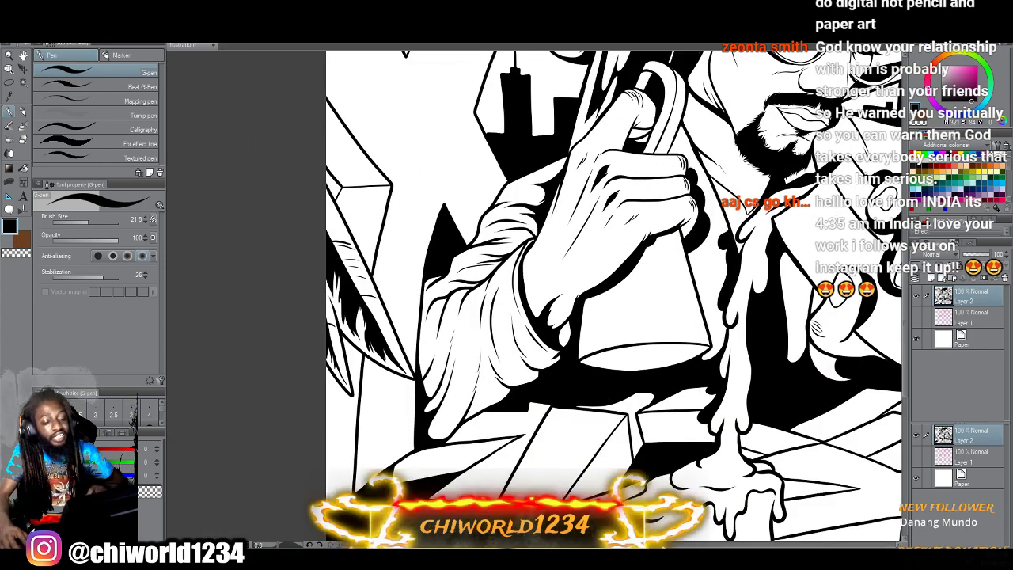
scroll(534, 297, down, 3)
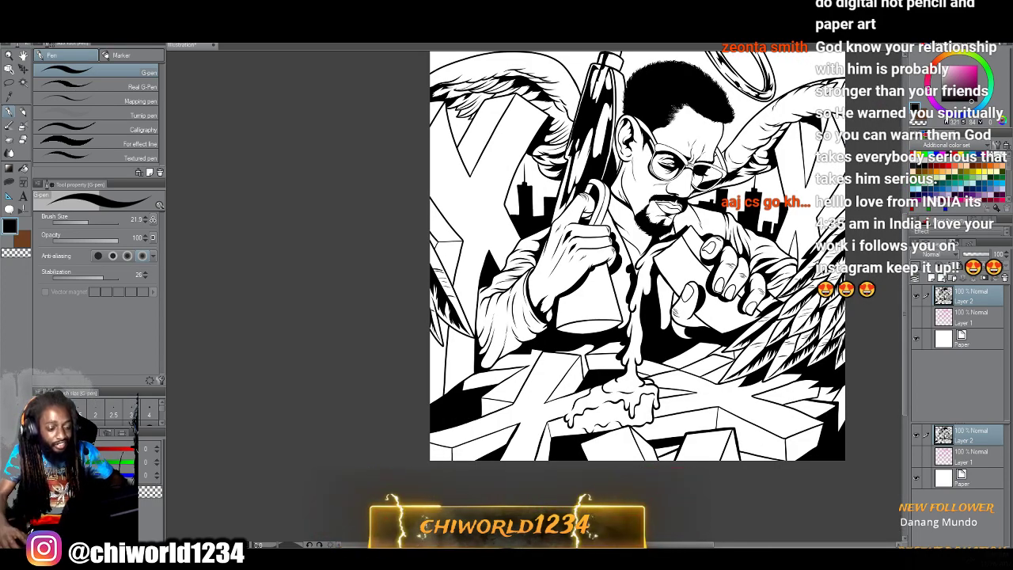
scroll(532, 266, up, 3)
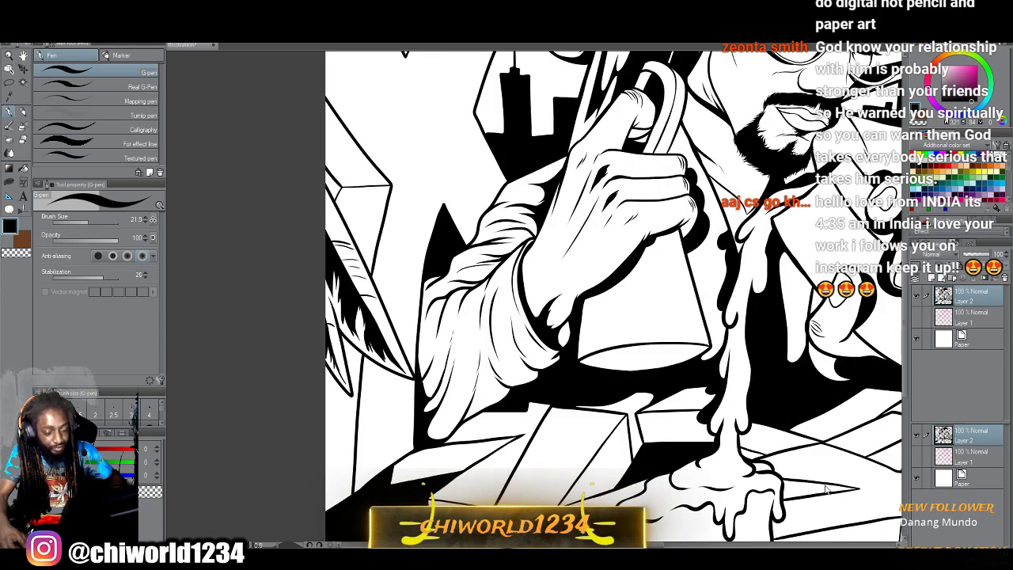
scroll(800, 482, up, 4)
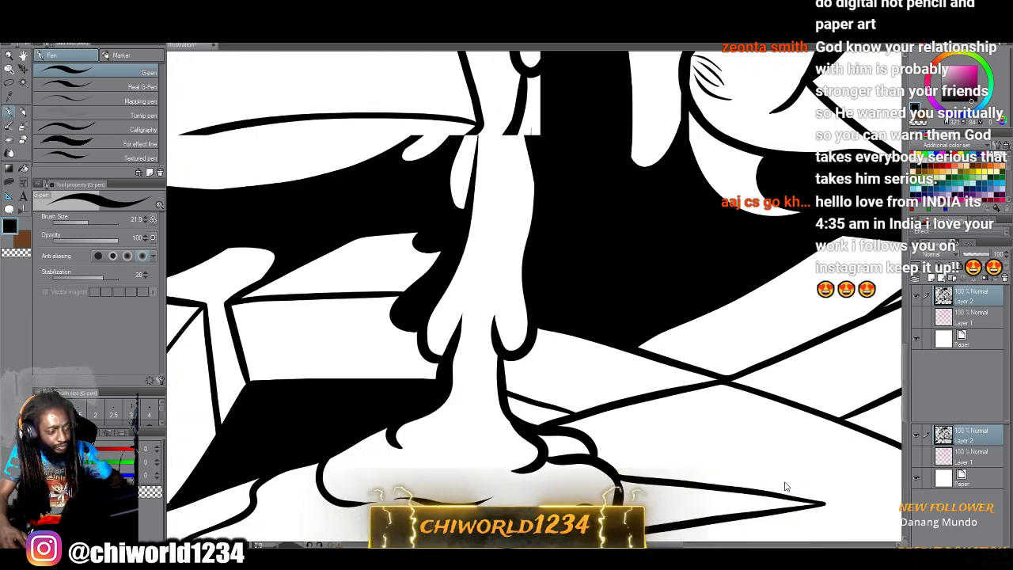
scroll(784, 484, up, 3)
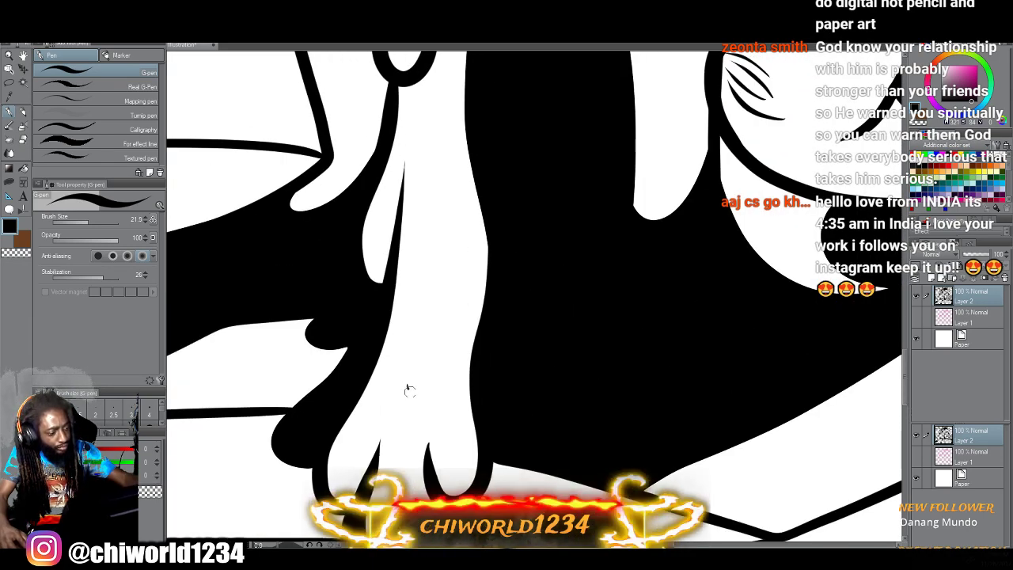
mouse_move(409, 390)
mouse_down()
mouse_move(450, 361)
mouse_move(446, 214)
mouse_move(449, 227)
mouse_move(474, 115)
mouse_up()
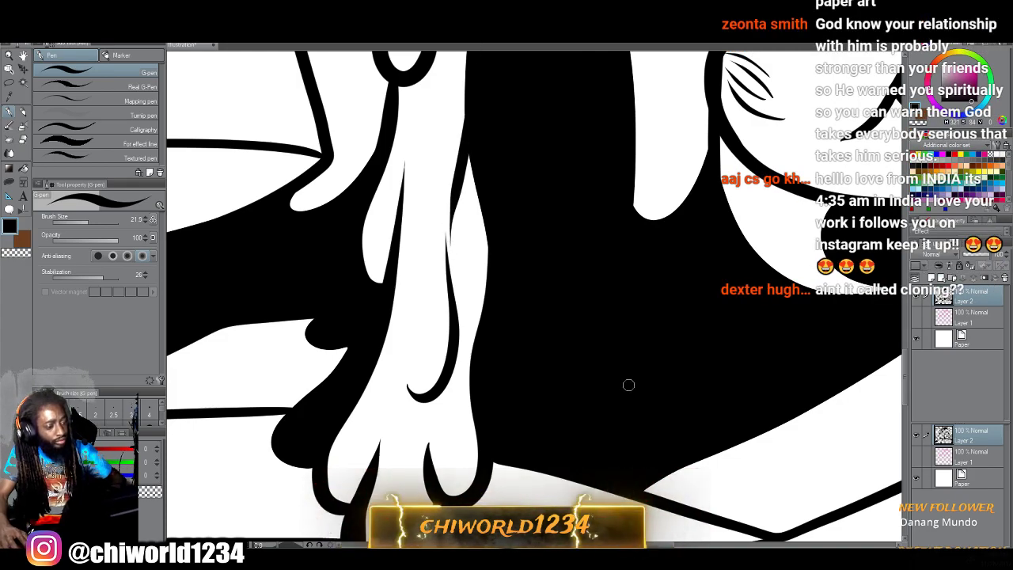
Ink tapered contour strokes along the upper part of the drip, beside the corner of the held block.
scroll(629, 385, down, 3)
drag(630, 281, 637, 382)
scroll(637, 382, up, 3)
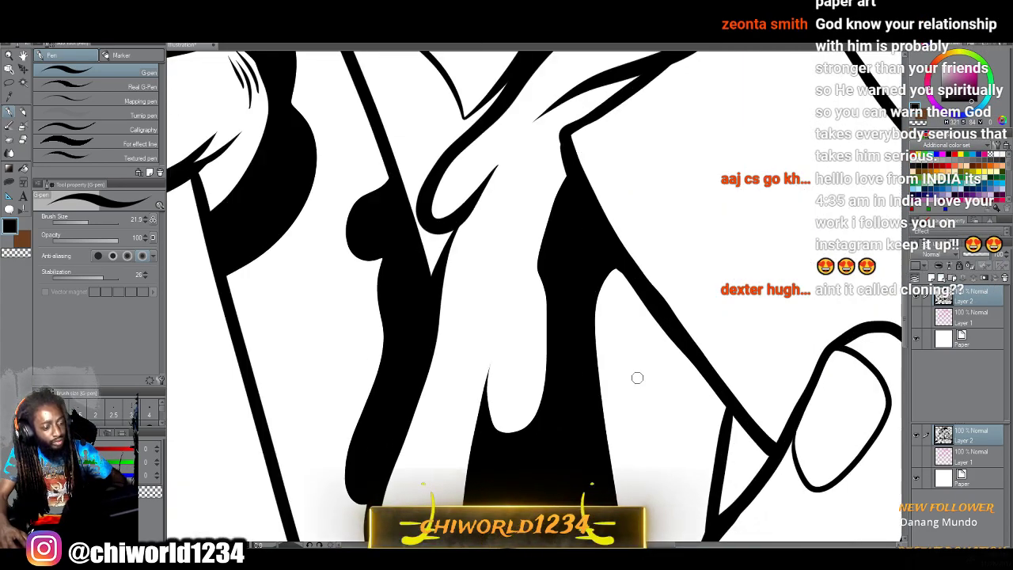
mouse_move(562, 182)
mouse_down()
mouse_move(510, 276)
mouse_move(492, 352)
mouse_up()
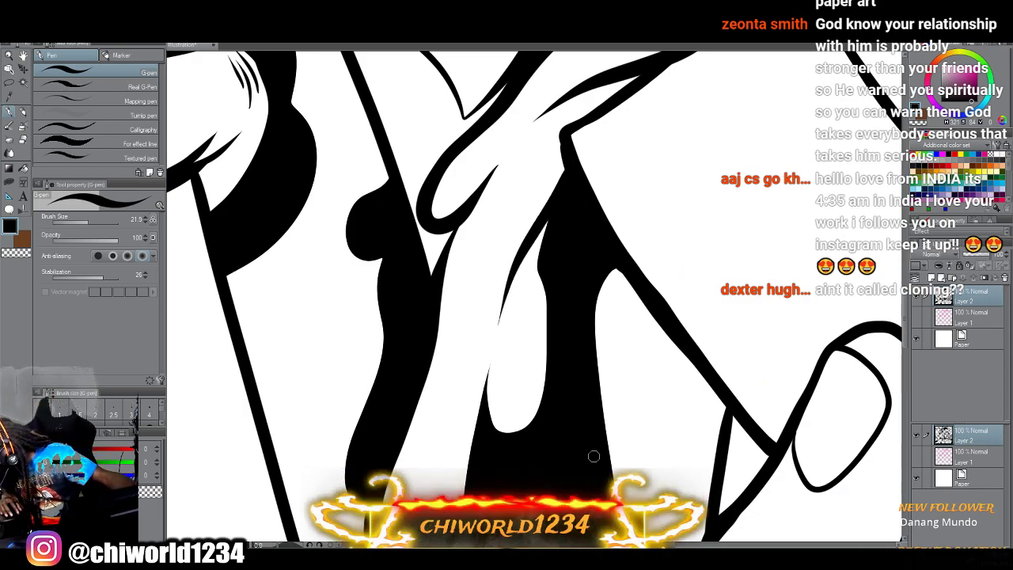
scroll(611, 470, up, 3)
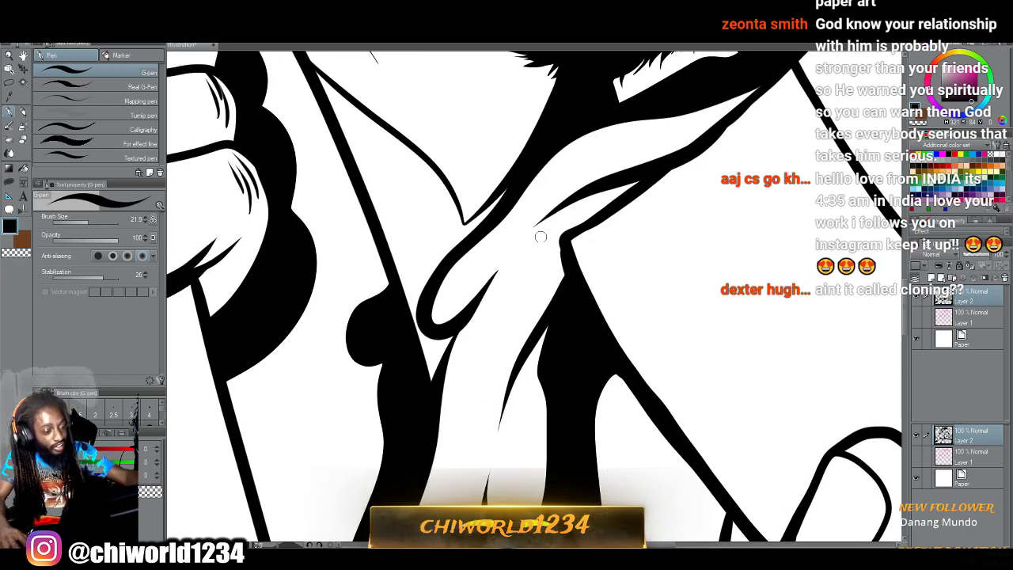
drag(536, 264, 602, 190)
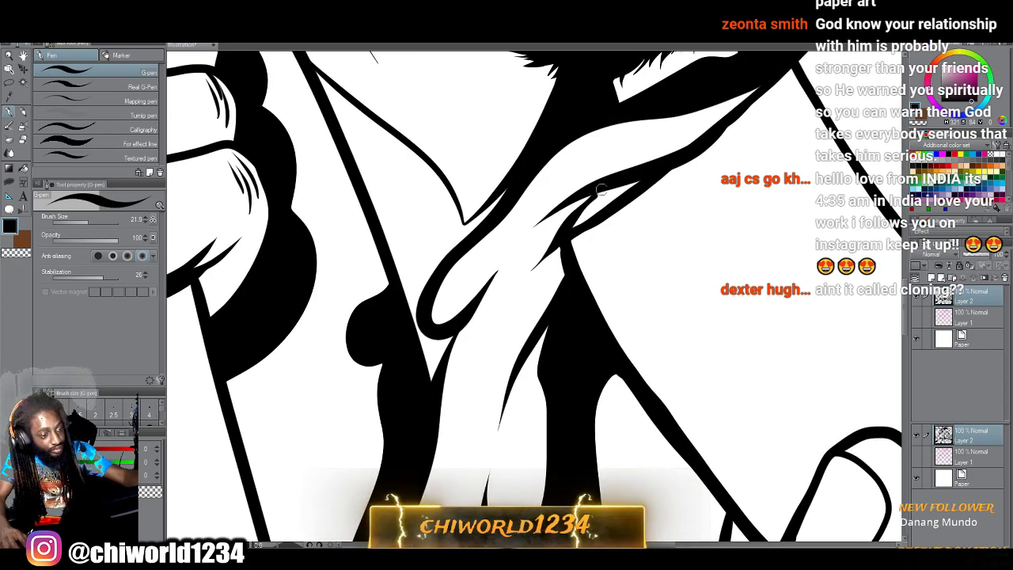
Thicken and smooth the black edge beneath the drip along the top of the held block.
scroll(637, 237, up, 3)
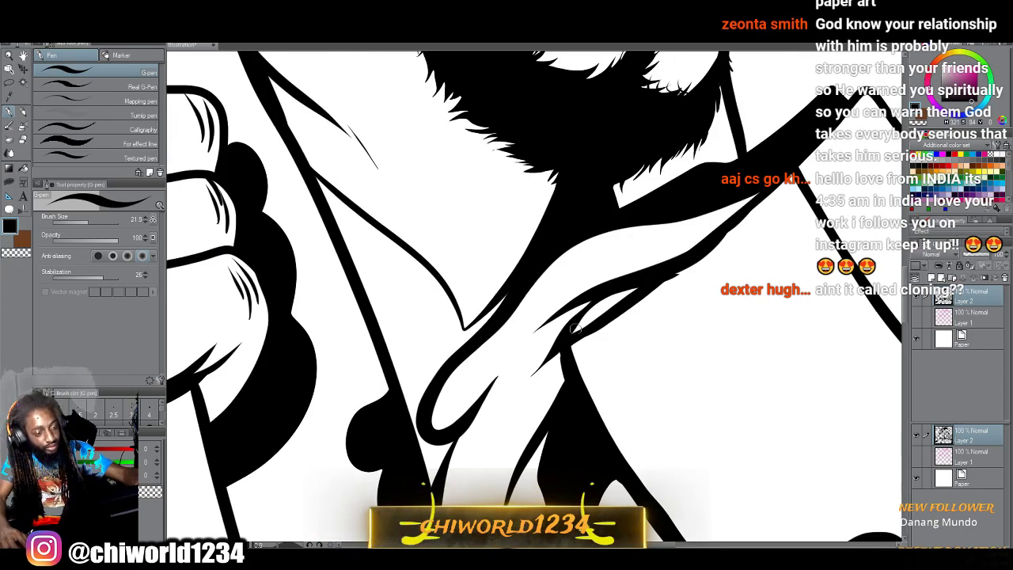
mouse_move(566, 354)
mouse_down()
mouse_move(743, 226)
mouse_move(805, 156)
mouse_up()
drag(712, 247, 808, 149)
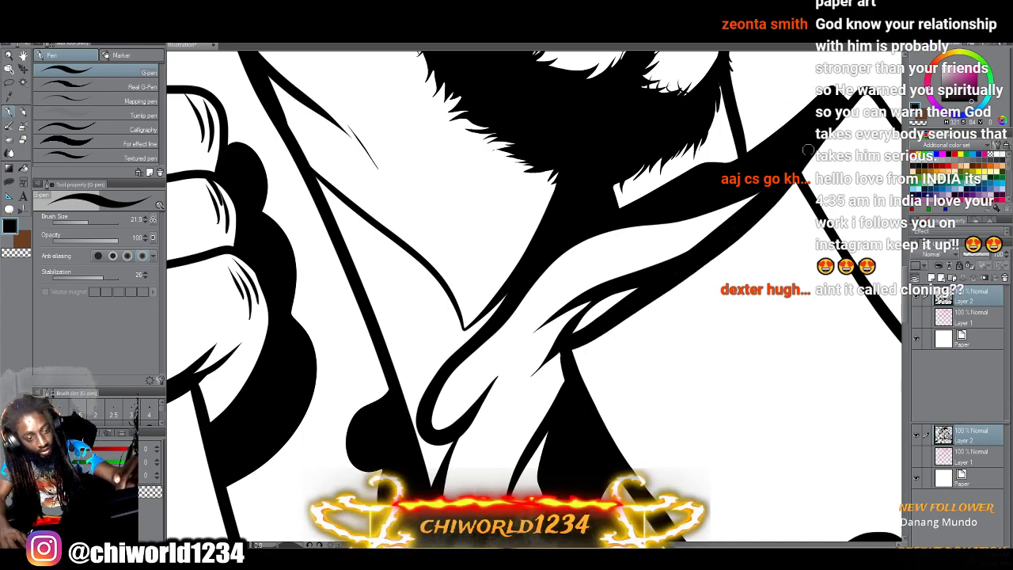
Ink a short tapered fold line on the shirt shoulder, running down from the edge of the goatee beside the mouth.
scroll(690, 389, down, 6)
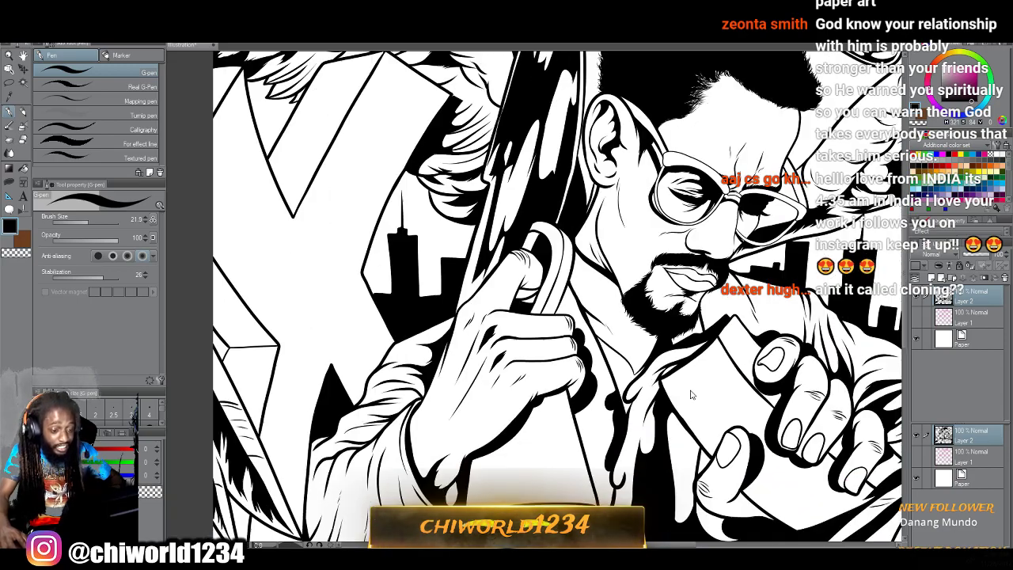
scroll(691, 394, down, 2)
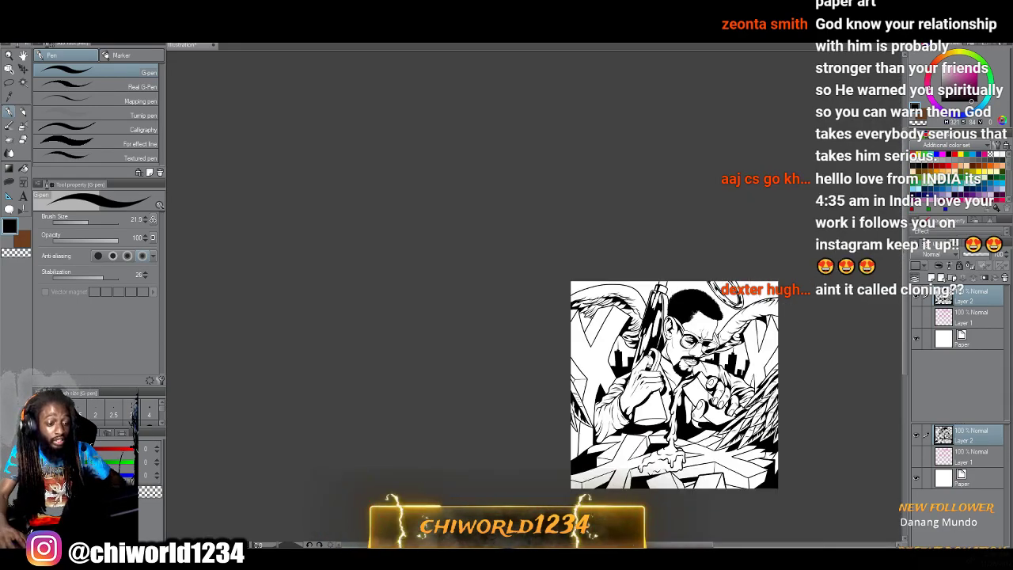
scroll(691, 393, right, 2)
scroll(696, 394, up, 5)
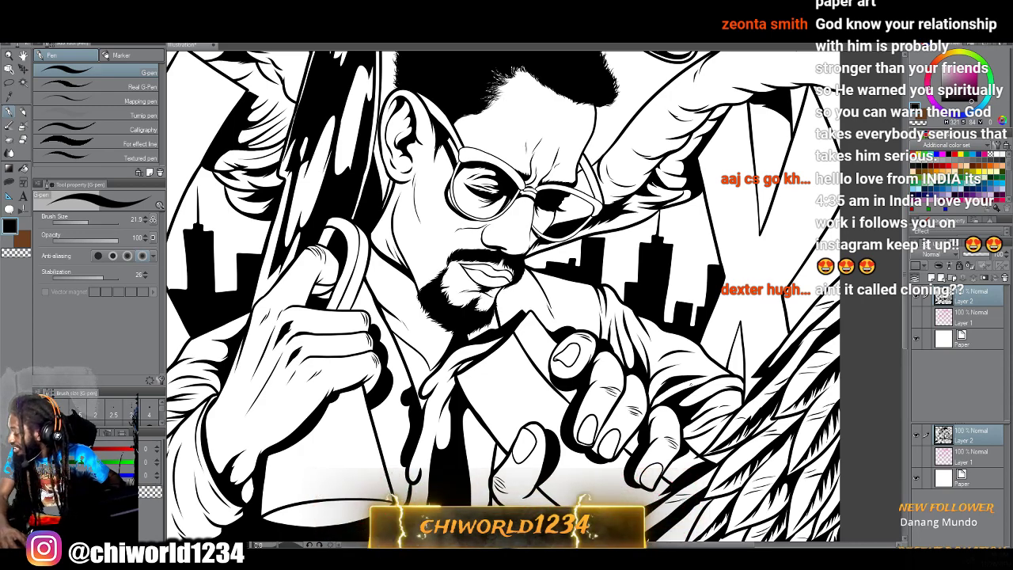
scroll(691, 399, left, 1)
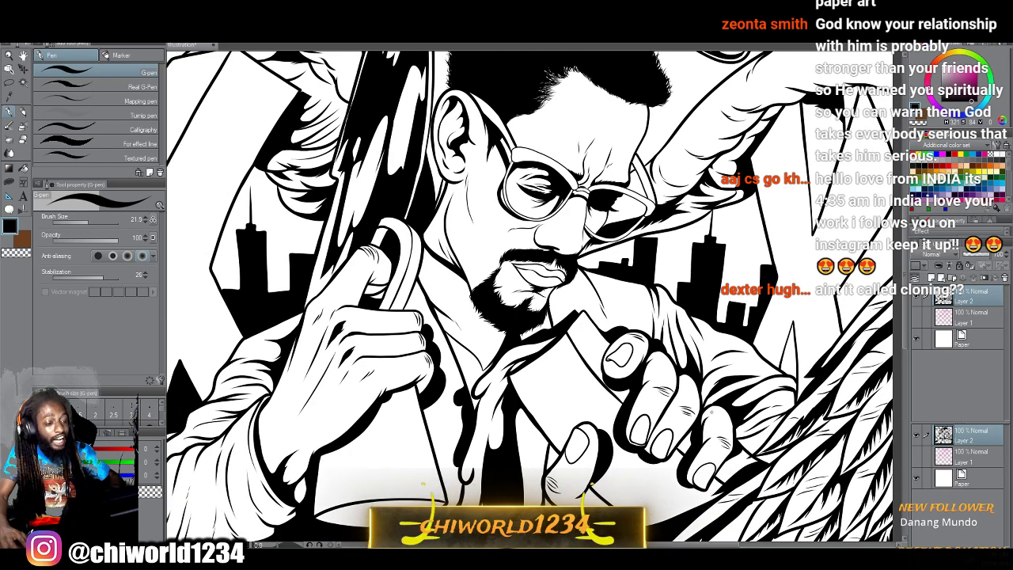
scroll(649, 358, up, 6)
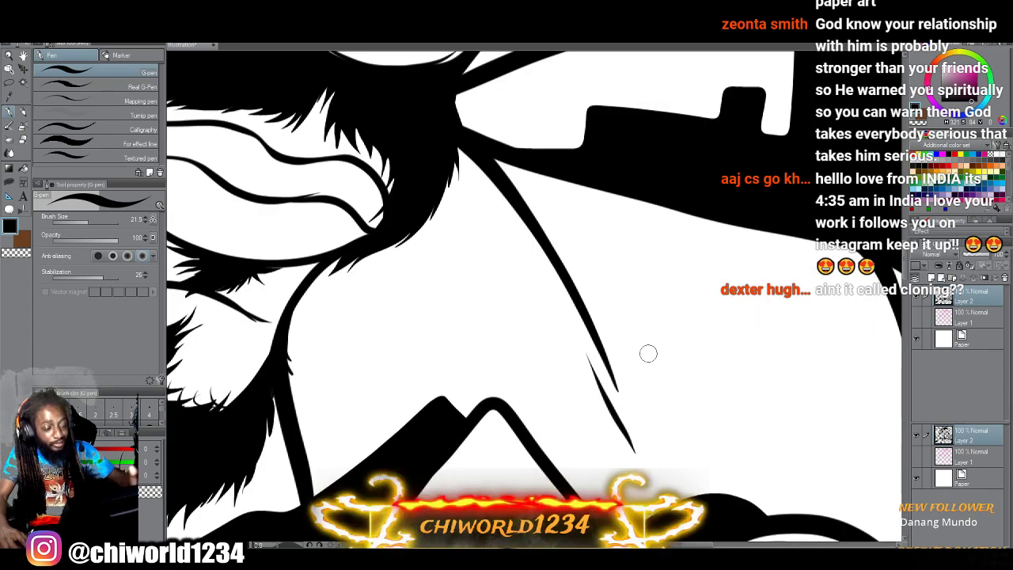
drag(481, 304, 400, 141)
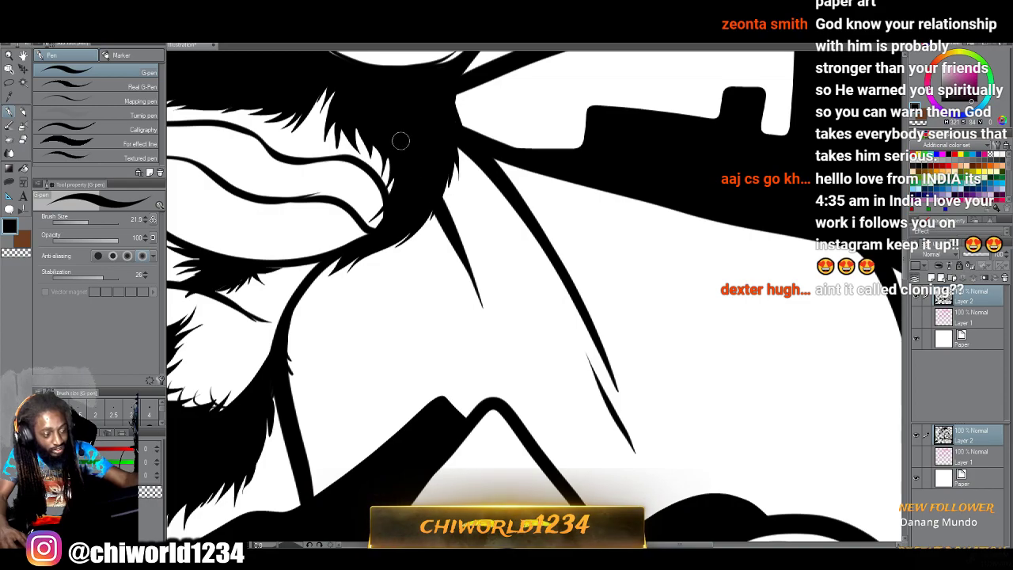
scroll(431, 299, down, 8)
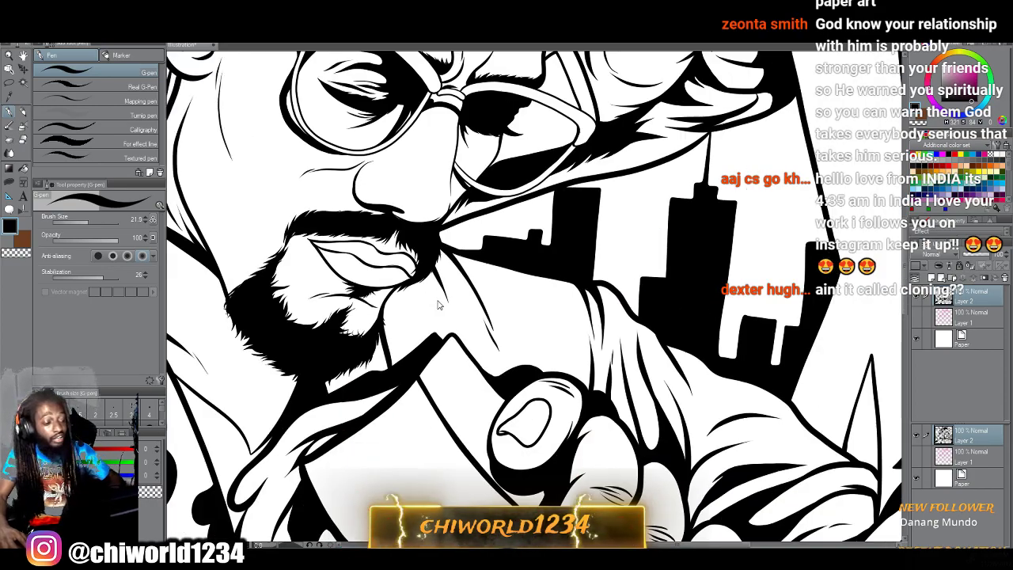
Examine the whole composition and its upper half for flat areas that still lack black shading.
scroll(570, 299, up, 6)
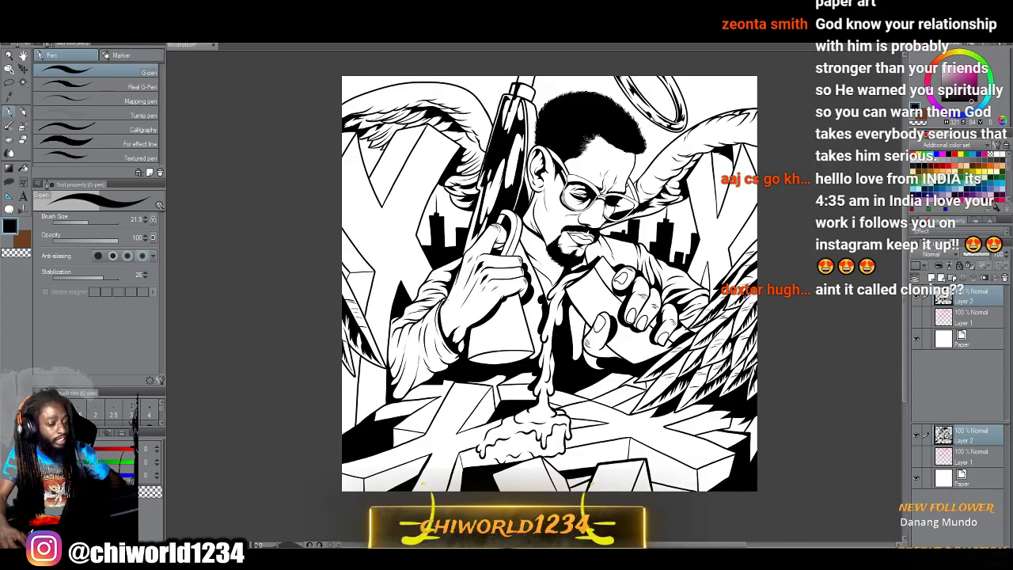
scroll(570, 298, up, 3)
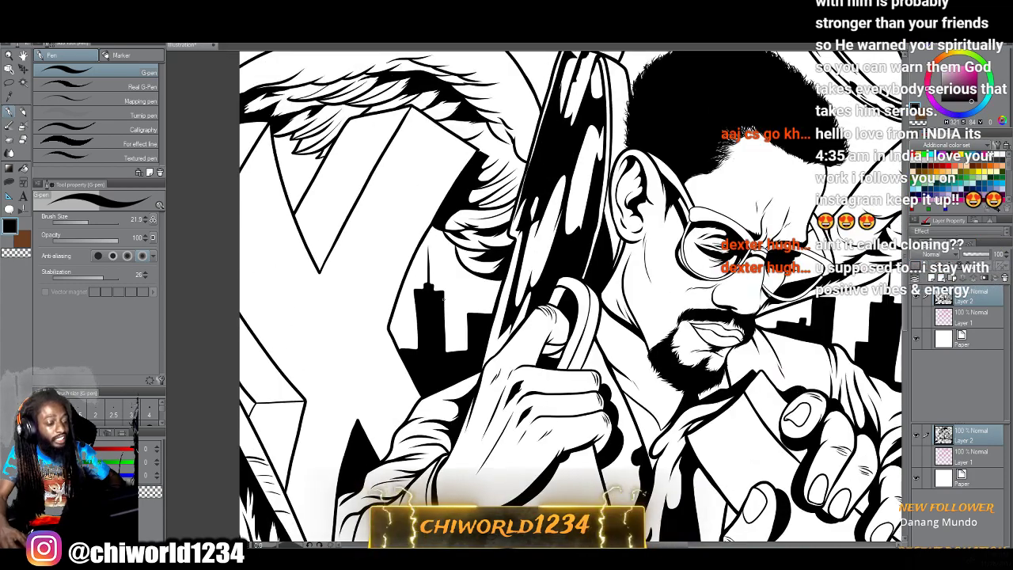
scroll(443, 299, down, 6)
key(h)
scroll(443, 299, up, 6)
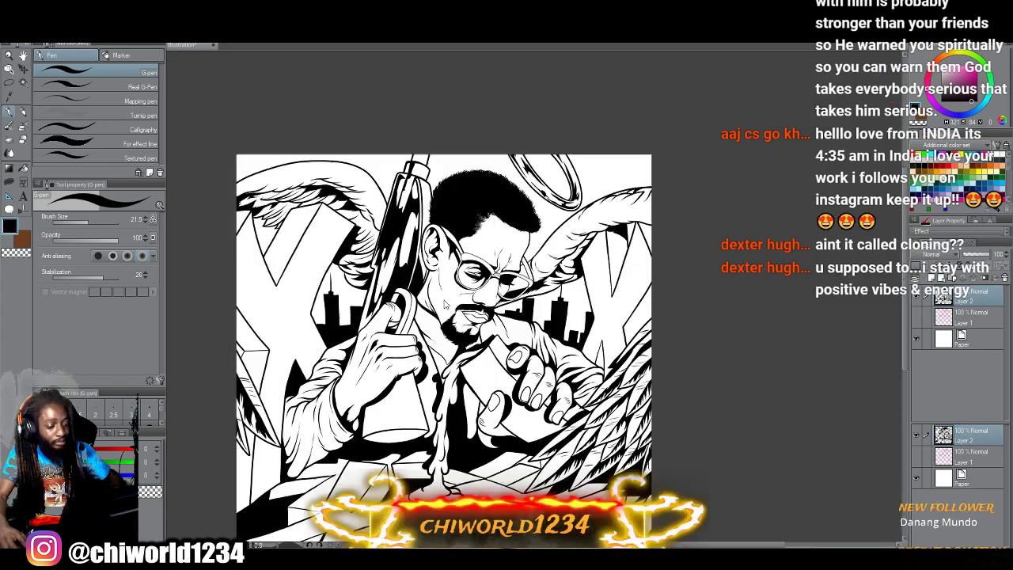
scroll(444, 302, left, 5)
scroll(443, 301, up, 1)
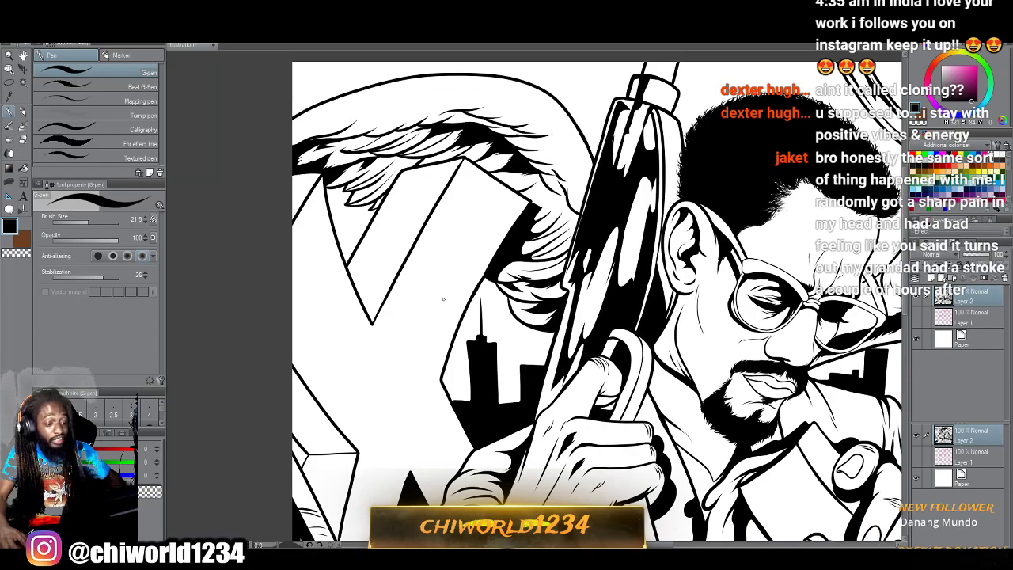
scroll(443, 299, left, 1)
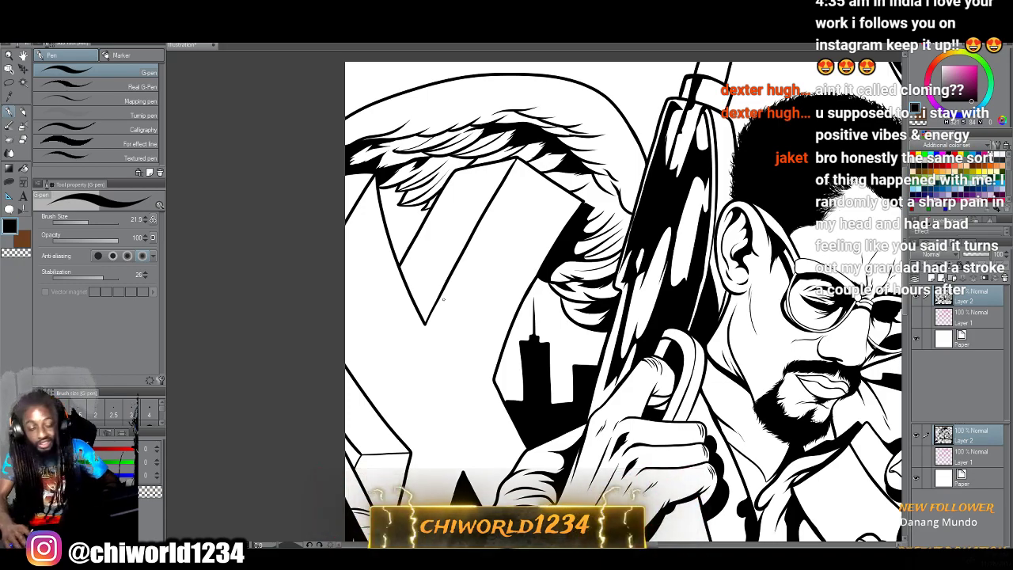
Fill a solid black shadow band with Lasso fill across the V-shaped notch of the big X behind the gun arm.
scroll(443, 299, up, 5)
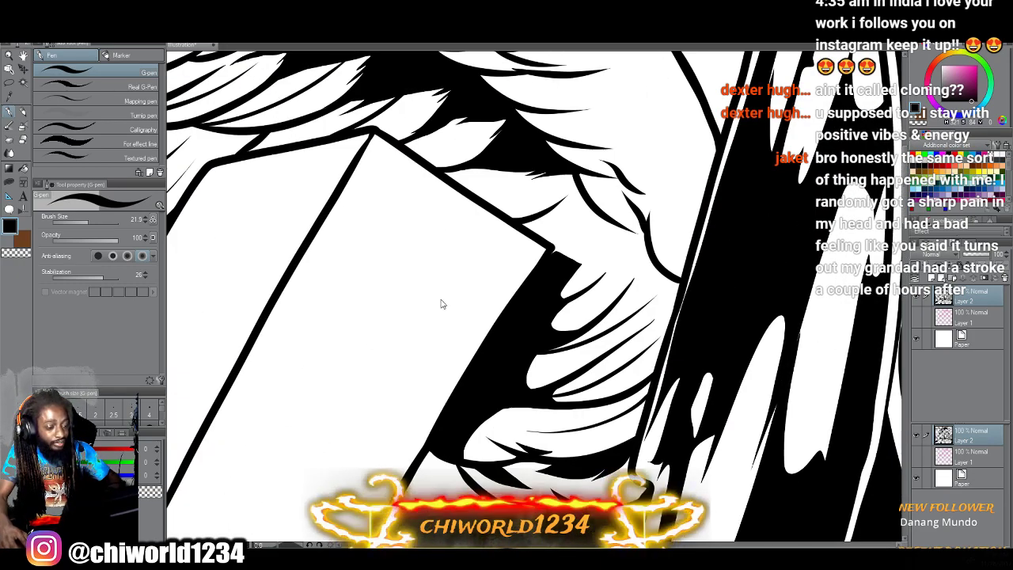
scroll(441, 300, up, 1)
scroll(441, 300, left, 4)
scroll(441, 300, down, 4)
scroll(441, 300, up, 1)
scroll(441, 300, left, 1)
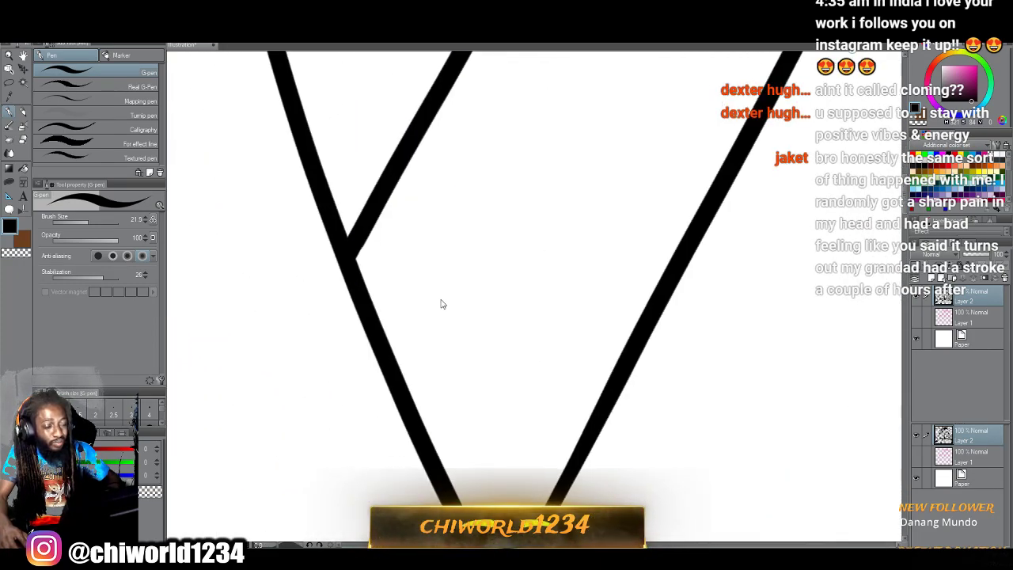
scroll(440, 299, down, 1)
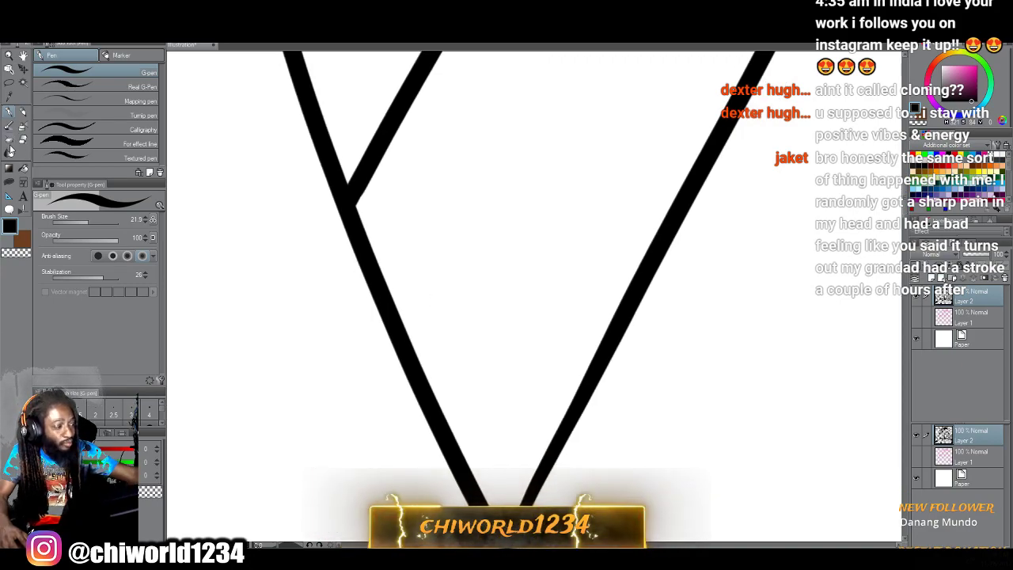
click(11, 181)
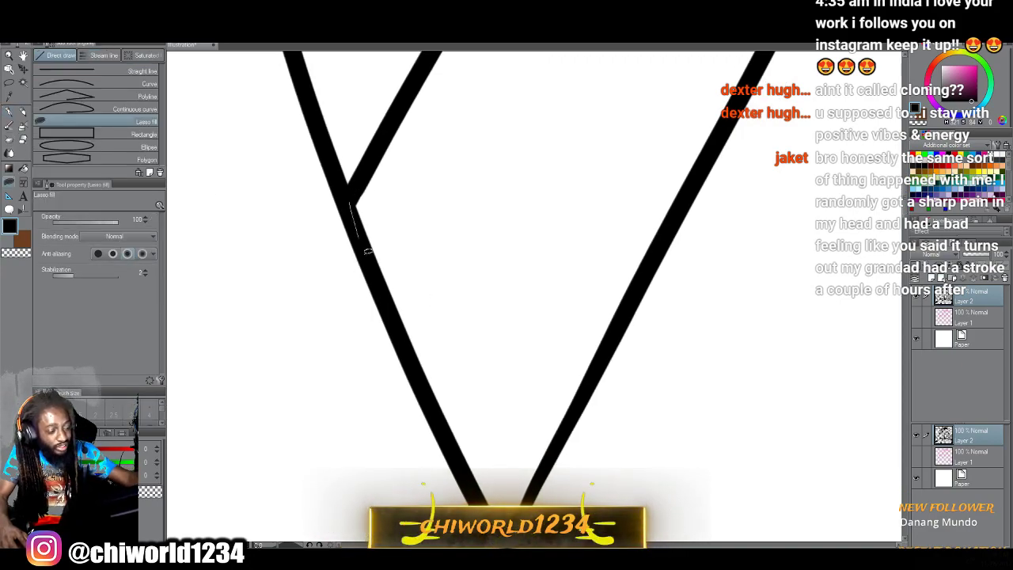
mouse_move(366, 251)
mouse_down()
mouse_move(398, 314)
mouse_move(475, 323)
mouse_move(585, 373)
mouse_move(700, 174)
mouse_move(400, 108)
mouse_move(358, 193)
mouse_up()
scroll(420, 316, down, 3)
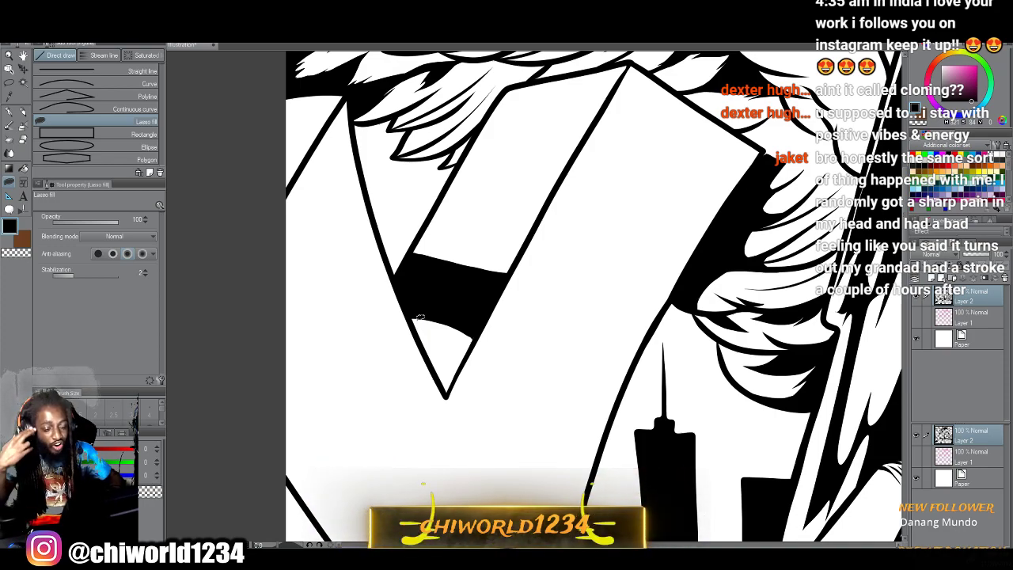
Add spiky black lasso-filled accents just above the shadow band in the notch of the big X.
scroll(420, 317, up, 4)
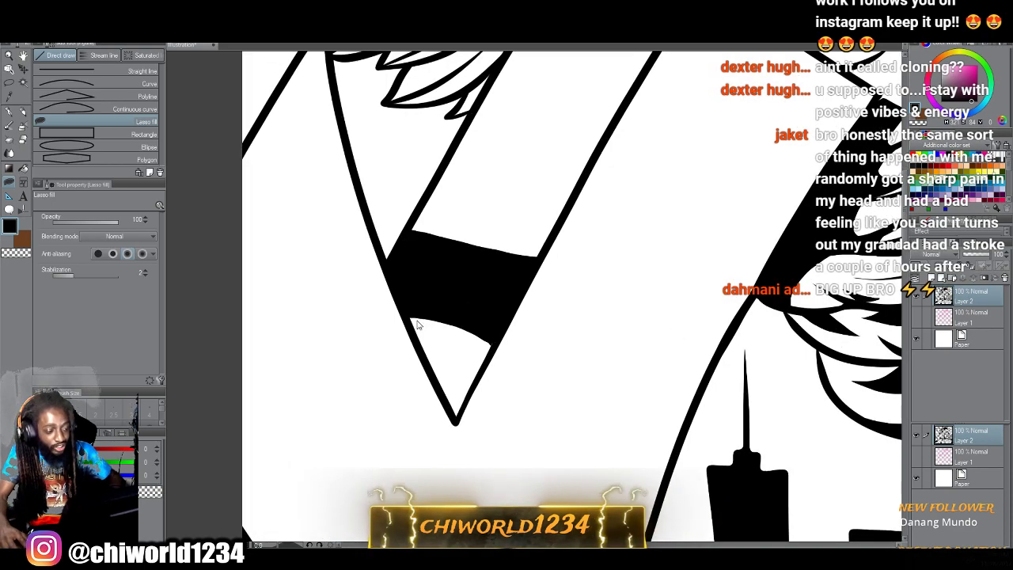
mouse_move(409, 226)
mouse_down()
mouse_move(580, 255)
mouse_move(467, 214)
mouse_move(523, 204)
mouse_move(435, 182)
mouse_up()
drag(405, 231, 405, 231)
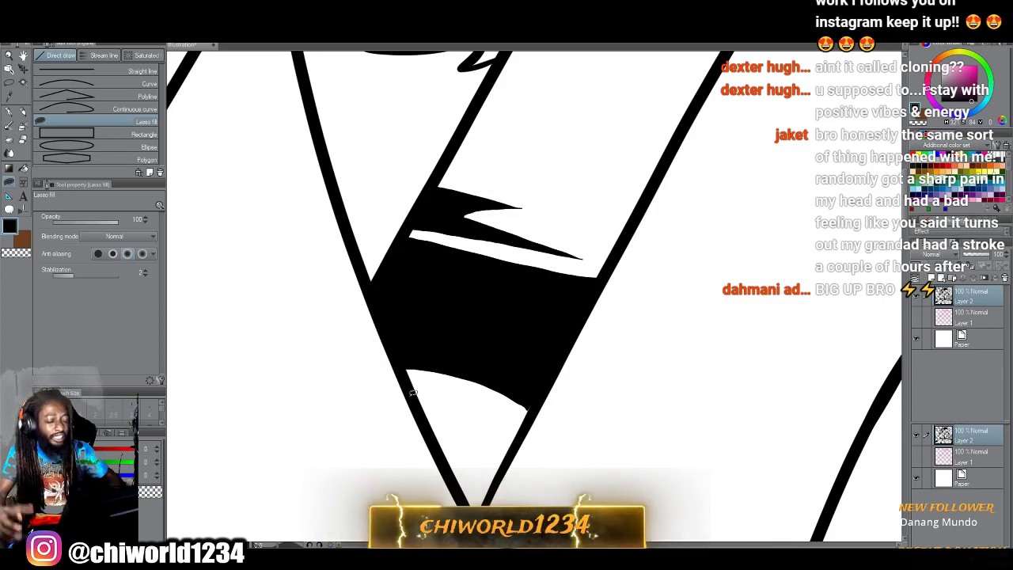
scroll(438, 401, down, 4)
scroll(439, 402, down, 2)
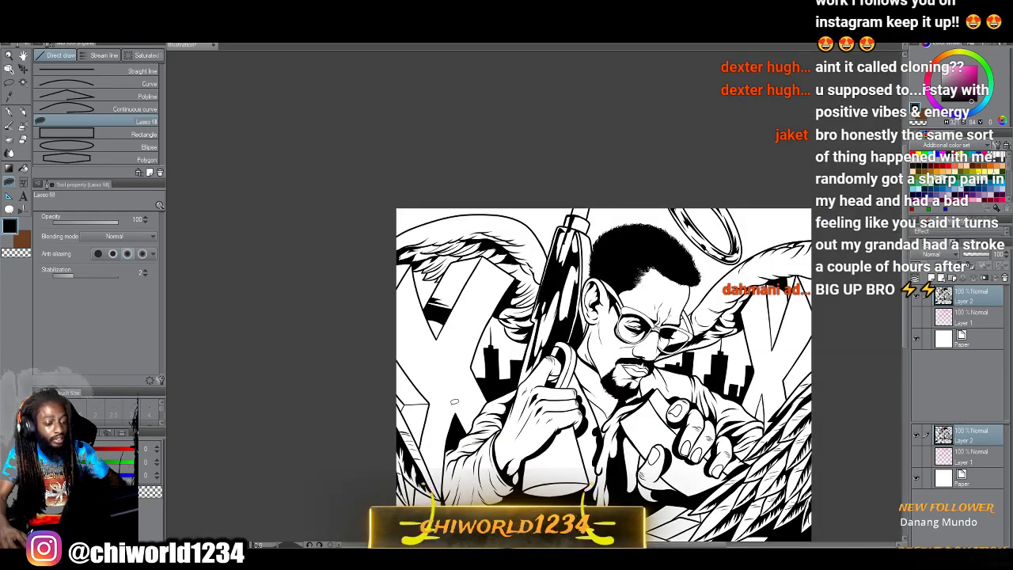
scroll(454, 401, down, 3)
scroll(471, 405, down, 2)
scroll(592, 405, up, 2)
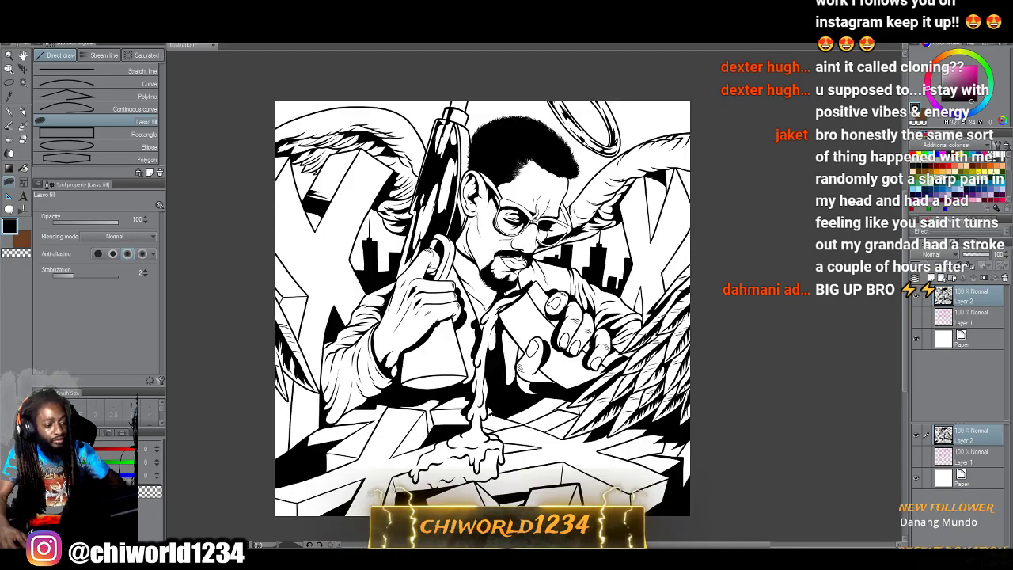
Lasso-fill a vertical black reflection band with tapered spikes on the side face of the fallen X near the lower feathers.
scroll(487, 410, up, 6)
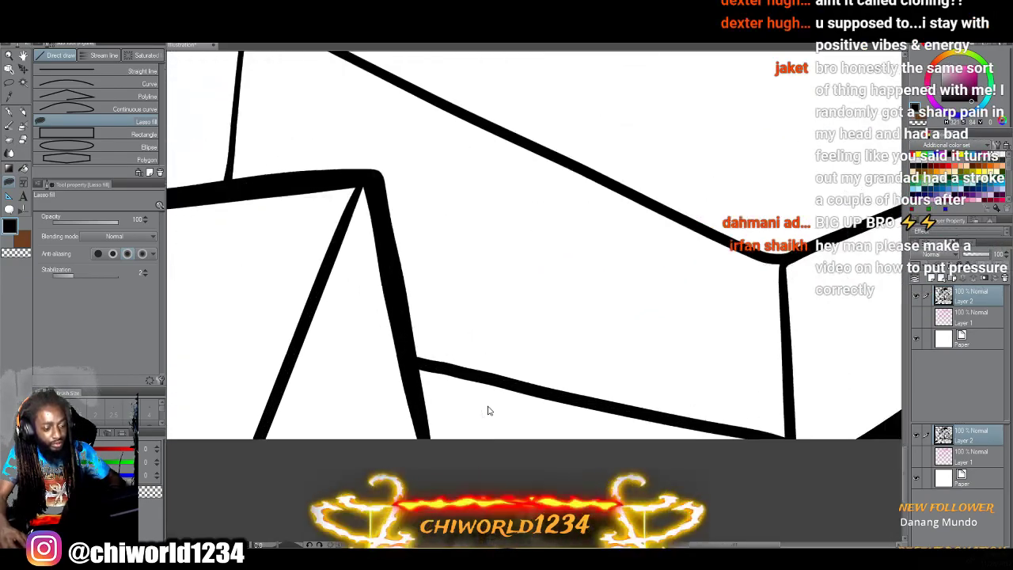
scroll(488, 411, right, 1)
mouse_move(595, 411)
mouse_down()
mouse_move(598, 197)
mouse_move(469, 140)
mouse_move(464, 361)
mouse_move(455, 330)
mouse_move(433, 357)
mouse_move(408, 159)
mouse_move(407, 366)
mouse_move(479, 385)
mouse_move(496, 294)
mouse_move(518, 344)
mouse_move(516, 392)
mouse_move(610, 415)
mouse_up()
scroll(578, 448, down, 3)
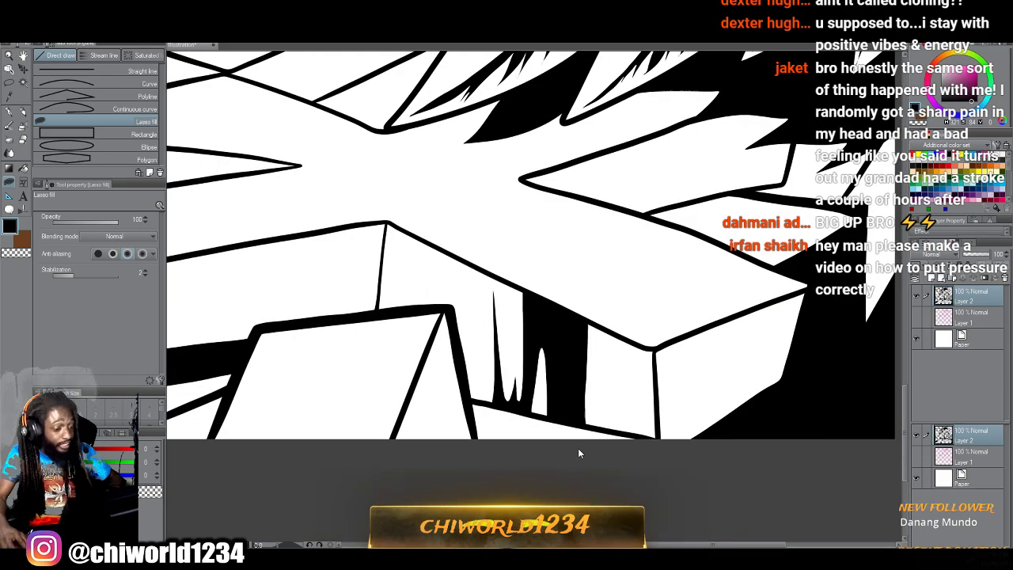
scroll(578, 448, down, 2)
scroll(574, 431, left, 2)
scroll(573, 432, up, 1)
scroll(574, 431, up, 1)
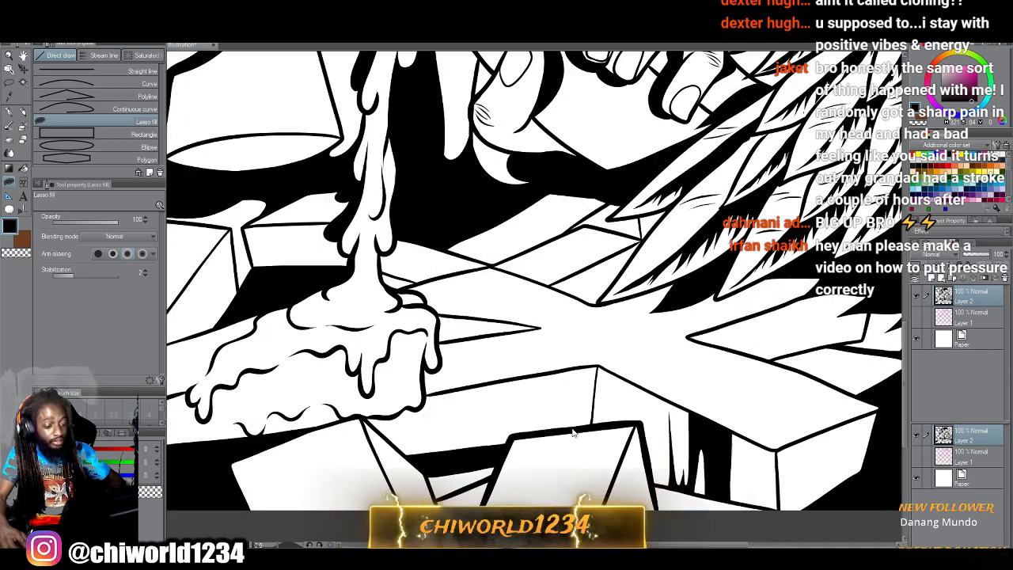
scroll(576, 433, down, 1)
scroll(575, 432, down, 3)
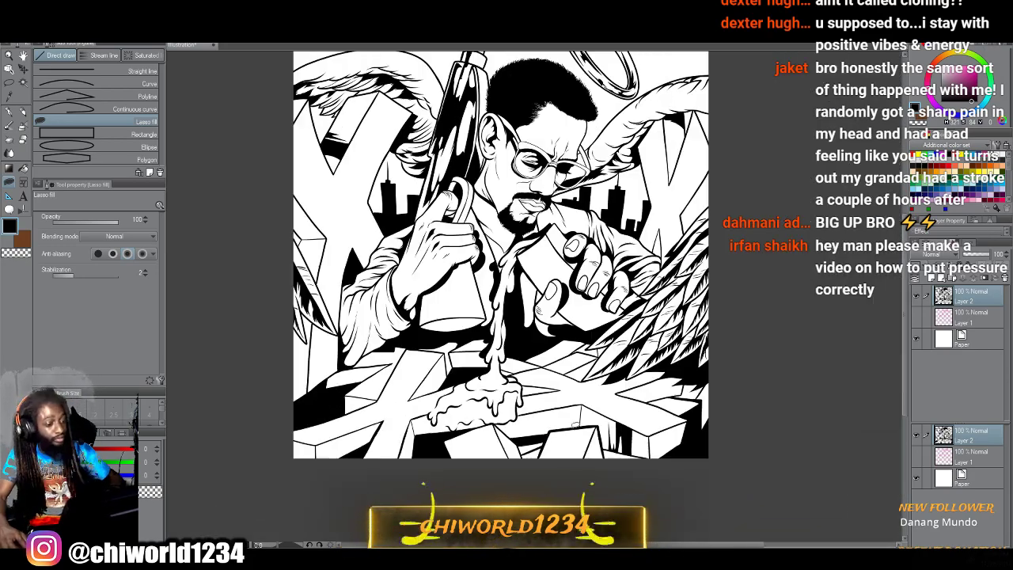
Lasso-fill a slanted black reflection band with spikes on the fallen X's inner side face between the melted drip and the corner.
scroll(576, 425, up, 3)
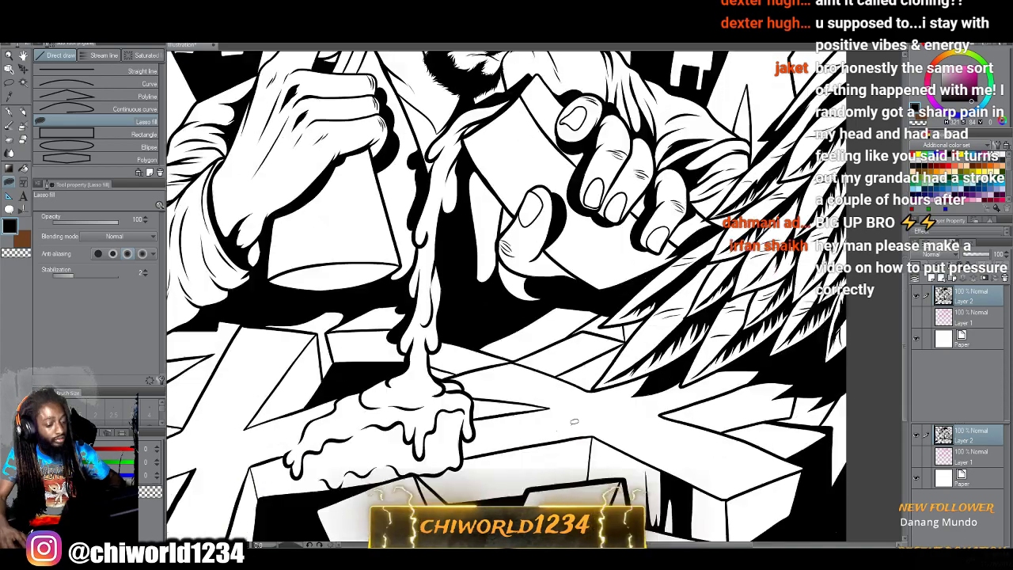
scroll(573, 424, up, 5)
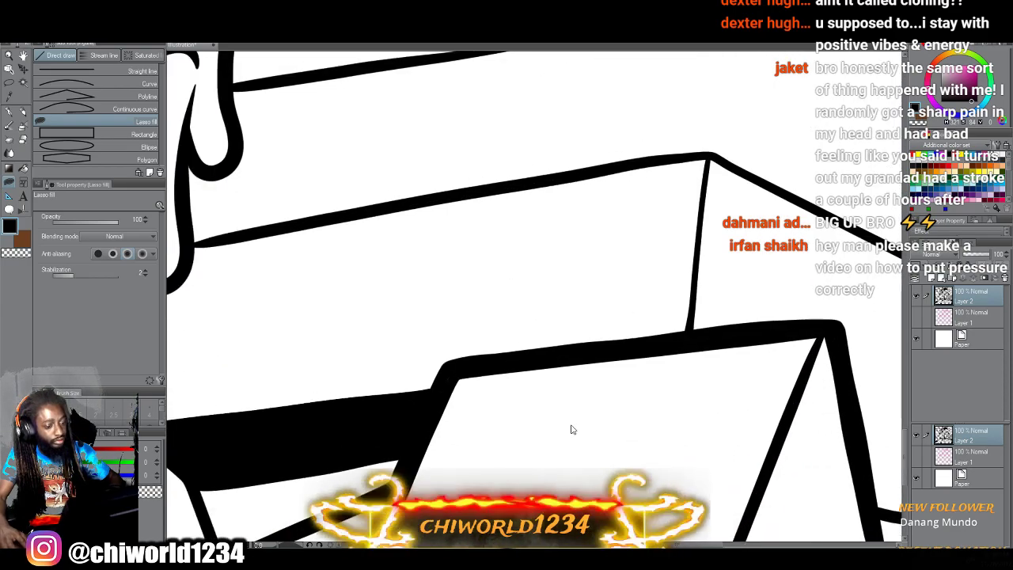
scroll(573, 425, up, 1)
mouse_move(603, 404)
mouse_down()
mouse_move(604, 285)
mouse_move(619, 222)
mouse_move(448, 250)
mouse_move(437, 388)
mouse_move(433, 333)
mouse_move(405, 427)
mouse_move(399, 316)
mouse_move(385, 380)
mouse_move(439, 435)
mouse_move(520, 342)
mouse_move(516, 412)
mouse_move(453, 427)
mouse_move(448, 414)
mouse_move(434, 428)
mouse_up()
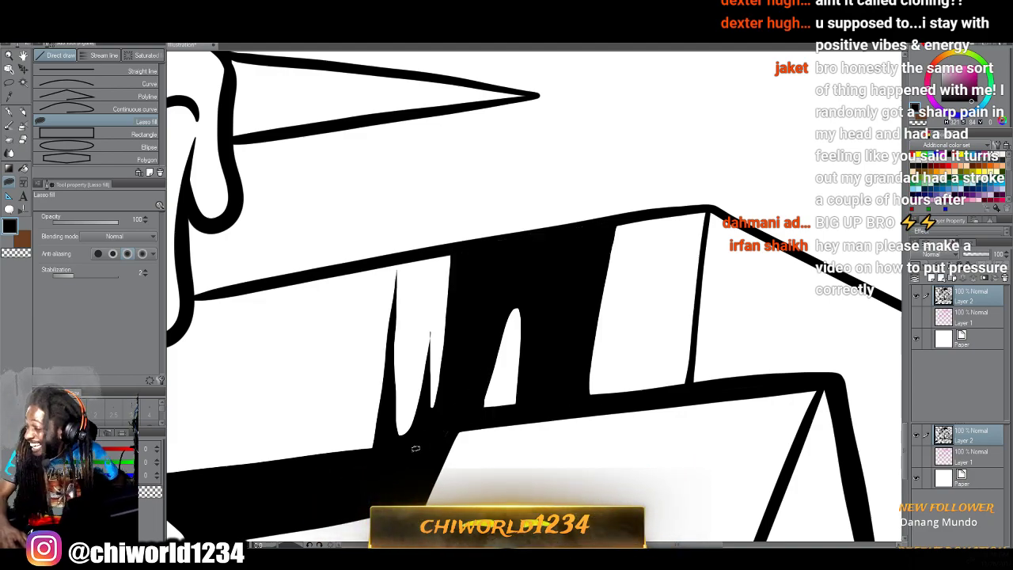
scroll(415, 448, down, 2)
scroll(415, 448, down, 4)
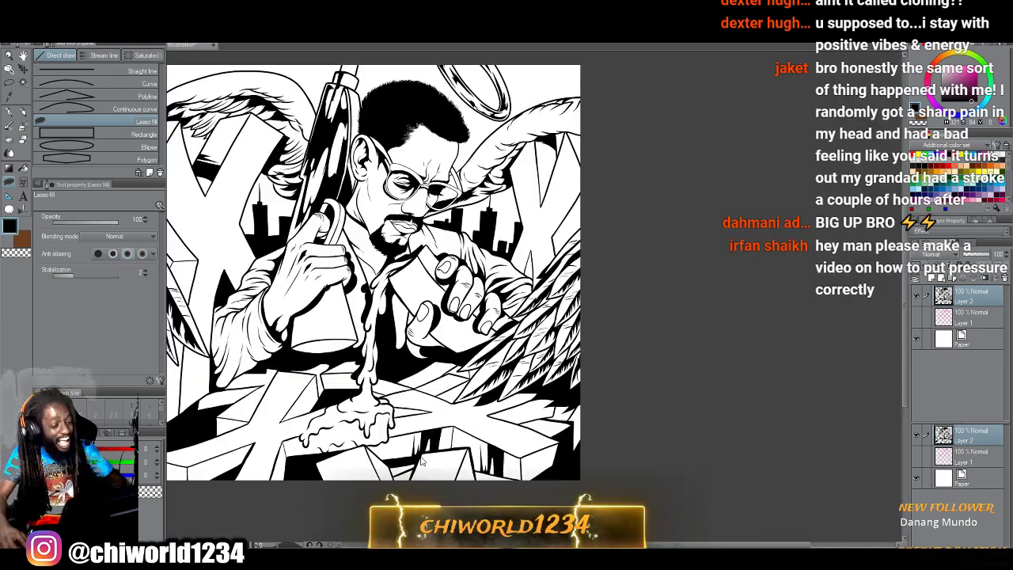
scroll(420, 456, down, 2)
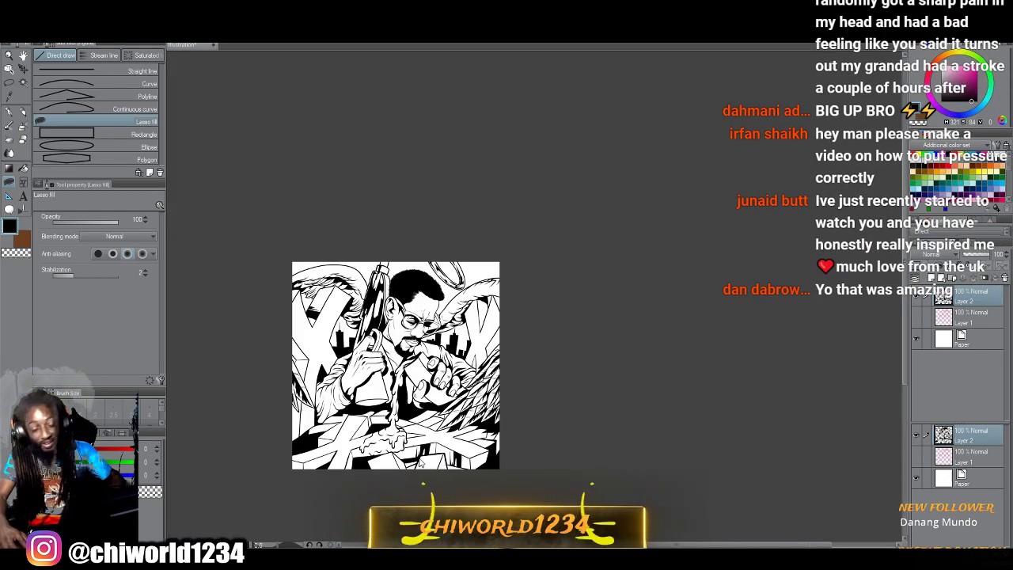
Lasso-fill the wide end of the narrow triangle beside the melted drip in black, adding a thin reflection band next to it.
drag(357, 435, 408, 434)
scroll(408, 433, up, 2)
scroll(409, 428, up, 5)
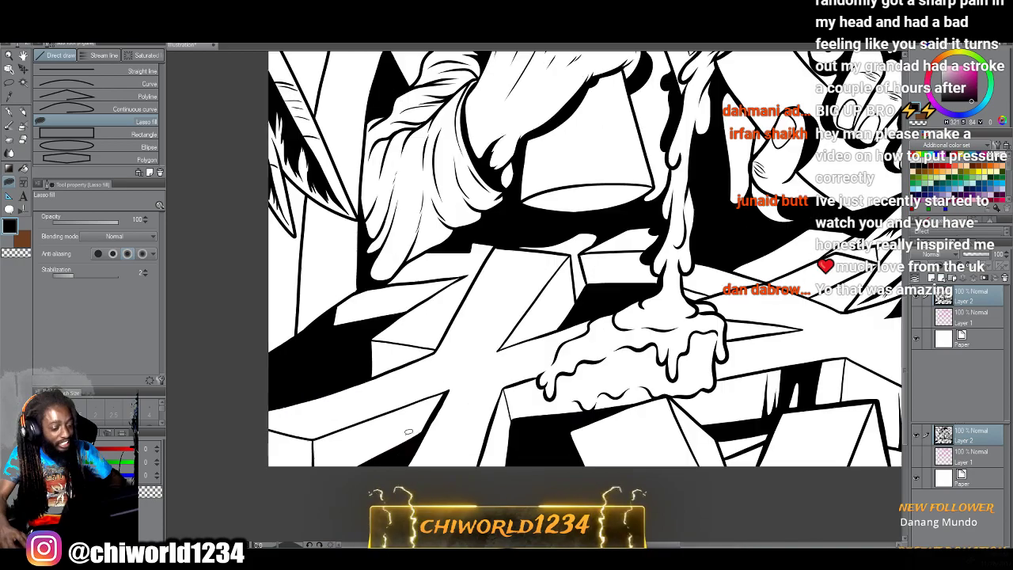
scroll(409, 427, up, 6)
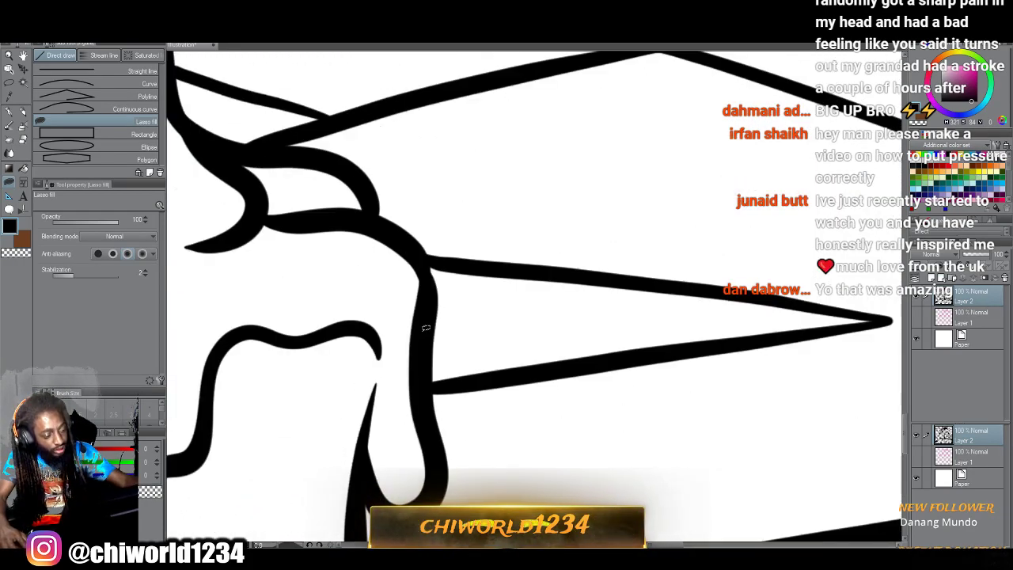
mouse_move(435, 382)
mouse_down()
mouse_move(546, 366)
mouse_move(573, 273)
mouse_move(507, 269)
mouse_move(431, 336)
mouse_move(424, 383)
mouse_up()
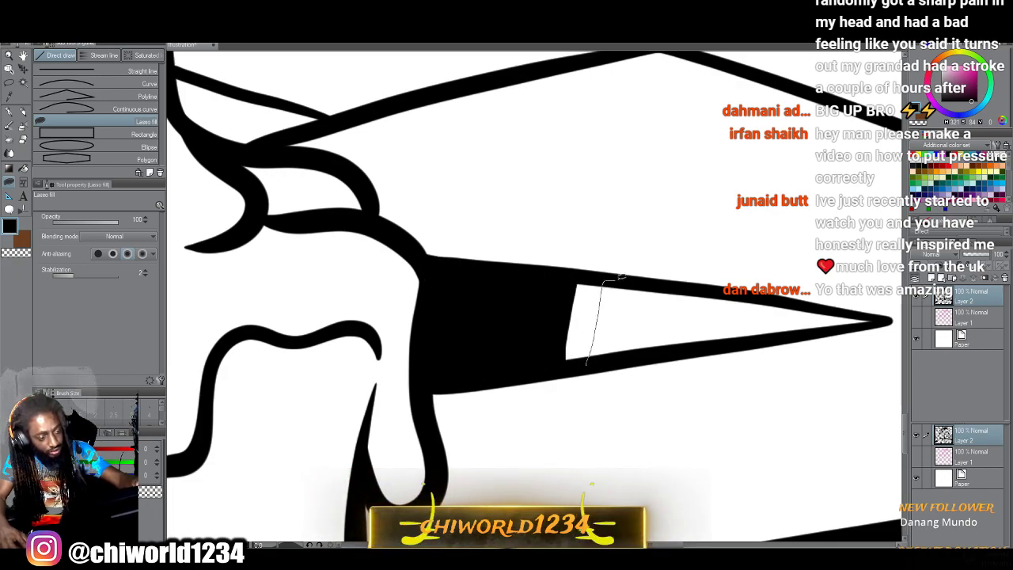
mouse_move(622, 277)
mouse_down()
mouse_move(634, 295)
mouse_move(629, 340)
mouse_move(562, 375)
mouse_up()
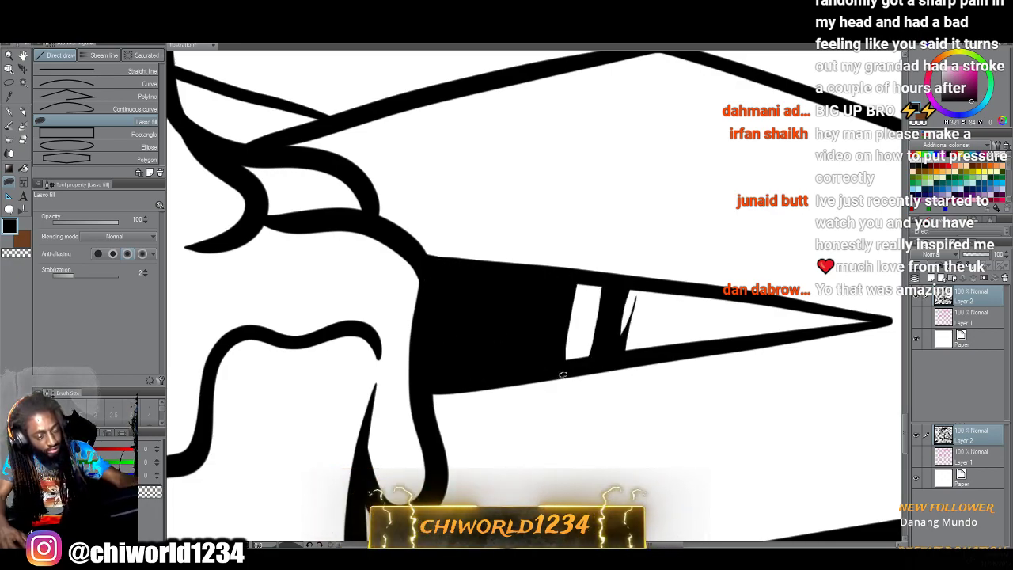
scroll(558, 396, down, 10)
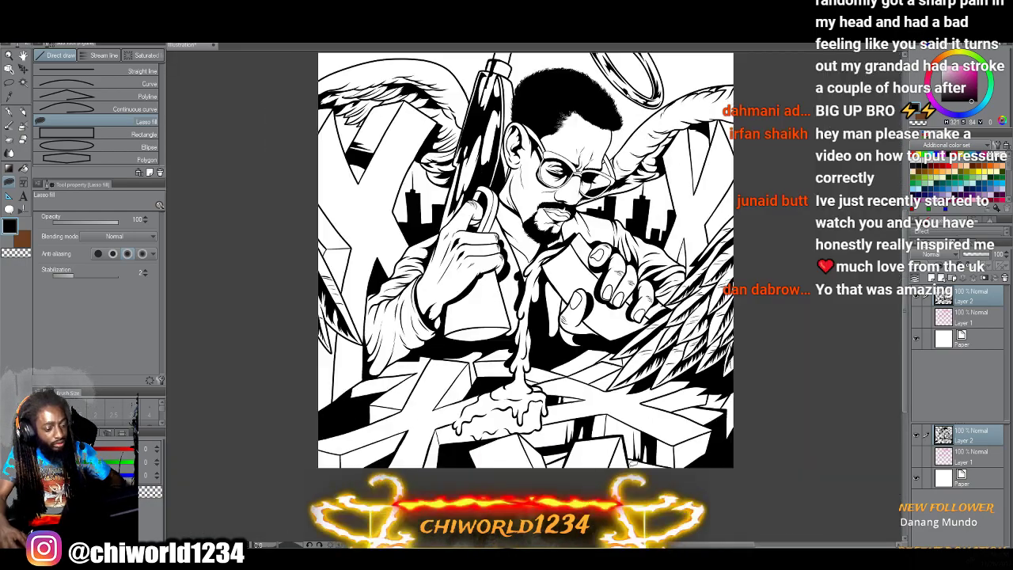
Lasso-fill a black reflection band with tapered spikes on the left fallen X's lower side face, just inside the notch above the shadow.
scroll(629, 442, up, 5)
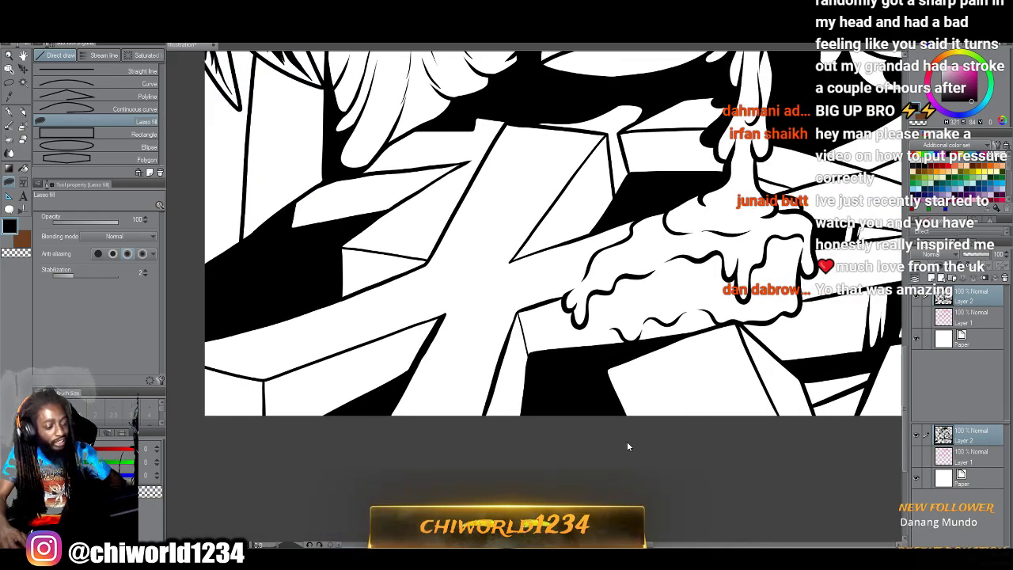
scroll(627, 440, up, 4)
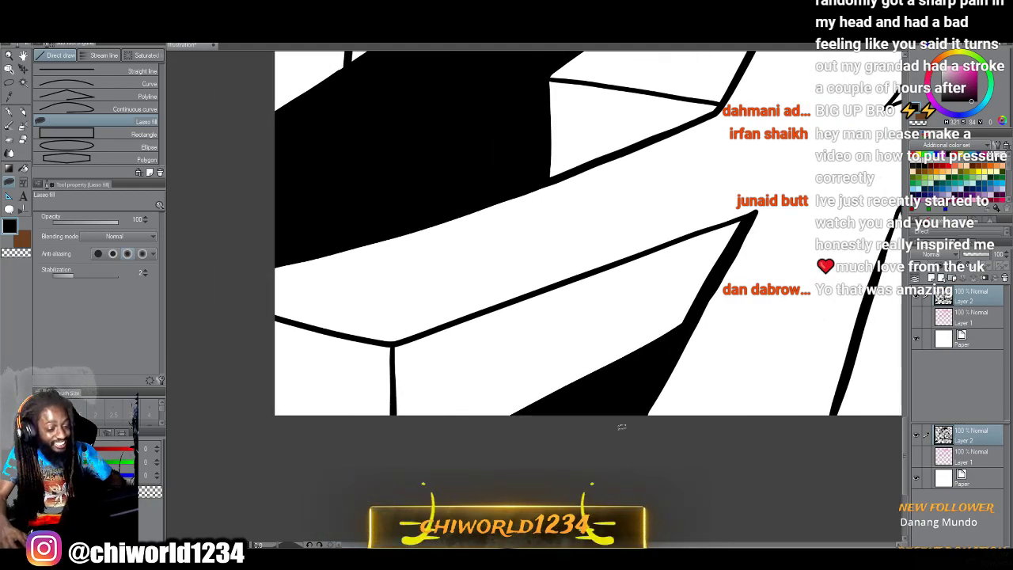
scroll(621, 426, up, 3)
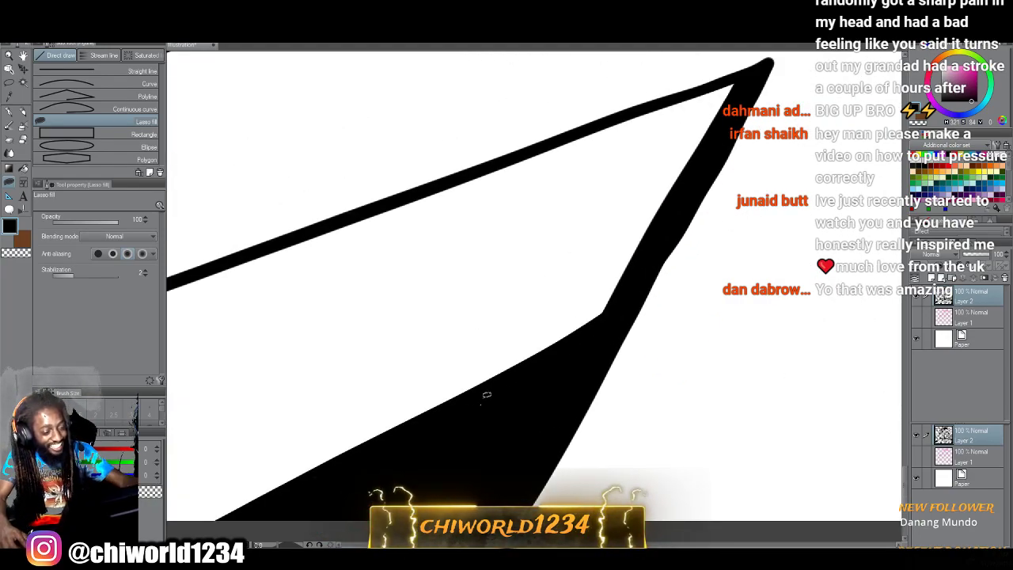
drag(483, 402, 503, 229)
mouse_move(504, 155)
mouse_down()
mouse_move(582, 127)
mouse_move(566, 236)
mouse_move(588, 171)
mouse_up()
mouse_move(585, 339)
mouse_down()
mouse_move(543, 376)
mouse_move(550, 305)
mouse_up()
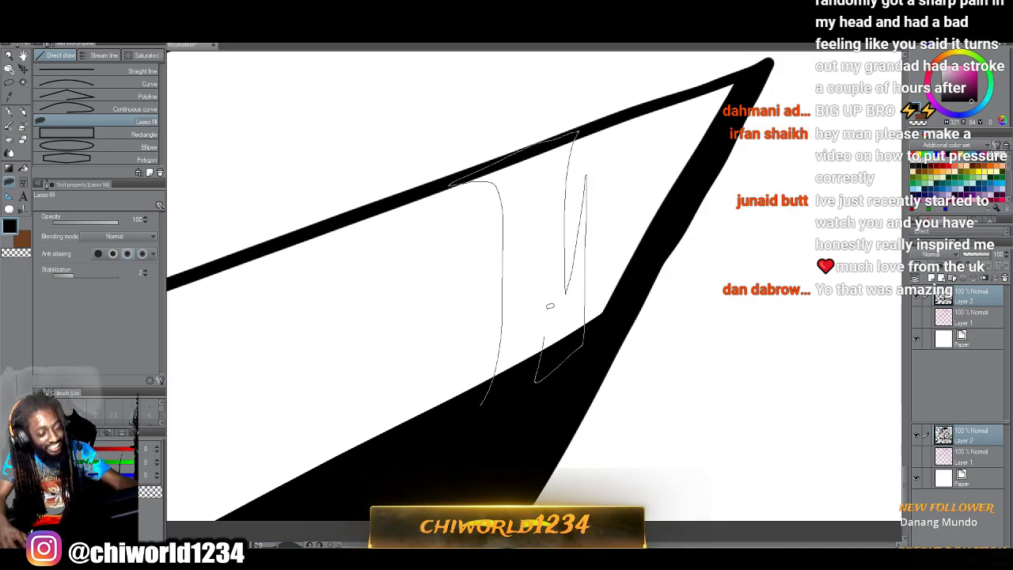
drag(512, 389, 513, 391)
scroll(511, 424, down, 4)
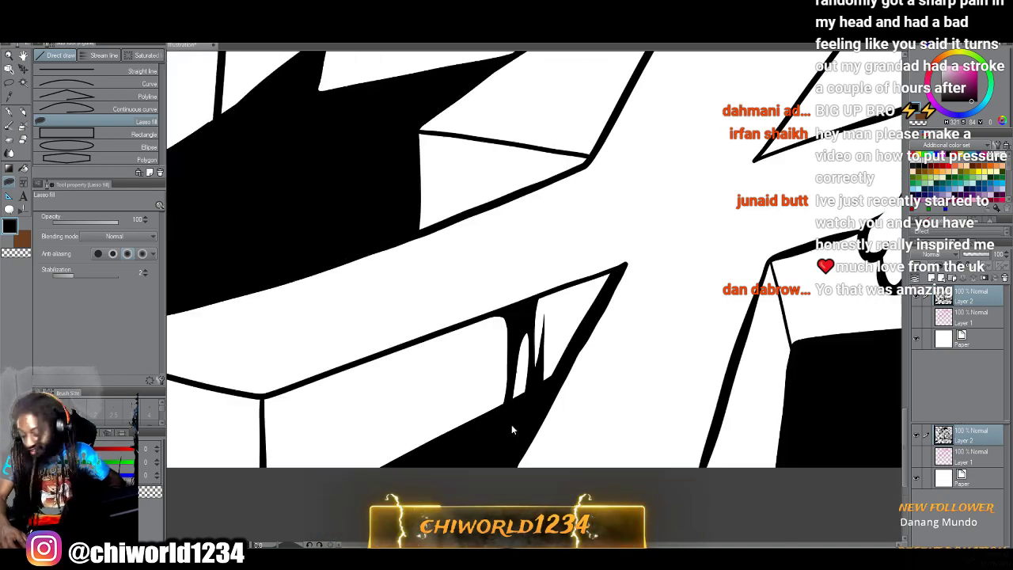
scroll(511, 423, down, 6)
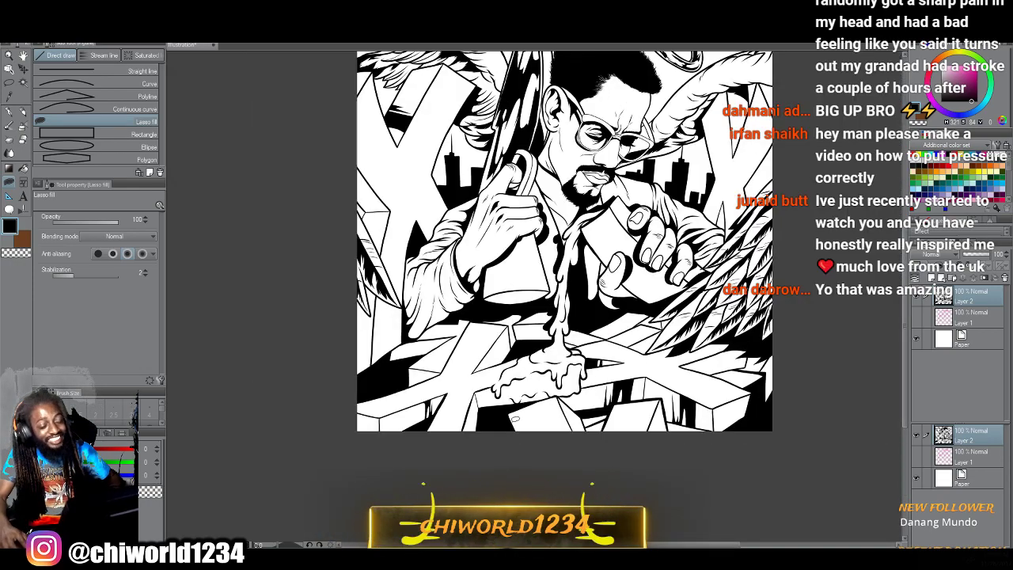
Lasso-fill a wide black reflection band with rounded and pointed gaps on the right fallen X's inner side face below the wing feathers.
scroll(515, 419, up, 4)
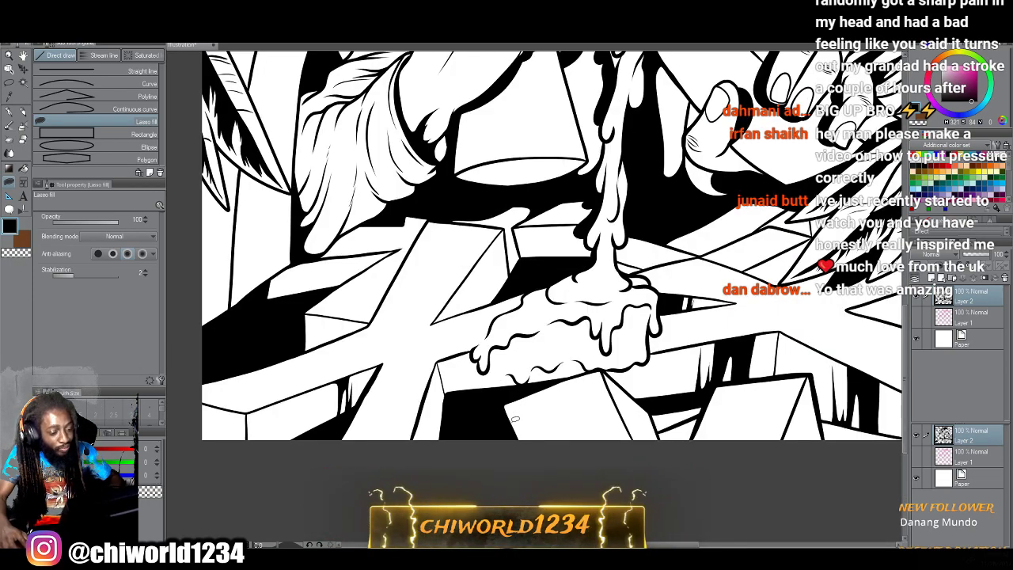
scroll(514, 423, right, 3)
scroll(513, 422, up, 5)
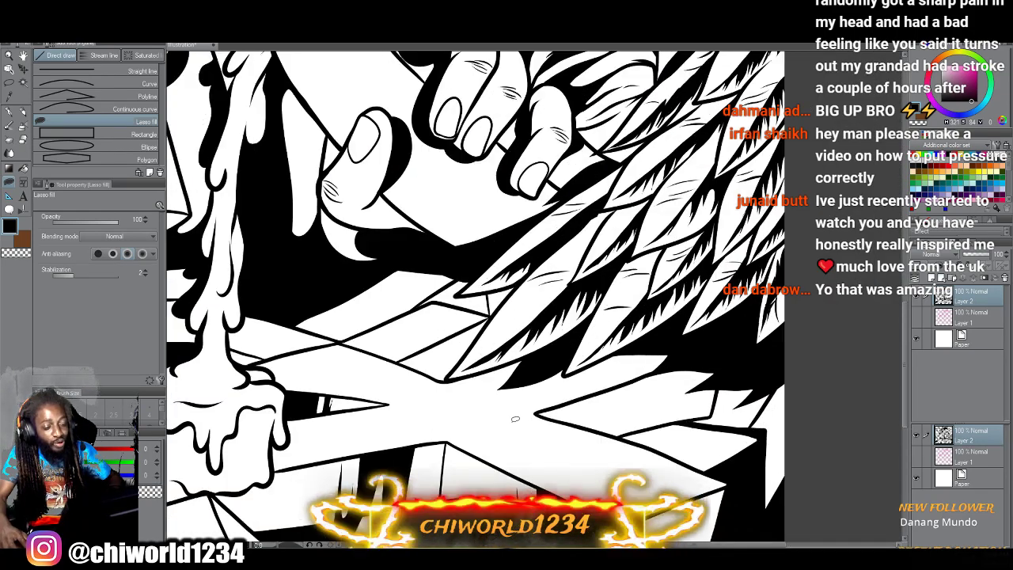
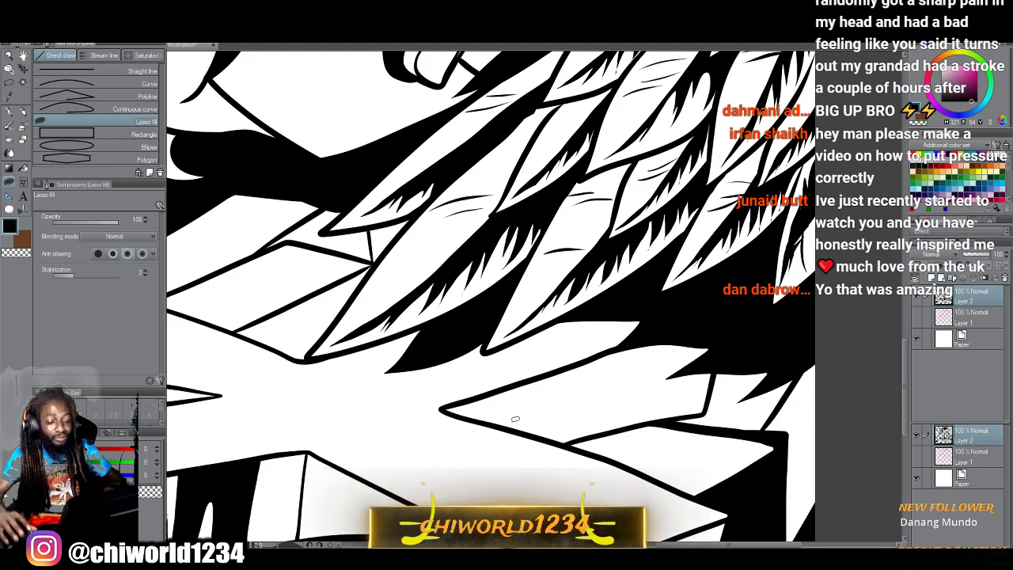
scroll(516, 418, up, 5)
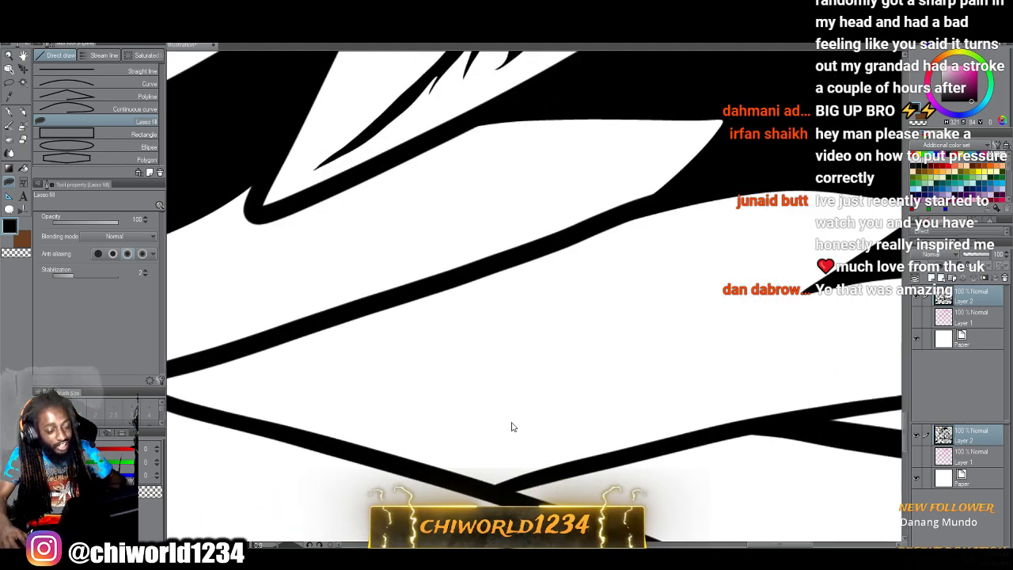
mouse_move(715, 426)
mouse_down()
mouse_move(670, 441)
mouse_move(599, 438)
mouse_up()
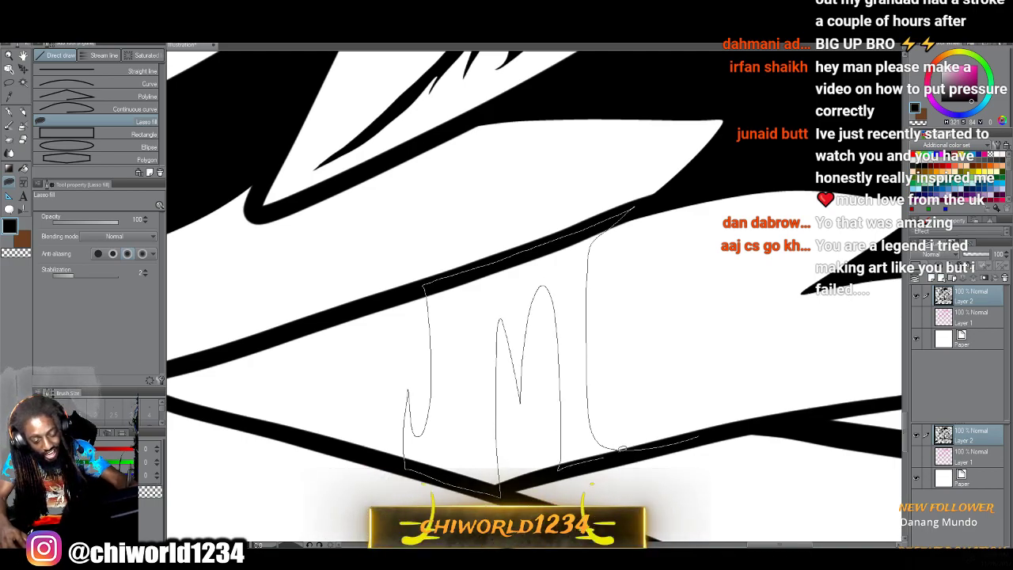
drag(735, 429, 719, 437)
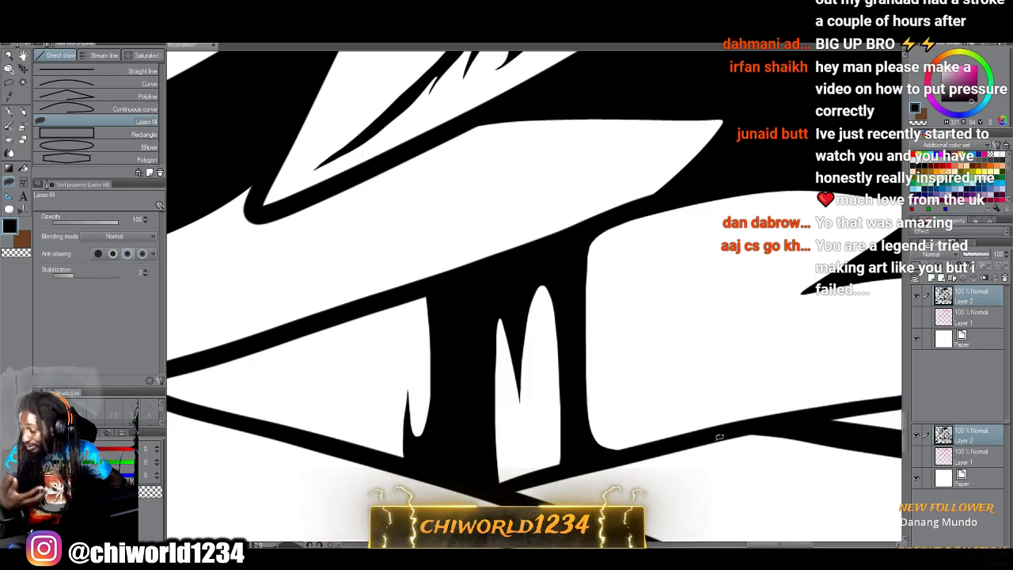
scroll(718, 437, down, 5)
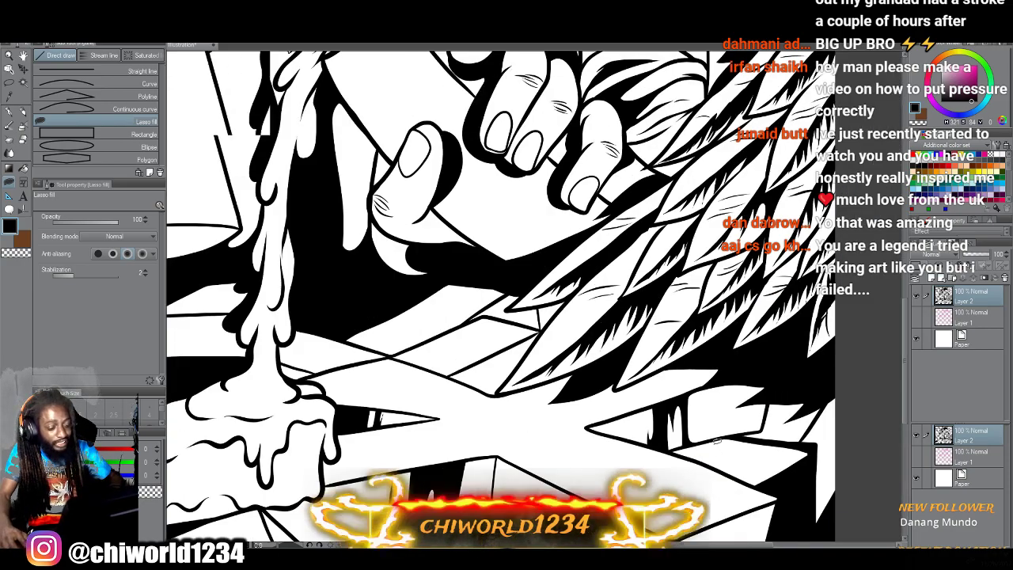
Lasso-fill the narrow corner between the right fallen X's upper edge and the lowest feather tip in black with a curved edge.
scroll(707, 448, left, 1)
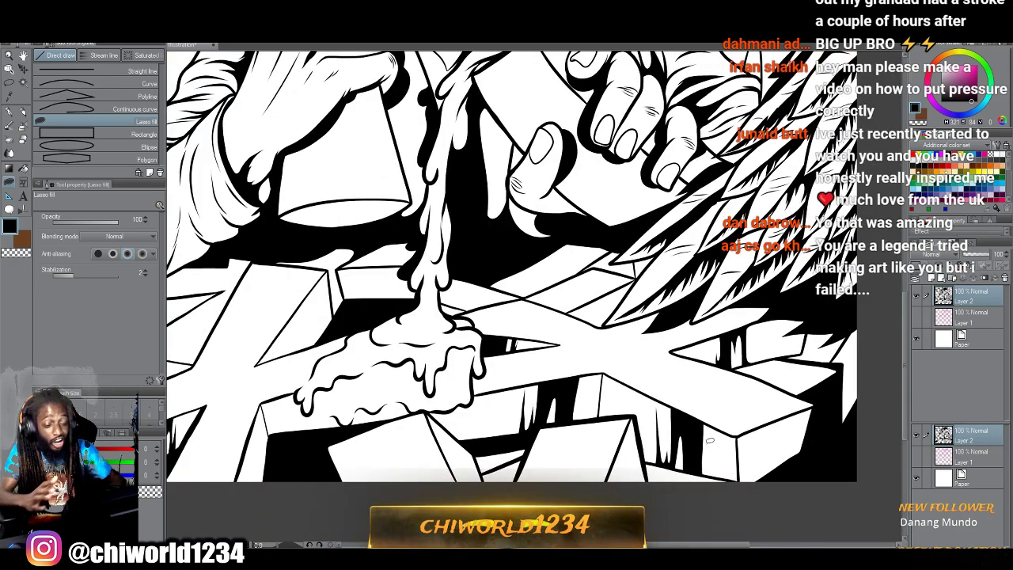
scroll(709, 449, left, 2)
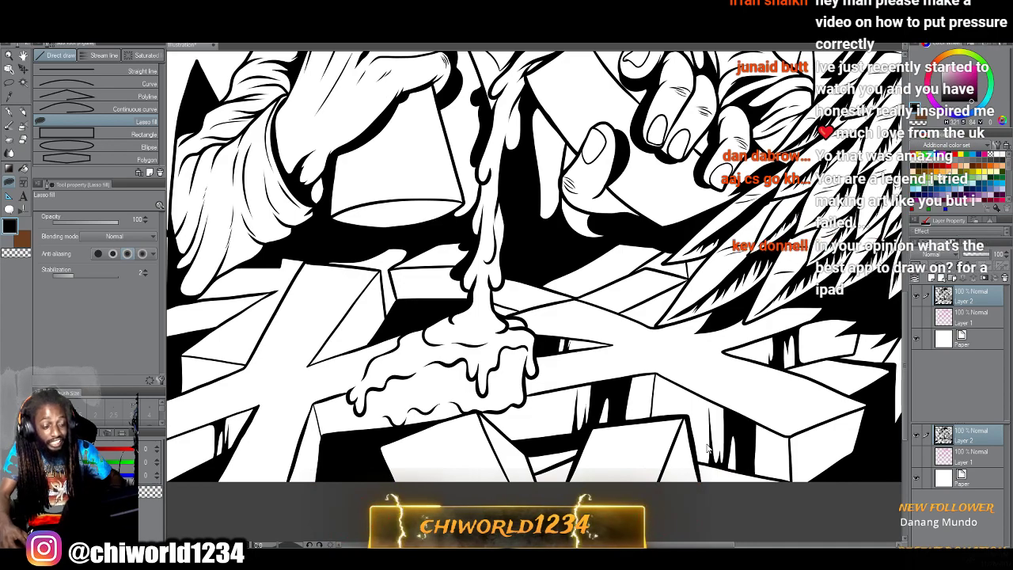
scroll(710, 440, down, 4)
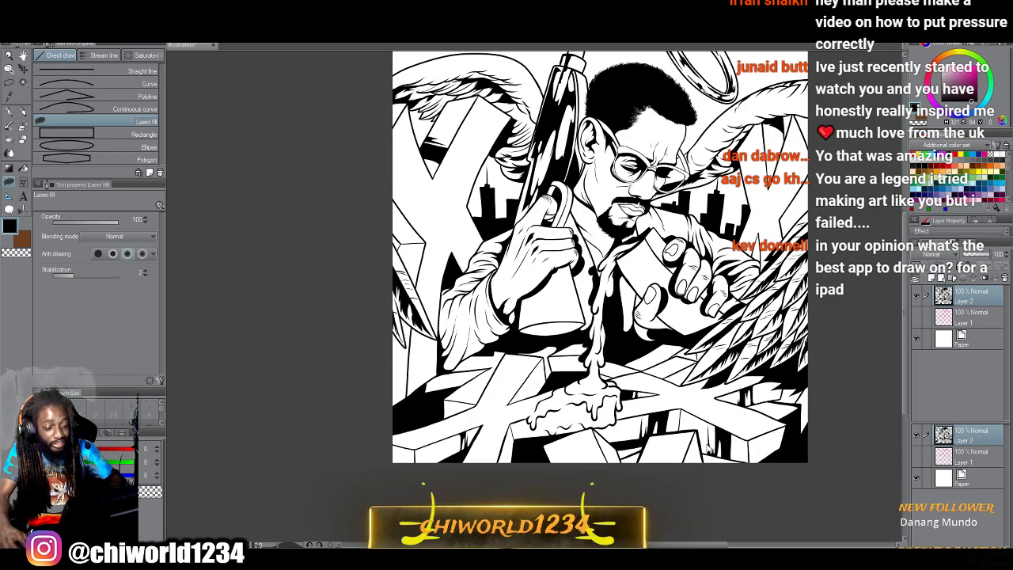
scroll(710, 440, left, 2)
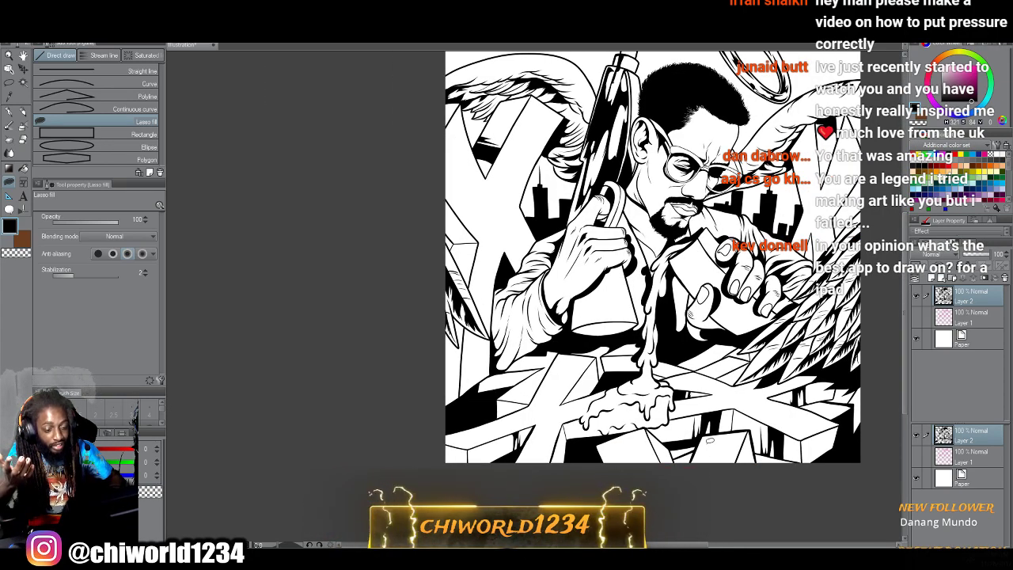
scroll(710, 440, up, 4)
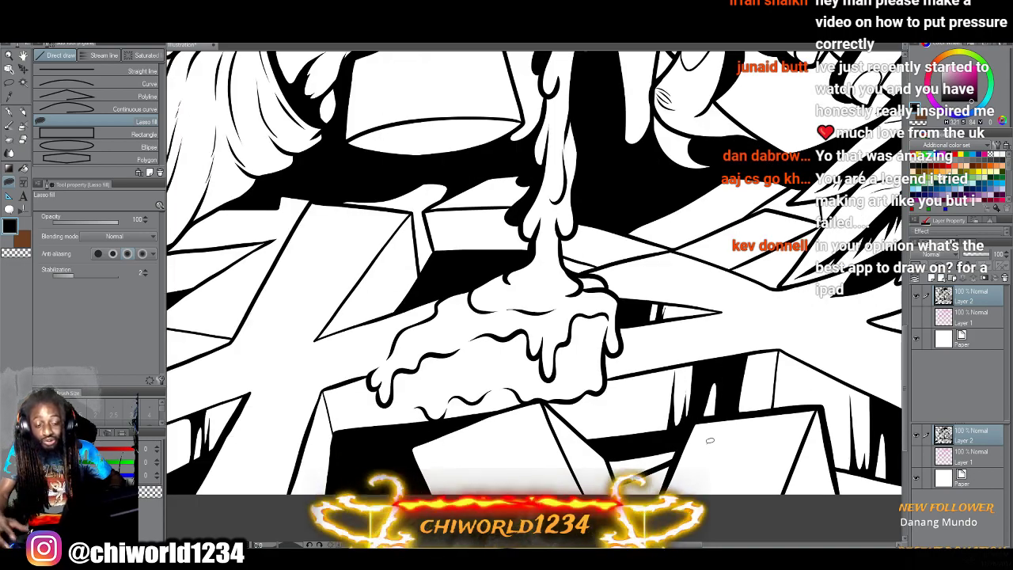
scroll(710, 440, up, 5)
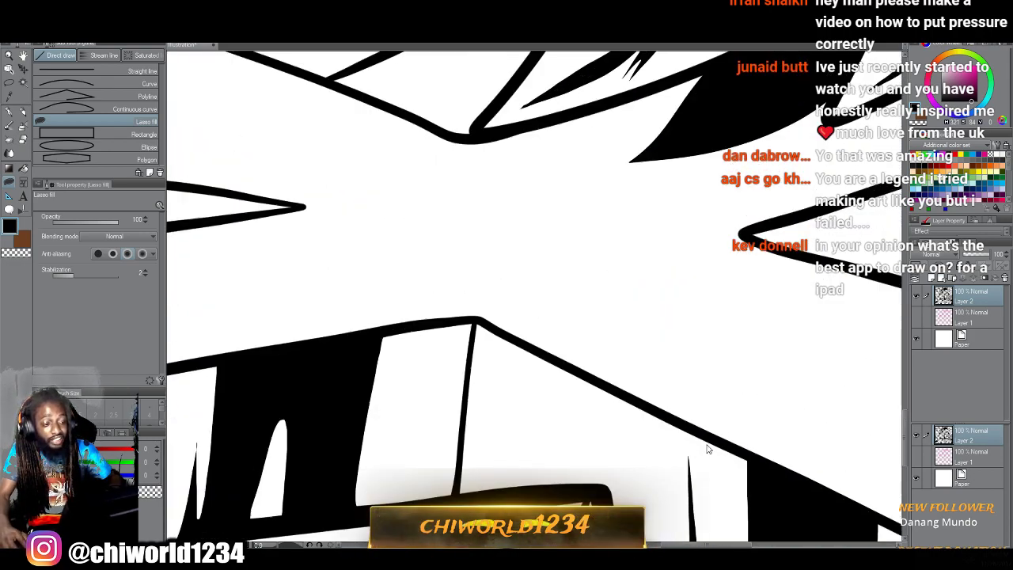
scroll(708, 449, up, 5)
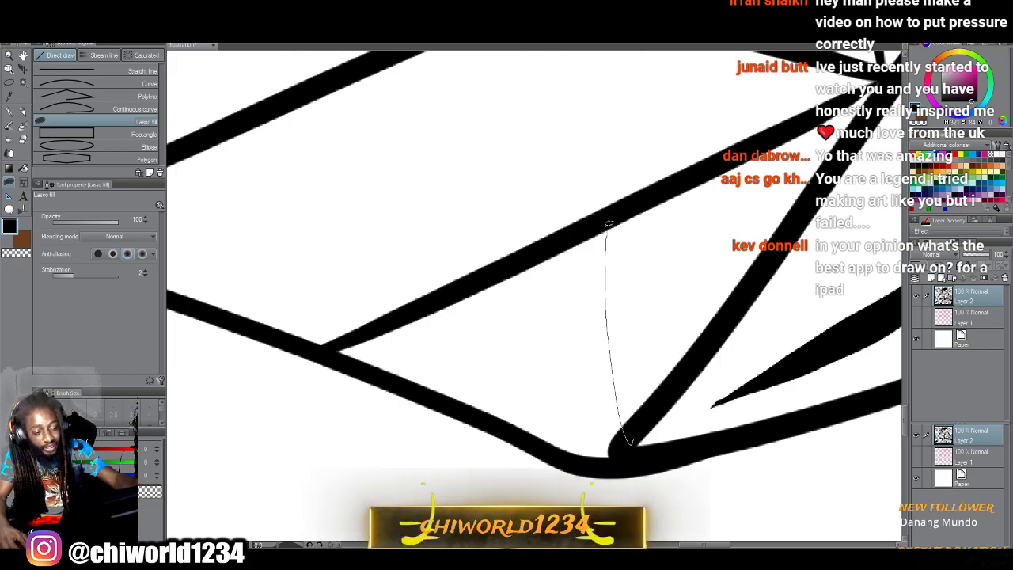
drag(581, 227, 430, 299)
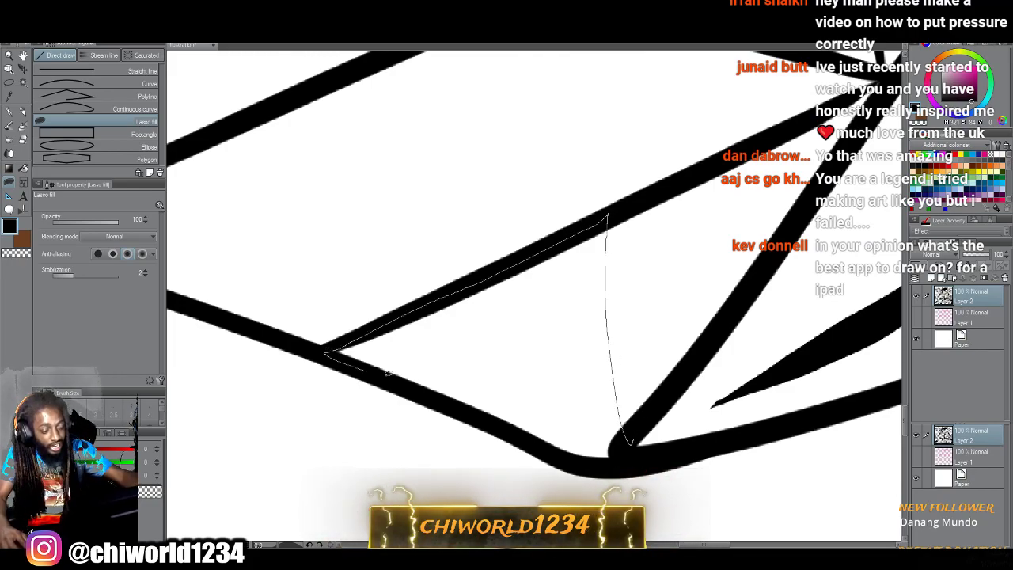
drag(631, 436, 633, 437)
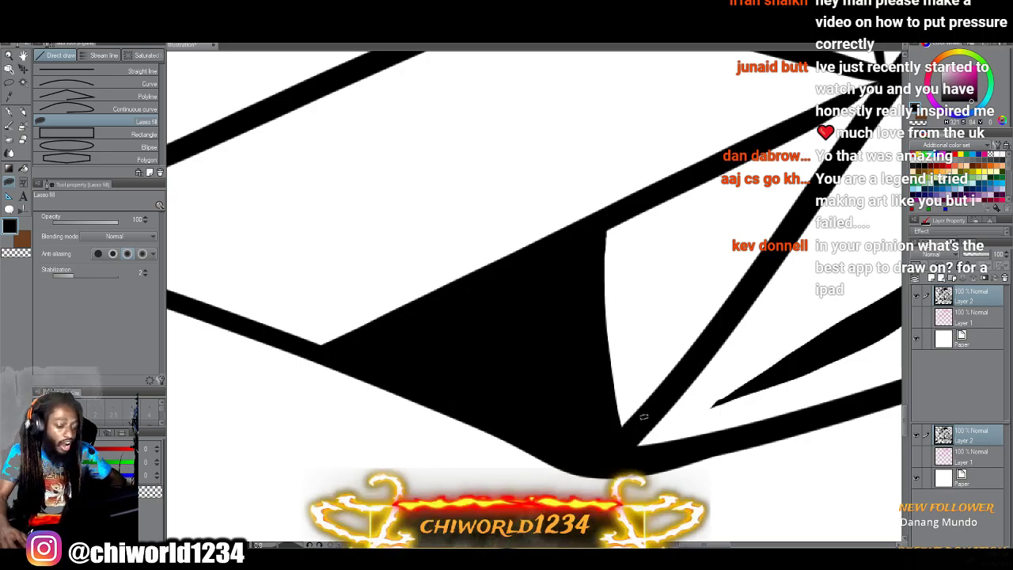
scroll(643, 417, down, 6)
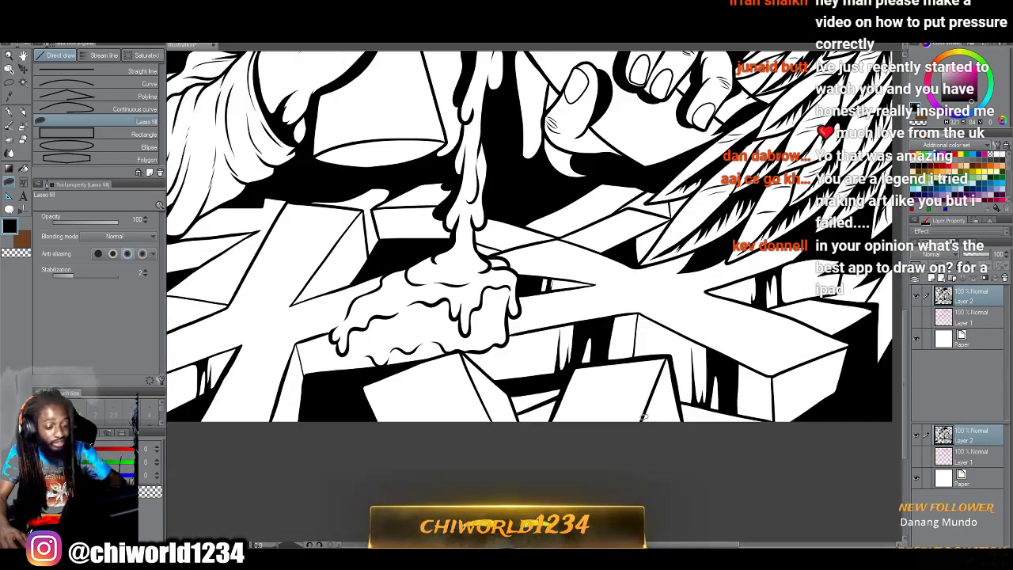
Lasso-fill a curved black reflection with spikes on the left fallen X's inner side face, joining the shadow beside the melted block.
scroll(643, 418, down, 2)
scroll(644, 417, up, 6)
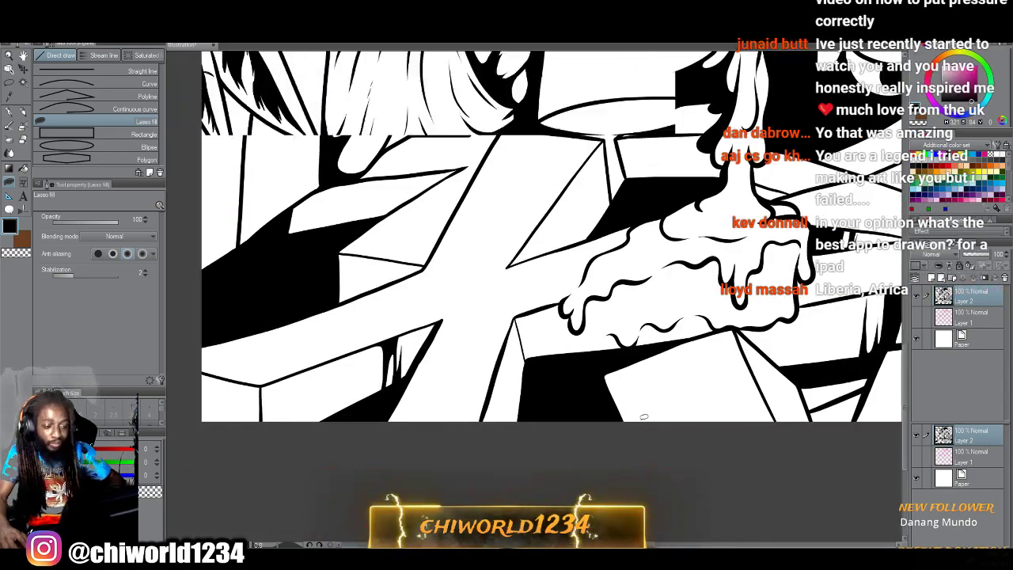
scroll(643, 417, up, 6)
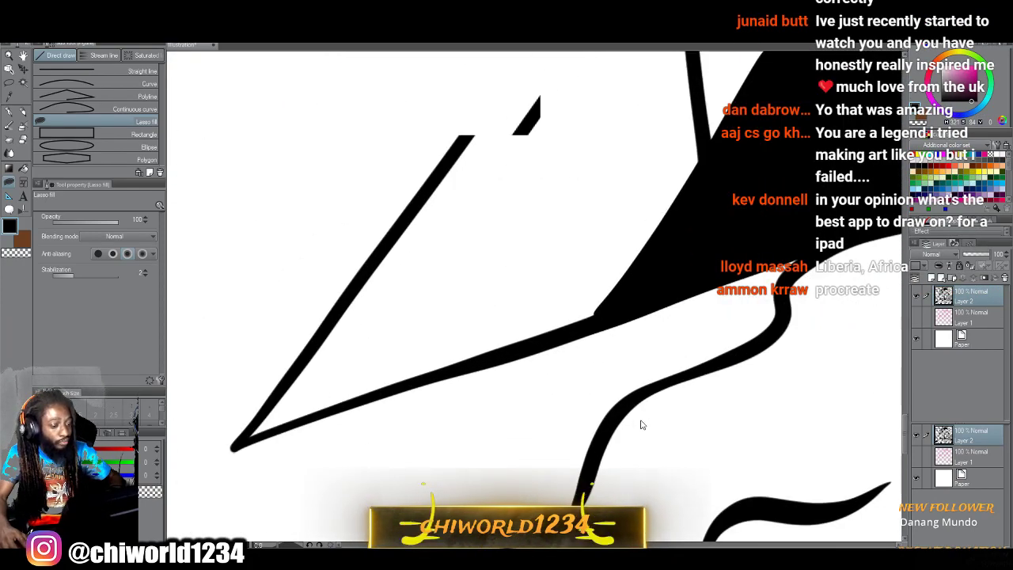
scroll(643, 423, up, 4)
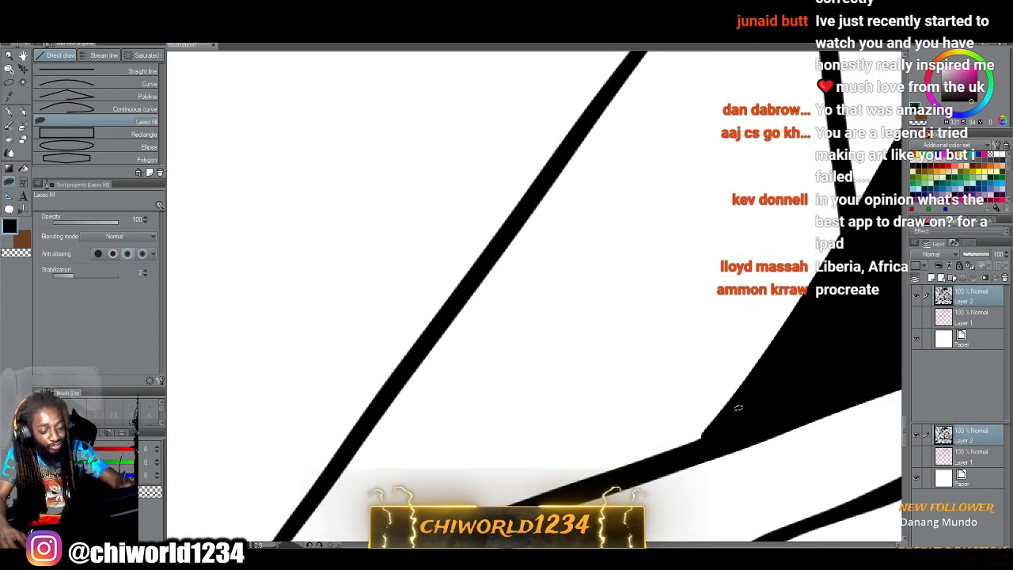
mouse_move(527, 214)
mouse_down()
mouse_move(397, 386)
mouse_move(434, 360)
mouse_move(487, 387)
mouse_up()
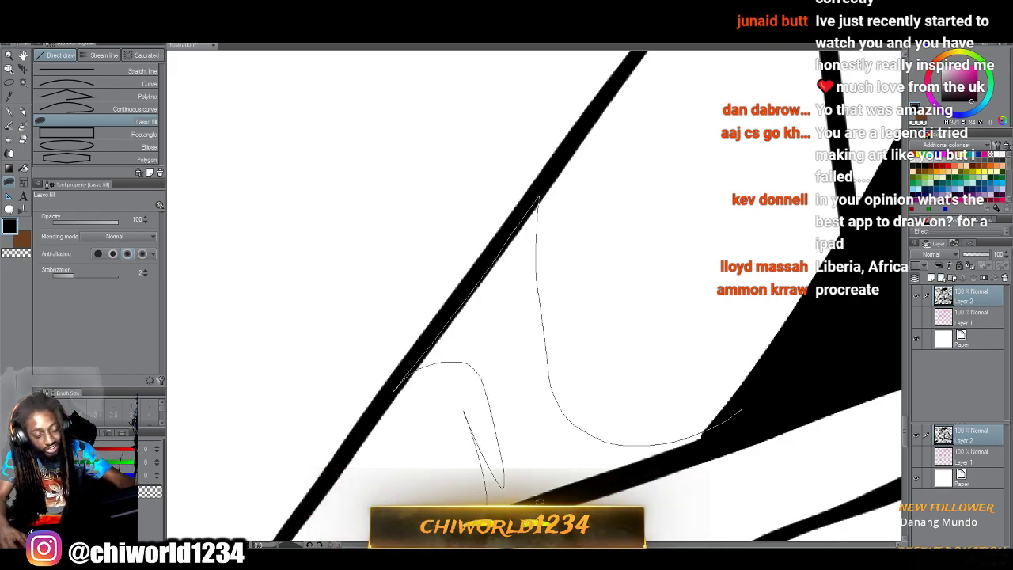
drag(659, 459, 669, 463)
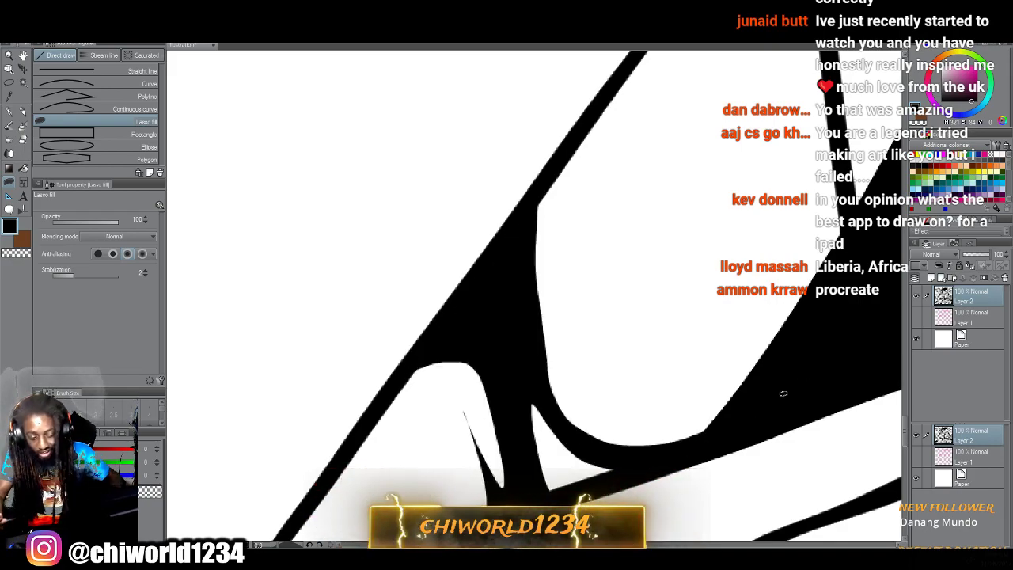
scroll(783, 396, down, 4)
scroll(782, 404, down, 5)
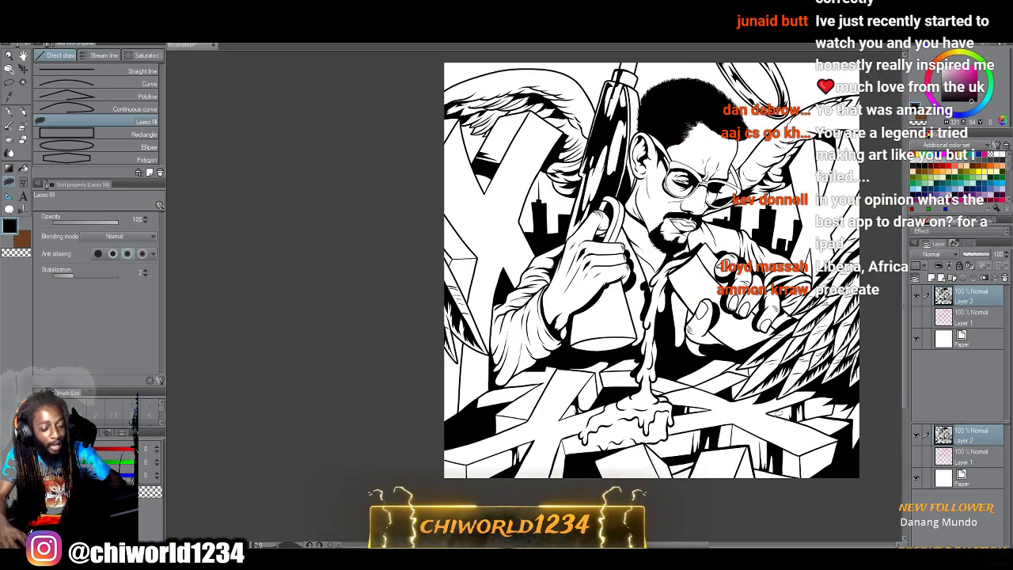
Lasso-fill slanted black reflection bands with tapered spikes on the side face of the beam behind the melting drip, below the cup.
scroll(772, 420, up, 6)
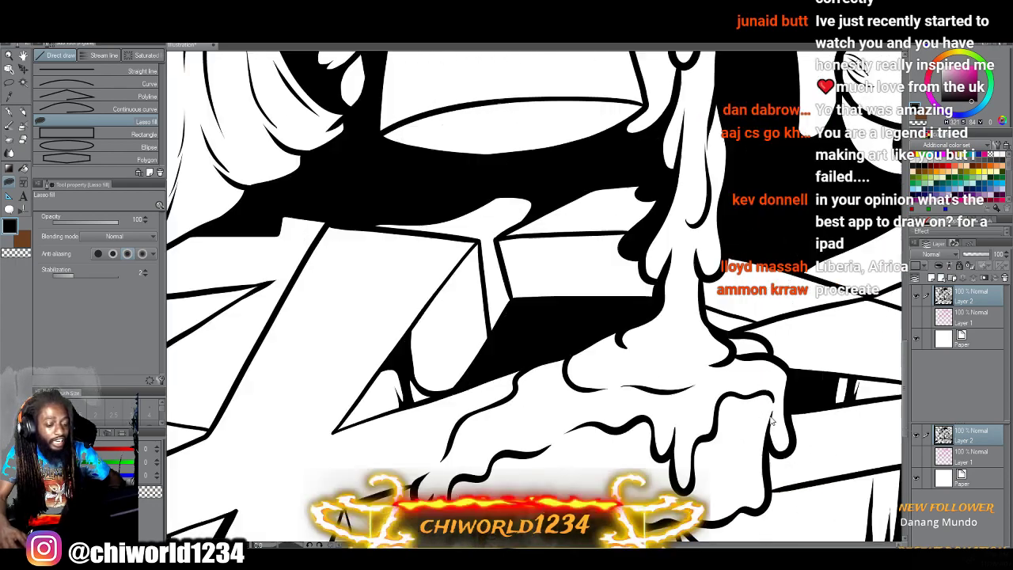
scroll(772, 421, up, 6)
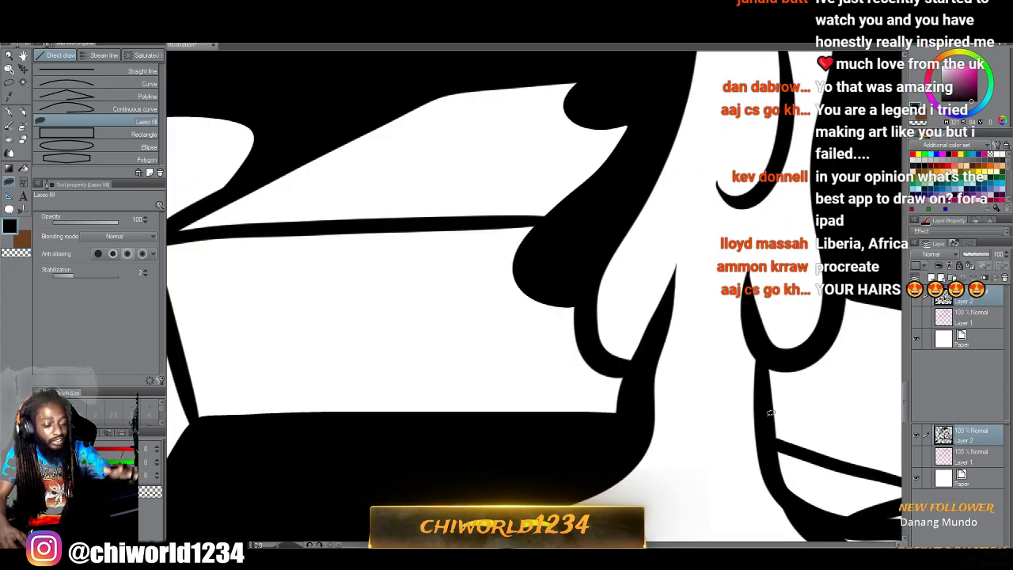
drag(611, 414, 769, 416)
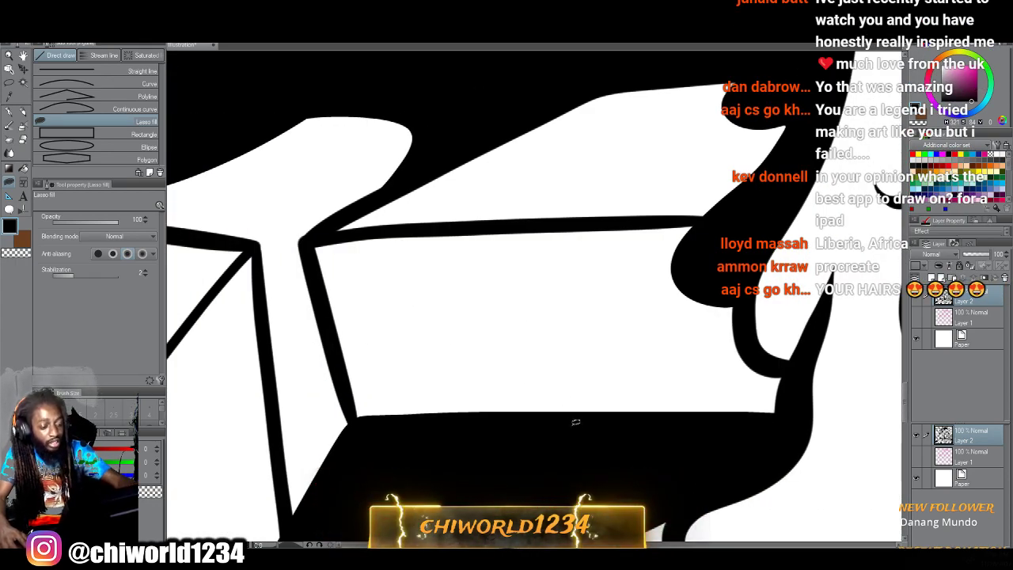
mouse_move(570, 440)
mouse_down()
mouse_move(524, 272)
mouse_move(491, 365)
mouse_move(453, 274)
mouse_move(489, 230)
mouse_move(384, 229)
mouse_move(412, 361)
mouse_move(413, 276)
mouse_move(464, 432)
mouse_move(513, 422)
mouse_up()
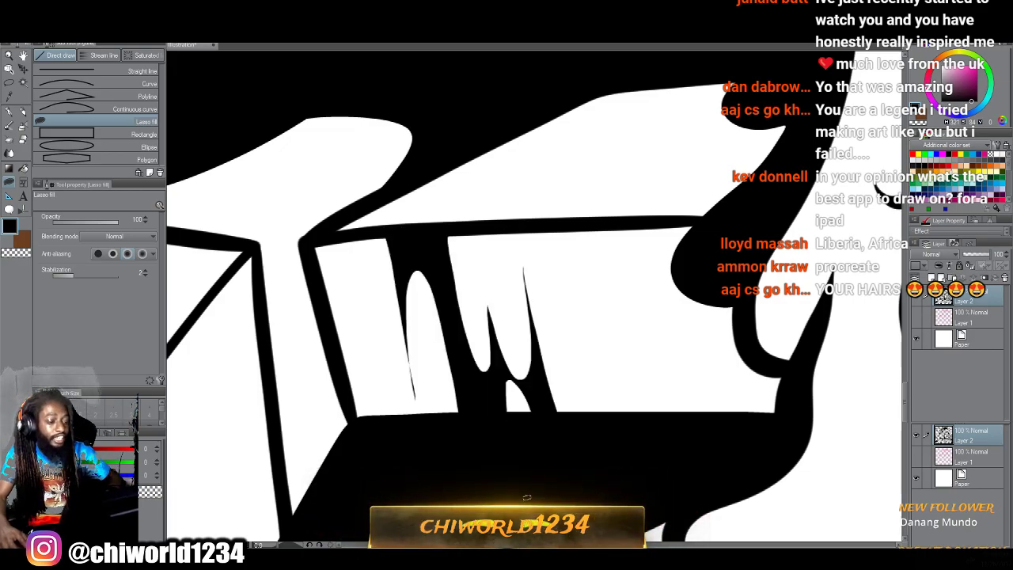
scroll(527, 497, down, 4)
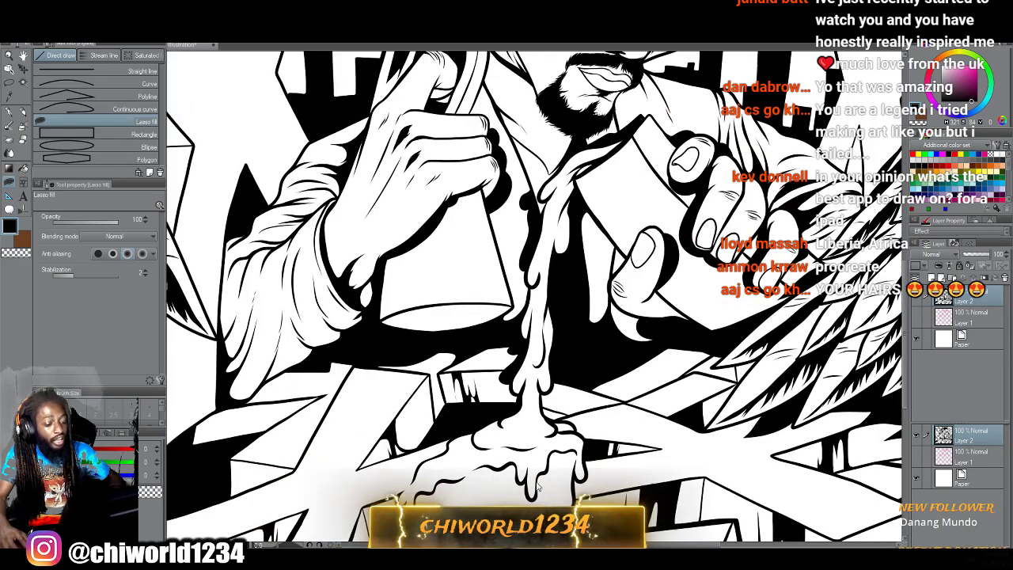
scroll(537, 484, up, 4)
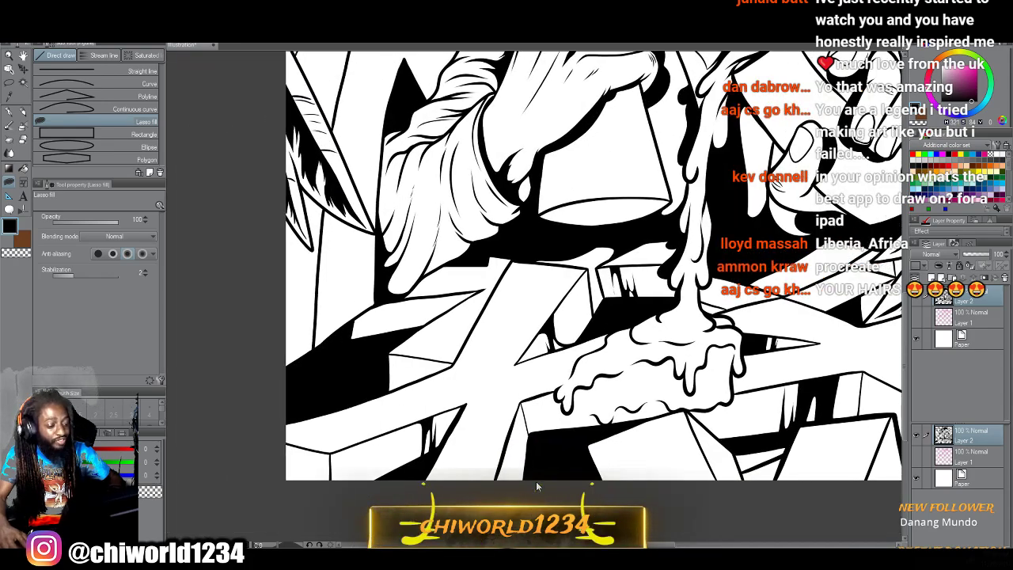
Lasso-fill a curved black reflection with narrow gaps on the small end face of the left fallen X's upper arm.
scroll(536, 482, up, 8)
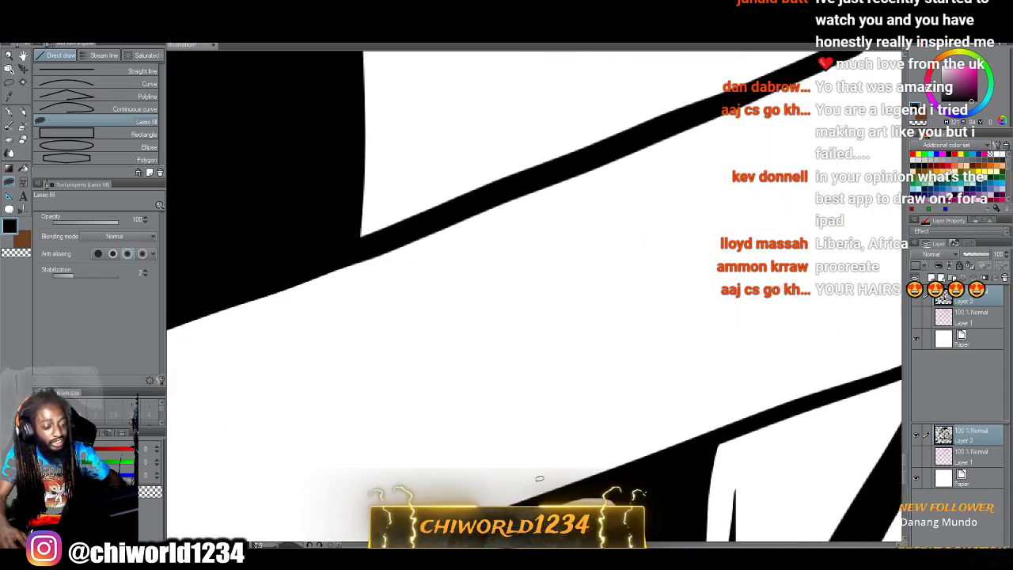
scroll(539, 479, up, 4)
mouse_move(532, 392)
mouse_down()
mouse_move(596, 348)
mouse_move(628, 285)
mouse_move(617, 223)
mouse_move(576, 179)
mouse_move(739, 207)
mouse_move(692, 234)
mouse_move(689, 298)
mouse_move(713, 250)
mouse_move(716, 307)
mouse_up()
mouse_move(656, 334)
mouse_down()
mouse_move(649, 267)
mouse_move(613, 357)
mouse_move(546, 389)
mouse_up()
scroll(524, 438, down, 4)
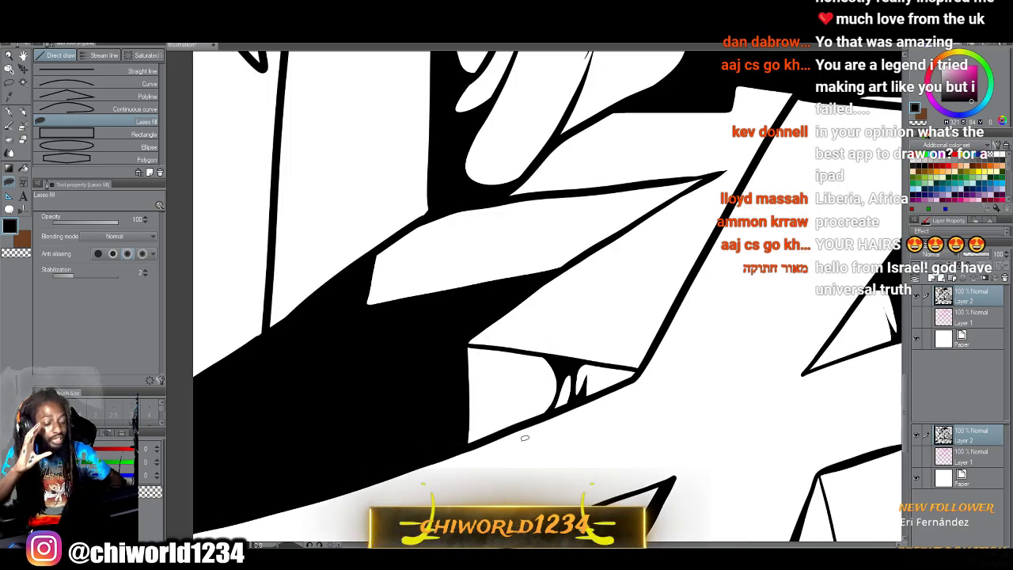
Lasso-fill a black reflection band with rounded and pointed white gaps on the narrow beam face below the sleeve cuff.
scroll(520, 435, up, 2)
scroll(520, 435, up, 3)
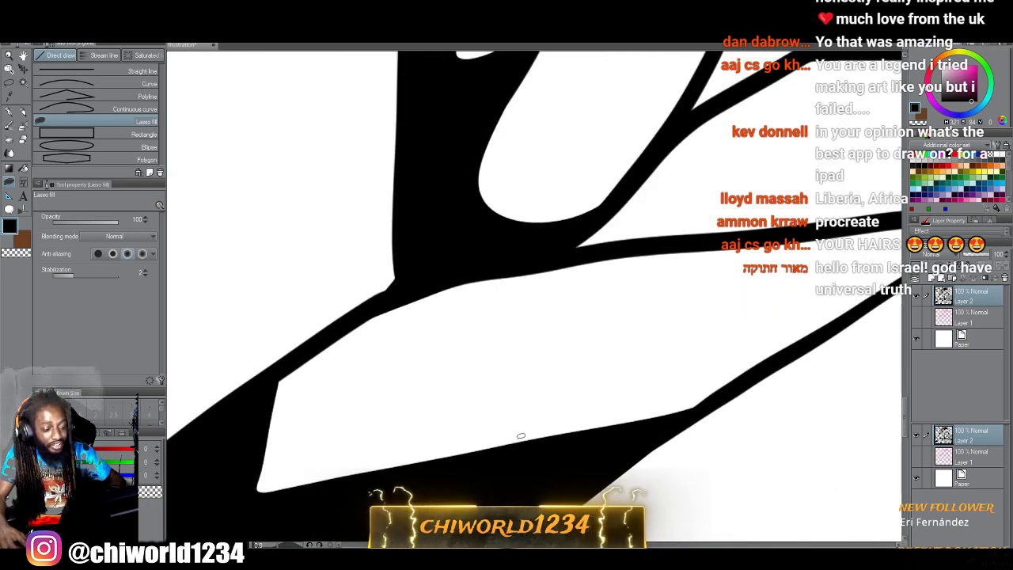
mouse_move(570, 448)
mouse_down()
mouse_move(590, 269)
mouse_move(559, 247)
mouse_move(760, 228)
mouse_move(729, 244)
mouse_move(709, 394)
mouse_move(639, 441)
mouse_move(674, 398)
mouse_up()
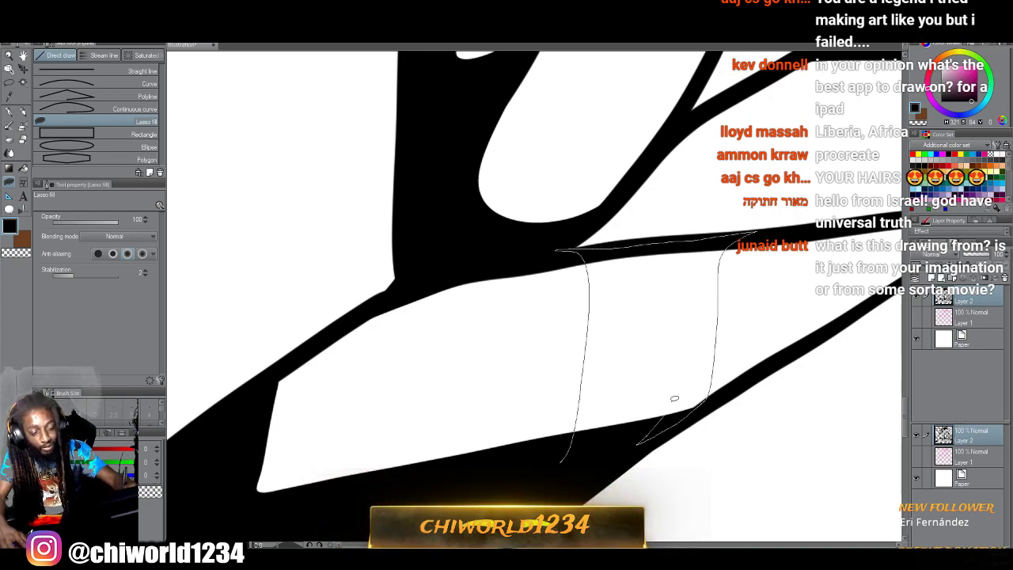
mouse_move(666, 348)
mouse_down()
mouse_move(666, 277)
mouse_move(641, 278)
mouse_up()
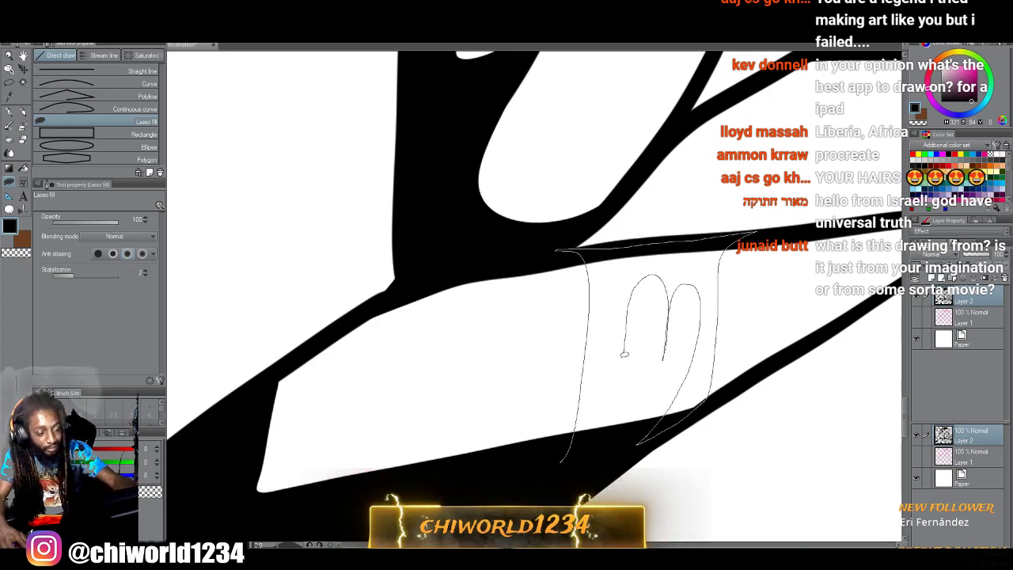
drag(608, 447, 608, 448)
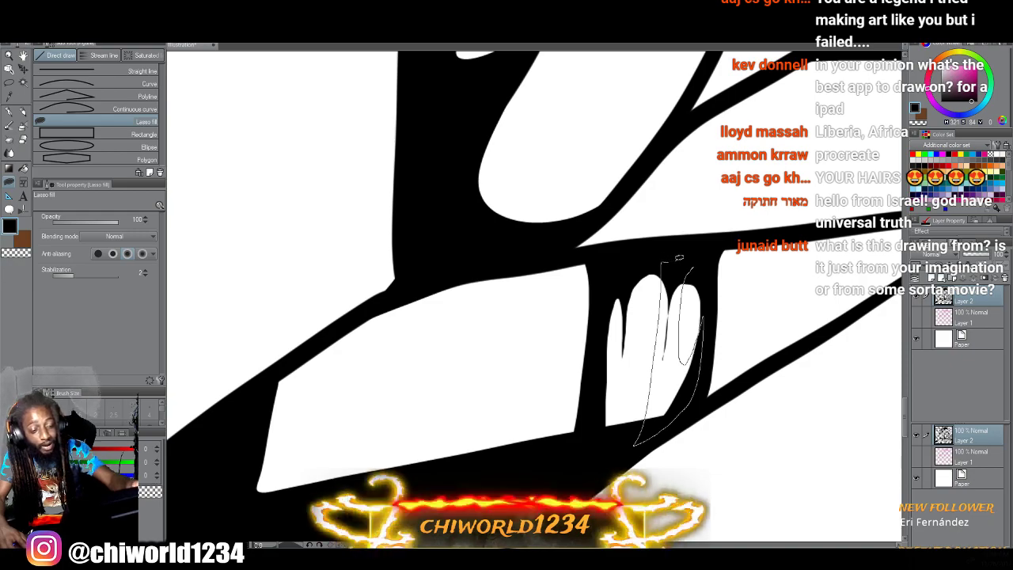
drag(679, 258, 665, 322)
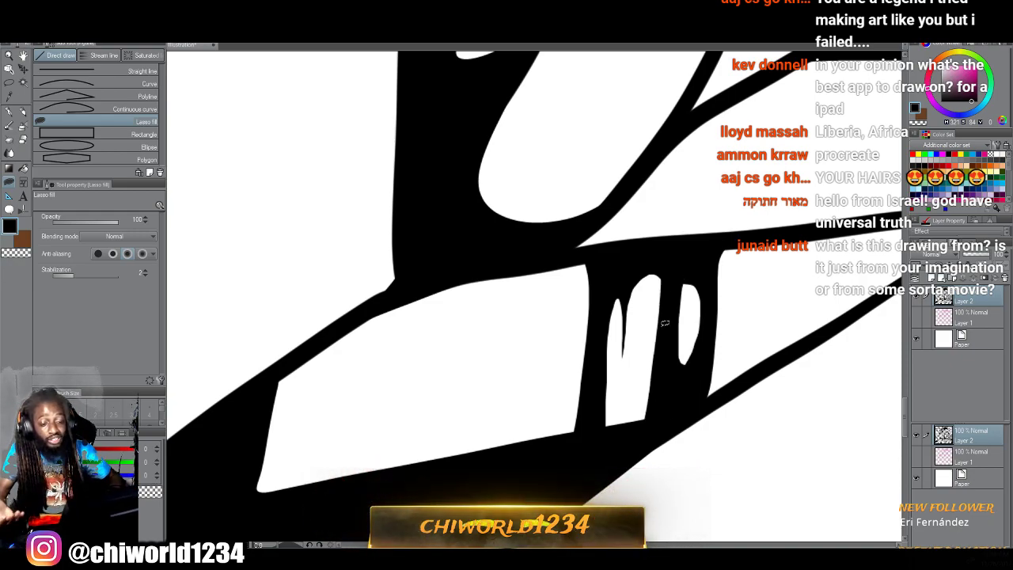
scroll(665, 325, down, 5)
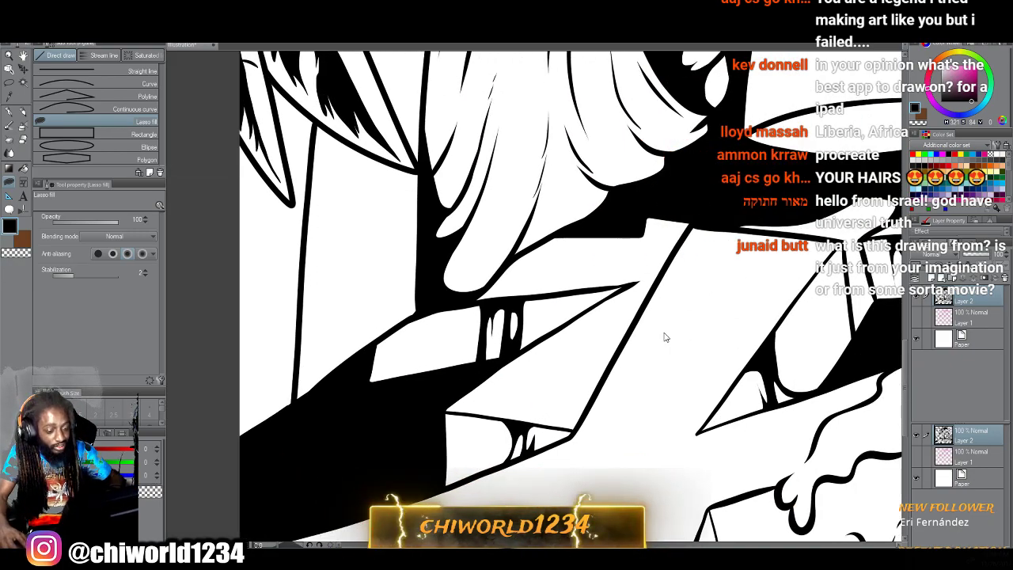
Lasso-fill a black shadow with a curved edge on the narrow beam face beside the lowest right-wing feather tip.
scroll(664, 337, down, 4)
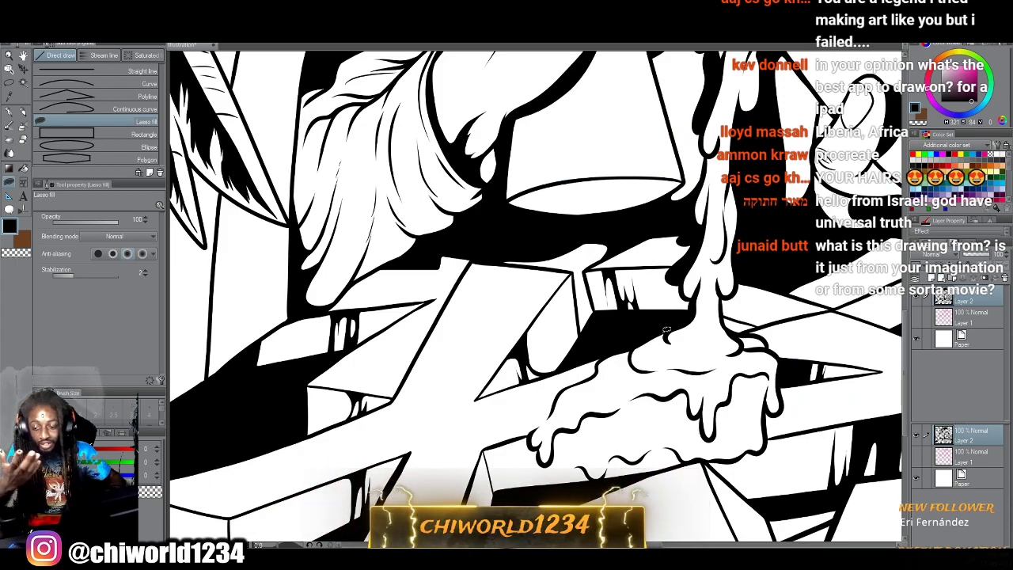
scroll(666, 330, down, 2)
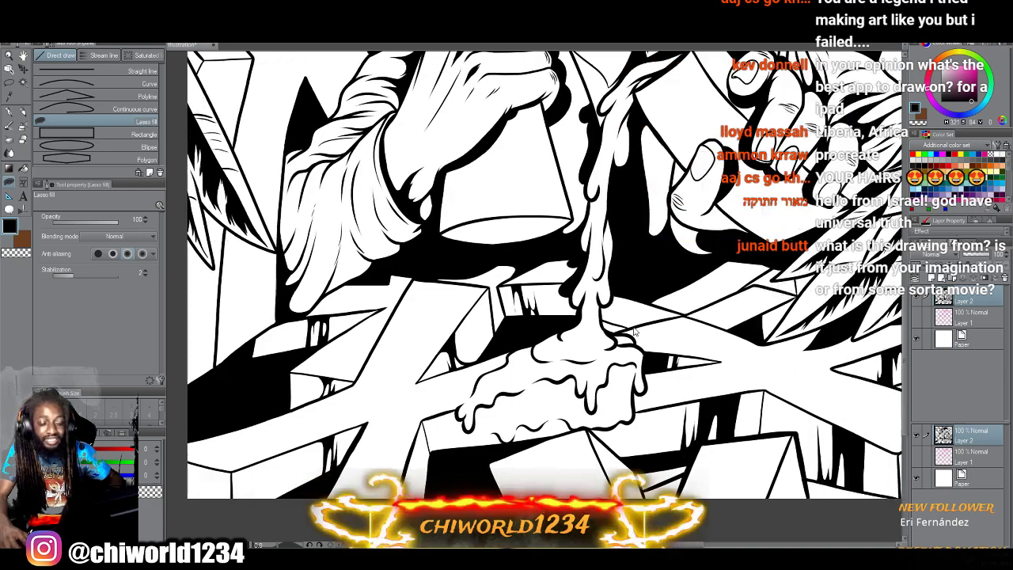
drag(800, 332, 633, 332)
scroll(631, 333, up, 4)
scroll(631, 323, up, 2)
scroll(632, 324, up, 3)
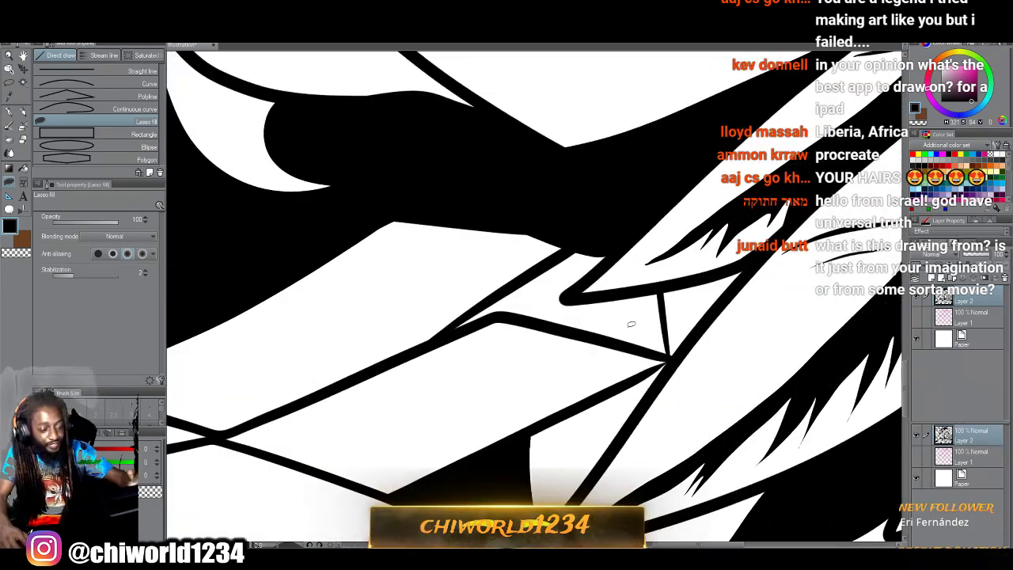
mouse_move(557, 320)
mouse_down()
mouse_move(551, 264)
mouse_move(583, 231)
mouse_move(471, 309)
mouse_move(506, 298)
mouse_move(500, 311)
mouse_move(529, 323)
mouse_up()
scroll(597, 475, down, 5)
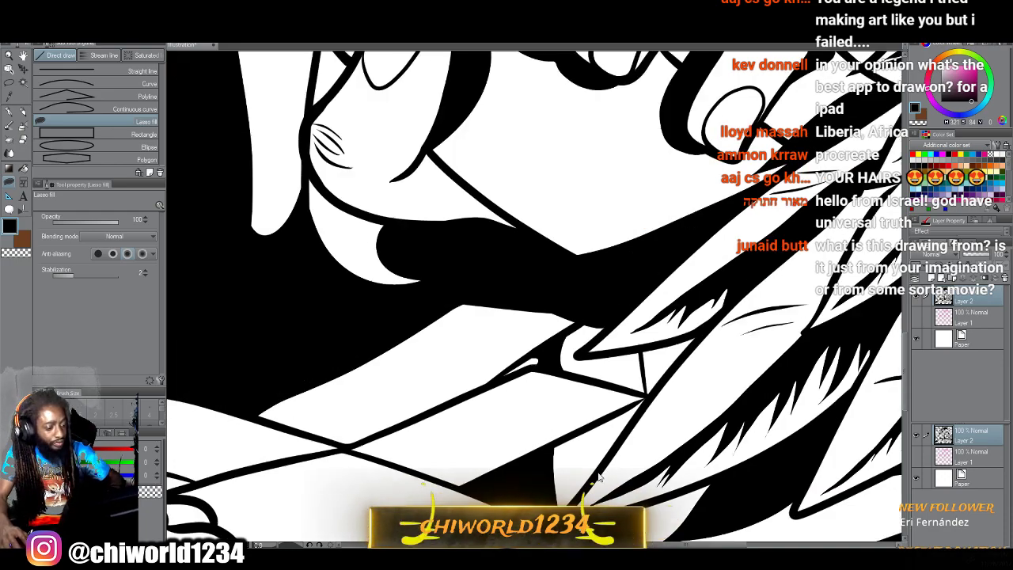
Lasso-fill wide black reflection bands with rounded, tapered gaps on the underside face of the left standing X's lower leg.
scroll(606, 475, down, 4)
scroll(605, 472, down, 2)
scroll(602, 467, up, 2)
scroll(603, 465, up, 3)
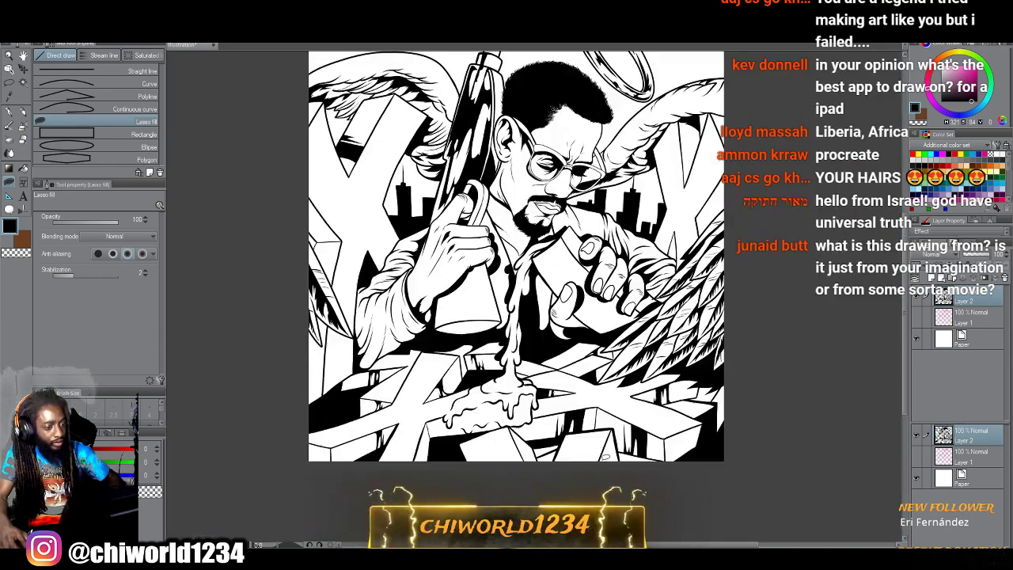
scroll(603, 459, up, 8)
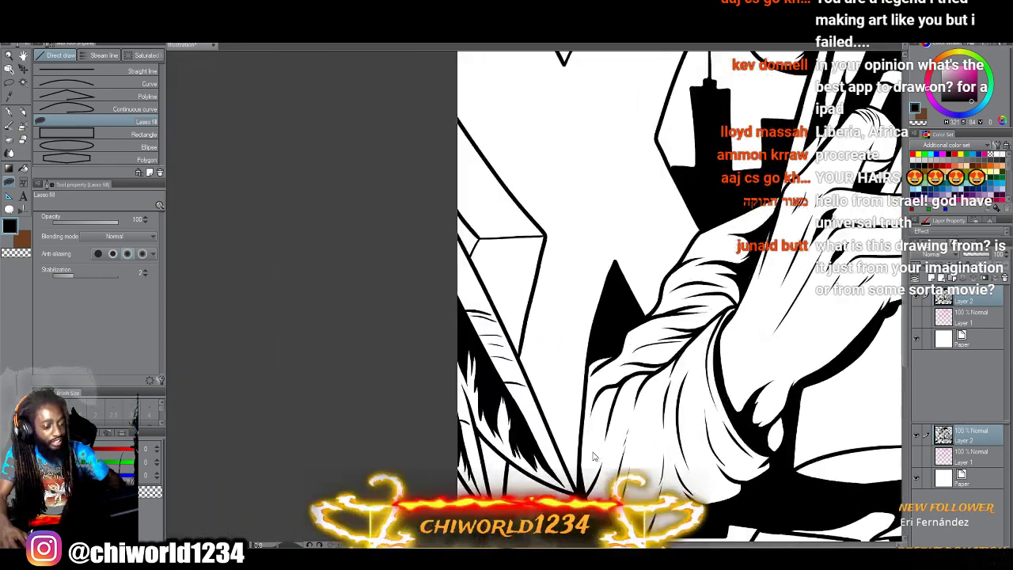
scroll(595, 448, up, 6)
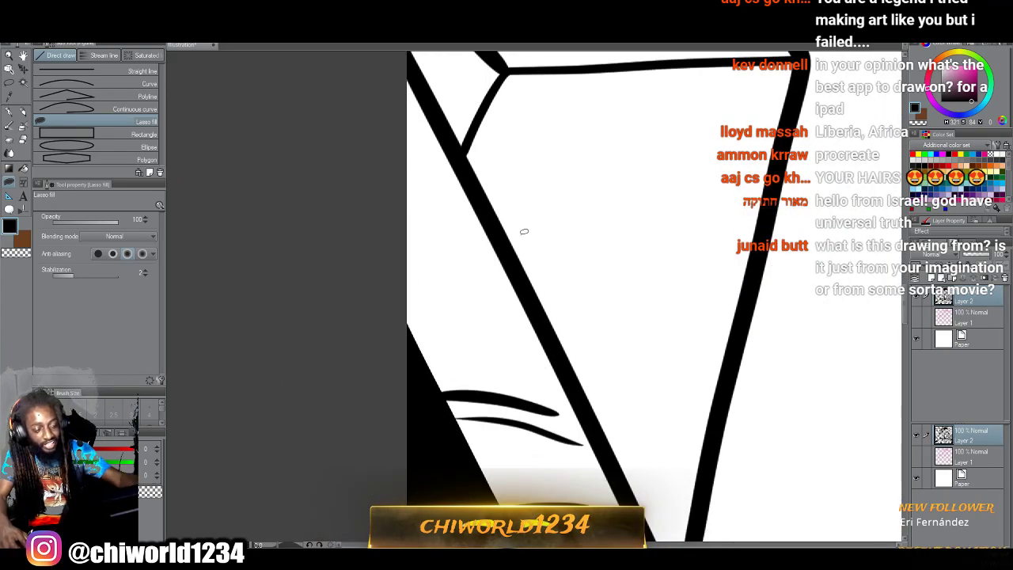
mouse_move(507, 242)
mouse_down()
mouse_move(574, 396)
mouse_move(591, 354)
mouse_move(731, 338)
mouse_move(758, 263)
mouse_move(753, 229)
mouse_move(658, 281)
mouse_move(620, 284)
mouse_move(671, 269)
mouse_move(567, 262)
mouse_move(553, 239)
mouse_move(742, 184)
mouse_move(570, 174)
mouse_move(561, 152)
mouse_move(770, 117)
mouse_up()
mouse_move(505, 126)
mouse_down()
mouse_move(461, 160)
mouse_move(590, 187)
mouse_move(561, 203)
mouse_move(489, 207)
mouse_up()
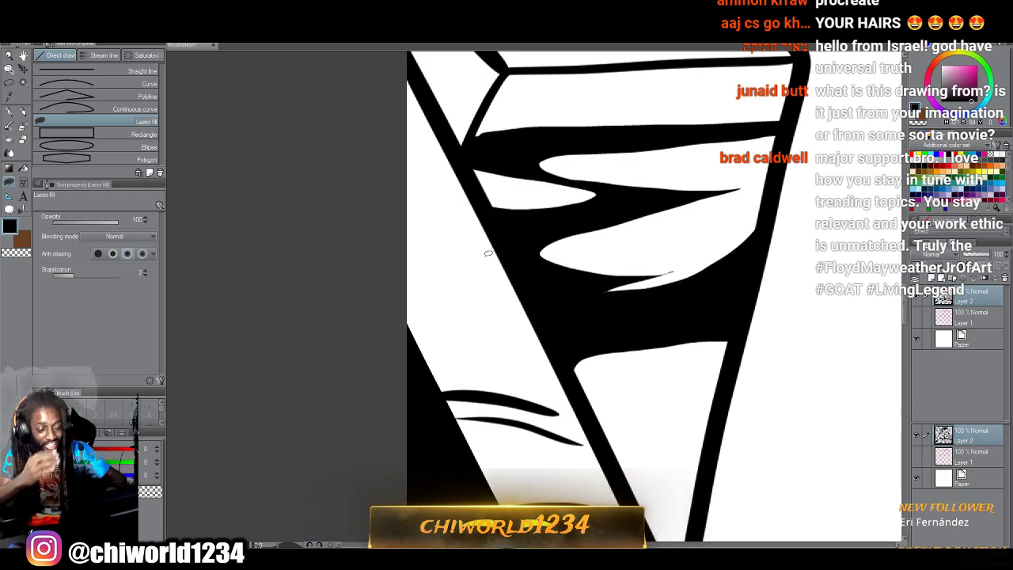
Lasso-fill a slanted black reflection band with a pointed spike across the front of the left standing X's lower leg.
scroll(505, 258, down, 4)
scroll(514, 247, up, 4)
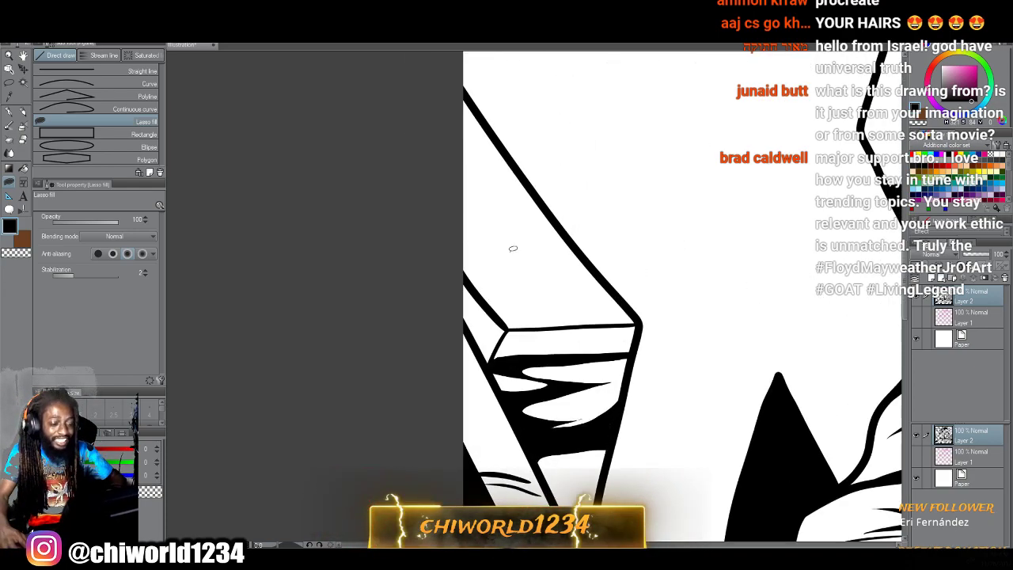
scroll(513, 248, up, 2)
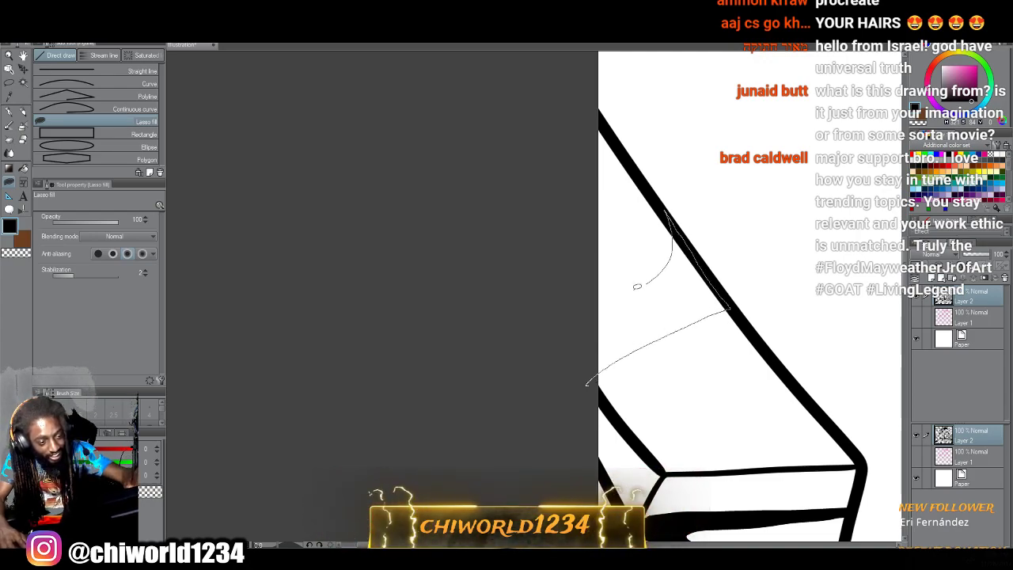
drag(620, 260, 543, 311)
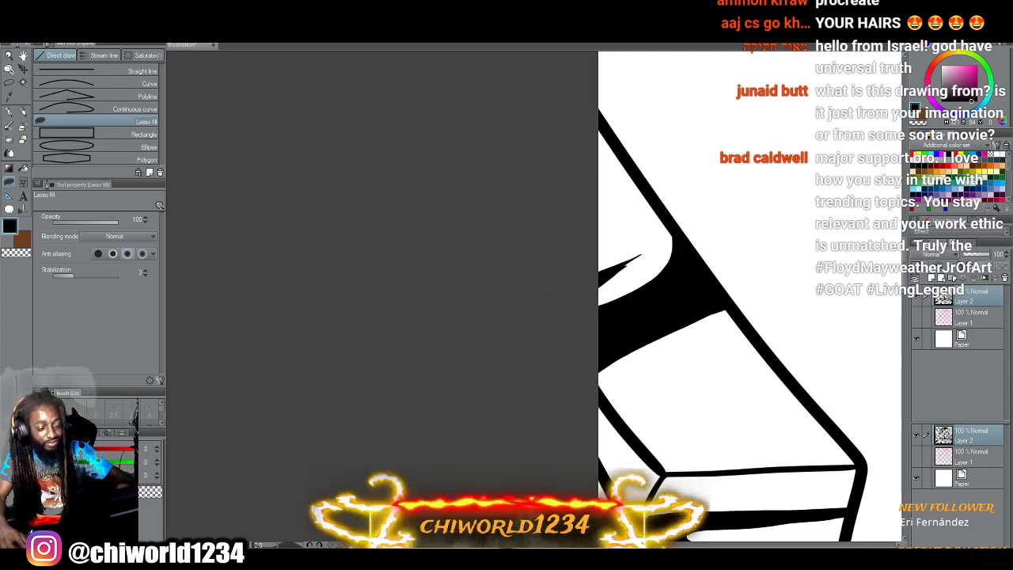
Lasso-fill black reflections with spikes and rounded gaps on the lower-left beam at the canvas edge, including the shadow under the feather tips.
scroll(749, 296, down, 5)
scroll(724, 297, up, 4)
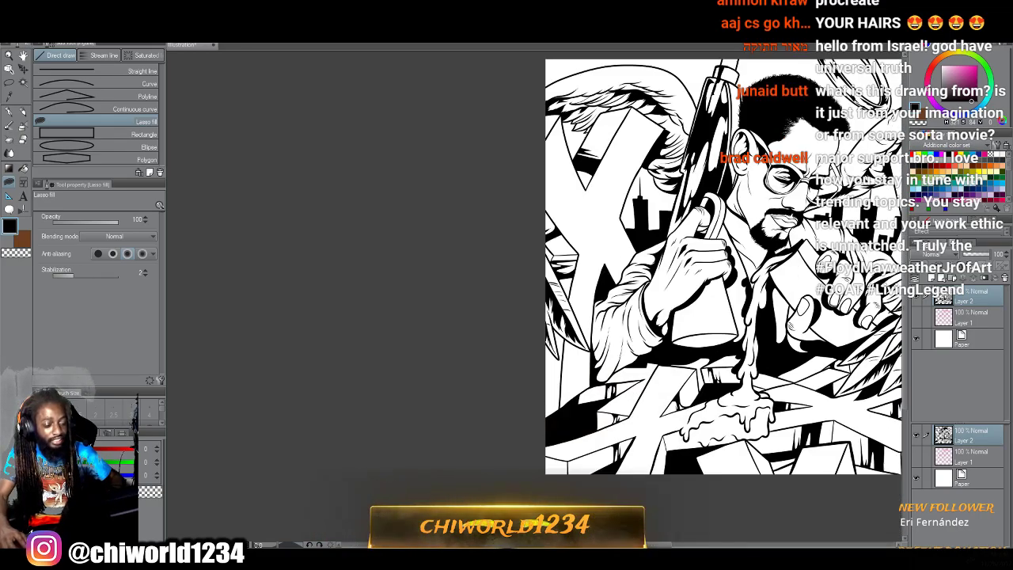
drag(497, 291, 364, 344)
scroll(497, 425, up, 3)
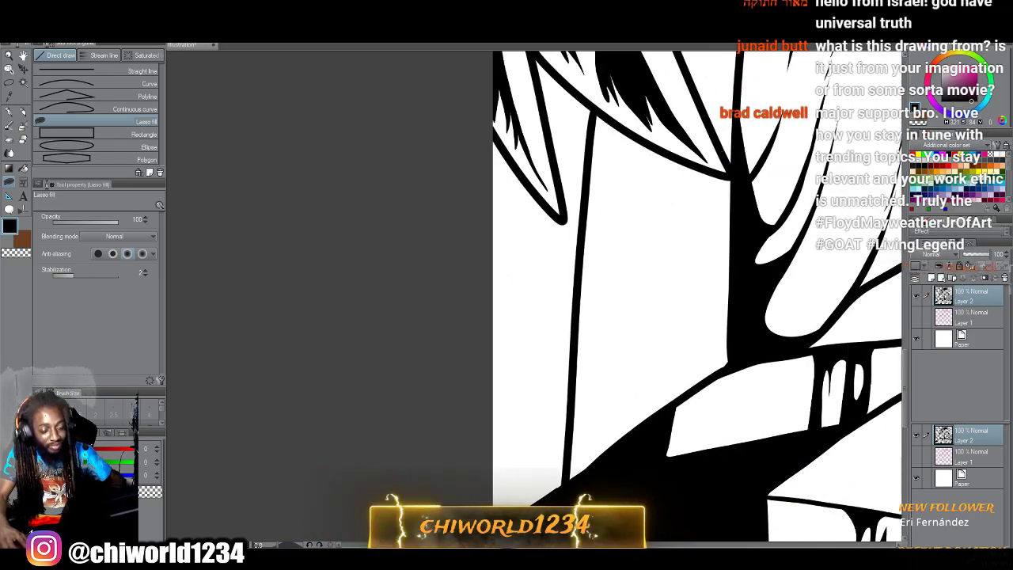
drag(460, 376, 570, 409)
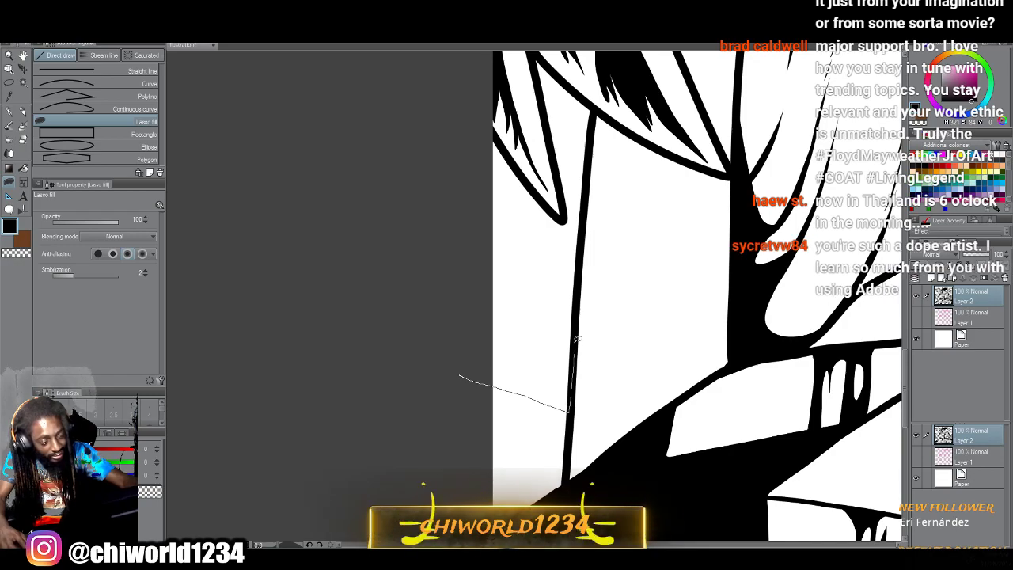
mouse_move(576, 339)
mouse_down()
mouse_move(577, 286)
mouse_move(539, 279)
mouse_up()
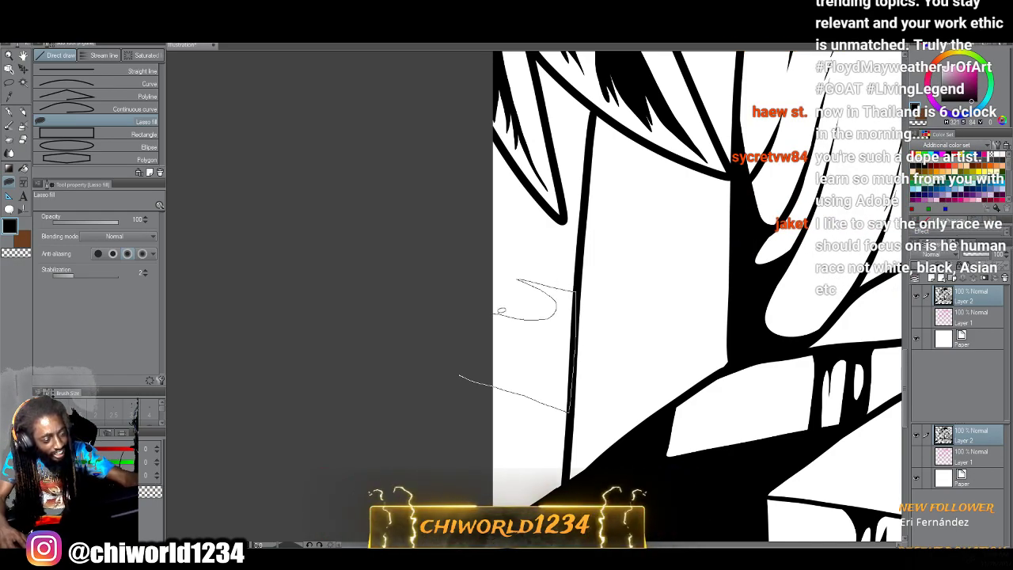
drag(528, 357, 432, 348)
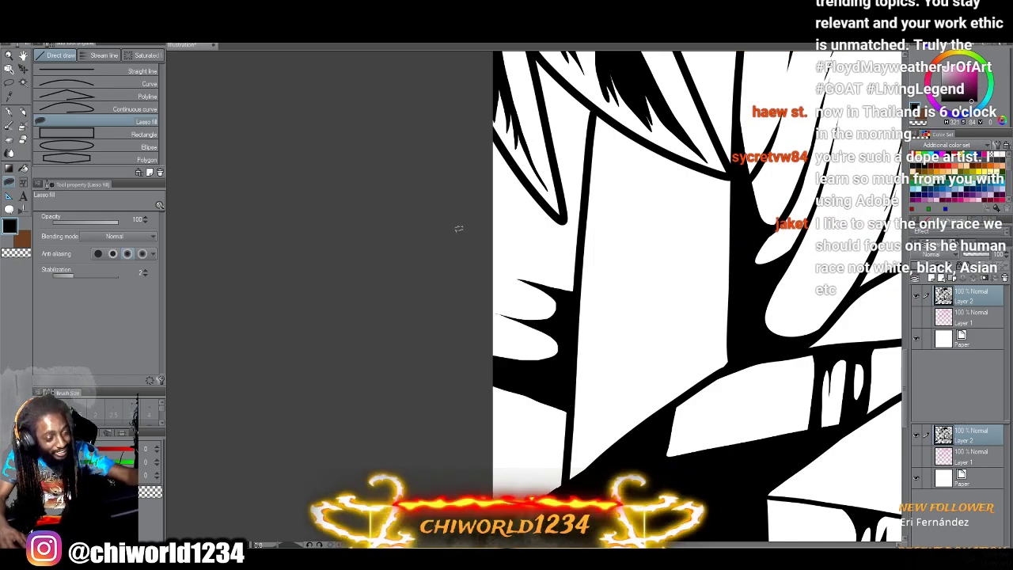
mouse_move(587, 181)
mouse_down()
mouse_move(560, 218)
mouse_move(445, 186)
mouse_up()
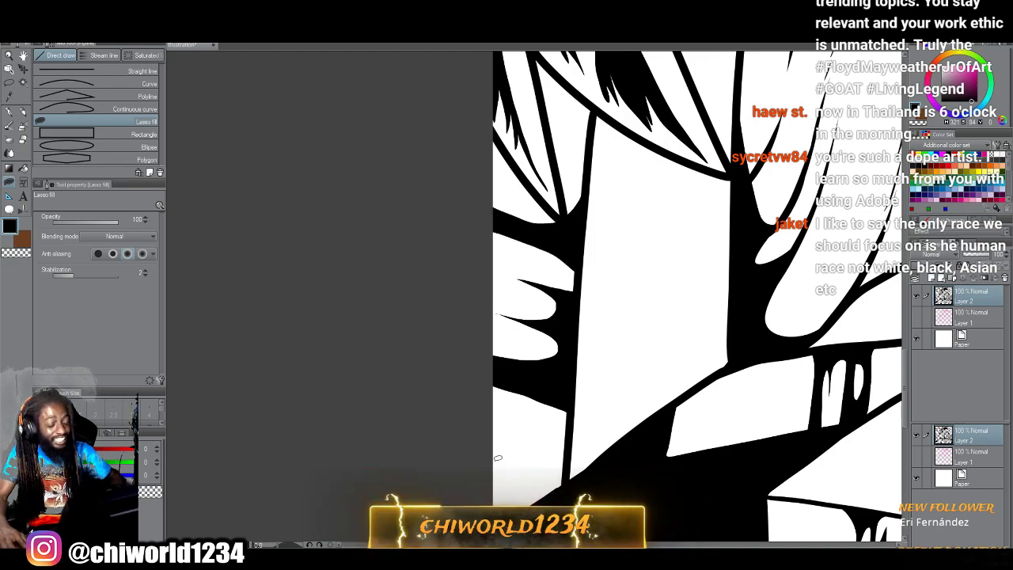
Lasso-fill a black reflection band with curved edges and rounded gaps across the right standing X's lower leg at the canvas edge.
scroll(498, 457, down, 6)
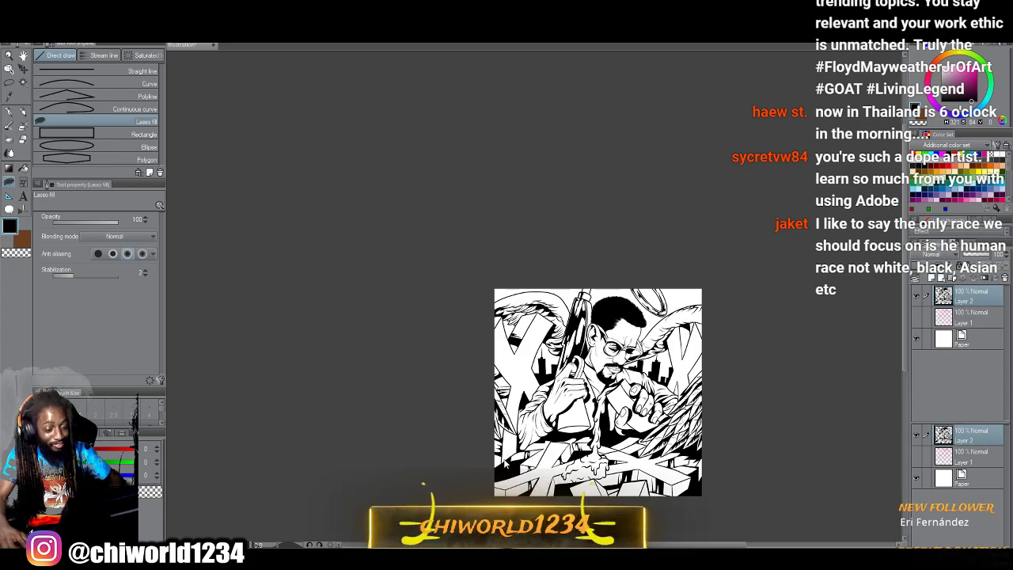
scroll(504, 465, up, 8)
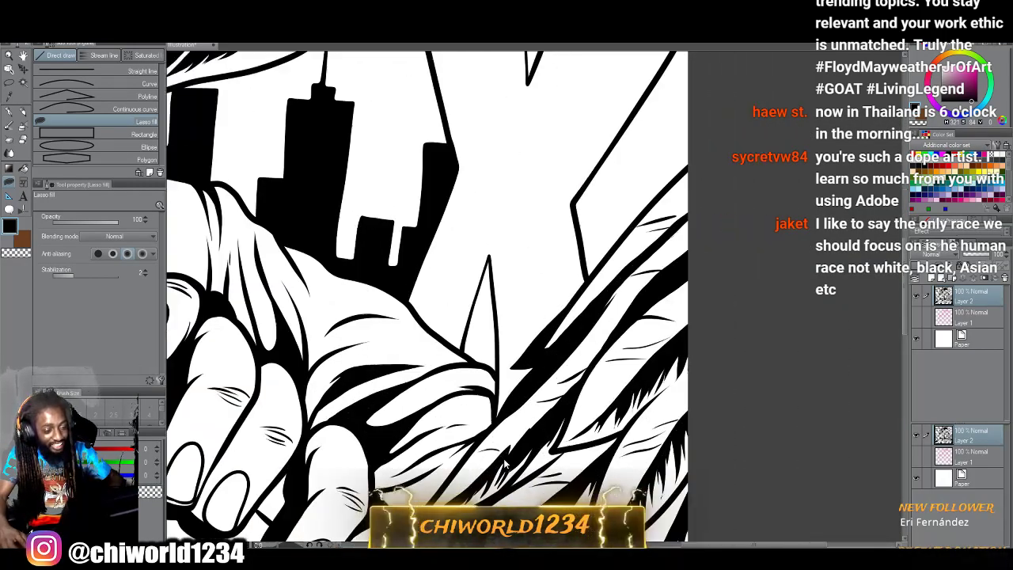
scroll(504, 465, up, 8)
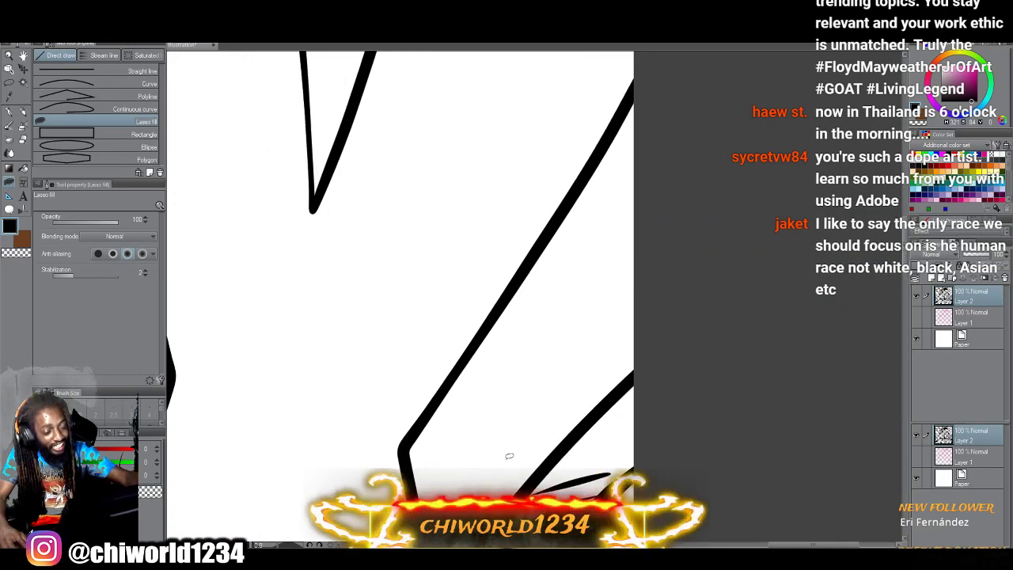
mouse_move(457, 368)
mouse_down()
mouse_move(576, 416)
mouse_move(666, 352)
mouse_up()
mouse_move(590, 341)
mouse_down()
mouse_move(541, 317)
mouse_move(617, 305)
mouse_move(548, 262)
mouse_move(568, 197)
mouse_move(442, 392)
mouse_move(437, 428)
mouse_up()
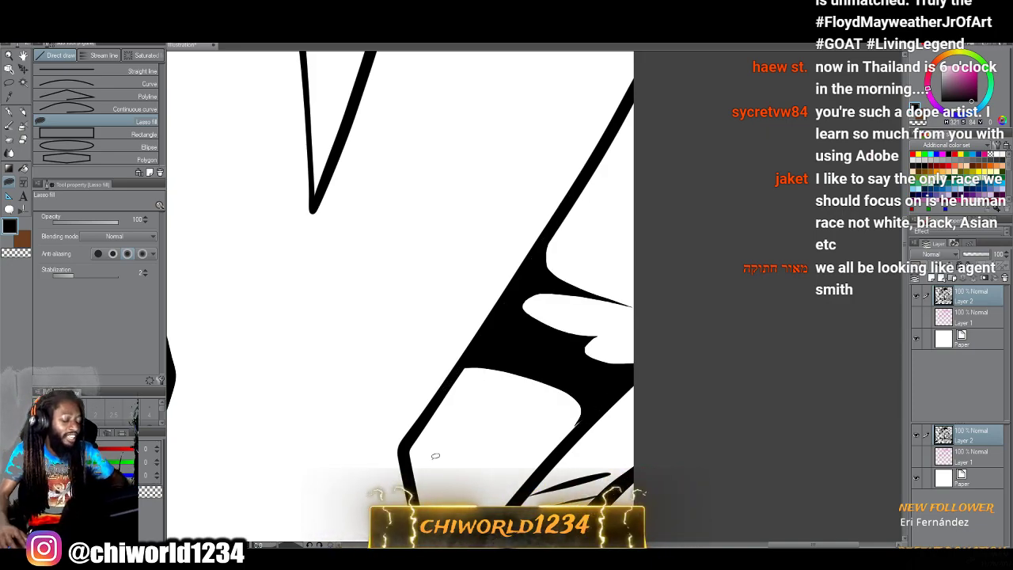
Lasso-fill a curved black shadow under the right wing's feathers, in the gap beside the right standing X's inner edge.
scroll(434, 456, down, 6)
scroll(434, 456, down, 4)
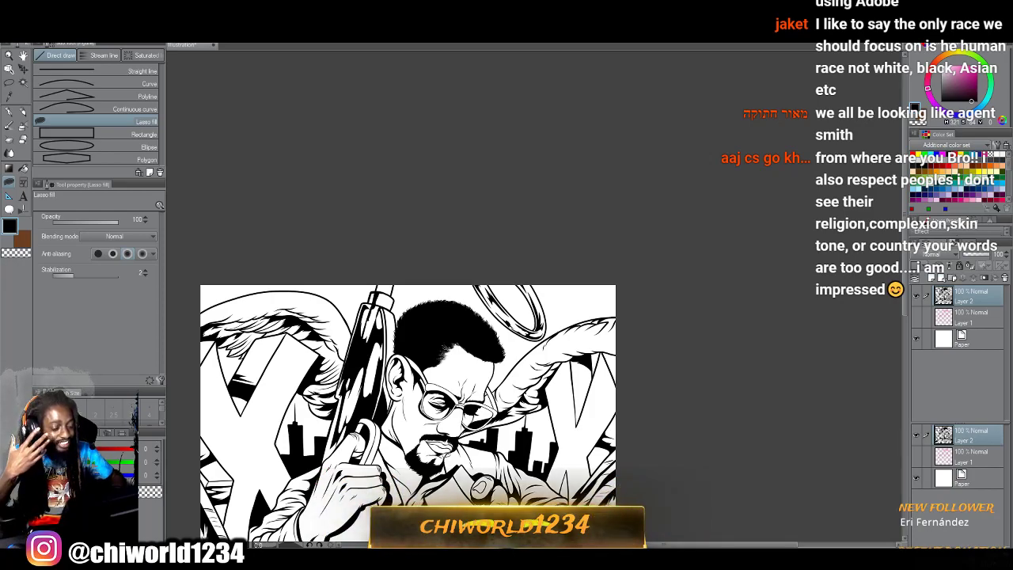
scroll(440, 456, down, 2)
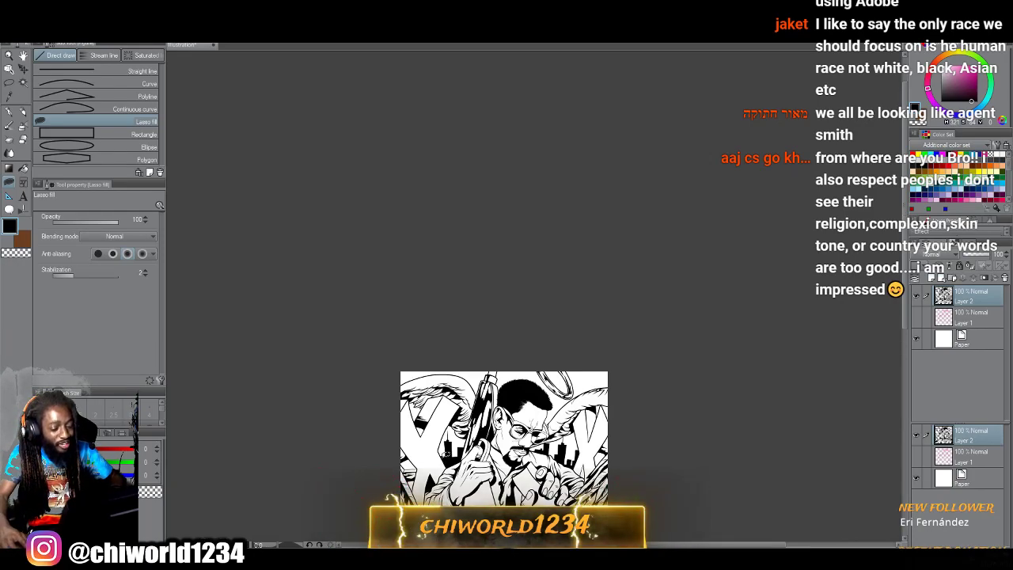
scroll(443, 458, up, 4)
scroll(444, 457, right, 3)
scroll(448, 449, up, 3)
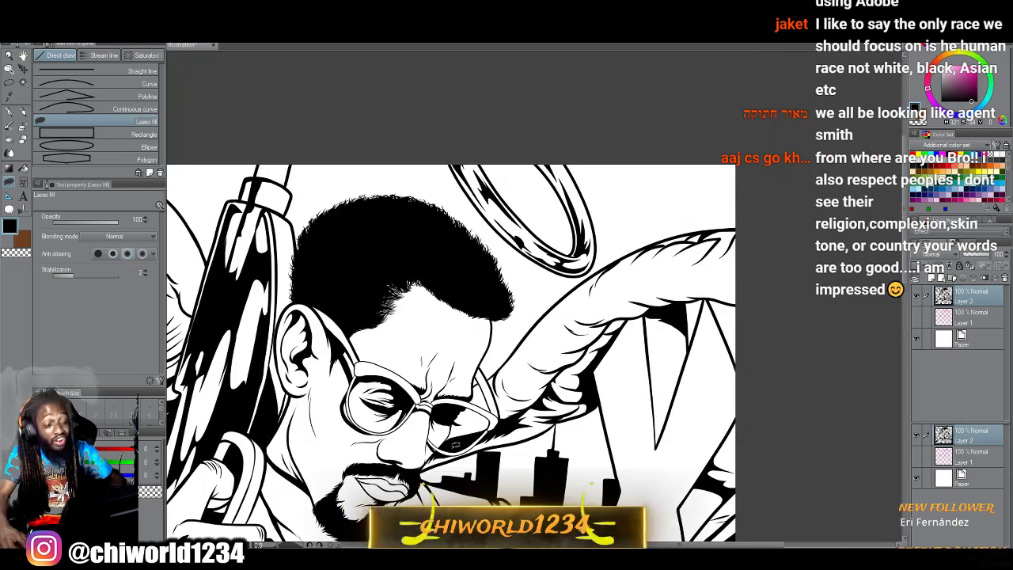
scroll(452, 452, up, 3)
scroll(454, 452, up, 3)
scroll(455, 446, up, 2)
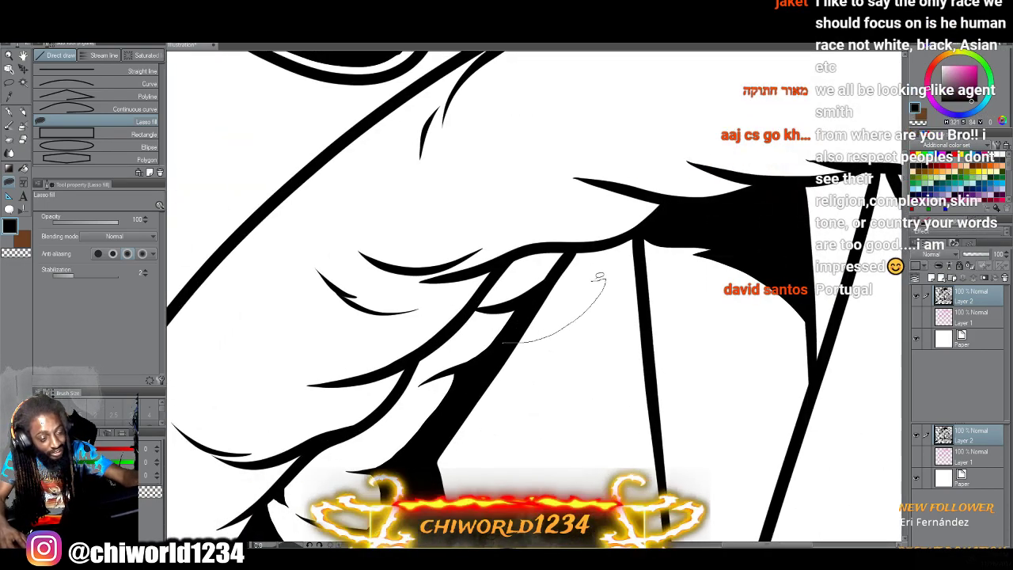
mouse_move(599, 279)
mouse_down()
mouse_move(645, 261)
mouse_move(705, 220)
mouse_move(642, 225)
mouse_up()
drag(579, 239, 507, 343)
scroll(485, 412, down, 6)
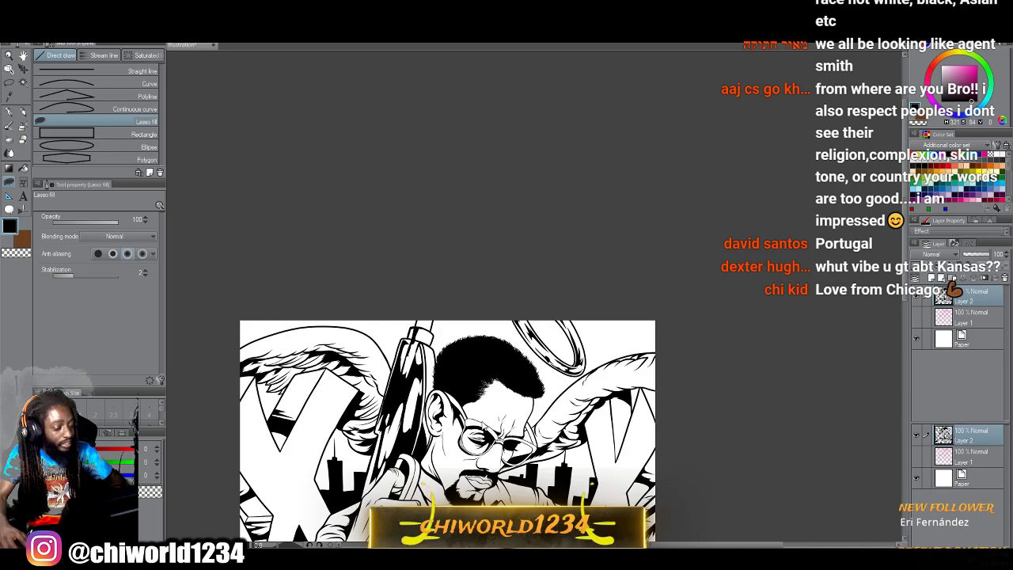
scroll(482, 426, up, 6)
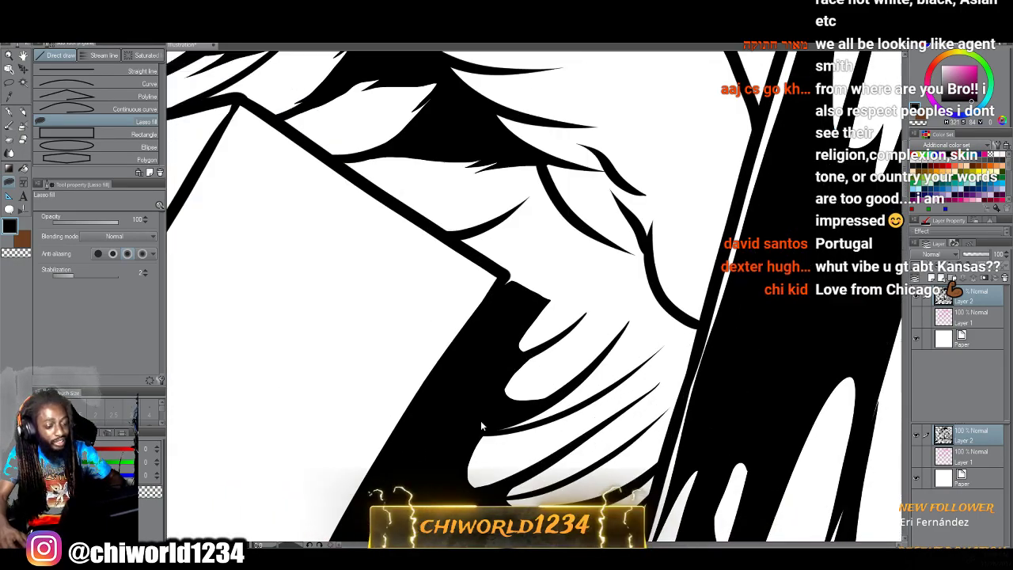
Lasso-fill a black shadow with rounded gaps and pointed spikes under the left wing's feathers, between the standing X and the gun barrel.
scroll(483, 421, up, 1)
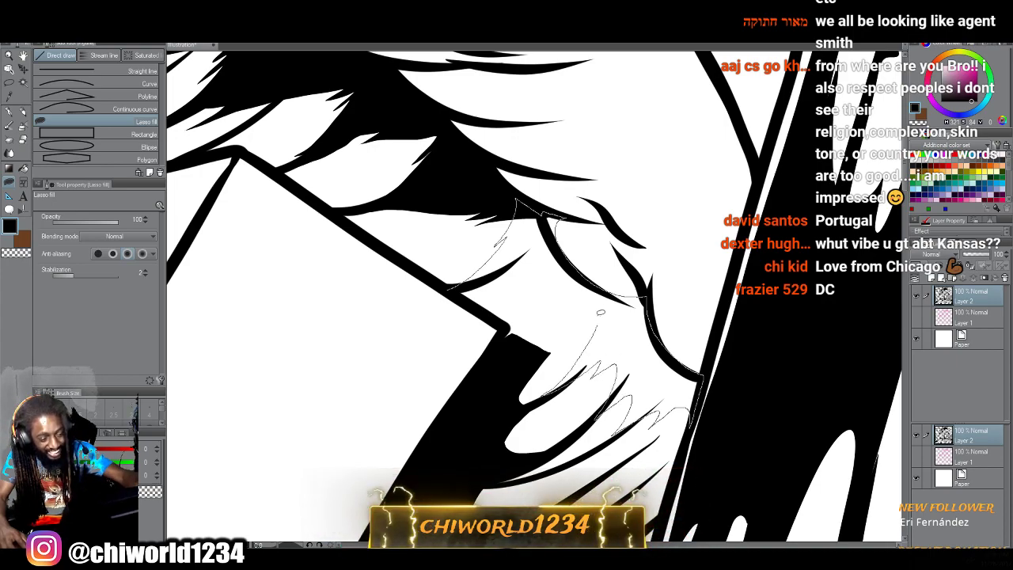
mouse_move(531, 266)
mouse_down()
mouse_move(475, 285)
mouse_move(470, 303)
mouse_up()
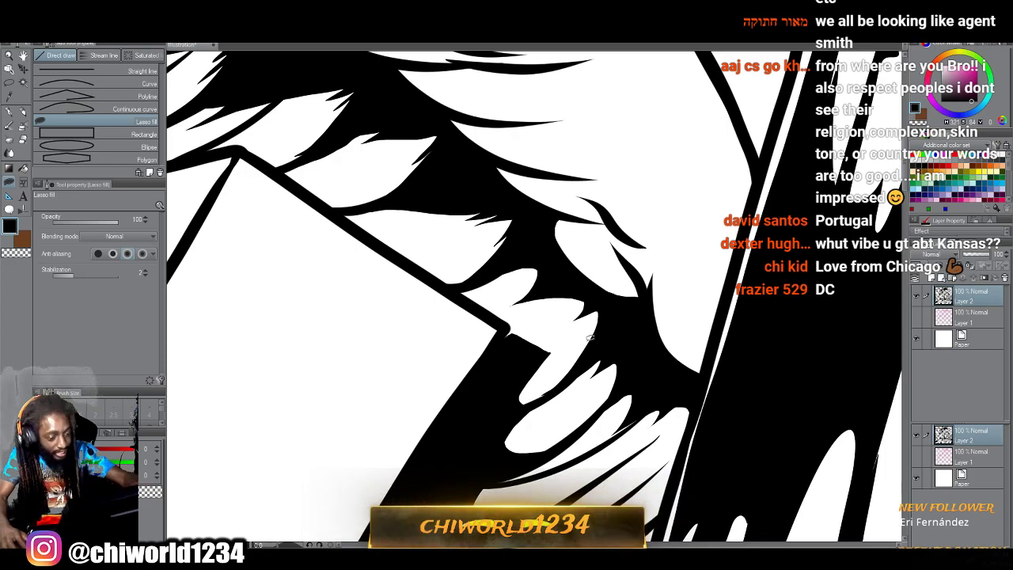
mouse_move(557, 373)
mouse_down()
mouse_move(499, 398)
mouse_move(513, 400)
mouse_up()
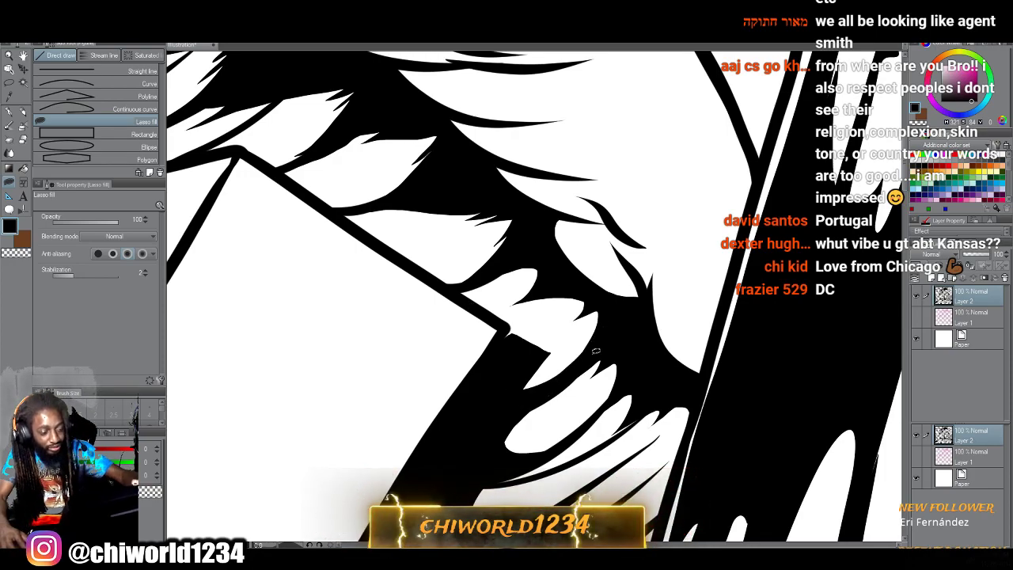
Lasso-fill a spiked black reflection on the end face of the fallen right X's leg near the canvas's lower-right corner.
scroll(639, 486, down, 3)
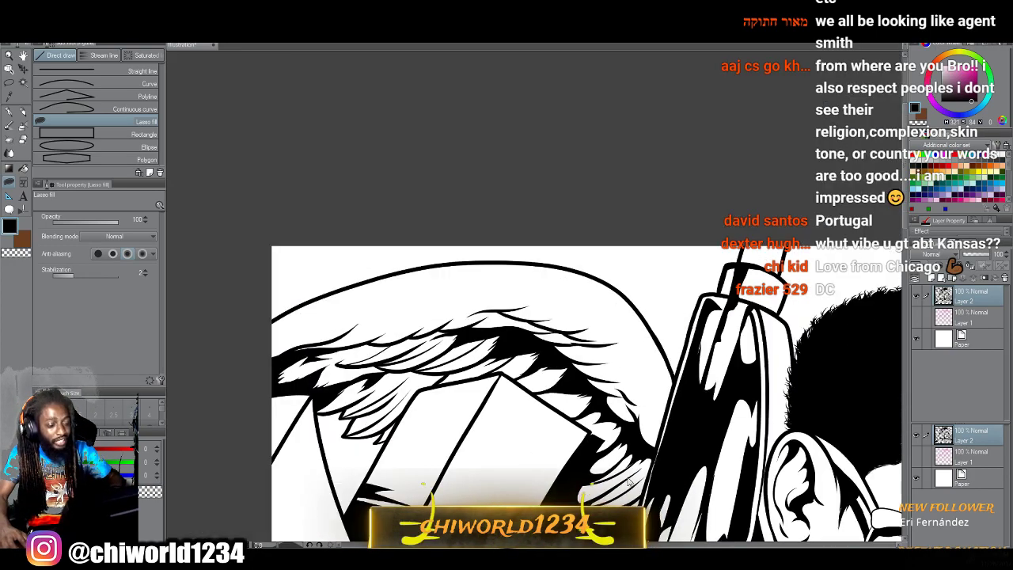
drag(640, 486, 387, 486)
drag(554, 507, 633, 401)
scroll(633, 467, down, 1)
scroll(570, 380, down, 4)
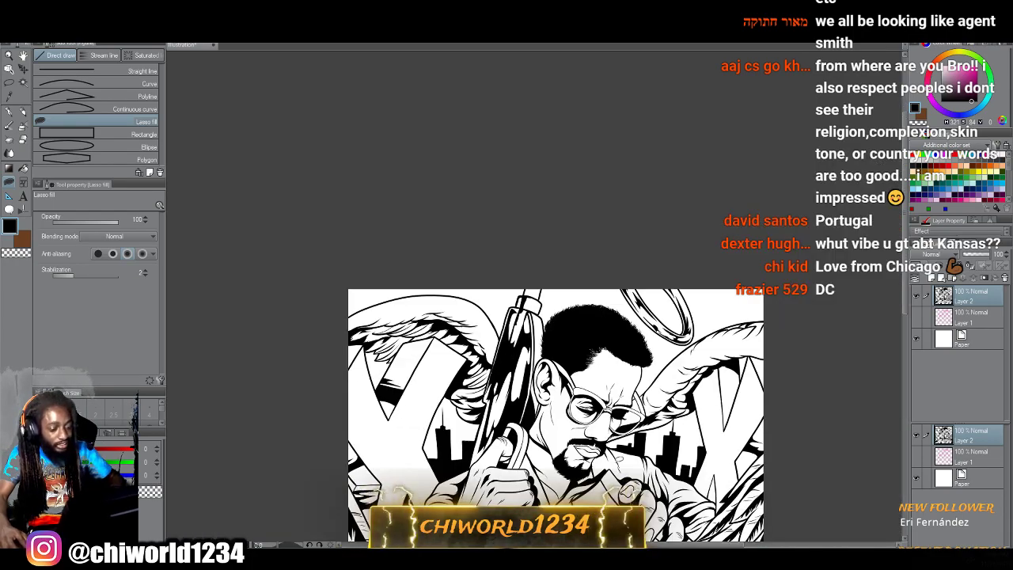
scroll(555, 356, down, 1)
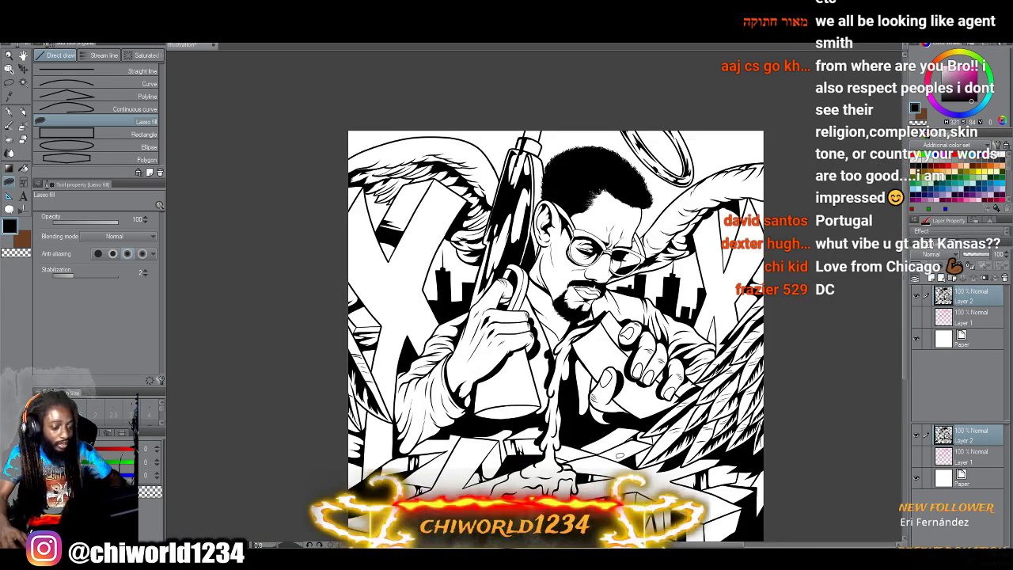
scroll(556, 317, down, 3)
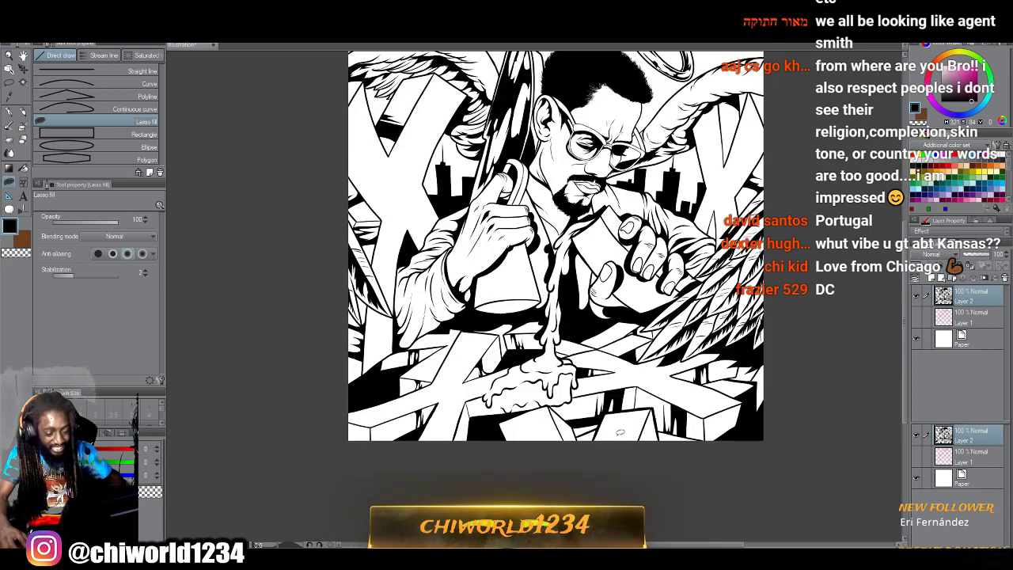
scroll(619, 432, up, 5)
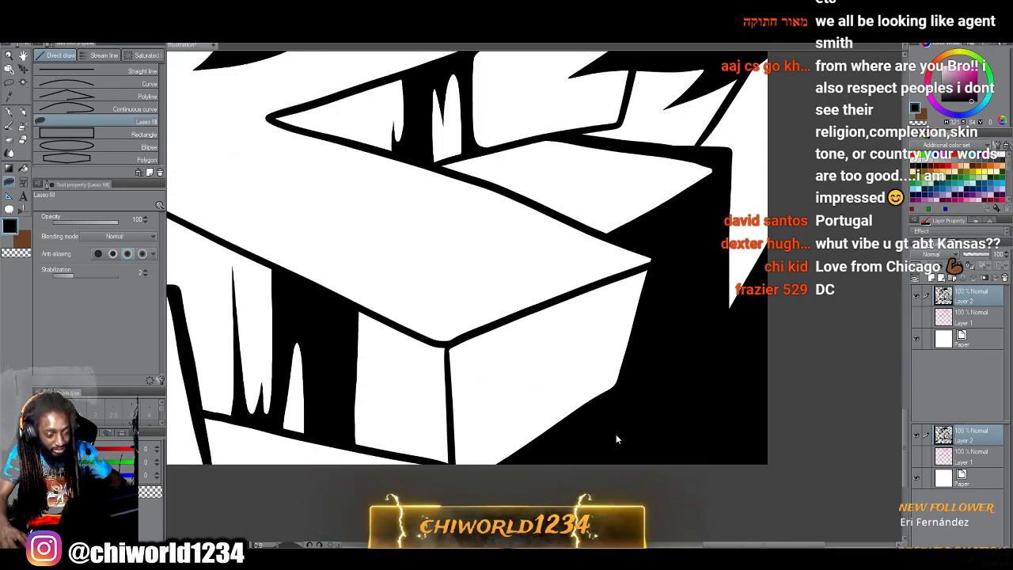
mouse_move(575, 406)
mouse_down()
mouse_move(643, 186)
mouse_move(546, 221)
mouse_move(535, 294)
mouse_move(568, 223)
mouse_move(579, 277)
mouse_move(551, 415)
mouse_move(537, 435)
mouse_move(547, 366)
mouse_move(523, 450)
mouse_move(557, 421)
mouse_move(585, 278)
mouse_move(554, 443)
mouse_up()
Lasso-fill a black reflection with two spikes and rounded gaps on the fallen left X's end face at the canvas's lower-left corner.
key(ctrl+minus)
key(ctrl+minus)
key(ctrl+minus)
key(ctrl+minus)
key(ctrl+minus)
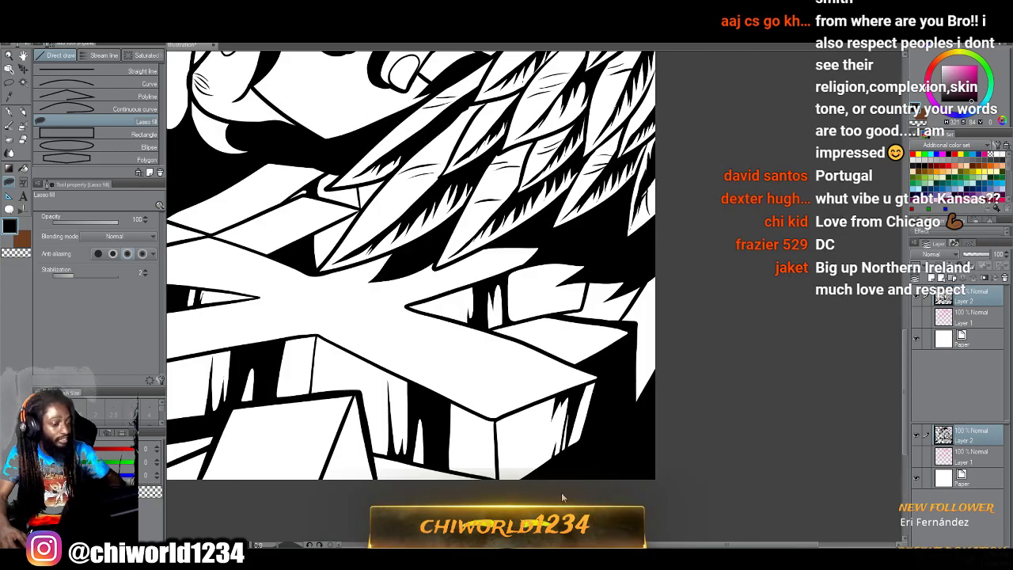
scroll(556, 479, up, 4)
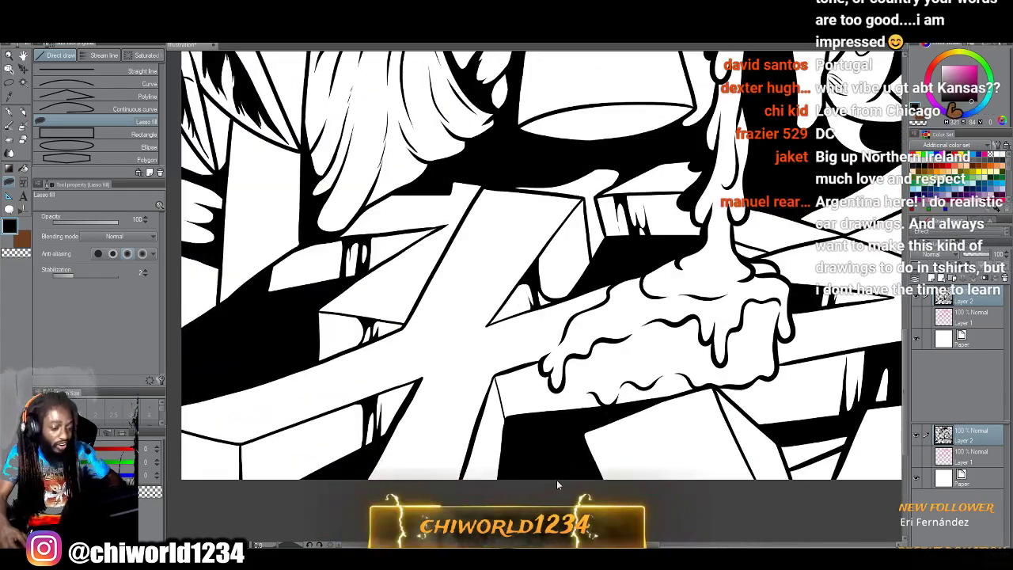
scroll(557, 480, up, 5)
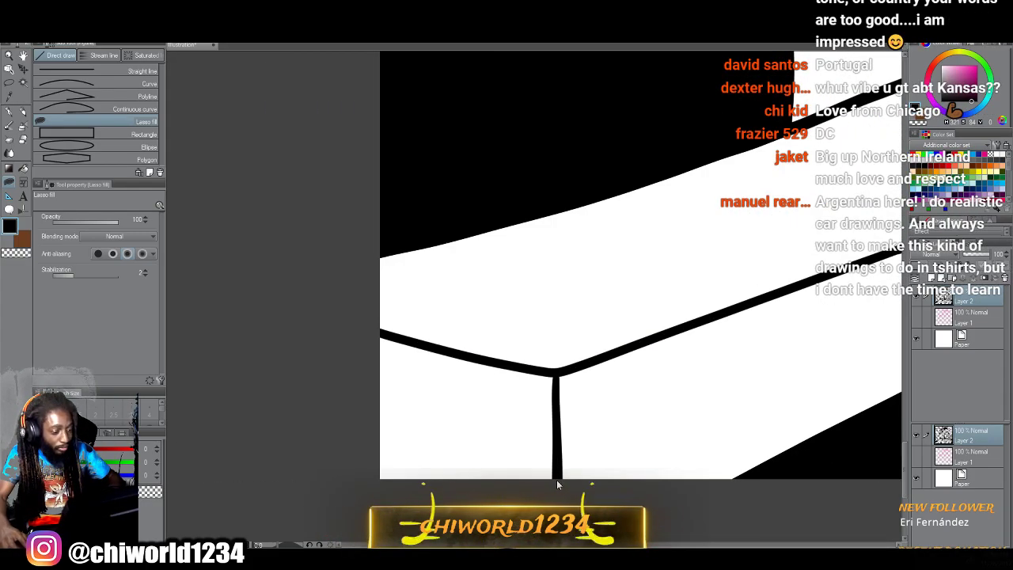
mouse_move(515, 502)
mouse_down()
mouse_move(482, 350)
mouse_move(447, 430)
mouse_move(430, 364)
mouse_move(432, 273)
mouse_move(467, 277)
mouse_move(378, 323)
mouse_move(375, 495)
mouse_move(506, 507)
mouse_up()
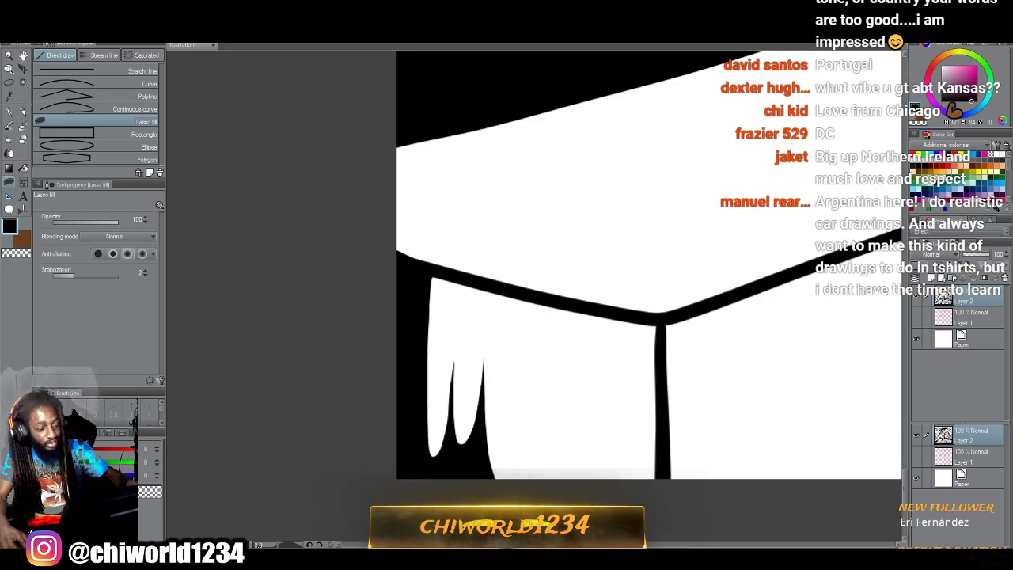
Lasso-fill a slanted, spiked black reflection across the narrow side face of the fallen left X's lower leg at the bottom canvas edge.
key(ctrl+minus)
key(ctrl+minus)
key(ctrl+minus)
key(ctrl+minus)
scroll(481, 486, right, 3)
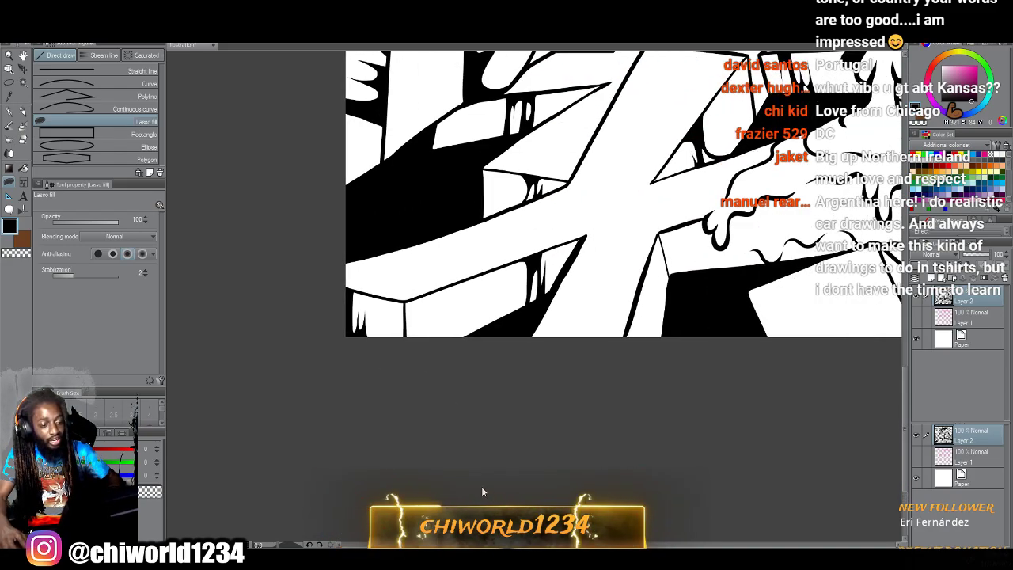
key(ctrl+plus)
key(ctrl+plus)
key(ctrl+plus)
key(ctrl+plus)
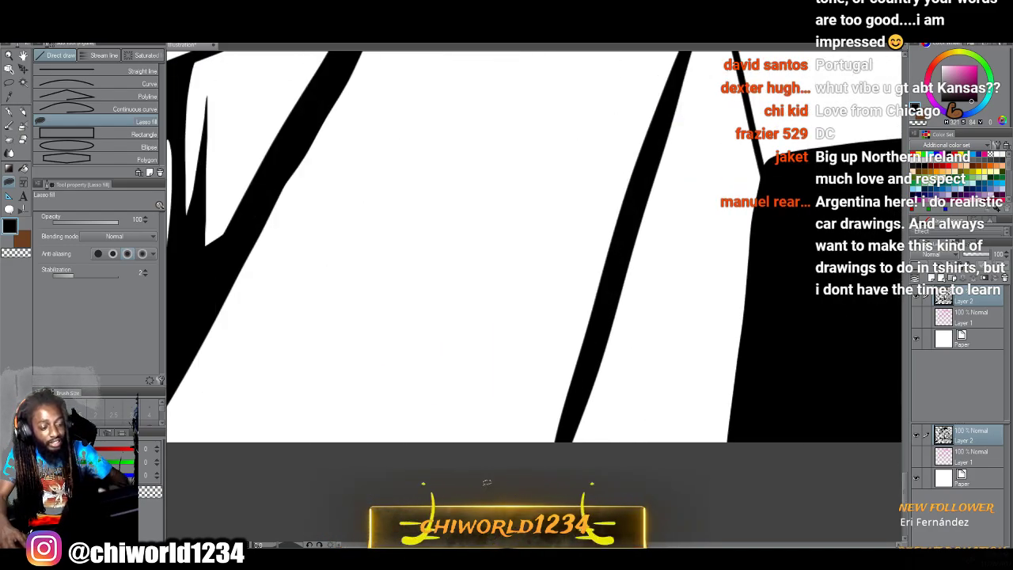
mouse_move(637, 200)
mouse_down()
mouse_move(647, 238)
mouse_move(724, 368)
mouse_move(713, 287)
mouse_move(761, 434)
mouse_move(748, 479)
mouse_move(726, 467)
mouse_move(641, 290)
mouse_move(647, 220)
mouse_up()
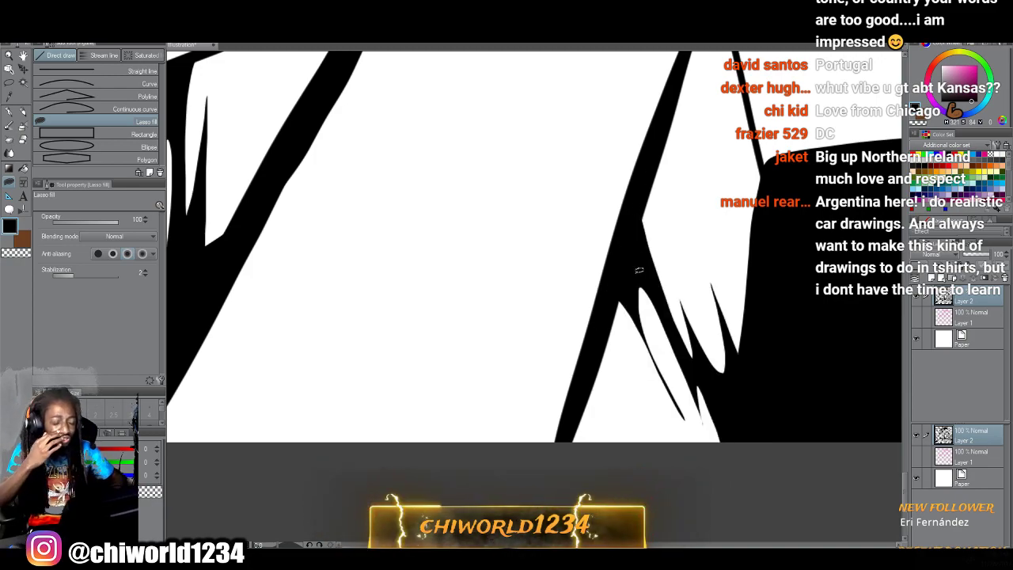
Lasso-fill a curved black reflection with a spike and rounded gap on the narrow side face of the beam below the dripping block.
scroll(645, 269, down, 3)
scroll(645, 275, down, 5)
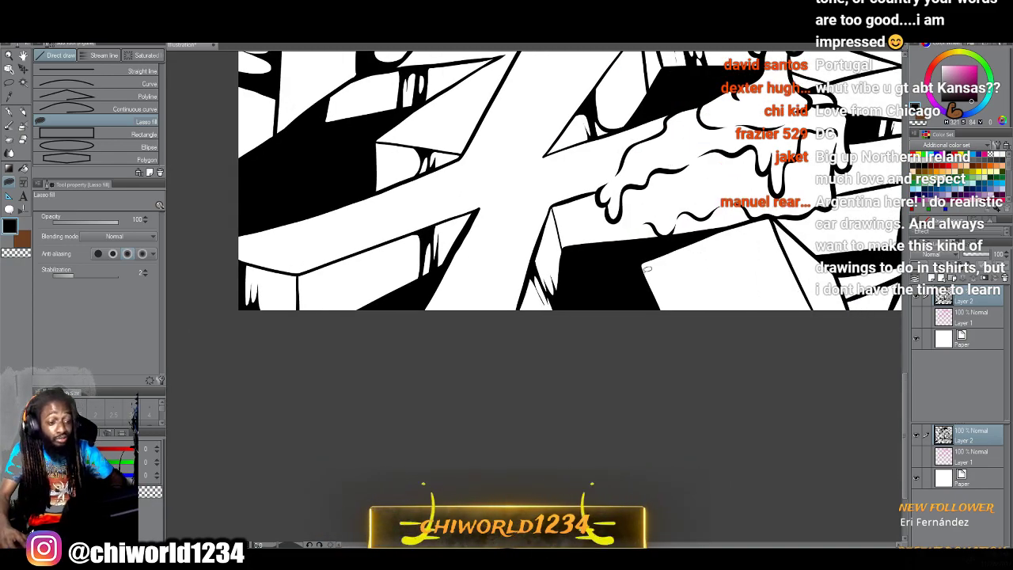
scroll(646, 275, up, 5)
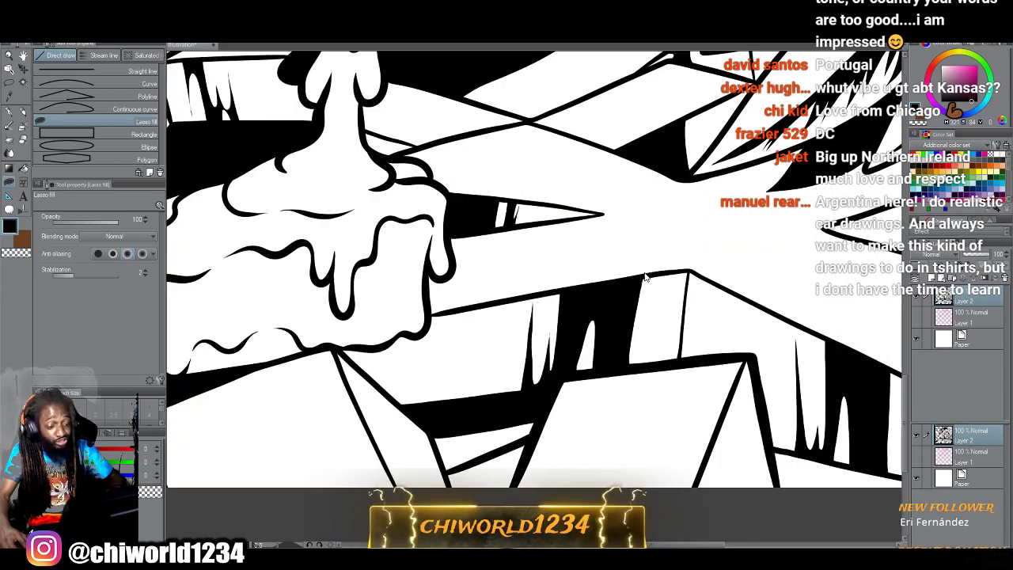
scroll(626, 285, up, 5)
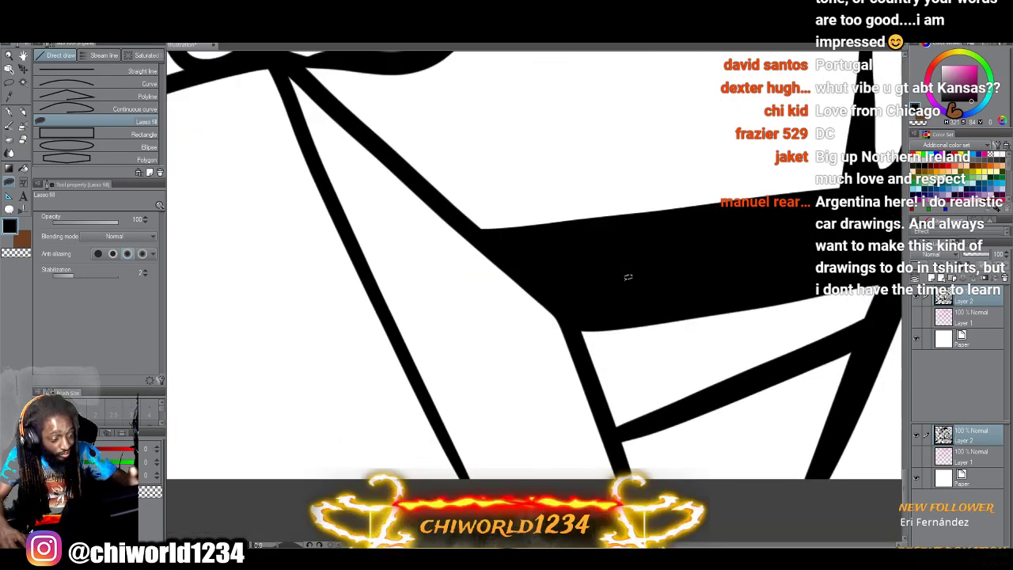
mouse_move(569, 428)
mouse_down()
mouse_move(582, 357)
mouse_move(625, 477)
mouse_up()
mouse_move(564, 463)
mouse_down()
mouse_move(529, 468)
mouse_move(479, 427)
mouse_move(498, 463)
mouse_up()
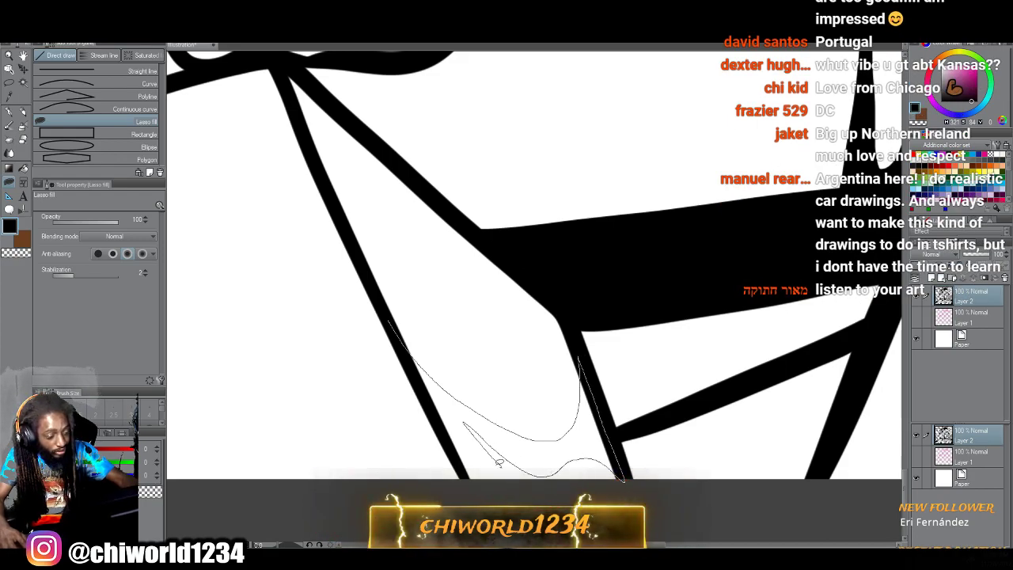
drag(421, 387, 360, 255)
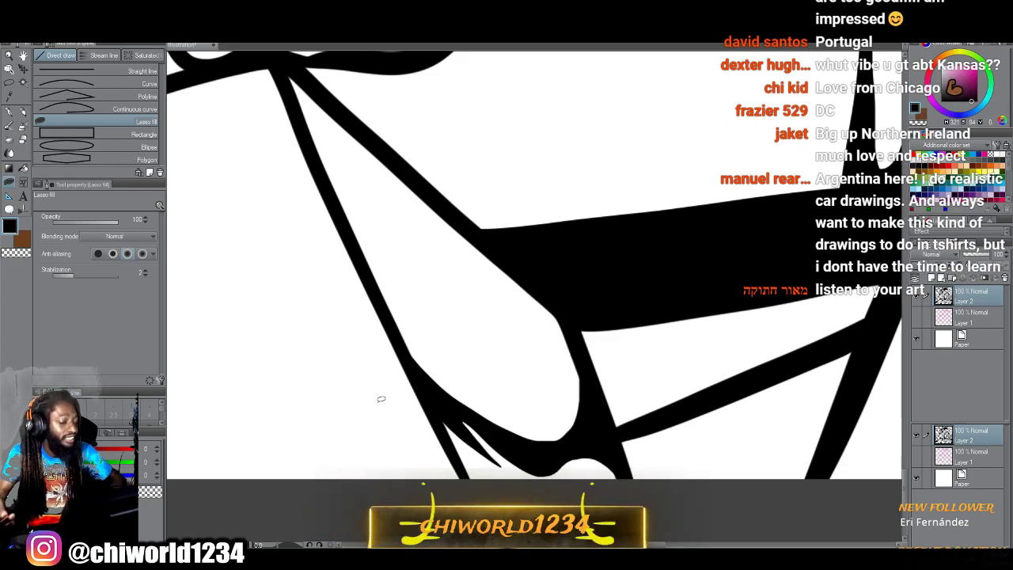
Examine the whole drawing and the face area for spots that still need ink detail.
scroll(380, 400, down, 10)
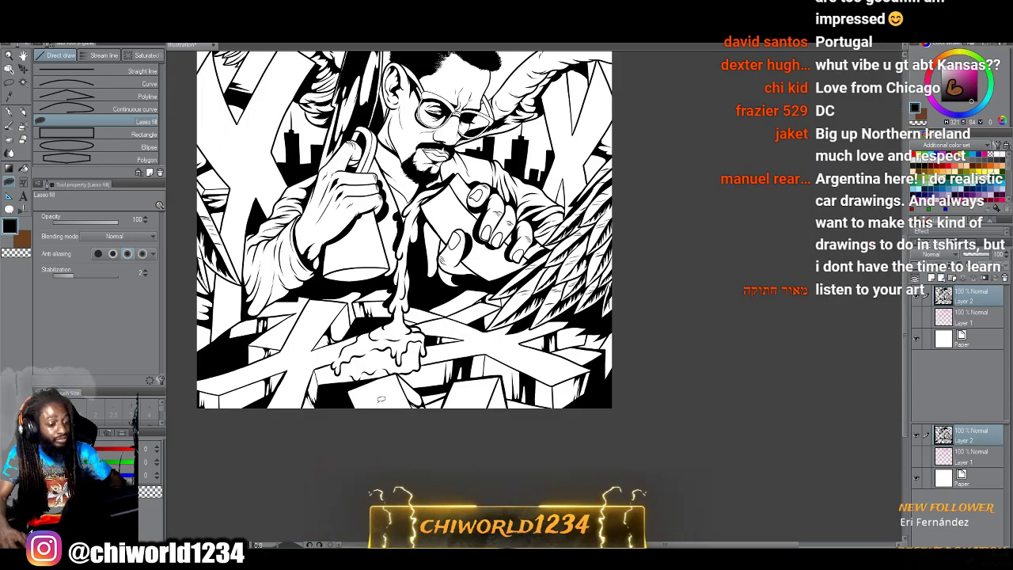
scroll(382, 376, up, 1)
scroll(381, 376, left, 2)
scroll(382, 366, up, 2)
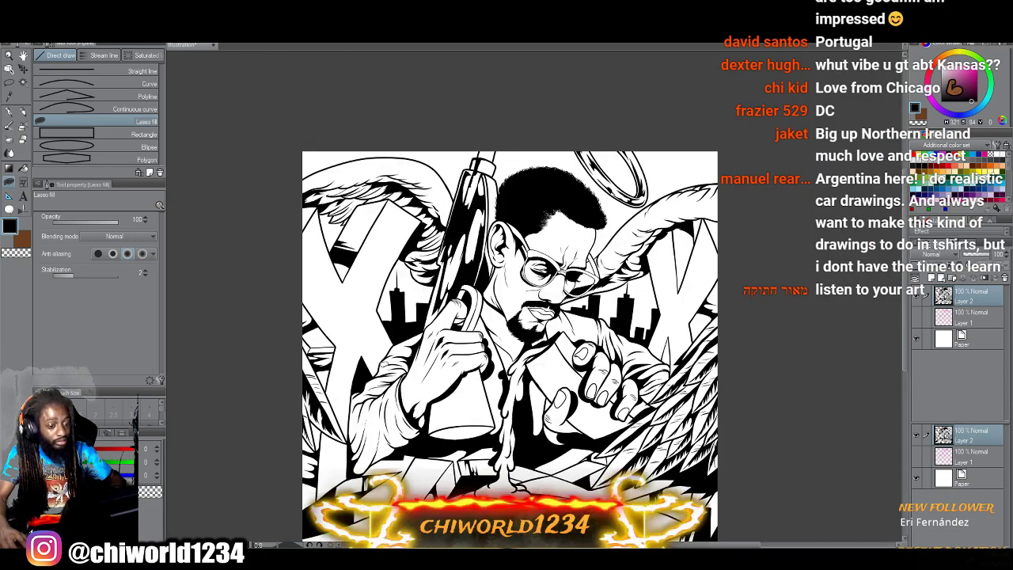
scroll(382, 375, up, 5)
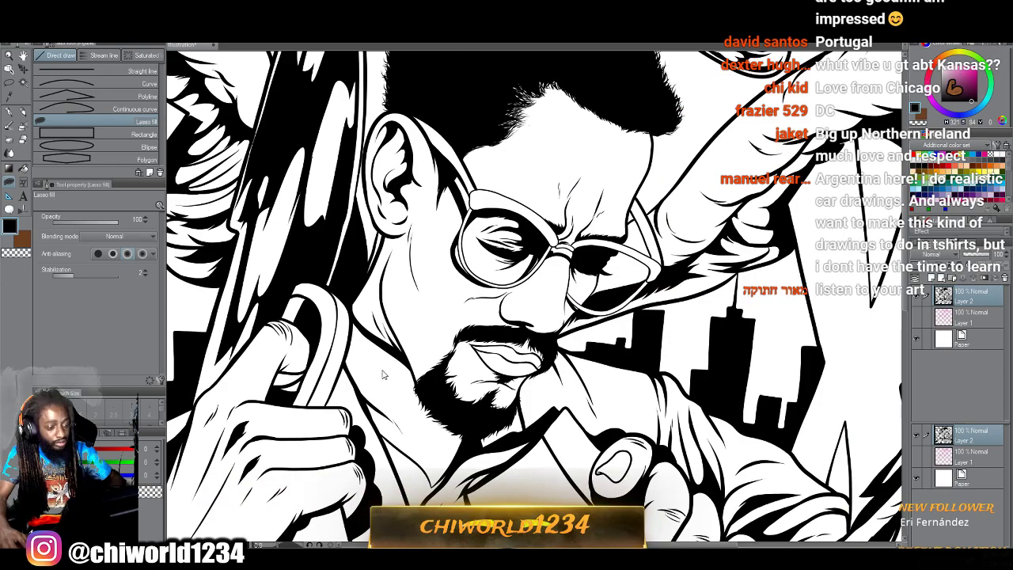
scroll(383, 375, down, 5)
scroll(397, 282, up, 2)
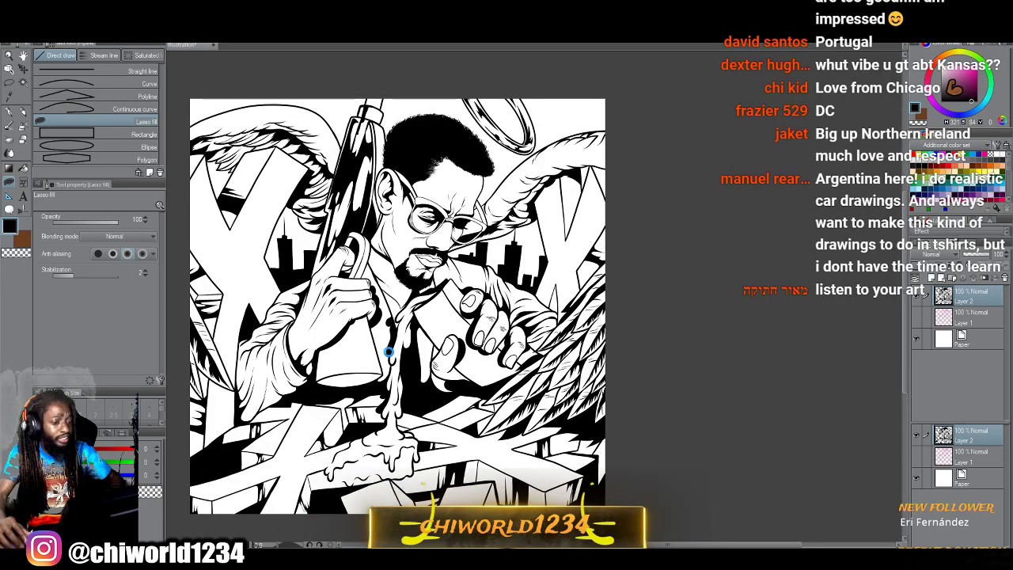
scroll(397, 308, up, 2)
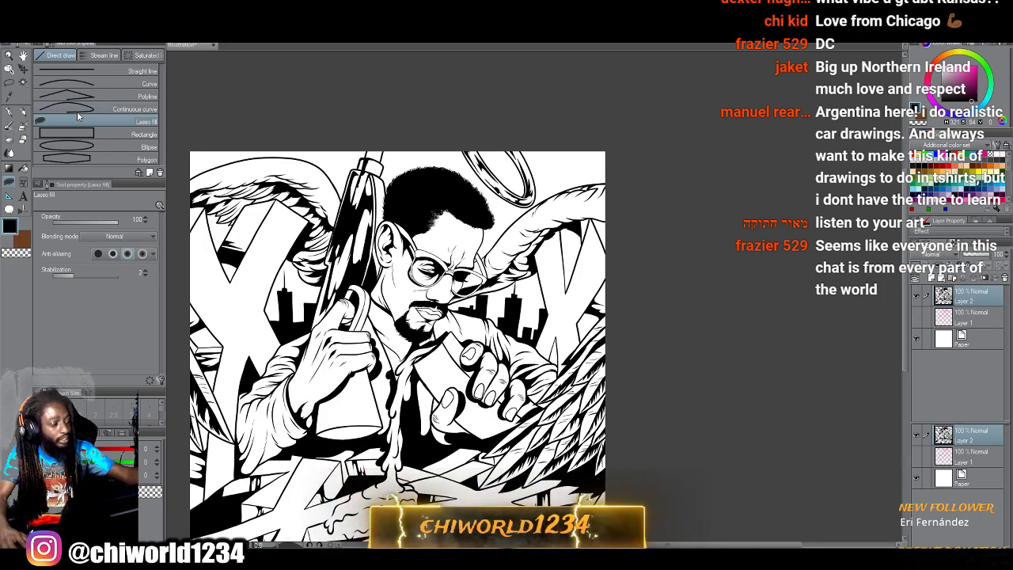
Draw a bullet hole with the G-pen on the right standing X, with a black-shaded oval and a ragged scalloped outline around it.
click(9, 113)
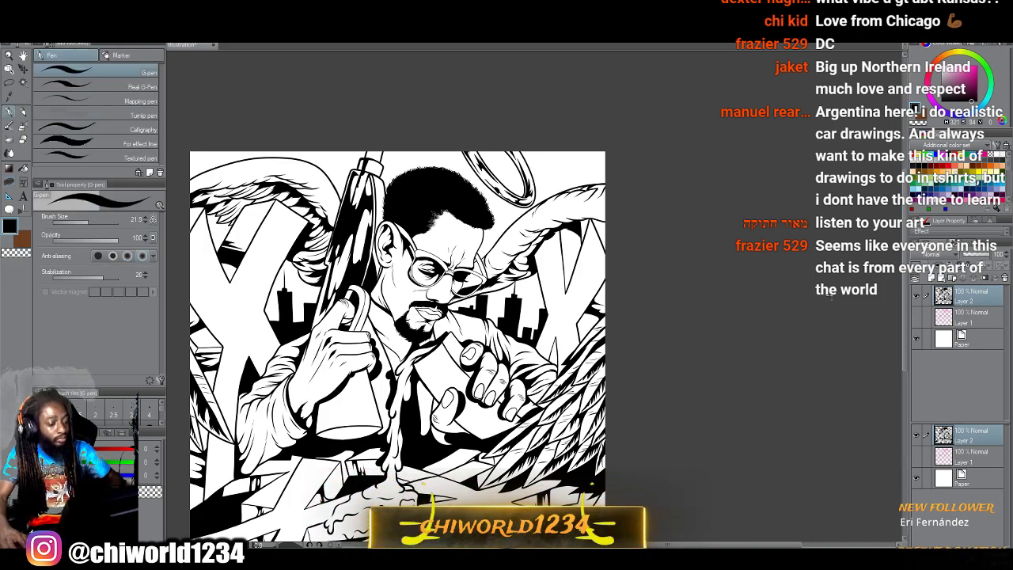
scroll(844, 307, up, 7)
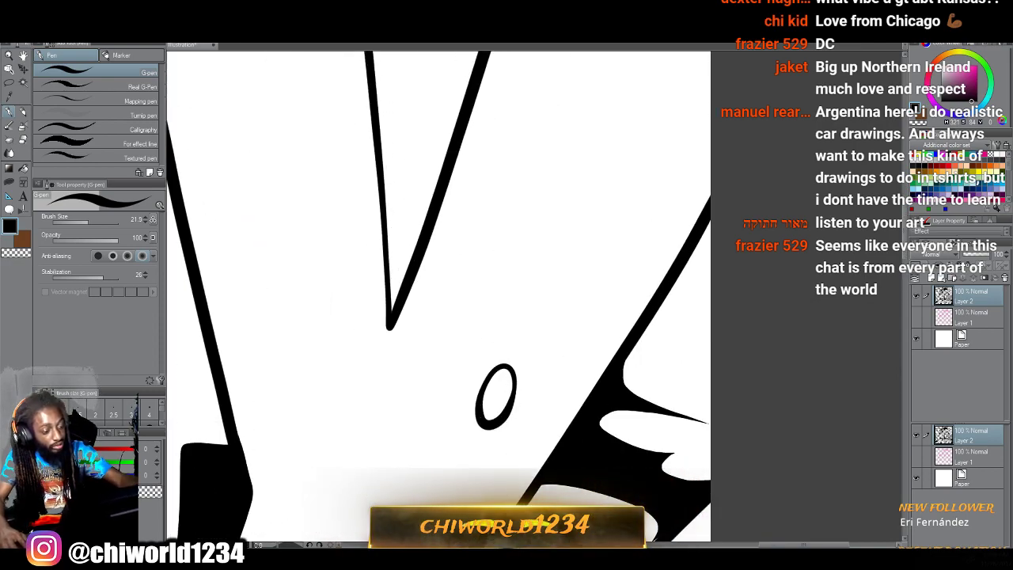
scroll(546, 458, down, 3)
scroll(554, 441, up, 4)
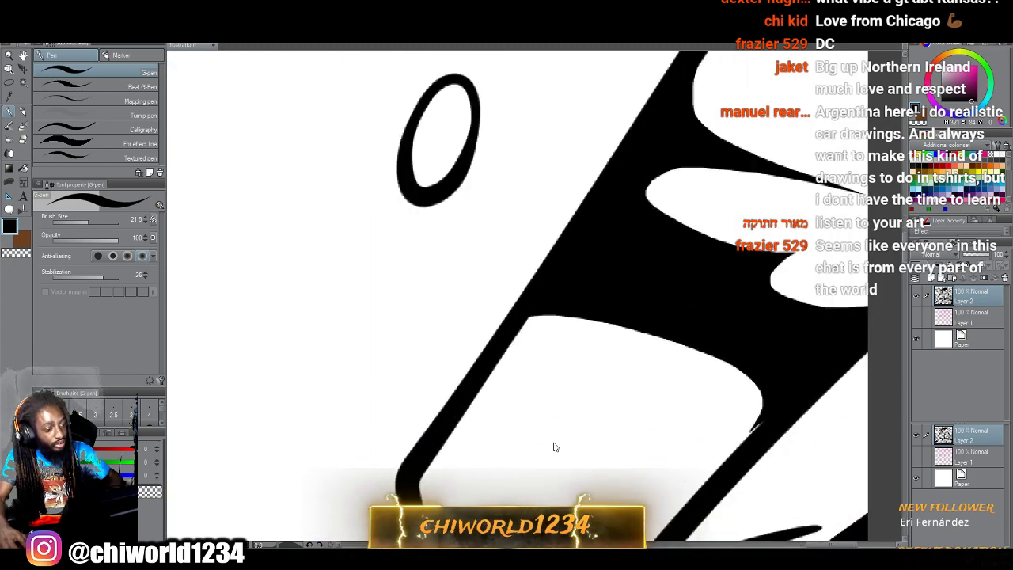
mouse_move(492, 283)
mouse_down()
mouse_move(519, 192)
mouse_move(486, 309)
mouse_up()
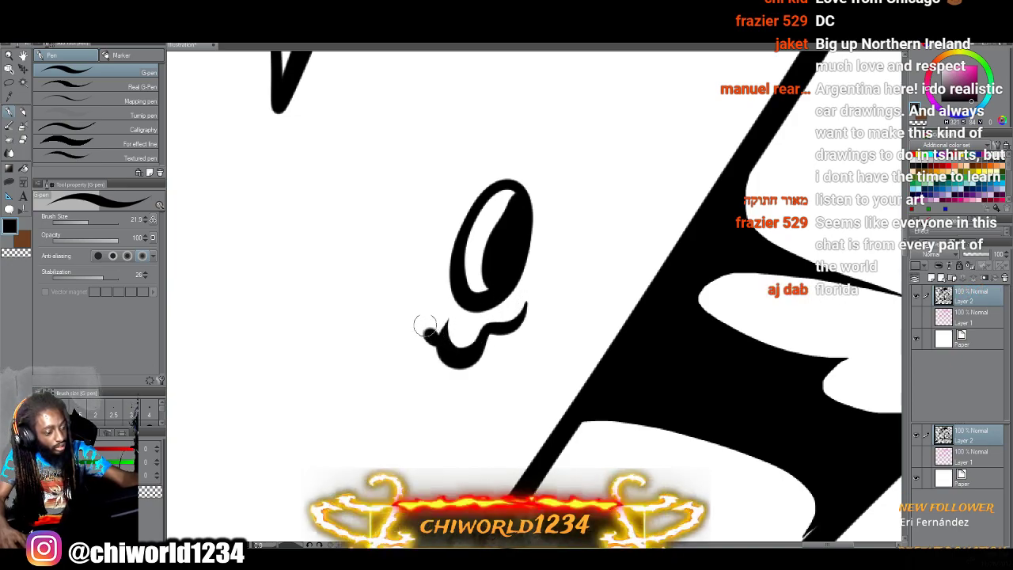
drag(425, 326, 440, 293)
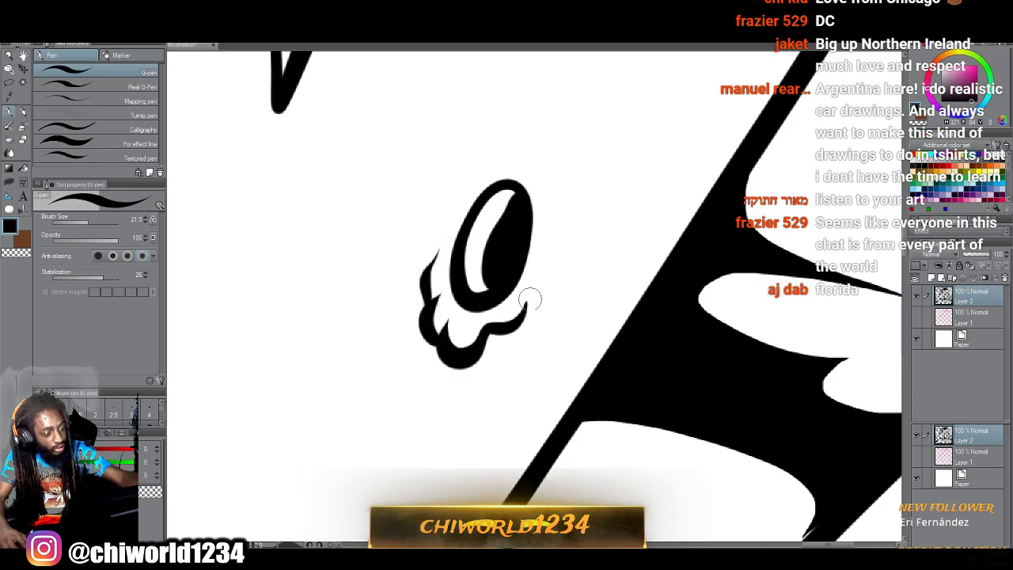
mouse_move(546, 252)
mouse_down()
mouse_move(564, 180)
mouse_move(552, 187)
mouse_move(566, 154)
mouse_move(539, 166)
mouse_move(562, 148)
mouse_move(550, 136)
mouse_move(522, 154)
mouse_move(533, 139)
mouse_move(479, 153)
mouse_up()
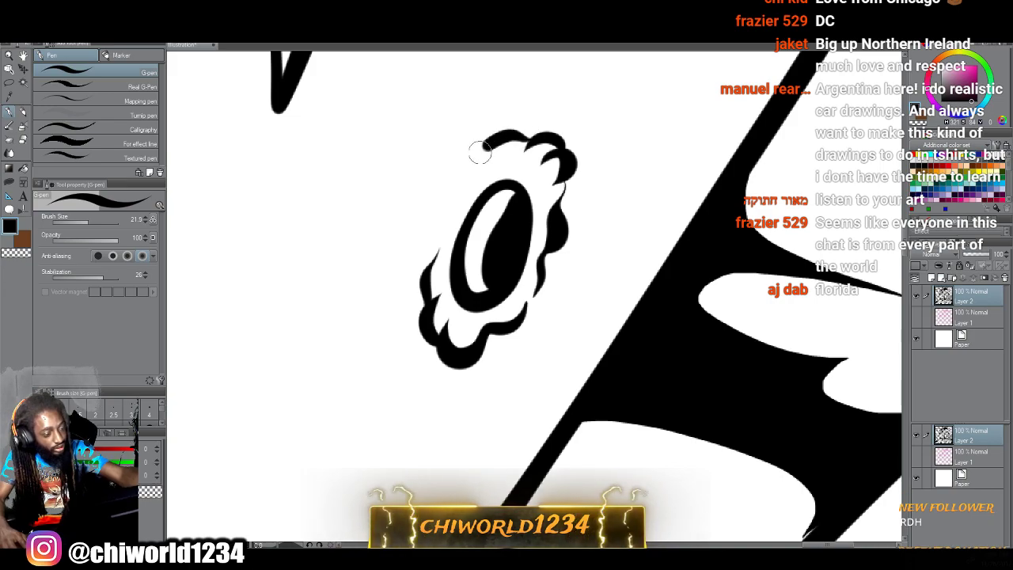
mouse_move(445, 230)
mouse_down()
mouse_move(428, 202)
mouse_move(447, 177)
mouse_up()
Draw a small upright bullet-hole oval with the G-pen at the crossing of the left standing X and shade its left inner side black.
scroll(596, 455, down, 8)
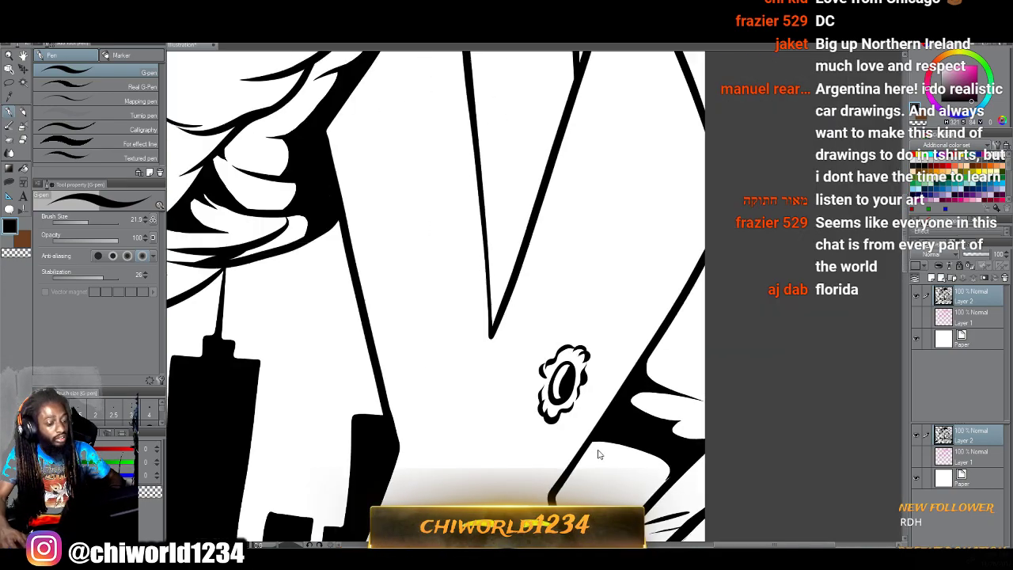
scroll(597, 444, down, 1)
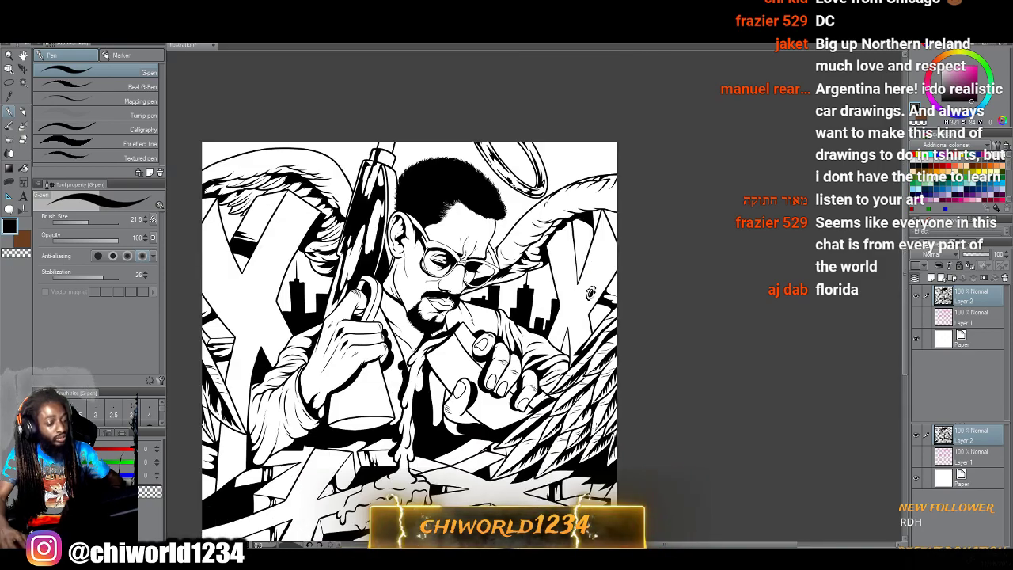
scroll(596, 439, up, 5)
scroll(597, 431, down, 5)
scroll(597, 431, up, 5)
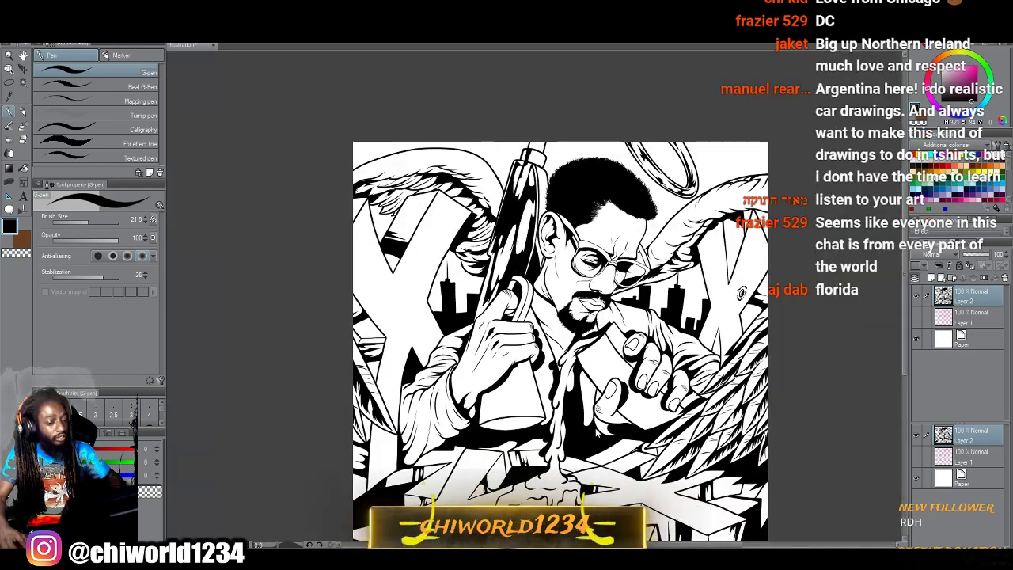
scroll(589, 424, up, 4)
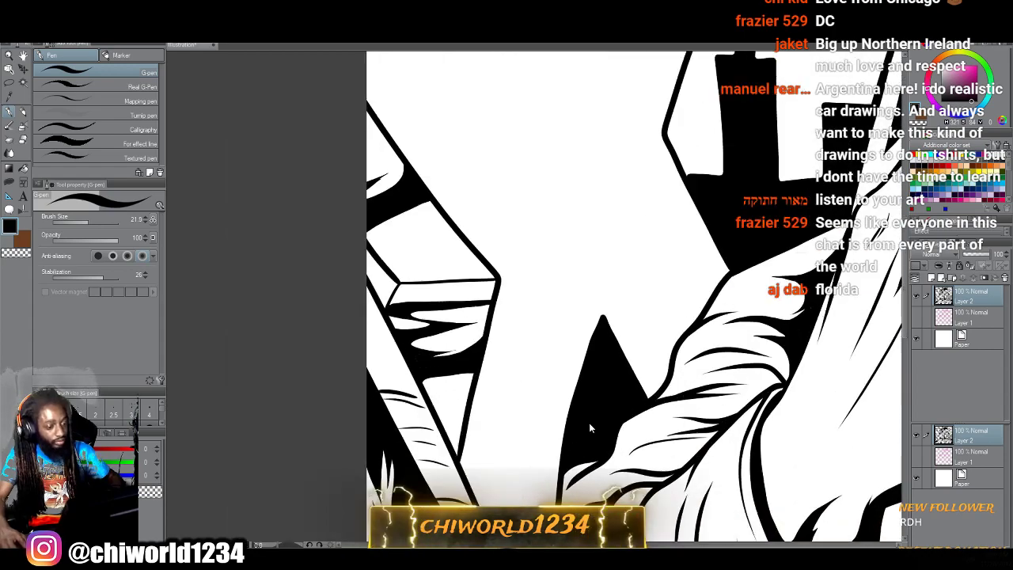
mouse_move(492, 332)
mouse_down()
mouse_move(508, 295)
mouse_move(492, 280)
mouse_move(489, 328)
mouse_up()
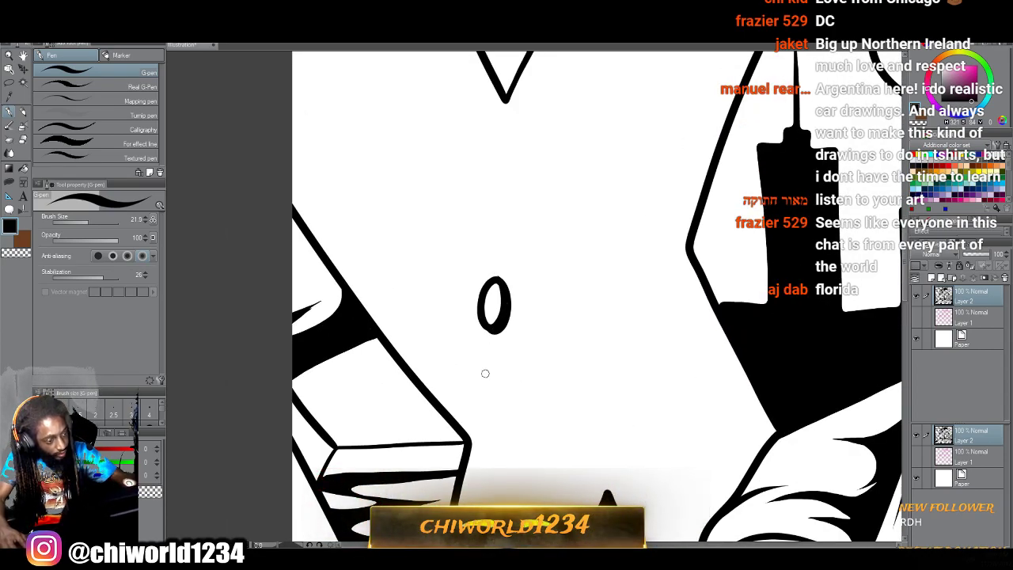
scroll(485, 373, up, 4)
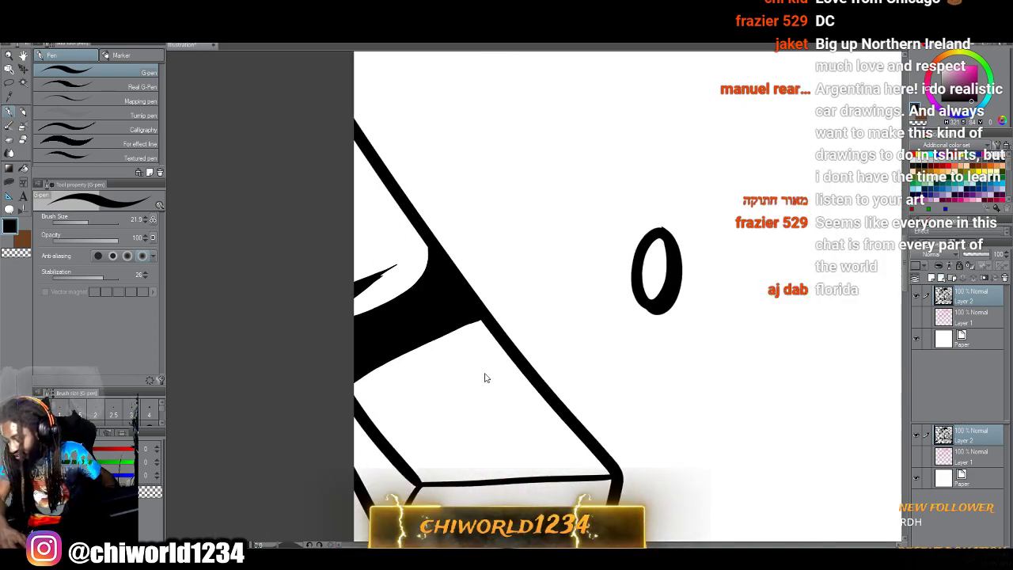
scroll(481, 368, up, 2)
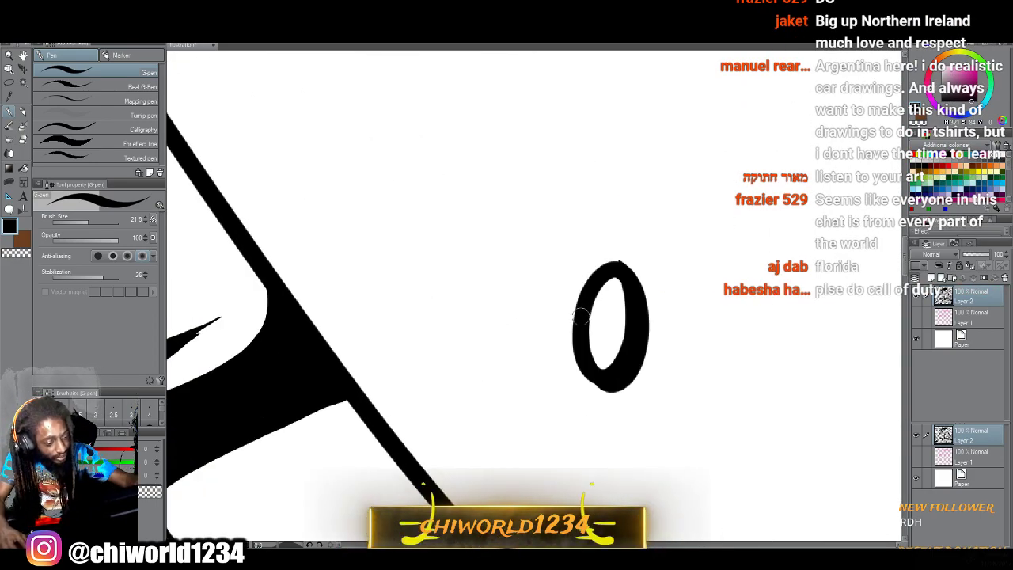
mouse_move(581, 316)
mouse_down()
mouse_move(600, 385)
mouse_move(630, 363)
mouse_move(638, 300)
mouse_move(605, 267)
mouse_up()
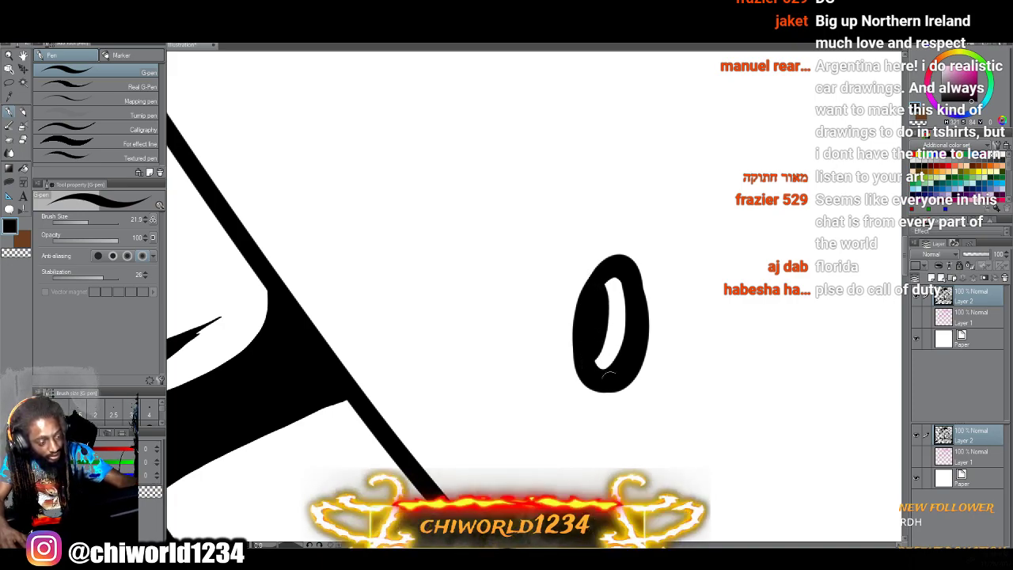
Ink a ragged scalloped outline around the oval at the left standing X's crossing.
drag(645, 393, 611, 425)
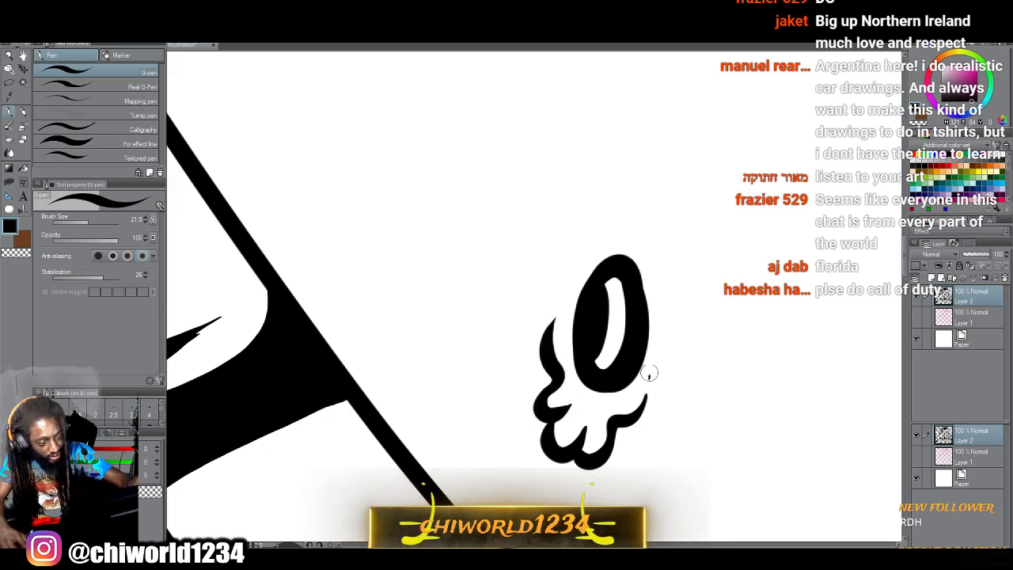
mouse_move(665, 285)
mouse_down()
mouse_move(662, 235)
mouse_move(645, 250)
mouse_up()
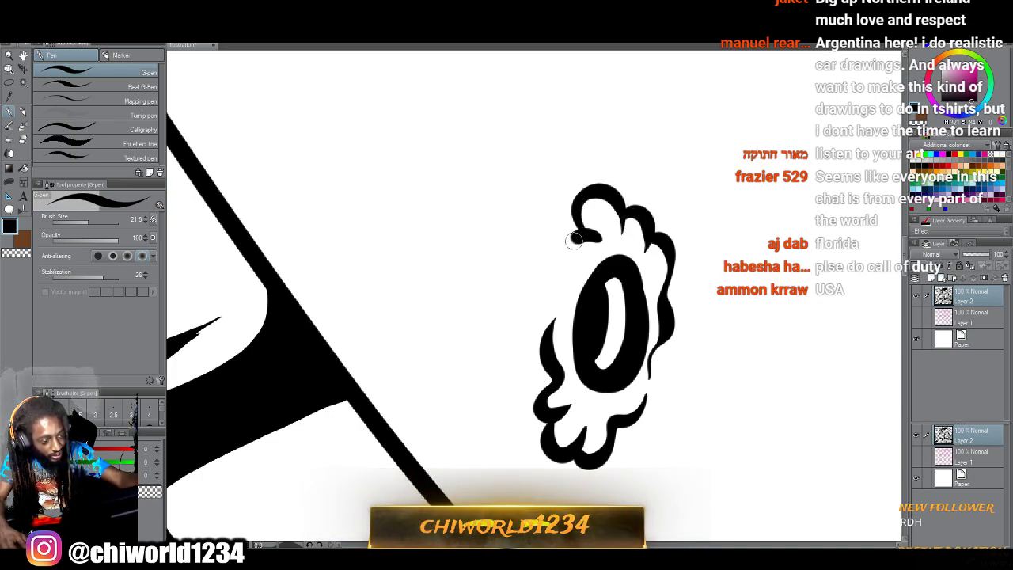
drag(601, 266, 609, 247)
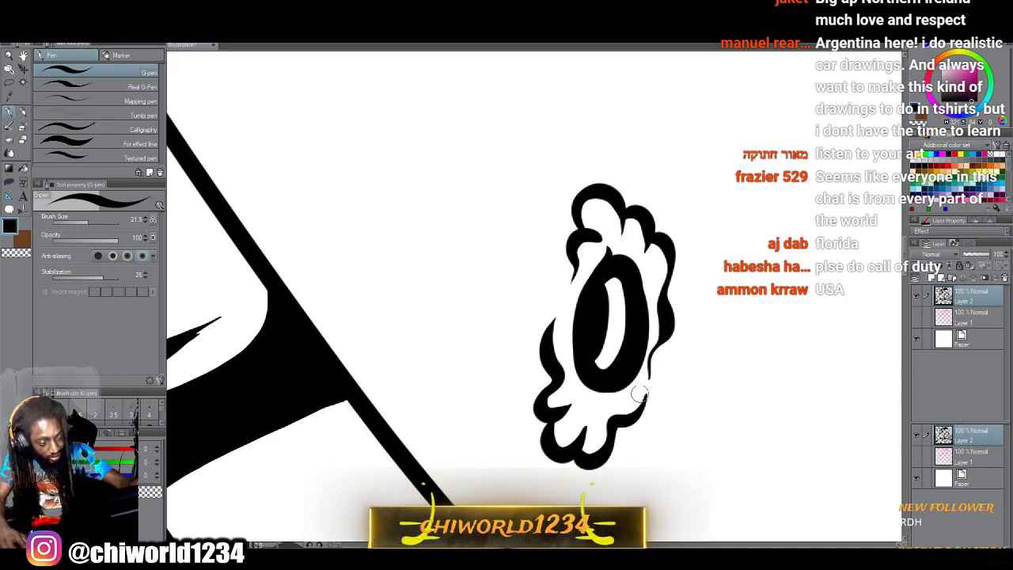
drag(647, 400, 656, 383)
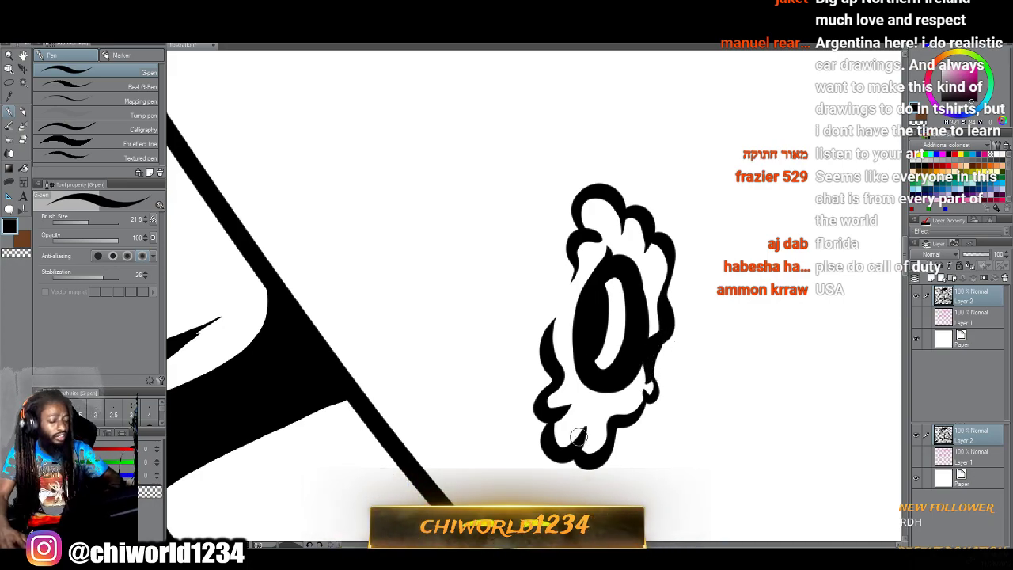
Draw a second bullet hole on the left standing X's upper right arm, with a left-shaded tilted oval and a ragged scalloped outline.
scroll(578, 435, down, 5)
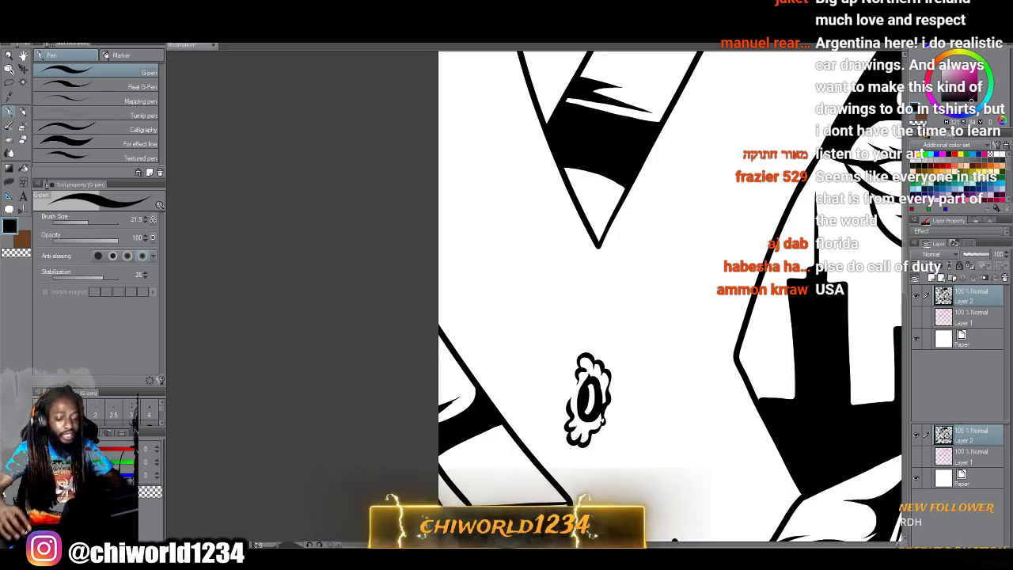
scroll(578, 435, down, 5)
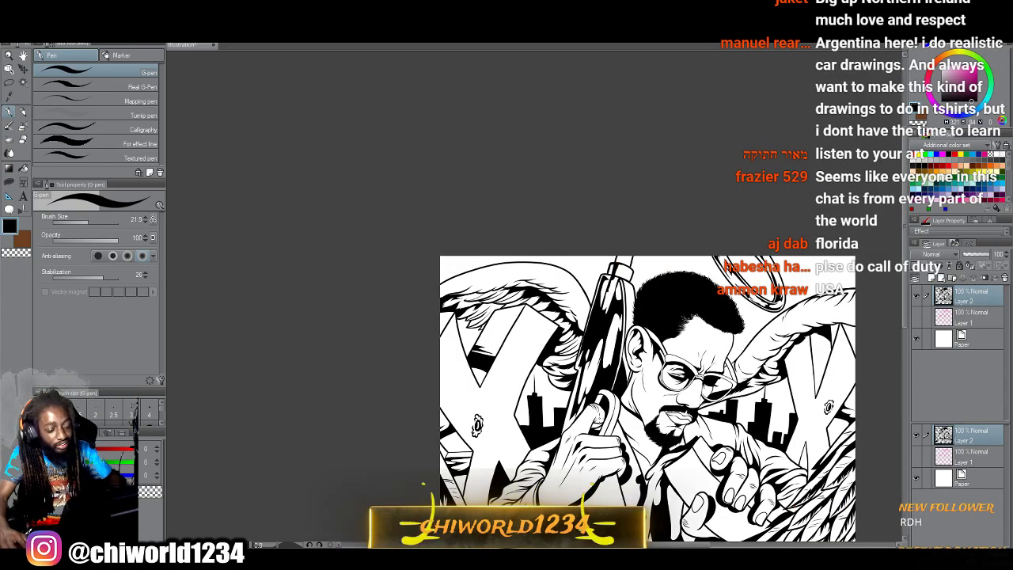
scroll(599, 422, up, 10)
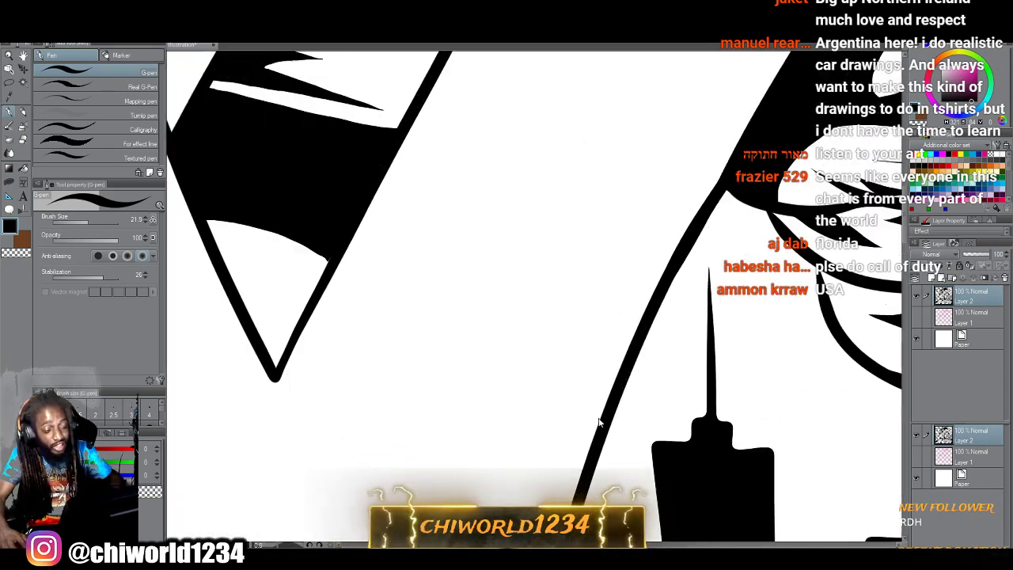
scroll(597, 420, up, 2)
scroll(597, 422, up, 2)
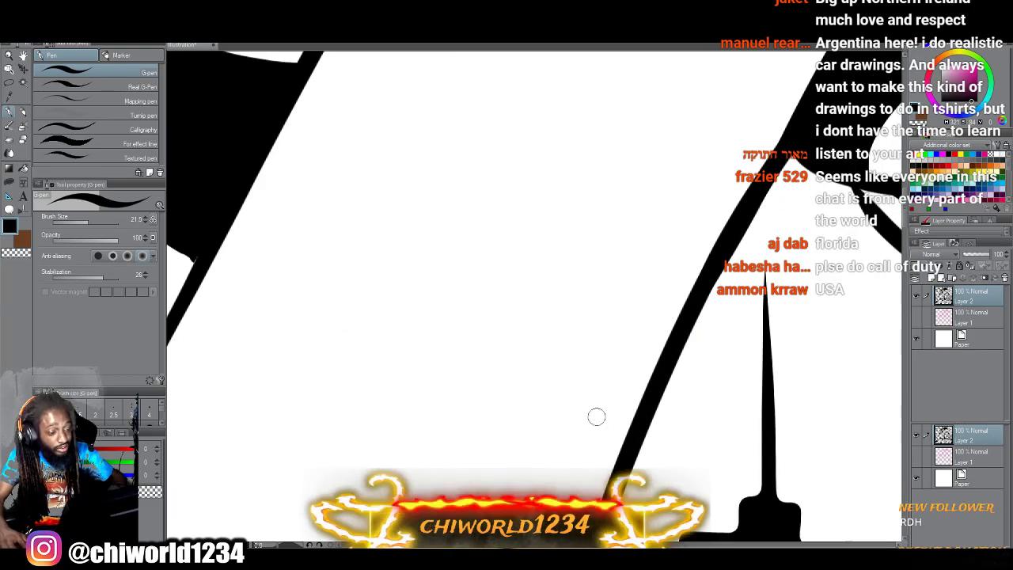
mouse_move(488, 337)
mouse_down()
mouse_move(475, 245)
mouse_move(440, 264)
mouse_move(418, 303)
mouse_move(418, 342)
mouse_move(435, 367)
mouse_move(461, 364)
mouse_move(488, 339)
mouse_up()
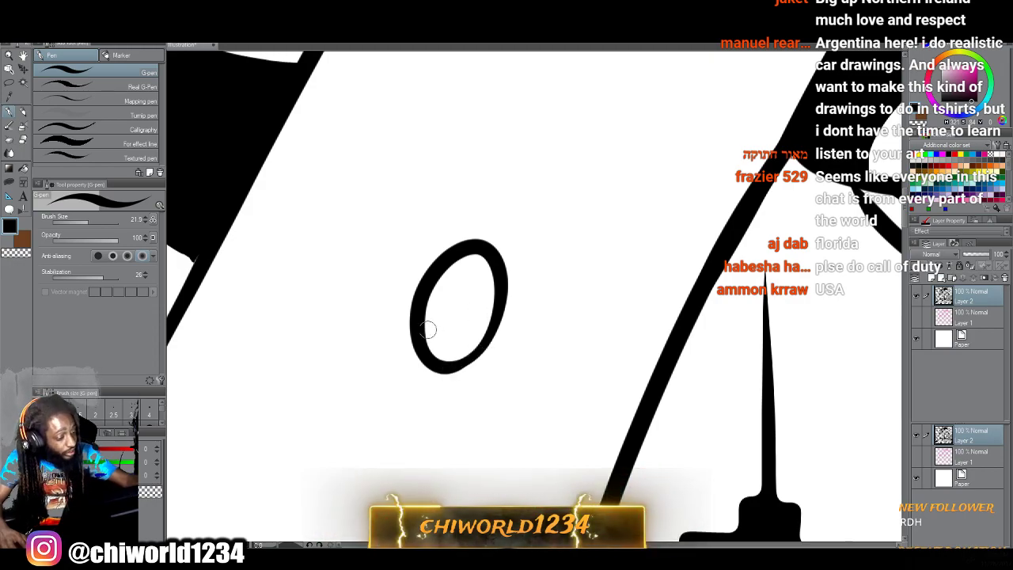
mouse_move(426, 330)
mouse_down()
mouse_move(448, 303)
mouse_move(452, 267)
mouse_up()
drag(422, 313, 444, 266)
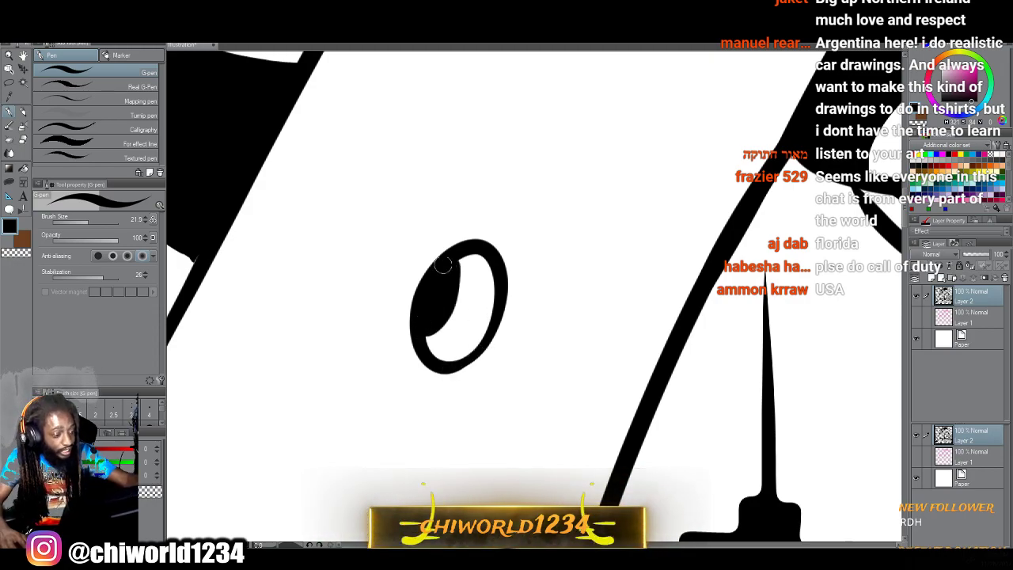
mouse_move(455, 395)
mouse_down()
mouse_move(422, 421)
mouse_move(394, 397)
mouse_move(406, 372)
mouse_move(387, 342)
mouse_move(401, 317)
mouse_up()
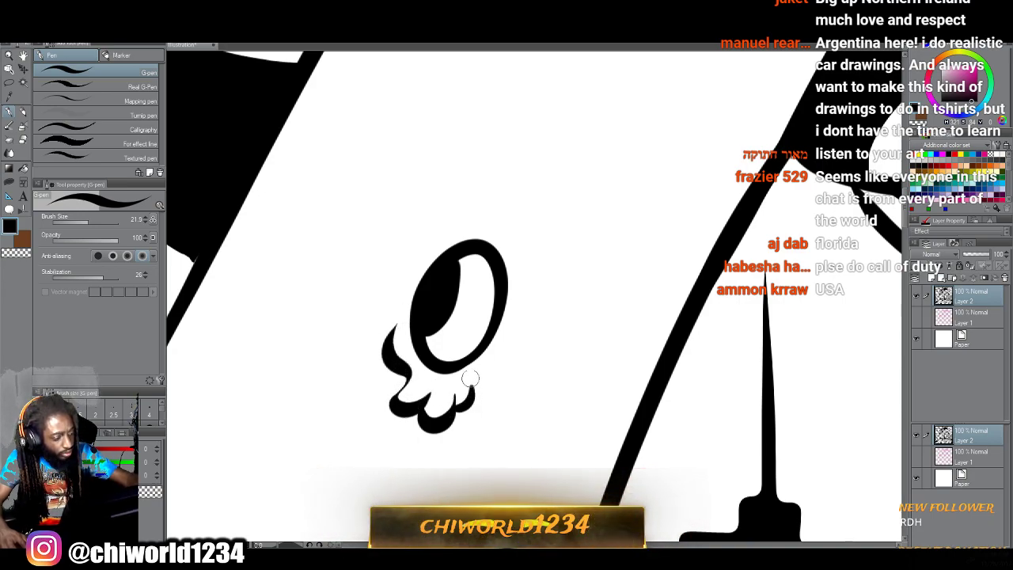
mouse_move(493, 361)
mouse_down()
mouse_move(537, 309)
mouse_move(532, 289)
mouse_move(519, 293)
mouse_move(537, 294)
mouse_move(546, 279)
mouse_move(535, 264)
mouse_move(515, 273)
mouse_move(525, 240)
mouse_move(505, 225)
mouse_move(511, 182)
mouse_move(498, 180)
mouse_move(482, 211)
mouse_move(488, 176)
mouse_move(469, 154)
mouse_move(454, 174)
mouse_move(450, 216)
mouse_move(425, 228)
mouse_move(413, 263)
mouse_up()
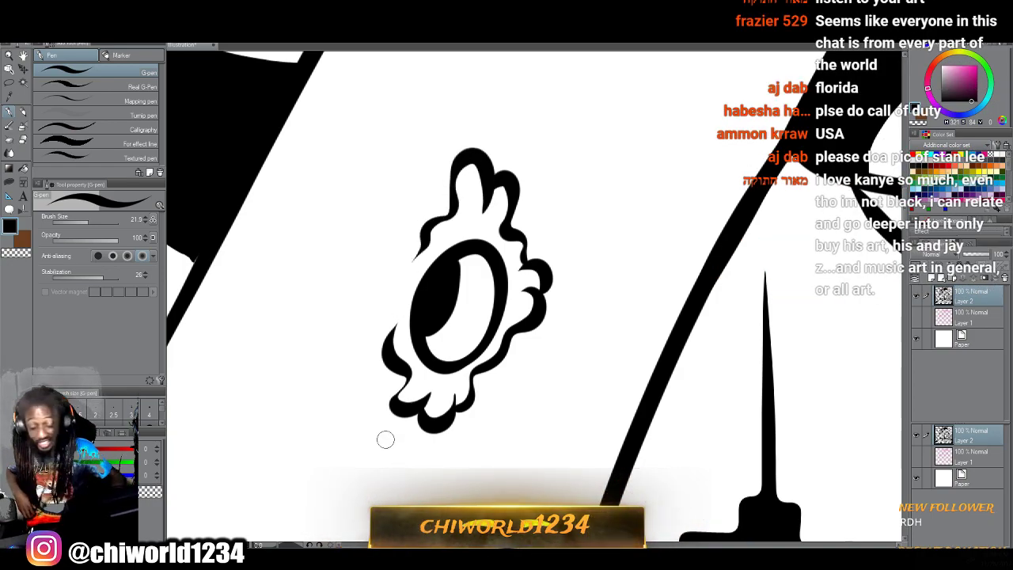
Draw a bullet hole on the right standing X's upper left arm beside the wing, with a right-shaded oval and a wavy scalloped outline.
scroll(386, 439, down, 10)
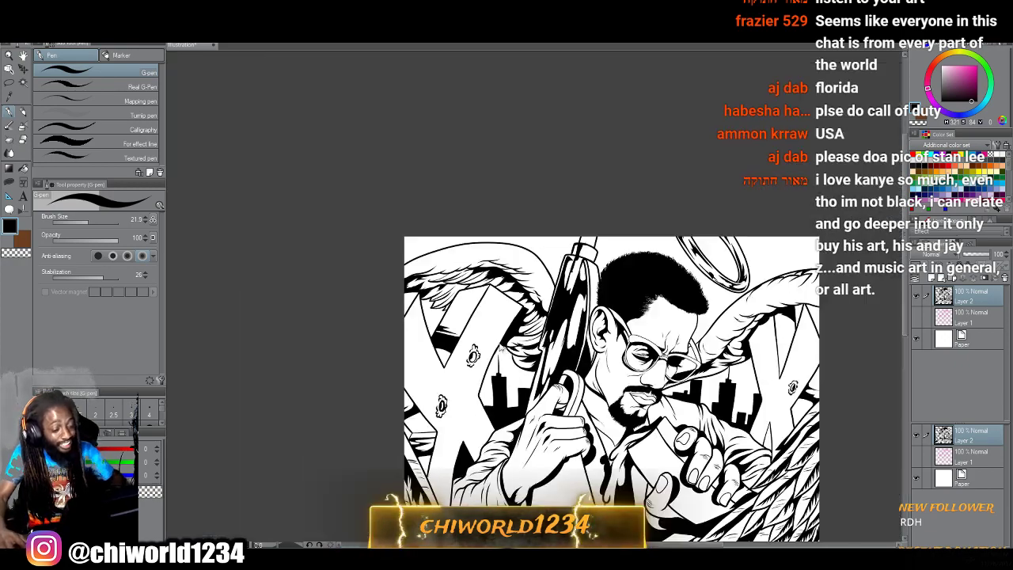
scroll(611, 340, down, 3)
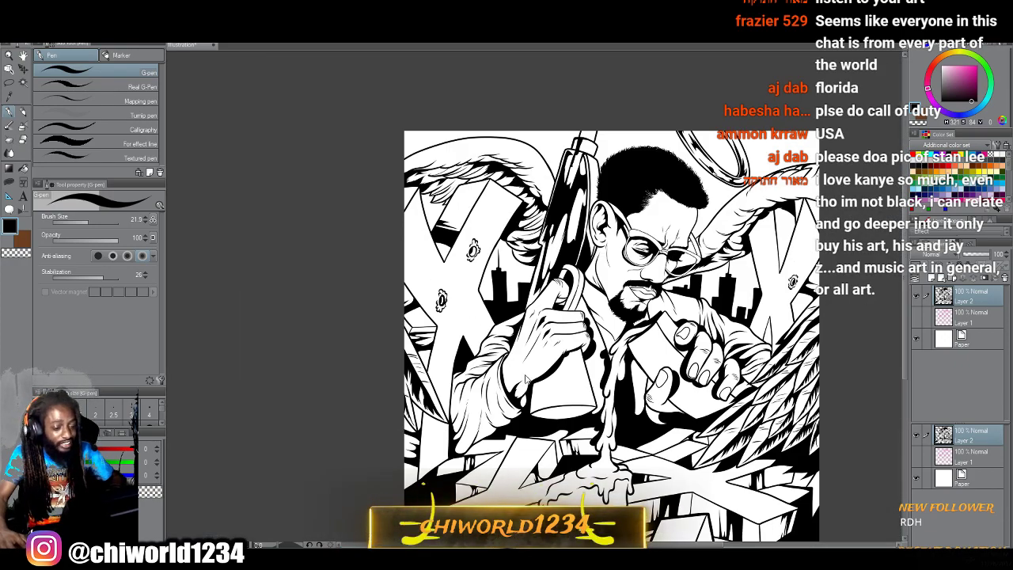
scroll(527, 377, up, 5)
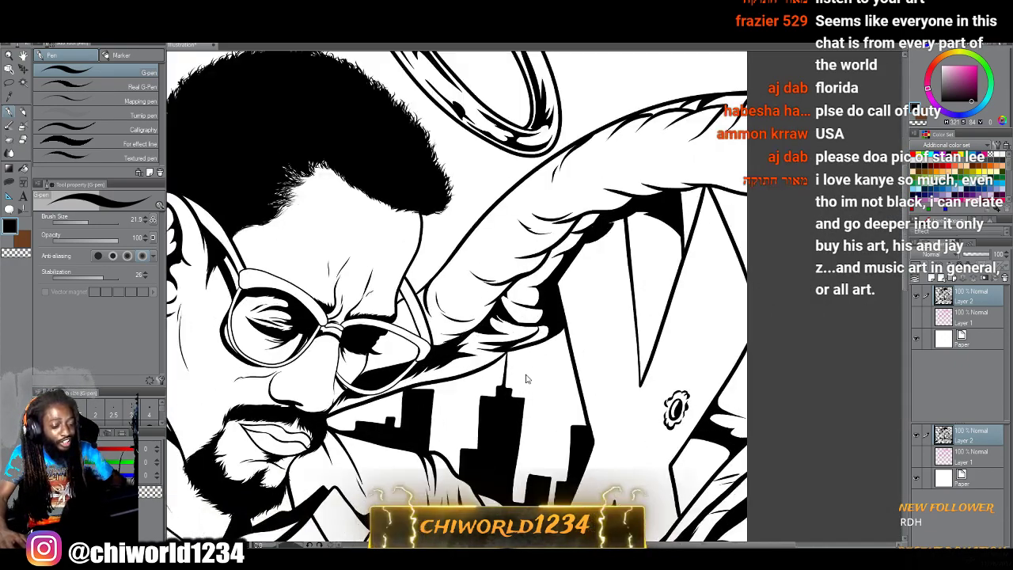
scroll(526, 377, up, 8)
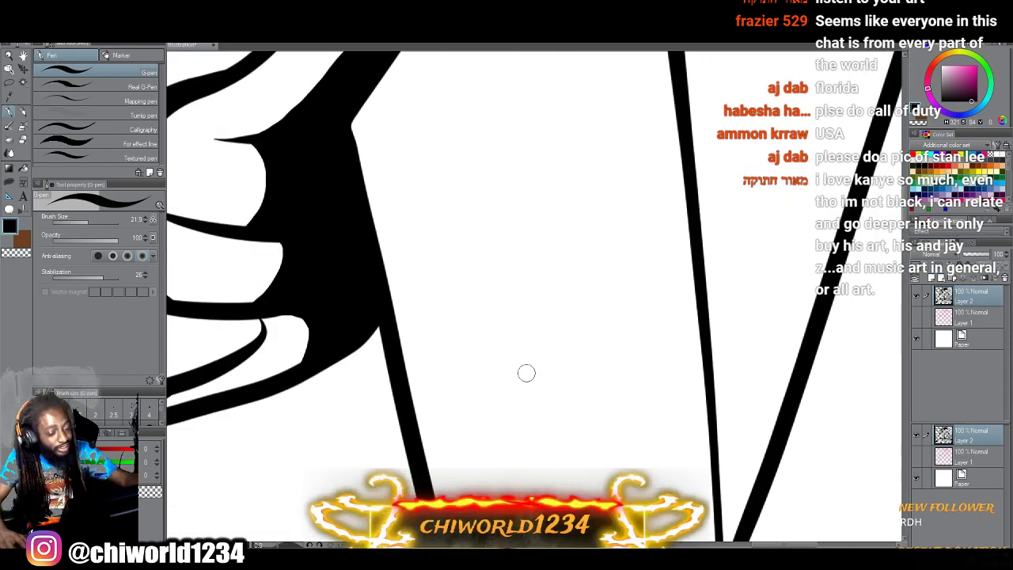
mouse_move(507, 318)
mouse_down()
mouse_move(547, 280)
mouse_move(536, 240)
mouse_move(508, 243)
mouse_move(498, 303)
mouse_move(523, 326)
mouse_move(538, 247)
mouse_up()
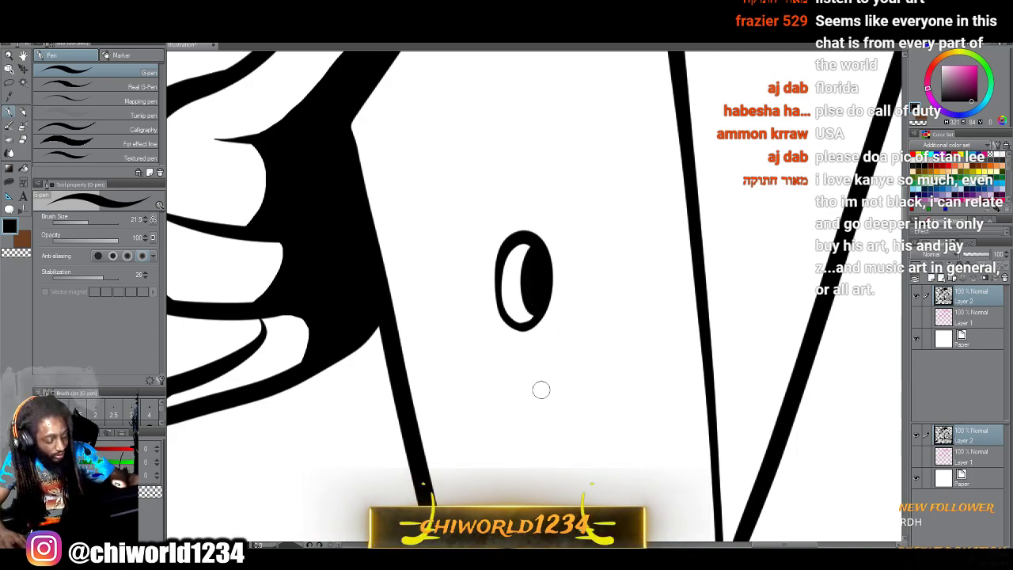
scroll(541, 389, up, 2)
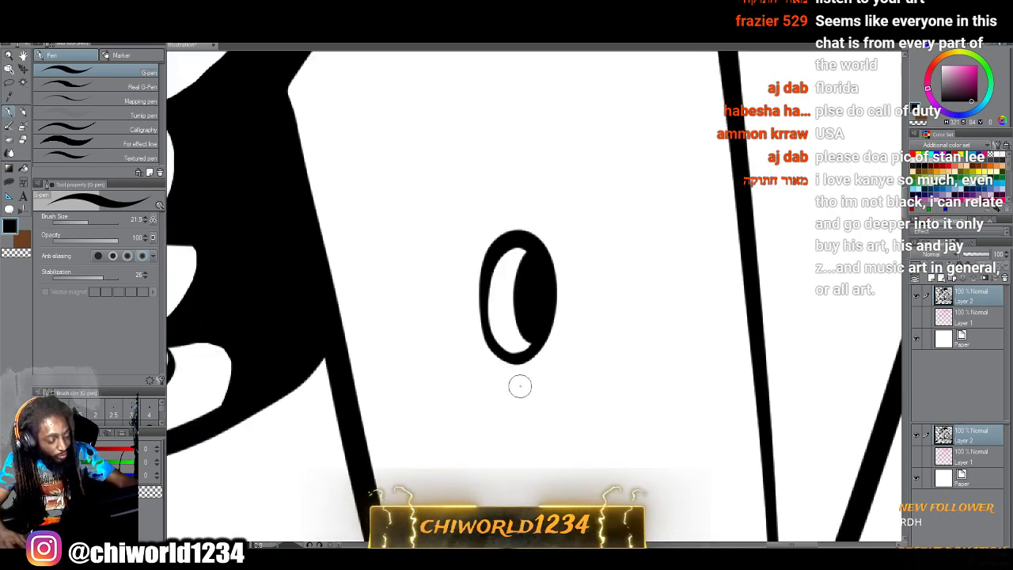
mouse_move(520, 387)
mouse_down()
mouse_move(516, 432)
mouse_move(488, 411)
mouse_move(500, 384)
mouse_move(471, 396)
mouse_move(491, 363)
mouse_move(462, 337)
mouse_move(452, 294)
mouse_move(459, 258)
mouse_move(486, 230)
mouse_move(487, 188)
mouse_move(513, 190)
mouse_up()
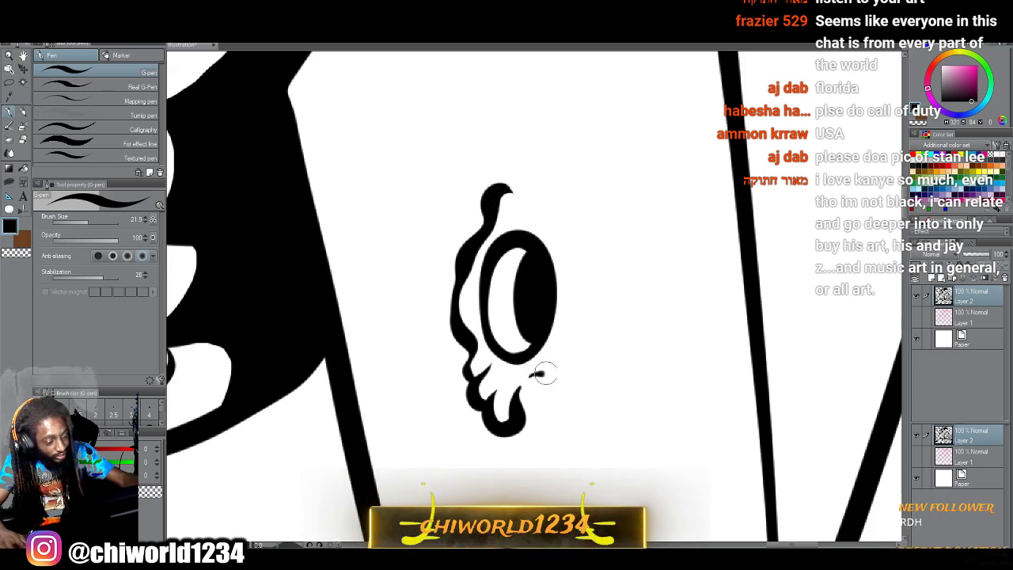
mouse_move(545, 375)
mouse_down()
mouse_move(591, 323)
mouse_move(583, 300)
mouse_move(564, 305)
mouse_move(591, 288)
mouse_move(582, 268)
mouse_move(564, 281)
mouse_move(577, 259)
mouse_move(549, 201)
mouse_move(528, 221)
mouse_move(531, 169)
mouse_move(510, 195)
mouse_up()
Draw a smaller bullet hole on the right standing X's lower left leg above the sleeve, with a right-shaded oval and a broken scalloped outline.
scroll(507, 348, down, 5)
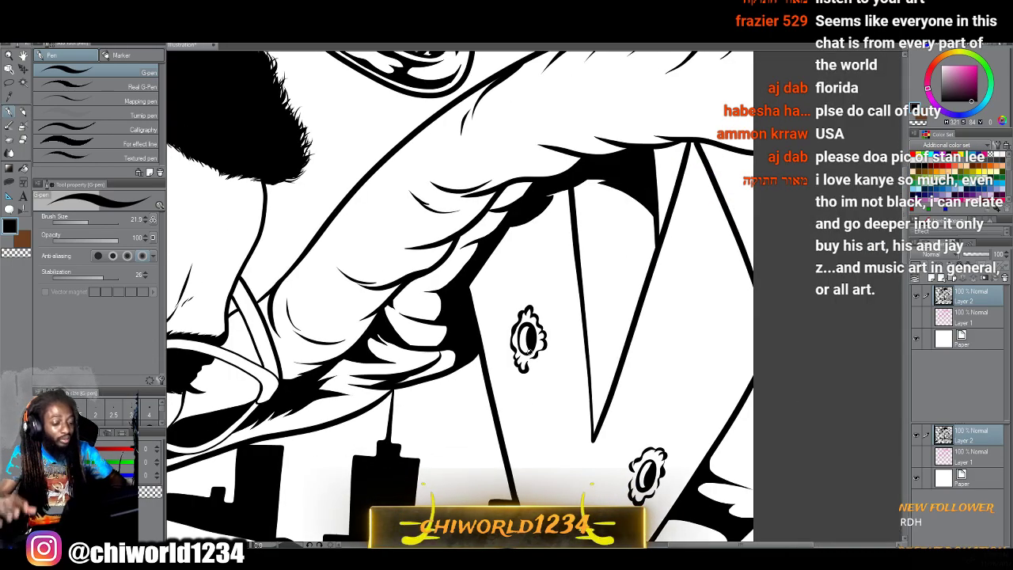
scroll(530, 352, down, 2)
scroll(530, 353, down, 2)
scroll(510, 380, up, 1)
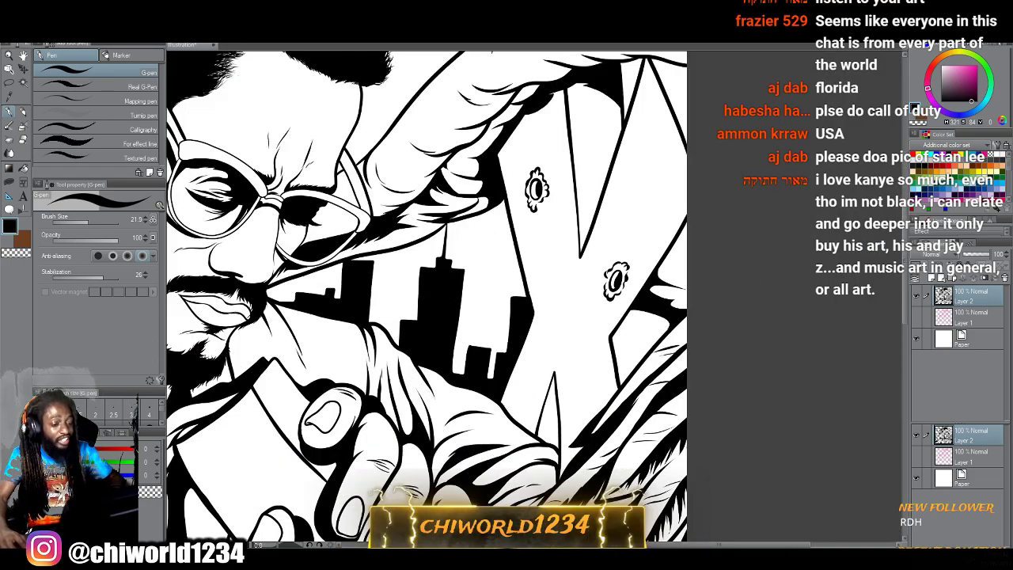
scroll(499, 396, up, 5)
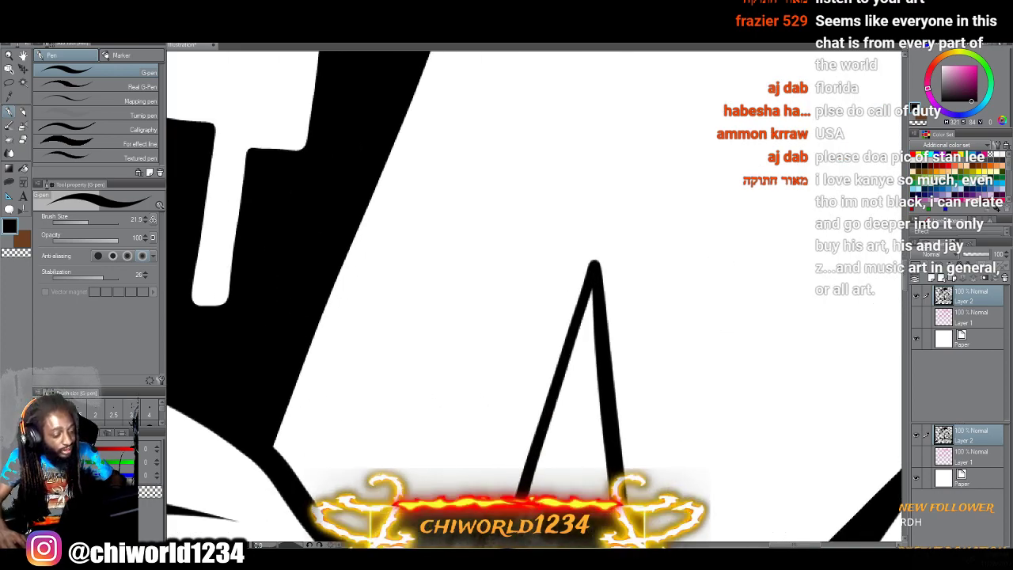
scroll(491, 393, up, 2)
mouse_move(453, 396)
mouse_down()
mouse_move(471, 366)
mouse_move(460, 324)
mouse_move(440, 342)
mouse_move(439, 381)
mouse_move(452, 394)
mouse_move(464, 336)
mouse_up()
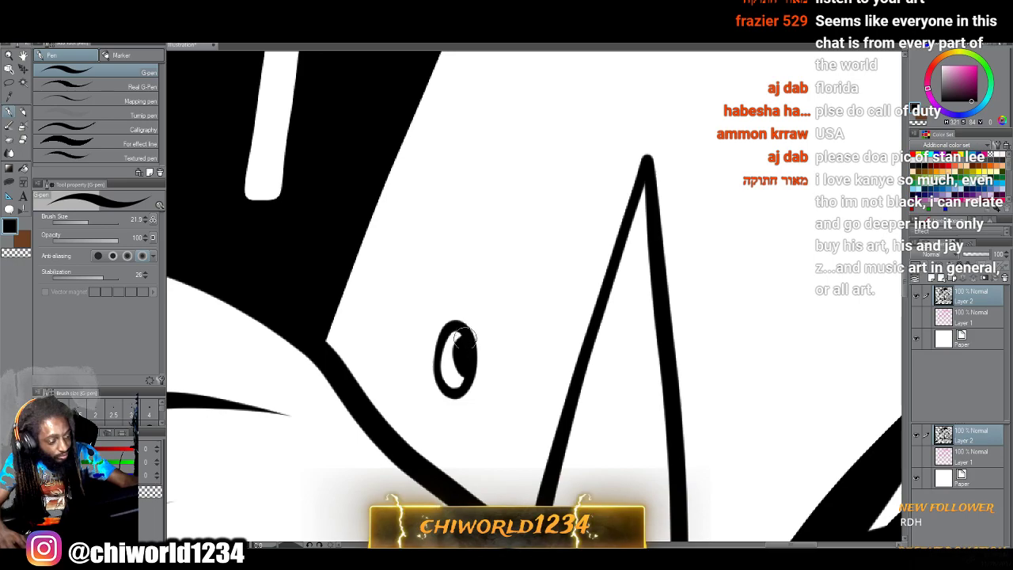
mouse_move(475, 407)
mouse_down()
mouse_move(444, 440)
mouse_move(433, 430)
mouse_move(440, 407)
mouse_move(431, 425)
mouse_move(418, 423)
mouse_move(421, 407)
mouse_move(440, 399)
mouse_move(421, 408)
mouse_move(420, 377)
mouse_up()
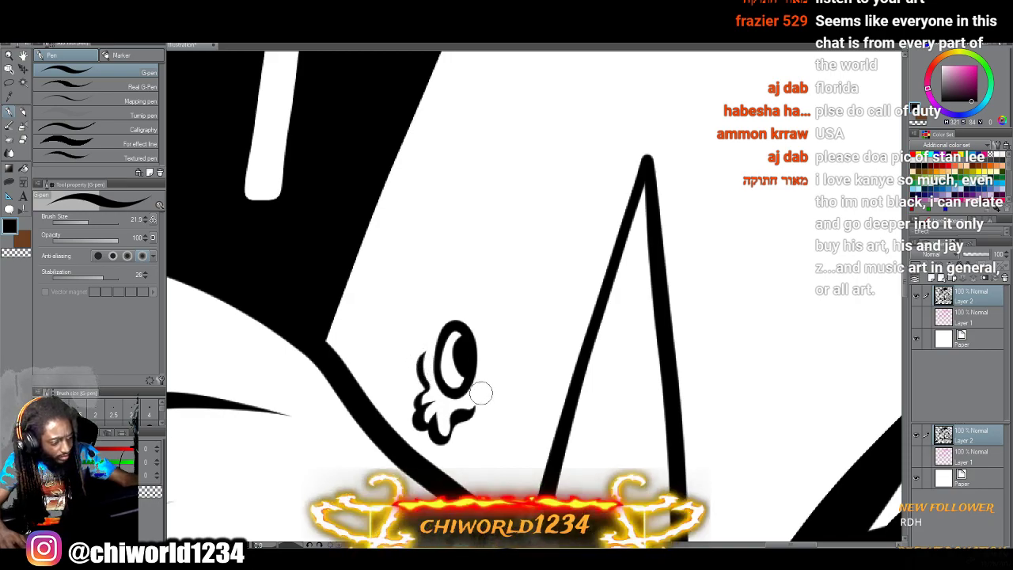
mouse_move(480, 393)
mouse_down()
mouse_move(492, 307)
mouse_move(477, 324)
mouse_move(481, 293)
mouse_move(456, 298)
mouse_move(440, 280)
mouse_move(435, 323)
mouse_move(438, 296)
mouse_up()
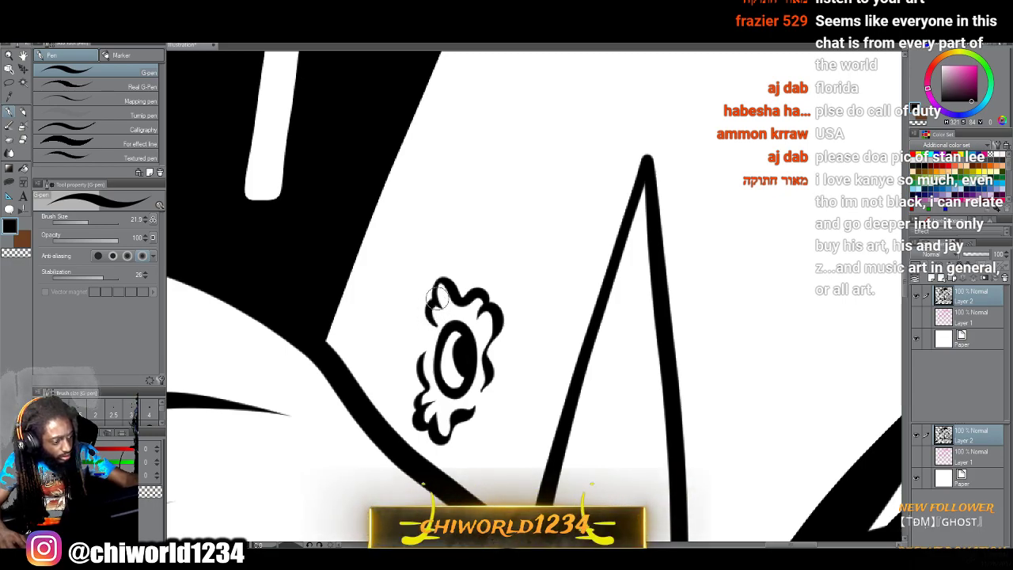
scroll(724, 487, up, 3)
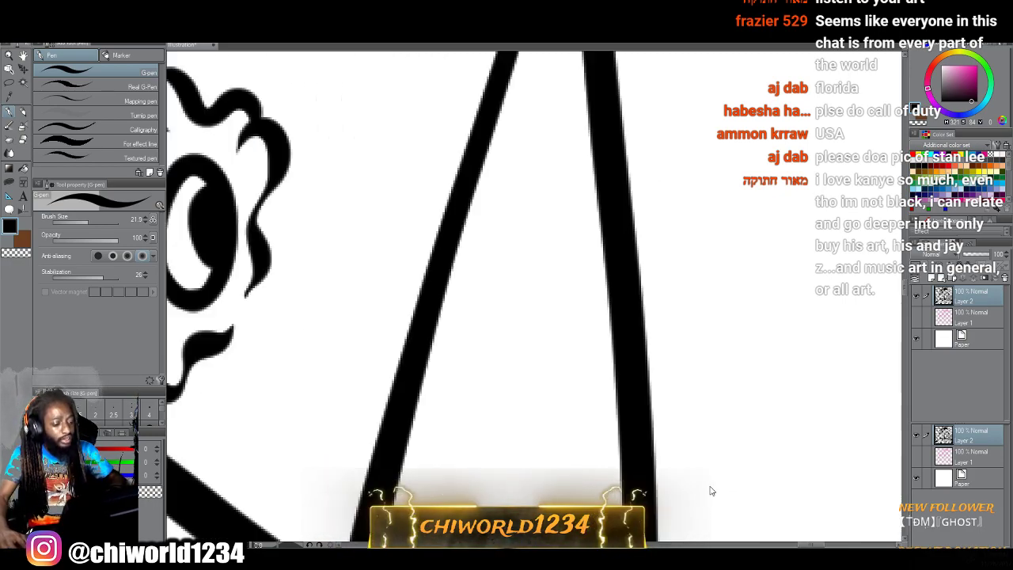
scroll(671, 479, down, 2)
drag(556, 361, 661, 468)
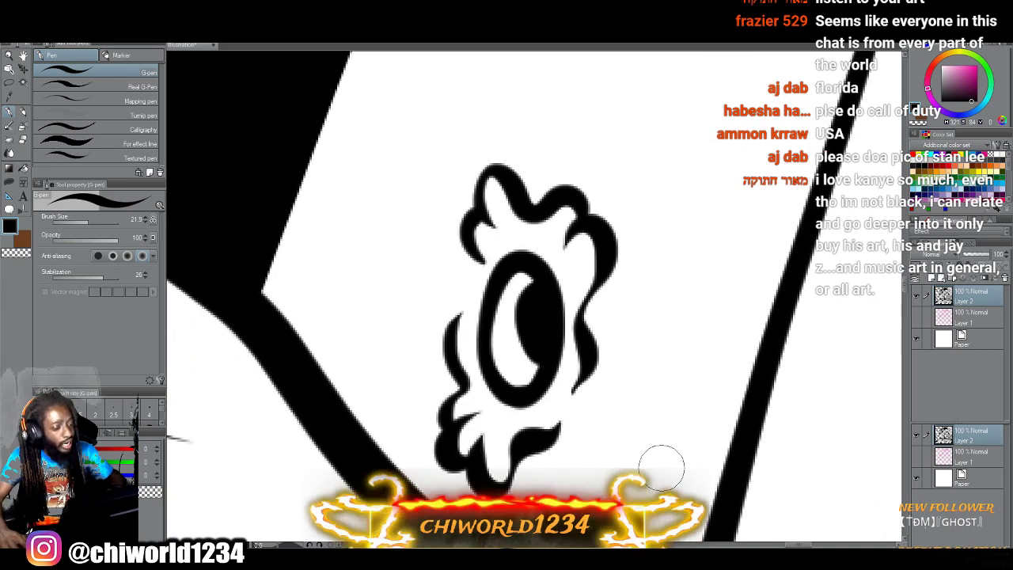
Ink scalloped lobes along the open upper left side of the small bullet hole on the right standing X's lower left leg.
mouse_move(475, 215)
mouse_down()
mouse_move(442, 218)
mouse_move(422, 224)
mouse_move(419, 249)
mouse_move(452, 275)
mouse_move(434, 271)
mouse_move(420, 289)
mouse_move(432, 311)
mouse_move(430, 404)
mouse_up()
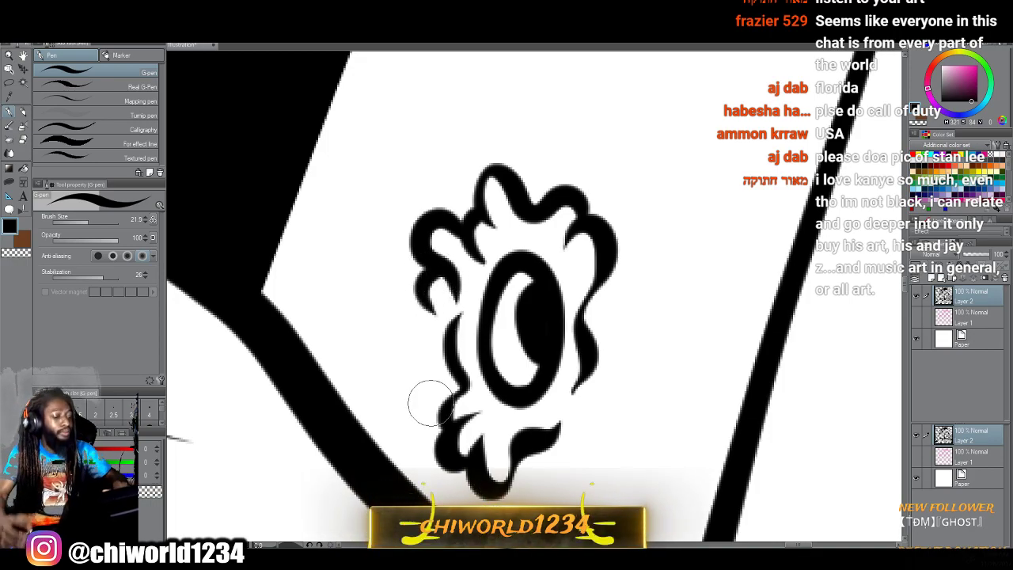
scroll(430, 403, down, 8)
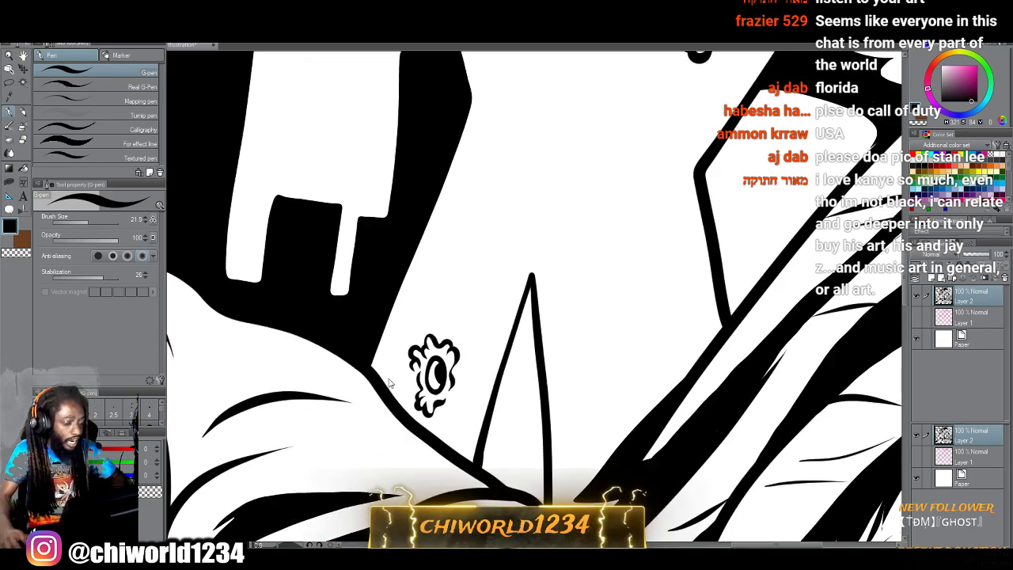
scroll(373, 404, down, 5)
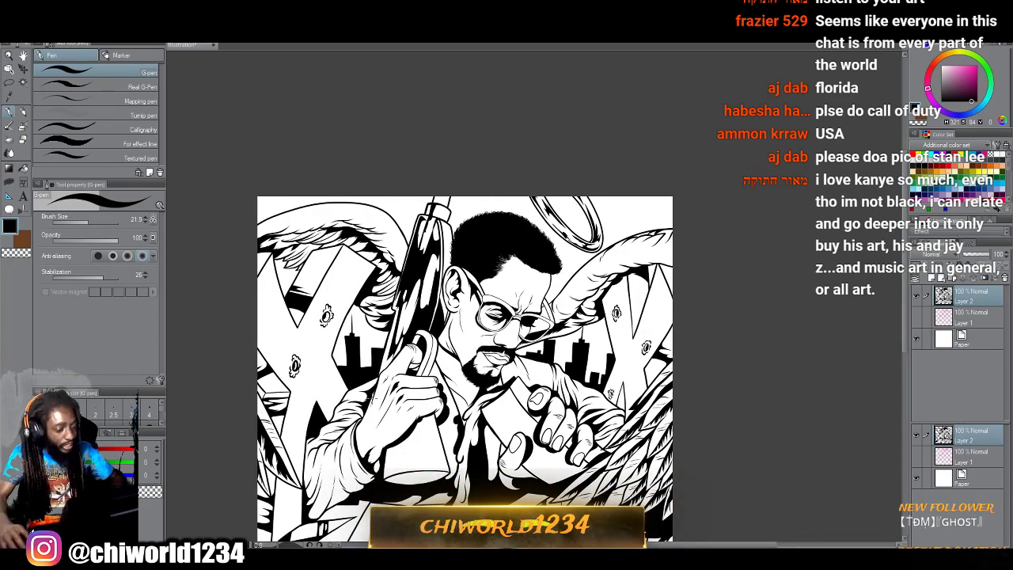
Draw a narrow tilted oval on the right standing X's upper right arm and fill its right inner side black.
scroll(374, 403, up, 7)
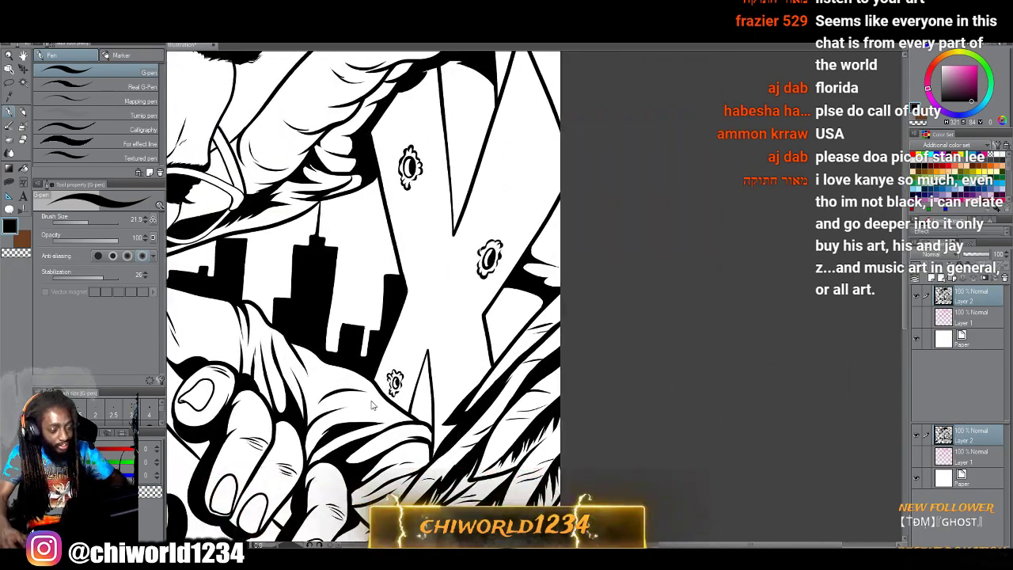
scroll(370, 399, up, 4)
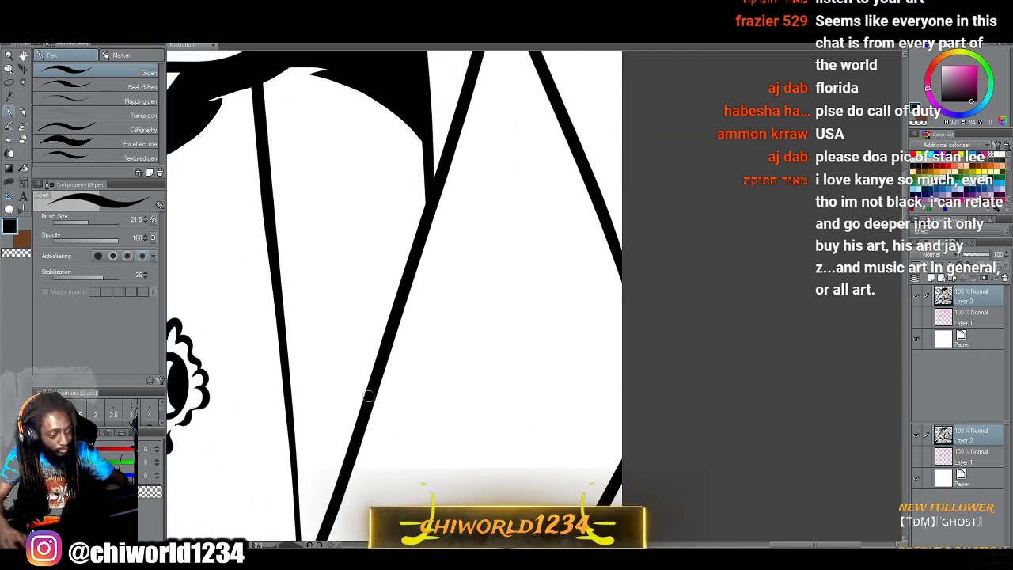
scroll(368, 397, up, 2)
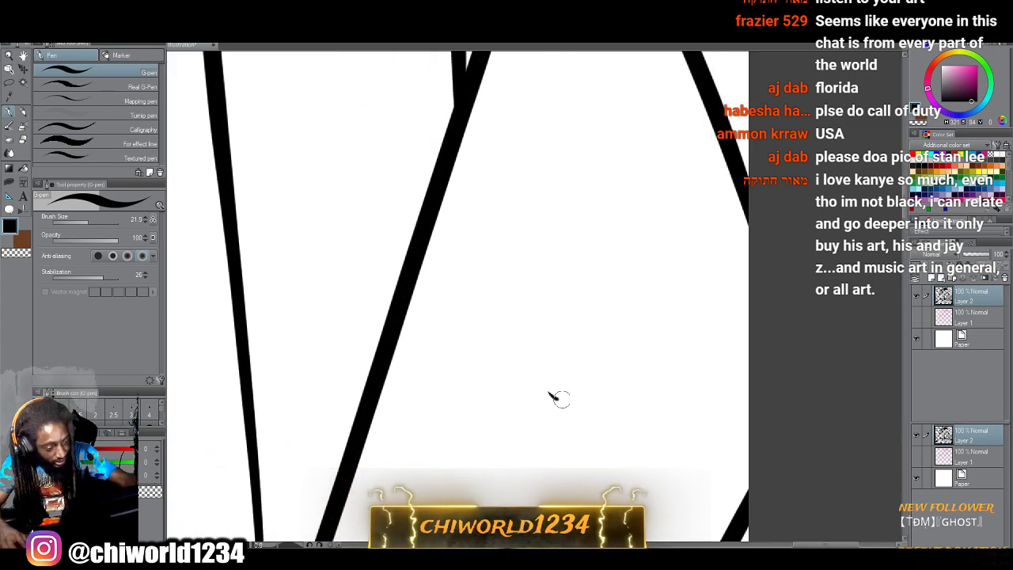
mouse_move(554, 398)
mouse_down()
mouse_move(595, 358)
mouse_move(599, 278)
mouse_move(567, 270)
mouse_move(546, 315)
mouse_move(542, 368)
mouse_move(552, 393)
mouse_move(576, 387)
mouse_move(593, 294)
mouse_up()
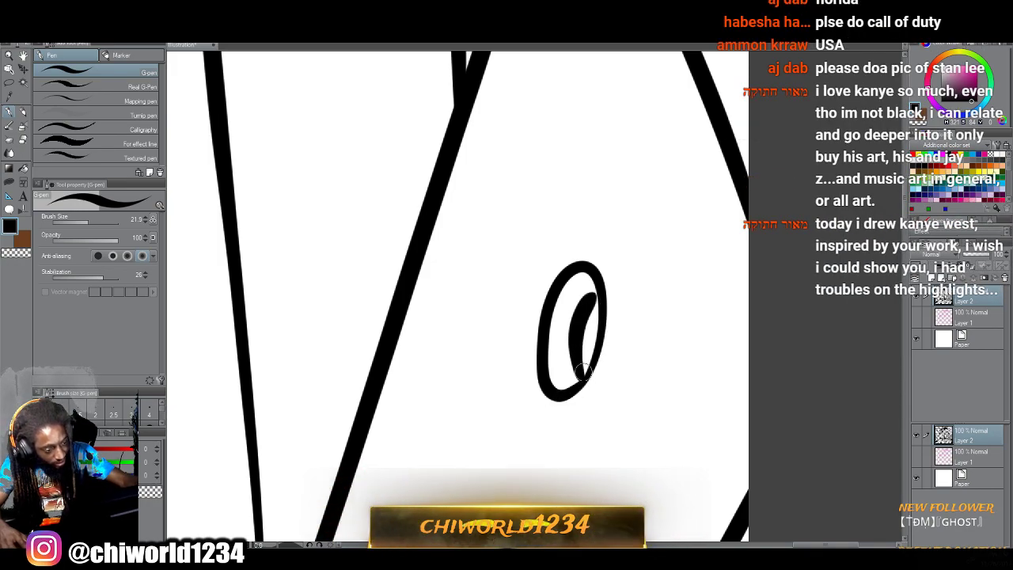
mouse_move(581, 370)
mouse_down()
mouse_move(595, 291)
mouse_move(587, 362)
mouse_up()
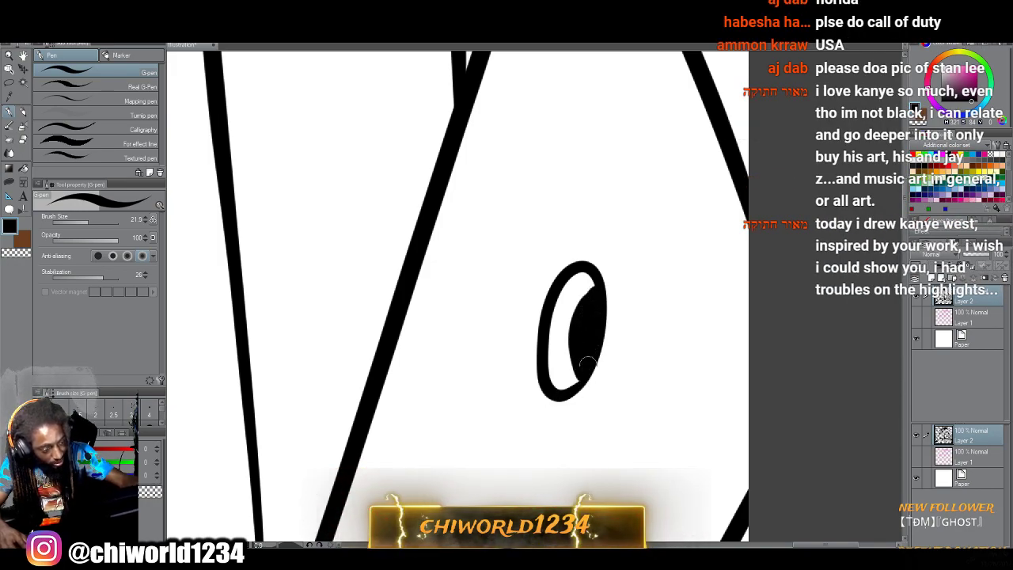
Ink a broken scalloped outline with rounded lobes around the oval on the right standing X's upper right arm.
mouse_move(599, 402)
mouse_down()
mouse_move(564, 439)
mouse_move(565, 463)
mouse_move(551, 476)
mouse_move(537, 454)
mouse_move(546, 425)
mouse_move(535, 461)
mouse_move(518, 457)
mouse_move(539, 413)
mouse_move(520, 432)
mouse_up()
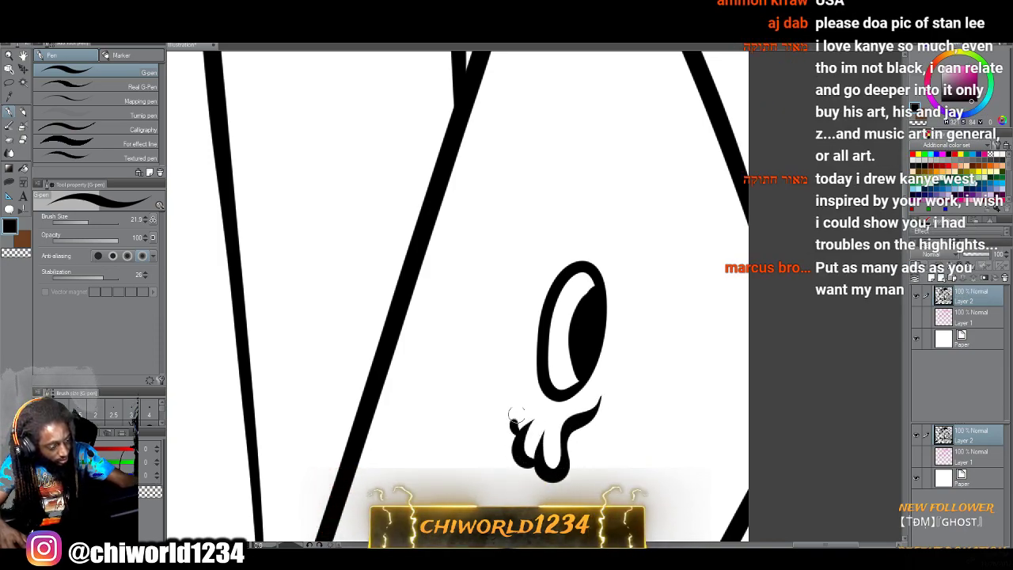
mouse_move(525, 388)
mouse_down()
mouse_move(510, 317)
mouse_move(529, 313)
mouse_up()
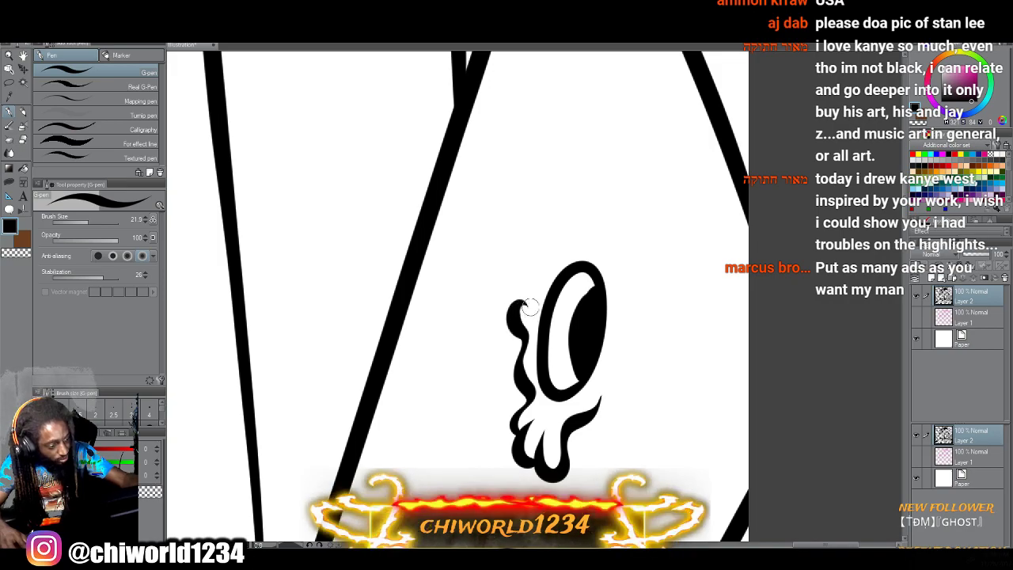
mouse_move(610, 370)
mouse_down()
mouse_move(658, 332)
mouse_move(655, 296)
mouse_move(630, 306)
mouse_move(639, 266)
mouse_move(621, 291)
mouse_up()
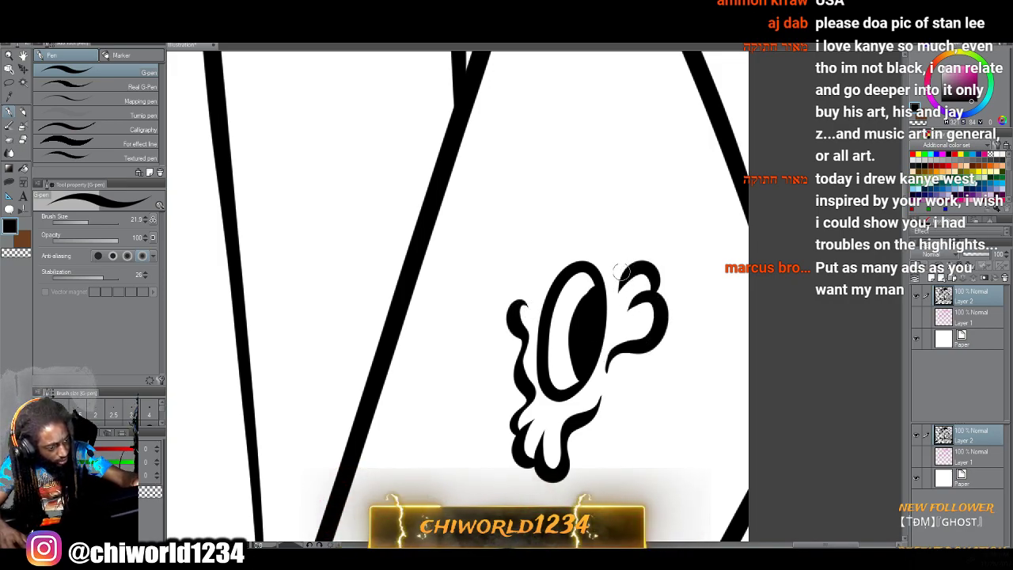
mouse_move(611, 236)
mouse_down()
mouse_move(584, 175)
mouse_move(562, 201)
mouse_move(563, 242)
mouse_move(545, 199)
mouse_move(549, 259)
mouse_up()
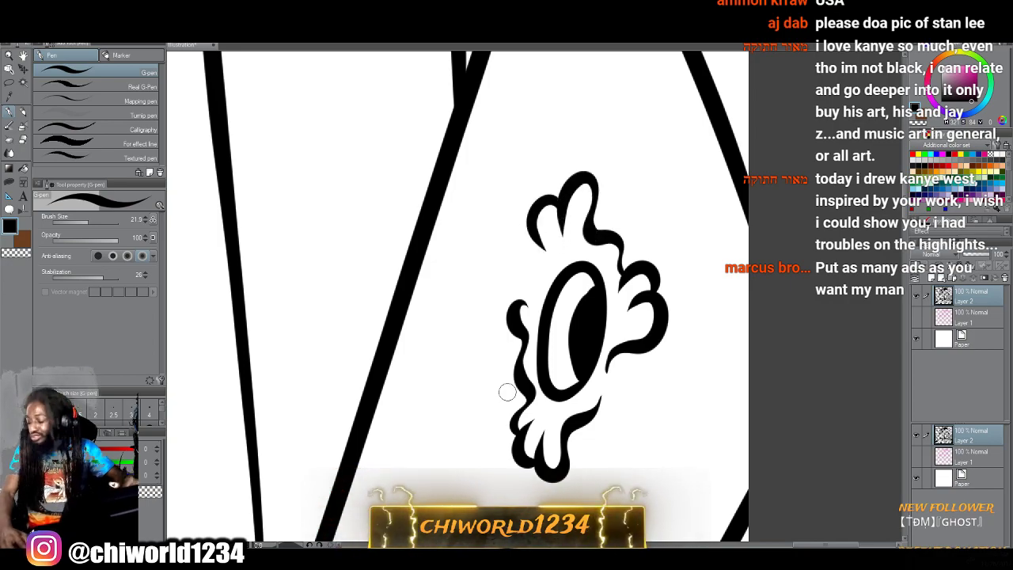
scroll(511, 392, down, 6)
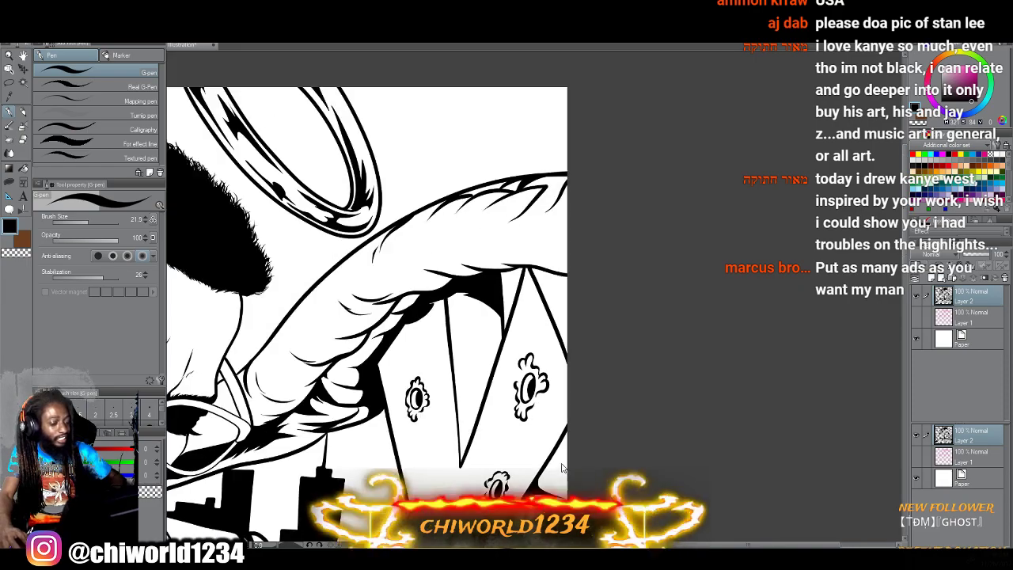
scroll(549, 459, left, 2)
scroll(508, 392, down, 5)
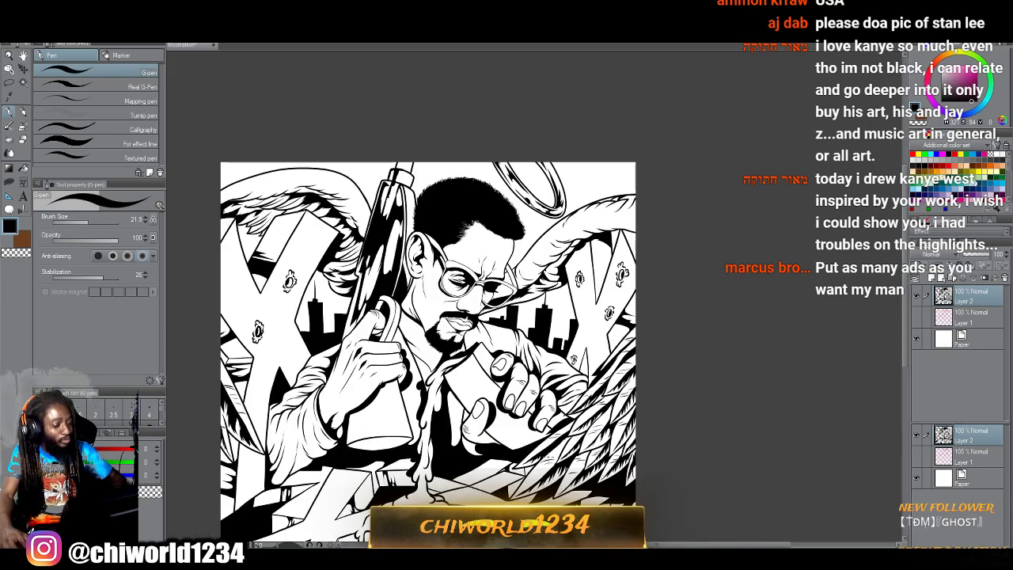
Draw a tilted oval near the tip of the left standing X's upper right arm and fill its upper left inner side black.
scroll(548, 459, down, 2)
scroll(548, 460, up, 3)
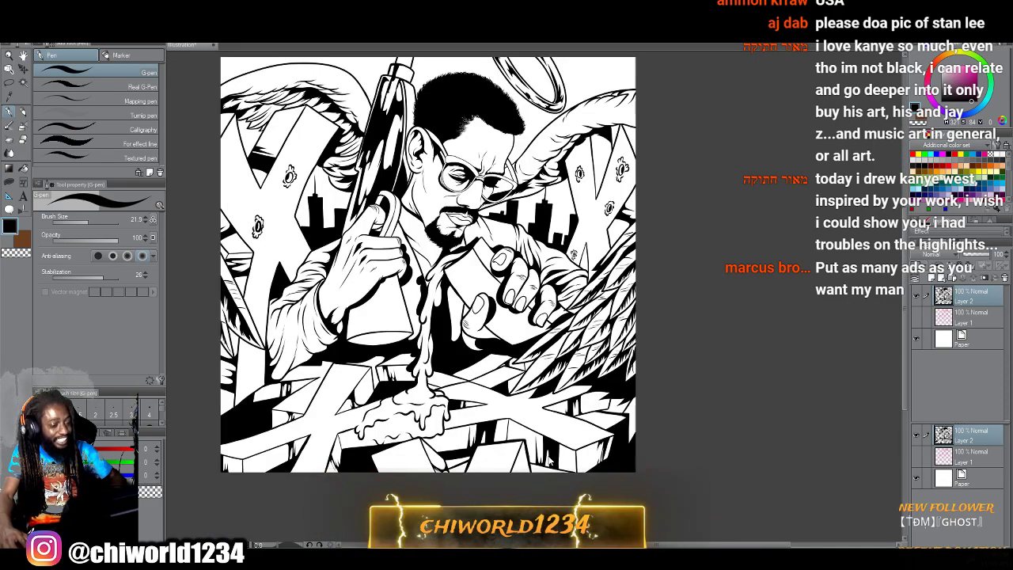
scroll(549, 459, left, 1)
scroll(549, 459, up, 1)
scroll(547, 457, up, 2)
scroll(548, 458, left, 3)
scroll(546, 456, up, 7)
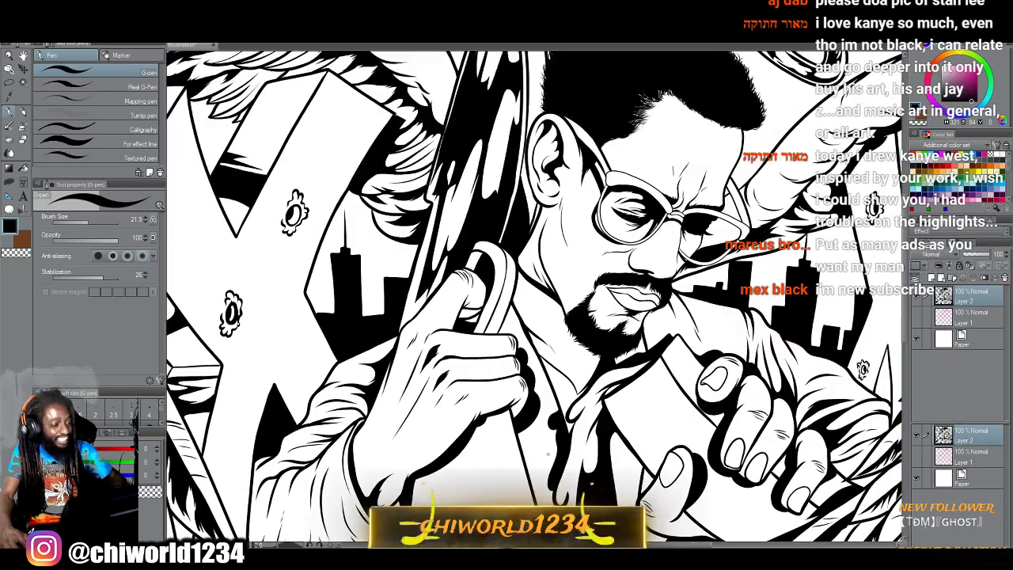
scroll(544, 452, up, 2)
scroll(545, 453, left, 4)
scroll(545, 455, up, 4)
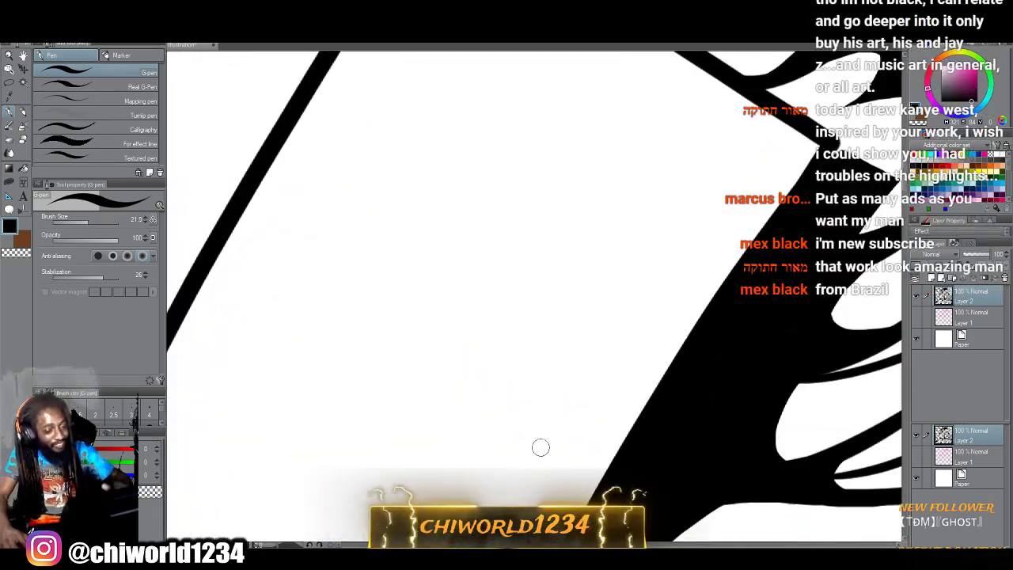
mouse_move(530, 304)
mouse_down()
mouse_move(542, 312)
mouse_move(631, 226)
mouse_move(564, 208)
mouse_move(530, 300)
mouse_move(580, 295)
mouse_move(567, 252)
mouse_move(593, 196)
mouse_move(556, 248)
mouse_up()
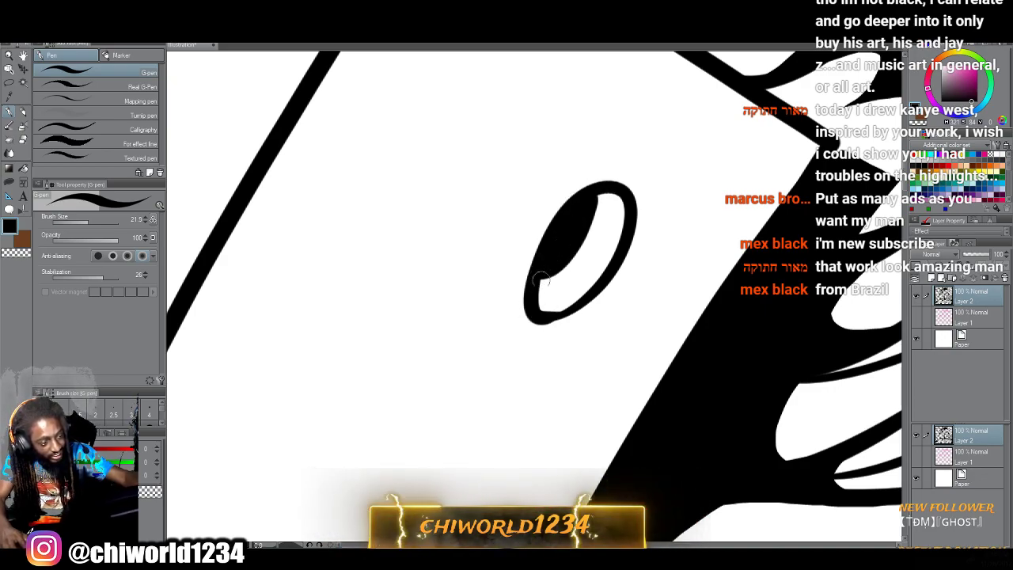
Ink a wavy, lobed outline around the oval near the tip of the left standing X's upper right arm.
mouse_move(544, 344)
mouse_down()
mouse_move(514, 400)
mouse_move(525, 346)
mouse_move(506, 356)
mouse_move(504, 330)
mouse_up()
mouse_move(556, 357)
mouse_down()
mouse_move(566, 334)
mouse_move(592, 333)
mouse_move(652, 278)
mouse_move(655, 250)
mouse_move(704, 198)
mouse_move(694, 179)
mouse_move(655, 208)
mouse_move(675, 177)
mouse_move(666, 146)
mouse_move(640, 164)
mouse_up()
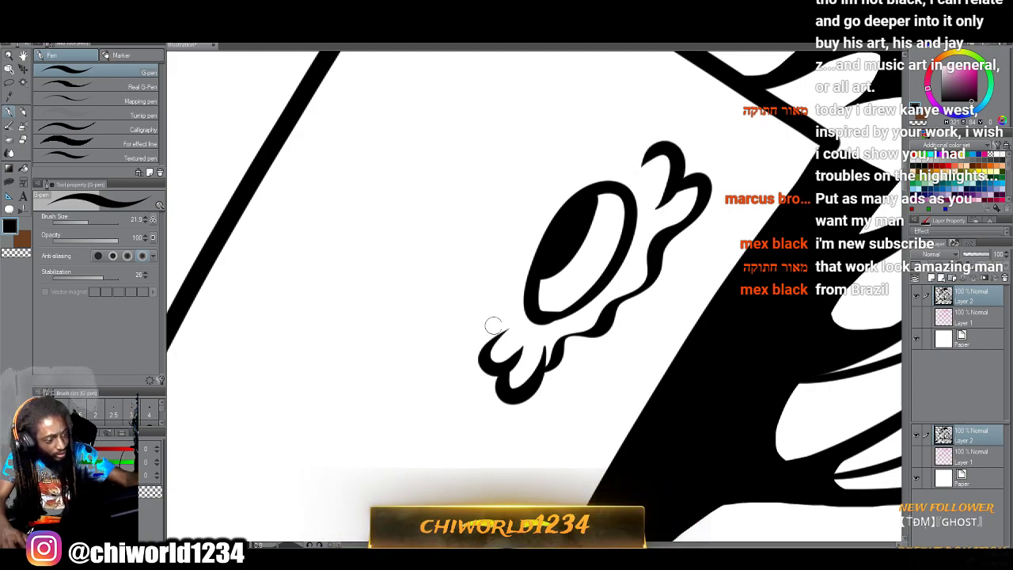
mouse_move(502, 320)
mouse_down()
mouse_move(499, 283)
mouse_move(513, 229)
mouse_move(546, 184)
mouse_move(540, 124)
mouse_move(573, 174)
mouse_up()
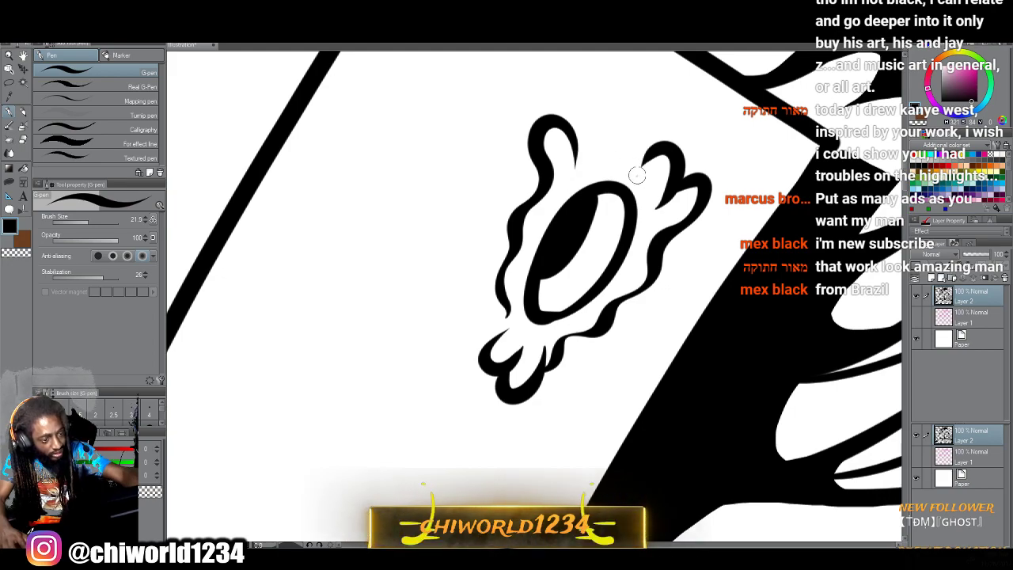
mouse_move(637, 176)
mouse_down()
mouse_move(631, 129)
mouse_move(611, 158)
mouse_move(618, 172)
mouse_up()
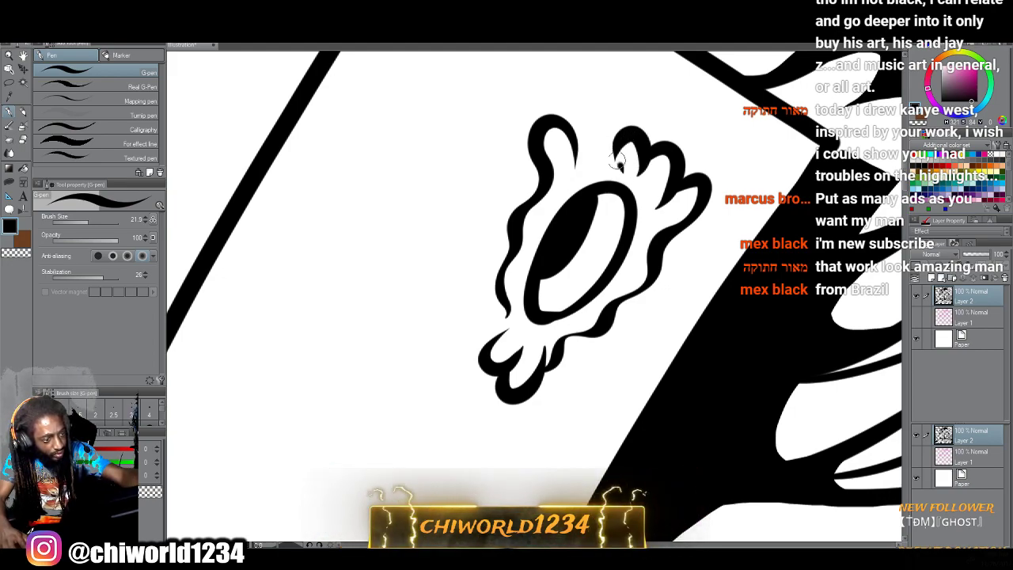
Draw a flat horizontal oval at the crossing of the lying X in the lower right and fill its lower inner edge black.
scroll(607, 362, down, 6)
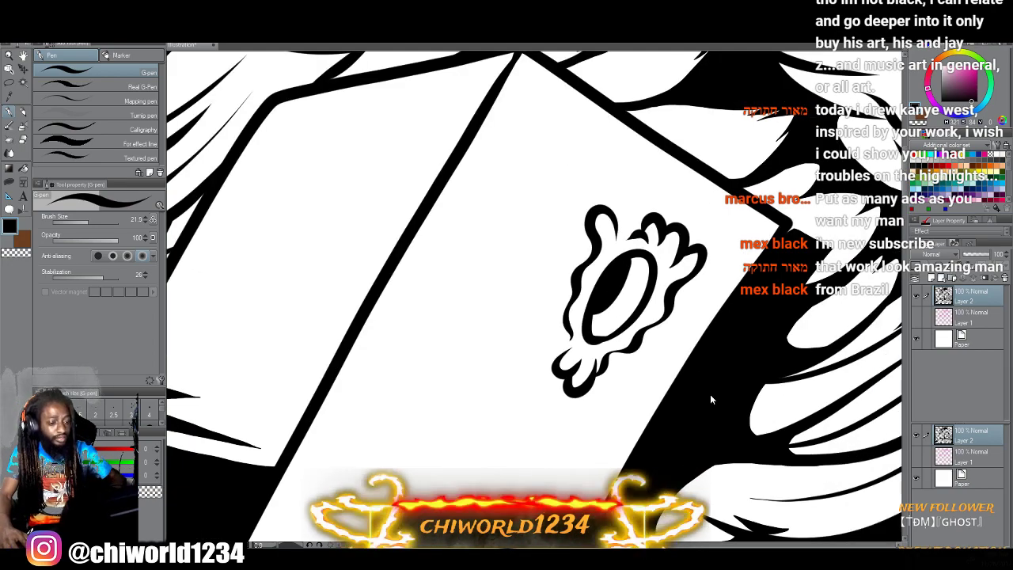
scroll(701, 384, right, 1)
scroll(702, 384, down, 3)
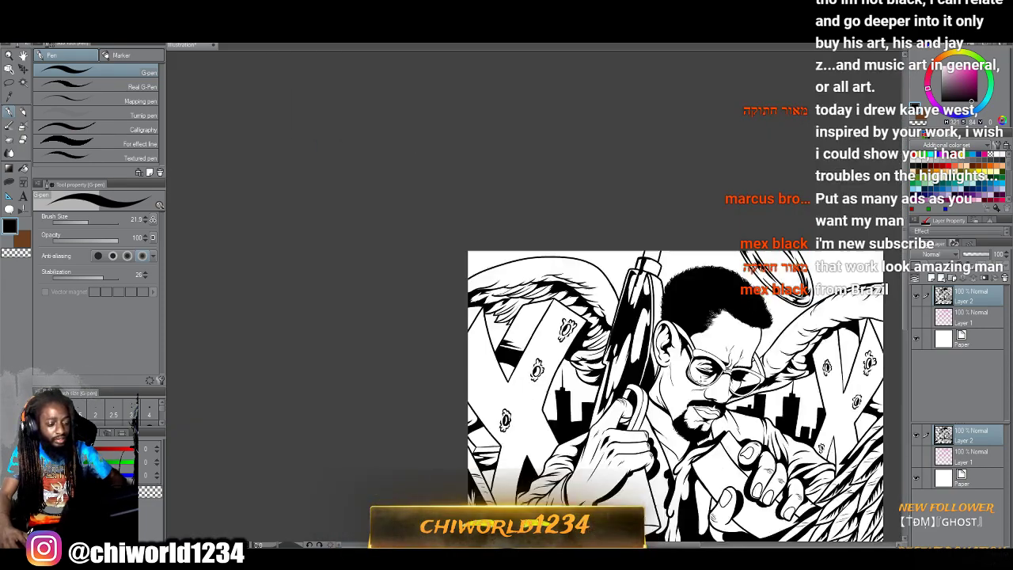
scroll(701, 381, down, 1)
scroll(700, 381, right, 1)
scroll(701, 381, up, 1)
scroll(554, 444, up, 5)
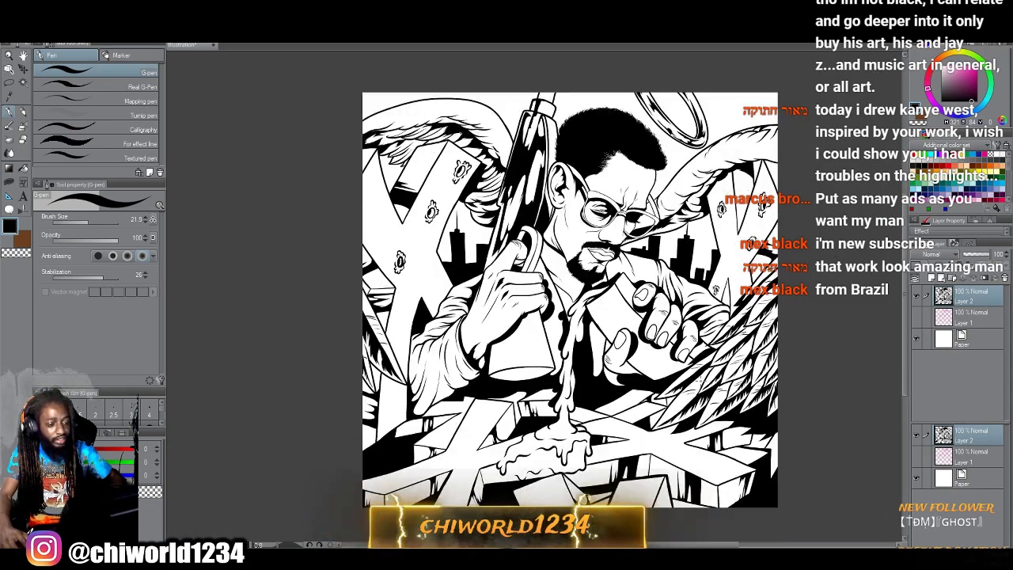
scroll(700, 378, up, 5)
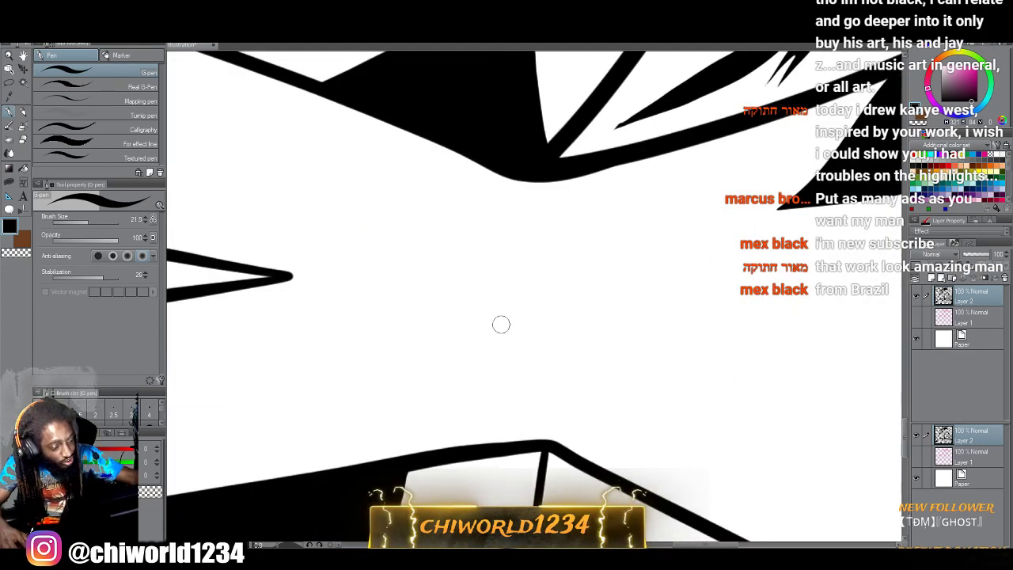
mouse_move(507, 348)
mouse_down()
mouse_move(564, 359)
mouse_move(631, 349)
mouse_move(651, 326)
mouse_move(614, 311)
mouse_move(548, 311)
mouse_move(480, 342)
mouse_move(517, 354)
mouse_move(631, 351)
mouse_up()
drag(504, 350, 608, 343)
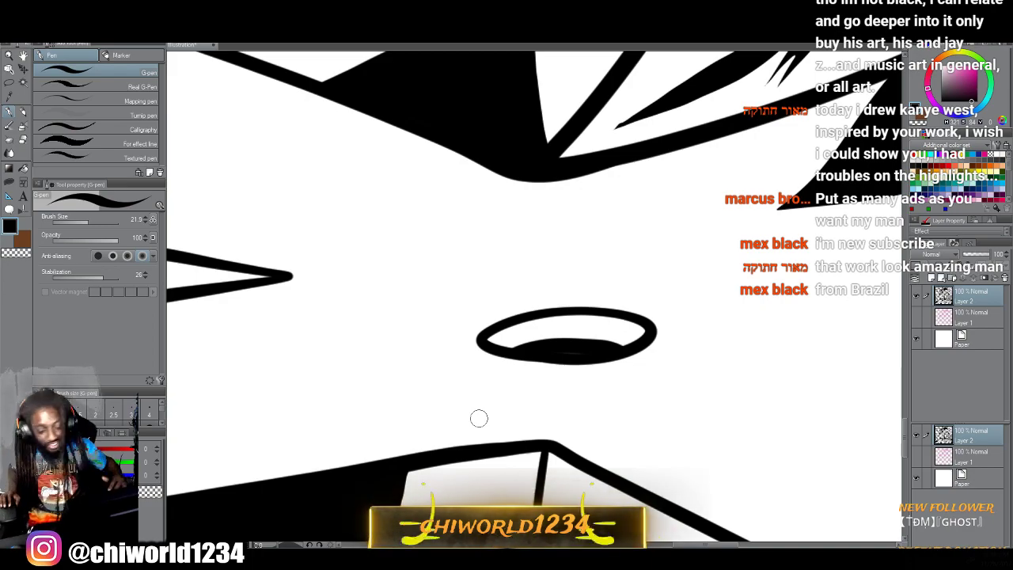
Ink a ragged scalloped outline with rounded lobes around the flat oval at the lower right lying X's crossing.
mouse_move(526, 384)
mouse_down()
mouse_move(464, 404)
mouse_move(467, 377)
mouse_move(509, 370)
mouse_move(463, 381)
mouse_move(438, 372)
mouse_move(500, 362)
mouse_up()
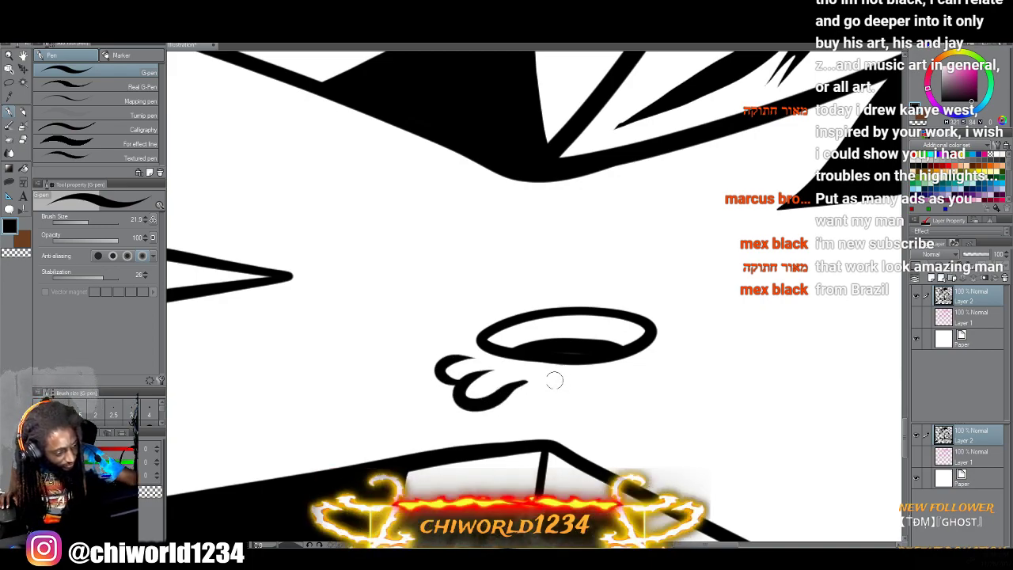
mouse_move(553, 382)
mouse_down()
mouse_move(676, 384)
mouse_move(702, 370)
mouse_move(689, 354)
mouse_move(656, 360)
mouse_move(717, 347)
mouse_move(719, 325)
mouse_move(589, 354)
mouse_move(714, 323)
mouse_move(753, 294)
mouse_move(735, 271)
mouse_move(675, 299)
mouse_move(606, 291)
mouse_move(574, 275)
mouse_move(561, 285)
mouse_move(491, 280)
mouse_move(477, 290)
mouse_move(492, 300)
mouse_move(523, 299)
mouse_move(444, 335)
mouse_up()
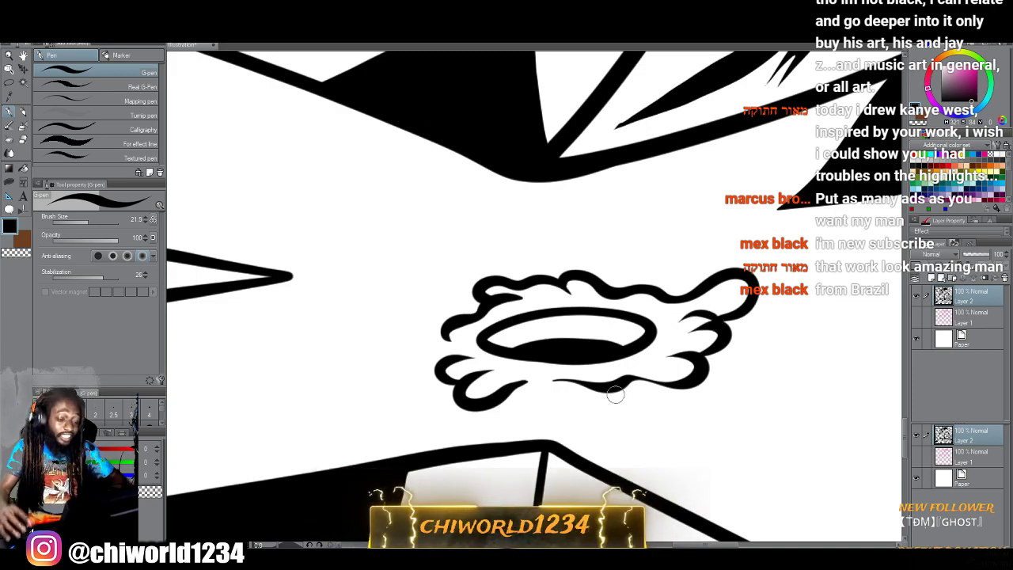
scroll(616, 394, down, 3)
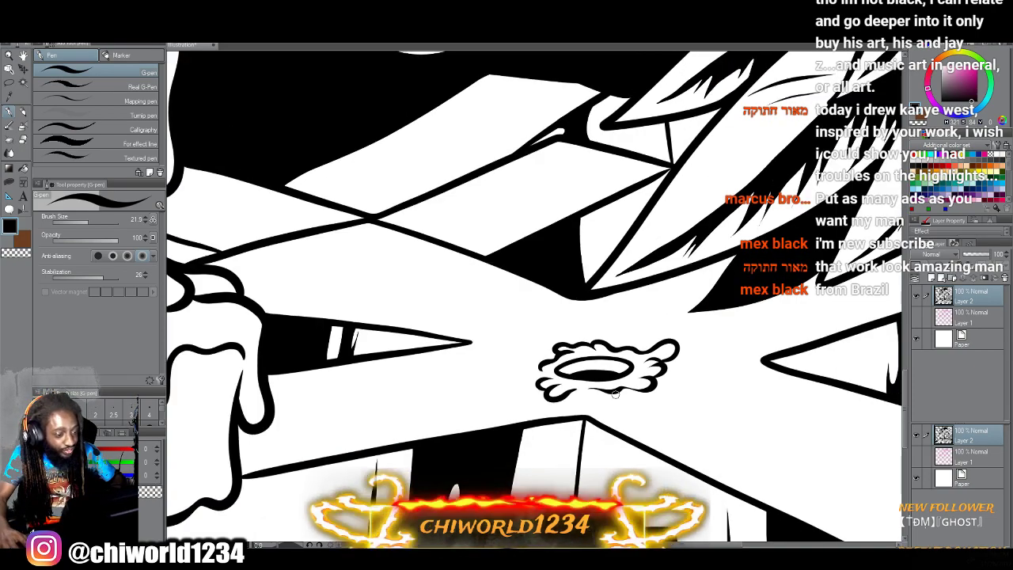
scroll(616, 395, down, 5)
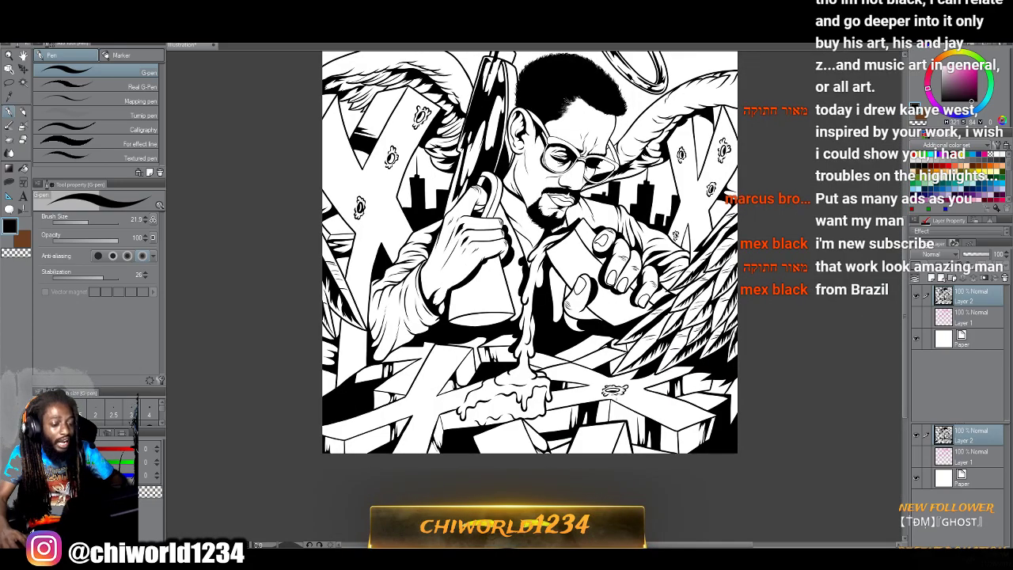
Draw a wide tilted oval on the upper arm of the lower left lying X and fill its lower right inner part black.
scroll(609, 392, up, 10)
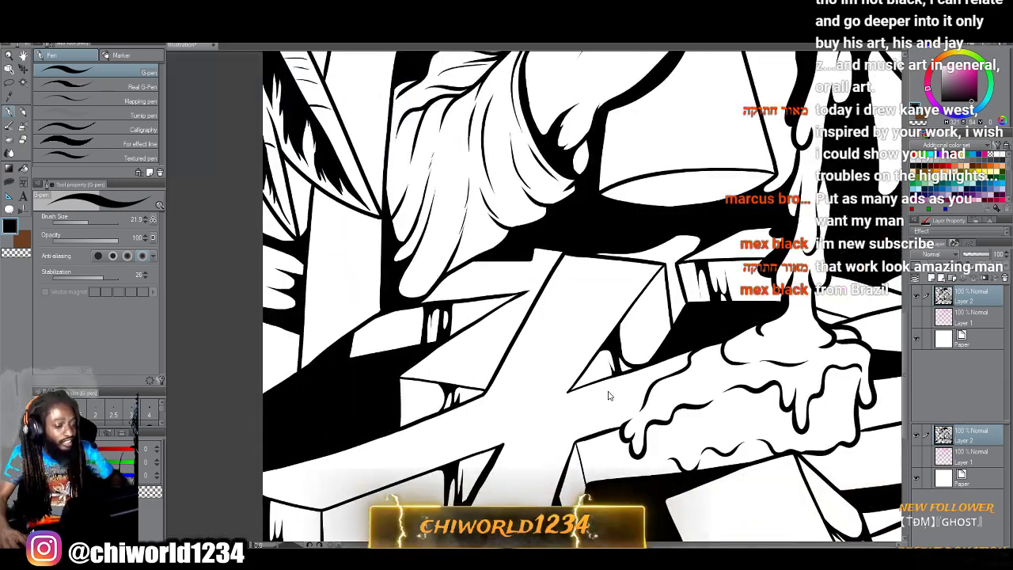
scroll(608, 391, up, 5)
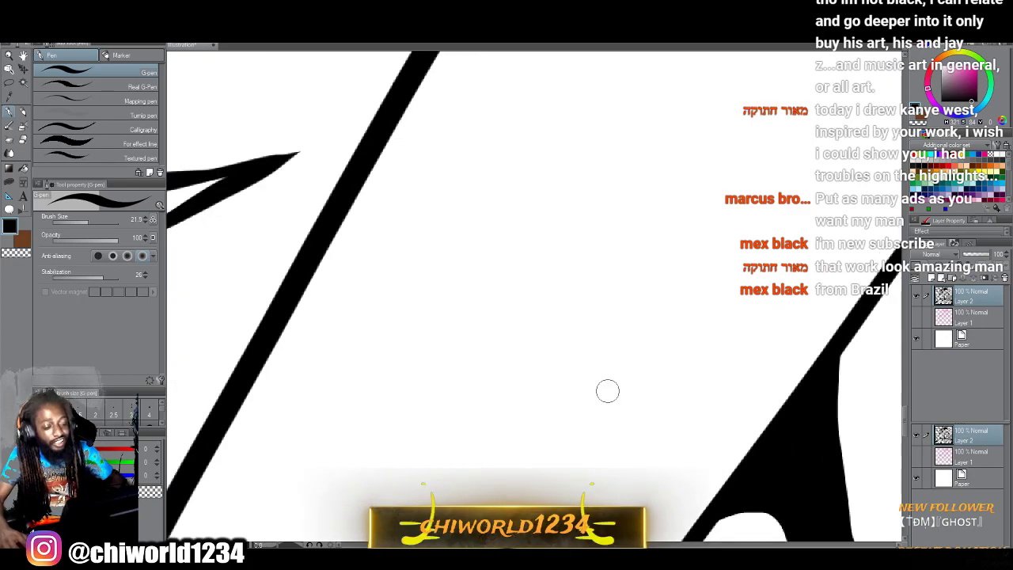
mouse_move(543, 365)
mouse_down()
mouse_move(644, 292)
mouse_move(565, 249)
mouse_move(493, 319)
mouse_move(544, 358)
mouse_move(613, 313)
mouse_up()
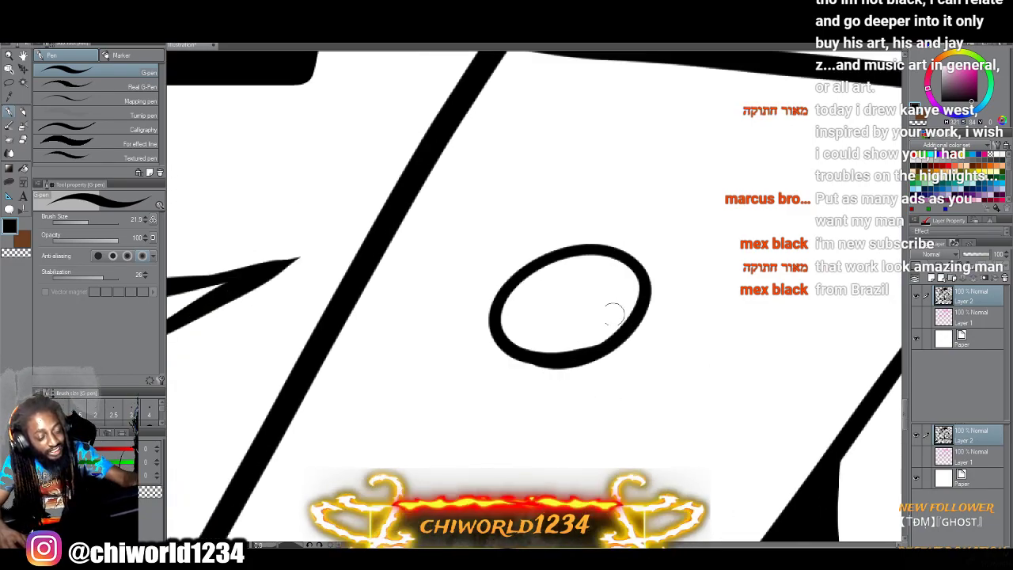
drag(547, 355, 541, 323)
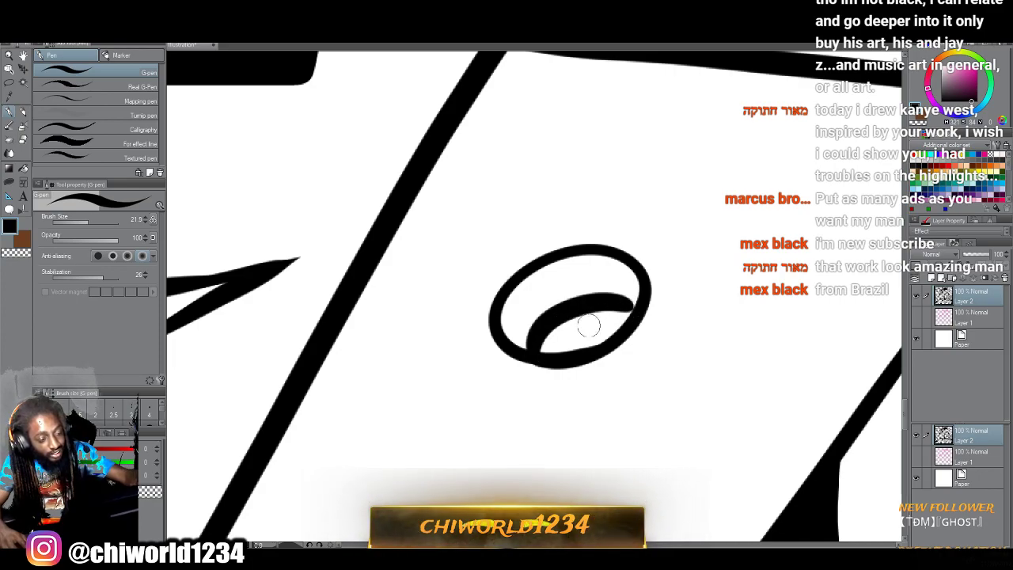
mouse_move(580, 309)
mouse_down()
mouse_move(542, 348)
mouse_move(569, 349)
mouse_move(616, 319)
mouse_up()
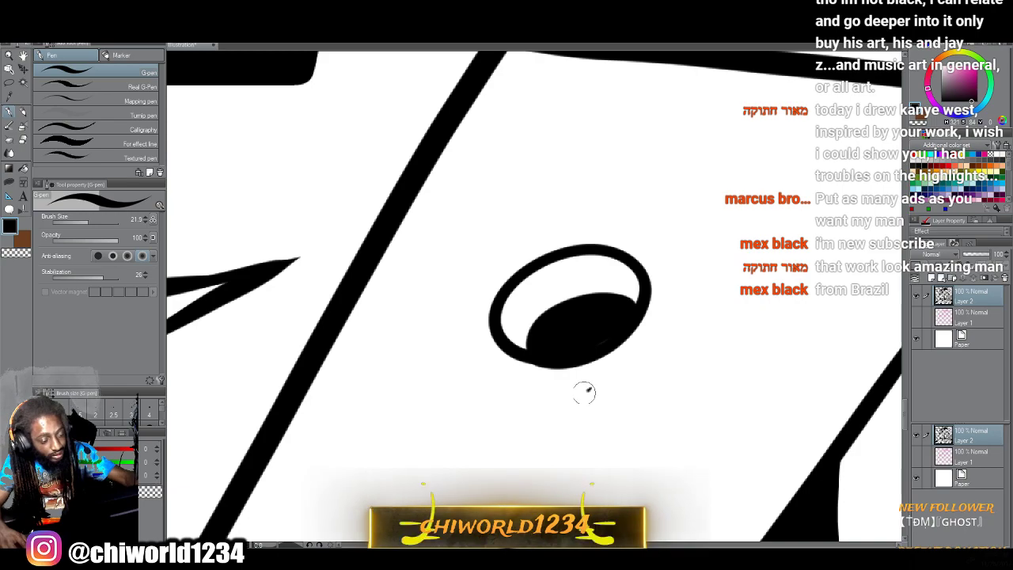
Ink a ragged outline of rounded lobes around the tilted oval on the lower left lying X's upper arm.
mouse_move(520, 401)
mouse_down()
mouse_move(507, 424)
mouse_move(479, 439)
mouse_move(492, 390)
mouse_up()
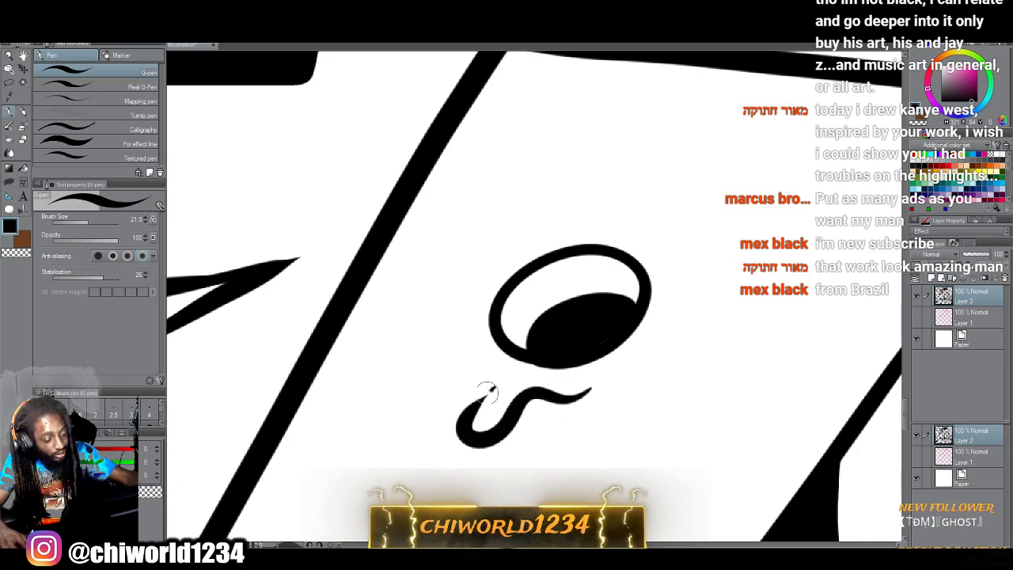
mouse_move(588, 377)
mouse_down()
mouse_move(618, 384)
mouse_move(621, 364)
mouse_move(665, 336)
mouse_up()
mouse_move(727, 311)
mouse_down()
mouse_move(740, 282)
mouse_move(701, 278)
mouse_move(664, 296)
mouse_move(714, 251)
mouse_move(684, 245)
mouse_move(641, 266)
mouse_up()
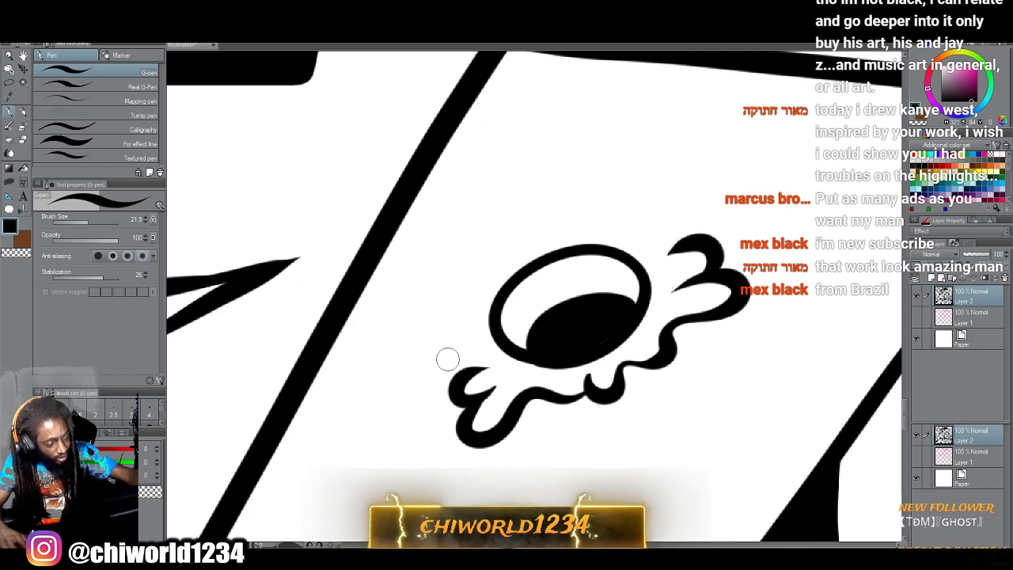
mouse_move(459, 348)
mouse_down()
mouse_move(418, 310)
mouse_move(419, 283)
mouse_up()
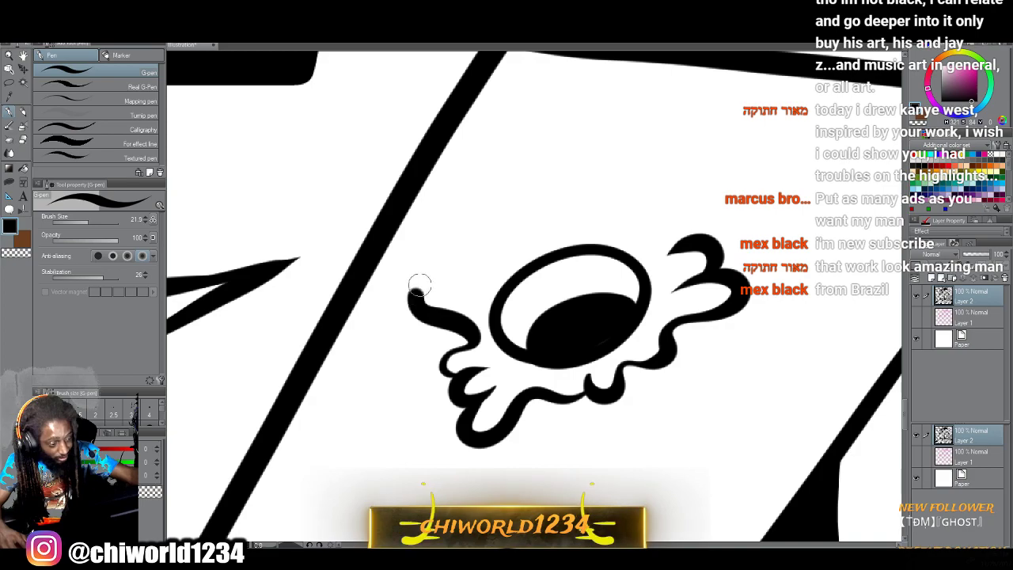
mouse_move(649, 234)
mouse_down()
mouse_move(643, 199)
mouse_move(616, 195)
mouse_move(591, 161)
mouse_move(564, 157)
mouse_move(552, 182)
mouse_move(560, 193)
mouse_move(541, 197)
mouse_move(565, 220)
mouse_up()
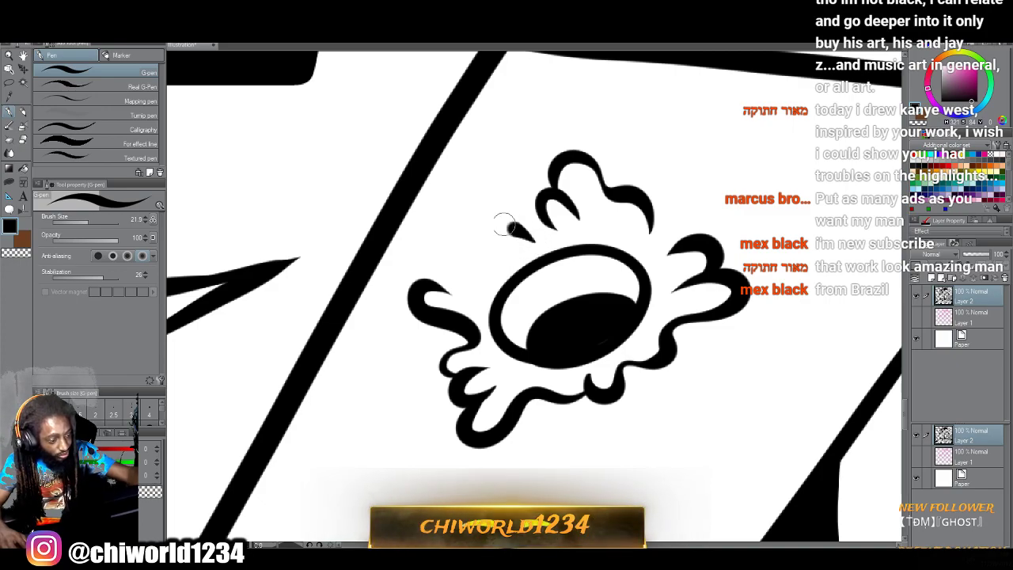
drag(505, 226, 466, 247)
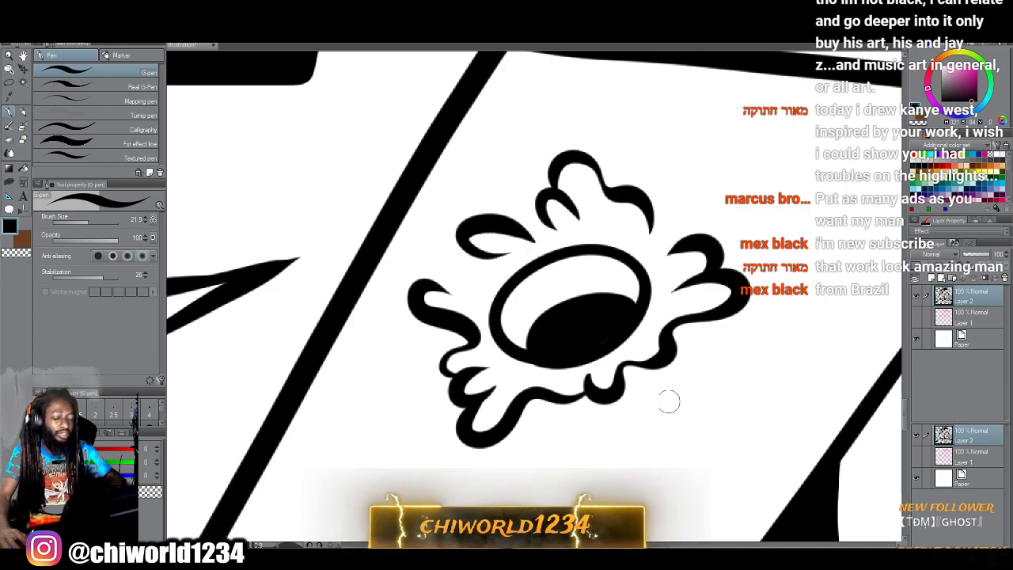
Add curved accent strokes just outside the ragged outline of the bullet hole on the lower left lying X.
scroll(667, 404, down, 5)
scroll(667, 410, down, 8)
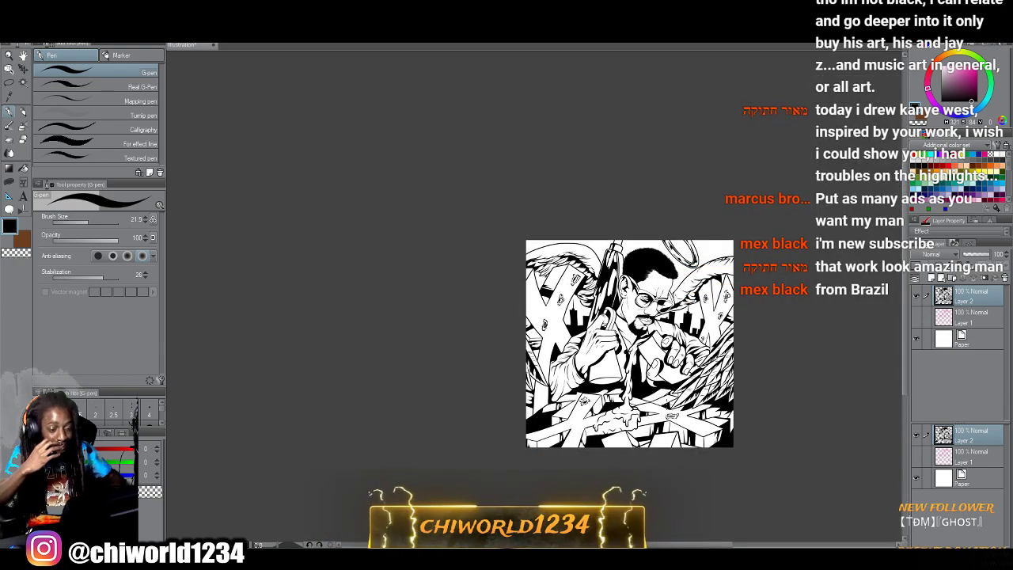
scroll(667, 410, up, 8)
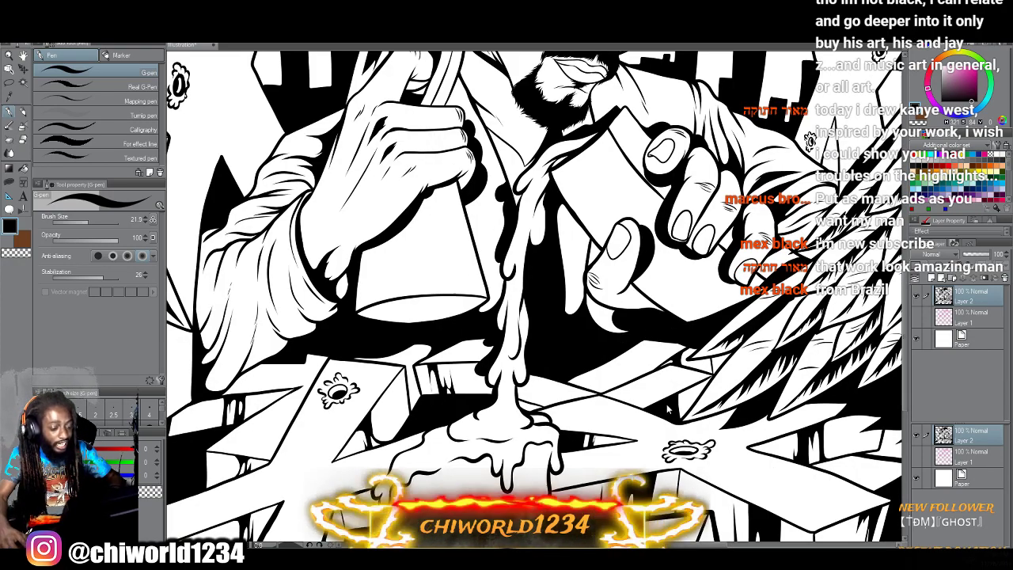
scroll(667, 409, up, 4)
scroll(663, 404, up, 6)
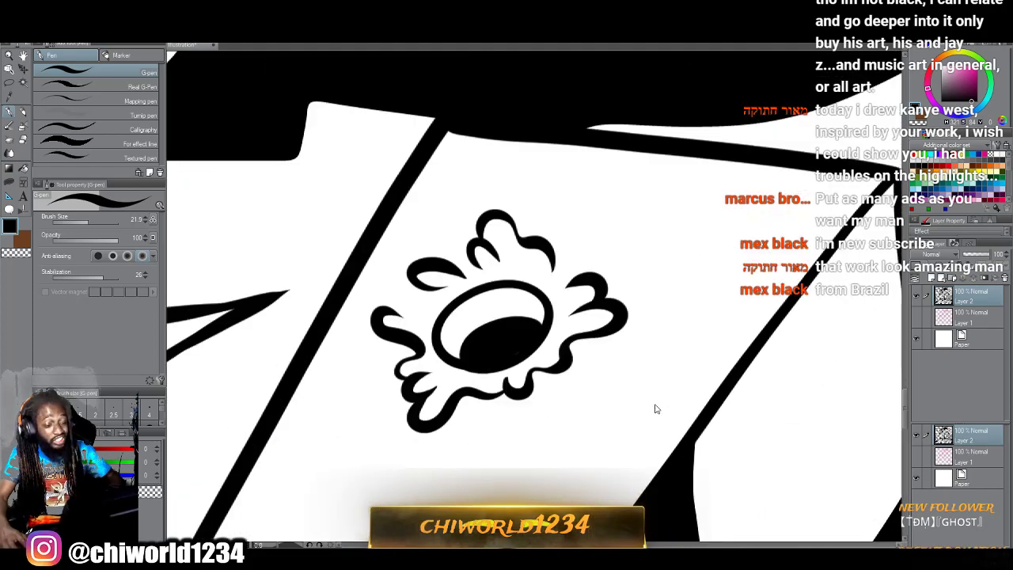
mouse_move(602, 229)
mouse_down()
mouse_move(592, 263)
mouse_move(480, 404)
mouse_up()
scroll(353, 459, down, 5)
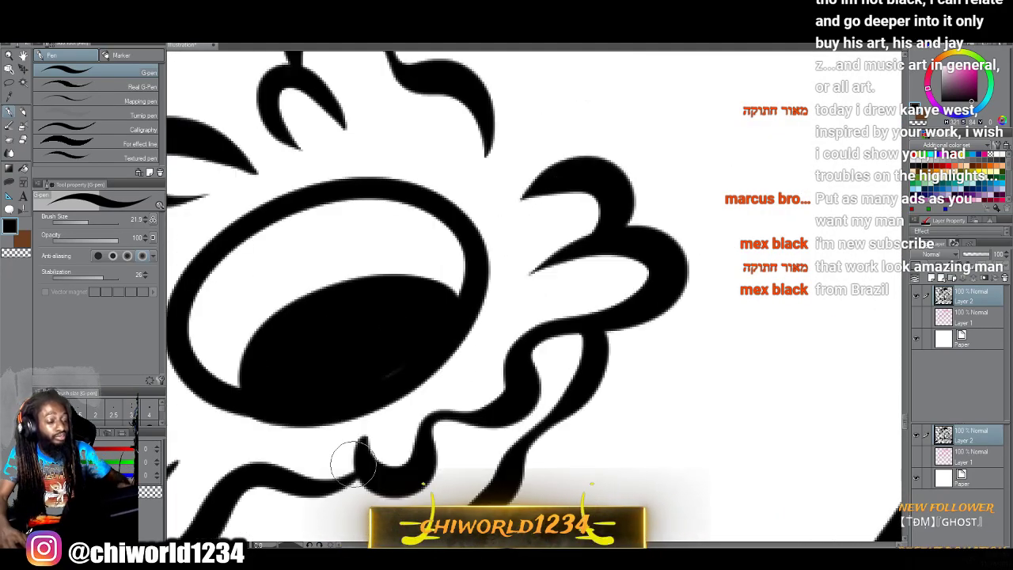
scroll(353, 471, down, 2)
scroll(355, 467, up, 6)
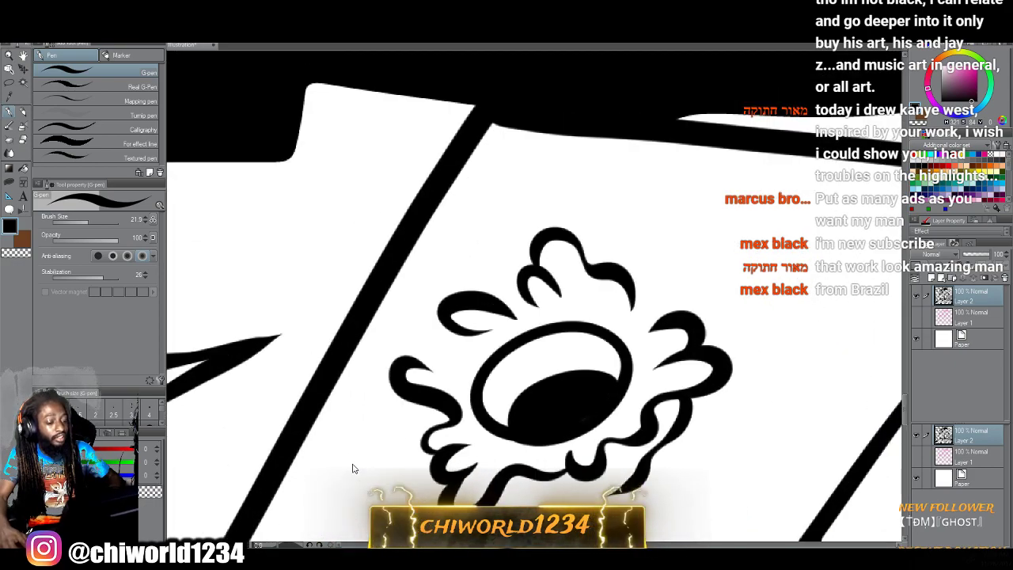
scroll(356, 464, right, 4)
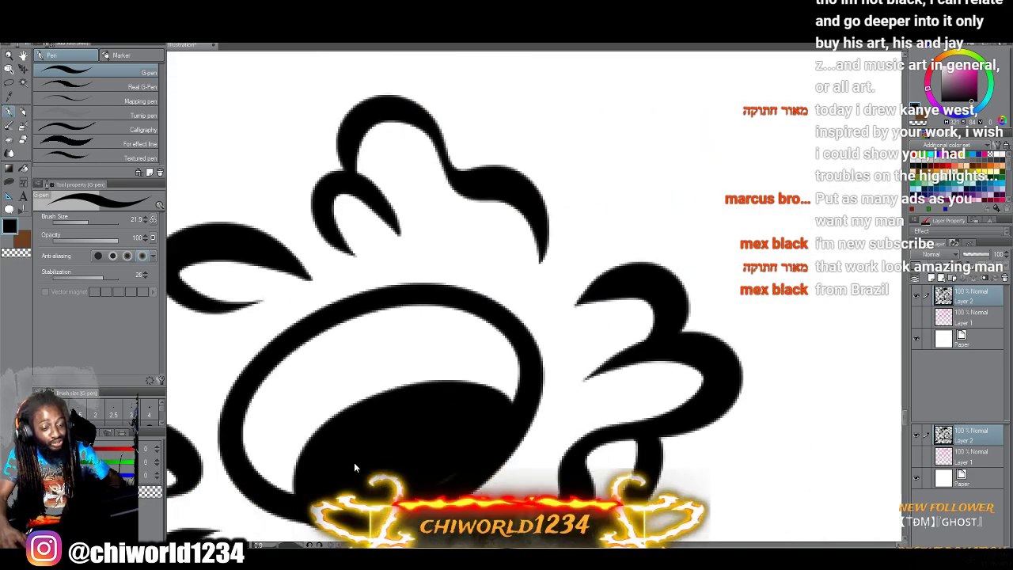
mouse_move(600, 252)
mouse_down()
mouse_move(572, 216)
mouse_move(456, 177)
mouse_up()
scroll(476, 225, down, 6)
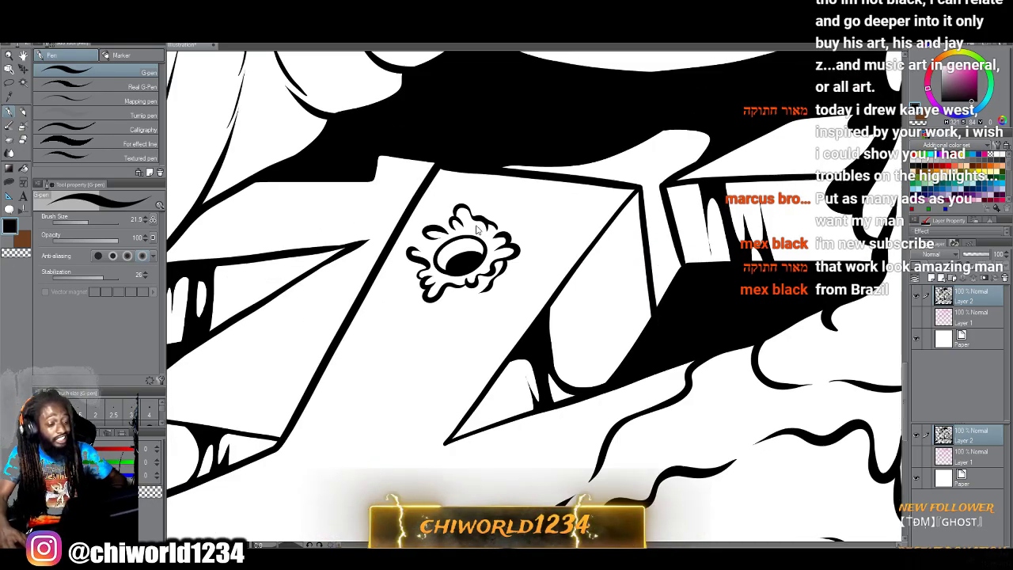
scroll(518, 275, right, 2)
scroll(517, 275, down, 6)
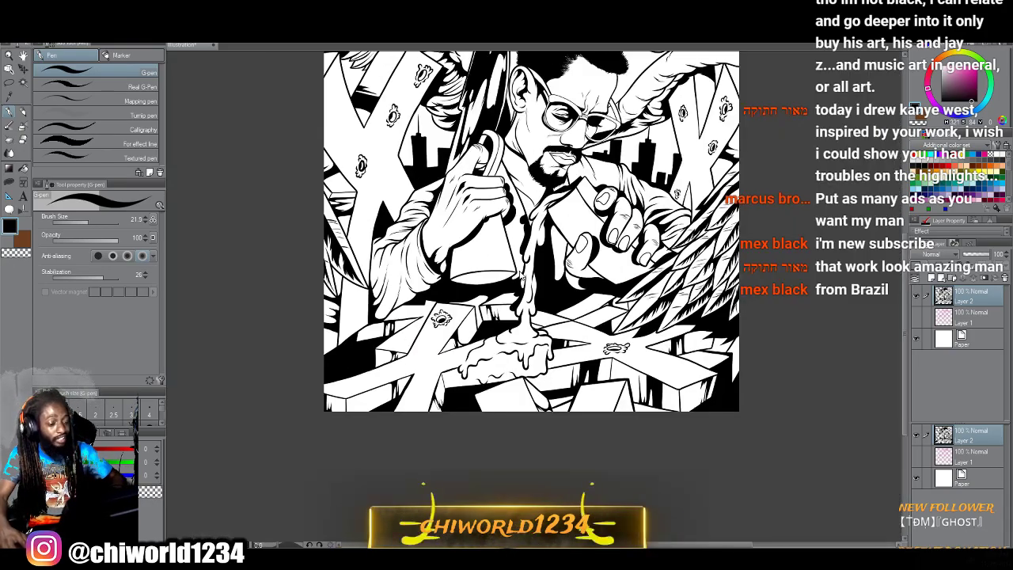
Draw a narrow upright oval on the left standing X's upper left arm and fill its left inner side black.
scroll(520, 271, up, 8)
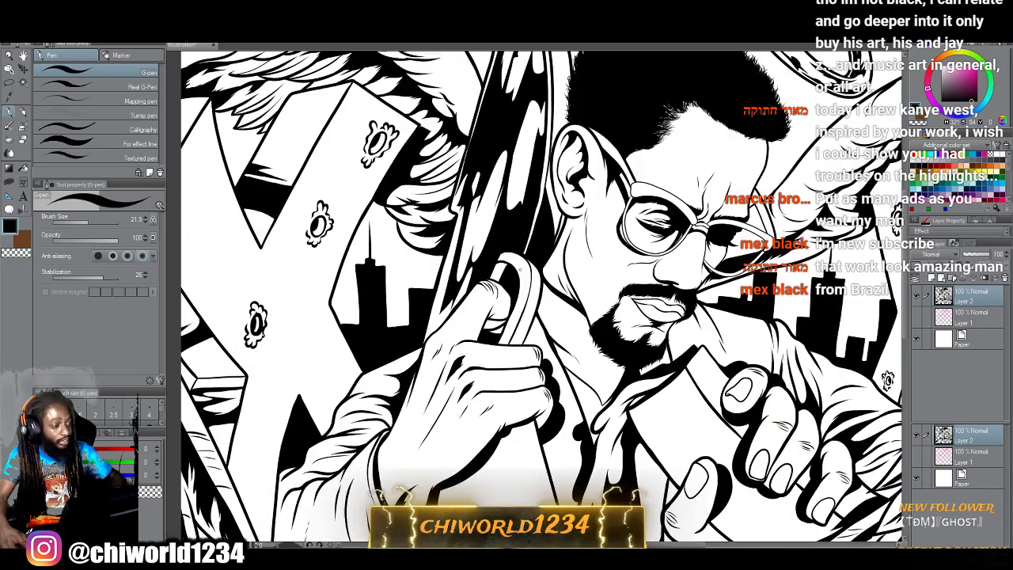
scroll(520, 274, up, 8)
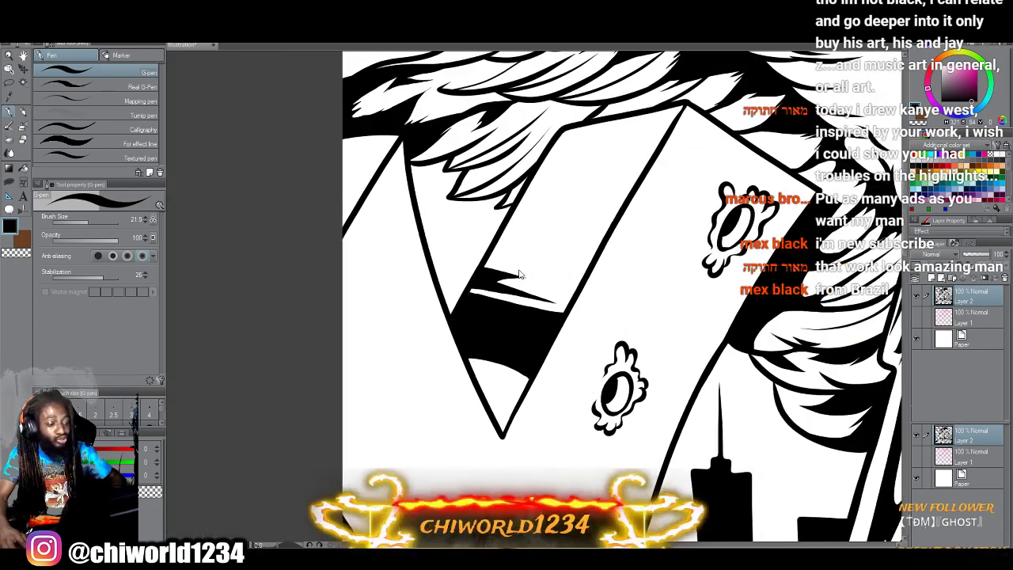
scroll(520, 275, up, 3)
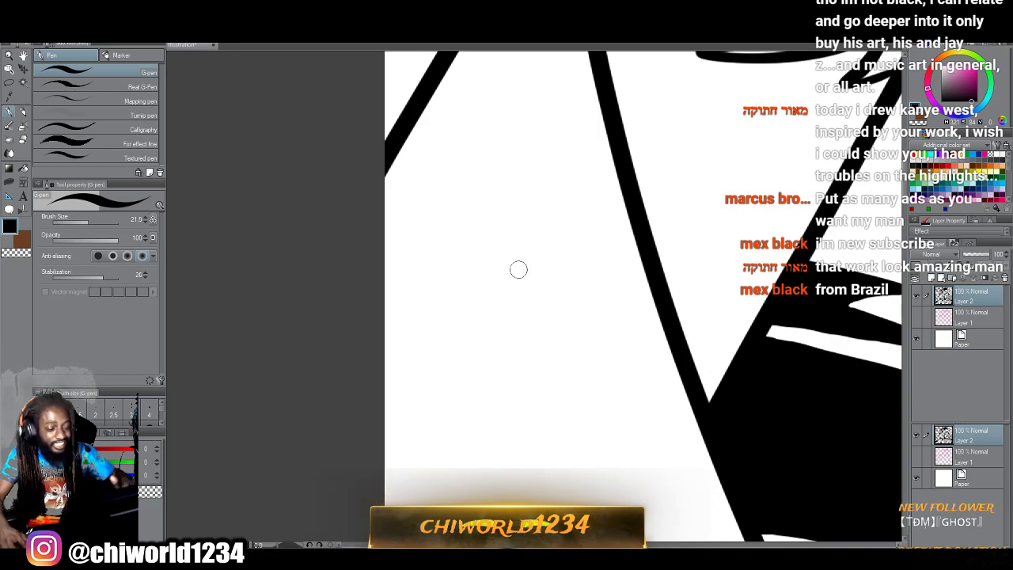
mouse_move(439, 352)
mouse_down()
mouse_move(484, 334)
mouse_move(495, 271)
mouse_move(477, 251)
mouse_move(448, 281)
mouse_move(444, 366)
mouse_move(467, 357)
mouse_move(440, 337)
mouse_move(460, 260)
mouse_move(442, 323)
mouse_move(455, 273)
mouse_up()
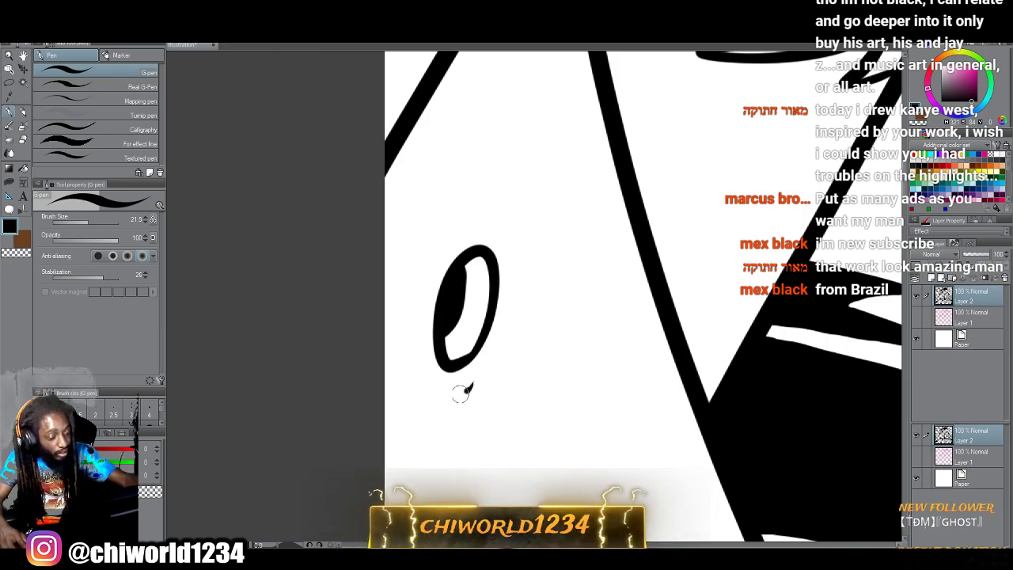
Ink a wavy, lobed outline around the narrow oval on the left standing X's upper left arm.
mouse_move(432, 399)
mouse_down()
mouse_move(406, 419)
mouse_move(427, 363)
mouse_up()
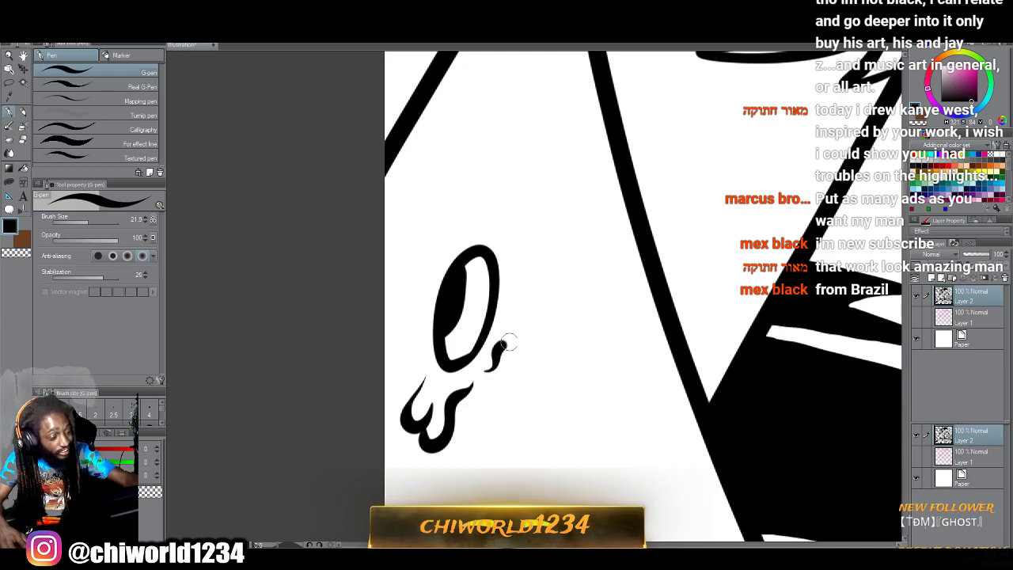
mouse_move(506, 327)
mouse_down()
mouse_move(512, 281)
mouse_move(484, 168)
mouse_move(450, 204)
mouse_move(453, 246)
mouse_move(454, 228)
mouse_move(424, 248)
mouse_move(429, 271)
mouse_move(412, 290)
mouse_move(418, 322)
mouse_up()
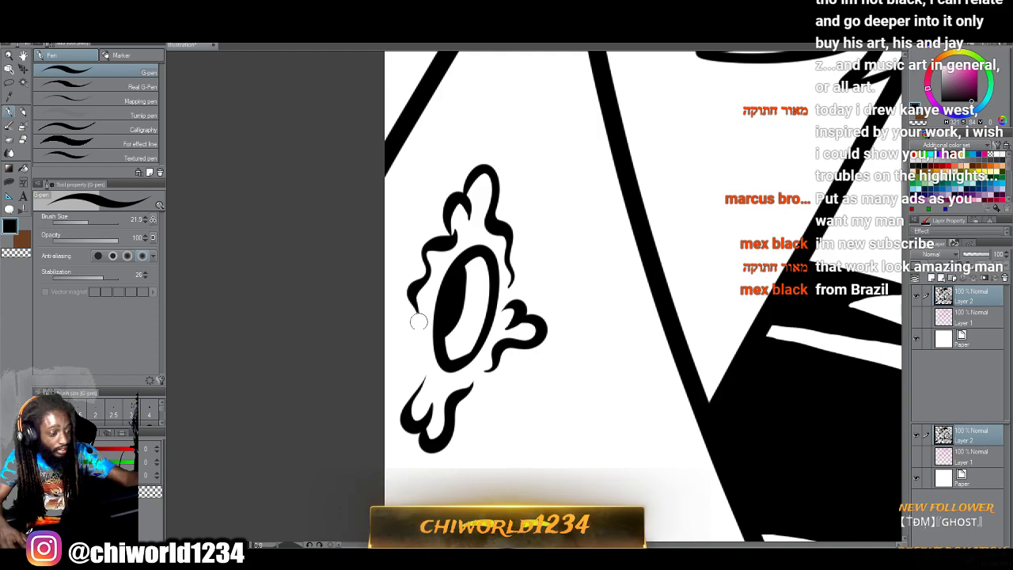
drag(449, 243, 448, 202)
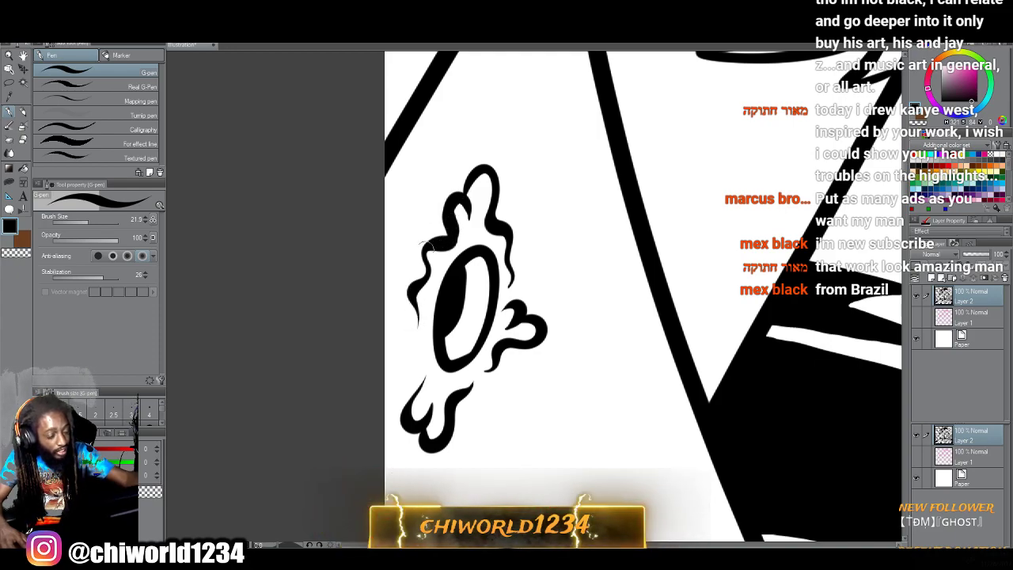
scroll(420, 468, down, 6)
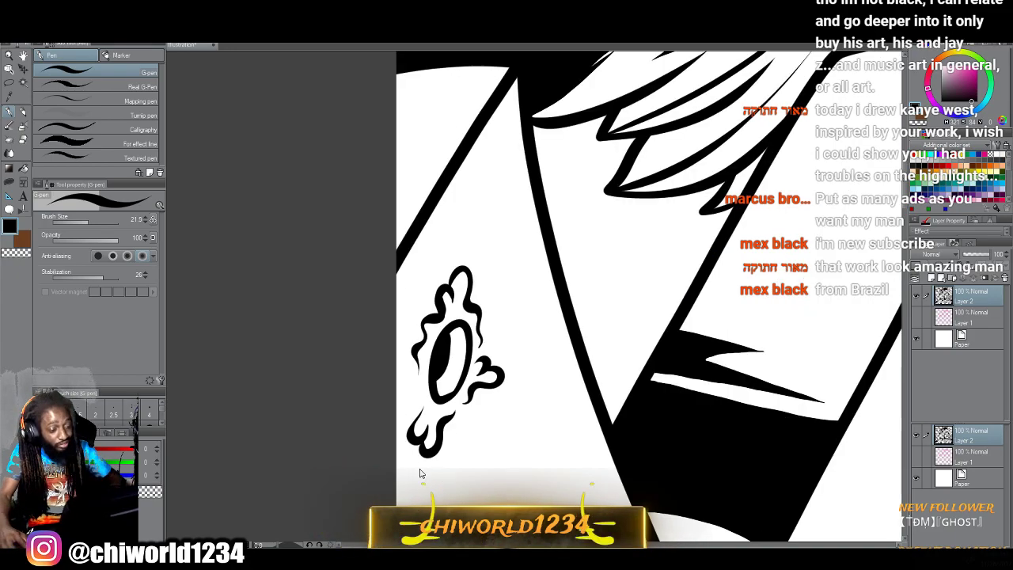
scroll(462, 468, down, 5)
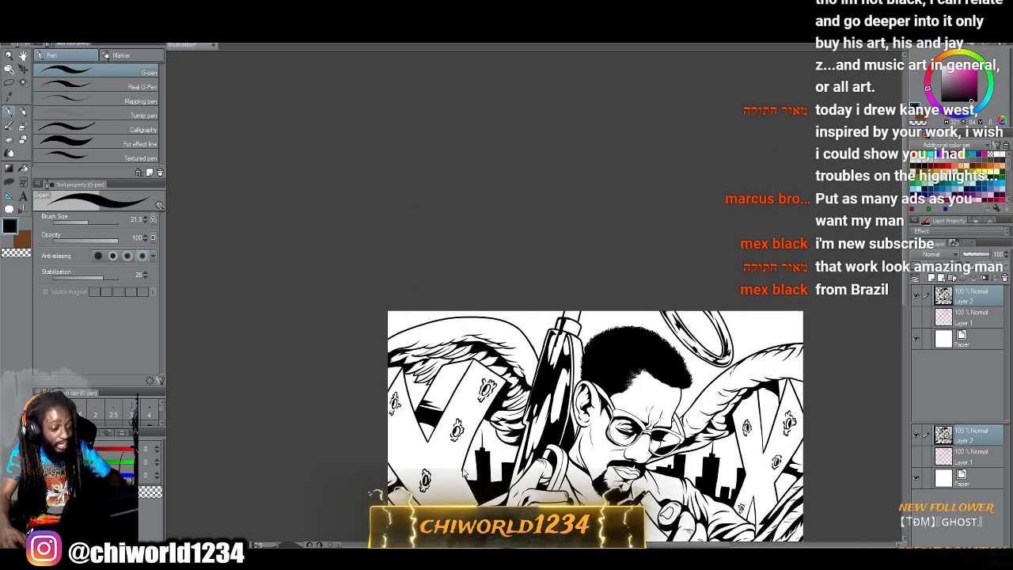
Draw a partly hidden, black-shaded bullet hole with a ragged lobed edge on the beam behind the lower right lying X.
scroll(462, 466, up, 5)
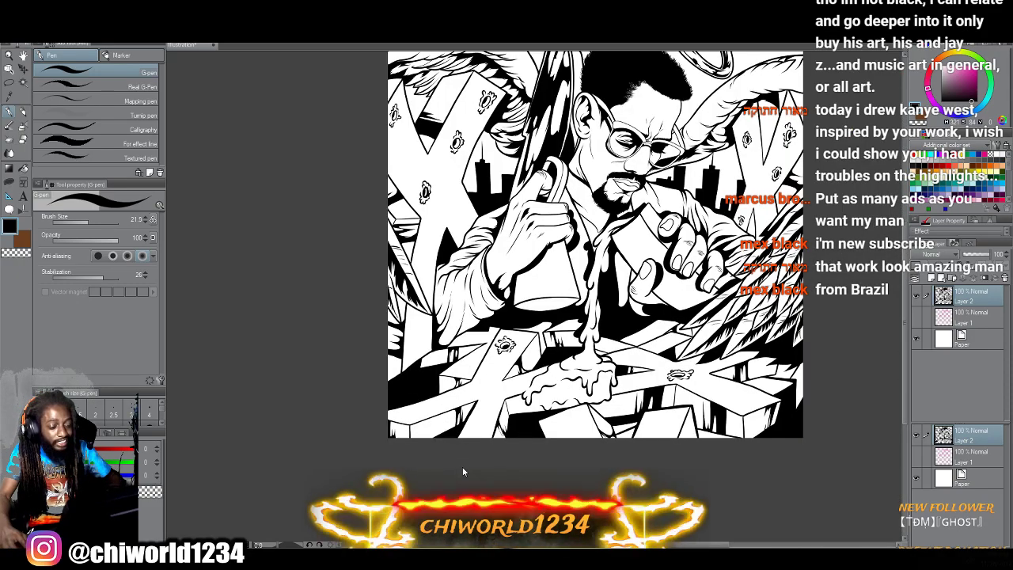
scroll(463, 470, up, 6)
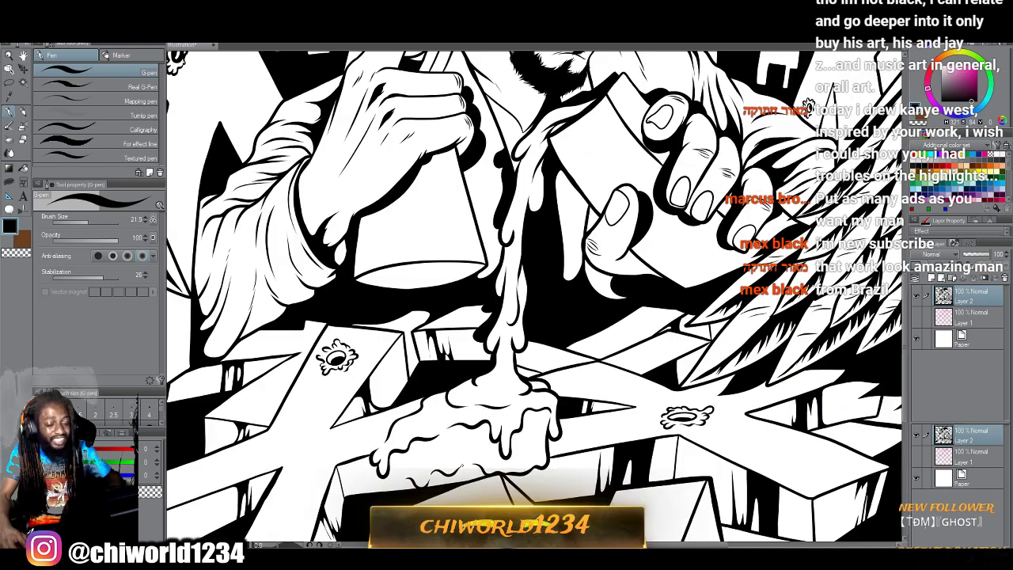
scroll(463, 470, up, 3)
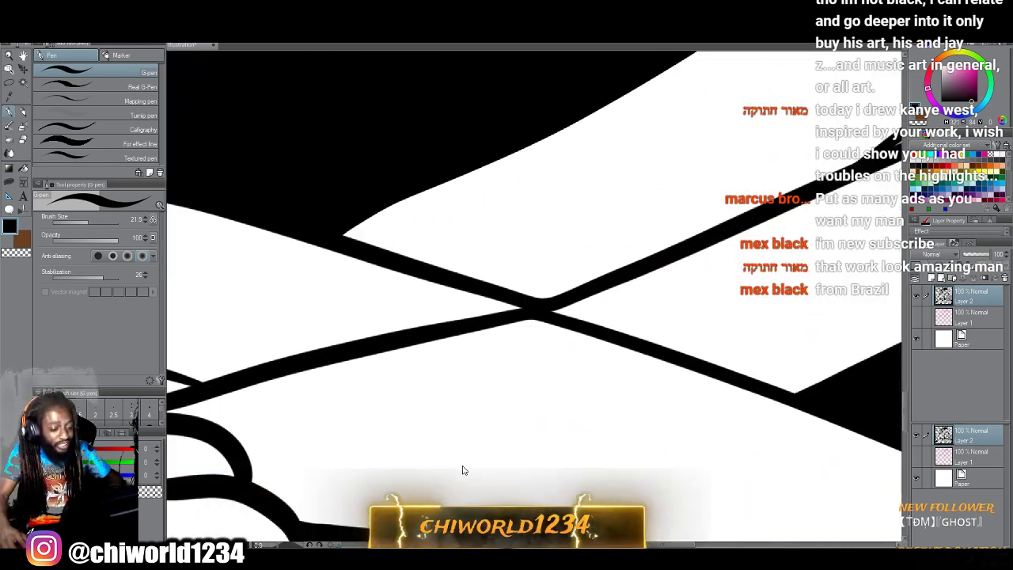
mouse_move(635, 369)
mouse_down()
mouse_move(613, 335)
mouse_move(564, 348)
mouse_move(535, 376)
mouse_move(548, 392)
mouse_move(635, 366)
mouse_move(629, 356)
mouse_move(590, 364)
mouse_move(564, 384)
mouse_move(629, 367)
mouse_move(676, 299)
mouse_move(661, 286)
mouse_move(638, 302)
mouse_move(635, 319)
mouse_move(626, 290)
mouse_move(612, 322)
mouse_move(575, 315)
mouse_move(558, 336)
mouse_move(523, 338)
mouse_move(509, 358)
mouse_up()
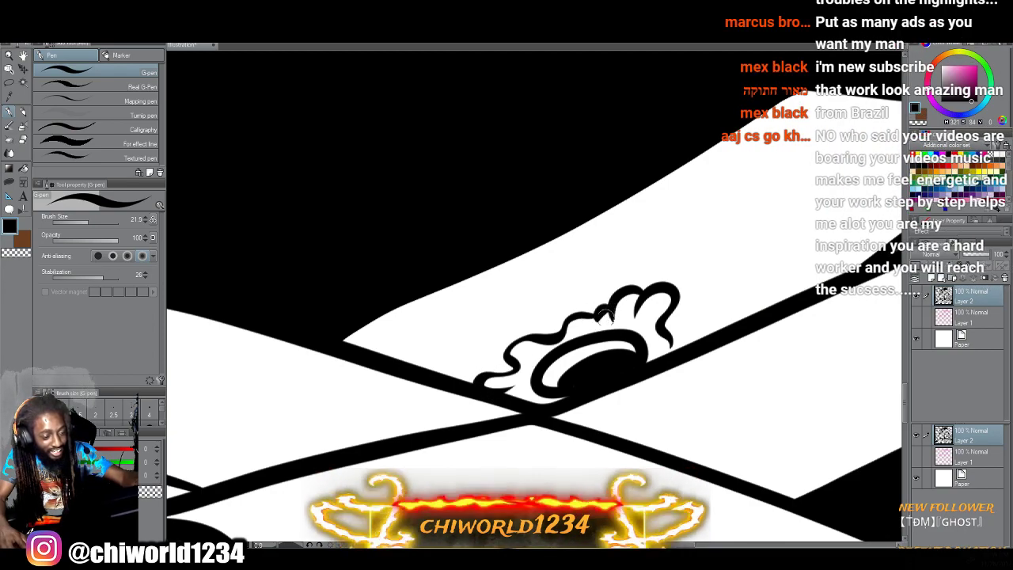
scroll(575, 404, down, 5)
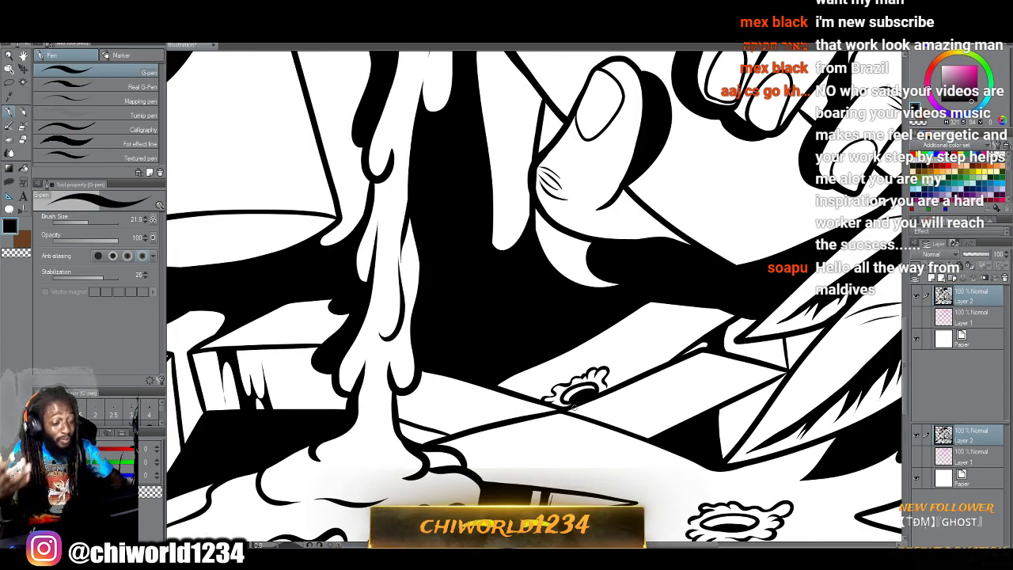
scroll(567, 406, down, 5)
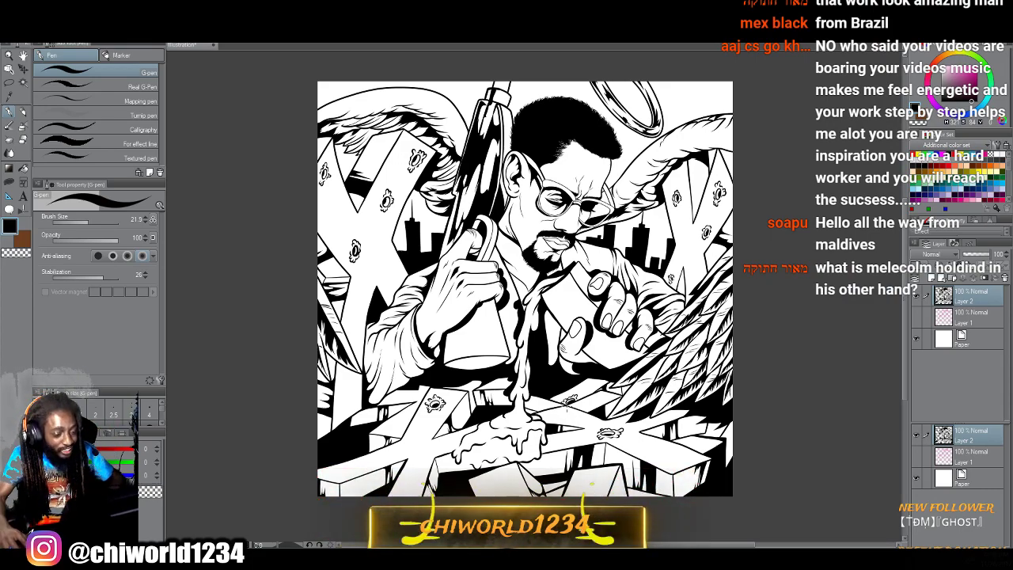
With the pen size at 11.6, ink short slanted texture lines on the side and oval end of the tapered shape below the gun hand.
scroll(601, 481, down, 3)
scroll(602, 481, up, 7)
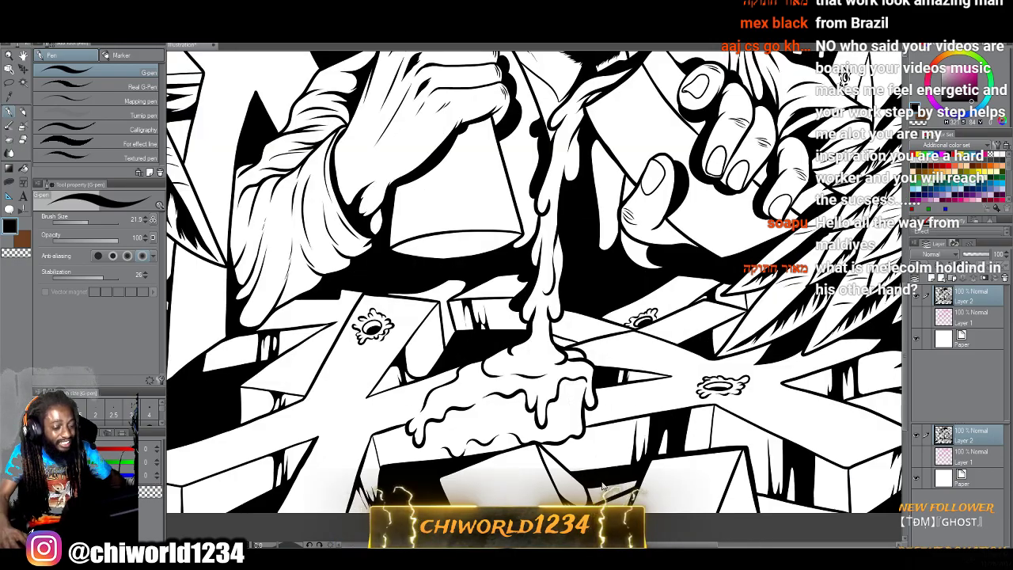
scroll(601, 481, up, 3)
scroll(602, 481, up, 3)
scroll(600, 477, up, 5)
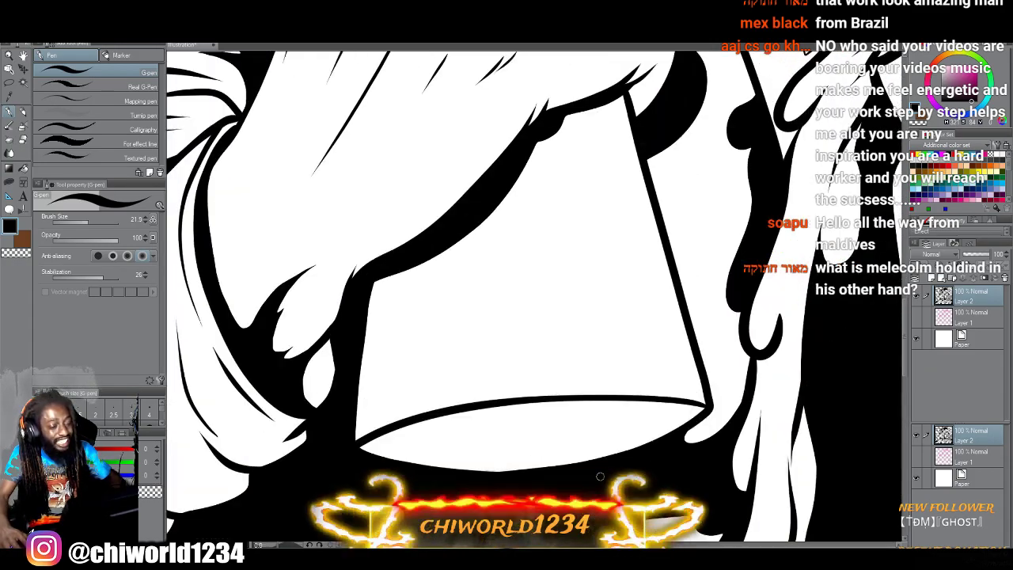
drag(85, 221, 84, 222)
drag(489, 406, 440, 414)
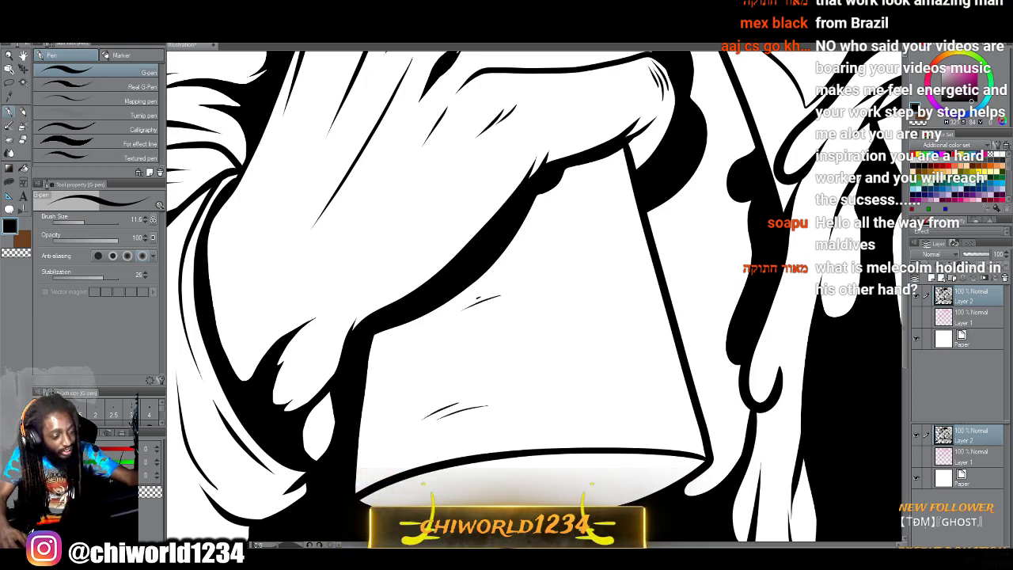
drag(476, 299, 443, 315)
drag(434, 358, 403, 366)
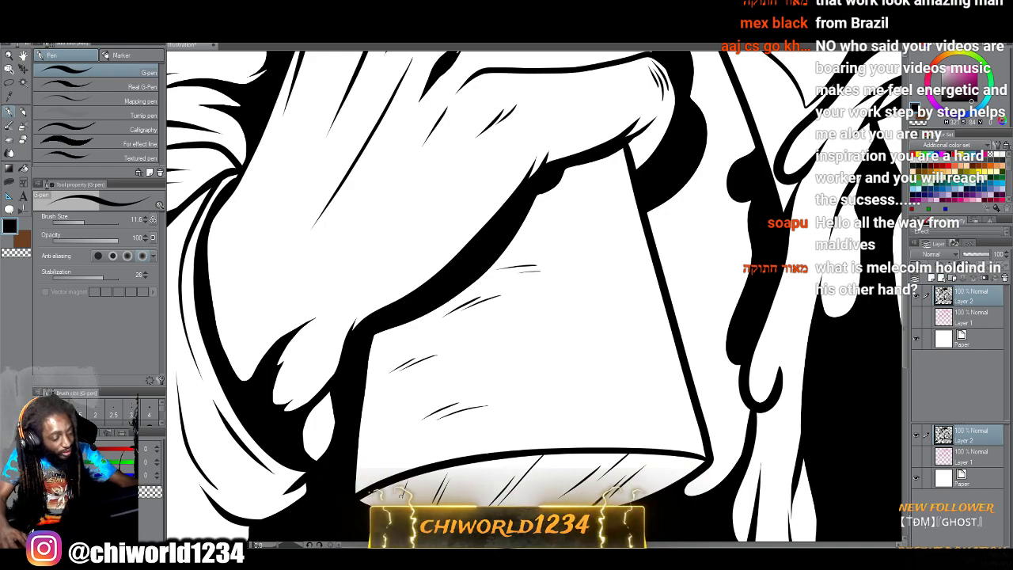
key(ctrl+minus)
key(ctrl+minus)
key(ctrl+minus)
key(ctrl+minus)
key(ctrl+minus)
key(ctrl+minus)
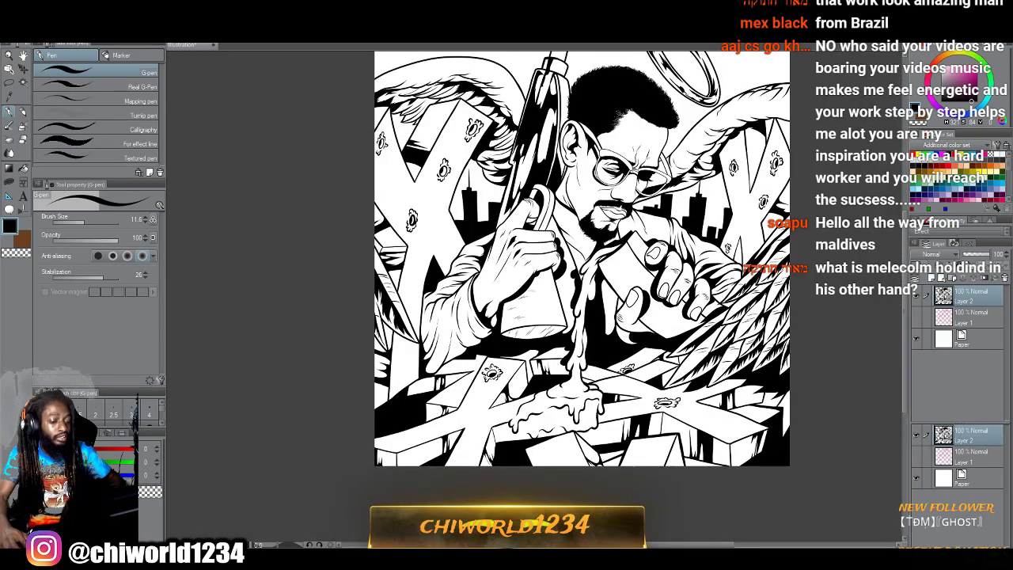
Ink a thin curved nail-tip line across the thumbnail of the hand gripping the magazine.
scroll(663, 476, up, 8)
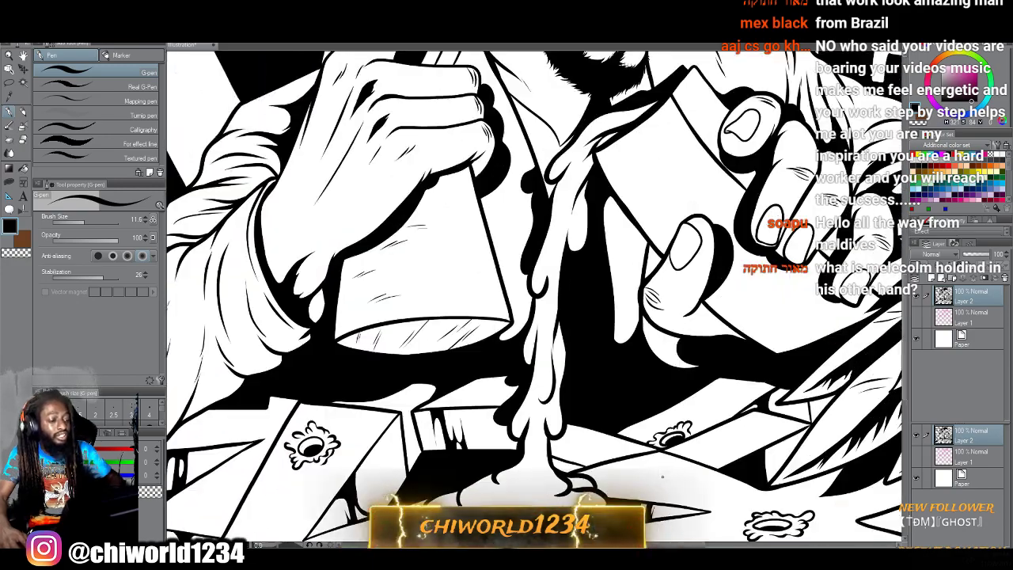
scroll(663, 475, up, 3)
scroll(664, 474, up, 6)
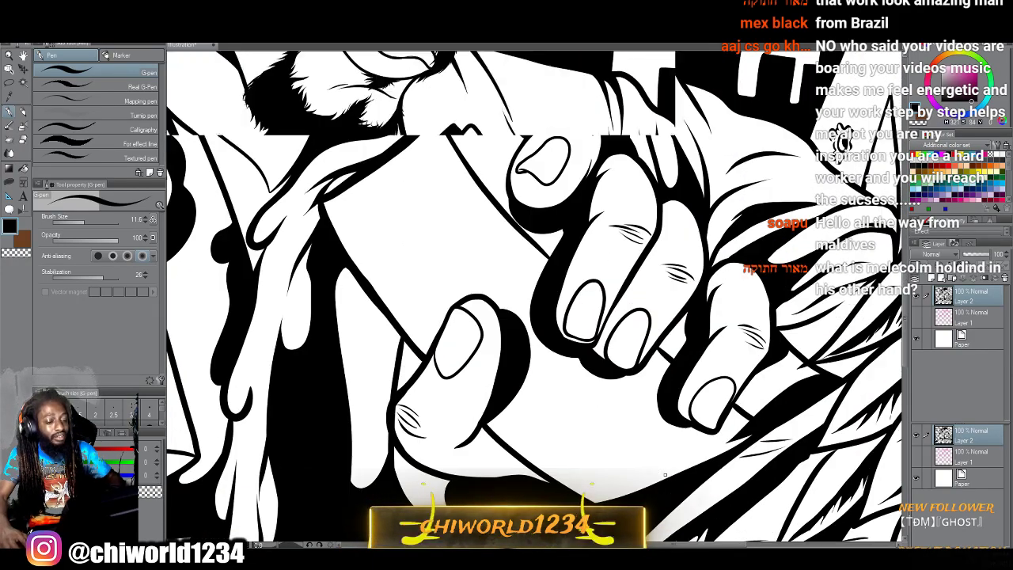
scroll(667, 478, up, 3)
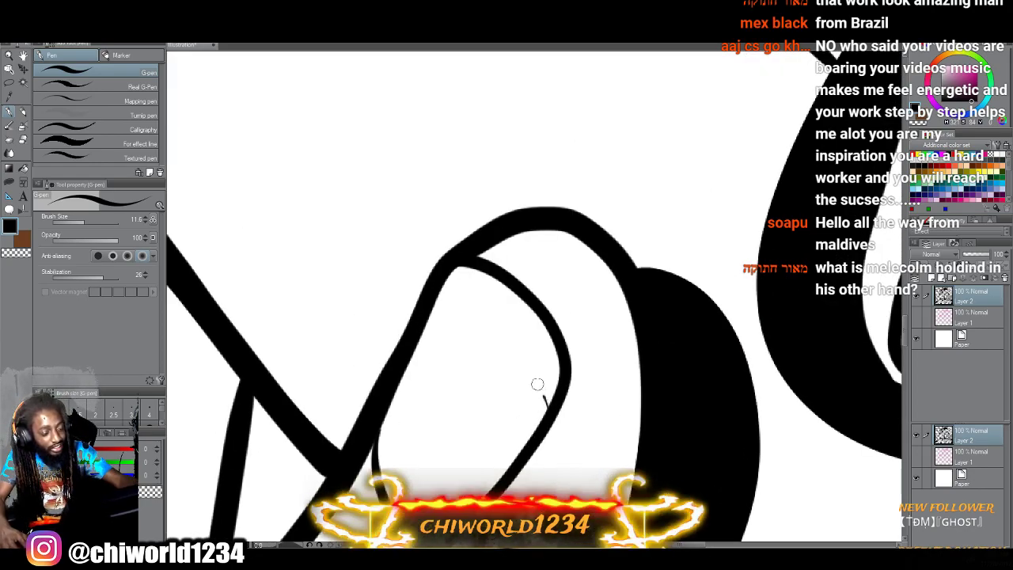
scroll(428, 387, down, 4)
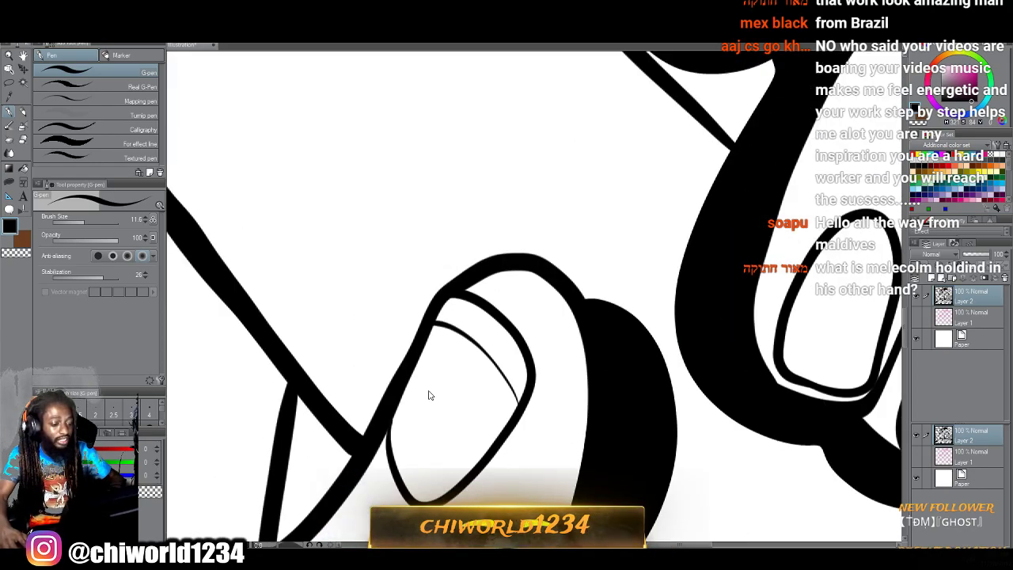
Ink thin curved nail-tip lines across the nails of the three lower fingers gripping the magazine.
scroll(433, 391, up, 4)
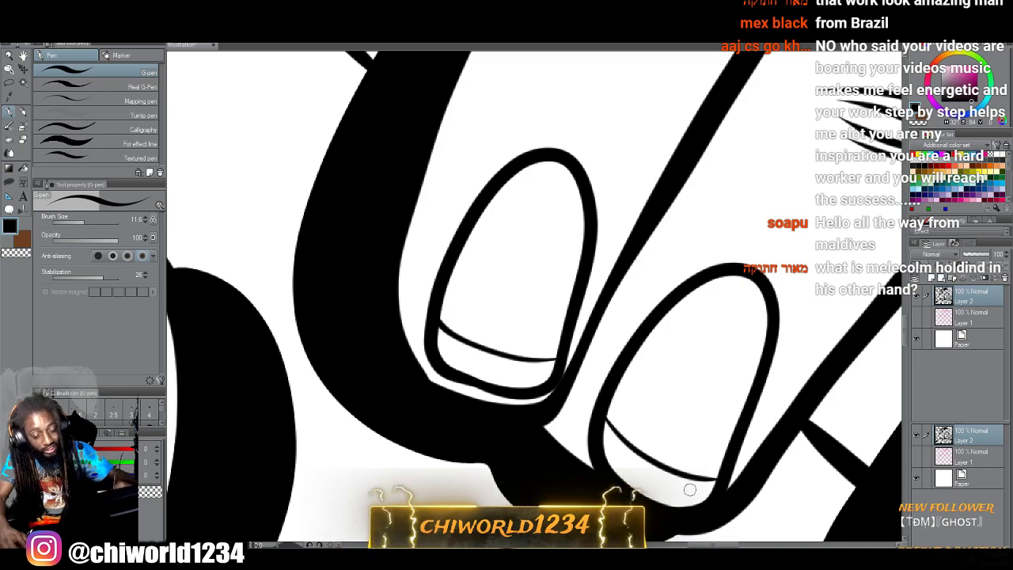
scroll(703, 530, down, 4)
drag(703, 530, 638, 325)
scroll(697, 317, up, 4)
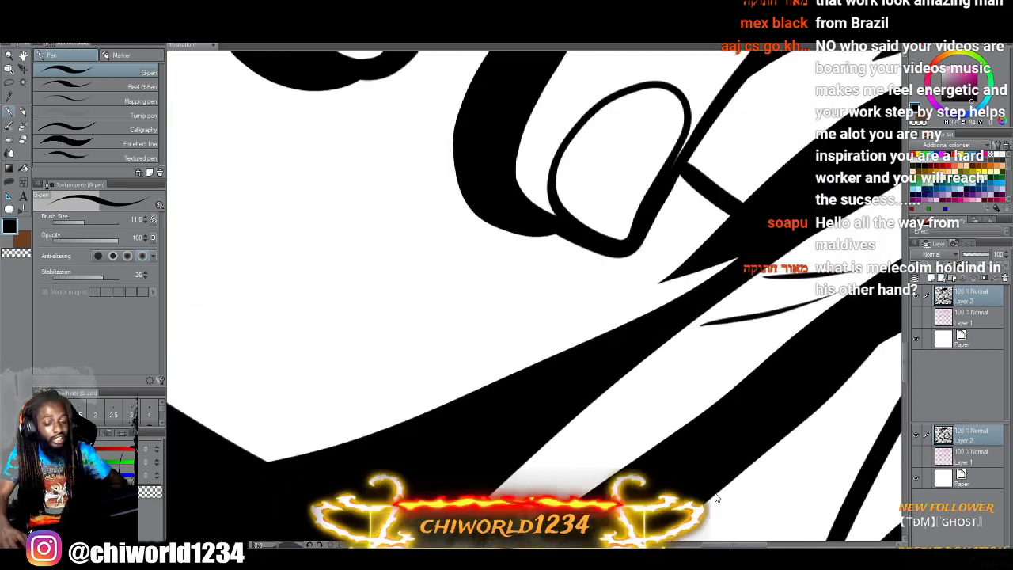
drag(736, 539, 715, 489)
scroll(716, 489, up, 3)
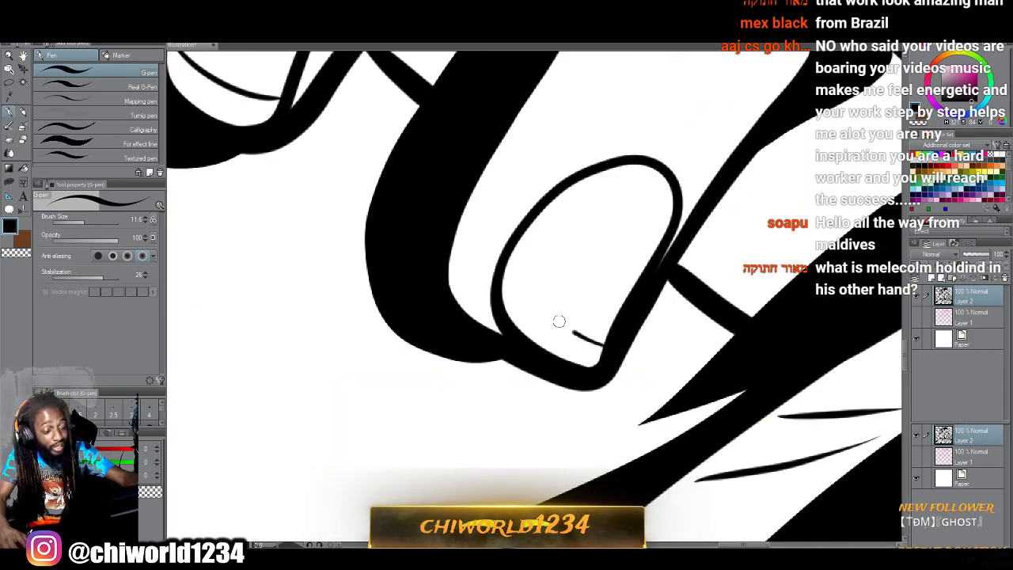
scroll(514, 247, down, 5)
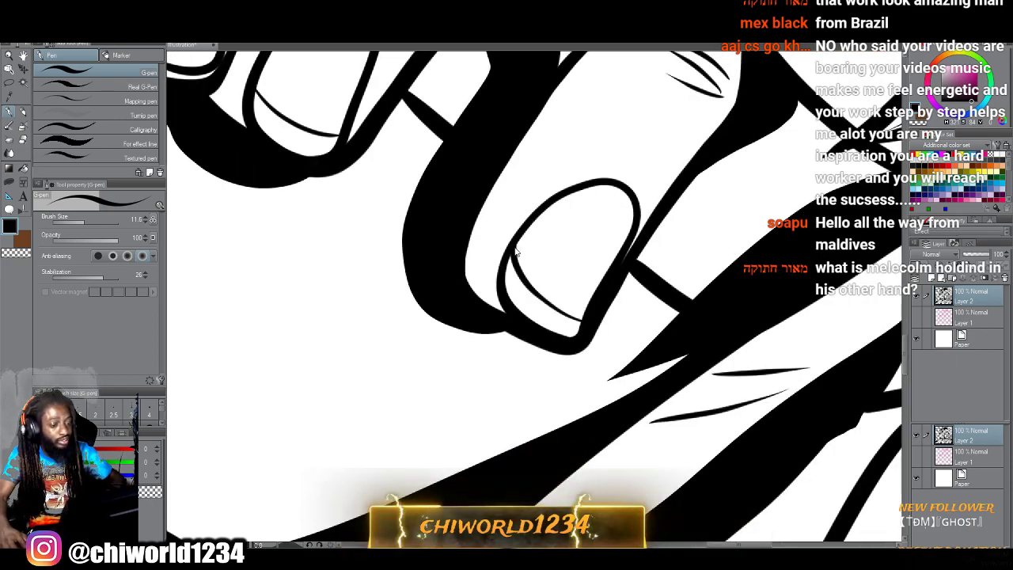
Ink a curved nail-tip line across the index fingernail at the magazine's upper edge.
scroll(513, 248, up, 6)
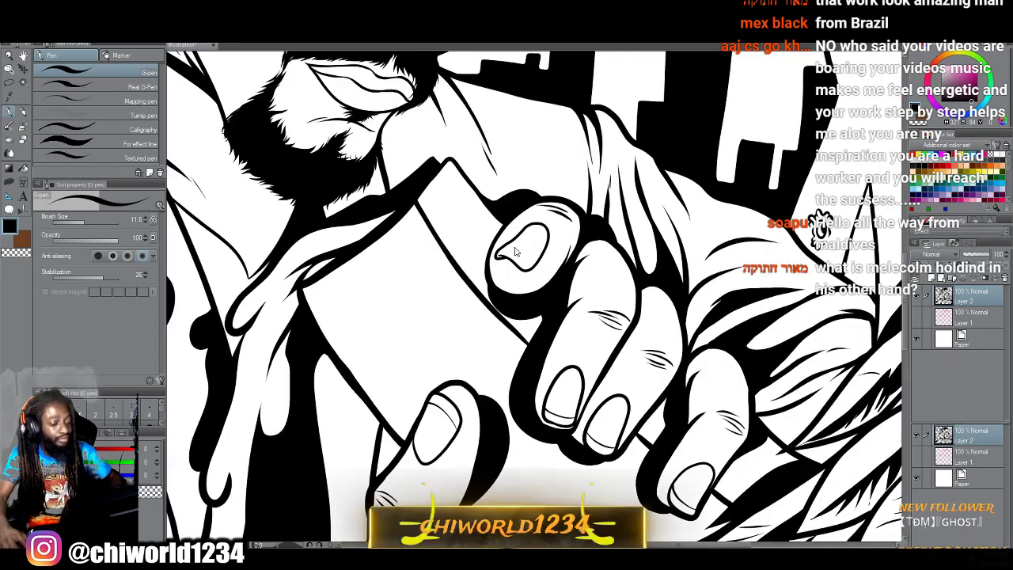
scroll(513, 248, down, 4)
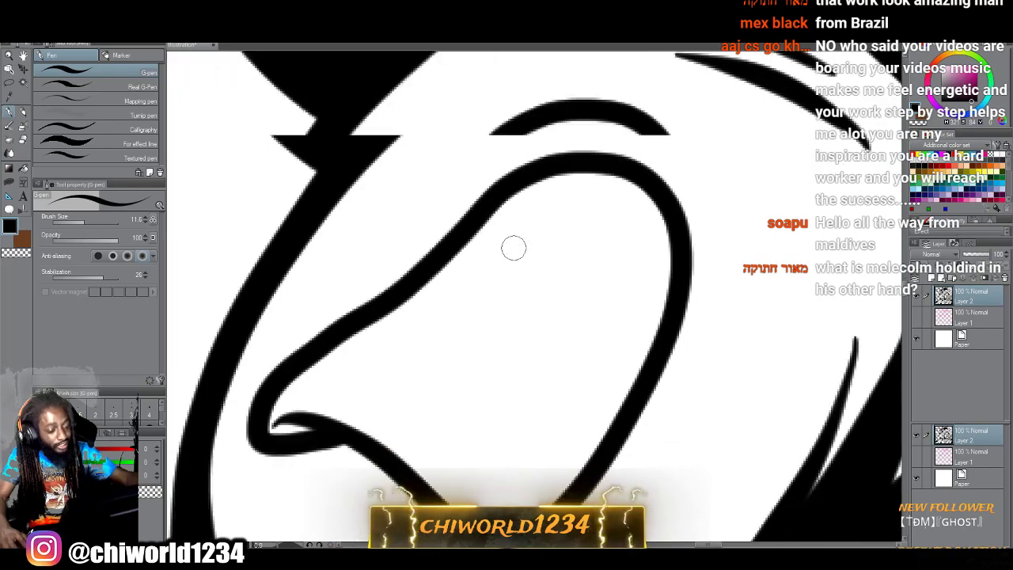
mouse_move(310, 314)
mouse_down()
mouse_move(405, 340)
mouse_move(545, 457)
mouse_up()
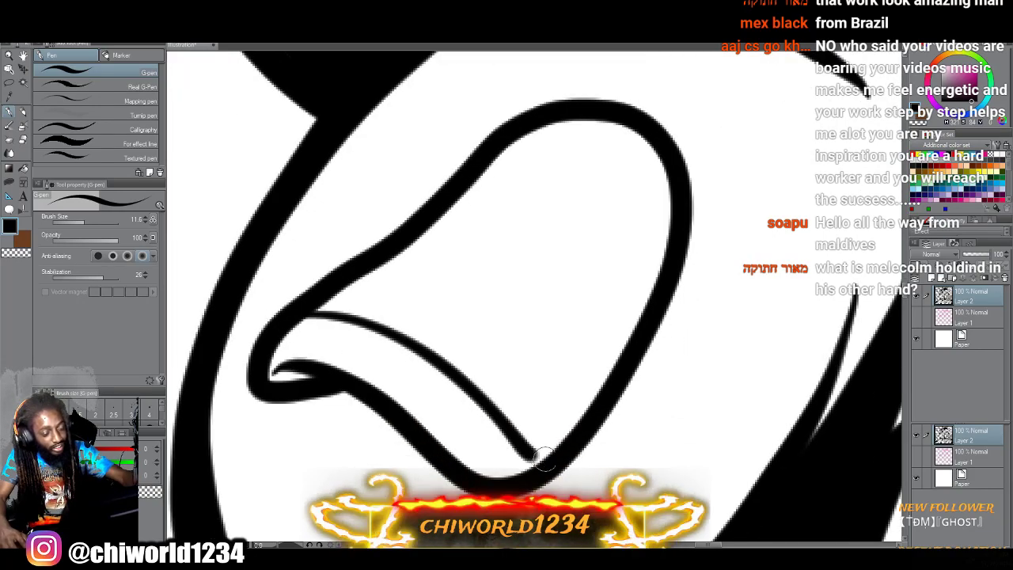
scroll(556, 440, down, 7)
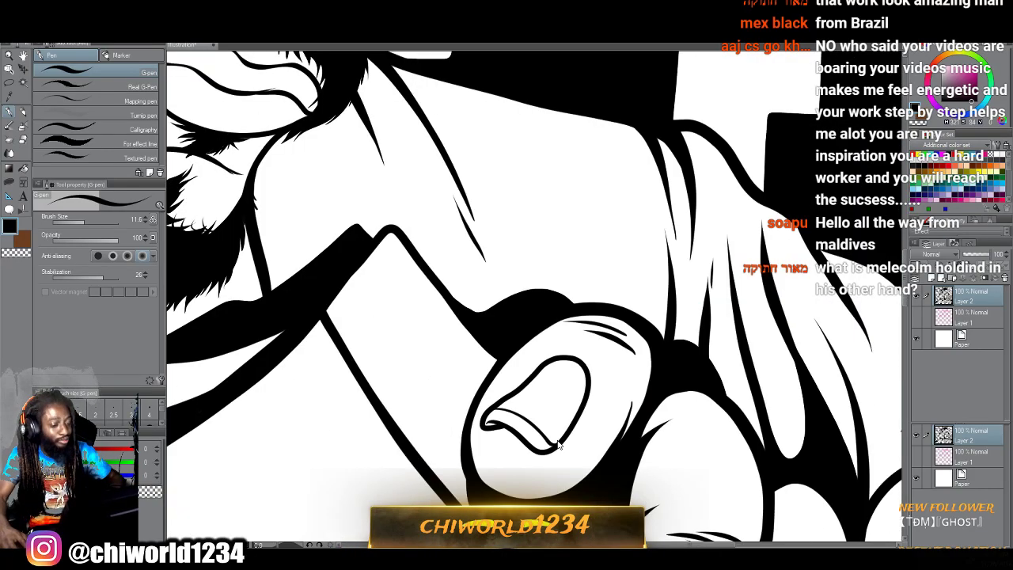
scroll(556, 440, down, 6)
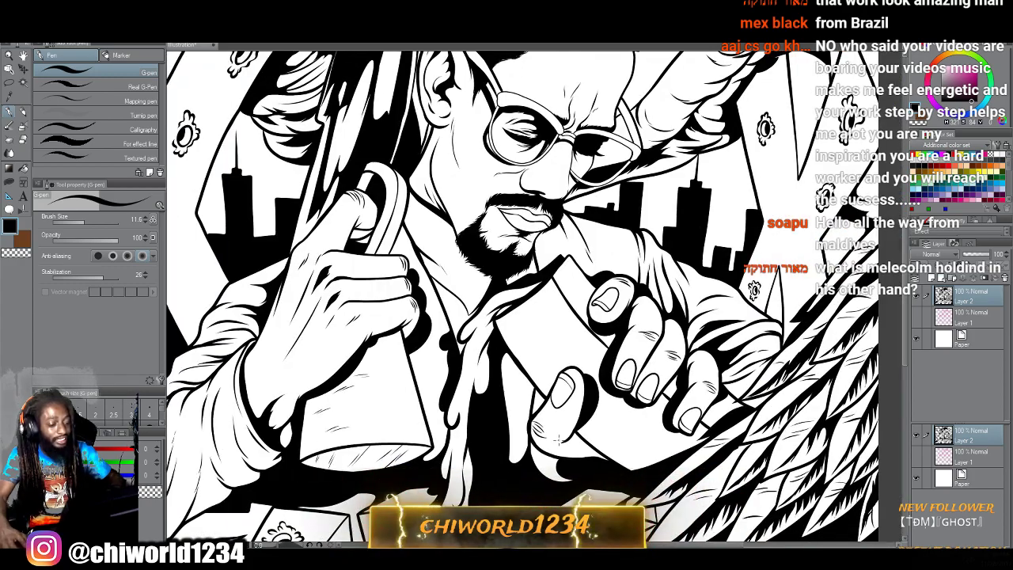
Ink a short crease stroke rising from the knuckle line of the gun hand's lowest finger.
scroll(556, 440, up, 8)
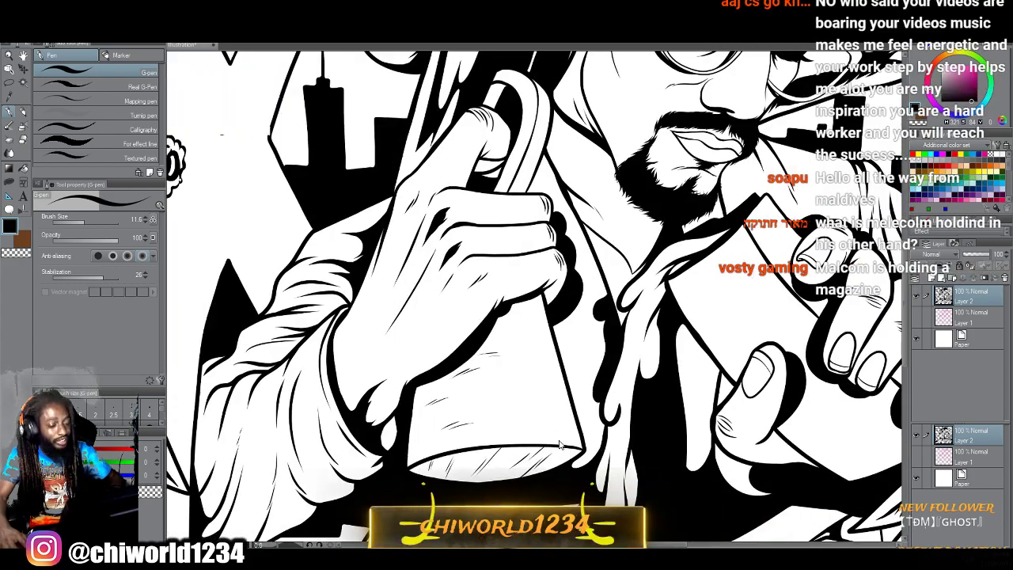
scroll(556, 440, up, 6)
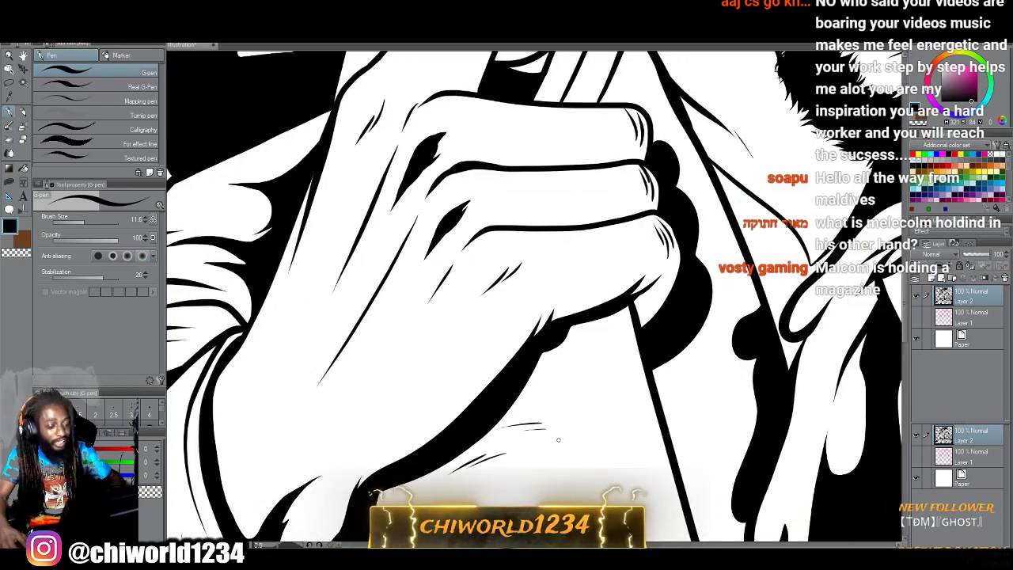
scroll(558, 440, up, 3)
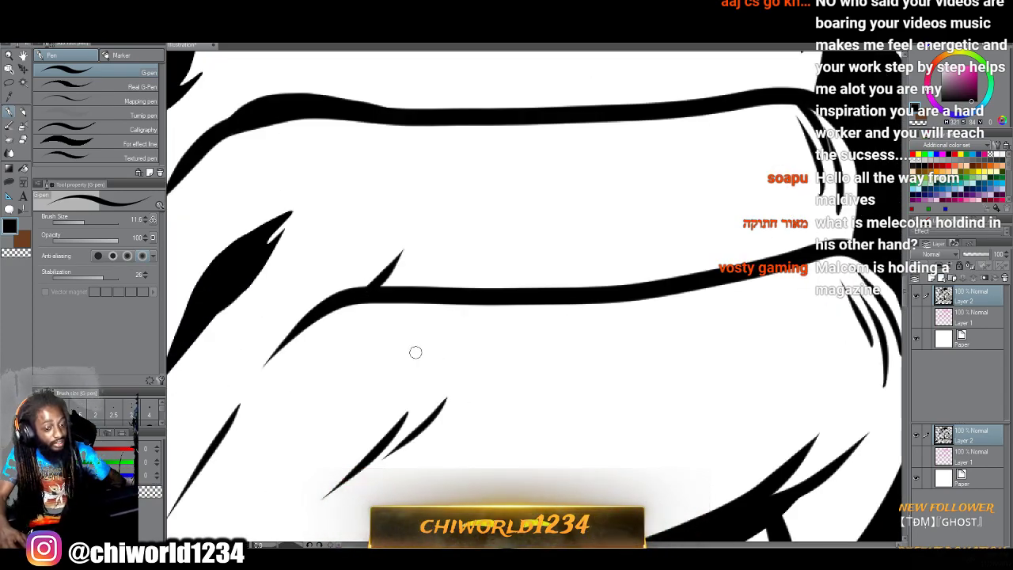
scroll(415, 352, down, 8)
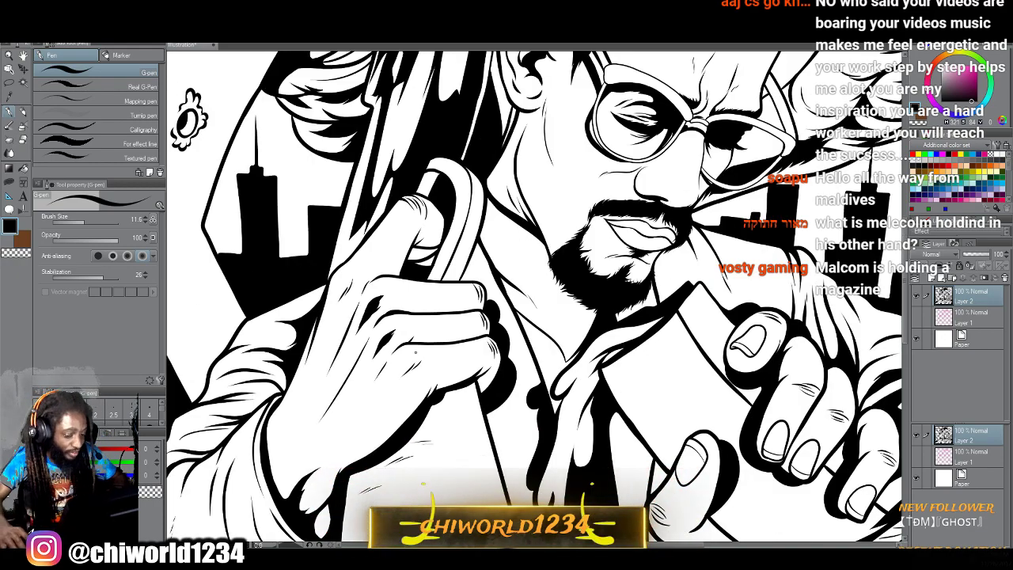
Ink a short fold line on the shirt shoulder beside the beard, just above the magazine's top corner.
scroll(423, 353, down, 2)
scroll(502, 372, up, 3)
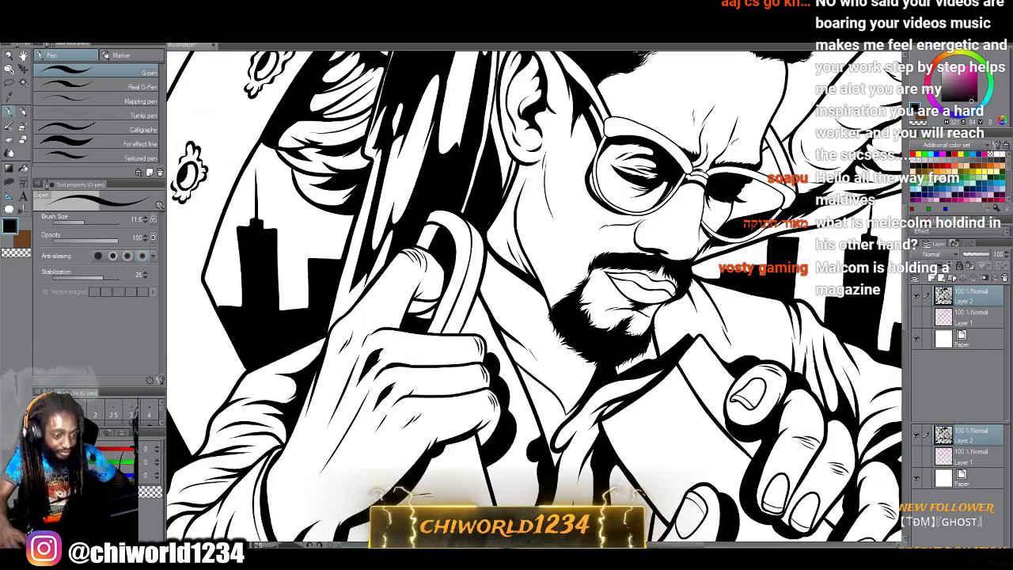
scroll(760, 342, up, 5)
scroll(733, 351, down, 2)
scroll(733, 351, left, 1)
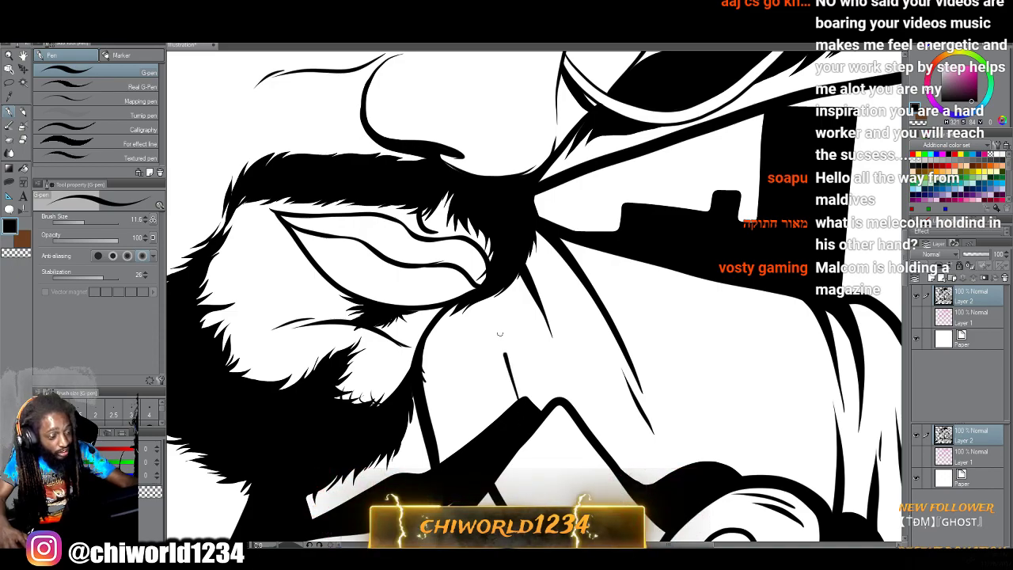
scroll(546, 441, down, 5)
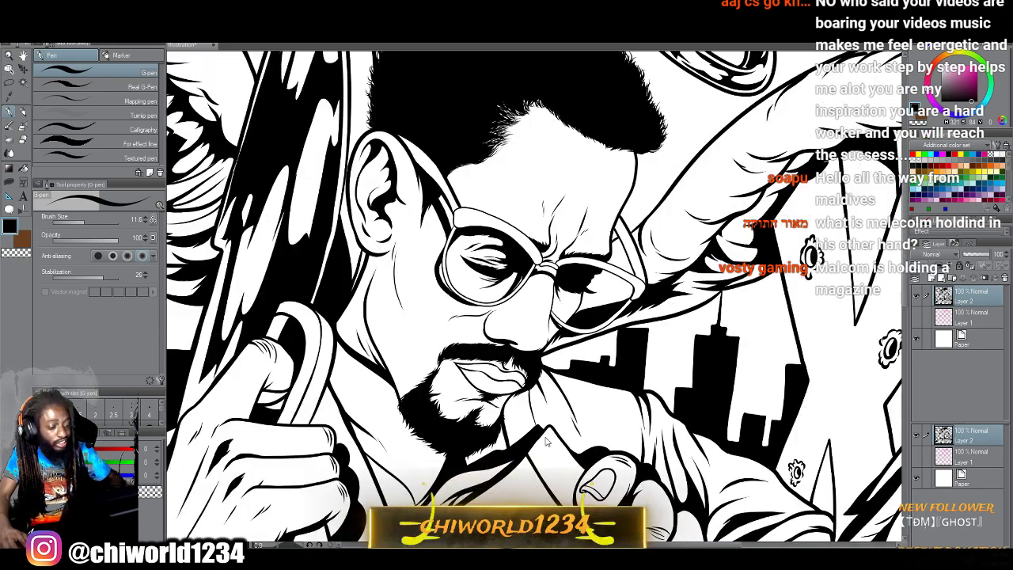
scroll(546, 442, down, 6)
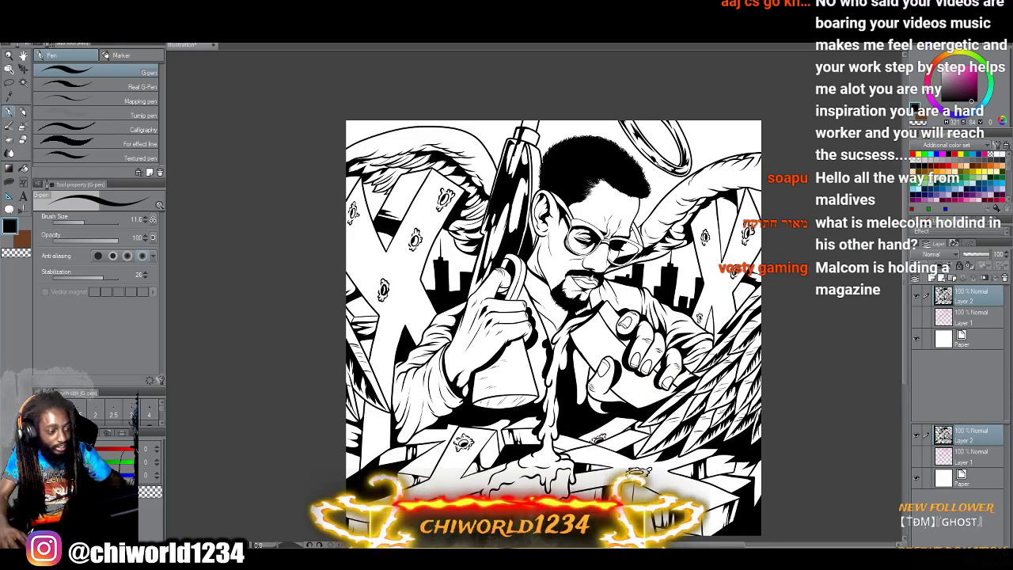
Ink short slanted texture lines on the beam at the drawing's lower left edge, below the wing feathers.
scroll(548, 441, down, 3)
scroll(548, 441, up, 3)
scroll(545, 436, up, 2)
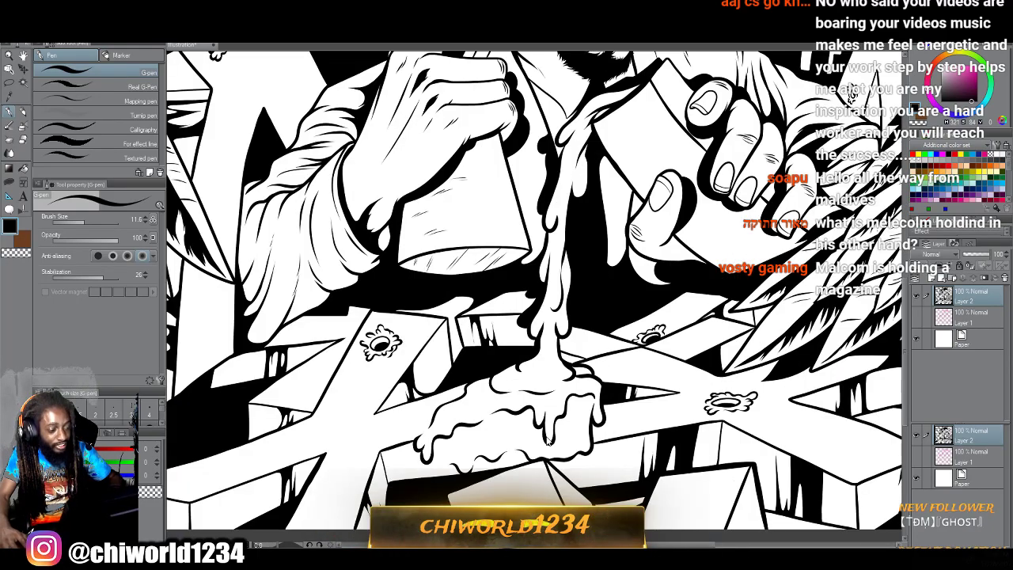
scroll(546, 436, left, 6)
scroll(545, 436, up, 2)
scroll(545, 436, up, 3)
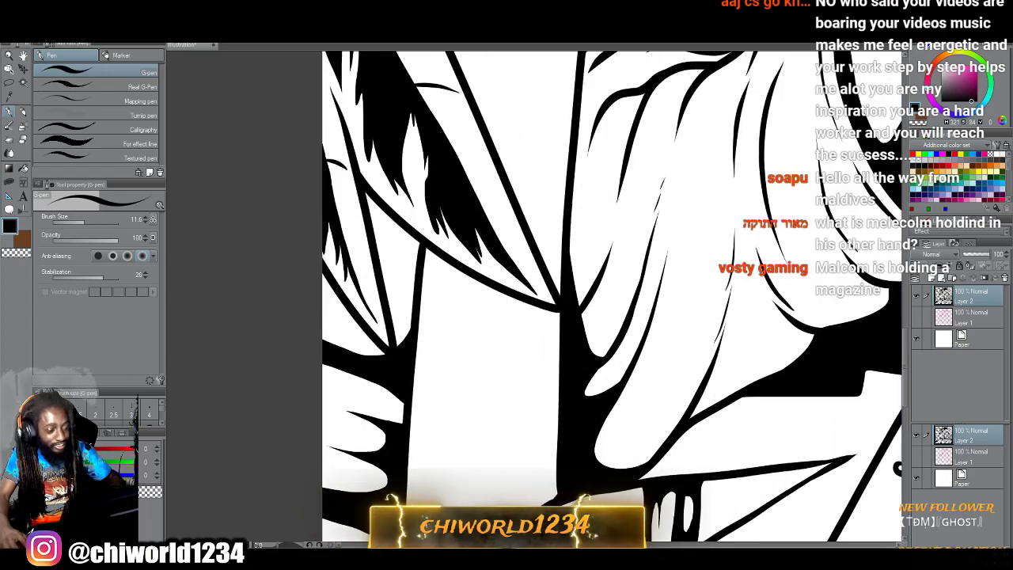
scroll(547, 438, left, 2)
scroll(551, 440, down, 1)
drag(550, 458, 498, 426)
scroll(471, 424, up, 2)
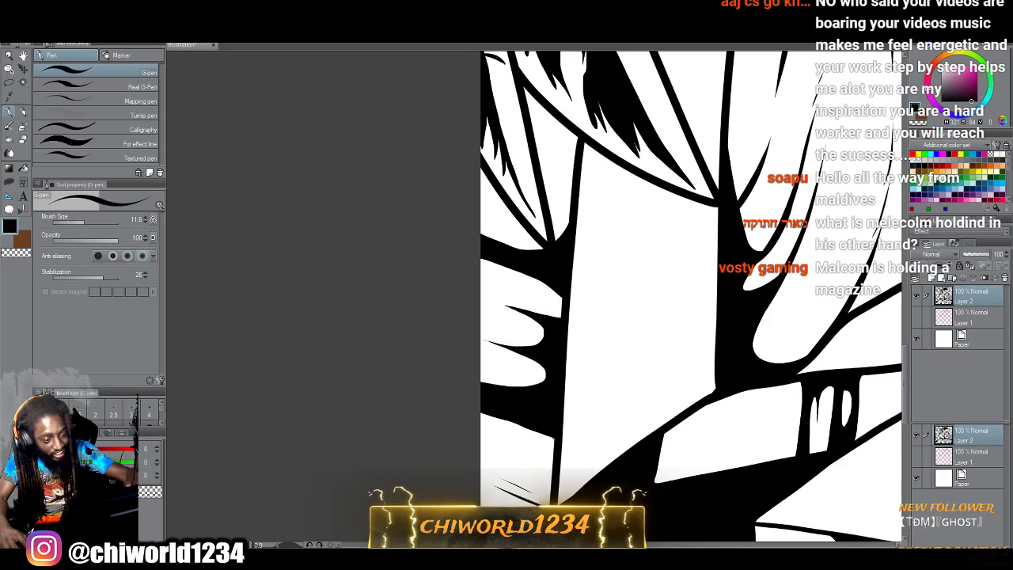
Ink pairs of thin slanted texture lines up the lower left leg of the left standing X.
drag(717, 288, 623, 323)
scroll(604, 330, up, 5)
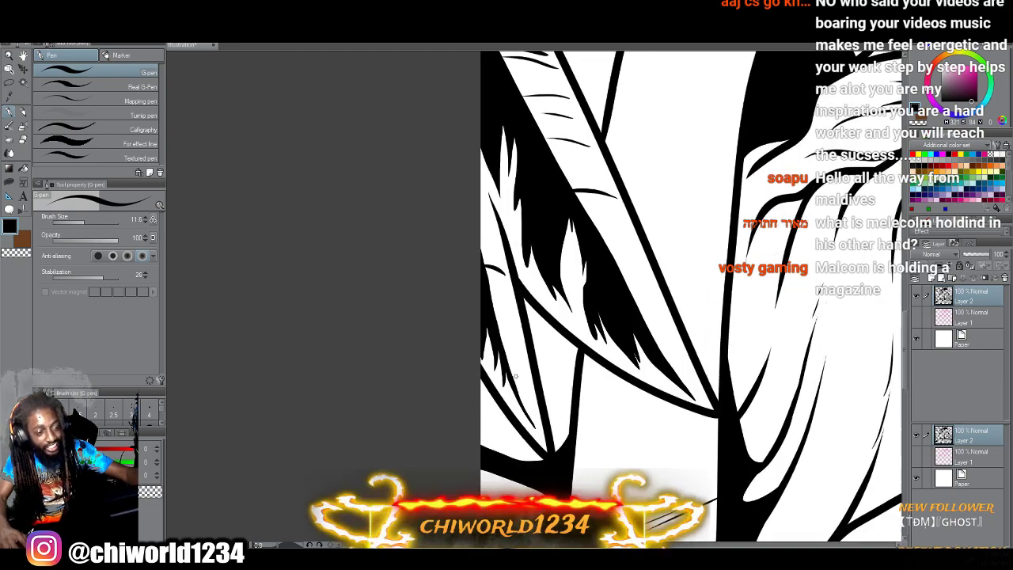
drag(705, 204, 666, 211)
scroll(688, 204, up, 5)
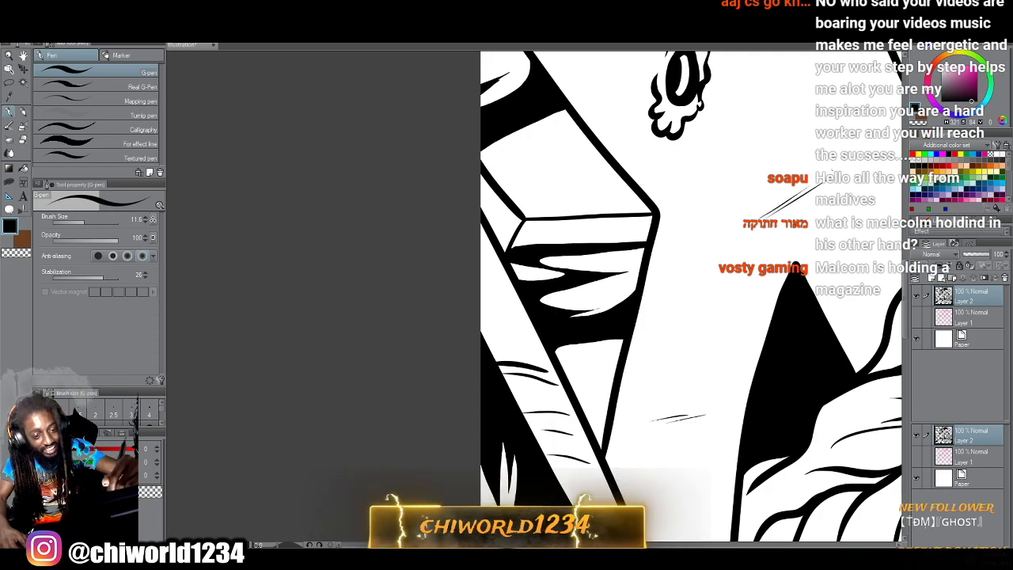
Ink thin slanted texture lines across the center and upper left arm of the left standing X.
scroll(688, 316, up, 6)
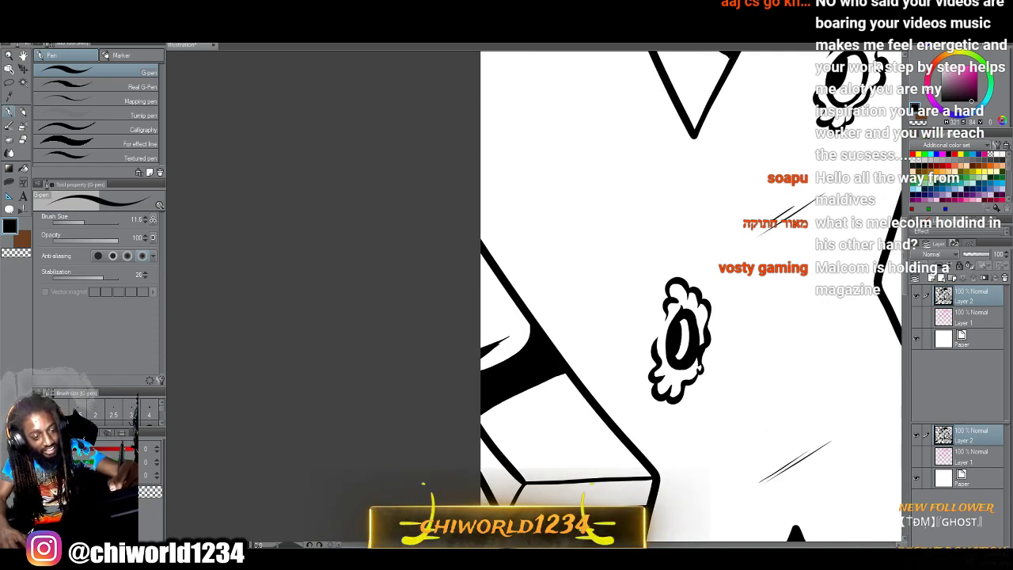
mouse_move(560, 253)
mouse_down()
mouse_move(522, 296)
mouse_move(534, 271)
mouse_up()
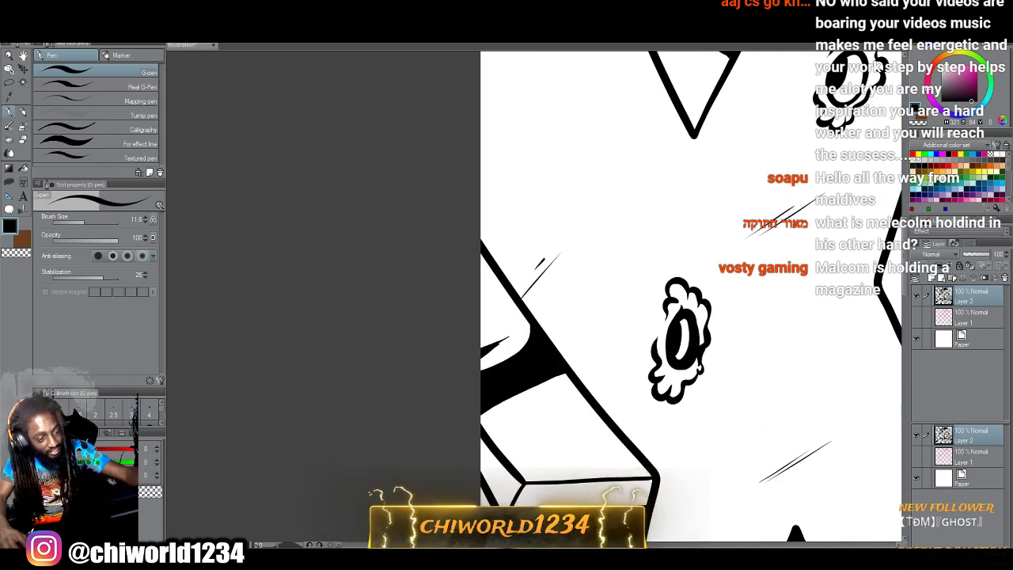
drag(582, 214, 535, 267)
drag(663, 82, 594, 156)
drag(621, 116, 569, 170)
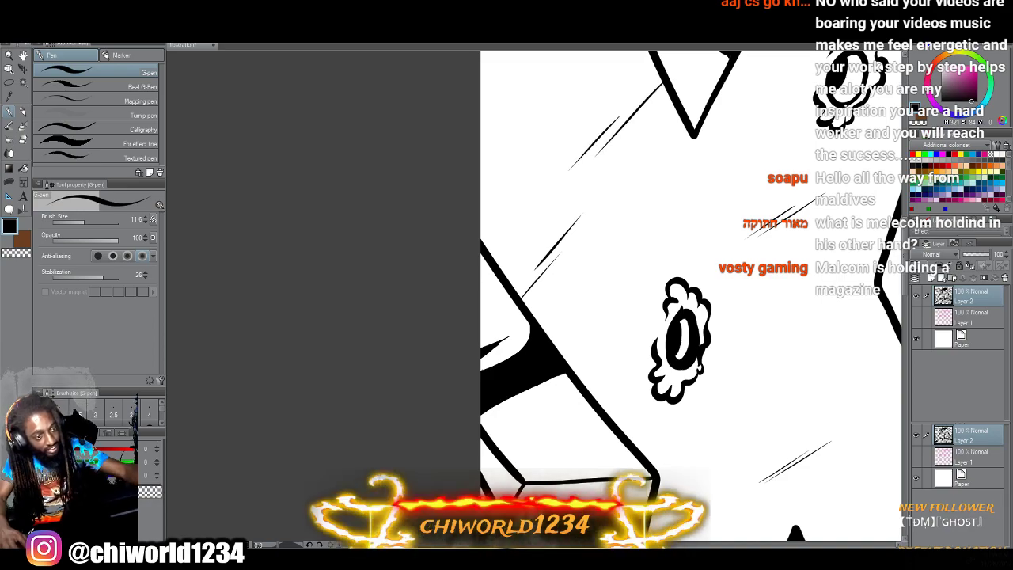
key(ctrl+minus)
key(ctrl+minus)
key(ctrl+minus)
key(ctrl+minus)
key(ctrl+minus)
key(ctrl+minus)
key(ctrl+minus)
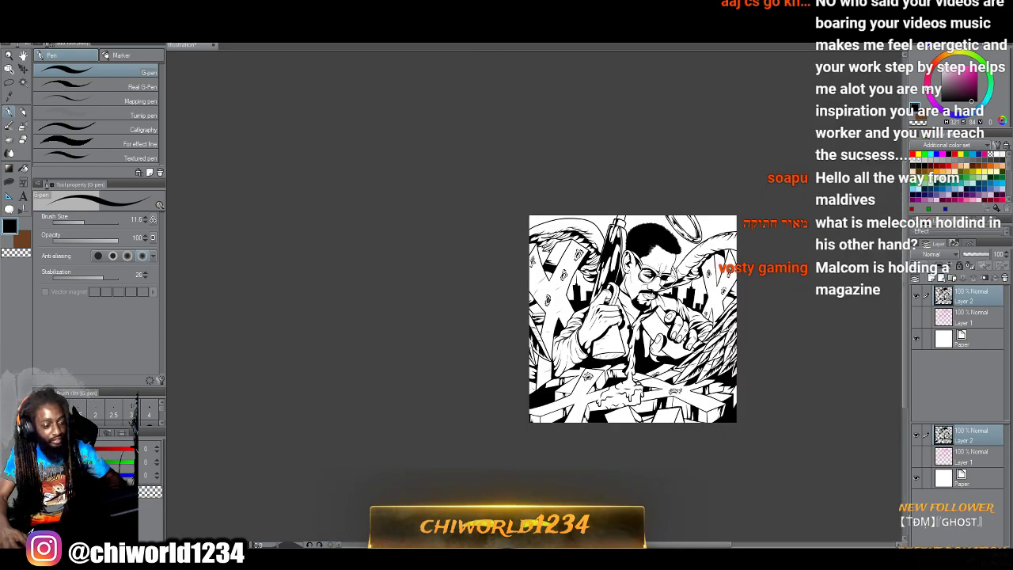
Ink thin slanted texture lines on the lower leg, center and left edge of the right standing X.
key(ctrl+plus)
key(ctrl+plus)
drag(713, 338, 554, 284)
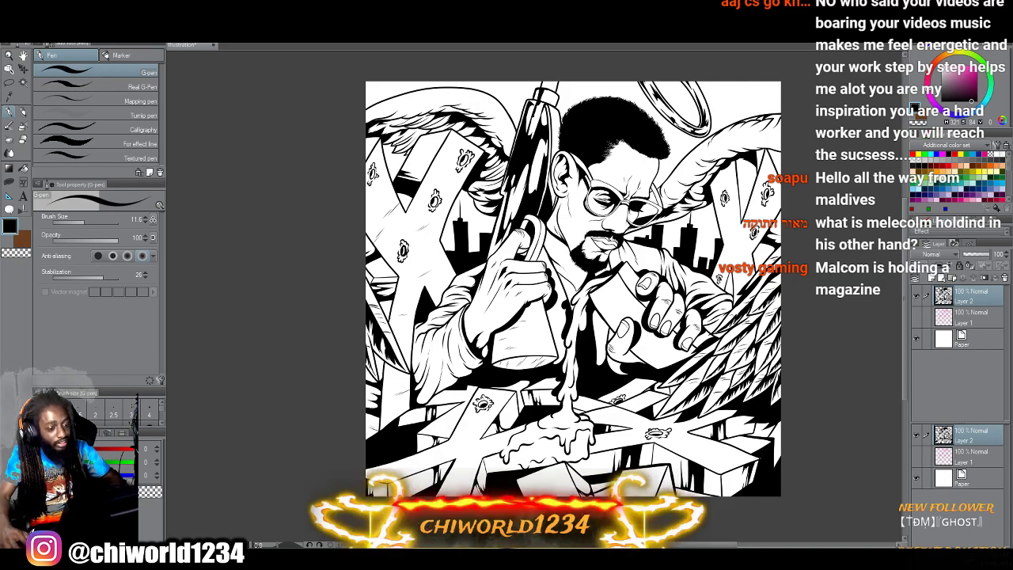
drag(736, 352, 736, 404)
scroll(736, 404, up, 4)
drag(792, 350, 730, 467)
scroll(730, 414, up, 1)
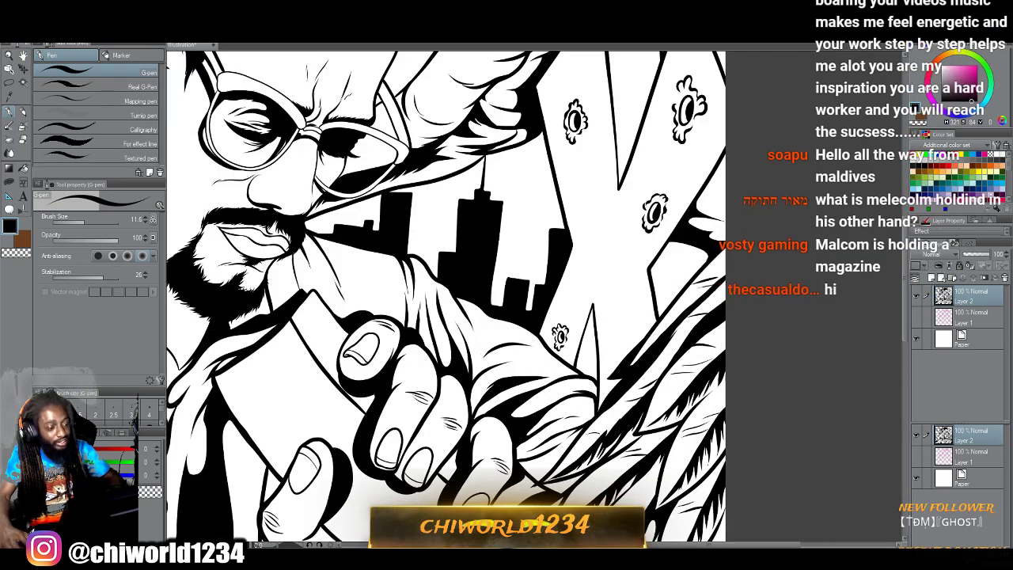
scroll(571, 396, up, 3)
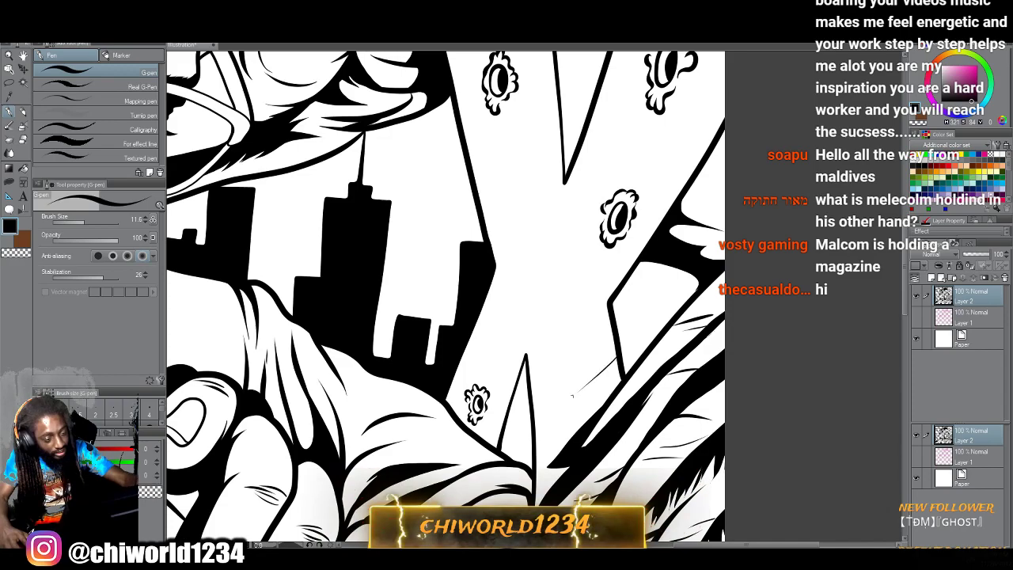
drag(605, 359, 562, 393)
drag(566, 271, 531, 300)
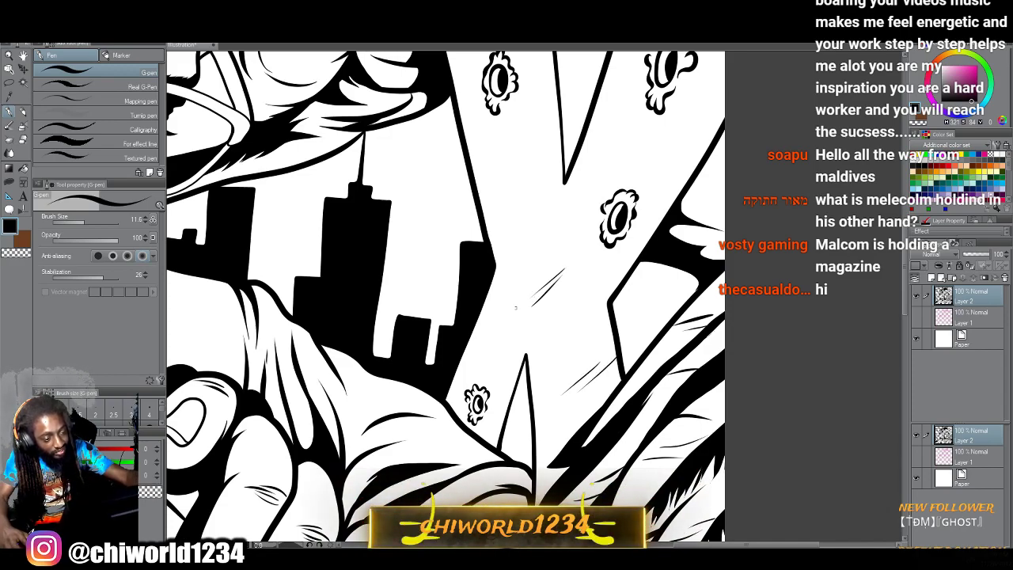
drag(489, 227, 500, 195)
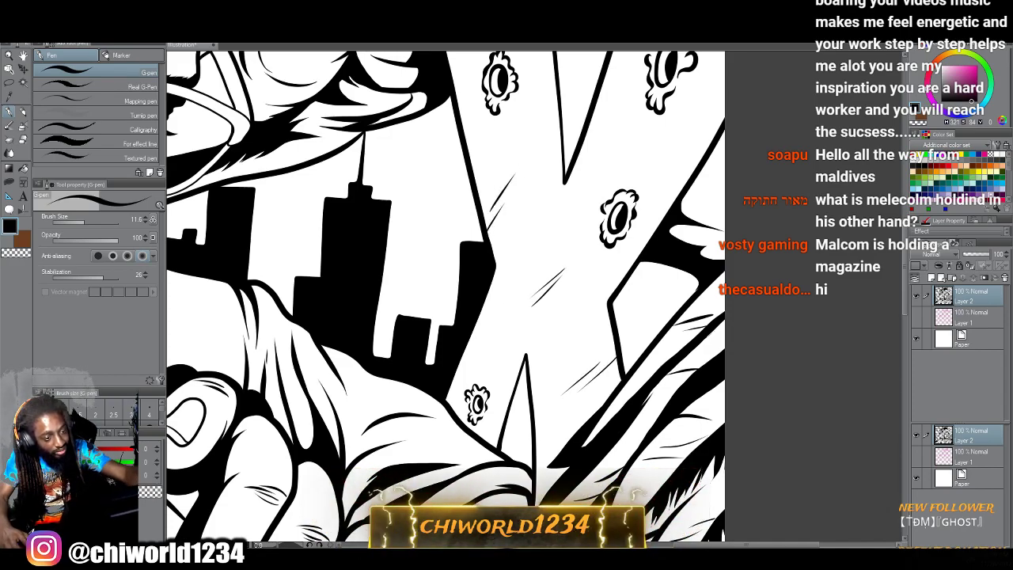
Ink thin slanted texture lines on the center and upper arms of the right standing X.
drag(701, 165, 641, 154)
scroll(551, 163, up, 3)
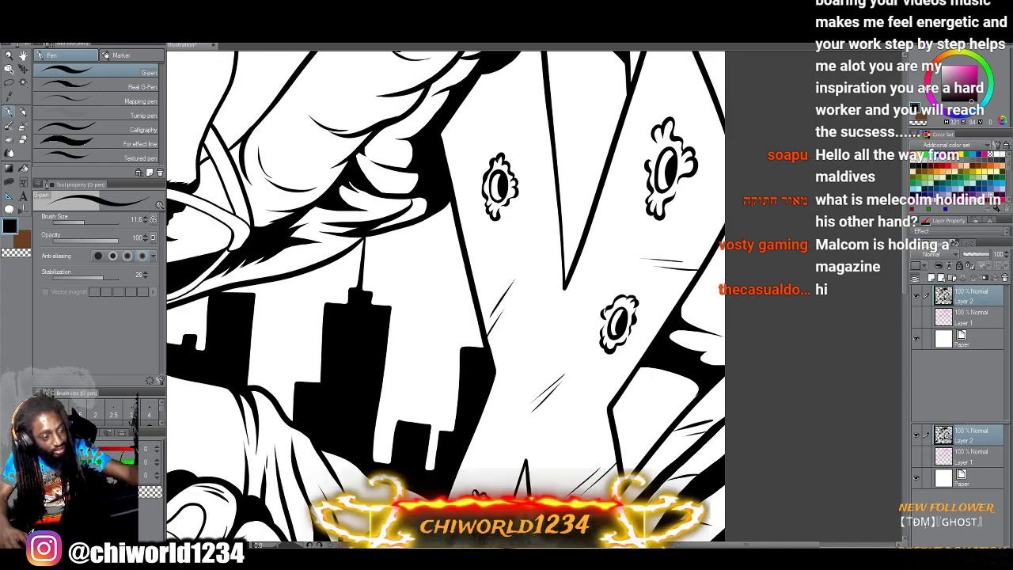
drag(529, 109, 511, 127)
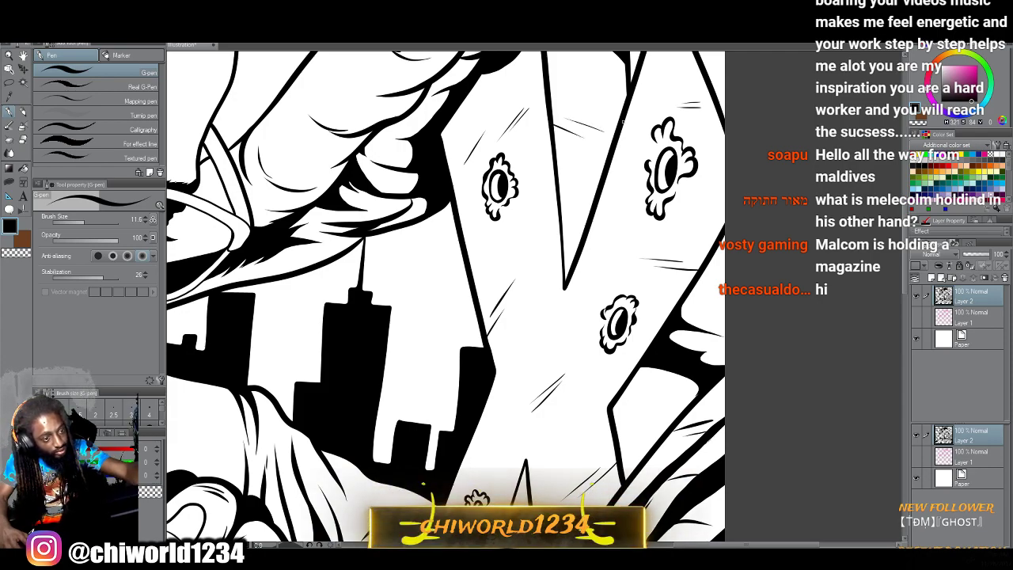
scroll(552, 93, up, 3)
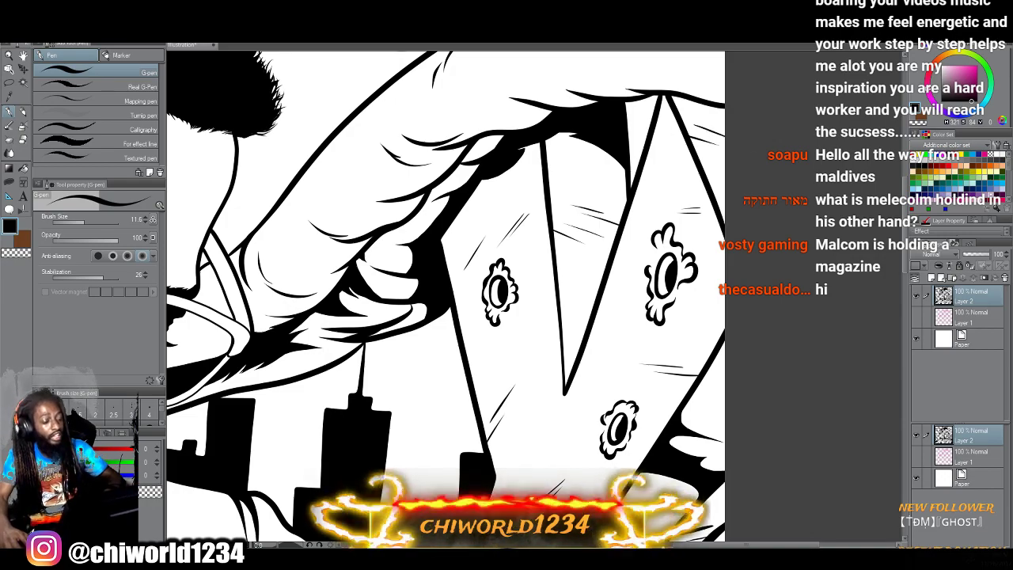
Ink a thin curved contour line on the man's cheek, between the ear and the beard.
scroll(831, 350, down, 4)
scroll(818, 333, down, 2)
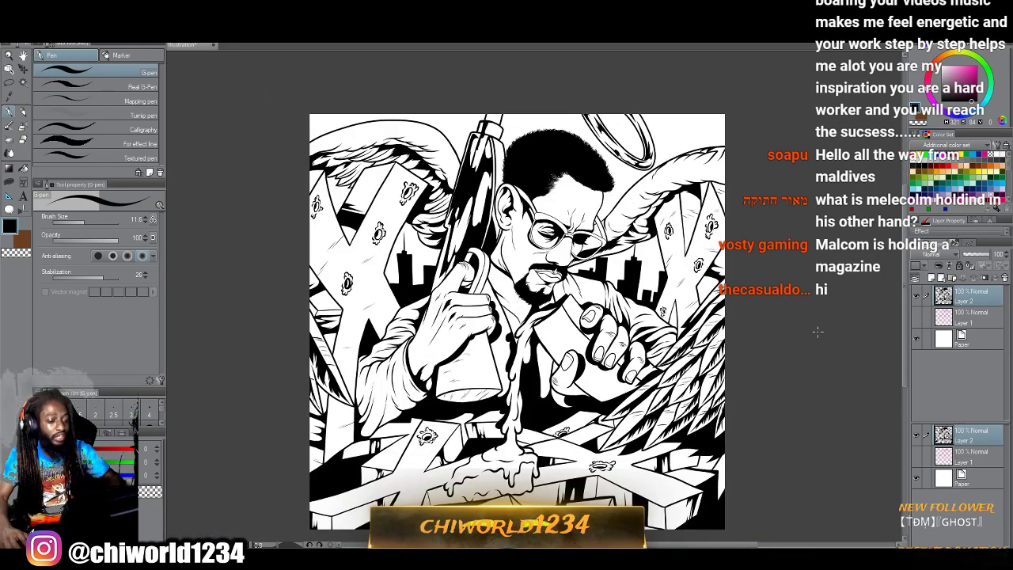
scroll(817, 331, down, 1)
scroll(818, 331, up, 1)
scroll(818, 331, left, 1)
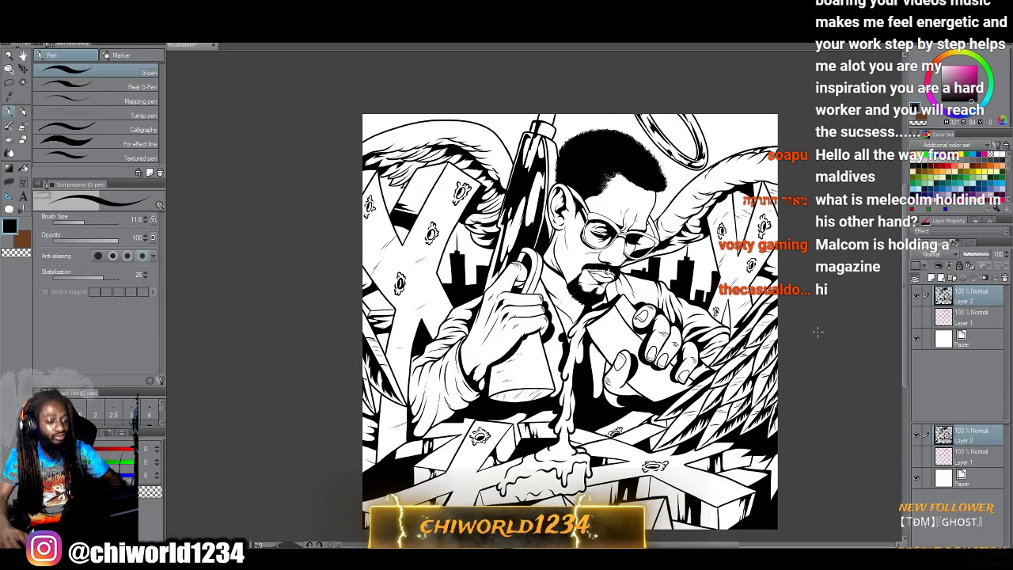
scroll(818, 330, up, 4)
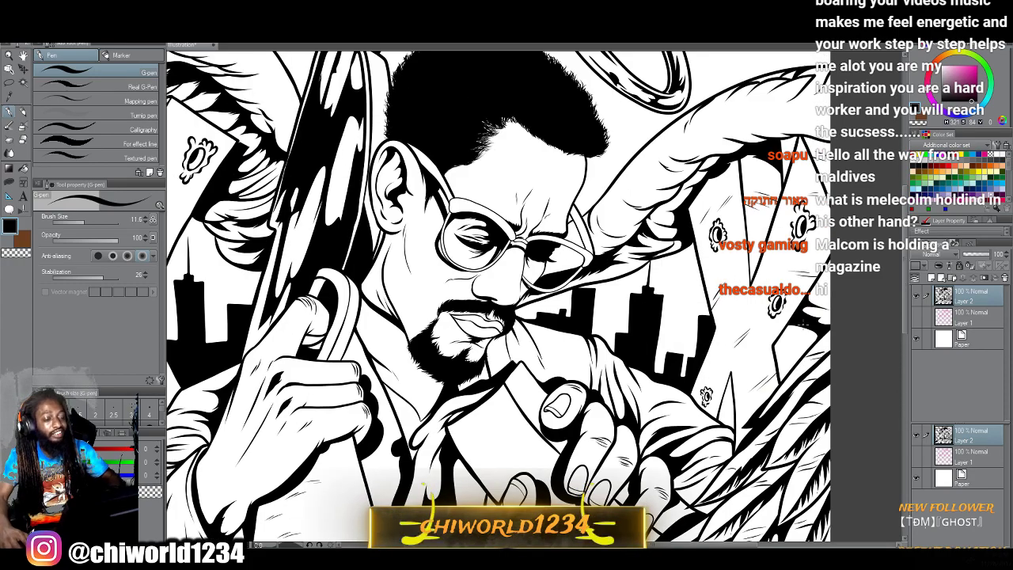
scroll(803, 324, up, 5)
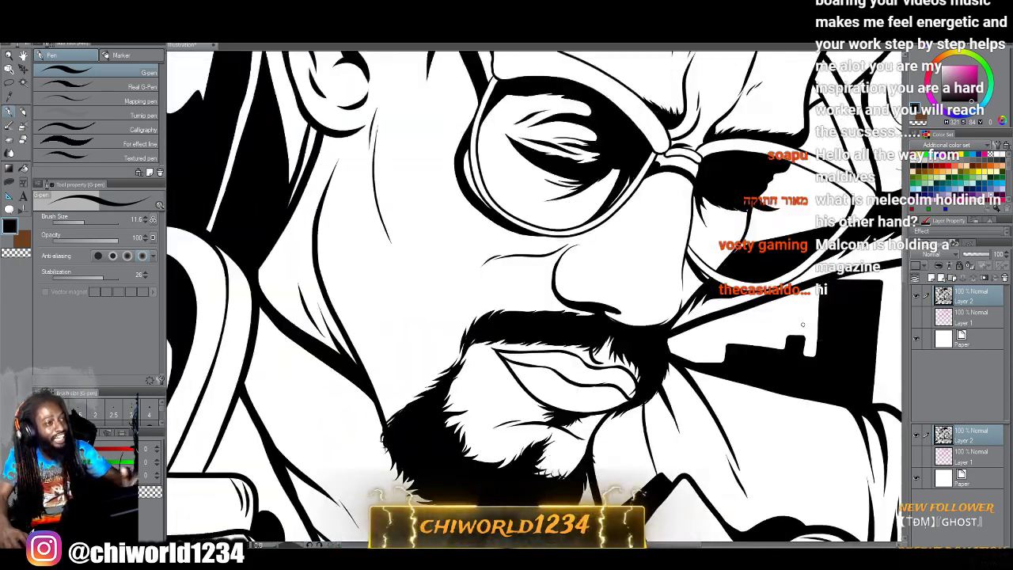
drag(411, 360, 396, 294)
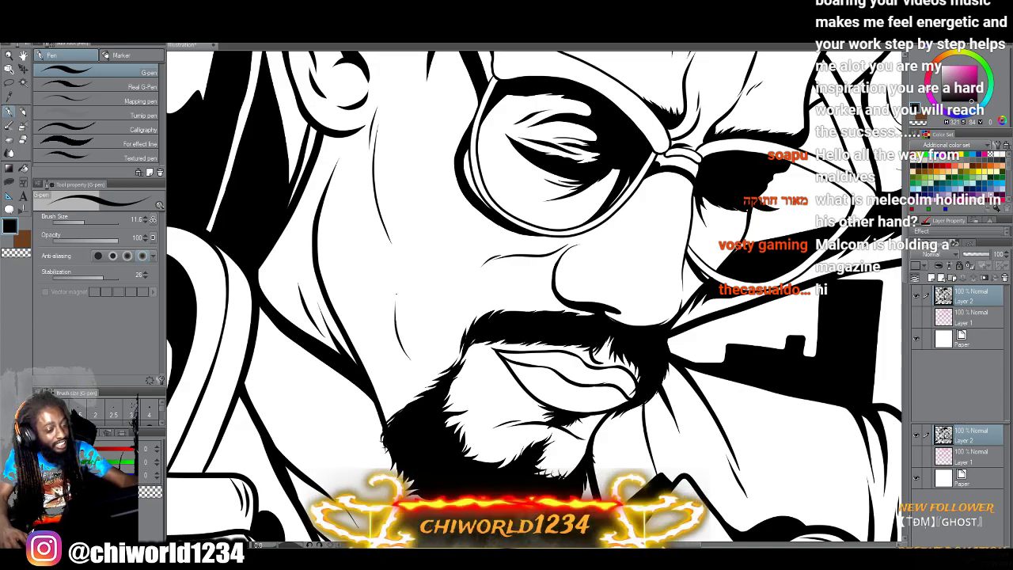
Ink thin texture lines on the block at the drawing's bottom edge and on the lower right arm of the right lying X.
scroll(416, 480, down, 5)
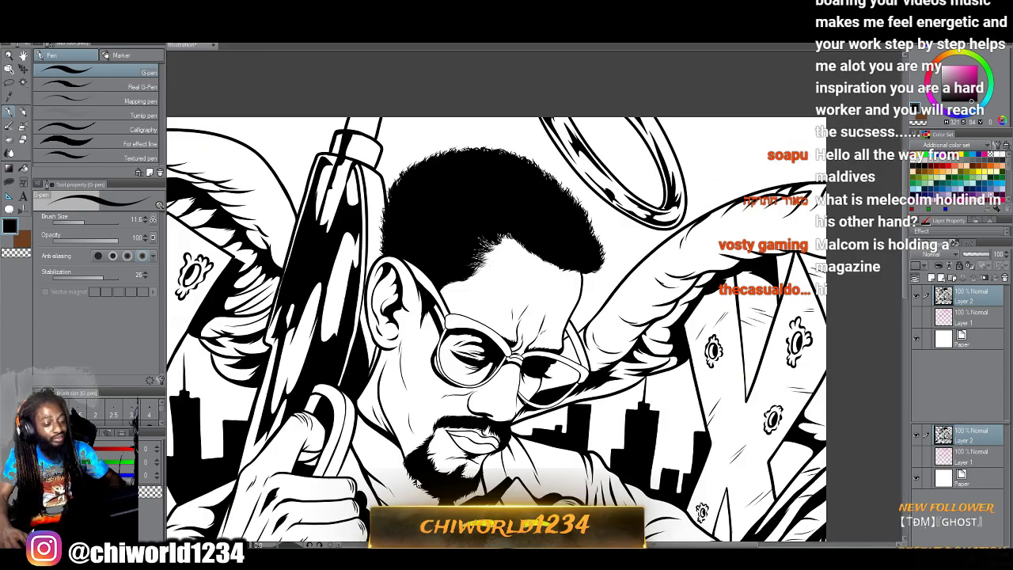
scroll(507, 317, down, 2)
scroll(507, 316, up, 3)
scroll(506, 317, down, 5)
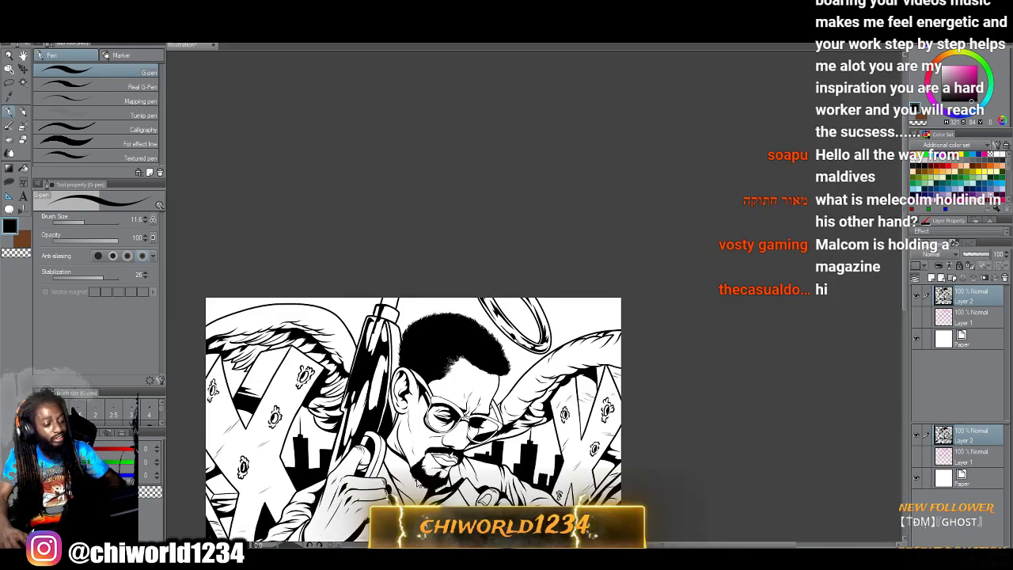
scroll(425, 461, down, 5)
scroll(425, 460, up, 4)
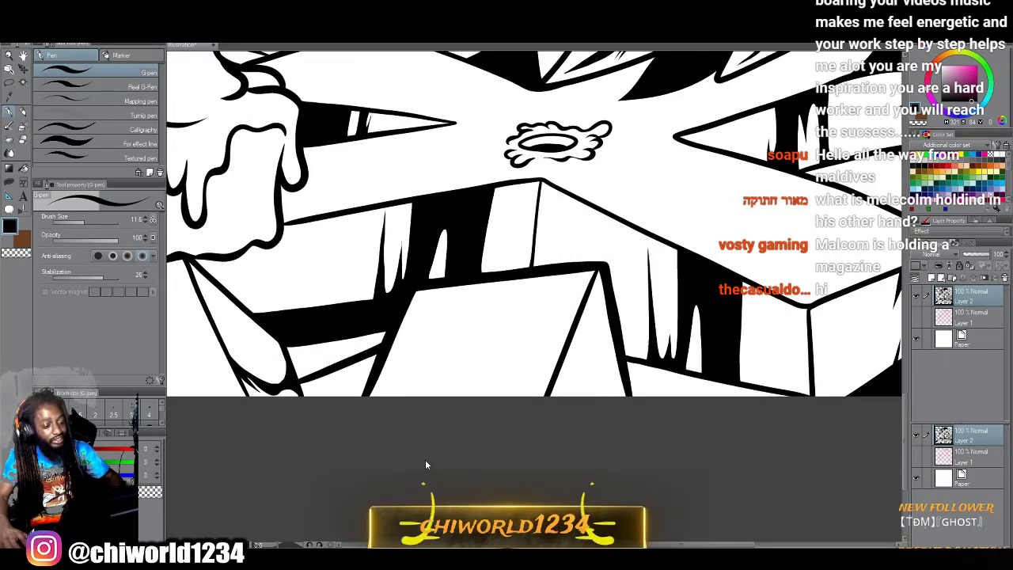
scroll(425, 461, right, 1)
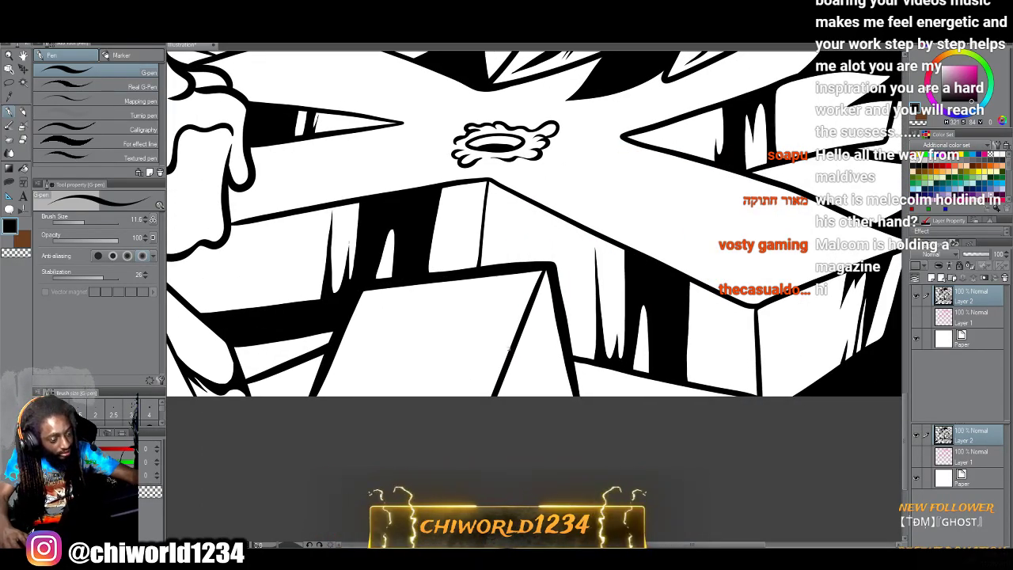
drag(509, 348, 411, 356)
drag(760, 187, 694, 203)
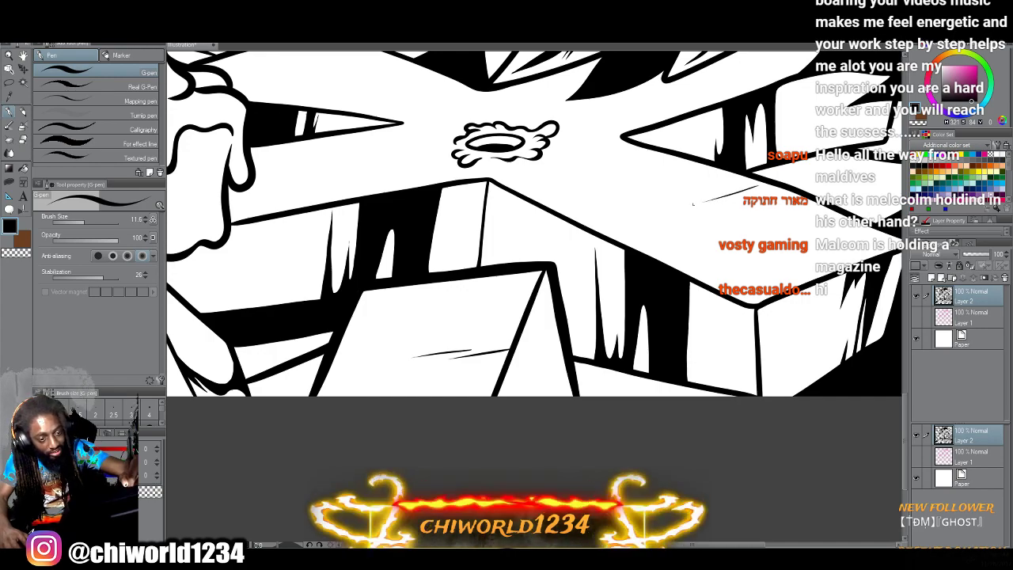
Ink pairs of short slanted texture lines on both left arms of the right lying X, beside the melting wax.
scroll(694, 204, up, 3)
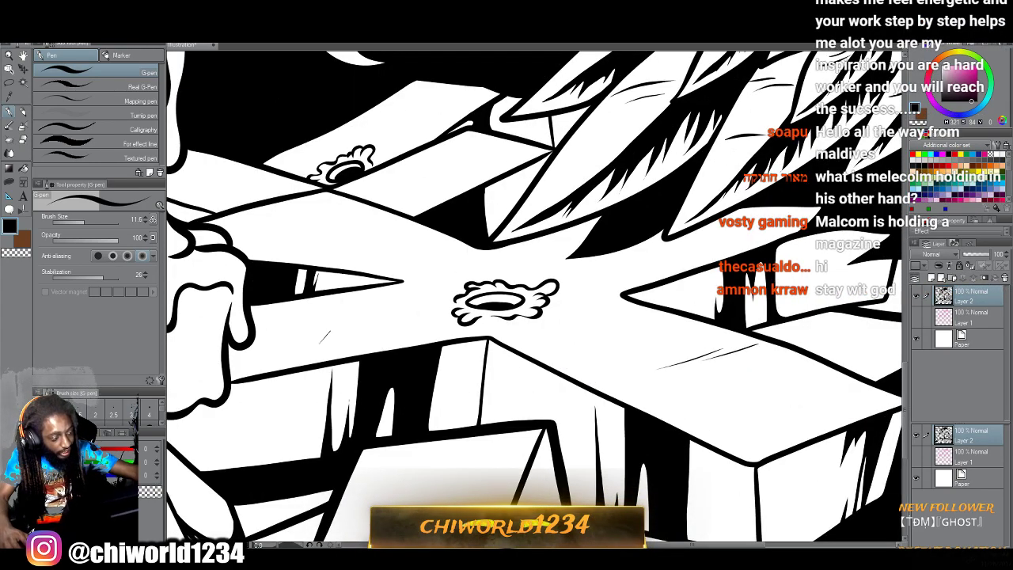
drag(343, 309, 326, 331)
drag(448, 234, 408, 254)
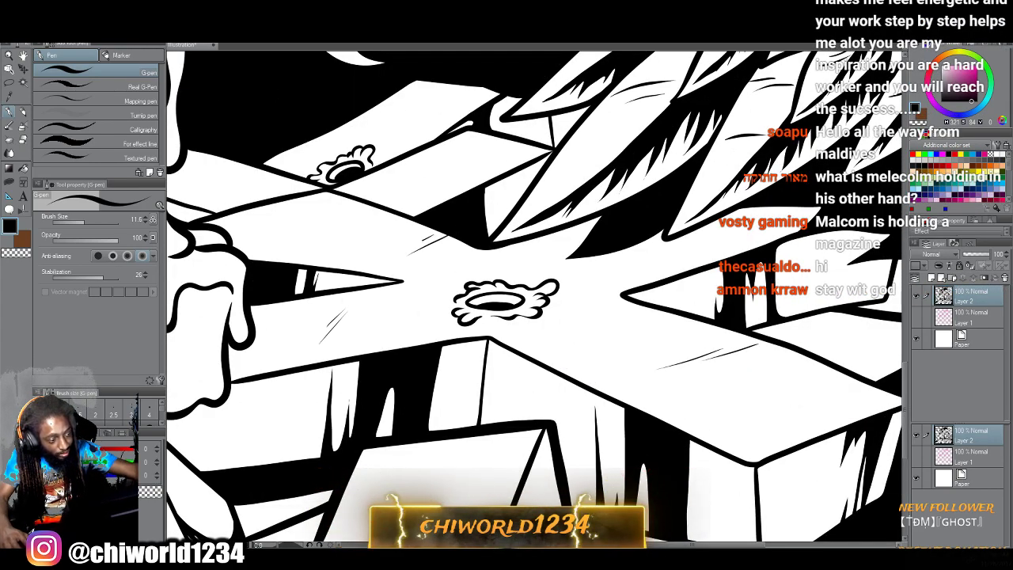
drag(320, 228, 277, 244)
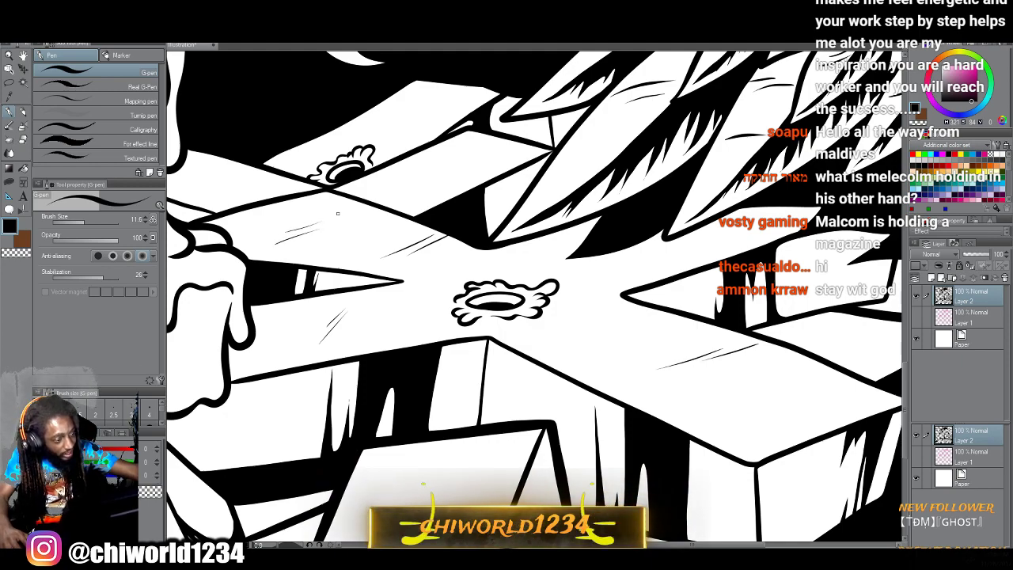
Ink short texture lines on the upper right arm of the right lying X and on the beams behind it.
drag(467, 164, 413, 169)
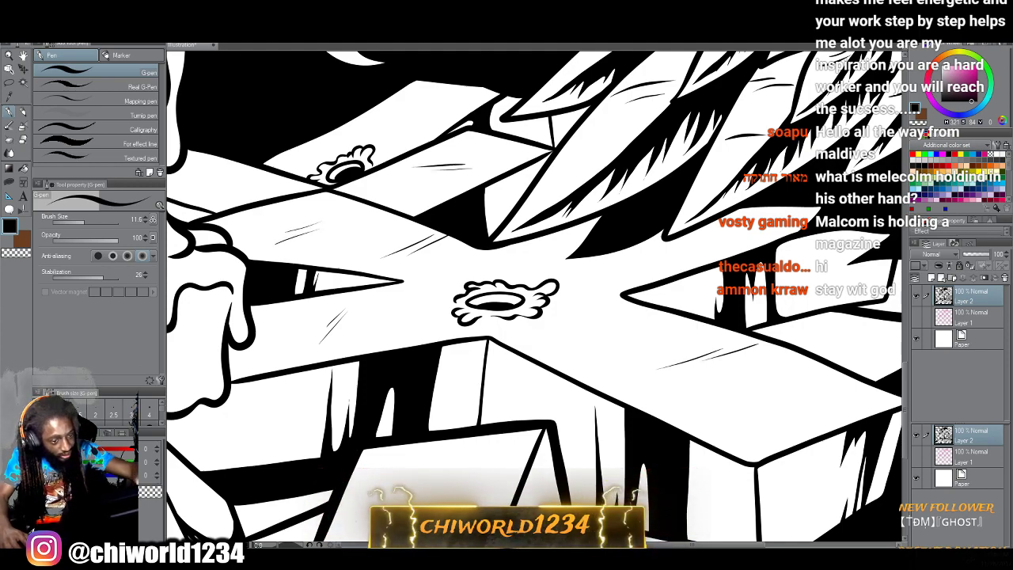
drag(658, 255, 639, 250)
drag(666, 252, 635, 246)
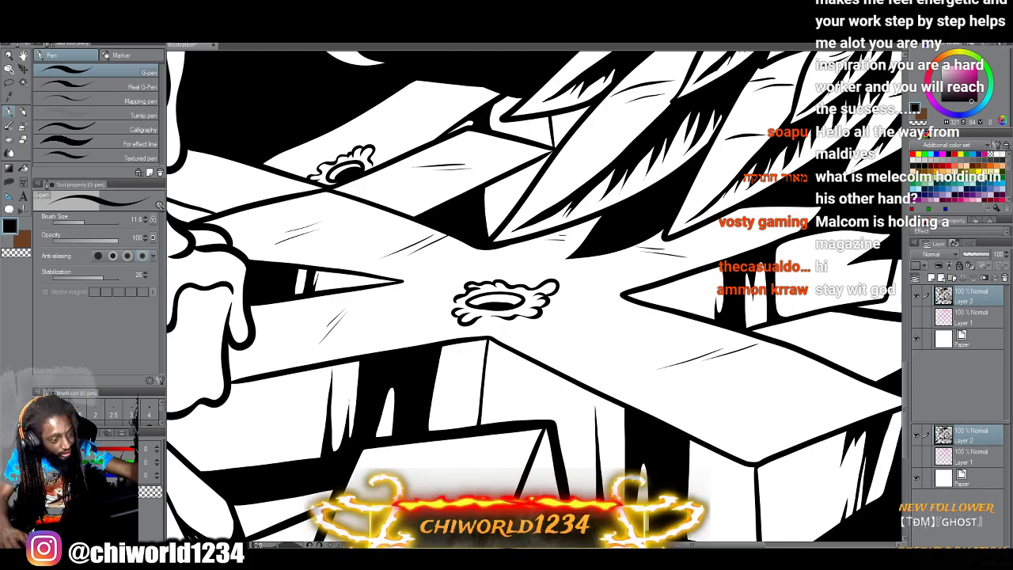
scroll(533, 297, up, 2)
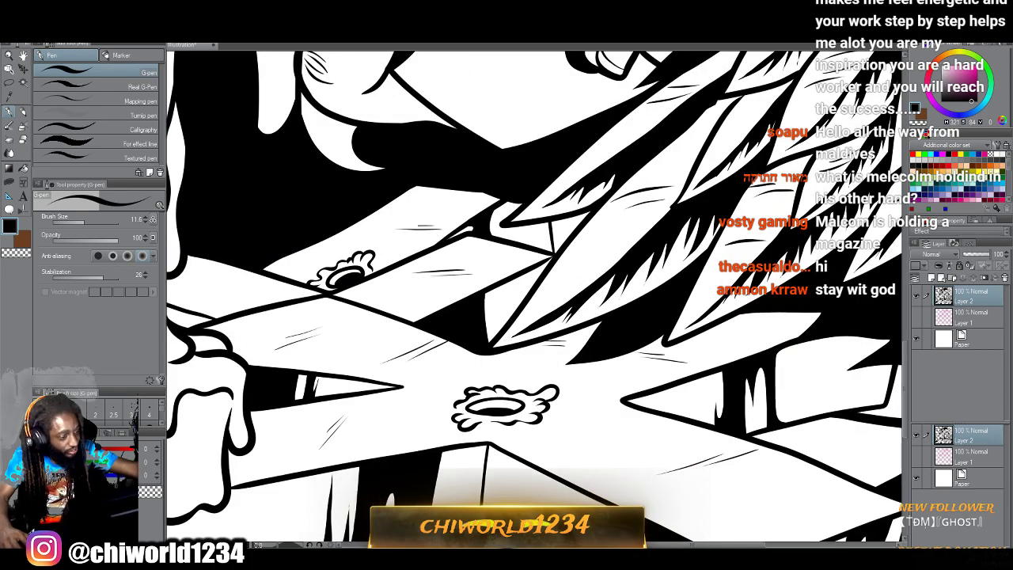
drag(256, 275, 229, 285)
drag(246, 272, 196, 298)
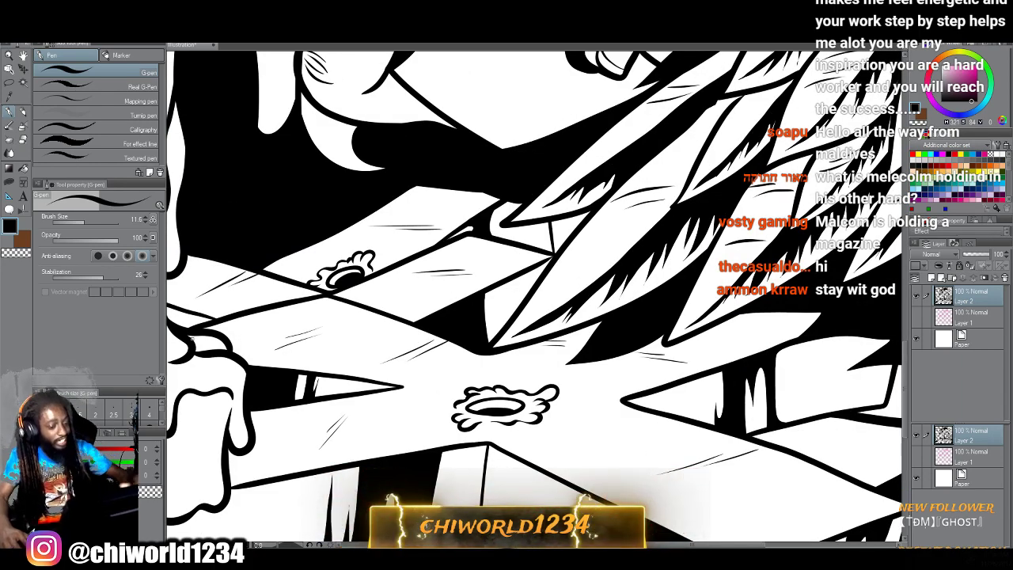
Ink thin texture lines on the lower leg, right arm and left arm of the left lying X.
scroll(194, 340, down, 2)
scroll(196, 340, left, 5)
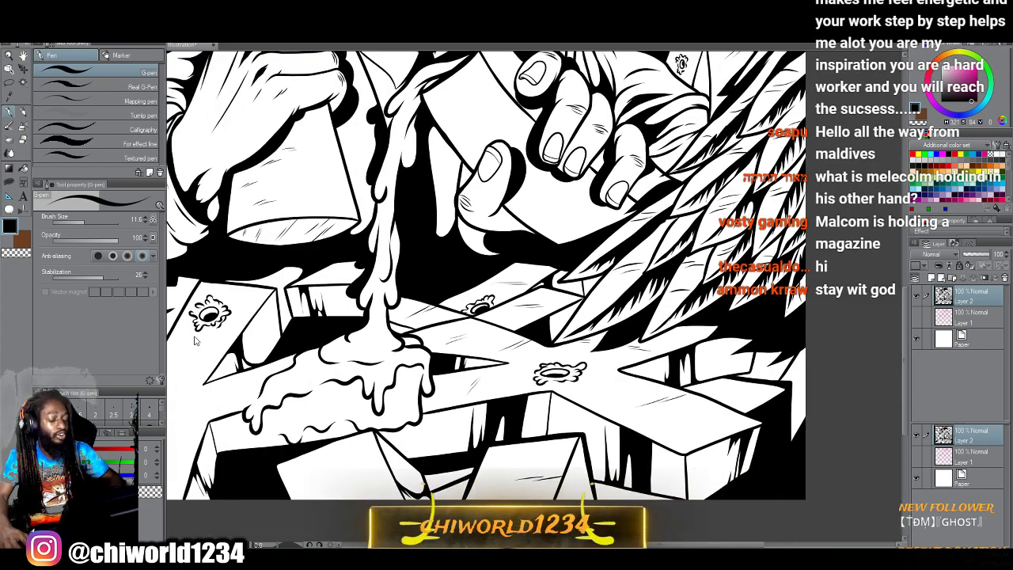
scroll(195, 341, up, 4)
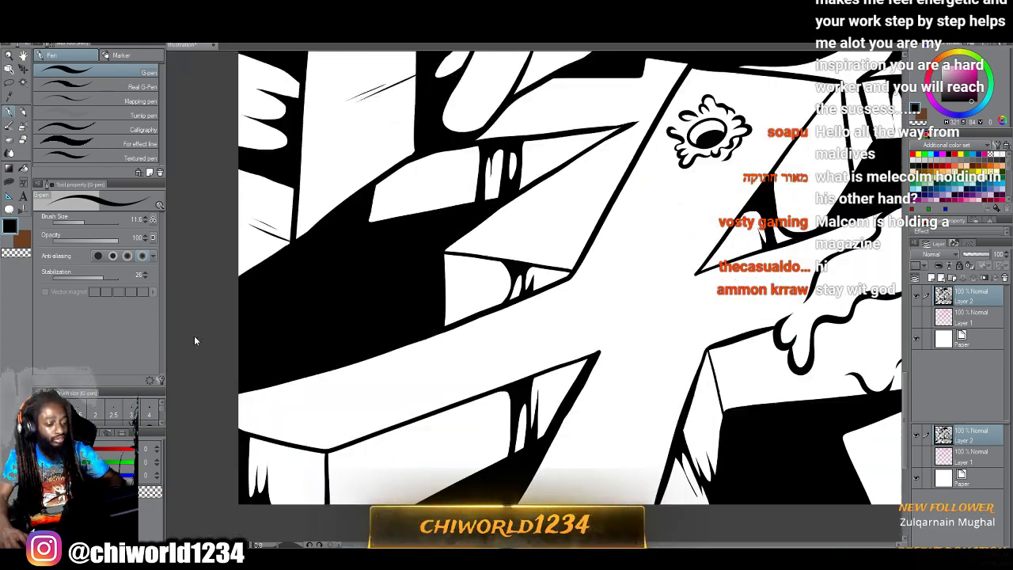
scroll(194, 341, right, 2)
drag(568, 432, 491, 437)
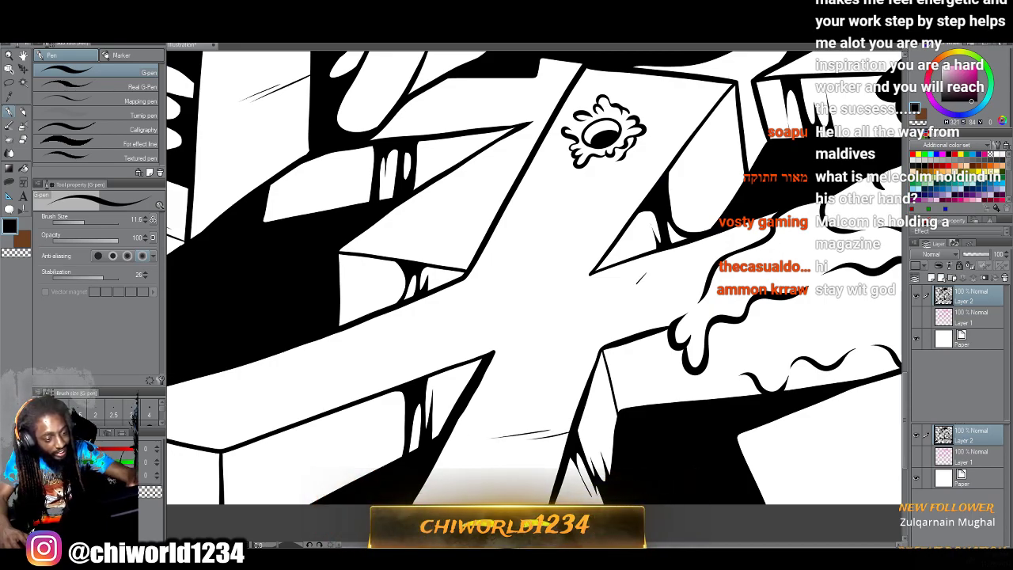
drag(472, 341, 424, 332)
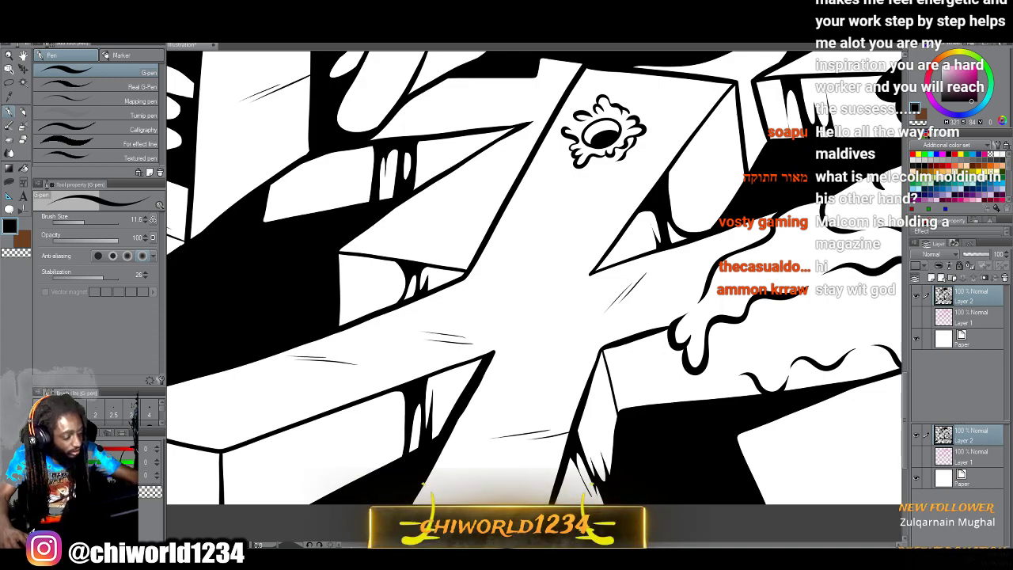
Ink texture lines on the side face and upper arm of the left lying X and on the beams behind it.
drag(308, 421, 299, 463)
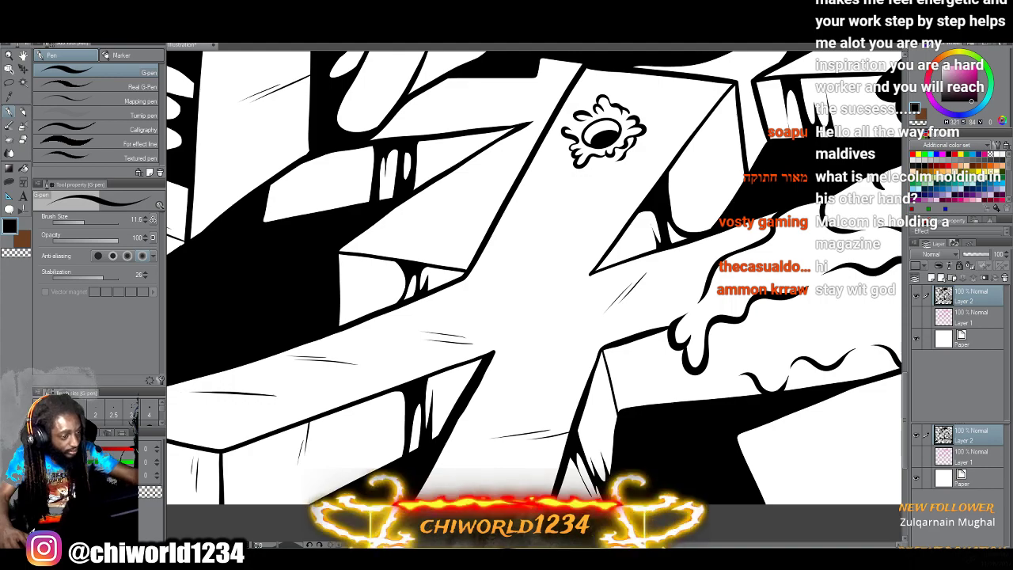
drag(487, 198, 440, 201)
scroll(535, 297, up, 3)
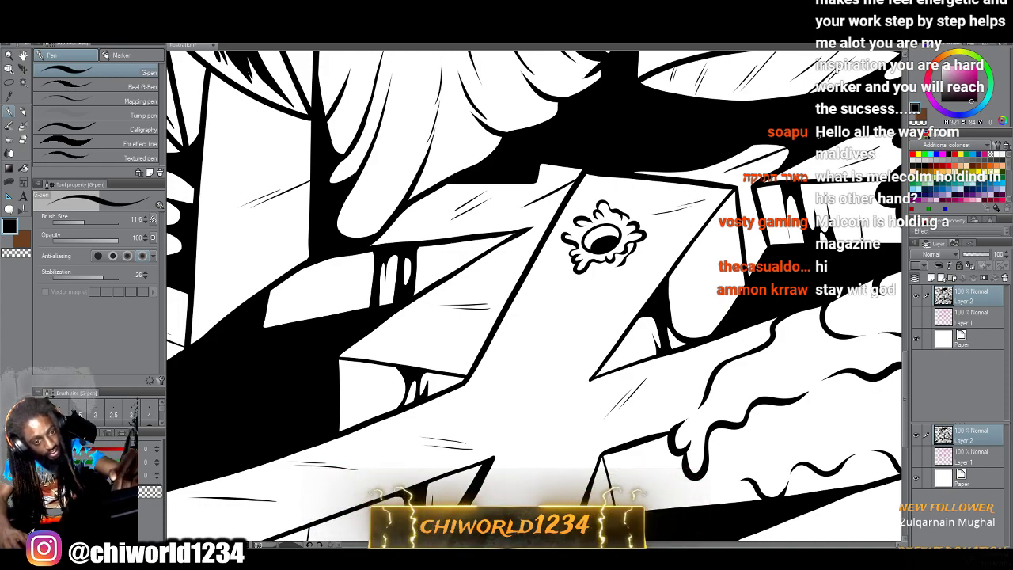
Ink a long curved fold line with a rounded upper end along the magazine, running down beneath the man's fingers.
scroll(684, 269, down, 6)
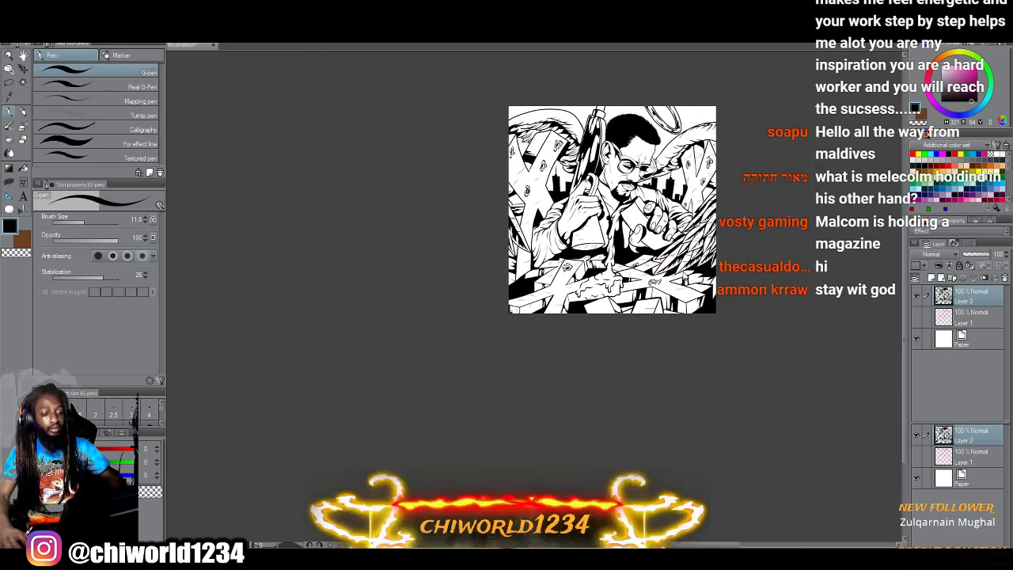
scroll(688, 267, up, 2)
scroll(688, 266, left, 1)
scroll(688, 266, up, 2)
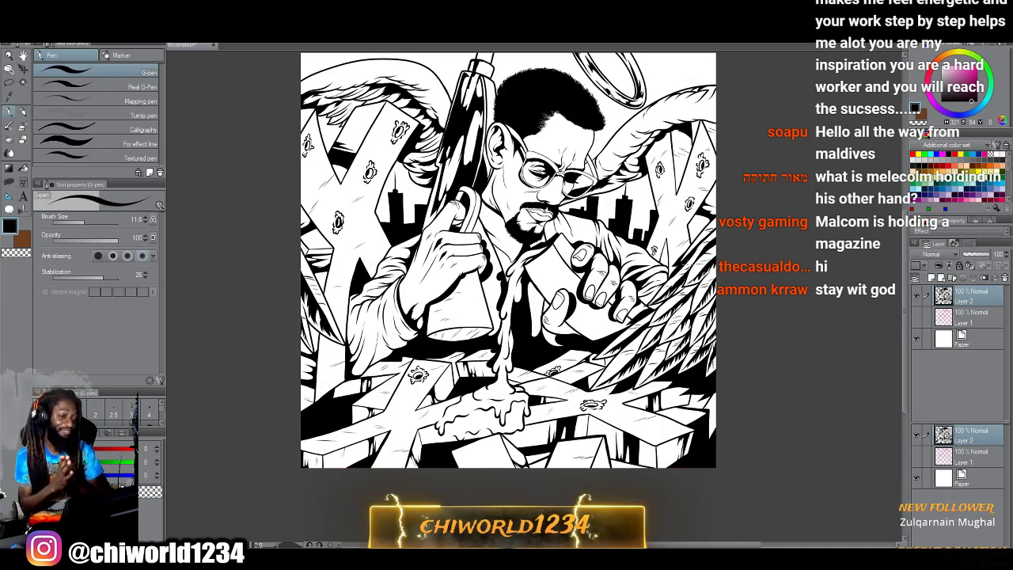
scroll(691, 262, up, 5)
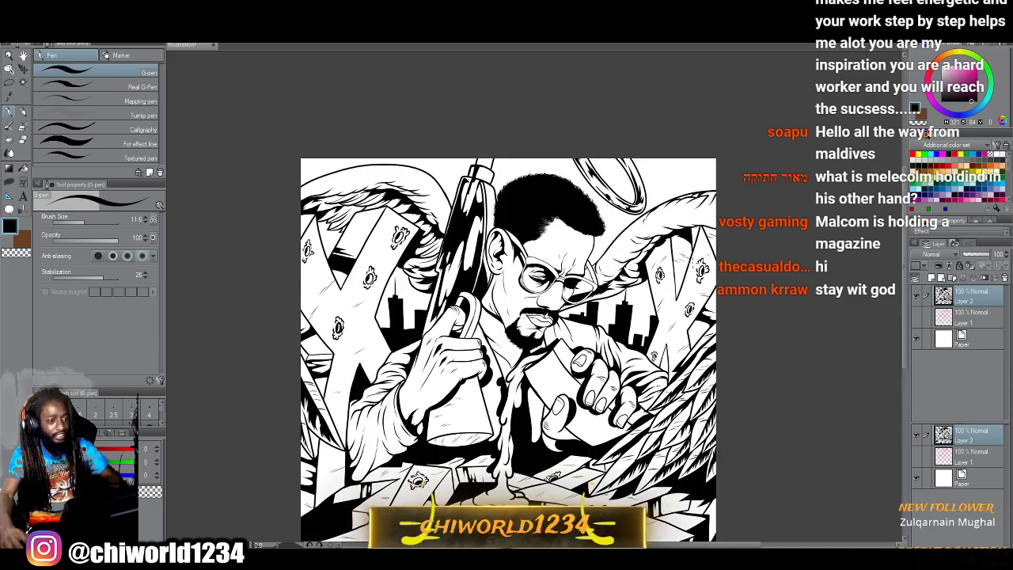
scroll(692, 262, up, 4)
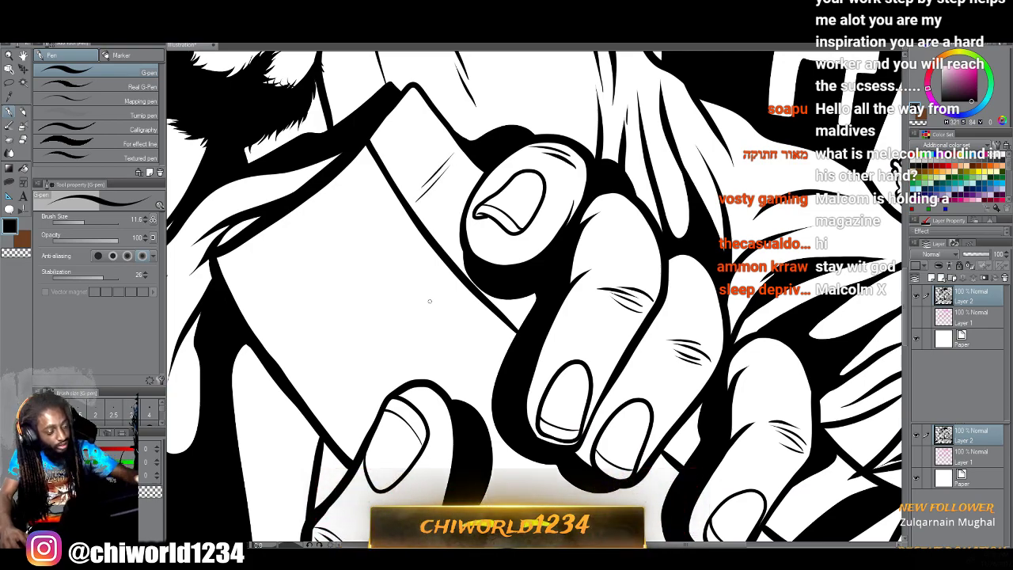
scroll(430, 300, down, 3)
scroll(429, 300, up, 2)
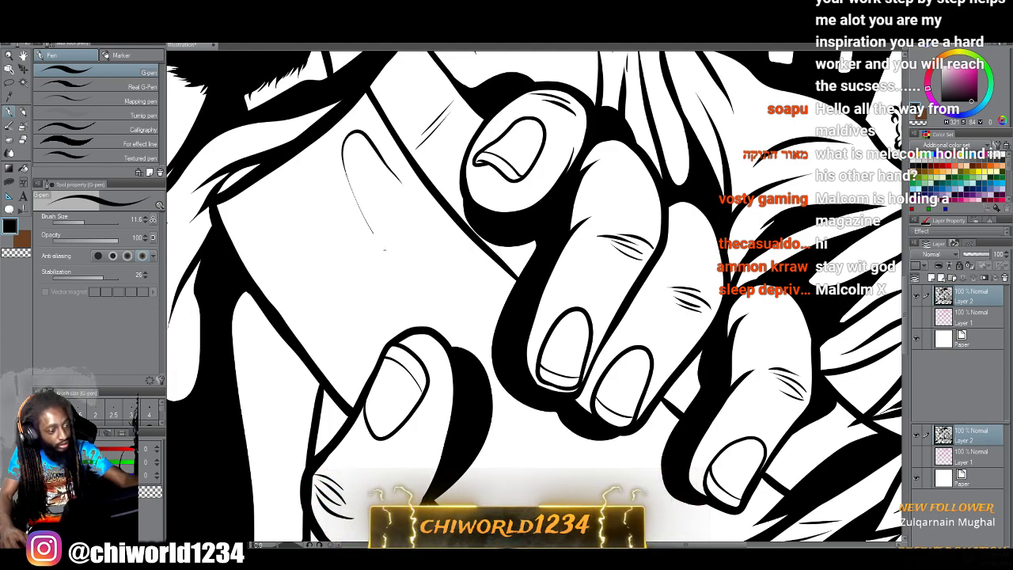
mouse_move(384, 250)
mouse_down()
mouse_move(479, 365)
mouse_move(635, 497)
mouse_up()
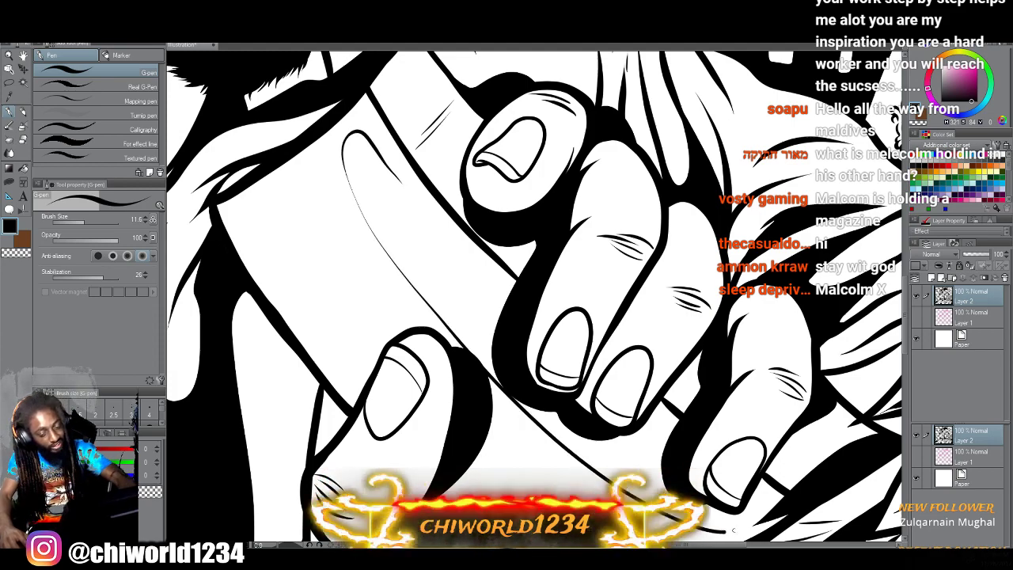
Ink thin parallel fold lines inside and beside the long curved fold on the magazine, running down beneath the man's fingers.
scroll(722, 468, down, 3)
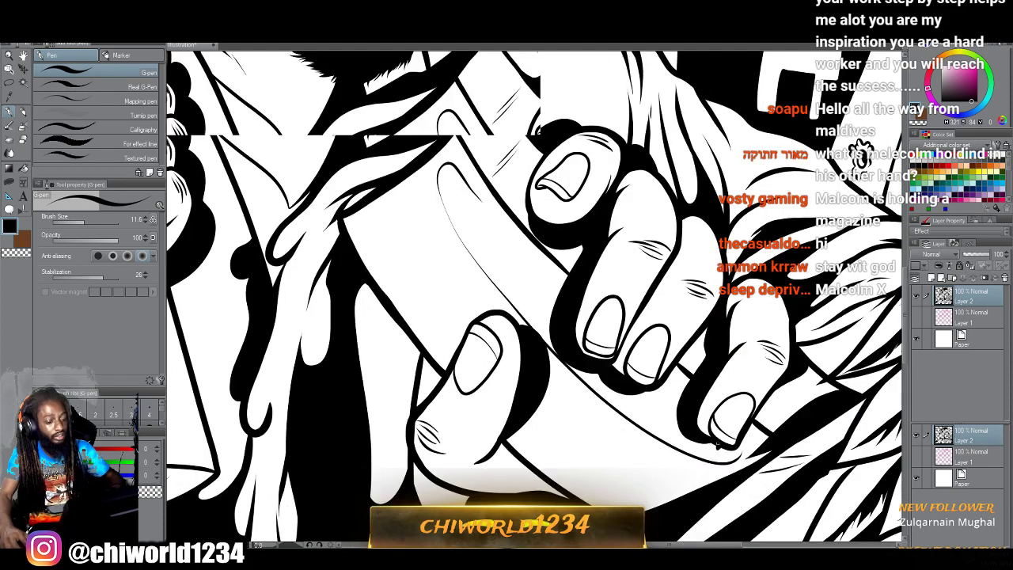
scroll(716, 432, up, 1)
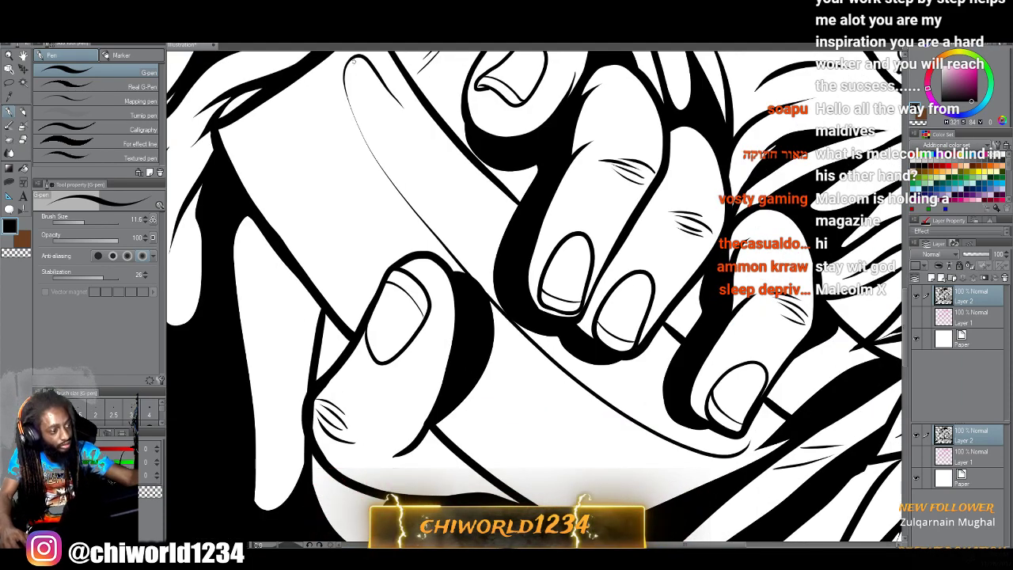
drag(365, 102, 406, 166)
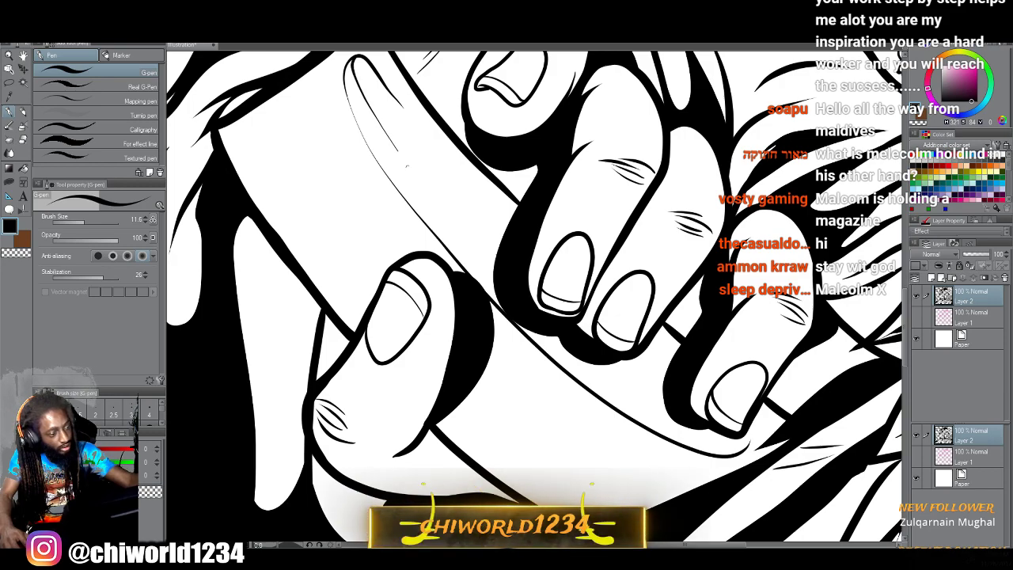
mouse_move(462, 239)
mouse_down()
mouse_move(552, 342)
mouse_move(724, 440)
mouse_up()
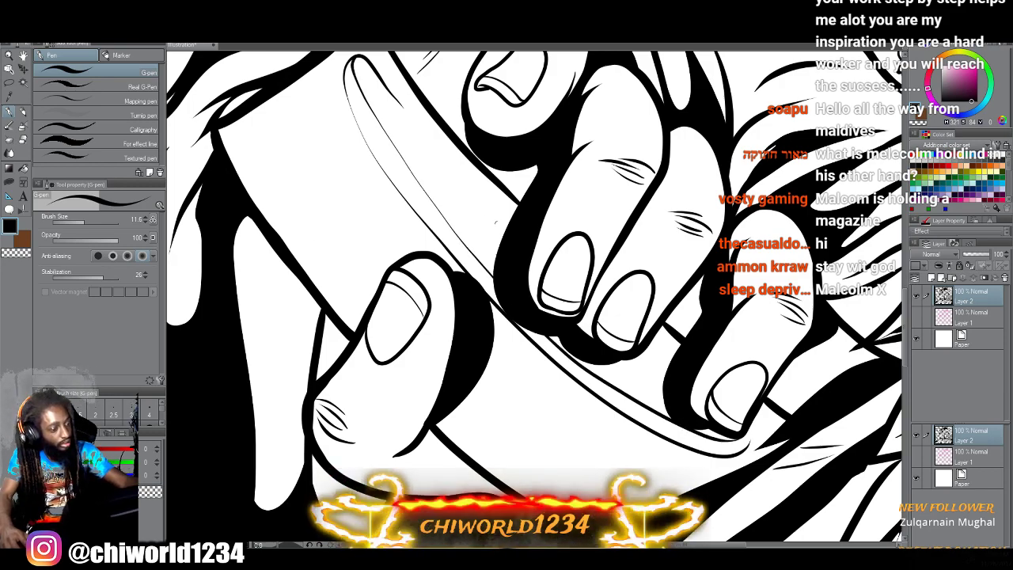
drag(501, 239, 399, 109)
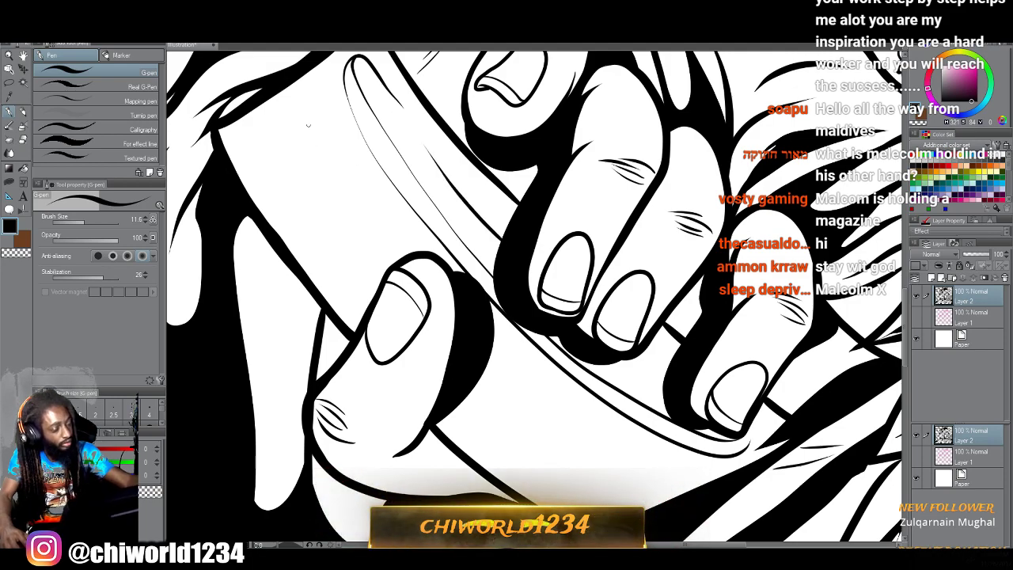
Ink a second round-ended fold with an inner line near the magazine's outer edge, continuing its lines below the thumb.
mouse_move(384, 231)
mouse_down()
mouse_move(302, 99)
mouse_move(291, 99)
mouse_move(281, 131)
mouse_move(289, 162)
mouse_move(348, 255)
mouse_up()
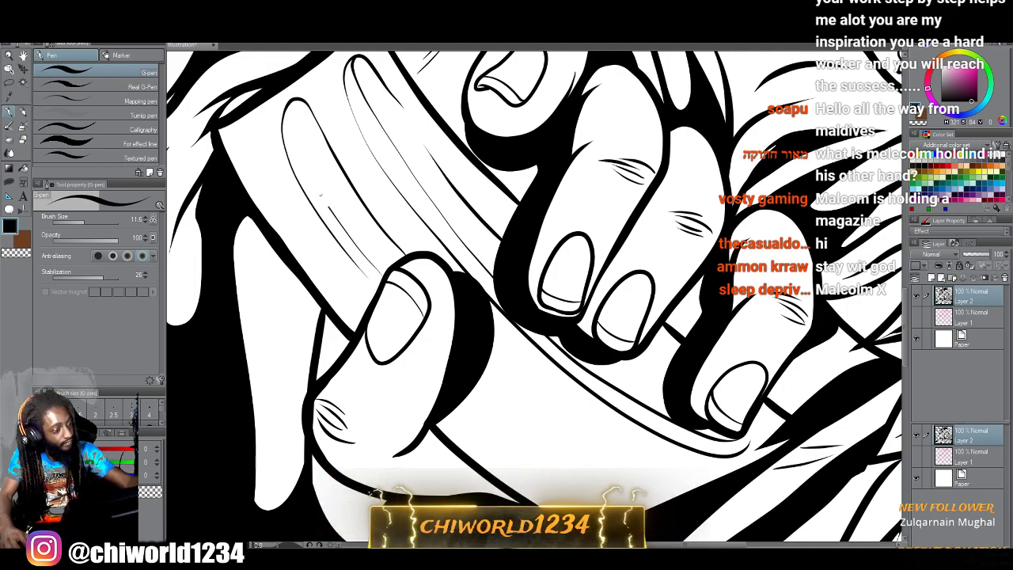
drag(326, 206, 293, 152)
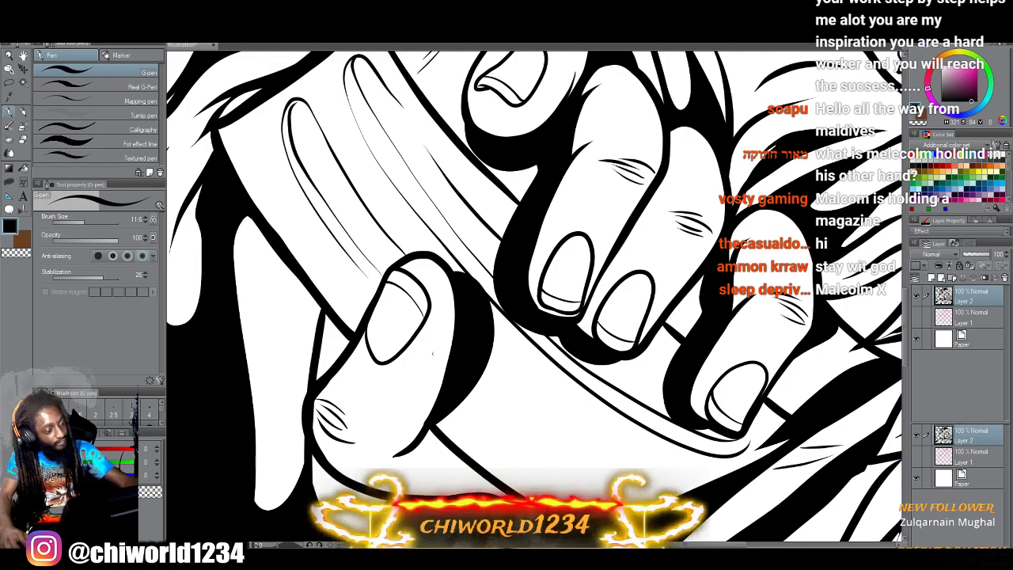
mouse_move(479, 382)
mouse_down()
mouse_move(596, 494)
mouse_move(591, 459)
mouse_move(491, 342)
mouse_up()
Examine the inked magazine, hands, wings, halo and the man's face and glasses for areas still lacking detail.
scroll(598, 378, down, 3)
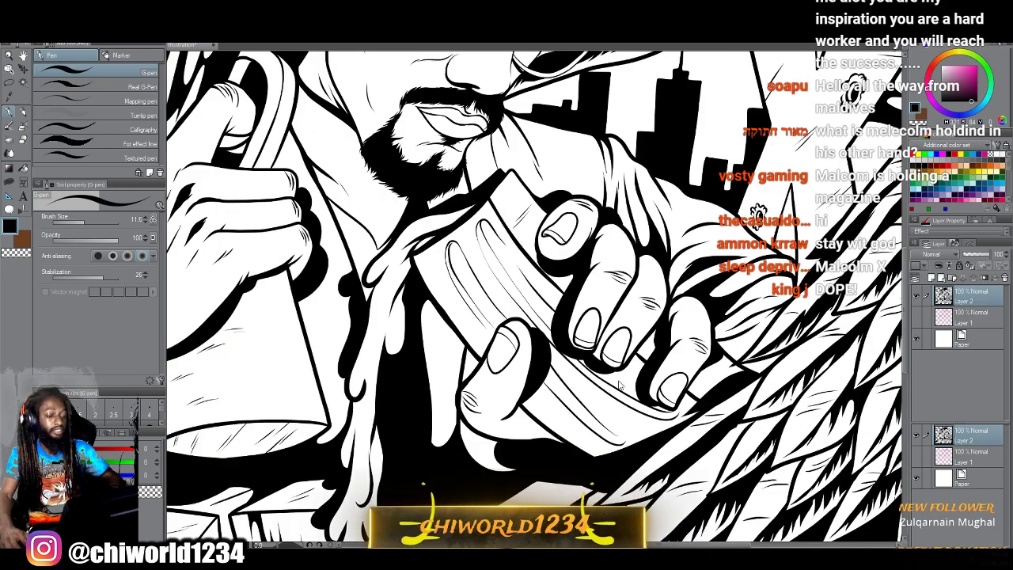
scroll(620, 373, down, 2)
scroll(620, 366, up, 2)
scroll(620, 362, down, 1)
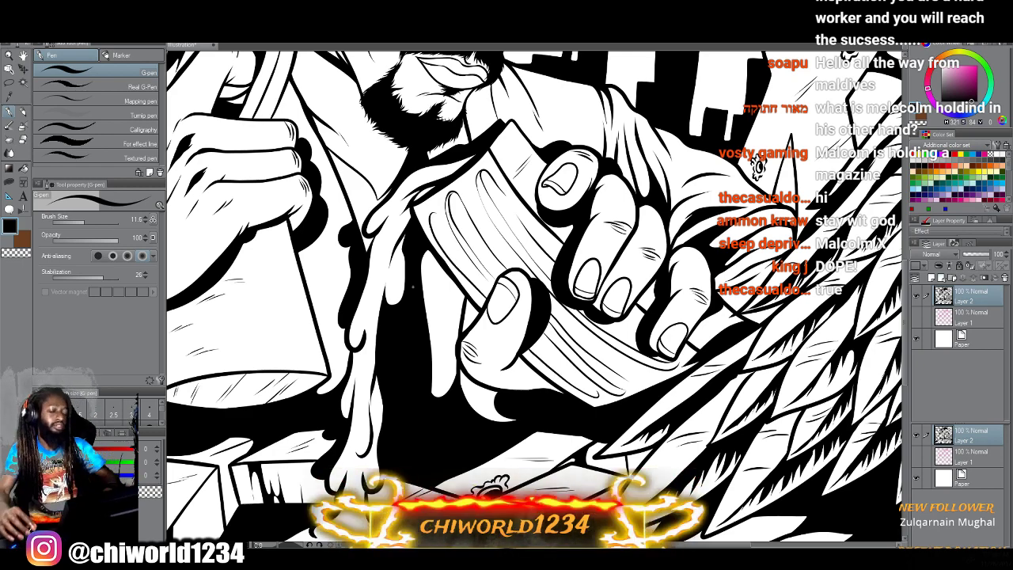
scroll(412, 286, down, 6)
scroll(405, 270, up, 4)
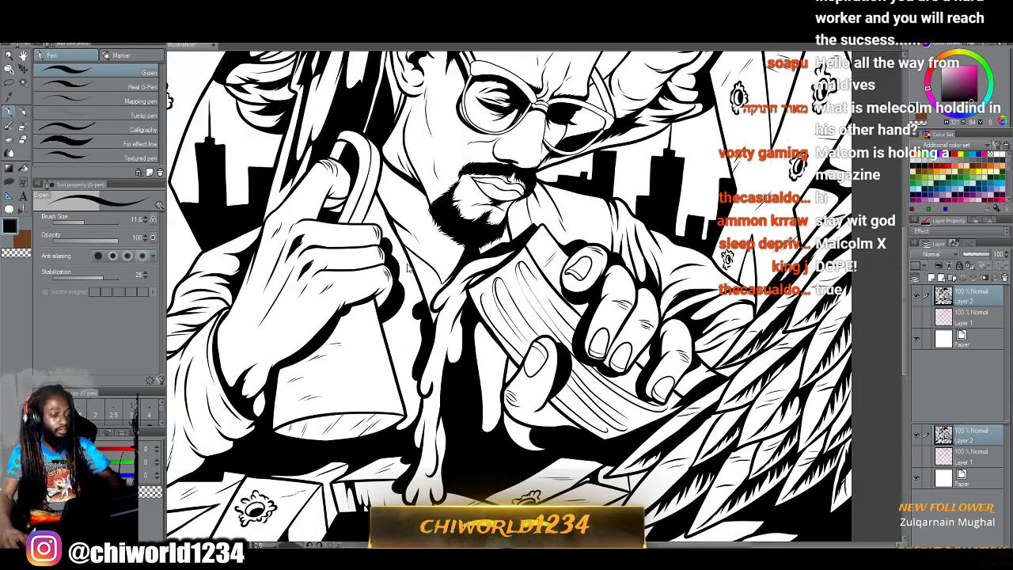
scroll(424, 99, up, 5)
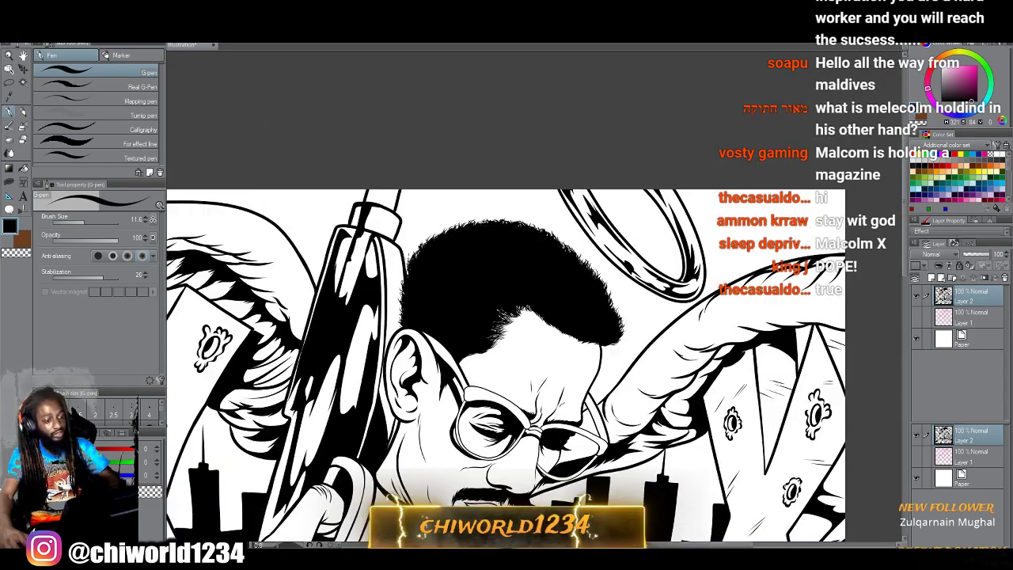
scroll(398, 259, up, 4)
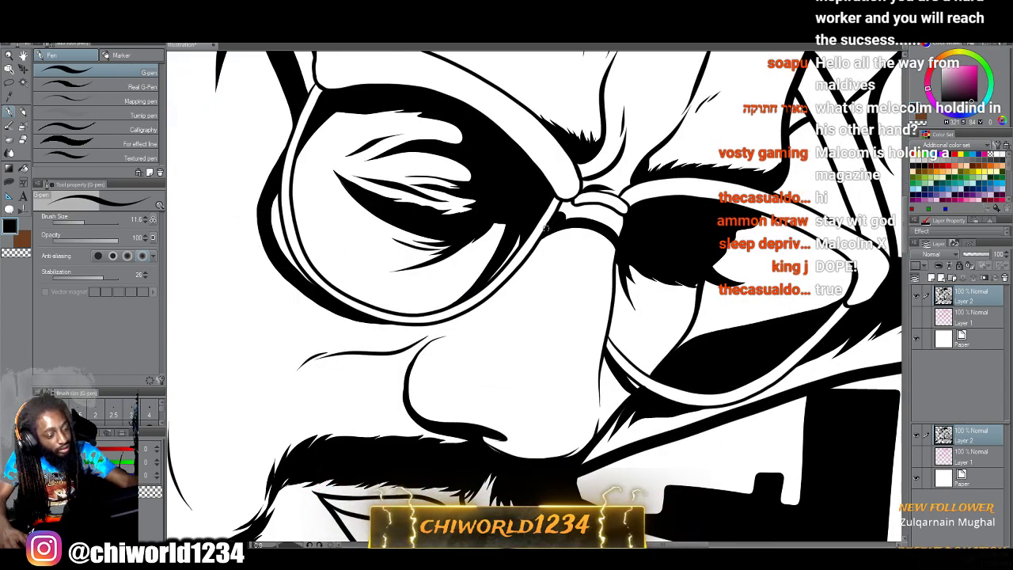
Ink thin crease strokes beside the nose bridge under the glasses, and add stray hair strands at the hairline's front tip.
drag(545, 227, 537, 310)
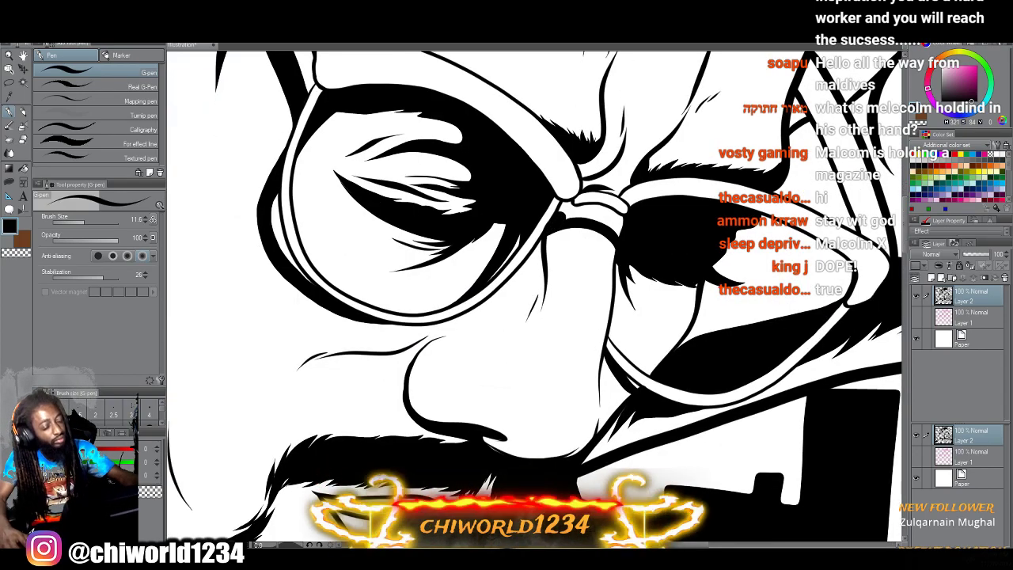
scroll(554, 412, down, 8)
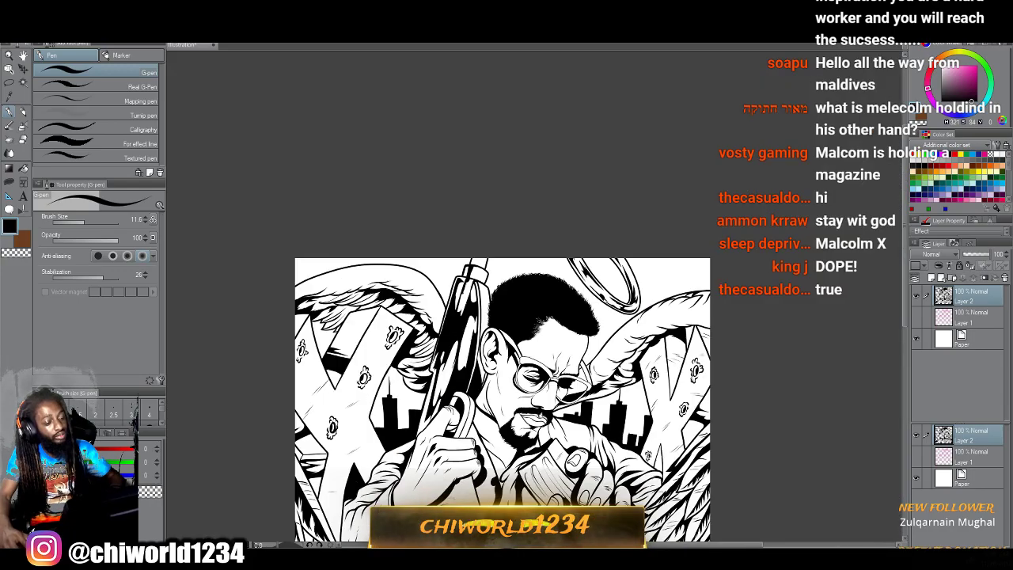
scroll(502, 356, down, 3)
scroll(546, 261, up, 5)
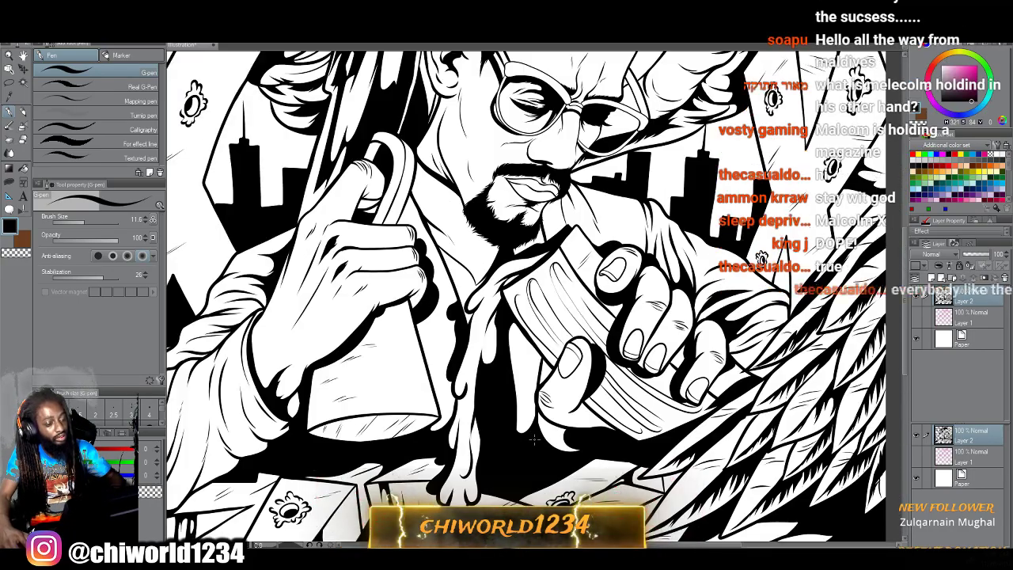
scroll(536, 438, up, 5)
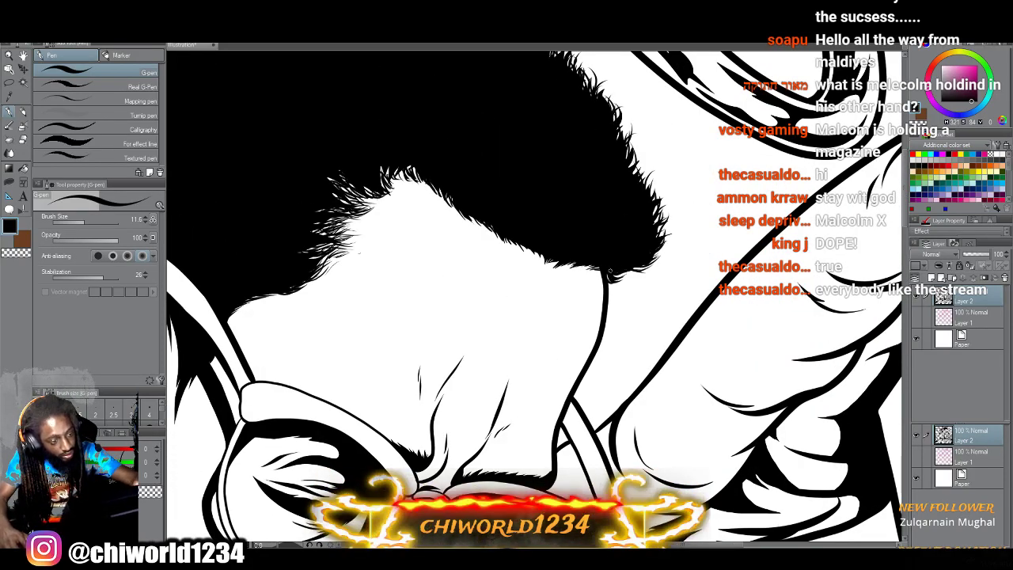
mouse_move(611, 282)
mouse_down()
mouse_move(670, 262)
mouse_move(674, 240)
mouse_up()
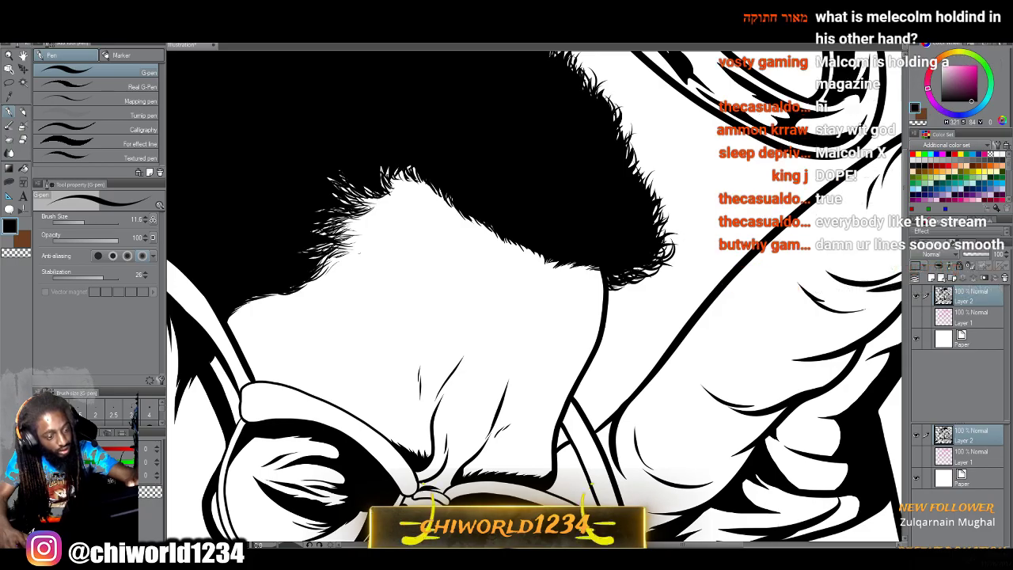
Ink short stray hairs along the outer edge of the goatee, the moustache corner and the patch below the lower lip.
scroll(733, 470, down, 5)
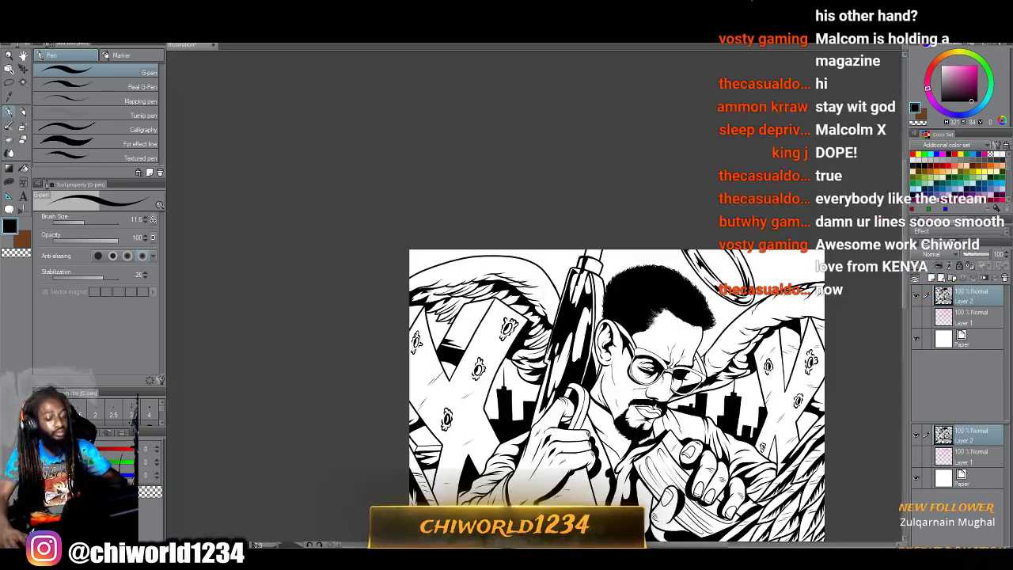
drag(768, 367, 768, 262)
scroll(728, 443, up, 3)
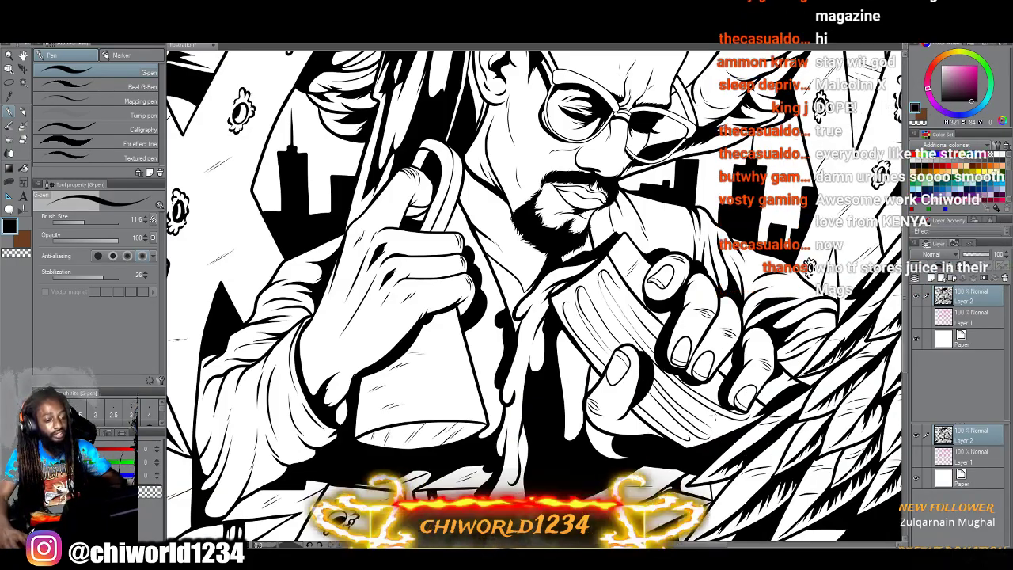
drag(698, 168, 716, 419)
scroll(716, 419, up, 2)
scroll(716, 415, up, 1)
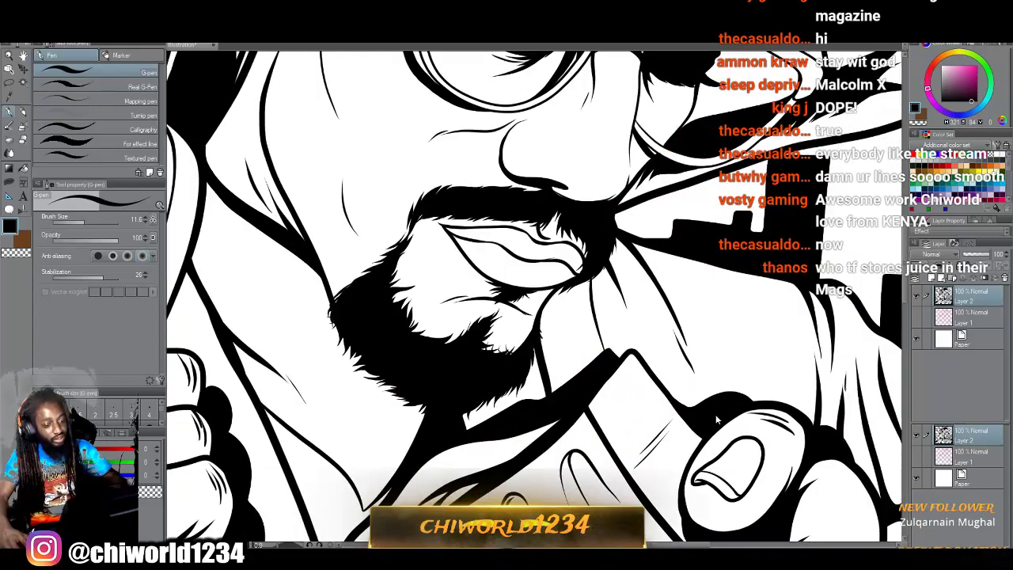
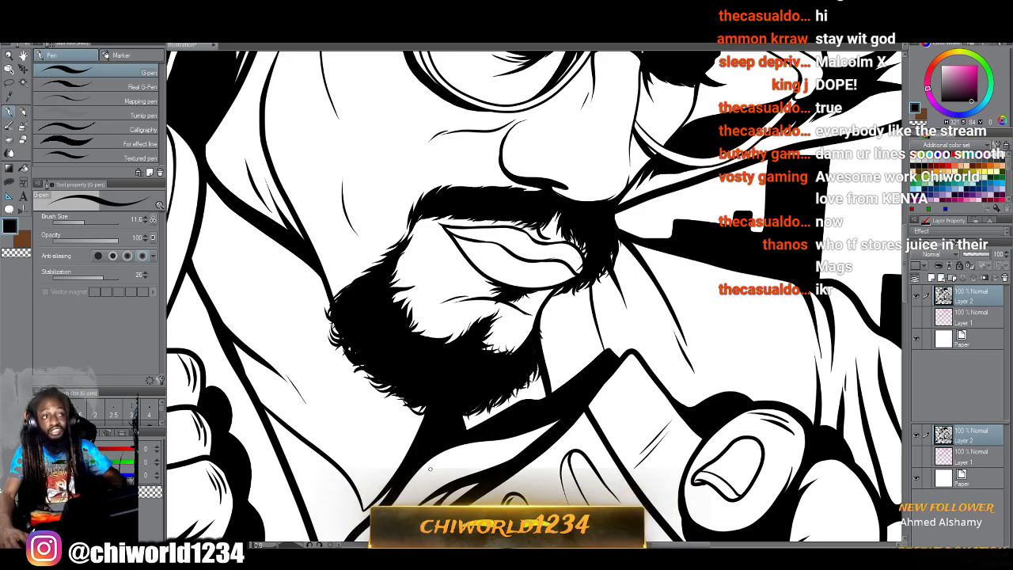
scroll(438, 435, up, 1)
mouse_move(565, 214)
mouse_down()
mouse_move(565, 309)
mouse_move(603, 302)
mouse_up()
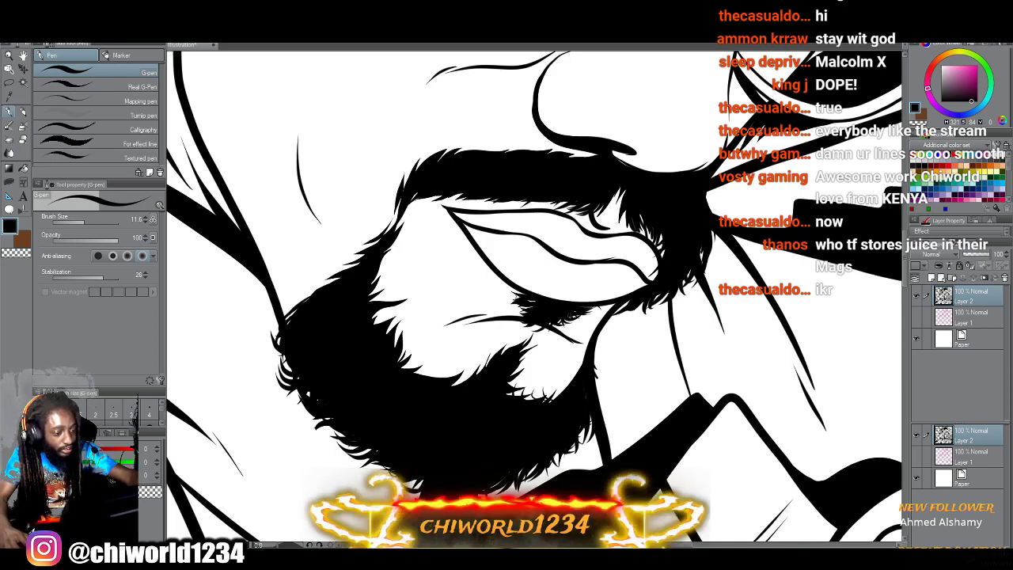
drag(521, 300, 511, 292)
drag(535, 306, 502, 289)
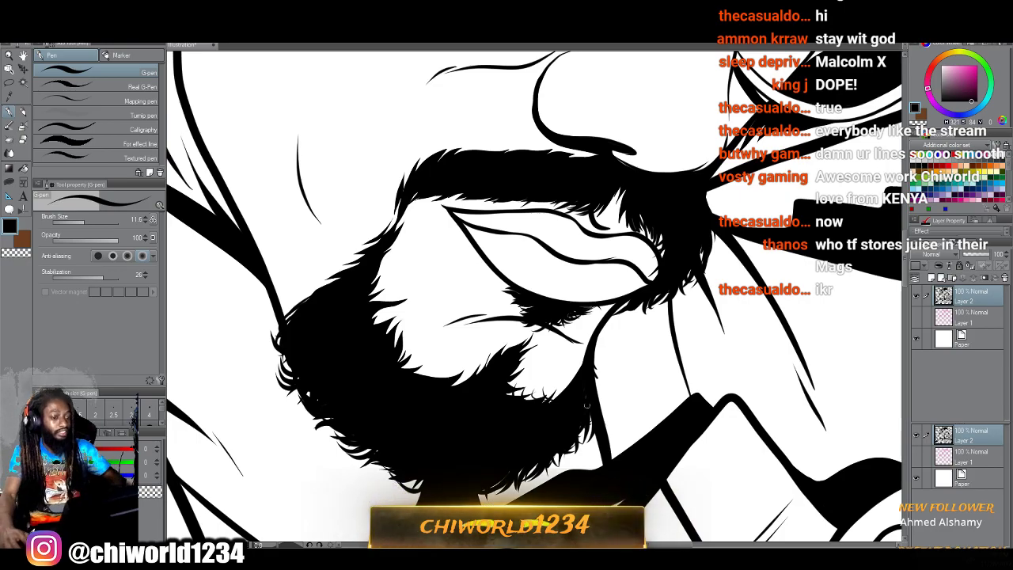
Add short hair strokes along the upper edges of both eyebrows above the glasses.
scroll(586, 408, down, 5)
scroll(584, 400, up, 4)
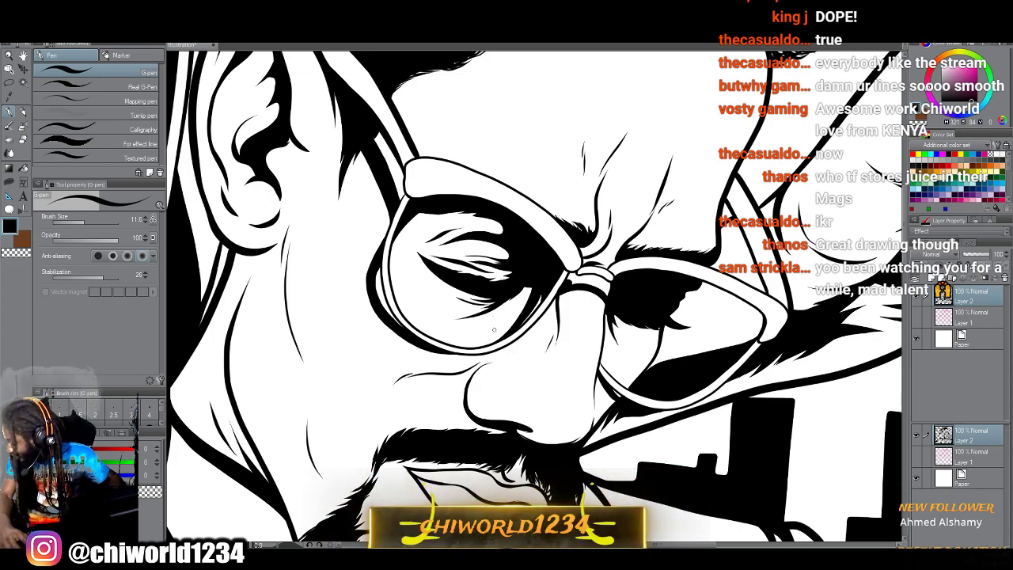
scroll(396, 384, down, 3)
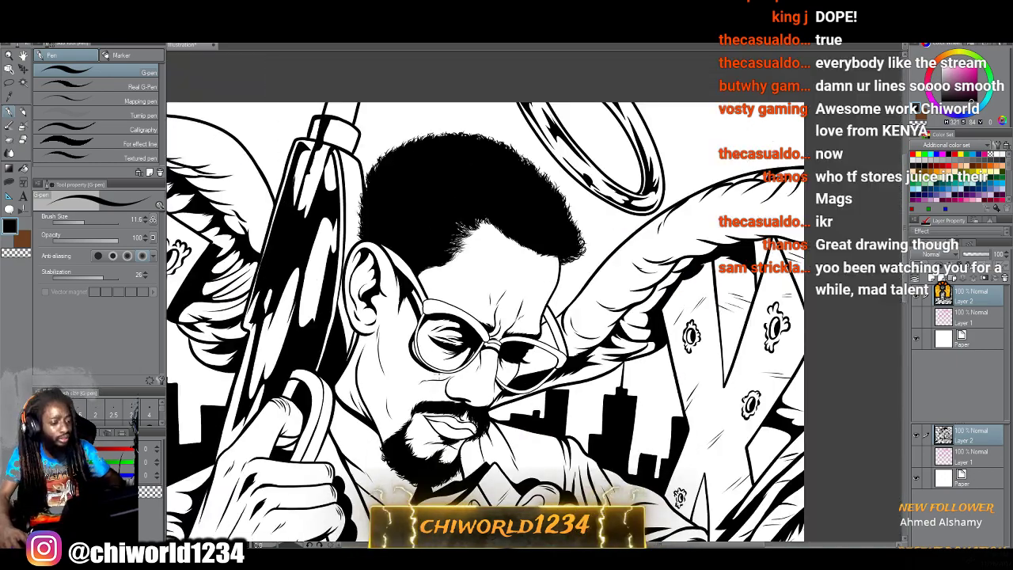
scroll(450, 371, up, 4)
drag(450, 371, 449, 476)
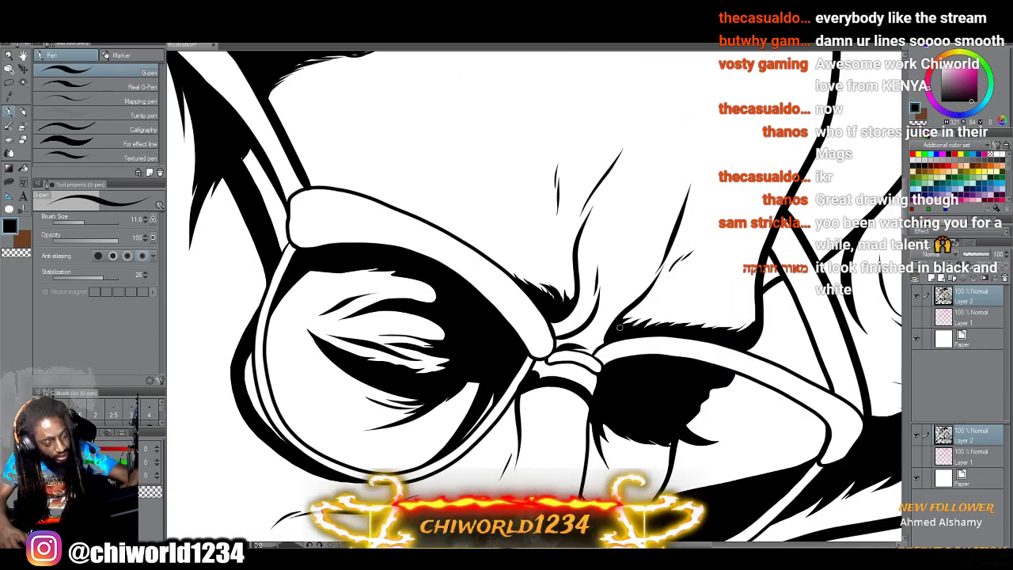
drag(632, 325, 663, 320)
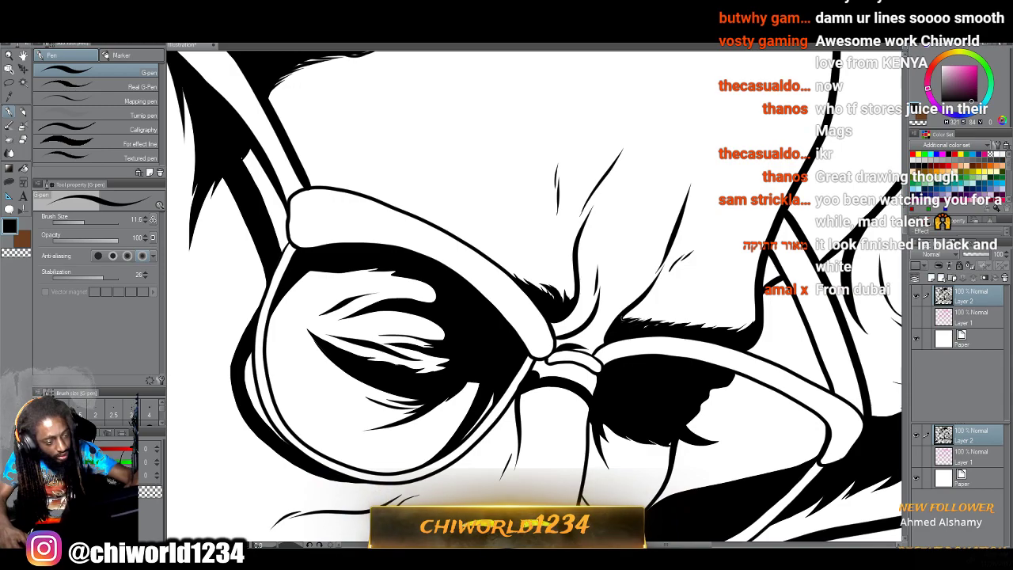
drag(567, 300, 572, 288)
drag(561, 300, 563, 289)
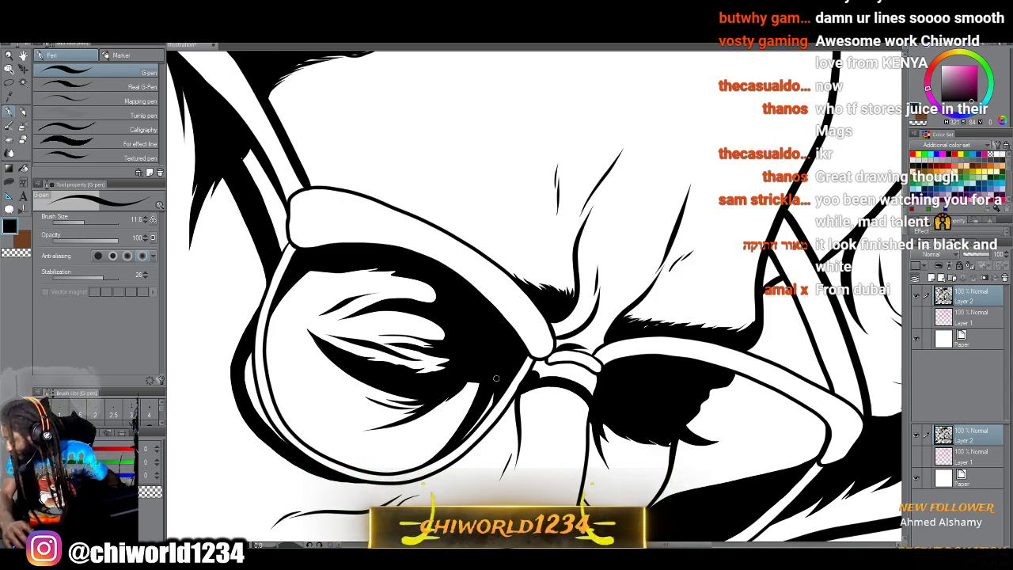
Ink a thin fold line on the shirt beside the slanted edge of the object held in the raised hand.
scroll(483, 338, down, 6)
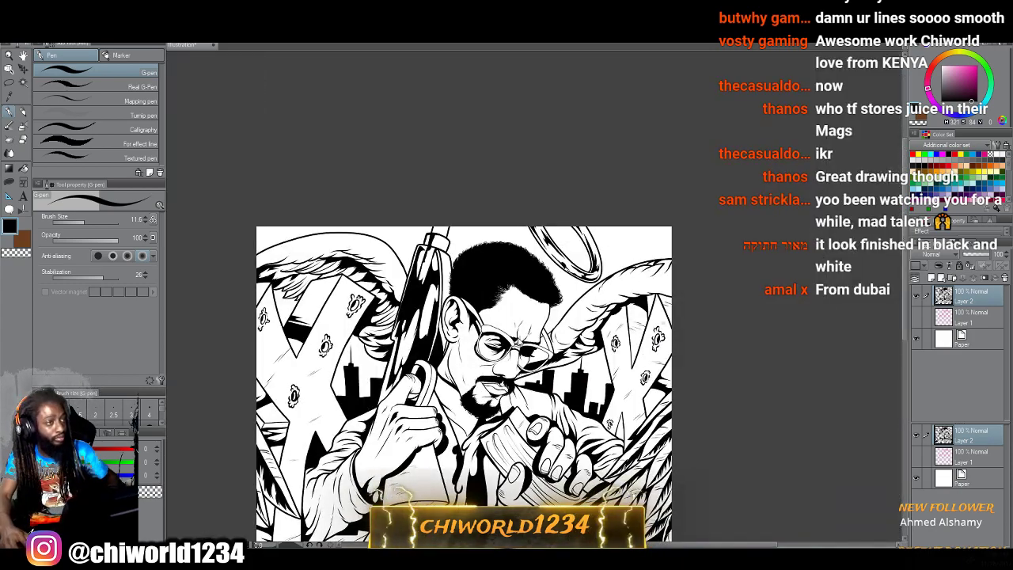
scroll(517, 343, down, 2)
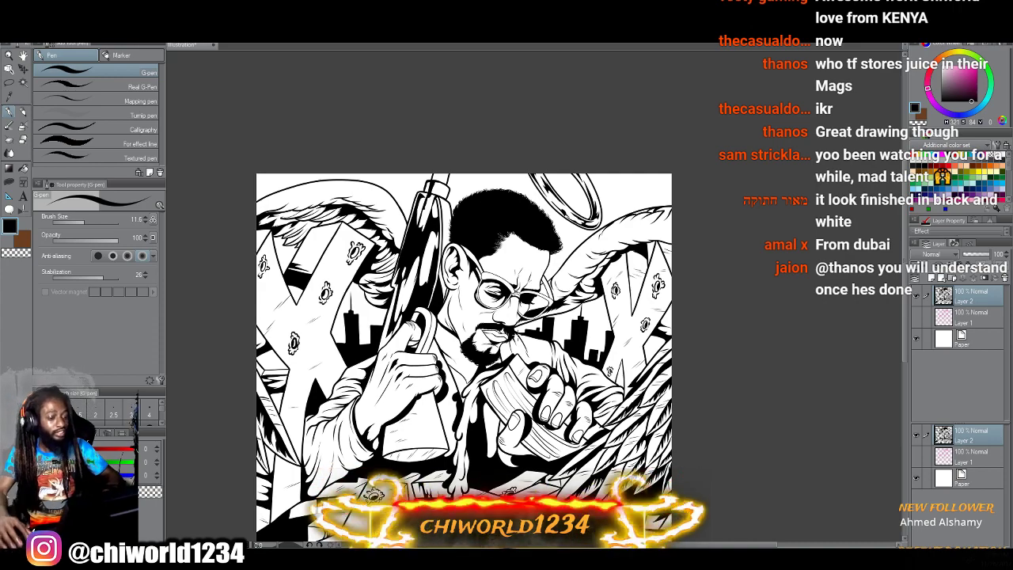
scroll(464, 316, down, 3)
scroll(498, 341, up, 2)
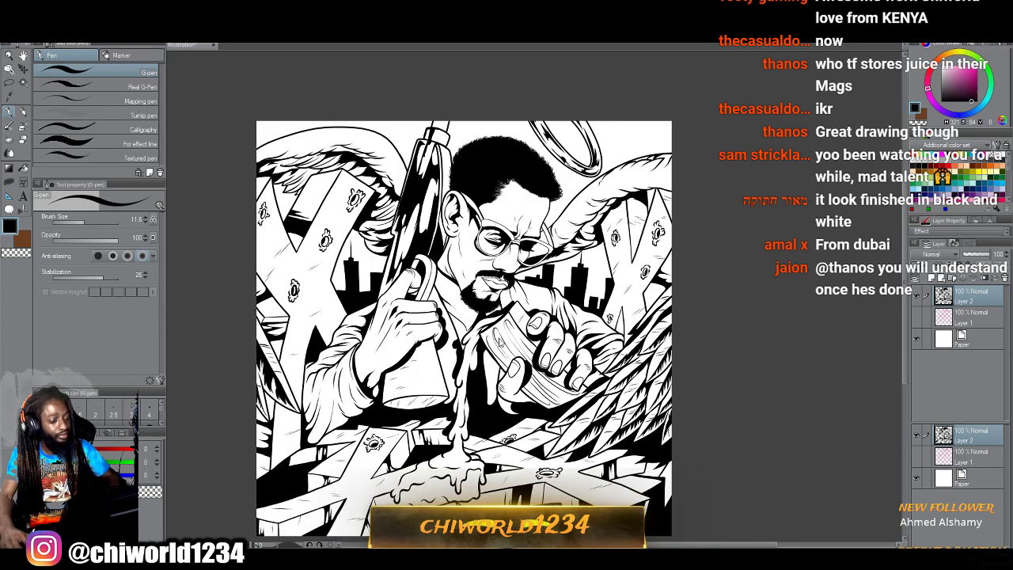
scroll(499, 342, up, 4)
scroll(498, 337, down, 3)
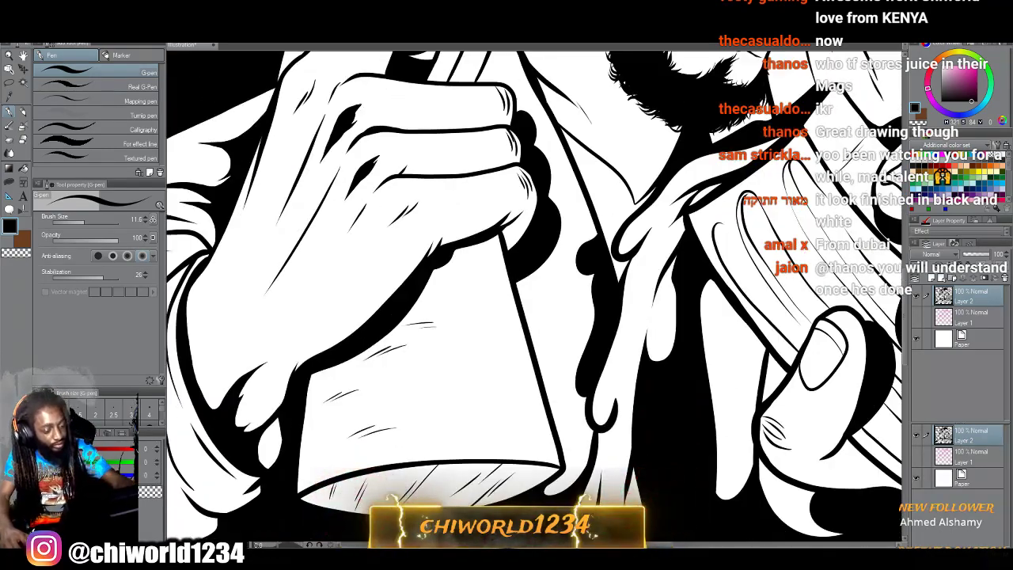
drag(576, 458, 530, 341)
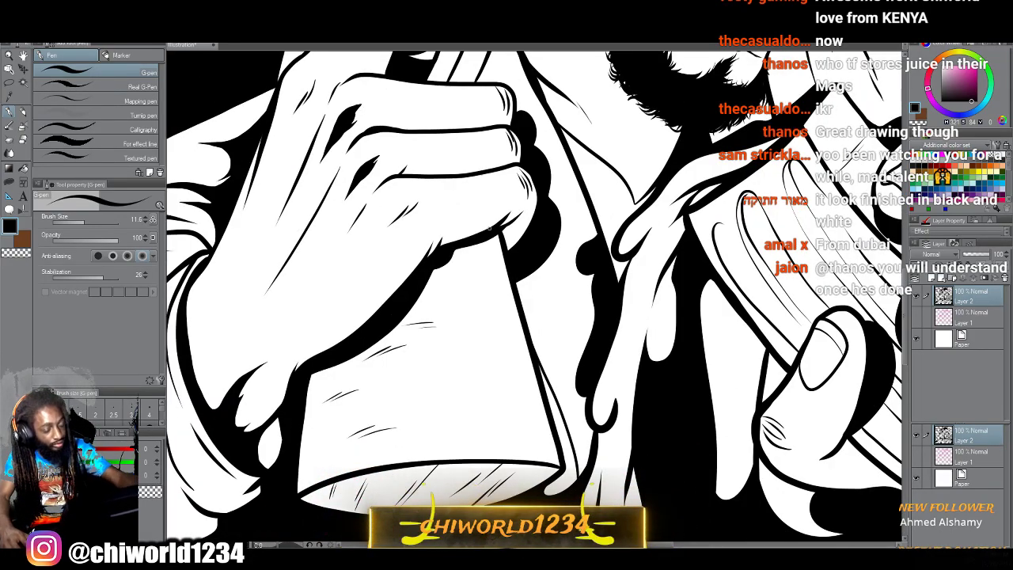
Ink small feather strokes across the upper surface of the left wing.
scroll(490, 228, down, 4)
scroll(491, 232, up, 3)
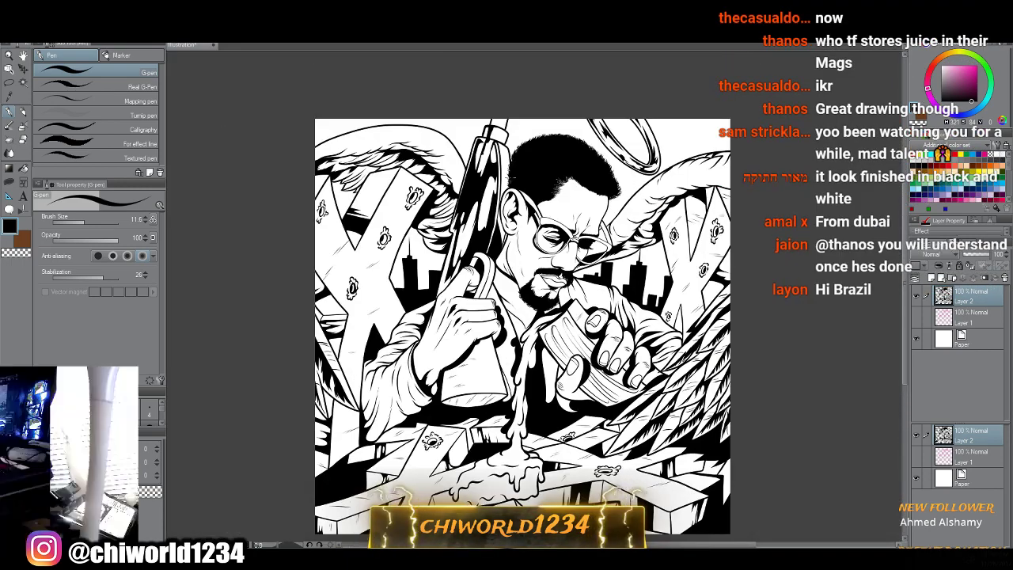
scroll(511, 173, up, 2)
scroll(511, 173, left, 2)
scroll(510, 173, left, 1)
scroll(511, 173, up, 2)
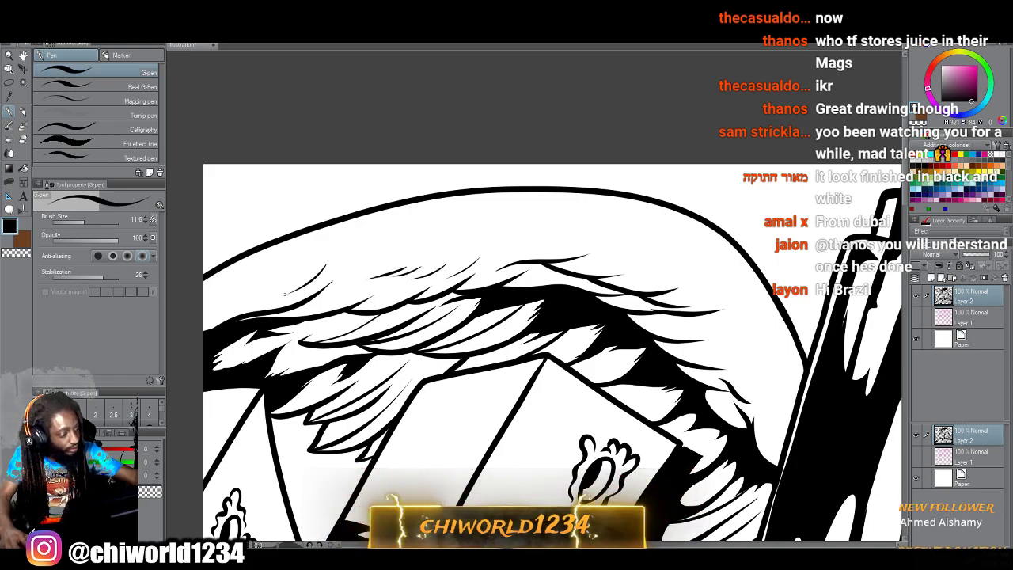
drag(284, 284, 256, 297)
drag(758, 366, 727, 359)
drag(752, 355, 667, 323)
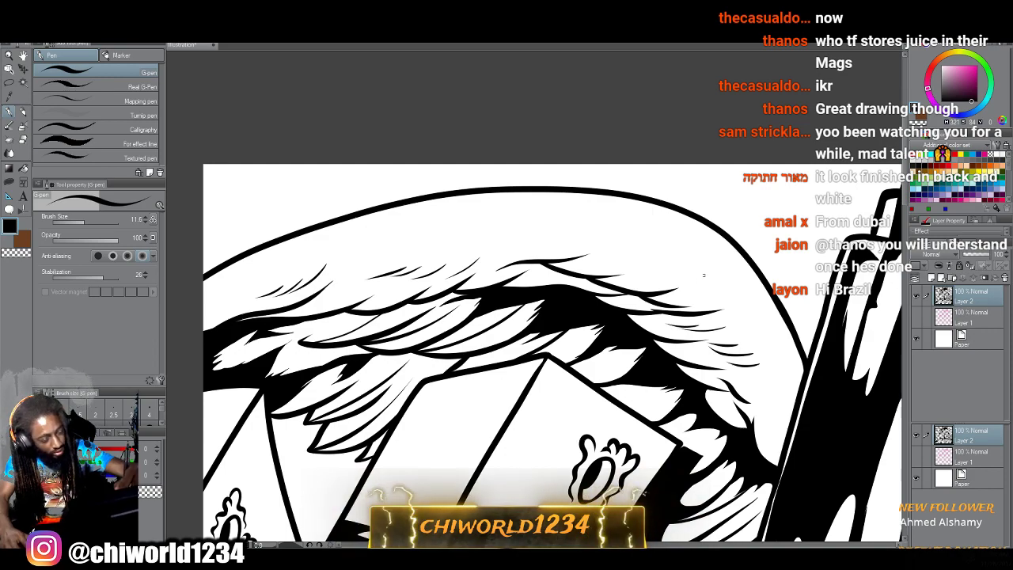
drag(563, 237, 544, 252)
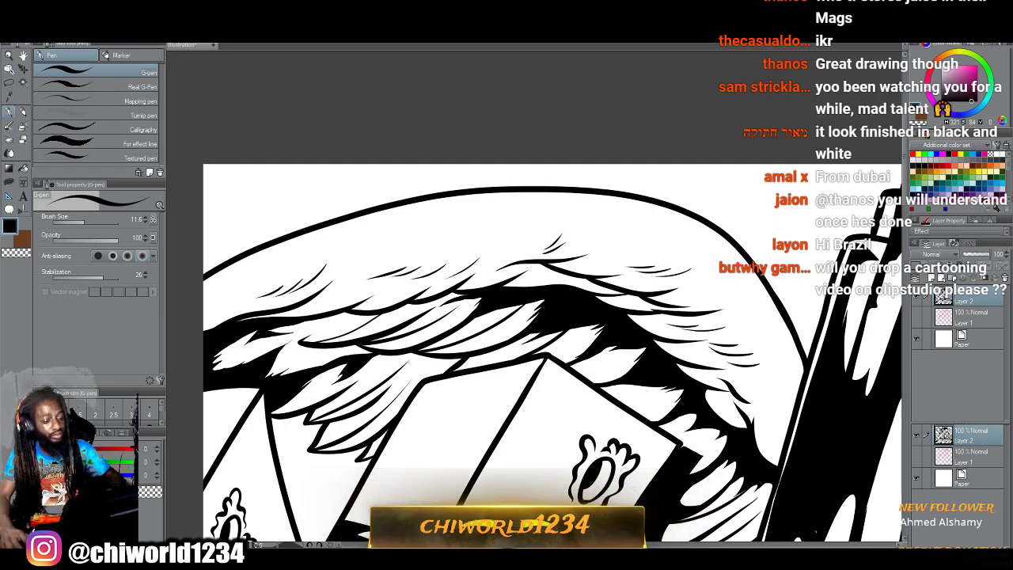
Examine the right wing's feathers up close and review the whole composition.
scroll(802, 496, down, 4)
scroll(786, 487, right, 4)
scroll(785, 487, down, 3)
scroll(785, 487, right, 3)
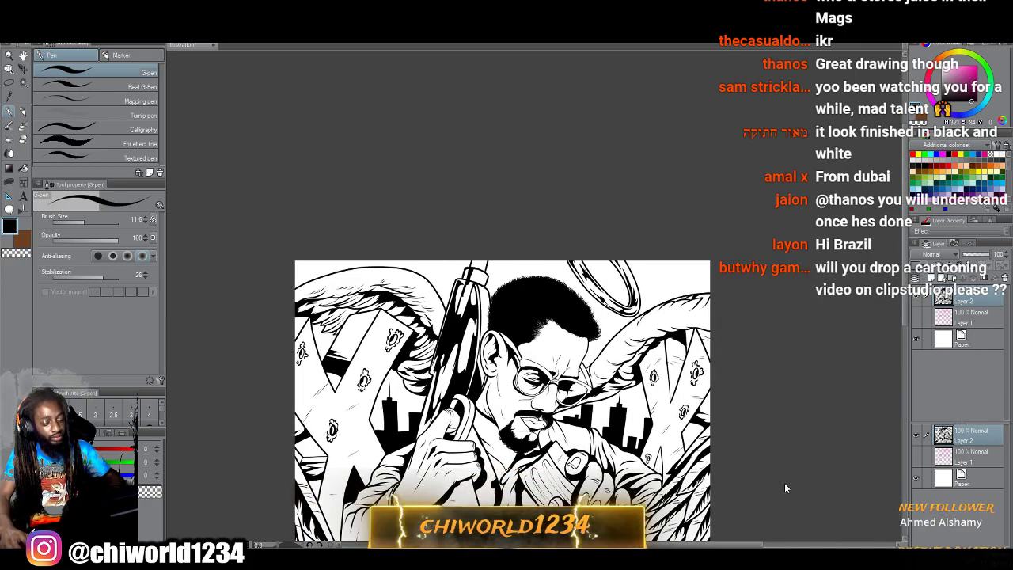
scroll(784, 487, up, 5)
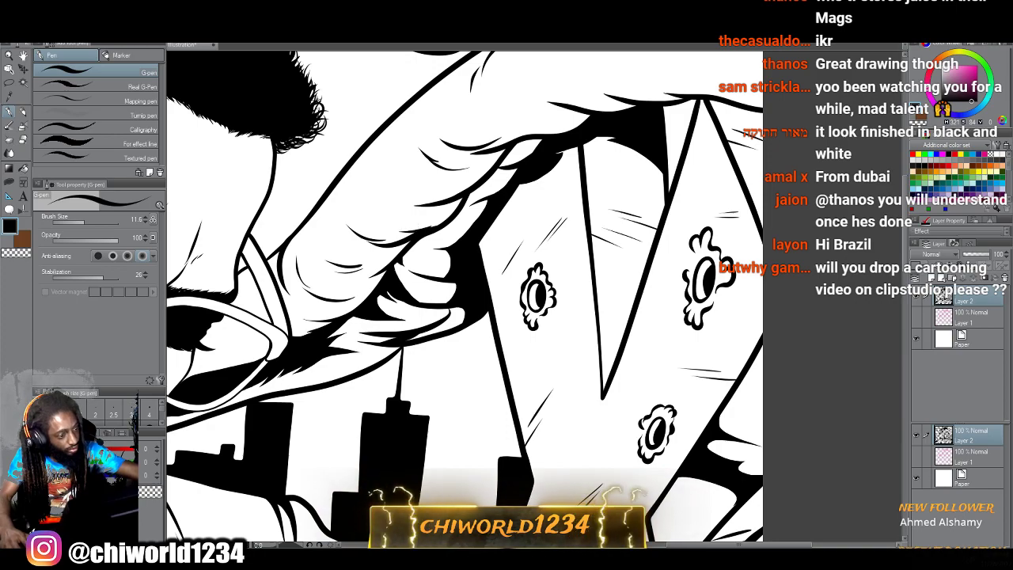
scroll(427, 186, up, 2)
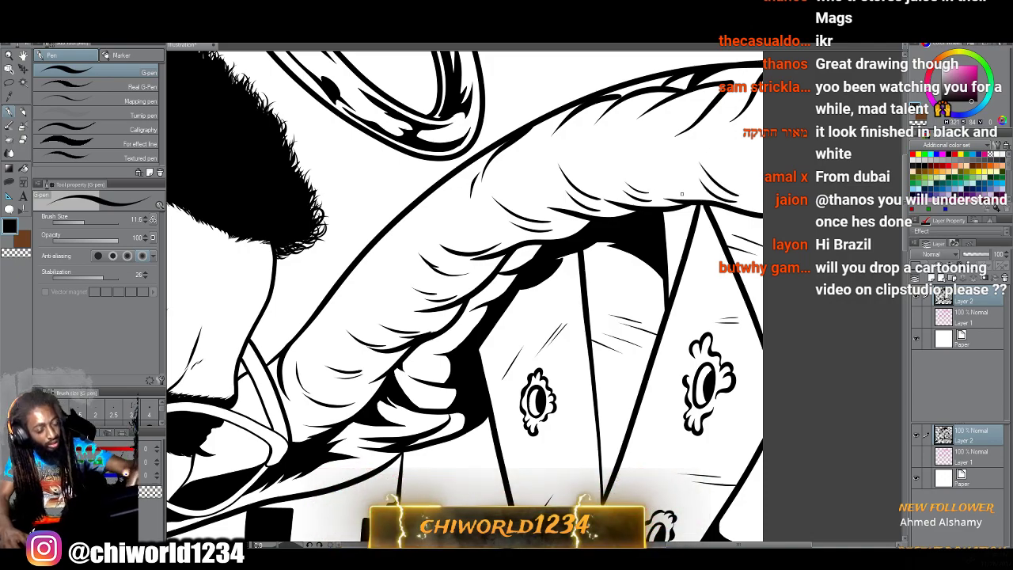
scroll(825, 294, down, 5)
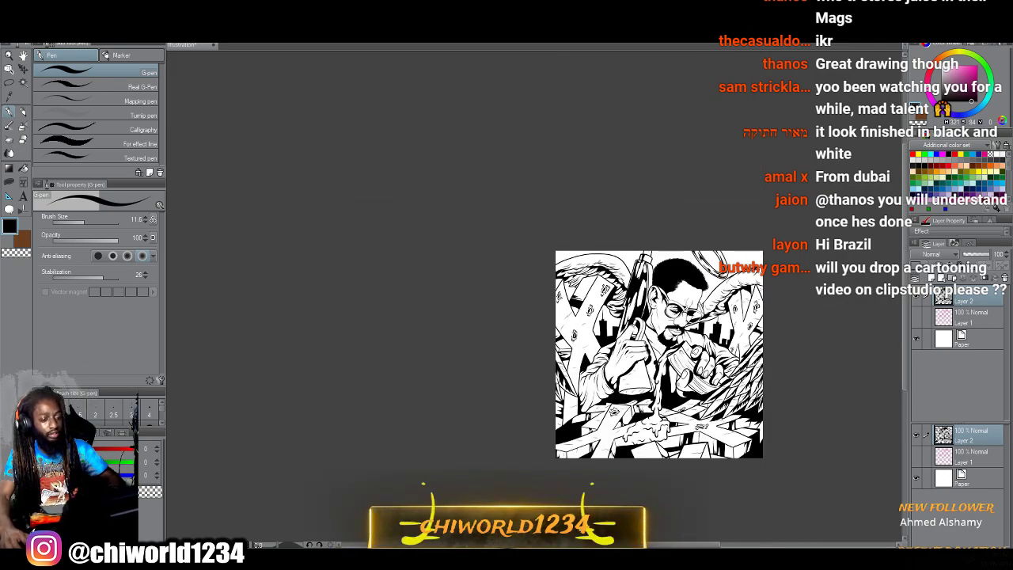
scroll(825, 294, up, 2)
scroll(825, 294, down, 3)
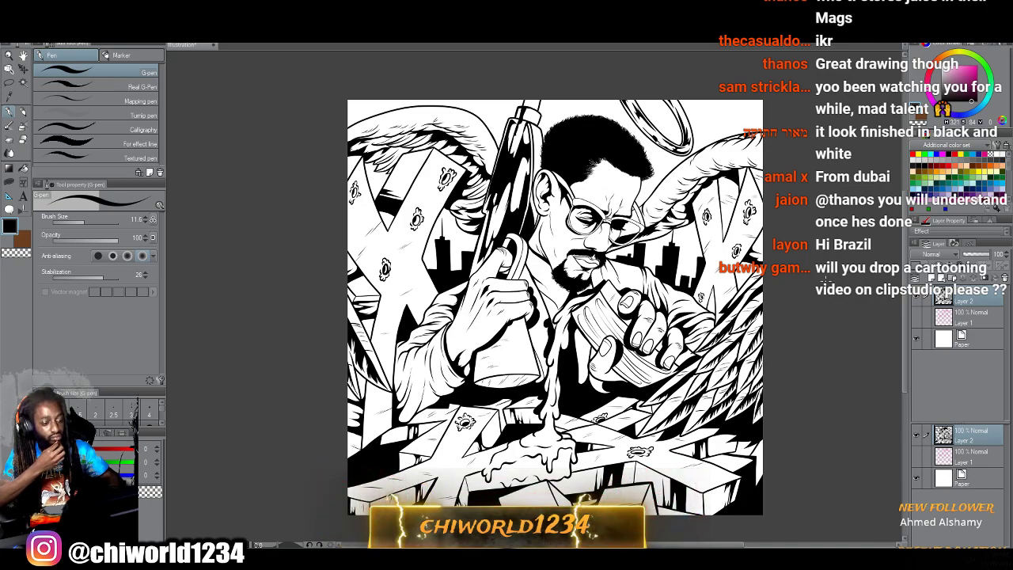
Set the G-pen brush size to 23.7 and ink additional wavy drip outlines on the left side of the melted puddle over the plank.
scroll(774, 253, down, 3)
scroll(735, 282, up, 5)
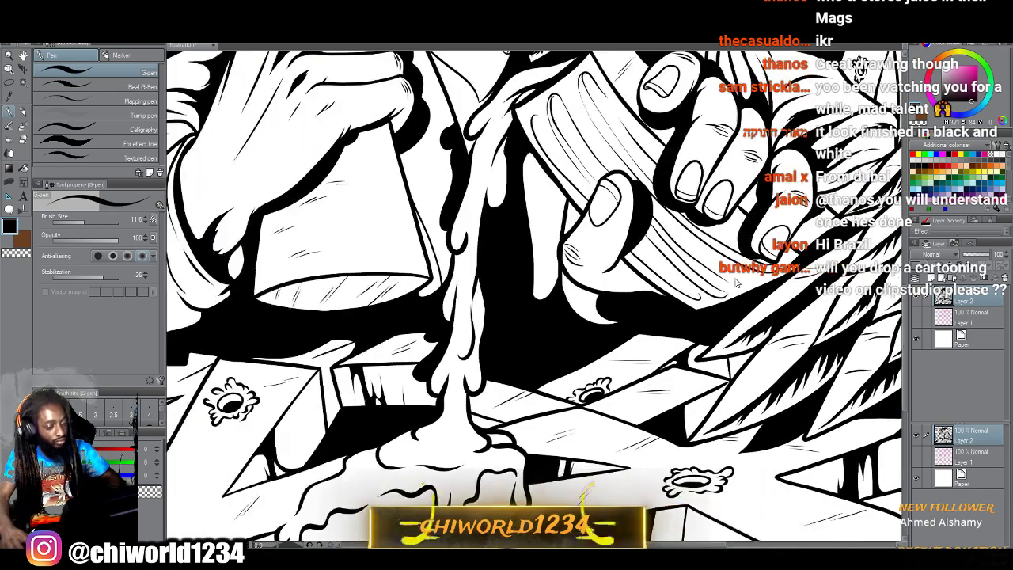
scroll(734, 282, left, 3)
scroll(722, 280, down, 6)
scroll(721, 281, up, 8)
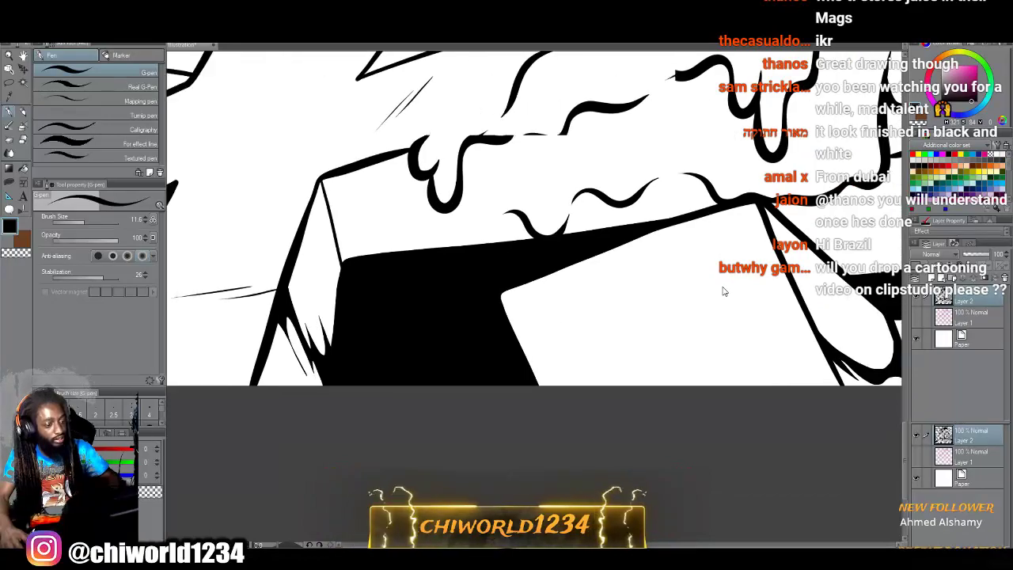
scroll(726, 290, right, 3)
scroll(727, 288, up, 2)
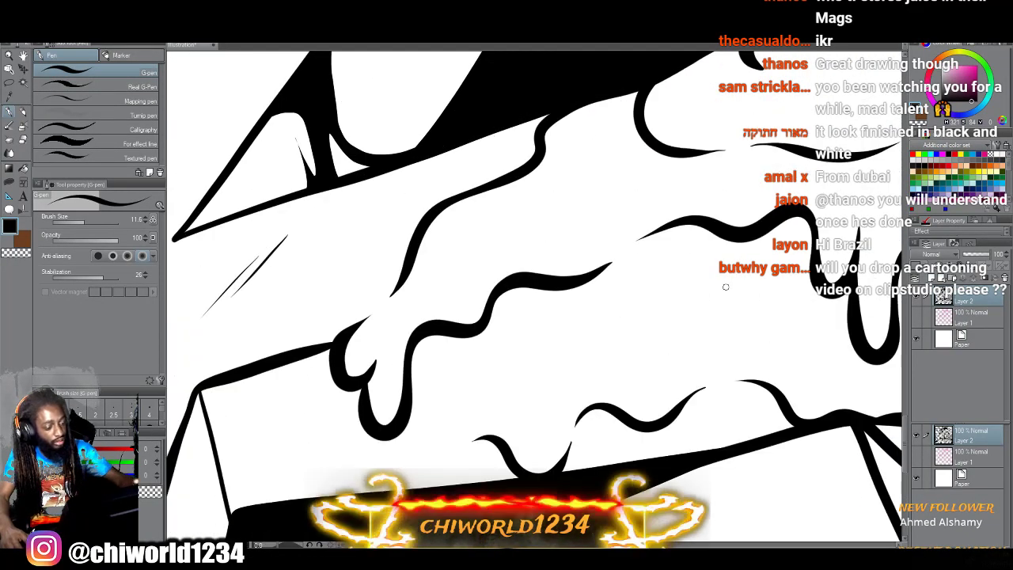
drag(83, 222, 90, 221)
drag(419, 487, 400, 469)
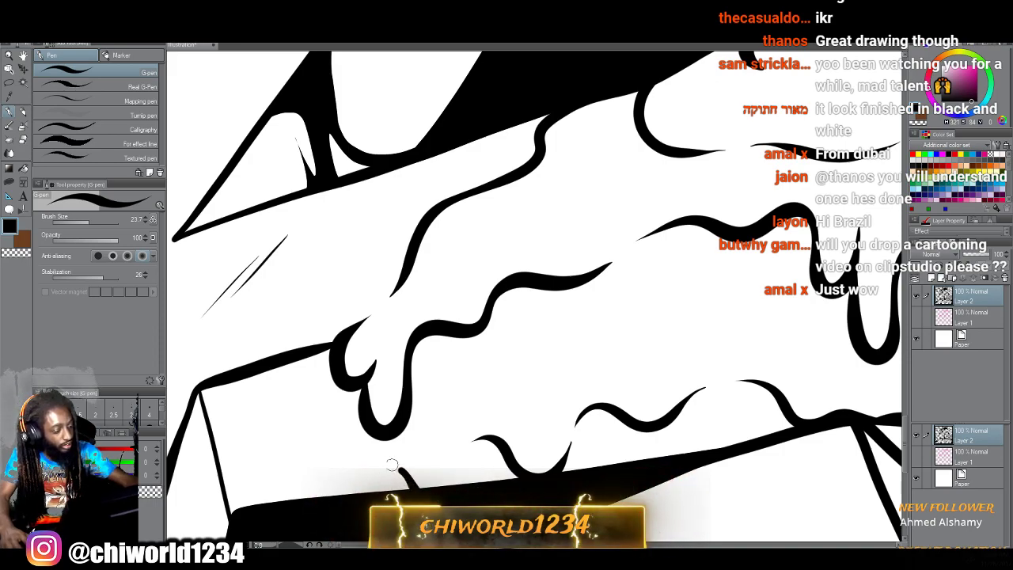
mouse_move(332, 457)
mouse_down()
mouse_move(308, 406)
mouse_move(336, 336)
mouse_move(243, 321)
mouse_move(215, 330)
mouse_move(196, 317)
mouse_move(214, 300)
mouse_move(289, 299)
mouse_move(313, 278)
mouse_move(400, 248)
mouse_move(438, 206)
mouse_move(389, 200)
mouse_move(397, 180)
mouse_move(487, 174)
mouse_move(557, 106)
mouse_up()
scroll(631, 362, down, 4)
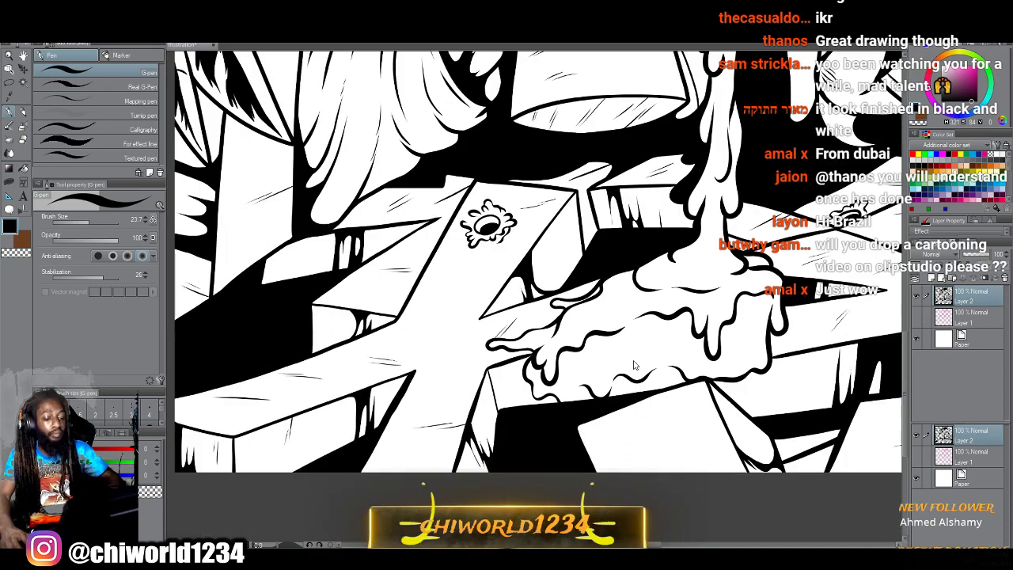
Ink short wavy drip edges along the underside of the melted puddle over the plank.
drag(737, 366, 633, 363)
scroll(632, 364, up, 3)
scroll(632, 365, up, 4)
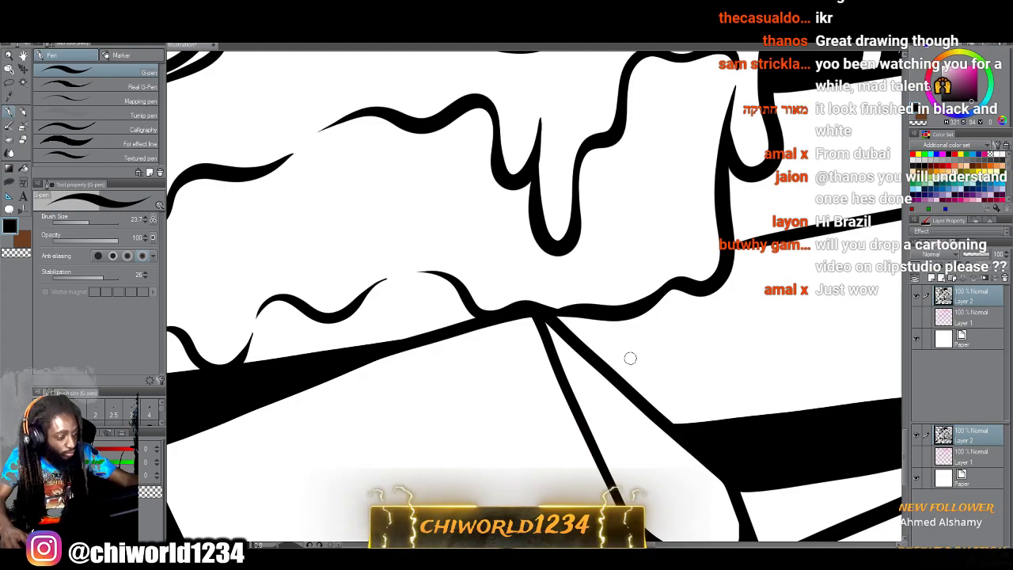
mouse_move(475, 318)
mouse_down()
mouse_move(410, 311)
mouse_move(359, 346)
mouse_move(281, 358)
mouse_up()
scroll(320, 433, down, 5)
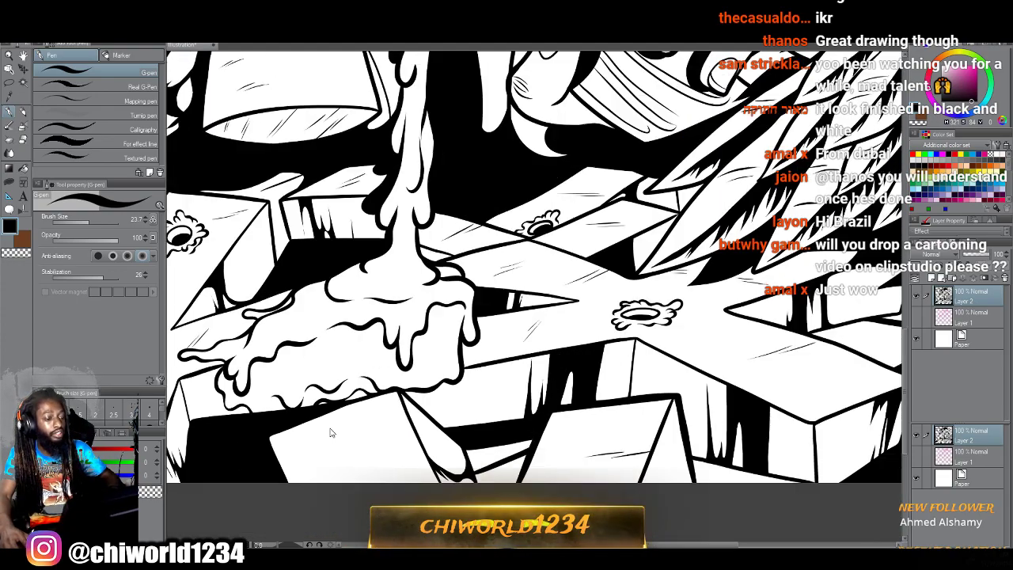
Review the whole composition and examine the head, halo and wing area for places needing more detail.
scroll(348, 445, up, 3)
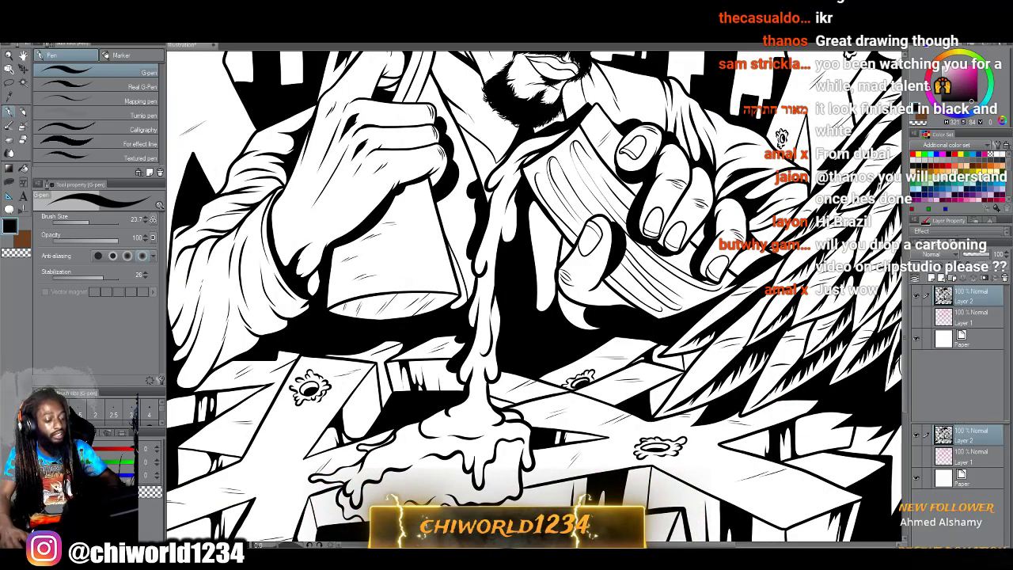
scroll(347, 445, up, 3)
key(ctrl+0)
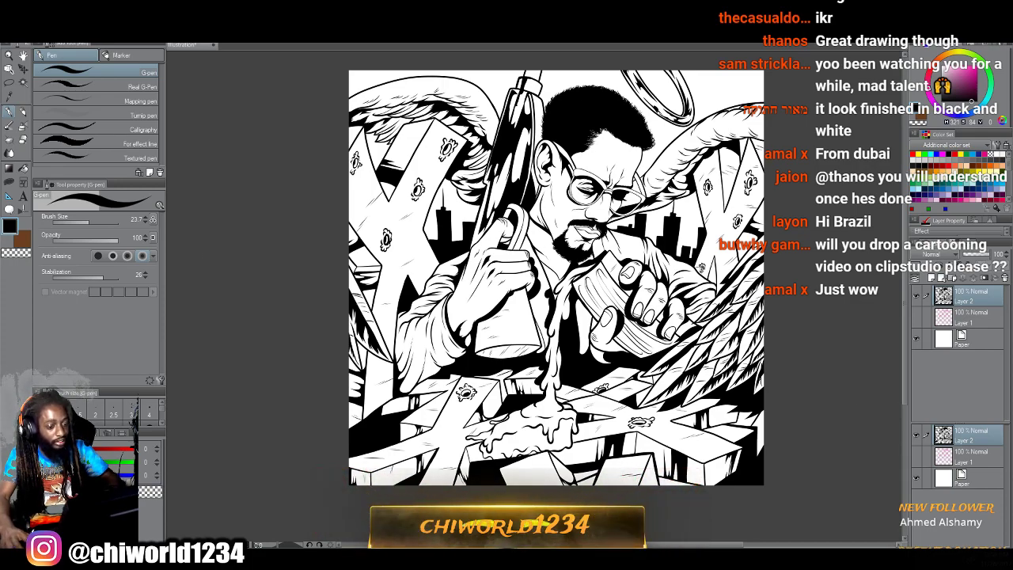
scroll(427, 194, up, 3)
scroll(575, 258, down, 3)
drag(574, 258, 520, 258)
scroll(628, 248, right, 1)
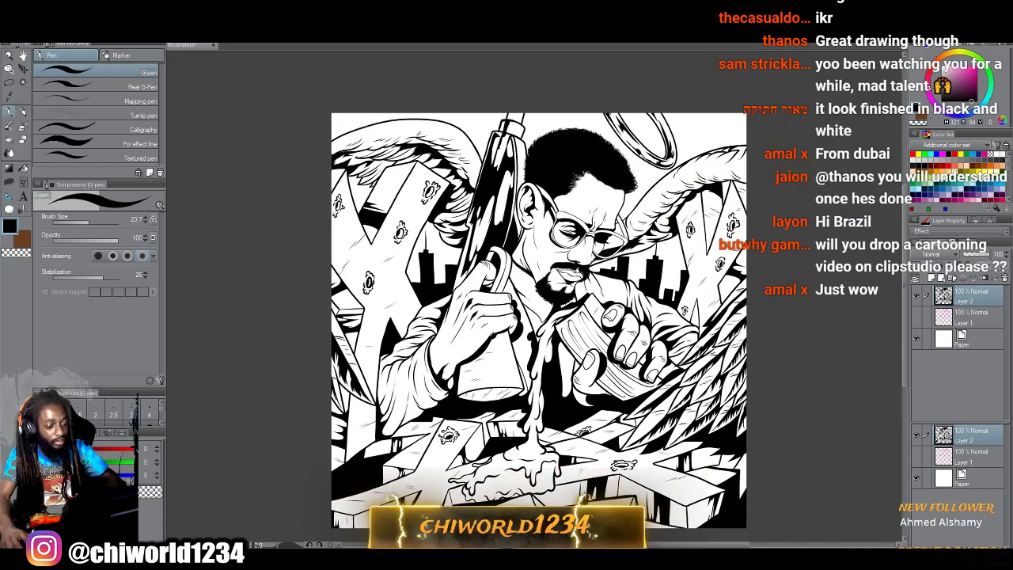
scroll(629, 248, up, 1)
scroll(637, 232, up, 2)
scroll(635, 231, up, 1)
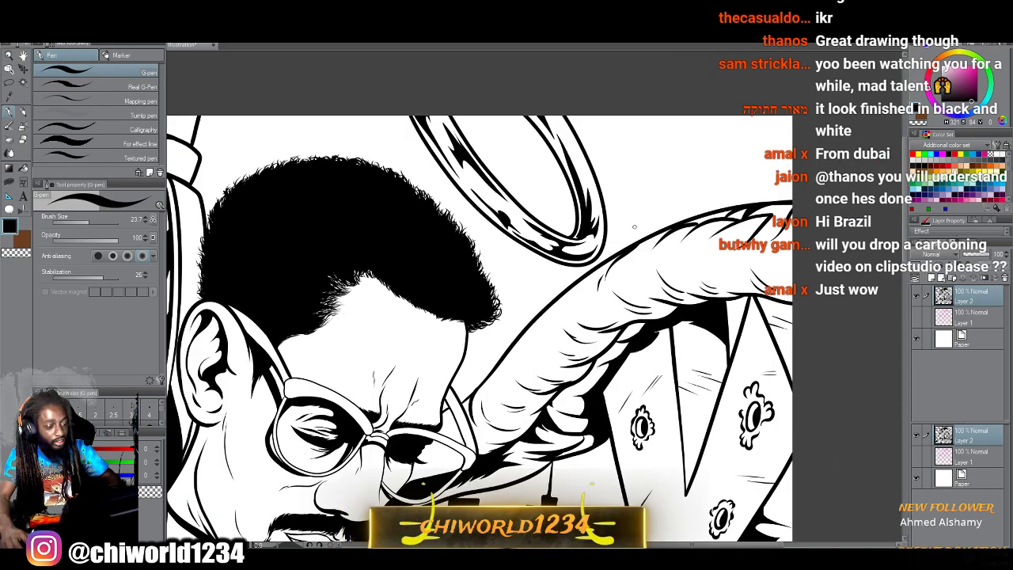
scroll(635, 230, down, 3)
scroll(636, 231, down, 2)
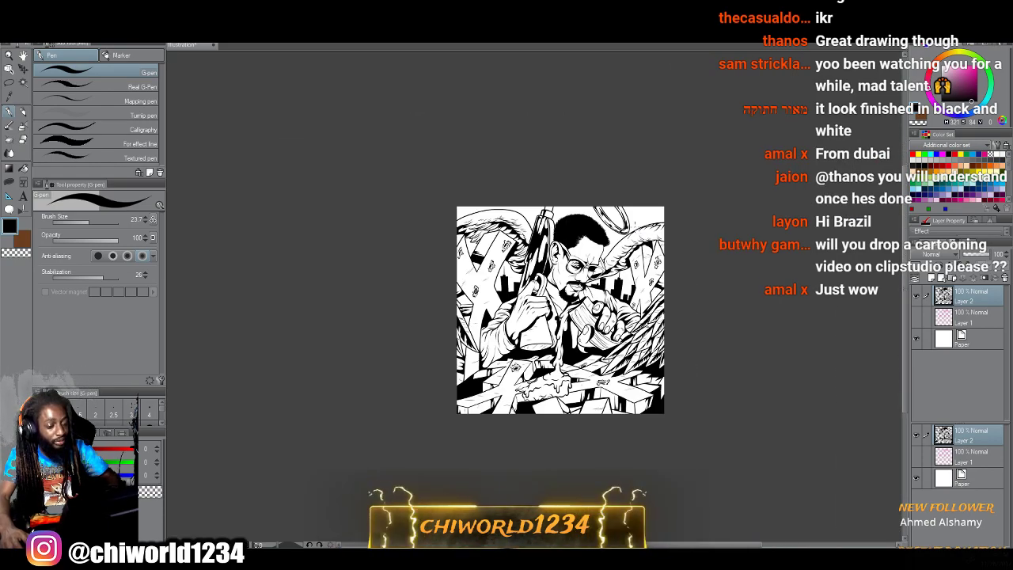
Ink drips hanging from the lower edge of the halo, with a small inner contour line behind them.
scroll(636, 230, up, 7)
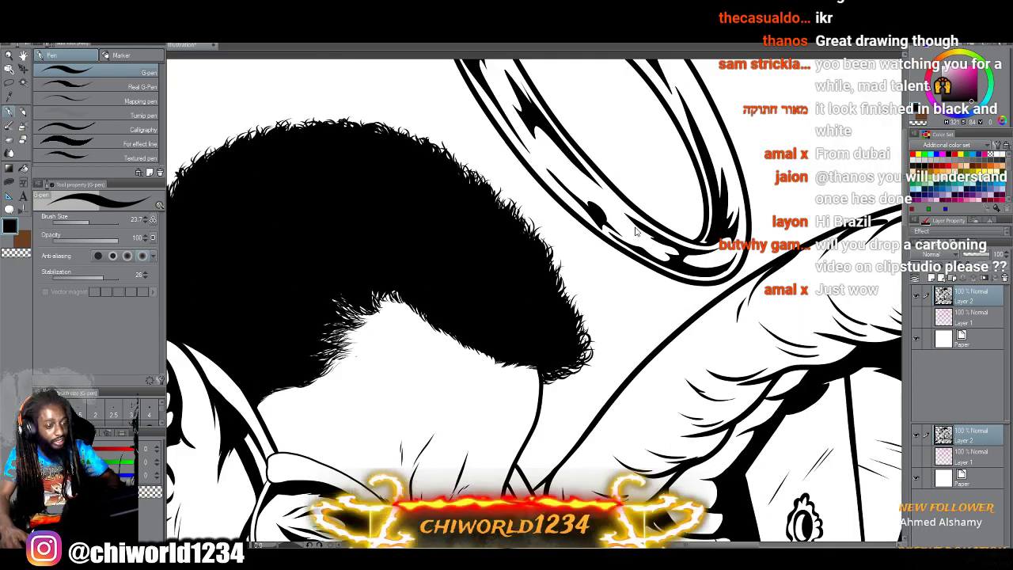
scroll(635, 231, up, 1)
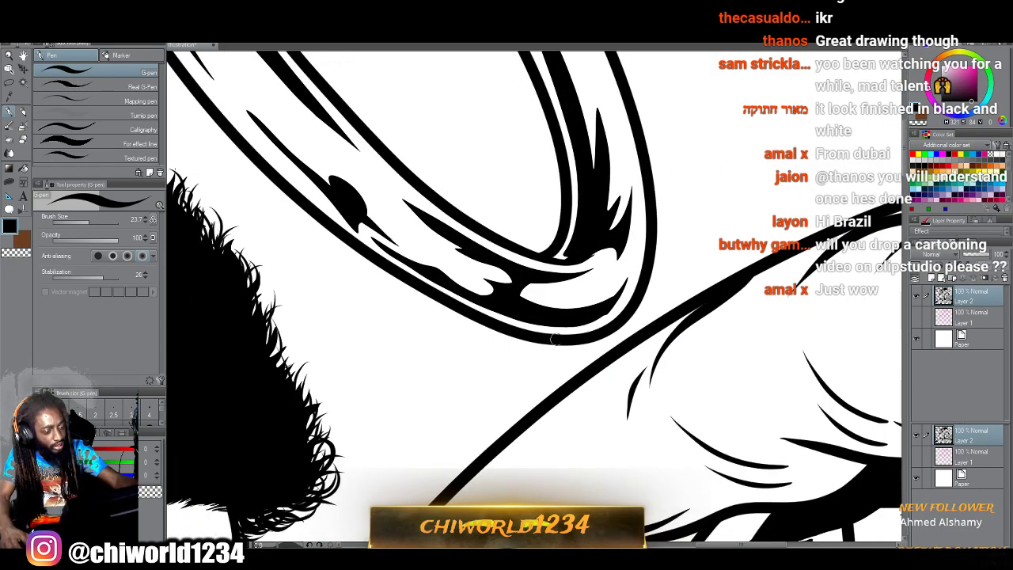
mouse_move(576, 348)
mouse_down()
mouse_move(488, 370)
mouse_move(479, 427)
mouse_move(448, 416)
mouse_move(464, 340)
mouse_move(433, 376)
mouse_move(424, 305)
mouse_move(372, 255)
mouse_up()
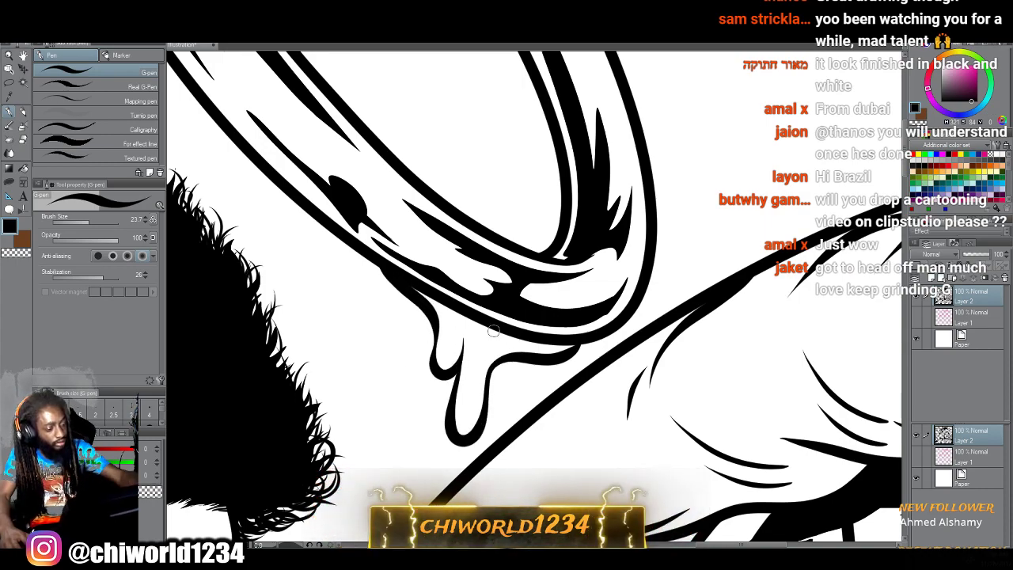
mouse_move(524, 334)
mouse_down()
mouse_move(483, 346)
mouse_move(453, 299)
mouse_up()
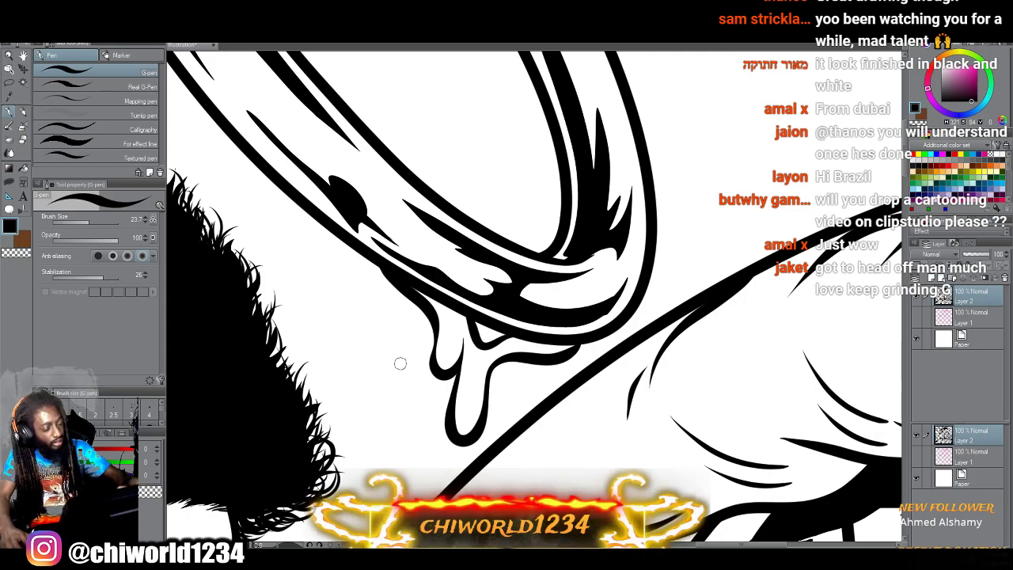
scroll(402, 363, down, 5)
scroll(570, 393, down, 2)
scroll(570, 394, right, 1)
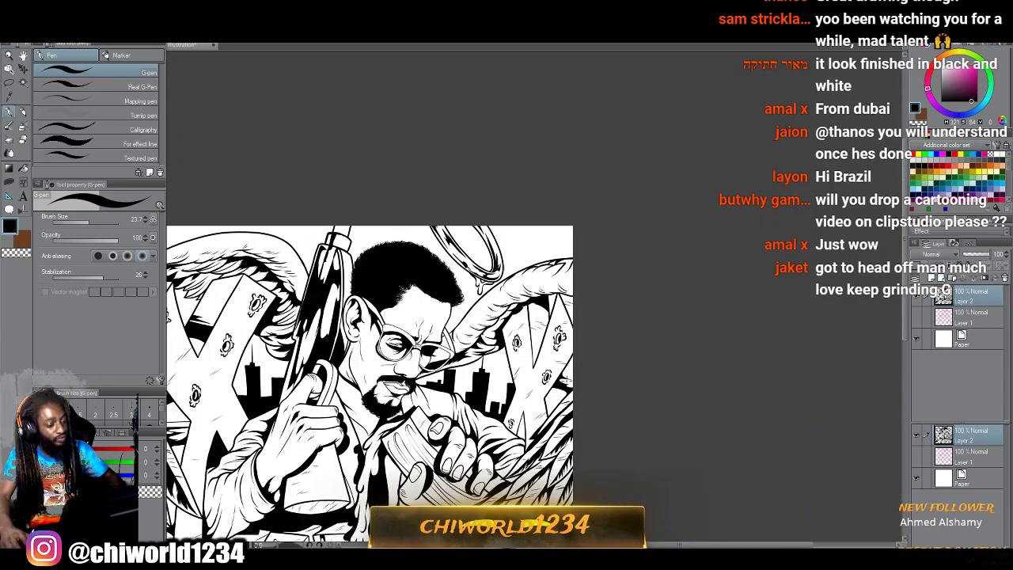
scroll(567, 380, left, 2)
scroll(567, 381, down, 2)
scroll(471, 328, down, 2)
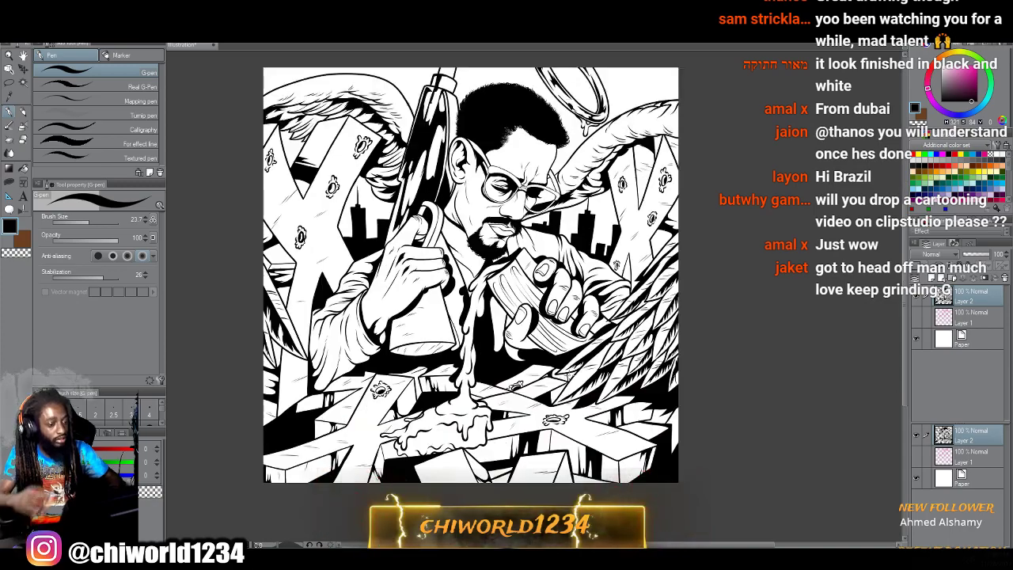
scroll(573, 381, left, 1)
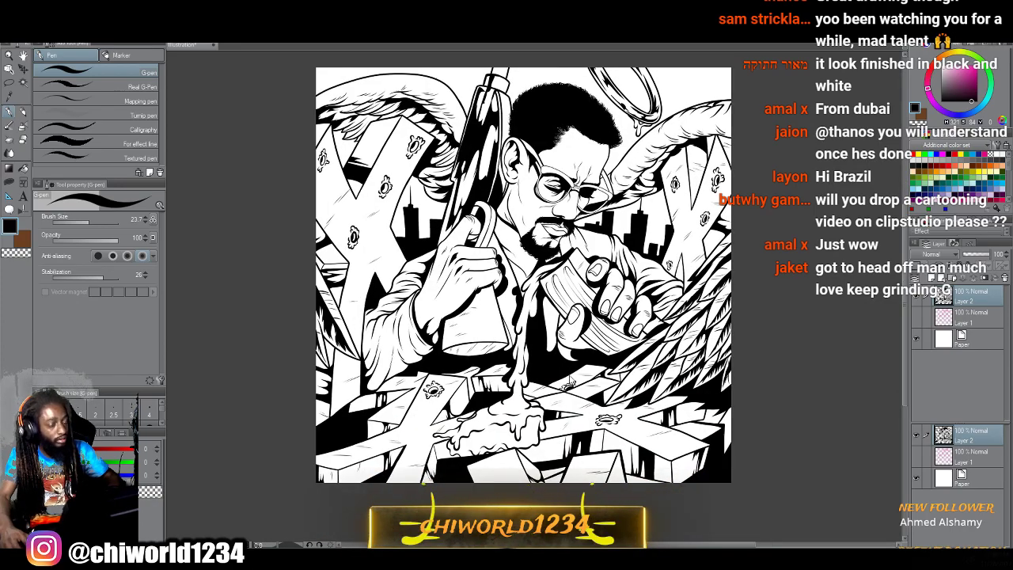
Ink short thin crease lines on the neck between the shirt collar and the goatee.
scroll(572, 381, up, 1)
scroll(572, 381, up, 4)
scroll(572, 380, left, 2)
scroll(572, 381, up, 5)
scroll(569, 376, up, 2)
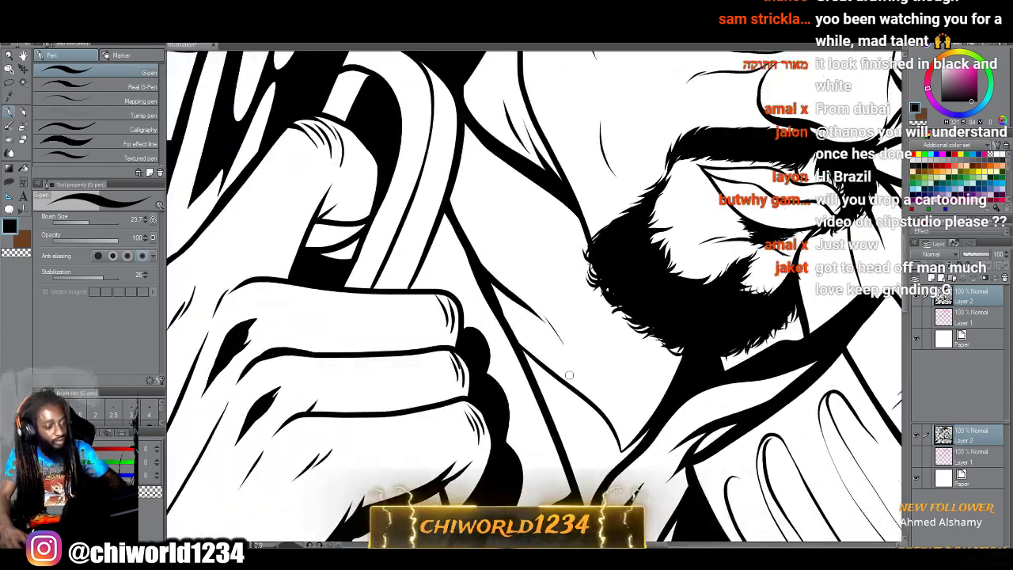
drag(566, 260, 451, 155)
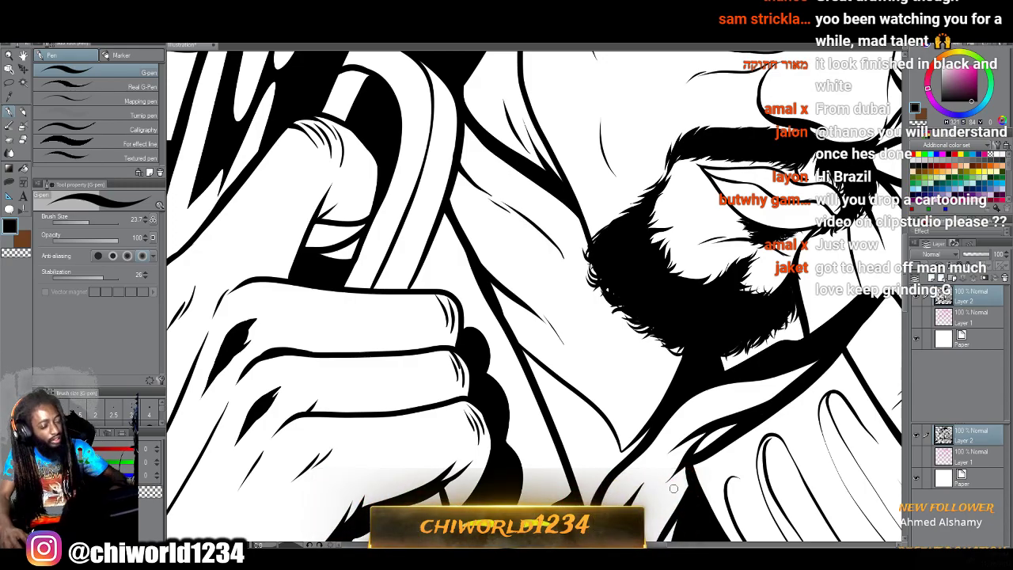
Ink small crease strokes on the shirt near the collar, above the fingers gripping the ridged block.
scroll(676, 495, down, 1)
scroll(677, 495, down, 4)
scroll(681, 492, right, 1)
scroll(681, 492, down, 1)
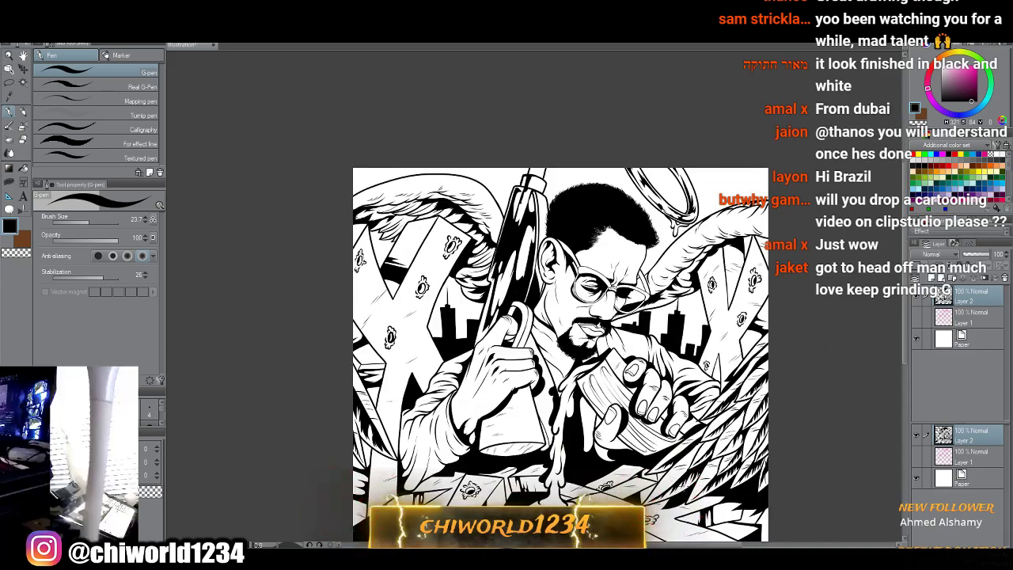
scroll(685, 491, up, 3)
scroll(685, 491, down, 1)
scroll(683, 487, up, 4)
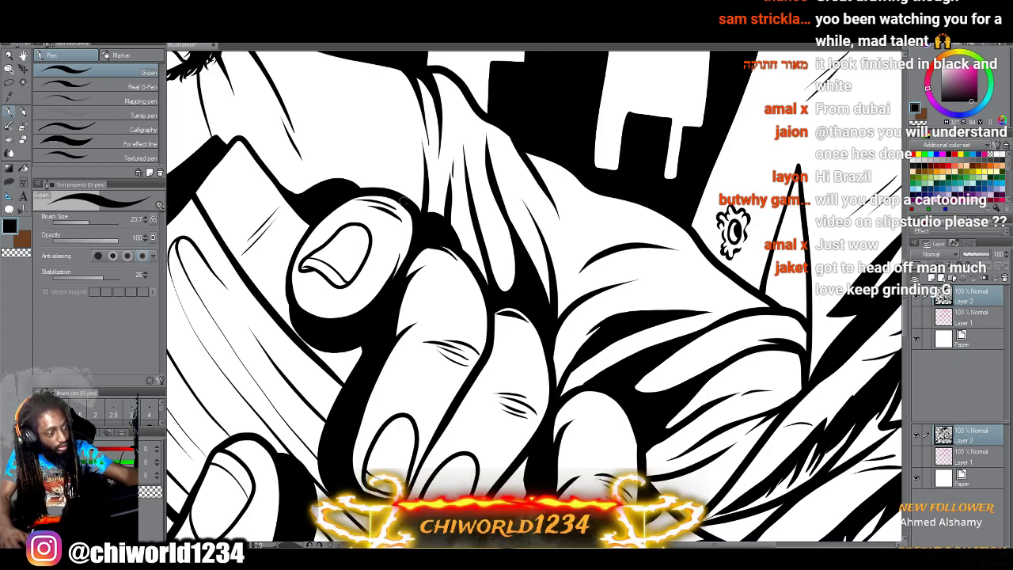
drag(390, 123, 315, 73)
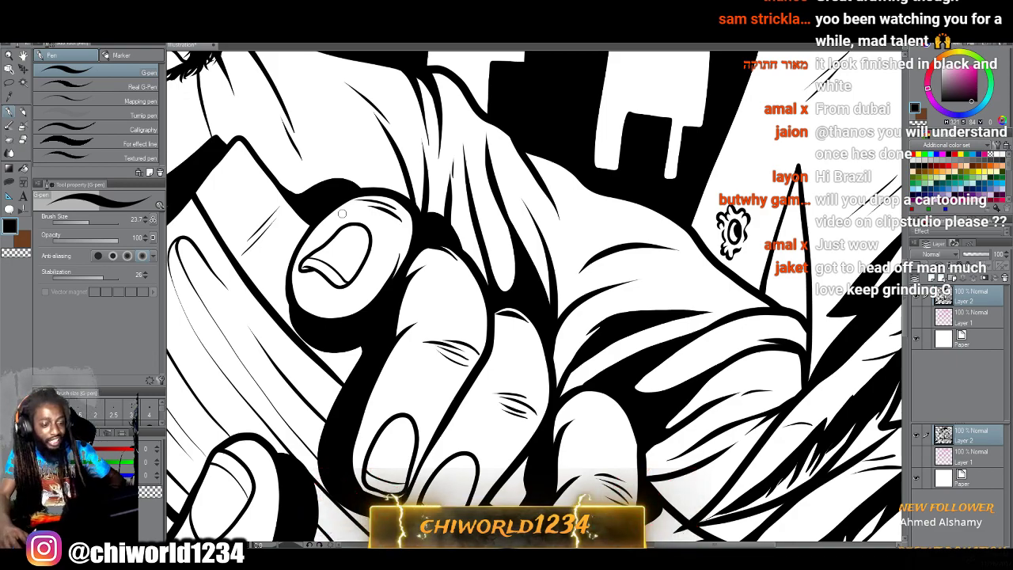
Ink a curved fold line on the shirt shoulder, starting from its outline against the black skyline.
scroll(342, 214, up, 3)
scroll(344, 218, up, 5)
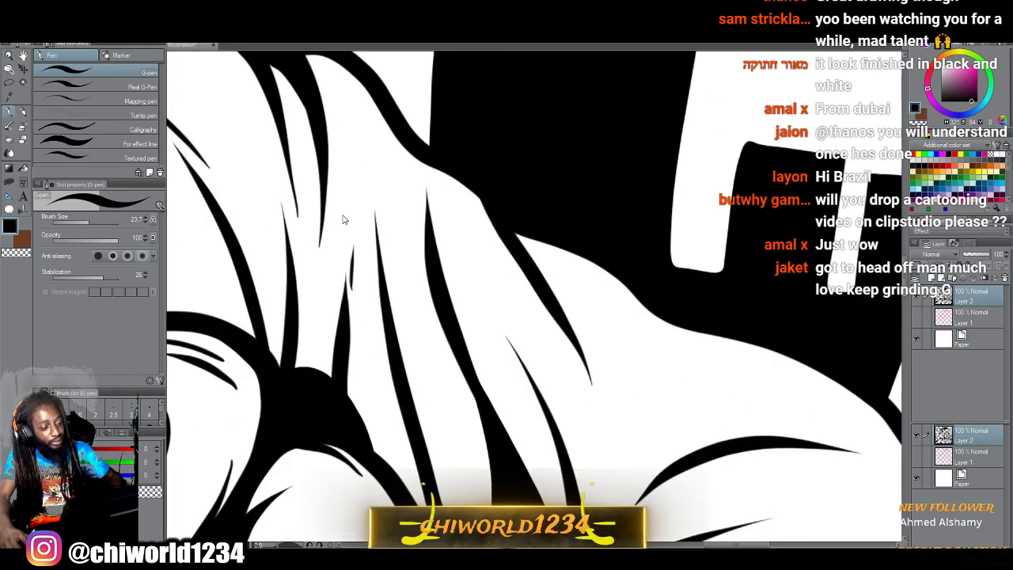
mouse_move(514, 231)
mouse_down()
mouse_move(626, 289)
mouse_move(662, 367)
mouse_move(700, 375)
mouse_up()
scroll(699, 376, down, 4)
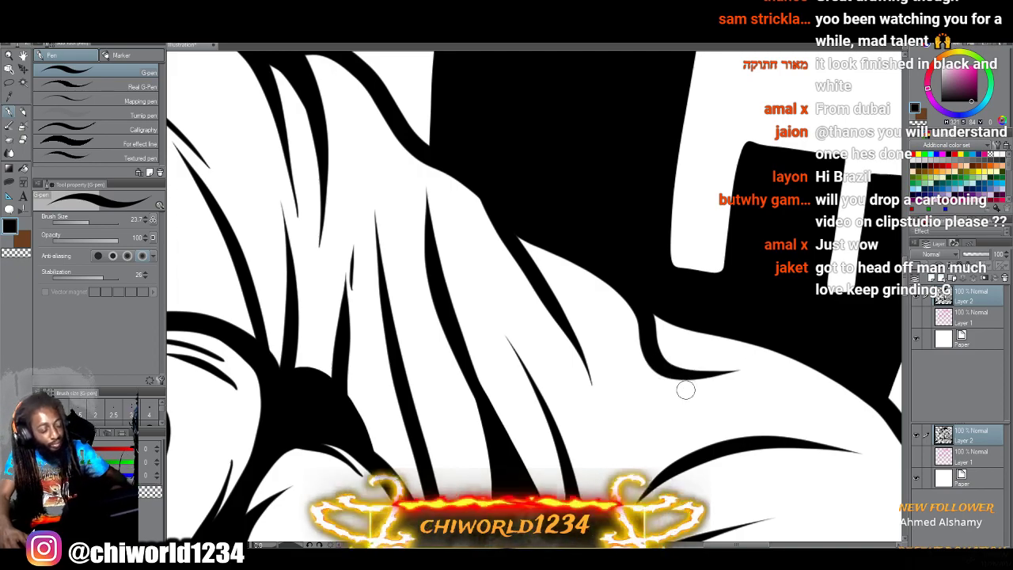
scroll(687, 395, down, 4)
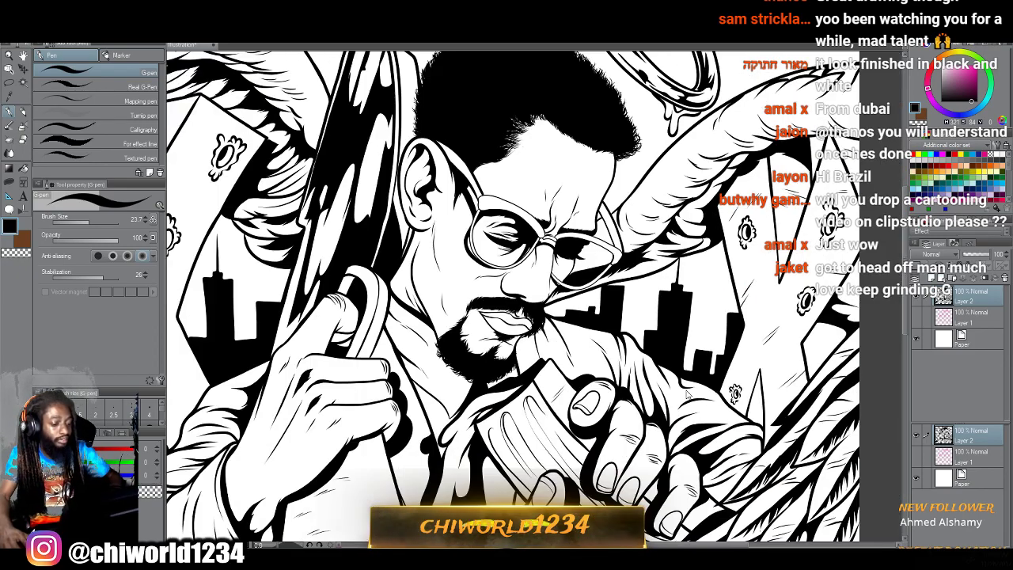
scroll(748, 402, down, 5)
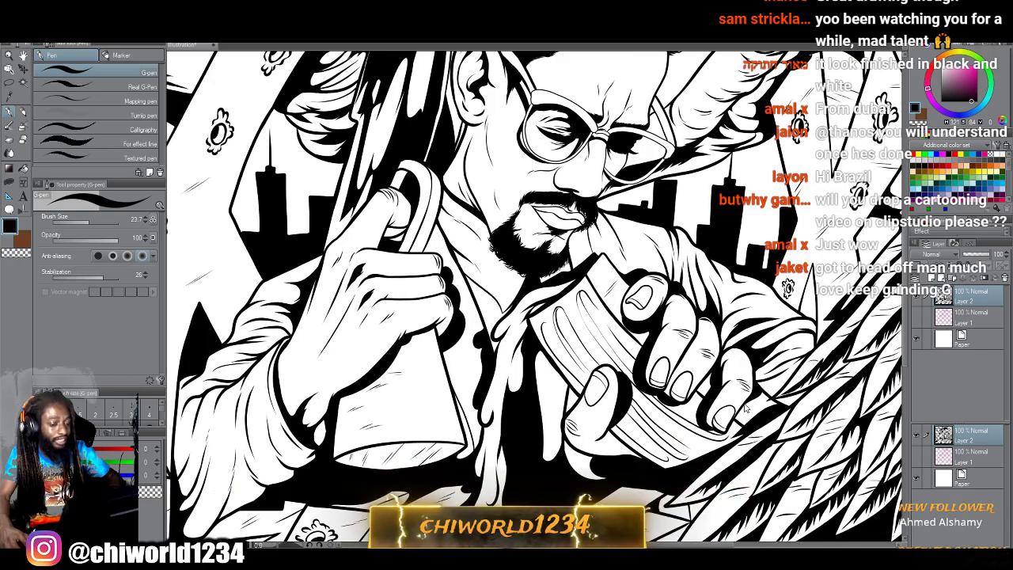
Ink short fold strokes on the shirt beneath the ridged block, between the hanging drip and the thumb.
scroll(740, 411, up, 8)
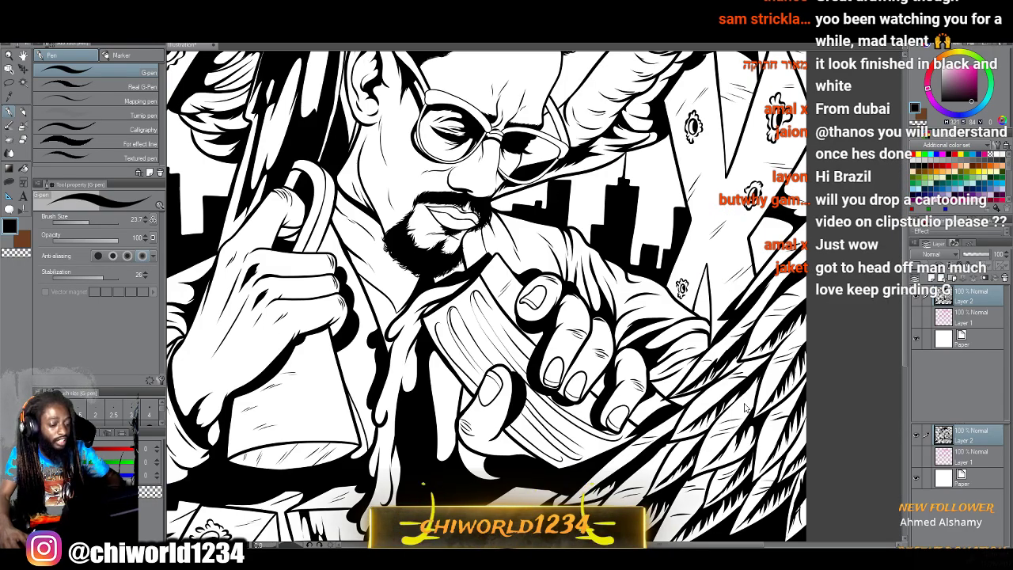
scroll(740, 412, up, 5)
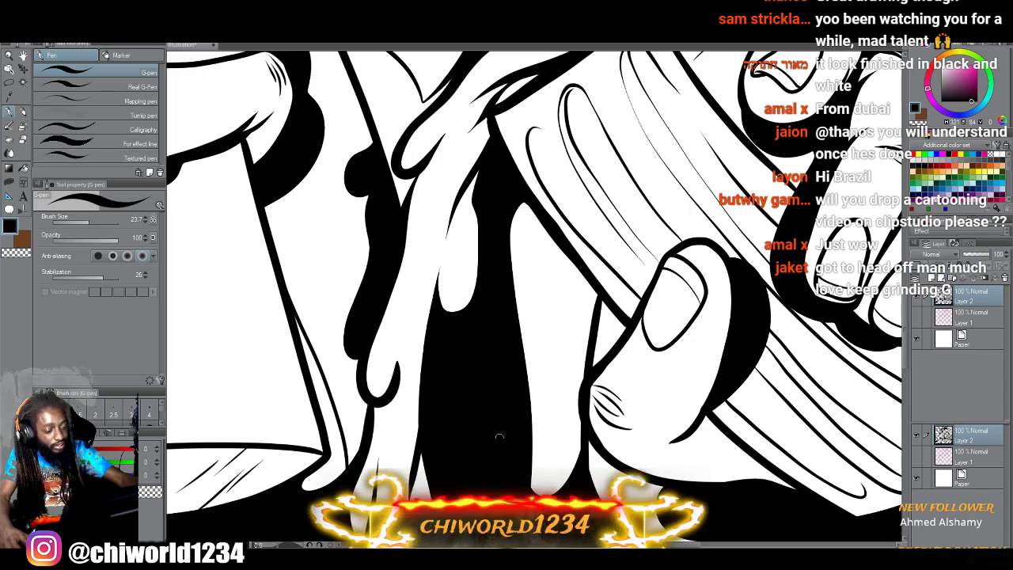
drag(531, 389, 597, 287)
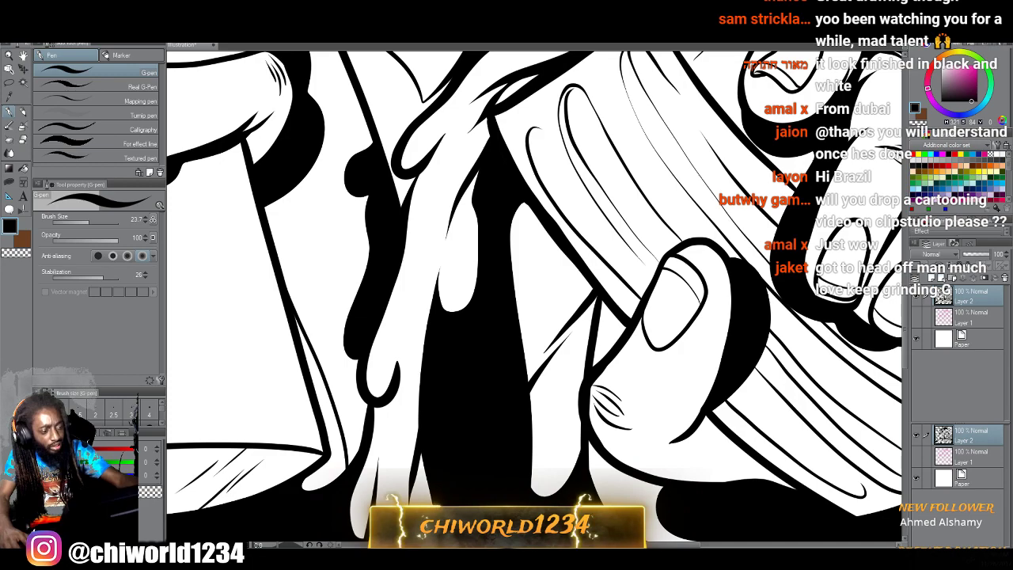
drag(452, 336, 452, 441)
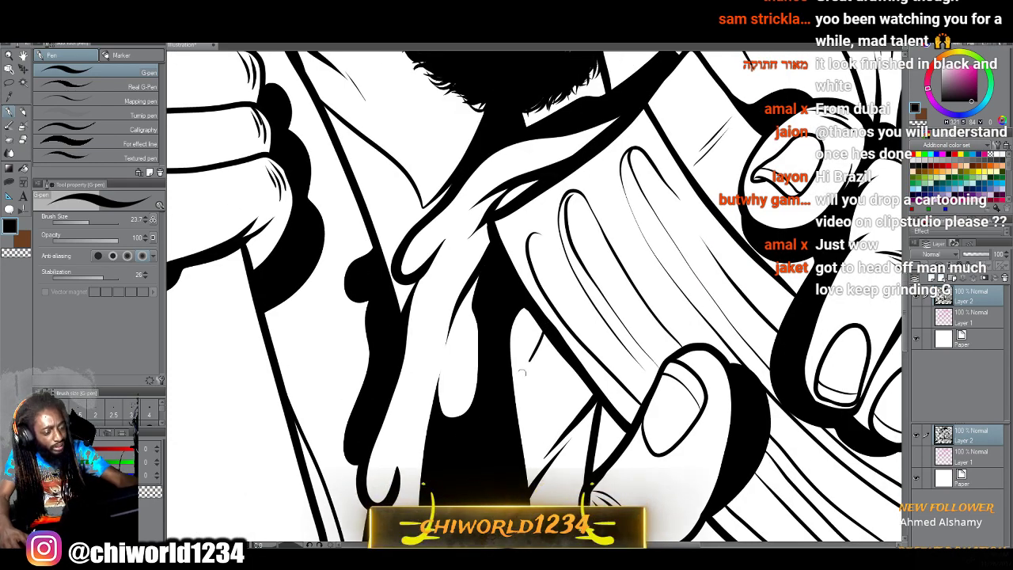
Ink small fold lines along the shirt's front edge between the raised hand and the neck.
scroll(436, 429, up, 1)
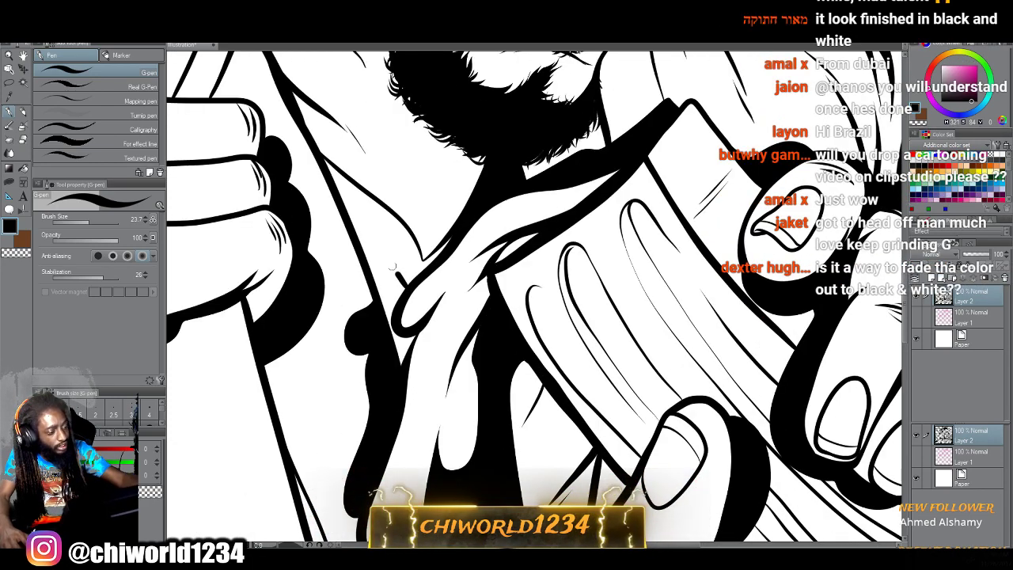
drag(361, 226, 298, 119)
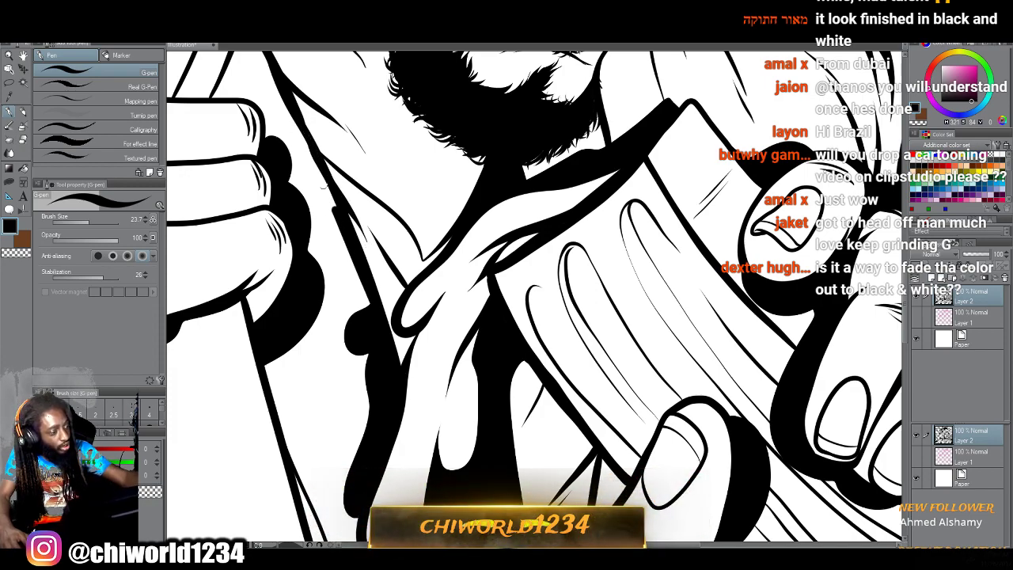
scroll(336, 297, down, 6)
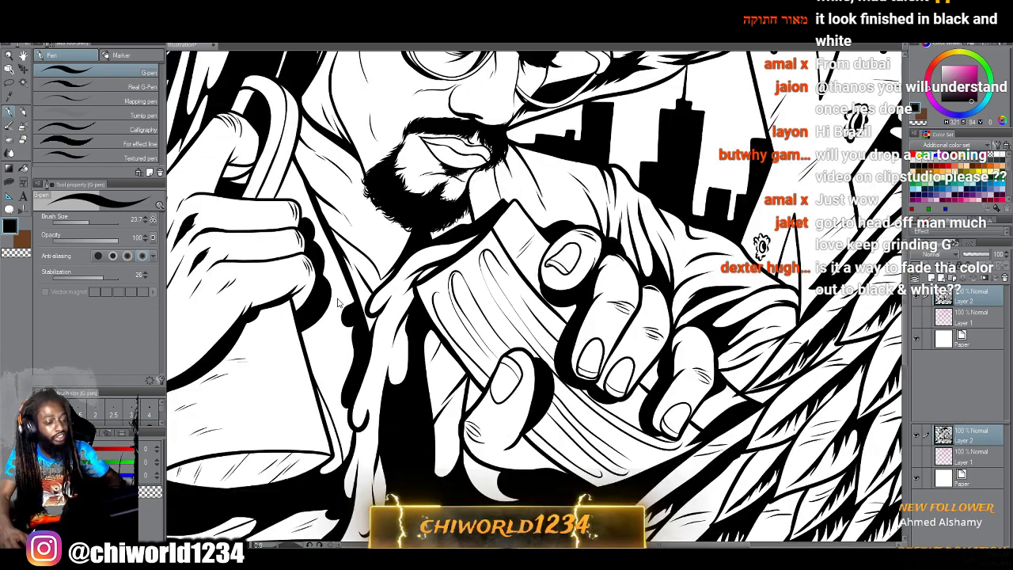
drag(254, 301, 340, 304)
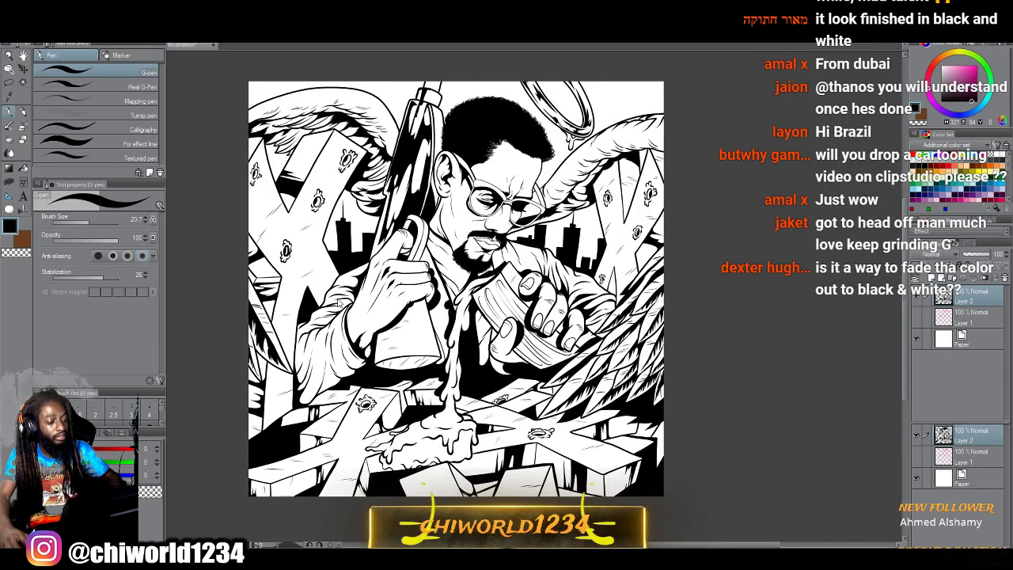
scroll(340, 303, left, 2)
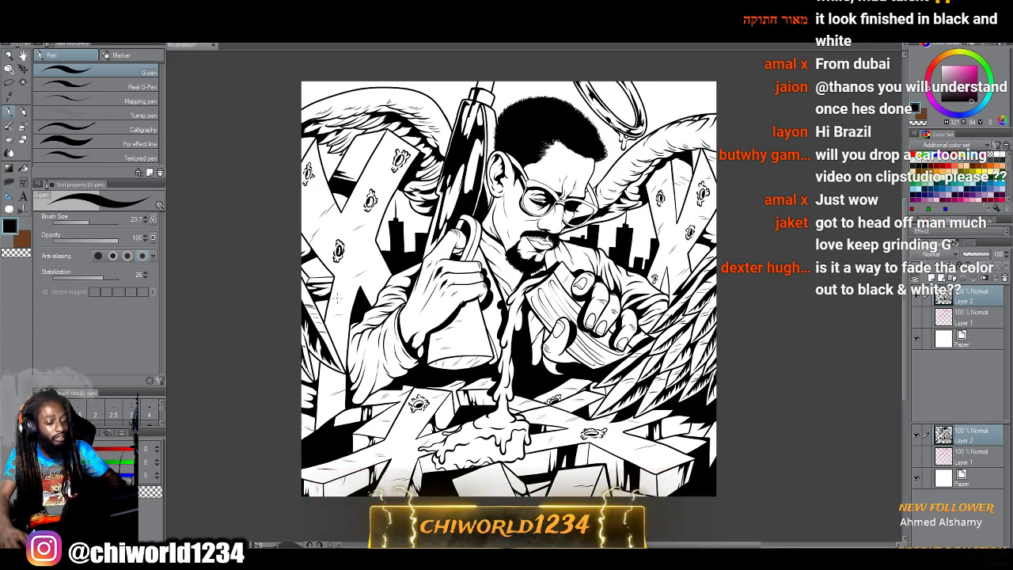
Ink another crease at the base of the thumb under the ridged block and fill the gap beside the palm with black shadow.
scroll(336, 298, up, 6)
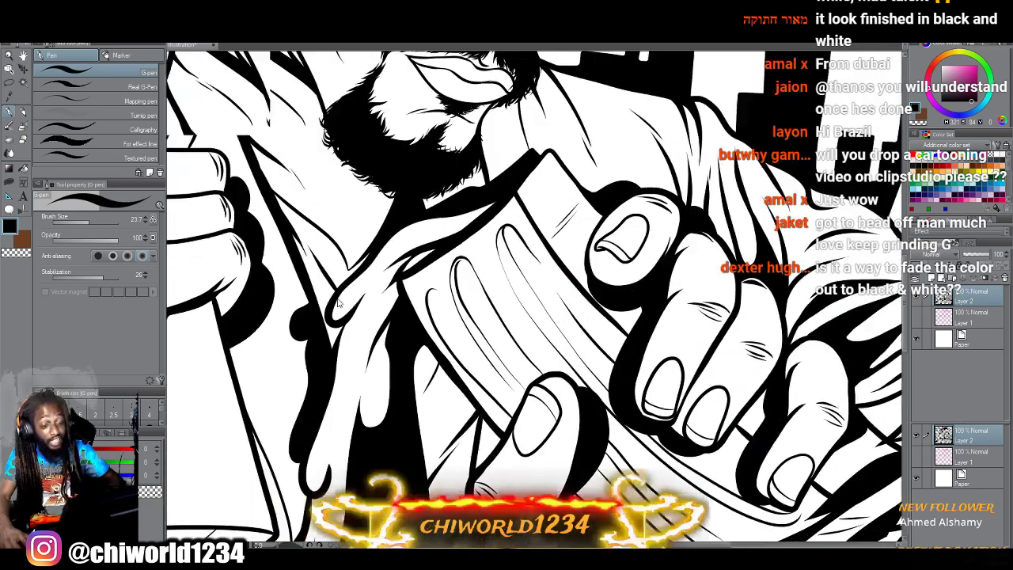
scroll(338, 302, up, 8)
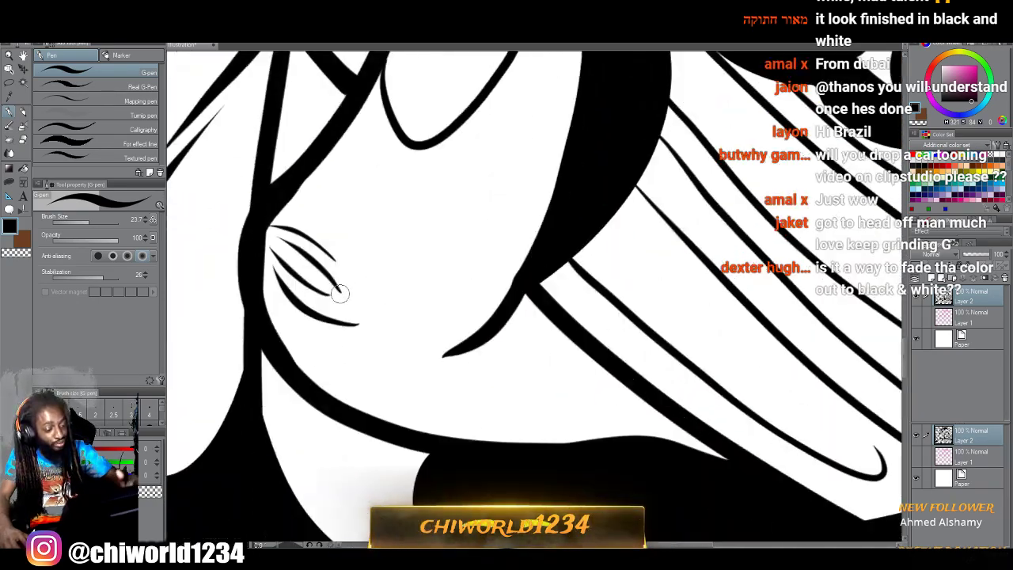
mouse_move(469, 388)
mouse_down()
mouse_move(503, 361)
mouse_move(550, 236)
mouse_move(524, 297)
mouse_move(572, 341)
mouse_move(606, 397)
mouse_move(572, 470)
mouse_move(573, 459)
mouse_move(604, 459)
mouse_move(616, 411)
mouse_move(600, 357)
mouse_move(624, 394)
mouse_move(719, 467)
mouse_move(766, 484)
mouse_up()
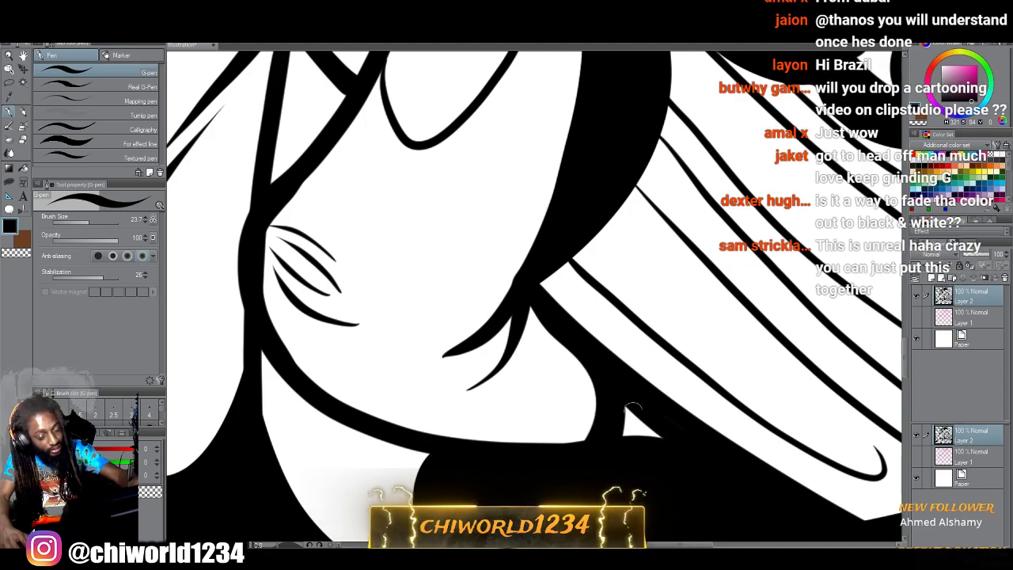
mouse_move(633, 409)
mouse_down()
mouse_move(636, 432)
mouse_move(618, 385)
mouse_up()
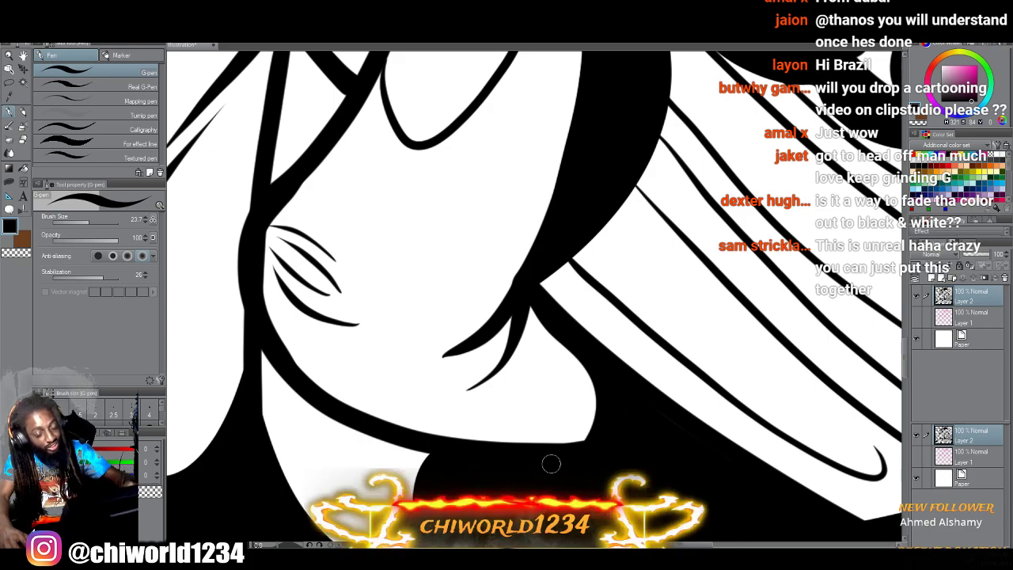
Duplicate the inked Layer 2 and make the original beneath the copy the active layer.
scroll(551, 464, down, 10)
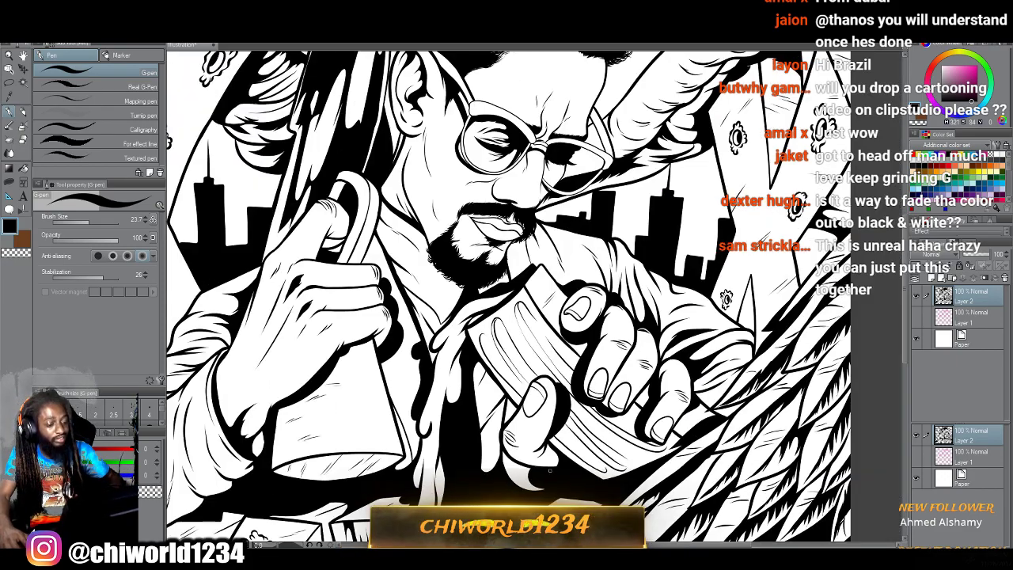
scroll(558, 474, down, 3)
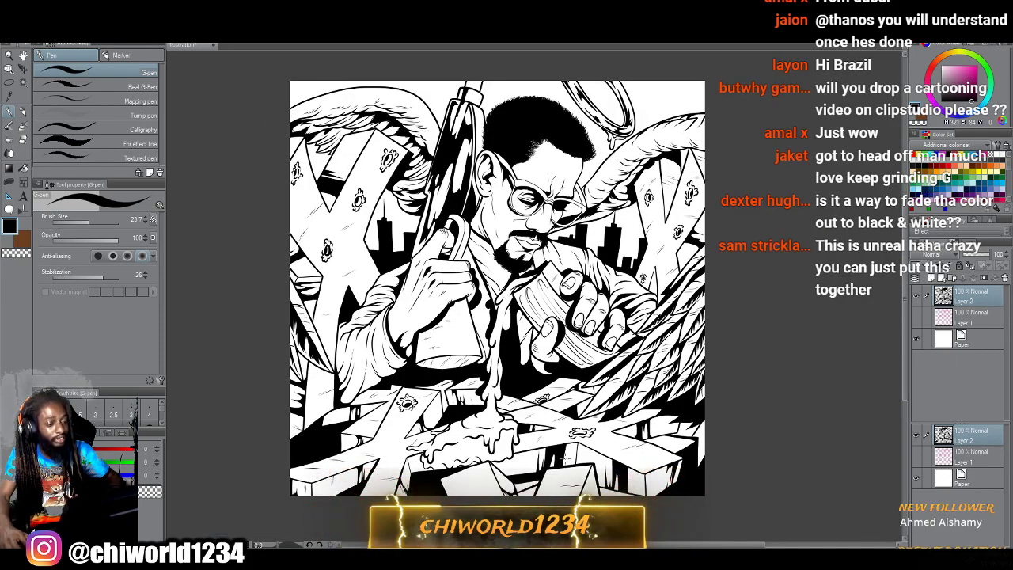
scroll(652, 464, down, 1)
scroll(652, 464, down, 2)
scroll(653, 463, up, 1)
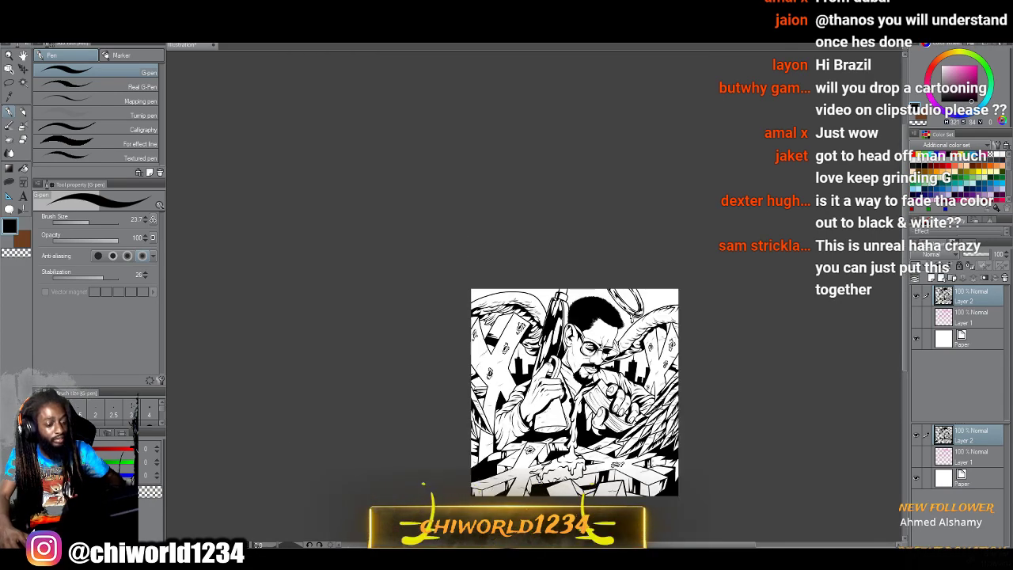
scroll(652, 464, up, 2)
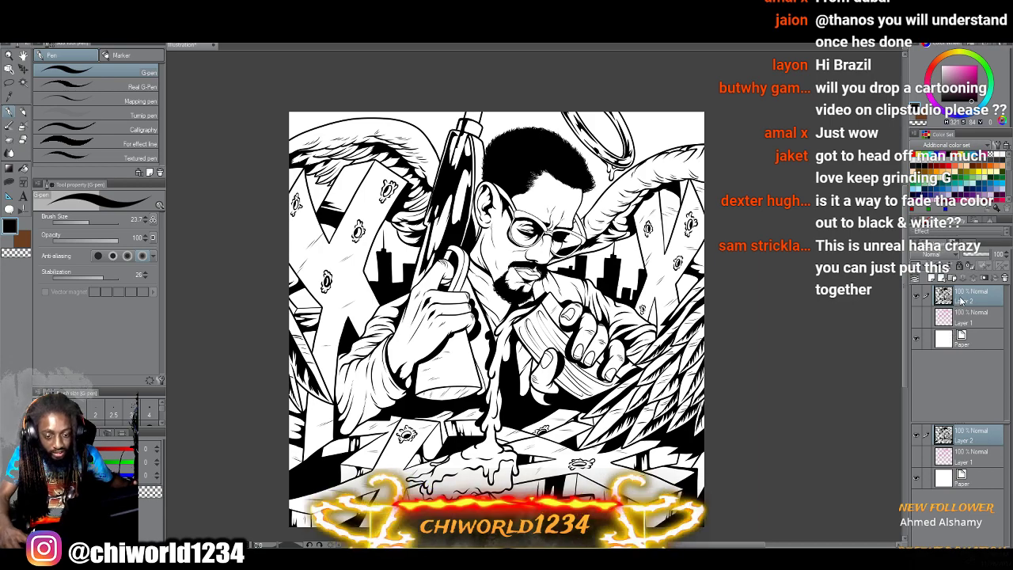
right_click(961, 299)
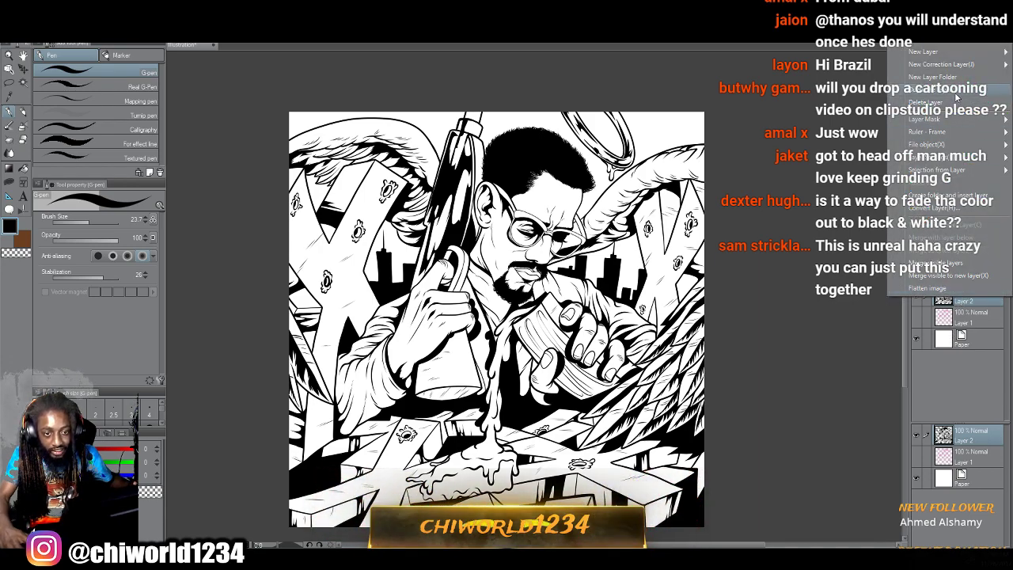
click(956, 96)
click(965, 326)
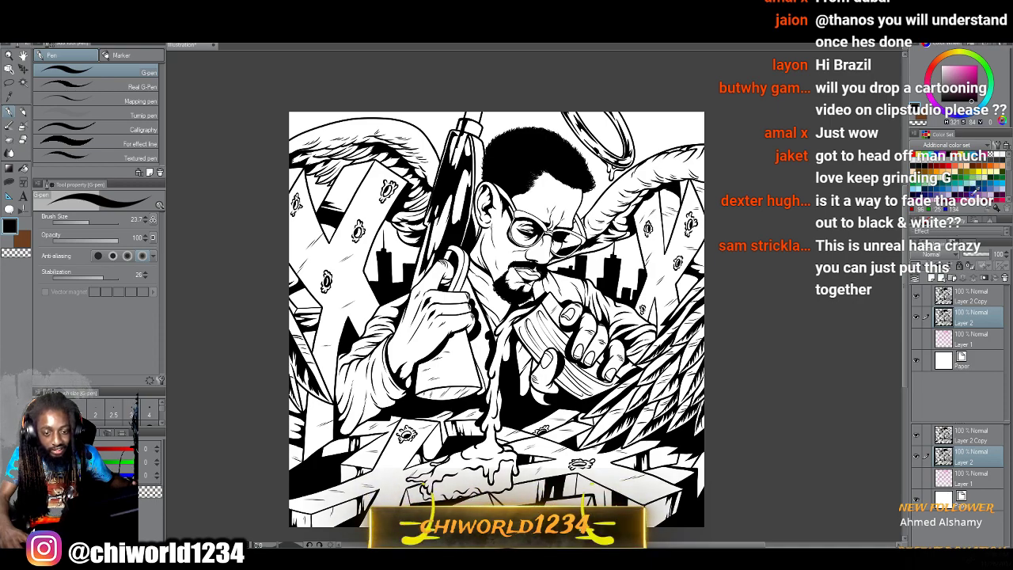
Fill the upper sky behind the wings, head and halo with a periwinkle blue (RGB 141, 151, 203).
click(974, 192)
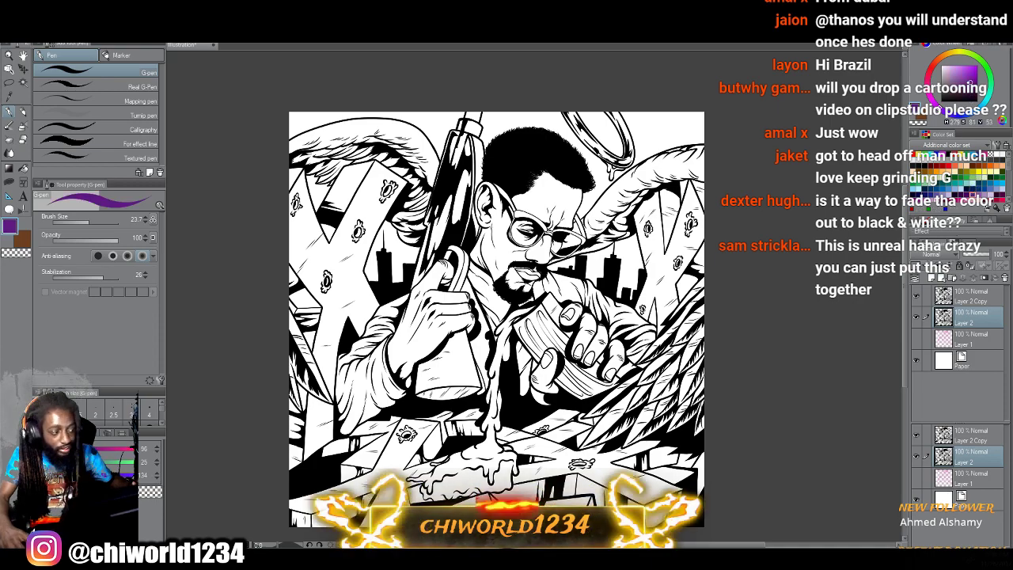
click(996, 183)
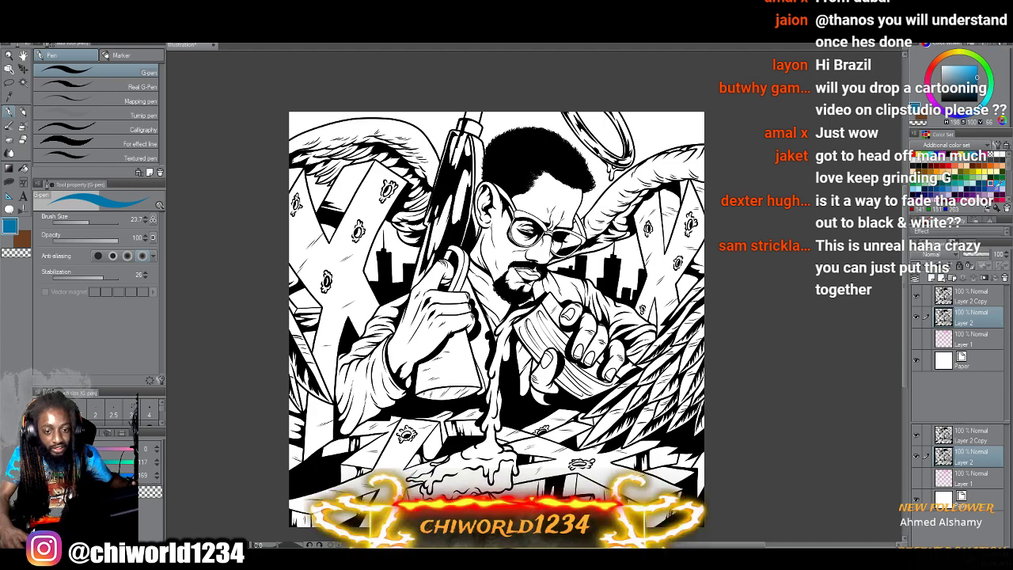
click(996, 188)
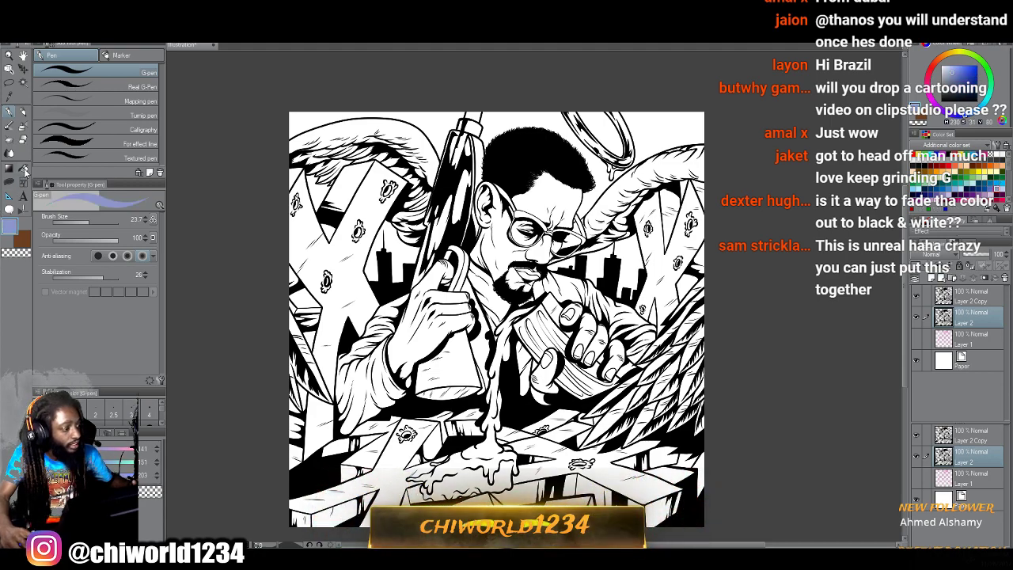
click(24, 170)
click(447, 118)
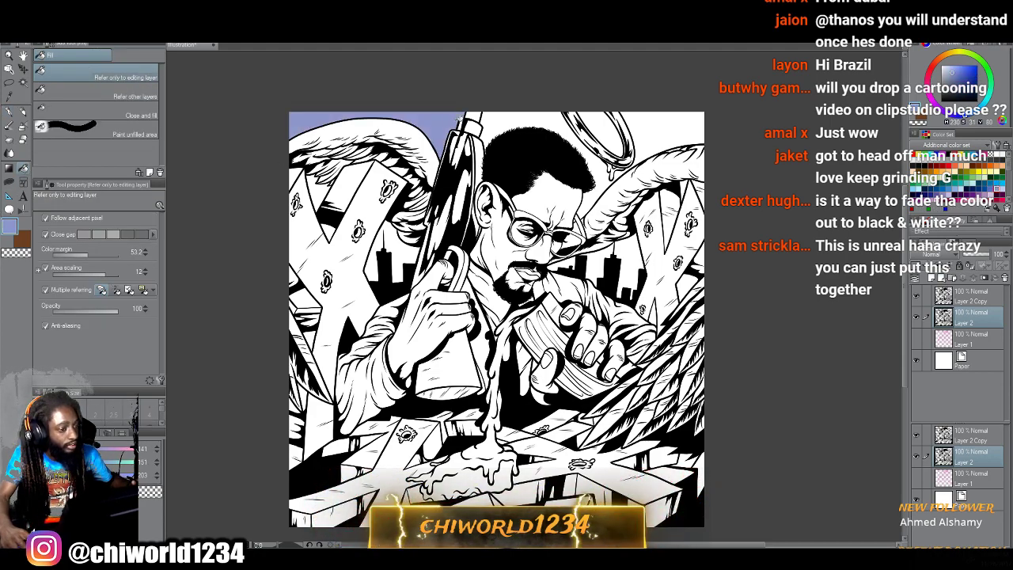
click(515, 118)
click(598, 116)
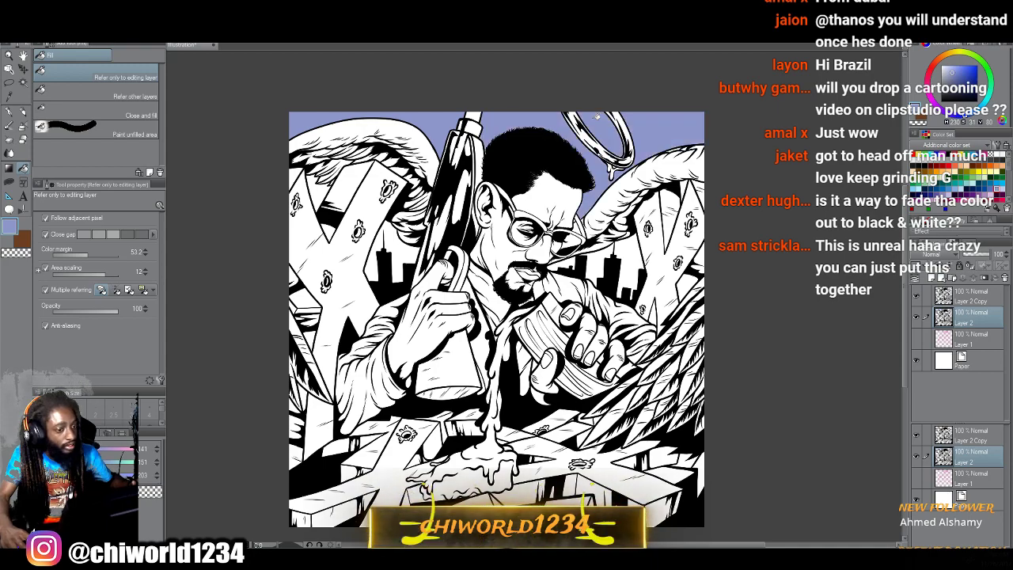
Fill the remaining sky areas around the skyline buildings and between the wooden beams with the same periwinkle blue.
click(633, 249)
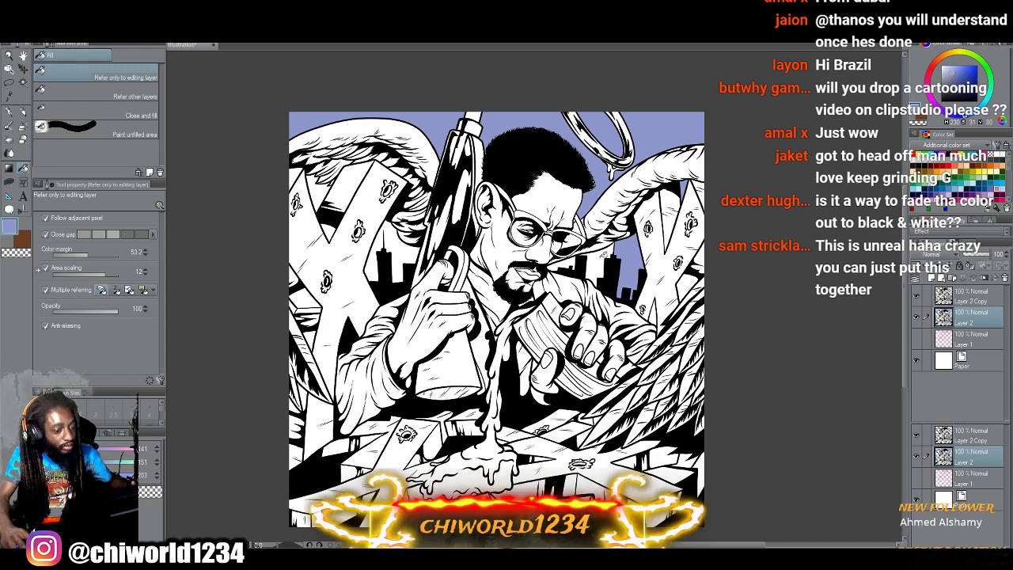
click(597, 261)
click(567, 263)
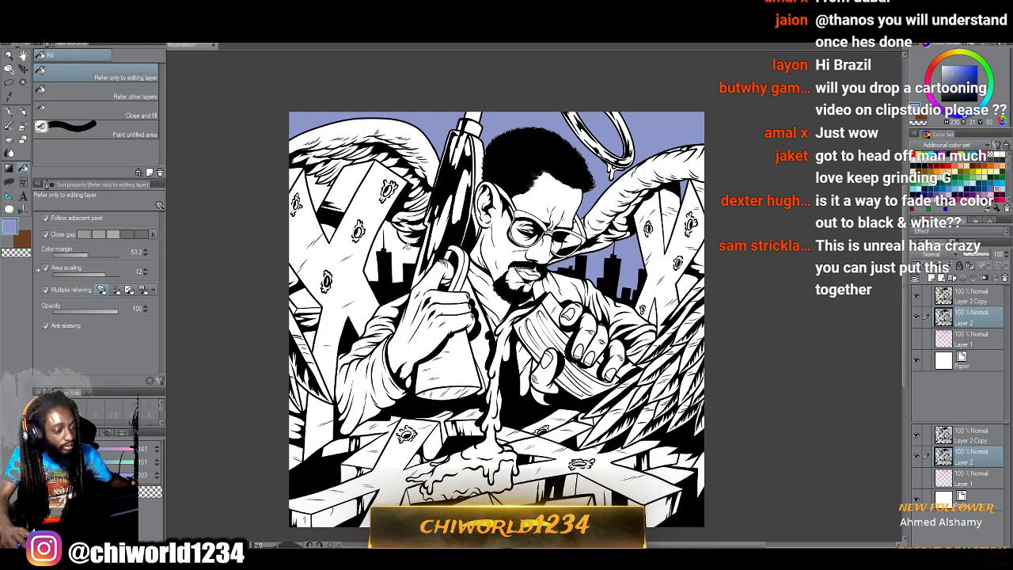
click(404, 246)
click(317, 184)
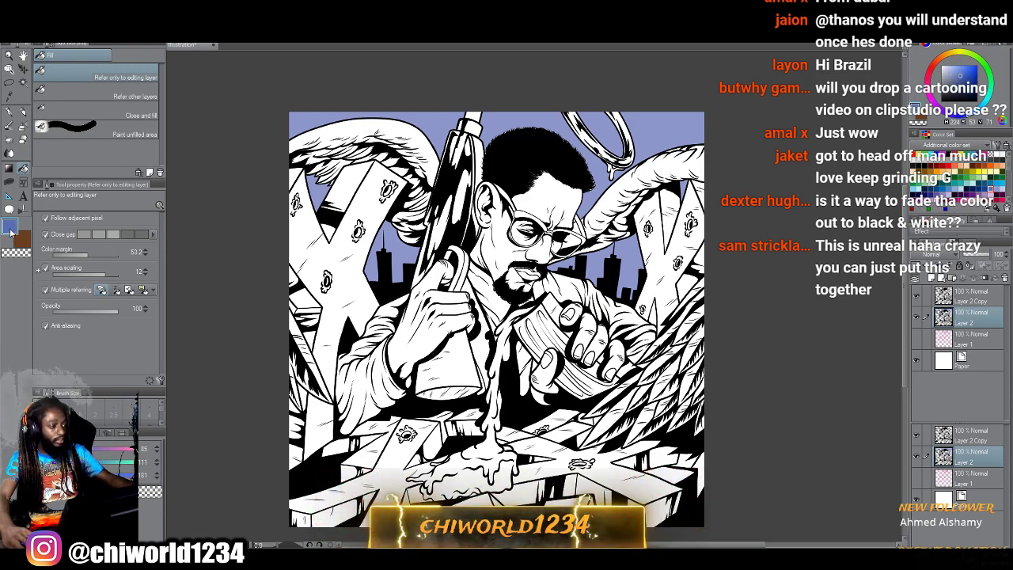
Set the drawing color to dark slate blue (4C5367) and fill the man's shirt on both shoulders and sleeves.
drag(457, 262, 421, 298)
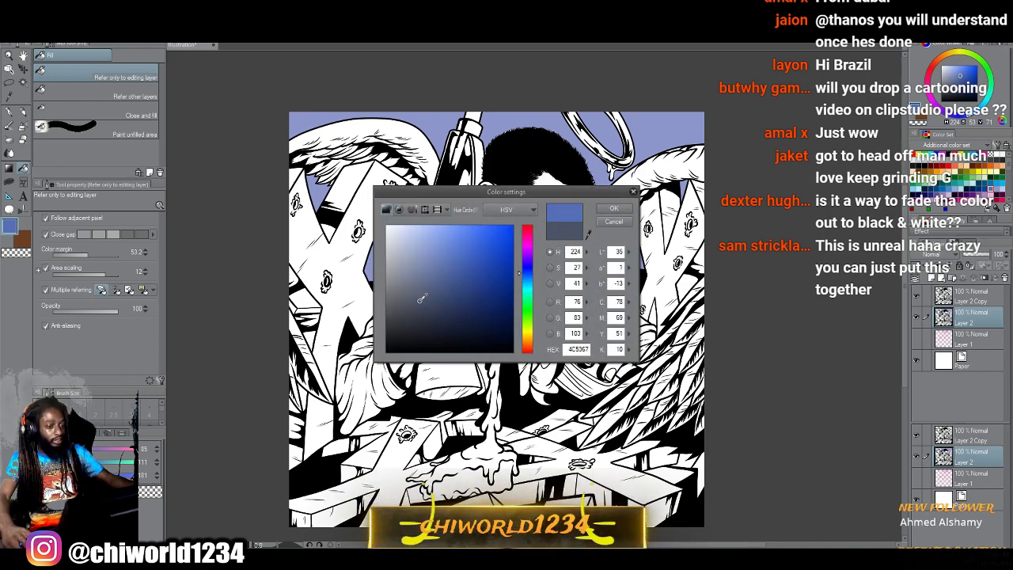
click(614, 208)
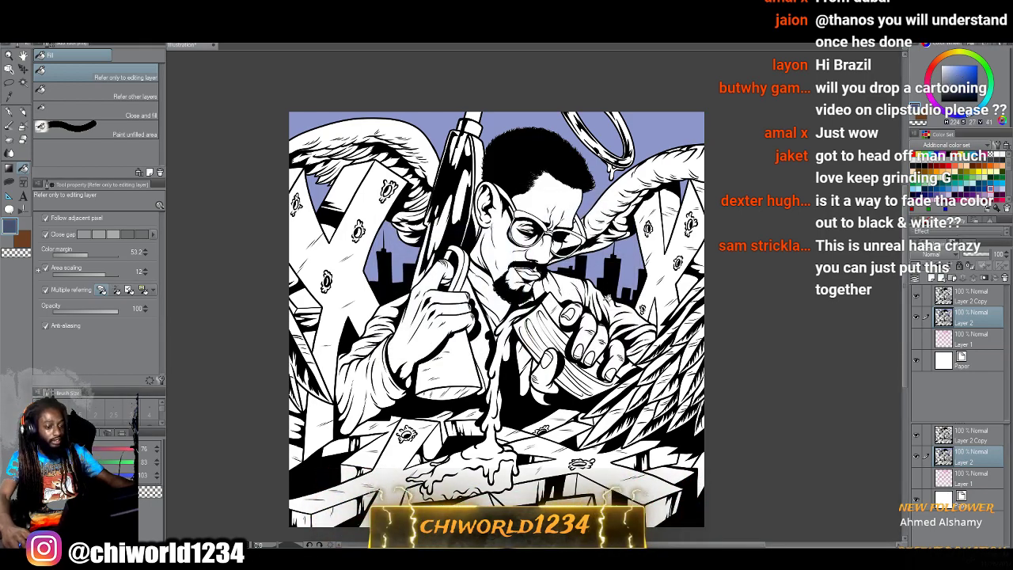
click(617, 307)
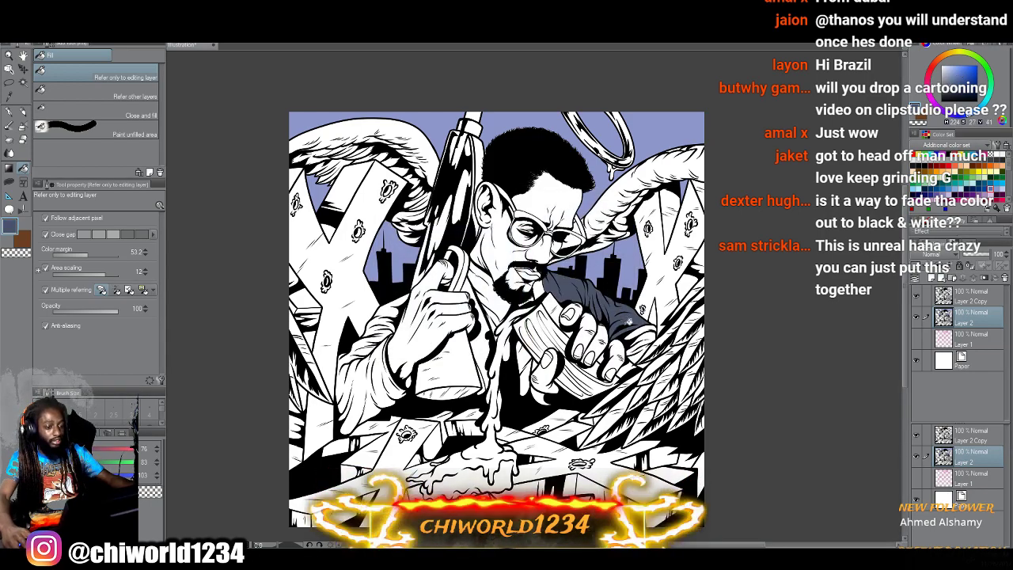
click(637, 332)
click(642, 342)
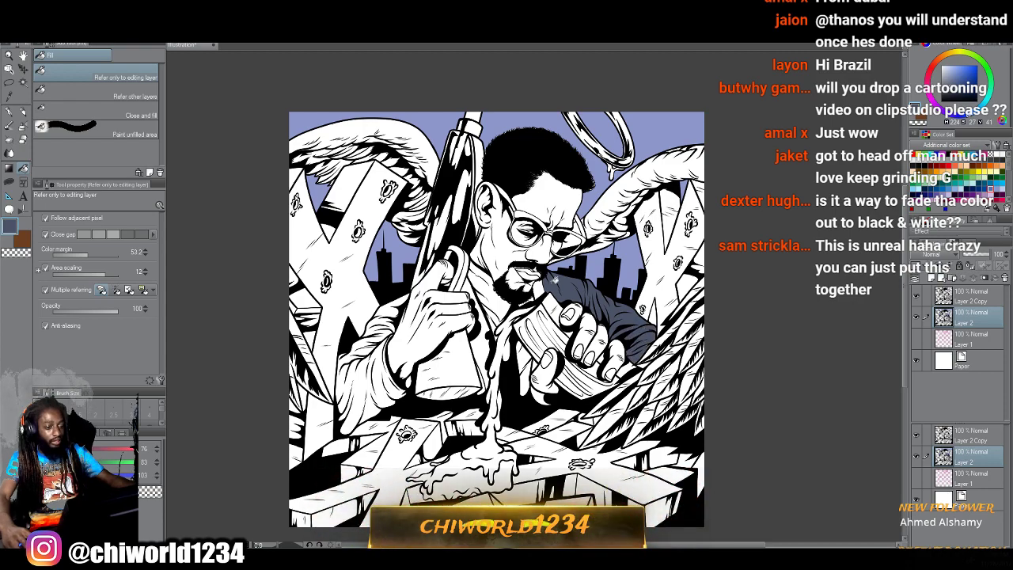
click(539, 287)
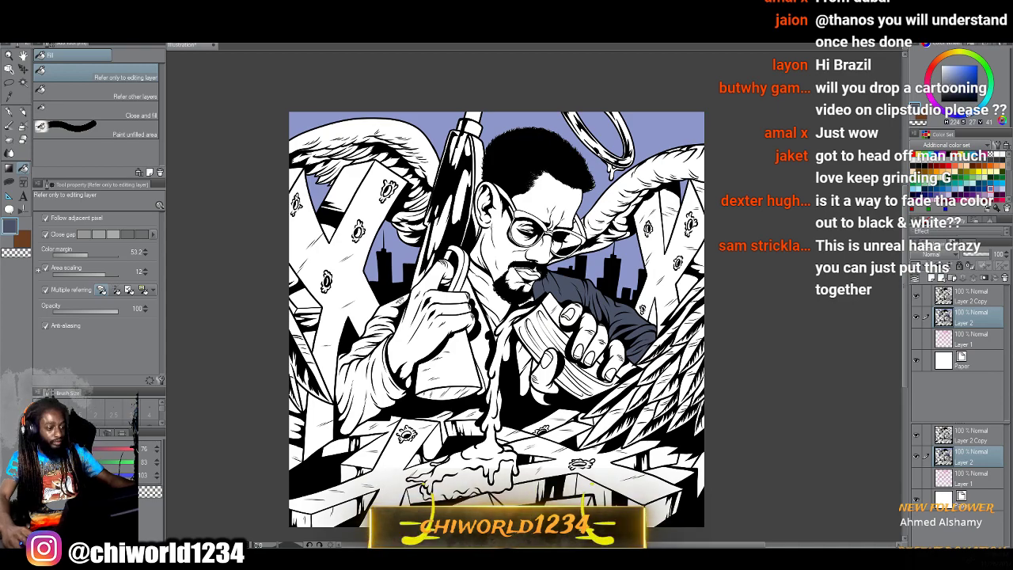
click(387, 329)
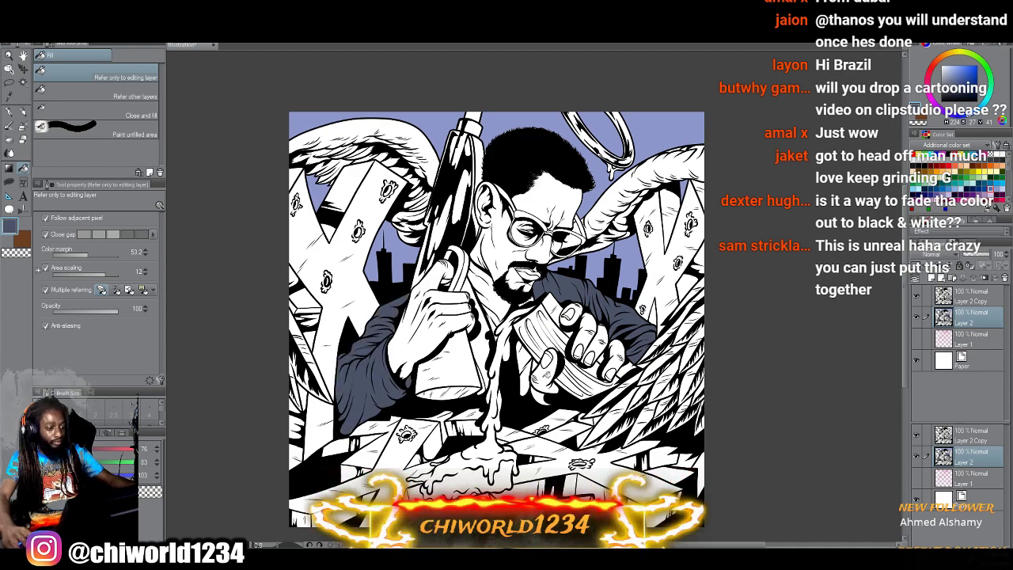
click(522, 356)
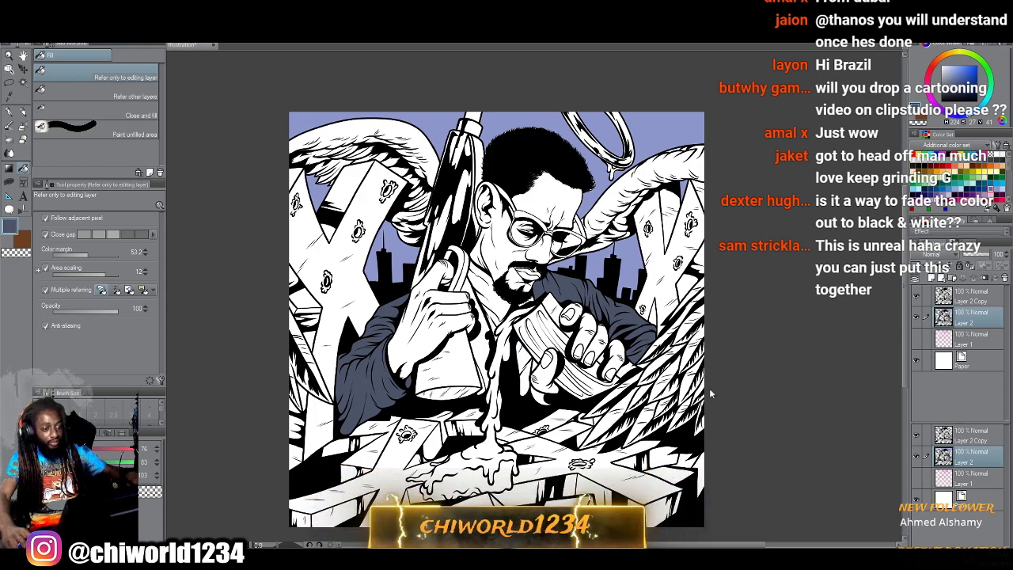
Mix a light orange (DB8248) and fill the side of the tapered grip below the raised hand.
scroll(730, 382, down, 1)
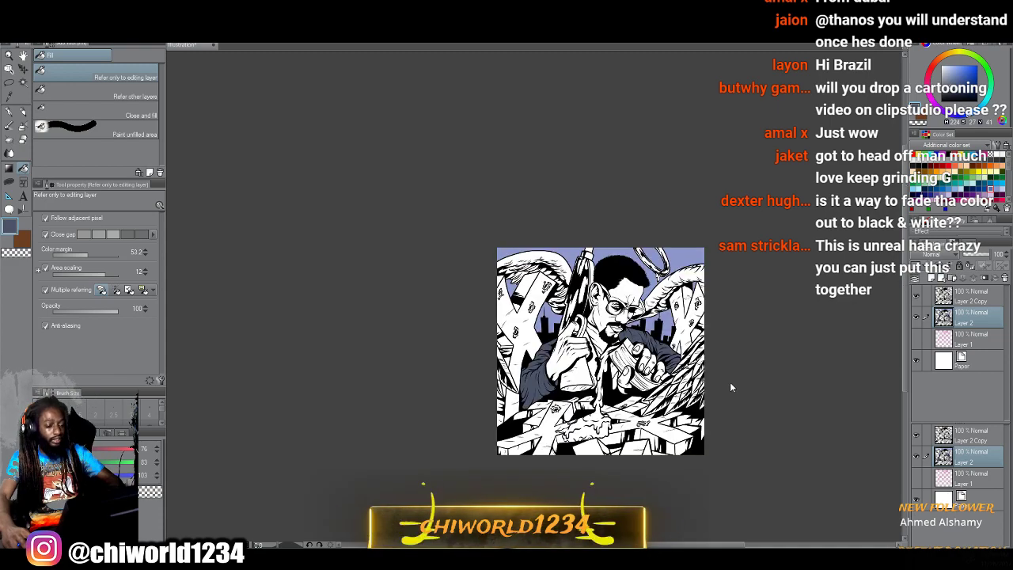
scroll(730, 382, up, 1)
scroll(726, 380, left, 1)
scroll(700, 372, up, 1)
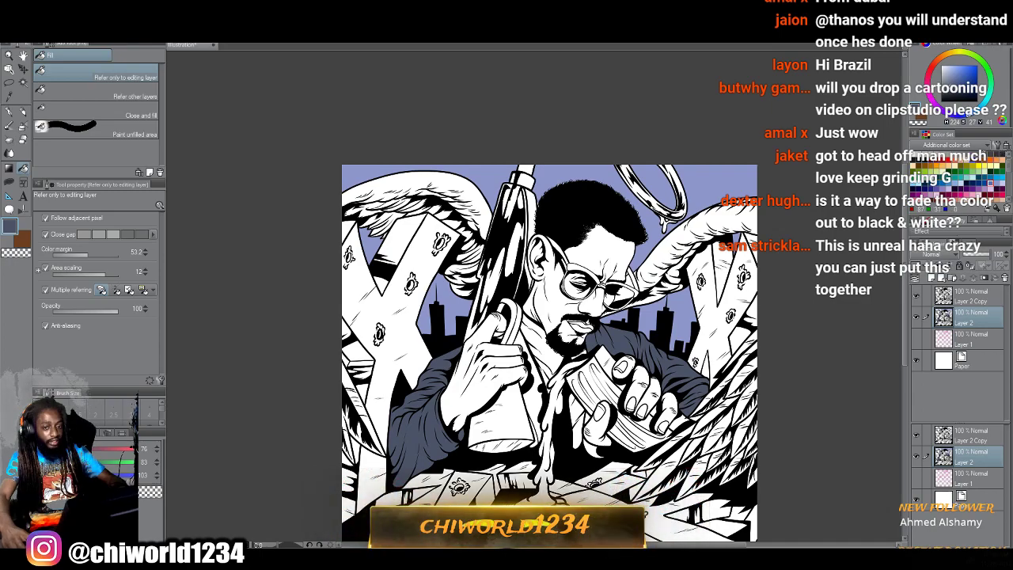
click(922, 165)
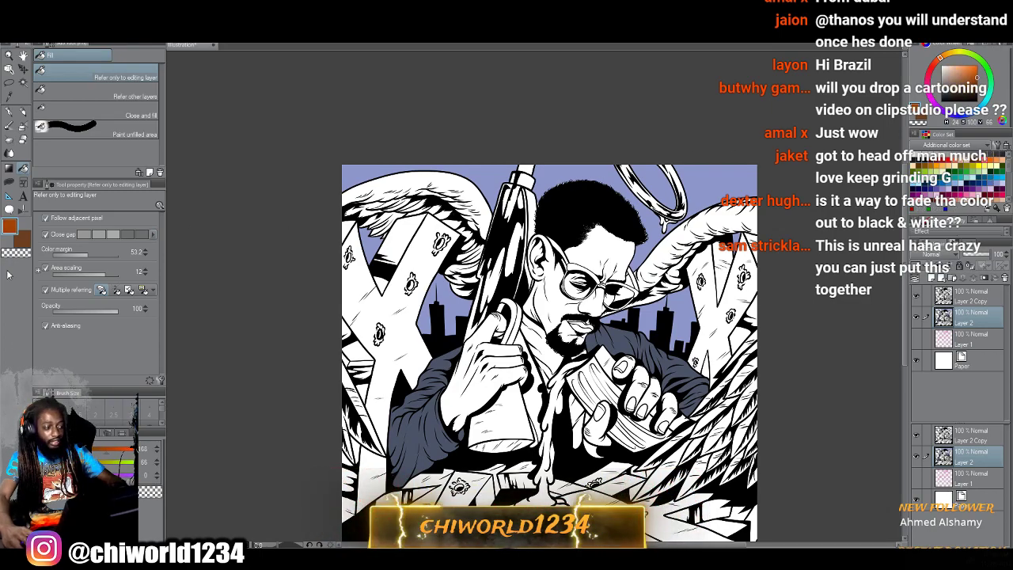
click(10, 228)
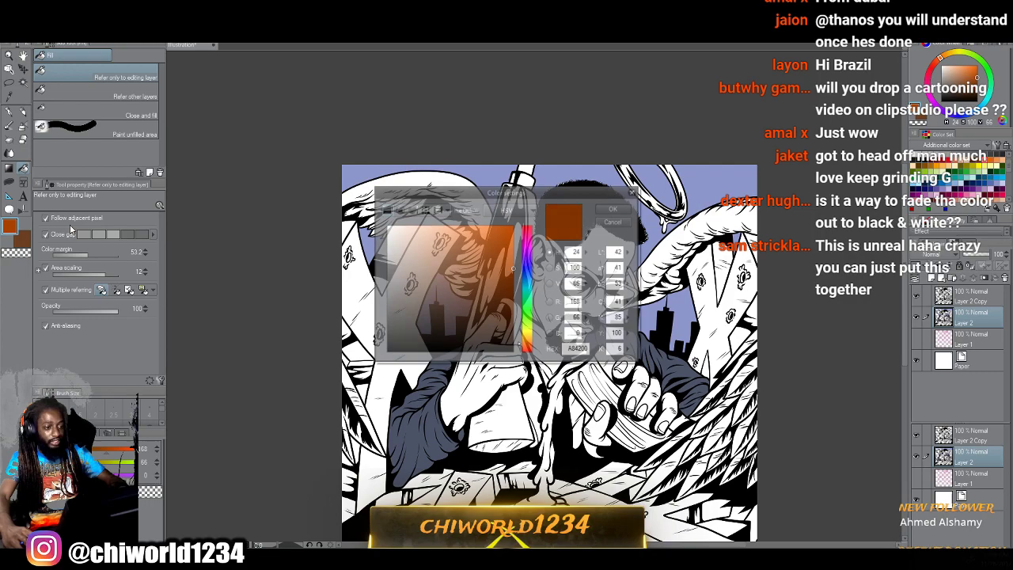
click(473, 239)
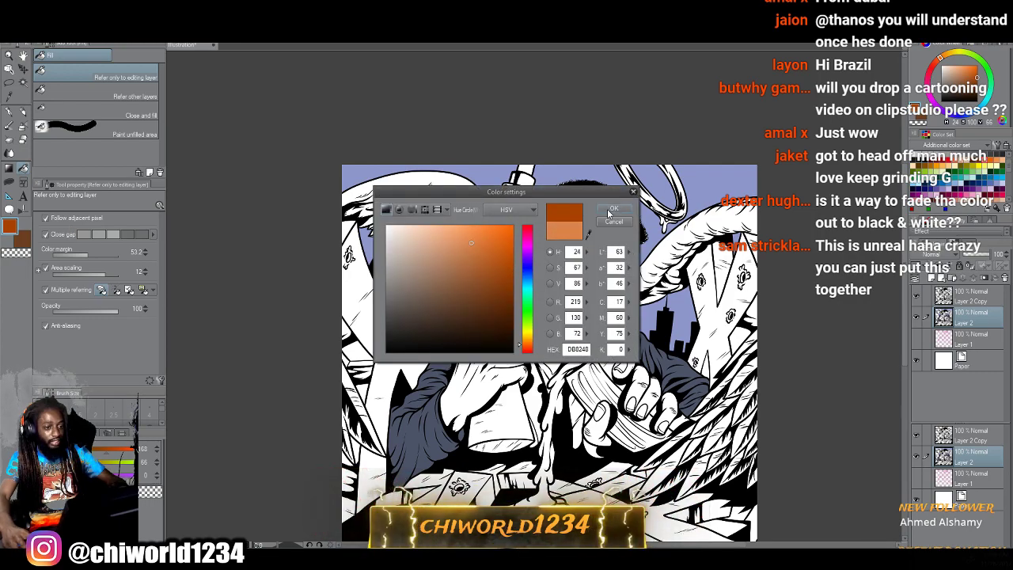
click(613, 208)
click(516, 402)
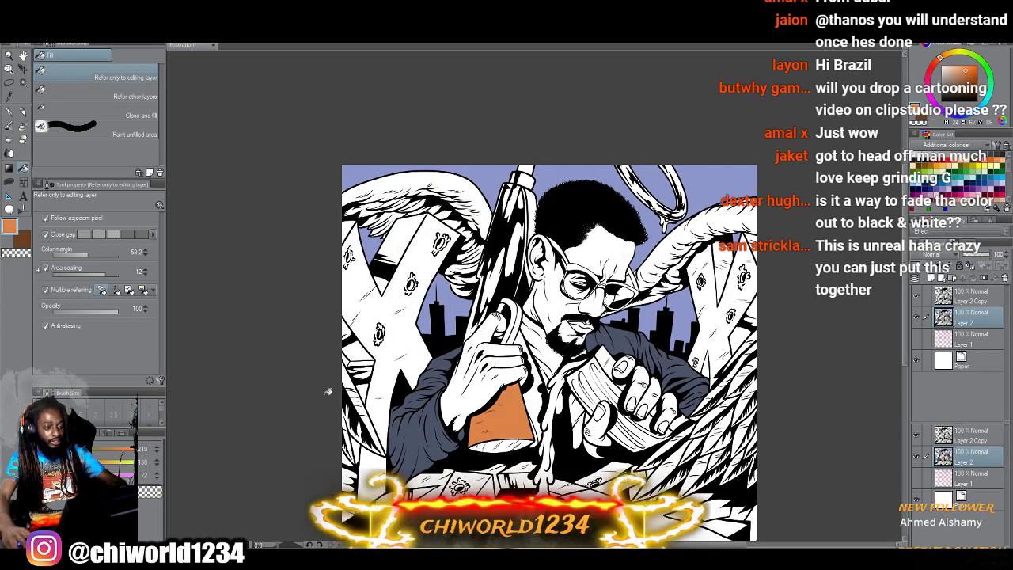
Set the color to a darker brown (7C4920) and fill the underside of the tapered grip.
click(4, 230)
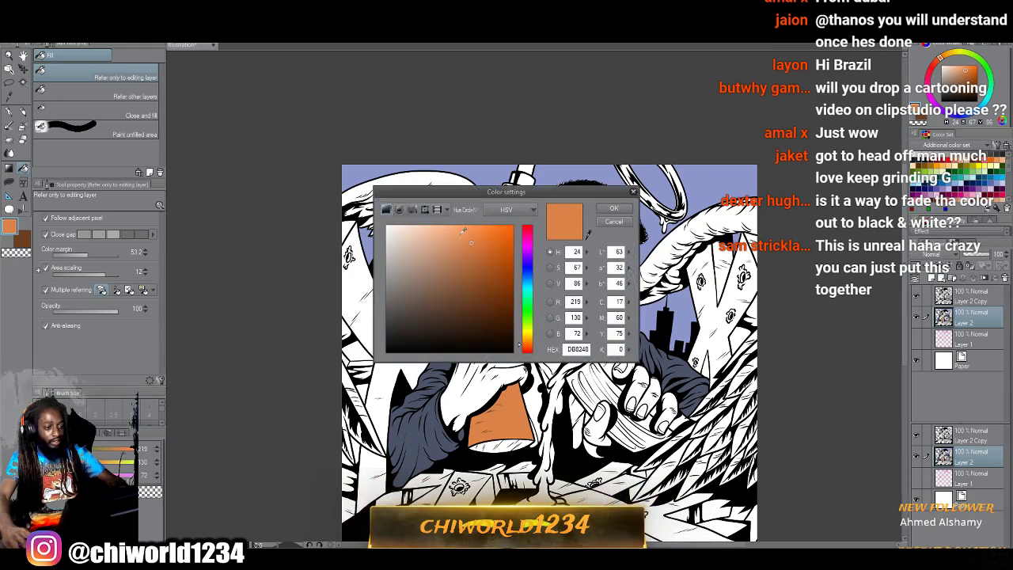
drag(466, 292, 482, 281)
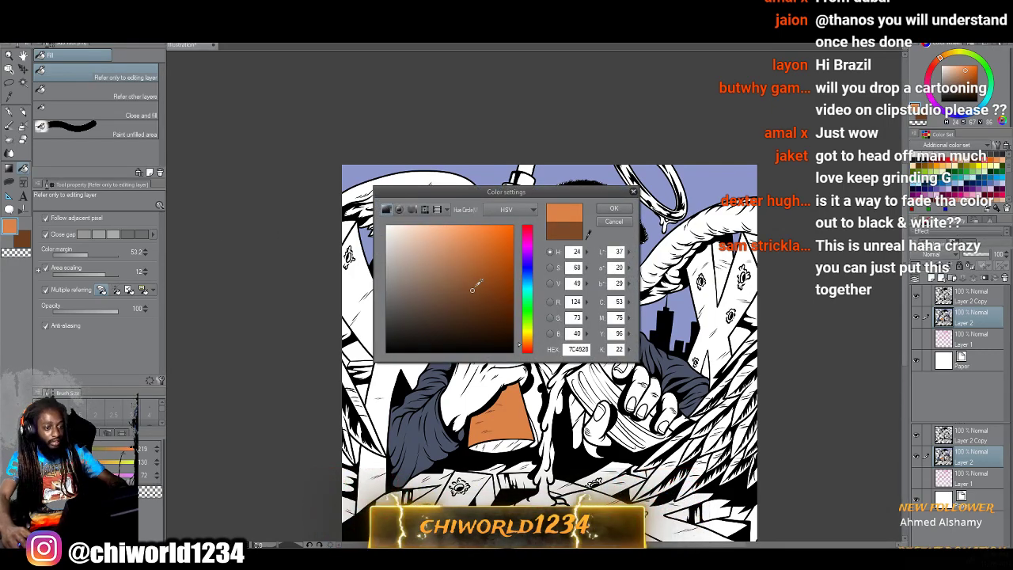
click(613, 208)
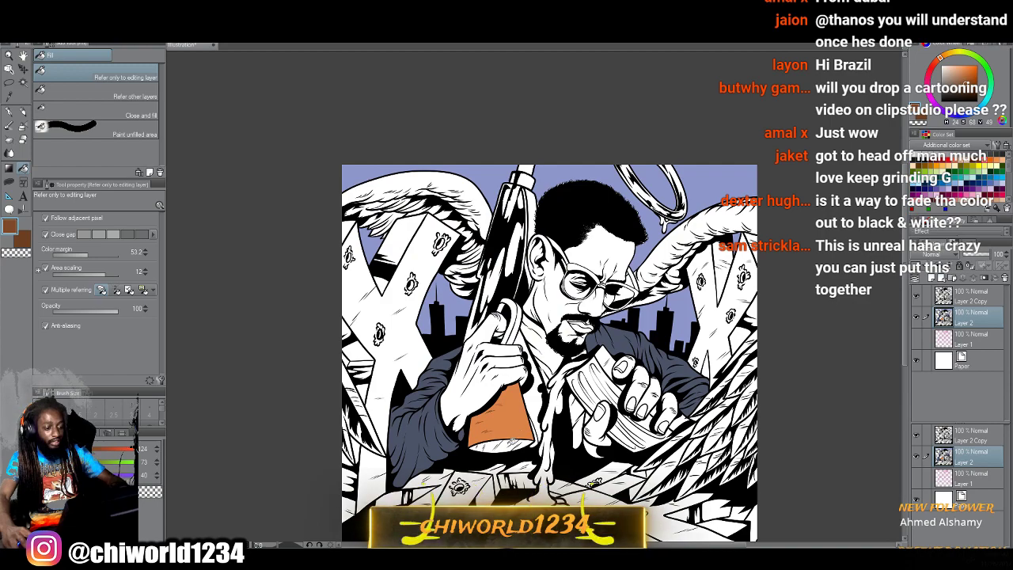
scroll(781, 406, down, 2)
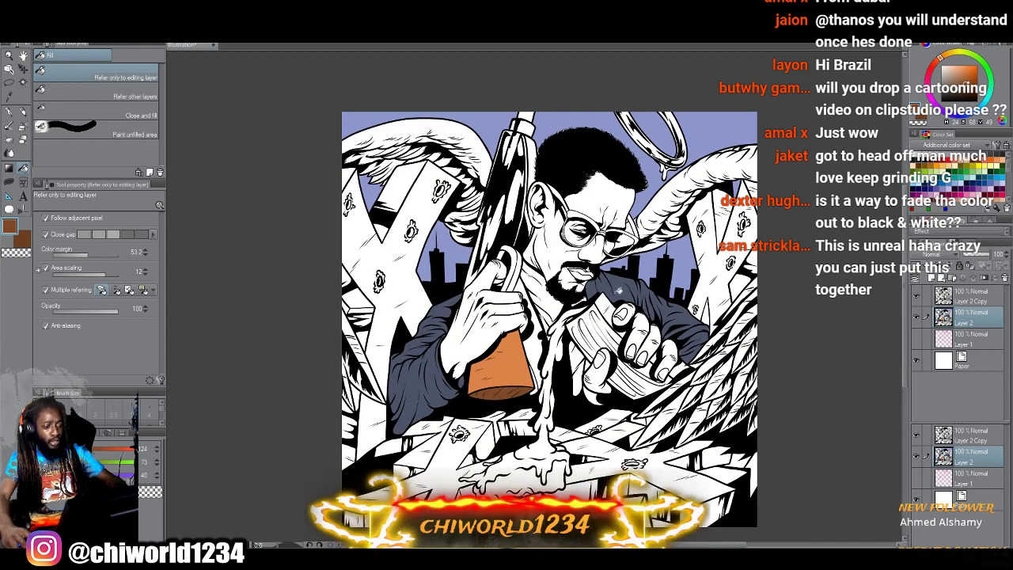
Mix a tan skin tone (DDA56C) and fill the man's forehead, face, ear and neck.
alt+click(618, 288)
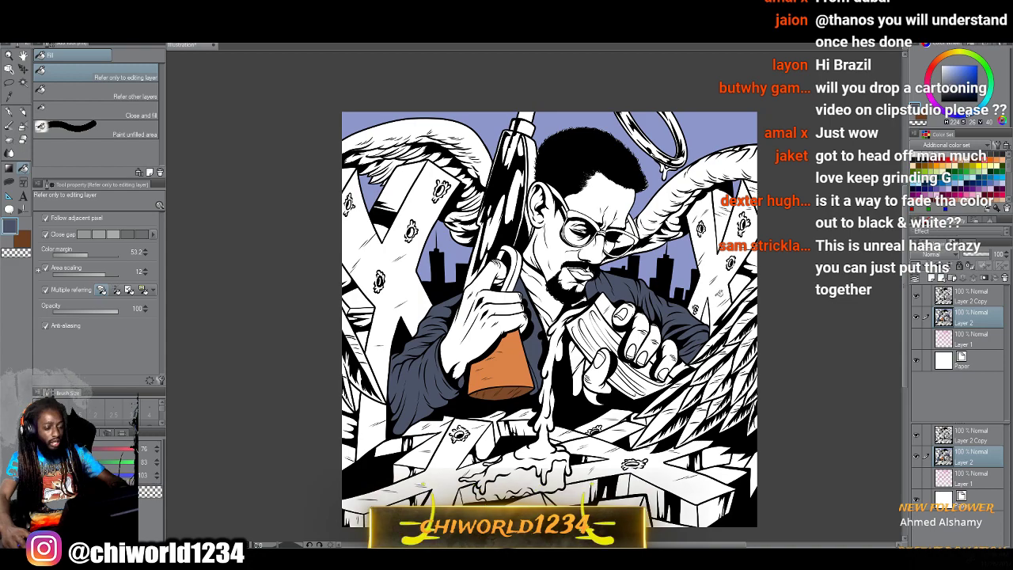
click(10, 226)
drag(527, 323, 526, 344)
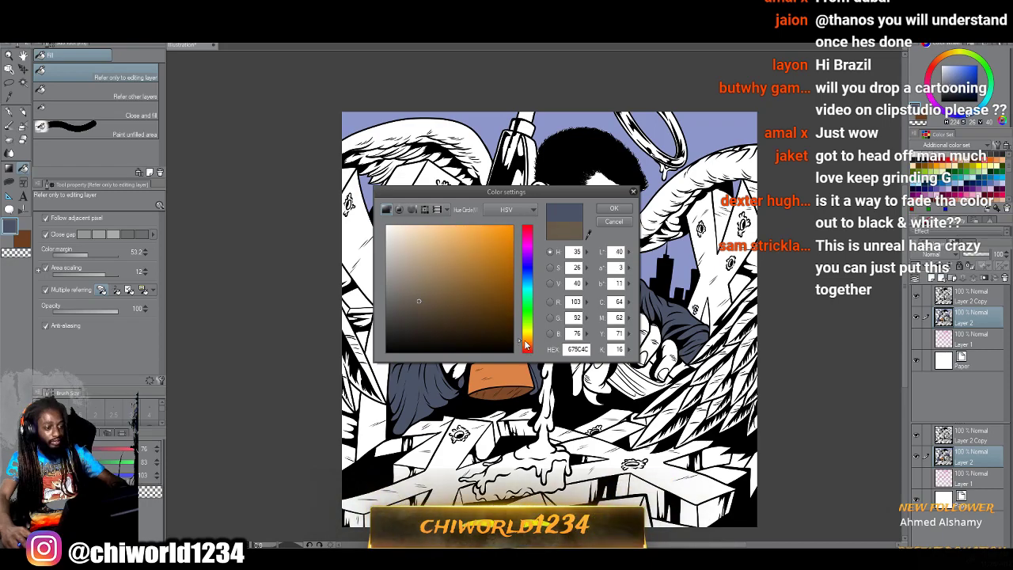
drag(457, 303, 454, 243)
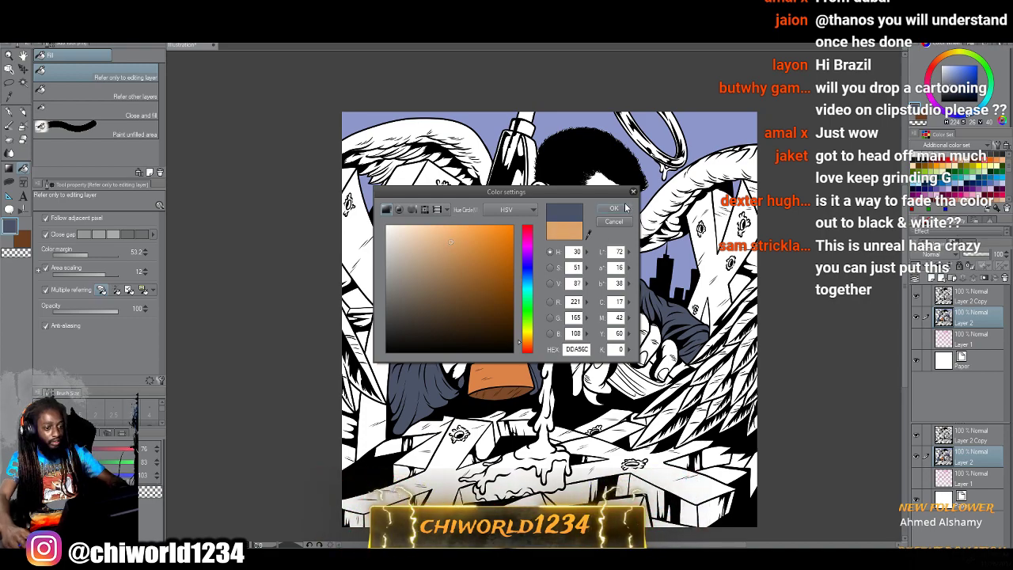
click(611, 208)
click(602, 204)
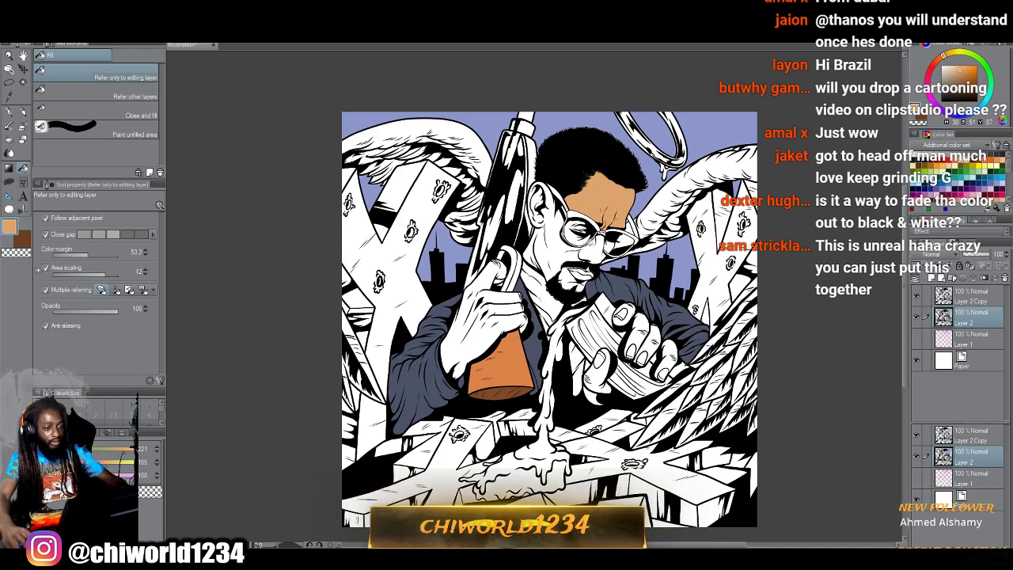
click(560, 247)
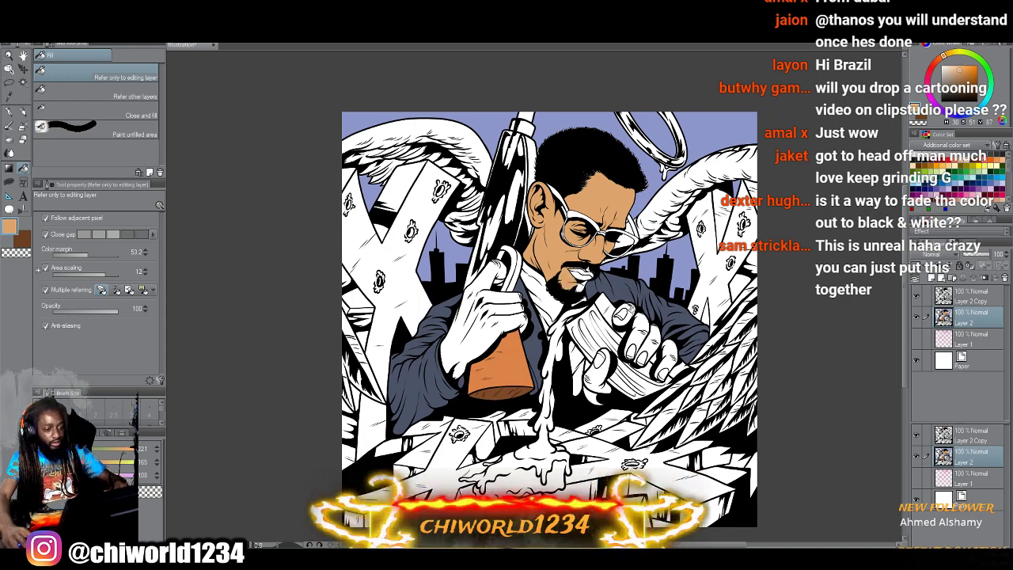
Fill the fingers and thumb of both hands and the unfilled patch of chin beside the goatee with the same tan.
click(632, 314)
click(642, 324)
click(655, 336)
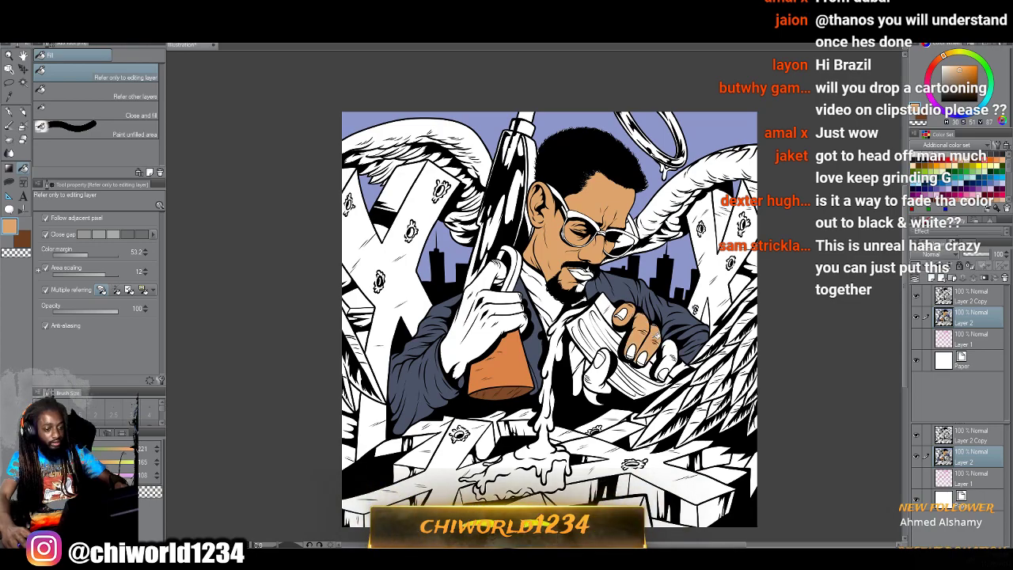
click(666, 341)
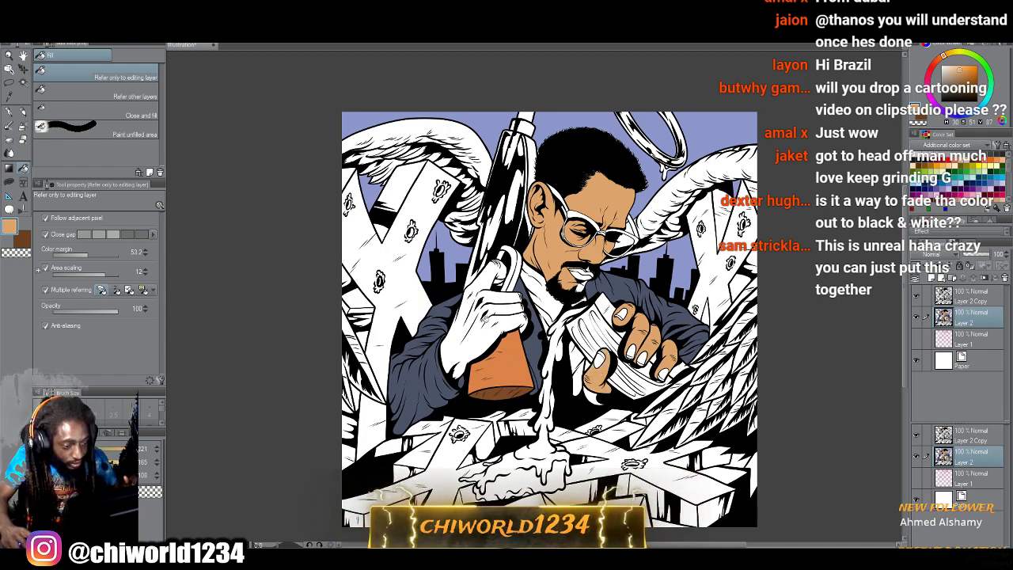
click(478, 342)
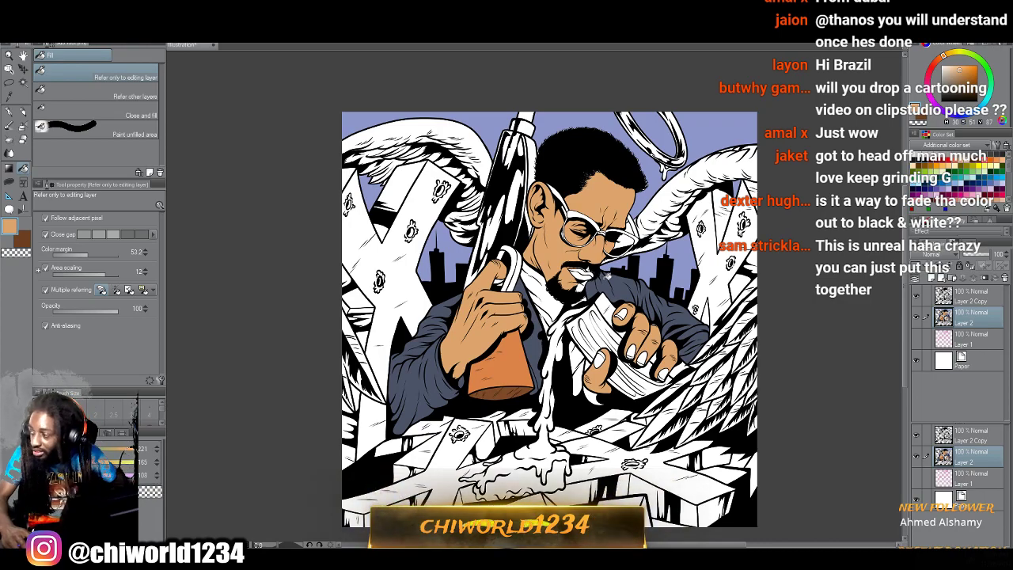
scroll(607, 278, up, 5)
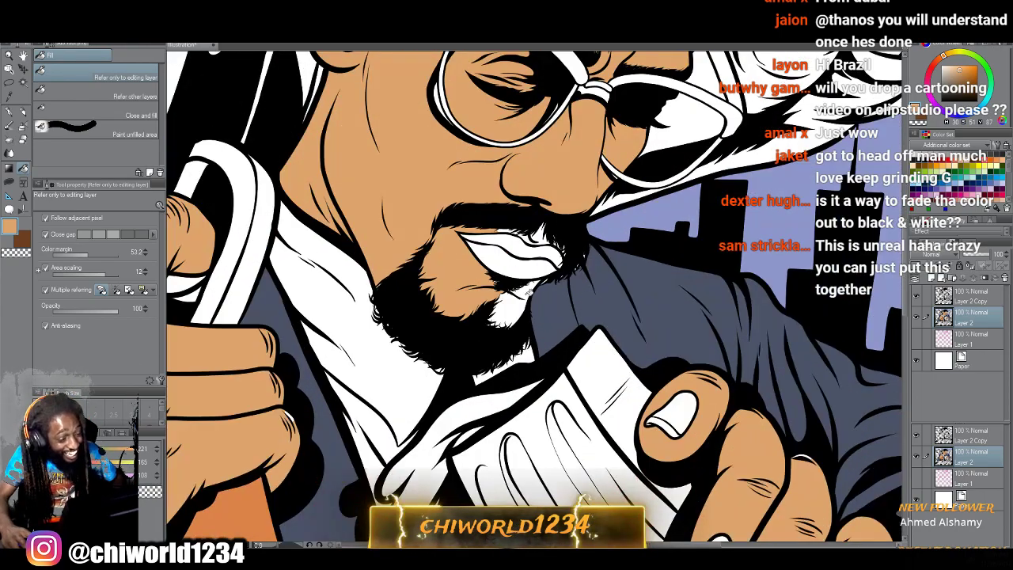
click(513, 305)
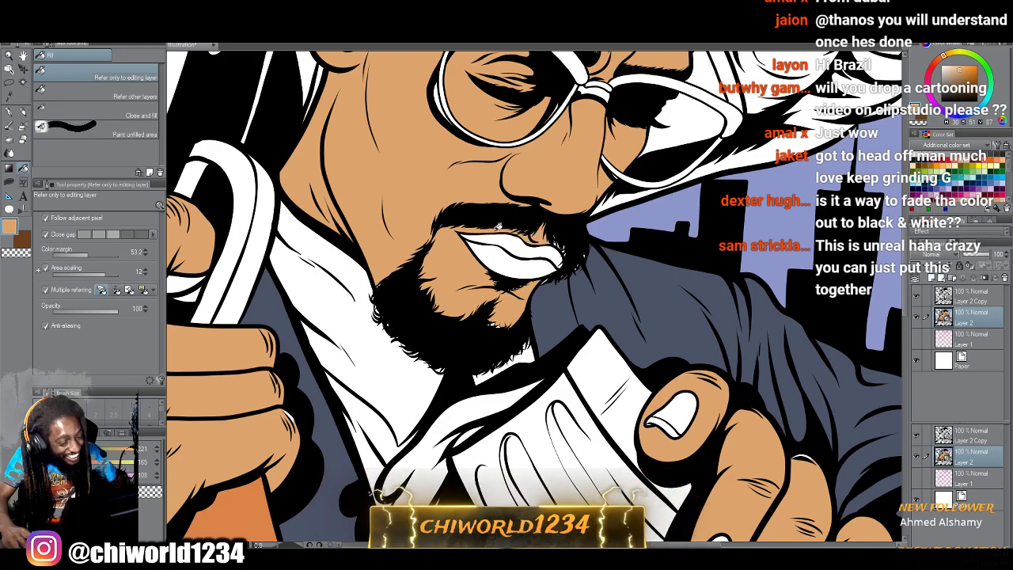
Set the color to green (RGB 36, 172, 57) and fill the dripping liquid and the puddle below it.
scroll(616, 298, down, 8)
scroll(639, 309, up, 3)
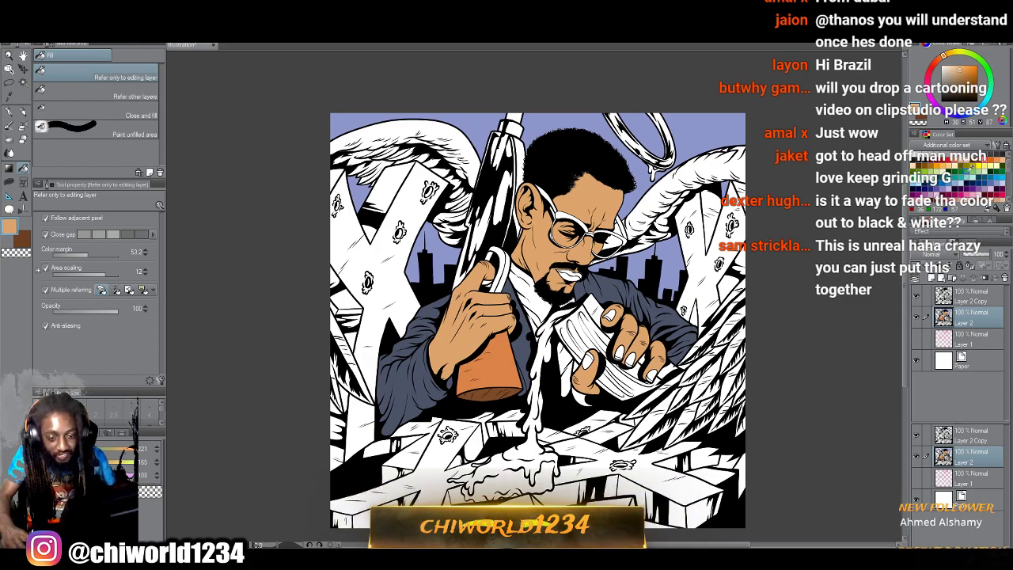
click(945, 170)
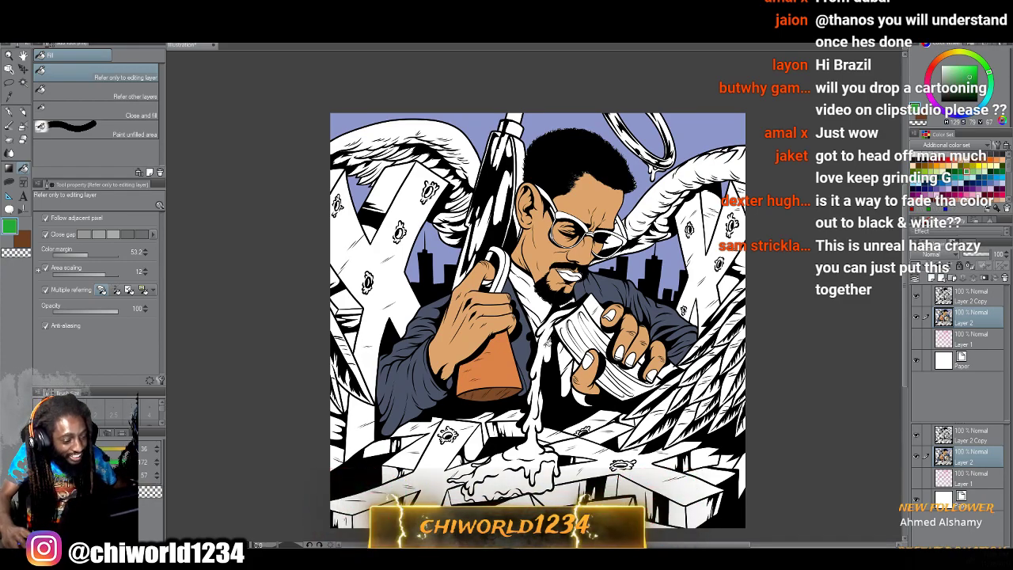
click(543, 346)
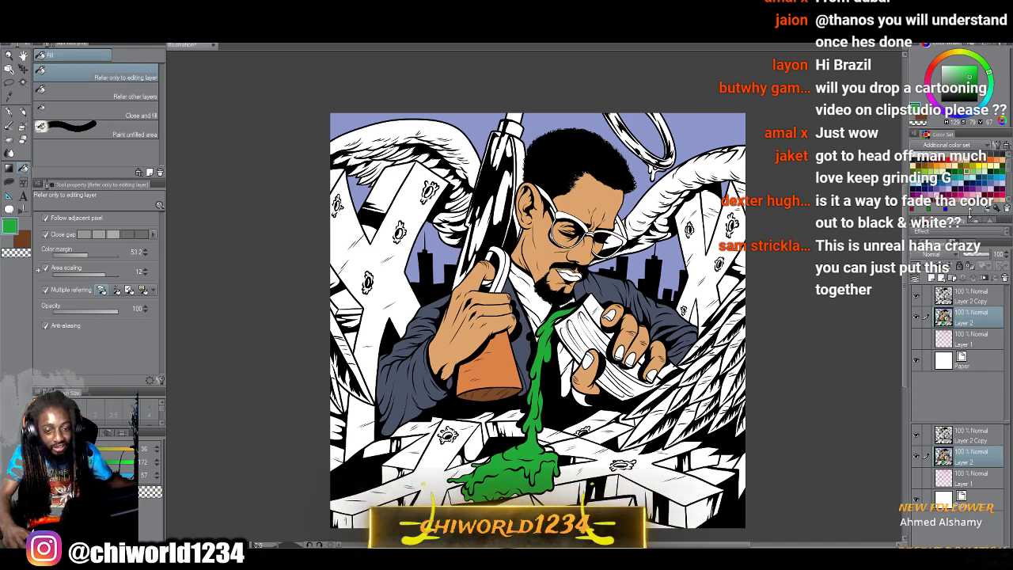
click(975, 163)
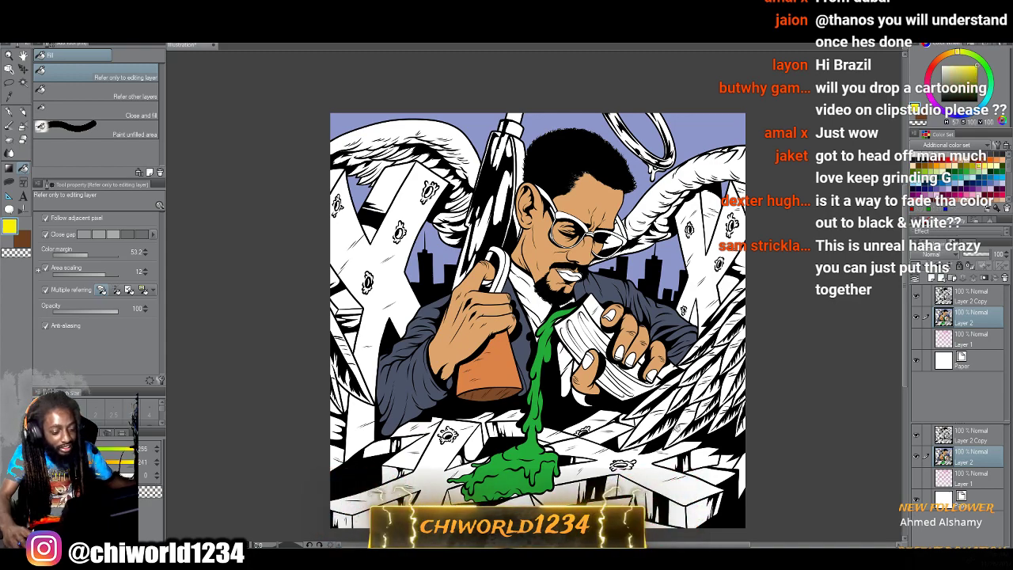
click(624, 472)
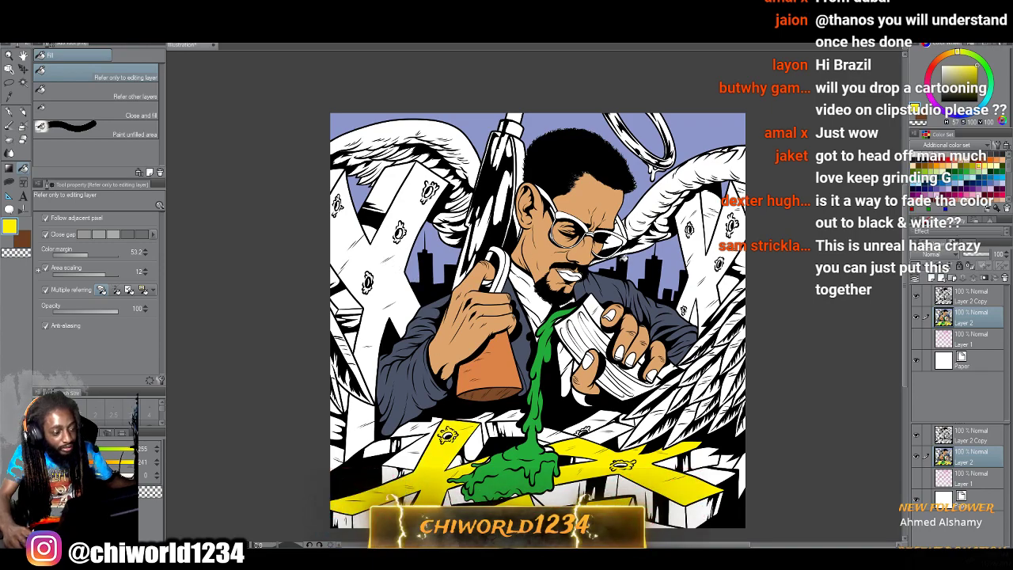
click(396, 261)
click(706, 258)
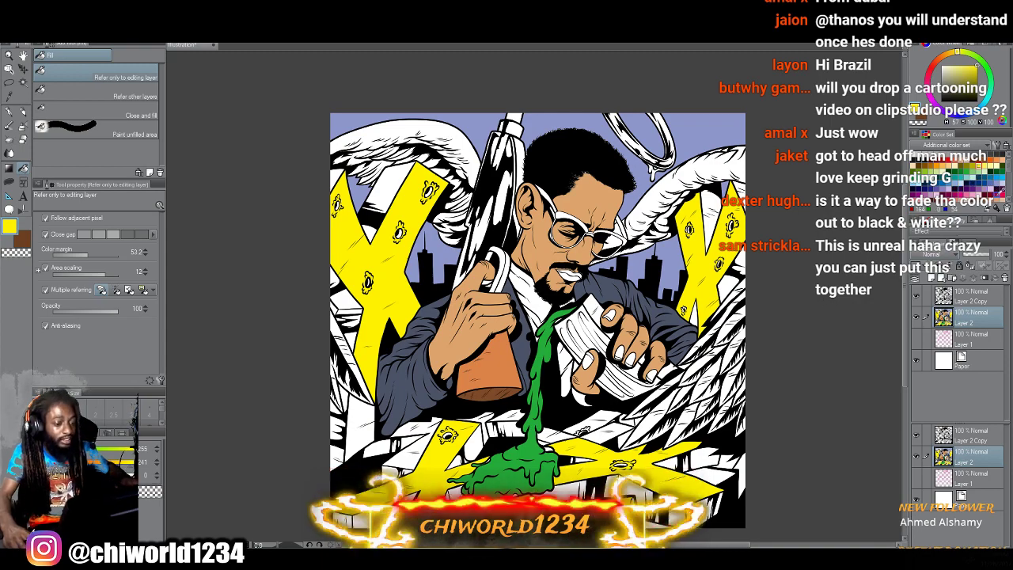
key(ctrl+z)
key(ctrl+z)
key(ctrl+z)
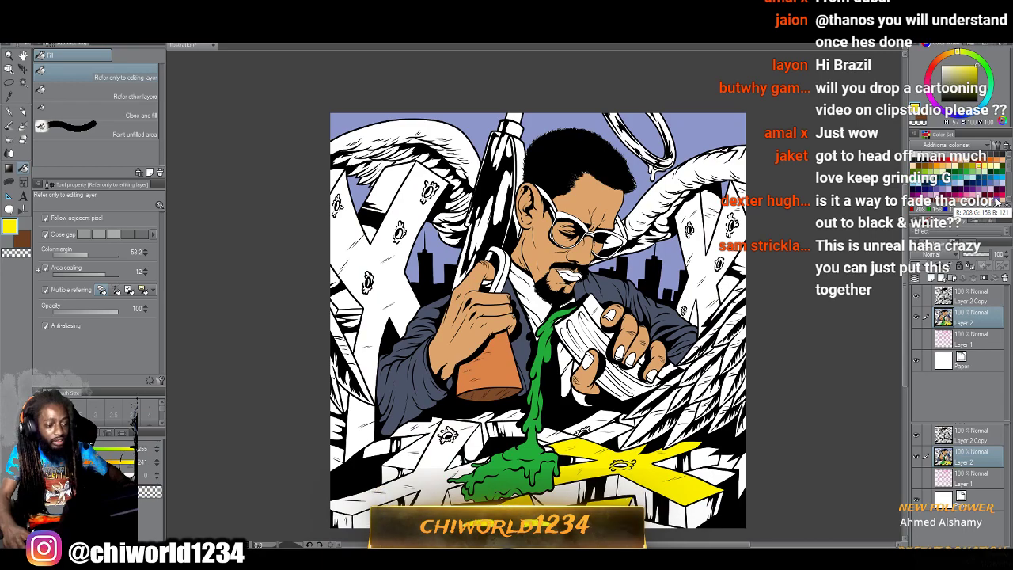
key(ctrl+z)
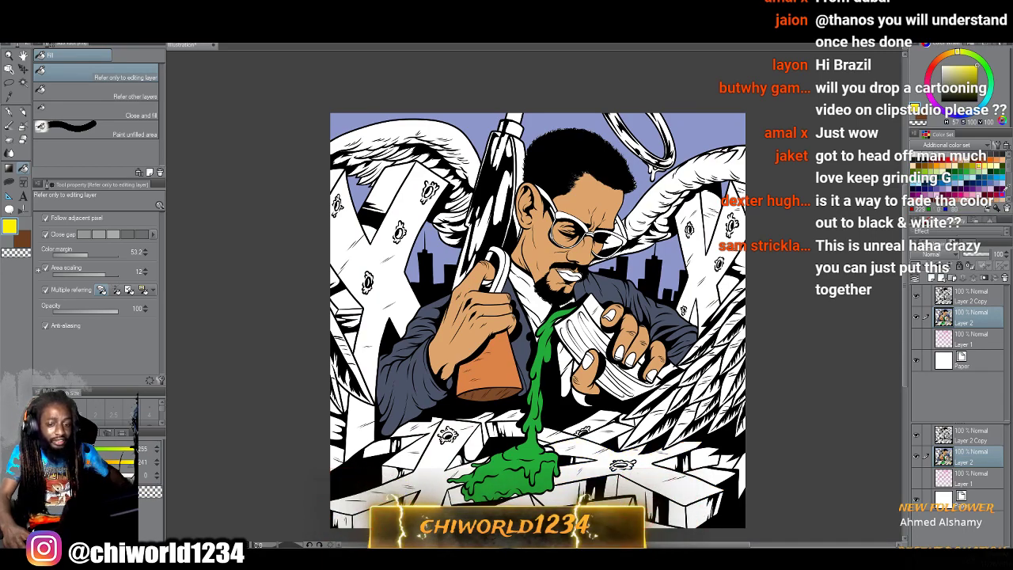
Set the color to crimson (RGB 229, 0, 80) and fill the front faces of the two upright X-shaped beams behind the man.
click(1003, 194)
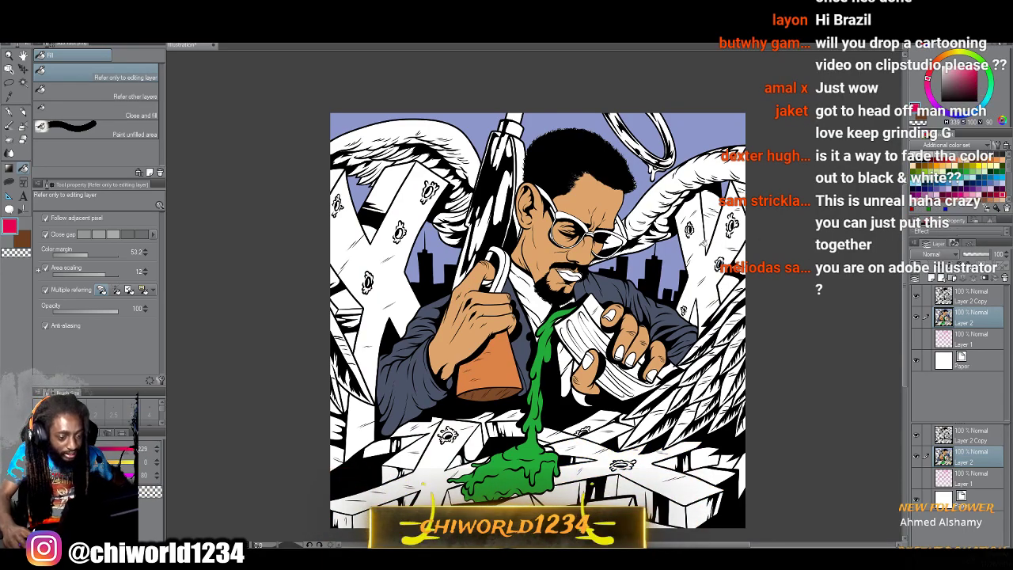
click(701, 242)
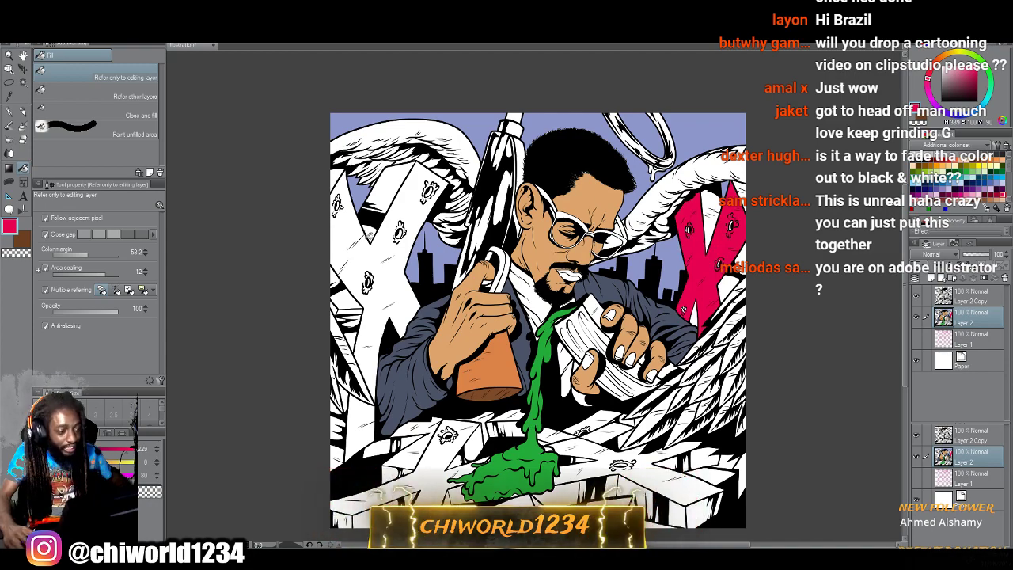
click(372, 257)
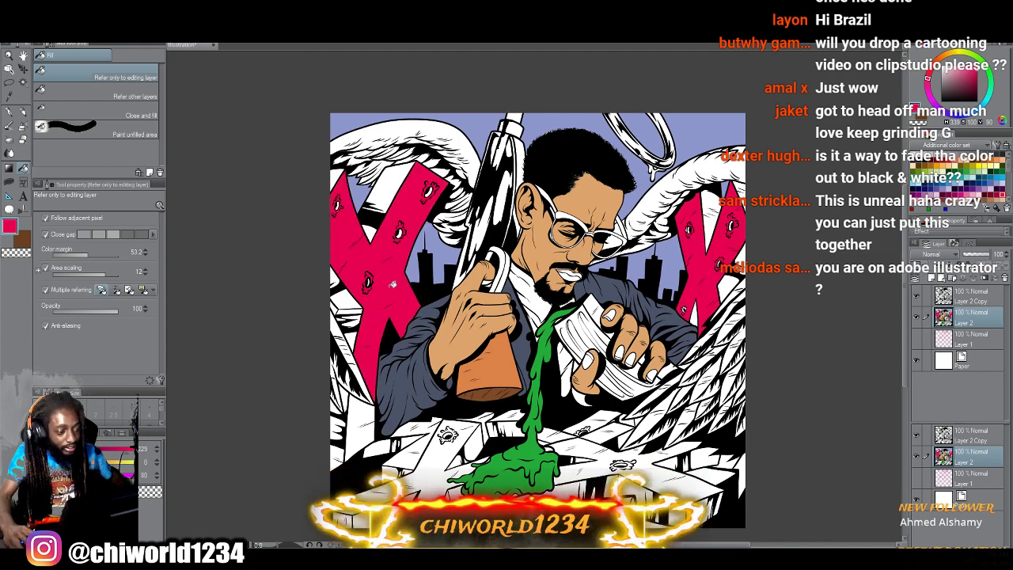
Fill the faces of the crossed beams lying in the foreground around the green puddle with the same crimson.
click(612, 438)
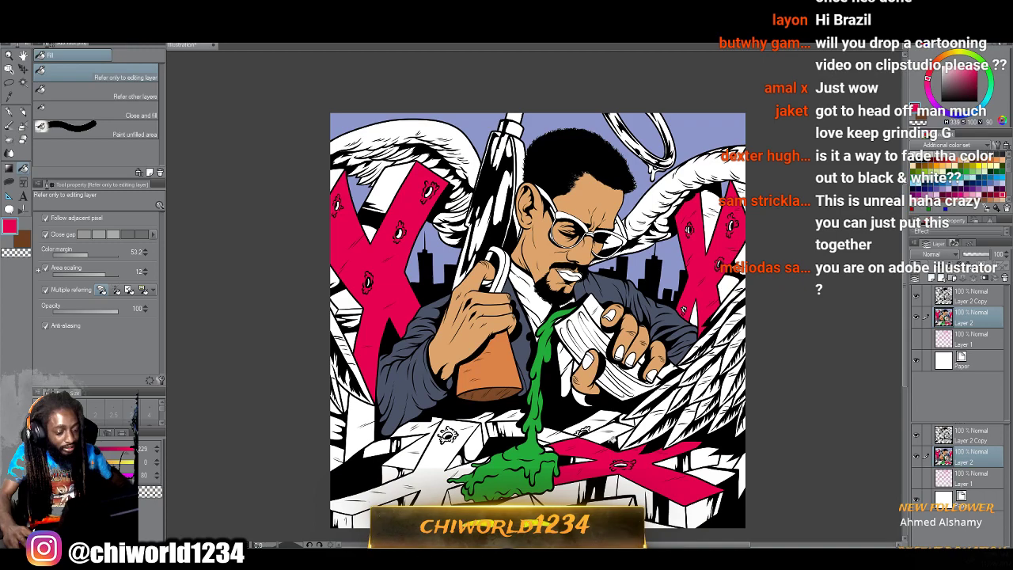
click(595, 419)
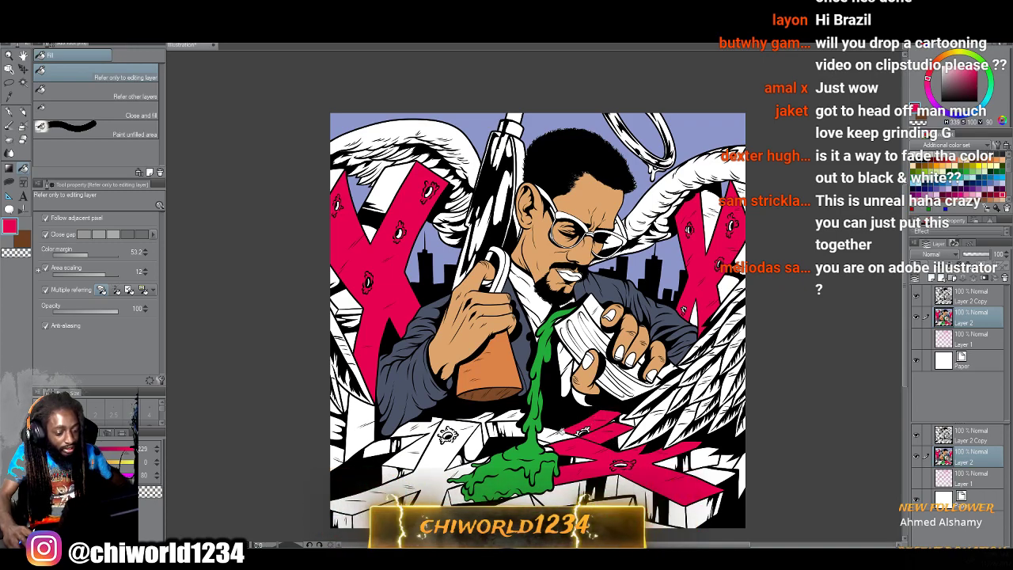
click(560, 434)
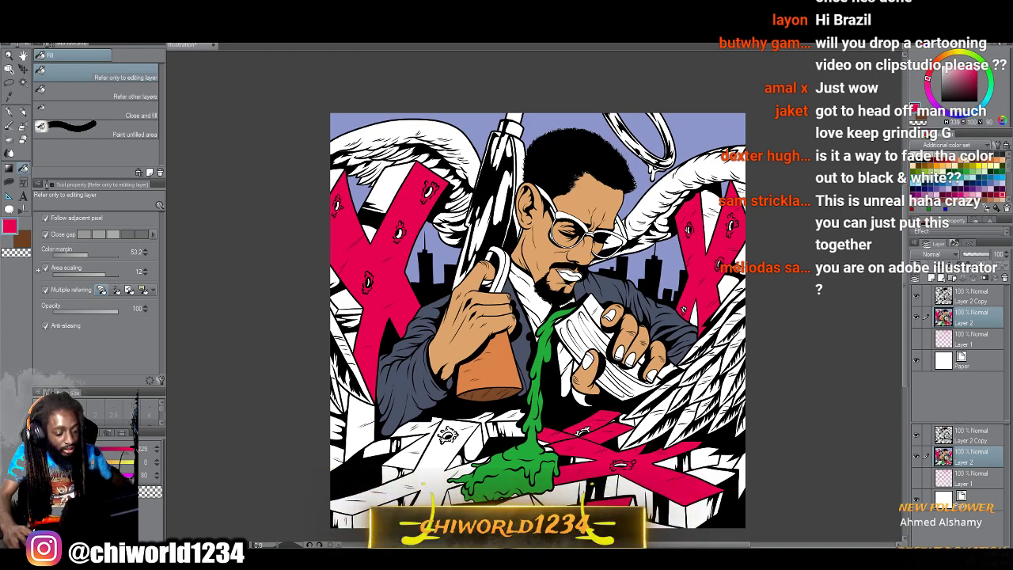
click(489, 424)
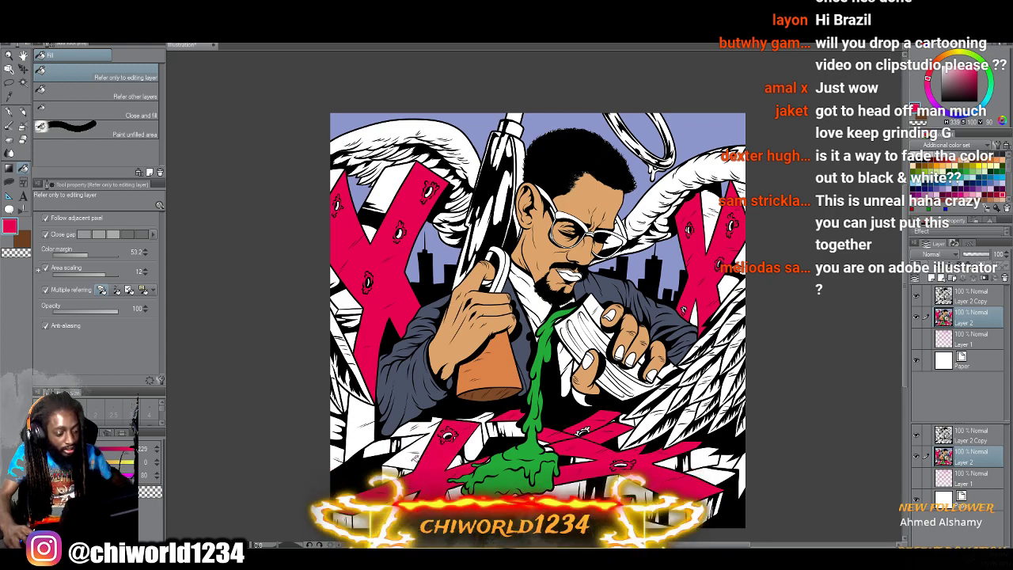
click(415, 456)
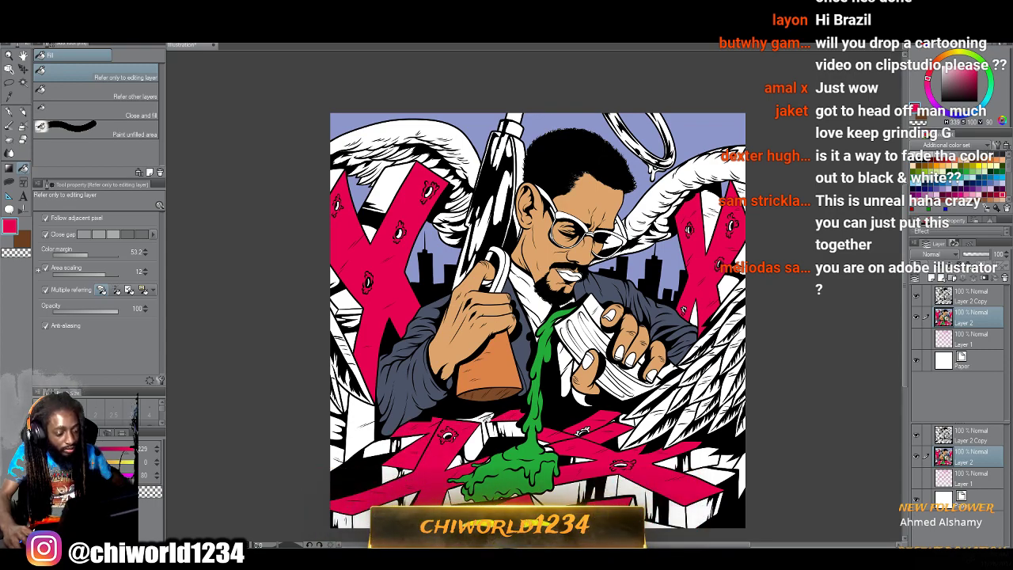
click(487, 419)
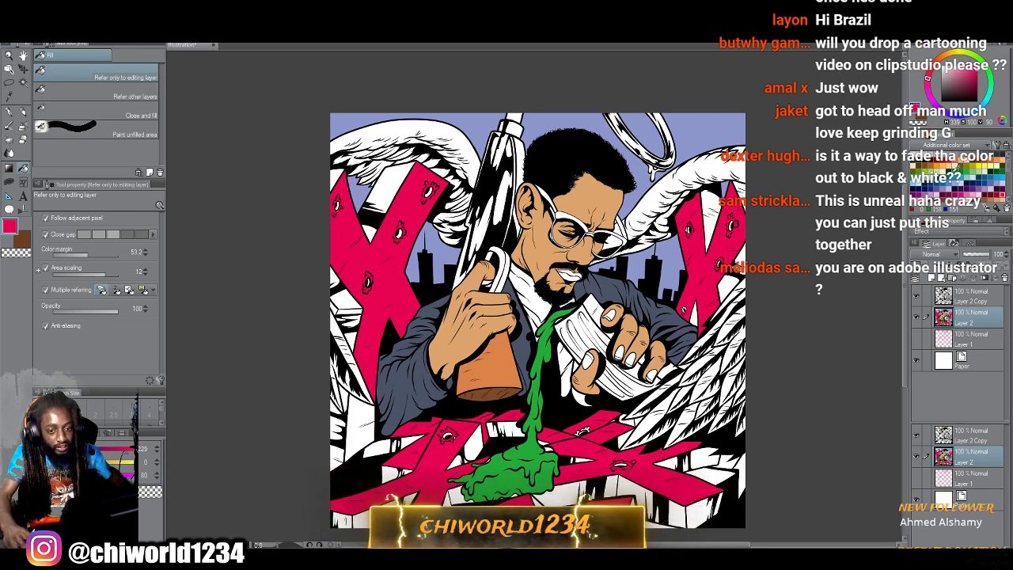
Set the color to dark crimson (RGB 125, 0, 35) and fill the shaded side faces of the X-shaped beams.
click(989, 192)
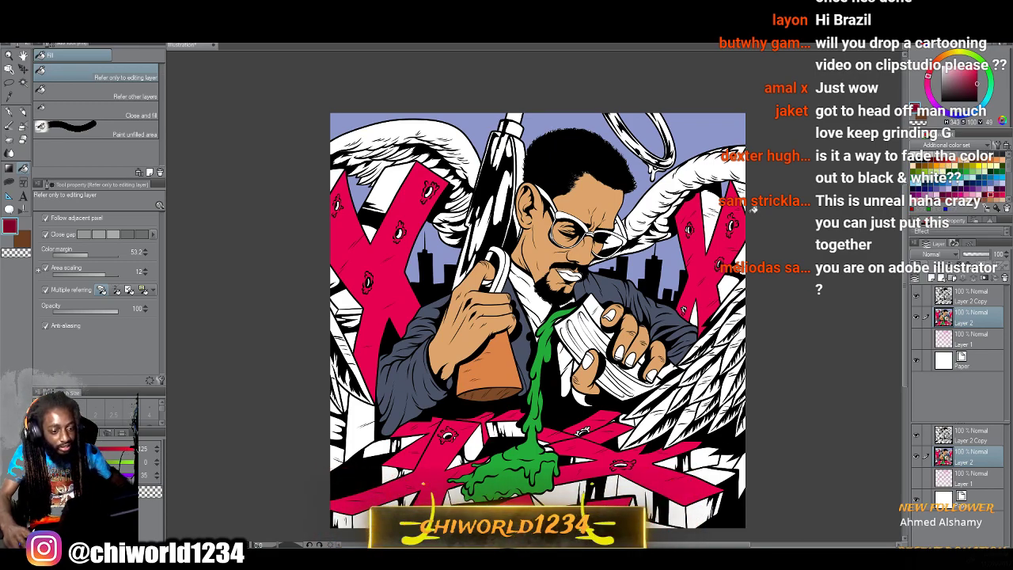
click(713, 200)
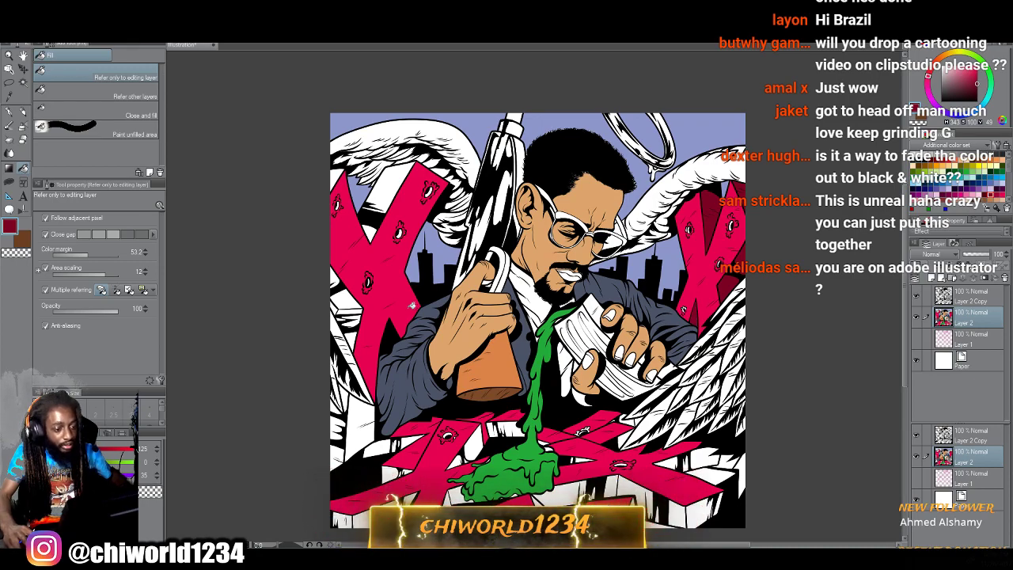
click(349, 303)
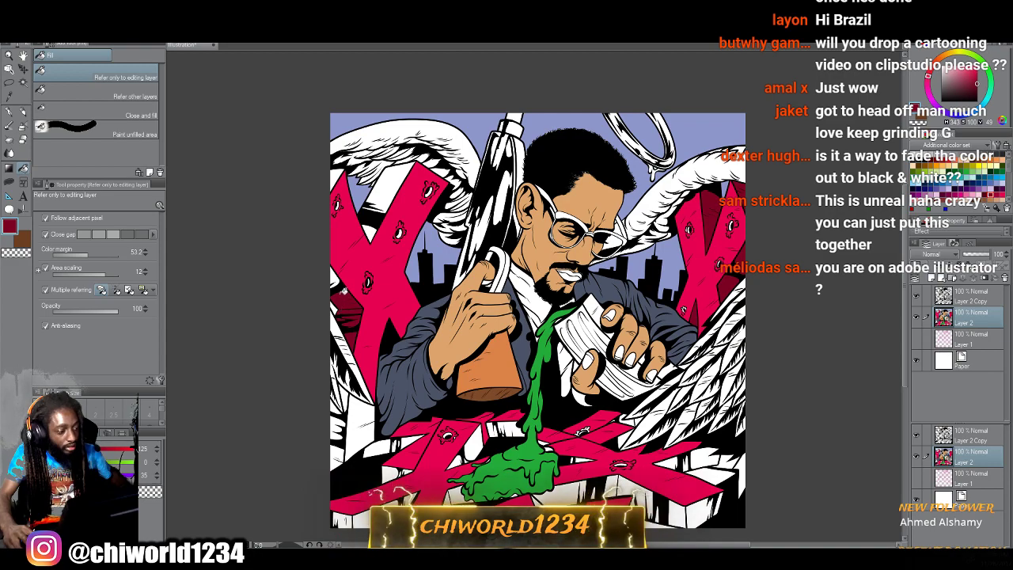
click(369, 235)
click(393, 182)
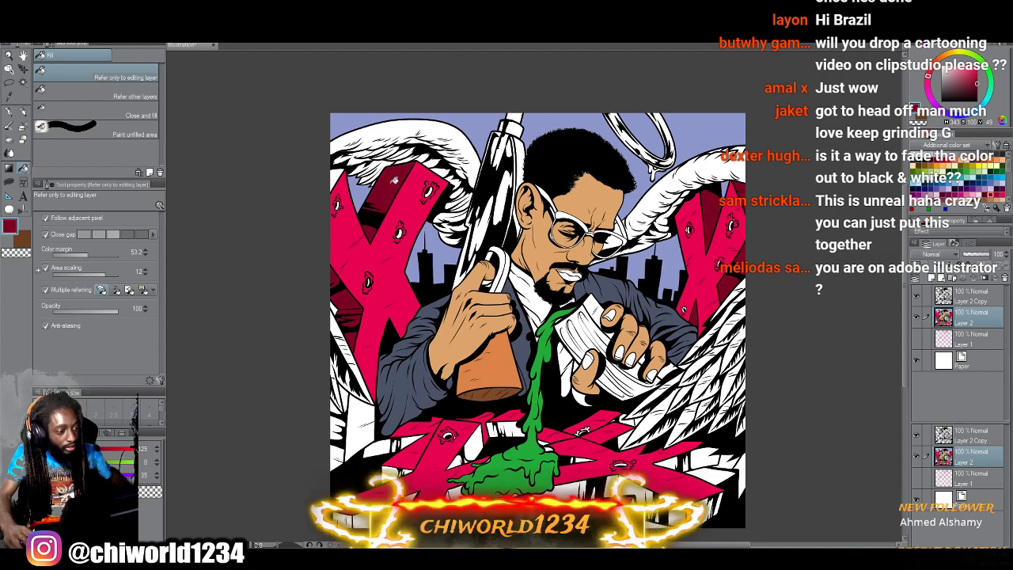
click(335, 178)
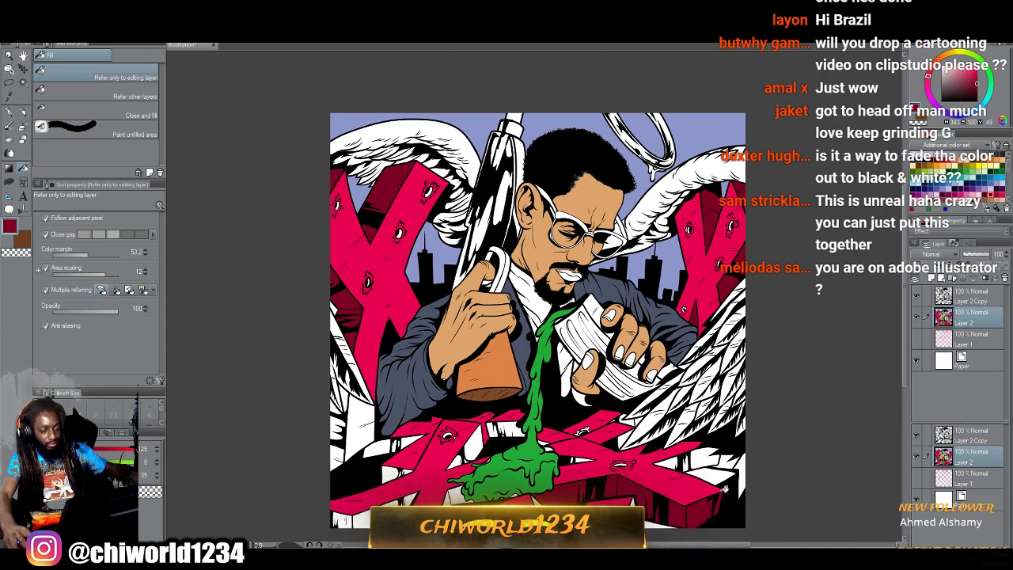
Undo the last three fills and fill the shaded side faces of the foreground beams below the right wing with dark crimson (RGB 125, 0, 35).
key(ctrl+z)
key(ctrl+z)
key(ctrl+z)
alt+click(685, 491)
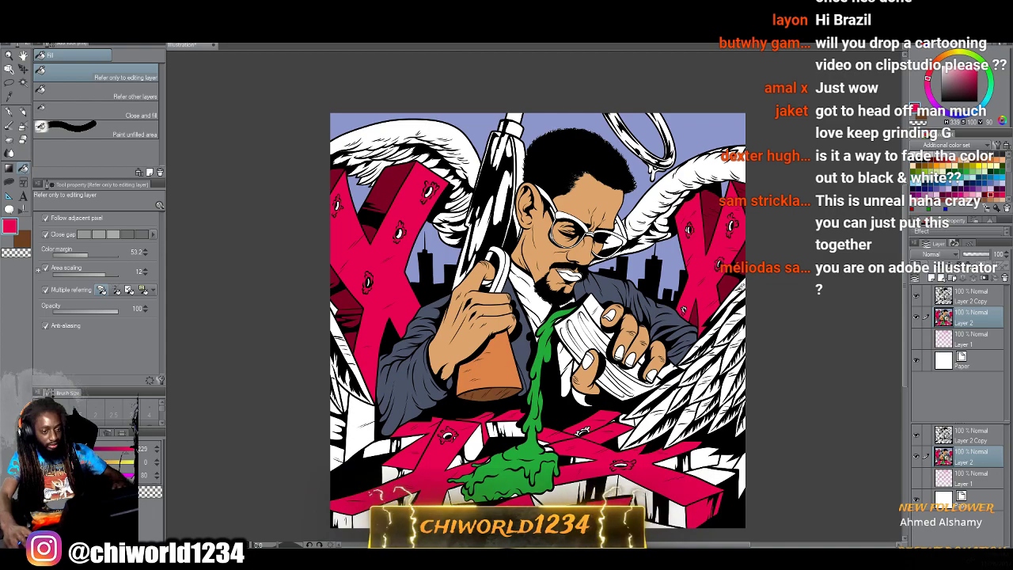
alt+click(730, 285)
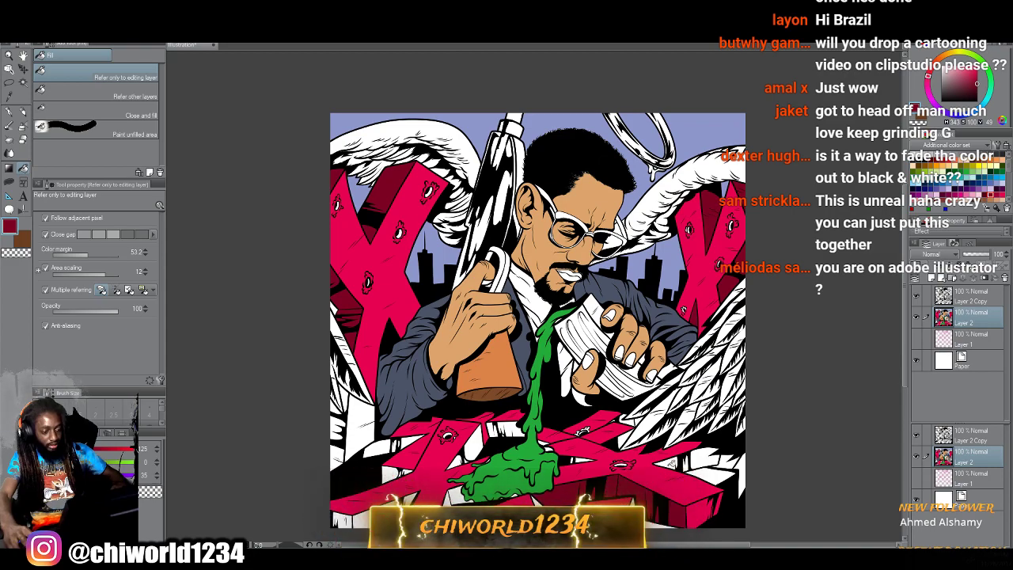
click(694, 463)
click(704, 457)
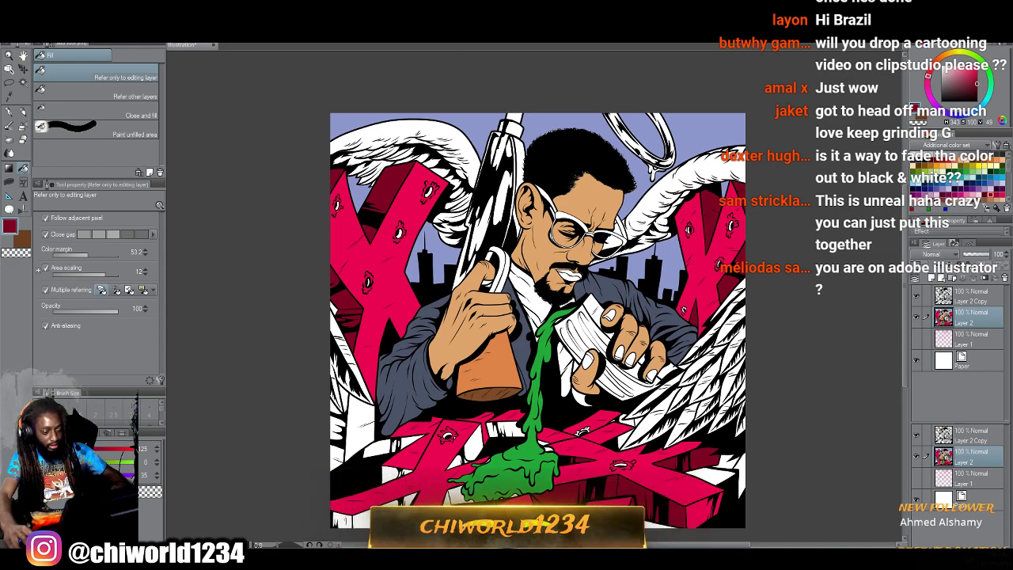
Fill the remaining front faces of the beams at the lower left with crimson (RGB 229, 0, 80) and their shaded sides with dark crimson.
alt+click(659, 479)
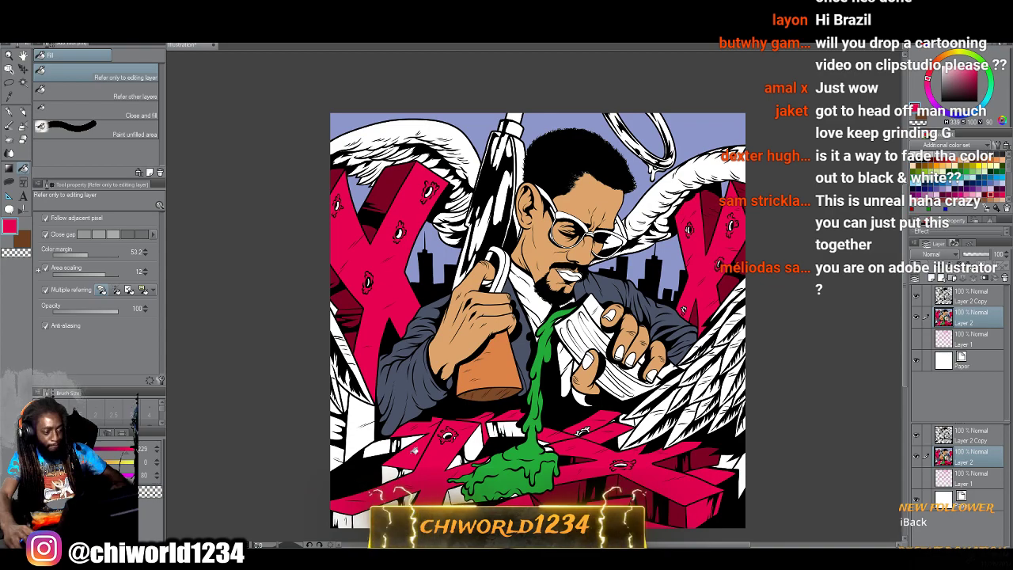
click(349, 425)
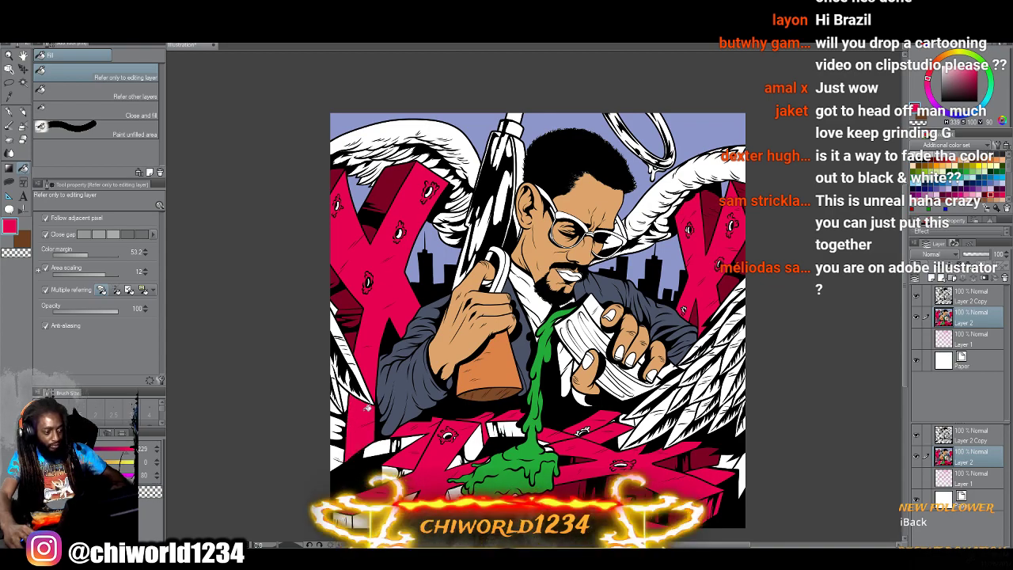
alt+click(353, 305)
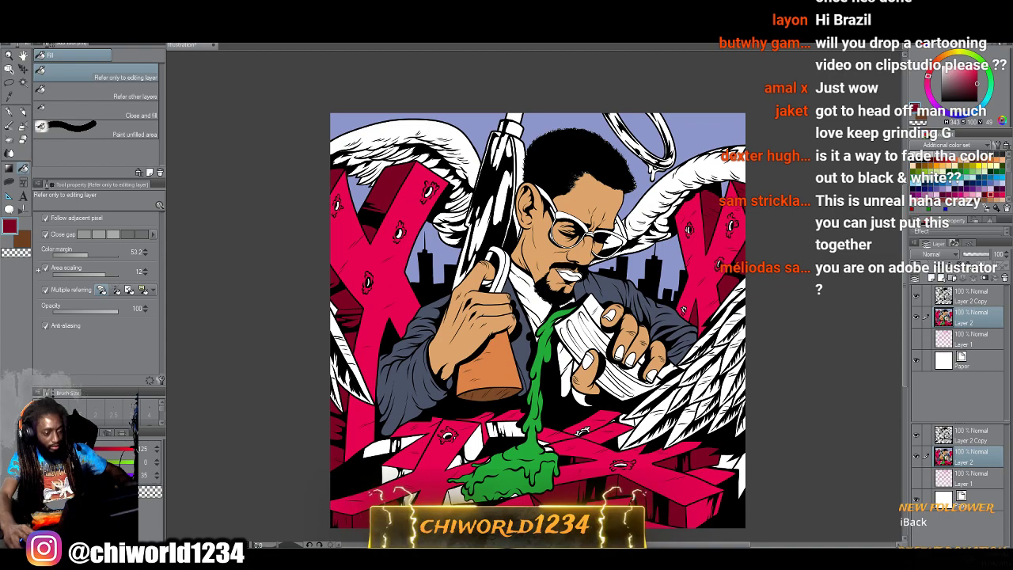
alt+click(352, 495)
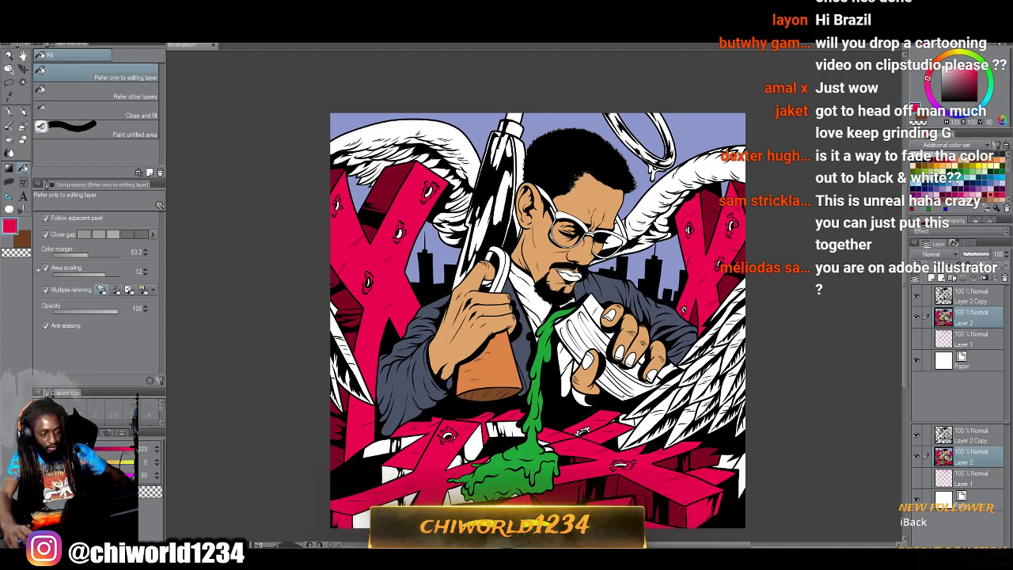
alt+click(341, 467)
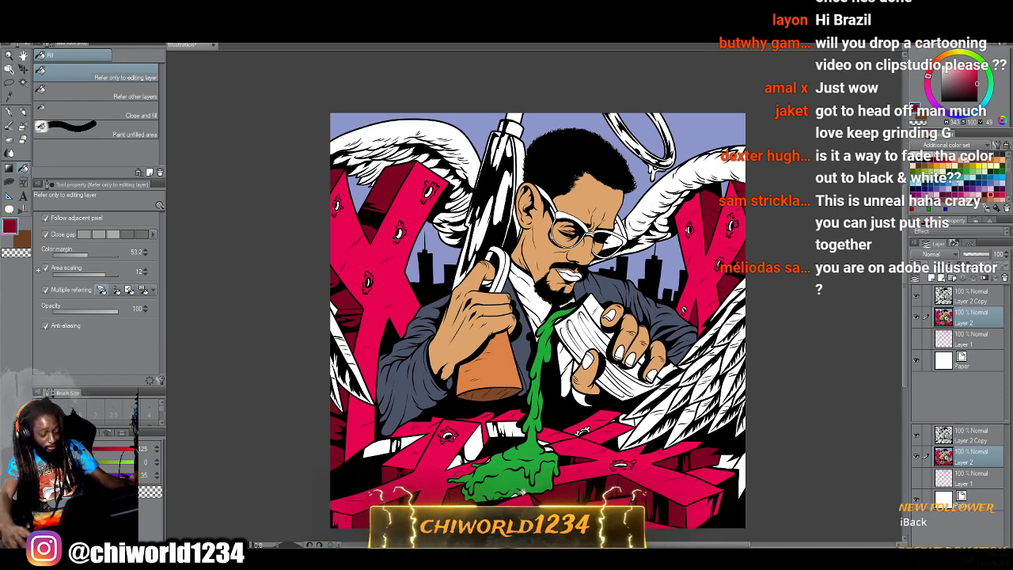
Fill the leftover white gaps along the edges of the slime puddle with the slime's green (RGB 36, 172, 57).
scroll(524, 494, up, 5)
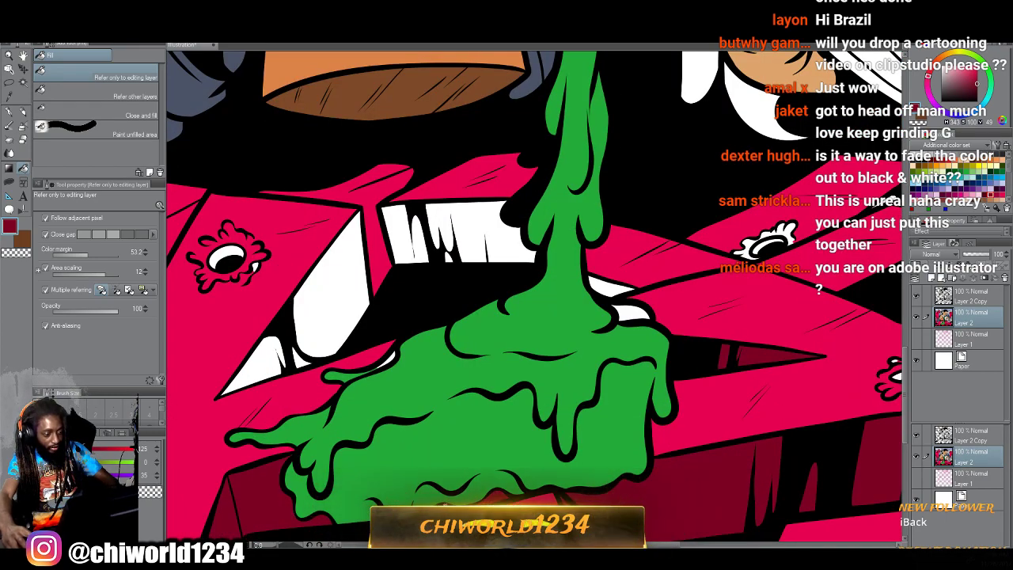
alt+click(425, 379)
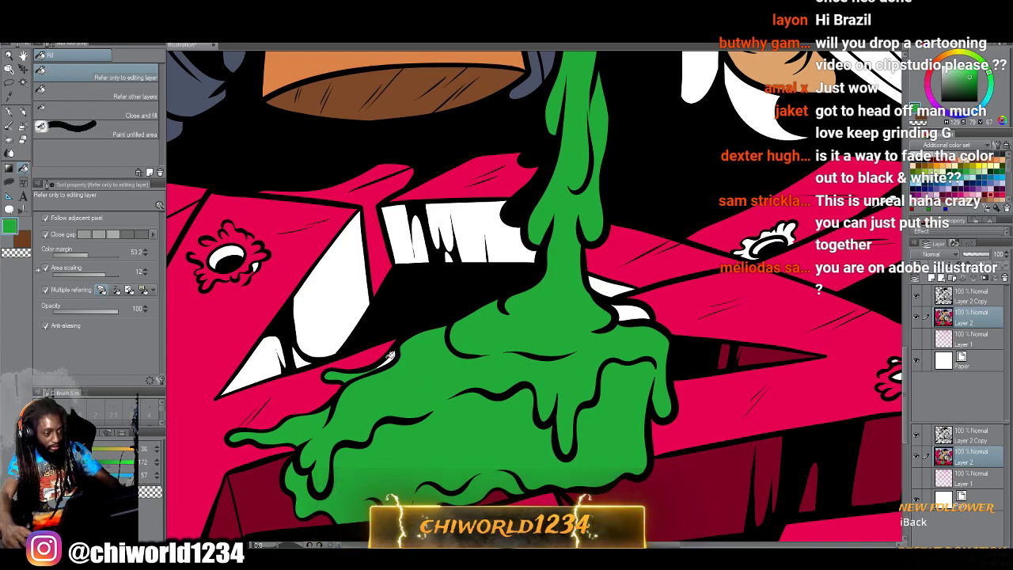
click(625, 308)
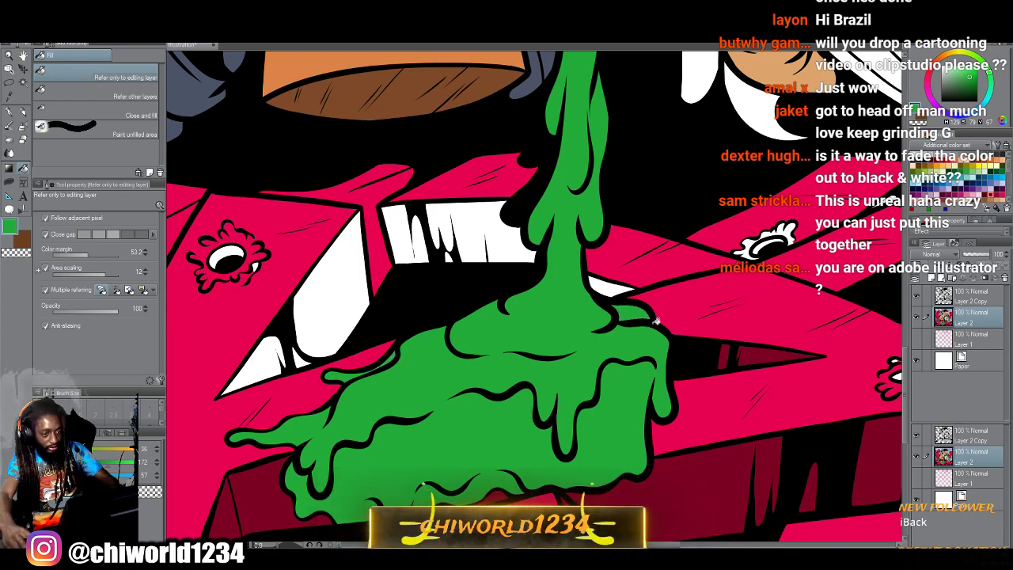
Fill the white side faces of the foreground beams around the slime puddle with dark crimson (RGB 125, 0, 35).
alt+click(738, 355)
click(617, 285)
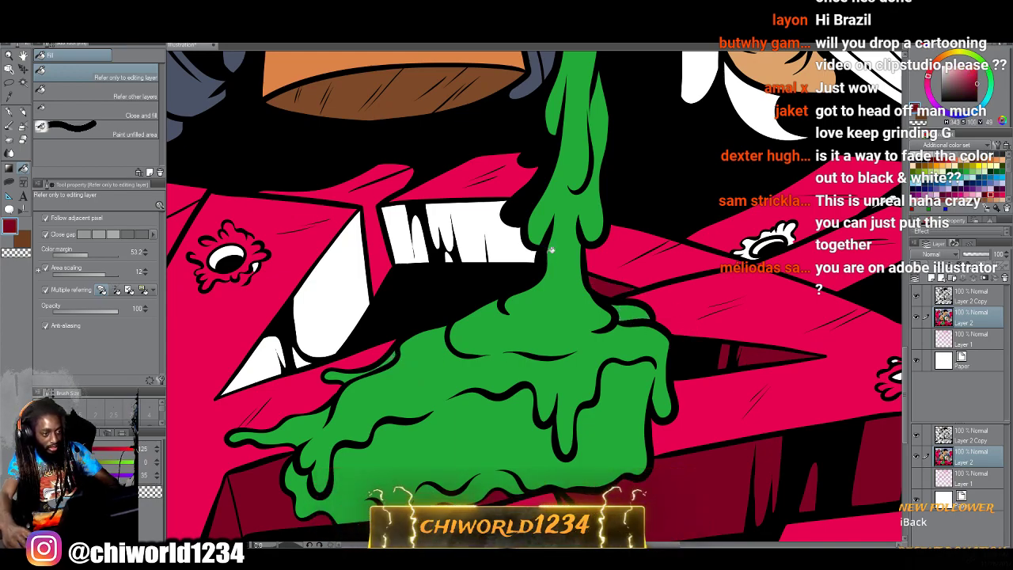
click(514, 246)
click(400, 237)
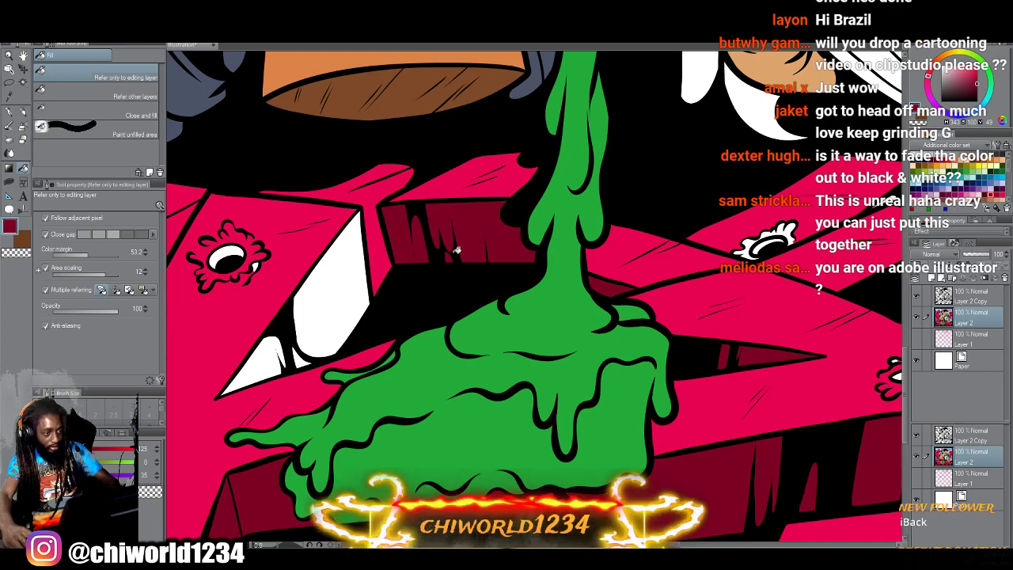
click(315, 332)
click(298, 355)
click(276, 357)
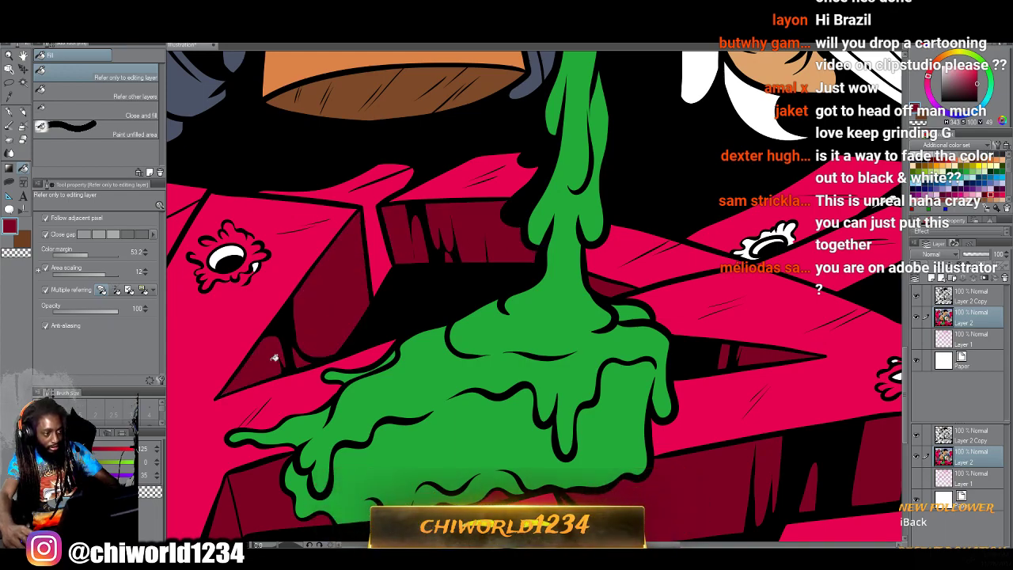
Fill the remaining white side faces of the left foreground beam, below the man's sleeve, with the same dark crimson.
scroll(361, 358, down, 4)
drag(451, 360, 557, 360)
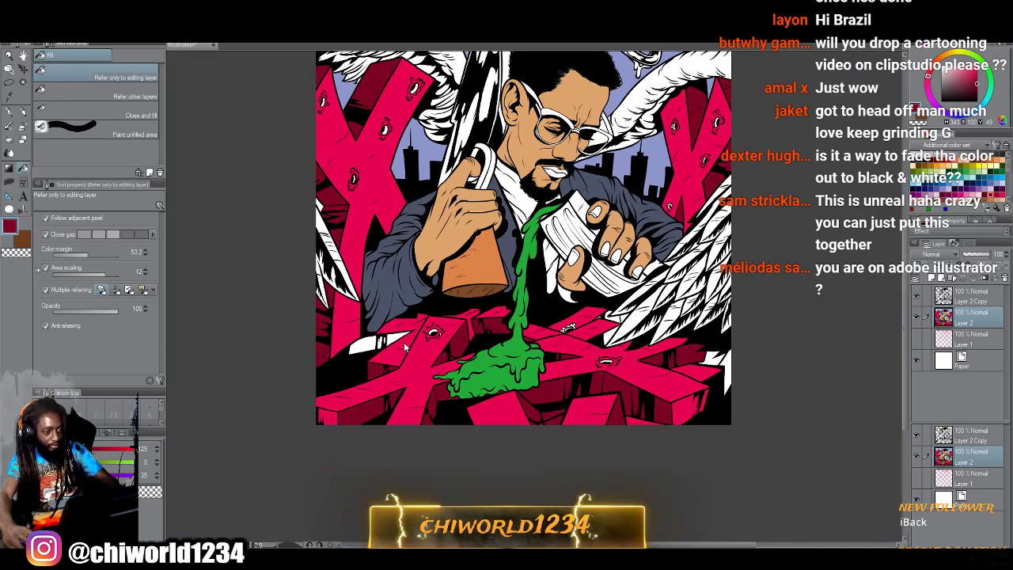
scroll(403, 343, up, 2)
click(358, 341)
click(339, 344)
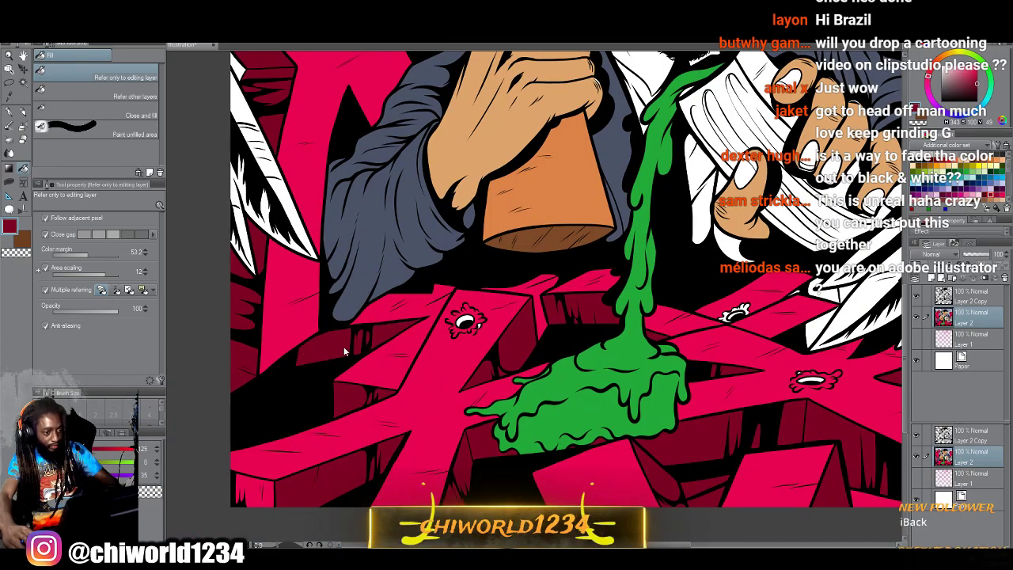
Fill the inside of the bullet hole on the foreground beam left of the slime with dark crimson.
scroll(380, 350, down, 4)
drag(574, 298, 574, 352)
scroll(574, 351, up, 5)
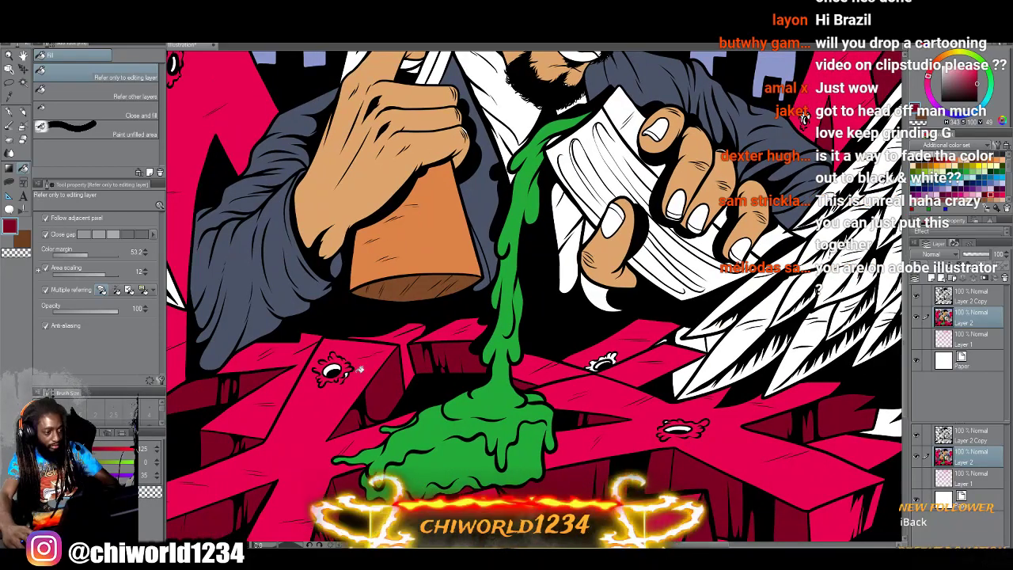
scroll(358, 388, up, 2)
scroll(358, 388, up, 2)
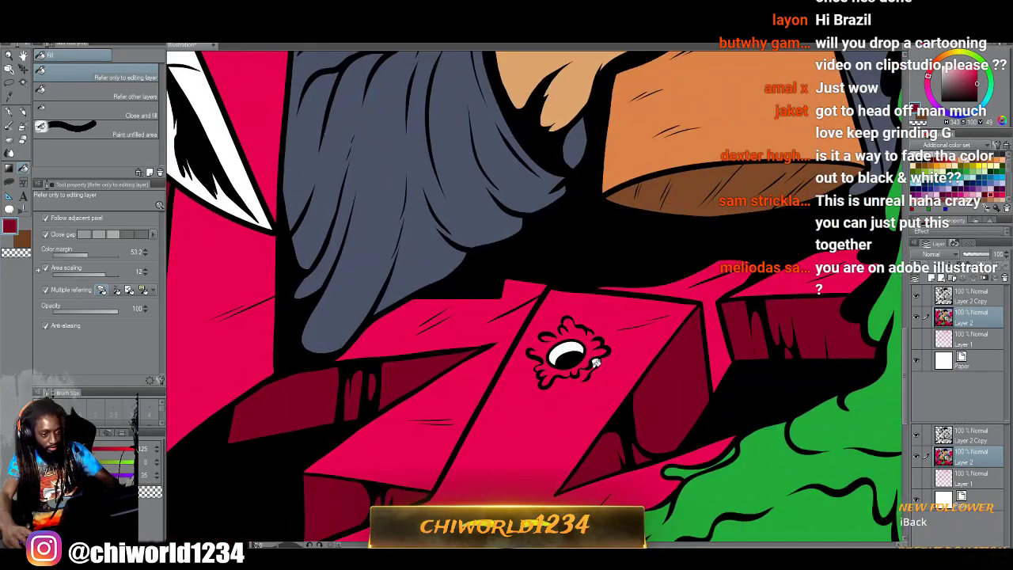
click(570, 354)
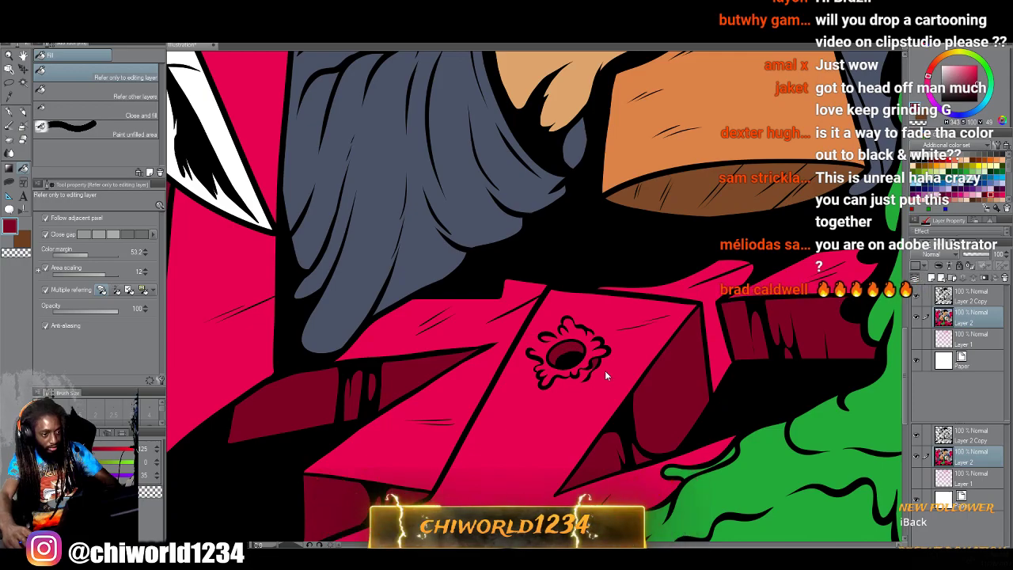
Fill the two bullet holes on the foreground beams right of the slime with dark crimson, including the splintered rim of the upper one.
scroll(604, 371, down, 4)
scroll(686, 392, up, 2)
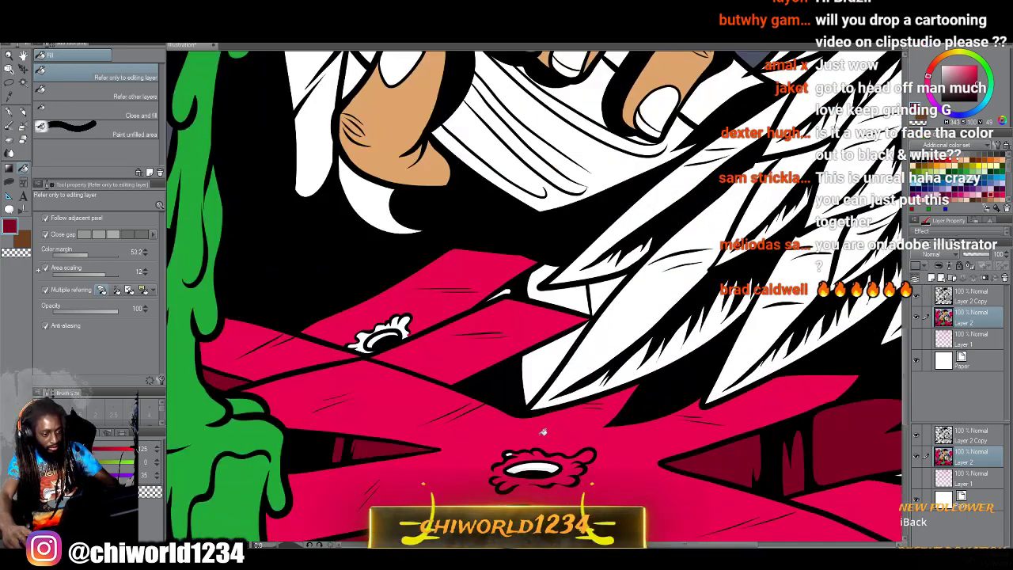
scroll(531, 462, up, 2)
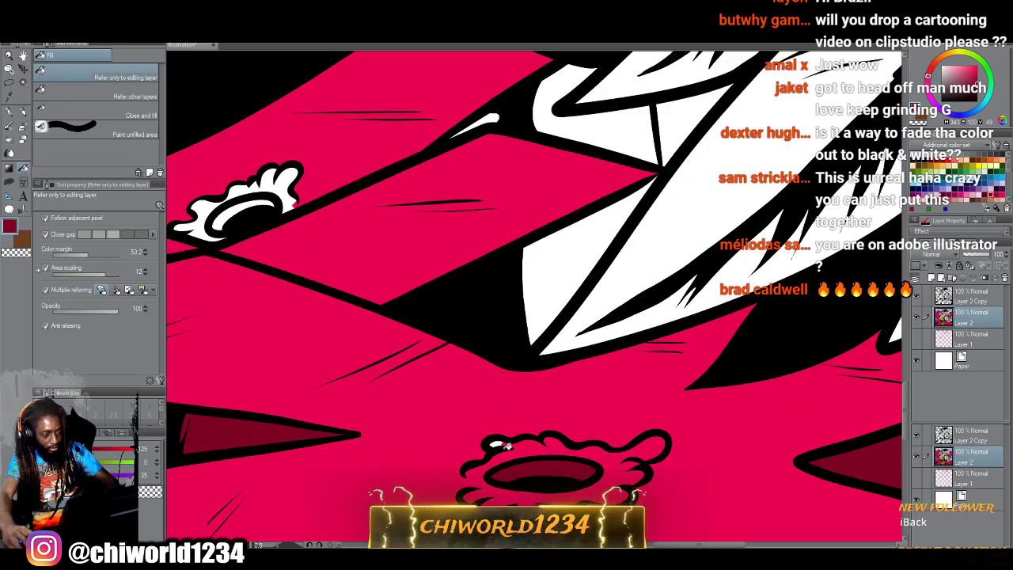
click(270, 182)
click(218, 217)
click(215, 222)
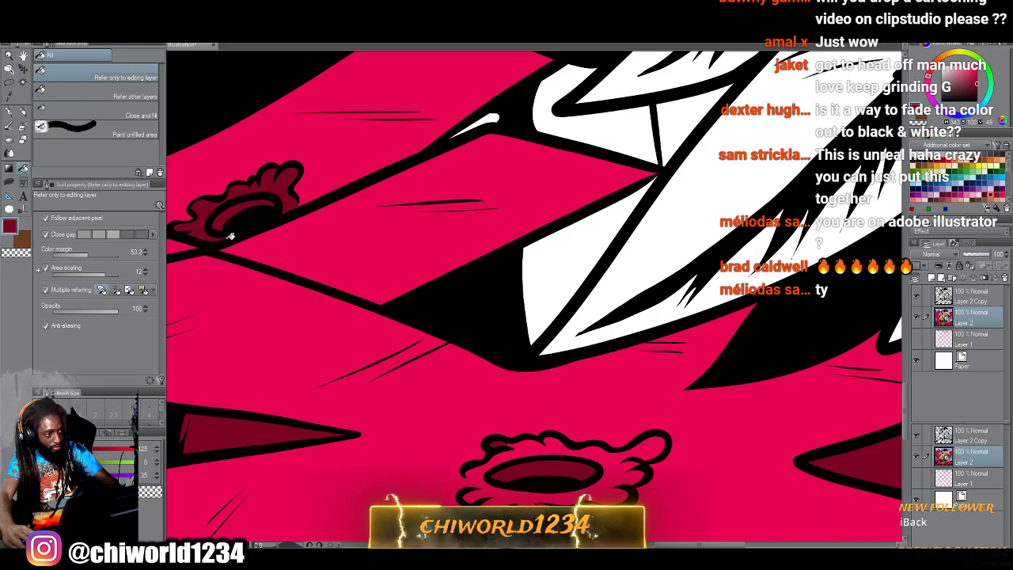
Fill the bullet holes on the upright X-shaped beam at the right with dark crimson, including the small one above the man's sleeve.
scroll(230, 234, down, 3)
scroll(627, 323, down, 3)
scroll(643, 327, up, 3)
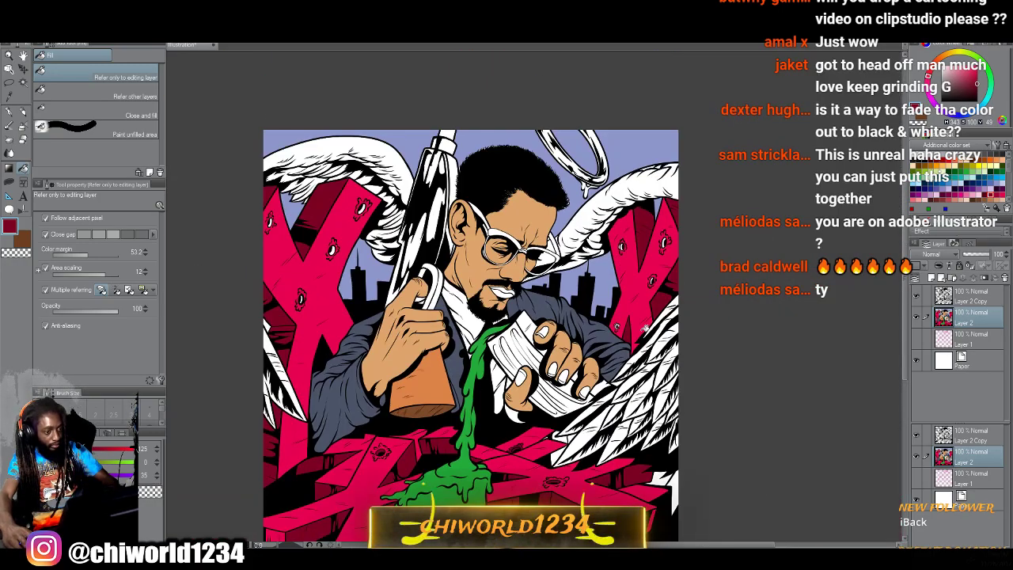
scroll(660, 300, up, 4)
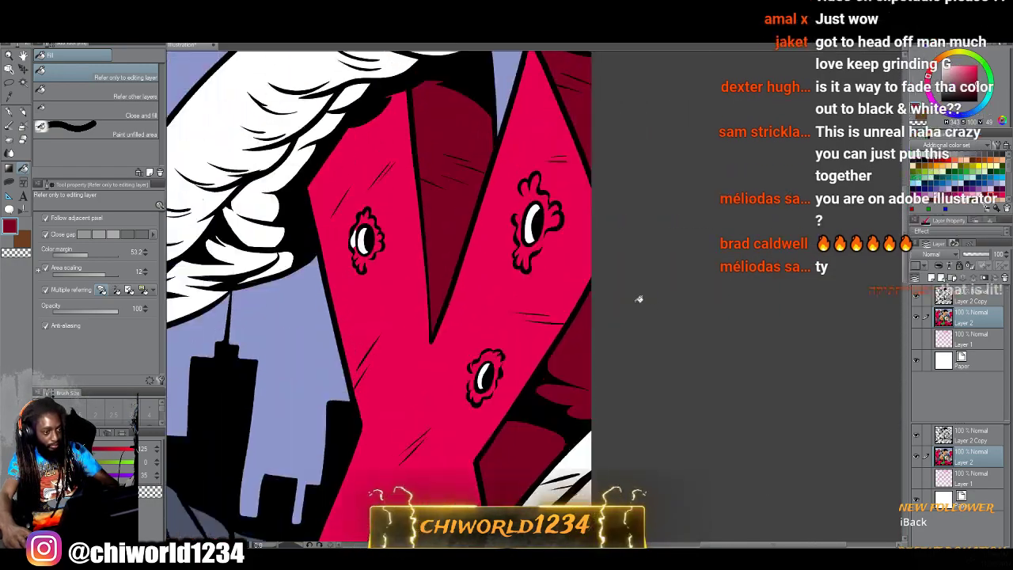
click(575, 221)
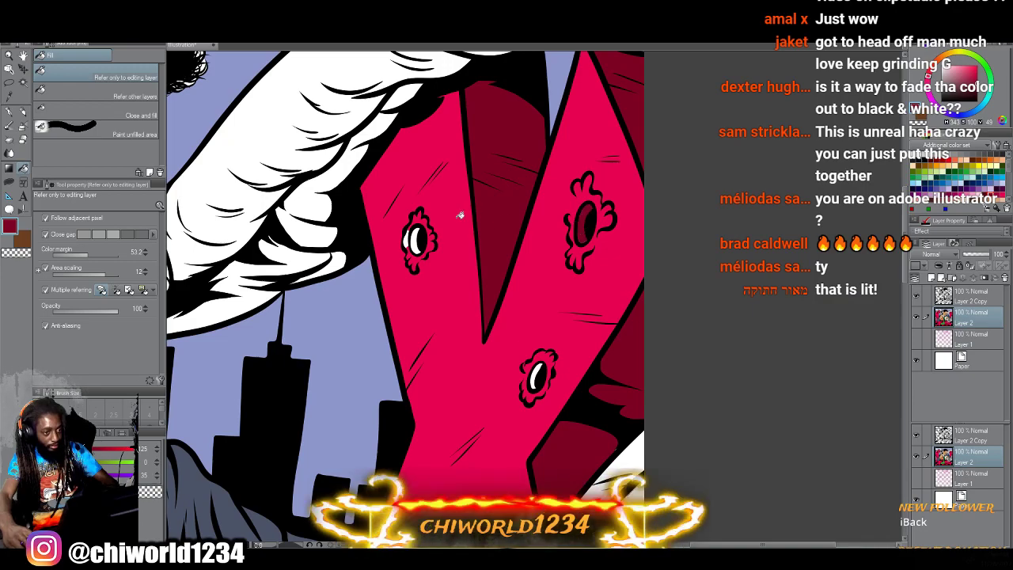
click(418, 236)
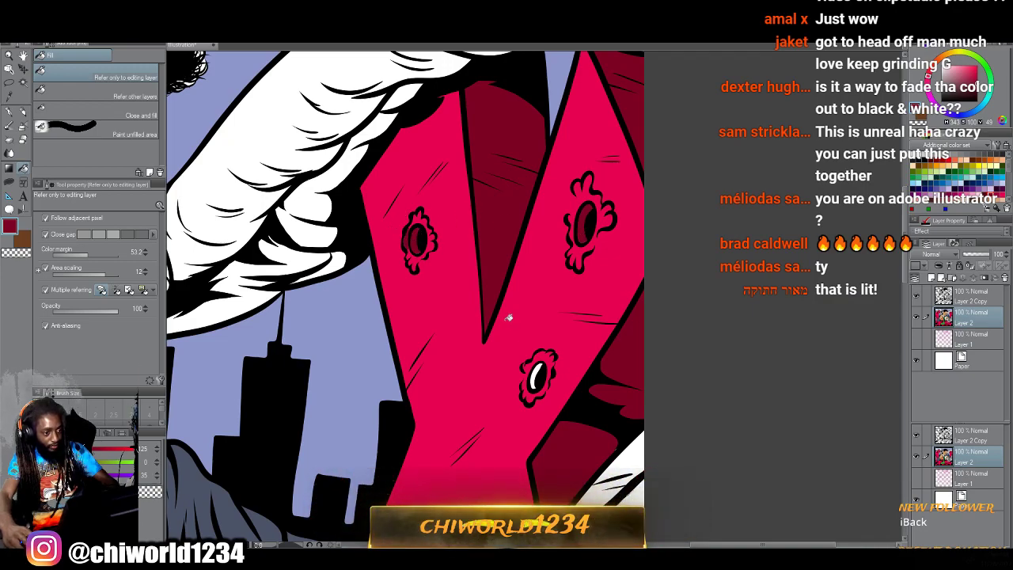
scroll(538, 370, down, 5)
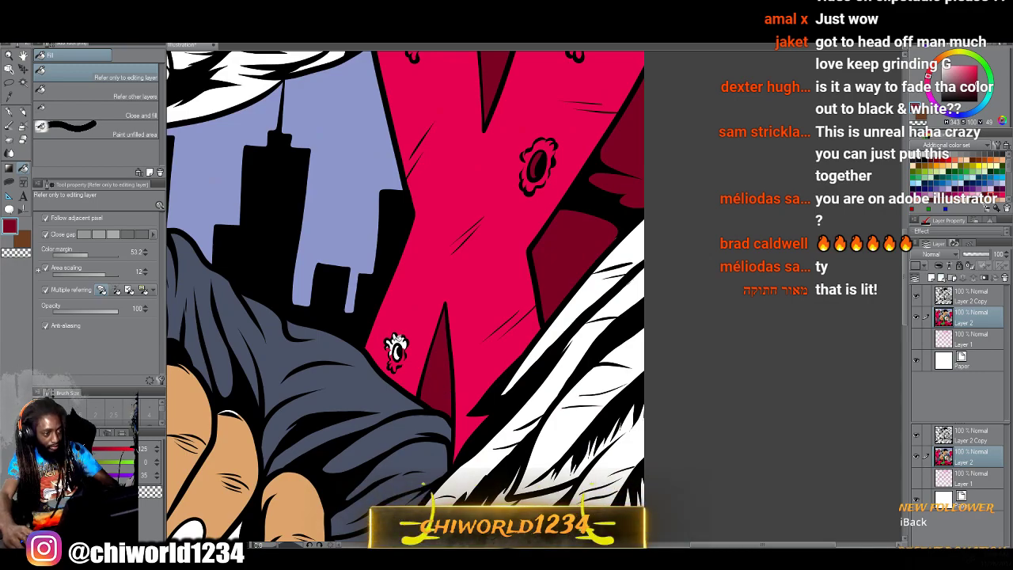
click(389, 342)
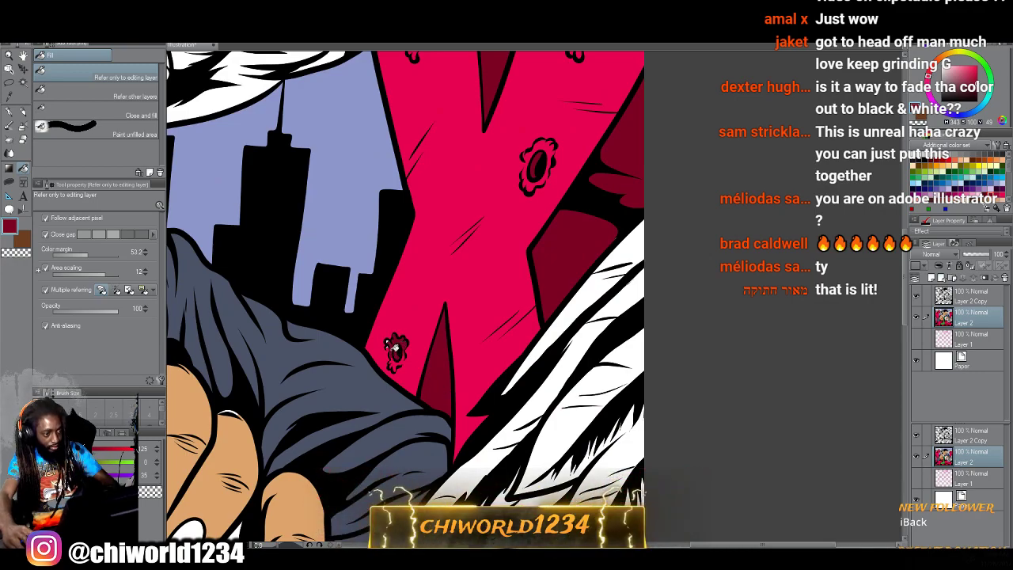
Fill the four bullet holes on the upright X-shaped beam at the left with dark crimson.
scroll(399, 352, down, 6)
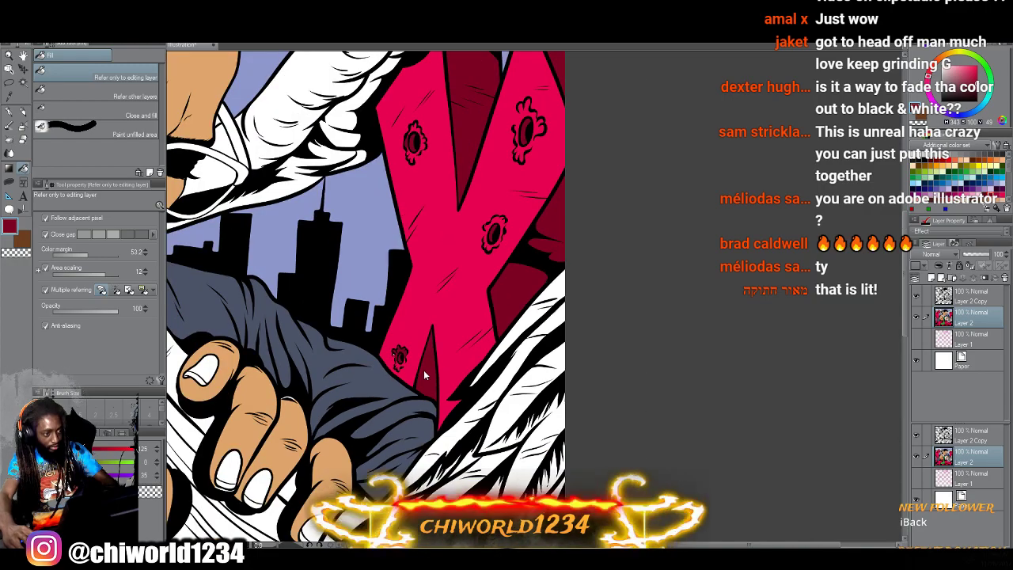
drag(391, 393, 547, 393)
scroll(544, 395, up, 2)
scroll(542, 399, up, 6)
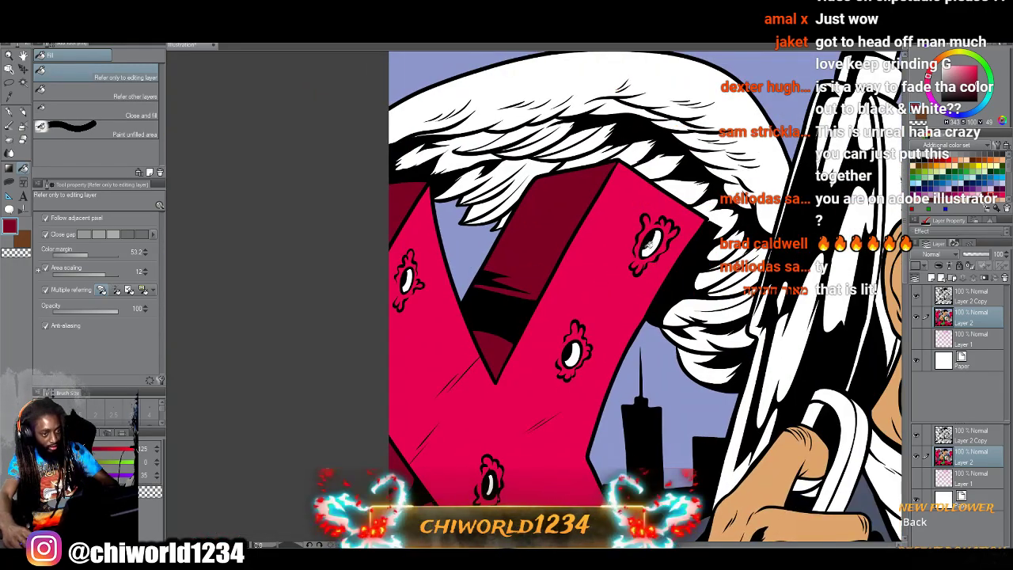
click(650, 243)
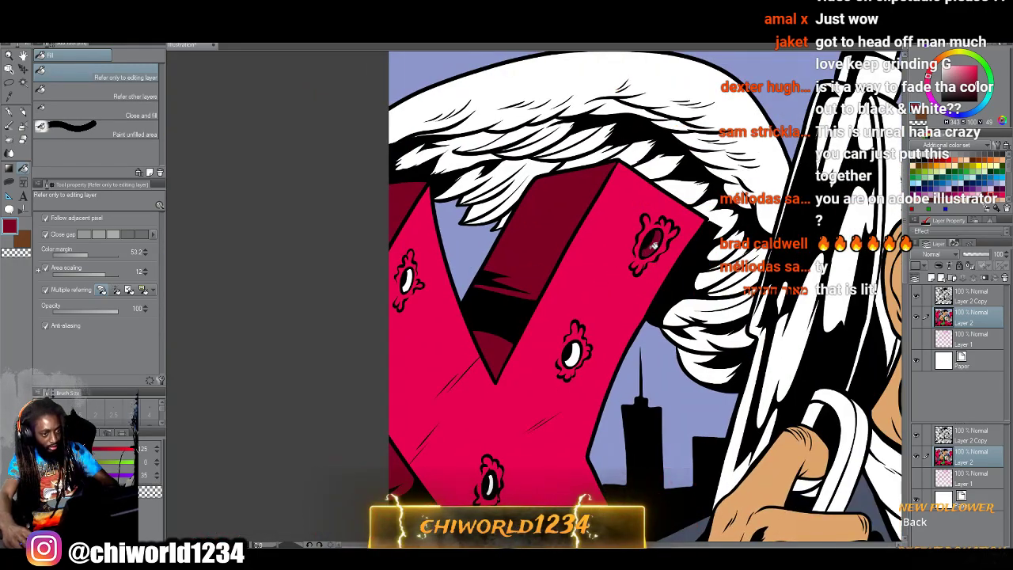
click(575, 349)
click(492, 478)
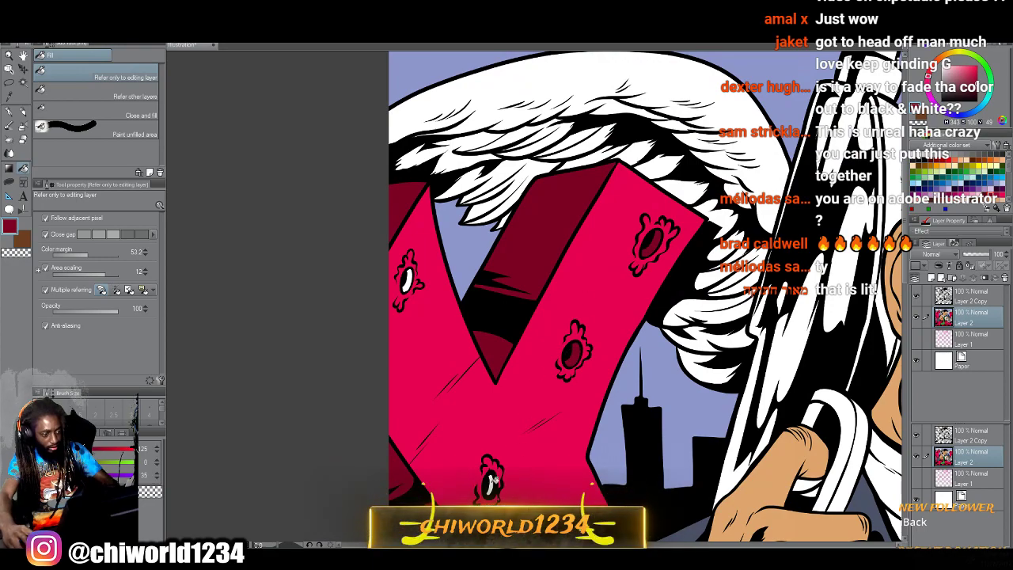
click(492, 478)
click(410, 275)
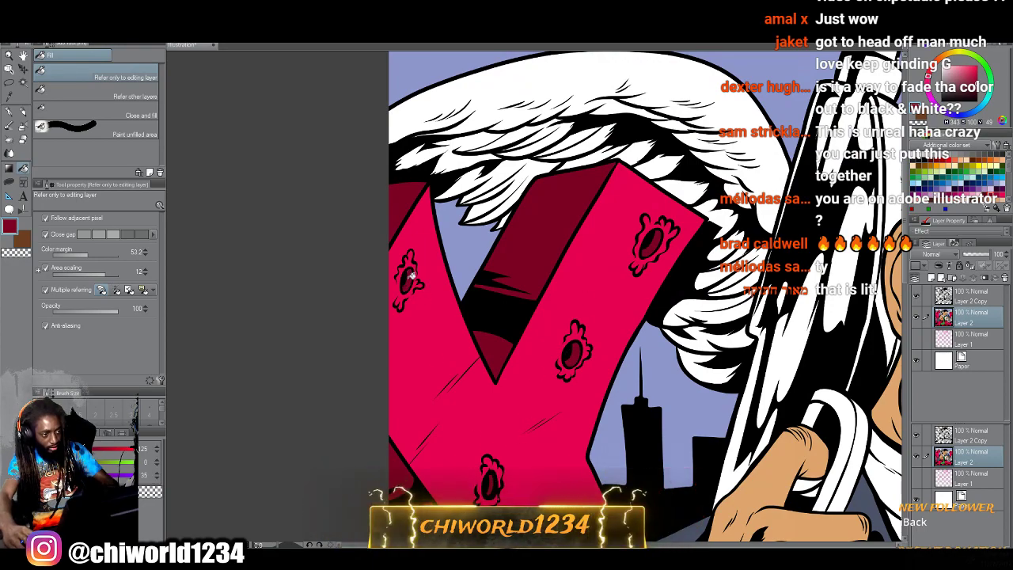
Fill the trigger guard of the man's gun with dark gray (RGB 77, 77, 77).
scroll(609, 380, down, 8)
scroll(613, 373, up, 4)
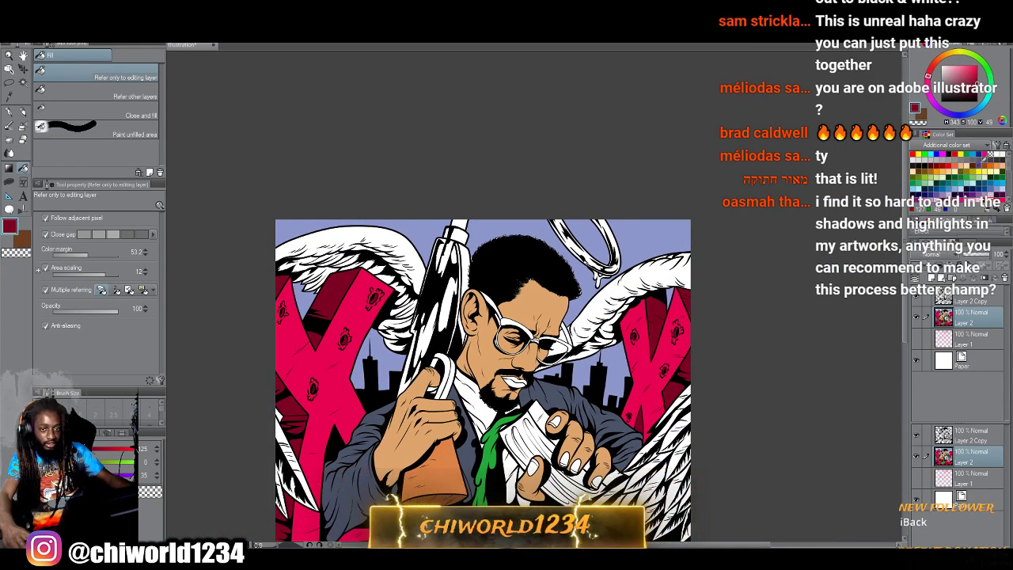
click(985, 161)
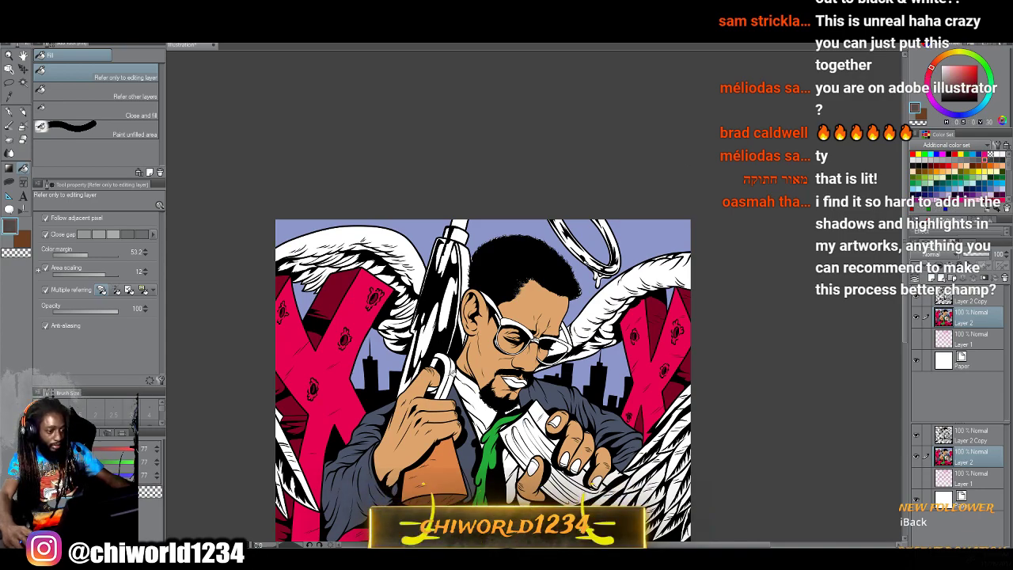
click(453, 373)
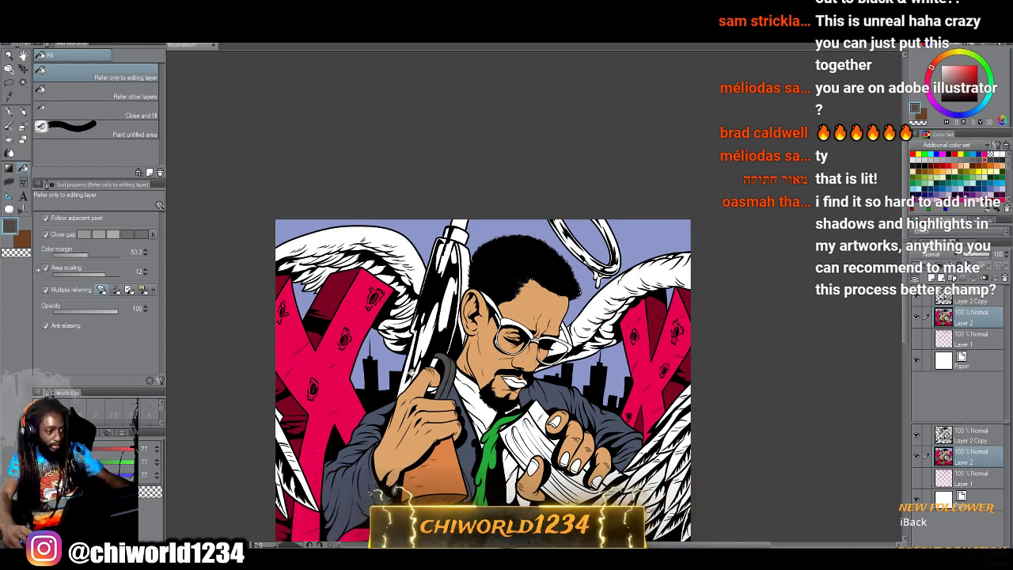
click(409, 379)
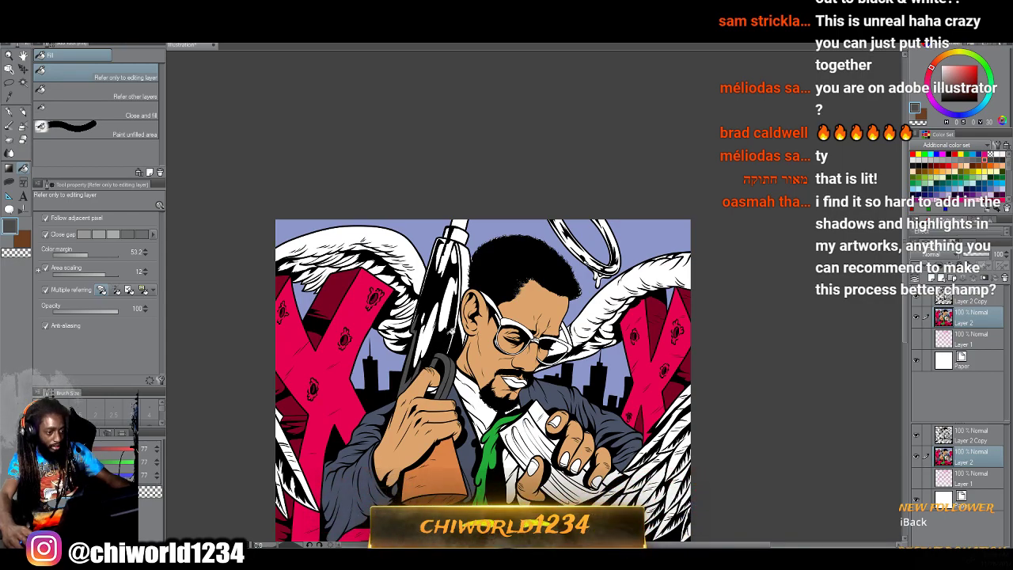
Try to fill the highlights on the gun's body above the hand with dark gray, undoing the spill into the wing.
click(452, 314)
click(456, 325)
click(434, 316)
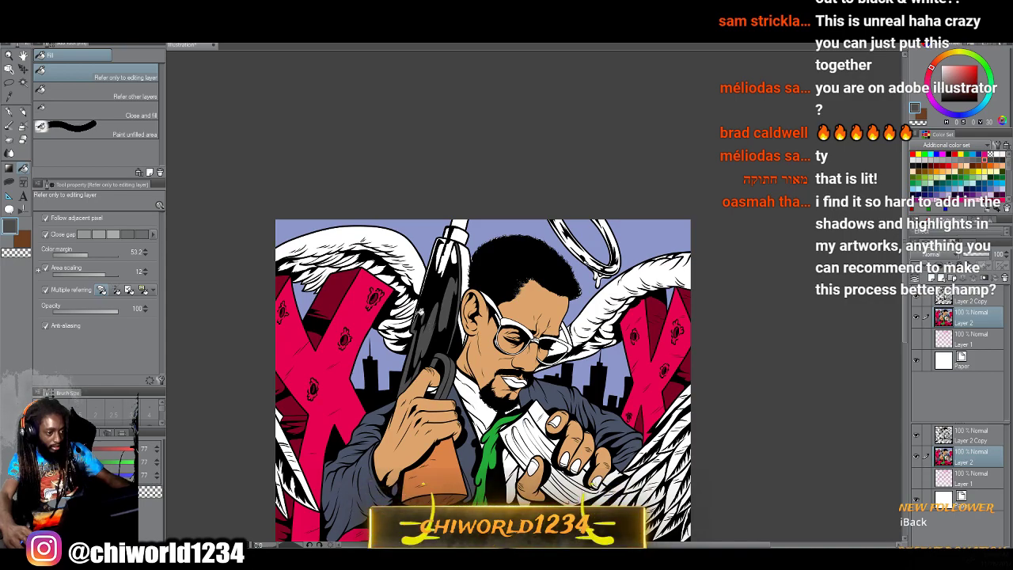
click(420, 314)
click(428, 276)
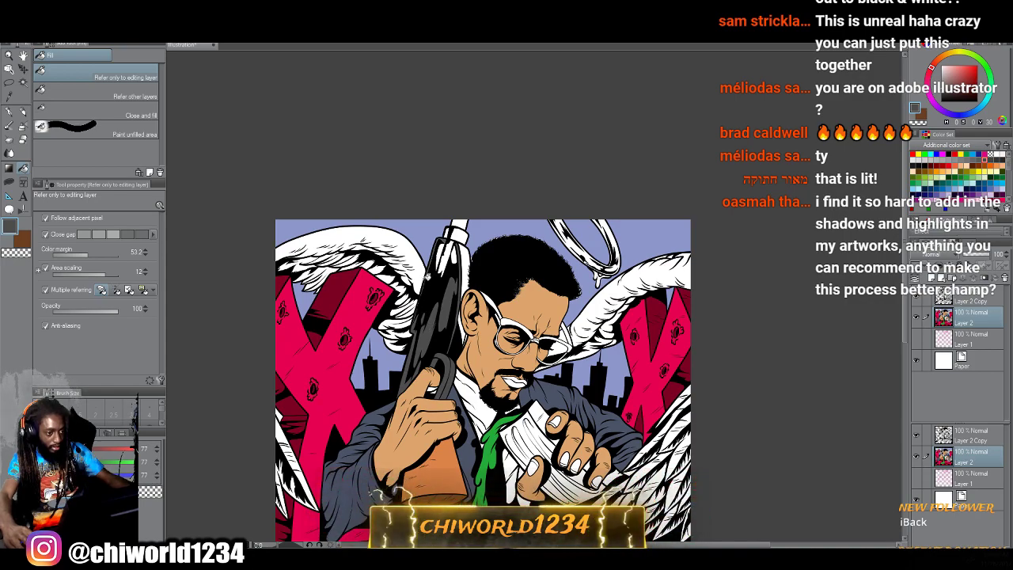
click(428, 273)
click(444, 265)
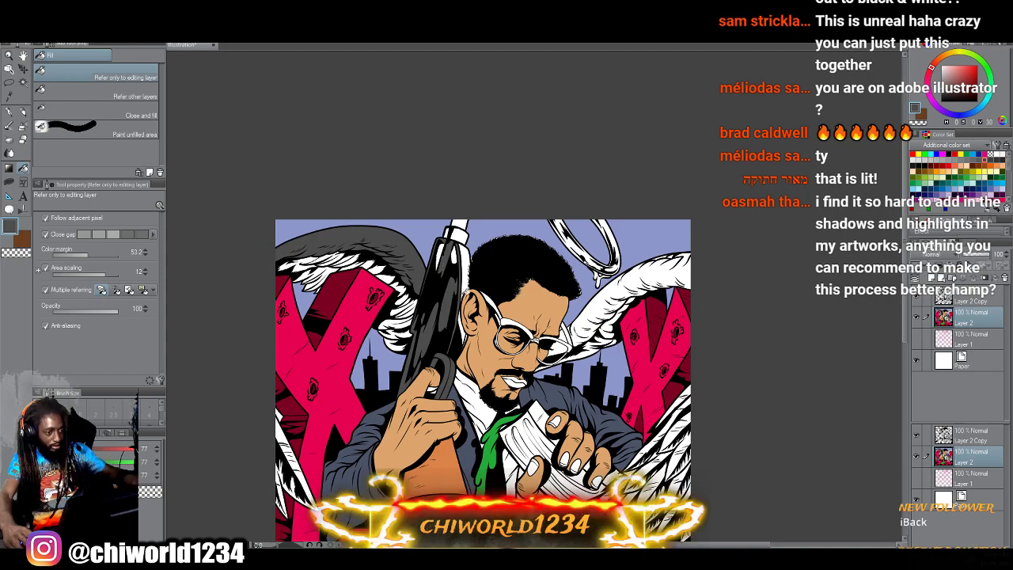
key(ctrl+z)
Fill all white areas of the gun's body between the wing and the man's head with dark gray.
scroll(454, 289, up, 5)
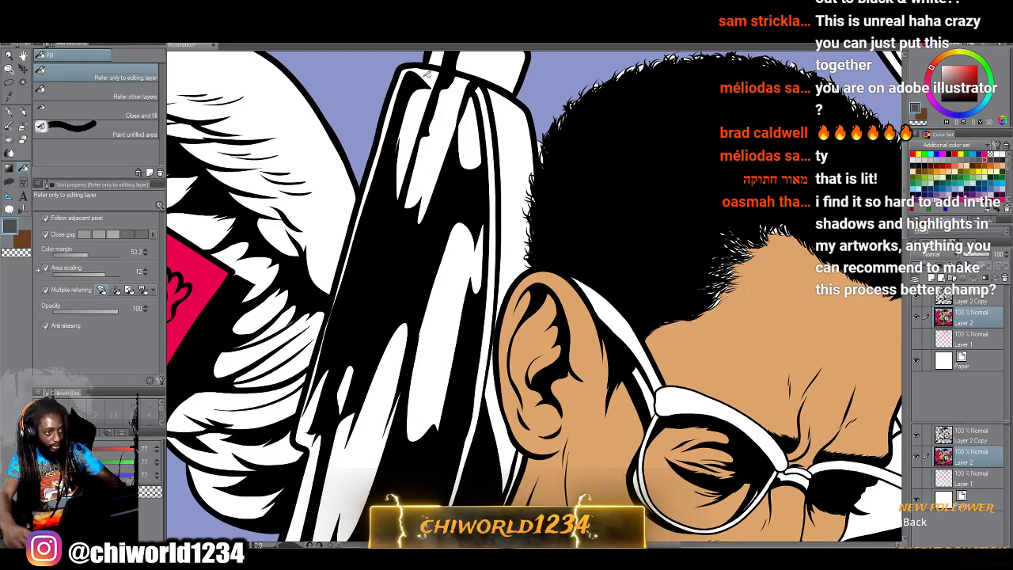
click(432, 75)
click(461, 119)
click(479, 131)
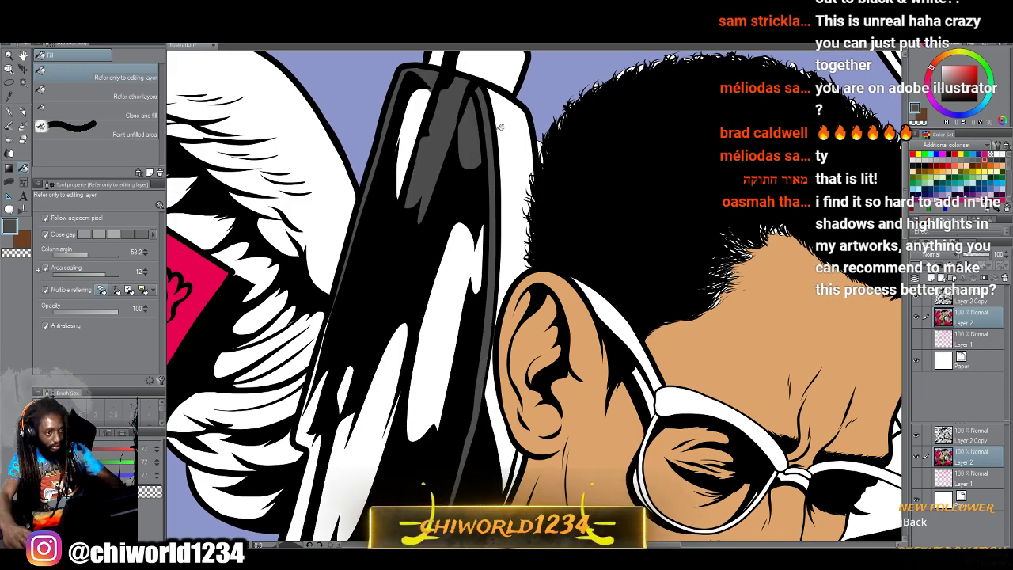
click(501, 127)
click(443, 332)
click(358, 443)
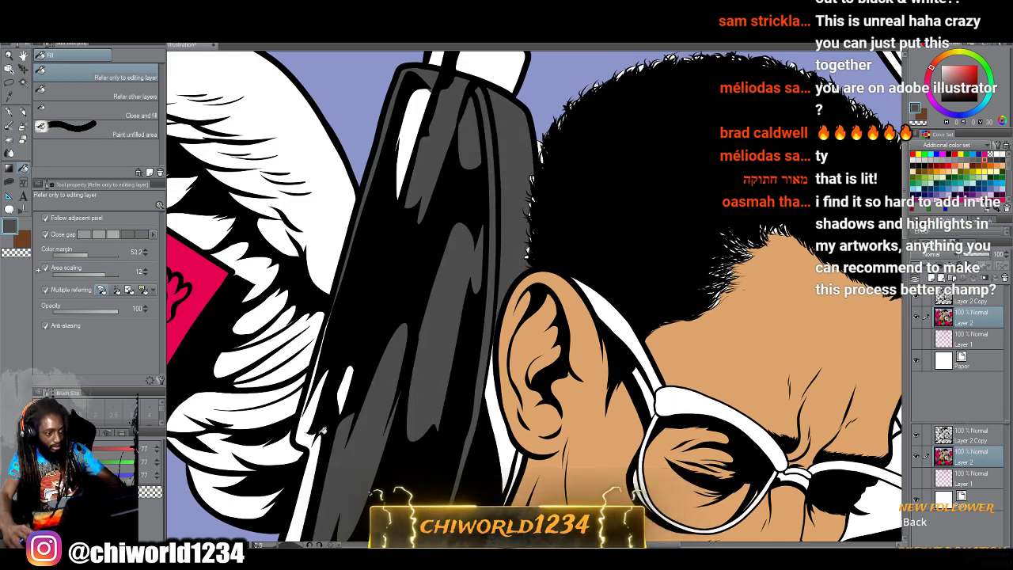
click(316, 410)
click(342, 390)
click(325, 369)
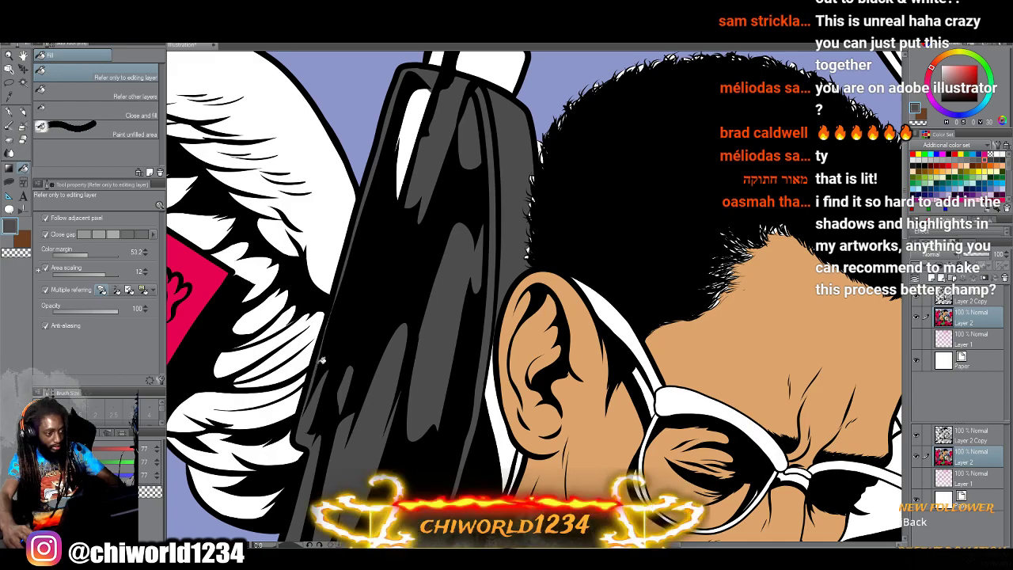
click(411, 132)
Fill the gun's collar and the barrel above it with dark gray.
scroll(436, 158, up, 3)
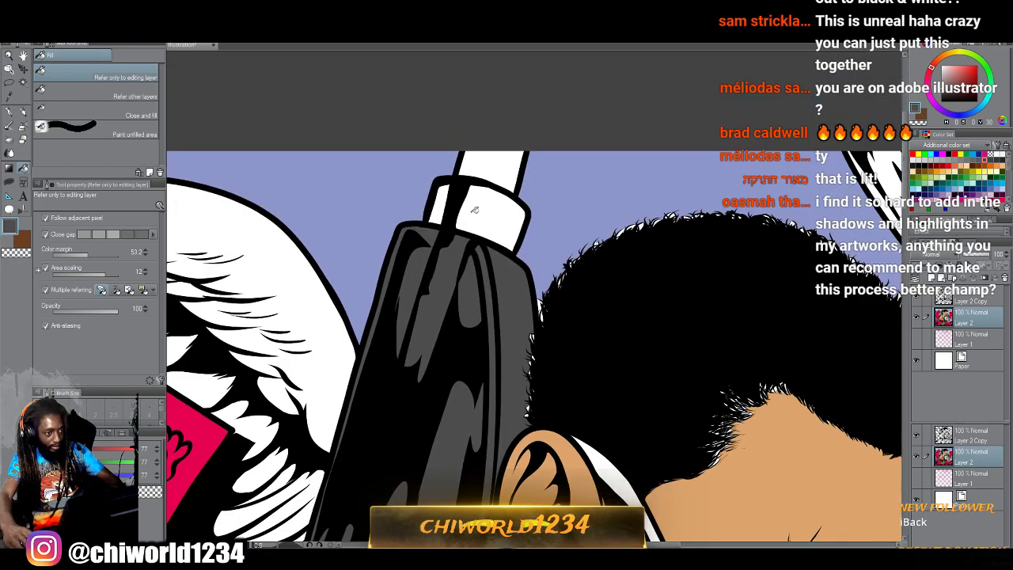
click(474, 209)
click(481, 161)
Fill the remaining white gun parts around the man's raised thumb, including those inside the trigger guard, with dark gray.
scroll(501, 216, down, 5)
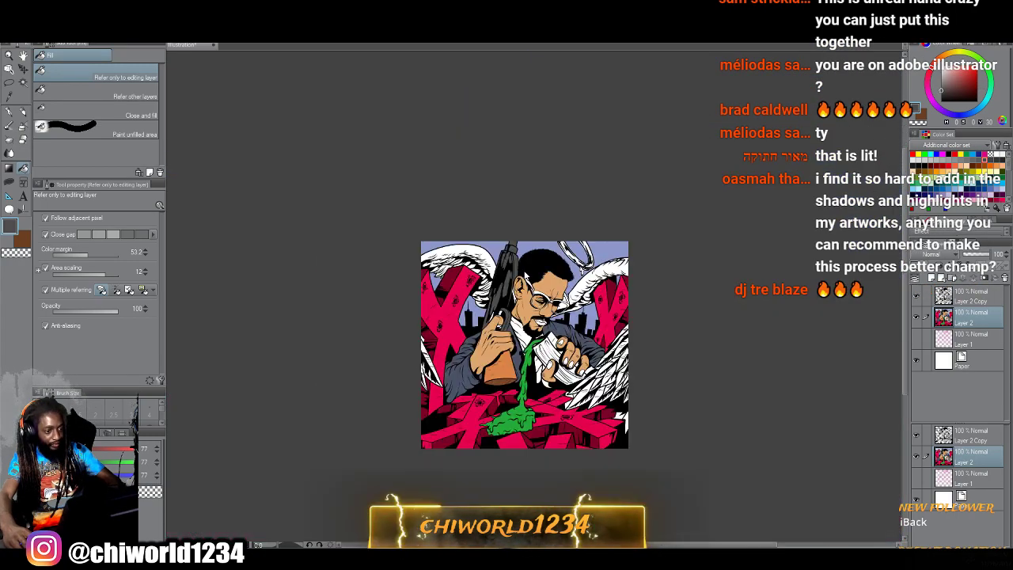
scroll(518, 317, up, 5)
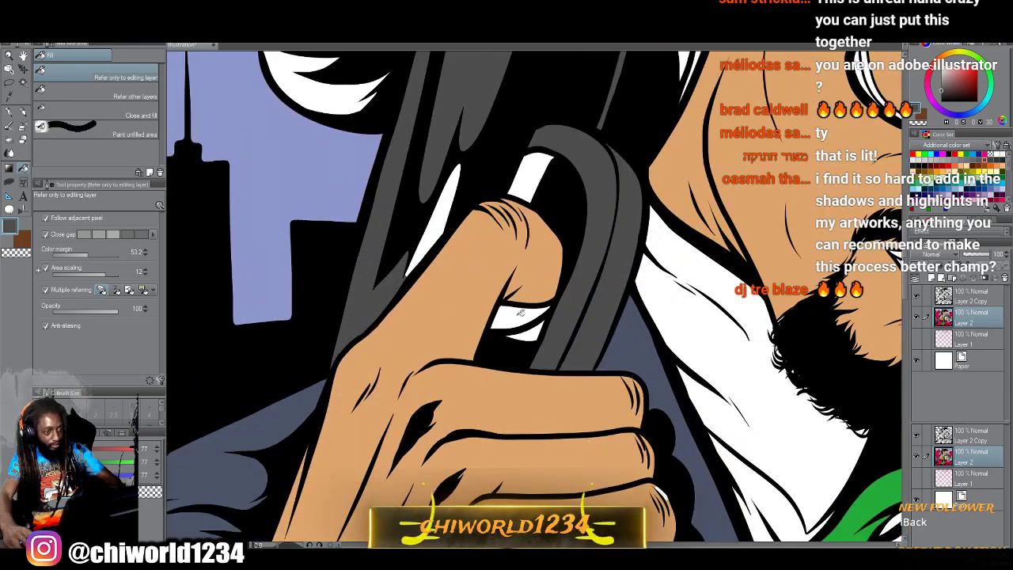
click(529, 321)
click(530, 324)
click(529, 174)
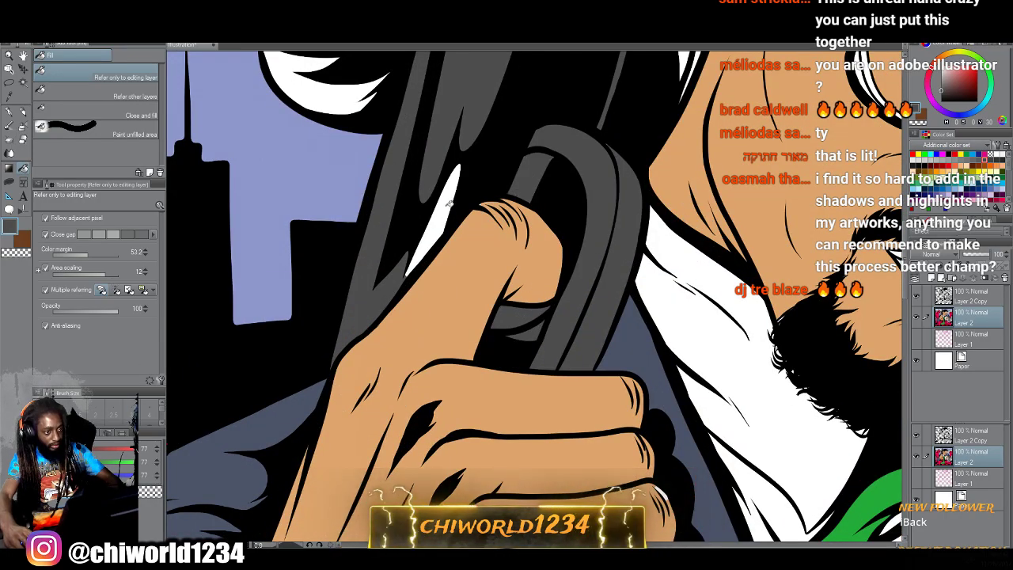
click(448, 203)
scroll(448, 204, down, 5)
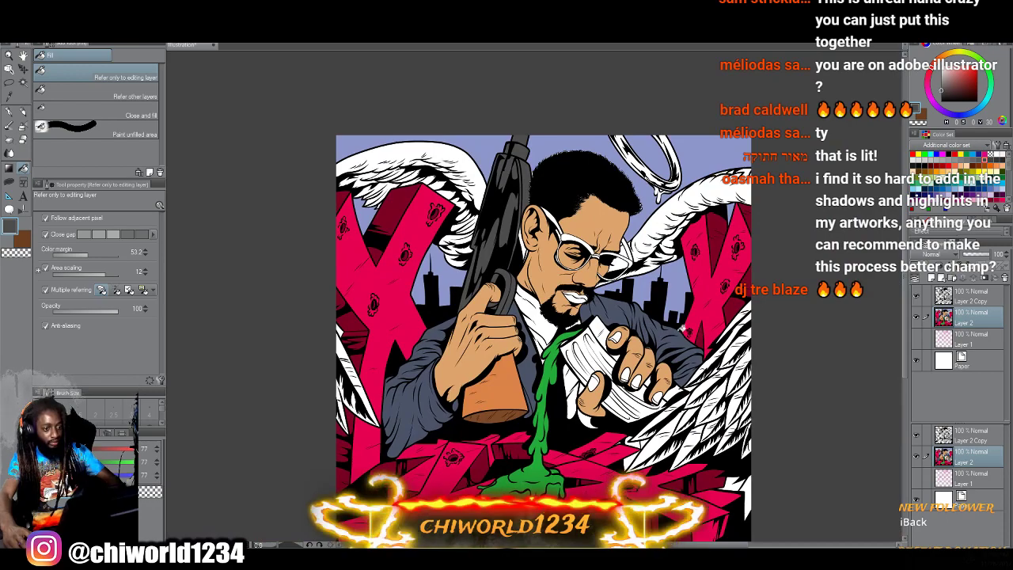
Fill the ribbed face of the magazine in the man's other hand with dark gray and its smooth edge with medium gray (RGB 115, 115, 115).
scroll(681, 330, up, 5)
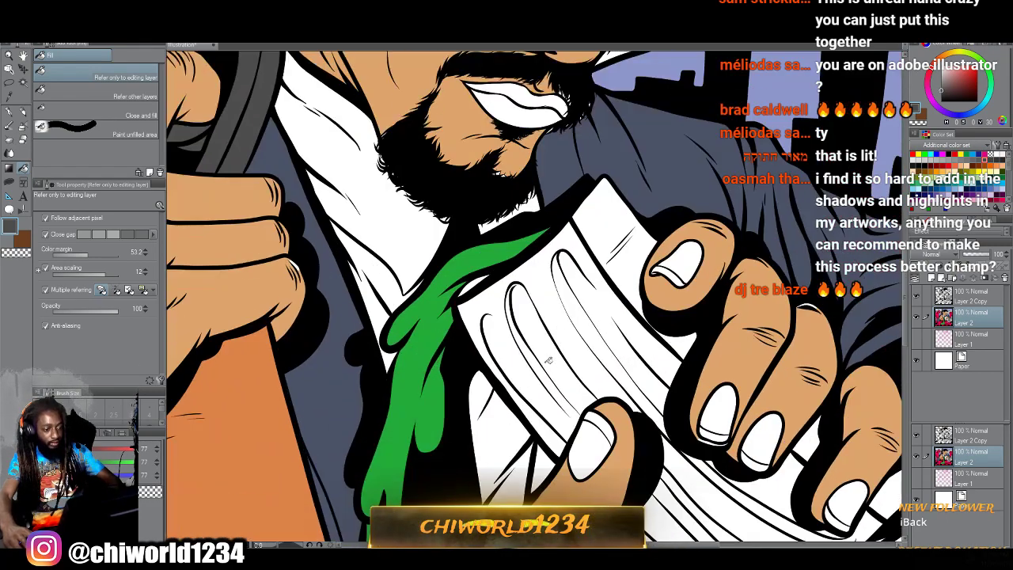
click(487, 304)
click(526, 315)
click(581, 302)
scroll(626, 353, down, 3)
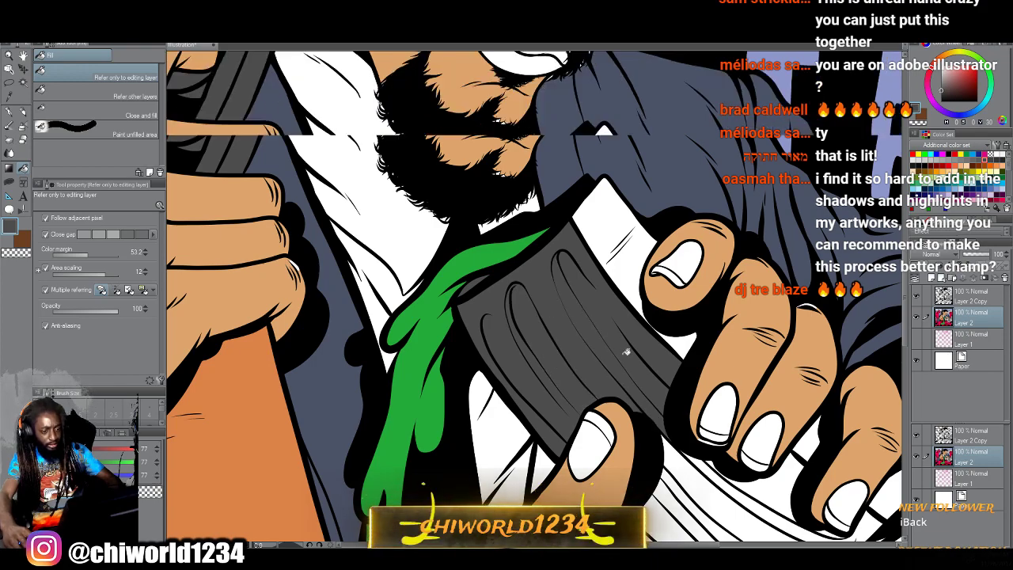
click(735, 411)
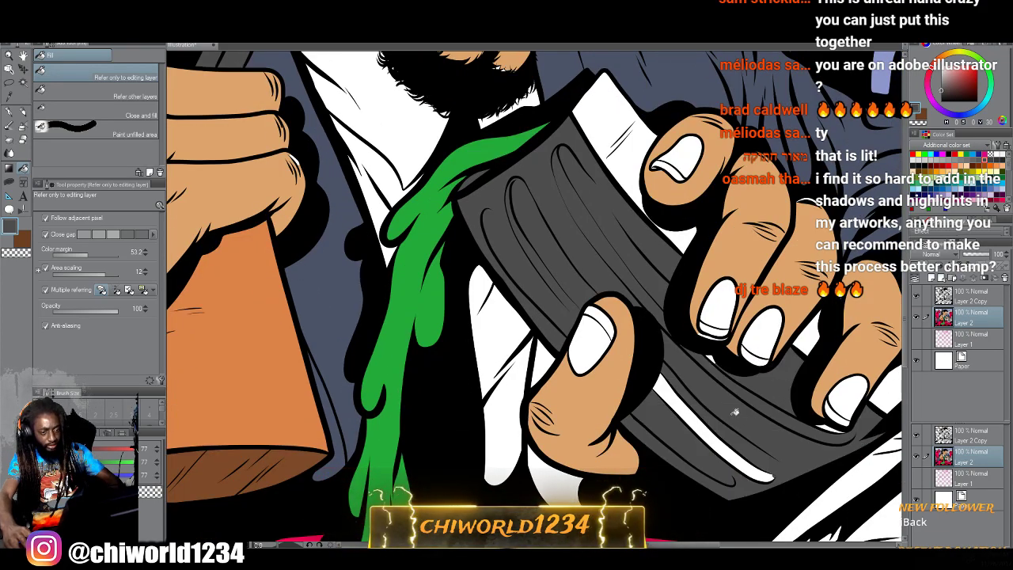
click(686, 391)
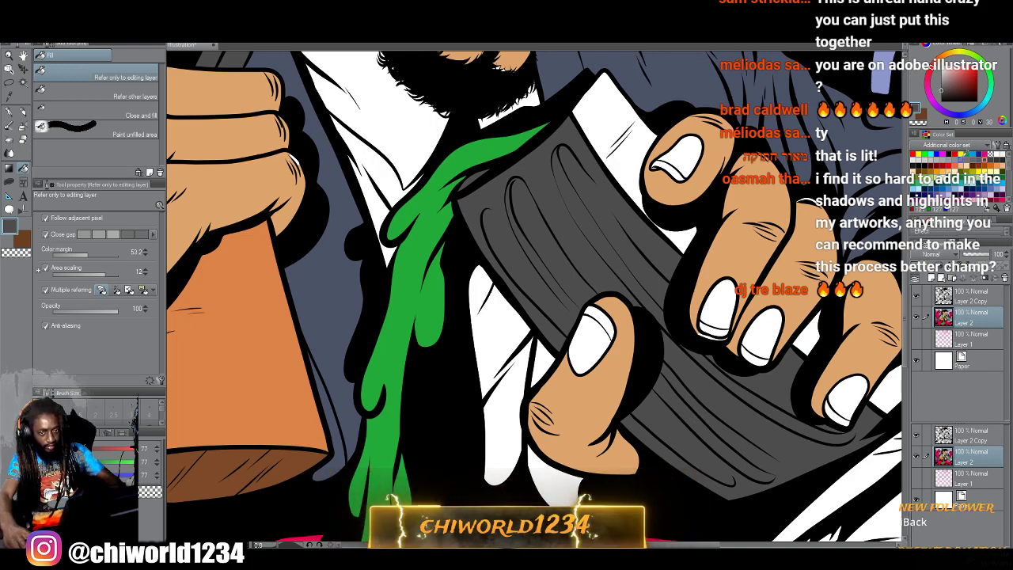
click(965, 159)
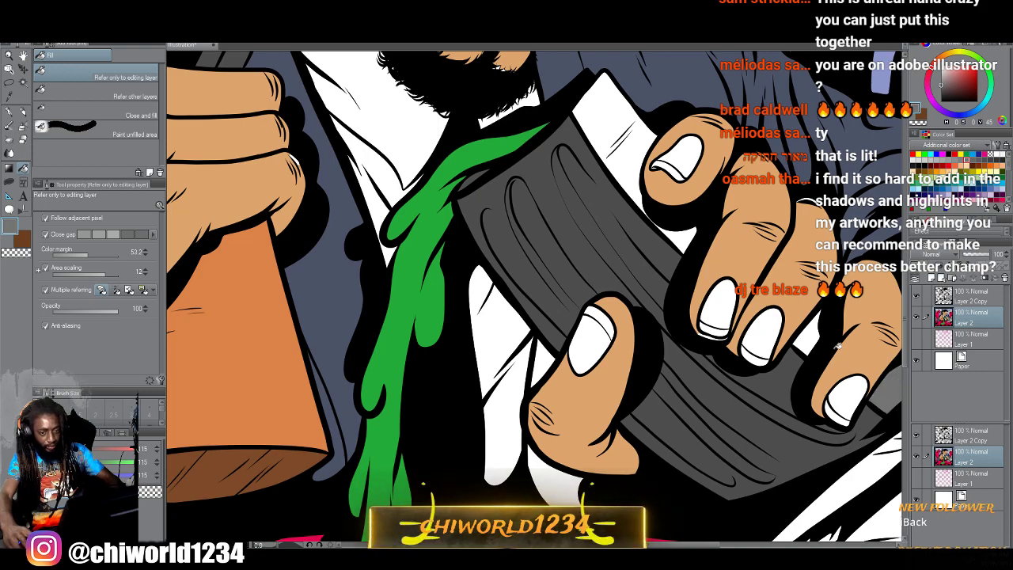
click(620, 124)
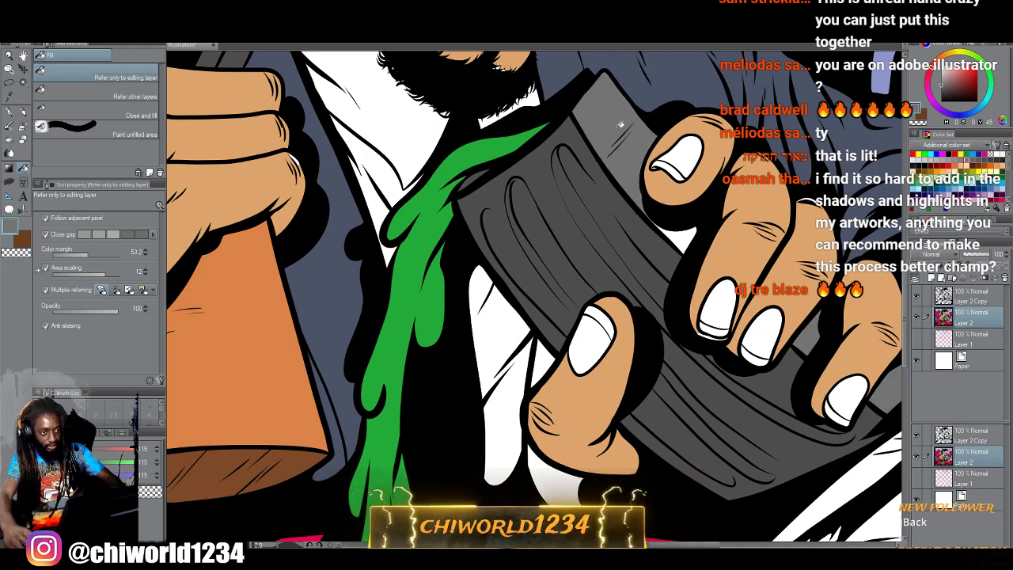
Mix a golden orange (H 41, S 100, V 97) and fill the halo above the man's head with it.
scroll(673, 245, down, 10)
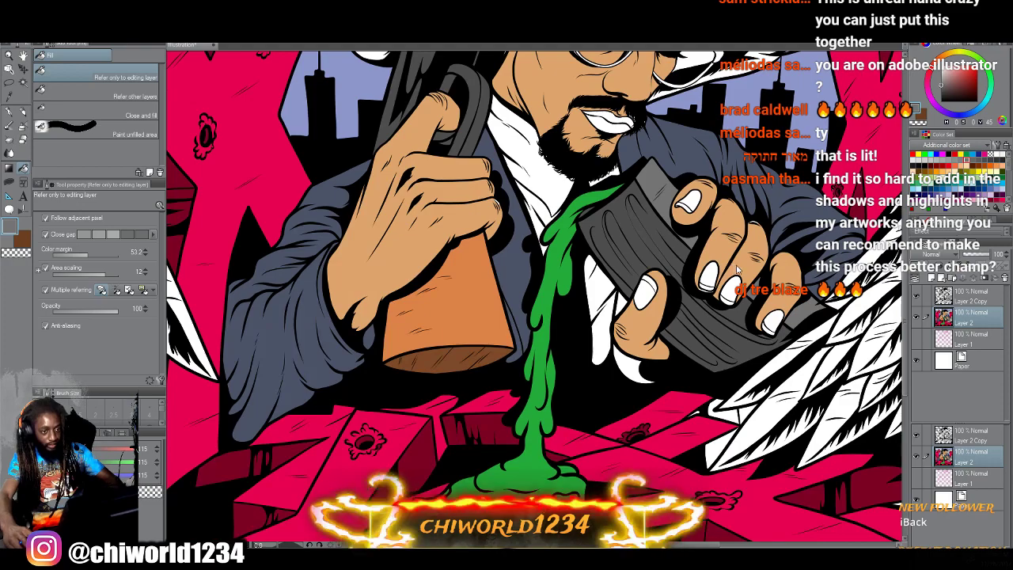
scroll(770, 290, up, 8)
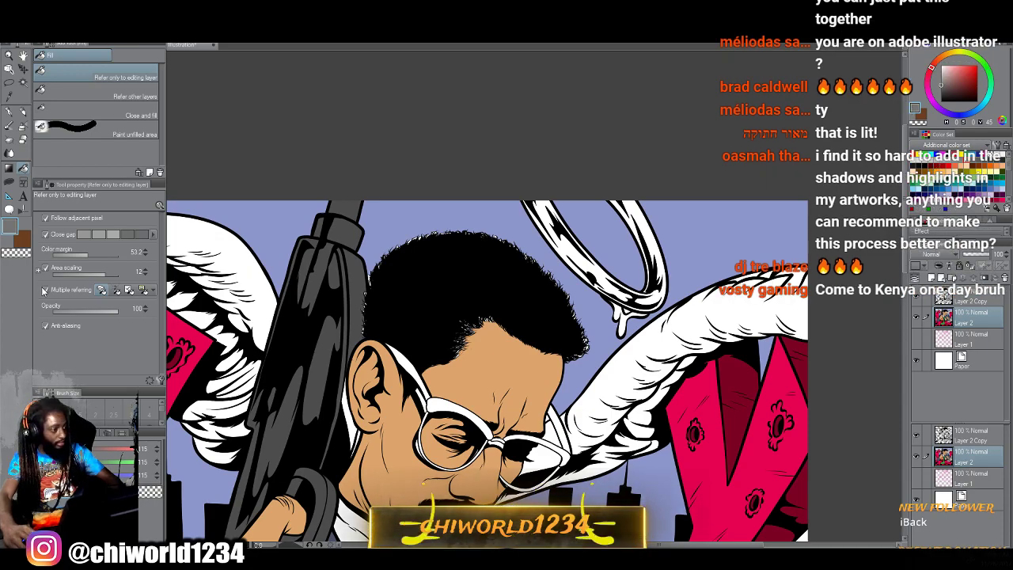
click(13, 227)
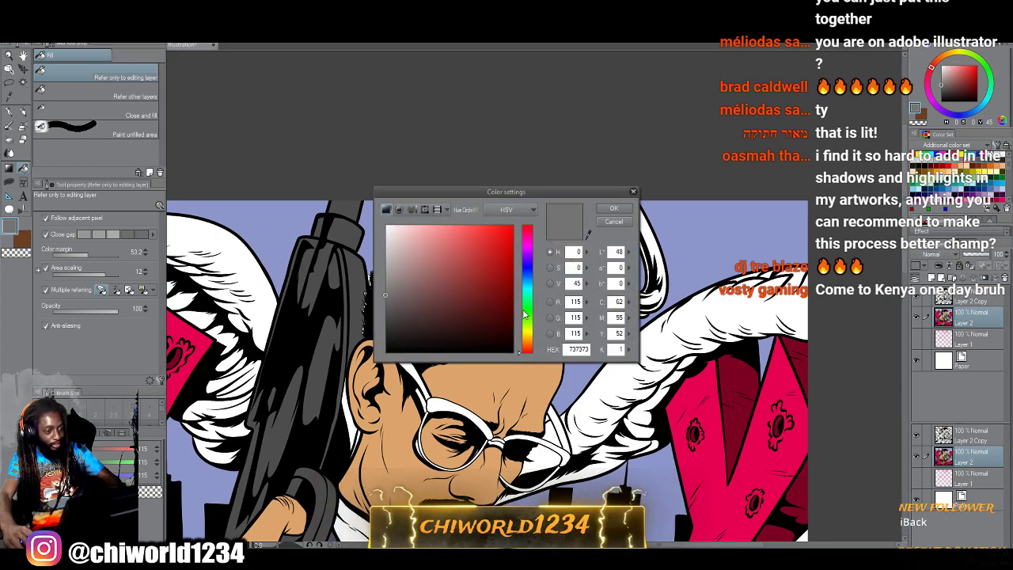
drag(523, 314, 528, 338)
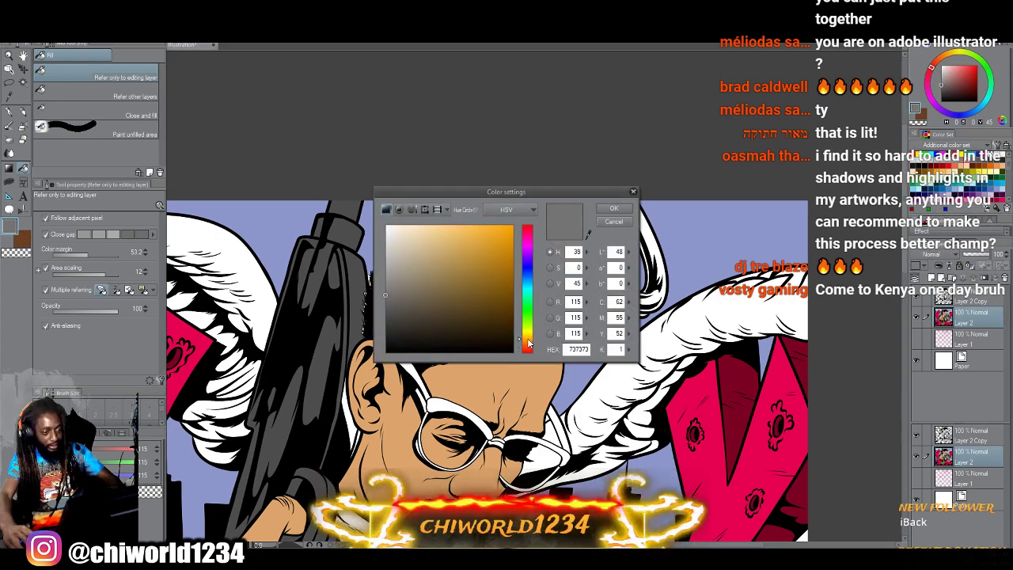
click(510, 241)
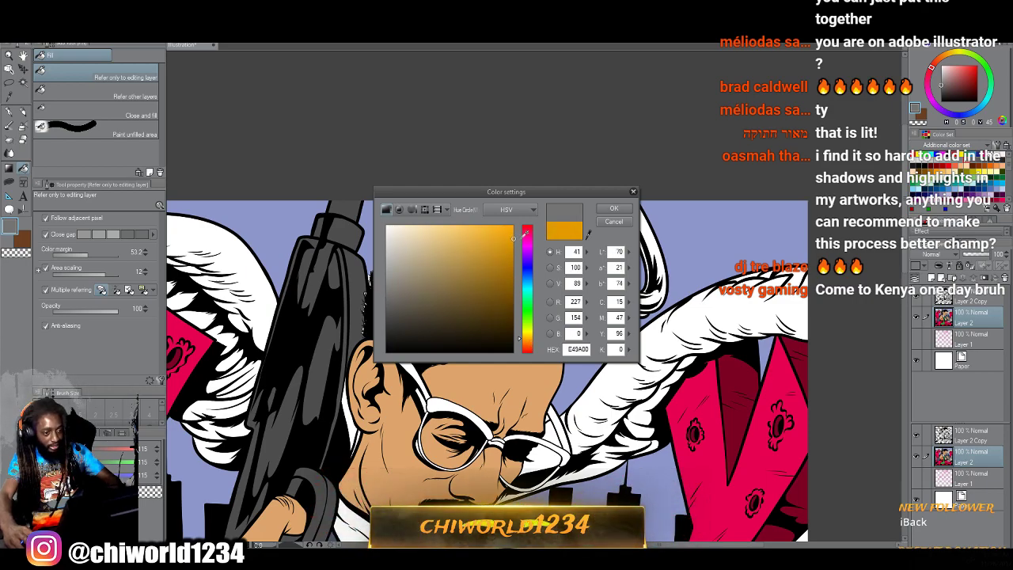
drag(511, 239, 523, 225)
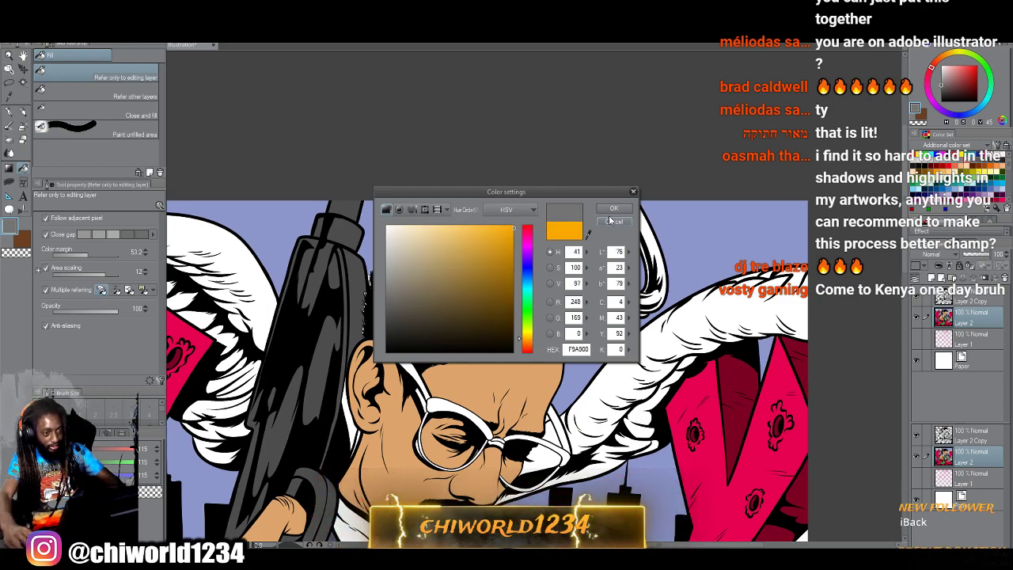
click(614, 208)
scroll(626, 247, up, 2)
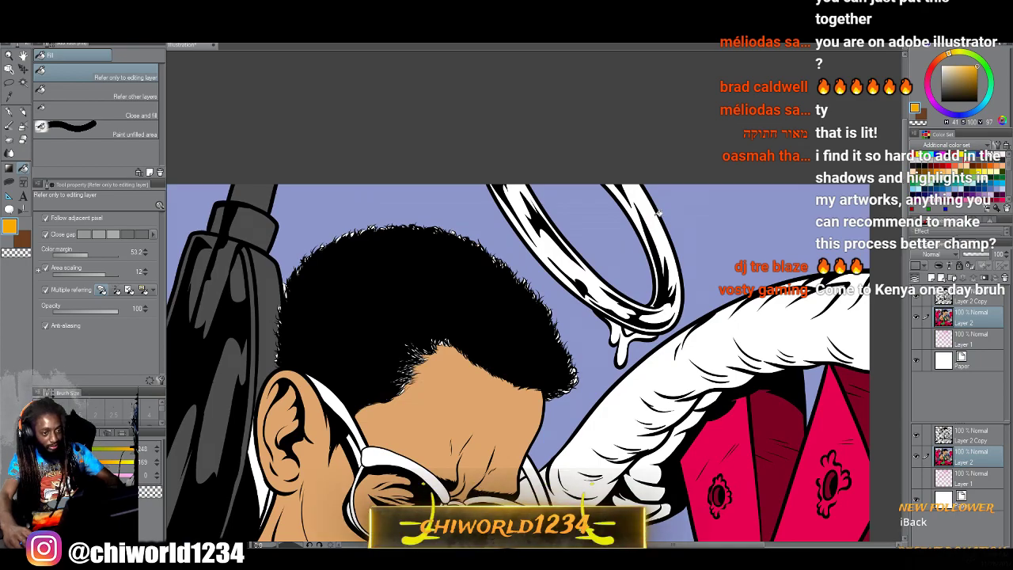
click(659, 213)
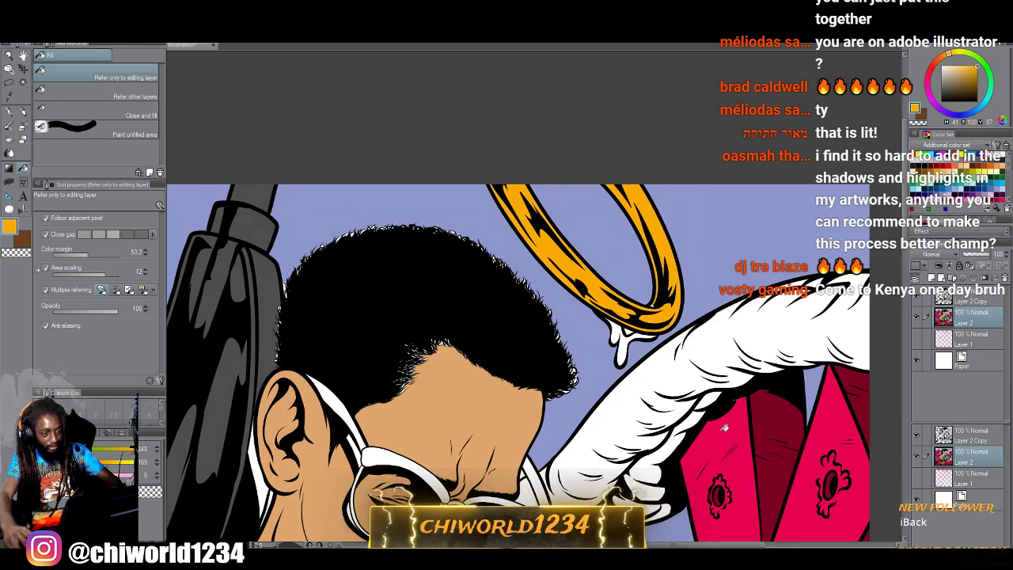
Pick pale blue (RGB 193, 201, 233) as the fill color and undo the stray fill over the artwork's dark areas.
scroll(726, 425, down, 5)
scroll(741, 380, up, 2)
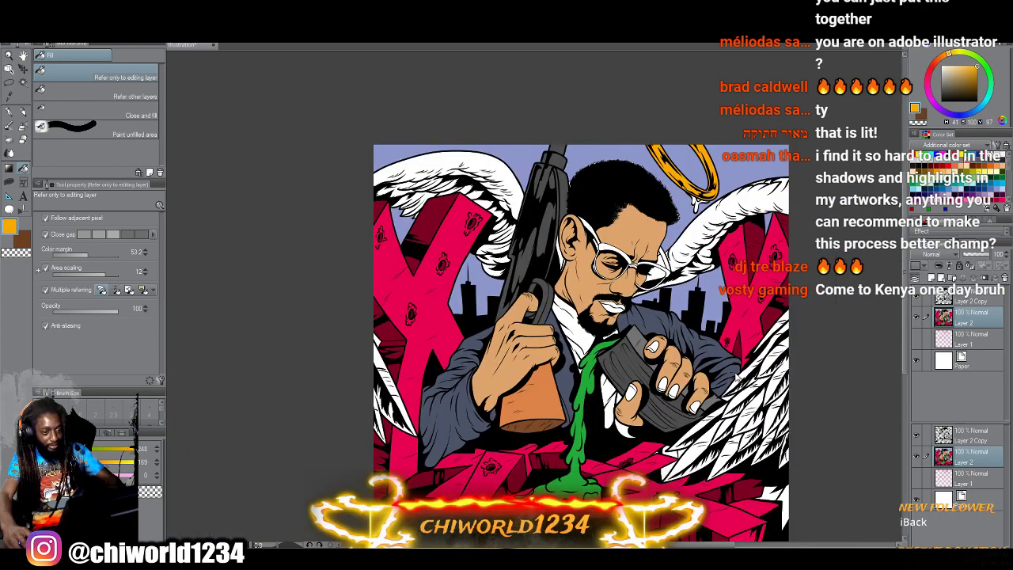
drag(736, 378, 683, 378)
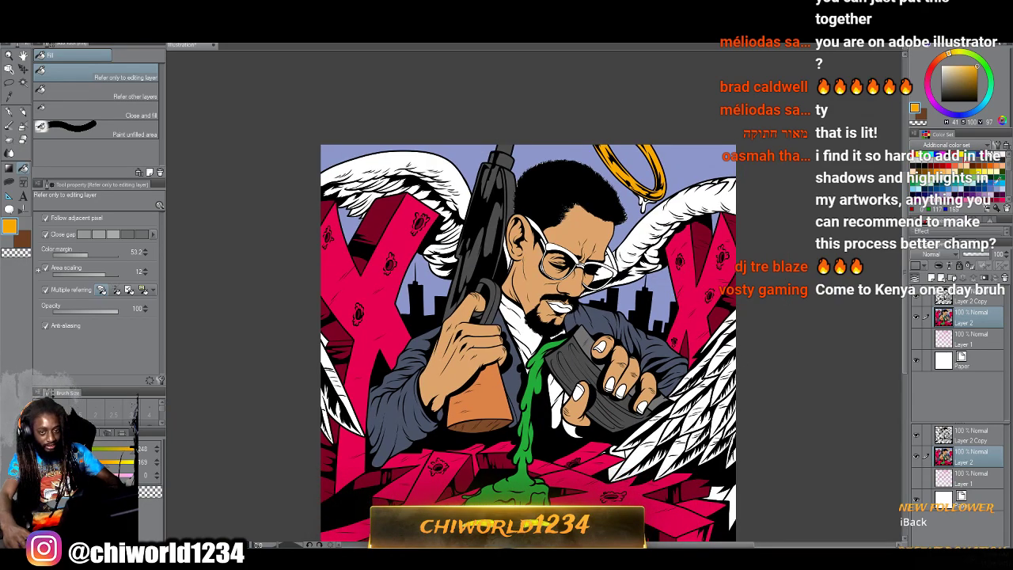
click(1002, 187)
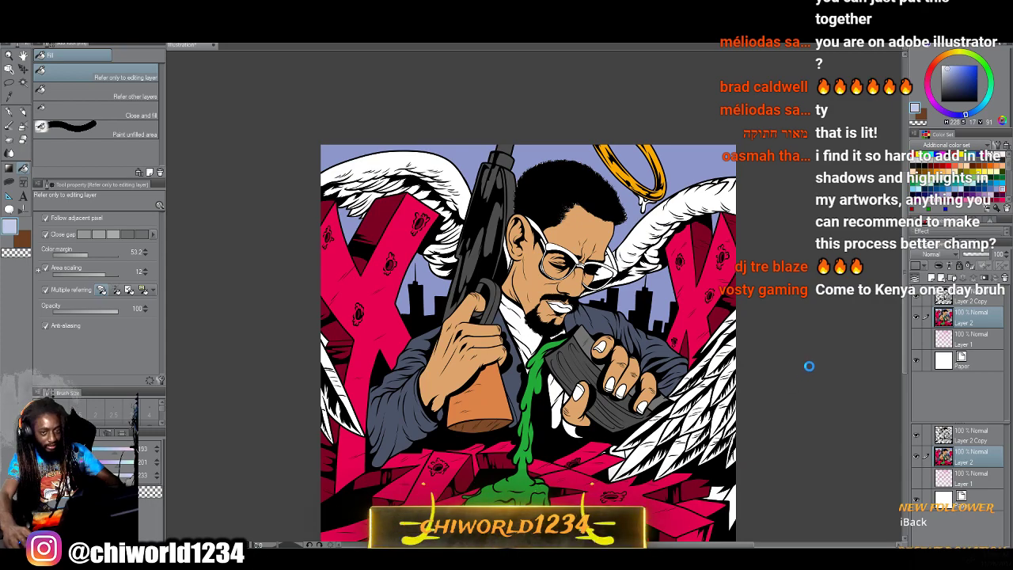
click(747, 357)
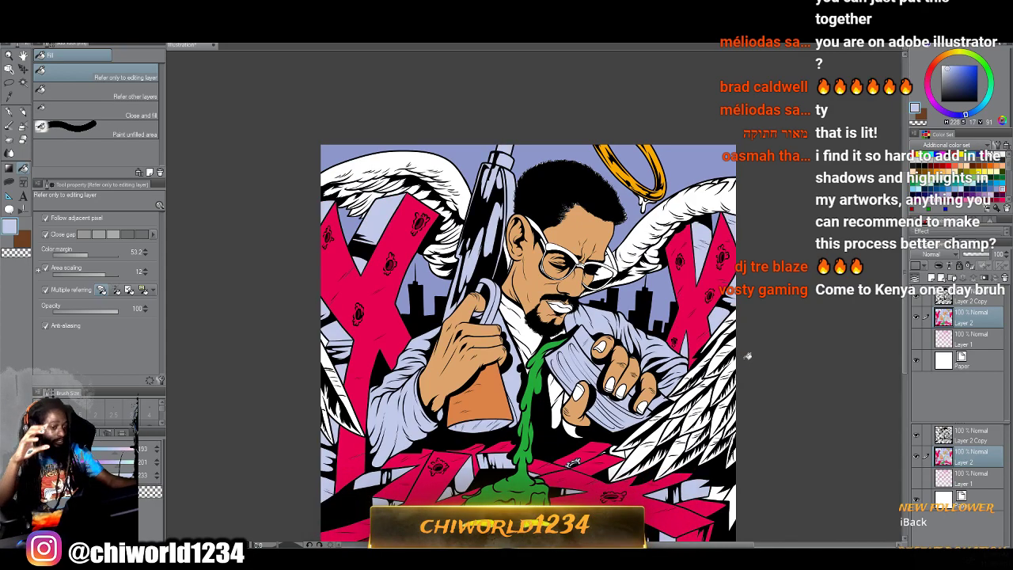
key(ctrl+z)
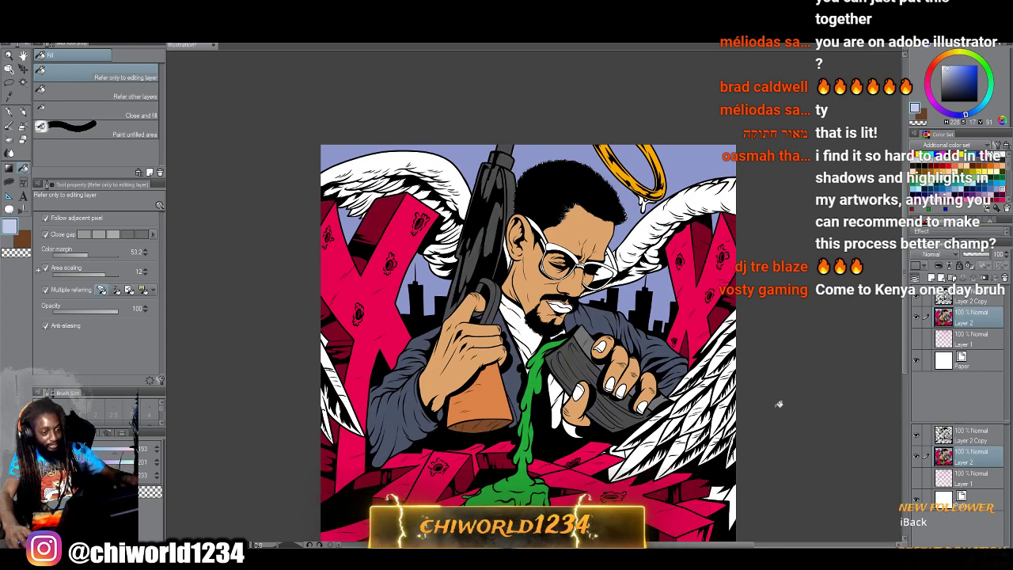
Fill the lower feathers and upper arm of the wing on the halo side, including the part seen through the glasses, with pale blue.
drag(633, 423, 681, 441)
drag(722, 408, 719, 438)
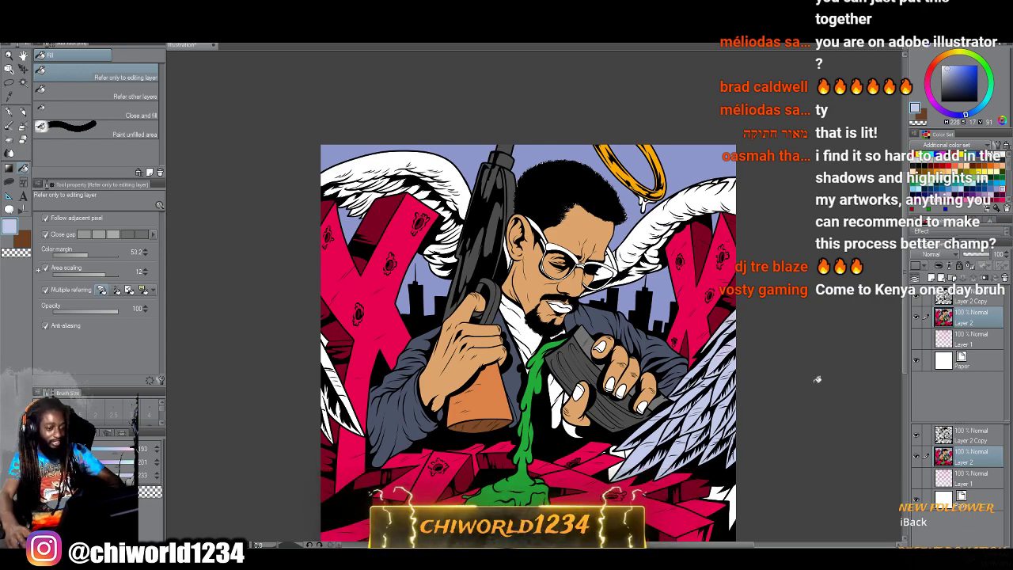
key(ctrl+plus)
key(ctrl+plus)
scroll(818, 379, up, 5)
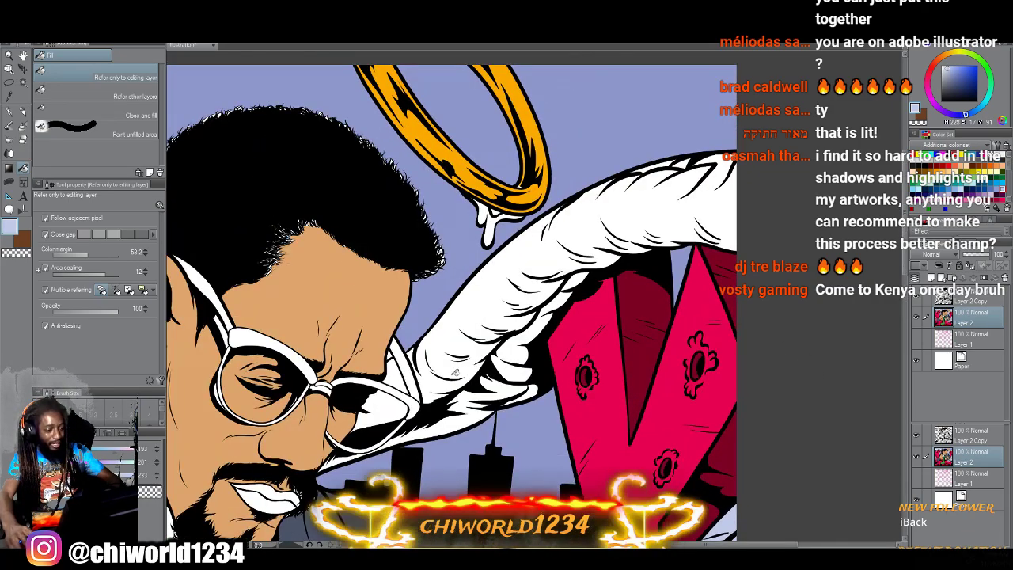
click(398, 402)
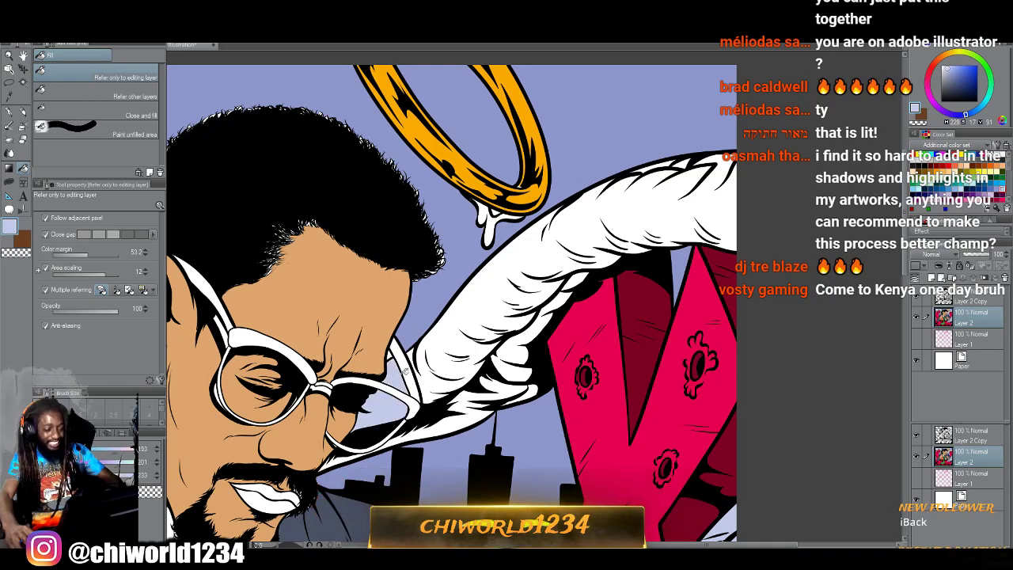
click(448, 342)
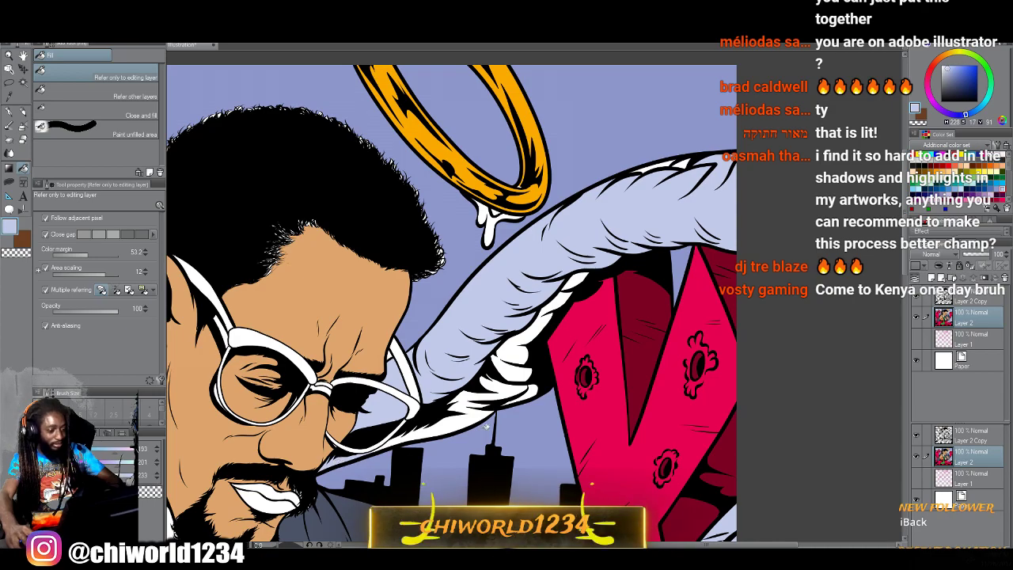
click(459, 421)
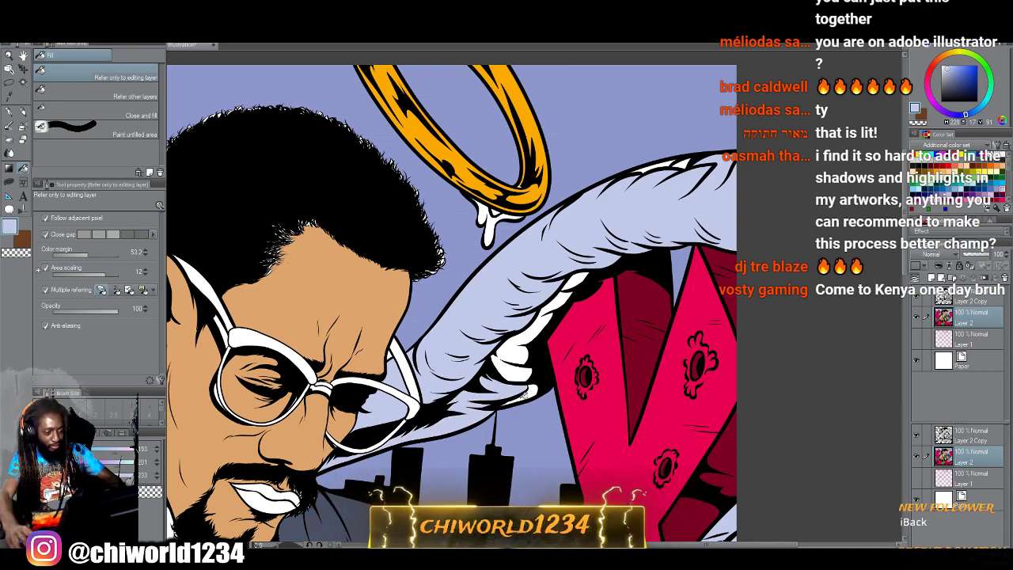
click(531, 372)
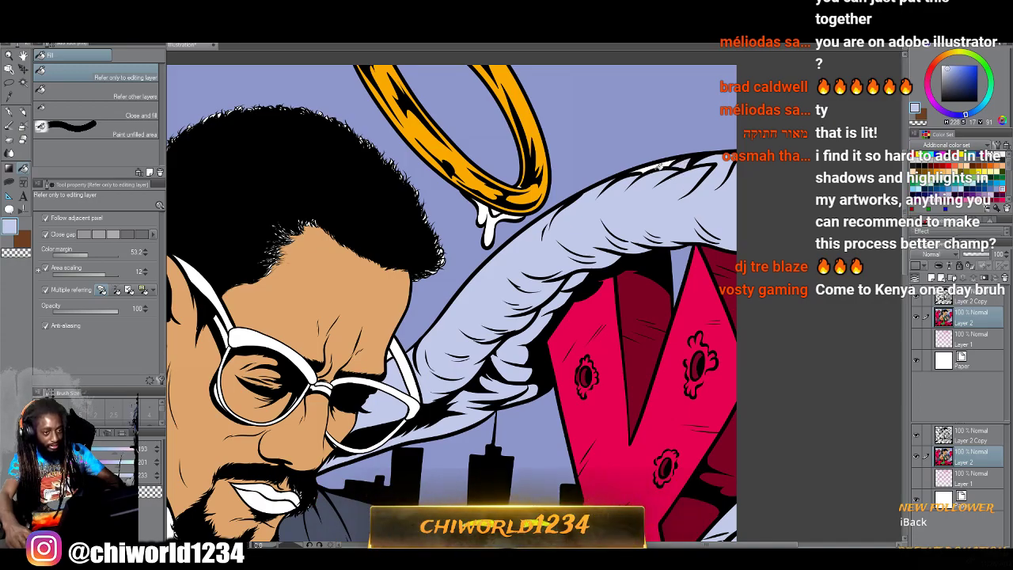
click(659, 166)
Fill the long white feather tips at the canvas edge beside the gun arm's sleeve with the same pale blue.
scroll(641, 198, down, 6)
scroll(619, 281, up, 3)
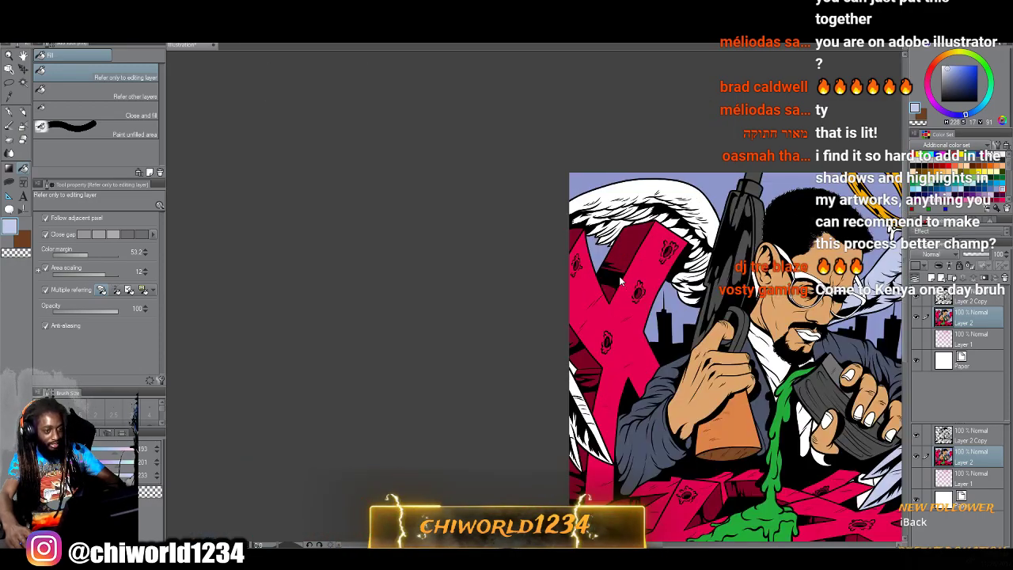
scroll(621, 281, up, 6)
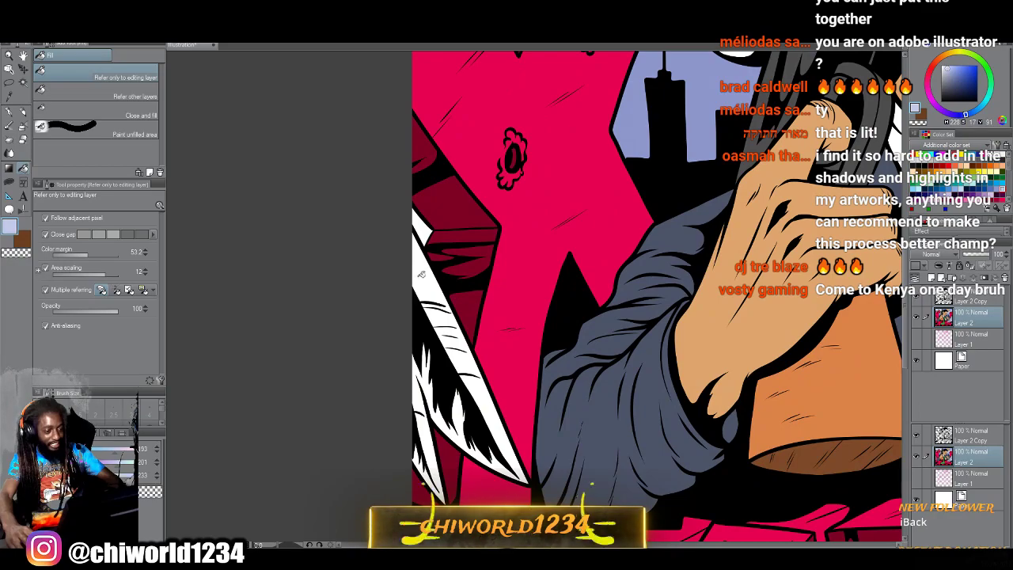
click(422, 273)
click(439, 328)
Fill the upper arm and feather clusters of the wing behind the gun with pale blue.
scroll(453, 360, up, 4)
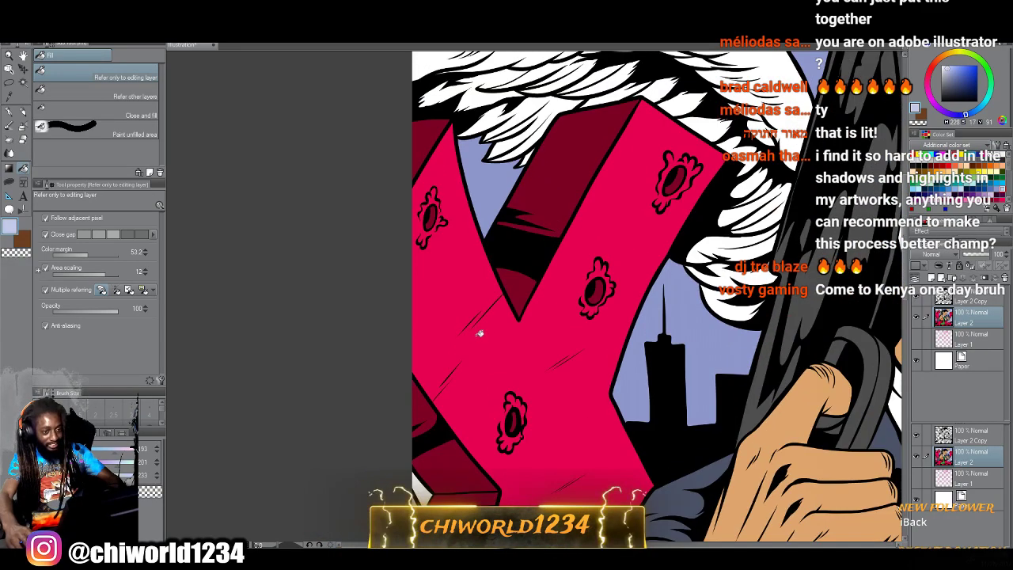
scroll(480, 333, up, 2)
mouse_move(729, 415)
mouse_down()
mouse_move(737, 319)
mouse_move(755, 294)
mouse_move(747, 245)
mouse_up()
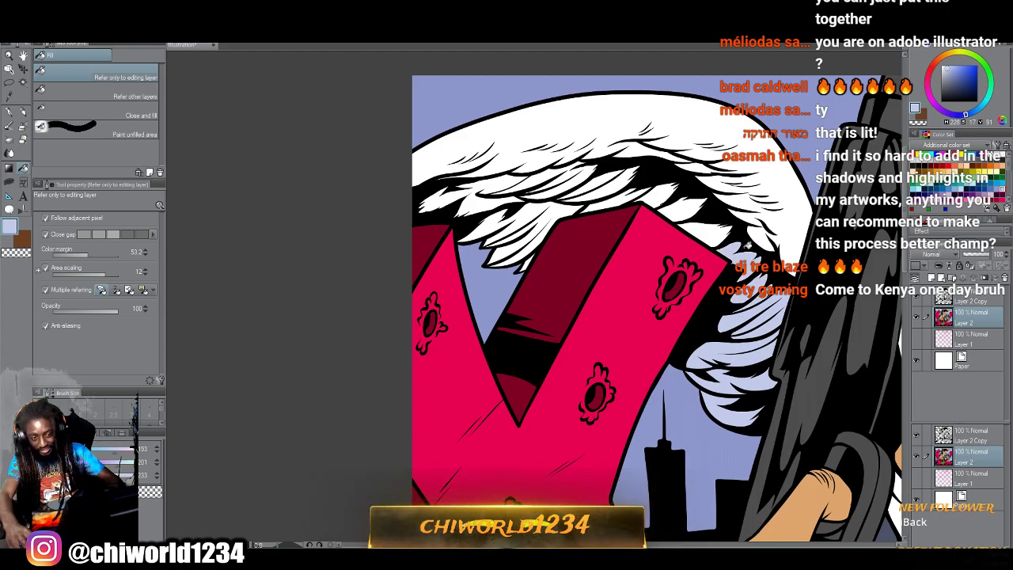
drag(723, 205, 709, 217)
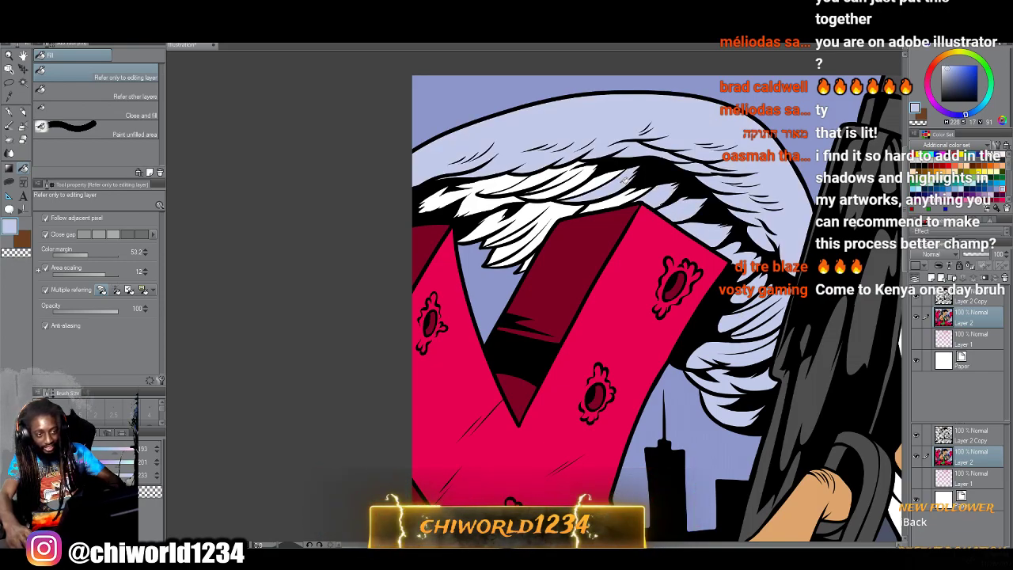
drag(635, 195, 567, 168)
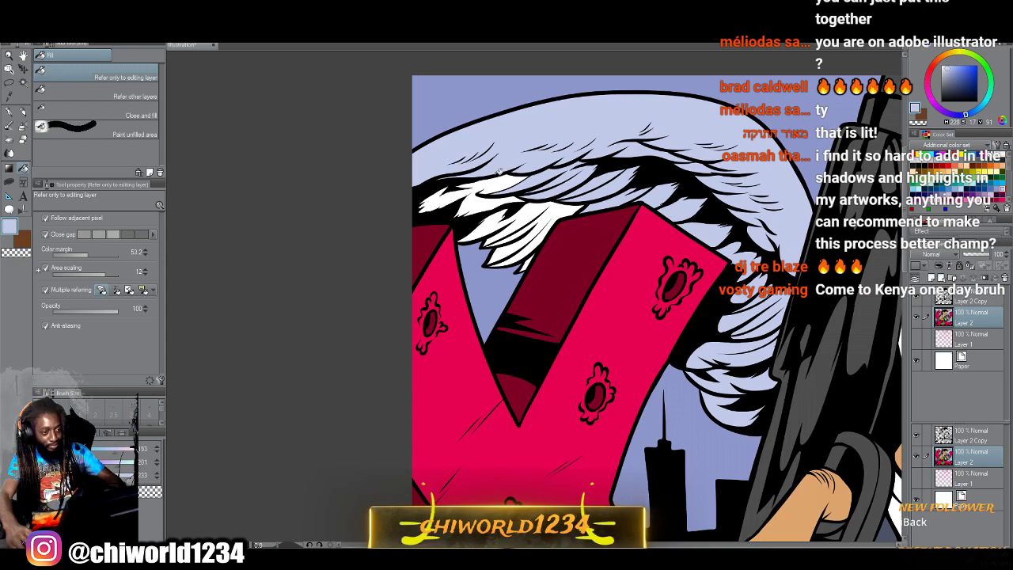
click(478, 190)
click(536, 216)
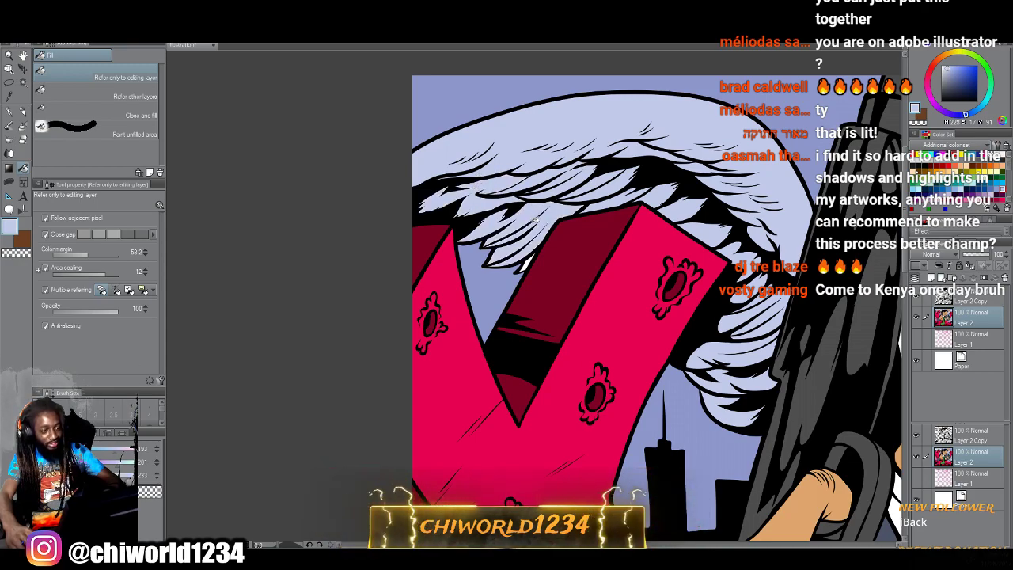
click(532, 258)
Sample the sky's periwinkle (RGB 141, 151, 203) and fill the small white gap above the feather tips at the canvas edge.
scroll(533, 263, down, 5)
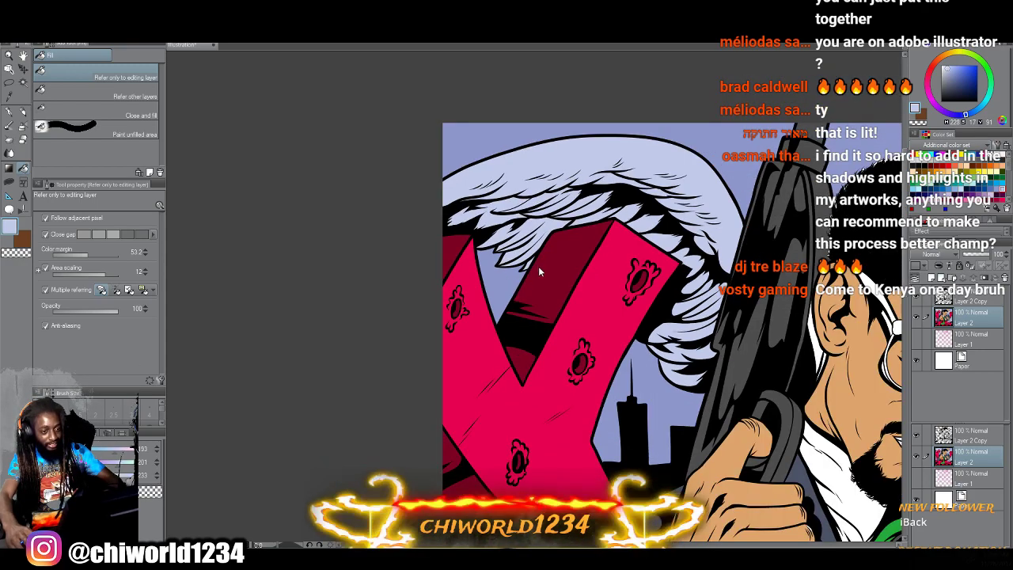
scroll(506, 281, up, 5)
scroll(500, 291, down, 2)
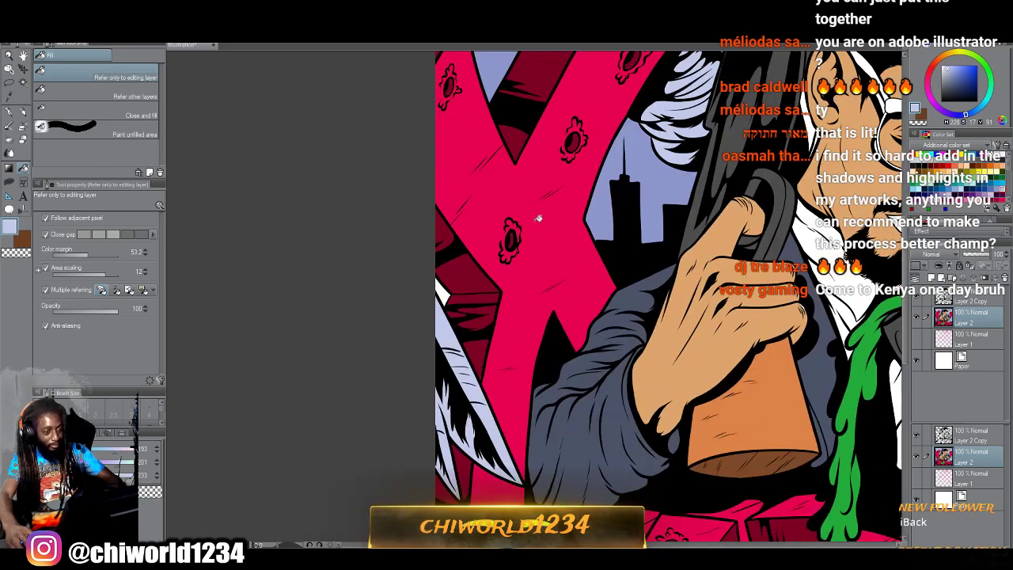
alt+click(595, 211)
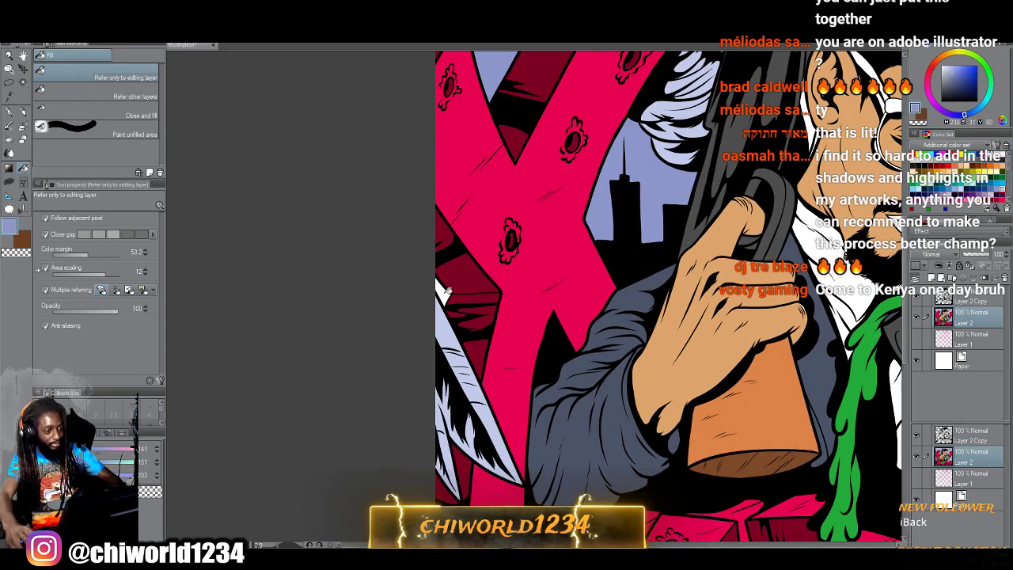
click(446, 291)
Sample the beams' dark crimson (RGB 125, 0, 35) and fill the white gaps at the lower canvas edge and beside the wing's feather tips.
scroll(447, 290, down, 5)
scroll(475, 296, up, 5)
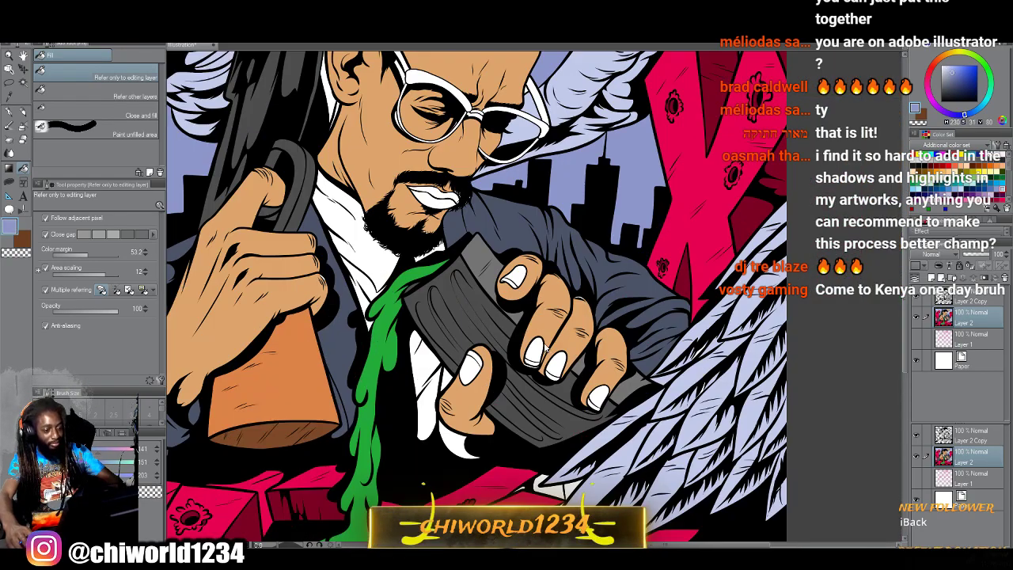
scroll(544, 345, down, 4)
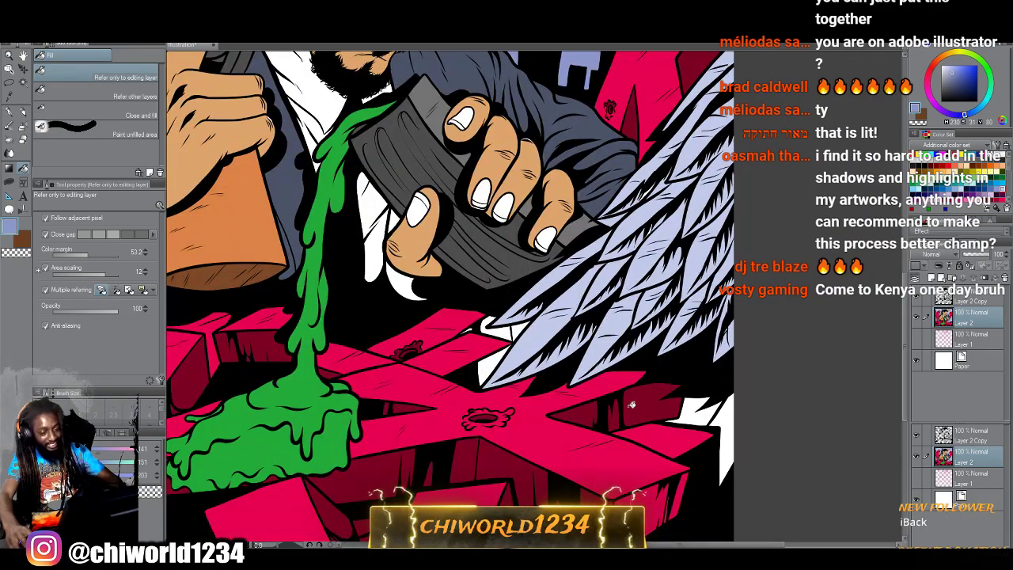
alt+click(637, 402)
click(723, 424)
click(690, 410)
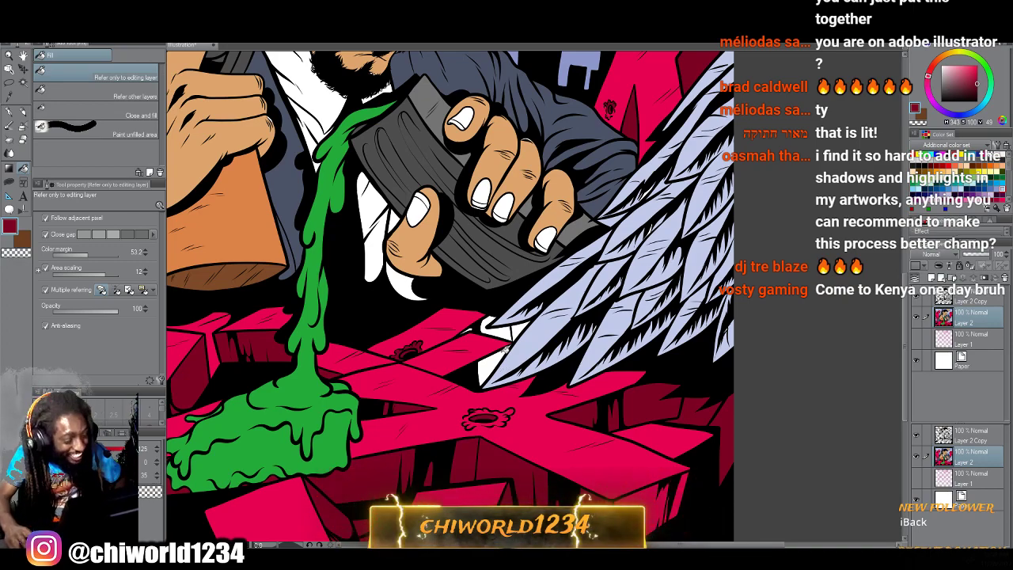
click(515, 330)
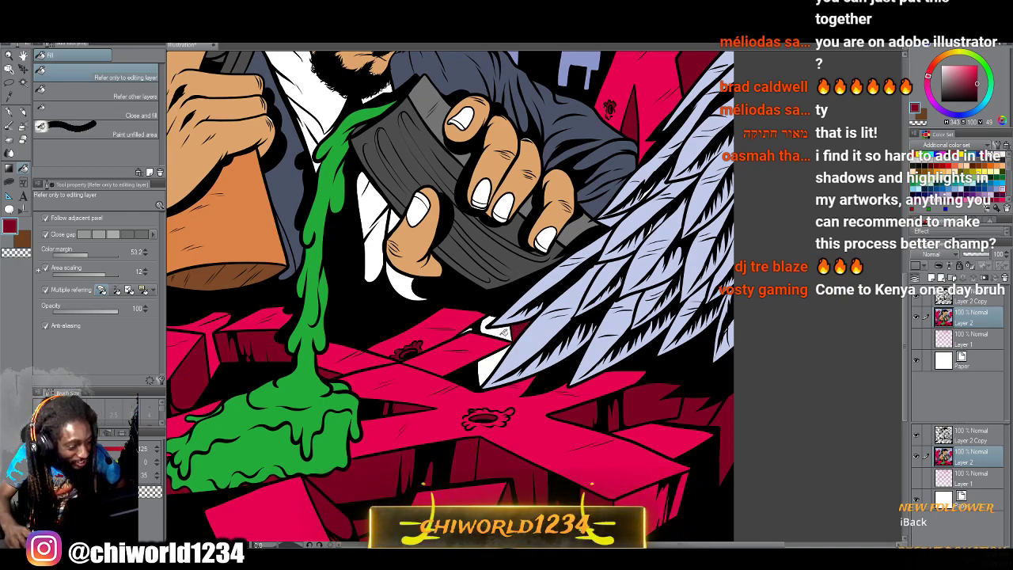
click(503, 332)
click(488, 352)
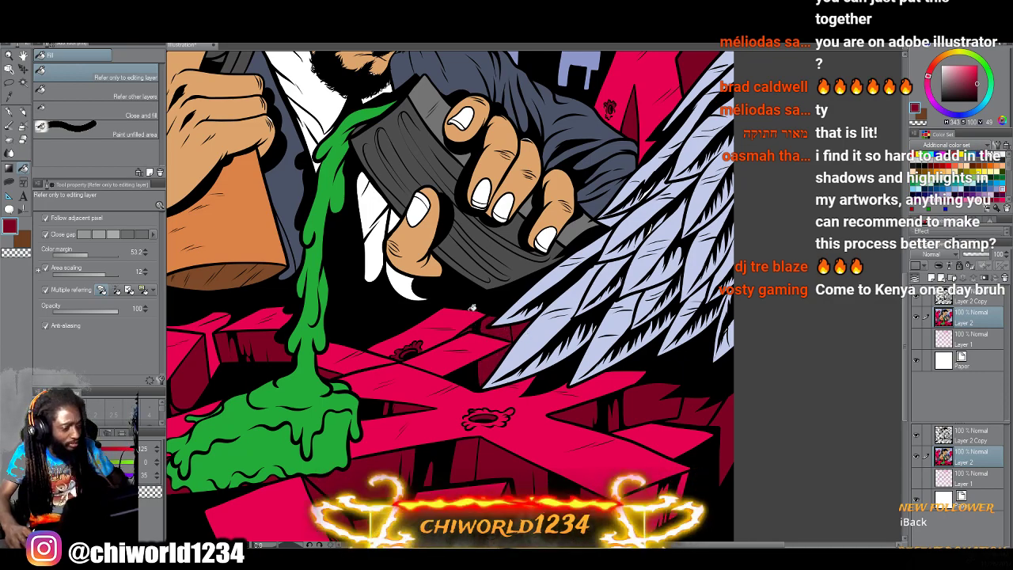
Sample the jacket's slate blue (RGB 76, 83, 103) and fill the white sleeve edge below the magazine hand's thumb.
scroll(472, 308, down, 2)
scroll(469, 304, up, 1)
scroll(470, 303, up, 2)
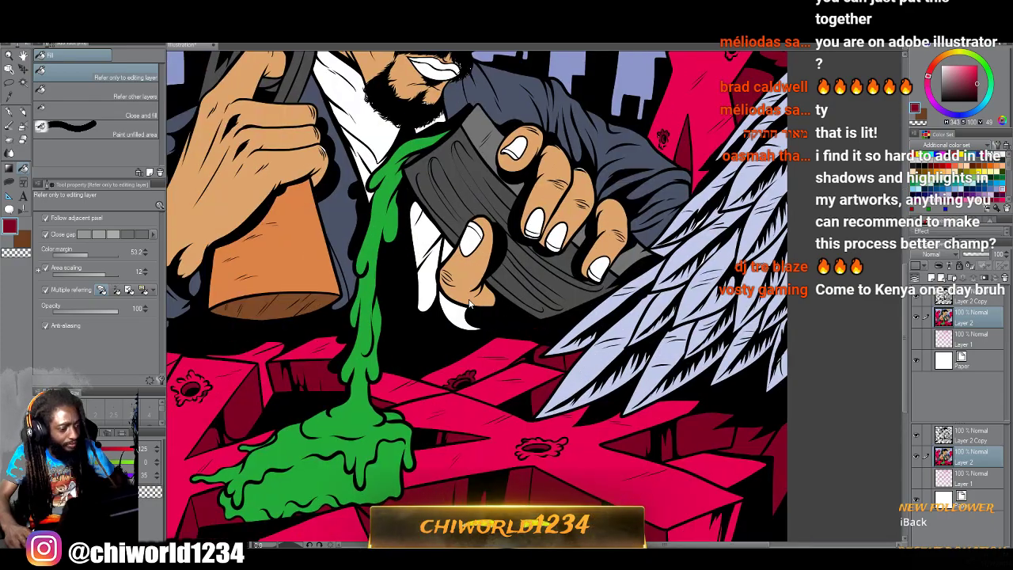
alt+click(509, 96)
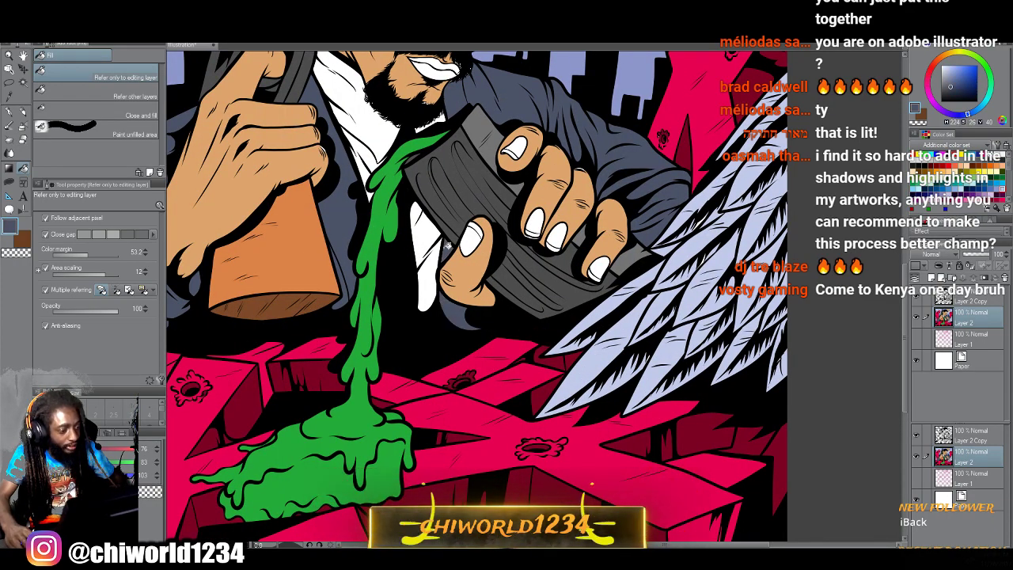
Choose a deep maroon (RGB 85, 0, 23) and fill the glasses' brow bars and temple arms with it.
scroll(449, 245, up, 5)
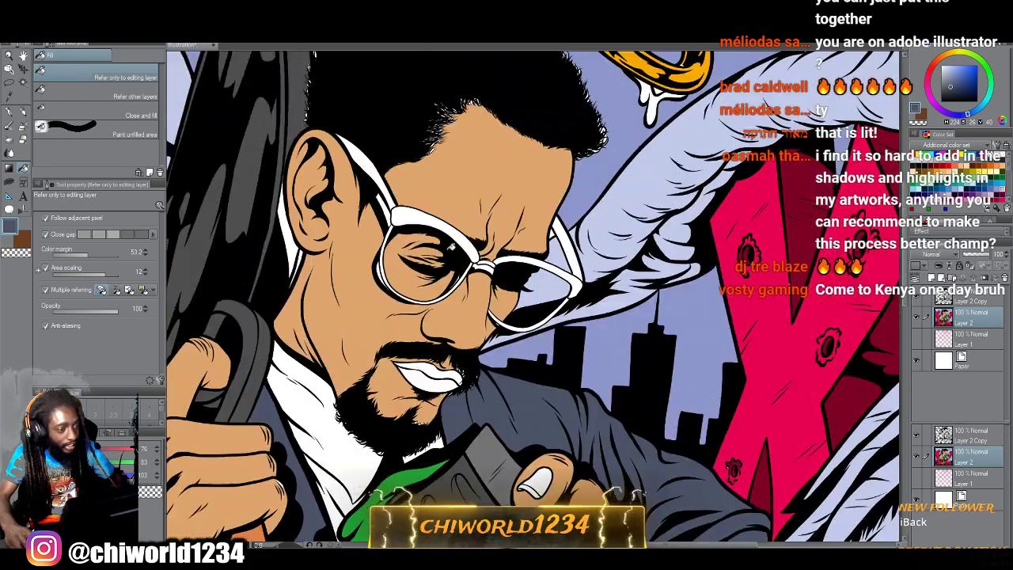
alt+click(448, 178)
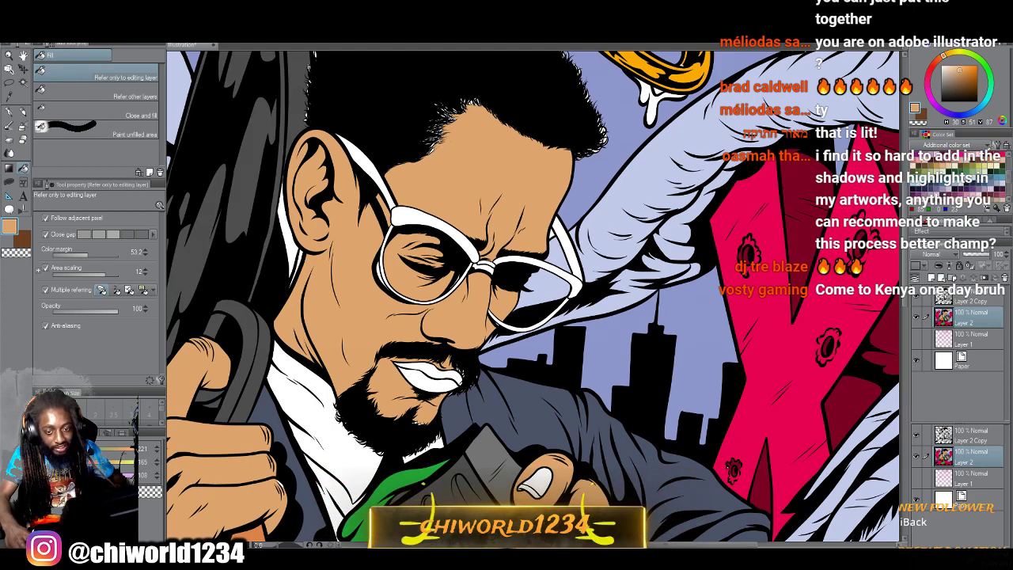
click(952, 154)
click(580, 282)
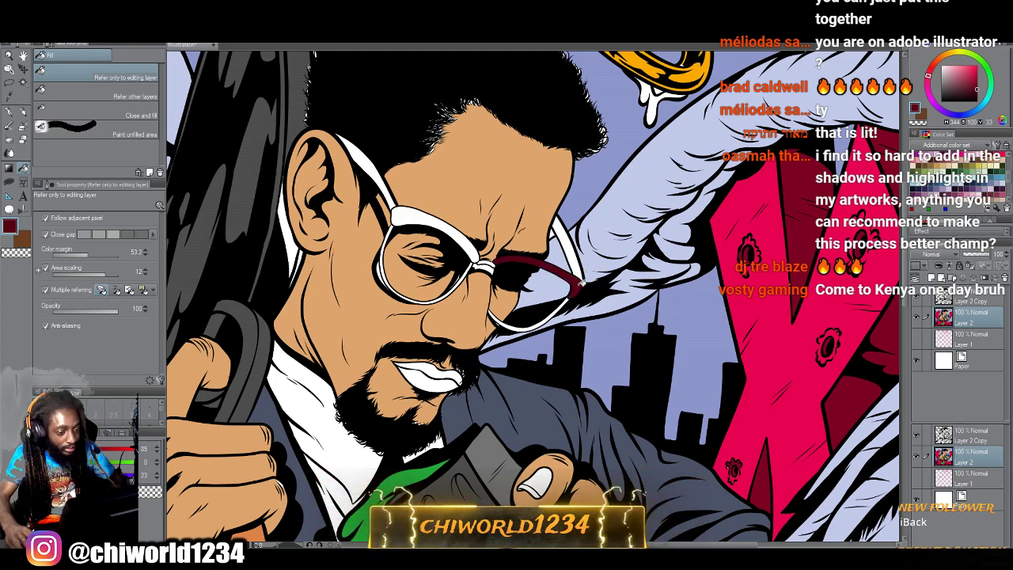
click(584, 269)
click(480, 245)
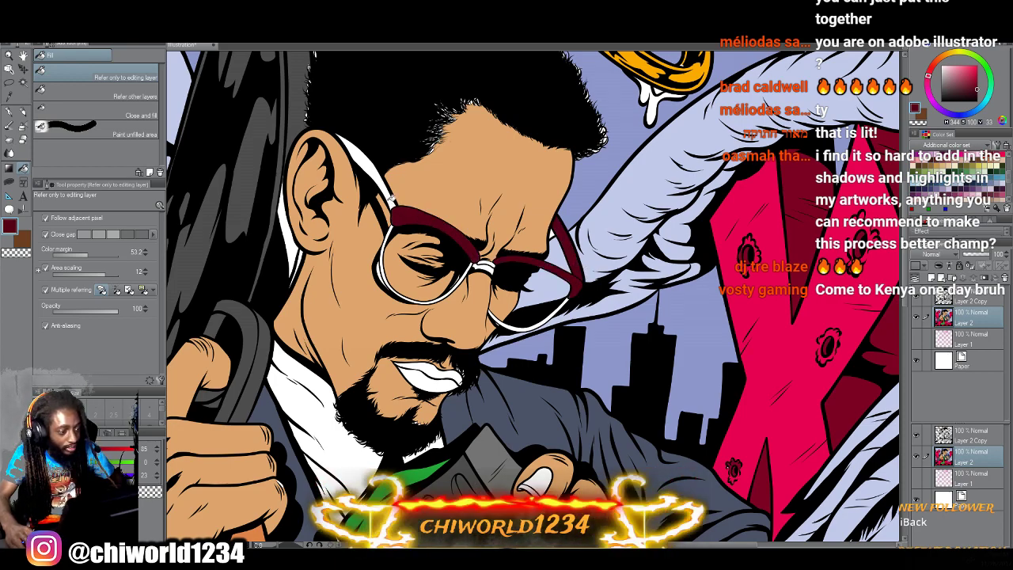
click(381, 171)
Sample the halo's golden orange (RGB 249, 169, 0) and fill the glasses' upper bridge and both lower lens rims.
scroll(513, 247, down, 4)
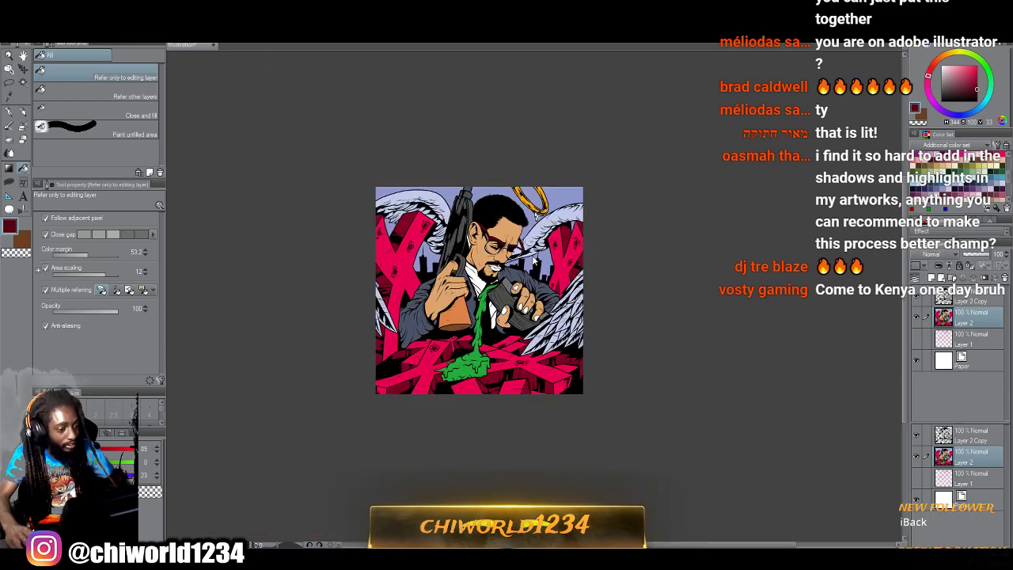
scroll(535, 261, up, 7)
drag(583, 63, 372, 283)
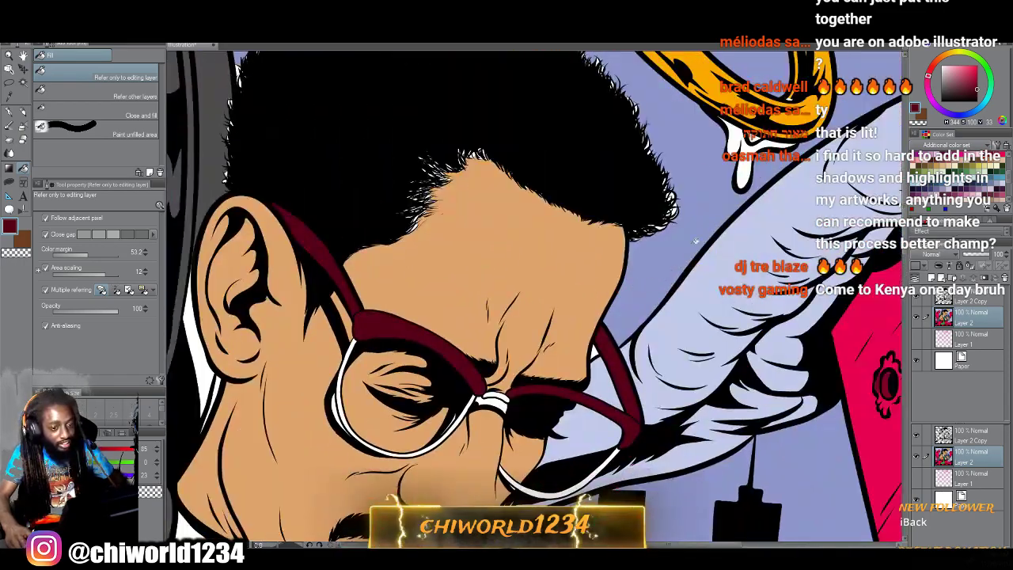
alt+click(727, 95)
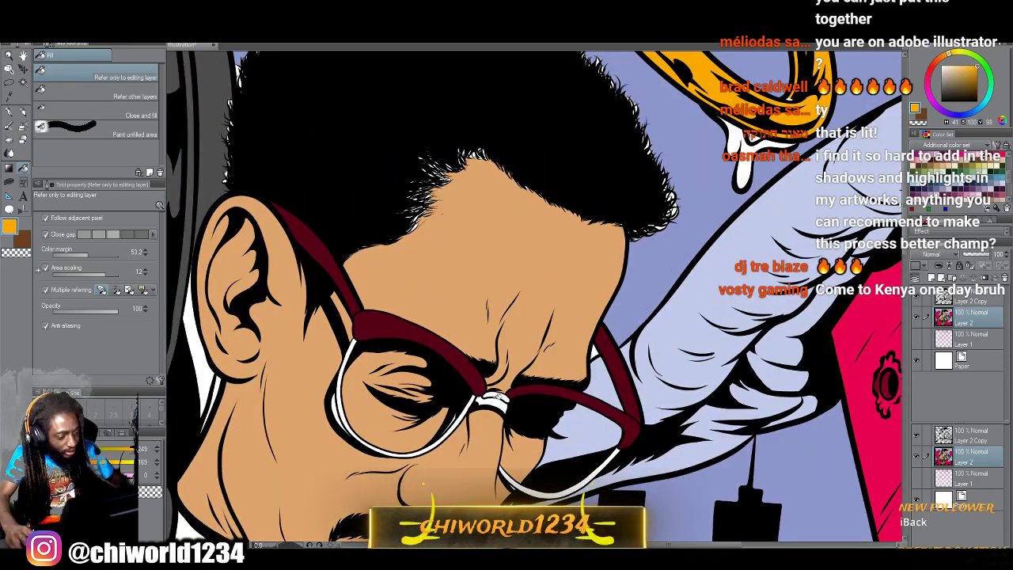
scroll(491, 395, up, 5)
click(500, 316)
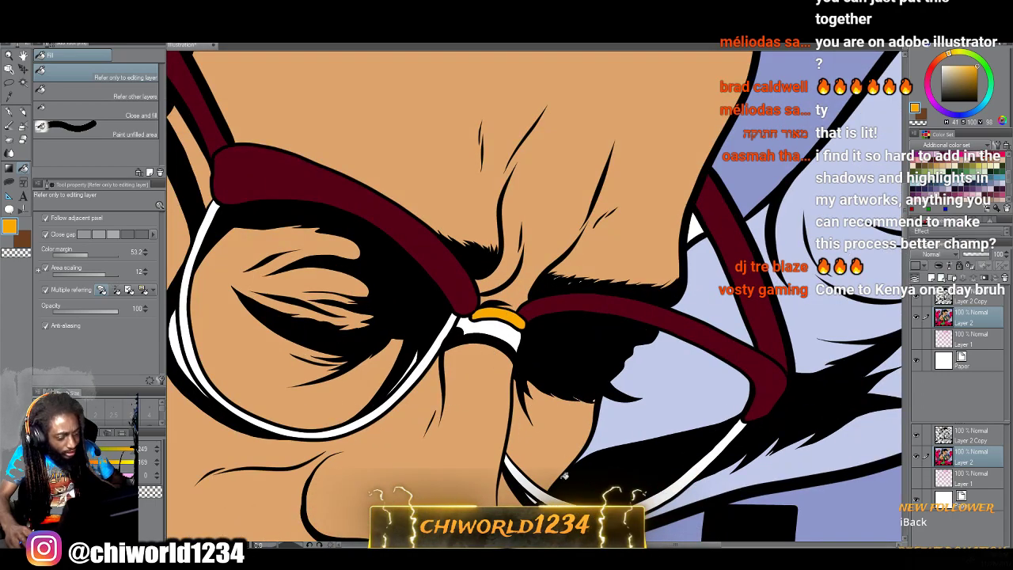
click(566, 500)
click(382, 407)
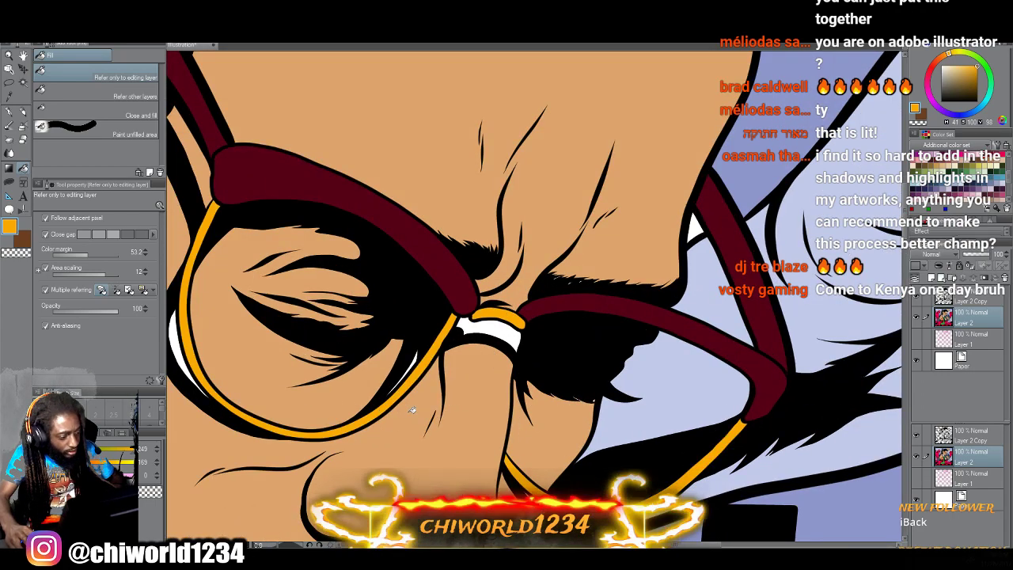
Fill the white gaps beside the lens rim and below the glasses' bridge with the skin tone (RGB 221, 165, 108).
click(177, 341)
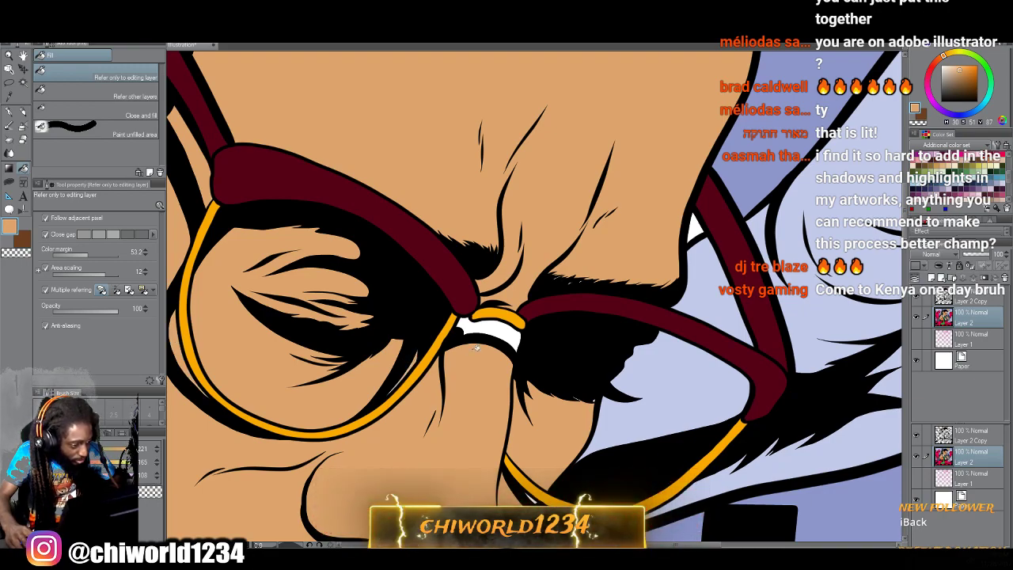
click(493, 331)
scroll(493, 331, down, 5)
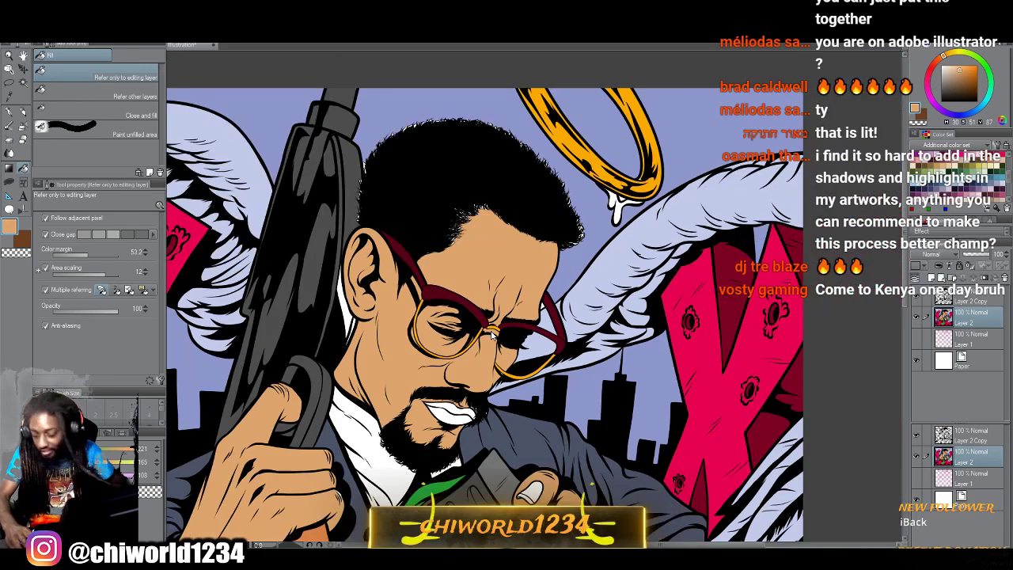
scroll(495, 337, up, 5)
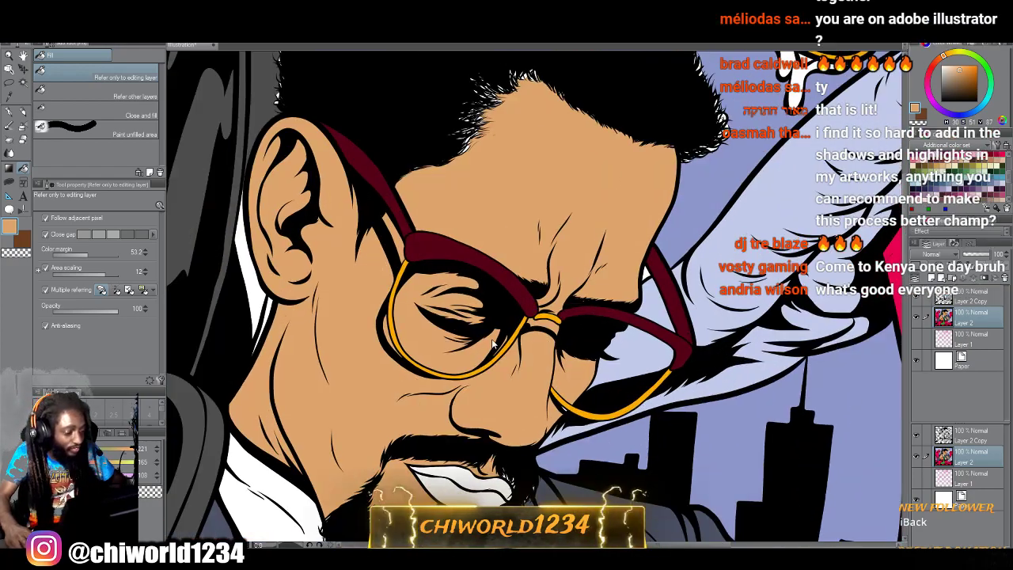
Choose a reddish brown (RGB 171, 103, 83) and fill the man's white upper lip with it.
scroll(493, 337, down, 3)
click(10, 227)
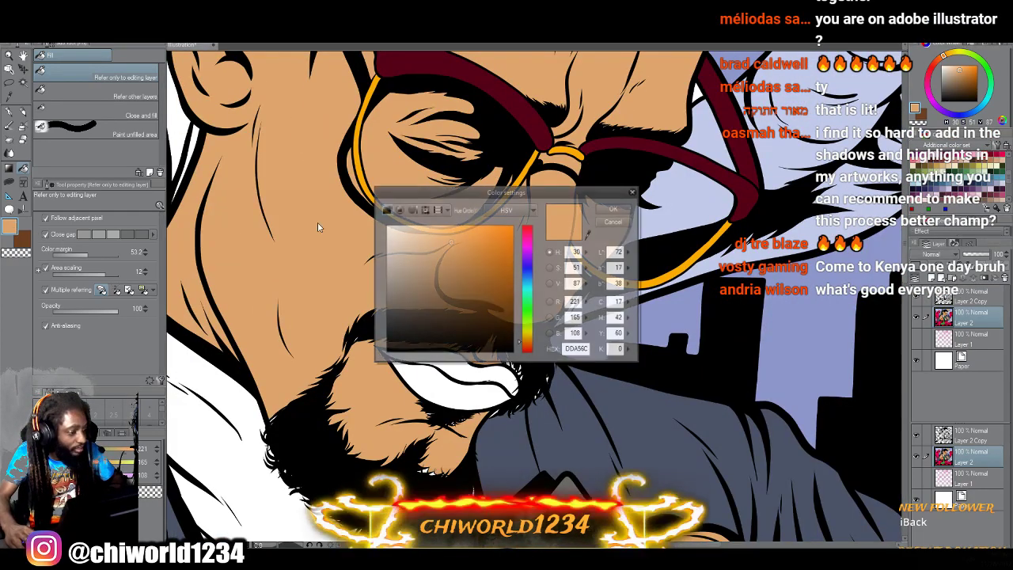
drag(522, 342, 526, 353)
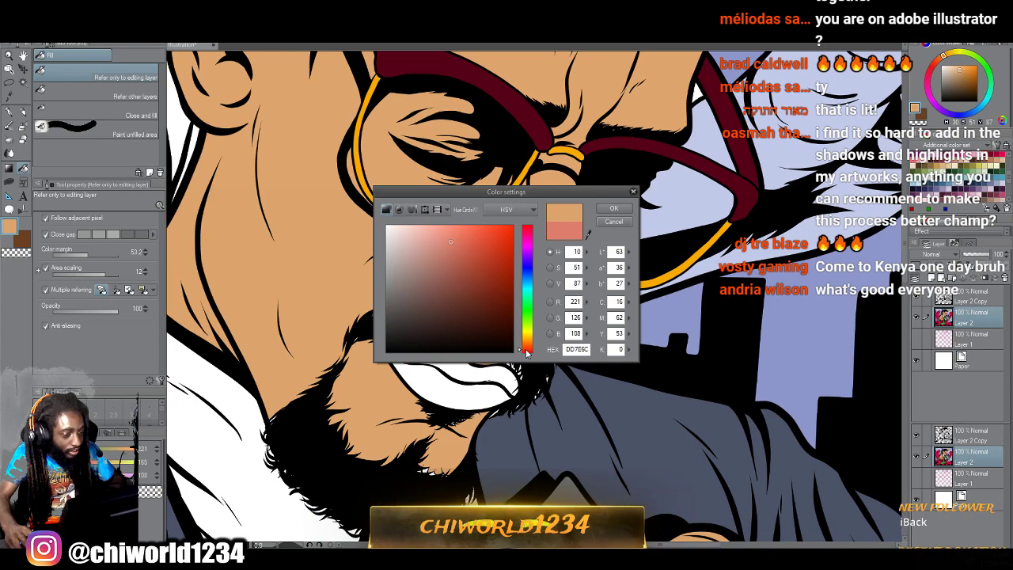
drag(455, 262, 451, 273)
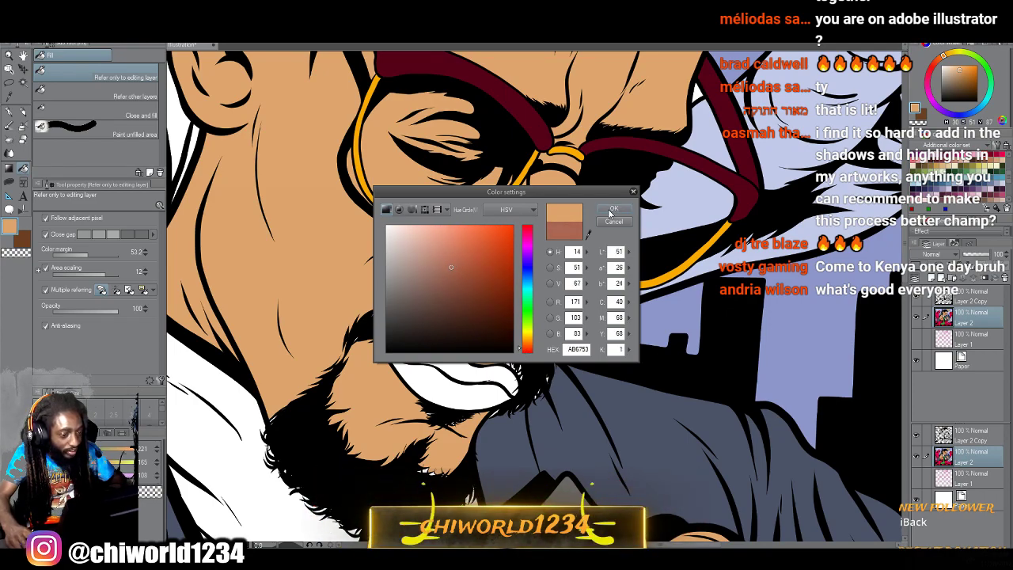
click(611, 211)
click(452, 358)
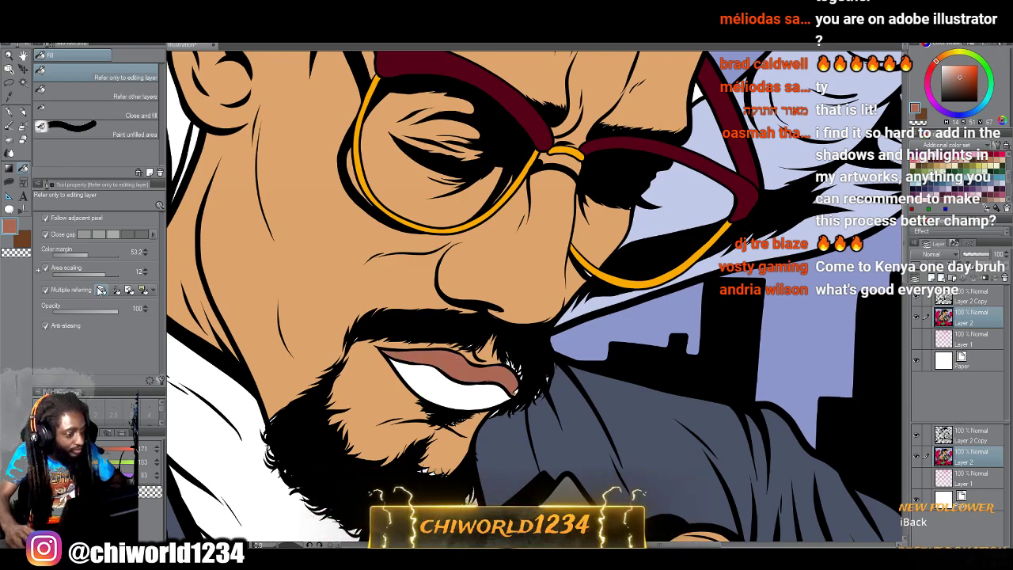
Choose a lighter salmon pink (RGB 236, 148, 121) and fill the white lower lip with it.
click(9, 226)
drag(440, 222, 445, 229)
click(613, 209)
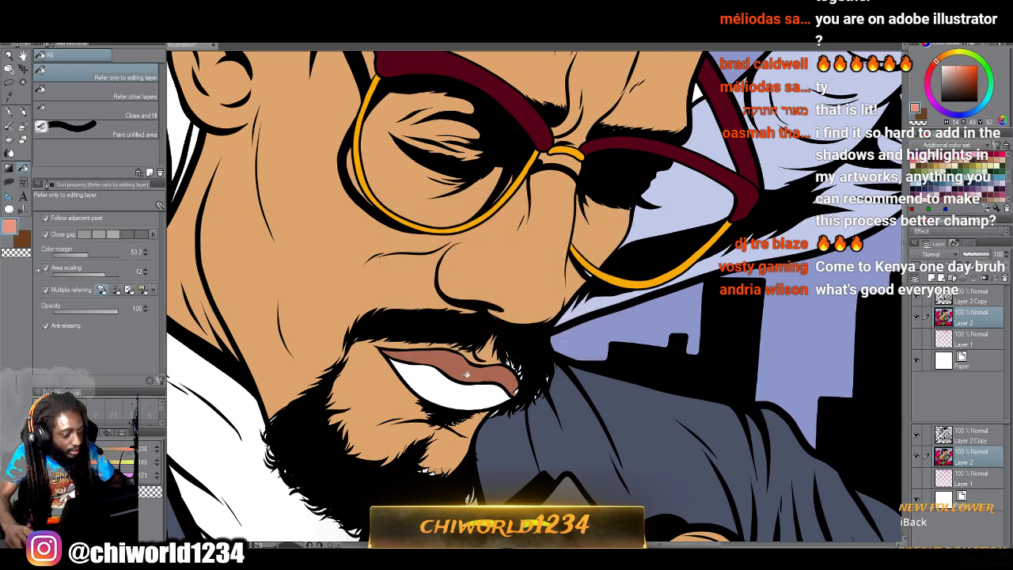
click(453, 385)
Sample the beams' crimson (RGB 220, 0, 80), fill the white drip beneath the halo with it, and sample the sky blue.
scroll(556, 395, down, 5)
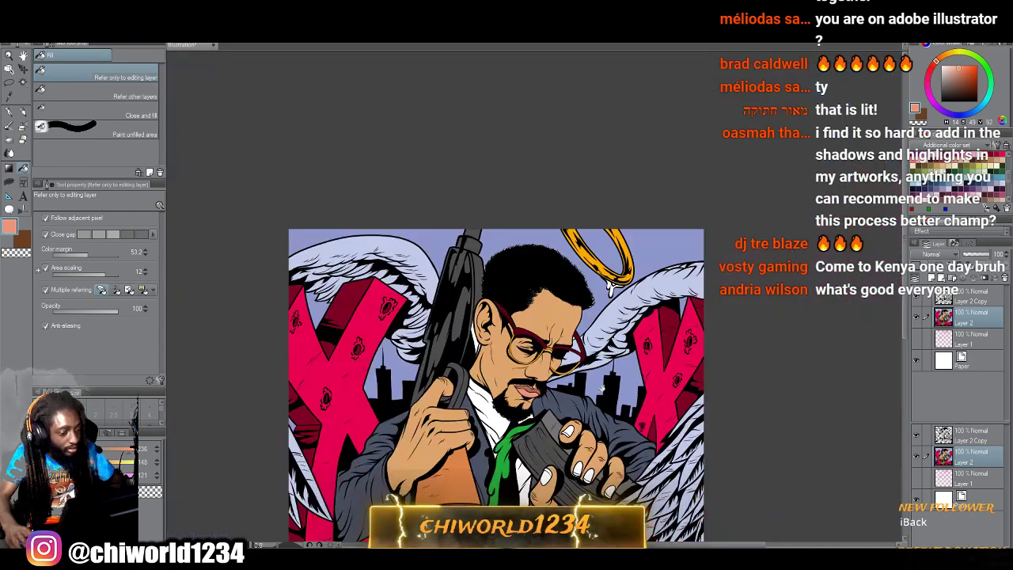
scroll(599, 393, up, 3)
scroll(586, 370, left, 1)
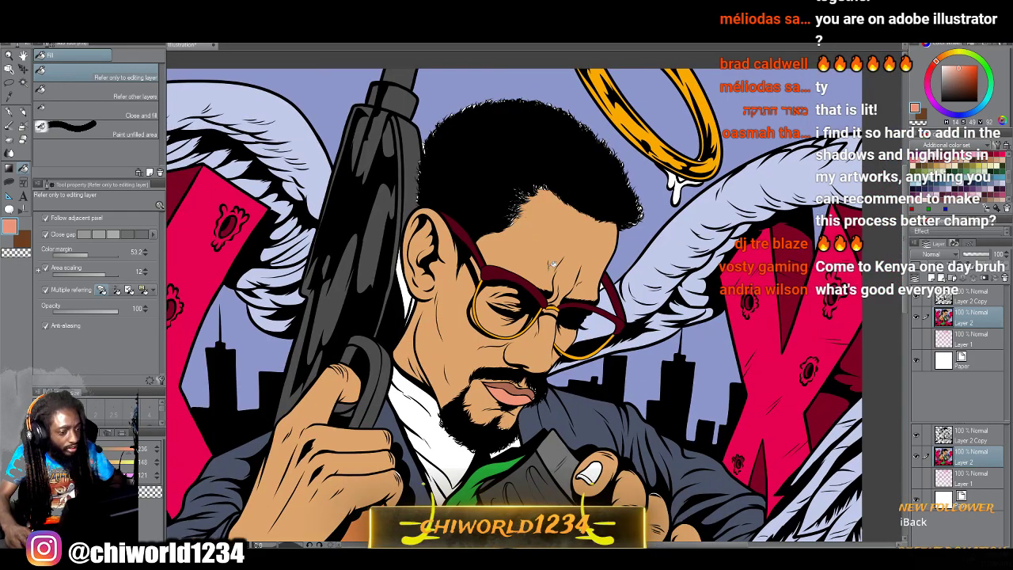
alt+click(742, 258)
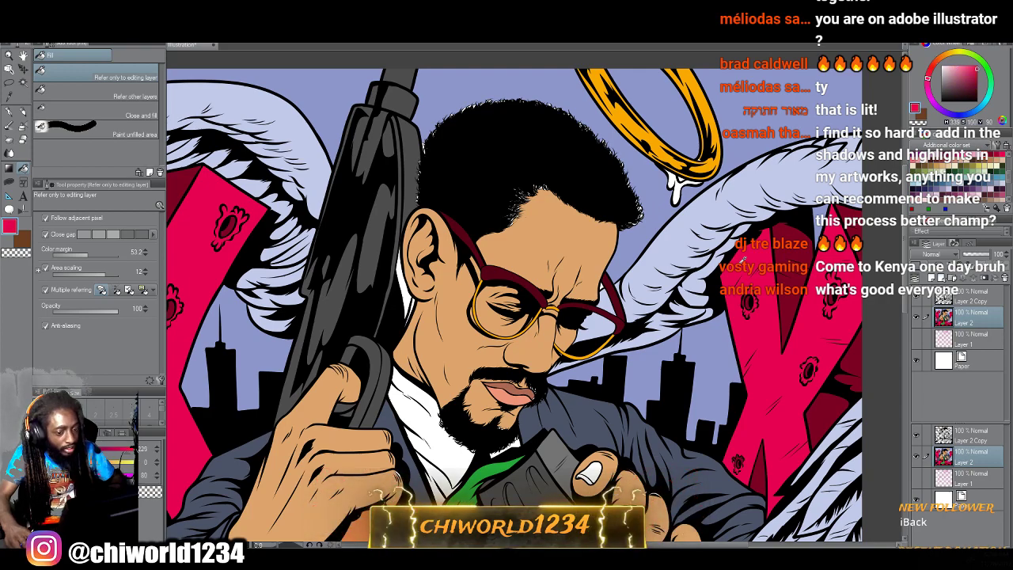
click(678, 187)
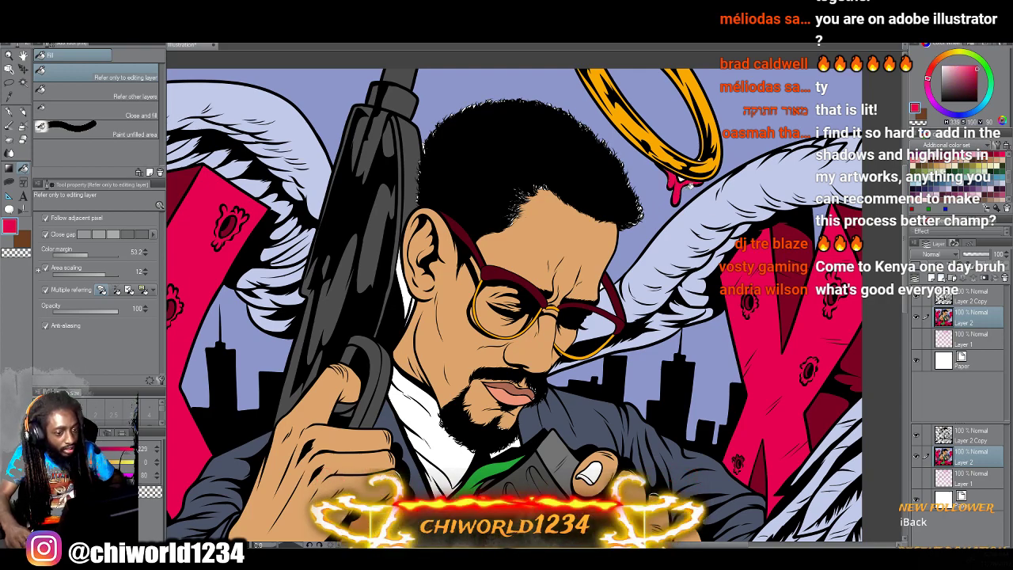
alt+click(685, 185)
Sample the skin tone (RGB 221, 165, 108) and fill the white sliver on the knuckle of the magazine hand.
scroll(686, 238, down, 5)
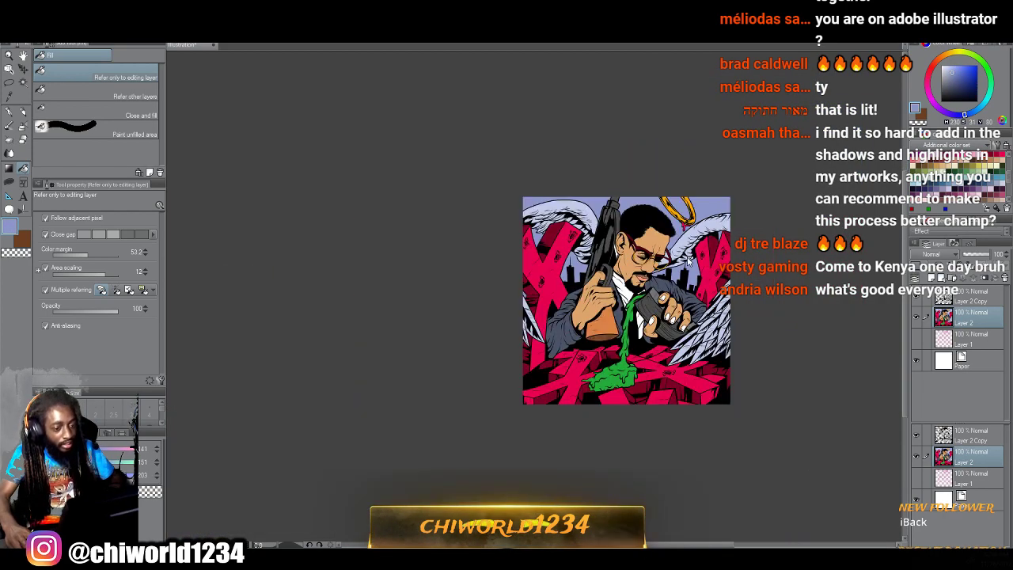
scroll(687, 261, right, 1)
scroll(687, 261, up, 3)
scroll(689, 261, left, 1)
scroll(690, 260, down, 1)
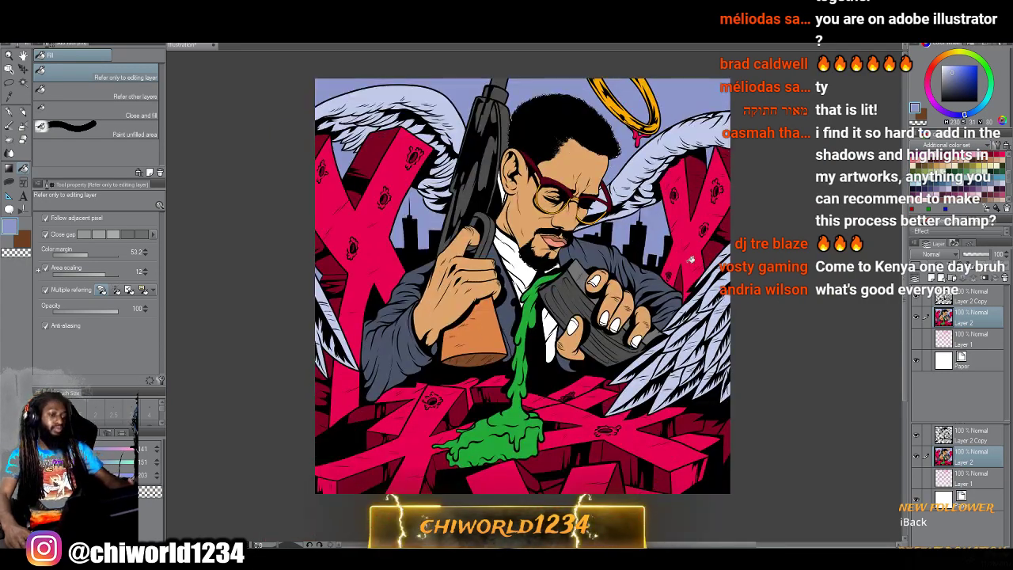
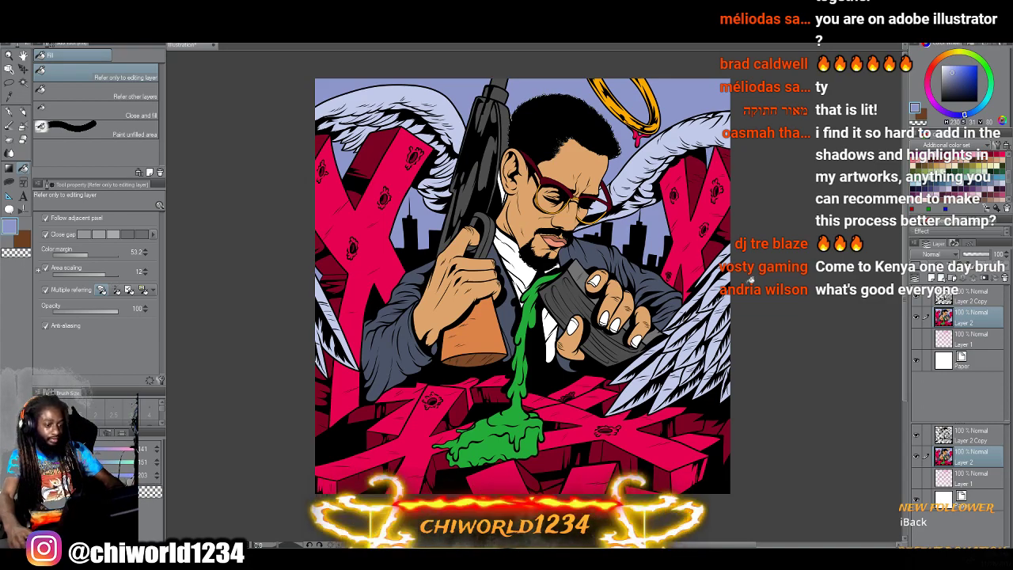
scroll(690, 259, up, 4)
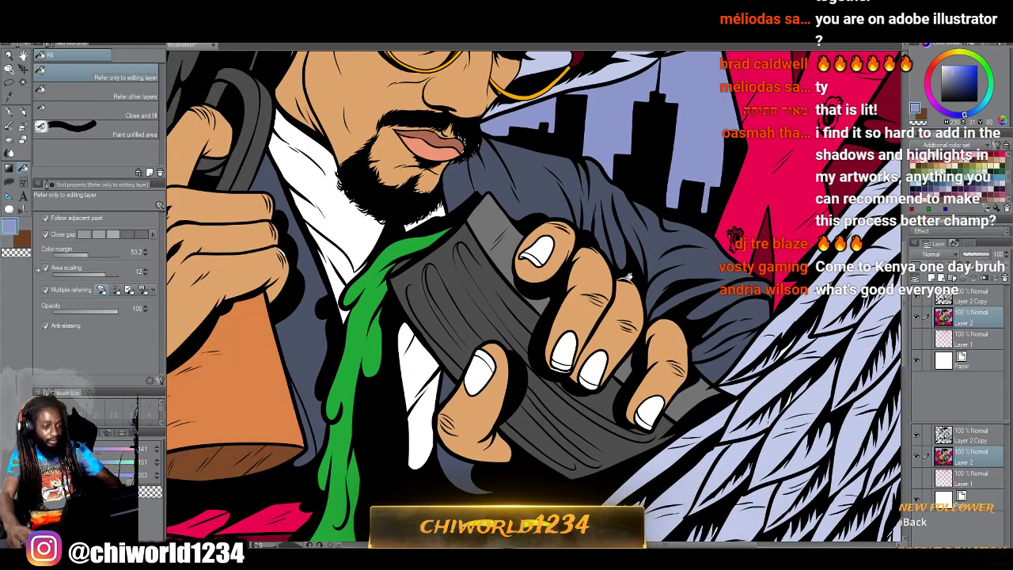
scroll(627, 276, up, 5)
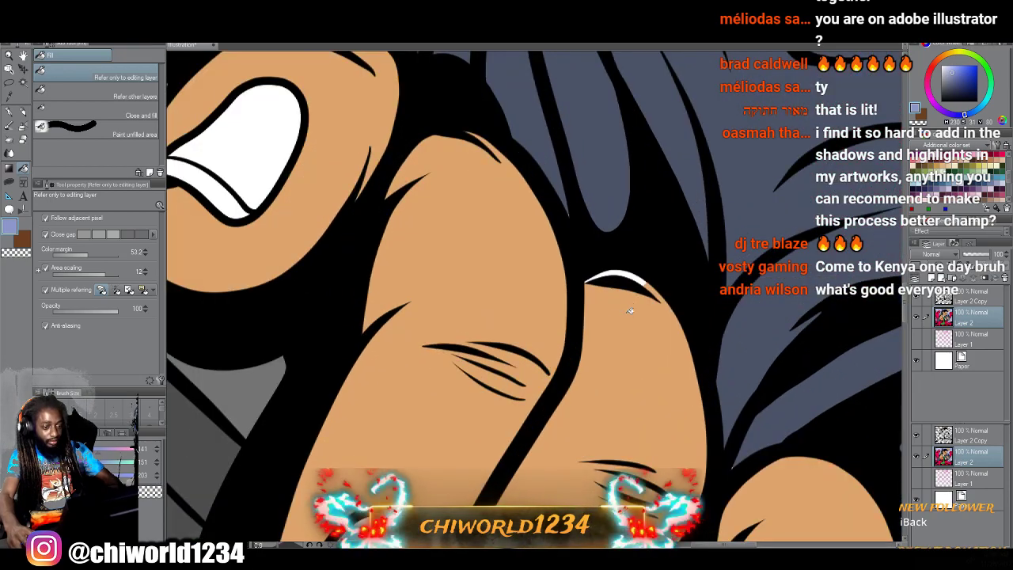
alt+click(628, 310)
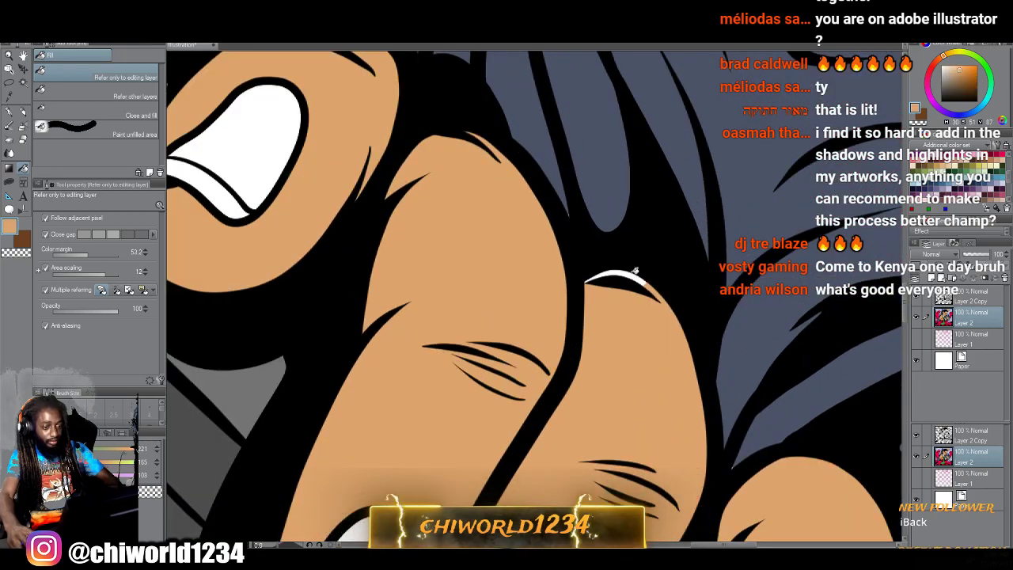
click(632, 275)
Choose a light peach (RGB 255, 193, 155) and fill the five nail beds of the magazine hand with it.
scroll(527, 305, down, 3)
mouse_move(482, 378)
mouse_down()
mouse_move(482, 273)
mouse_move(632, 274)
mouse_up()
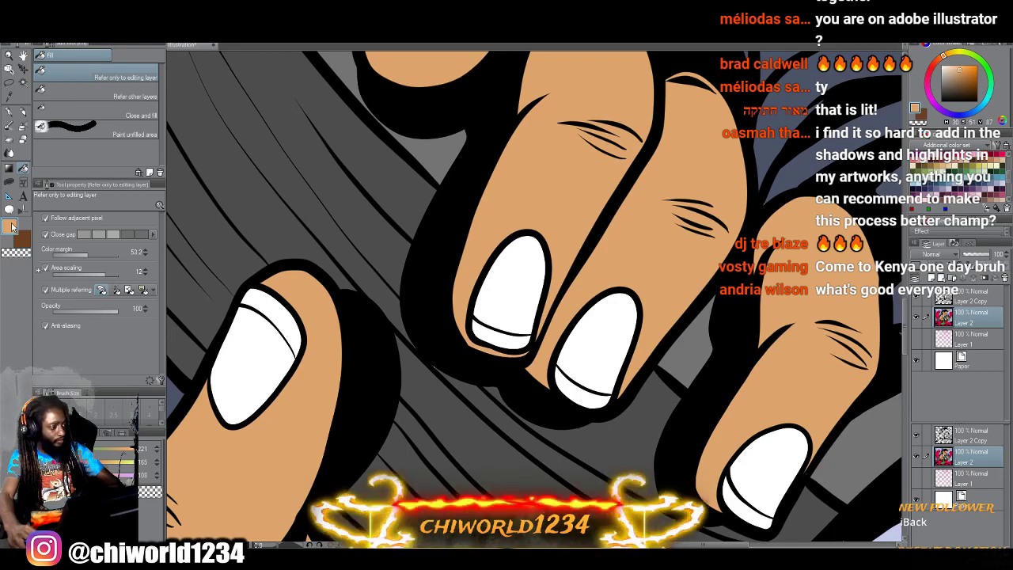
click(10, 227)
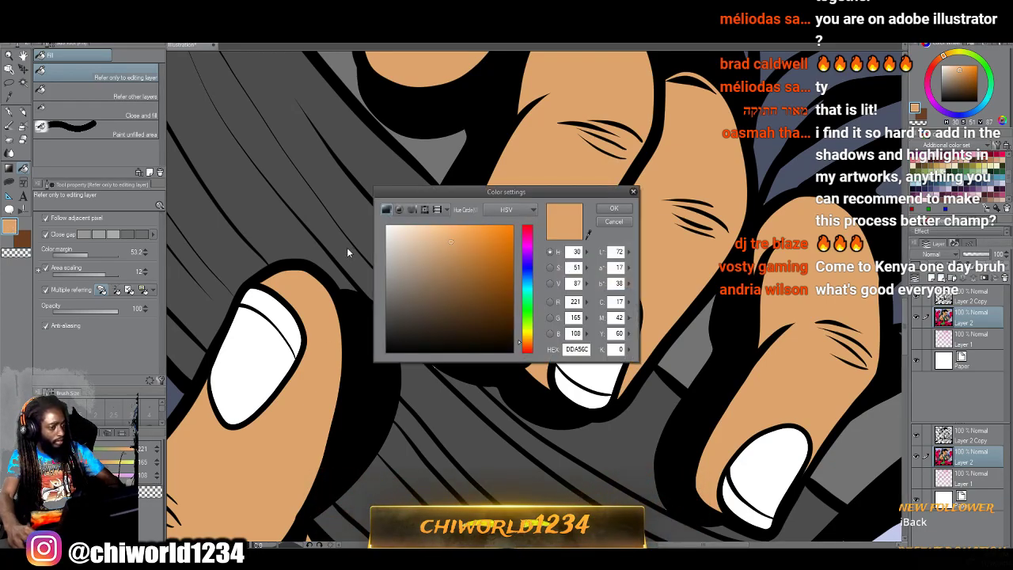
click(526, 345)
drag(455, 241, 429, 216)
click(613, 209)
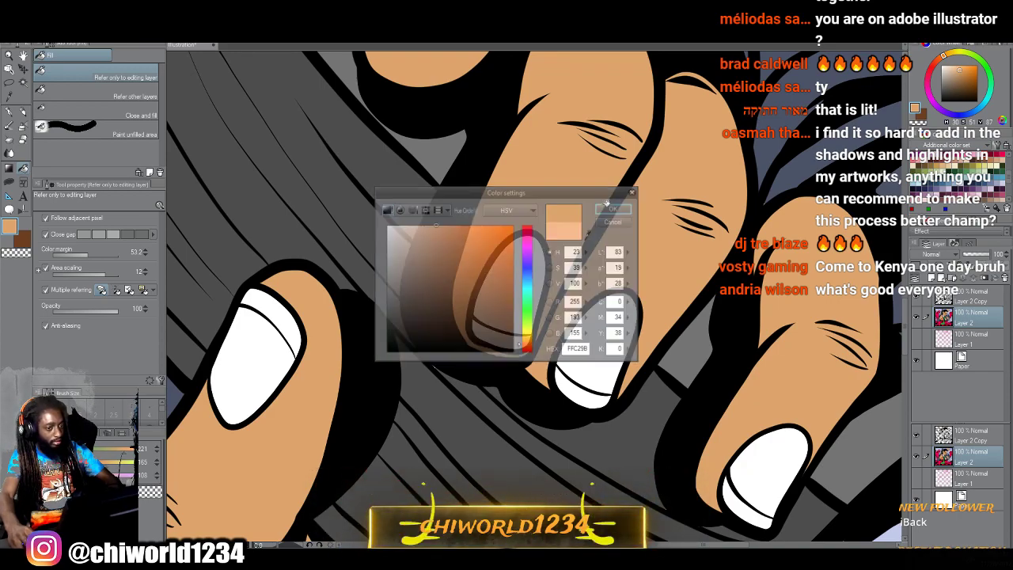
click(600, 370)
click(746, 470)
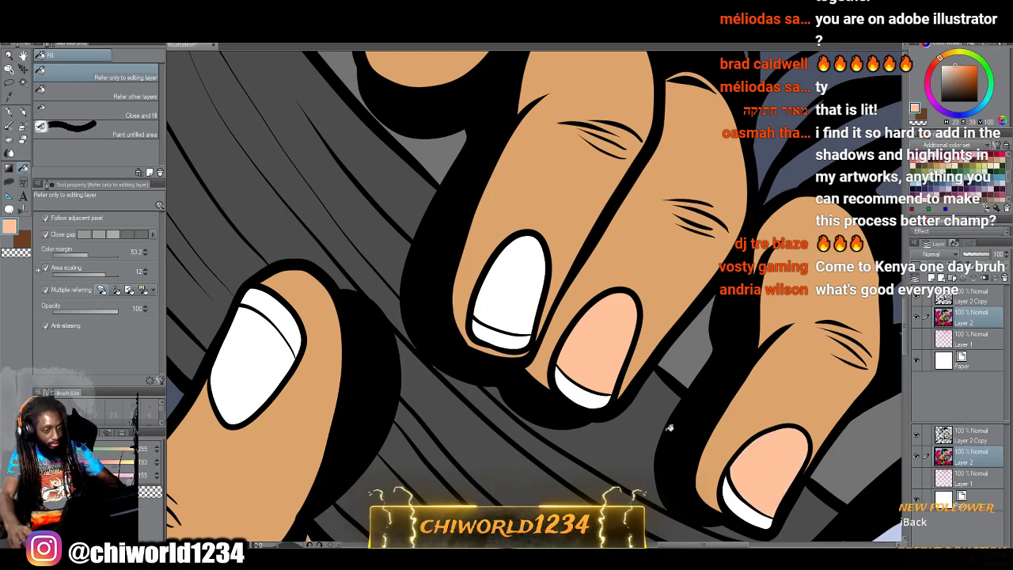
click(522, 306)
click(255, 361)
scroll(355, 296, up, 3)
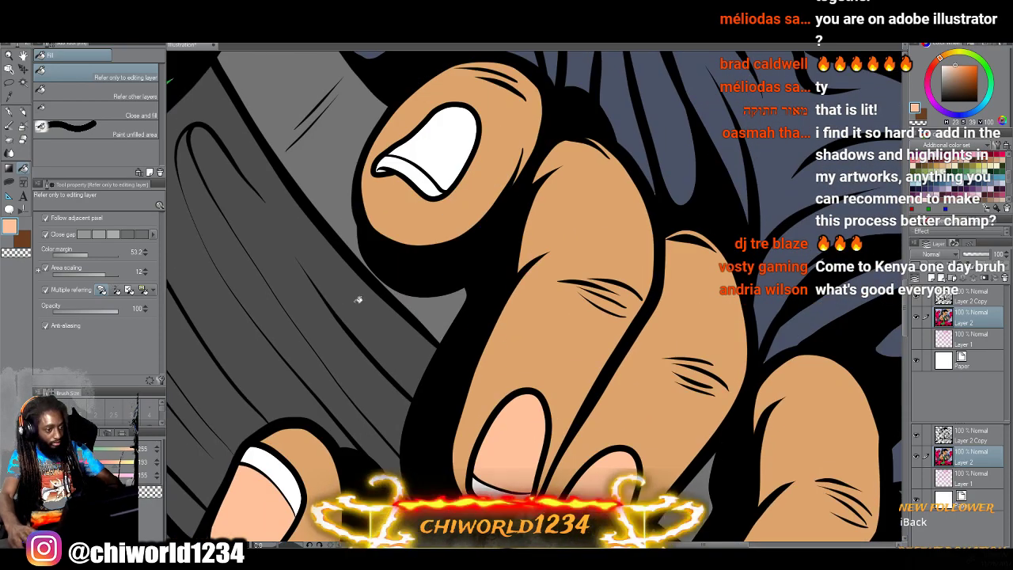
click(432, 162)
Fill the white tips of all five fingernails on the magazine hand with the same light peach.
scroll(423, 233, down, 4)
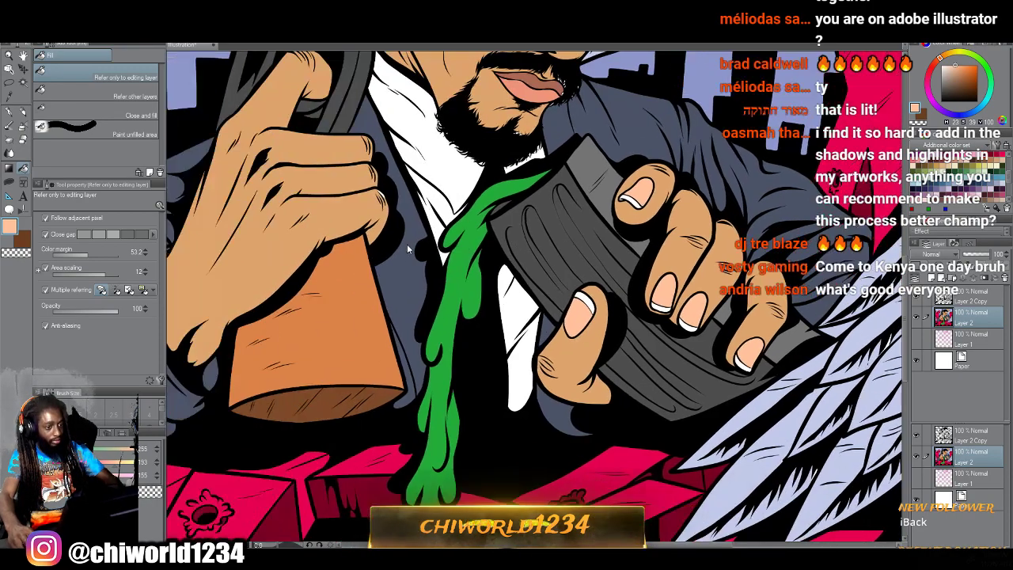
scroll(391, 231, down, 3)
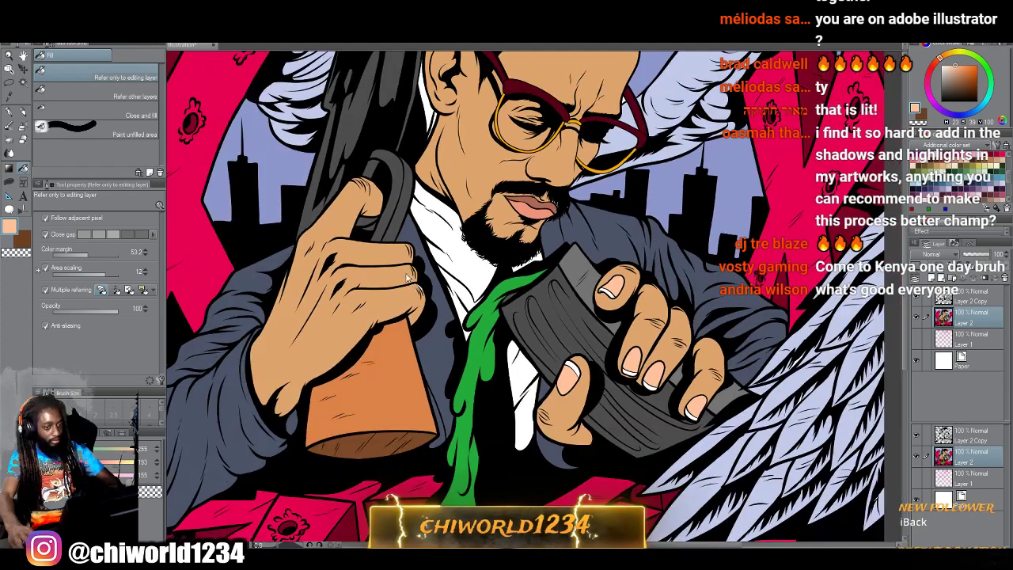
scroll(511, 324, up, 6)
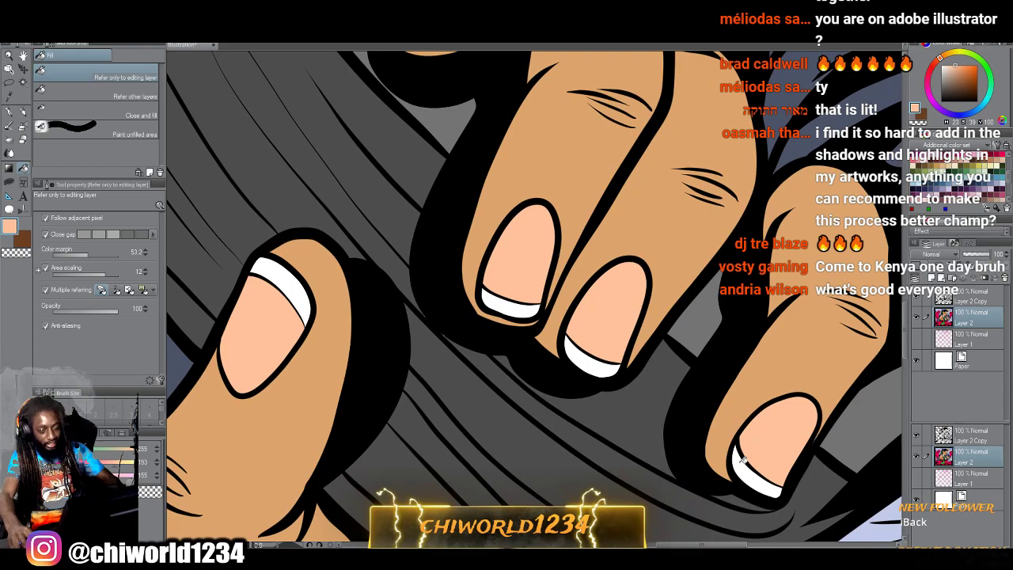
click(742, 461)
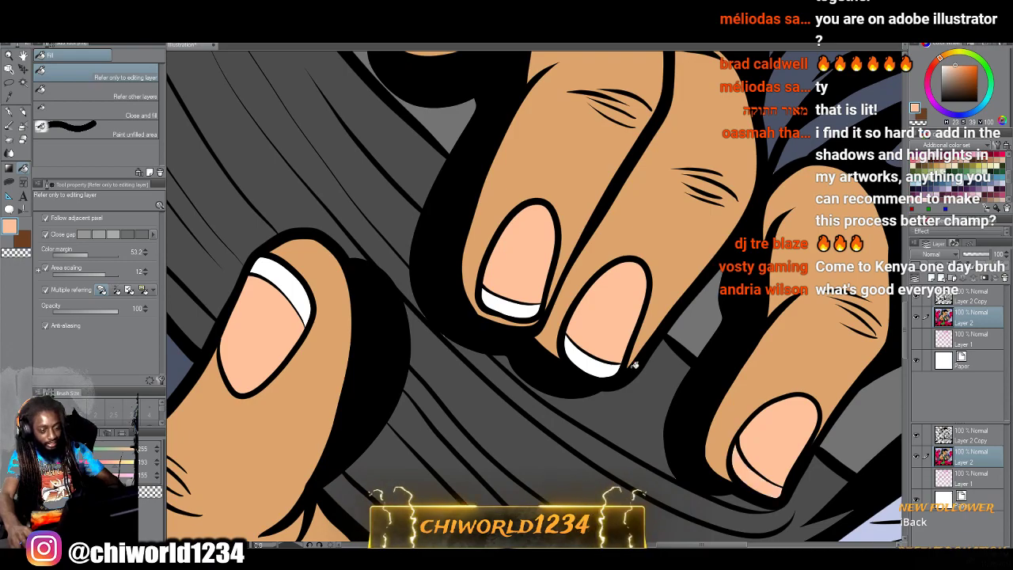
click(611, 362)
click(510, 307)
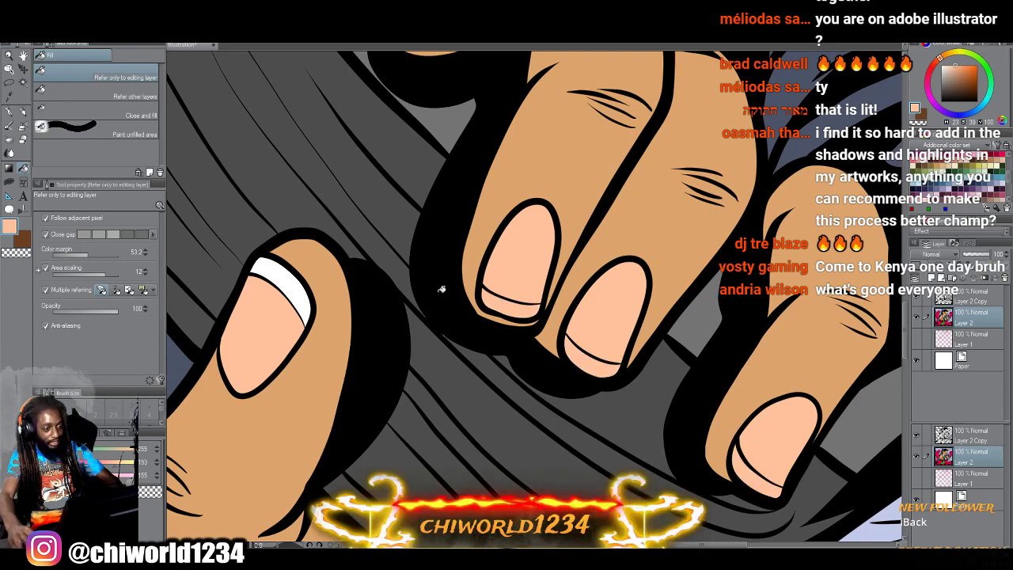
click(294, 276)
scroll(343, 281, up, 3)
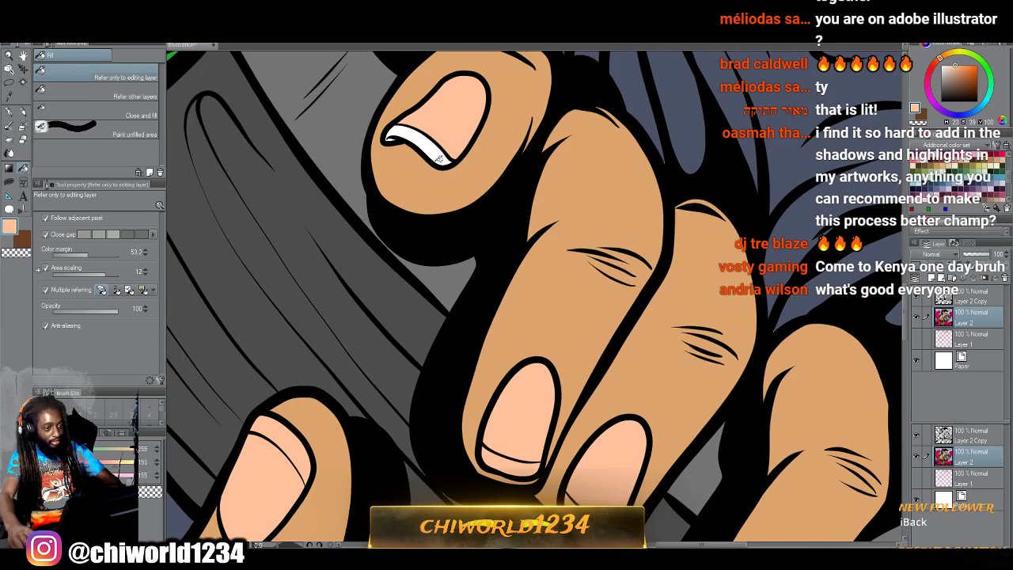
click(440, 149)
Cover the white gaps along the temple hairline using Lasso fill with the skin tone (RGB 221, 165, 108).
scroll(441, 149, down, 5)
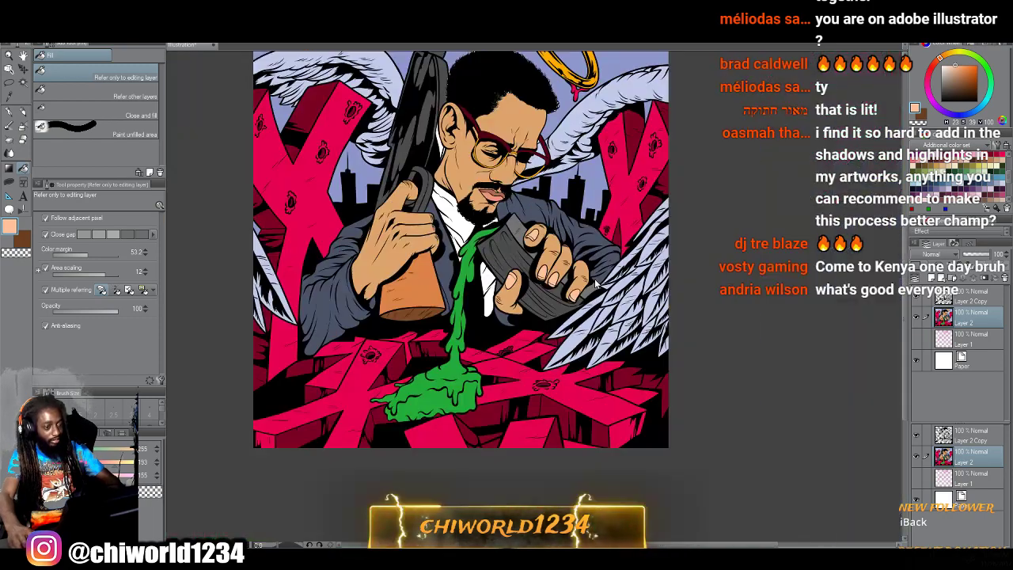
scroll(599, 275, up, 4)
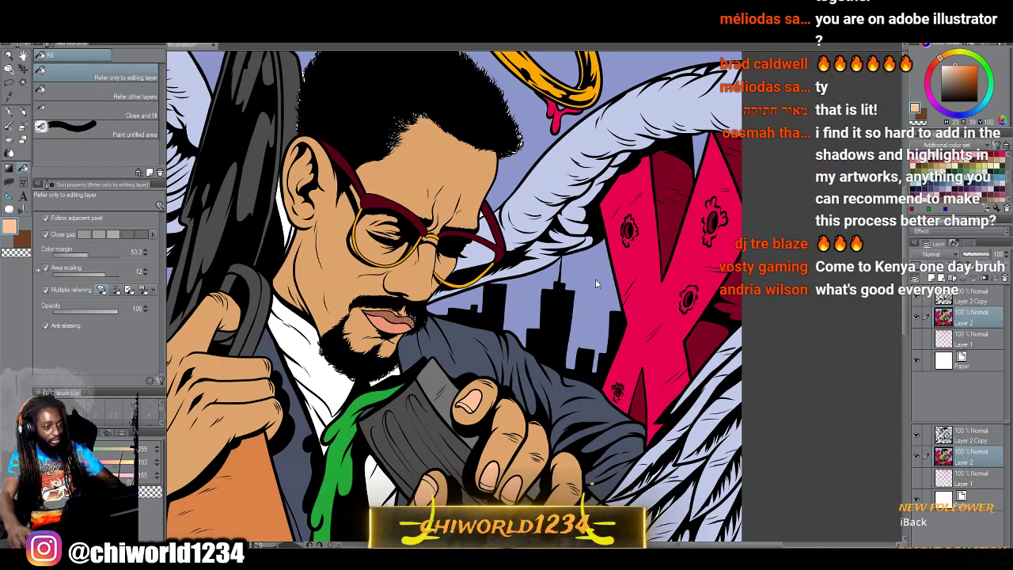
scroll(596, 282, down, 2)
scroll(438, 260, up, 4)
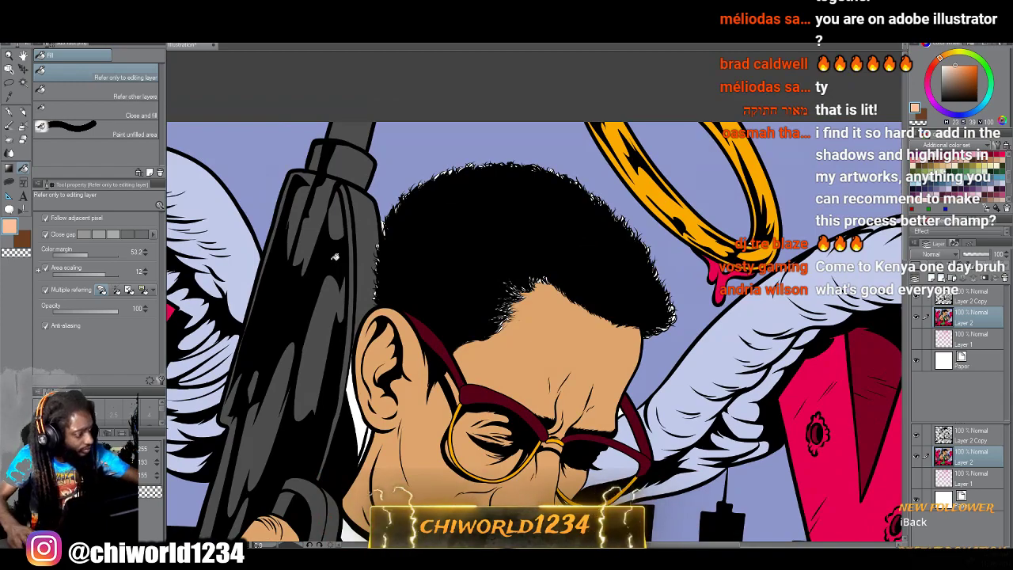
click(10, 181)
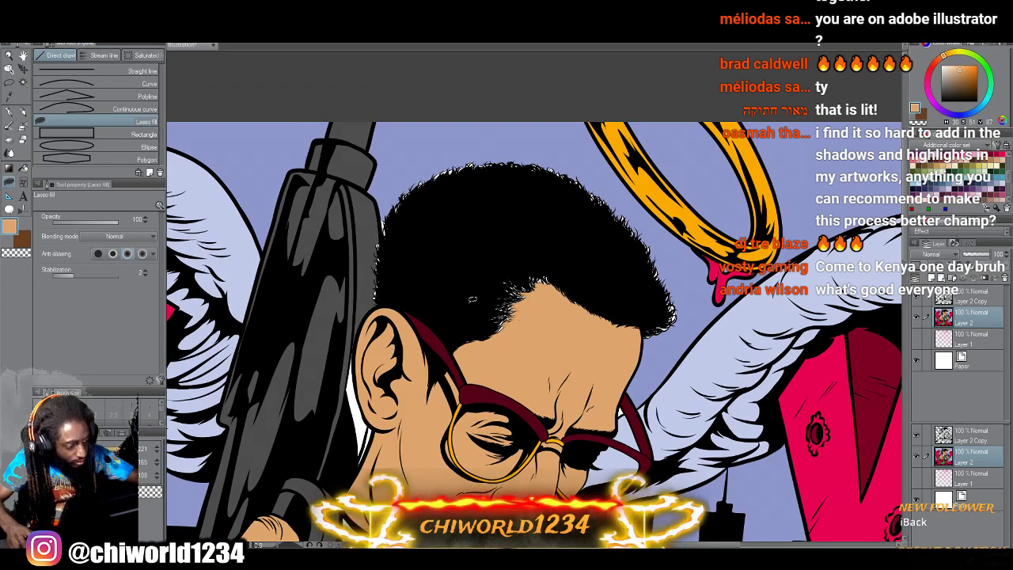
mouse_move(462, 308)
mouse_down()
mouse_move(553, 228)
mouse_move(453, 328)
mouse_move(465, 312)
mouse_up()
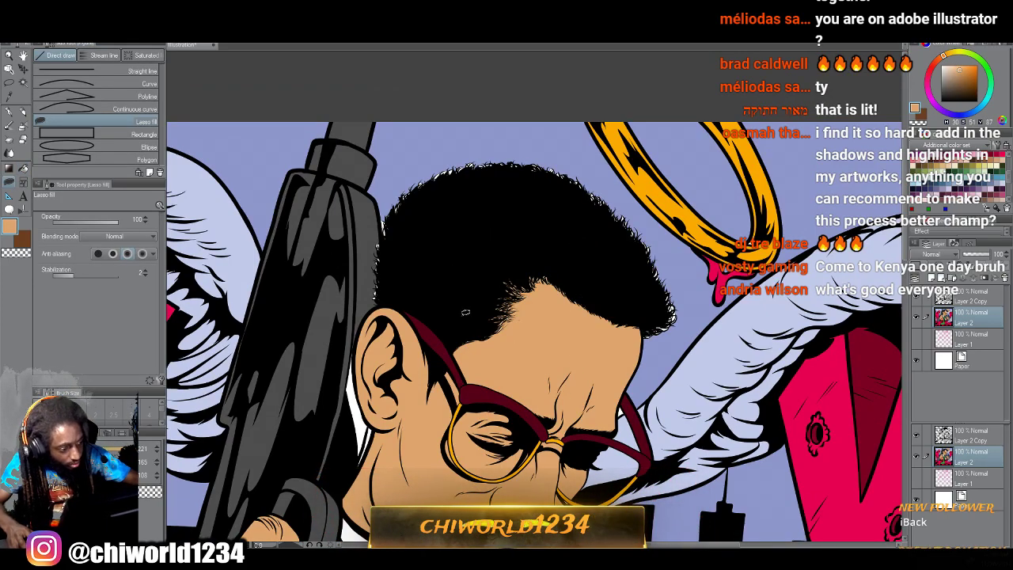
mouse_move(541, 357)
mouse_down()
mouse_move(548, 247)
mouse_move(456, 311)
mouse_move(460, 352)
mouse_move(466, 304)
mouse_up()
scroll(664, 388, down, 3)
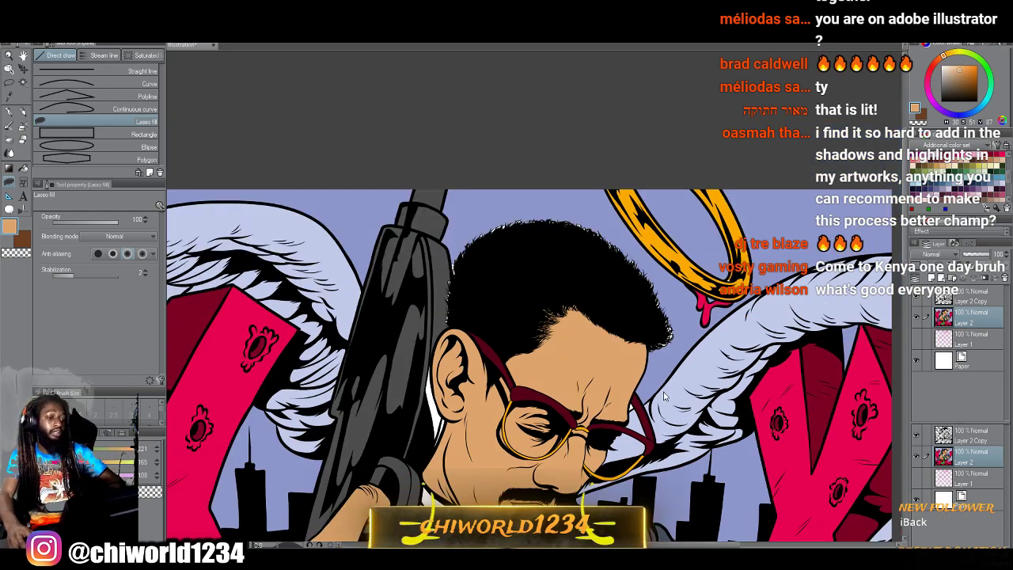
drag(663, 388, 663, 229)
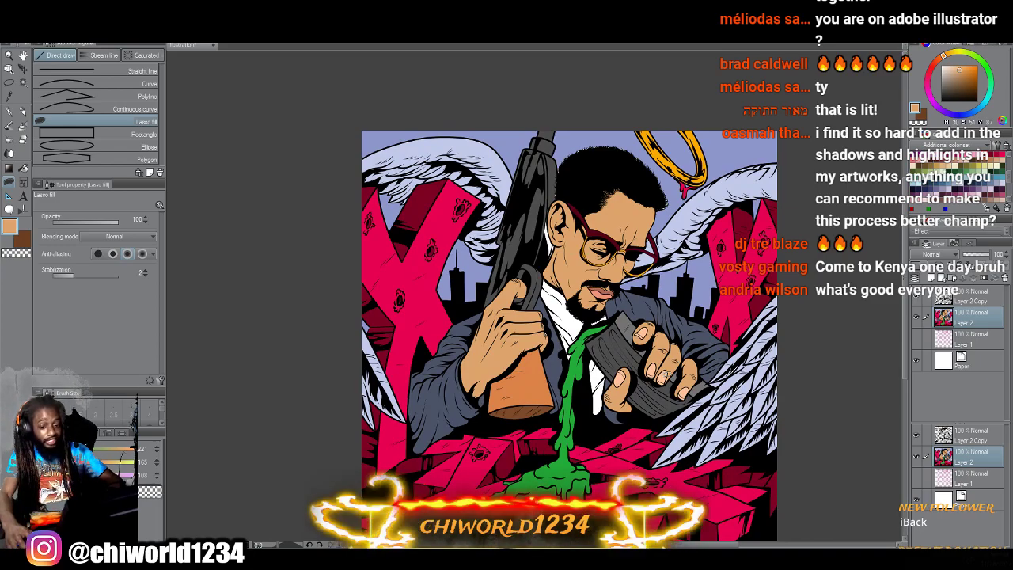
scroll(403, 413, up, 6)
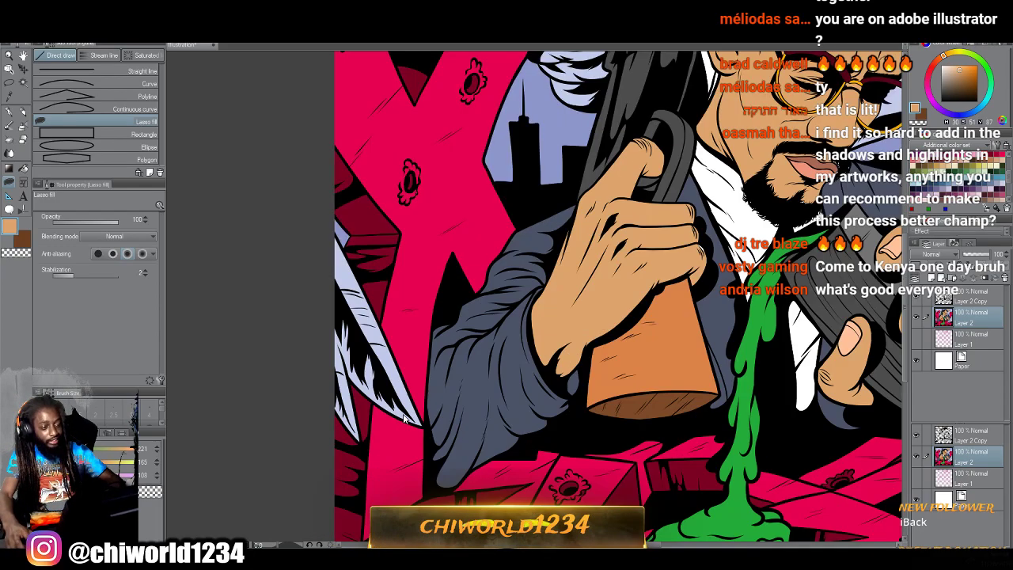
scroll(402, 413, down, 3)
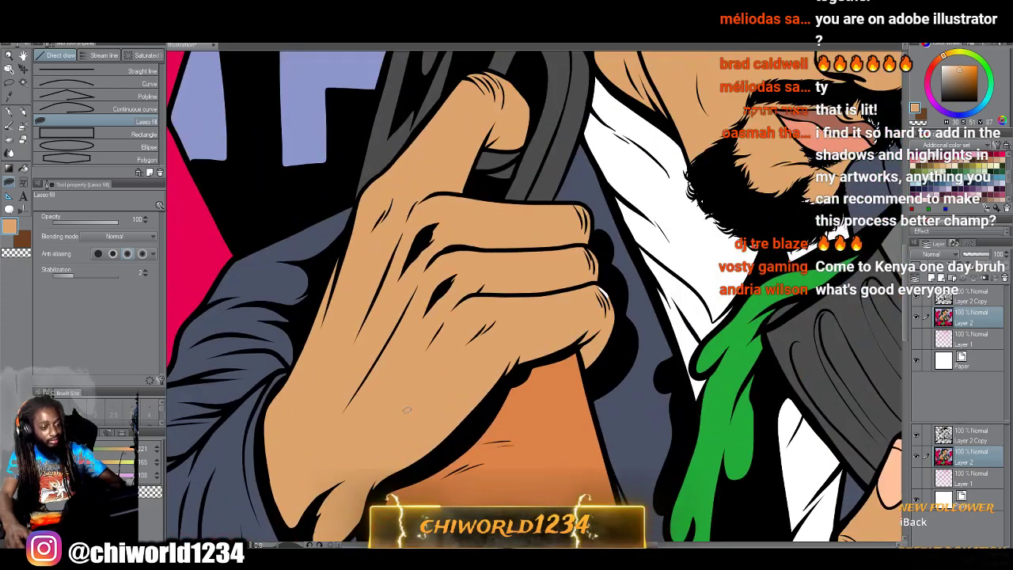
Choose a brown shadow color (RGB 137, 87, 56) and use Lasso fill to shade the three curled fingers of the gun hand.
scroll(403, 413, up, 3)
click(10, 228)
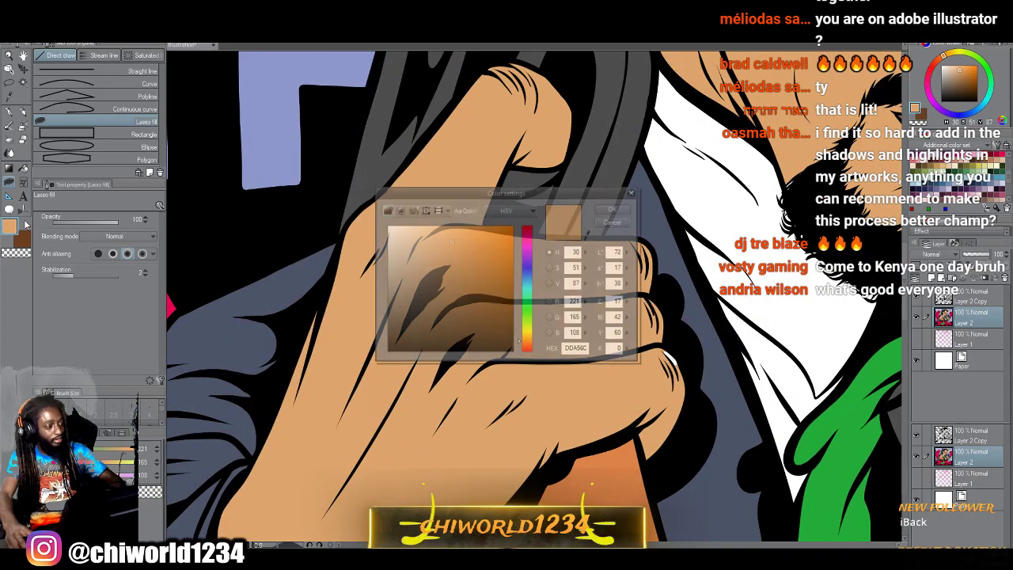
click(463, 283)
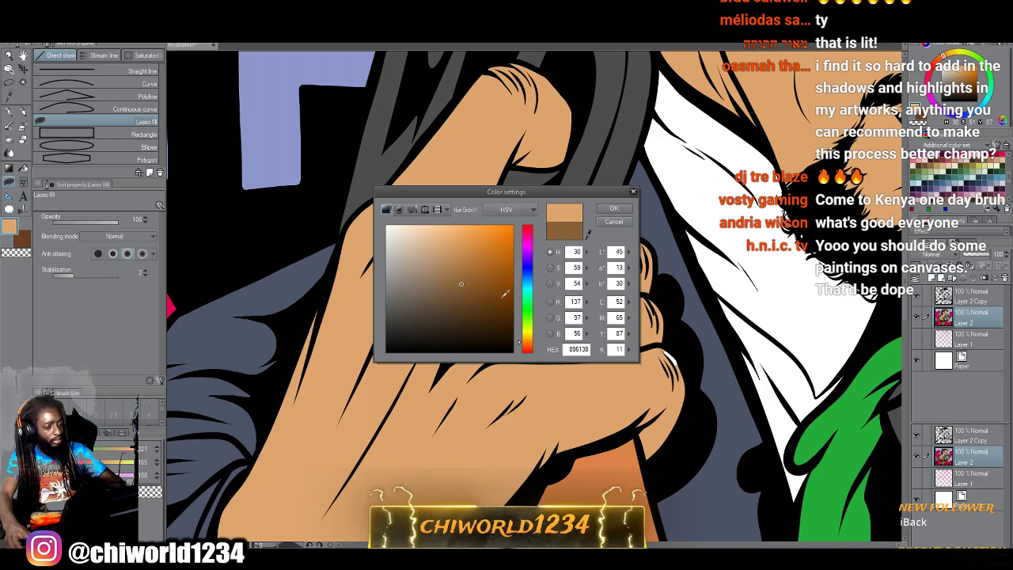
drag(525, 332, 528, 346)
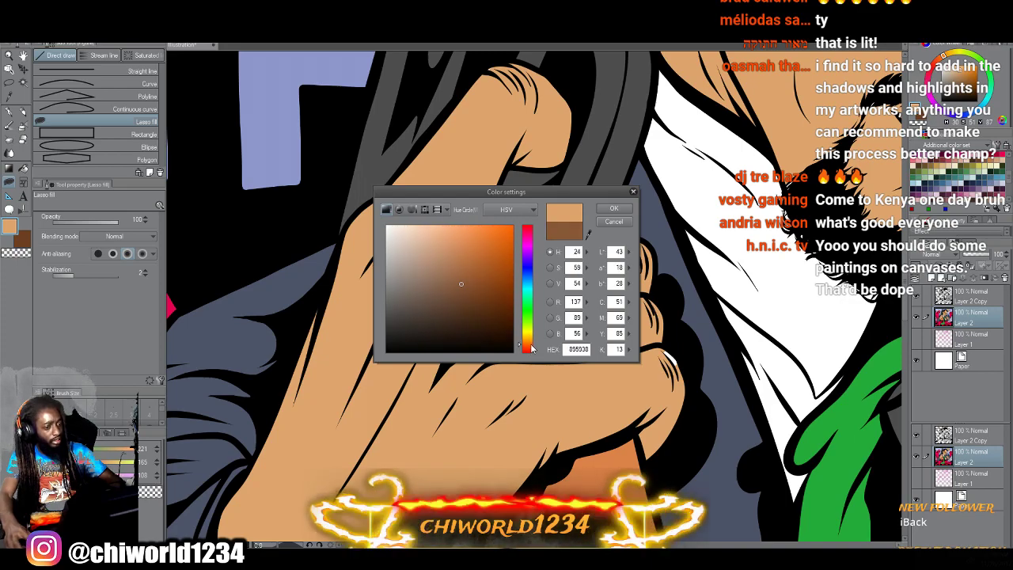
click(600, 208)
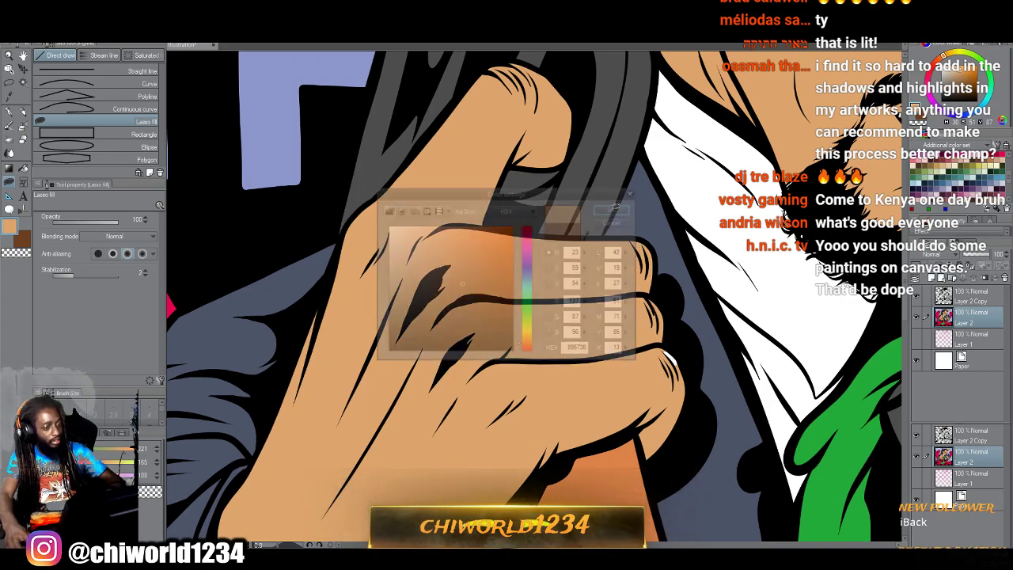
mouse_move(518, 501)
mouse_down()
mouse_move(540, 456)
mouse_move(516, 424)
mouse_move(448, 463)
mouse_up()
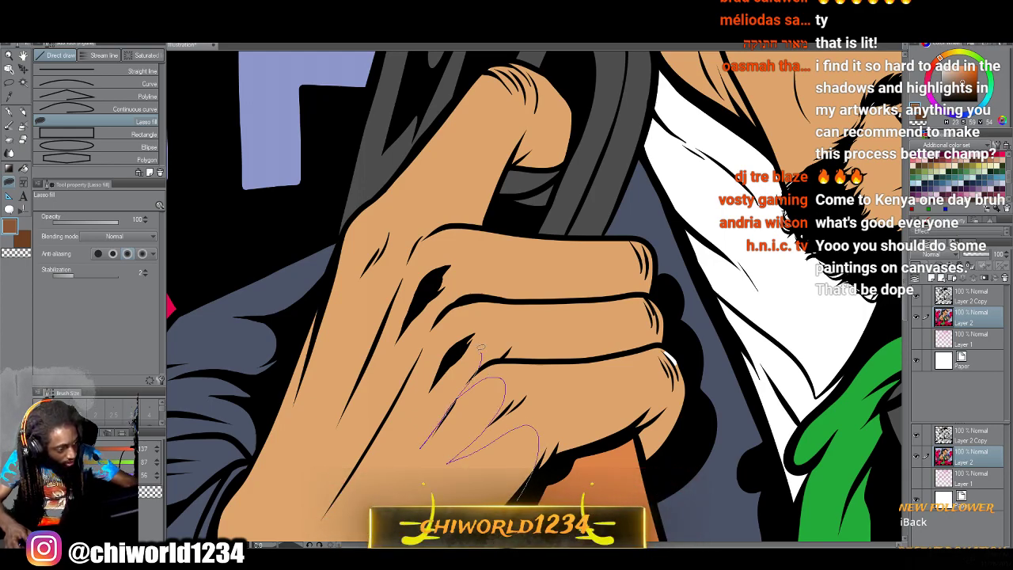
mouse_move(480, 349)
mouse_down()
mouse_move(447, 365)
mouse_move(503, 317)
mouse_move(483, 296)
mouse_move(446, 285)
mouse_move(459, 266)
mouse_move(497, 250)
mouse_move(451, 231)
mouse_move(633, 235)
mouse_move(649, 243)
mouse_move(687, 366)
mouse_move(682, 419)
mouse_move(570, 463)
mouse_move(443, 459)
mouse_up()
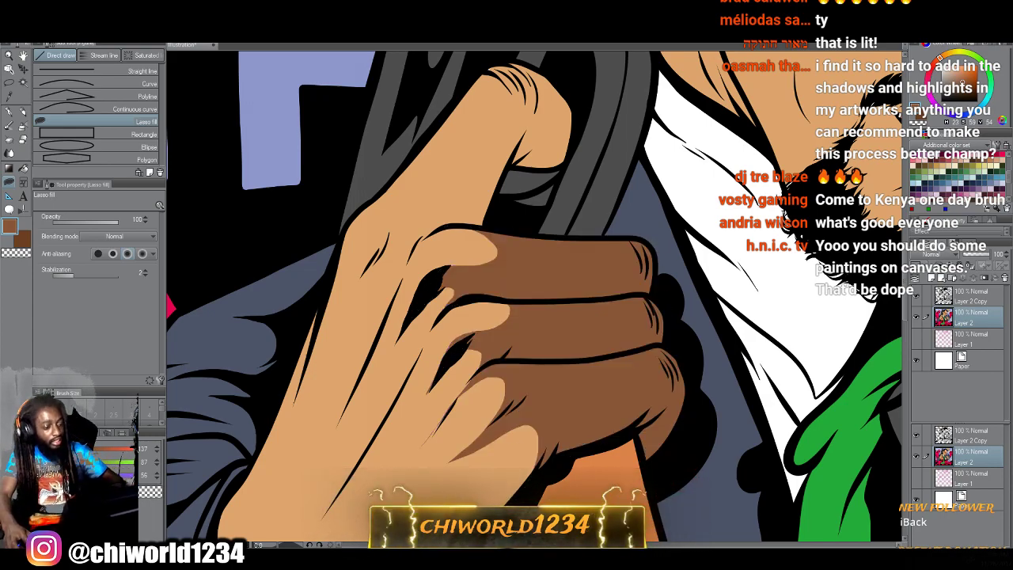
Shade the tip and underside of the trigger finger with the same brown using Lasso fill.
scroll(546, 455, down, 5)
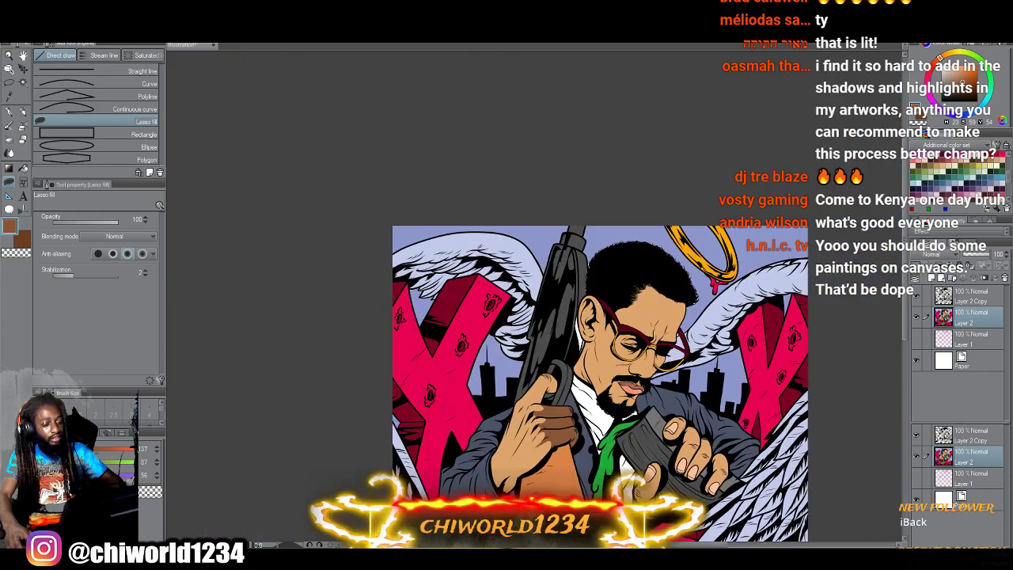
scroll(567, 491, up, 8)
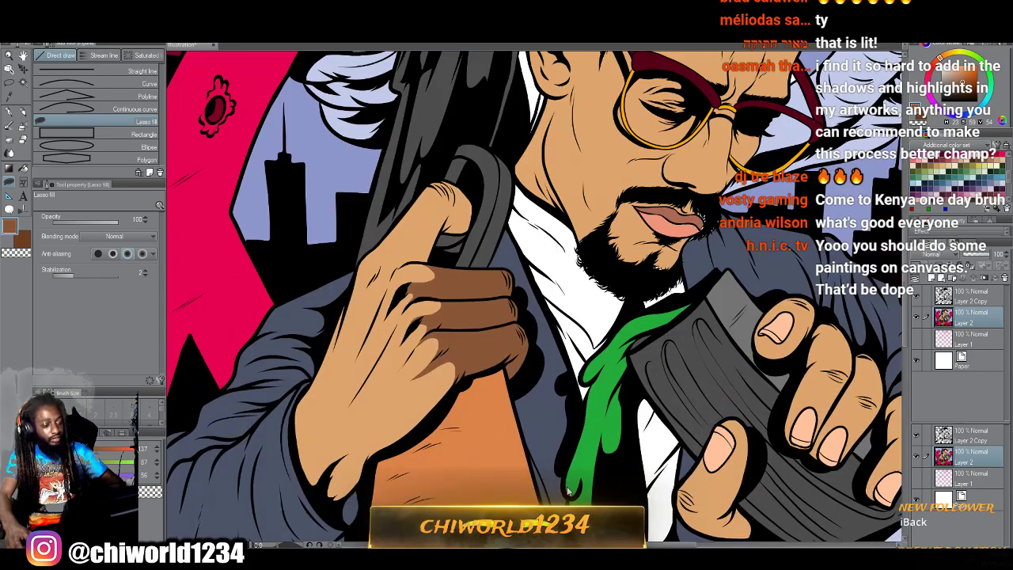
scroll(566, 491, up, 8)
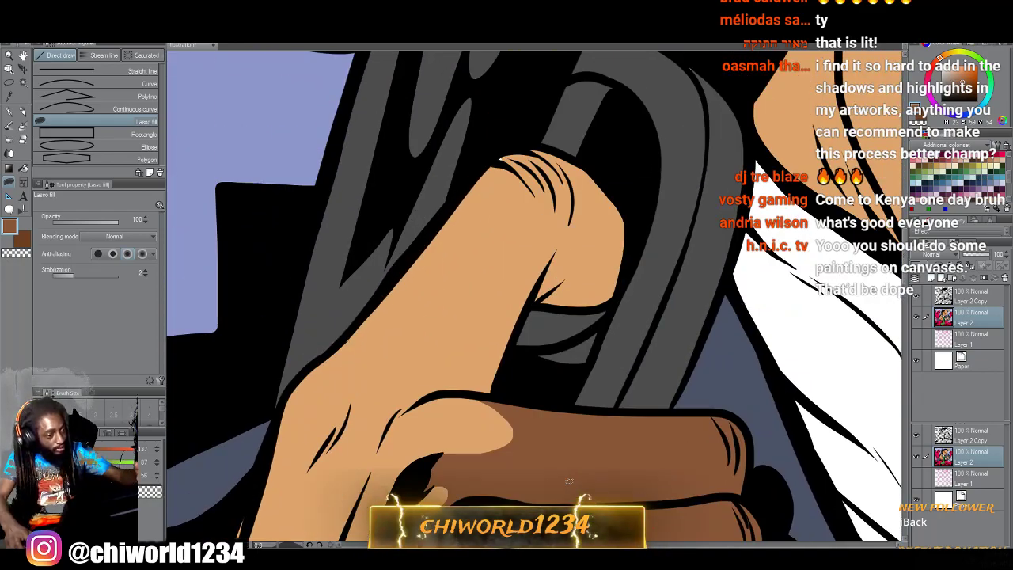
mouse_move(395, 415)
mouse_down()
mouse_move(483, 316)
mouse_move(544, 204)
mouse_move(531, 179)
mouse_move(499, 170)
mouse_move(470, 186)
mouse_move(498, 151)
mouse_move(555, 147)
mouse_move(620, 187)
mouse_move(636, 230)
mouse_move(614, 294)
mouse_move(530, 302)
mouse_move(495, 394)
mouse_move(434, 393)
mouse_move(395, 415)
mouse_up()
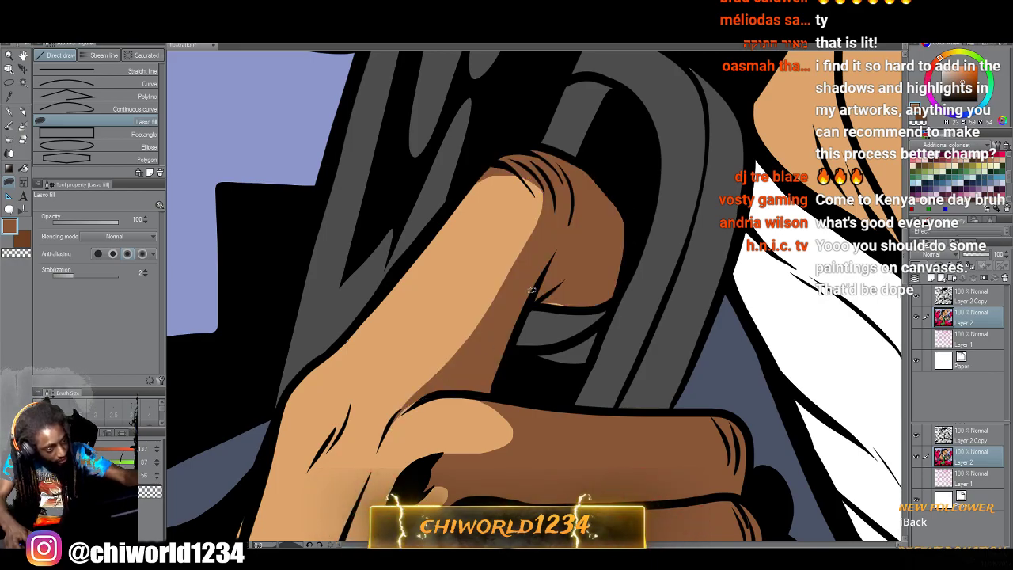
Add a small brown shadow to the skin of the chin beside the beard using Lasso fill.
scroll(543, 426, down, 2)
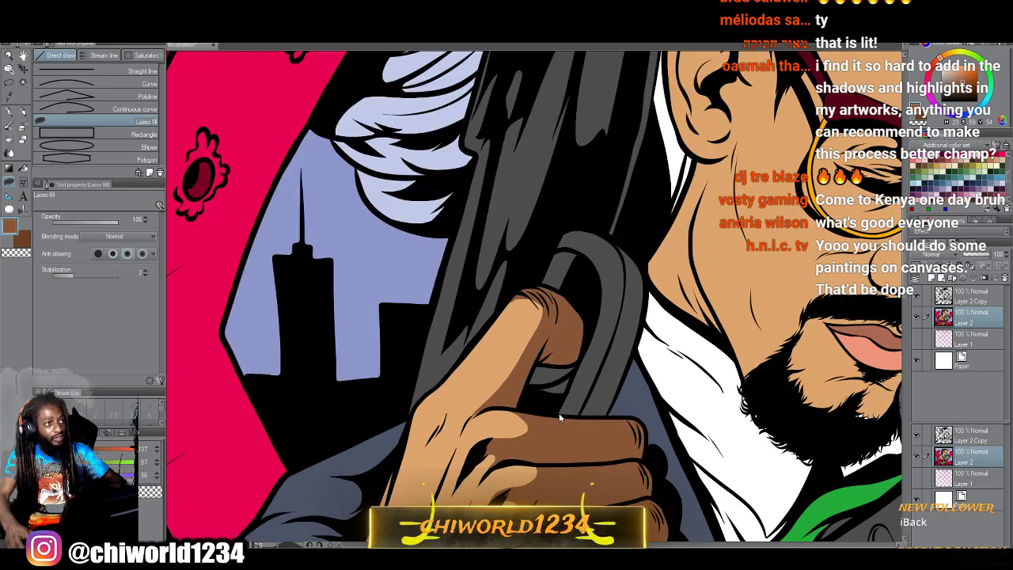
scroll(560, 418, down, 4)
scroll(617, 392, up, 3)
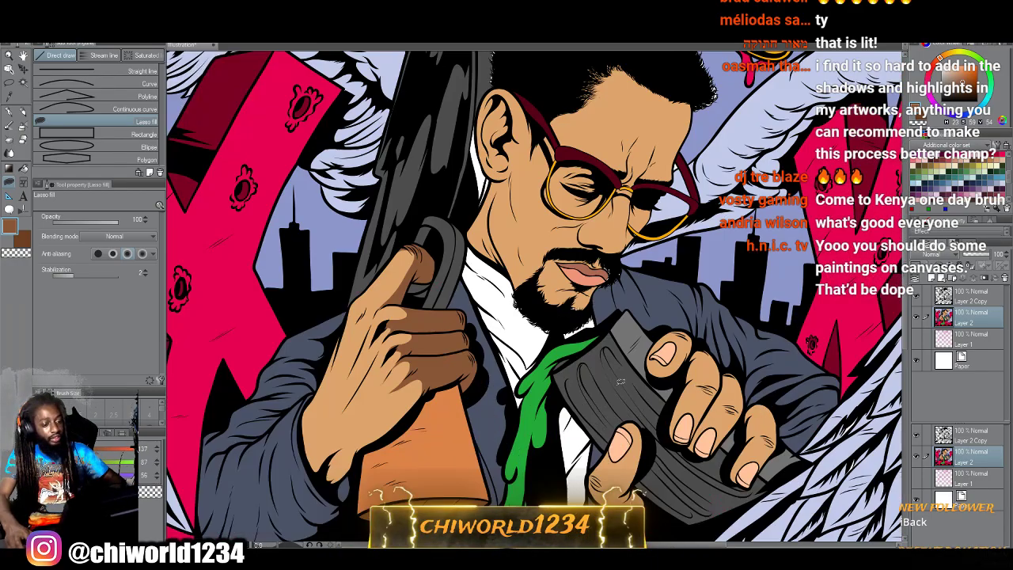
scroll(616, 380, up, 5)
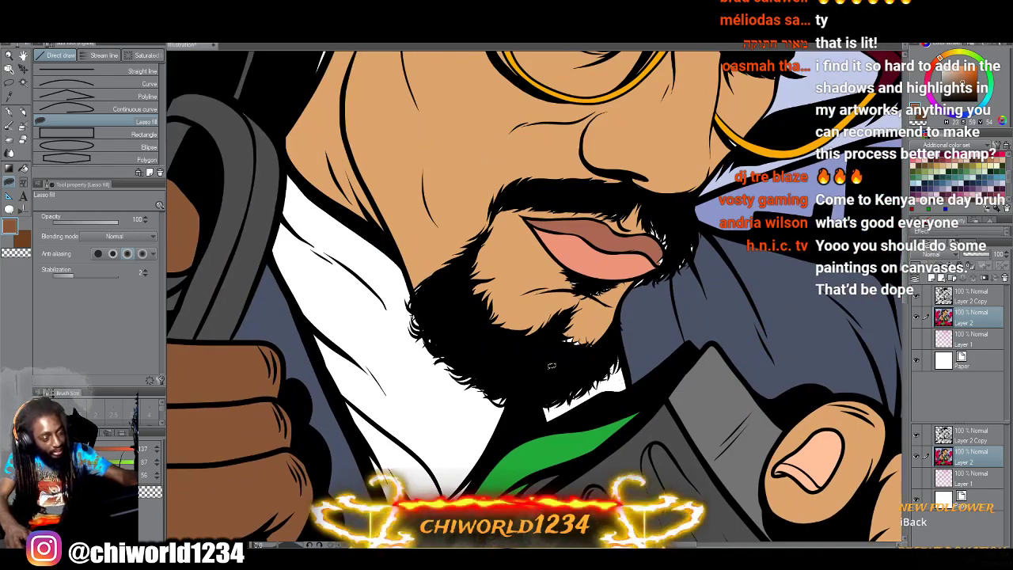
mouse_move(551, 365)
mouse_down()
mouse_move(581, 359)
mouse_move(617, 329)
mouse_move(552, 324)
mouse_up()
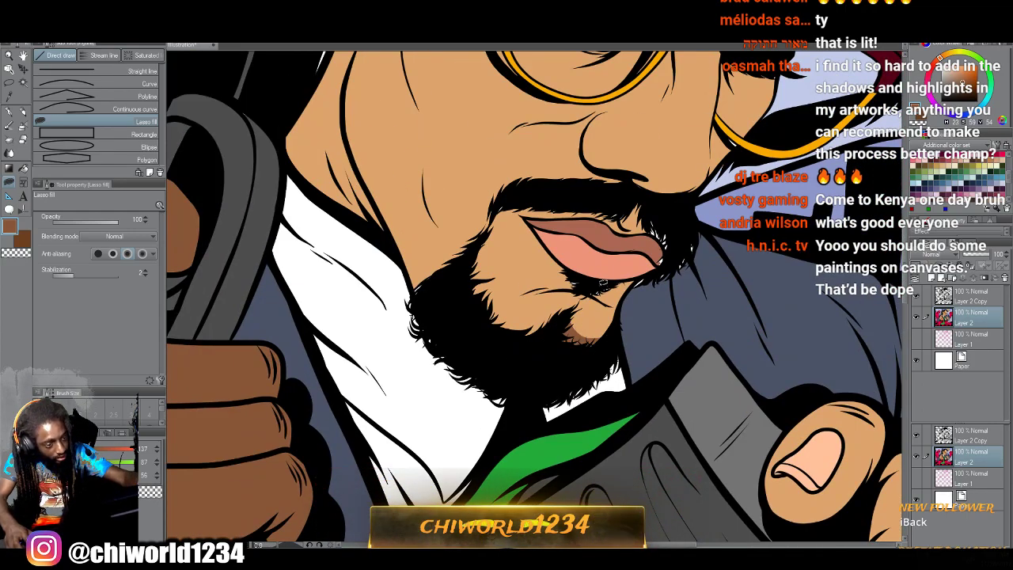
Lasso-fill one long brown shadow from the temple in front of the ear down the cheek, jaw and neck to the mouth corner and chin.
scroll(604, 281, up, 2)
scroll(586, 314, down, 3)
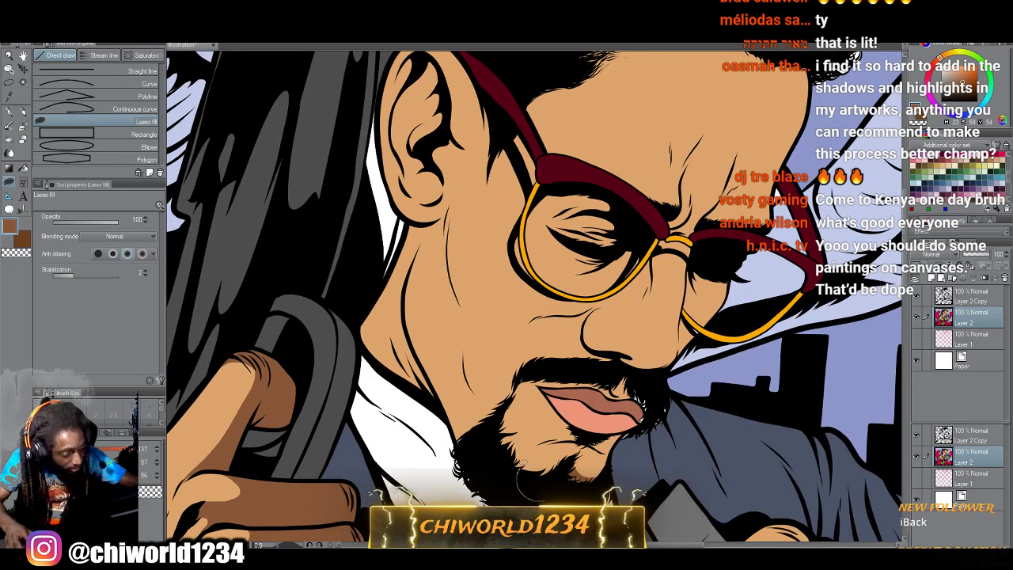
mouse_move(523, 475)
mouse_down()
mouse_move(541, 449)
mouse_move(582, 438)
mouse_move(558, 441)
mouse_move(528, 427)
mouse_move(507, 349)
mouse_move(522, 326)
mouse_move(480, 305)
mouse_move(476, 255)
mouse_up()
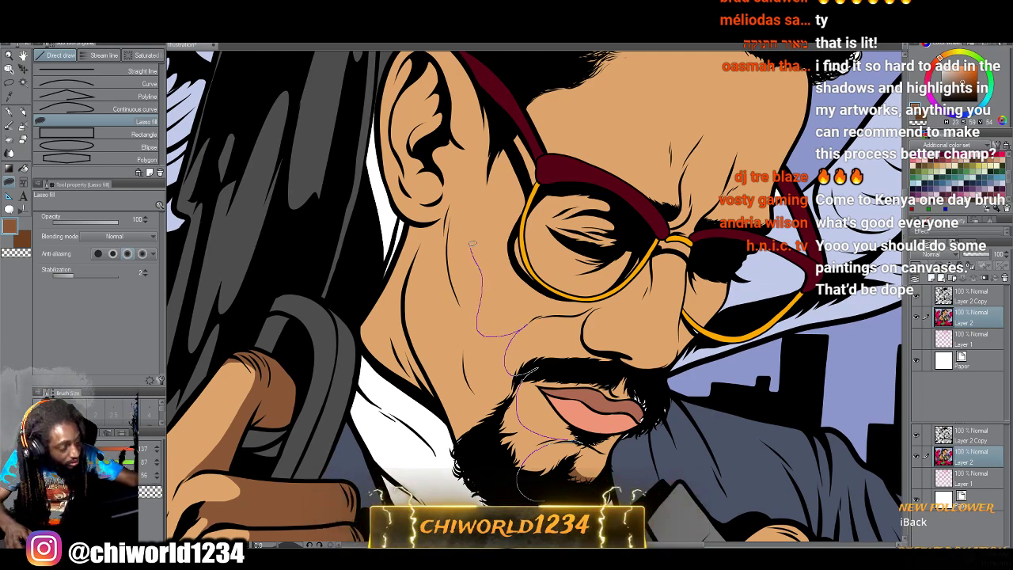
drag(494, 125, 485, 105)
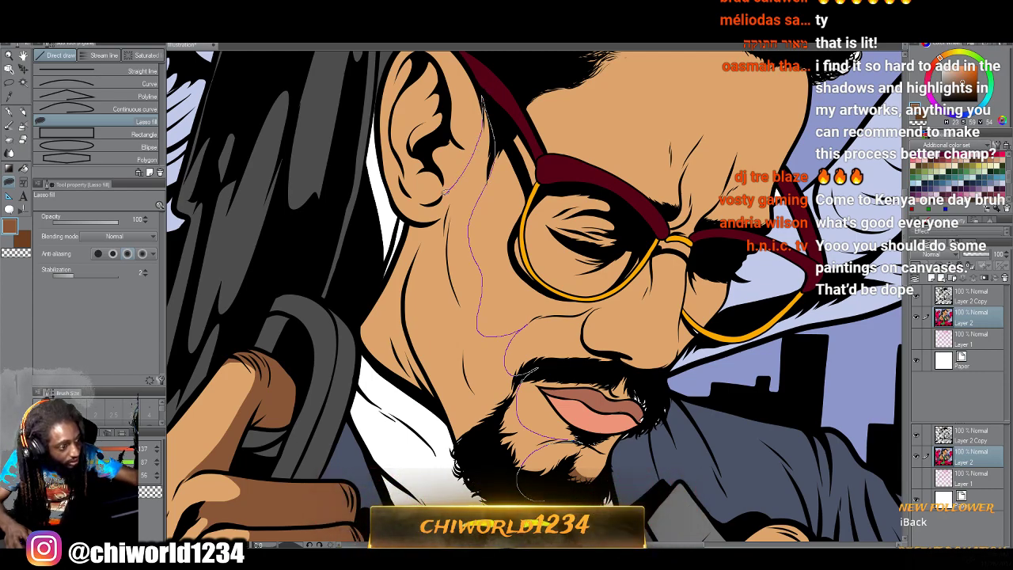
drag(436, 199, 421, 242)
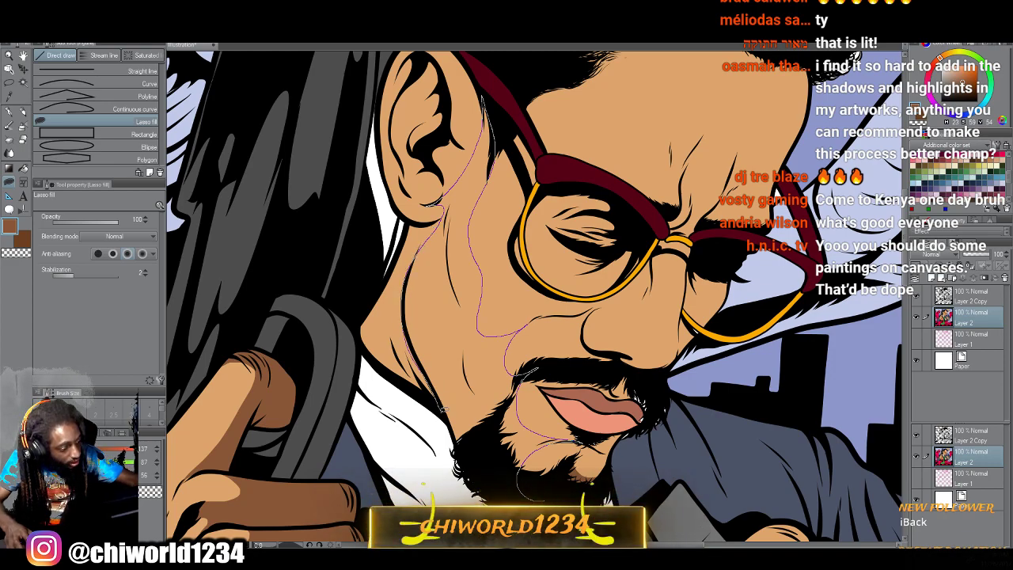
drag(517, 483, 519, 500)
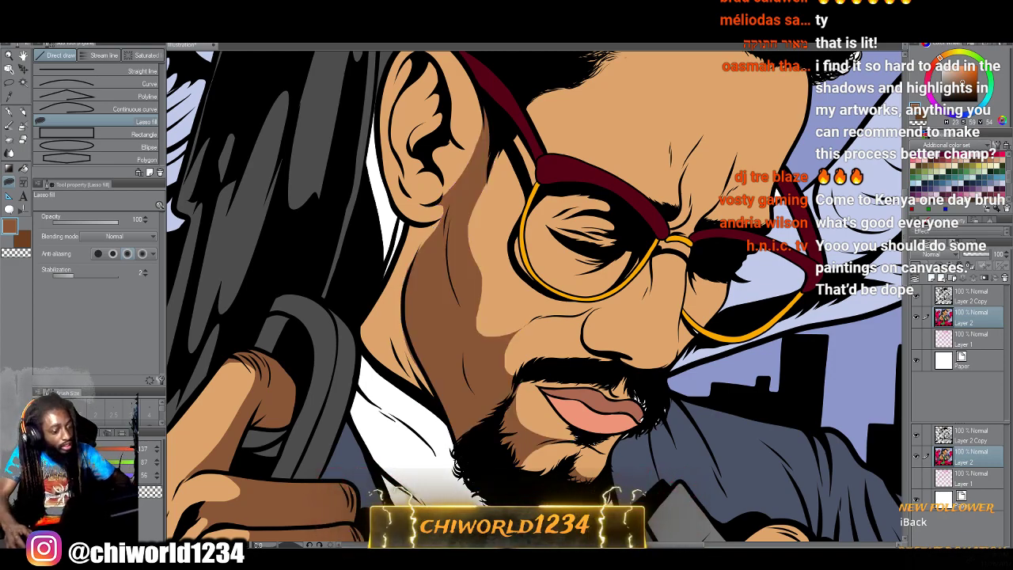
Lasso-fill brown shadows under the nose, around the nostril and along the cheek crease.
scroll(736, 512, down, 10)
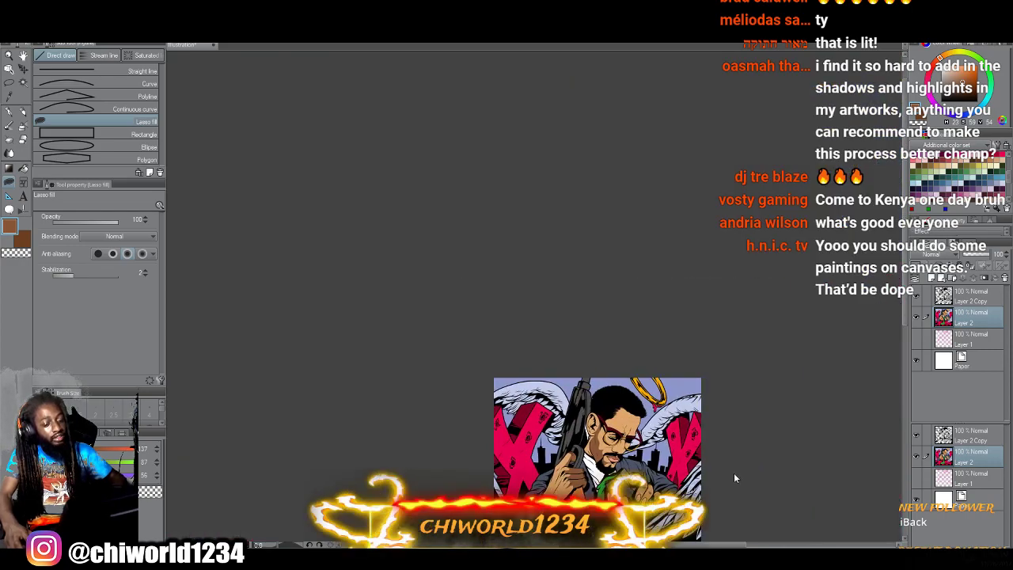
scroll(734, 473, up, 10)
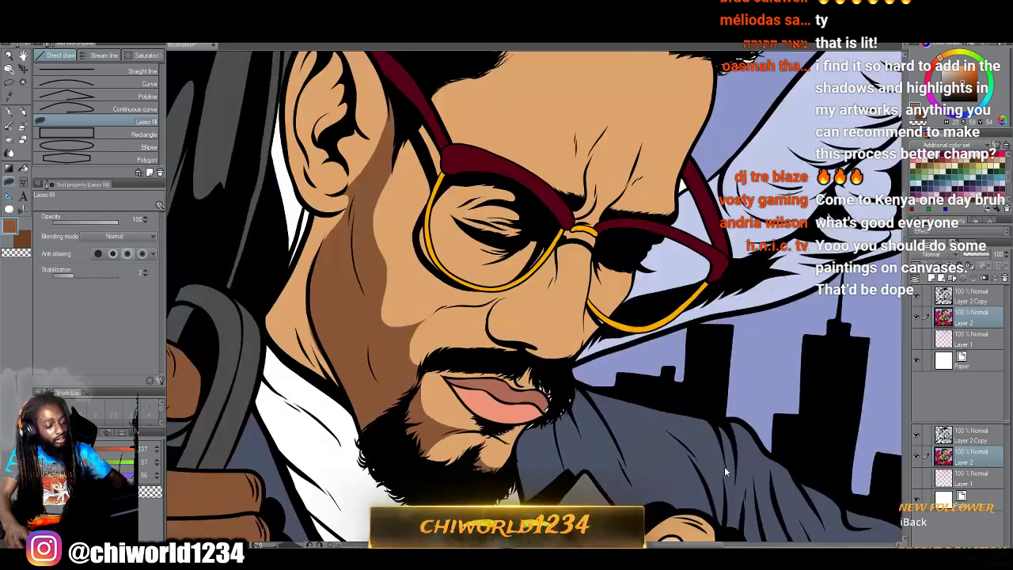
scroll(724, 466, up, 4)
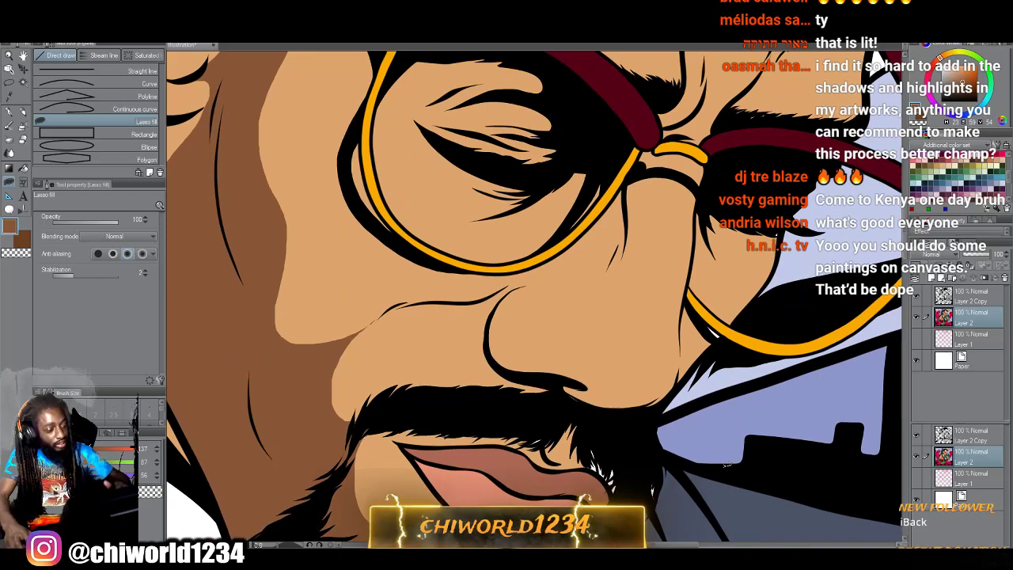
scroll(727, 464, up, 1)
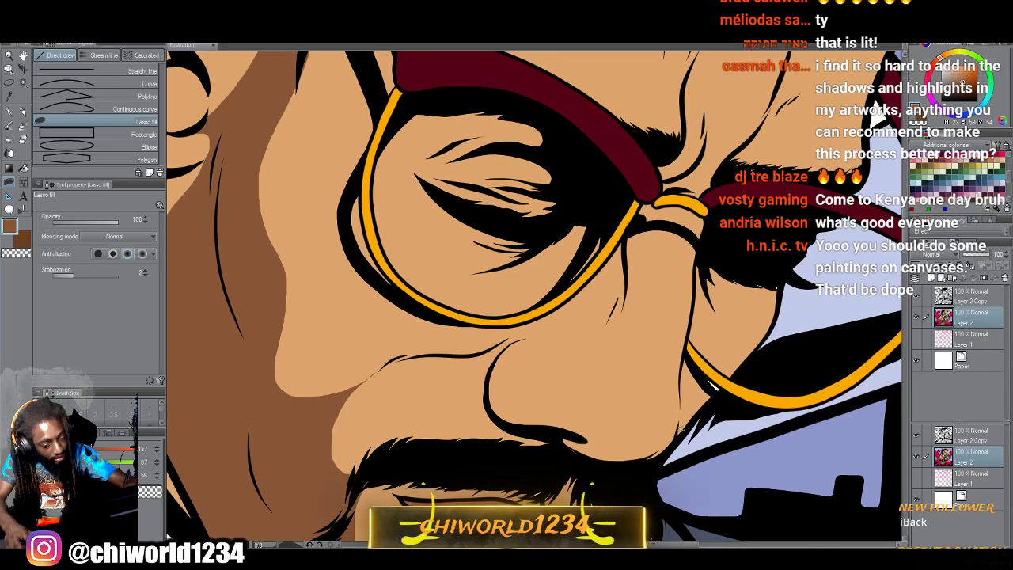
mouse_move(680, 427)
mouse_down()
mouse_move(657, 435)
mouse_move(584, 414)
mouse_up()
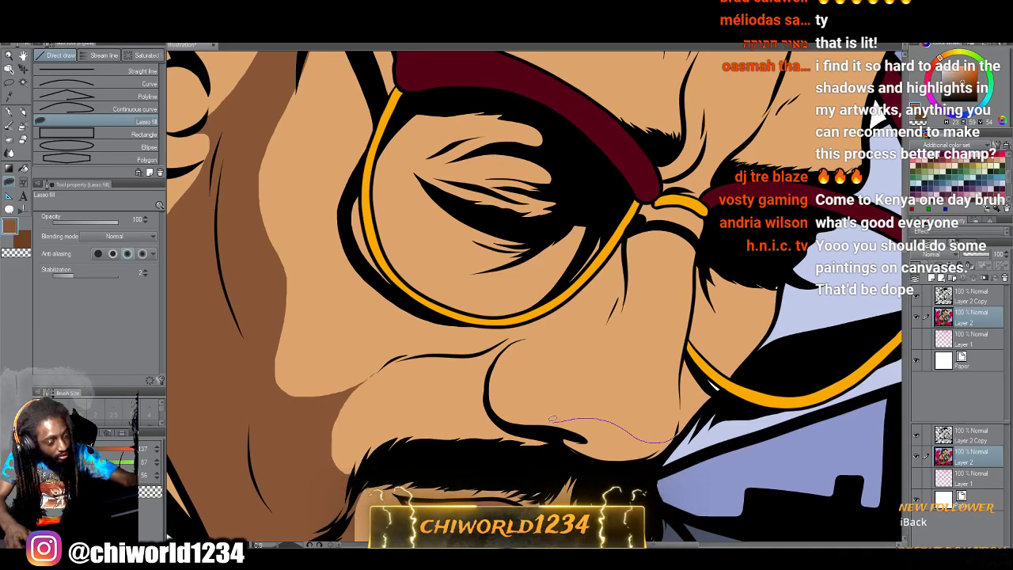
drag(560, 338, 413, 354)
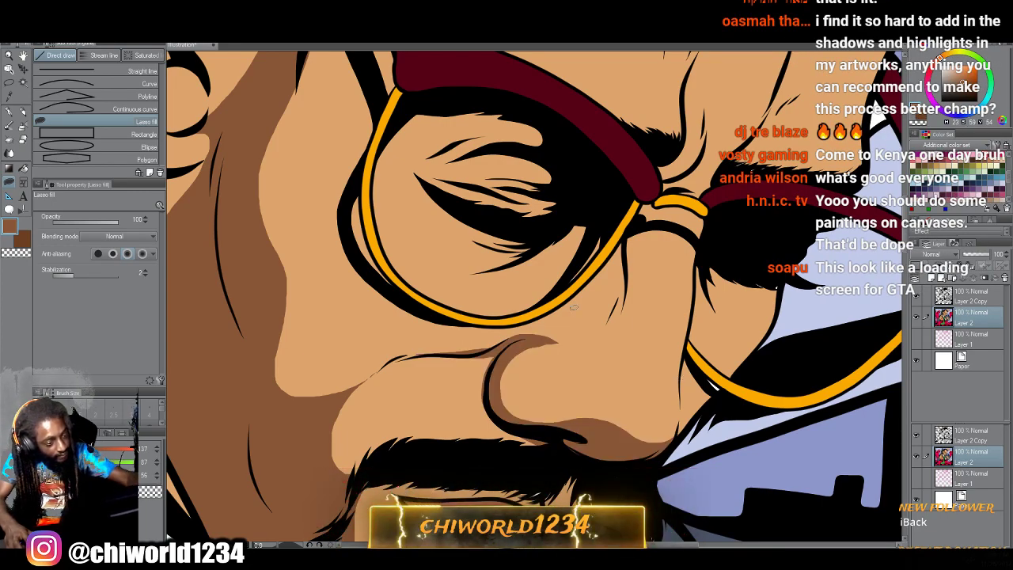
Shade the eyelid and the eye socket inside the near lens of the glasses with brown Lasso fill shapes.
scroll(545, 332, up, 2)
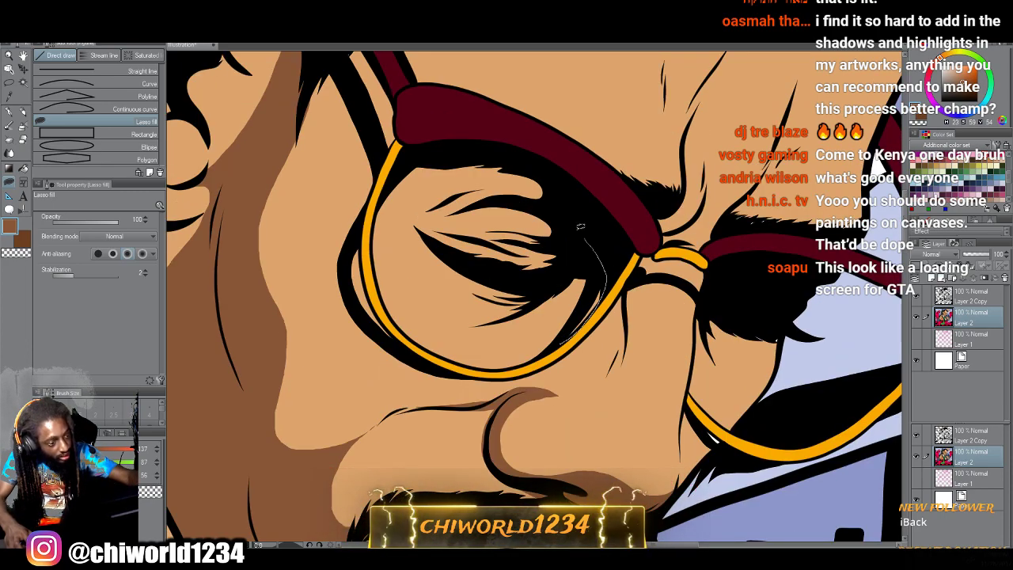
mouse_move(402, 173)
mouse_down()
mouse_move(462, 188)
mouse_move(519, 235)
mouse_move(459, 257)
mouse_up()
mouse_move(488, 265)
mouse_down()
mouse_move(524, 272)
mouse_move(523, 284)
mouse_move(439, 328)
mouse_move(527, 315)
mouse_move(546, 353)
mouse_up()
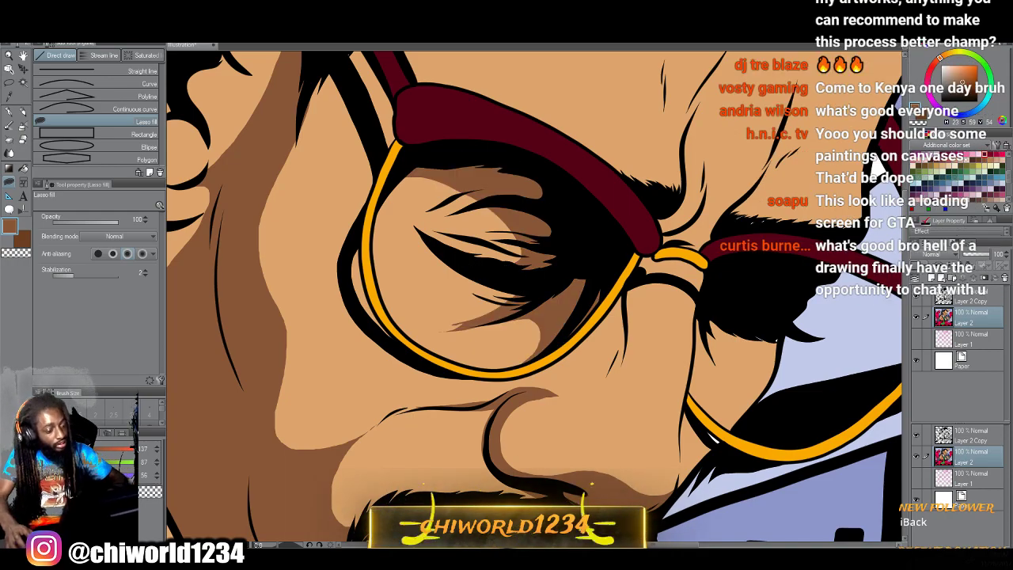
Add a brown shadow on the skin below the far eye, behind the second lens, using Lasso fill.
scroll(645, 488, down, 1)
scroll(659, 477, down, 3)
scroll(633, 487, up, 5)
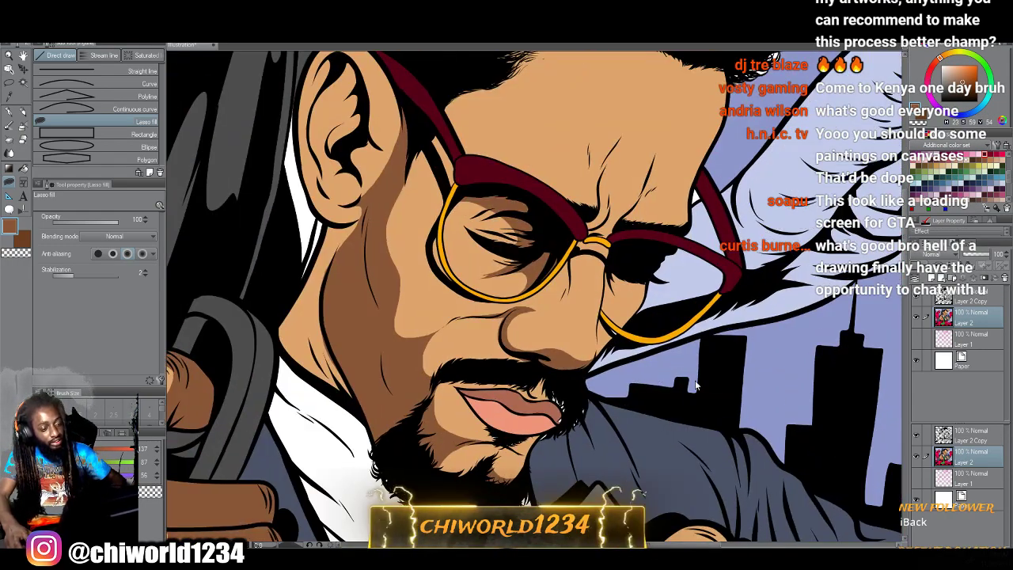
scroll(693, 386, up, 4)
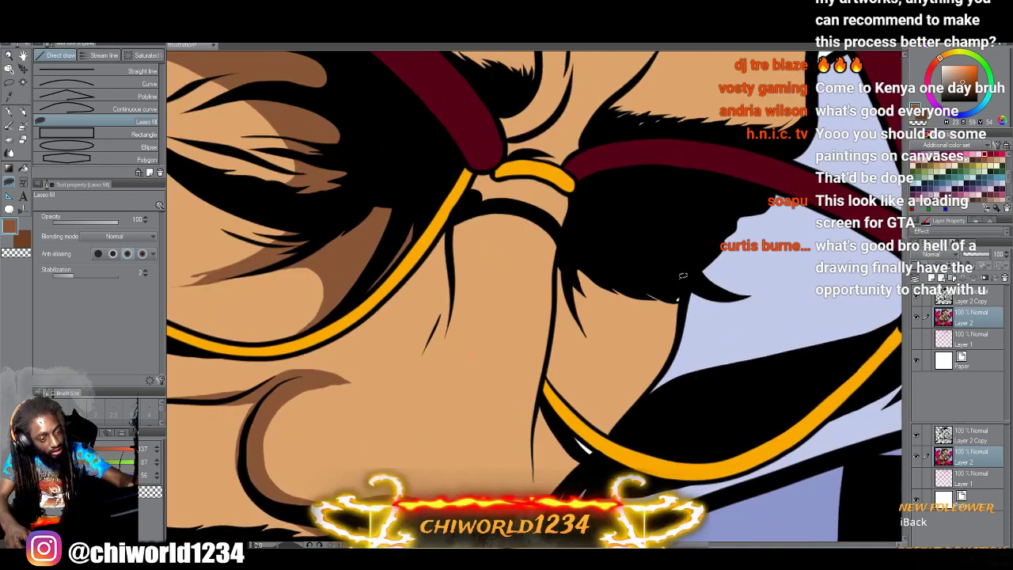
mouse_move(683, 299)
mouse_down()
mouse_move(628, 347)
mouse_move(545, 374)
mouse_move(558, 267)
mouse_move(601, 209)
mouse_up()
drag(552, 319, 552, 372)
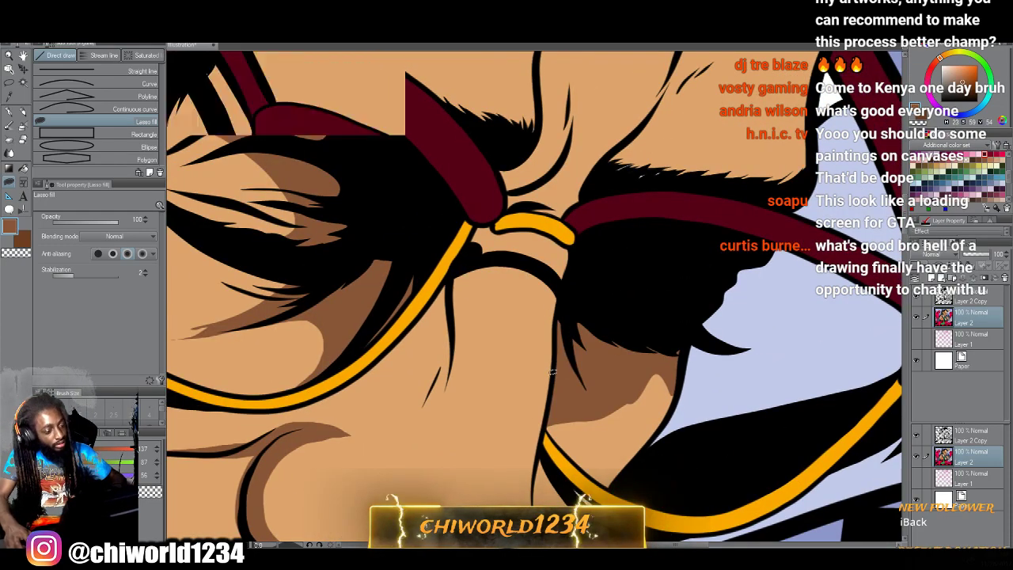
Lasso-fill a brown shadow along the temple hairline and across the lower forehead above the glasses to the brow creases.
scroll(552, 372, down, 6)
scroll(591, 484, up, 5)
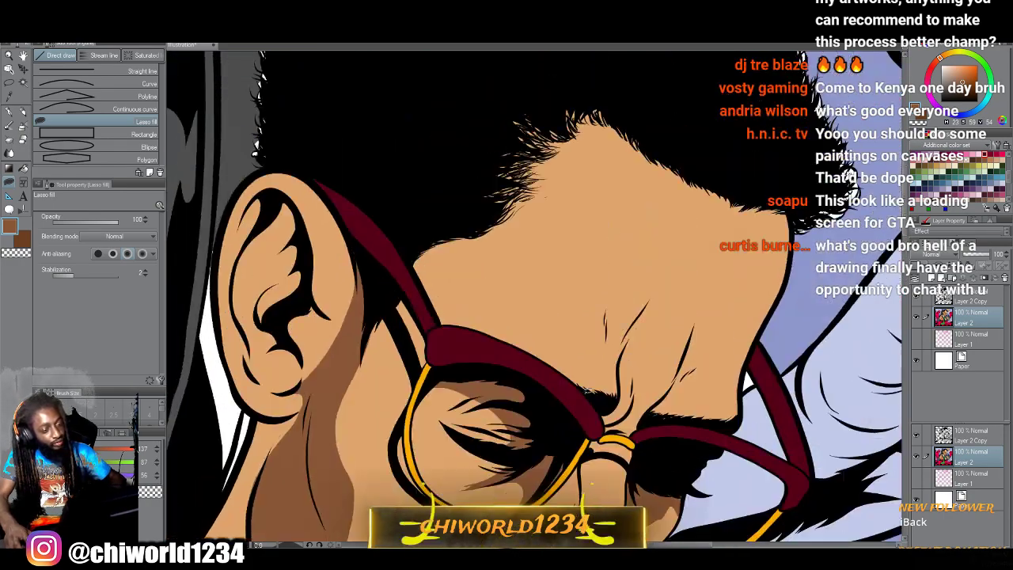
scroll(626, 436, up, 1)
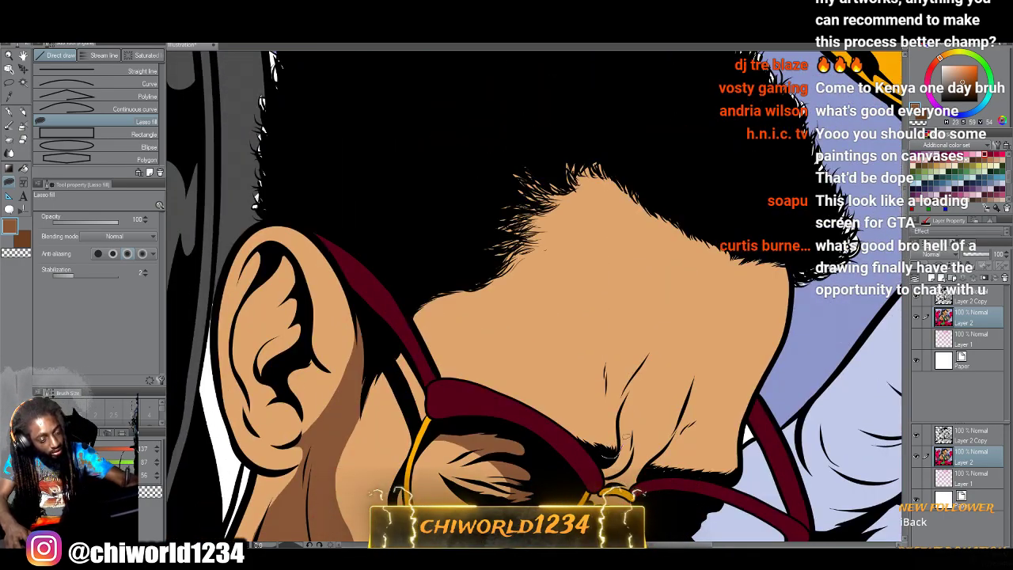
mouse_move(624, 436)
mouse_down()
mouse_move(624, 407)
mouse_move(656, 347)
mouse_move(609, 373)
mouse_move(610, 320)
mouse_move(591, 362)
mouse_move(562, 361)
mouse_move(535, 285)
mouse_move(557, 209)
mouse_move(639, 126)
mouse_move(527, 154)
mouse_move(440, 224)
mouse_move(416, 264)
mouse_move(410, 315)
mouse_up()
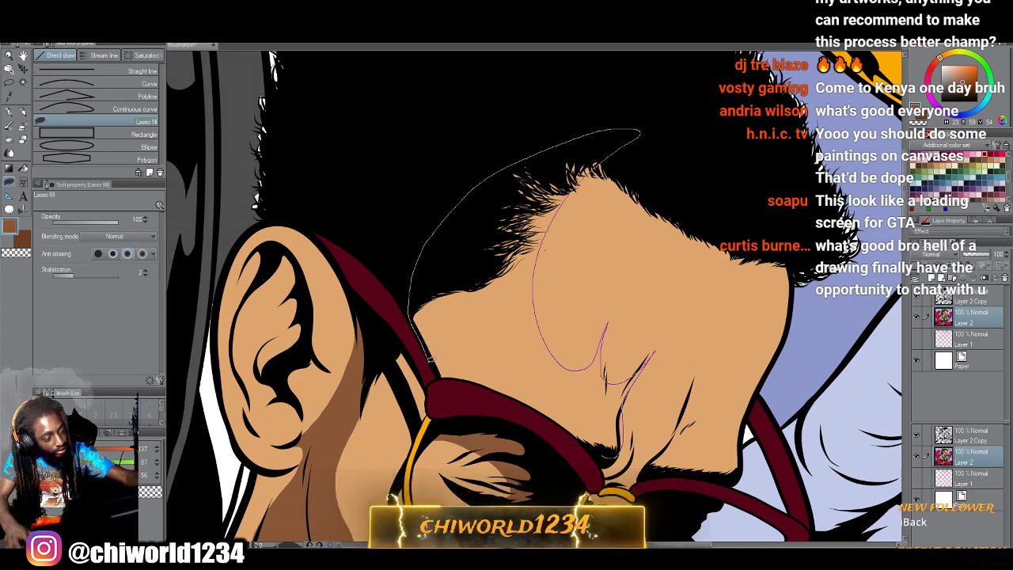
mouse_move(431, 358)
mouse_down()
mouse_move(547, 371)
mouse_move(614, 415)
mouse_move(609, 456)
mouse_up()
scroll(549, 440, down, 2)
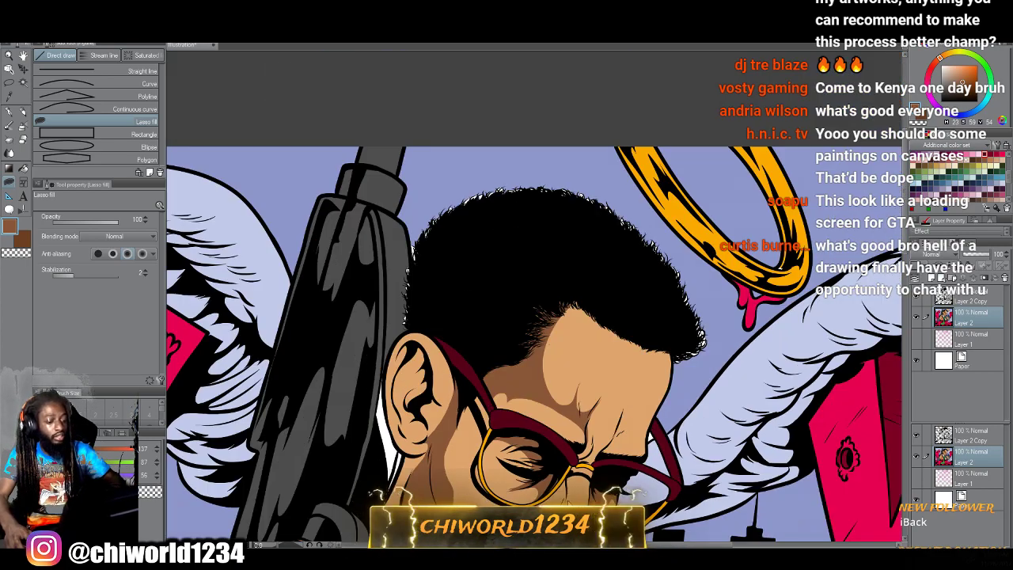
scroll(573, 473, down, 2)
scroll(573, 473, up, 6)
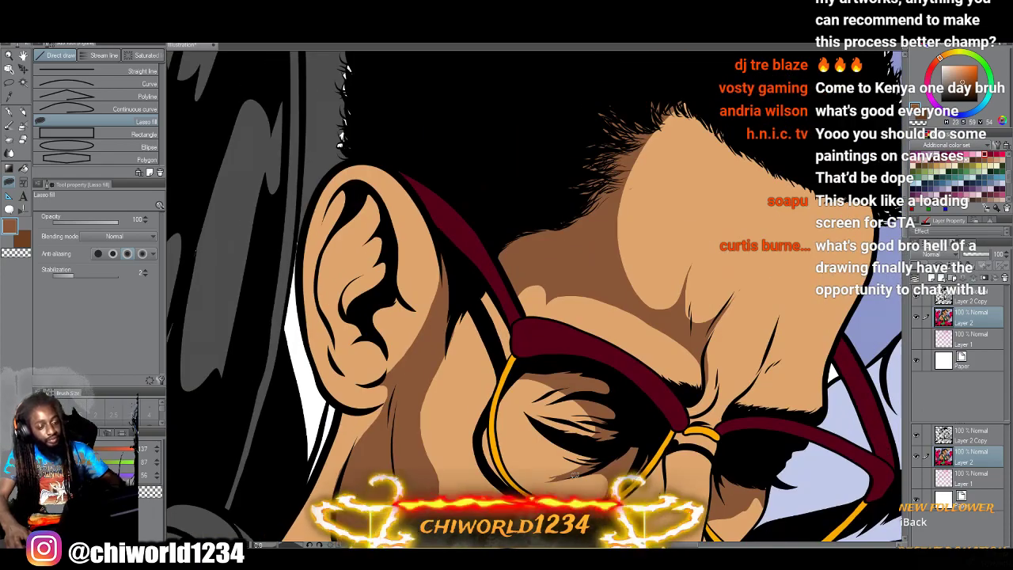
Lasso-fill brown shadows along the forehead creases between the brows and on the skin above the inner end of the near eyebrow.
scroll(573, 473, up, 5)
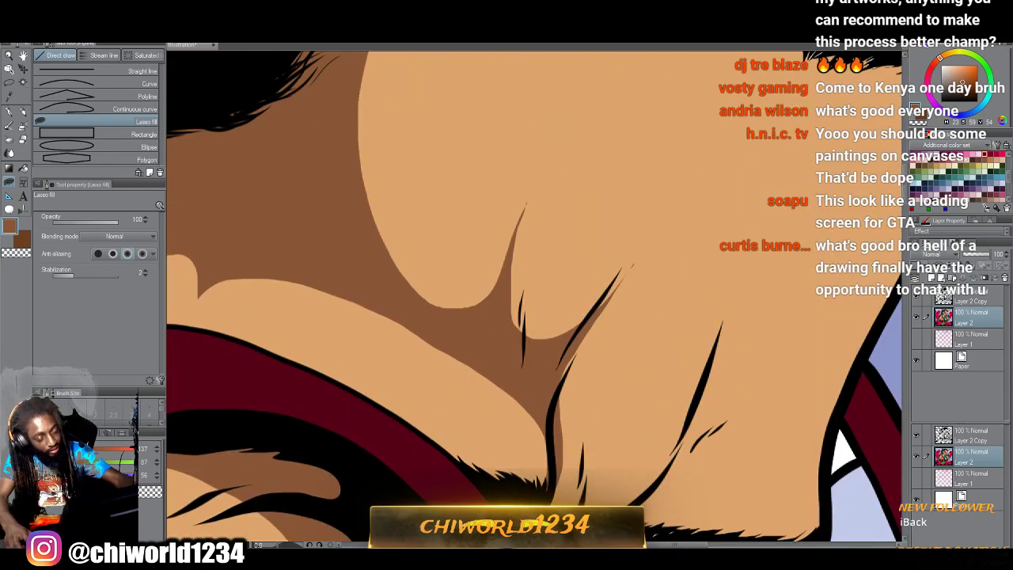
drag(598, 329, 654, 211)
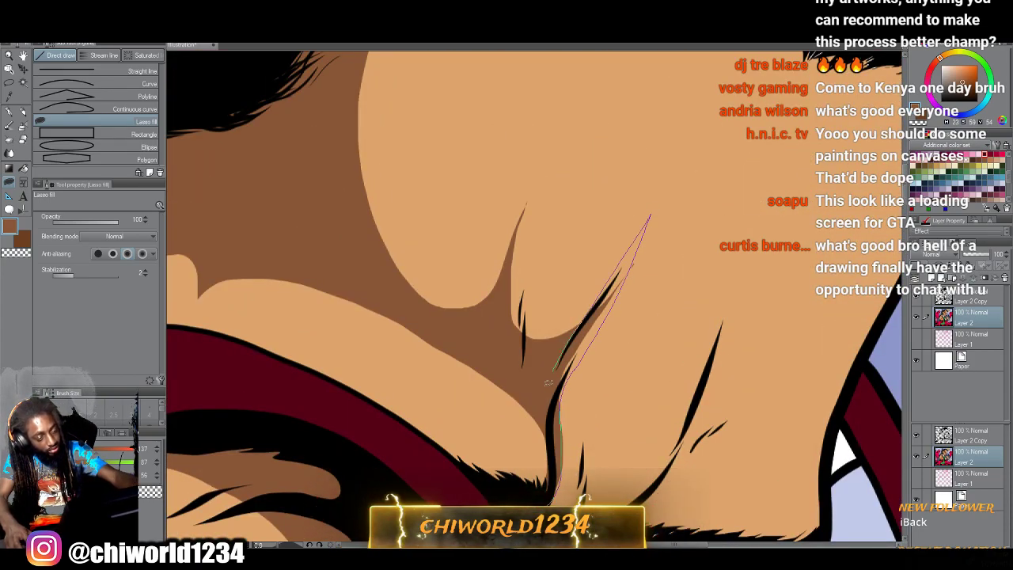
drag(547, 383, 549, 387)
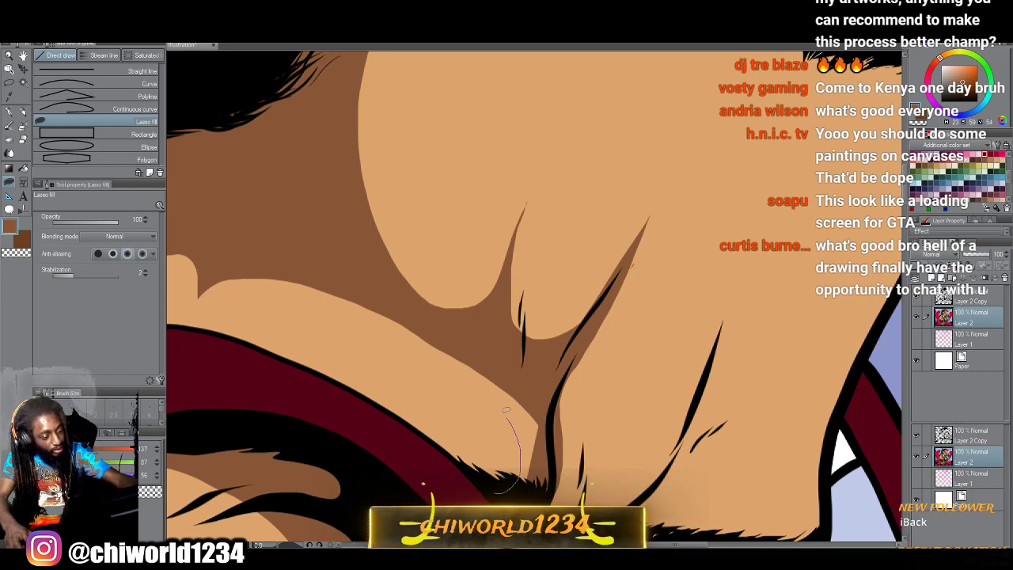
drag(446, 323, 441, 328)
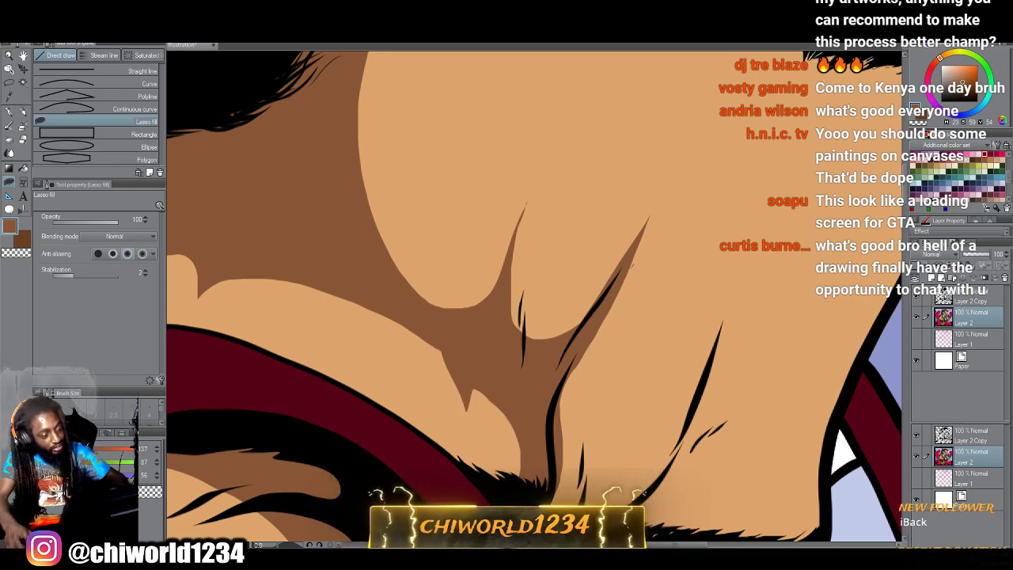
Extend the brown forehead shadow down to the glasses' upper rim, covering the light skin patch beside the hinge with Lasso fill.
scroll(441, 327, down, 5)
scroll(330, 262, up, 5)
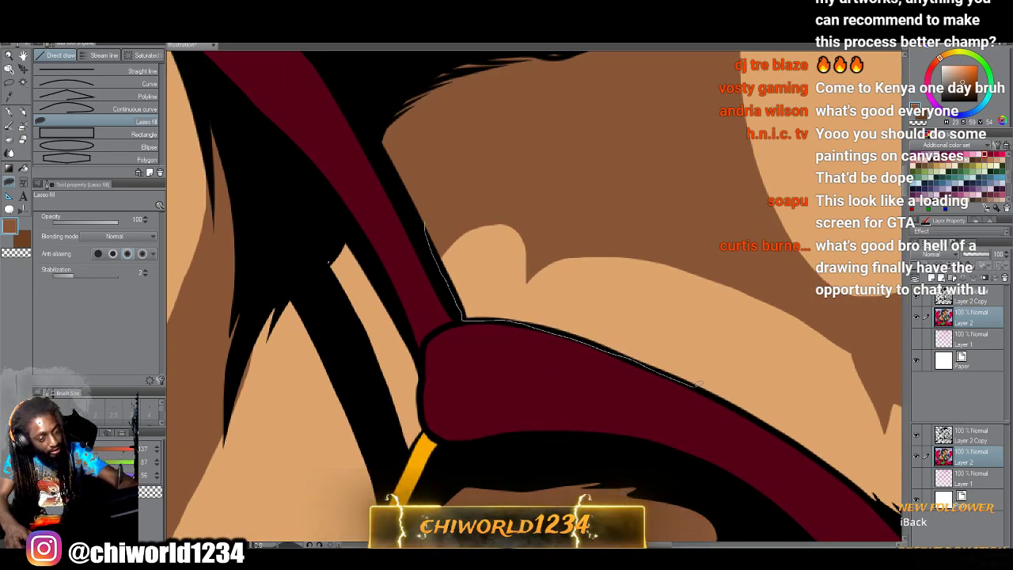
mouse_move(847, 325)
mouse_down()
mouse_move(630, 200)
mouse_move(463, 164)
mouse_up()
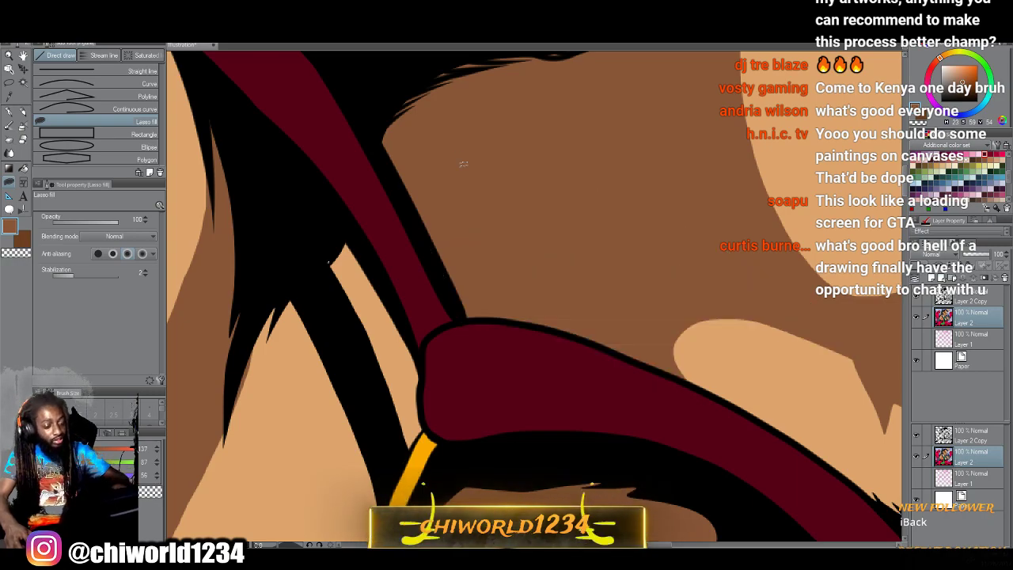
Lasso-fill a brown shadow on the temple skin below the glasses' arm, between the sideburn and the near lens.
scroll(463, 164, left, 1)
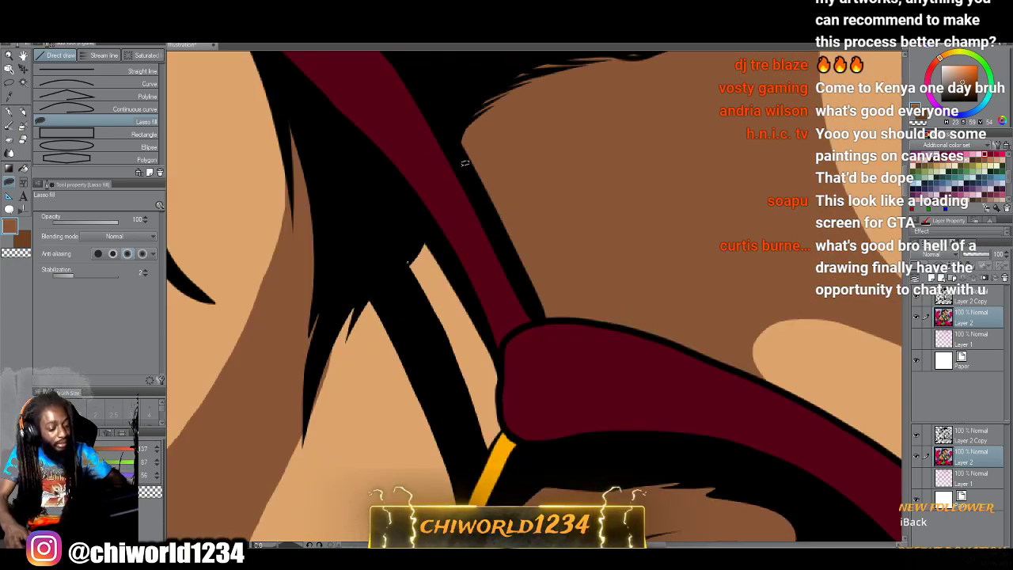
scroll(463, 164, down, 1)
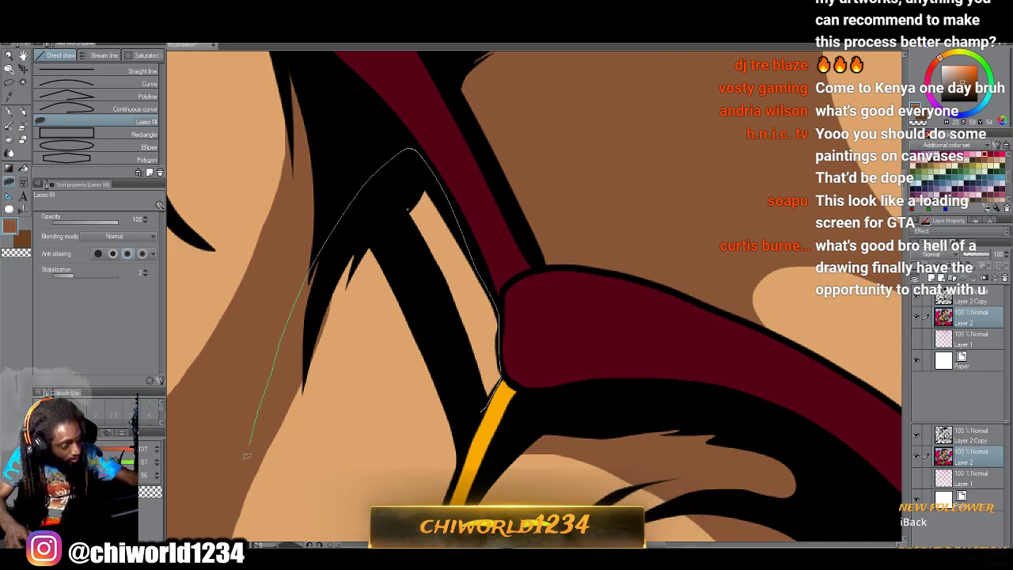
drag(465, 437, 480, 413)
scroll(465, 438, down, 6)
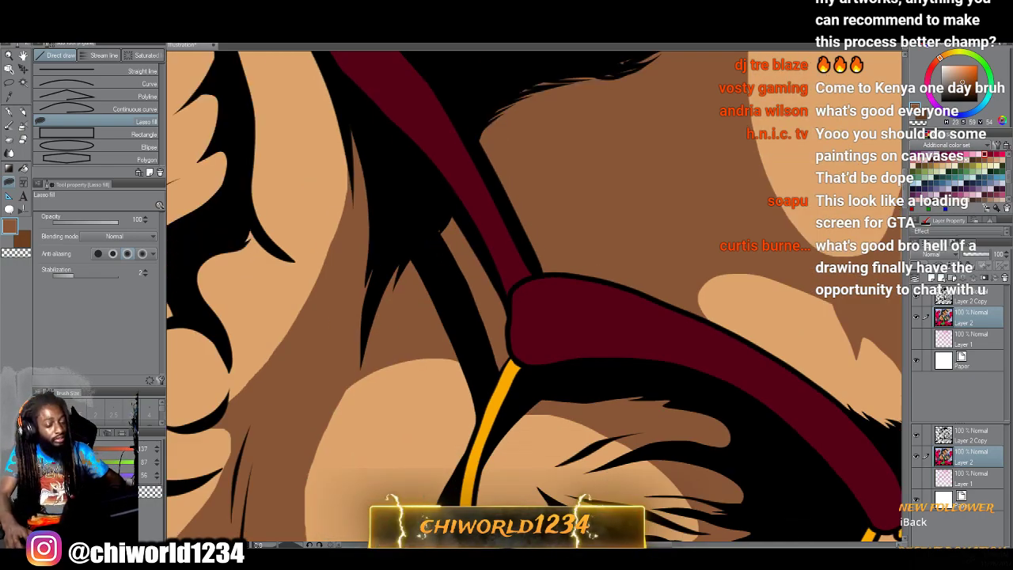
Add brown Lasso fill shadows along the neck crease above the collar, under the earlobe and inside the ear.
scroll(465, 437, down, 5)
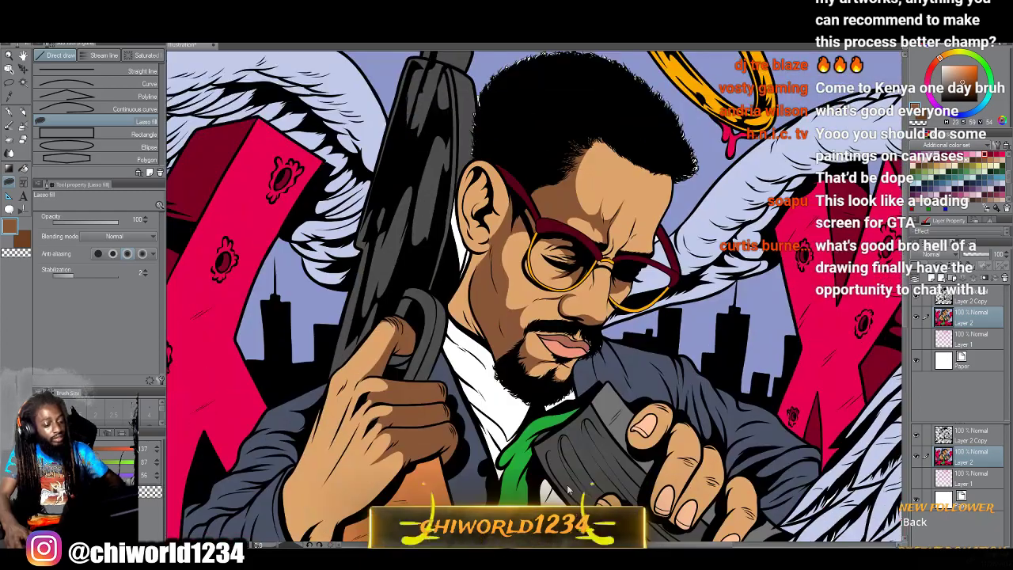
scroll(570, 481, up, 8)
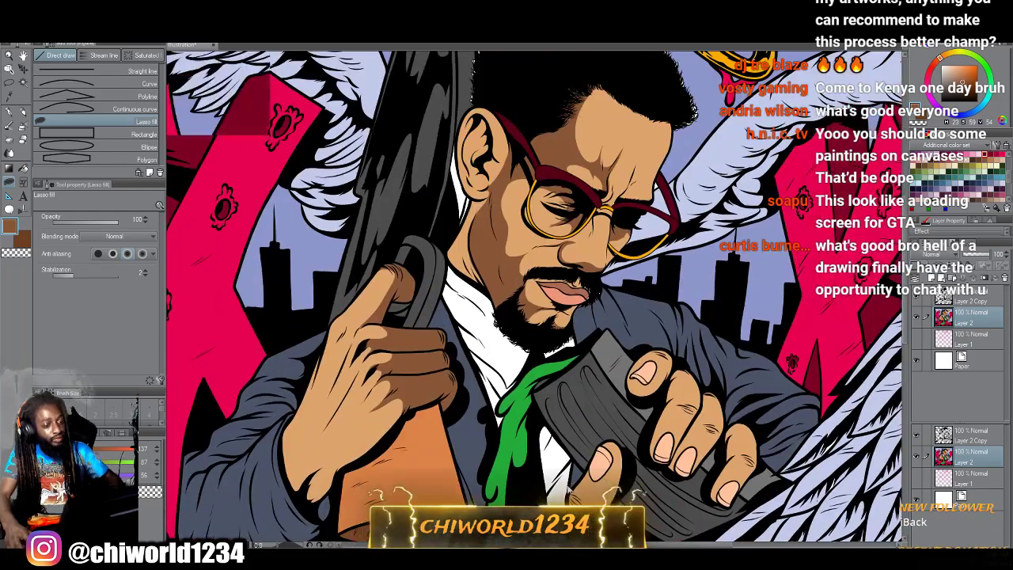
scroll(568, 490, up, 4)
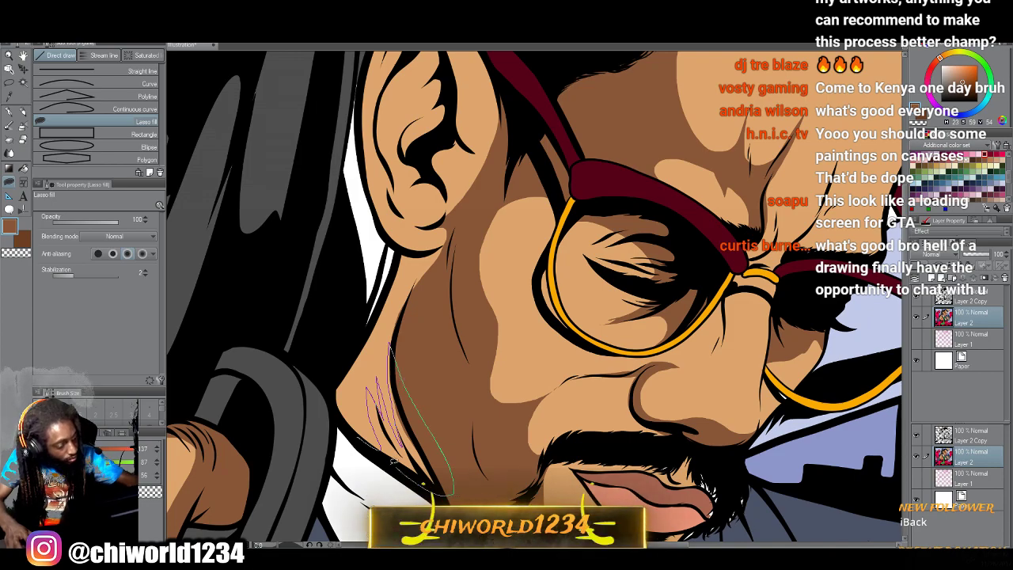
drag(393, 461, 380, 448)
scroll(410, 299, up, 3)
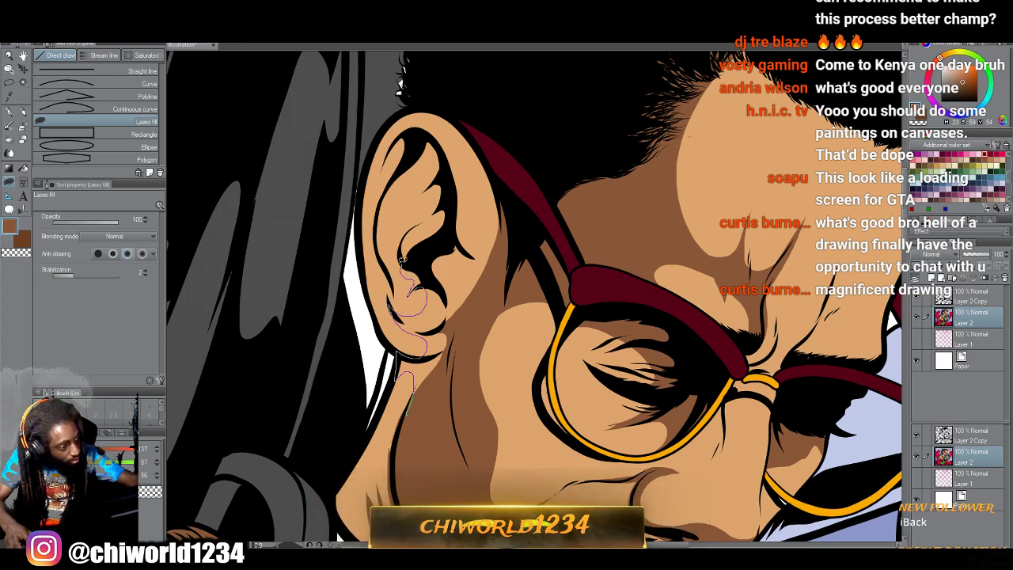
mouse_move(398, 221)
mouse_down()
mouse_move(440, 204)
mouse_move(445, 185)
mouse_move(410, 194)
mouse_move(425, 169)
mouse_move(414, 161)
mouse_move(394, 177)
mouse_move(381, 204)
mouse_move(386, 273)
mouse_move(369, 222)
mouse_move(378, 132)
mouse_move(418, 123)
mouse_move(437, 132)
mouse_move(481, 216)
mouse_move(499, 189)
mouse_move(499, 257)
mouse_move(480, 289)
mouse_move(478, 272)
mouse_move(477, 291)
mouse_move(436, 254)
mouse_move(460, 294)
mouse_move(478, 296)
mouse_move(444, 324)
mouse_move(461, 346)
mouse_move(407, 431)
mouse_up()
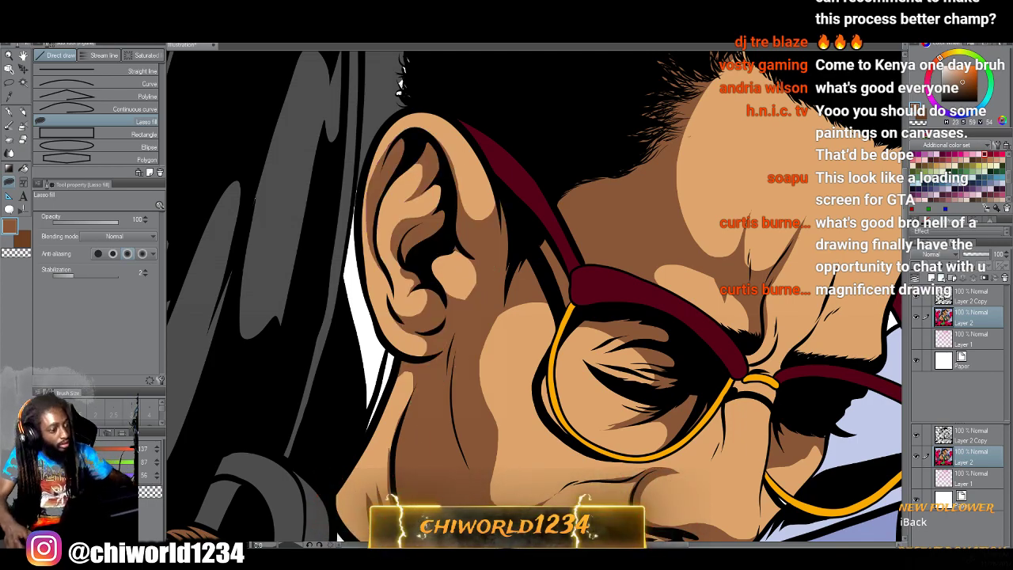
Examine the new skin shading on the face up close and against the whole illustration.
scroll(537, 479, down, 6)
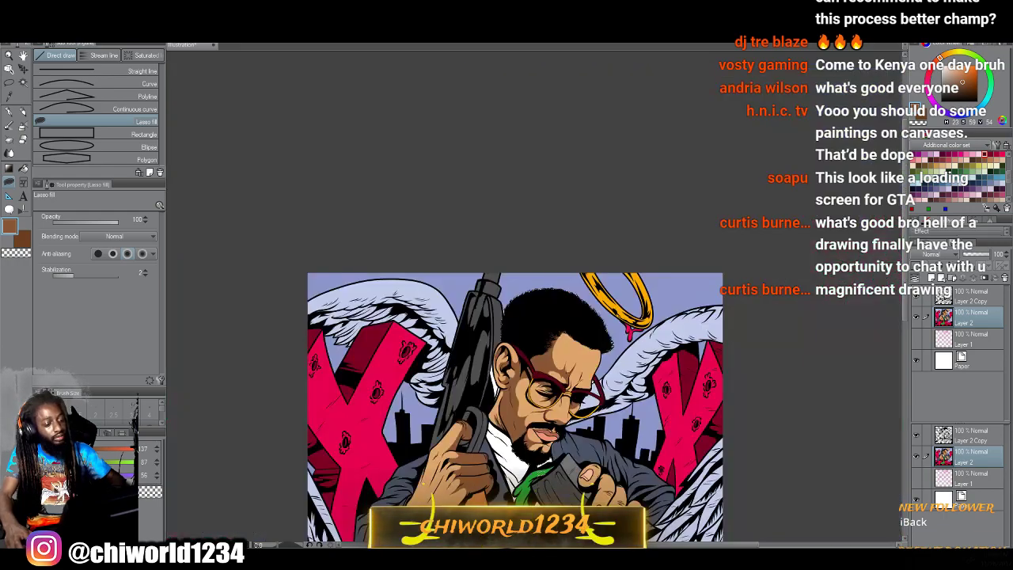
scroll(541, 472, down, 2)
scroll(540, 472, up, 2)
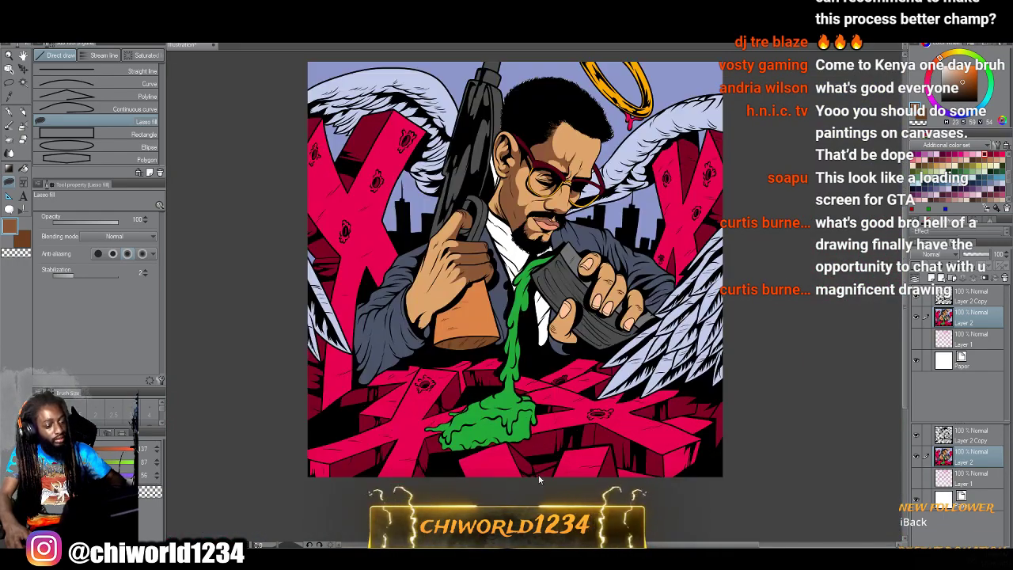
scroll(541, 472, up, 3)
scroll(540, 475, up, 3)
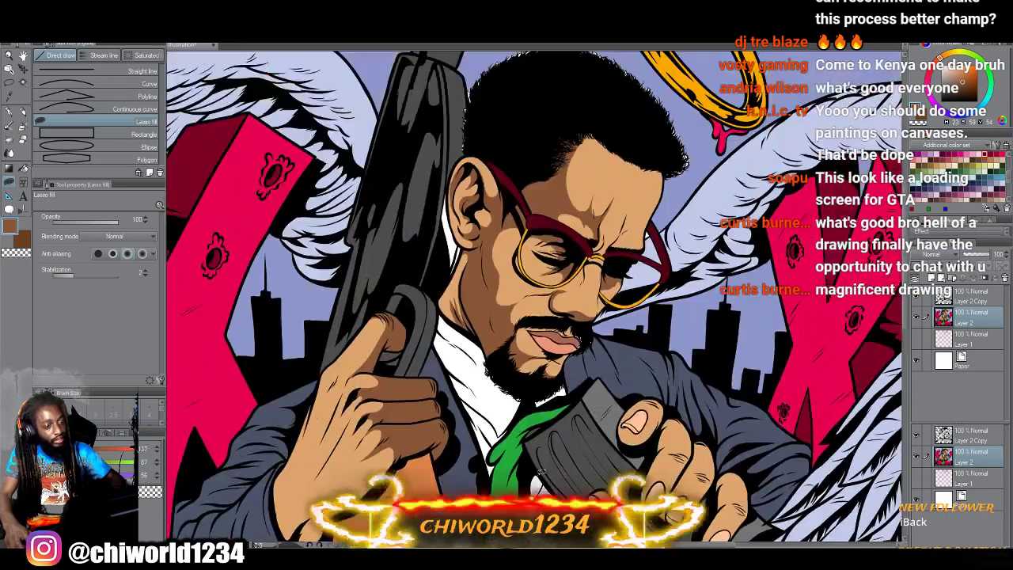
scroll(538, 479, right, 1)
scroll(541, 480, up, 2)
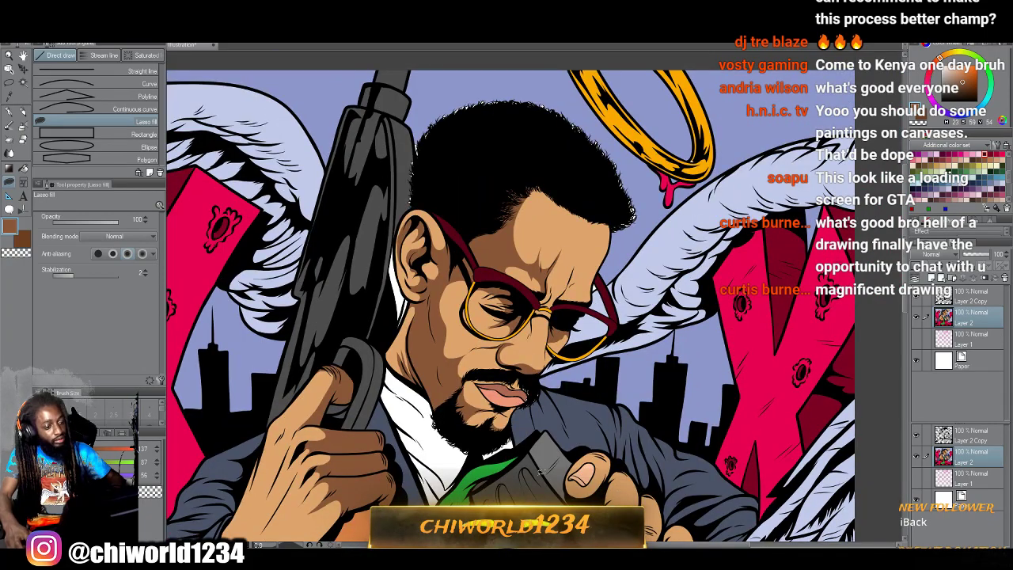
scroll(542, 472, up, 3)
scroll(543, 470, down, 4)
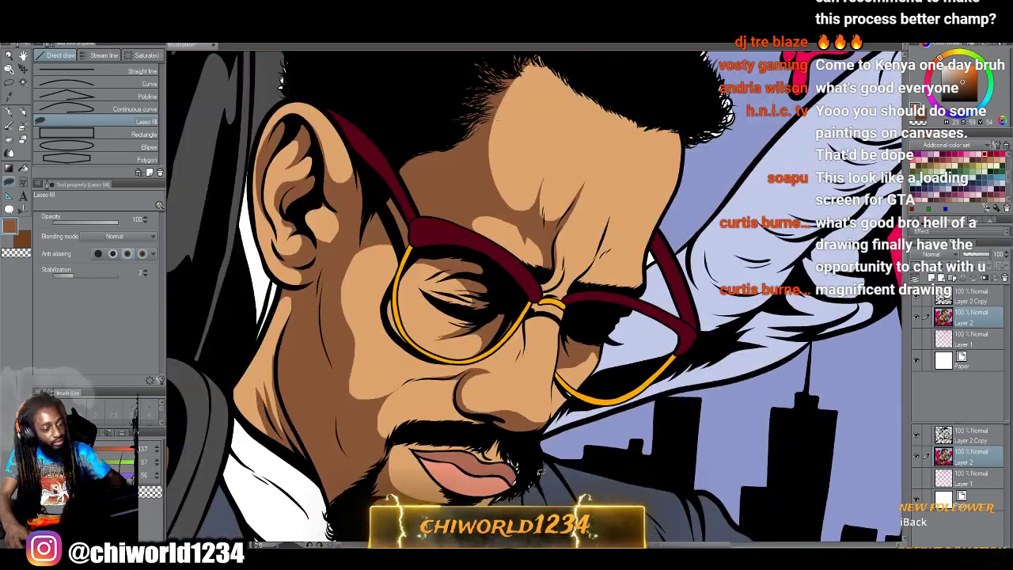
scroll(546, 467, down, 3)
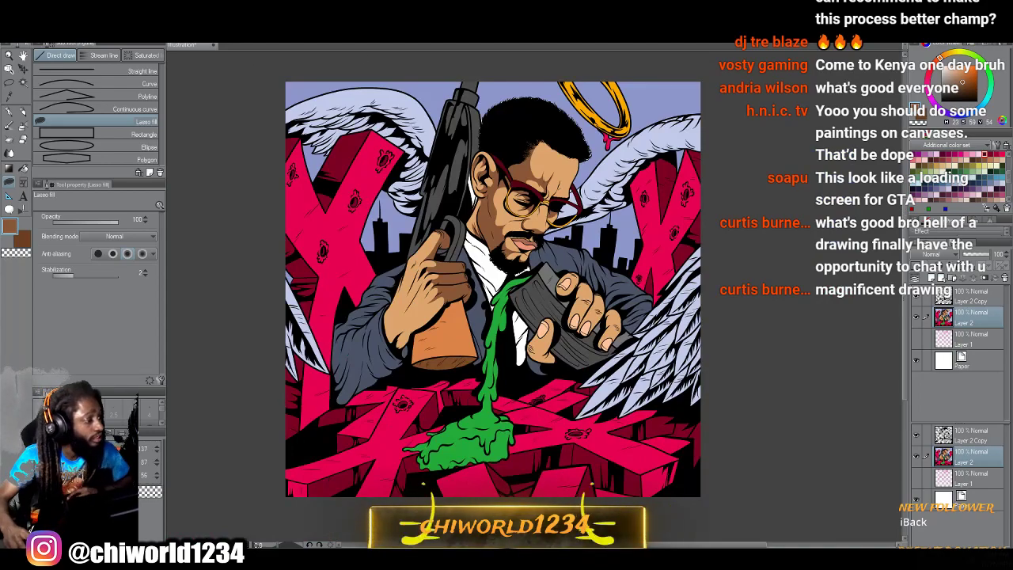
Apply a Hue/Saturation/Luminosity correction to the color layer with hue -3 and saturation 46.
click(34, 19)
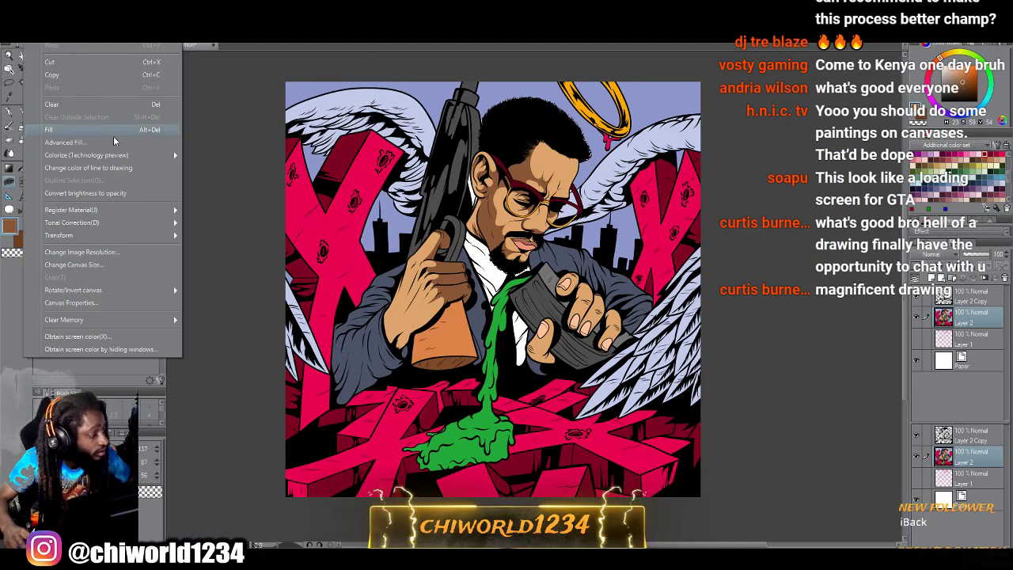
mouse_move(106, 222)
click(238, 235)
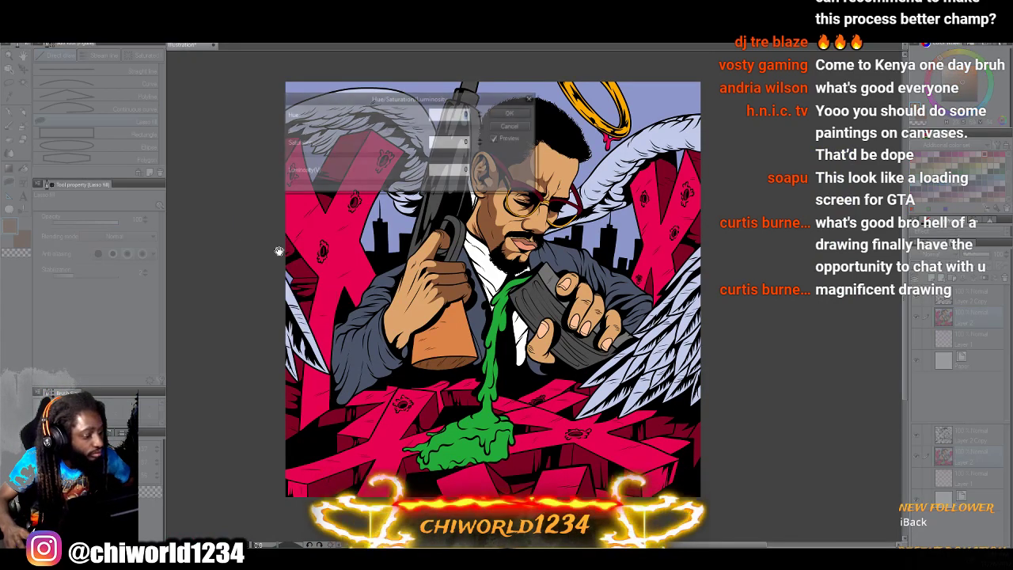
drag(443, 98, 811, 294)
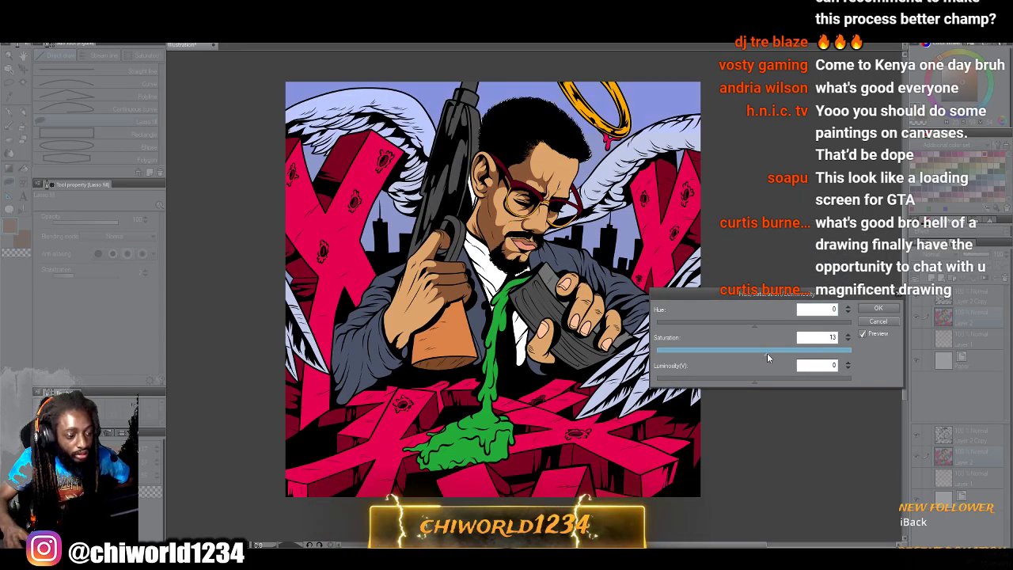
drag(767, 353, 799, 354)
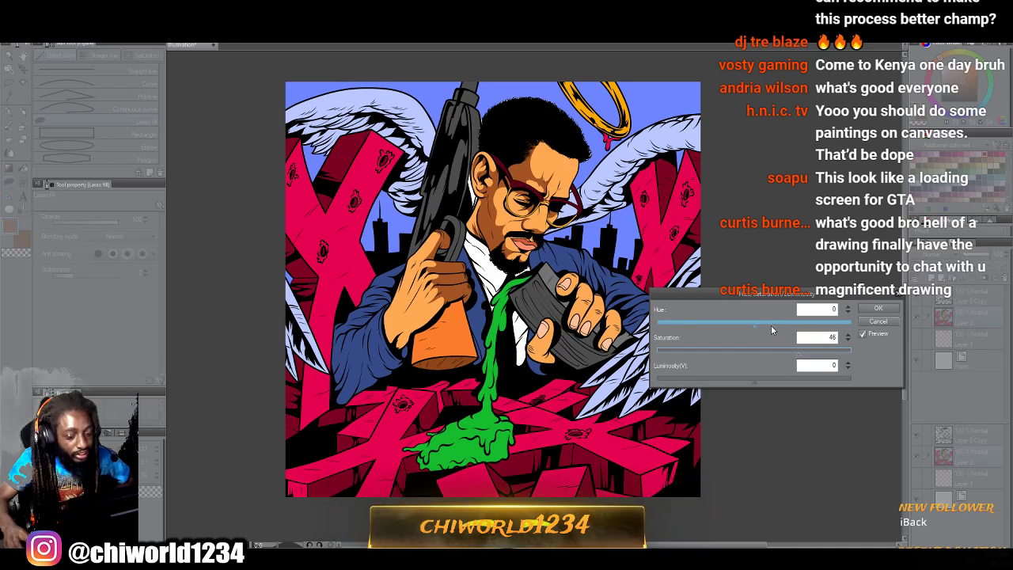
drag(771, 327, 766, 325)
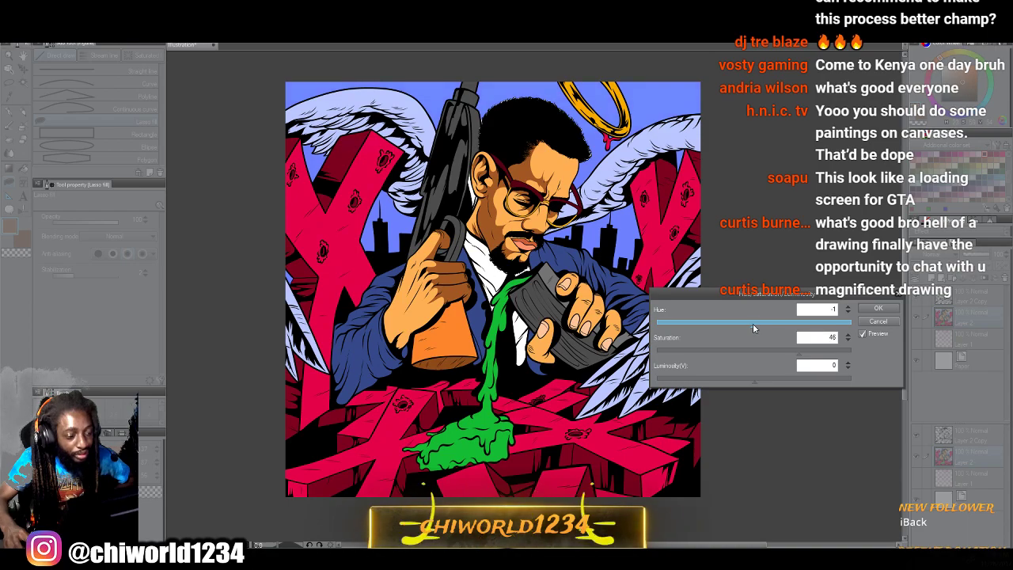
drag(753, 323, 755, 322)
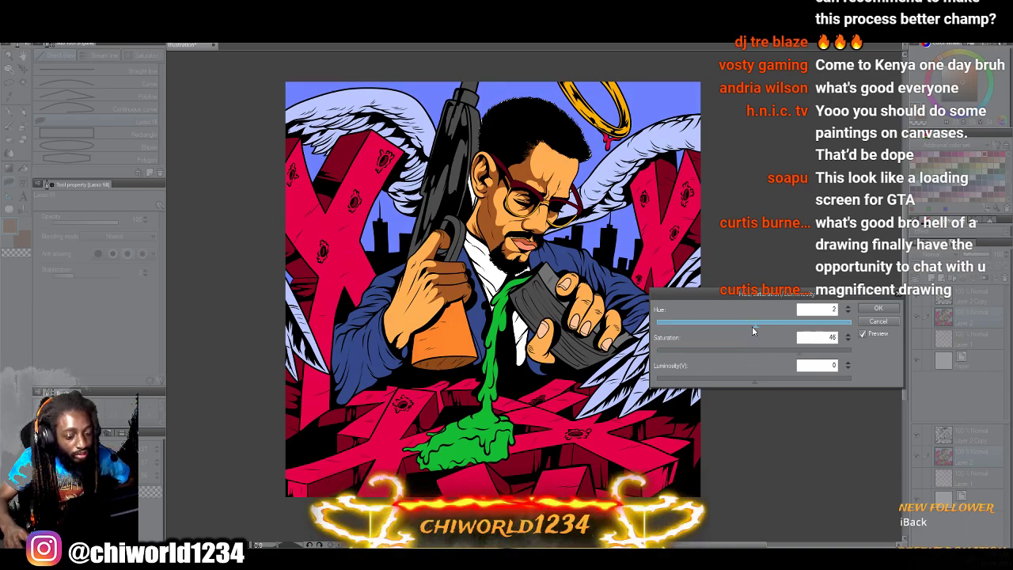
drag(749, 324, 752, 324)
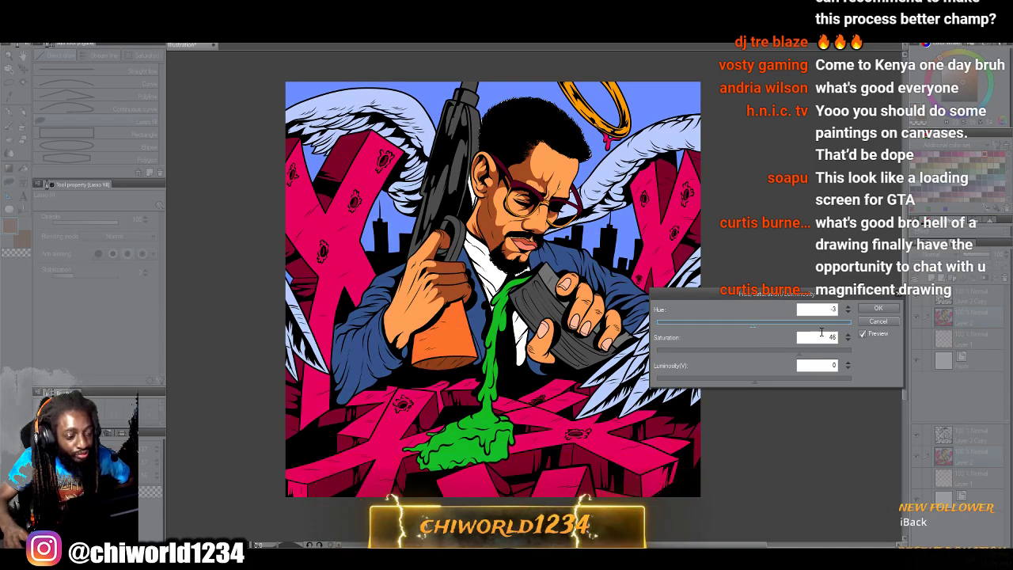
click(870, 309)
Sample the saturated brown shadow color from the skin on the neck as the drawing color.
scroll(802, 317, up, 3)
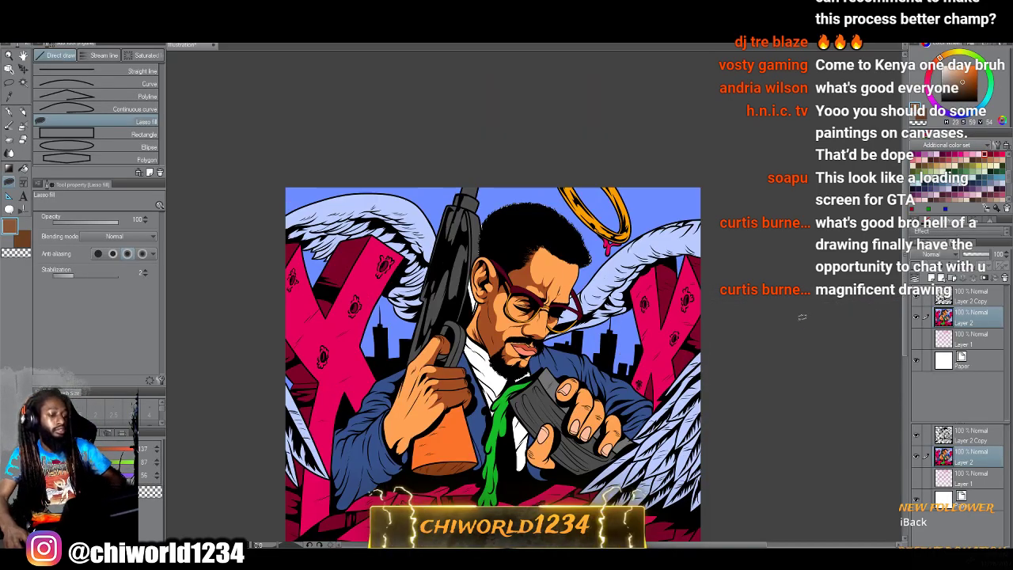
scroll(801, 317, up, 5)
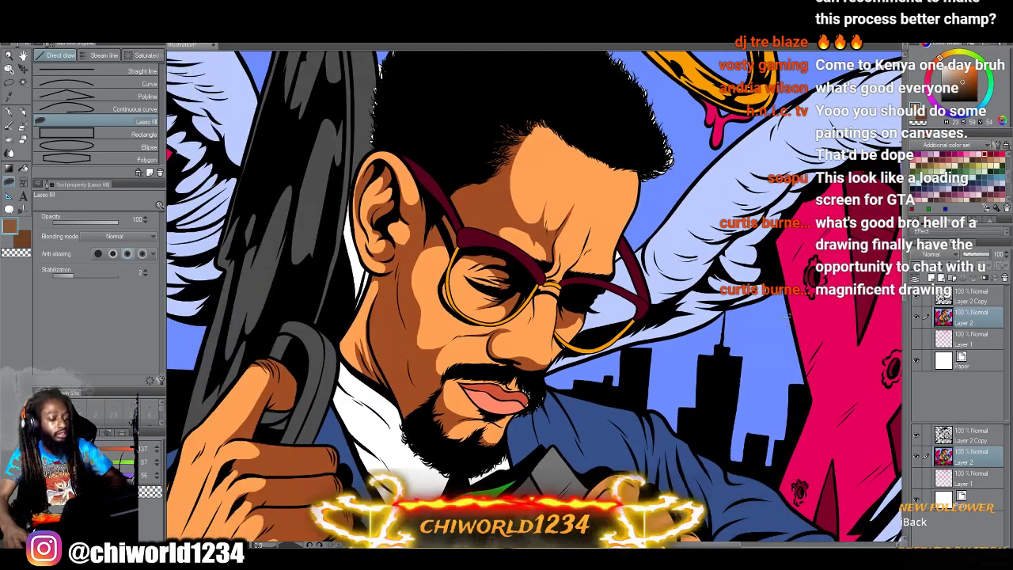
scroll(802, 316, up, 3)
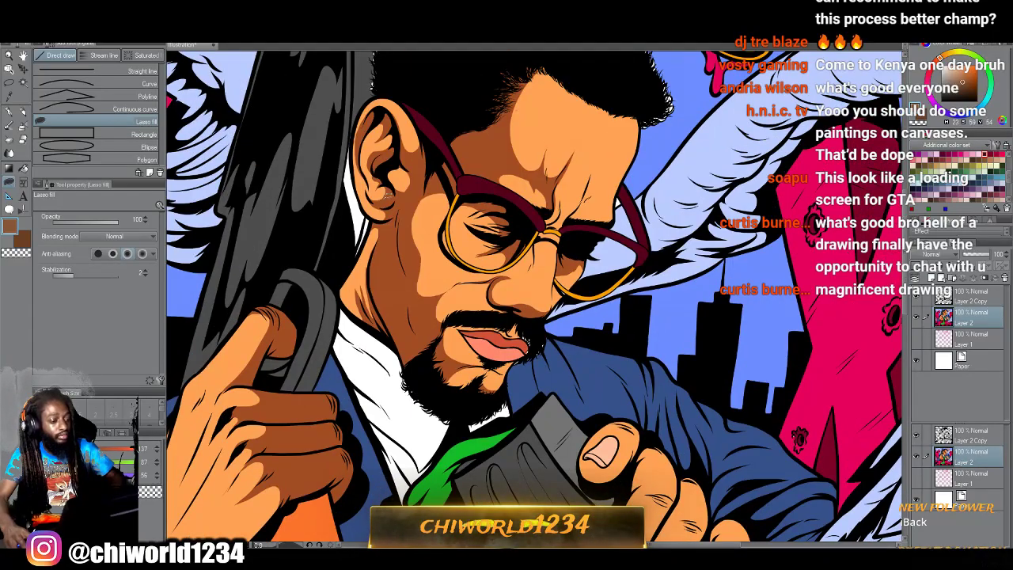
alt+click(394, 260)
Lasso-fill brown shadows on the skin beneath the lower lip and along the goatee's edge on the chin.
scroll(437, 301, down, 3)
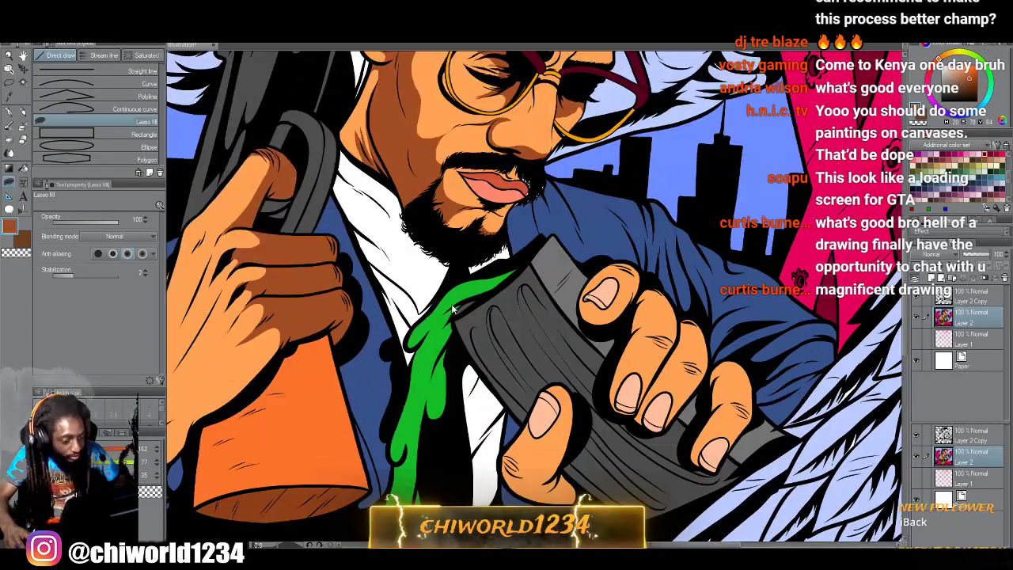
scroll(454, 309, up, 2)
scroll(464, 309, right, 3)
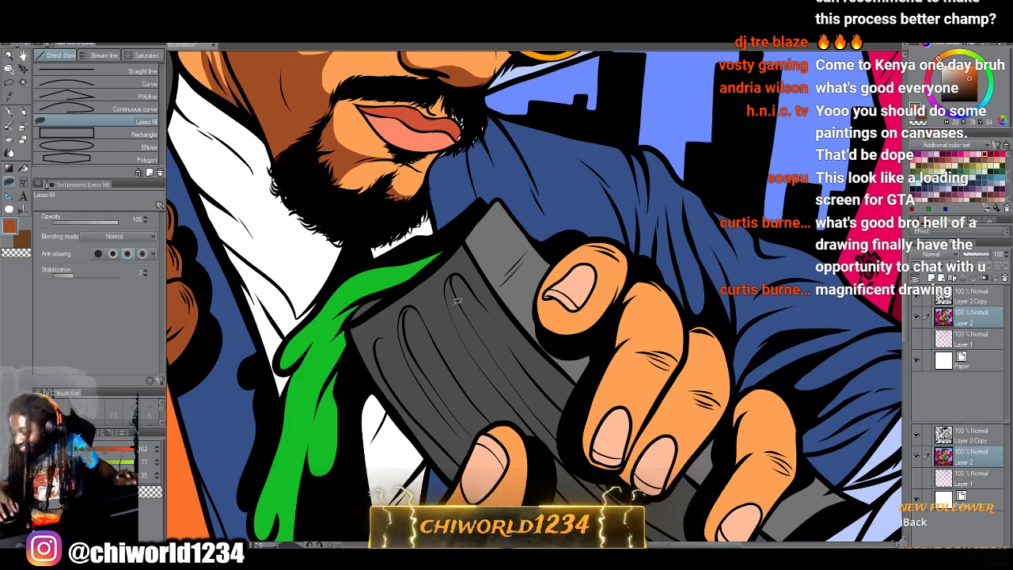
scroll(522, 321, down, 5)
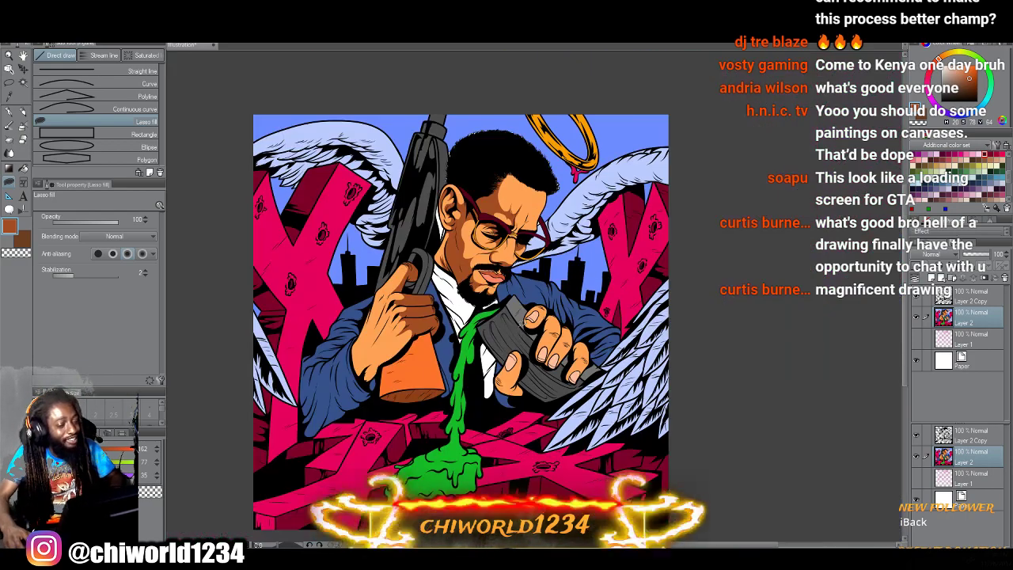
scroll(452, 320, up, 3)
scroll(520, 322, up, 6)
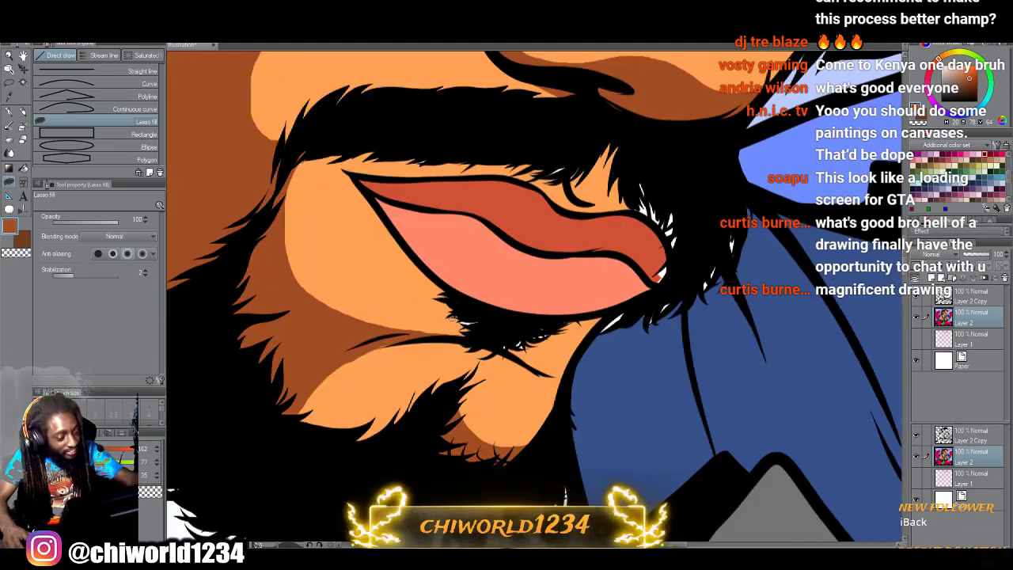
drag(449, 333, 526, 360)
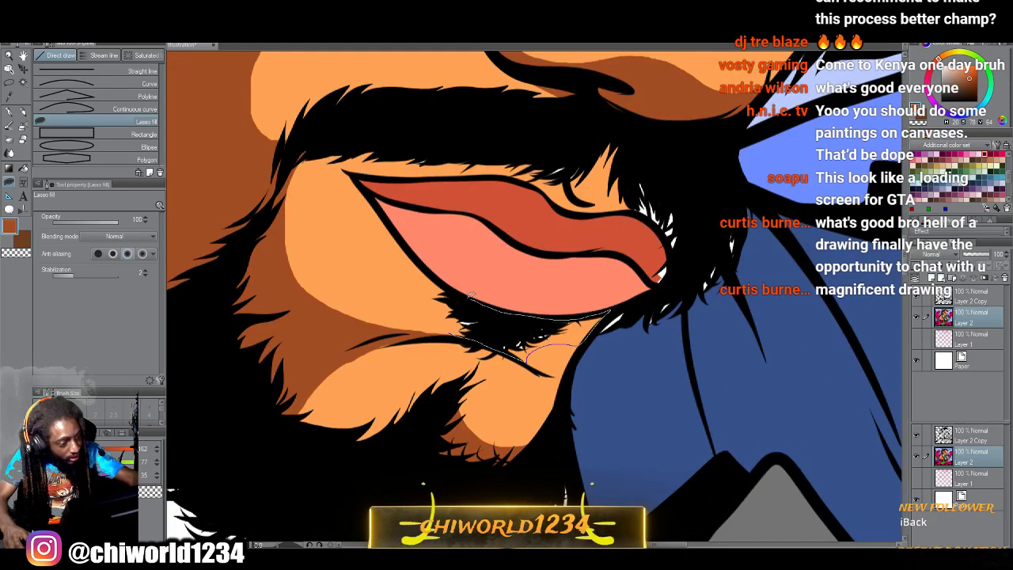
mouse_move(471, 294)
mouse_down()
mouse_move(344, 329)
mouse_move(413, 326)
mouse_up()
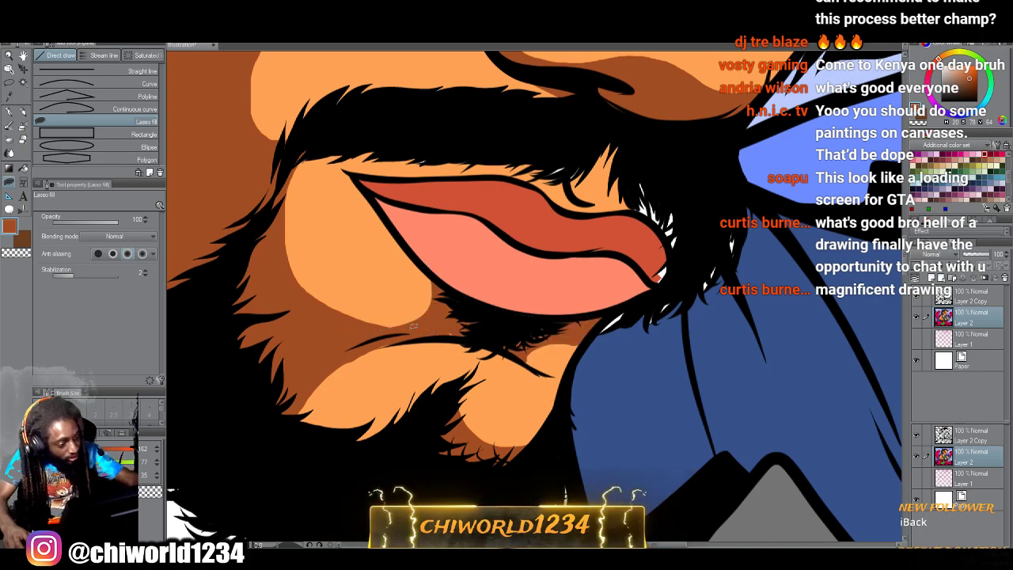
drag(443, 437, 455, 378)
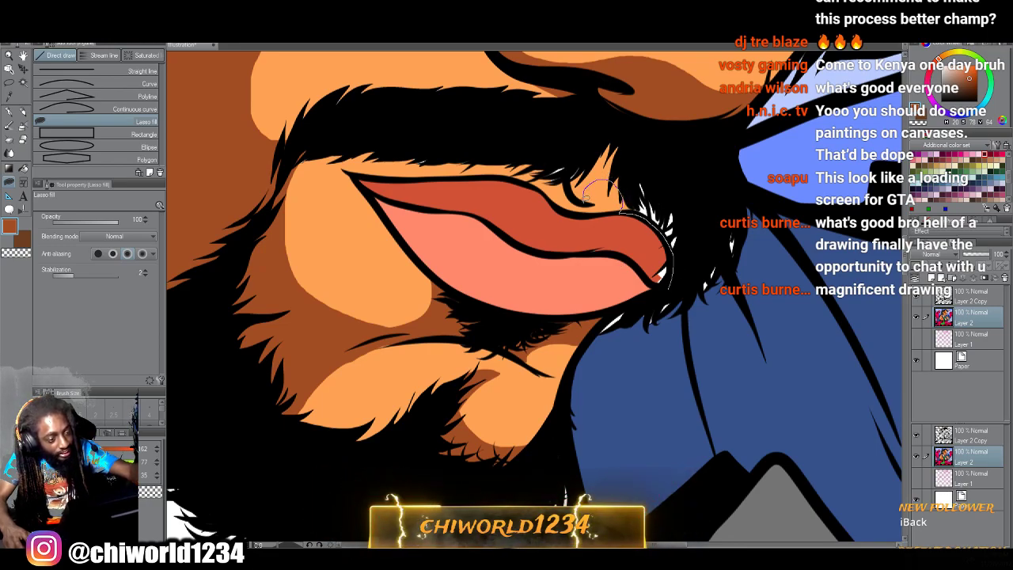
Lasso-fill a brown shadow between the upper lip and mustache, covering the white gaps around the far mouth corner.
drag(706, 184, 684, 255)
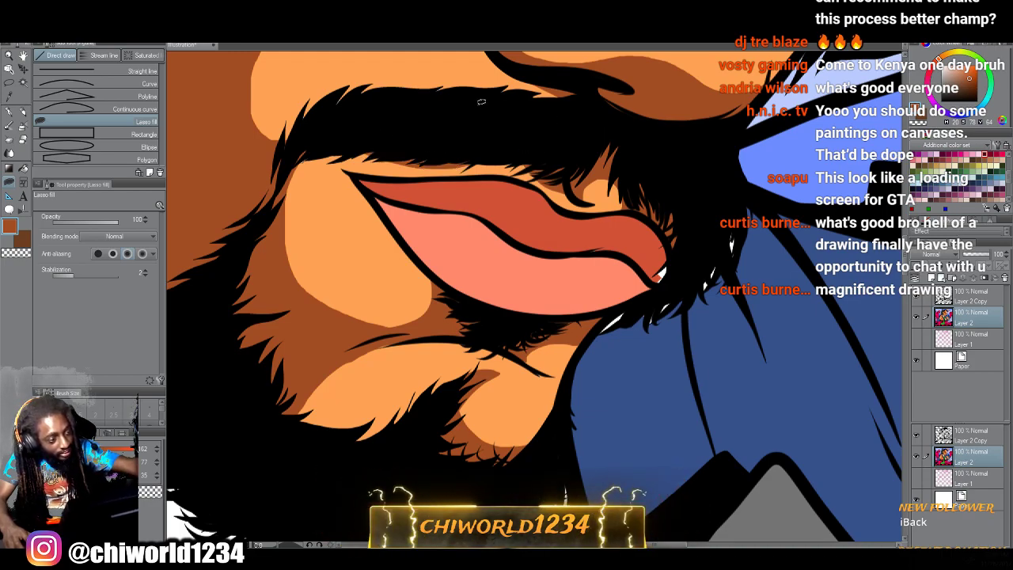
drag(262, 169, 268, 172)
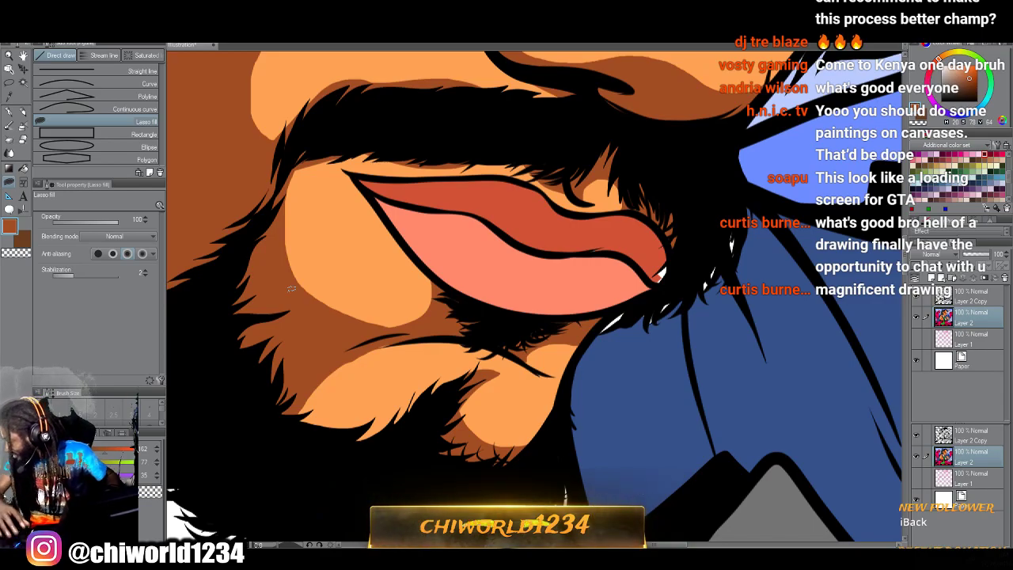
key(ctrl+0)
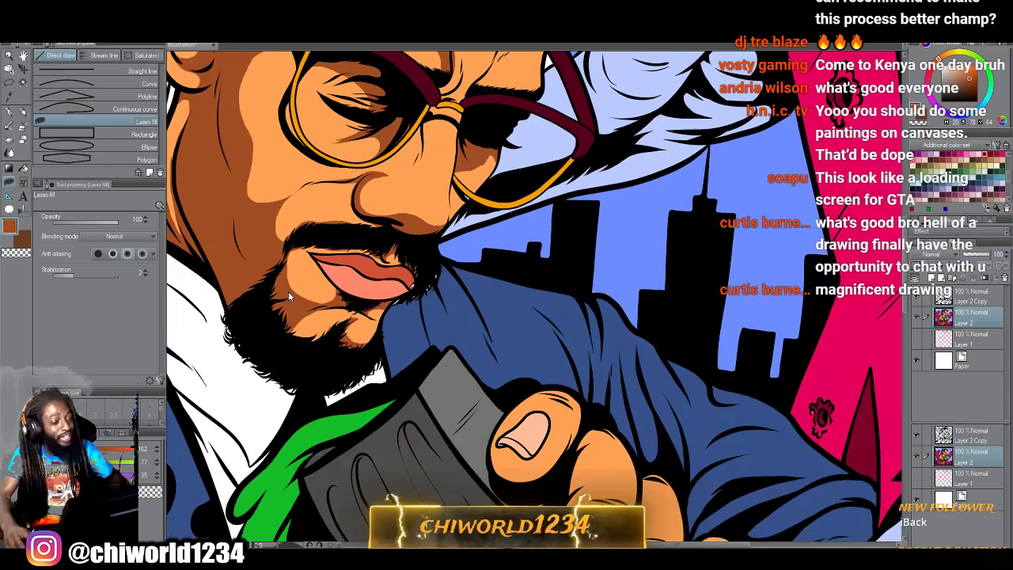
scroll(290, 295, down, 2)
scroll(290, 295, left, 3)
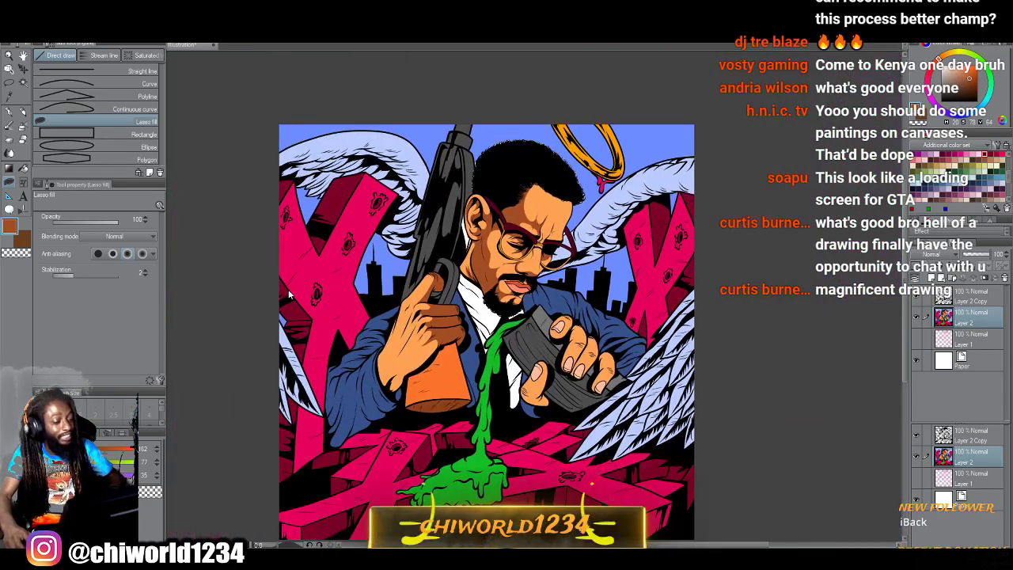
scroll(291, 286, down, 1)
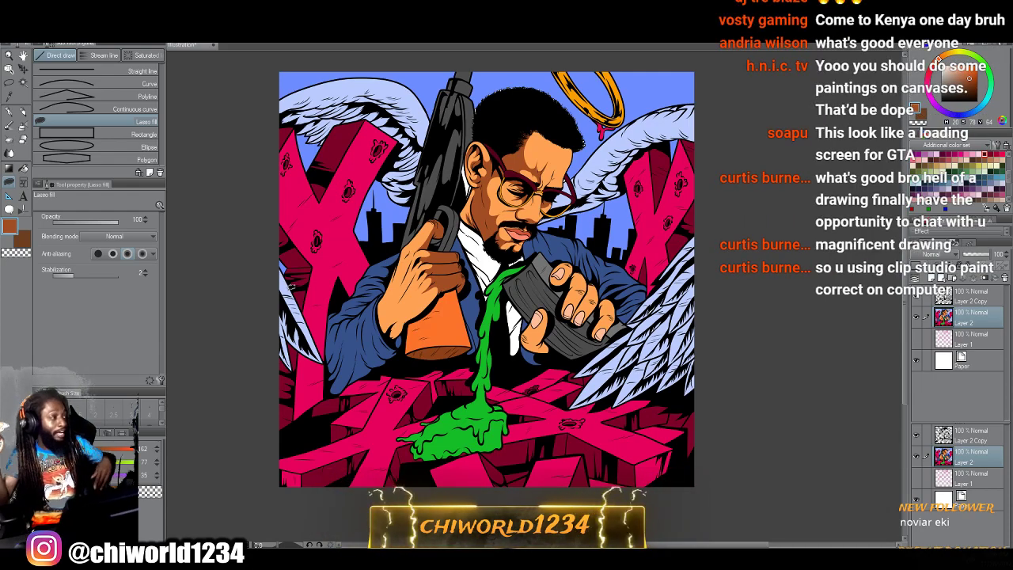